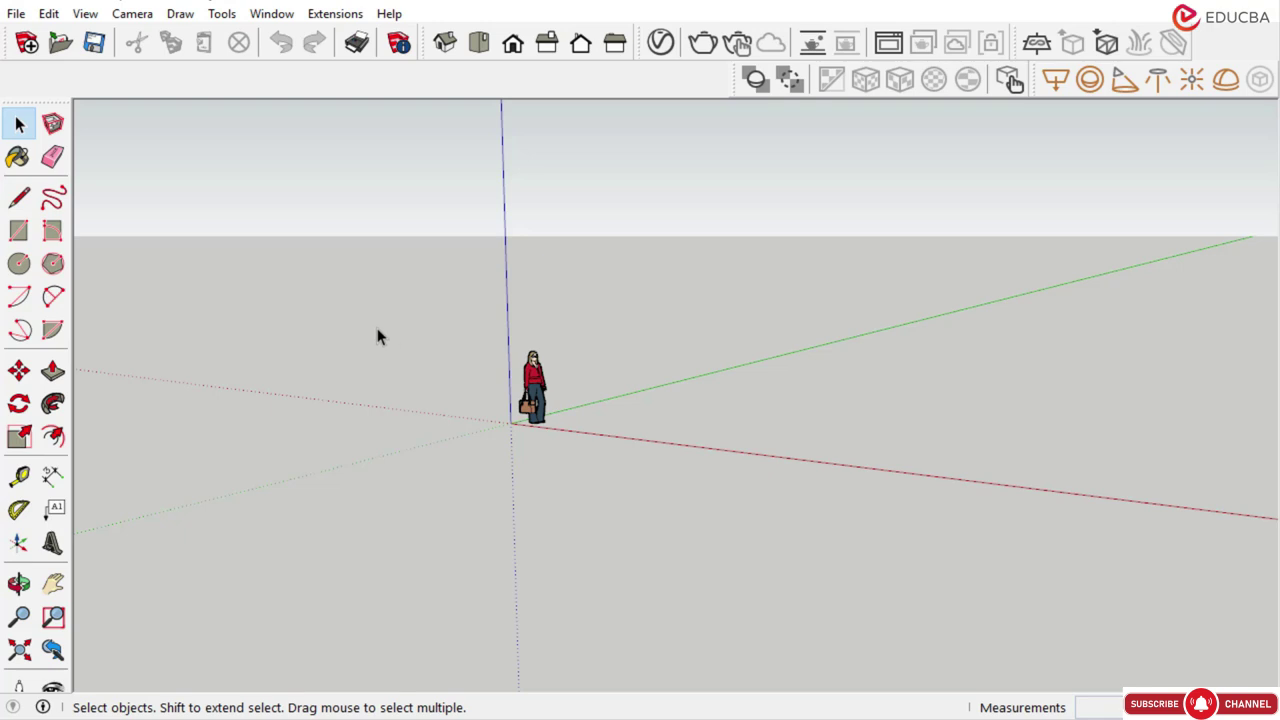
Set the model's measurement units to Decimal format with length in Millimeters
left_click(272, 14)
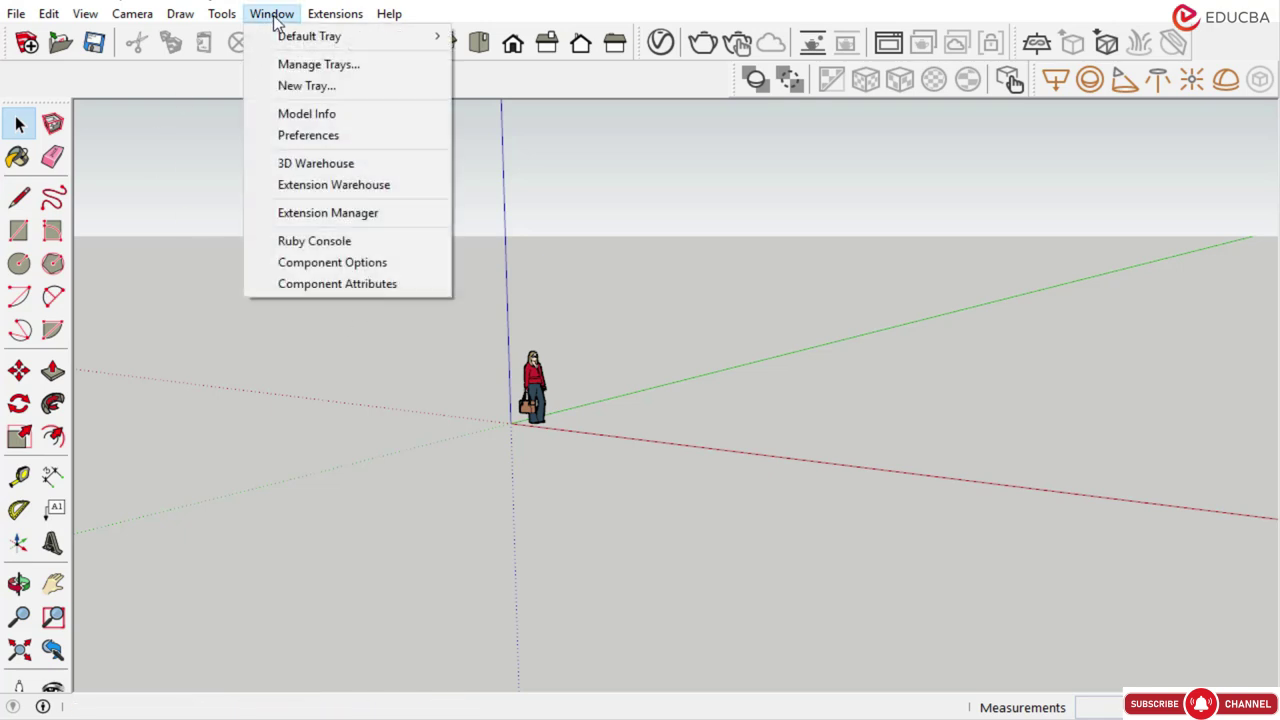
left_click(316, 116)
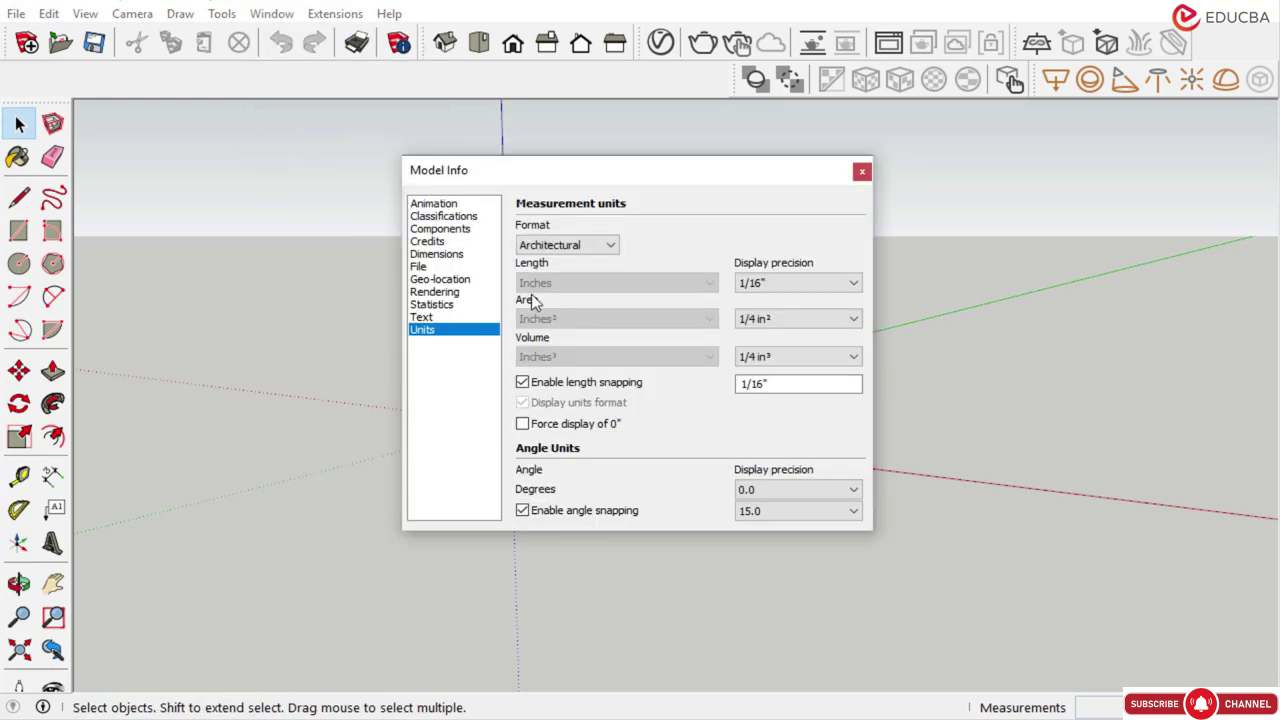
left_click_drag(591, 177, 614, 180)
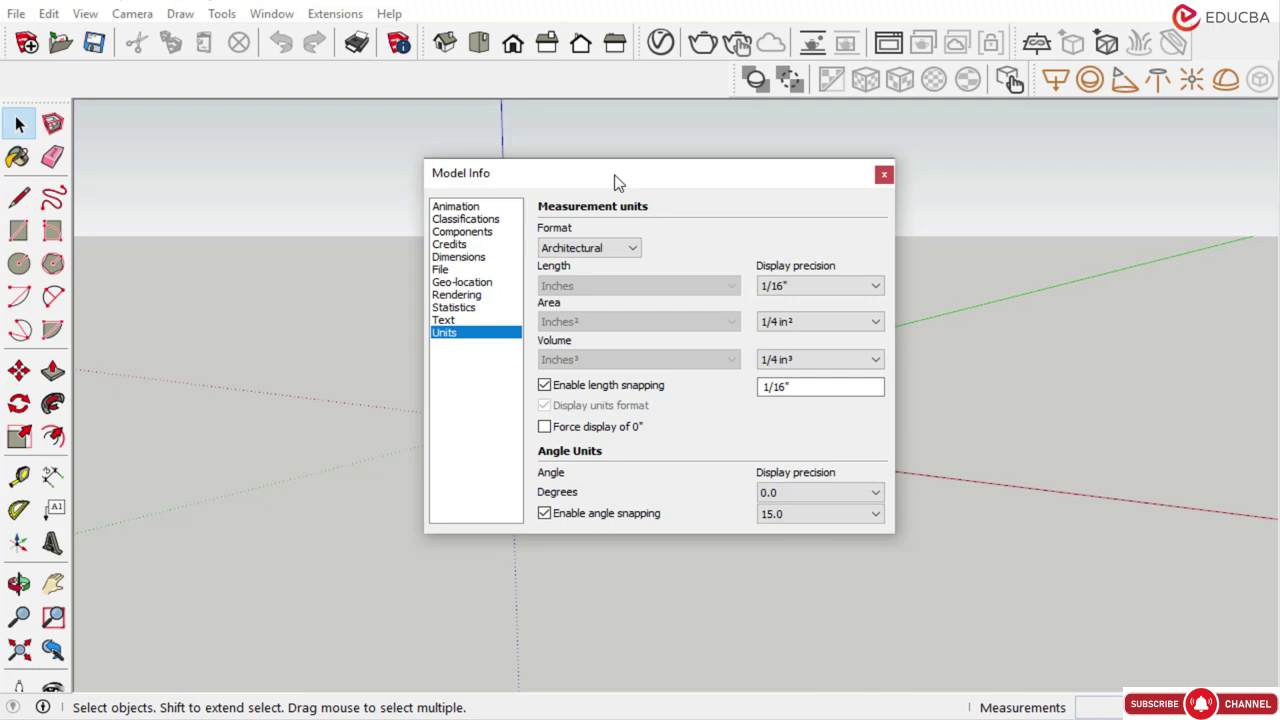
left_click(575, 254)
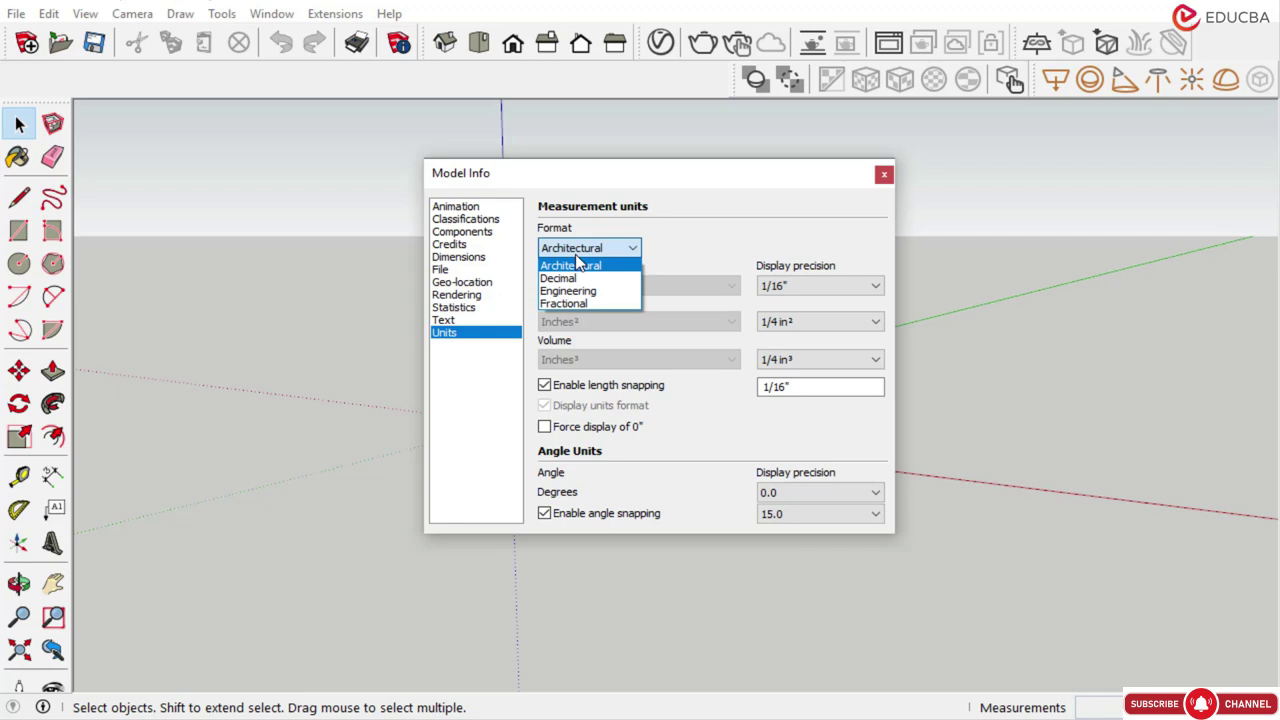
left_click(566, 279)
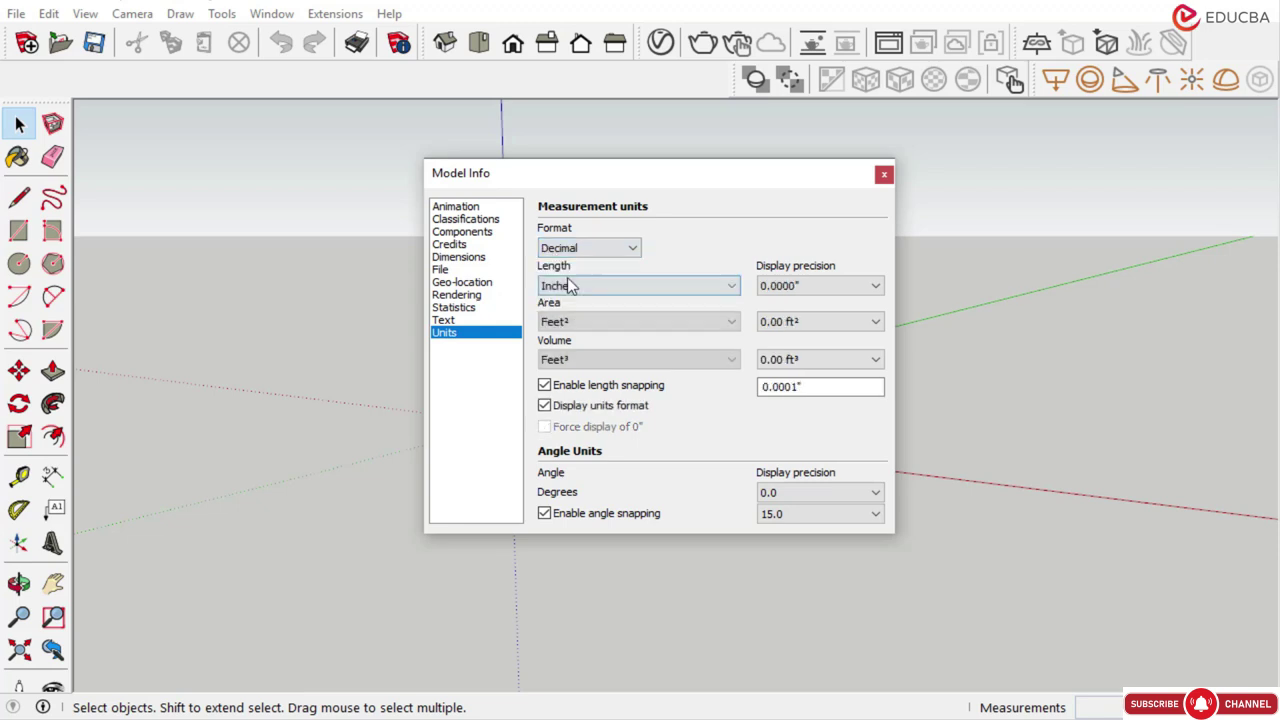
left_click_drag(598, 184, 598, 176)
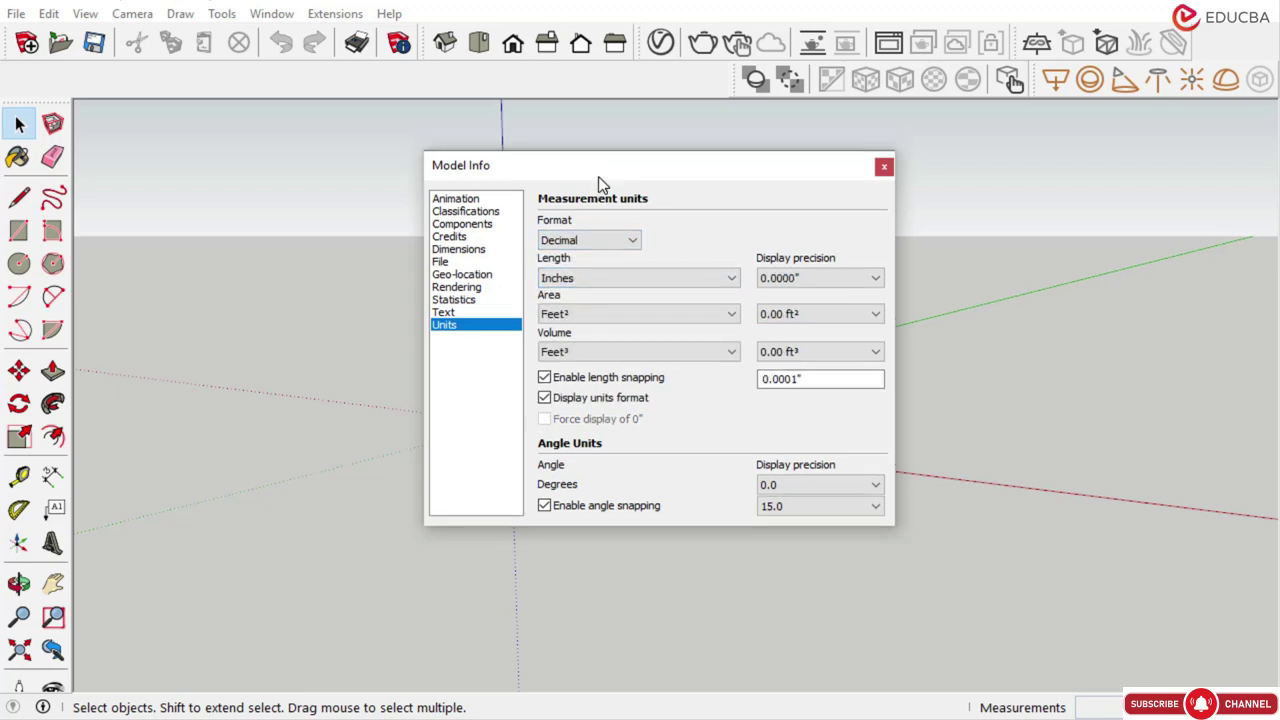
left_click(580, 279)
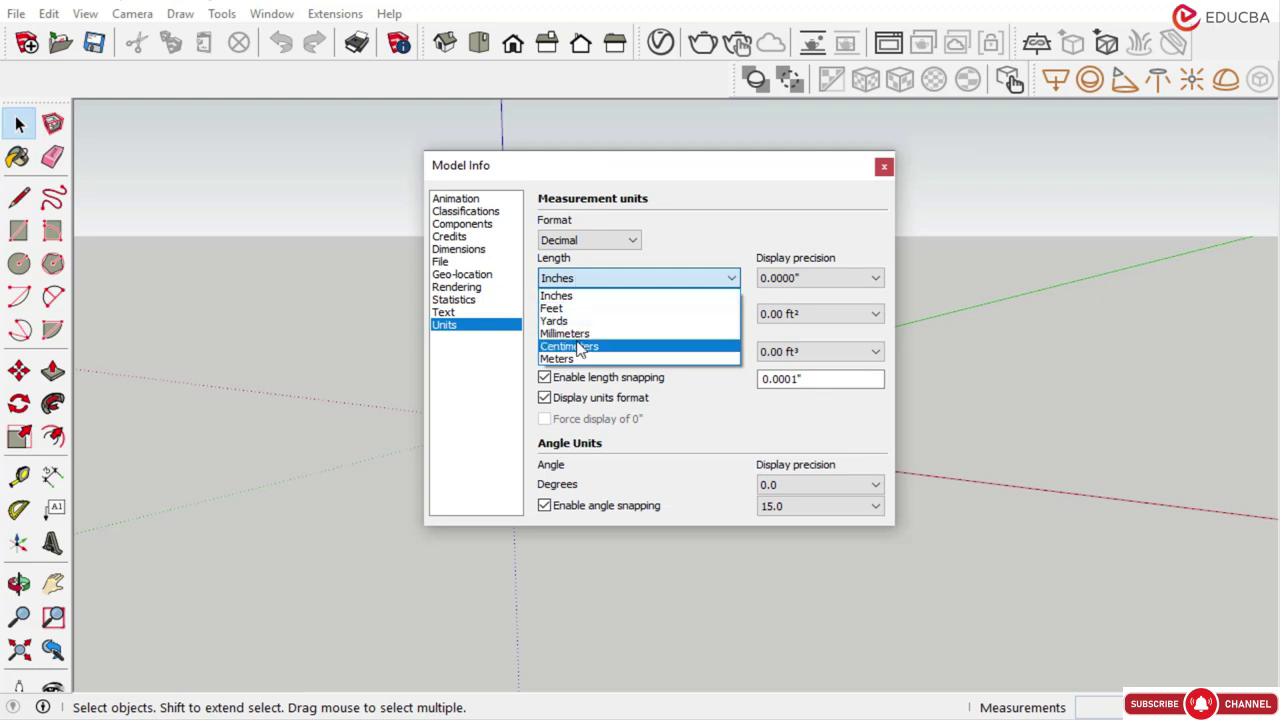
left_click(576, 336)
Set the area unit to Meters² and the volume unit to Meters³, then close the model settings
left_click(568, 314)
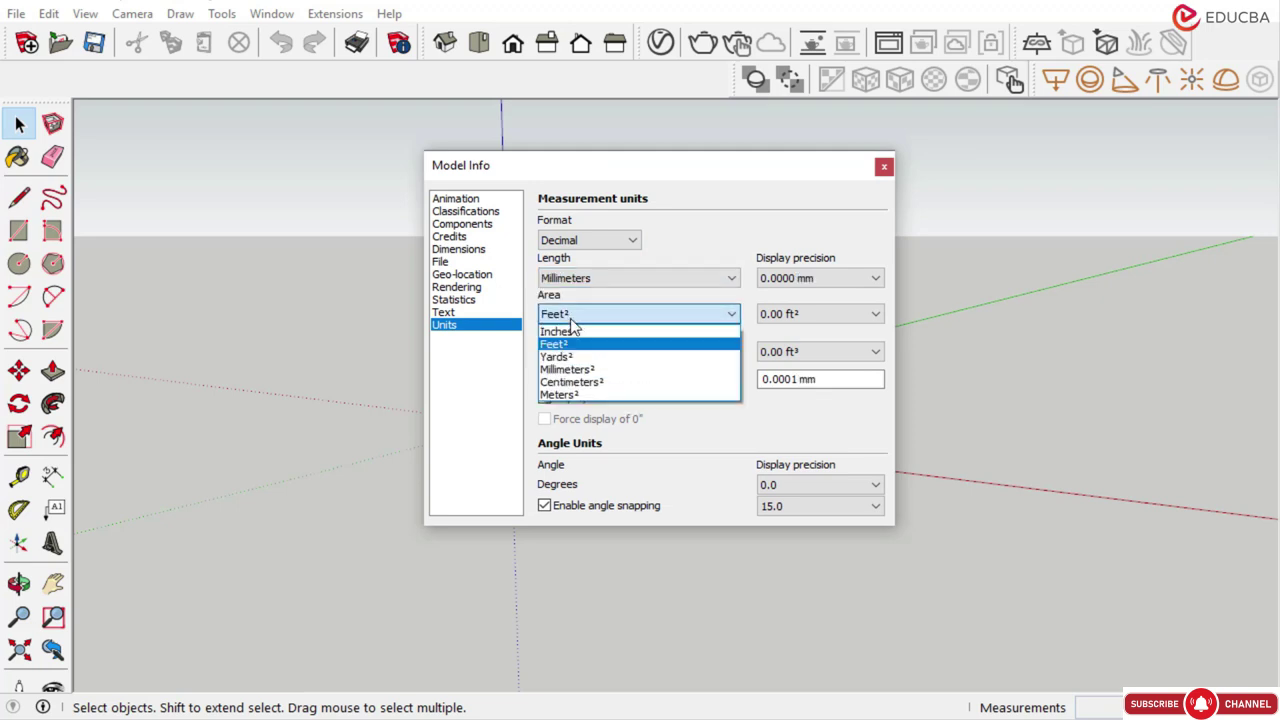
left_click(568, 394)
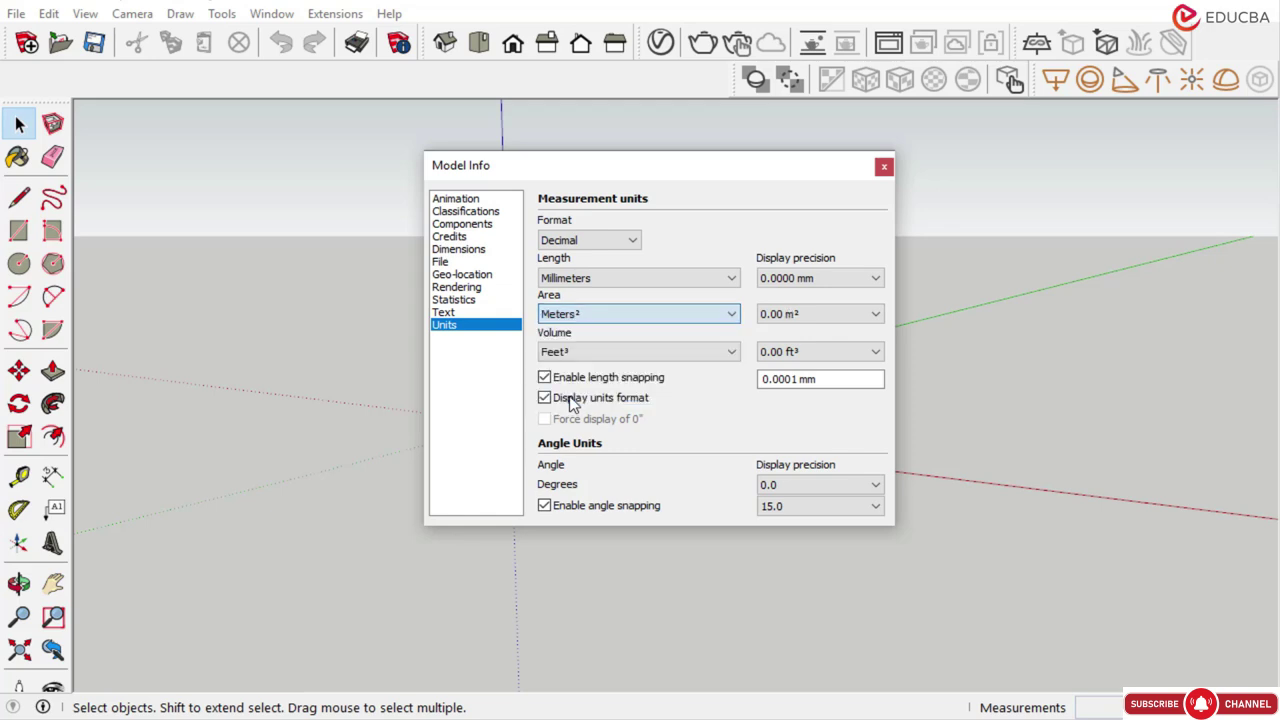
left_click(568, 352)
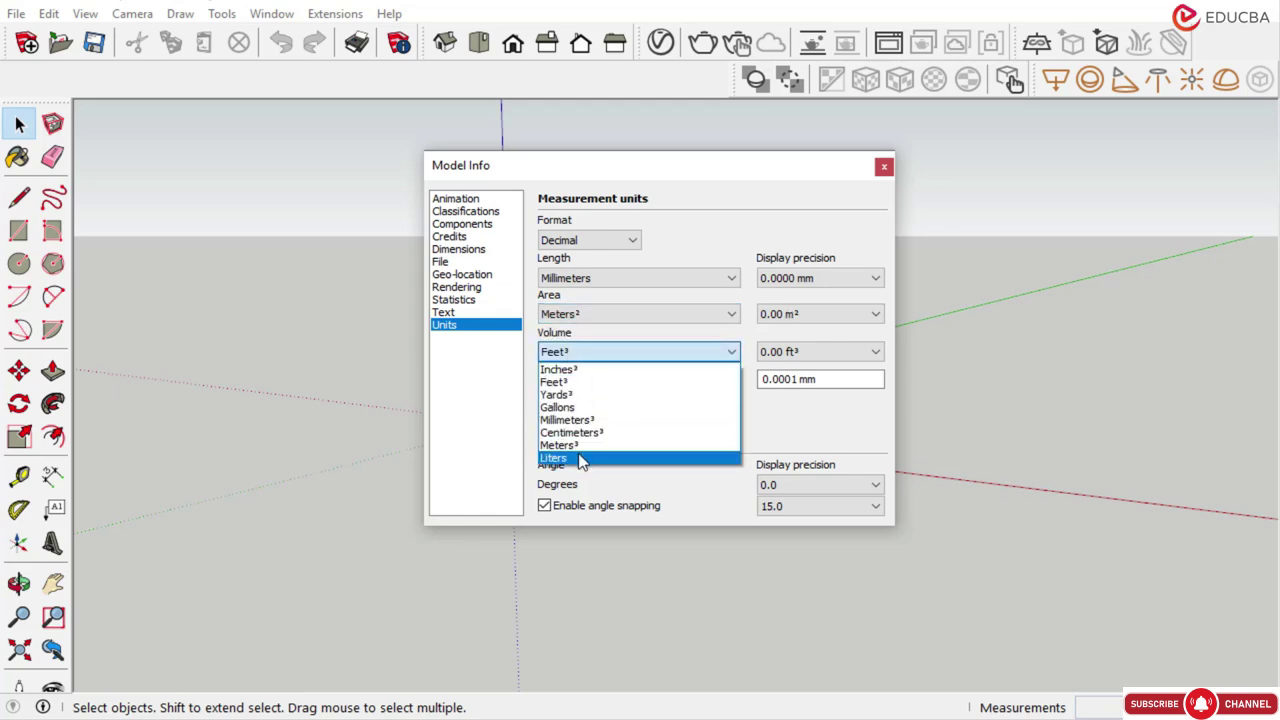
left_click(578, 445)
left_click(570, 352)
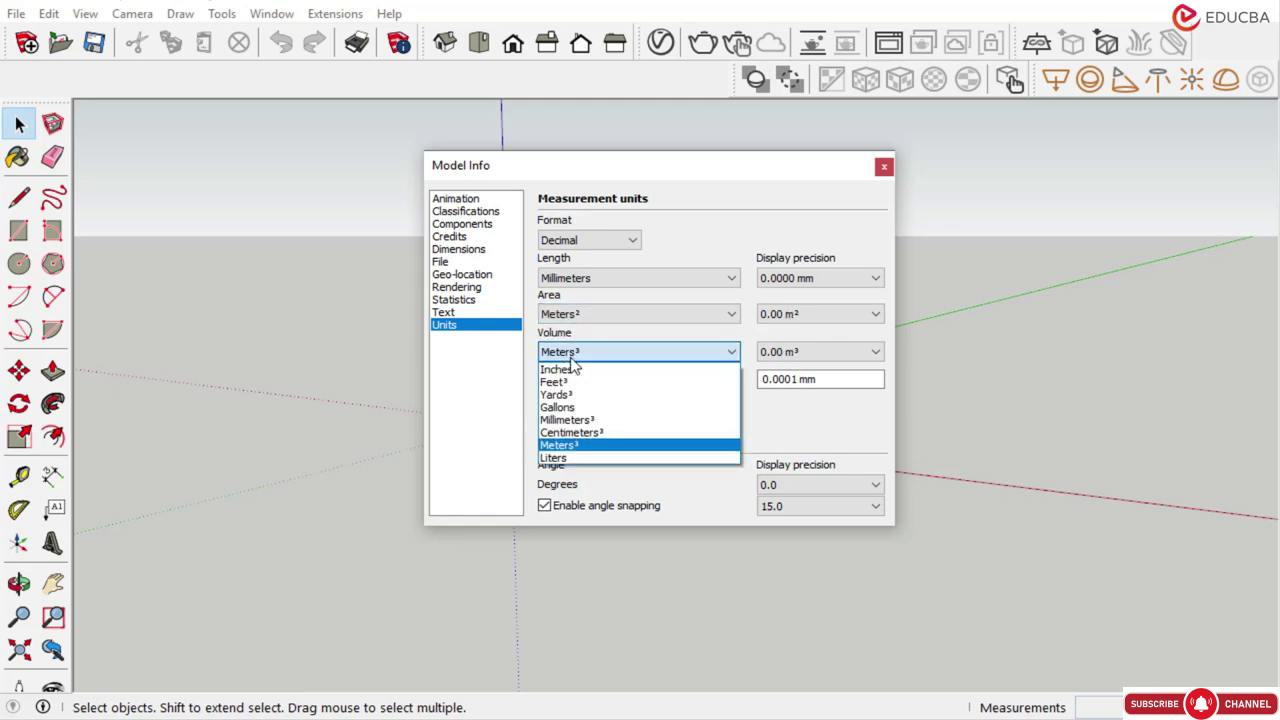
left_click(572, 445)
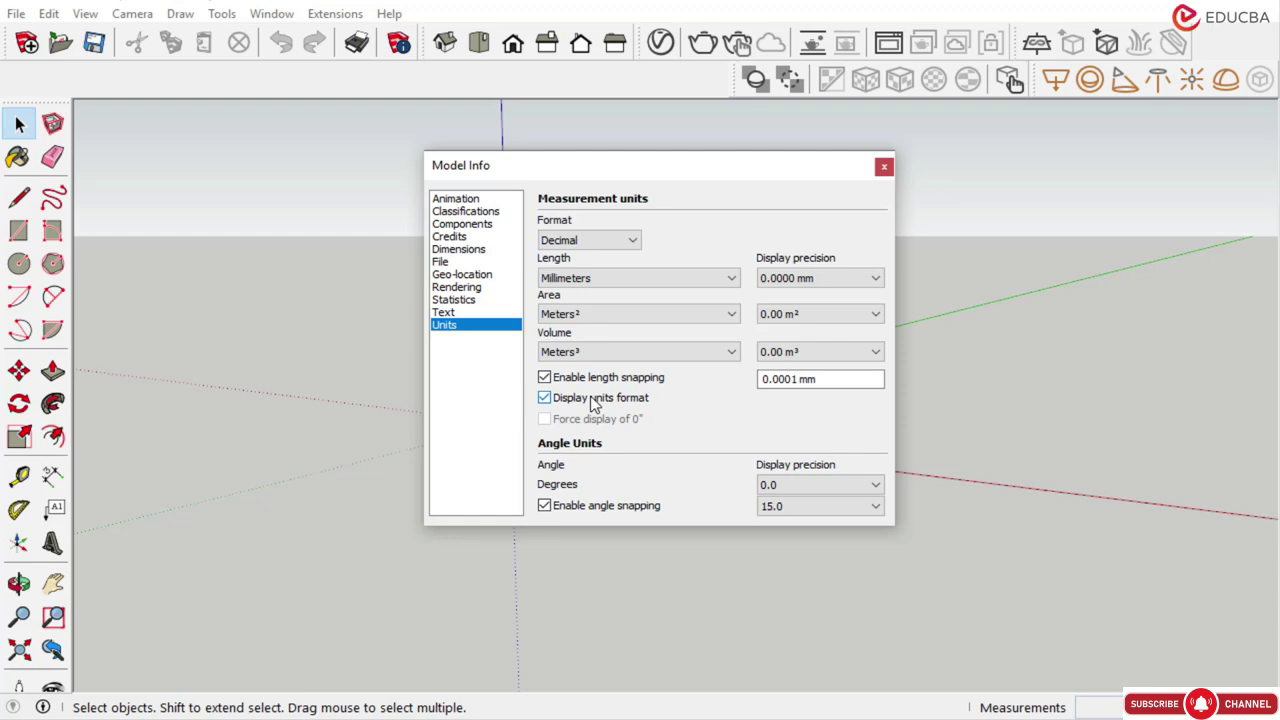
left_click(884, 166)
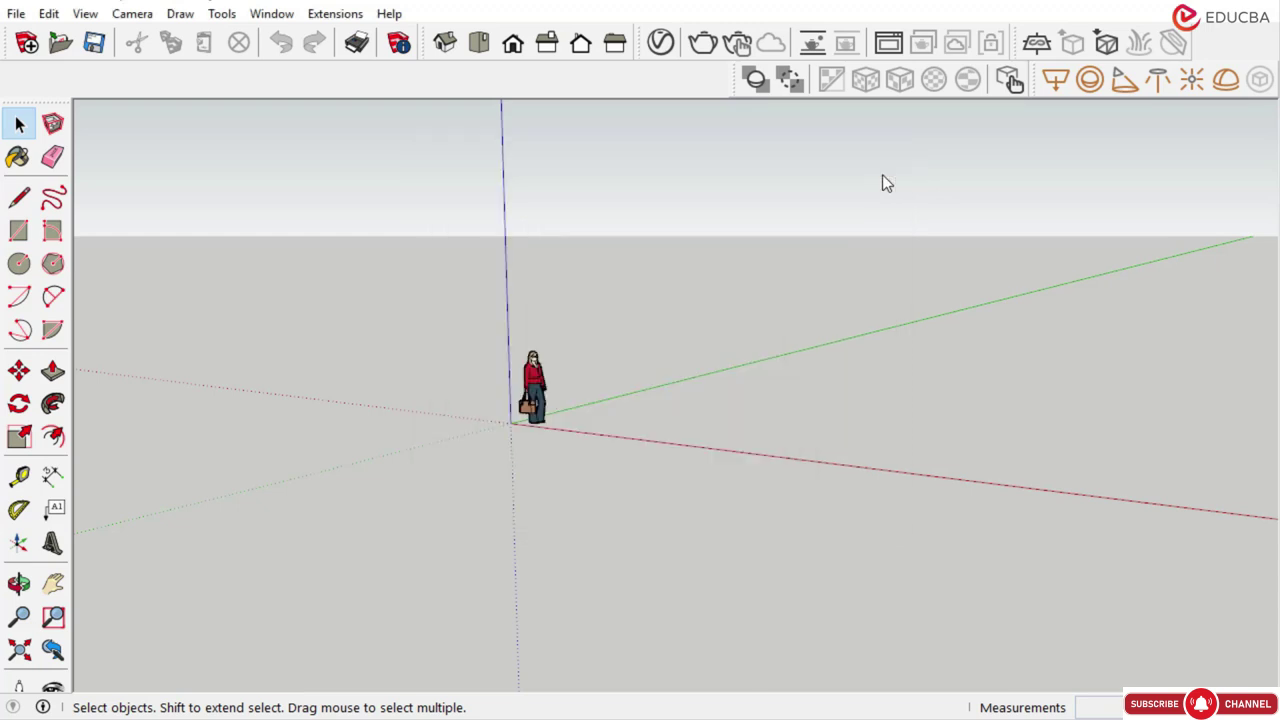
Switch to Calculator, divide 300 by 15 to get the plot's other side length, and minimize it
middle_click_drag(882, 174, 552, 510)
scroll(531, 414, "up", 5)
scroll(655, 345, "down", 2)
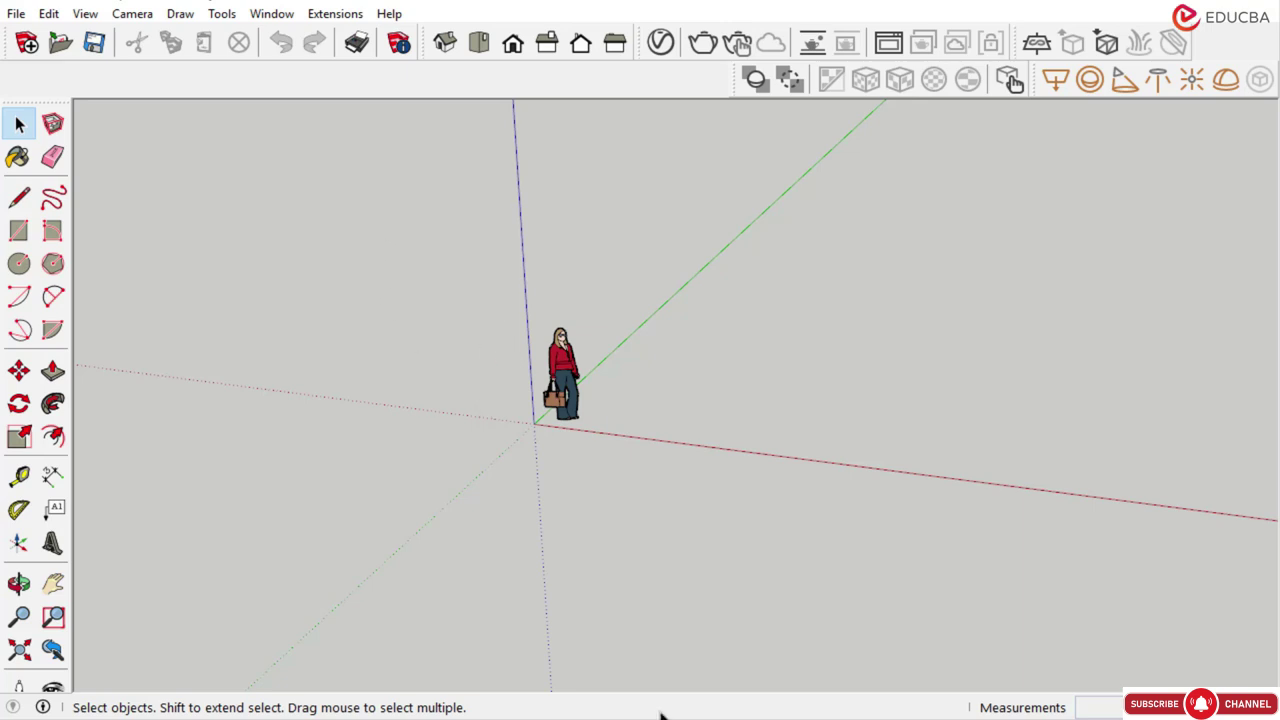
key("super")
type("cal")
key("Return")
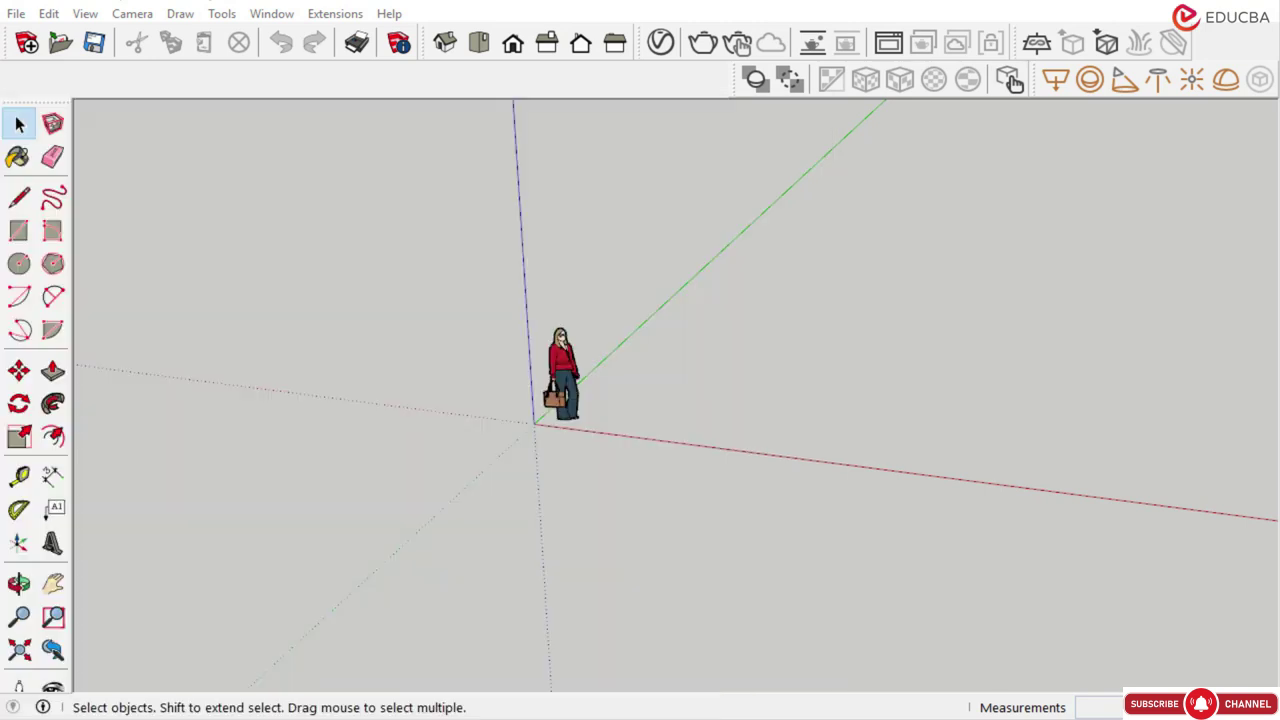
type("300")
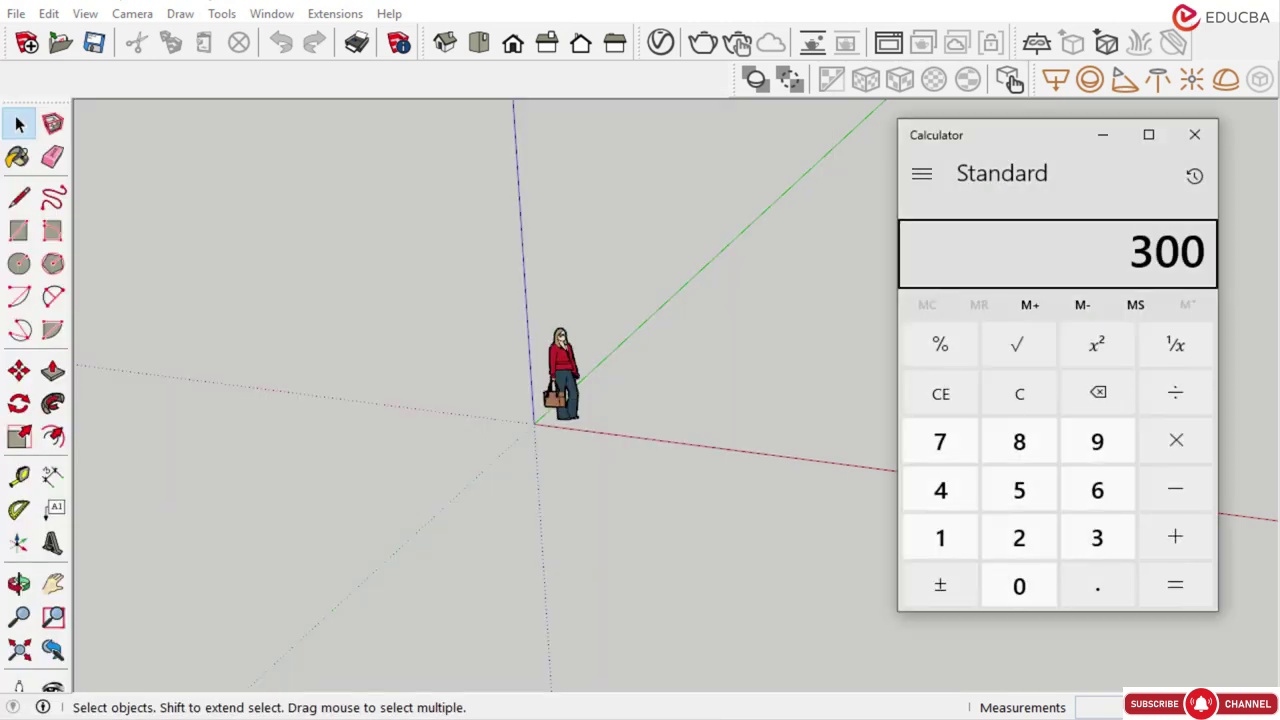
key("slash")
type("15")
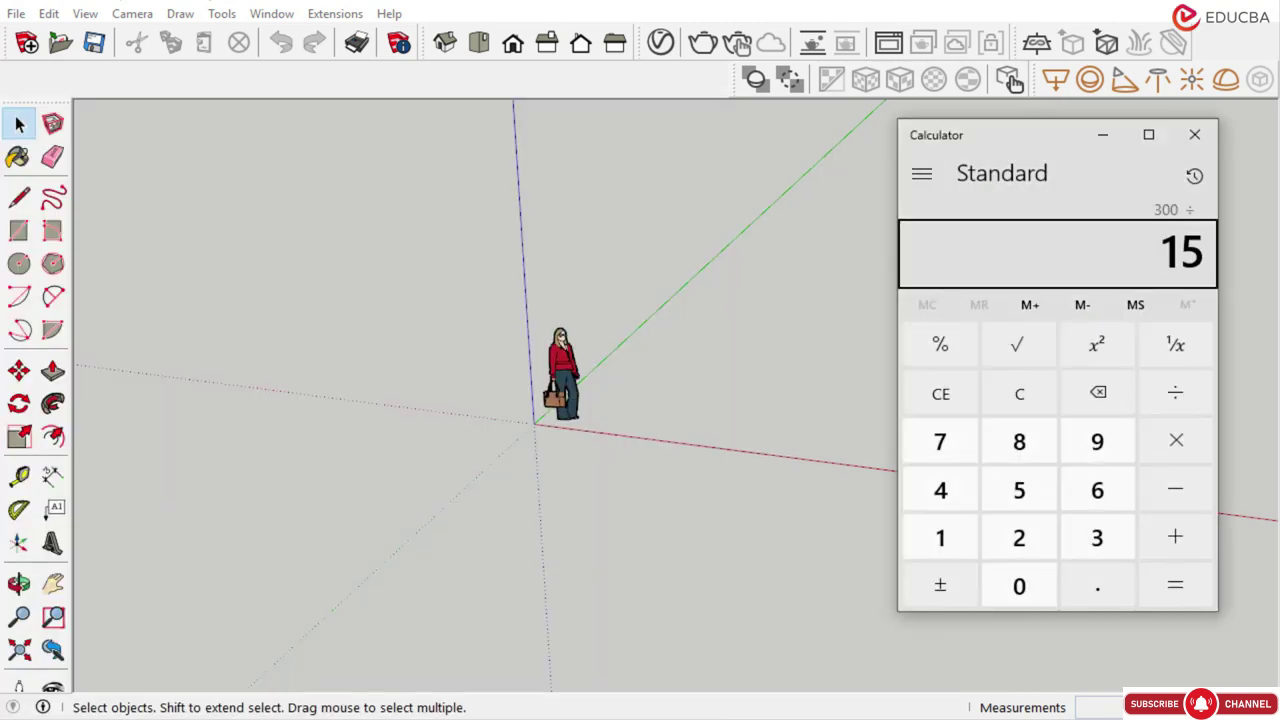
key("Return")
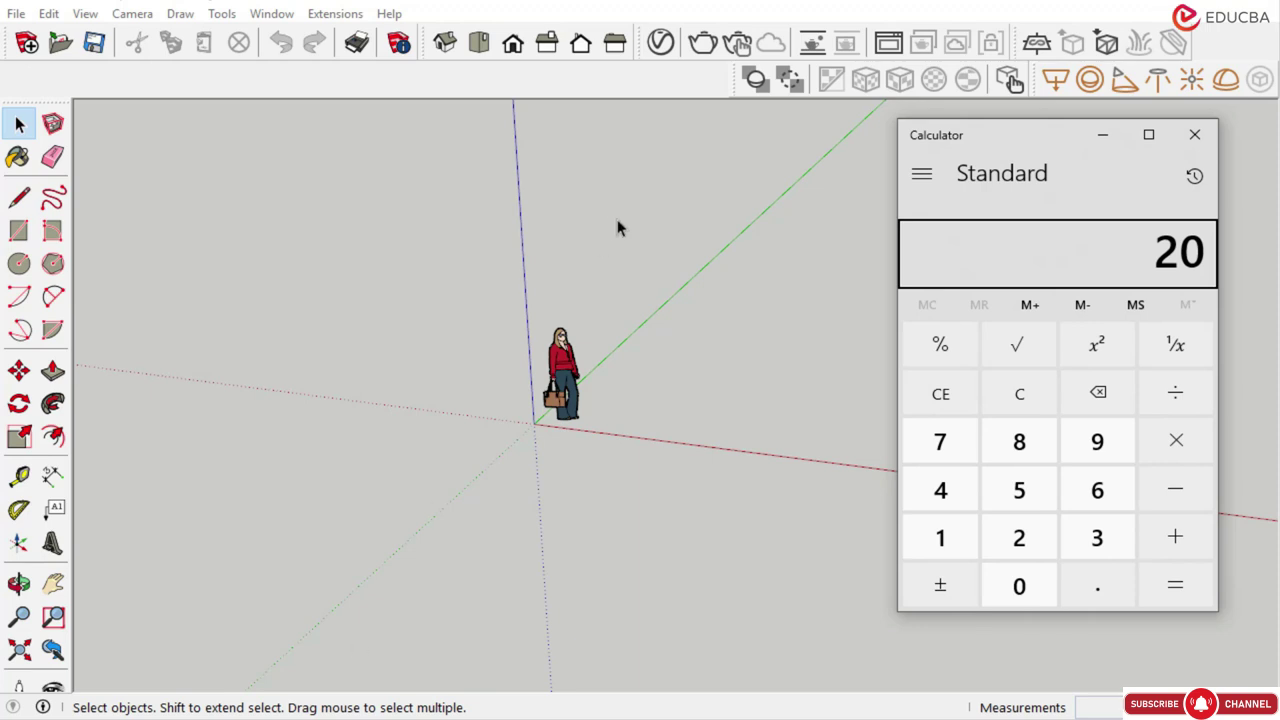
left_click(1103, 134)
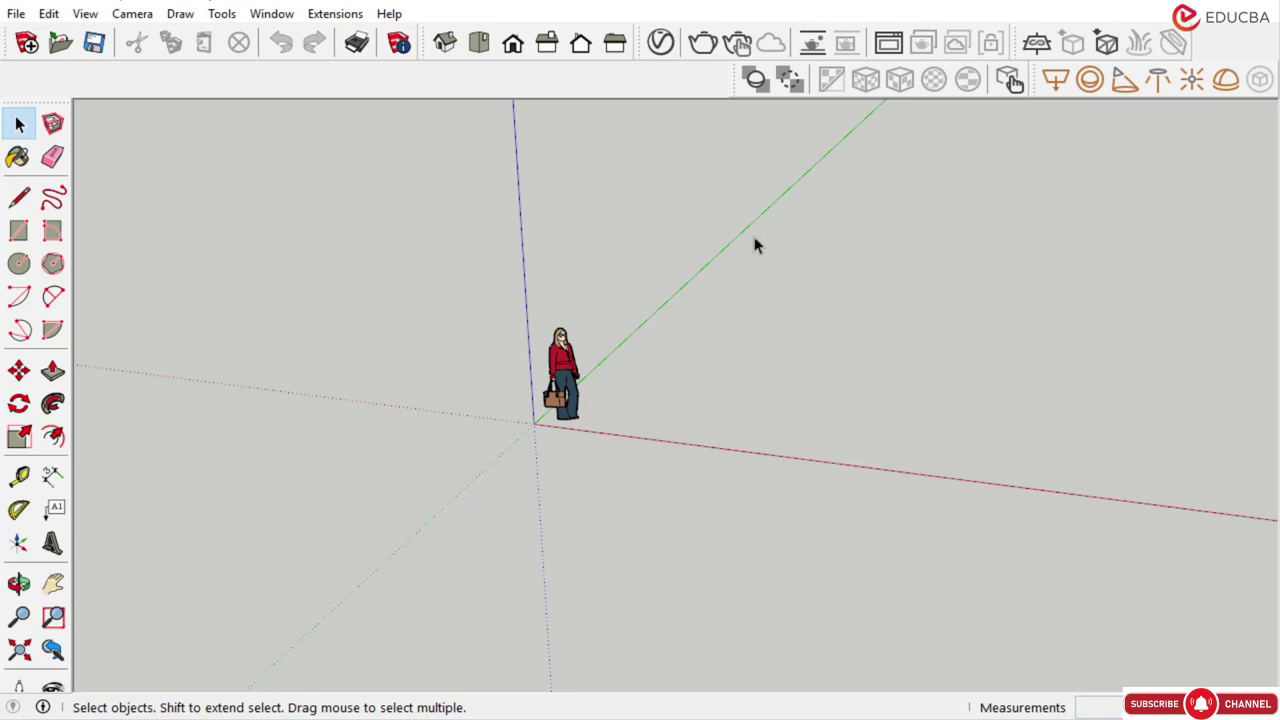
Draw a 20000 by 15000 mm rectangle on the ground plane, starting at the origin, with the long side along the red axis
left_click(18, 231)
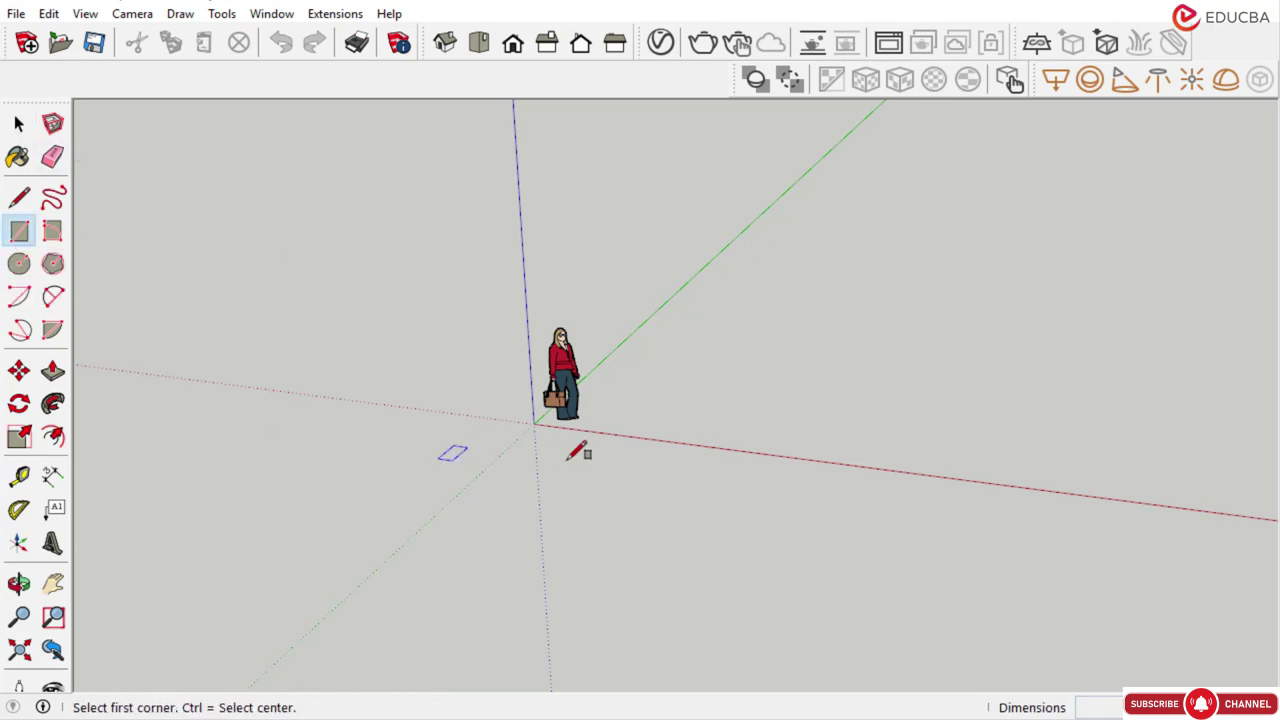
left_click(534, 422)
scroll(609, 423, "down", 1)
scroll(645, 367, "down", 1)
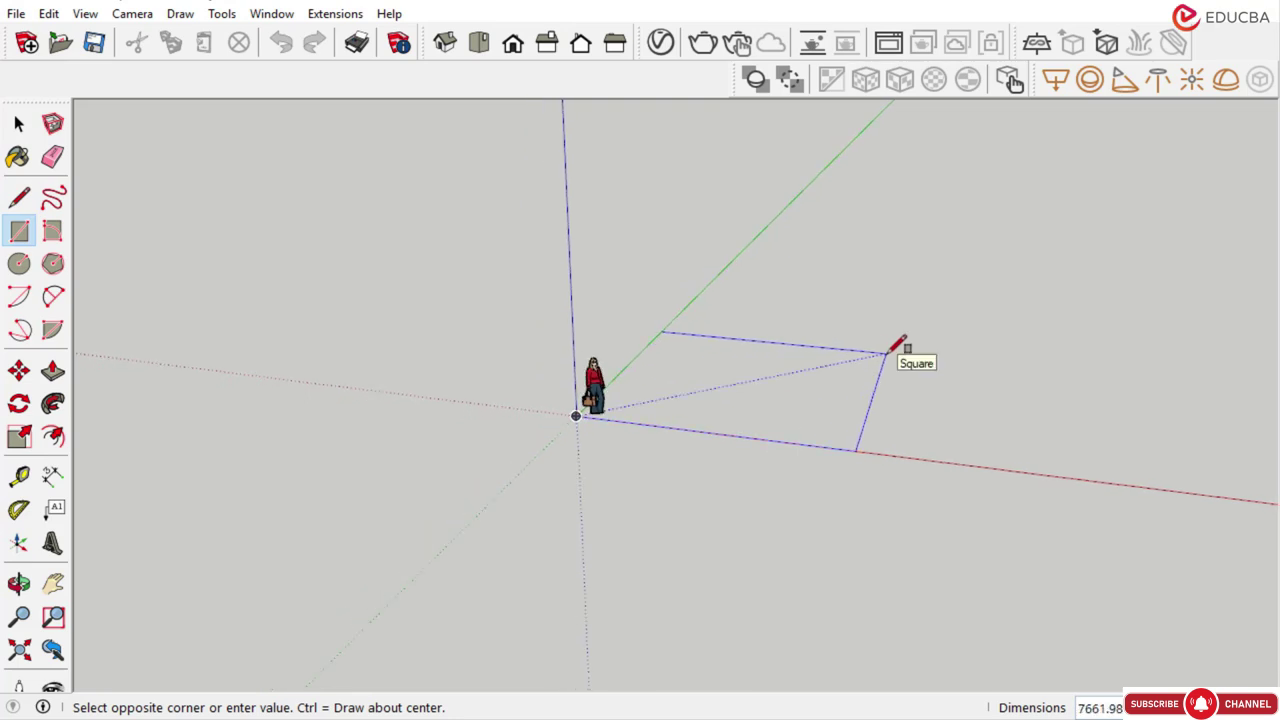
type("20000,1")
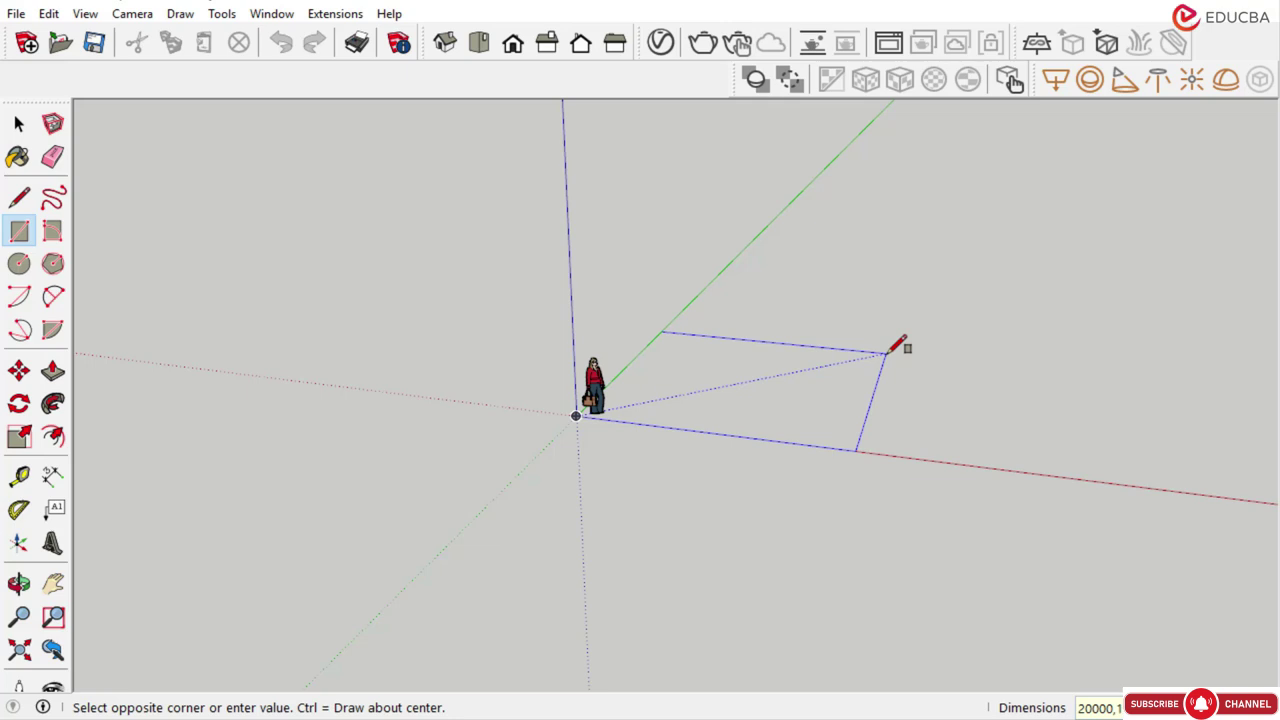
key("Return")
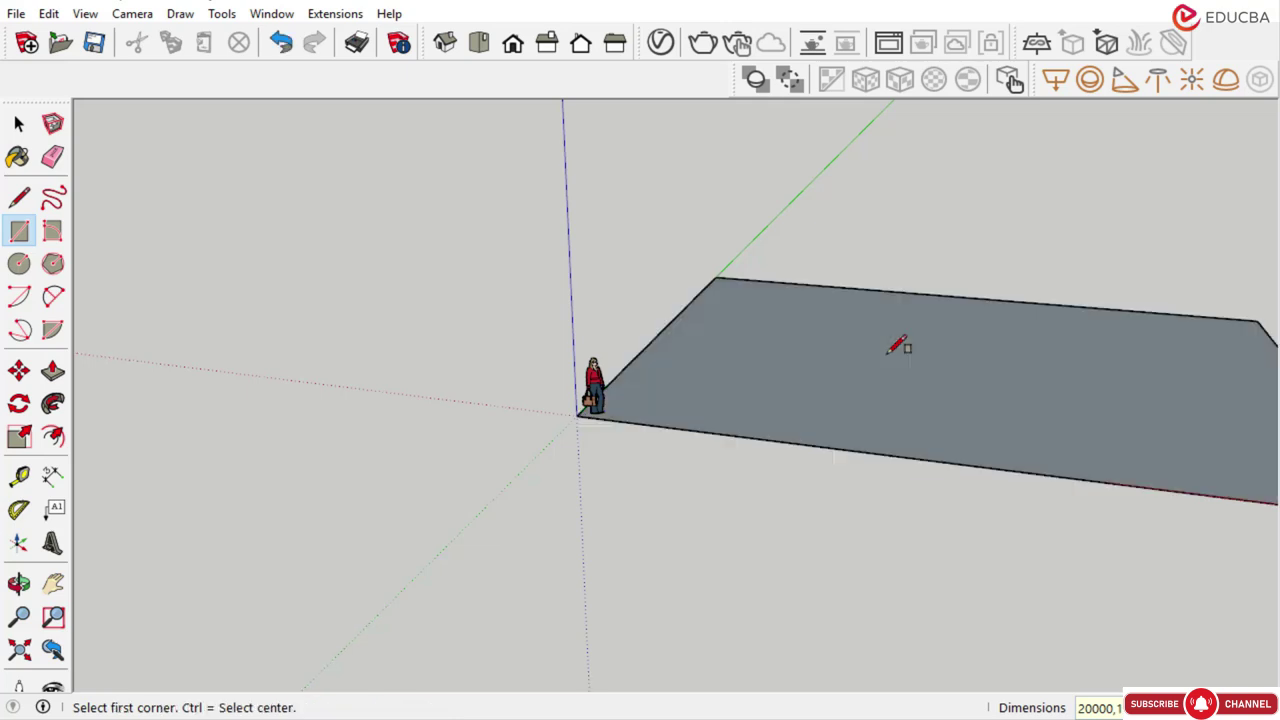
Check the rectangle's length and width with the Dimension tool in the standard top view, without placing any dimension
scroll(600, 429, "down", 3)
middle_click_drag(600, 429, 845, 394)
scroll(845, 394, "up", 3)
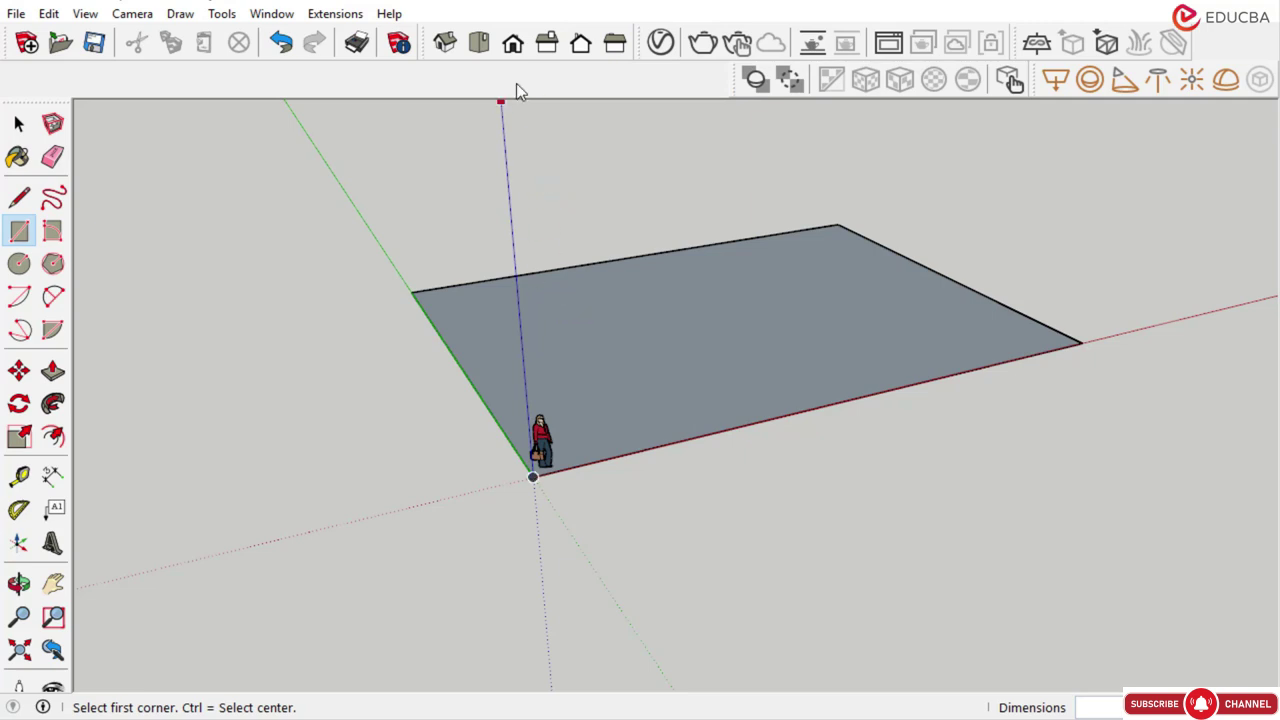
left_click(446, 44)
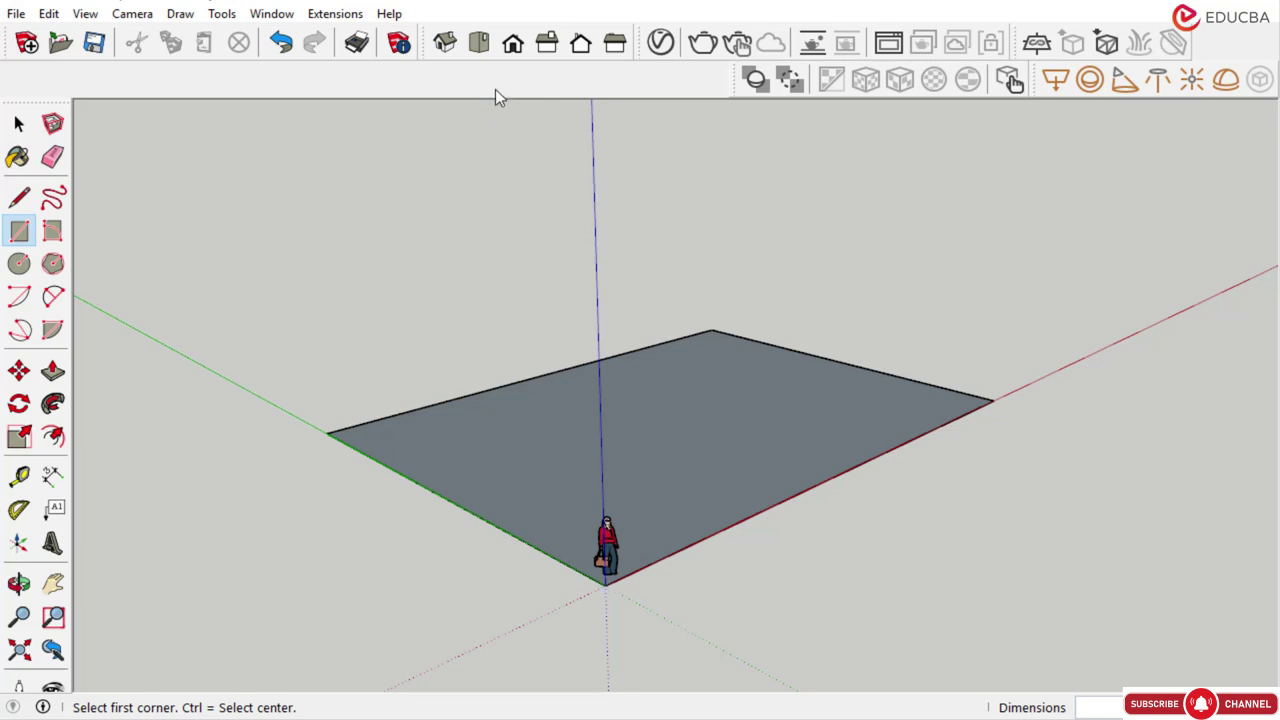
left_click(487, 51)
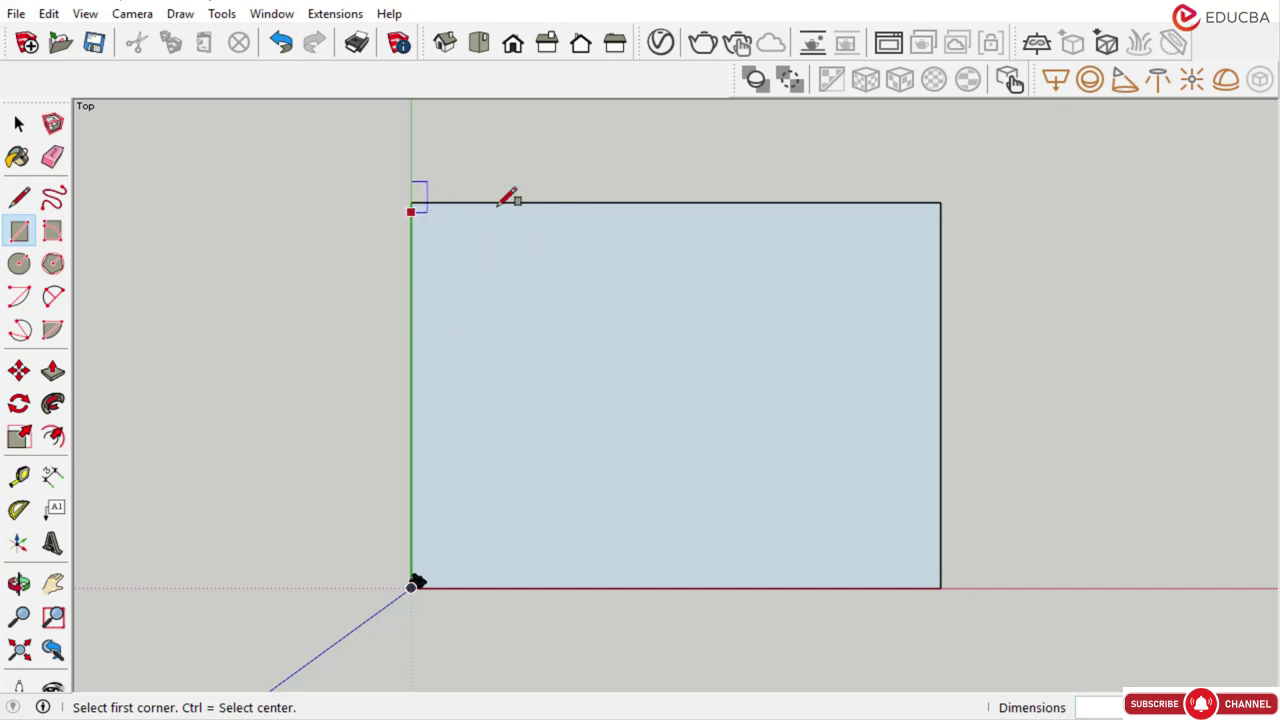
left_click(19, 124)
left_click(53, 475)
left_click(411, 203)
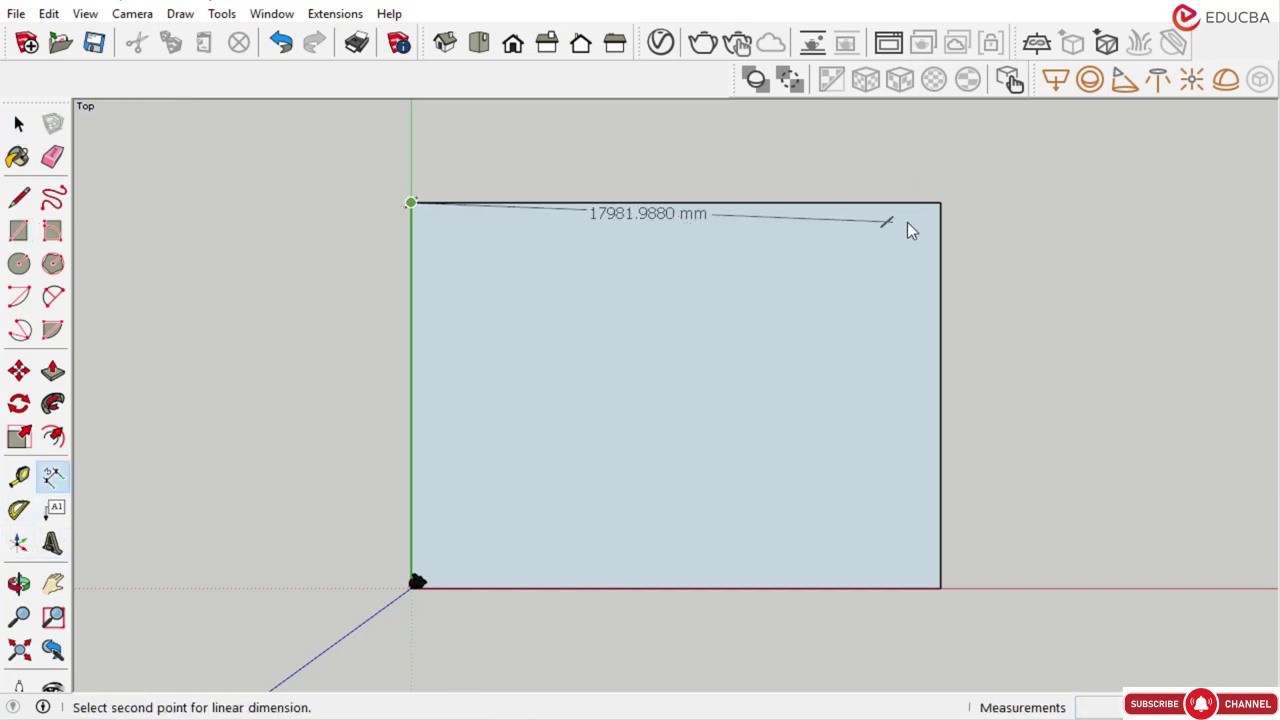
left_click(944, 202)
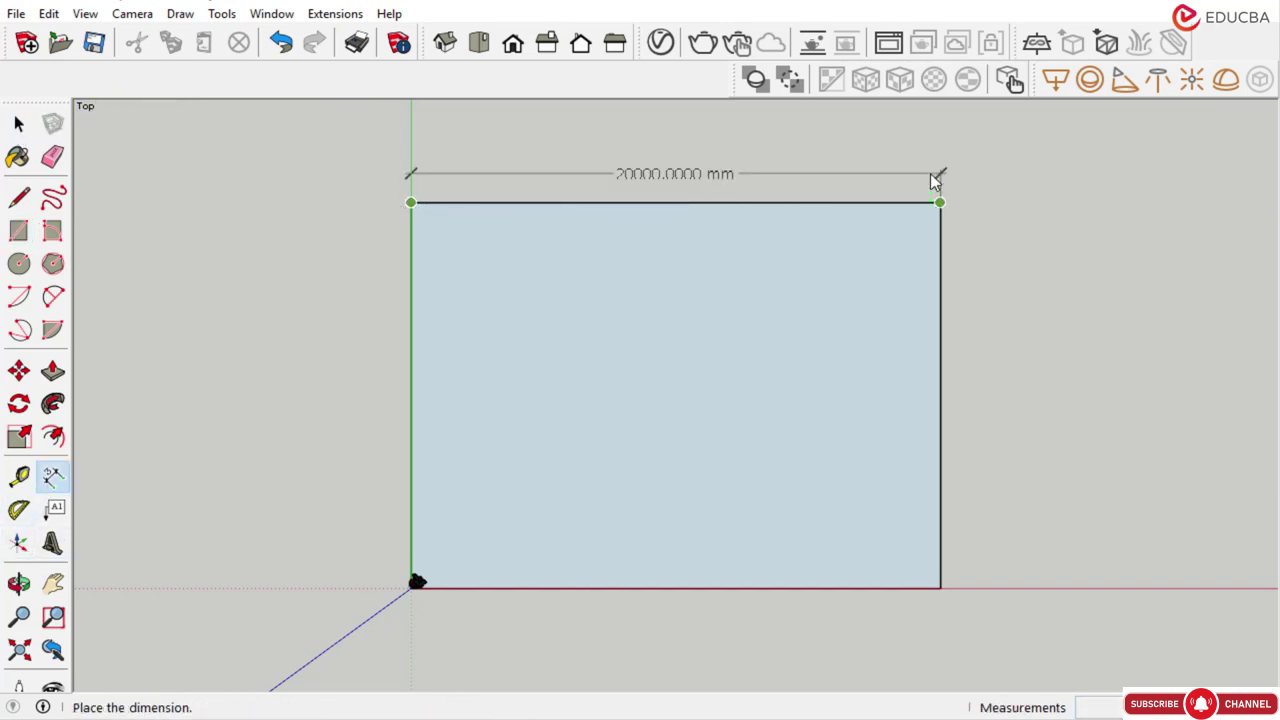
key("Escape")
scroll(355, 483, "down", 1)
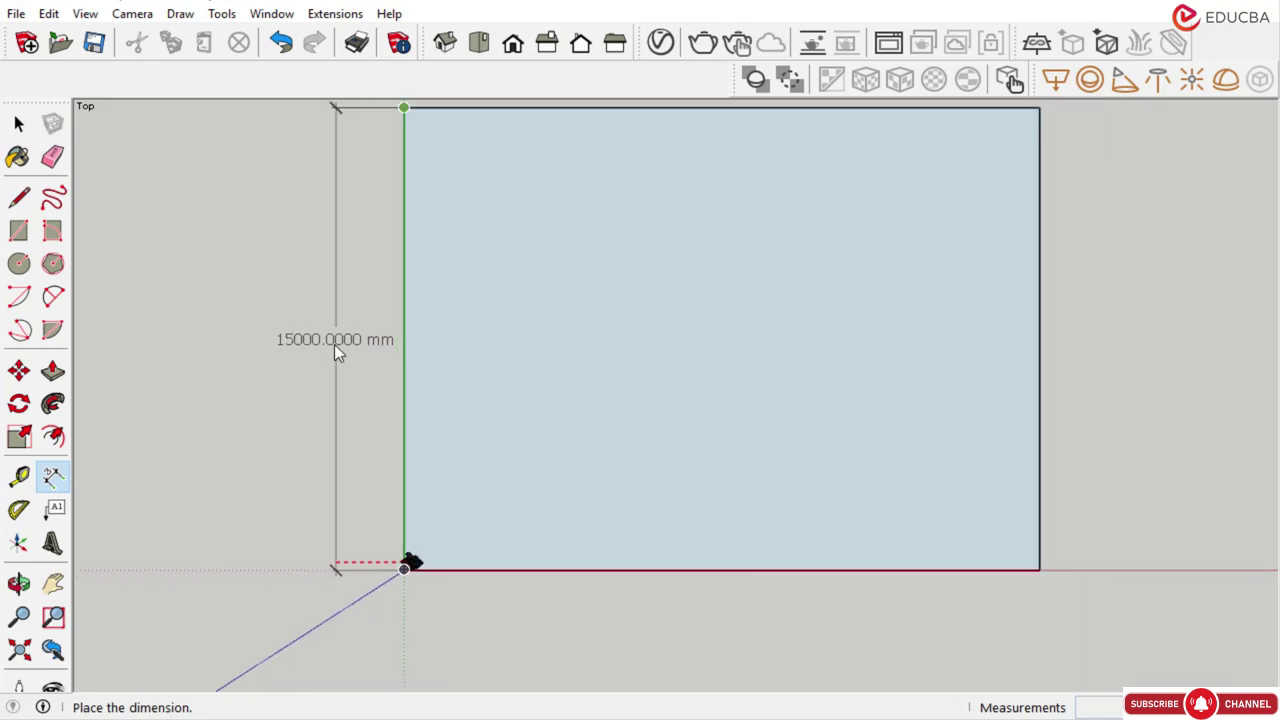
key("Escape")
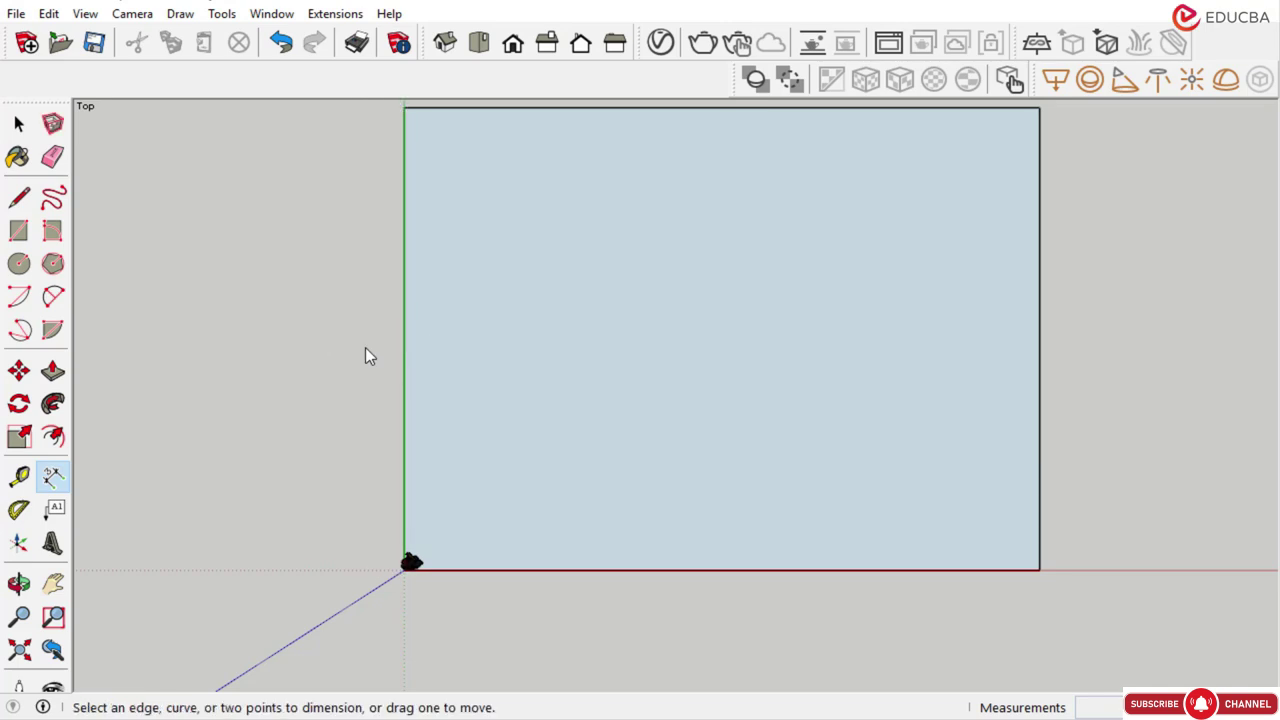
Set the display precision of length, area and volume to one decimal place in the model's units settings
left_click(276, 13)
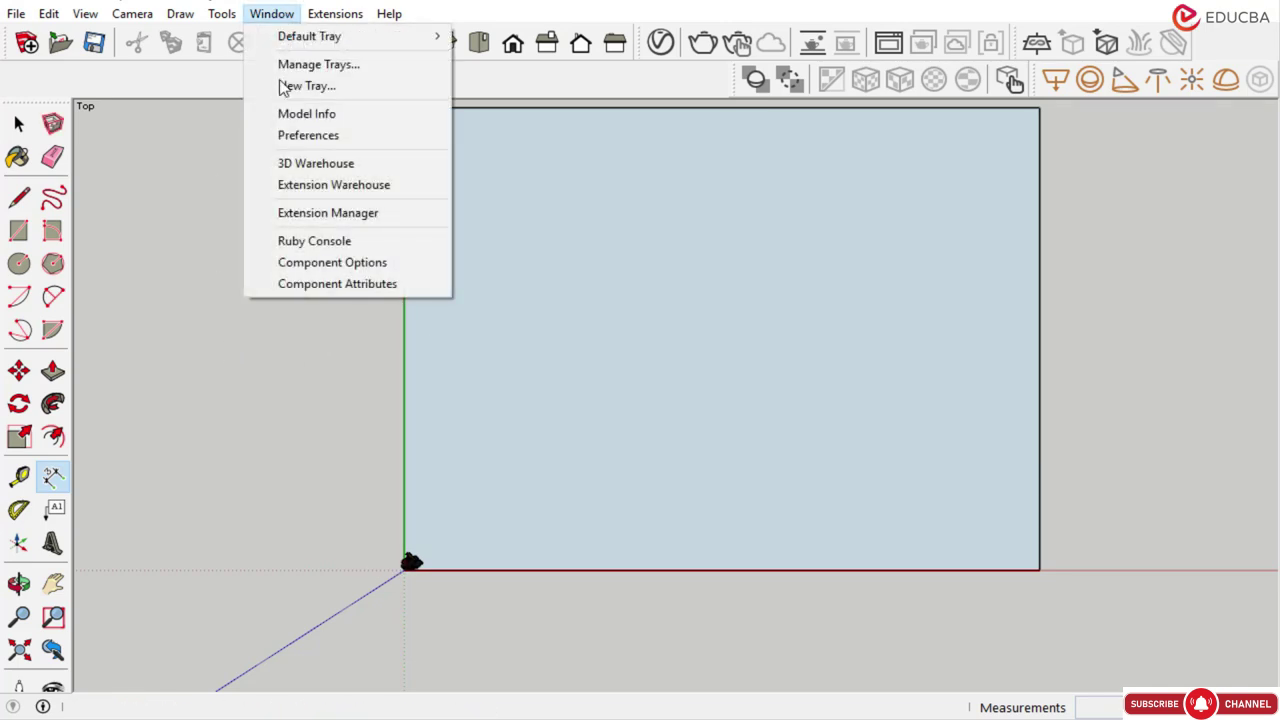
left_click(300, 115)
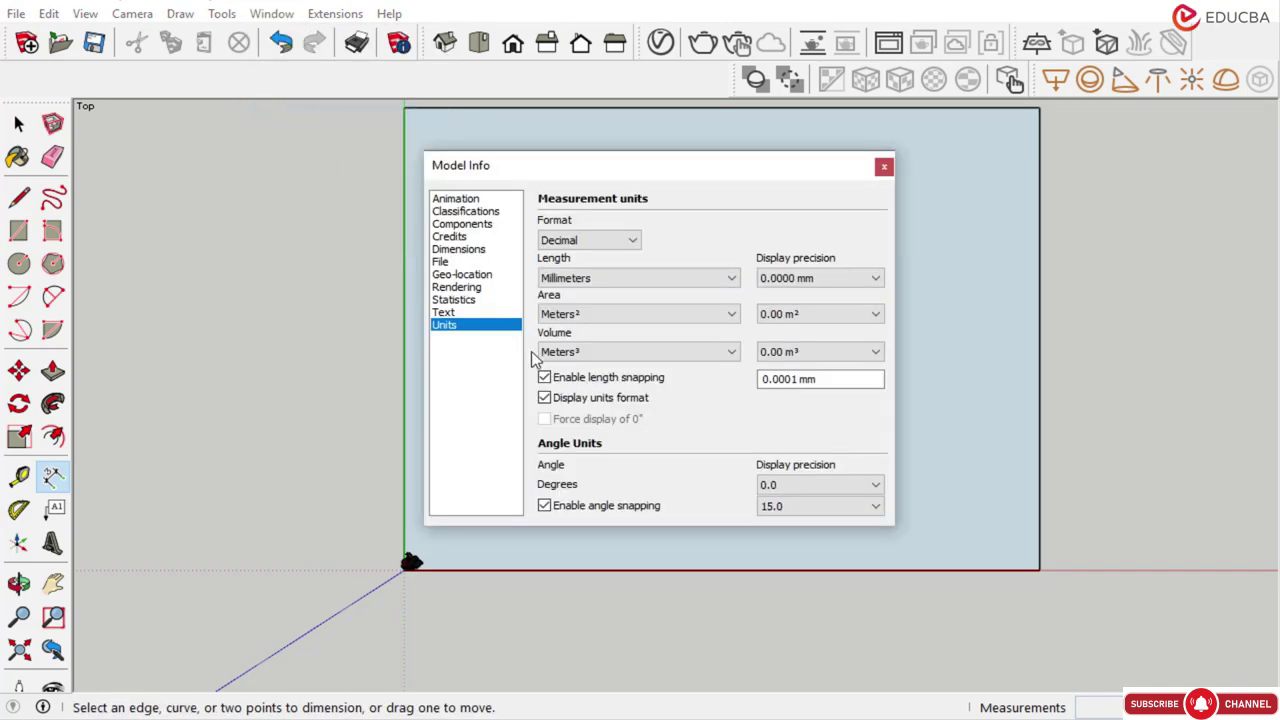
left_click(792, 282)
left_click(792, 310)
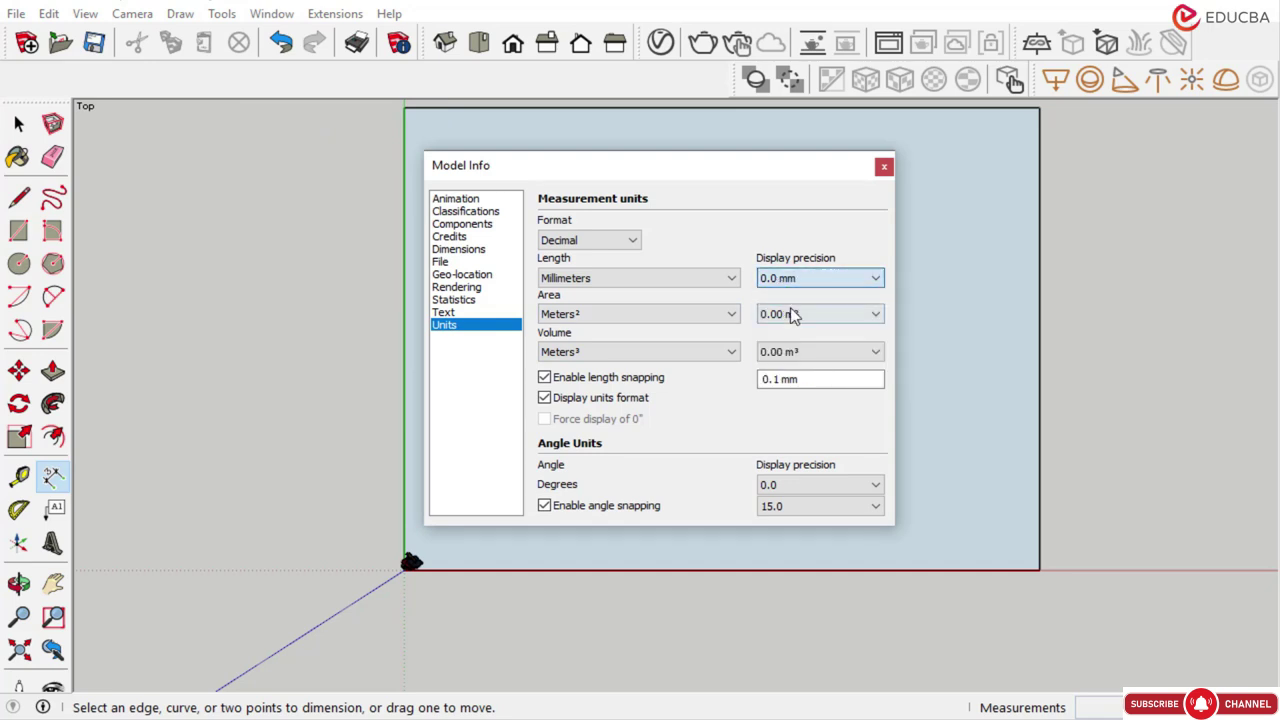
left_click(789, 317)
left_click(789, 343)
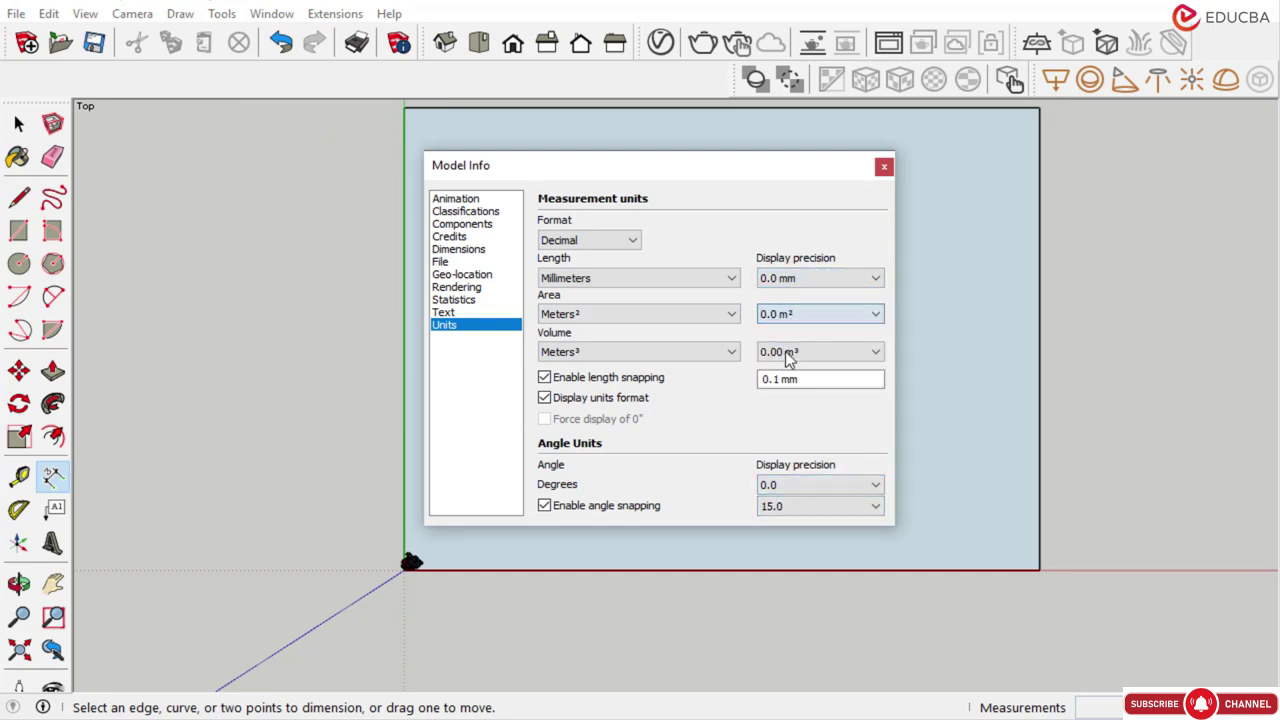
left_click(789, 356)
left_click(788, 386)
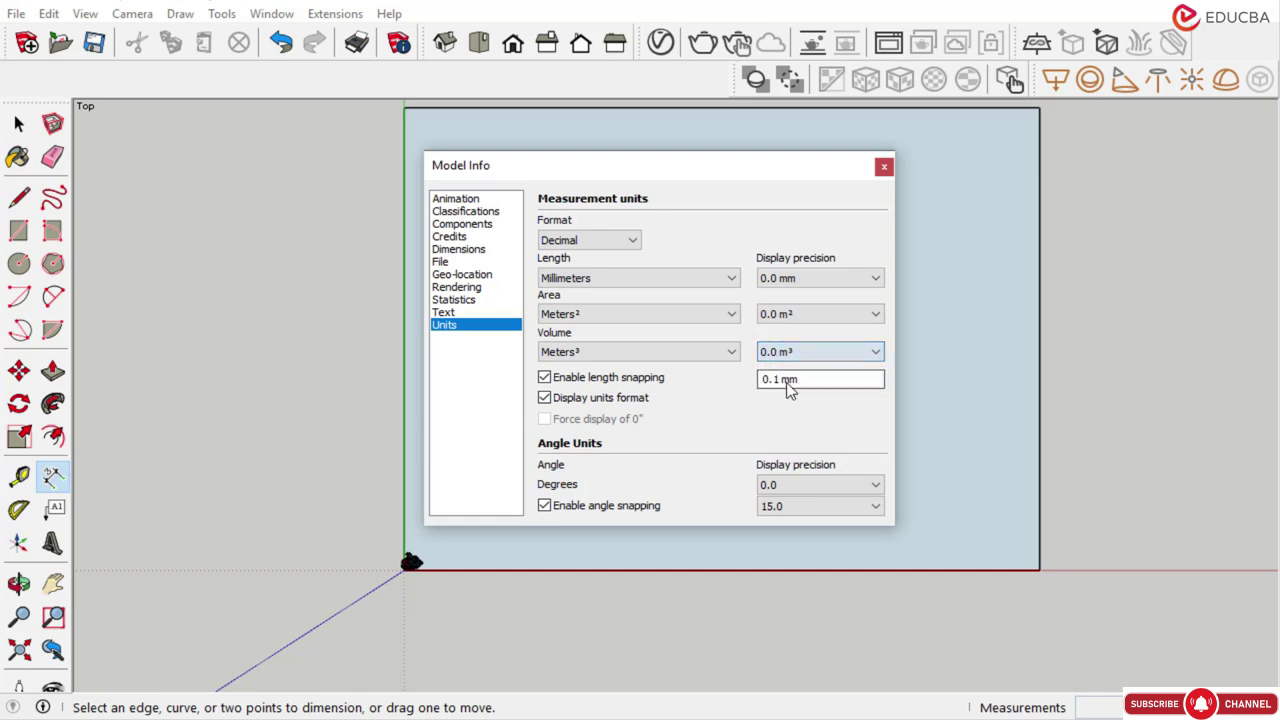
Close the model settings and check the rectangle's left and upper sides with the Dimension tool, without placing any dimension
left_click(884, 166)
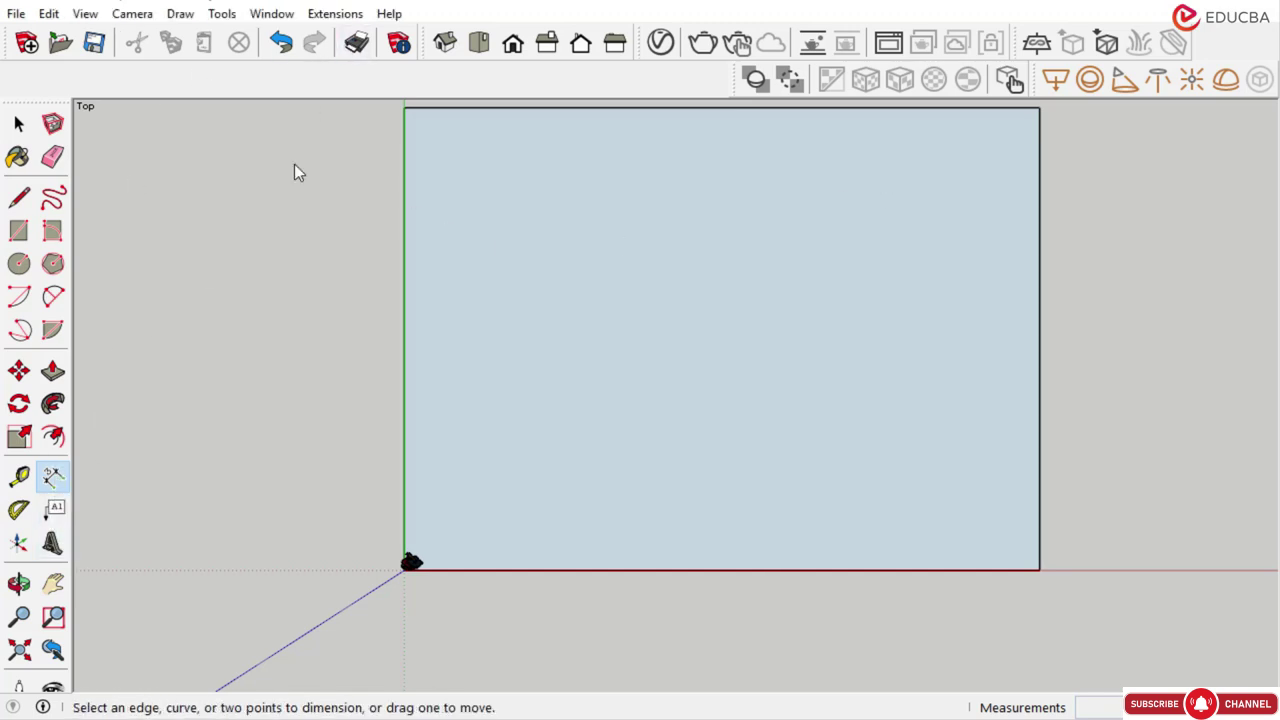
left_click(405, 109)
scroll(400, 571, "up", 2)
left_click(404, 569)
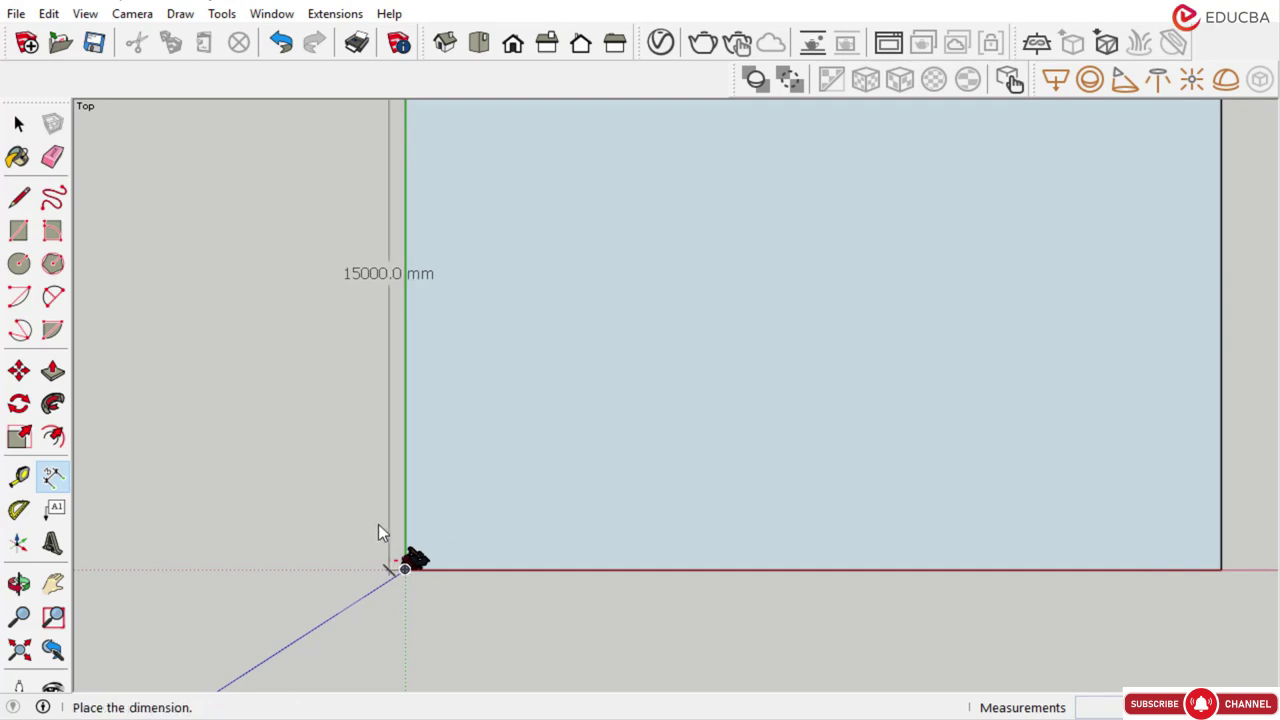
scroll(321, 463, "down", 1)
key("Escape")
scroll(405, 535, "down", 1)
left_click(393, 201)
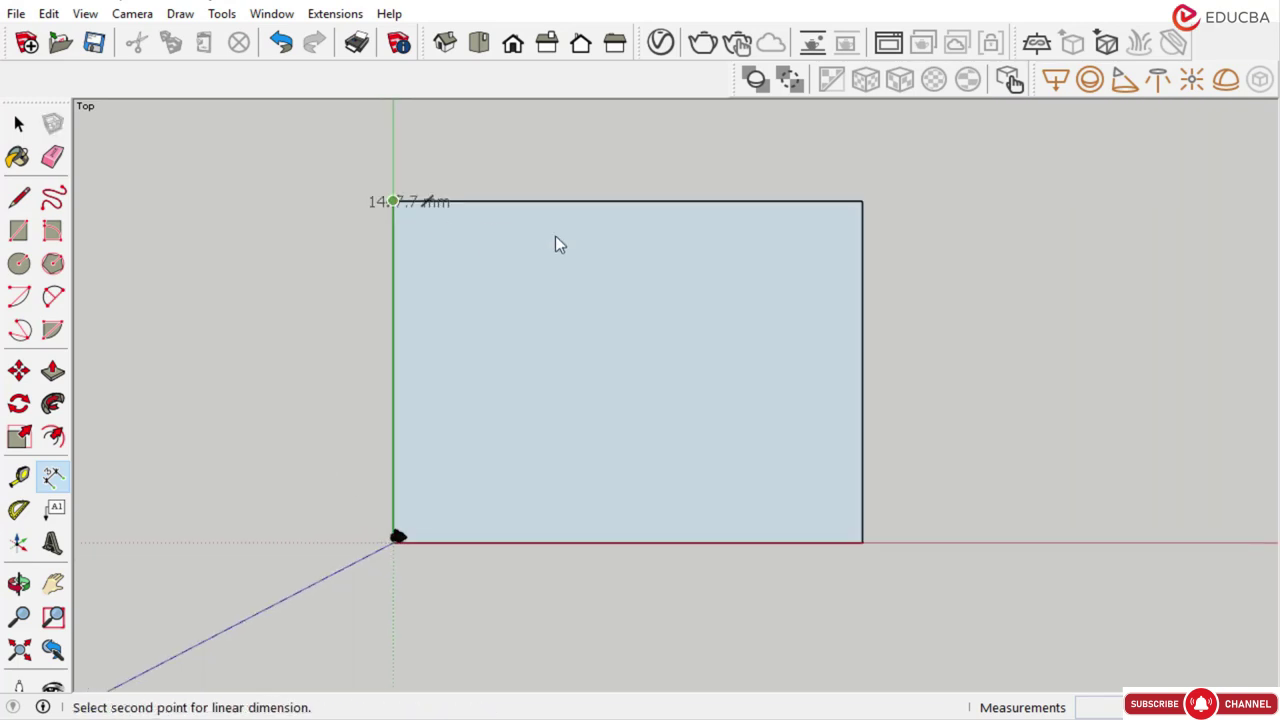
left_click(862, 201)
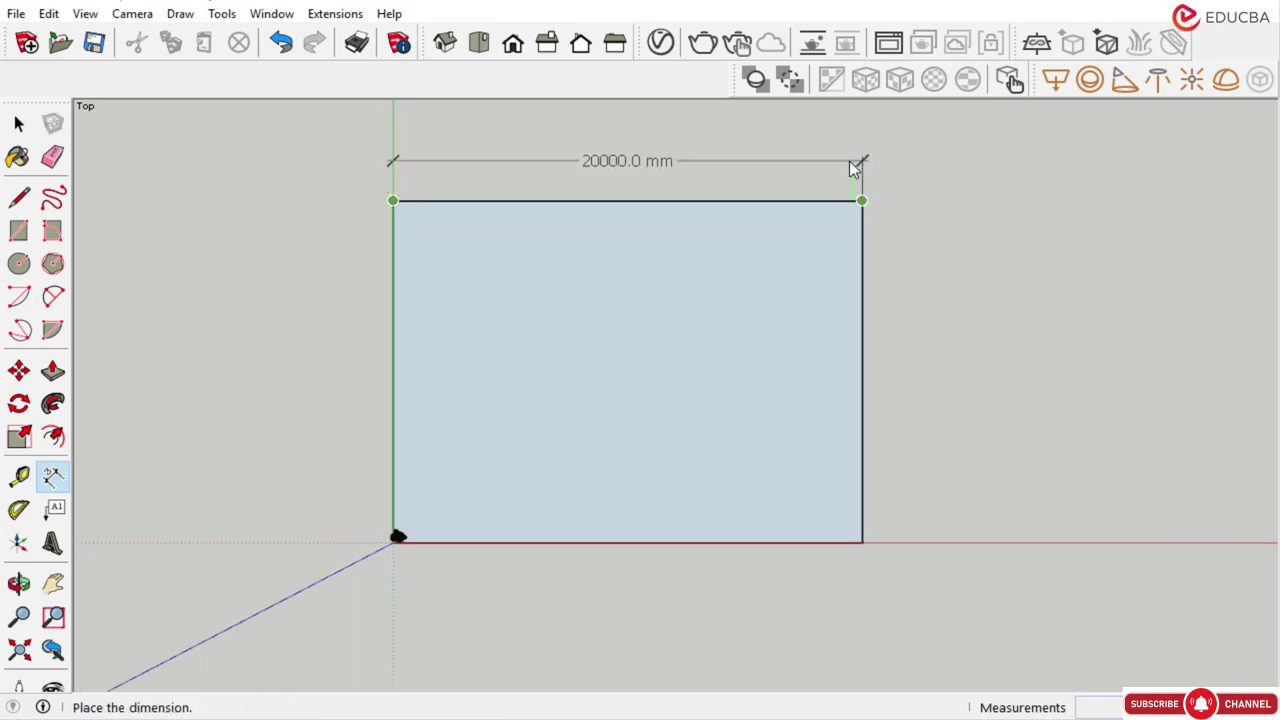
key("Escape")
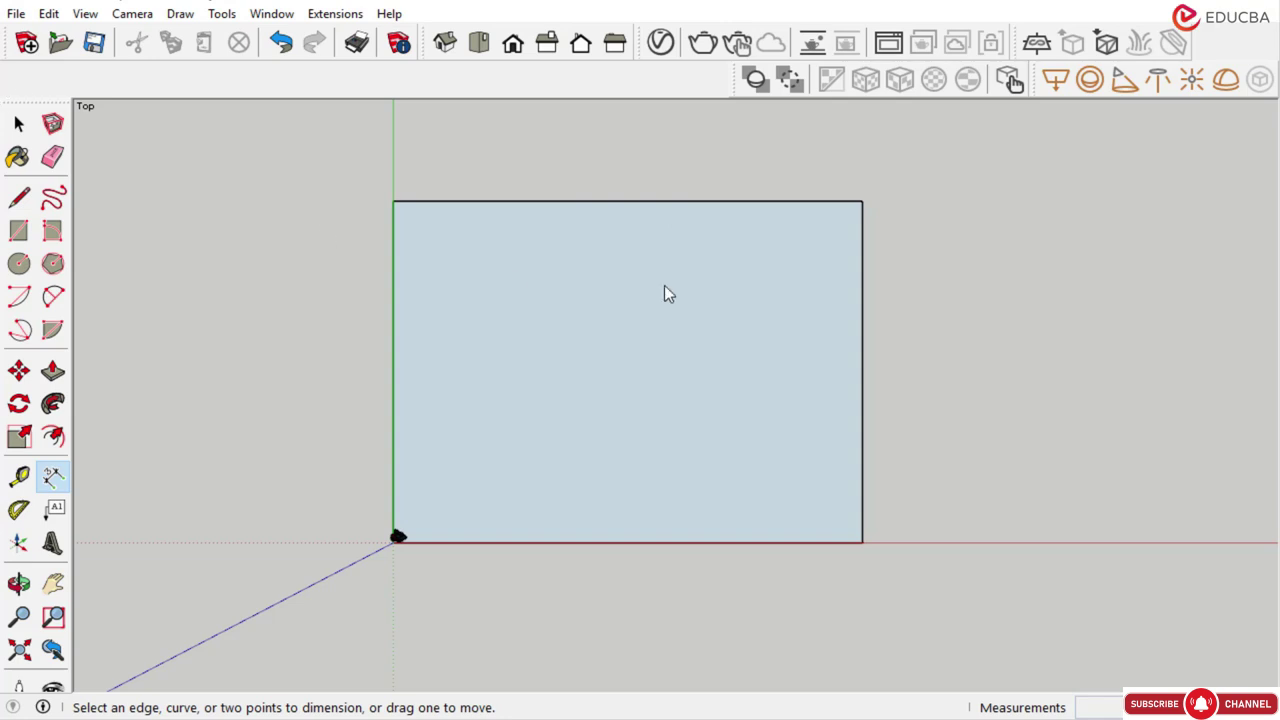
scroll(660, 295, "up", 1)
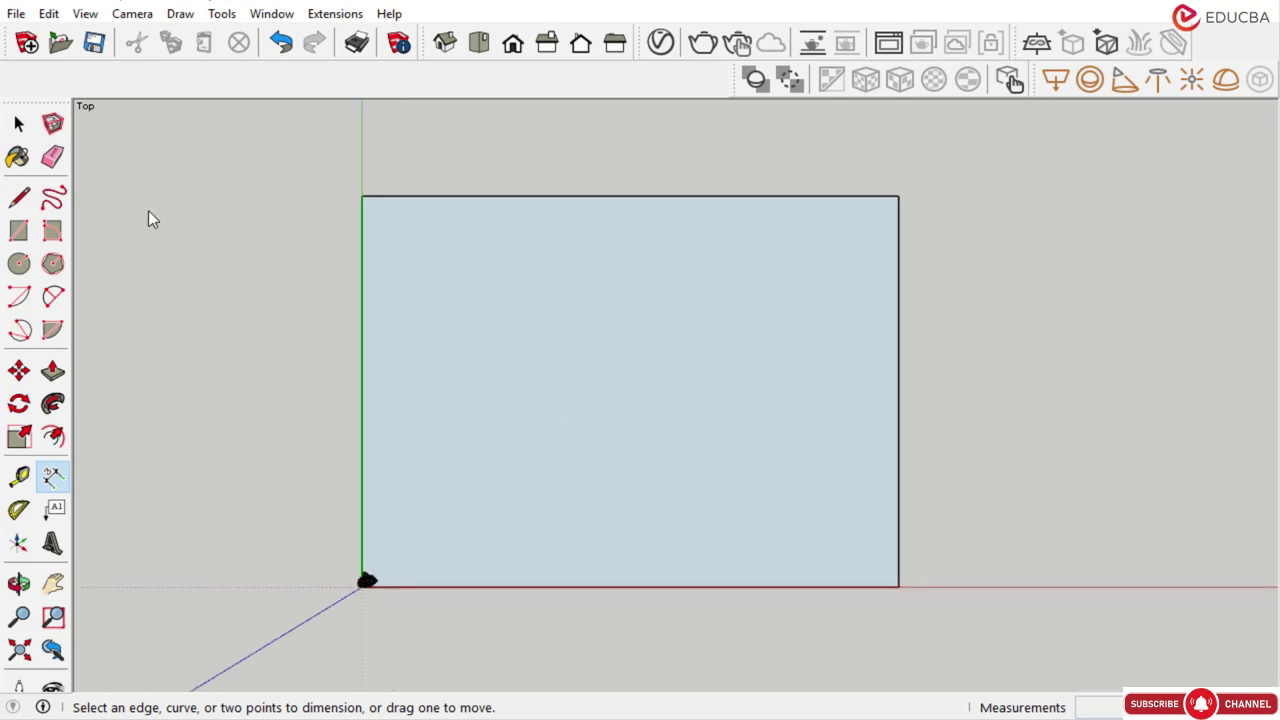
Place a horizontal guide line 500 mm inside the plot from its upper edge with the Tape Measure tool
key("space")
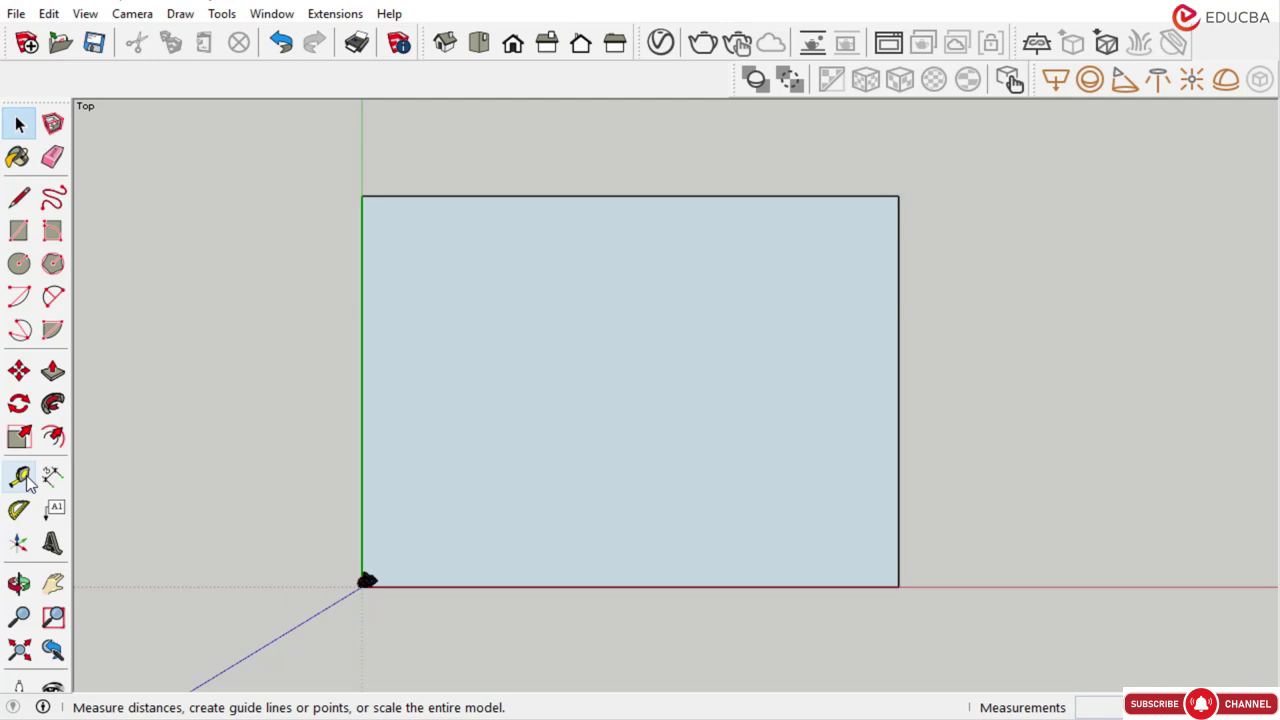
key("space")
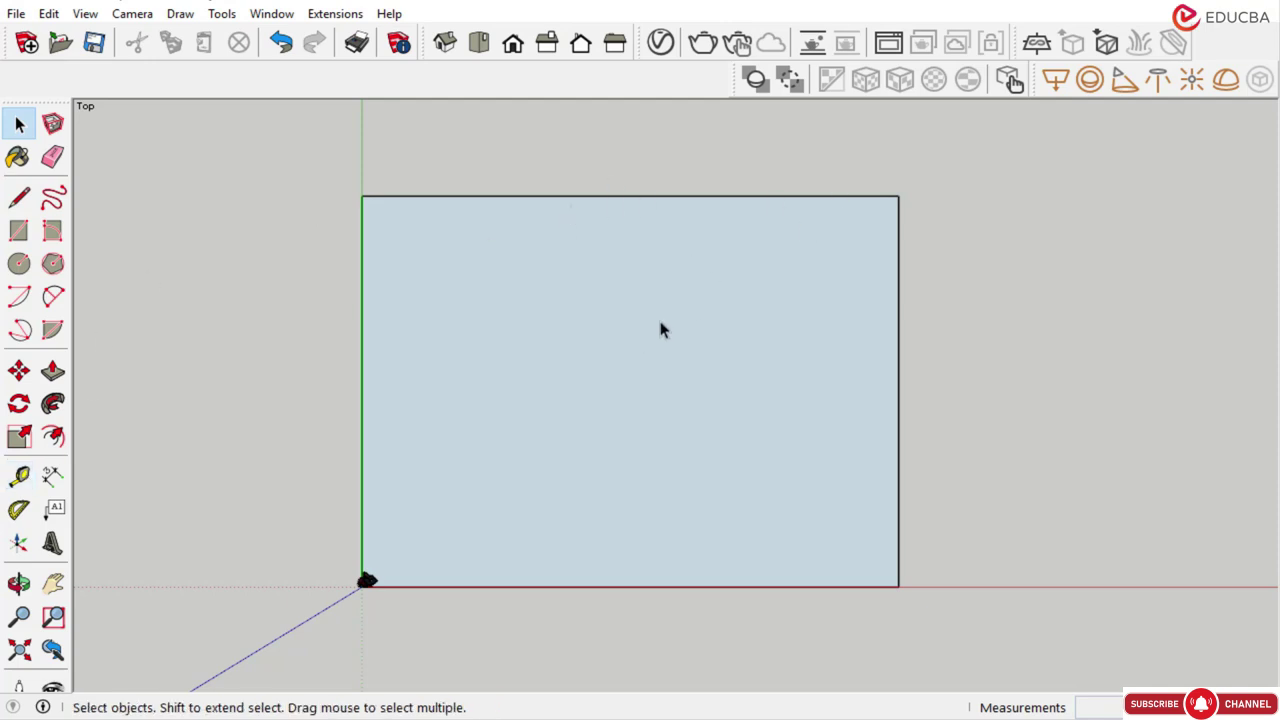
left_click(20, 478)
left_click(573, 195)
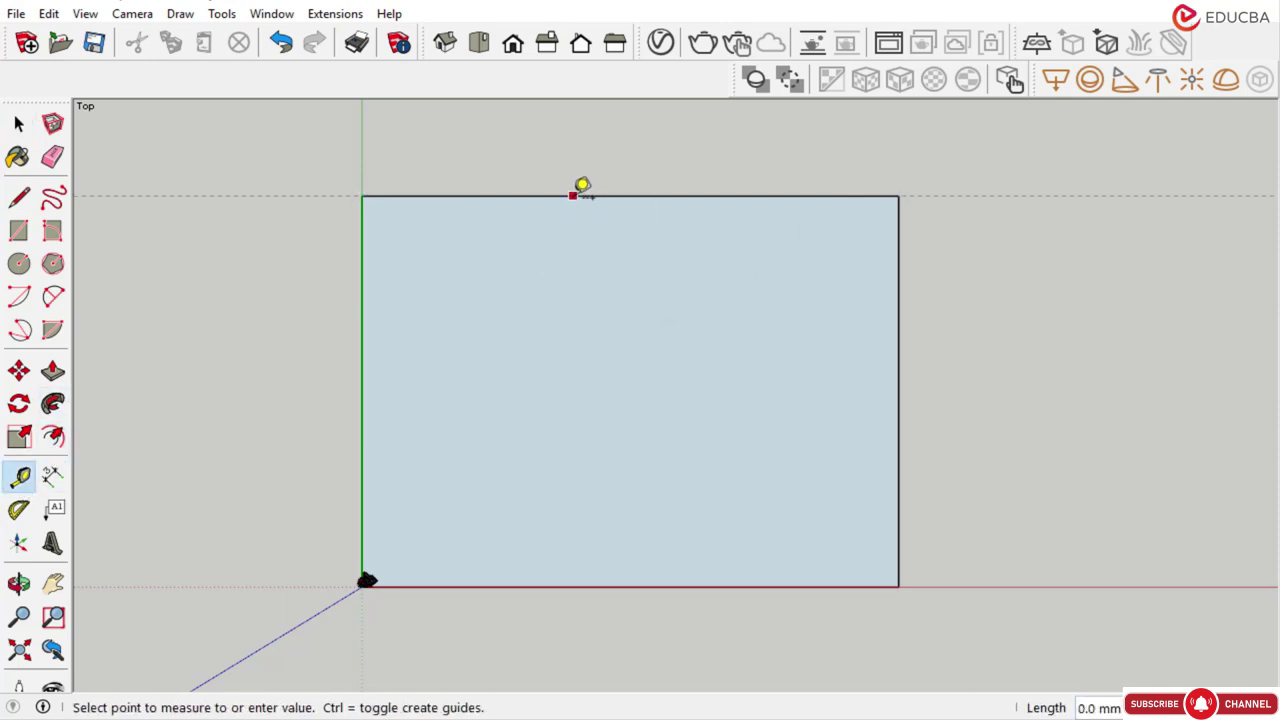
scroll(582, 190, "up", 1)
type("500")
key("Return")
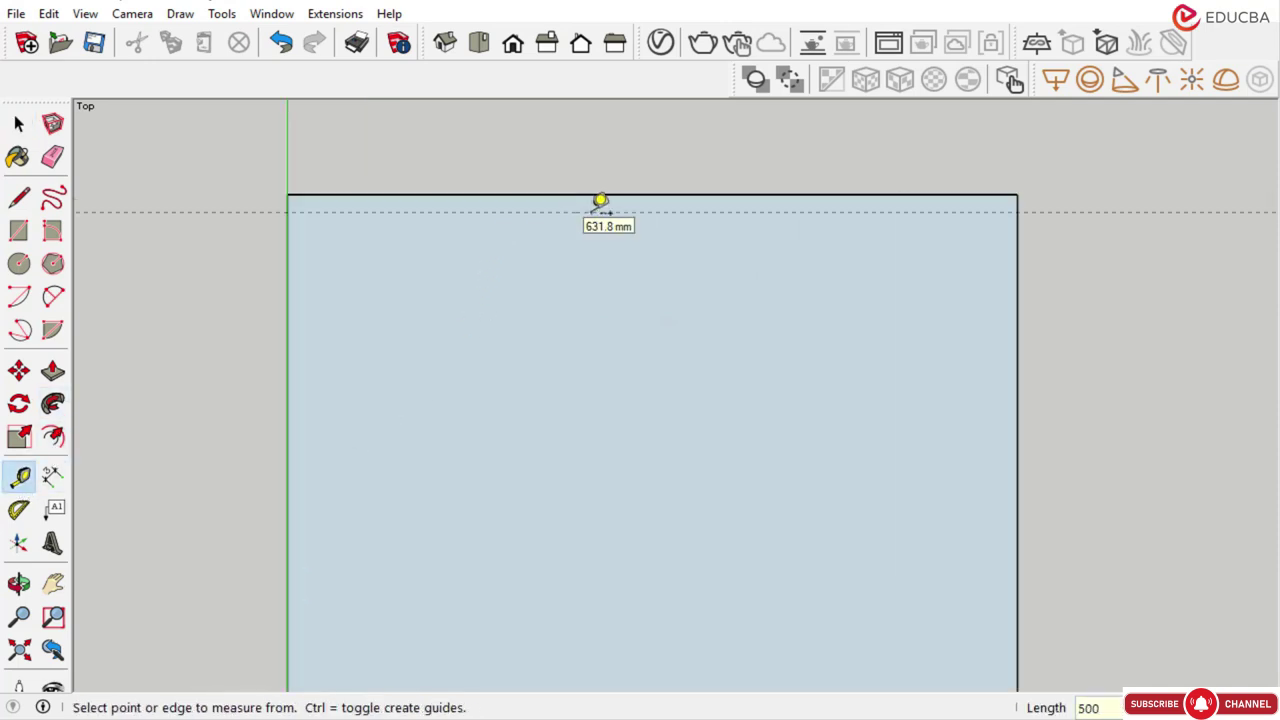
Place a second horizontal guide line 3000 mm below the guide near the plot's upper edge
left_click(594, 212)
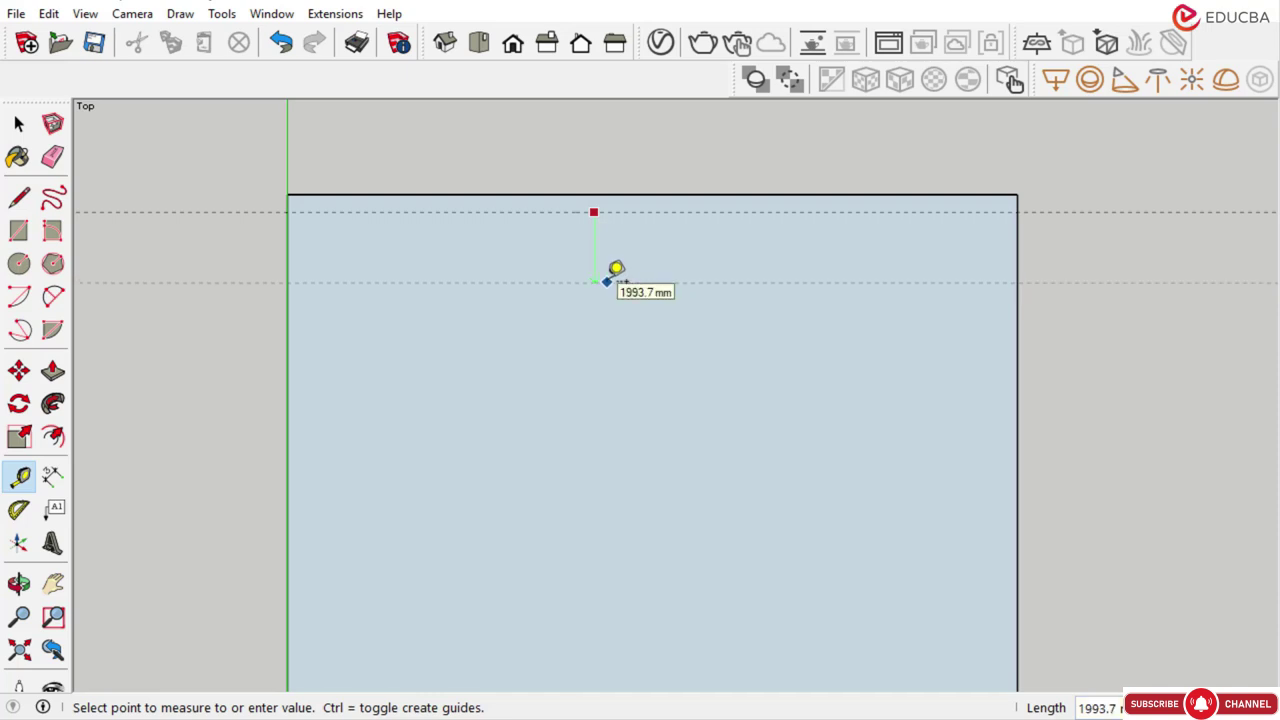
scroll(616, 268, "down", 1)
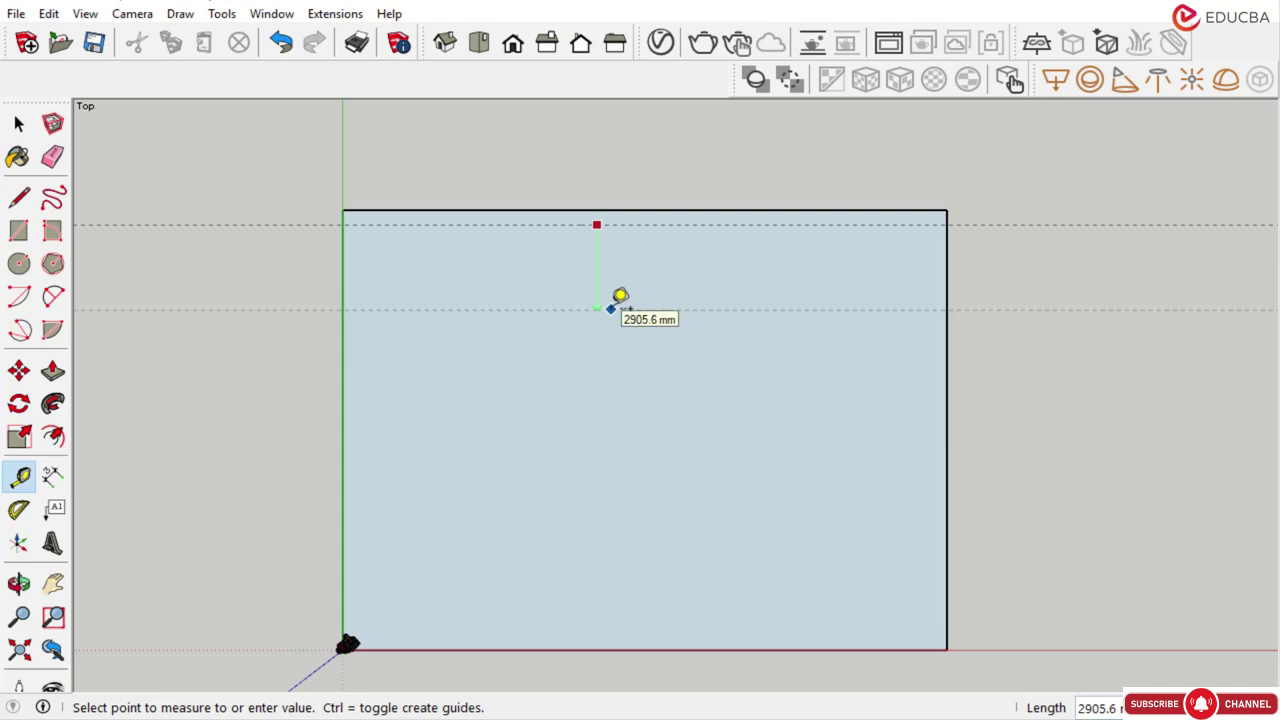
type("3000")
key("Return")
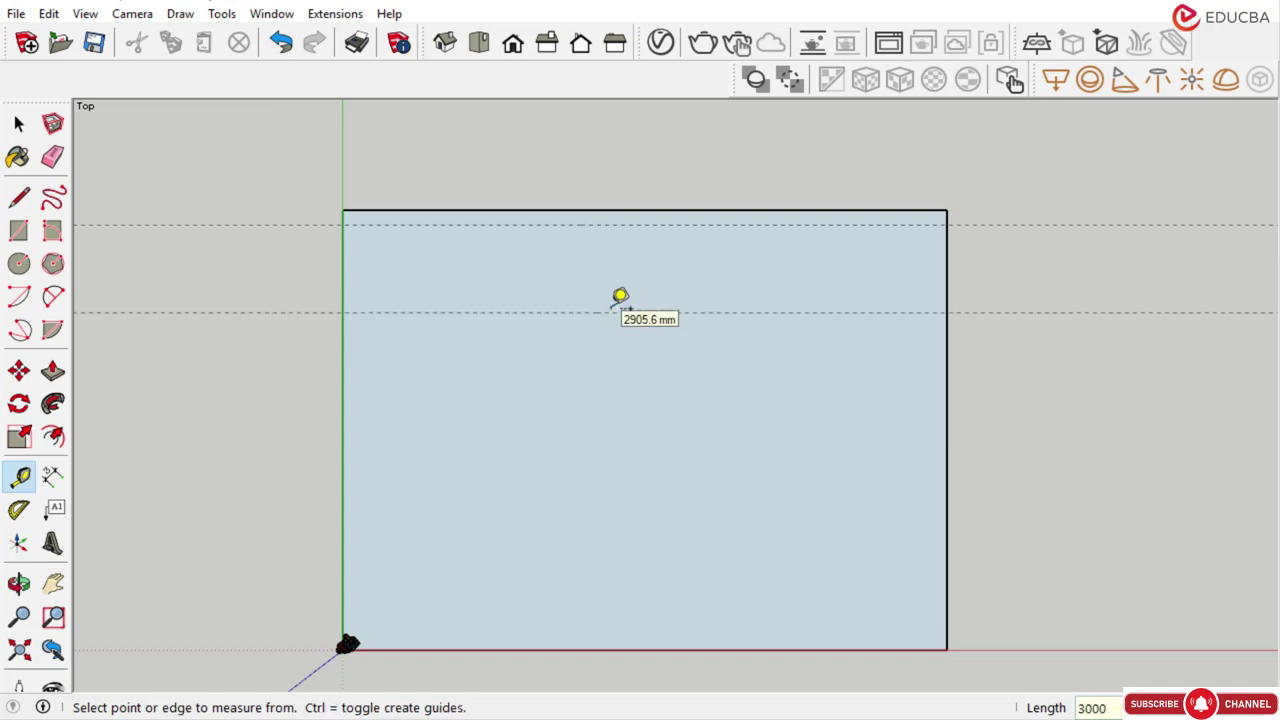
Place two vertical guide lines inside the plot, one 2500 mm from its left edge and one 2500 mm from its right edge
left_click(342, 257)
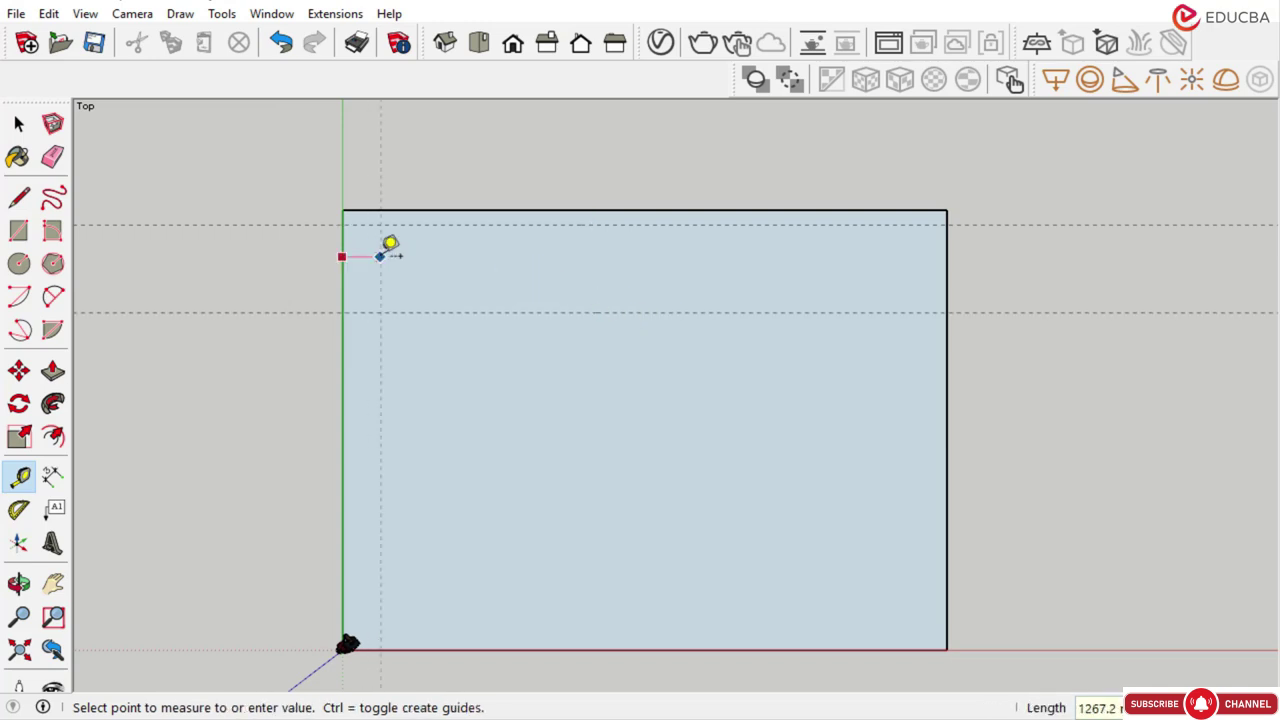
type("3000")
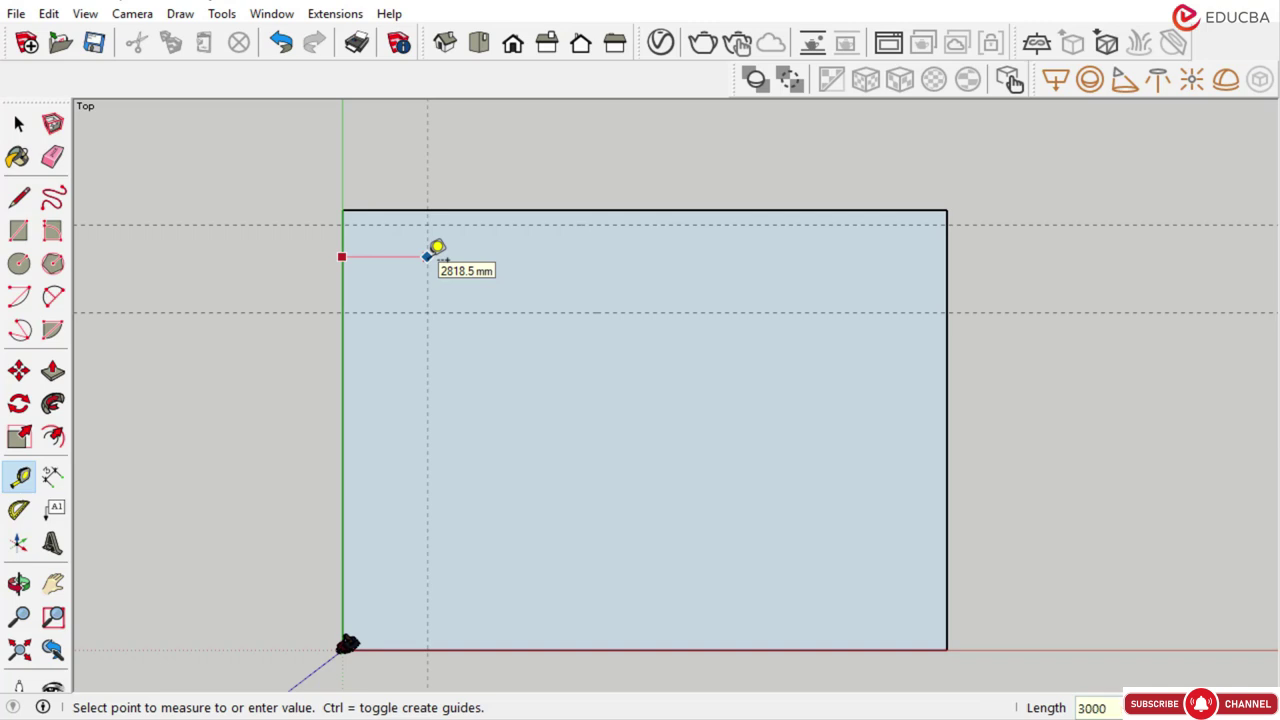
key("BackSpace")
key("BackSpace")
key("BackSpace")
key("BackSpace")
type("25000")
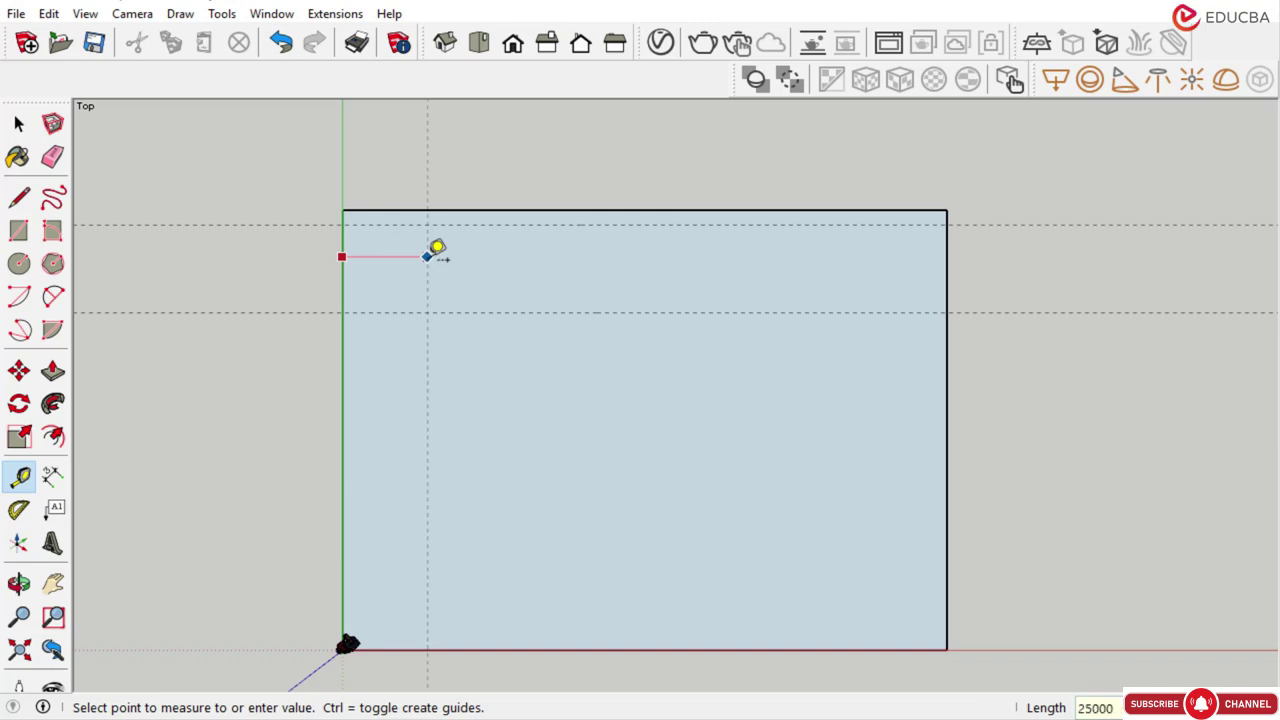
key("Return")
left_click(947, 266)
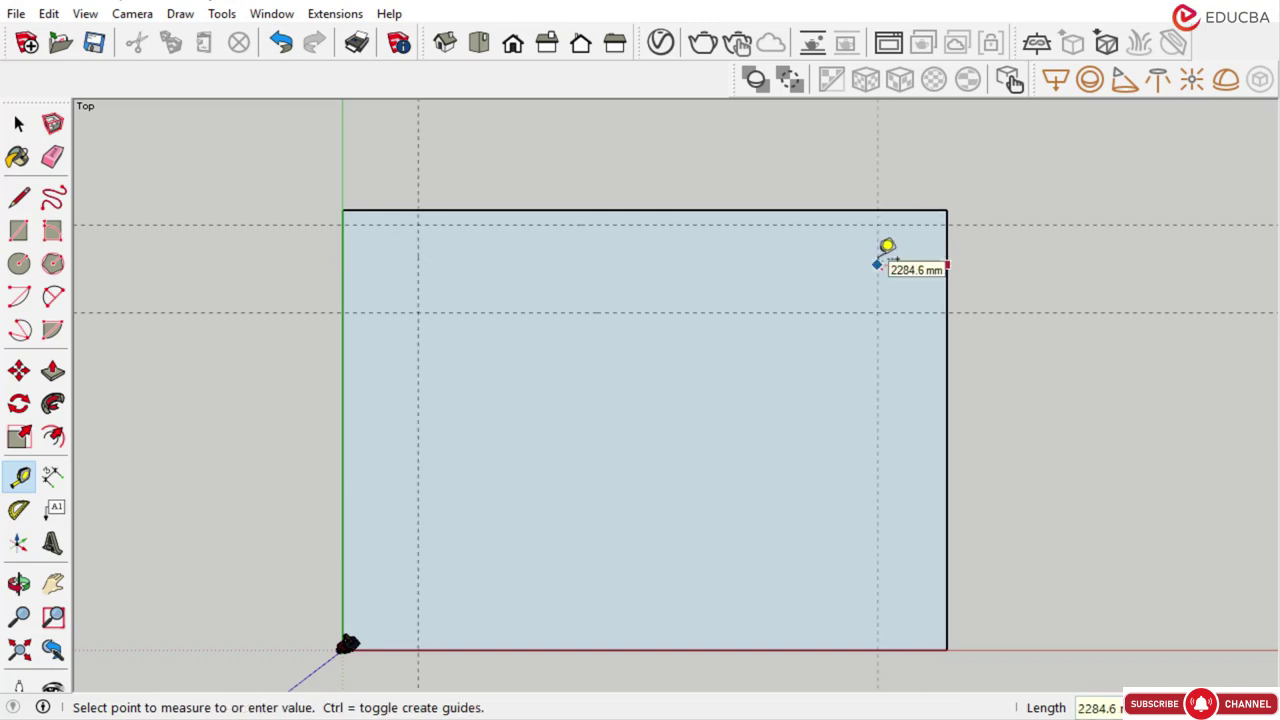
type("2500")
key("Return")
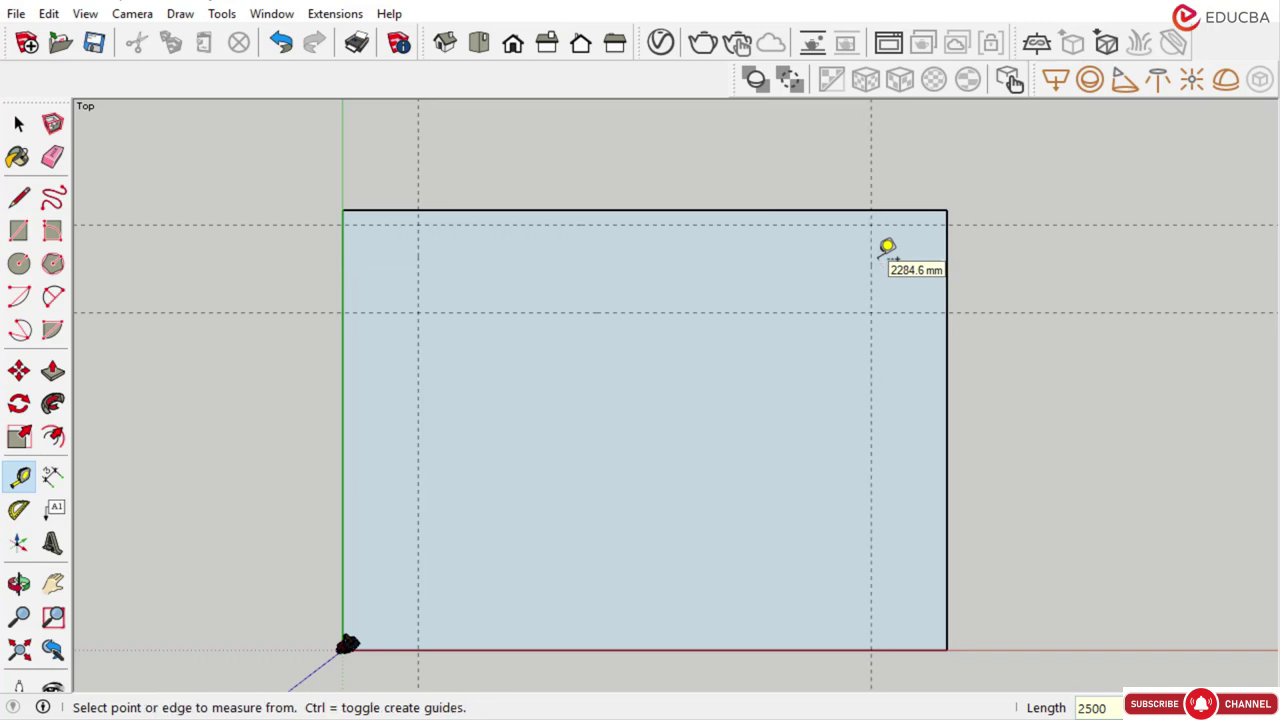
Check the distance between the two vertical guides along the upper horizontal guide with the Dimension tool, without placing a dimension
left_click(19, 125)
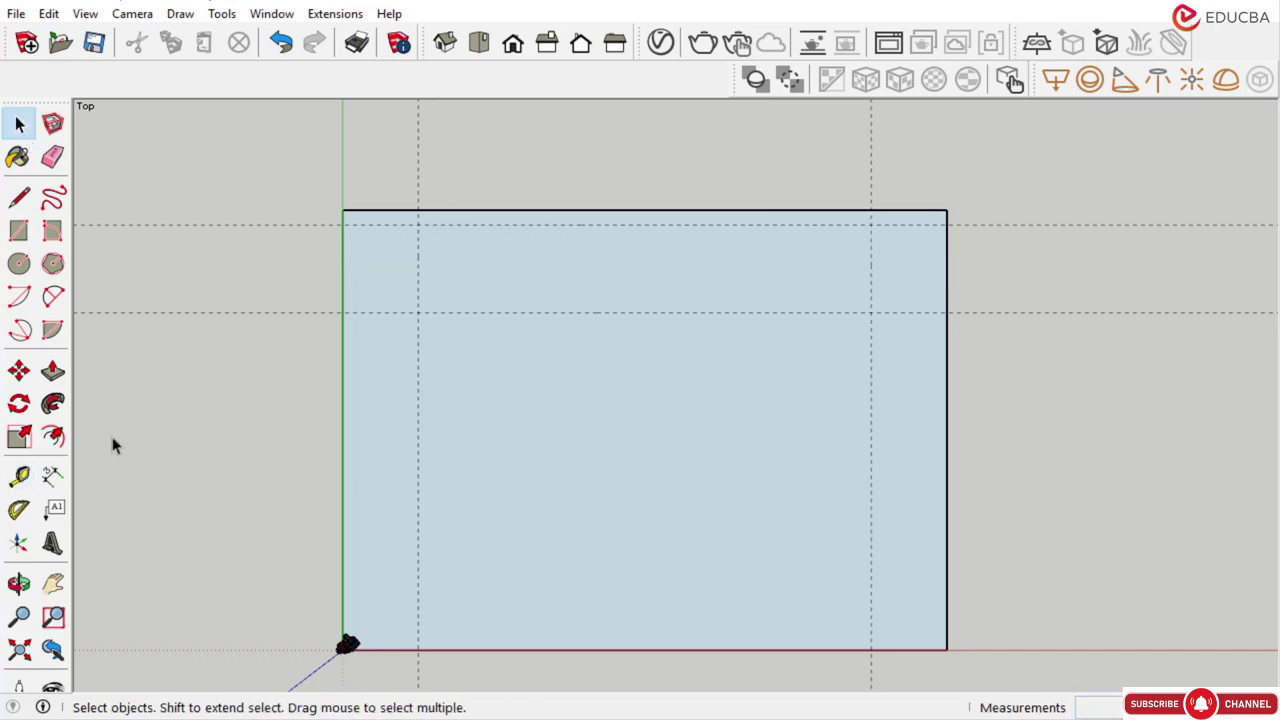
left_click(53, 475)
left_click(419, 224)
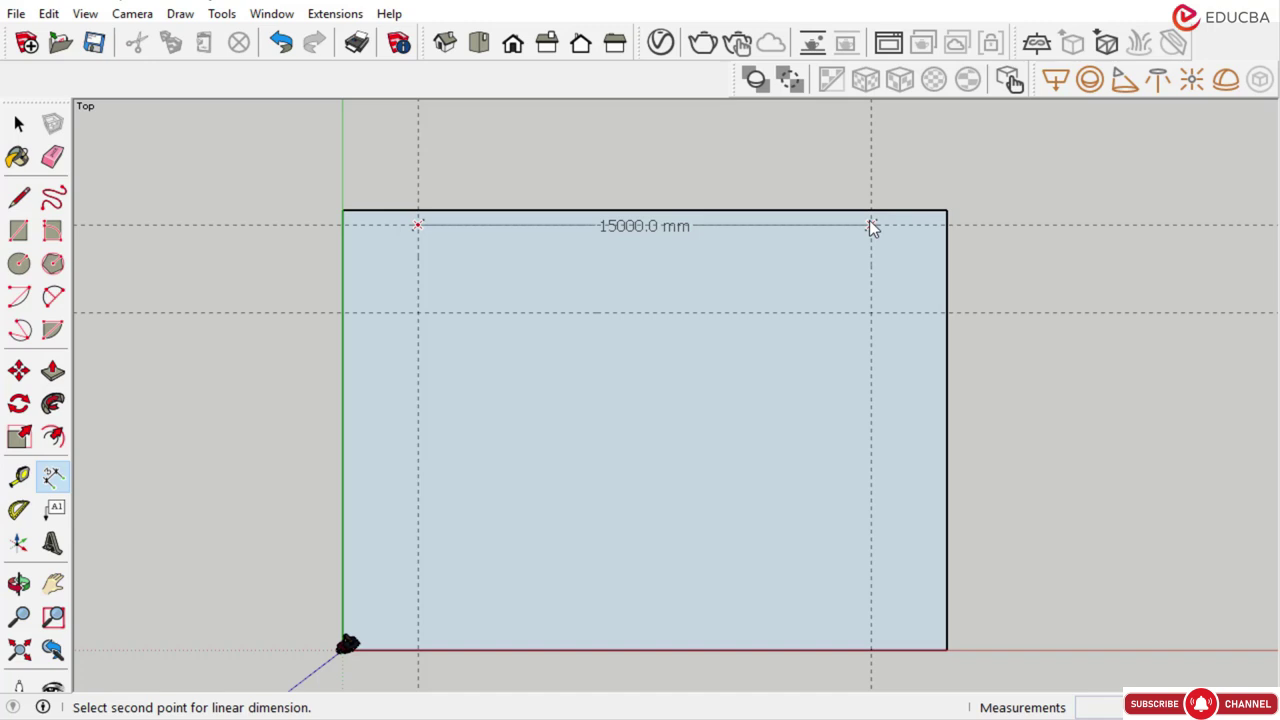
key("Escape")
key("space")
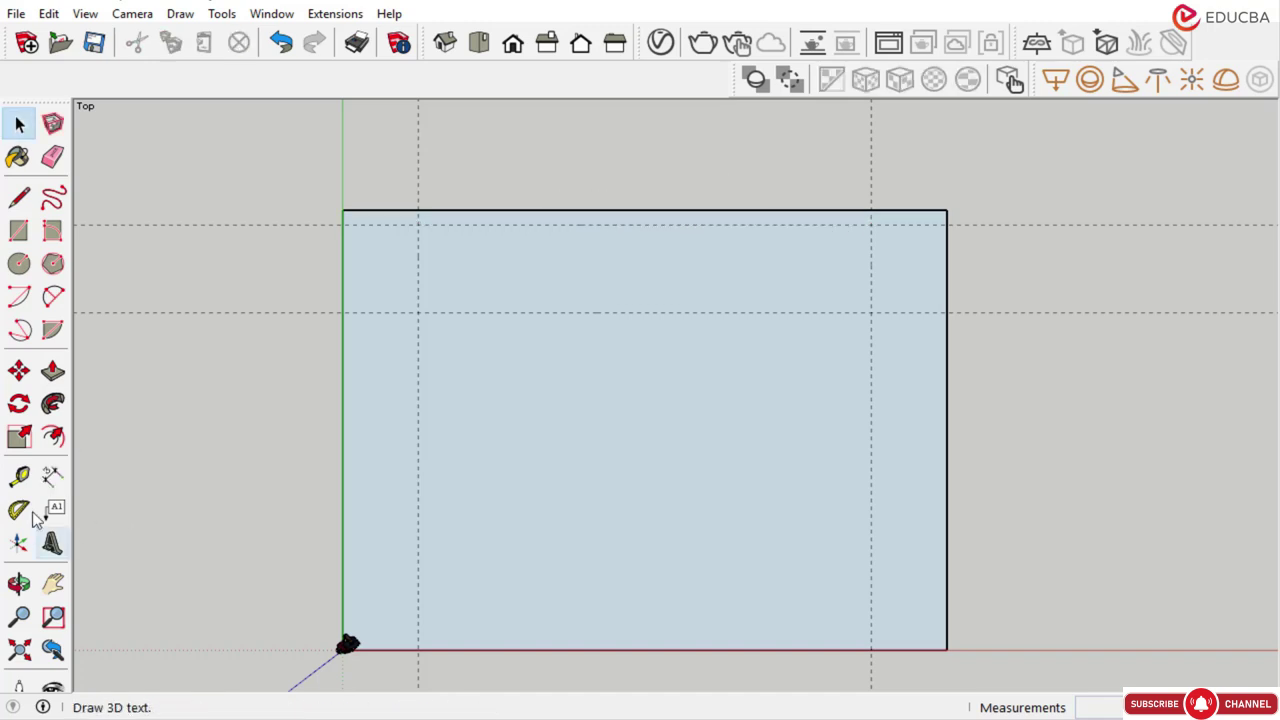
left_click(53, 476)
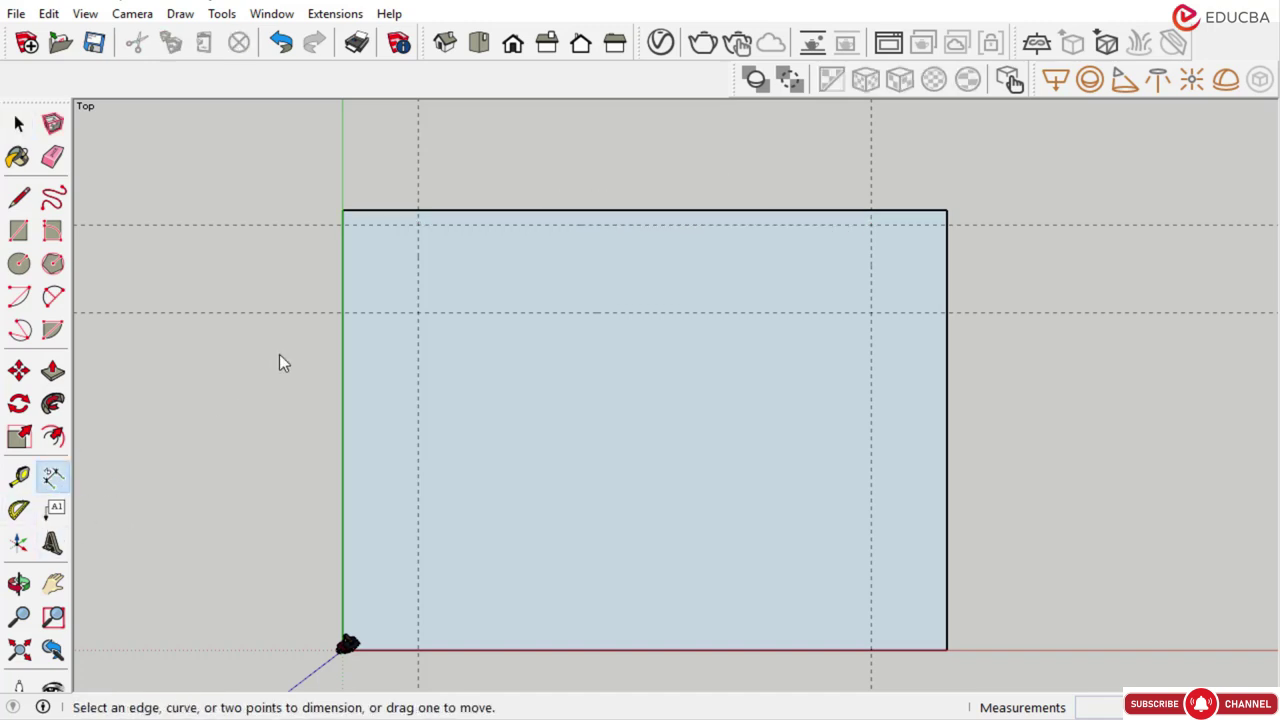
left_click(424, 250)
key("space")
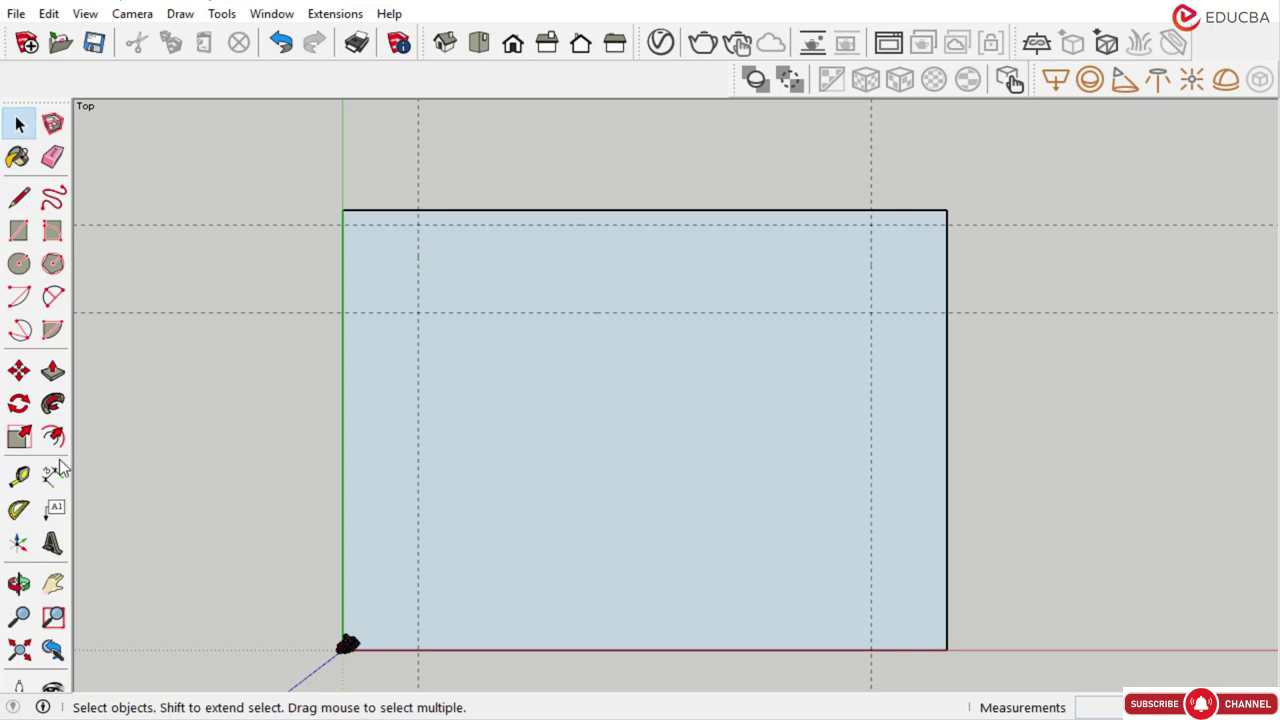
Try vertical guide lines 5000 mm inward from the left and right vertical guides, and undo them
left_click(19, 476)
left_click(418, 274)
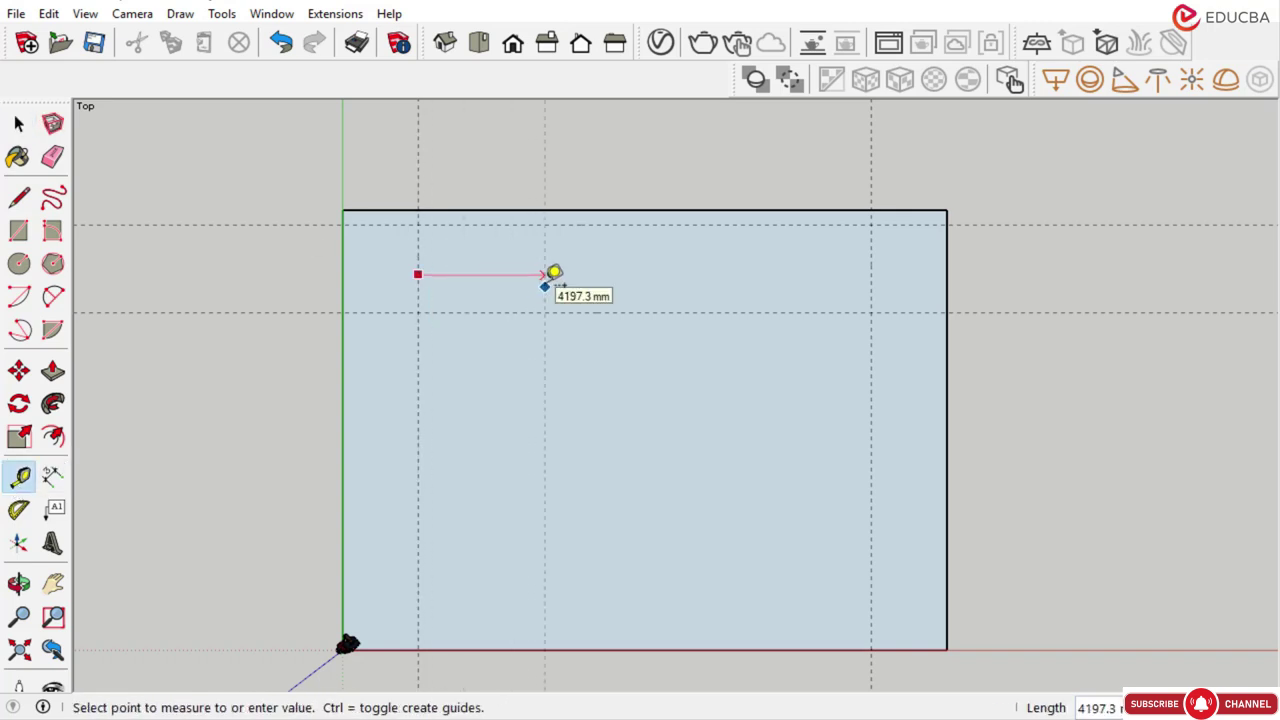
type("1000")
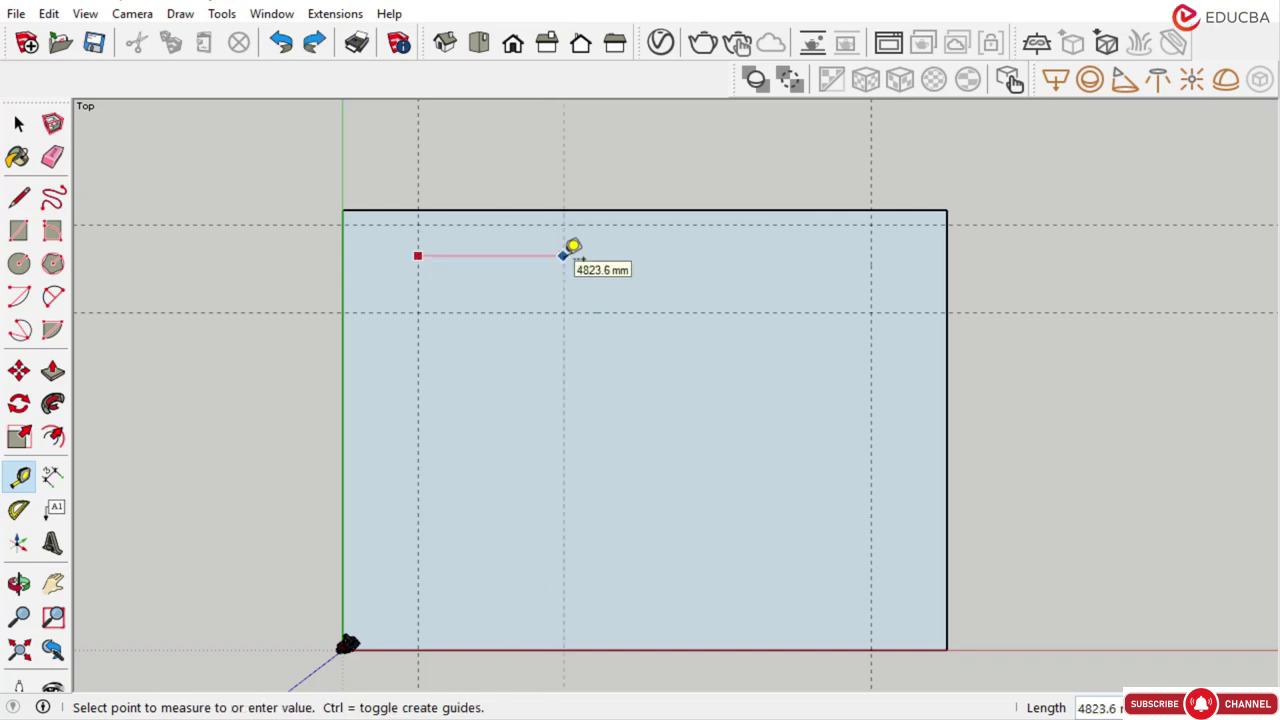
type("5000")
key("Return")
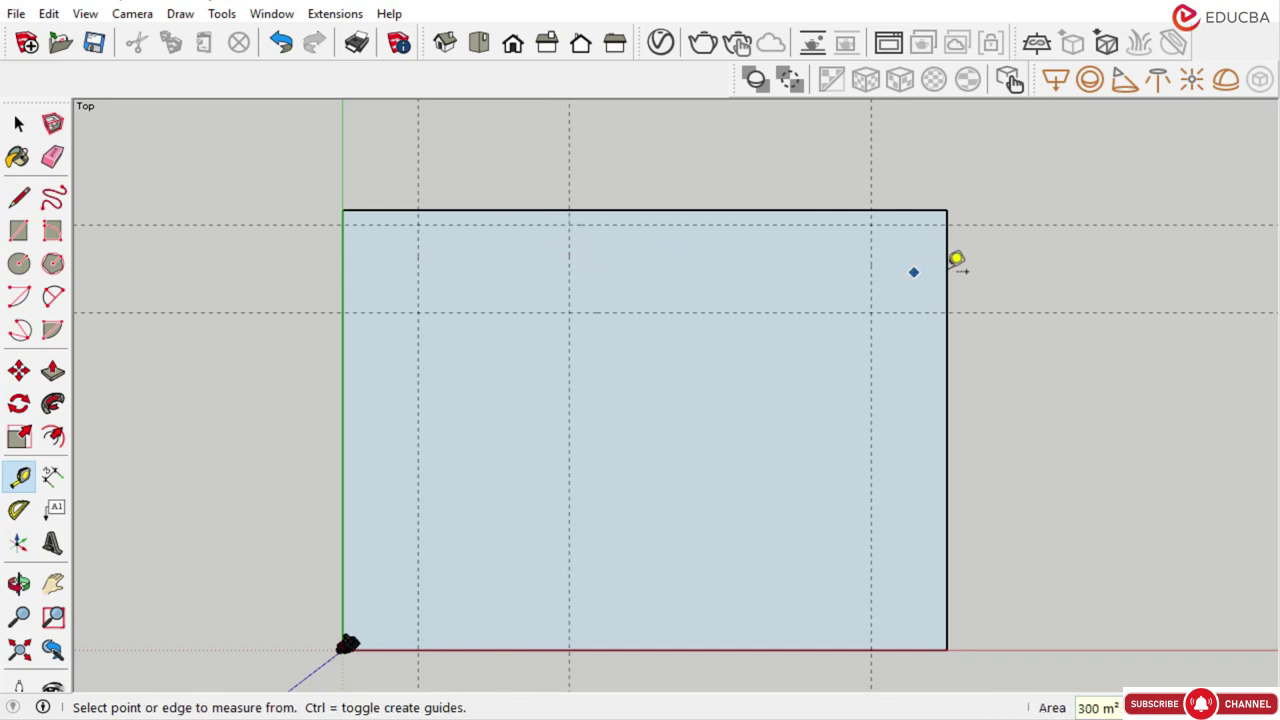
left_click(871, 257)
type("5")
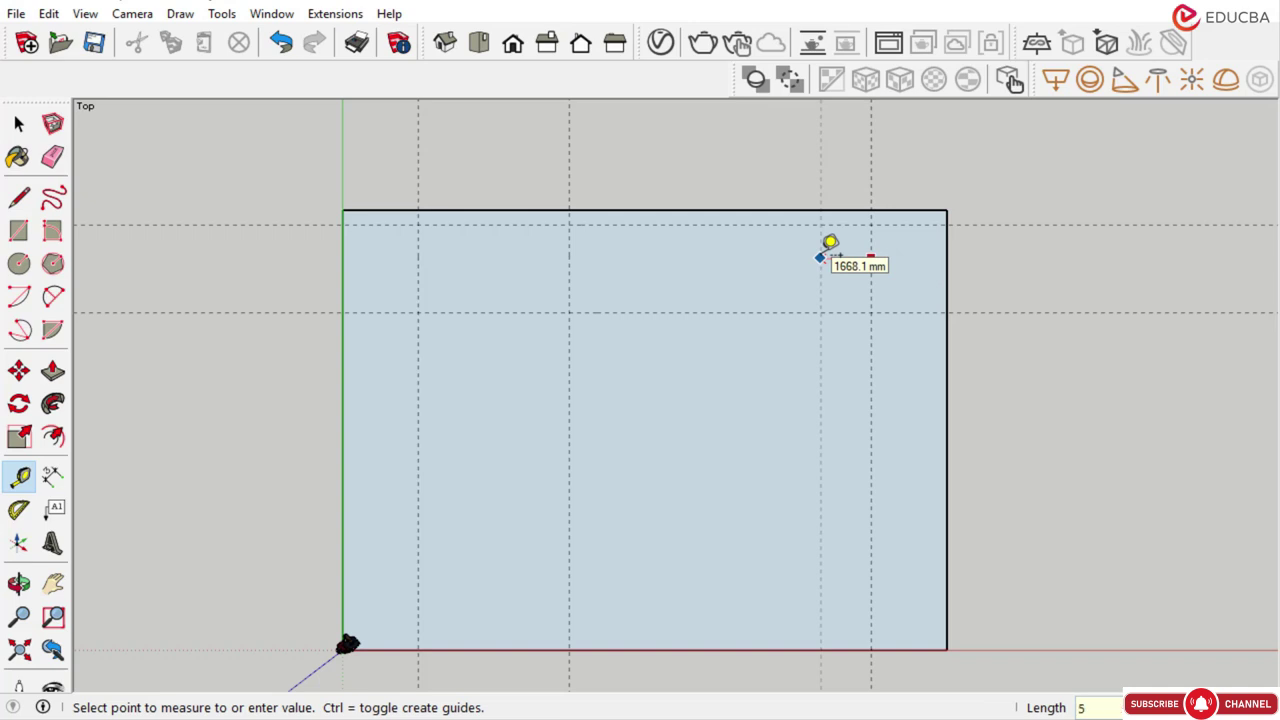
type("000")
key("Return")
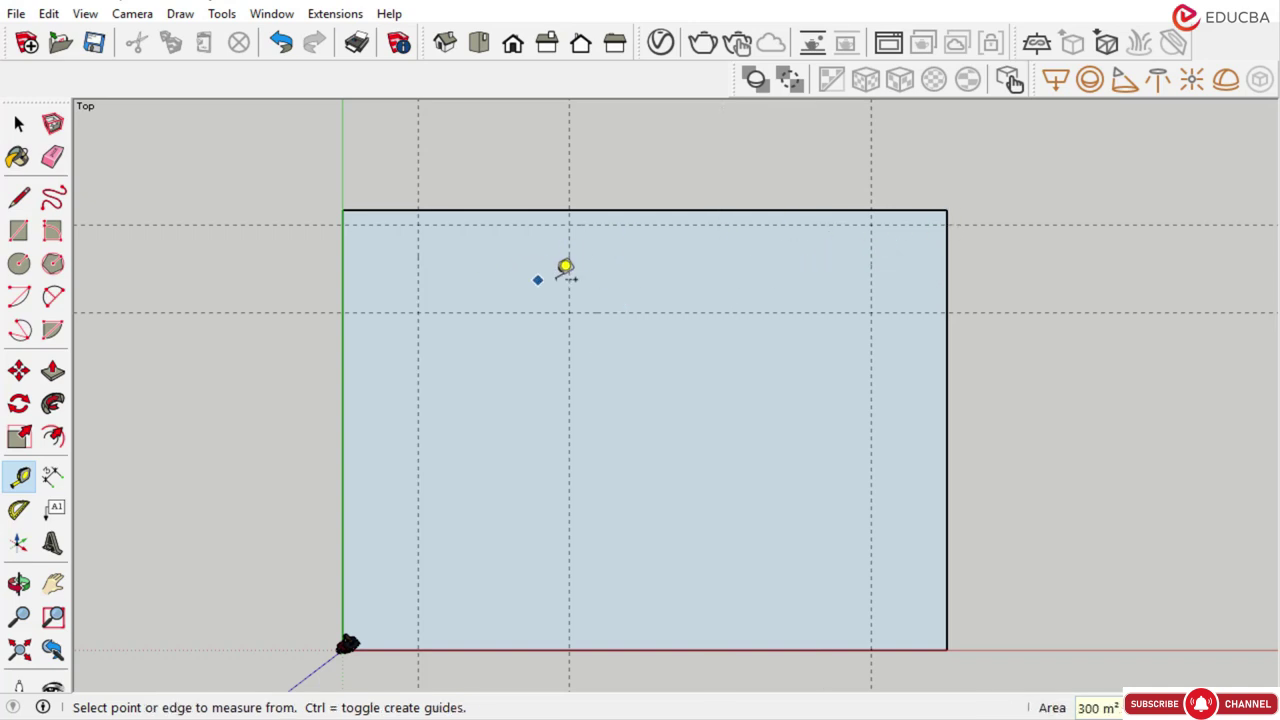
key("ctrl+z")
key("ctrl+z")
Place two more vertical guide lines, 3000 mm inward from the left vertical guide and 3000 mm inward from the right one
left_click(418, 257)
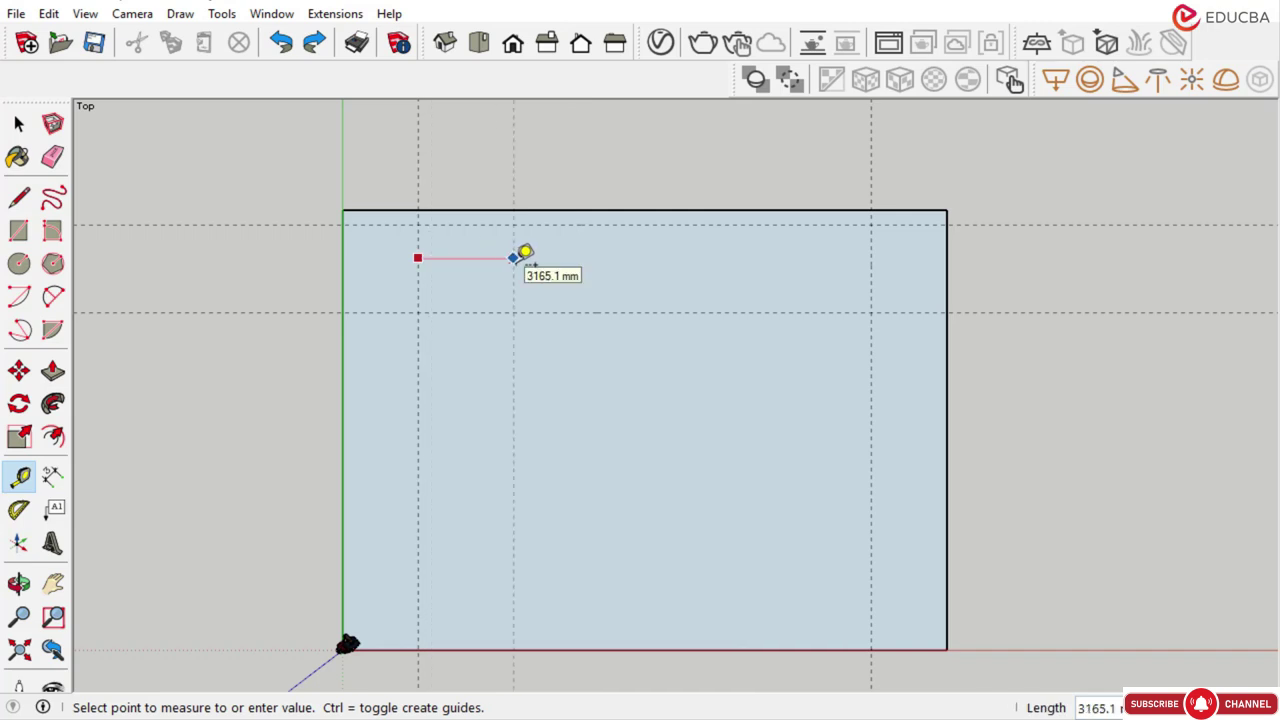
type("3000")
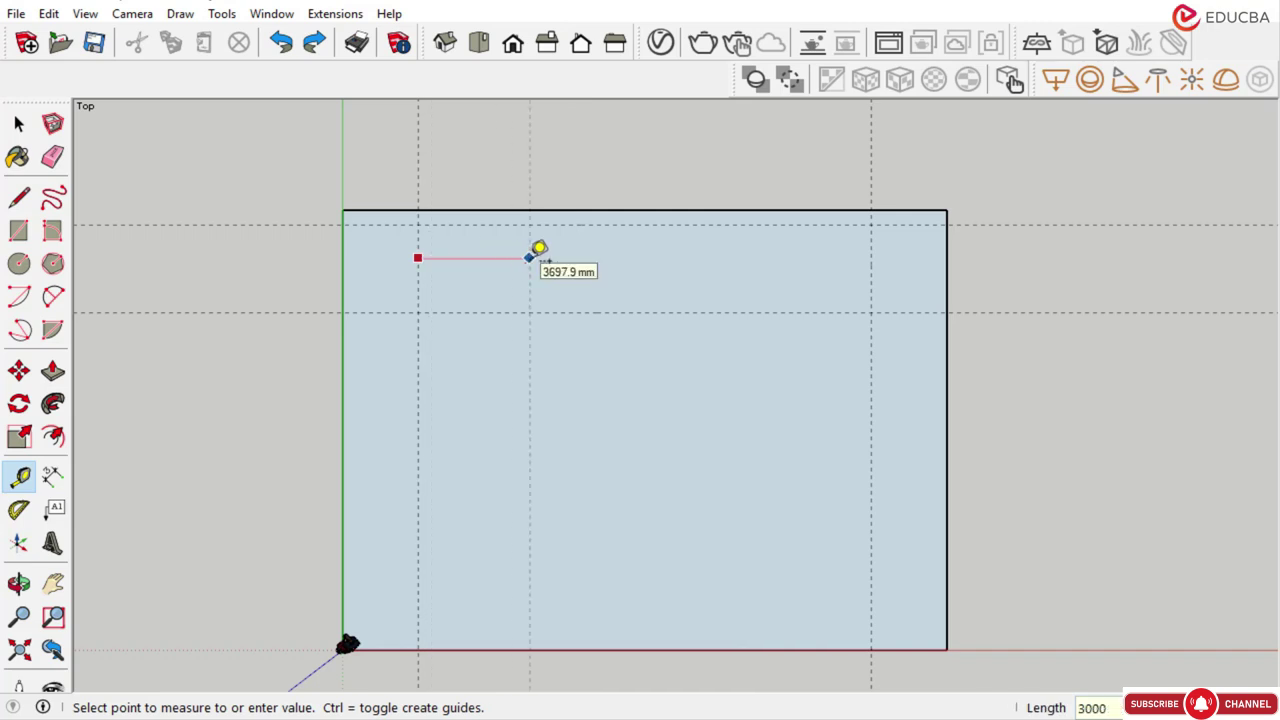
key("Return")
left_click(871, 258)
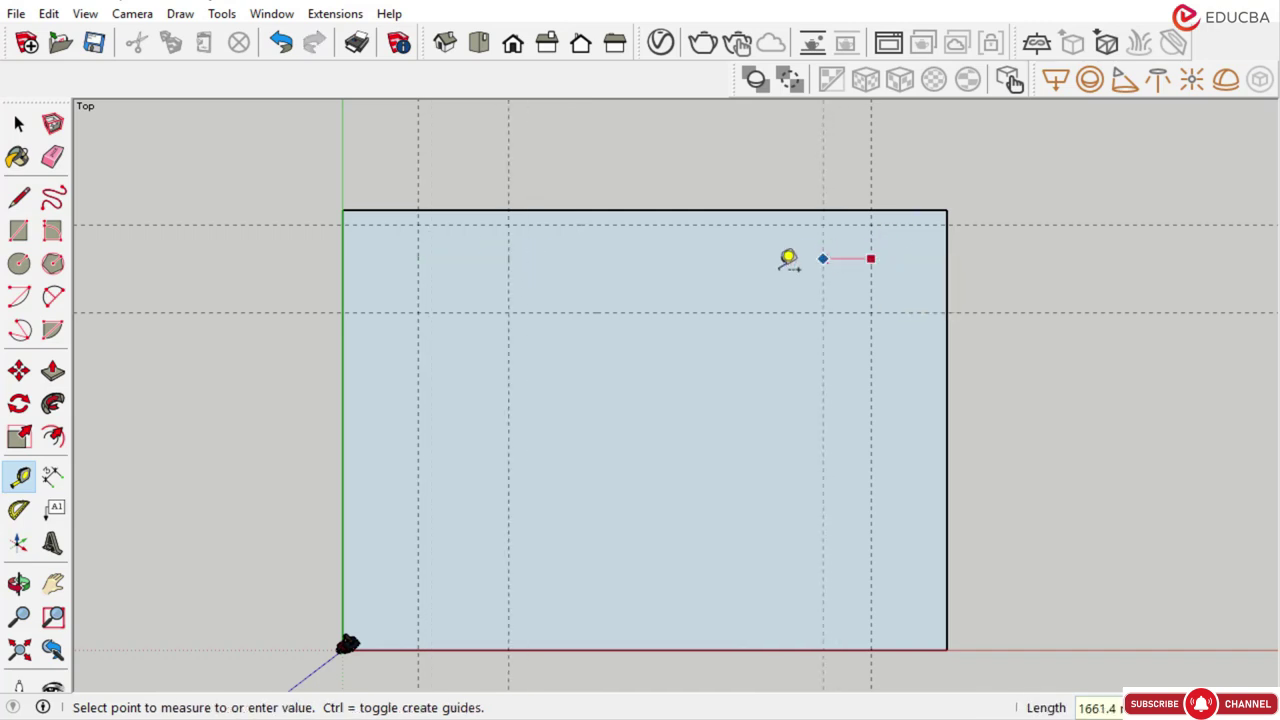
type("3000")
key("Return")
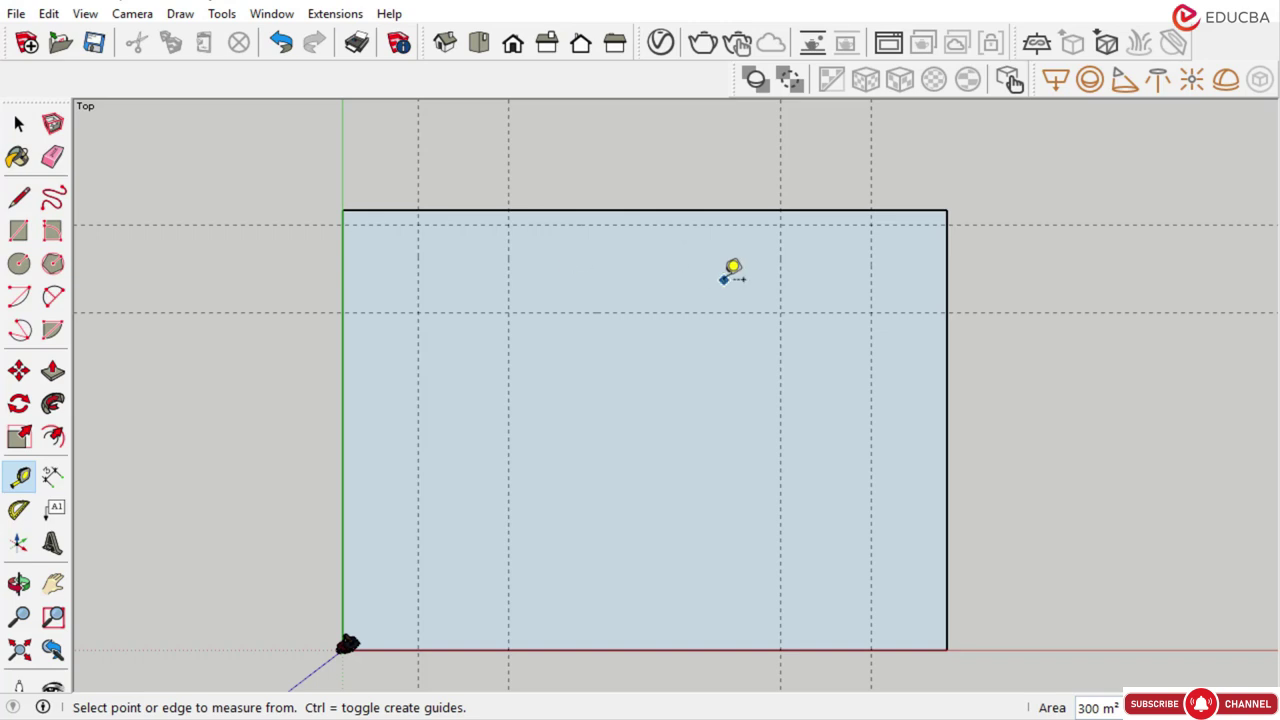
left_click(17, 124)
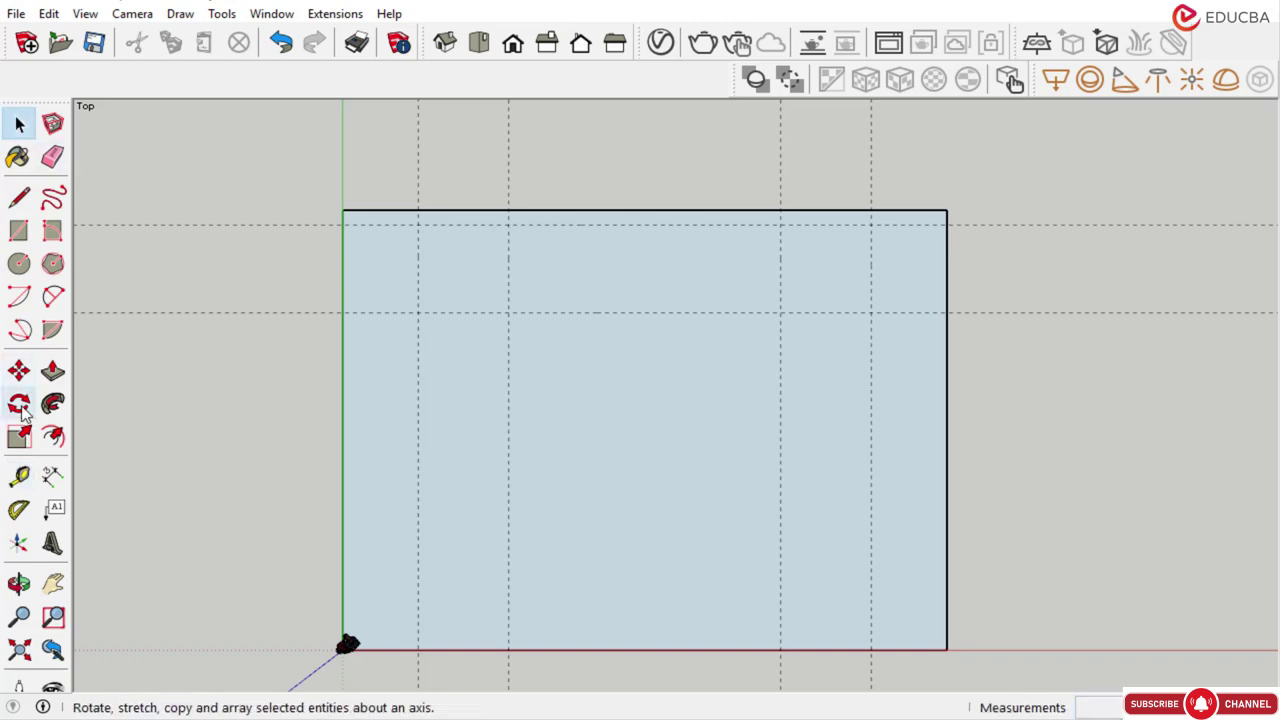
Place a vertical guide line 1000 mm inward from the left inner vertical guide with the Tape Measure tool
left_click(22, 477)
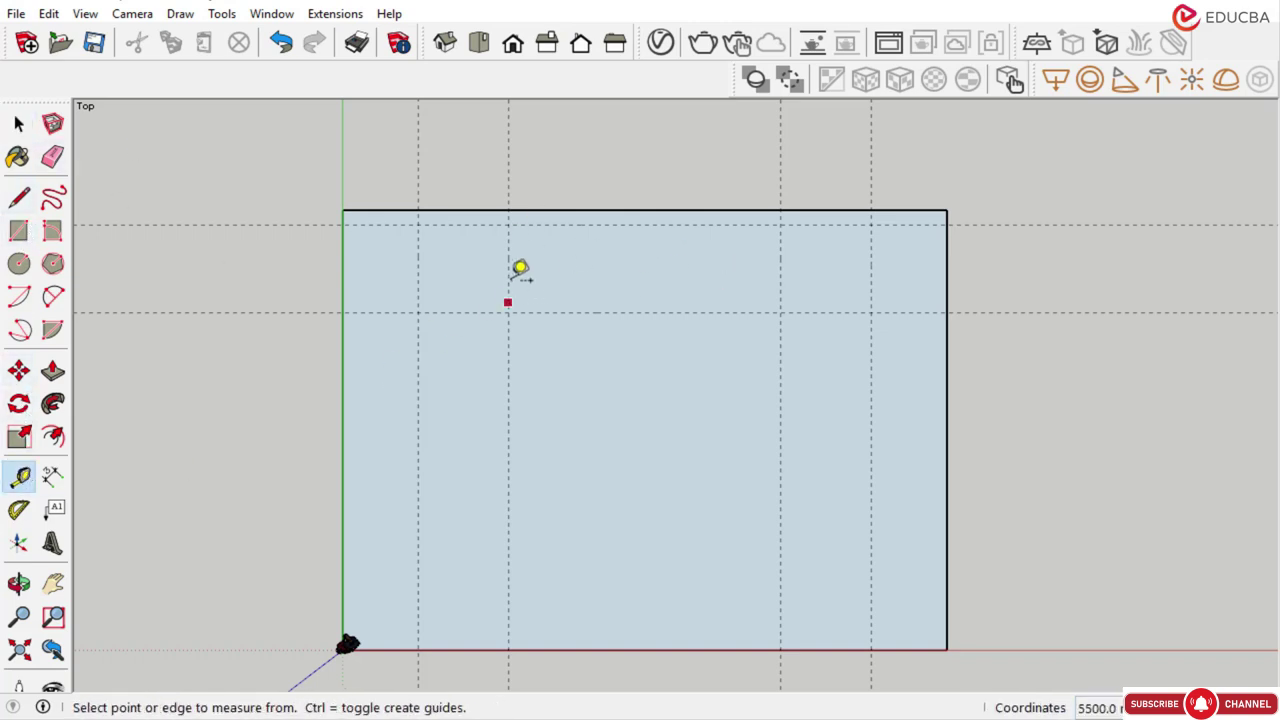
left_click(507, 273)
type("1000")
key("Return")
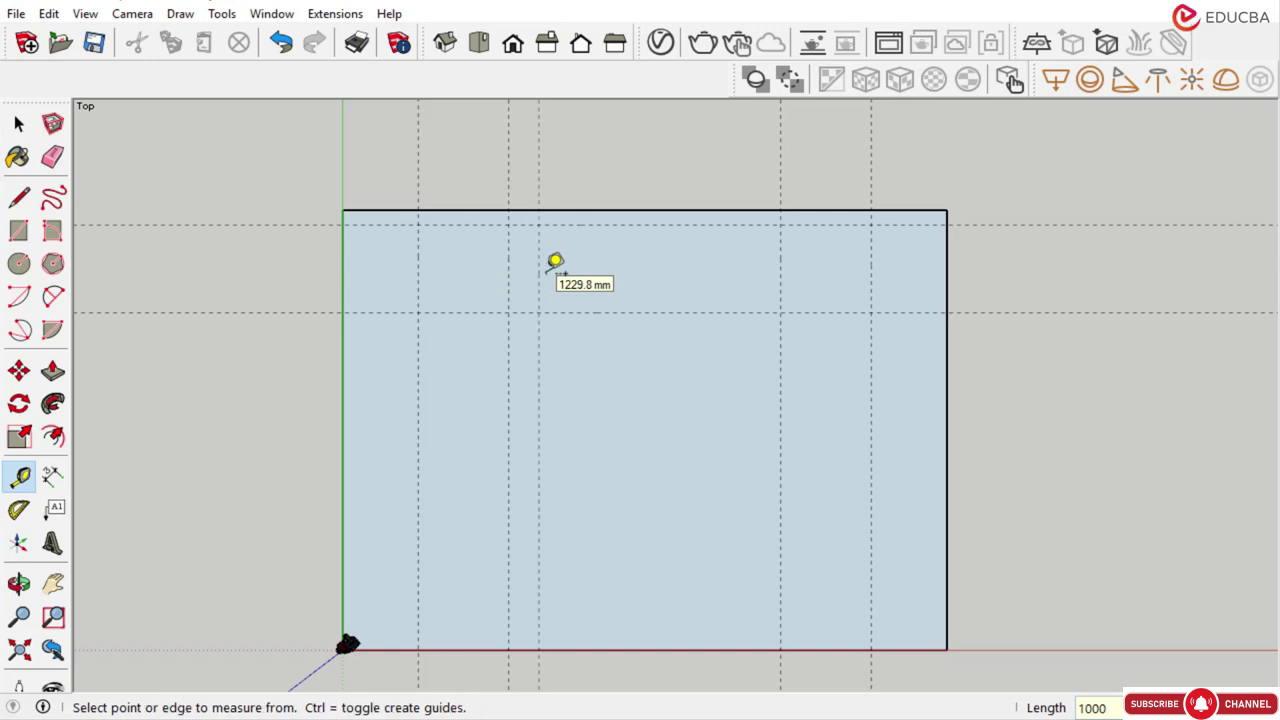
Place a vertical guide line 1000 mm inward from the right inner vertical guide, and delete the two earlier inner guides
left_click(780, 267)
type("1000")
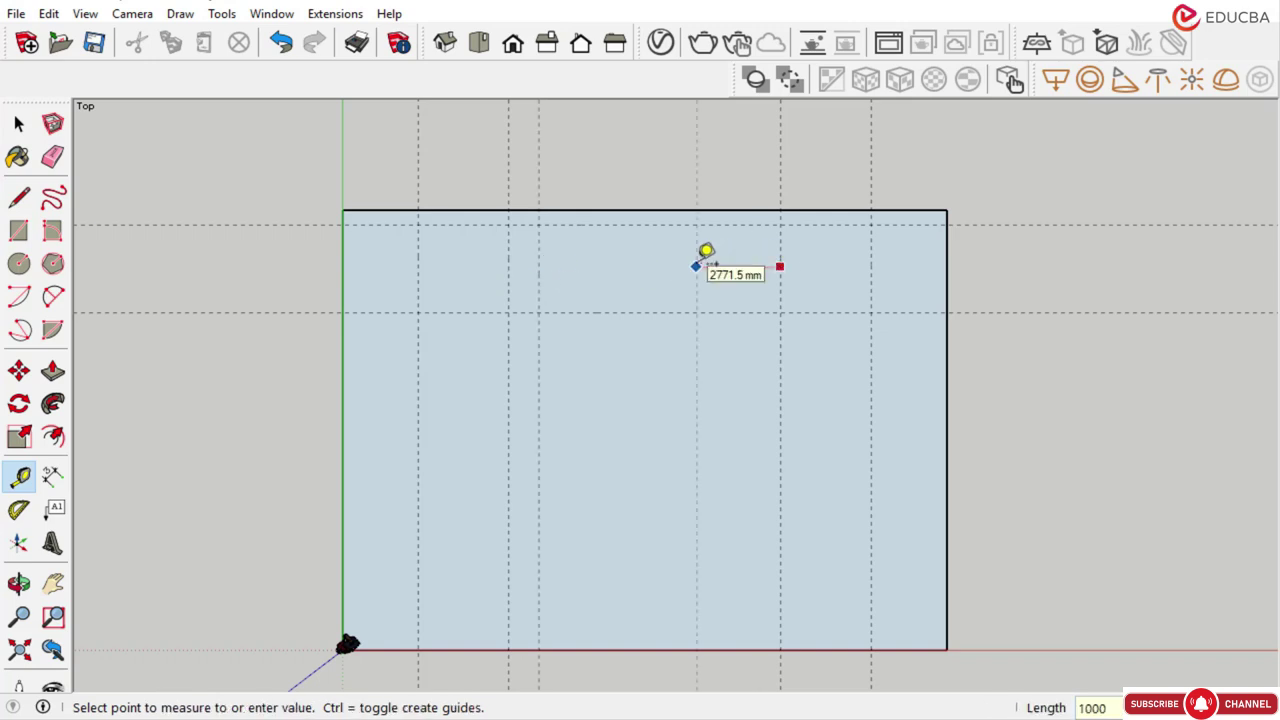
key("Return")
left_click(19, 123)
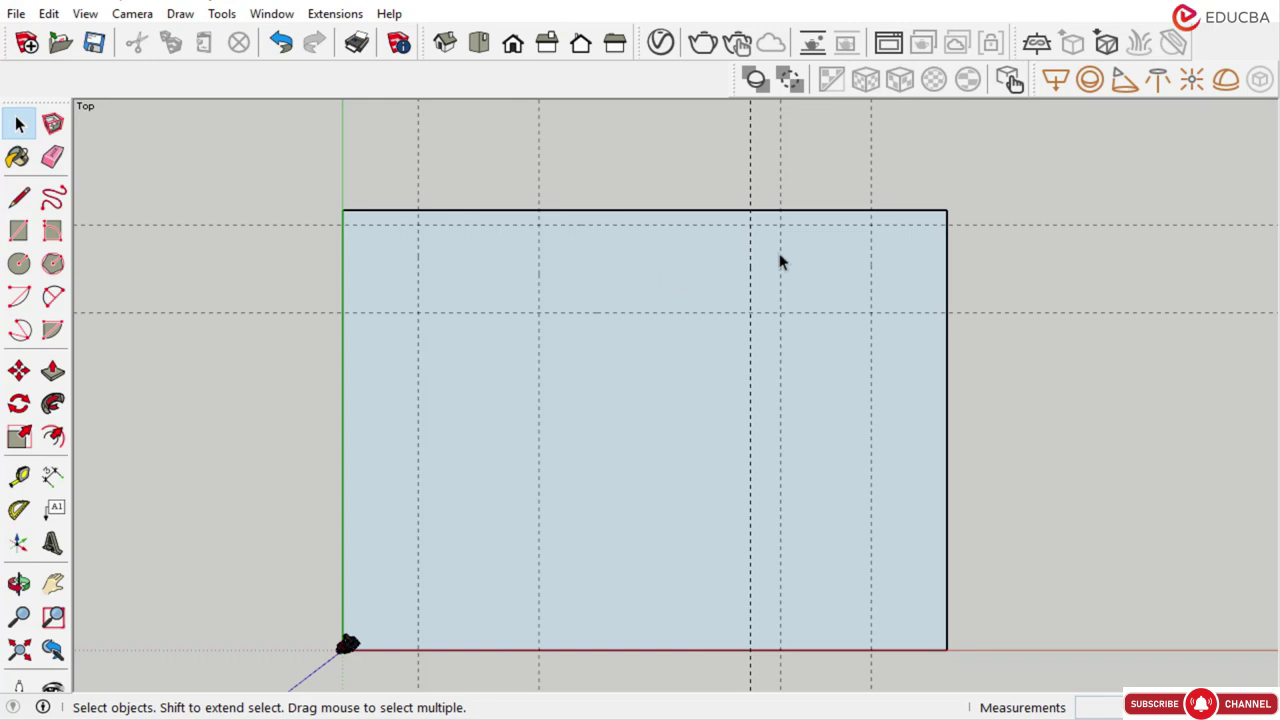
scroll(578, 348, "down", 2)
Place a vertical guide line from the plot's left edge through the midpoint of its upper edge
key("t")
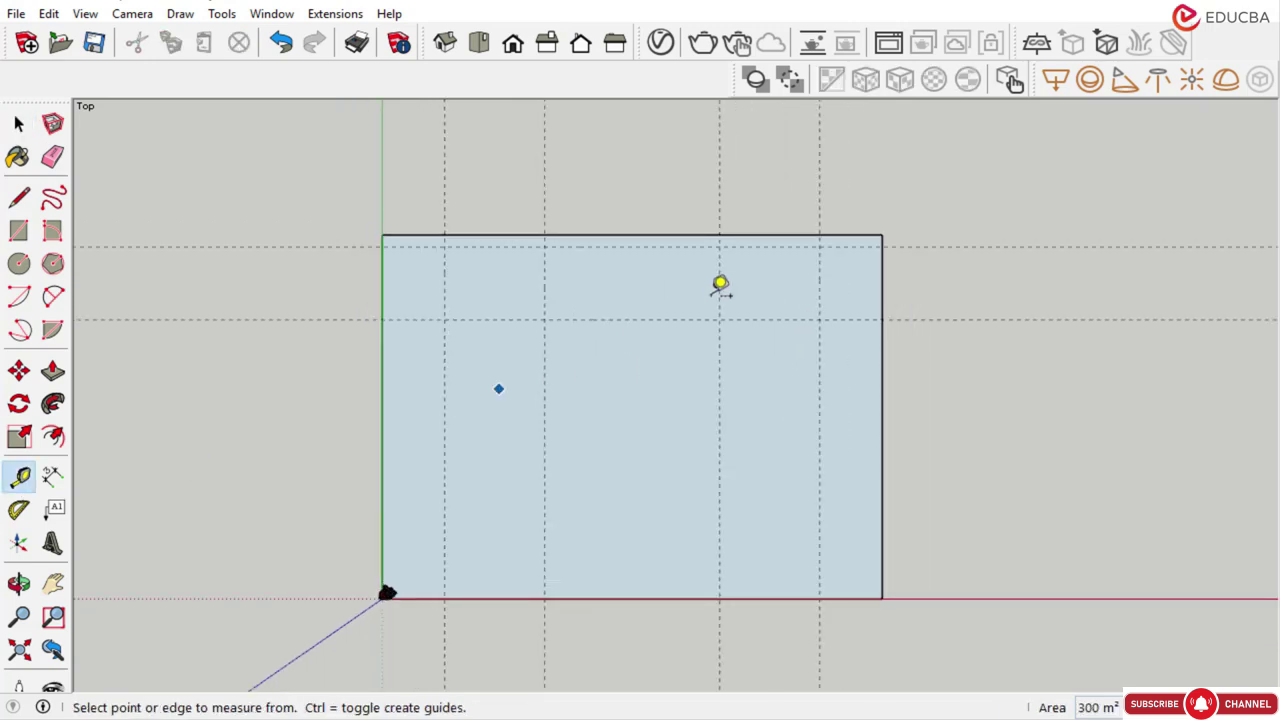
left_click(382, 354)
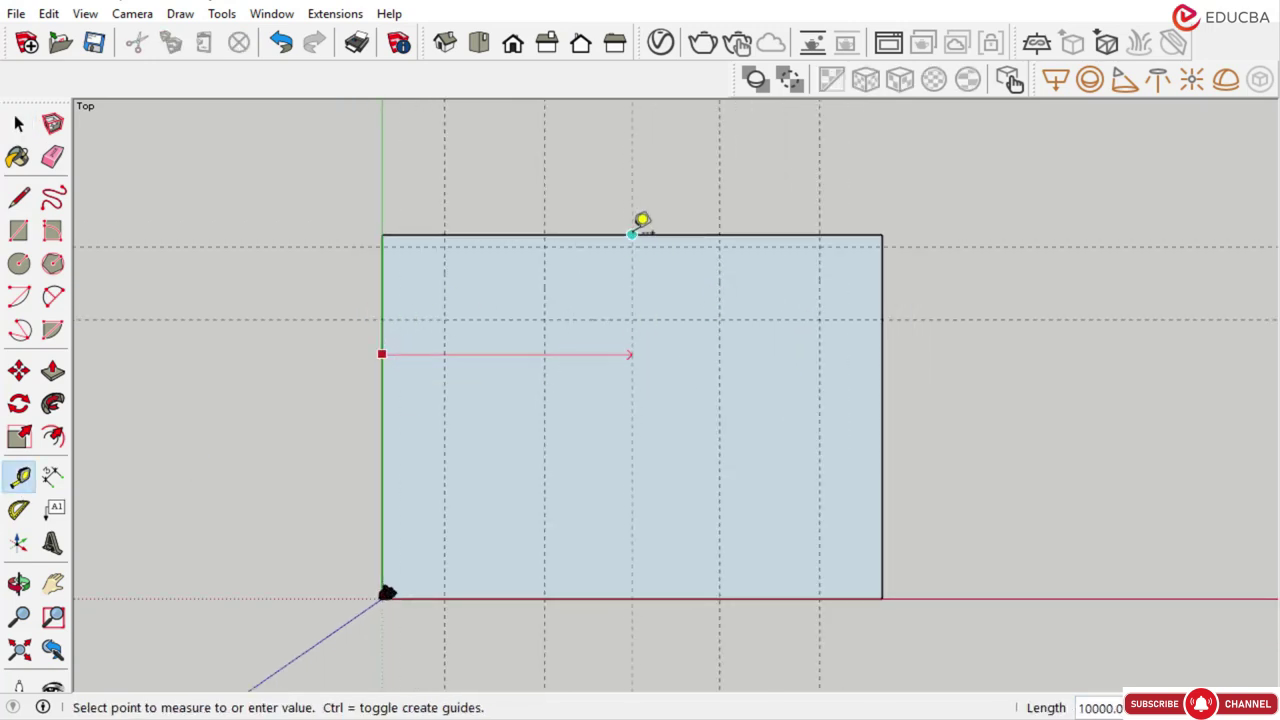
left_click(634, 232)
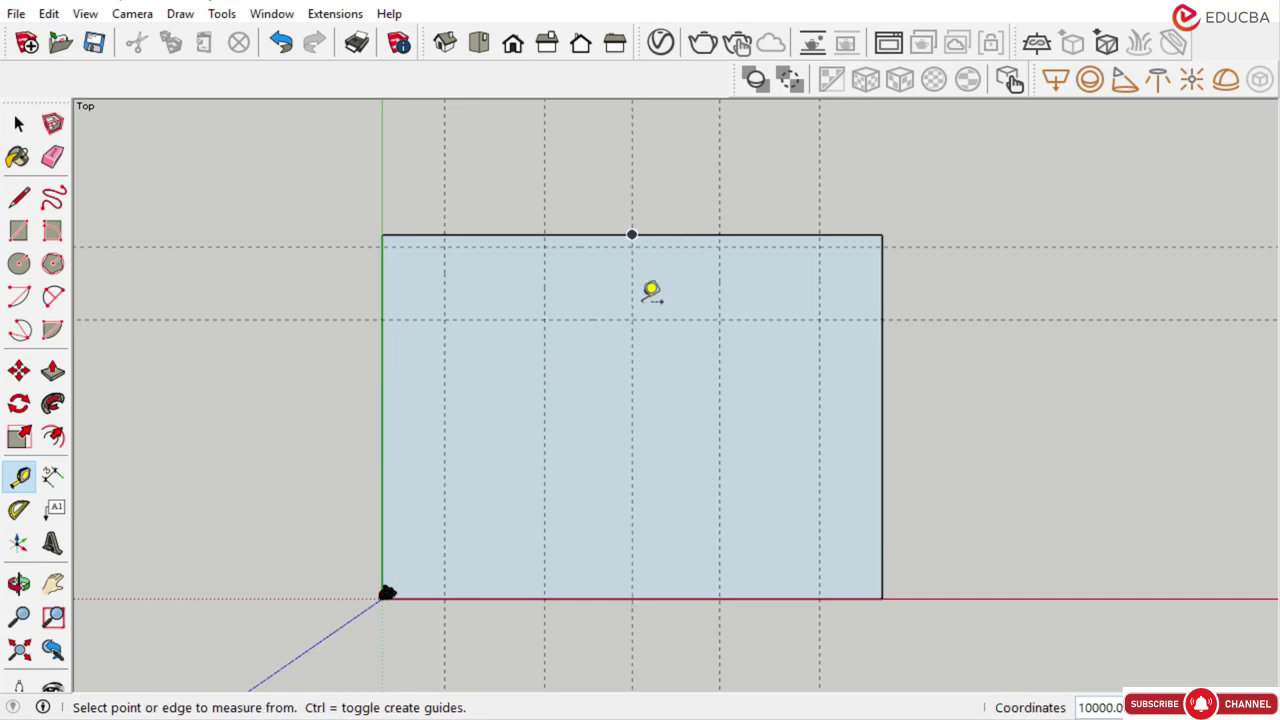
left_click(20, 126)
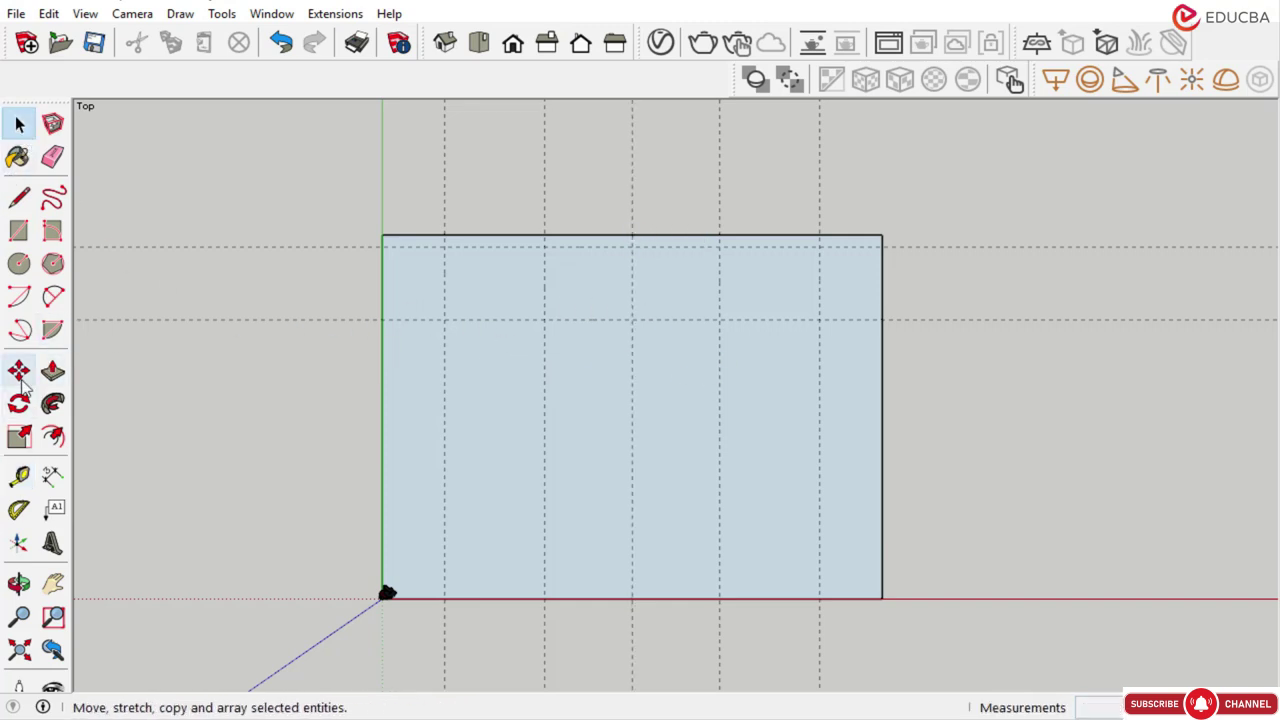
Place a horizontal guide line 600 mm below the lower horizontal guide with the Tape Measure tool
left_click(20, 477)
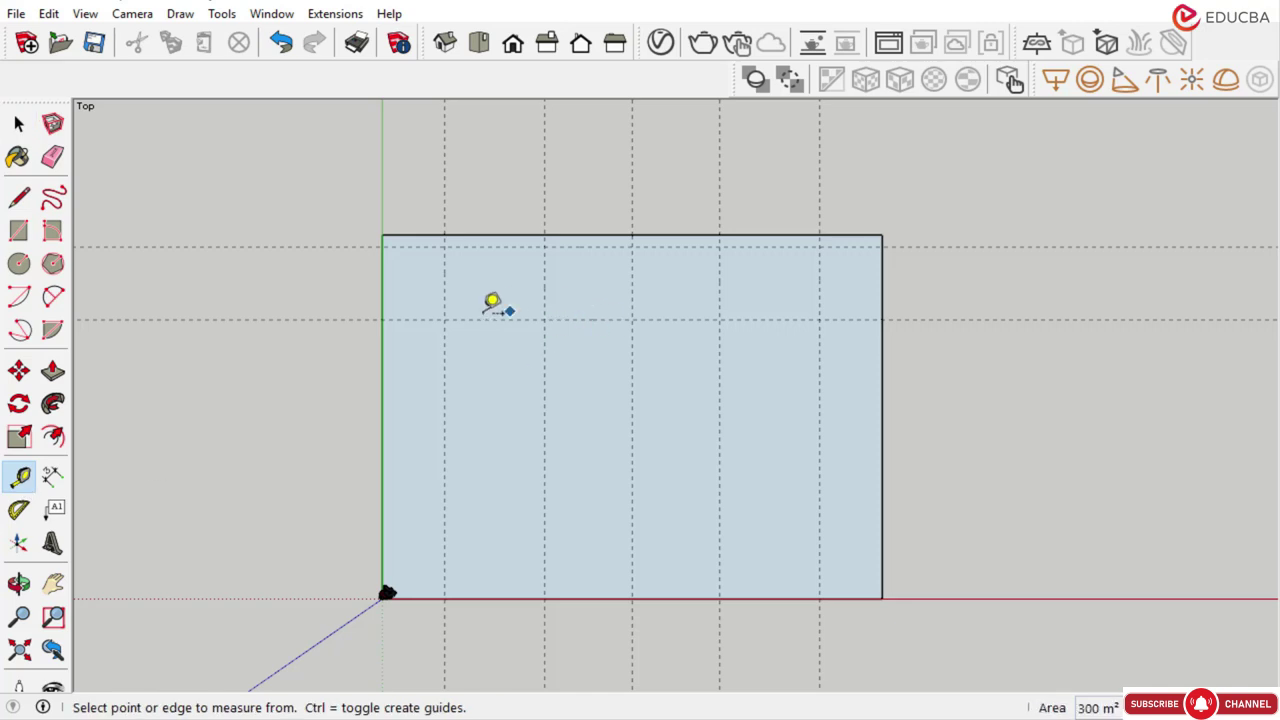
left_click(486, 320)
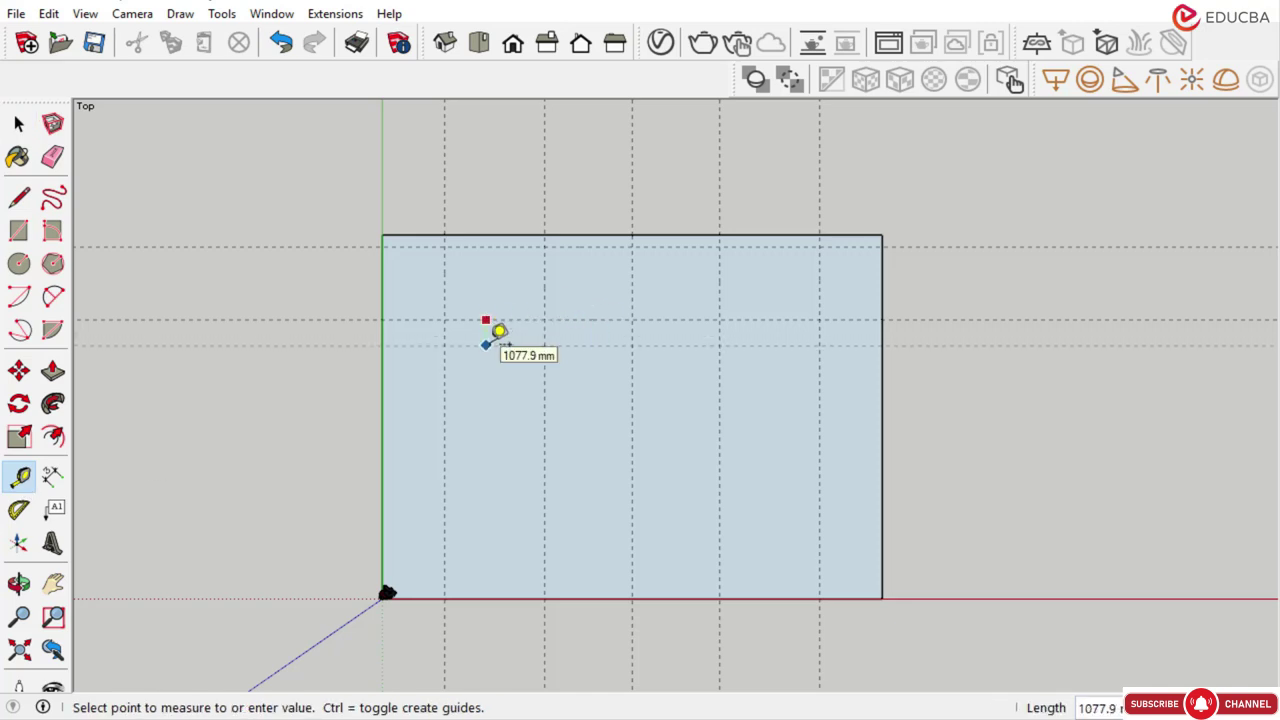
scroll(499, 331, "up", 1)
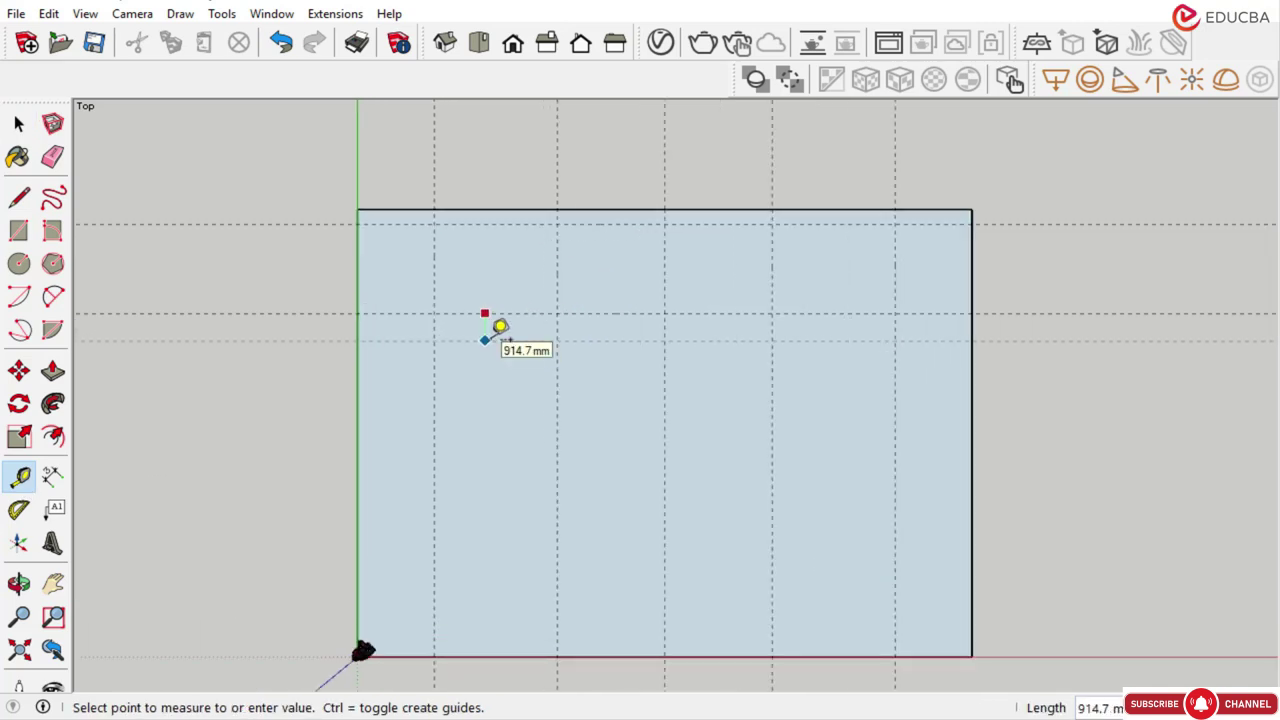
key("Return")
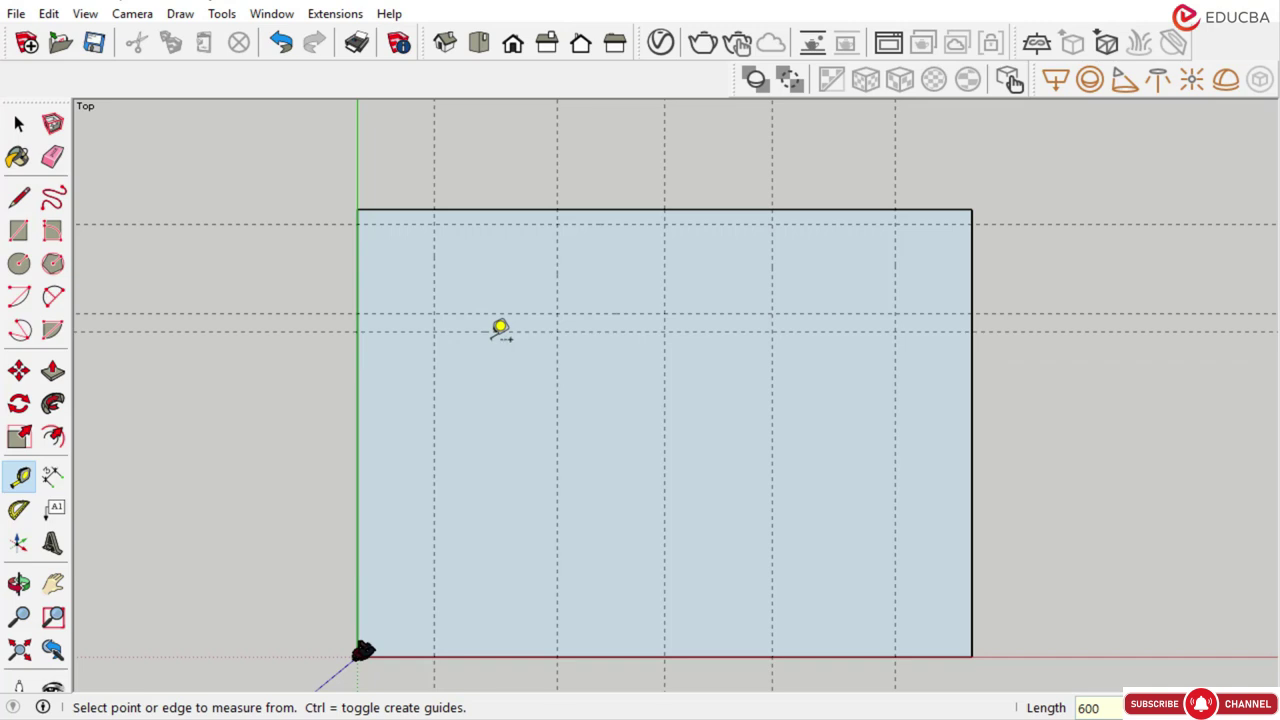
scroll(500, 330, "down", 1)
left_click(19, 123)
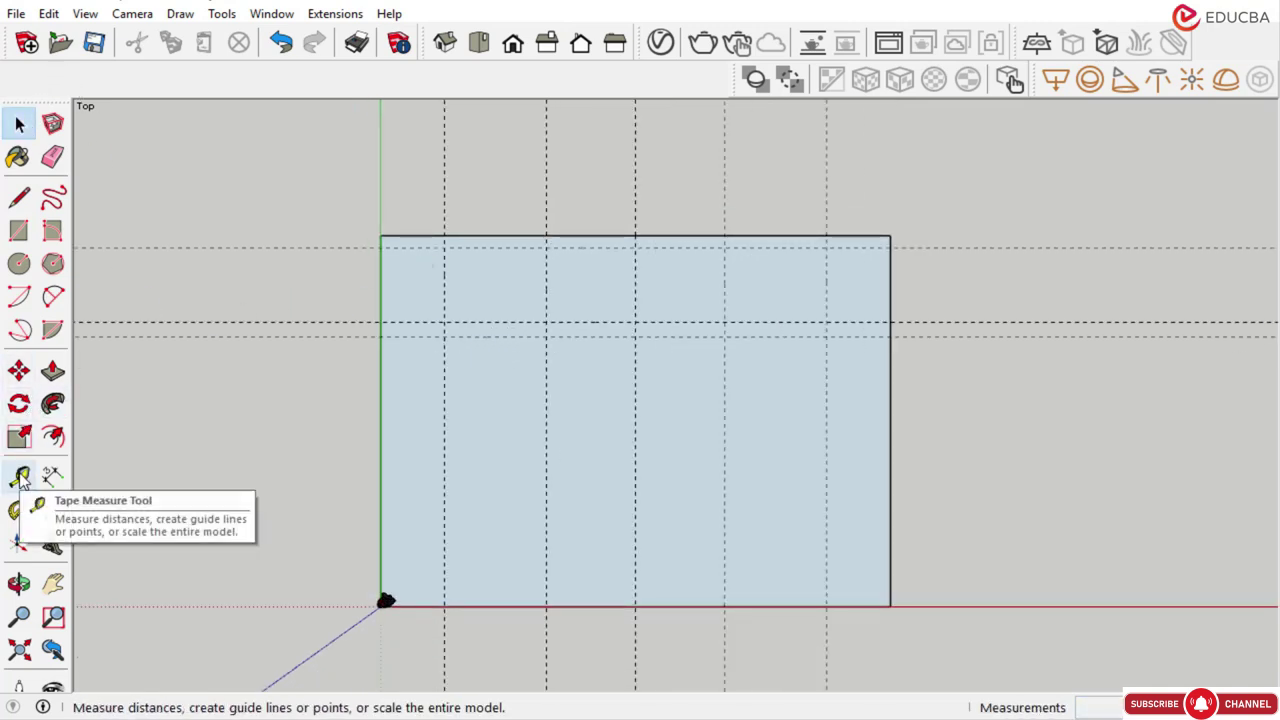
Draw a 3 Point Arc between the plot's side edges at the lowest guide, peaking where the central guide crosses the middle horizontal guide
left_click(21, 330)
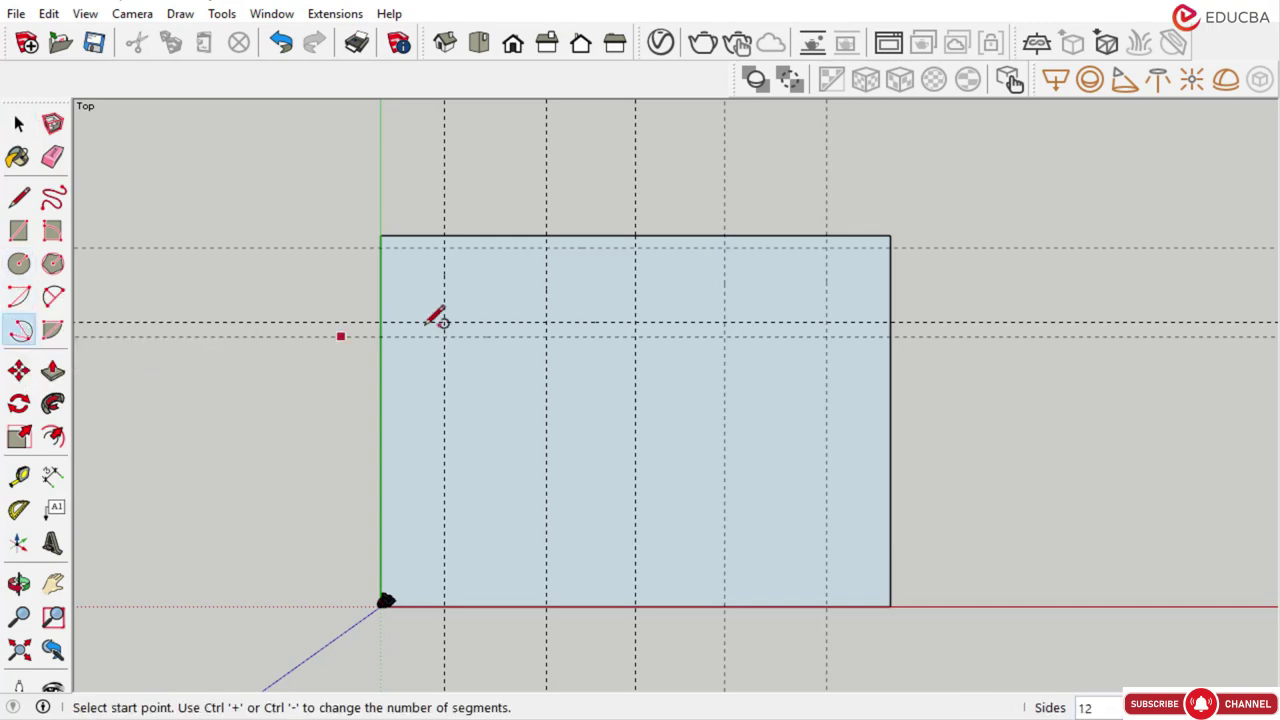
left_click(381, 335)
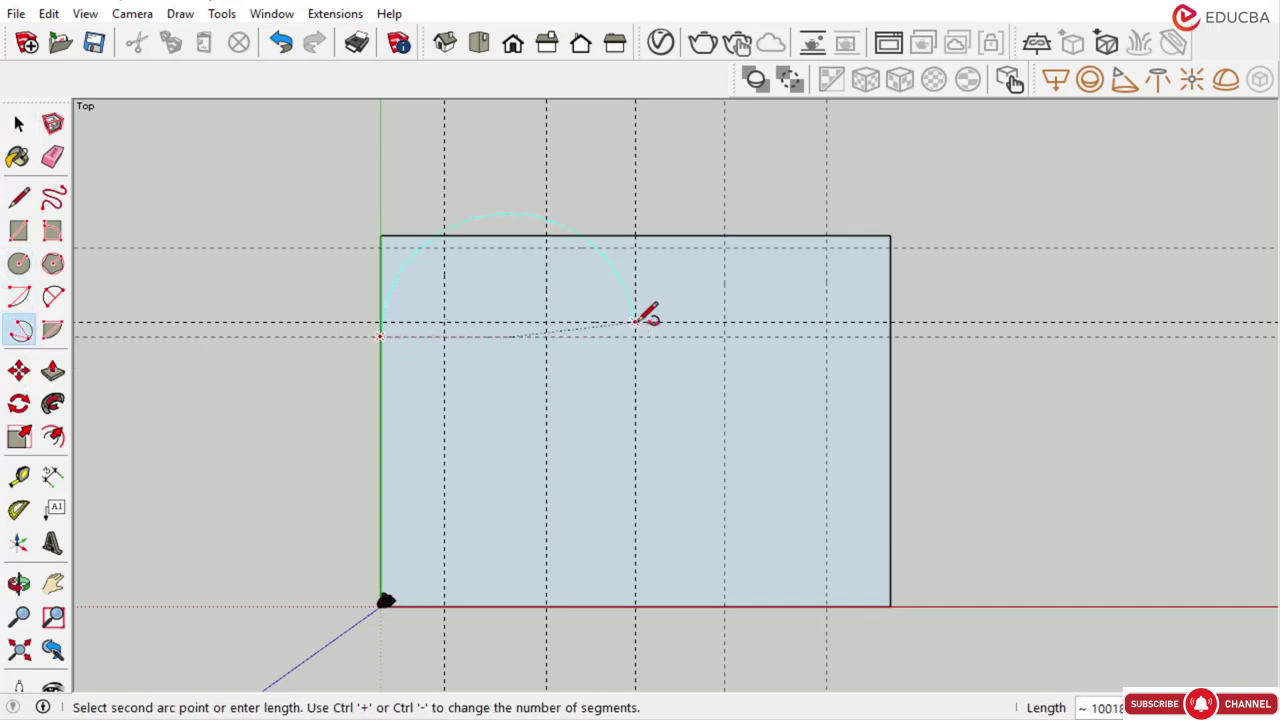
left_click(634, 321)
left_click(768, 292)
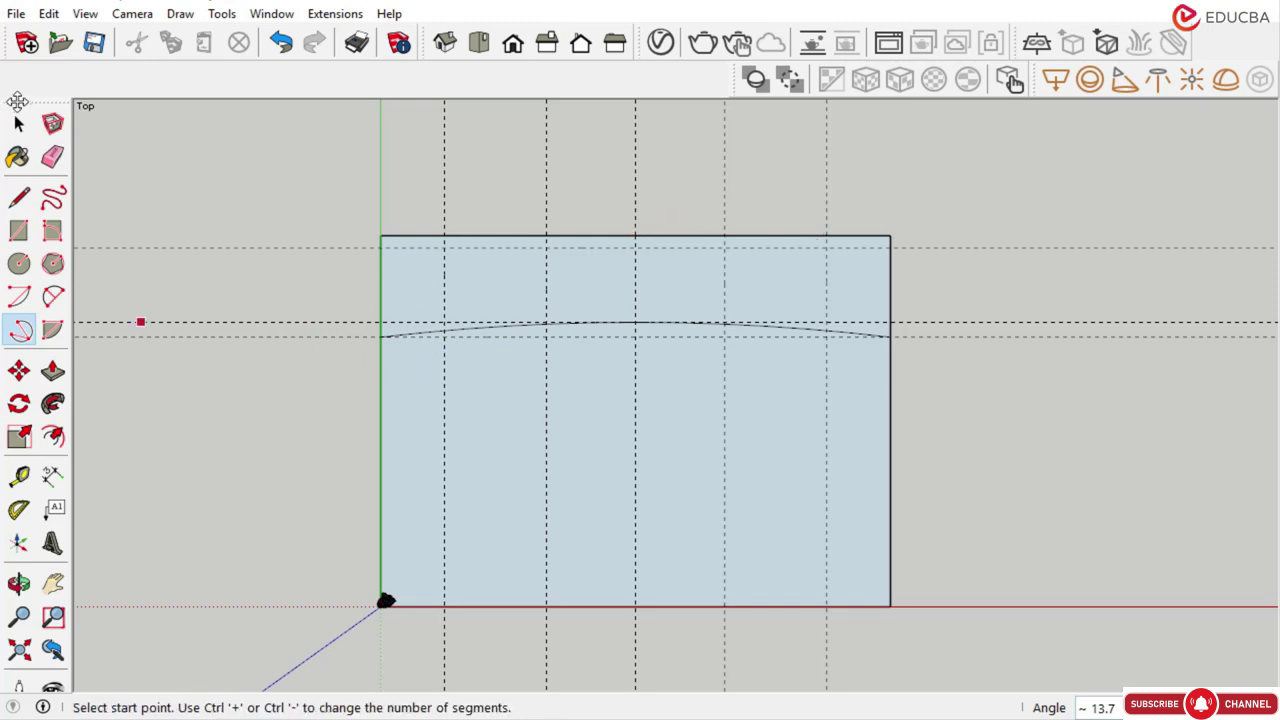
left_click(19, 123)
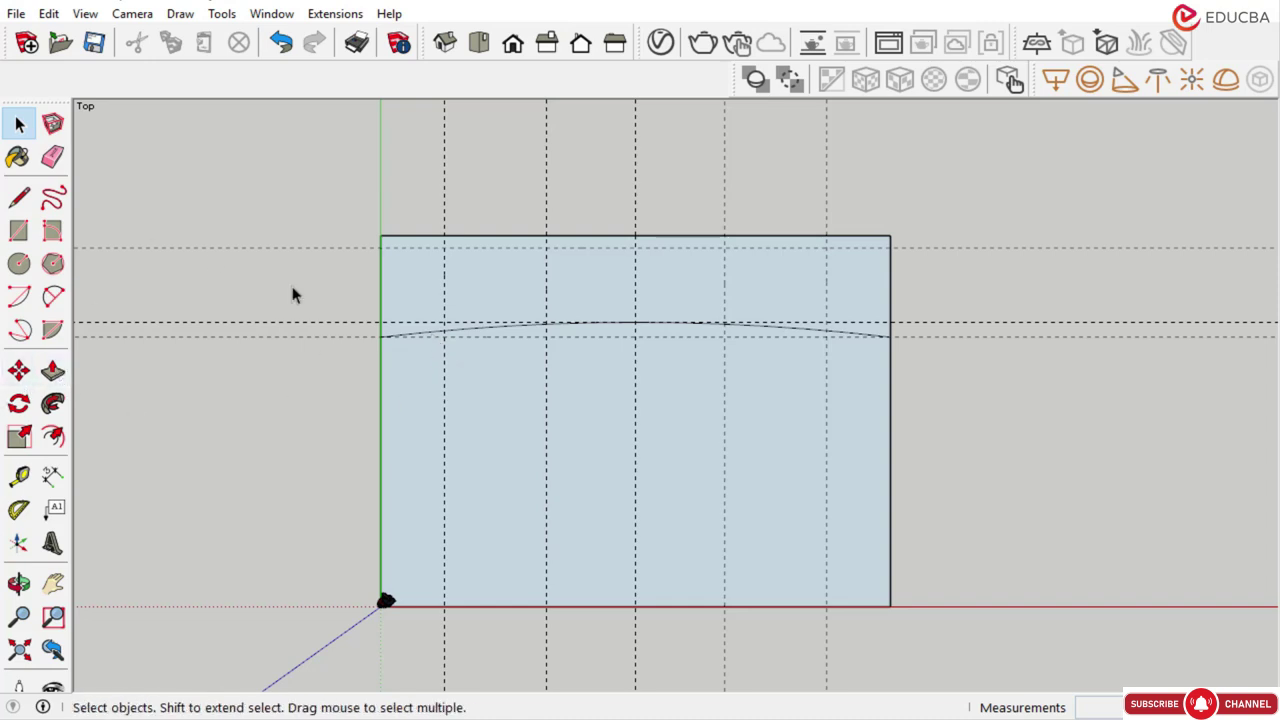
Try erasing the vertical and horizontal guide lines around the arc, and undo the erasures
left_click(53, 156)
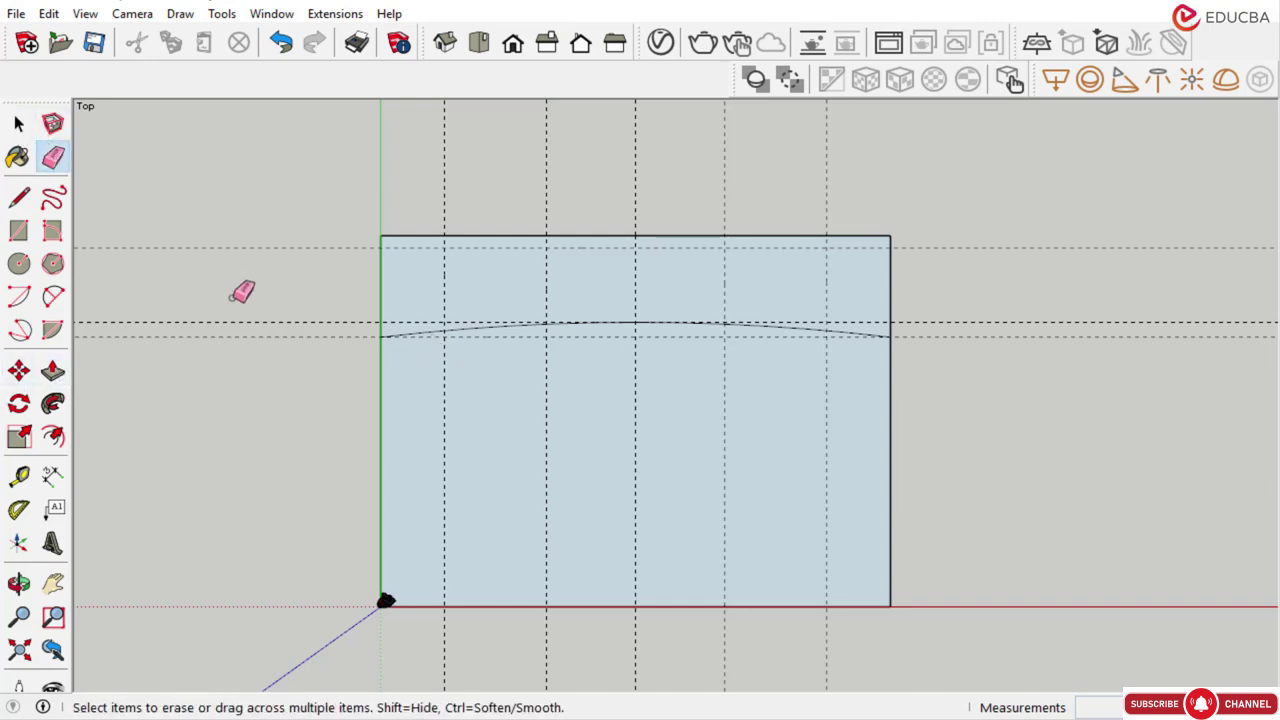
left_click_drag(848, 169, 711, 163)
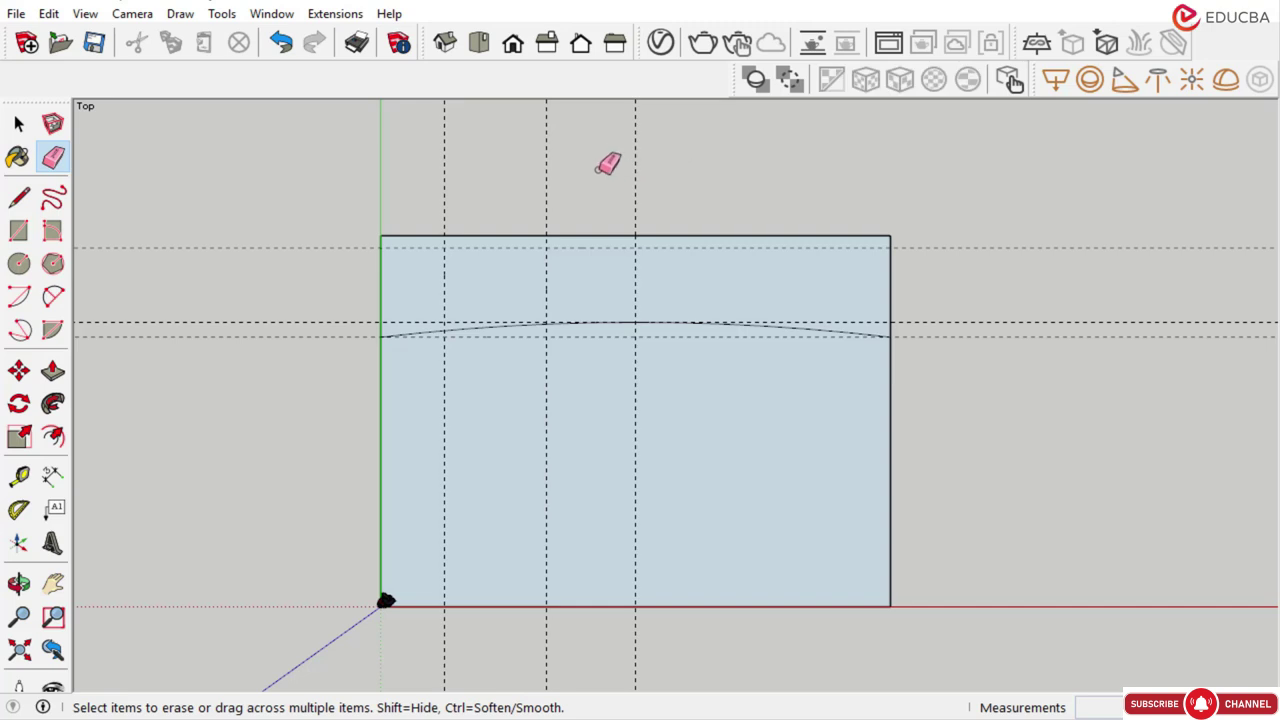
left_click_drag(468, 167, 398, 180)
left_click_drag(286, 254, 284, 352)
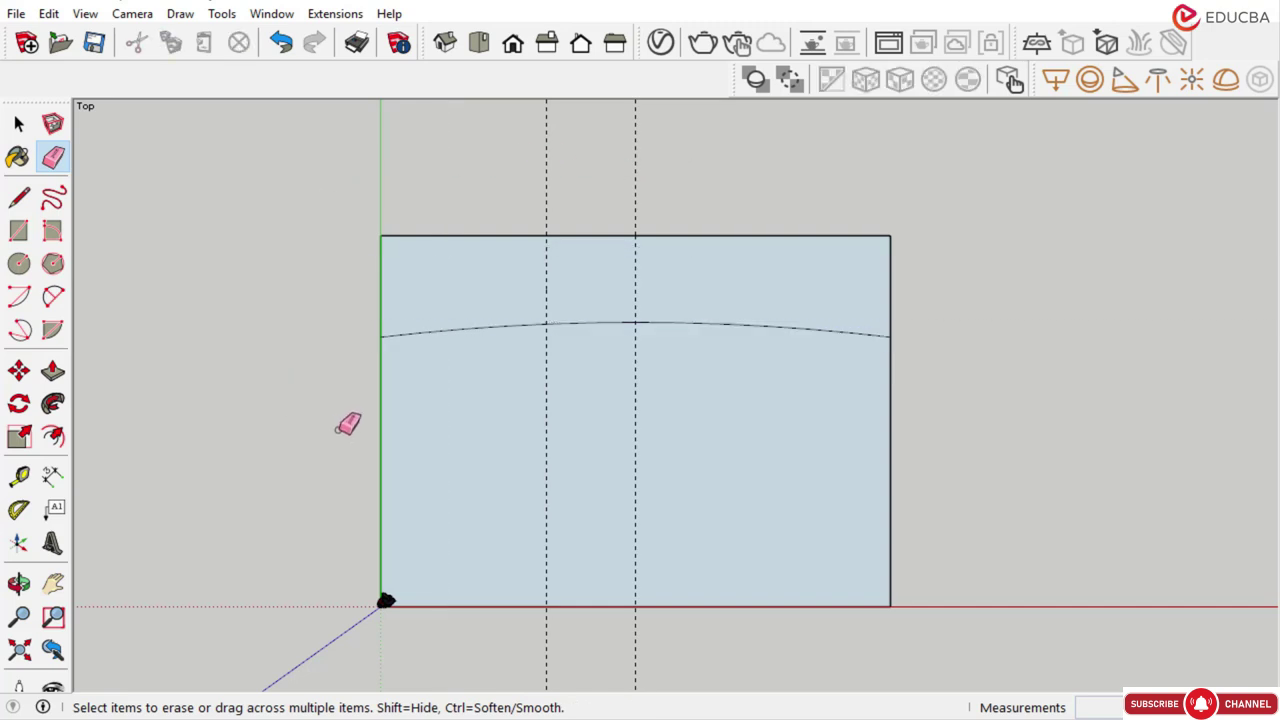
key("ctrl+z")
key("ctrl+z")
key("ctrl+z")
left_click(19, 123)
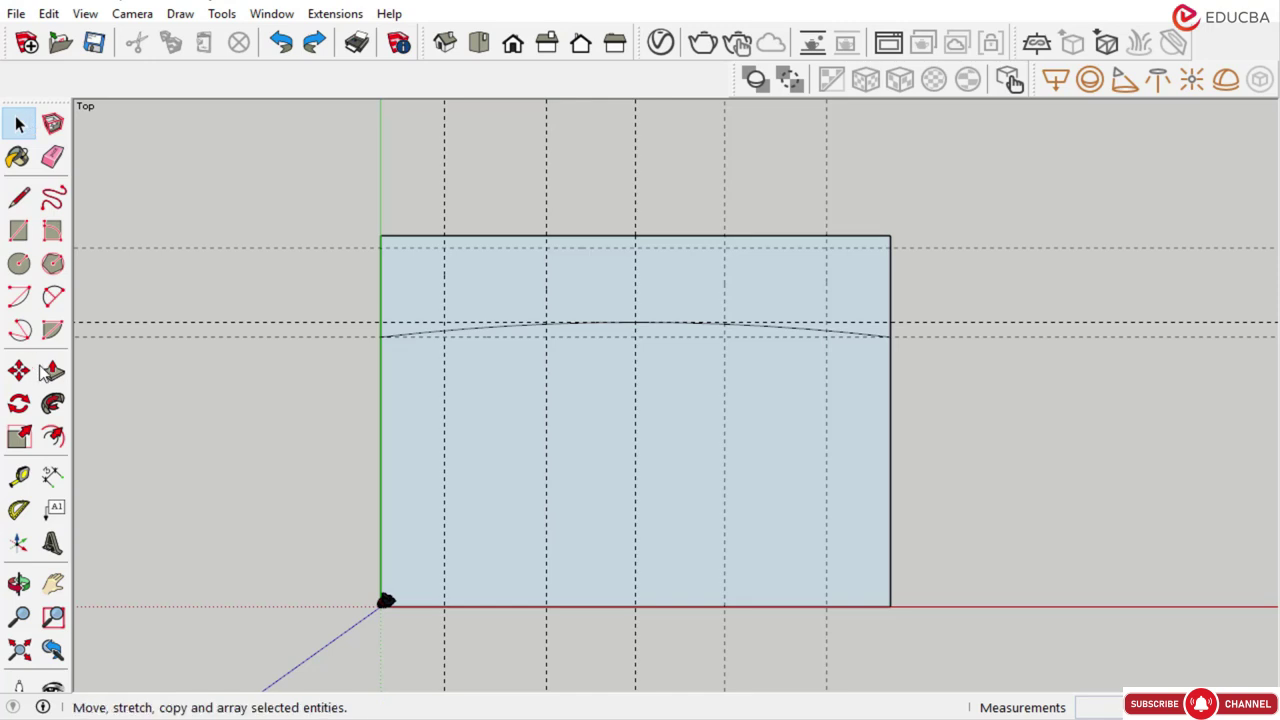
Try outlining a shape with lines from the arc up the left outer guide, along the upper guide and down the right outer guide
left_click(19, 197)
scroll(462, 250, "up", 2)
scroll(437, 358, "up", 2)
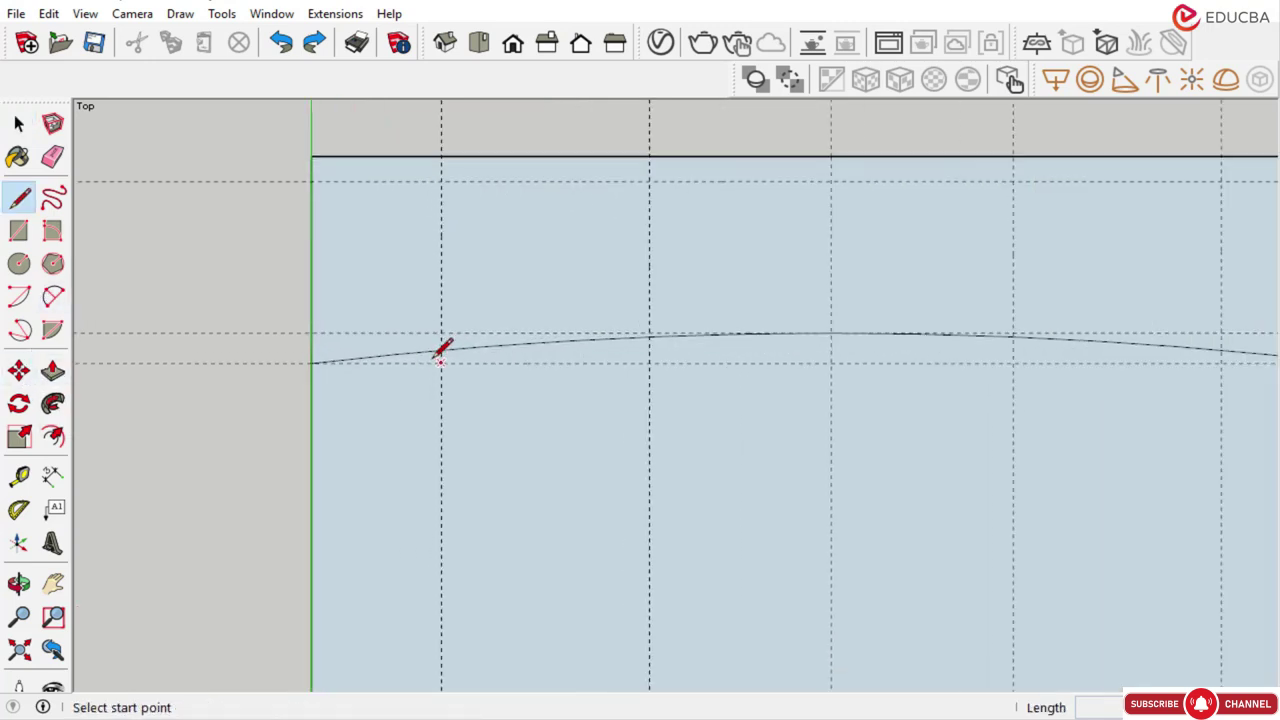
left_click(441, 350)
left_click(441, 181)
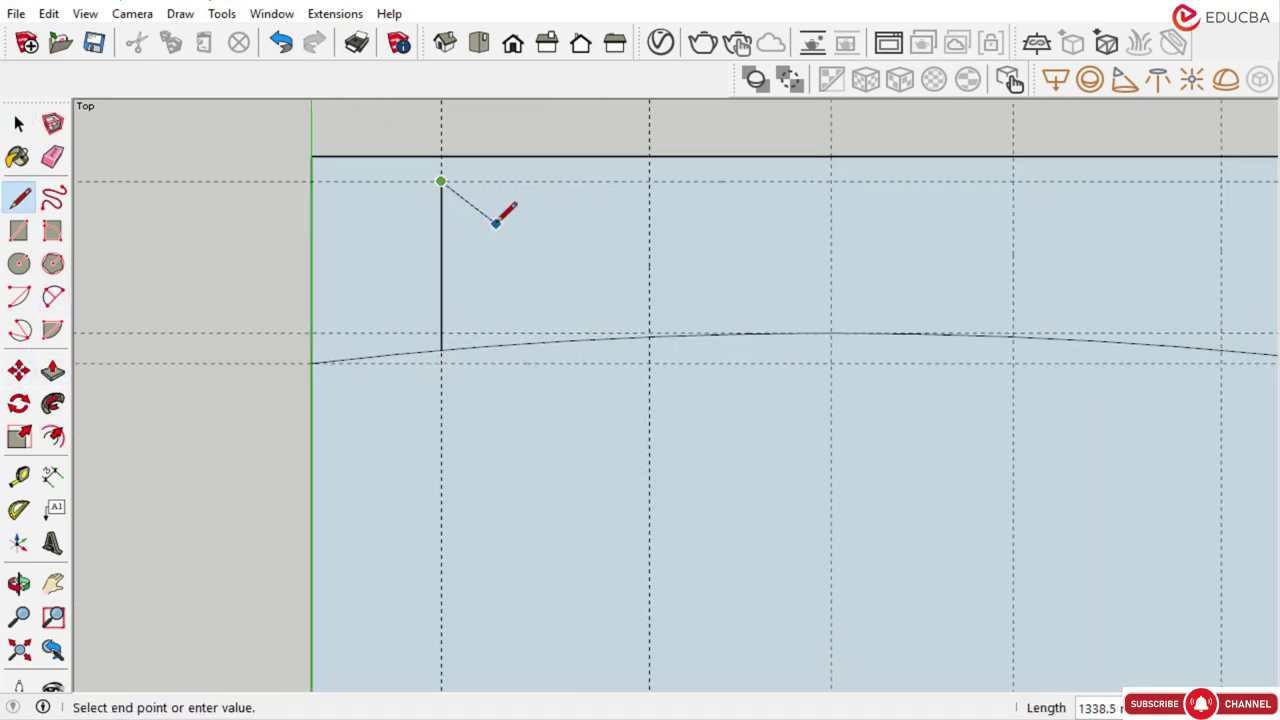
scroll(645, 172, "down", 1)
left_click(1064, 187)
scroll(1070, 315, "up", 2)
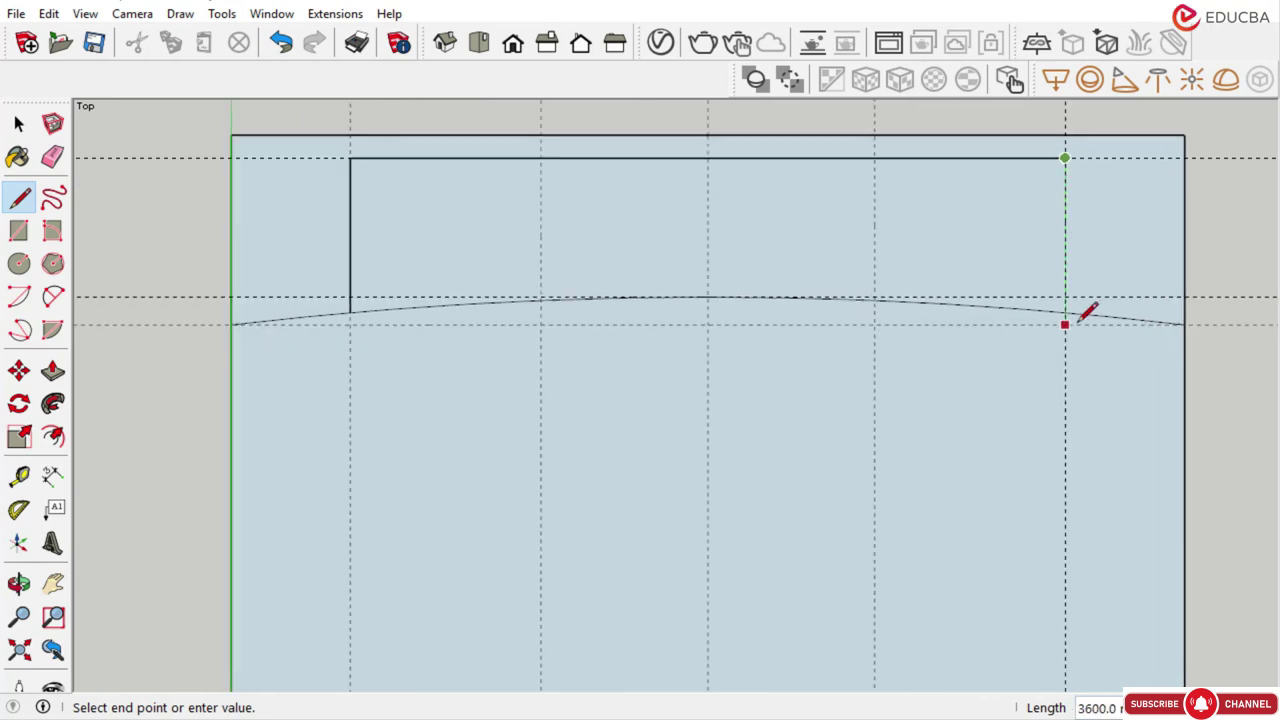
left_click(1064, 311)
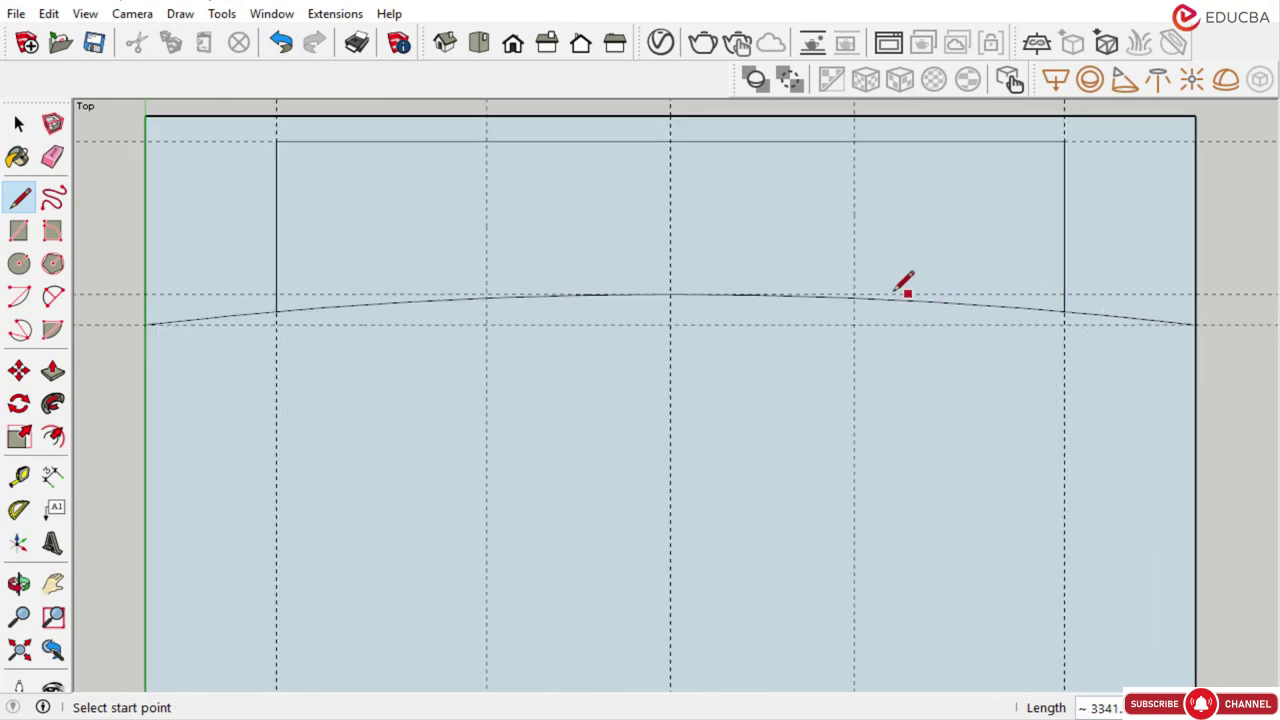
Draw a three-sided outline from the arc along the left outer guide, the uppermost horizontal guide and the right outer guide back to the arc
scroll(592, 302, "up", 3)
left_click(278, 327)
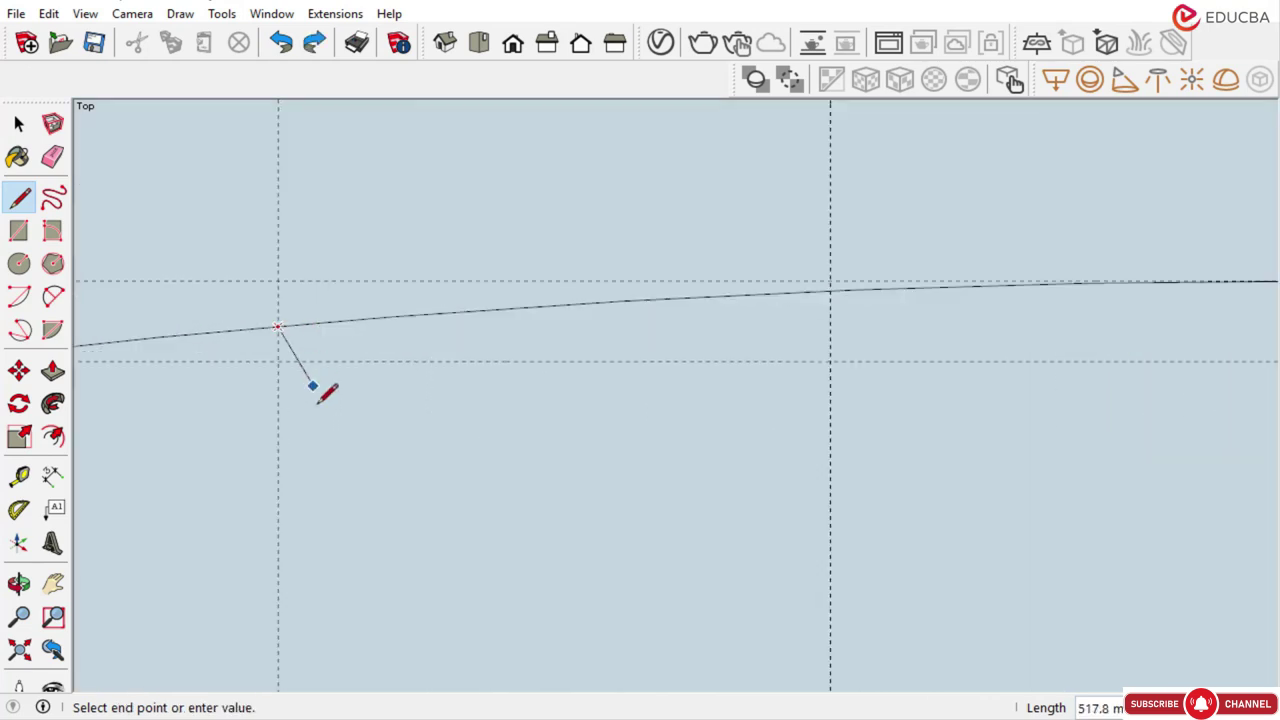
scroll(320, 330, "down", 3)
left_click(302, 155)
scroll(260, 190, "down", 2)
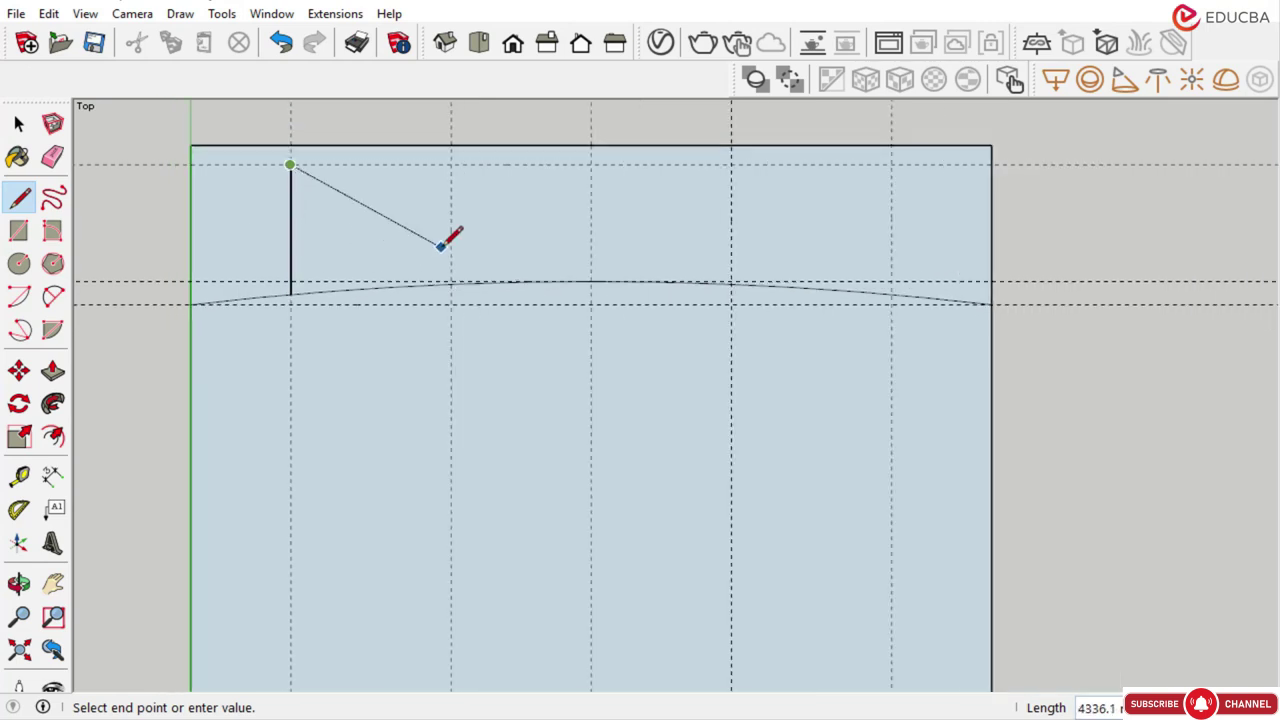
scroll(891, 178, "up", 2)
left_click(890, 158)
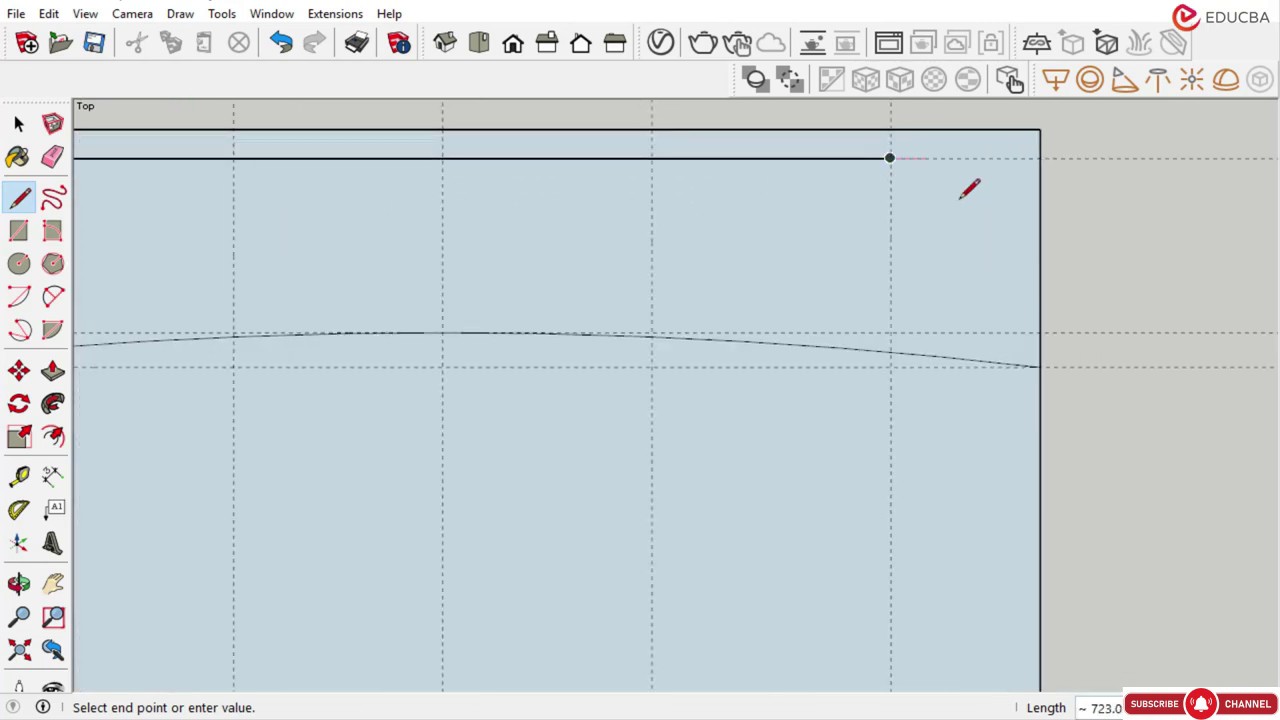
left_click(890, 351)
scroll(882, 258, "down", 2)
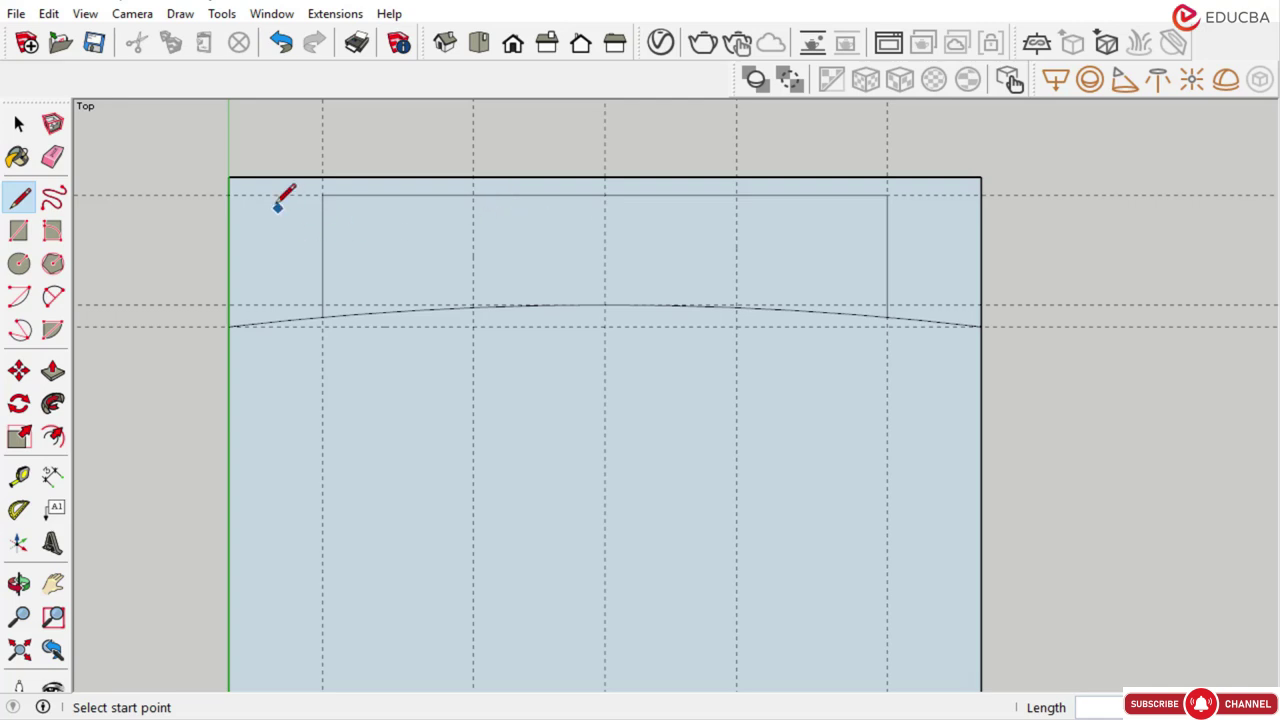
left_click(19, 123)
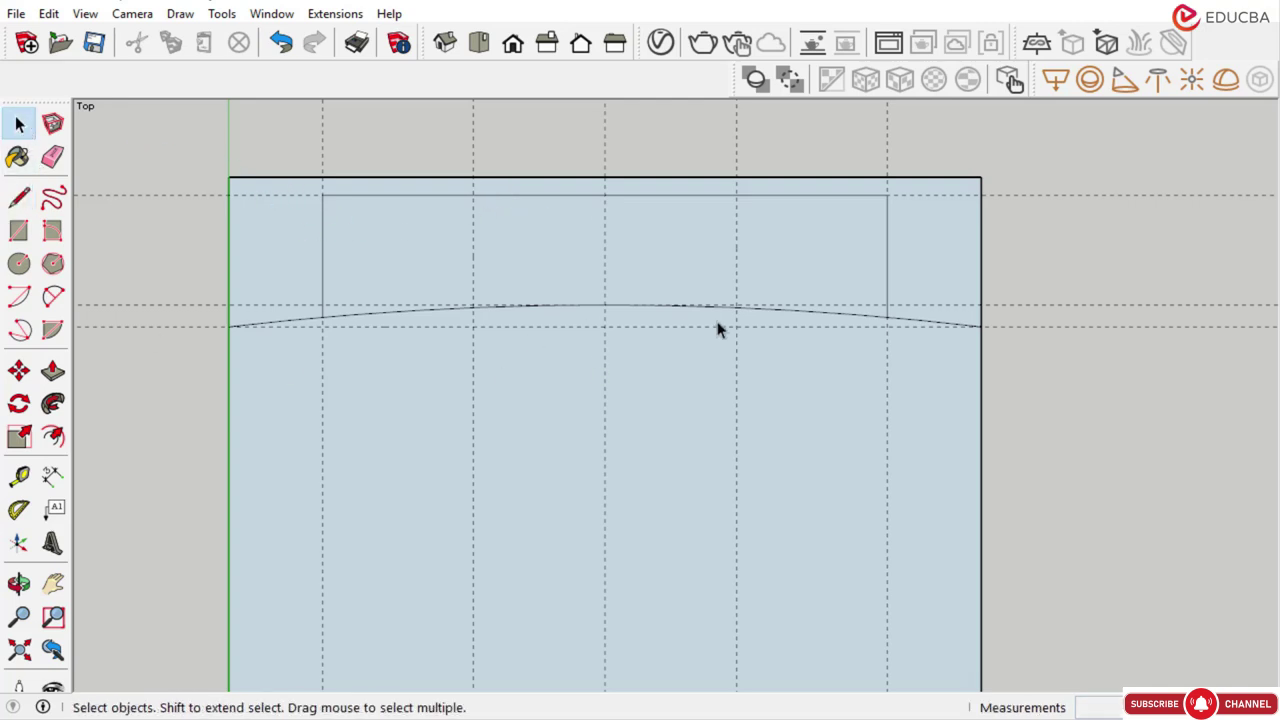
Divide the outlined area with two lines along the inner vertical guides, from its upper edge down to the arc
left_click(19, 197)
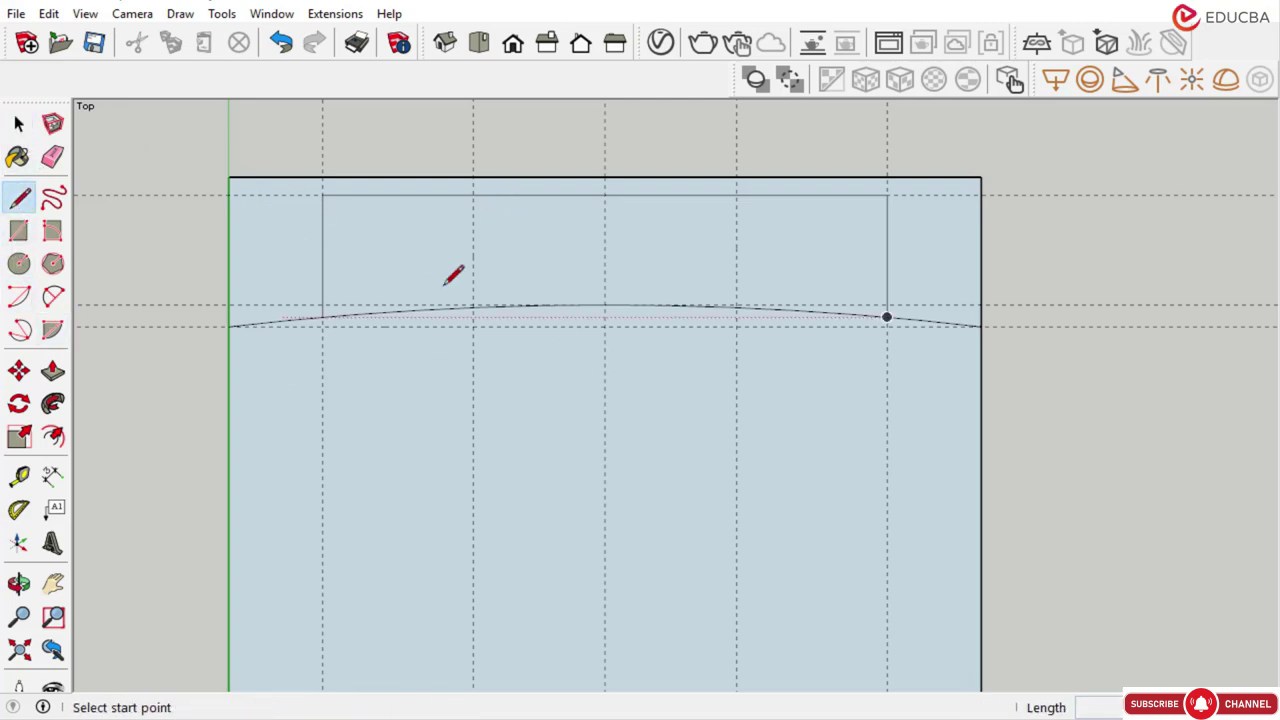
left_click(474, 194)
scroll(476, 300, "up", 3)
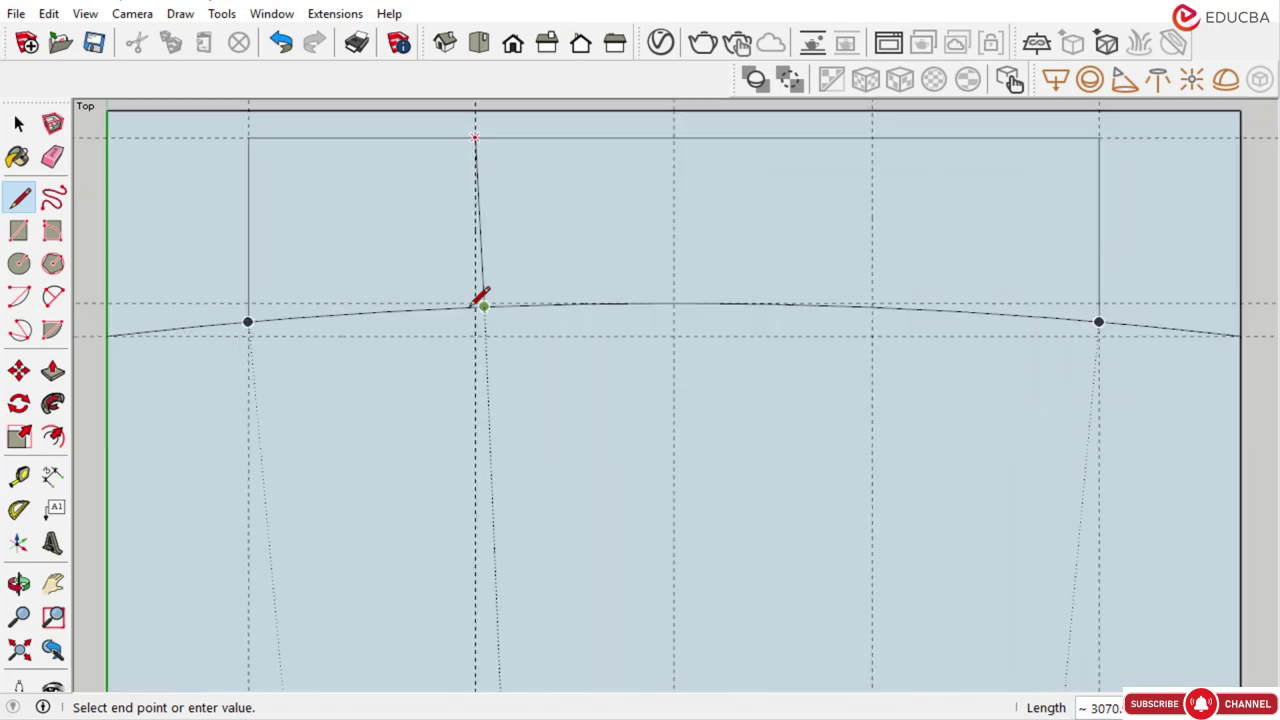
left_click(478, 303)
scroll(449, 340, "down", 2)
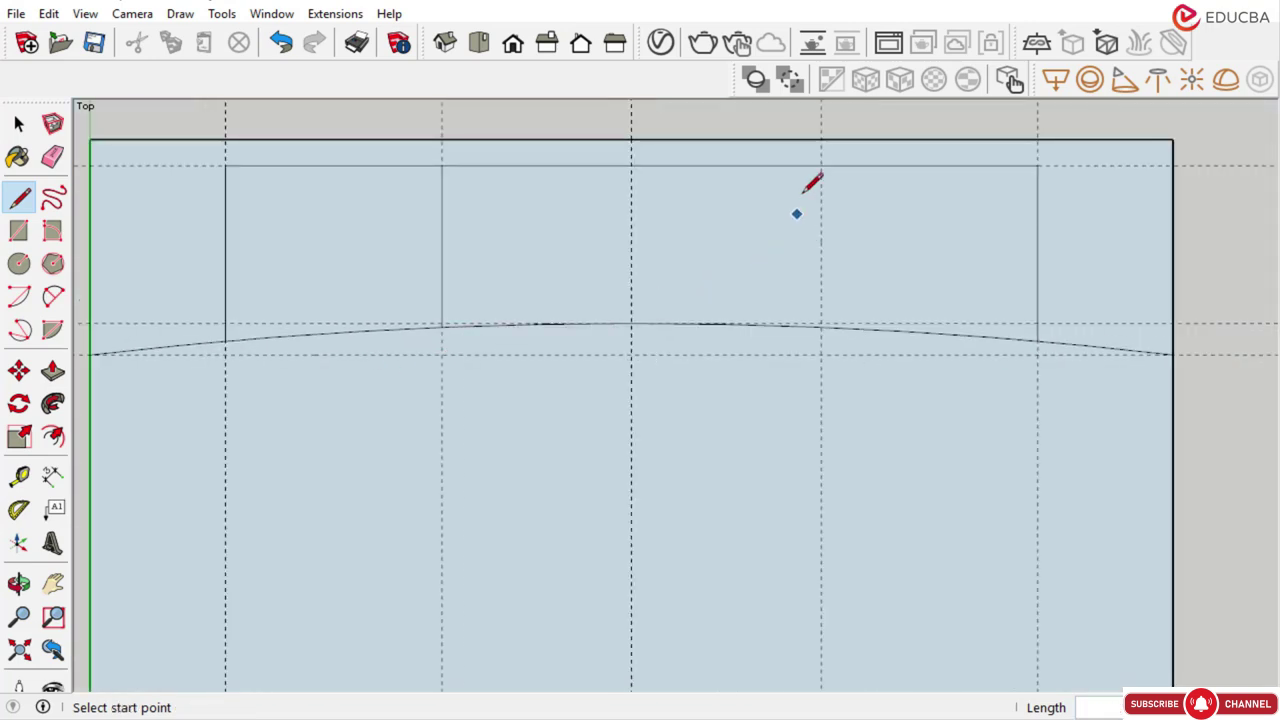
left_click(821, 165)
scroll(843, 323, "up", 2)
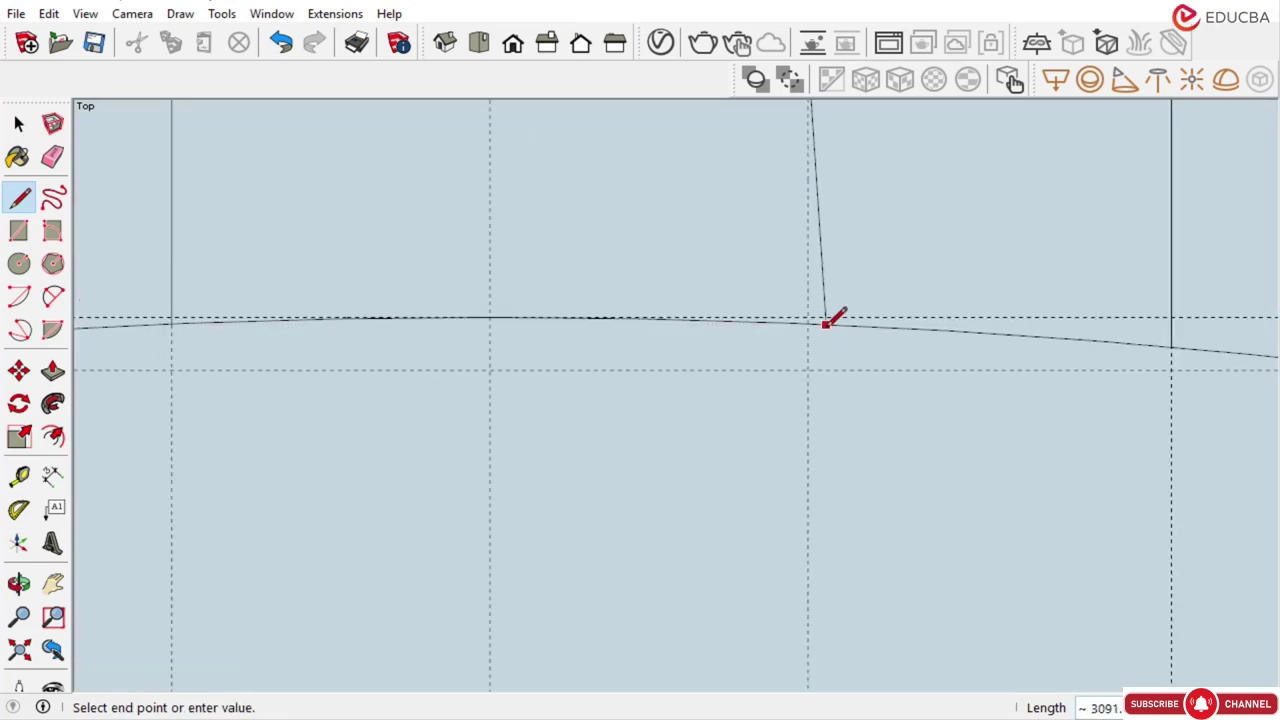
left_click(806, 320)
scroll(729, 340, "down", 4)
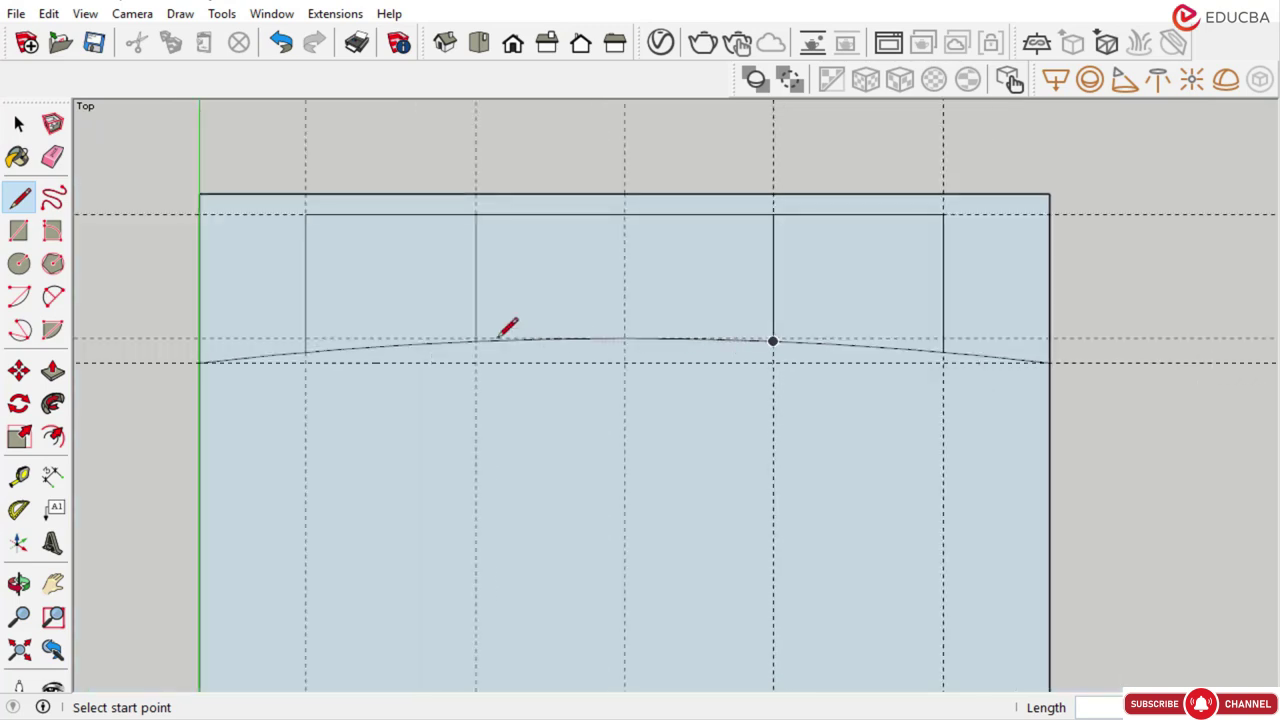
left_click(17, 124)
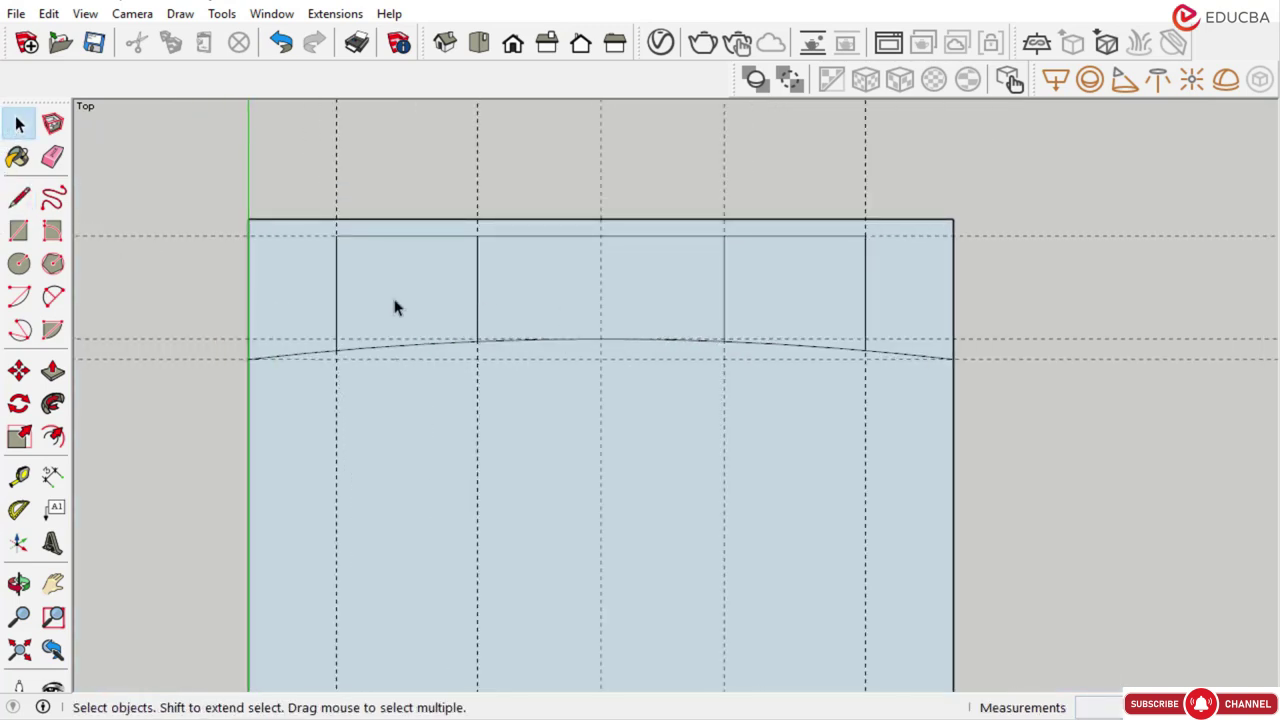
scroll(560, 314, "down", 1)
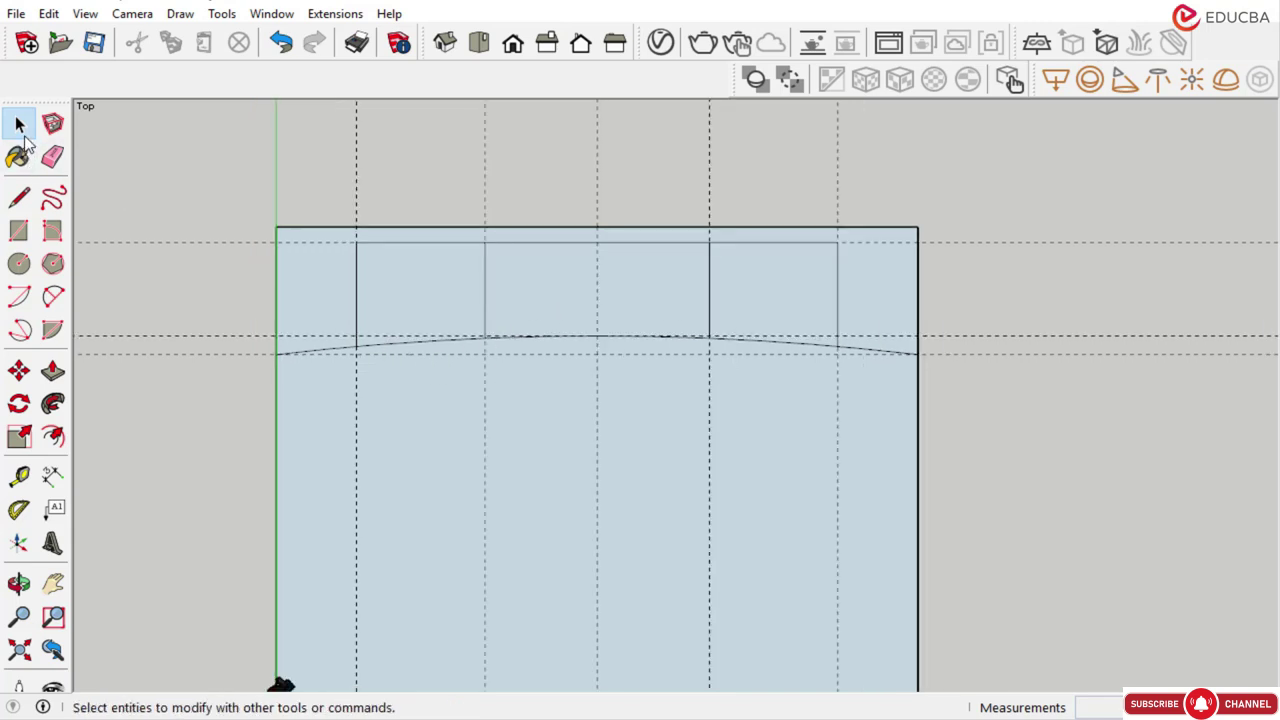
Erase the four vertical guides along the outline's sides and dividing lines plus the uppermost horizontal guide, keeping the central vertical guide
left_click(373, 348)
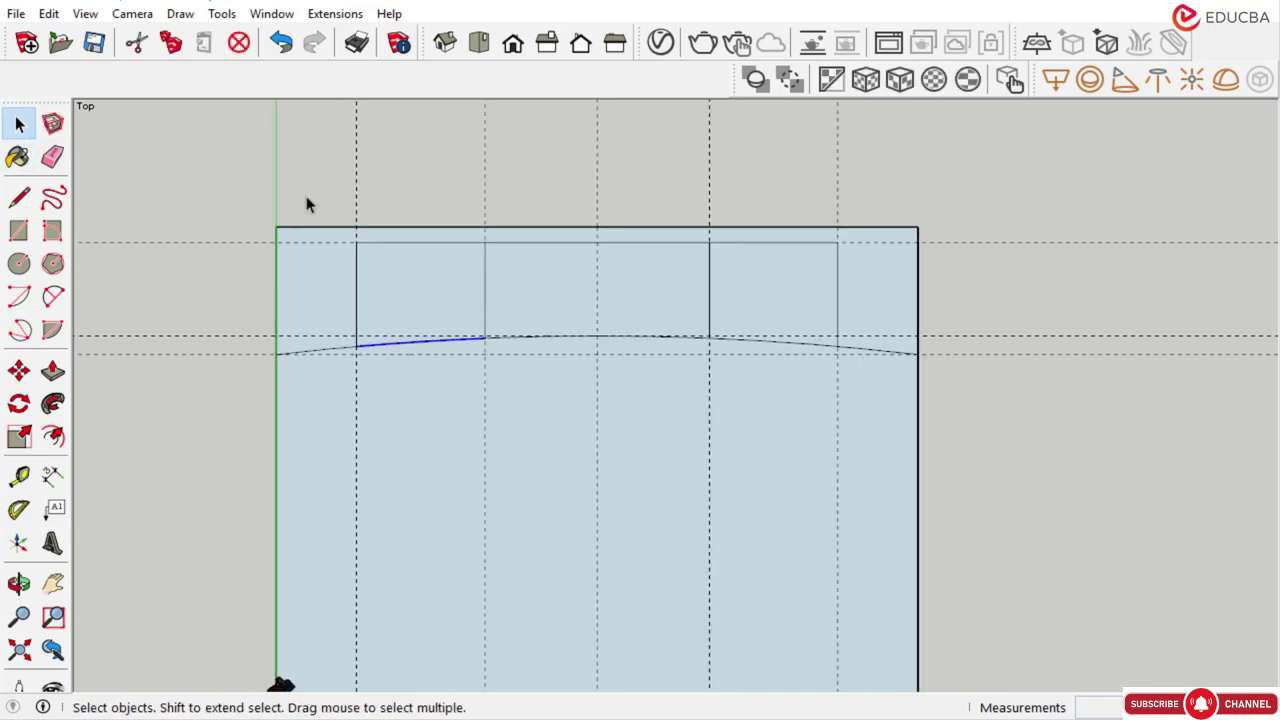
left_click(356, 195)
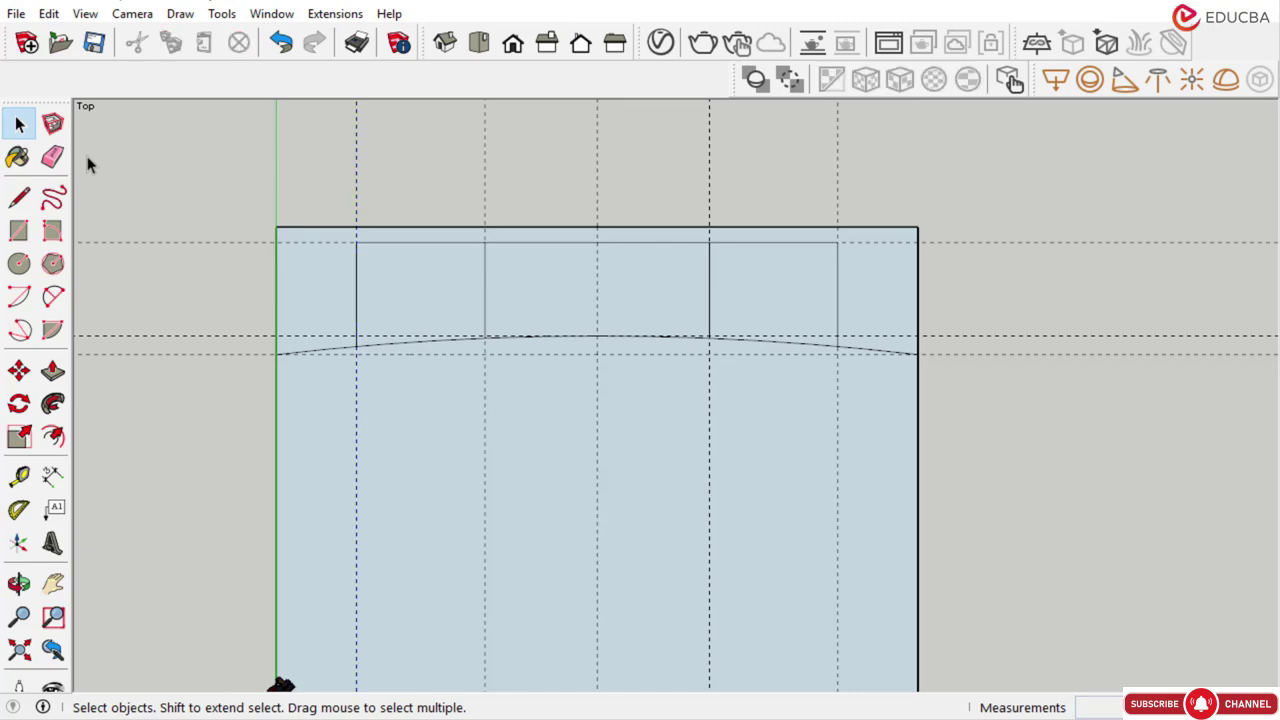
left_click(52, 156)
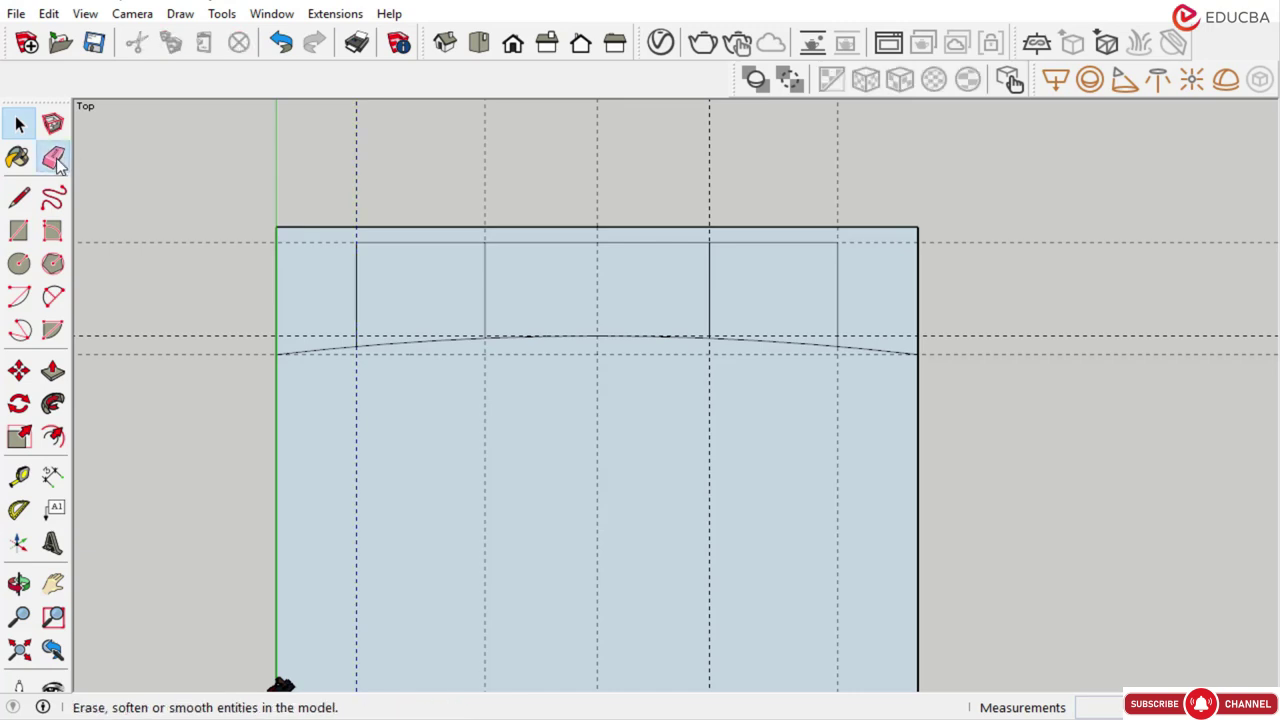
left_click(838, 182)
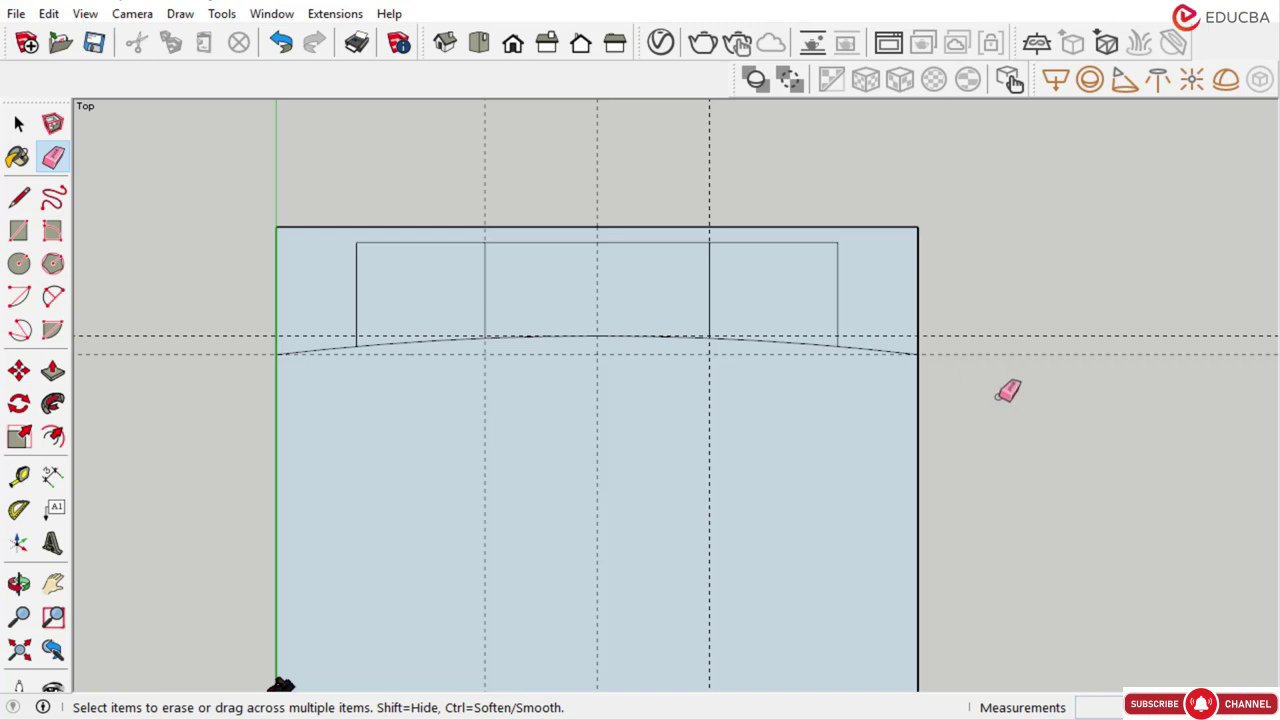
left_click(710, 180)
left_click(486, 191)
Copy the whole arc down the plot four times at 600 mm spacing, starting from its left end
left_click(17, 124)
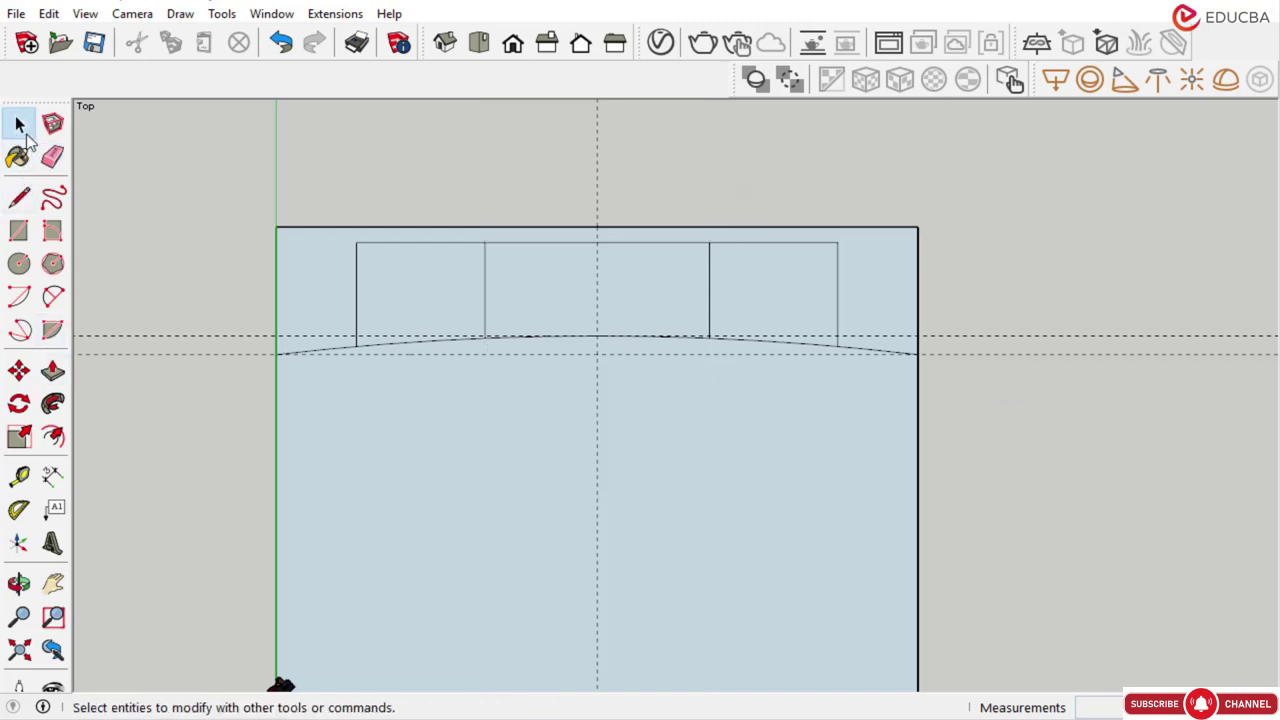
left_click(349, 350)
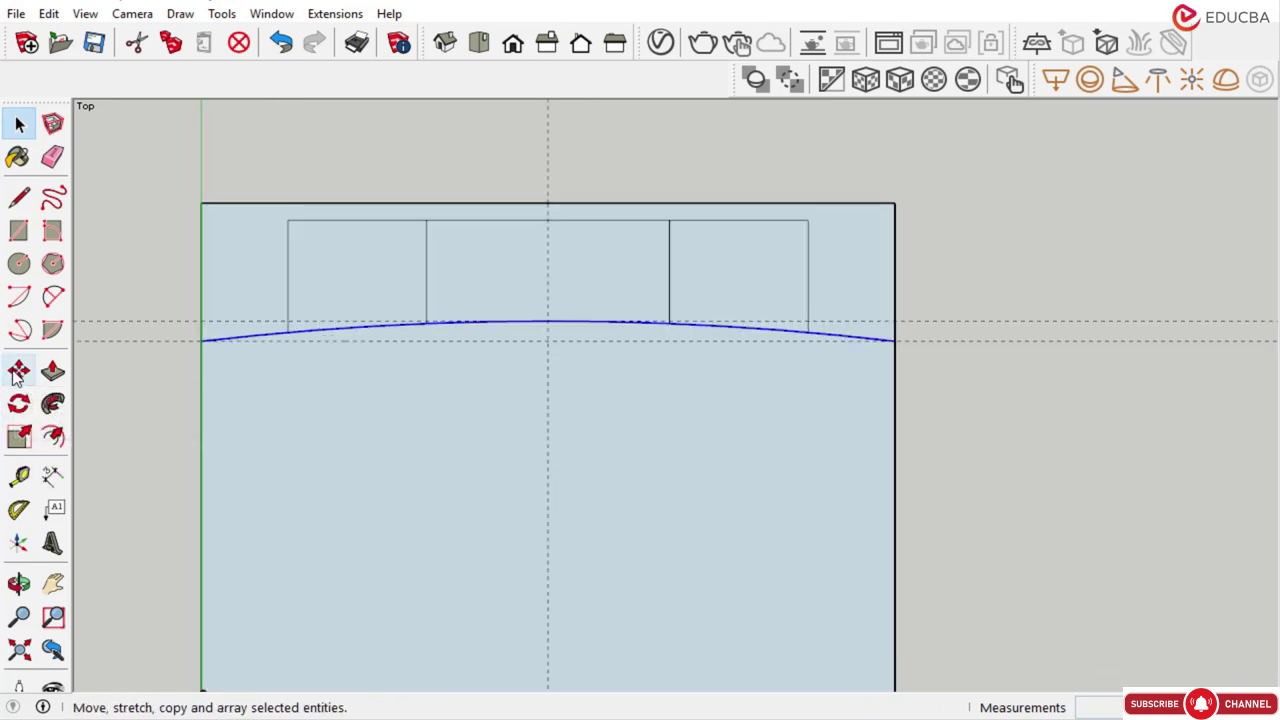
left_click(18, 373)
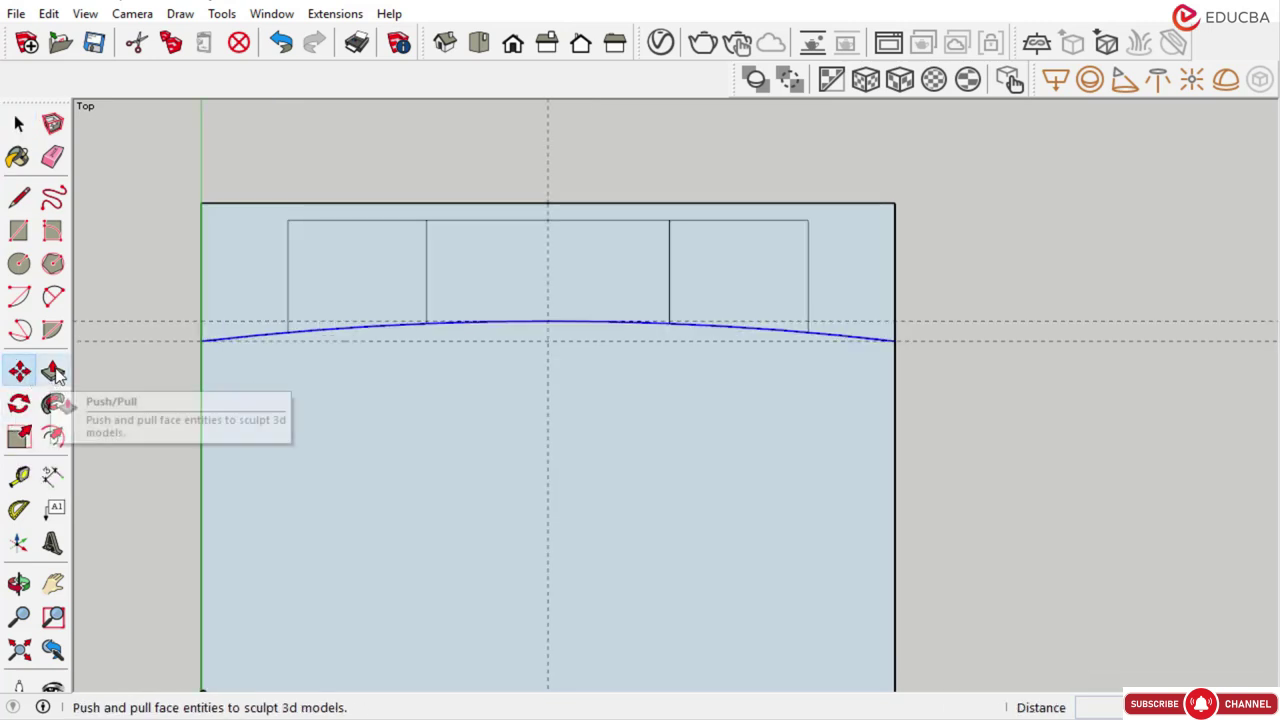
scroll(200, 340, "up", 1)
key("ctrl")
left_click(203, 342)
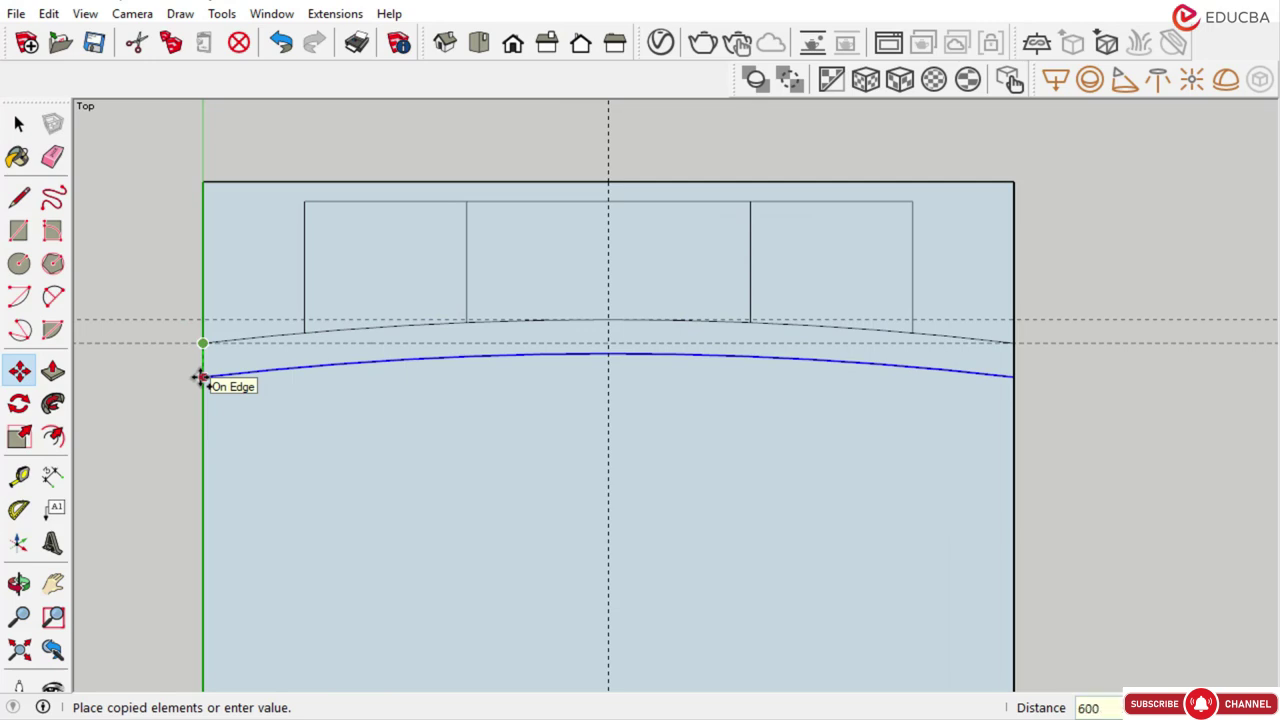
key("Return")
left_click(203, 366)
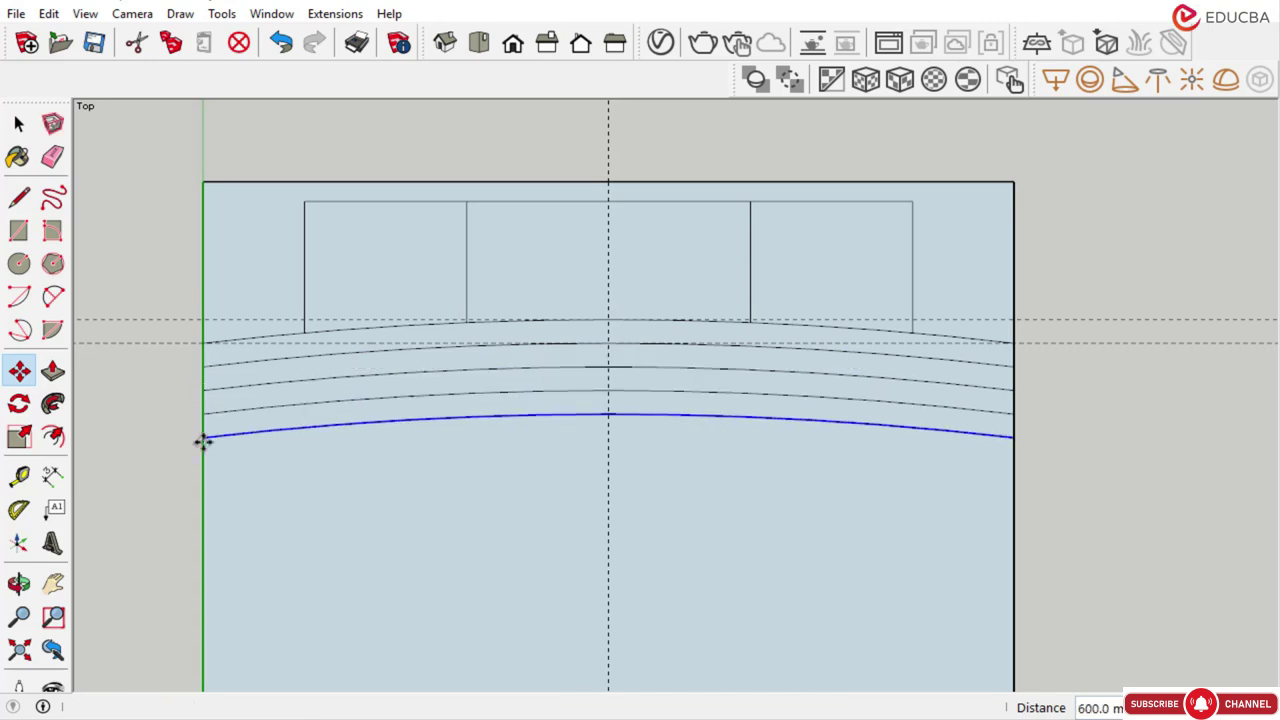
Copy the lowest arc further down along the plot's left edge, leaving a wider gap than the 600 mm spacing
left_click(203, 442)
left_click(203, 437)
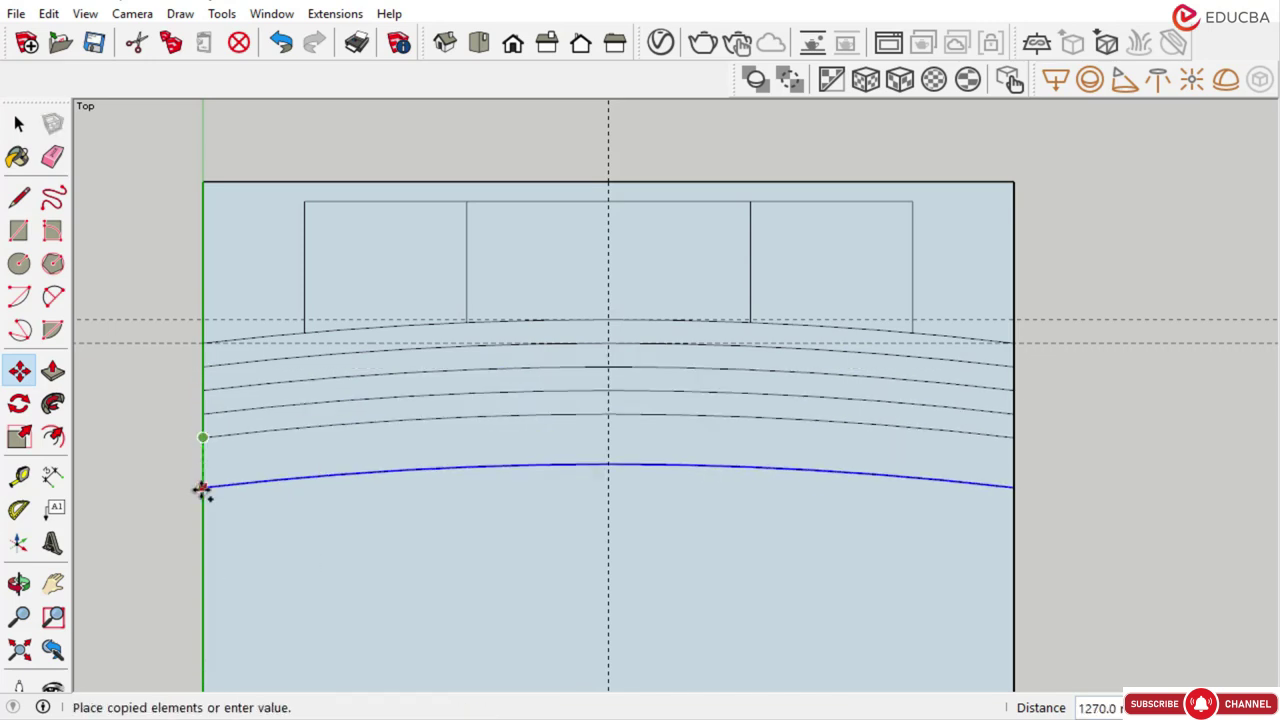
scroll(203, 491, "down", 1)
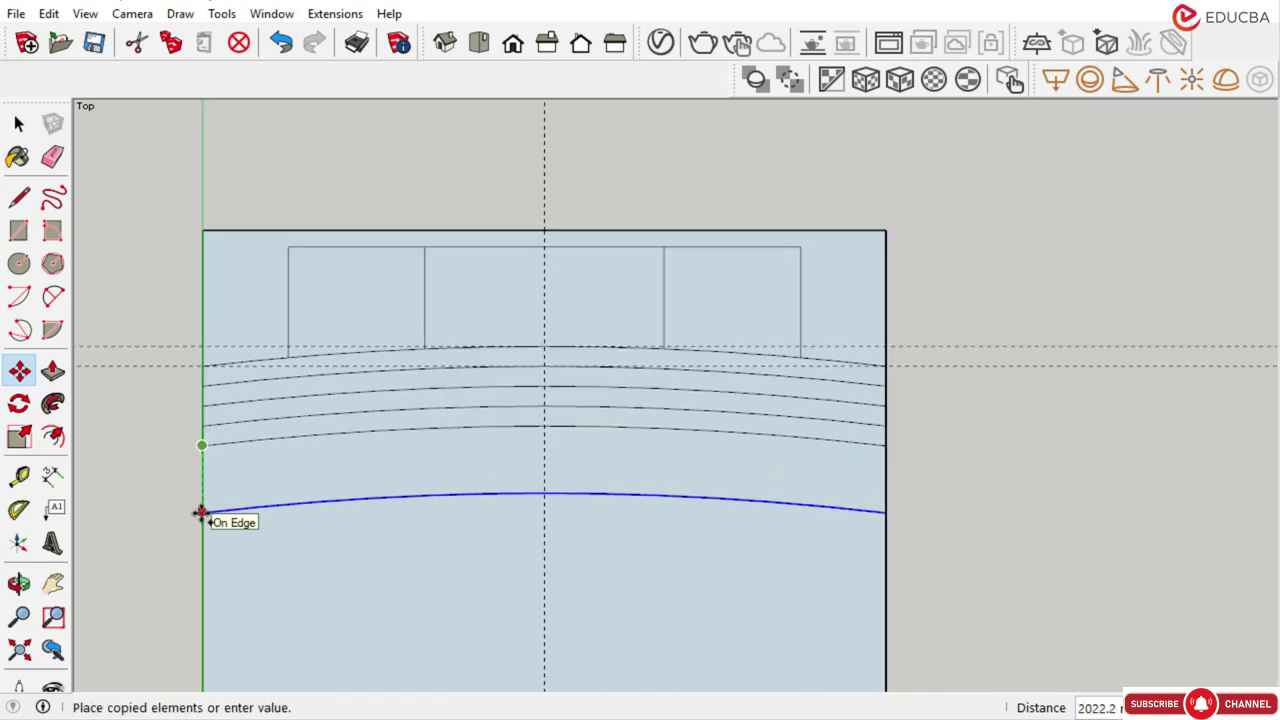
key("Return")
scroll(201, 513, "down", 1)
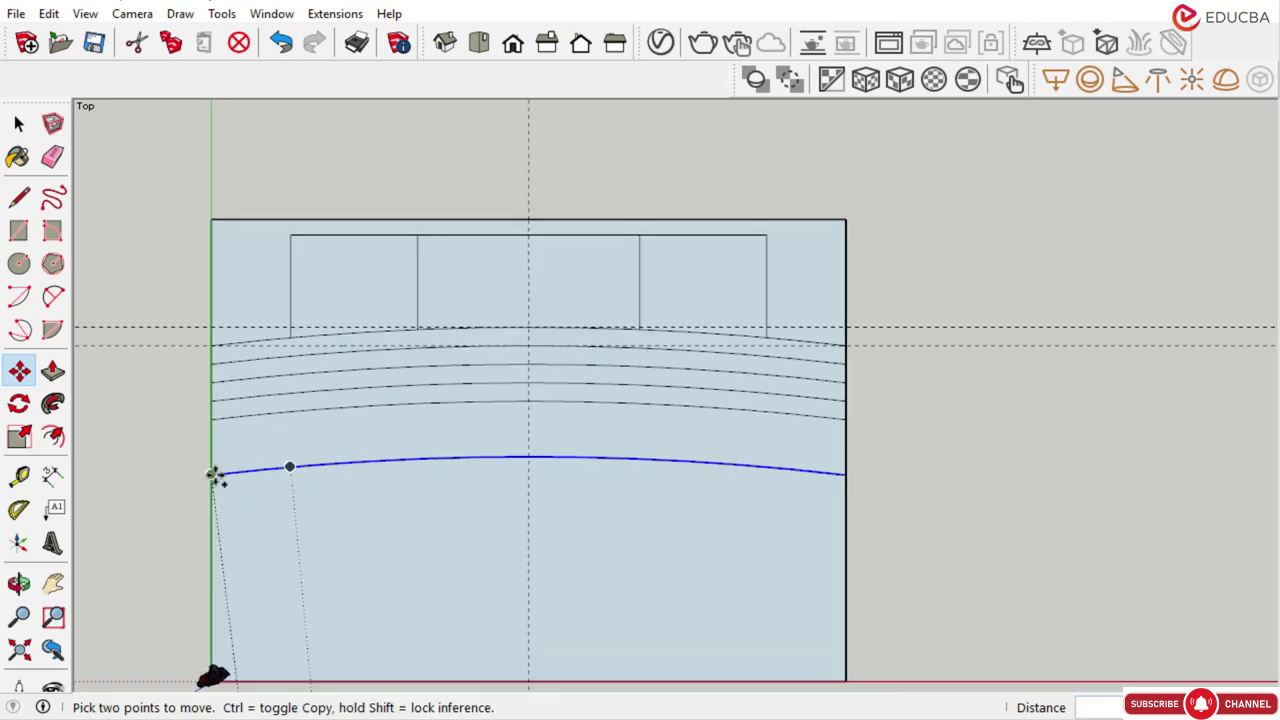
Copy the arc below the wide gap downward four more times at 600 mm spacing
left_click(210, 474)
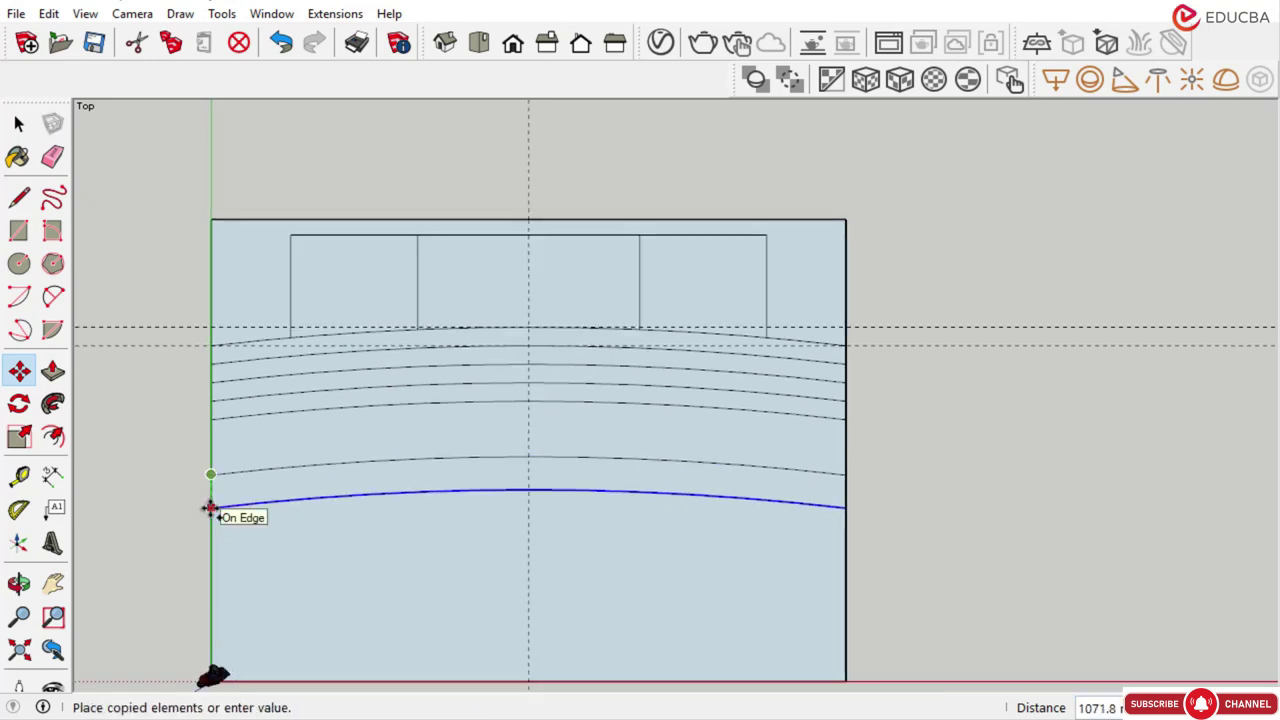
key("Return")
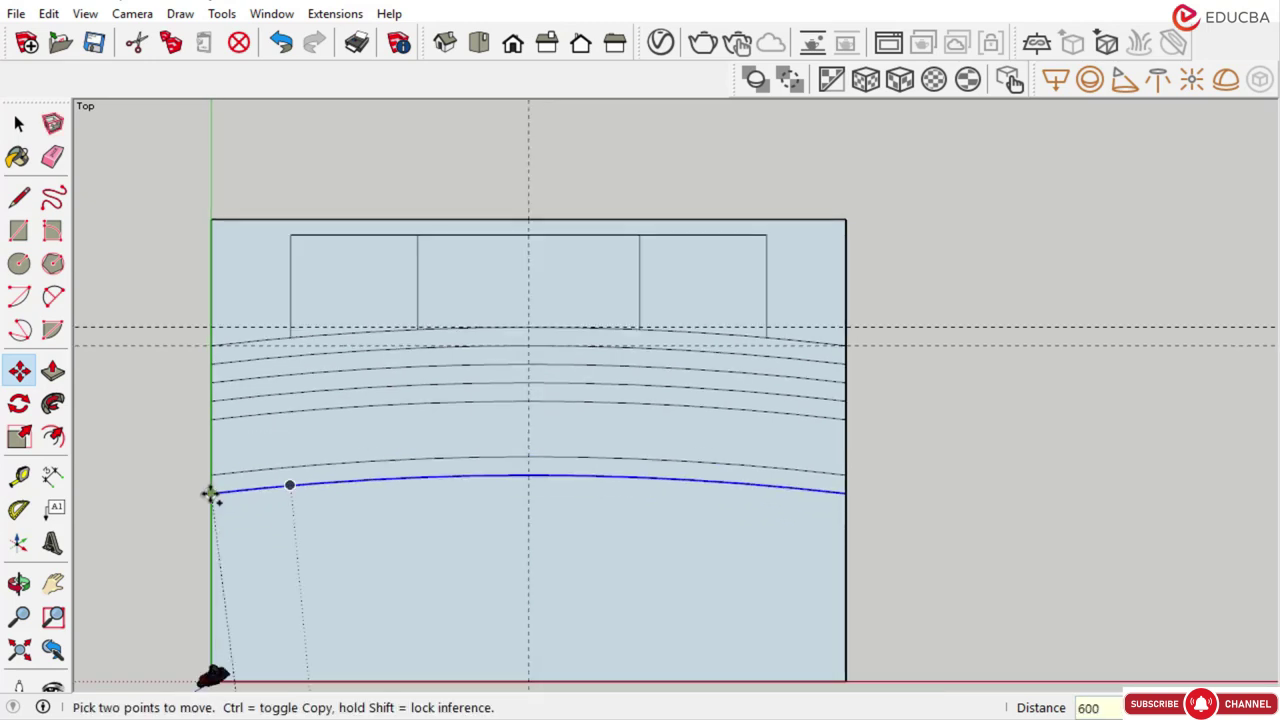
left_click(211, 494)
type("600")
key("Return")
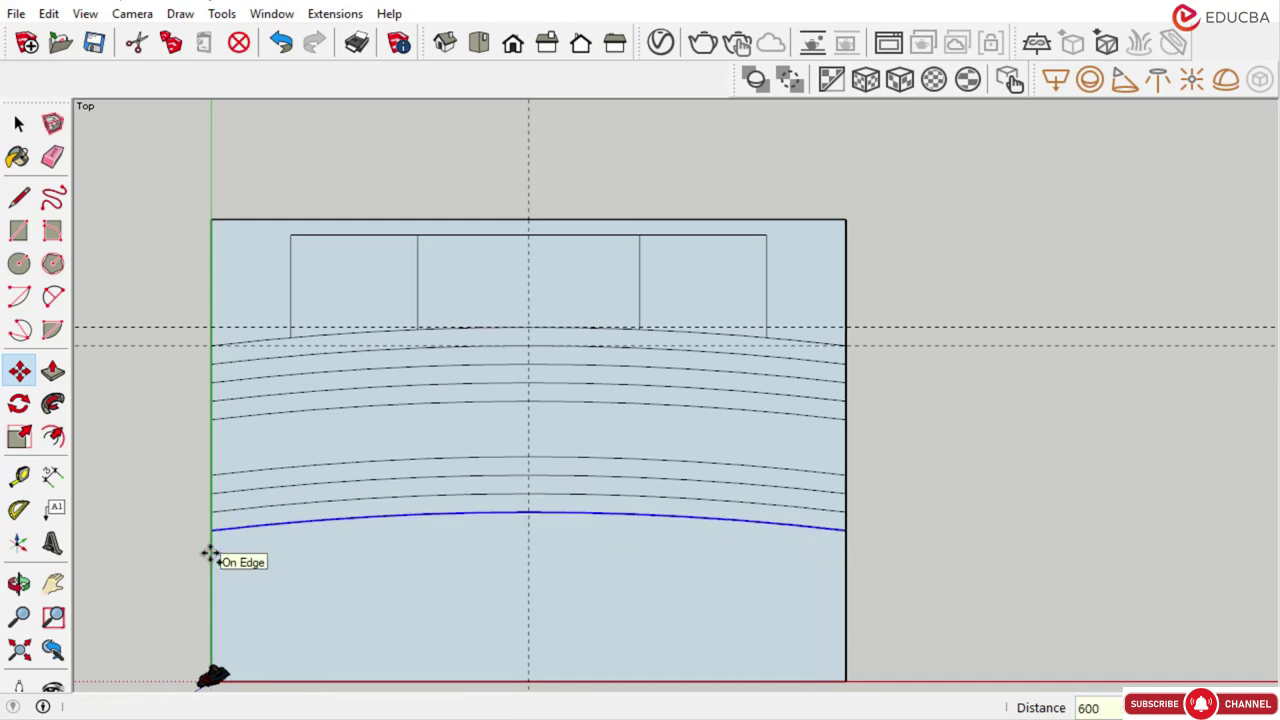
left_click(210, 530)
type("600")
key("Return")
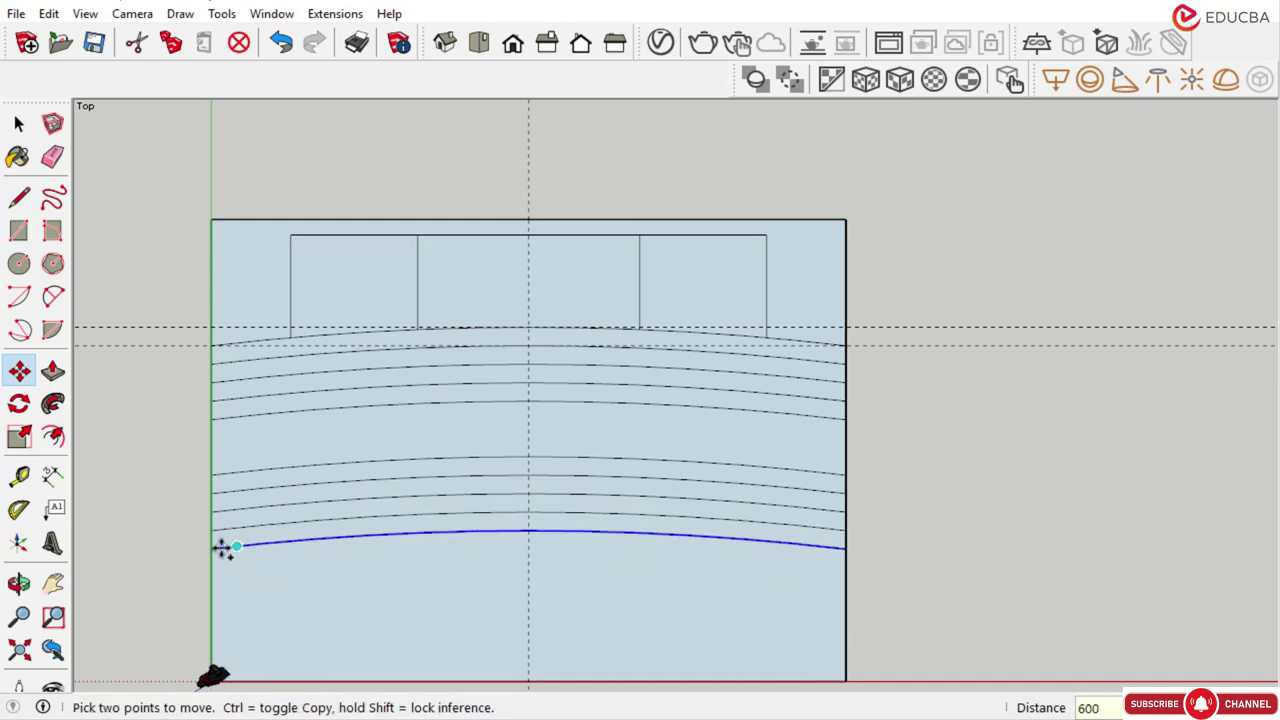
Copy the lowest arc 2000 mm further down along the plot's left edge
left_click(210, 548)
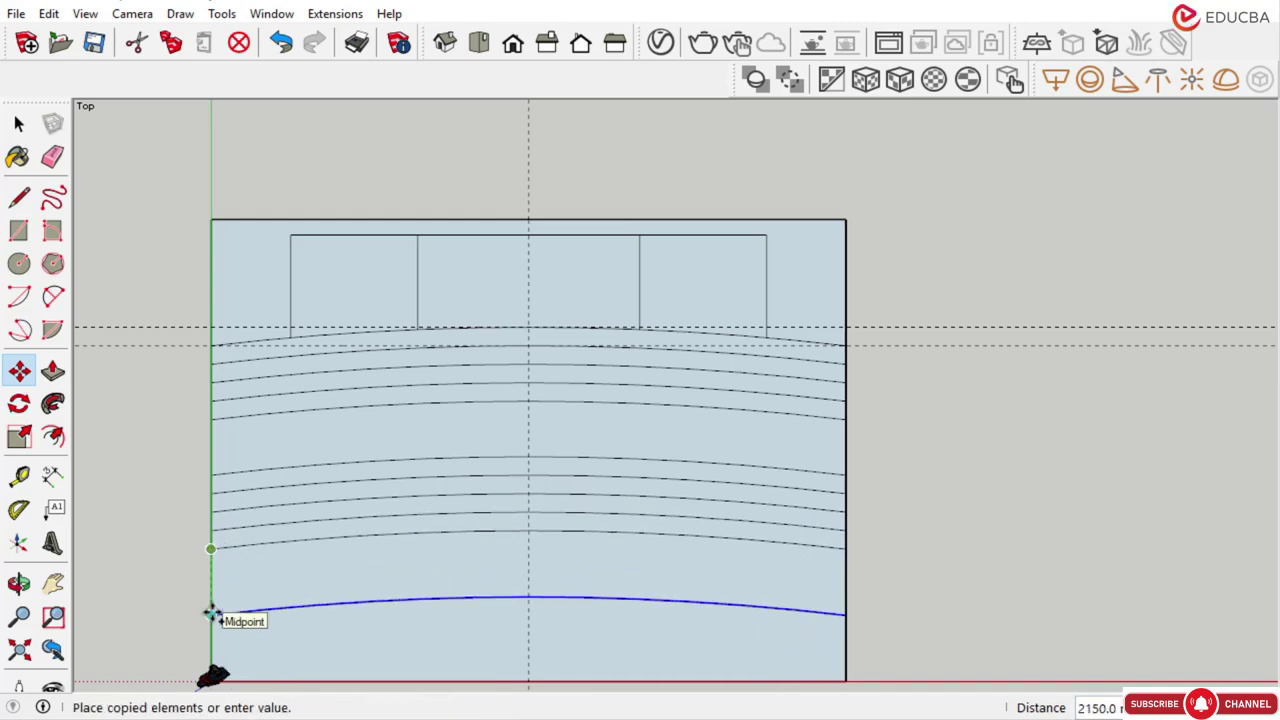
type("200")
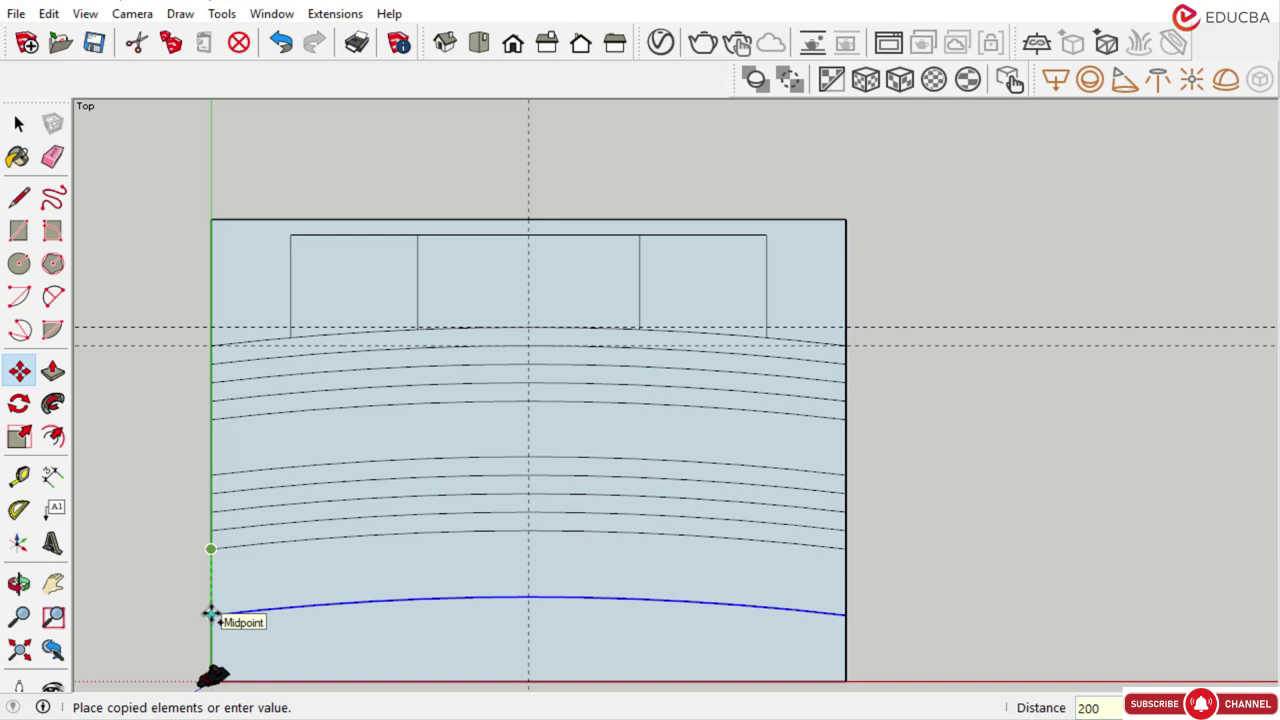
type("0")
key("Return")
scroll(414, 485, "down", 1)
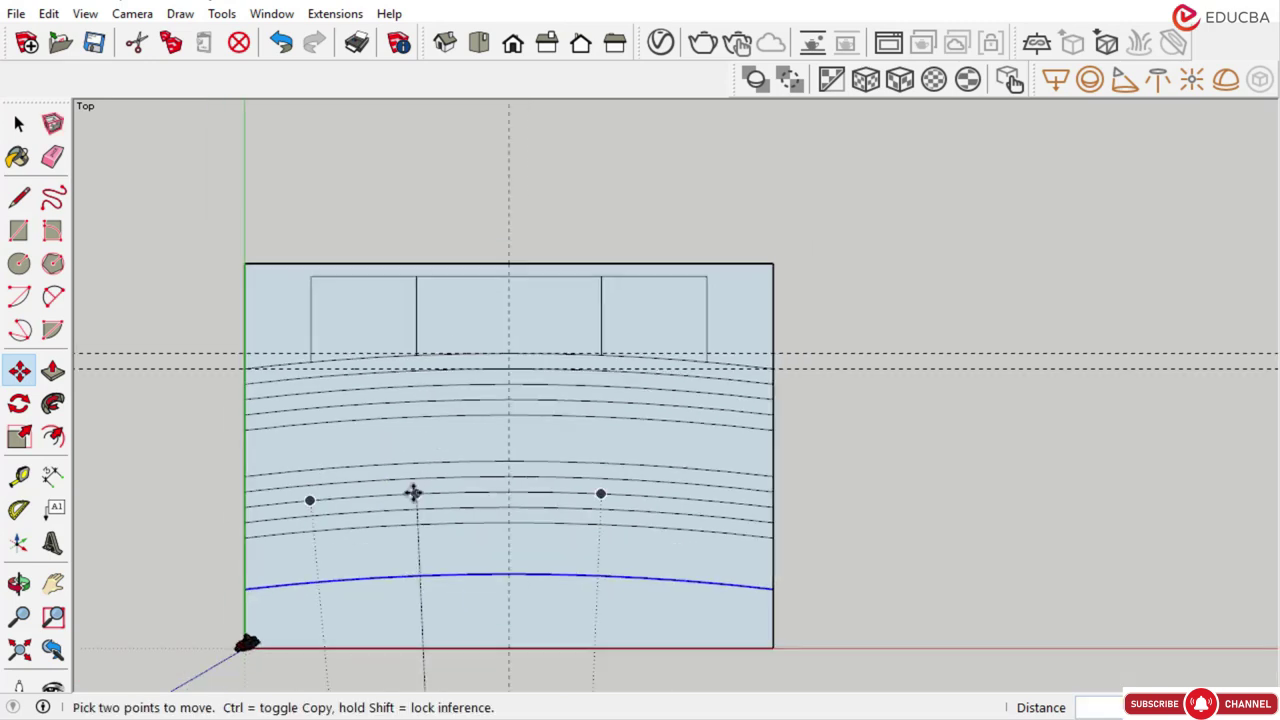
left_click(18, 123)
Erase the two horizontal guide lines at the uppermost arc and restore the top view
scroll(279, 507, "up", 1)
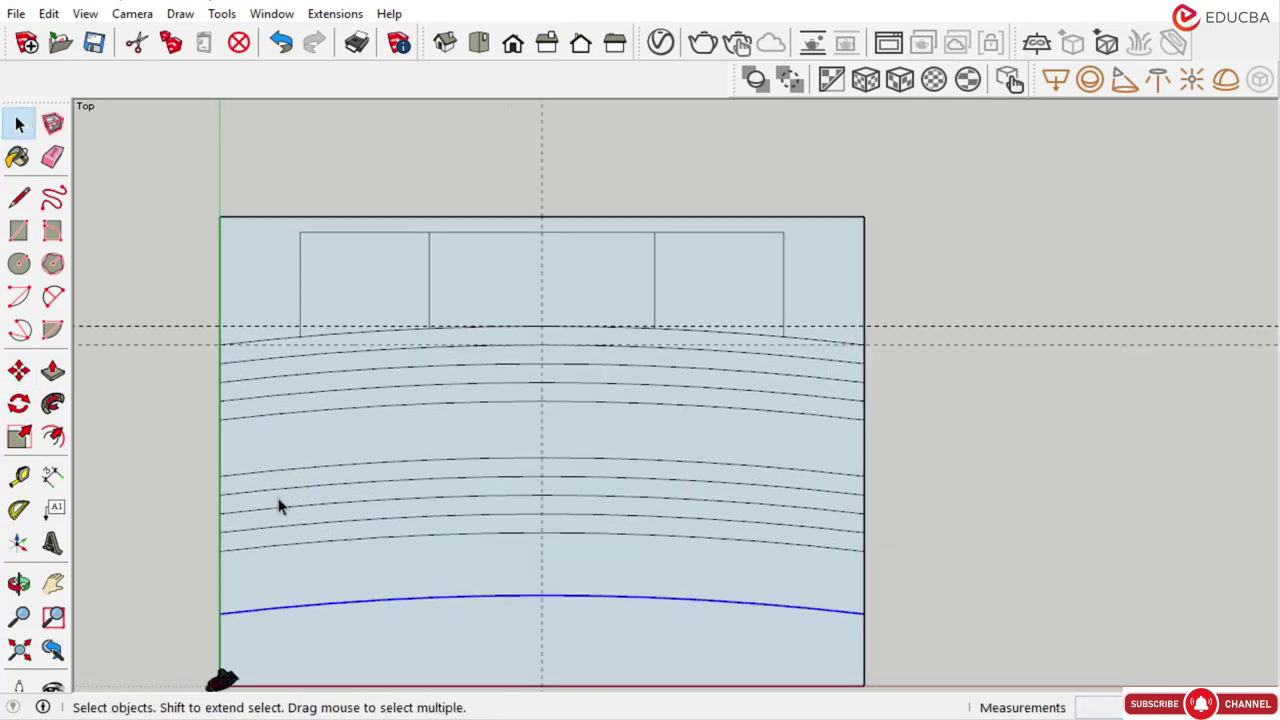
scroll(763, 388, "down", 1)
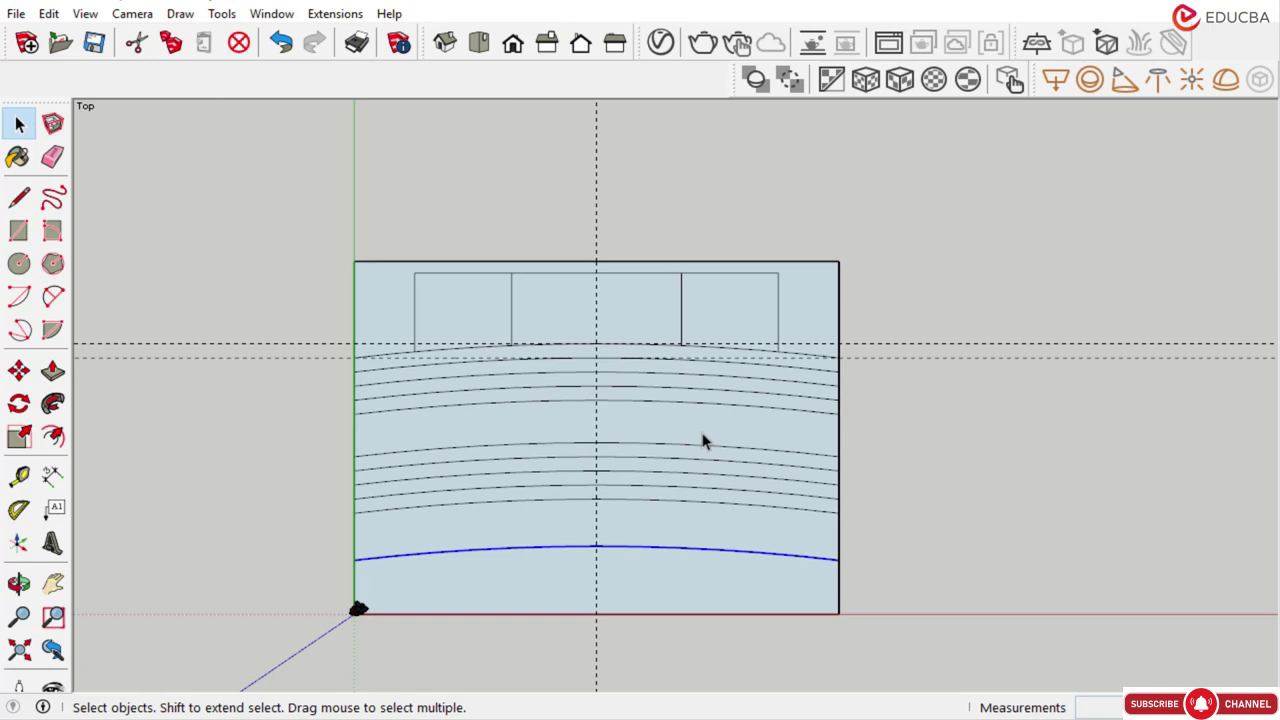
scroll(632, 472, "up", 1)
left_click(52, 156)
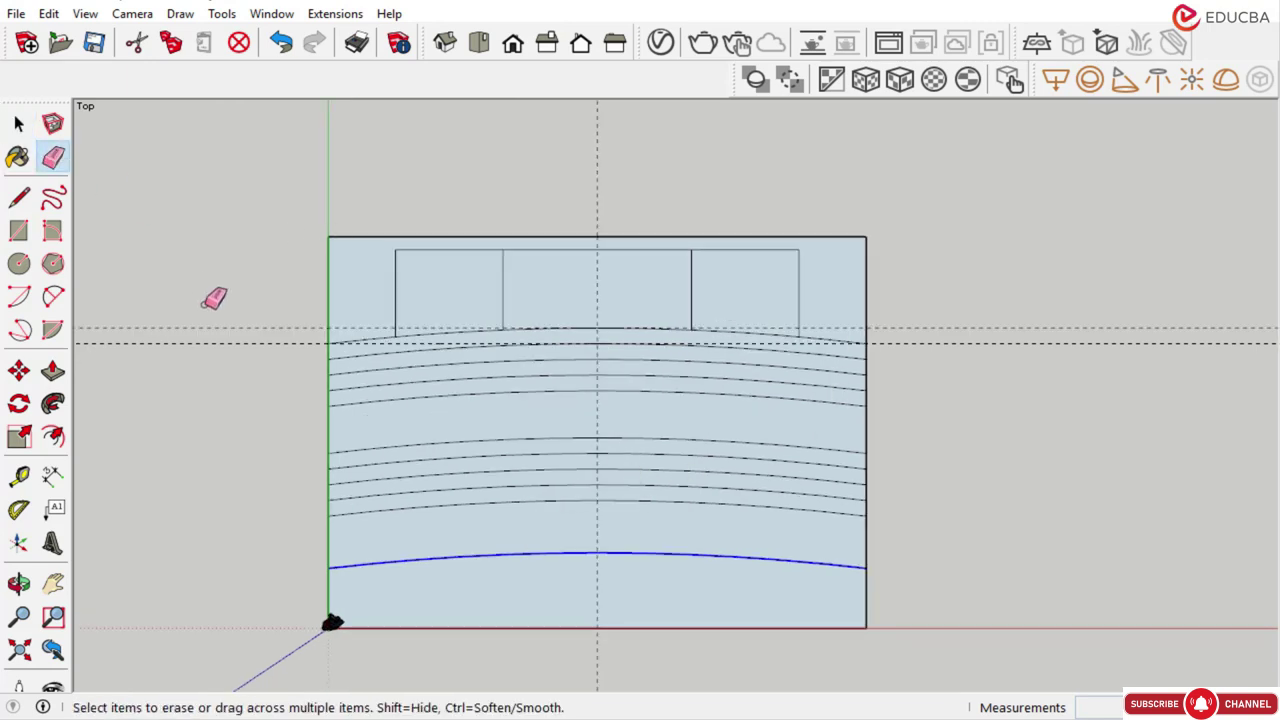
left_click(216, 329)
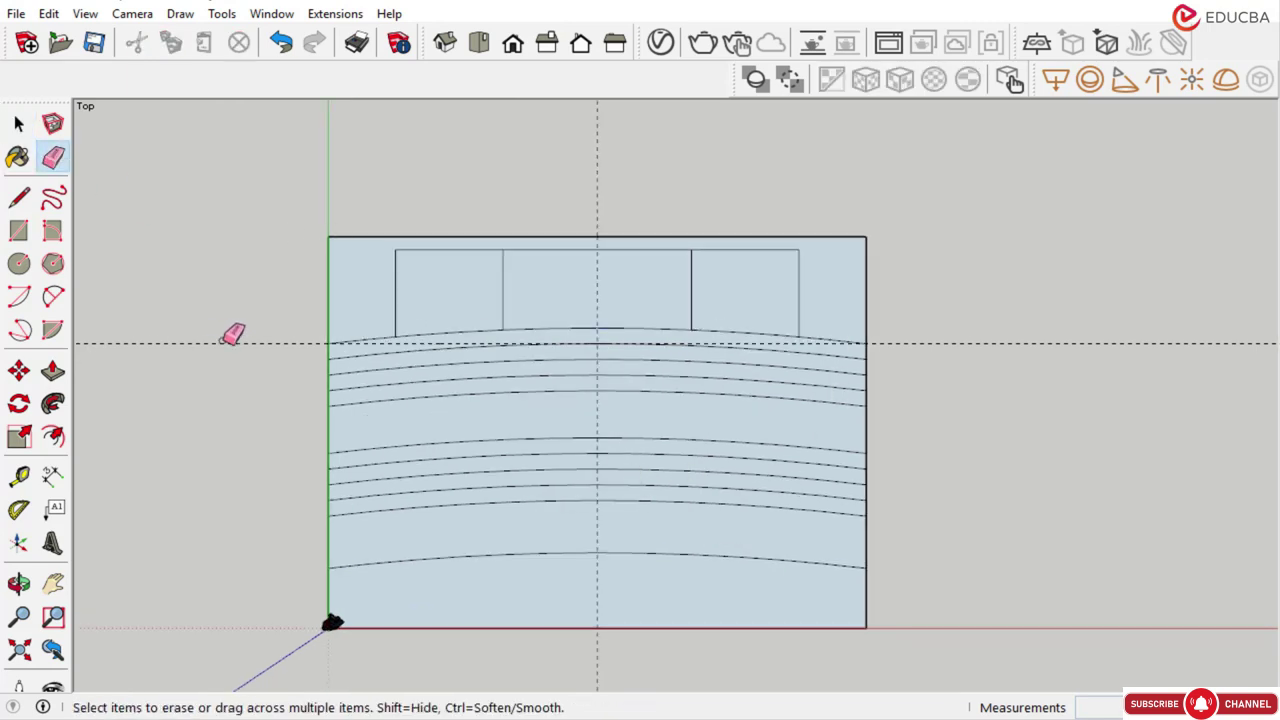
left_click(223, 343)
middle_click_drag(224, 343, 572, 348)
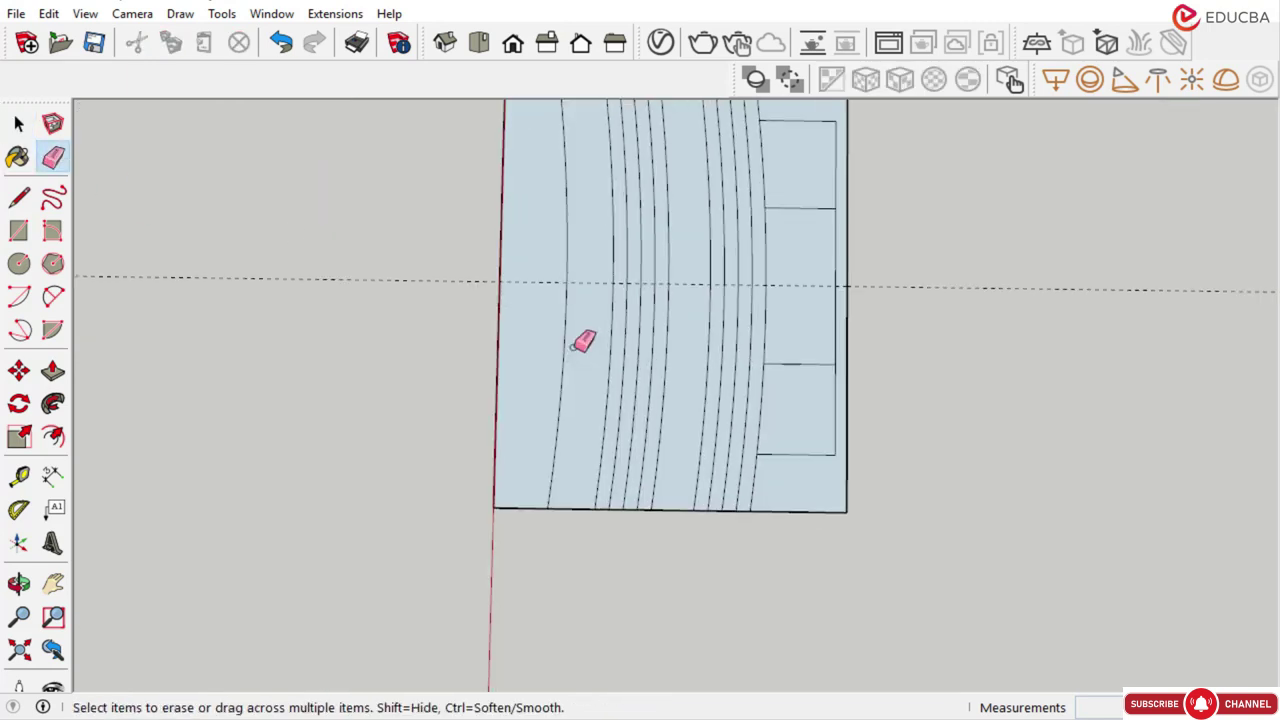
left_click(476, 44)
Draw a 300 by 300 mm square inside the upper left corner of the subdivided outline
key("space")
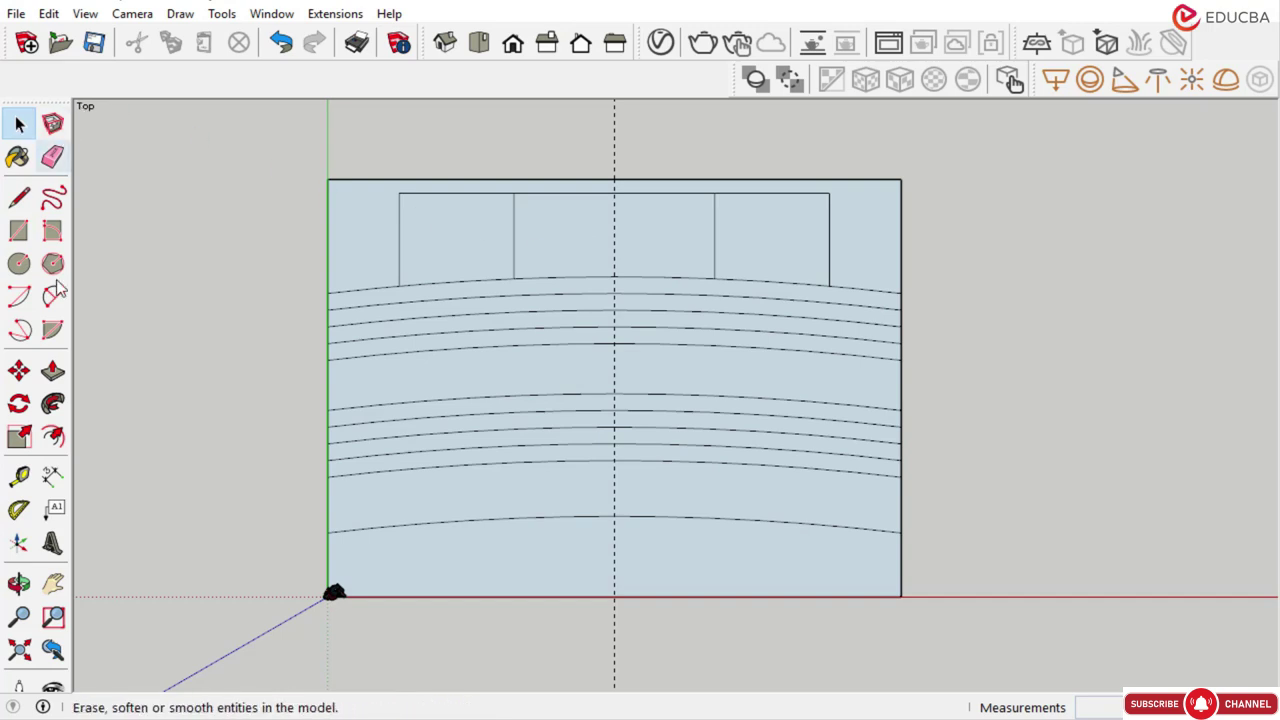
left_click(19, 230)
scroll(400, 190, "up", 4)
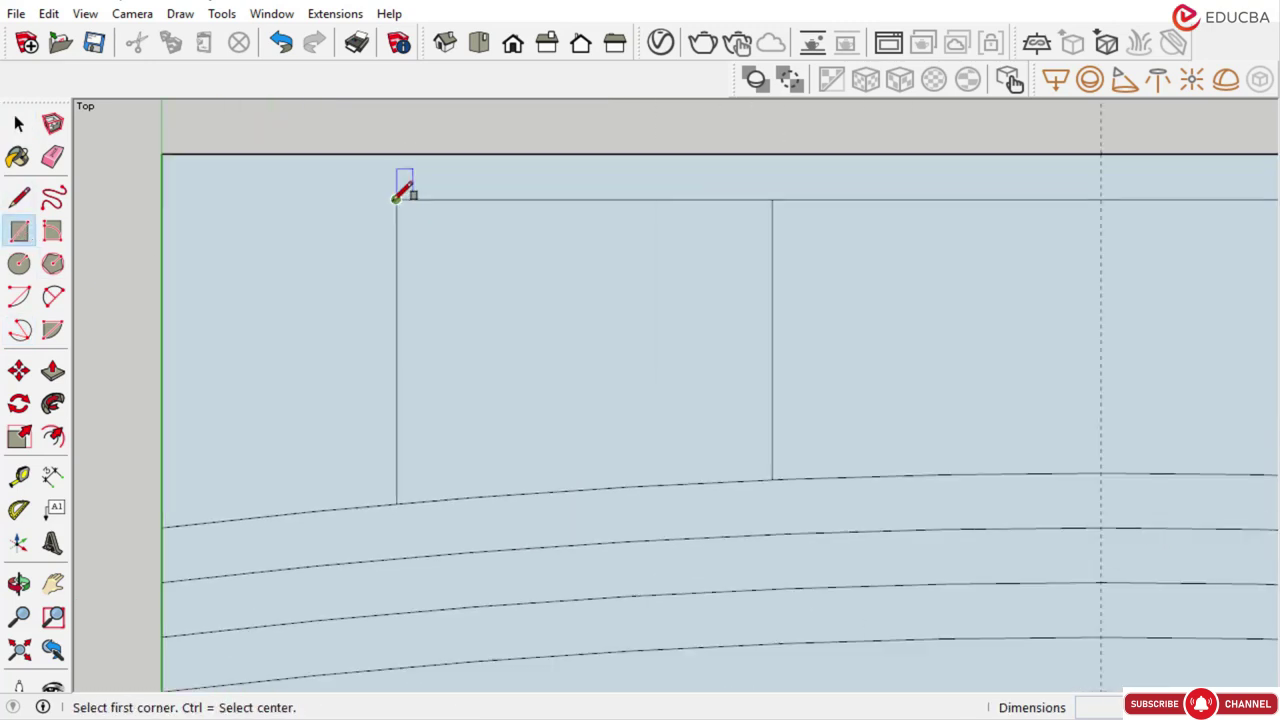
left_click(399, 193)
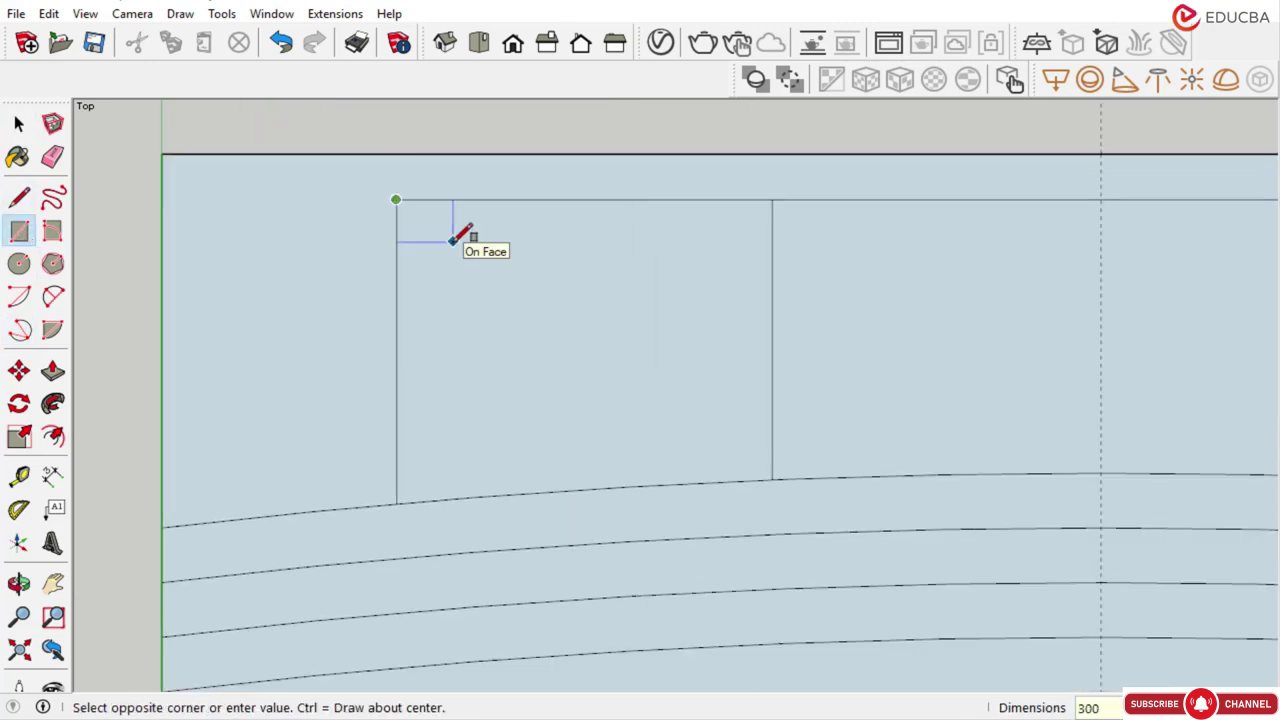
type("300,300")
key("Return")
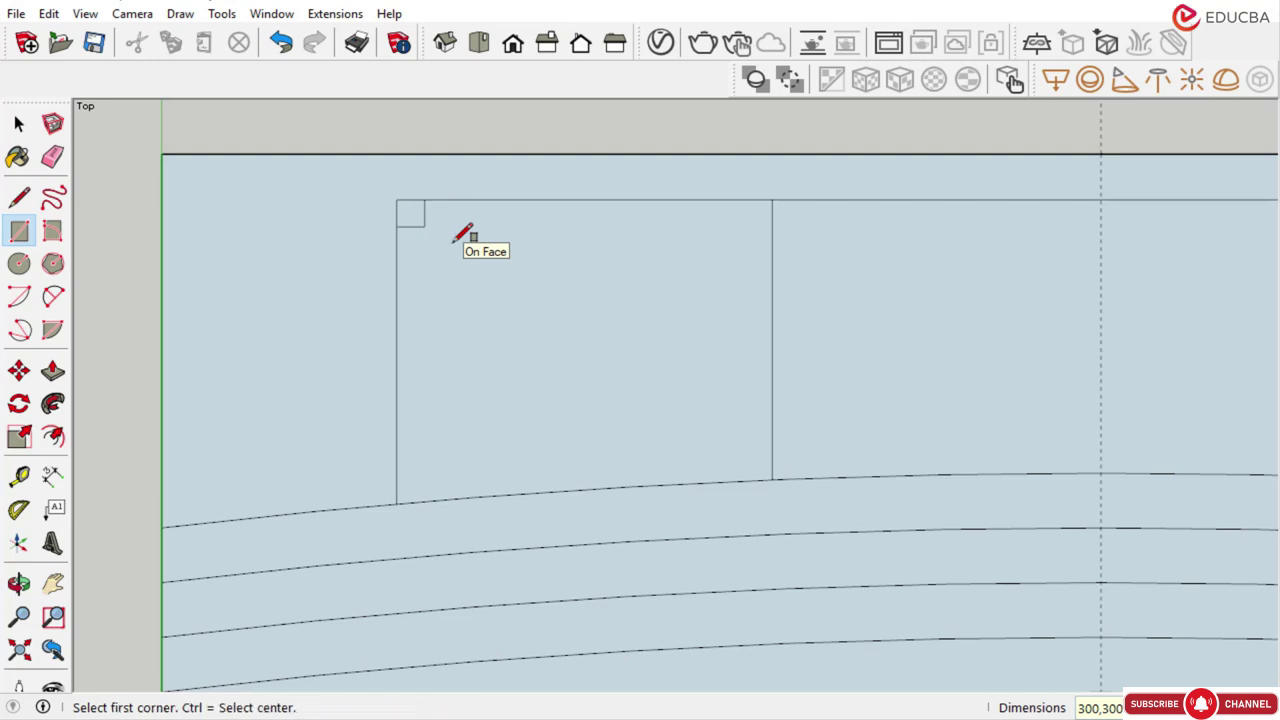
Add vertical guide lines 150 mm to the left and 150 mm to the right of the central guide
scroll(465, 265, "down", 4)
scroll(734, 246, "up", 4)
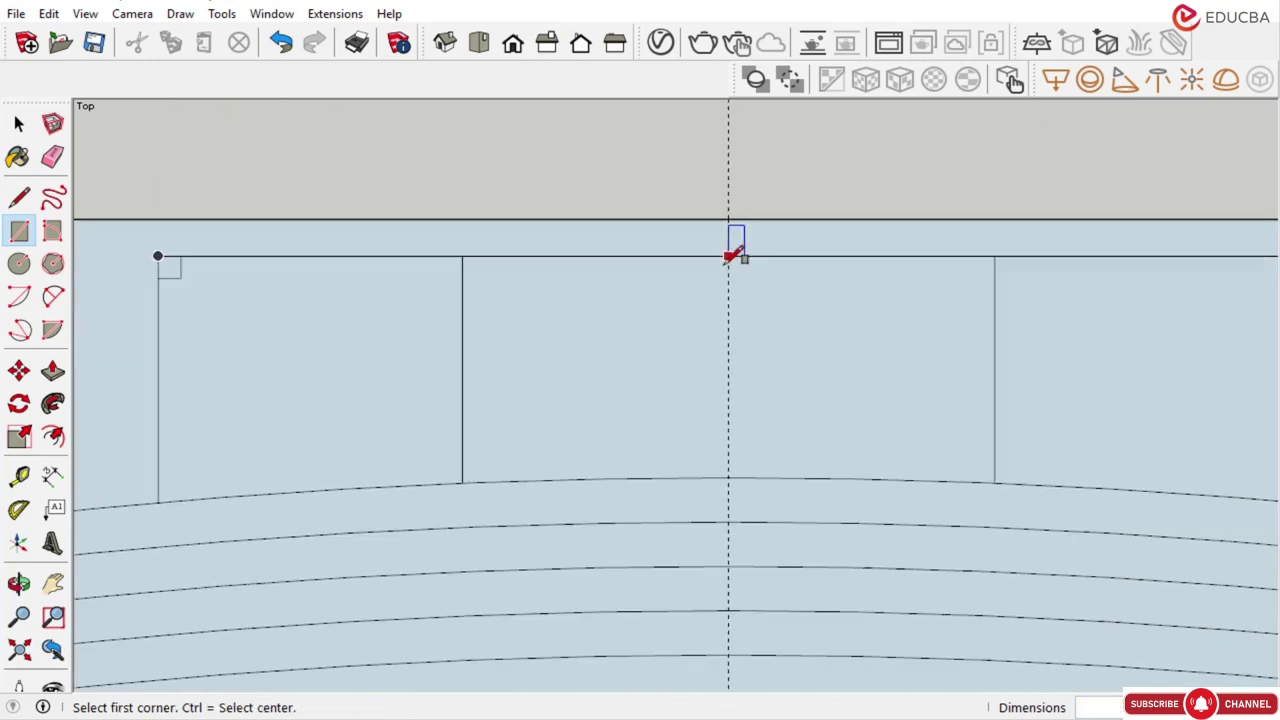
key("t")
left_click(732, 166)
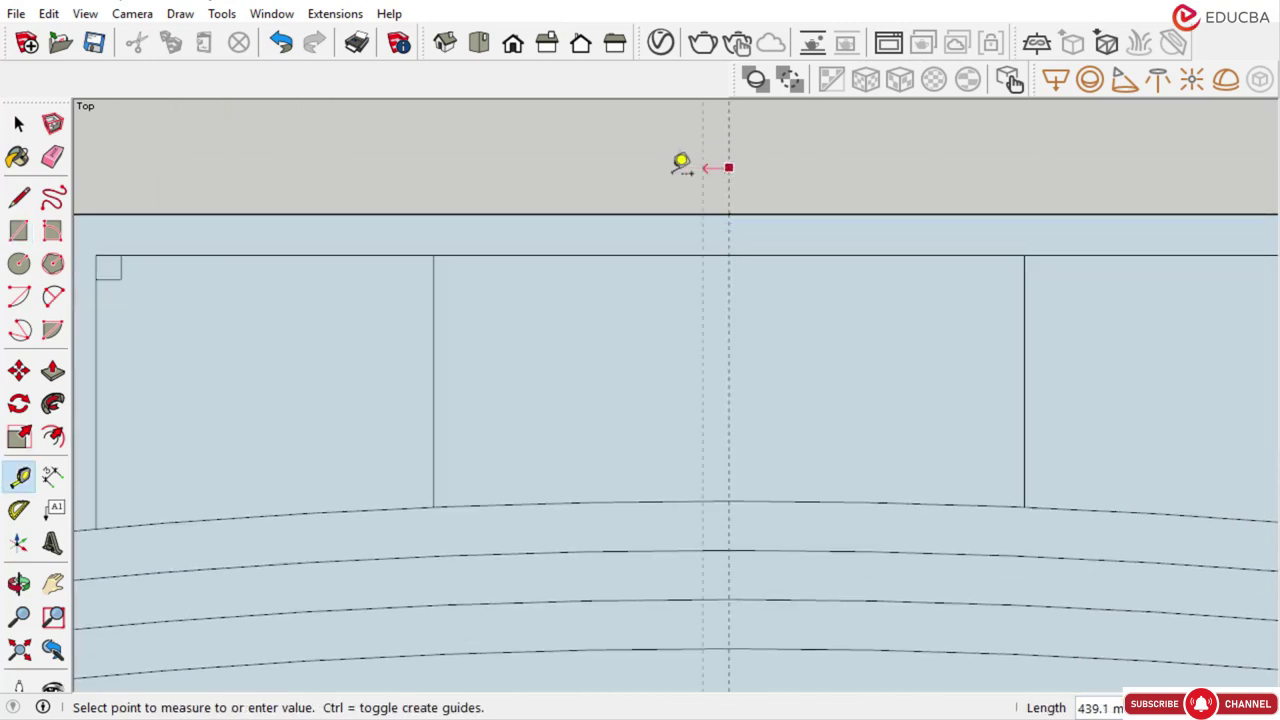
type("150")
key("Return")
left_click(728, 175)
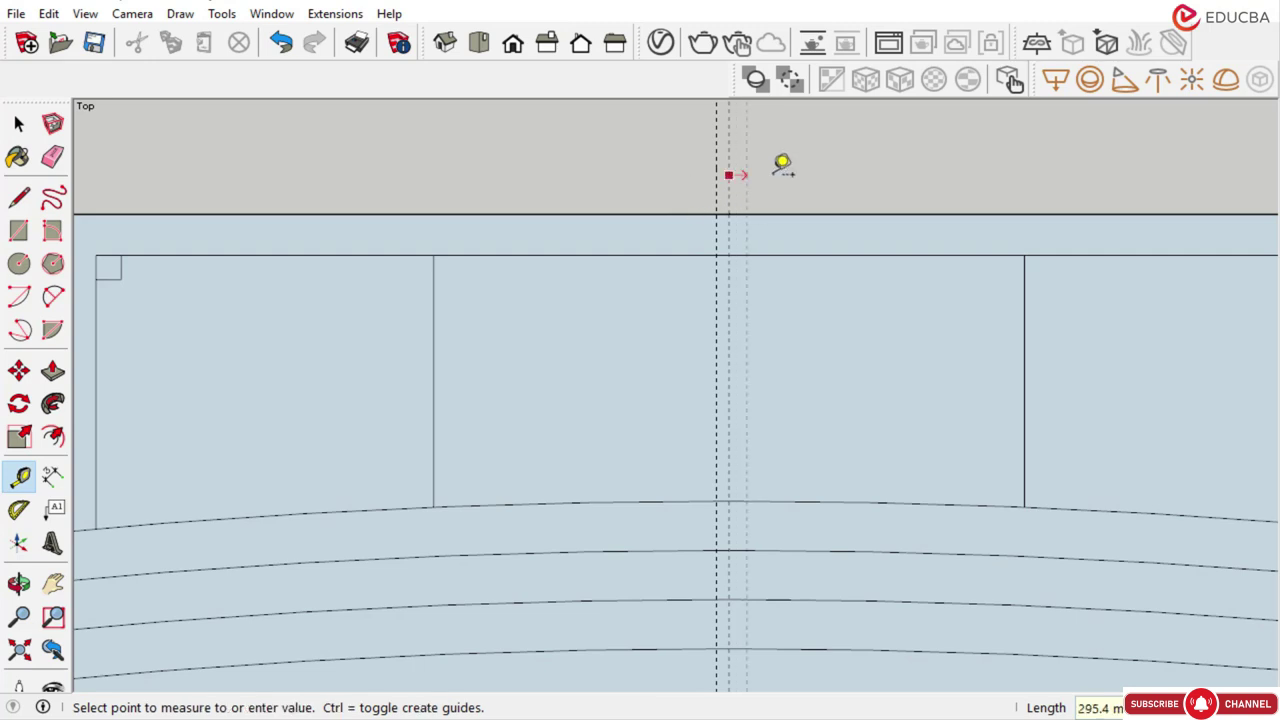
type("150")
key("Return")
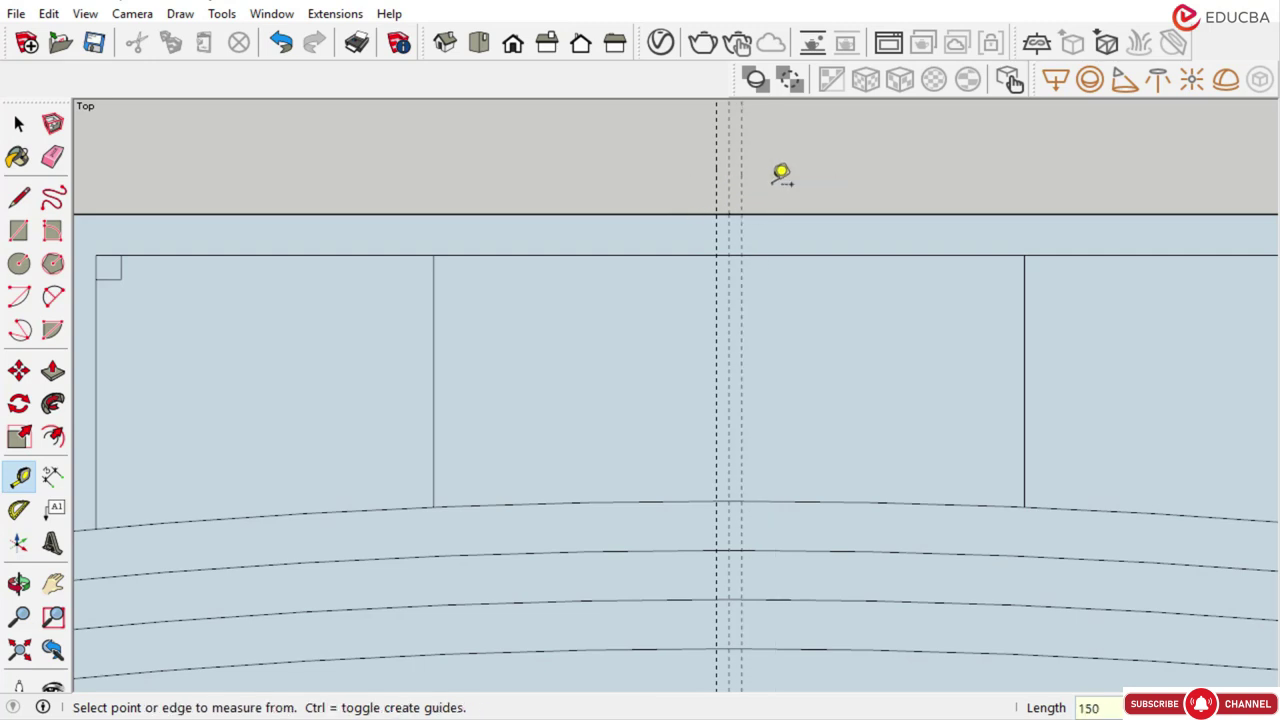
Draw a 300 mm square between the two offset guides, just below the outline's upper edge
scroll(780, 171, "down", 2)
key("space")
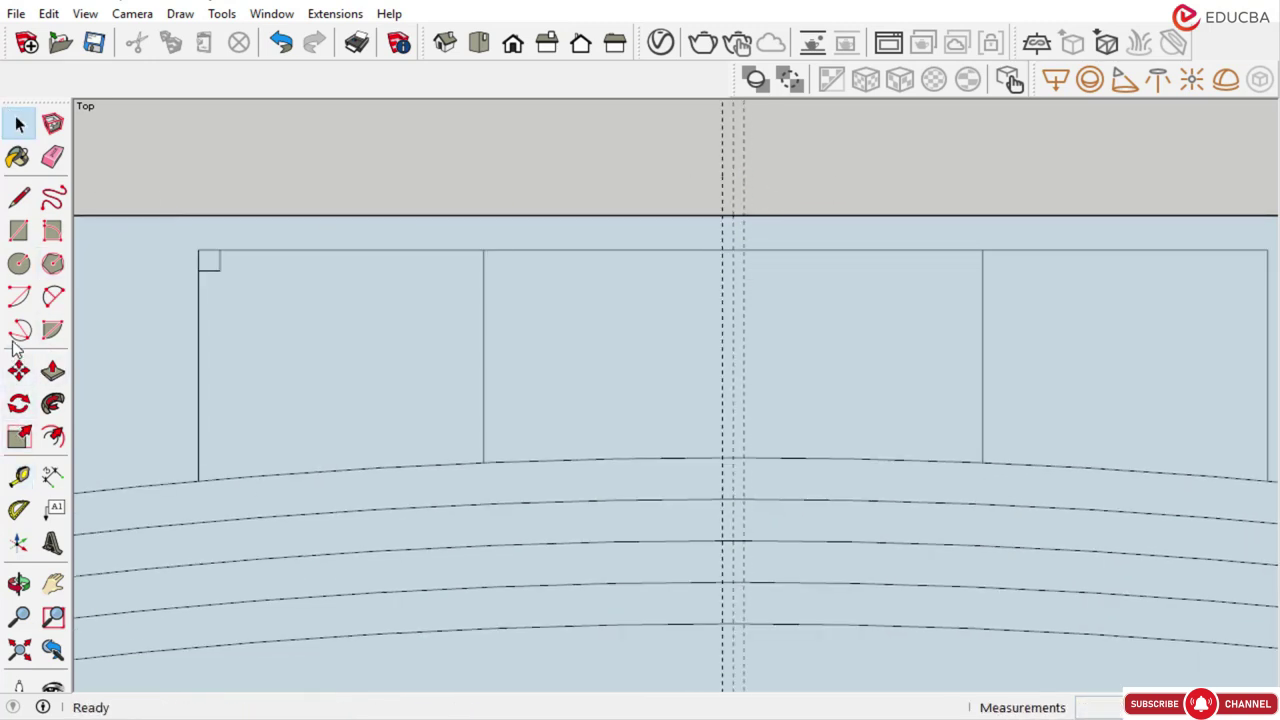
left_click(19, 232)
scroll(710, 257, "up", 2)
left_click(731, 242)
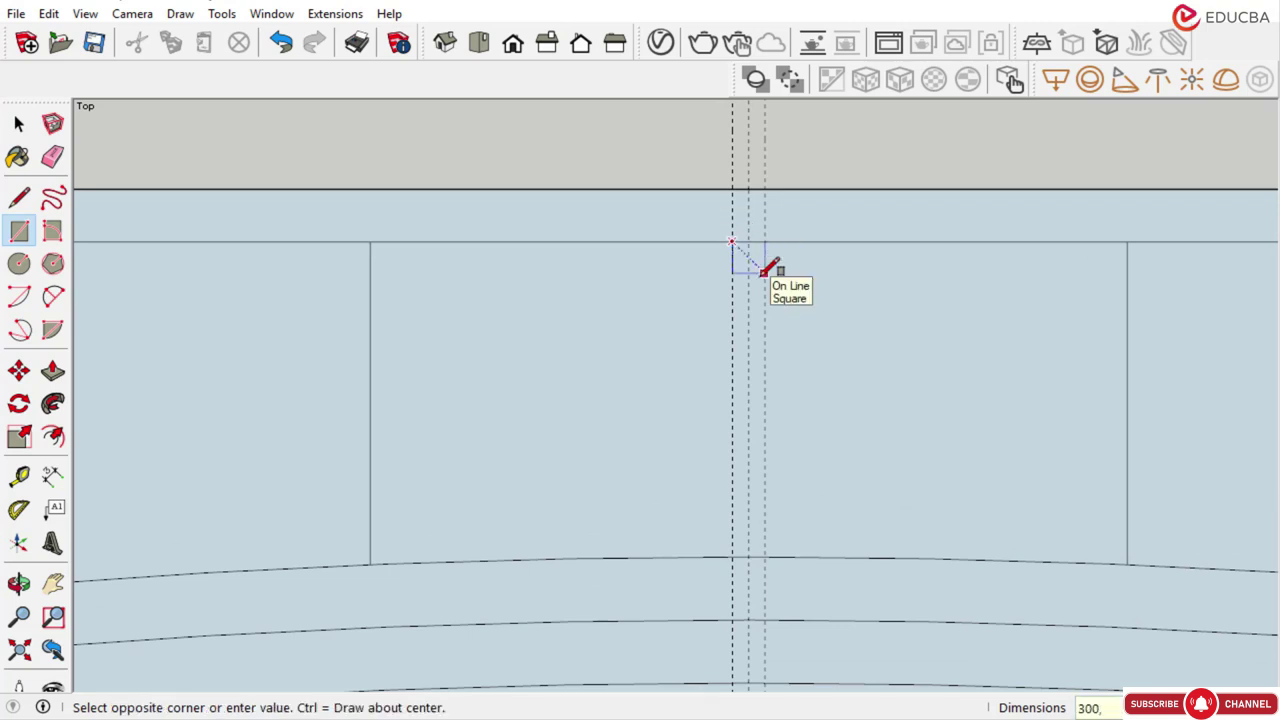
left_click(765, 275)
scroll(740, 295, "down", 3)
scroll(1160, 277, "up", 2)
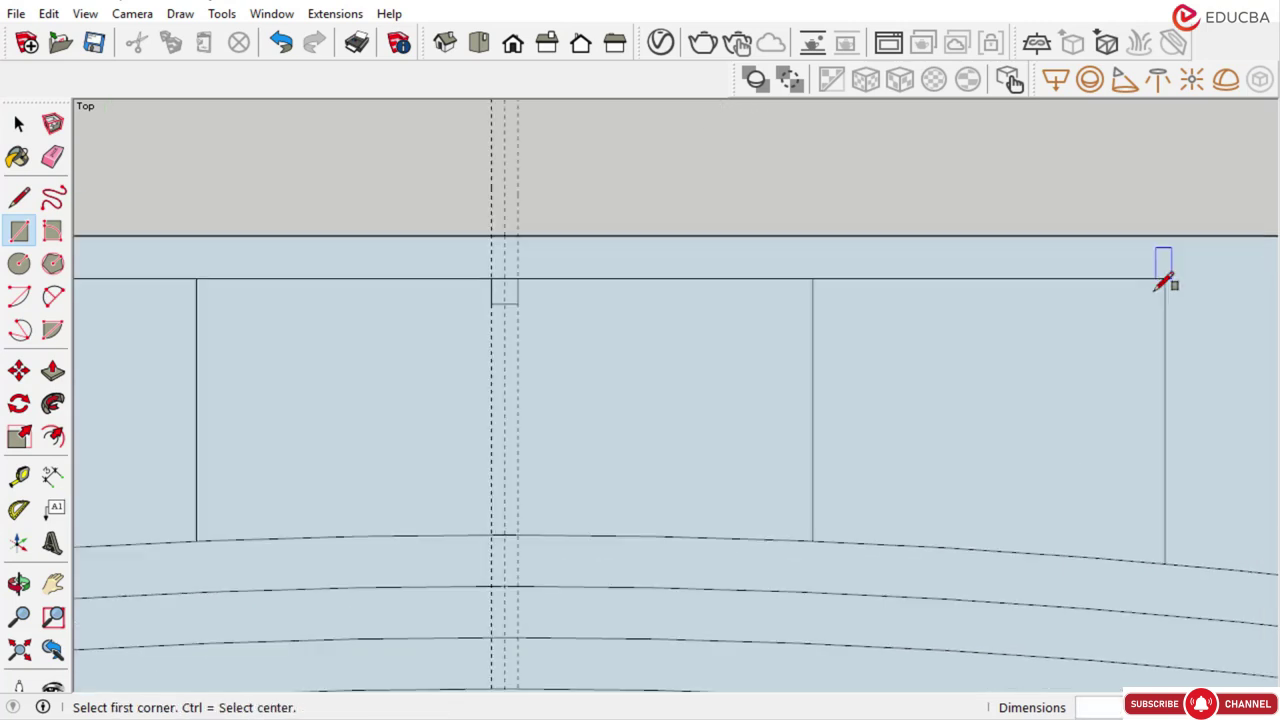
Draw a 300 by 300 mm square inside the upper right corner of the subdivided outline
left_click(1164, 279)
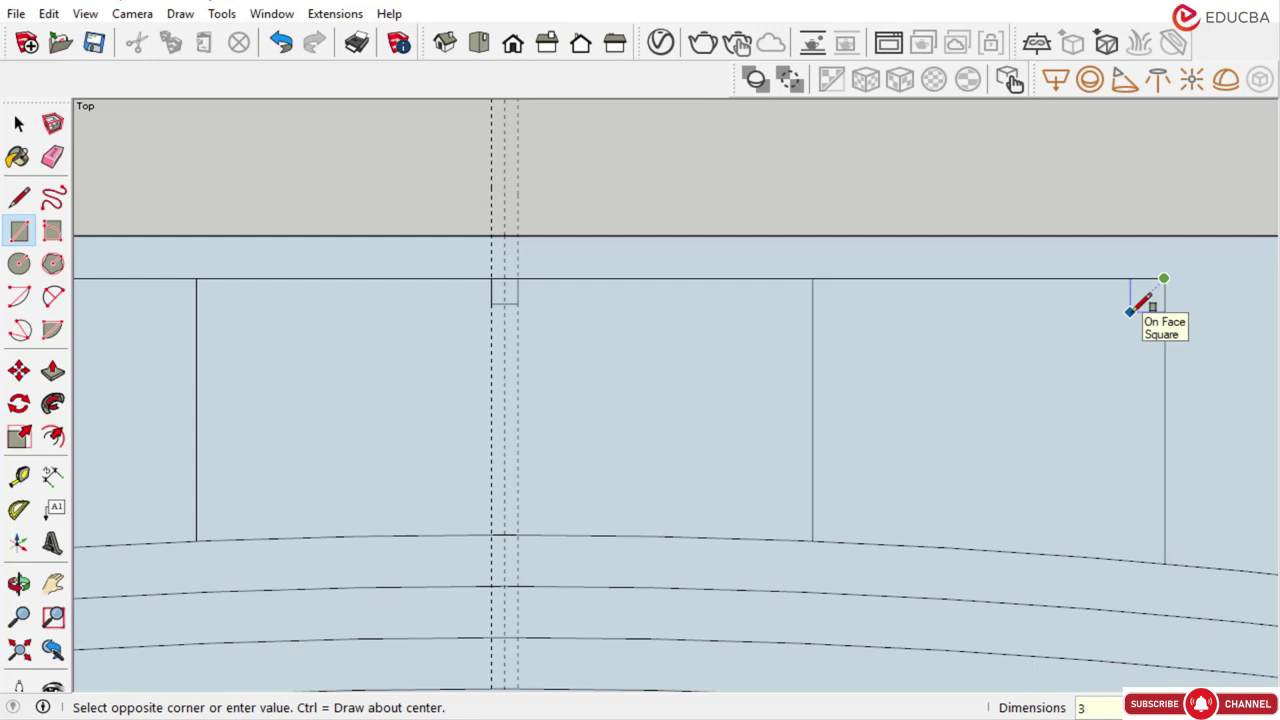
left_click(1140, 301)
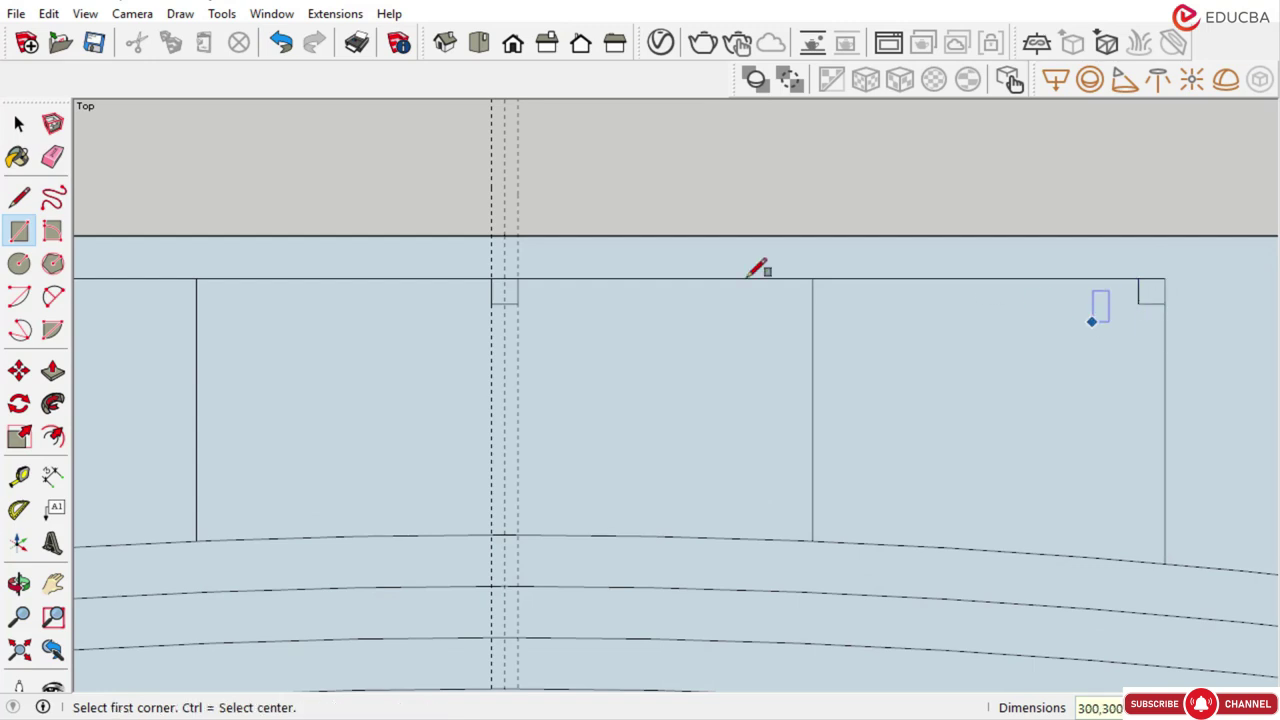
scroll(745, 270, "down", 3)
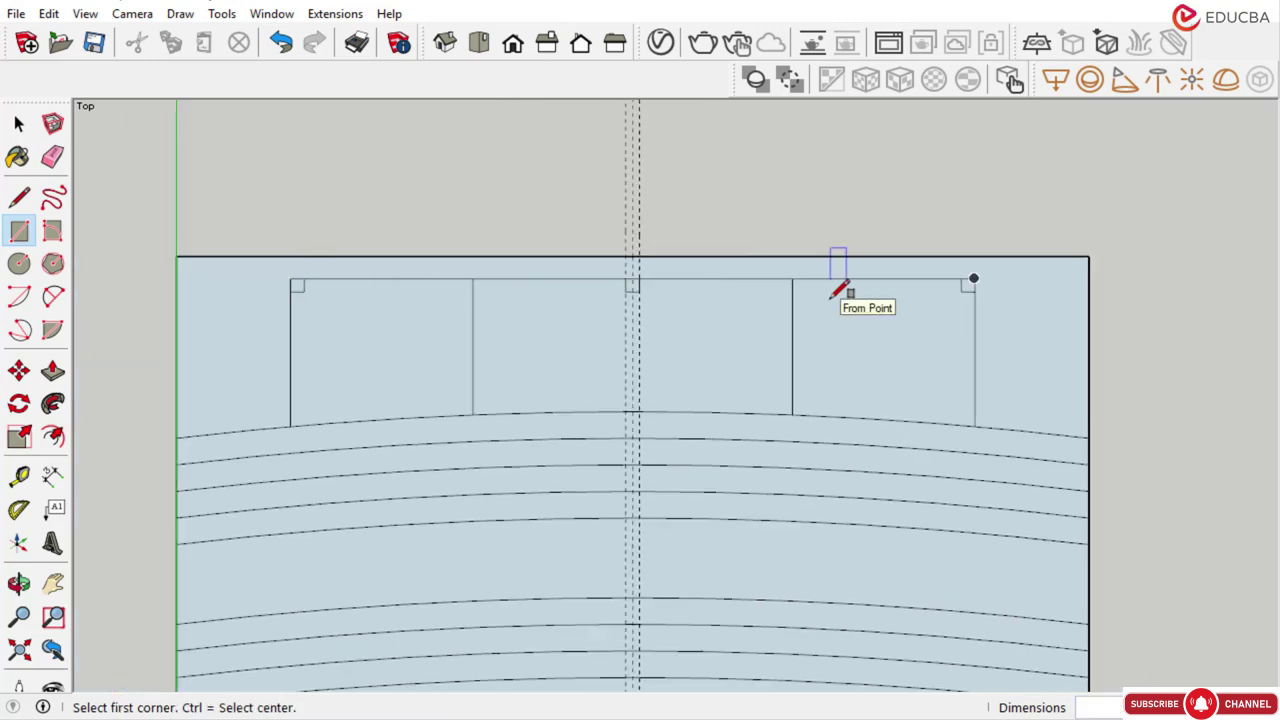
left_click(18, 123)
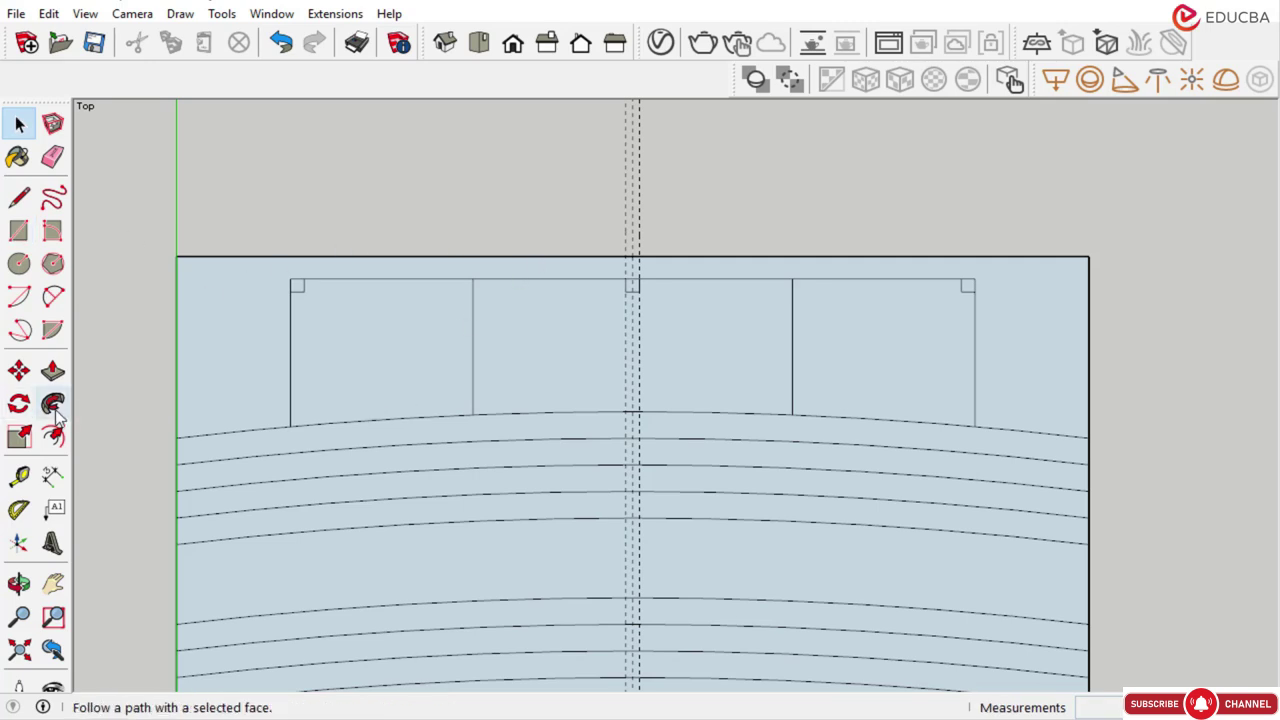
Try to draw a 300 mm square where the outline's left edge meets the uppermost arc
left_click(19, 230)
scroll(290, 420, "up", 3)
scroll(290, 410, "up", 1)
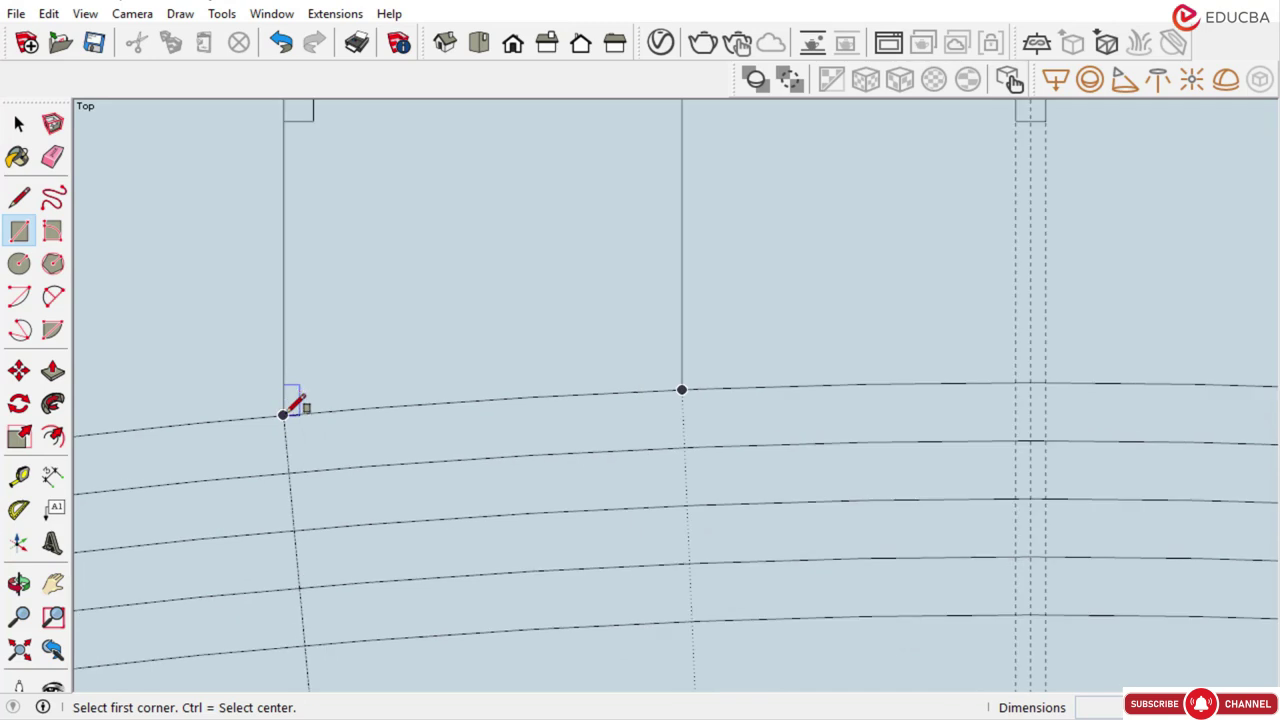
left_click(284, 413)
scroll(331, 441, "up", 1)
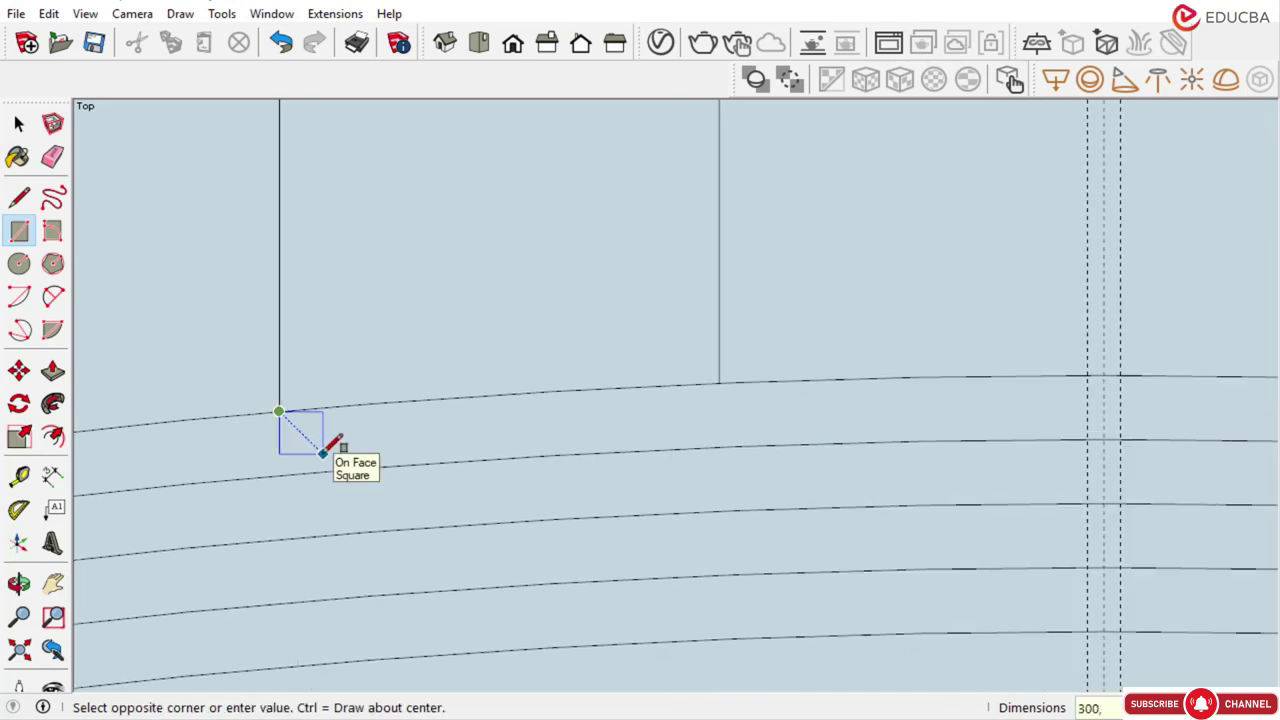
key("Return")
scroll(500, 458, "down", 1)
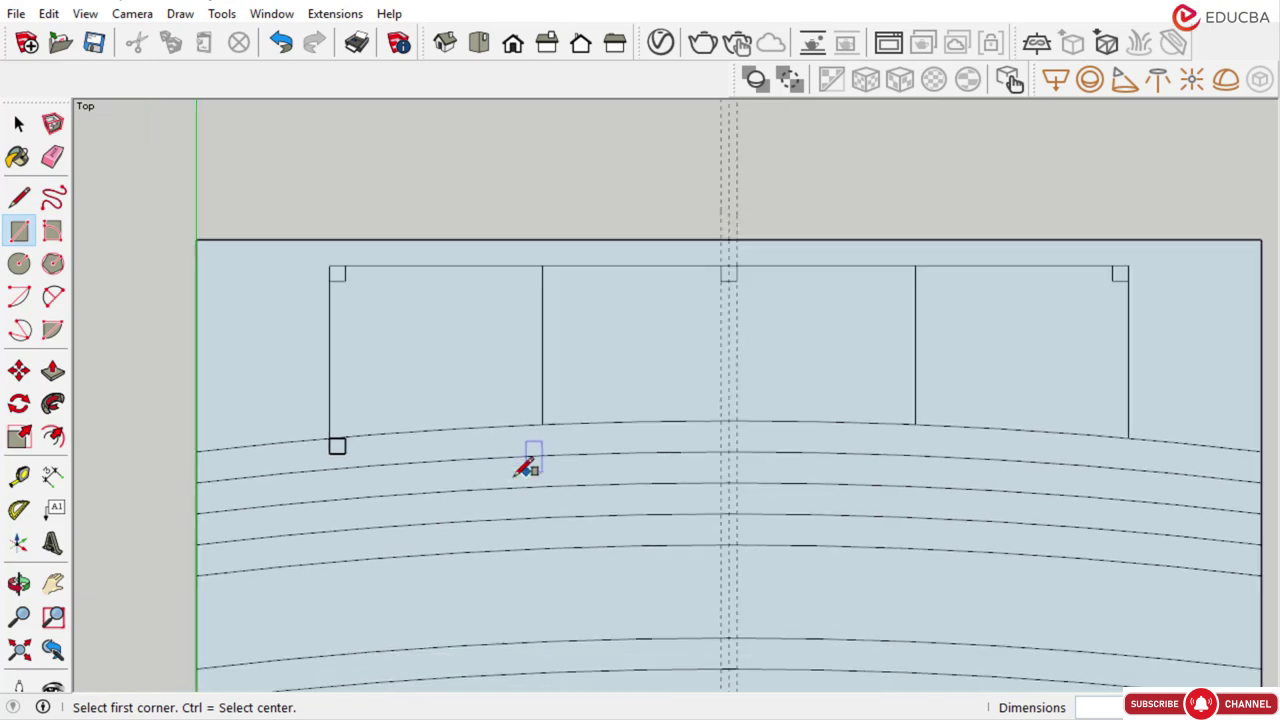
Draw a 300 by 300 mm square down and right from the left edge's endpoint on the uppermost arc
scroll(350, 425, "up", 3)
left_click(345, 427)
scroll(345, 427, "up", 3)
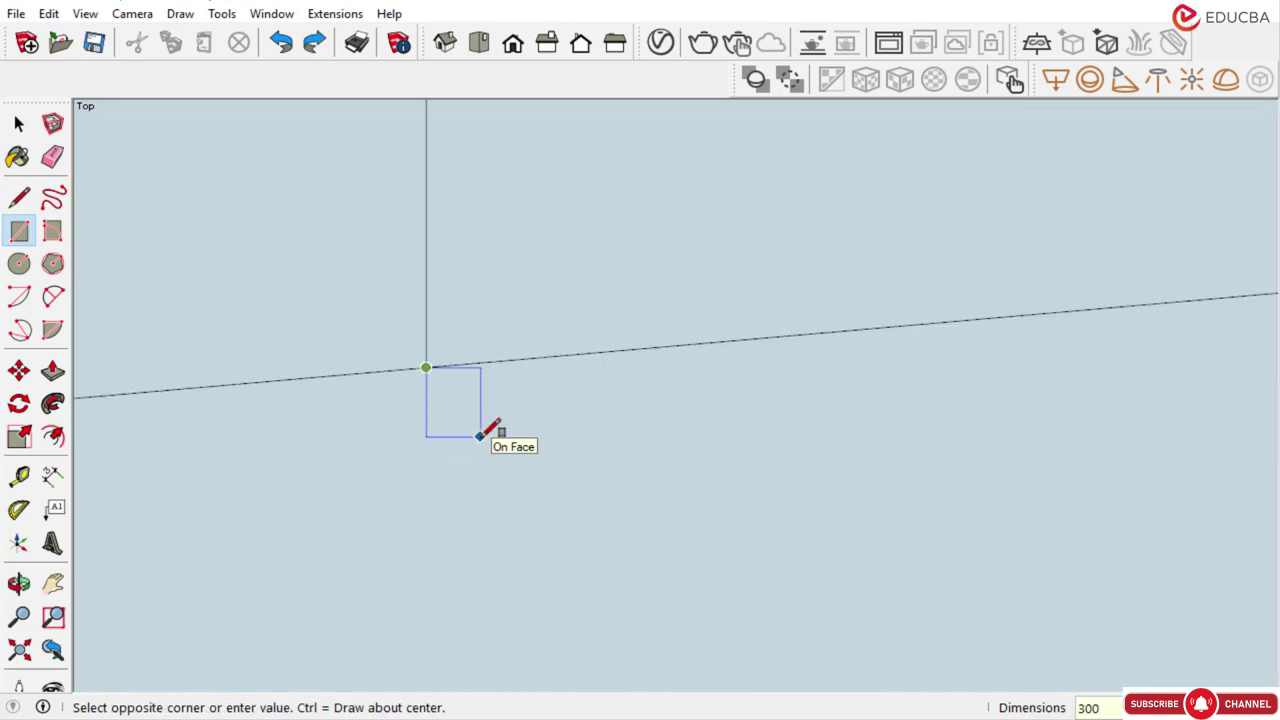
type("300,300")
key("Return")
scroll(491, 380, "down", 5)
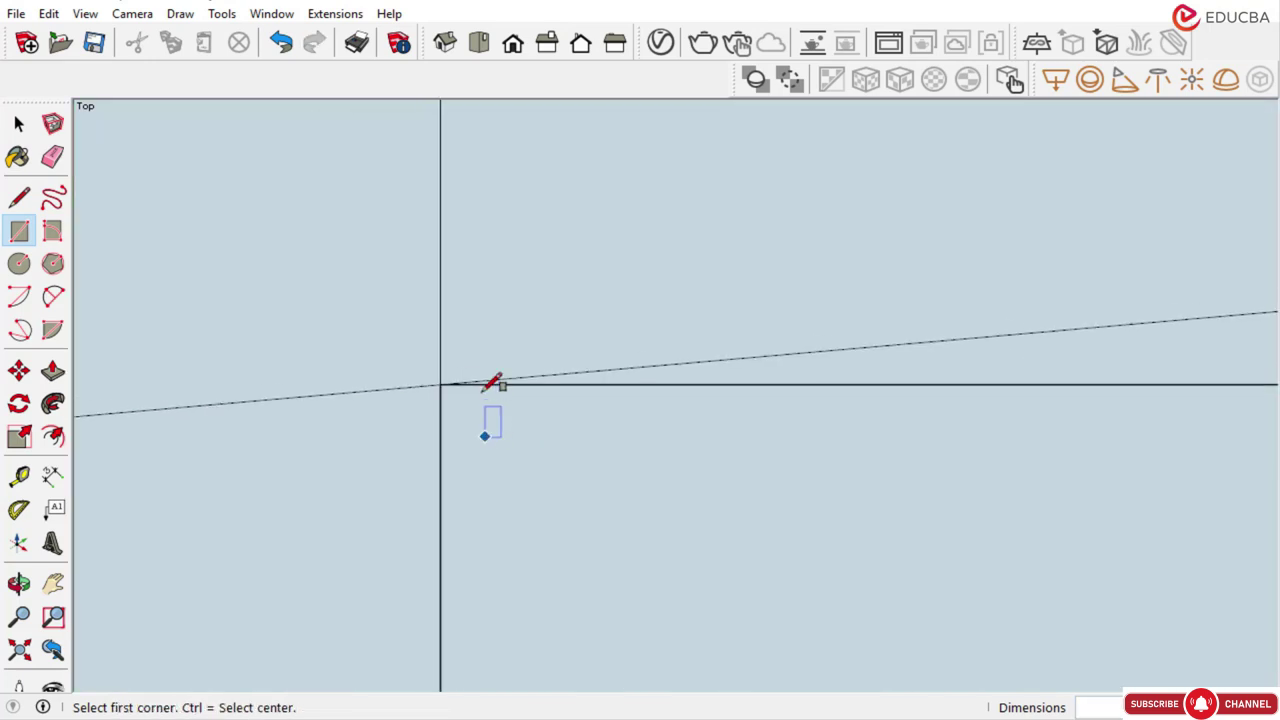
scroll(735, 440, "down", 5)
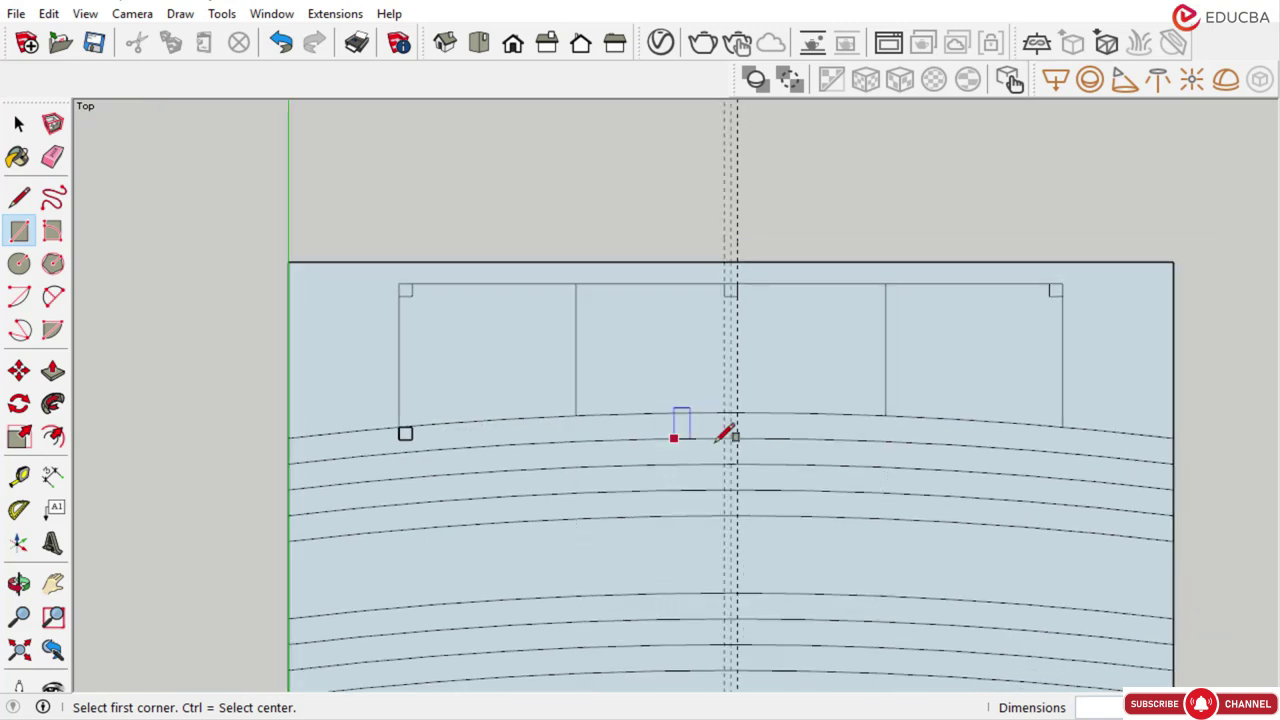
Draw a 300 by 300 mm square between the two offset guides, just below the uppermost arc
scroll(686, 414, "up", 5)
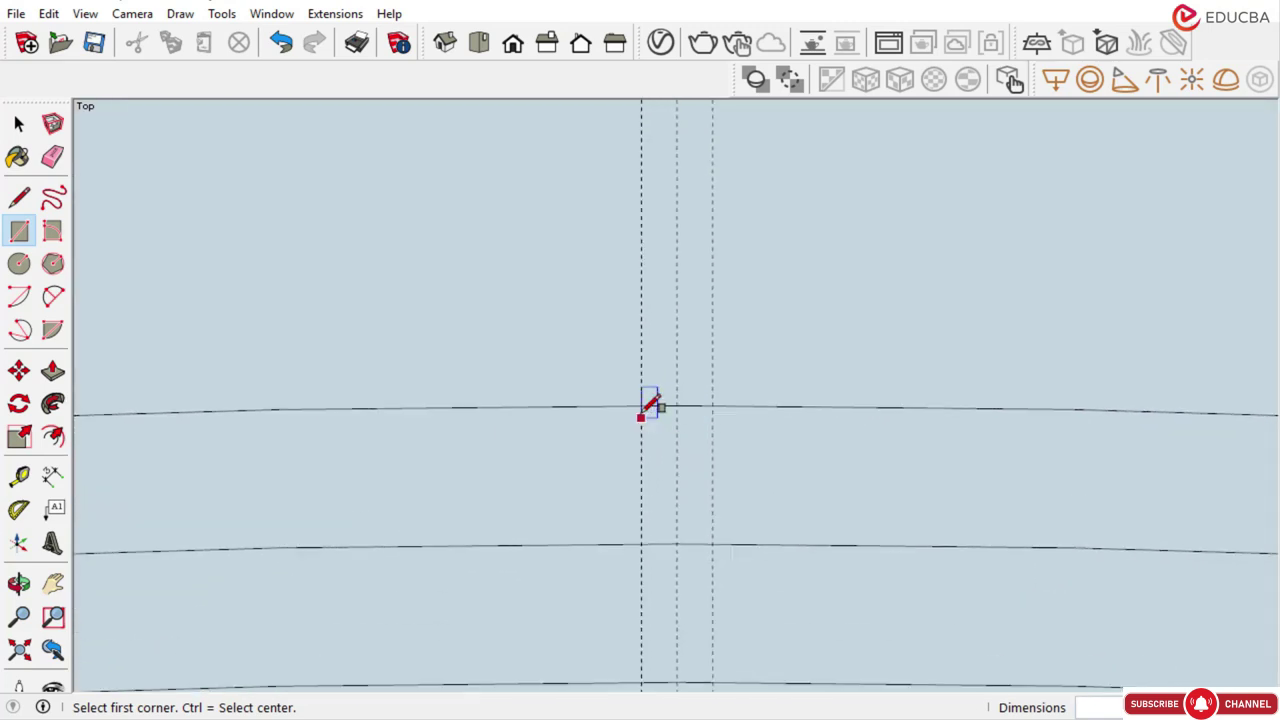
left_click(642, 406)
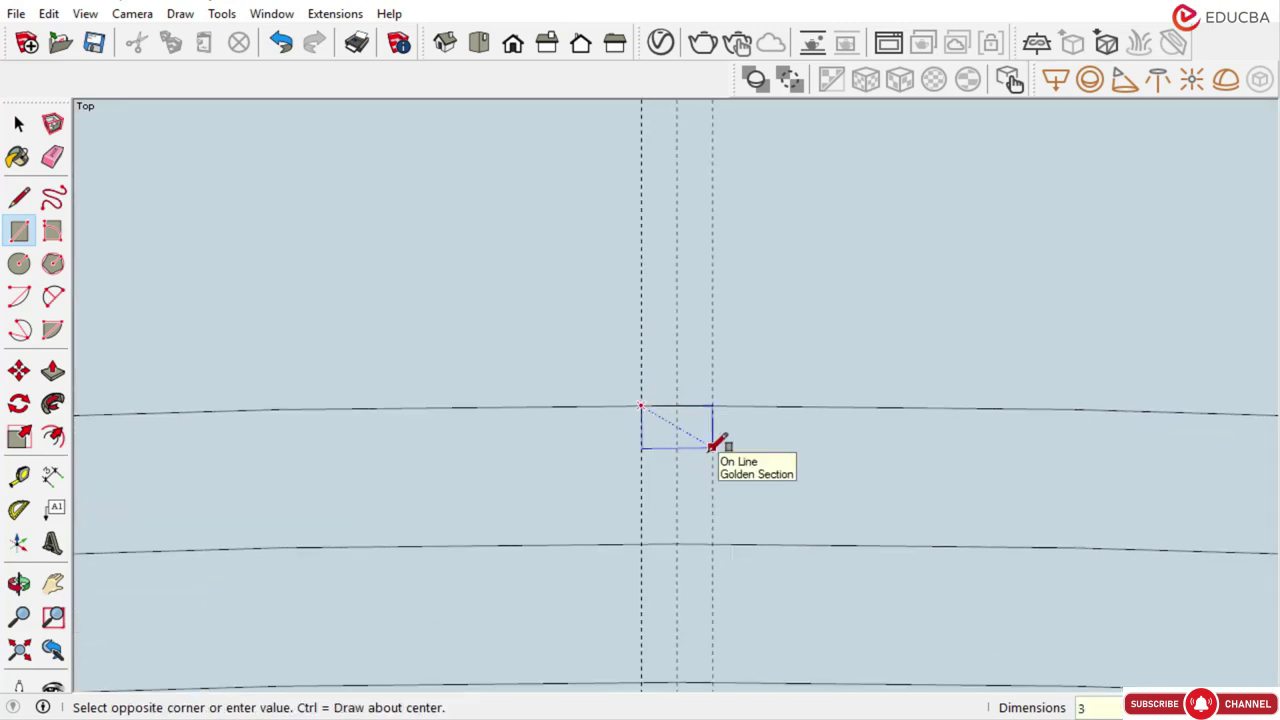
left_click(712, 446)
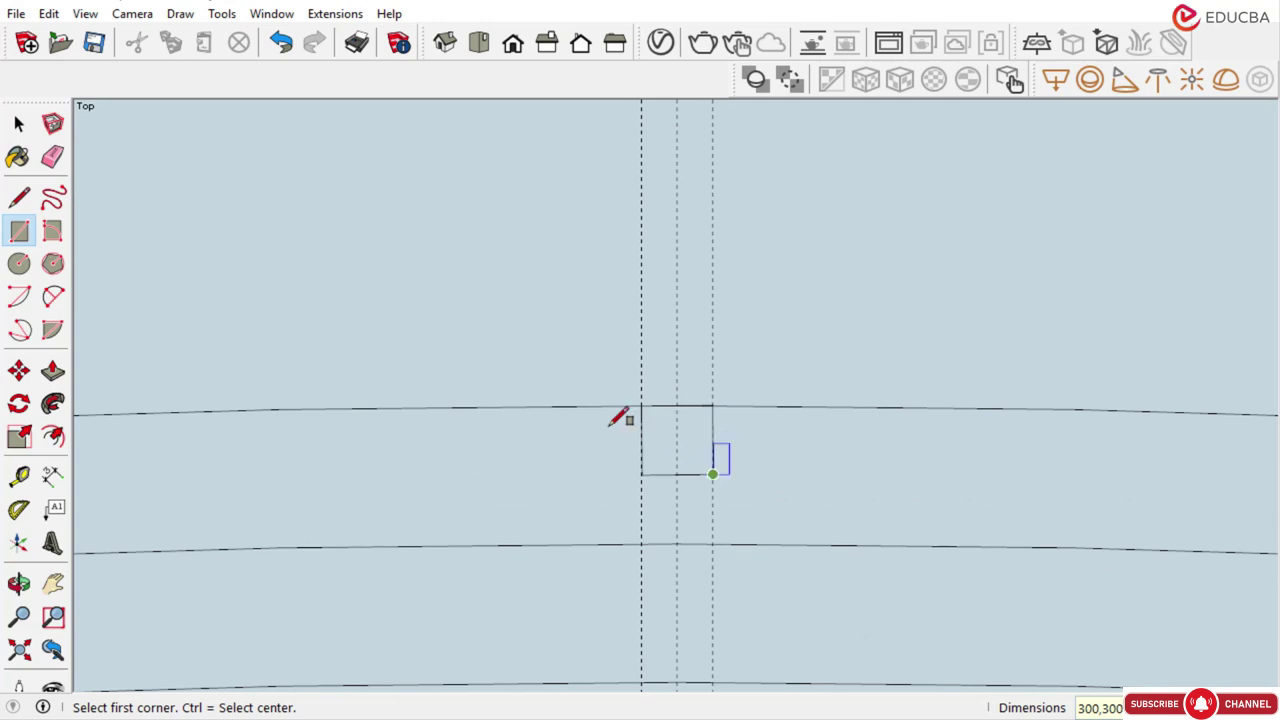
scroll(600, 415, "down", 5)
Draw a 300 mm square down and left from the outline's right edge endpoint on the uppermost arc
scroll(977, 422, "up", 6)
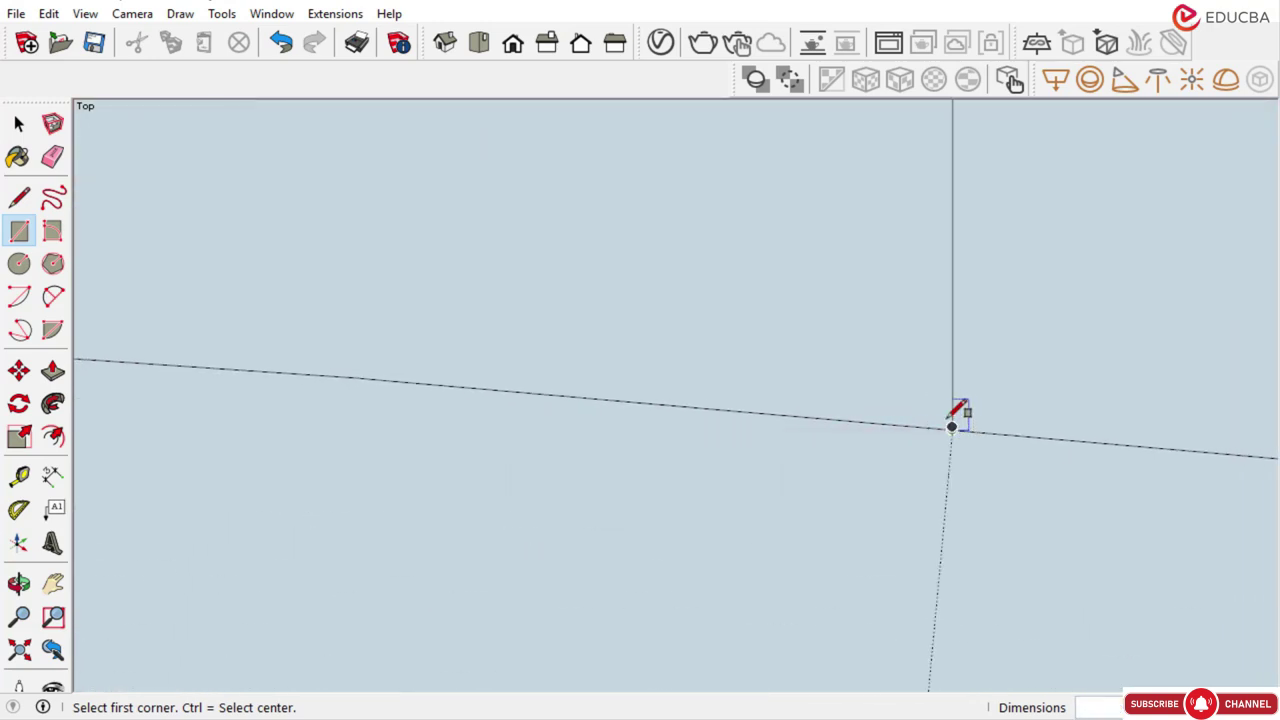
left_click(952, 427)
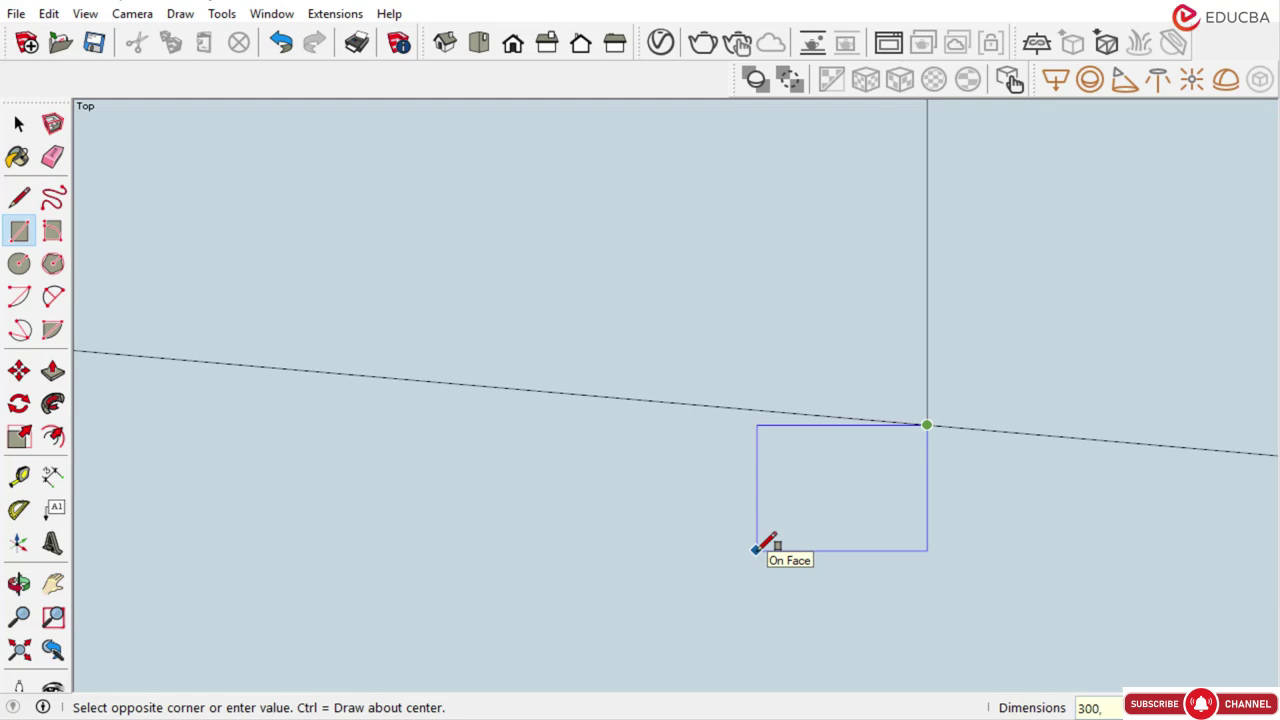
key("Return")
scroll(851, 314, "down", 5)
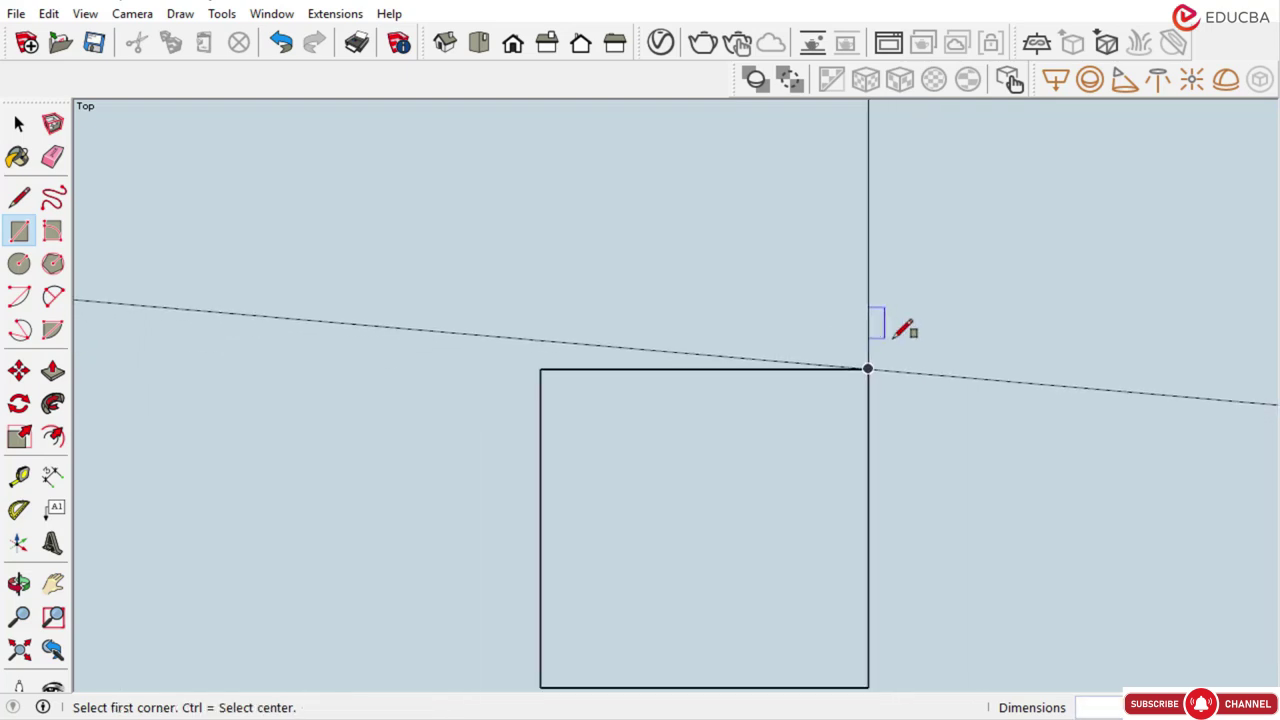
scroll(922, 352, "down", 7)
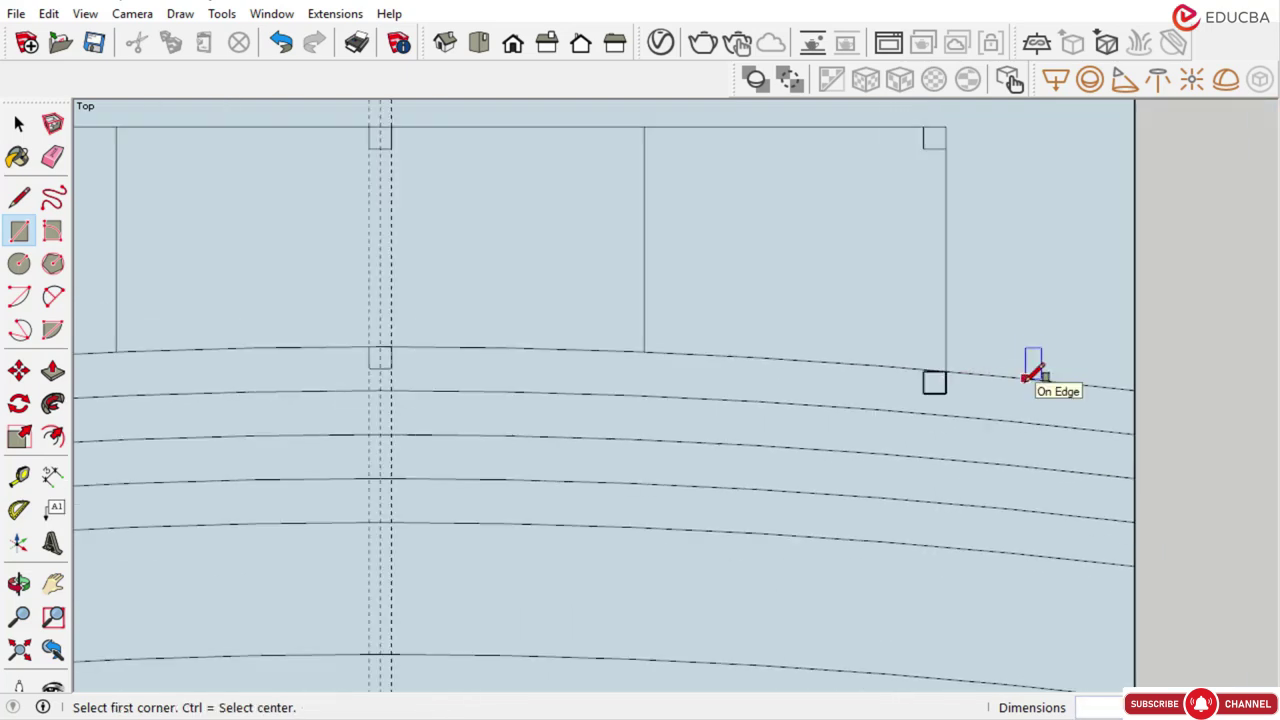
scroll(984, 403, "down", 1)
scroll(720, 381, "down", 2)
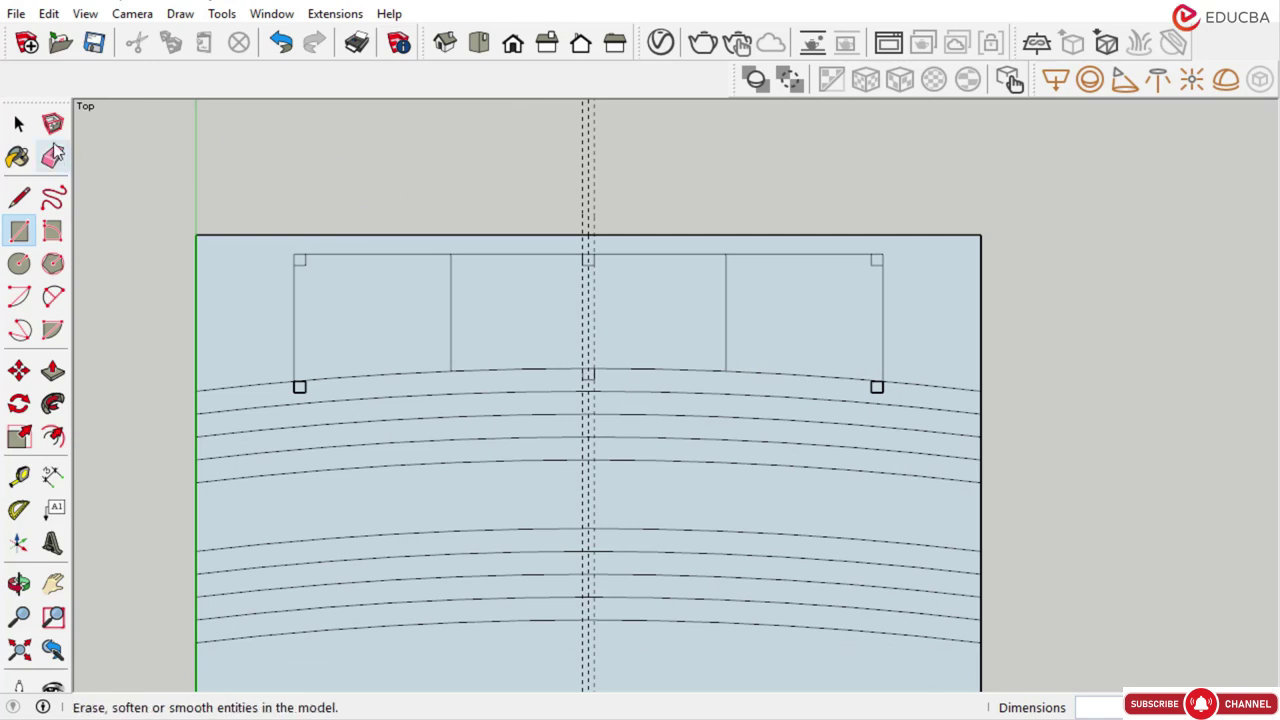
Try to draw a 300 by 300 mm square from the lower left corner of the left arc column square, and undo it
left_click(18, 123)
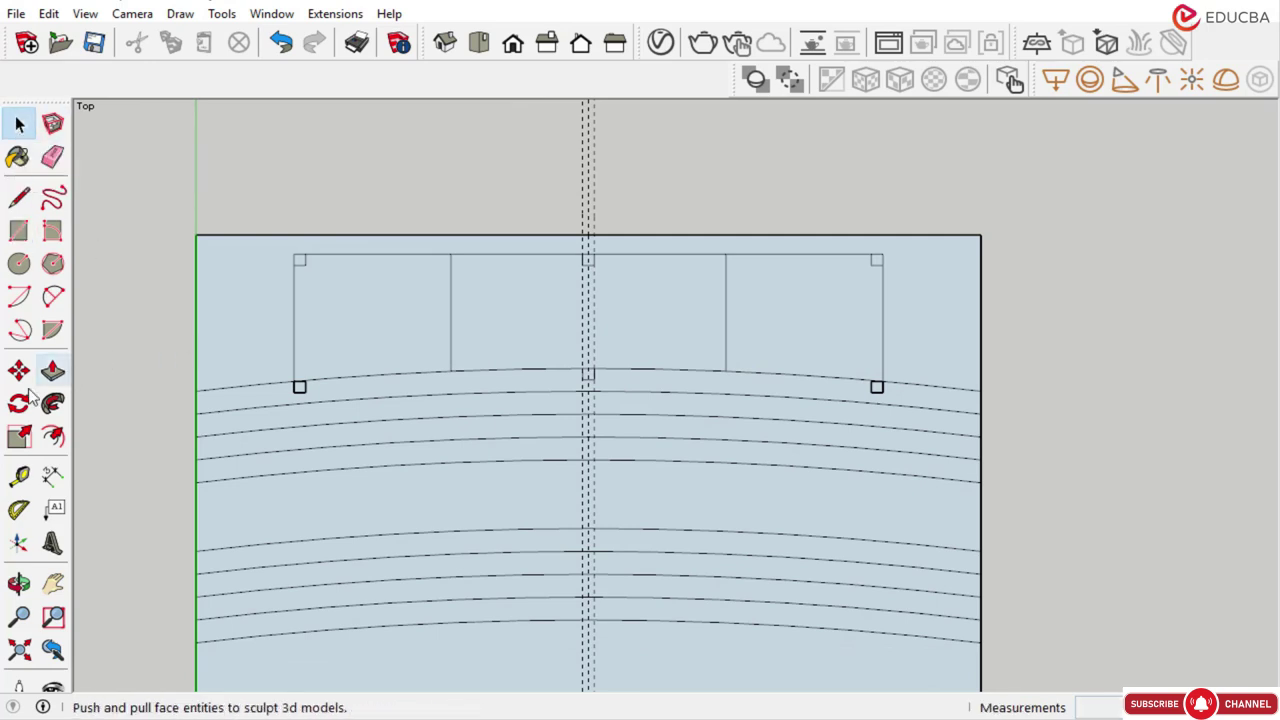
left_click(18, 231)
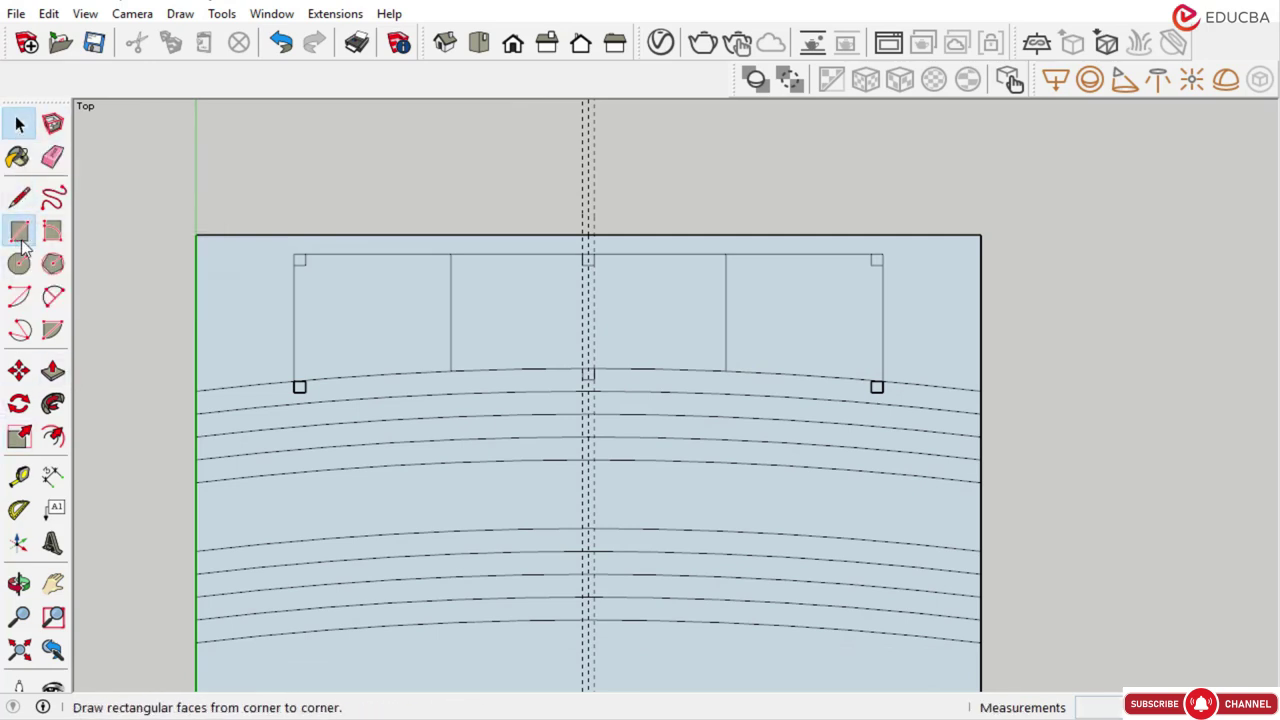
scroll(265, 382, "up", 2)
scroll(256, 382, "up", 3)
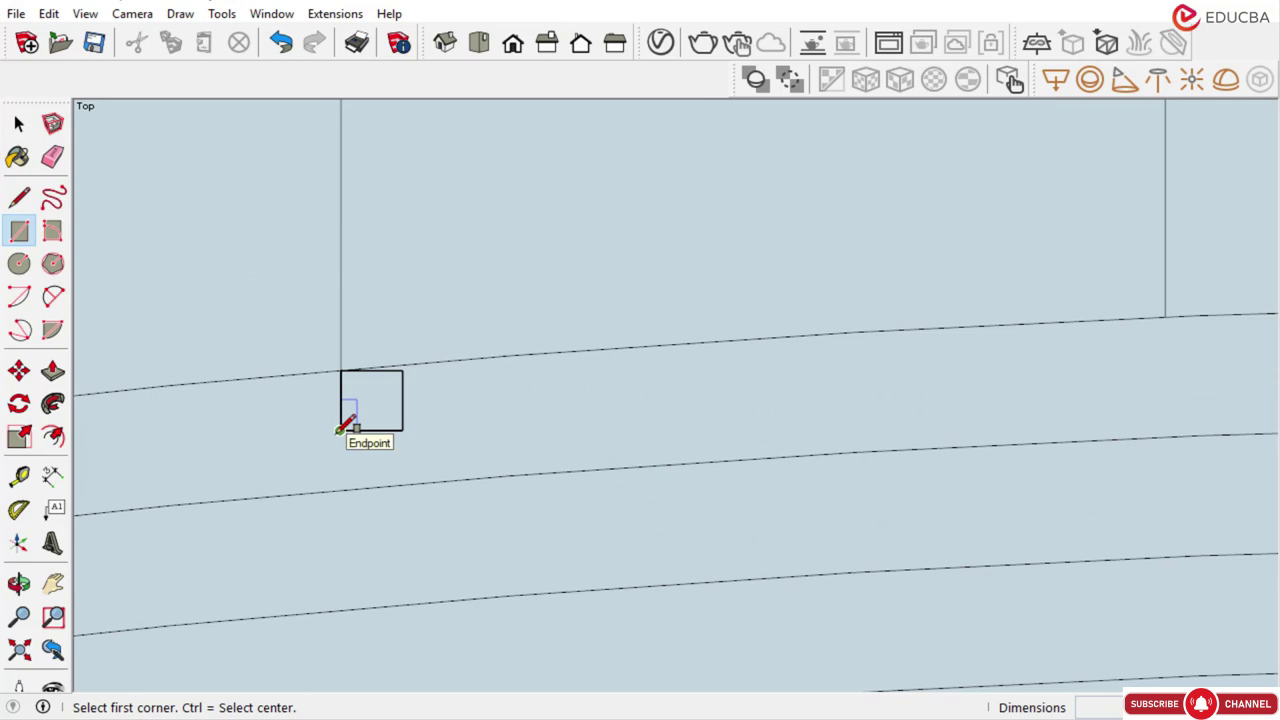
left_click(340, 430)
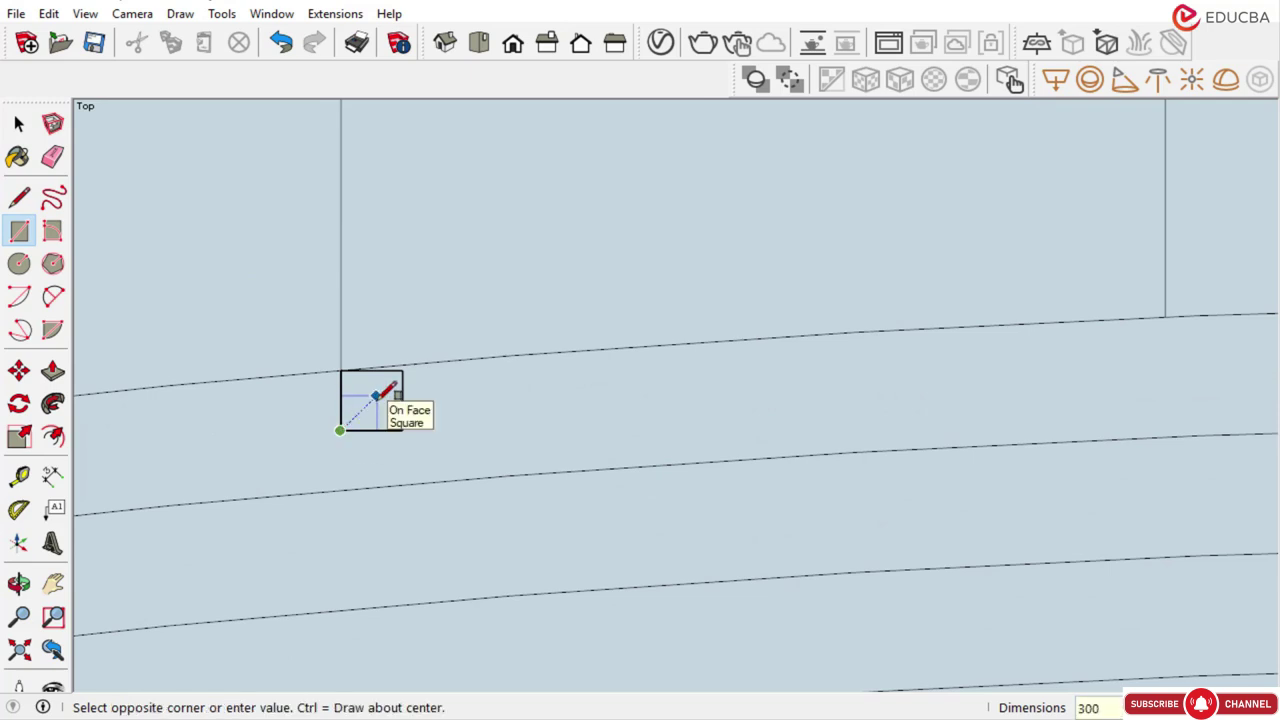
left_click(376, 396)
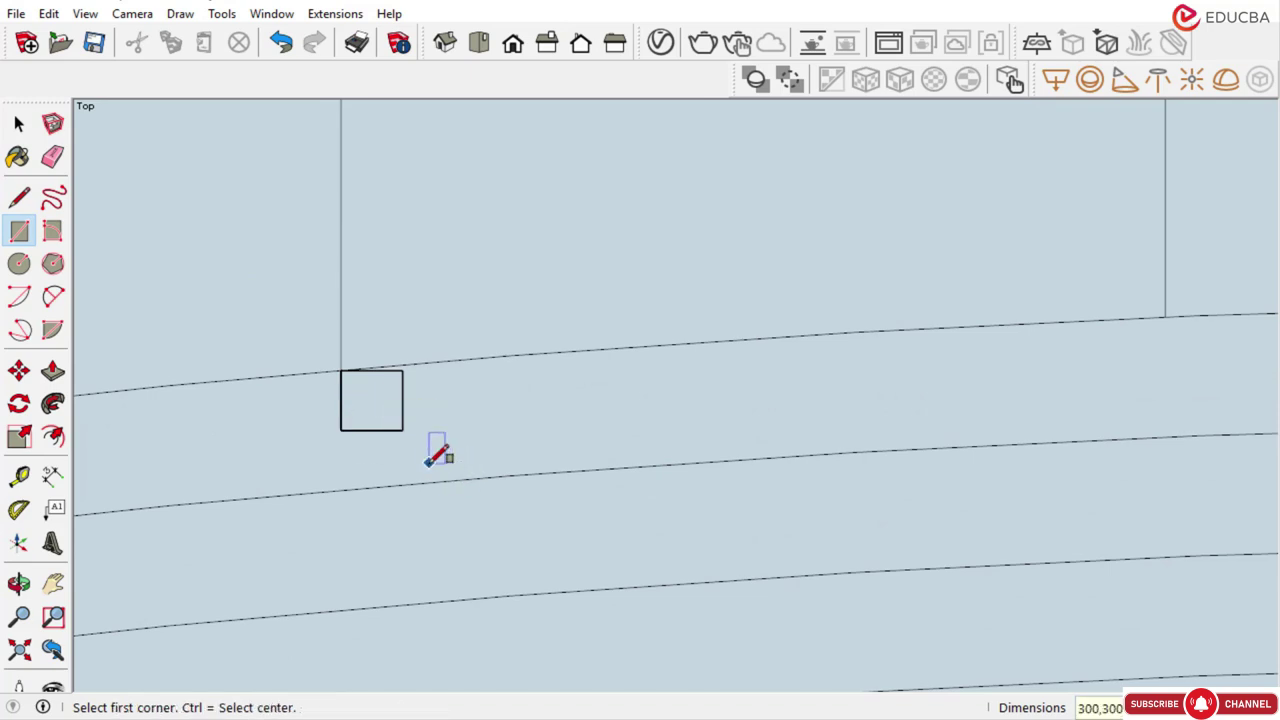
key("ctrl+z")
scroll(395, 402, "down", 5)
key("space")
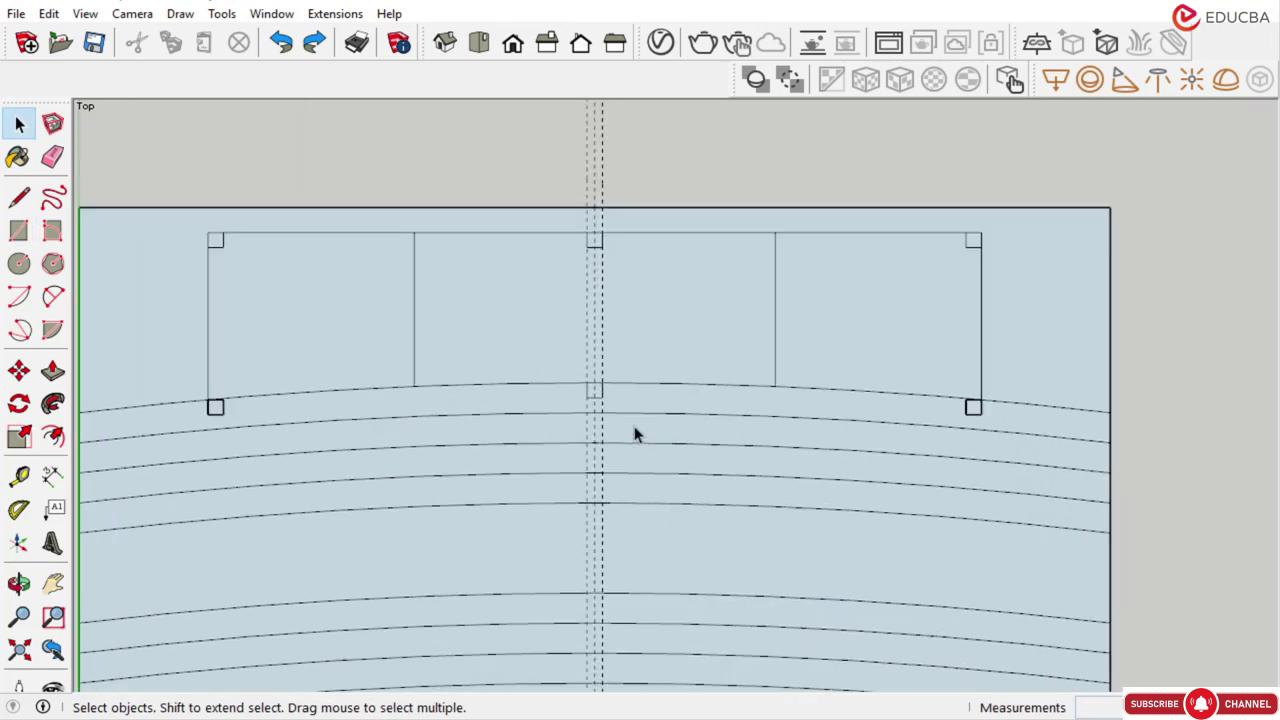
Erase the two offset vertical guide lines on either side of the central guide
scroll(630, 438, "down", 2)
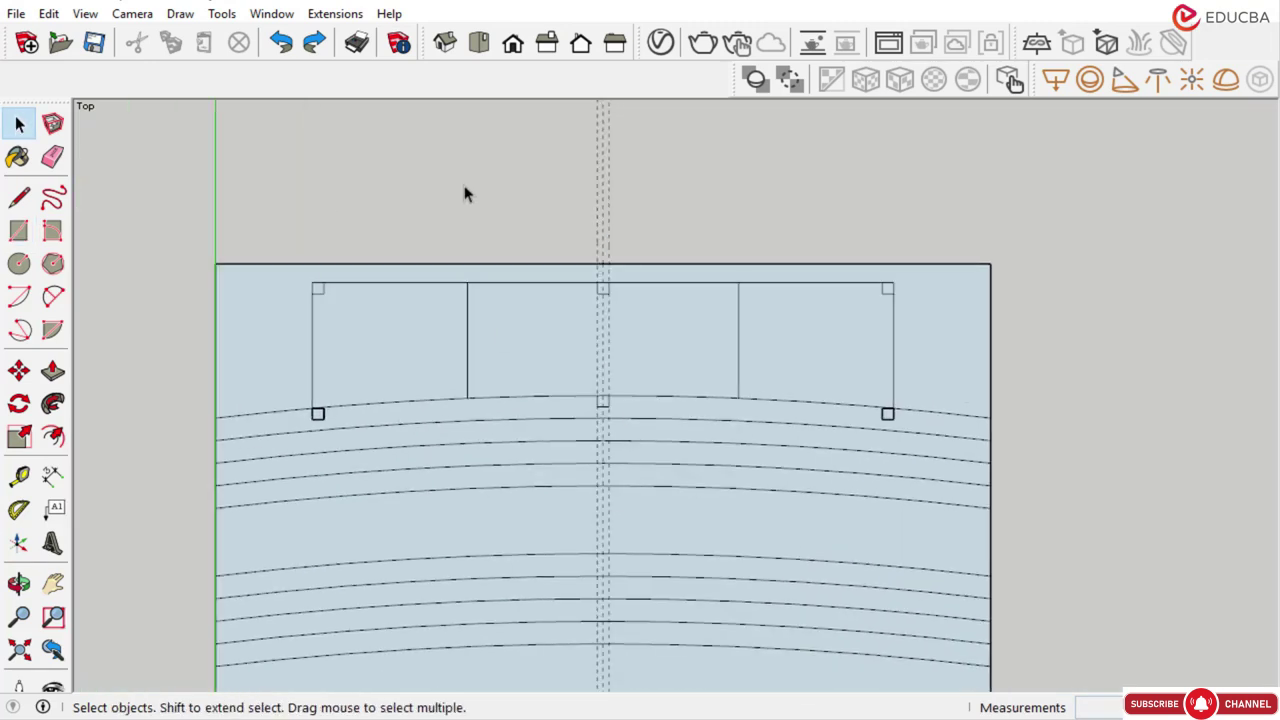
left_click(52, 156)
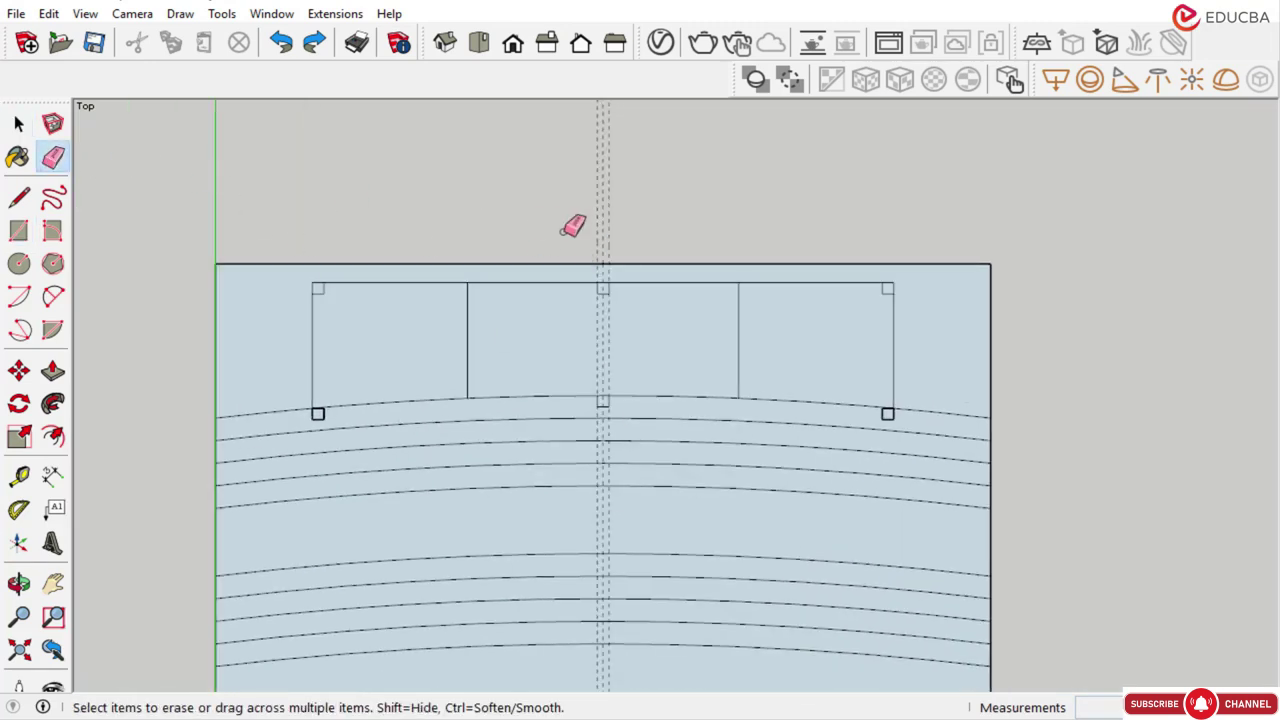
left_click(601, 207)
scroll(603, 206, "up", 1)
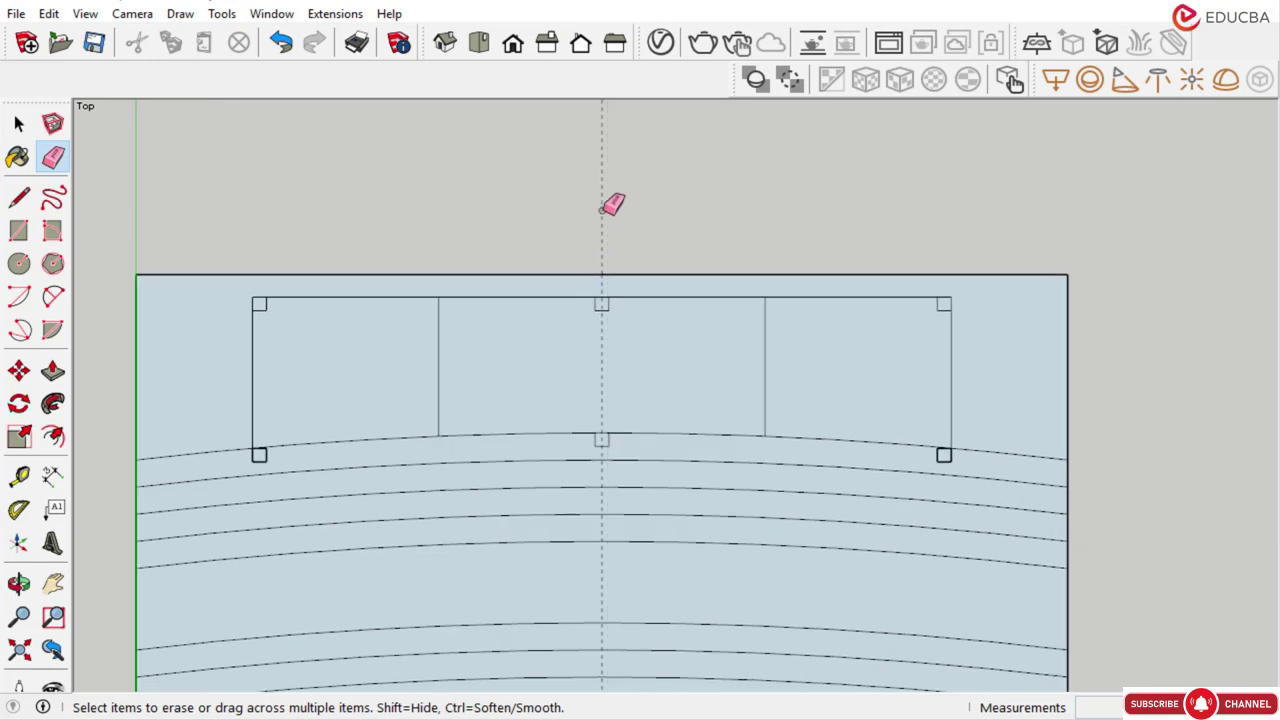
scroll(600, 305, "down", 2)
scroll(620, 494, "down", 2)
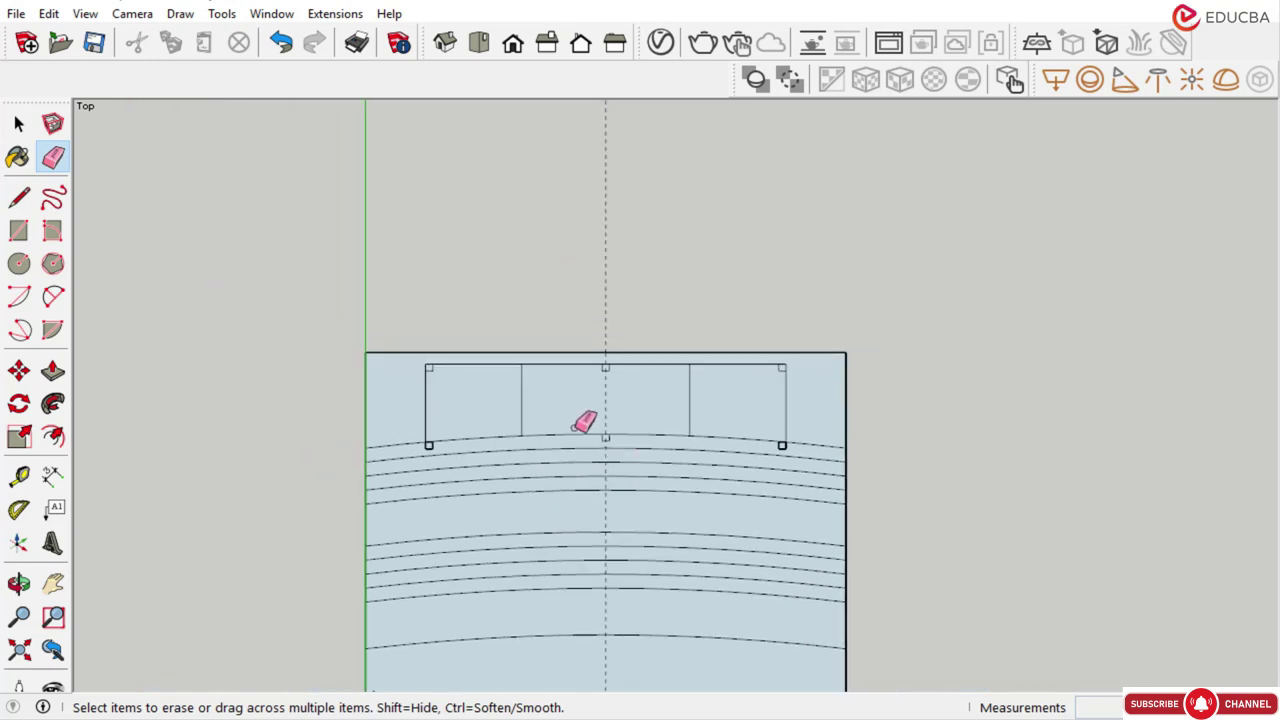
scroll(588, 425, "up", 2)
scroll(590, 432, "up", 1)
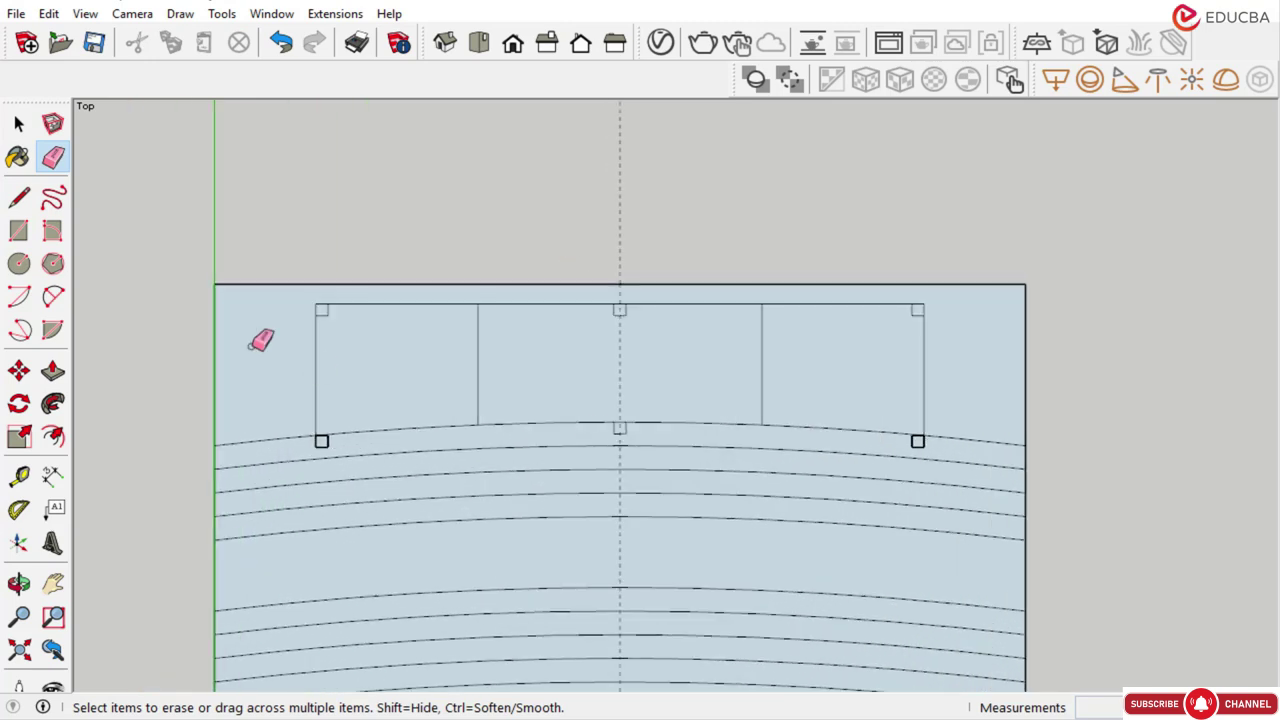
Try to move the three column squares below the uppermost arc together, starting from the left square's lower left corner
left_click(18, 123)
scroll(595, 331, "down", 1)
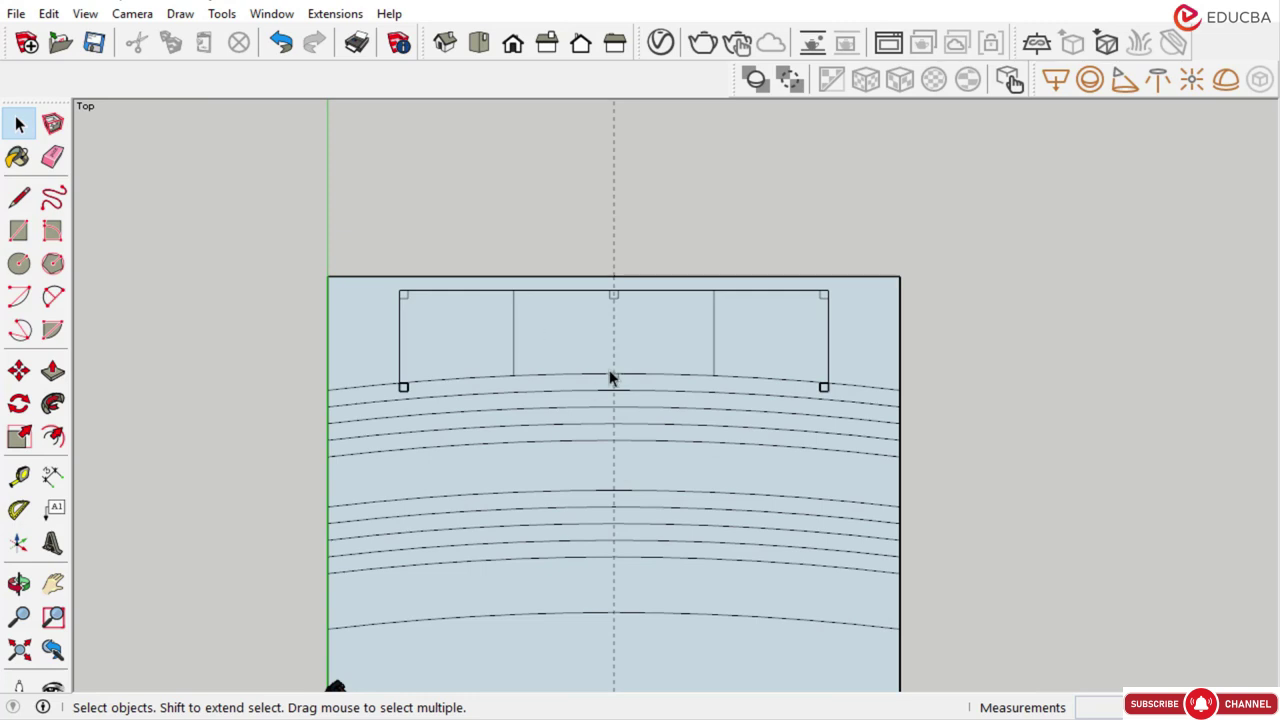
scroll(412, 391, "up", 3)
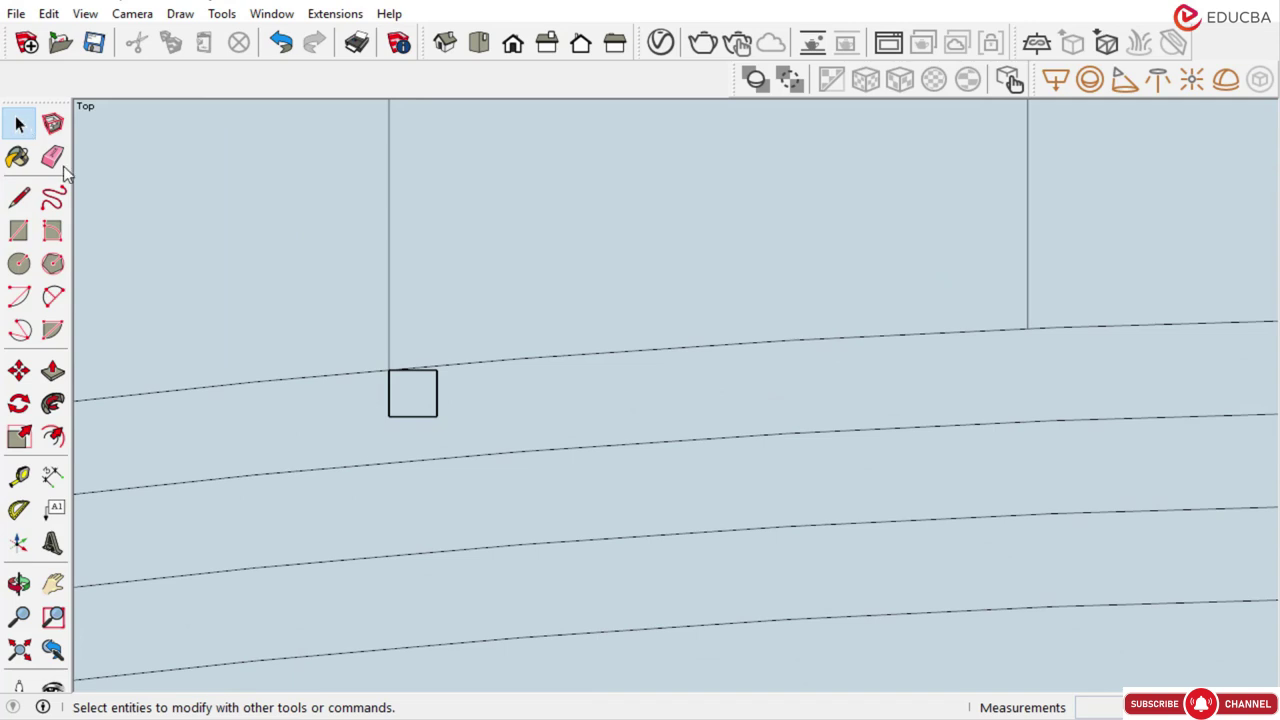
scroll(338, 461, "down", 1)
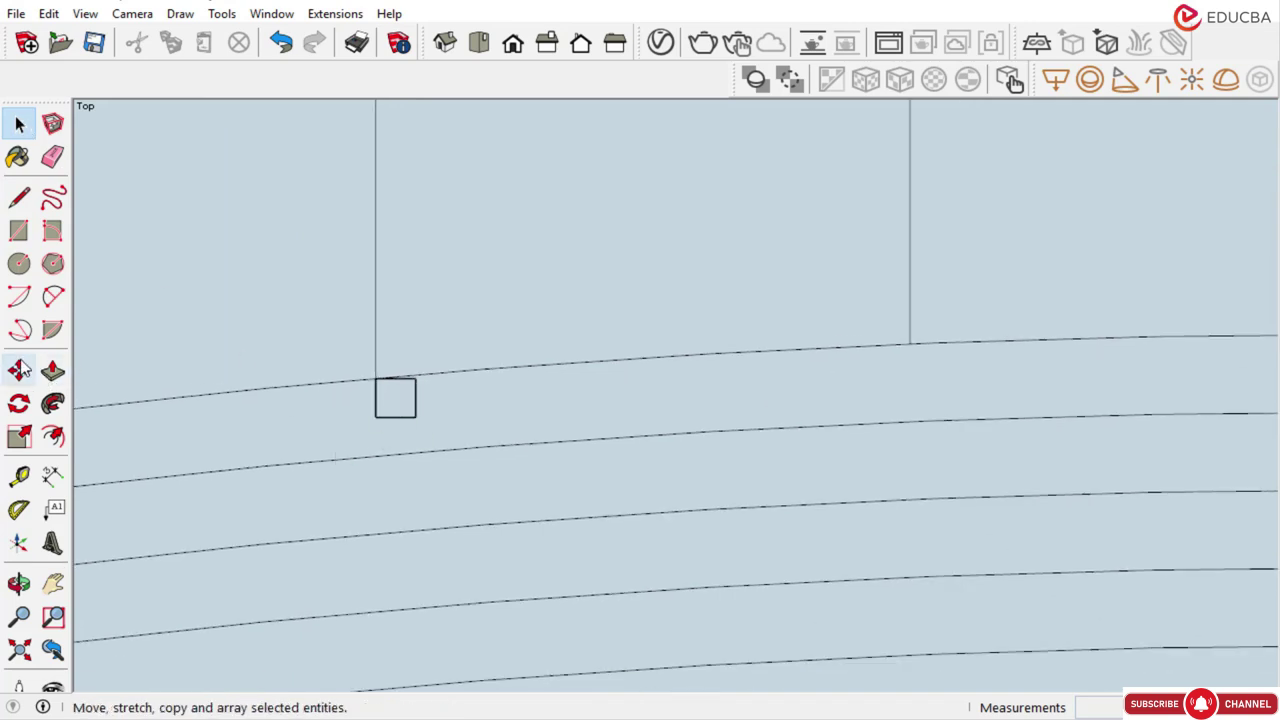
left_click(18, 370)
key("space")
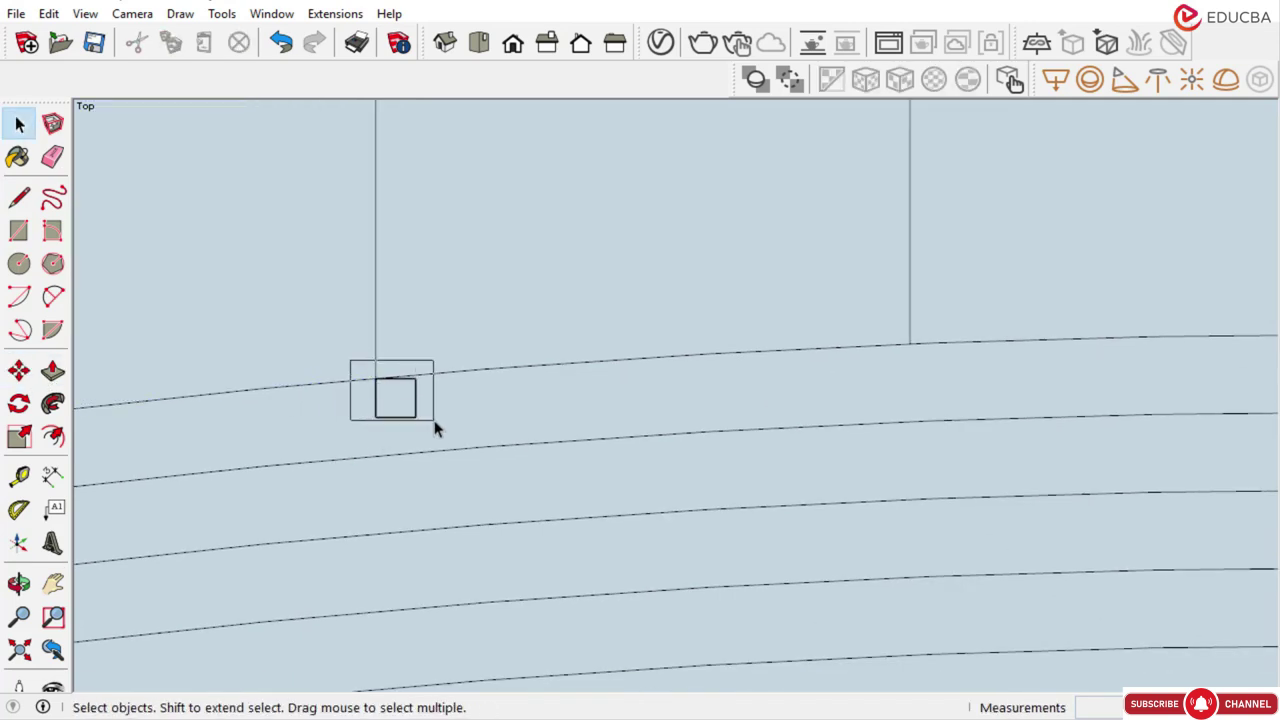
left_click_drag(434, 421, 432, 419)
scroll(410, 413, "down", 3)
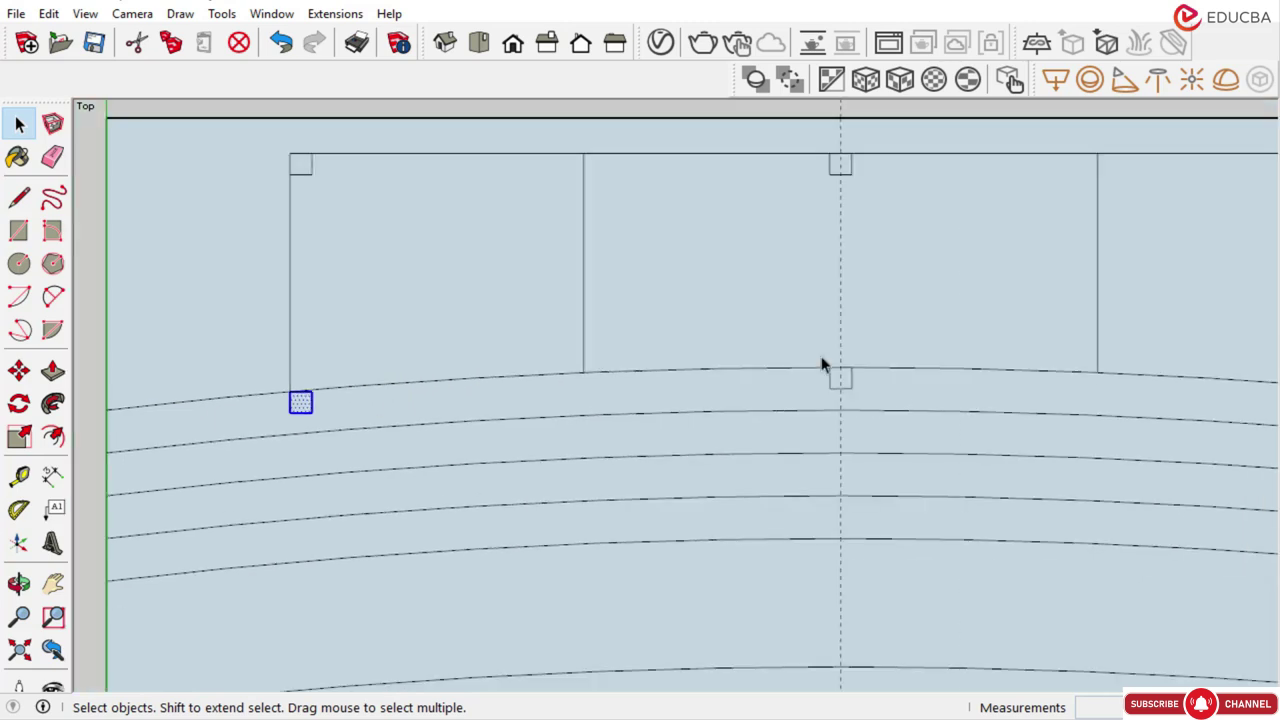
left_click_drag(819, 355, 868, 397, "shift")
scroll(868, 397, "down", 1)
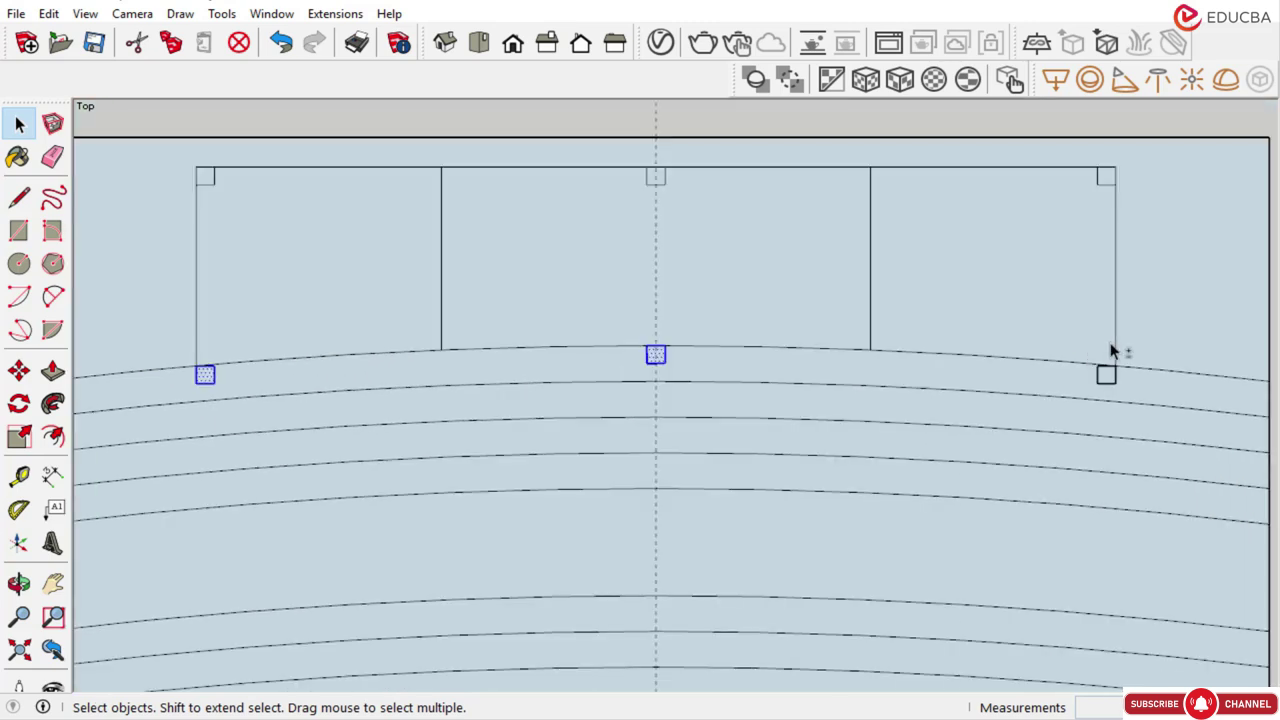
left_click_drag(1092, 357, 1128, 396, "shift")
scroll(520, 397, "down", 2)
scroll(363, 380, "up", 4)
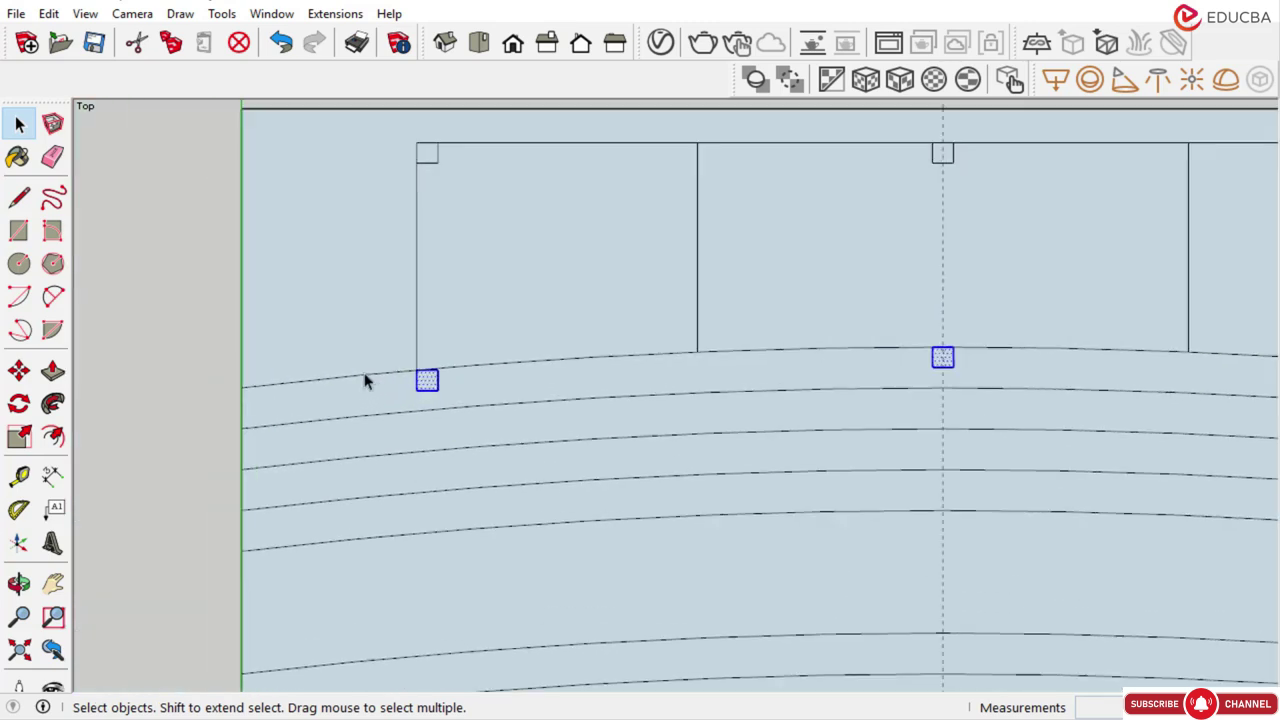
scroll(435, 392, "up", 1)
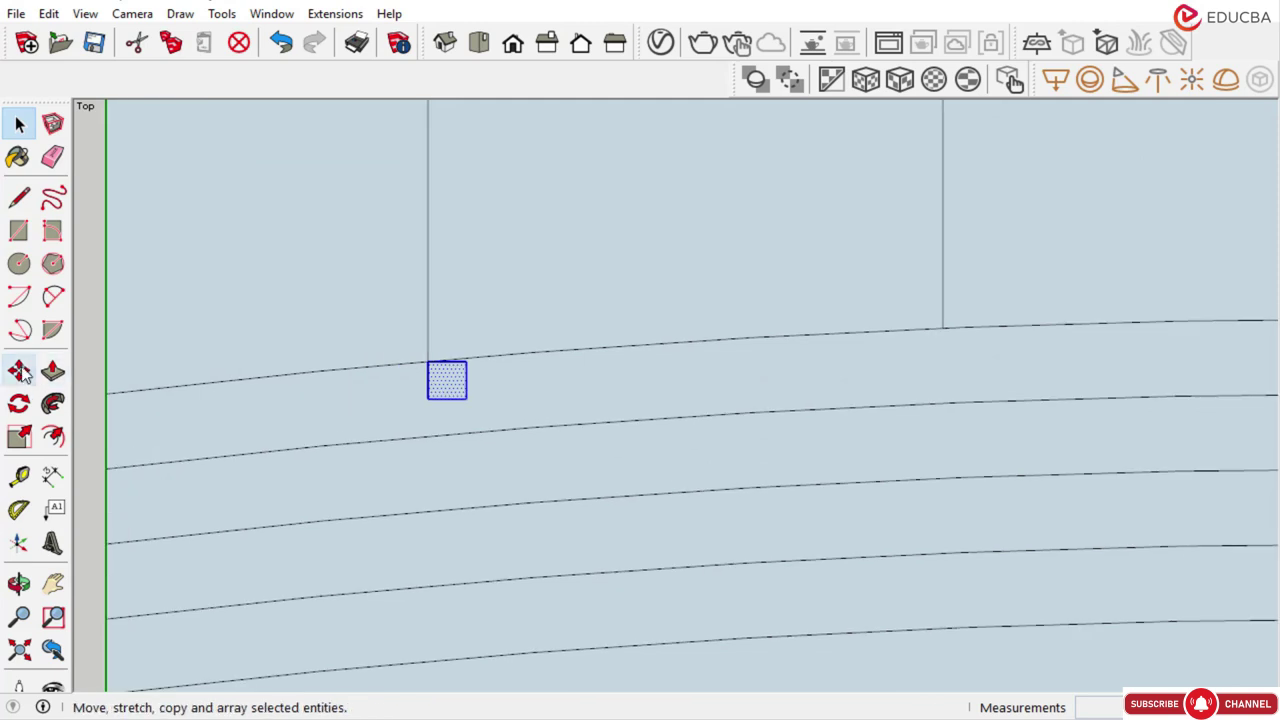
left_click(19, 371)
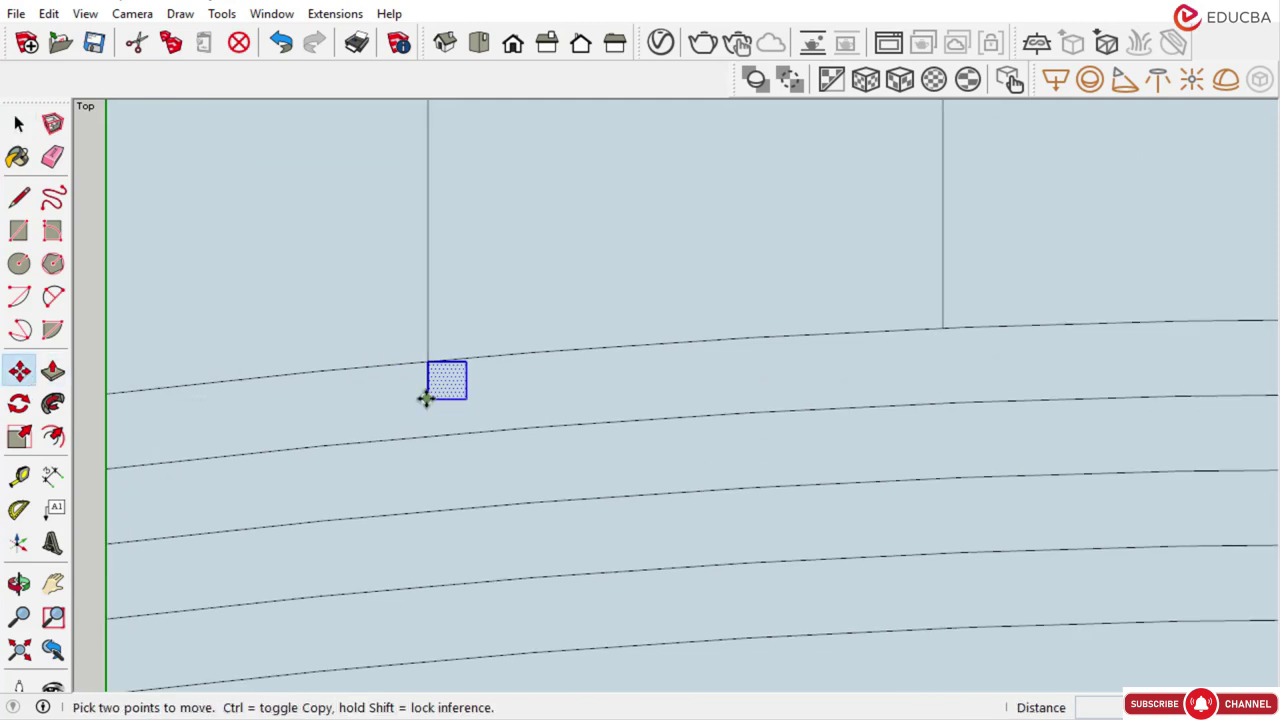
left_click(427, 399)
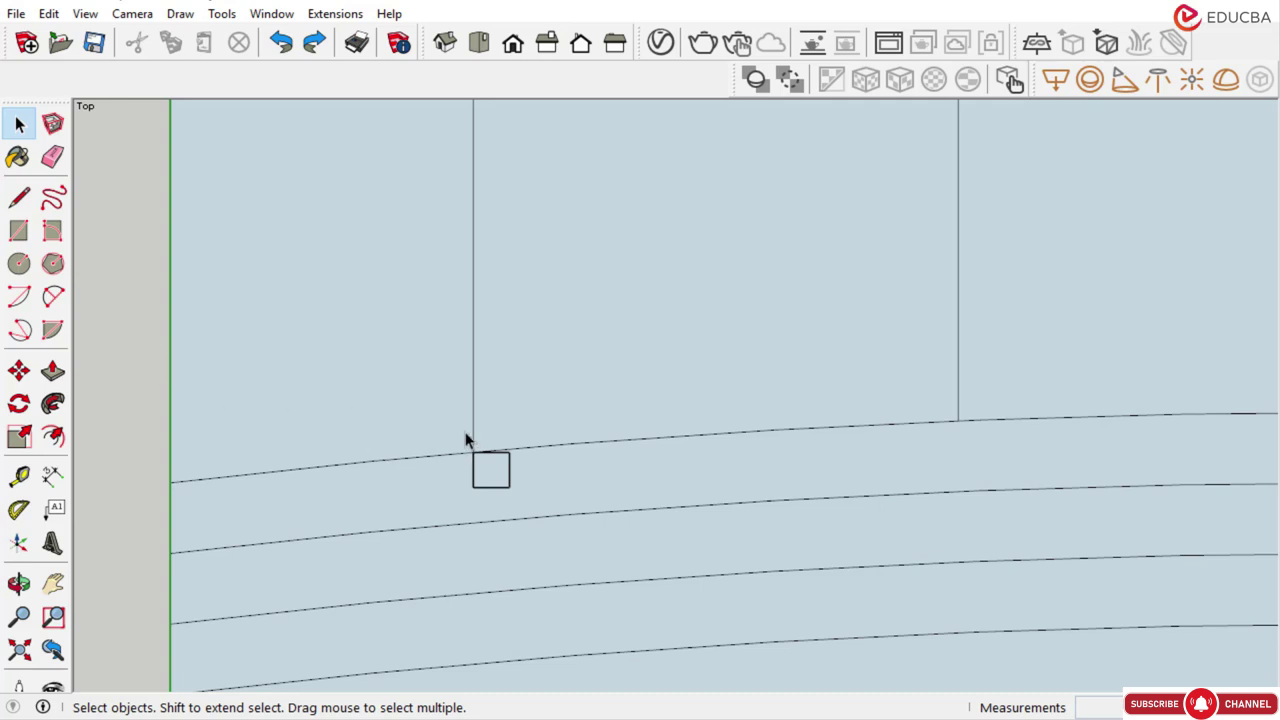
left_click_drag(503, 468, 532, 501)
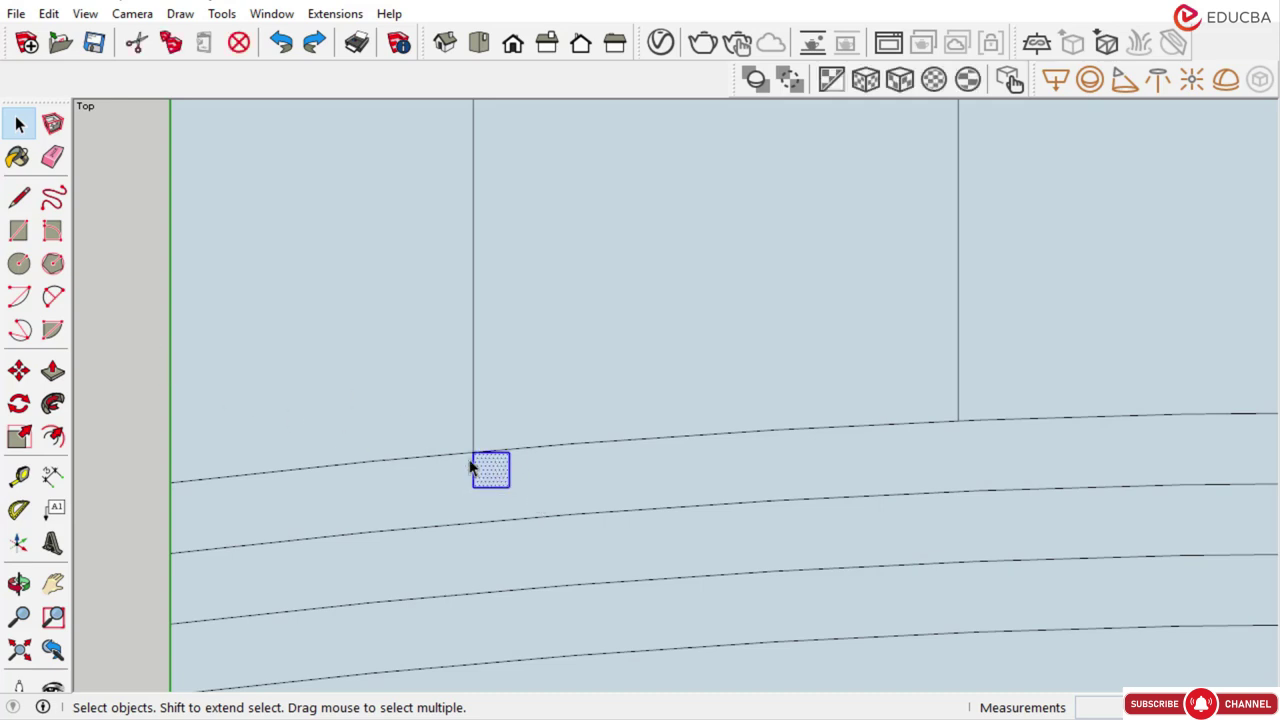
left_click(19, 371)
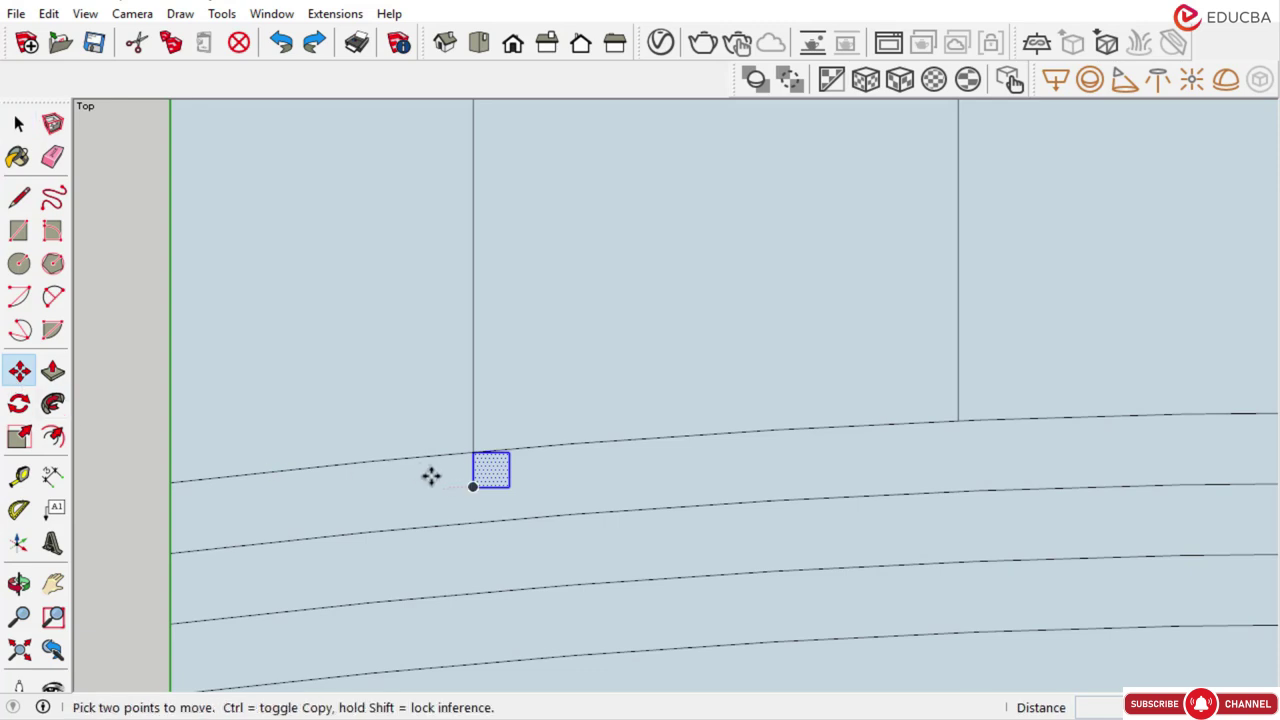
left_click(451, 484)
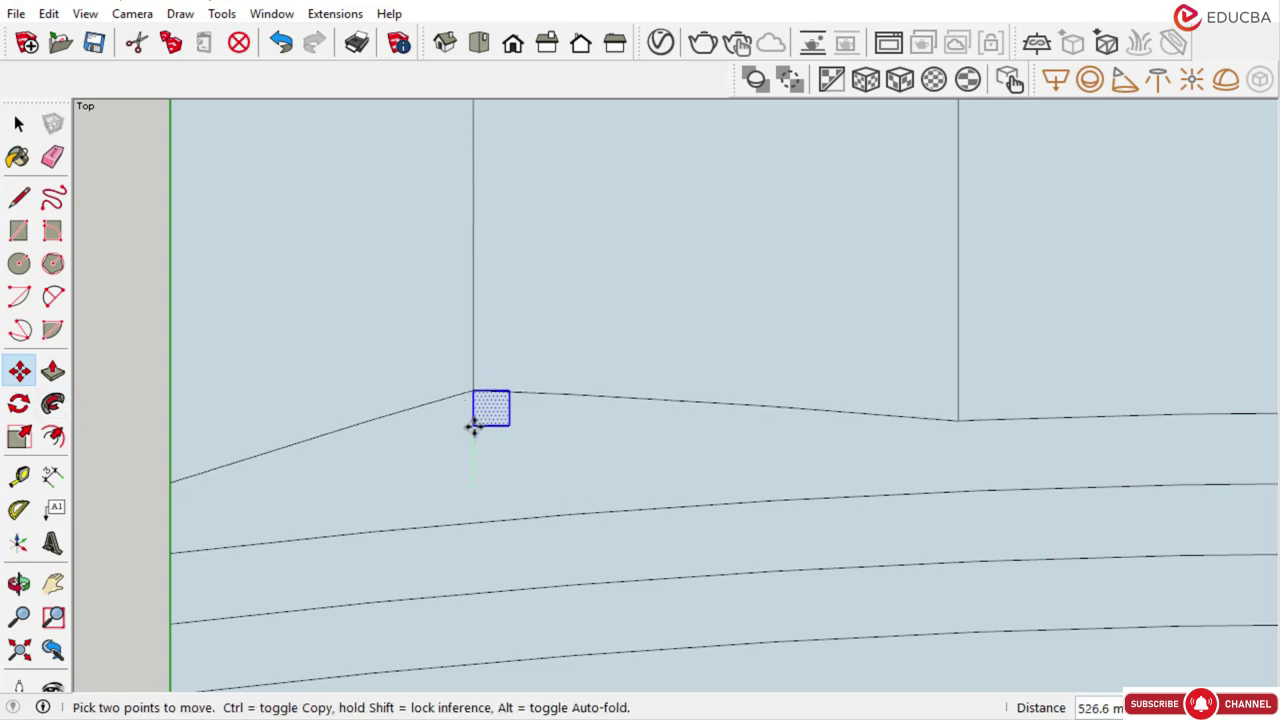
key("Escape")
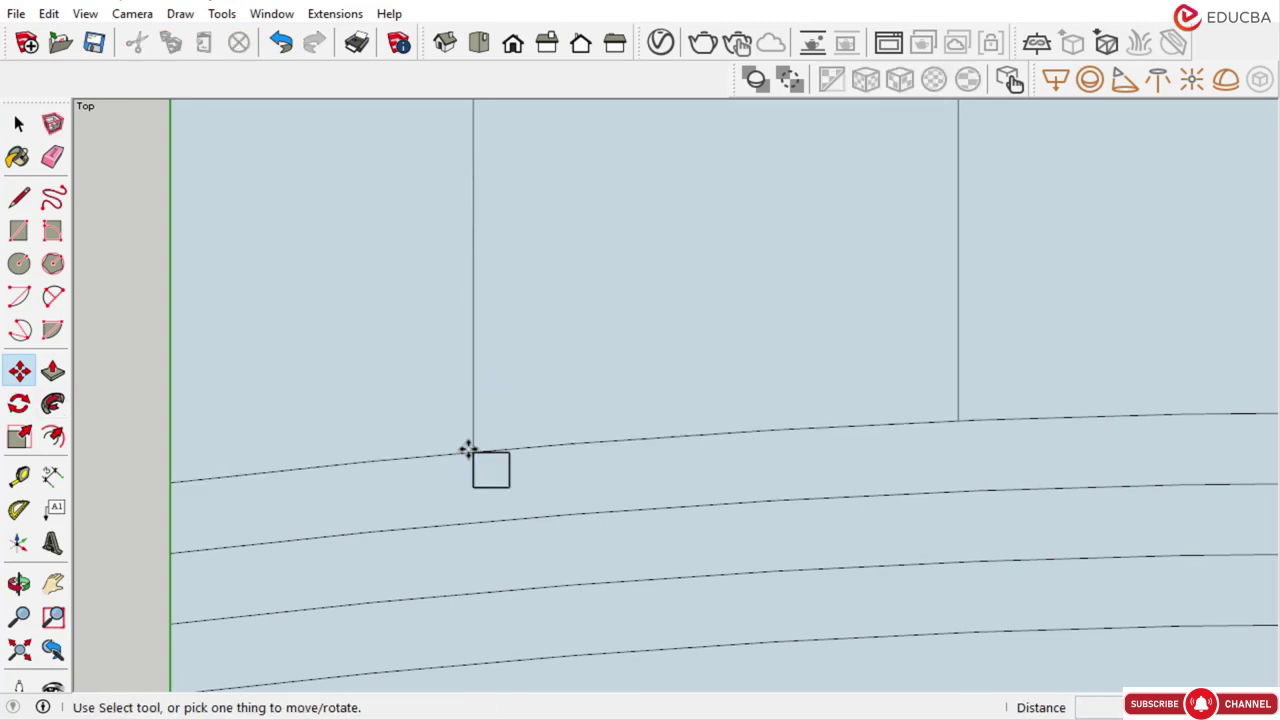
Copy the left arc column square straight up, placing its lower right corner on the original square's upper right corner
left_click(19, 123)
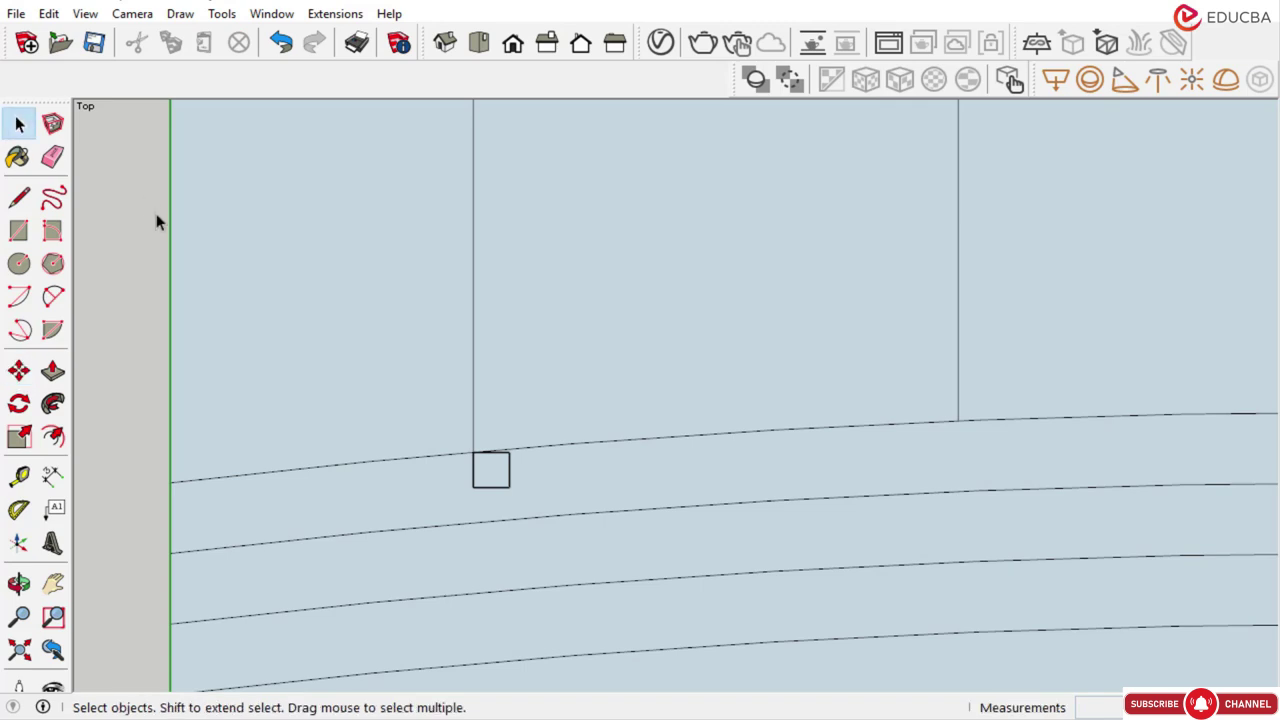
left_click(475, 470)
scroll(508, 480, "up", 2)
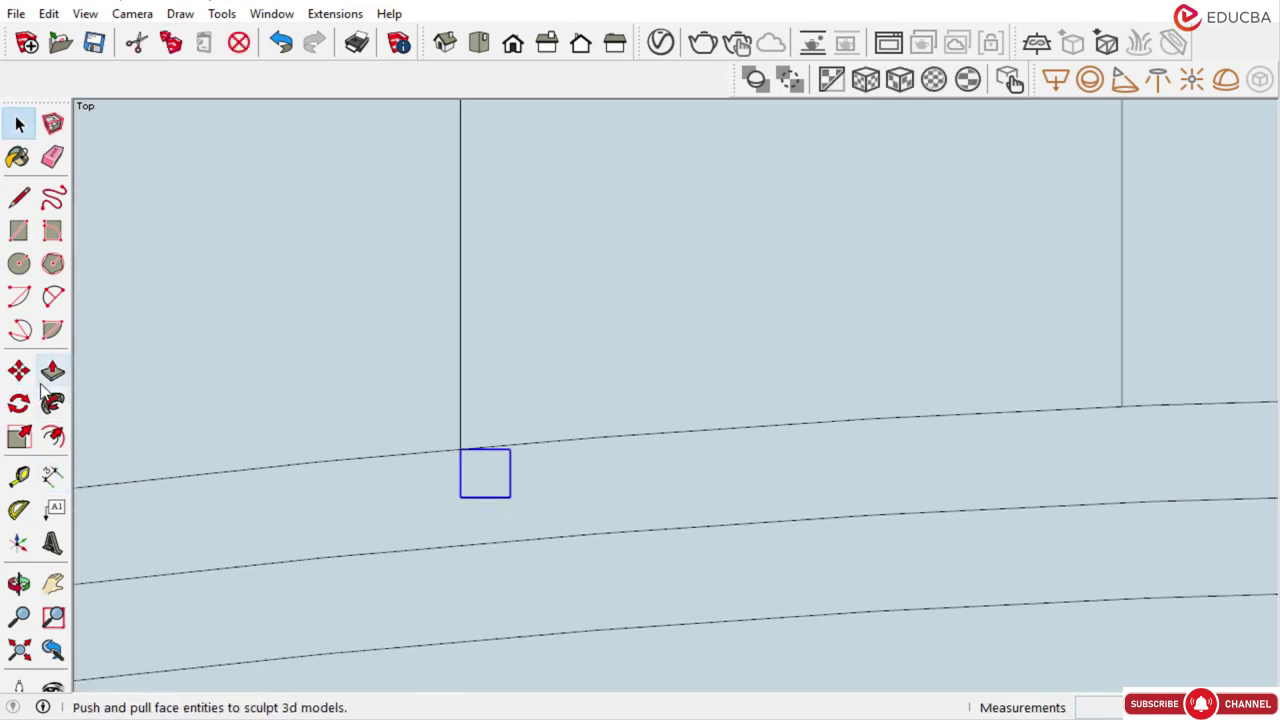
left_click(19, 371)
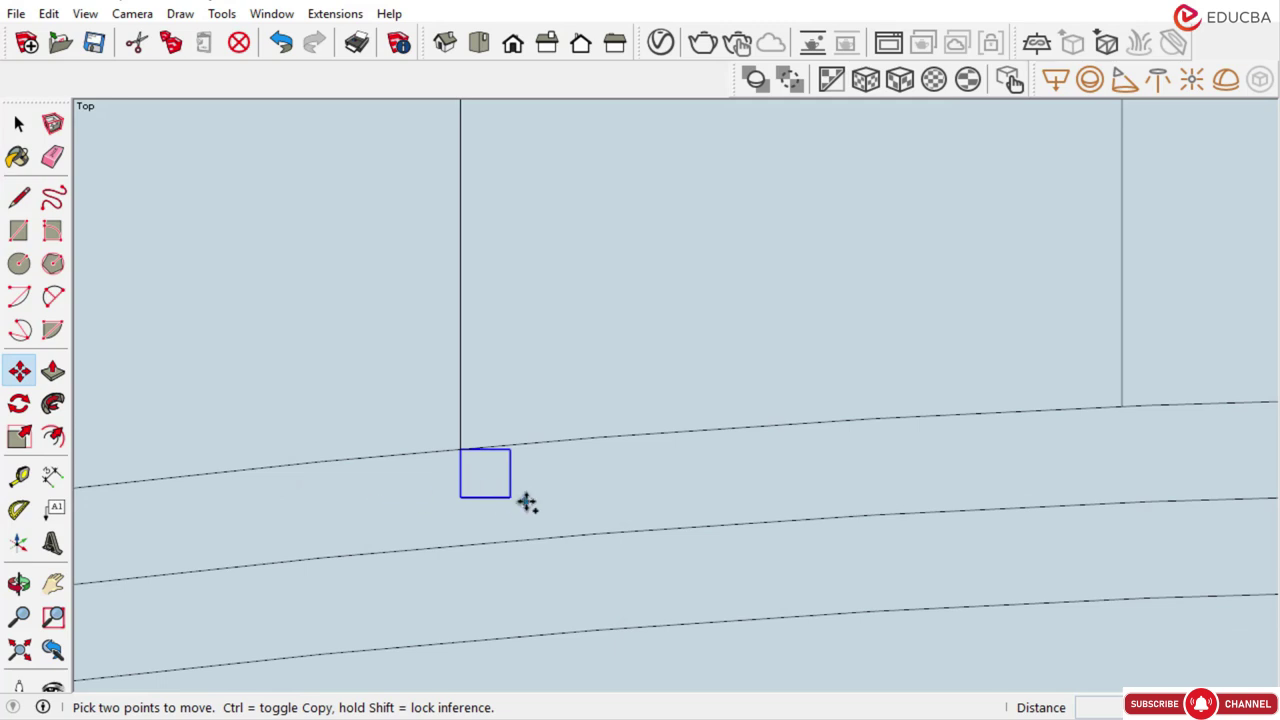
left_click(510, 497)
key("ctrl")
left_click(510, 450)
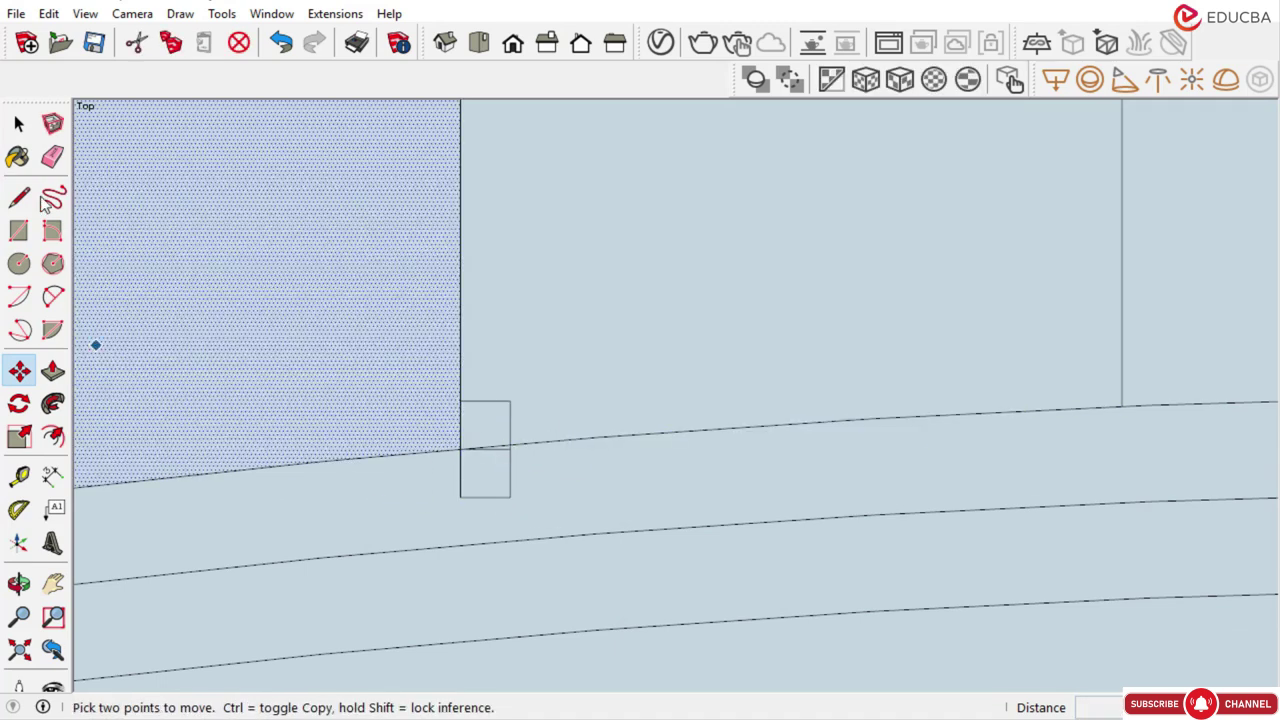
Delete the remaining edges of the original left column square below the uppermost arc
left_click(18, 124)
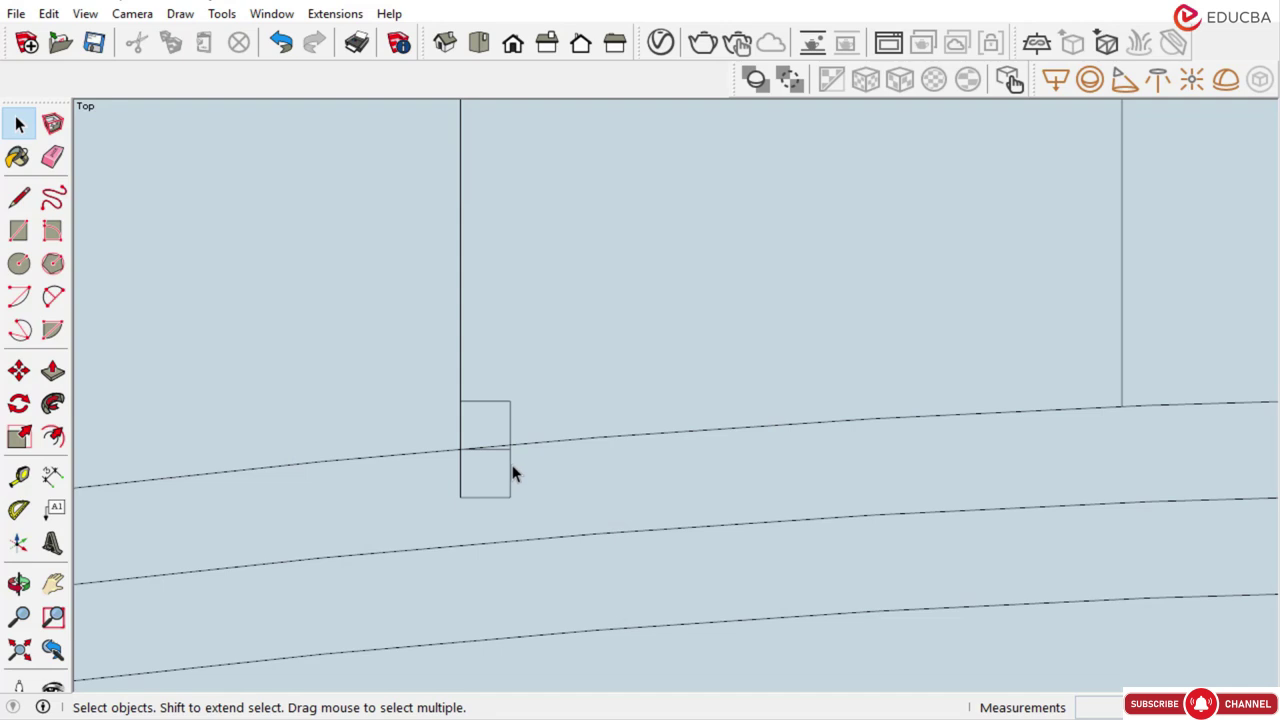
left_click(511, 465)
key("Delete")
scroll(497, 449, "up", 2)
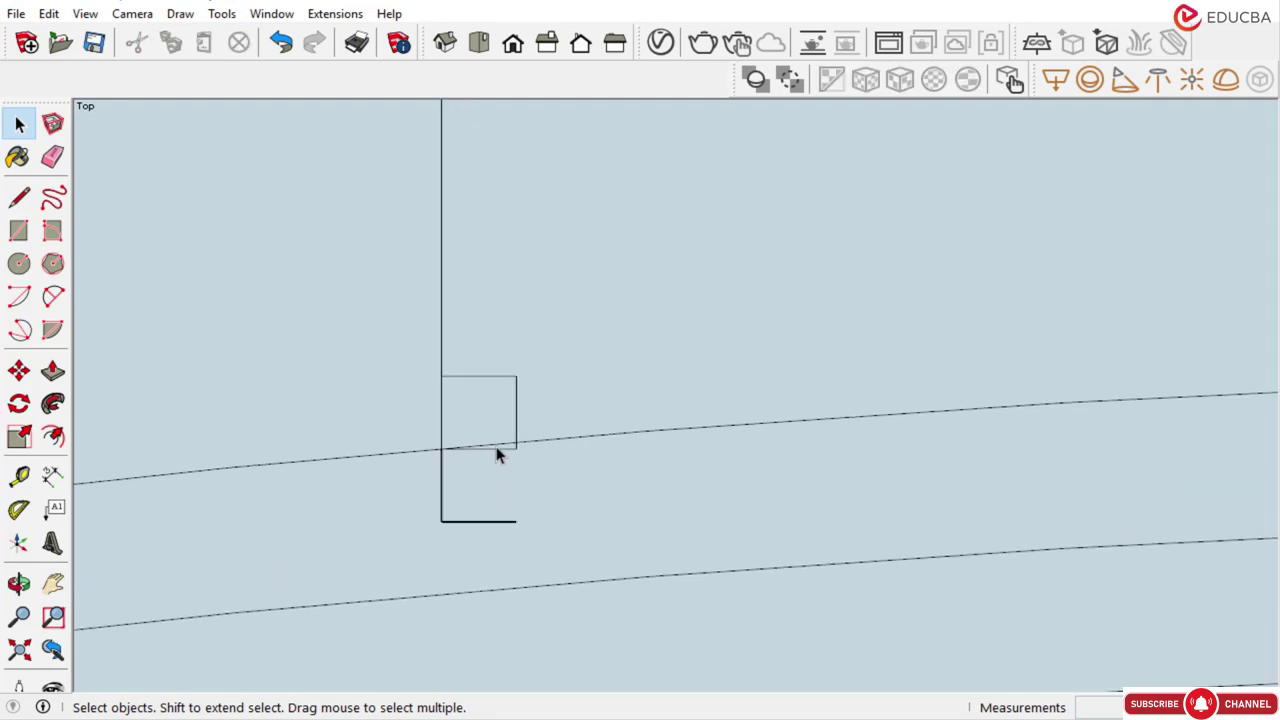
left_click(441, 492)
key("Delete")
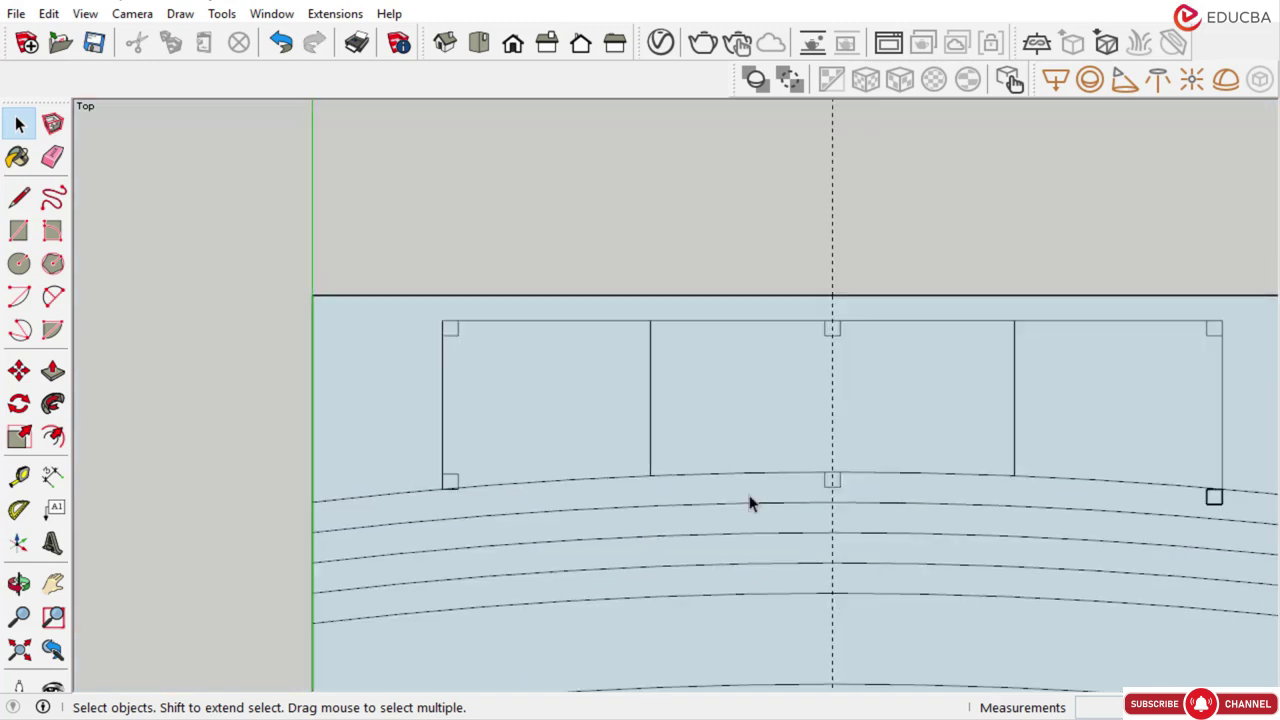
Copy the central arc column square straight up so that its lower left corner sits on the uppermost arc
scroll(848, 488, "up", 4)
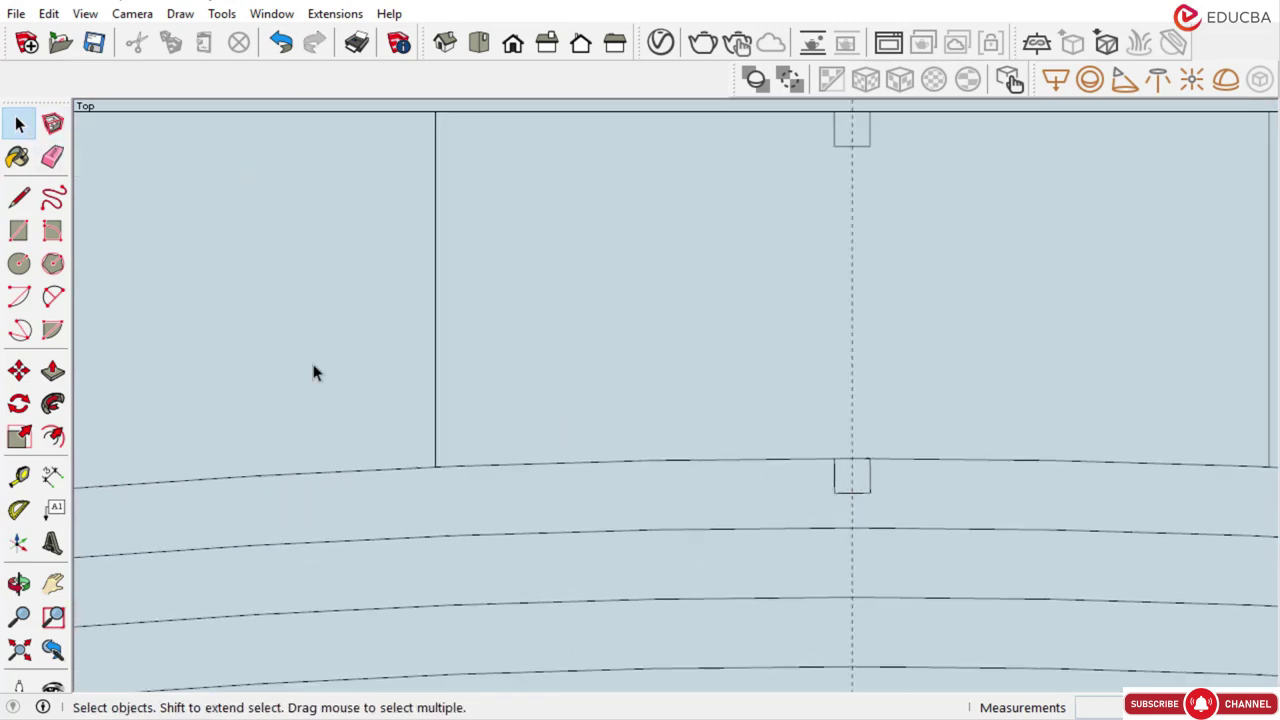
left_click(837, 477)
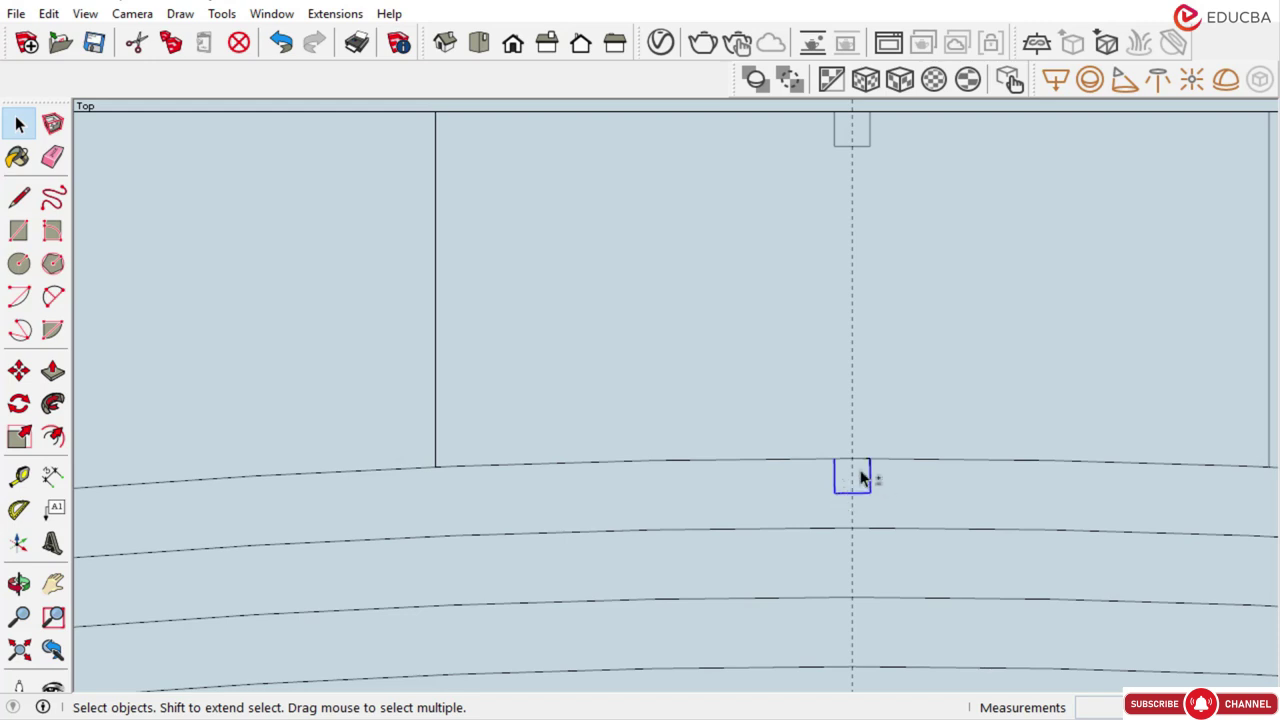
scroll(861, 478, "up", 1)
key("m")
key("ctrl")
left_click(825, 502)
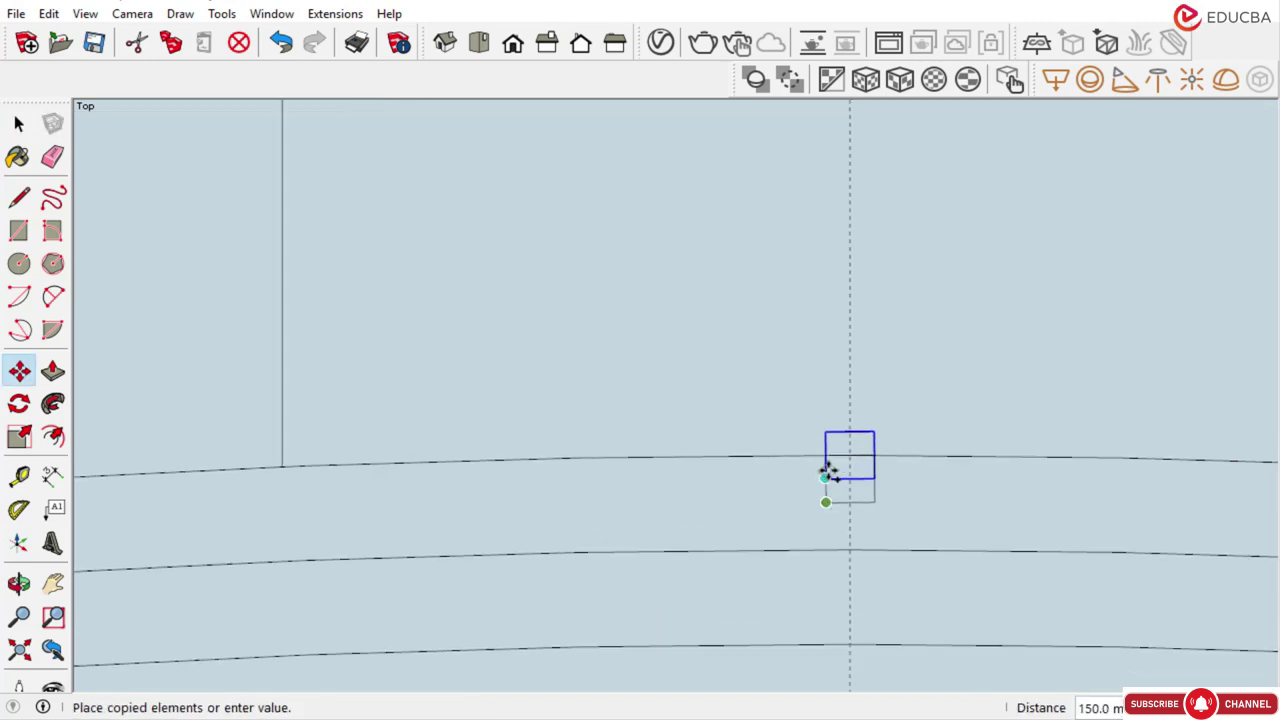
left_click(825, 455)
key("Escape")
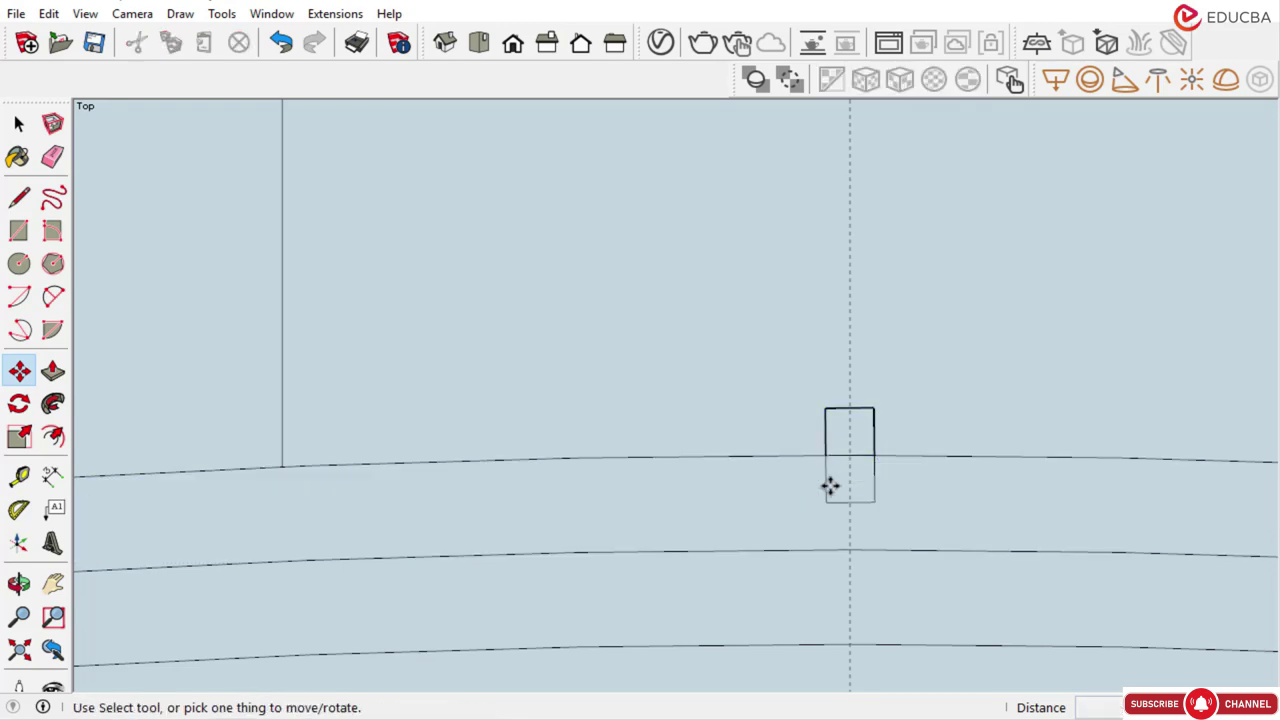
Delete the edges of the original central column square below the uppermost arc
key("space")
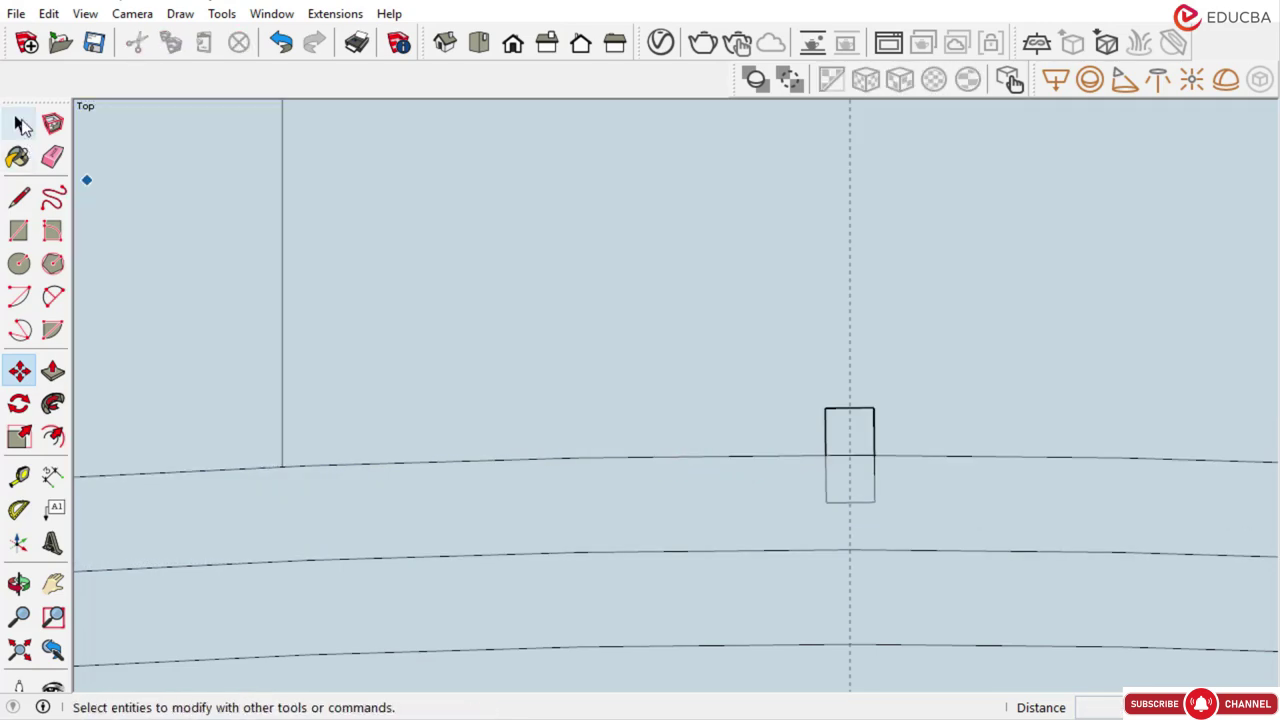
left_click(826, 484)
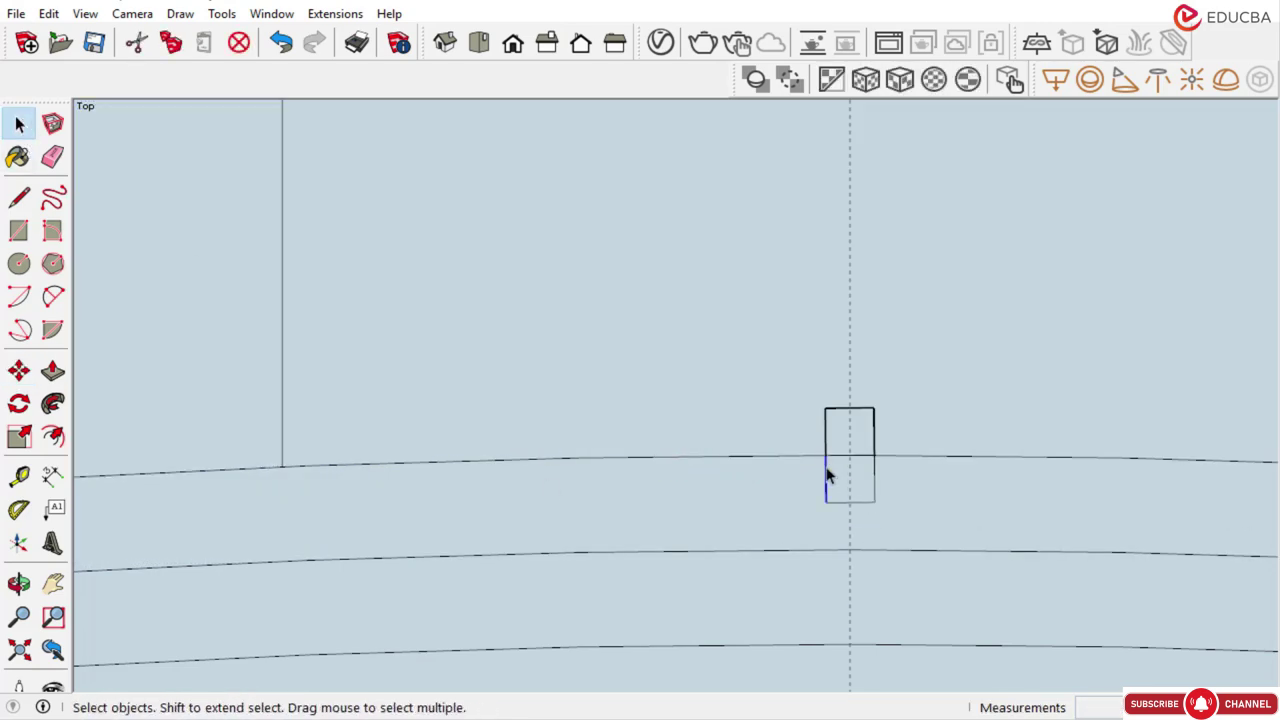
key("Delete")
left_click(874, 489)
key("Delete")
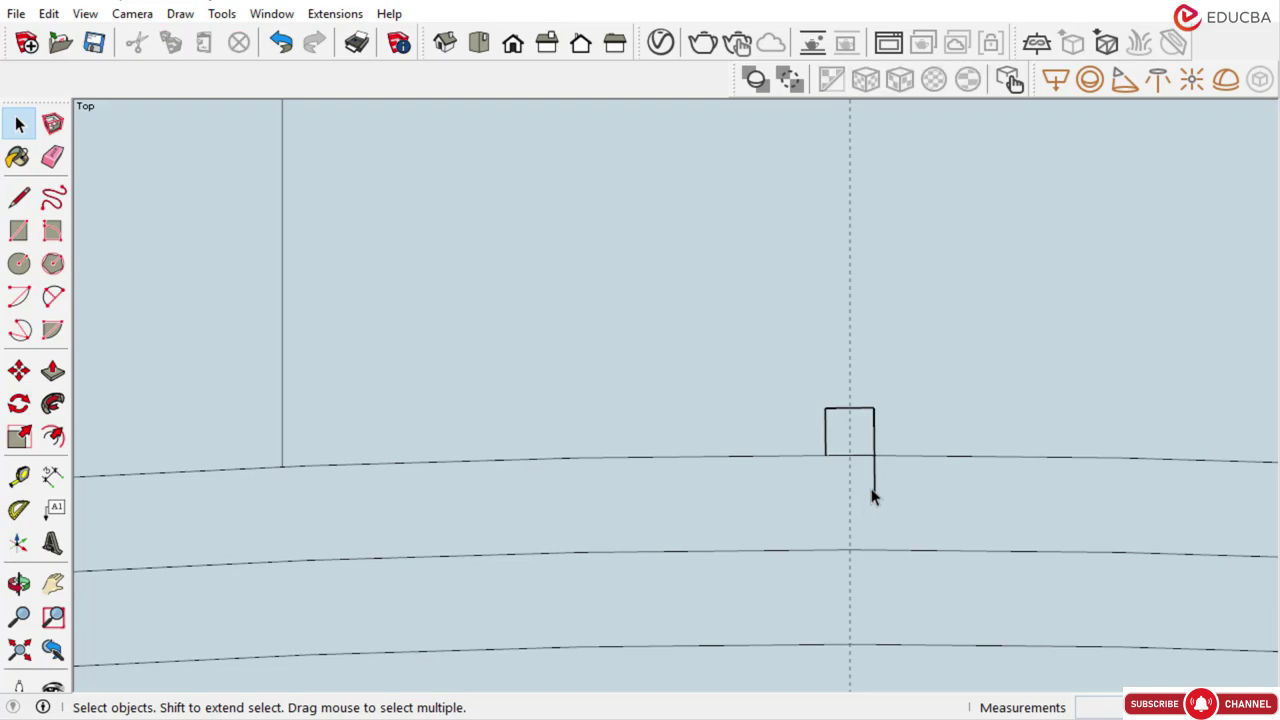
Copy the right arc column square 300 mm up, placing its lower right corner where the outline's right edge meets the arc
key("m")
scroll(880, 480, "up", 5)
scroll(614, 471, "down", 6)
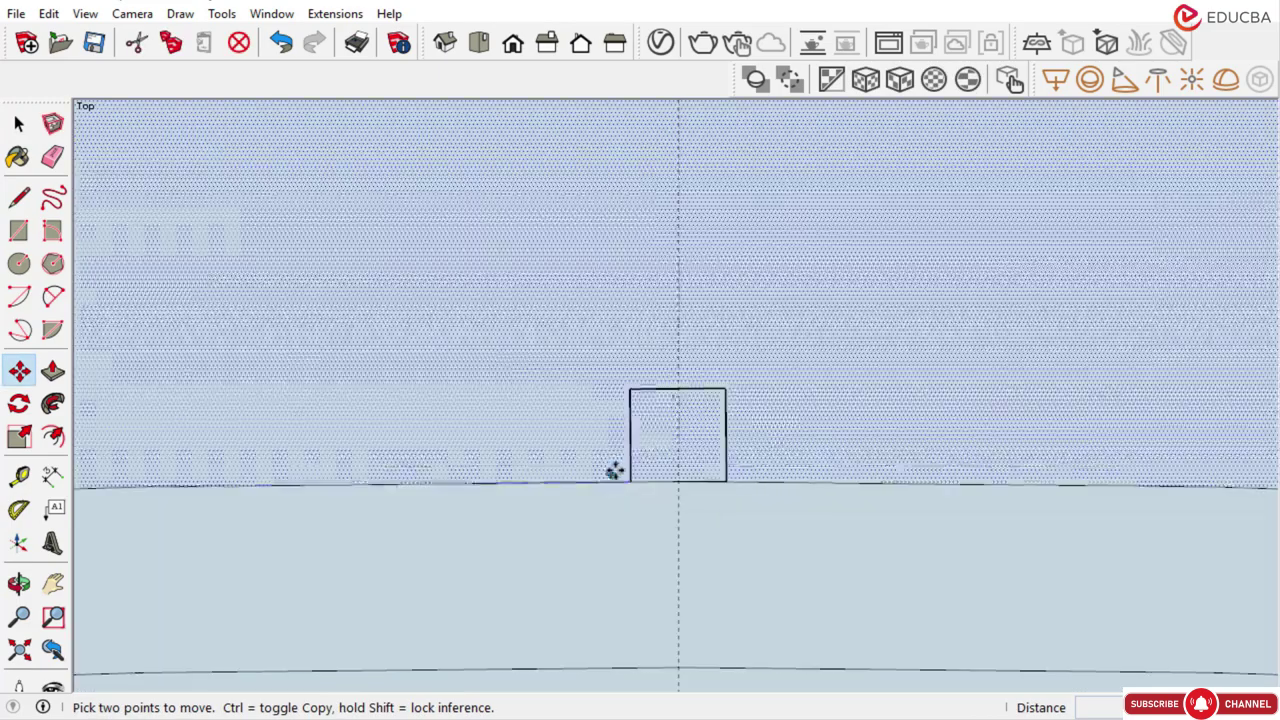
scroll(730, 461, "down", 3)
scroll(1075, 481, "up", 4)
key("space")
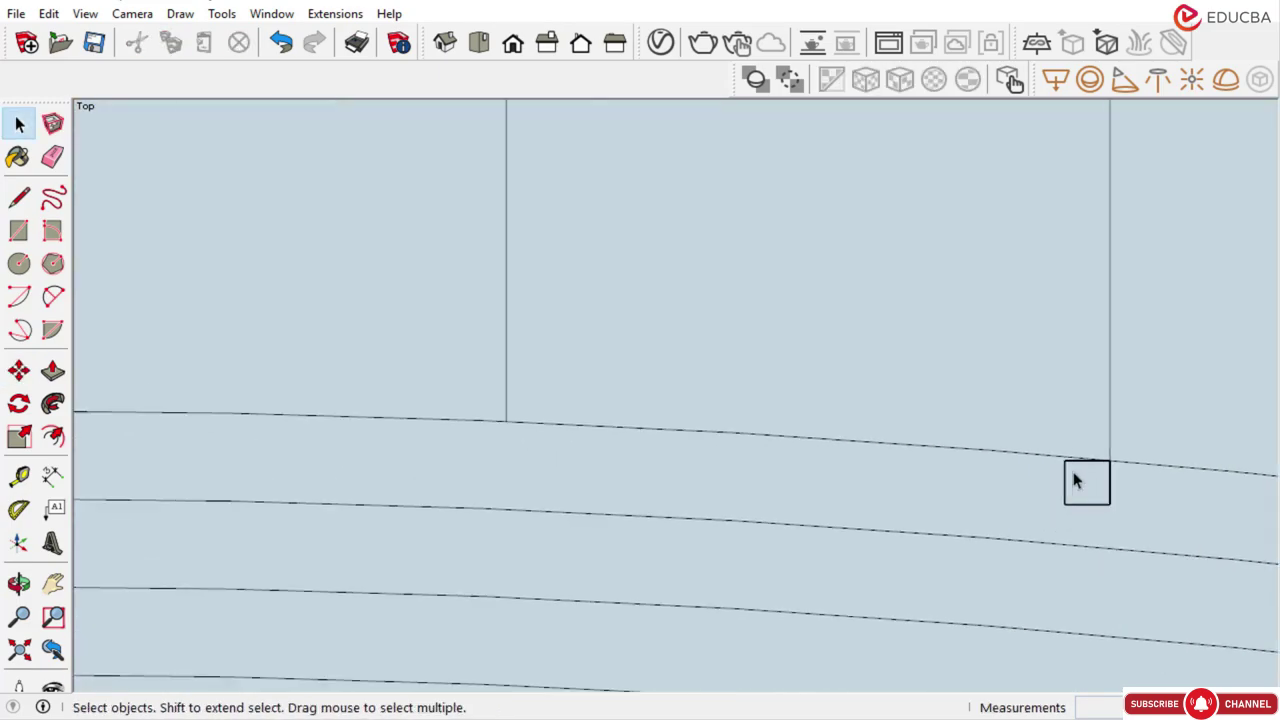
left_click_drag(1057, 442, 1120, 514)
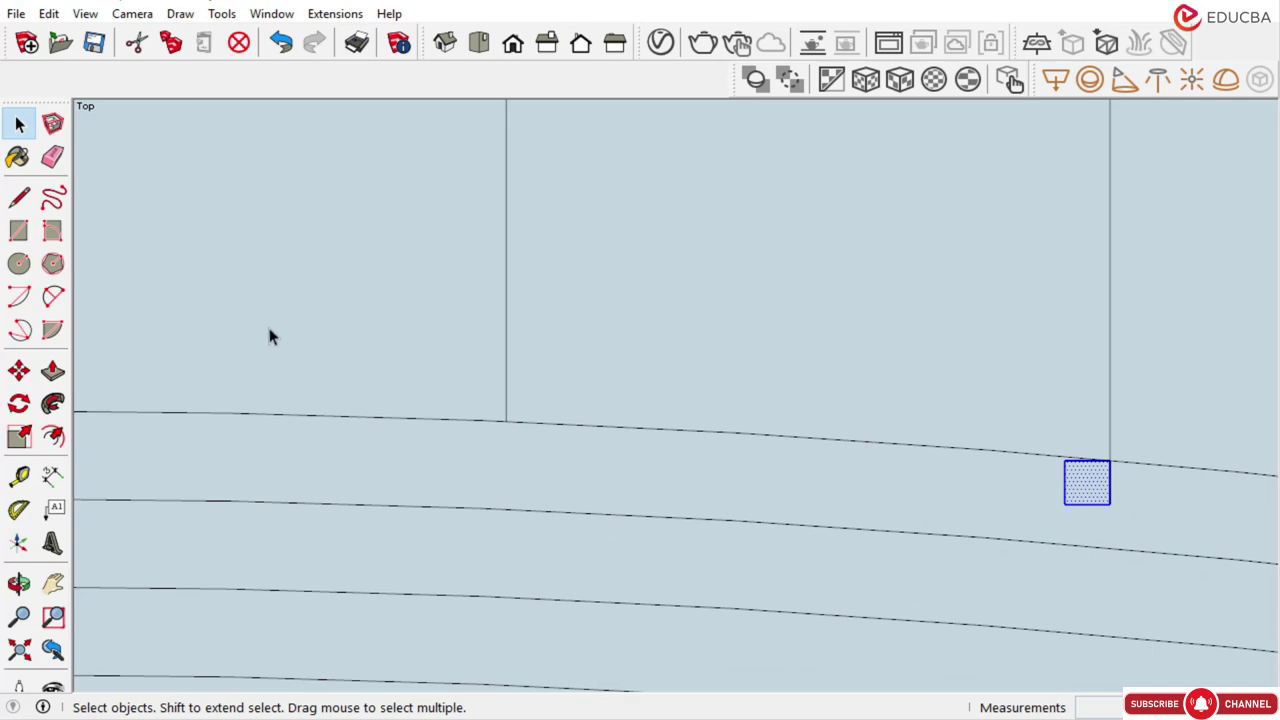
key("m")
scroll(1107, 486, "up", 1)
left_click(1111, 513)
key("ctrl")
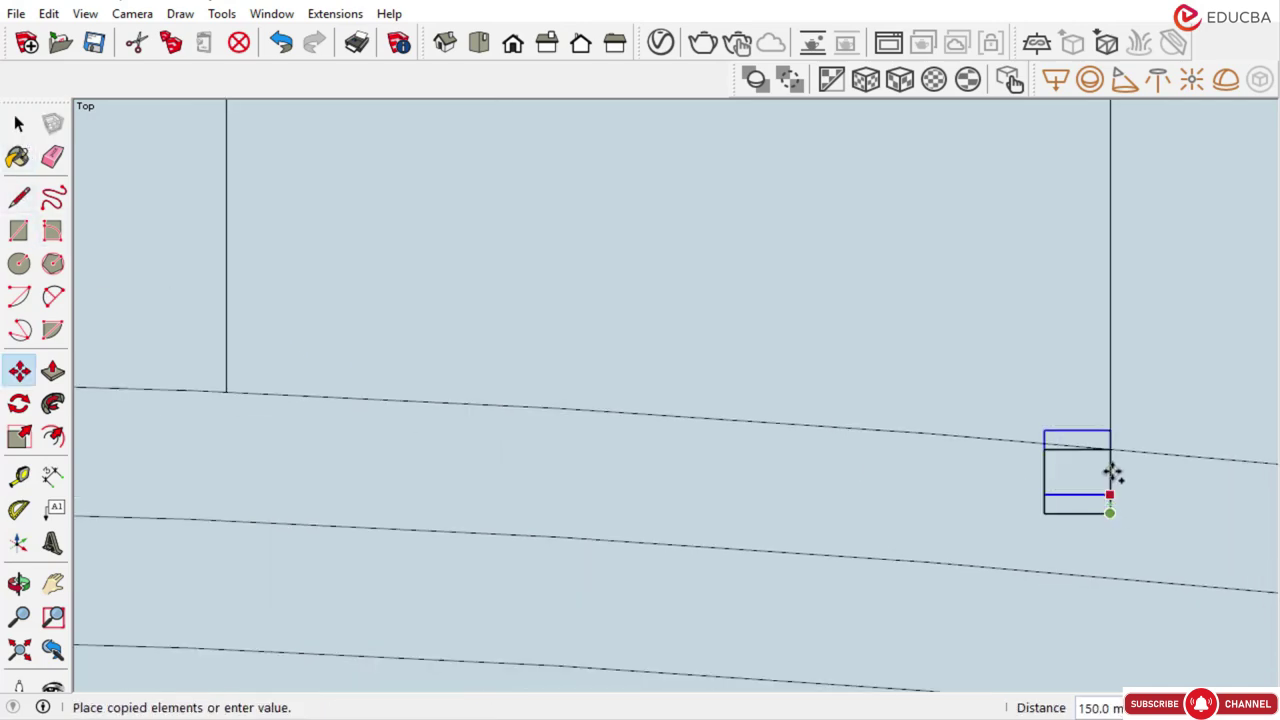
scroll(1111, 448, "up", 1)
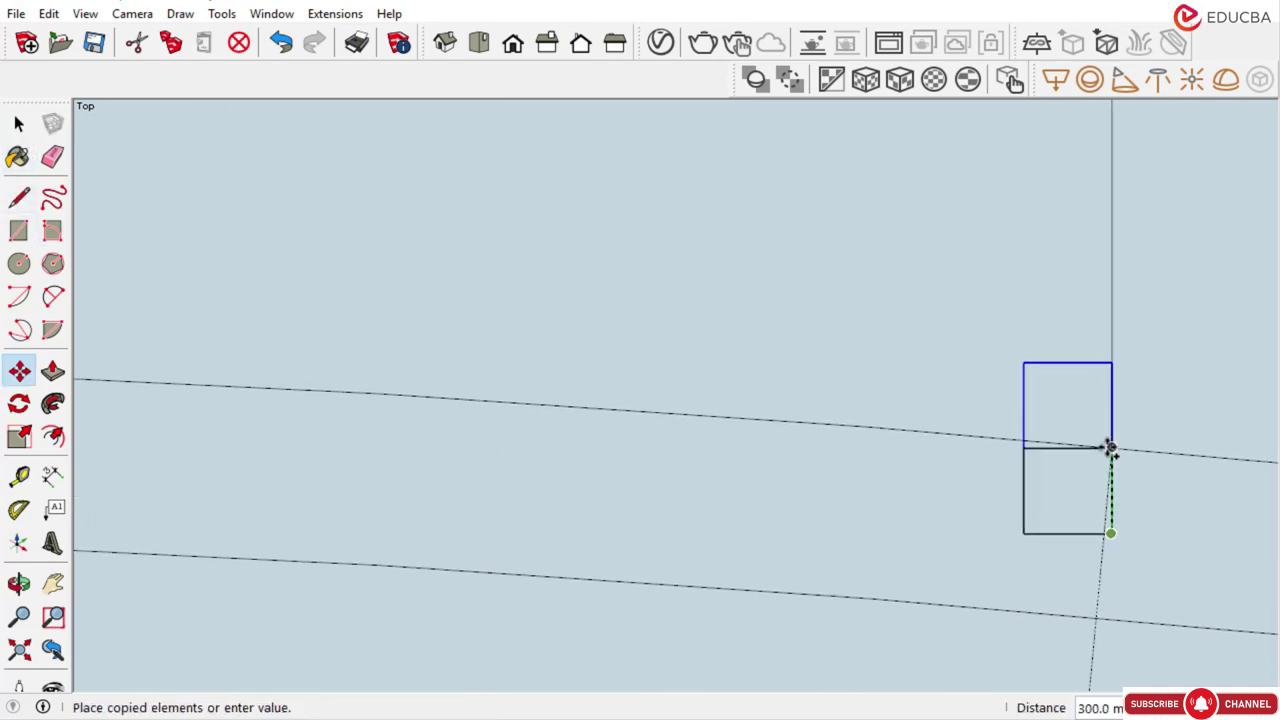
left_click(1110, 448)
key("Escape")
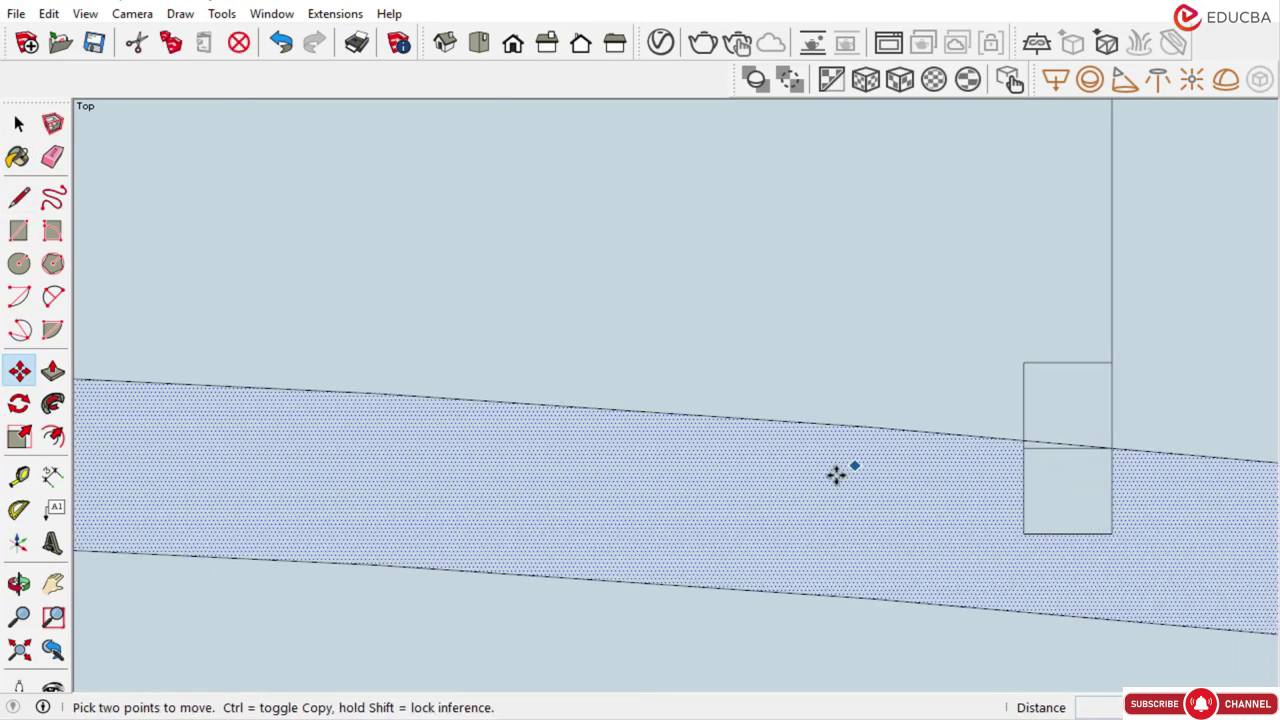
Erase the remaining edges of the original right column square below the uppermost arc
left_click(52, 157)
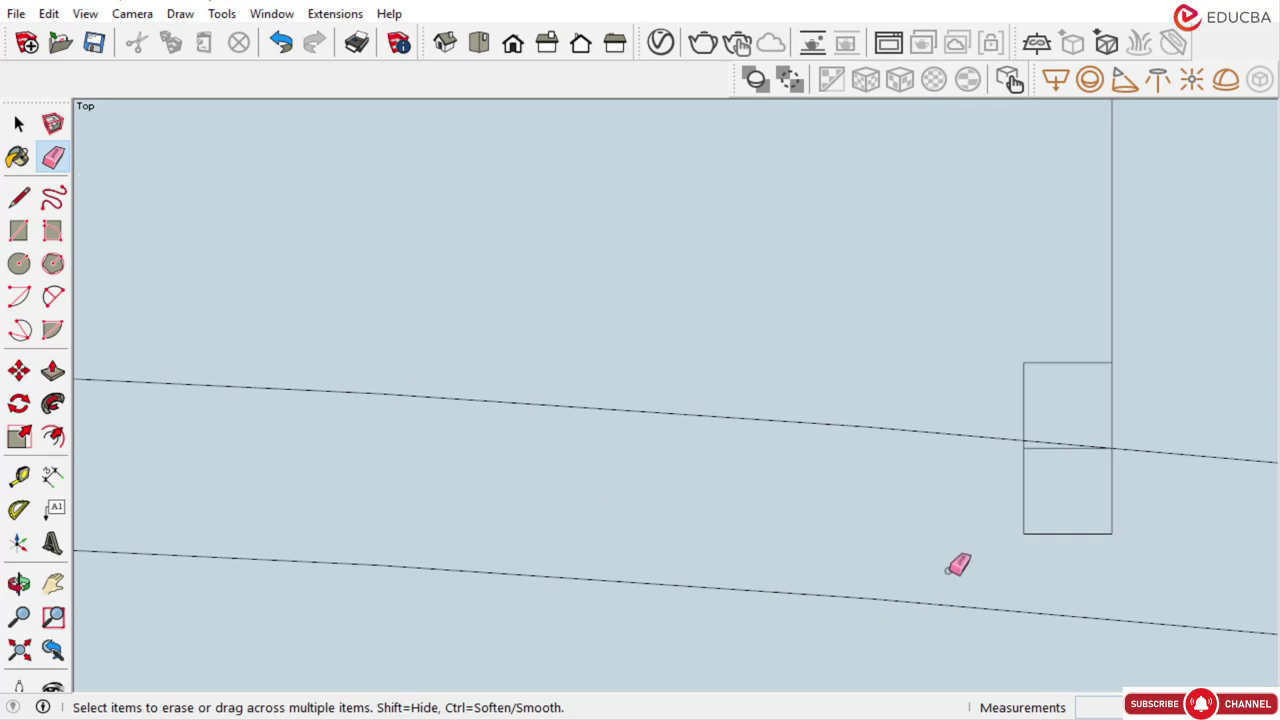
left_click(1023, 485)
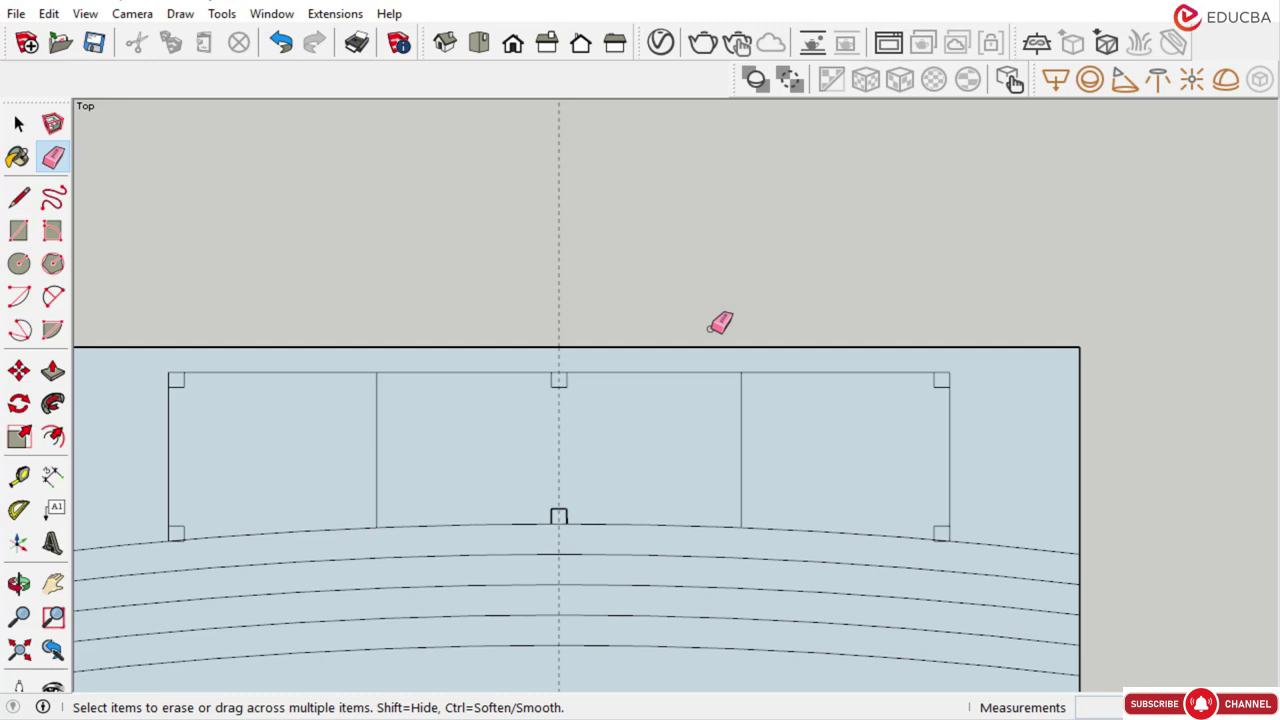
left_click(18, 197)
left_click(183, 526)
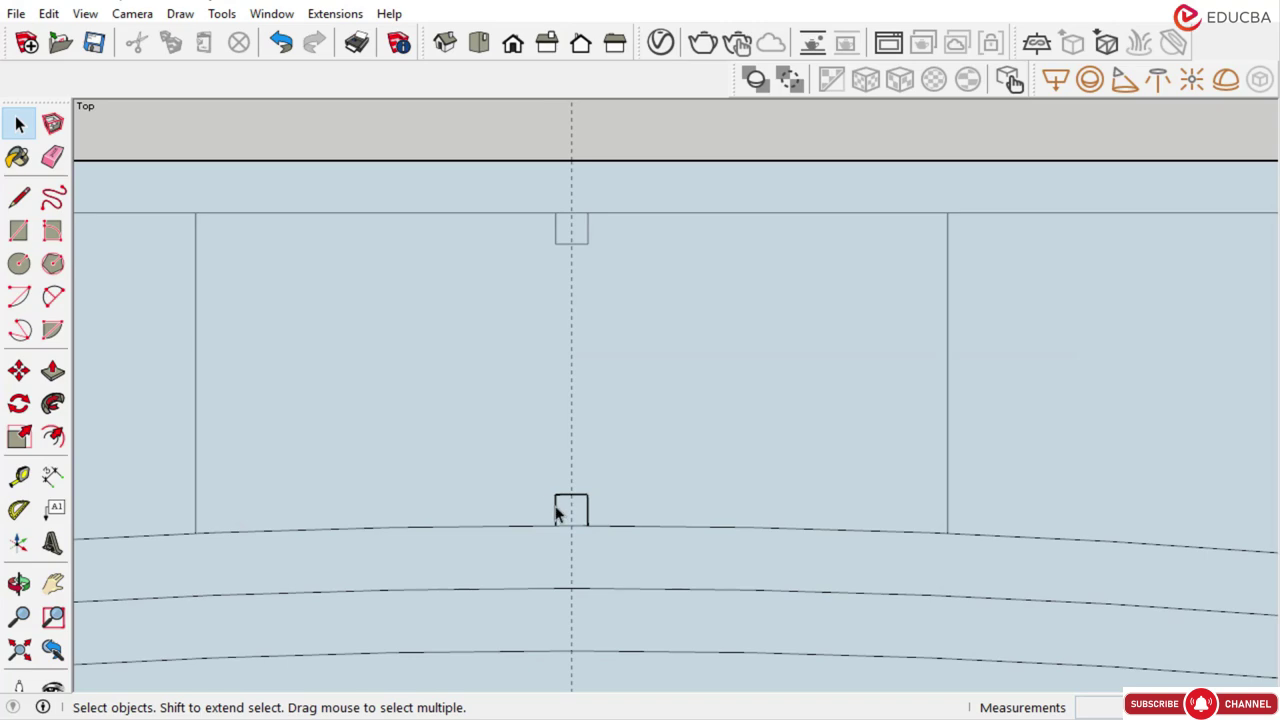
Copy the central arc column square straight down so that its upper edge sits on the uppermost arc
left_click(556, 507)
left_click(567, 496, "shift")
scroll(581, 488, "up", 3)
left_click(600, 523, "shift")
left_click(594, 529, "shift")
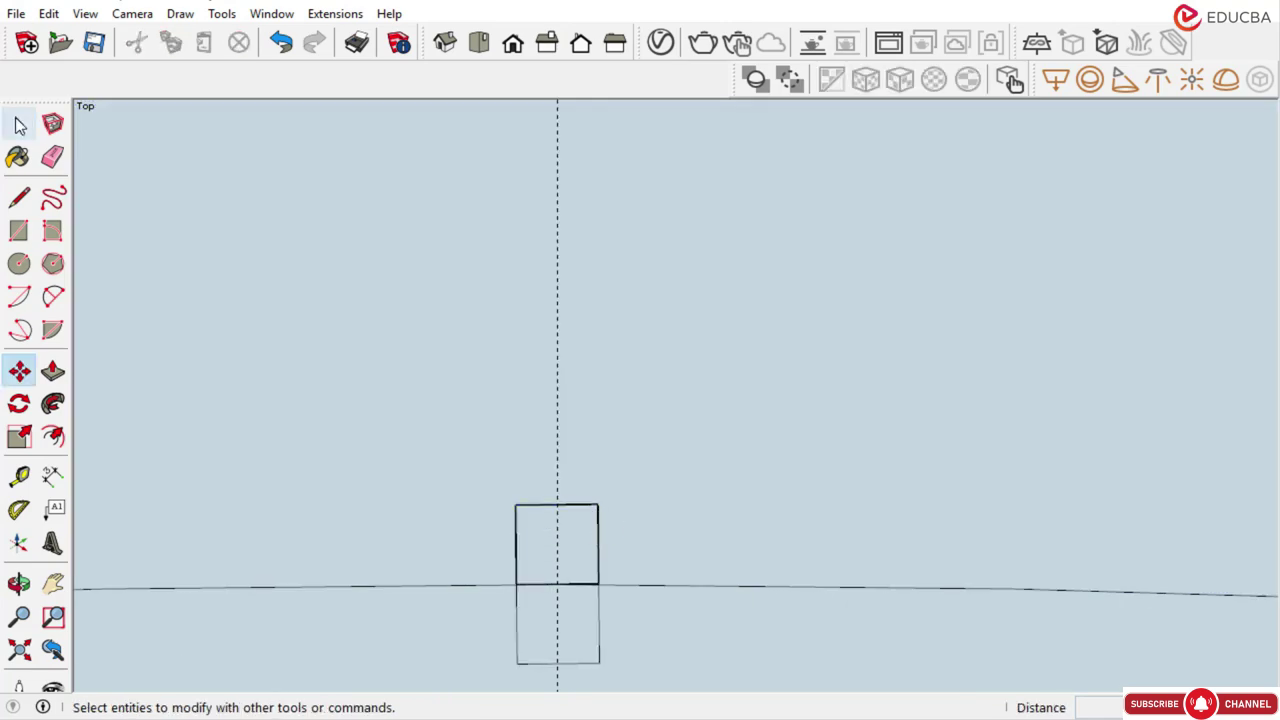
left_click(18, 126)
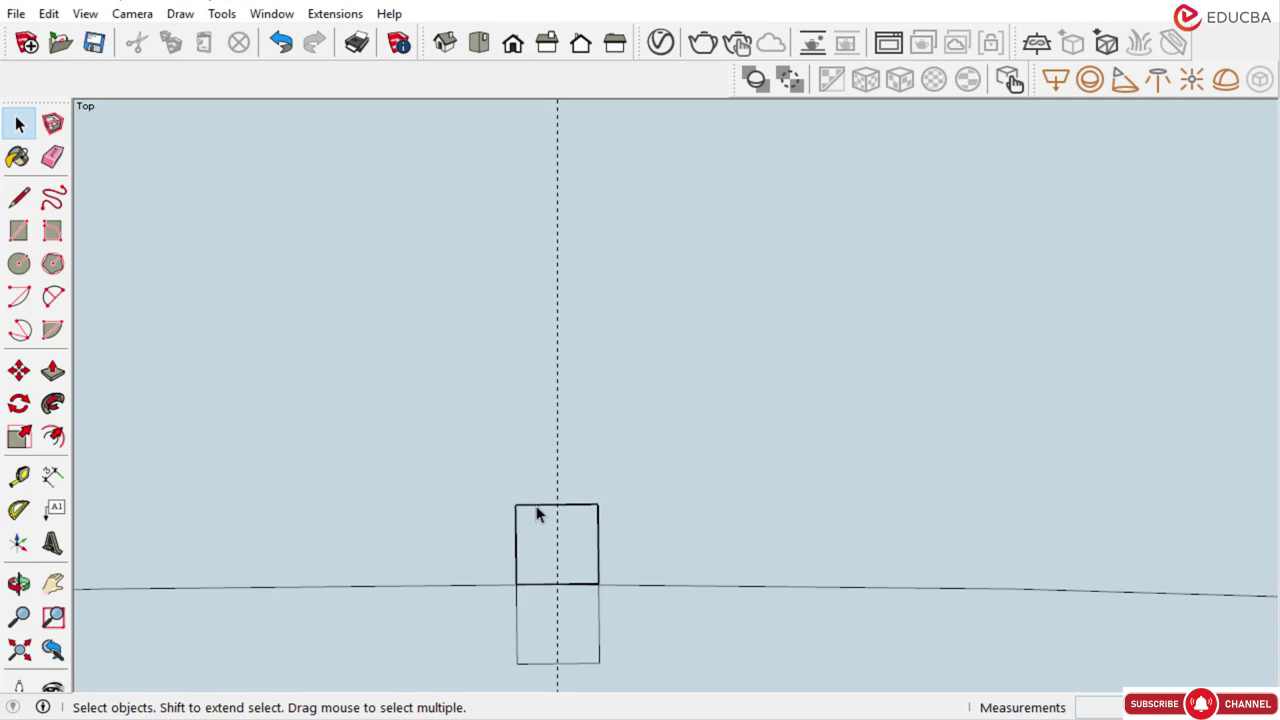
Delete the upper and side edges of the original central column square above the uppermost arc
left_click(537, 506)
key("Delete")
left_click(597, 555)
key("Delete")
left_click(517, 523)
key("Delete")
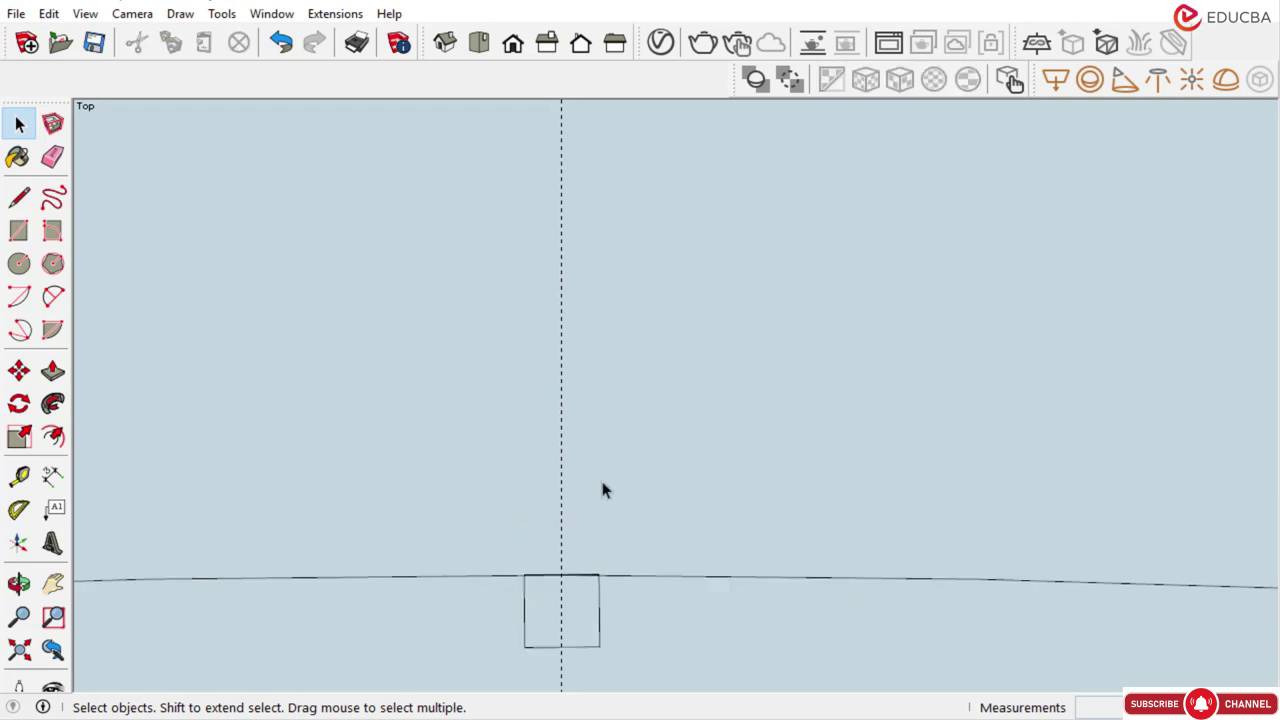
scroll(594, 500, "down", 4)
scroll(594, 540, "down", 2)
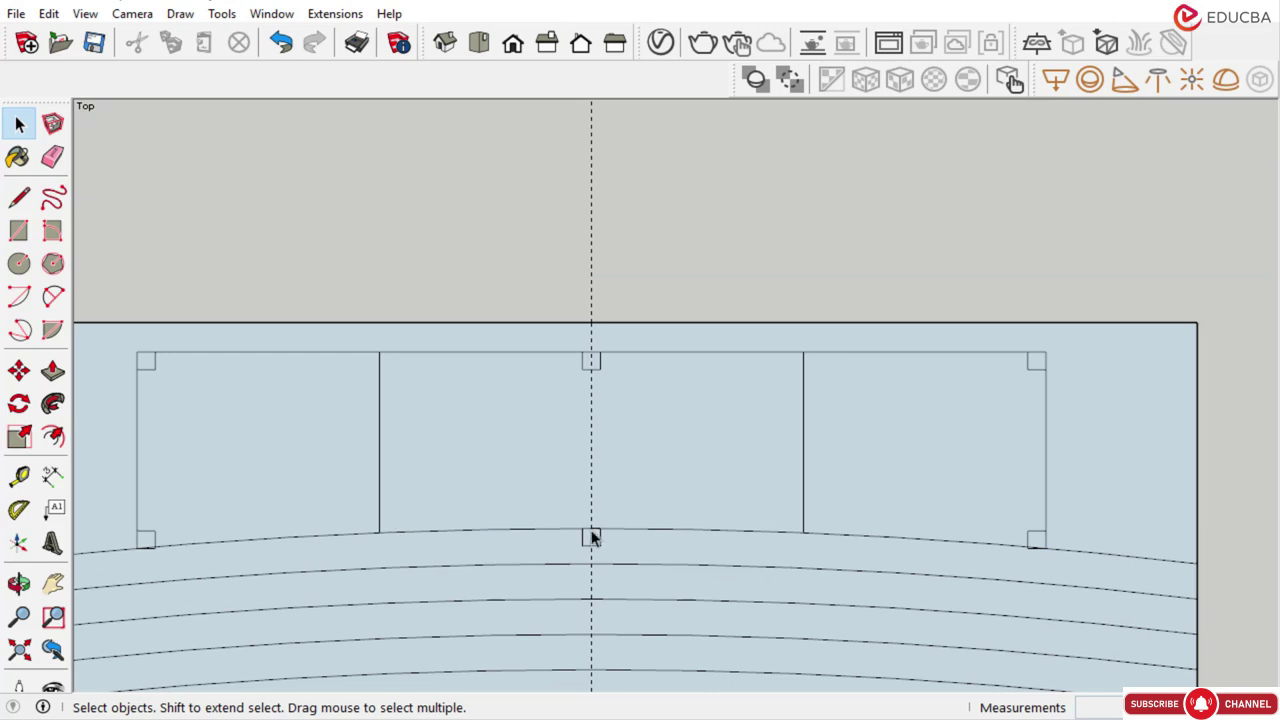
scroll(551, 440, "down", 2)
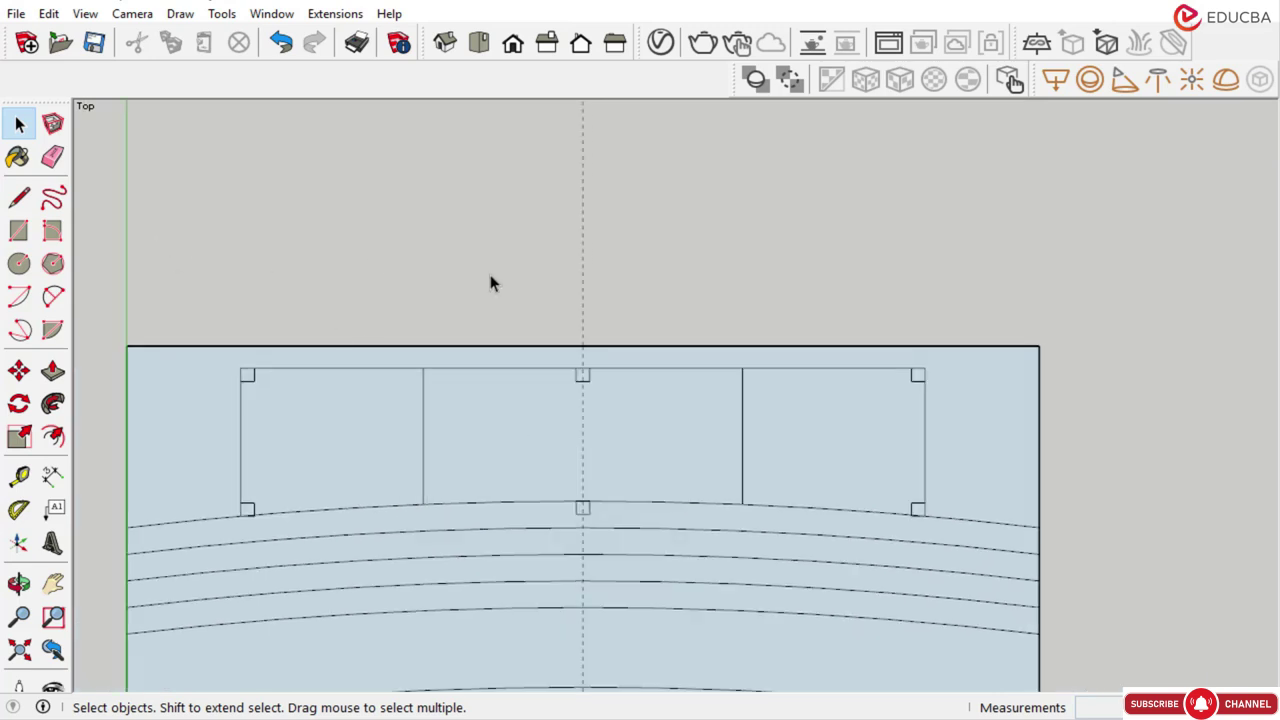
left_click(296, 381)
left_click(329, 243)
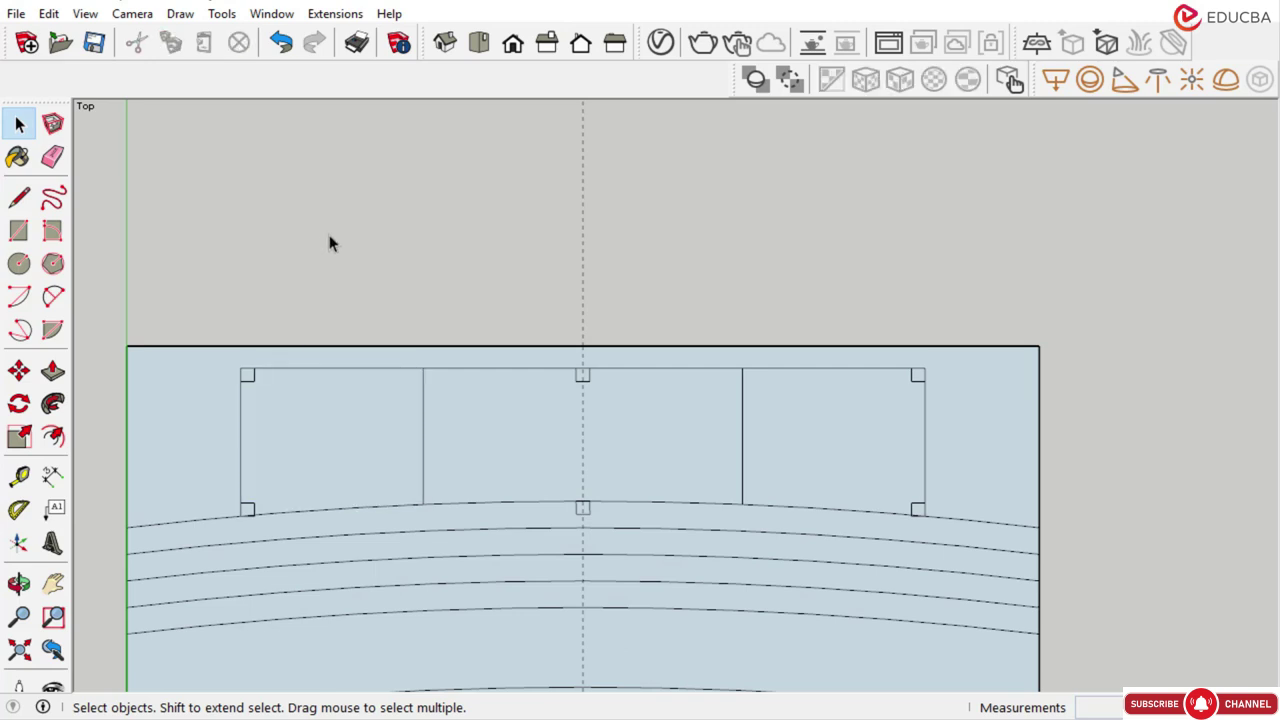
left_click(54, 437)
left_click(360, 370)
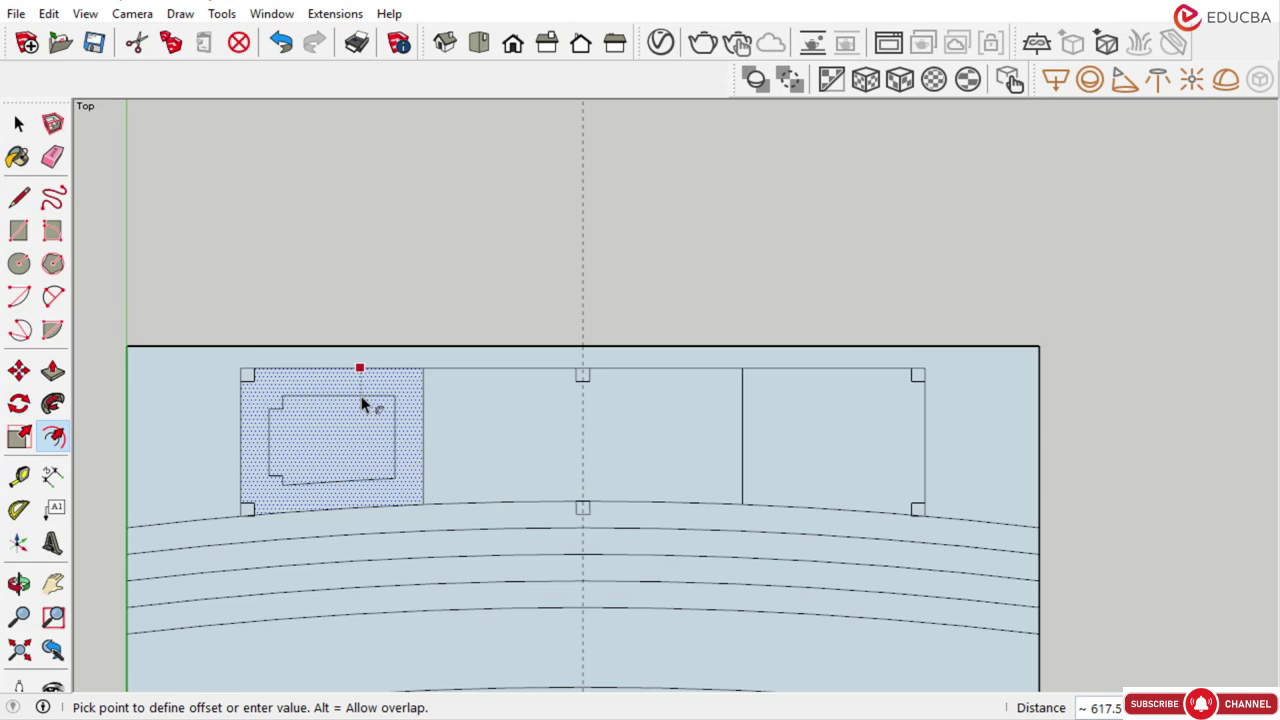
left_click(18, 123)
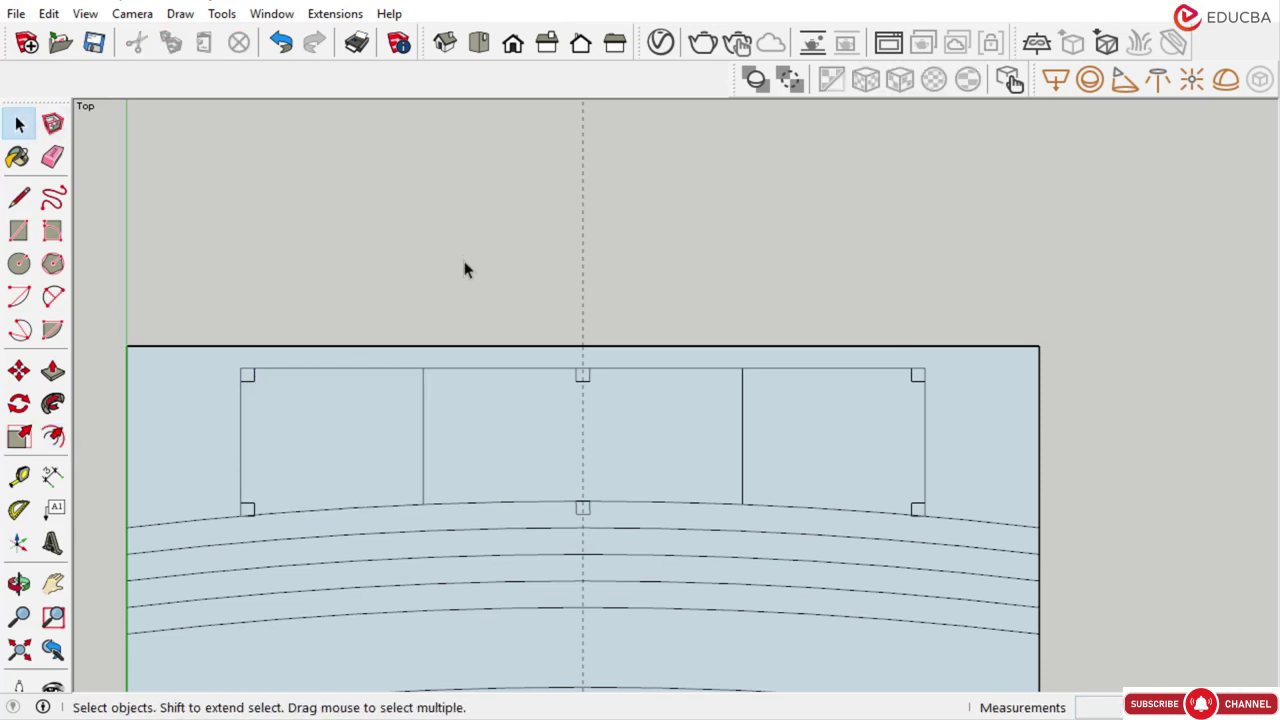
Draw a line from the left divider's lower end to the midpoint of the lower left column square's right edge
scroll(463, 261, "down", 1)
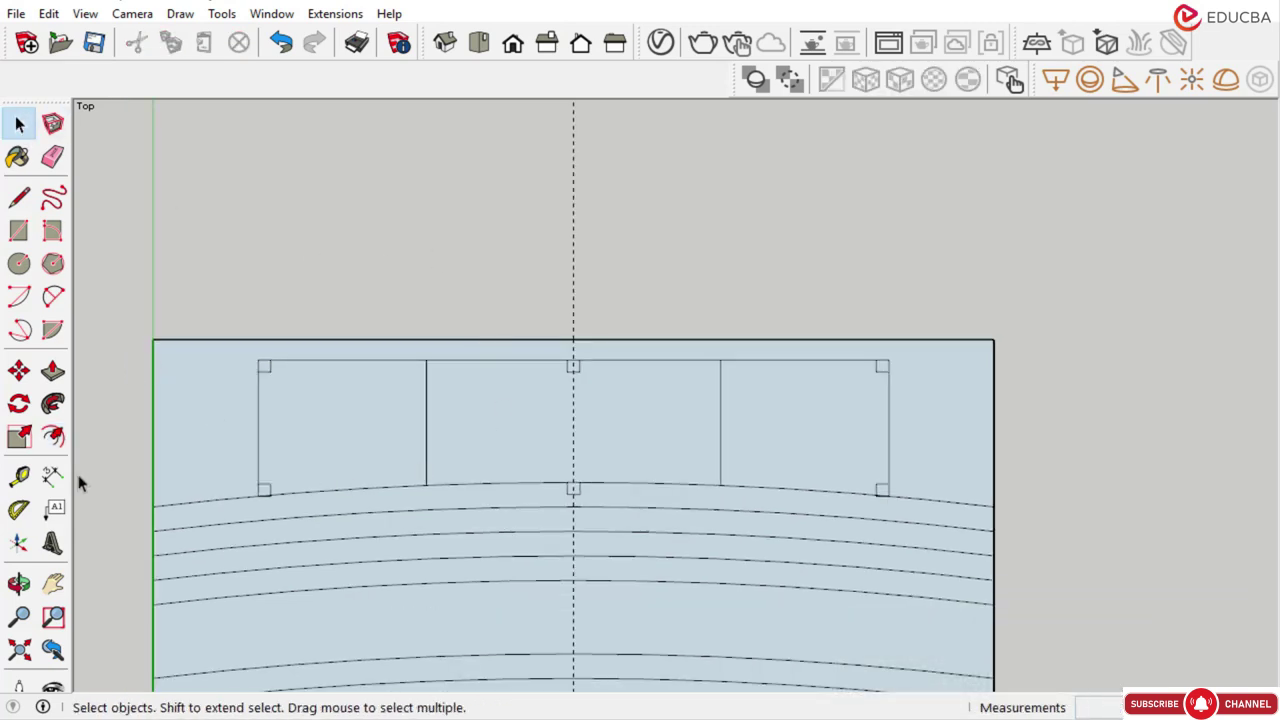
left_click(18, 197)
scroll(443, 457, "up", 3)
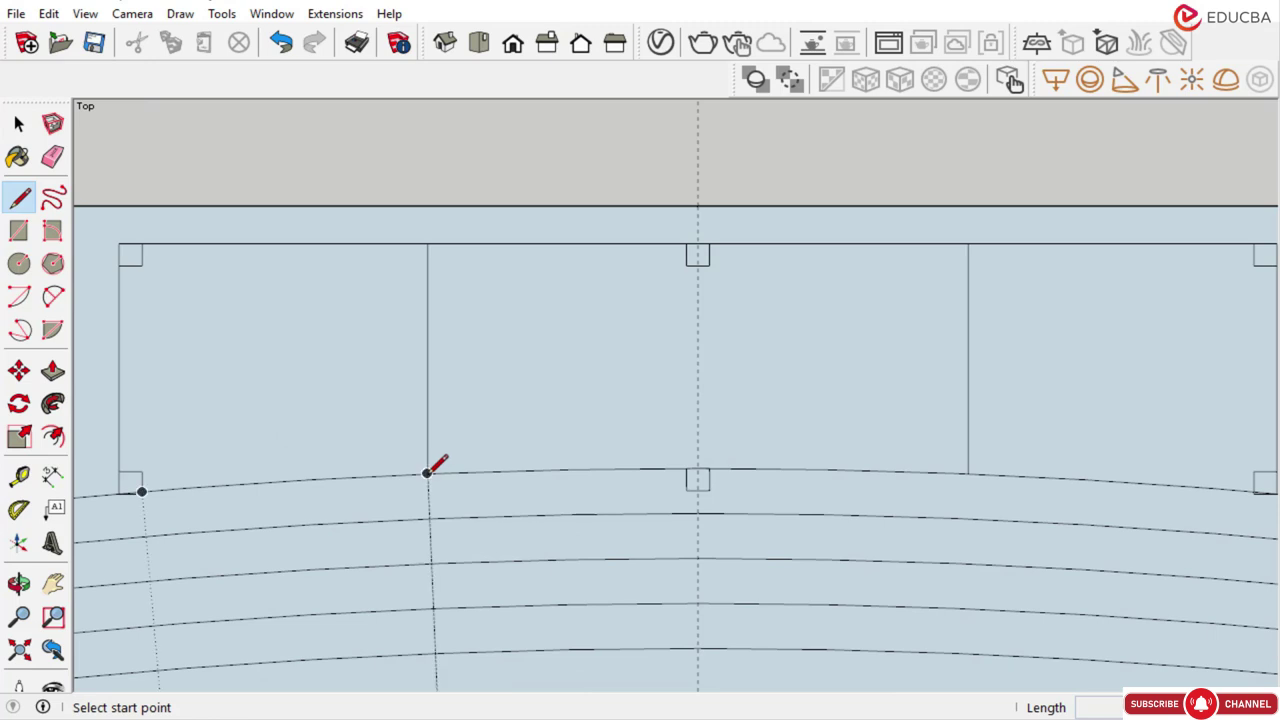
left_click(427, 472)
scroll(200, 372, "up", 1)
scroll(214, 458, "up", 3)
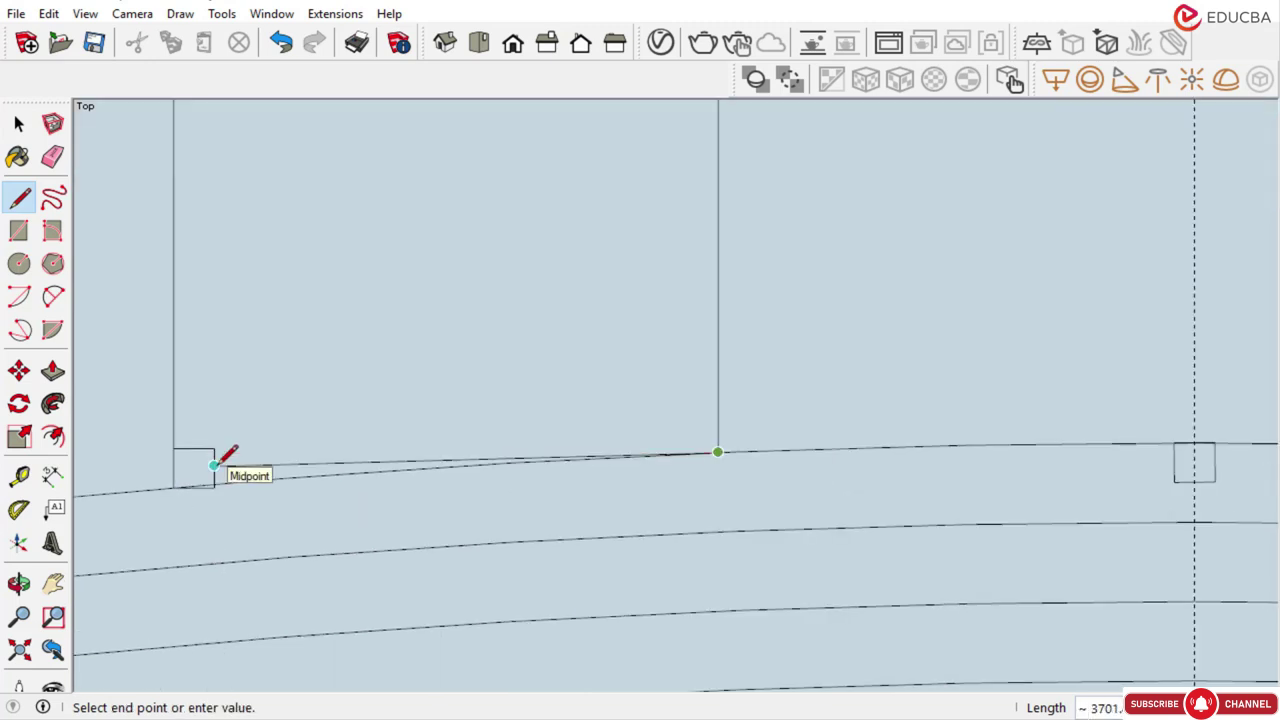
left_click(216, 462)
scroll(600, 428, "down", 2)
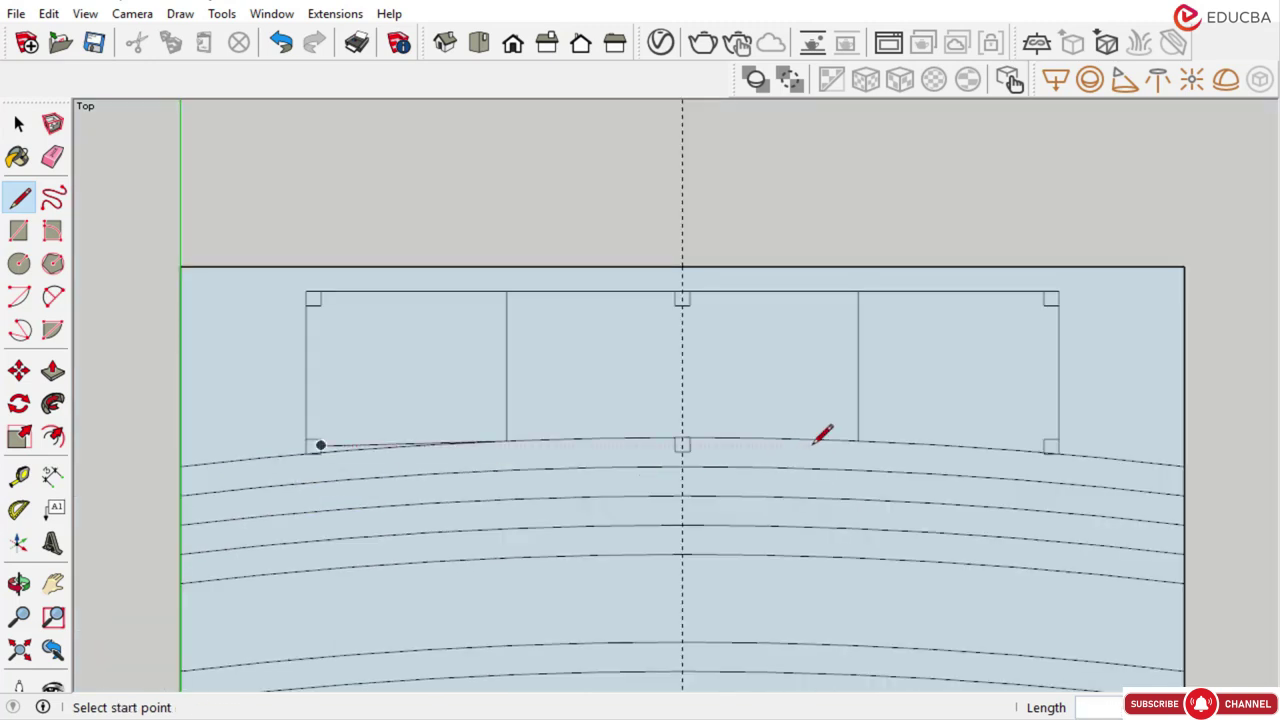
Draw a 7000 mm horizontal line between the lower ends of the two dividers
scroll(840, 437, "up", 2)
scroll(385, 425, "up", 1)
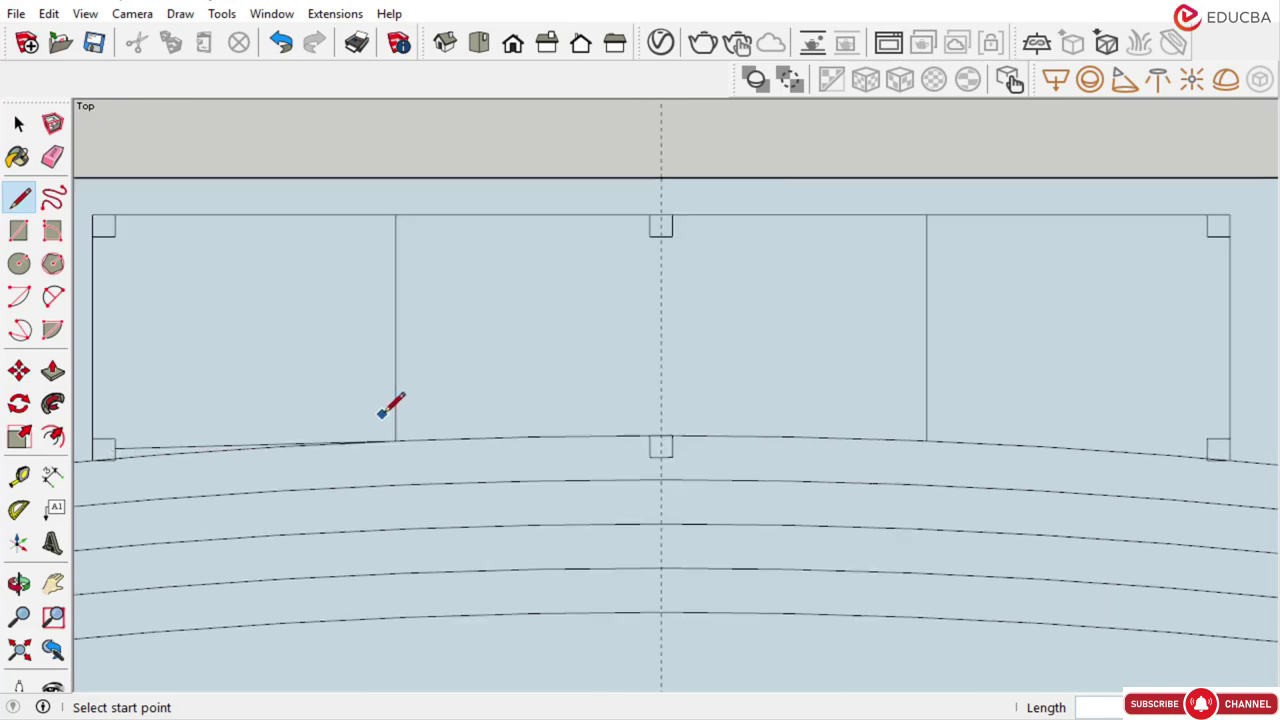
left_click(395, 440)
left_click(914, 440)
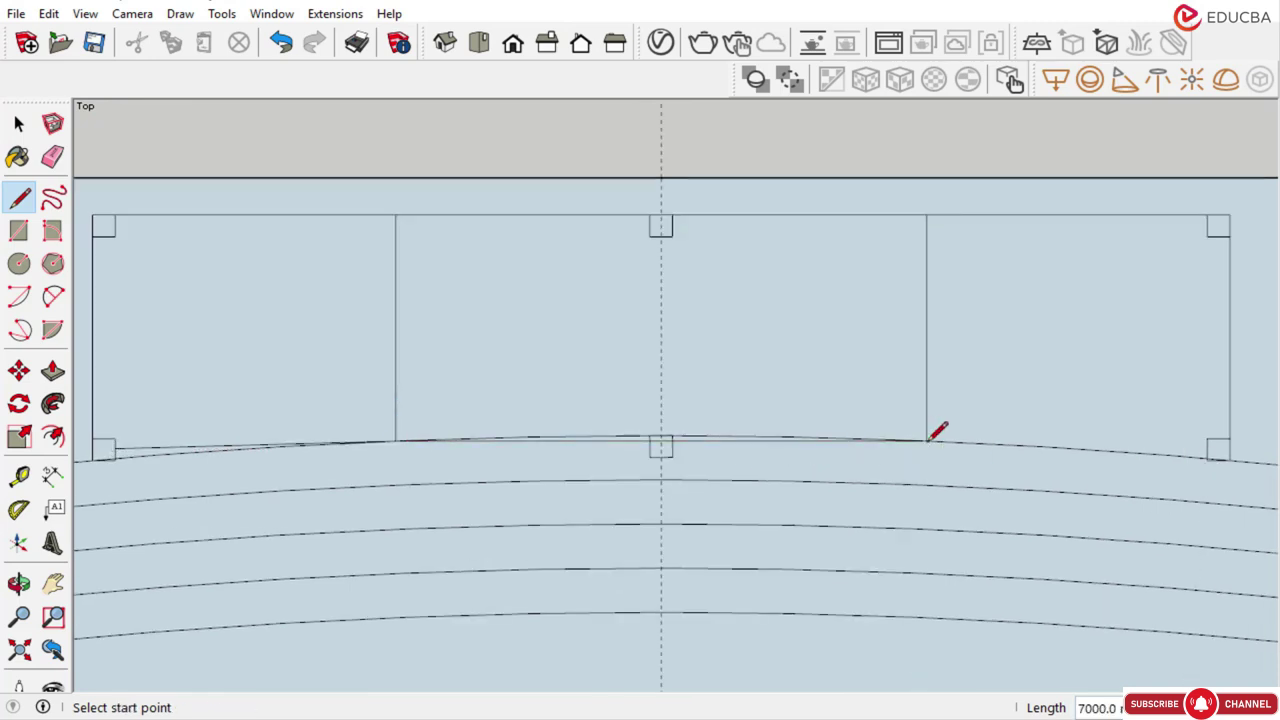
Draw a horizontal line from the right divider's lower end to the left edge of the lower right column square
scroll(770, 440, "down", 1)
scroll(916, 460, "up", 1)
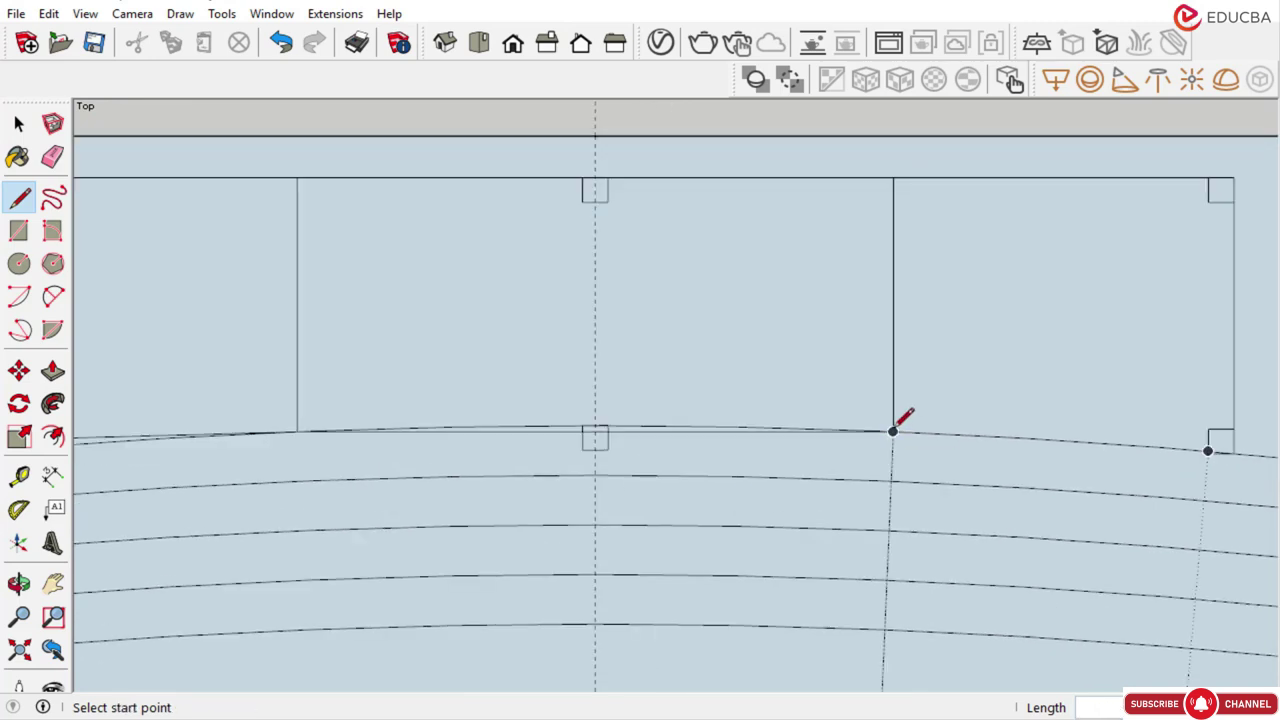
scroll(800, 458, "up", 1)
left_click(858, 429)
scroll(900, 485, "down", 1)
scroll(994, 466, "up", 1)
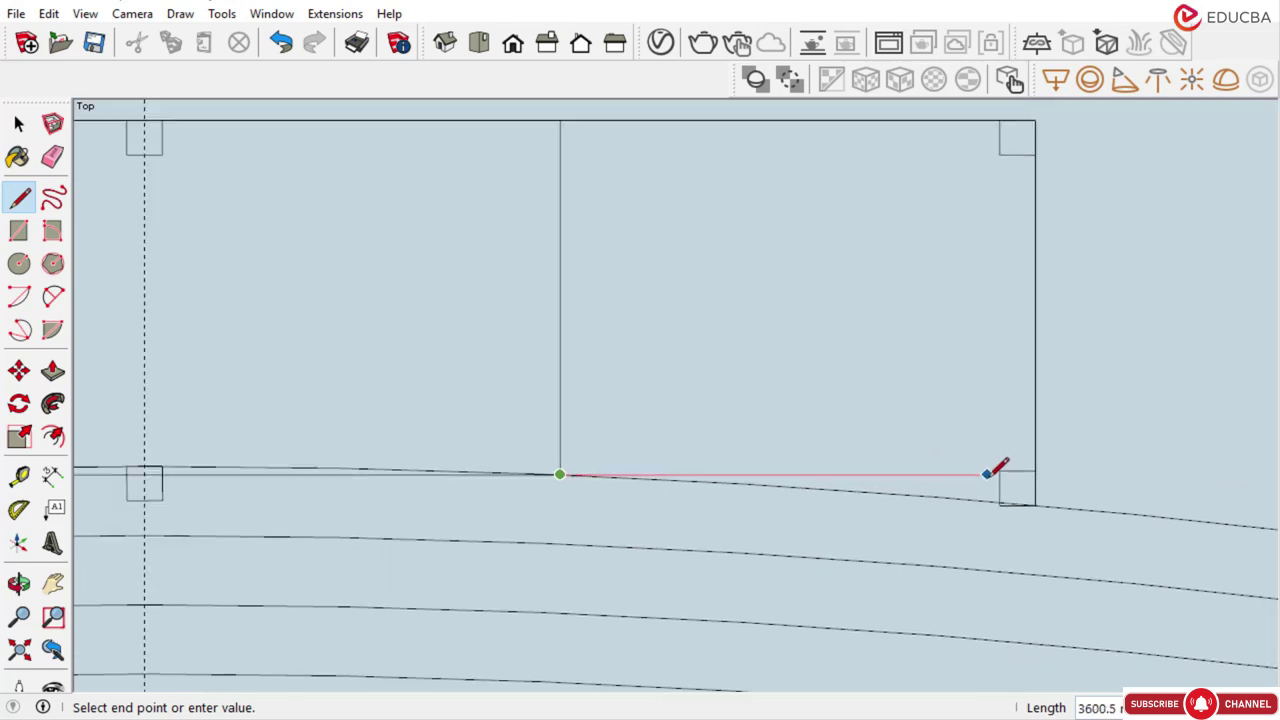
left_click(999, 471)
scroll(980, 457, "up", 1)
scroll(883, 503, "down", 3)
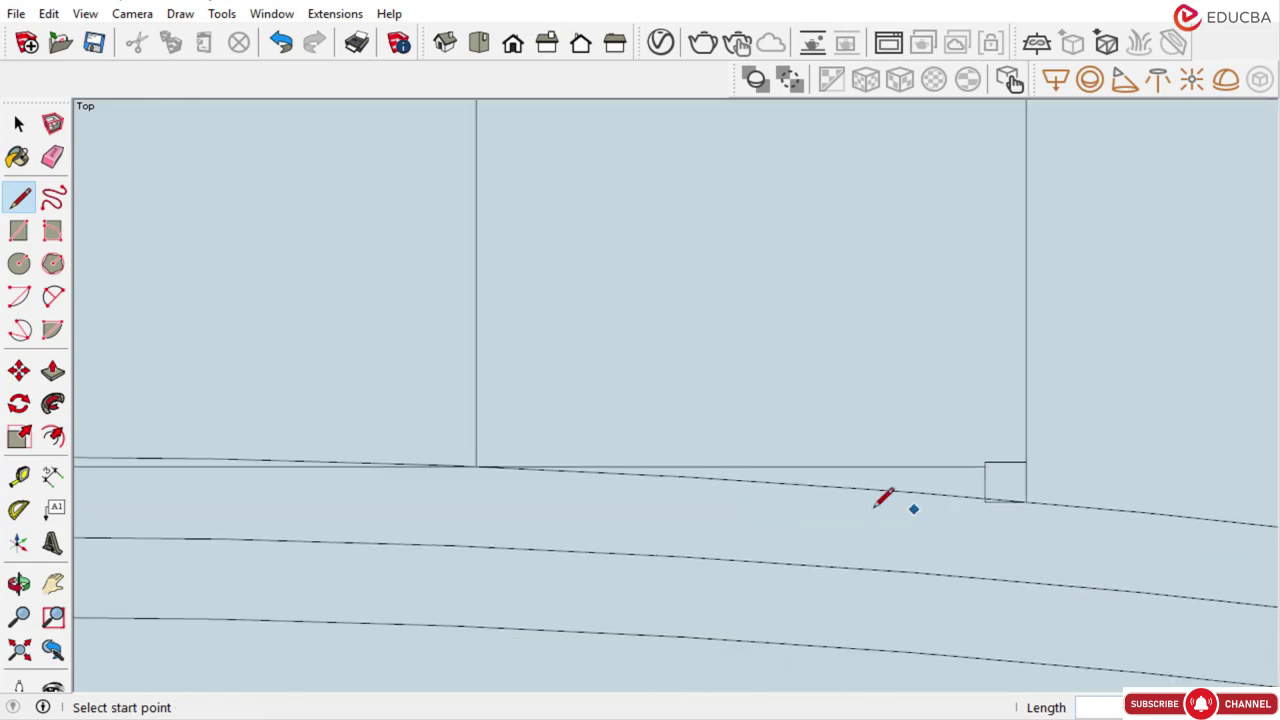
scroll(94, 434, "down", 2)
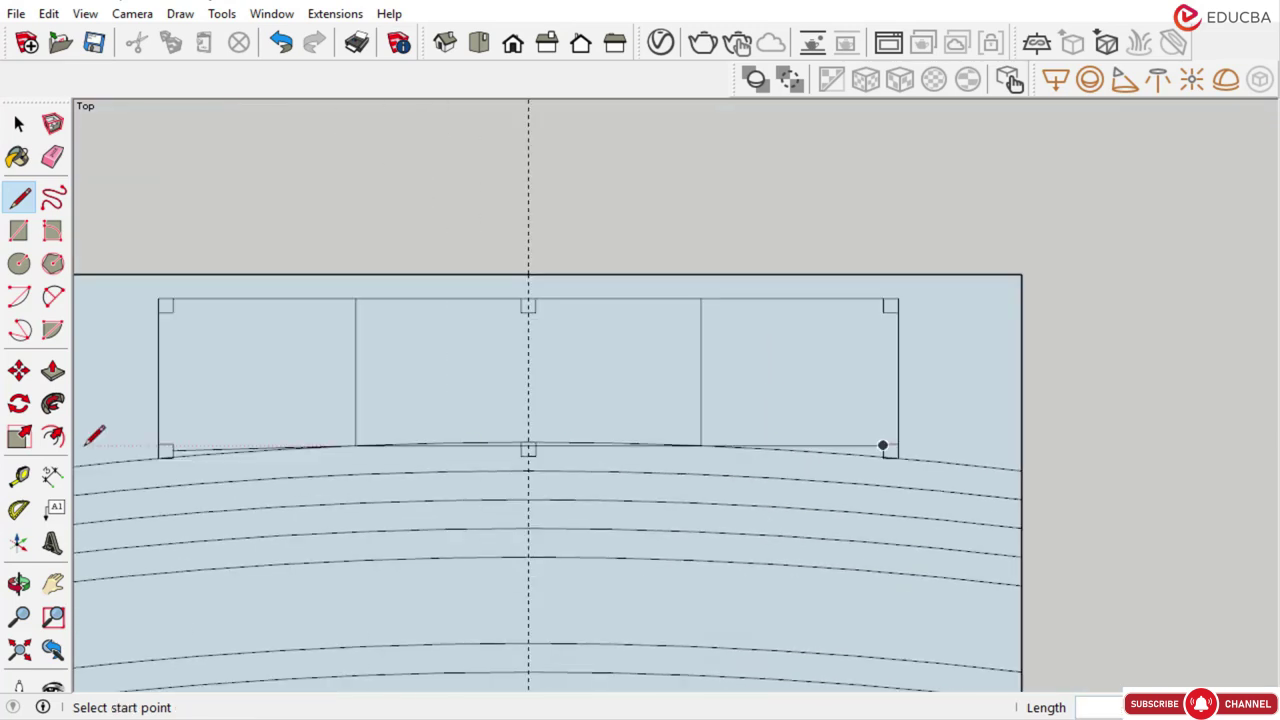
Draw a 3700 mm horizontal line from the left divider's lower end to the right edge of the lower left column square
scroll(139, 436, "up", 1)
scroll(569, 420, "up", 3)
scroll(565, 405, "up", 1)
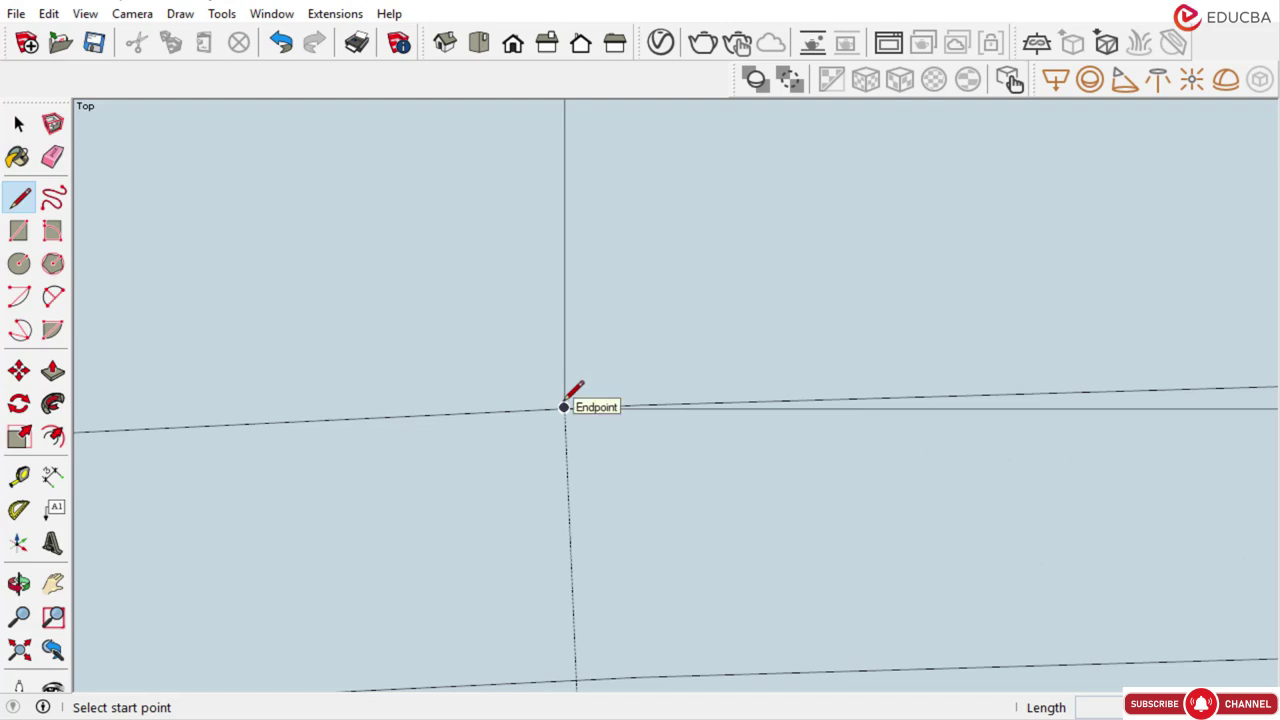
left_click(564, 407)
scroll(240, 375, "up", 2)
left_click(240, 376)
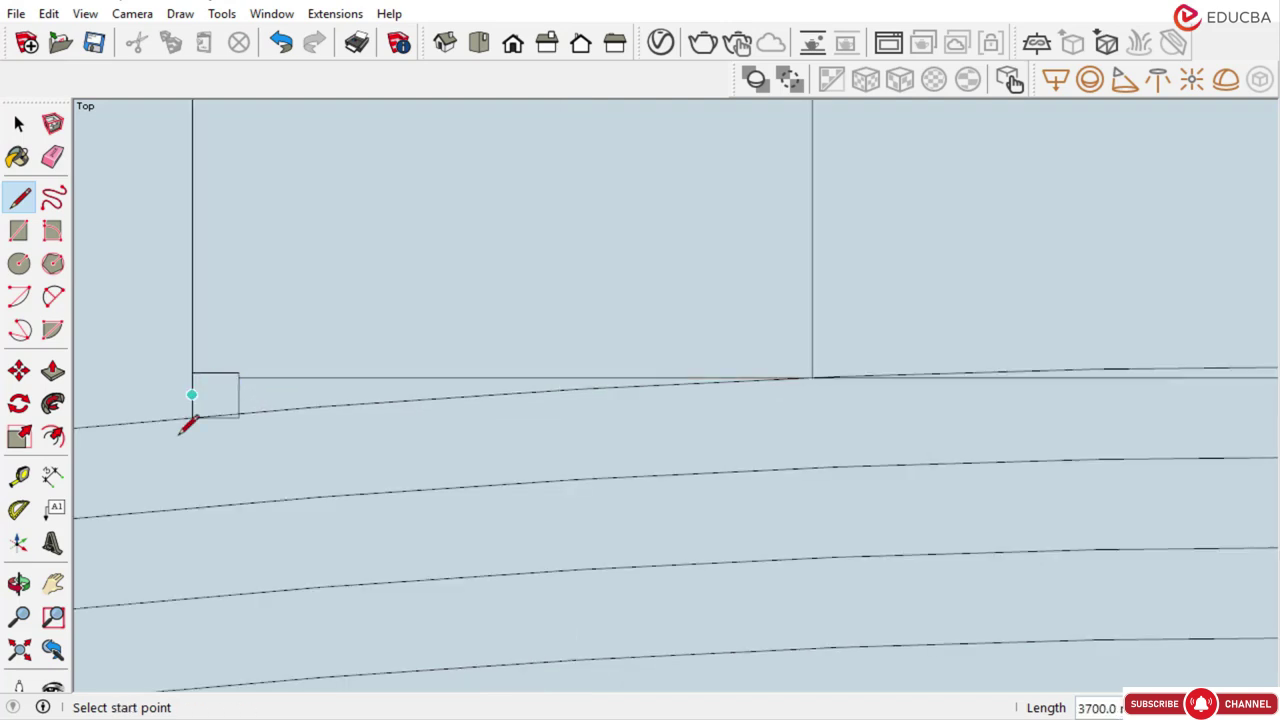
scroll(500, 371, "down", 3)
Draw horizontal lines of about 3350 mm joining each divider's lower end to the near side of the lower central column square
scroll(814, 374, "up", 4)
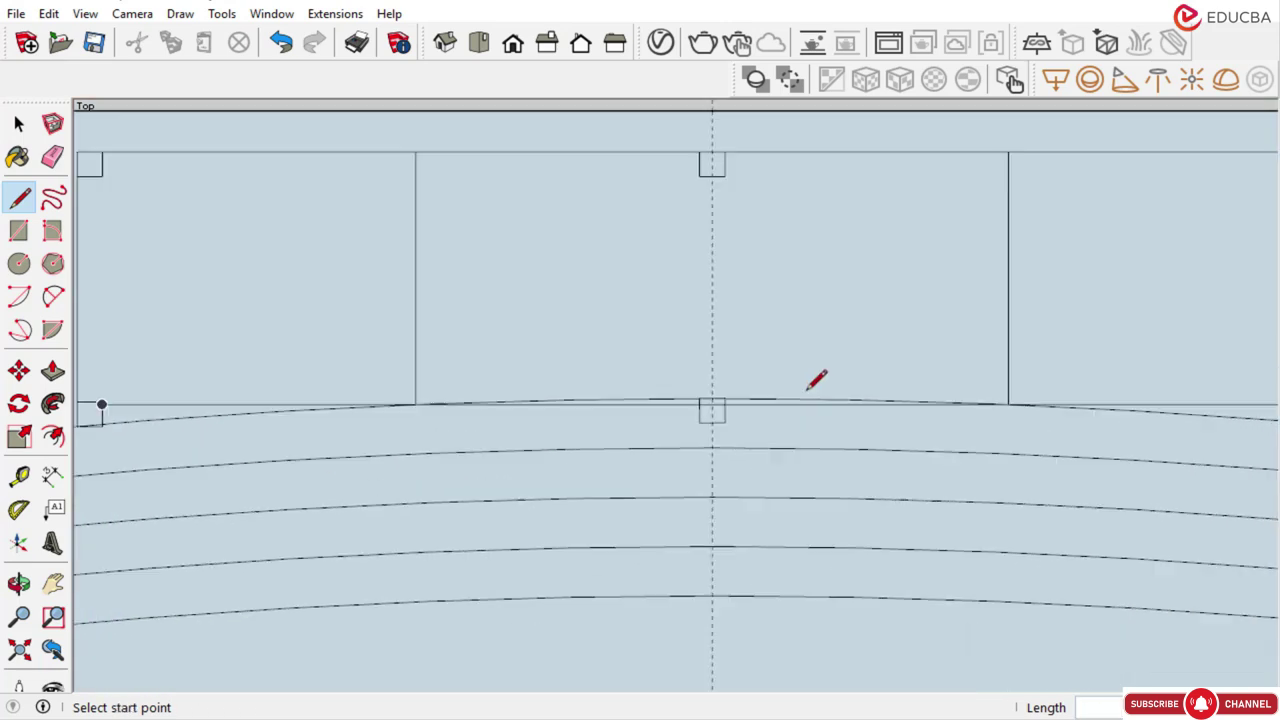
left_click(318, 387)
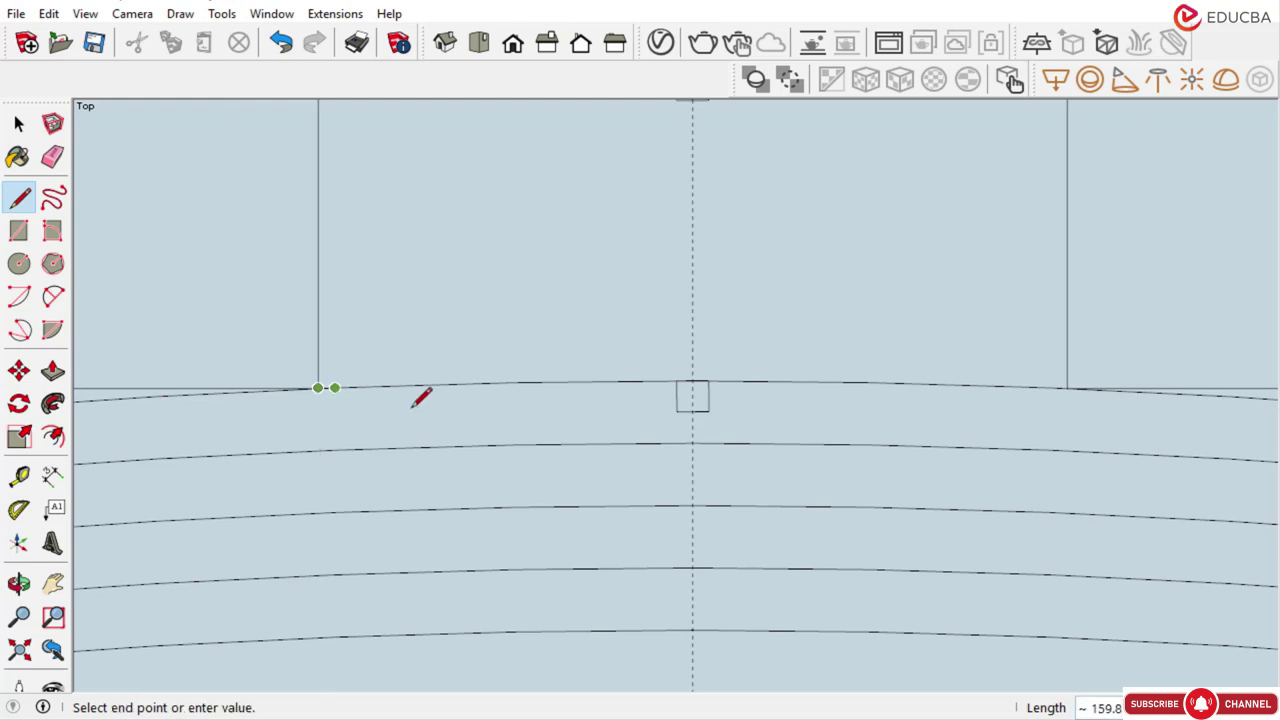
left_click(676, 381)
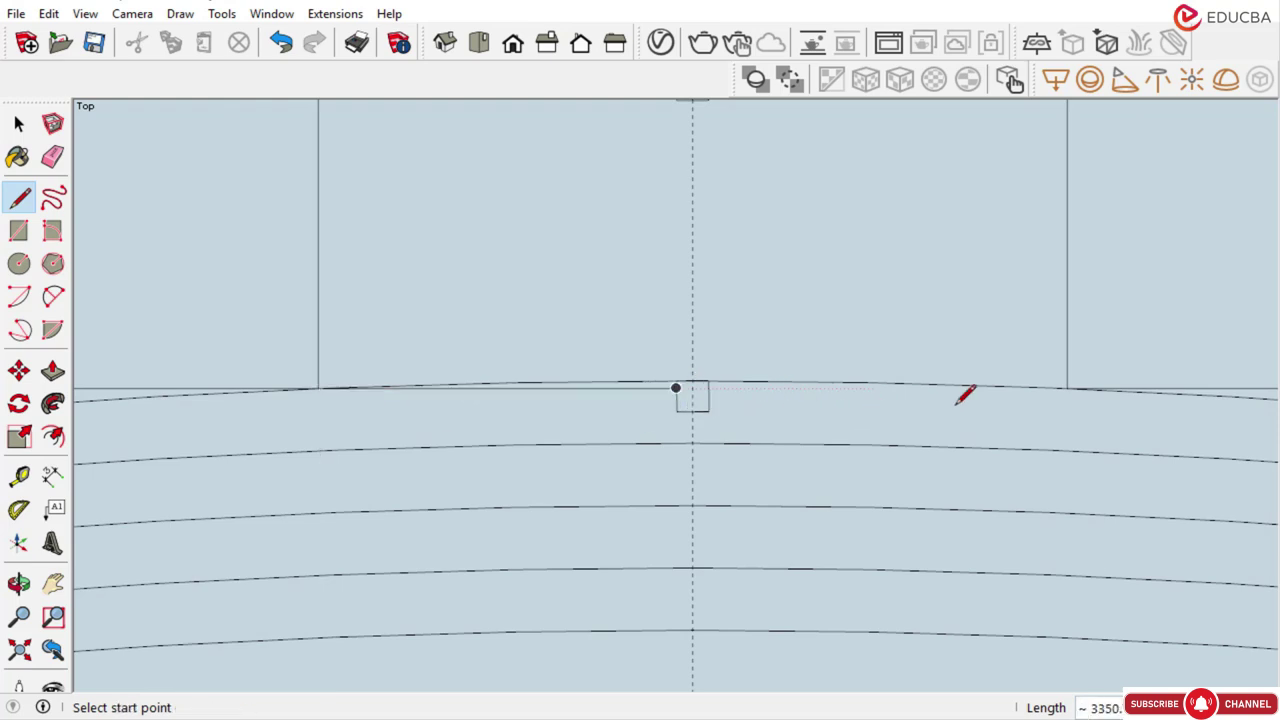
left_click(1066, 387)
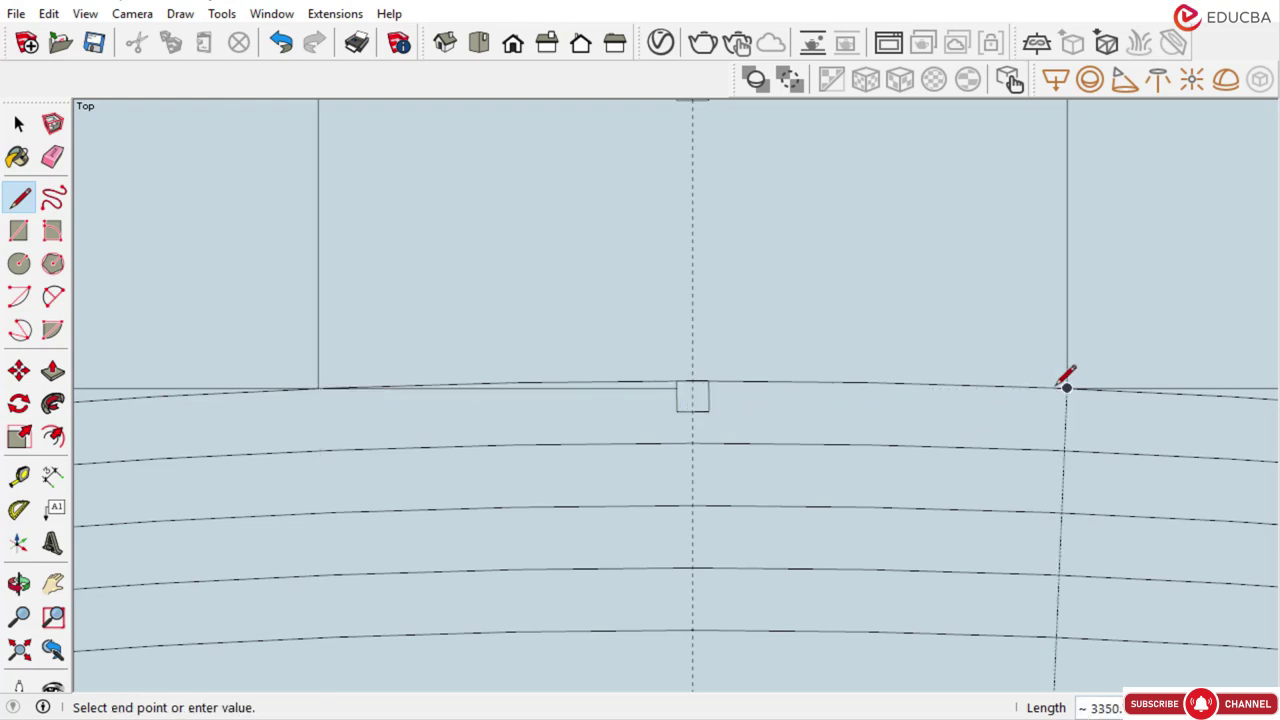
left_click(708, 388)
scroll(666, 394, "down", 2)
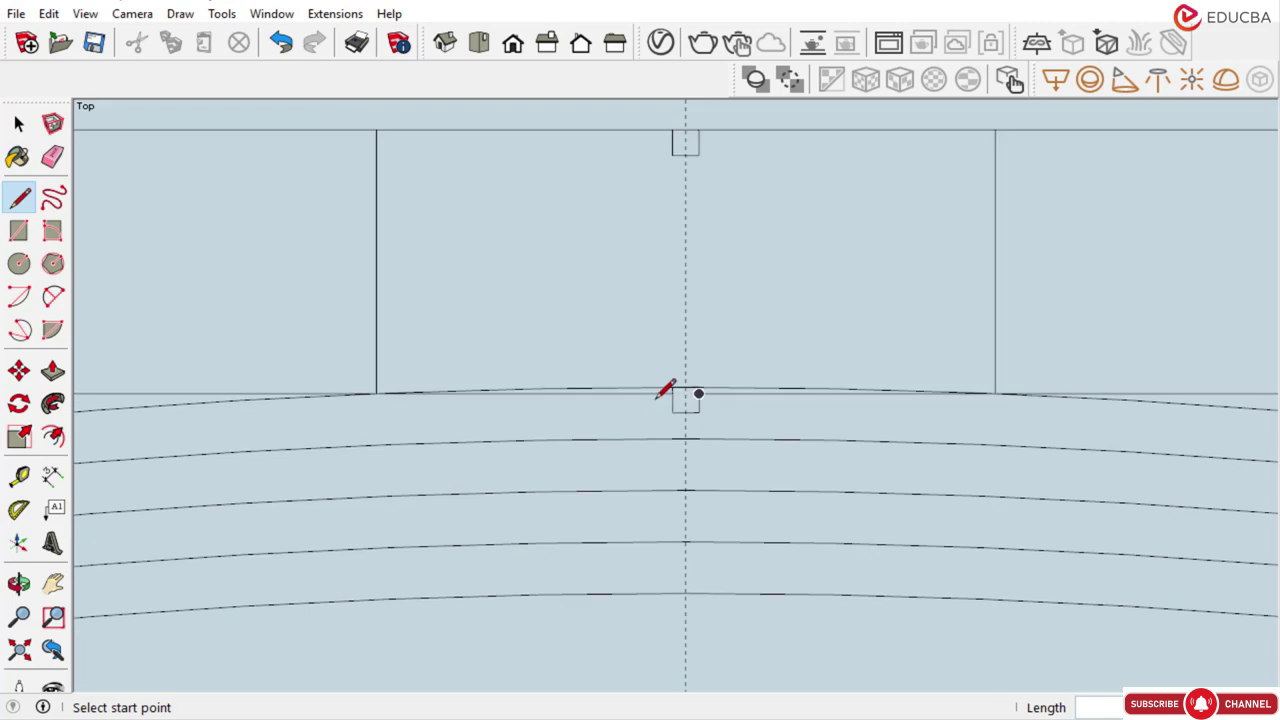
Delete the uppermost arc's segments between the two dividers, on both sides of the central column square
key("space")
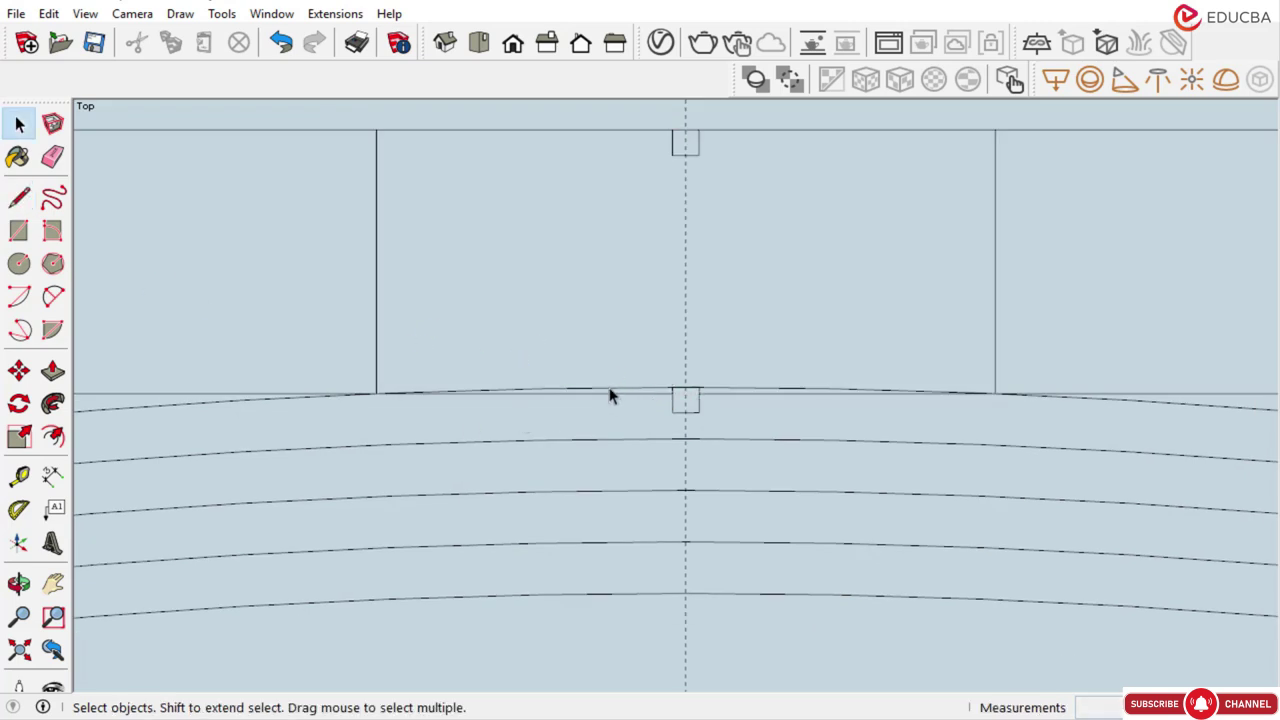
left_click(609, 388)
key("Delete")
left_click(534, 390)
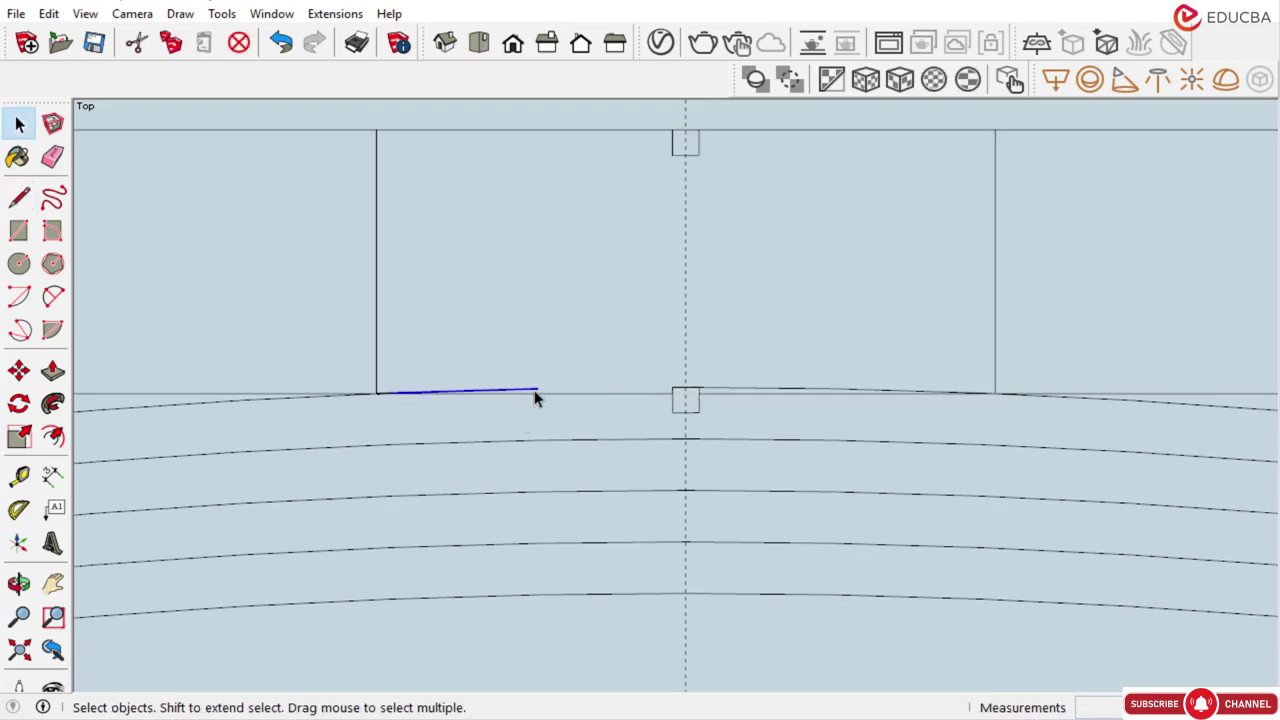
key("Delete")
left_click(836, 391)
key("Delete")
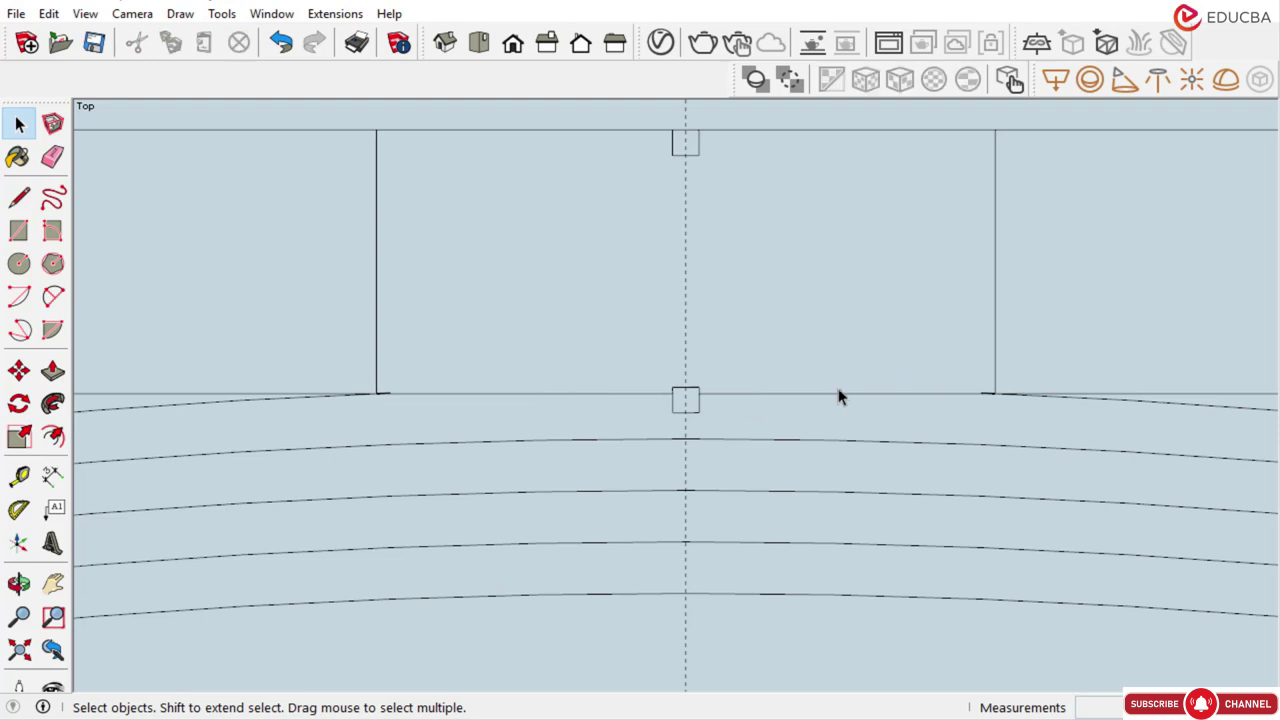
scroll(989, 397, "up", 6)
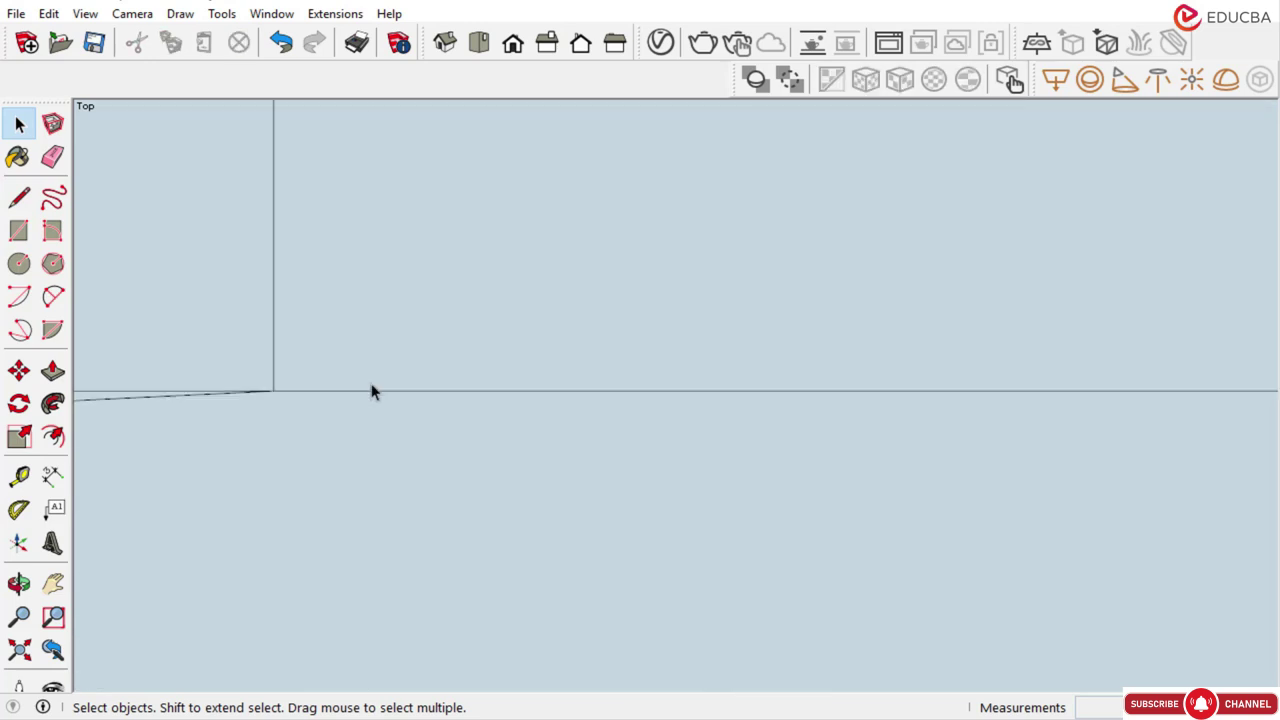
scroll(509, 369, "down", 10)
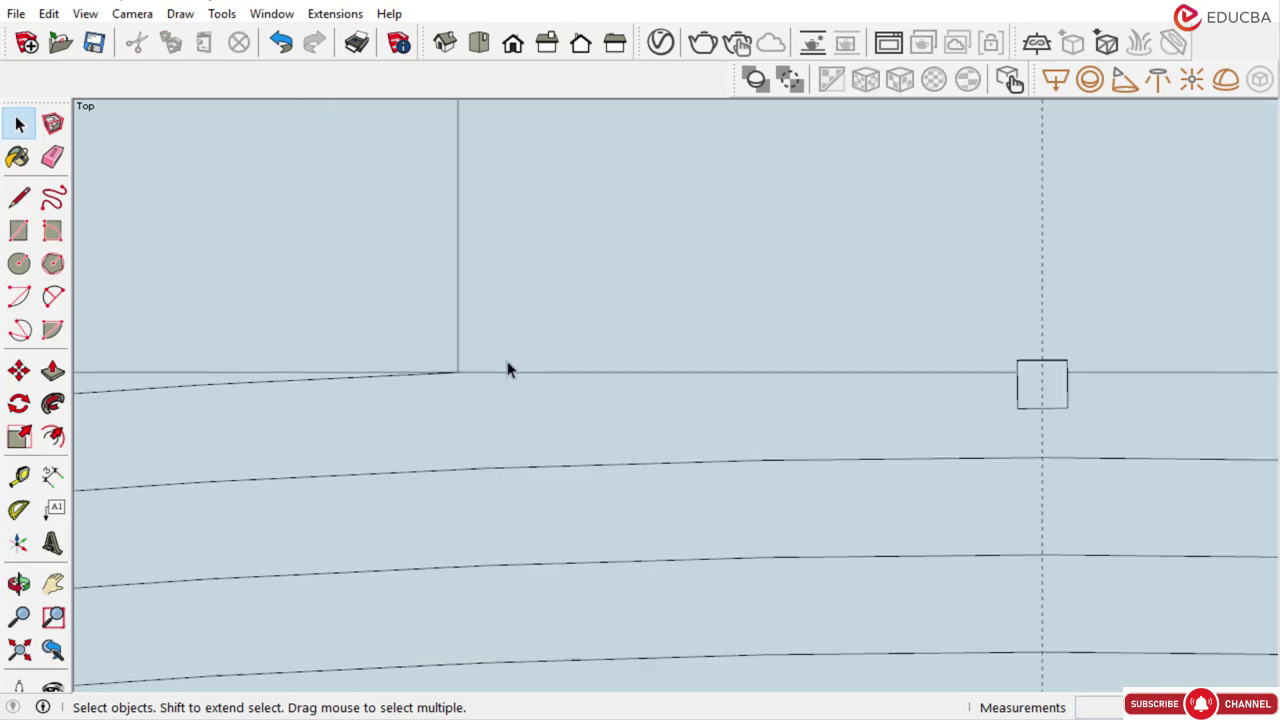
scroll(420, 430, "down", 2)
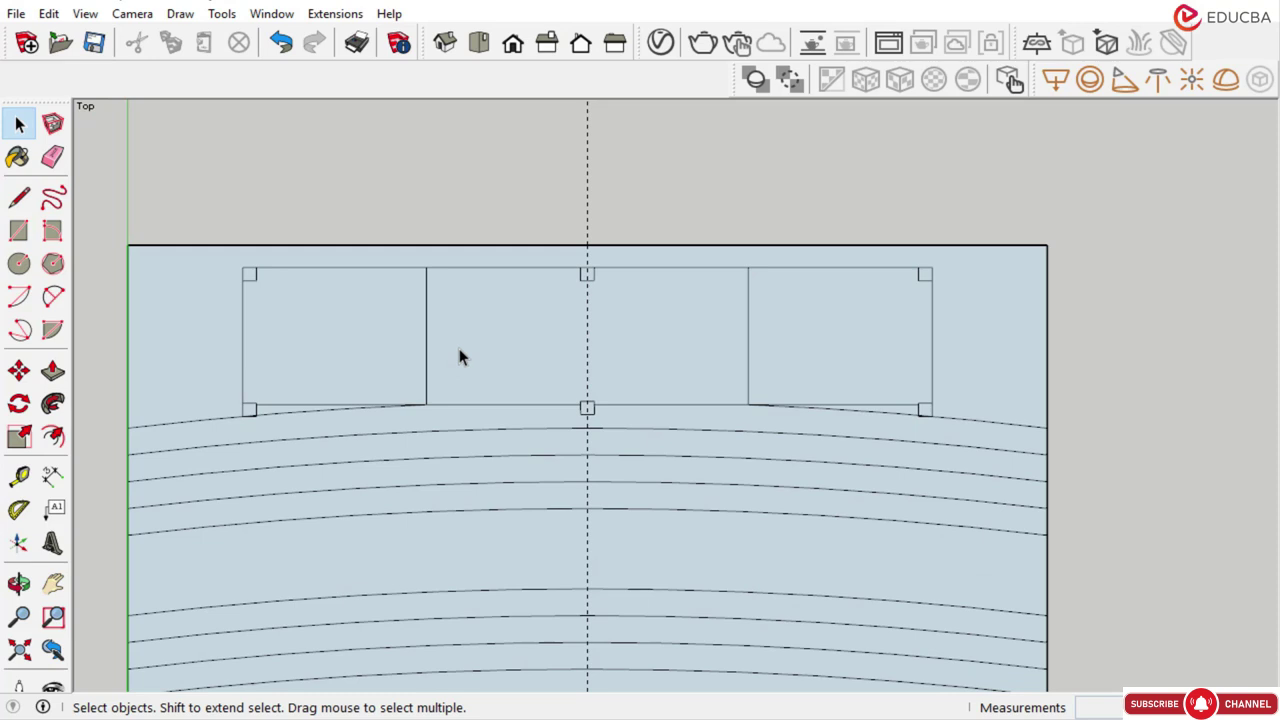
scroll(478, 351, "down", 1)
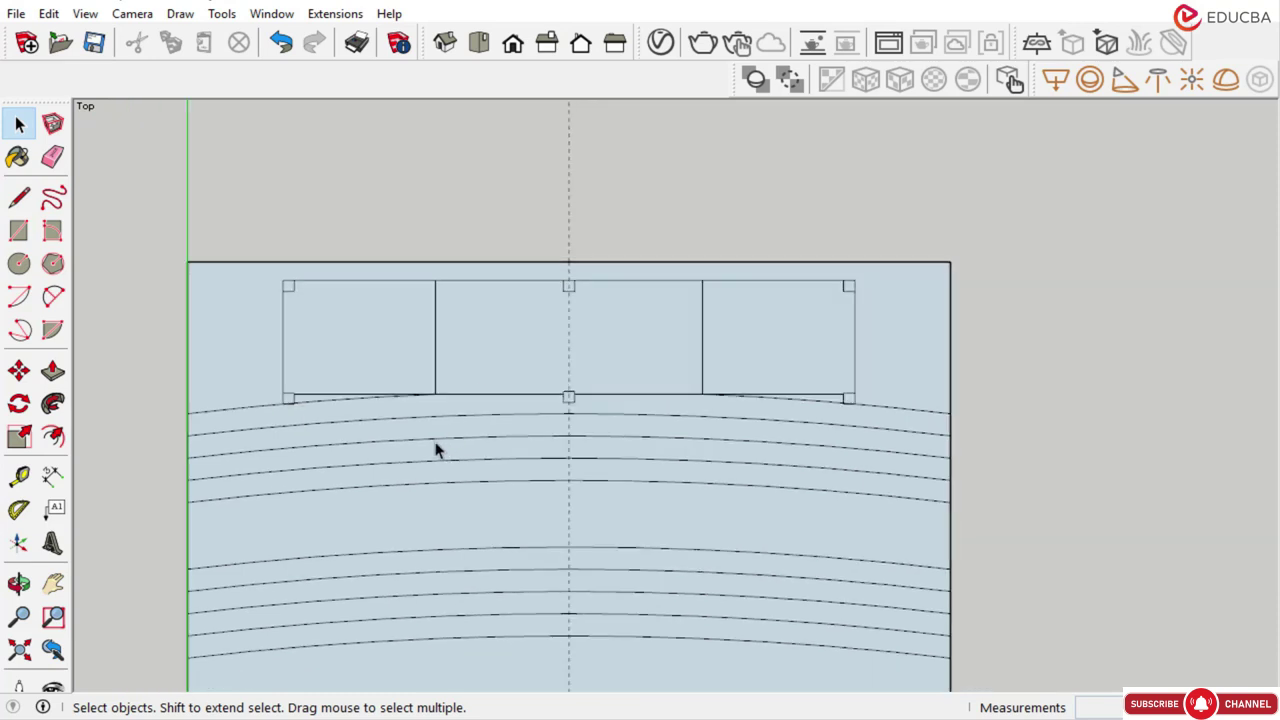
Offset the outline of the left compartment inward by 100 mm
scroll(545, 405, "down", 1)
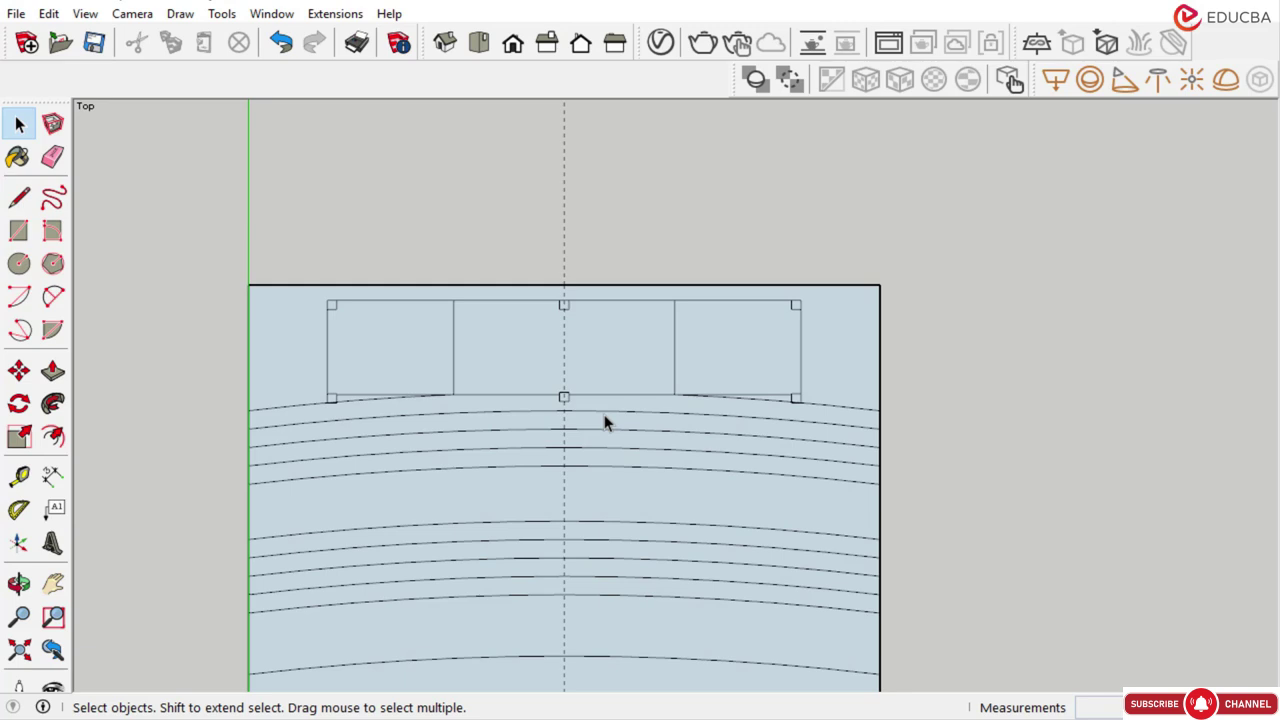
scroll(510, 395, "down", 1)
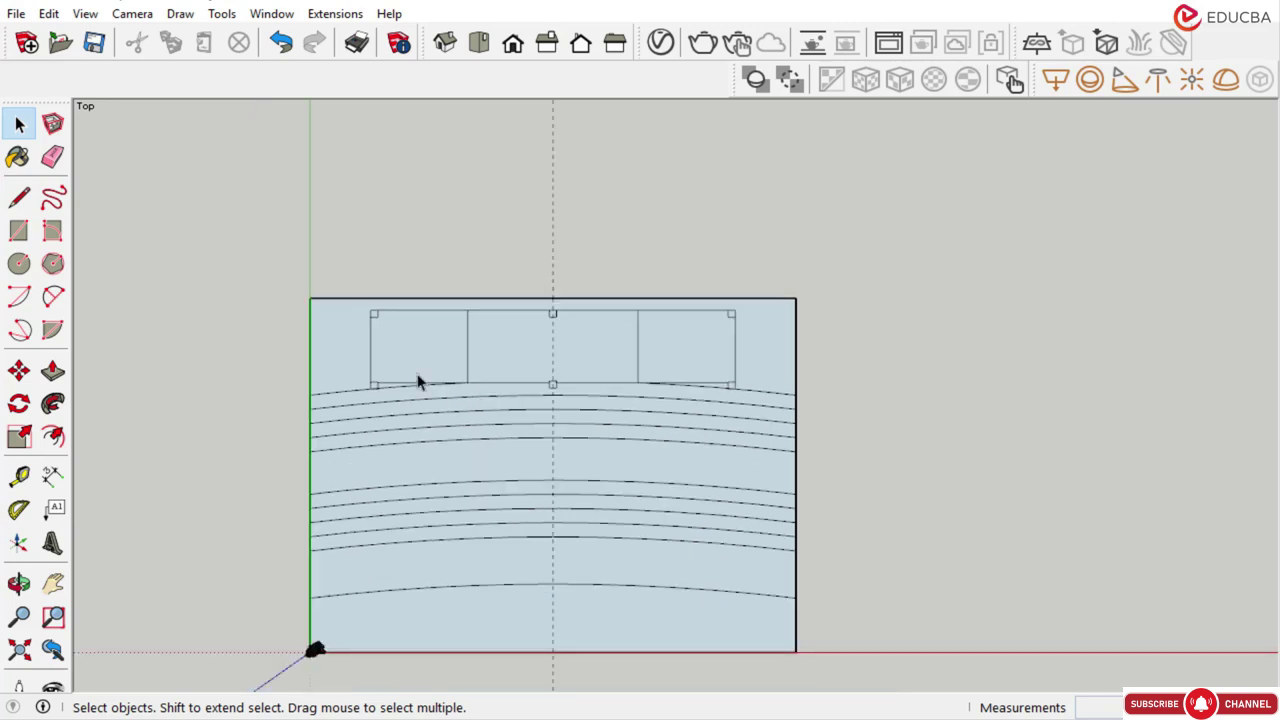
scroll(412, 368, "up", 1)
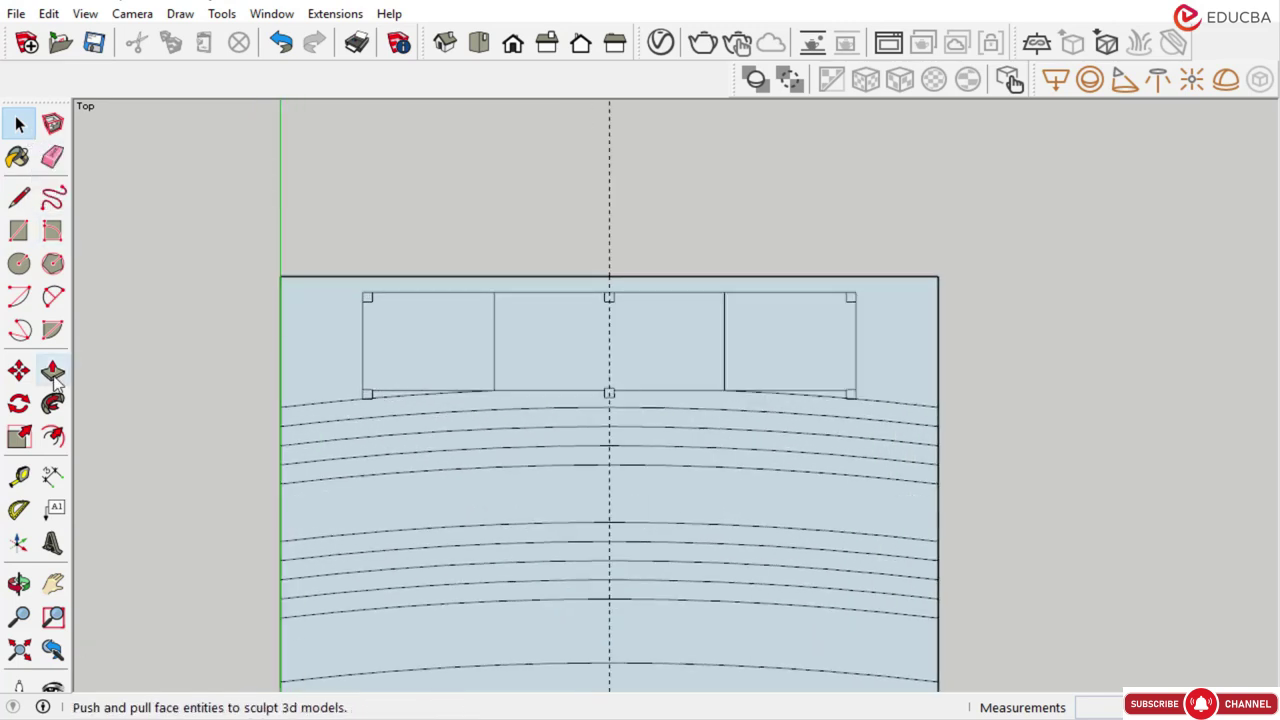
left_click(53, 436)
scroll(442, 300, "up", 2)
left_click(440, 298)
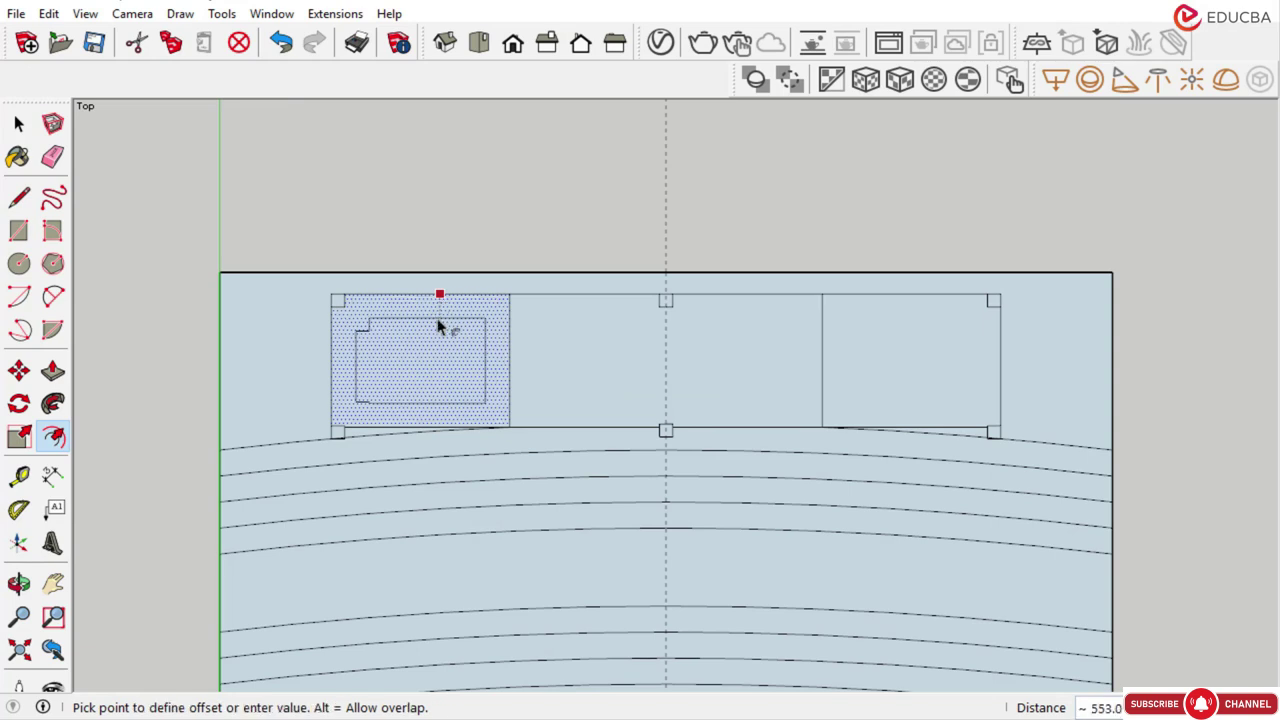
key("Escape")
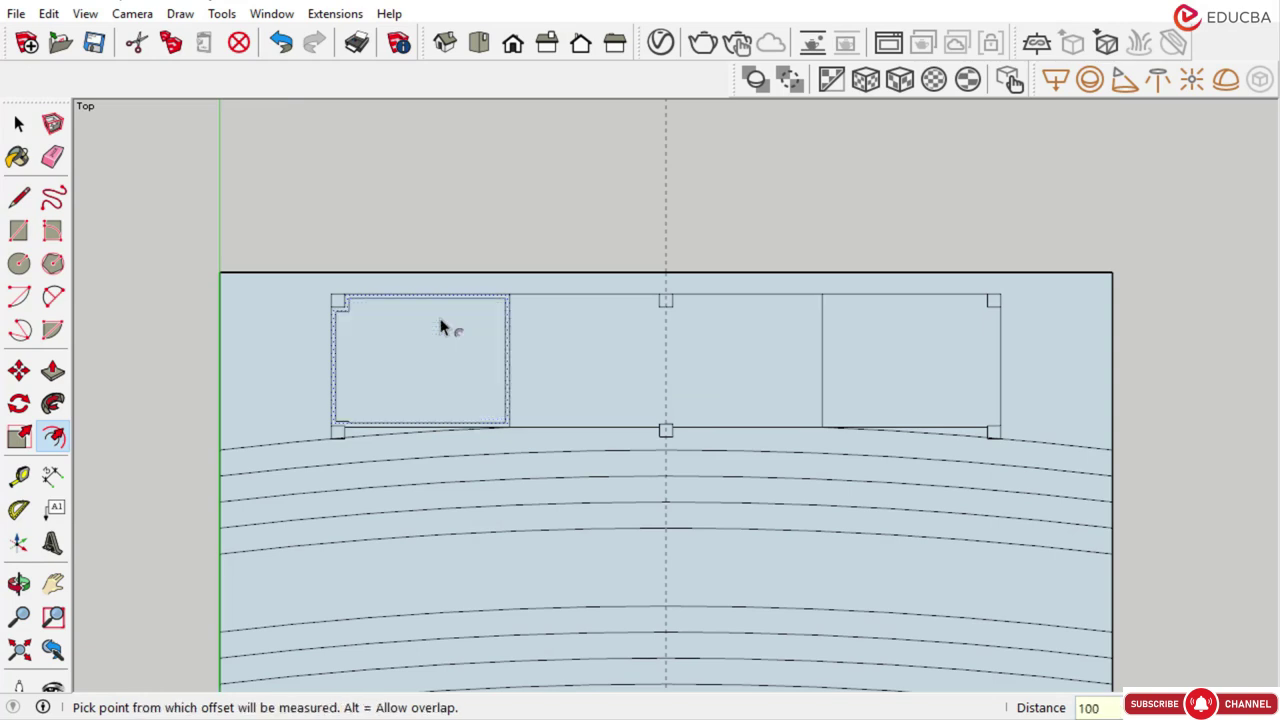
scroll(770, 296, "up", 1)
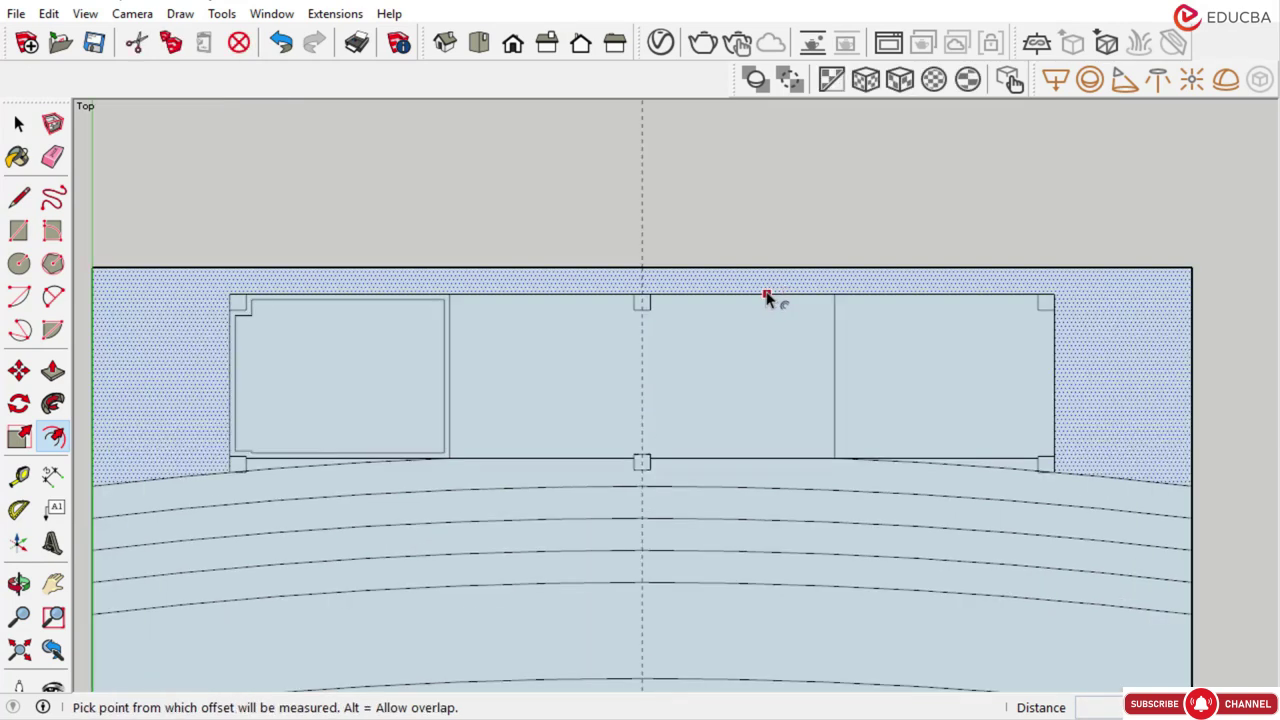
Offset the outlines of the middle and right compartments inward by 100 mm each
left_click(767, 306)
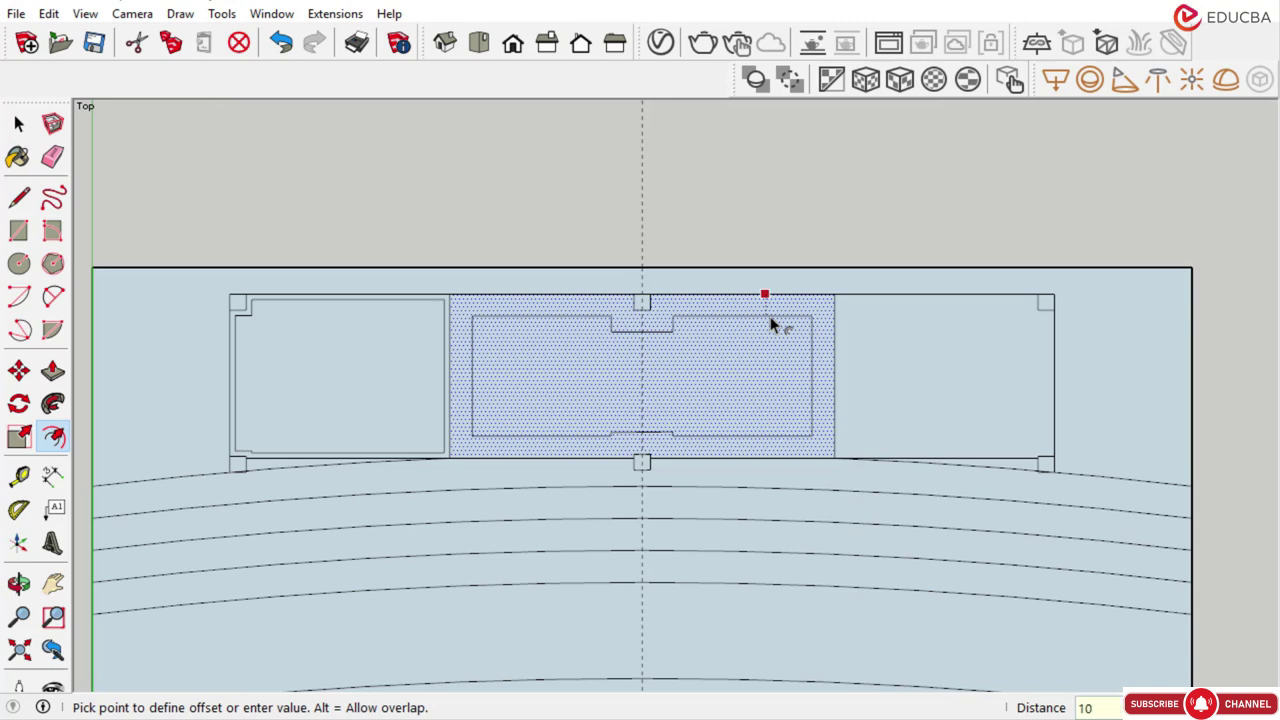
type("10")
key("Return")
left_click(881, 294)
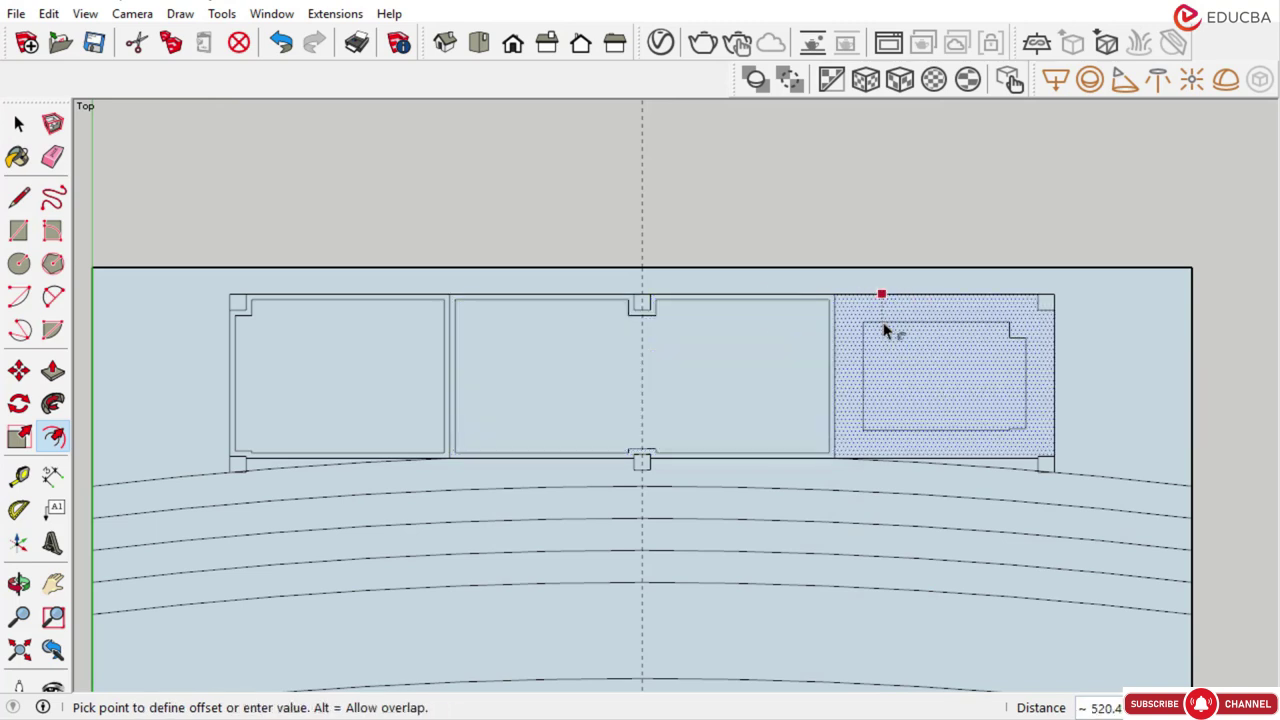
type("100")
key("Return")
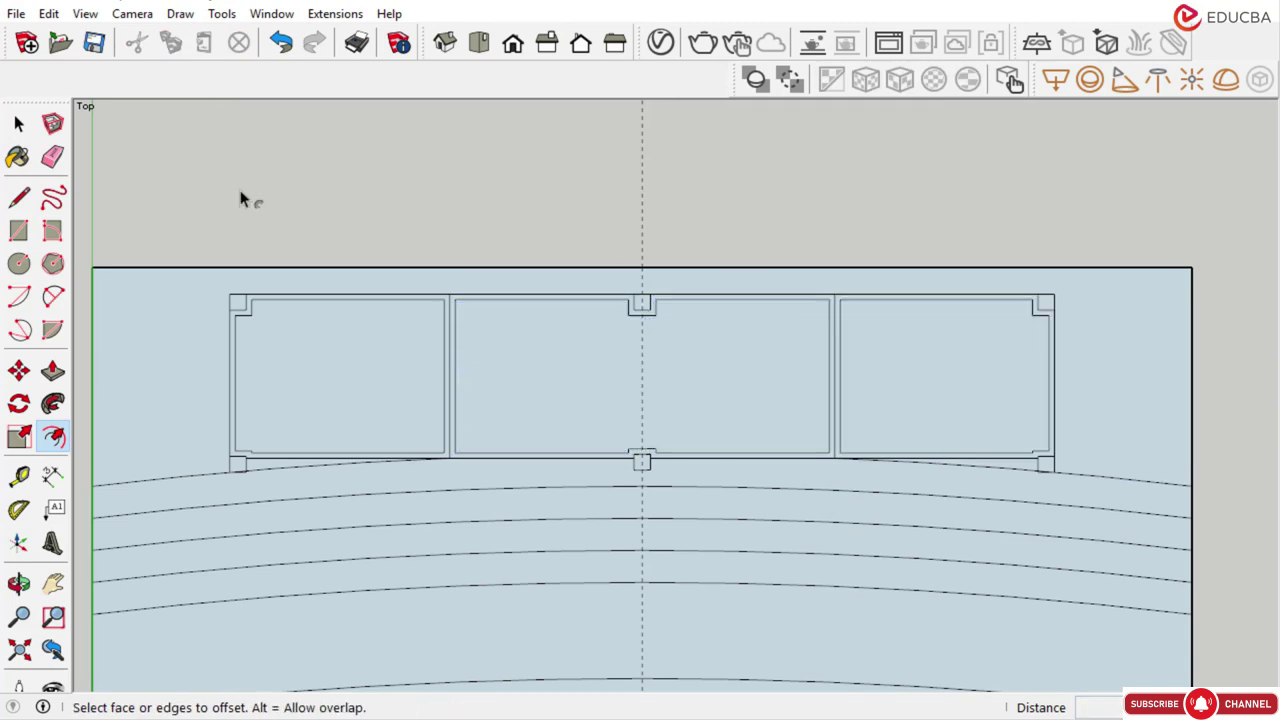
left_click(18, 123)
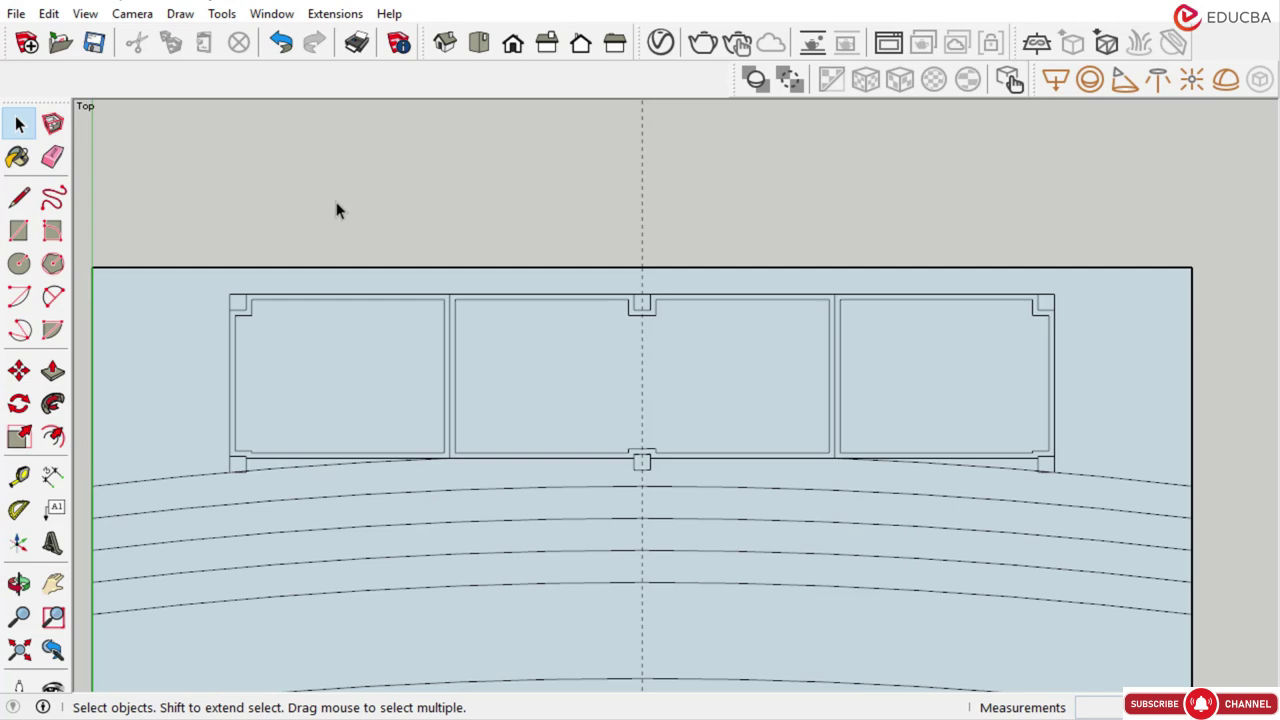
Delete the middle compartment's inner vertical edges at both dividers and the right compartment's inner notch edges around its two column squares
scroll(445, 338, "up", 2)
scroll(463, 314, "down", 1)
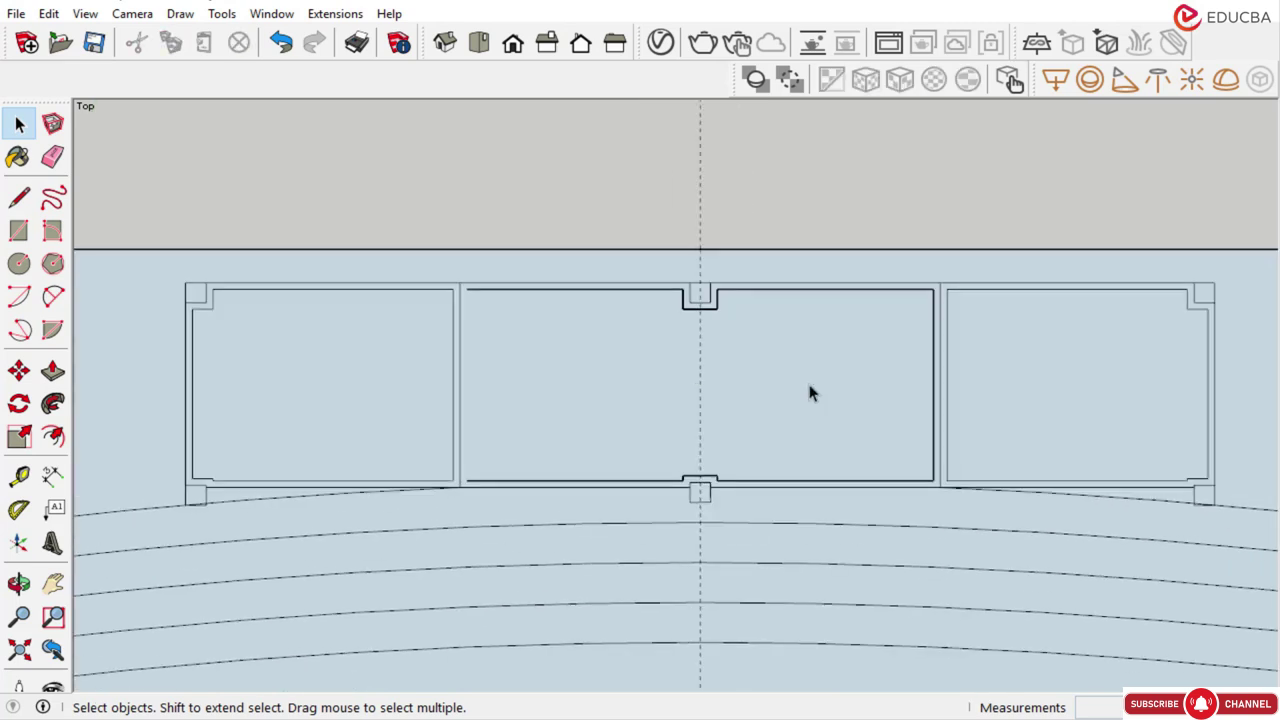
scroll(940, 352, "up", 2)
scroll(600, 350, "down", 1)
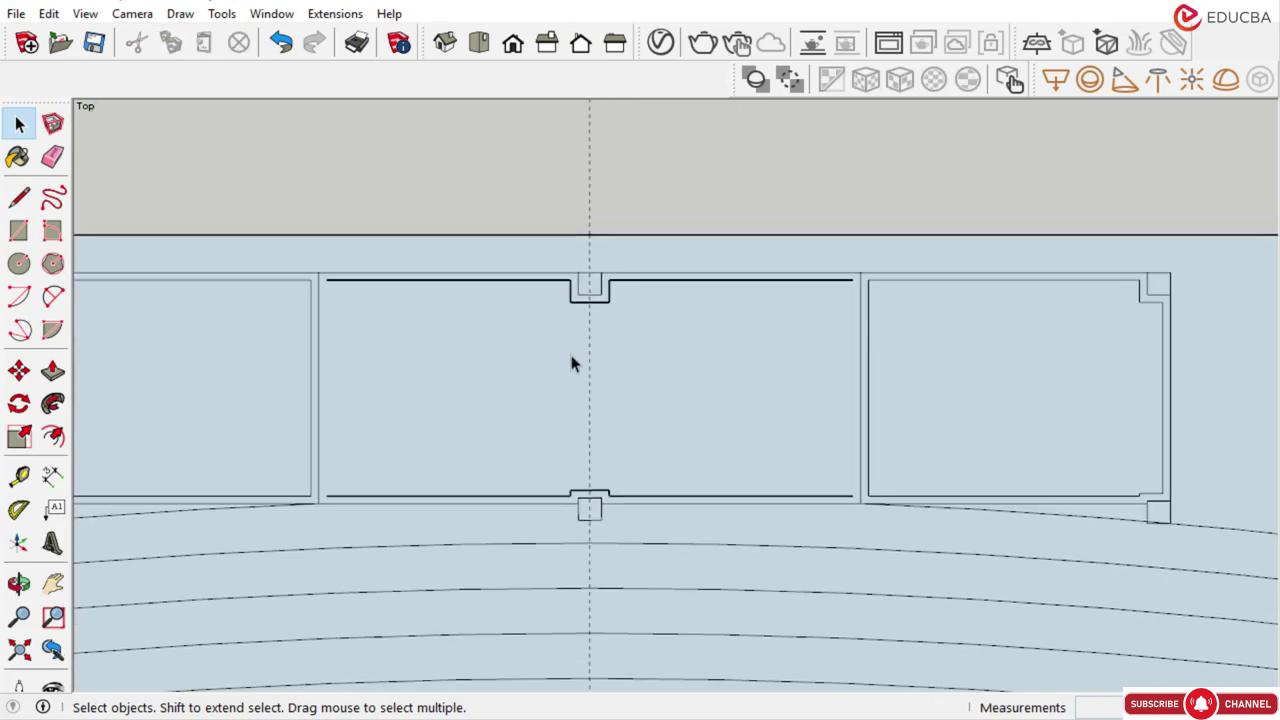
scroll(1162, 322, "up", 1)
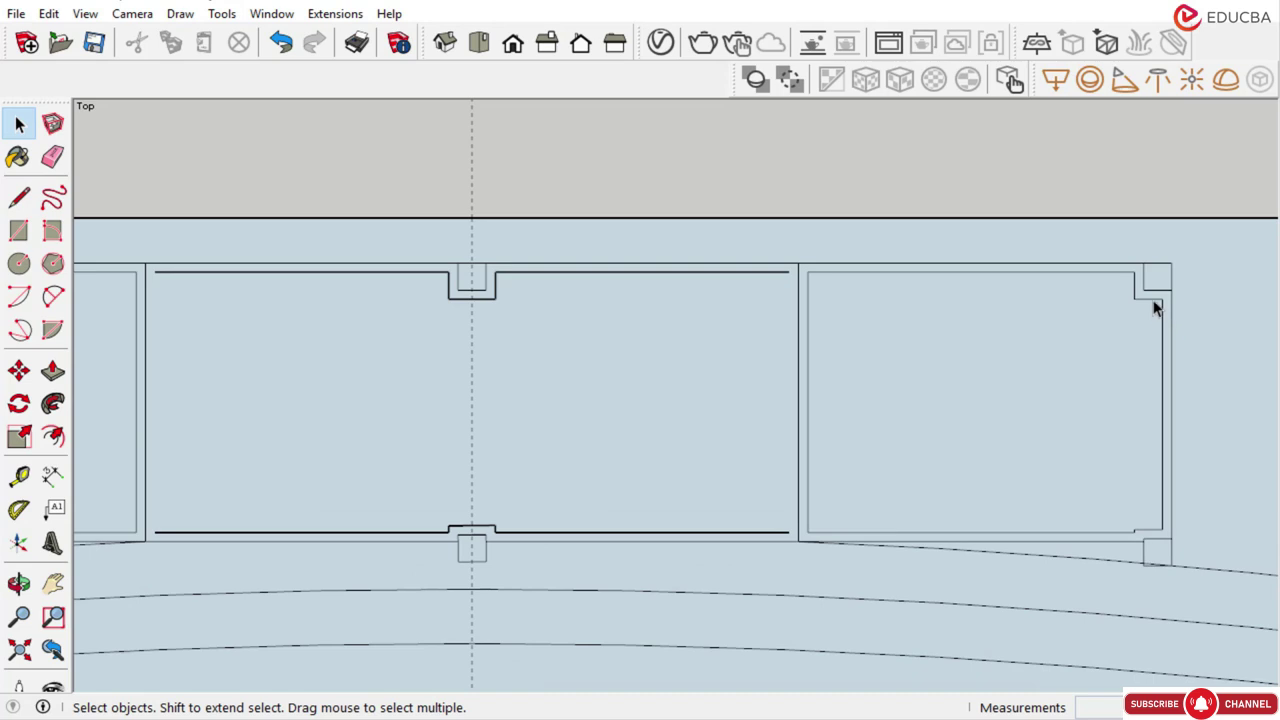
left_click(1147, 300)
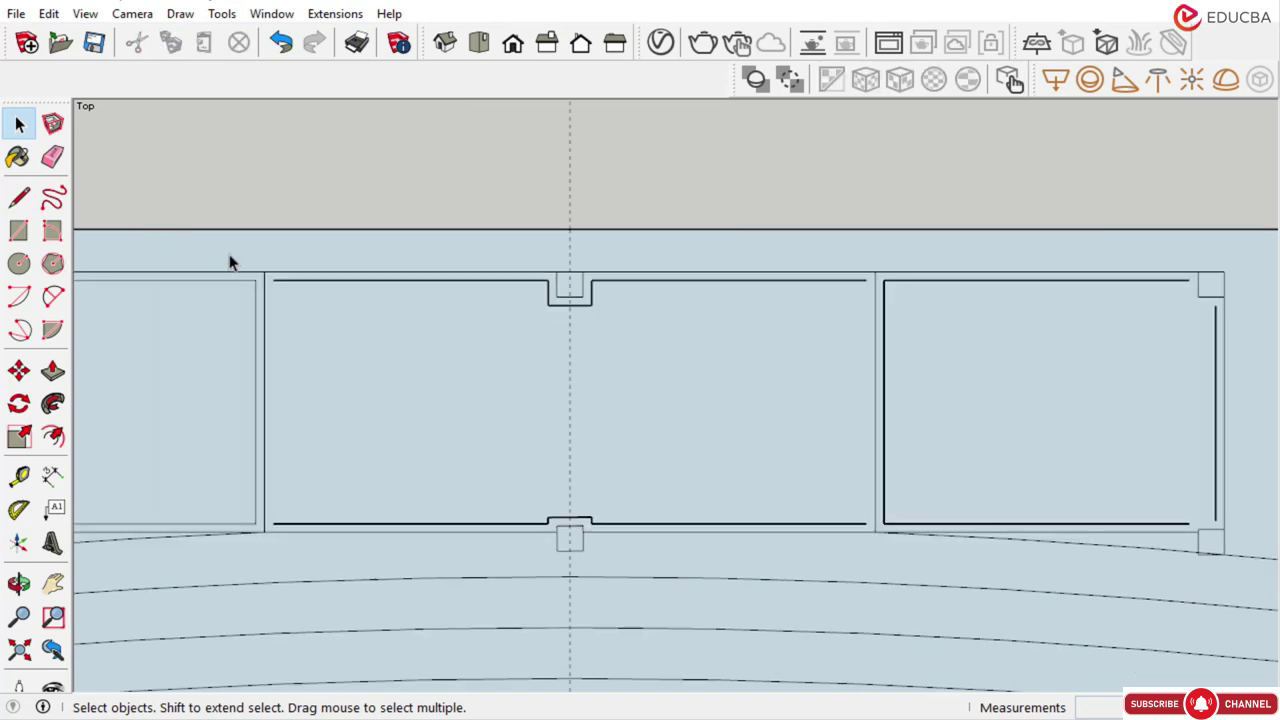
left_click(307, 283)
left_click(19, 371)
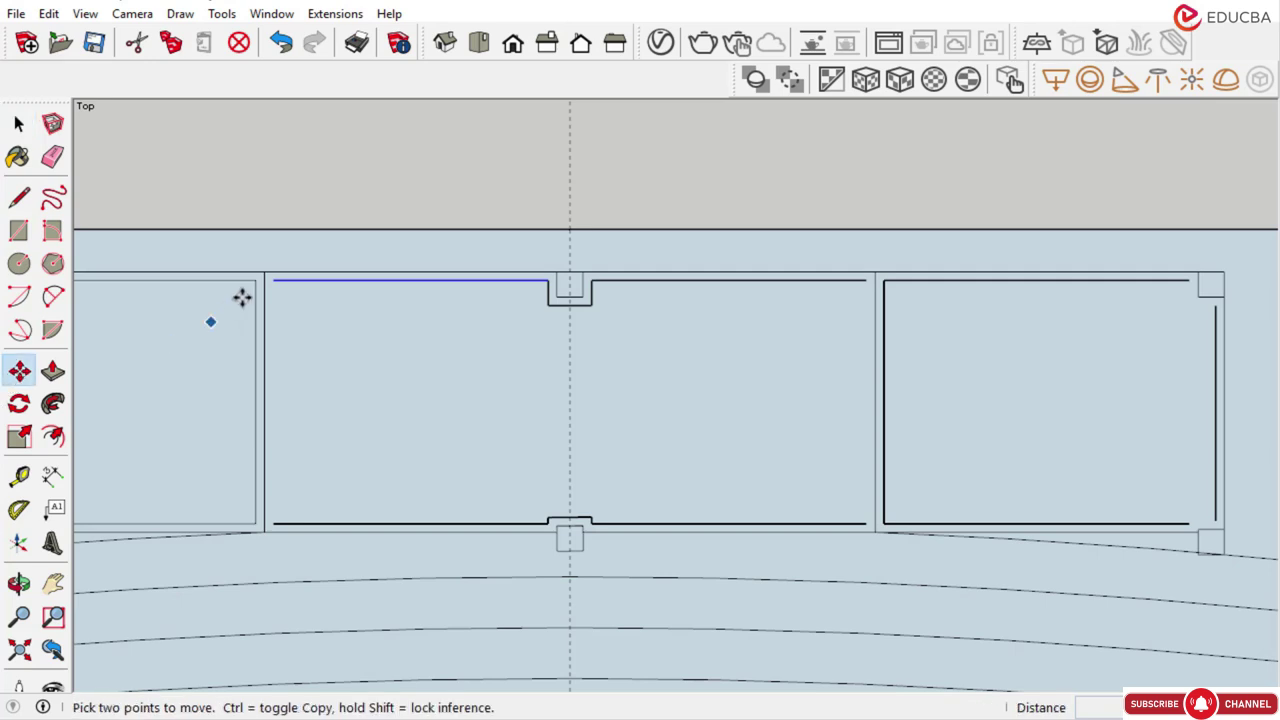
scroll(277, 272, "up", 4)
left_click(287, 276)
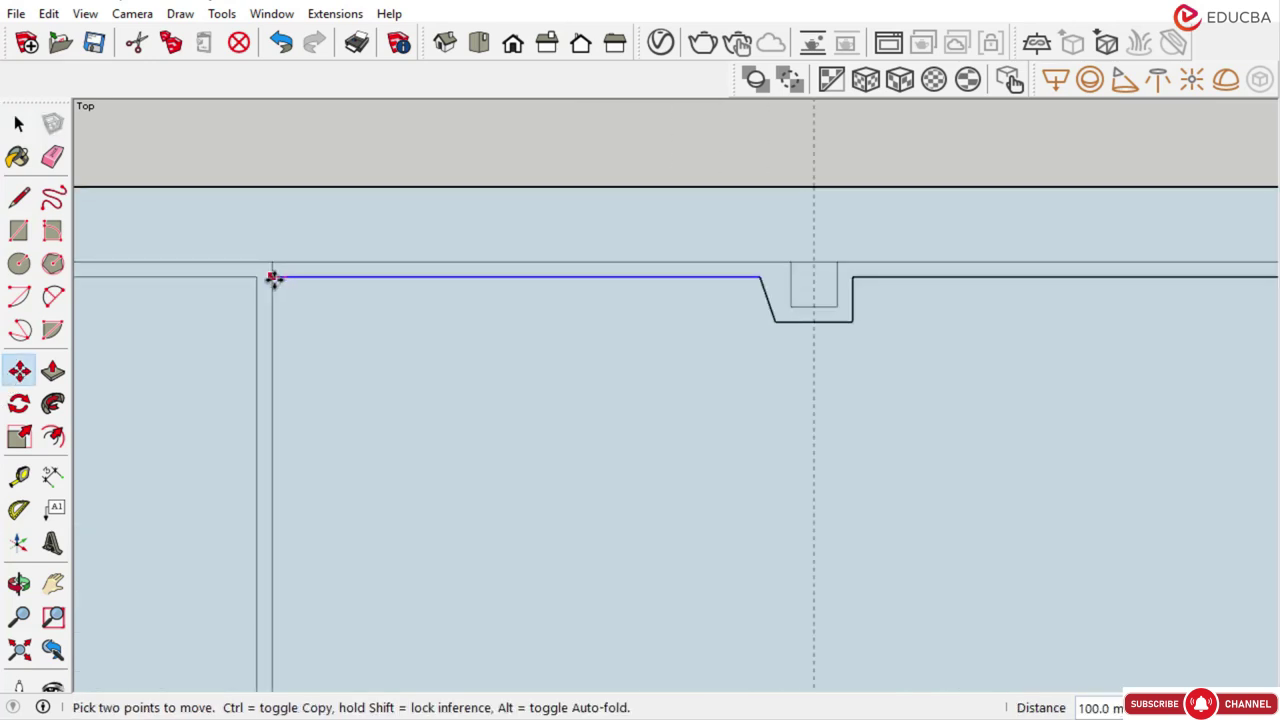
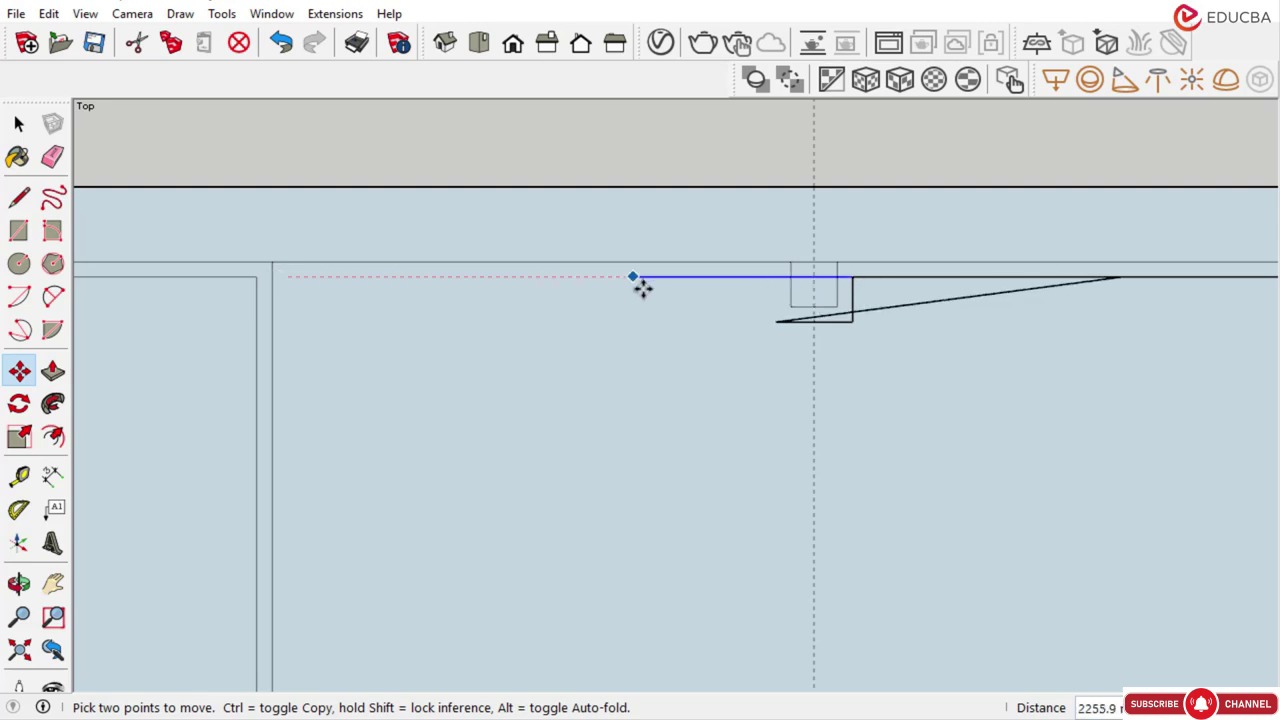
left_click(632, 292)
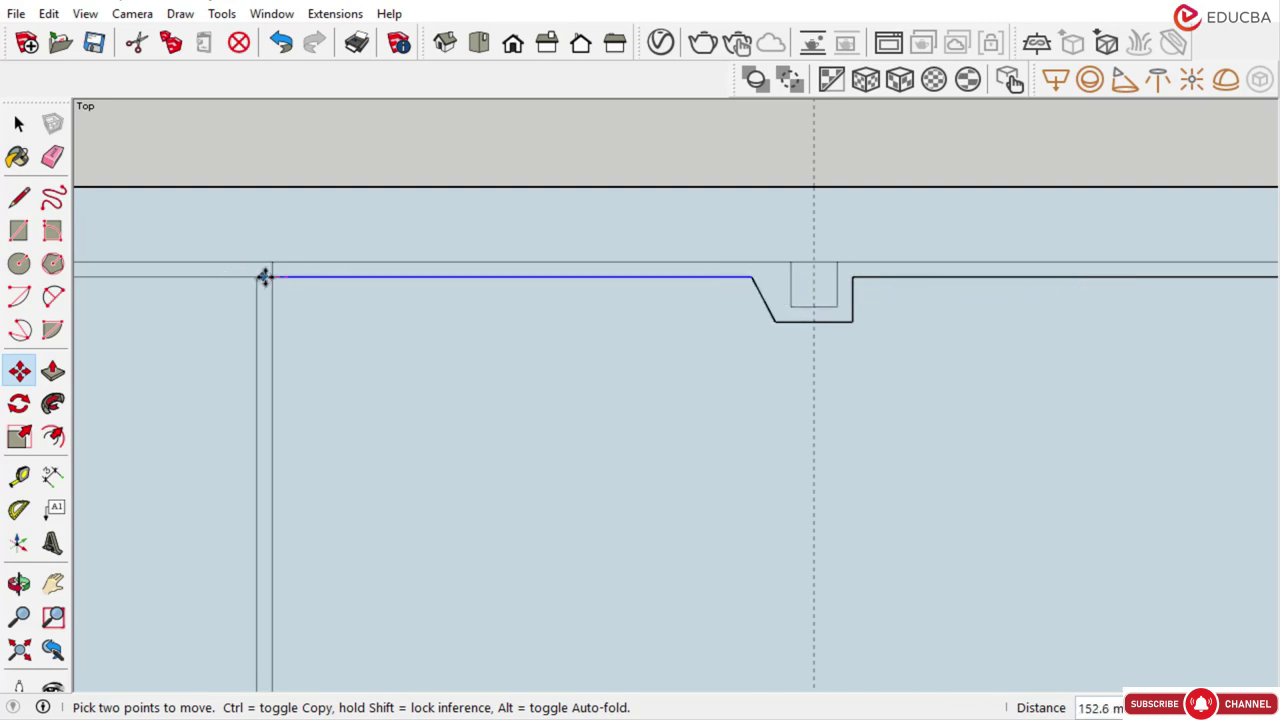
left_click(19, 123)
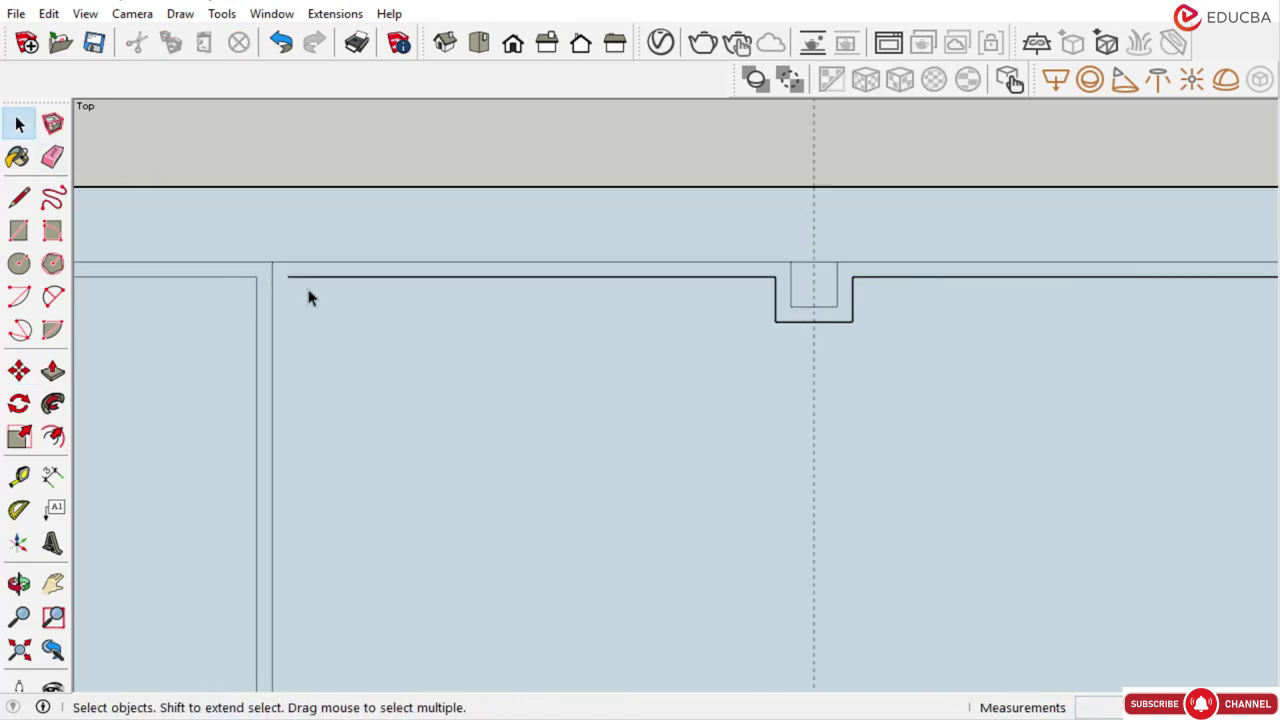
left_click(303, 284)
left_click(19, 371)
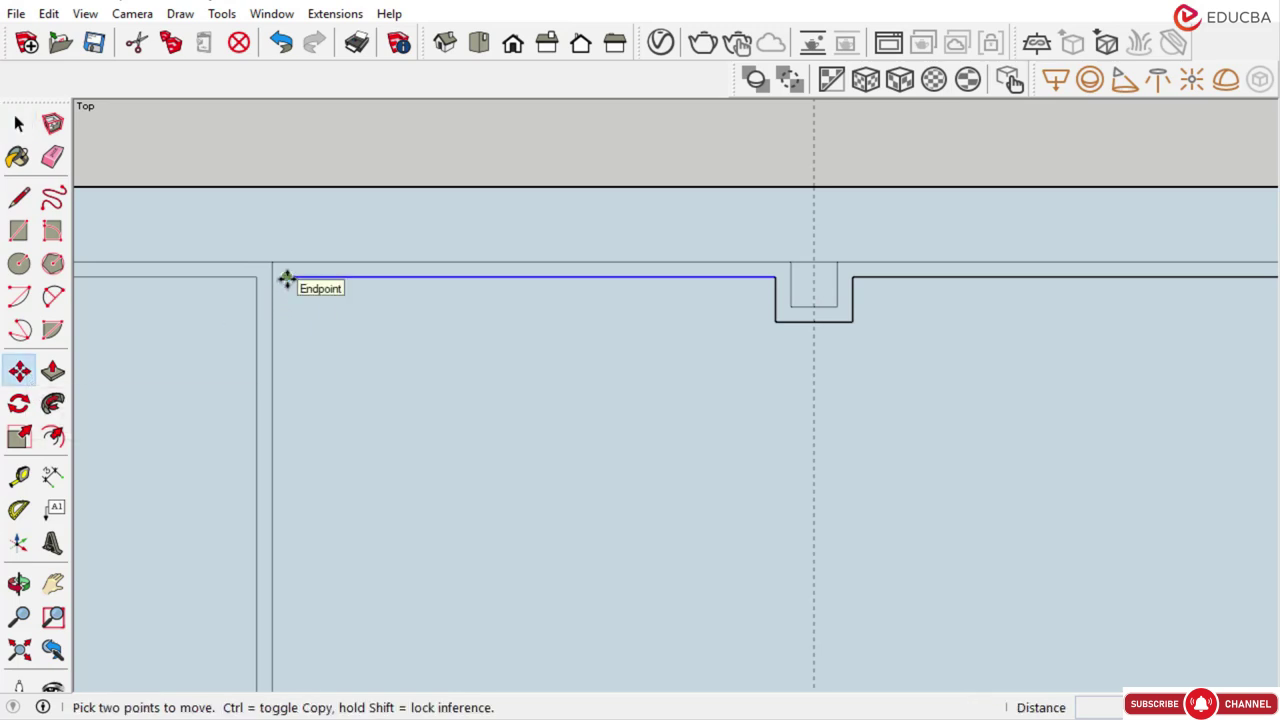
left_click(286, 278)
scroll(275, 278, "up", 2)
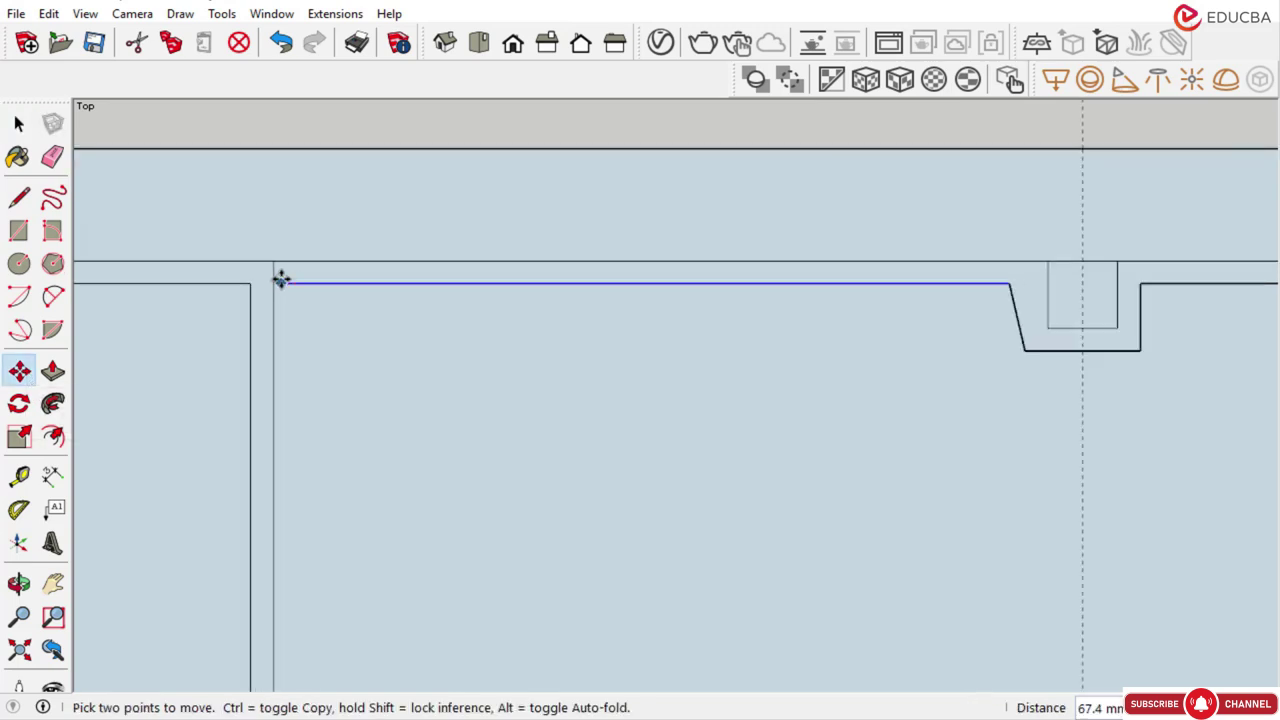
Stretch the outer endpoints of the middle compartment's upper inner edges 100 mm horizontally to the left and right dividers
left_click(300, 283)
left_click(298, 282)
key("Escape")
scroll(400, 335, "down", 3)
scroll(1078, 321, "up", 2)
scroll(1127, 316, "up", 3)
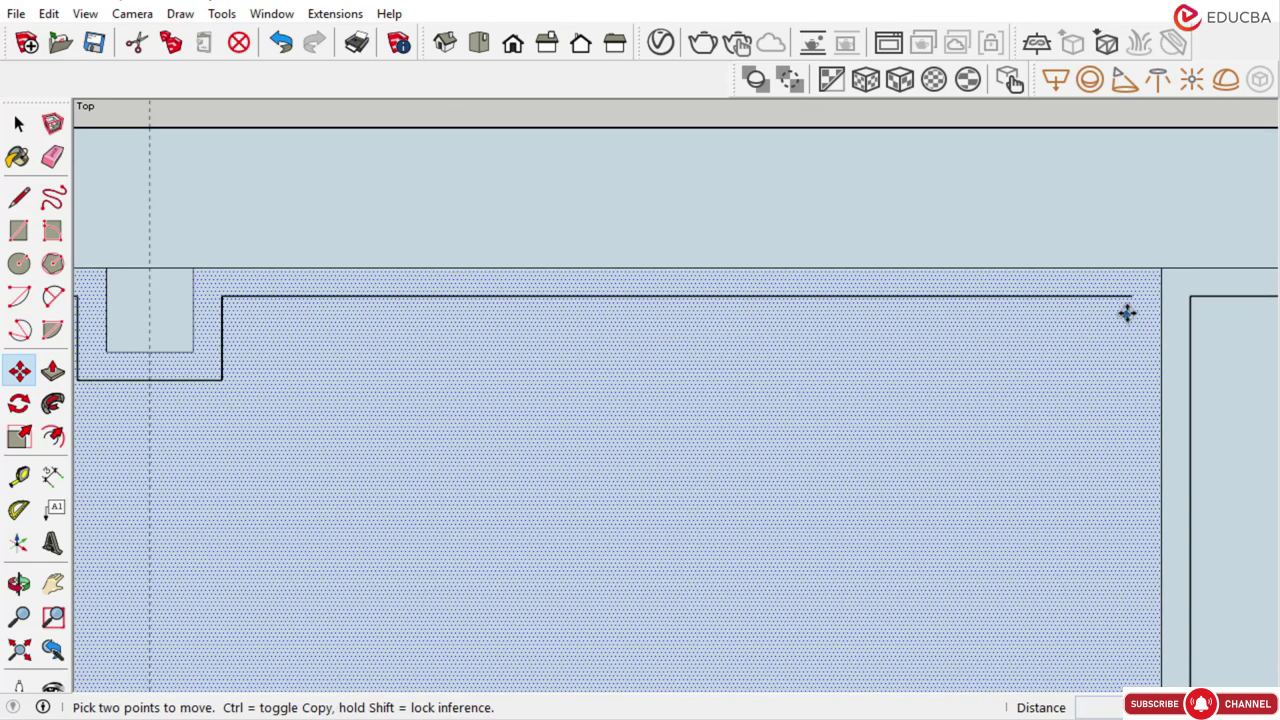
left_click(1135, 294)
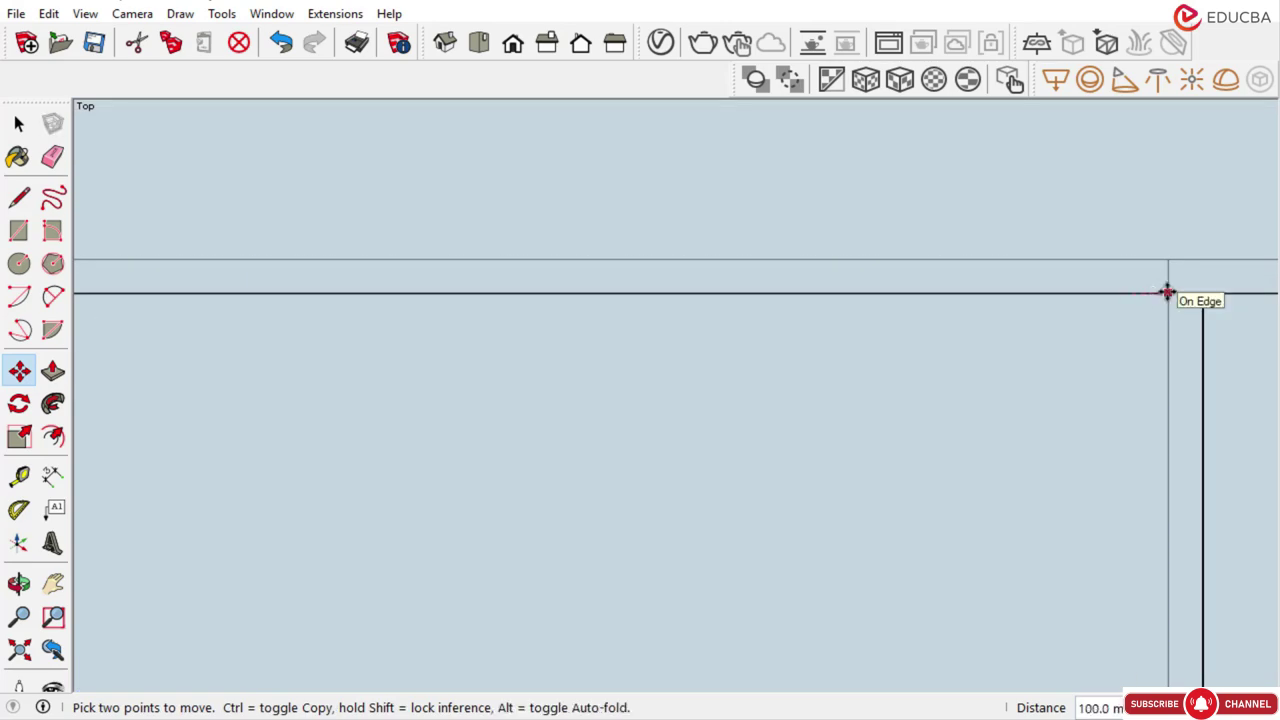
scroll(1167, 292, "down", 1)
key("Escape")
scroll(900, 320, "down", 3)
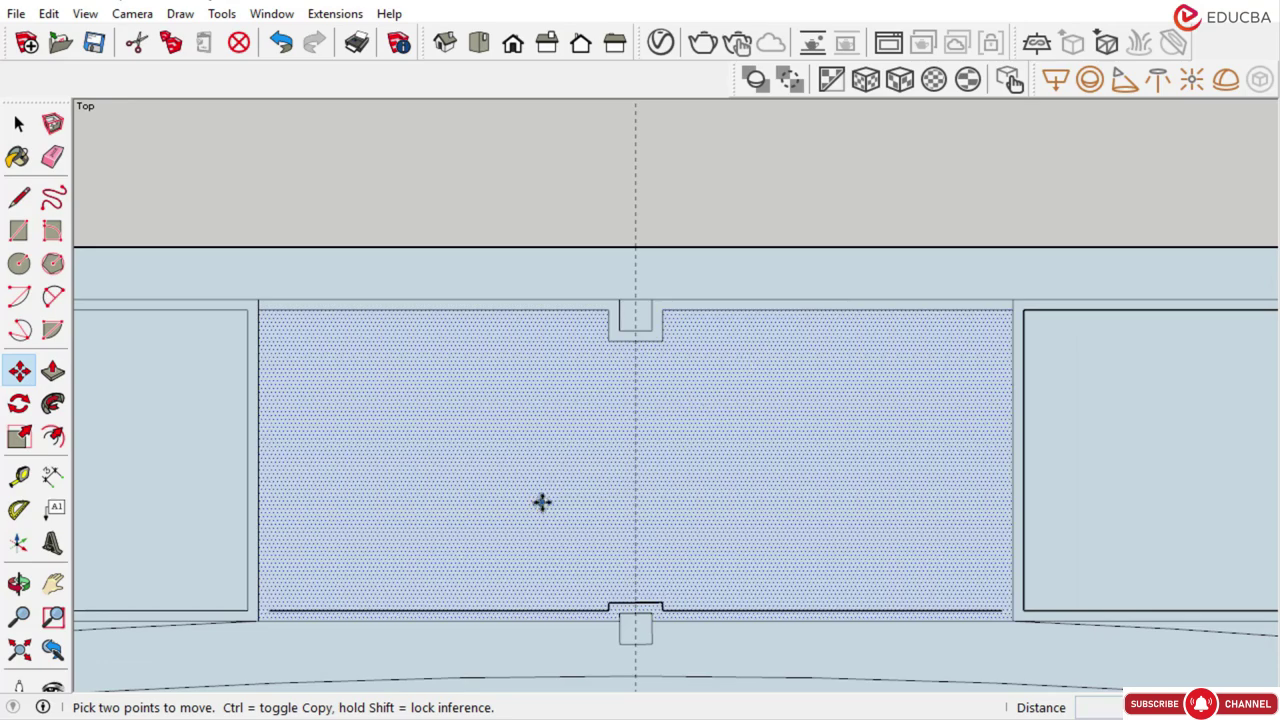
Stretch the outer endpoints of the middle compartment's lower inner edges 100 mm horizontally to the left and right dividers
scroll(277, 591, "up", 2)
scroll(277, 591, "up", 1)
left_click(304, 588)
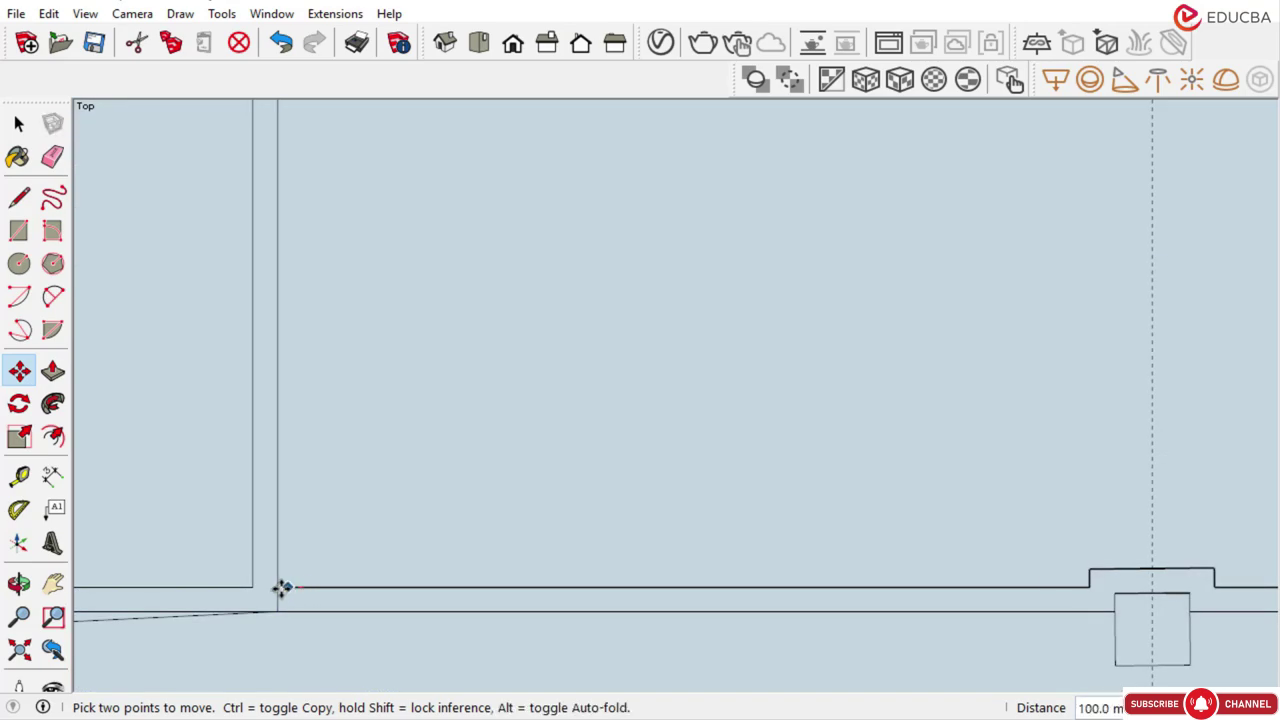
left_click(279, 588)
scroll(279, 588, "down", 2)
scroll(318, 553, "down", 2)
scroll(1120, 583, "up", 4)
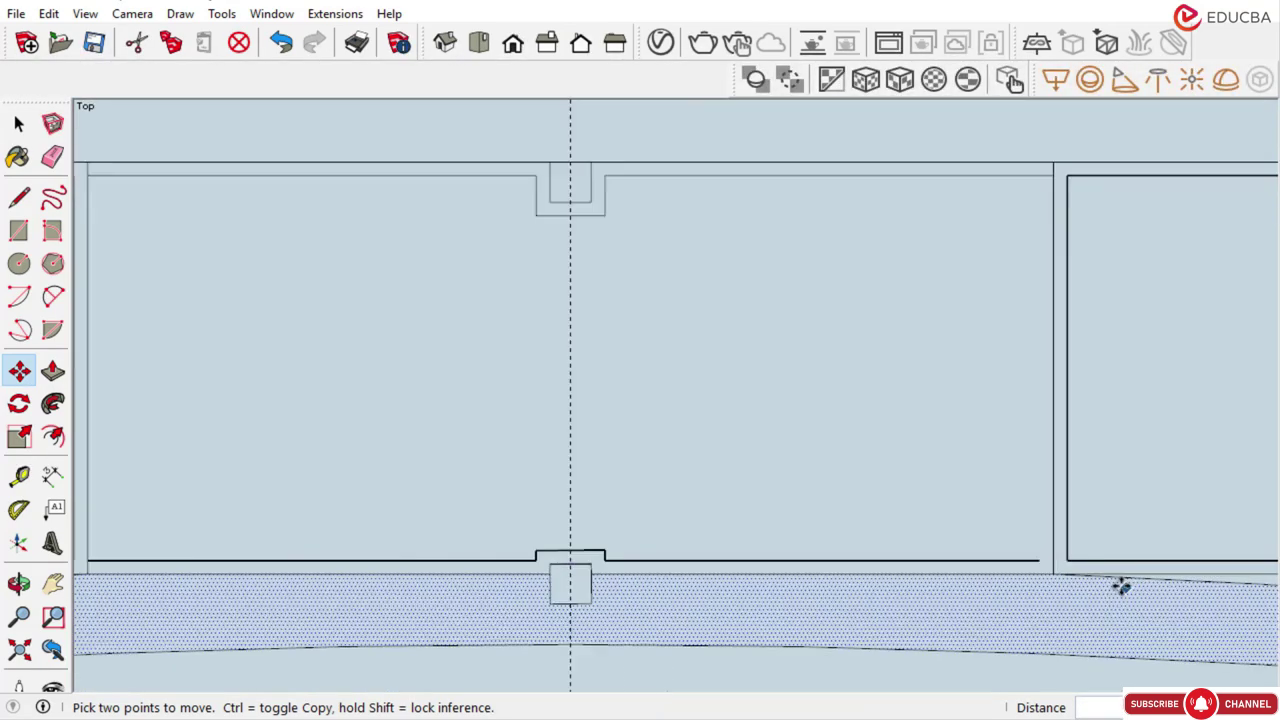
left_click(1028, 541)
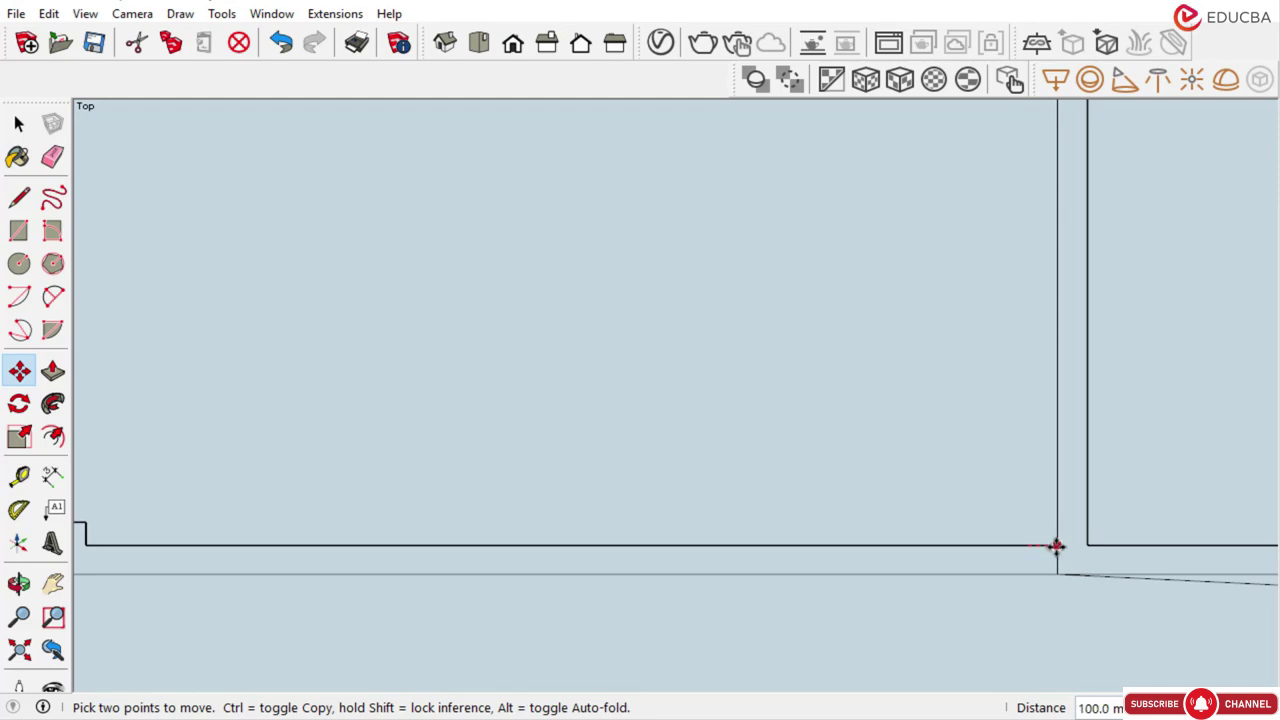
left_click(1056, 546)
scroll(1000, 495, "down", 3)
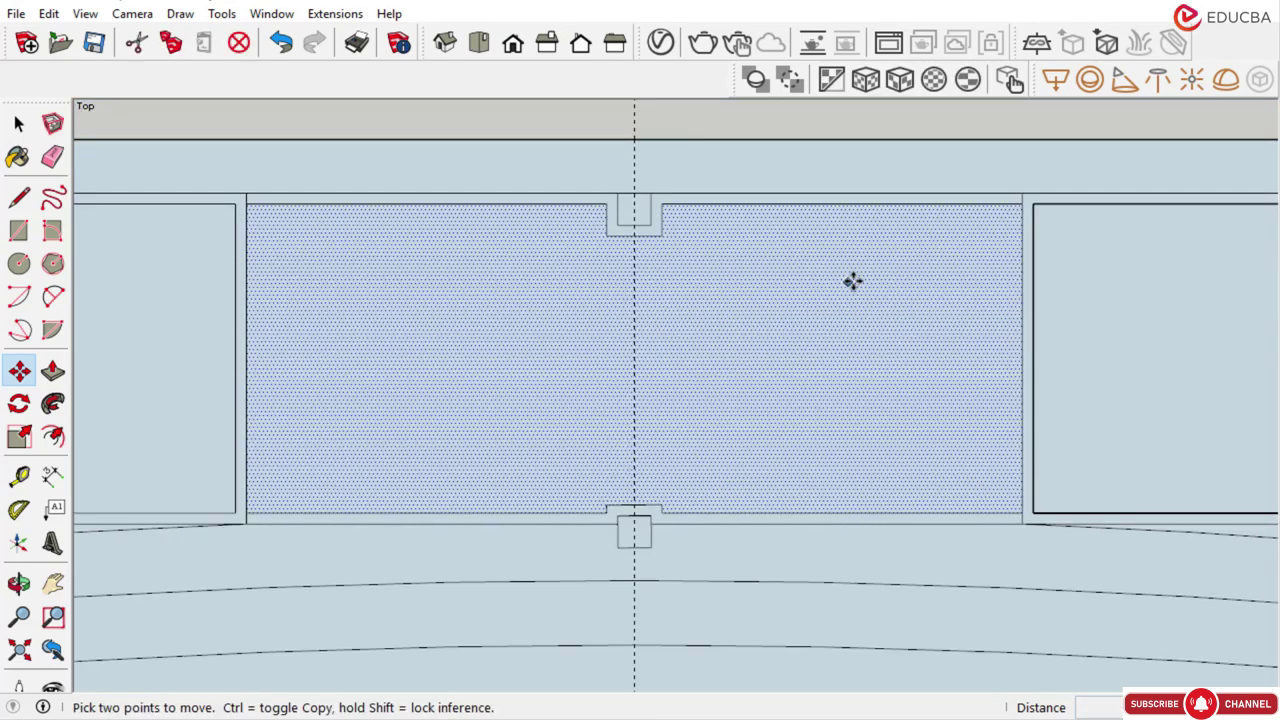
scroll(700, 400, "down", 2)
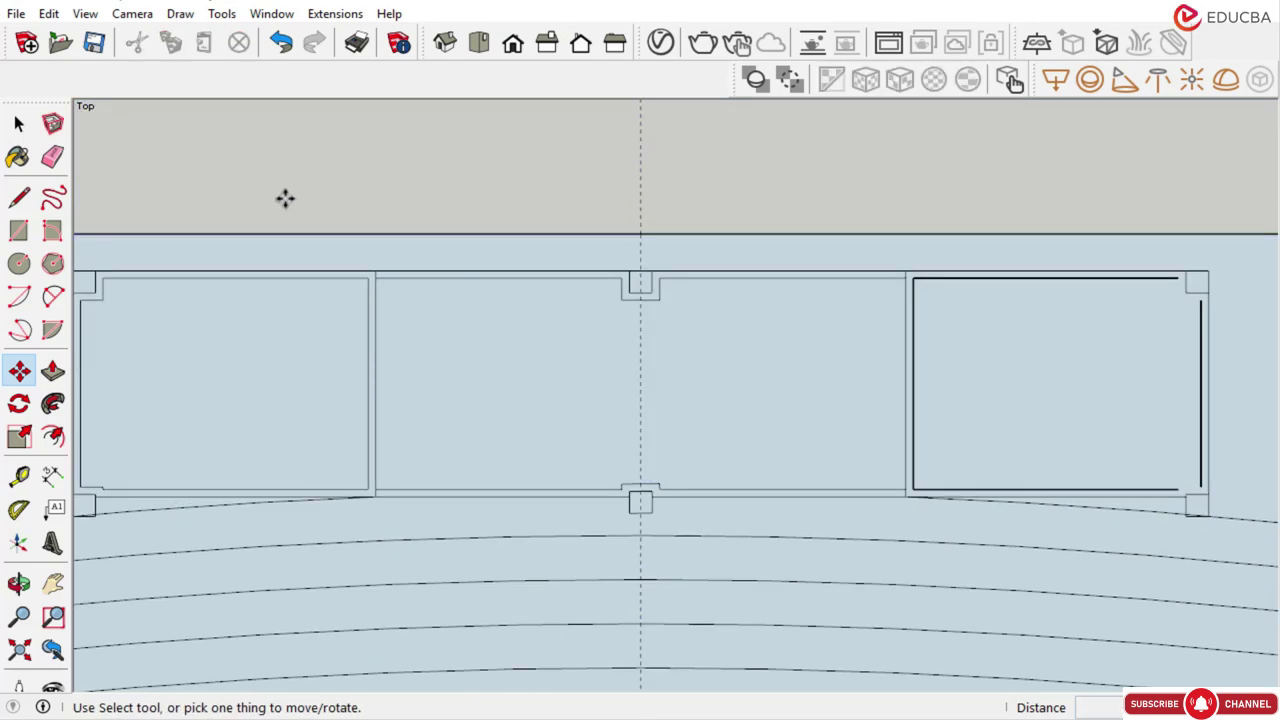
Extend the right compartment's upper inner edge and the upper end of its right inner edge to the upper right column square
left_click(19, 123)
scroll(610, 275, "down", 1)
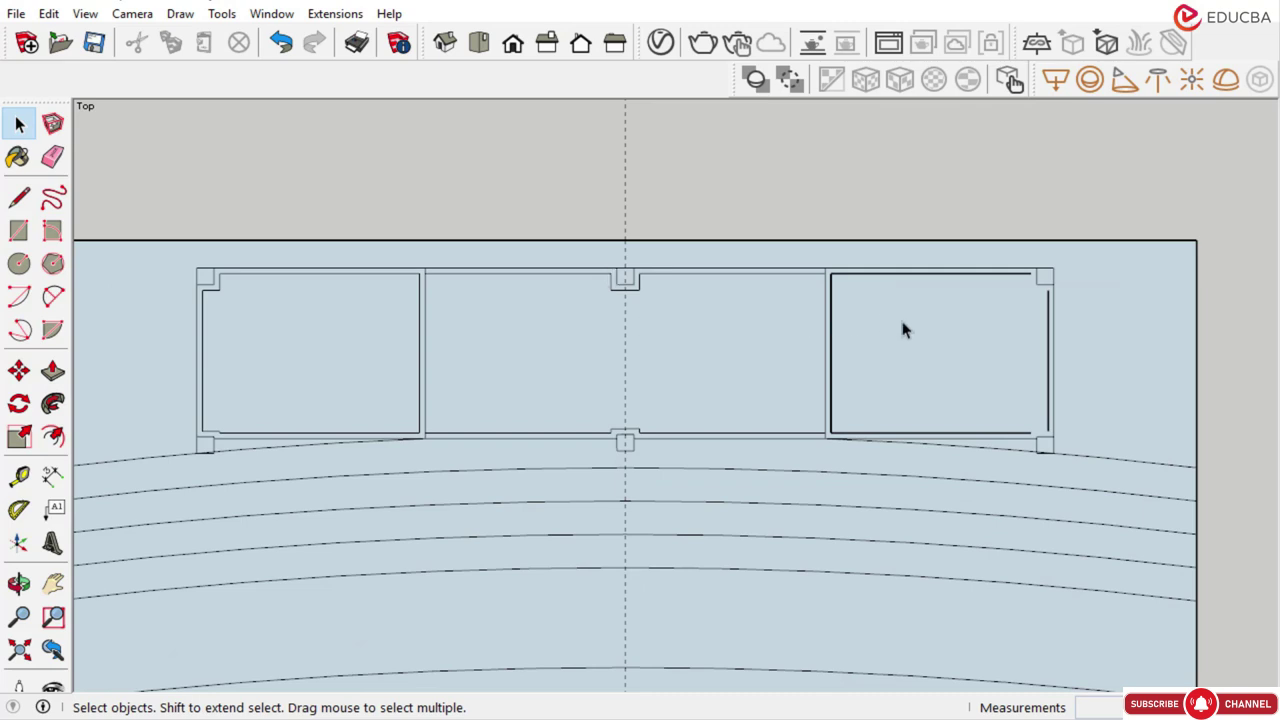
scroll(960, 325, "up", 3)
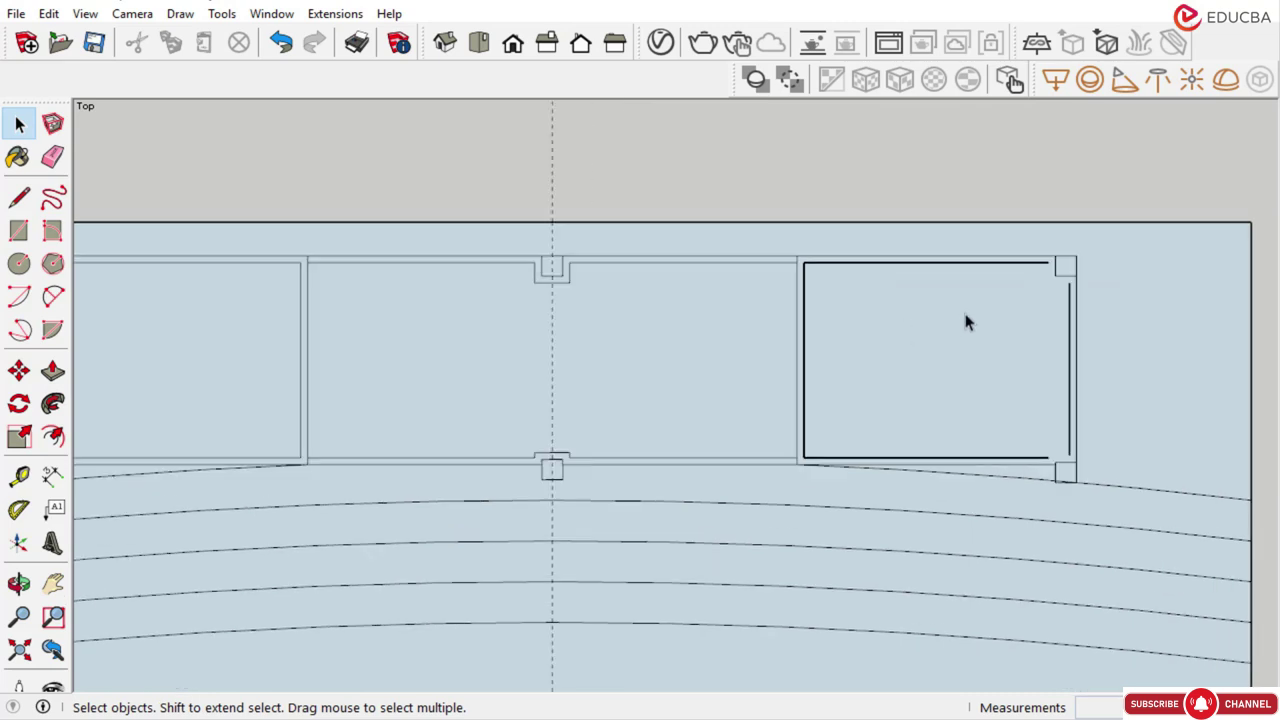
left_click(1034, 268)
scroll(1034, 268, "up", 2)
left_click(19, 371)
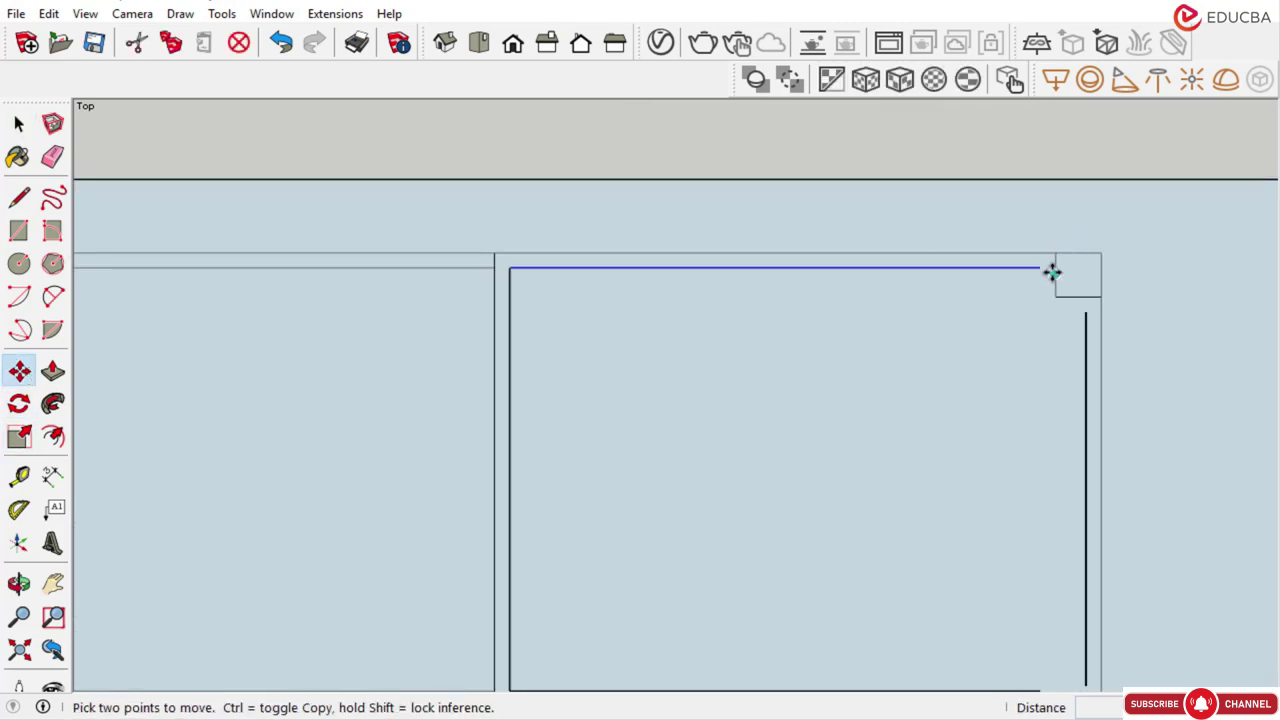
left_click(1043, 268)
scroll(1086, 306, "up", 1)
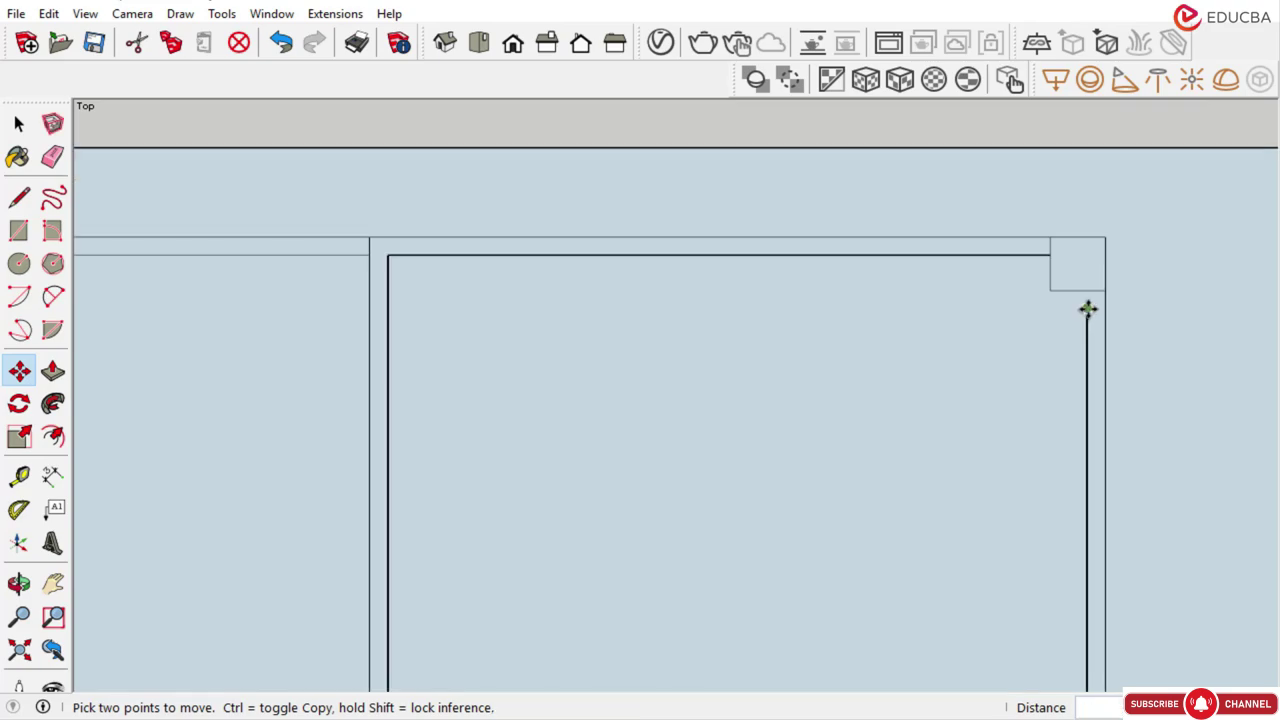
left_click(1088, 289)
scroll(935, 252, "down", 2)
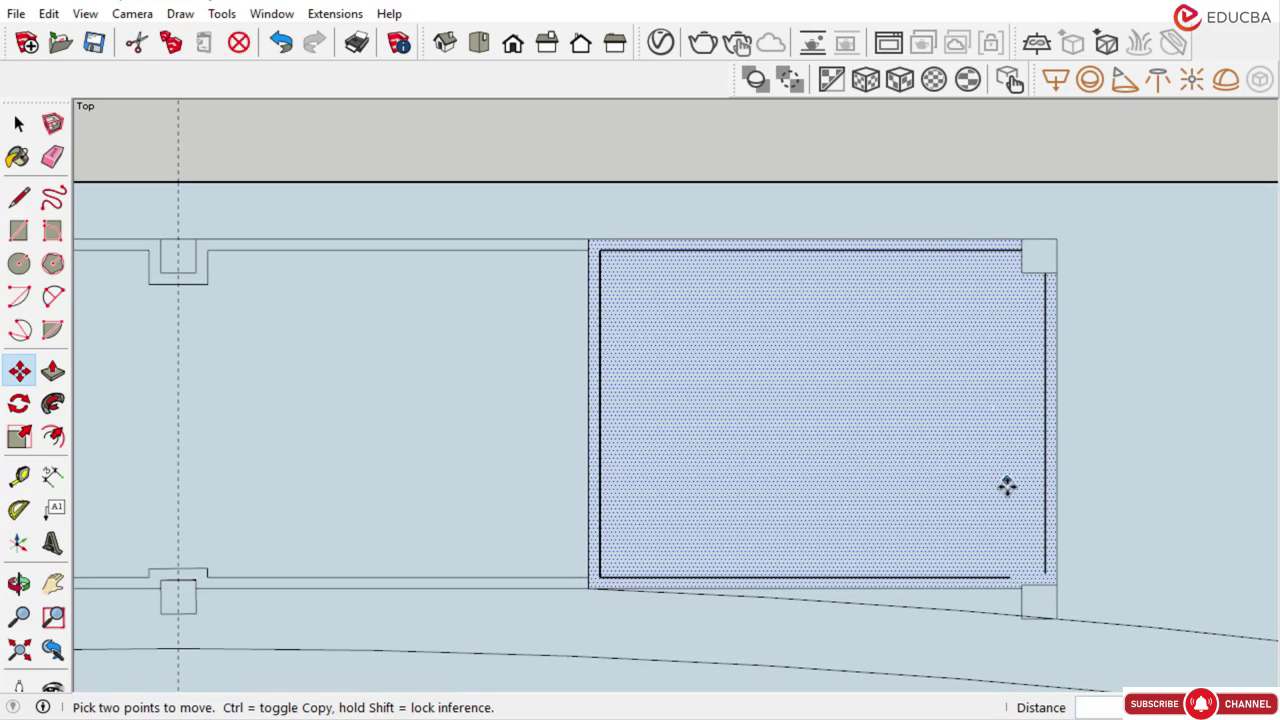
Extend the right compartment's lower inner edge horizontally to meet its right inner edge at the lower right corner
scroll(1031, 637, "up", 1)
scroll(1031, 637, "up", 2)
left_click(1000, 537)
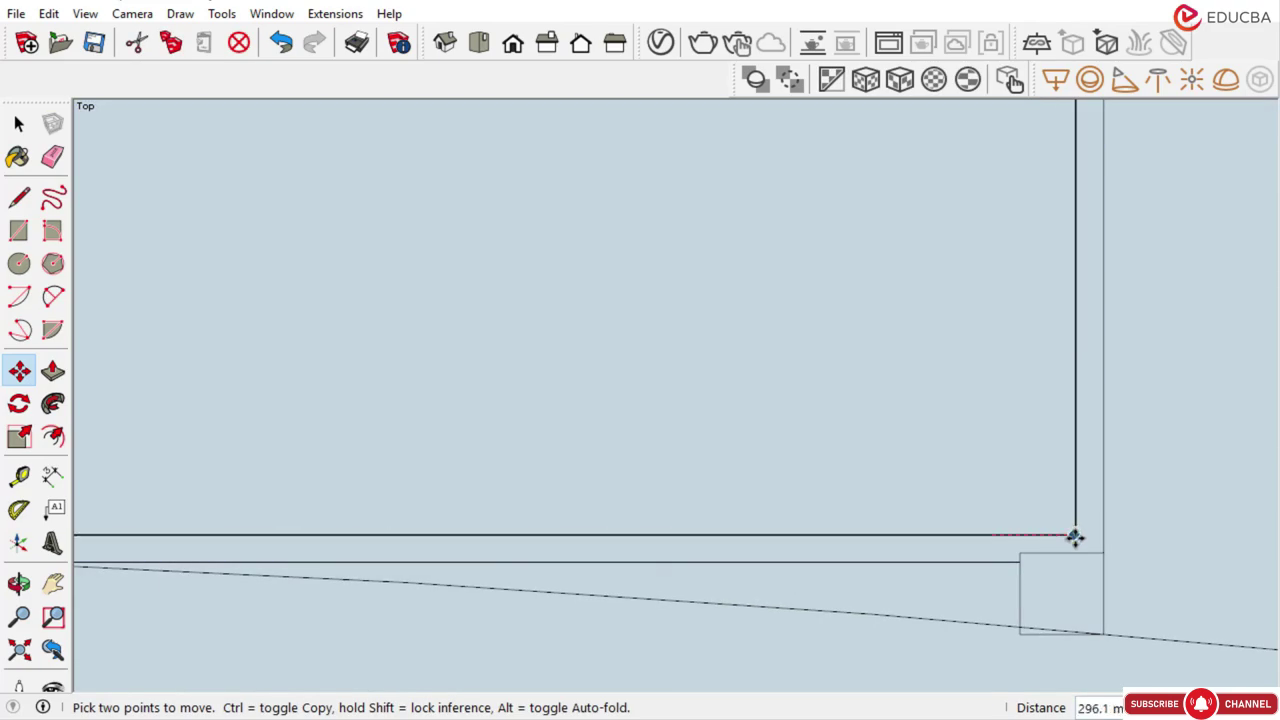
left_click(1074, 535)
scroll(1070, 520, "up", 1)
scroll(1066, 517, "up", 1)
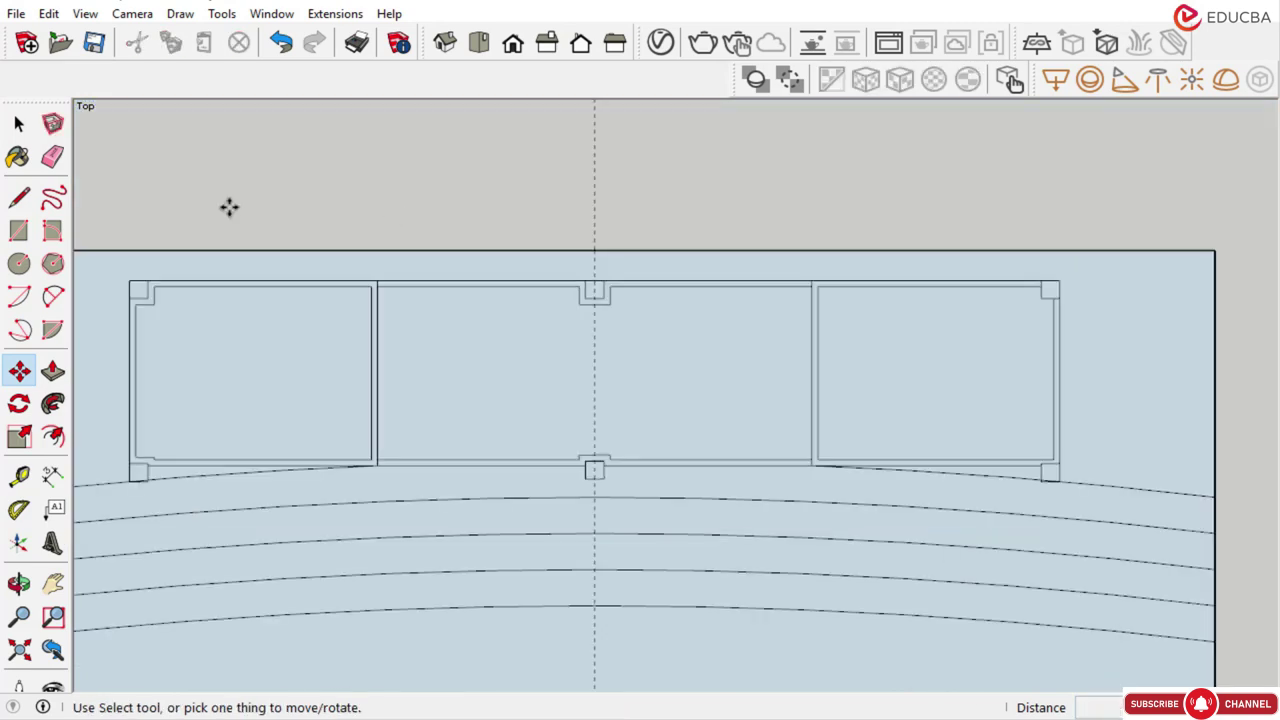
Erase the short pieces of the left divider line that cross the upper and lower outer walls
left_click(19, 123)
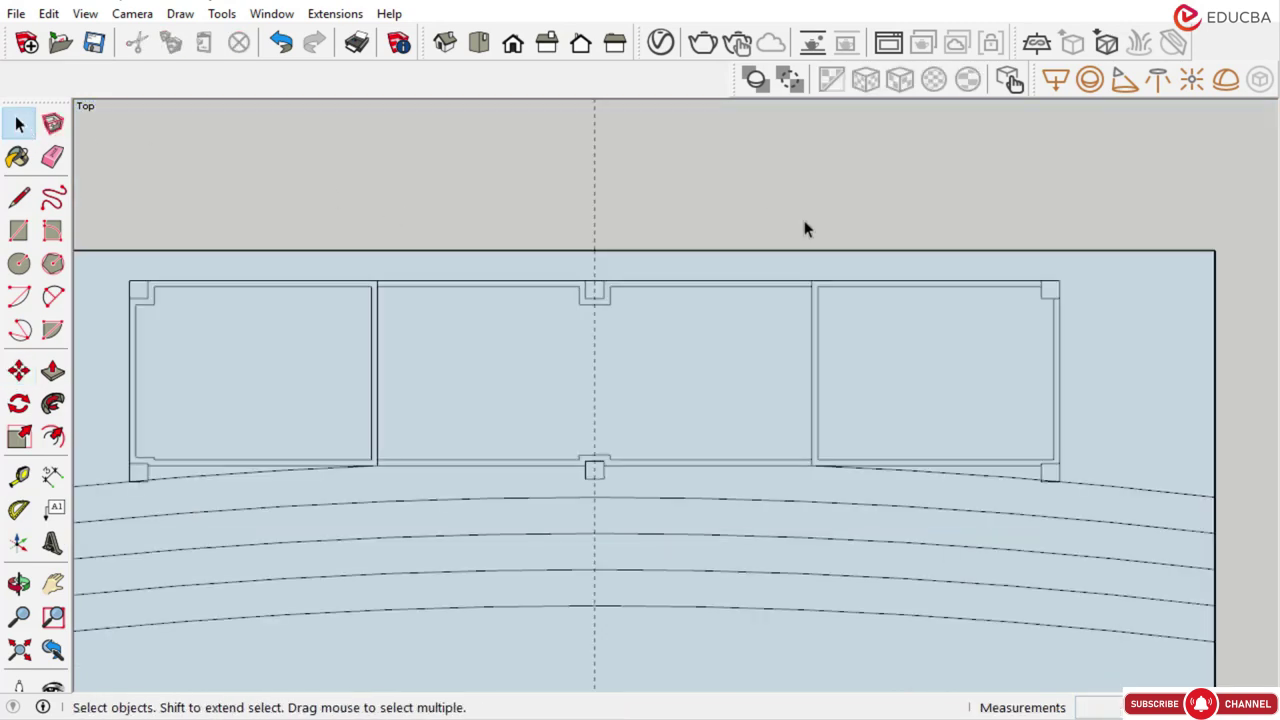
scroll(806, 240, "down", 1)
scroll(652, 295, "up", 1)
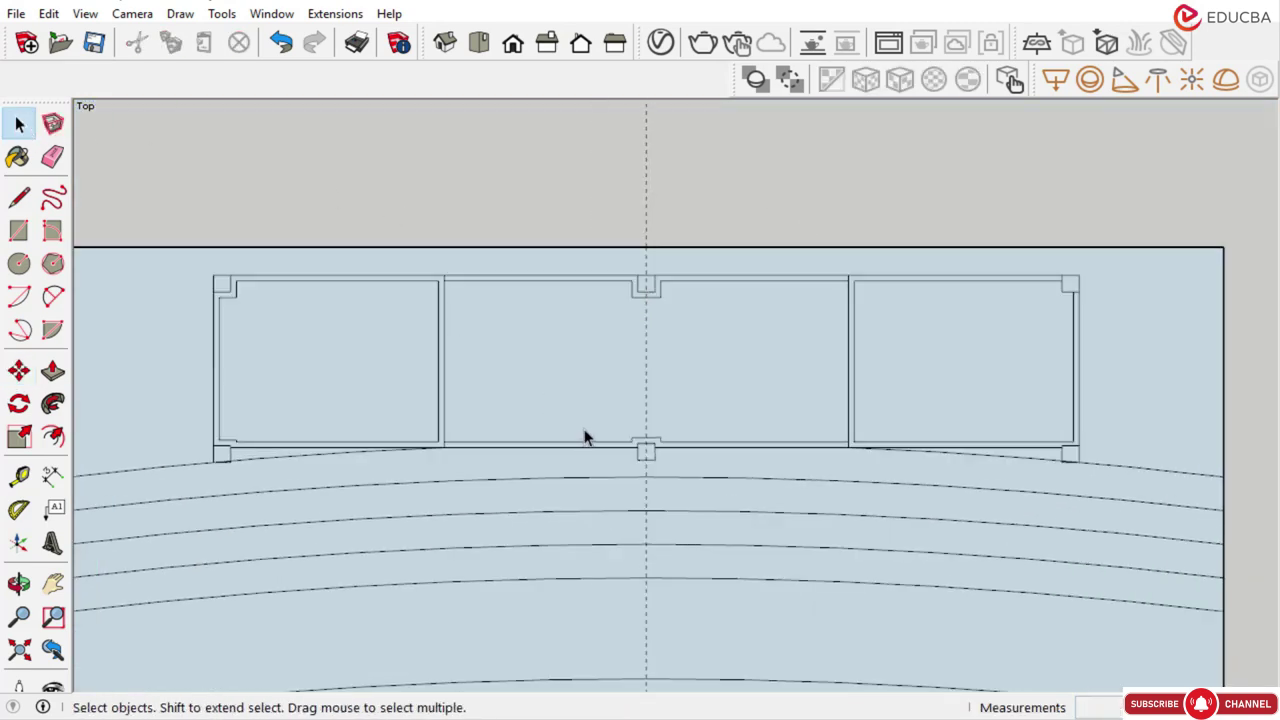
scroll(500, 437, "up", 1)
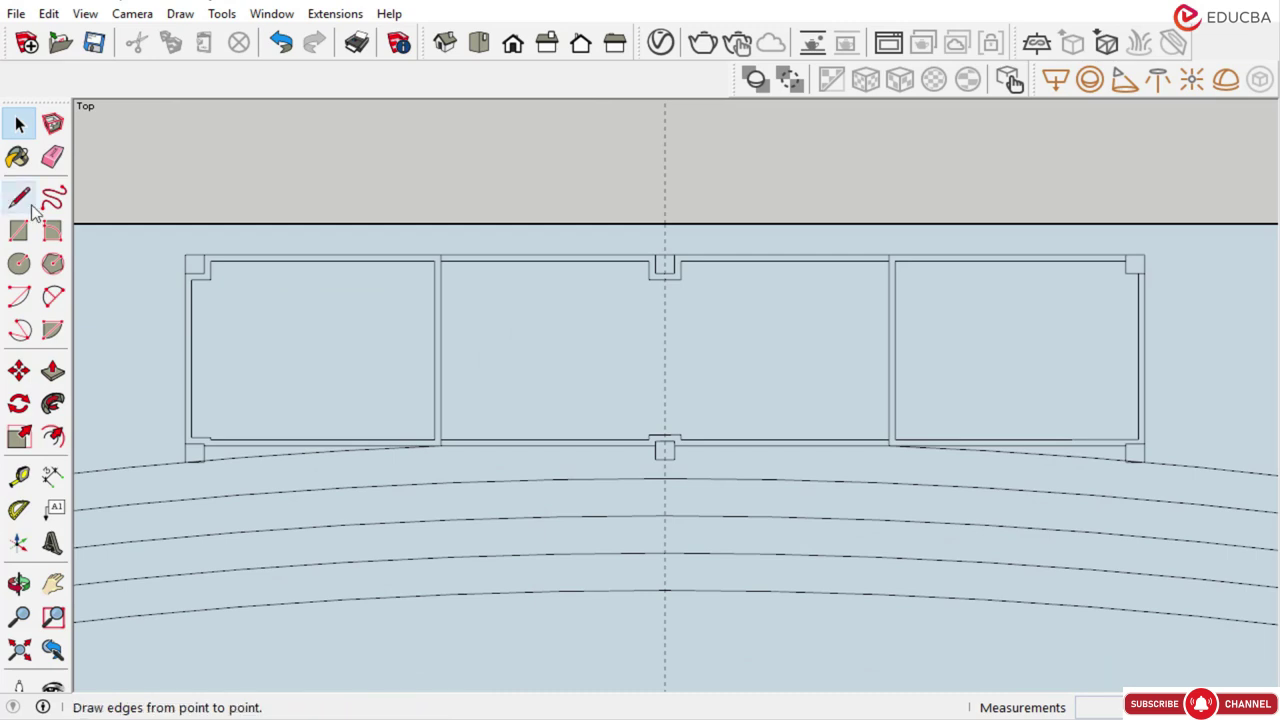
left_click(52, 157)
scroll(446, 250, "up", 3)
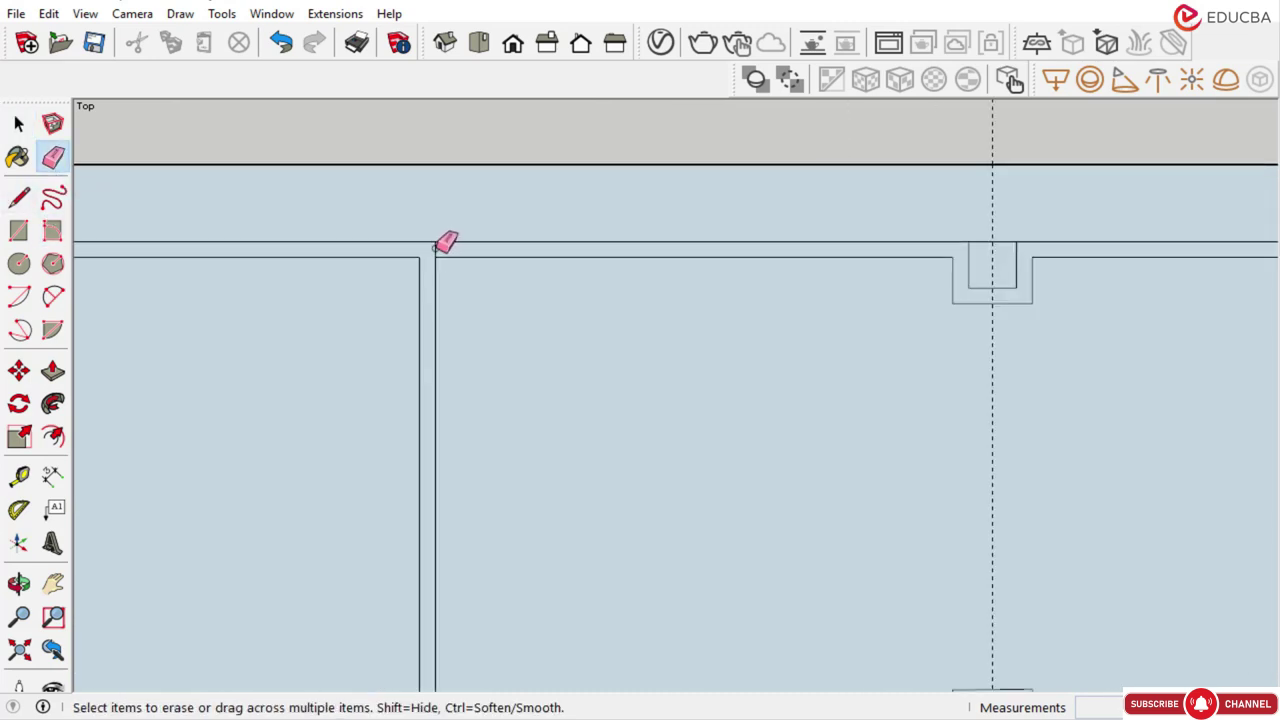
left_click(436, 248)
scroll(442, 249, "down", 2)
scroll(437, 547, "up", 4)
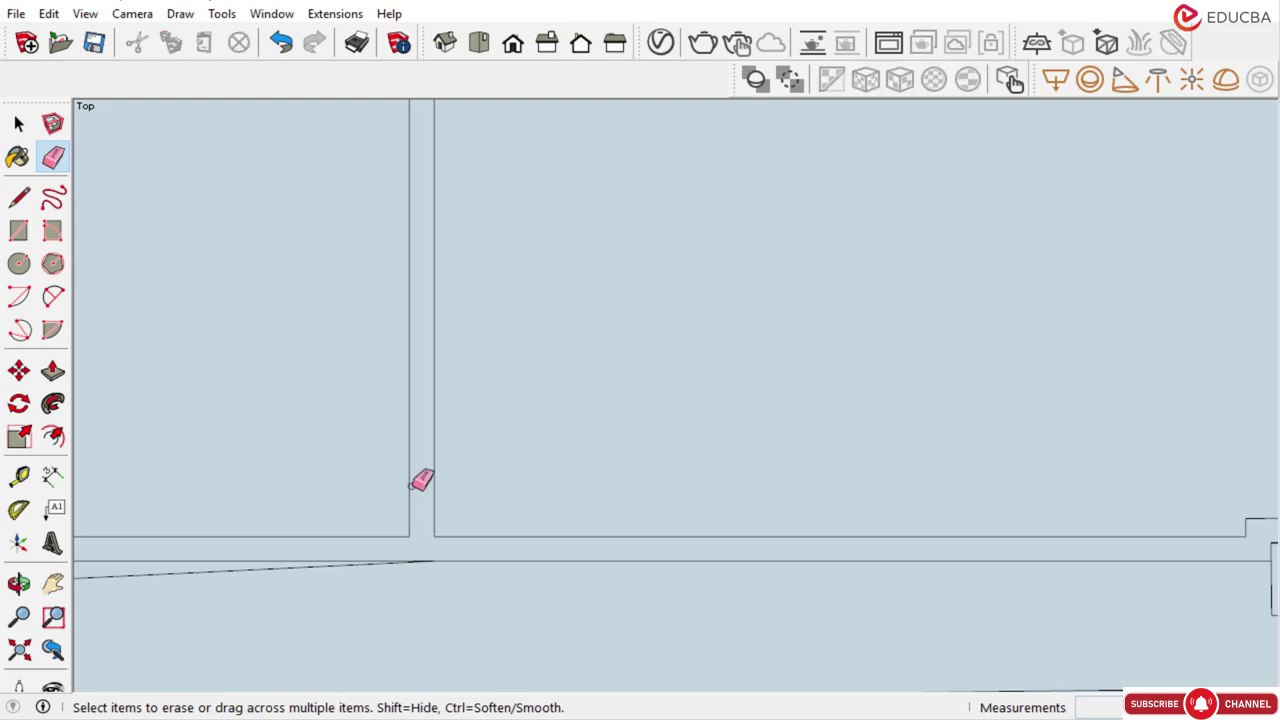
Erase the short pieces of the right divider line that cross the upper and lower outer walls
scroll(380, 480, "down", 4)
scroll(950, 280, "up", 3)
scroll(930, 278, "up", 2)
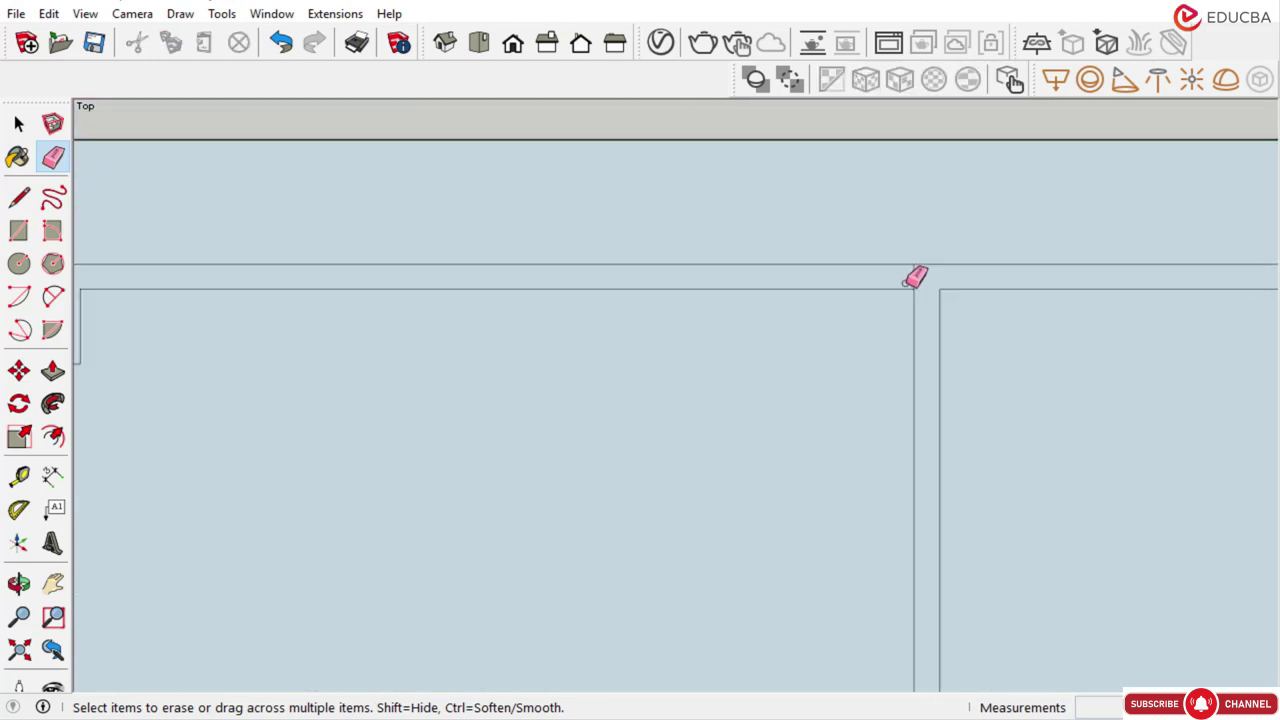
scroll(871, 534, "down", 2)
scroll(780, 185, "down", 1)
scroll(845, 540, "up", 3)
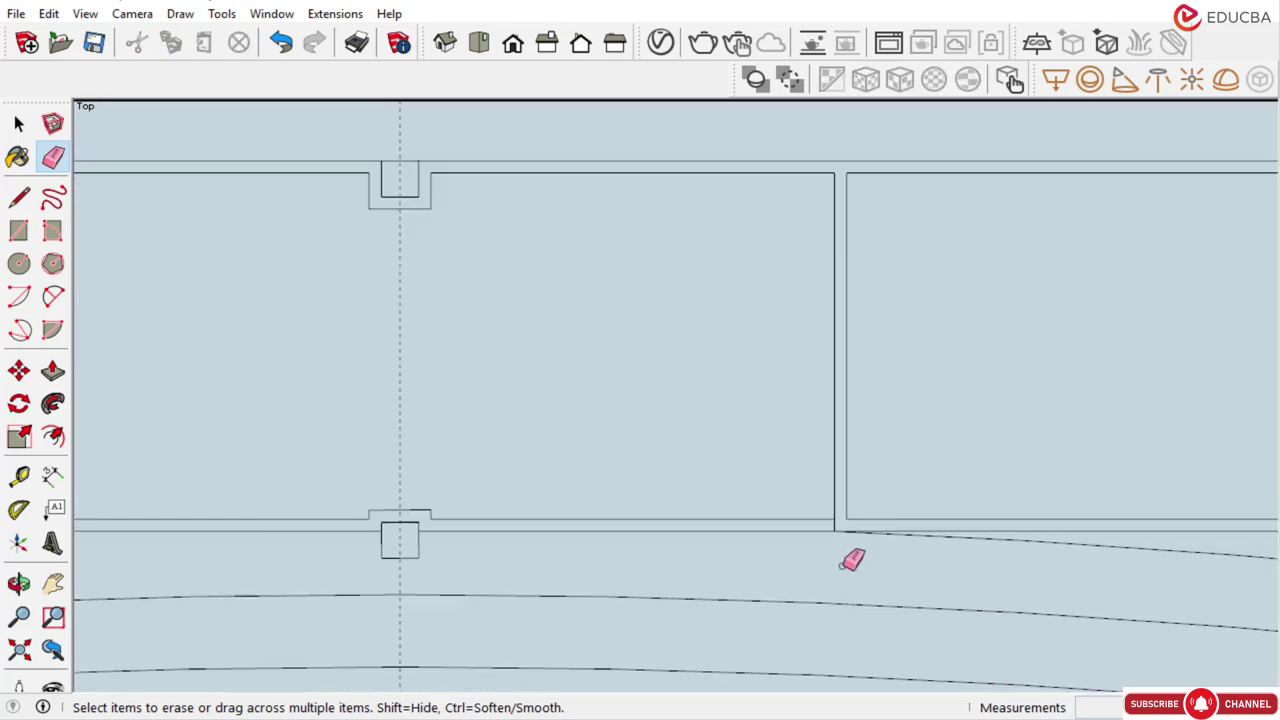
scroll(838, 500, "down", 2)
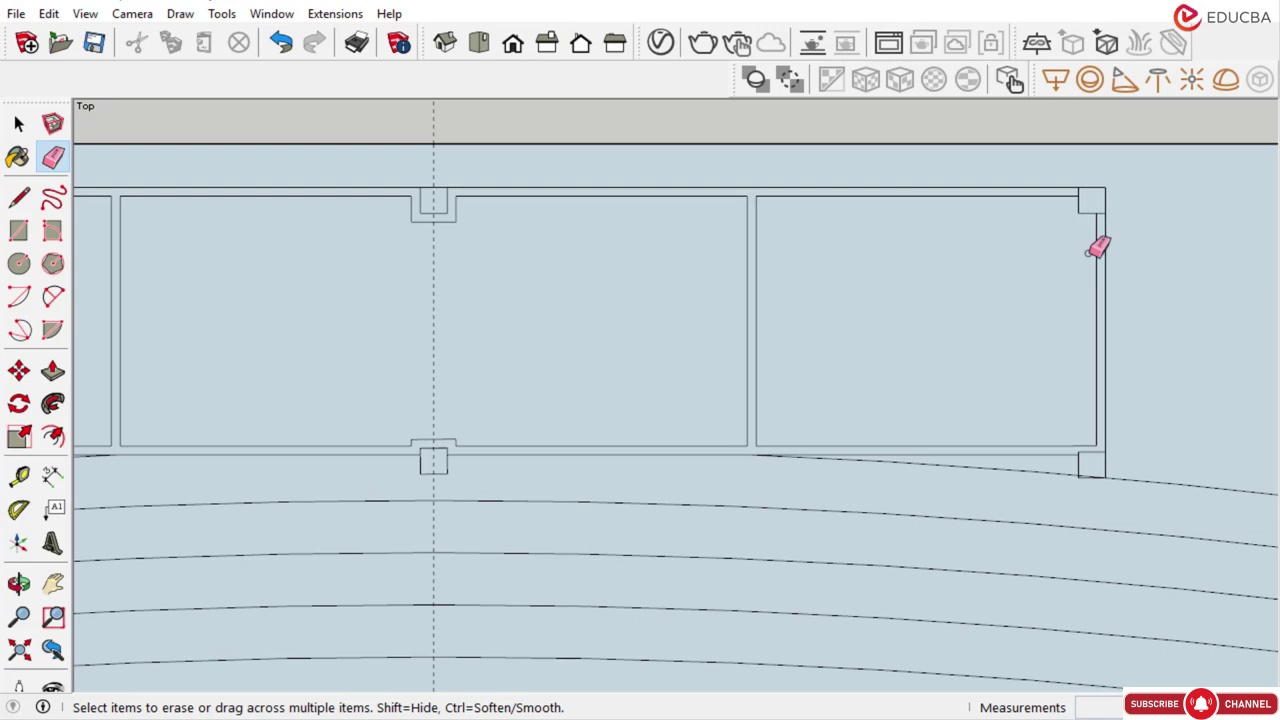
scroll(1097, 246, "down", 1)
scroll(527, 265, "up", 2)
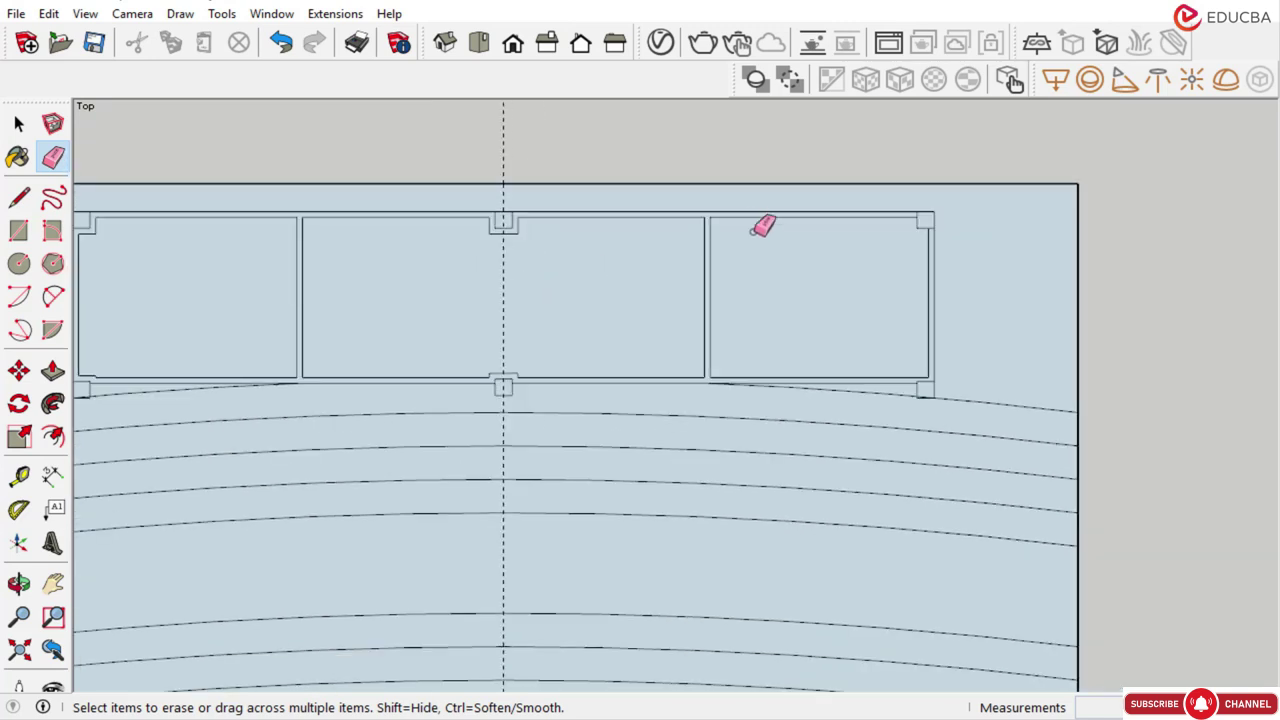
Erase the left compartment's inner notch edges around its upper and lower column squares
scroll(760, 223, "down", 1)
scroll(255, 240, "up", 3)
scroll(297, 323, "down", 2)
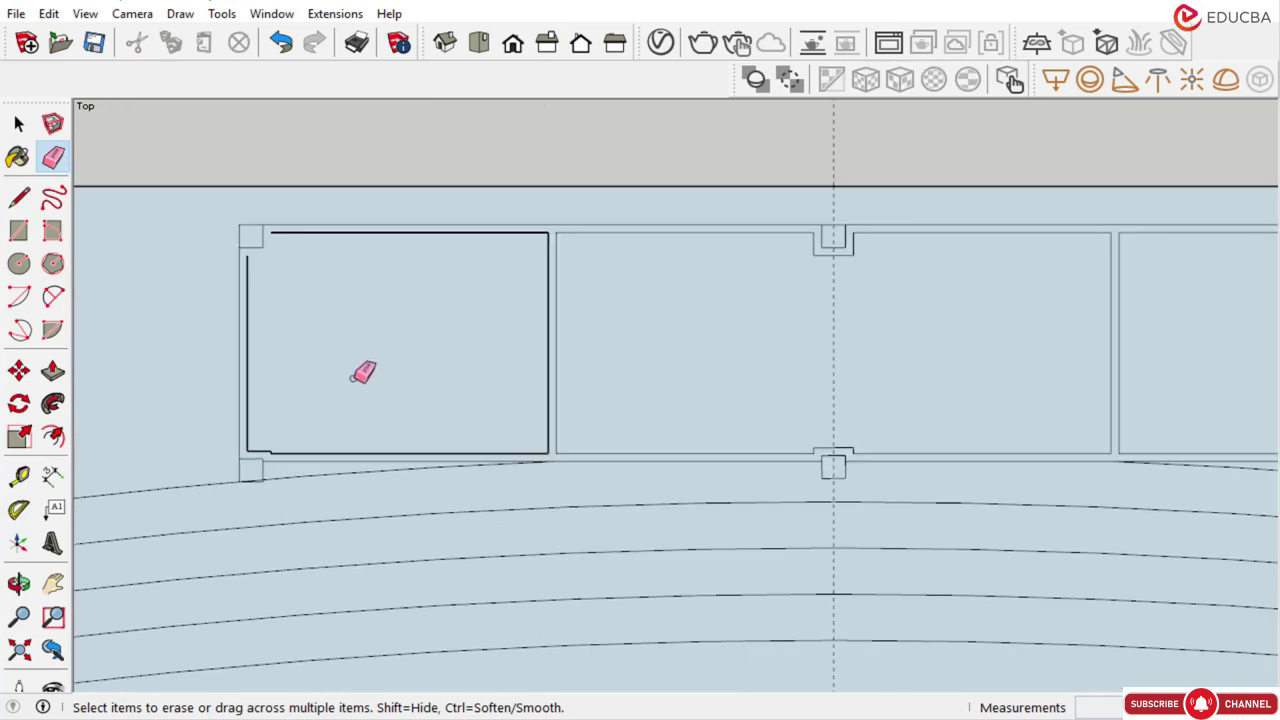
scroll(269, 451, "up", 2)
scroll(255, 455, "up", 2)
left_click(247, 460)
scroll(268, 455, "up", 2)
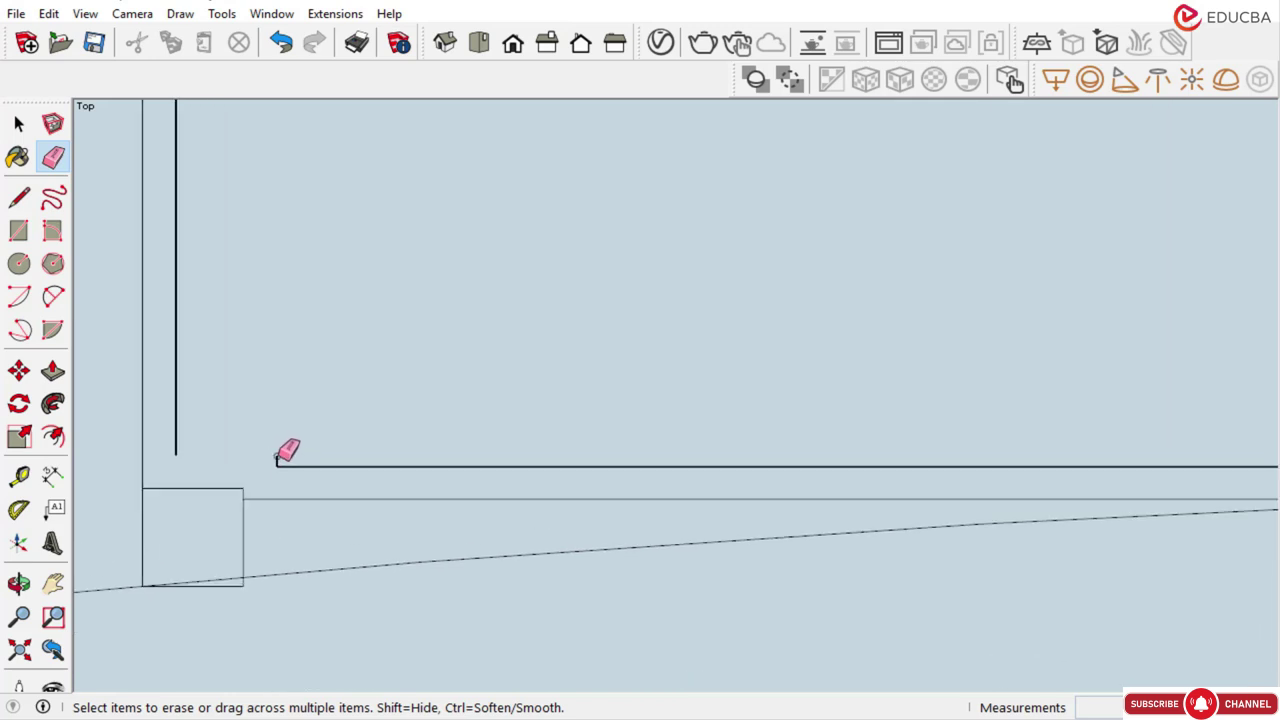
Extend the left compartment's upper and left inner edges to the upper left column and close its lower left inner corner
key("space")
scroll(280, 460, "down", 3)
left_click(305, 149)
scroll(303, 151, "up", 1)
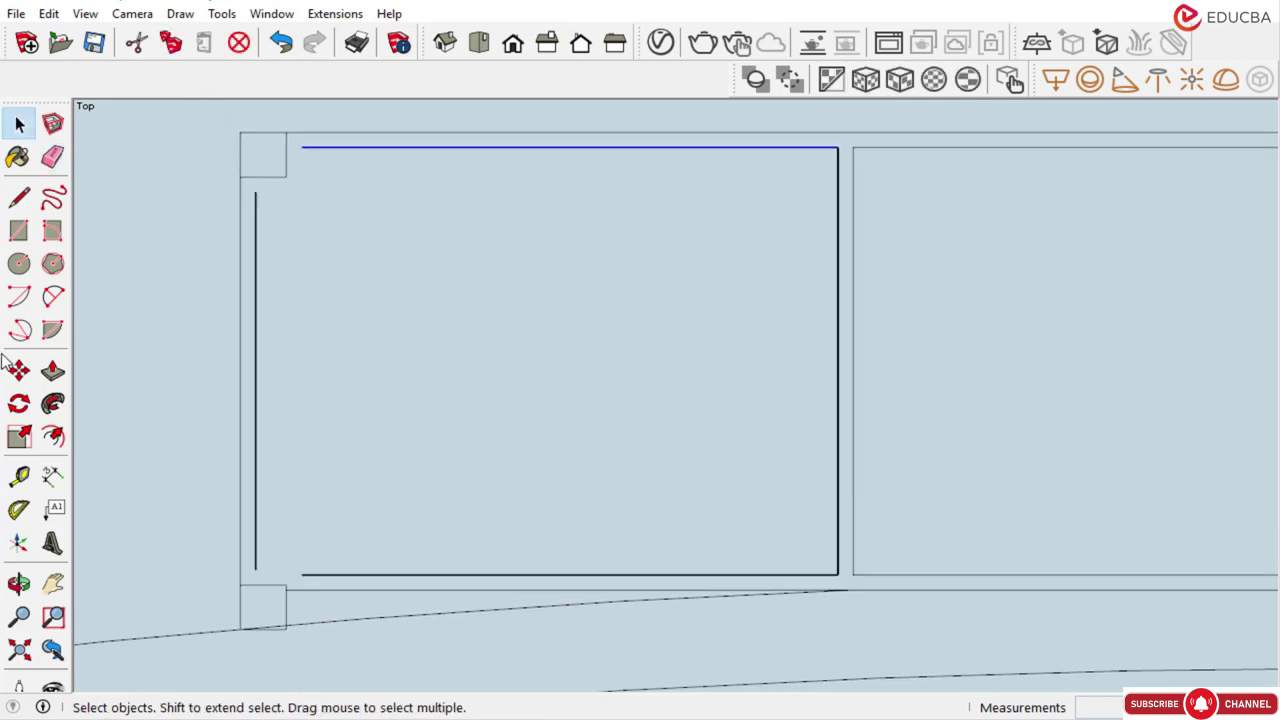
left_click(19, 370)
scroll(302, 140, "up", 1)
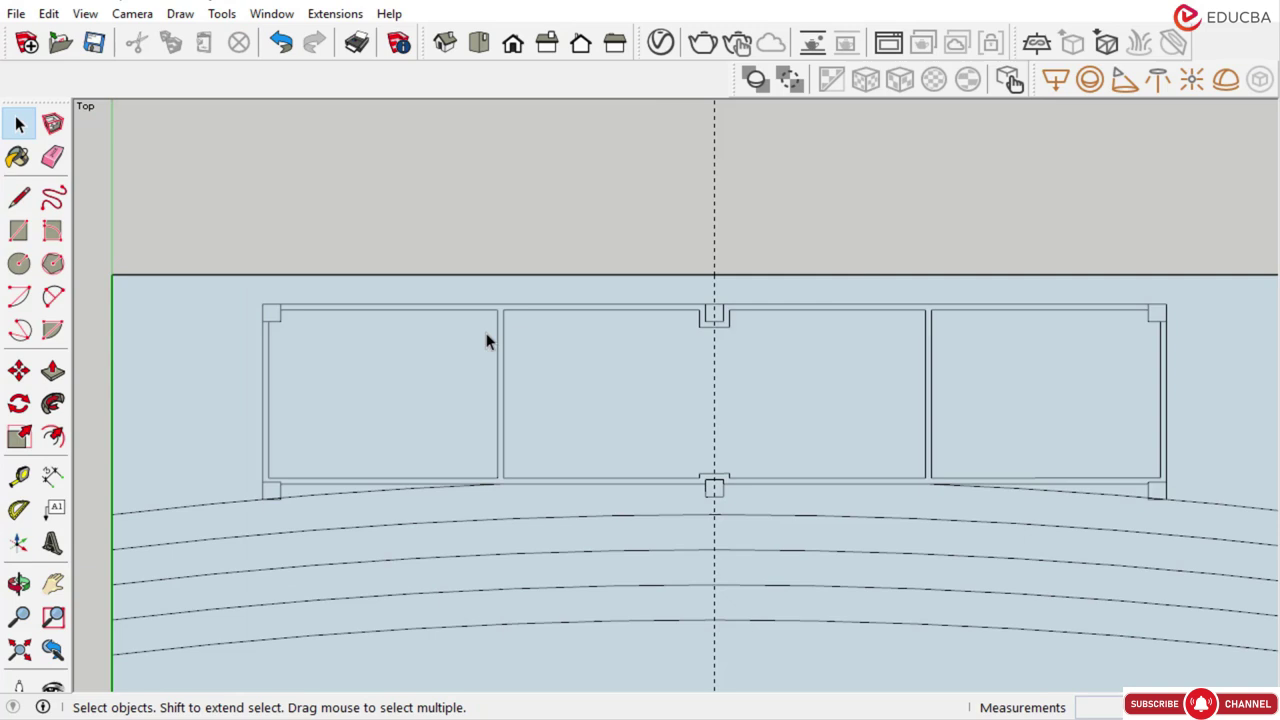
Try placing vertical guides 1000 mm to either side of the plot's centre guide
scroll(490, 340, "down", 3)
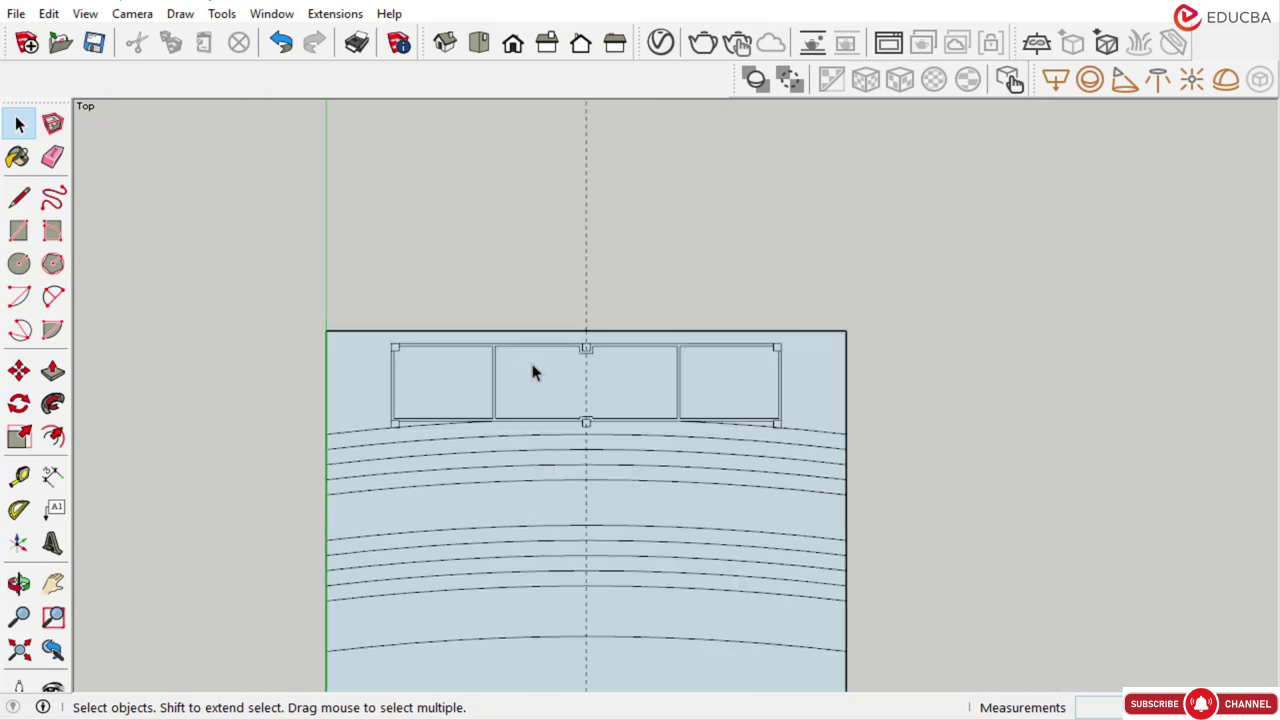
scroll(546, 426, "down", 3)
scroll(570, 615, "up", 3)
scroll(553, 507, "up", 3)
scroll(560, 507, "down", 2)
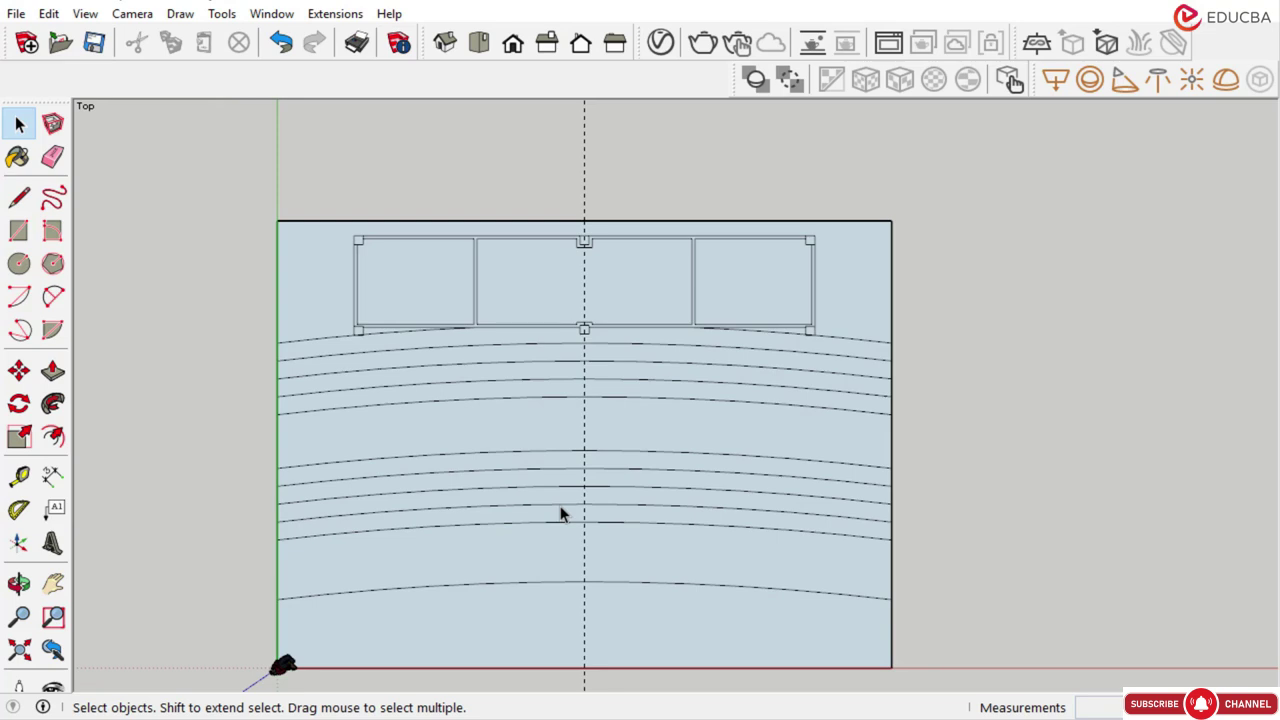
scroll(554, 386, "down", 1)
scroll(598, 590, "up", 1)
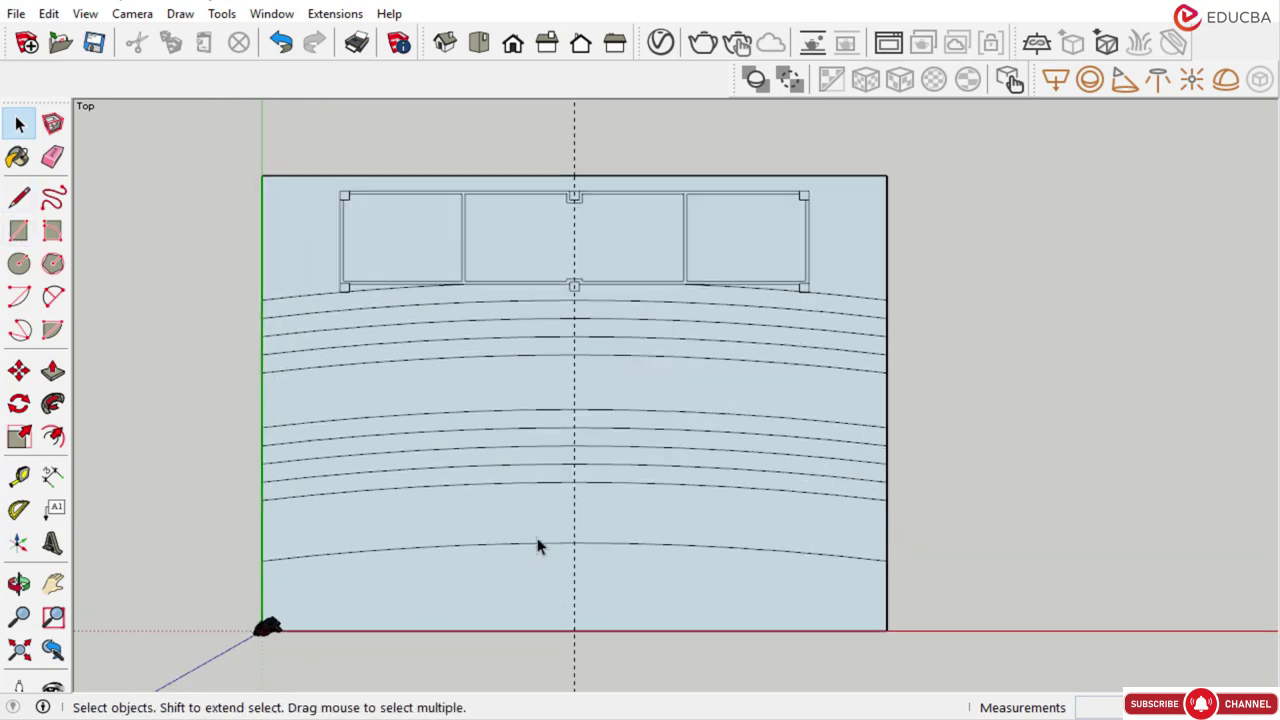
left_click(19, 476)
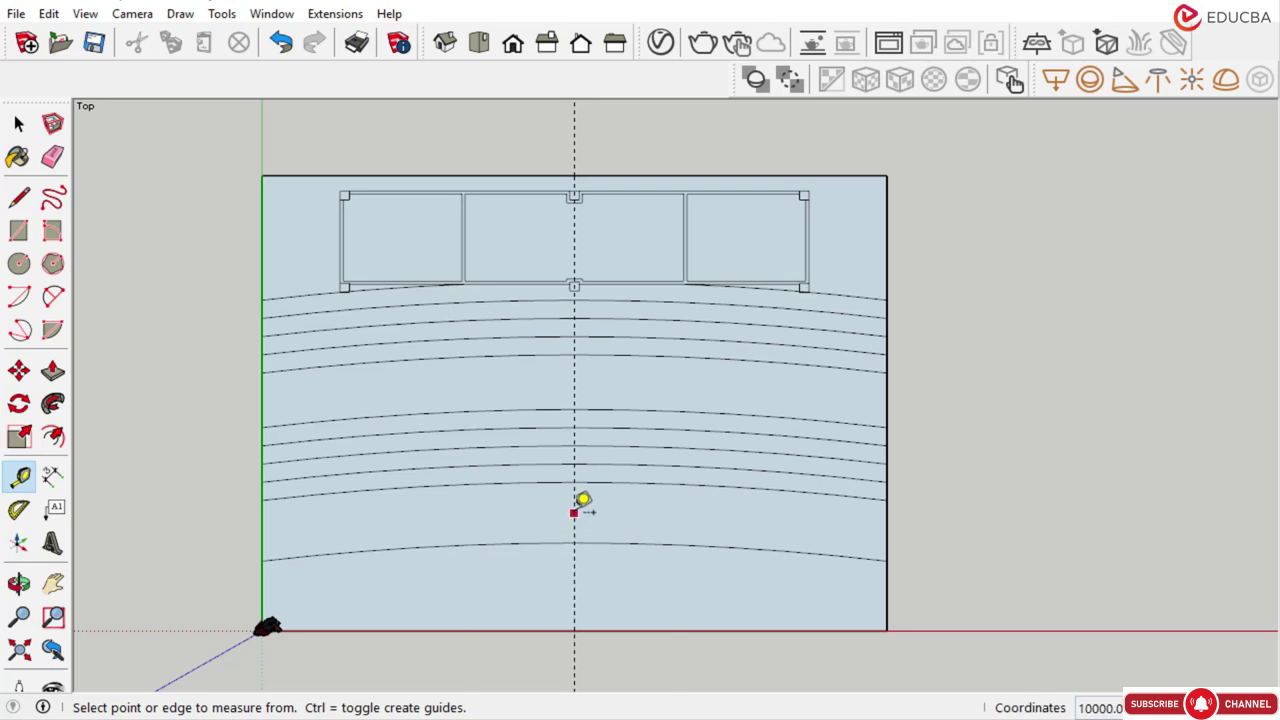
left_click(573, 513)
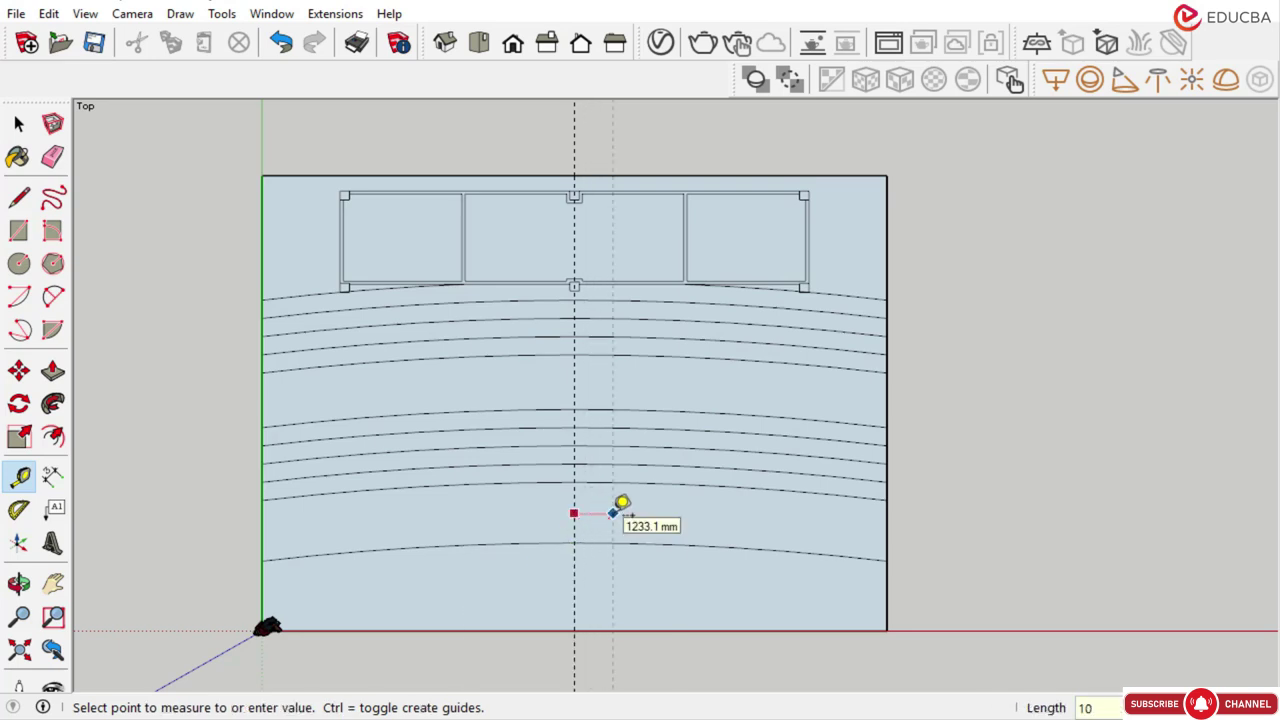
key("Return")
left_click(573, 510)
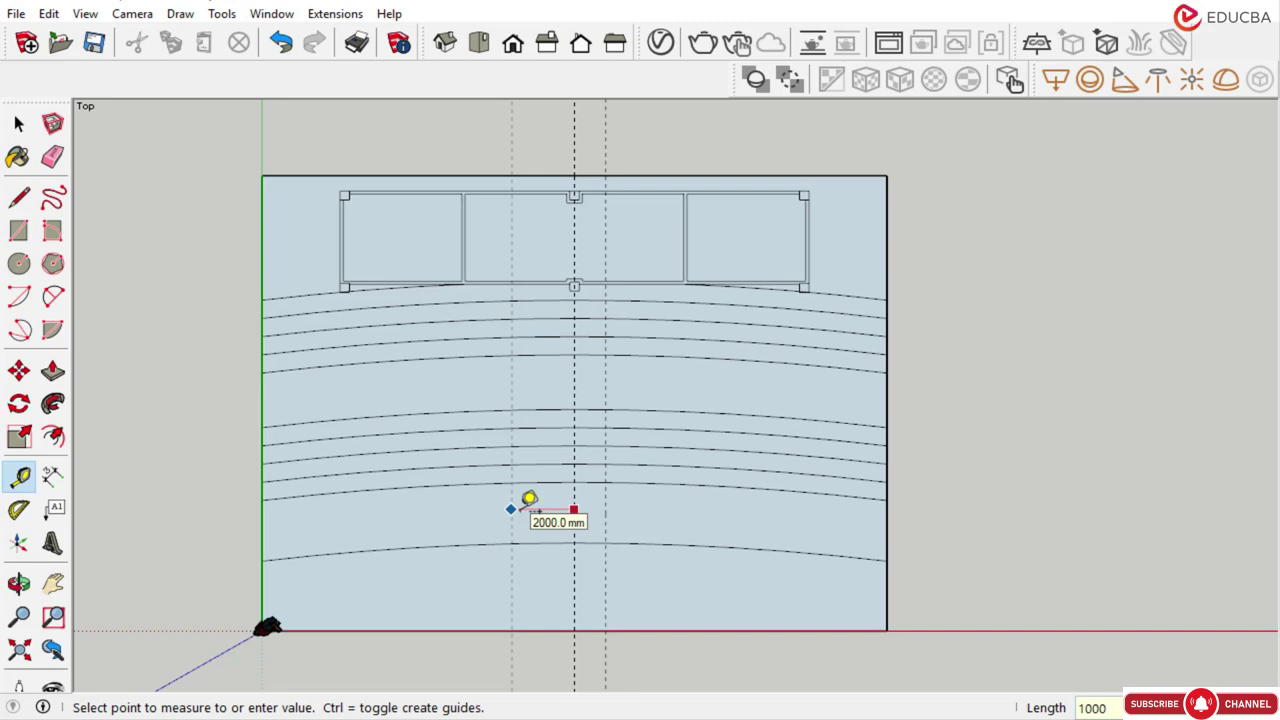
key("Return")
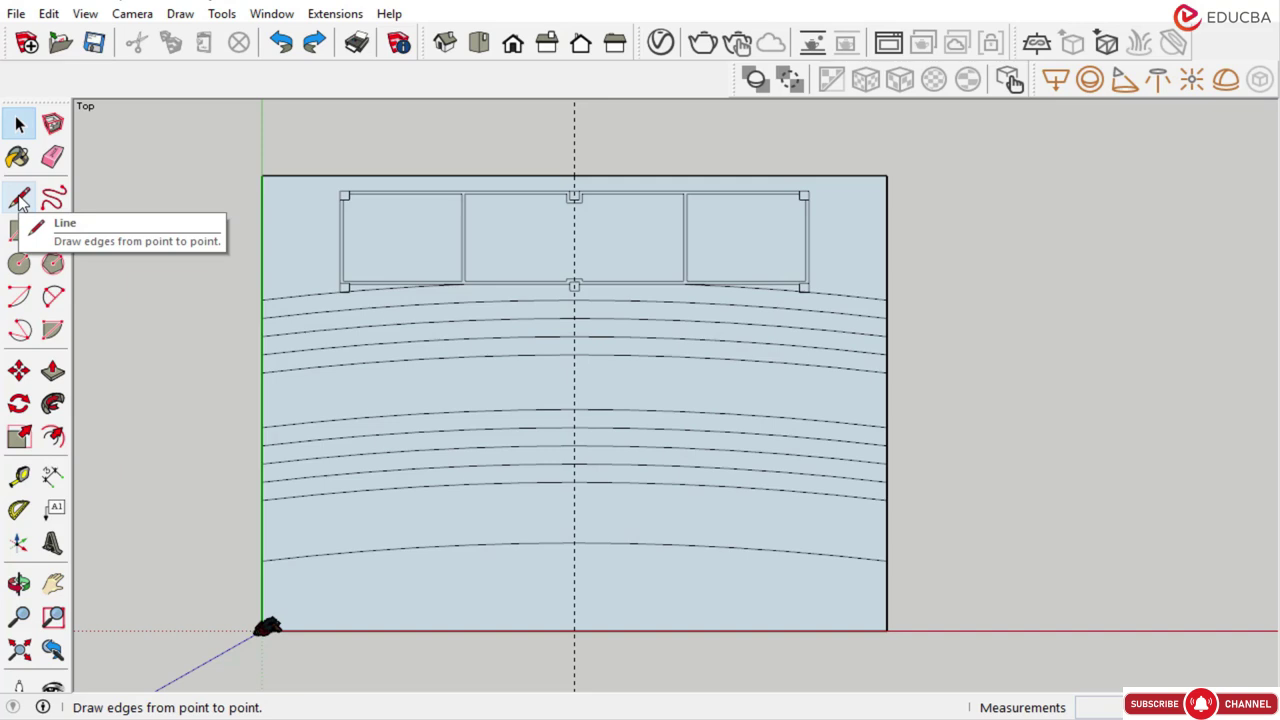
Place vertical guides 1200 mm to the right and left of the plot's centre guide
left_click(19, 476)
scroll(556, 590, "up", 2)
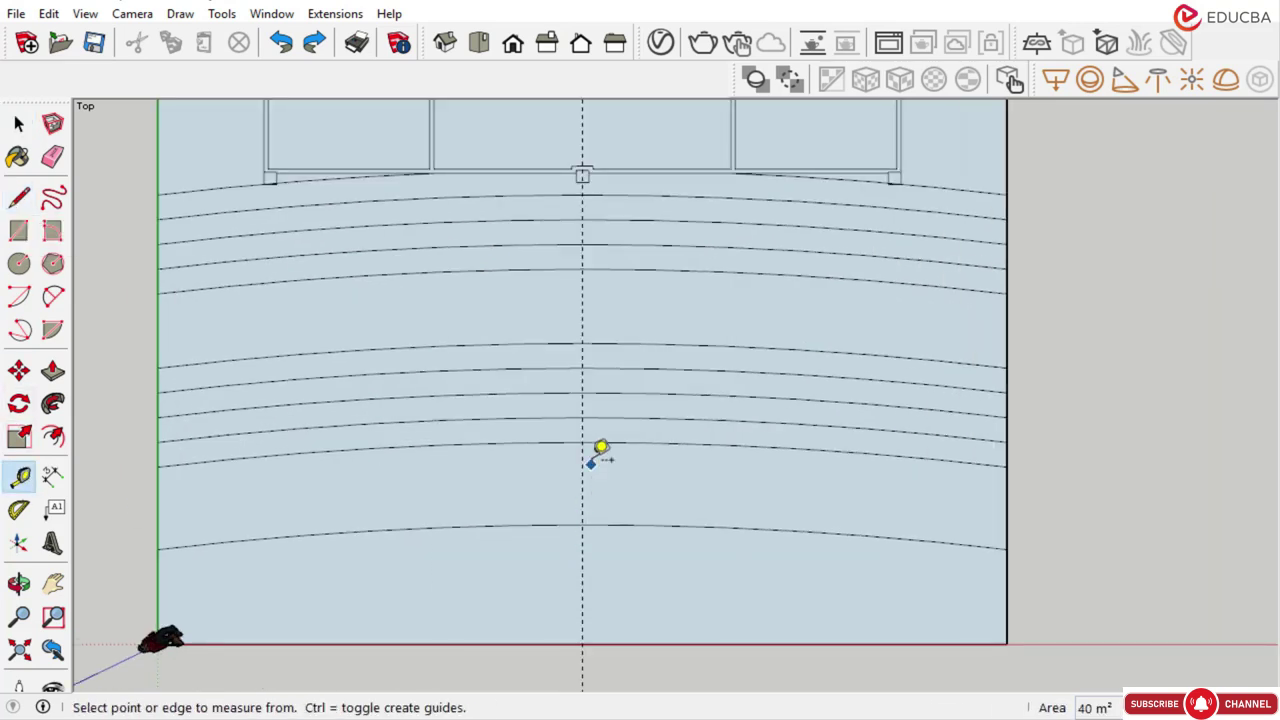
left_click(583, 472)
type("1200")
key("Return")
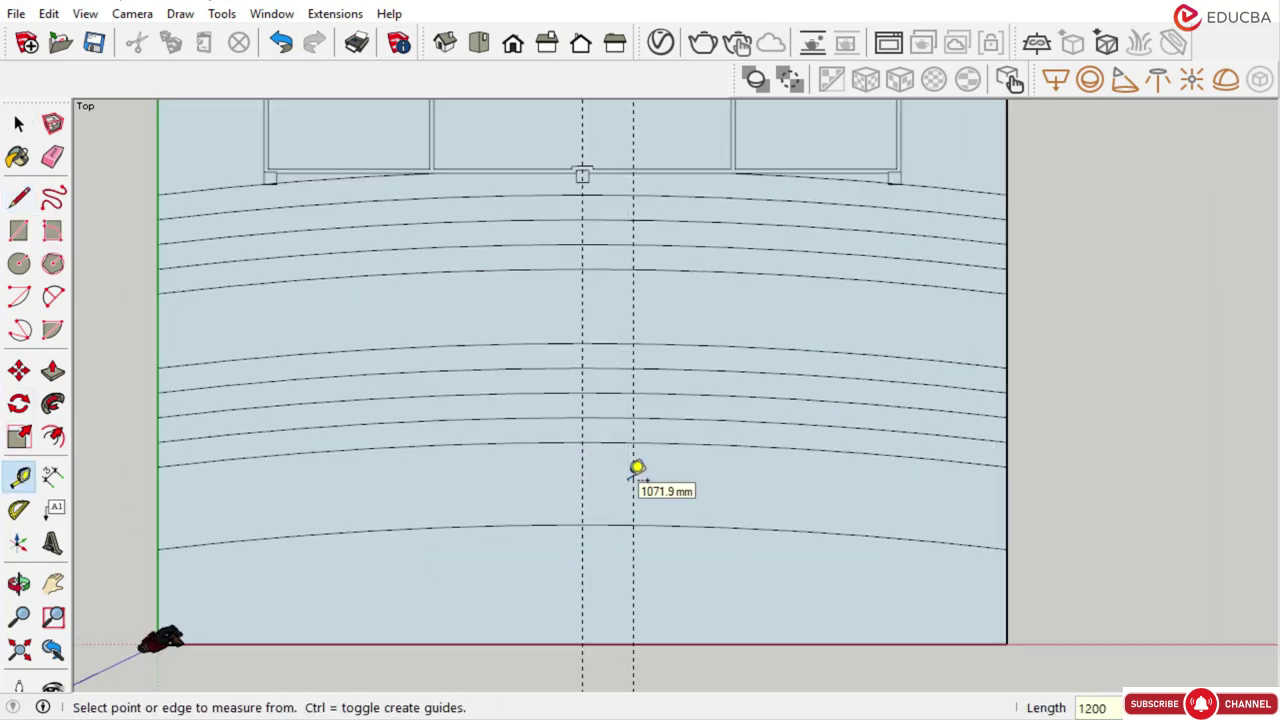
left_click(582, 469)
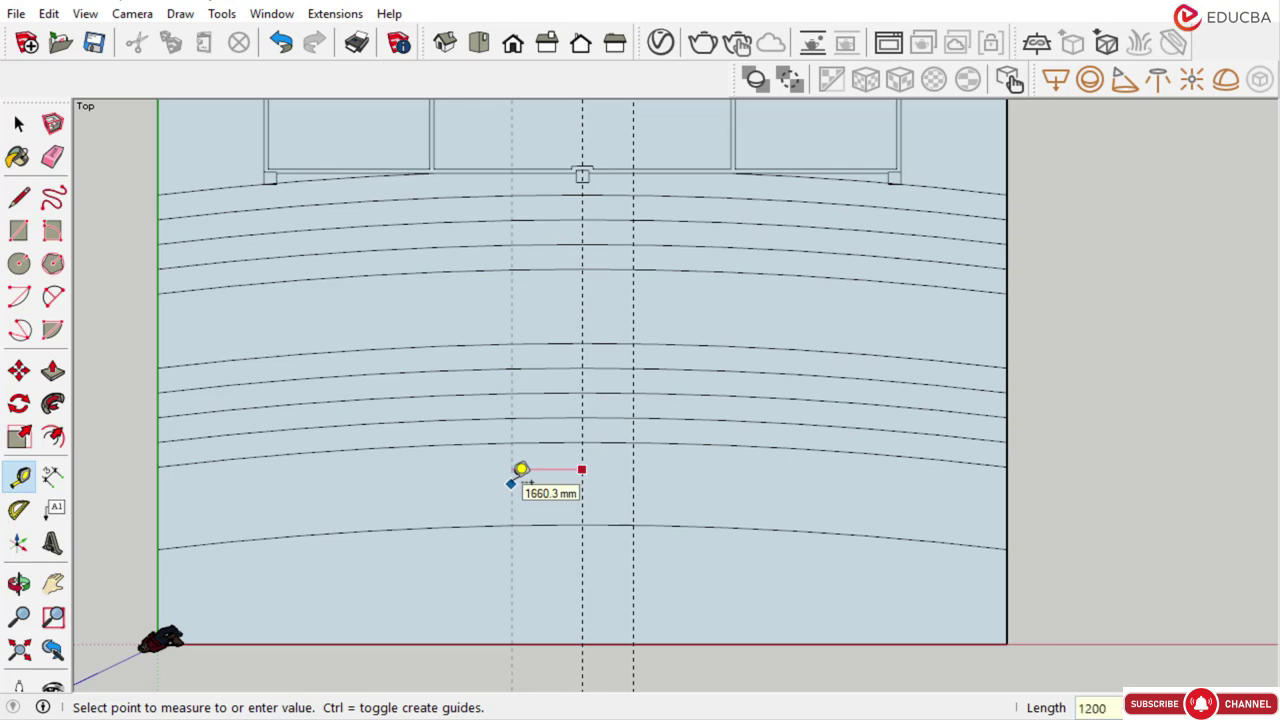
key("Return")
scroll(519, 472, "down", 2)
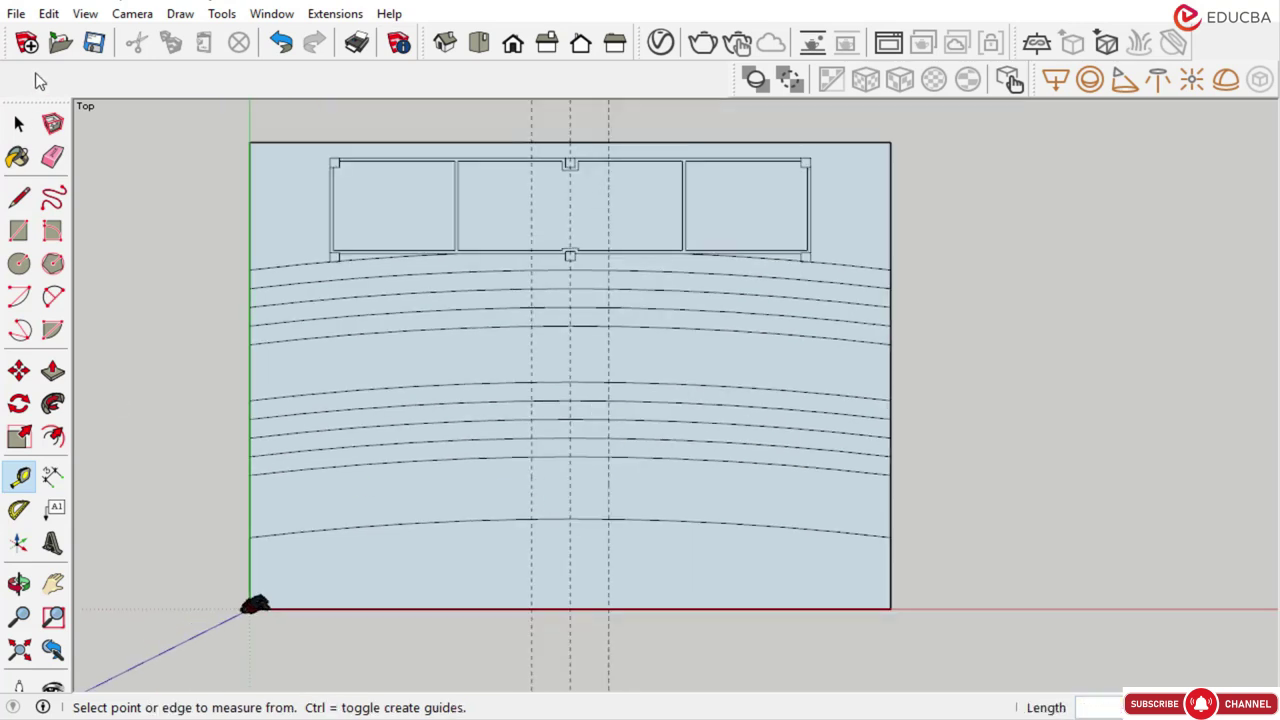
key("space")
scroll(566, 473, "up", 1)
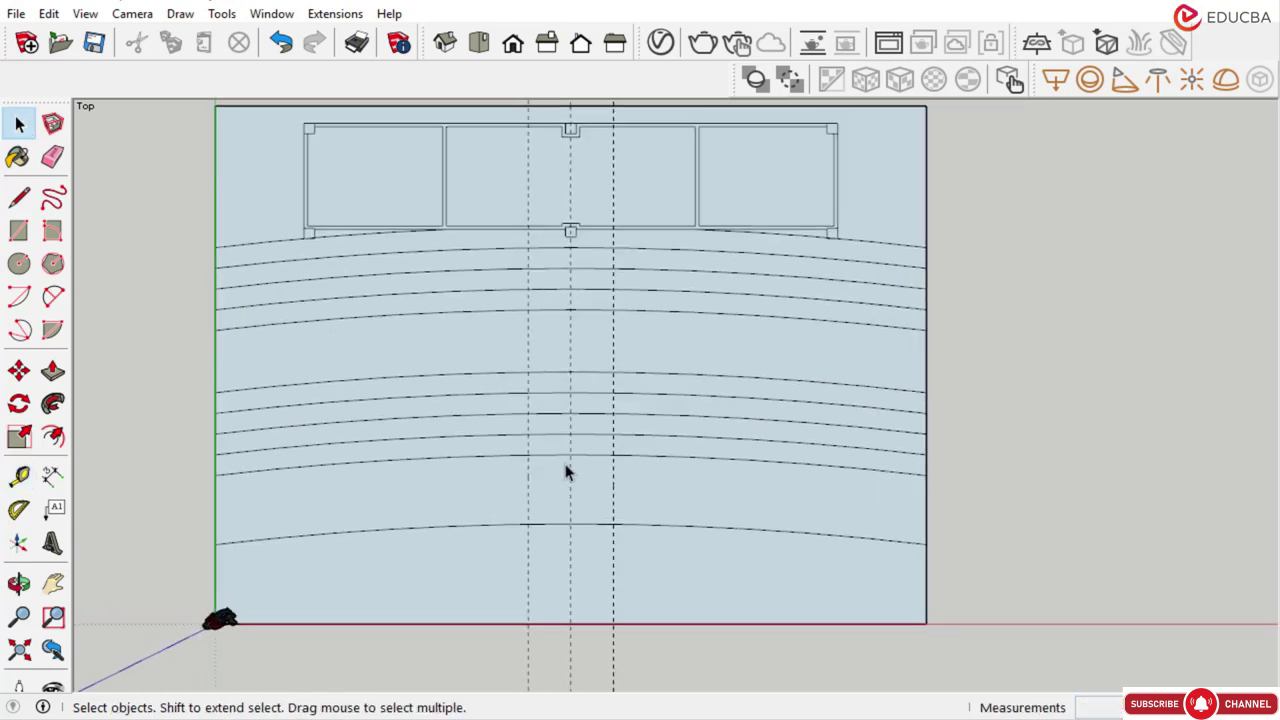
Draw a vertical line along the left guide from the lowest to the uppermost arc of the middle arc group
left_click(19, 197)
scroll(529, 410, "up", 1)
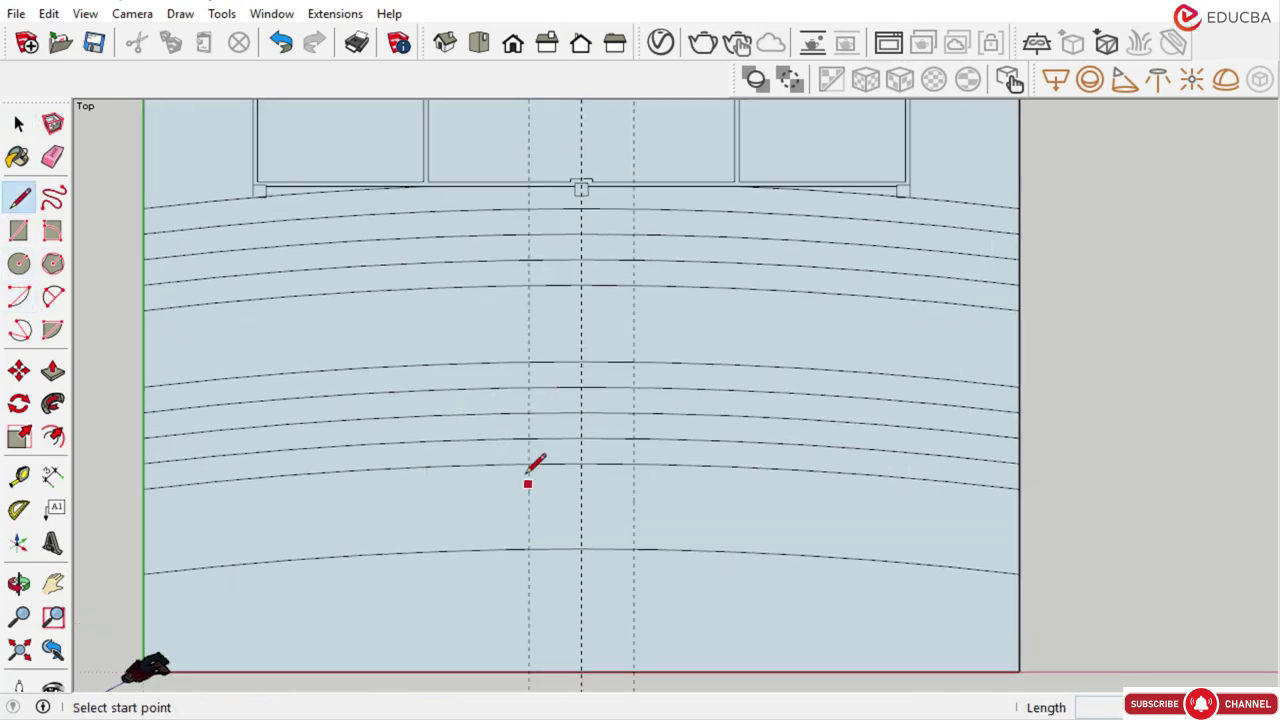
left_click(528, 463)
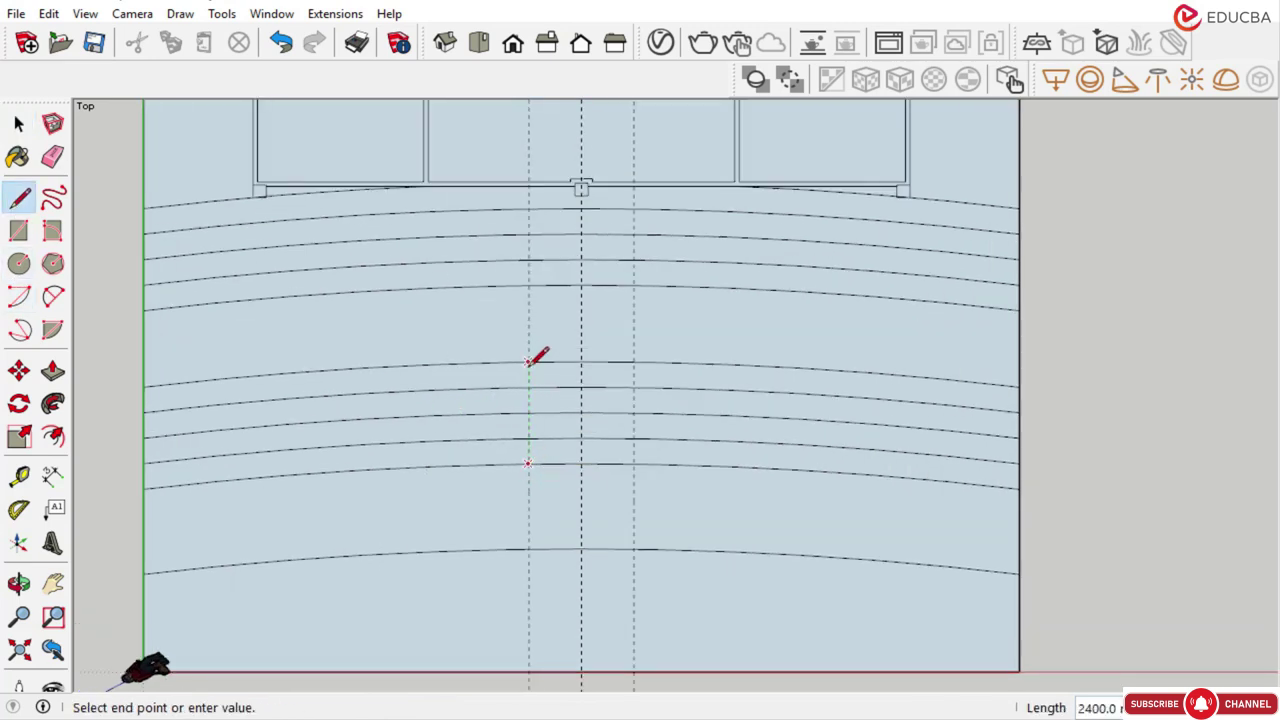
scroll(528, 358, "up", 1)
left_click(529, 358)
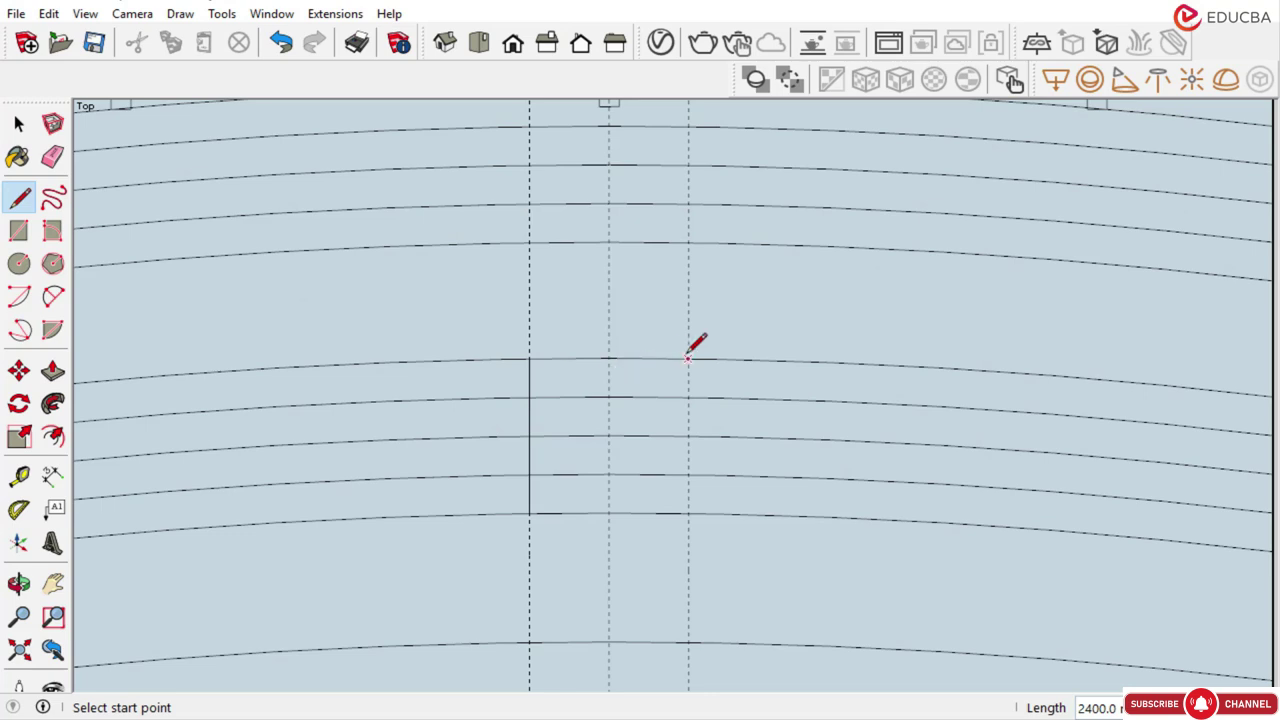
Draw a straight line between the right and left guides where they cross the middle group's uppermost arc
scroll(688, 358, "up", 3)
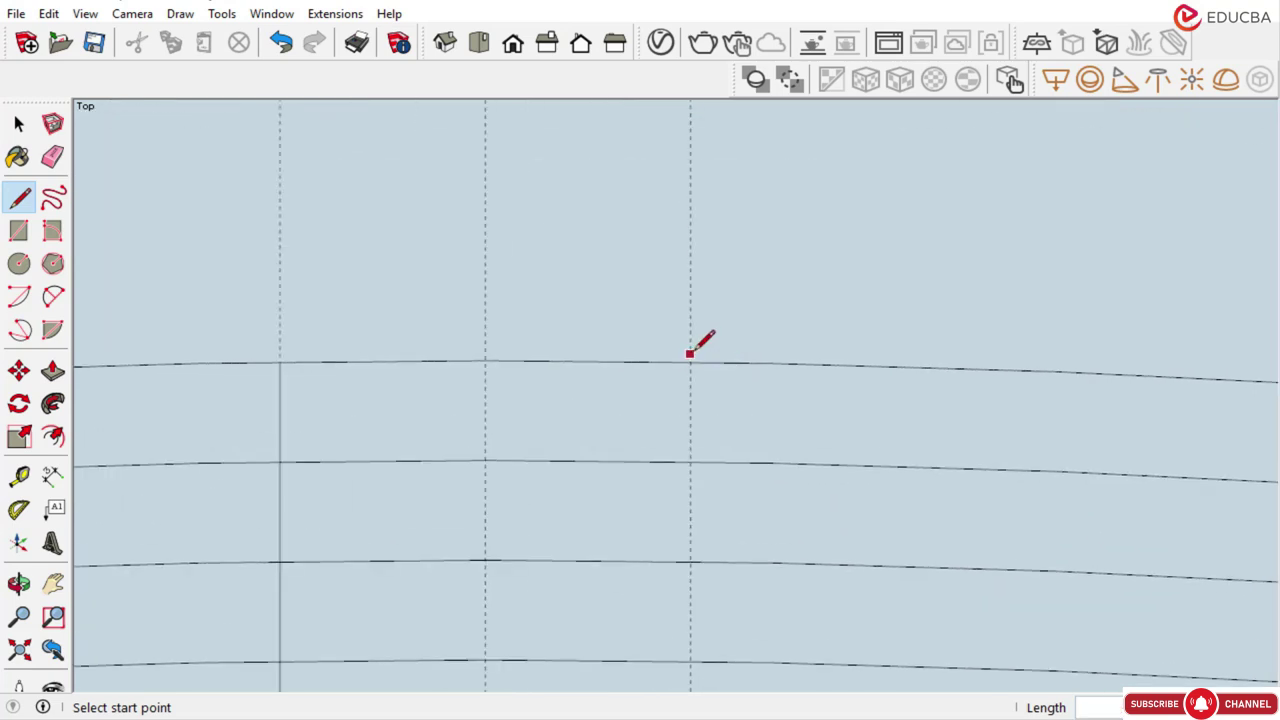
scroll(690, 355, "up", 1)
scroll(702, 342, "up", 1)
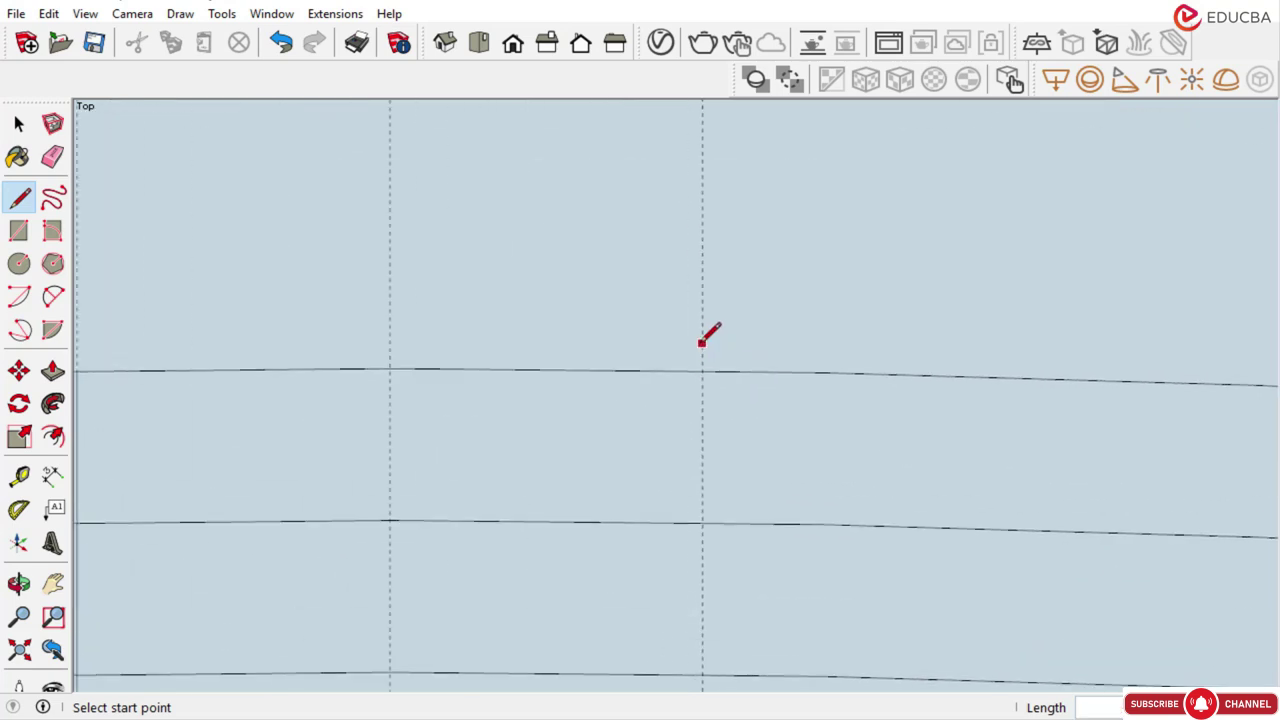
scroll(740, 343, "down", 2)
scroll(960, 470, "up", 1)
left_click(917, 345)
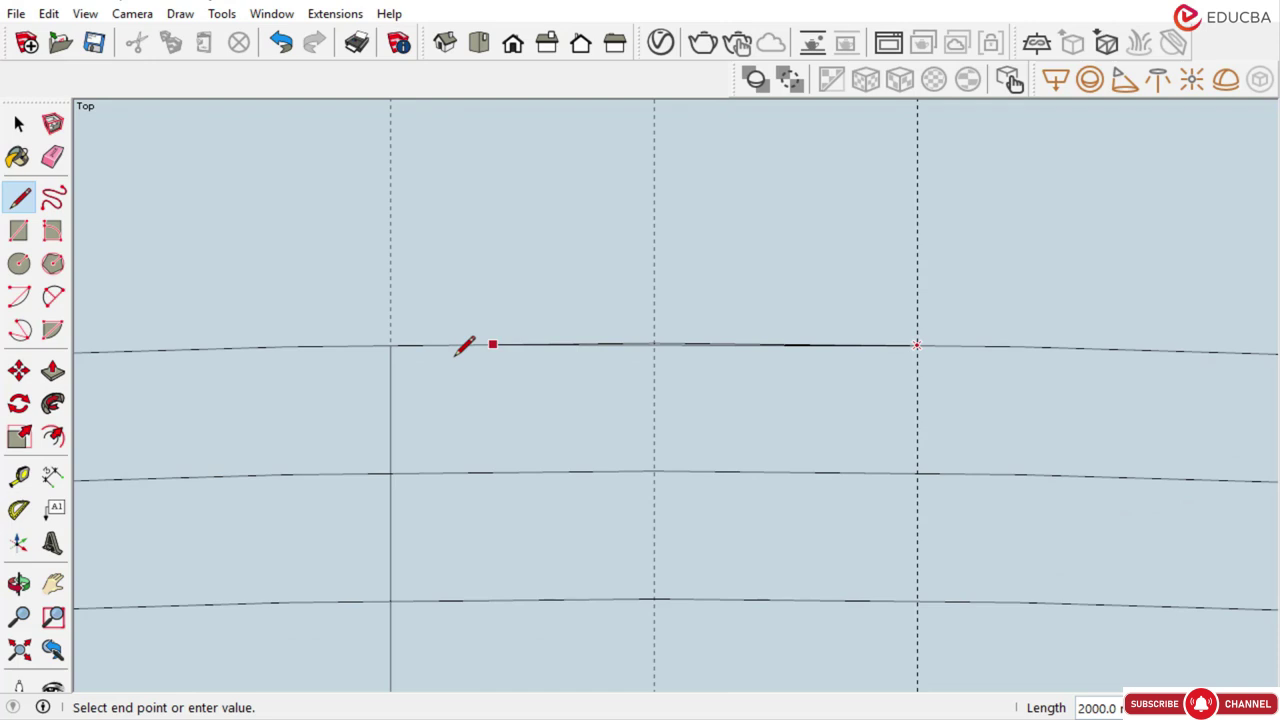
left_click(390, 344)
scroll(700, 330, "down", 1)
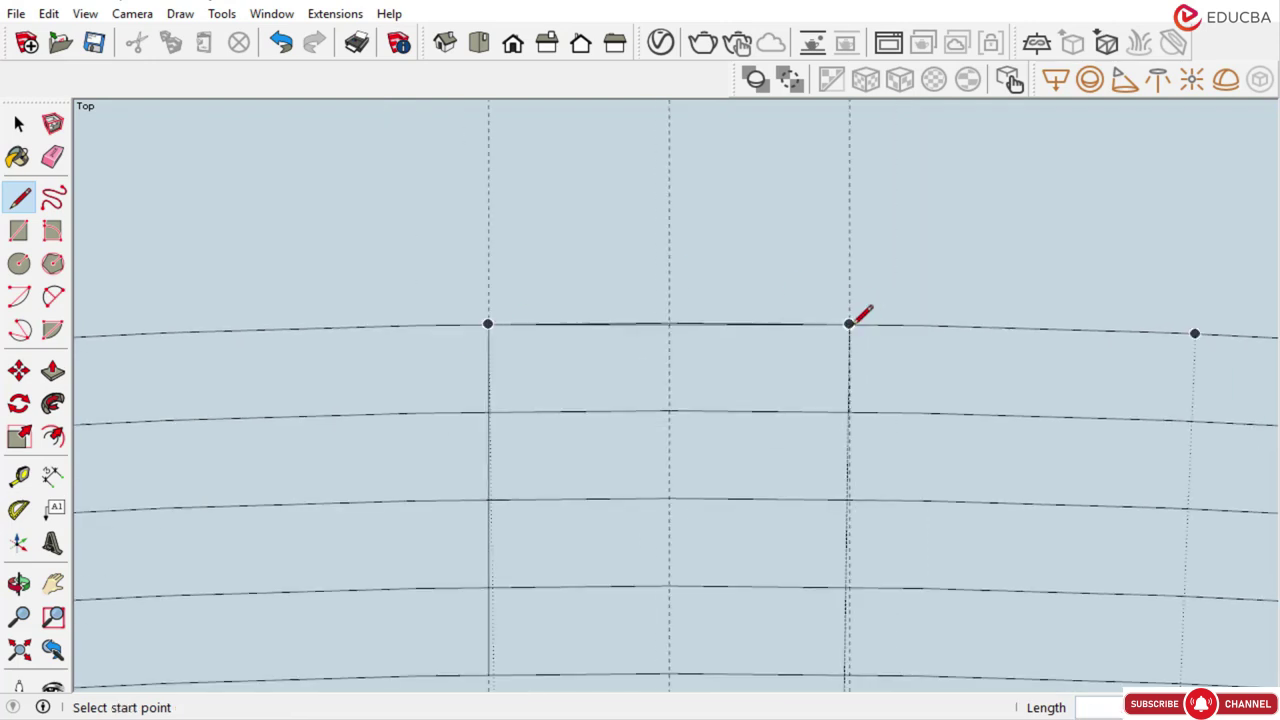
Draw a vertical line along the right guide from the uppermost to the lowest arc of the middle arc group
left_click(849, 323)
scroll(800, 400, "down", 1)
scroll(820, 508, "up", 1)
left_click(816, 512)
scroll(629, 429, "down", 2)
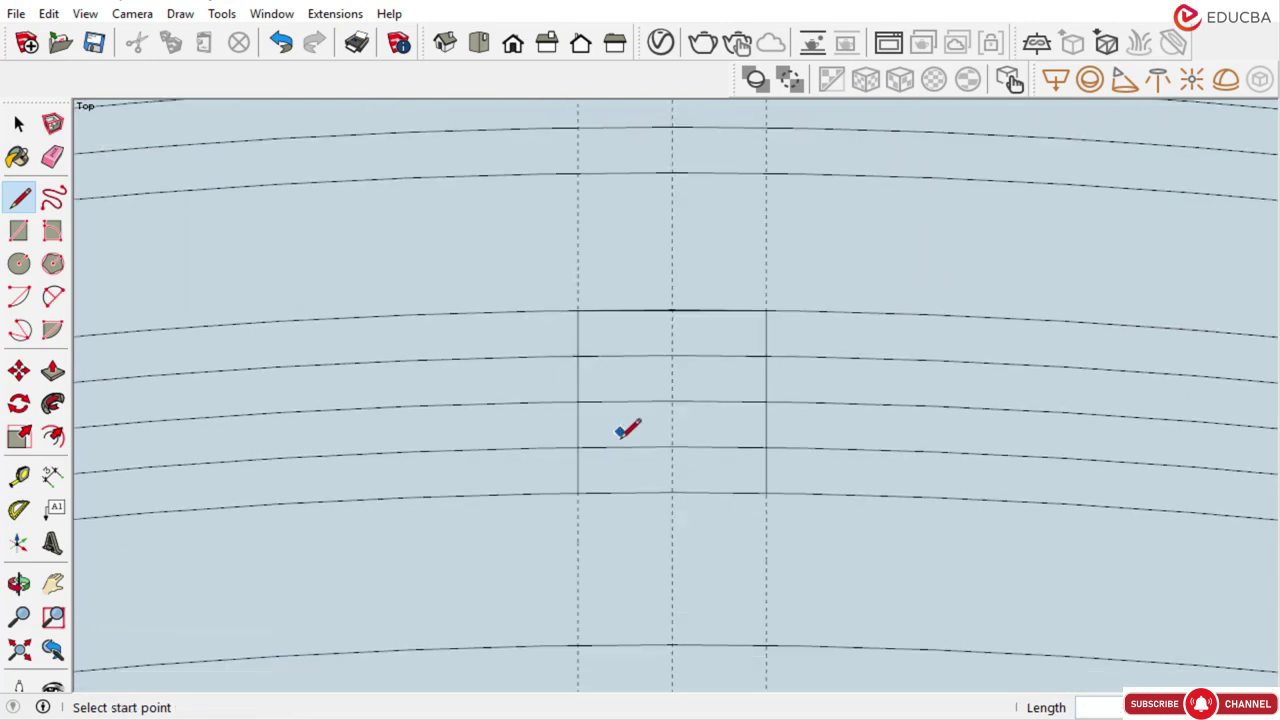
Erase the two vertical guides on either side of the plot's centre guide
left_click(12, 131)
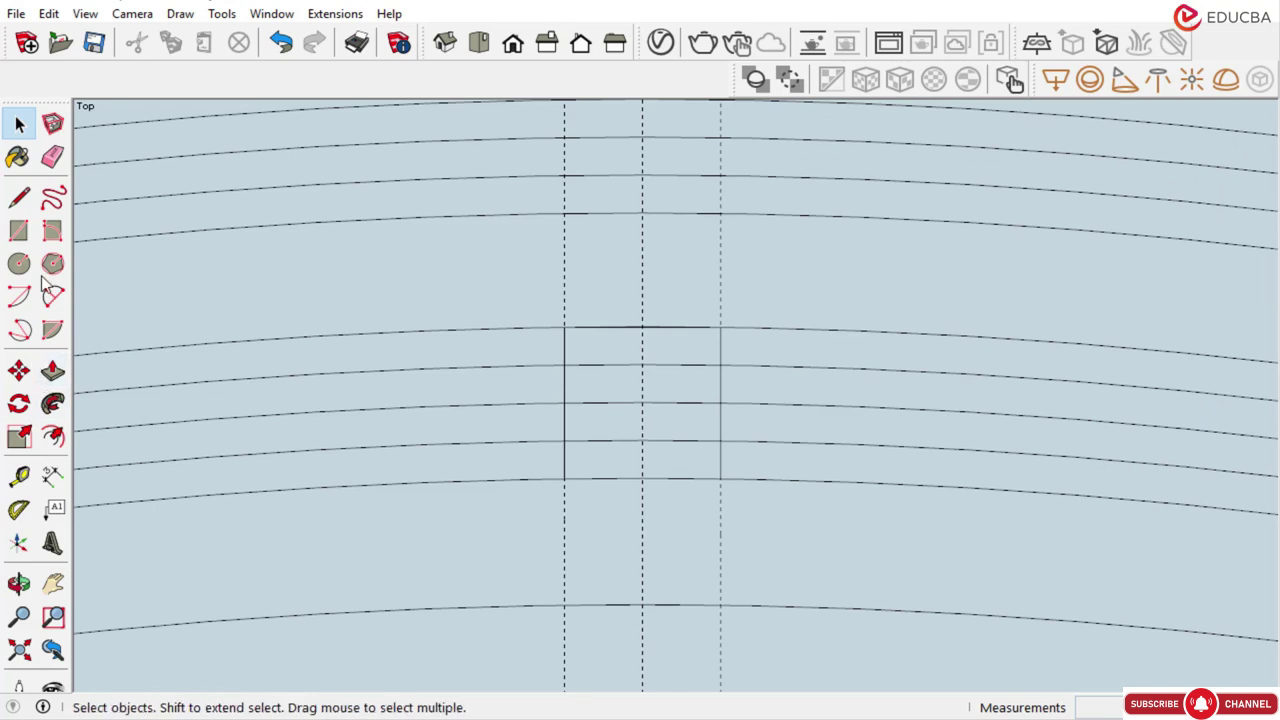
left_click(53, 157)
left_click(565, 503)
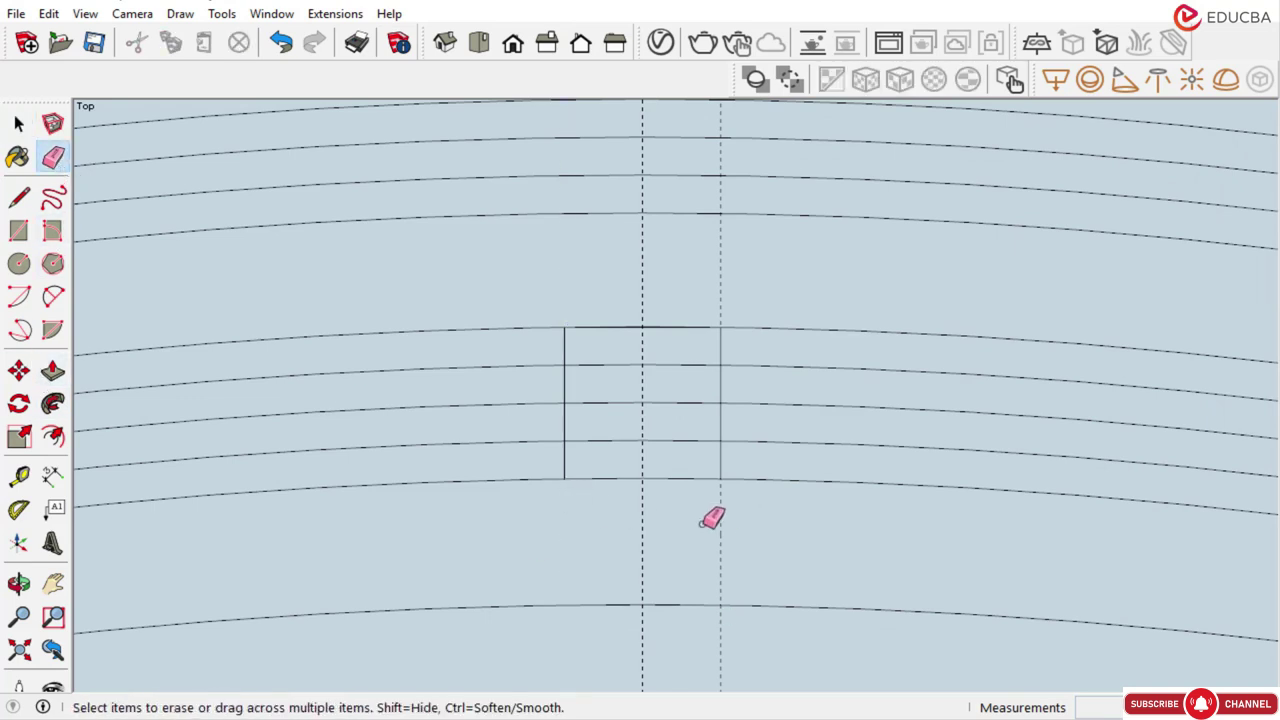
scroll(638, 334, "up", 5)
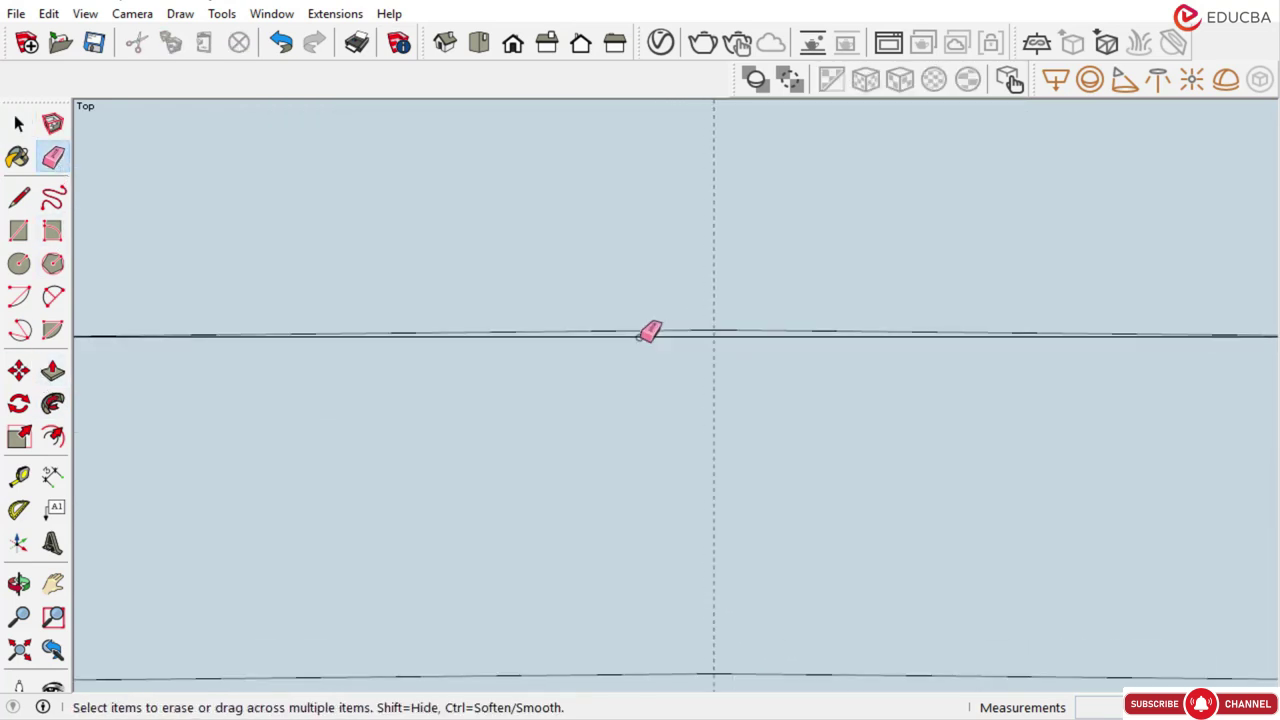
Undo the erasing of the arc pieces inside the central passage
scroll(686, 342, "down", 6)
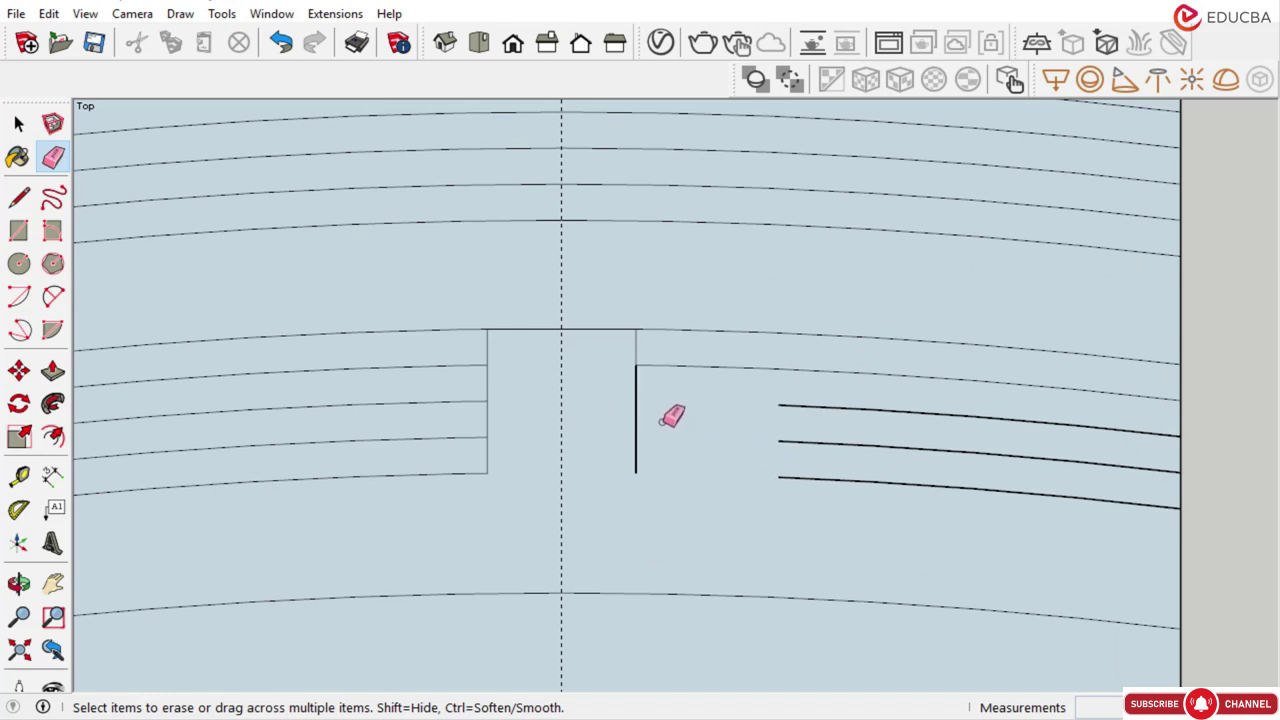
scroll(672, 416, "down", 3)
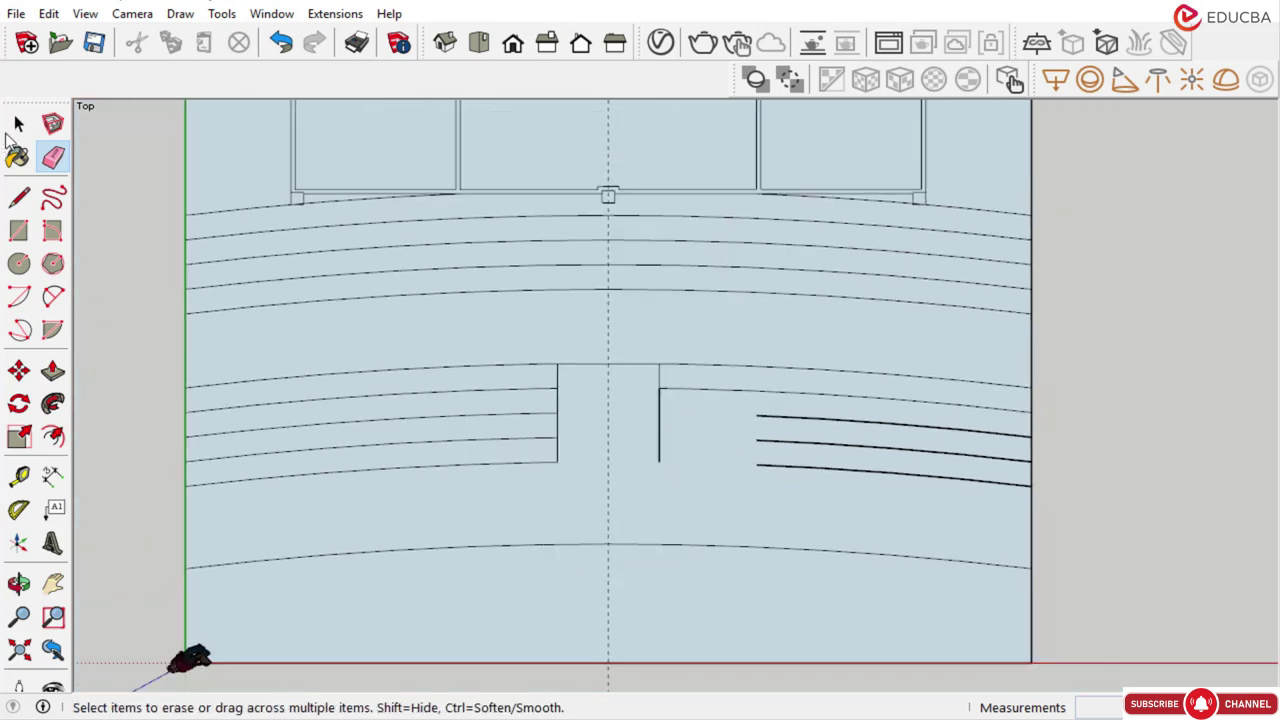
left_click(18, 123)
key("ctrl+z")
scroll(177, 256, "down", 1)
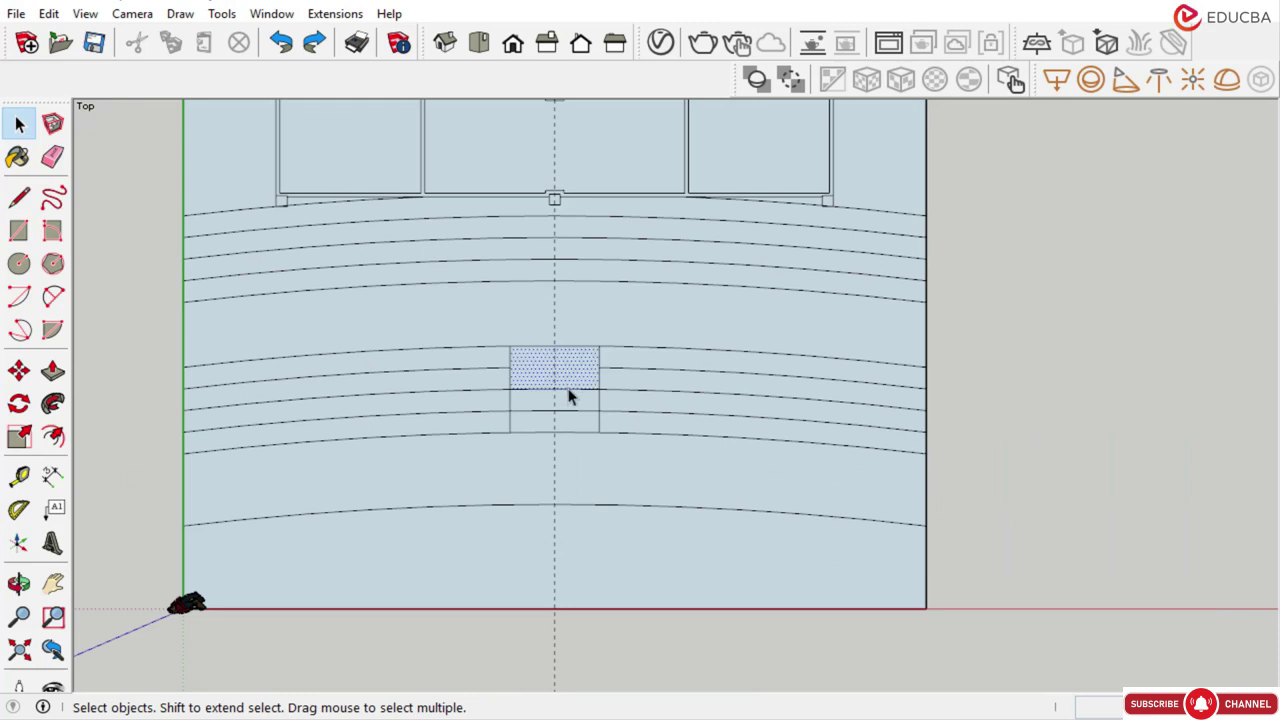
Delete the arc pieces inside the passage and the leftover pieces of the three lowest middle-group arcs to its right
left_click(575, 389)
key("Delete")
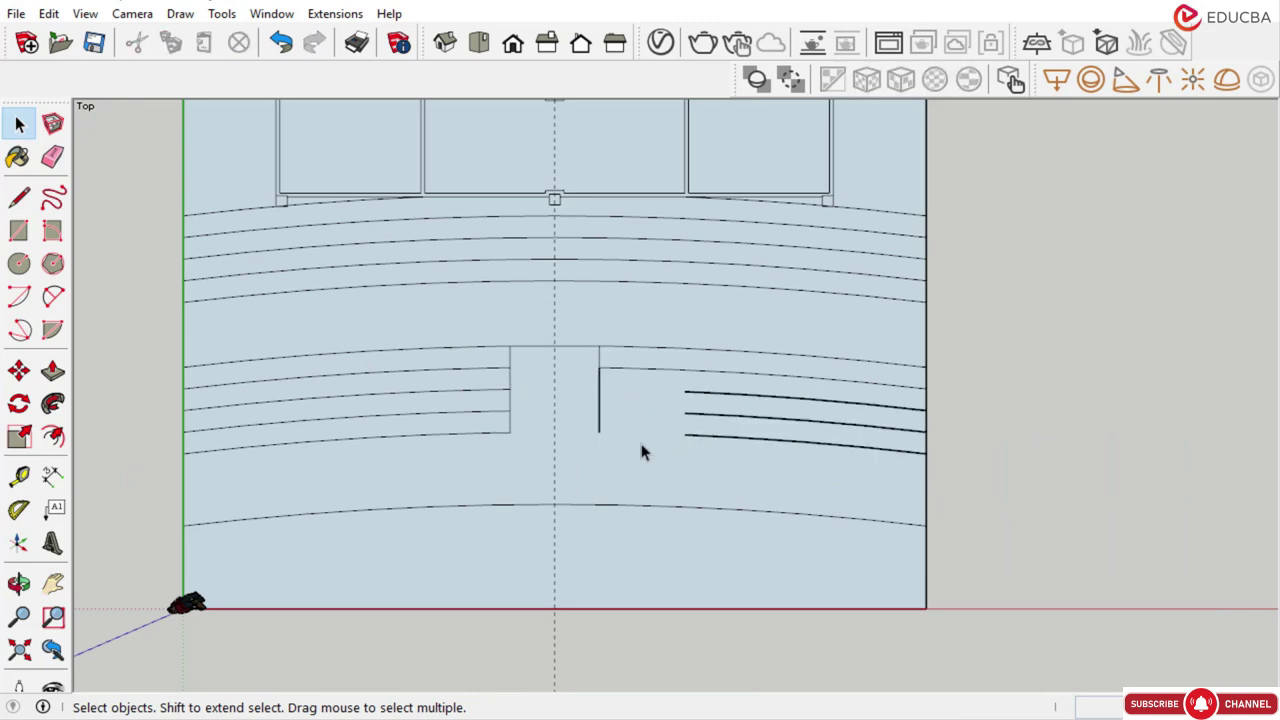
left_click(762, 398)
left_click(752, 438)
key("Delete")
left_click(700, 393)
key("Delete")
left_click(752, 419)
key("Delete")
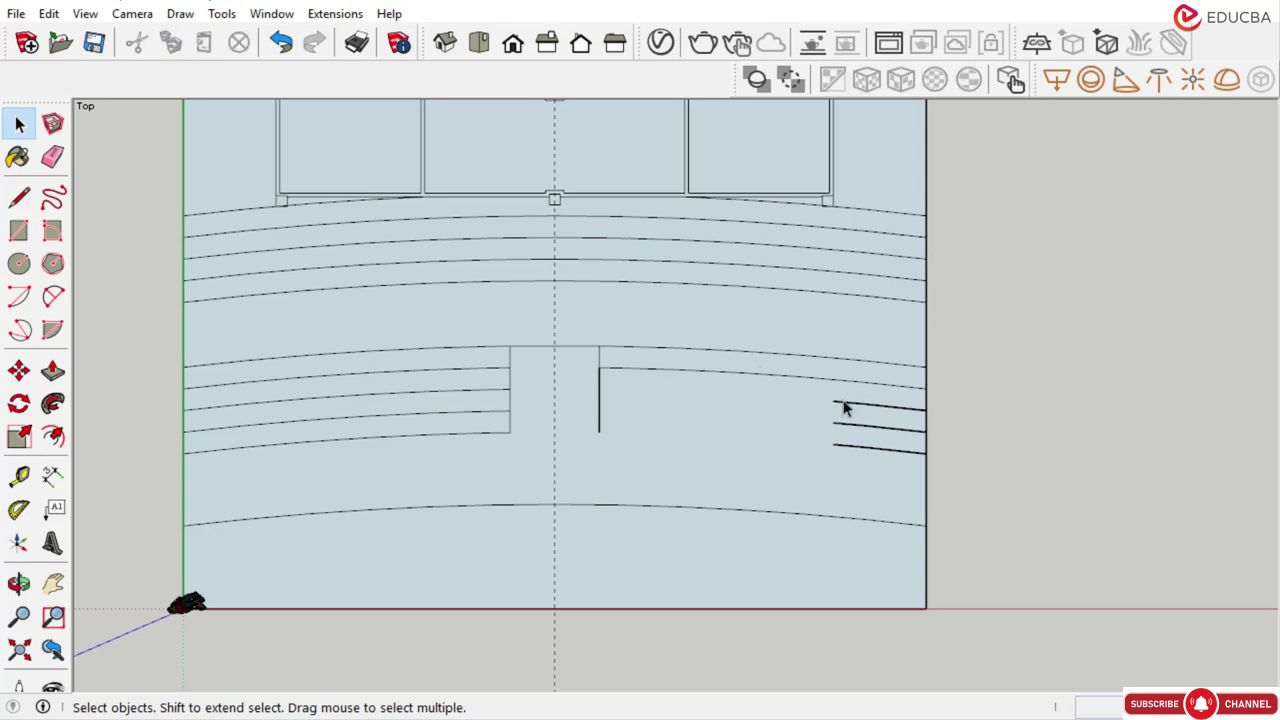
left_click(844, 403)
key("Delete")
Select all pieces of the middle group's second arc right of the passage and copy them 600 mm downward
left_click(704, 374)
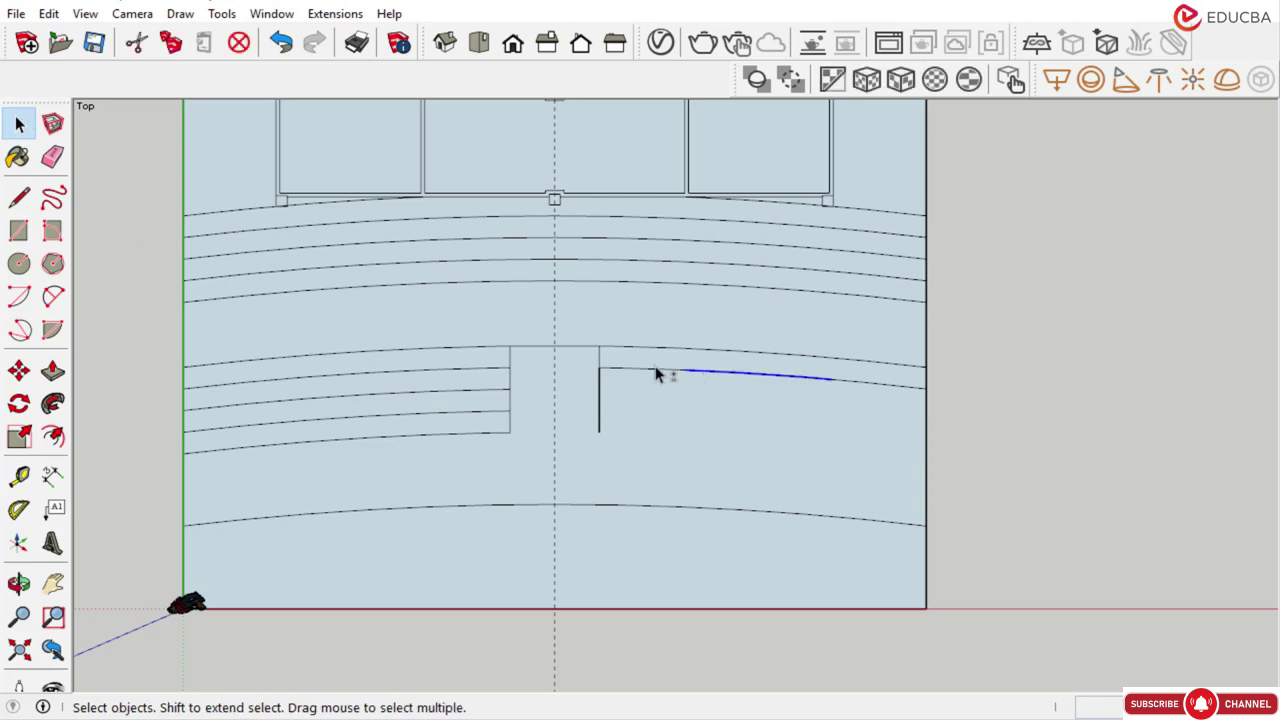
left_click(657, 370, "shift")
left_click(868, 384, "shift")
left_click(18, 370)
scroll(600, 355, "up", 3)
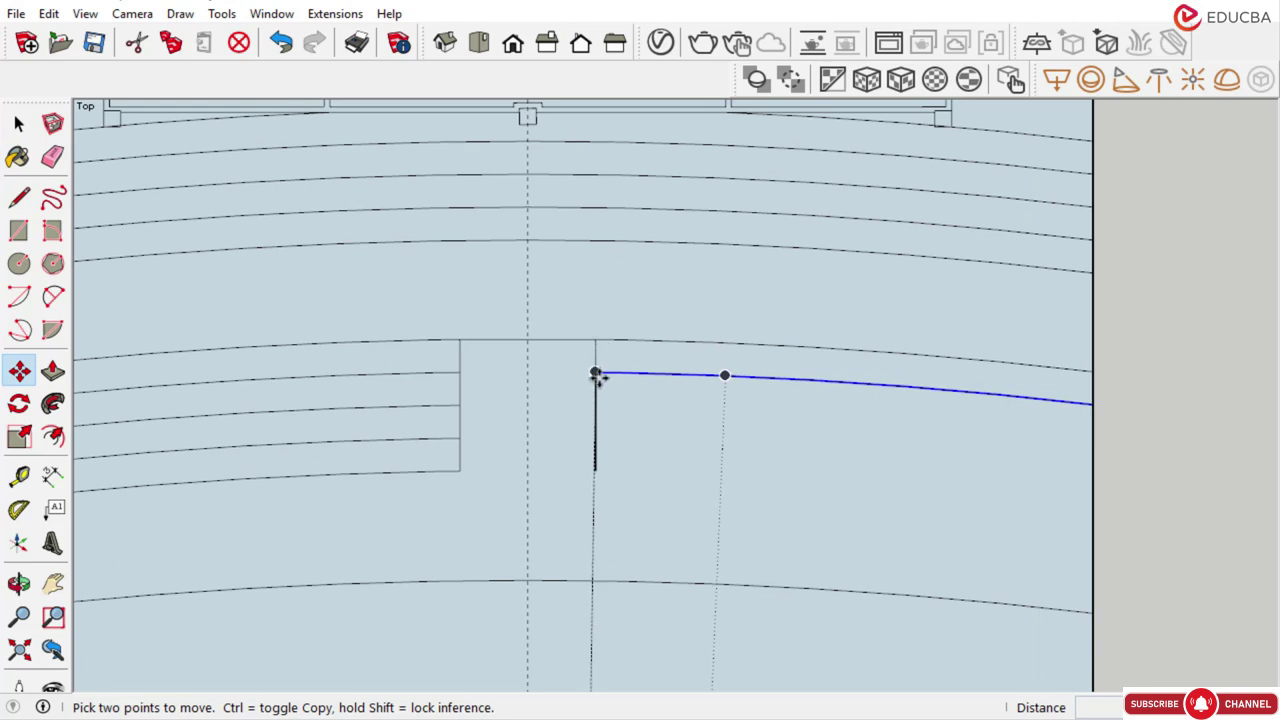
key("space")
left_click(20, 372)
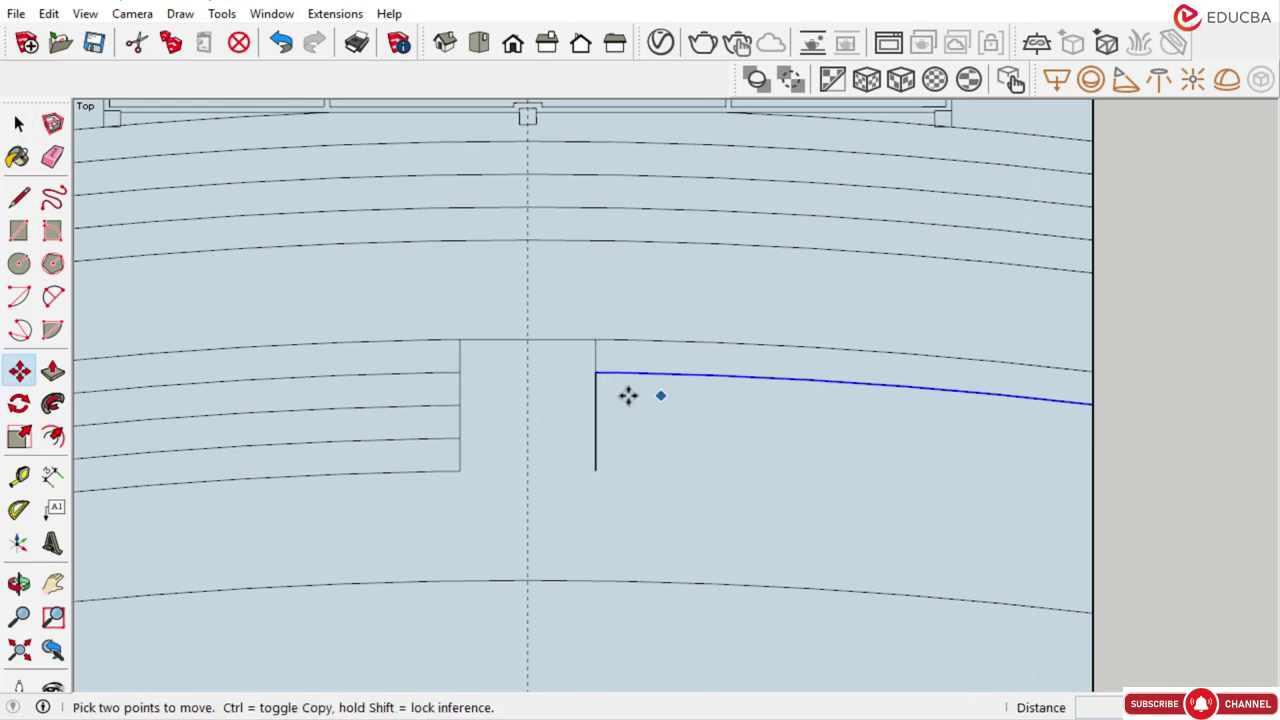
key("ctrl")
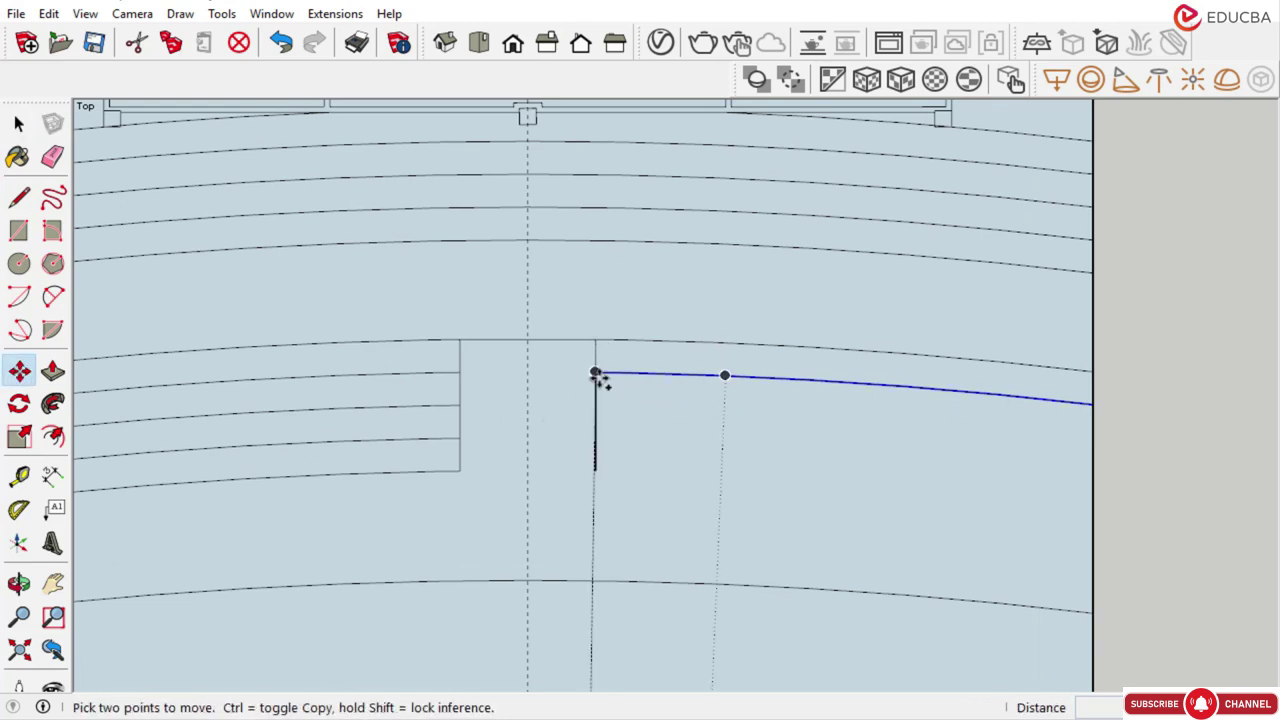
left_click(595, 372)
type("600")
key("Return")
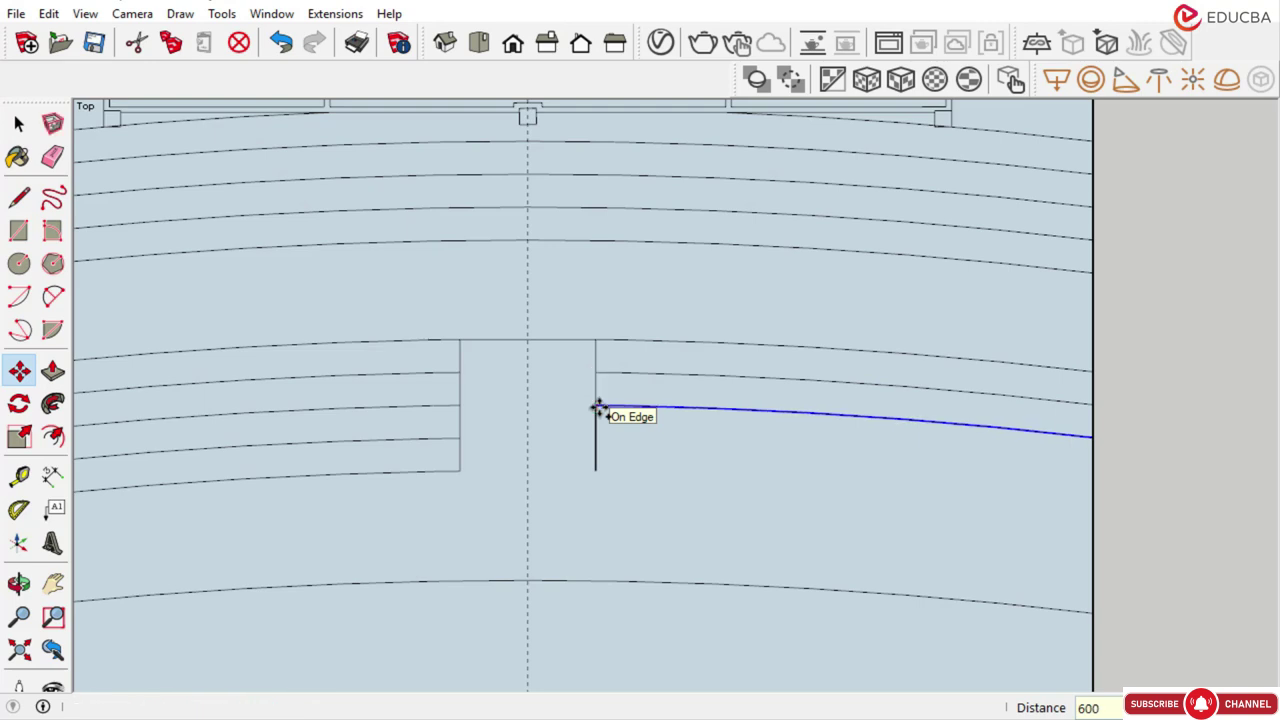
Copy the arc downward twice more at 600 mm spacing to complete the rows right of the passage, and clear the selection
left_click(595, 406)
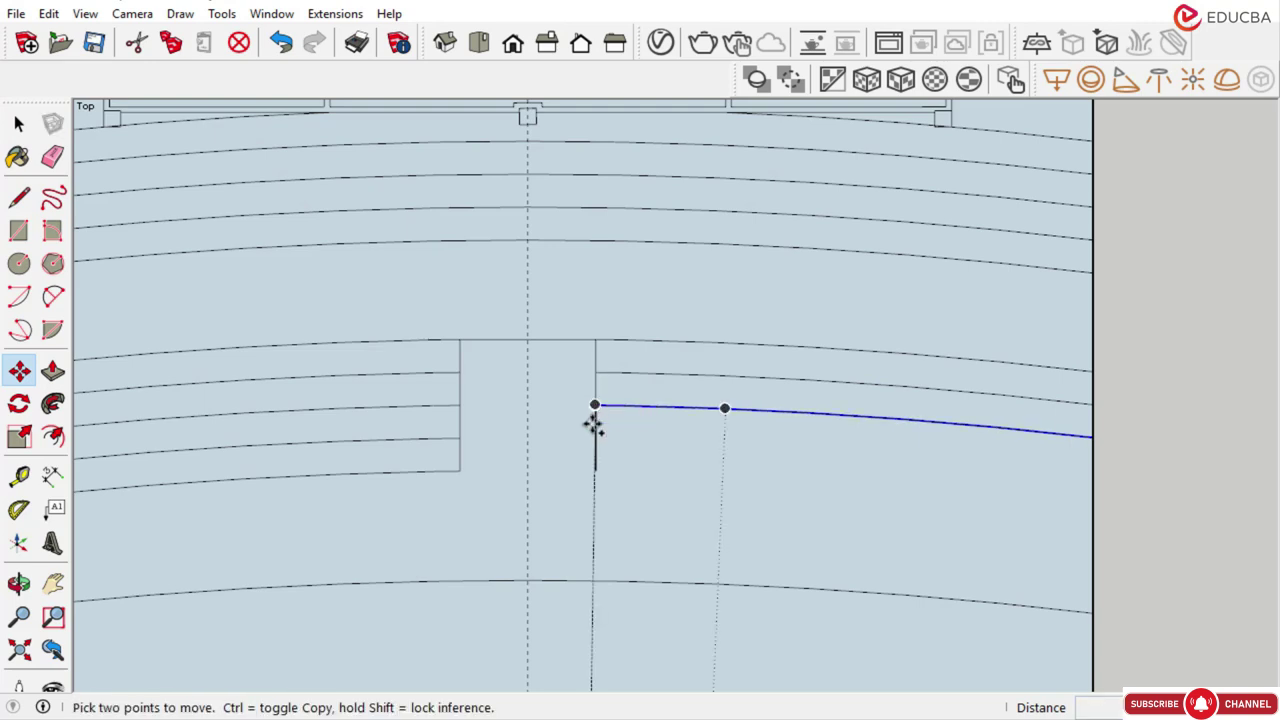
type("600")
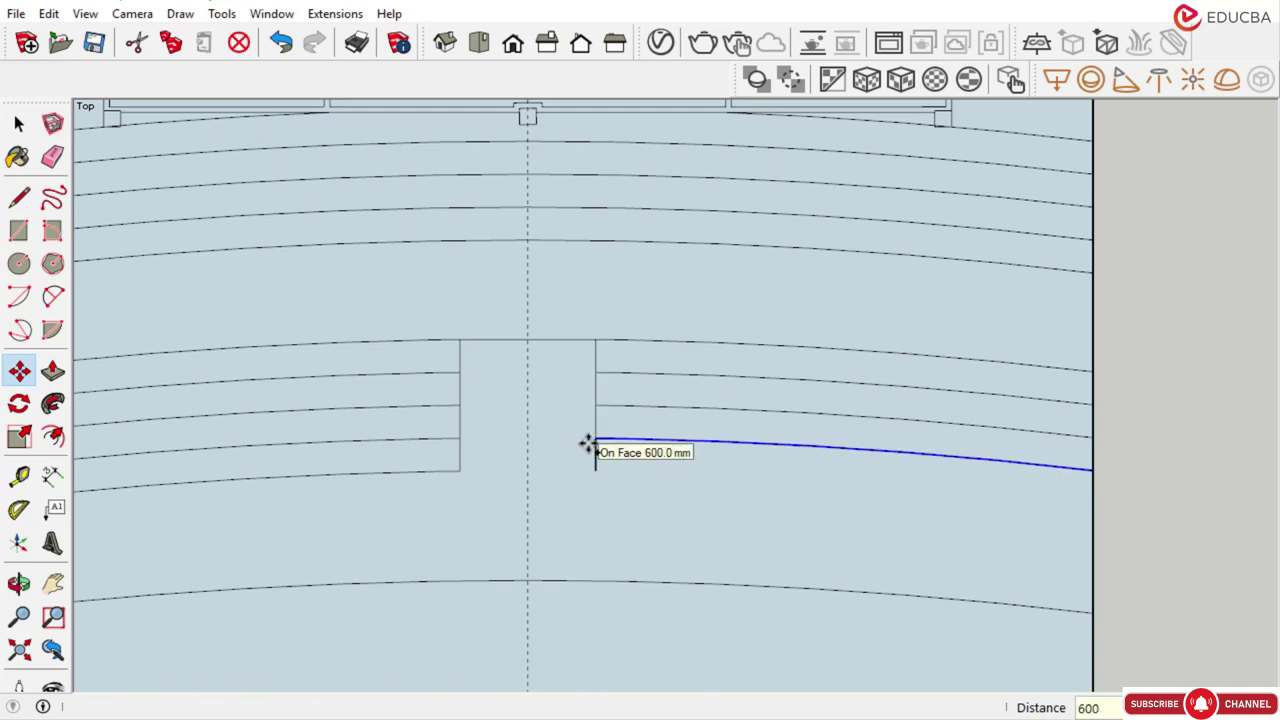
key("Return")
left_click(595, 439)
key("ctrl")
left_click(595, 471)
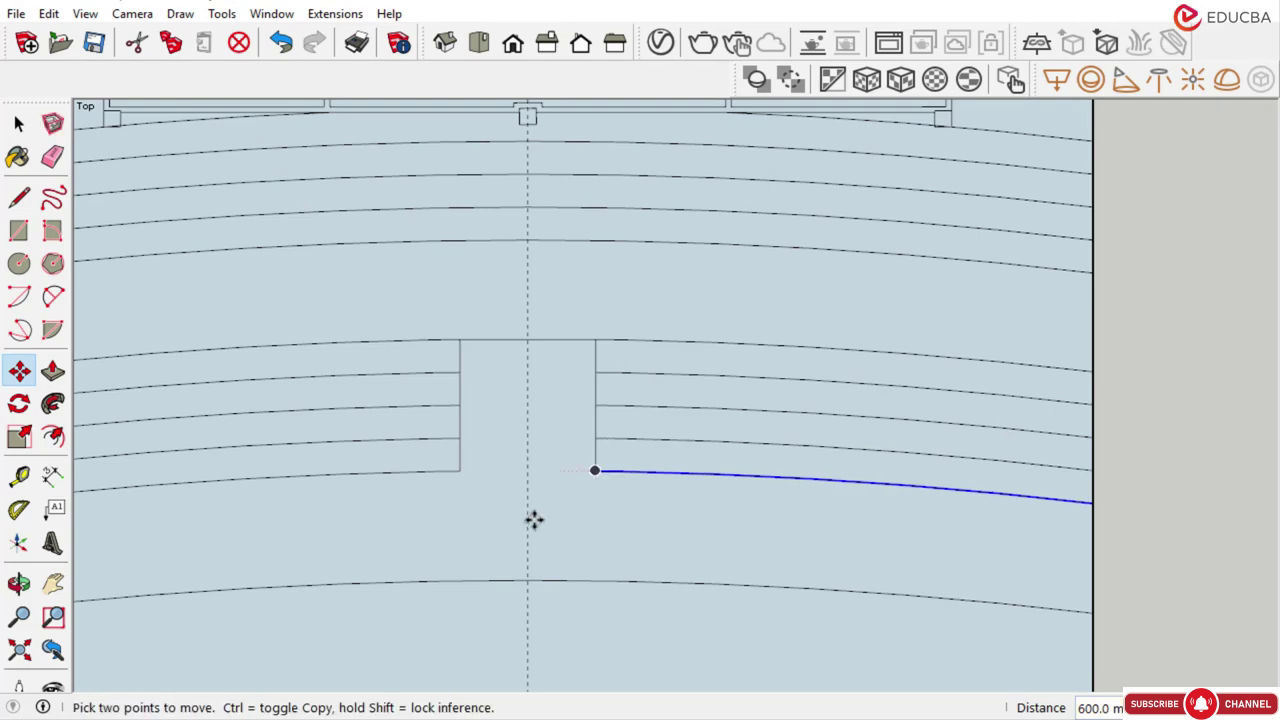
key("ctrl+t")
scroll(782, 421, "down", 2)
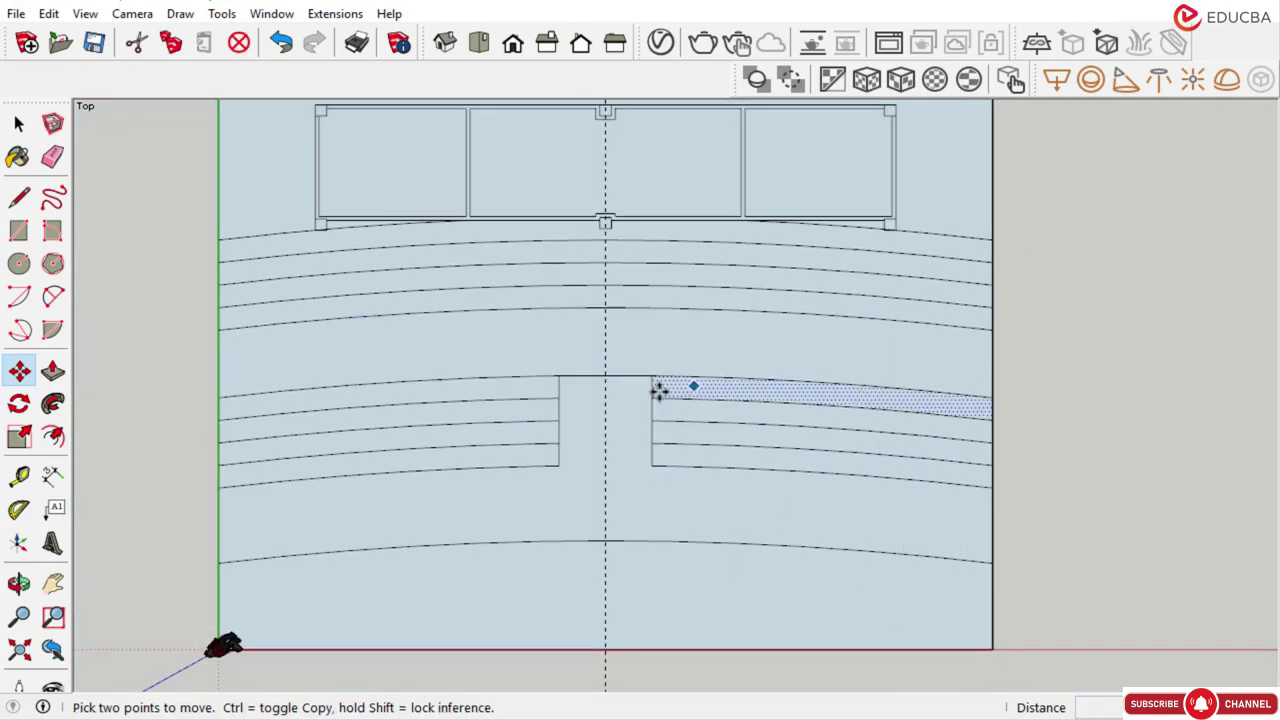
left_click(18, 123)
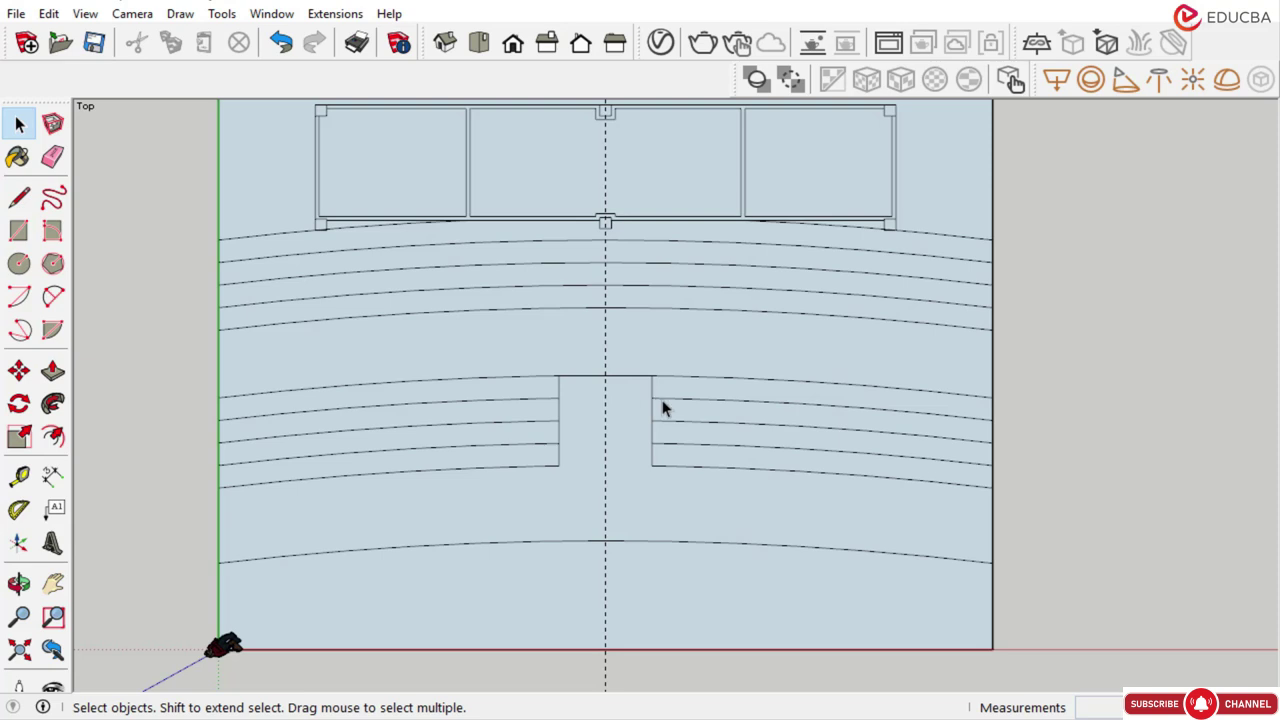
scroll(666, 463, "down", 1)
scroll(668, 486, "up", 1)
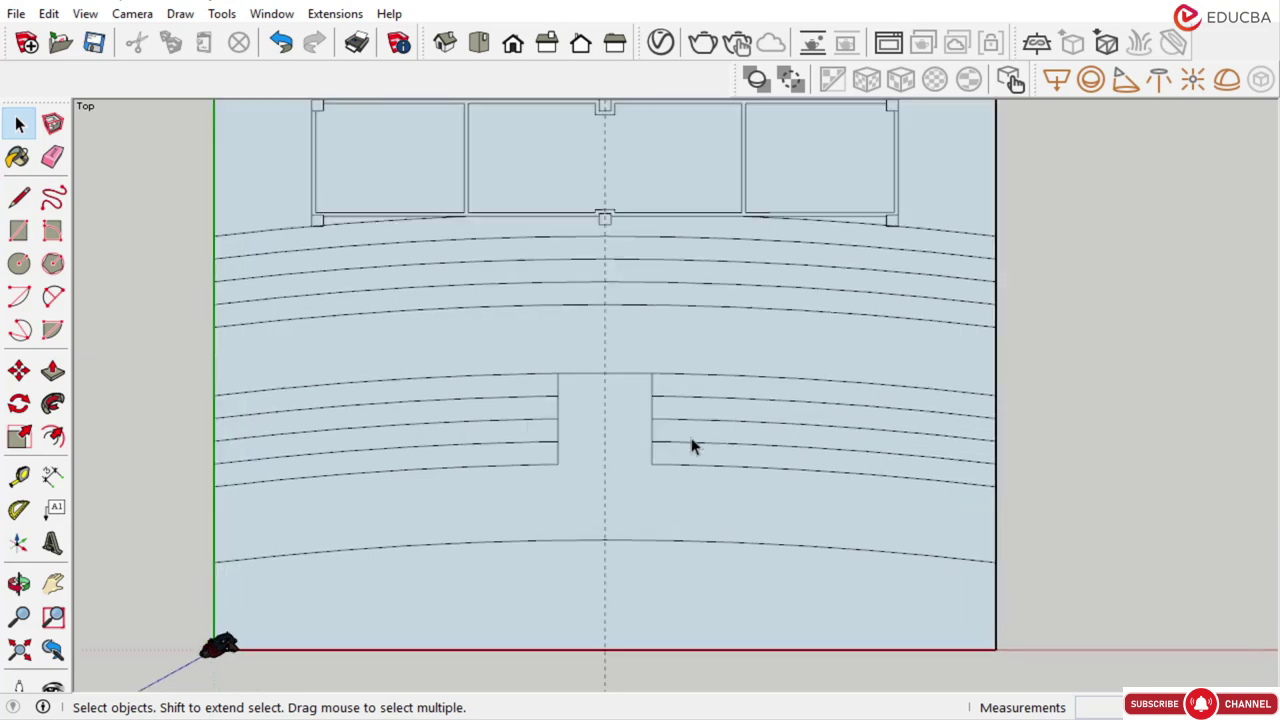
scroll(591, 485, "down", 2)
scroll(638, 437, "up", 1)
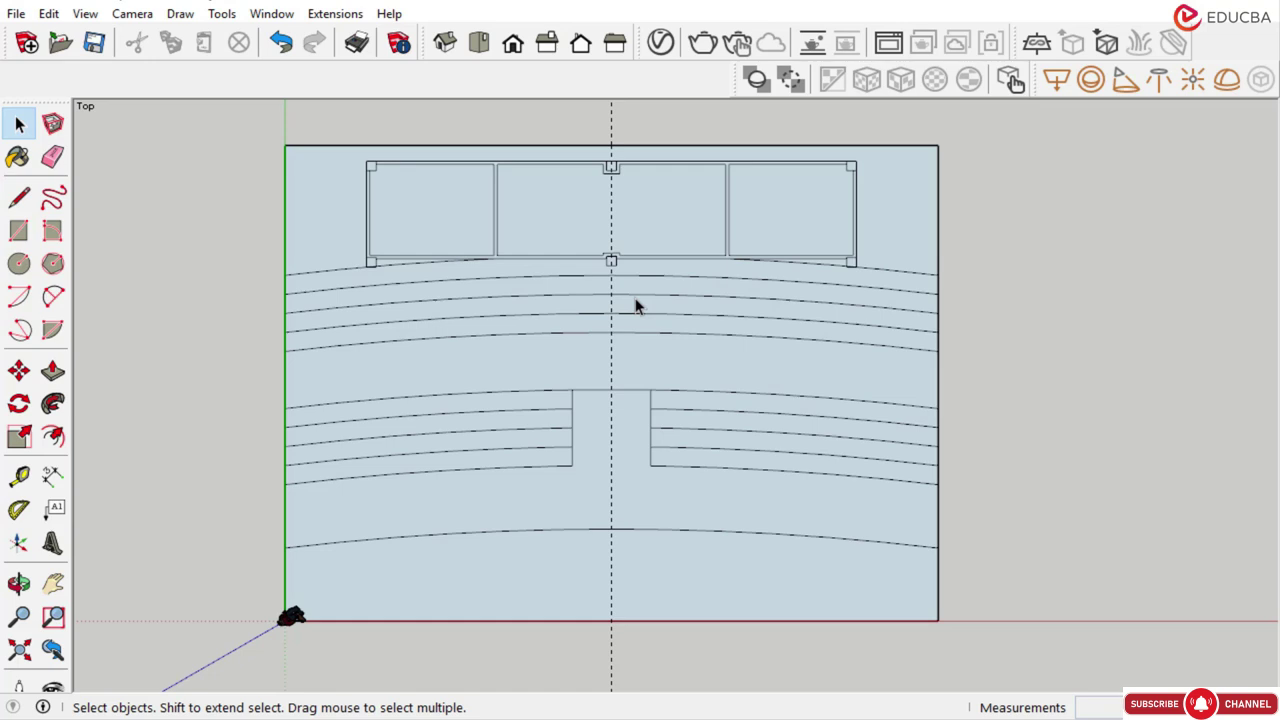
left_click(447, 48)
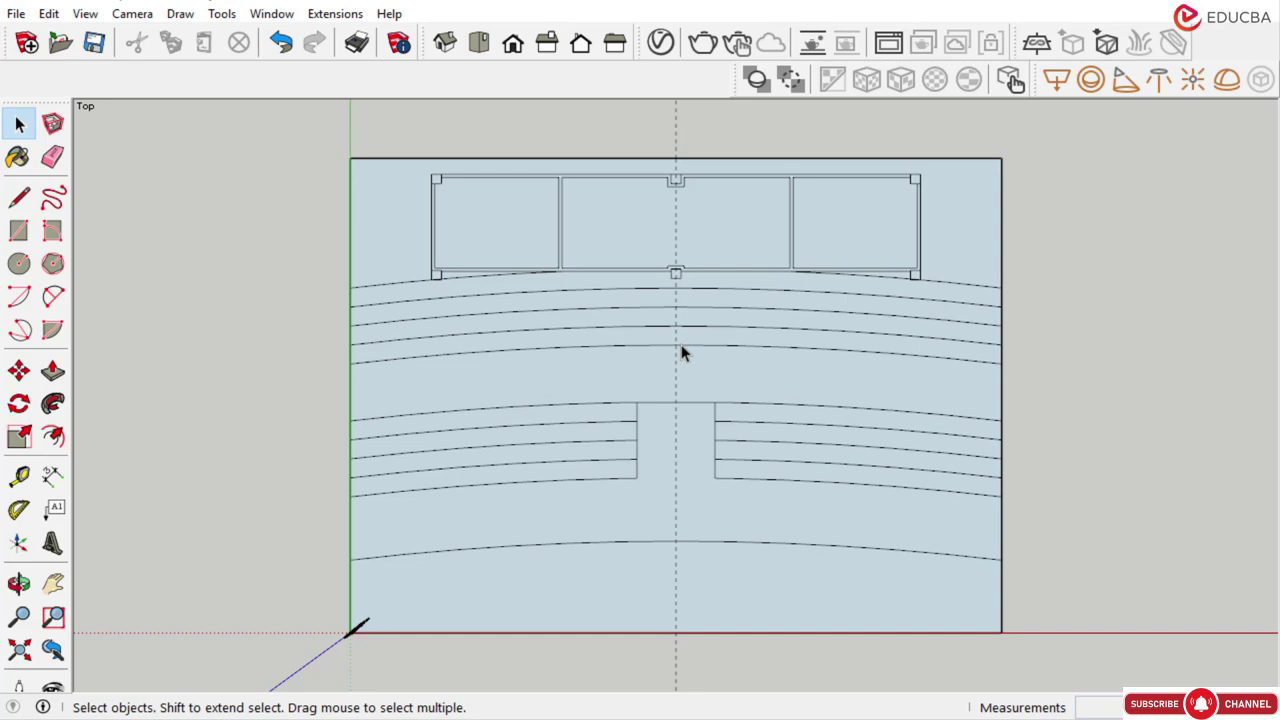
left_click(444, 41)
Save the model to the Desktop as "3D View of Pavalion.skp"
key("ctrl+s")
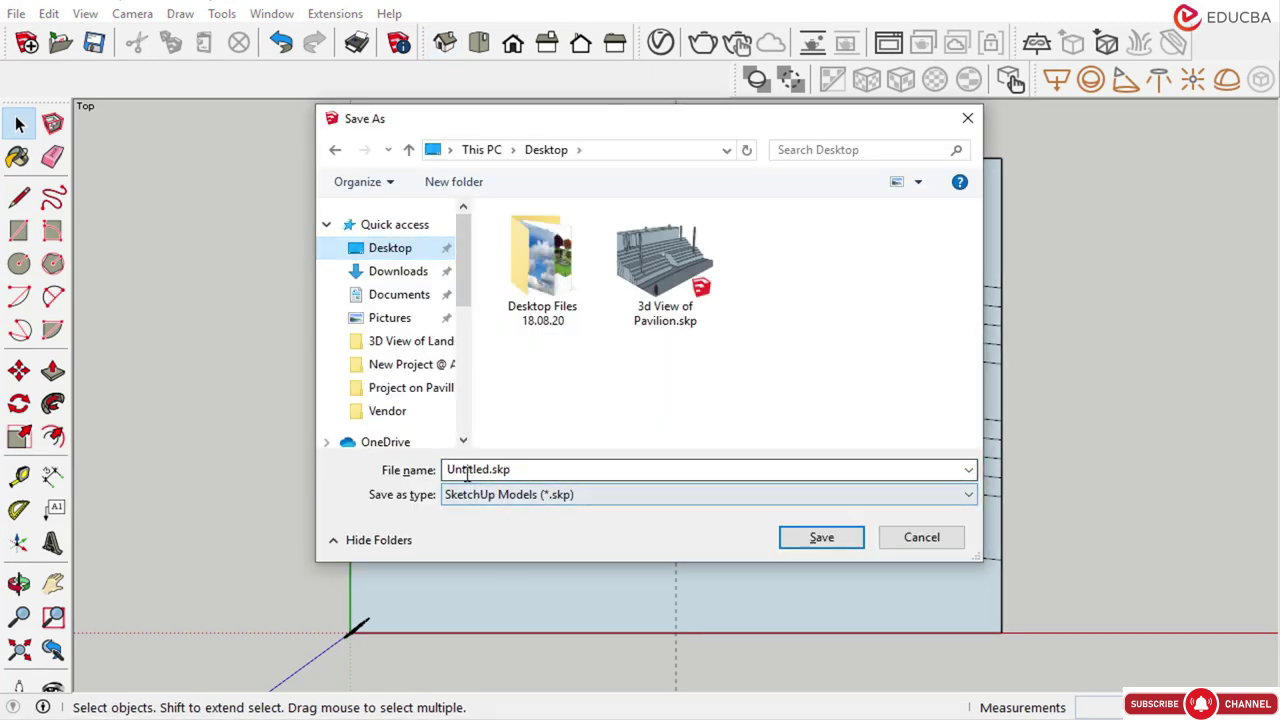
left_click(925, 537)
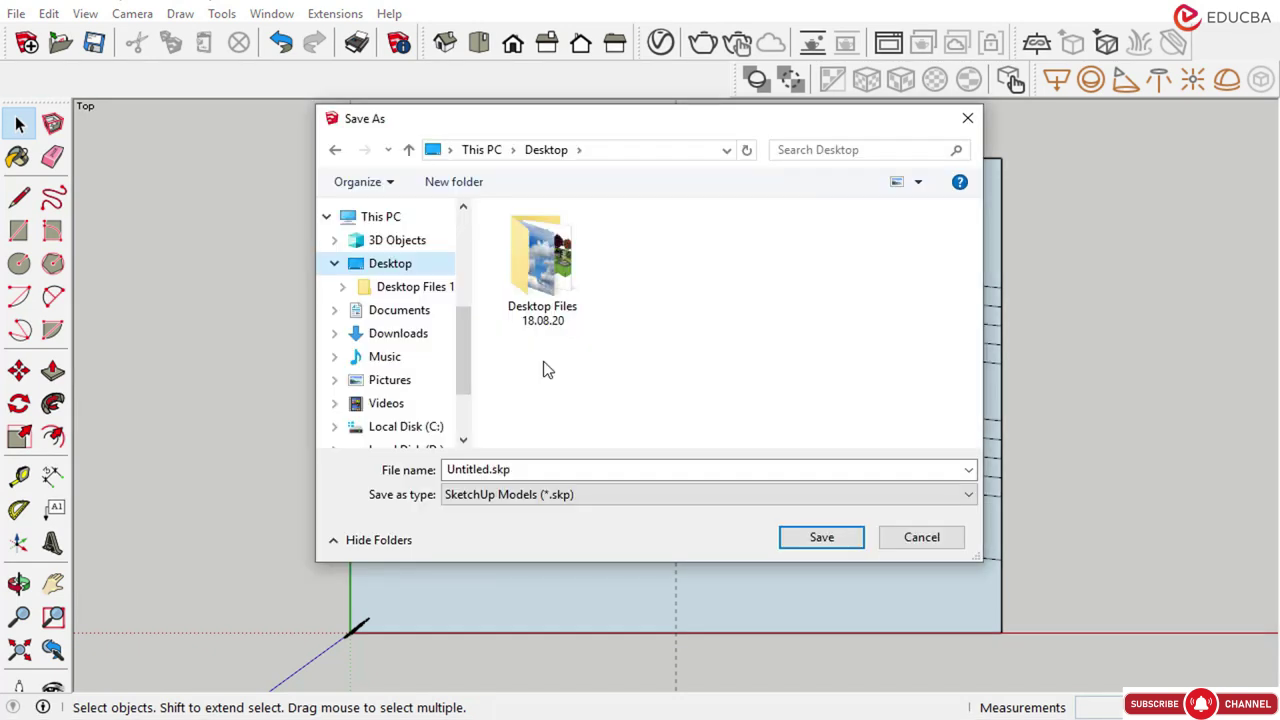
left_click(492, 470)
left_click(448, 470)
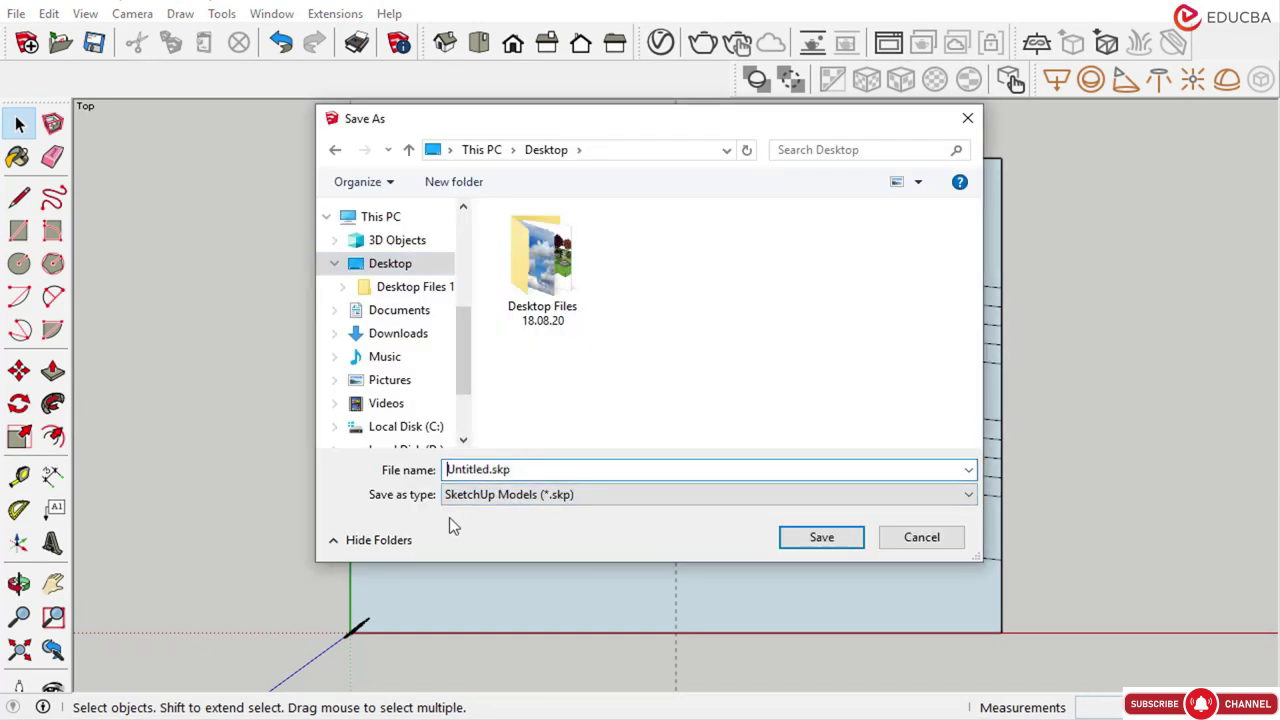
key("Delete")
key("Delete")
key("Delete")
key("Delete")
key("Delete")
key("Delete")
key("Delete")
key("Delete")
type("3D View of Pavalion")
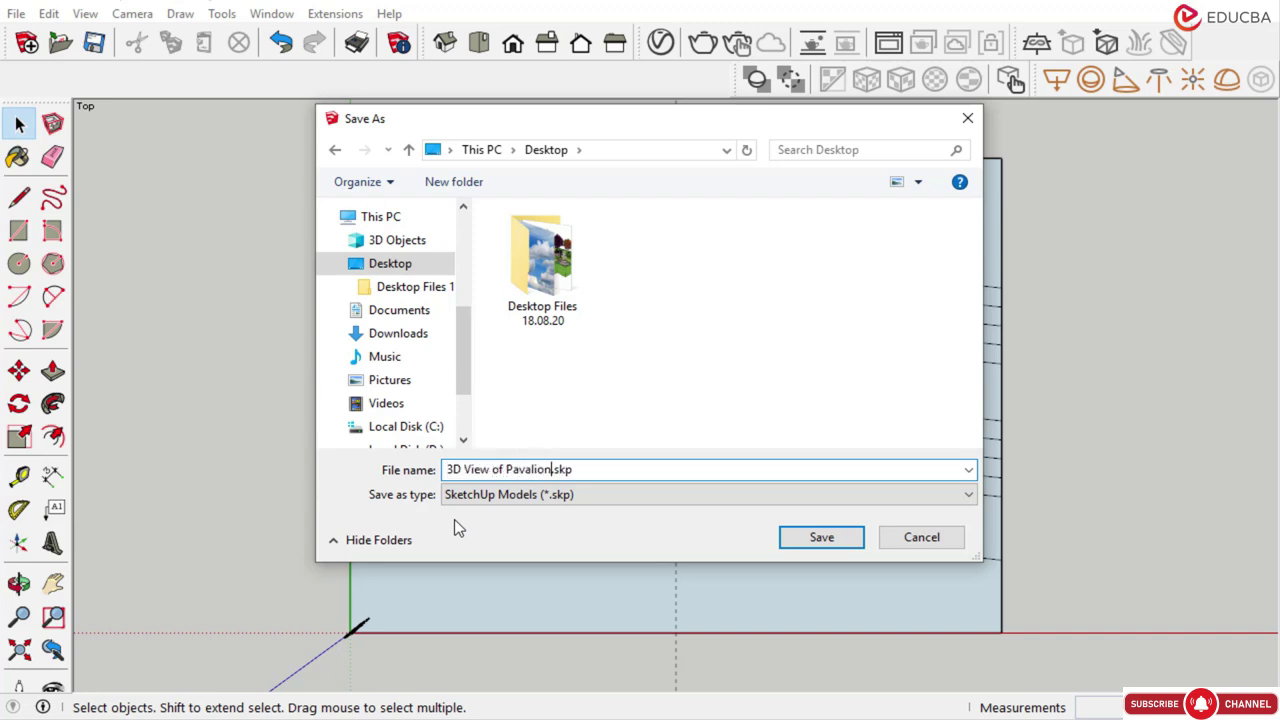
left_click(833, 537)
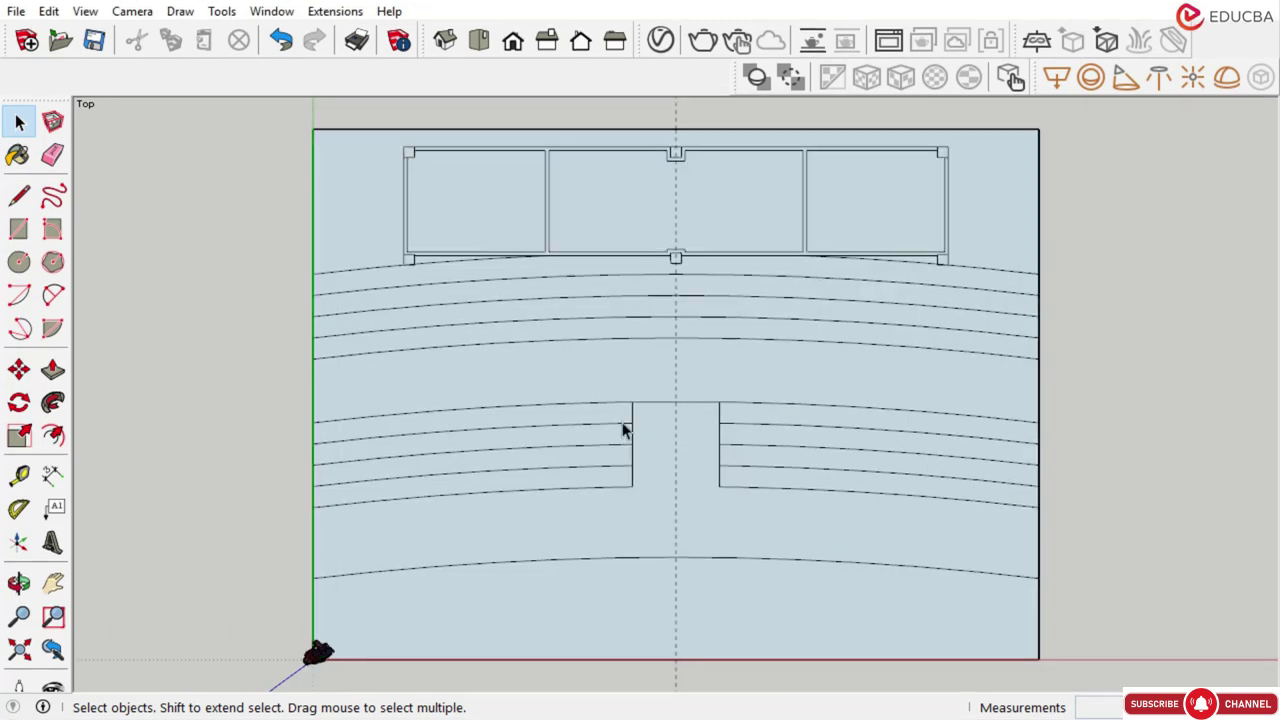
Switch to a 3D view and examine the plan, especially the compartment outline with its walls and corner columns
scroll(660, 325, "down", 2)
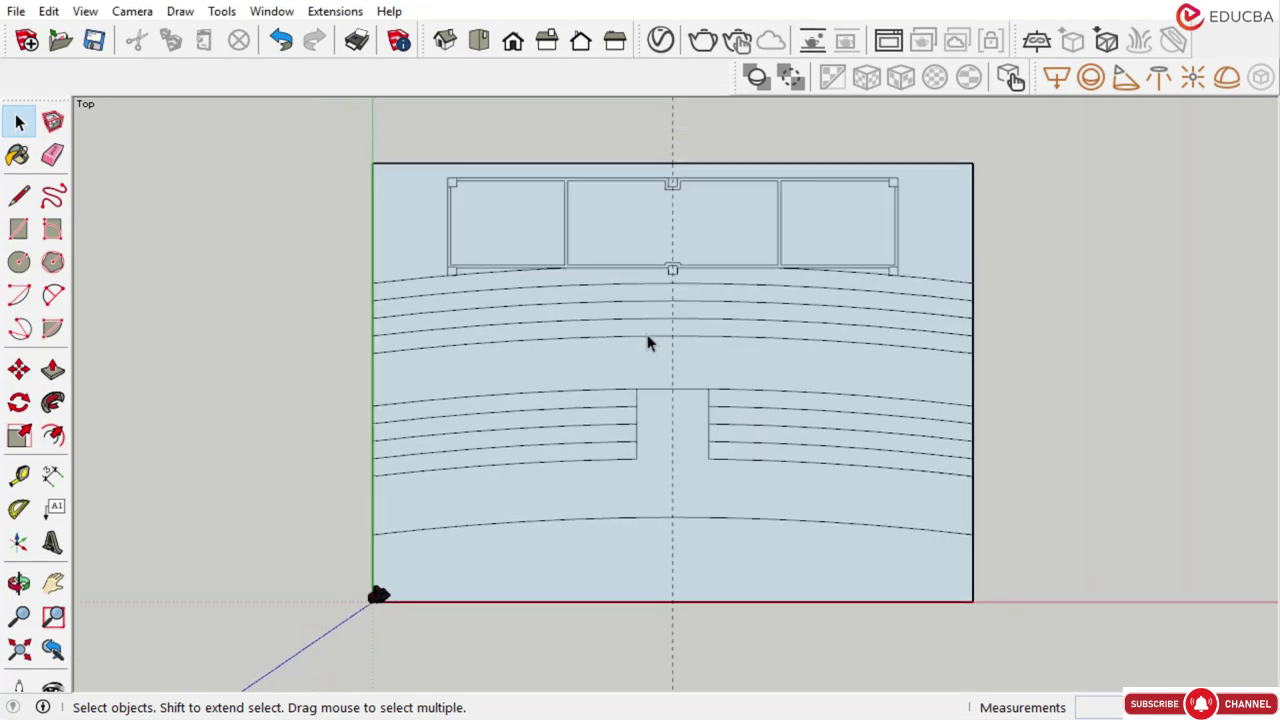
scroll(645, 320, "up", 1)
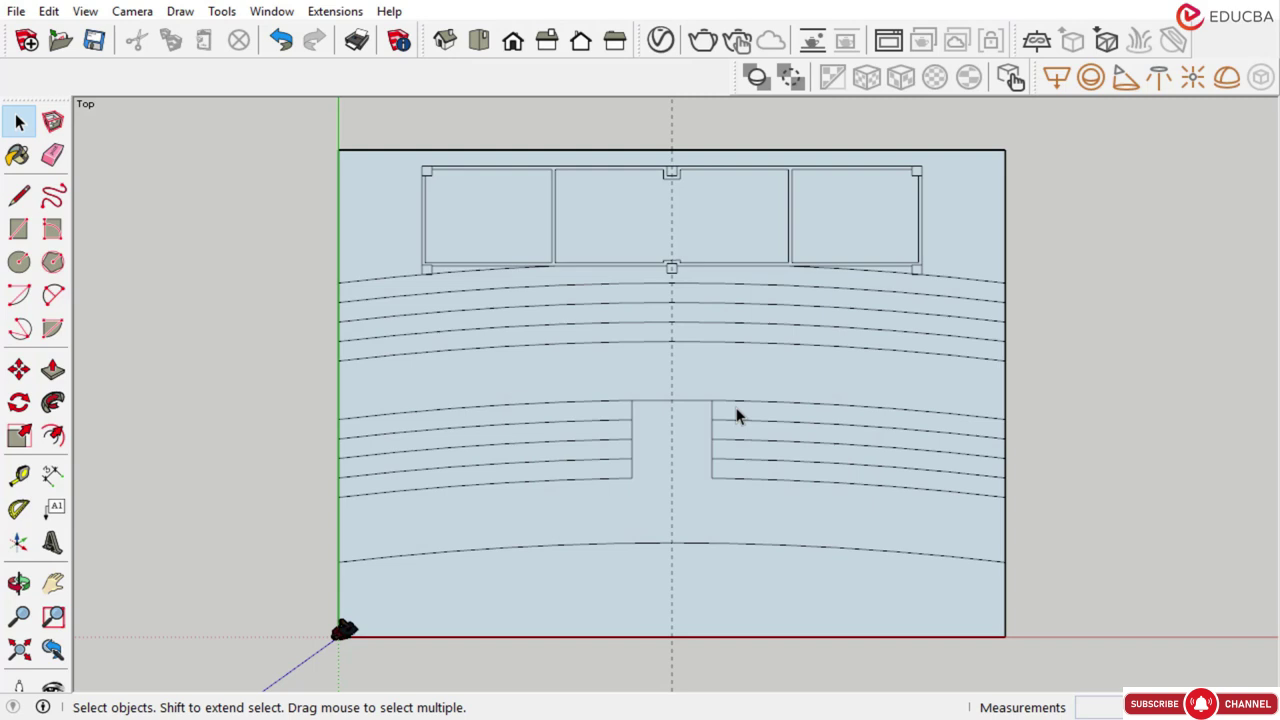
left_click(445, 40)
middle_click_drag(523, 203, 197, 434)
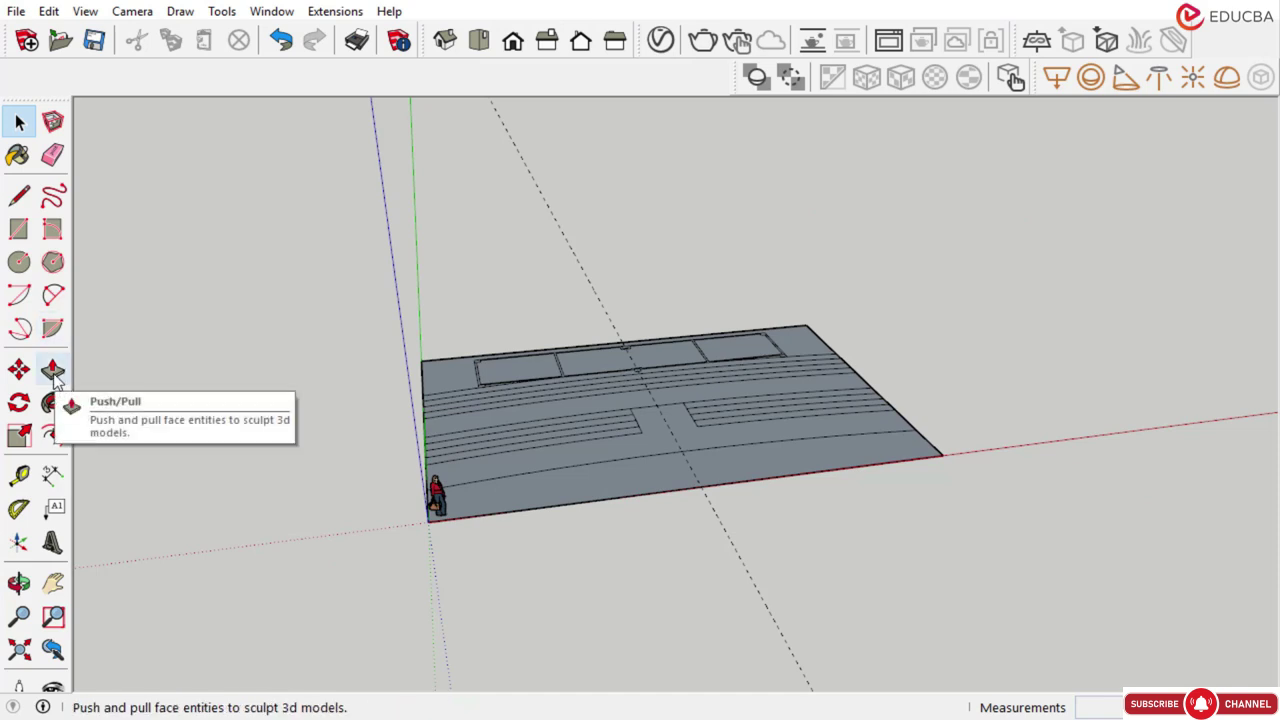
middle_click_drag(294, 514, 533, 458)
scroll(532, 453, "up", 2)
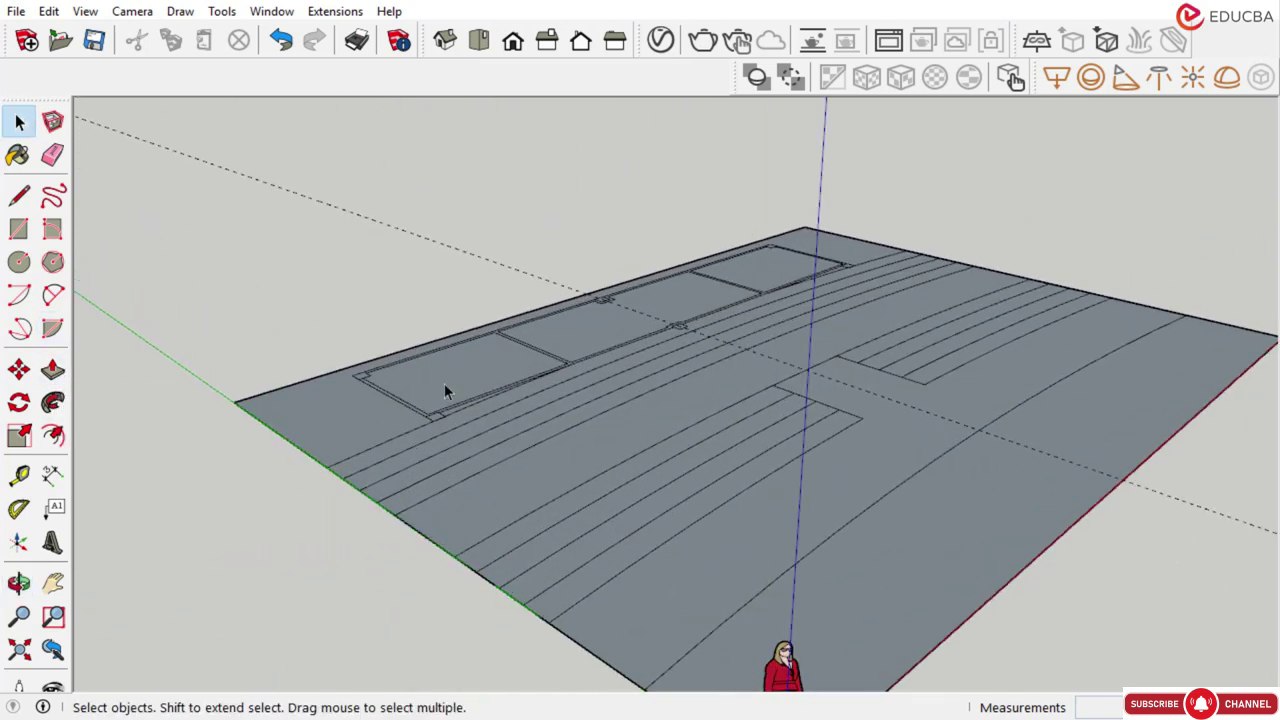
scroll(509, 365, "up", 3)
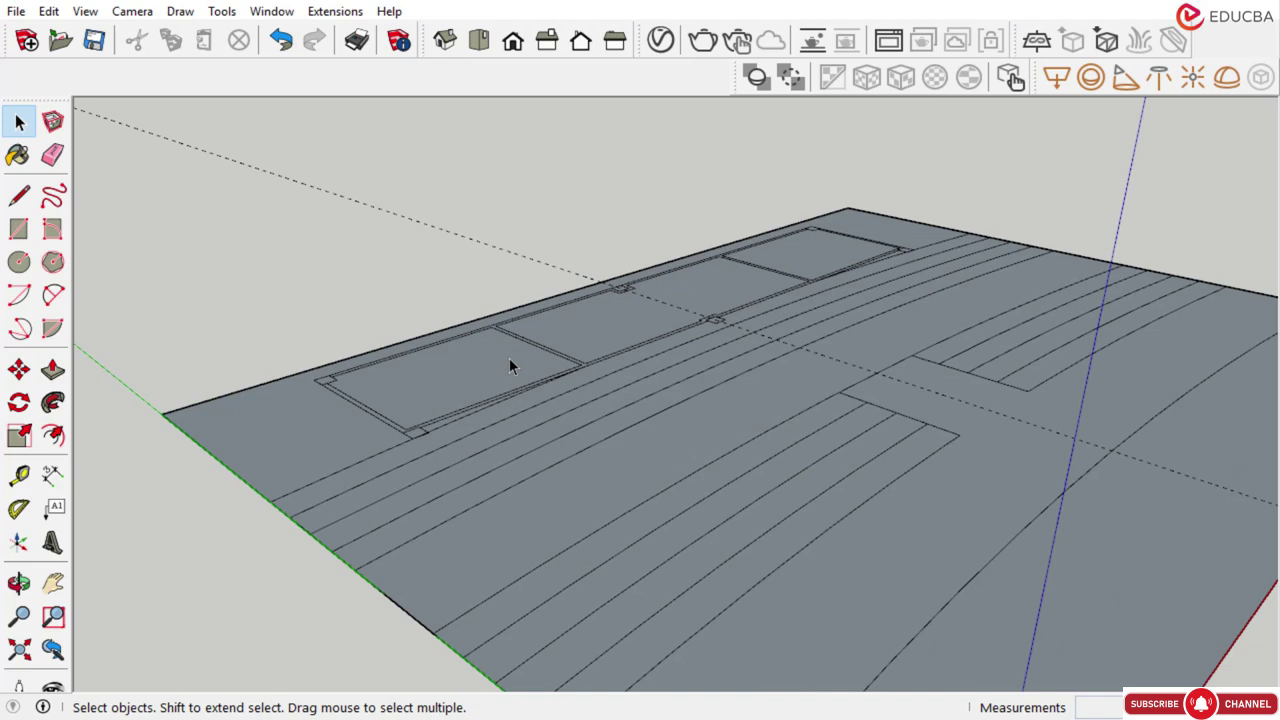
scroll(509, 362, "down", 3)
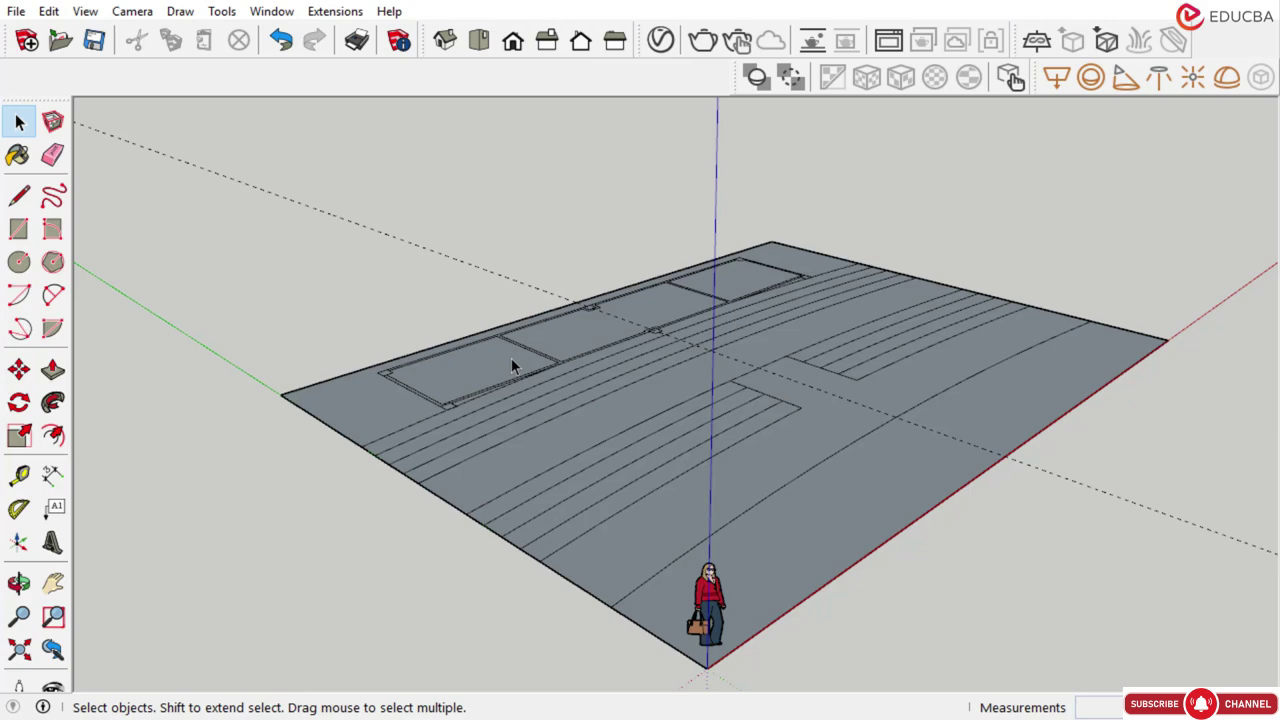
scroll(511, 358, "up", 5)
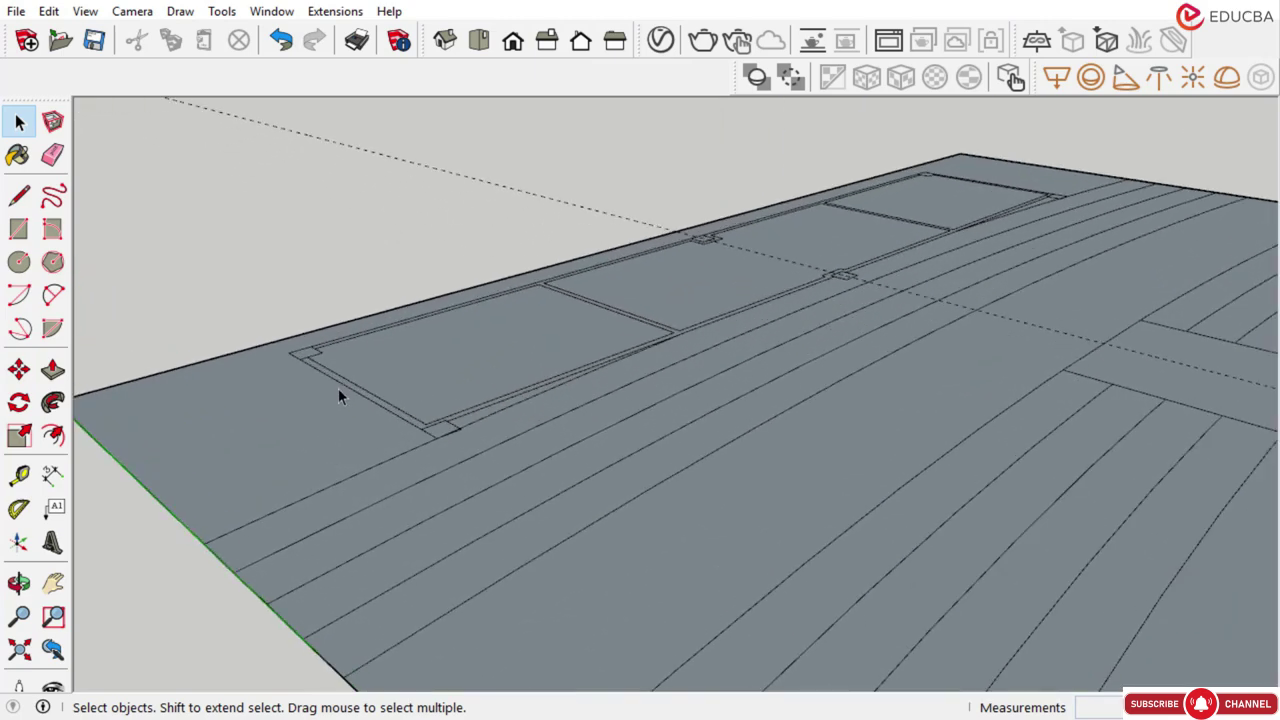
scroll(300, 358, "up", 2)
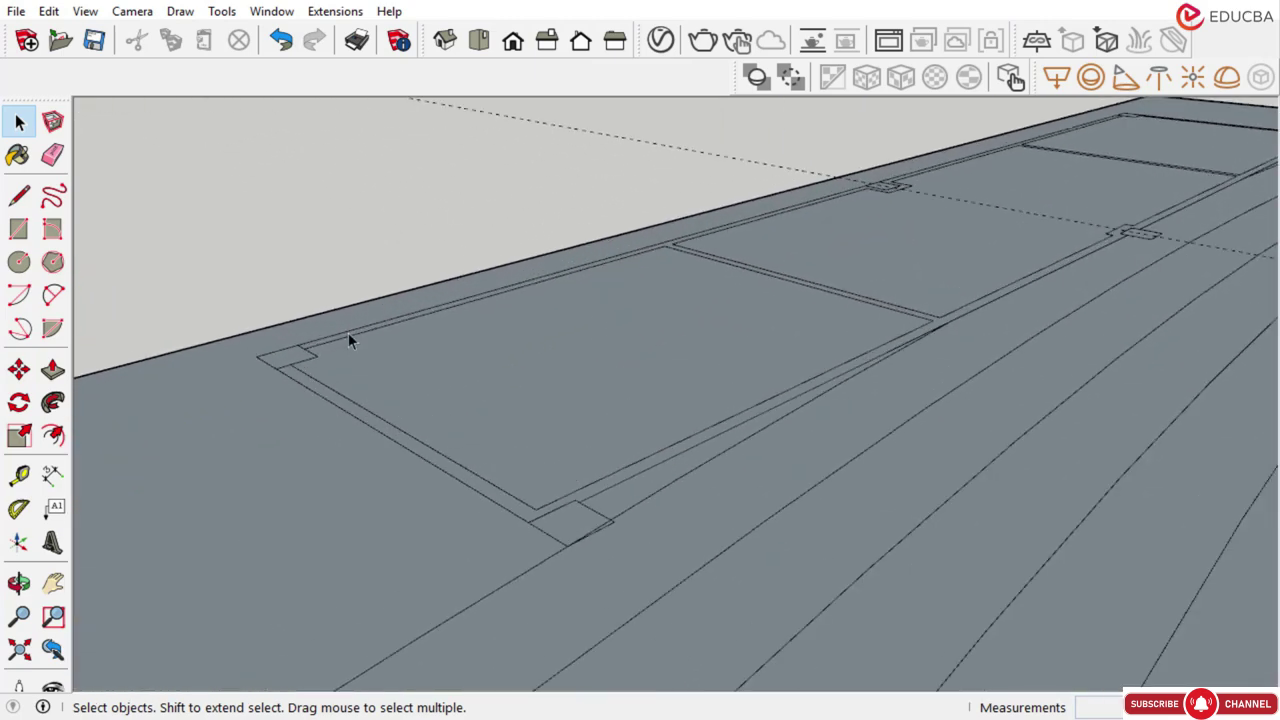
scroll(550, 430, "down", 1)
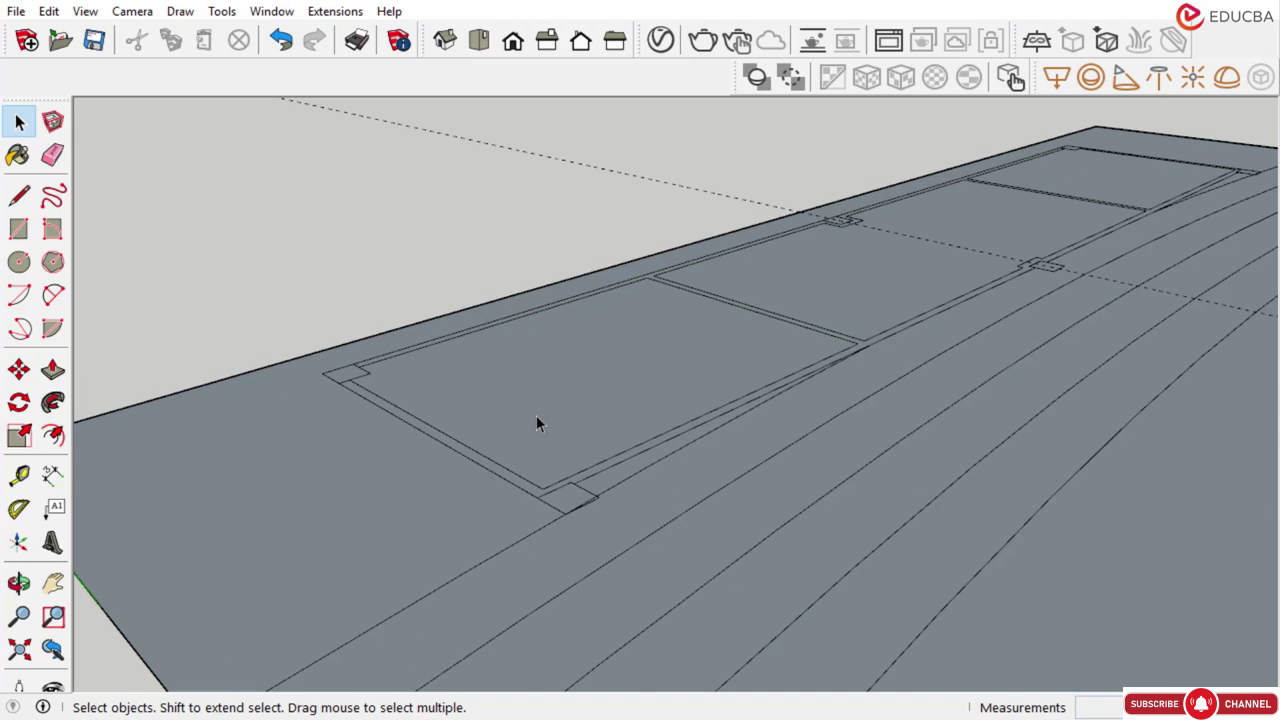
scroll(536, 413, "down", 5)
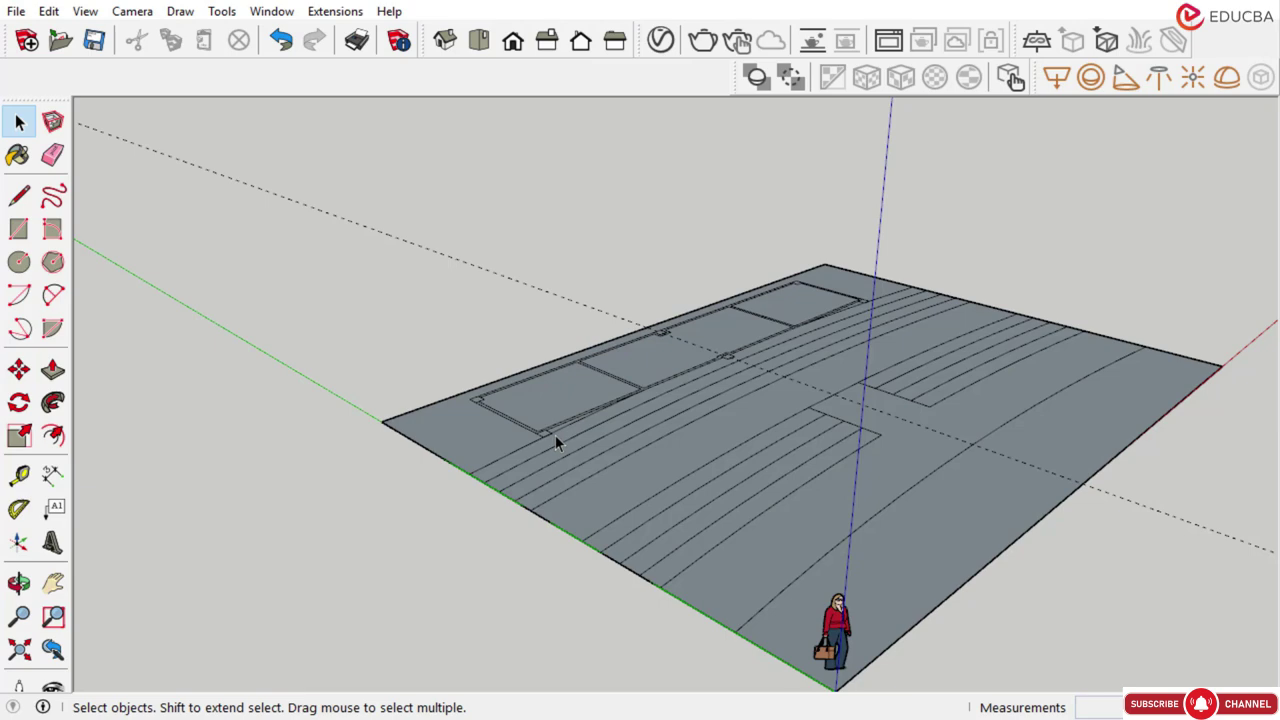
left_click(53, 370)
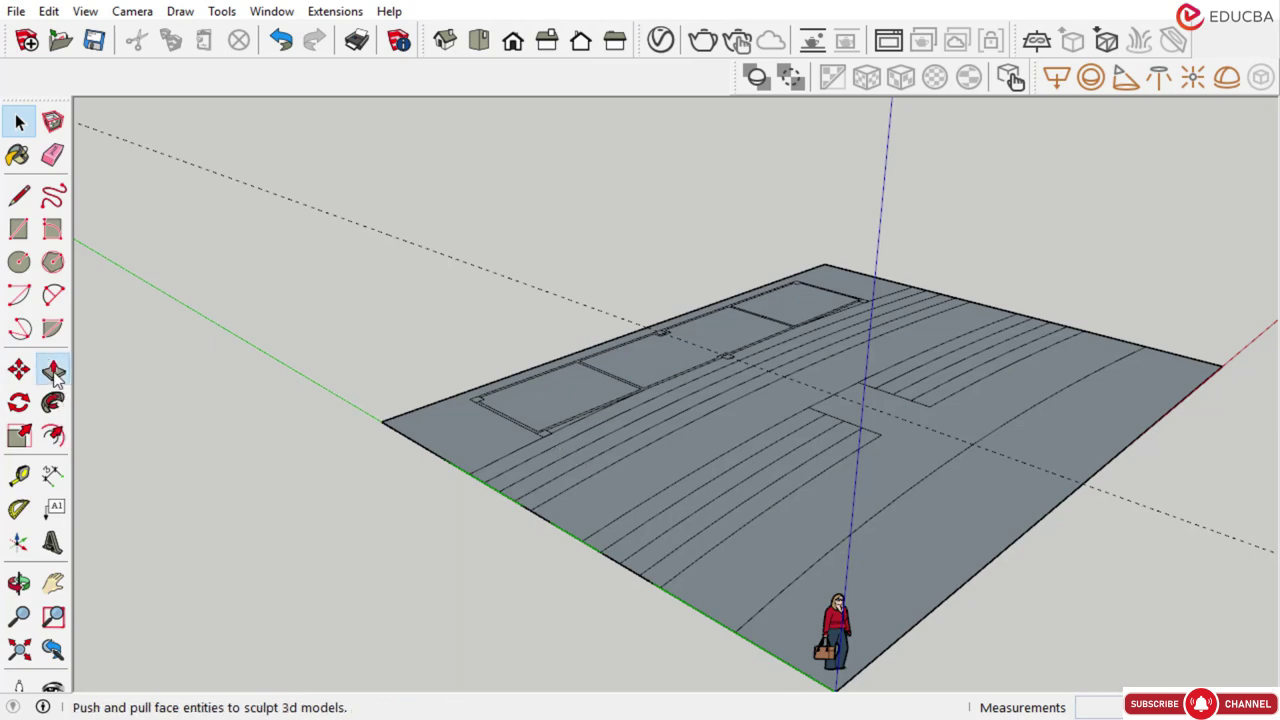
scroll(460, 410, "up", 5)
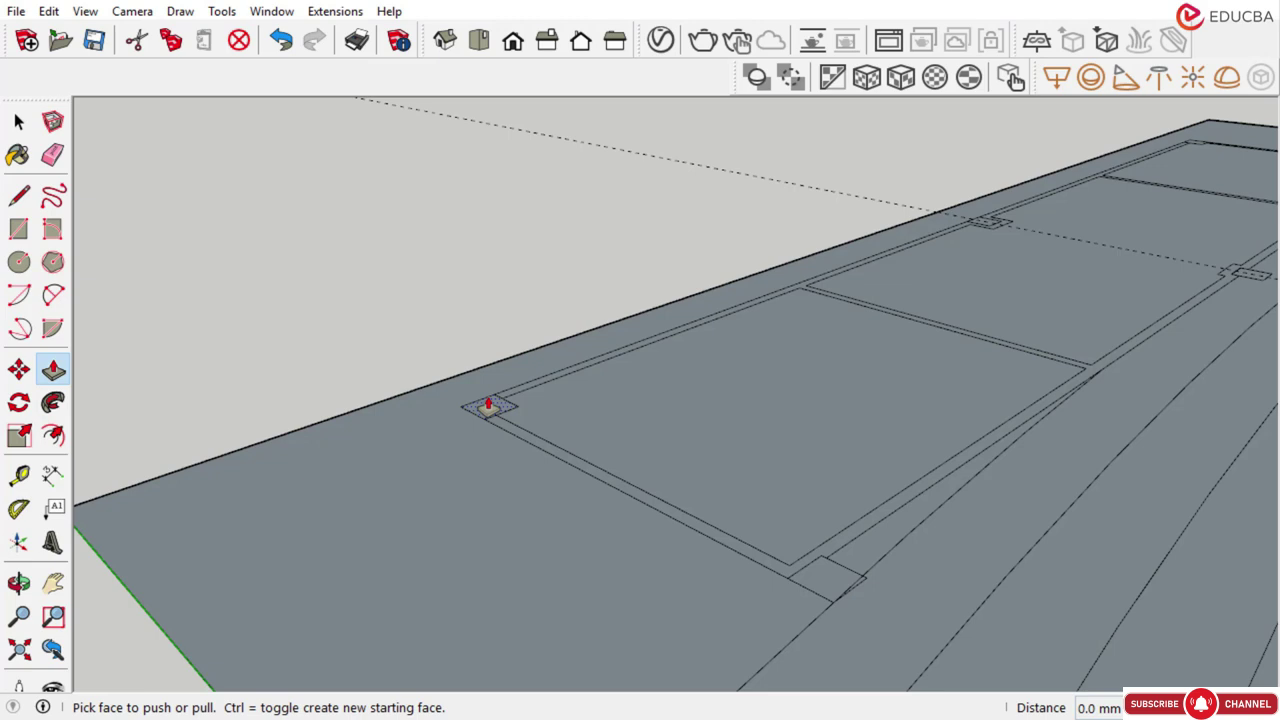
left_click_drag(488, 405, 488, 258)
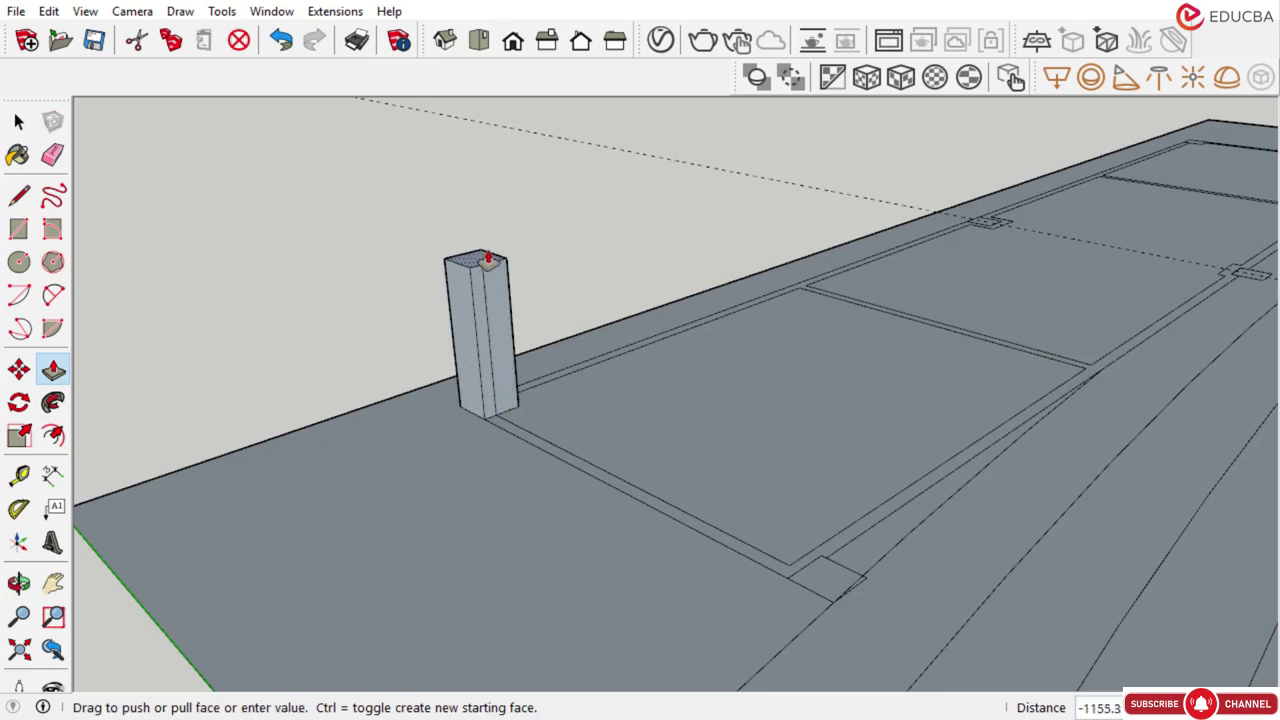
key("Escape")
scroll(471, 357, "down", 6)
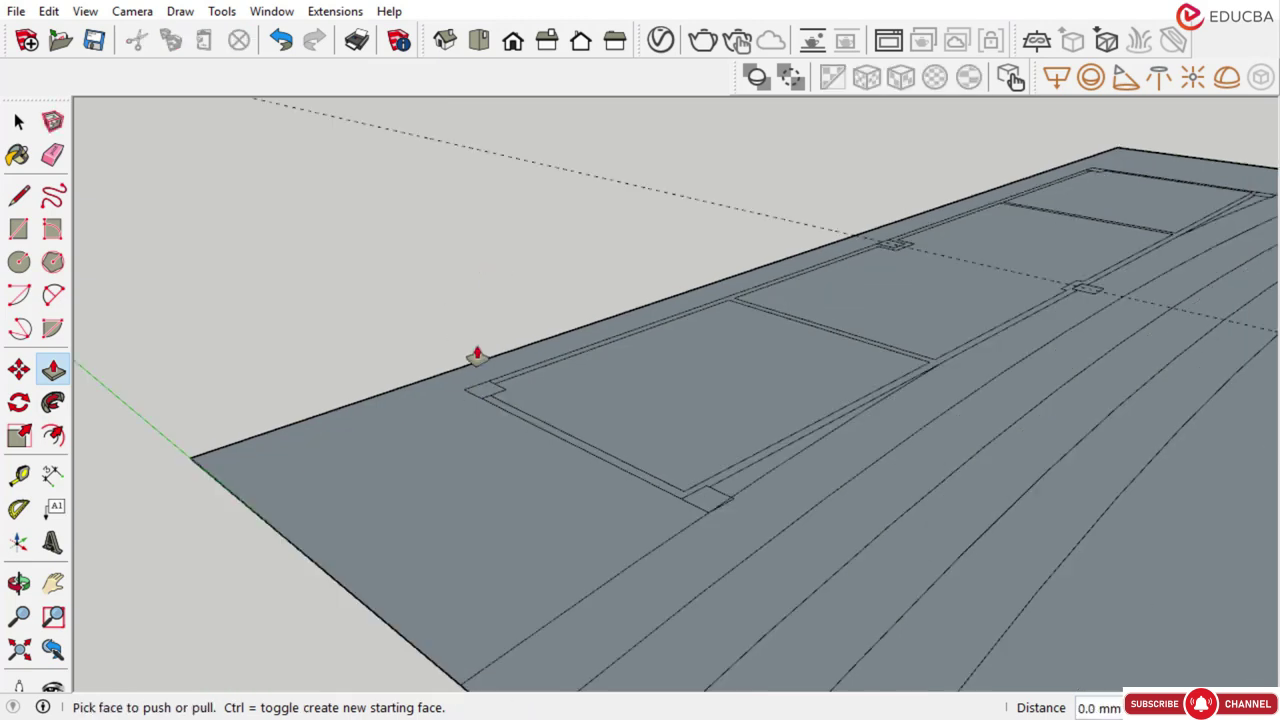
left_click(18, 122)
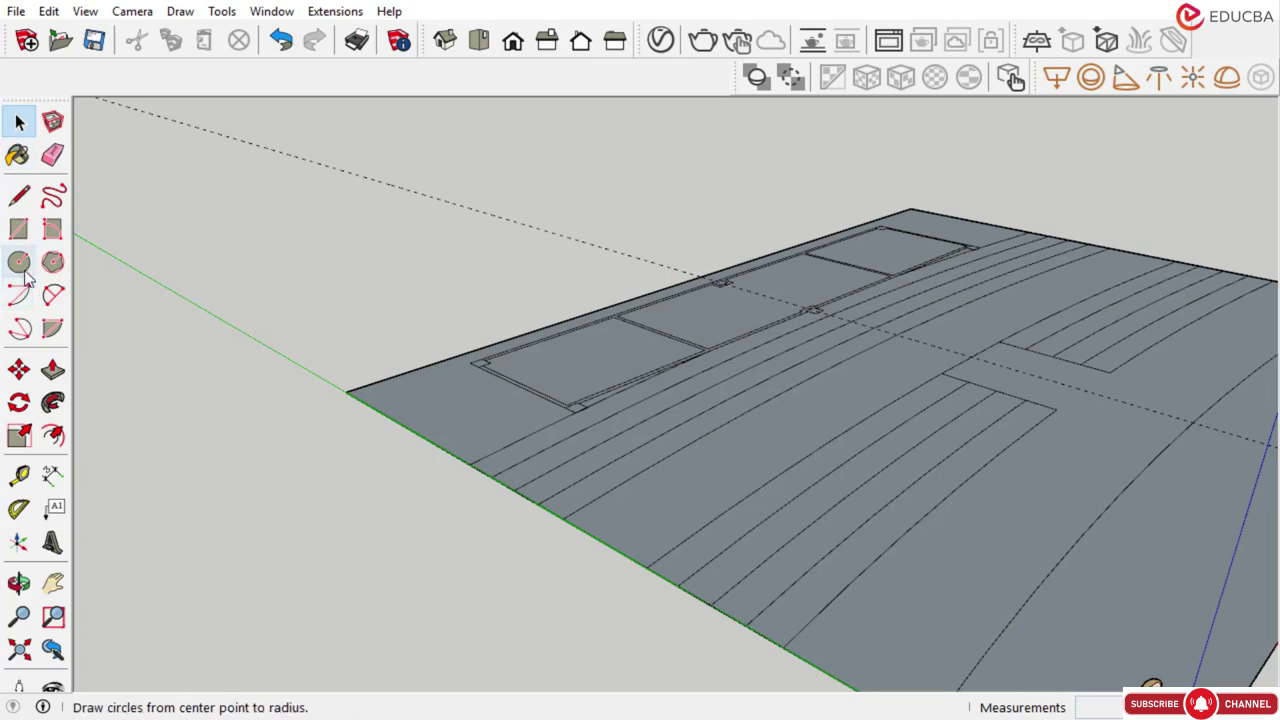
Extrude both corner column squares at the left end of the compartment outline 6400 mm upward
left_click(53, 377)
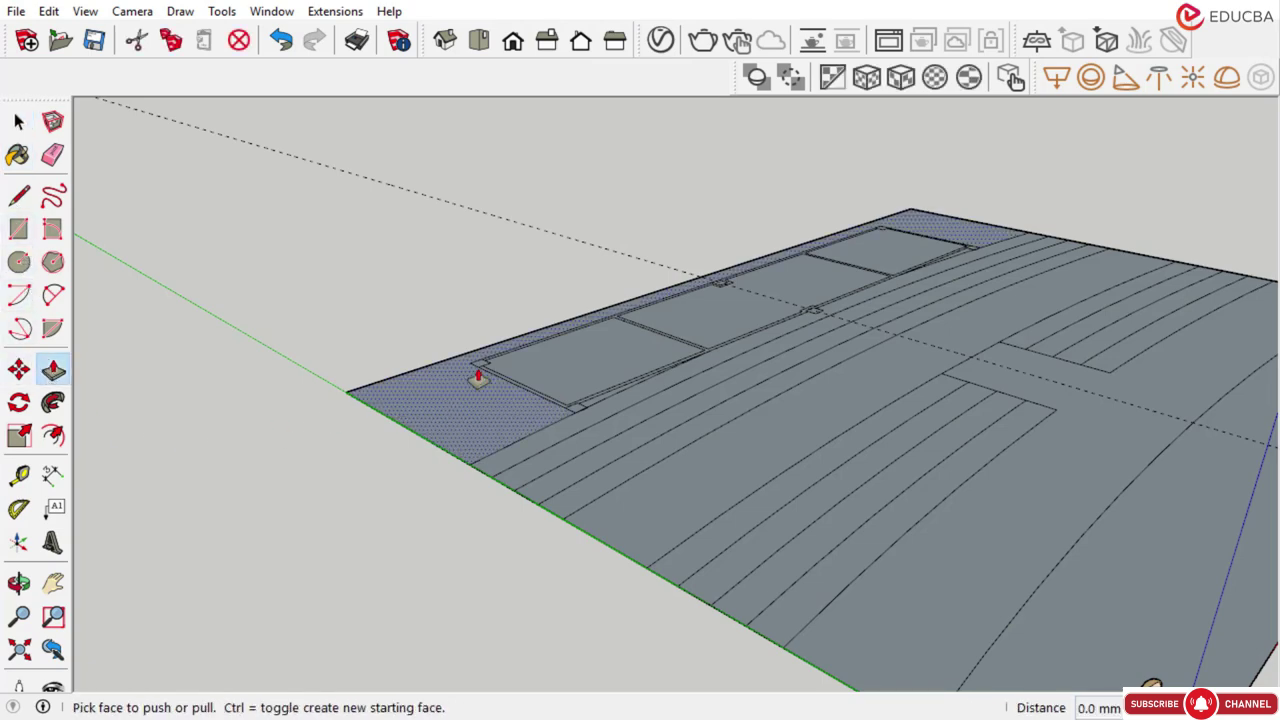
scroll(477, 368, "up", 6)
left_click_drag(457, 387, 452, 200)
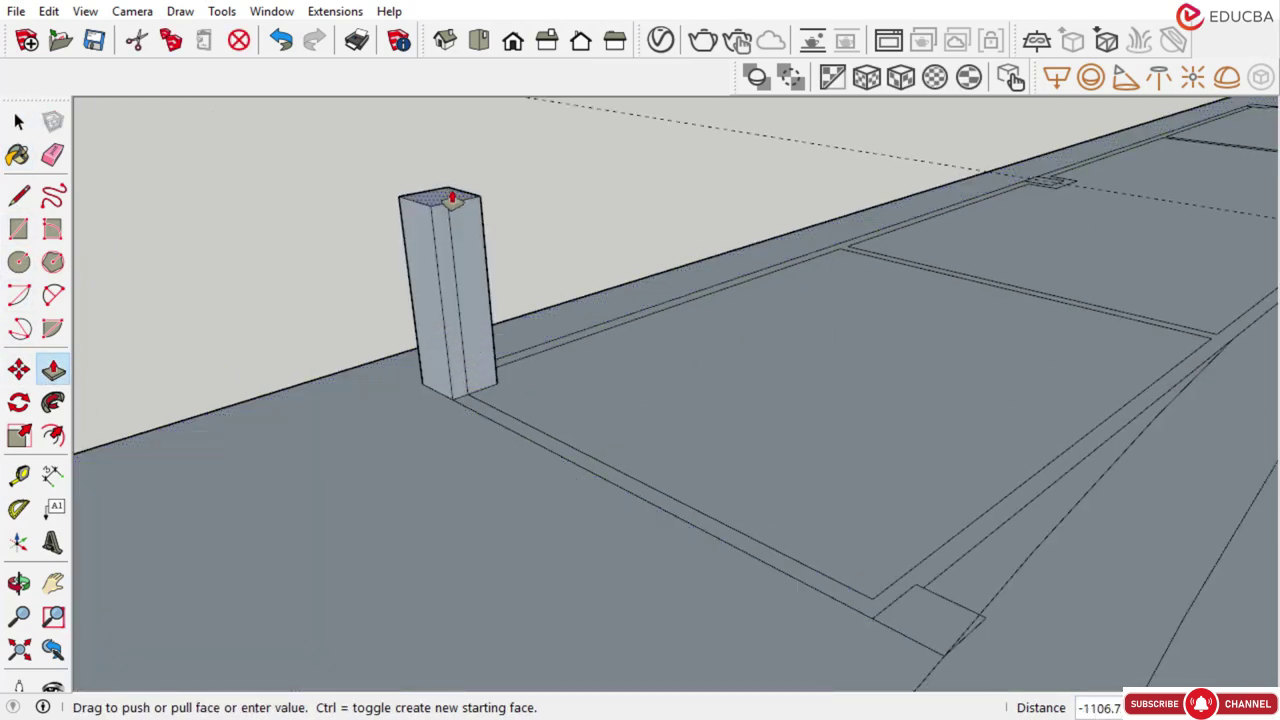
key("Return")
scroll(543, 377, "down", 10)
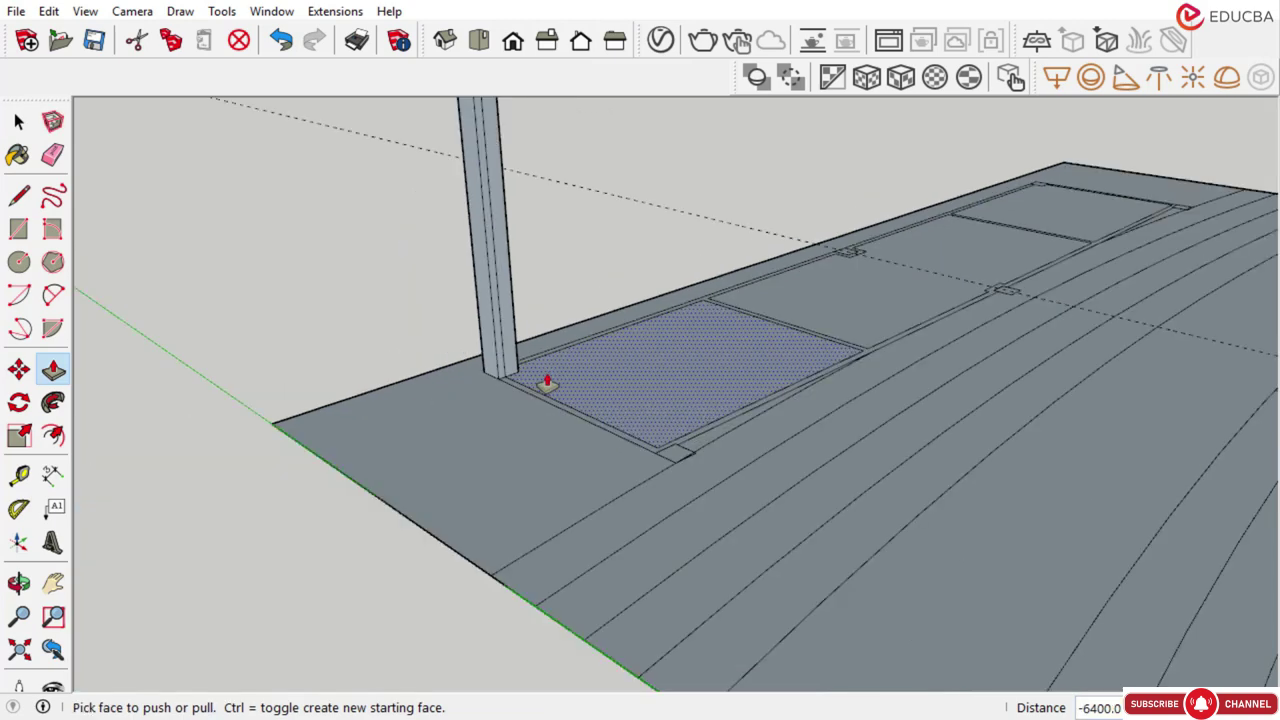
scroll(662, 490, "up", 4)
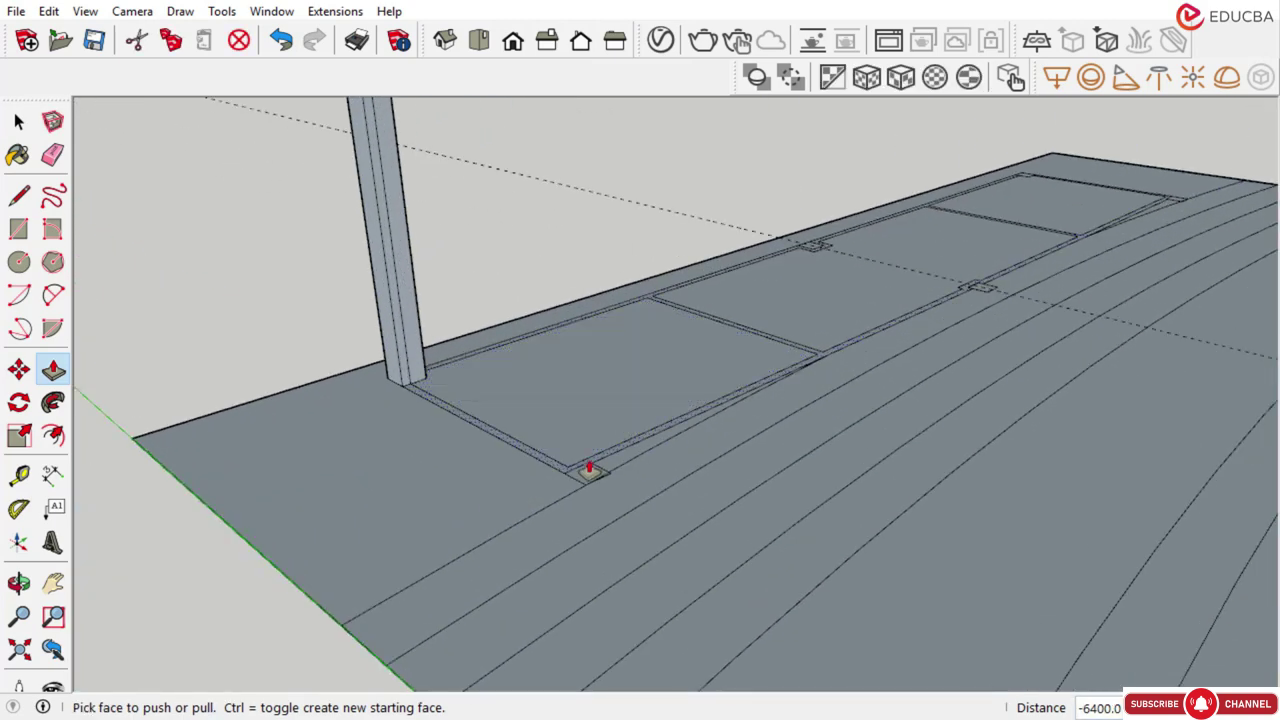
left_click_drag(589, 477, 587, 365)
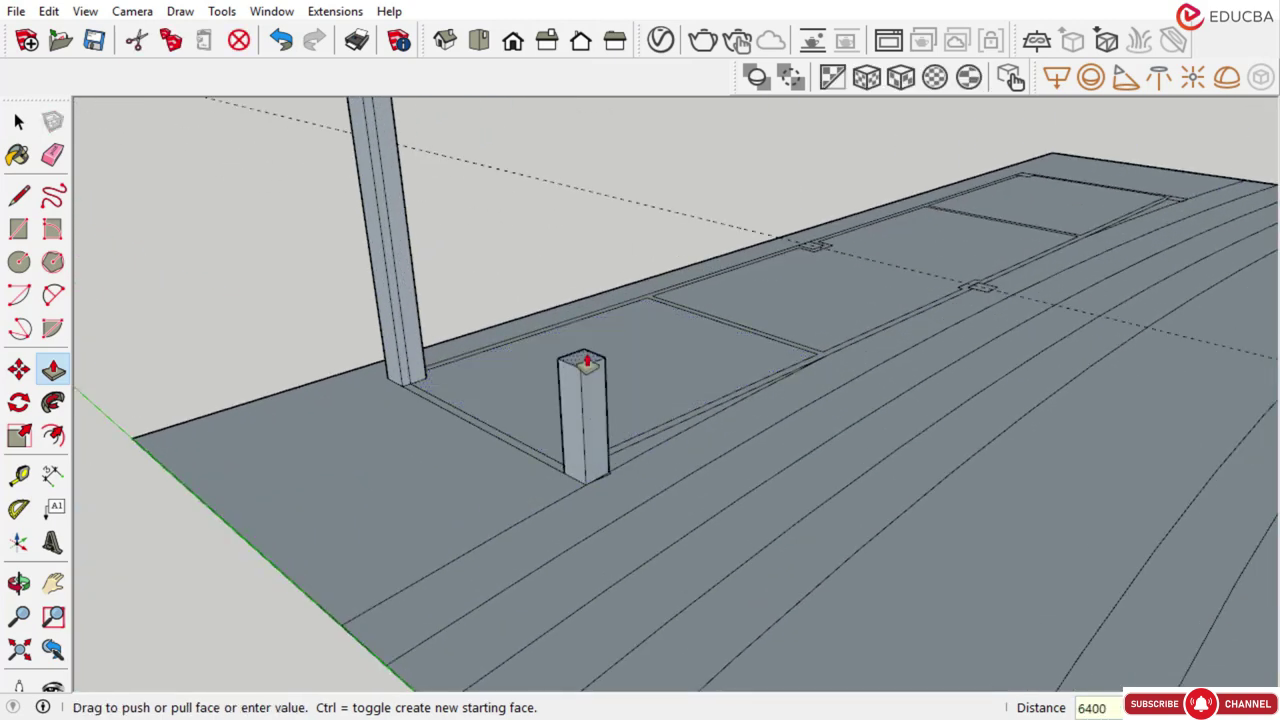
type("6400")
key("Return")
Extrude the back and front column squares on the plan's dashed centre line 6400 mm upward
scroll(587, 365, "down", 4)
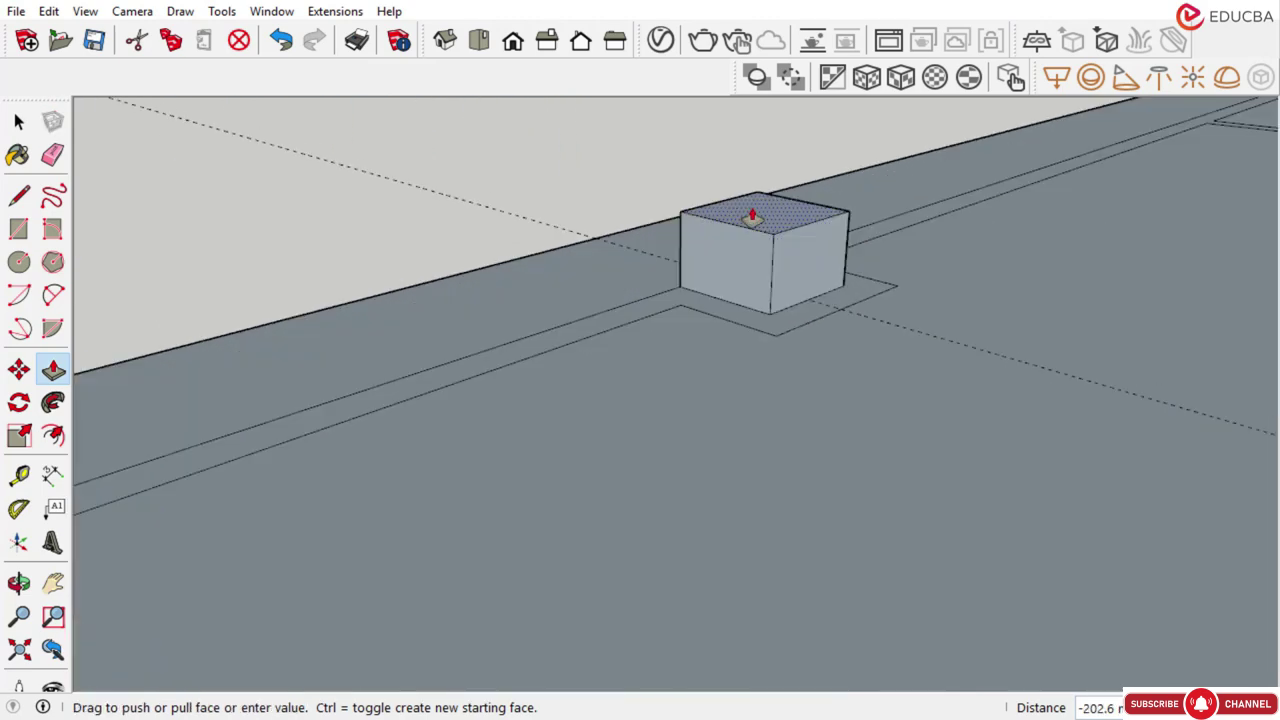
type("00")
key("Return")
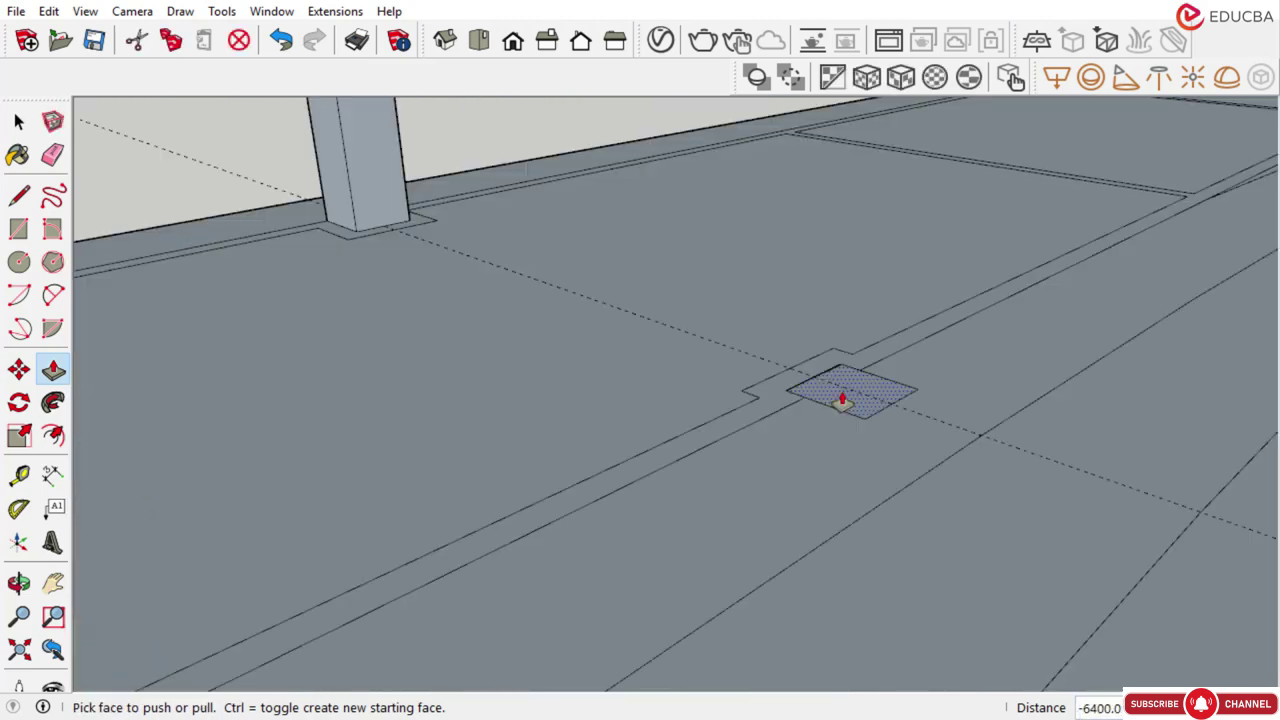
left_click_drag(843, 397, 866, 265)
type("64")
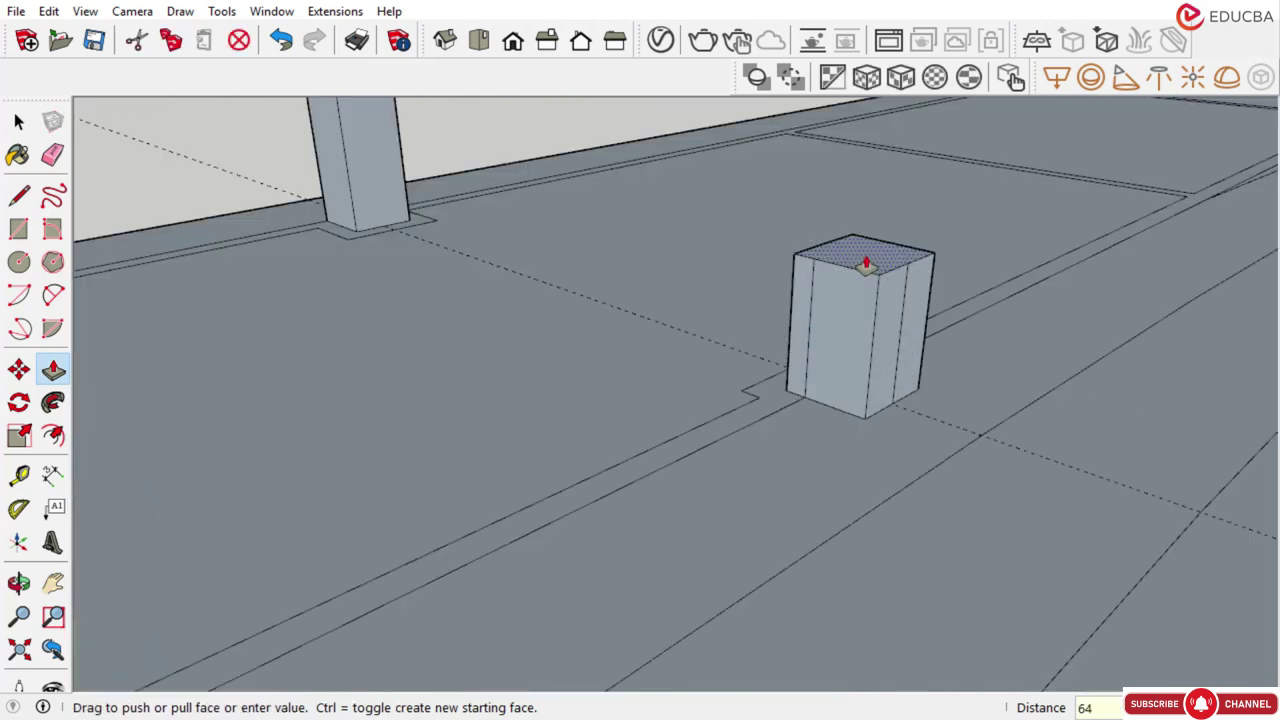
type("00")
key("Return")
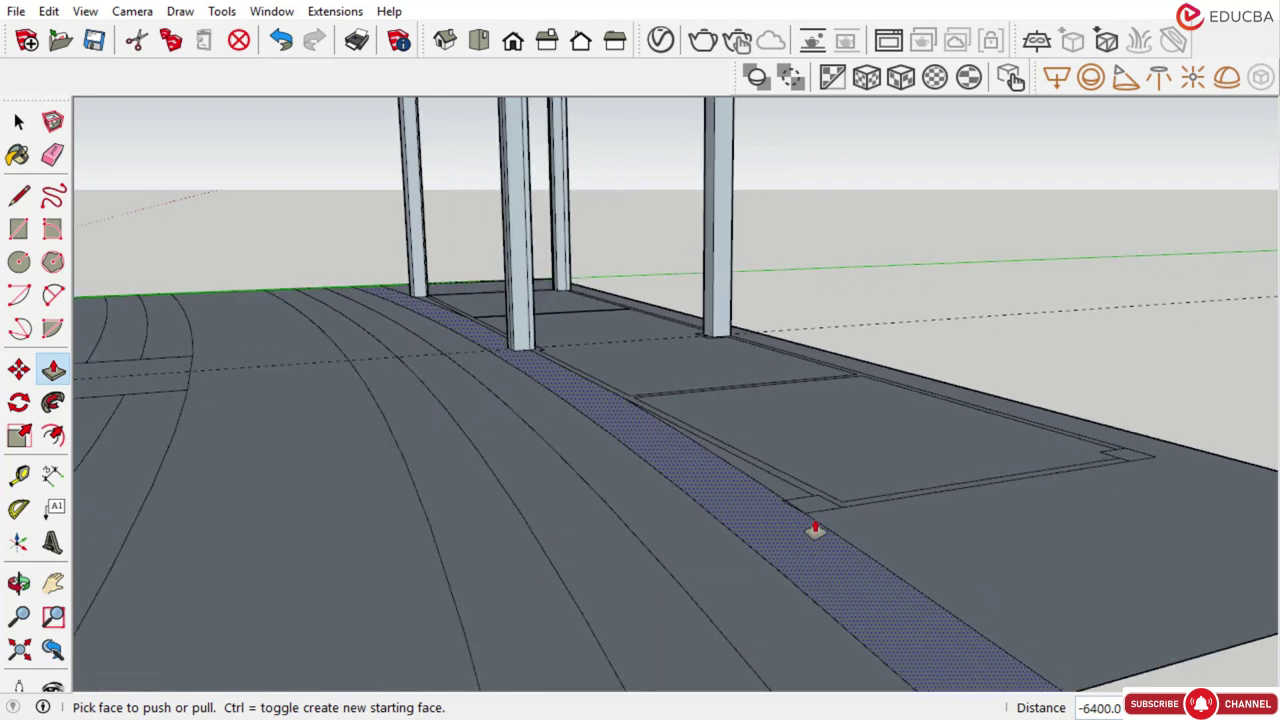
In top view, delete the arc segment that crosses the front column square at the compartments' right end
scroll(815, 530, "down", 3)
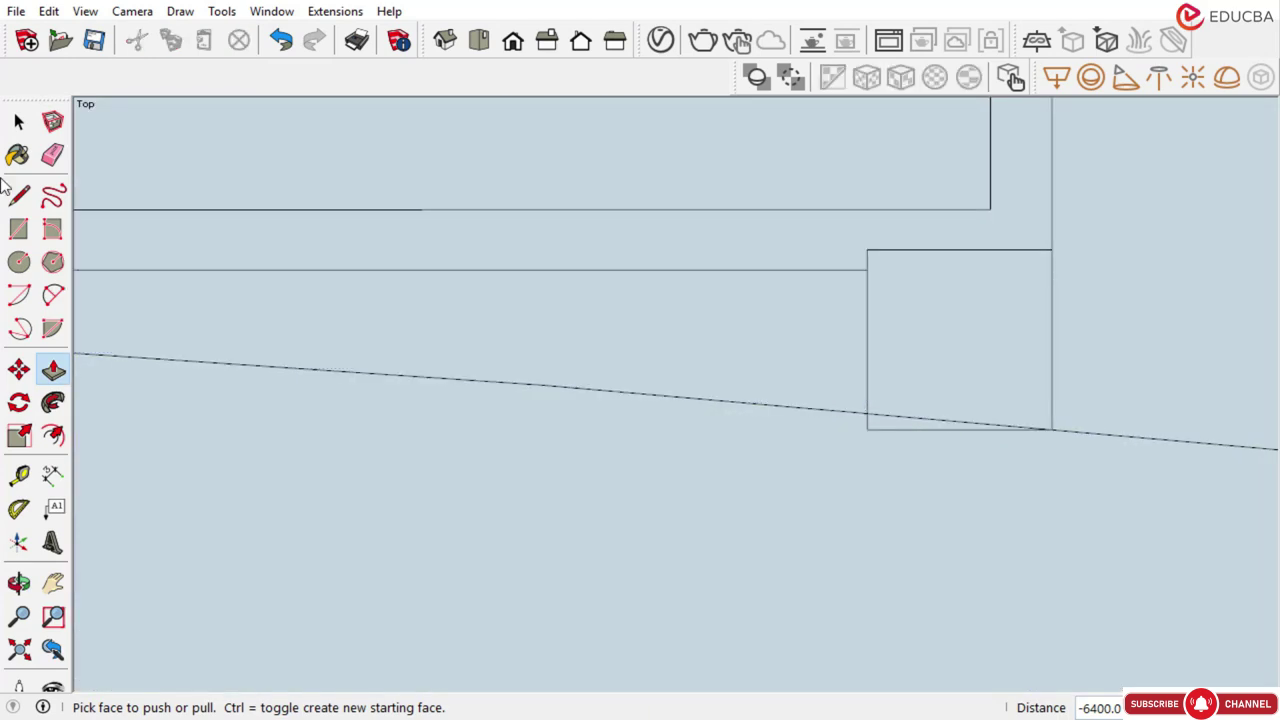
left_click(18, 121)
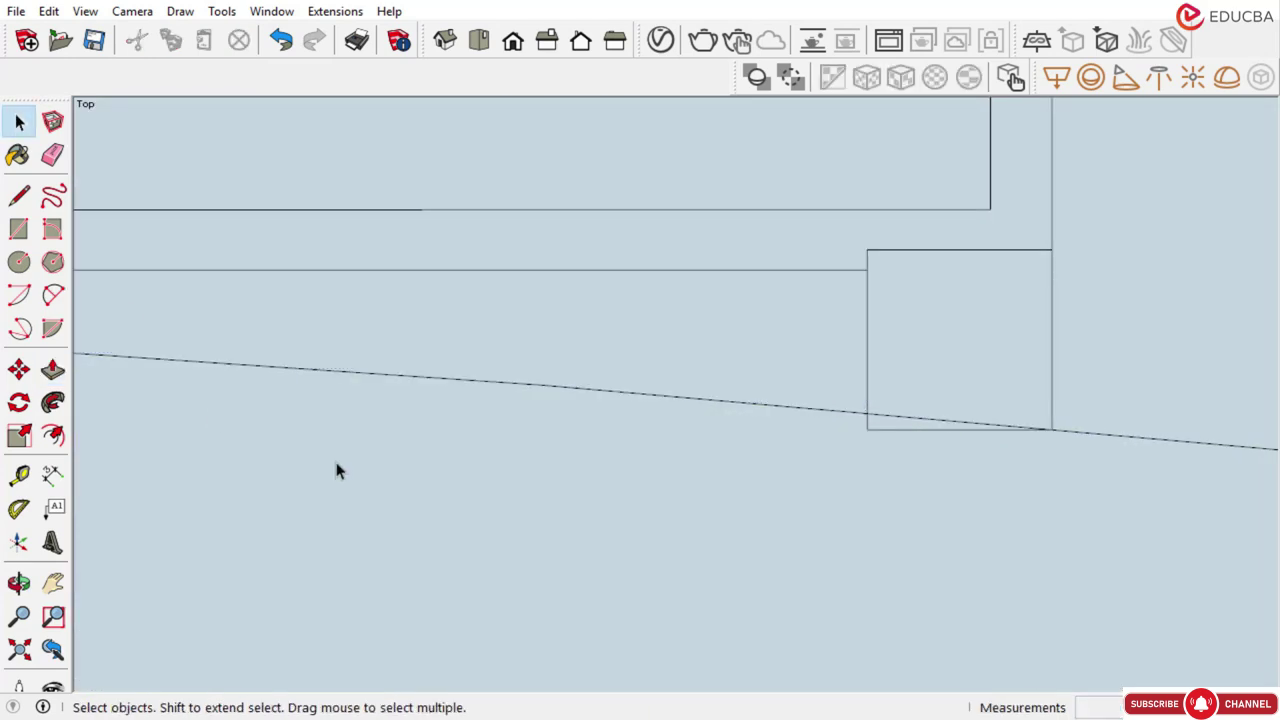
left_click(905, 421)
left_click(904, 416)
scroll(910, 362, "down", 3)
scroll(910, 362, "down", 4)
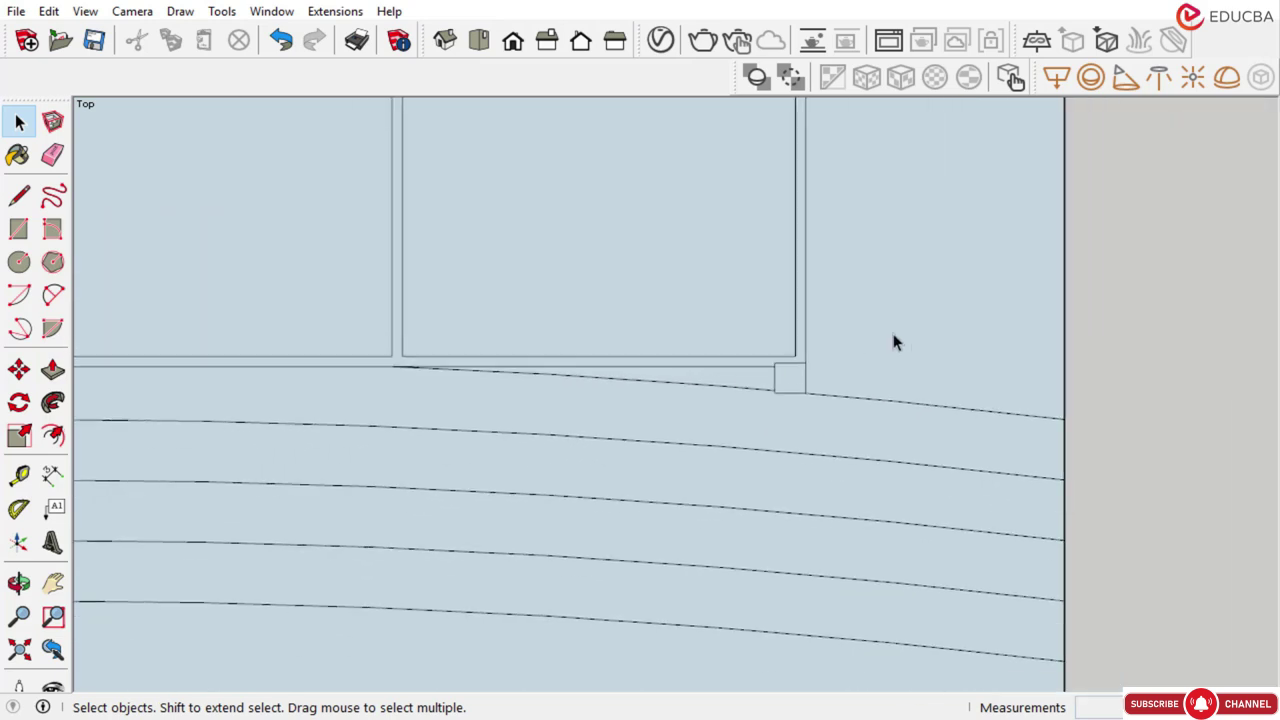
Return to a 3D view and extrude both corner column squares at the compartments' right end 6400 mm upward
left_click(445, 42)
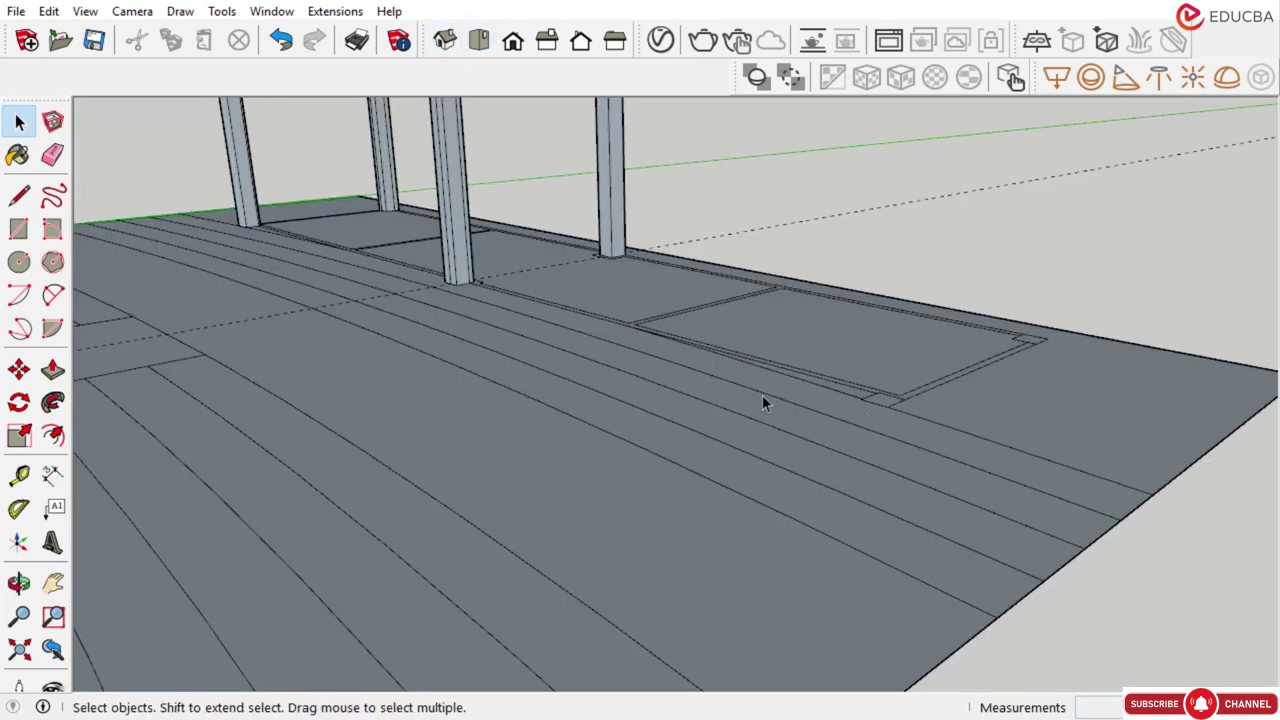
left_click(53, 370)
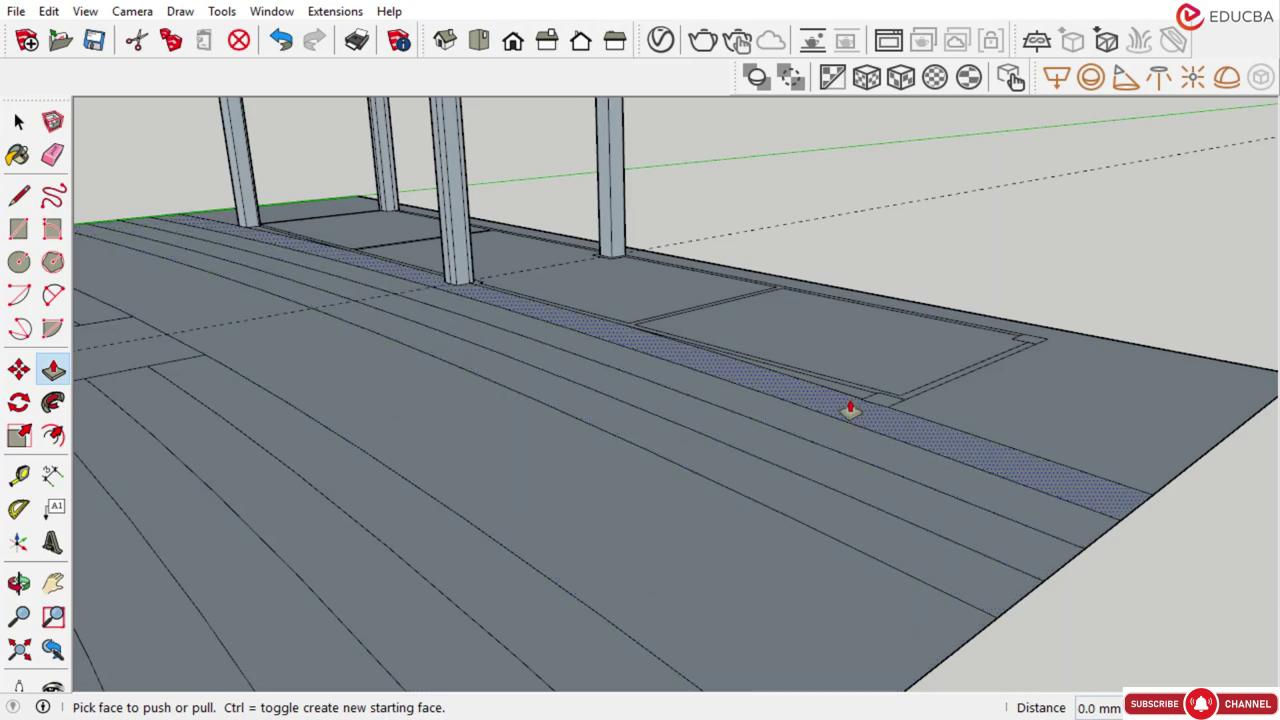
scroll(850, 410, "up", 4)
left_click(923, 401)
type("640")
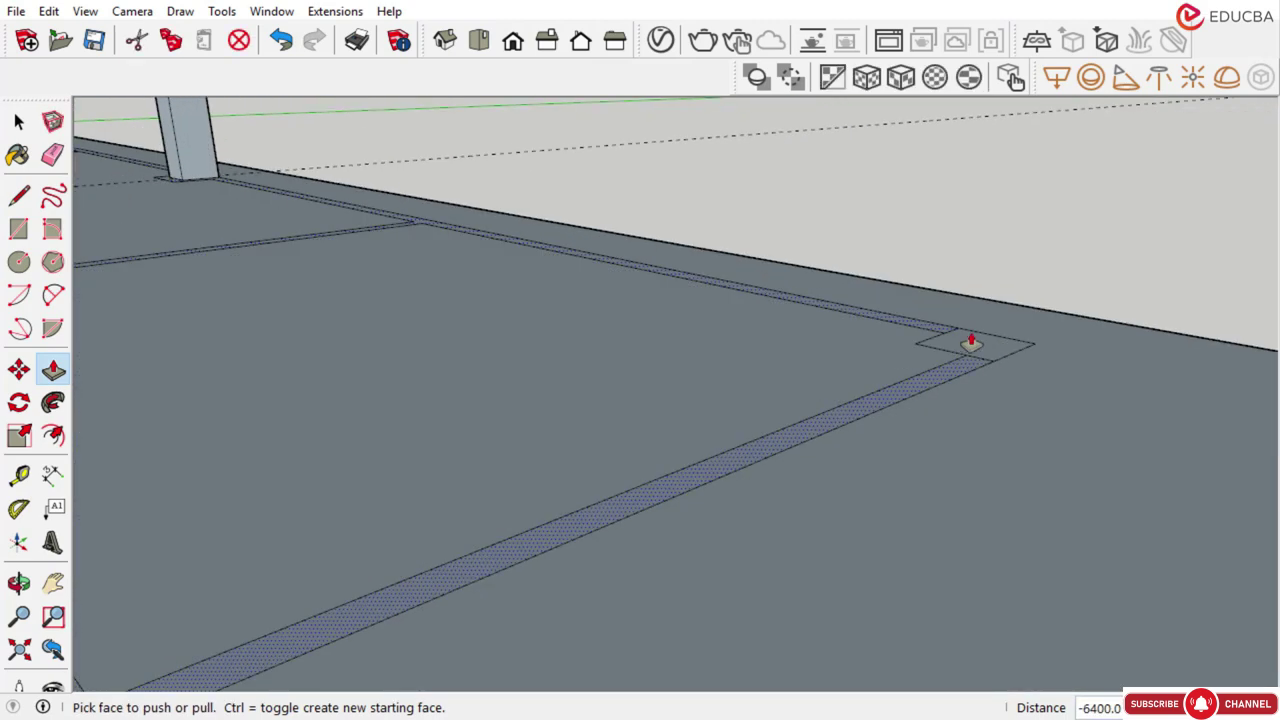
left_click(971, 341)
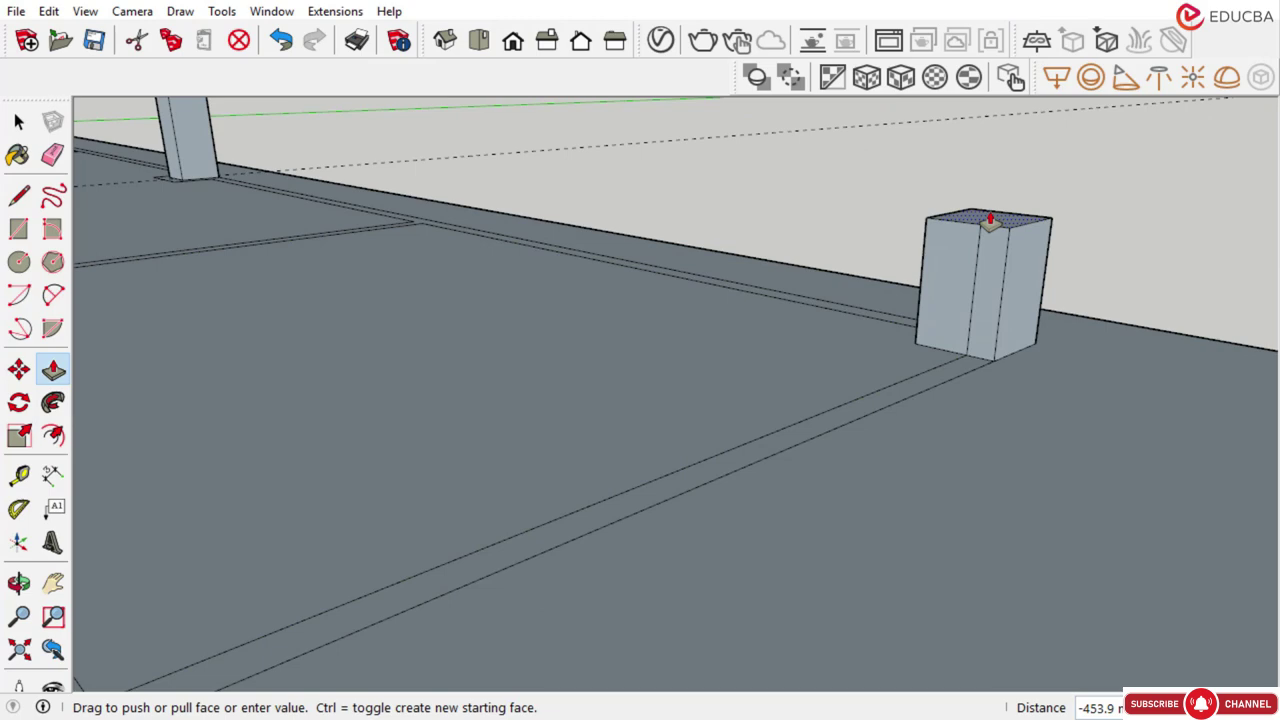
key("Return")
scroll(866, 294, "down", 10)
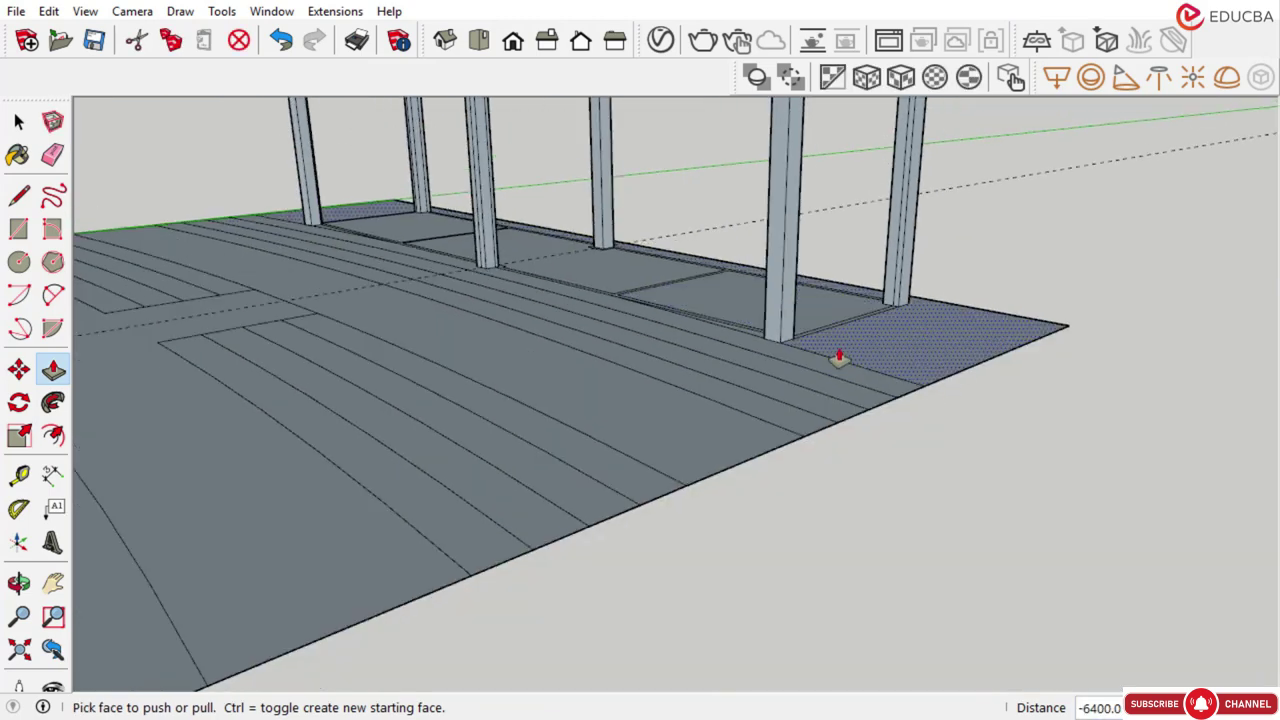
Extrude the connected wall strip, including the compartment partitions, 6200 mm upward between the columns
scroll(600, 305, "down", 5)
middle_click_drag(580, 271, 803, 345)
scroll(484, 243, "up", 4)
scroll(484, 243, "up", 3)
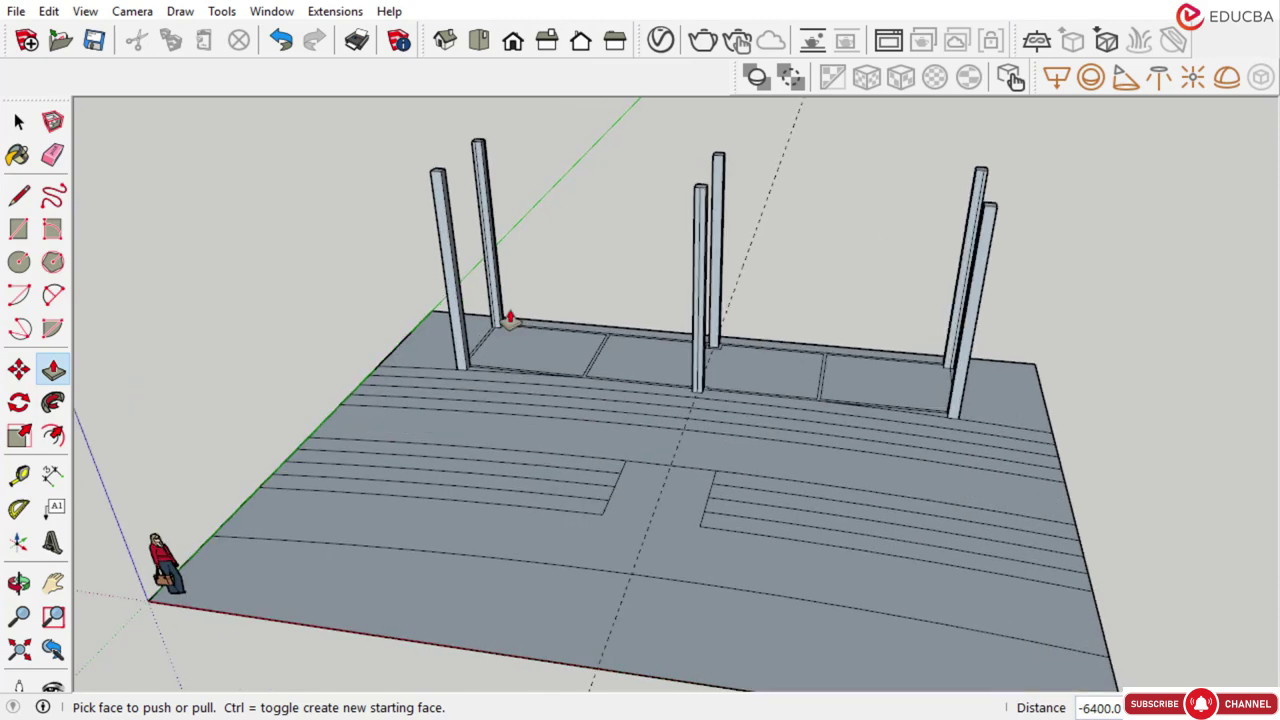
scroll(486, 320, "down", 2)
scroll(426, 411, "up", 4)
scroll(426, 411, "down", 2)
middle_click_drag(380, 420, 478, 402)
scroll(520, 380, "up", 3)
scroll(400, 400, "up", 3)
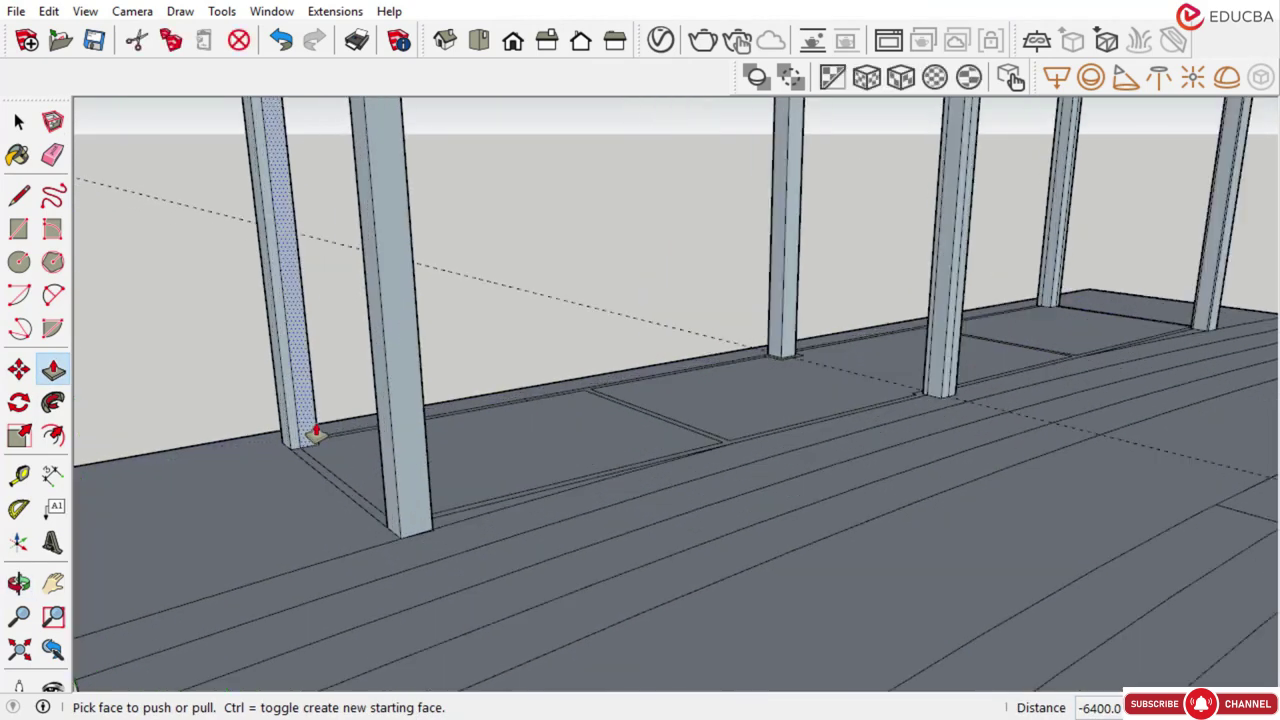
scroll(305, 460, "up", 2)
scroll(304, 477, "down", 4)
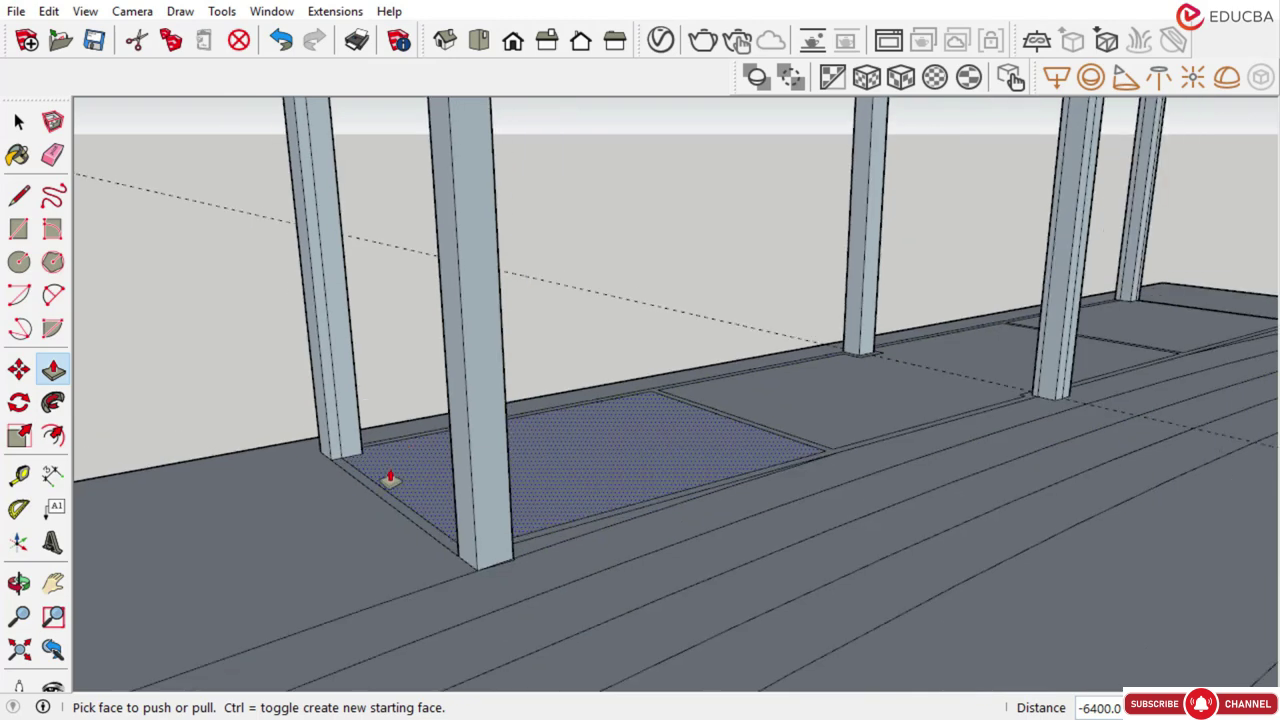
left_click(389, 480)
scroll(371, 425, "down", 3)
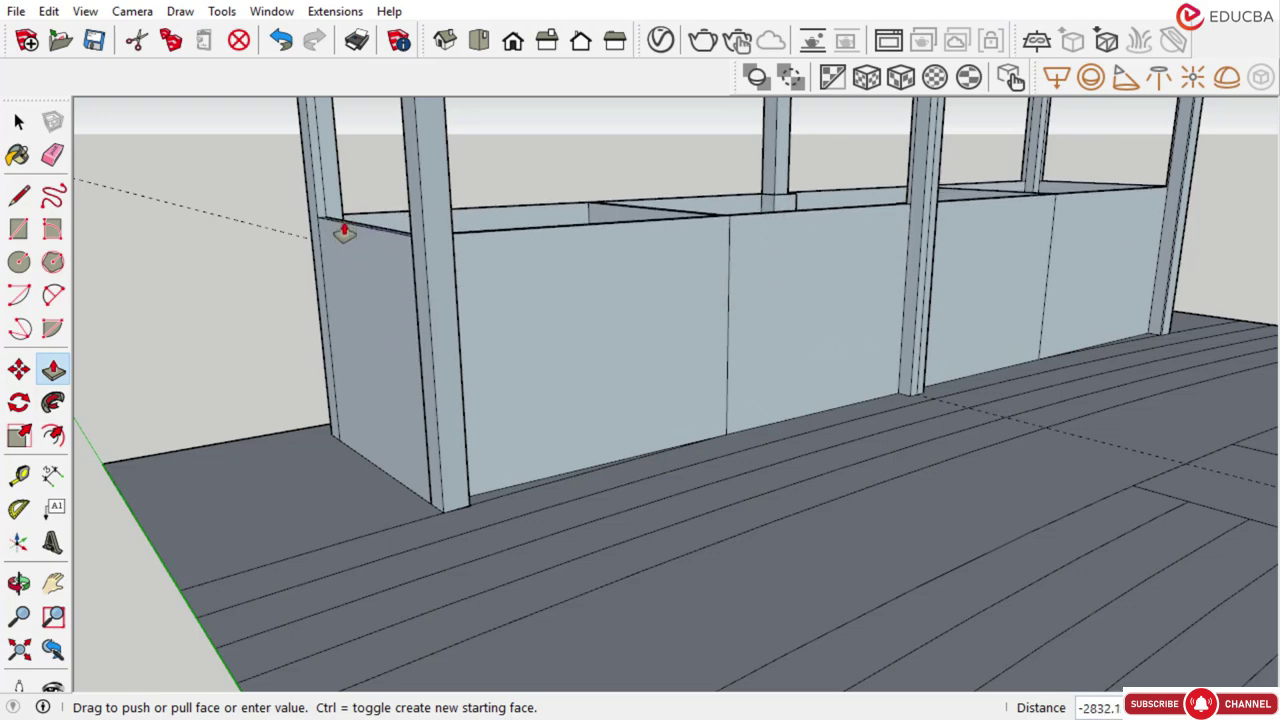
scroll(340, 260, "down", 4)
scroll(300, 204, "up", 4)
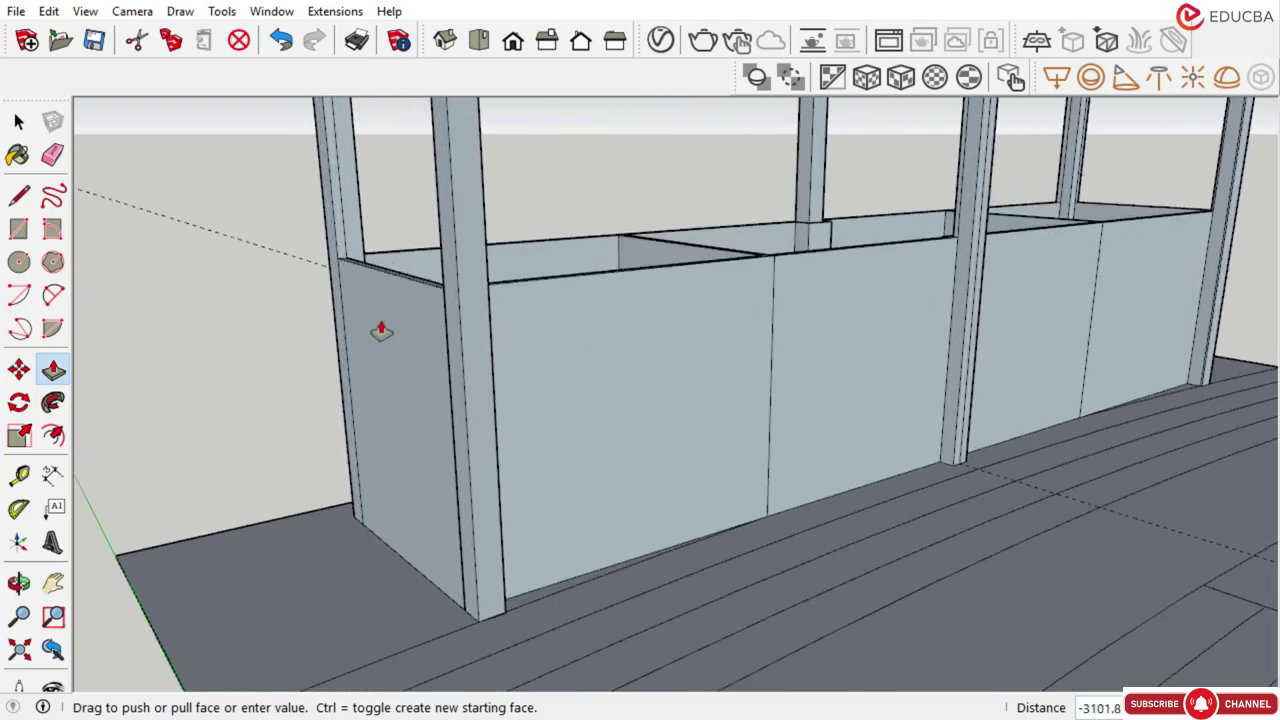
scroll(382, 330, "down", 4)
scroll(370, 340, "up", 2)
scroll(344, 260, "up", 2)
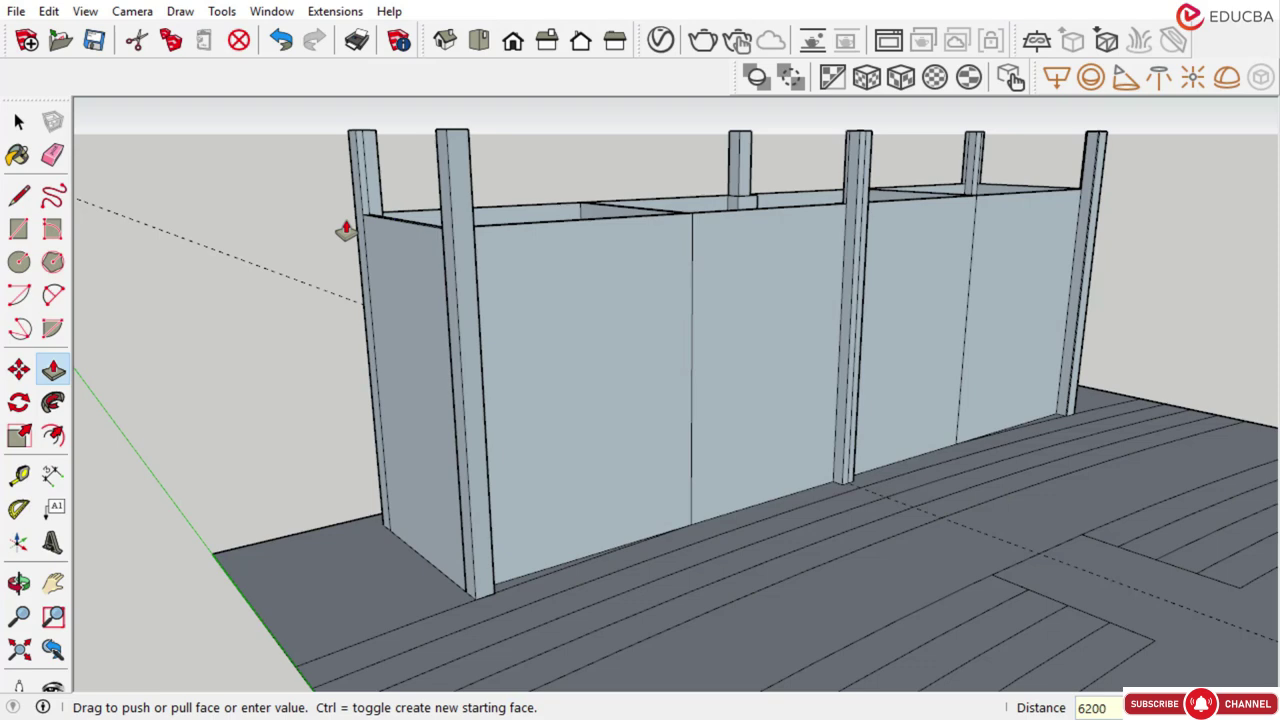
key("Return")
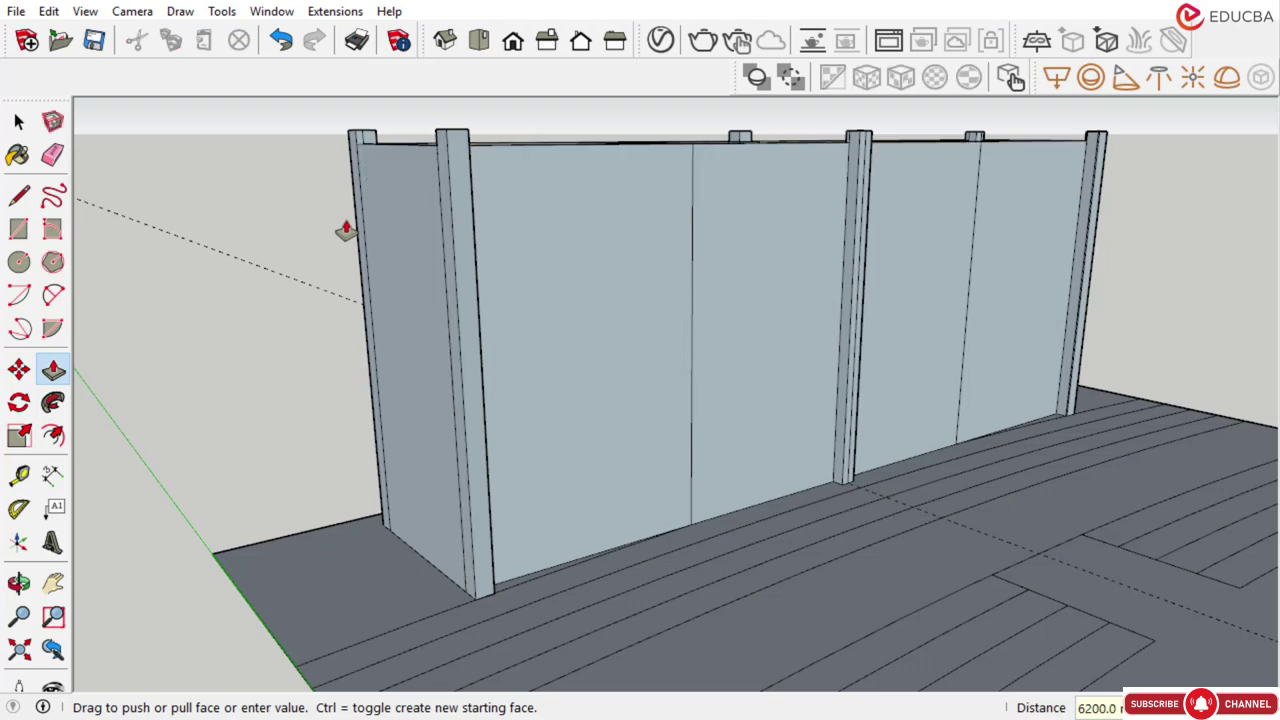
Examine the raised compartment walls and columns from several angles, including their tops and front faces
scroll(528, 371, "down", 3)
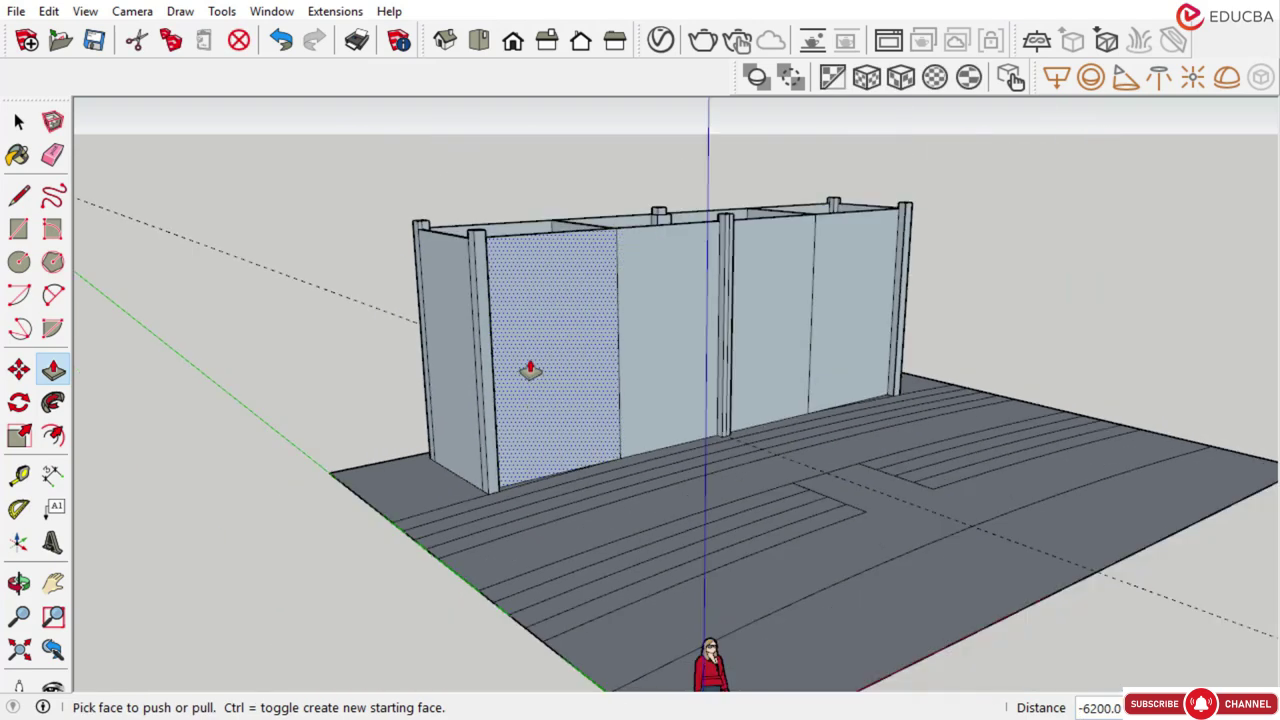
middle_click_drag(528, 371, 582, 412)
scroll(575, 370, "up", 2)
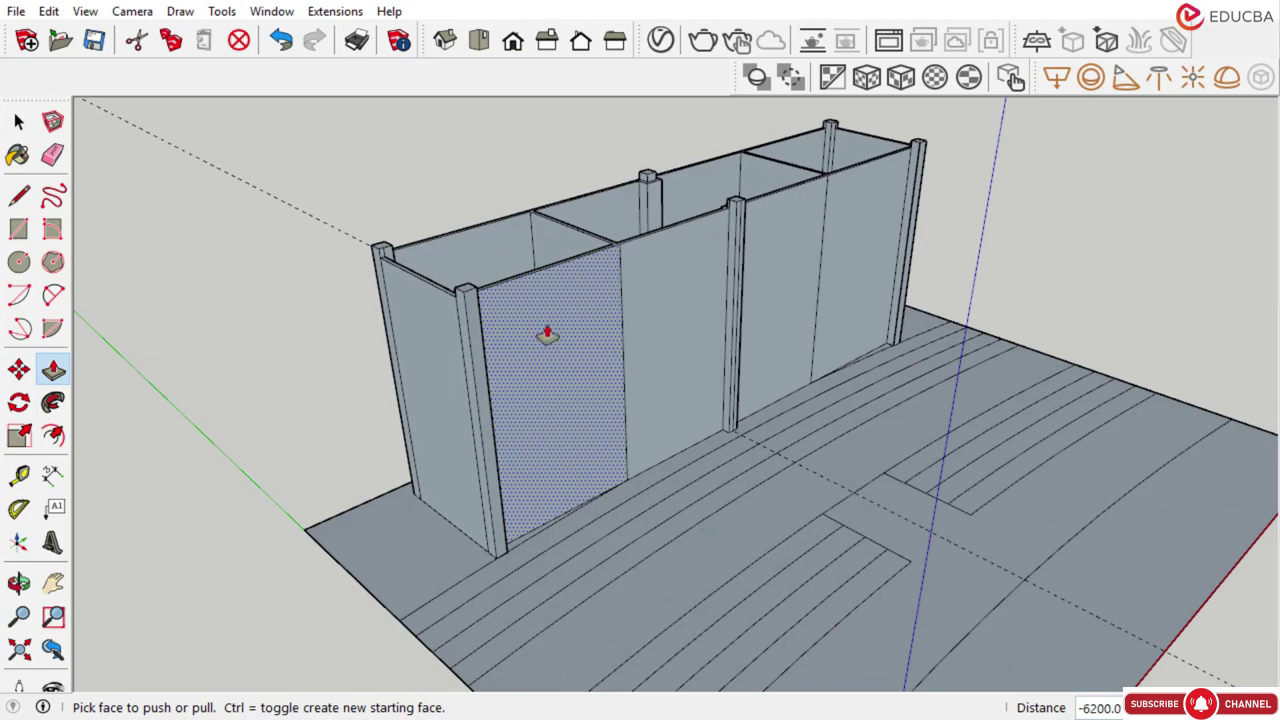
scroll(588, 312, "down", 3)
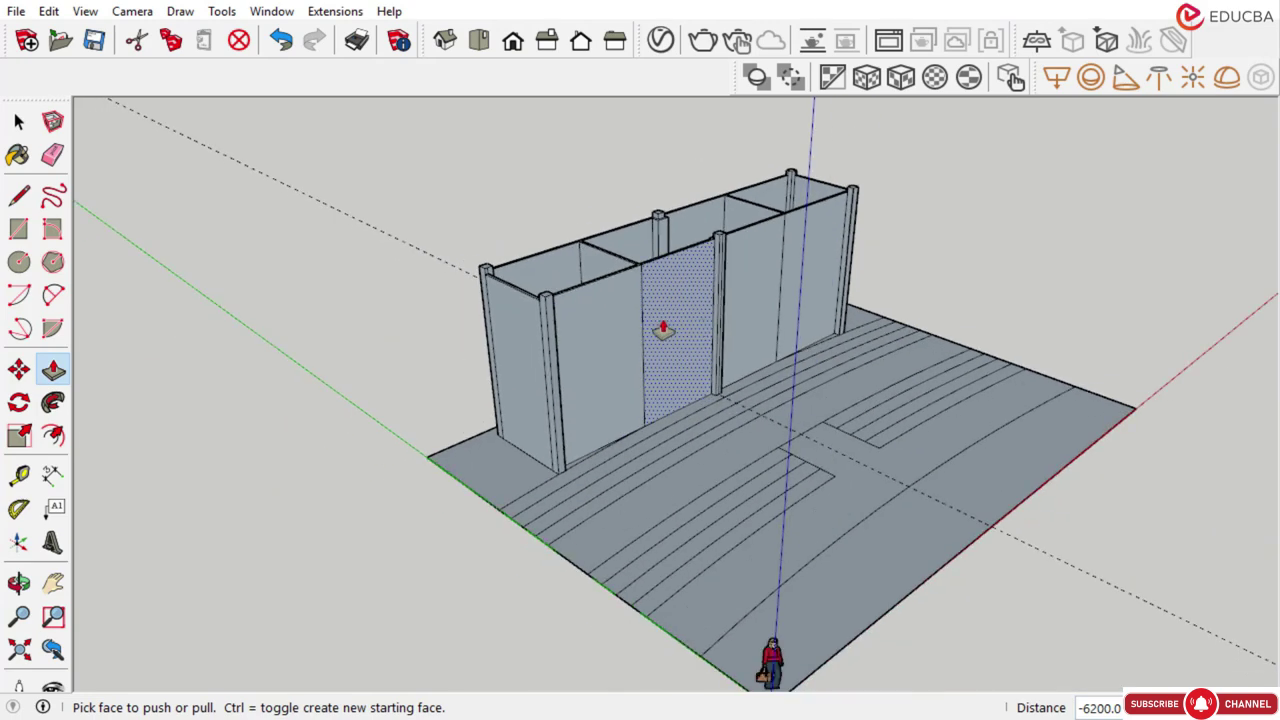
middle_click_drag(663, 329, 686, 300)
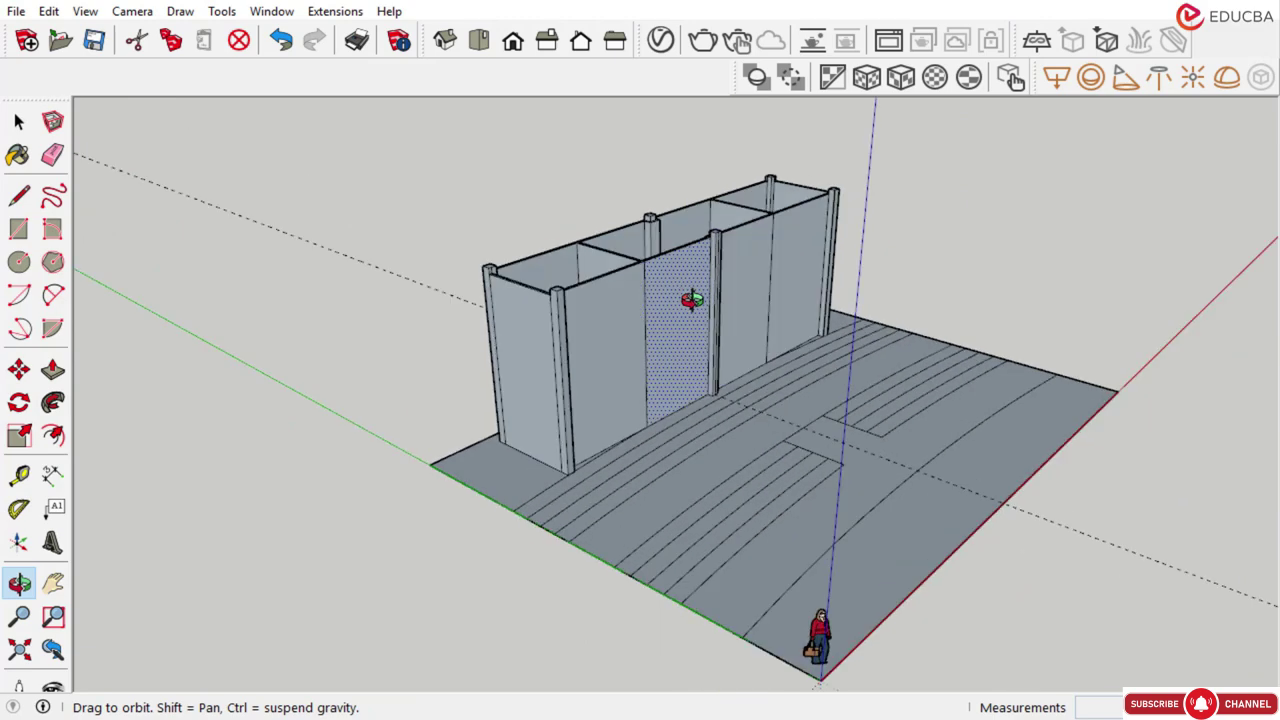
scroll(626, 298, "up", 2)
scroll(640, 300, "up", 3)
scroll(603, 320, "down", 3)
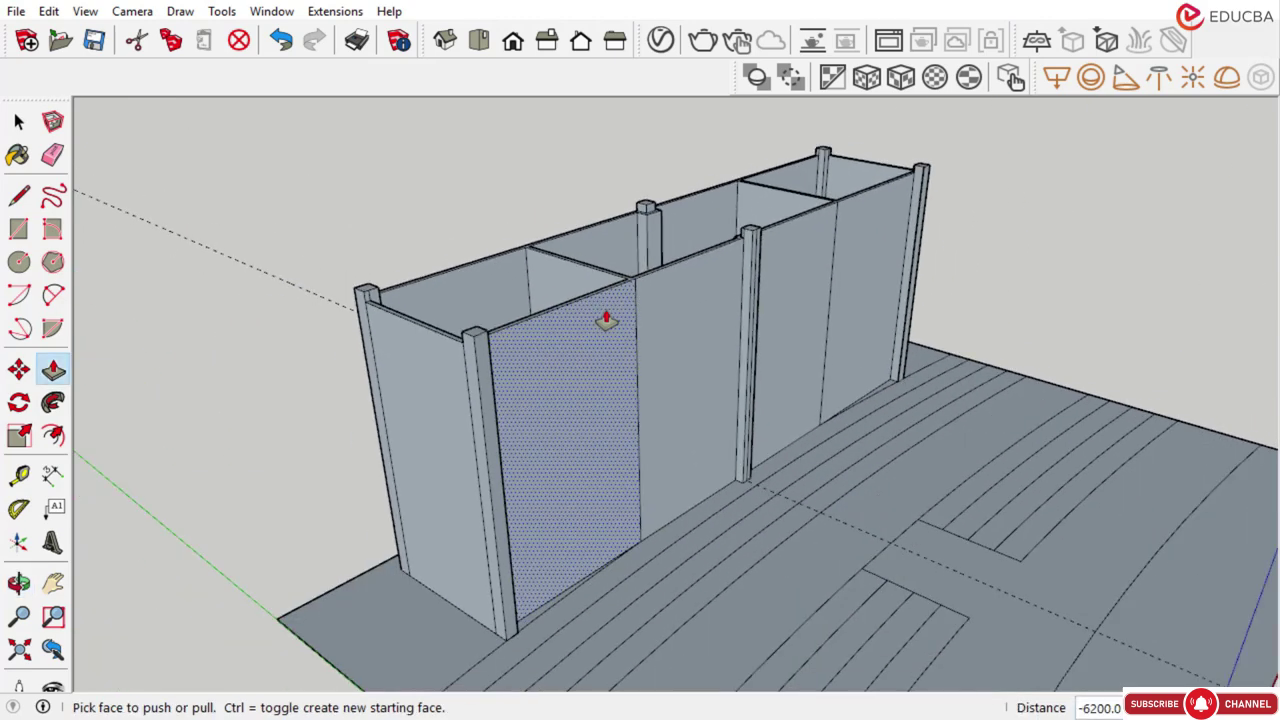
Raise the floor faces inside the left end compartment and the middle compartment 3000 mm upward
middle_click_drag(603, 320, 563, 557)
scroll(550, 548, "up", 2)
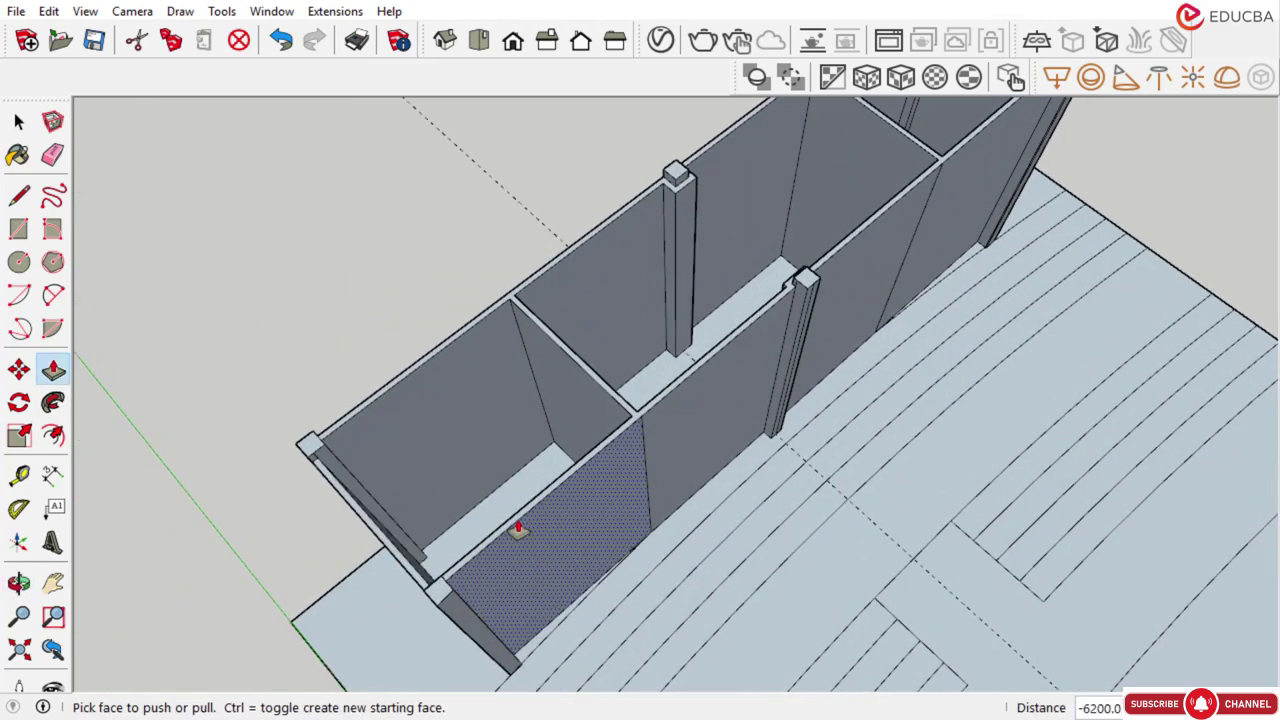
left_click(510, 505)
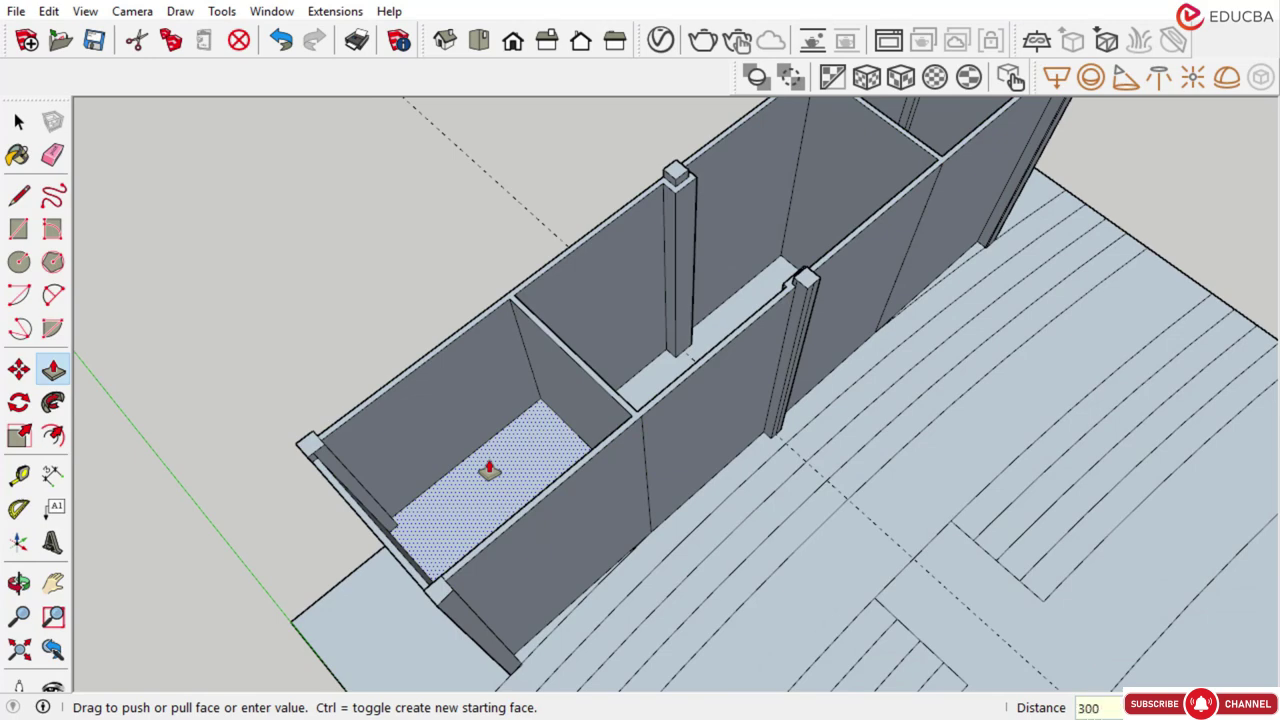
key("Return")
scroll(630, 376, "up", 2)
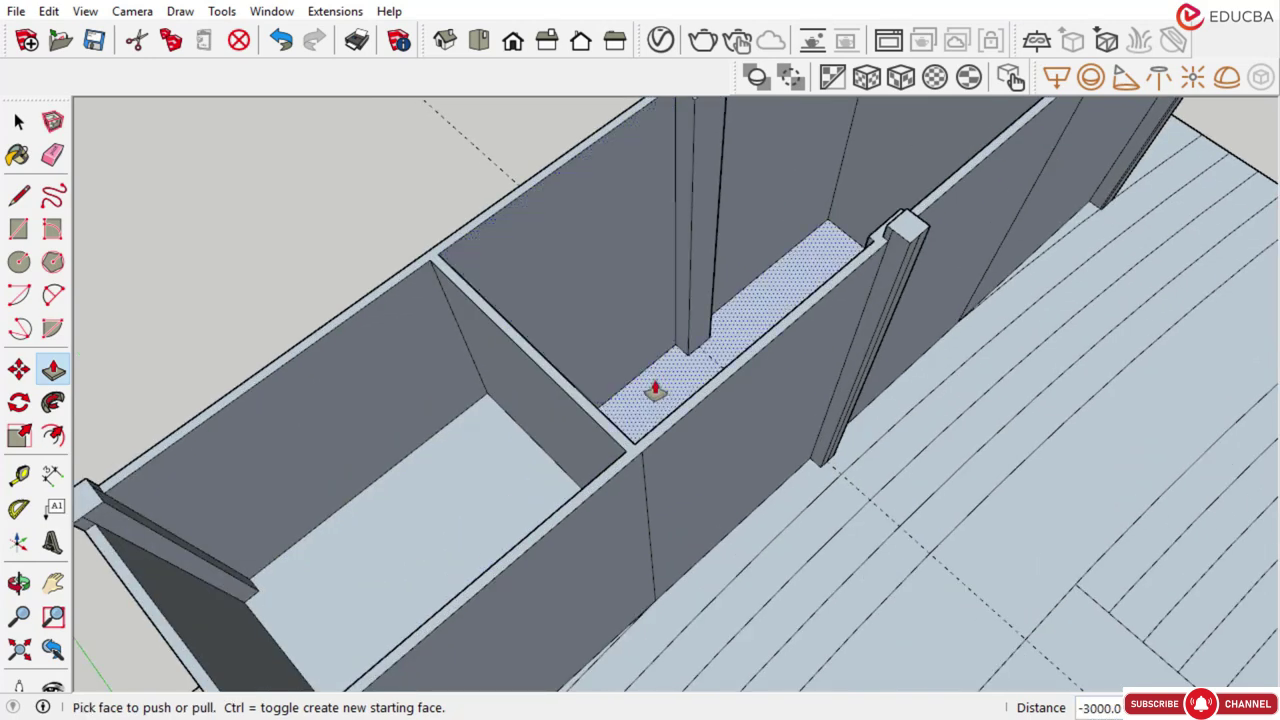
left_click(654, 388)
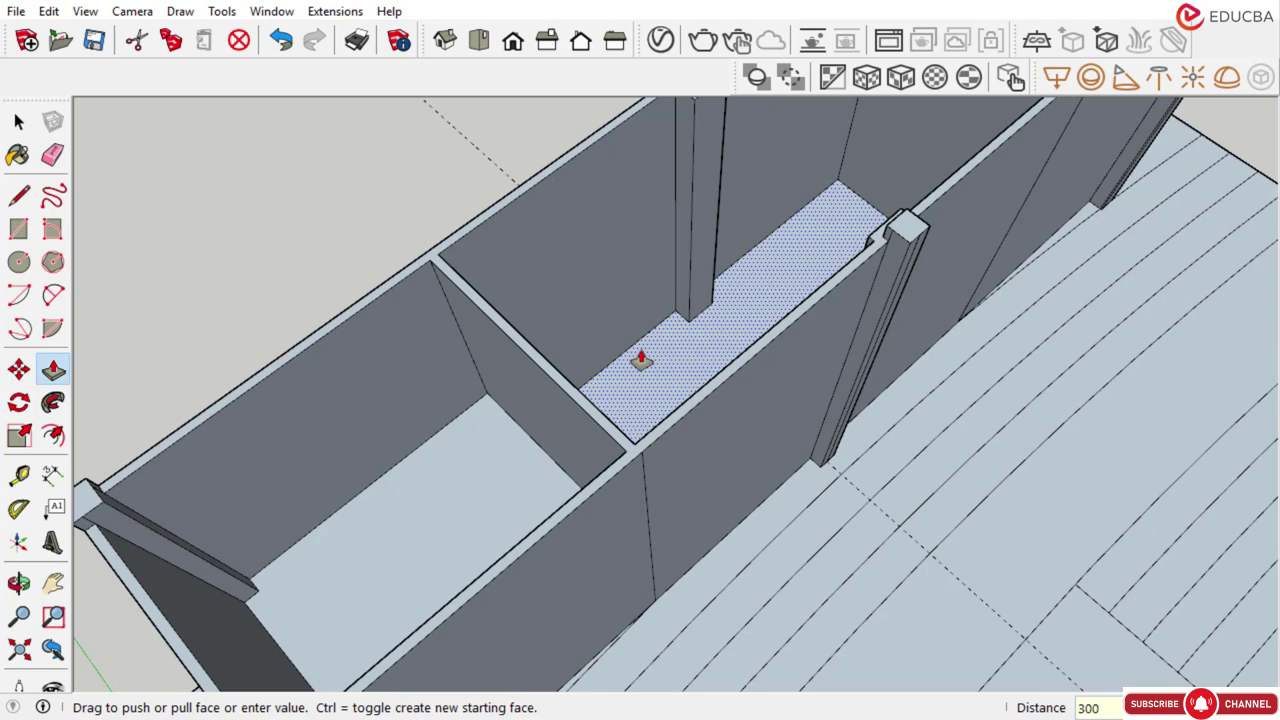
key("Return")
scroll(629, 364, "down", 2)
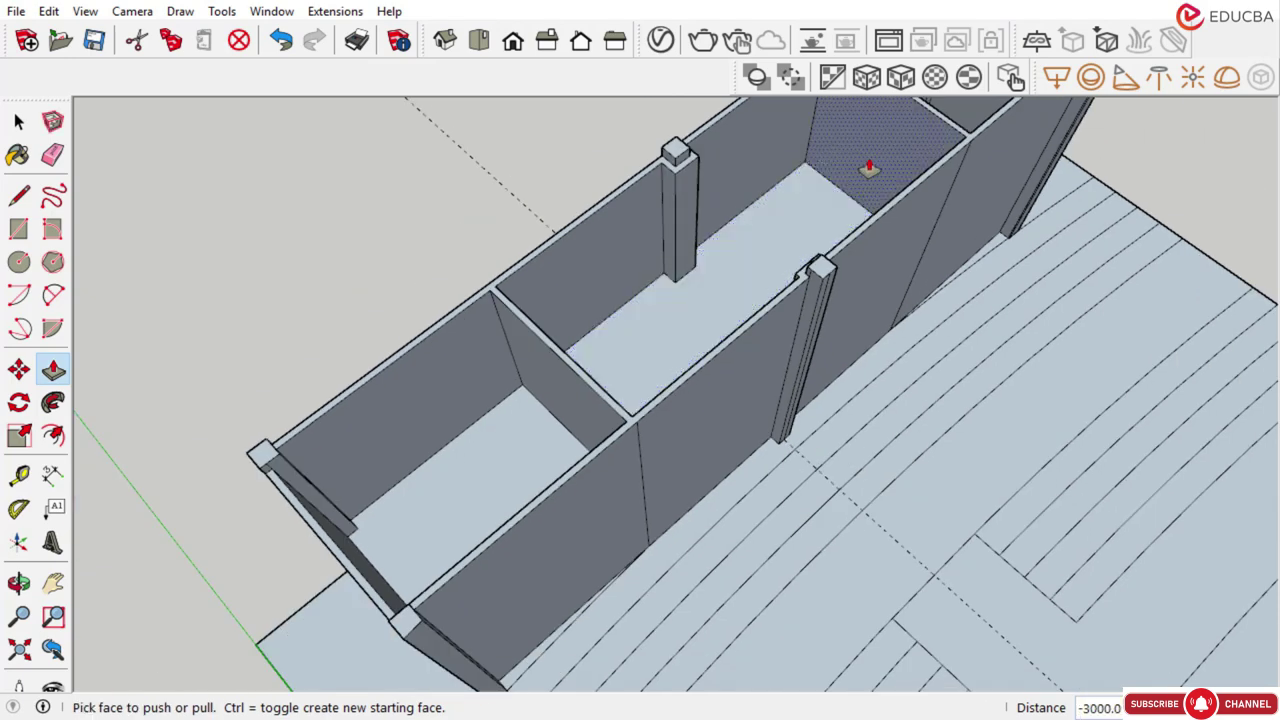
Extrude the floor face inside the remaining compartment at the right end upward
middle_click_drag(869, 168, 1129, 314)
scroll(1071, 357, "up", 2)
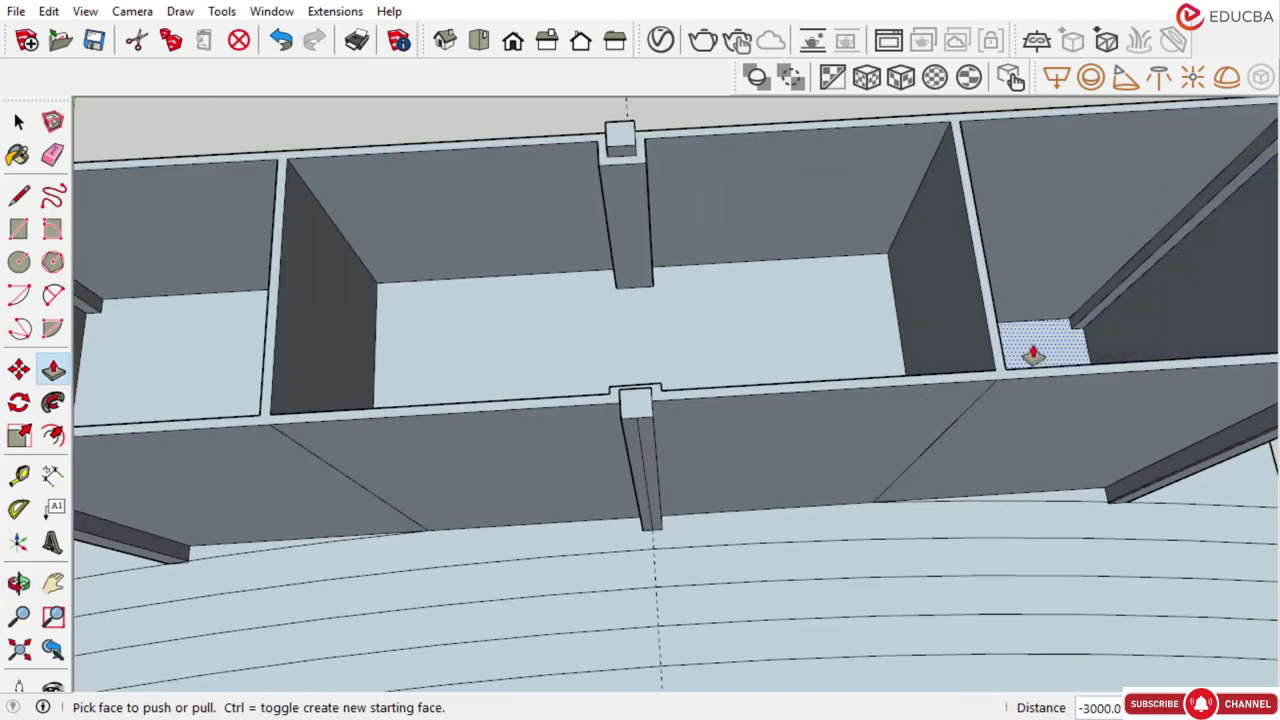
Push/Pull the floor of the right end compartment up 3000 mm
left_click(1040, 333)
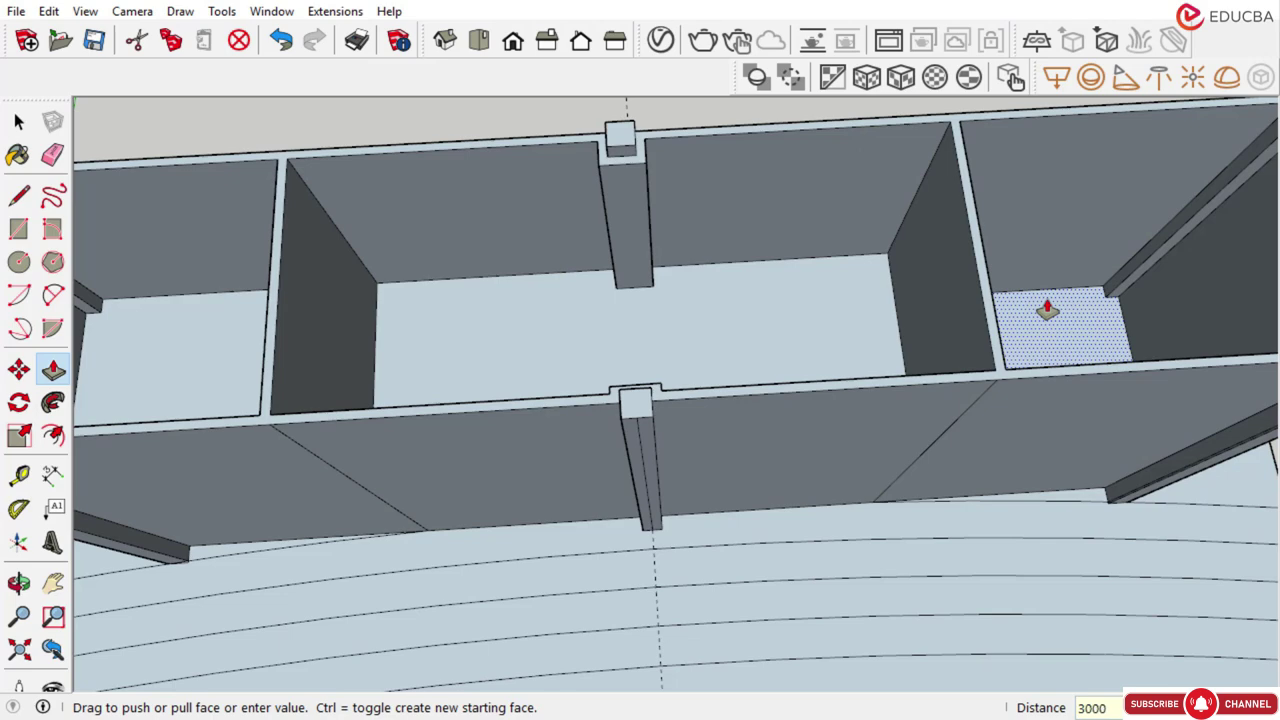
scroll(1047, 310, "down", 3)
middle_click_drag(574, 329, 663, 223)
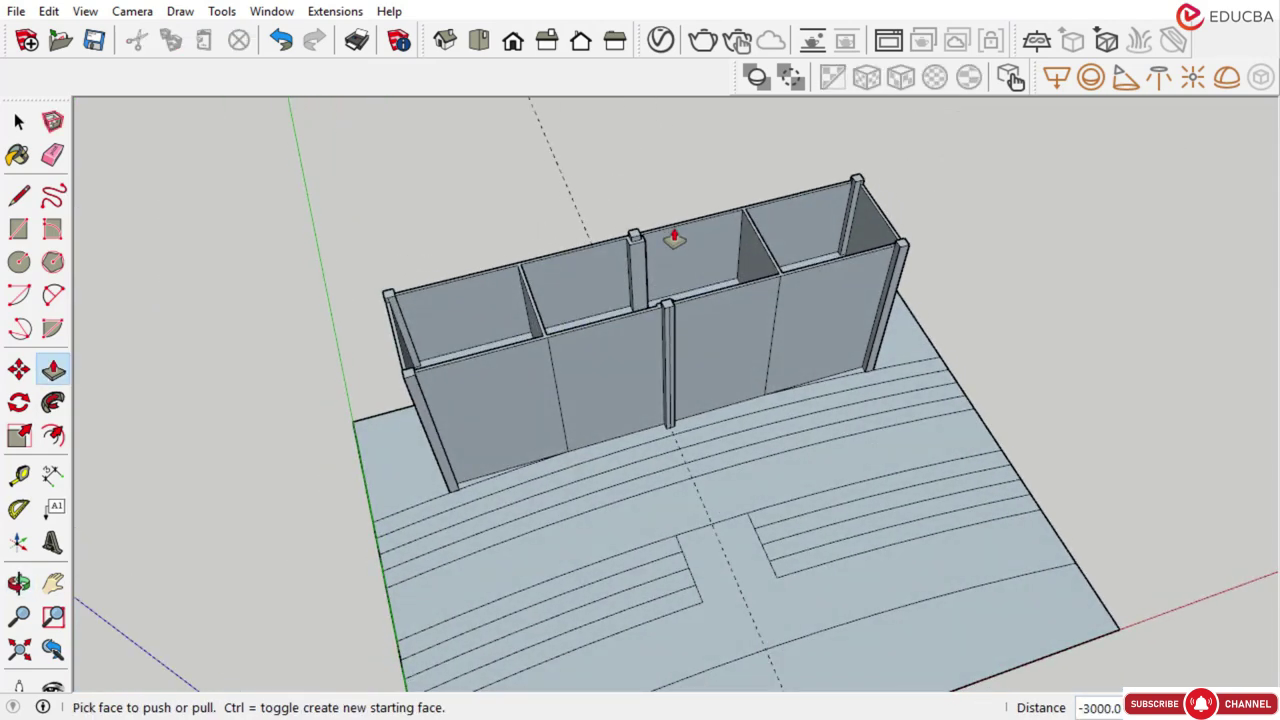
Measure the wall height above the raised floor at the back corner of the middle compartment
scroll(689, 255, "up", 3)
scroll(689, 255, "up", 3)
left_click(53, 475)
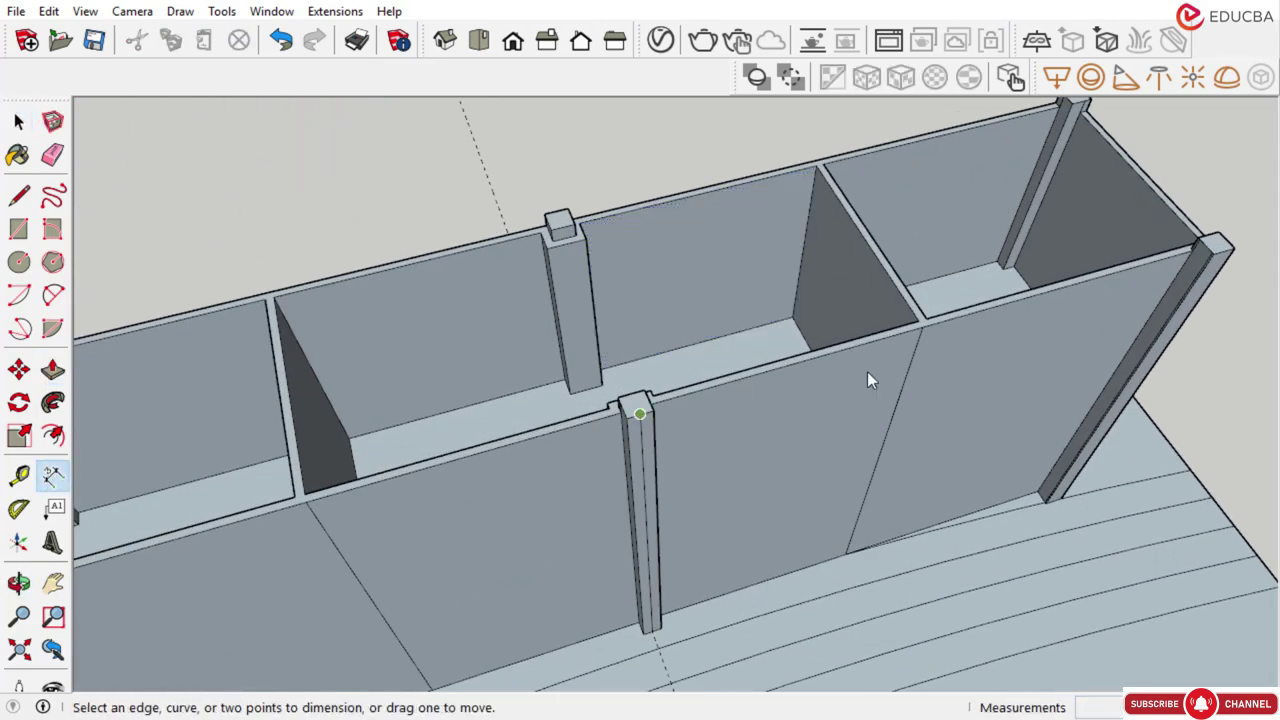
scroll(810, 314, "up", 2)
left_click(785, 320)
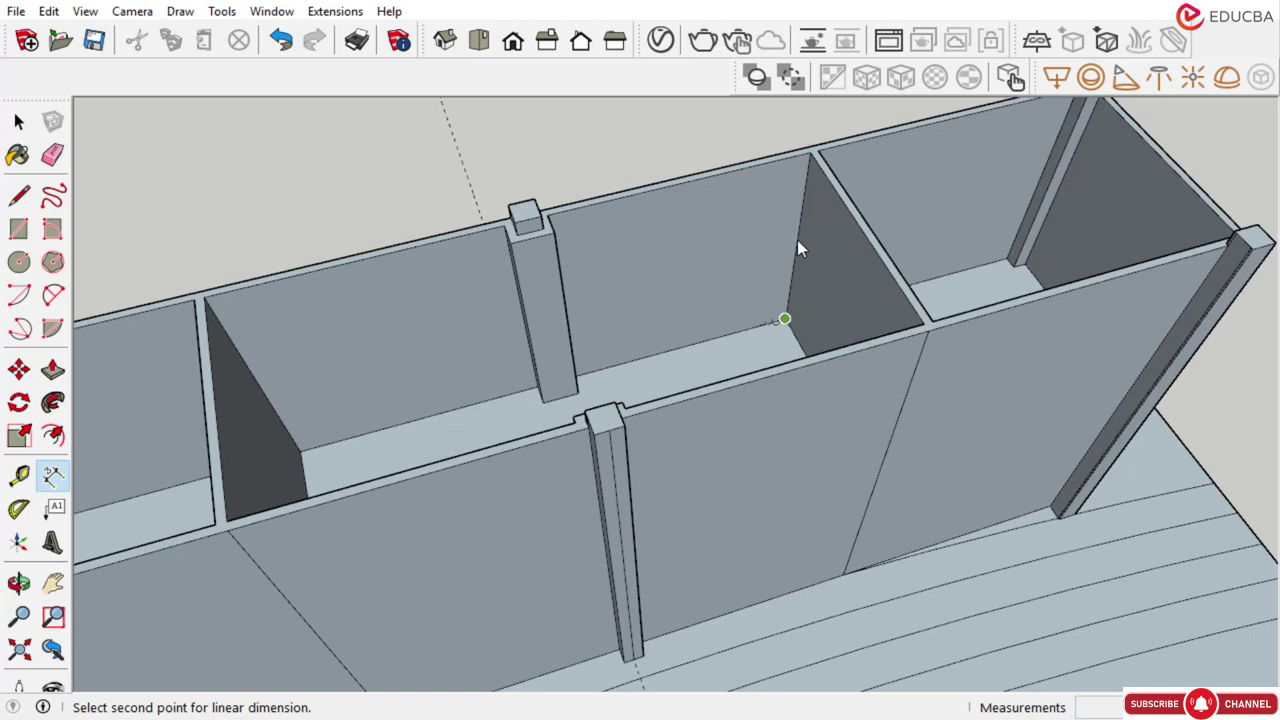
left_click(810, 153)
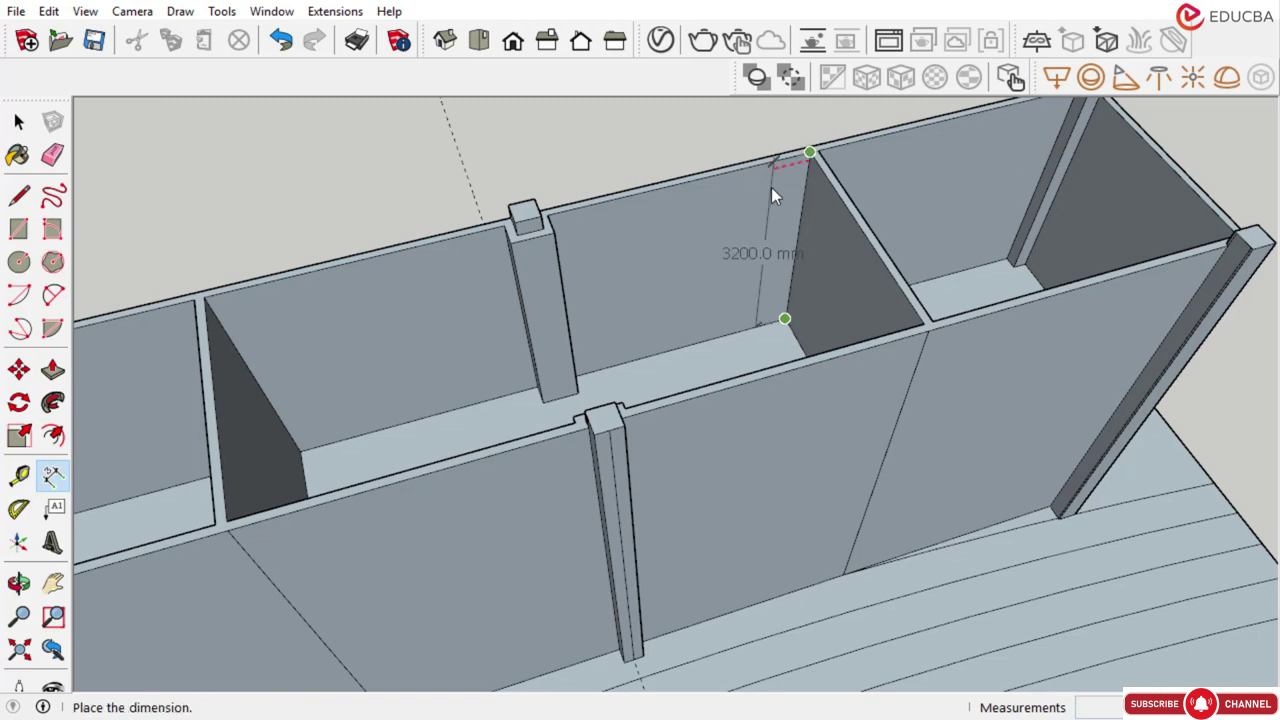
scroll(771, 187, "up", 1)
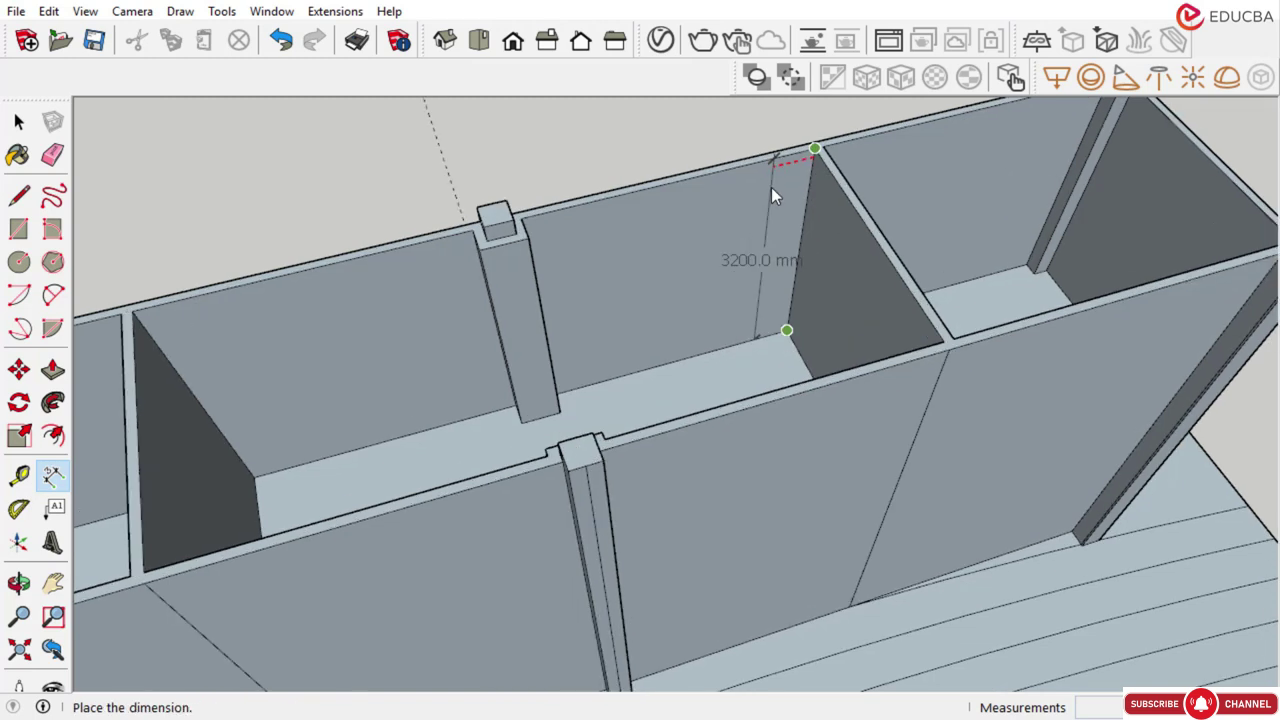
scroll(771, 187, "down", 1)
key("Escape")
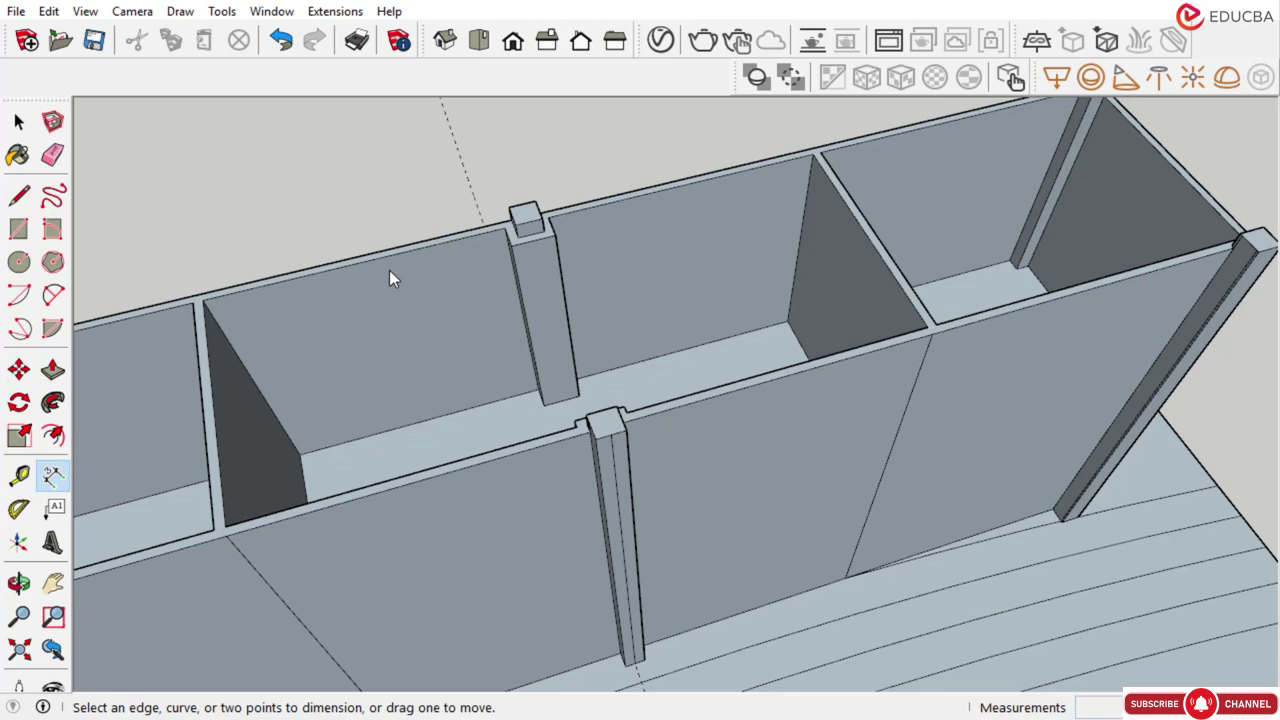
left_click(18, 122)
Try to raise the floors of the building's compartments by a further 200 mm with Push/Pull
scroll(840, 324, "down", 3)
middle_click_drag(520, 363, 620, 365)
middle_click_drag(837, 291, 521, 418)
scroll(521, 418, "up", 3)
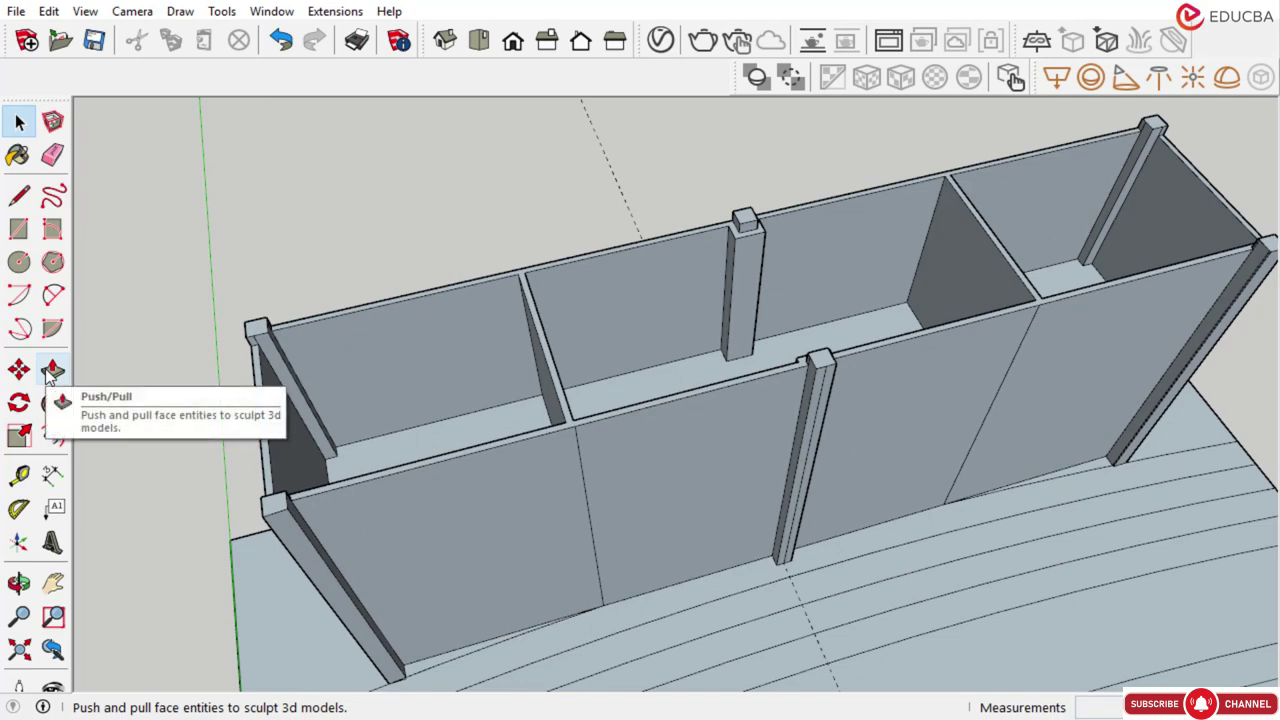
left_click(52, 371)
scroll(423, 443, "up", 2)
left_click(425, 430)
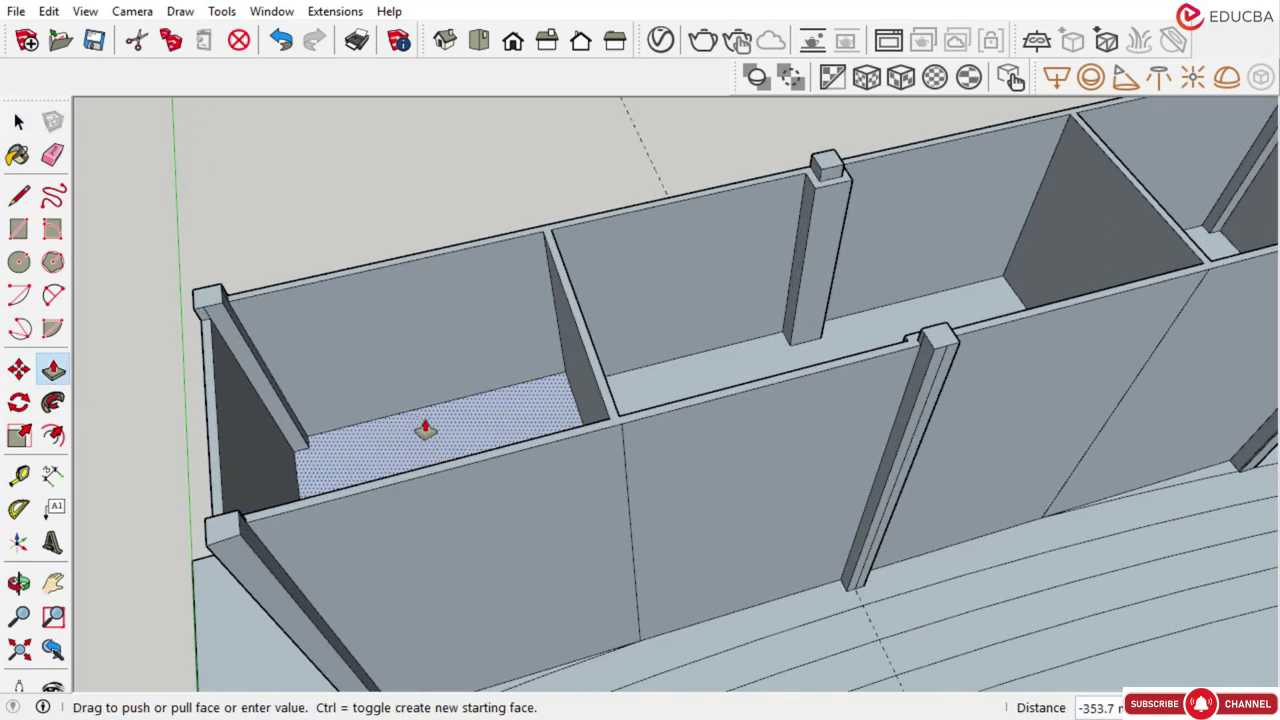
type("200")
key("Return")
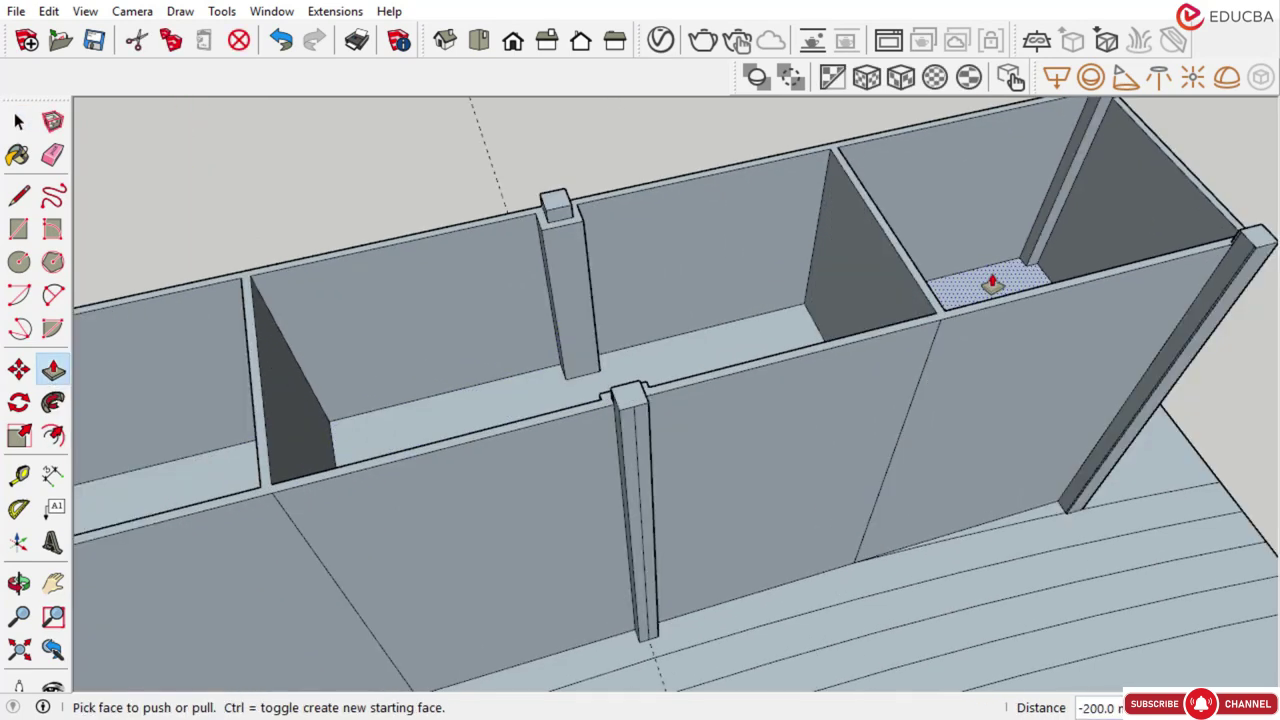
left_click(987, 282)
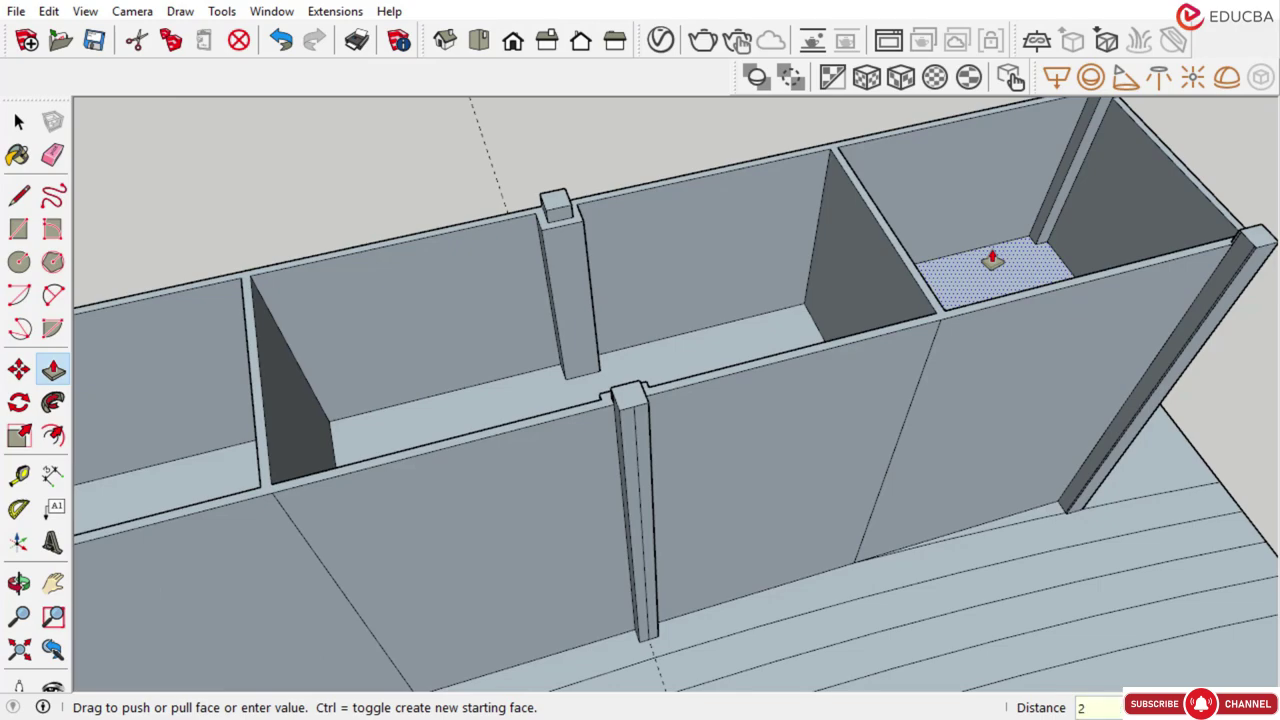
type("200")
key("Return")
scroll(466, 283, "down", 5)
middle_click_drag(466, 283, 541, 398)
middle_click_drag(557, 511, 482, 565)
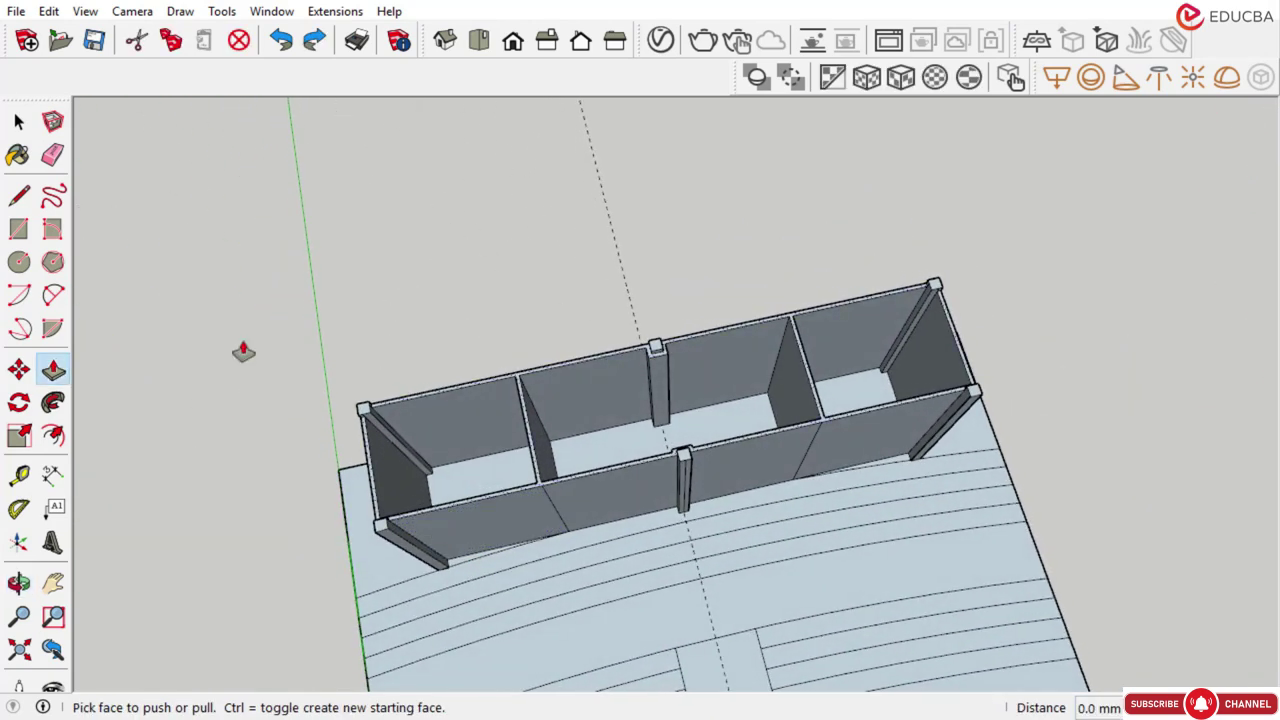
Select the floor faces of all three compartments and copy them 3000 mm straight up
key("space")
left_click(622, 455, "shift")
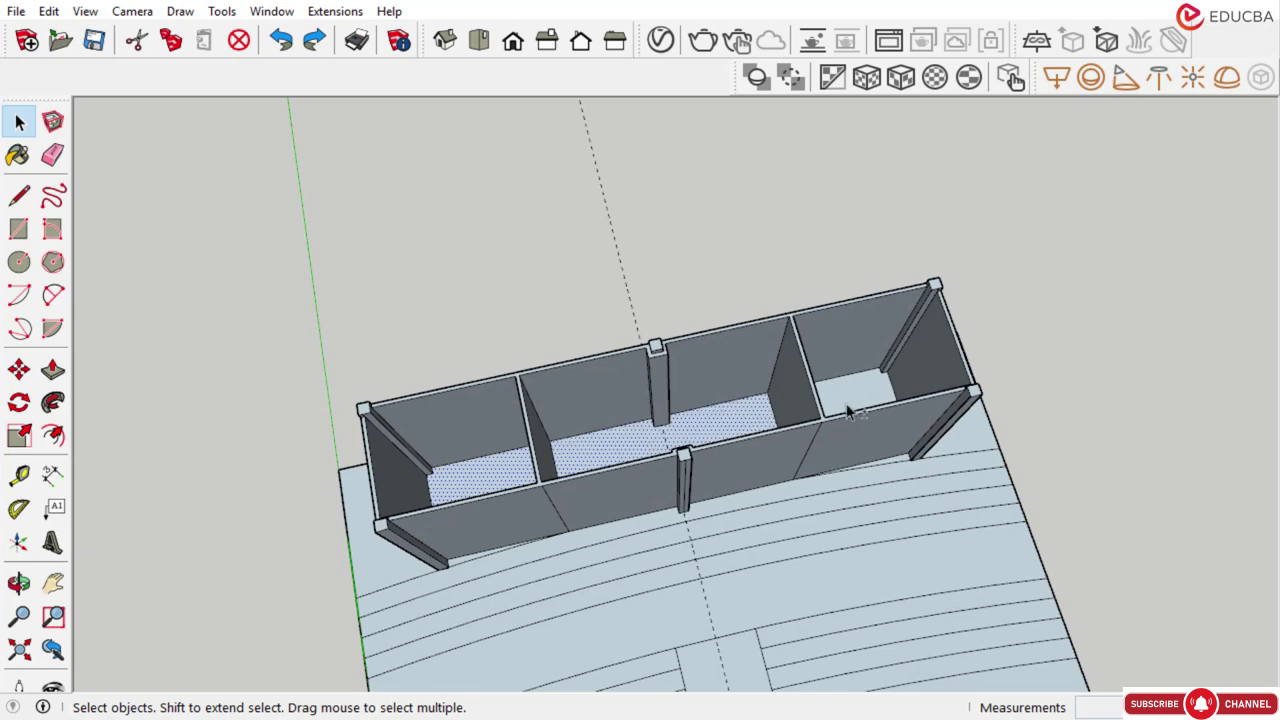
middle_click_drag(803, 412, 745, 432)
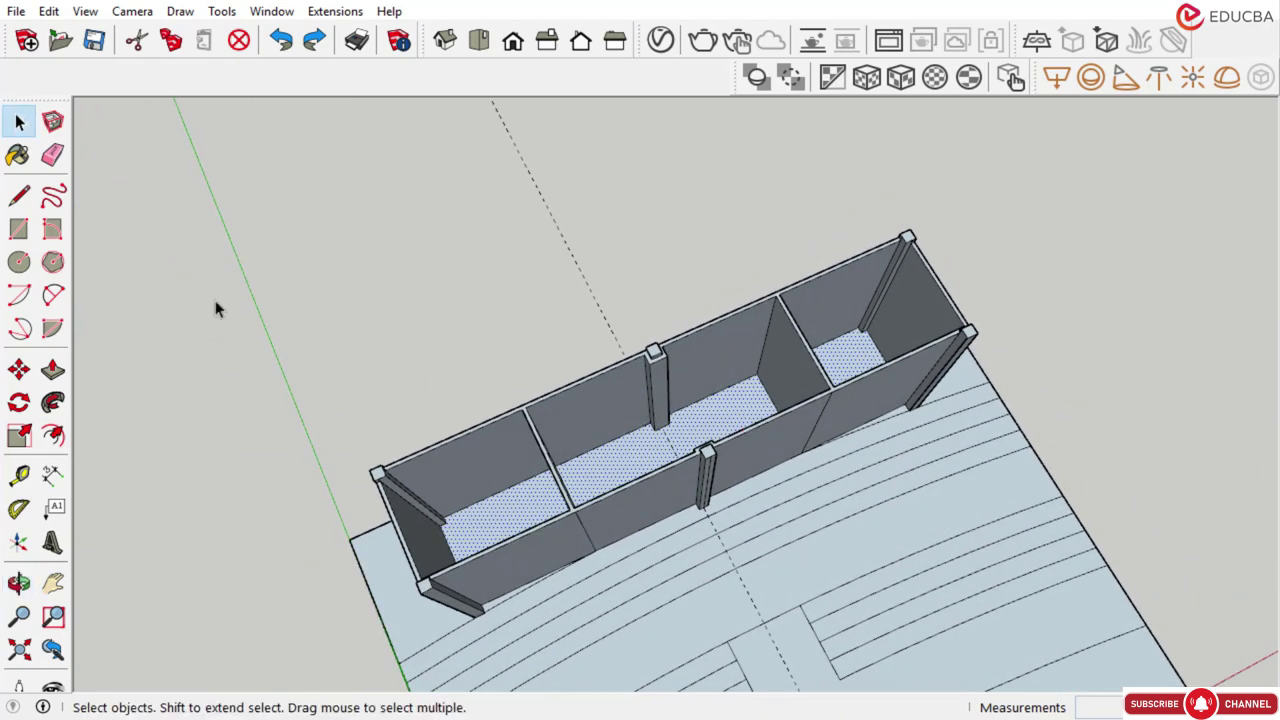
left_click(20, 370)
scroll(750, 390, "up", 5)
left_click(752, 380)
key("ctrl")
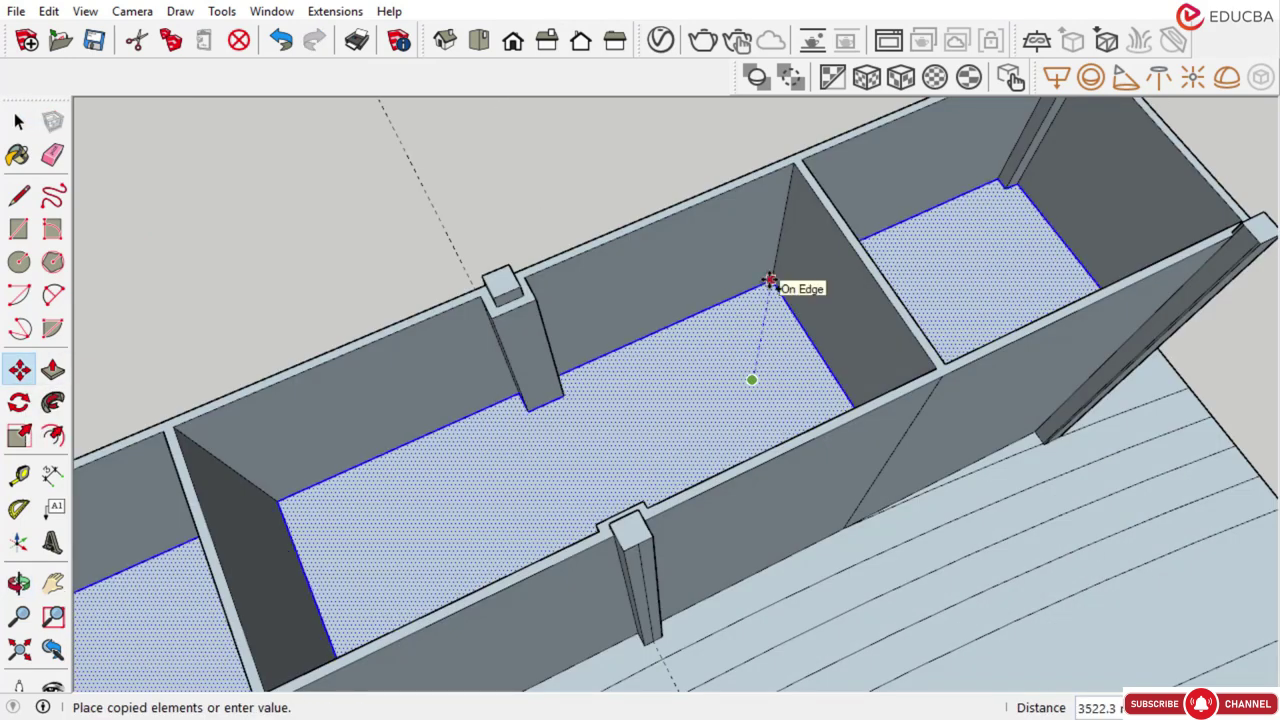
scroll(776, 275, "up", 3)
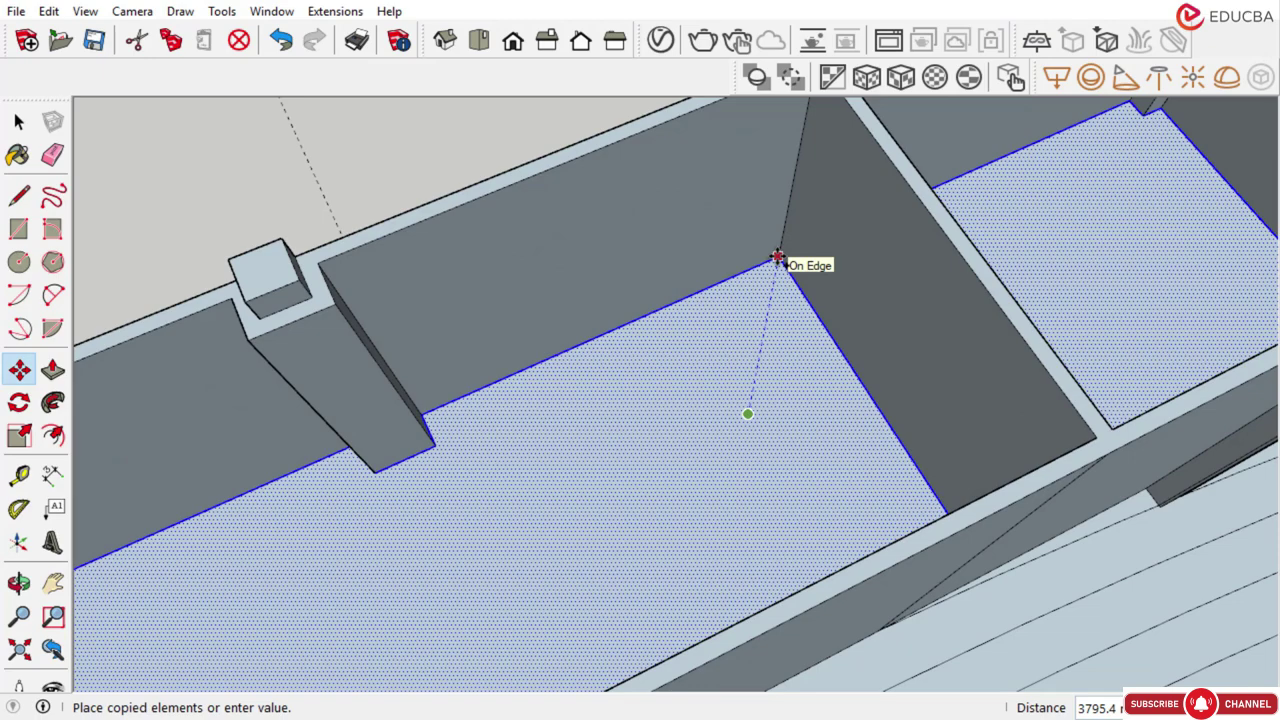
type("3000")
key("Return")
scroll(737, 394, "down", 4)
middle_click_drag(737, 394, 700, 300)
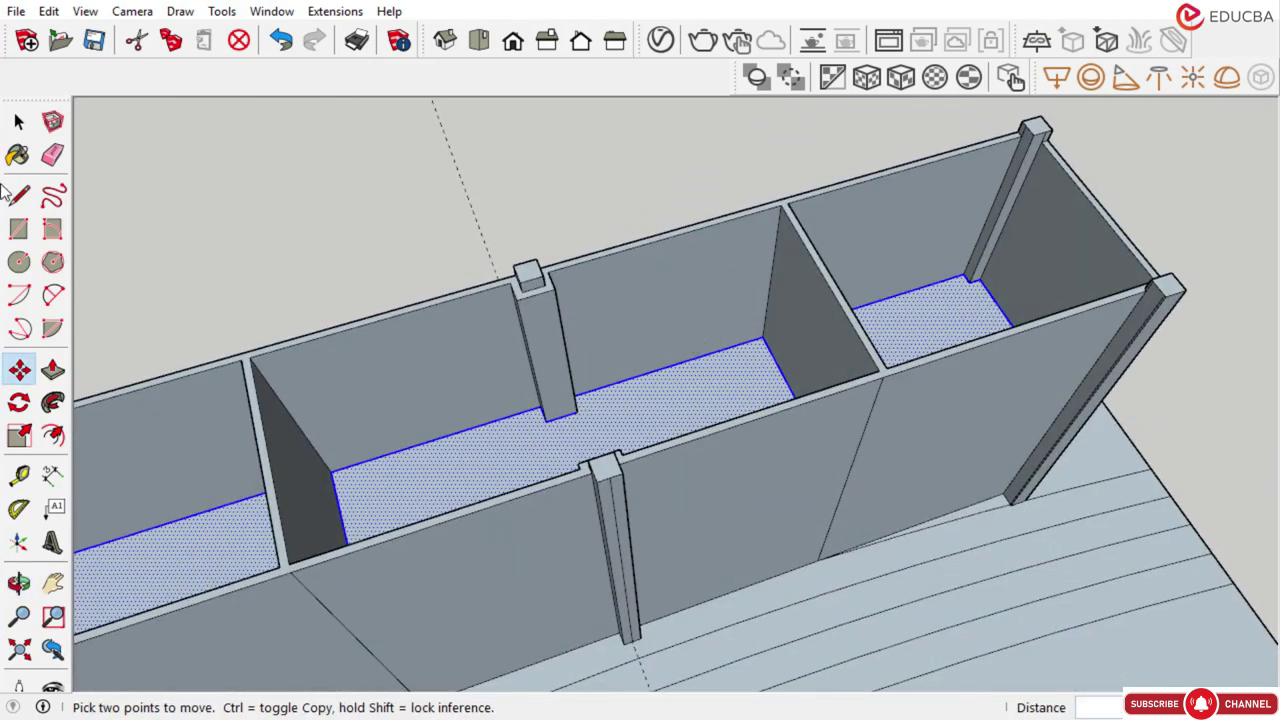
Push/Pull the copied floor faces of the left, middle and right compartments up 200 mm as slabs
left_click(19, 121)
left_click(608, 202)
scroll(550, 310, "down", 2)
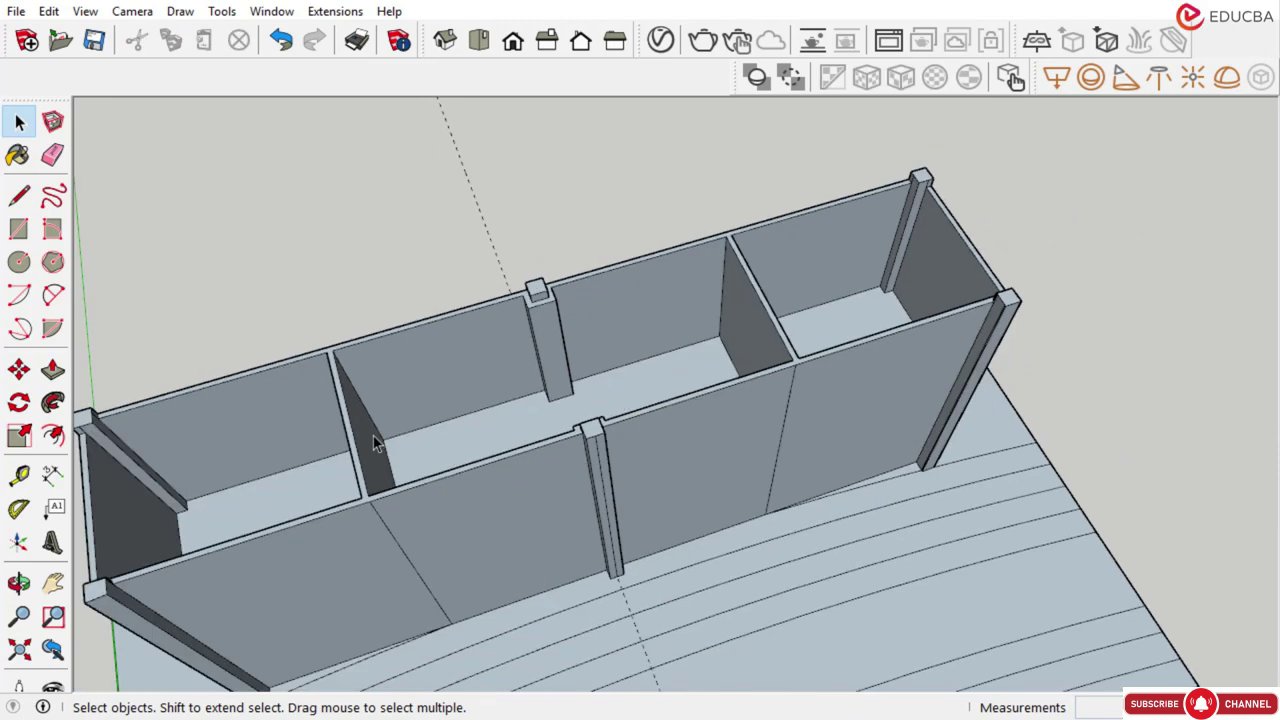
middle_click_drag(314, 468, 366, 434)
scroll(345, 525, "up", 2)
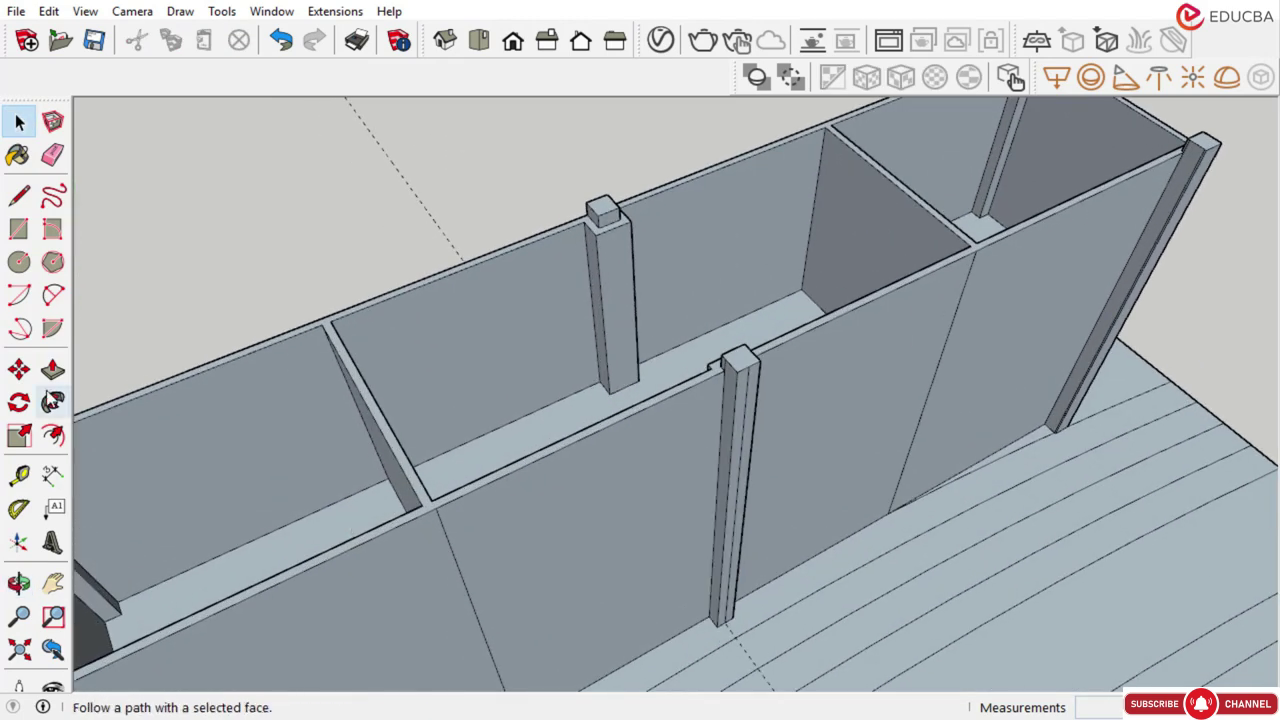
left_click(53, 370)
left_click(281, 546)
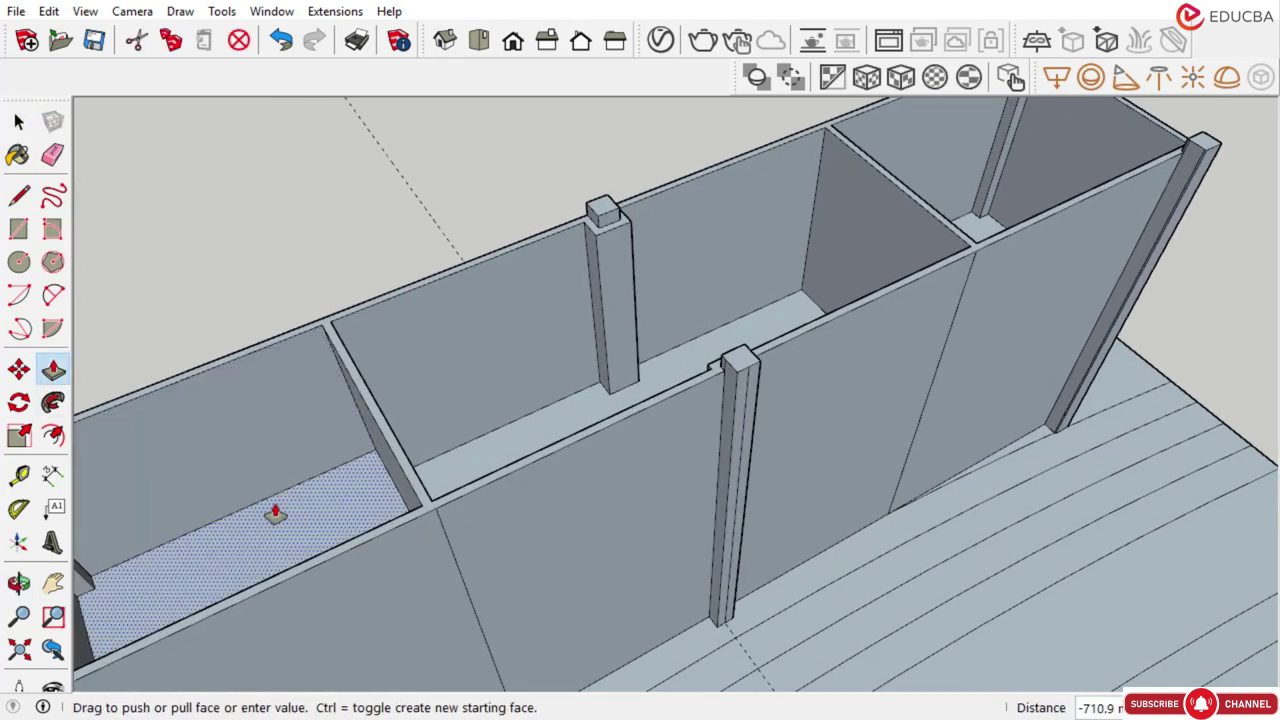
key("Return")
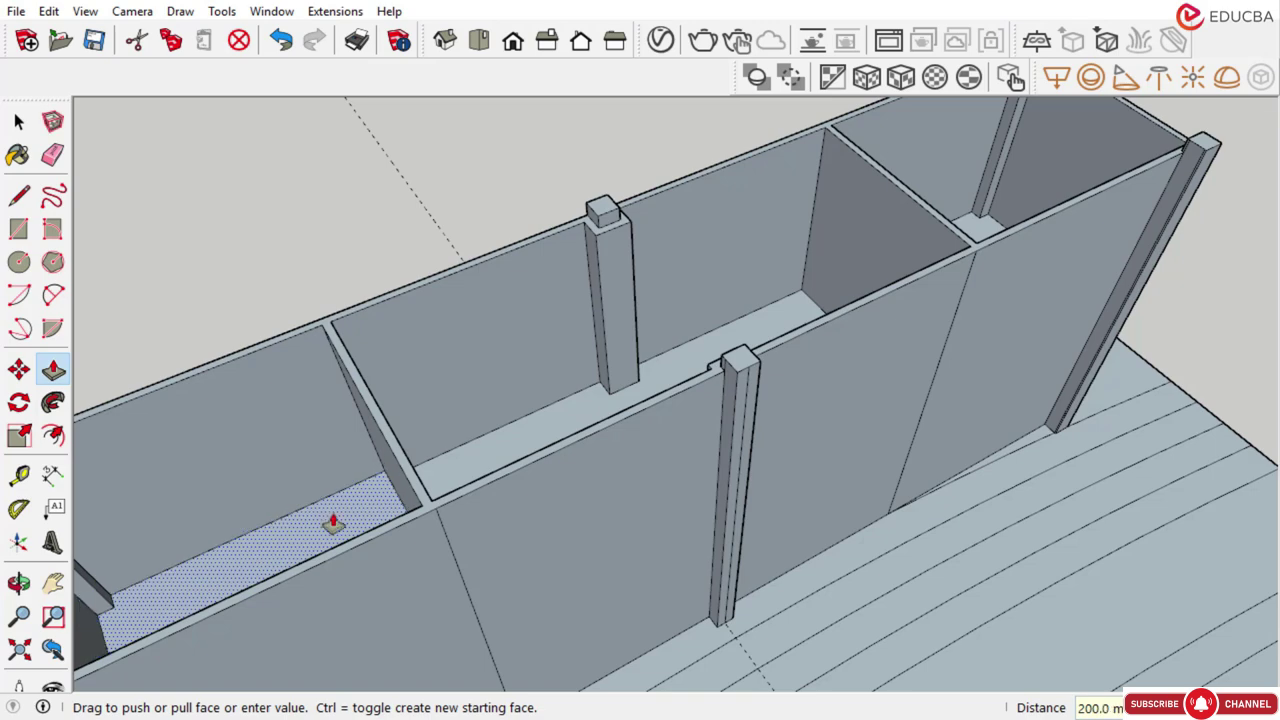
left_click(481, 449)
type("200")
key("Return")
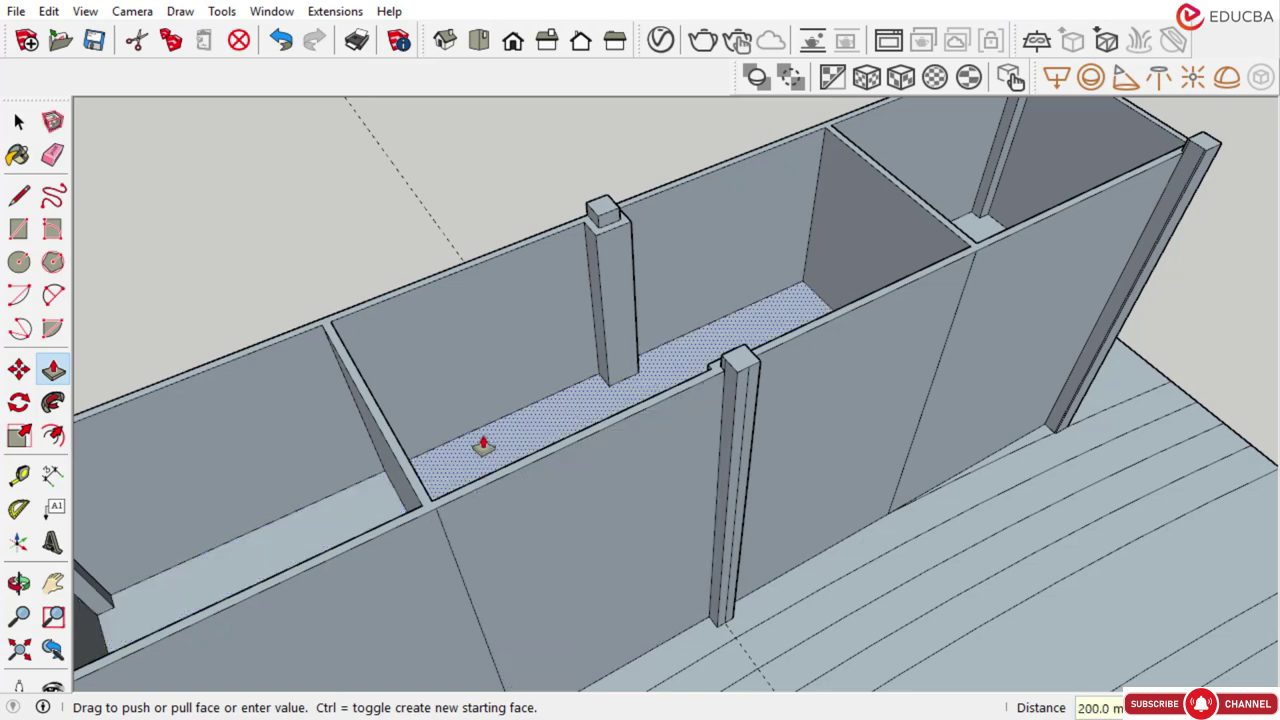
scroll(974, 221, "up", 3)
left_click(976, 221)
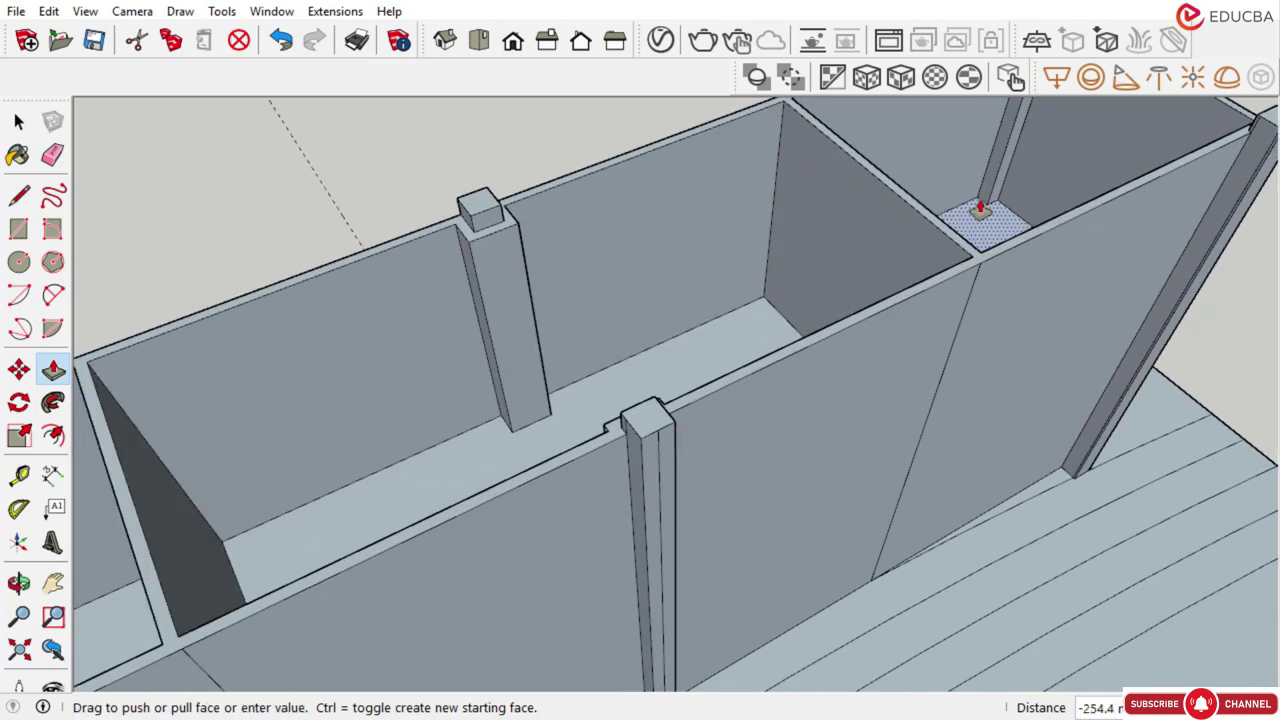
key("Escape")
scroll(800, 277, "down", 6)
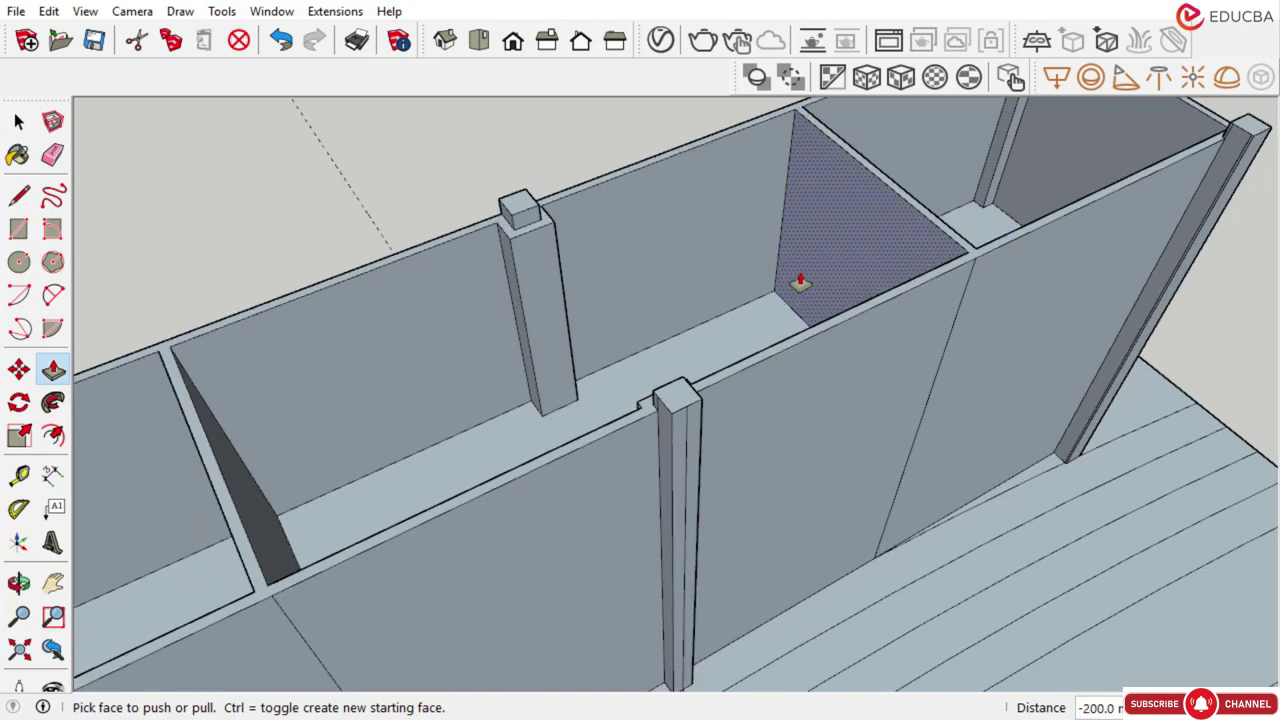
Extrude the thin ground sliver along the front of the left compartment's wall up 3000 mm
middle_click_drag(580, 449, 613, 325)
left_click_drag(479, 222, 493, 301)
middle_click_drag(493, 301, 360, 318)
scroll(811, 298, "down", 3)
middle_click_drag(692, 360, 788, 430)
scroll(780, 438, "up", 2)
scroll(517, 486, "up", 3)
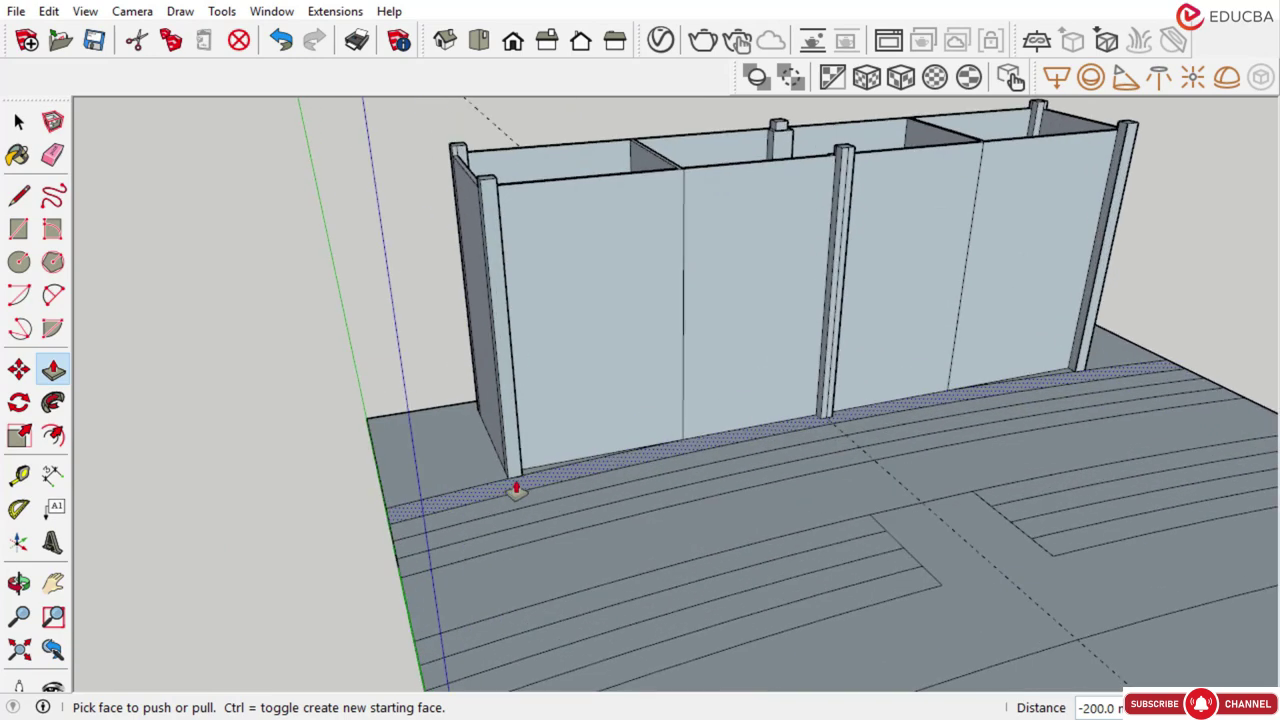
middle_click_drag(517, 486, 603, 449)
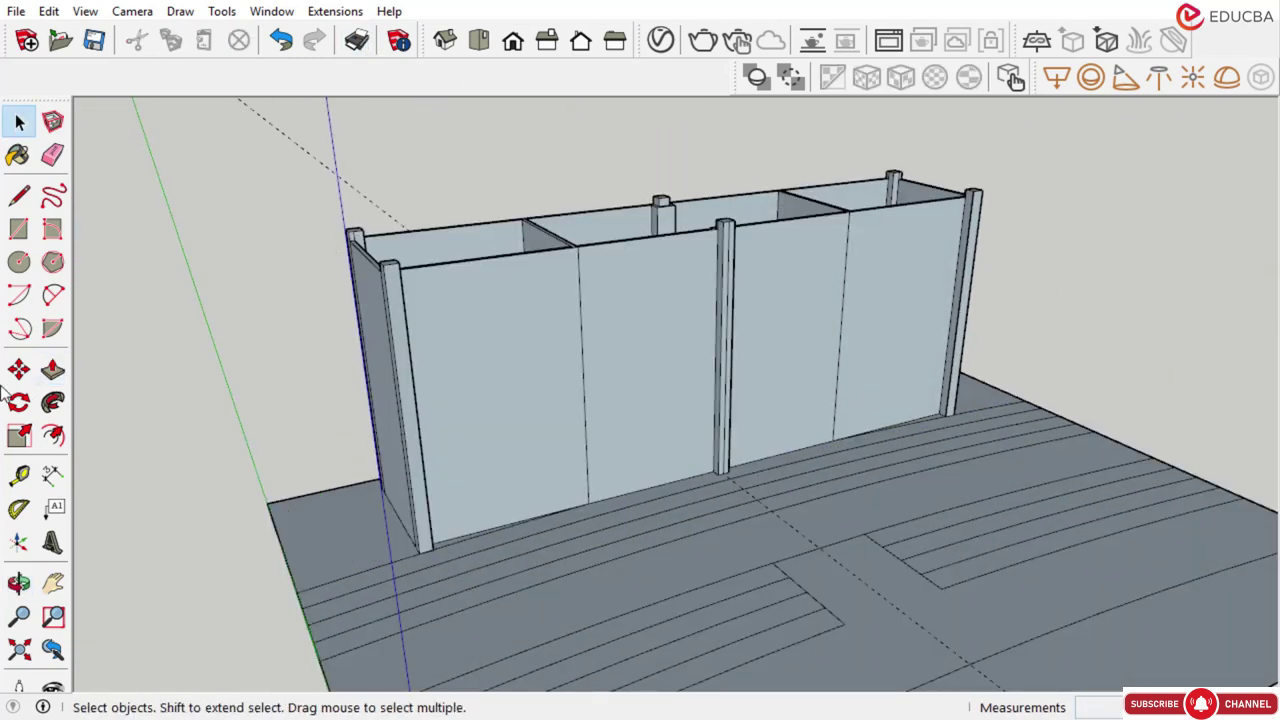
left_click(52, 370)
scroll(566, 549, "up", 3)
scroll(508, 478, "up", 3)
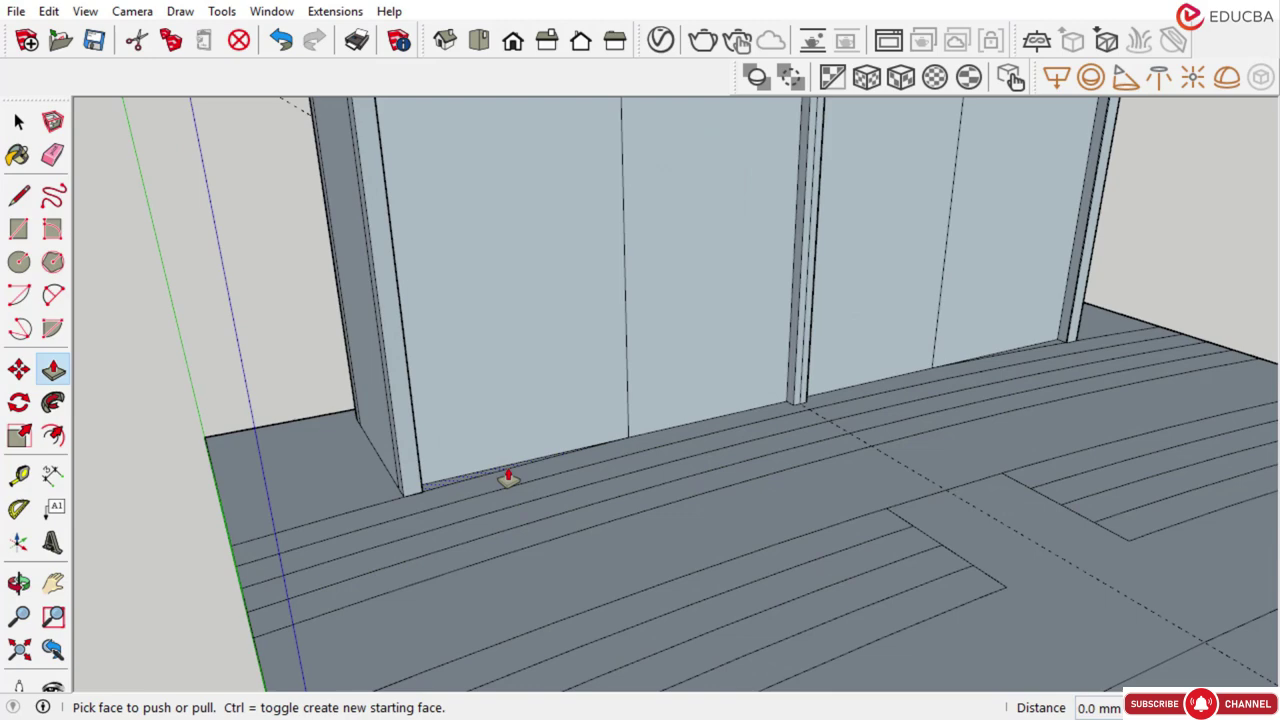
left_click(508, 478)
scroll(519, 297, "down", 4)
type("3000")
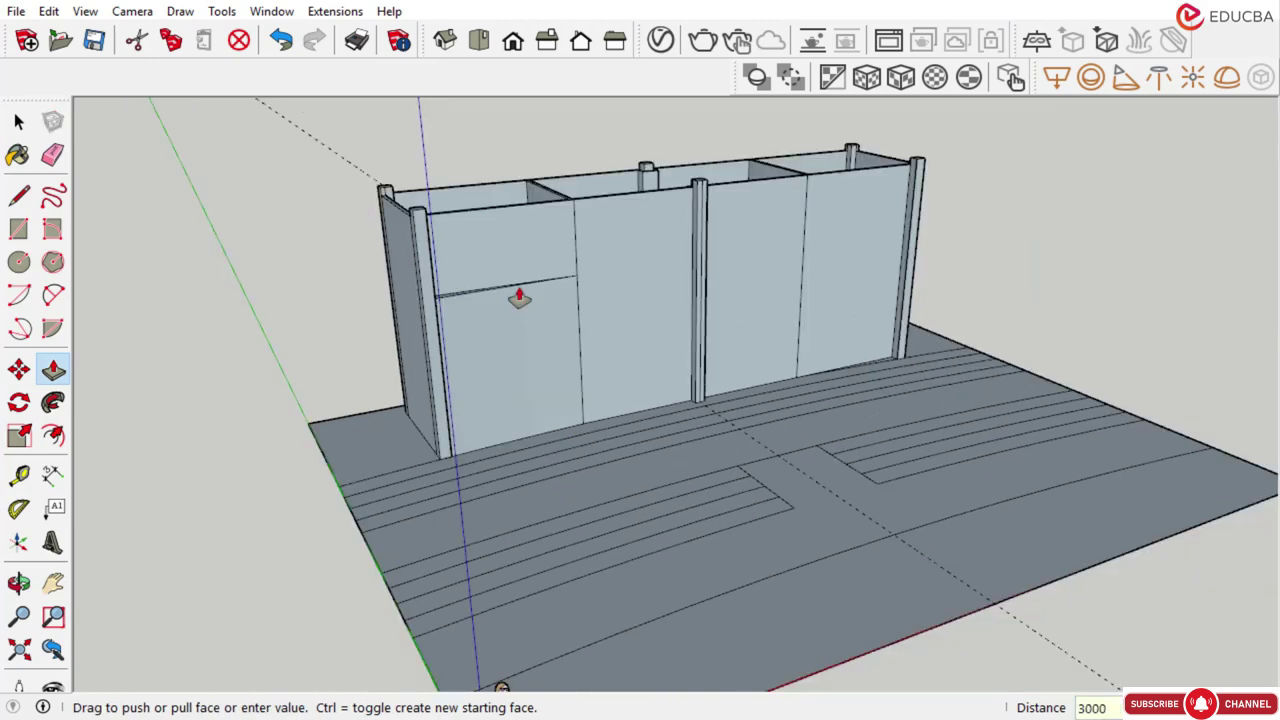
key("Return")
Extrude the matching thin ground sliver in front of the right compartment's wall up 3000 mm
scroll(923, 357, "up", 5)
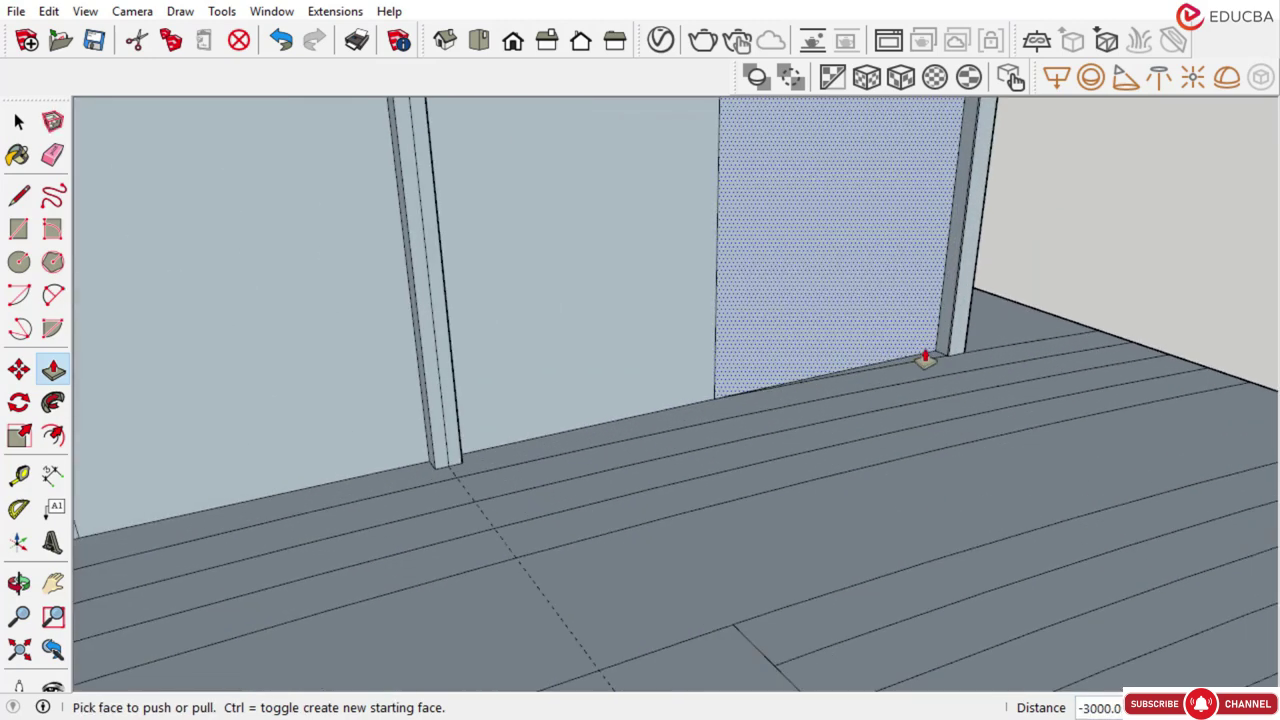
left_click(923, 280)
type("3000")
key("Return")
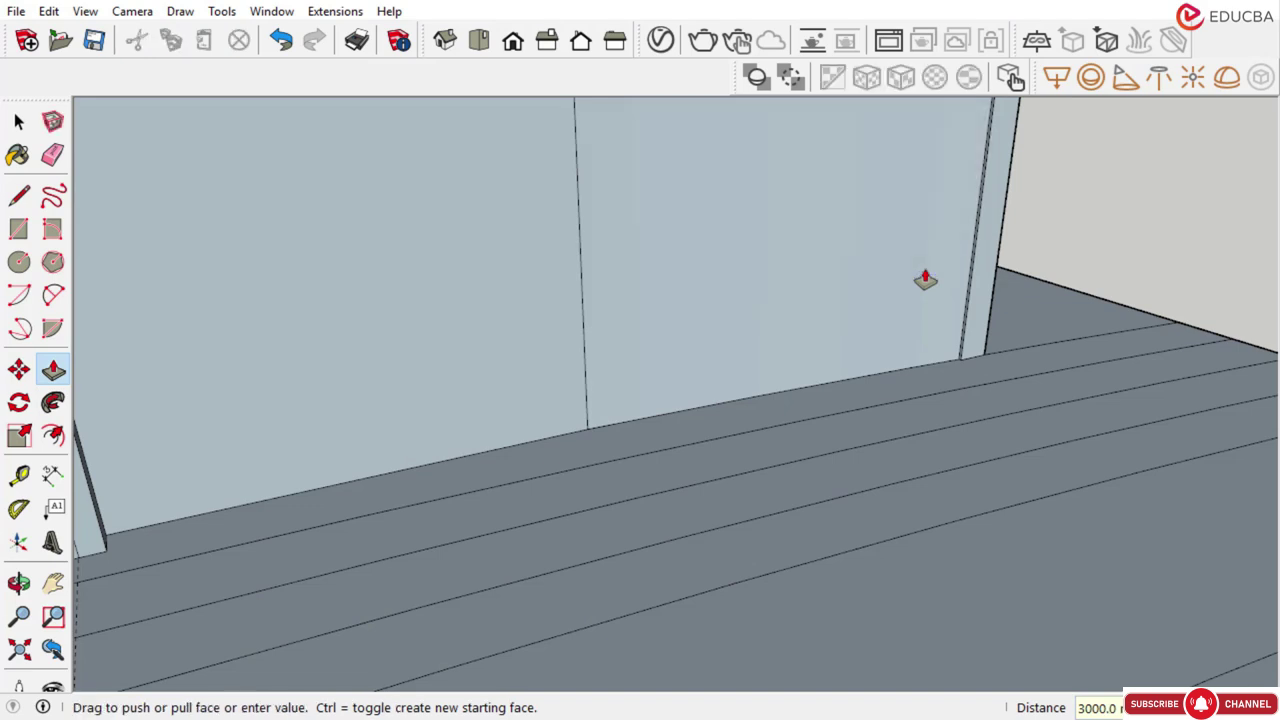
Extrude the curved ground strip running along the front of the building up 3000 mm
scroll(912, 345, "down", 5)
scroll(487, 468, "up", 2)
left_click(487, 468)
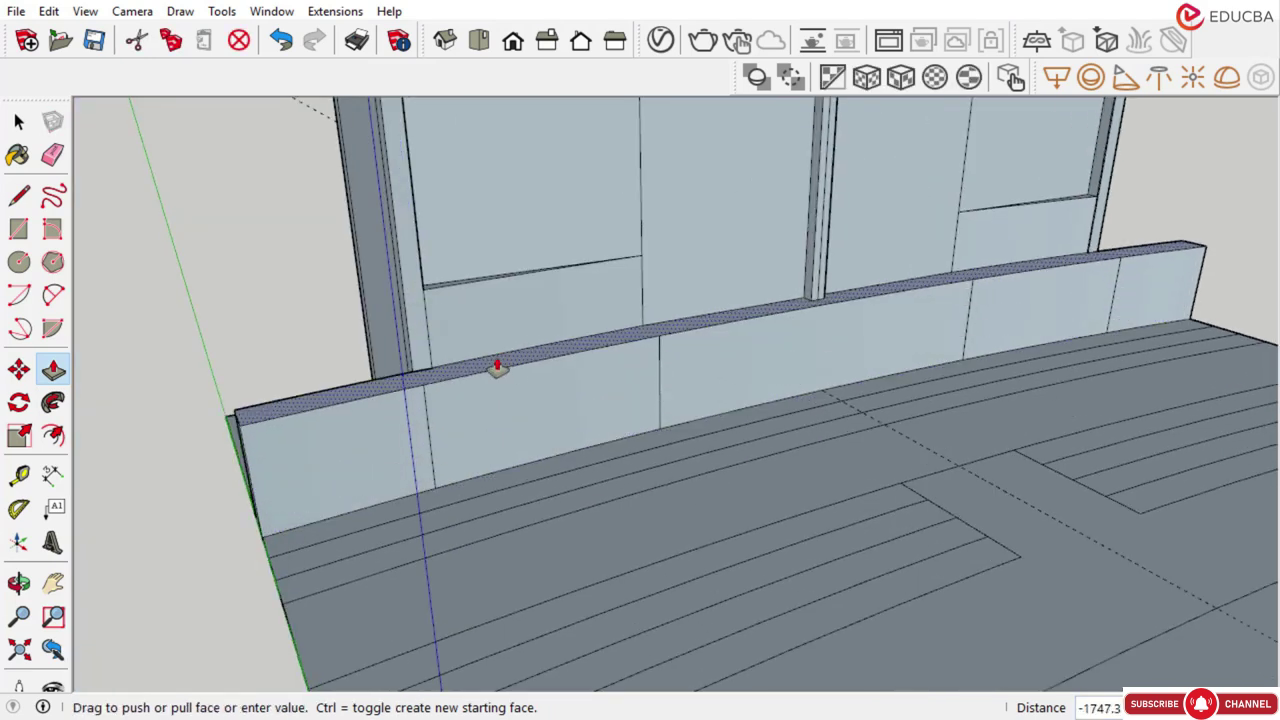
type("3000")
key("Return")
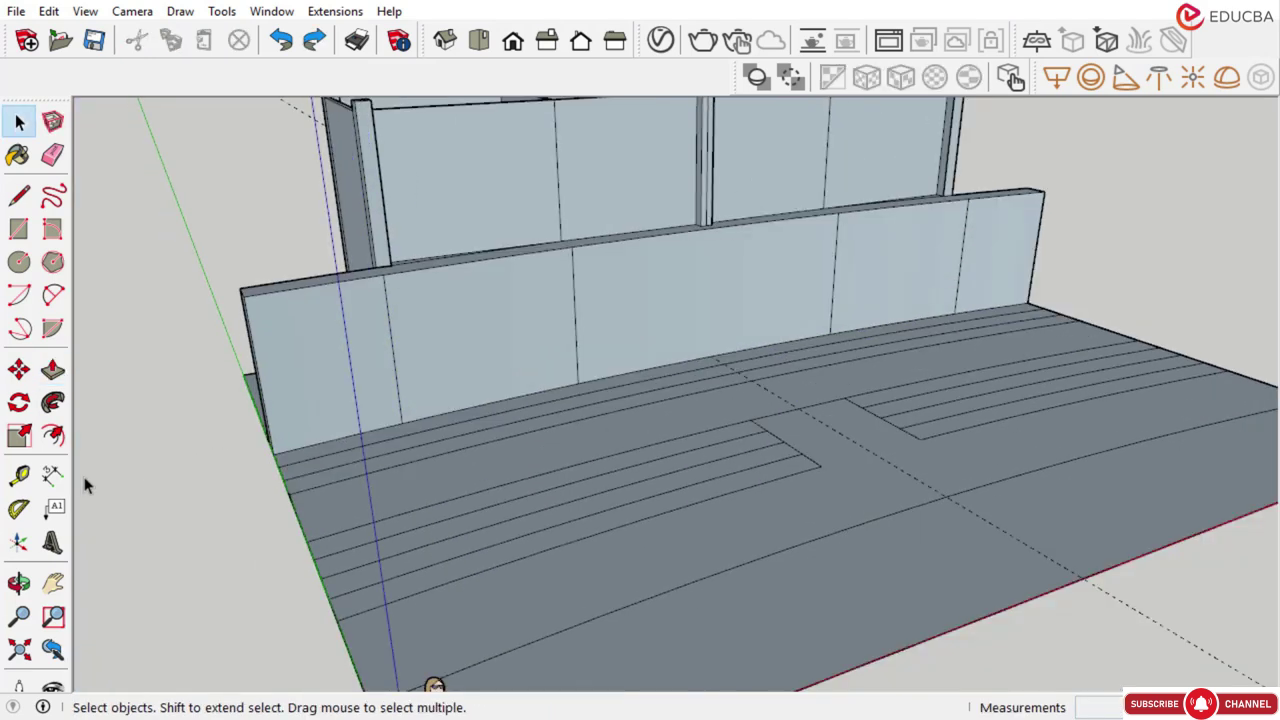
Measure the height of the extruded curved strip in front of the building, without placing a dimension
left_click(53, 477)
scroll(323, 521, "up", 1)
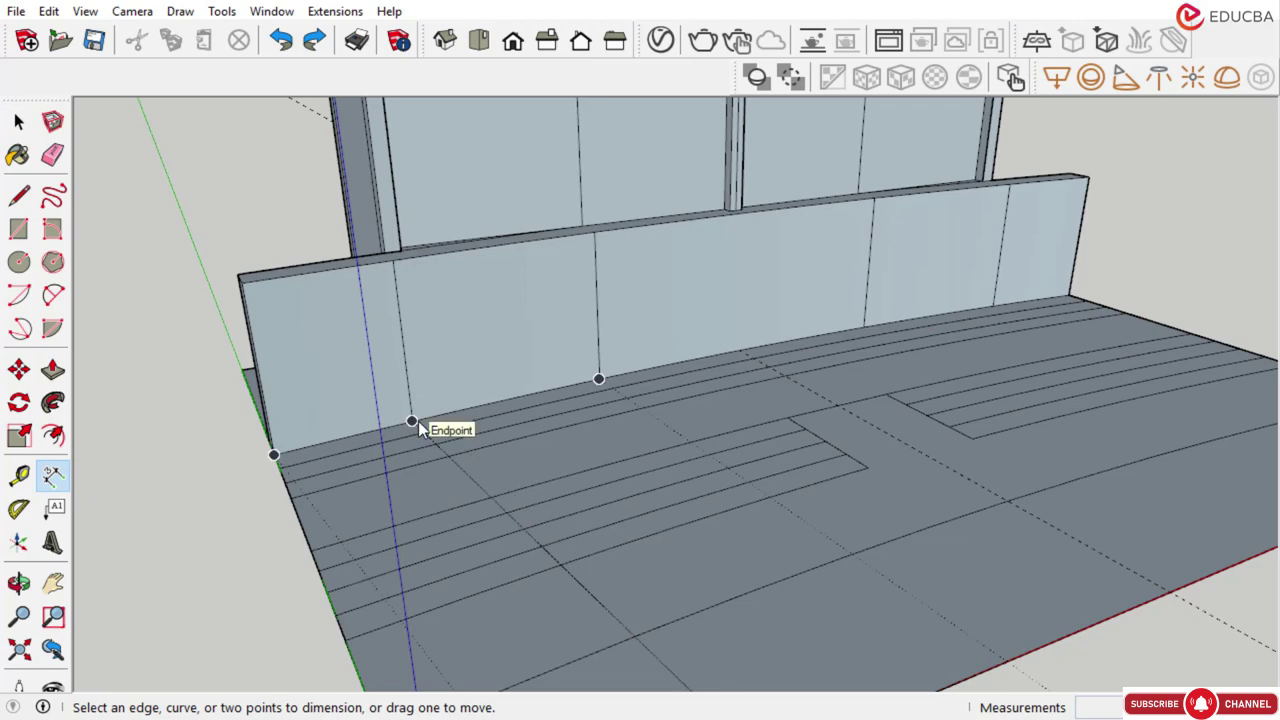
left_click(412, 421)
left_click(401, 271)
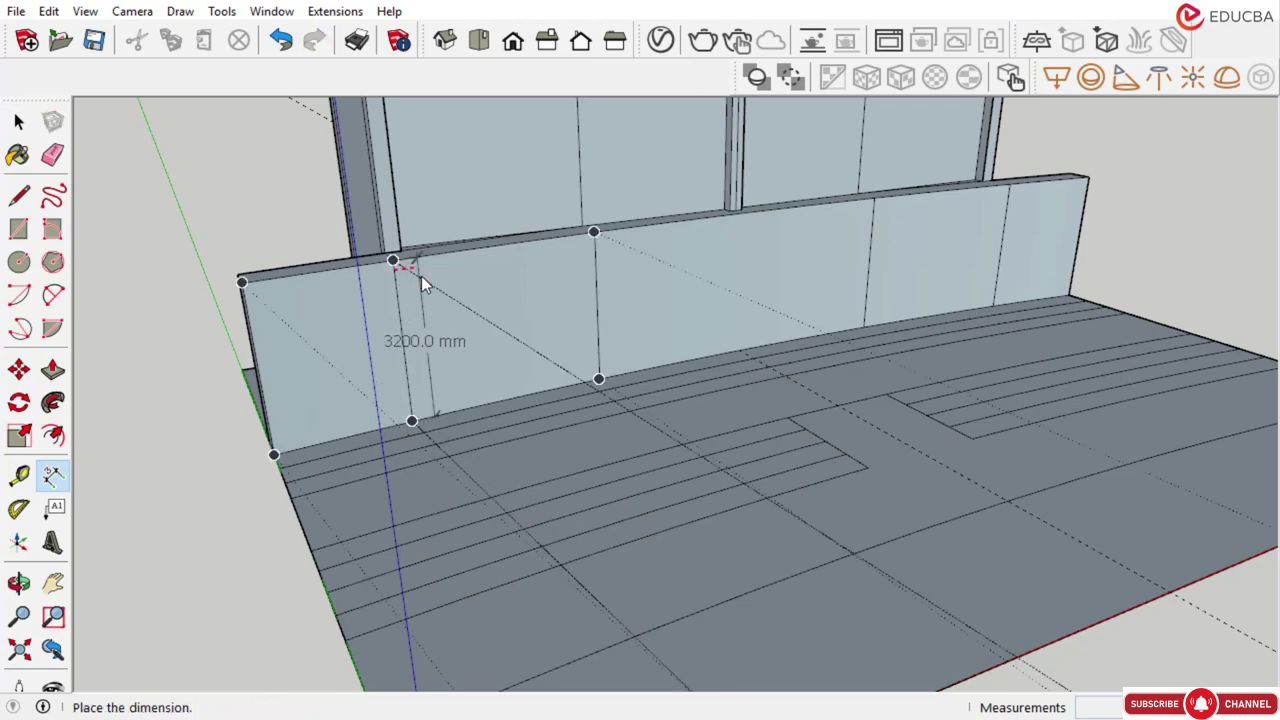
key("Escape")
scroll(584, 365, "down", 3)
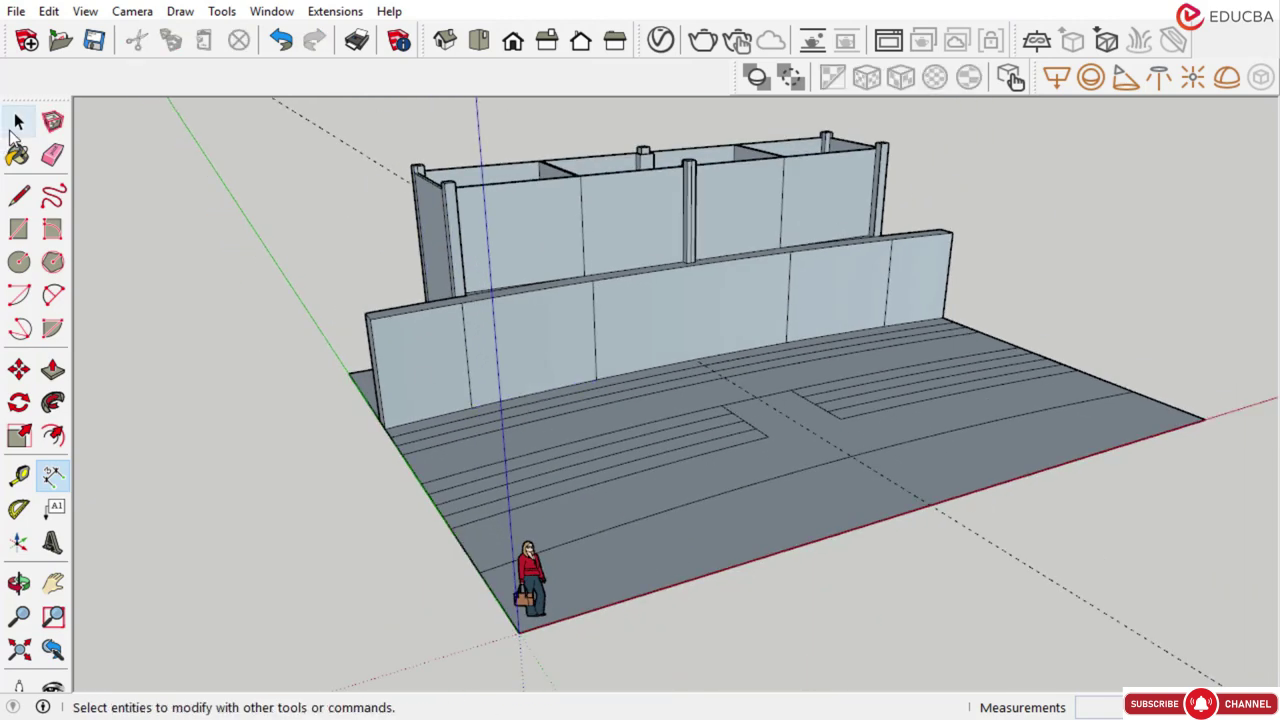
left_click(18, 121)
scroll(512, 410, "up", 3)
key("p")
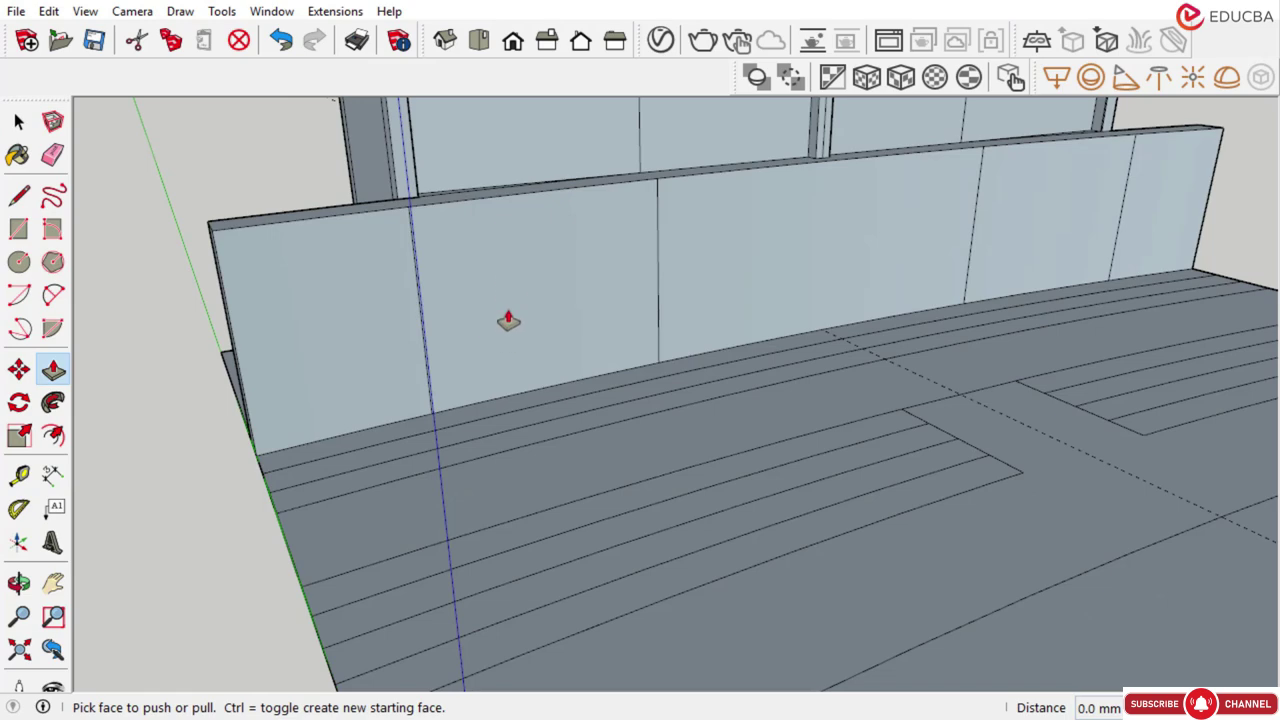
scroll(512, 320, "down", 3)
key("space")
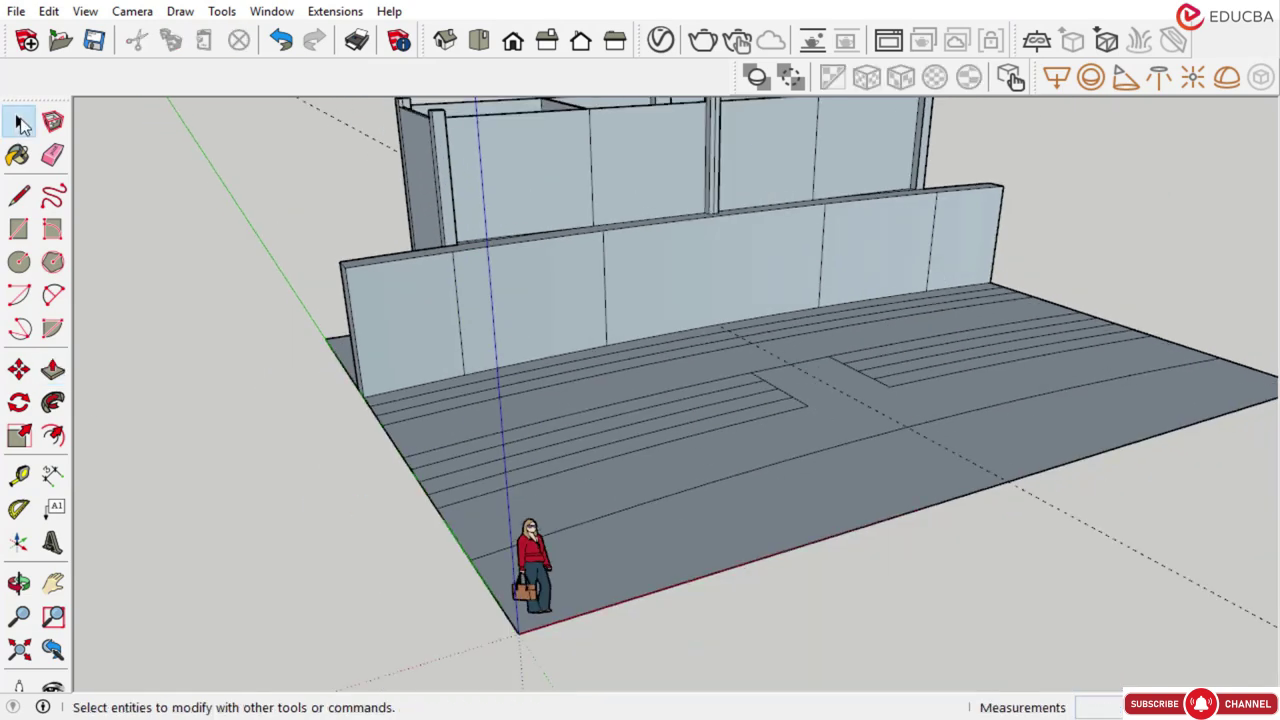
Switch to Calculator, subtract 400 from 3200 to get the next step height, and return to the model
key("alt+Tab")
key("Escape")
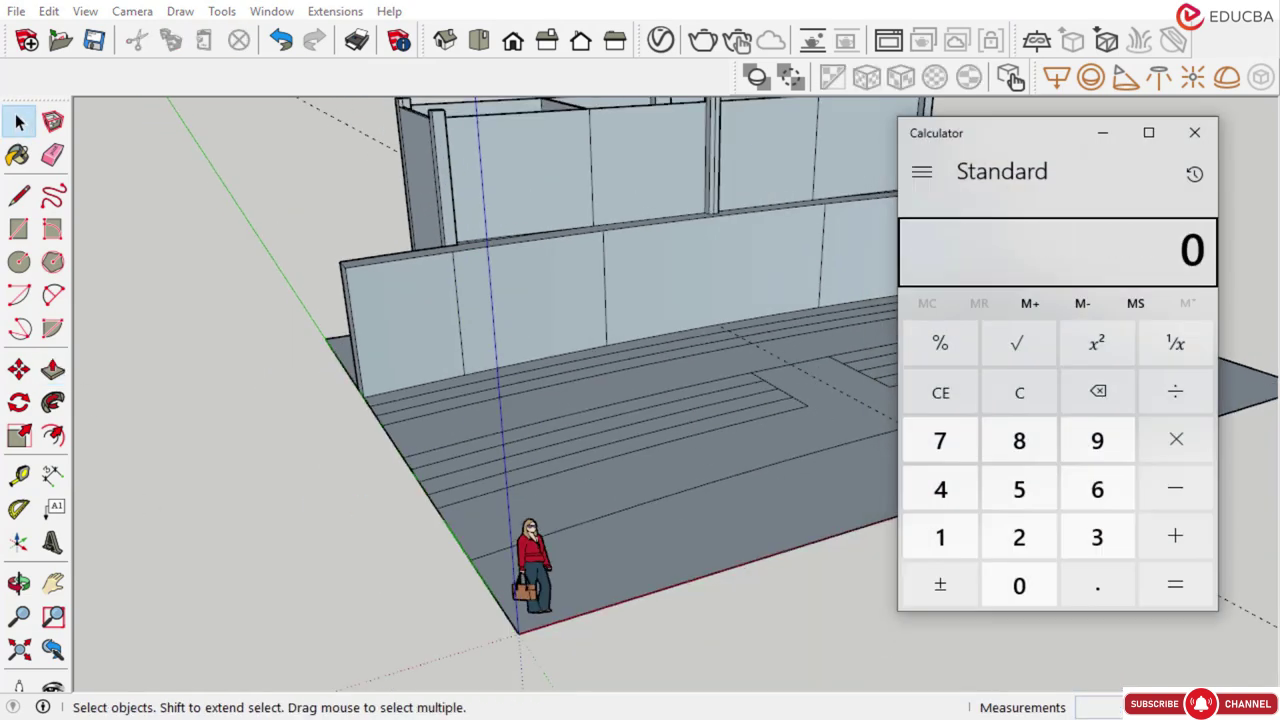
type("3200")
key("minus")
type("400")
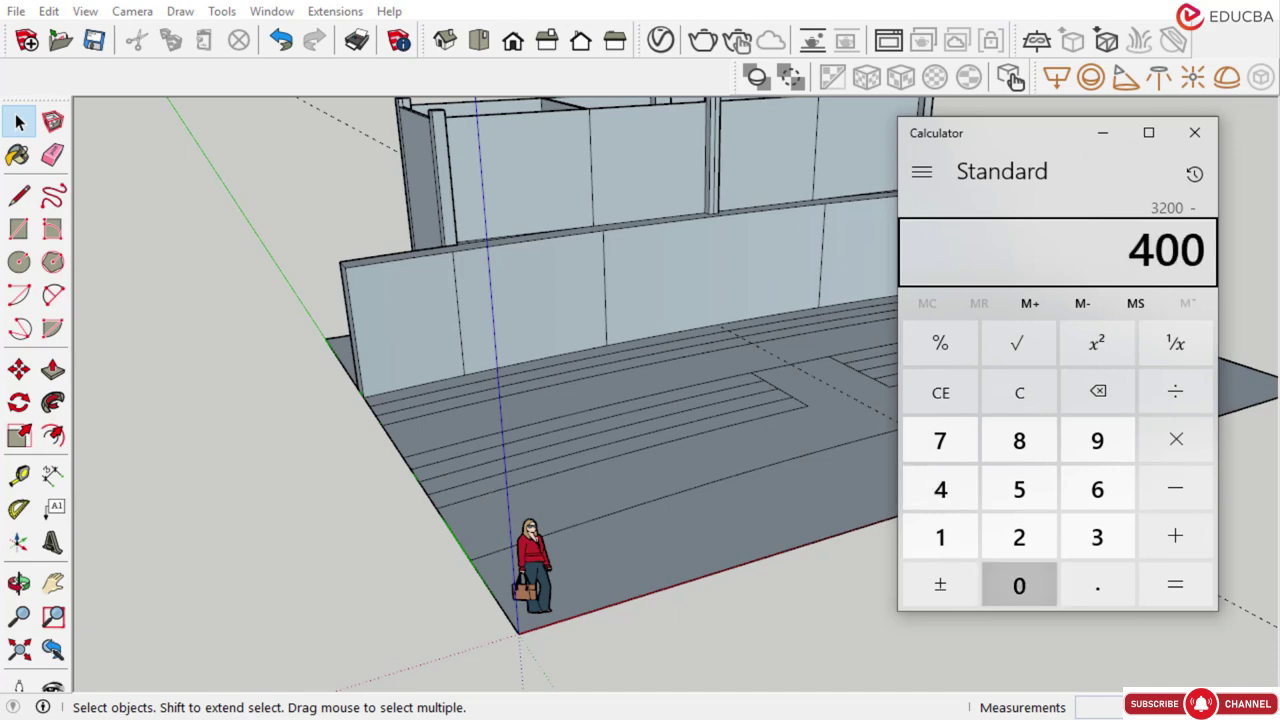
key("Return")
key("alt+Tab")
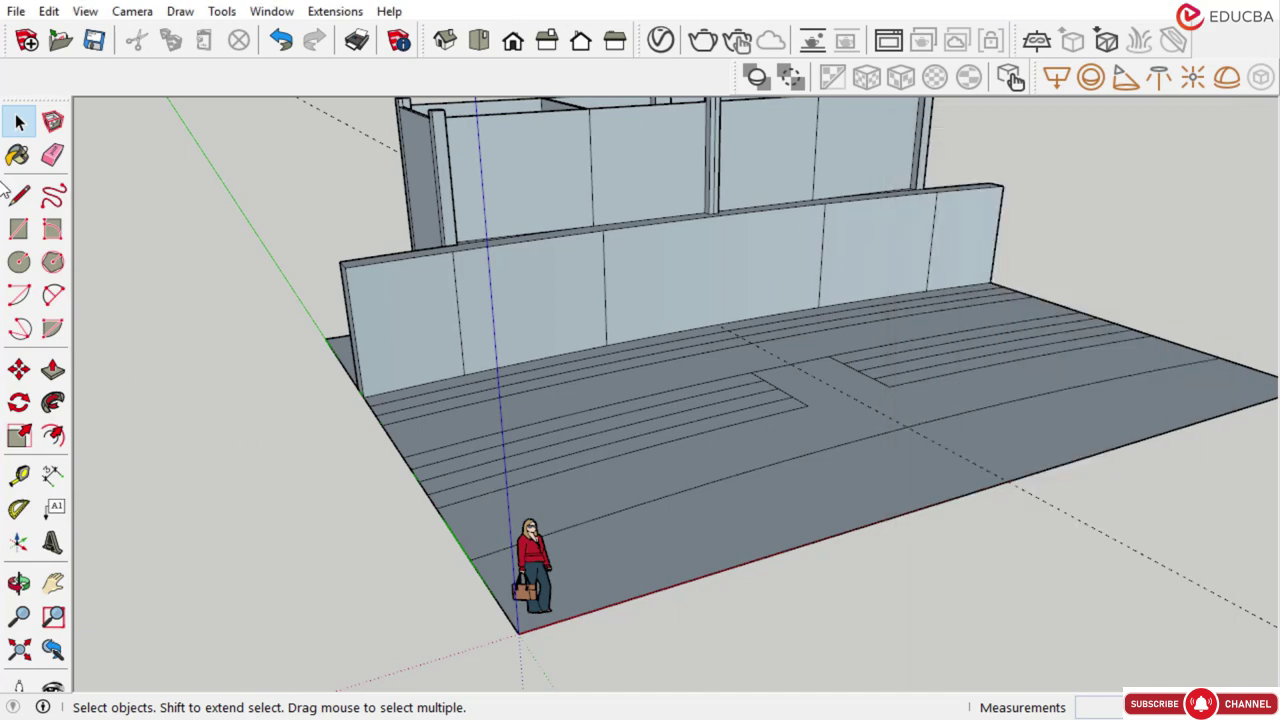
Extrude the narrow curved ground strip directly in front of the raised curved strip up 2800 mm
left_click(52, 370)
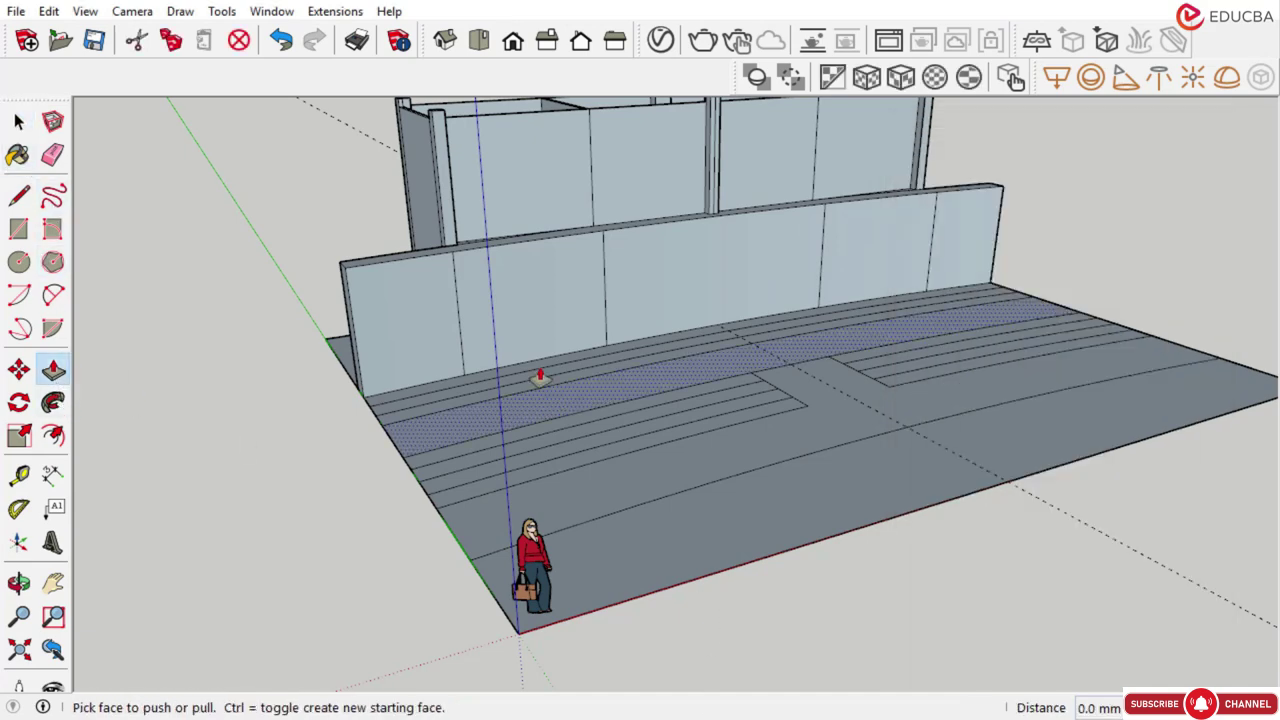
scroll(537, 374, "up", 4)
left_click(540, 376)
type("2")
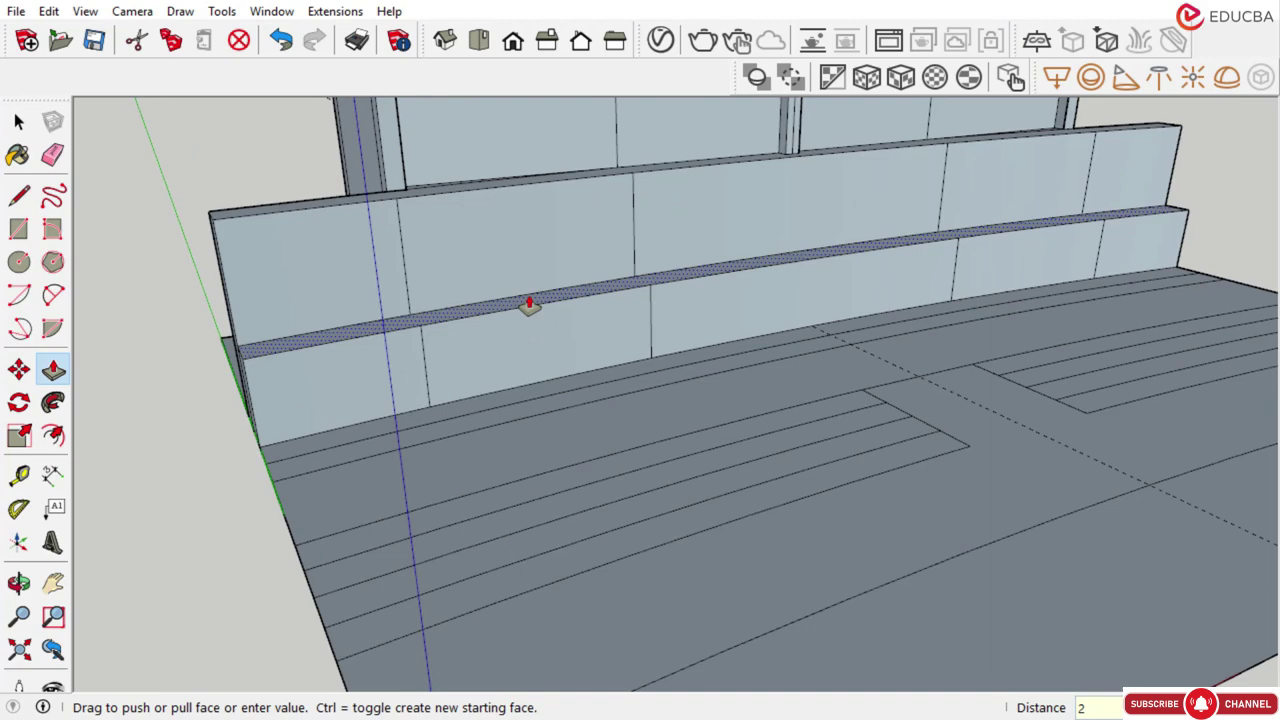
type("600")
key("Return")
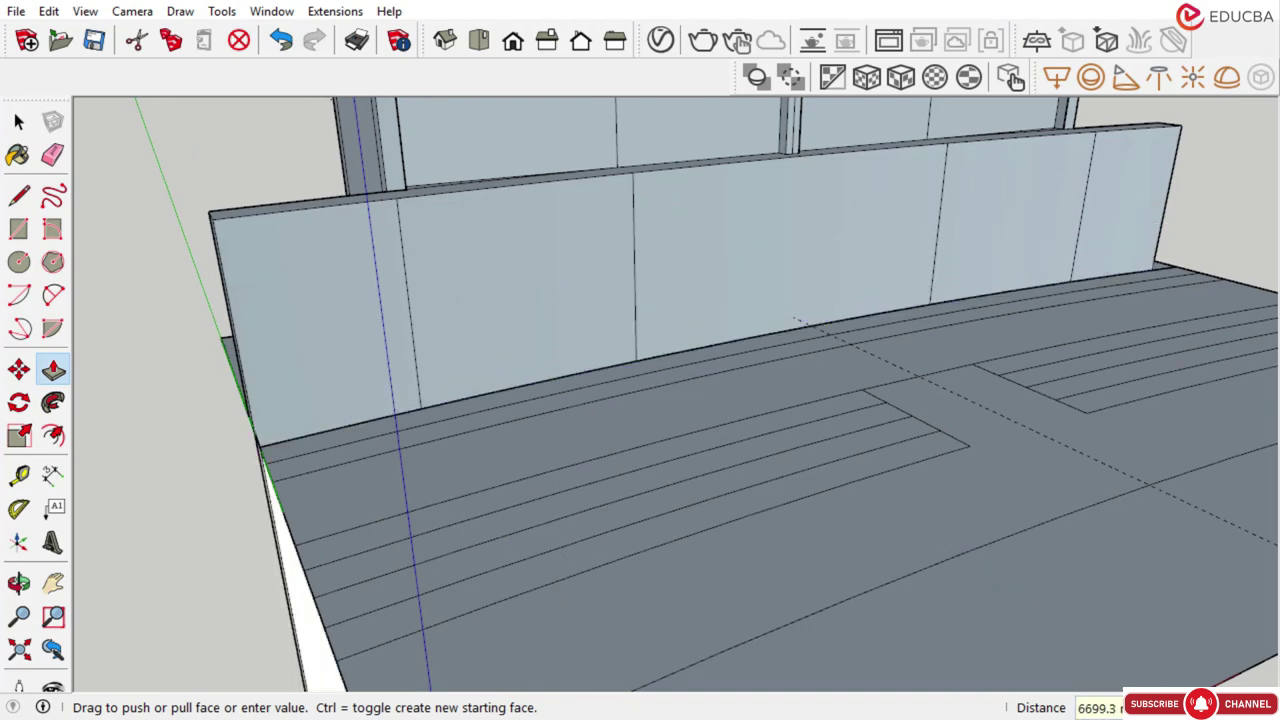
key("alt+Tab")
key("alt+Tab")
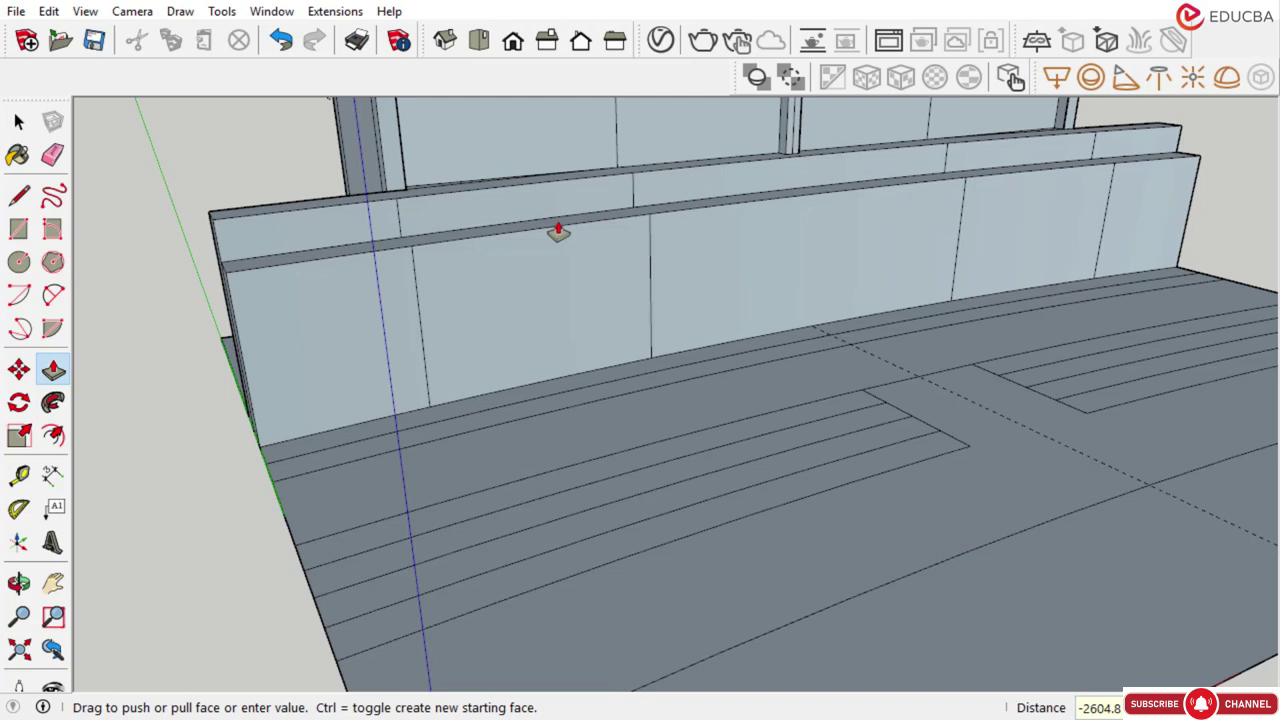
type("2800")
key("Return")
Extrude the next narrow curved ground strip in front of the 2800 mm step up 2400 mm
left_click(557, 385)
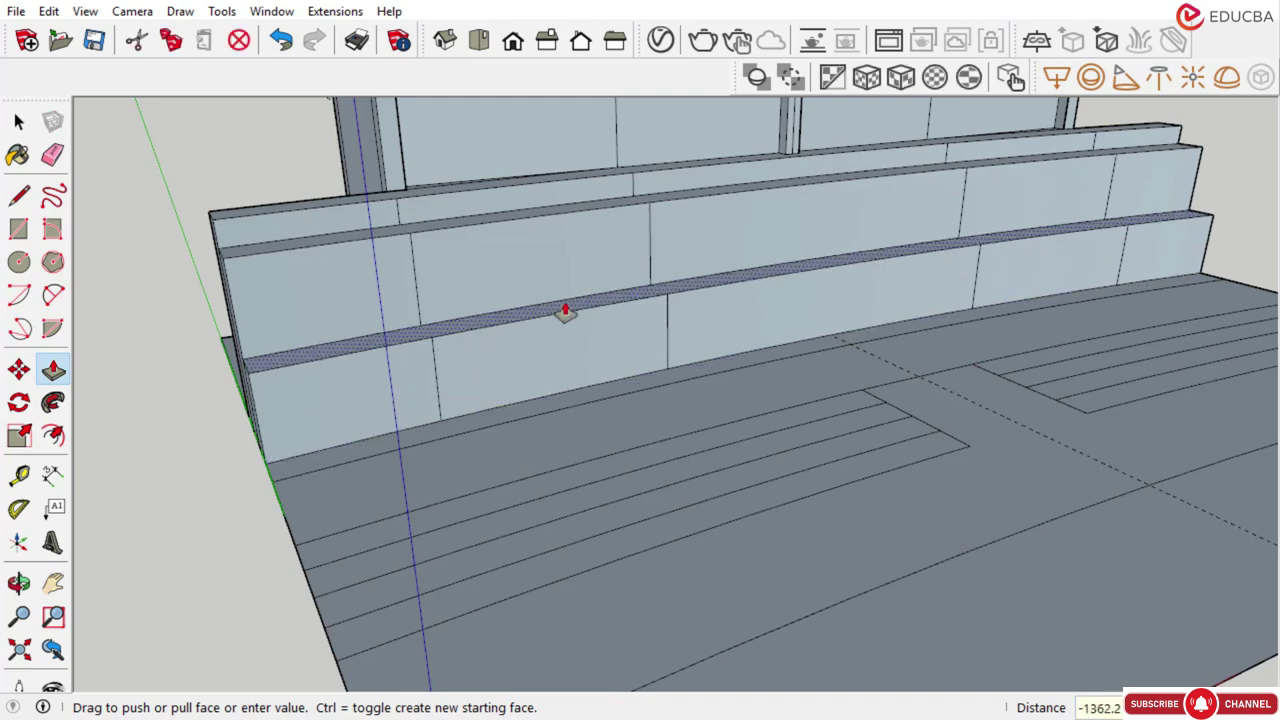
type("2400")
key("Return")
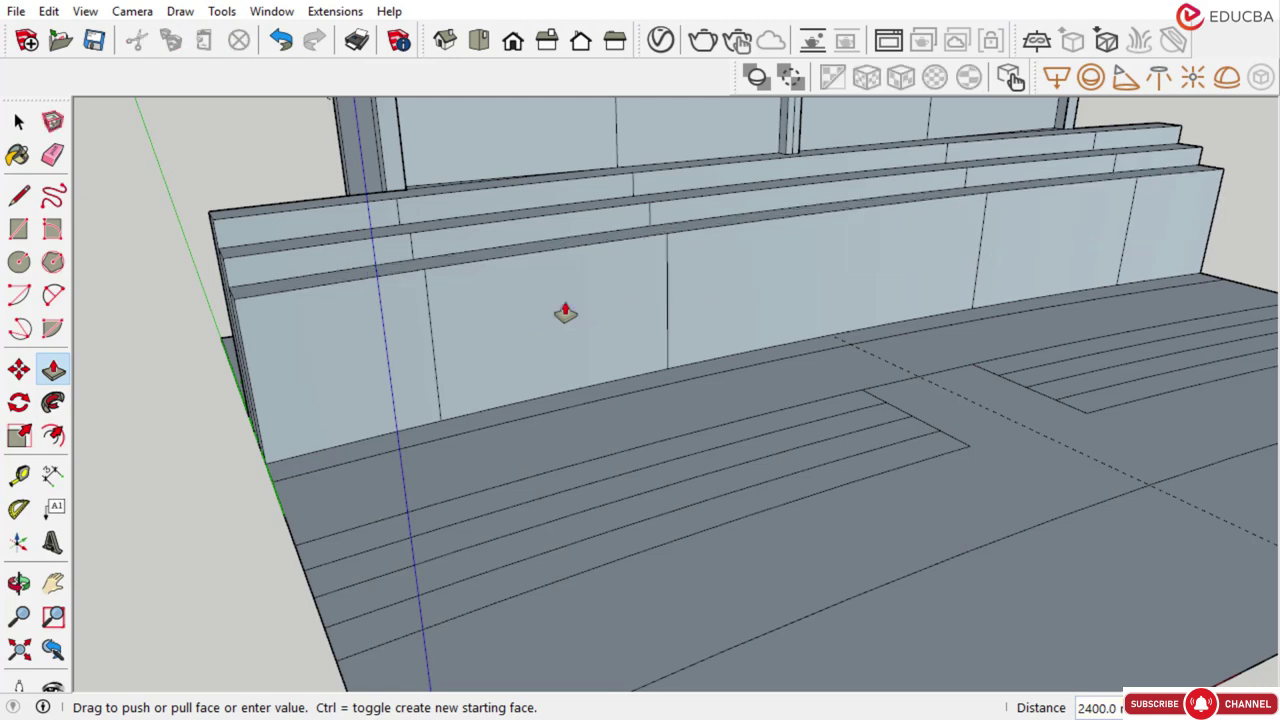
Extrude the fourth narrow curved strip and the wide strip in front of it upward as progressively lower steps
left_click(570, 404)
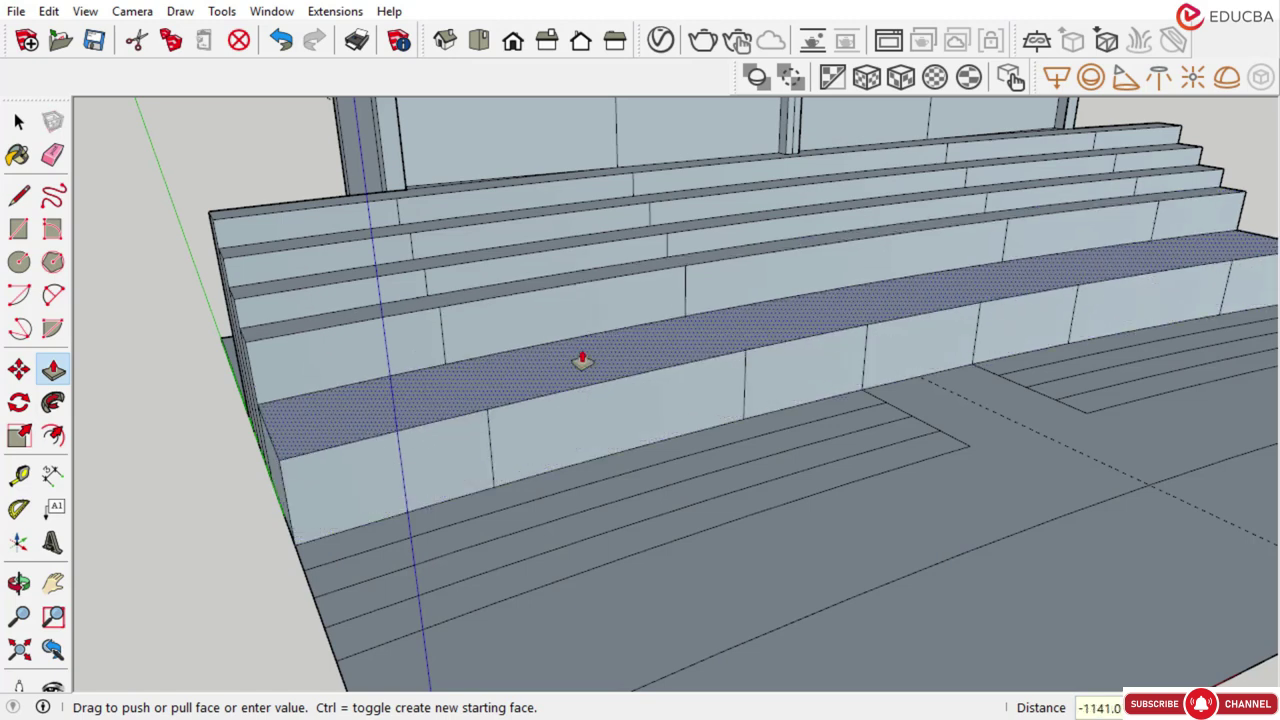
type("190")
key("BackSpace")
key("BackSpace")
key("BackSpace")
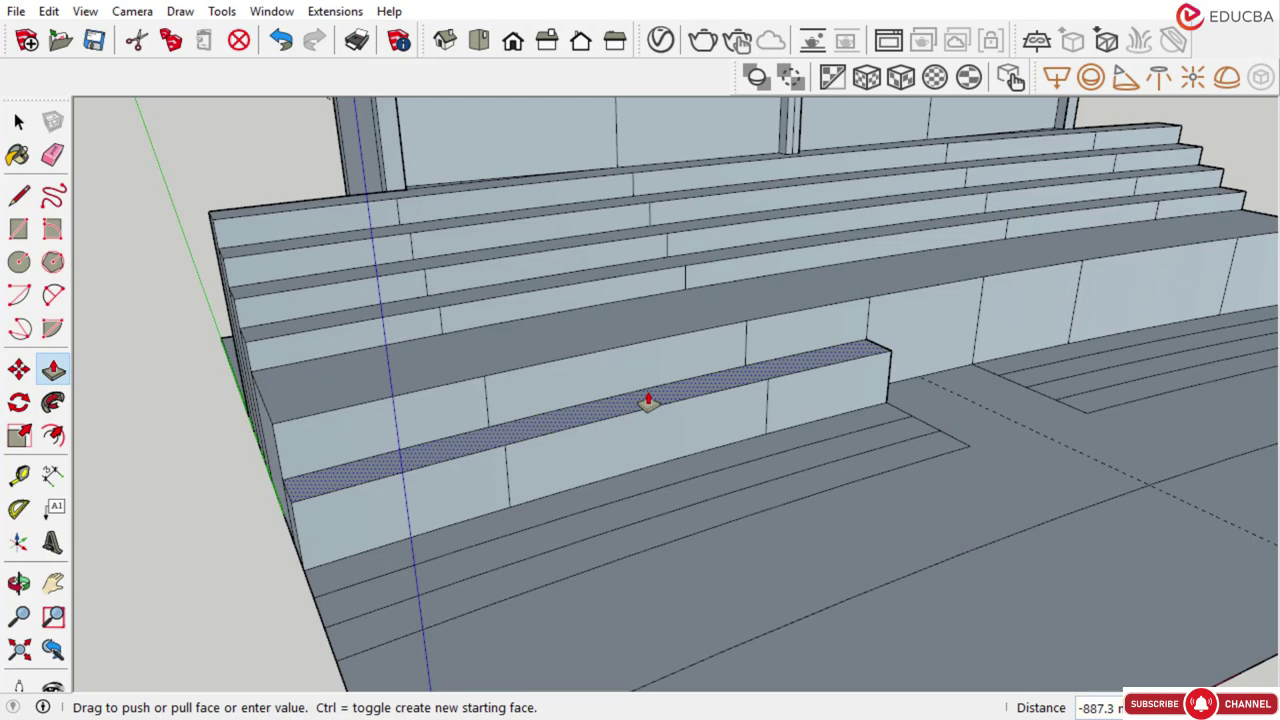
Extrude the rearmost narrow strip on each side of the central passage, in front of the wide platform, up 1200 mm
type("1200")
key("Return")
scroll(829, 403, "down", 3)
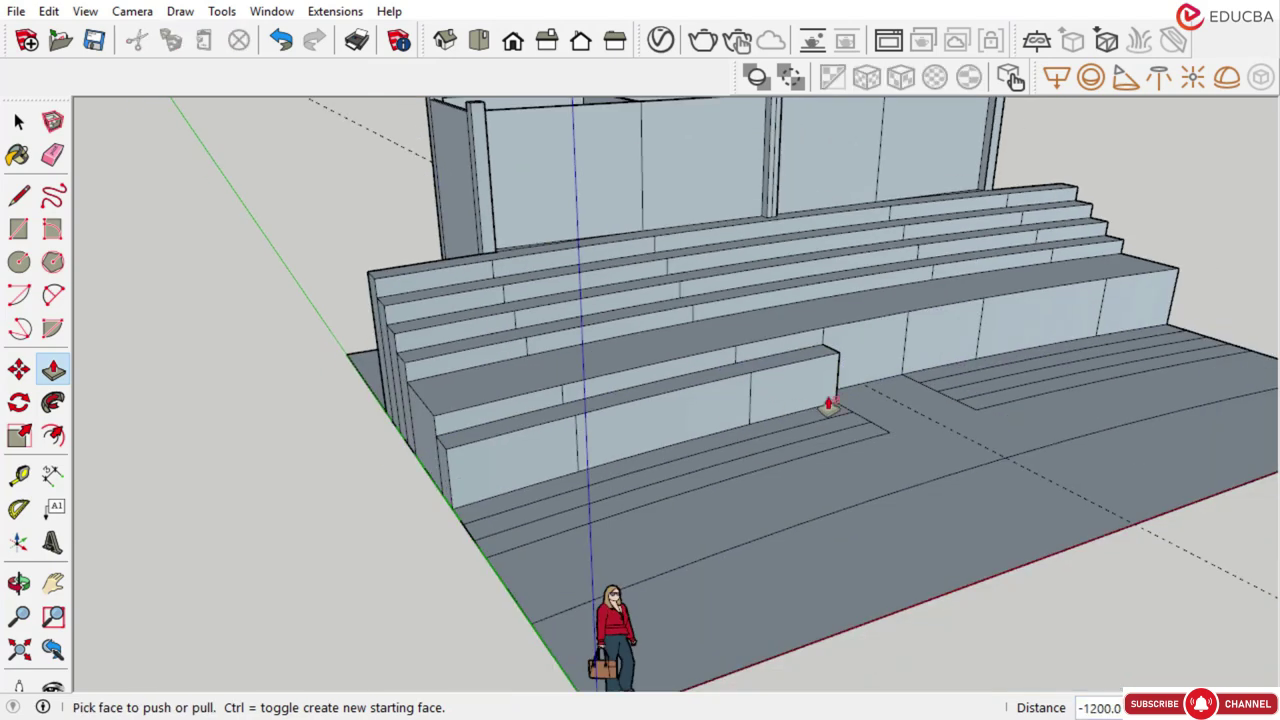
scroll(954, 371, "up", 4)
left_click(946, 379)
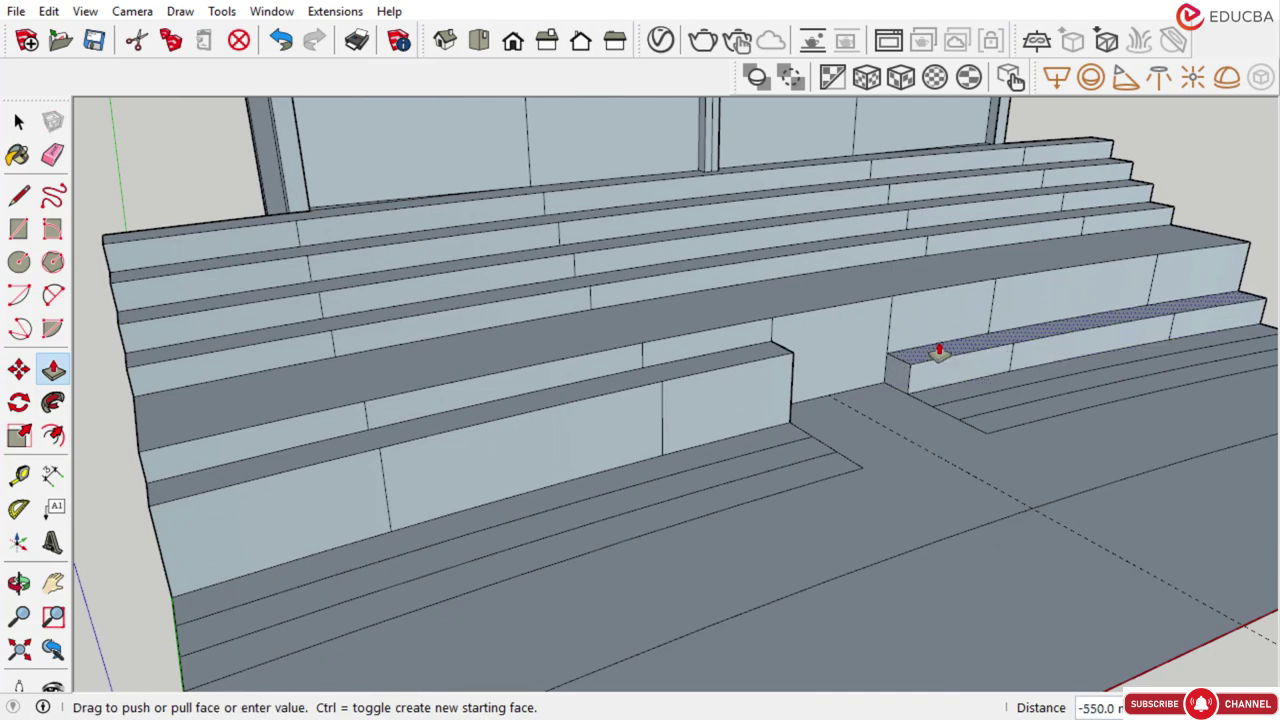
Extrude the second narrow strip on each side of the central passage up 800 mm
left_click(770, 442)
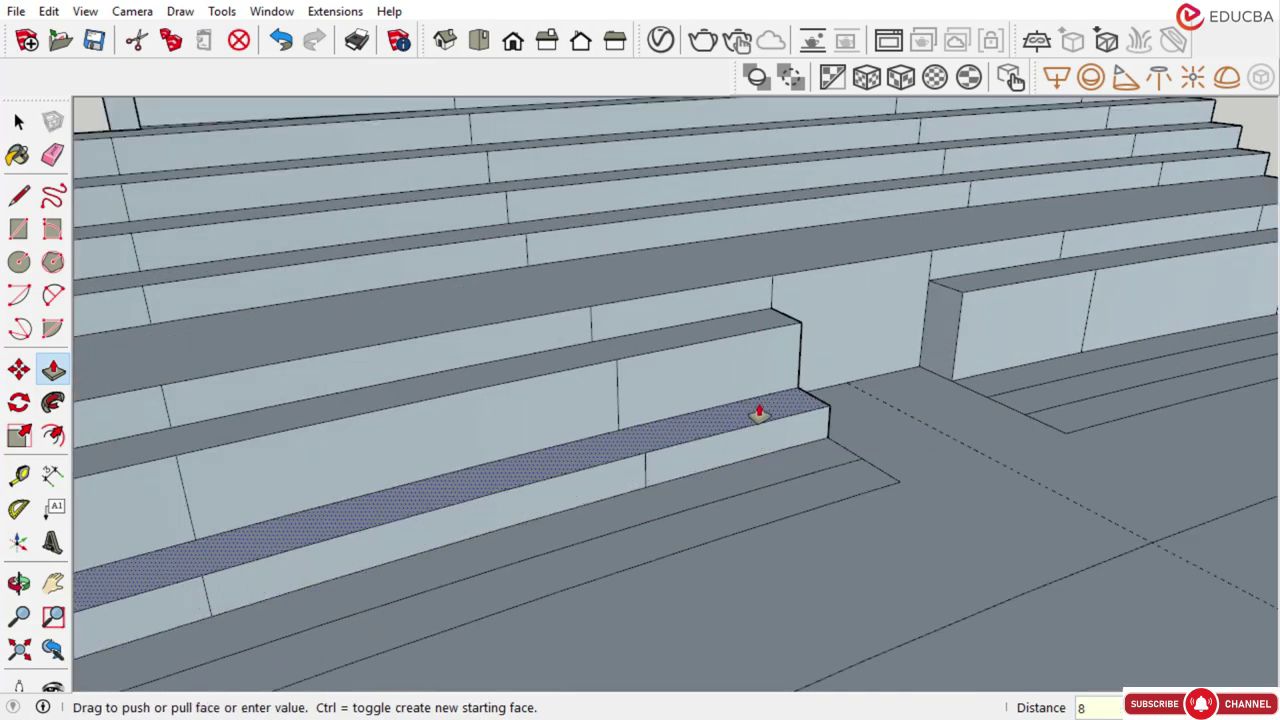
type("800")
key("Return")
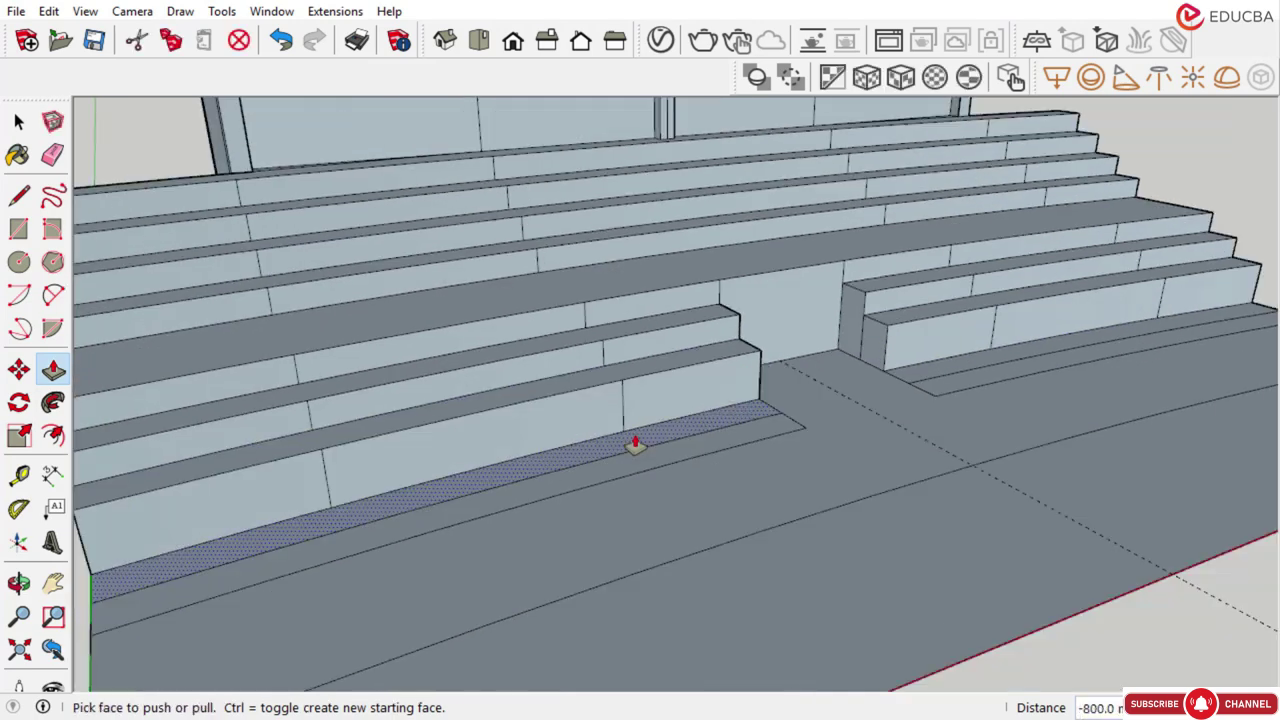
Extrude the third narrow strip on each side of the central passage up 400 mm
left_click(635, 445)
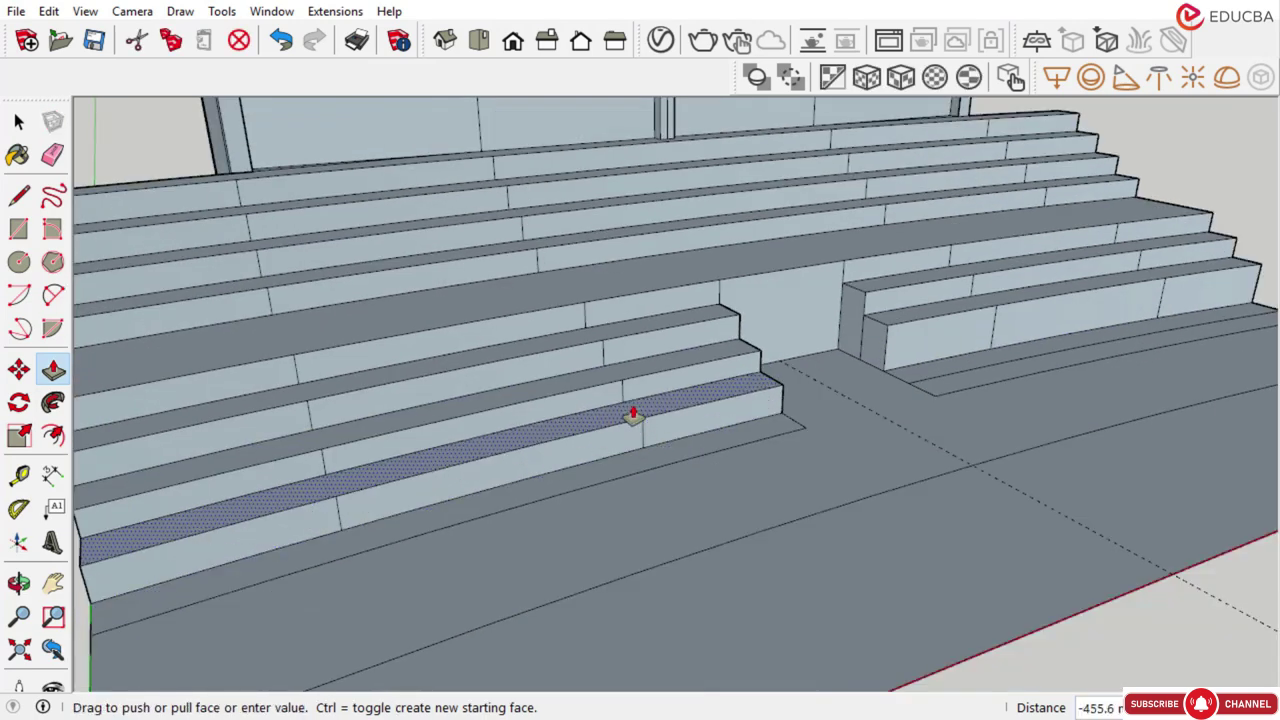
left_click(633, 416)
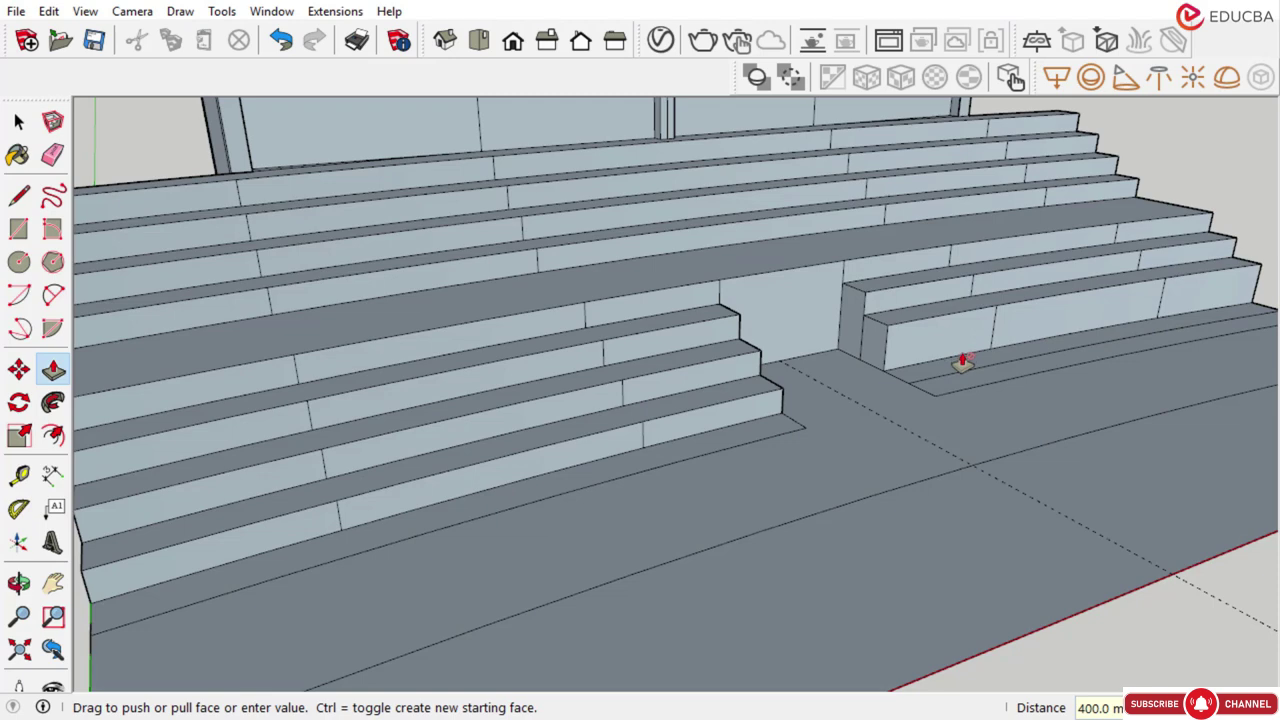
left_click(962, 366)
type("400")
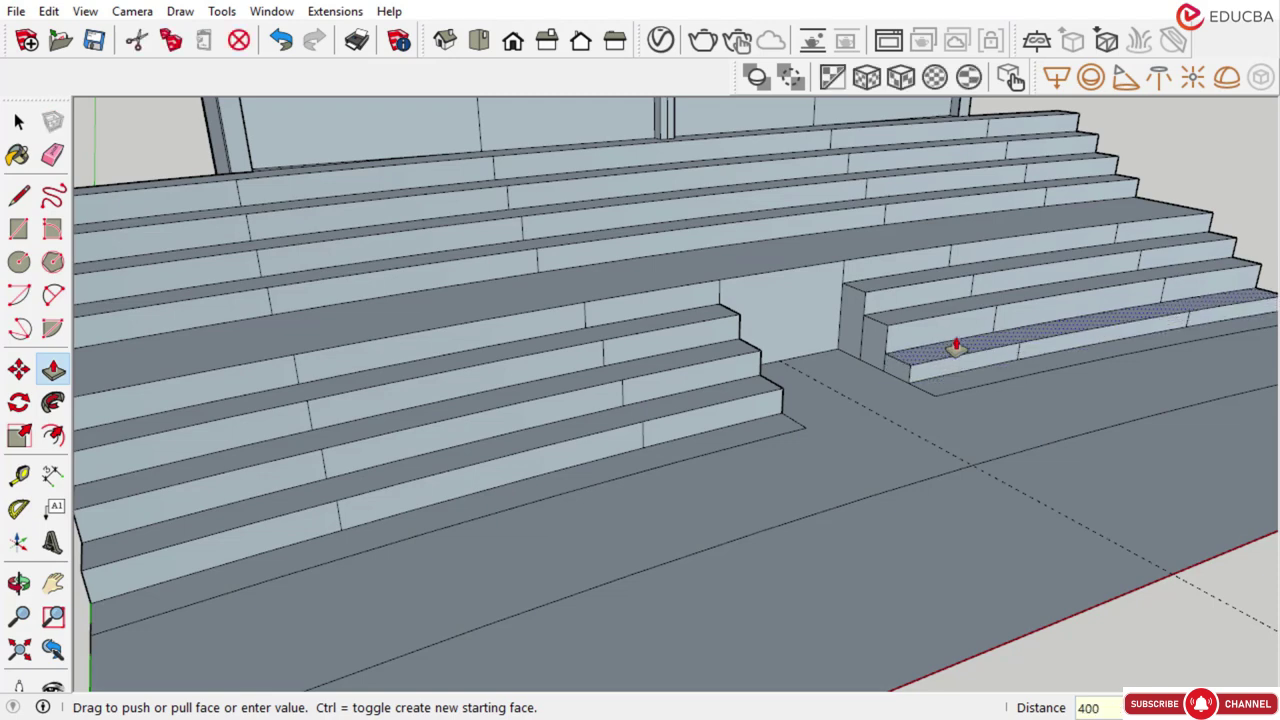
key("Return")
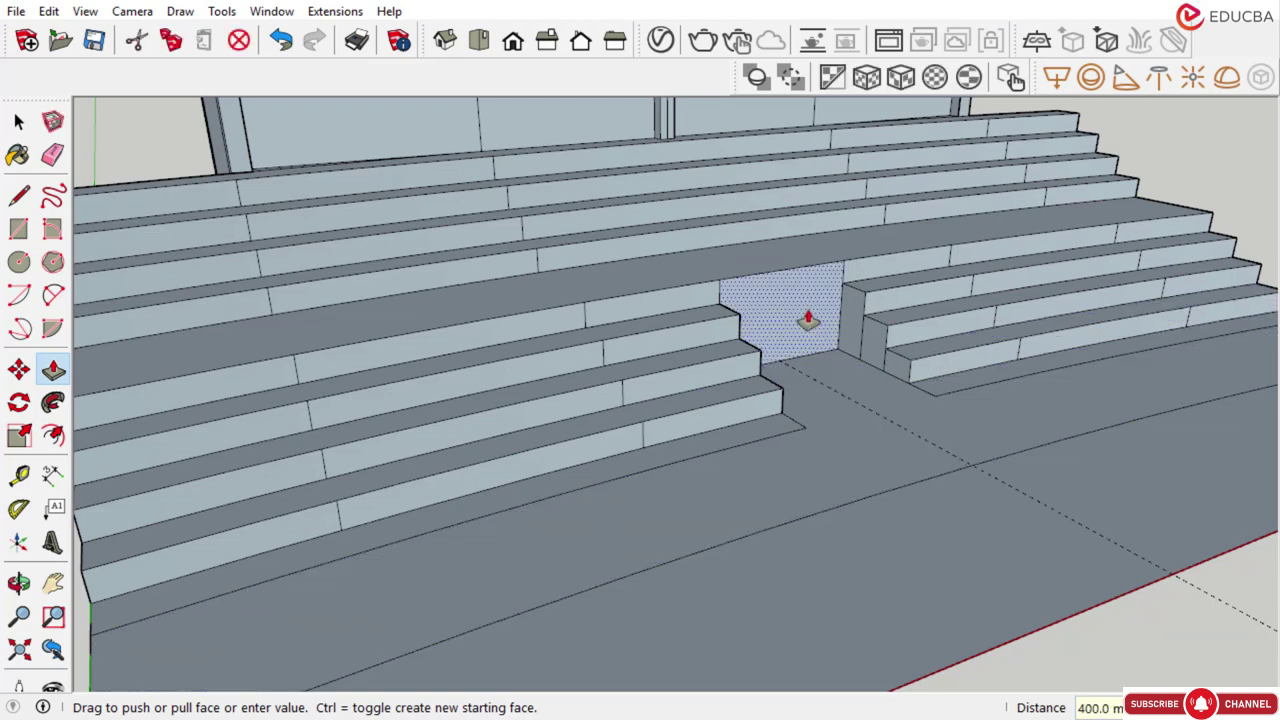
Extrude the frontmost narrow strip on each side of the central passage up 50 mm
scroll(862, 290, "down", 3)
scroll(565, 458, "up", 3)
left_click(566, 430)
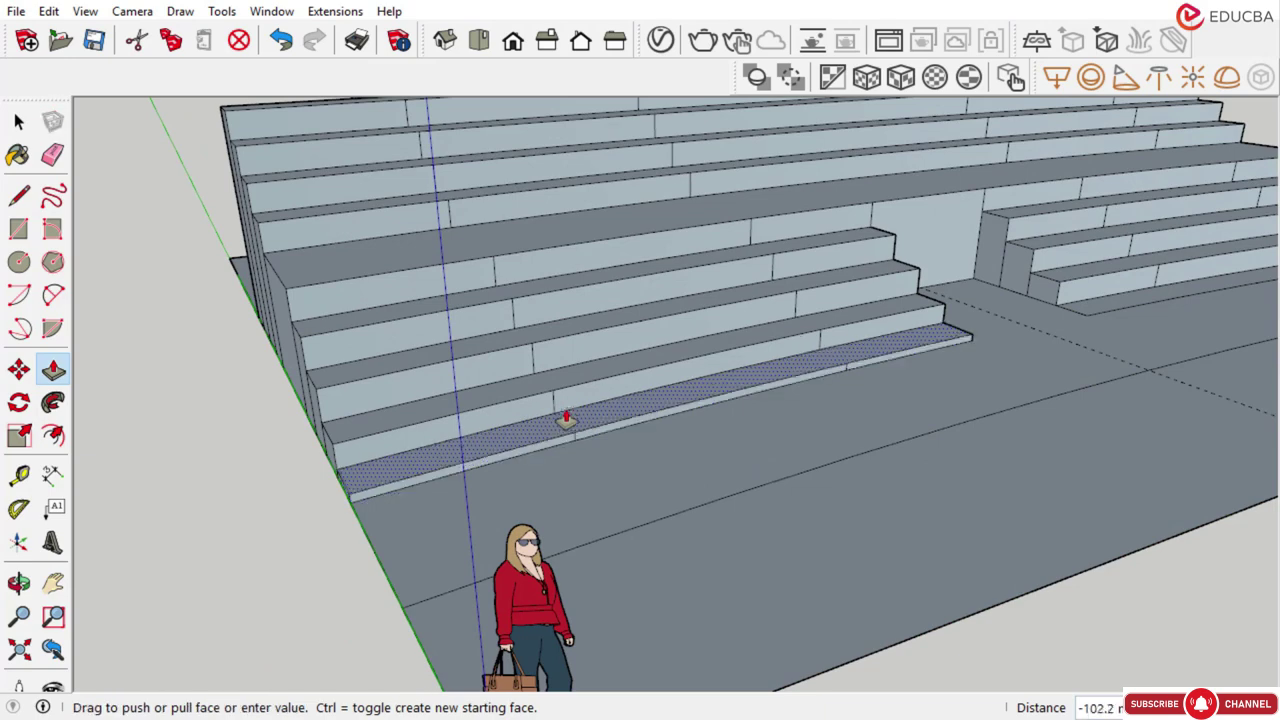
type("50")
key("Return")
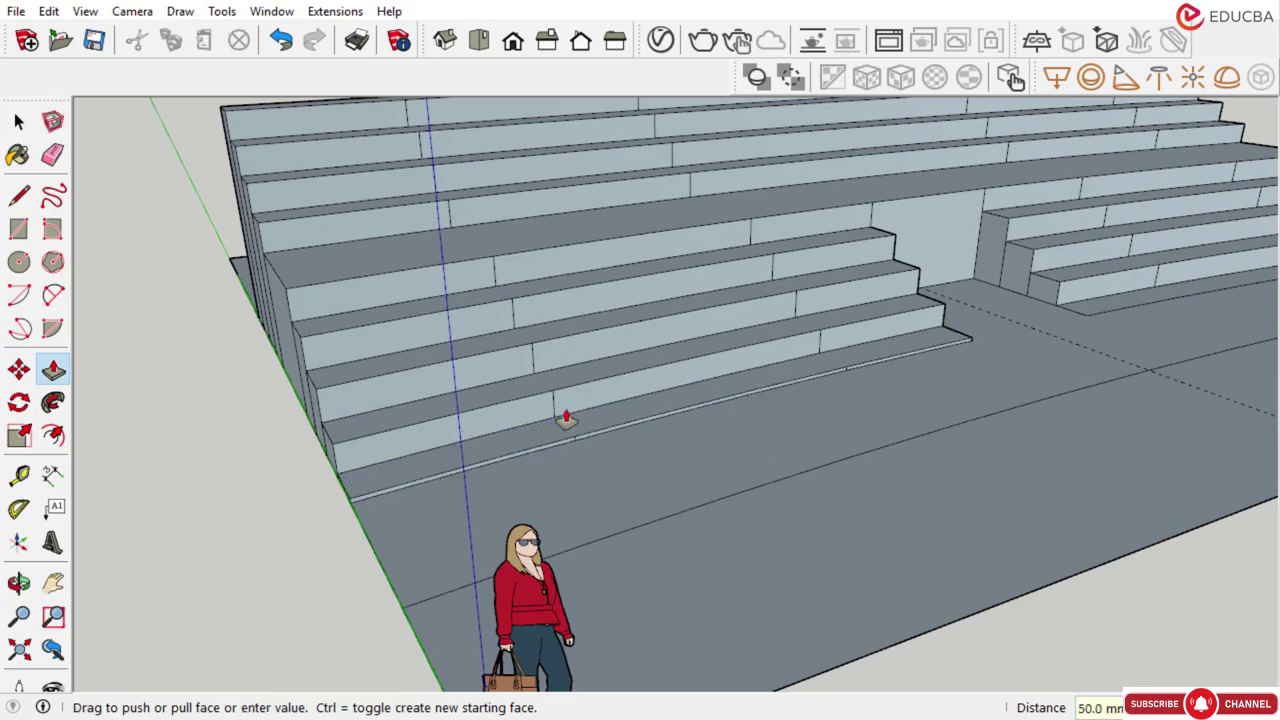
scroll(1100, 295, "up", 3)
left_click(1108, 305)
type("50")
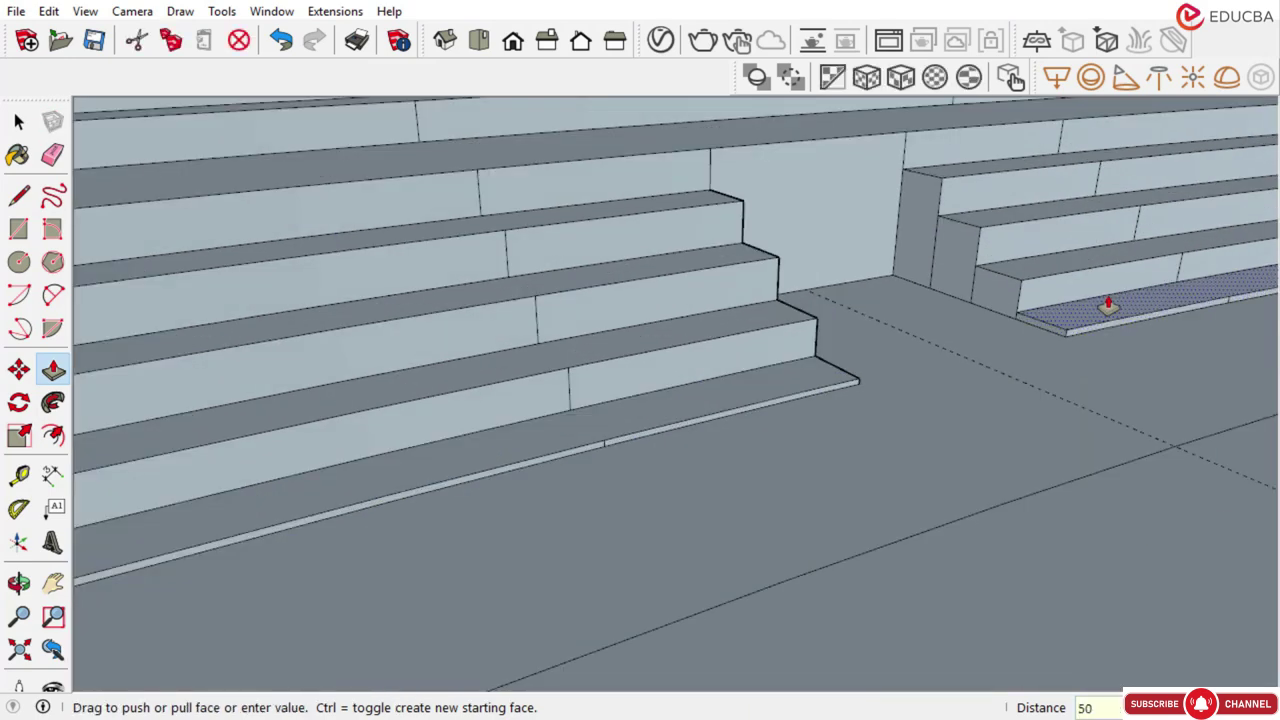
key("Return")
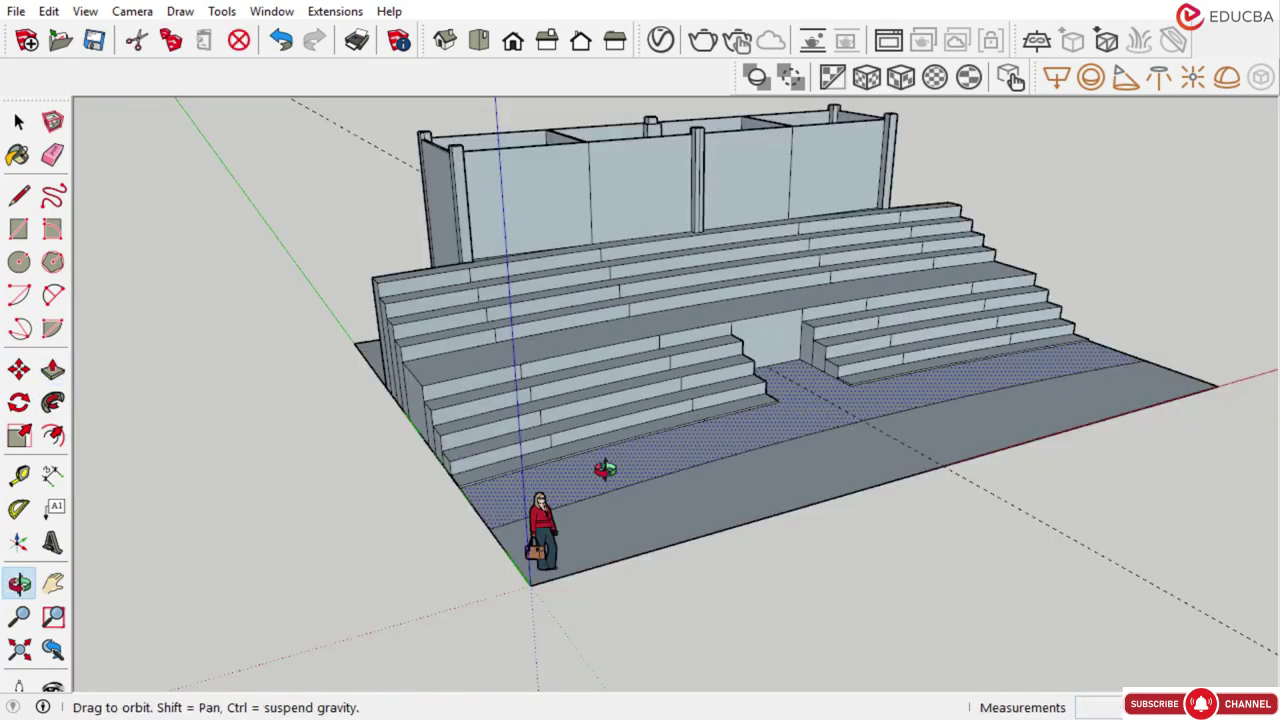
Divide the wide platform in line with the central passage and push that section back 1800 mm to the step behind it
middle_click_drag(603, 469, 757, 283)
key("p")
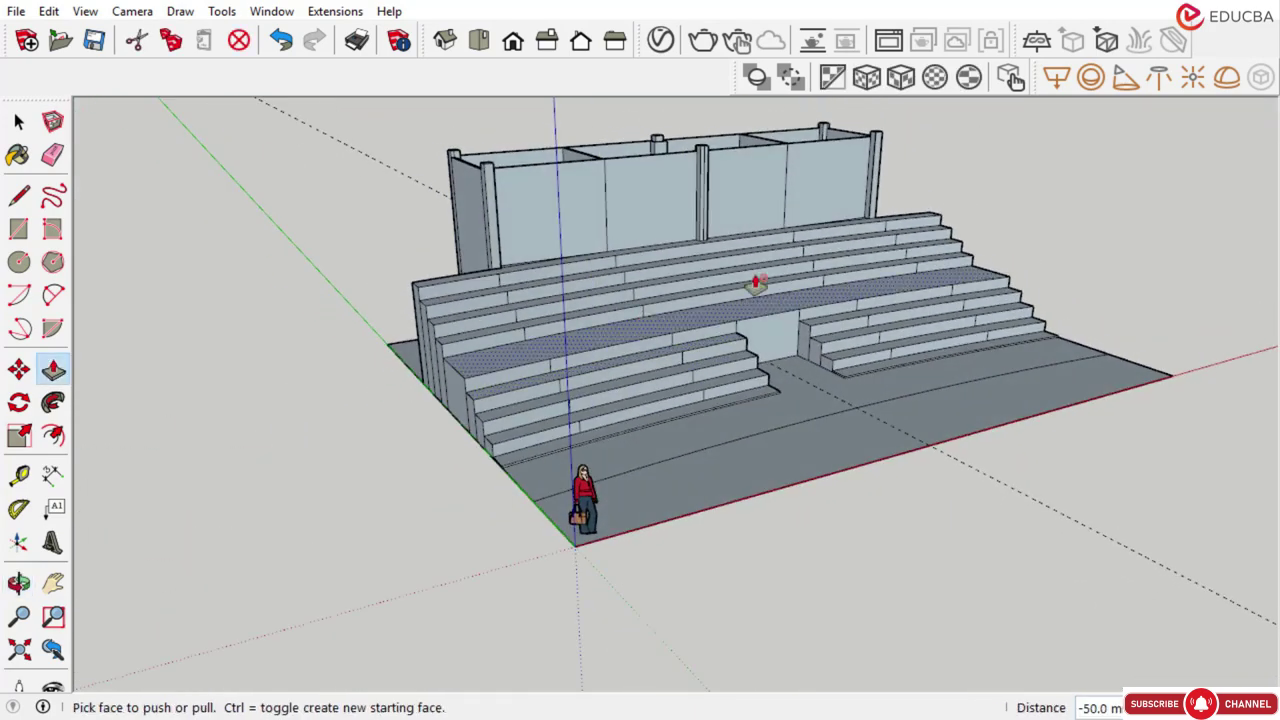
scroll(757, 283, "up", 8)
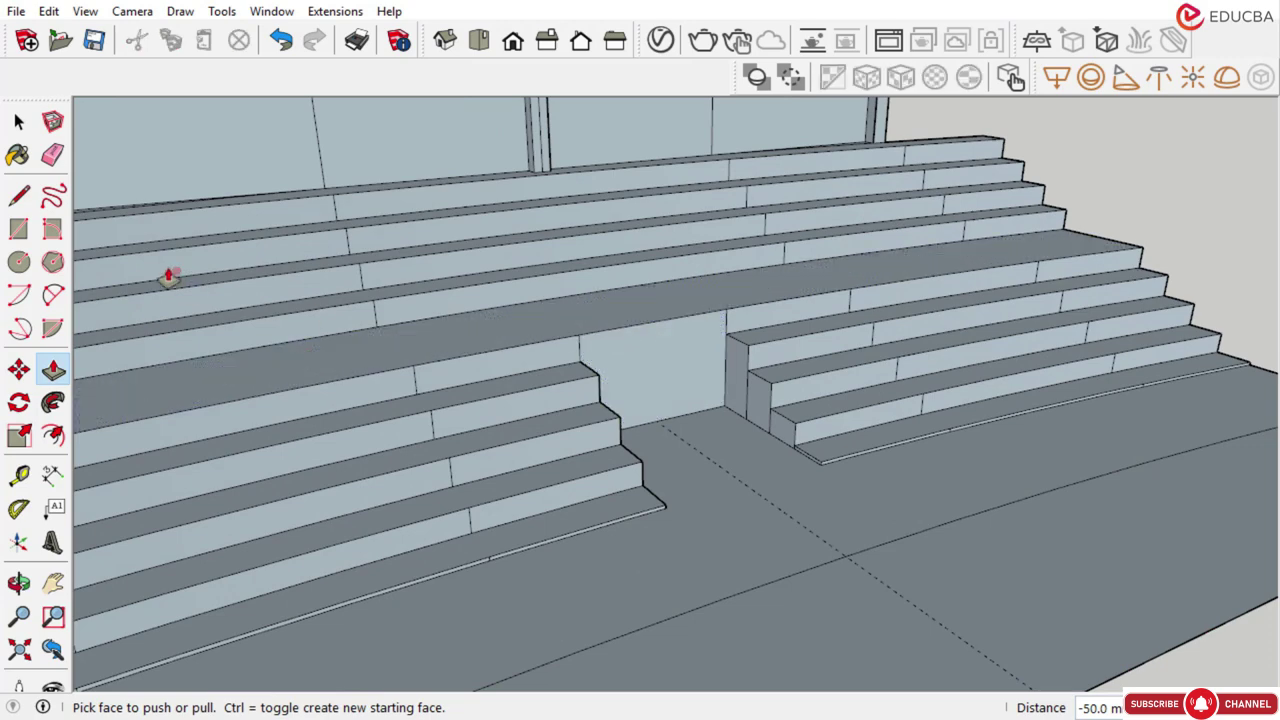
left_click(18, 121)
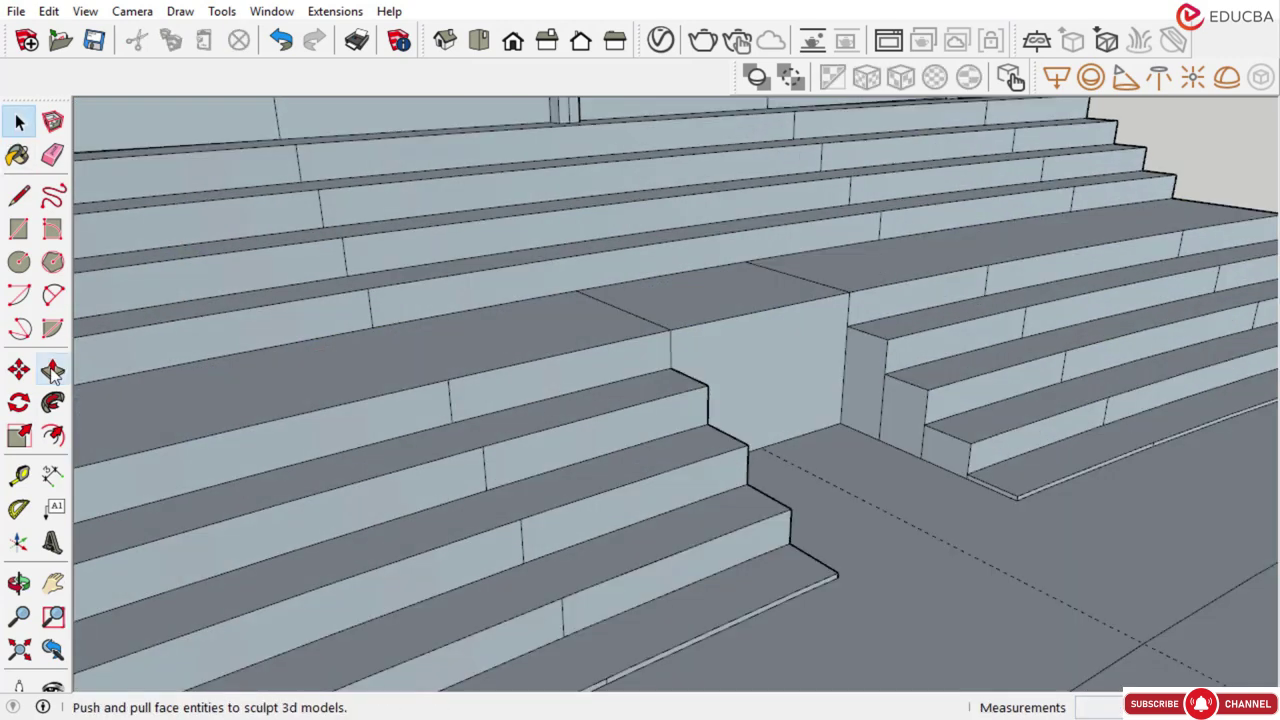
left_click(53, 370)
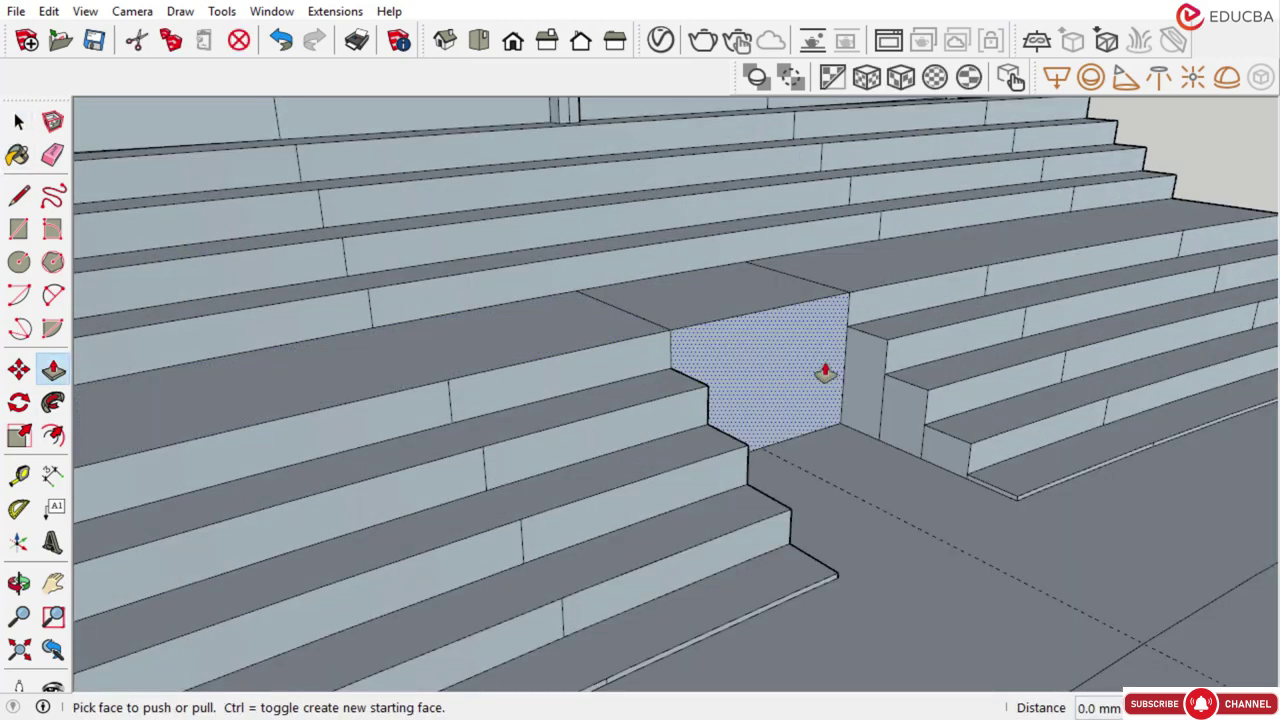
left_click(806, 289)
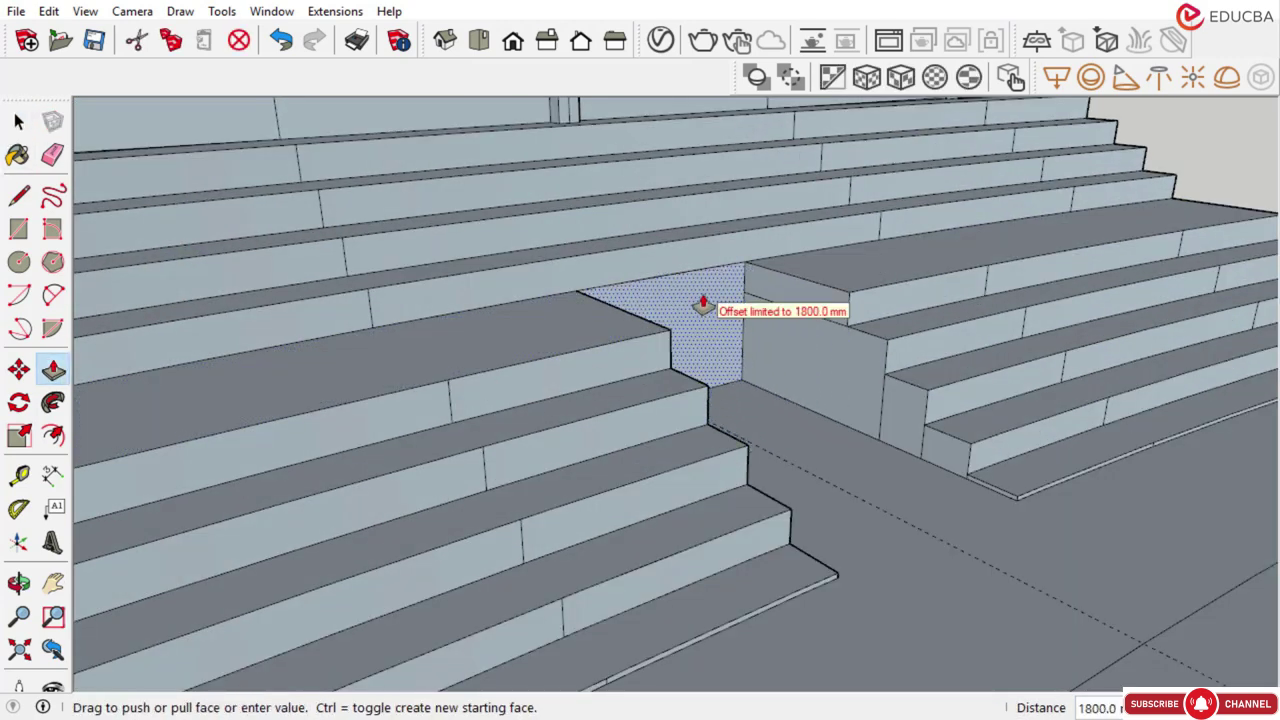
scroll(703, 306, "up", 2)
scroll(703, 306, "up", 1)
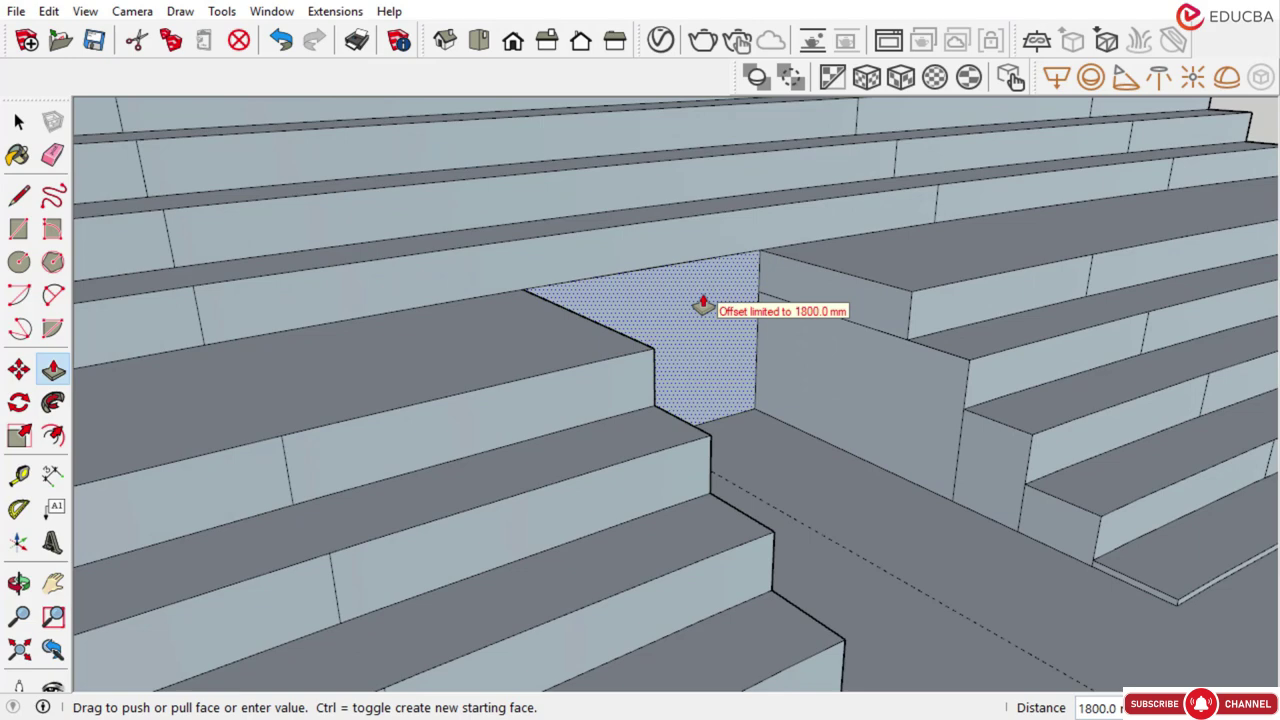
left_click(703, 306)
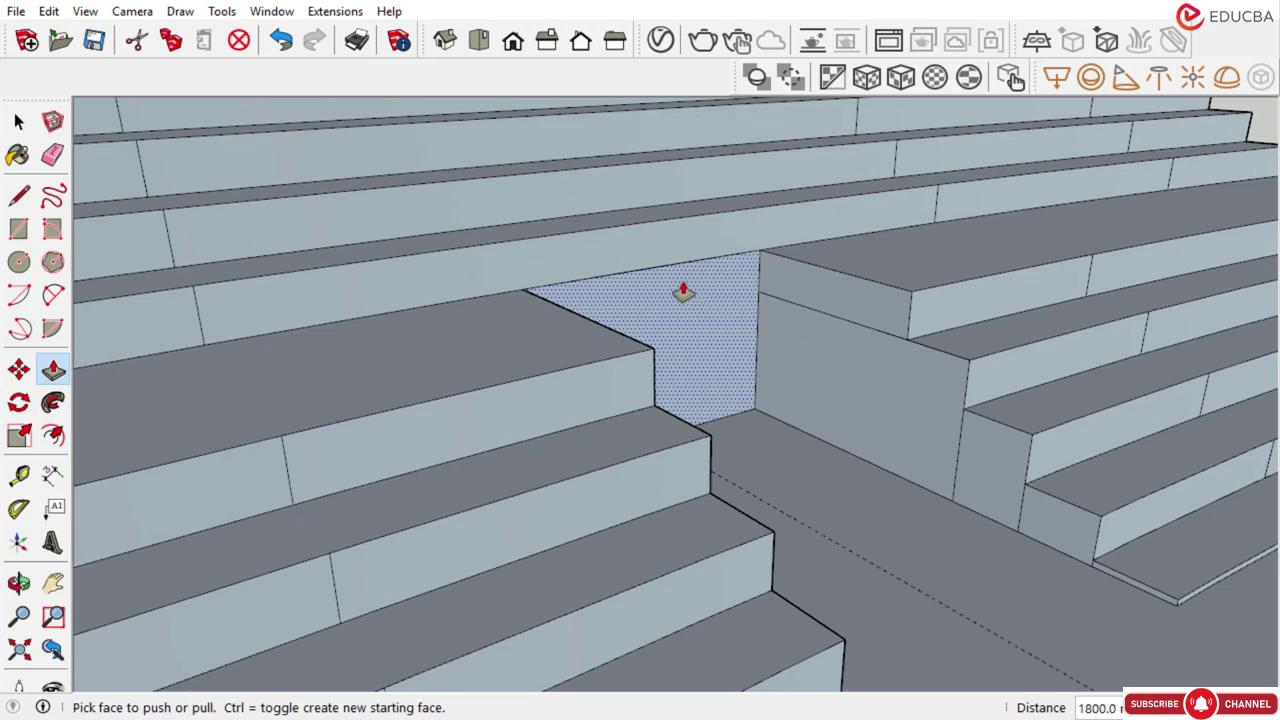
Examine the central passage cut through the wide platform and the steps around it
scroll(645, 283, "down", 2)
middle_click_drag(703, 306, 717, 357)
scroll(706, 397, "down", 3)
scroll(722, 353, "down", 3)
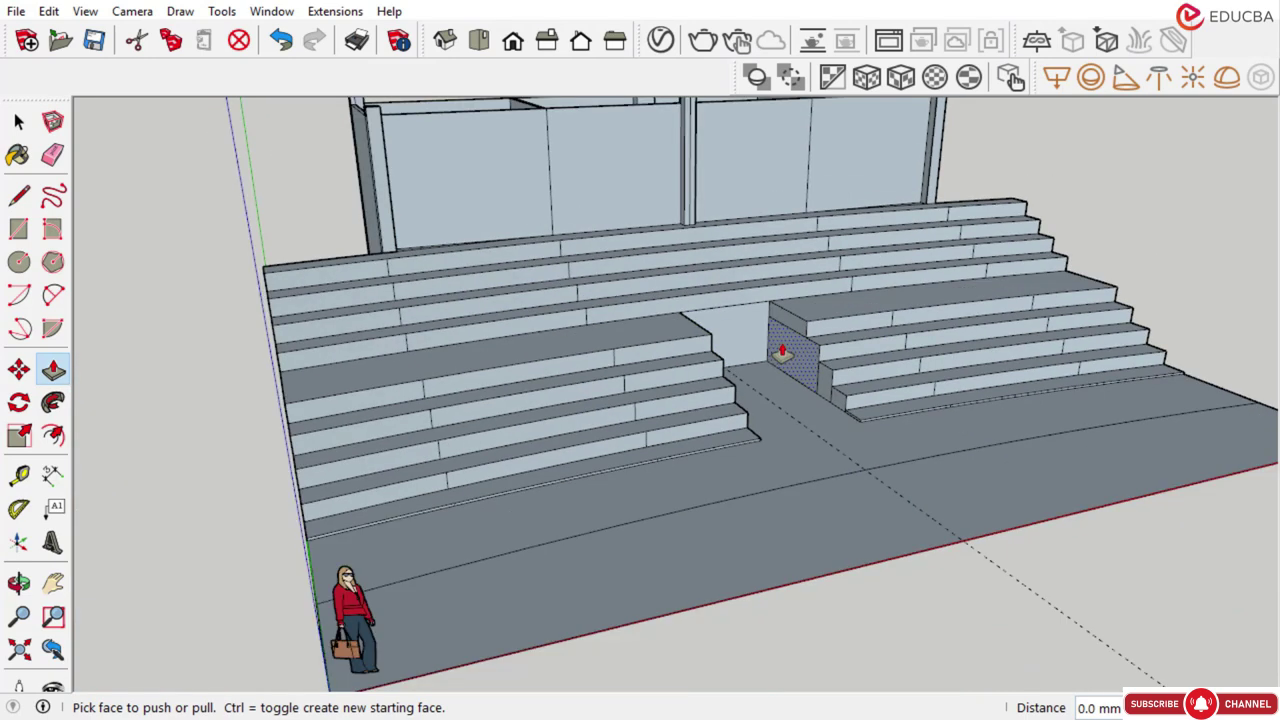
scroll(775, 350, "up", 3)
scroll(735, 340, "up", 2)
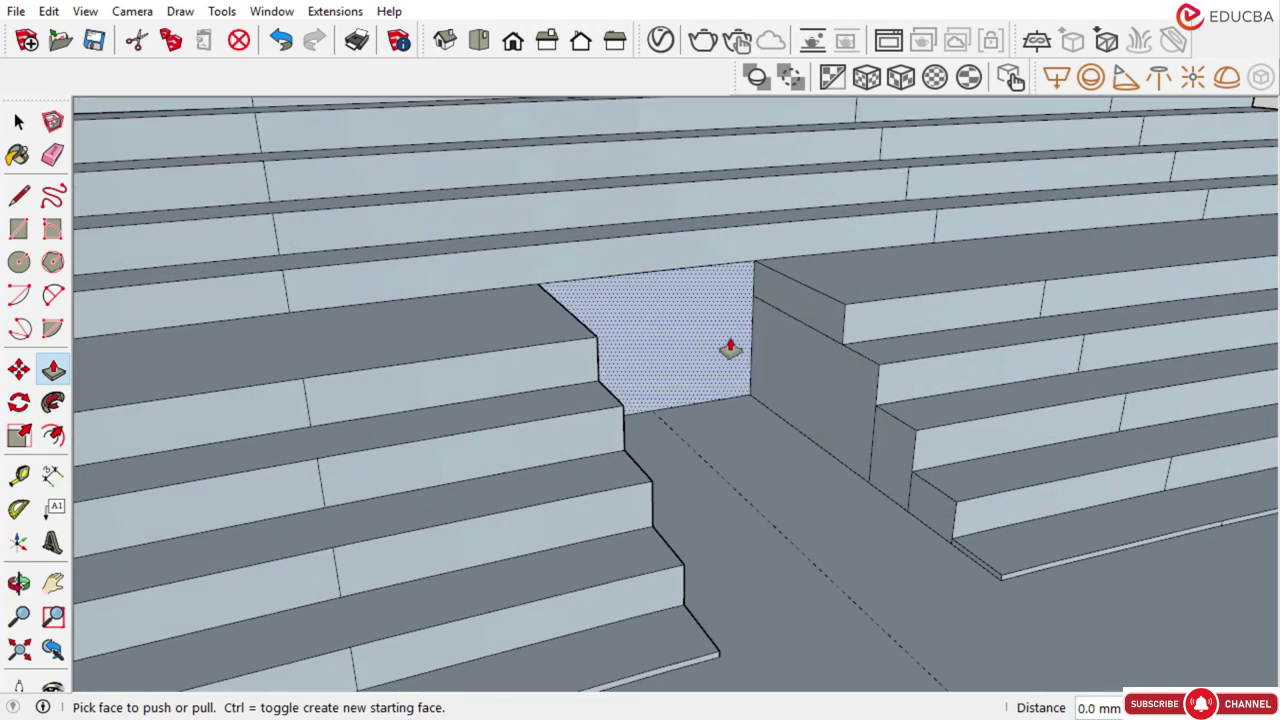
scroll(722, 351, "down", 3)
scroll(686, 357, "up", 3)
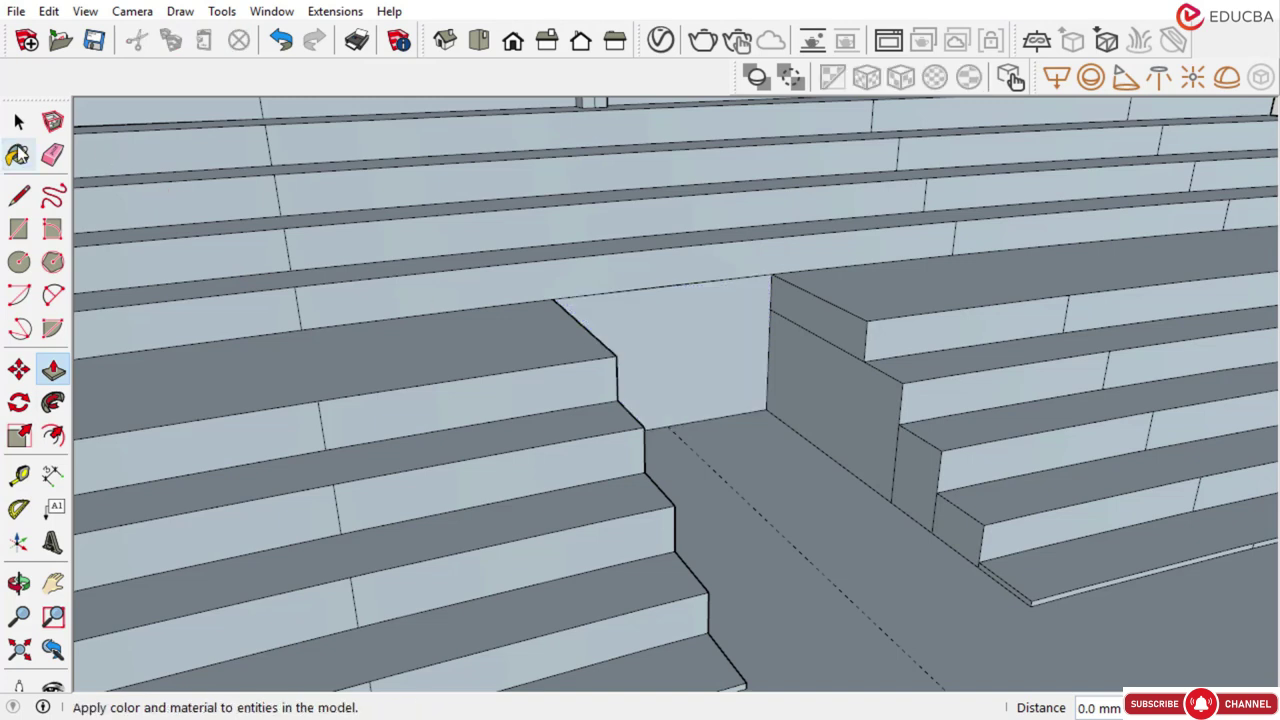
Measure the height of the central passage's end wall along its vertical edge without placing the dimension
left_click(18, 121)
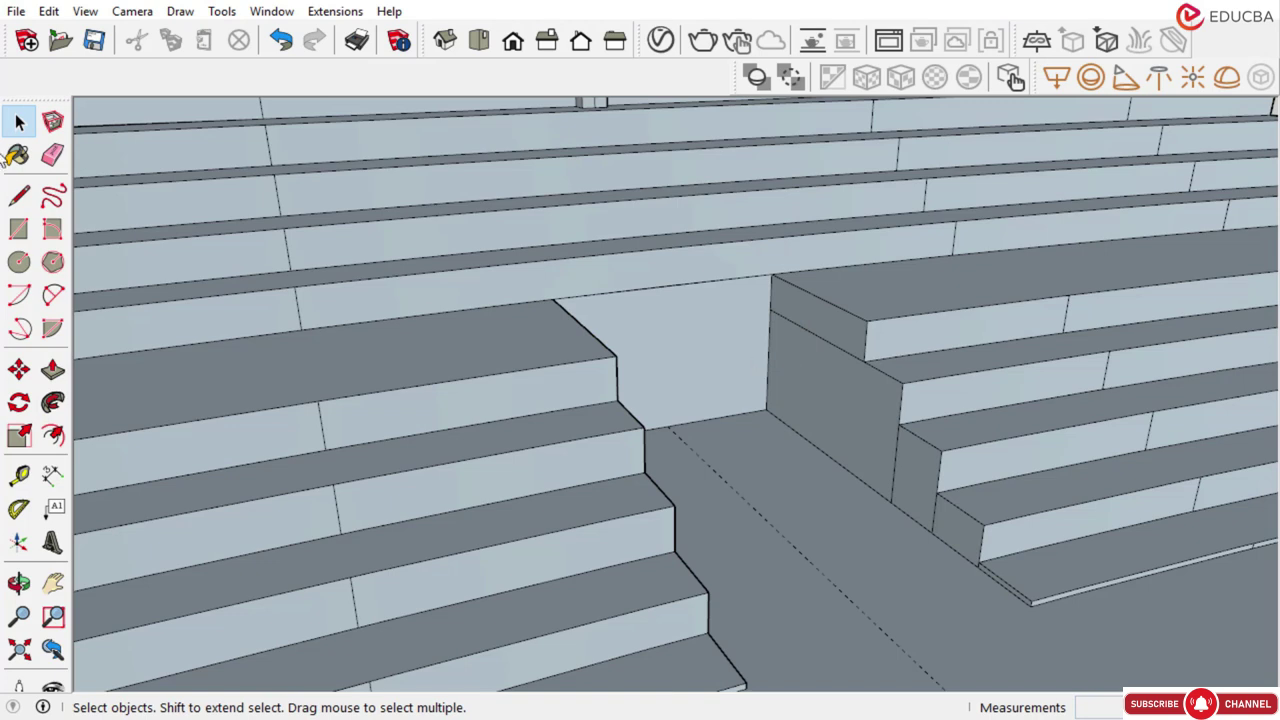
left_click(53, 476)
left_click(770, 274)
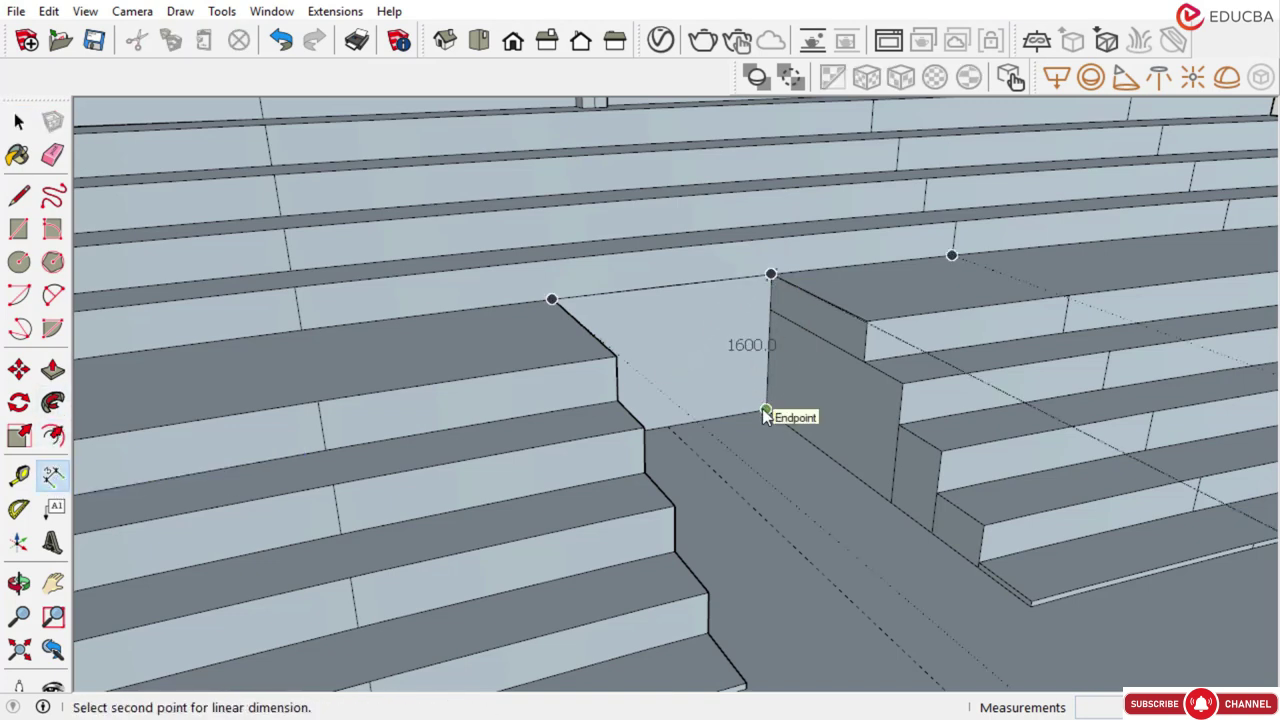
left_click(766, 411)
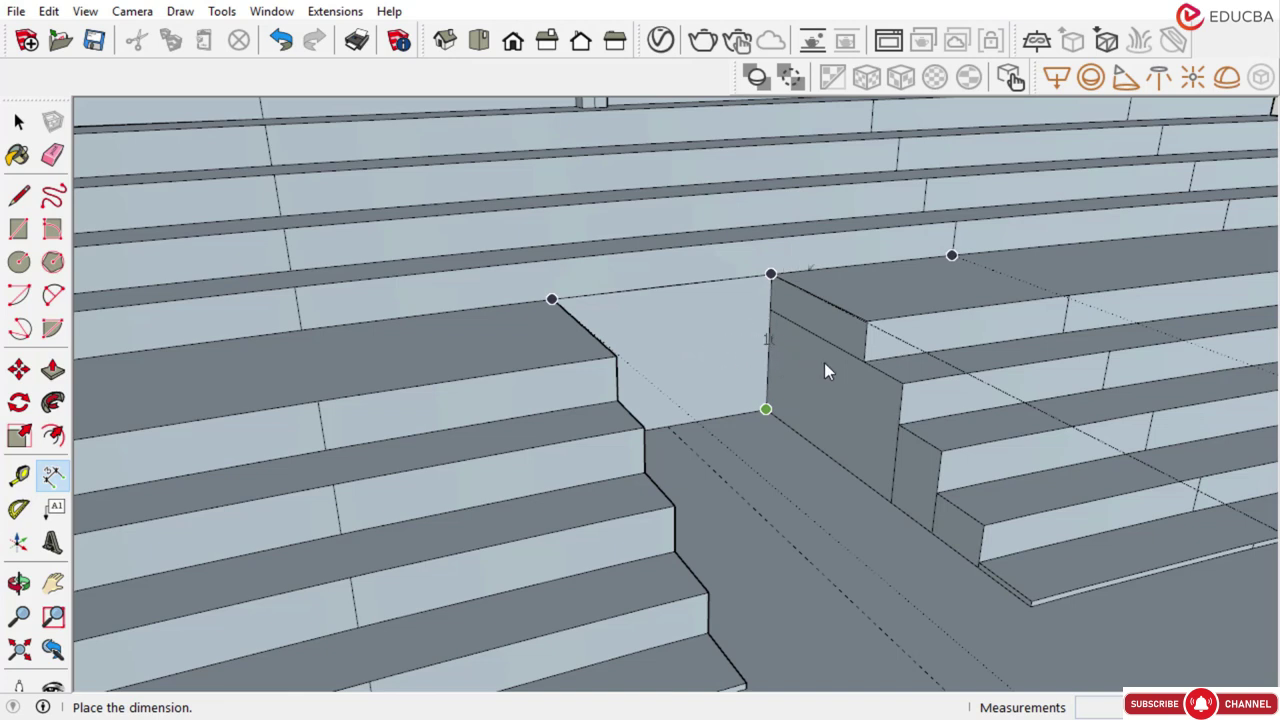
key("Escape")
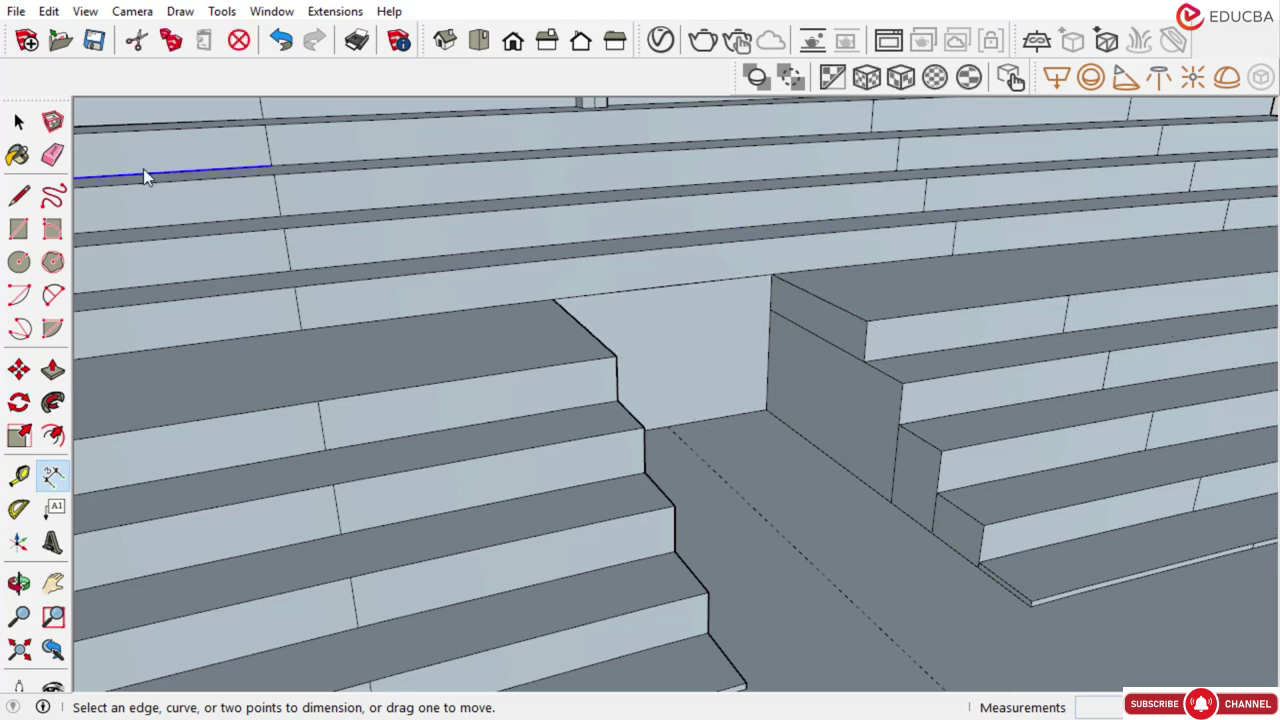
left_click(18, 122)
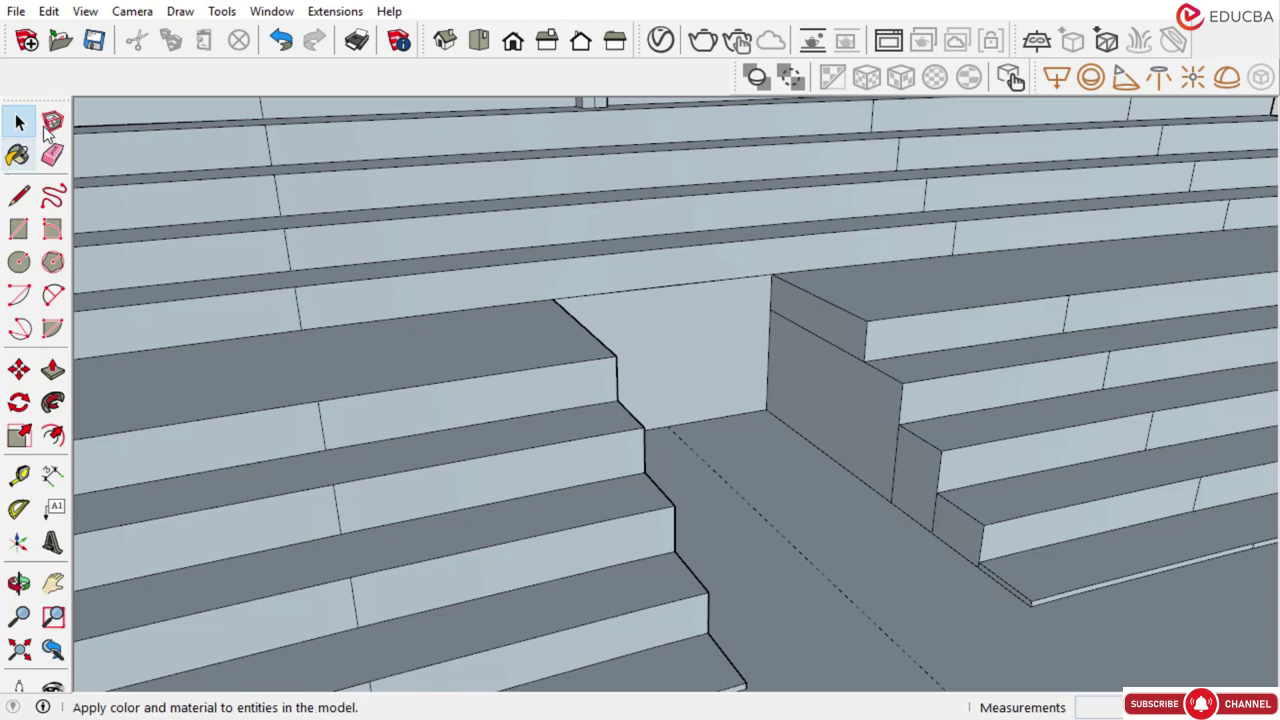
Try to push the central passage's end wall further back with Push/Pull
left_click(54, 370)
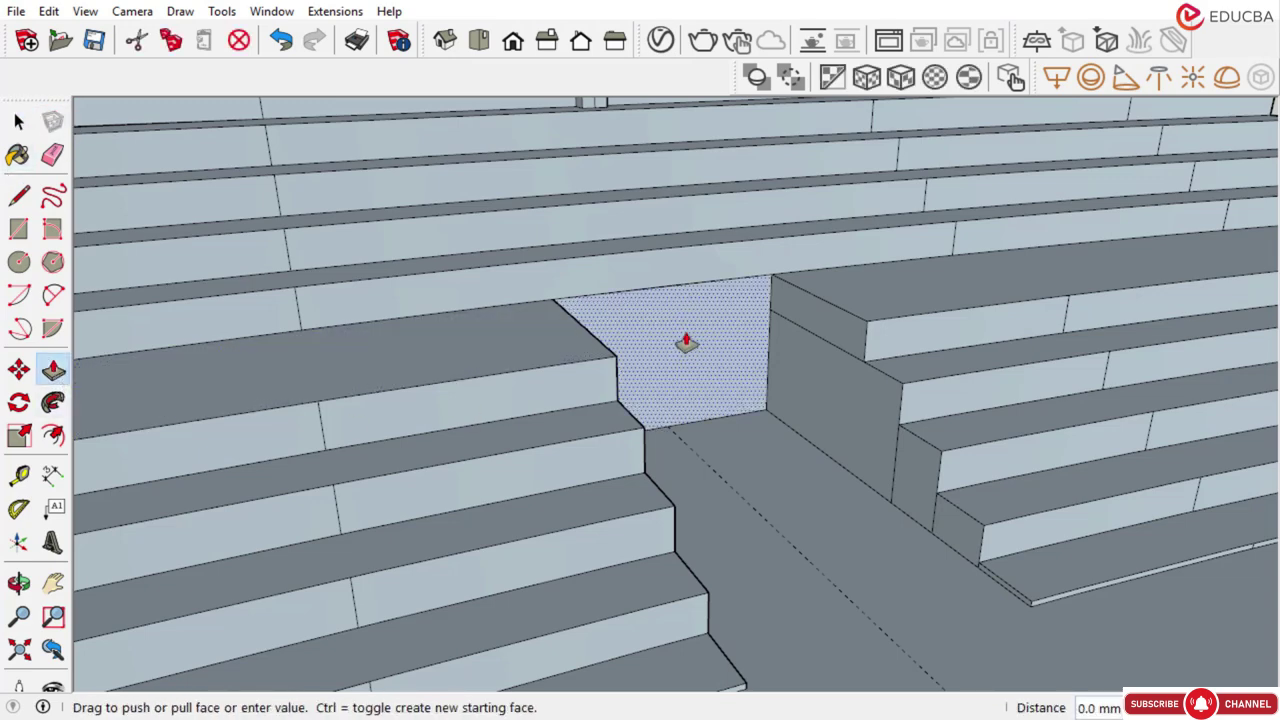
left_click(824, 287)
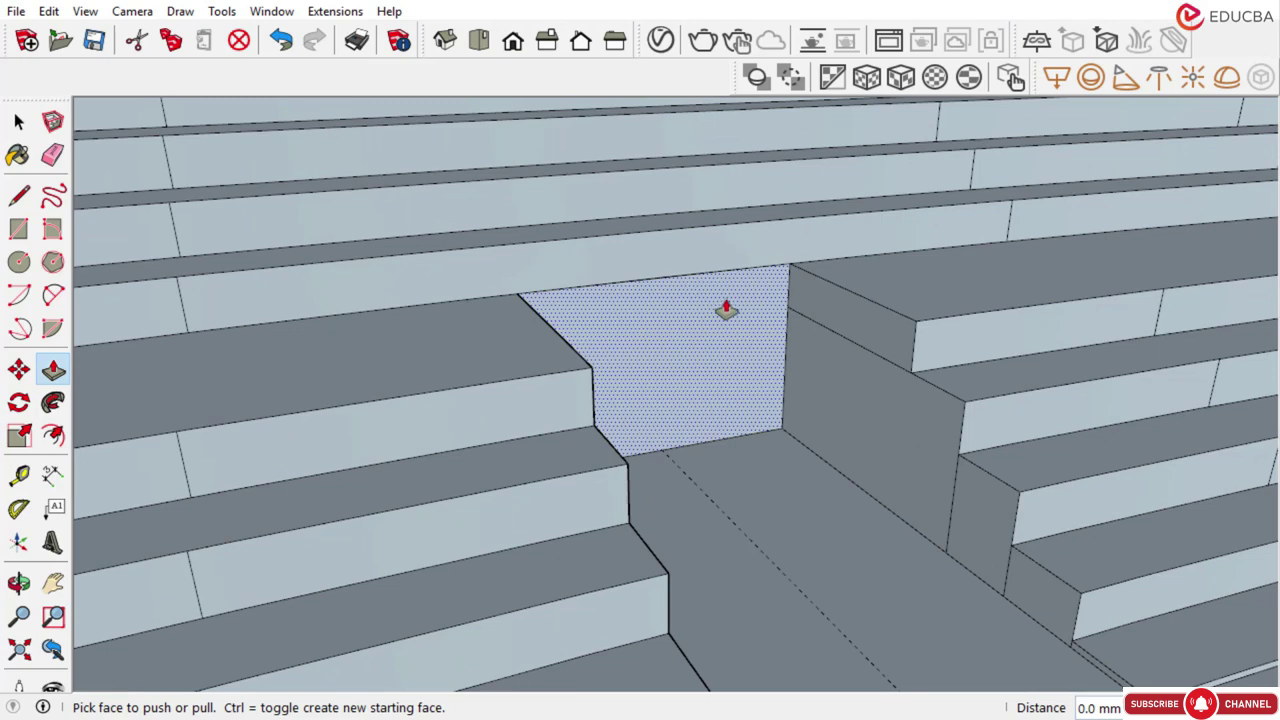
scroll(726, 310, "down", 5)
scroll(671, 334, "up", 5)
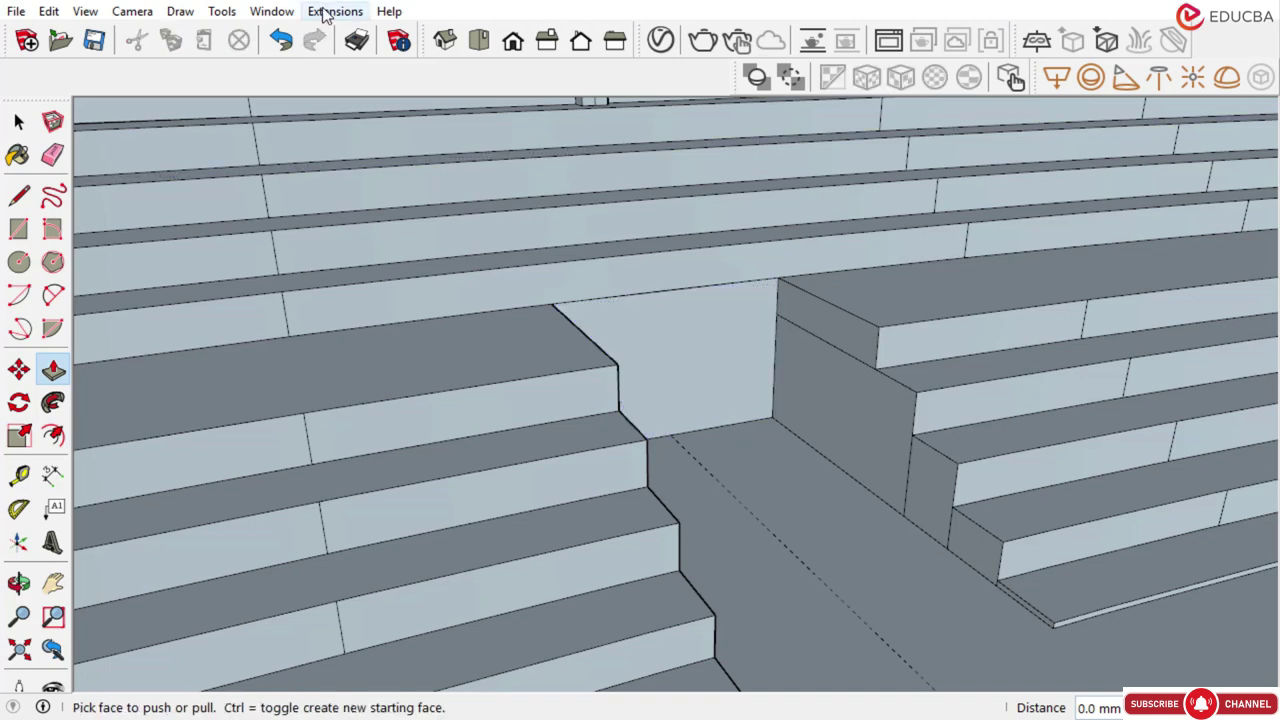
Search the Extension Warehouse for "push pull"
left_click(262, 14)
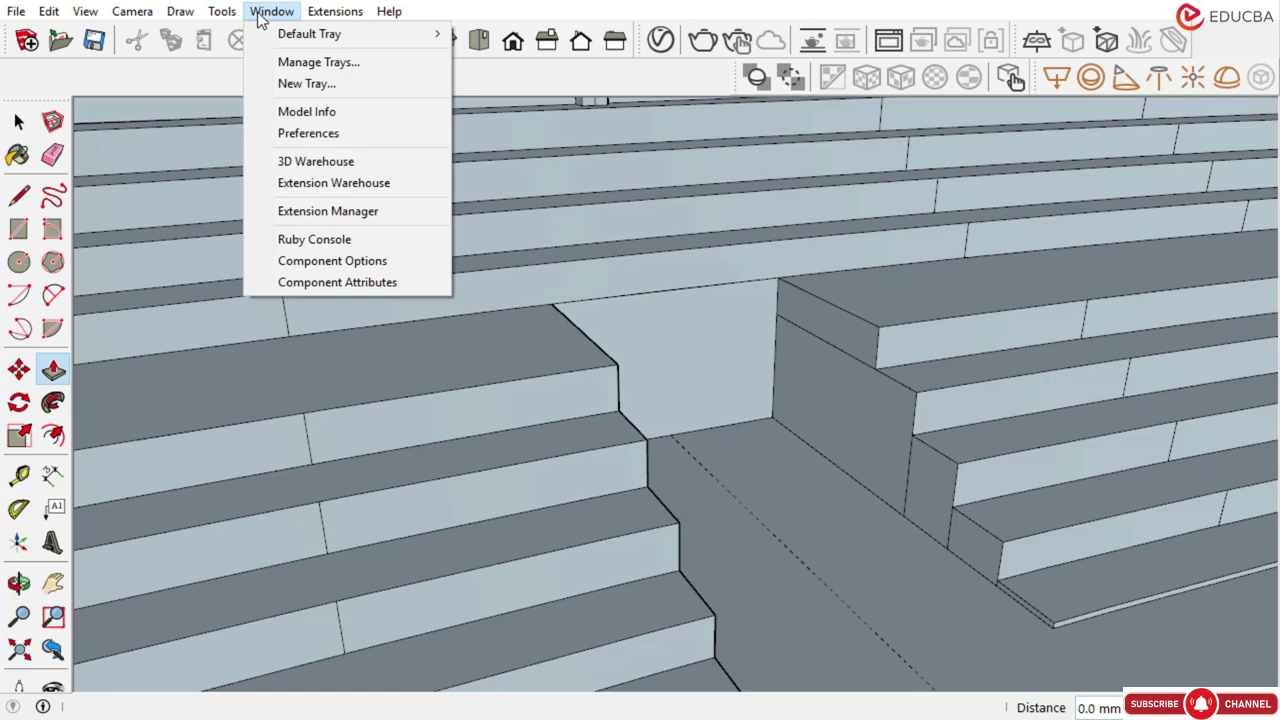
left_click(289, 186)
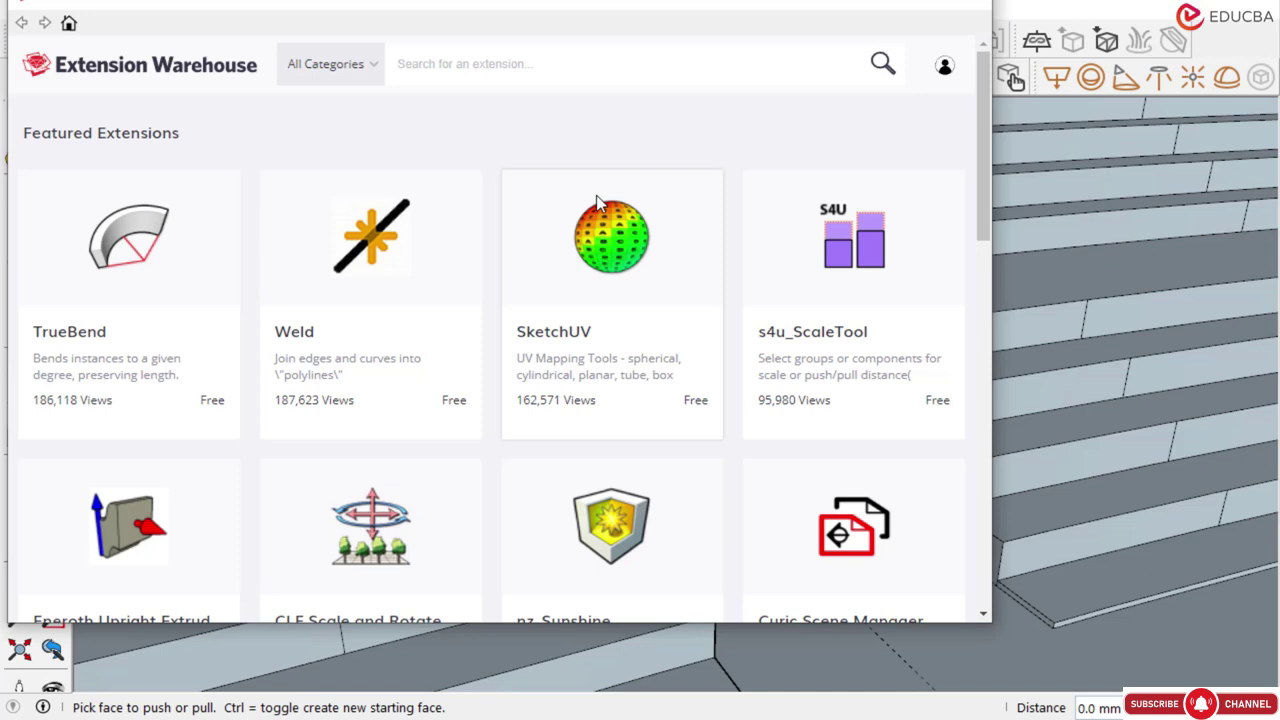
left_click(517, 53)
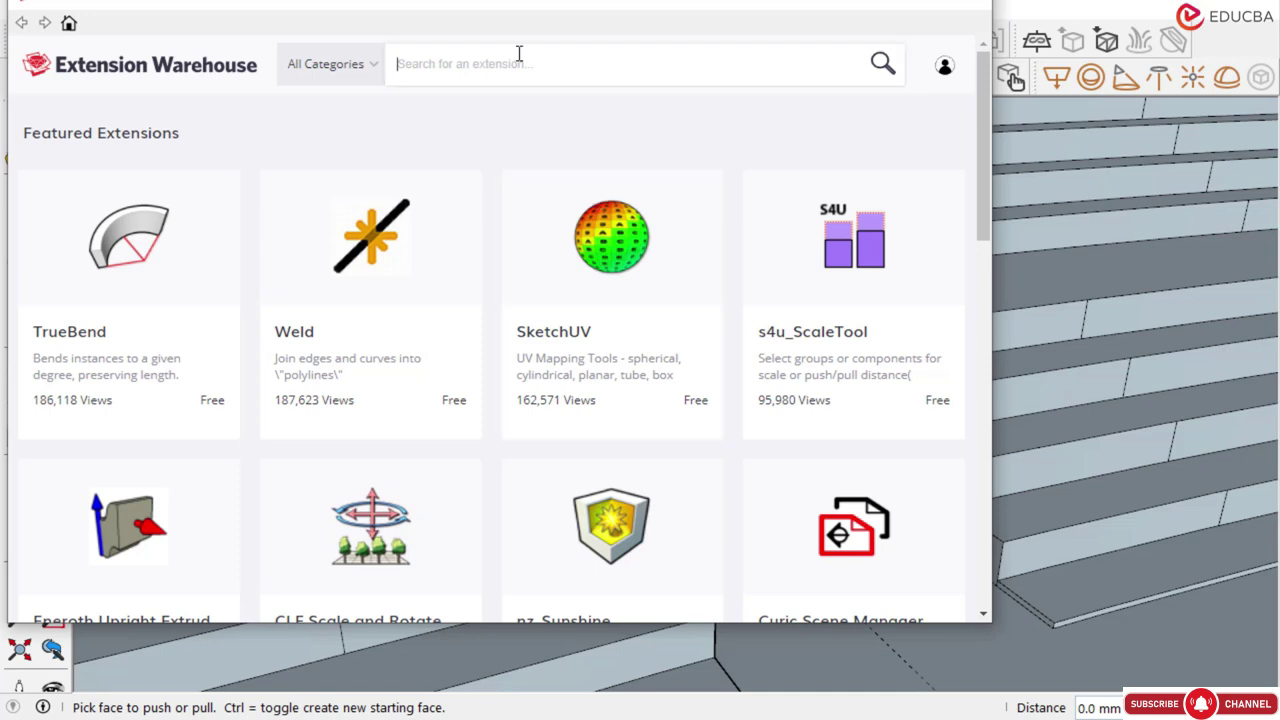
type("push pull")
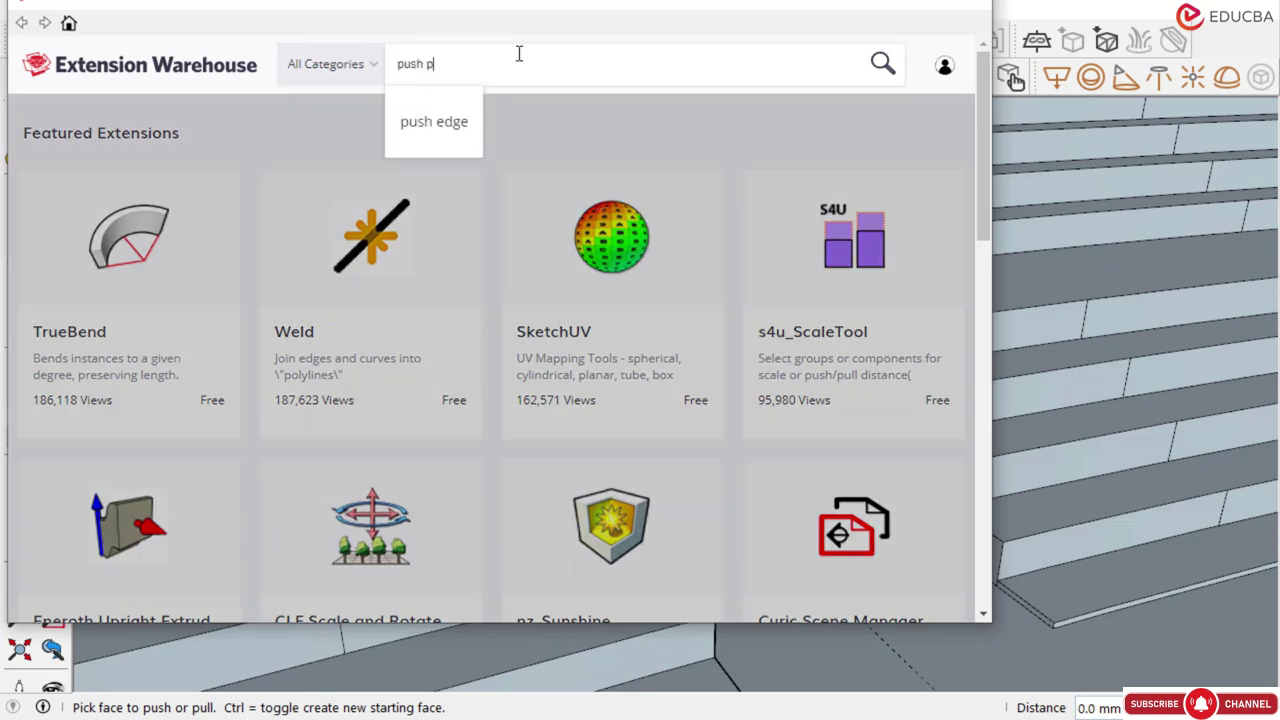
left_click(881, 65)
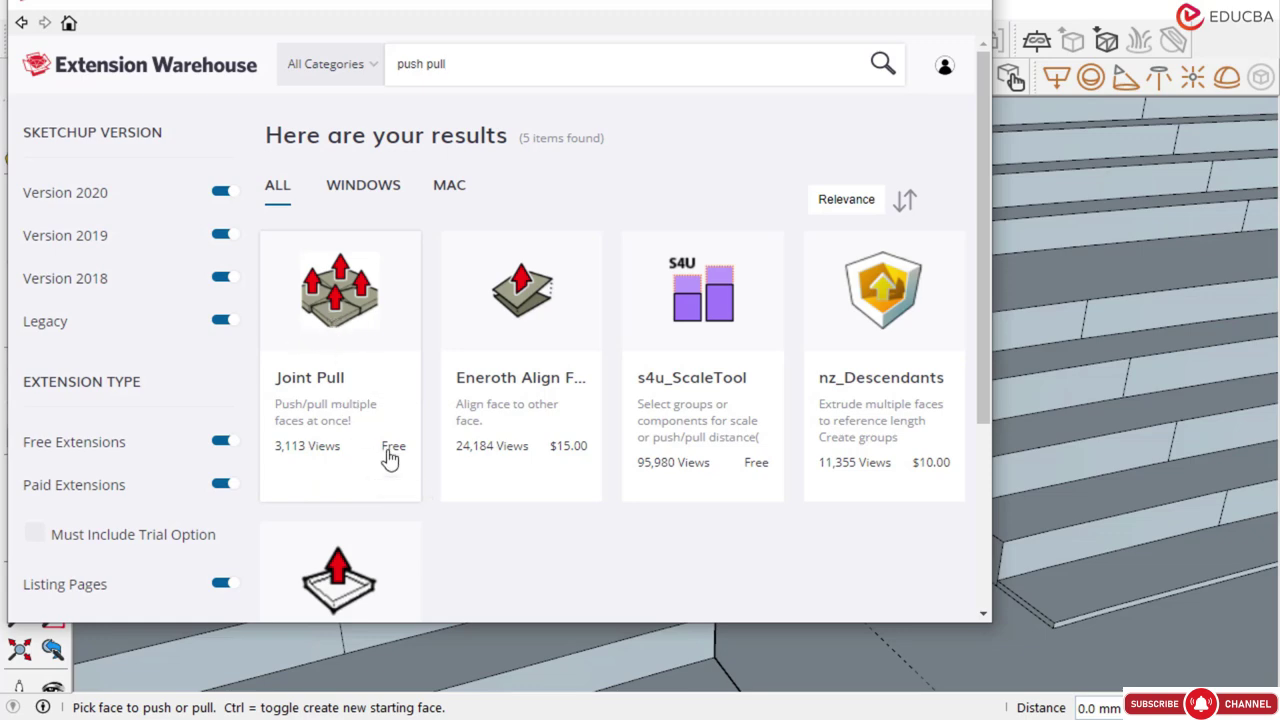
Review the free Joint Pull extension's description and install it, granting it file system access
left_click(325, 291)
left_click(21, 22)
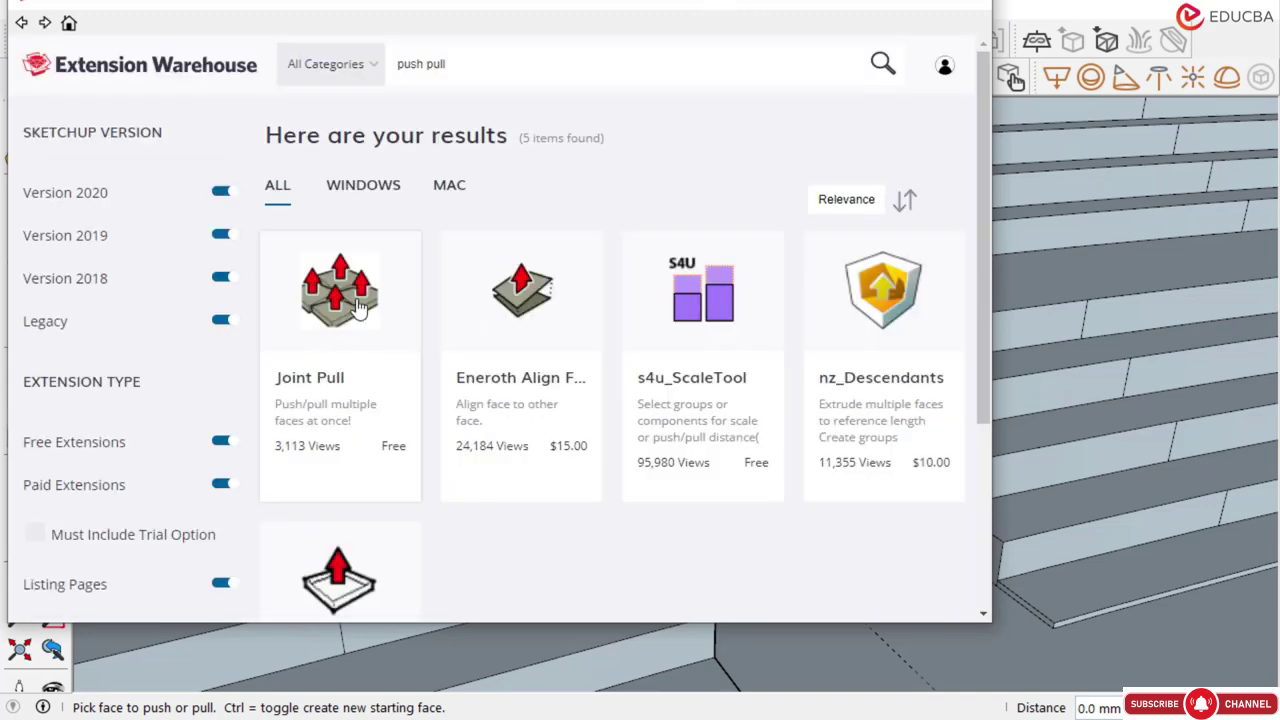
left_click(355, 310)
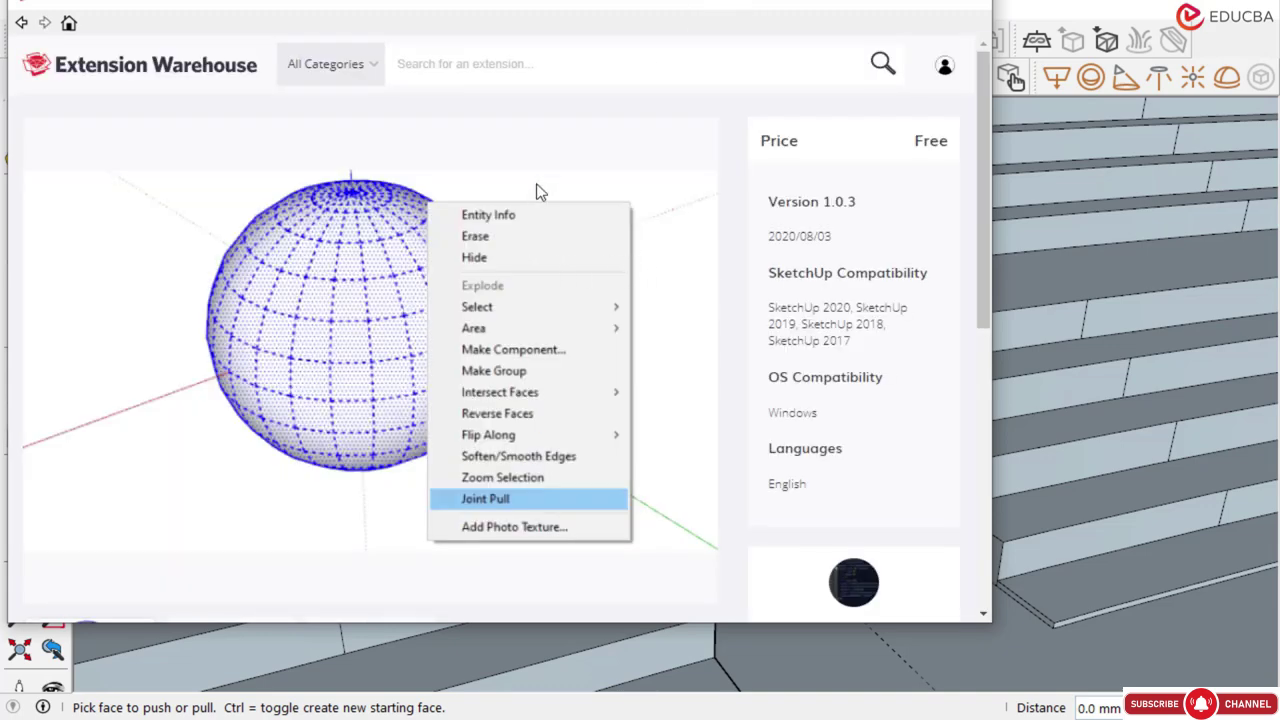
scroll(651, 280, "down", 5)
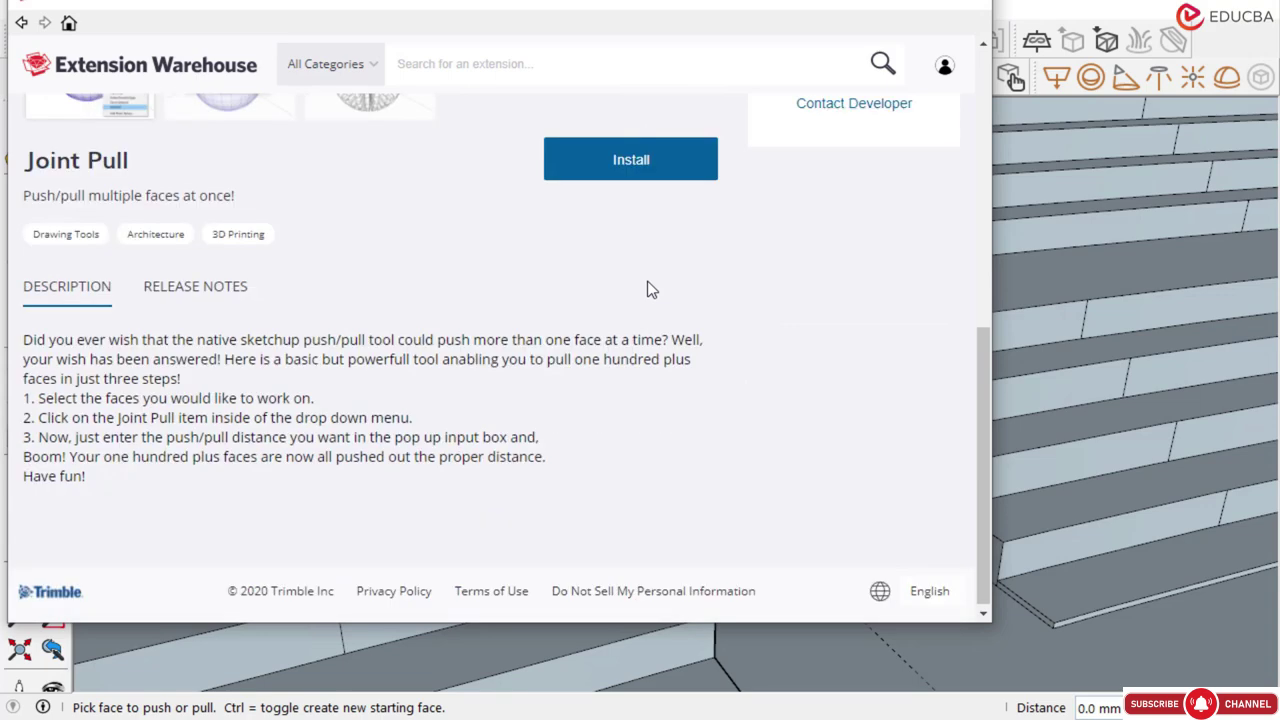
scroll(649, 289, "up", 5)
scroll(649, 289, "down", 3)
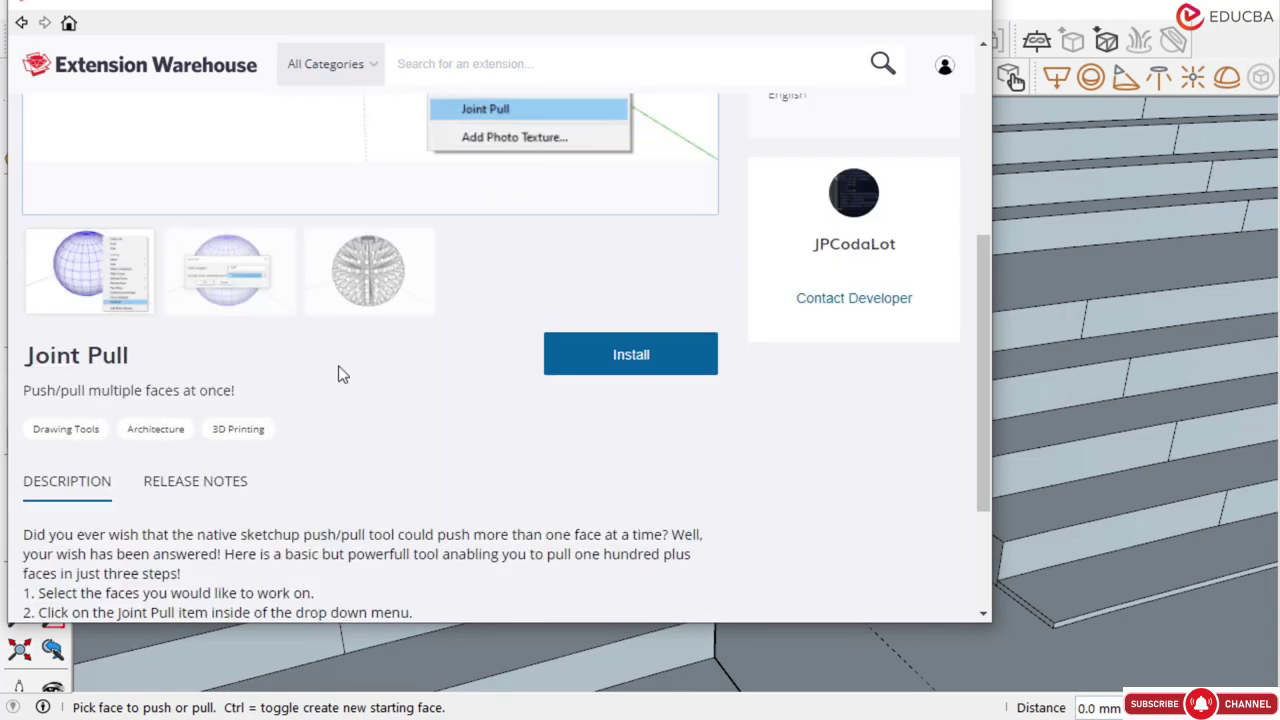
left_click(575, 370)
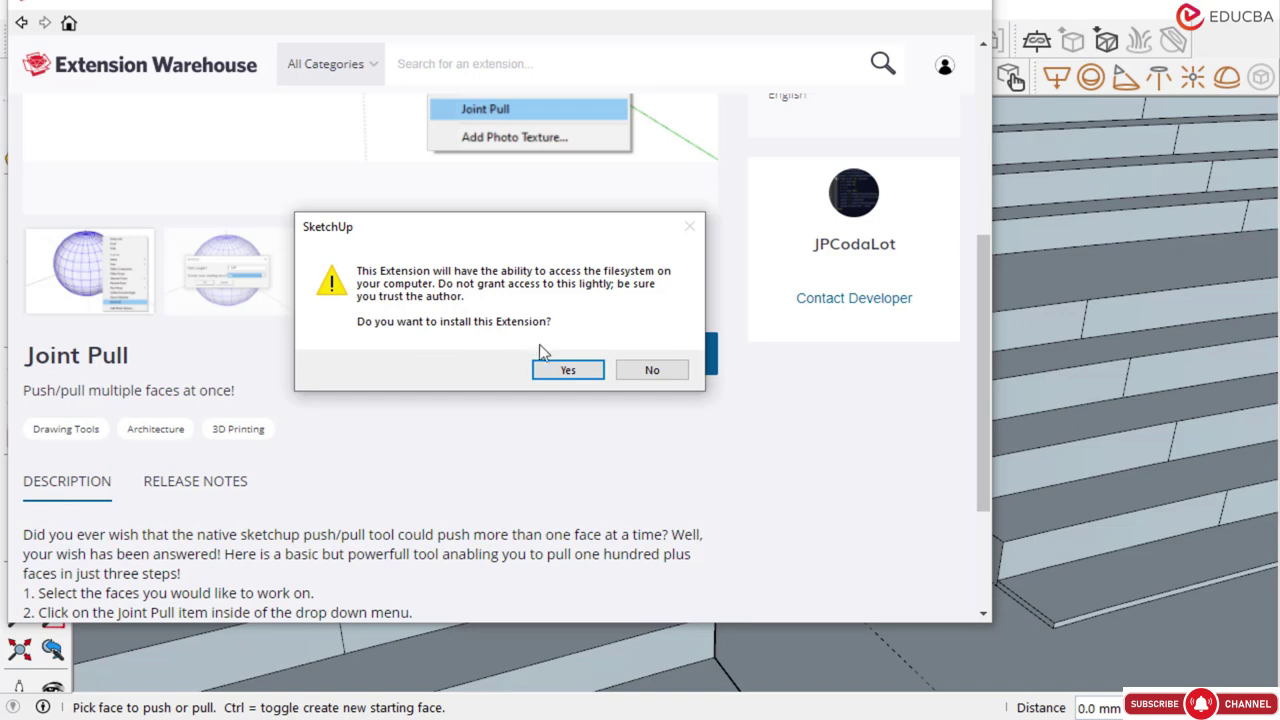
left_click(546, 370)
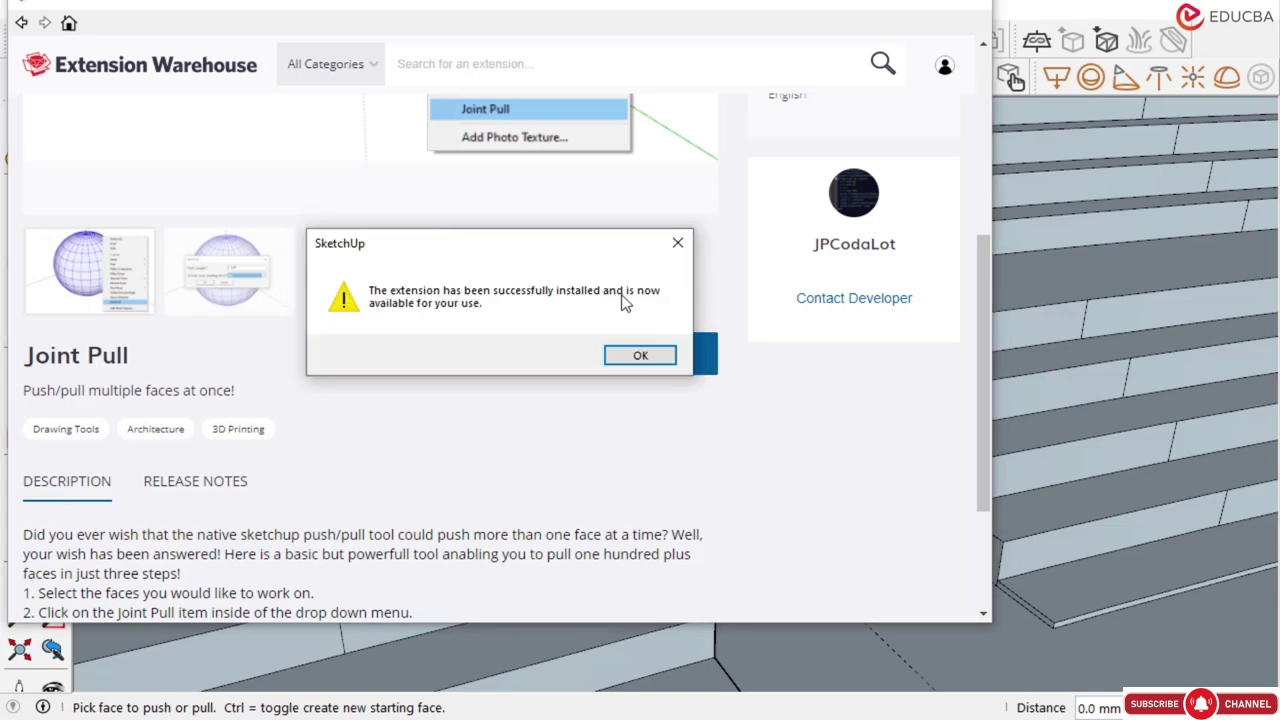
left_click(630, 357)
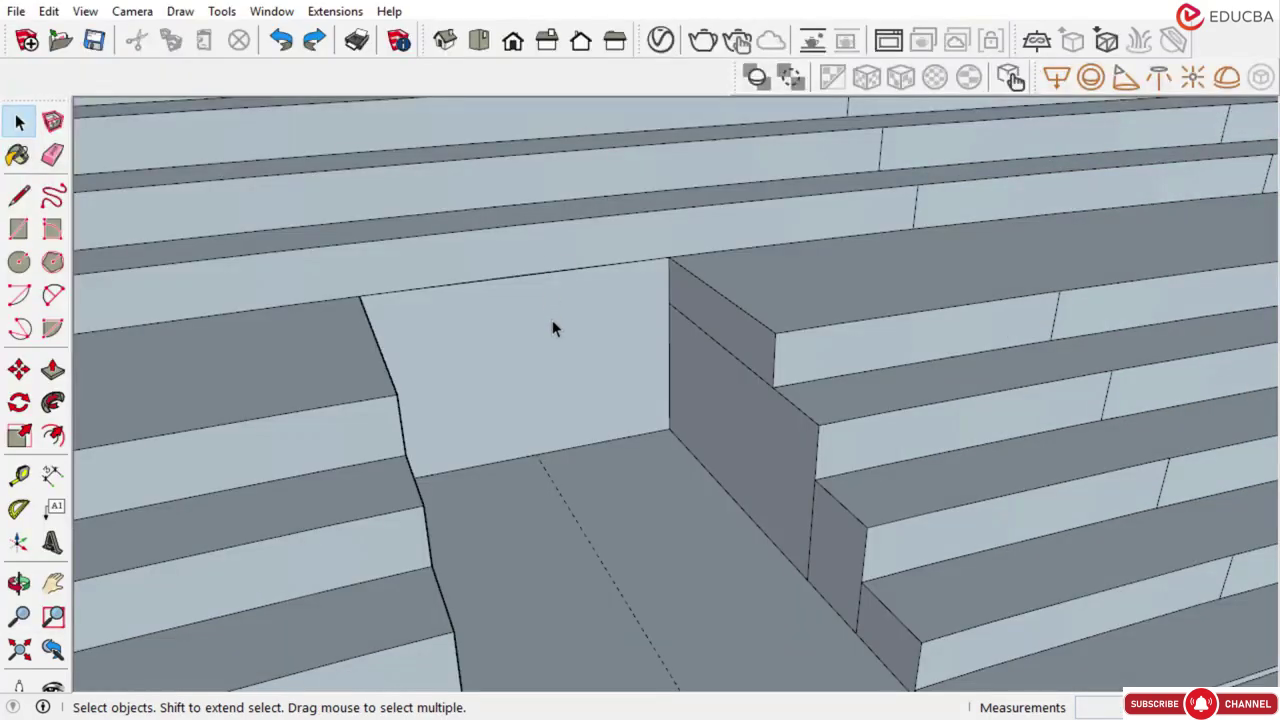
left_click(552, 320)
right_click(552, 328)
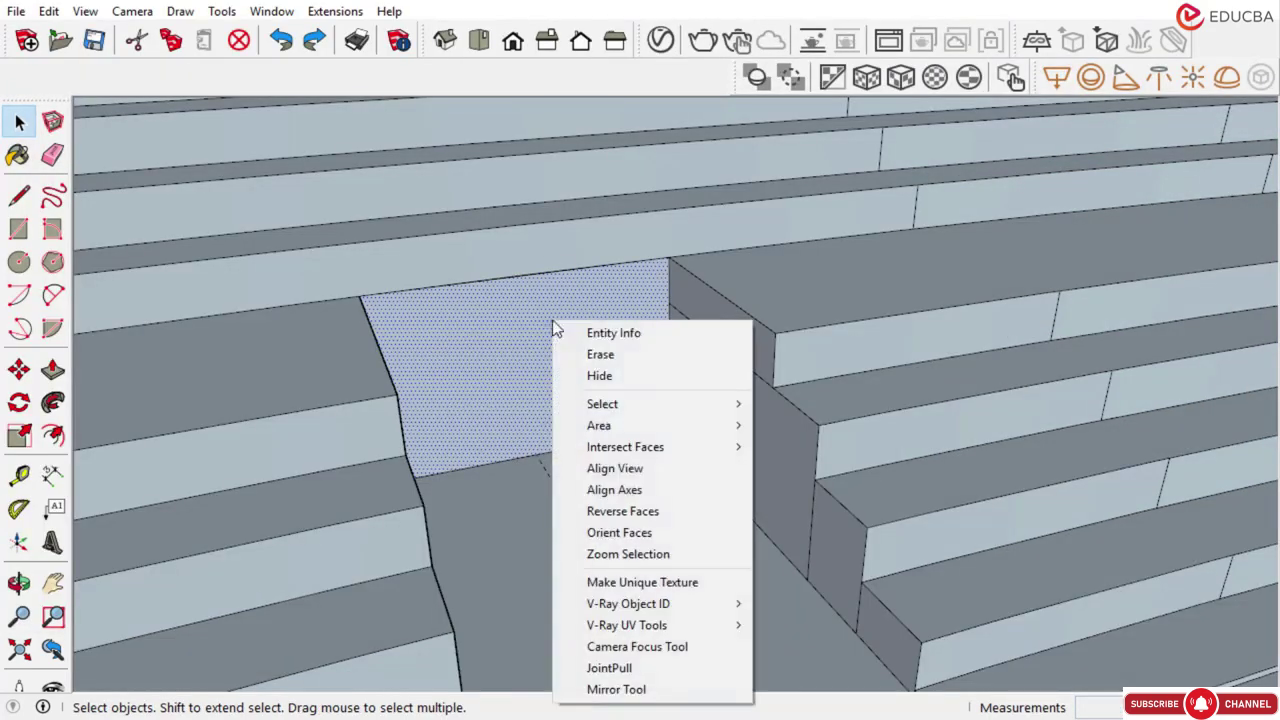
left_click(612, 670)
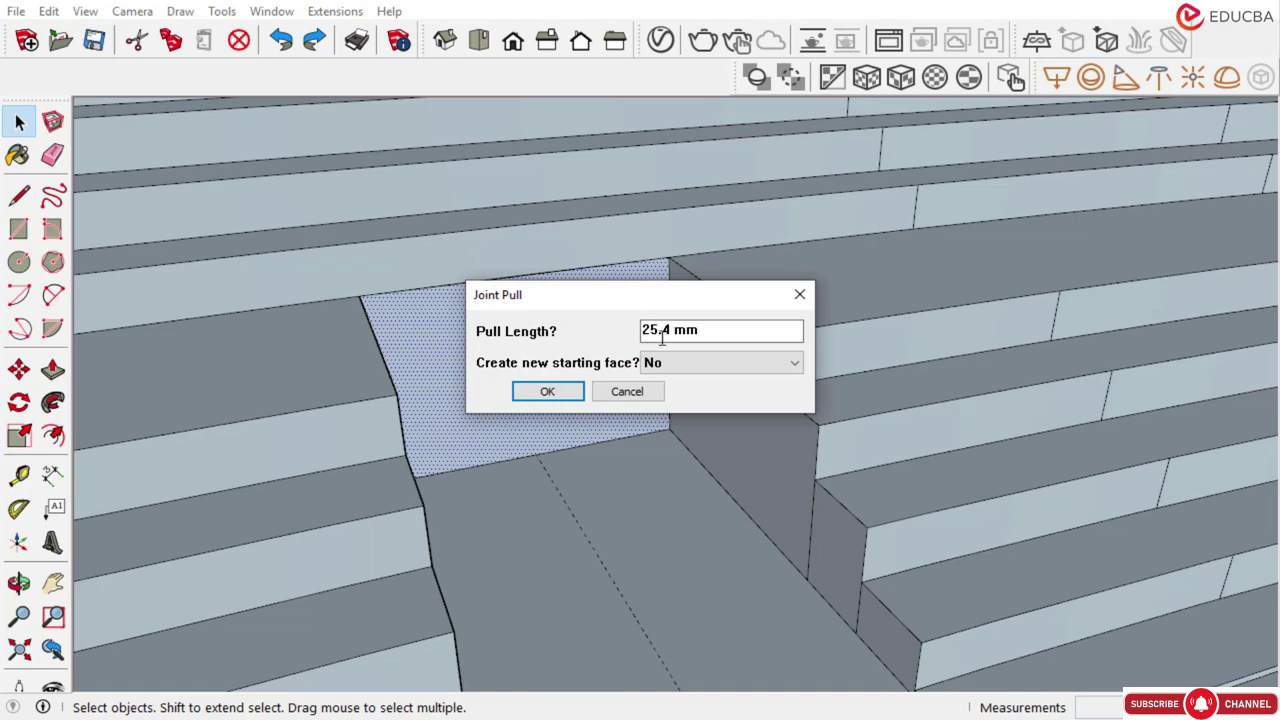
key("Left")
key("Delete")
key("Delete")
key("Delete")
key("Delete")
key("Delete")
type("500")
left_click(652, 391)
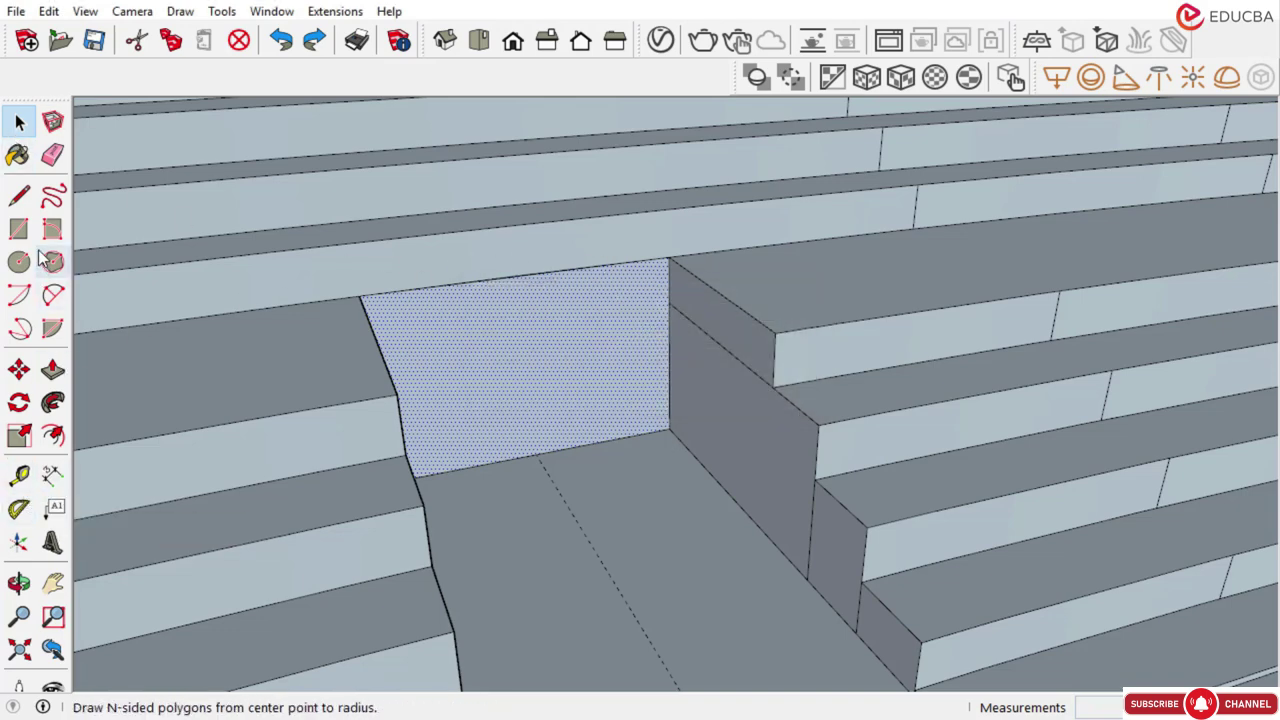
From one top corner of the passage's end wall, draw a line up the riser above and 600 mm back across its tread
left_click(19, 196)
scroll(668, 255, "up", 2)
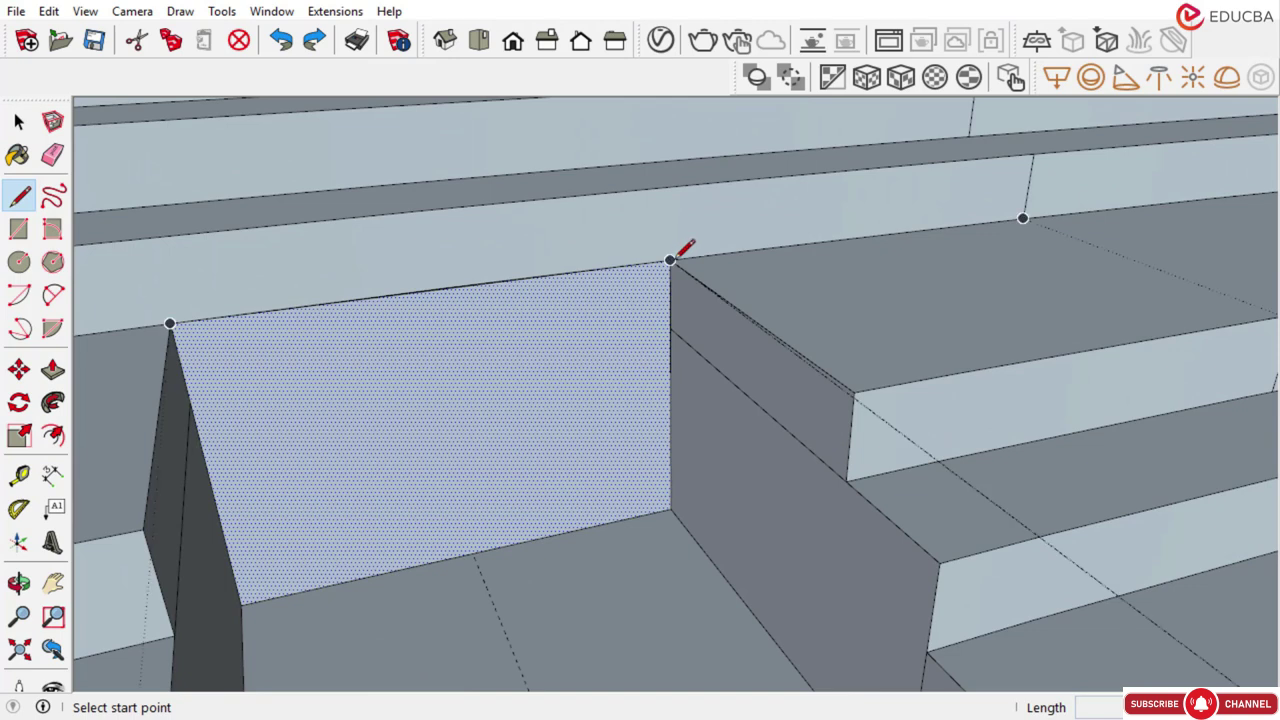
scroll(676, 336, "down", 4)
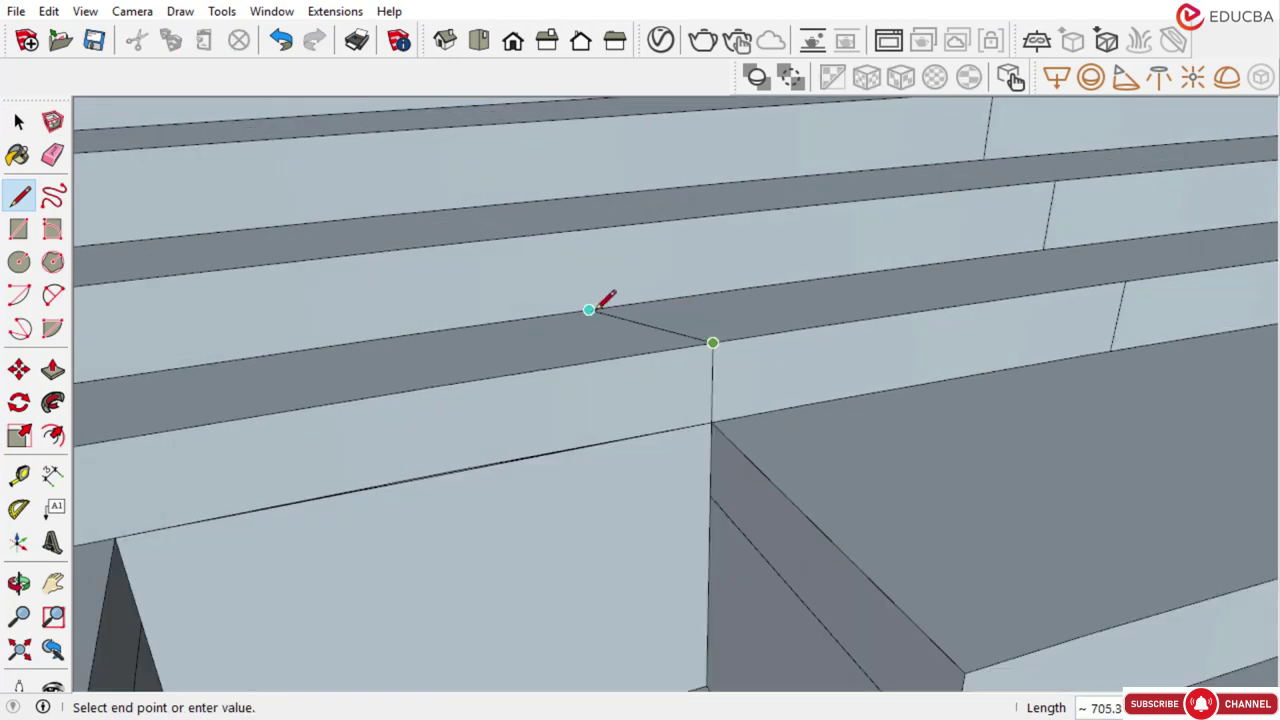
scroll(646, 299, "up", 2)
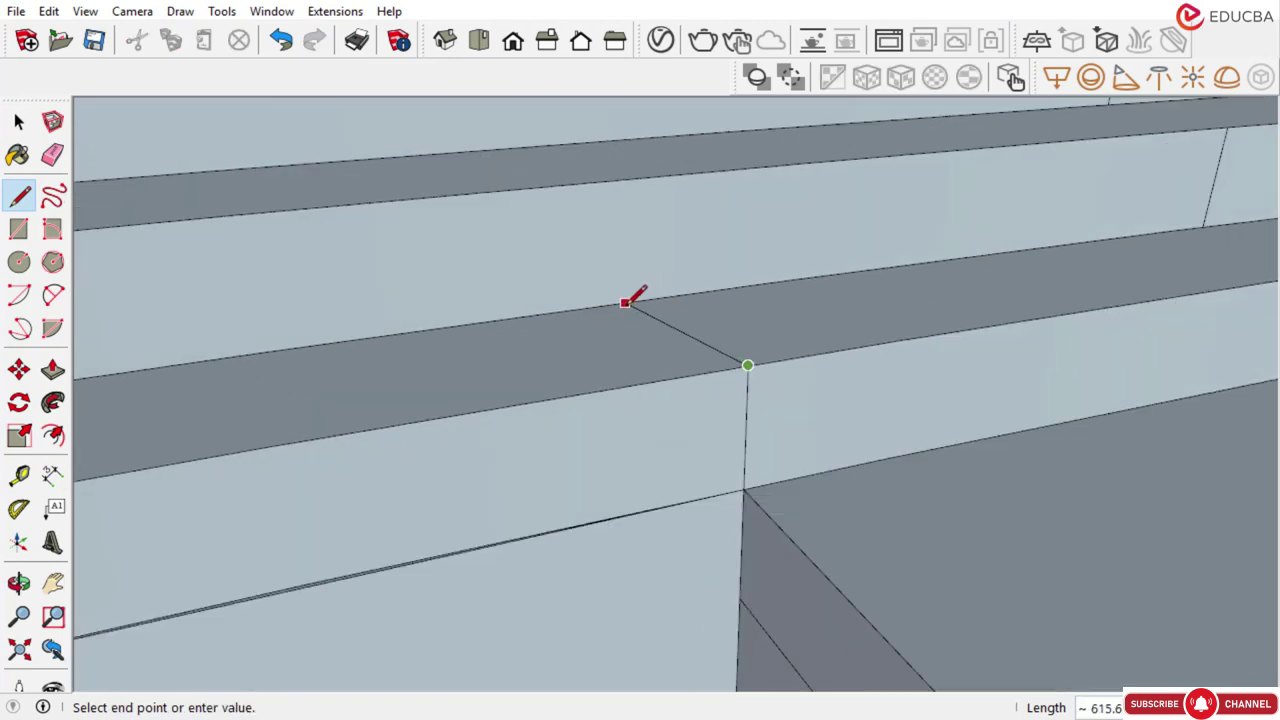
key("Escape")
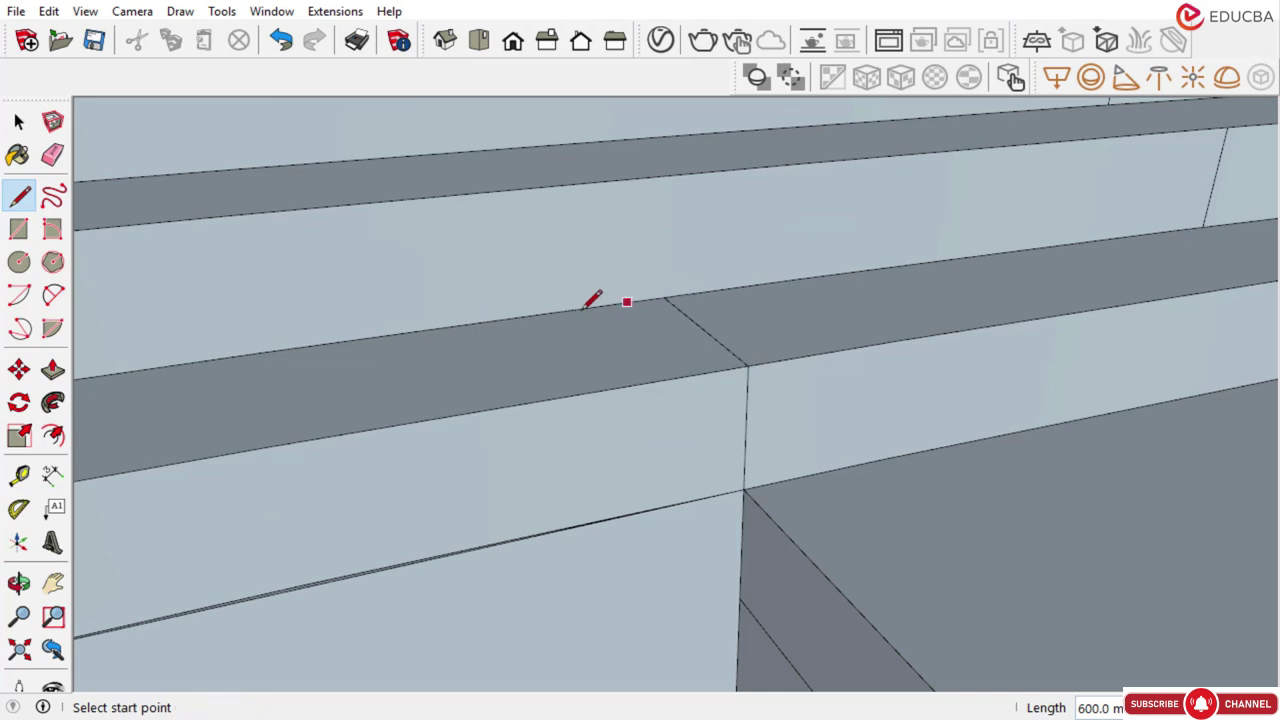
scroll(834, 337, "down", 4)
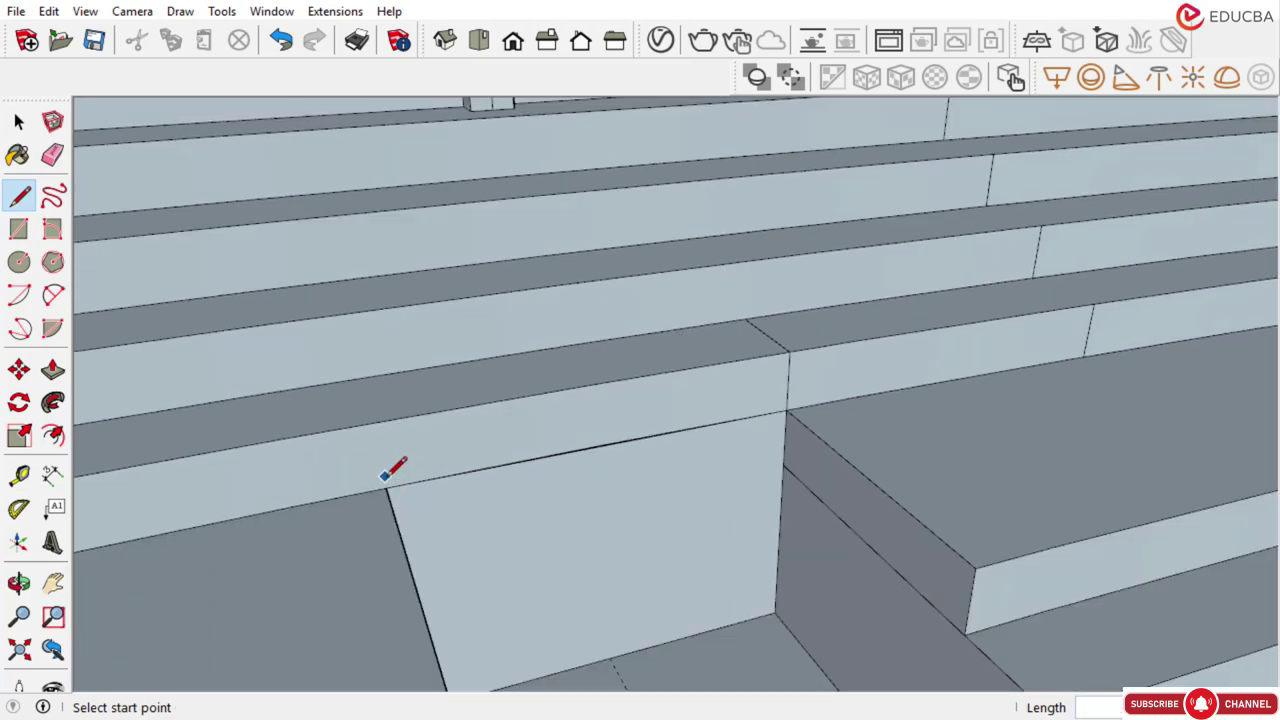
From the end wall's opposite top corner, draw a line 400 mm up the riser and continue it back across the tread
left_click(386, 490)
scroll(386, 490, "up", 1)
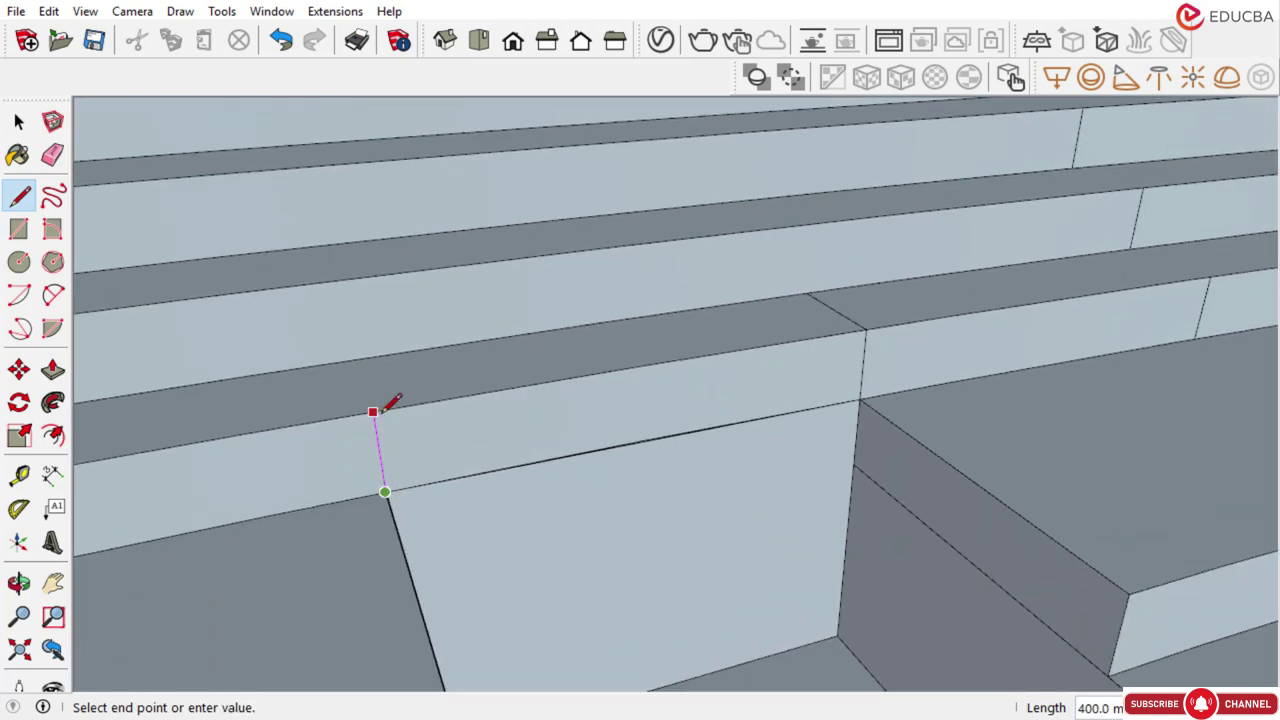
scroll(372, 409, "down", 1)
left_click(364, 412)
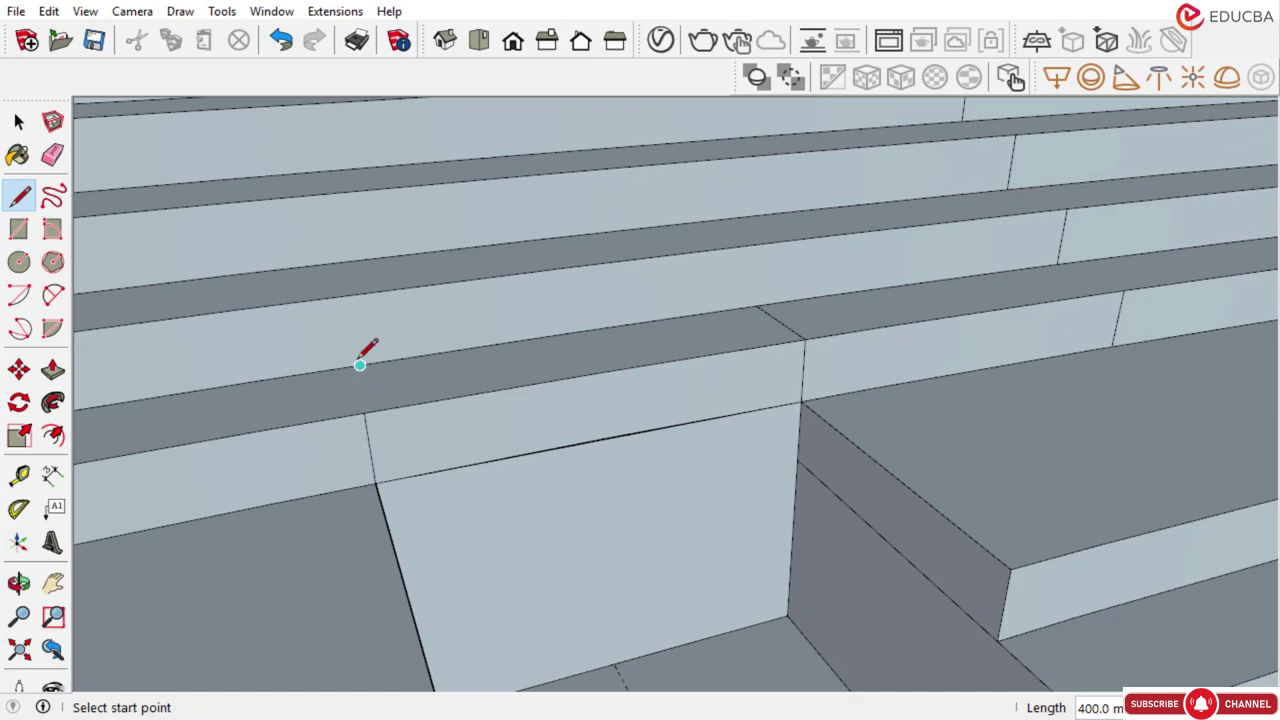
scroll(356, 362, "up", 1)
left_click(365, 425)
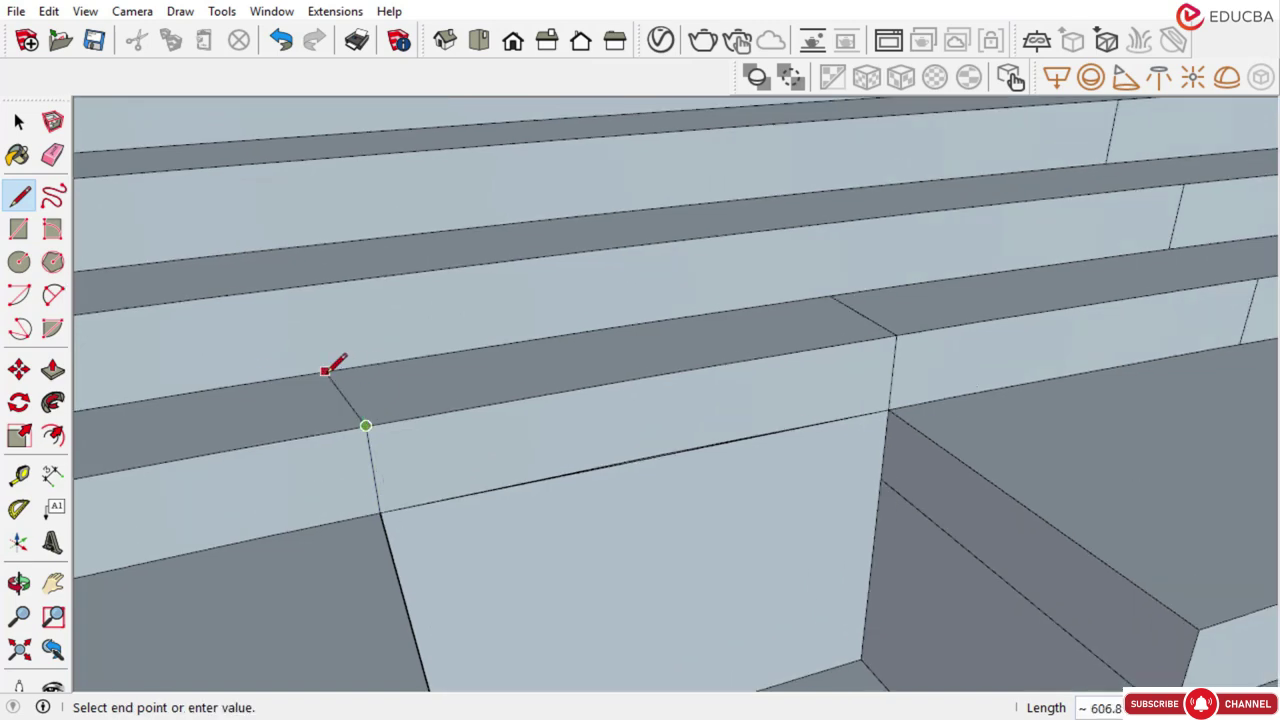
scroll(329, 366, "up", 1)
left_click(362, 365)
scroll(606, 380, "down", 2)
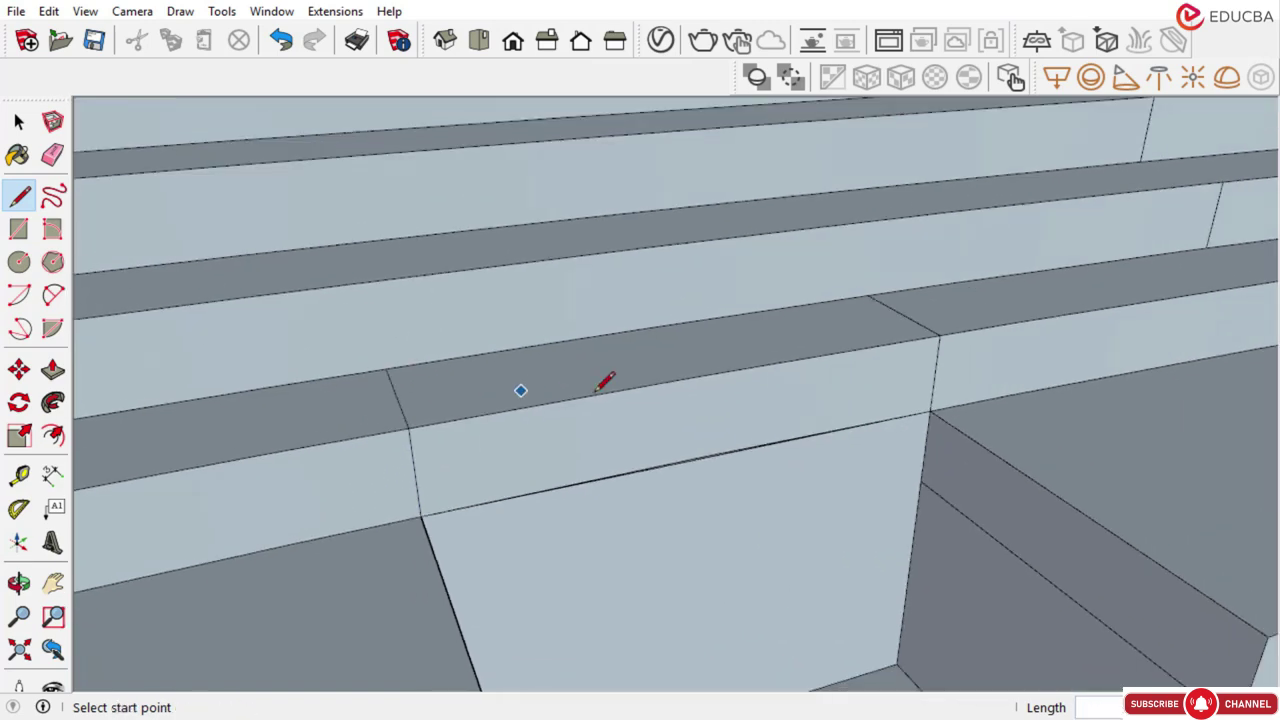
Try to push/pull the curved riser section above the passage's end wall
mouse_move(666, 403)
middle_mouse_down()
mouse_move(743, 323)
mouse_move(380, 366)
middle_mouse_up()
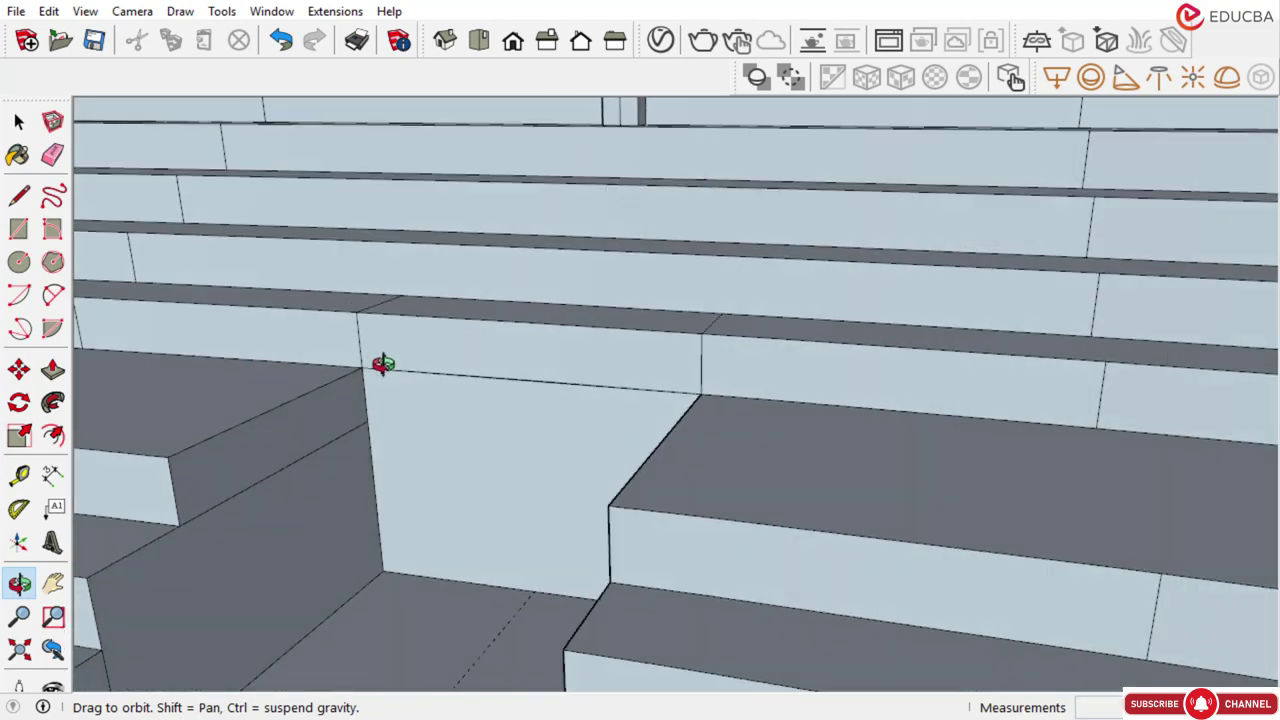
key("space")
key("p")
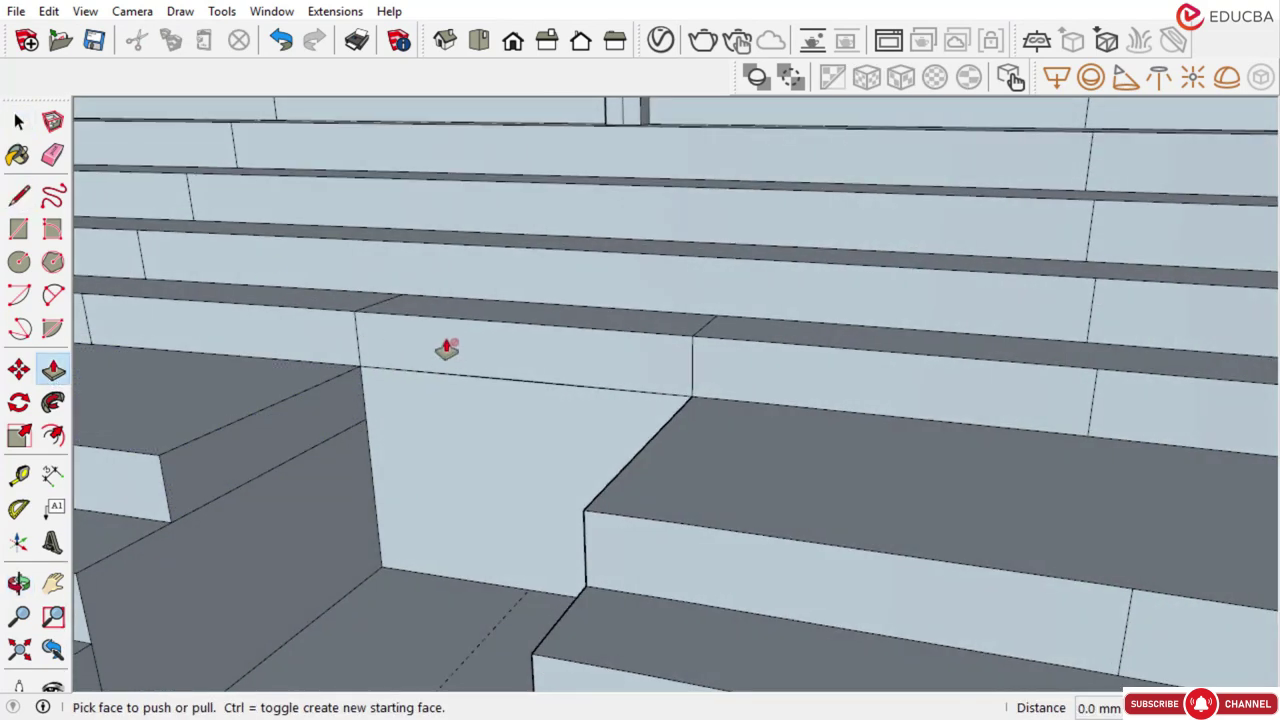
scroll(459, 421, "up", 1)
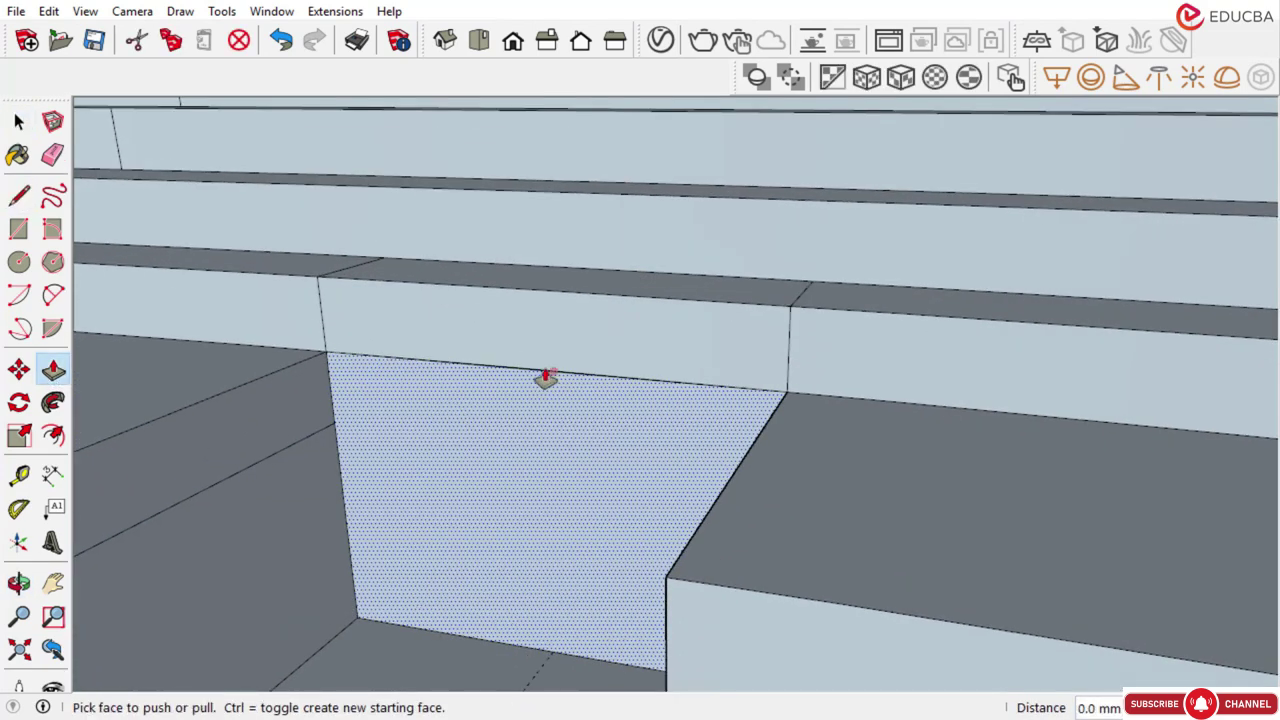
scroll(656, 366, "down", 2)
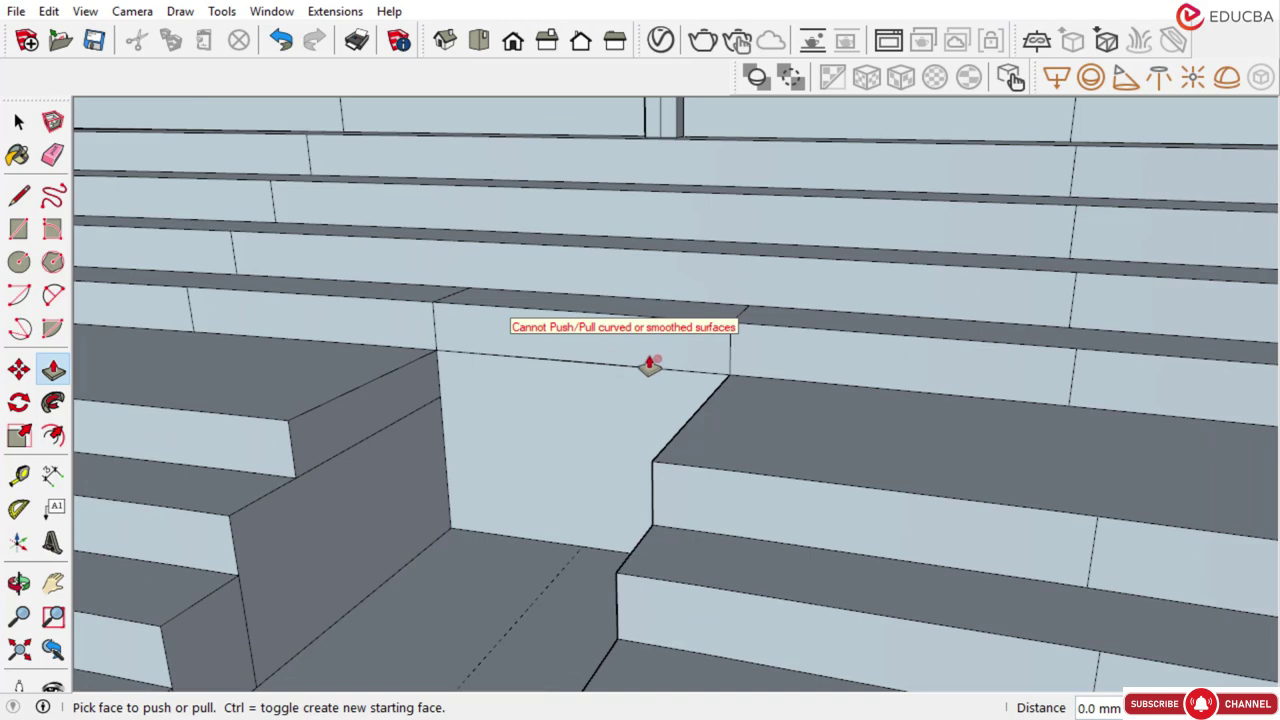
Measure the depth of the tread along the cross line drawn above the end wall
left_click(18, 123)
left_click(487, 330)
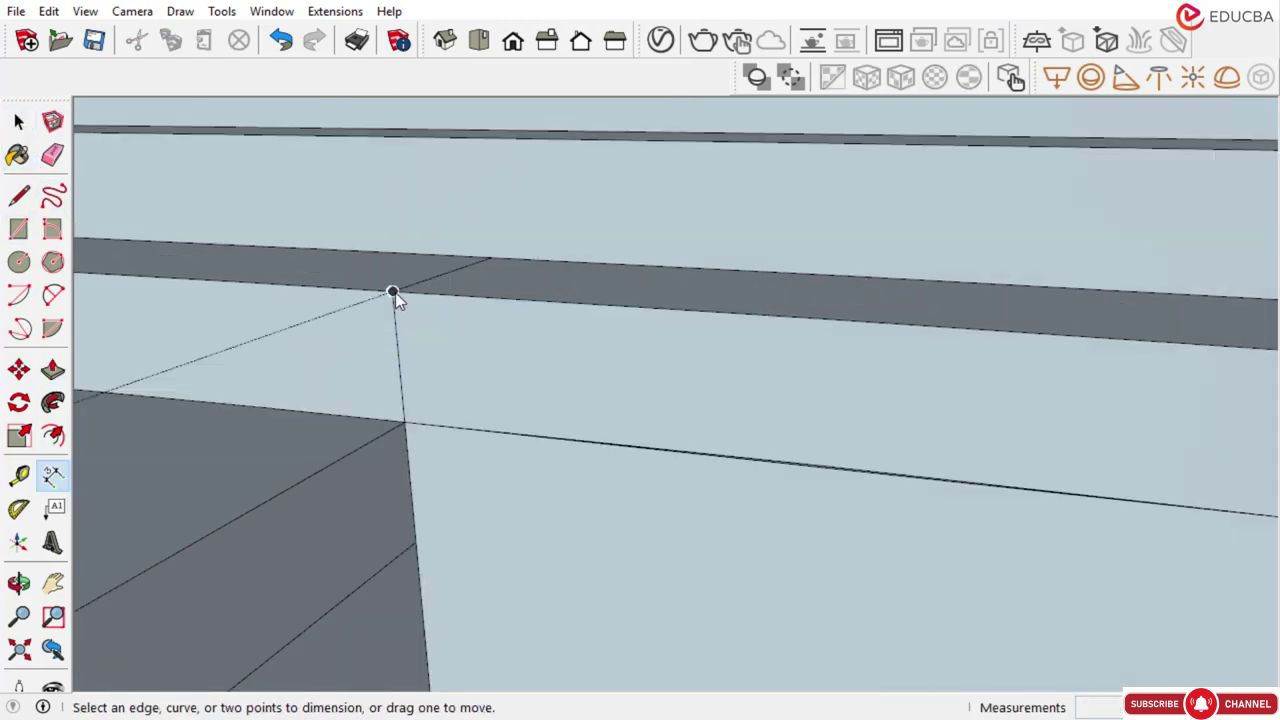
left_click(393, 292)
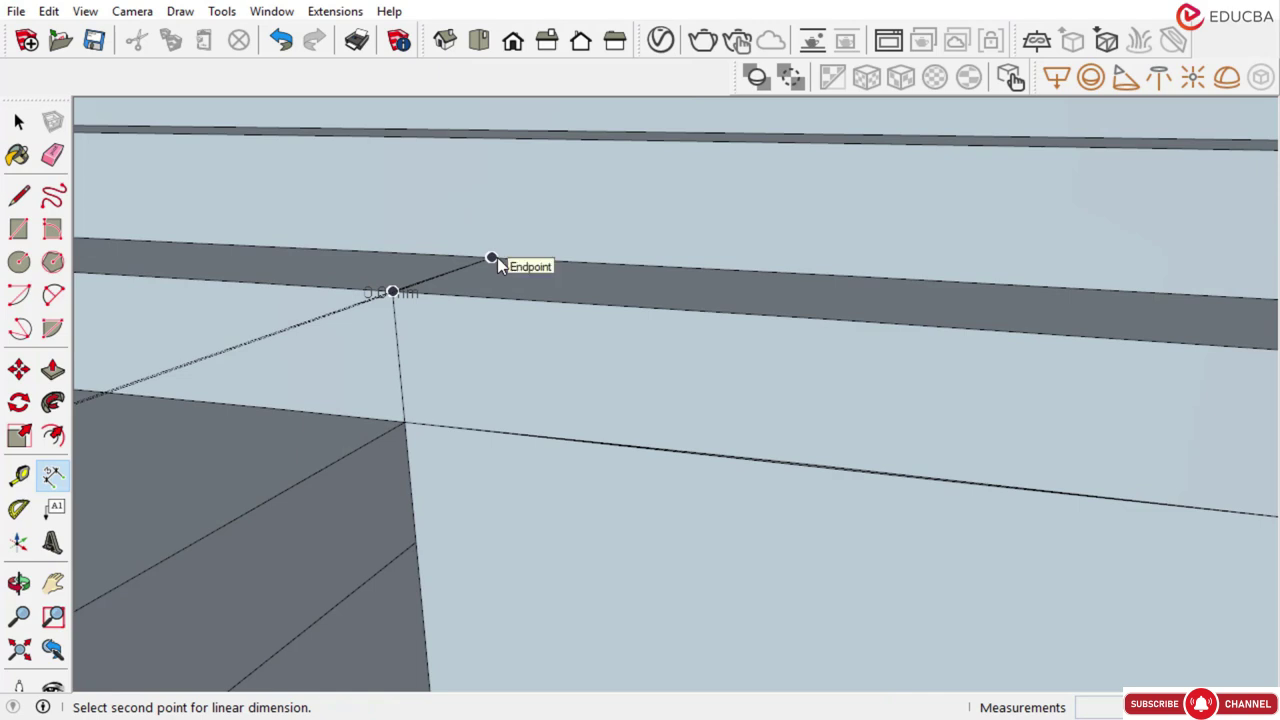
left_click(491, 258)
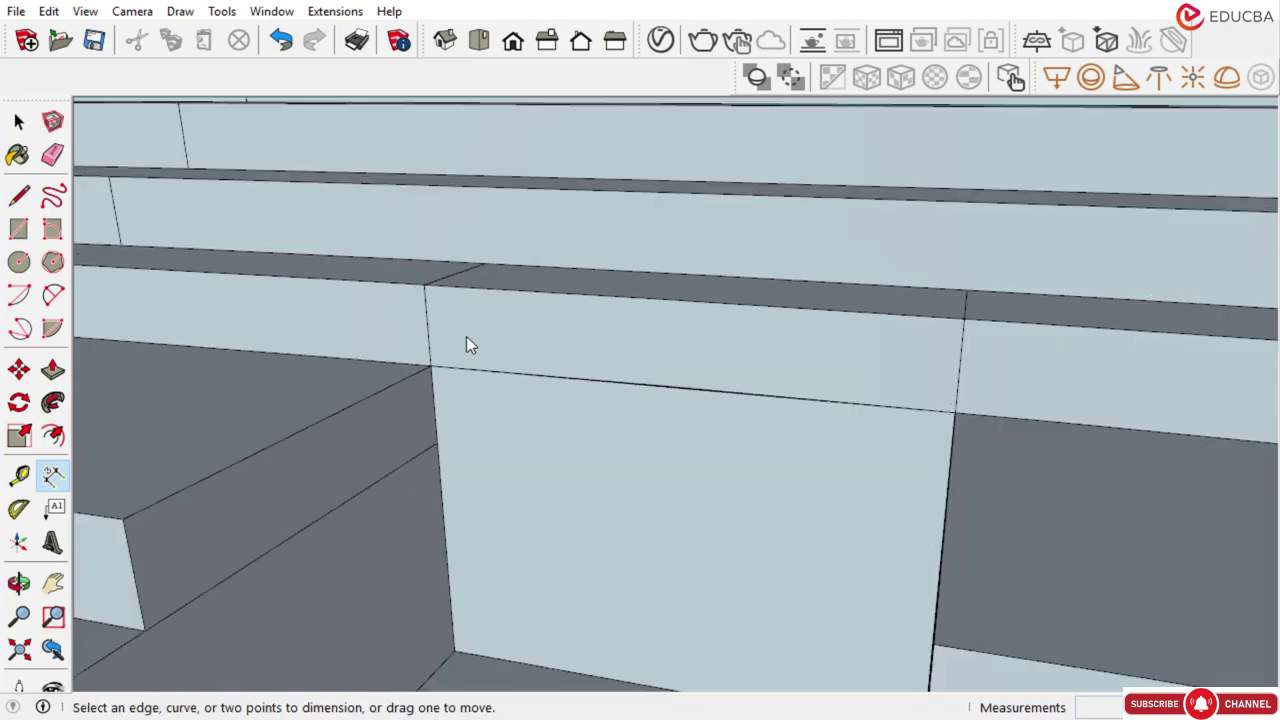
middle_click_drag(466, 345, 470, 300)
Apply Joint Pull to the passage's end wall with a pull length of 600 mm
left_click(18, 122)
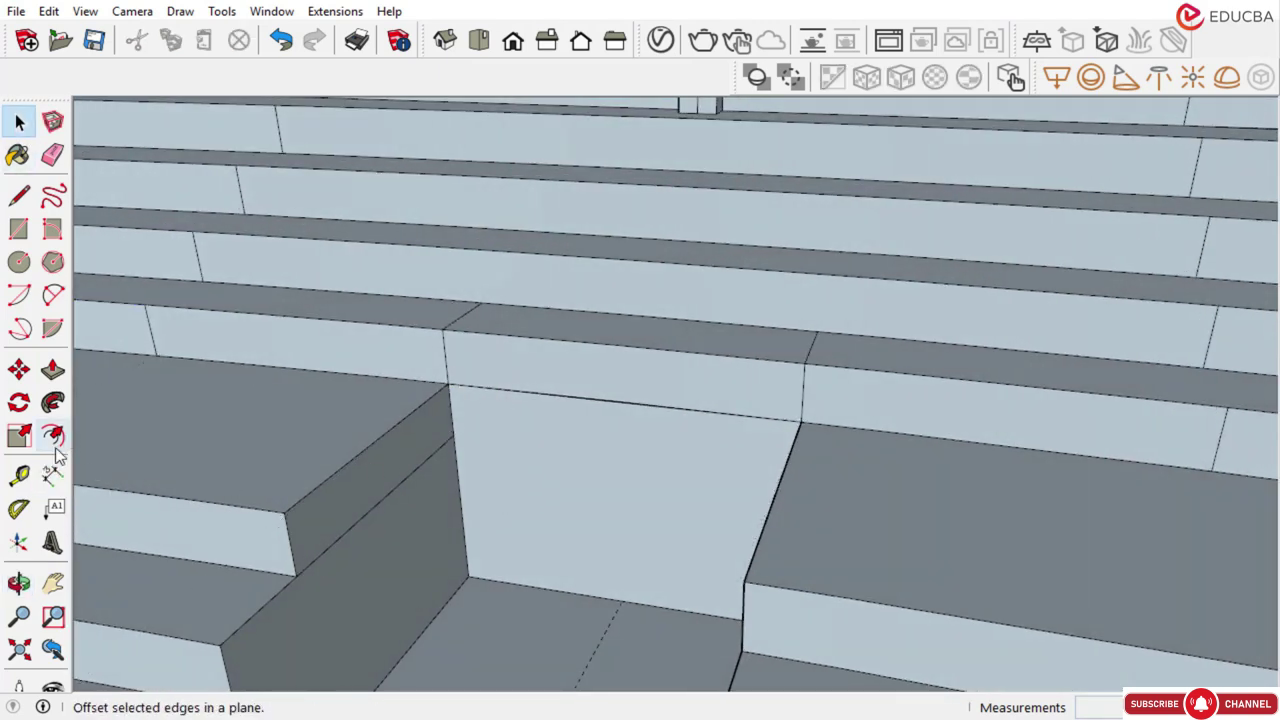
left_click(517, 430)
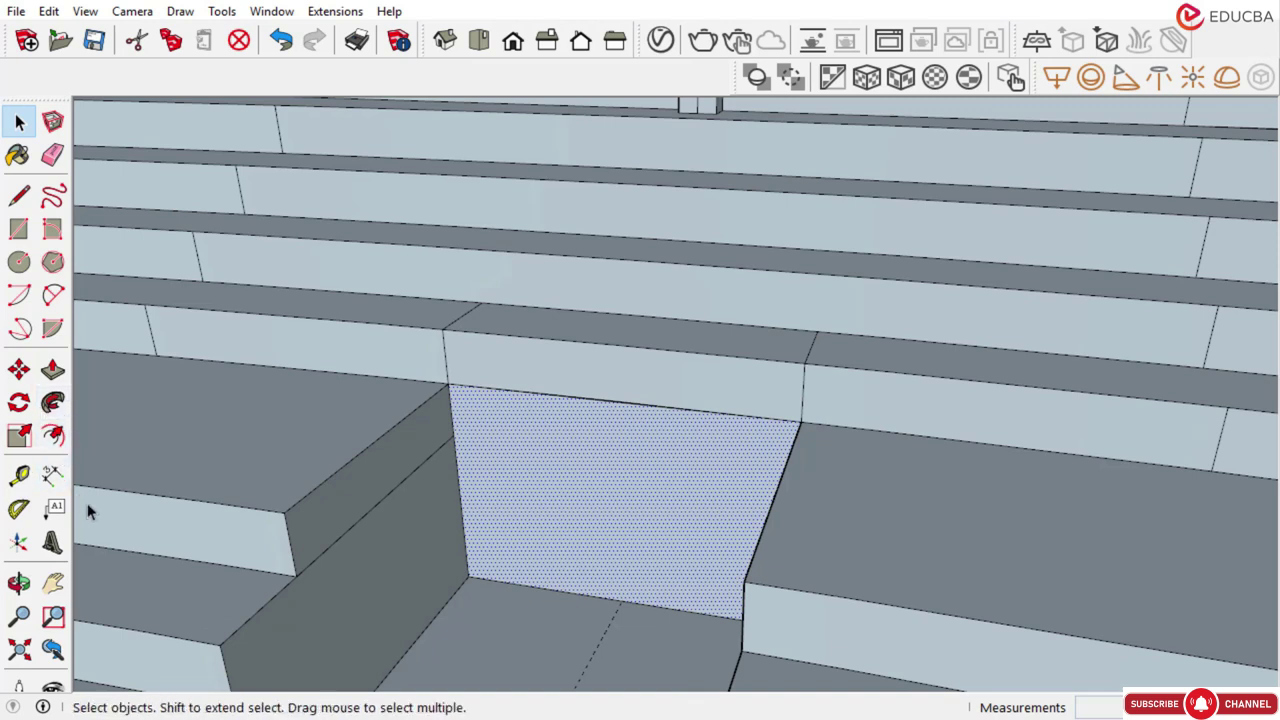
right_click(517, 451)
left_click(575, 418)
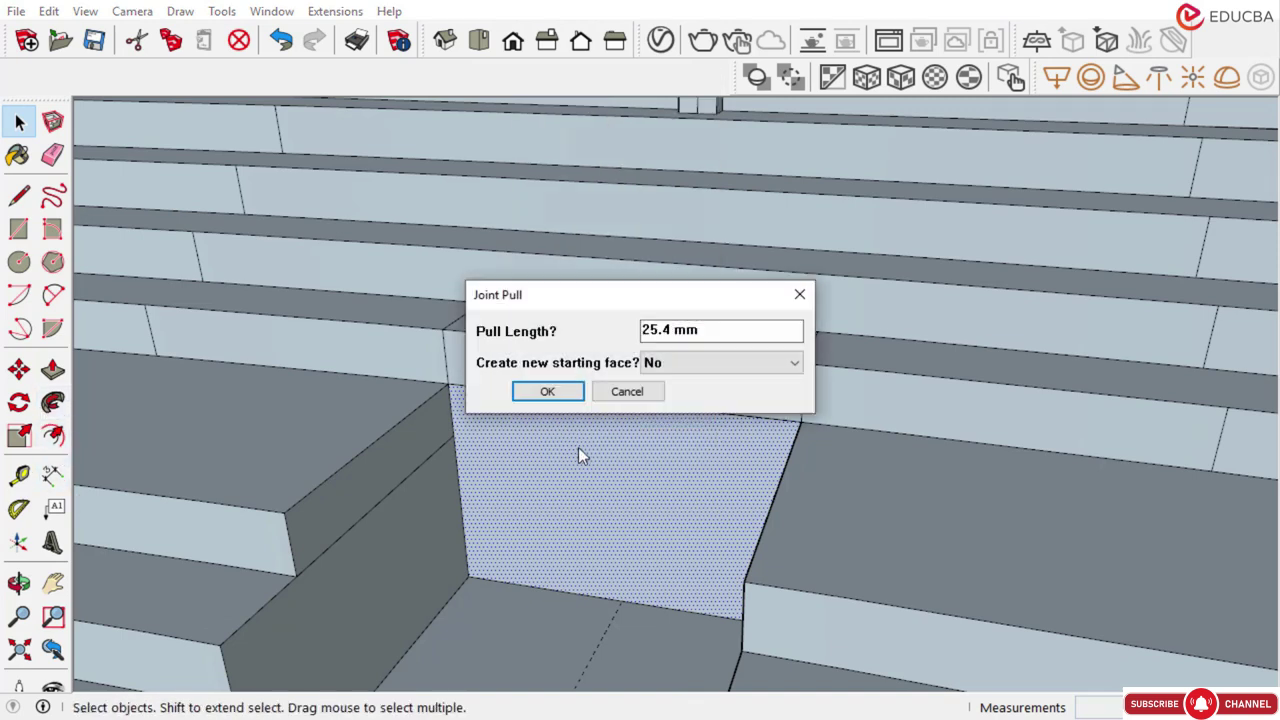
key("Delete")
key("Delete")
key("Delete")
key("Delete")
key("Delete")
type("600")
key("Return")
middle_click_drag(652, 488, 634, 385)
Apply Joint Pull to the curved riser section above the end wall with a pull length of 600 mm
left_click(650, 368)
right_click(653, 364)
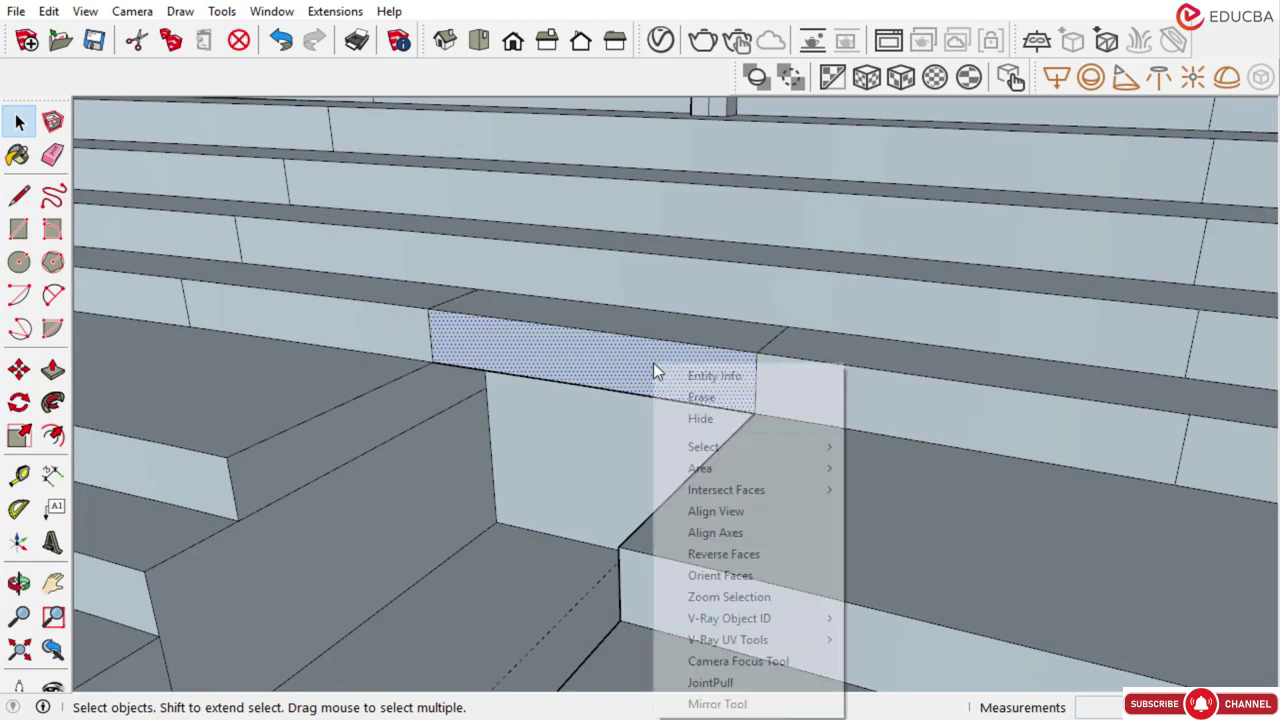
left_click(741, 684)
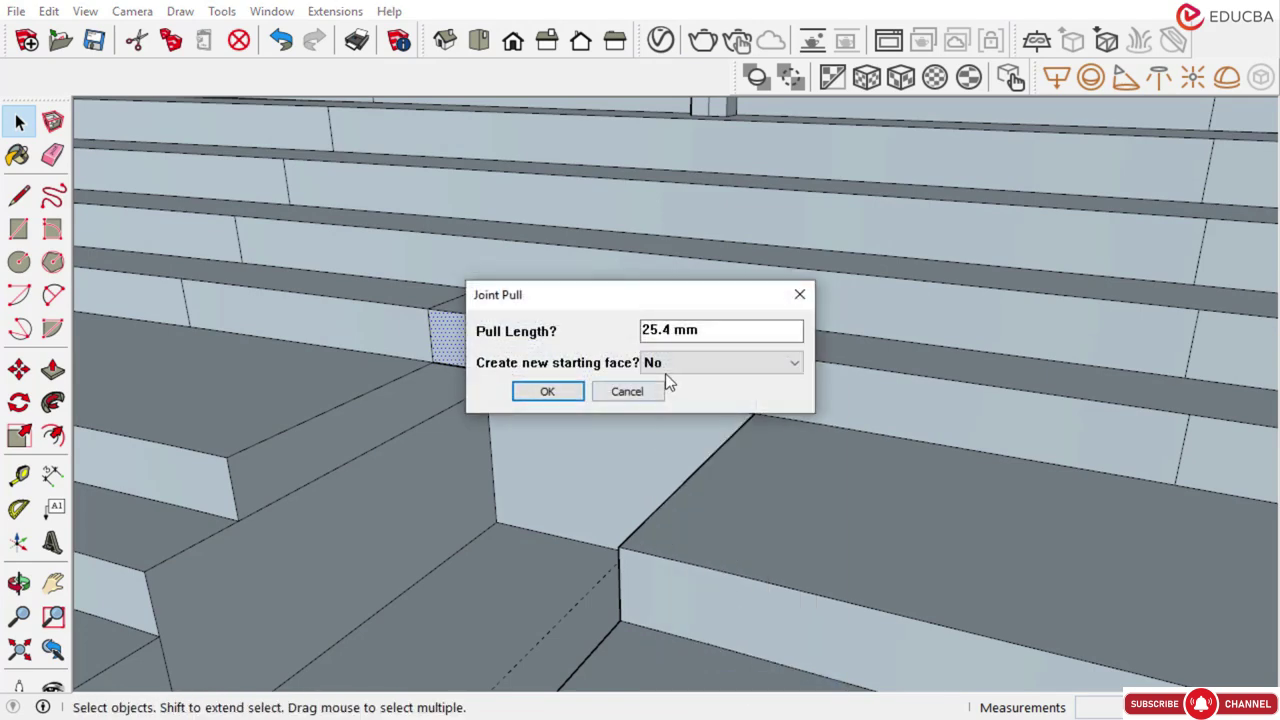
type("600")
key("Return")
Try deleting the stray vertical face in the middle of the recess and undo the deletion
middle_click_drag(659, 453, 778, 366)
scroll(752, 366, "up", 2)
scroll(769, 359, "up", 1)
left_click(767, 366)
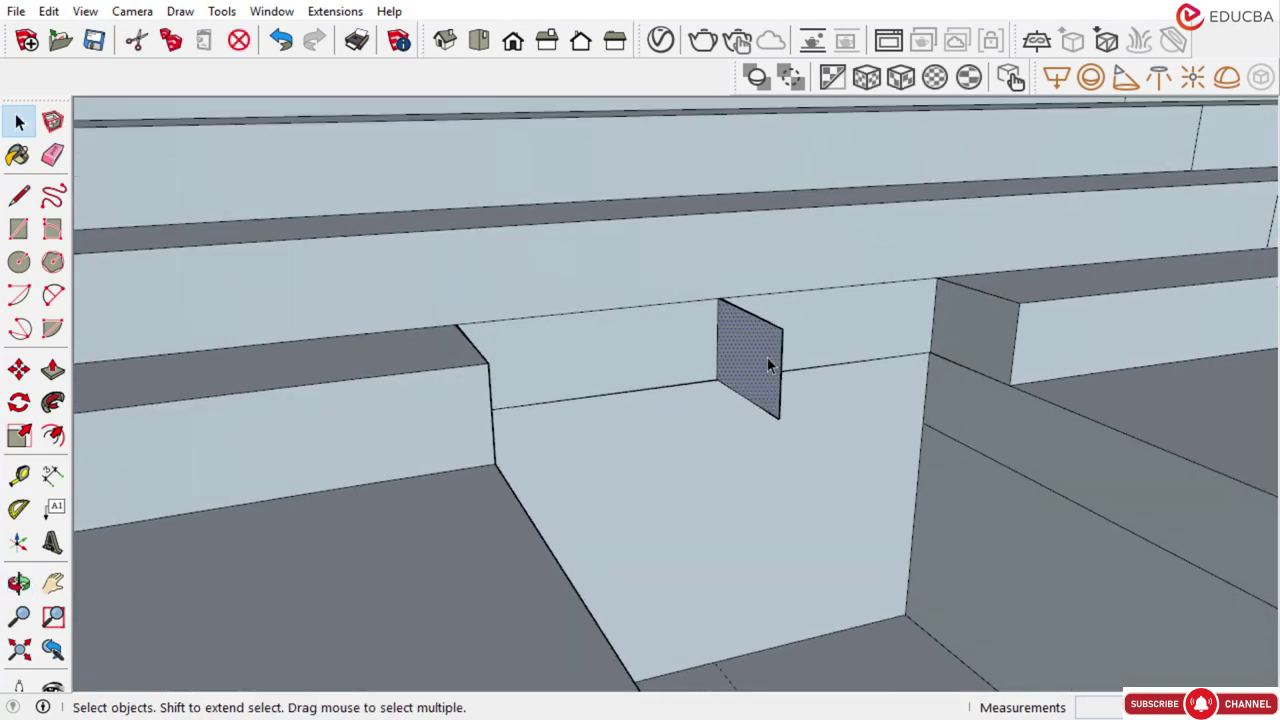
key("Delete")
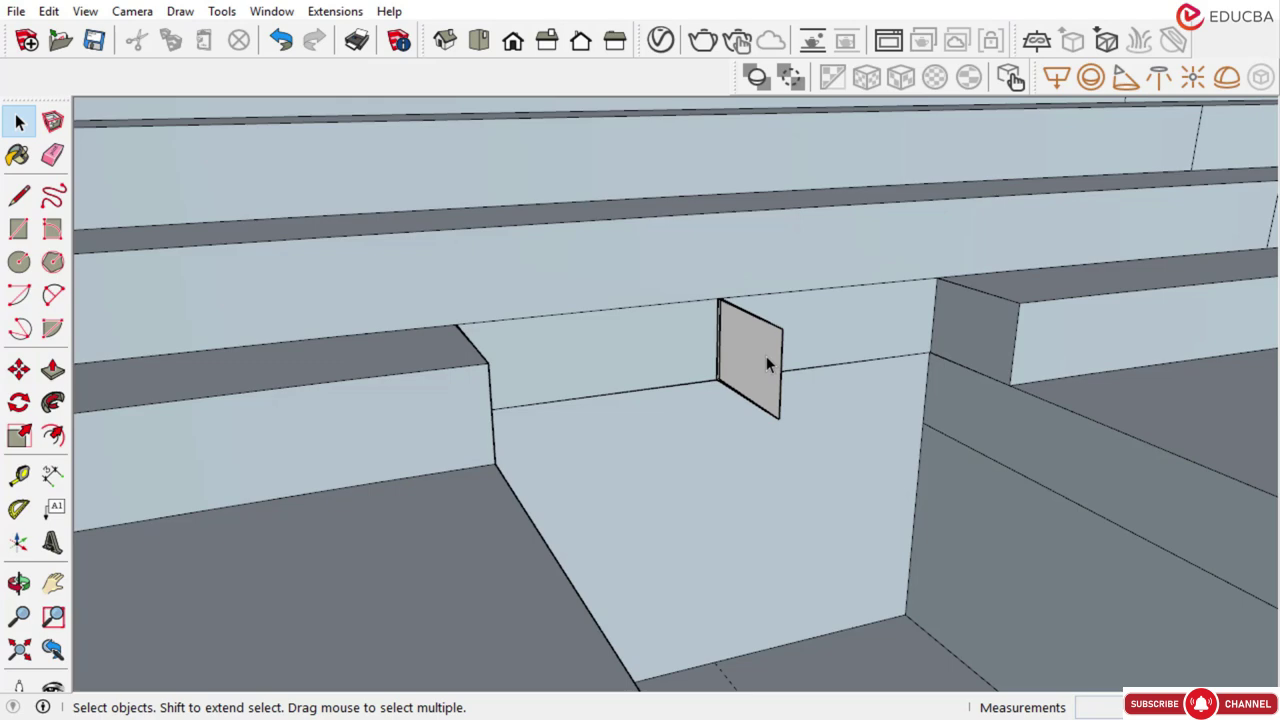
key("ctrl+z")
Delete the stray projecting faces and the faces closing the back of the recess
middle_click_drag(737, 357, 622, 340)
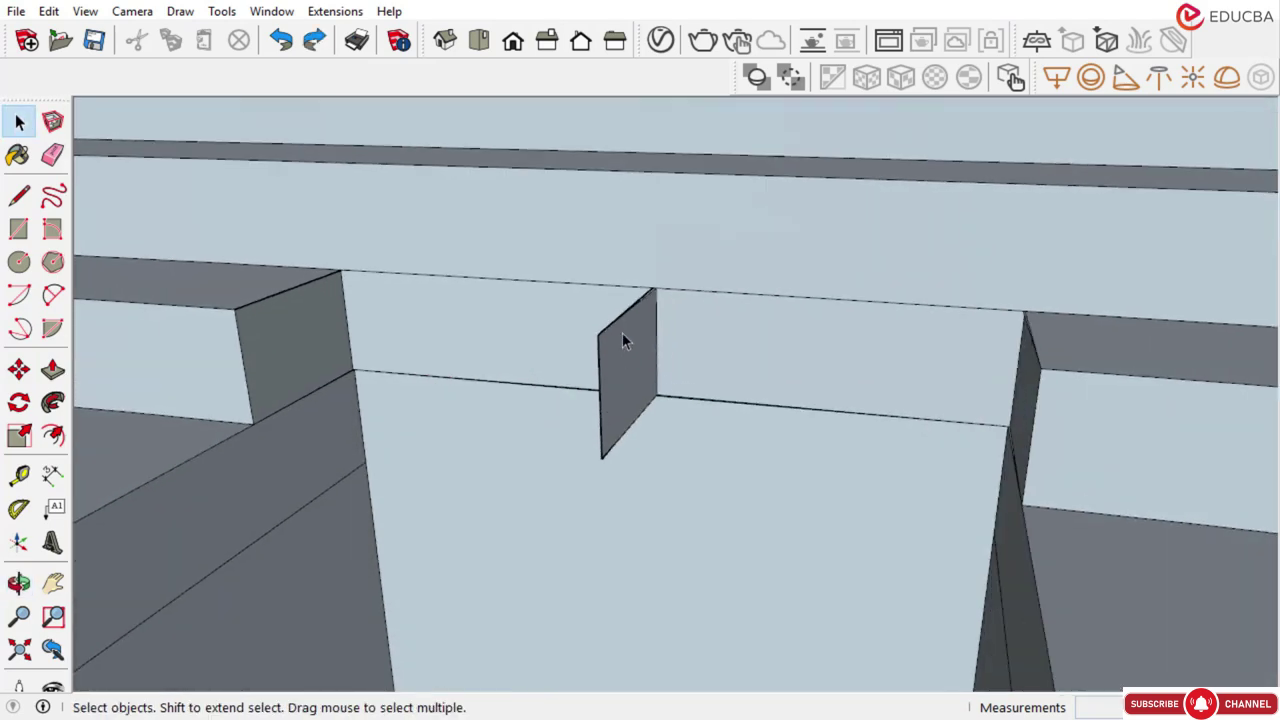
left_click(617, 326)
scroll(612, 308, "up", 8)
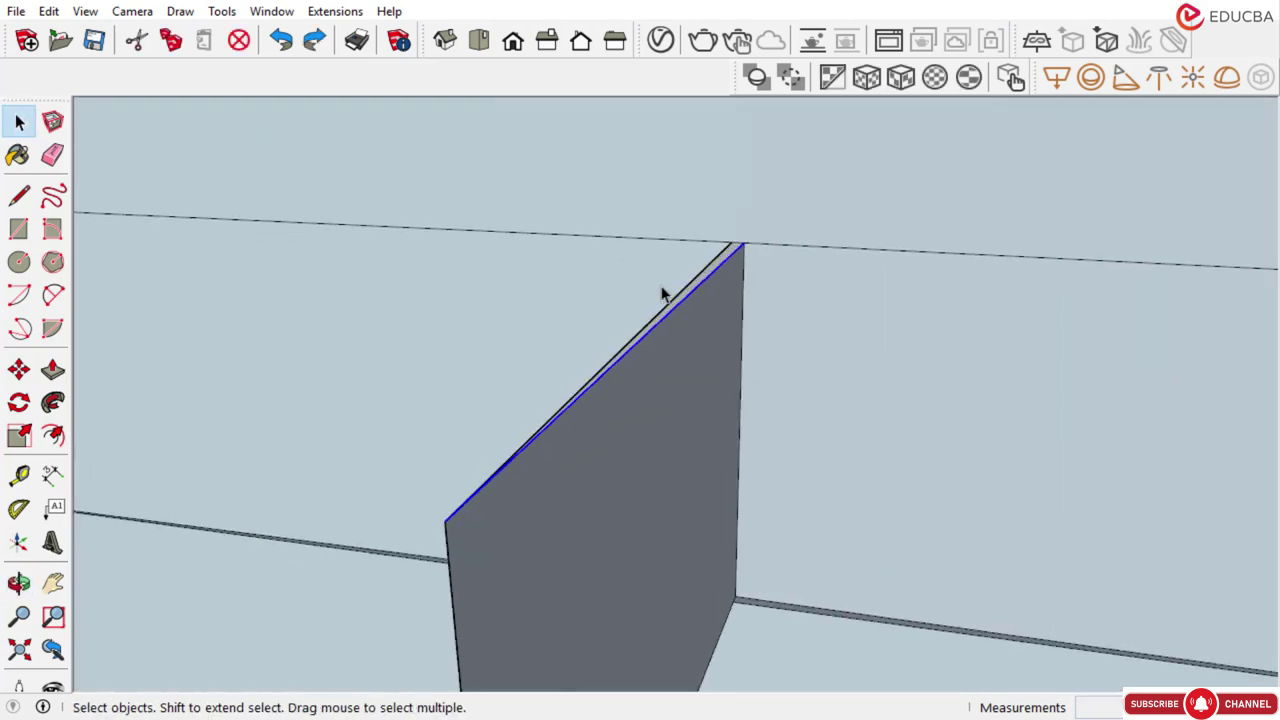
scroll(717, 451, "down", 8)
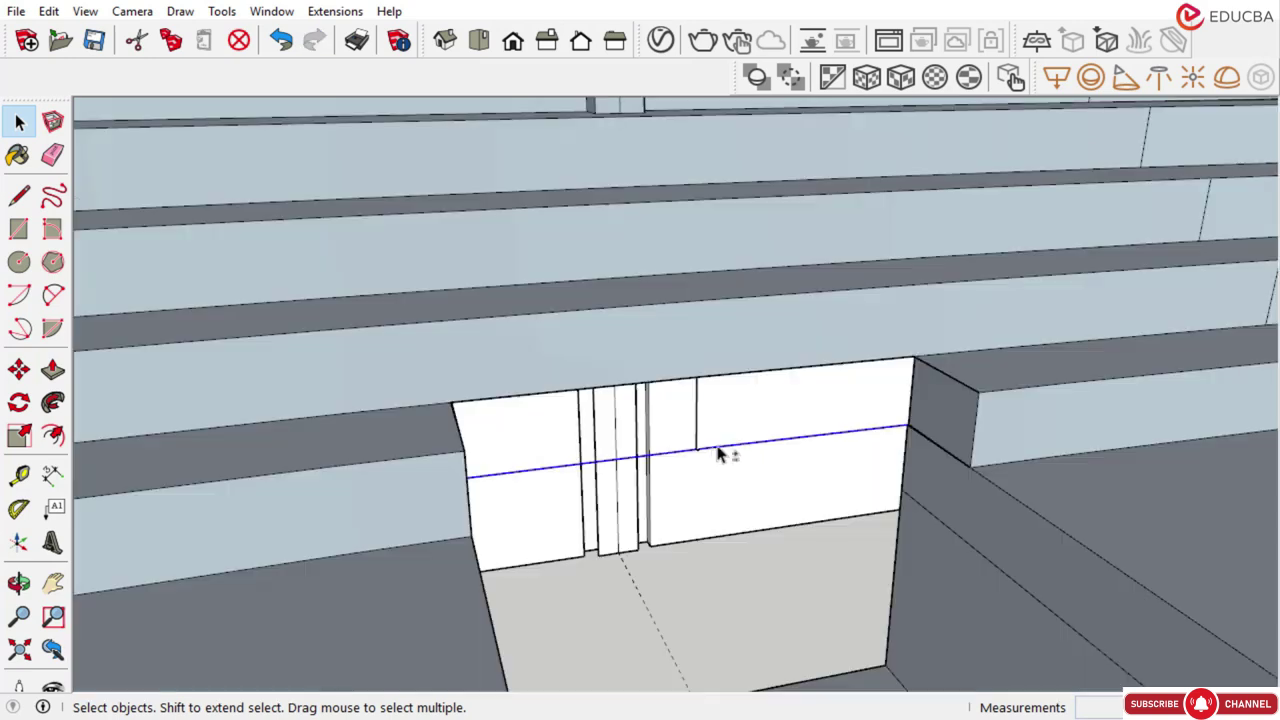
Hide the curved edge crossing the opening and the leftover short edges near its middle
right_click(714, 451)
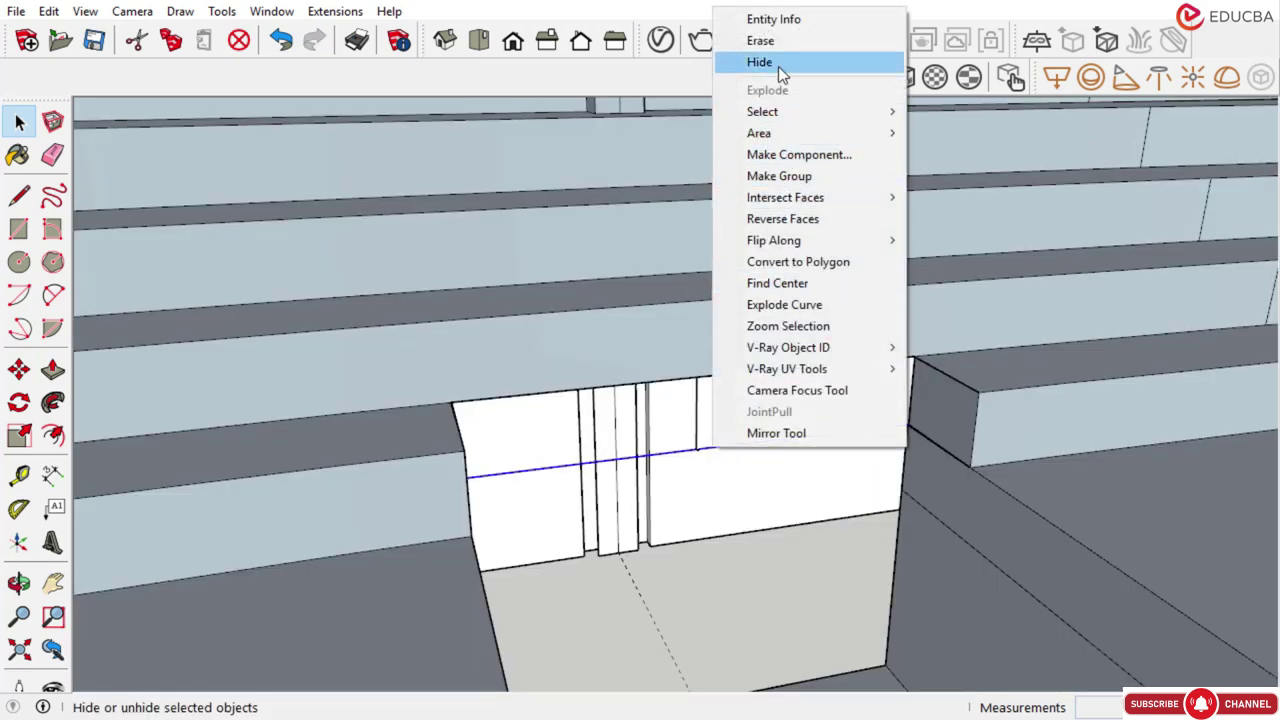
left_click(778, 62)
scroll(685, 440, "up", 6)
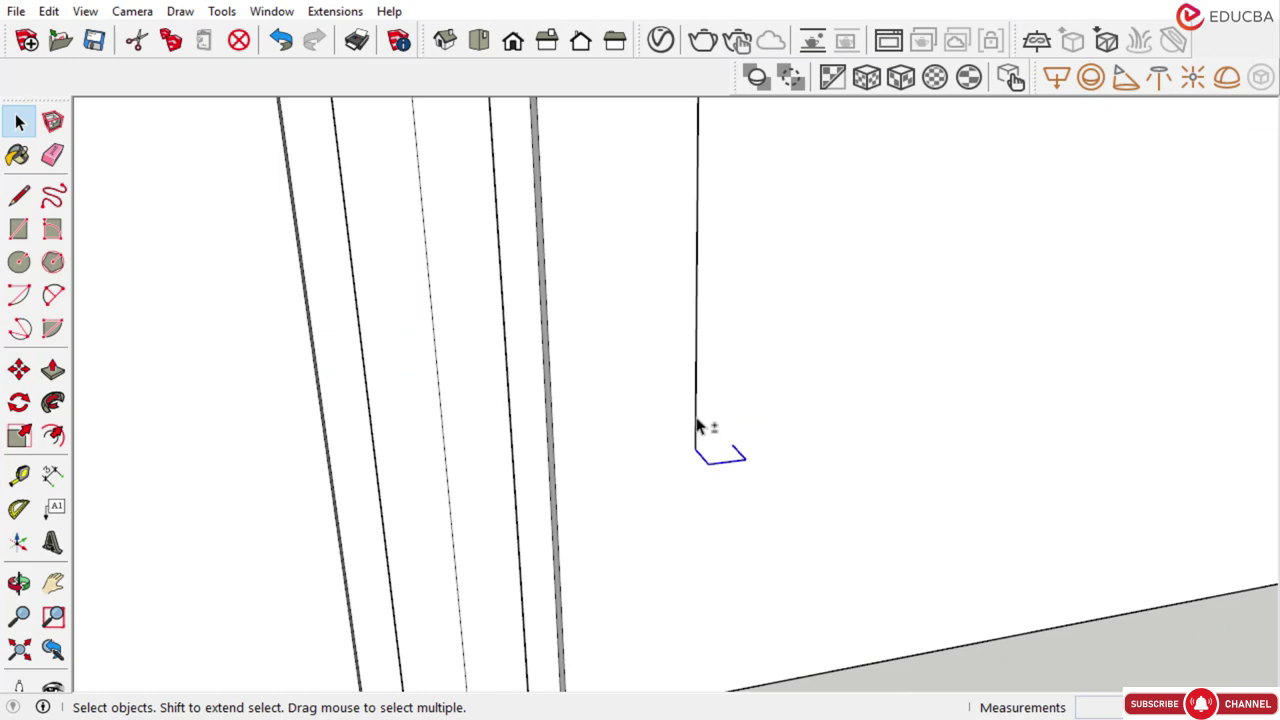
right_click(700, 427)
left_click(762, 96)
Draw a rectangle across the passage's end opening, closing it with a flat face down to the floor
scroll(684, 513, "down", 5)
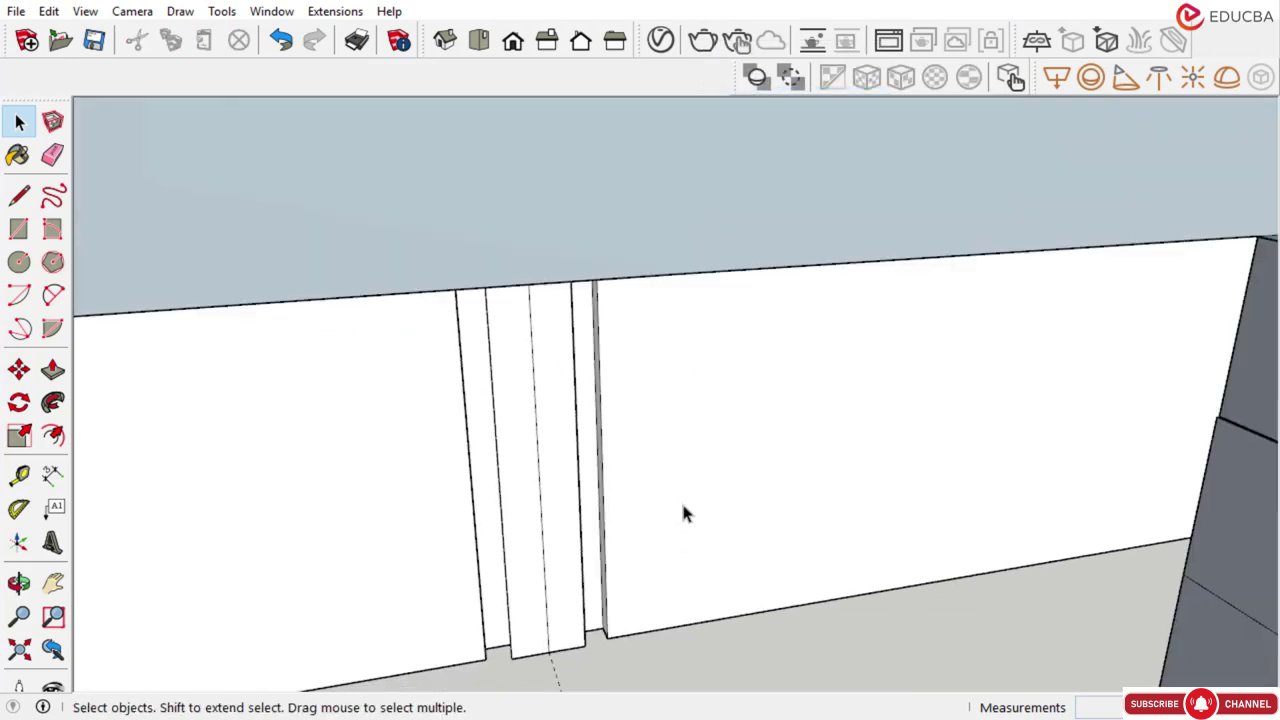
scroll(690, 450, "down", 5)
middle_click_drag(714, 274, 783, 362)
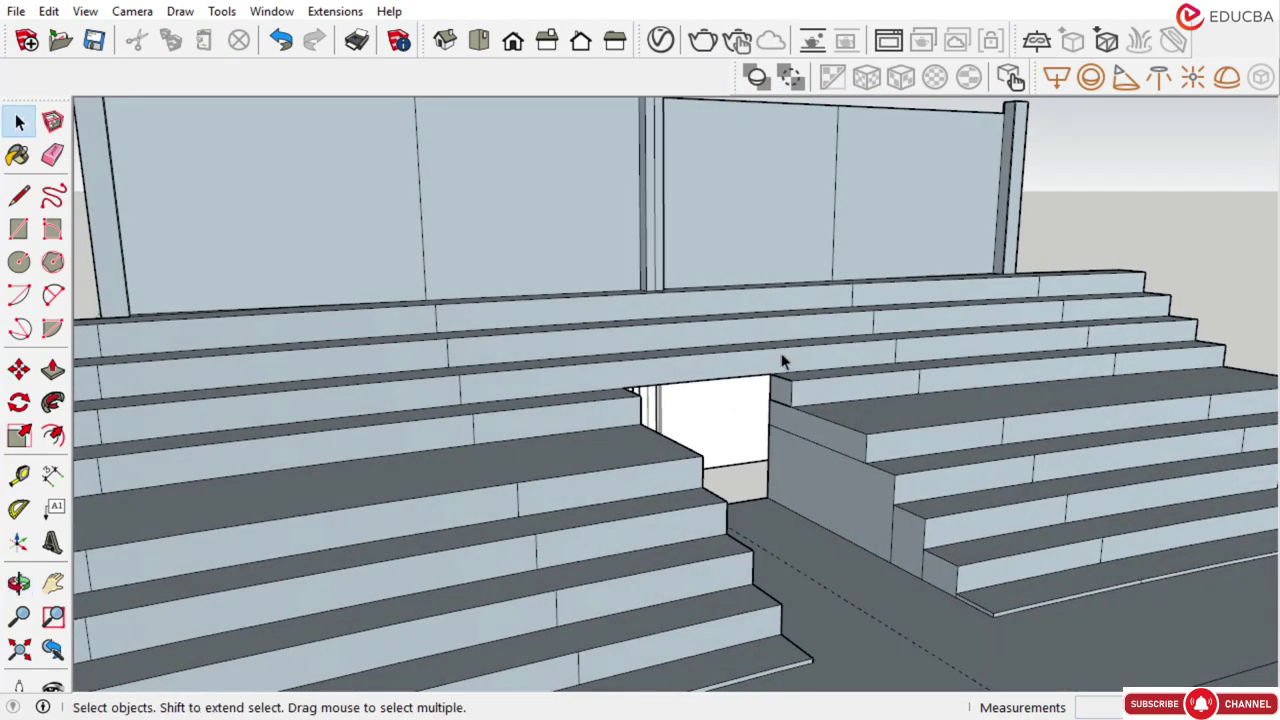
scroll(784, 420, "down", 6)
middle_click_drag(784, 472, 556, 341)
scroll(698, 424, "up", 5)
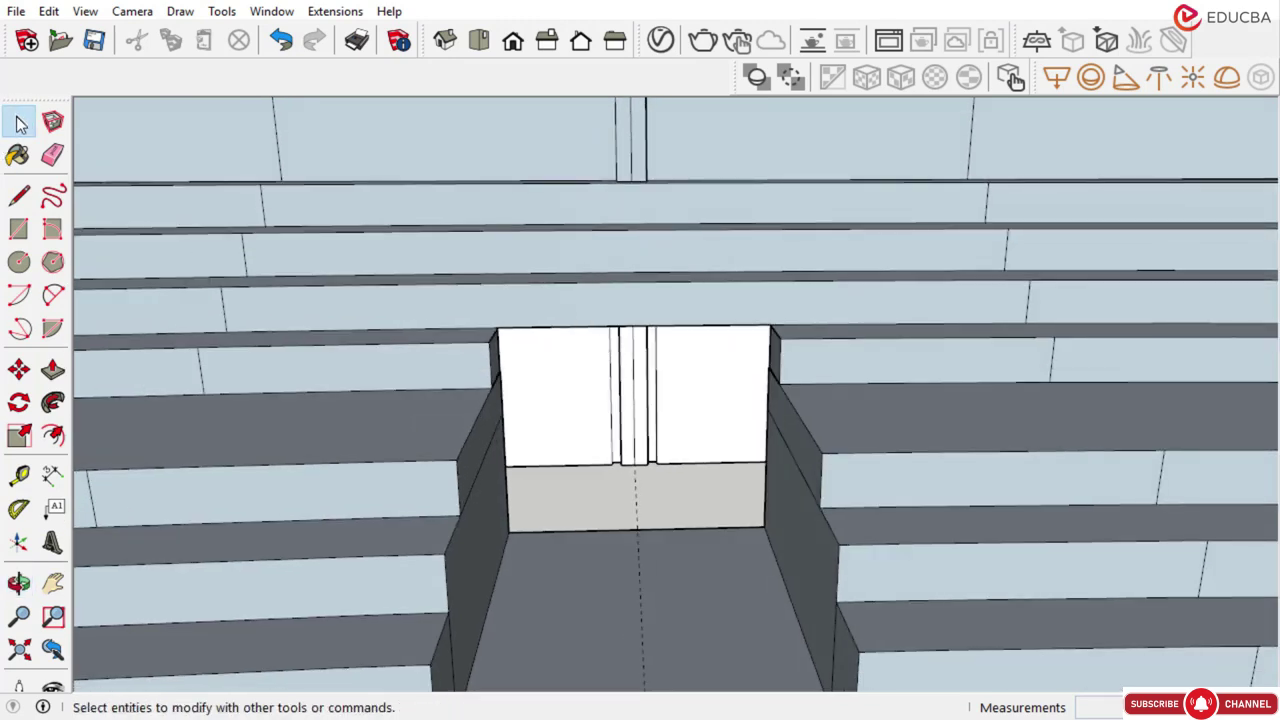
key("ctrl+z")
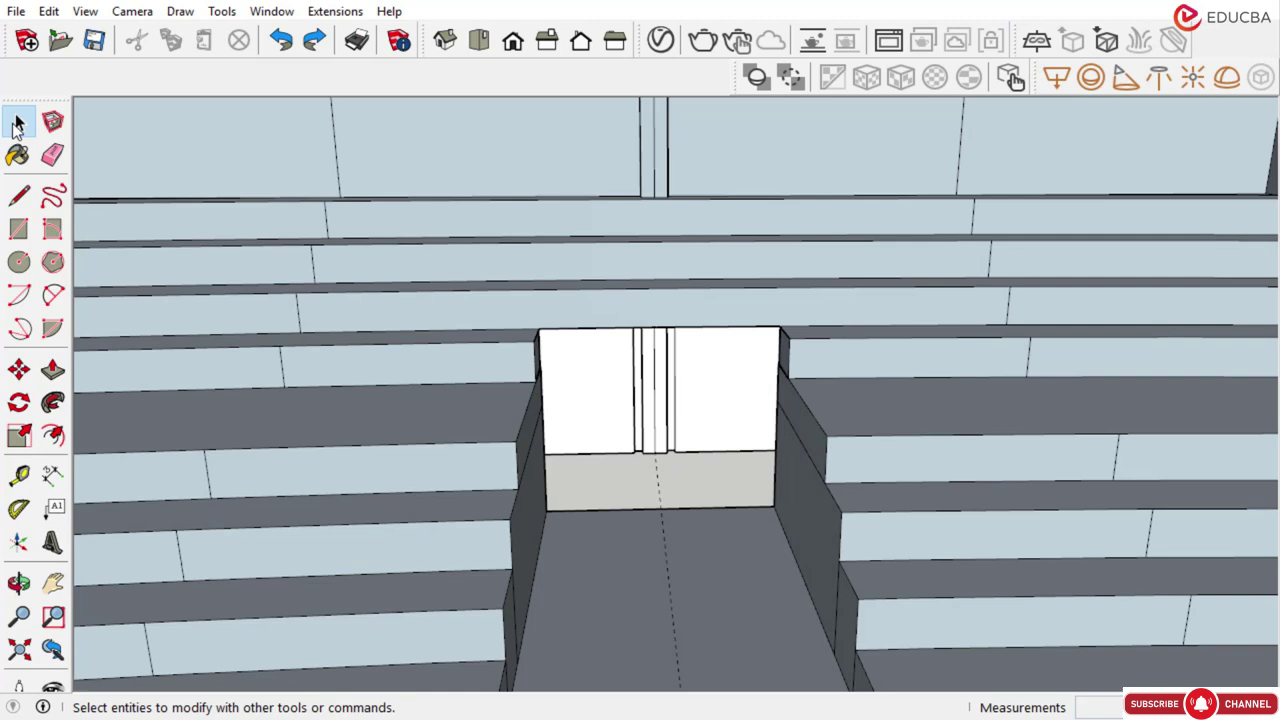
left_click(19, 229)
scroll(560, 357, "up", 3)
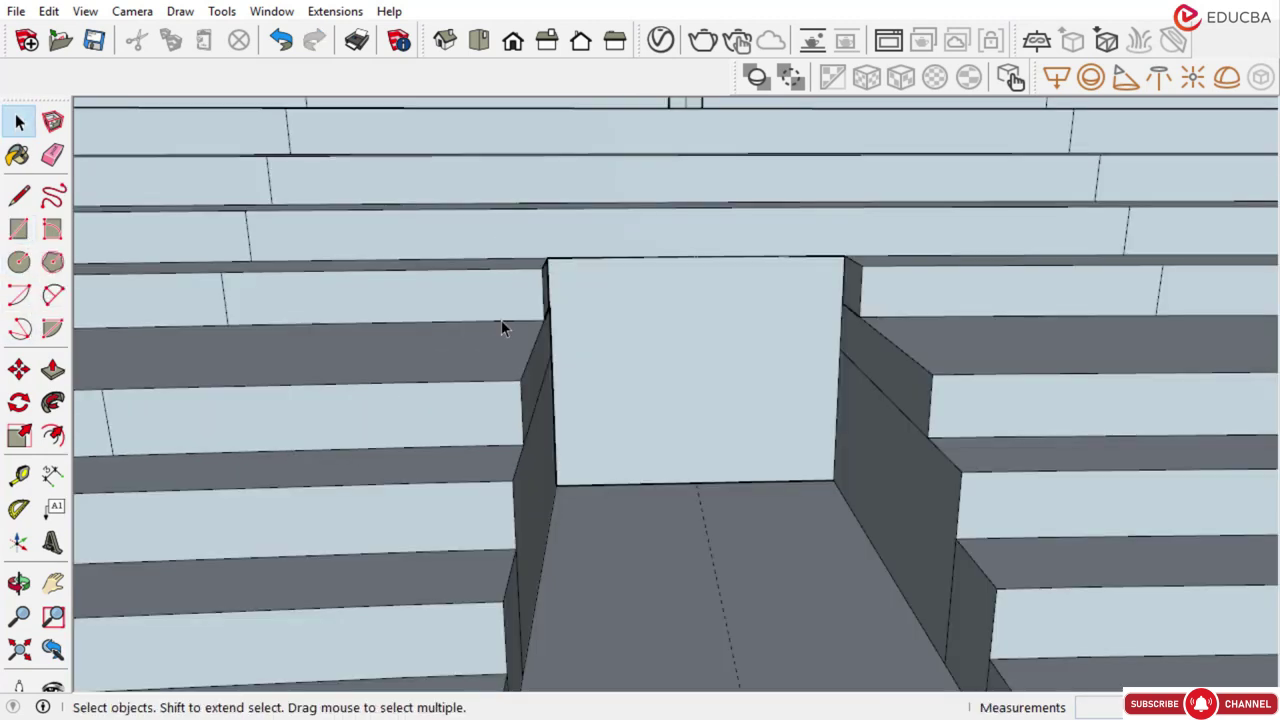
scroll(640, 343, "down", 1)
middle_click_drag(640, 343, 735, 370)
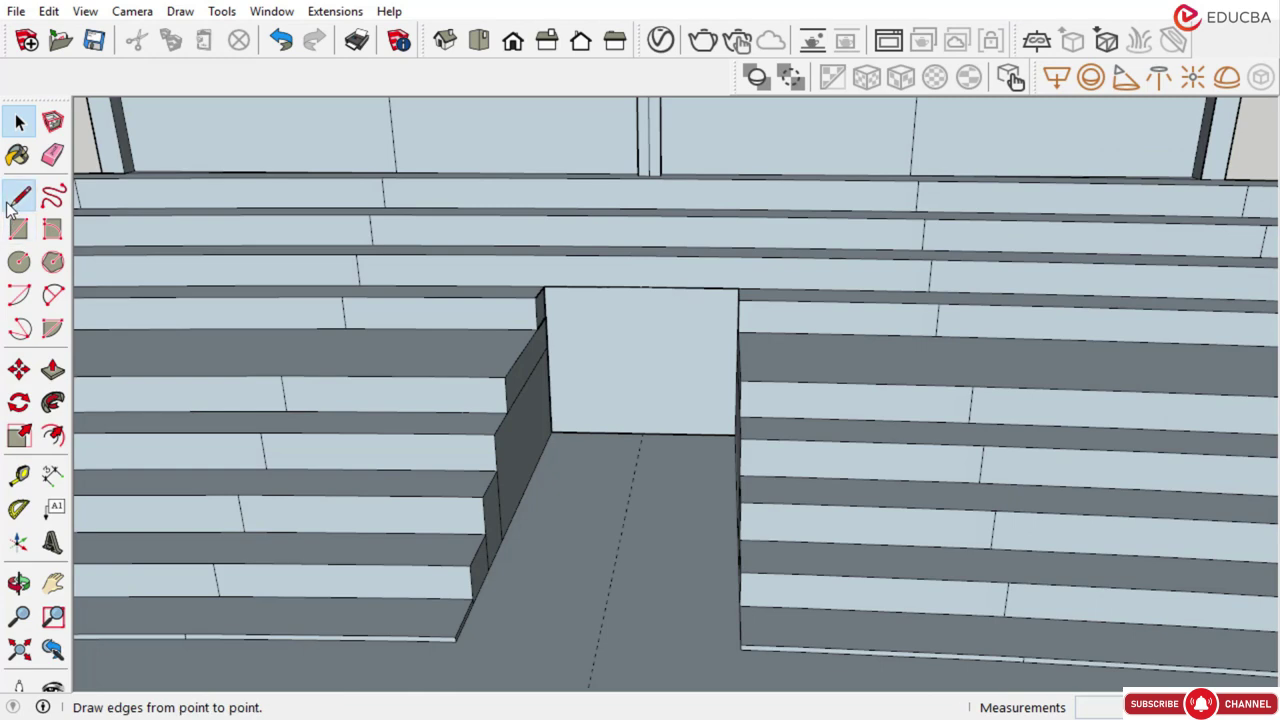
left_click(19, 196)
scroll(651, 391, "up", 3)
left_click(643, 447)
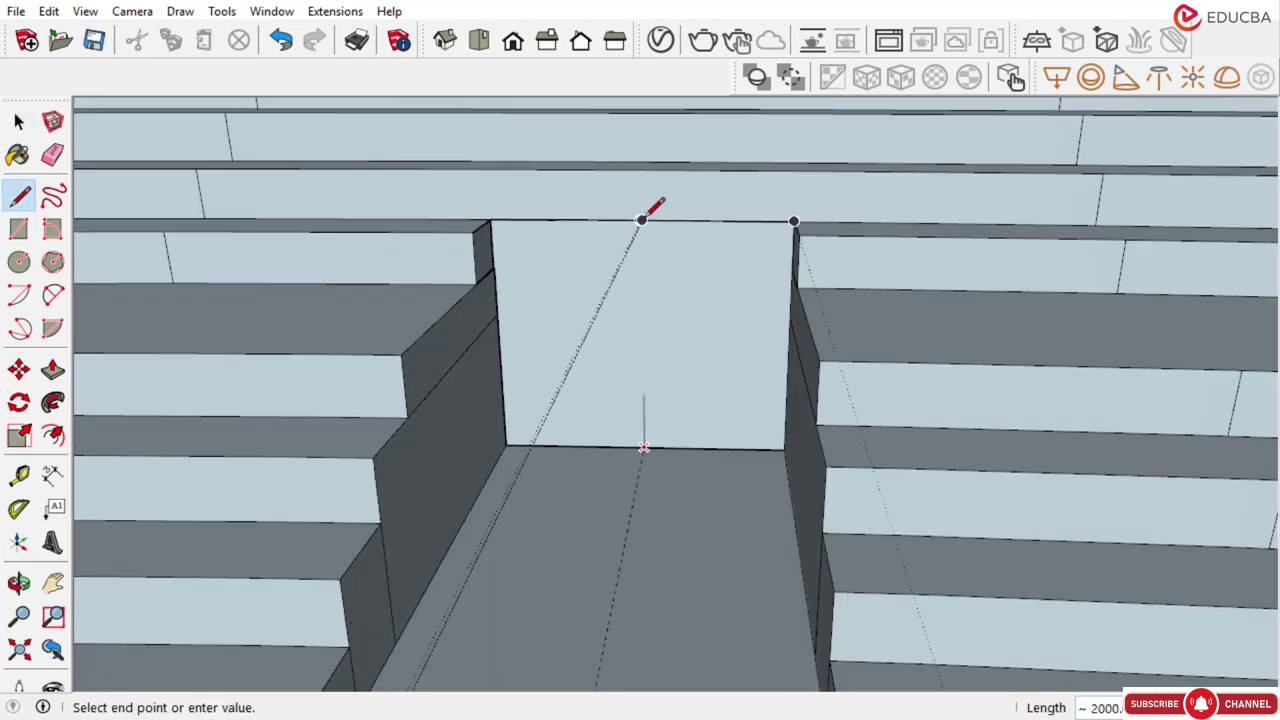
scroll(641, 219, "up", 2)
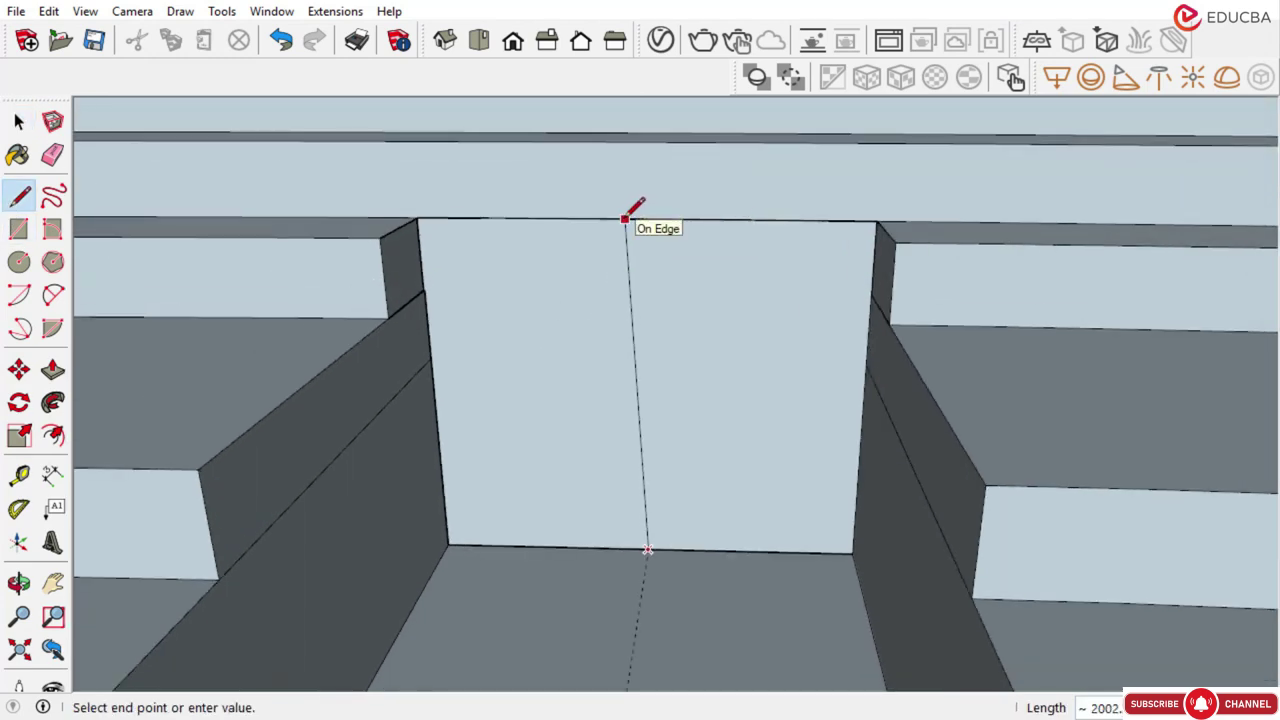
scroll(633, 207, "up", 1)
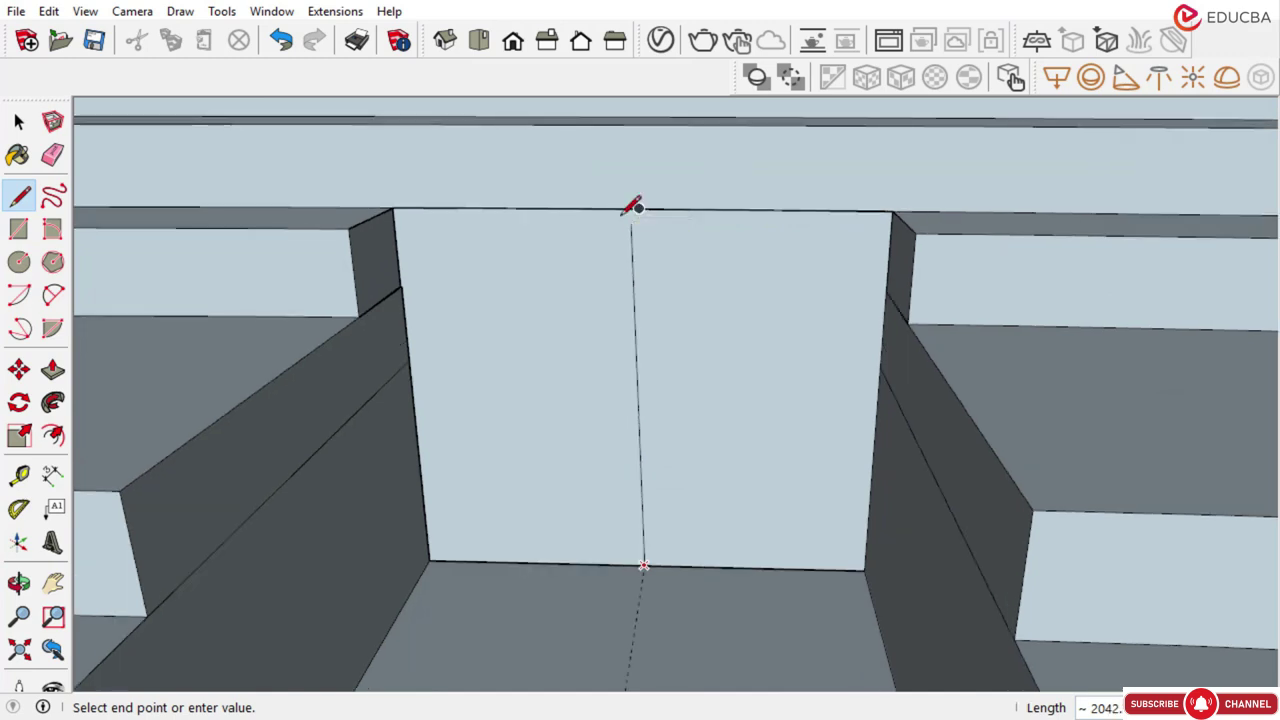
key("Escape")
Copy the end wall's lower side edge 1200 mm across to the midpoint of the wall's base
left_click(19, 121)
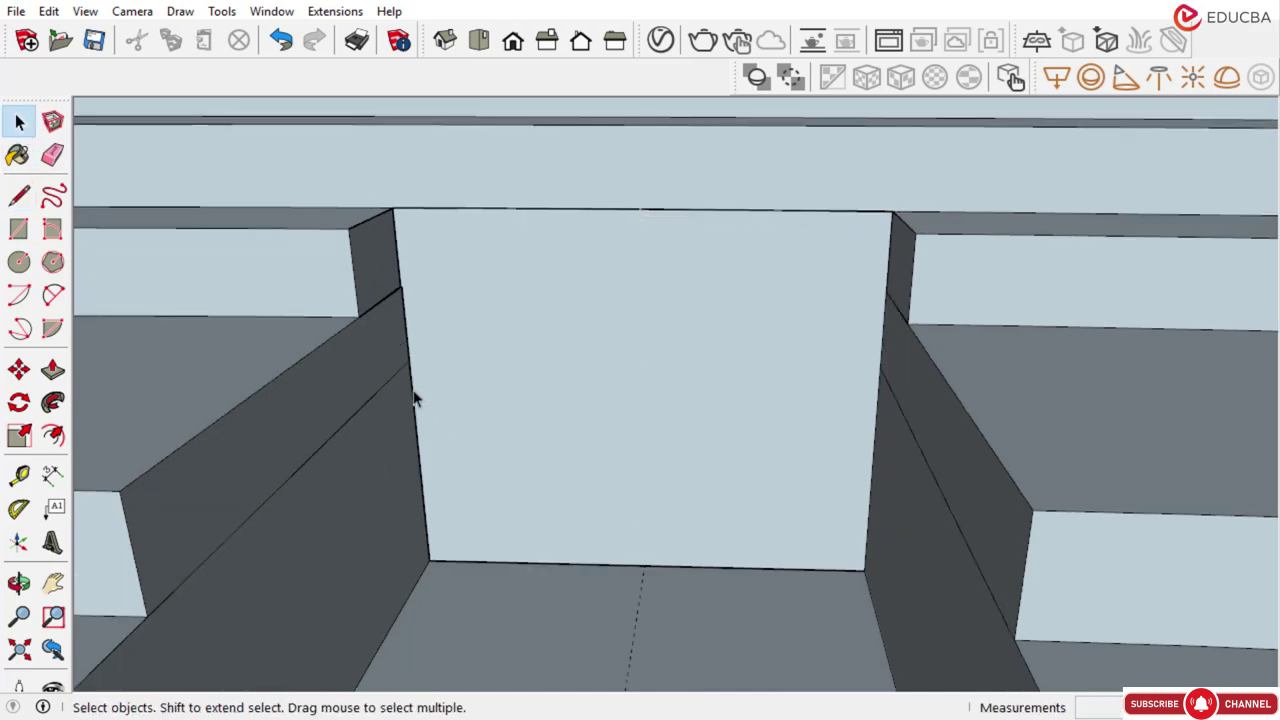
left_click(421, 434)
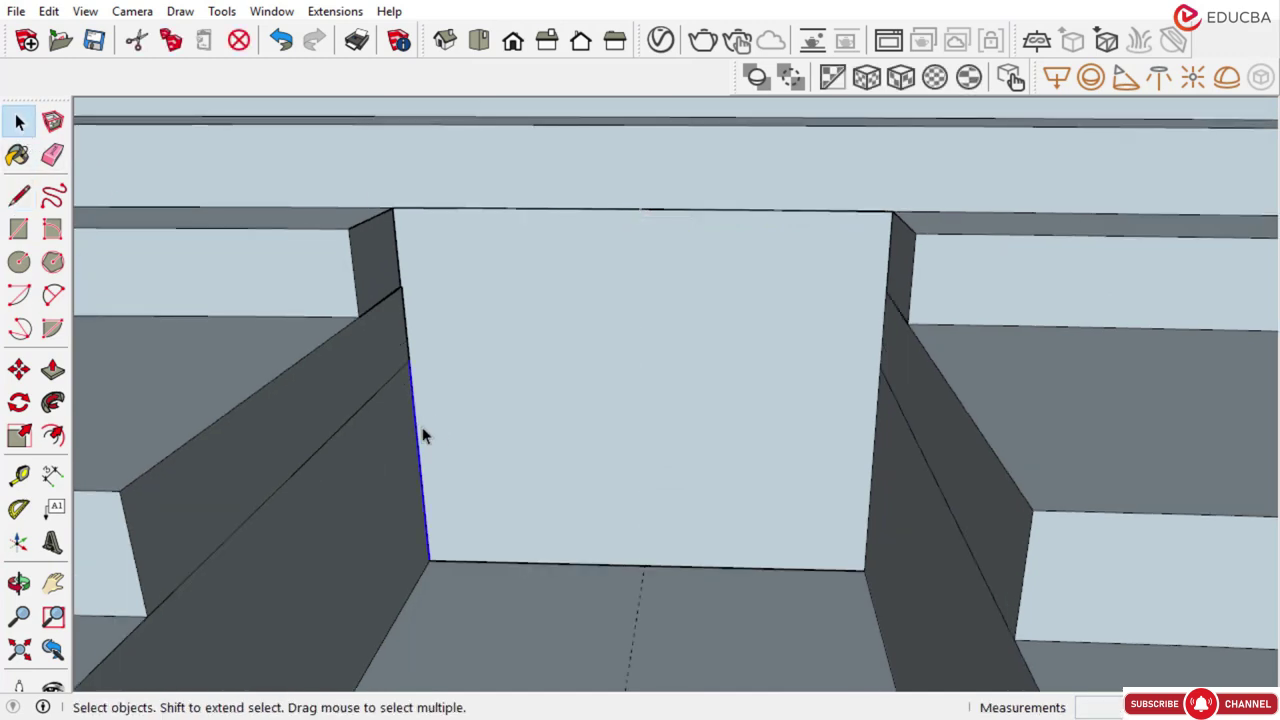
left_click(19, 369)
left_click(430, 561)
key("ctrl")
left_click(644, 566)
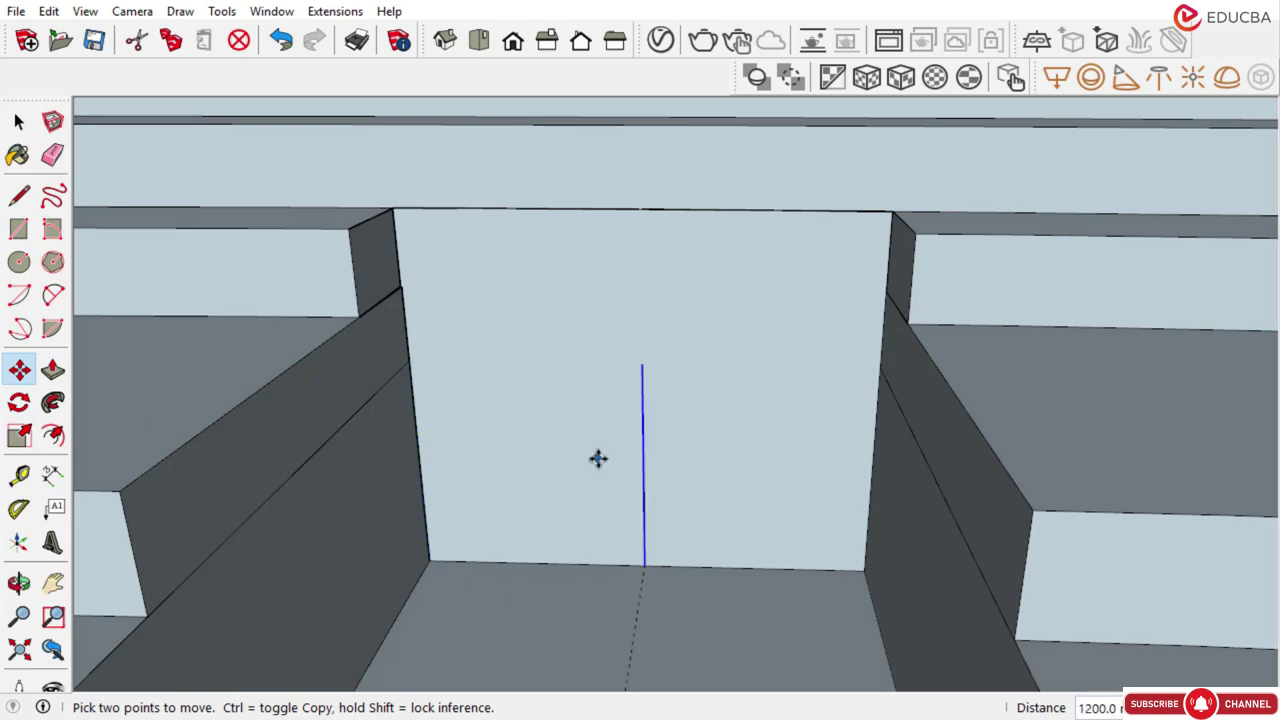
Stretch the copied edge's upper endpoint to the middle of the end wall's top edge, splitting the wall in two
key("Escape")
left_click(642, 366)
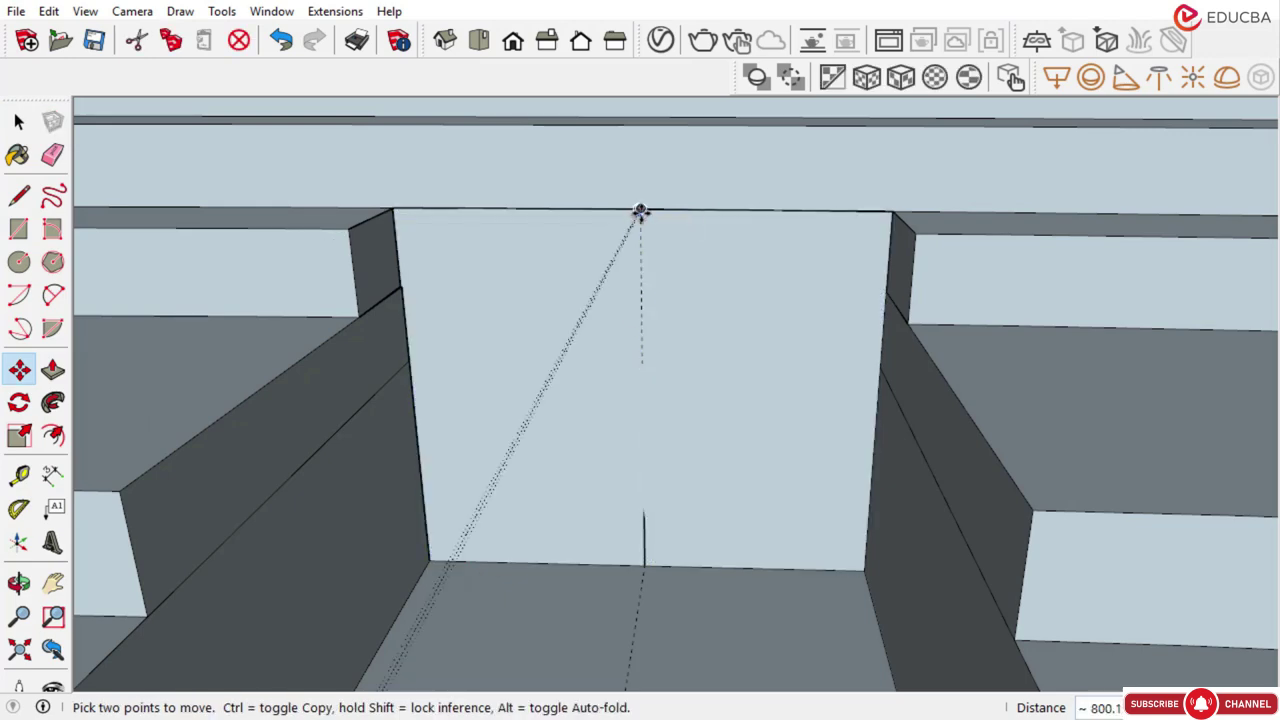
scroll(634, 205, "up", 1)
left_click(640, 208)
scroll(698, 343, "down", 2)
left_click(18, 122)
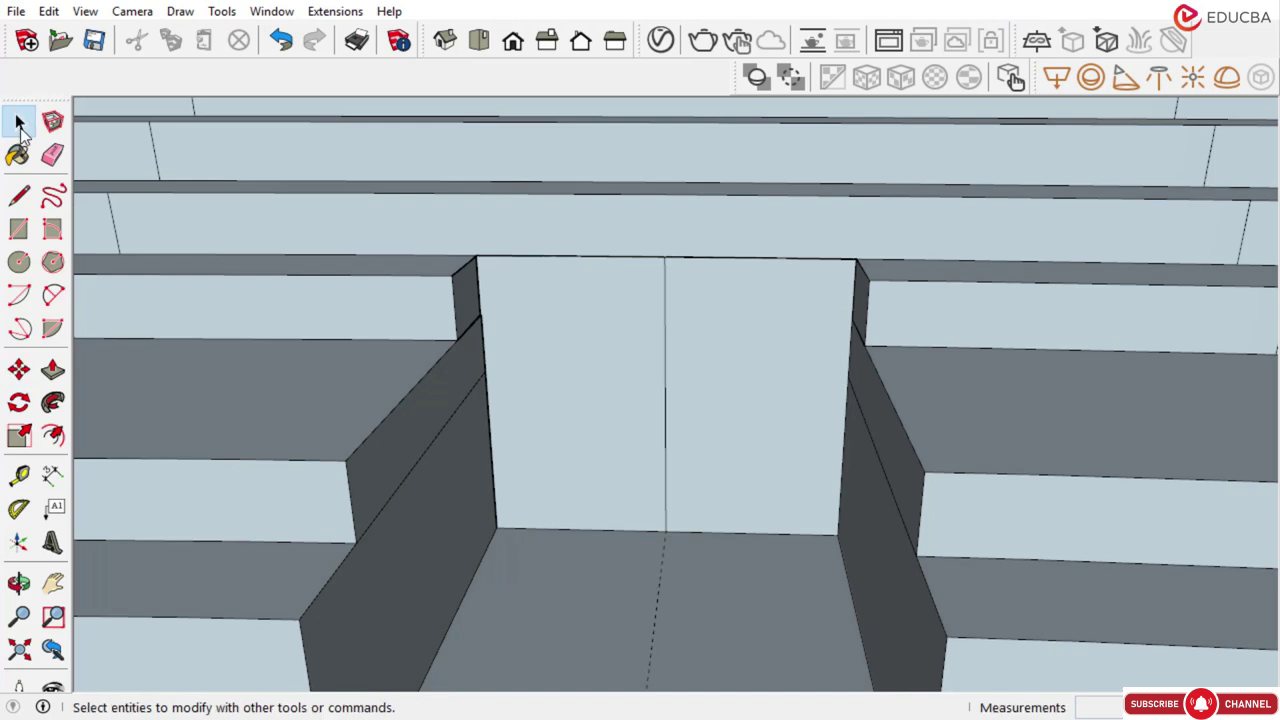
key("r")
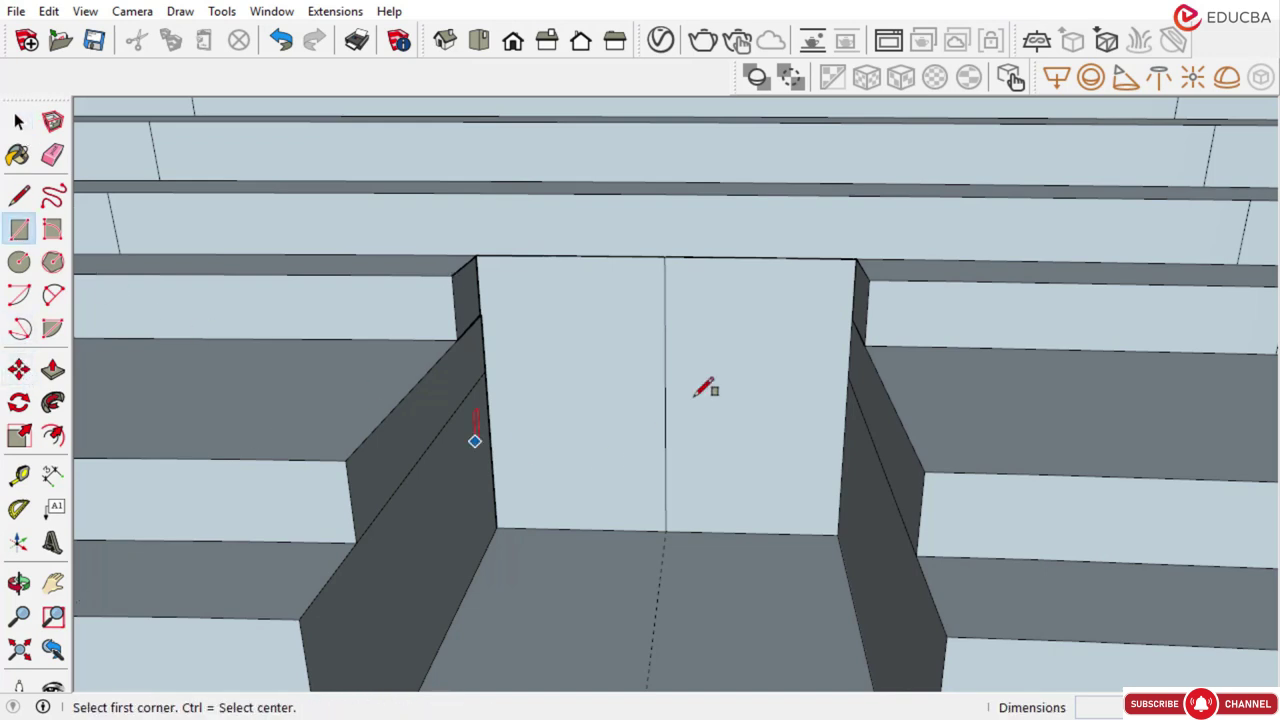
left_click(18, 122)
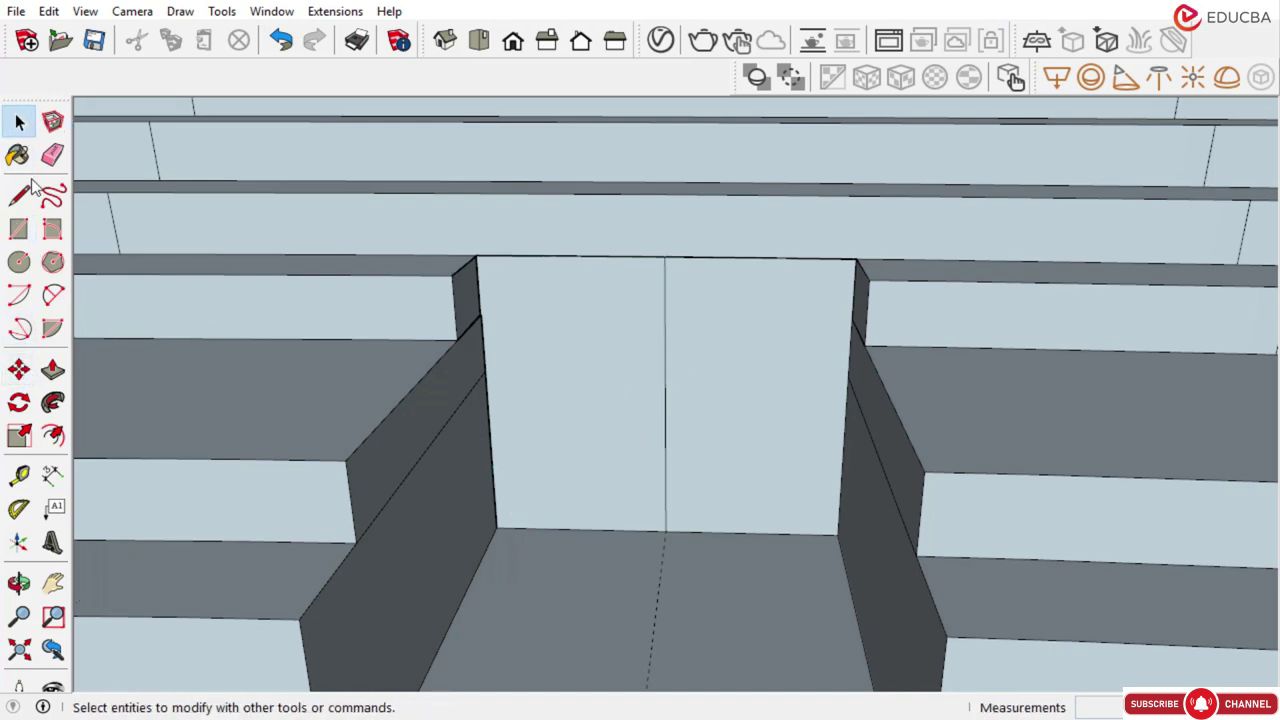
Divide the passage's end wall with vertical edges 750 mm to either side of its middle edge, keeping the middle edge
left_click(52, 435)
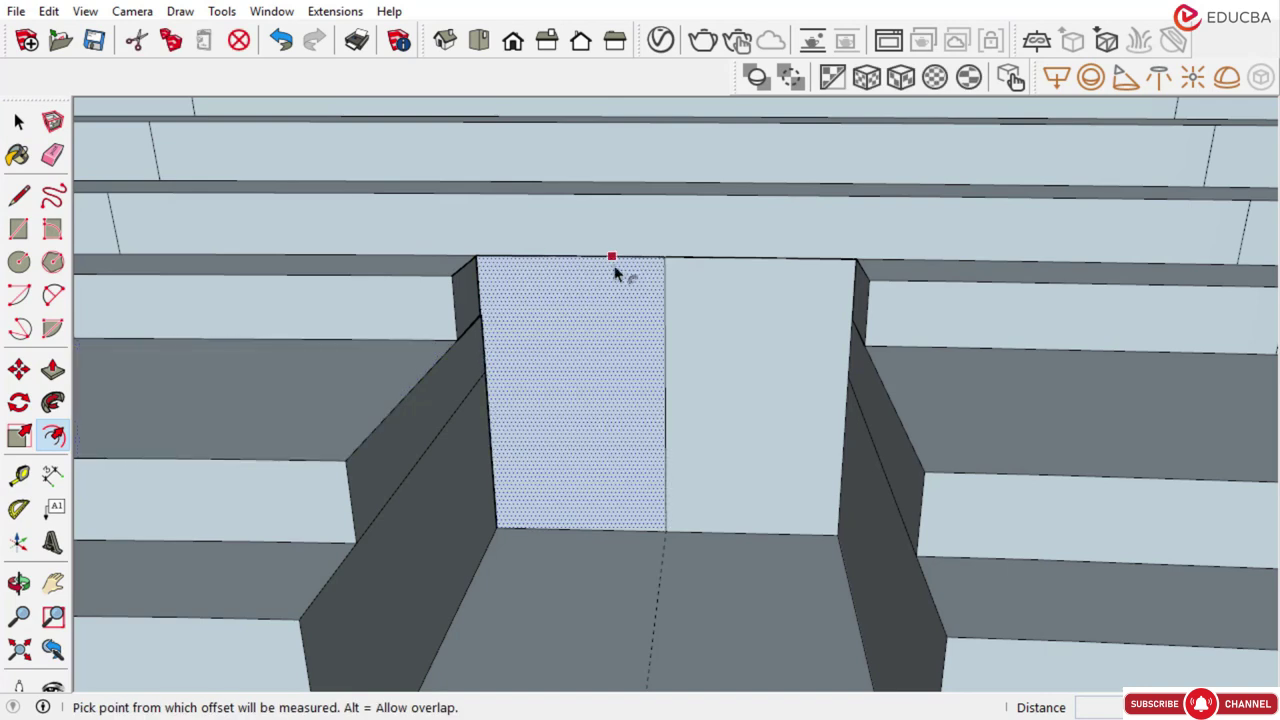
left_click(18, 122)
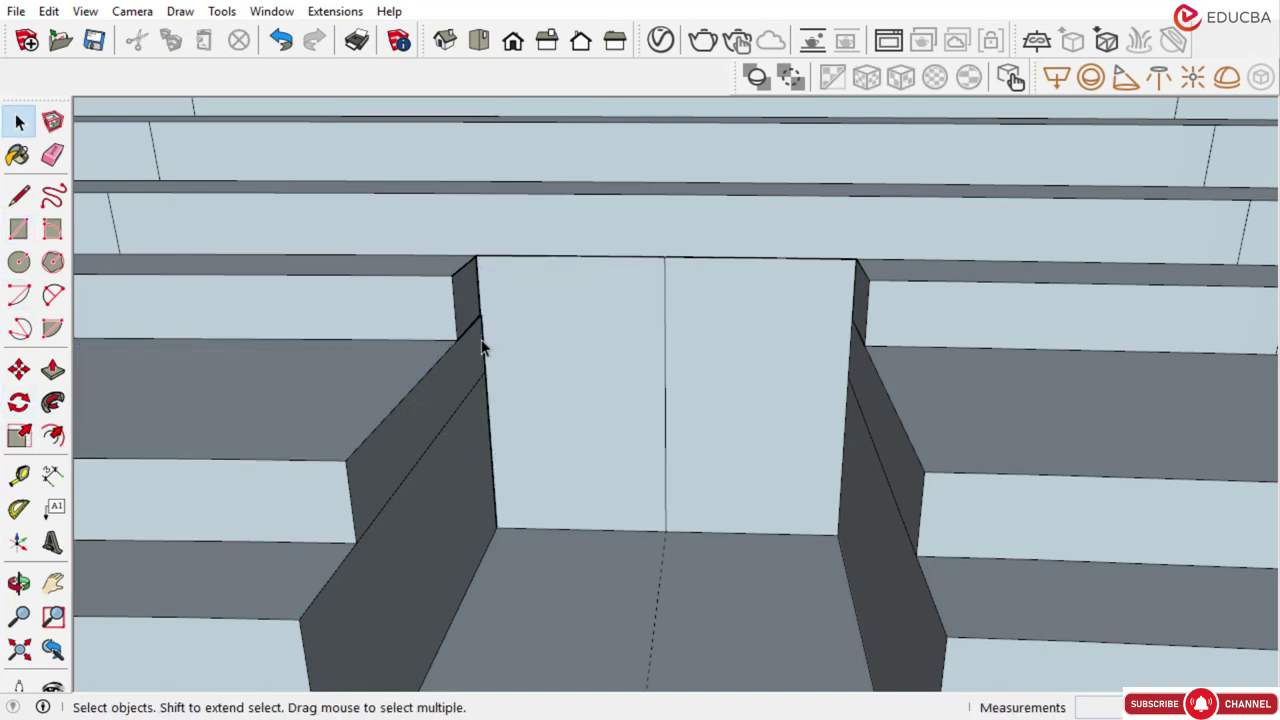
left_click(665, 417)
key("m")
left_click(666, 532)
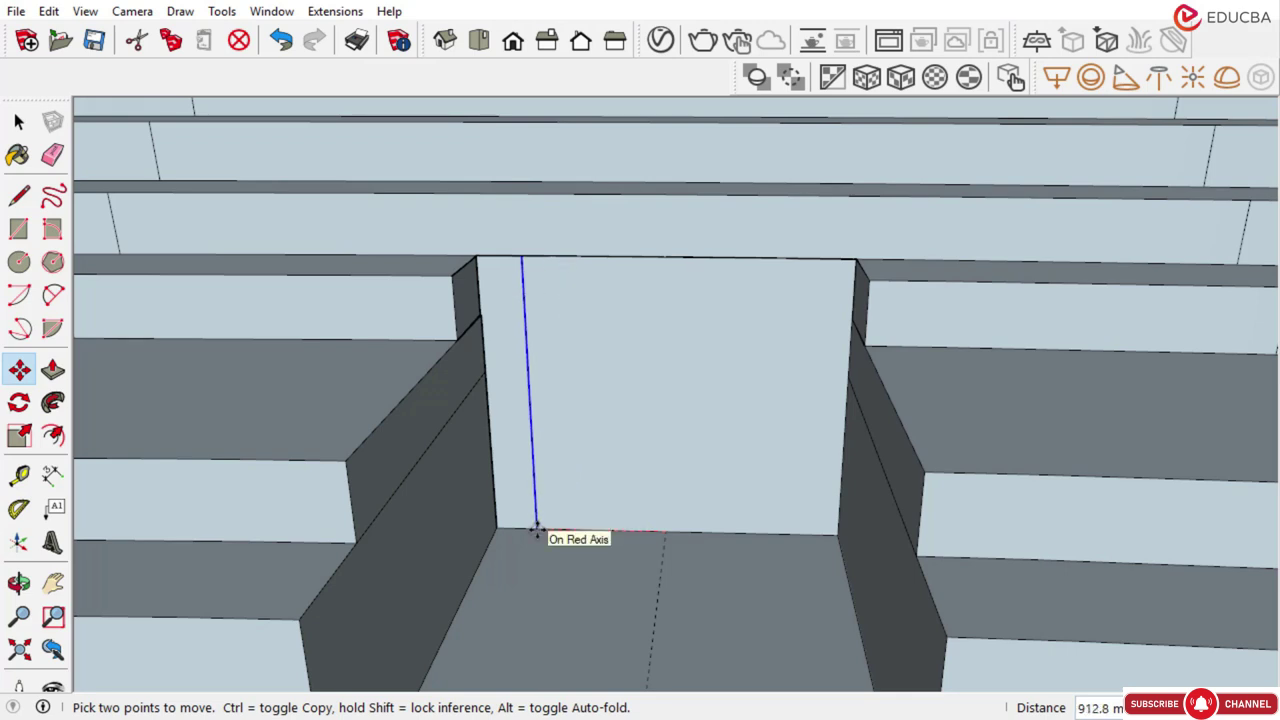
type("0")
key("Return")
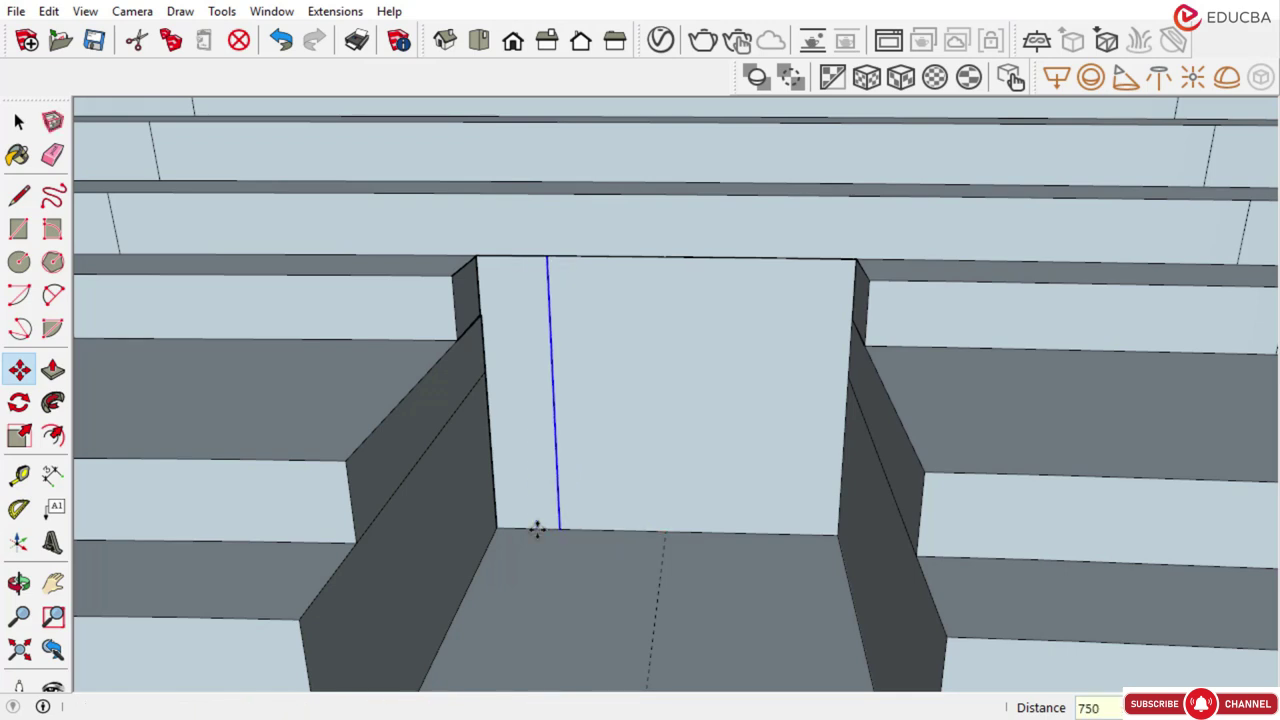
left_click(560, 530)
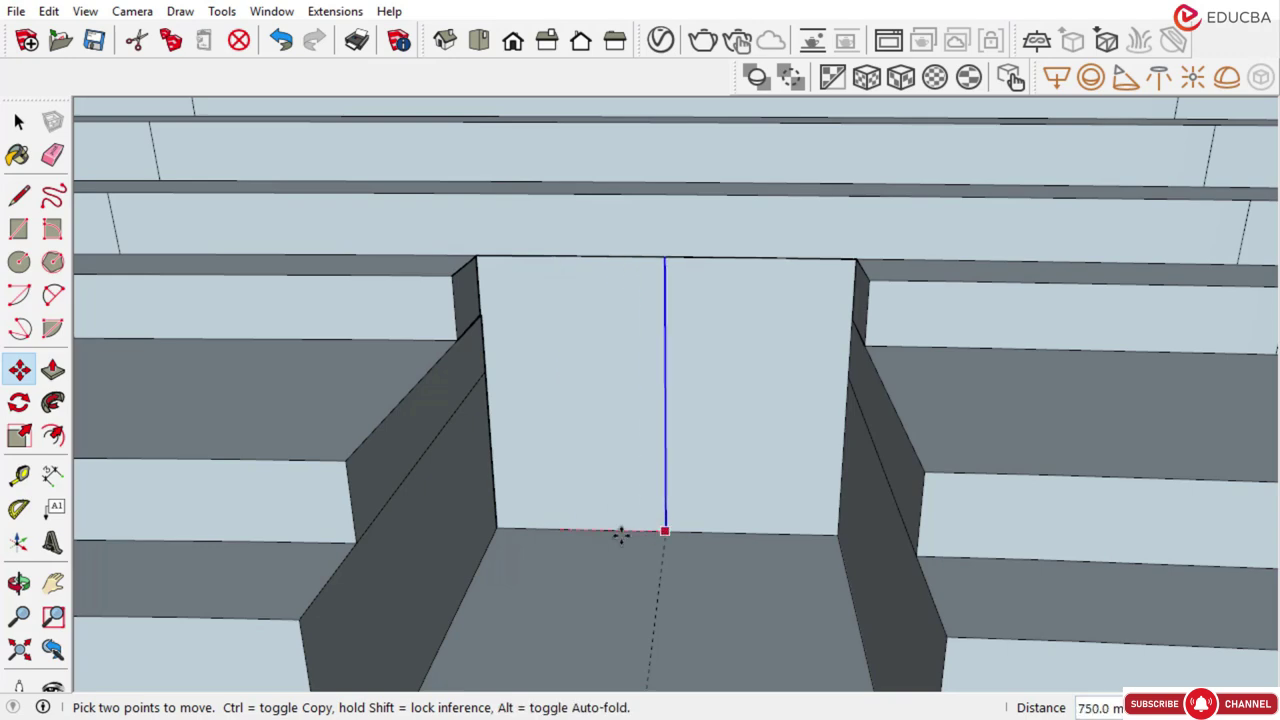
key("Escape")
key("space")
left_click(552, 495)
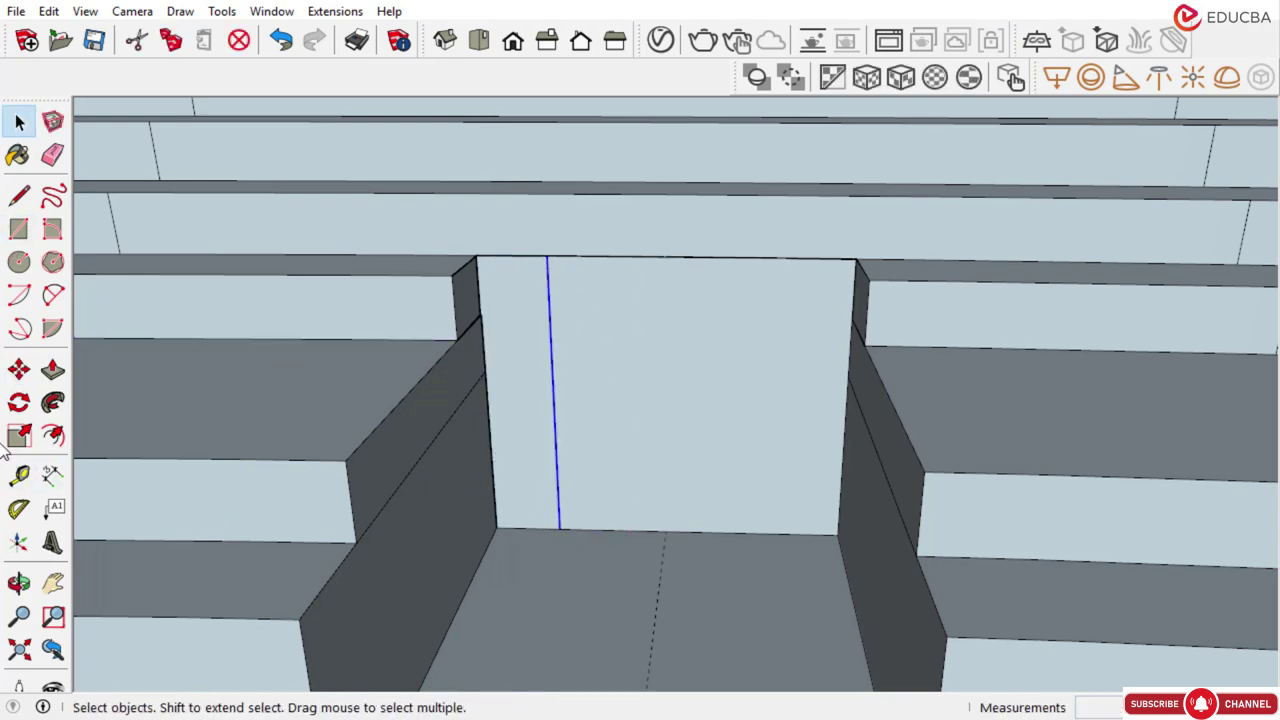
left_click(19, 370)
Hide the leftover seam edges on the passage's left side wall
scroll(771, 143, "down", 3)
middle_click_drag(632, 344, 663, 290)
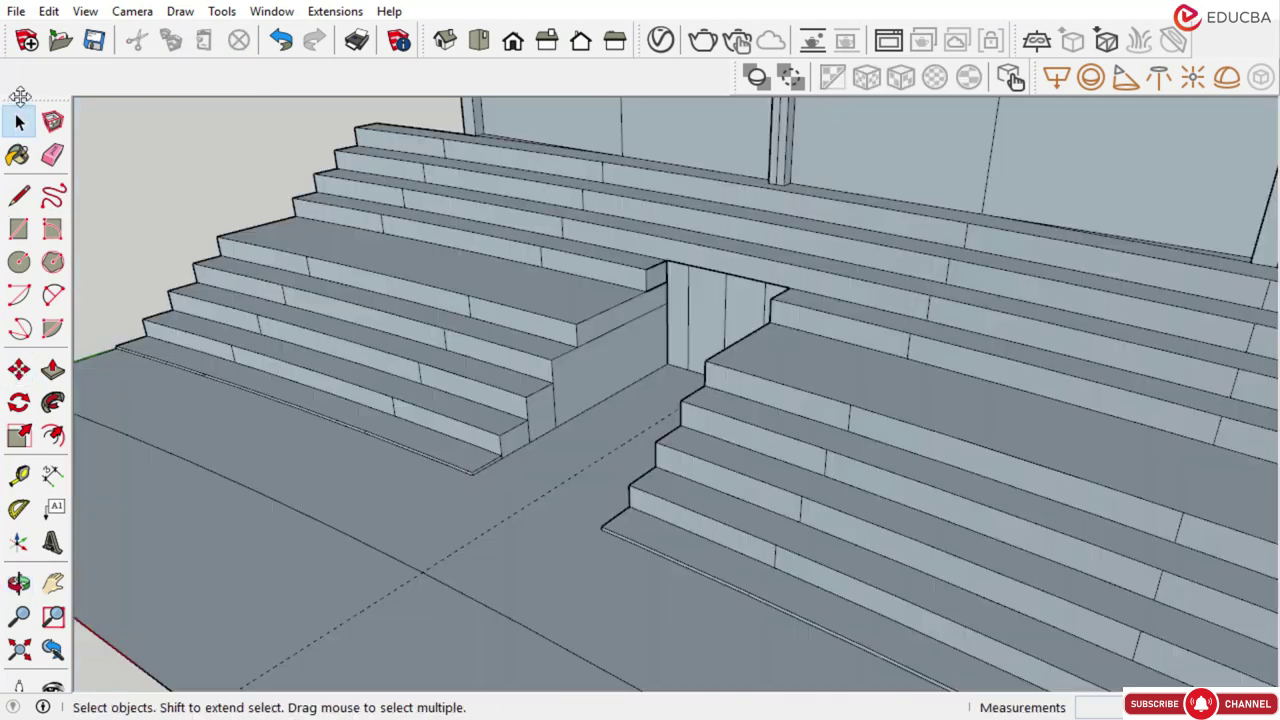
scroll(650, 298, "up", 4)
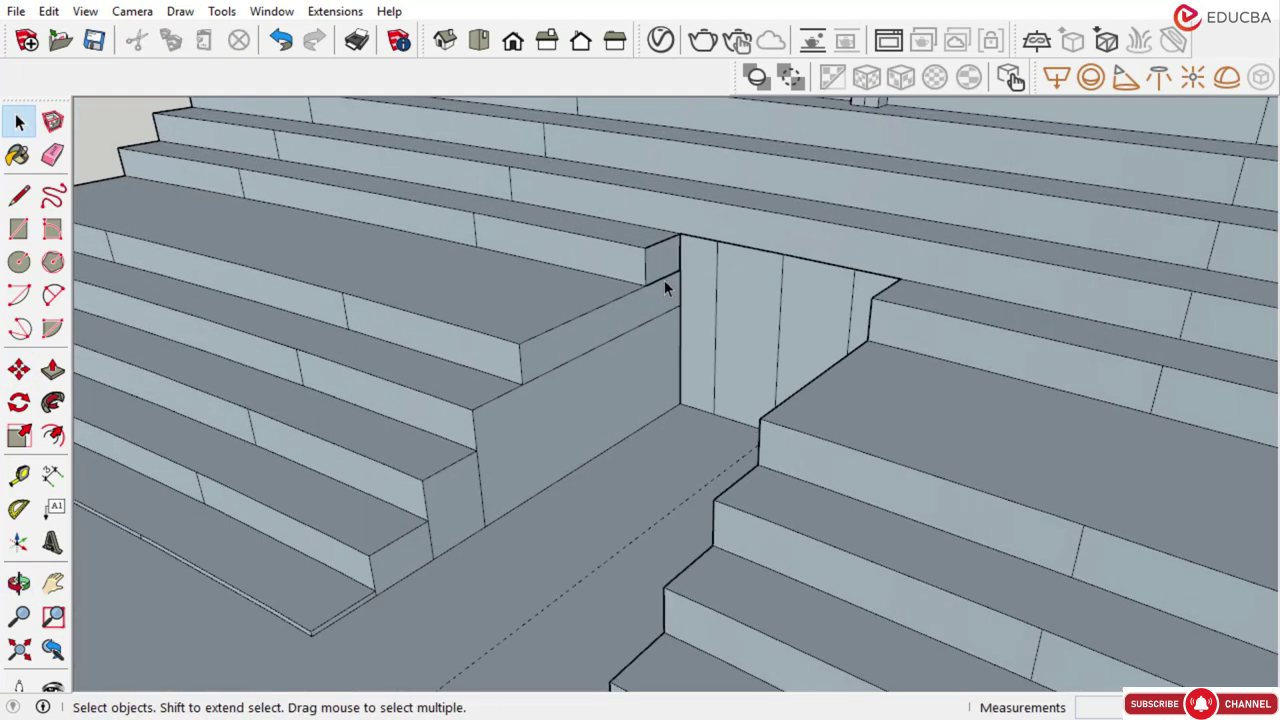
left_click(664, 279)
right_click(418, 560)
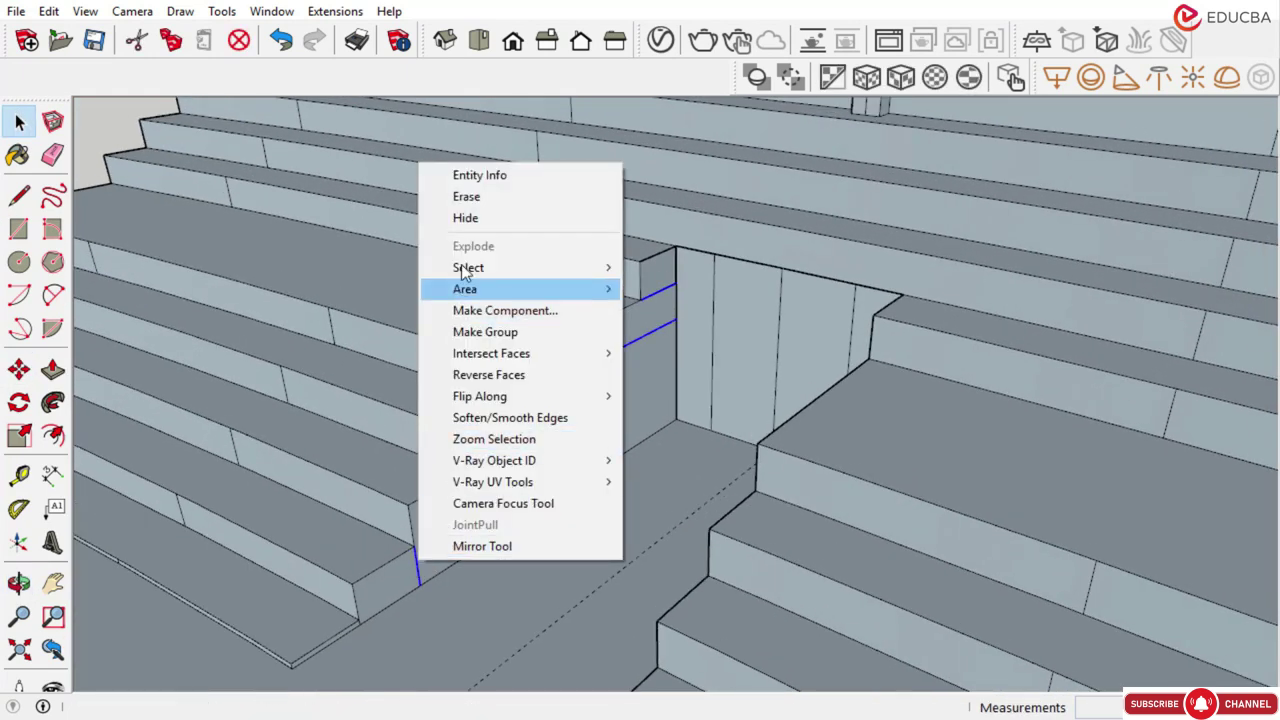
left_click(480, 217)
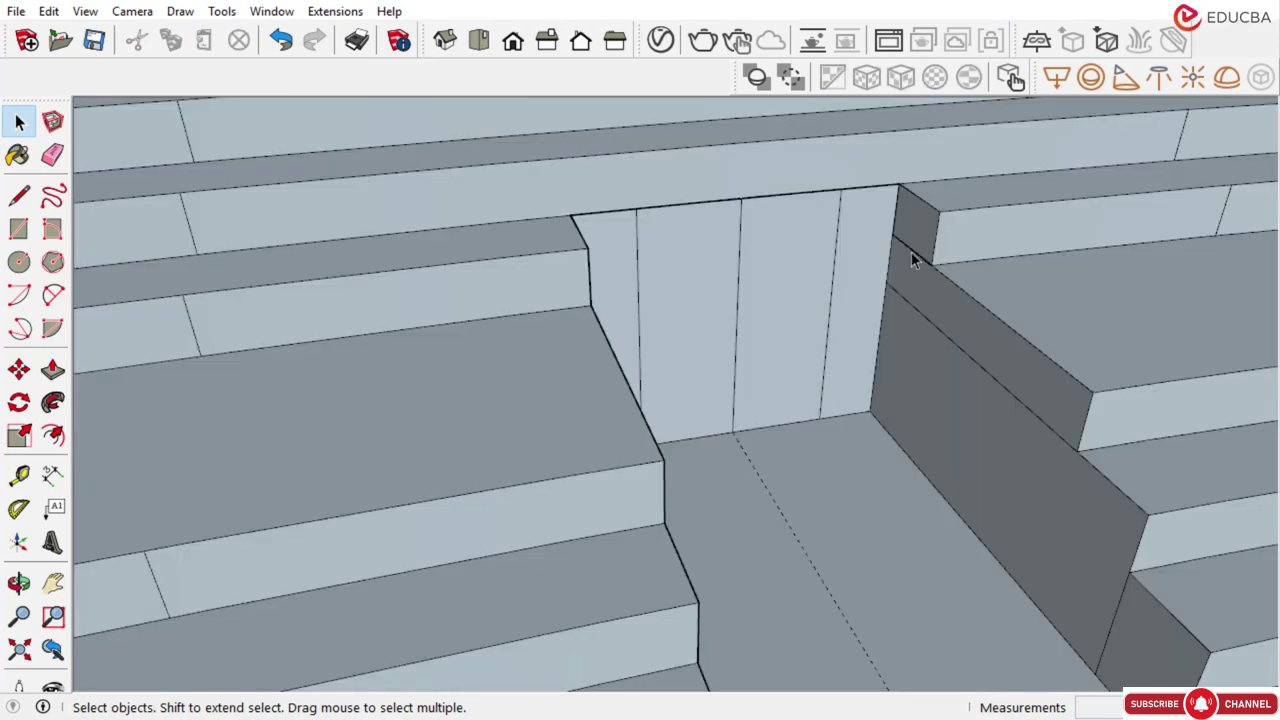
Hide the two sloping seam edges and the remaining short edge on the passage's right side wall
left_click(911, 251)
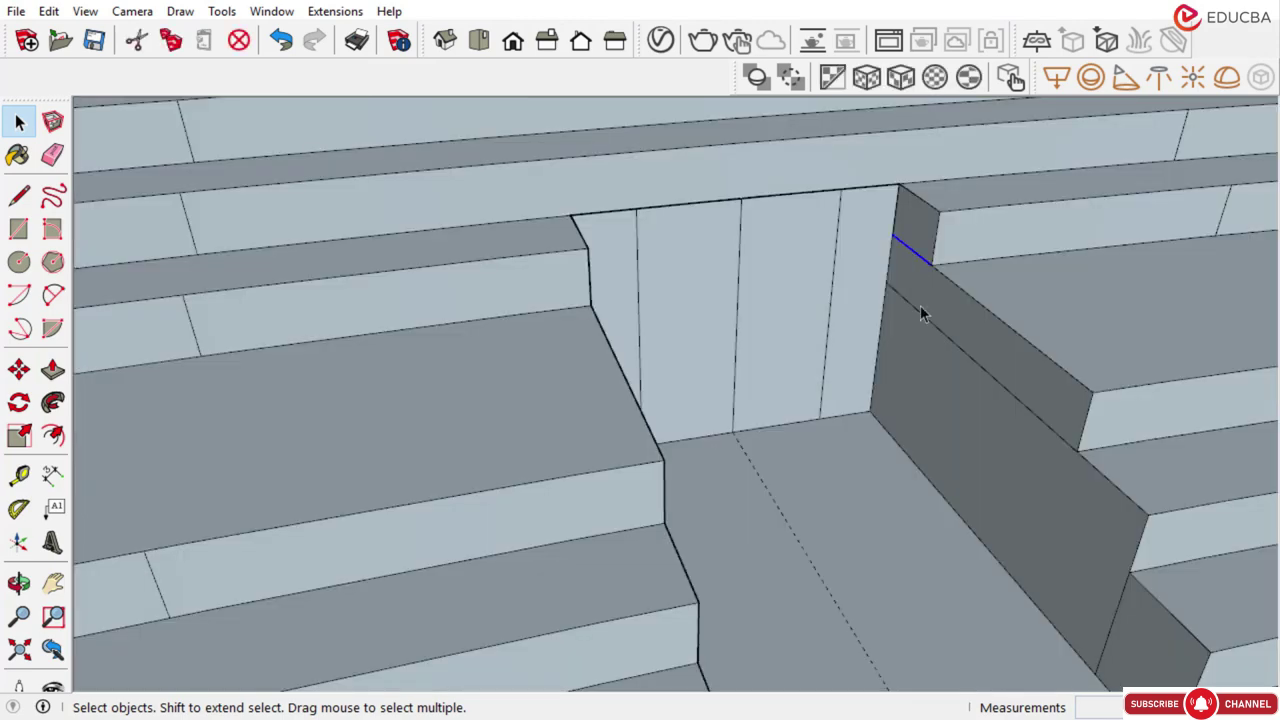
left_click(917, 310, "shift")
right_click(918, 314)
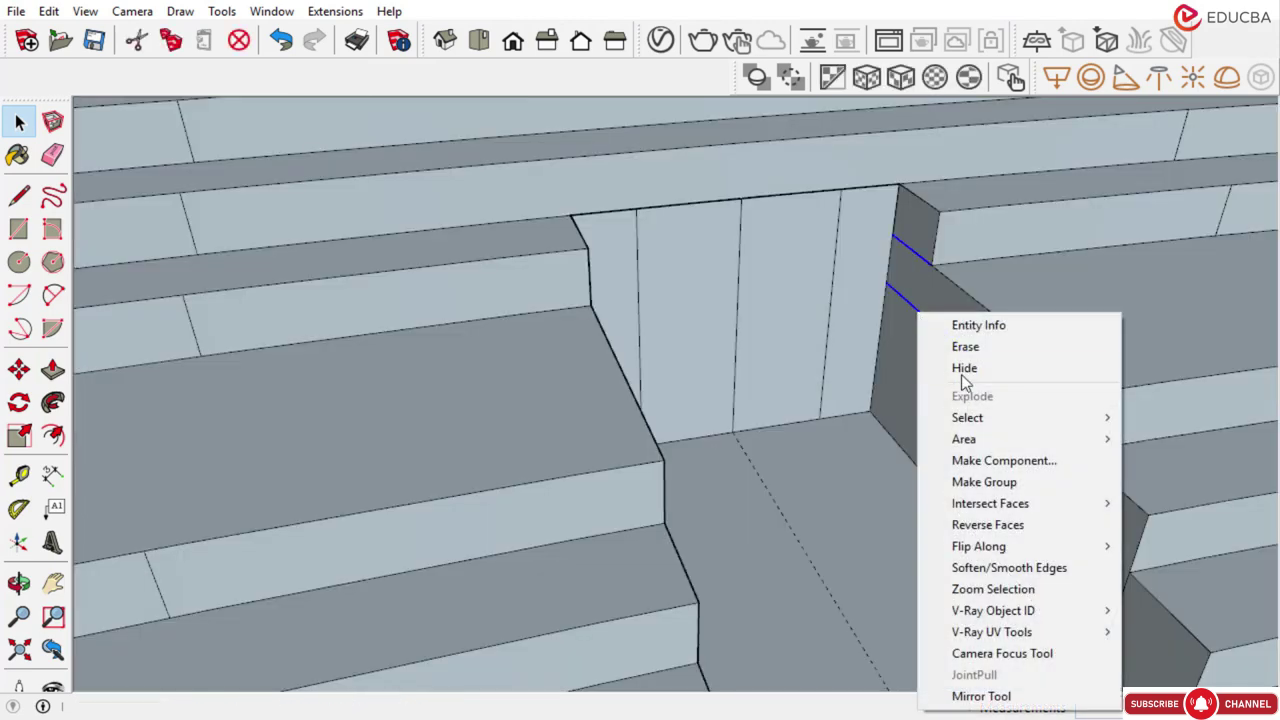
left_click(963, 367)
right_click(894, 244)
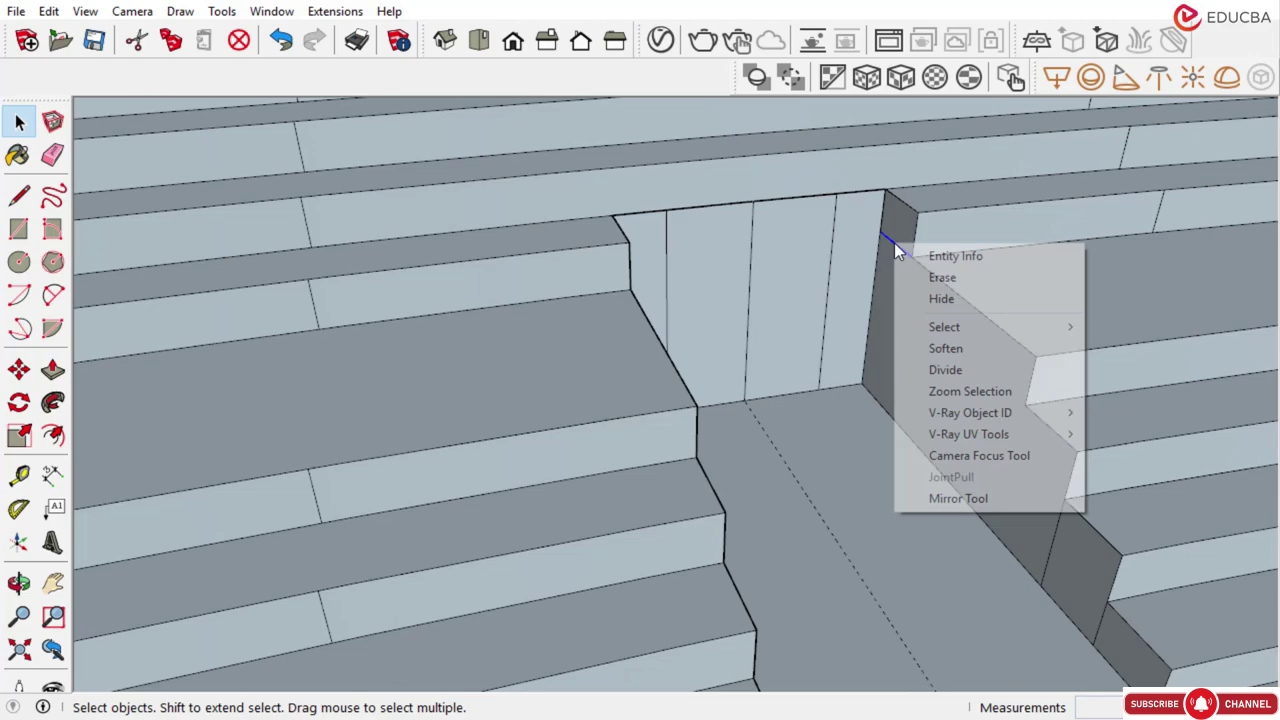
left_click(921, 300)
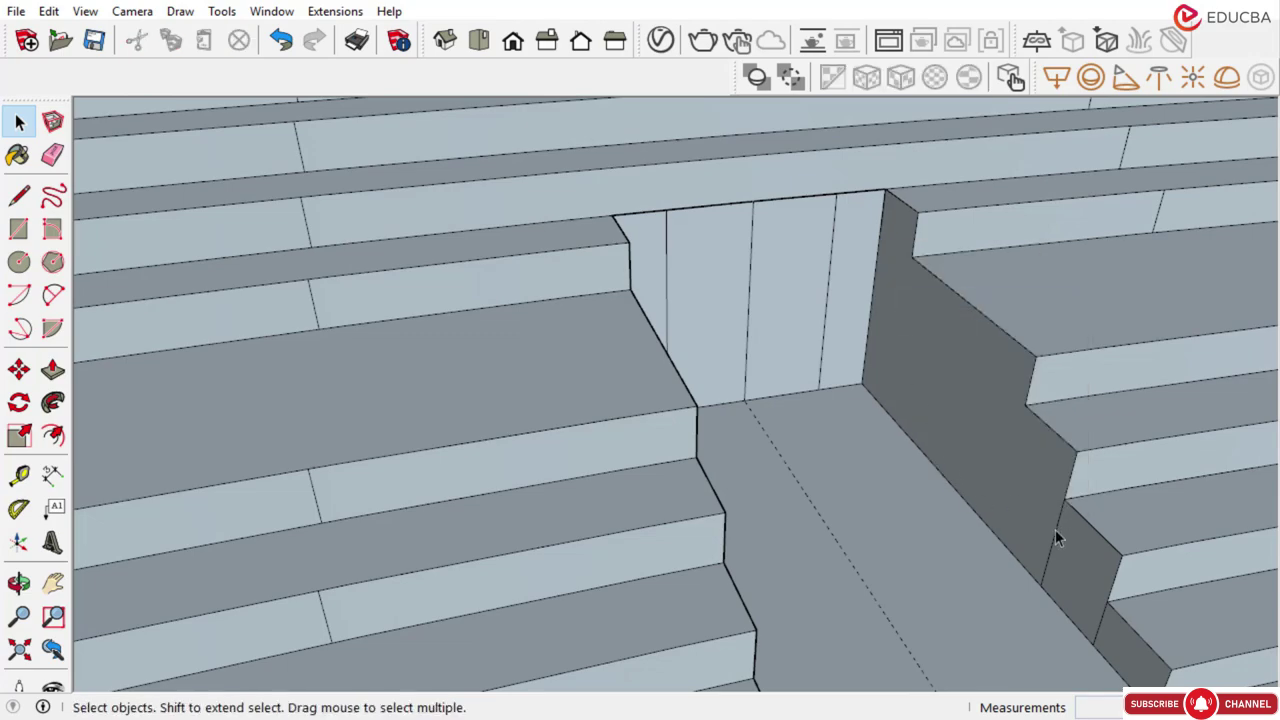
scroll(1056, 532, "down", 5)
middle_click_drag(851, 403, 1073, 425)
scroll(848, 391, "down", 3)
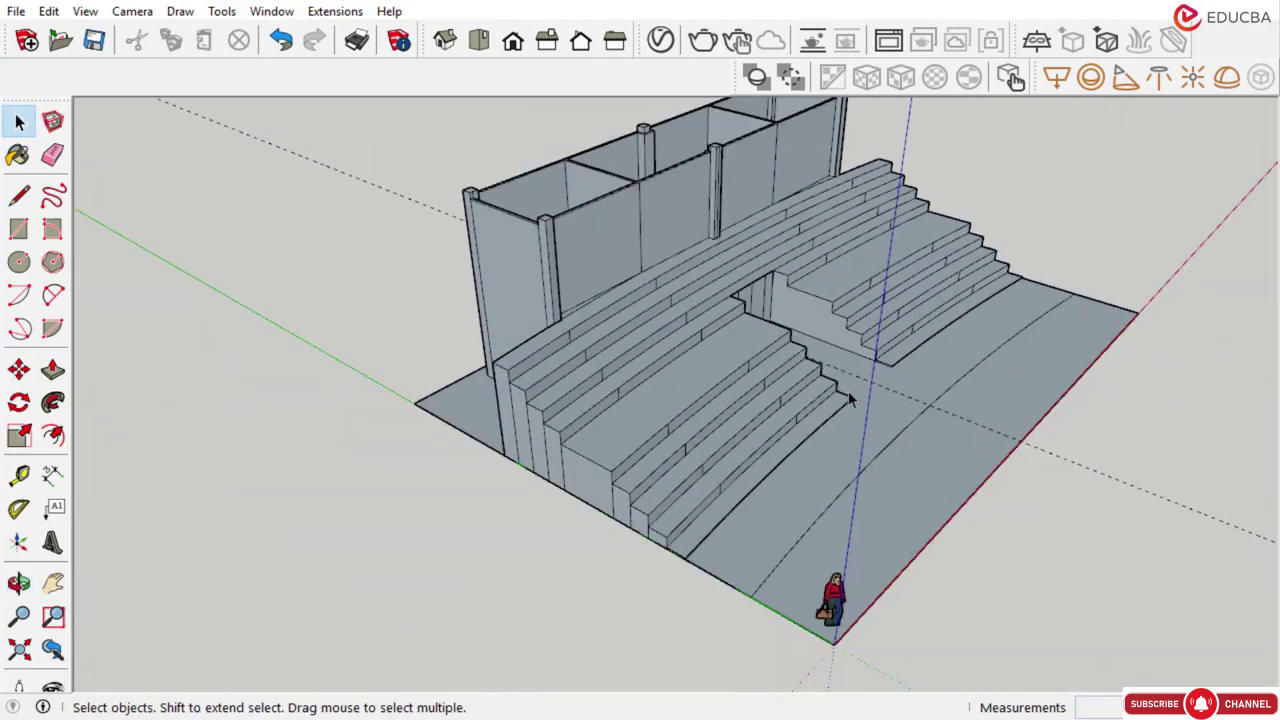
middle_click_drag(848, 391, 764, 374)
scroll(763, 375, "up", 6)
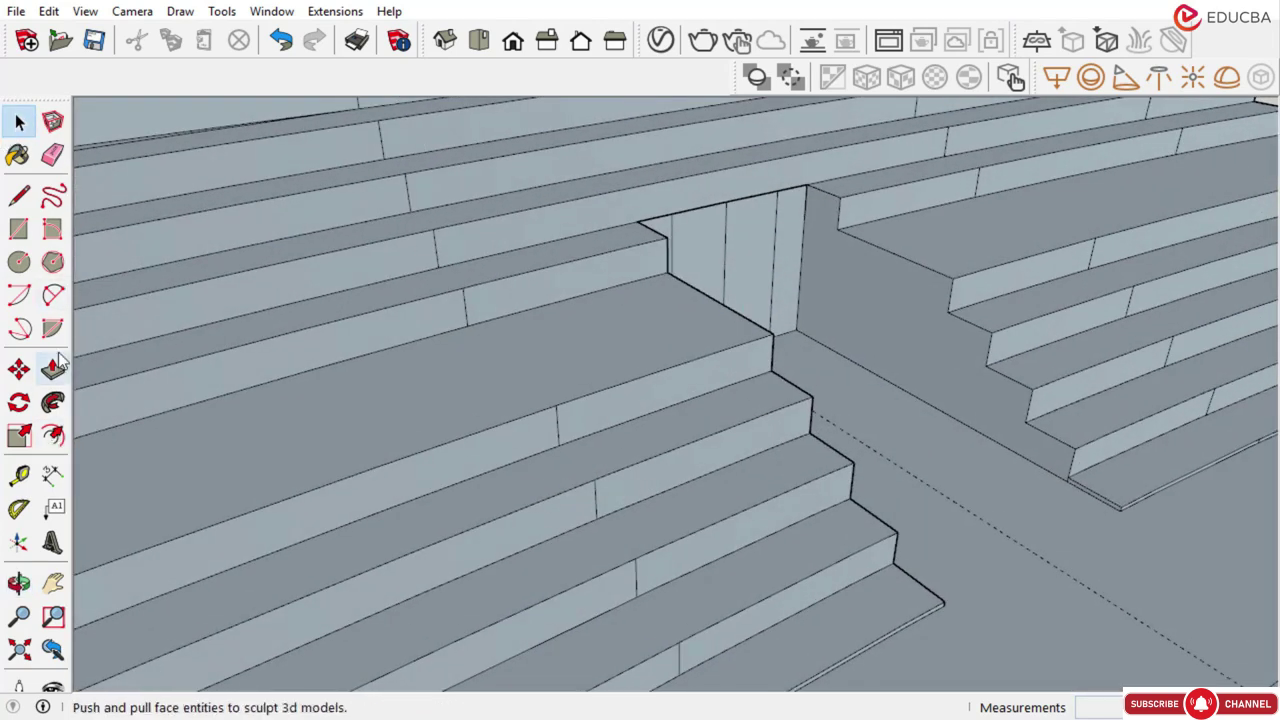
left_click(53, 474)
scroll(781, 321, "up", 2)
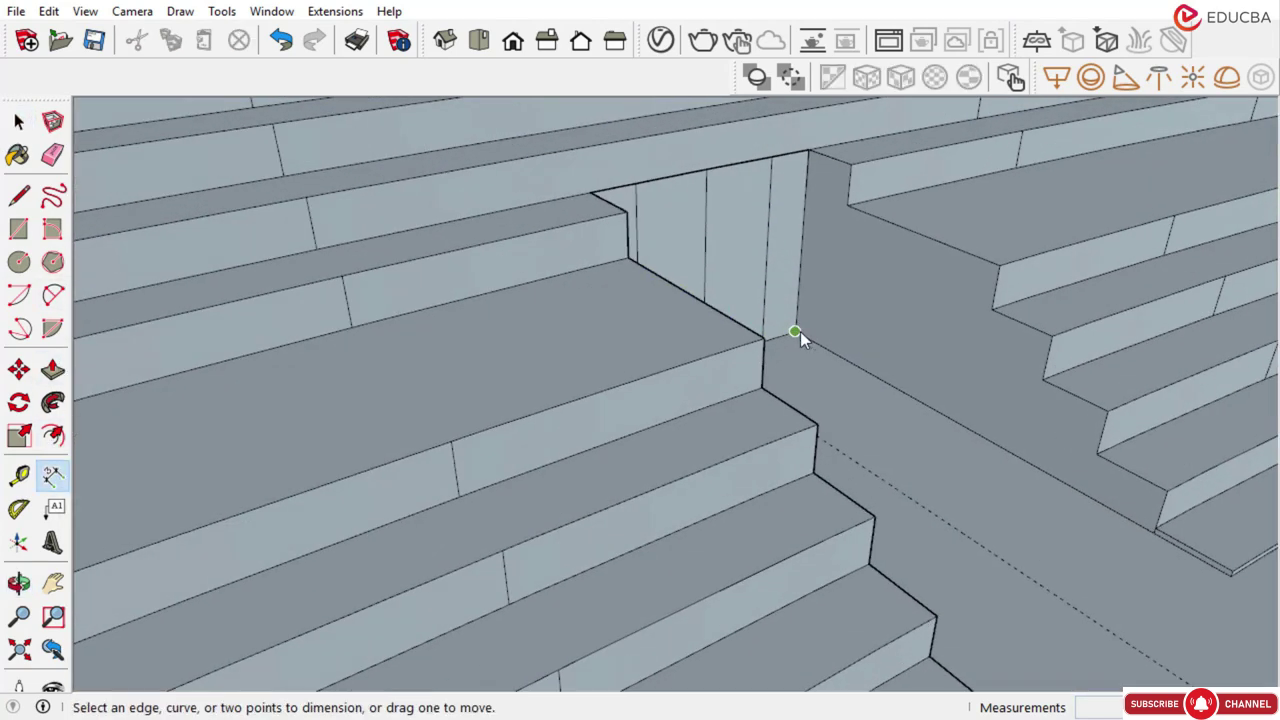
left_click(795, 331)
key("Escape")
Examine the stepped seating, the passage and the building's upper walls from raised angles
scroll(707, 297, "down", 5)
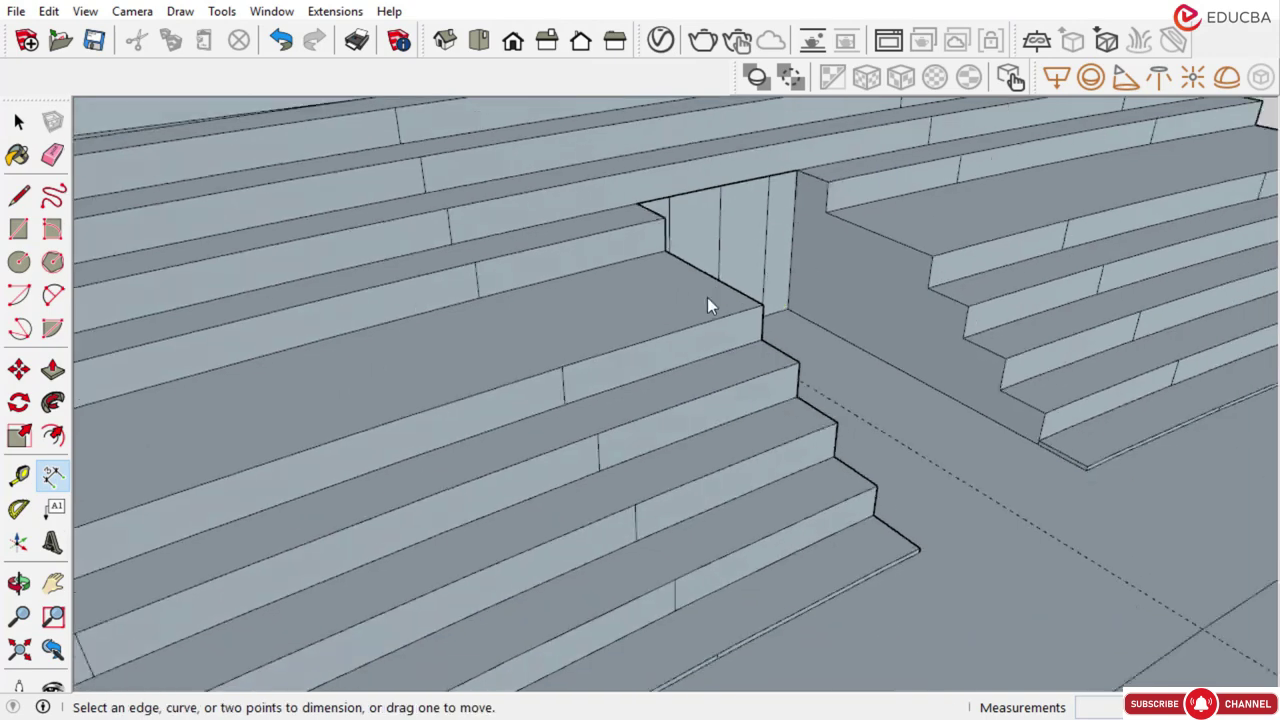
middle_click_drag(667, 331, 724, 333)
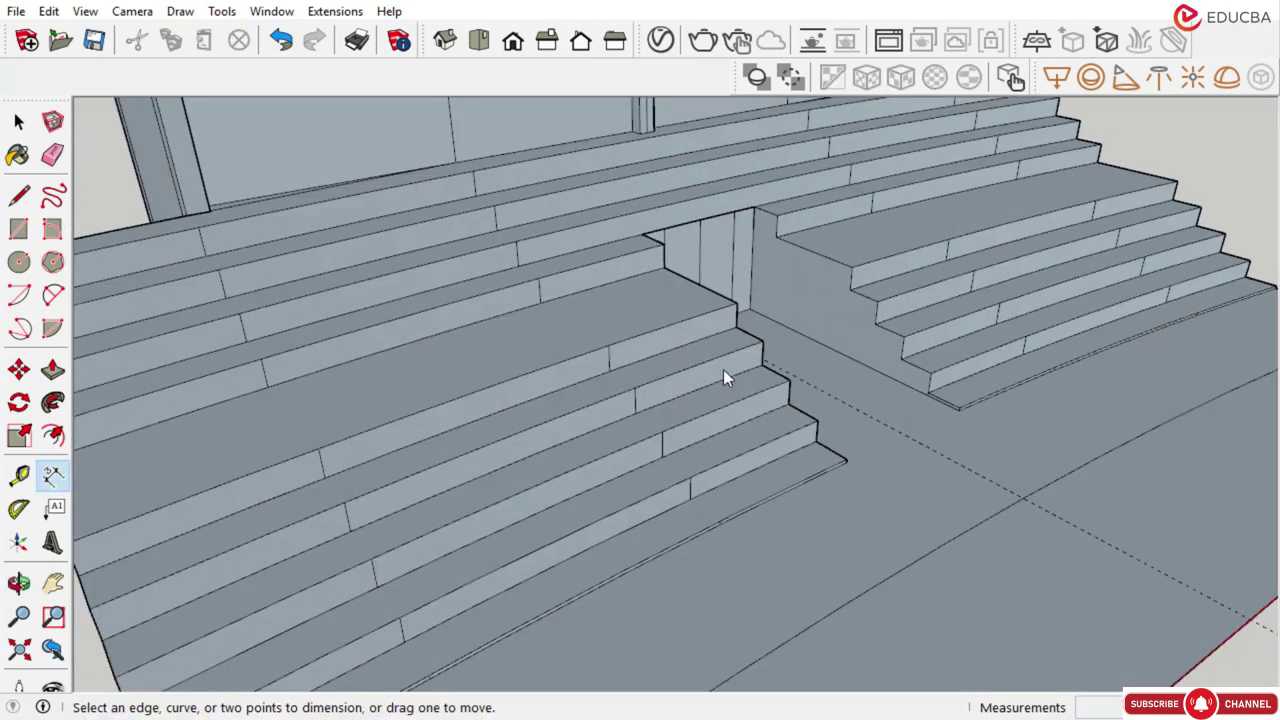
scroll(653, 340, "down", 5)
middle_click_drag(643, 371, 467, 160)
scroll(469, 163, "down", 1)
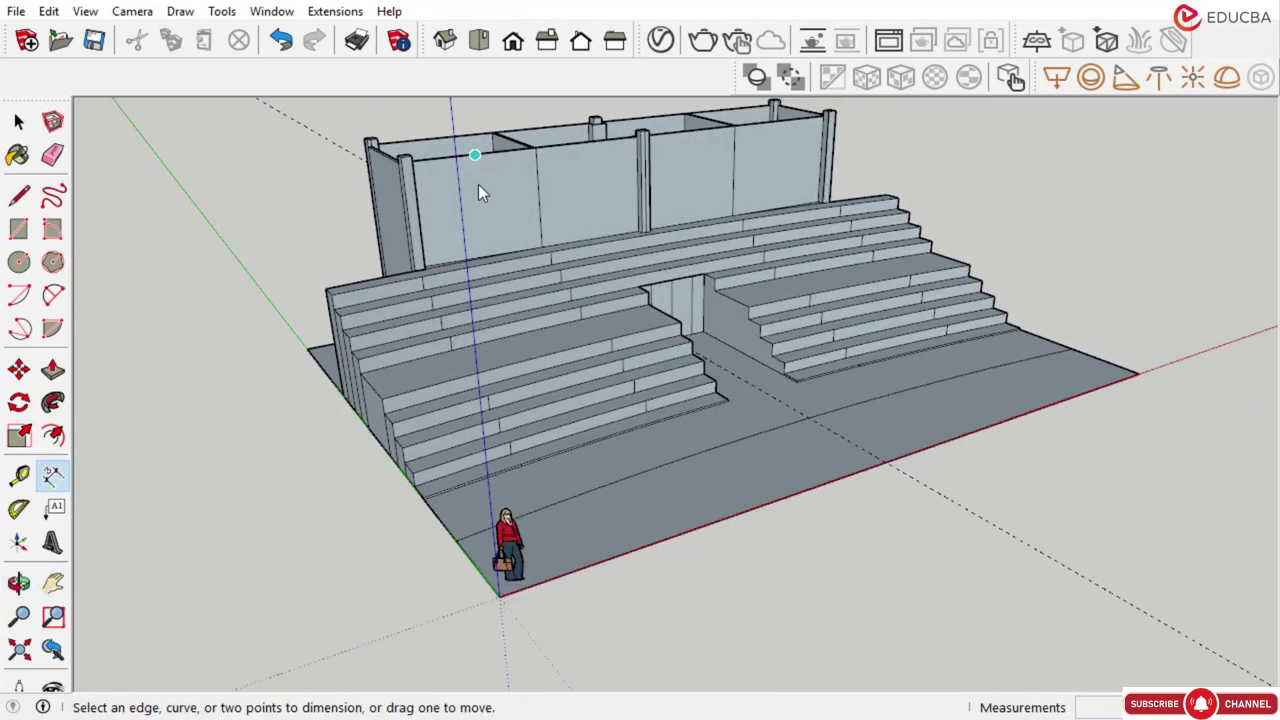
scroll(473, 188, "up", 3)
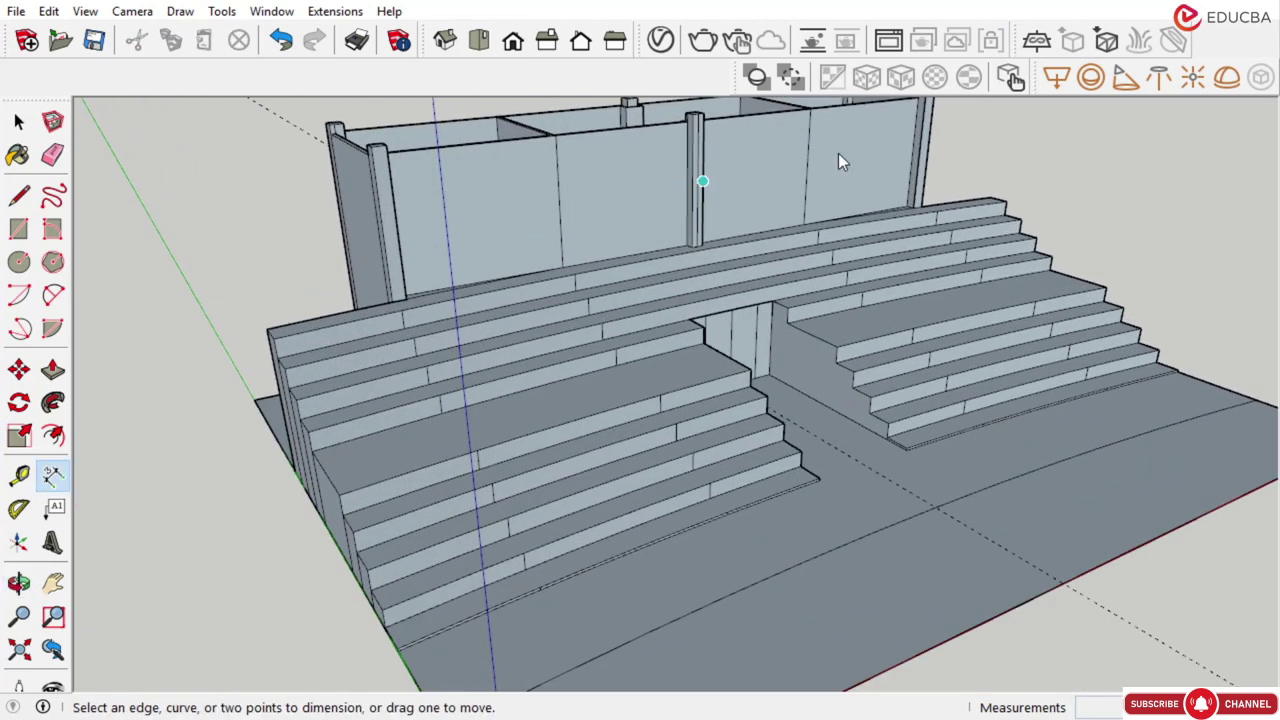
scroll(500, 241, "down", 2)
scroll(536, 135, "up", 4)
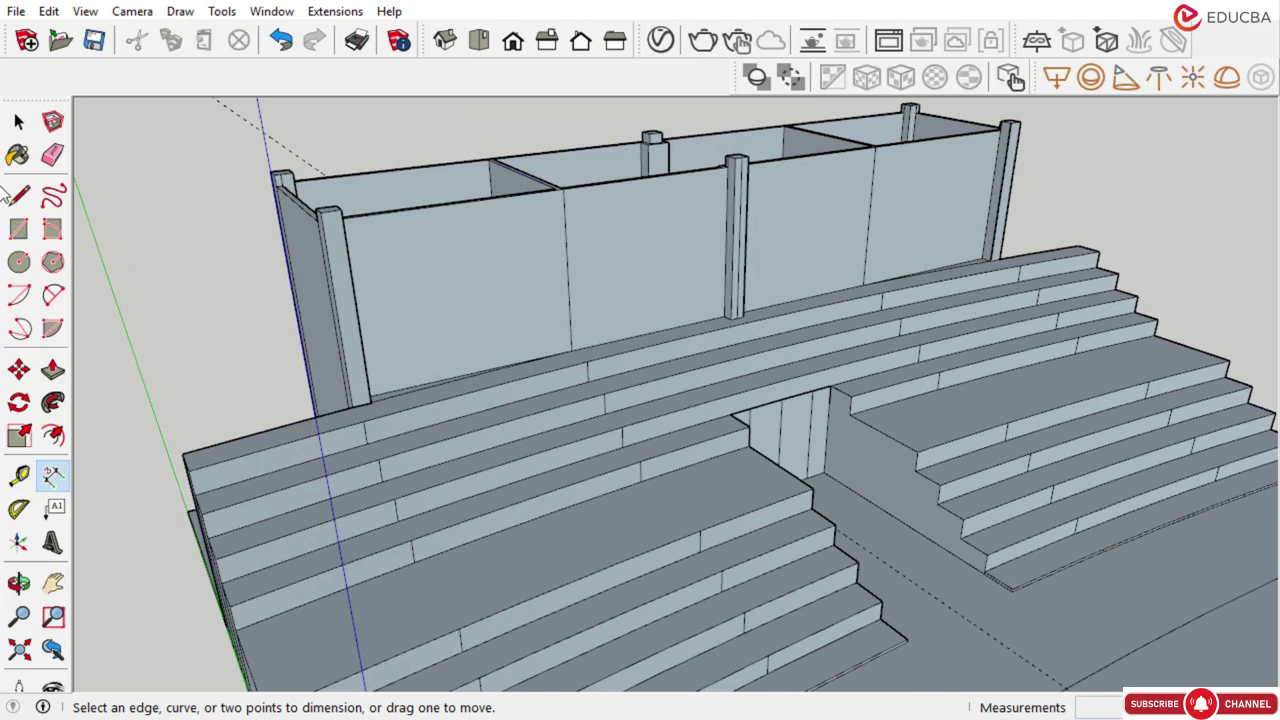
Switch to the front view, close to the upper wall's left panels, and start the Offset tool
left_click(513, 42)
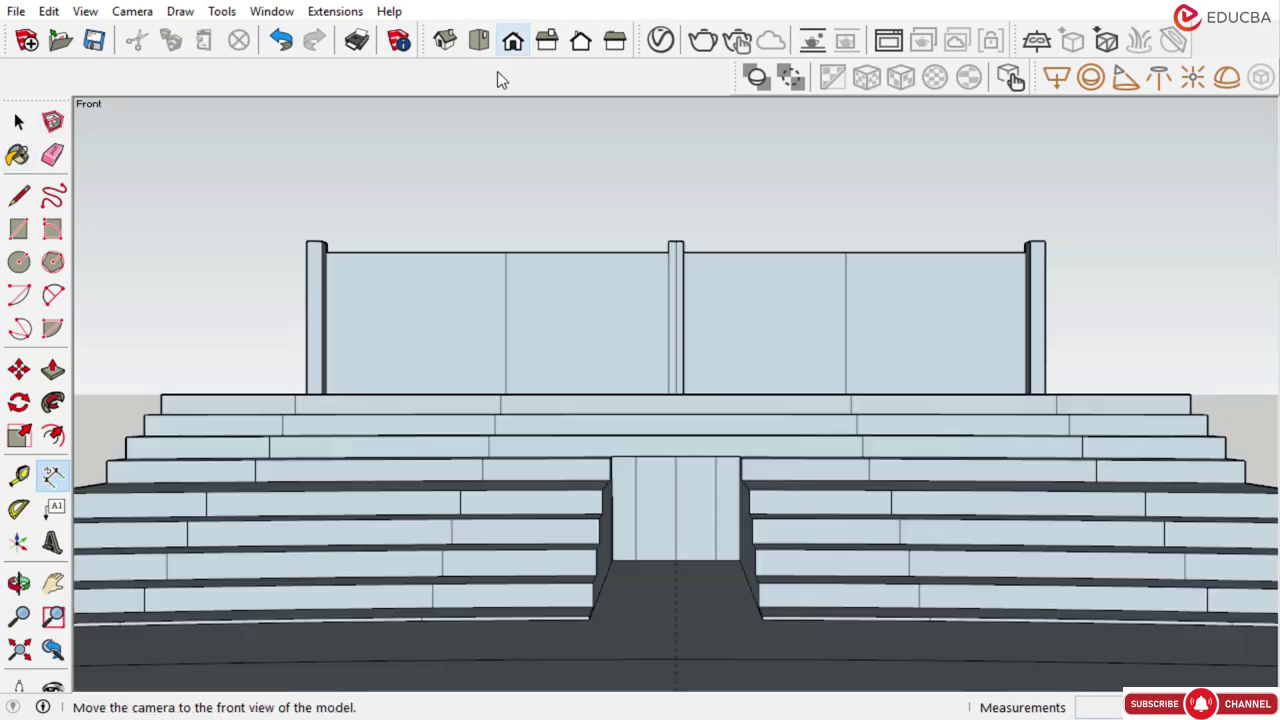
scroll(383, 266, "up", 4)
left_click(18, 122)
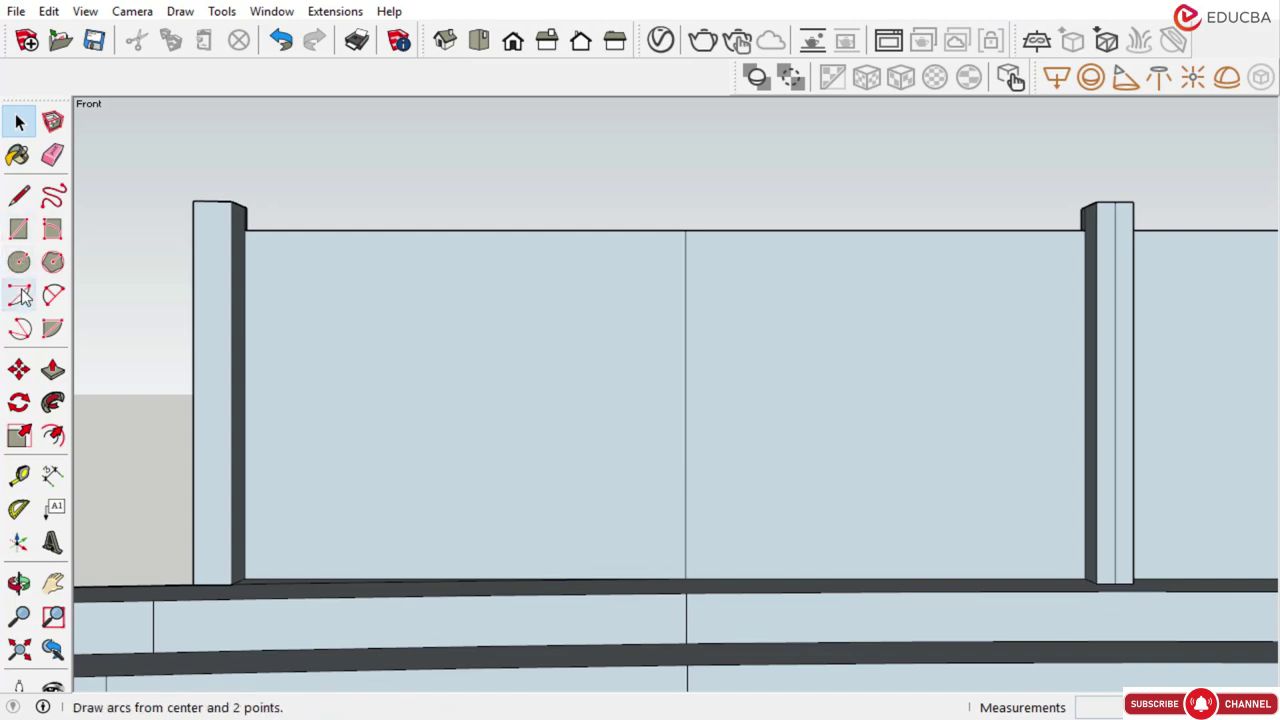
left_click(53, 435)
left_click(372, 231)
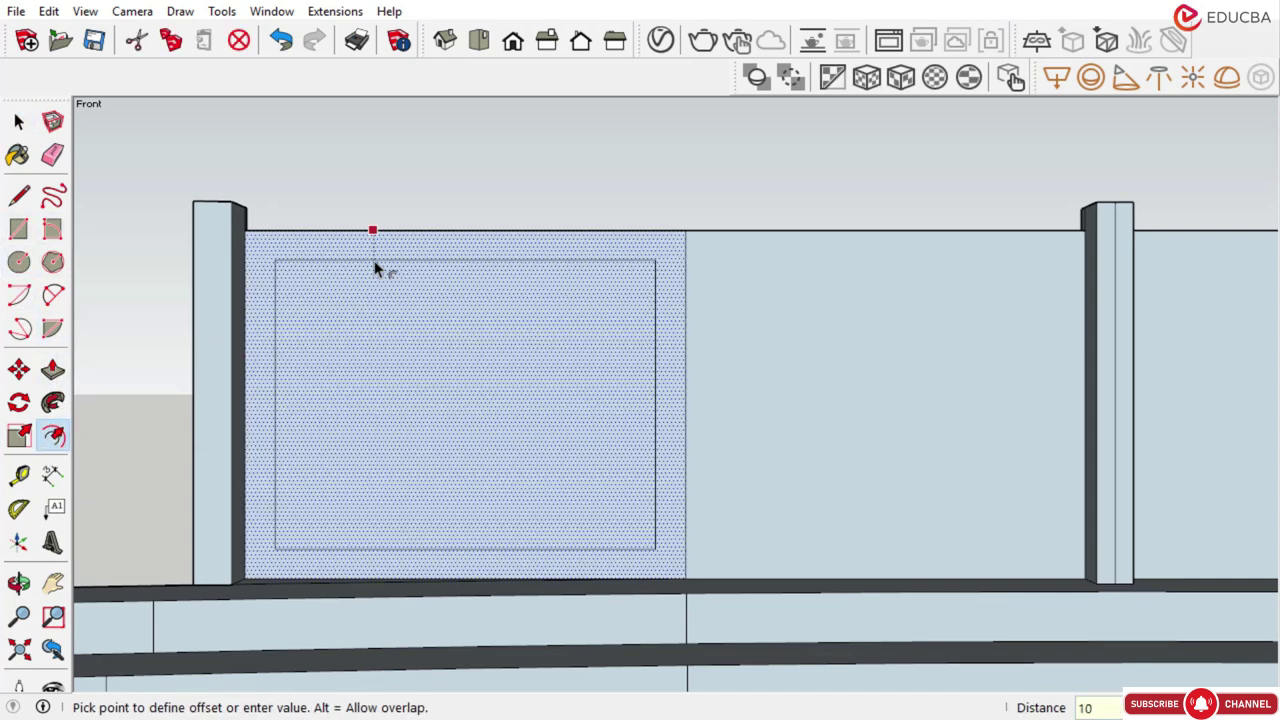
key("Return")
key("ctrl+z")
Offset the outlines of all four upper front wall panels inward by 150 mm
left_click(372, 233)
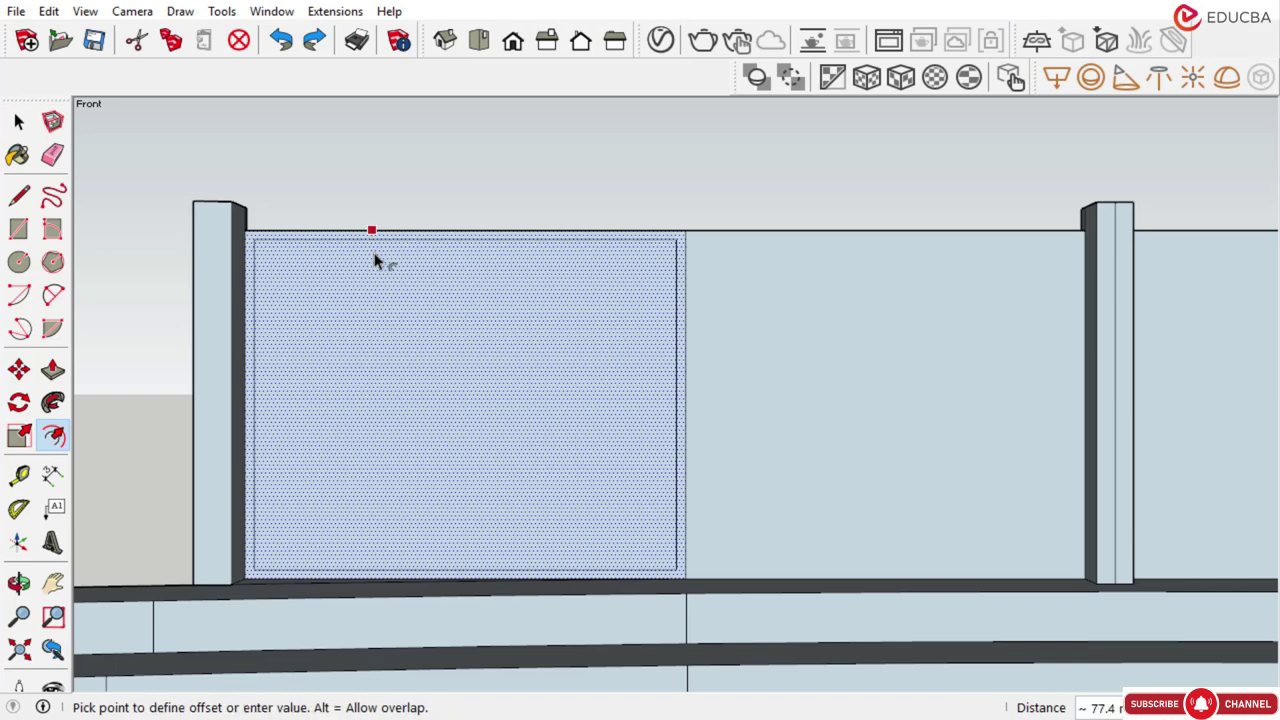
key("Return")
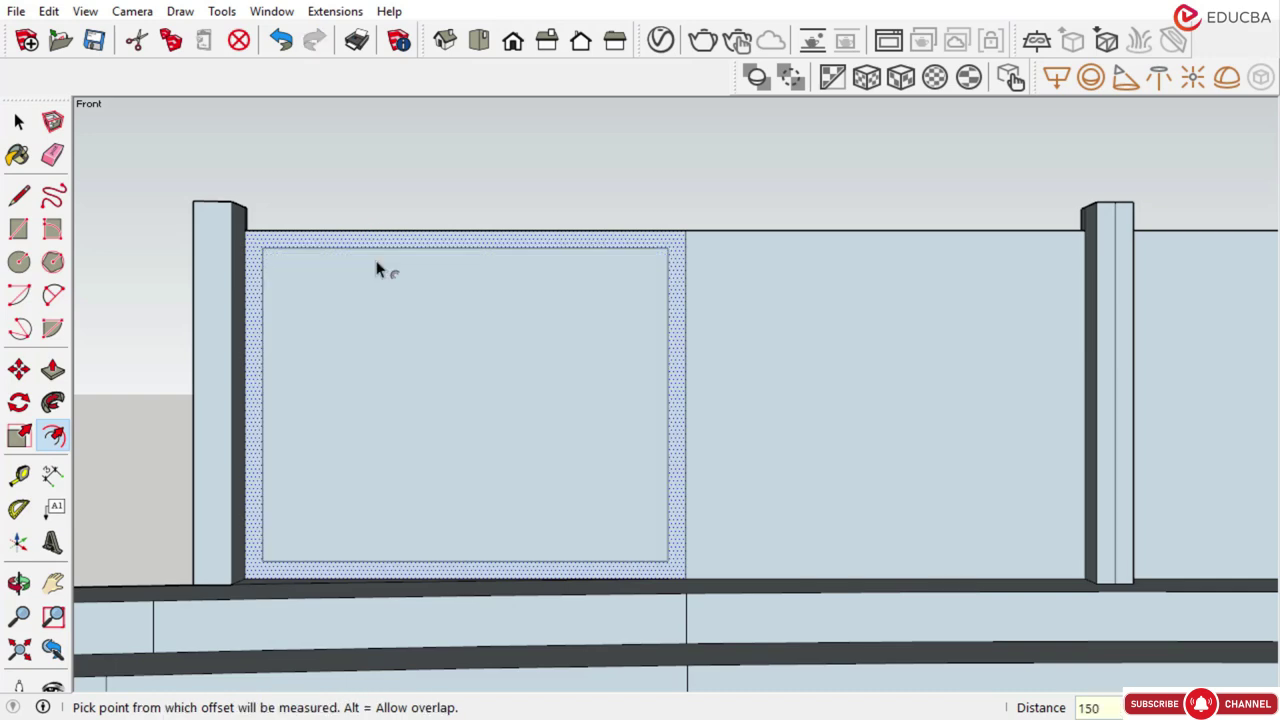
scroll(377, 266, "down", 2)
left_click(660, 273)
type("15")
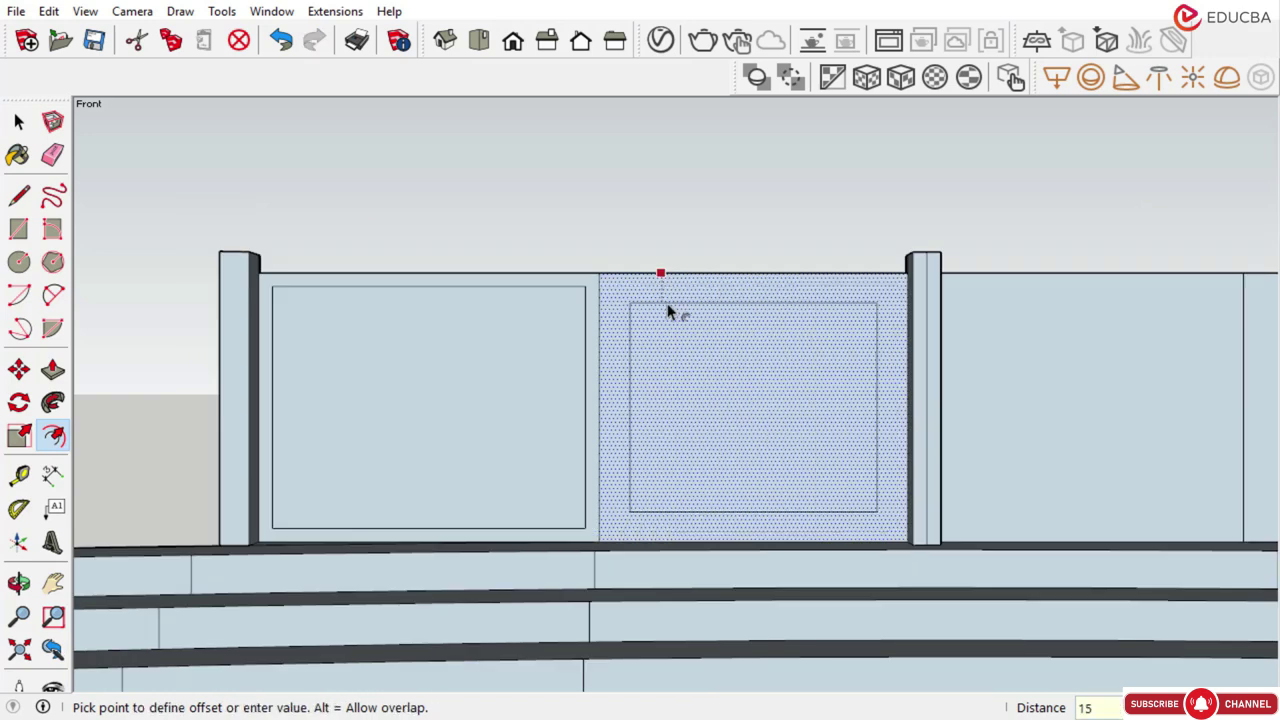
type("0")
key("Return")
scroll(510, 364, "down", 2)
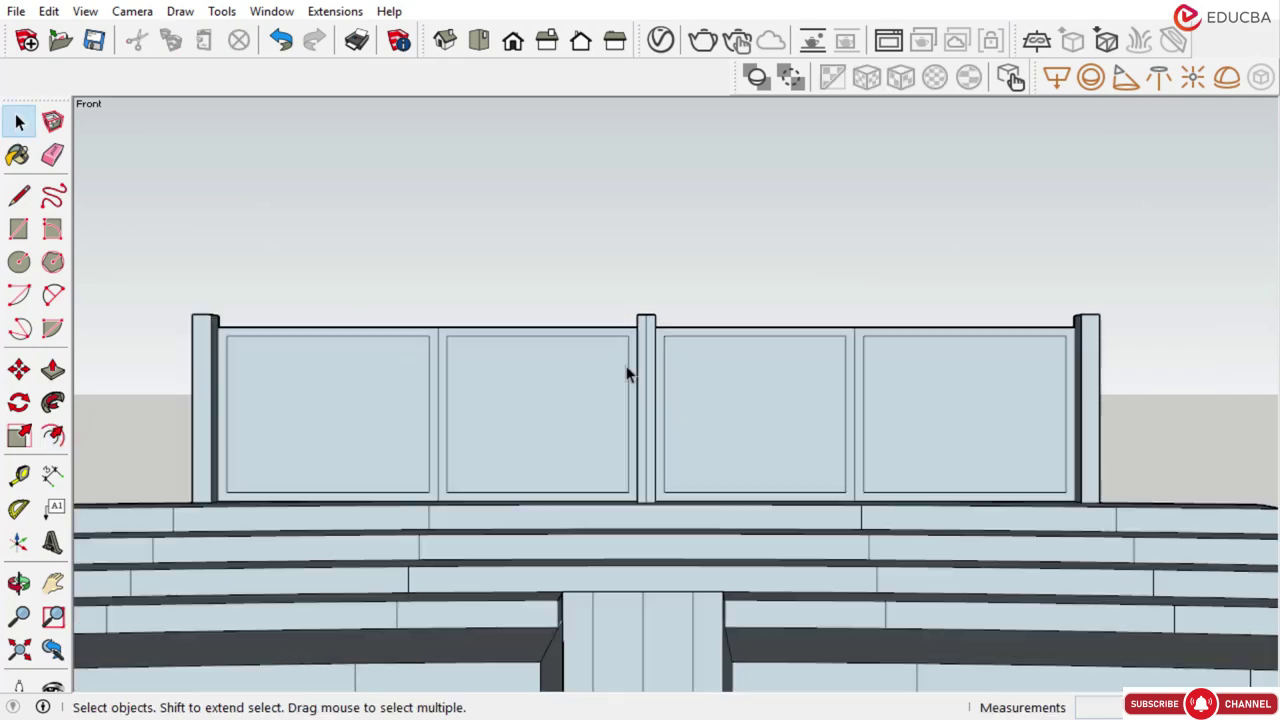
Delete the vertical offset edges beside the central column in the two middle panels
left_click(628, 373)
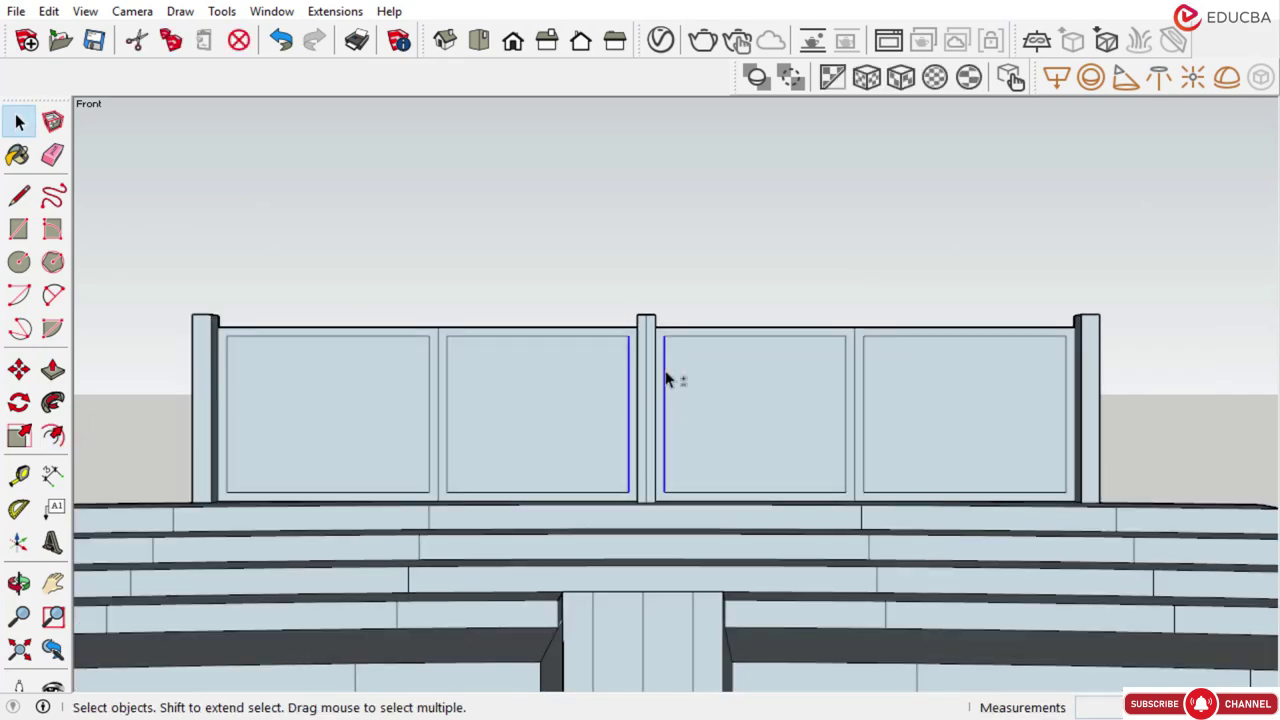
key("Escape")
scroll(662, 372, "up", 2)
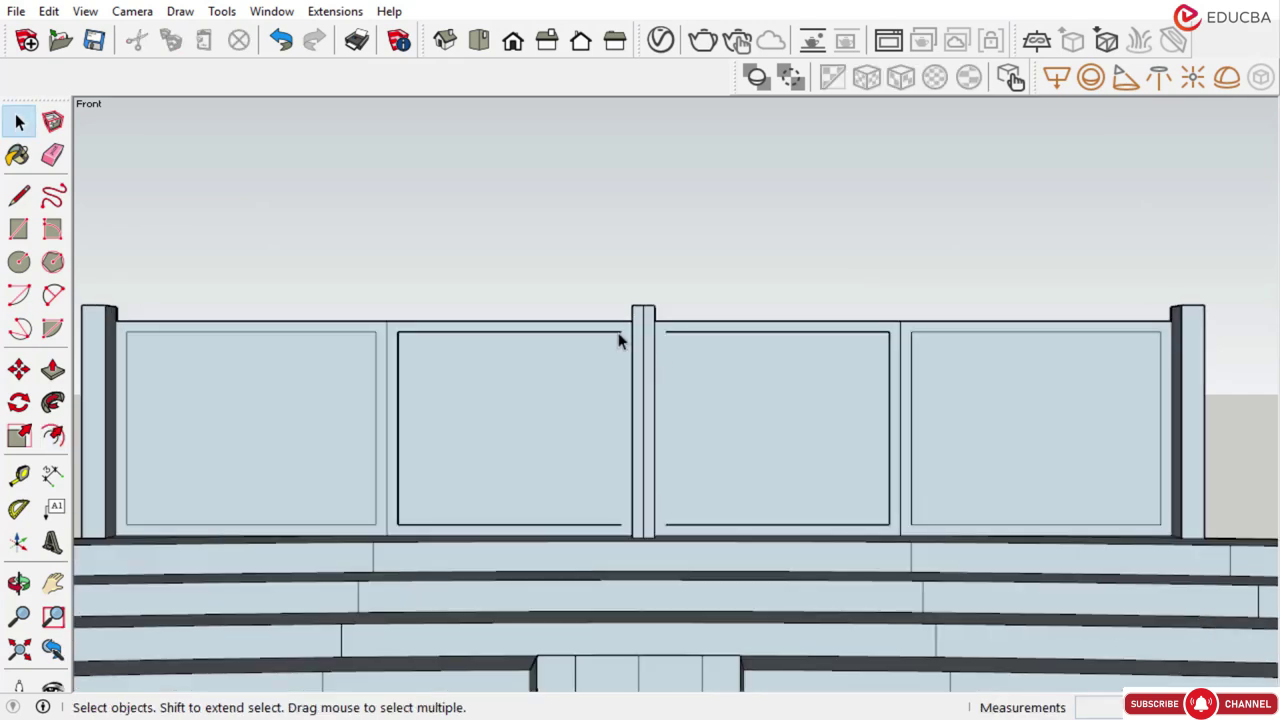
Extend the upper and lower offset edges of both middle panels 150 mm to meet the central column
left_click(619, 333)
left_click(19, 370)
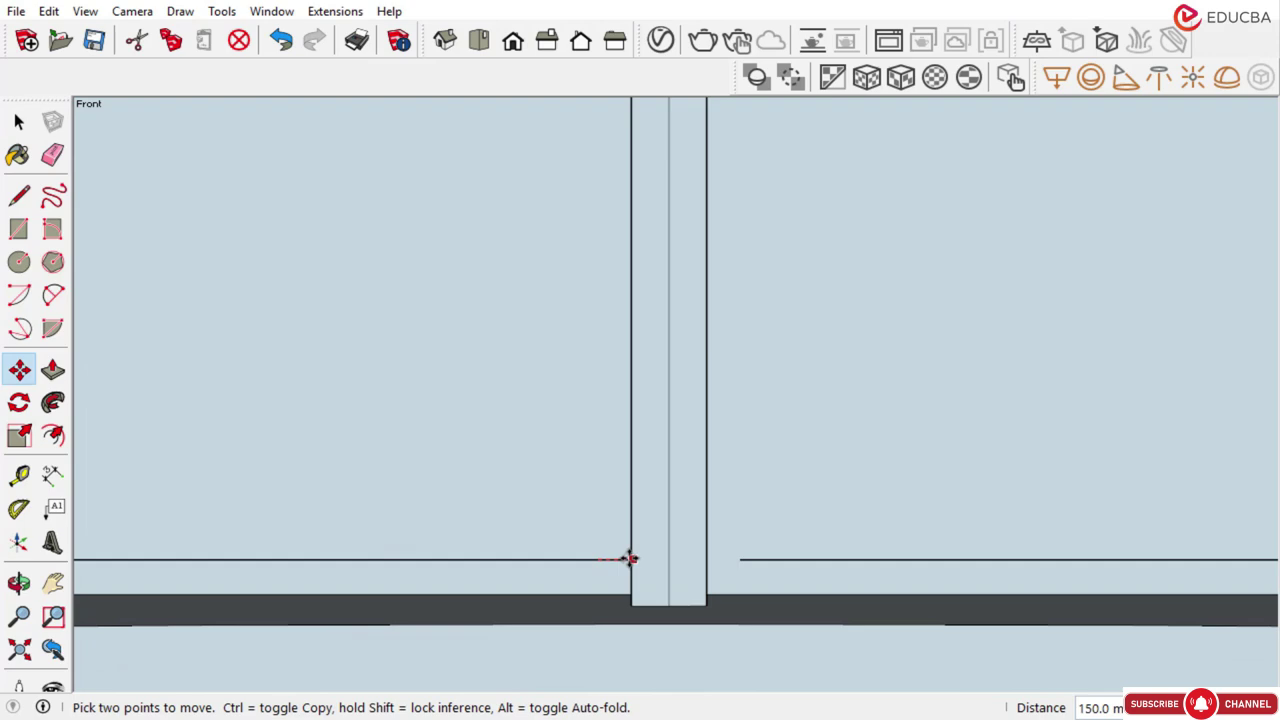
left_click(630, 559)
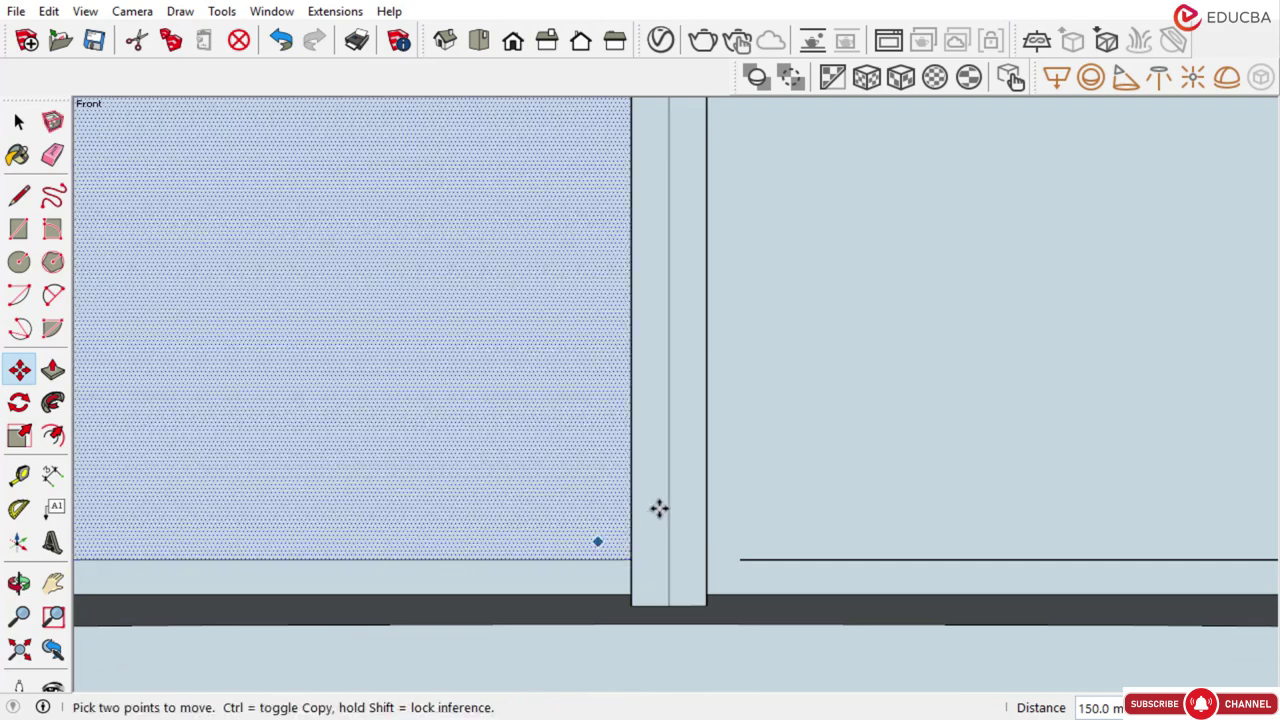
scroll(655, 502, "down", 3)
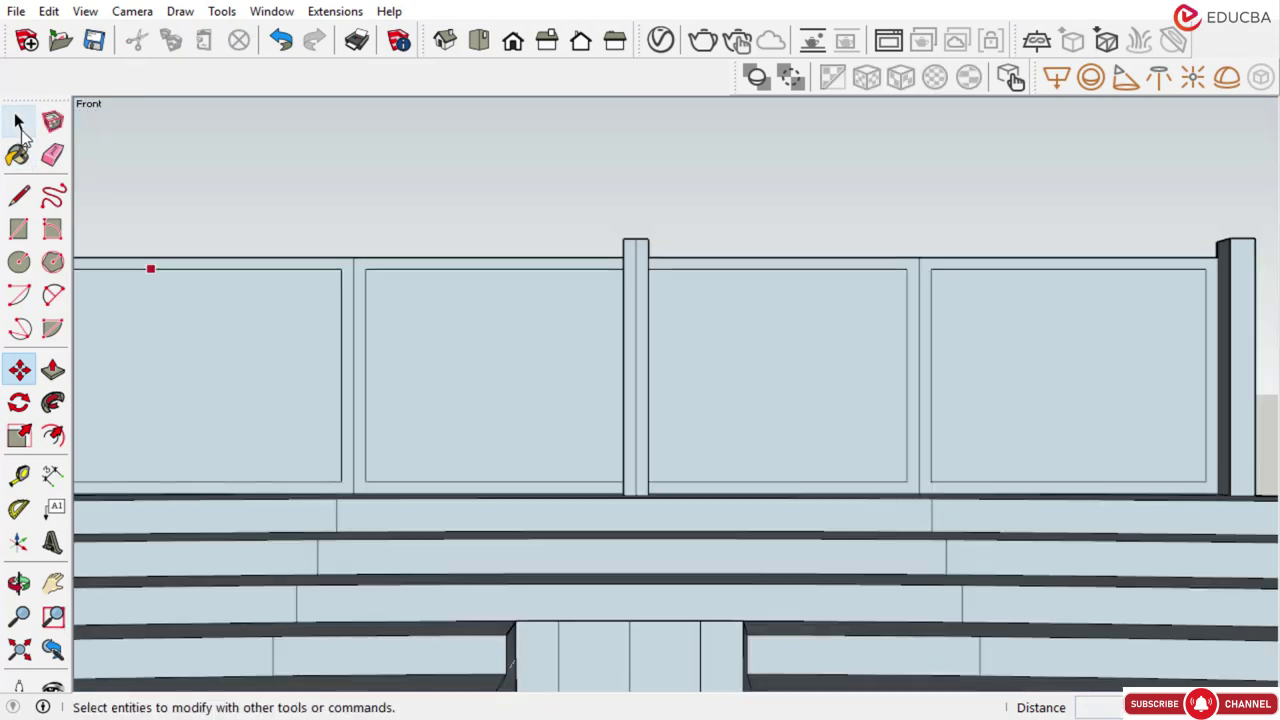
left_click(19, 122)
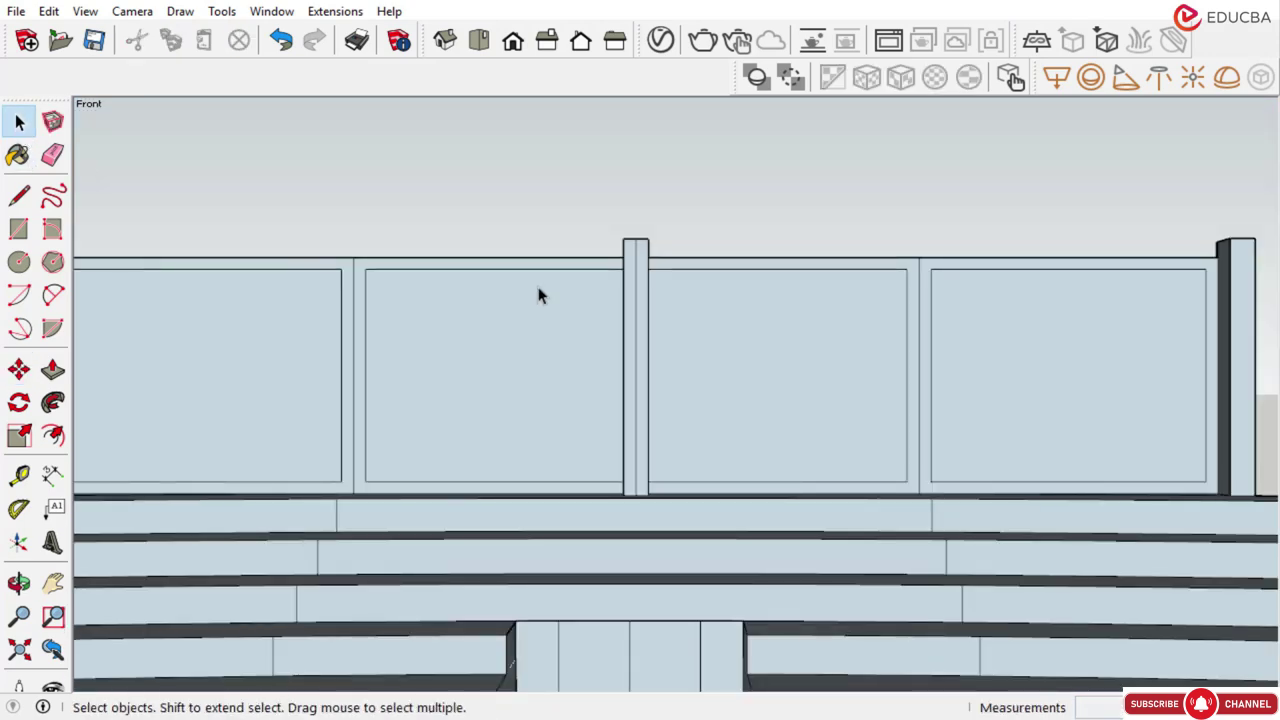
Delete the two vertical divider edges between the adjacent framed panels on either side of the upper wall's central column
left_click(636, 297)
middle_click_drag(636, 297, 360, 381)
left_click(375, 325)
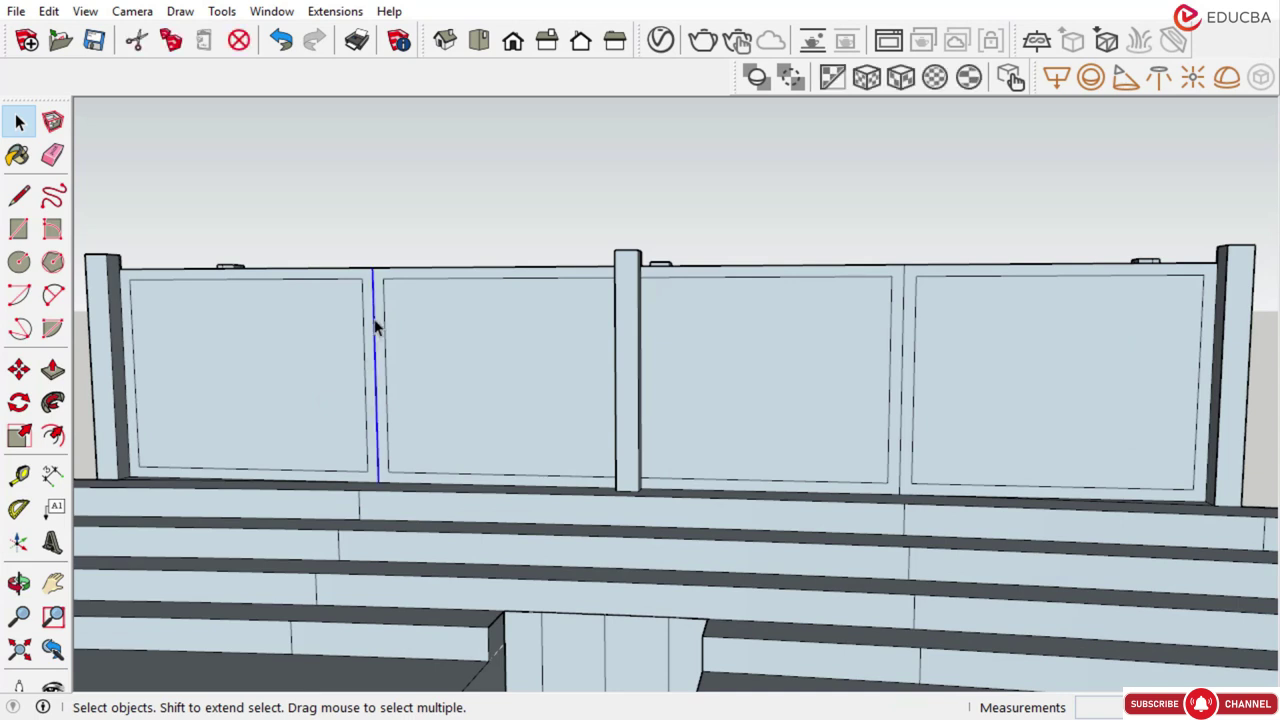
key("Delete")
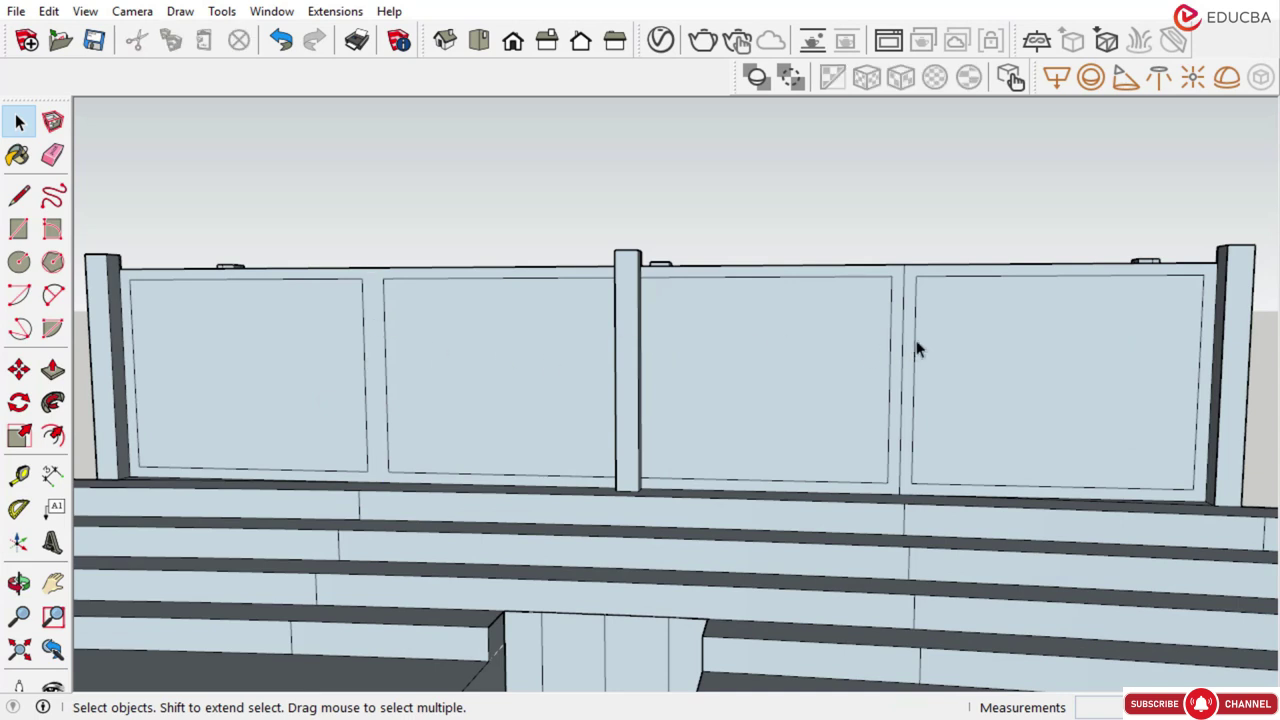
scroll(916, 347, "down", 5)
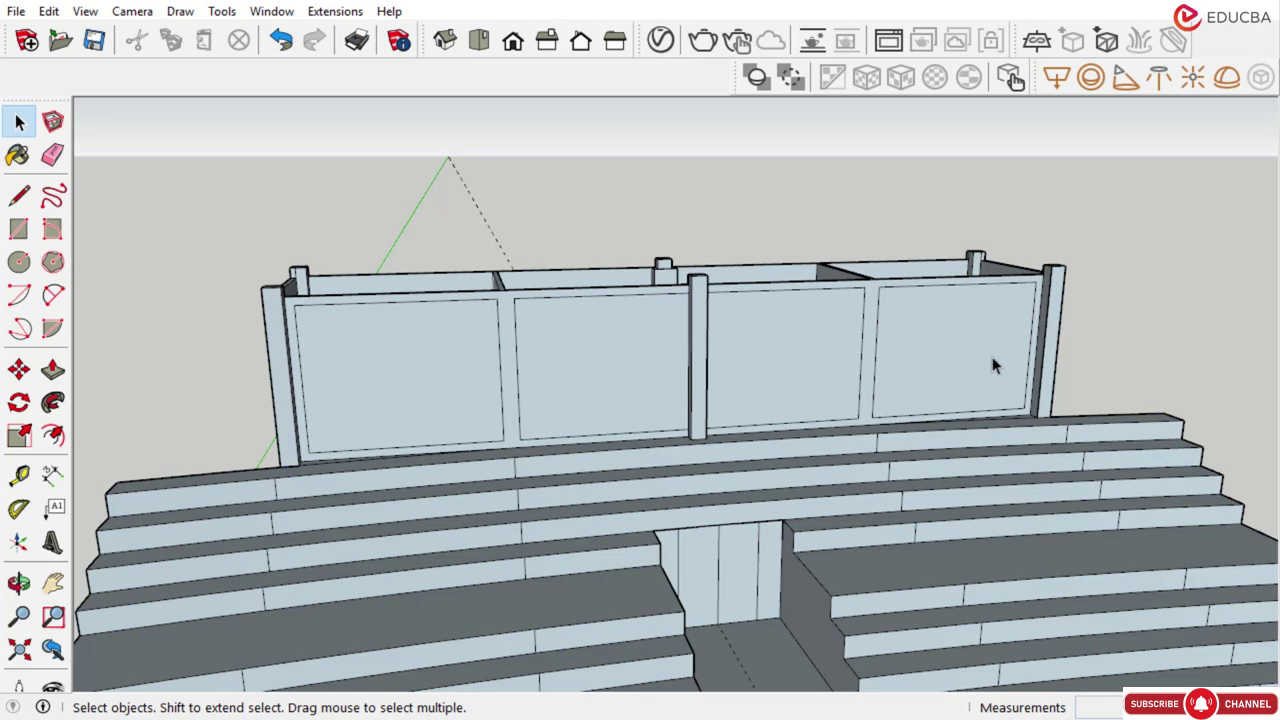
Push the leftmost upper front panel inside its offset frame inward by 100 mm
left_click(429, 366)
middle_click_drag(429, 366, 240, 334)
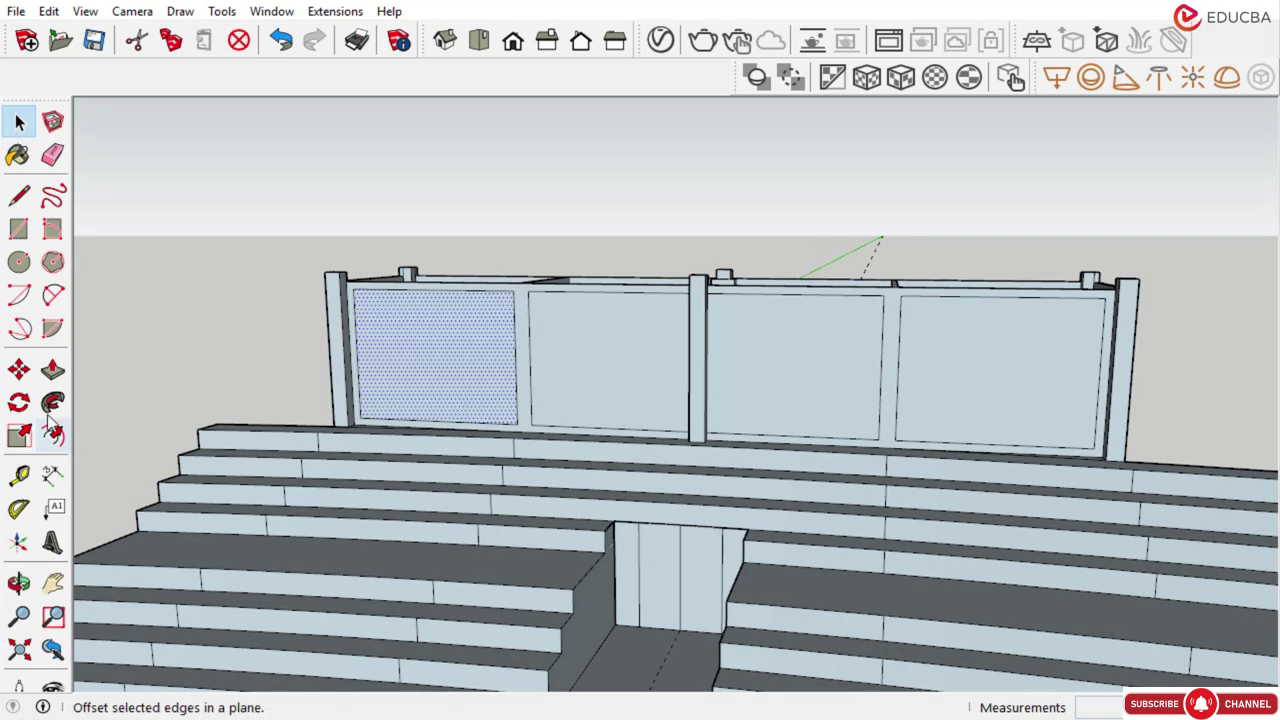
left_click(53, 370)
scroll(471, 345, "up", 3)
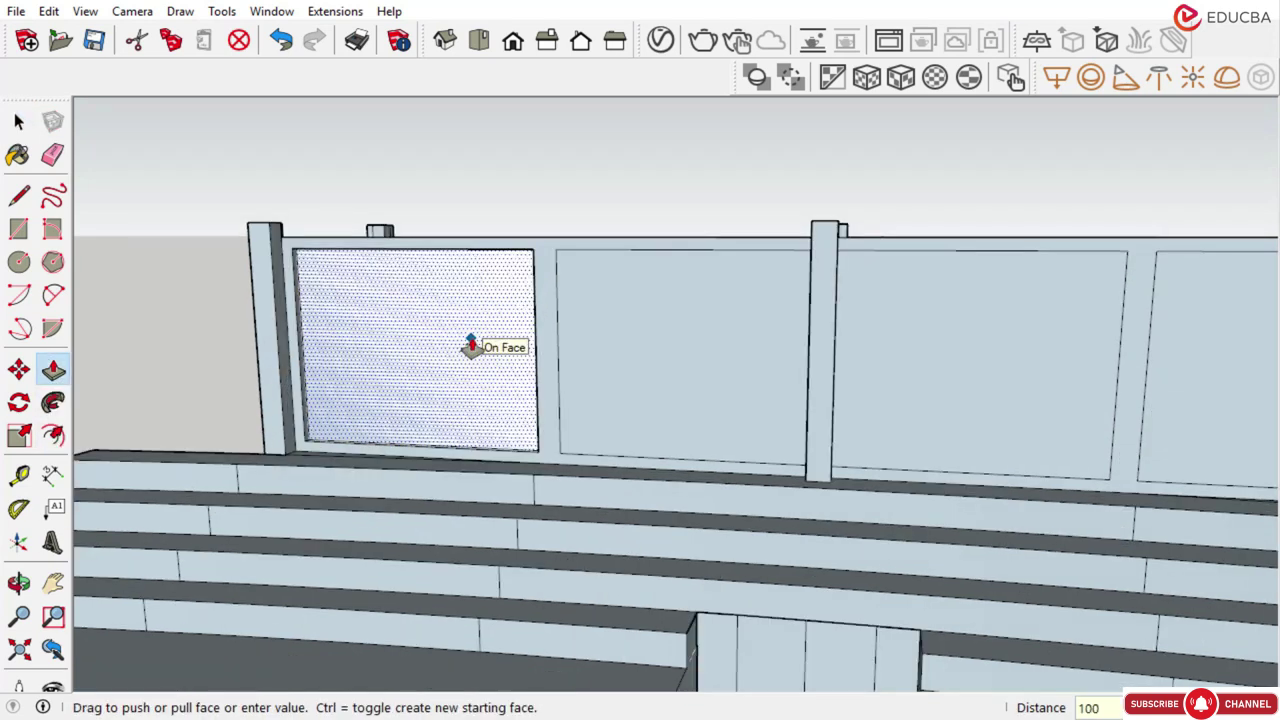
type("100")
key("Return")
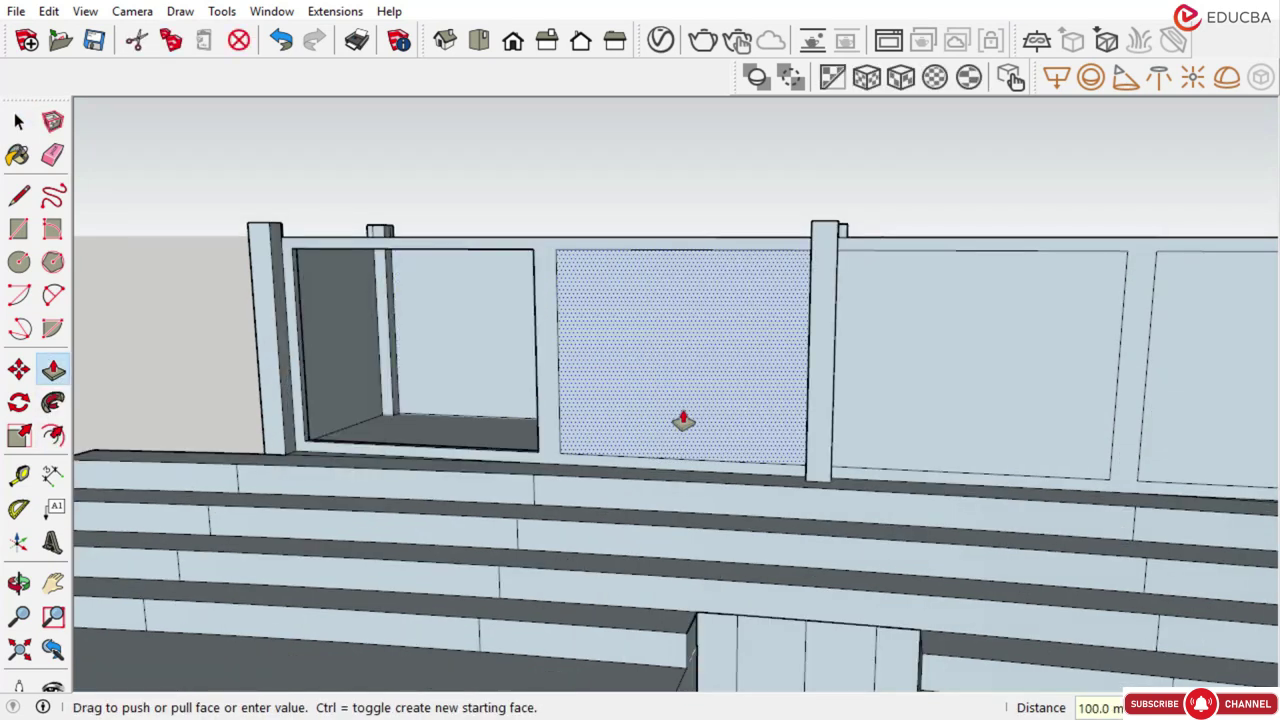
Try to push the second upper front panel from the left inward by 100 mm
scroll(650, 424, "down", 3)
left_click(637, 390)
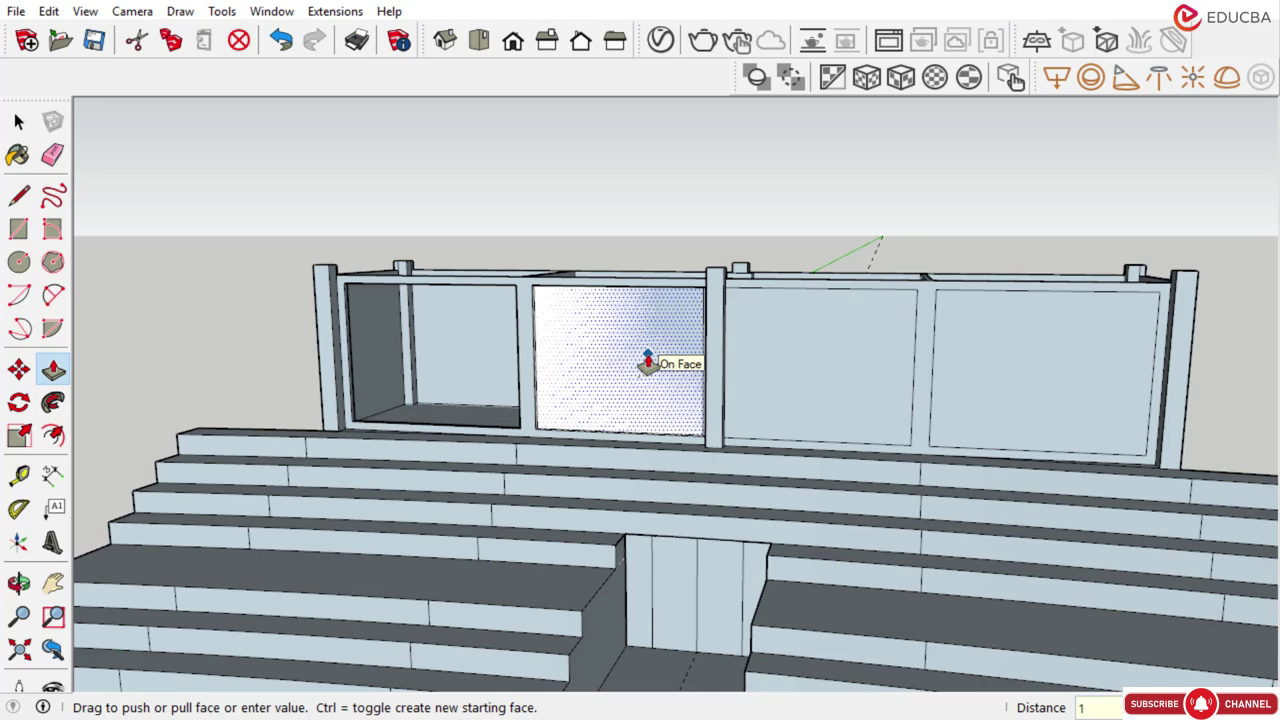
key("Return")
scroll(675, 345, "up", 3)
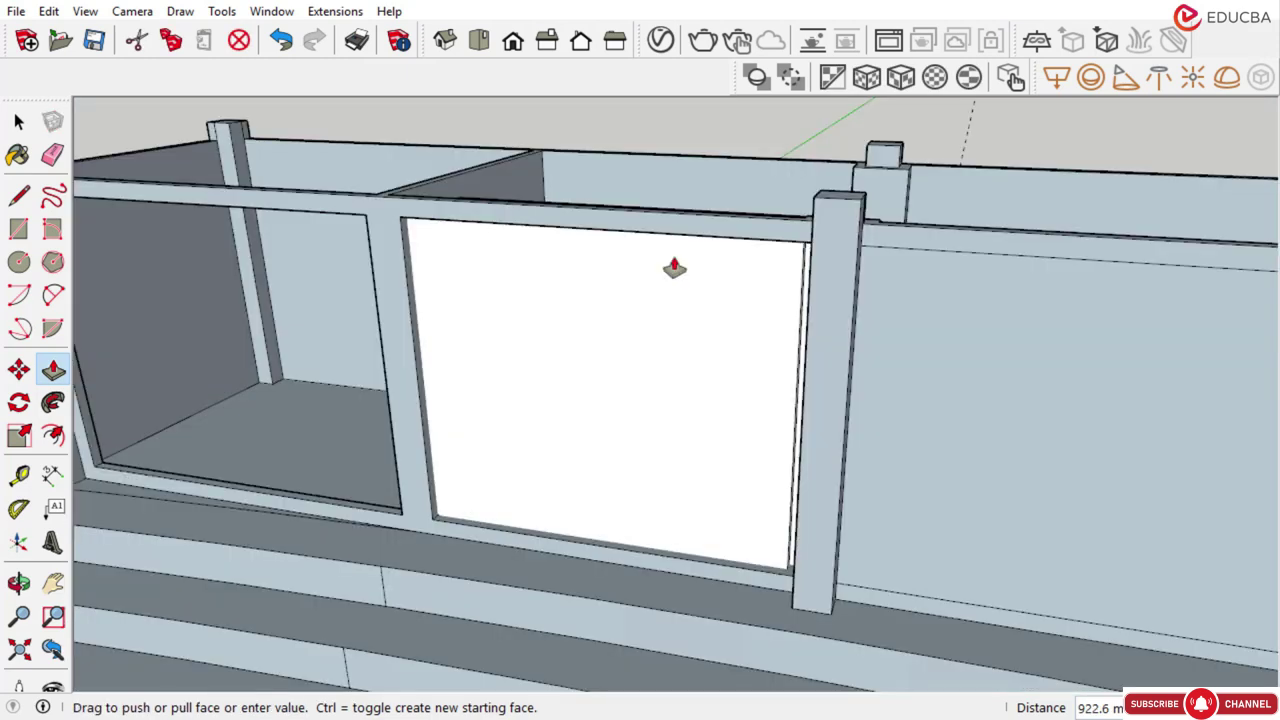
type("100")
key("Return")
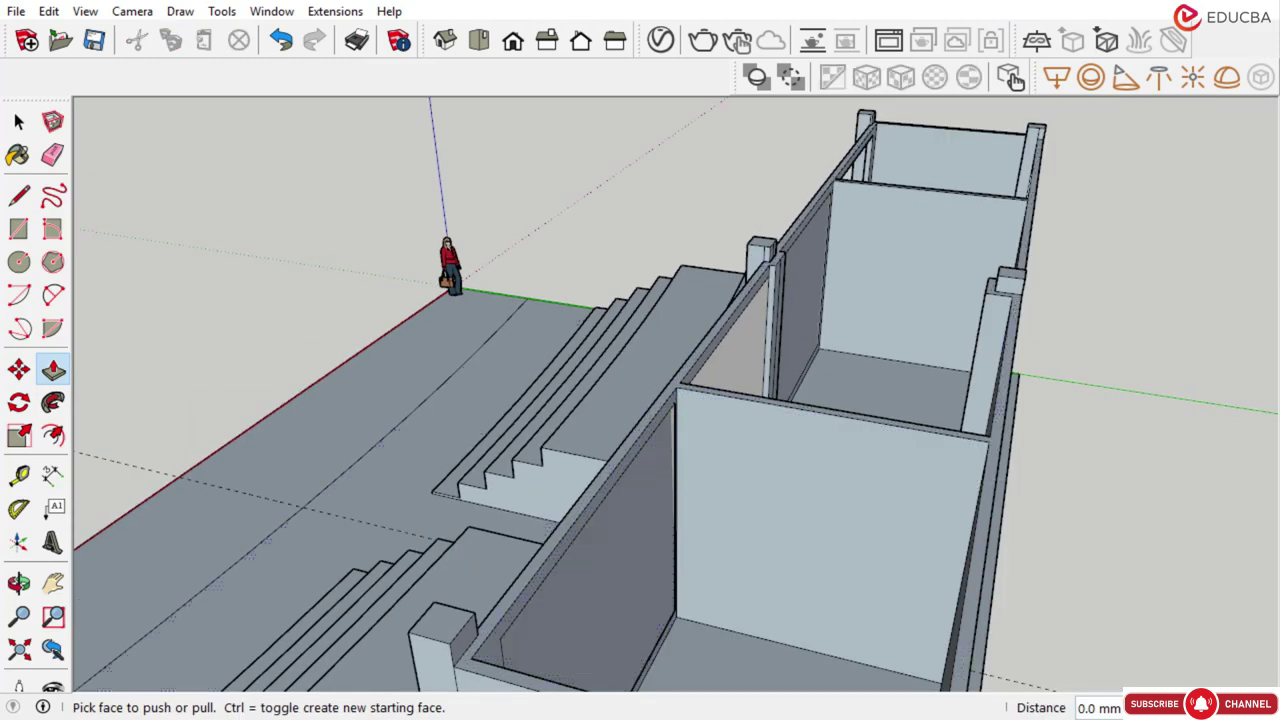
Try to dimension the upper front wall's thickness beside the central column, and undo the pushes of the two left panels
key("space")
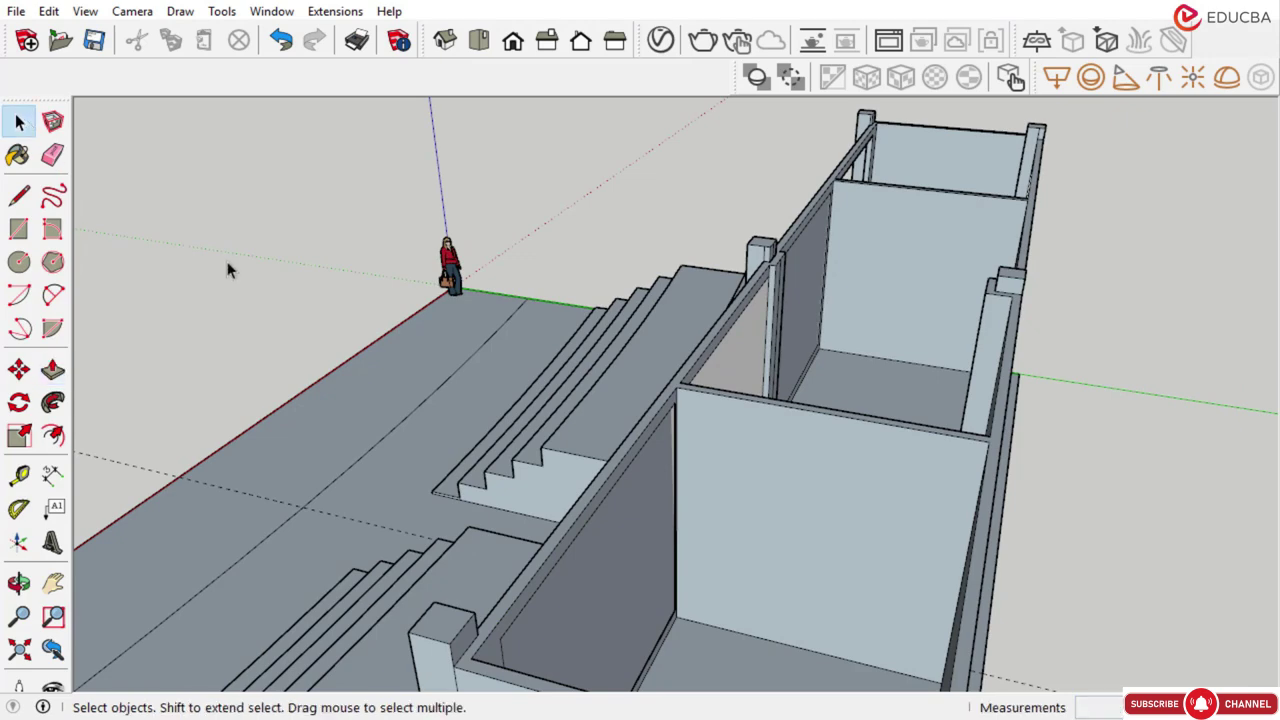
scroll(780, 268, "up", 4)
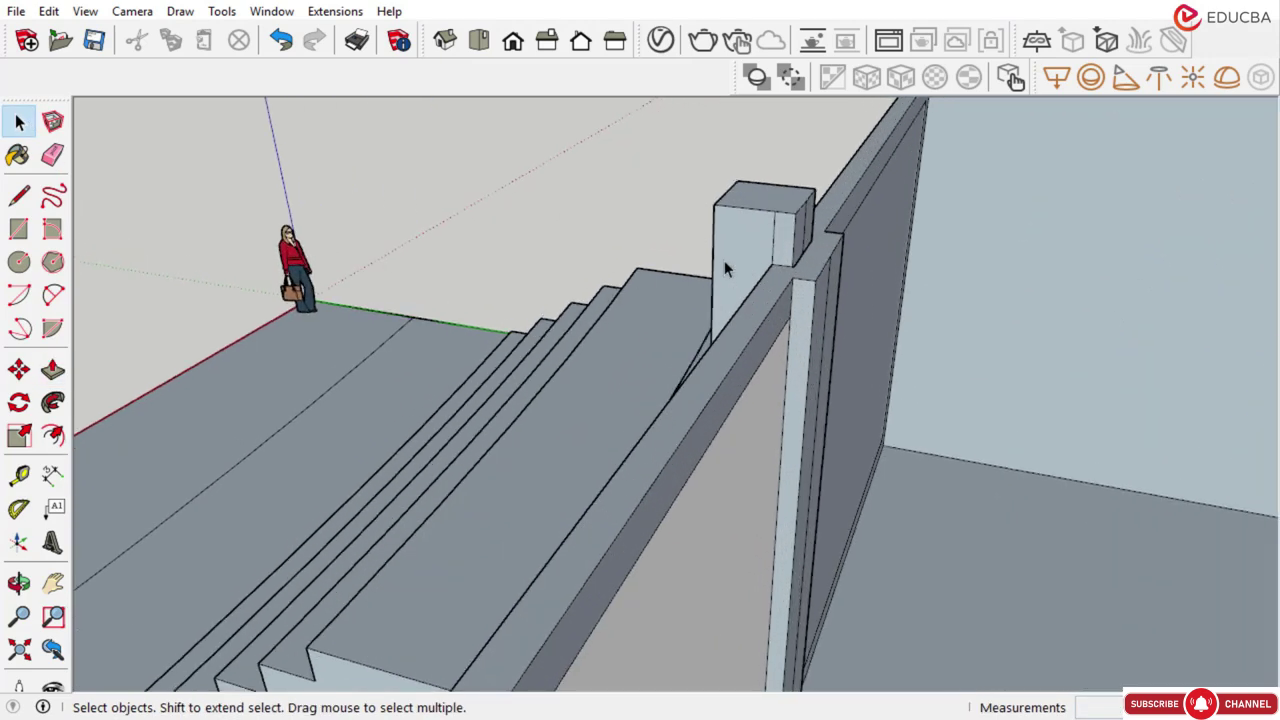
left_click(52, 475)
scroll(782, 257, "up", 4)
scroll(781, 291, "down", 4)
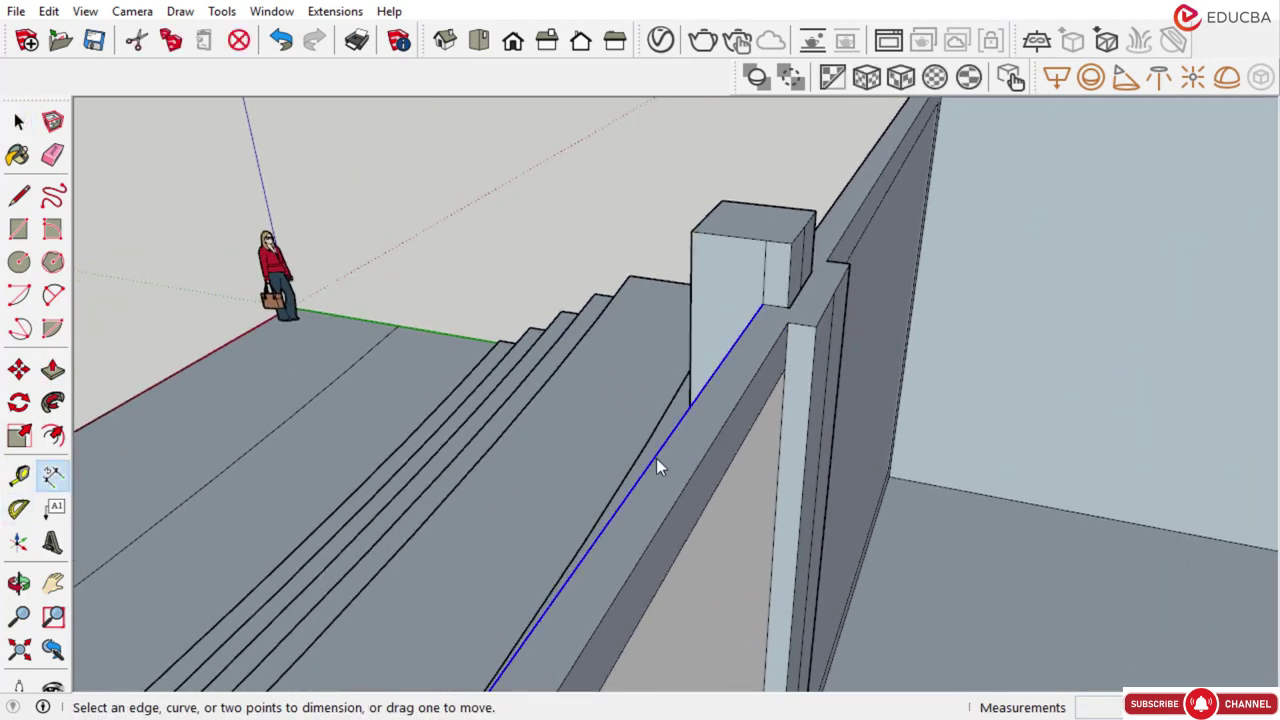
scroll(656, 458, "down", 2)
middle_click_drag(656, 458, 780, 310, "shift")
left_click(681, 586)
middle_click_drag(638, 563, 760, 447)
key("Escape")
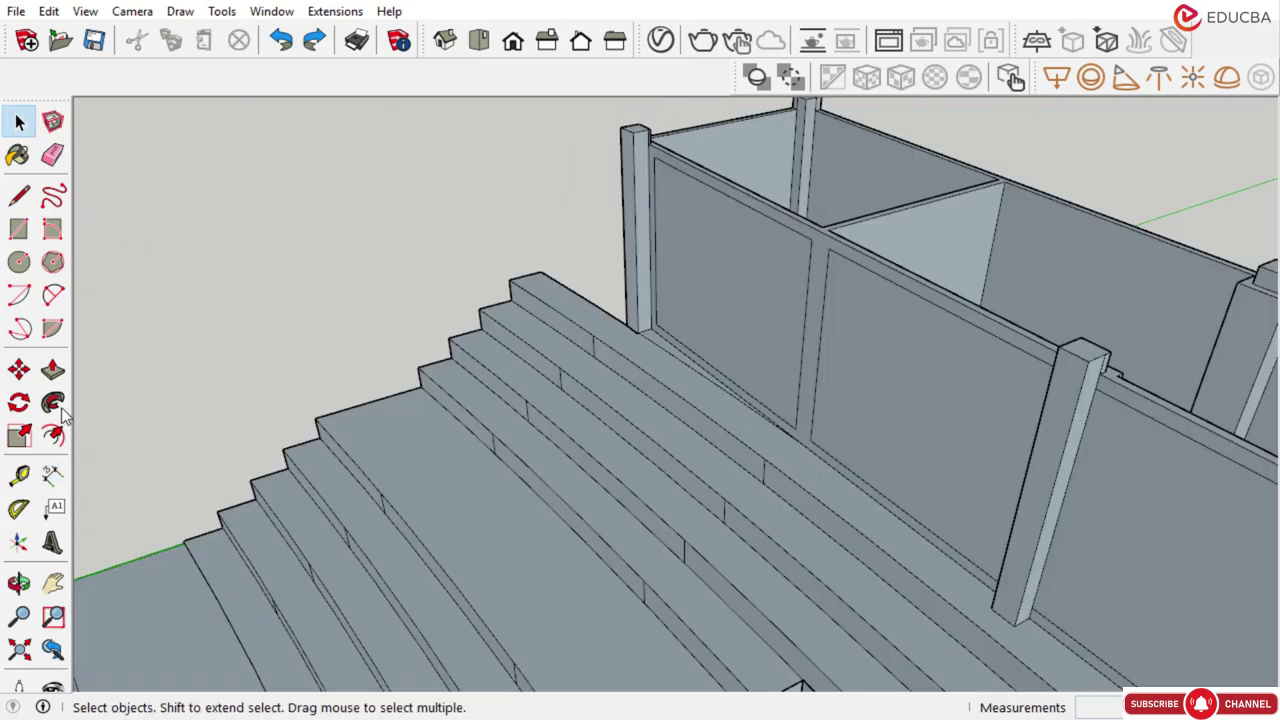
Open up the leftmost upper front panel by pushing its inner face inward 100 mm
left_click(53, 372)
scroll(731, 251, "up", 2)
left_click(738, 246)
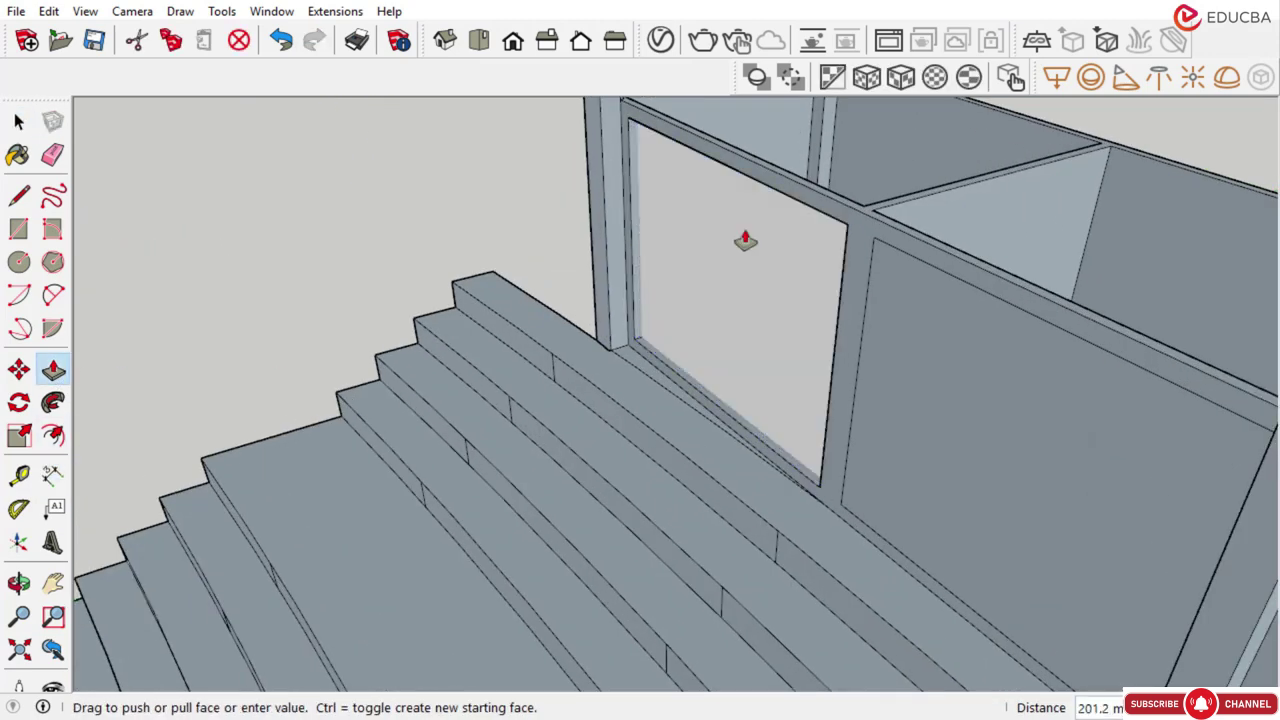
key("Return")
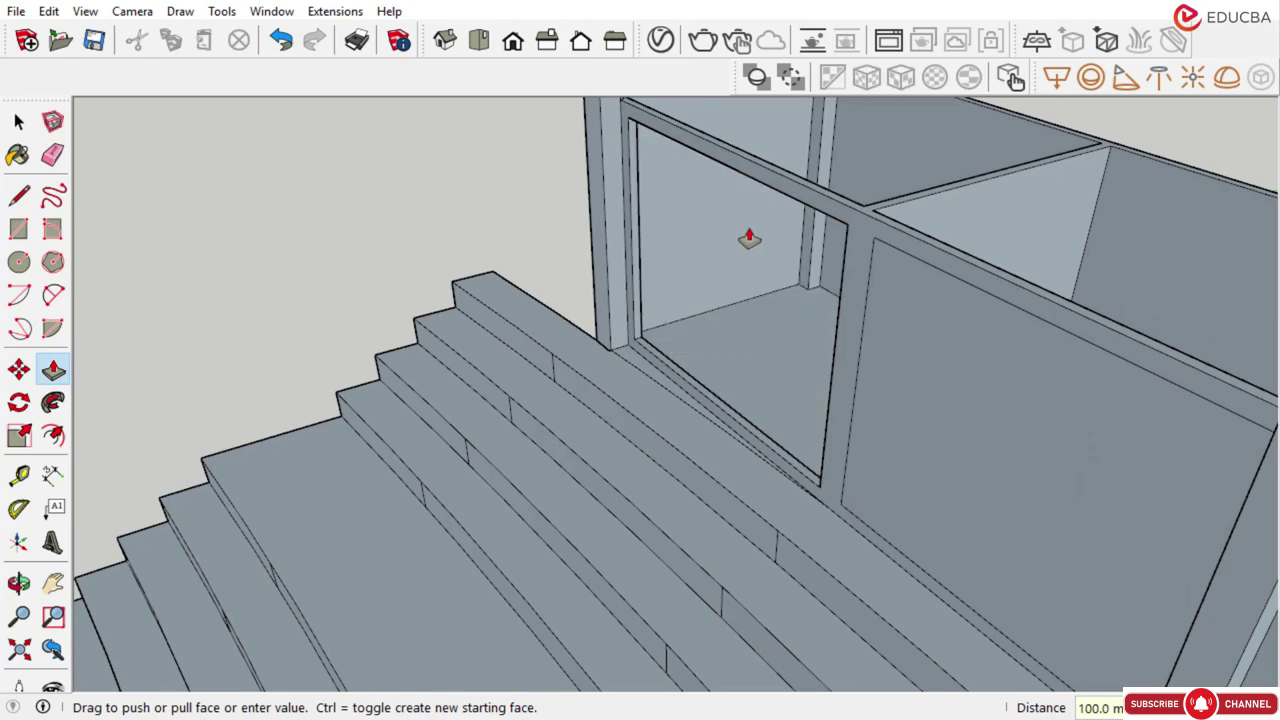
Try to push the second upper front panel from the left inward by 125 mm, and undo it
left_click(997, 402)
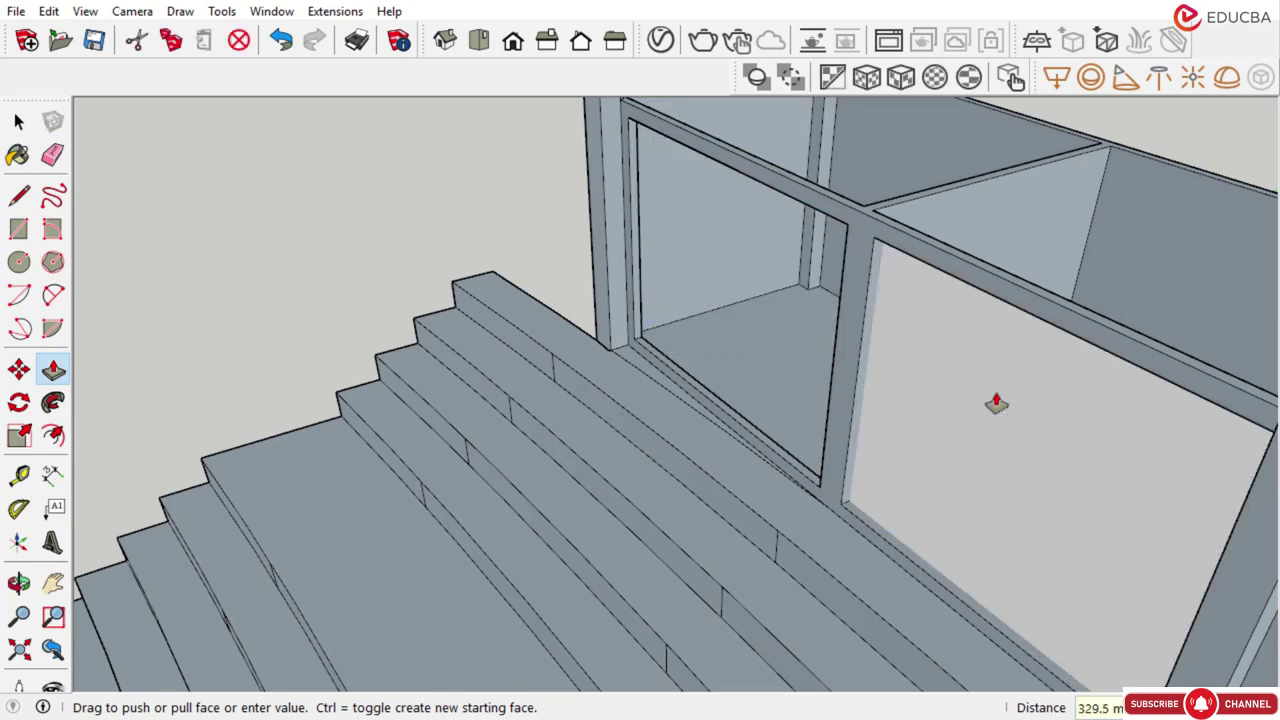
type("125")
key("Return")
middle_click_drag(499, 312, 479, 341)
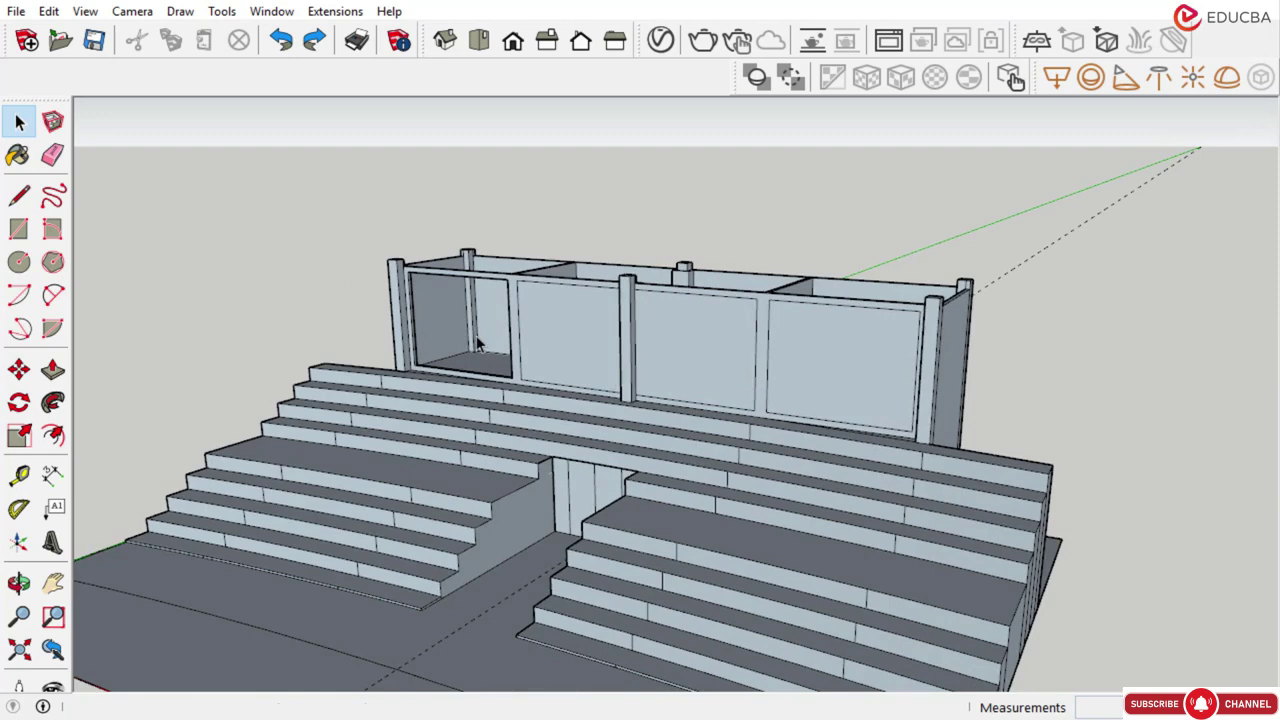
Push the inner face of the second upper front panel from the left inward by 100 mm
scroll(480, 343, "up", 2)
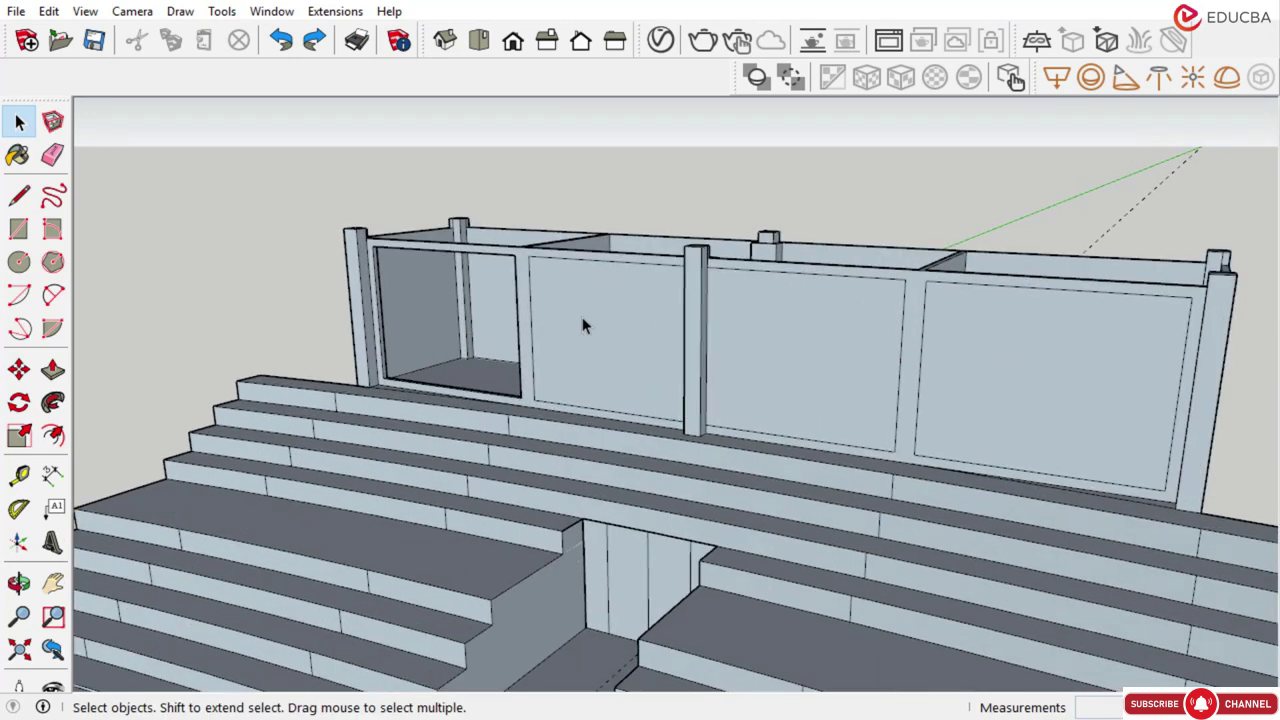
left_click(582, 317)
scroll(564, 316, "up", 2)
left_click(53, 370)
scroll(567, 313, "up", 1)
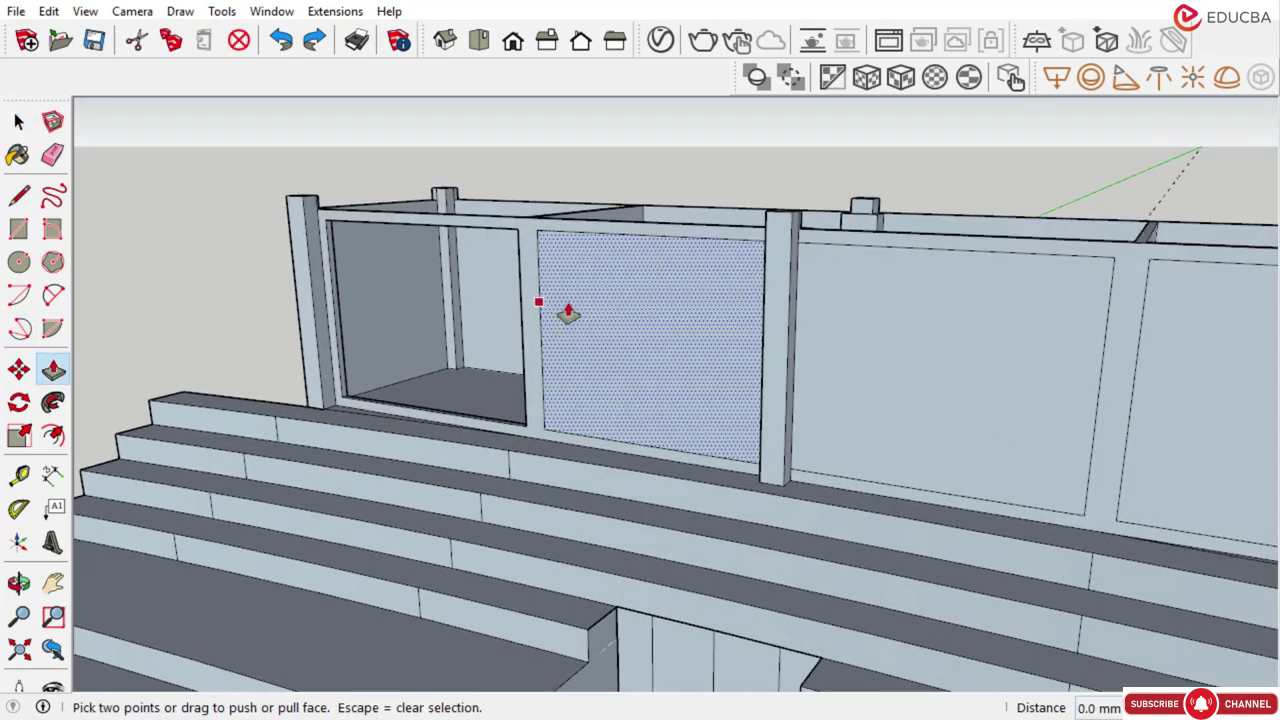
left_click(567, 313)
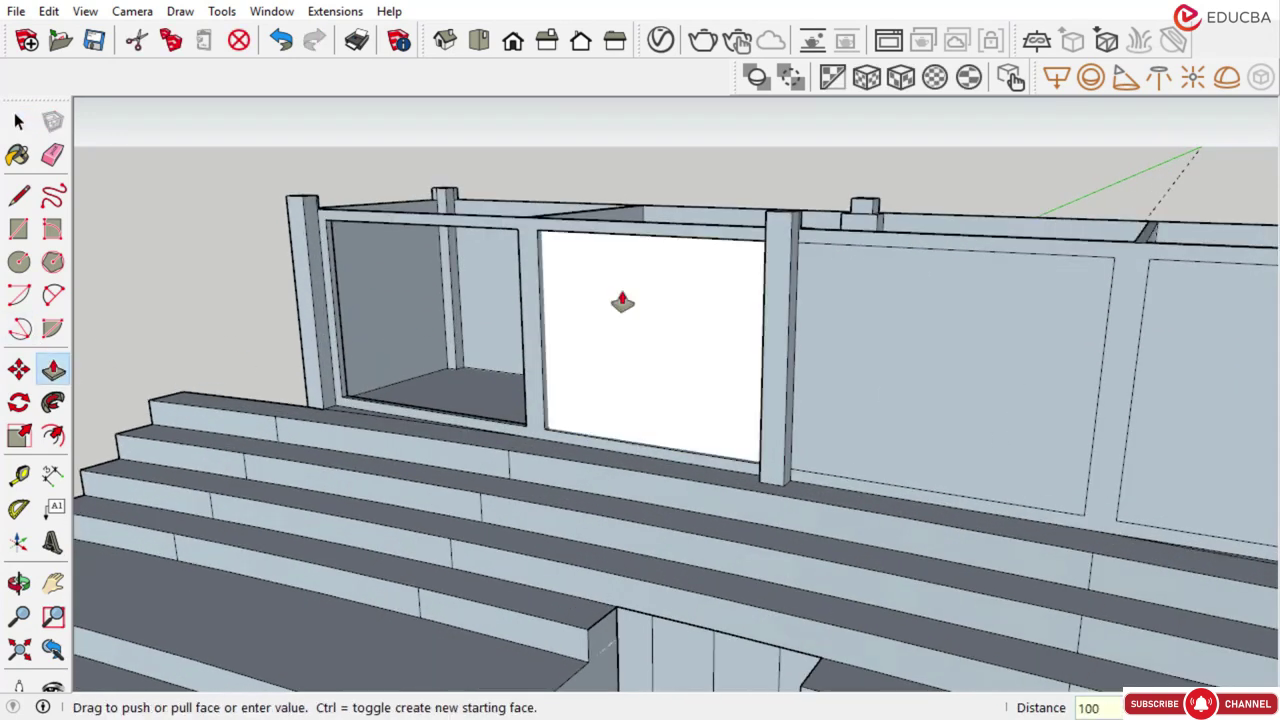
type("100")
key("Return")
Delete the recessed face of the second panel from the left to leave an open frame
middle_click_drag(623, 300, 517, 334)
scroll(517, 334, "up", 3)
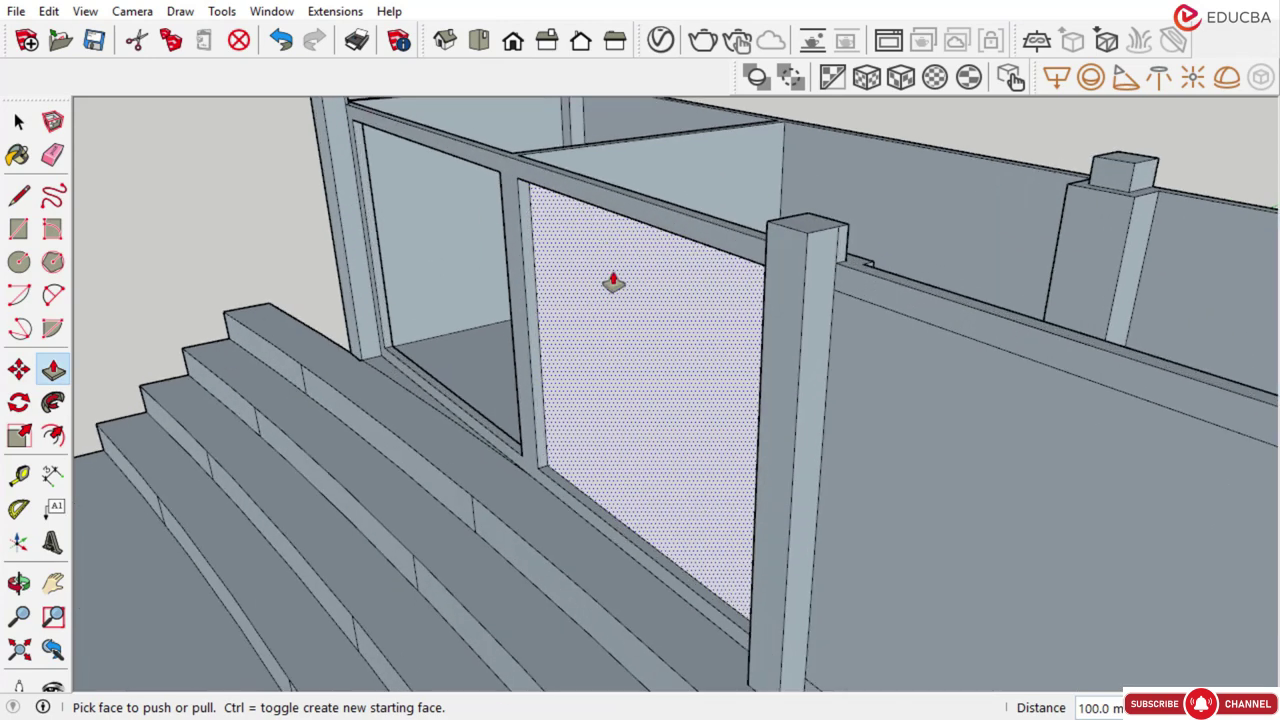
middle_click(613, 283)
left_click(18, 121)
left_click(615, 297)
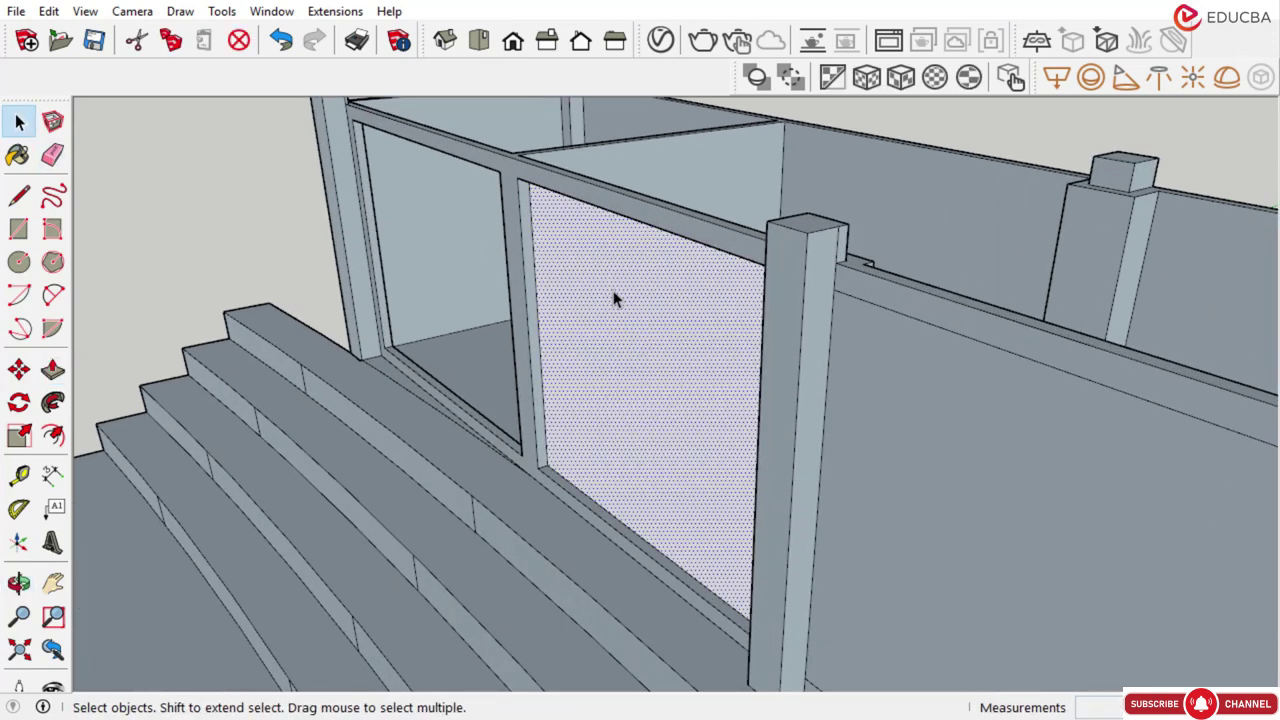
key("Delete")
Push the inner face of the third upper front panel, just past the central column, inward by 100 mm
middle_click_drag(616, 290, 497, 287)
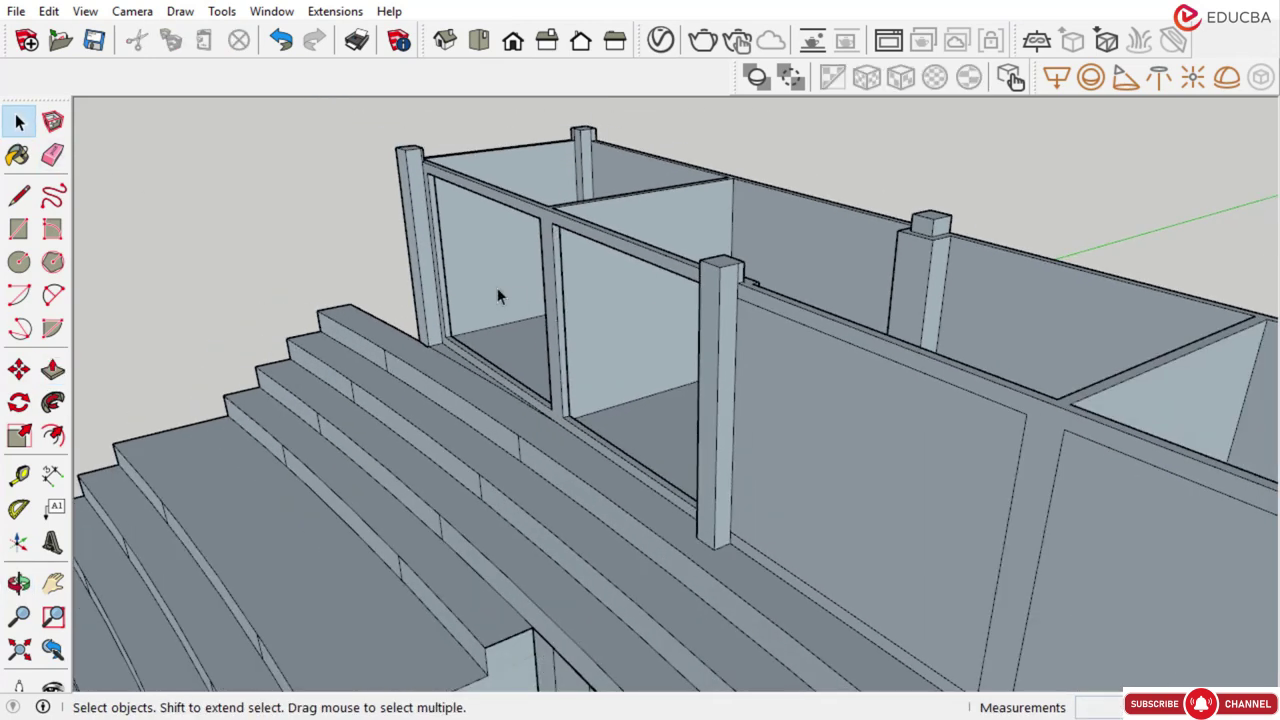
middle_click_drag(642, 378, 609, 357)
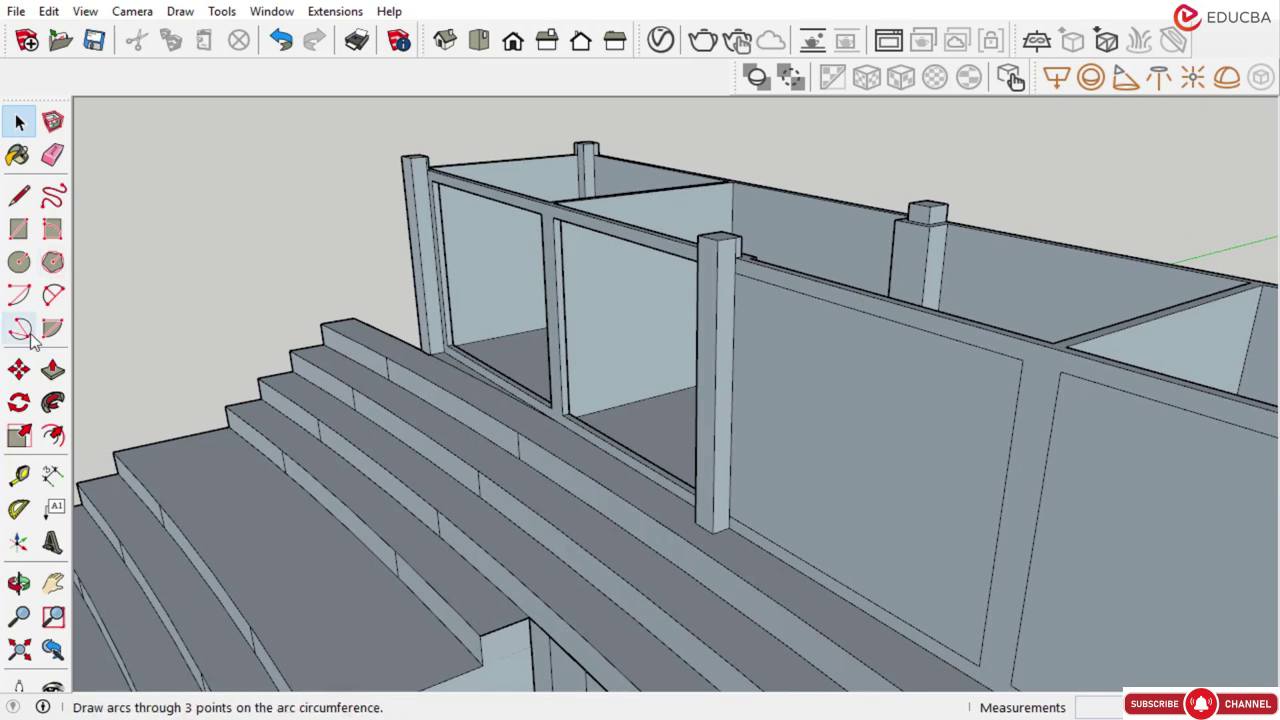
left_click(53, 370)
left_click(754, 443)
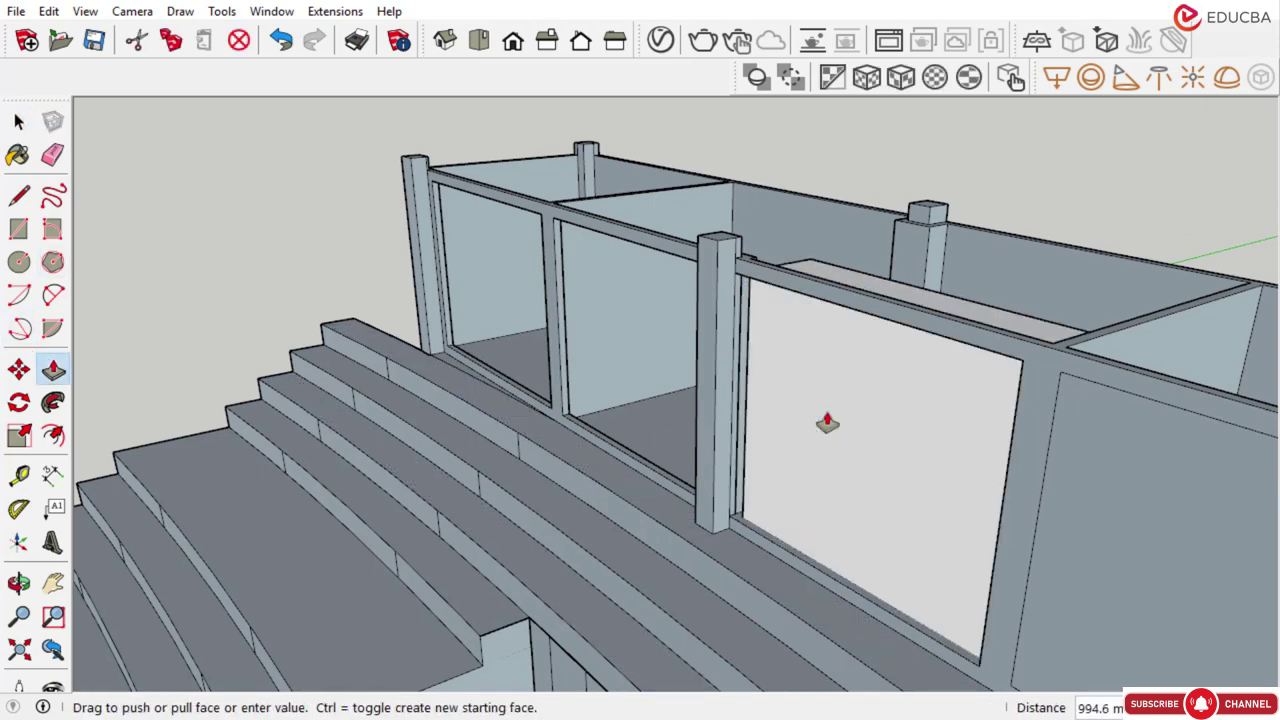
type("100")
key("Return")
Delete the recessed face of the third upper front panel to leave an open frame
middle_click_drag(829, 420, 620, 400)
left_click(12, 128)
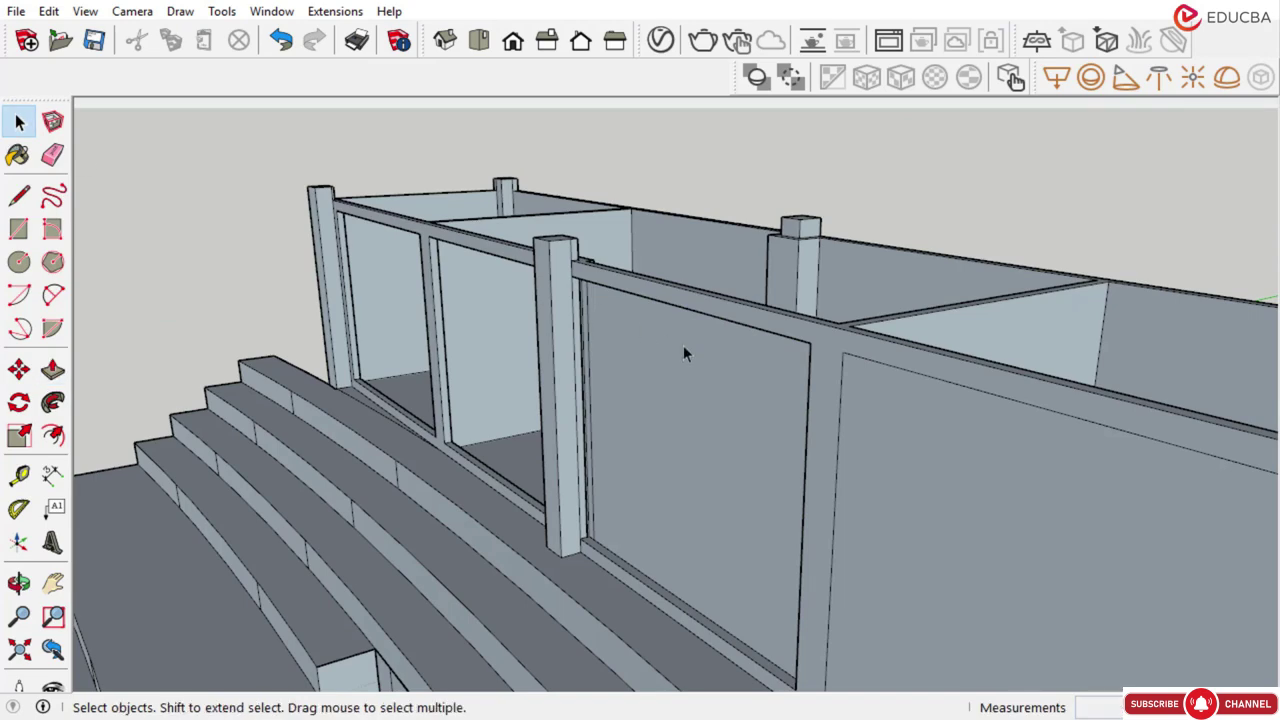
left_click(684, 350)
key("Delete")
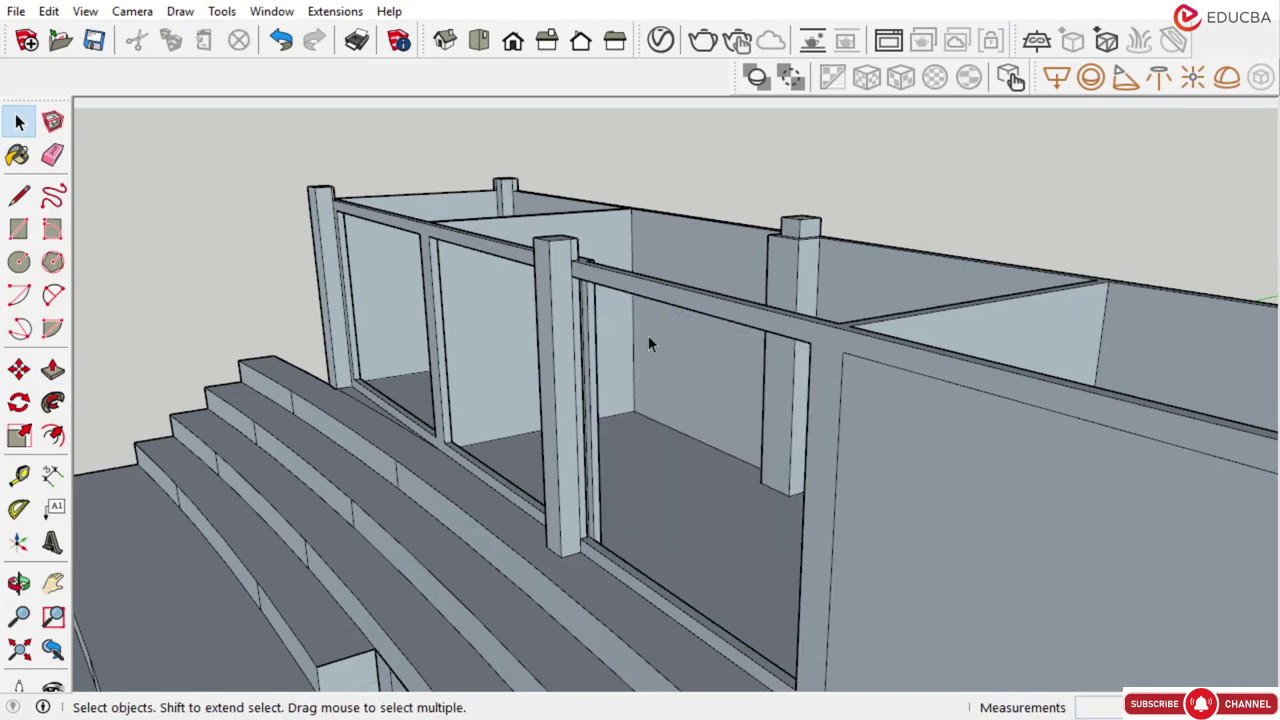
Push the inner face of the rightmost upper front panel inward by 100 mm
scroll(753, 418, "down", 5)
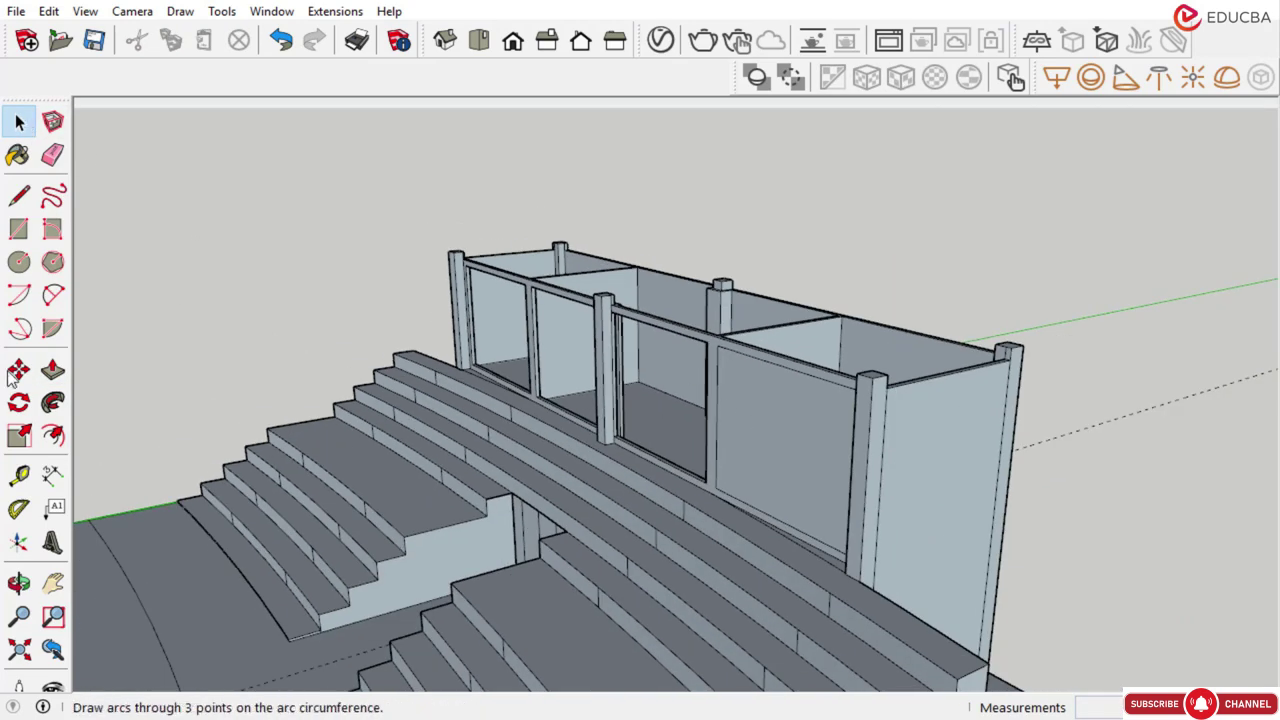
left_click(52, 370)
left_click(745, 436)
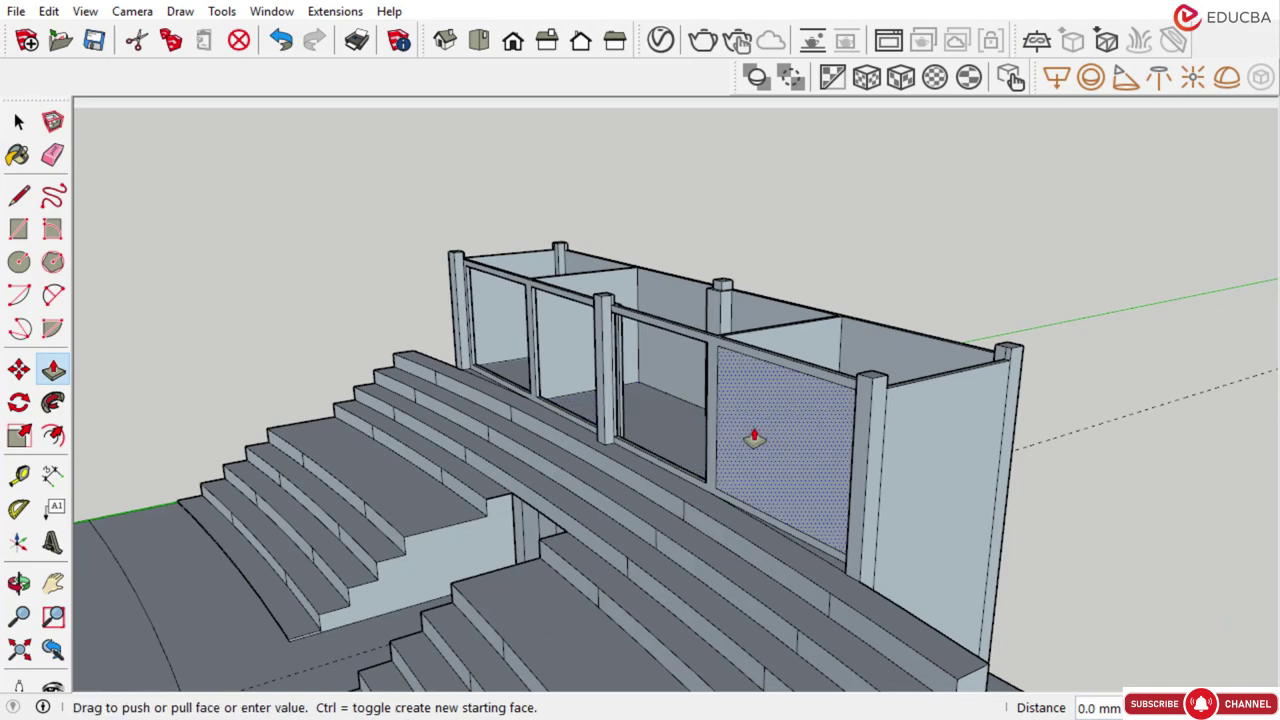
key("Return")
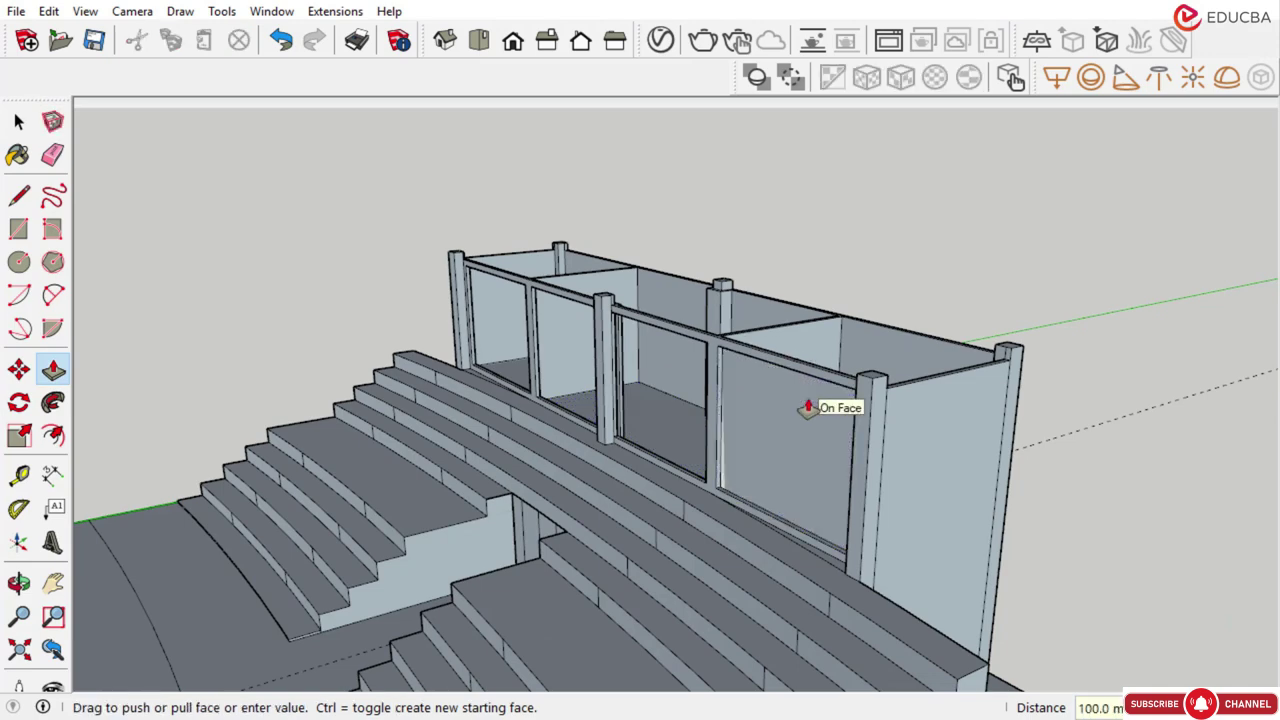
Delete the recessed face of the rightmost upper front panel
scroll(731, 468, "up", 5)
scroll(742, 450, "down", 3)
key("space")
key("Delete")
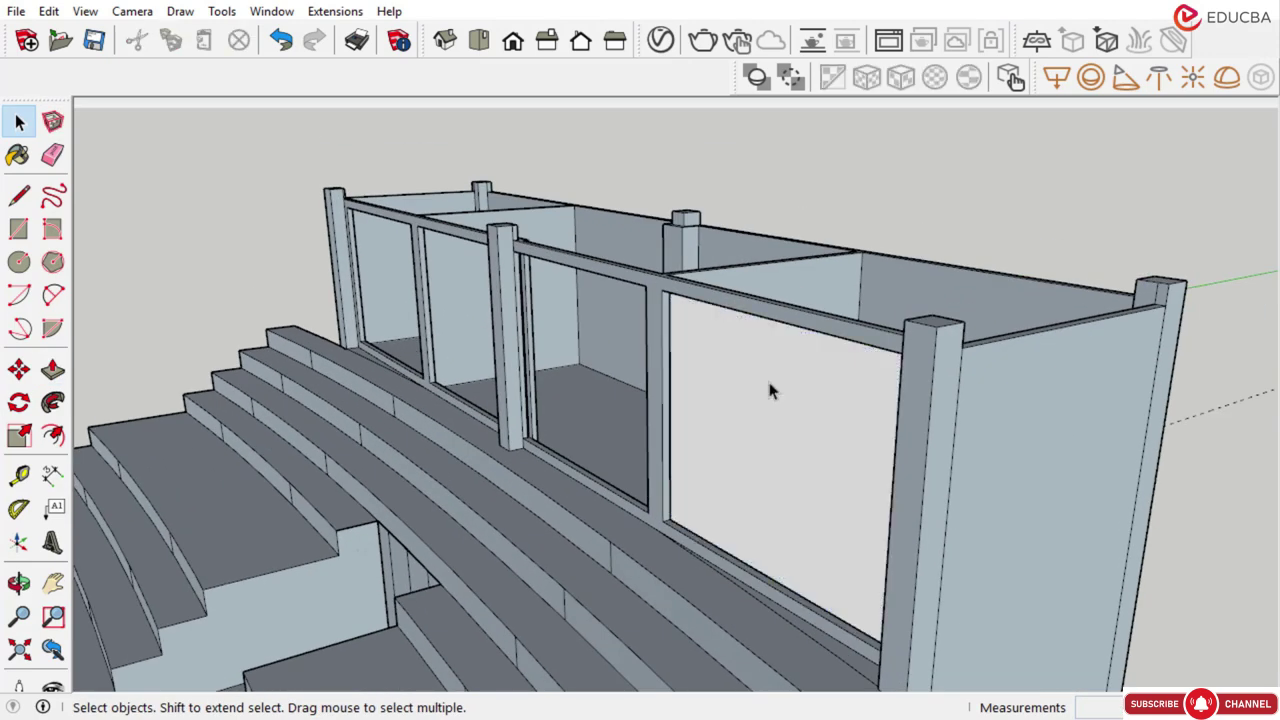
left_click(771, 386)
key("Delete")
Undo the face deletion and the inward push of the rightmost upper front panel
middle_click_drag(750, 460, 951, 330)
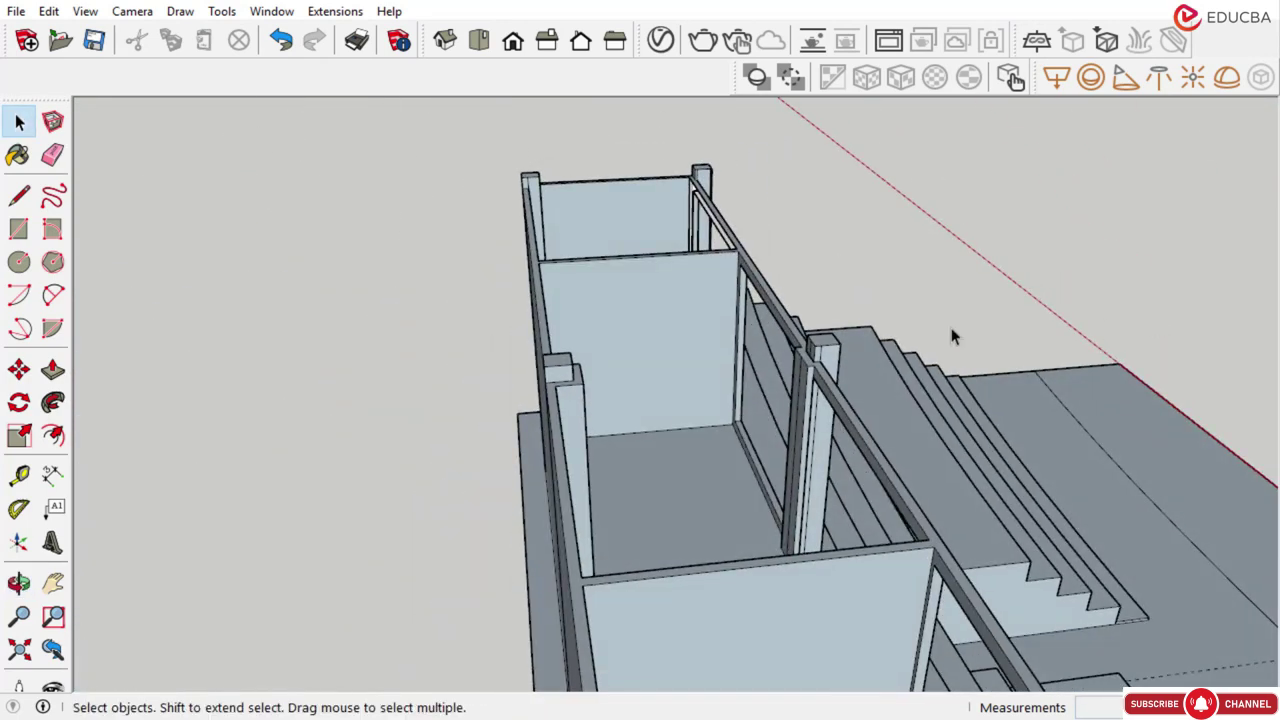
scroll(719, 227, "up", 3)
key("ctrl+z")
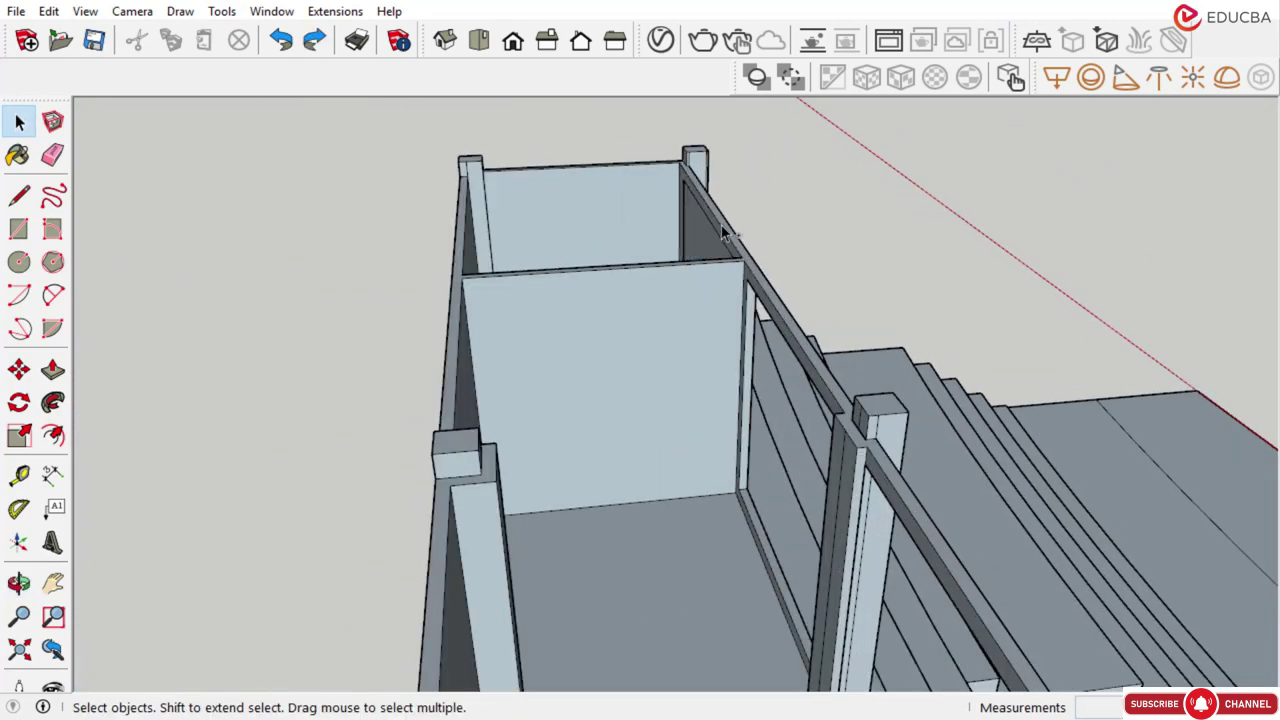
middle_click_drag(726, 233, 527, 185)
middle_click_drag(591, 277, 523, 209)
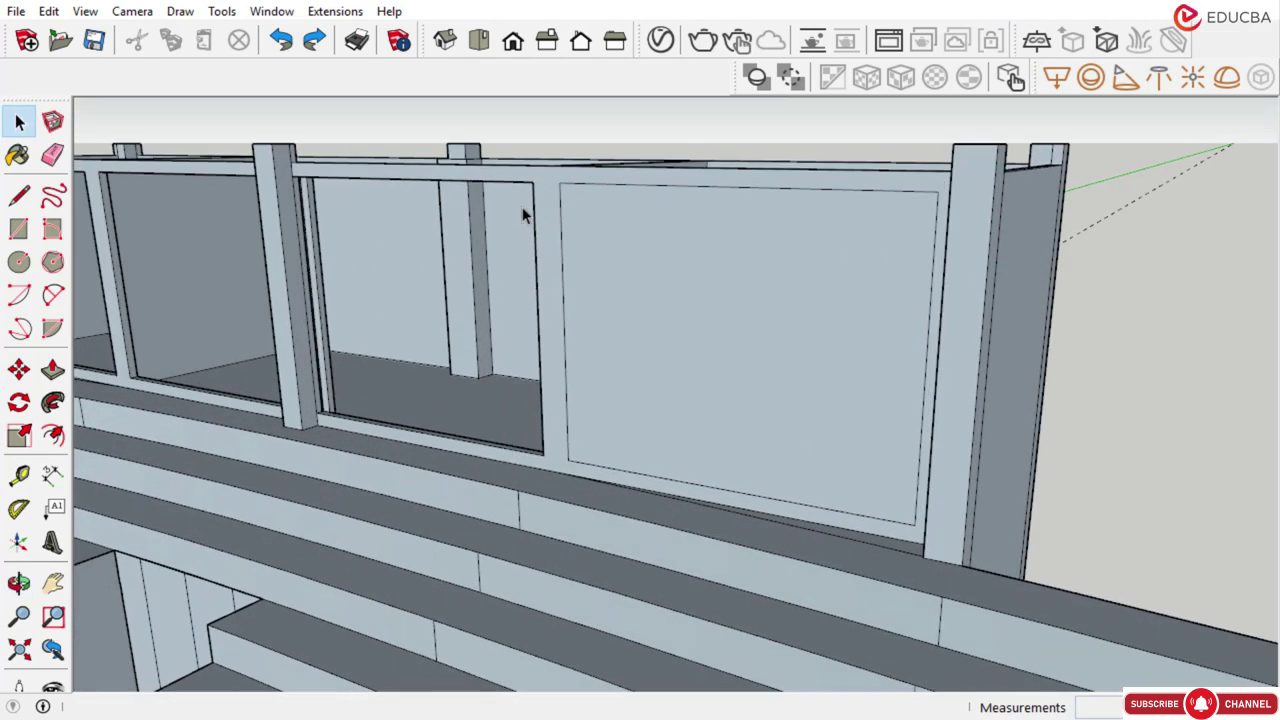
scroll(591, 247, "up", 3)
middle_click_drag(638, 295, 520, 290)
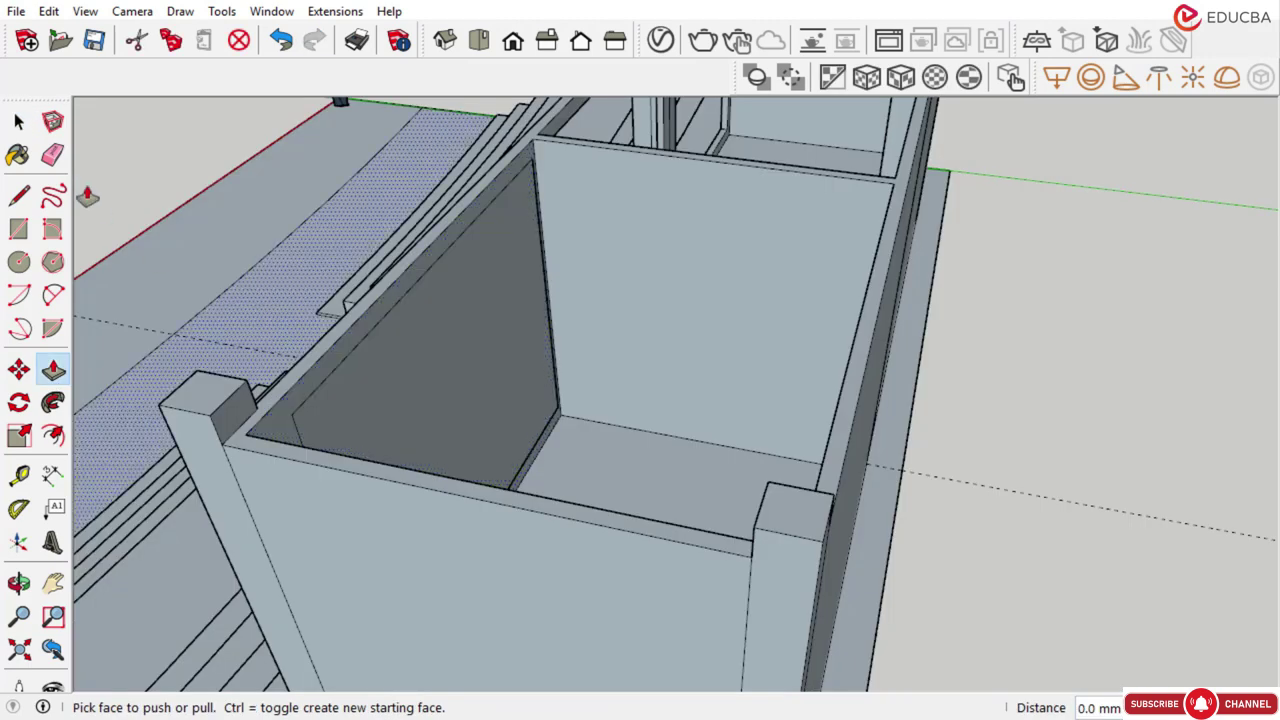
Undo the last remaining edit to the inner face of the rightmost upper front panel
left_click(19, 121)
left_click(456, 291)
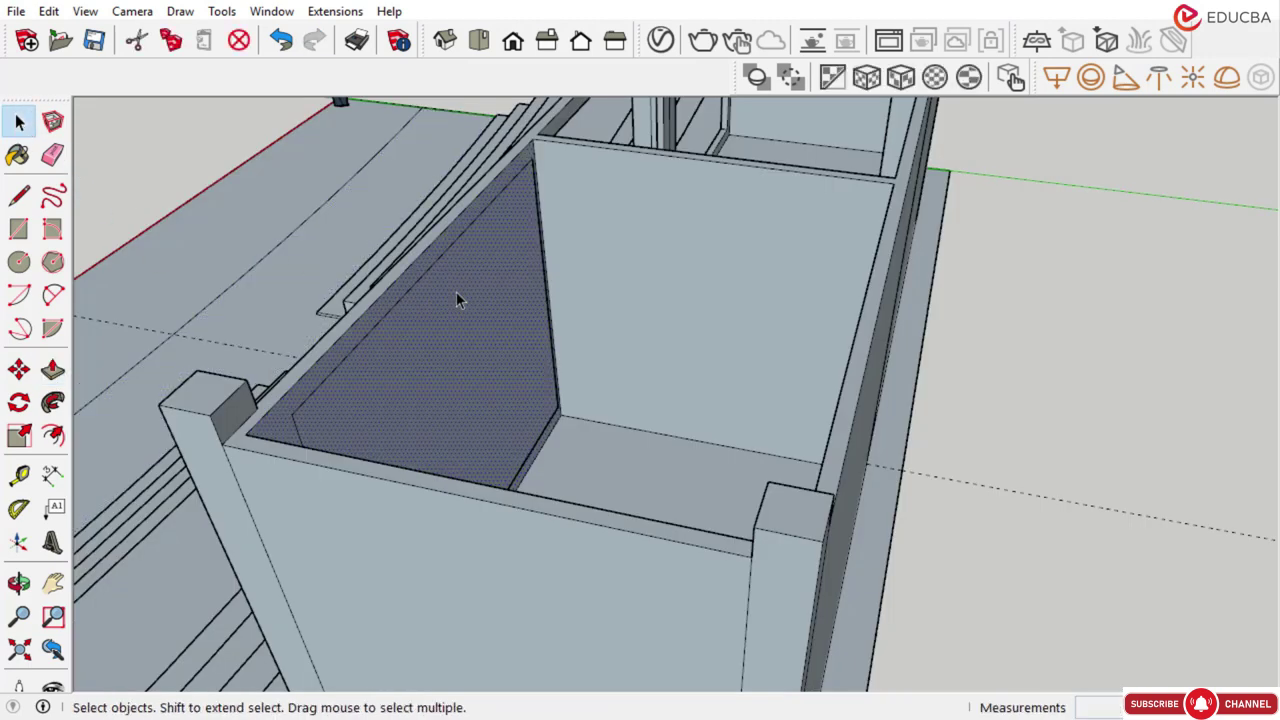
key("ctrl+z")
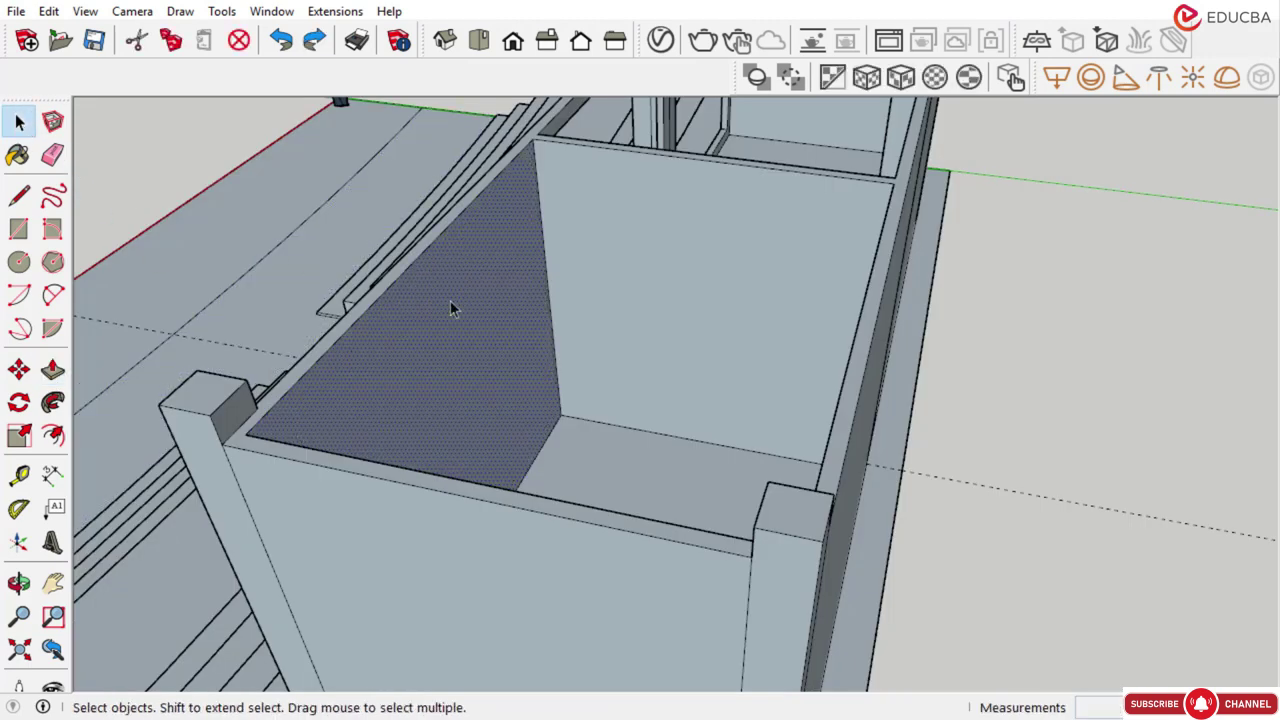
Push the outer framed face of the rightmost upper front panel inward by 101 mm
scroll(450, 300, "down", 2)
middle_click_drag(375, 340, 847, 339)
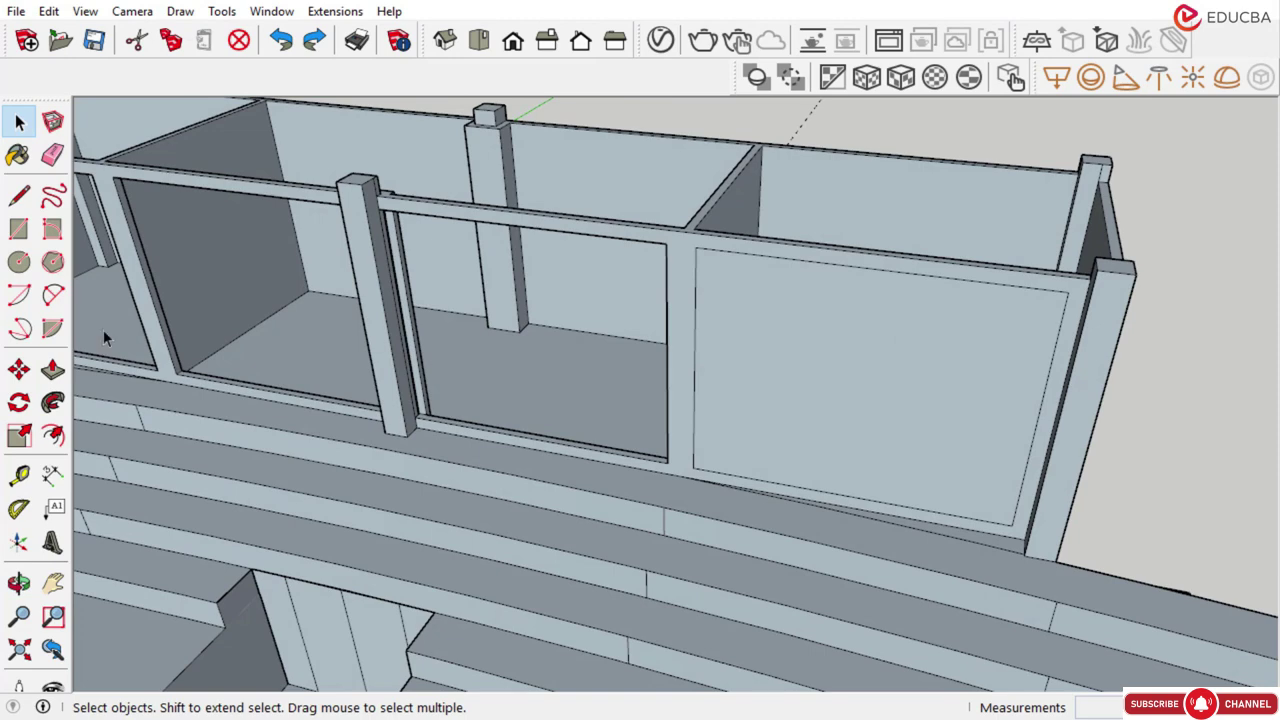
left_click(52, 370)
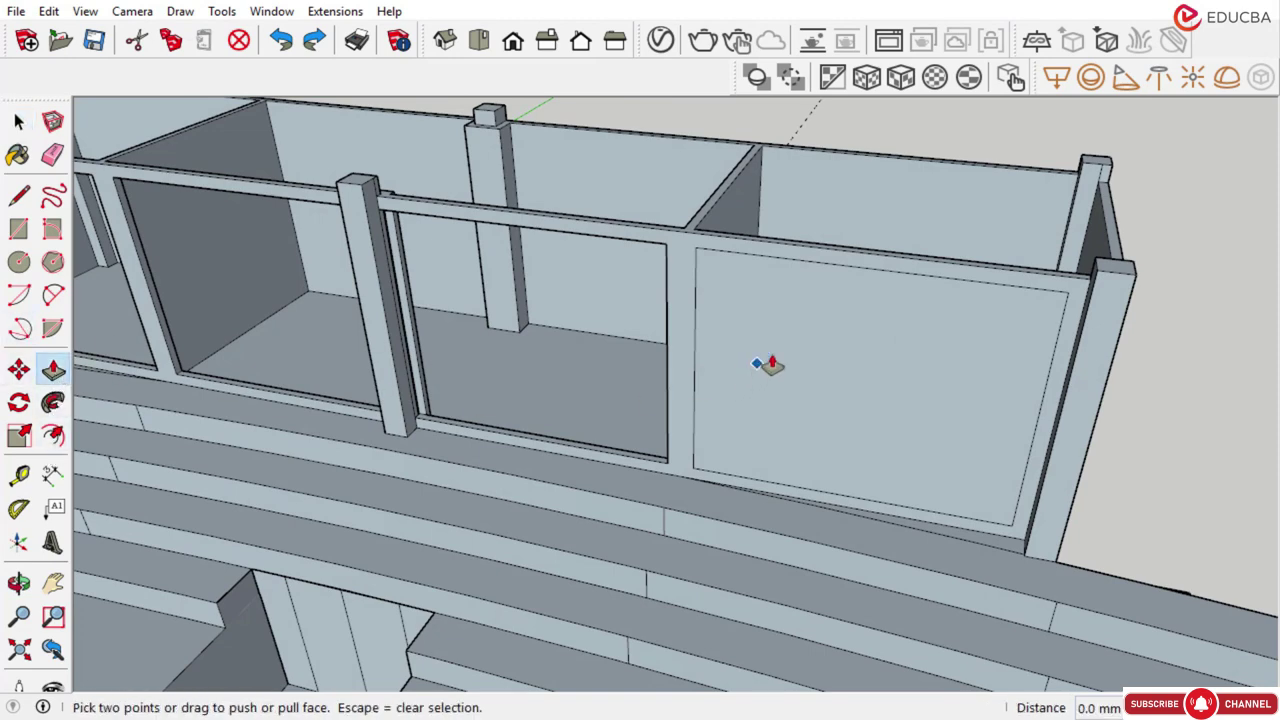
middle_click_drag(789, 358, 686, 294)
key("space")
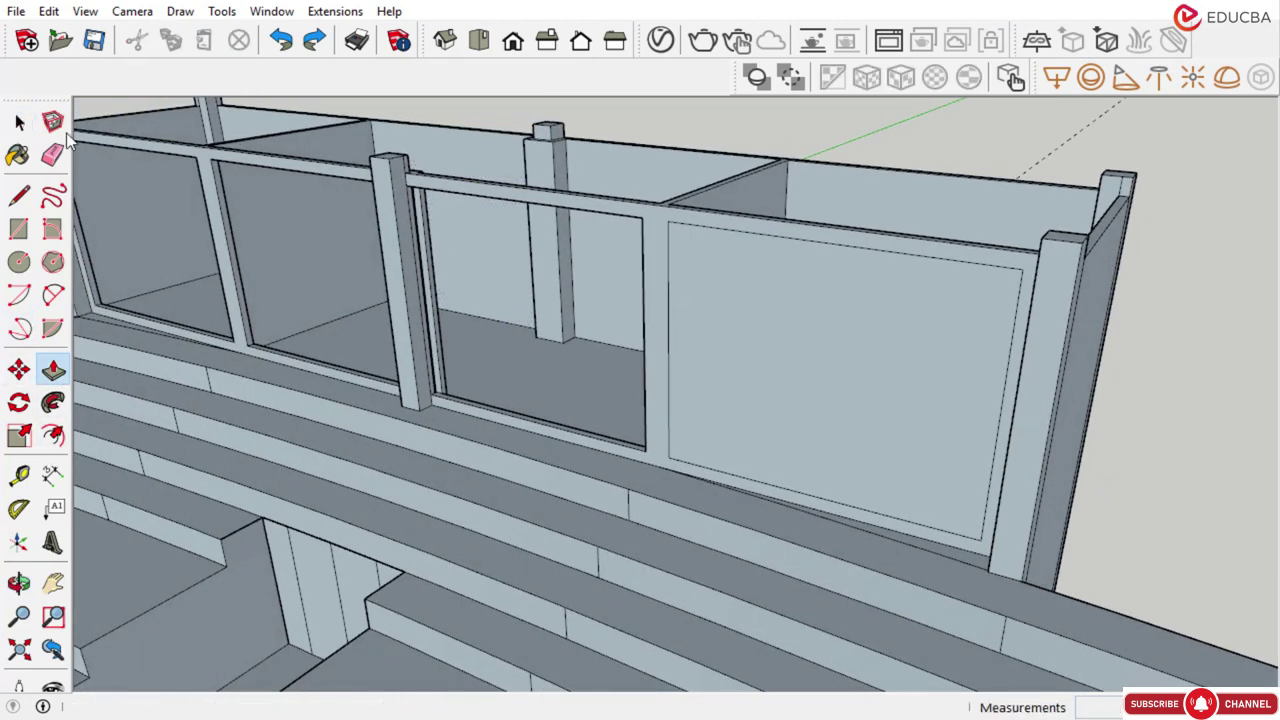
left_click(800, 328)
left_click(52, 370)
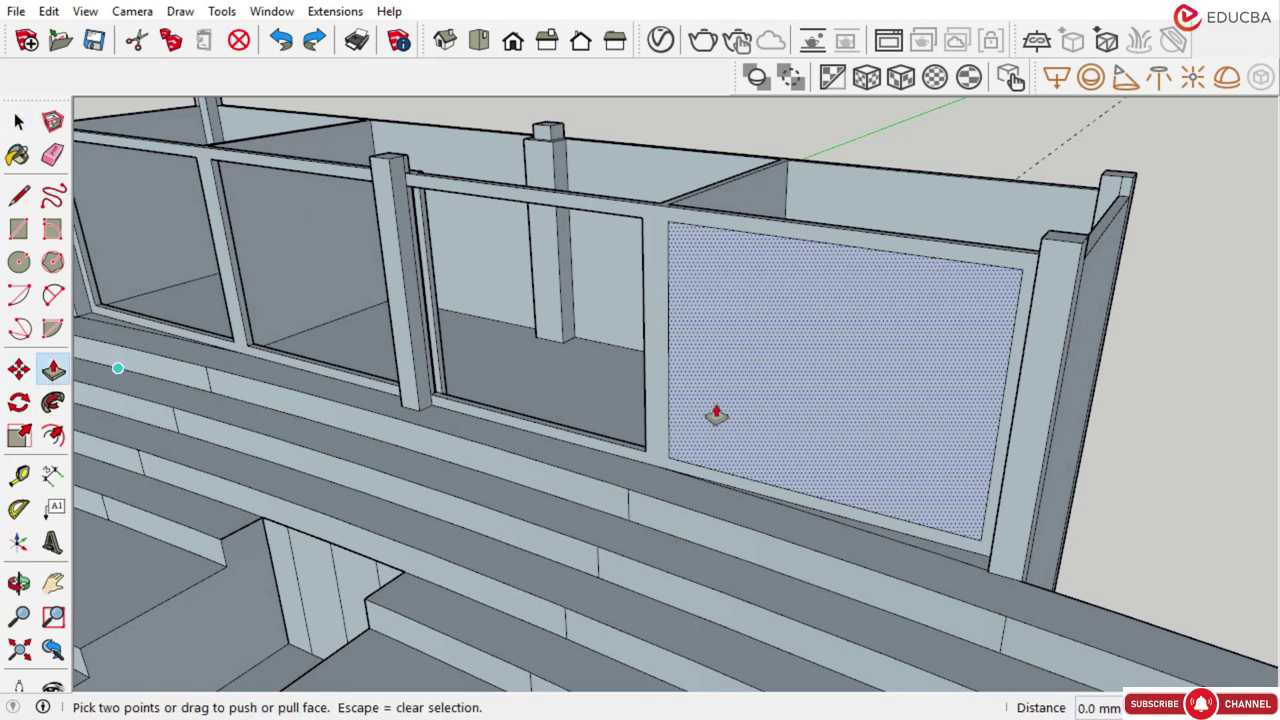
left_click(810, 347)
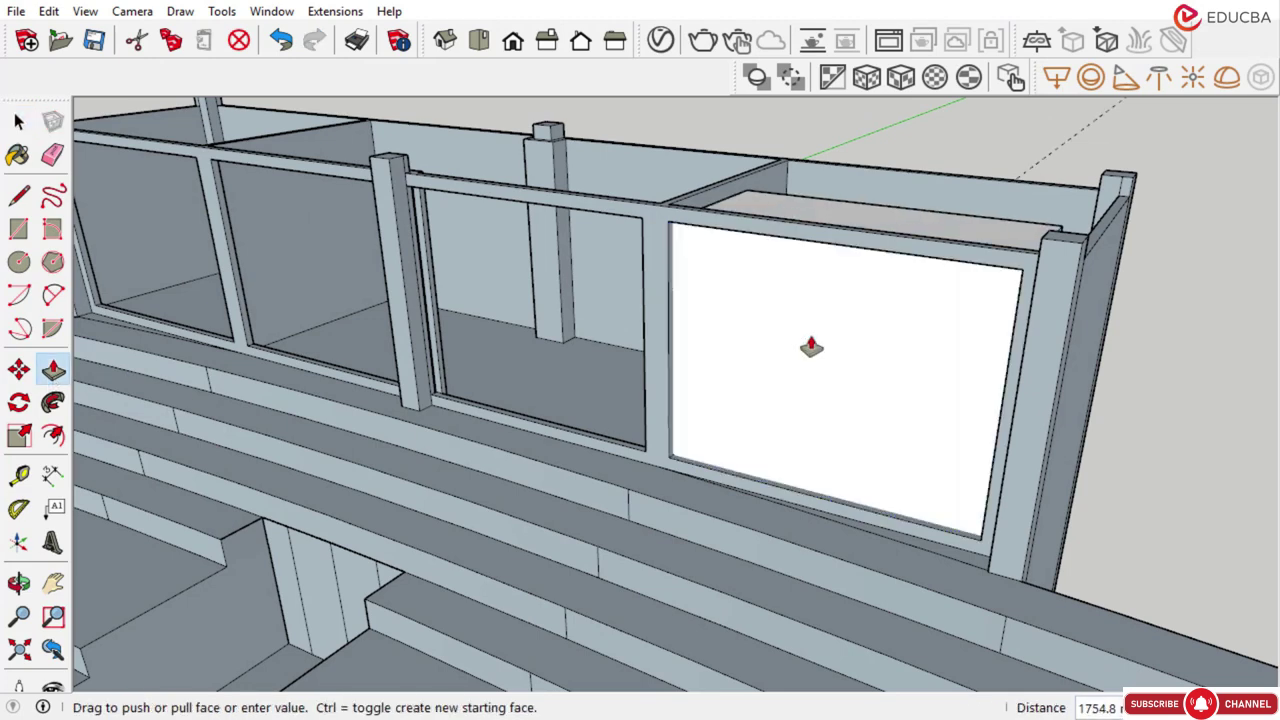
type("101")
key("Return")
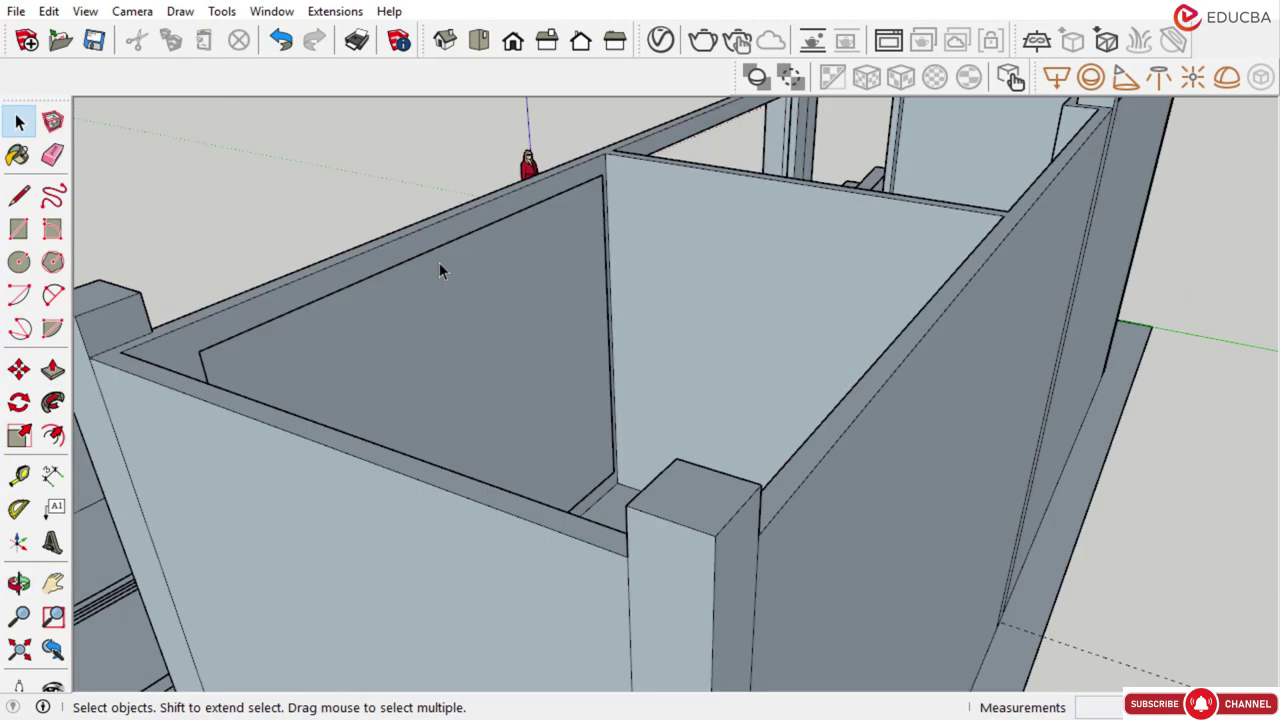
Delete the pushed face of the rightmost upper front panel to leave an open frame
left_click(439, 264)
middle_click_drag(439, 262, 443, 378)
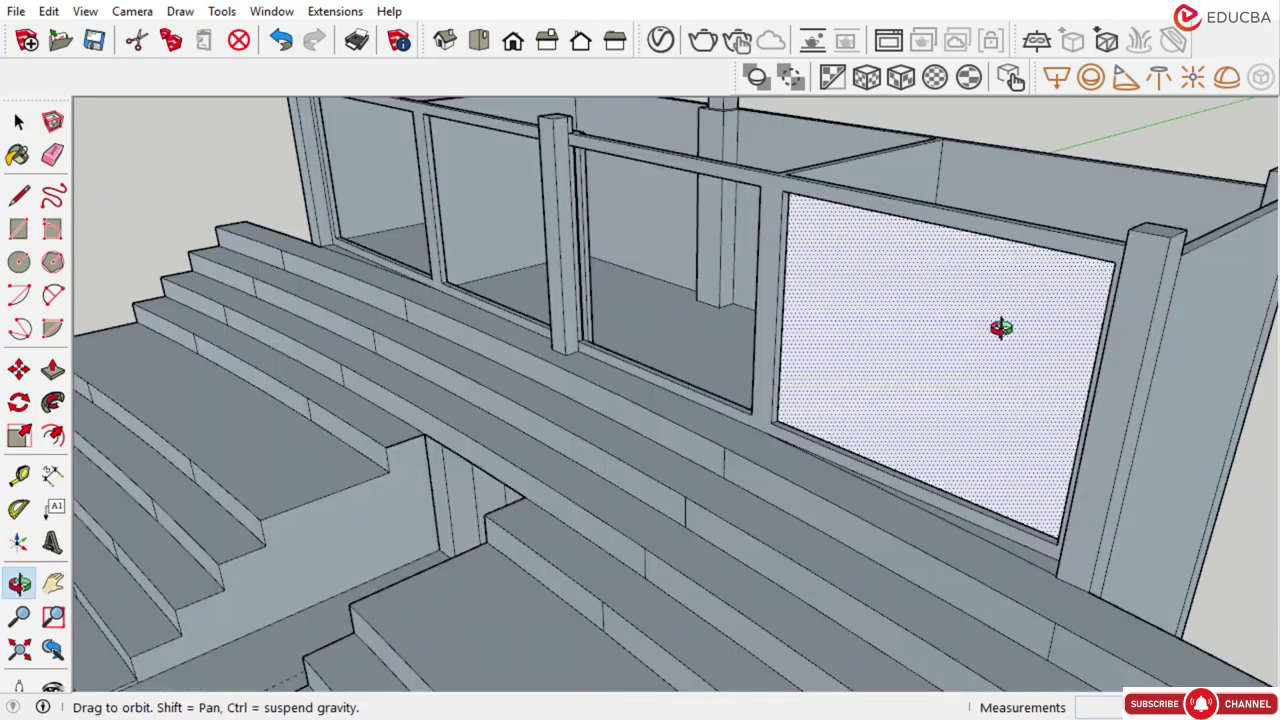
middle_click_drag(1000, 328, 990, 320)
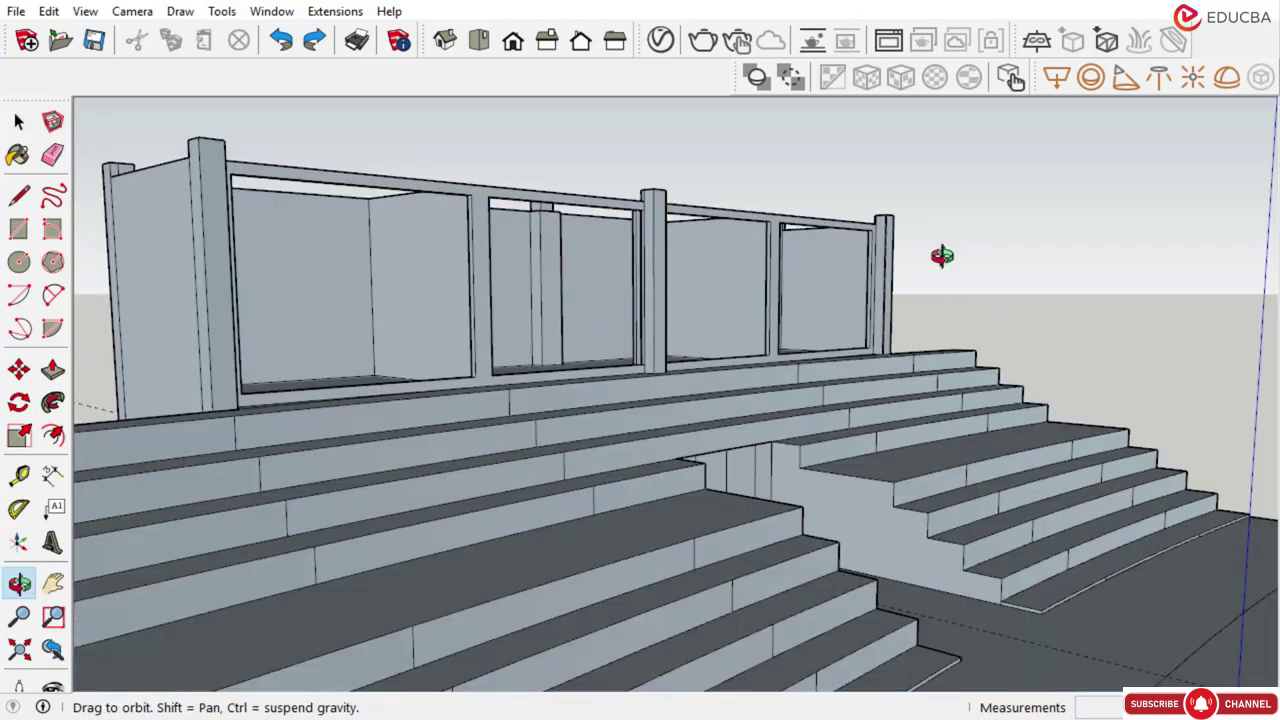
Examine the four open upper front frames and the stepped seating from several angles
middle_click_drag(942, 257, 840, 284)
scroll(690, 316, "down", 3)
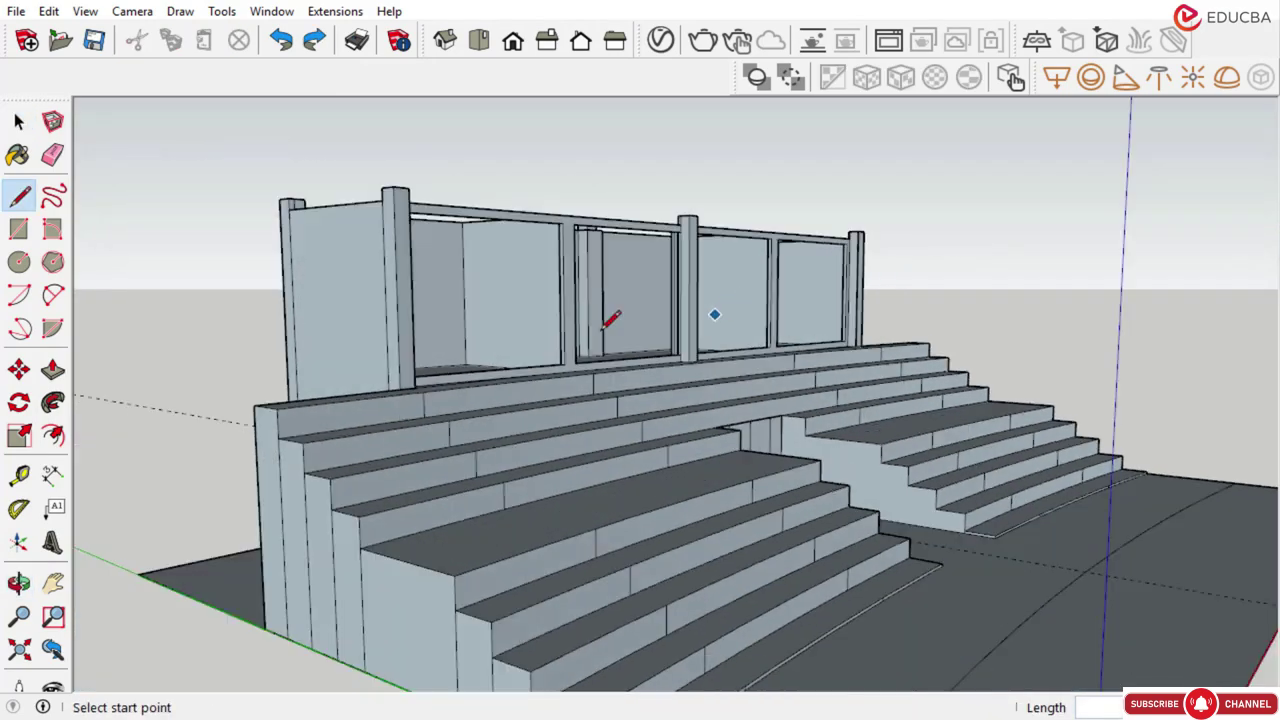
middle_click_drag(540, 335, 151, 351)
scroll(520, 288, "up", 4)
middle_click_drag(525, 287, 345, 326)
scroll(624, 236, "down", 3)
middle_click_drag(580, 265, 614, 314)
scroll(614, 314, "up", 3)
left_click(18, 122)
left_click(18, 122)
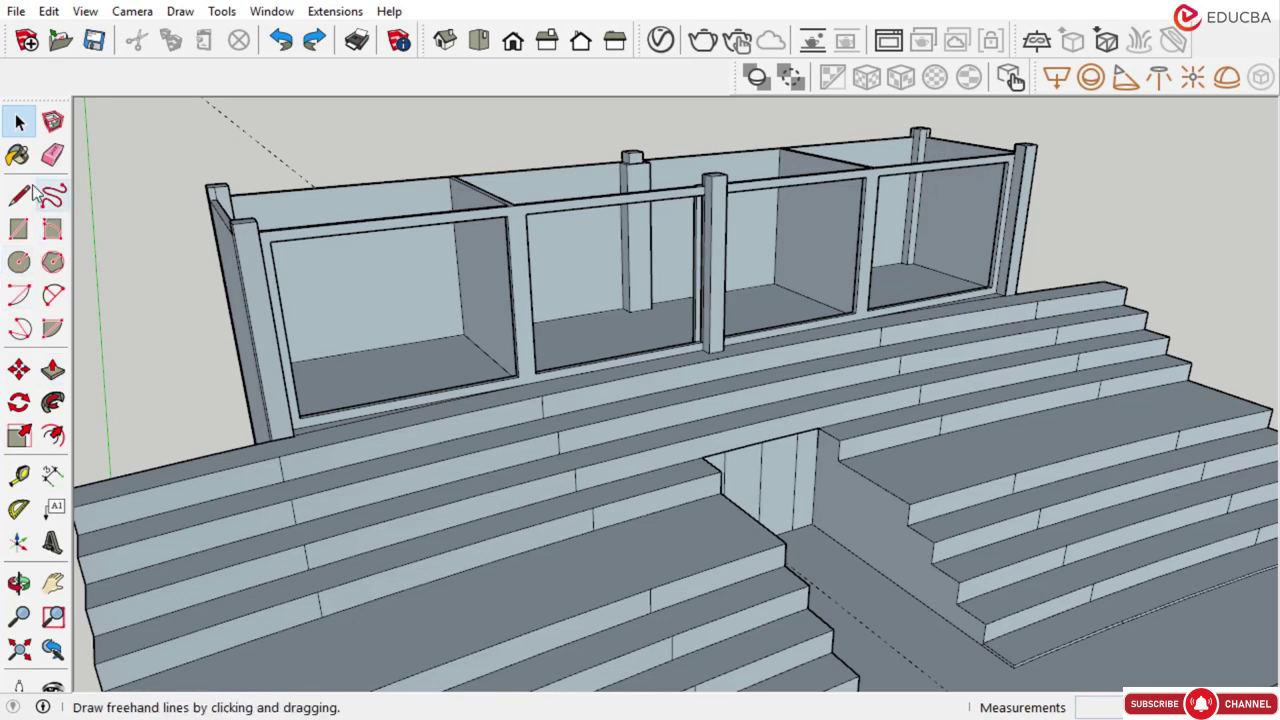
Draw a rectangular pane about 3400 mm wide across the leftmost upper opening, corner to corner at the middle of the frame's depth
key("r")
scroll(285, 377, "up", 10)
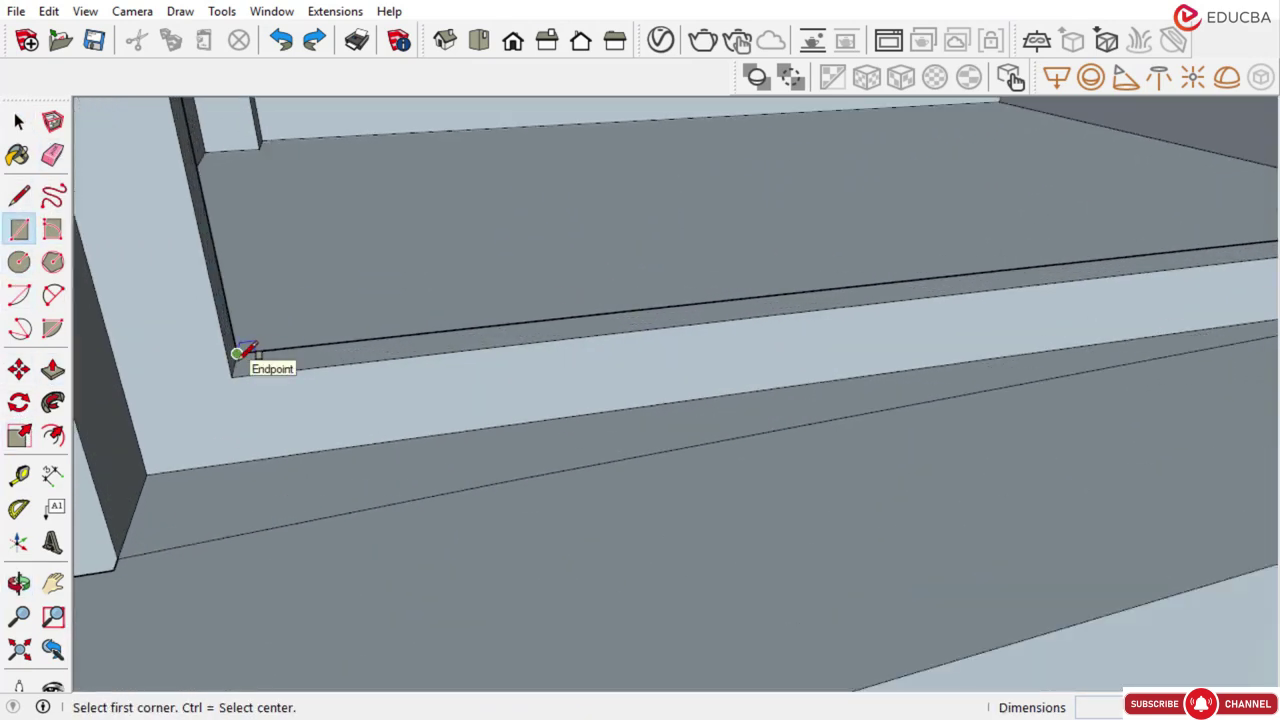
scroll(237, 353, "up", 2)
scroll(233, 360, "up", 2)
left_click(233, 360)
scroll(260, 420, "down", 8)
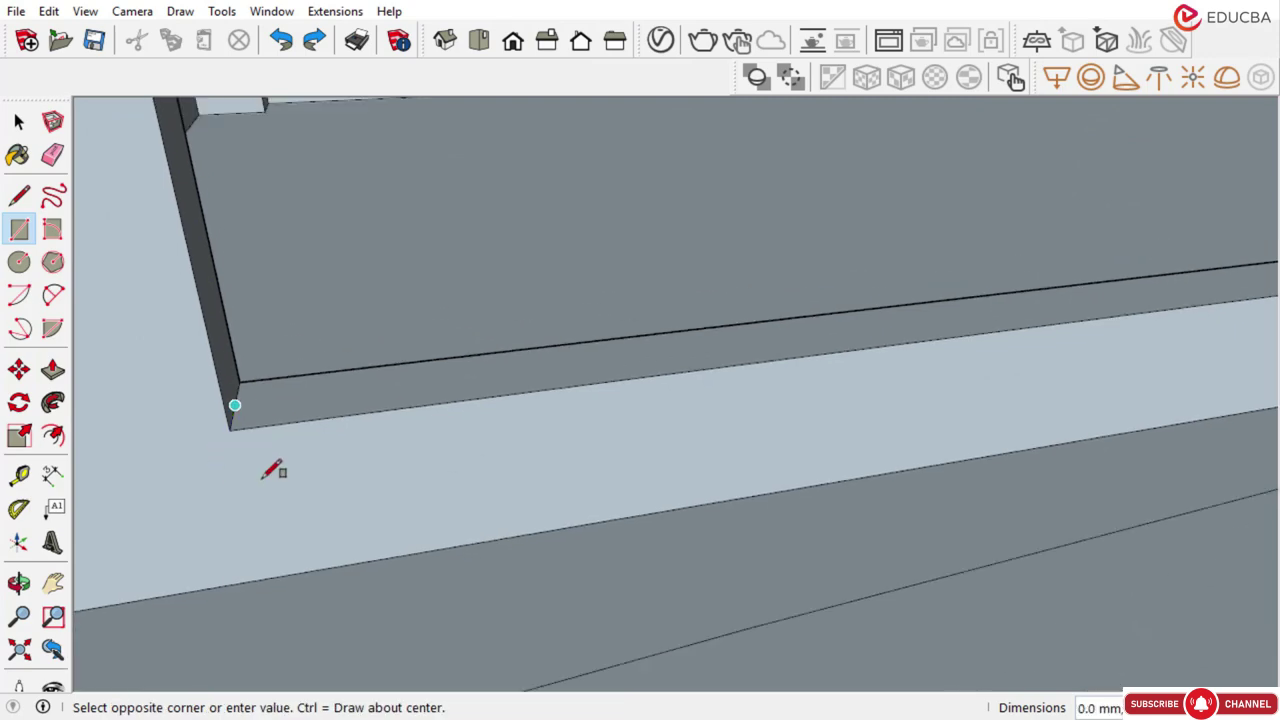
scroll(390, 480, "down", 3)
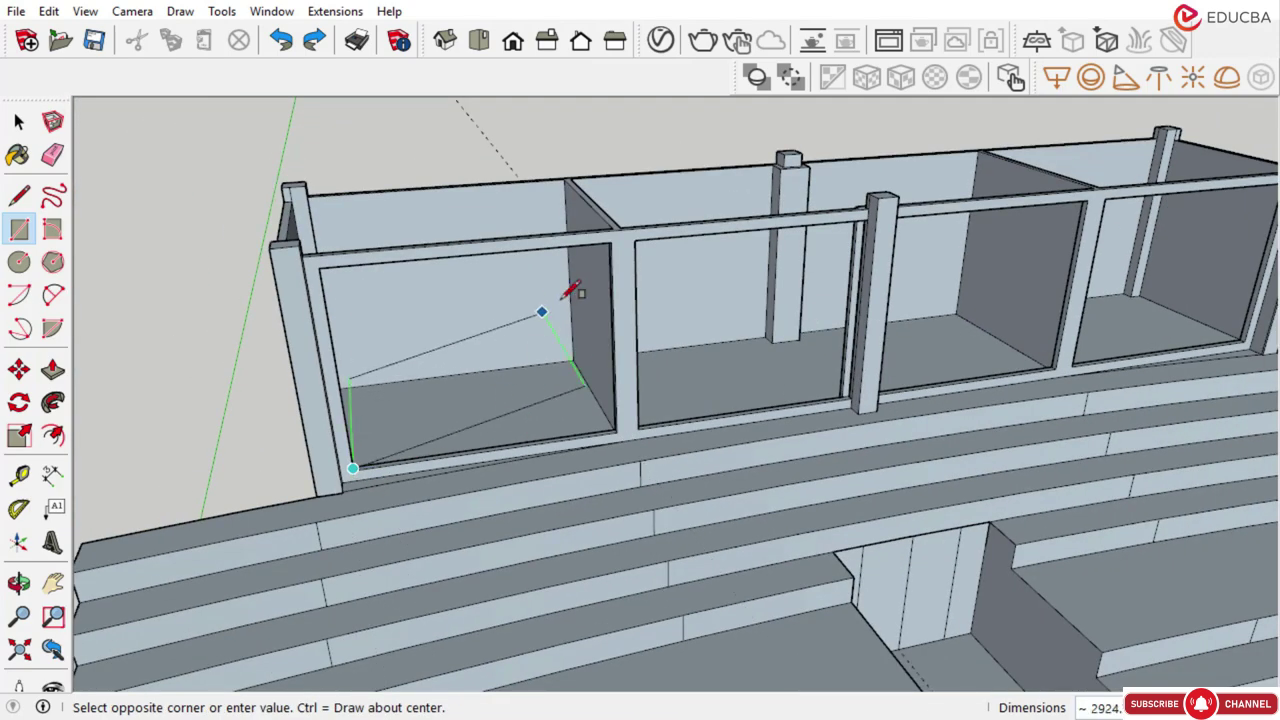
middle_click_drag(574, 289, 646, 166)
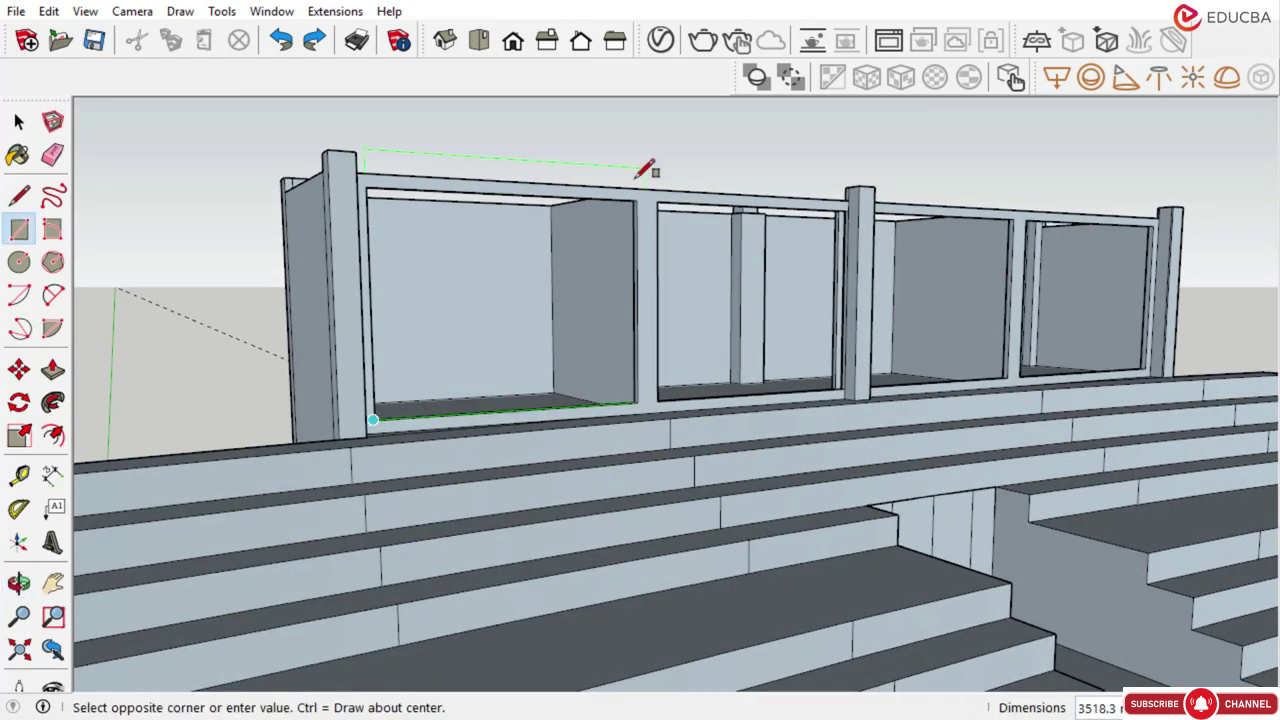
scroll(631, 229, "up", 6)
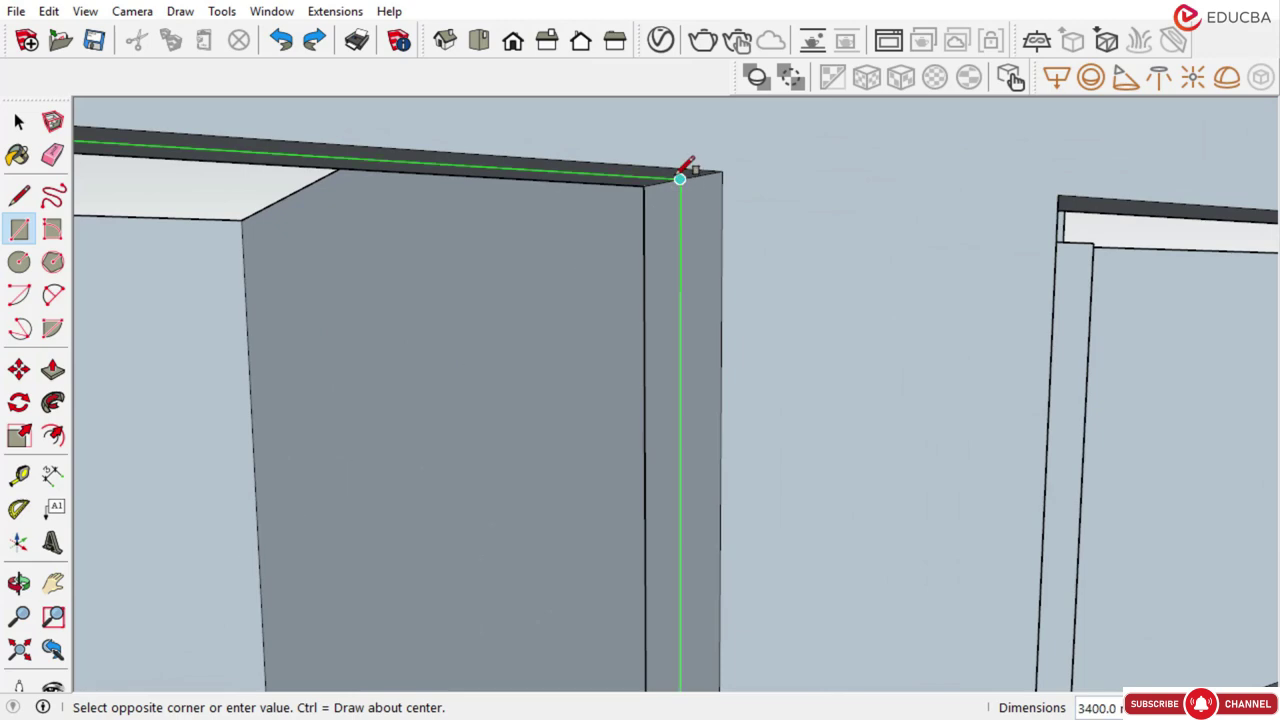
left_click(686, 166)
scroll(760, 206, "down", 4)
scroll(712, 262, "down", 8)
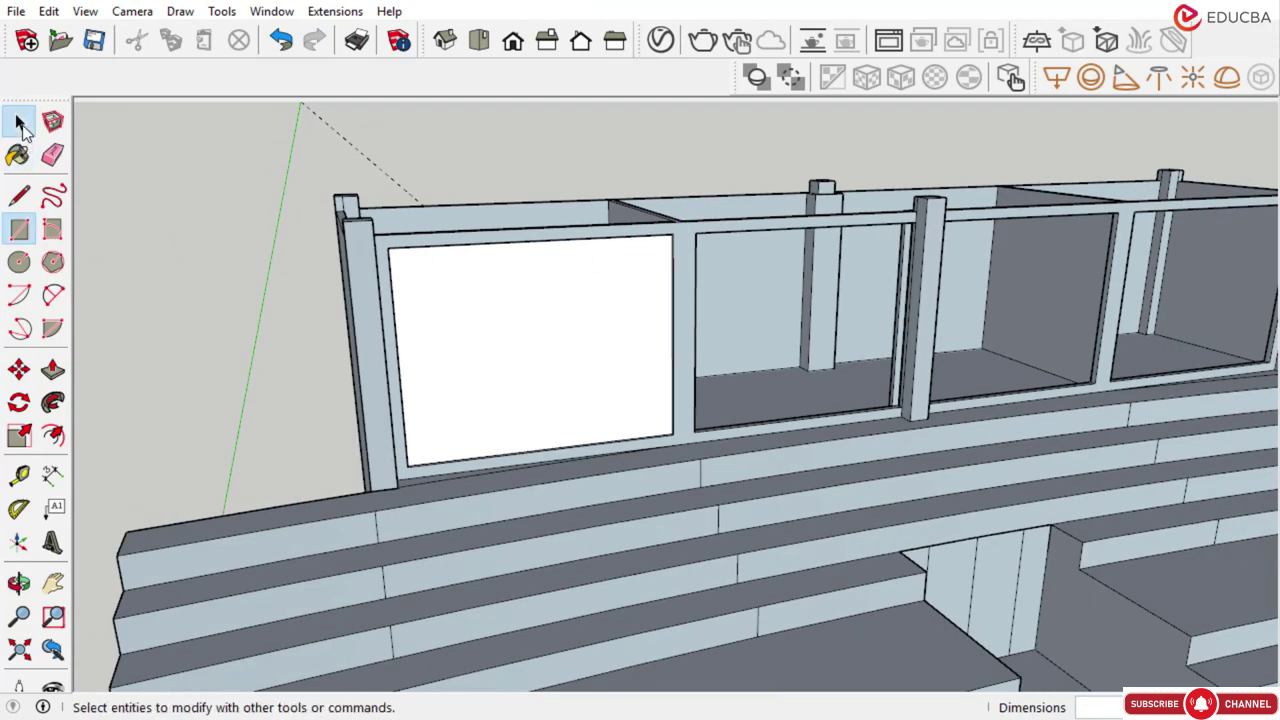
left_click(18, 122)
left_click(449, 340)
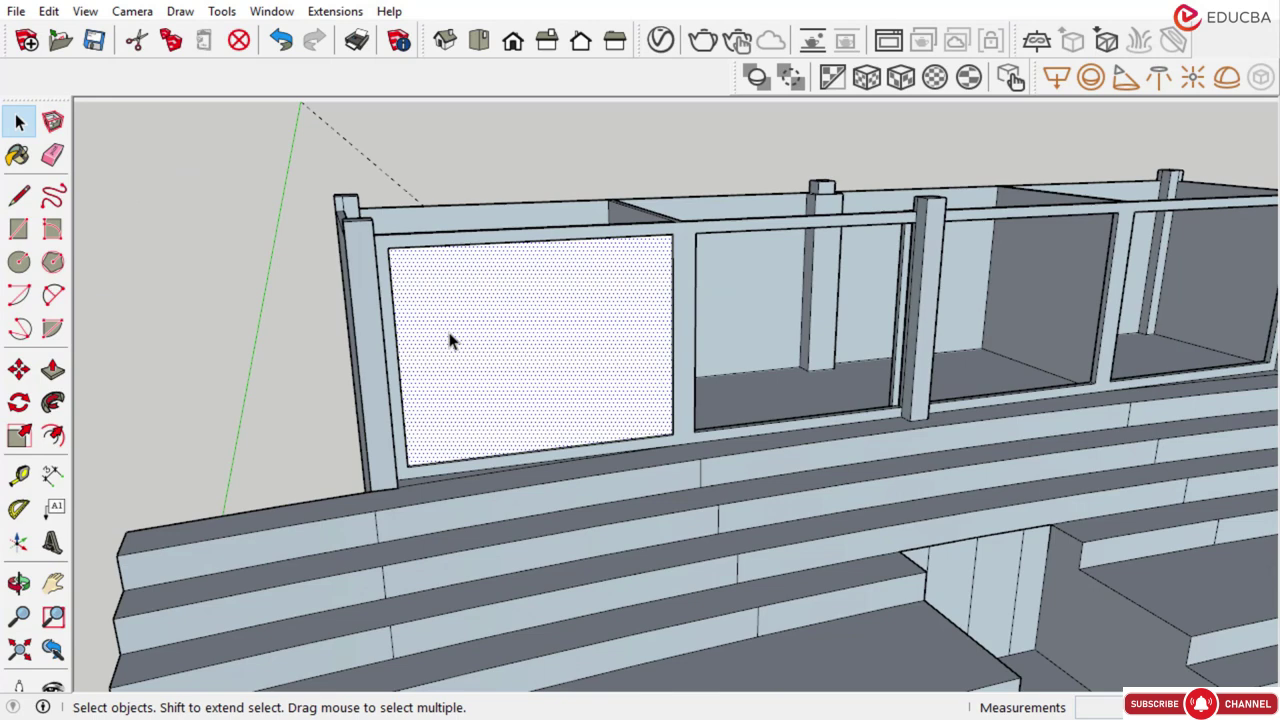
left_click(408, 175)
Draw a rectangular pane filling the second upper opening from the left, between opposite corners at the frame's mid-depth
scroll(460, 354, "up", 5)
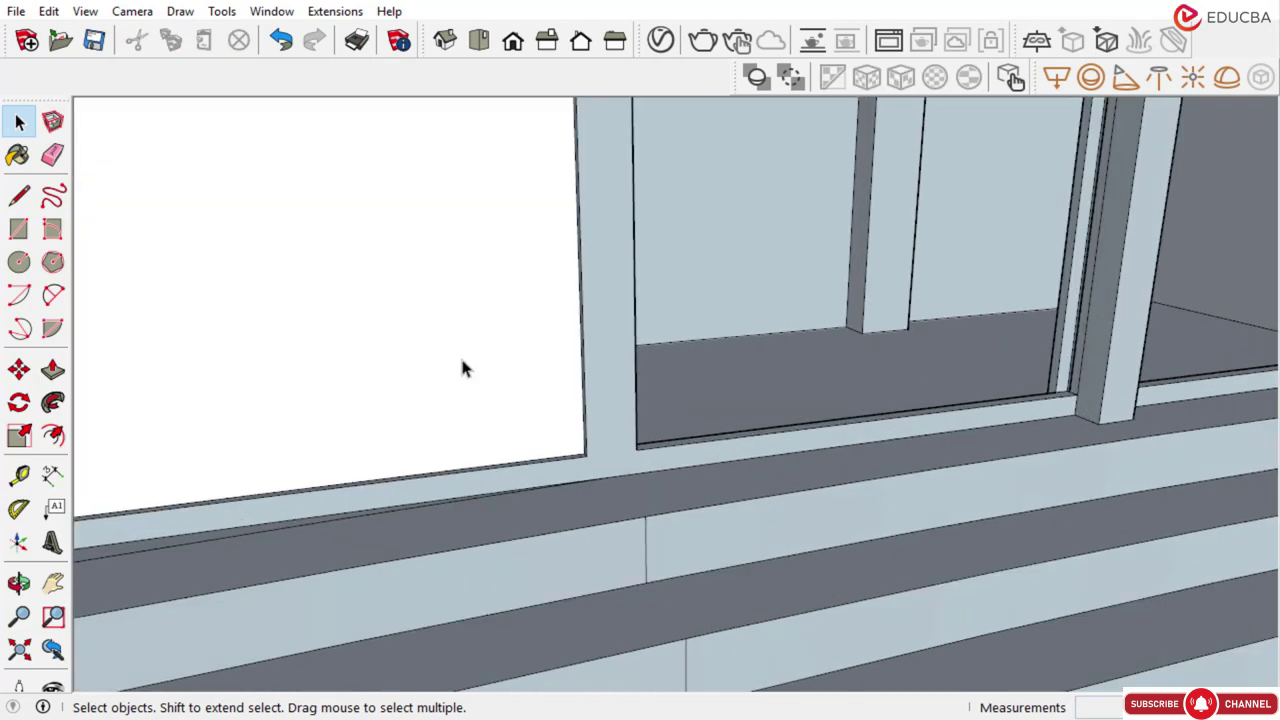
left_click(18, 230)
scroll(645, 467, "up", 3)
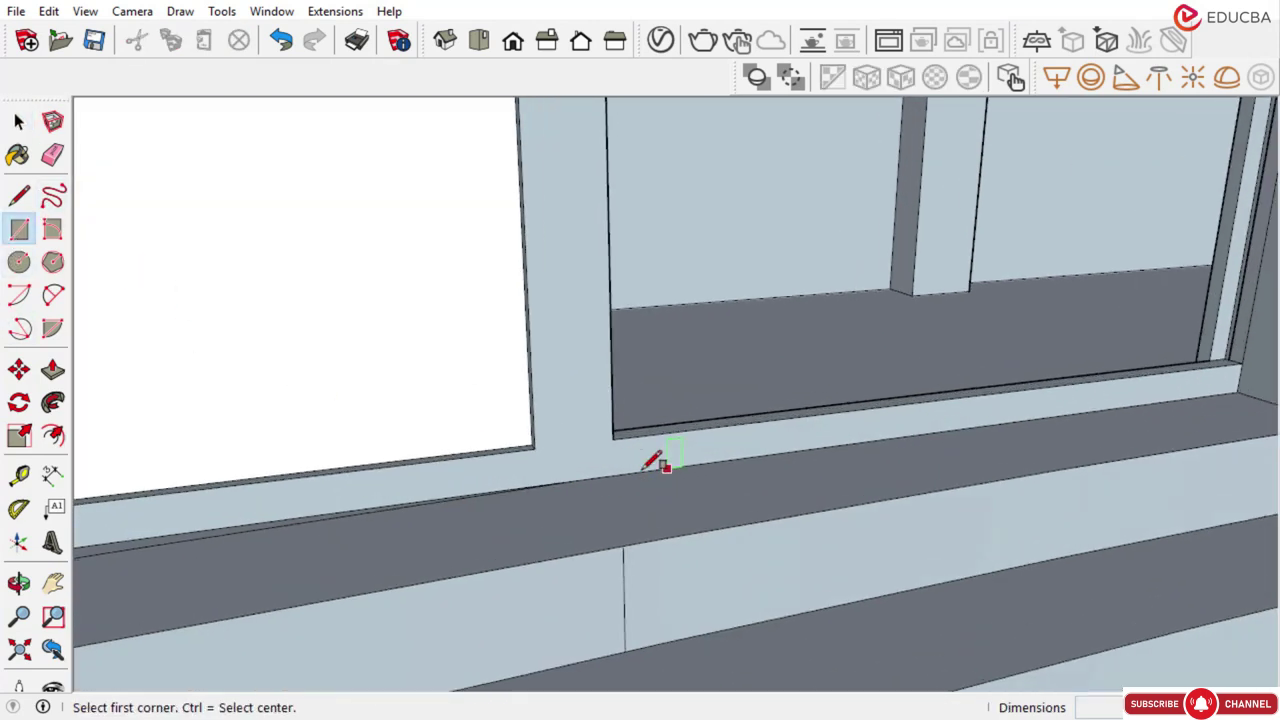
middle_click_drag(645, 467, 494, 495)
scroll(567, 434, "up", 3)
scroll(552, 434, "up", 5)
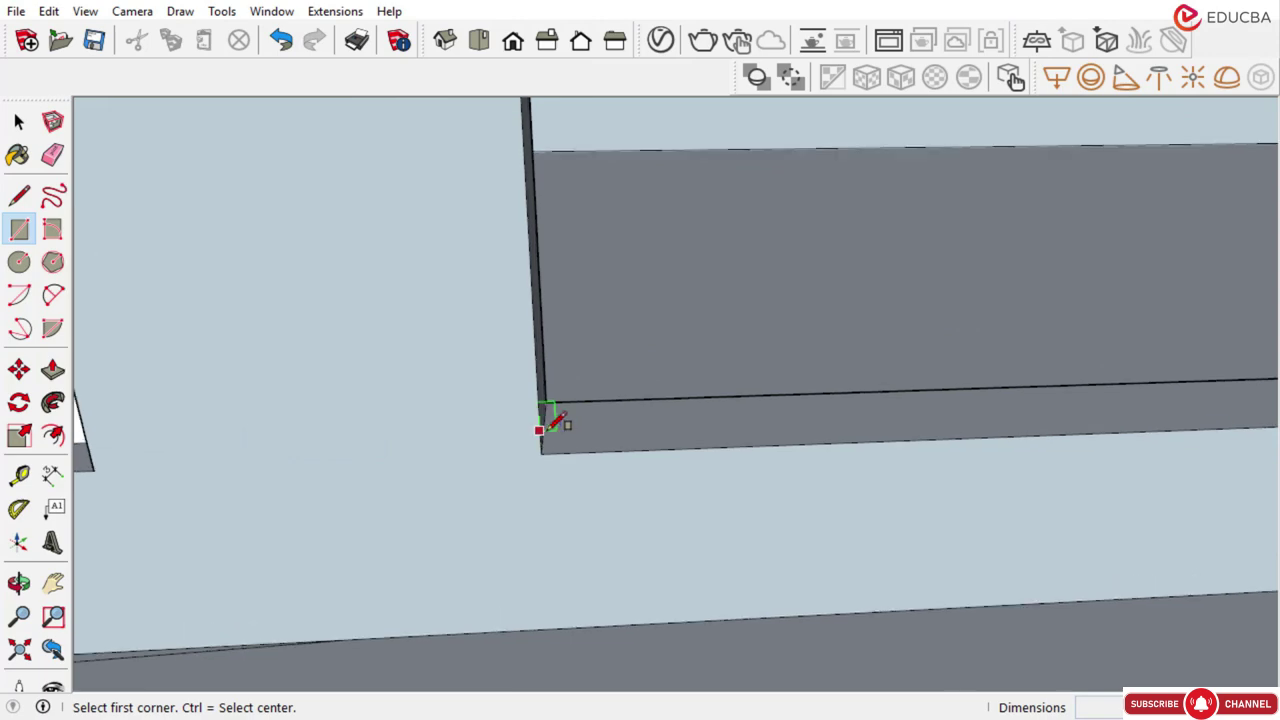
left_click(541, 422)
scroll(371, 537, "down", 6)
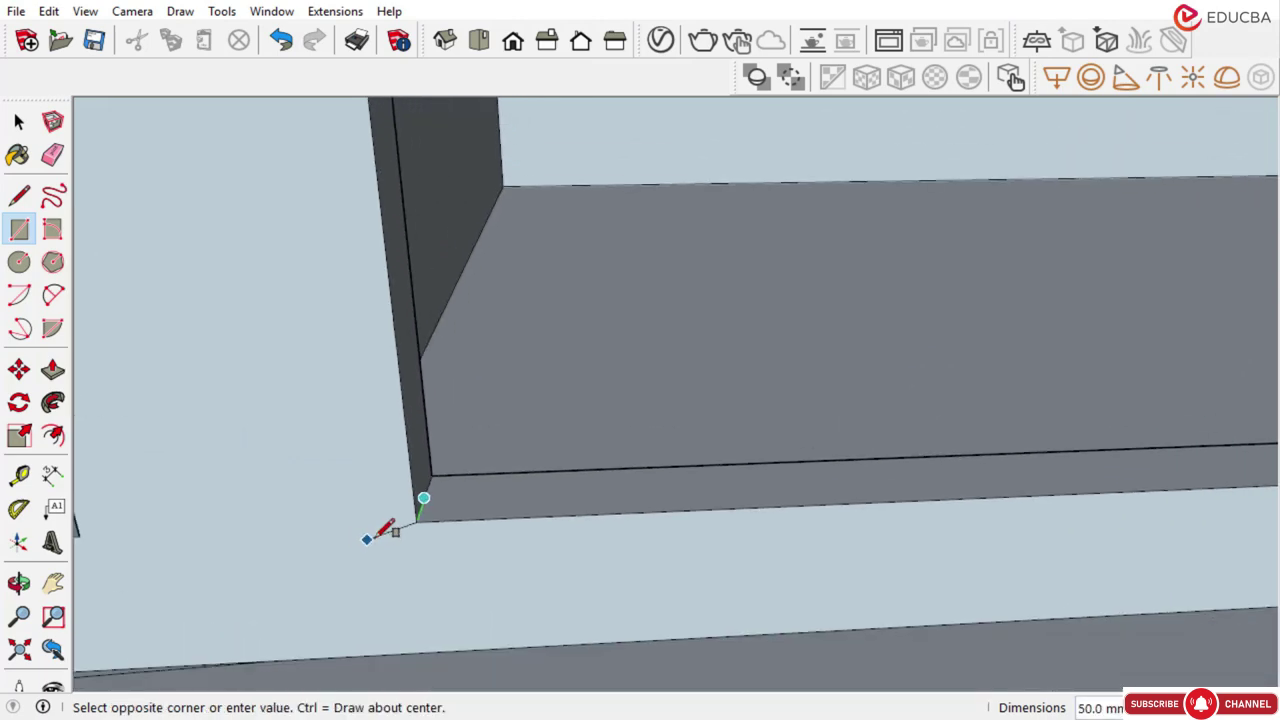
scroll(548, 525, "down", 5)
middle_click_drag(763, 351, 886, 194)
scroll(843, 214, "up", 5)
scroll(843, 225, "up", 3)
mouse_move(850, 250)
middle_mouse_down()
mouse_move(863, 260)
mouse_move(868, 246)
middle_mouse_up()
scroll(857, 256, "up", 1)
left_click(853, 257)
scroll(860, 285, "down", 6)
Draw a rectangular pane about 3199 mm wide in the third upper opening, just right of the middle column, at mid-depth
scroll(894, 514, "up", 3)
middle_click_drag(894, 514, 646, 574)
scroll(628, 578, "up", 3)
scroll(628, 580, "up", 5)
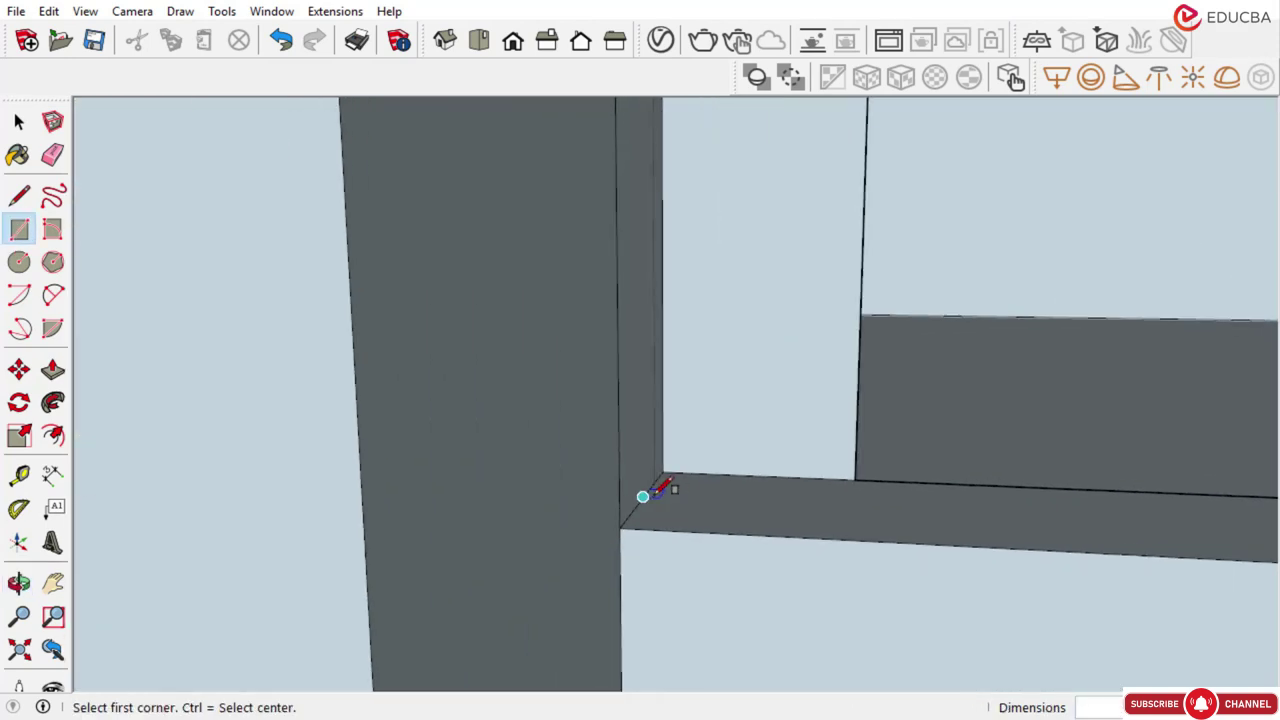
scroll(551, 551, "down", 8)
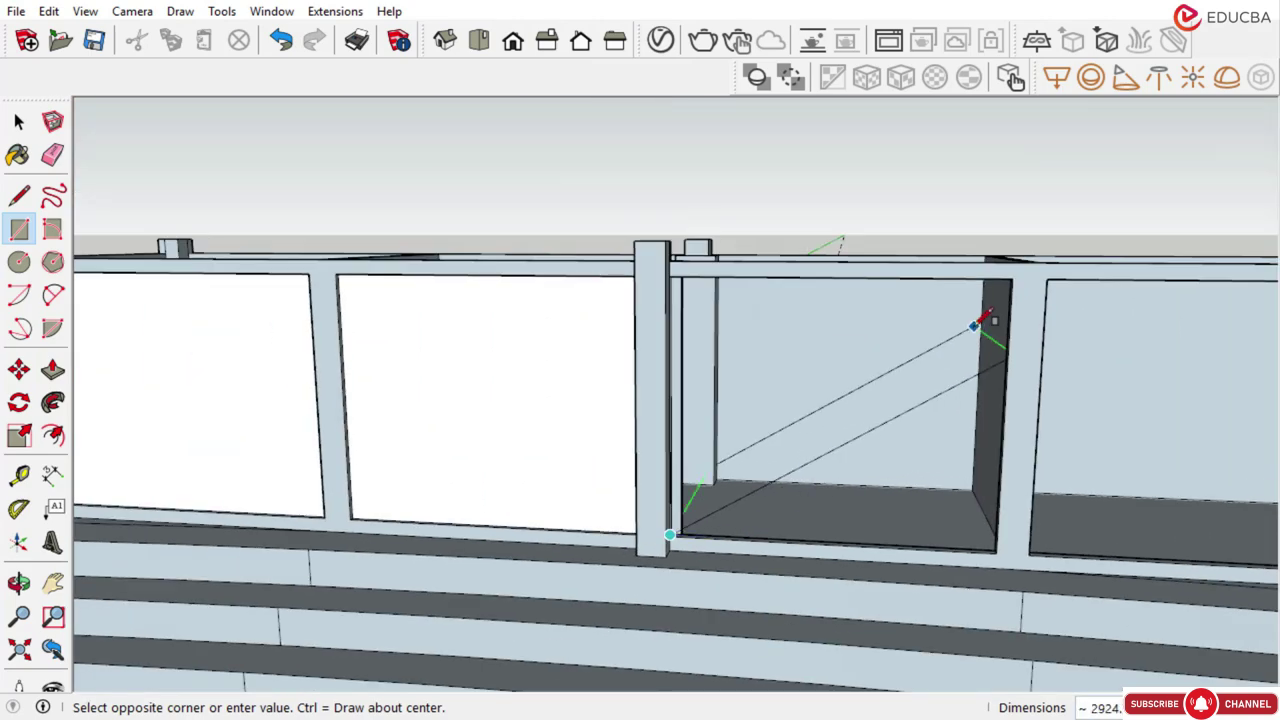
middle_click_drag(980, 320, 1027, 248)
scroll(1003, 271, "up", 6)
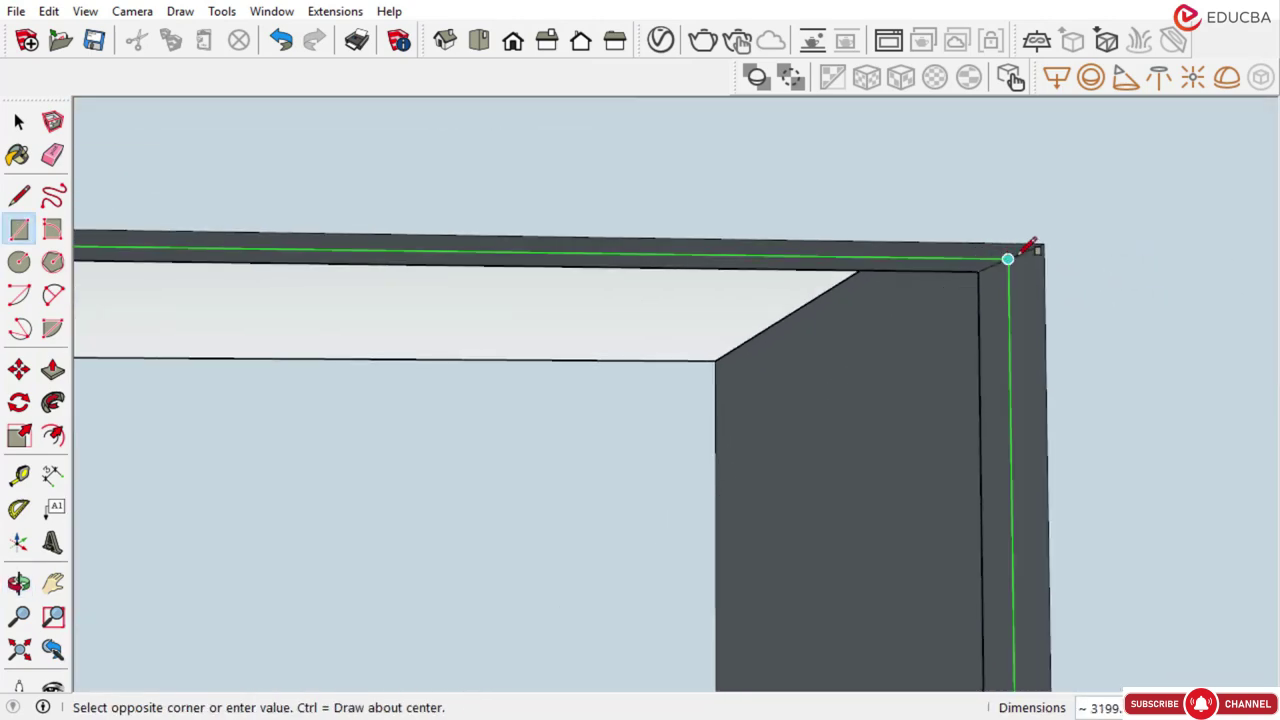
left_click(1016, 256)
scroll(668, 304, "down", 14)
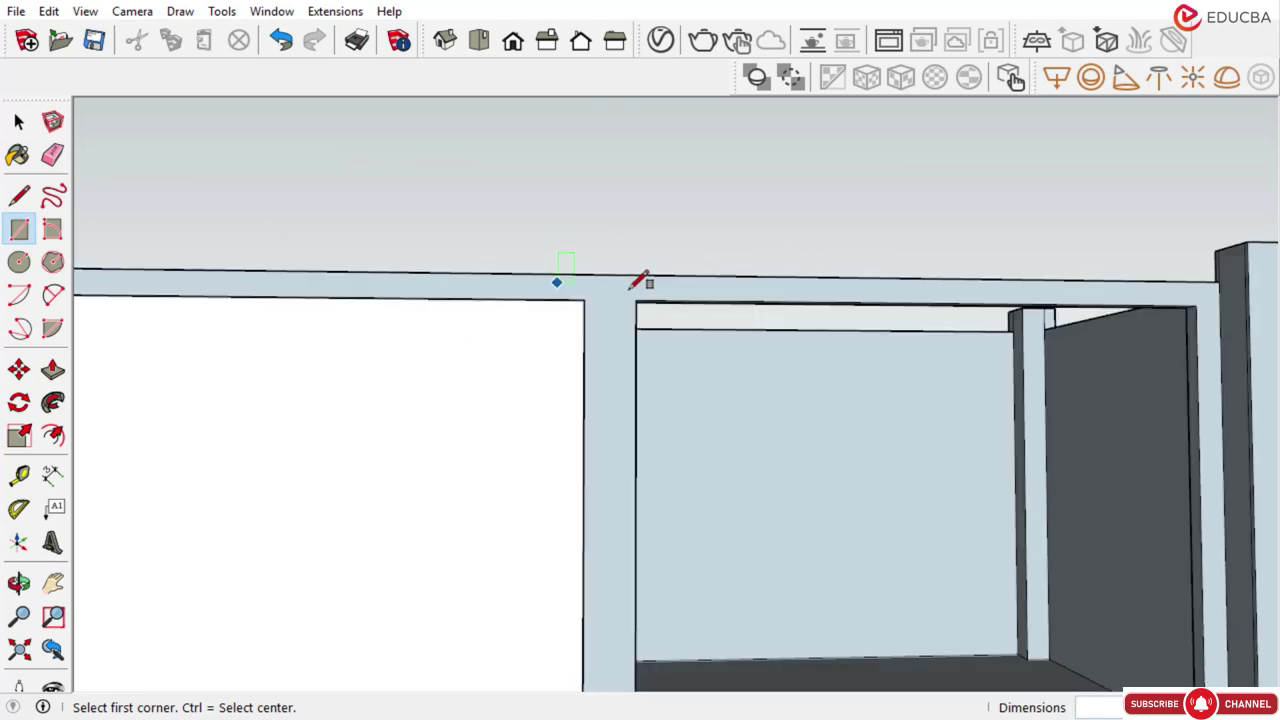
Draw a rectangular pane about 3400 mm wide across the rightmost upper opening at the frame's mid-depth
middle_click_drag(694, 489, 614, 603)
scroll(634, 592, "up", 7)
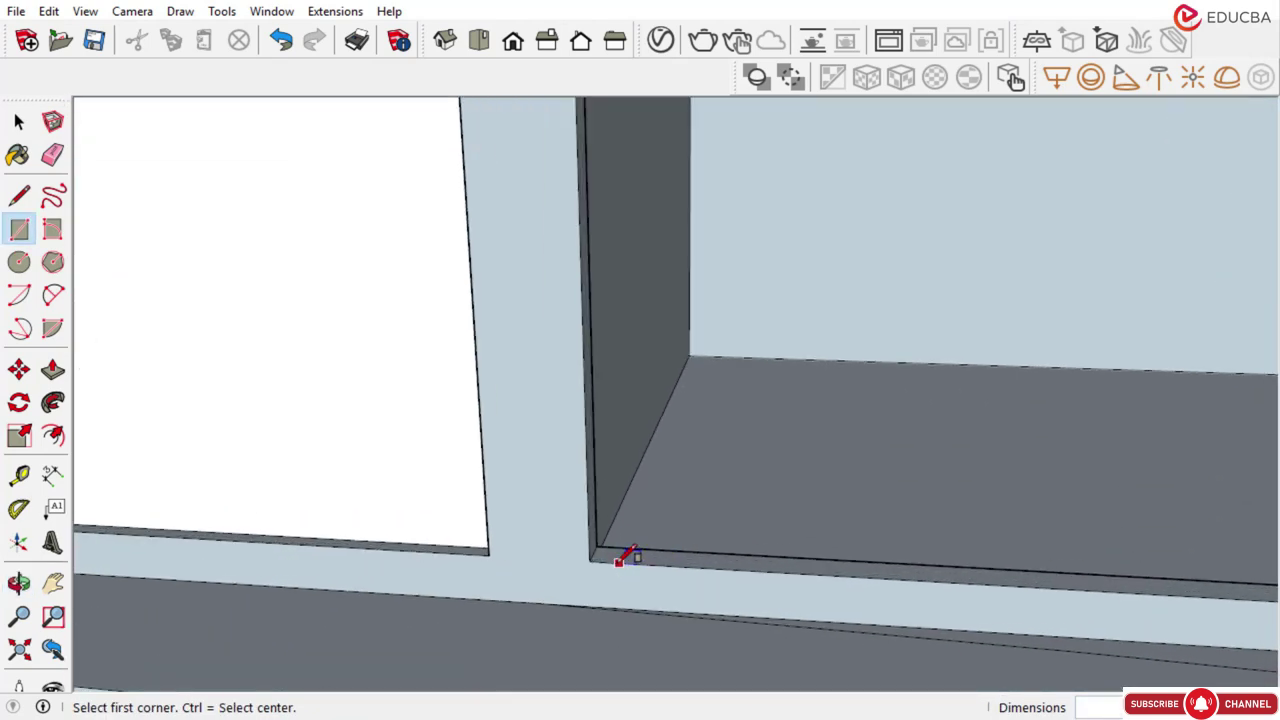
left_click(610, 562)
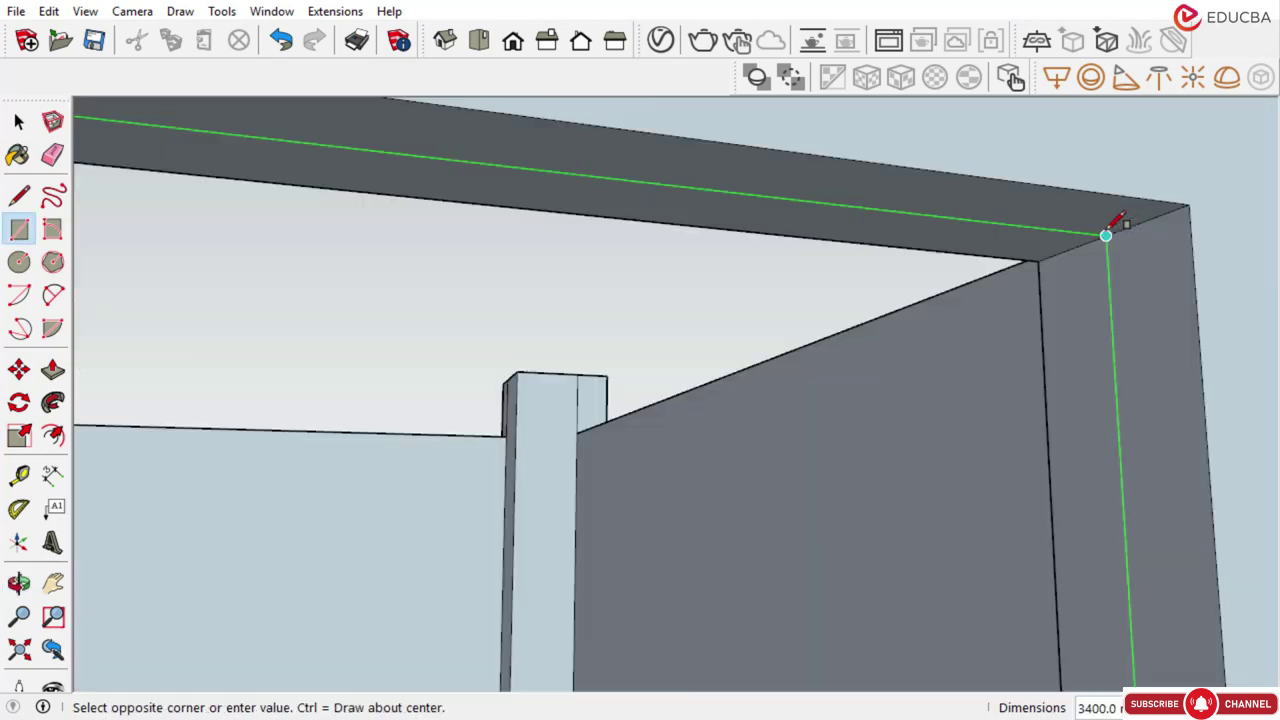
left_click(1106, 236)
scroll(936, 336, "down", 8)
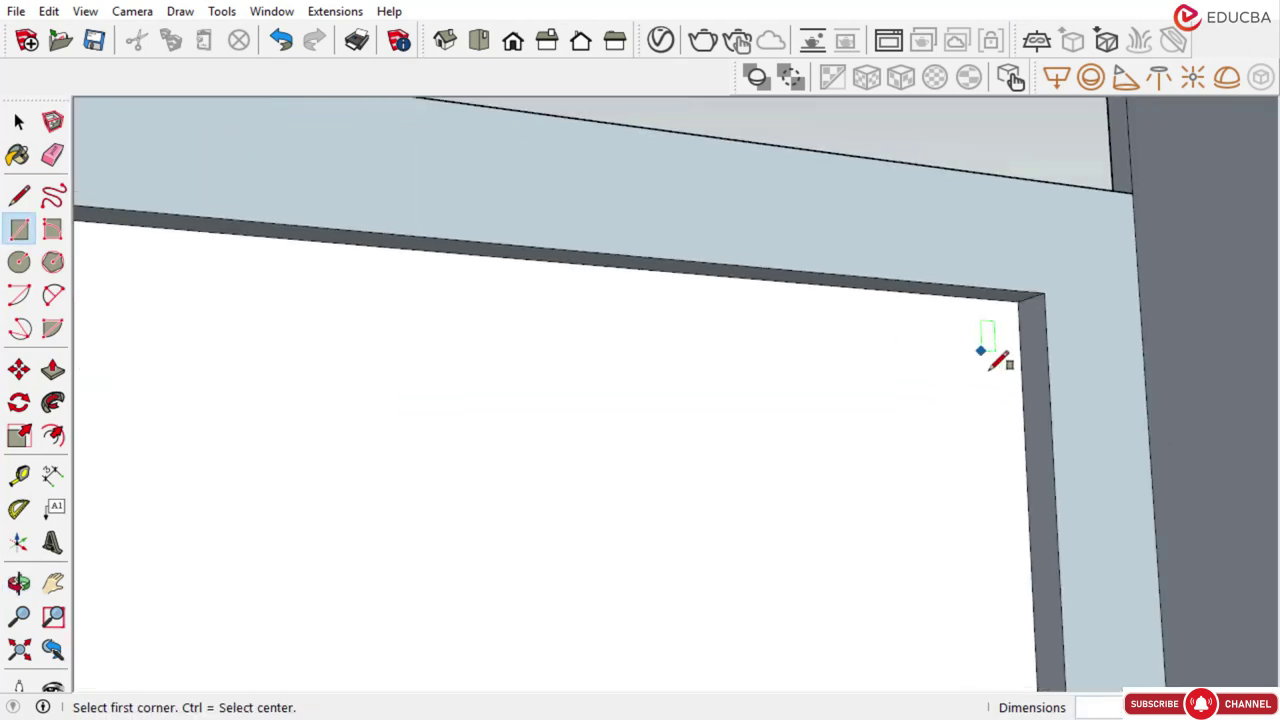
Select all four upper front window panes and paint them with Translucent Glass Sky Reflection from the Glass and Mirrors collection
scroll(1131, 320, "down", 10)
middle_click_drag(1051, 409, 783, 580)
middle_click_drag(677, 426, 672, 459)
scroll(668, 372, "up", 3)
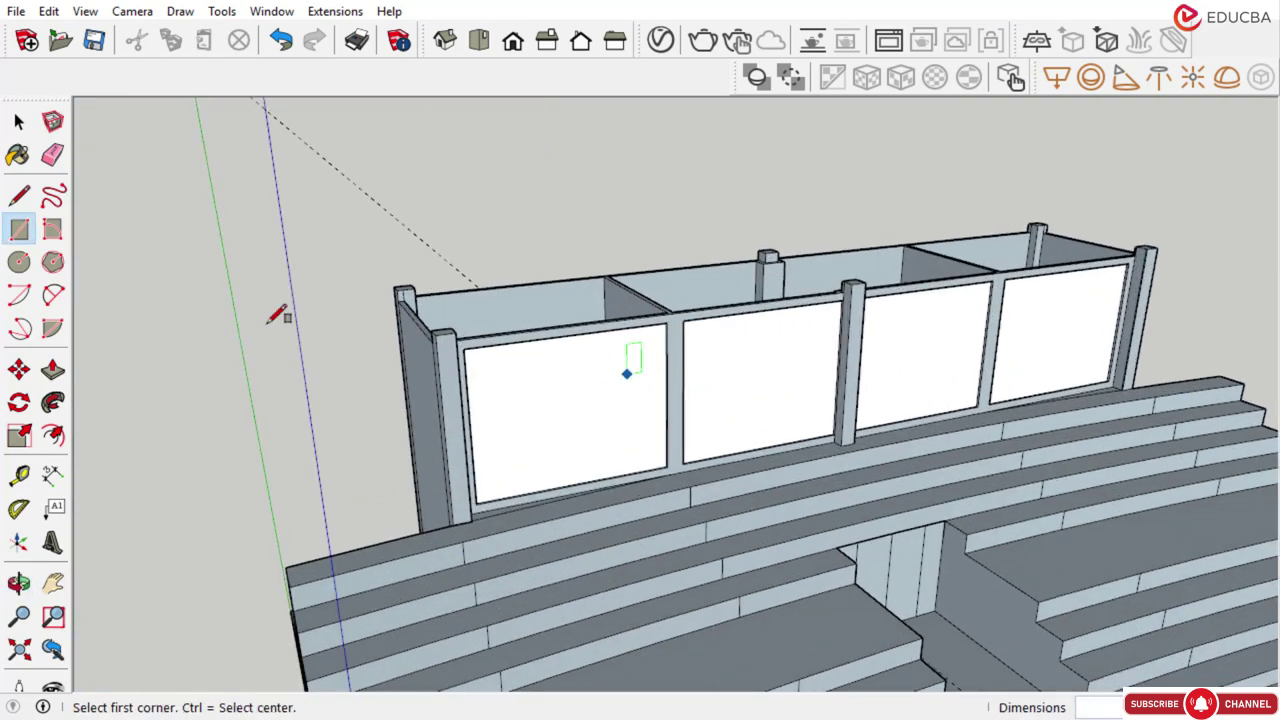
left_click(17, 122)
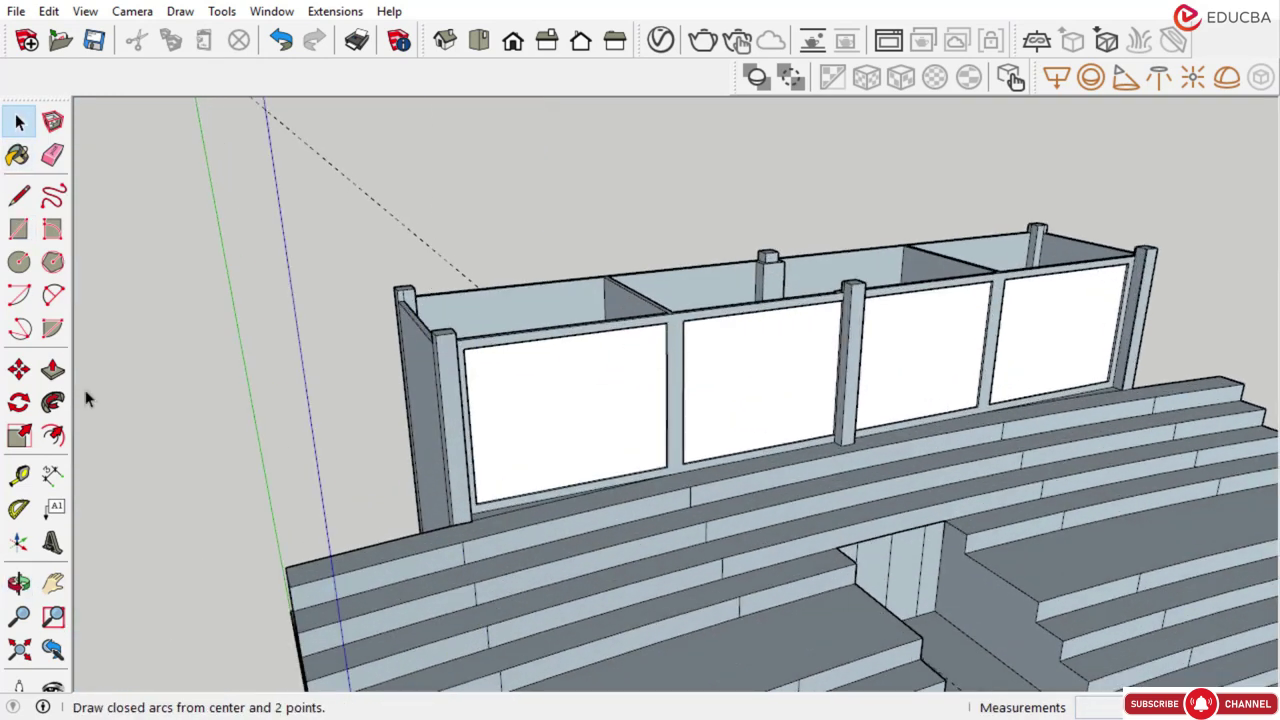
left_click(473, 400)
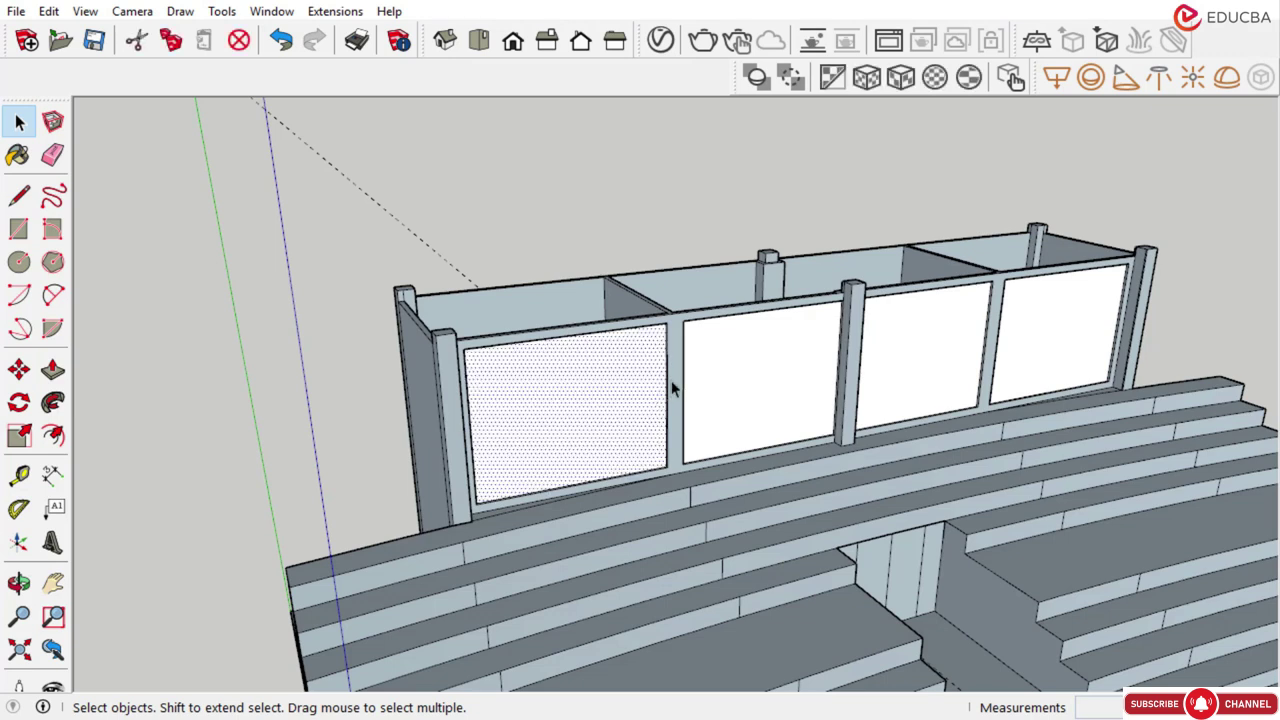
left_click(700, 378, "shift")
left_click(920, 360, "shift")
left_click(1065, 325, "shift")
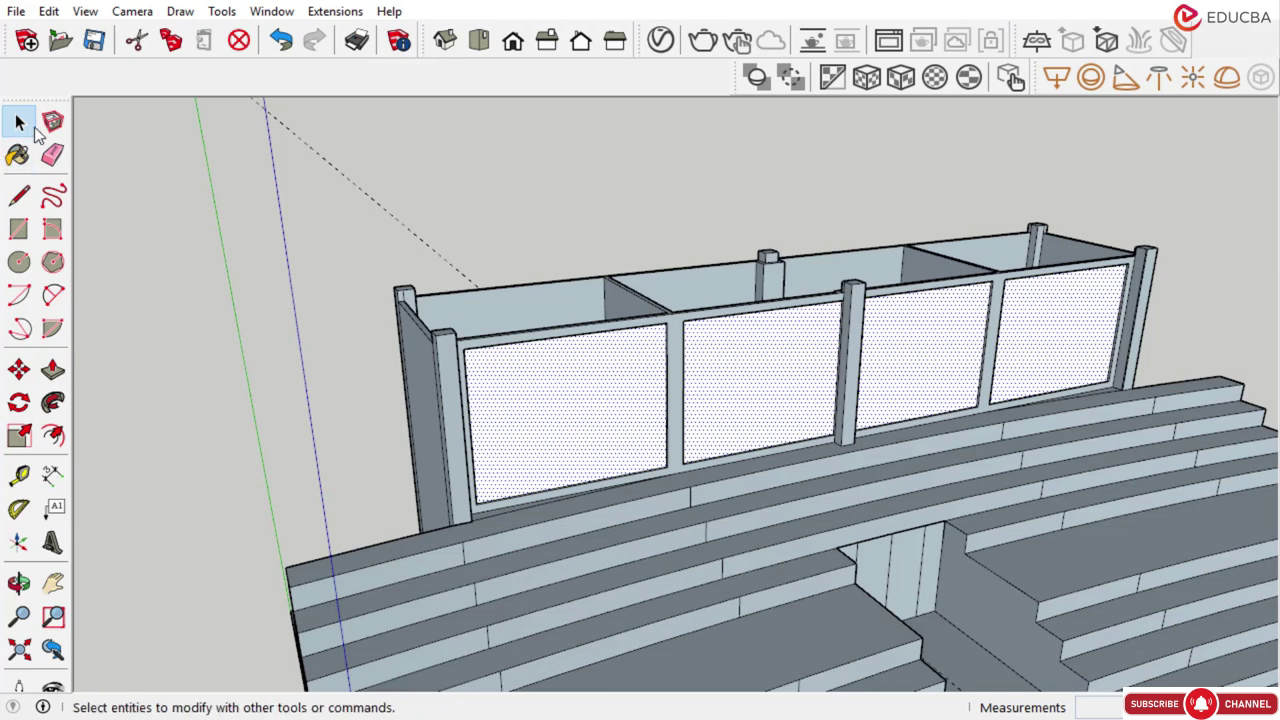
left_click(52, 122)
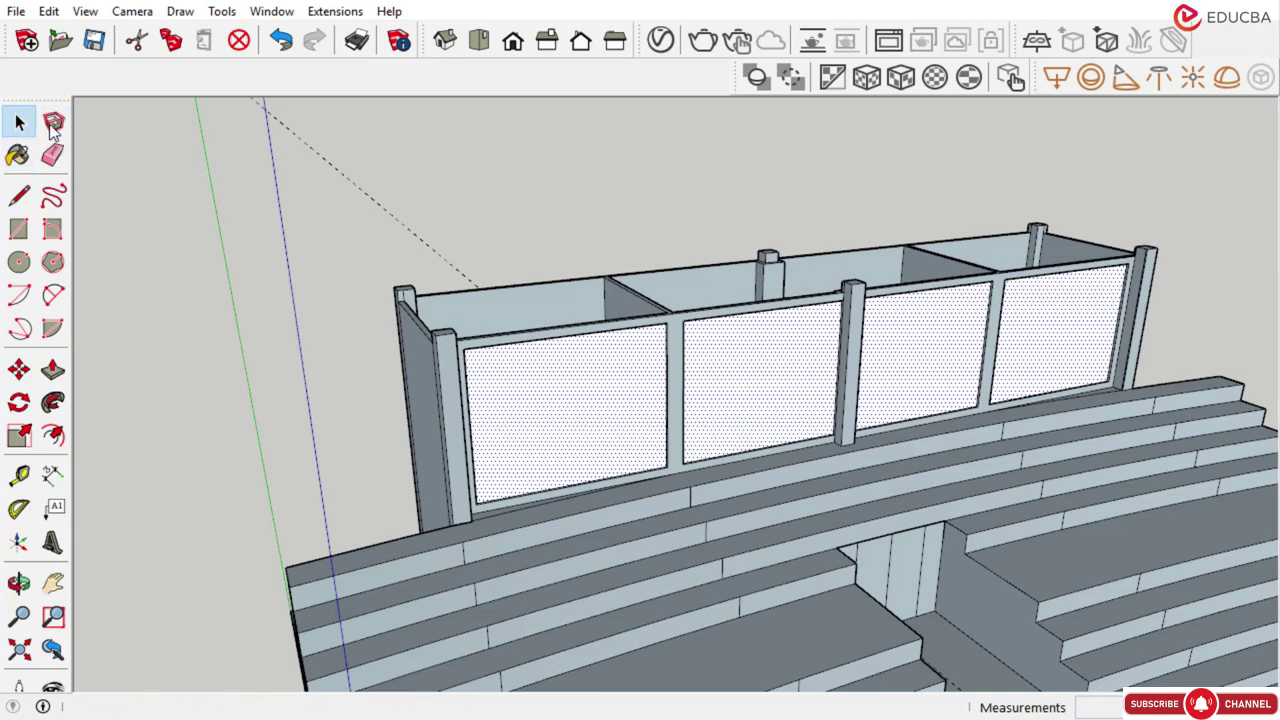
left_click(748, 560)
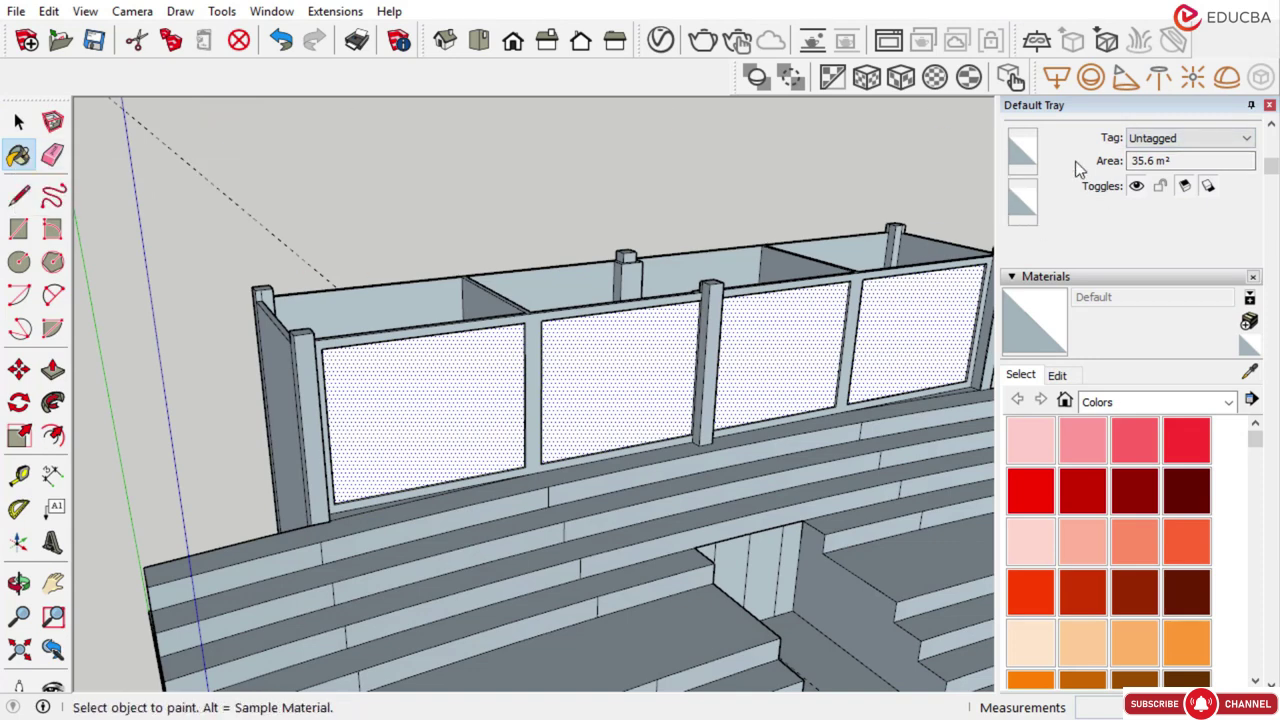
left_click(1054, 278)
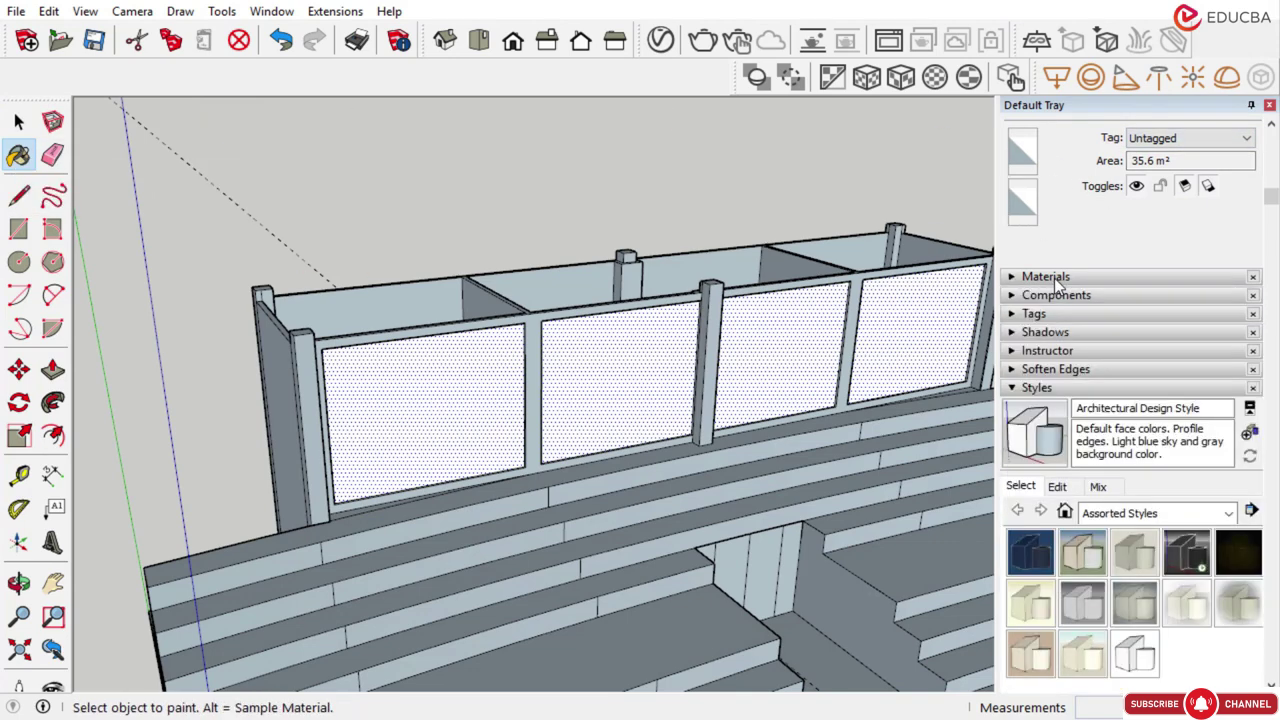
left_click(1052, 277)
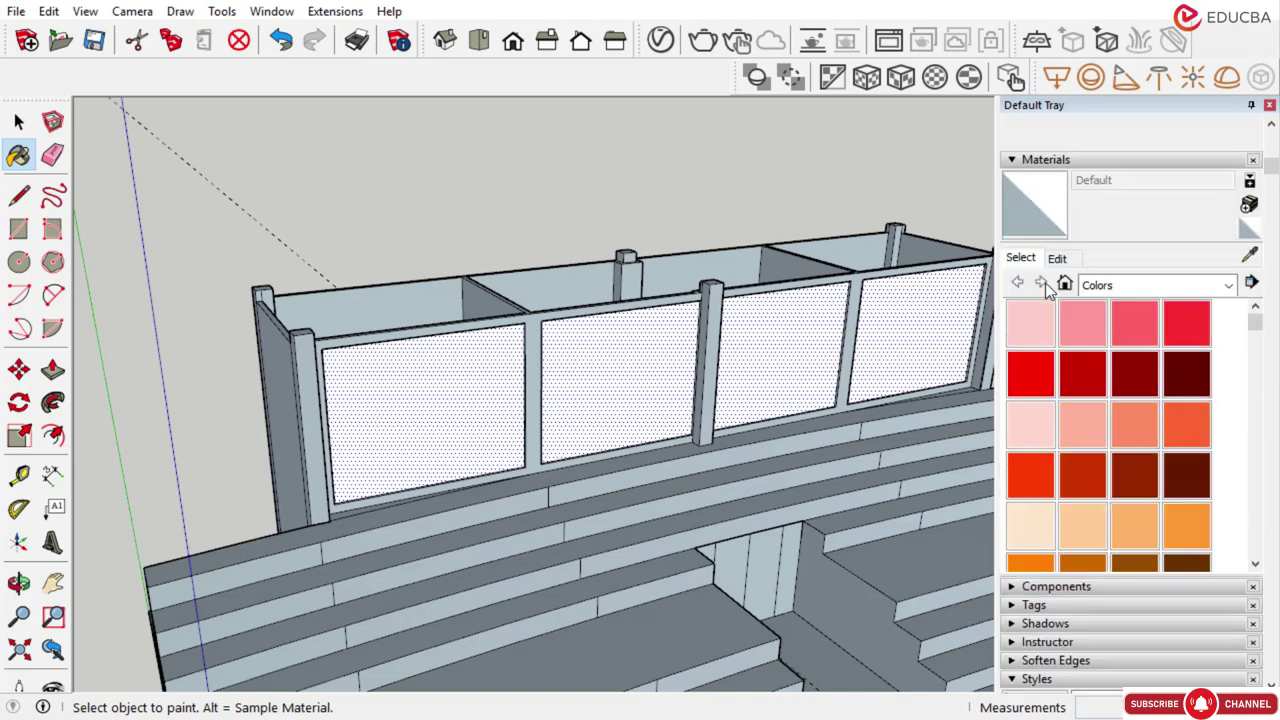
left_click(1118, 403)
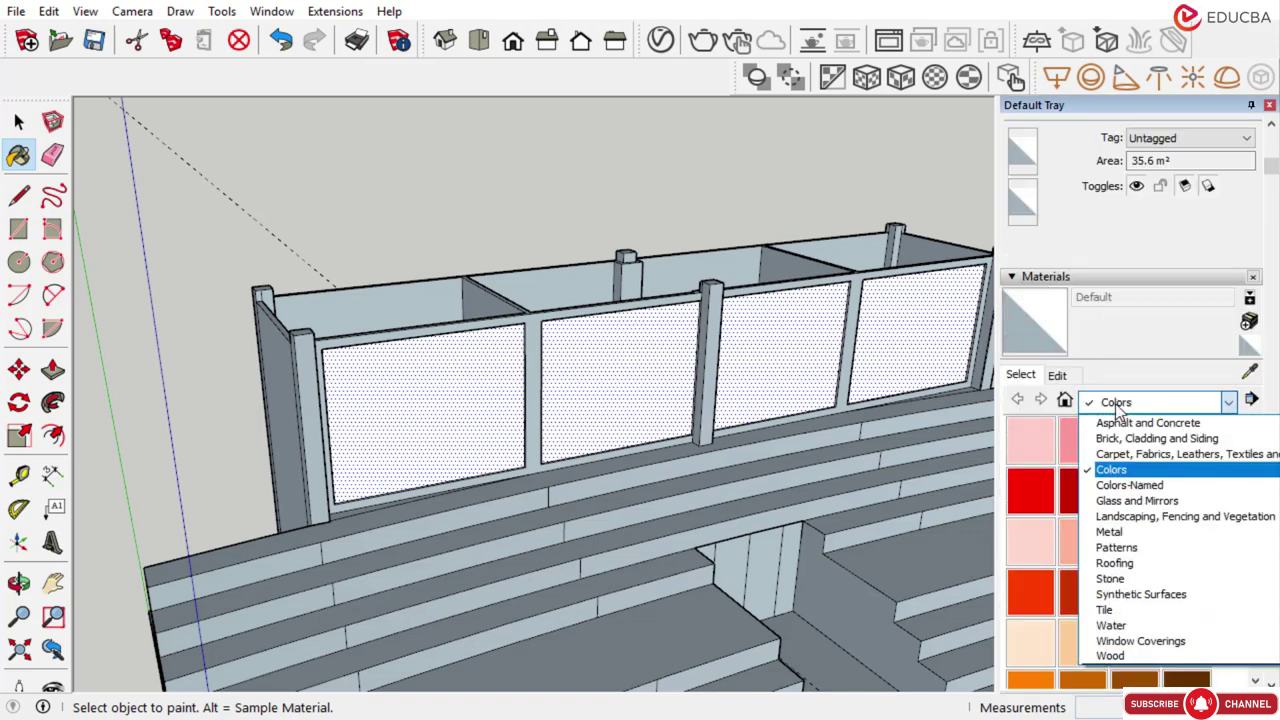
left_click(1133, 502)
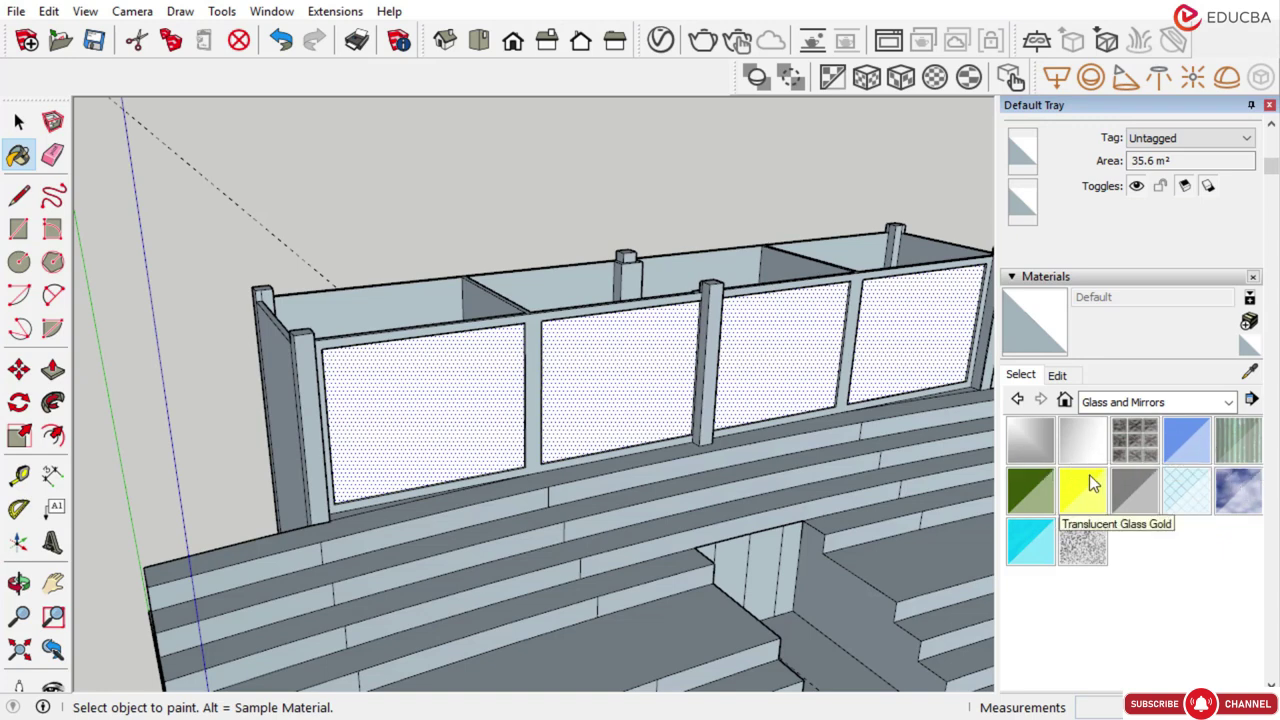
left_click(1238, 489)
left_click(496, 401)
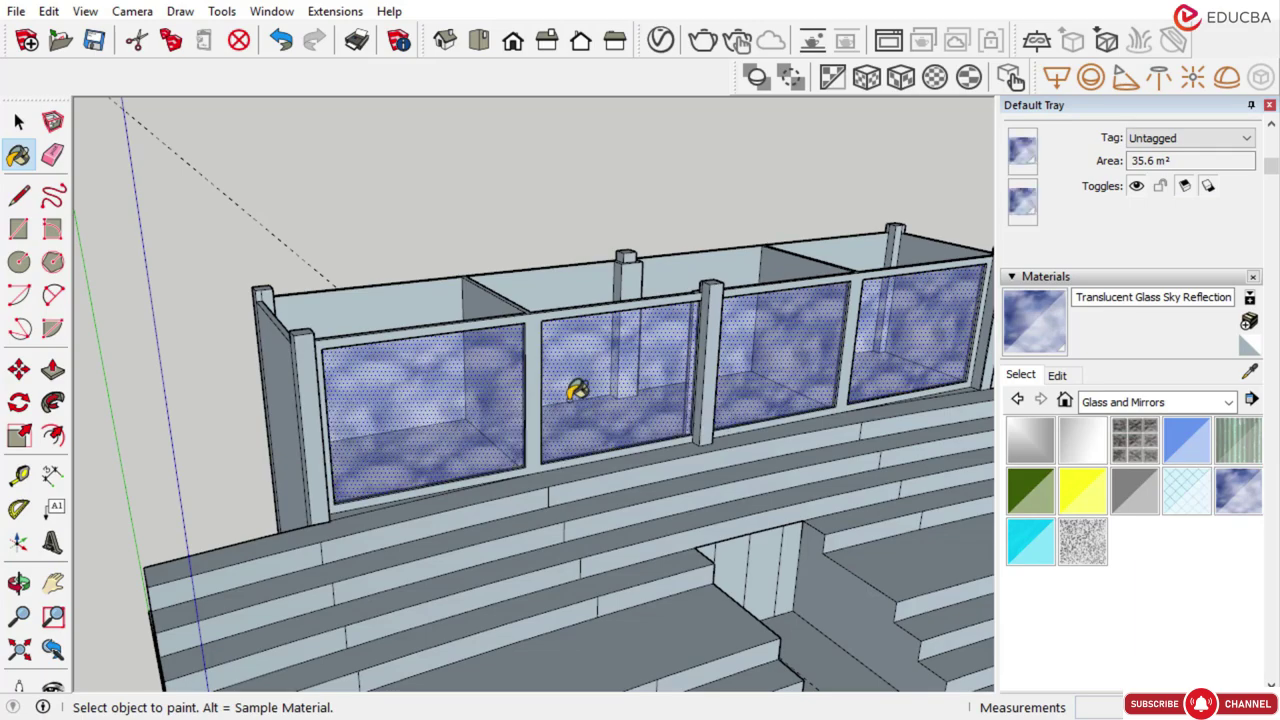
Measure the width of the leftmost upper pane between its two upper corners with the Dimension tool
mouse_move(577, 390)
middle_mouse_down()
mouse_move(651, 417)
mouse_move(794, 409)
mouse_move(520, 431)
mouse_move(660, 416)
mouse_move(766, 371)
mouse_move(749, 360)
mouse_move(674, 374)
mouse_move(680, 405)
mouse_move(438, 374)
mouse_move(563, 431)
mouse_move(545, 426)
middle_mouse_up()
scroll(474, 394, "up", 4)
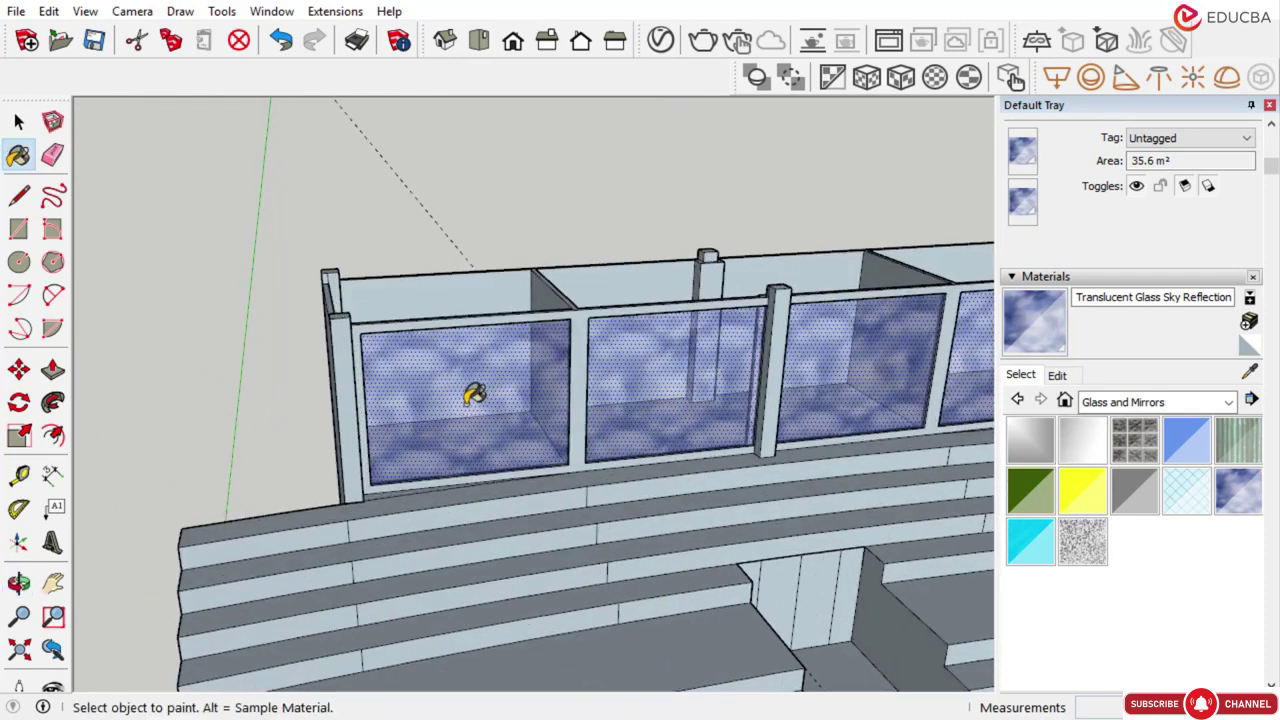
left_click(18, 122)
left_click(53, 476)
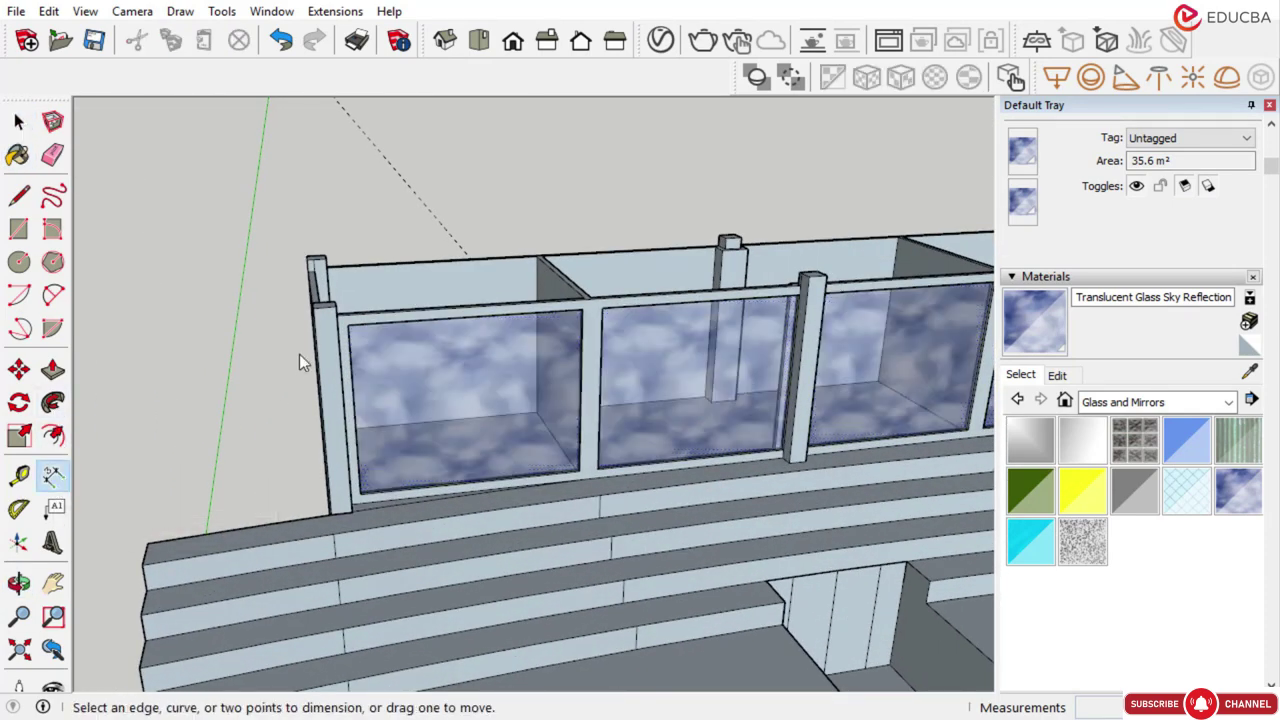
scroll(369, 358, "up", 3)
left_click(350, 341)
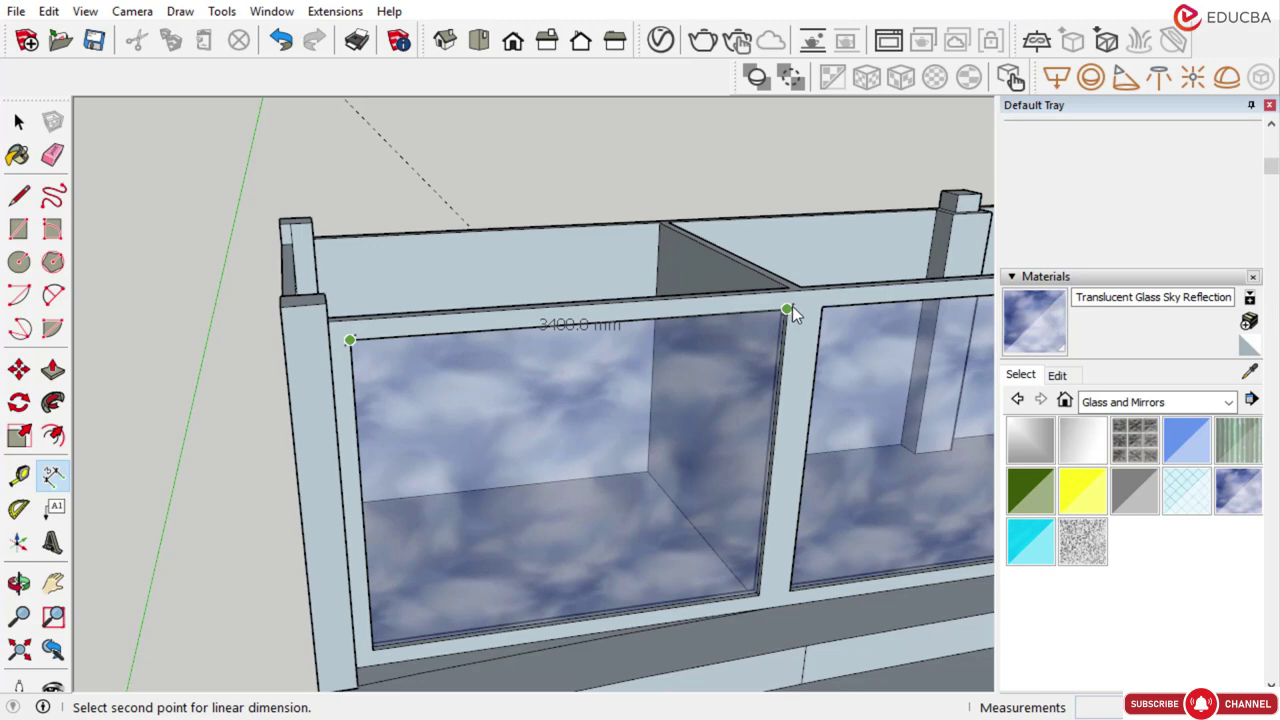
key("Escape")
Undo the glass paint and the window panes so the upper front openings are empty again
key("ctrl+z")
mouse_move(586, 234)
middle_mouse_down()
mouse_move(469, 357)
mouse_move(531, 377)
mouse_move(587, 372)
mouse_move(354, 309)
mouse_move(448, 330)
mouse_move(414, 277)
mouse_move(380, 314)
mouse_move(474, 429)
middle_mouse_up()
scroll(448, 330, "up", 3)
scroll(486, 430, "down", 3)
middle_click_drag(446, 474, 471, 383)
Draw a vertical line across the leftmost upper opening, from the midpoint of its lower edge to the midpoint of its upper edge
left_click(18, 122)
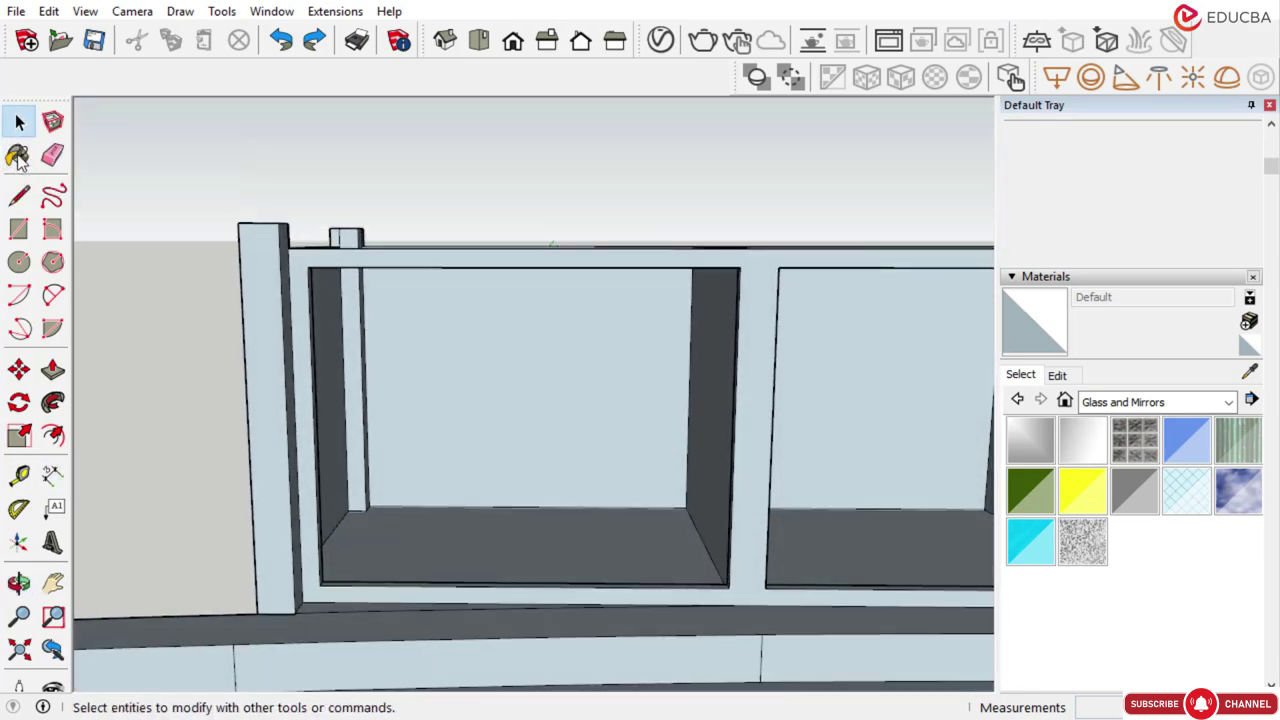
scroll(548, 598, "up", 2)
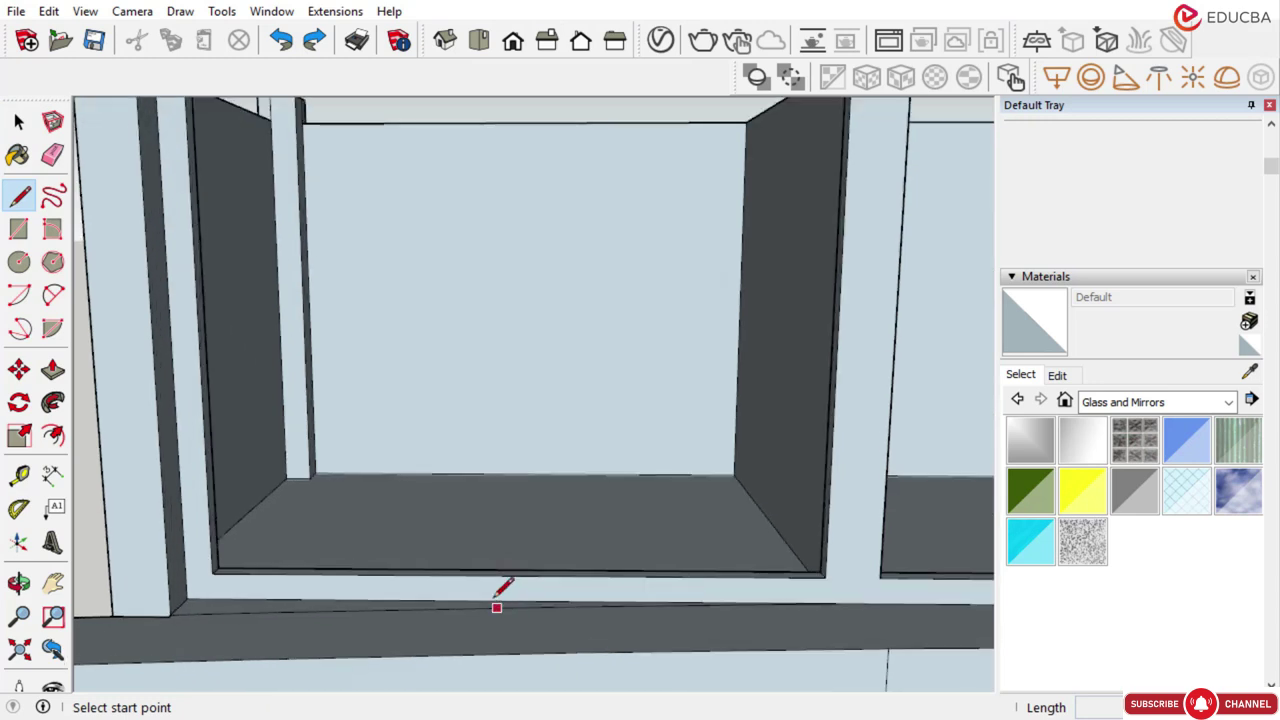
scroll(472, 431, "down", 1)
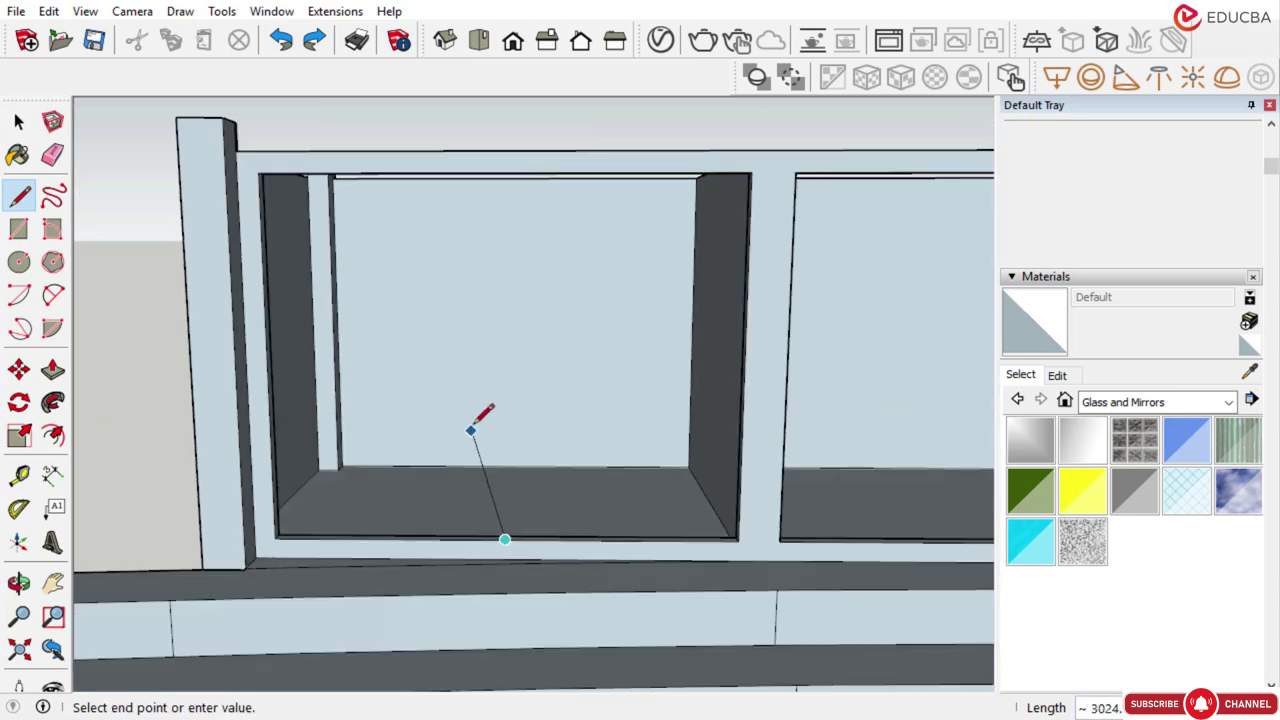
left_click(504, 171)
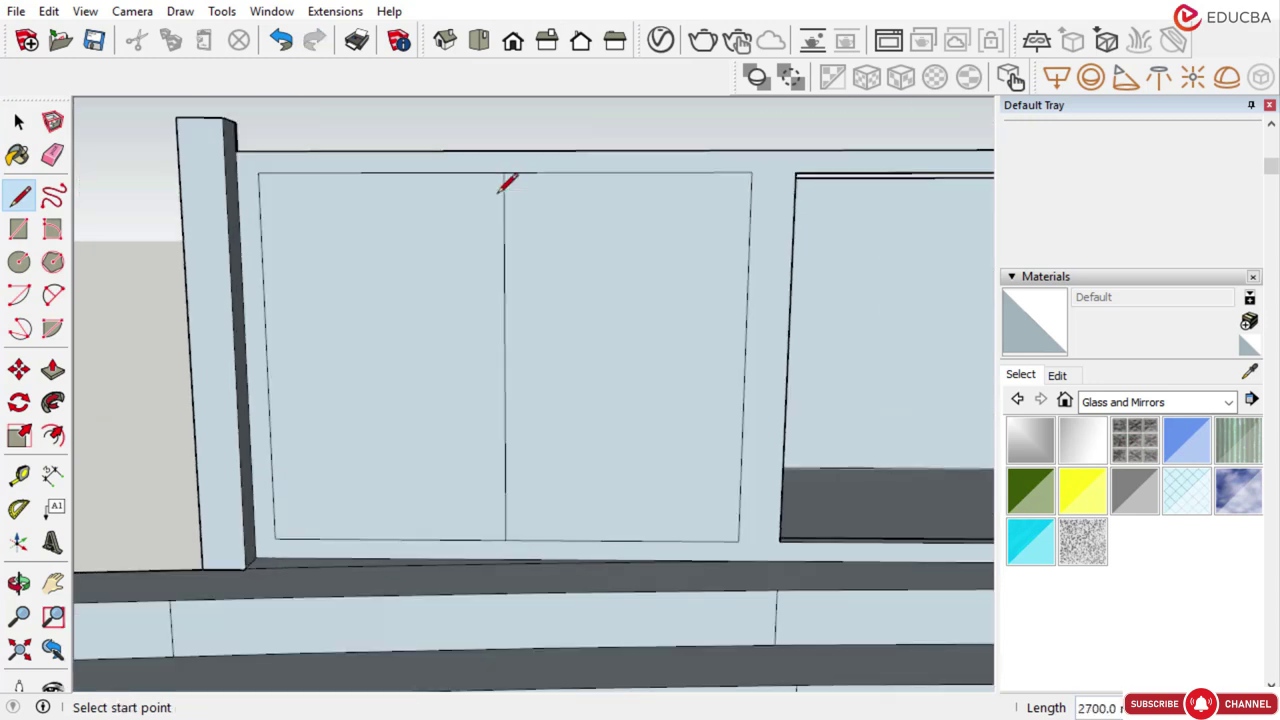
Copy the leftmost opening's vertical centre line 50 mm to the left
key("space")
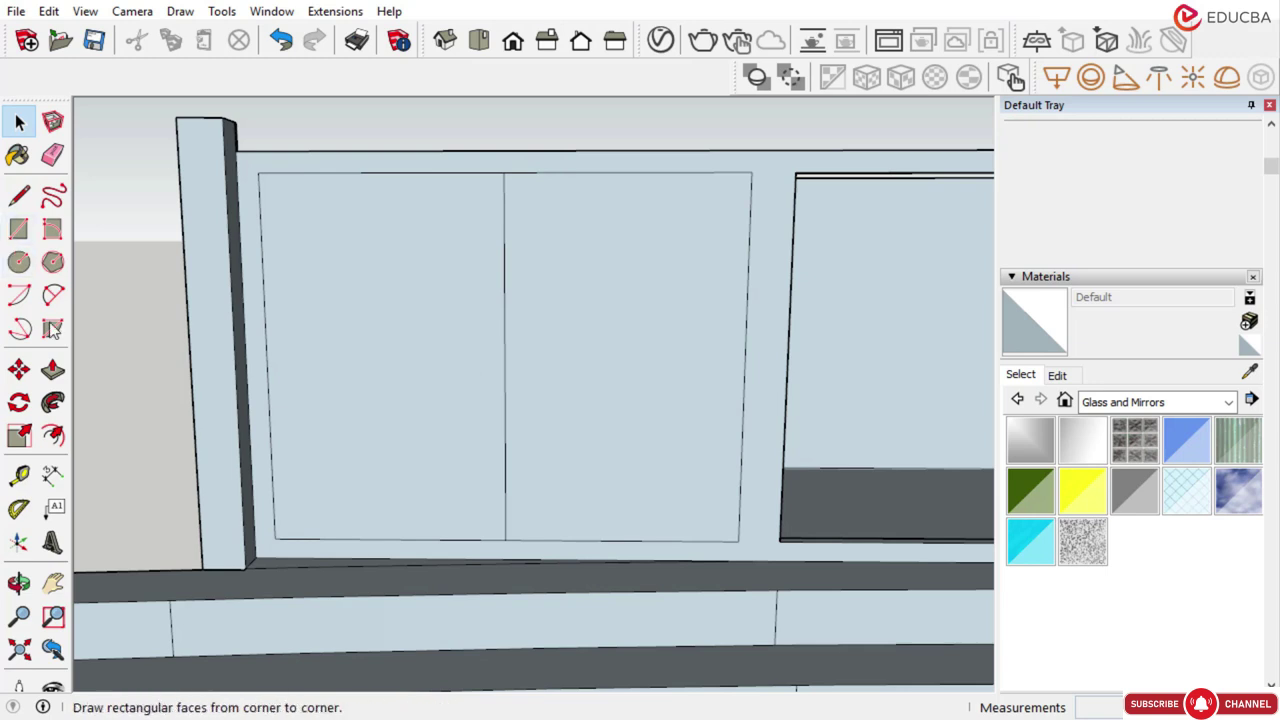
left_click(504, 262)
key("m")
key("ctrl")
left_click(504, 173)
scroll(471, 171, "up", 2)
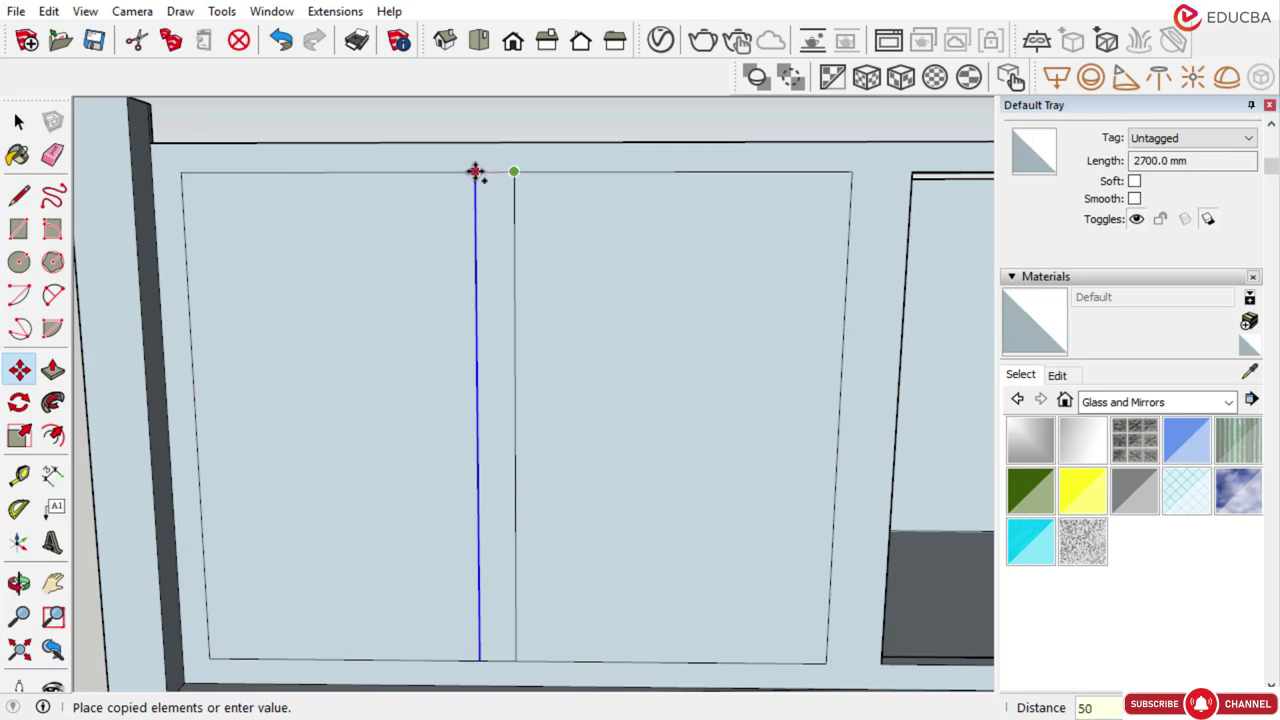
key("Return")
Copy the leftmost opening's vertical centre line 50 mm to the right along the upper edge
scroll(514, 177, "up", 3)
left_click(513, 172)
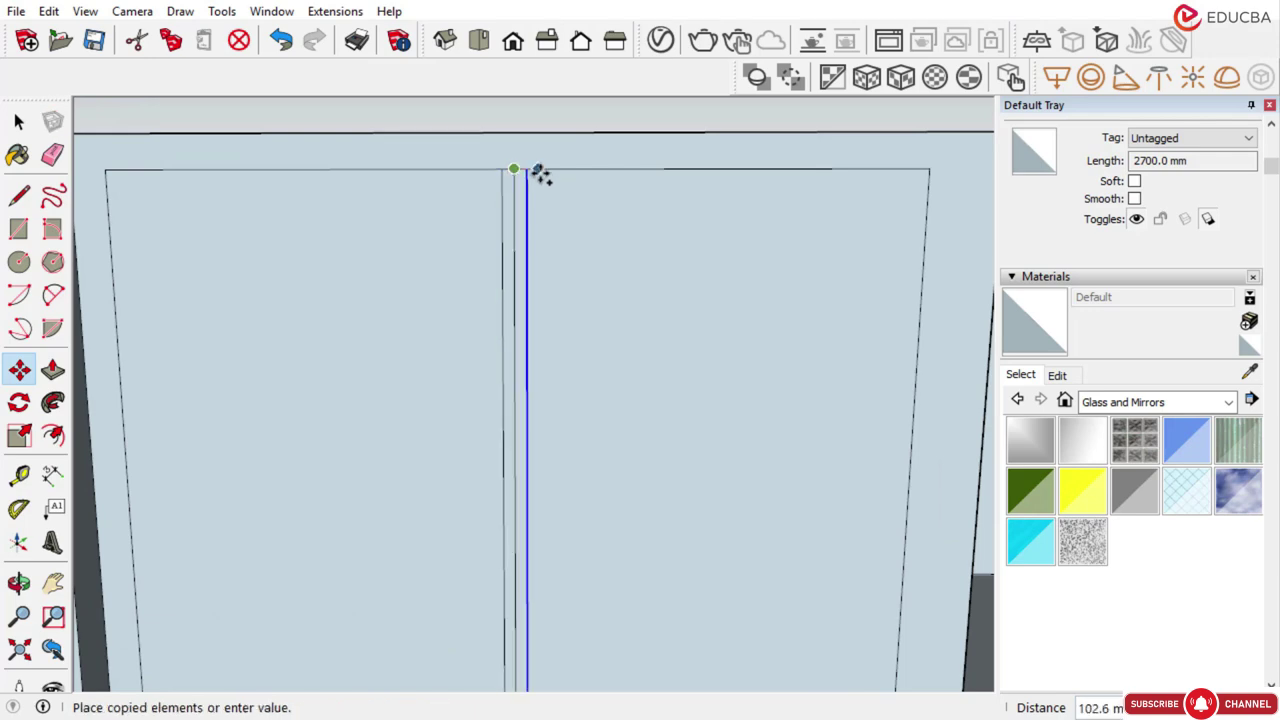
key("Escape")
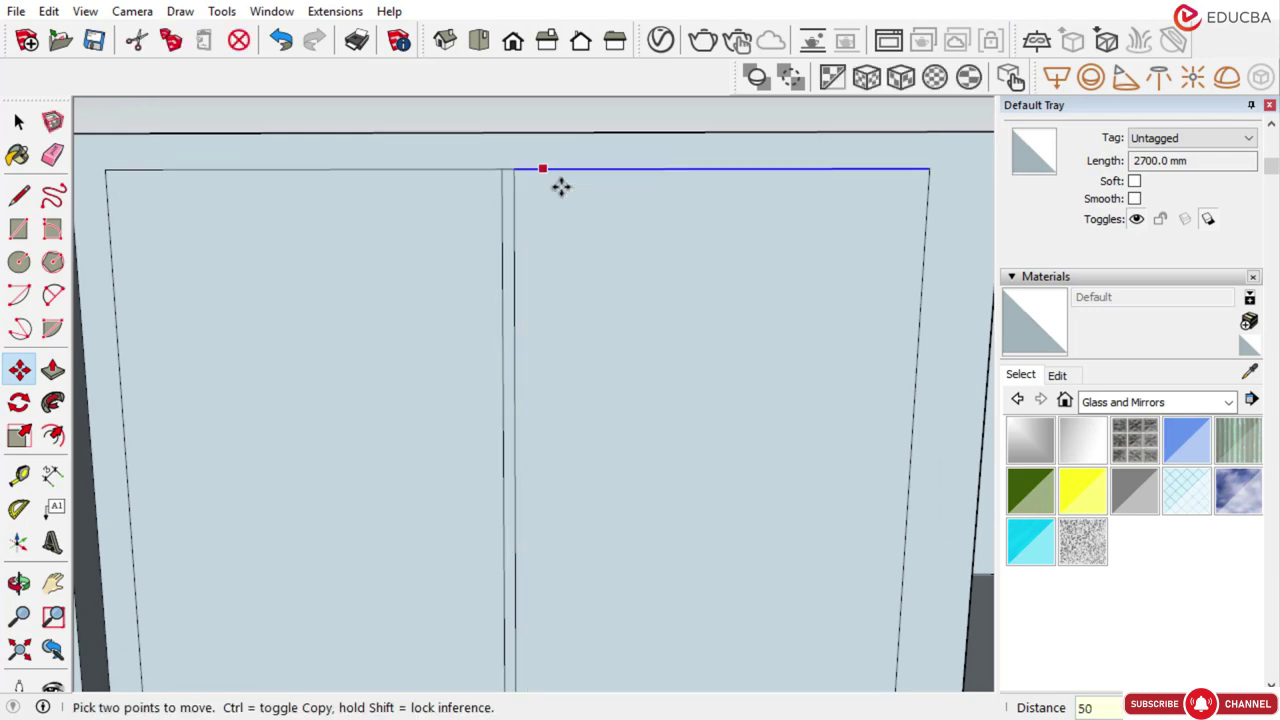
left_click(514, 169)
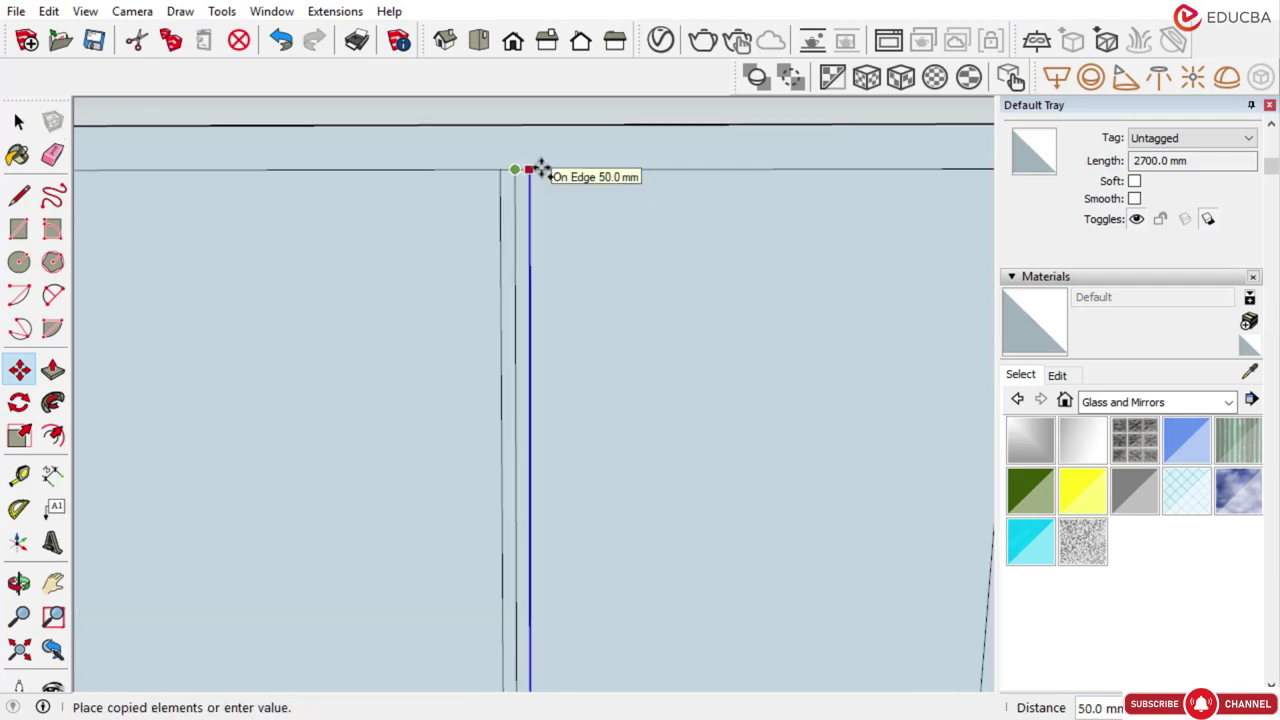
left_click(541, 169)
scroll(594, 311, "down", 6)
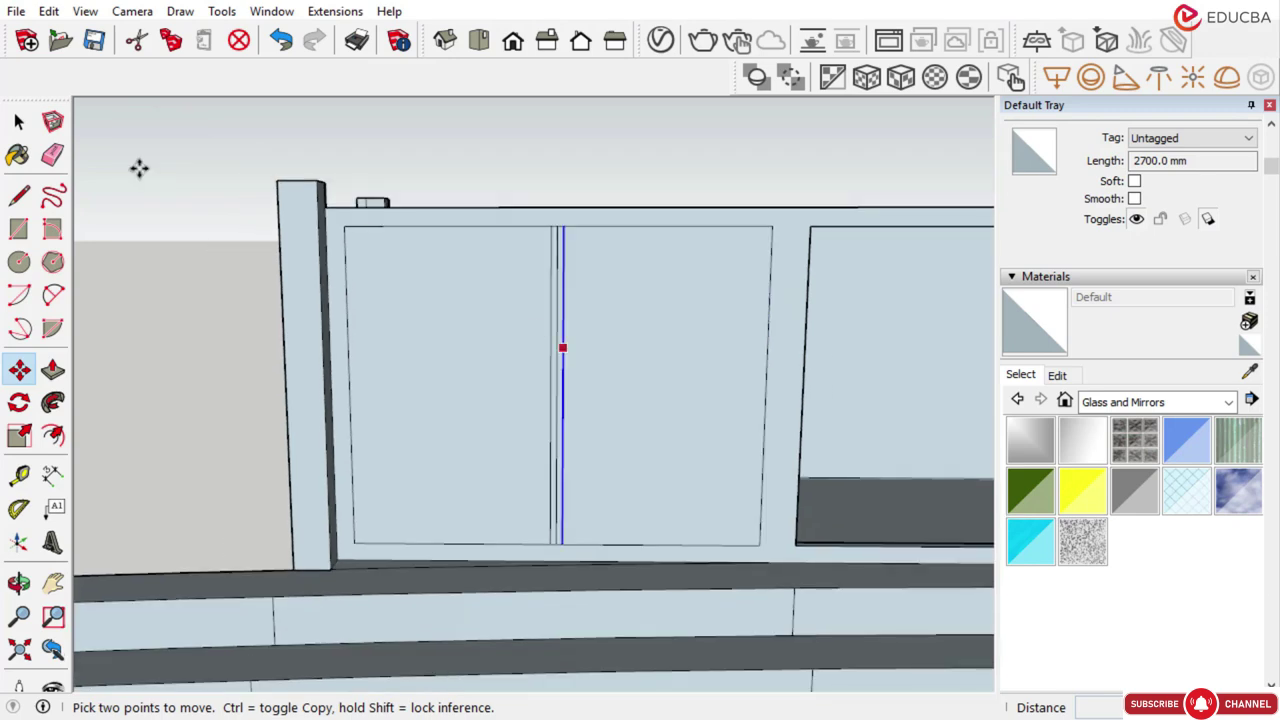
Delete the original centre line between the two offset copies in the leftmost opening
left_click(20, 121)
scroll(540, 230, "up", 3)
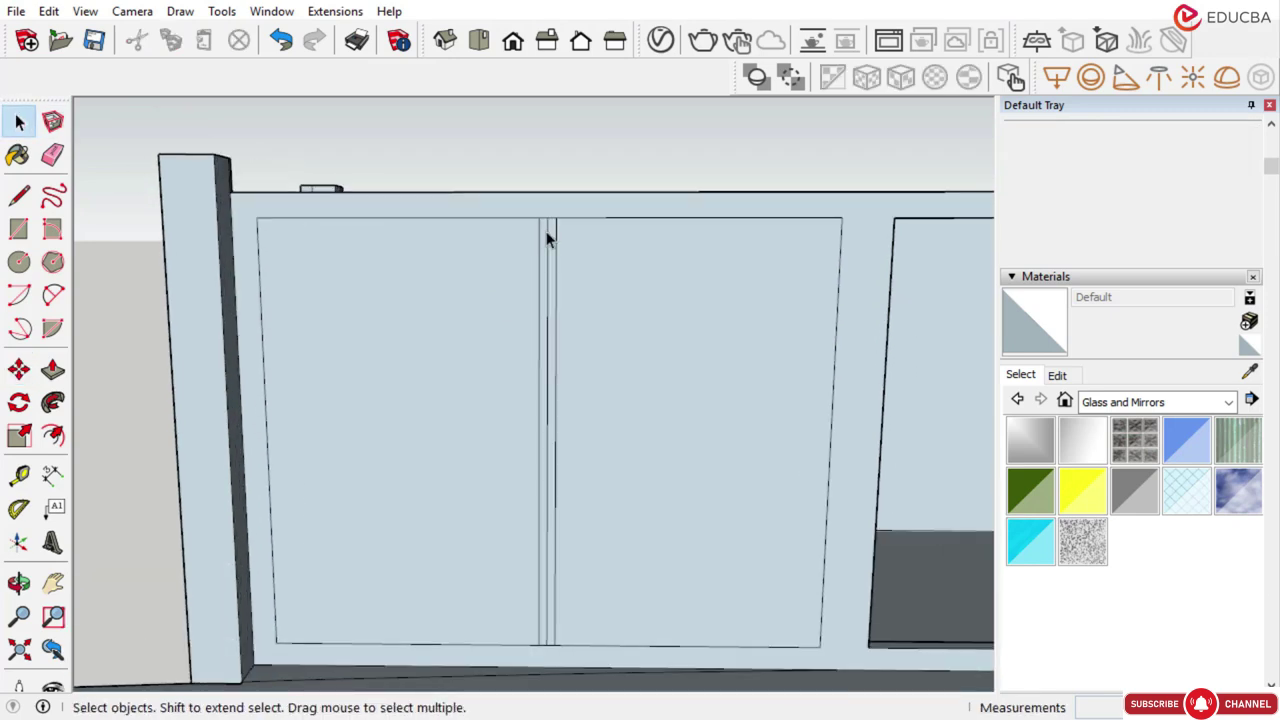
left_click(547, 237)
scroll(409, 291, "down", 4)
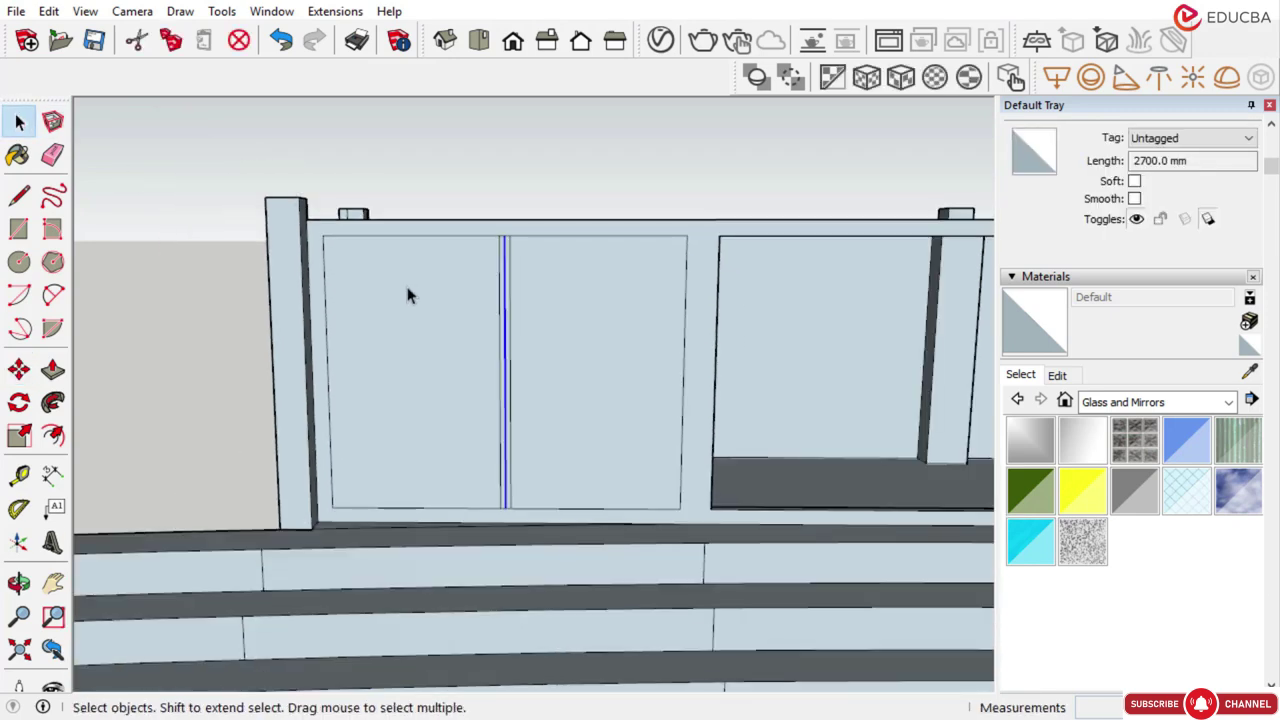
scroll(365, 284, "up", 1)
key("Delete")
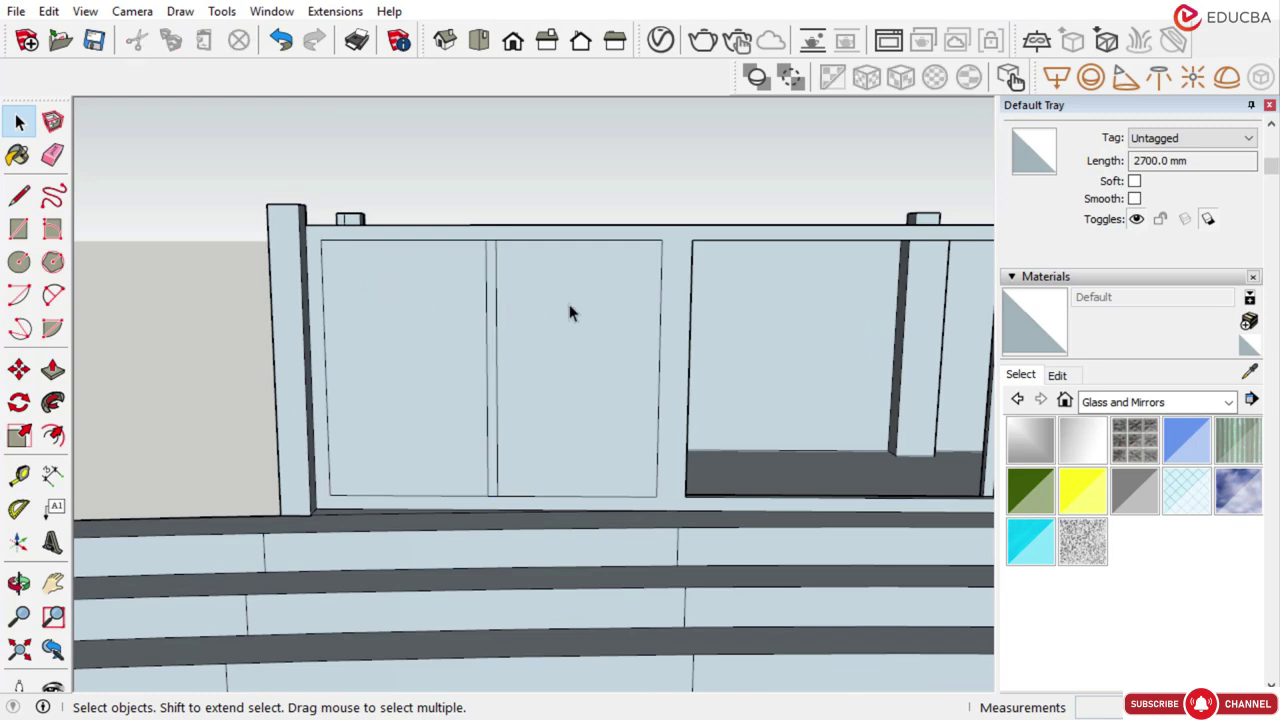
Draw a vertical line across the second upper opening, from the midpoint of its lower edge up to its upper edge
middle_click_drag(728, 284, 570, 273)
scroll(556, 269, "down", 2)
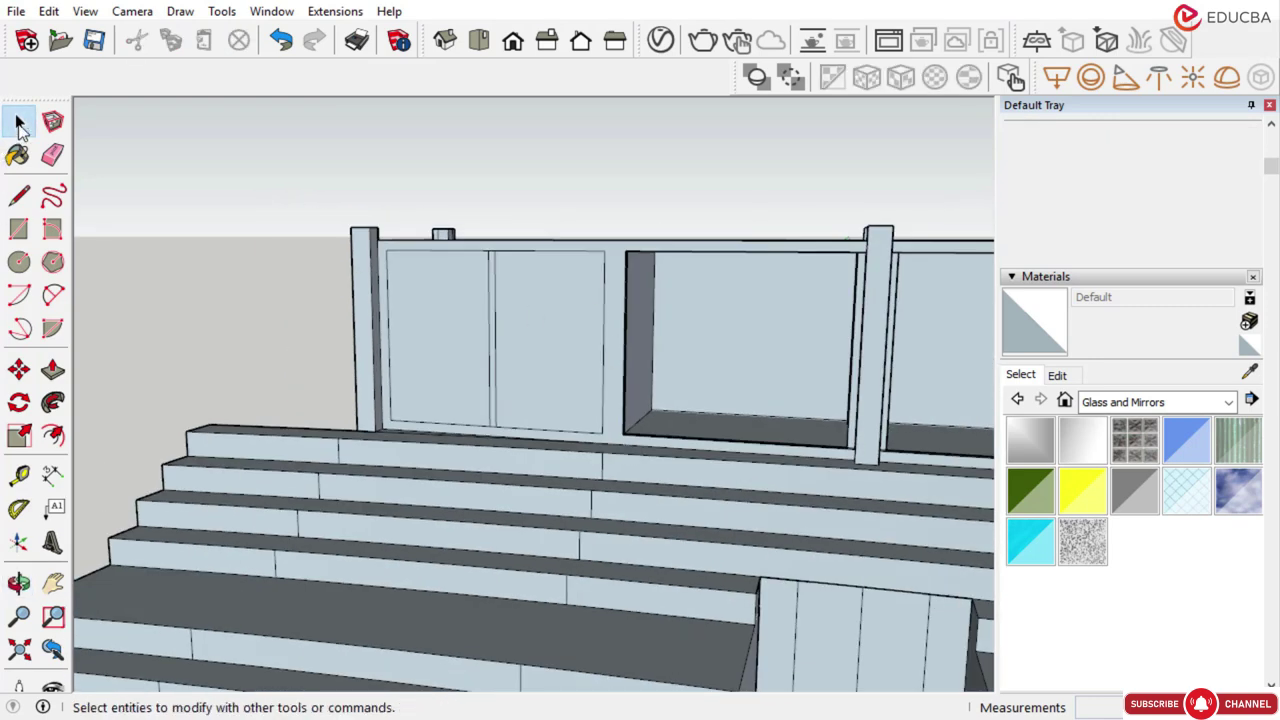
left_click(19, 196)
scroll(700, 440, "up", 3)
left_click(694, 444)
middle_click_drag(711, 305, 710, 172)
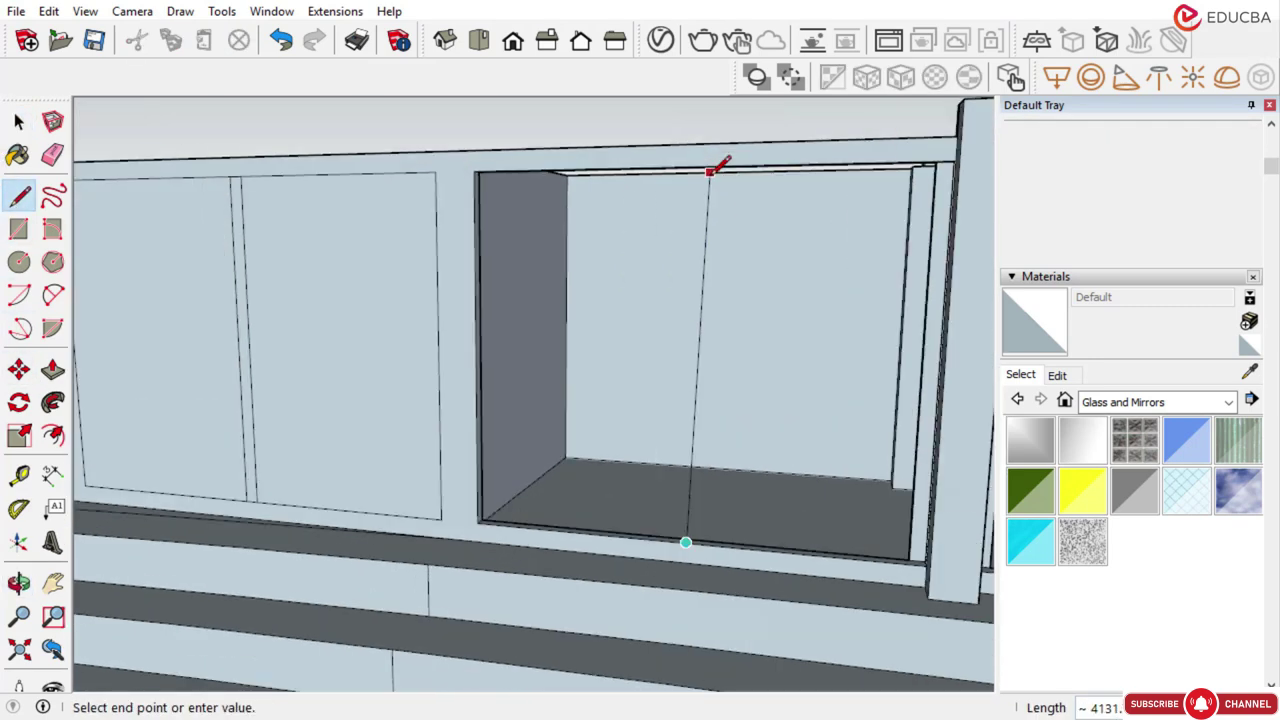
left_click(698, 166)
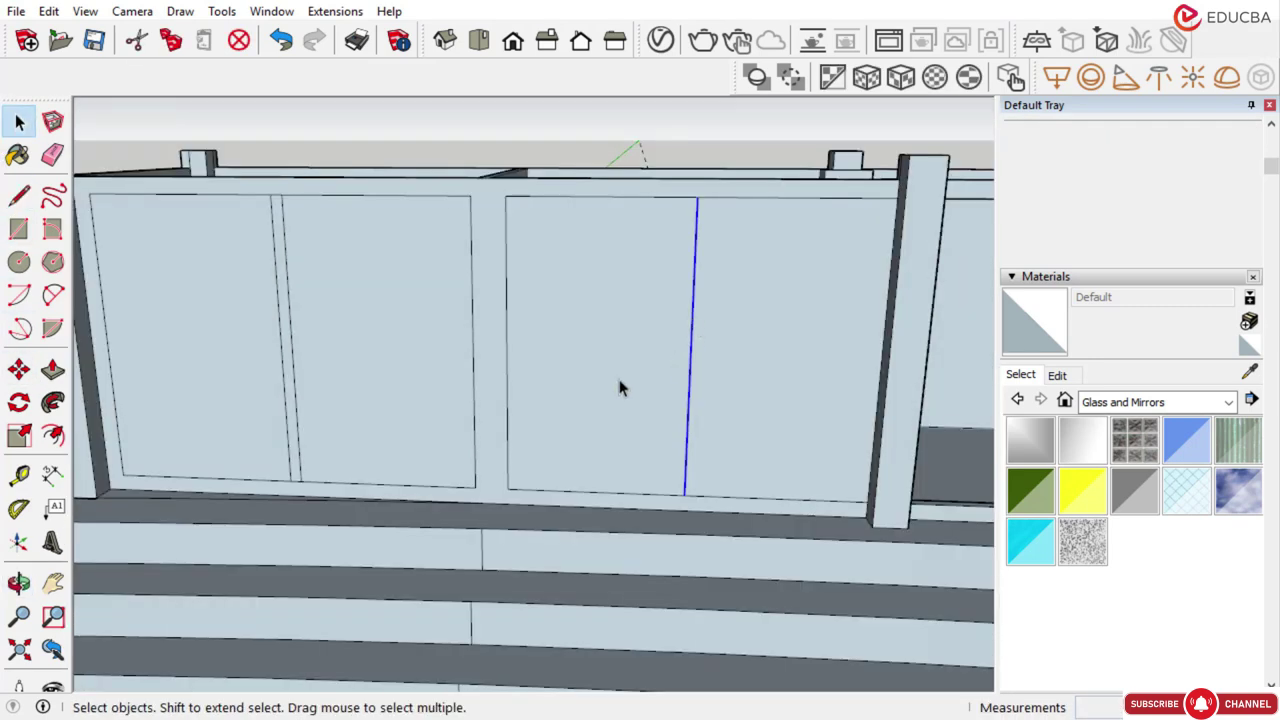
Copy the second opening's vertical centre line 50 mm to the left
left_click(19, 369)
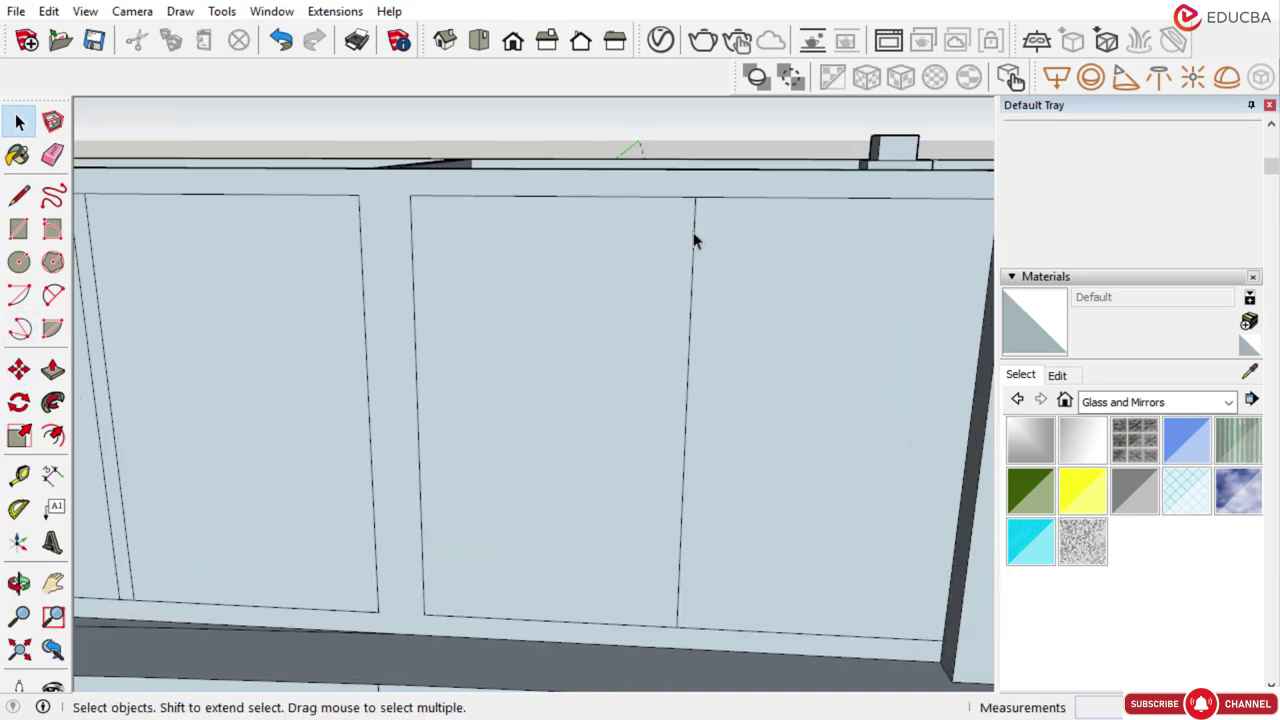
left_click(694, 243)
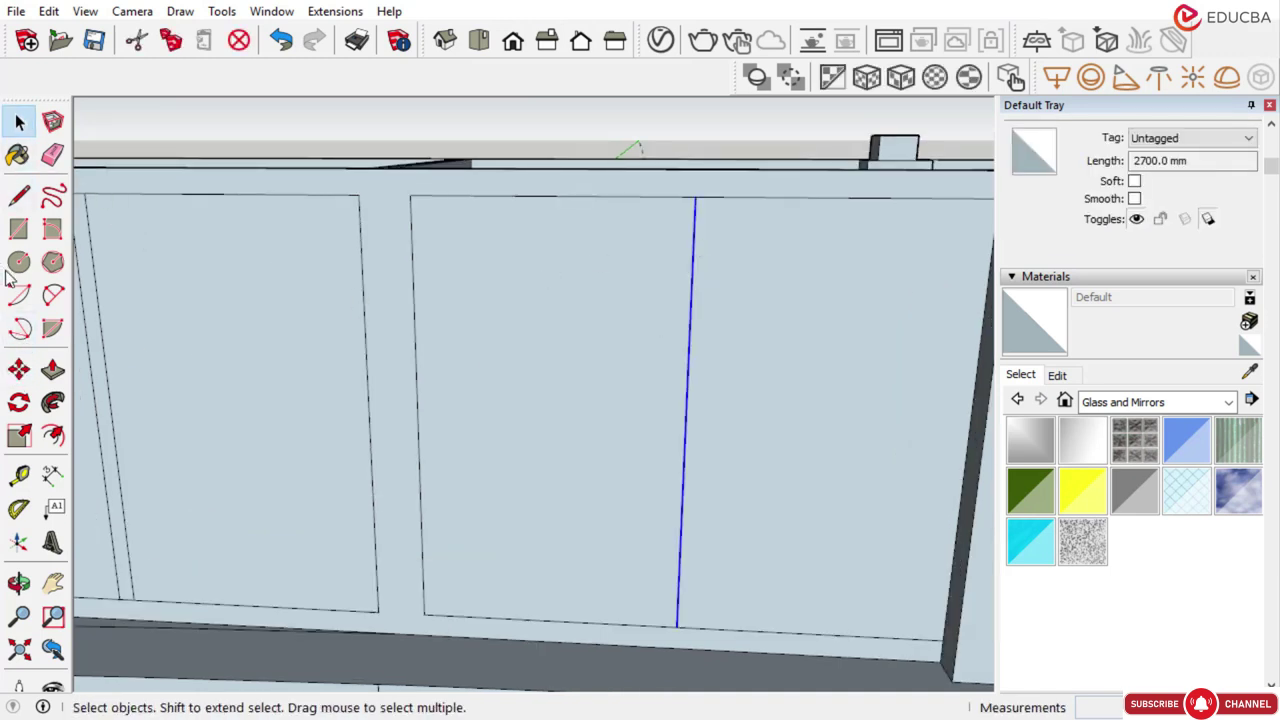
left_click(19, 369)
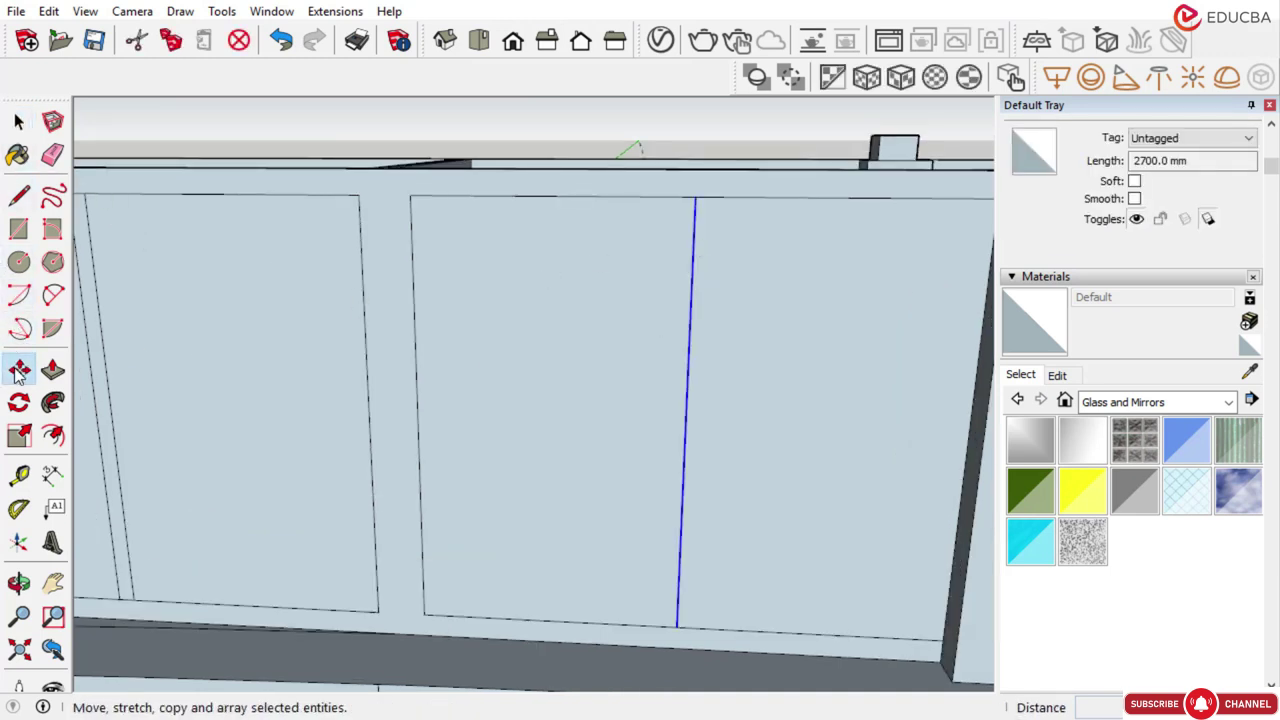
key("ctrl")
left_click(693, 198)
type("50")
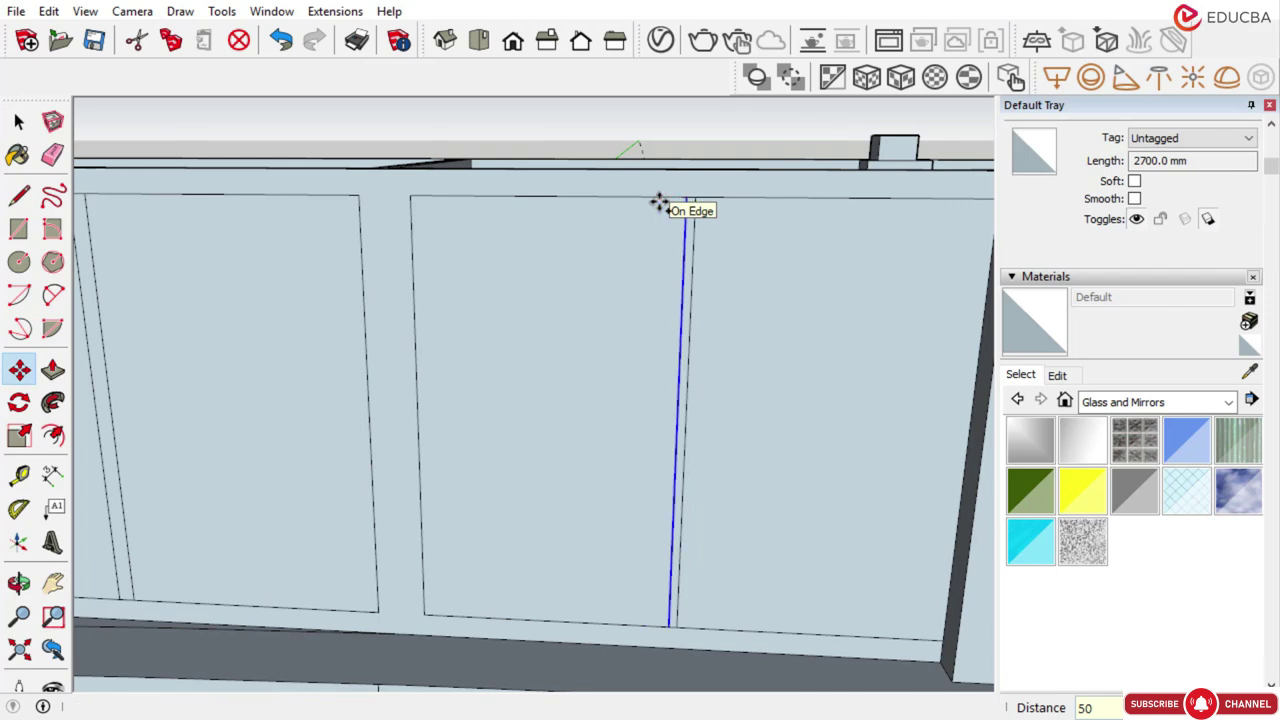
key("Return")
Copy the vertical line 50 mm to the right along the second opening's upper edge to complete the central mullion outline
scroll(695, 222, "up", 1)
left_click(695, 196)
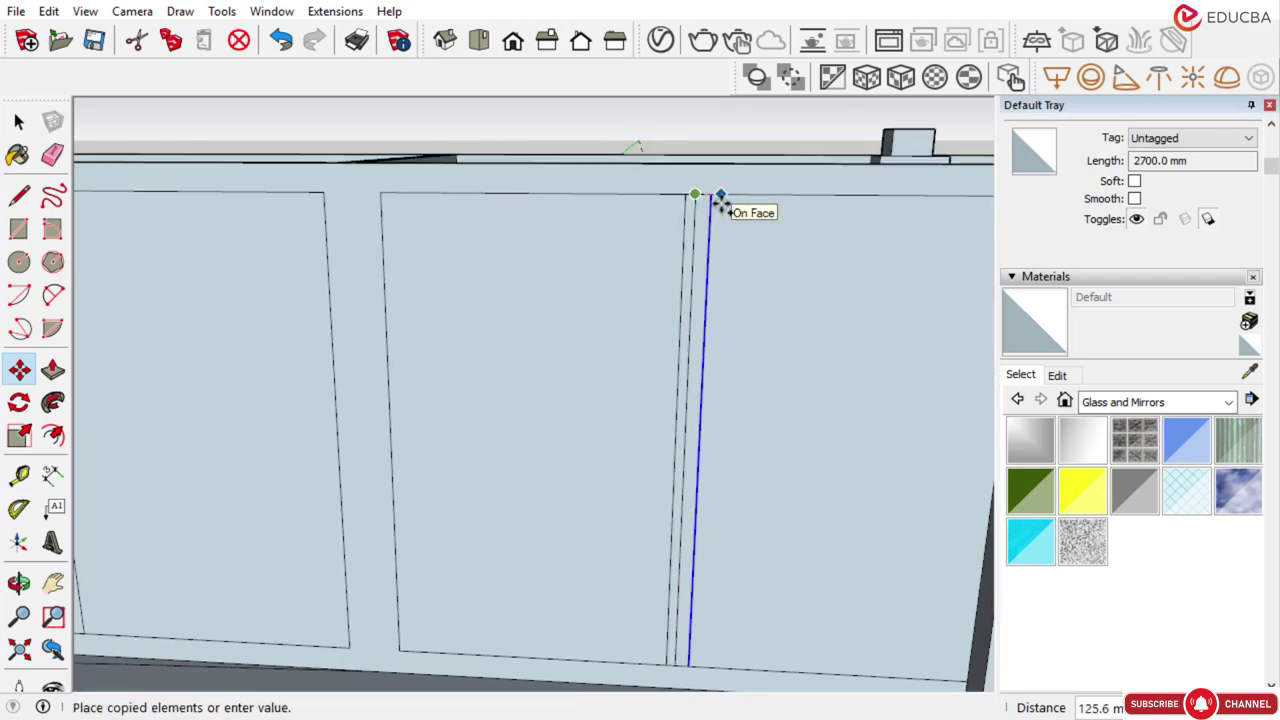
type("50")
key("Return")
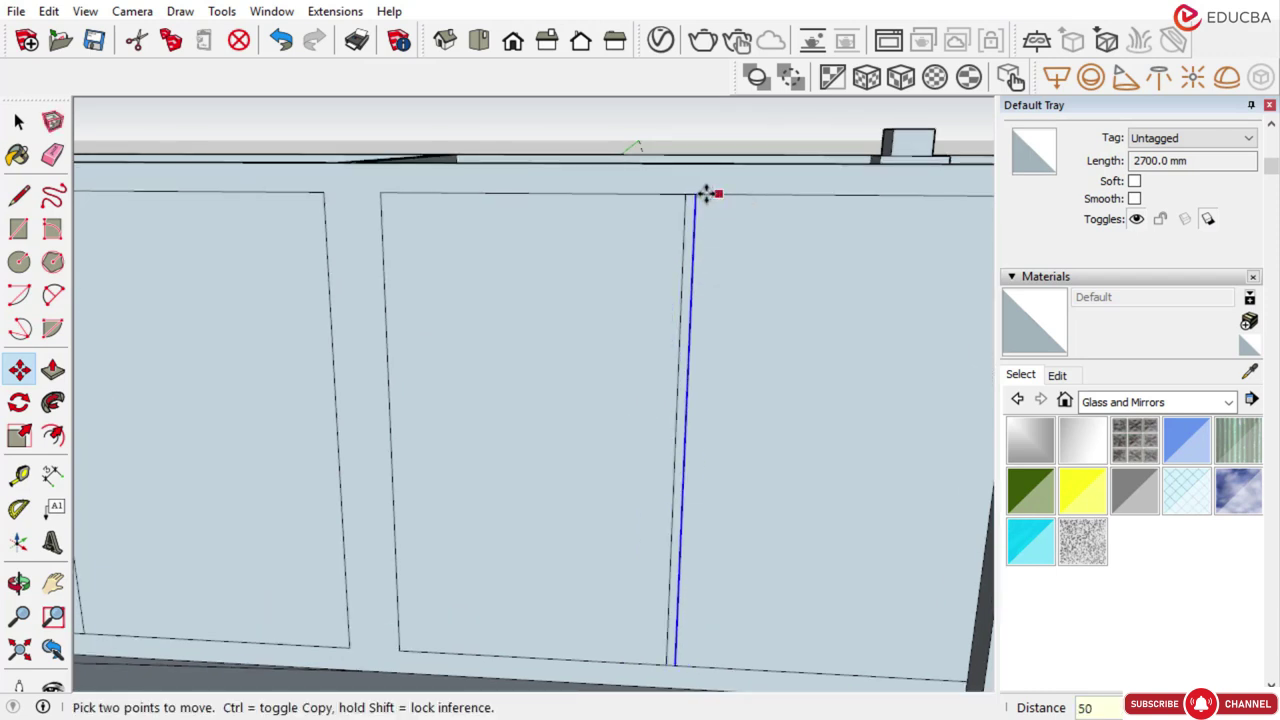
scroll(705, 200, "down", 2)
key("space")
scroll(429, 274, "down", 4)
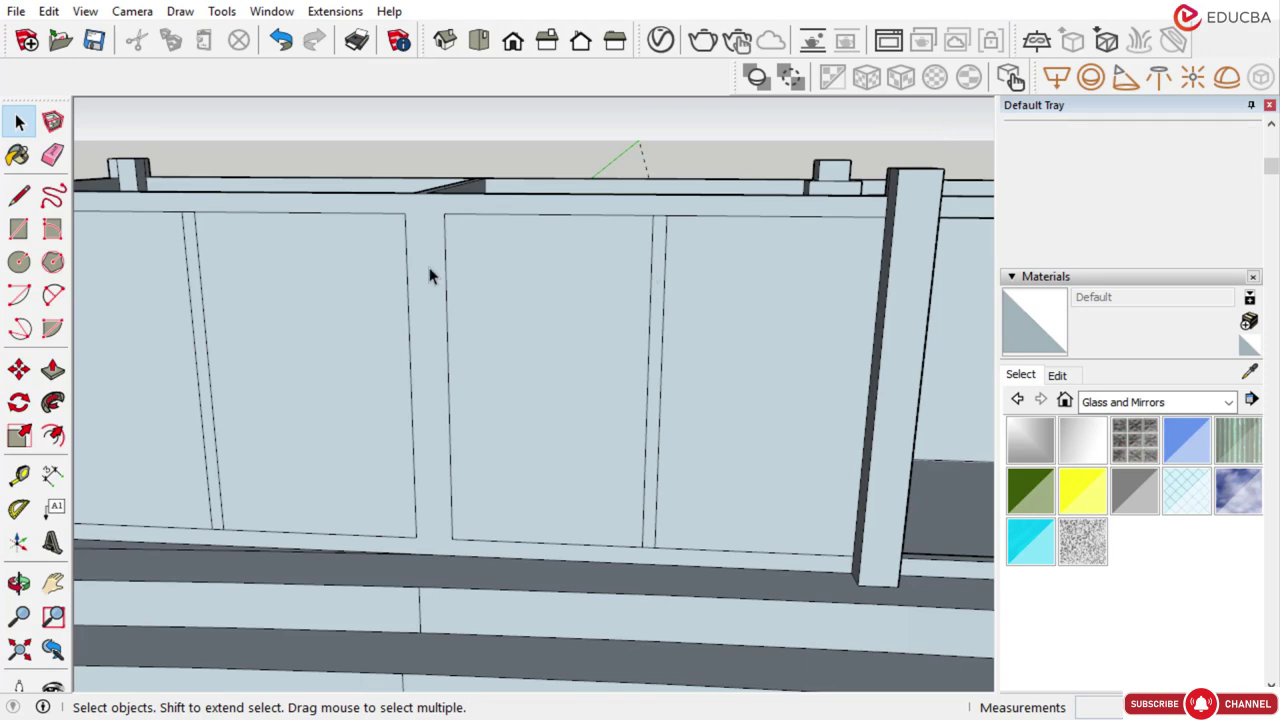
Divide the two remaining upper front openings with matching central mullion strips using the Line tool
mouse_move(457, 354)
middle_mouse_down()
mouse_move(531, 354)
mouse_move(524, 336)
mouse_move(465, 338)
middle_mouse_up()
scroll(628, 349, "up", 1)
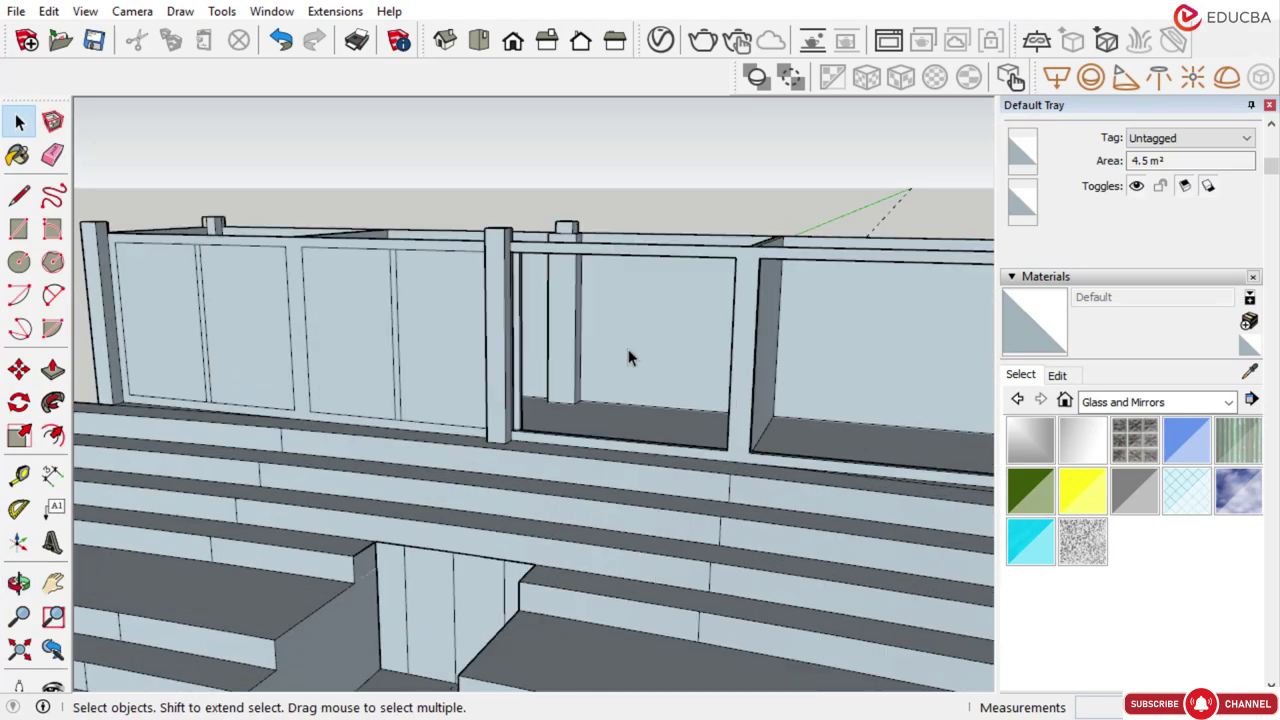
scroll(628, 349, "up", 1)
mouse_move(590, 360)
middle_mouse_down()
mouse_move(574, 354)
mouse_move(576, 368)
middle_mouse_up()
scroll(592, 445, "up", 1)
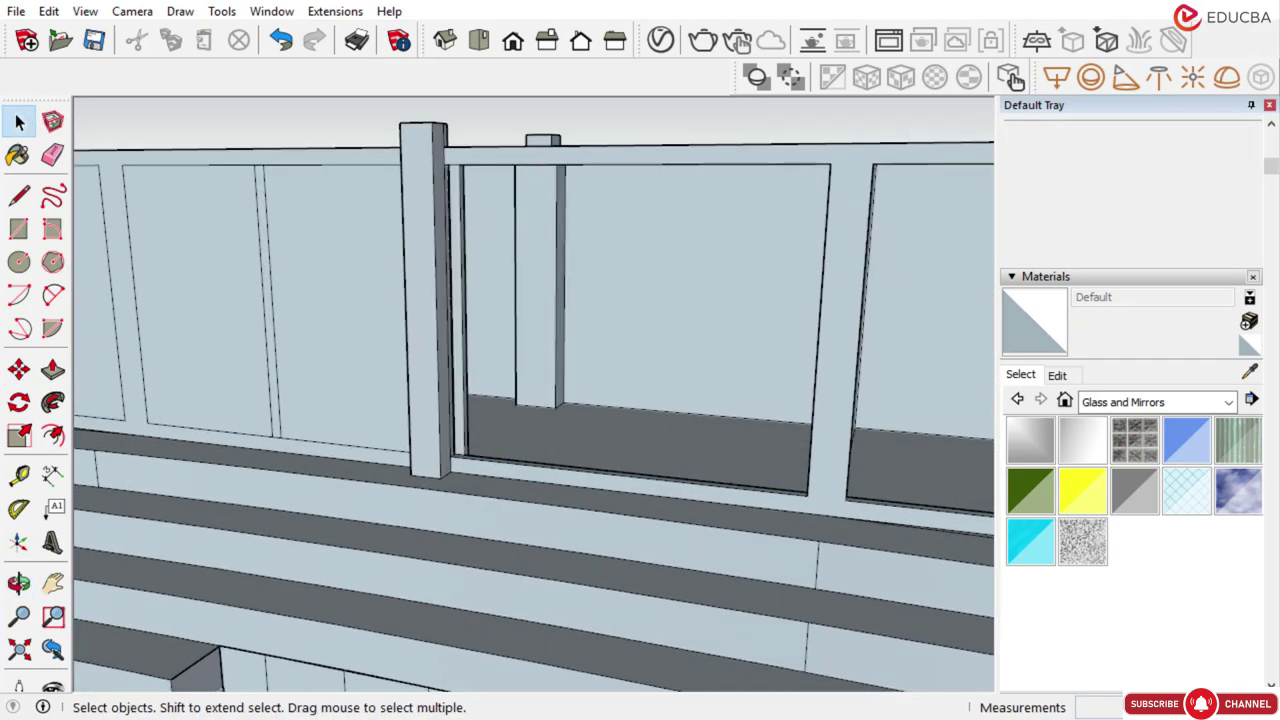
left_click(19, 195)
scroll(556, 311, "down", 5)
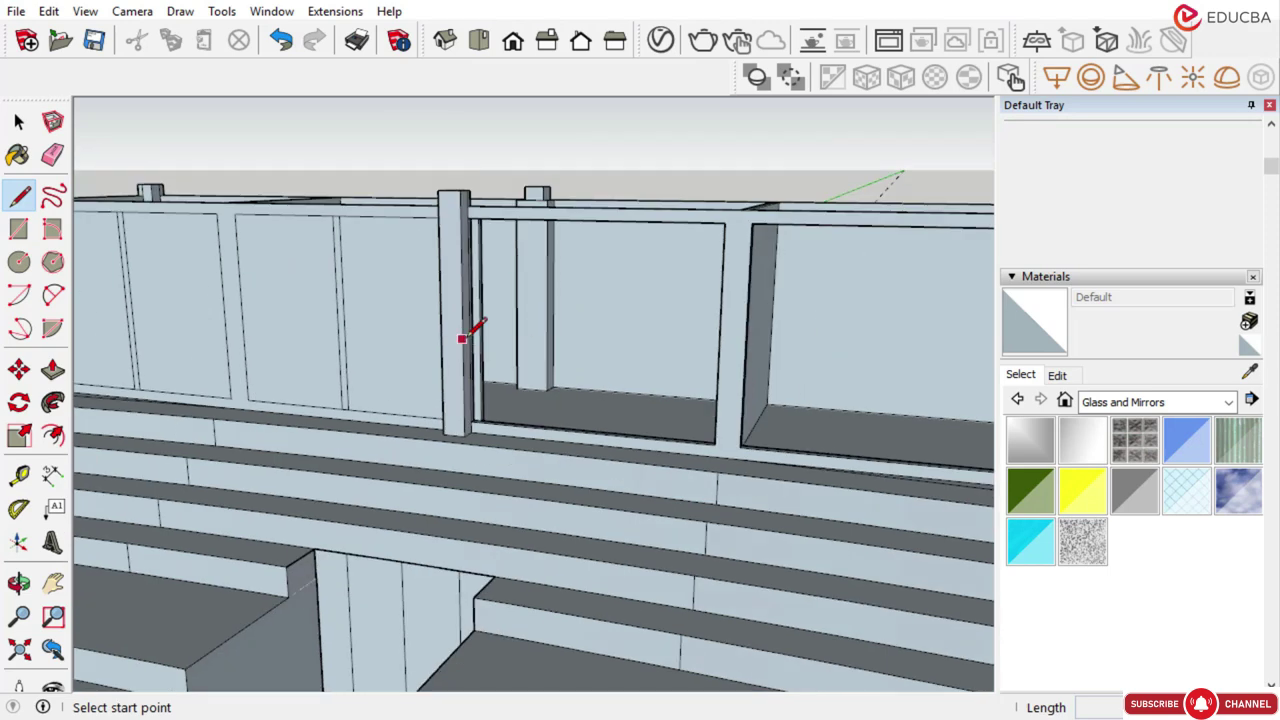
middle_click_drag(491, 294, 539, 455)
key("space")
middle_click_drag(248, 463, 163, 451)
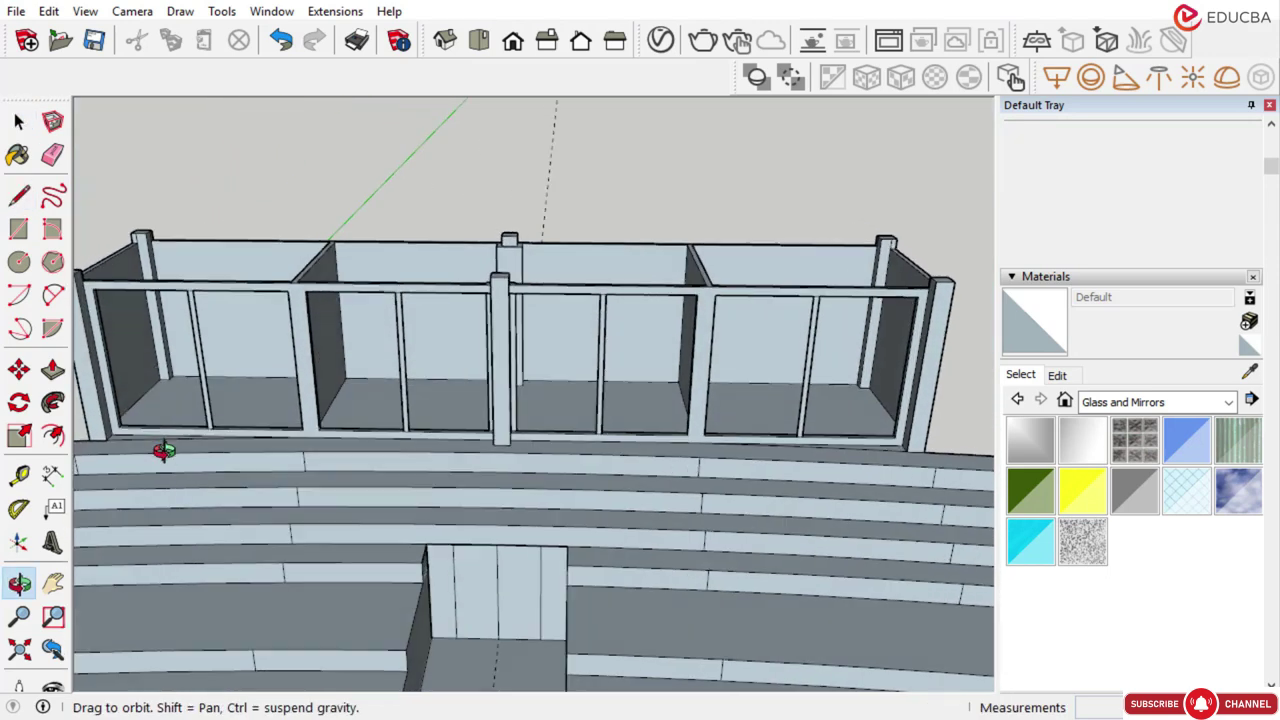
Measure the depth of the window frame inside the leftmost upper opening
scroll(203, 406, "up", 5)
middle_click_drag(203, 406, 52, 368)
scroll(470, 422, "down", 2)
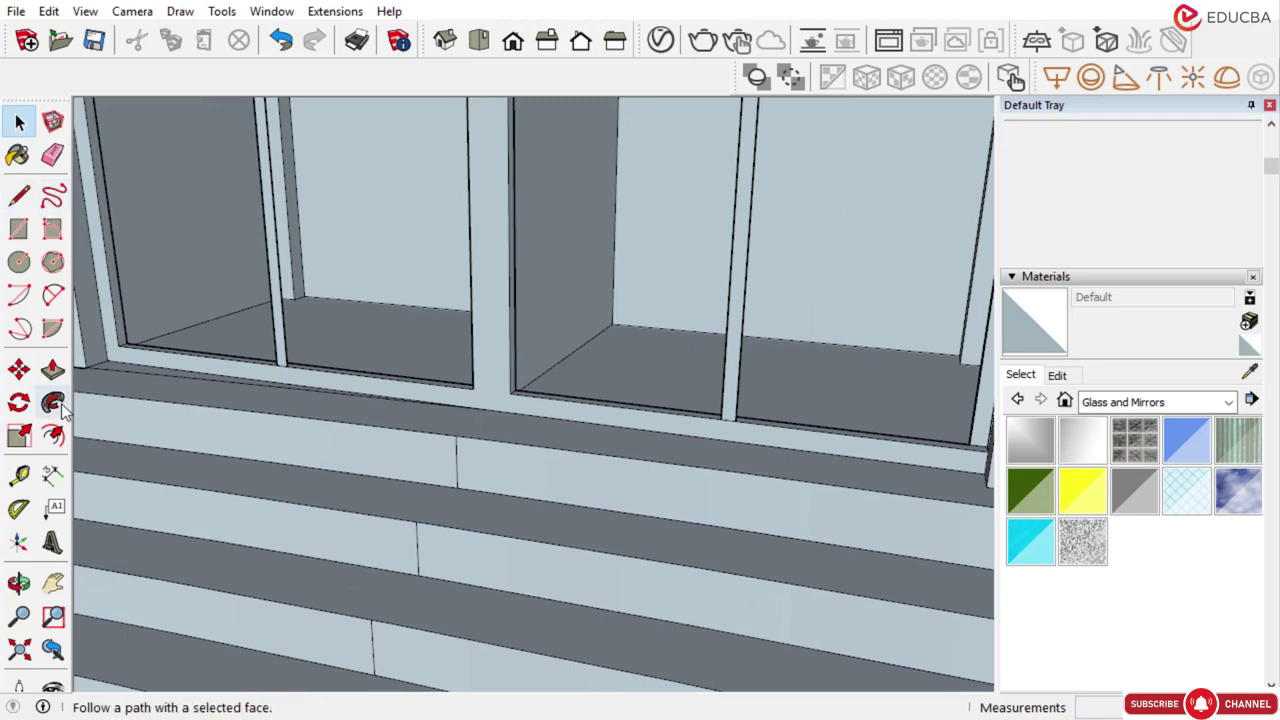
left_click(52, 370)
scroll(266, 323, "up", 5)
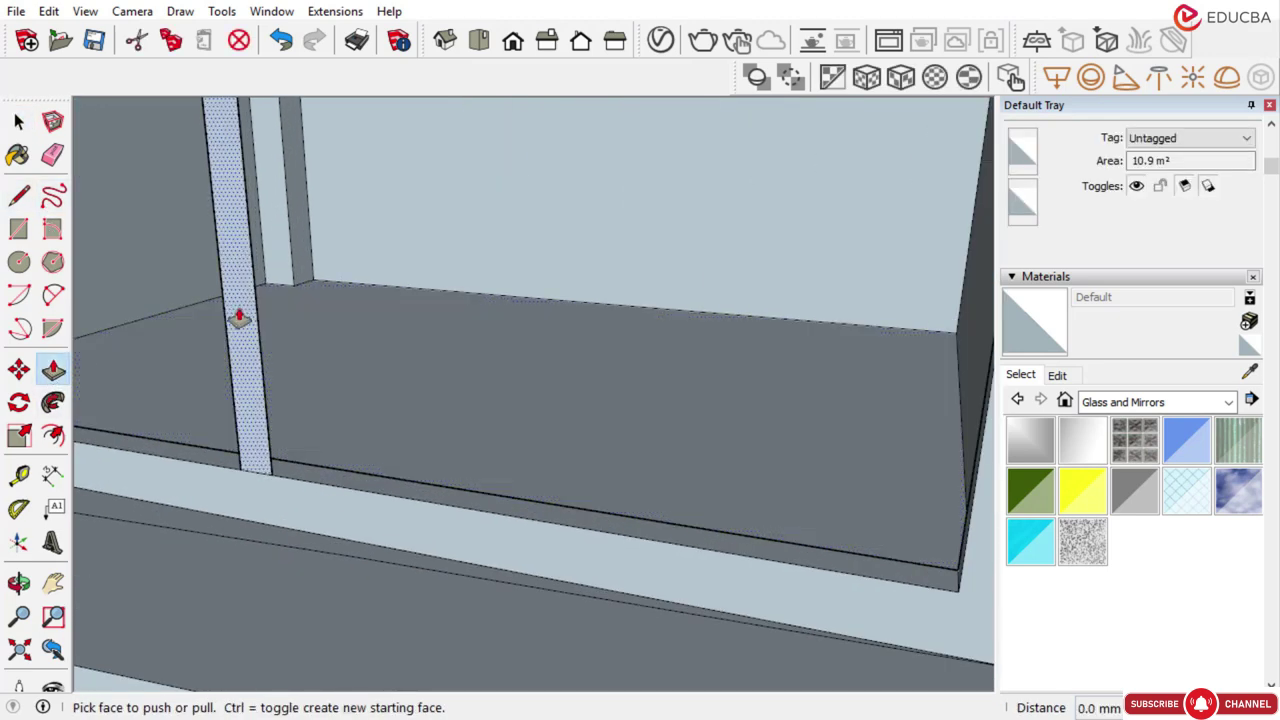
left_click(266, 303)
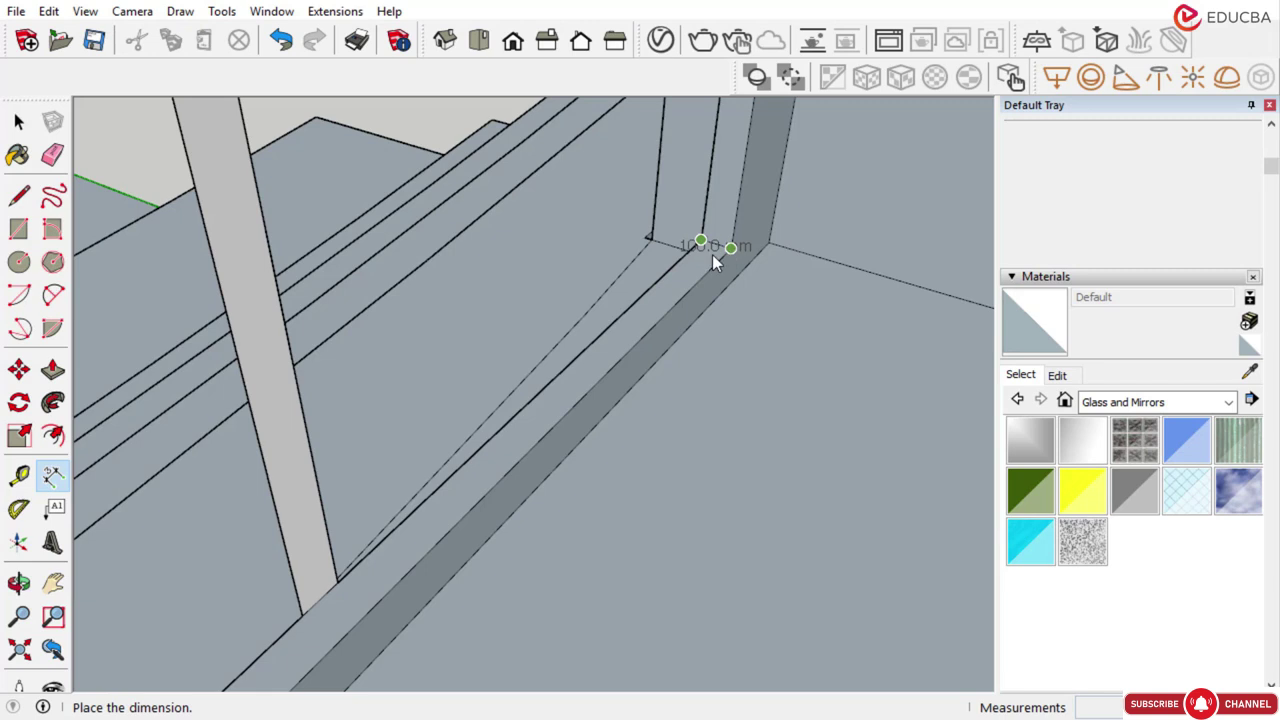
key("Escape")
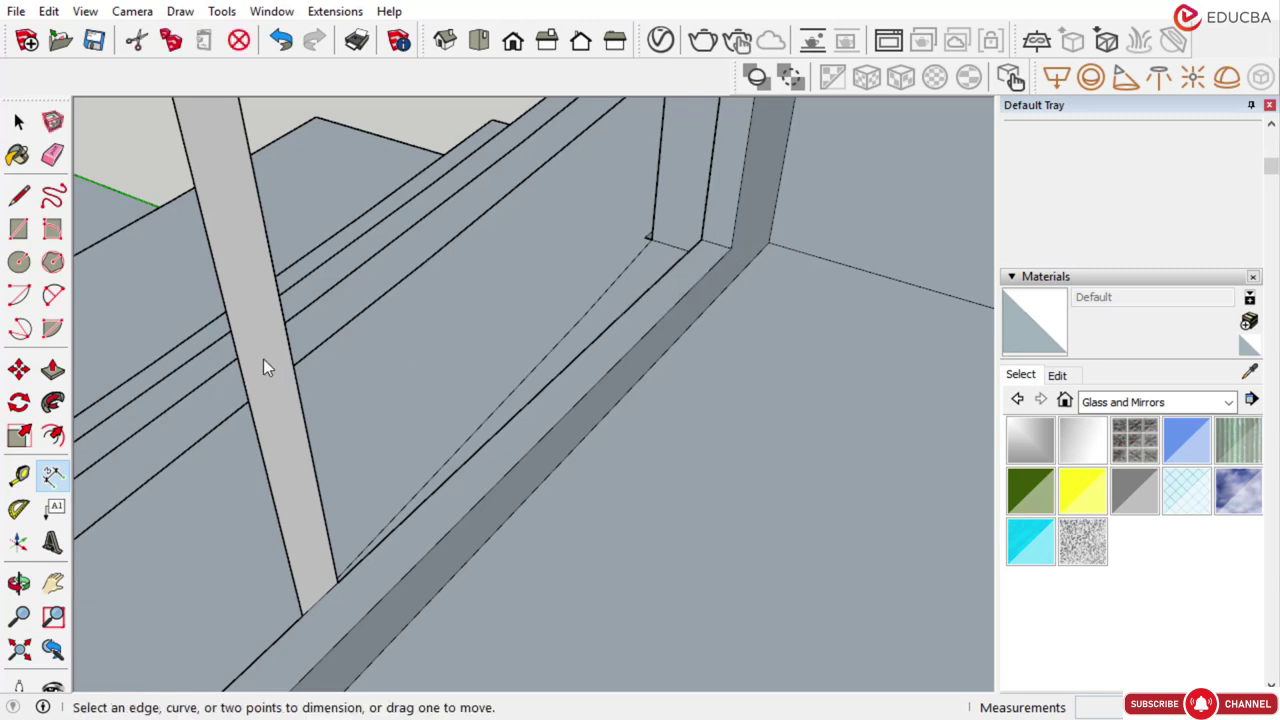
key("space")
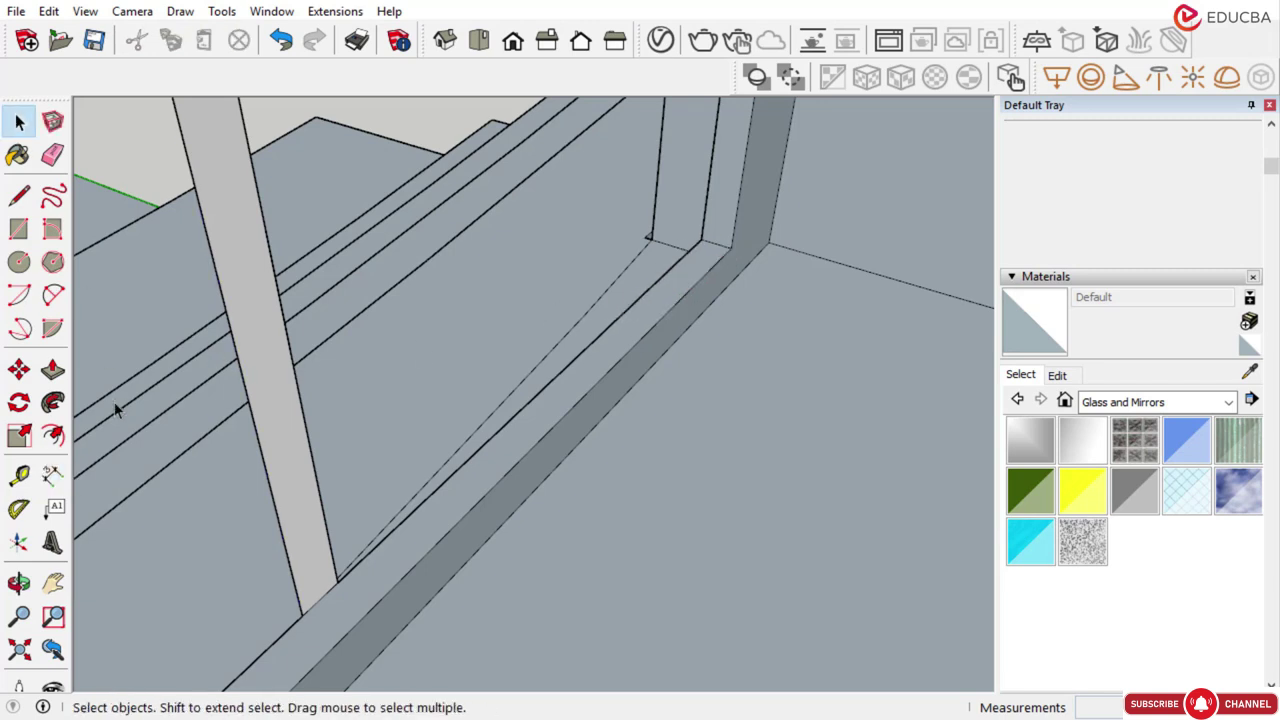
Extrude the flat mullion in the leftmost upper opening 100 mm inwards from its inner face
left_click(52, 370)
left_click_drag(275, 413, 297, 430)
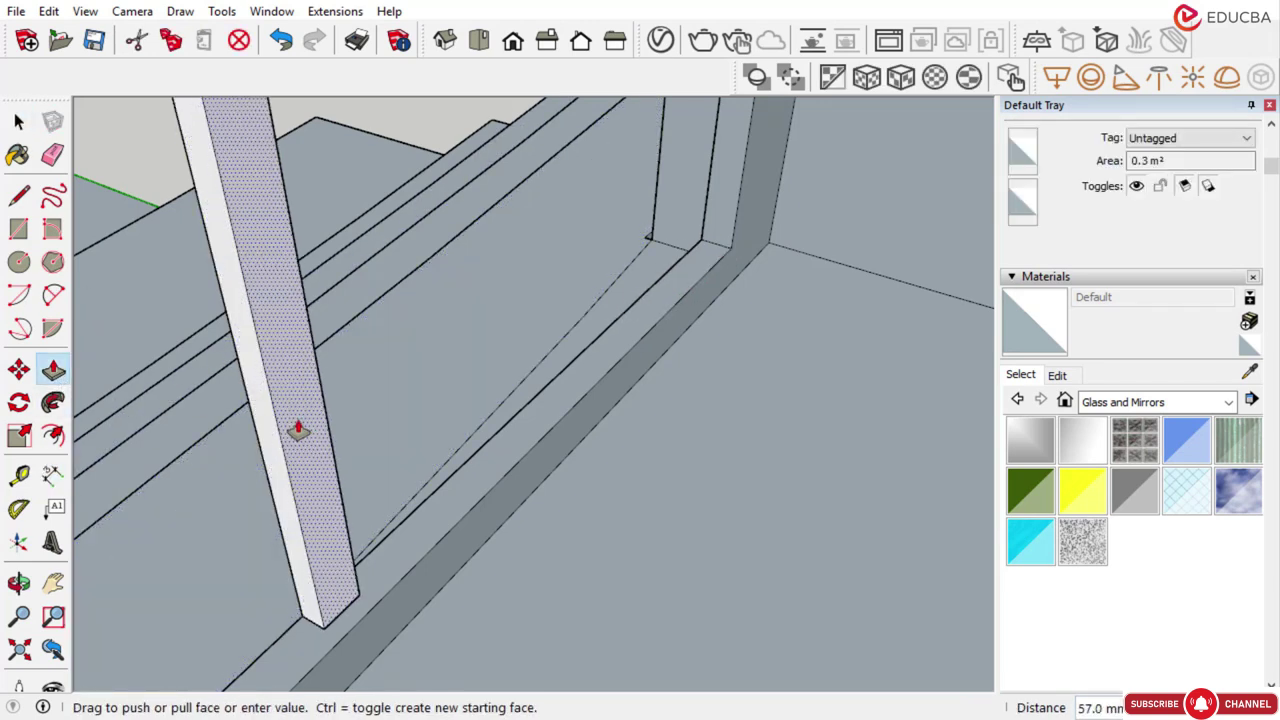
type("100")
key("Return")
Extrude the second upper opening's flat mullion 100 mm inwards to match the frame depth
scroll(632, 362, "down", 5)
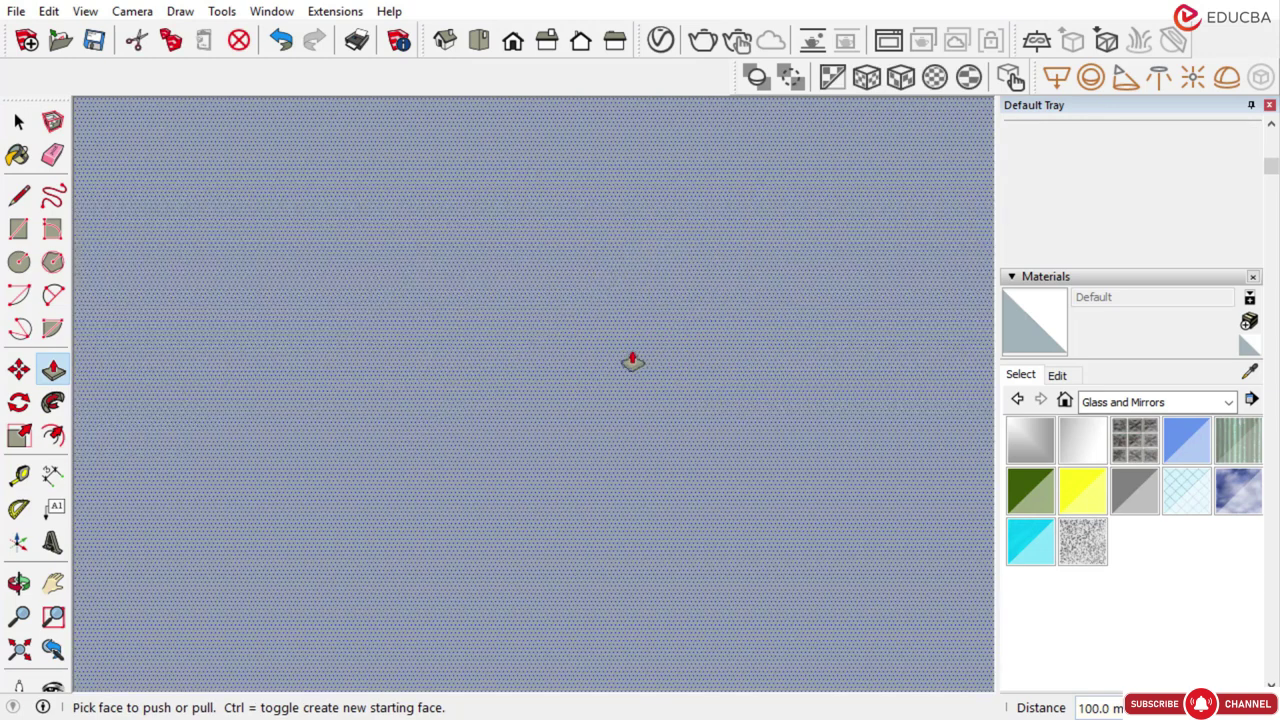
scroll(280, 591, "down", 5)
scroll(386, 480, "up", 3)
scroll(323, 523, "up", 5)
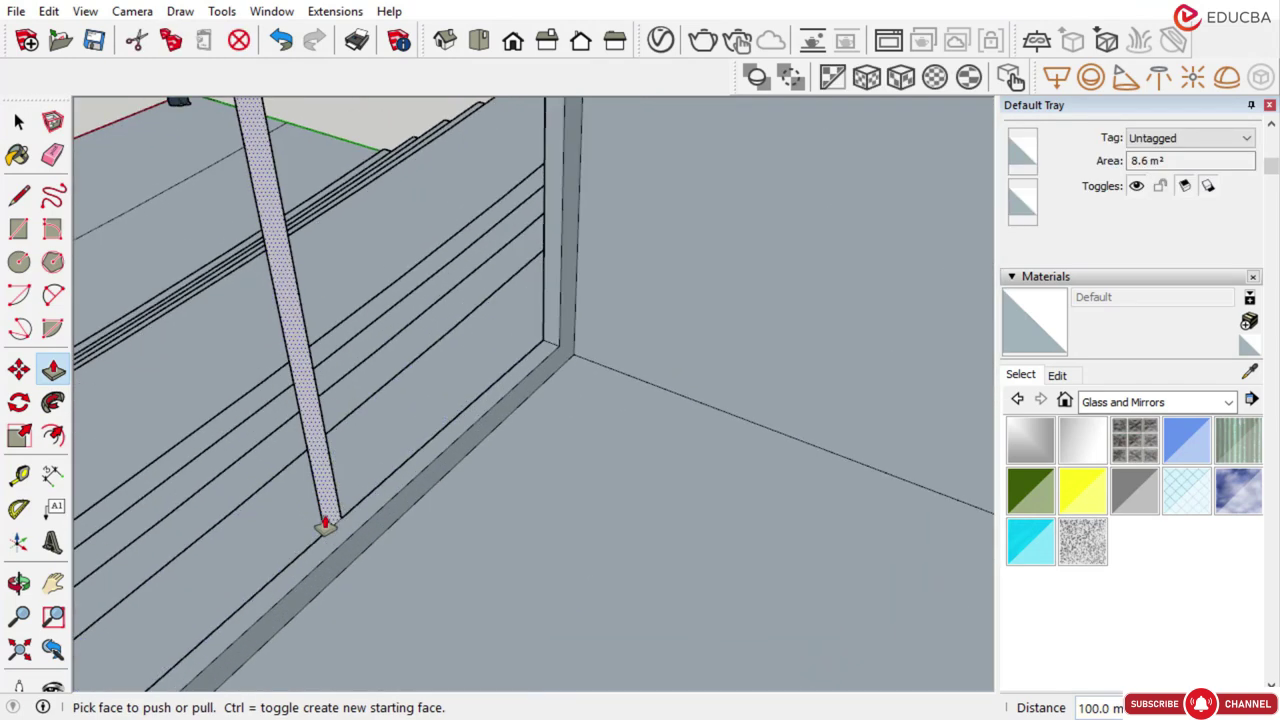
left_click_drag(326, 503, 347, 515)
type("10")
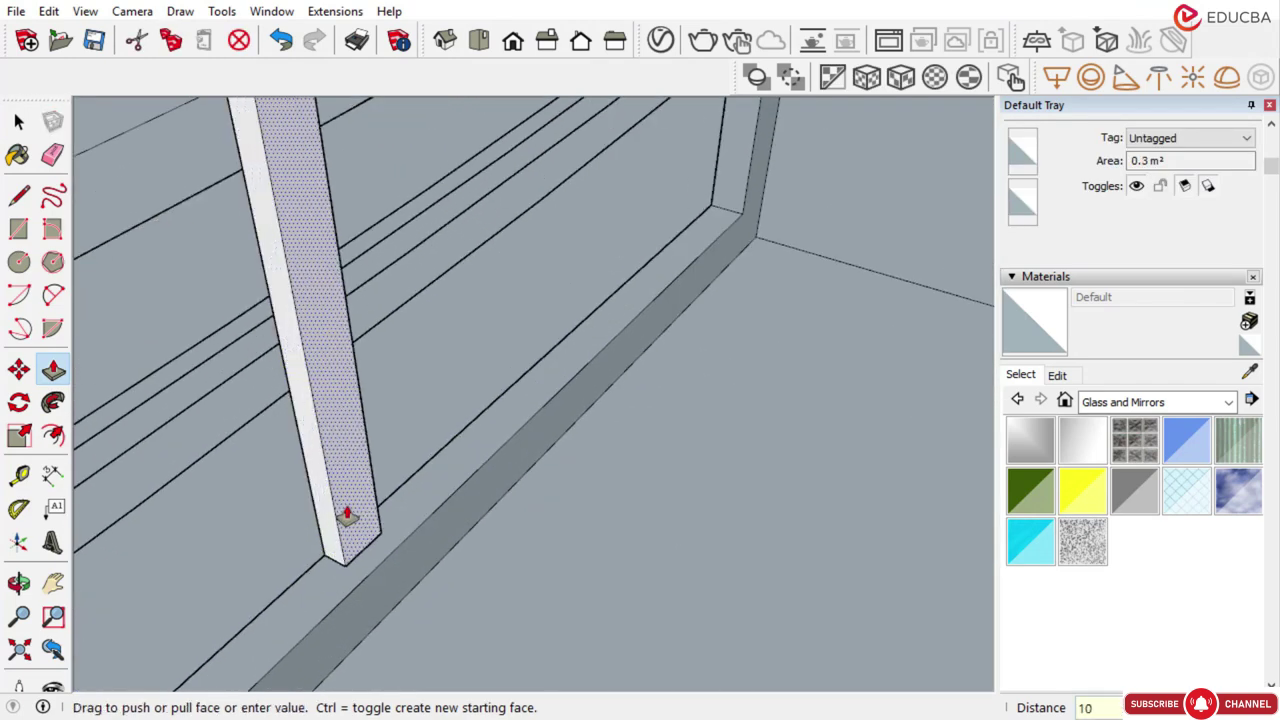
type("0")
key("Return")
Extrude the mullions of the third and fourth upper openings 100 mm inwards
scroll(632, 392, "down", 6)
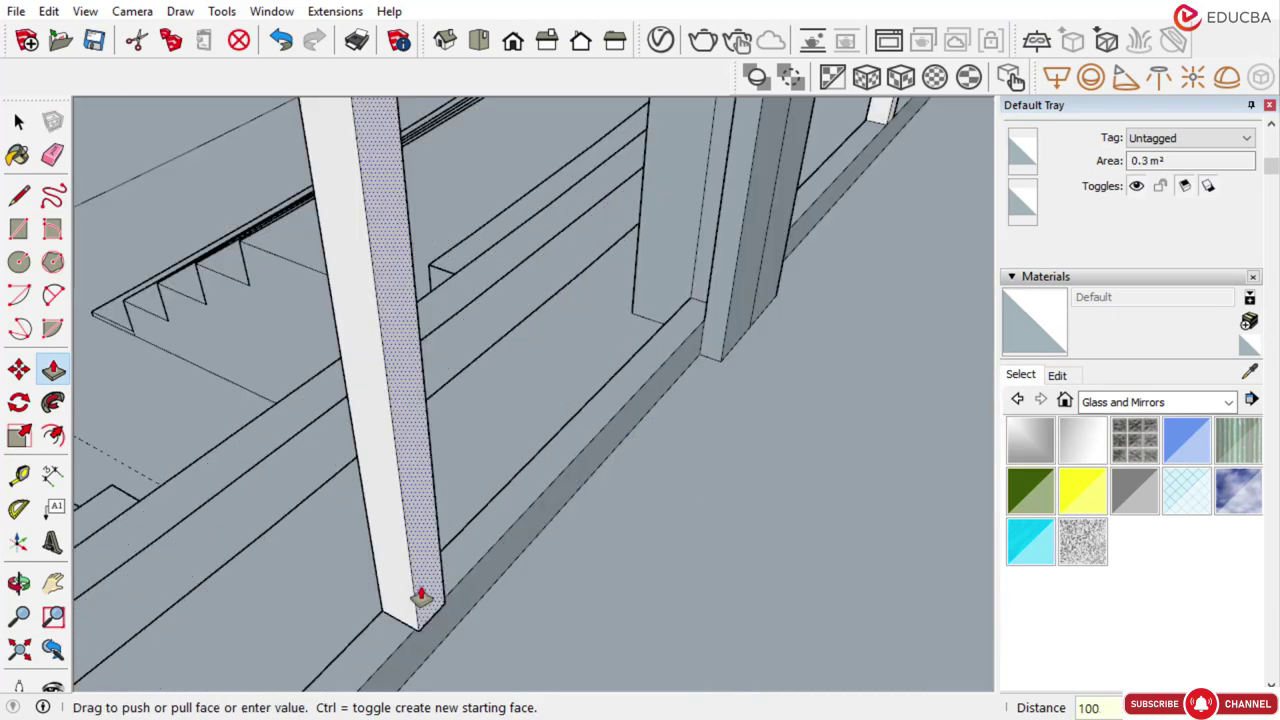
key("Return")
scroll(689, 417, "down", 6)
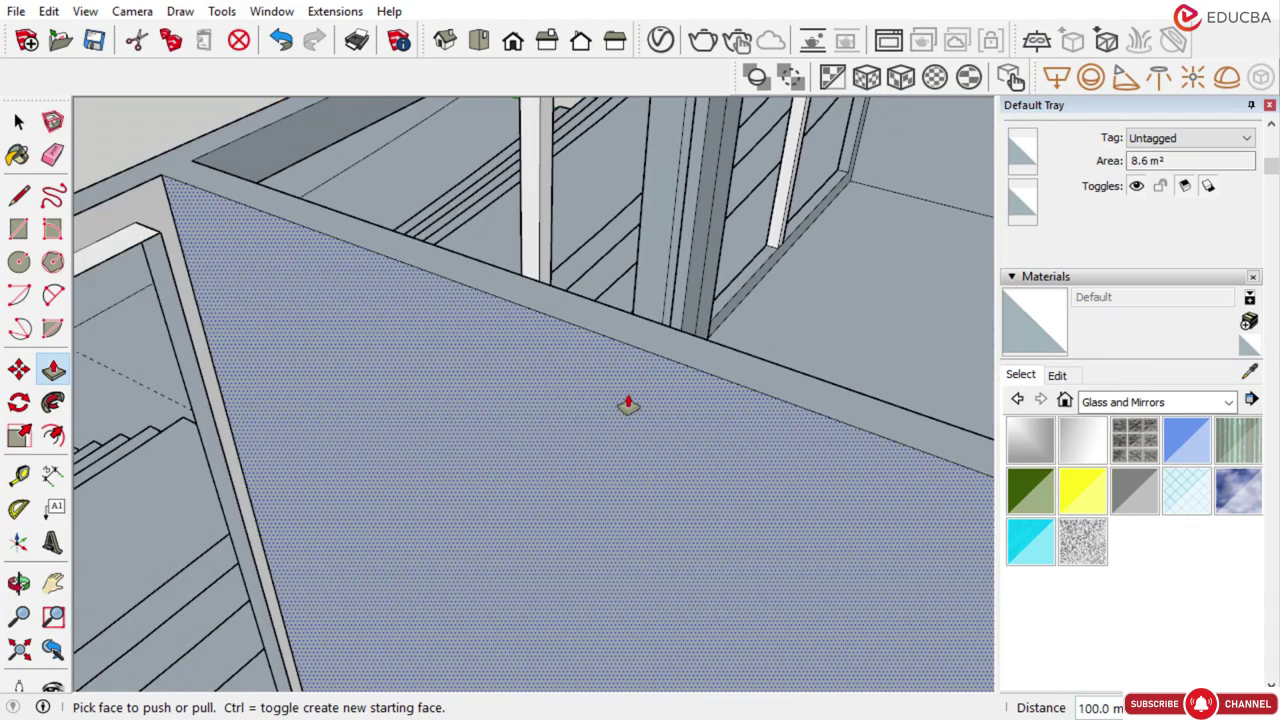
scroll(628, 404, "down", 3)
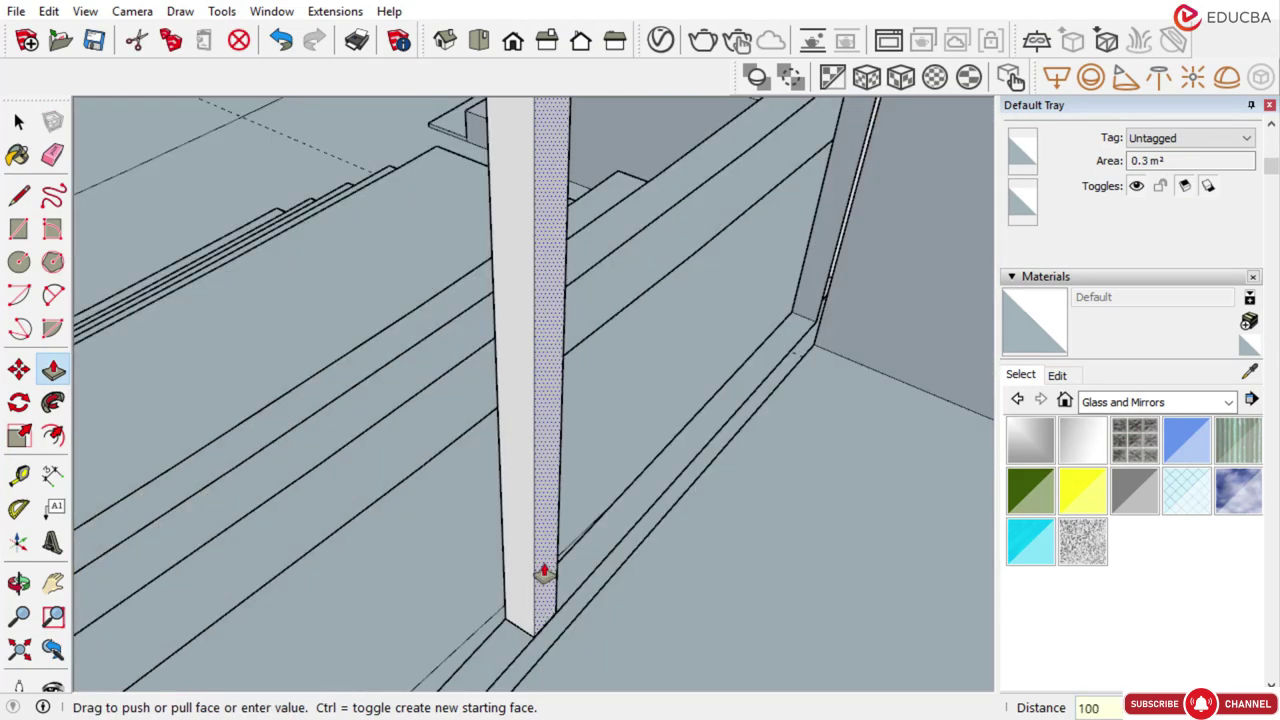
key("Return")
scroll(700, 525, "down", 8)
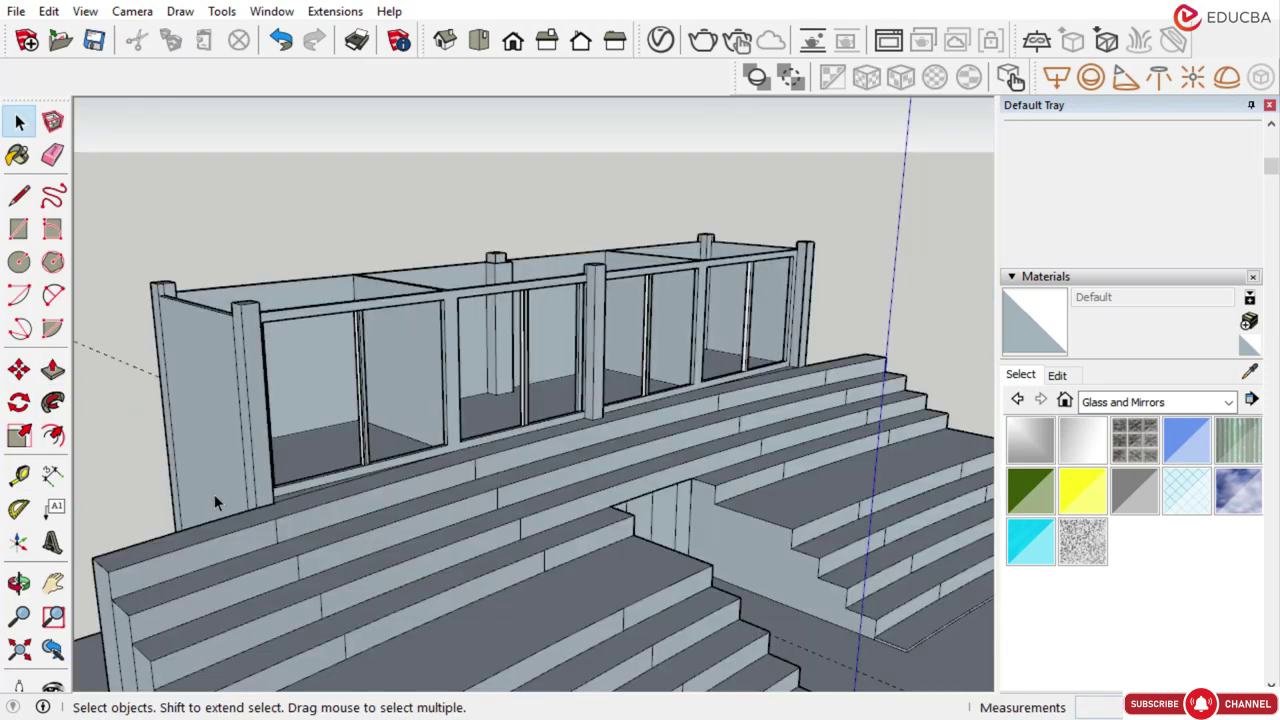
Fill the left half of the leftmost upper opening with a rectangular pane placed at mid-depth of the frame
middle_click_drag(214, 494, 87, 469)
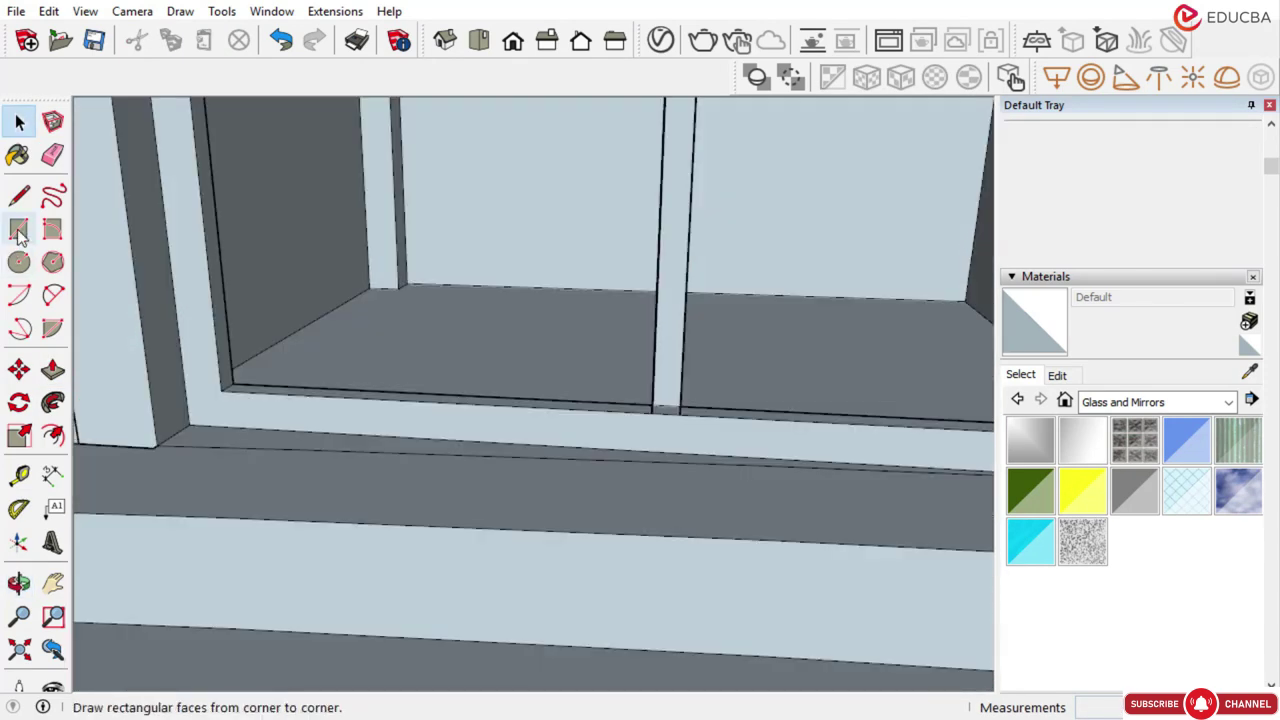
left_click(19, 228)
scroll(231, 375, "up", 3)
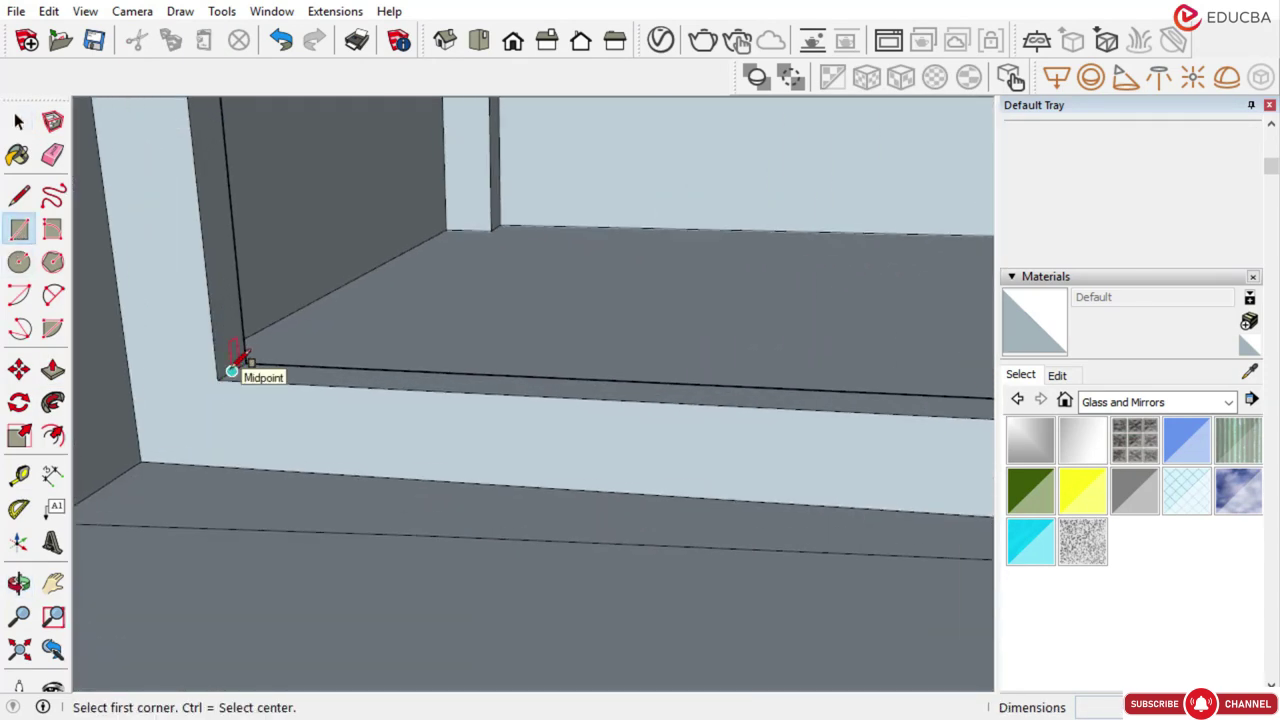
left_click(231, 371)
scroll(286, 517, "down", 5)
middle_click_drag(326, 523, 527, 410)
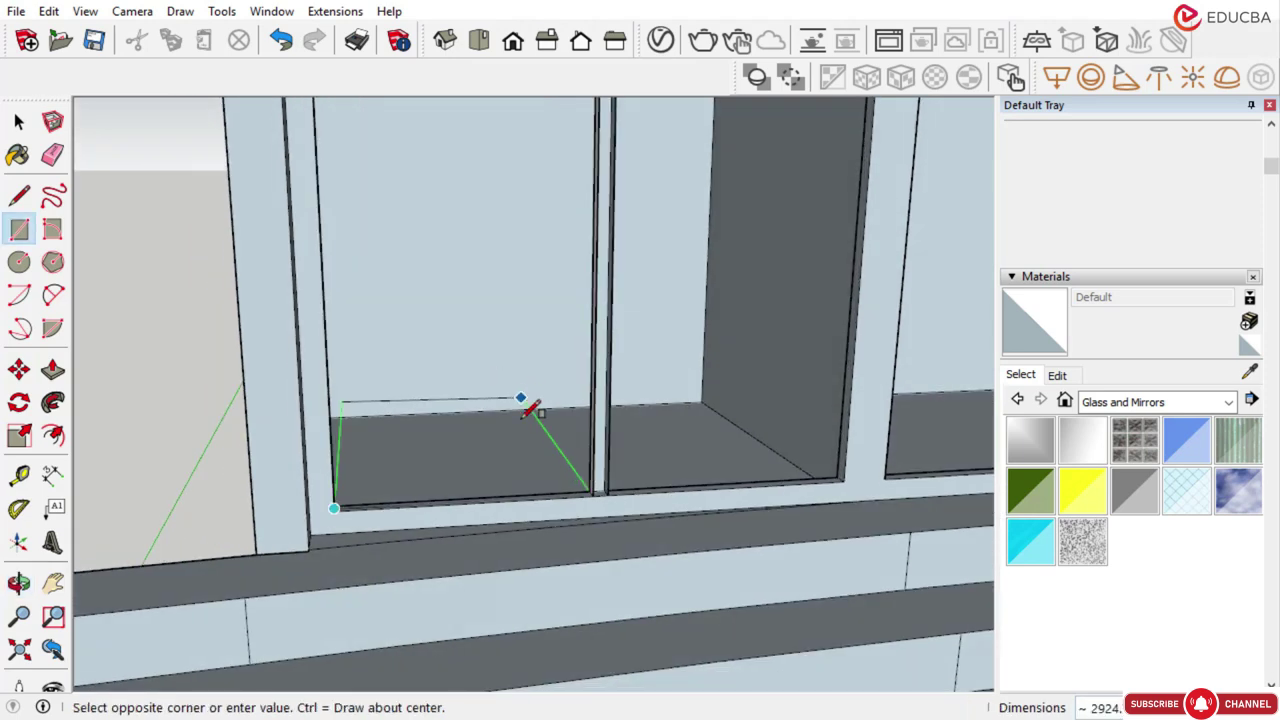
scroll(532, 370, "down", 3)
scroll(594, 243, "up", 5)
middle_click_drag(594, 243, 590, 187)
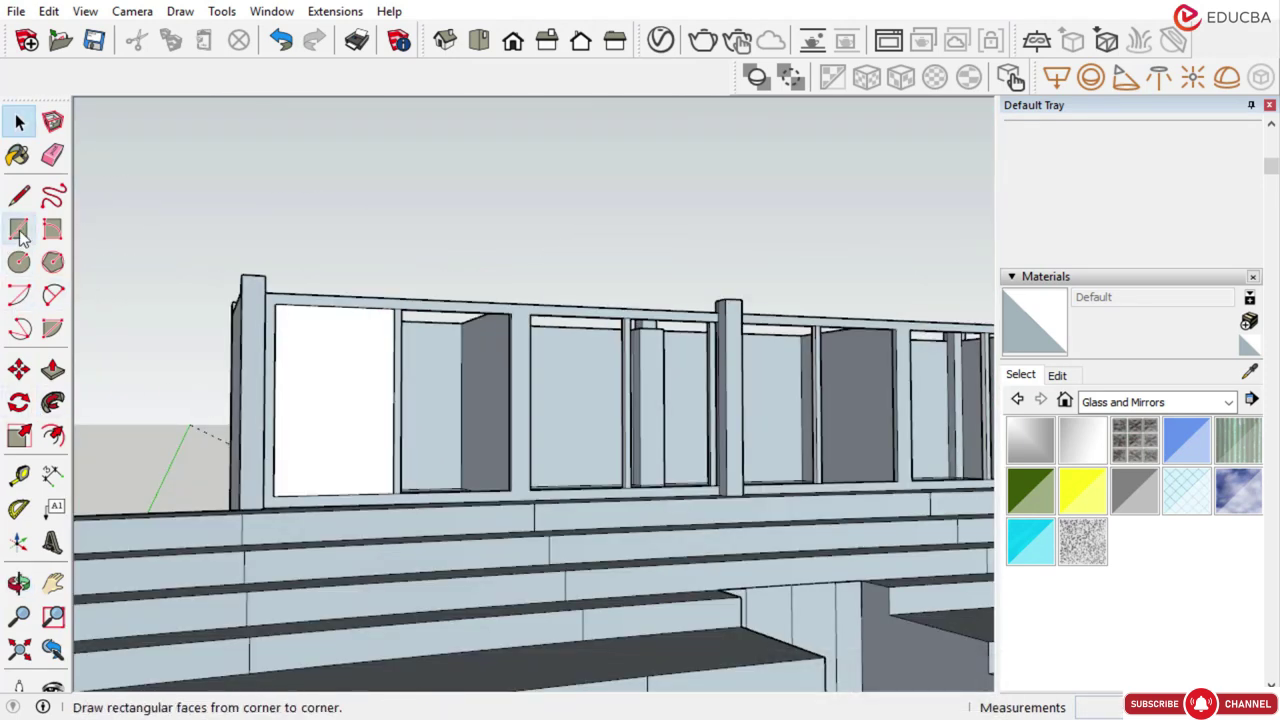
Draw a rectangular pane across the right half of the leftmost upper opening, ending at the frame's mid-depth in the upper corner
left_click(19, 229)
scroll(551, 500, "up", 3)
scroll(314, 451, "up", 3)
middle_click_drag(314, 451, 157, 528)
scroll(134, 522, "up", 4)
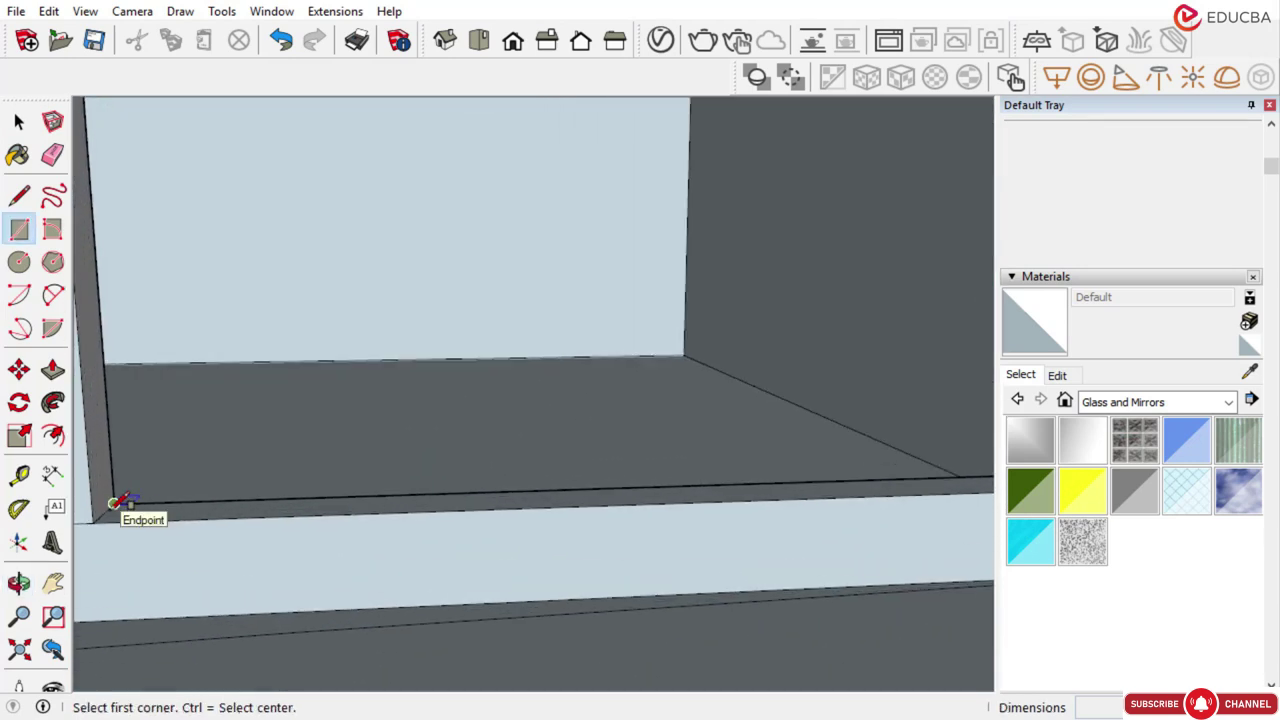
left_click(113, 503)
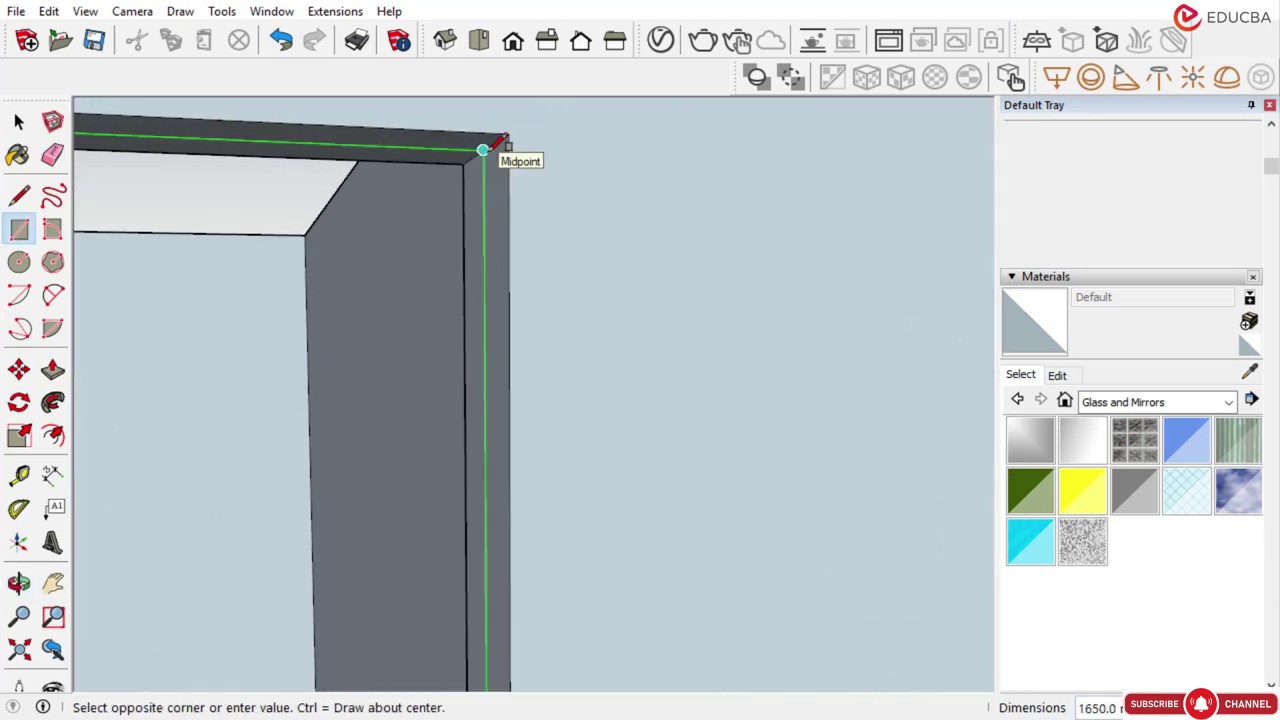
left_click(484, 148)
scroll(446, 232, "down", 5)
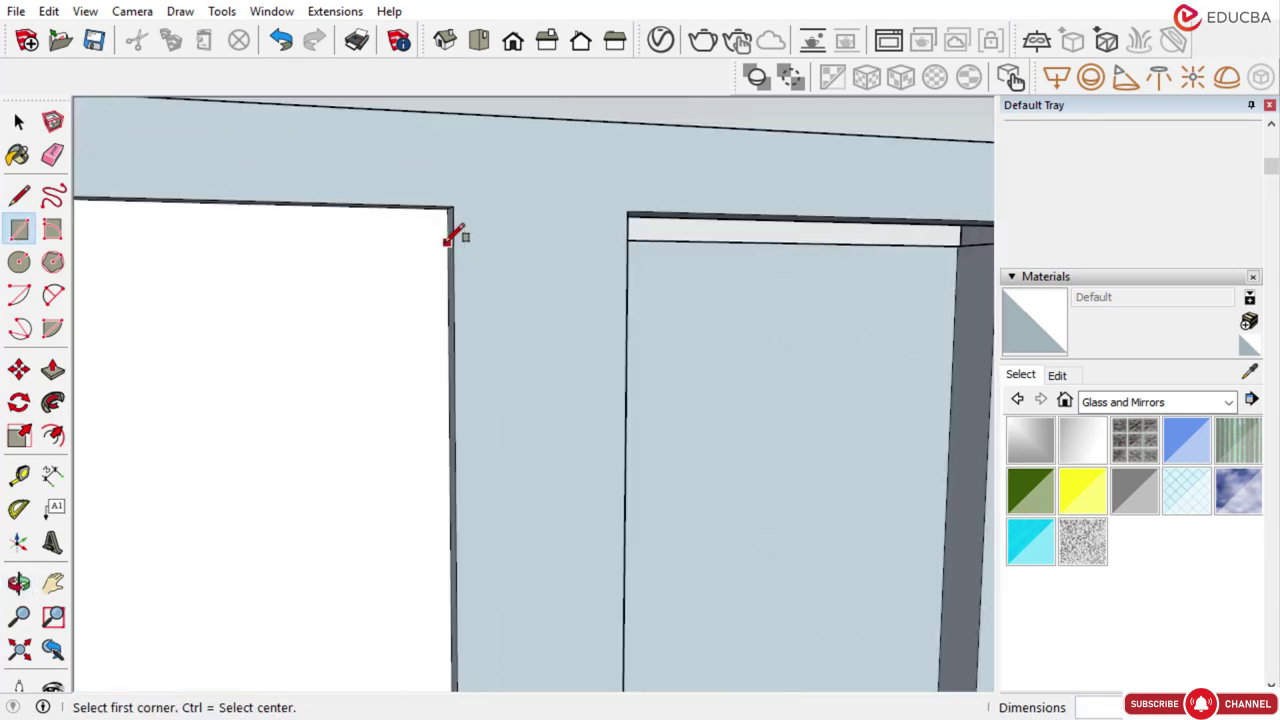
scroll(446, 236, "down", 10)
Copy the second upper opening's two panes into the third opening, aligning their lower corner with the frame
left_click(19, 121)
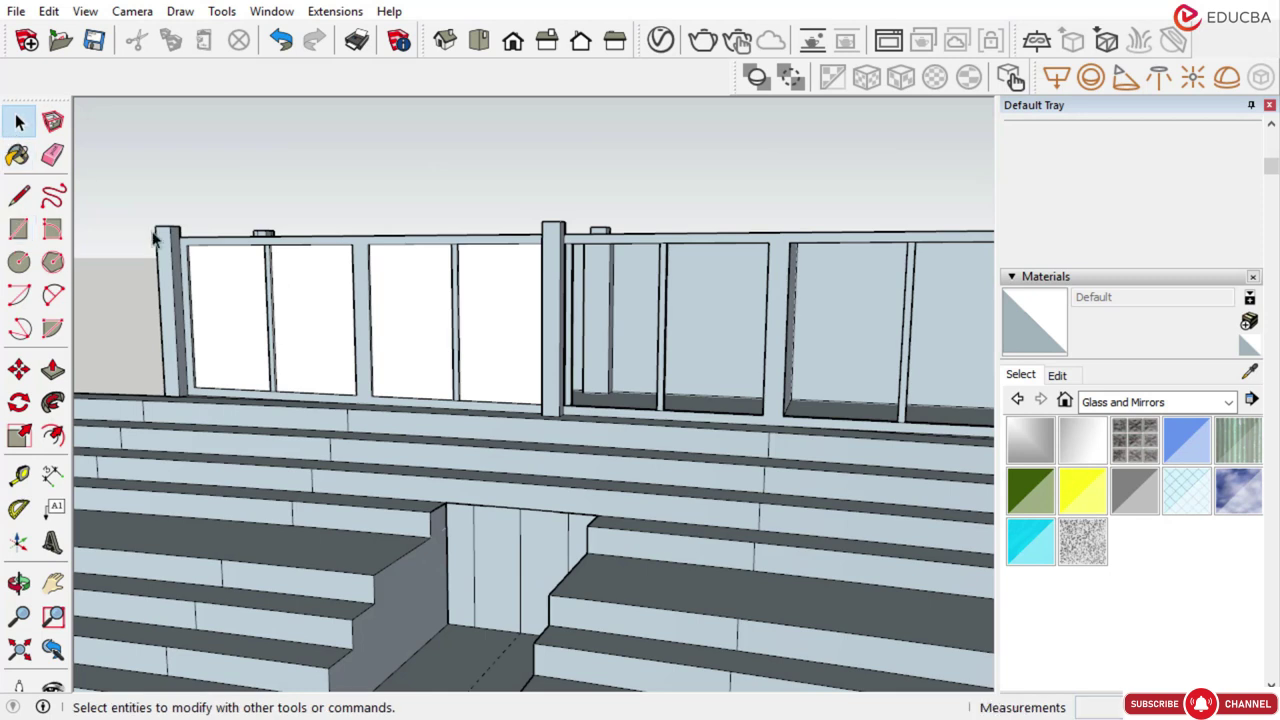
left_click(387, 328)
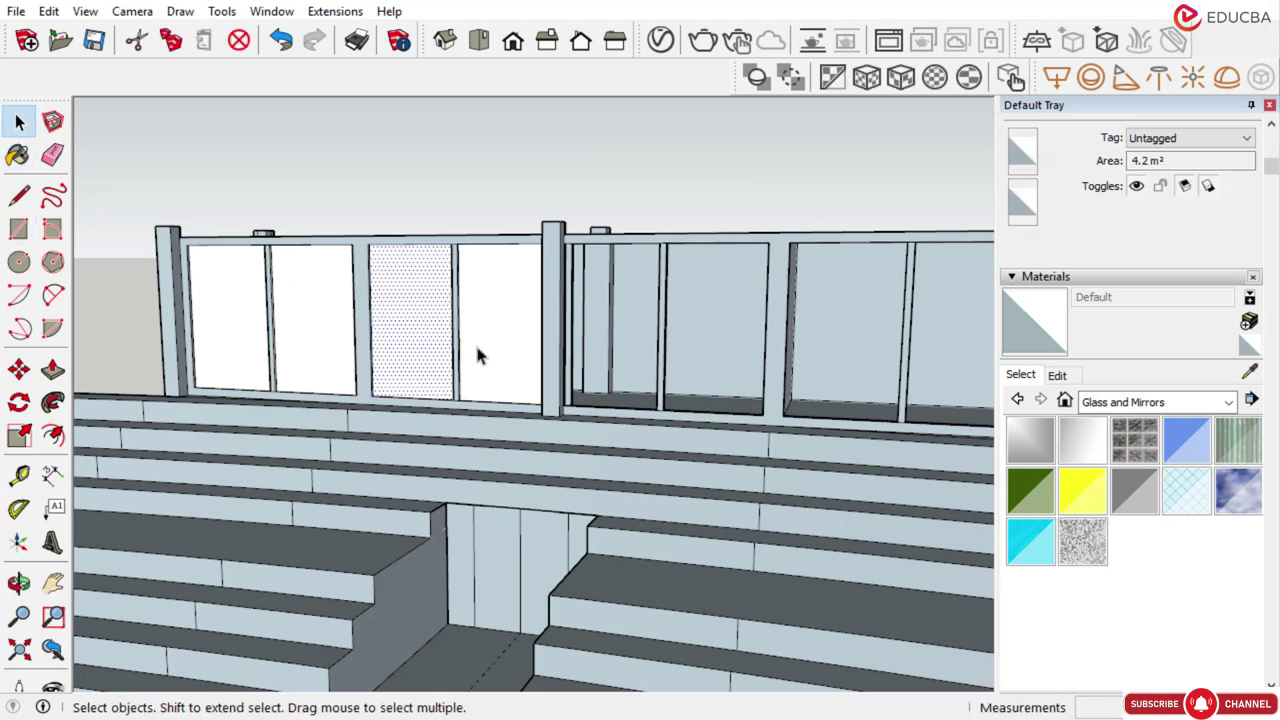
left_click(475, 342, "shift")
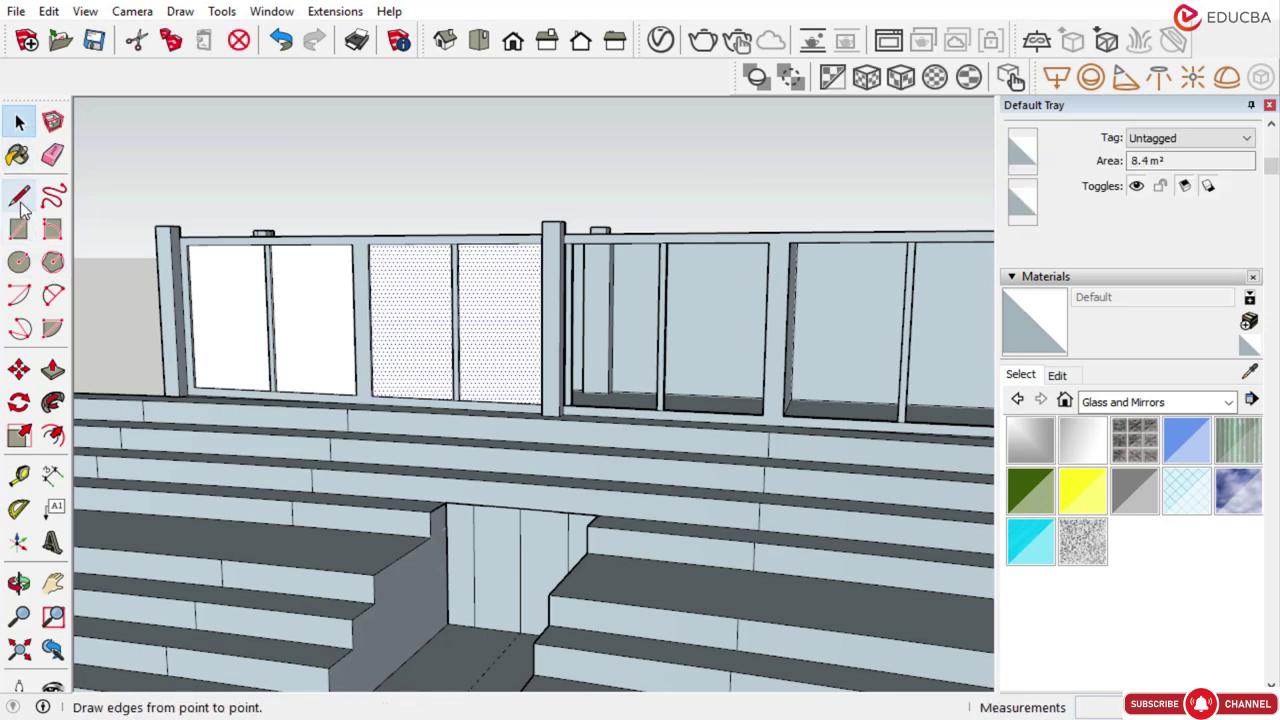
left_click(19, 369)
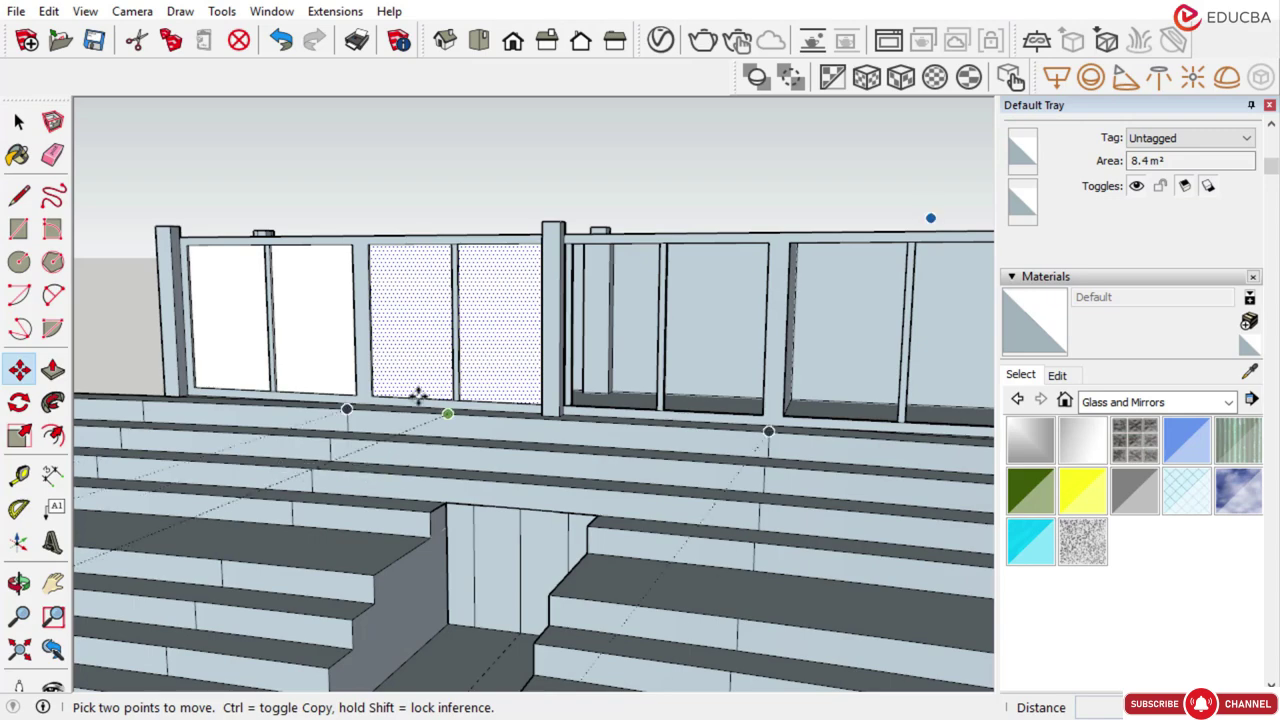
scroll(372, 396, "up", 8)
left_click(341, 387)
key("ctrl")
scroll(206, 405, "down", 6)
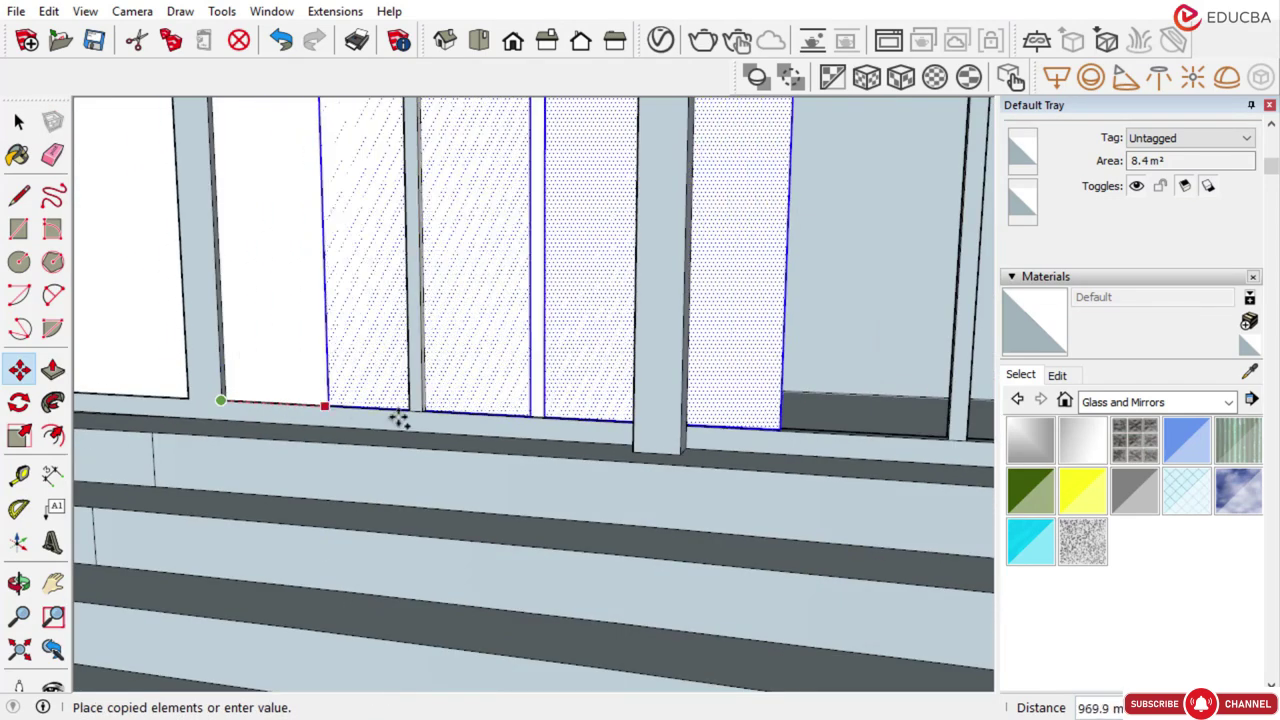
scroll(680, 430, "up", 8)
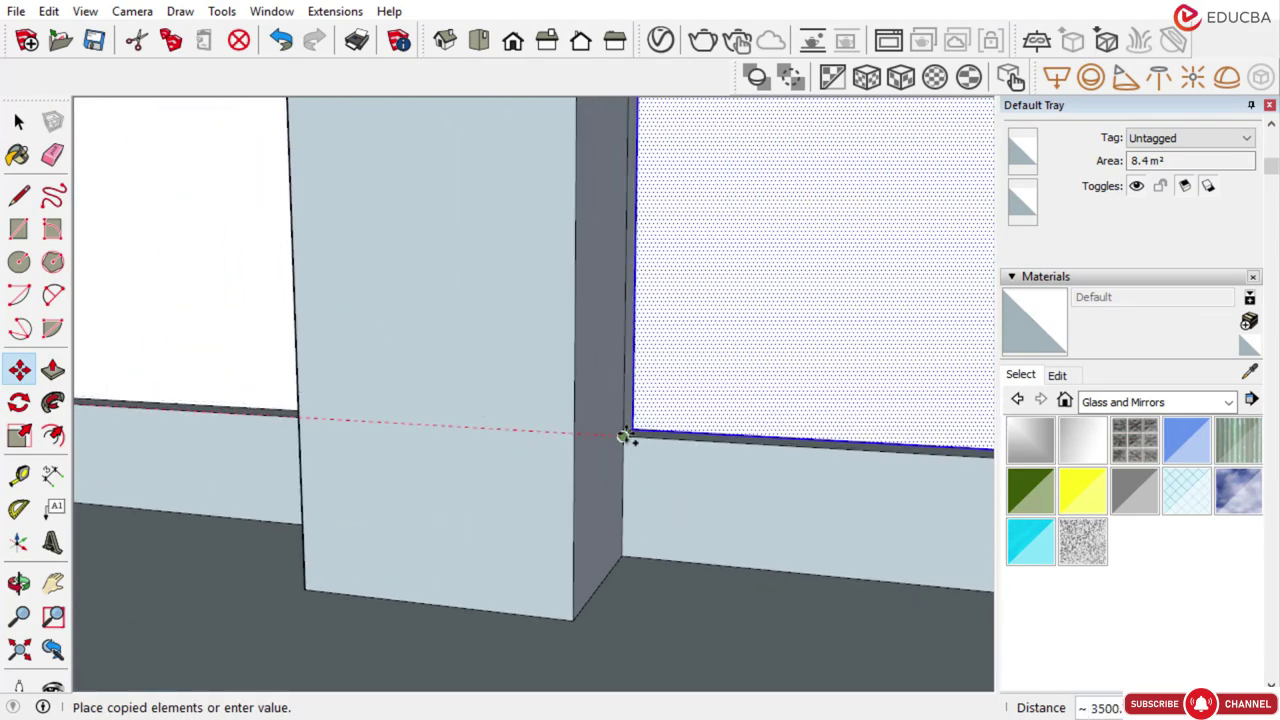
left_click(625, 438)
scroll(311, 427, "down", 5)
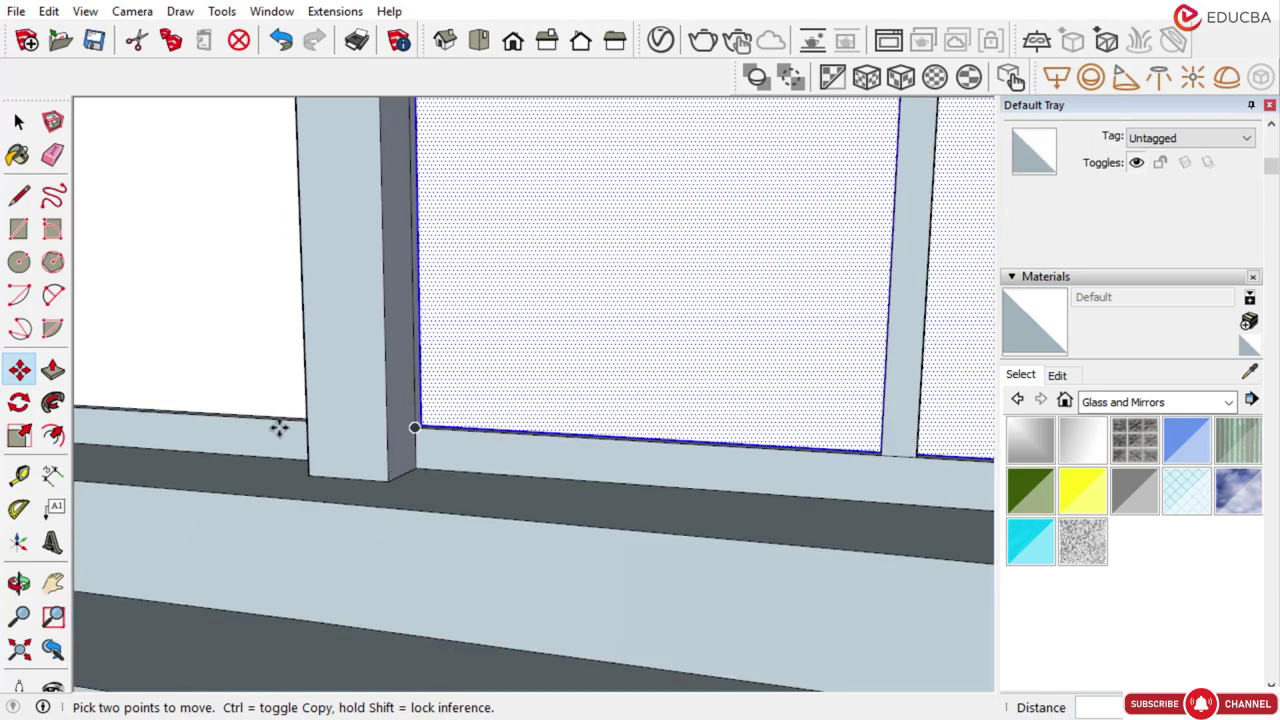
Try to copy the third upper opening's two panes into the fourth opening
scroll(414, 426, "up", 4)
left_click(414, 426)
key("ctrl")
scroll(165, 454, "down", 7)
scroll(700, 460, "up", 6)
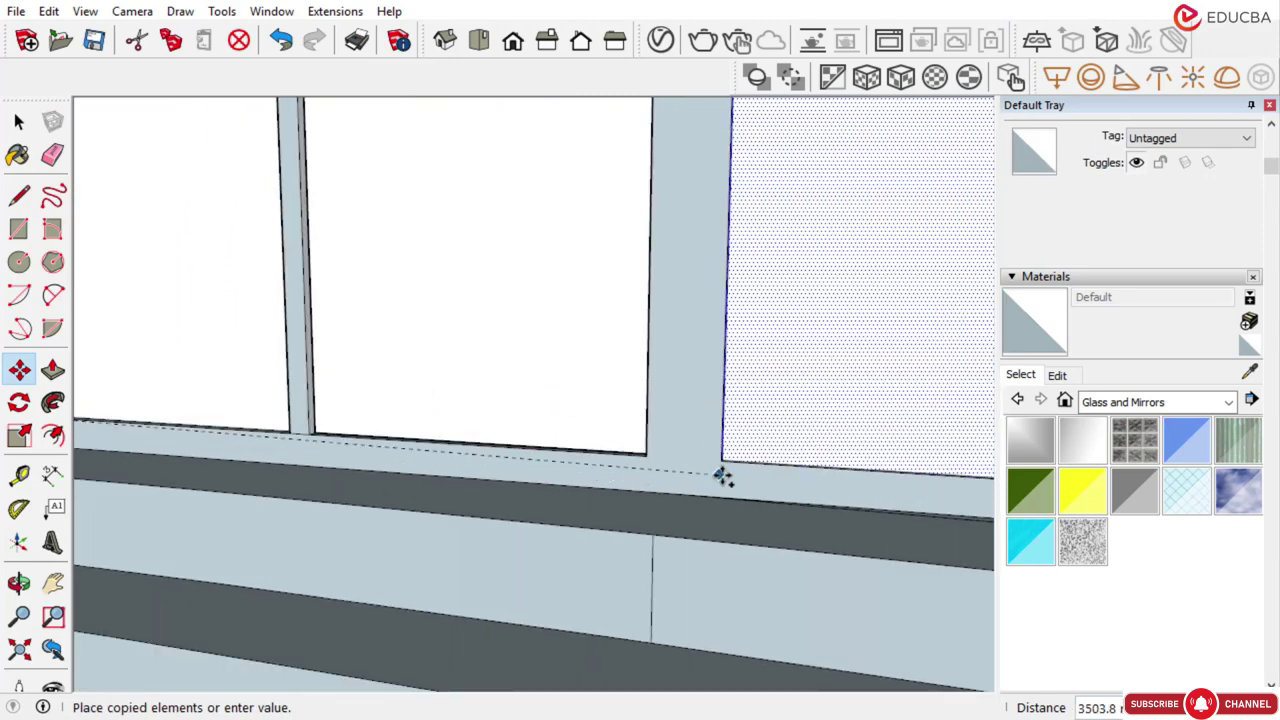
left_click(688, 452)
scroll(523, 420, "down", 6)
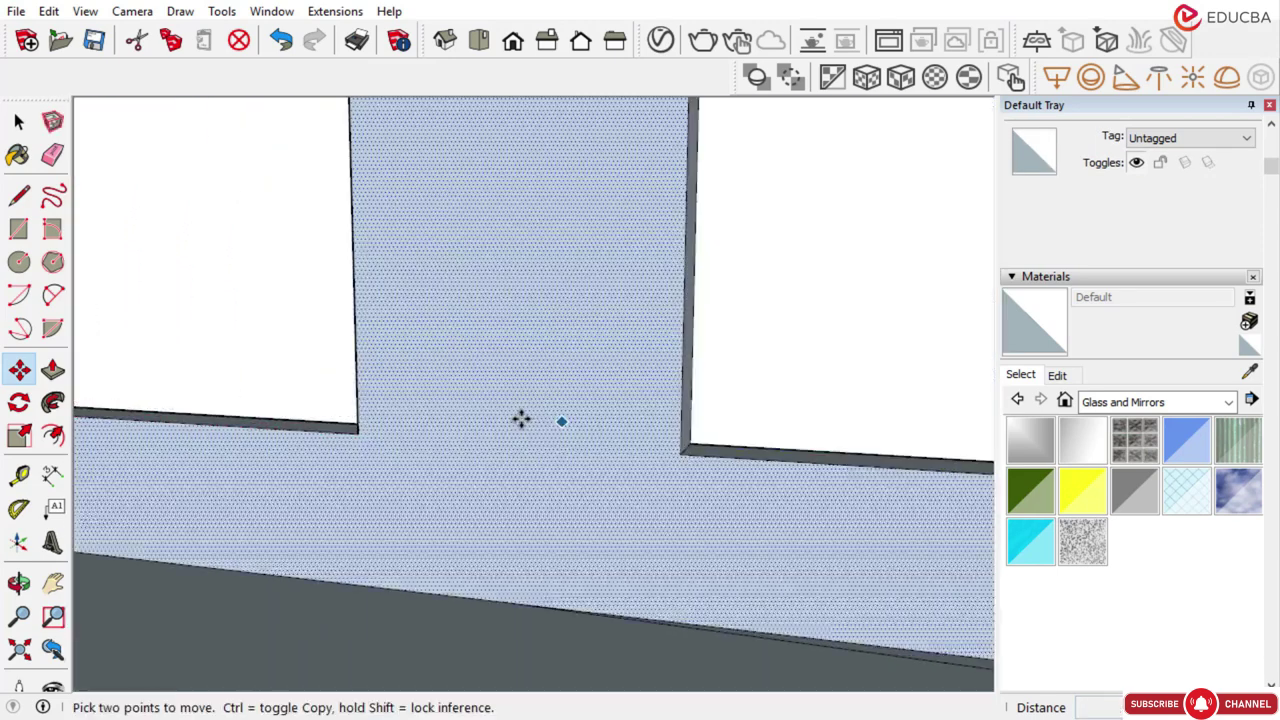
scroll(537, 427, "down", 2)
scroll(643, 337, "up", 1)
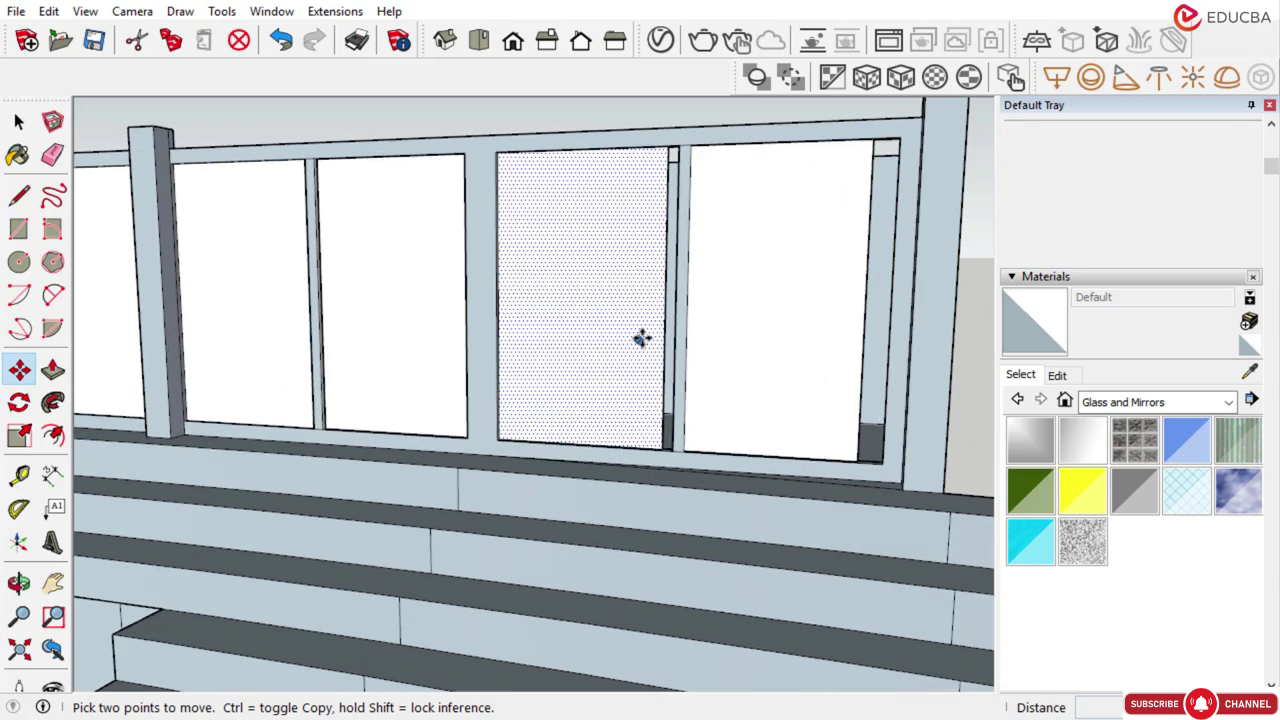
scroll(643, 337, "down", 5)
middle_click_drag(643, 337, 750, 363)
scroll(753, 350, "up", 2)
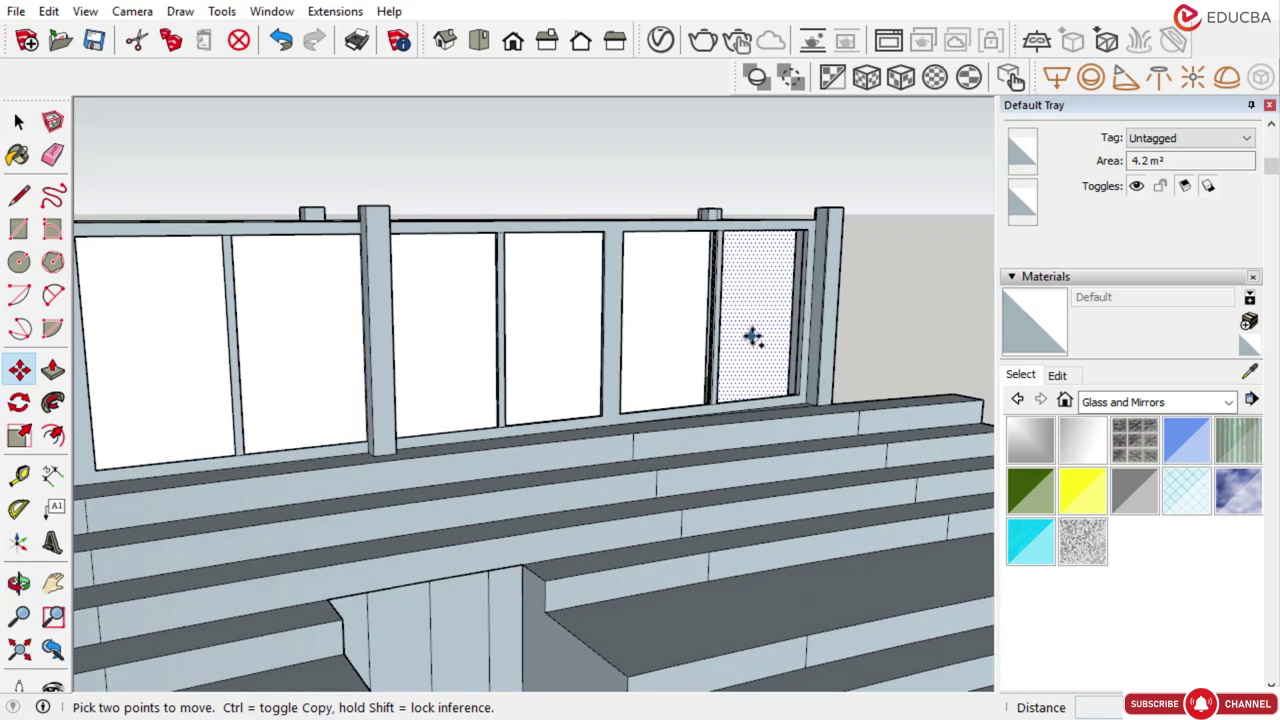
key("ctrl+z")
scroll(600, 365, "up", 2)
scroll(749, 386, "up", 2)
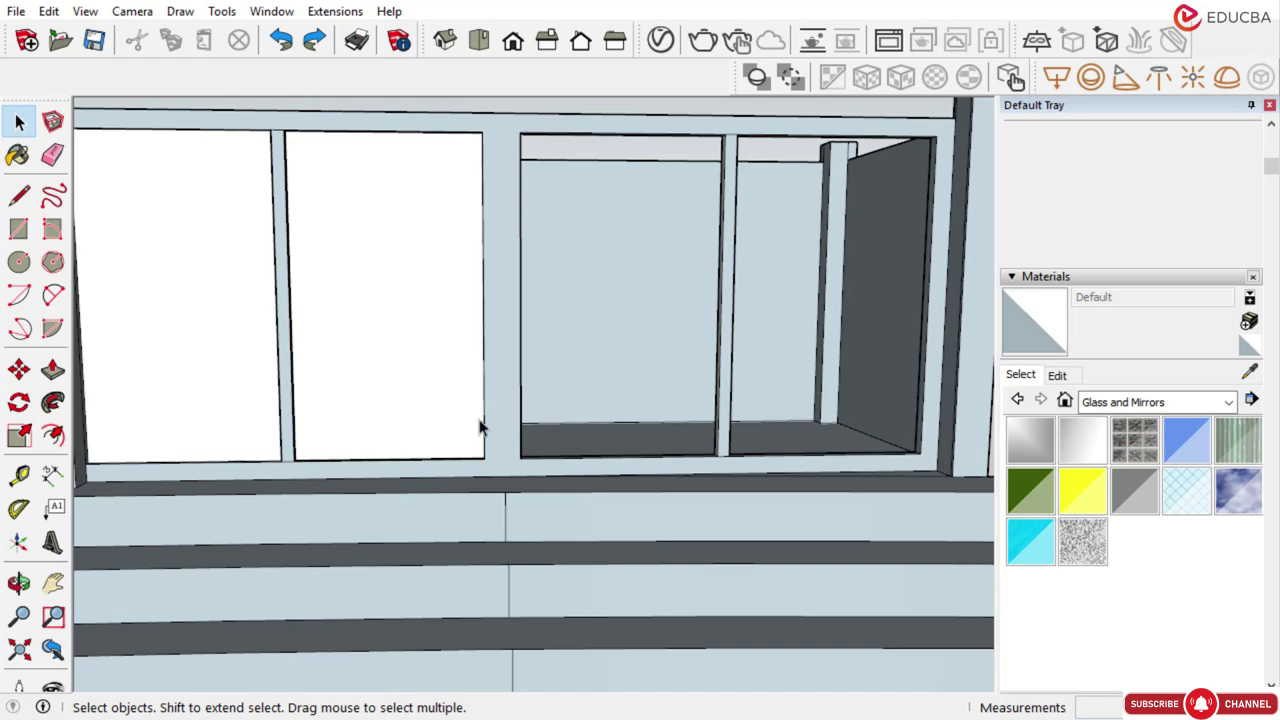
middle_click_drag(480, 428, 83, 457)
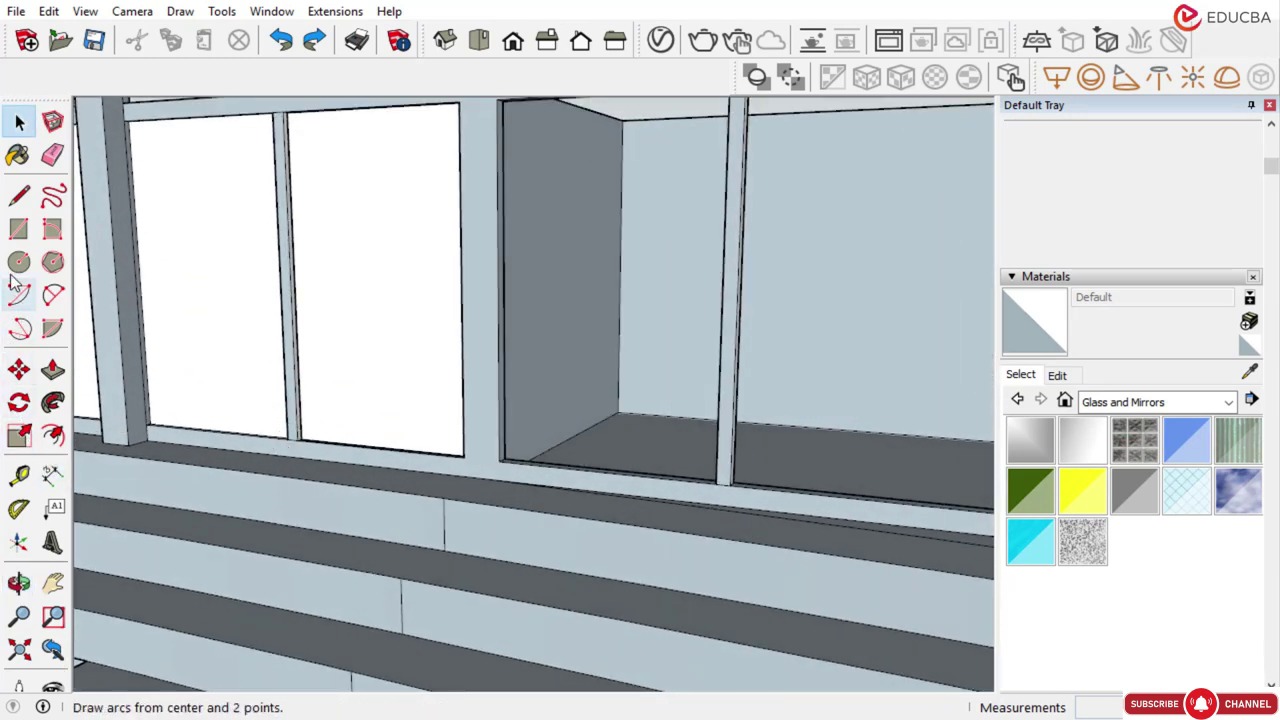
left_click(20, 229)
scroll(466, 434, "up", 4)
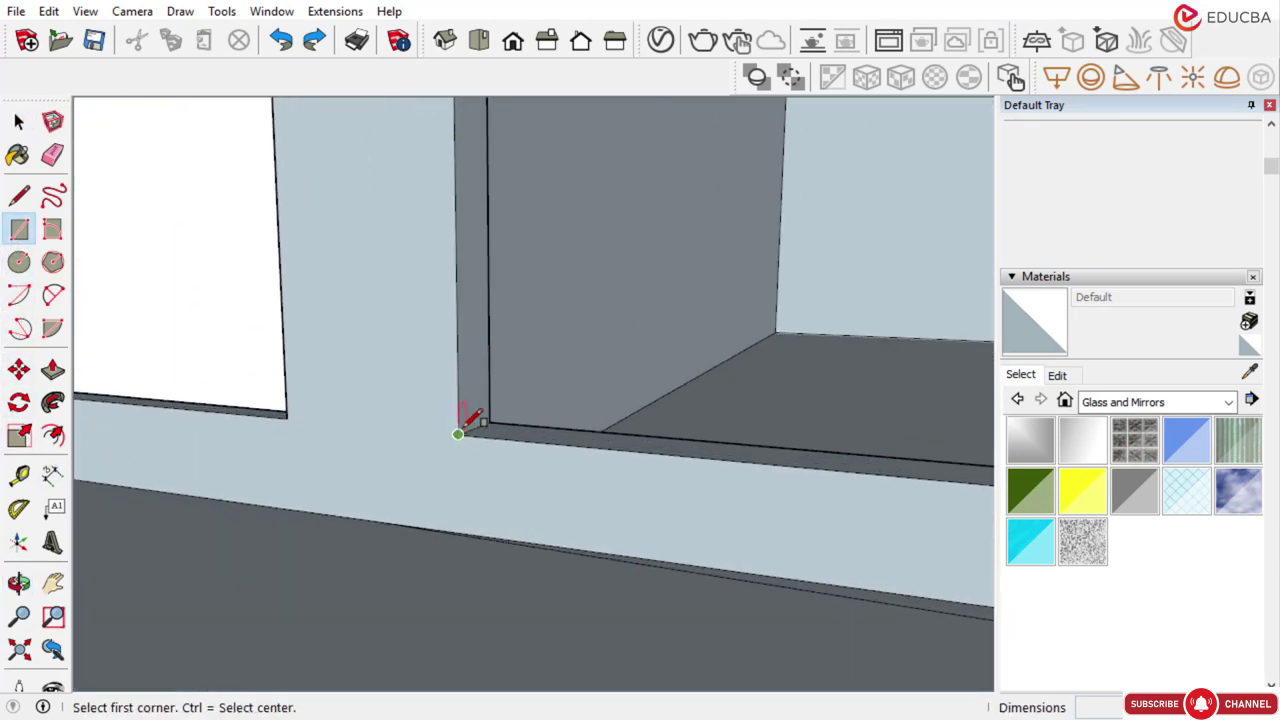
left_click(474, 428)
scroll(486, 551, "down", 6)
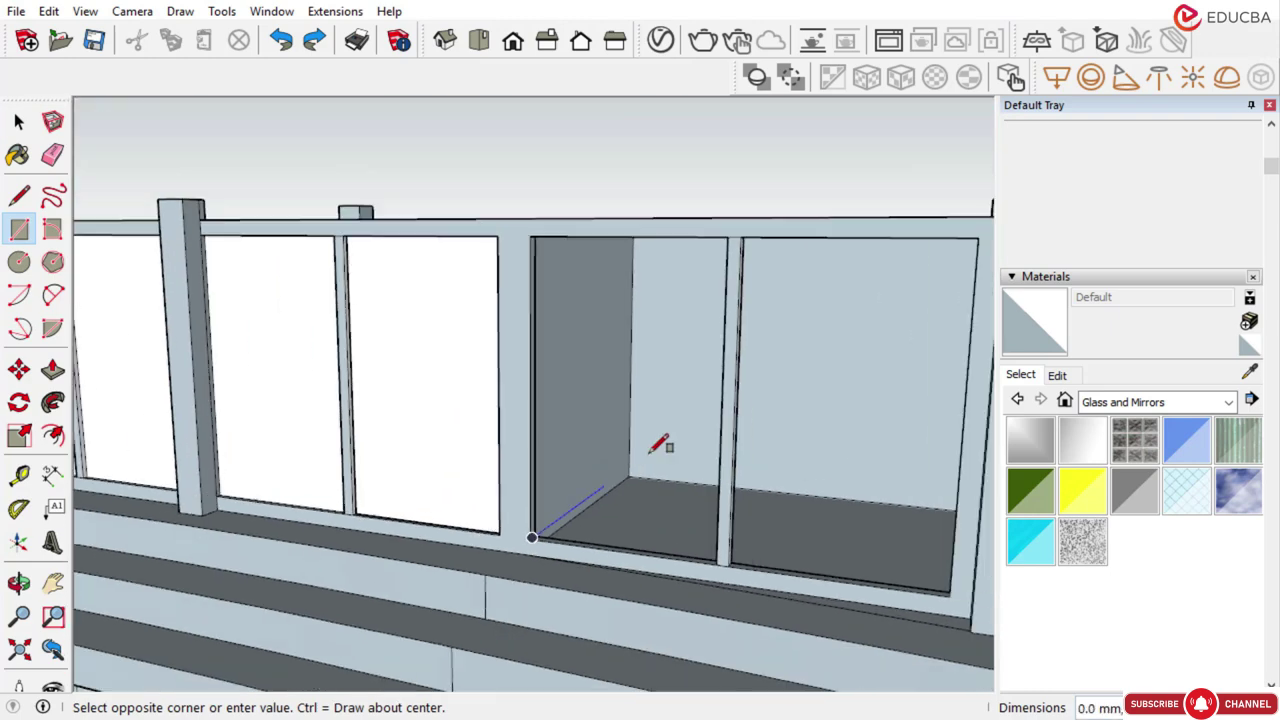
key("o")
middle_click_drag(719, 371, 908, 320)
scroll(820, 214, "up", 8)
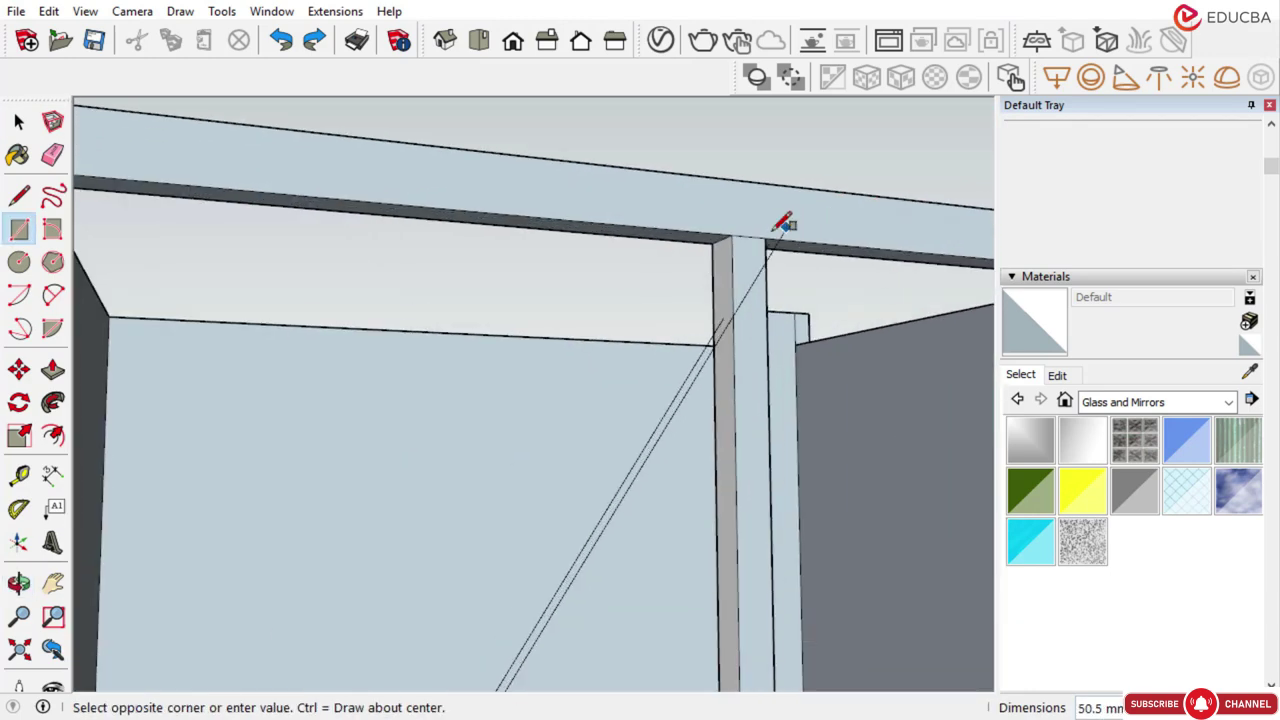
left_click(703, 243)
left_click(705, 243)
scroll(690, 245, "down", 6)
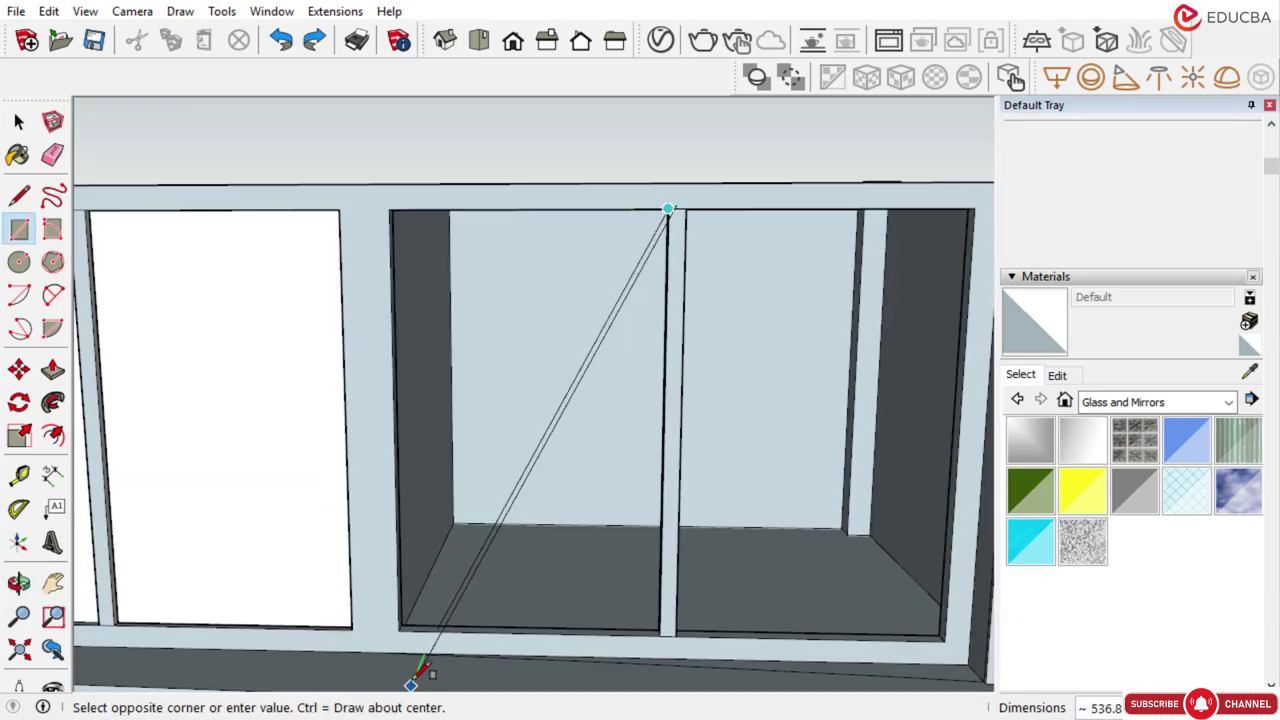
scroll(402, 612, "up", 7)
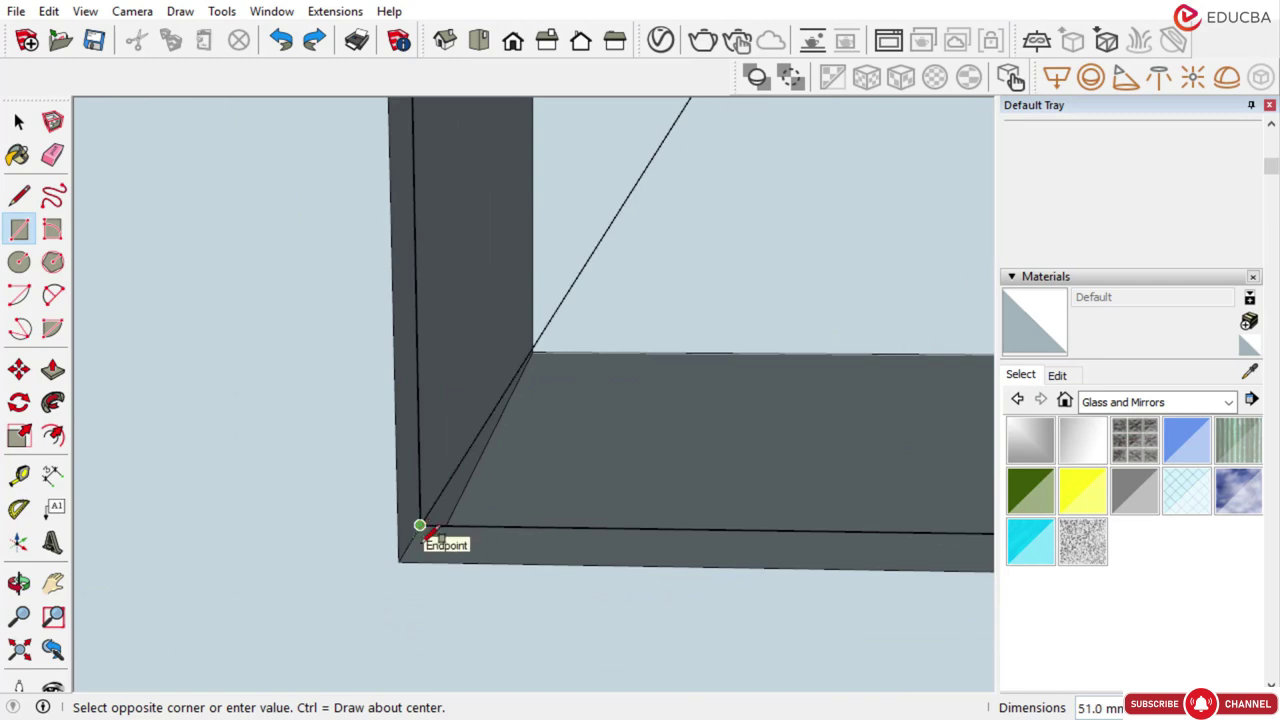
key("Escape")
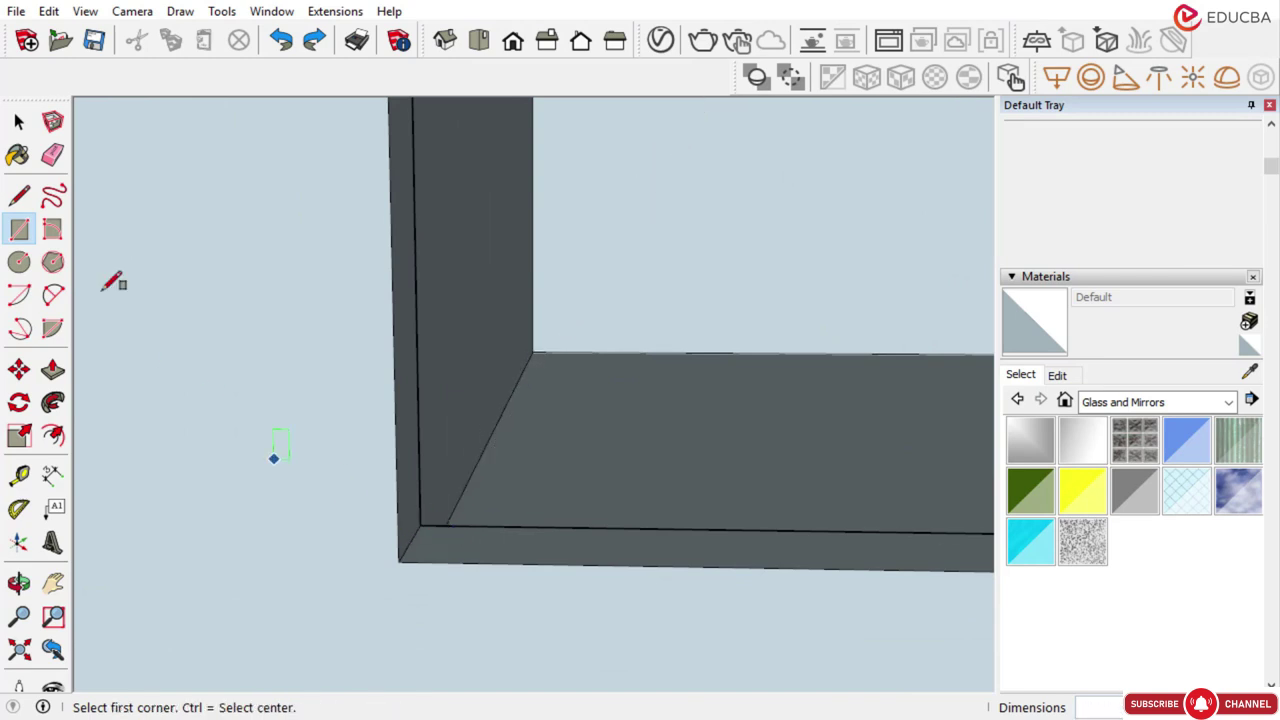
left_click(18, 121)
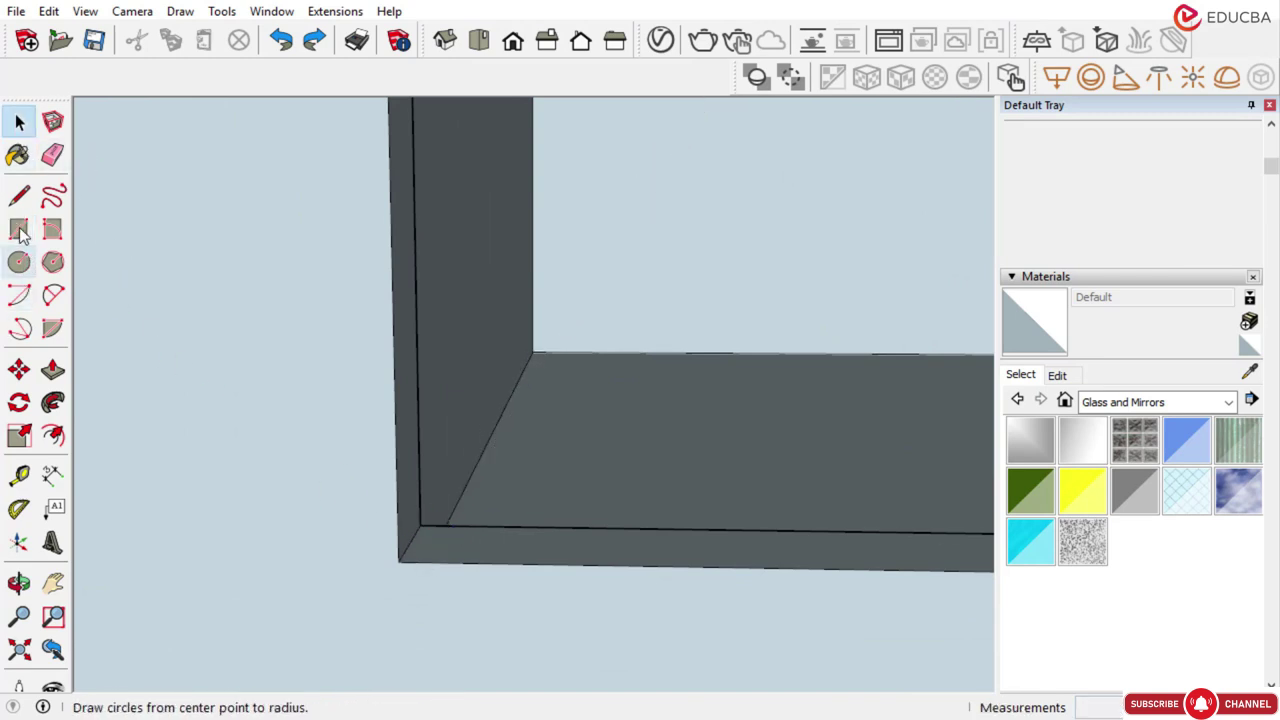
Draw a rectangular pane across the left half of the fourth upper opening, starting at the frame's mid-depth in the lower corner
left_click(410, 541)
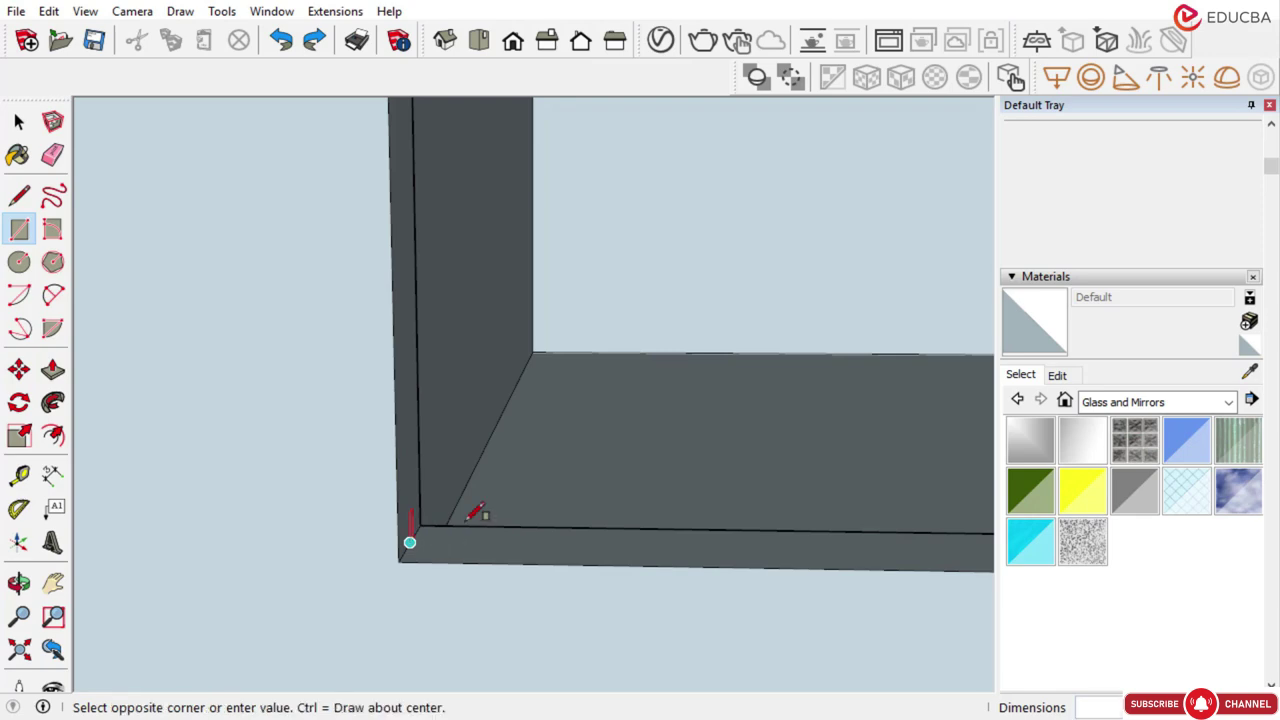
middle_click_drag(477, 514, 697, 483)
scroll(697, 482, "down", 4)
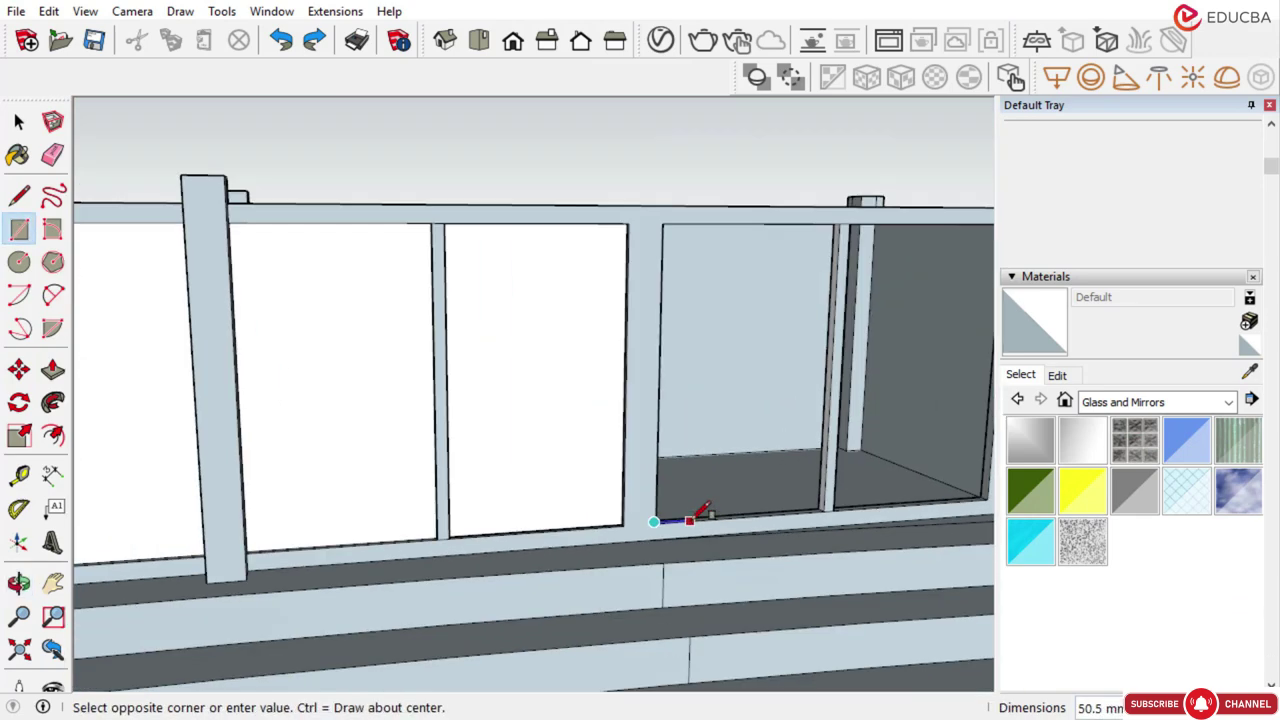
scroll(810, 316, "up", 8)
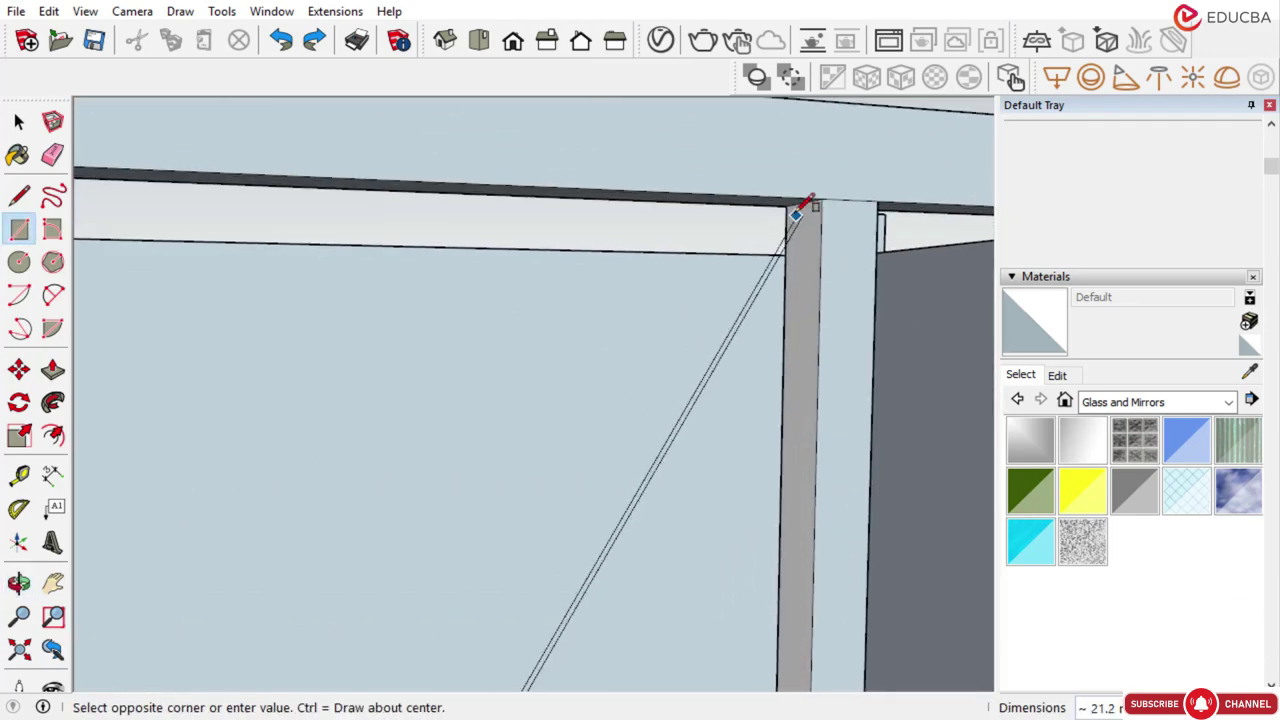
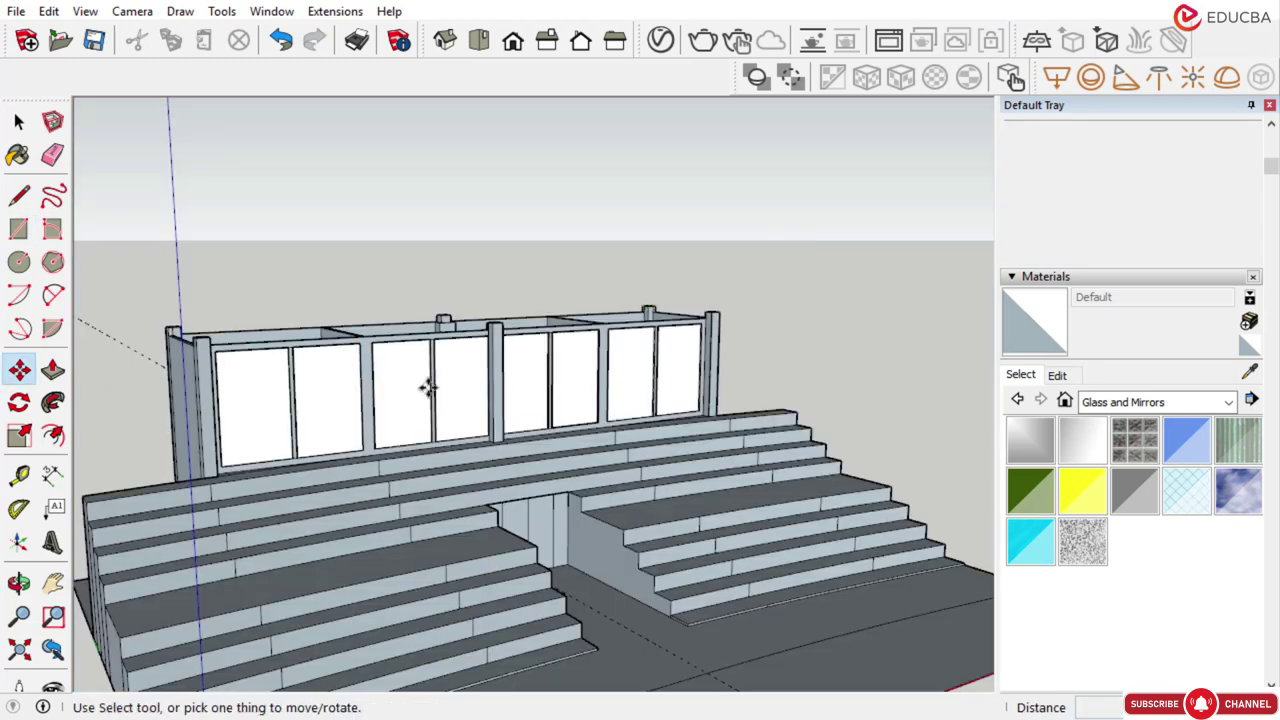
Select all eight upper window panes together and paint them with Translucent Glass Sky Reflection
scroll(271, 366, "up", 2)
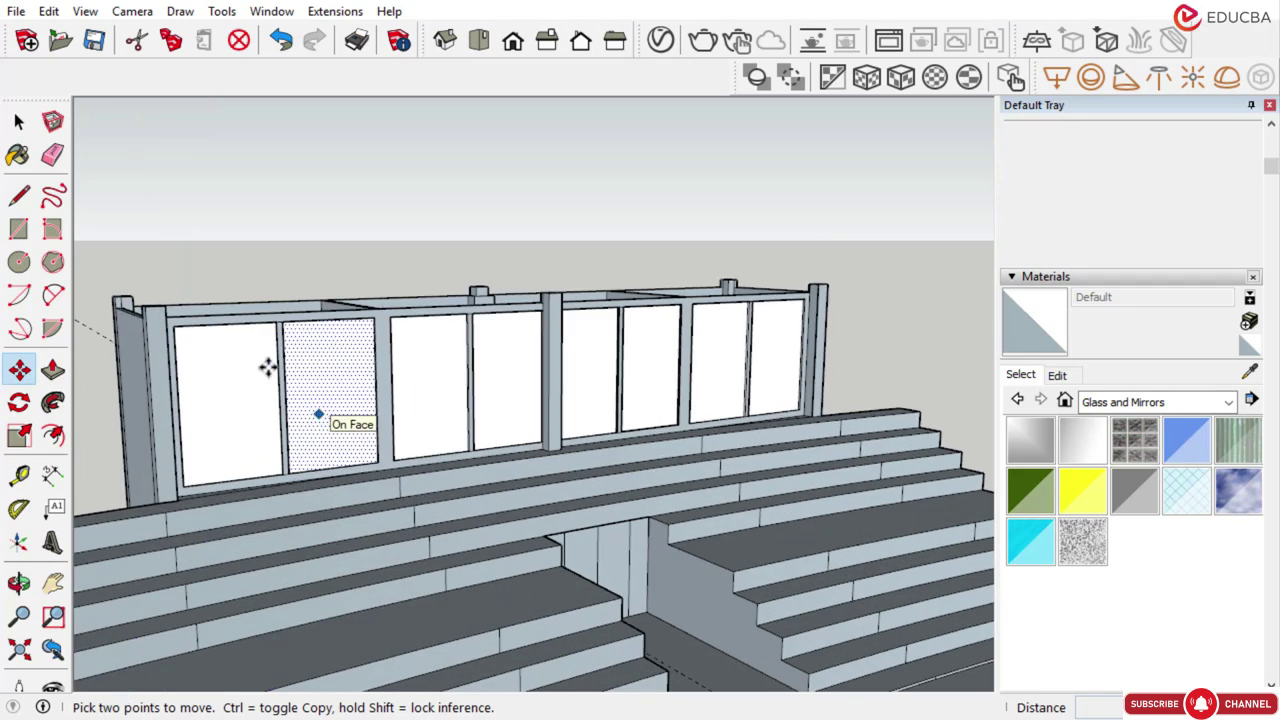
scroll(600, 400, "down", 3)
scroll(523, 399, "up", 3)
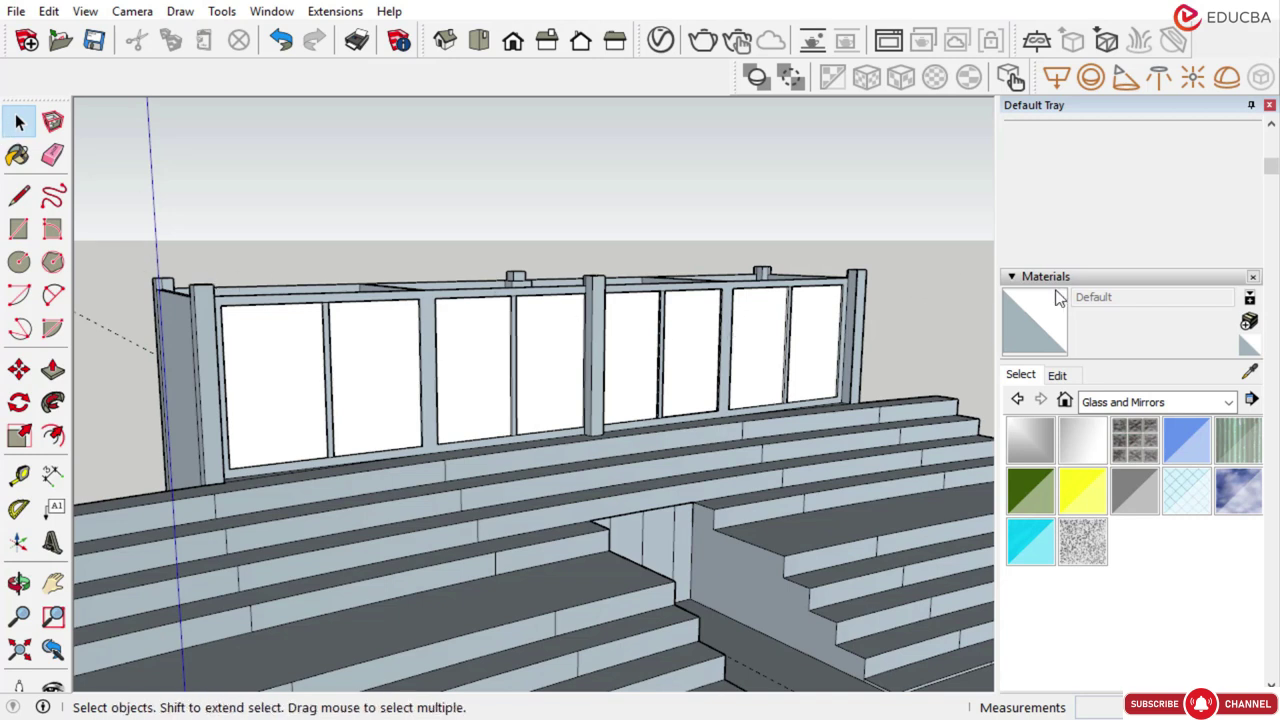
left_click(284, 378)
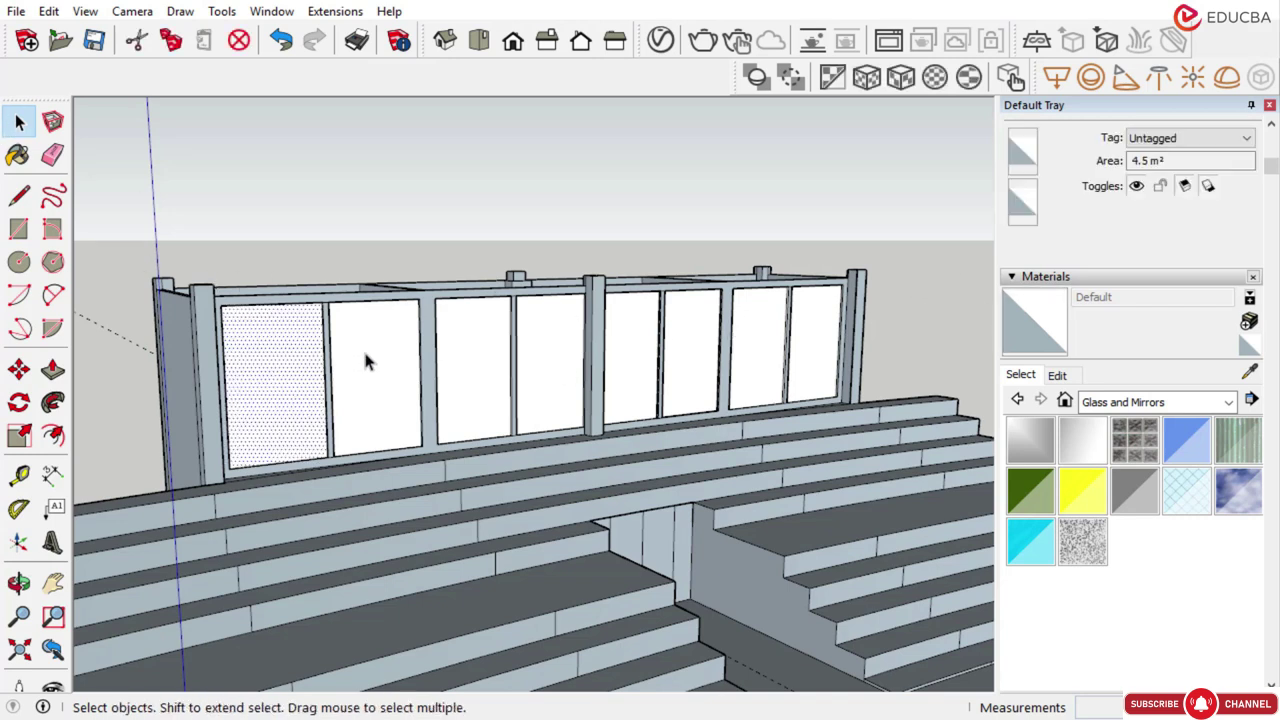
left_click(363, 348, "ctrl")
left_click(462, 367, "ctrl")
left_click(548, 364, "ctrl")
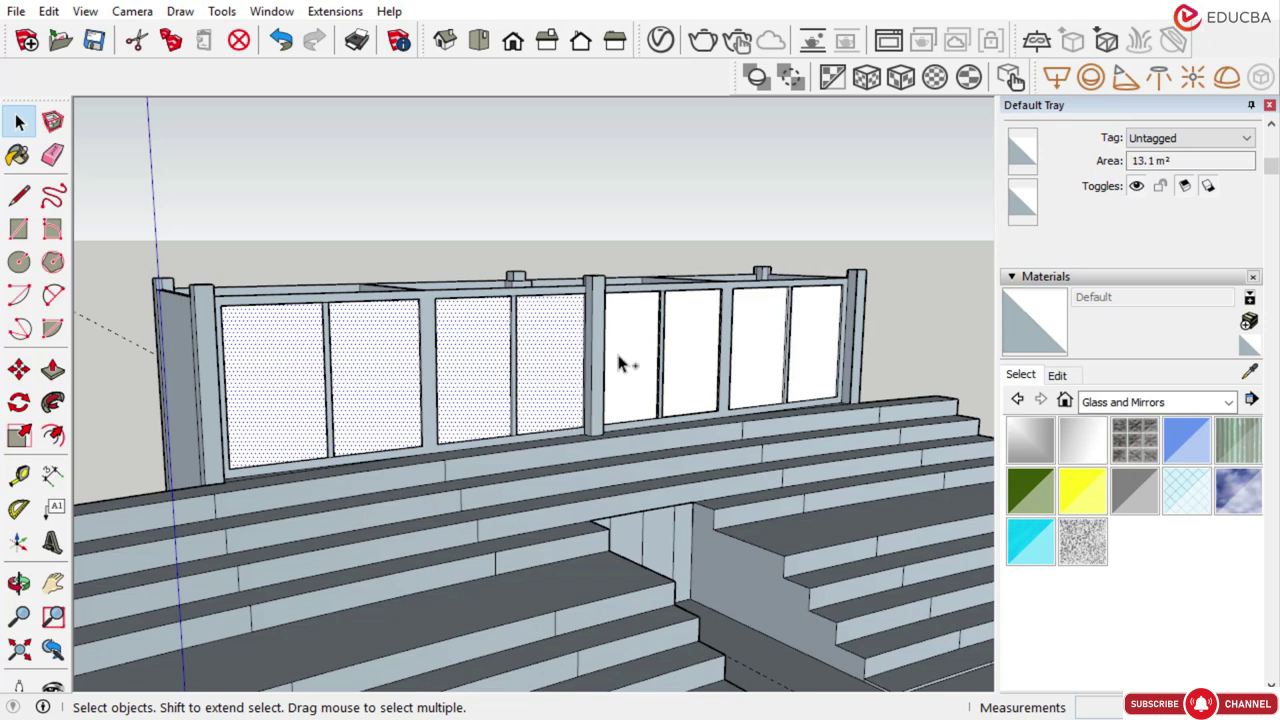
left_click(628, 364, "ctrl")
left_click(695, 363, "ctrl")
left_click(752, 360, "ctrl")
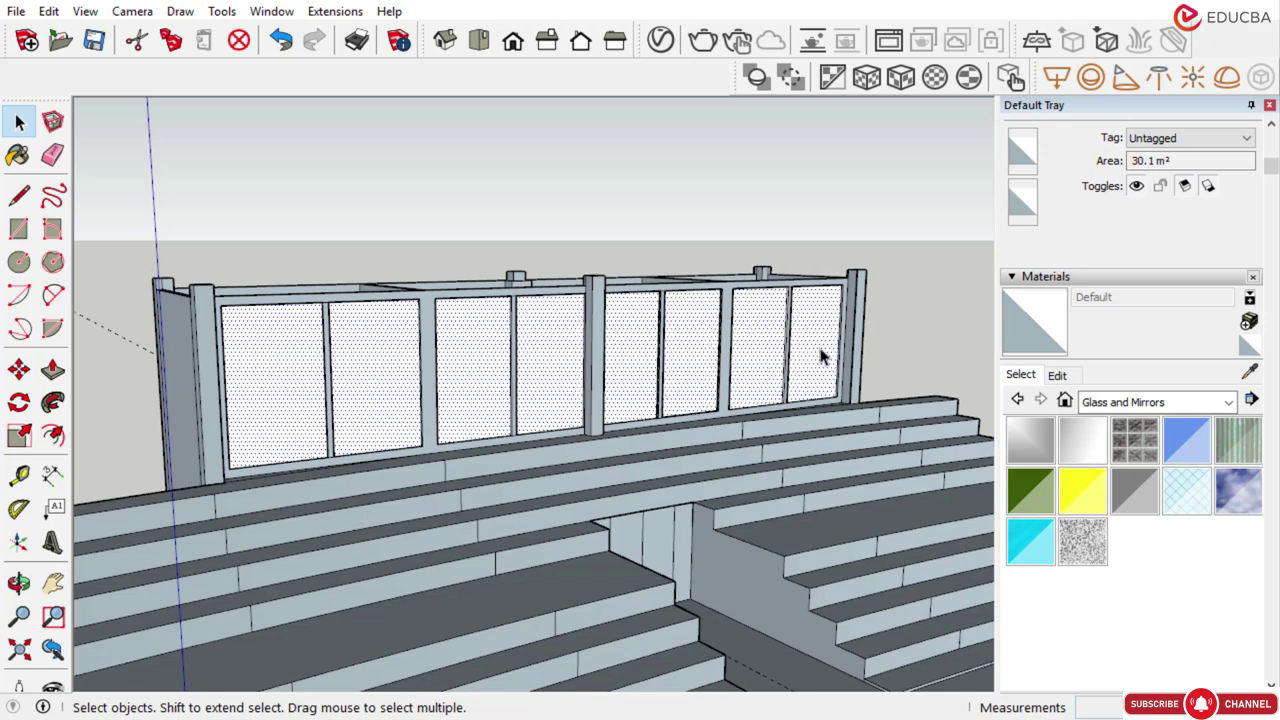
left_click(1238, 491)
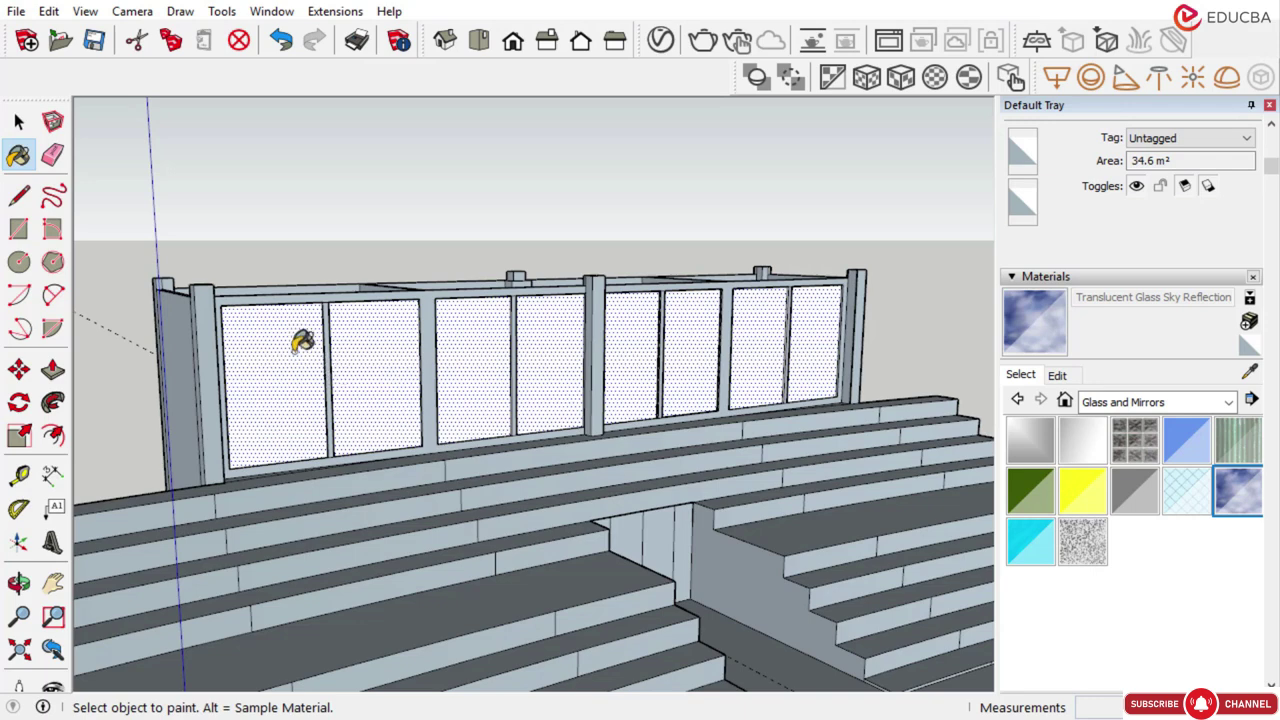
left_click(302, 342)
middle_click_drag(302, 342, 449, 437)
left_click(18, 122)
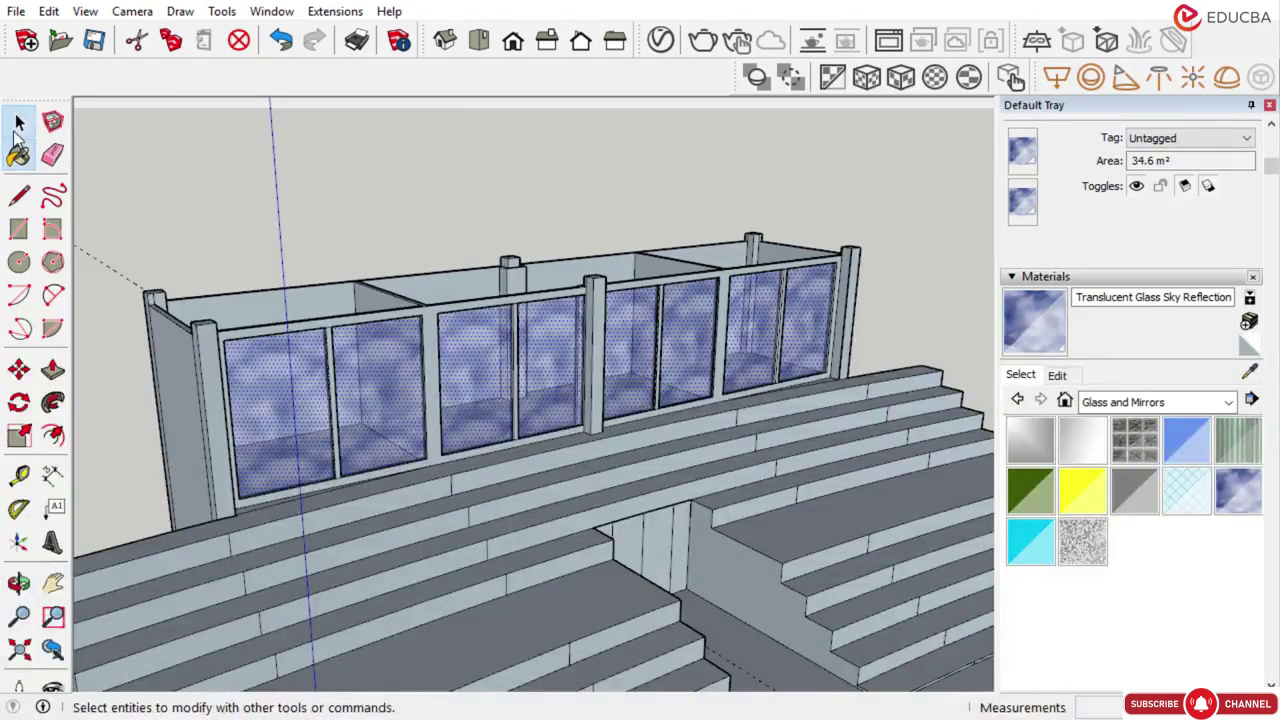
left_click(221, 198)
middle_click_drag(372, 346, 449, 317)
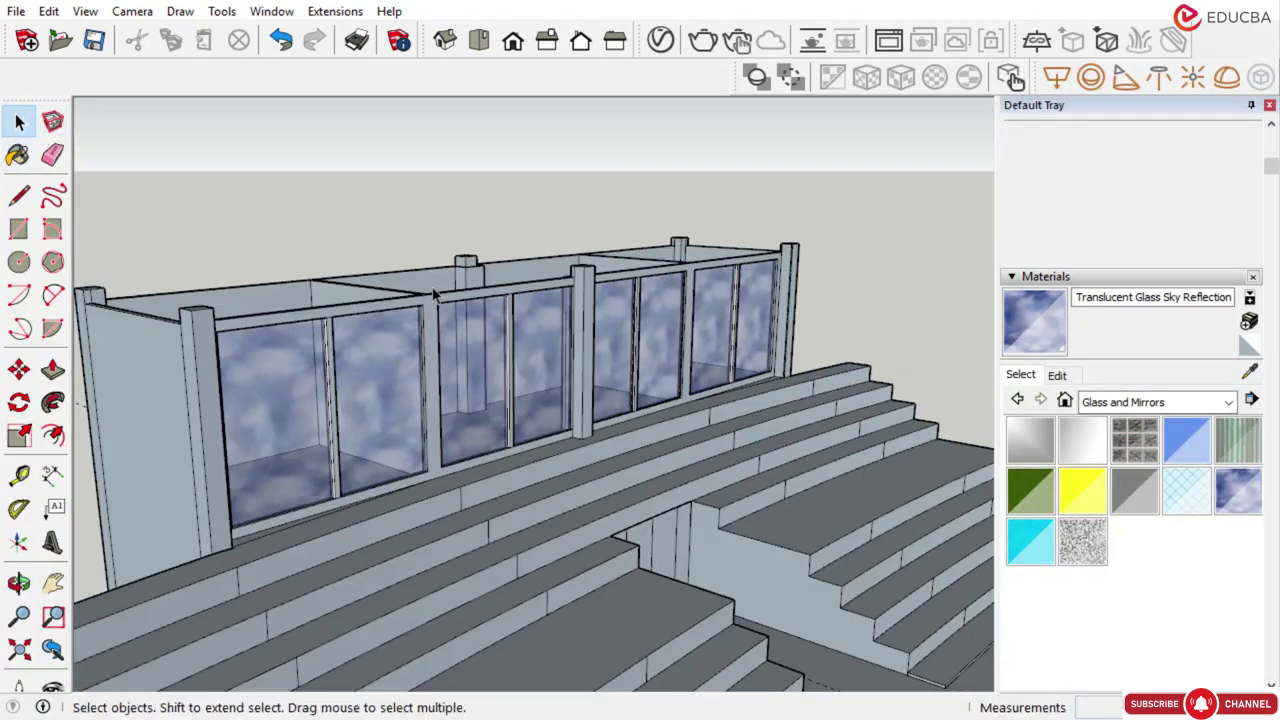
Repaint all the upper window panes one after another with Translucent Glass Blue
left_click(18, 156)
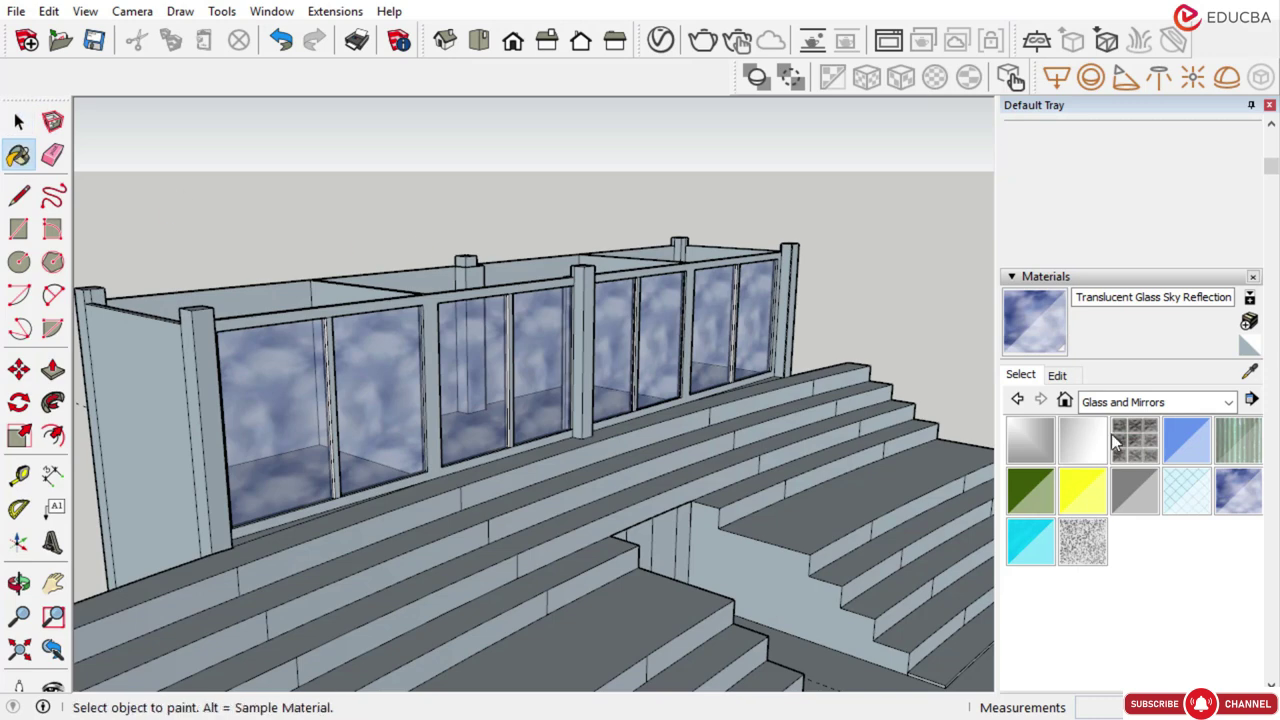
left_click(1185, 440)
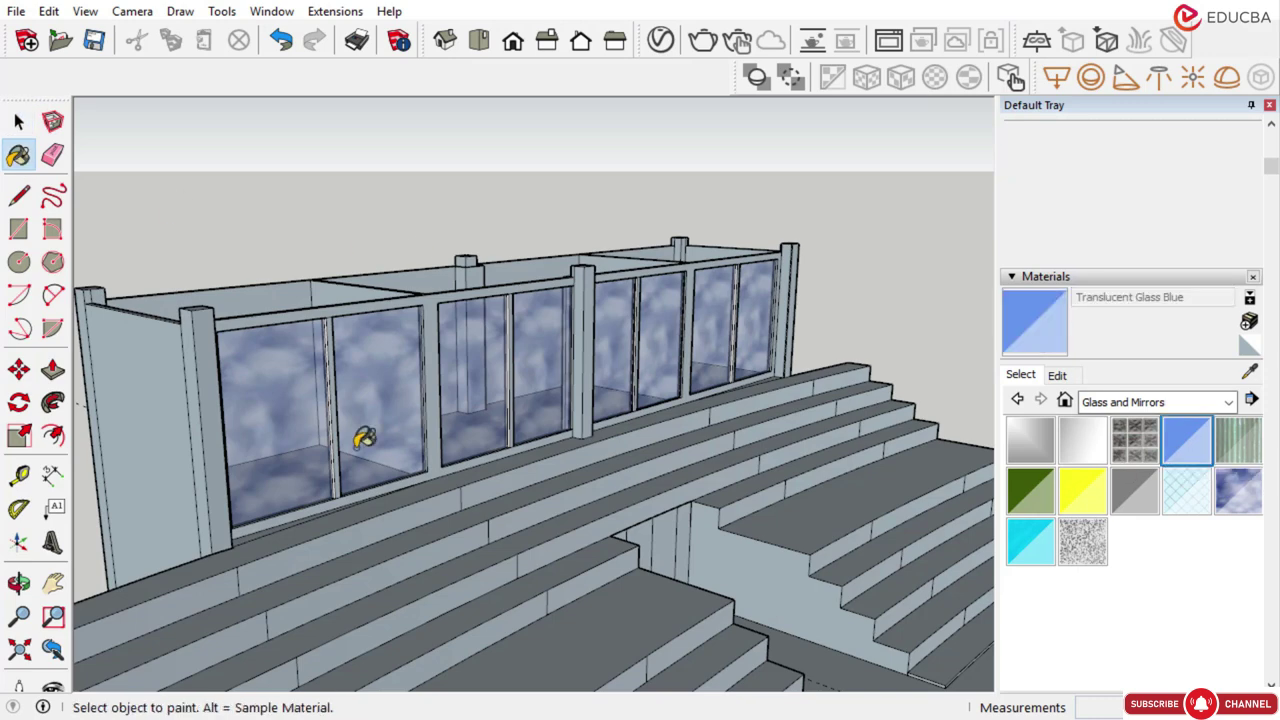
left_click(298, 392)
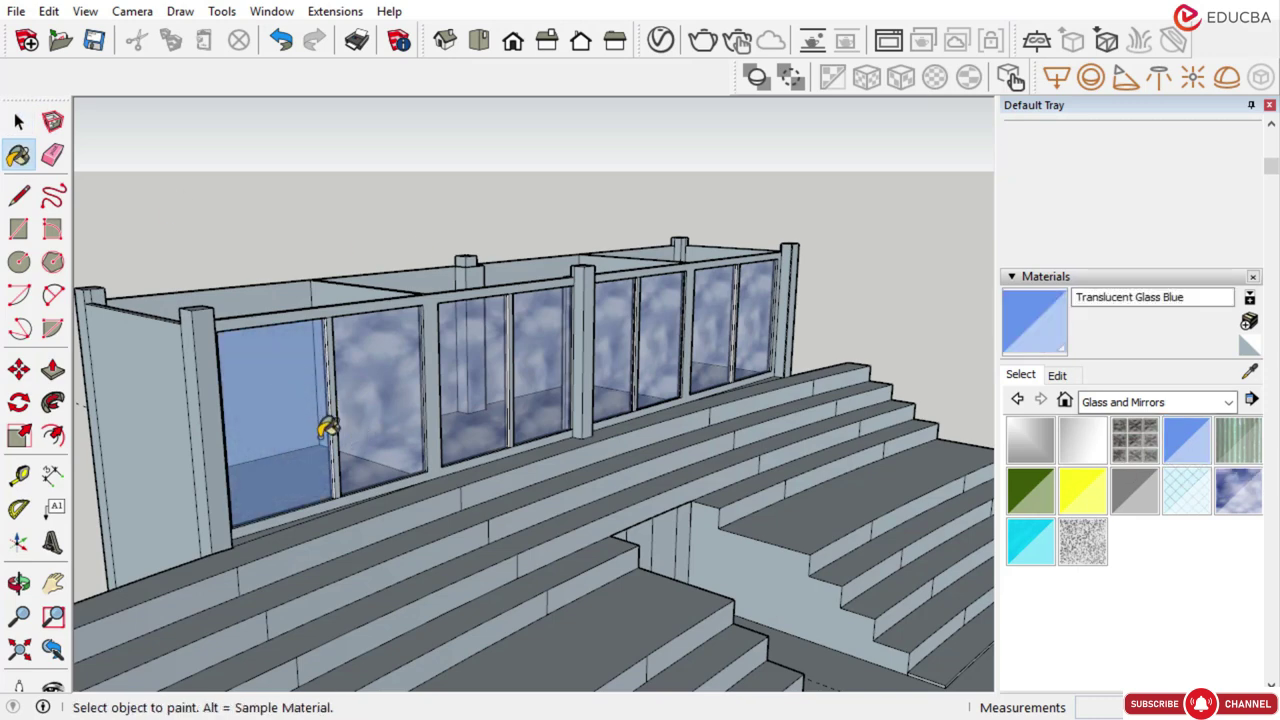
left_click(397, 379)
scroll(497, 341, "up", 2)
left_click(511, 337)
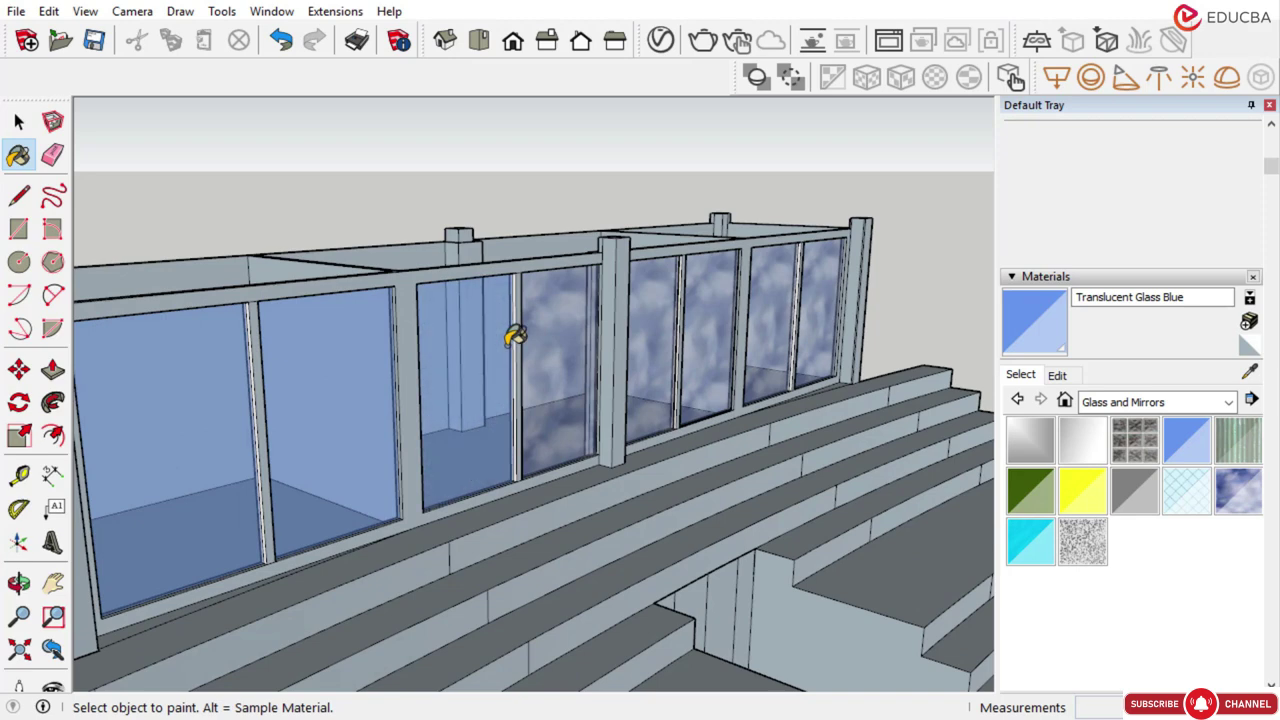
left_click(603, 357)
left_click(655, 328)
left_click(712, 325)
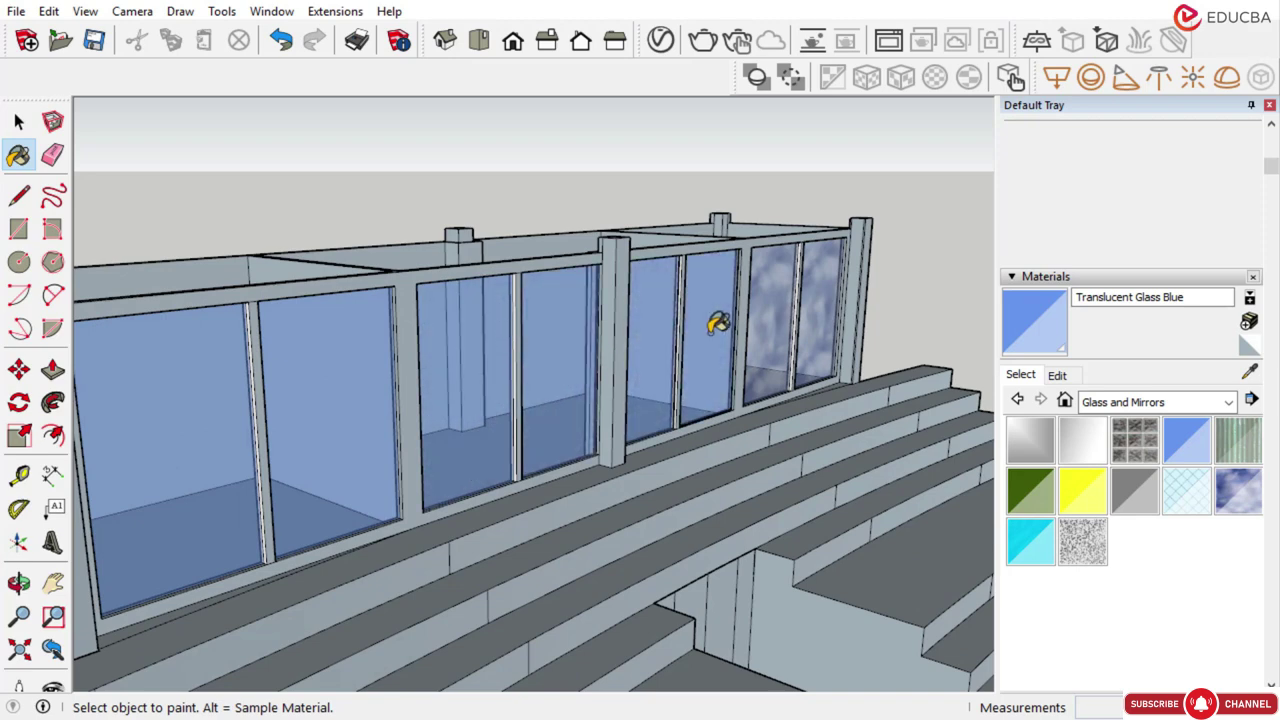
left_click(782, 330)
scroll(466, 391, "down", 5)
mouse_move(466, 391)
middle_mouse_down()
mouse_move(480, 429)
mouse_move(456, 418)
middle_mouse_up()
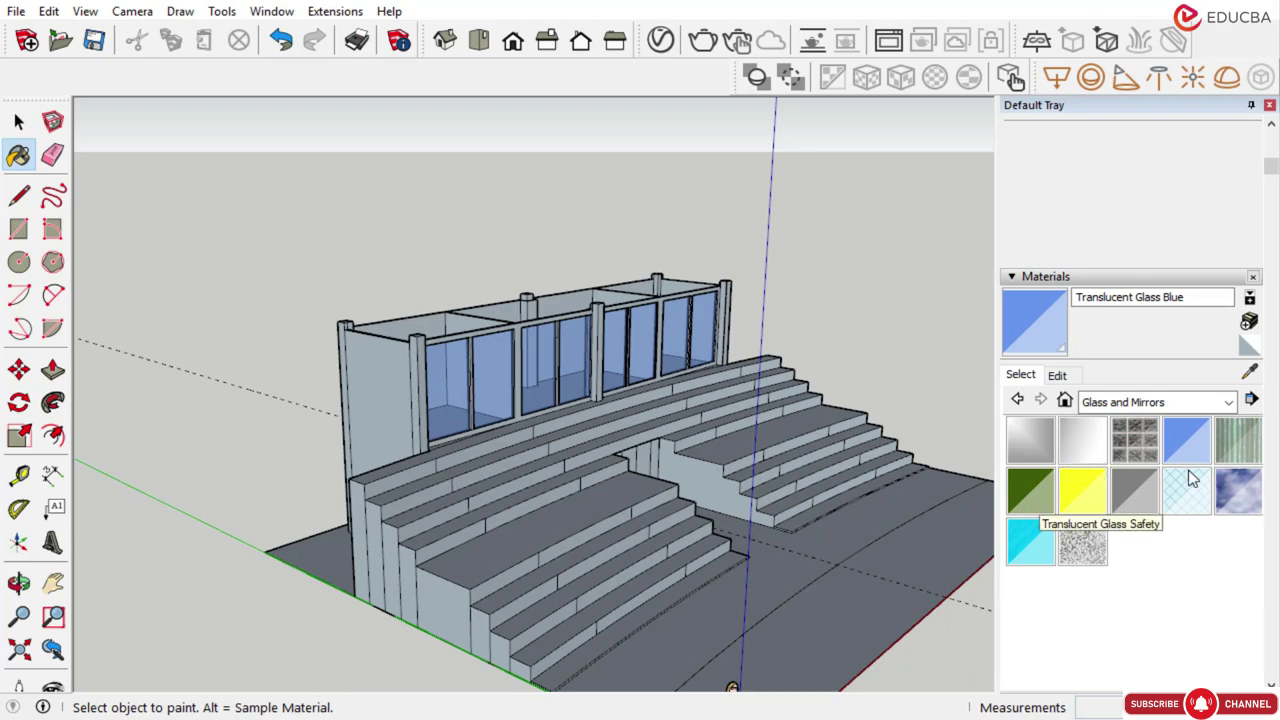
Repaint all eight upper window panes one after another with Translucent Glass Sky Reflection
left_click(1240, 490)
scroll(634, 296, "up", 4)
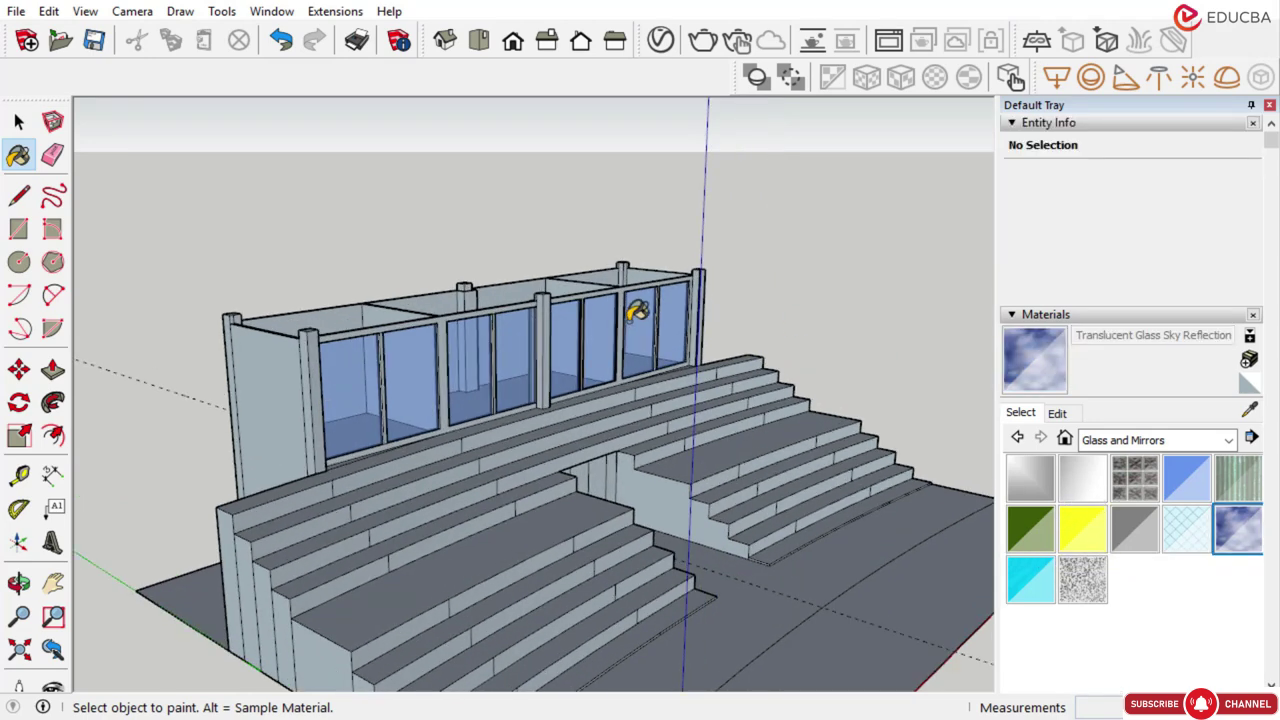
left_click(662, 320)
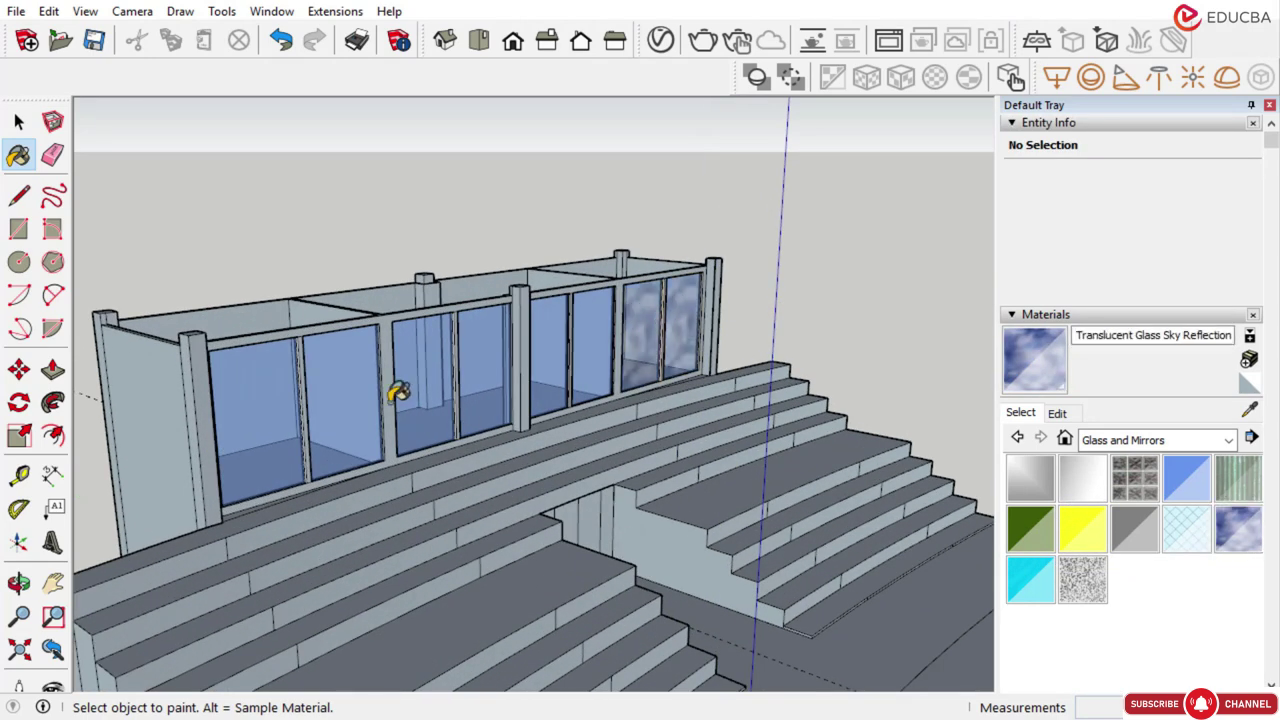
mouse_move(398, 393)
middle_mouse_down()
mouse_move(340, 434)
mouse_move(400, 446)
mouse_move(266, 389)
mouse_move(318, 408)
mouse_move(517, 383)
middle_mouse_up()
scroll(505, 365, "up", 3)
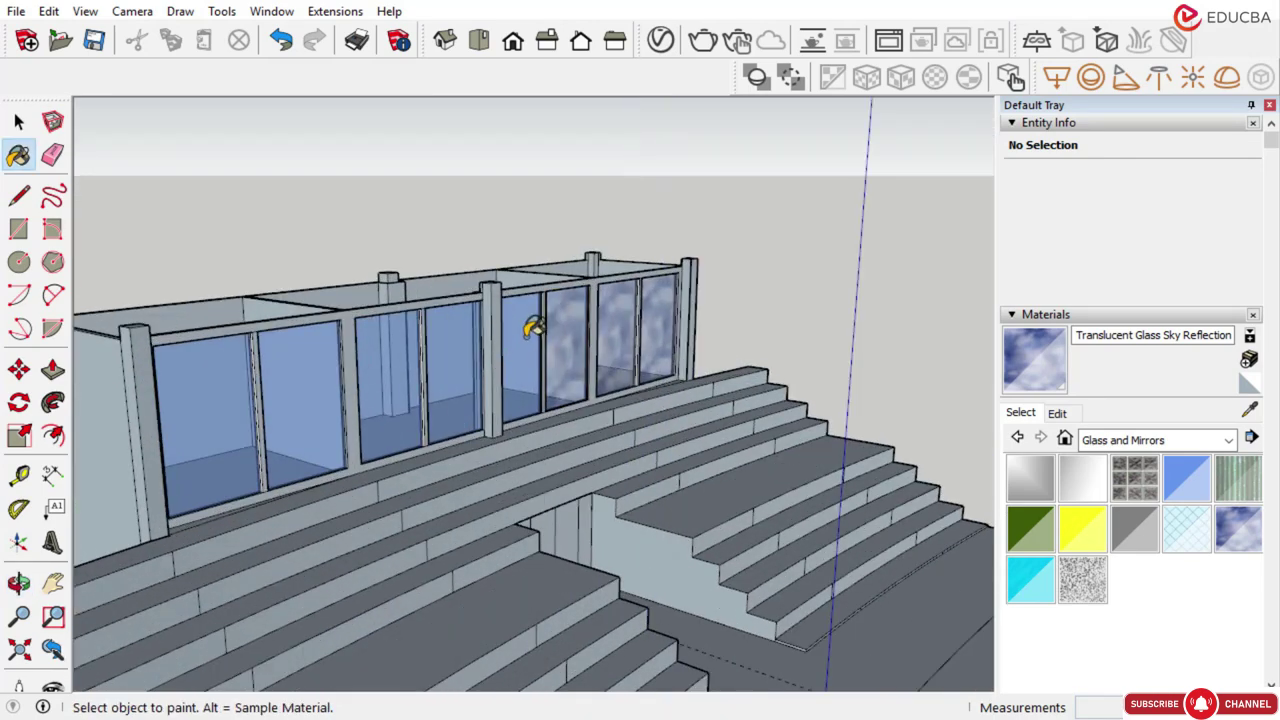
scroll(458, 352, "up", 1)
left_click(420, 357)
left_click(357, 351)
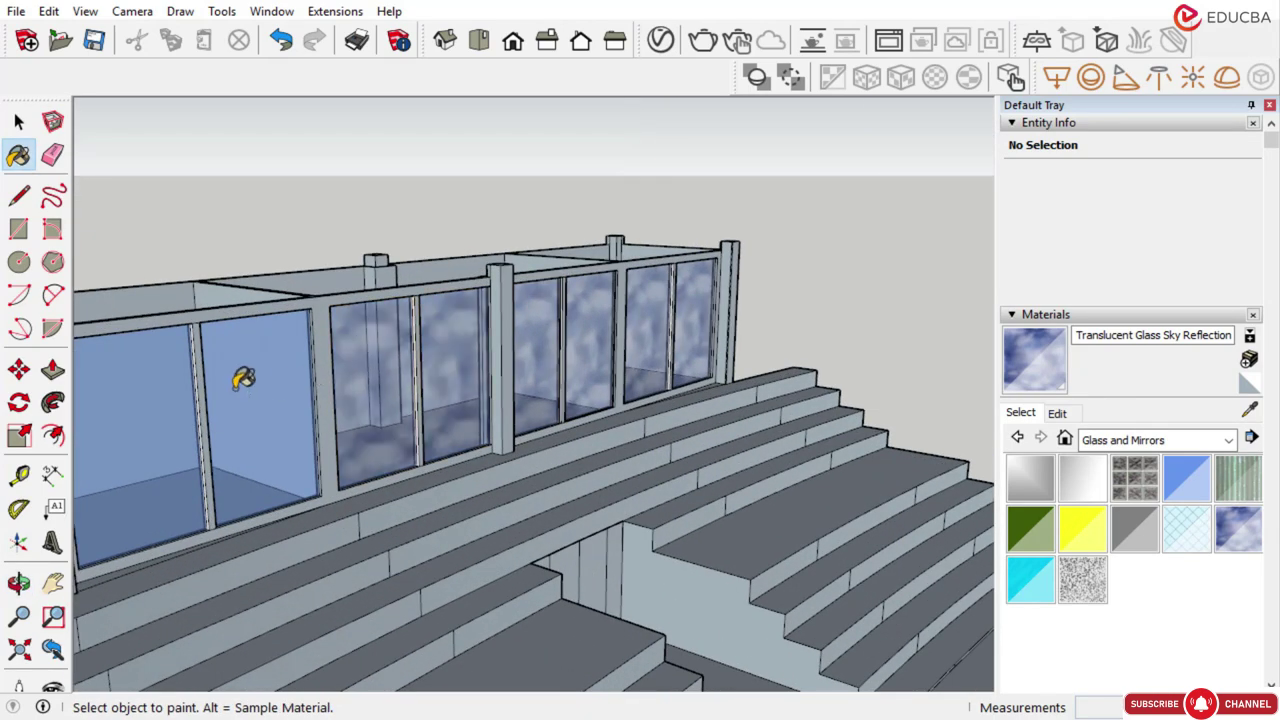
left_click(246, 374)
left_click(160, 395)
scroll(380, 380, "down", 5)
mouse_move(380, 380)
middle_mouse_down()
mouse_move(429, 391)
mouse_move(380, 297)
mouse_move(375, 418)
mouse_move(314, 437)
mouse_move(303, 408)
middle_mouse_up()
left_click(19, 123)
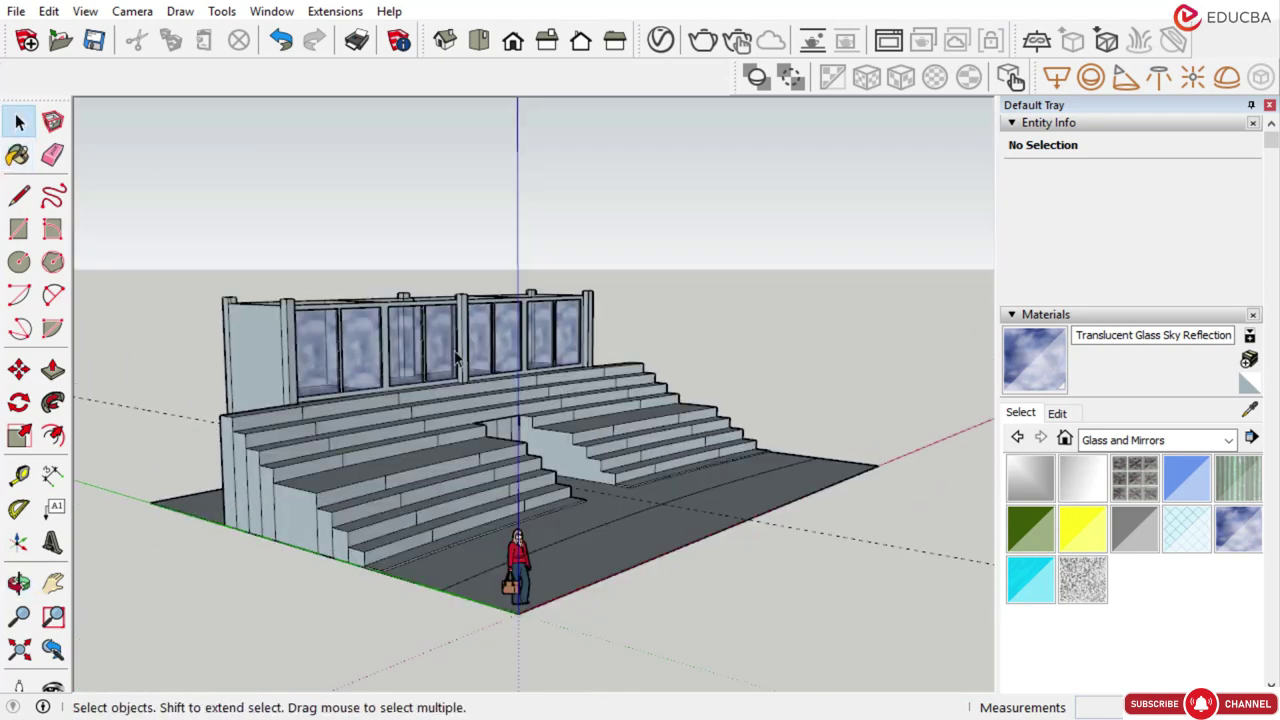
Examine the repainted upper window panes and their frames up close along the building front
middle_click_drag(455, 362, 398, 456)
scroll(436, 349, "up", 3)
scroll(339, 377, "up", 3)
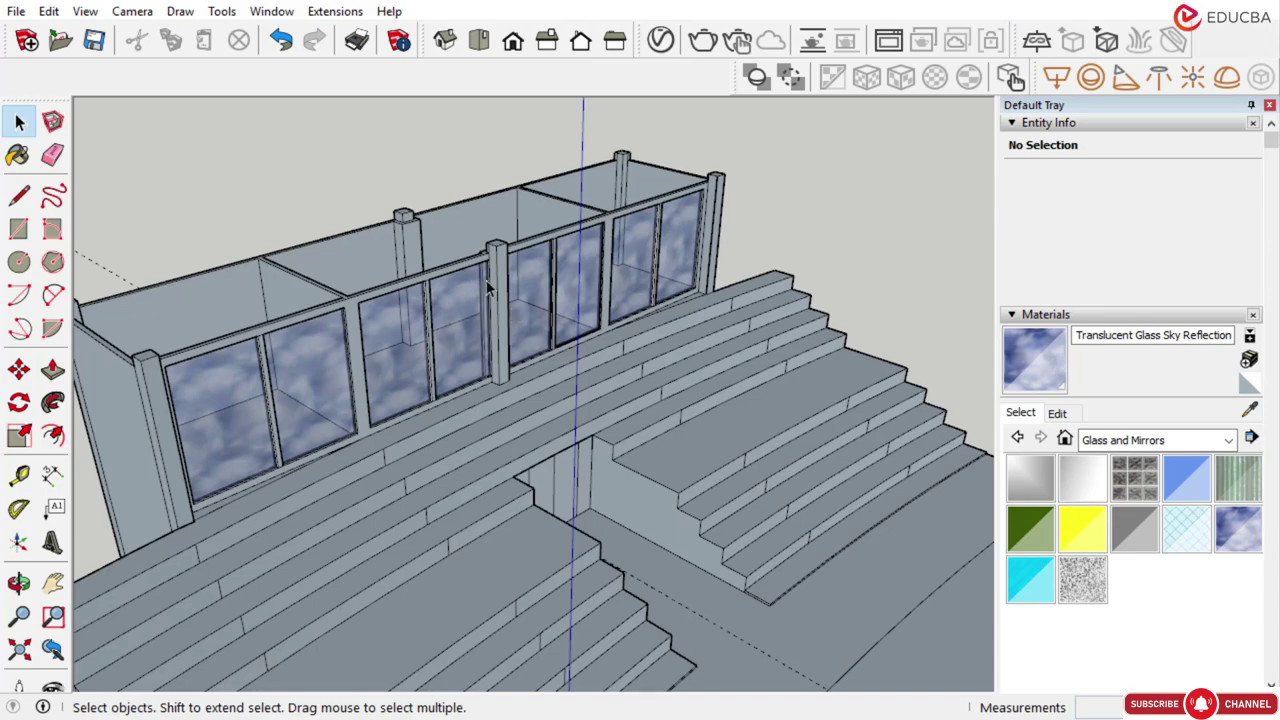
middle_click_drag(396, 328, 380, 302)
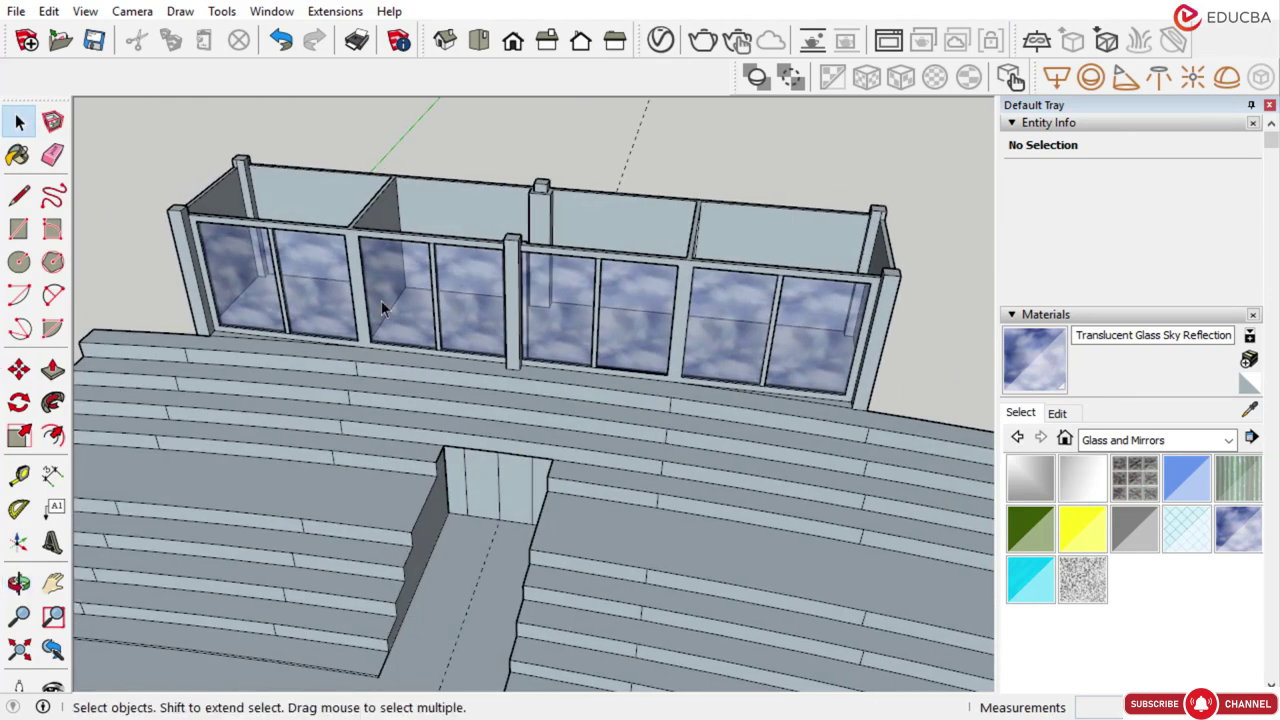
scroll(378, 210, "up", 5)
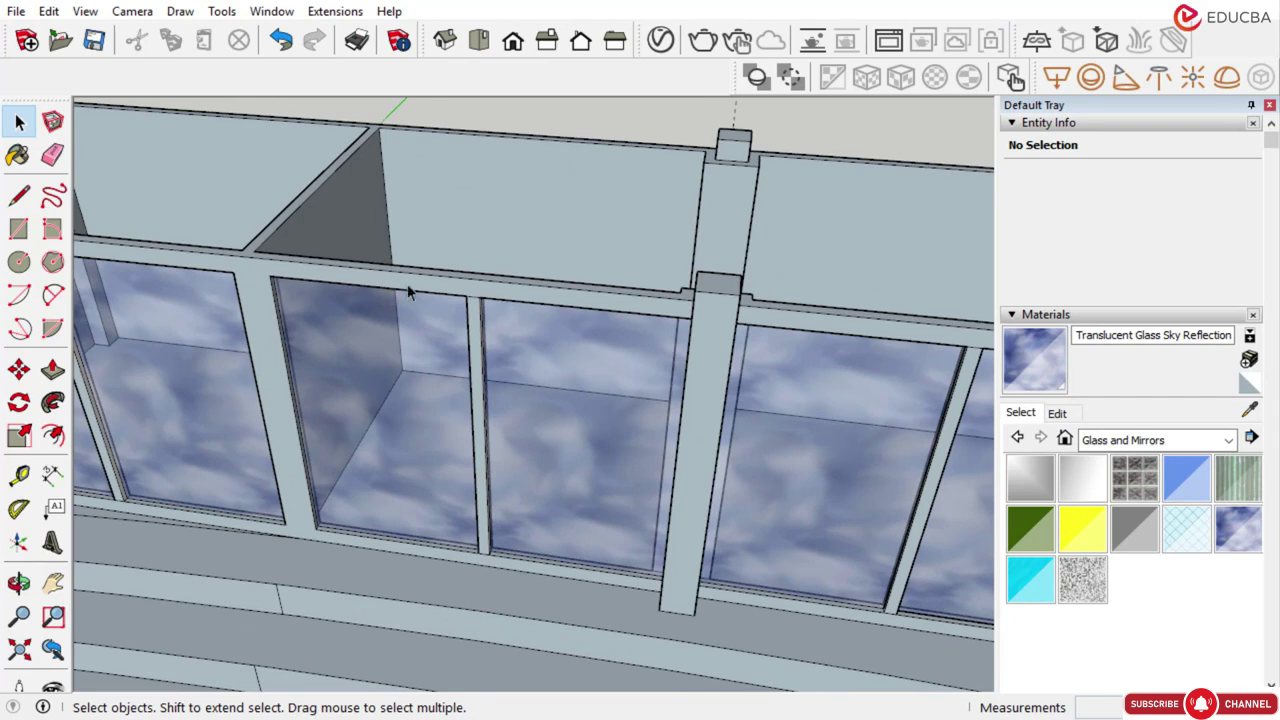
scroll(408, 291, "down", 3)
scroll(390, 309, "down", 2)
middle_click_drag(670, 365, 733, 280)
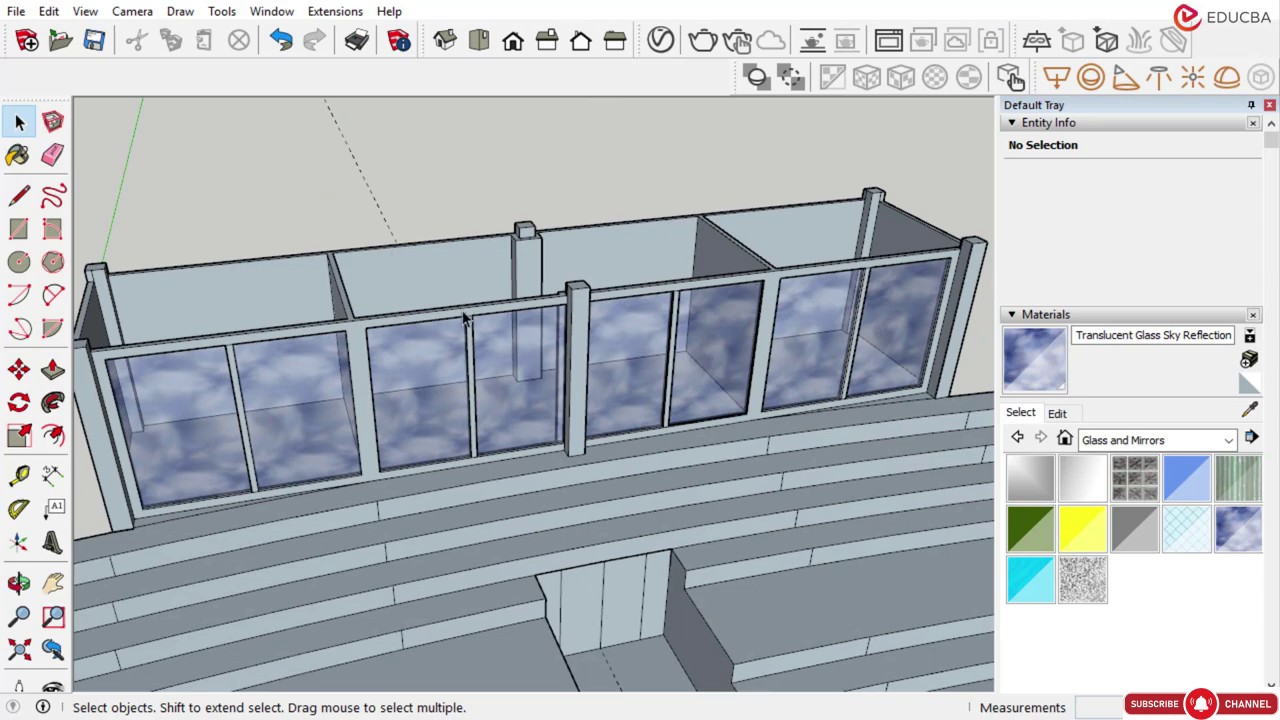
Examine the whole building and its stepped seating from the front and the rear
scroll(523, 312, "down", 2)
scroll(510, 270, "down", 5)
middle_click_drag(498, 227, 470, 528)
scroll(487, 529, "up", 3)
scroll(538, 175, "down", 2)
scroll(539, 431, "up", 2)
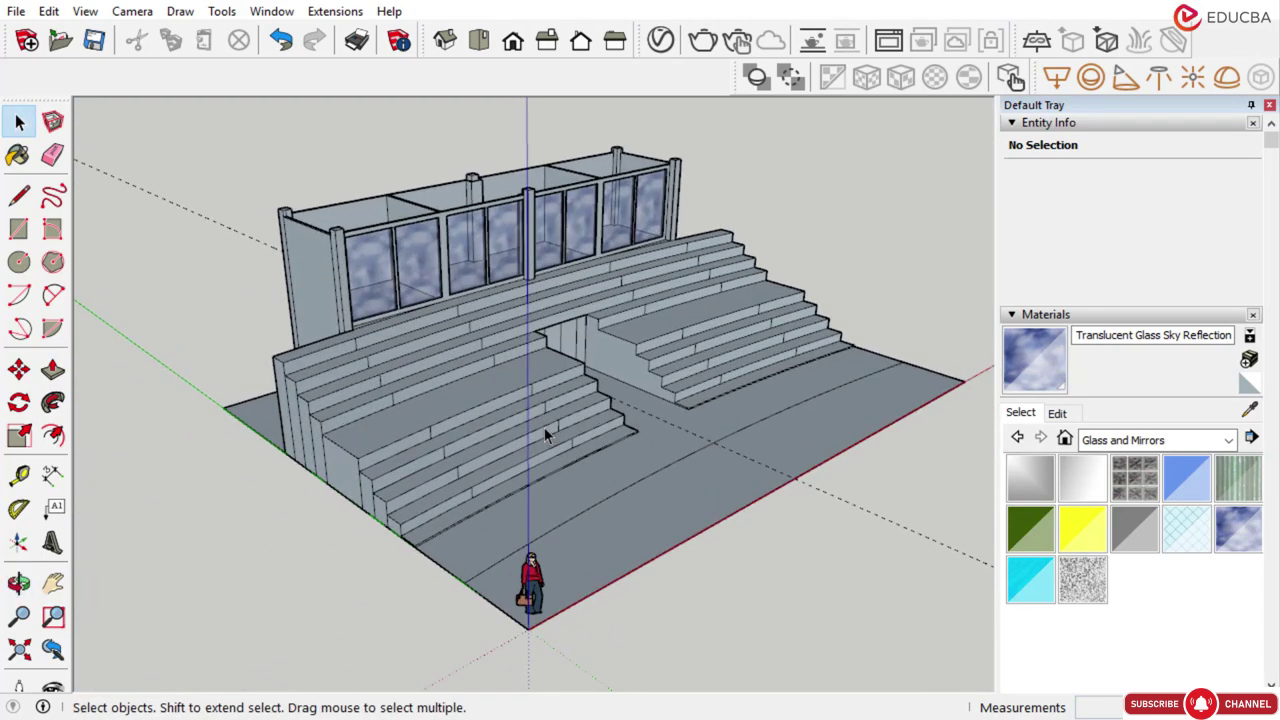
middle_click_drag(380, 331, 560, 330)
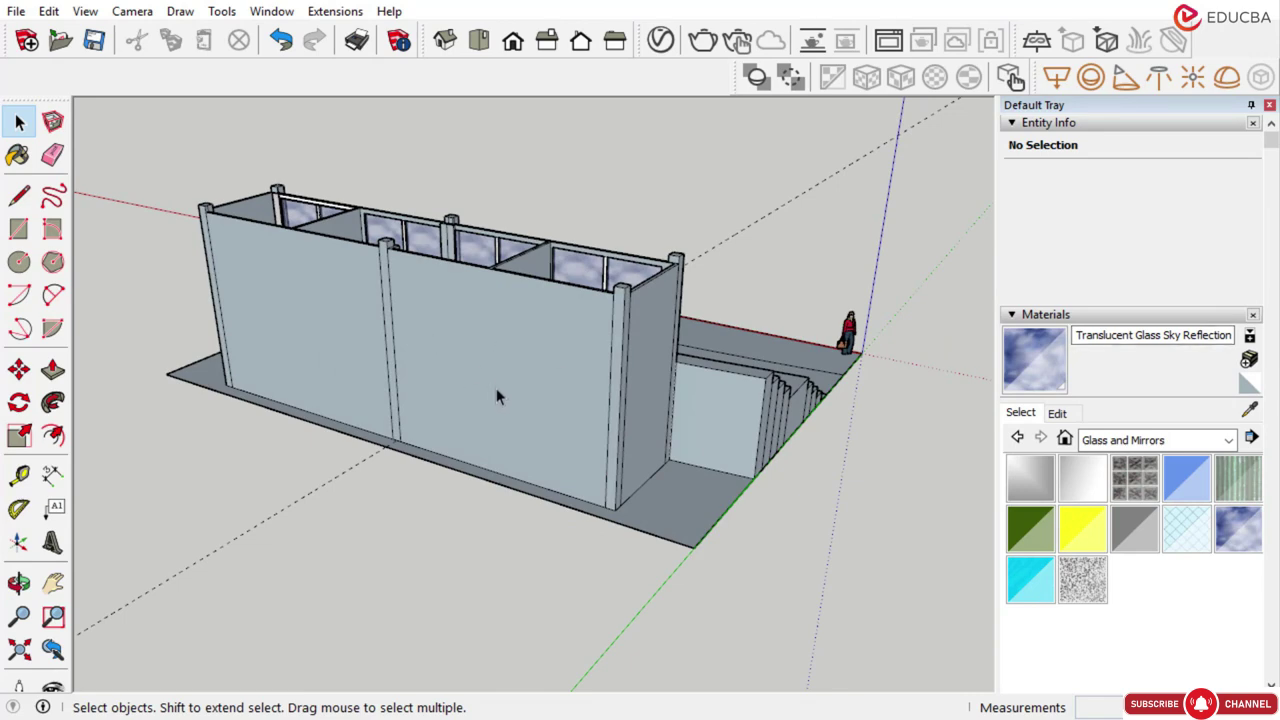
middle_click_drag(496, 388, 593, 304)
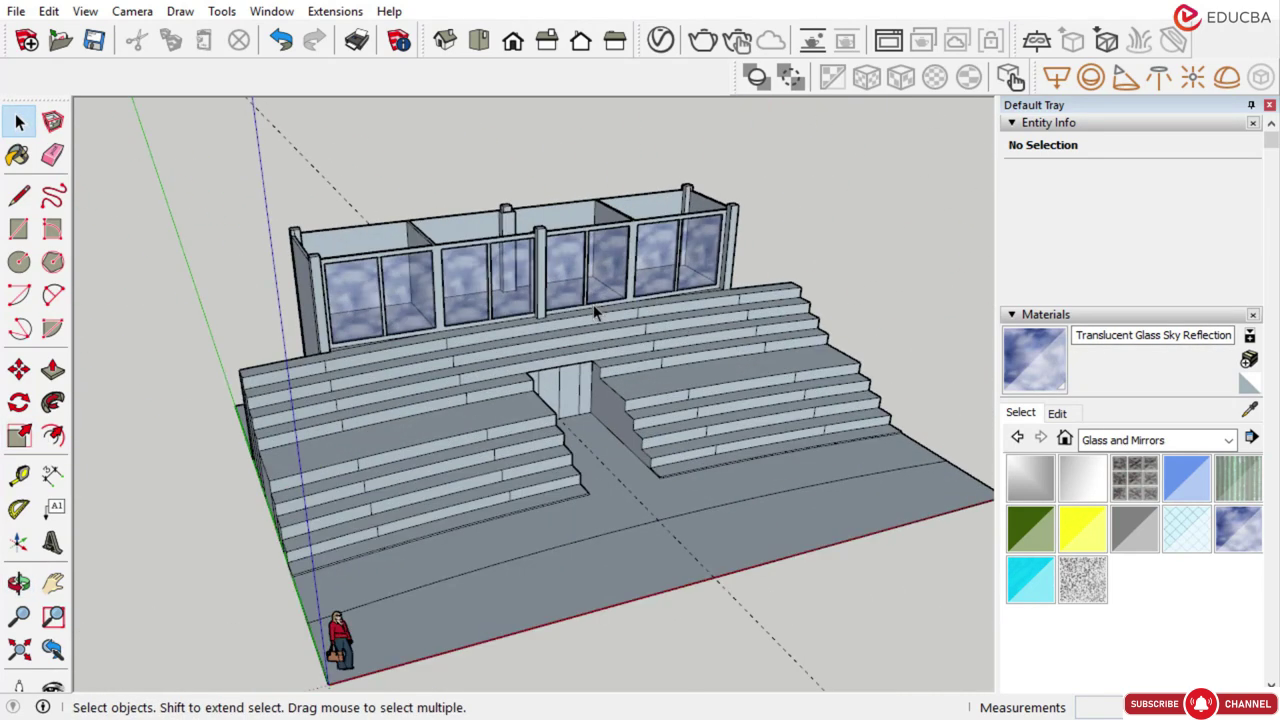
scroll(509, 366, "down", 3)
middle_click_drag(503, 371, 512, 410)
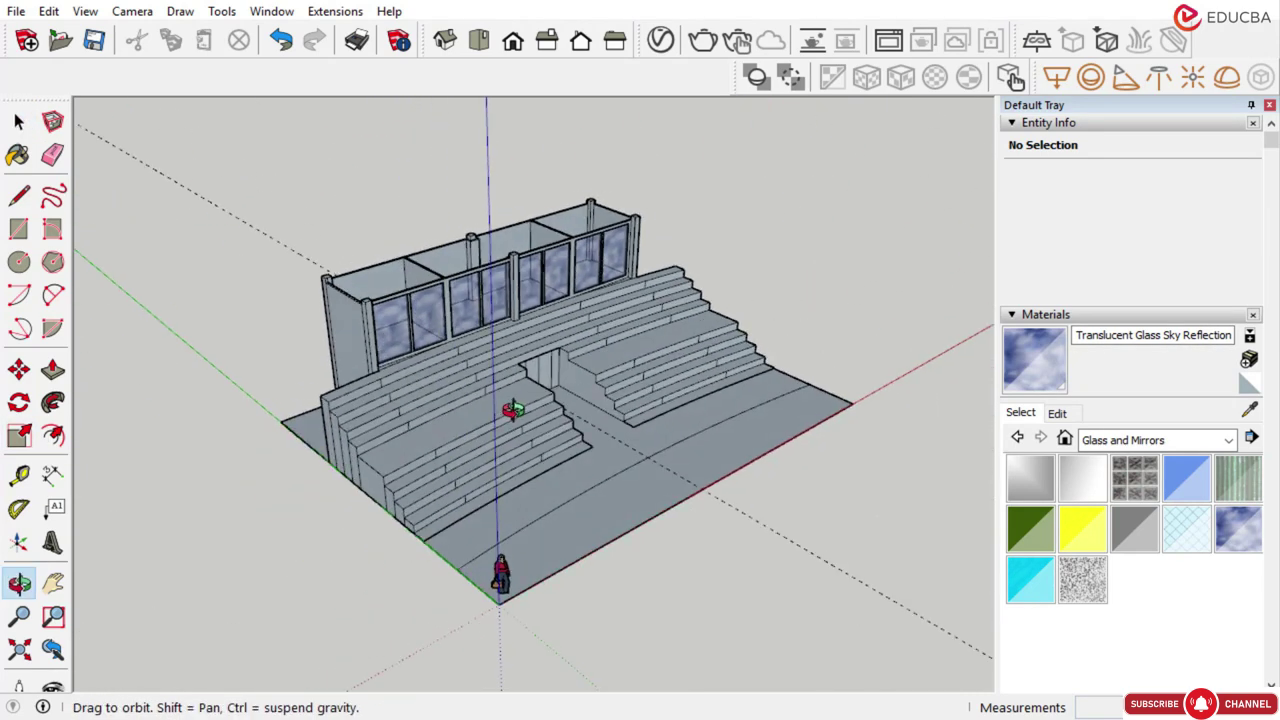
scroll(519, 410, "up", 2)
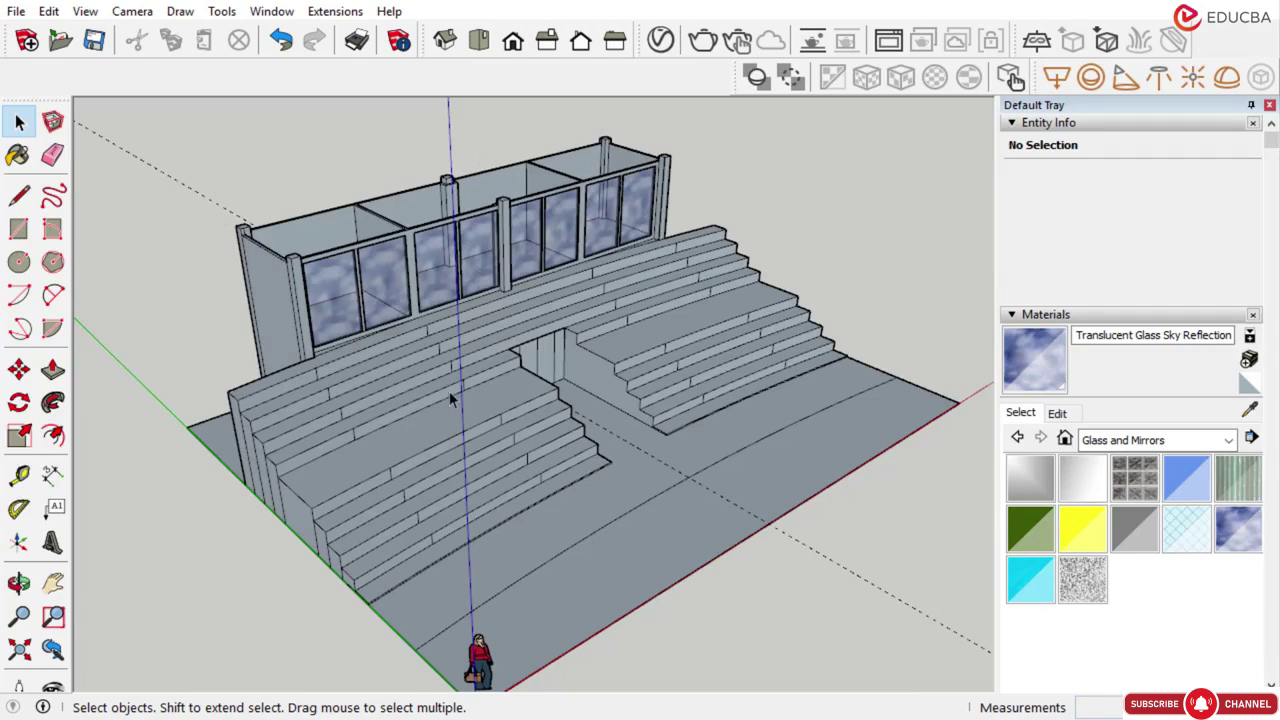
scroll(386, 276, "up", 2)
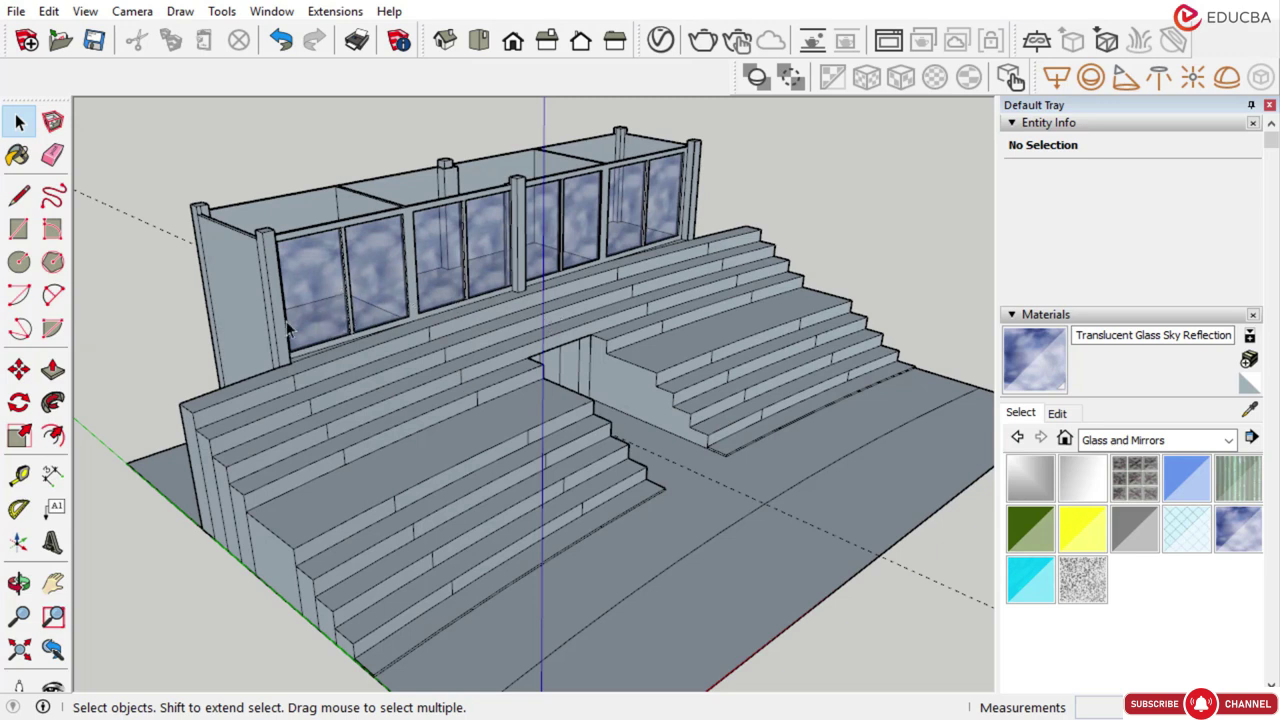
scroll(443, 451, "down", 3)
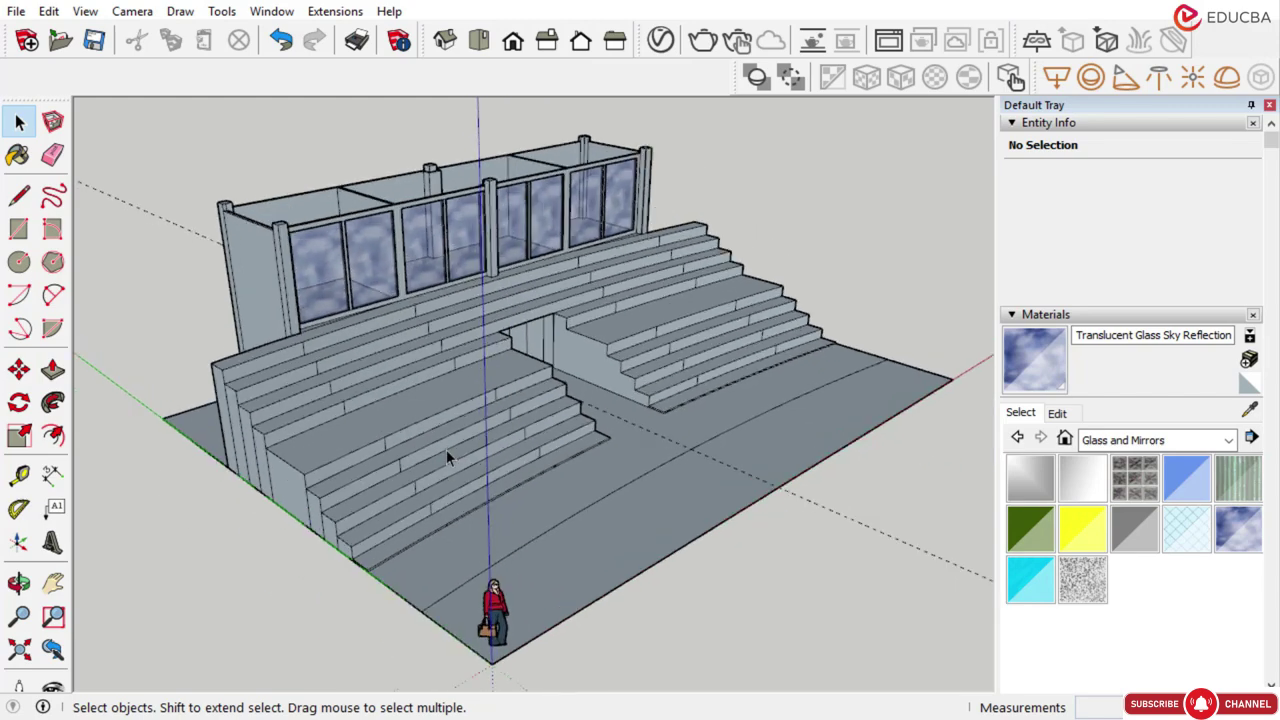
scroll(446, 420, "up", 2)
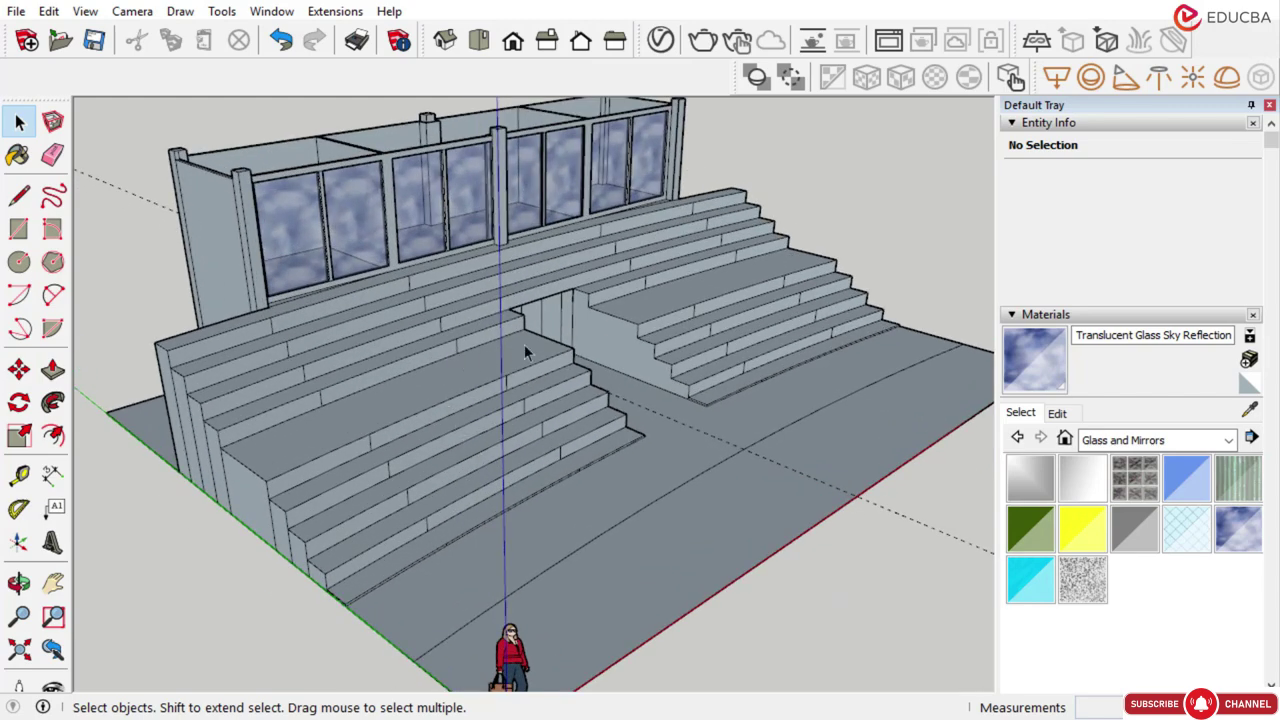
Inspect the building's end wall, glazed front and curved seating from several oblique angles
middle_click_drag(524, 344, 435, 436)
scroll(349, 283, "up", 2)
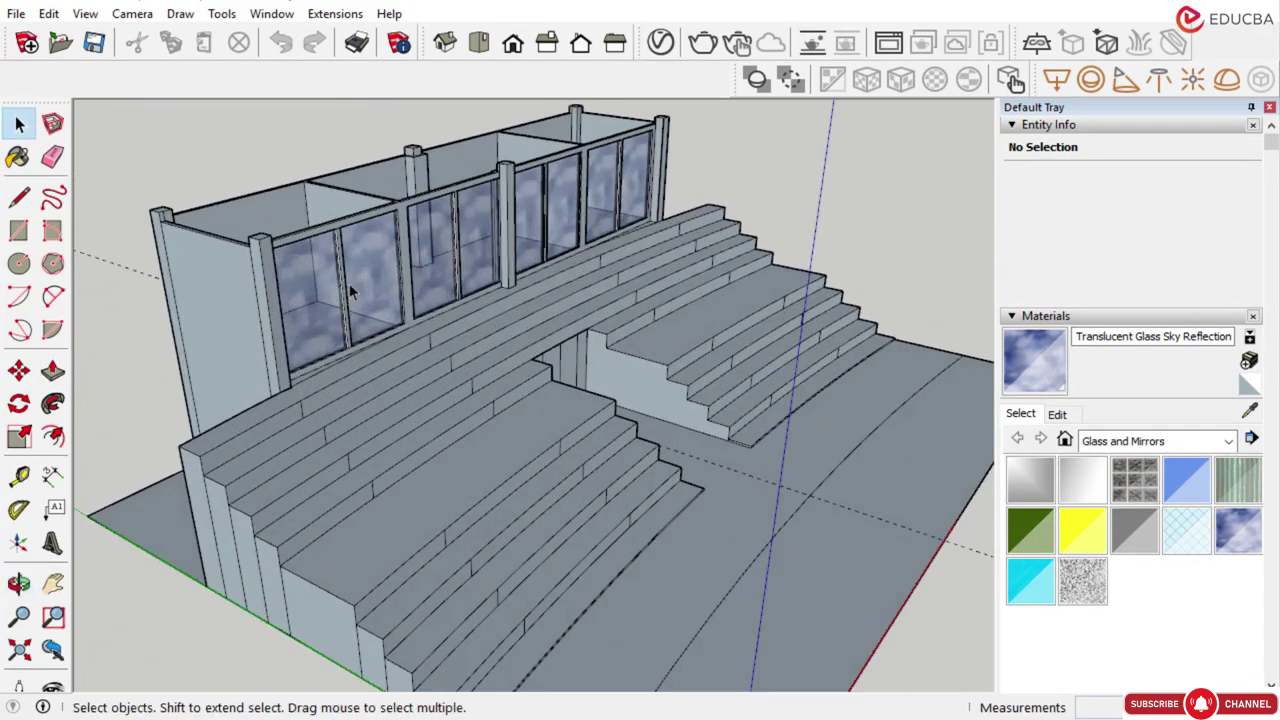
middle_click_drag(349, 283, 383, 350)
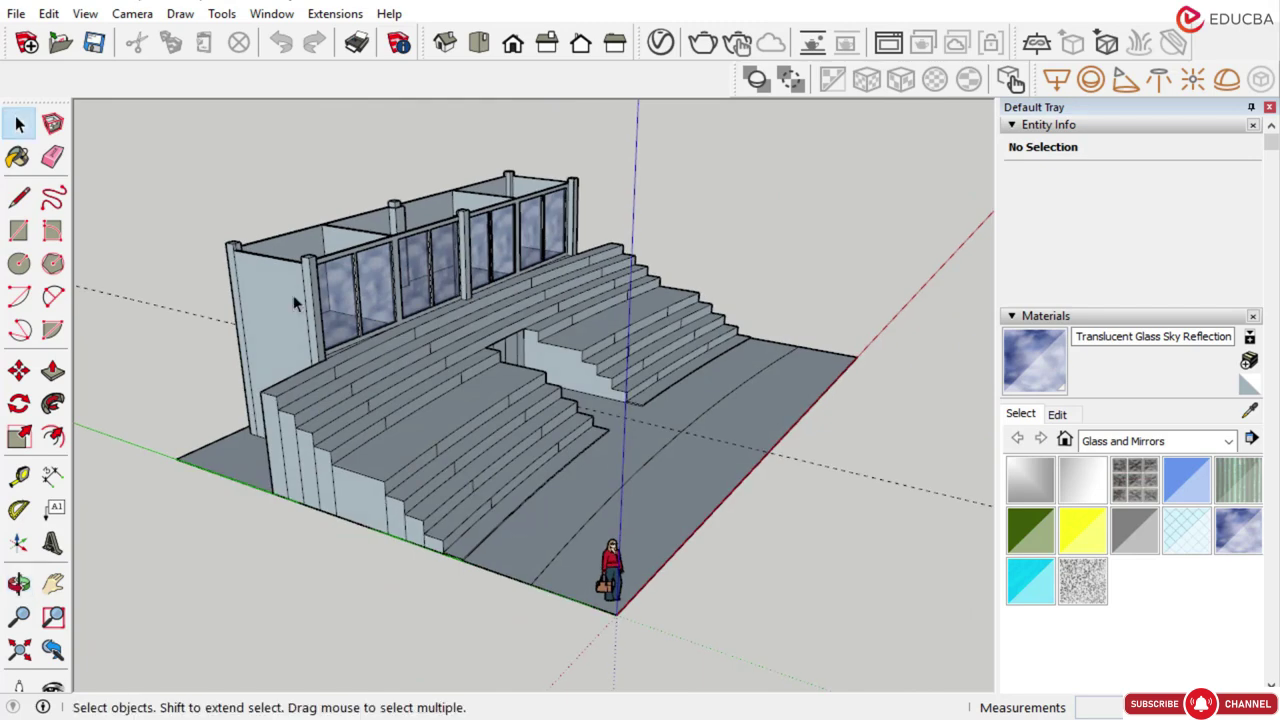
scroll(293, 295, "up", 2)
scroll(344, 240, "up", 1)
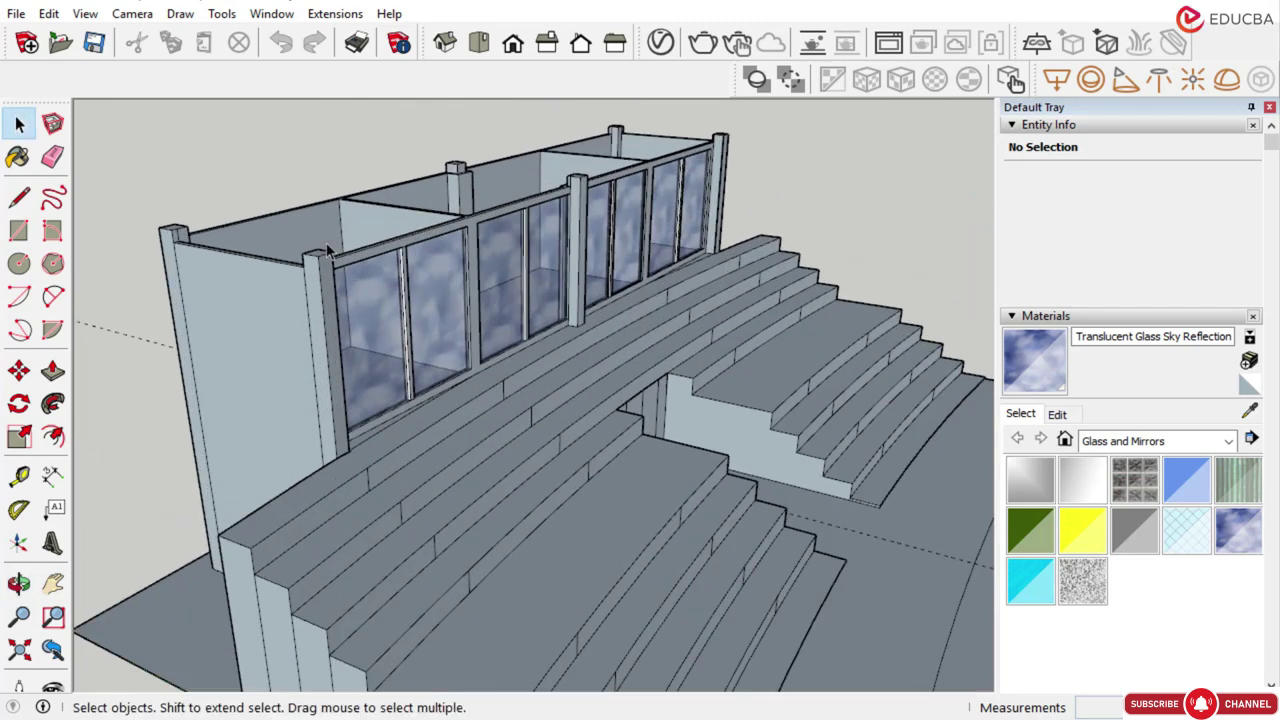
scroll(437, 327, "down", 3)
middle_click_drag(549, 405, 560, 443)
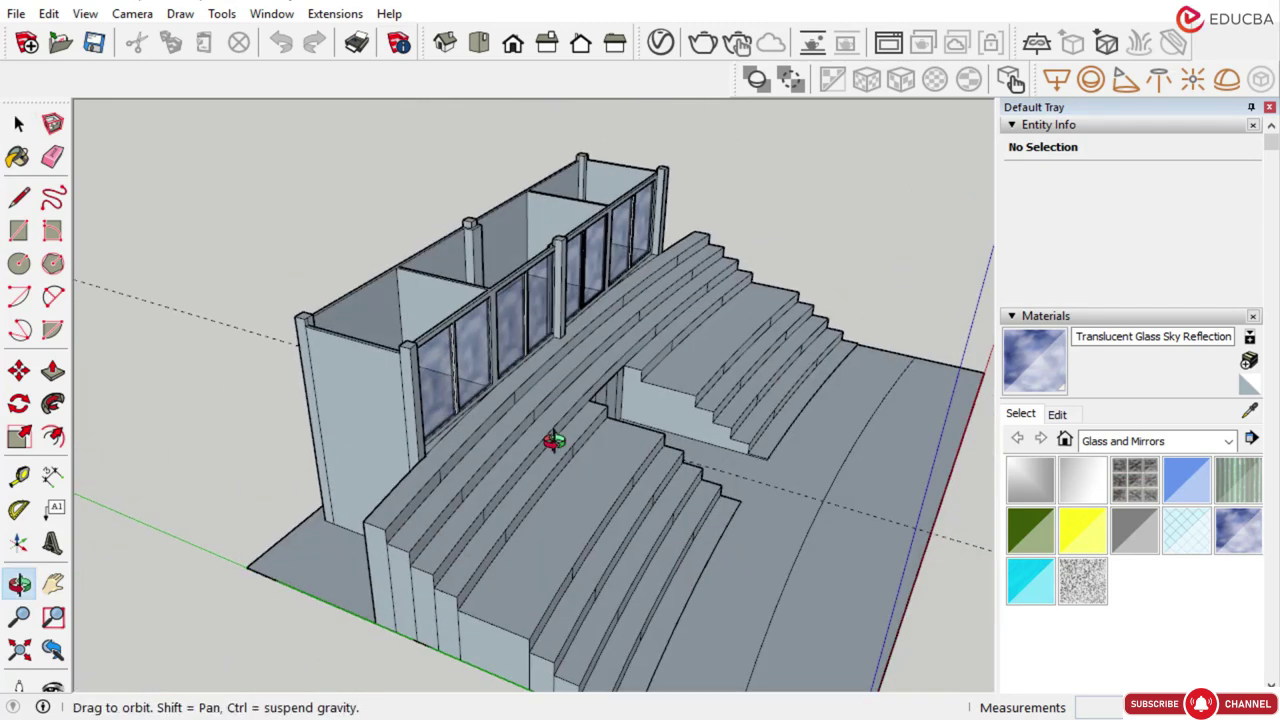
middle_click_drag(620, 353, 335, 368)
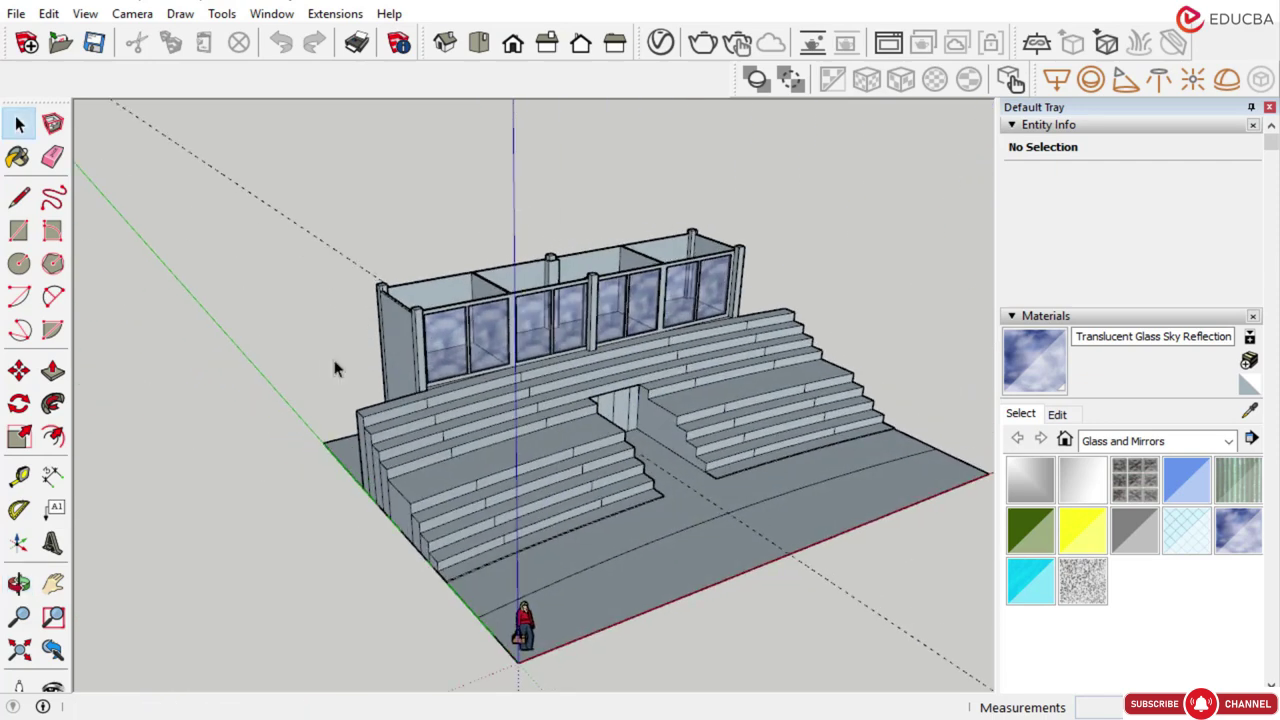
scroll(614, 408, "up", 2)
scroll(463, 386, "down", 2)
middle_click_drag(463, 386, 526, 351)
scroll(450, 280, "down", 1)
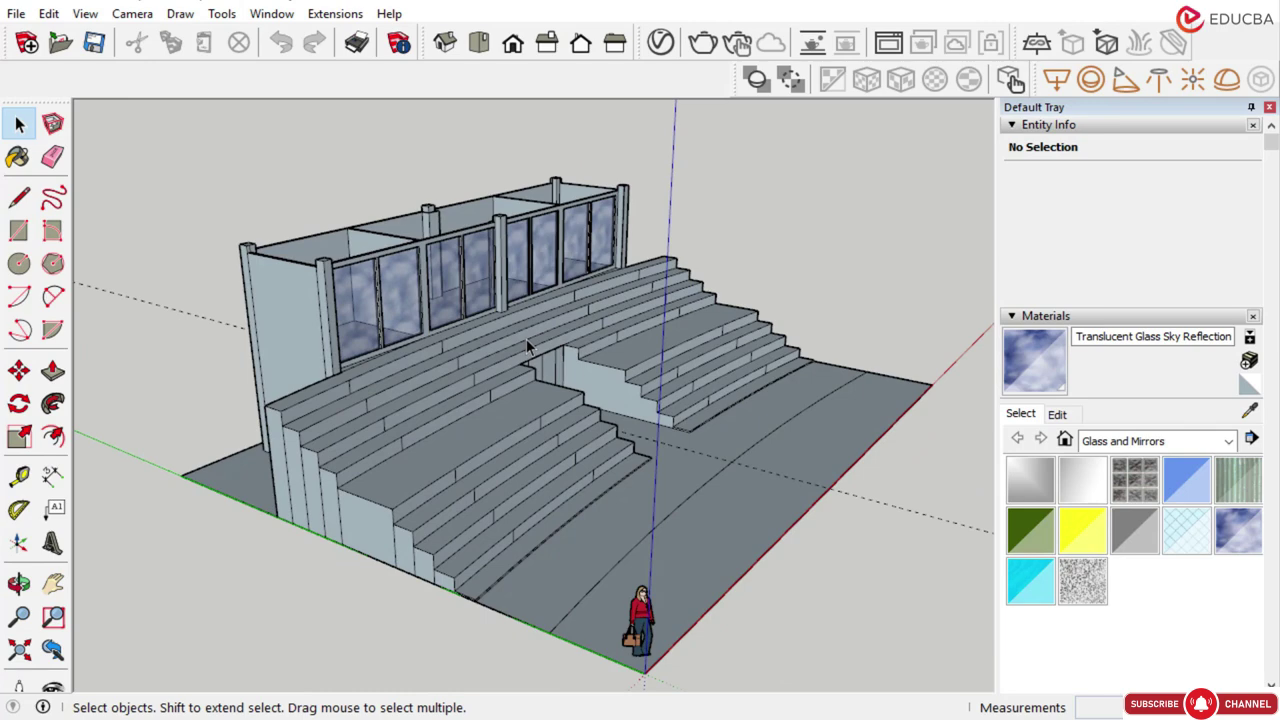
scroll(550, 385, "down", 2)
scroll(570, 435, "up", 2)
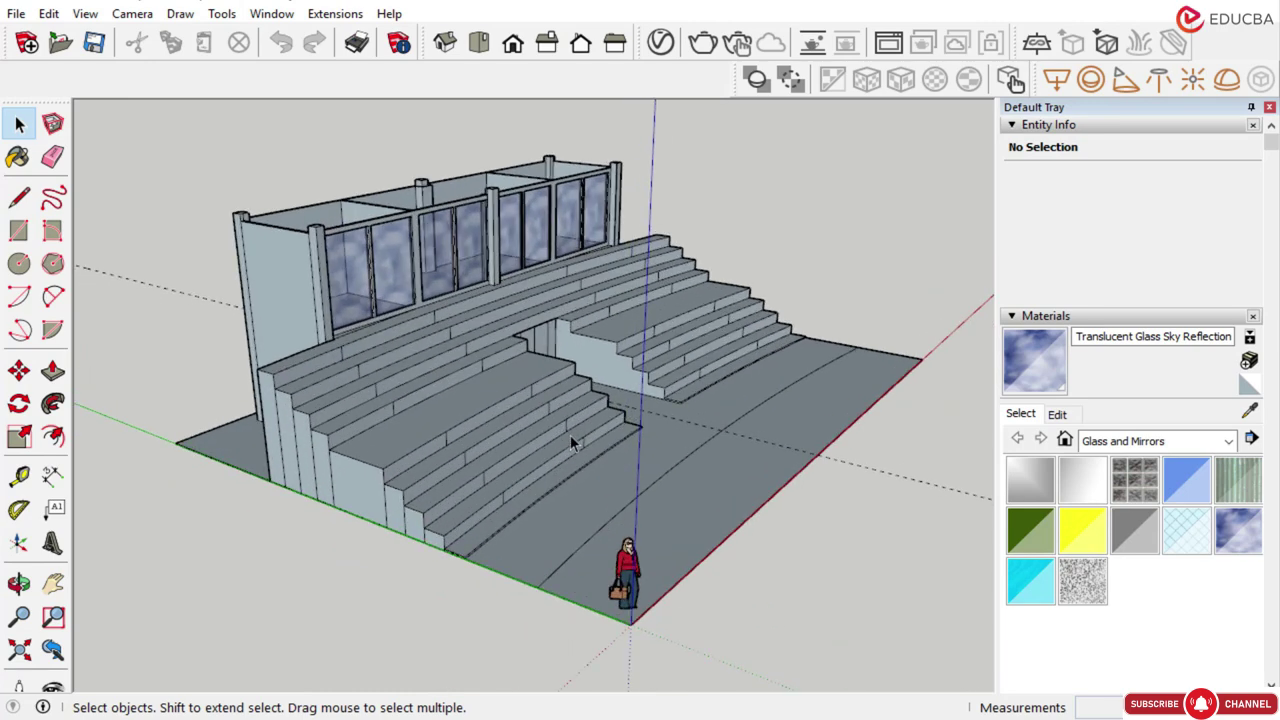
Look into the open upper rooms from above and behind, and check the end room through its glazing
scroll(367, 269, "up", 2)
scroll(326, 241, "down", 1)
middle_click_drag(326, 241, 880, 492)
scroll(405, 338, "up", 3)
scroll(375, 291, "up", 1)
scroll(375, 291, "down", 2)
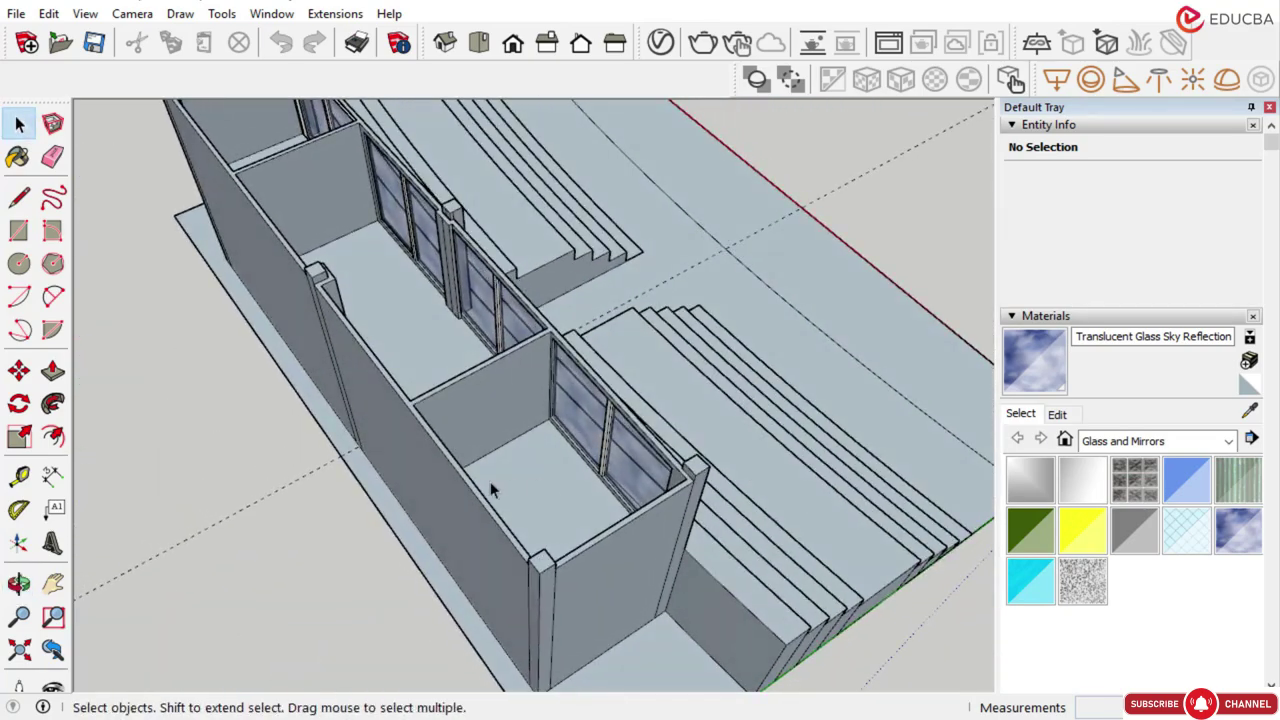
middle_click_drag(491, 485, 877, 431)
scroll(645, 350, "up", 3)
middle_click_drag(584, 356, 775, 395)
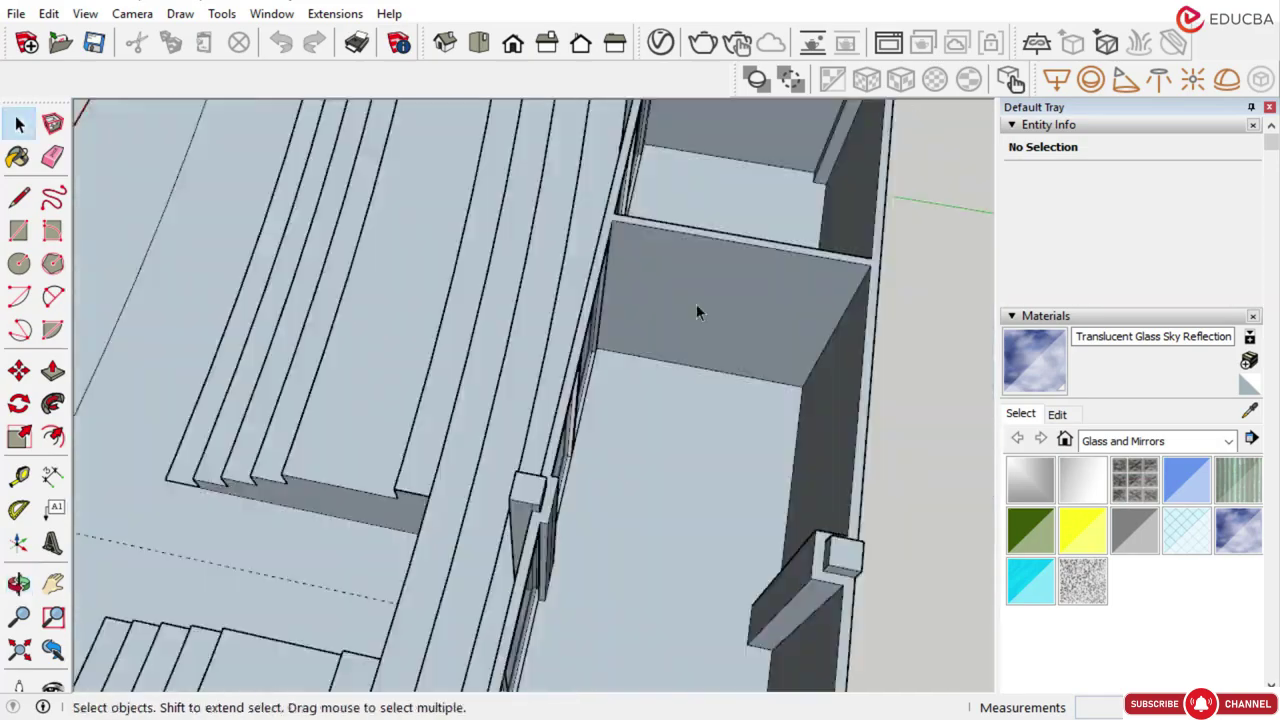
middle_click_drag(696, 308, 137, 333)
scroll(350, 330, "up", 3)
middle_click_drag(105, 341, 70, 342)
scroll(277, 345, "up", 3)
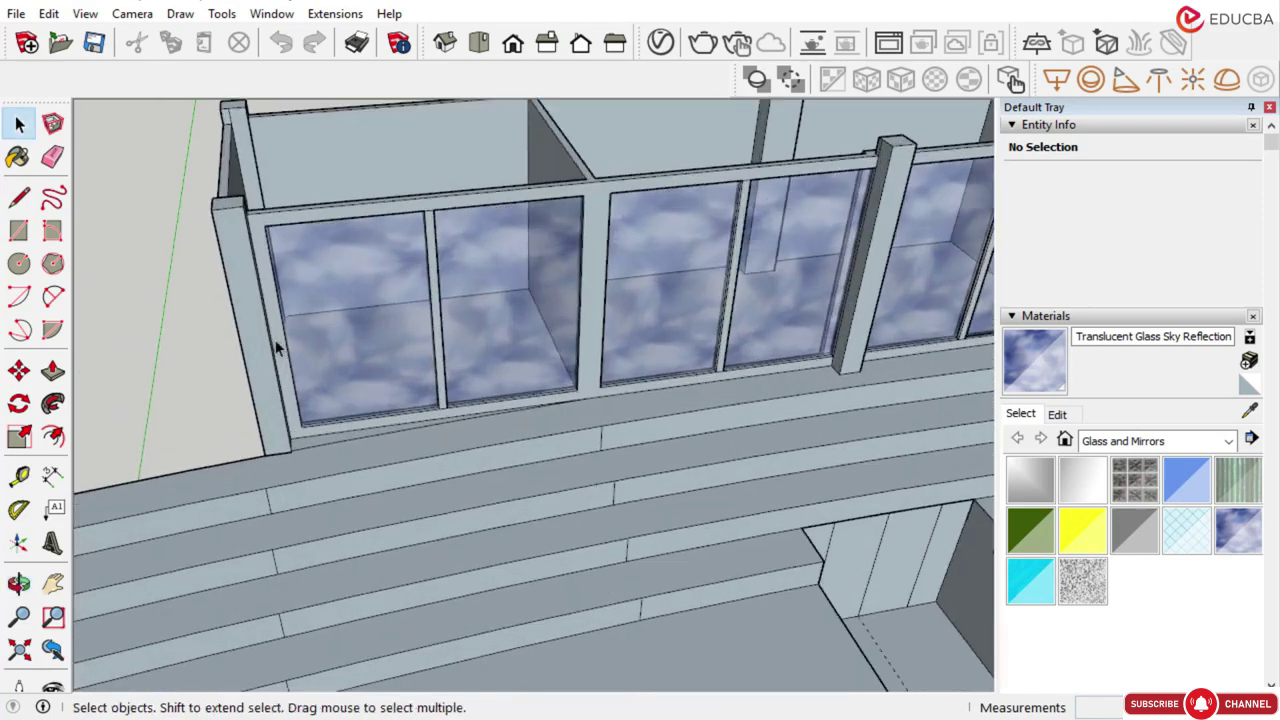
middle_click_drag(288, 335, 368, 344)
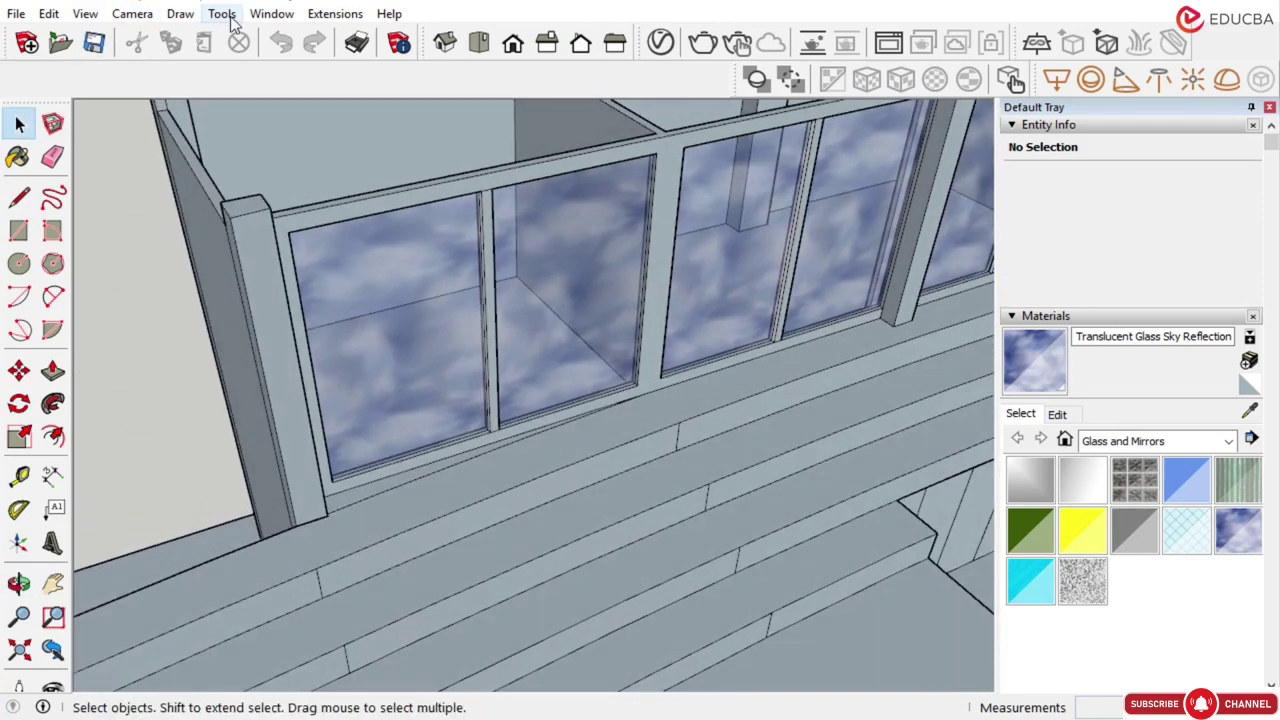
Open 3D Warehouse and search all categories for "chair"
left_click(272, 14)
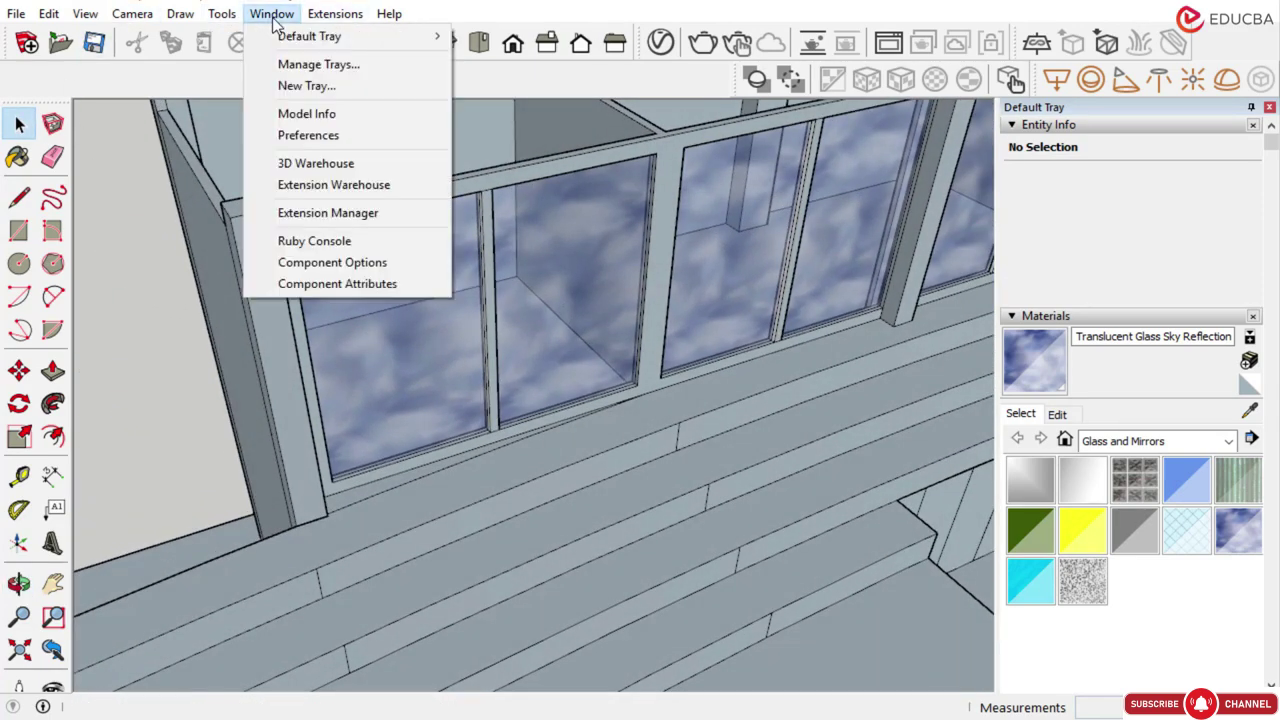
left_click(295, 163)
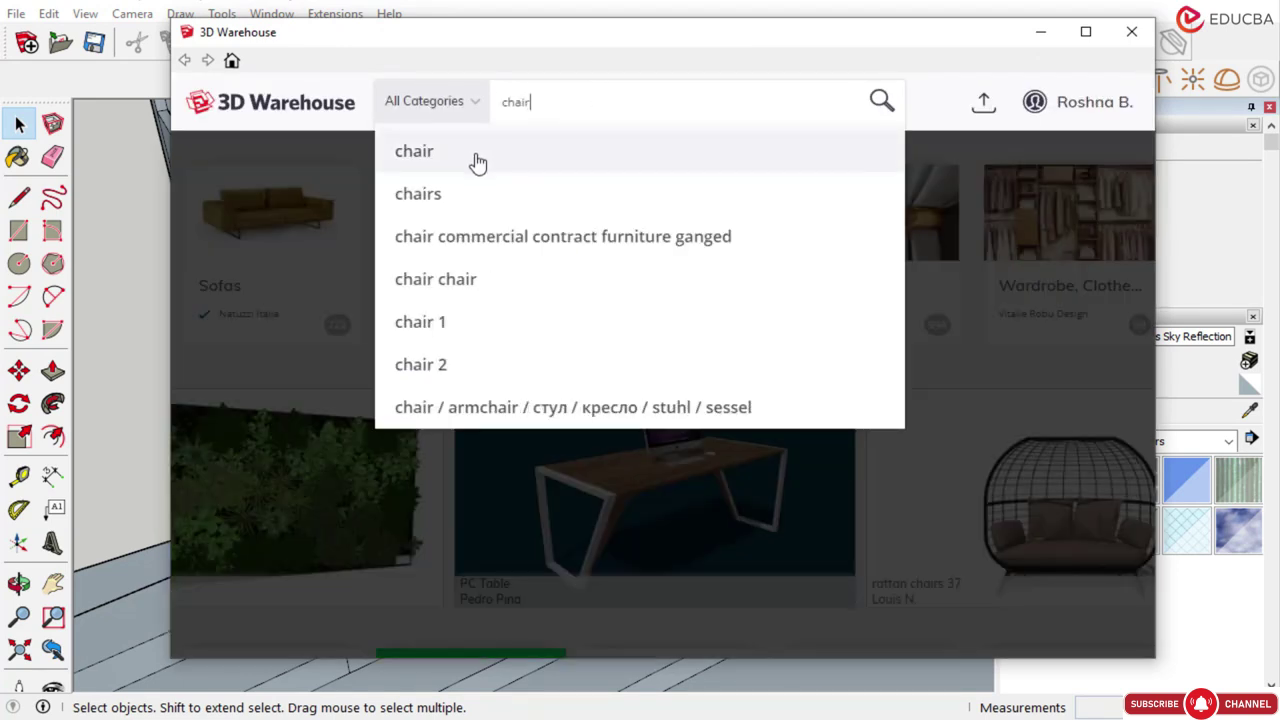
left_click(478, 160)
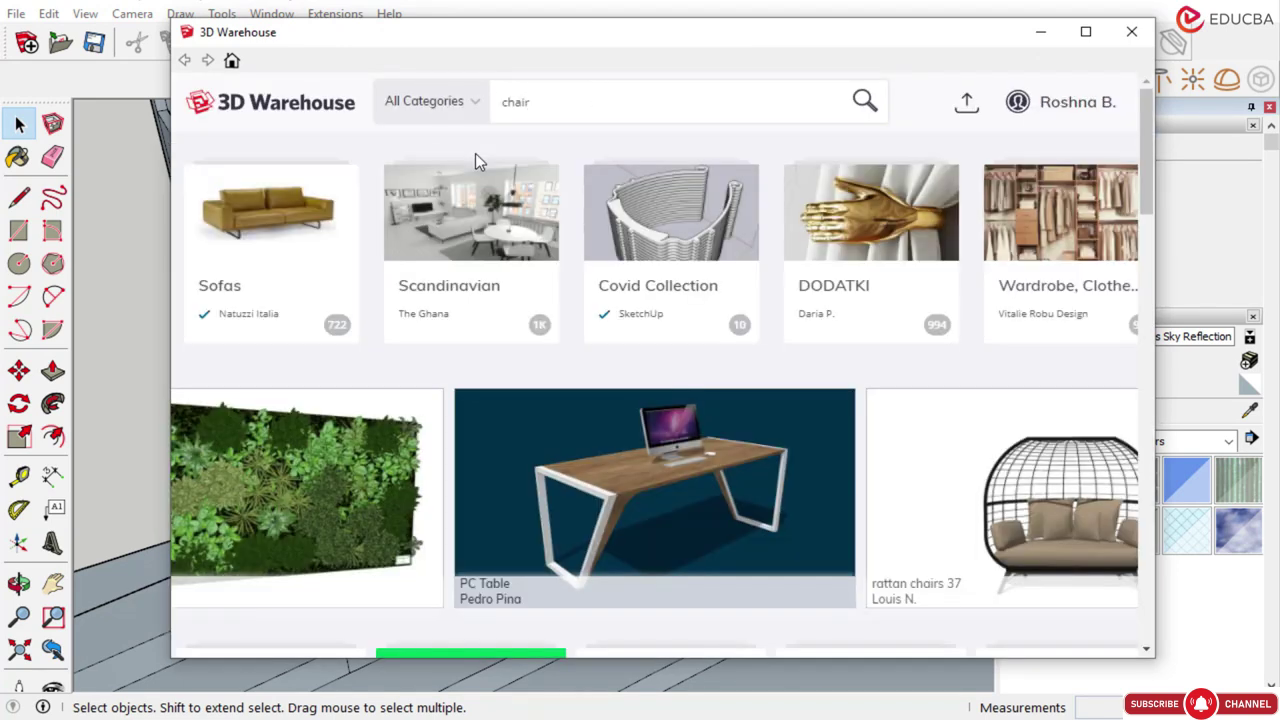
Browse the chair search results and compare the available models to find one suitable for the upper rooms
scroll(560, 300, "down", 4)
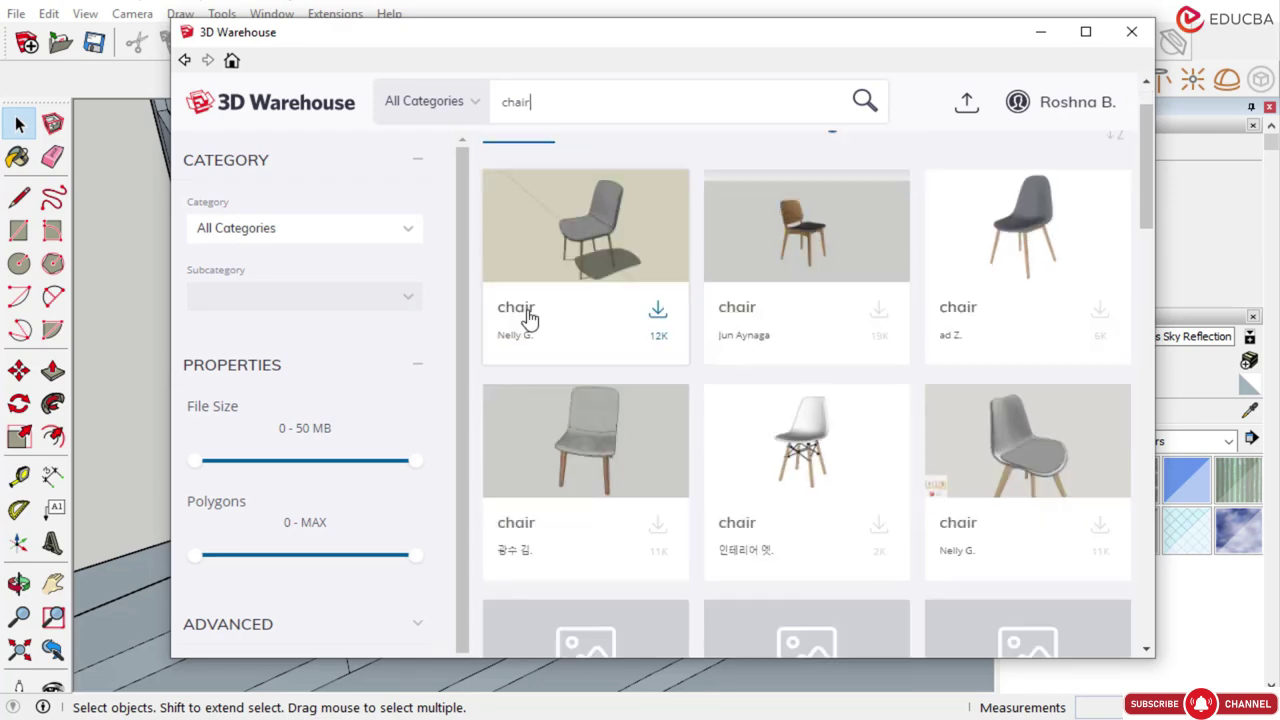
scroll(662, 386, "up", 3)
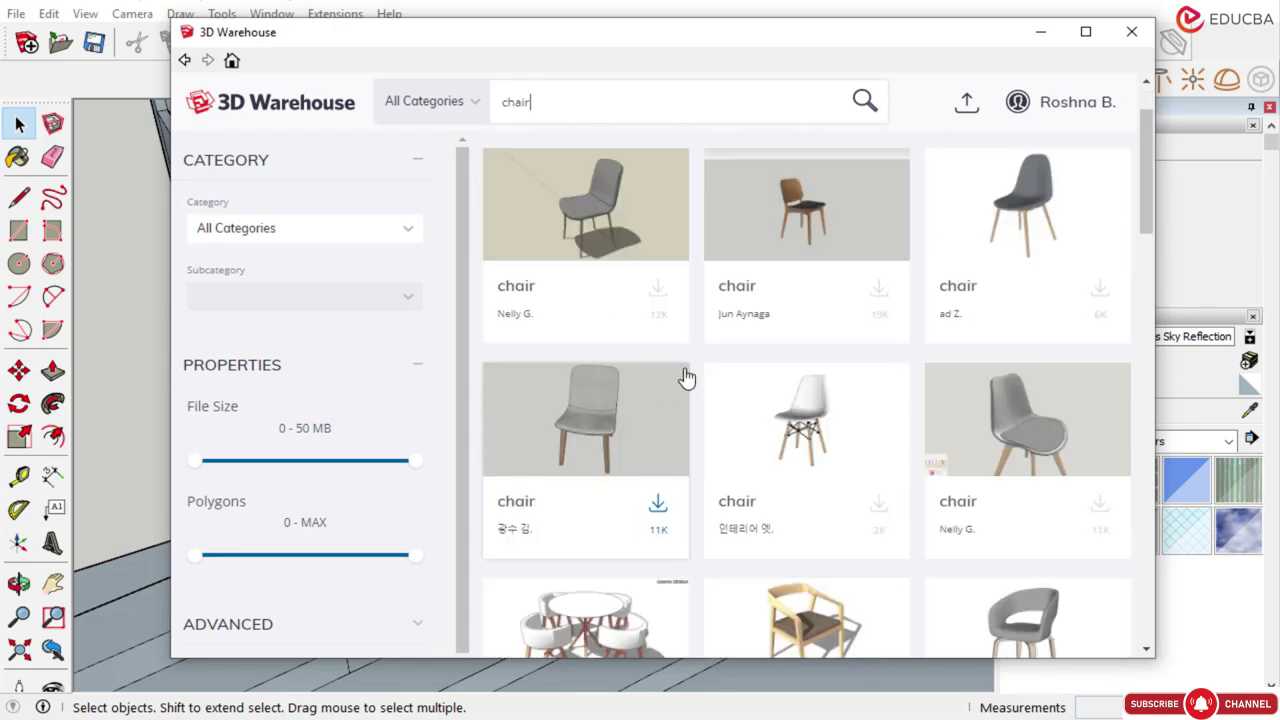
scroll(700, 390, "down", 3)
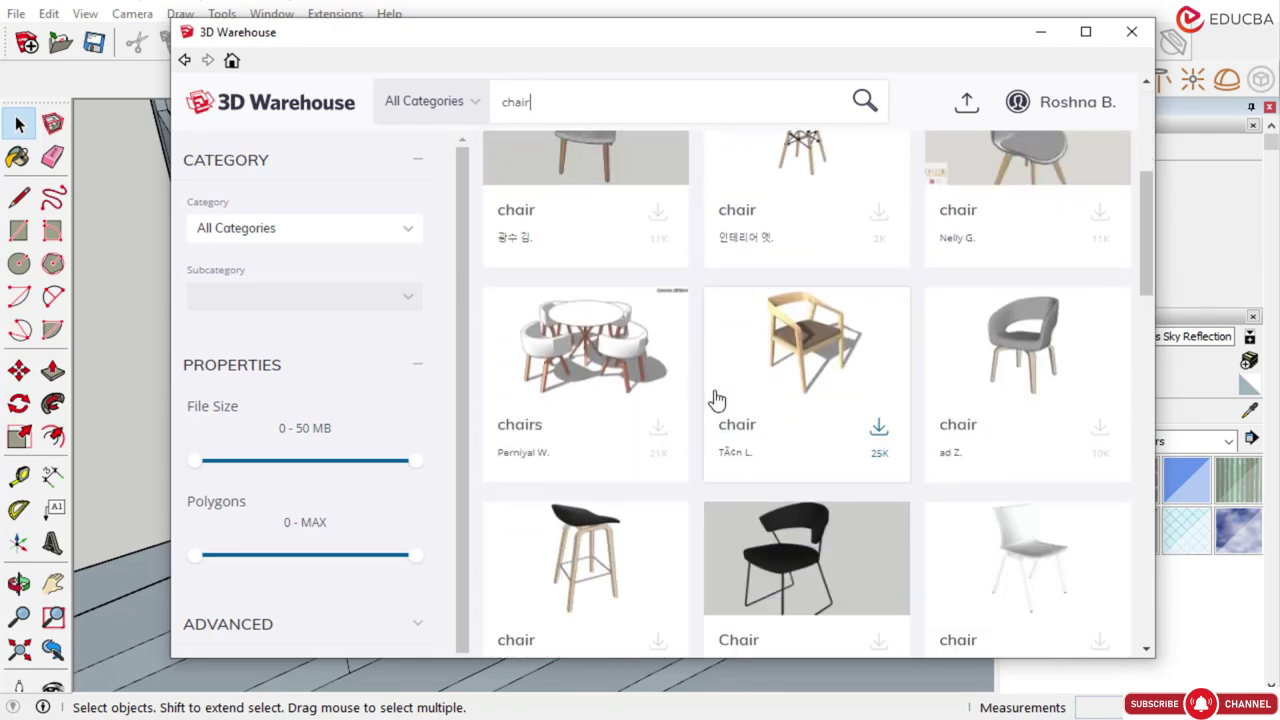
scroll(716, 399, "down", 3)
scroll(716, 400, "up", 2)
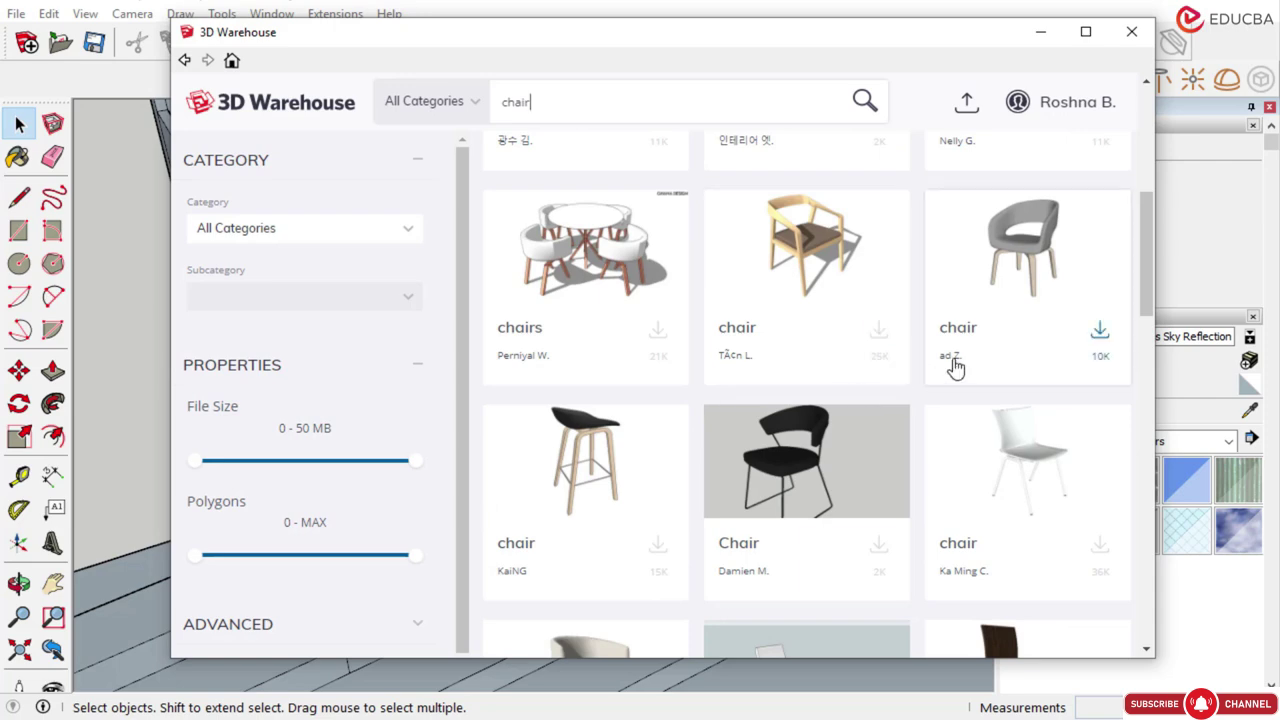
scroll(995, 320, "down", 5)
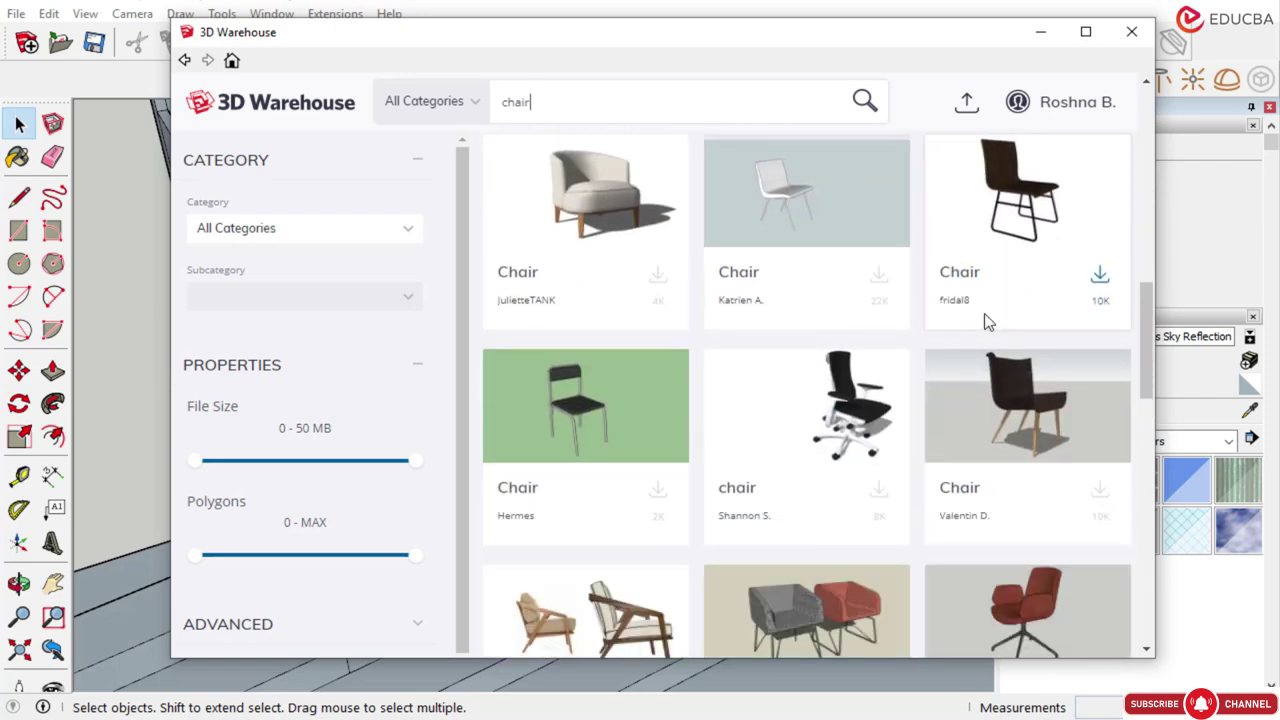
scroll(975, 322, "down", 1)
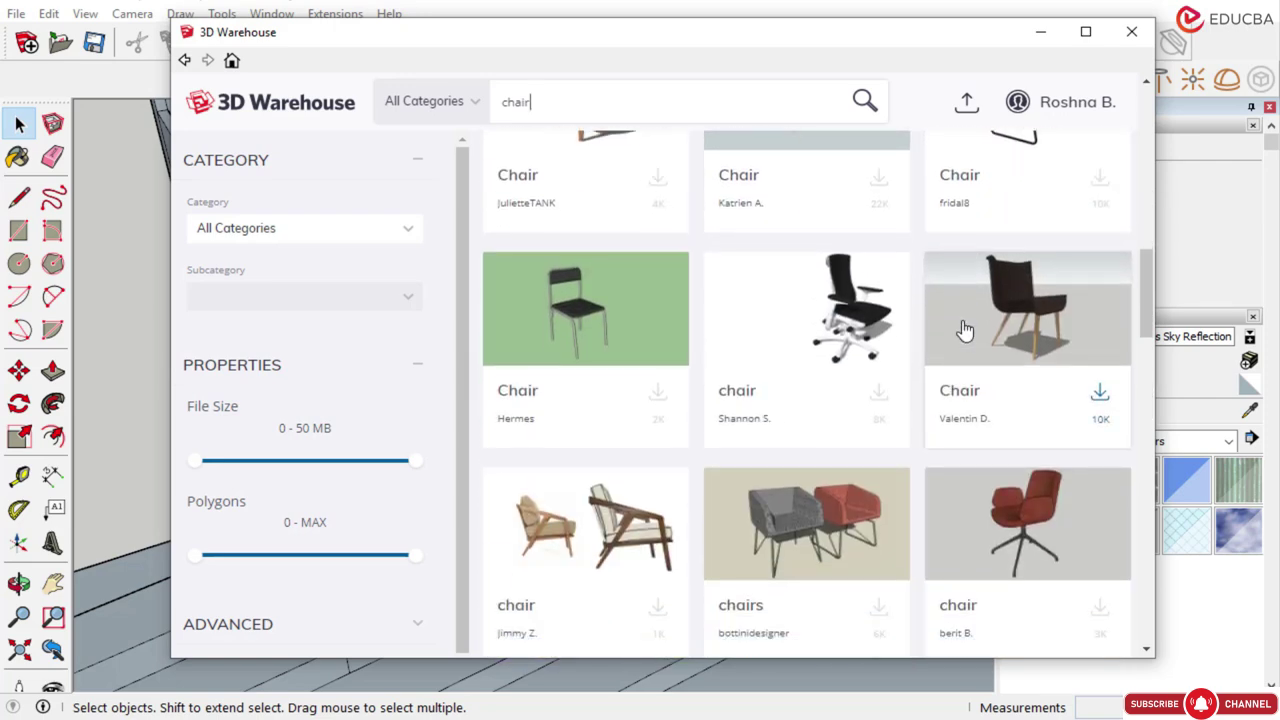
scroll(965, 330, "down", 2)
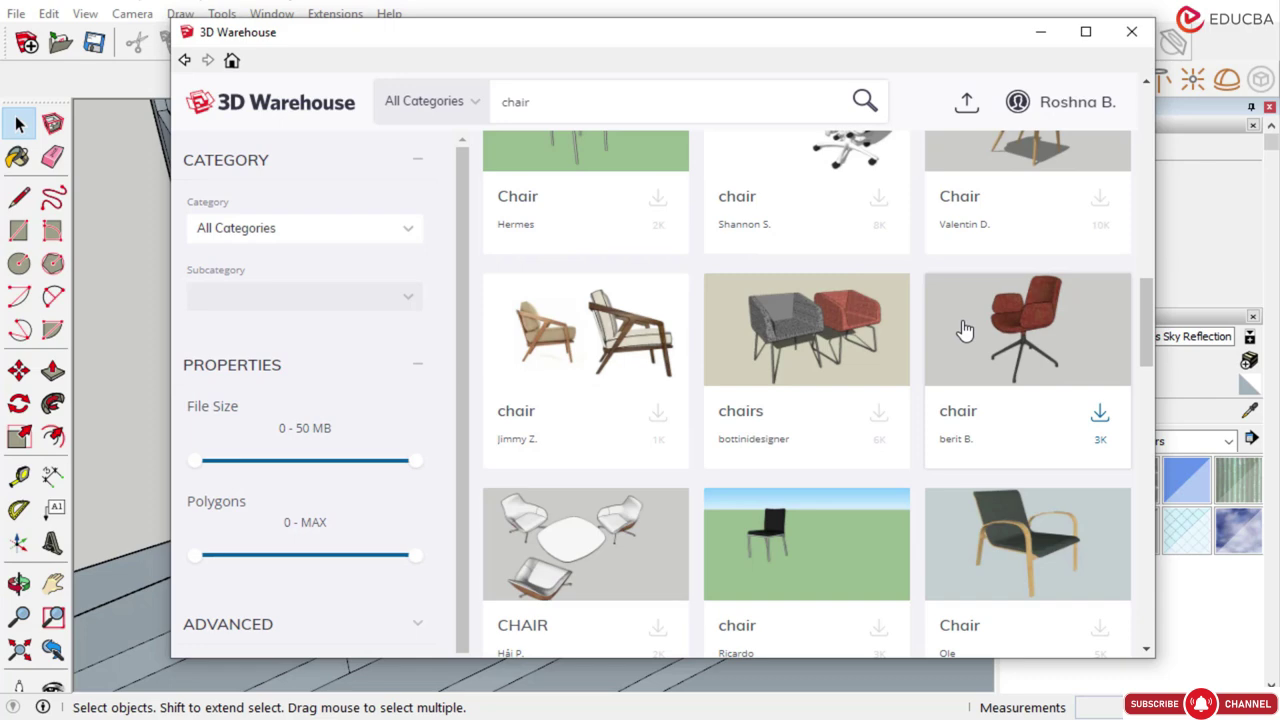
scroll(965, 330, "down", 4)
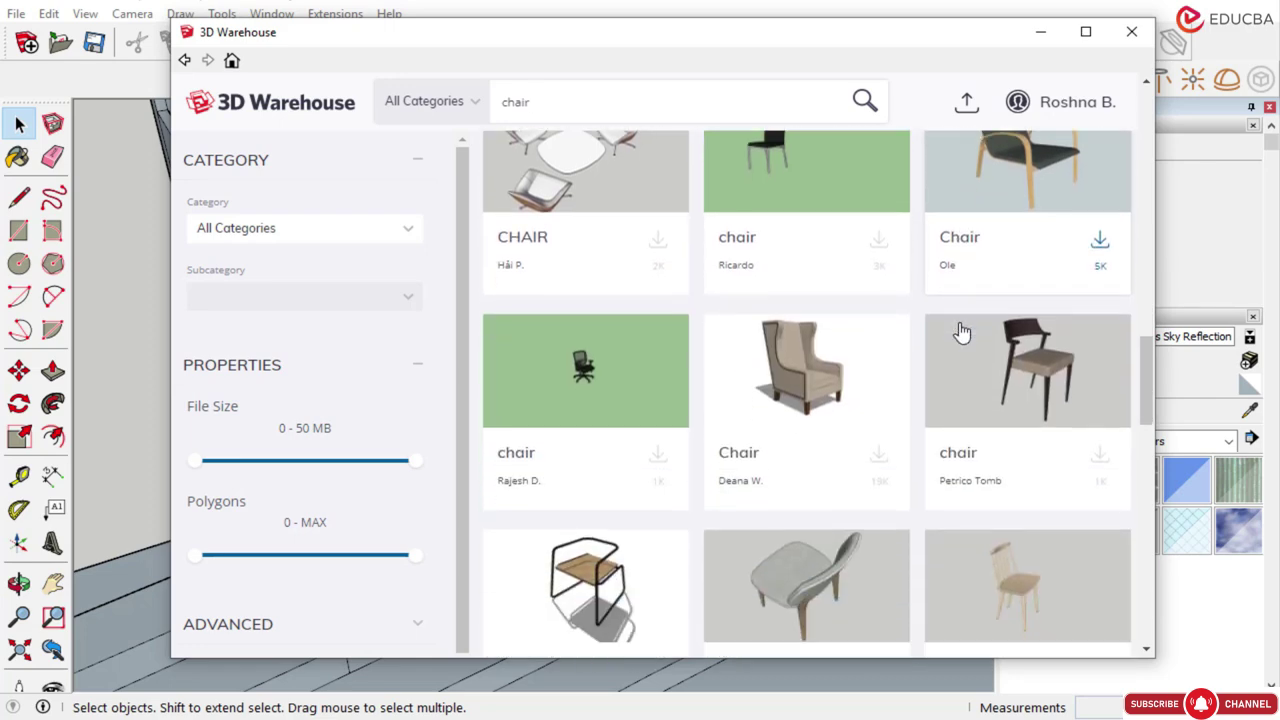
scroll(960, 332, "down", 6)
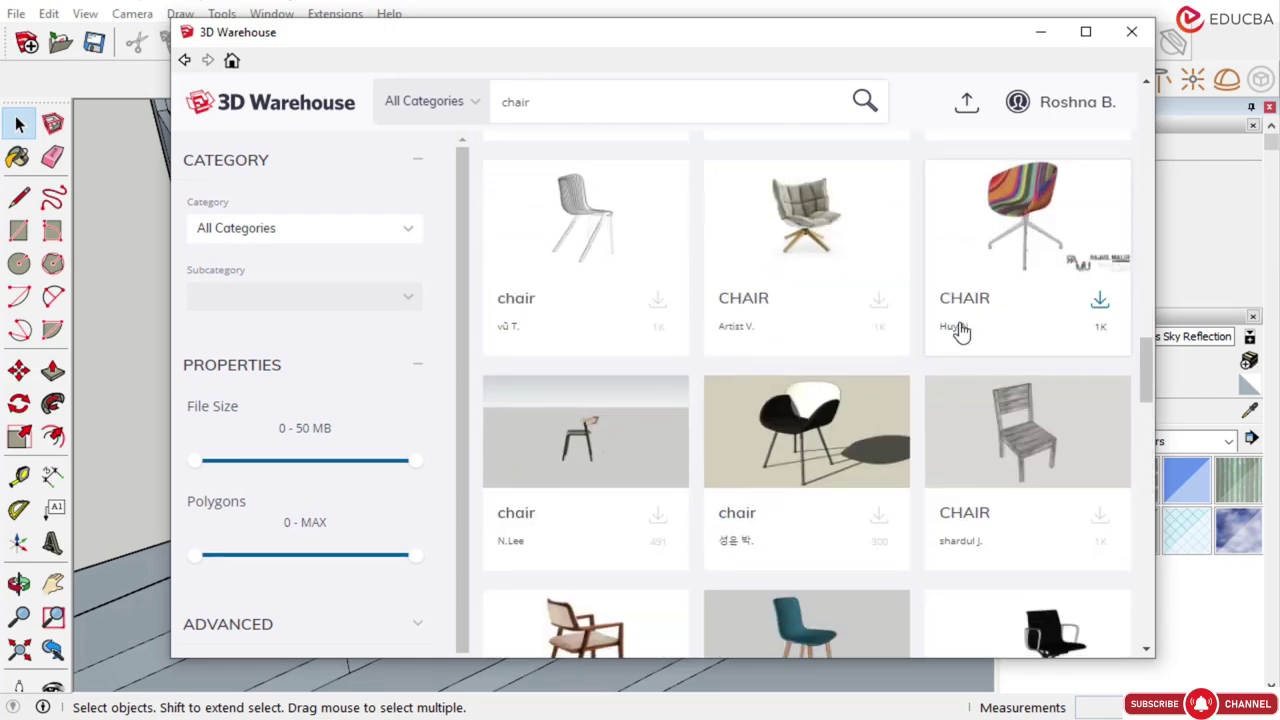
scroll(960, 332, "down", 7)
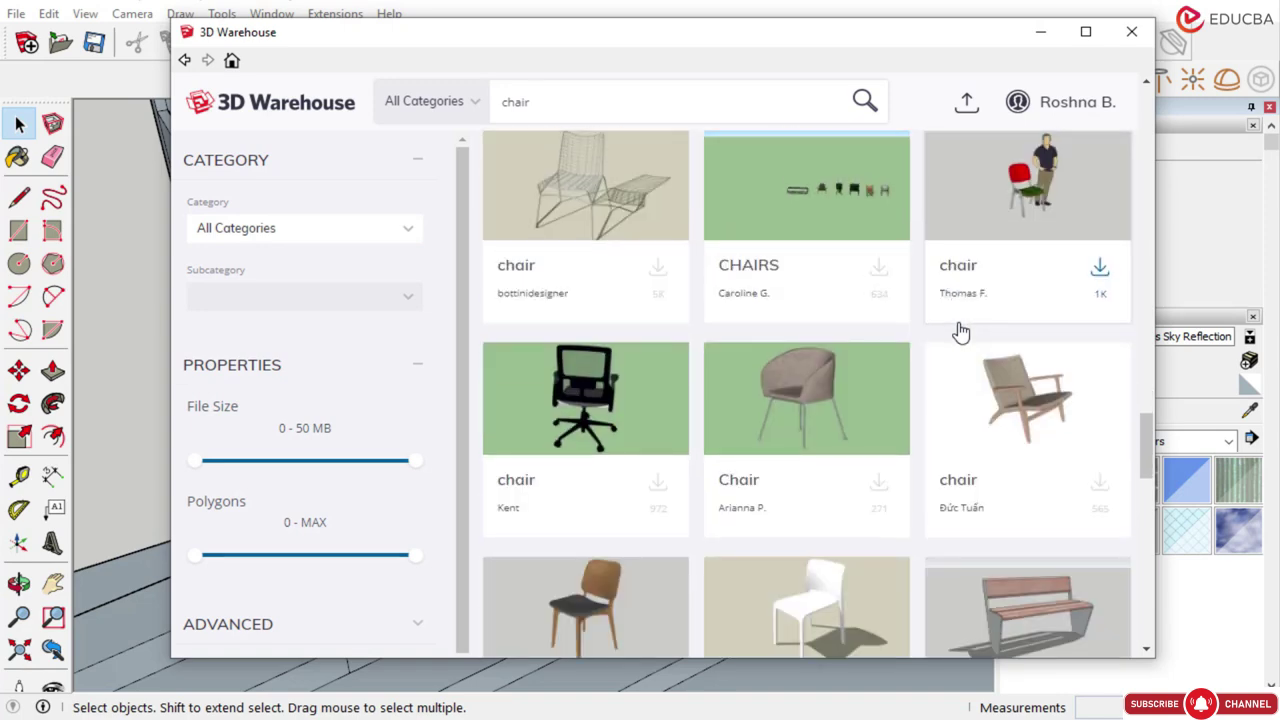
scroll(960, 332, "down", 2)
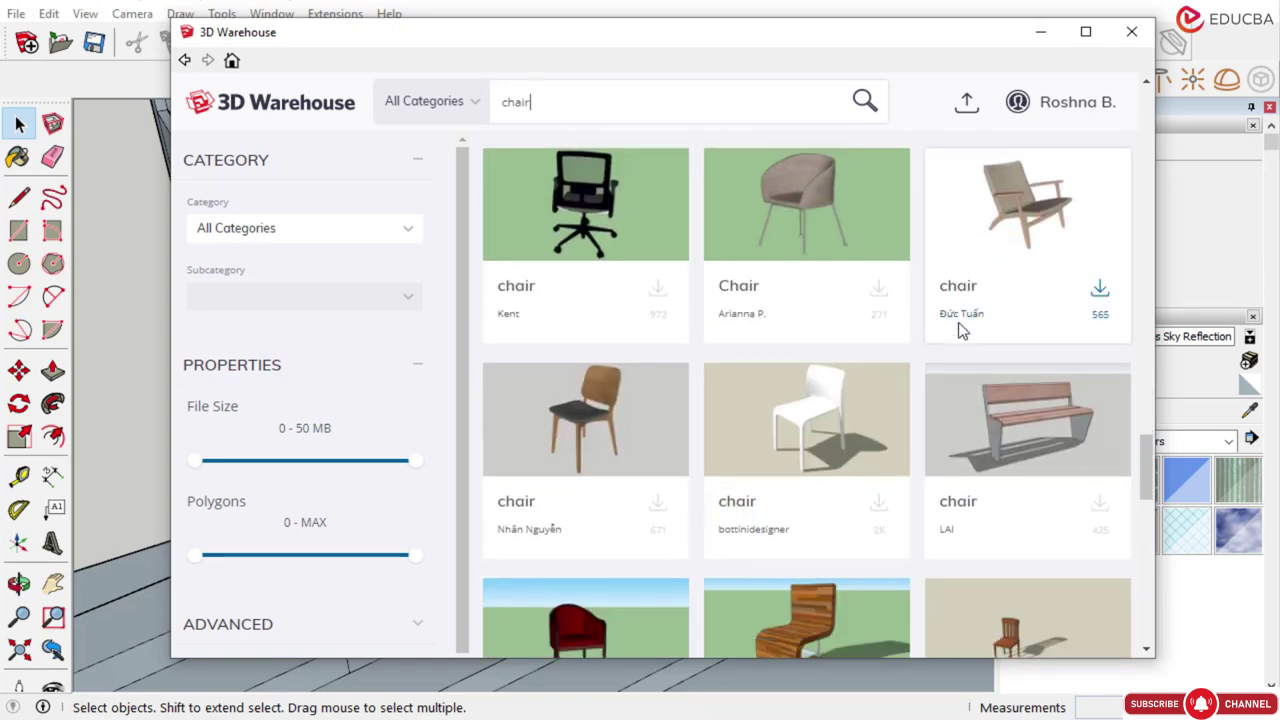
scroll(960, 332, "down", 6)
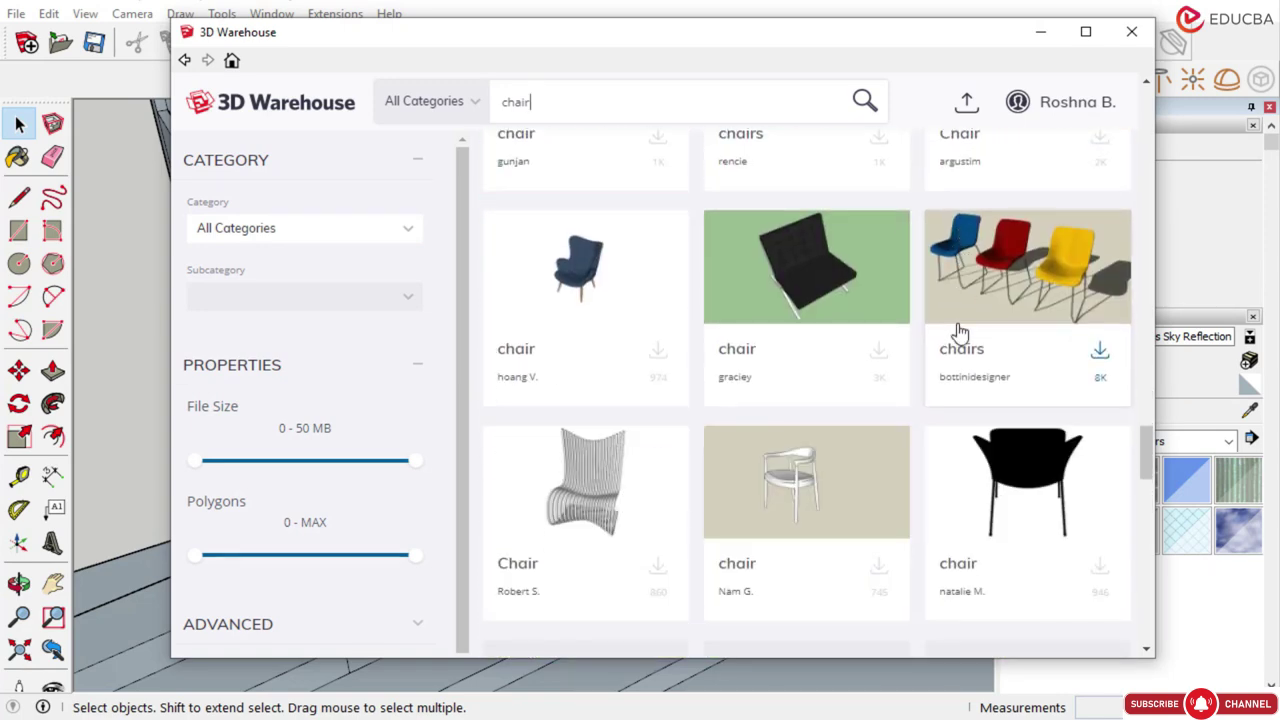
scroll(958, 331, "up", 10)
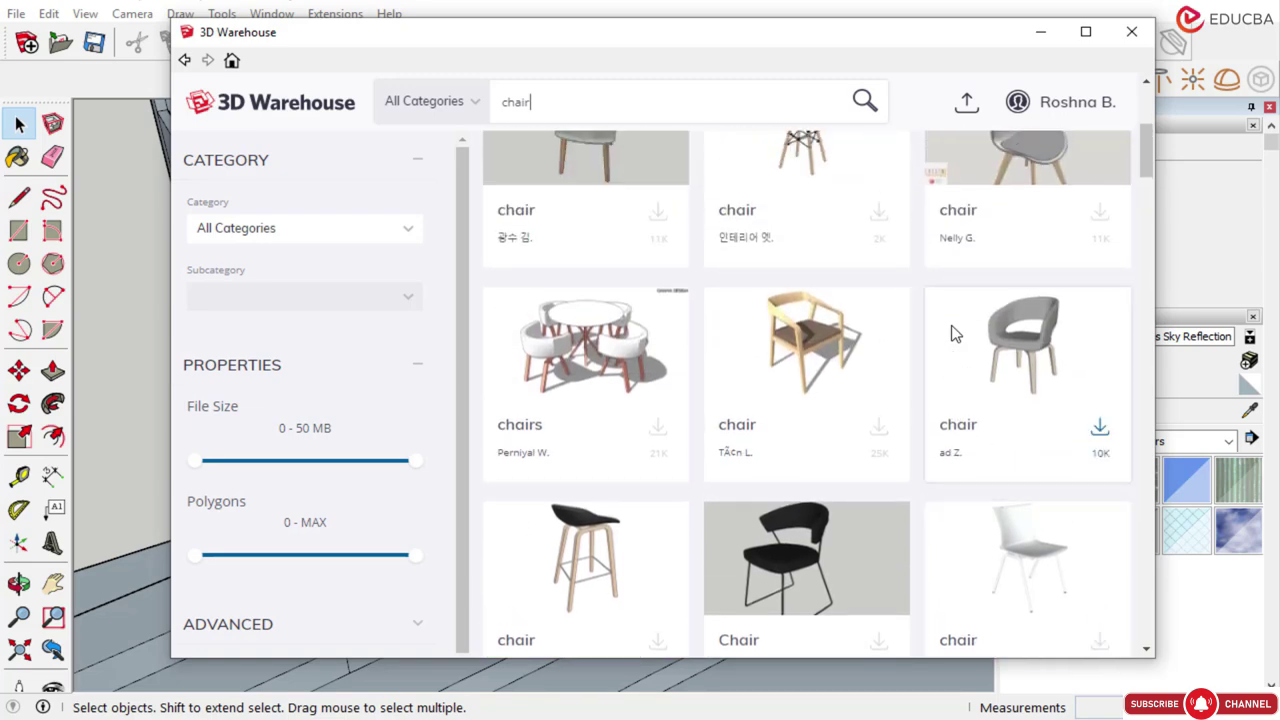
Download the grey curved-back chair with pale wooden legs and load it directly into the current model
left_click(998, 338)
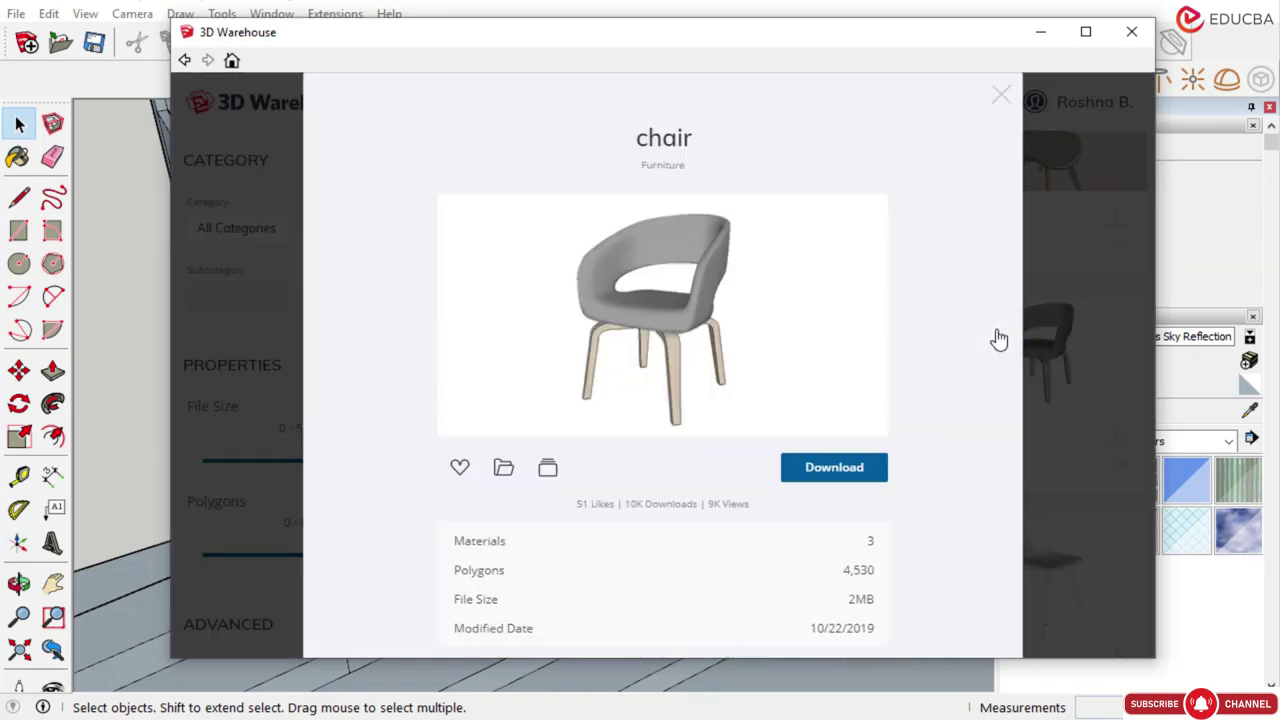
left_click(847, 474)
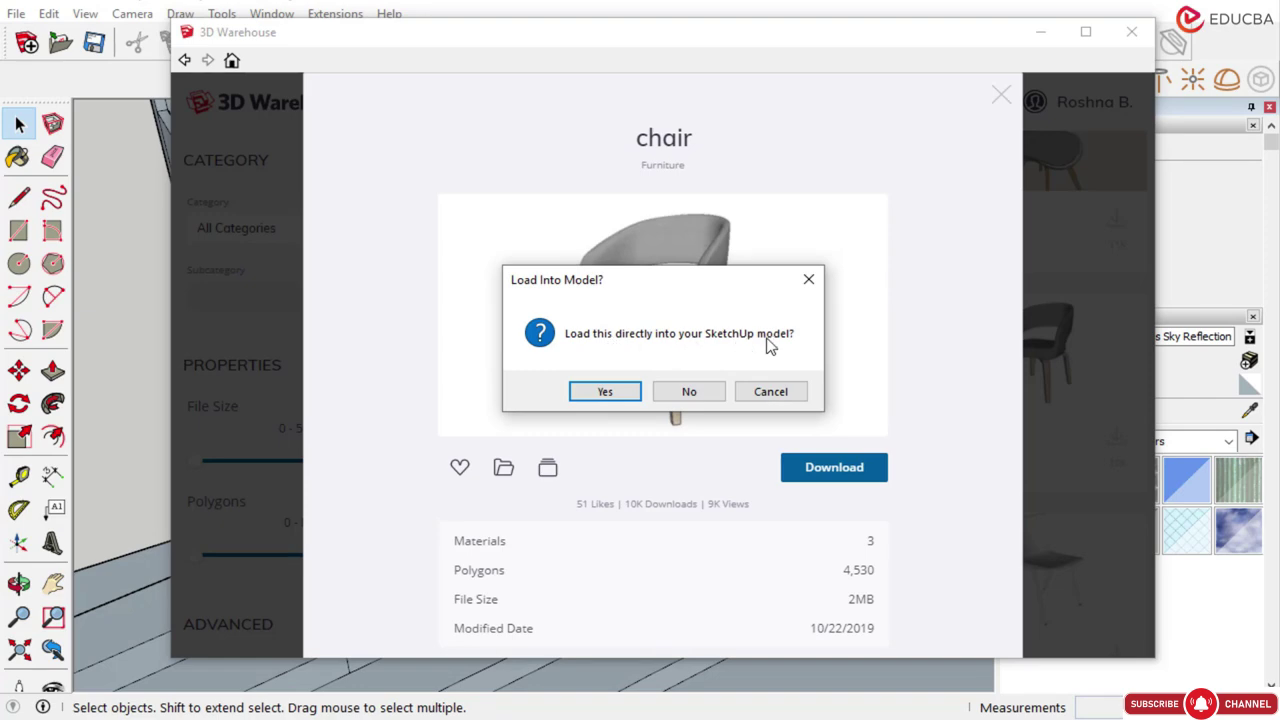
left_click(627, 390)
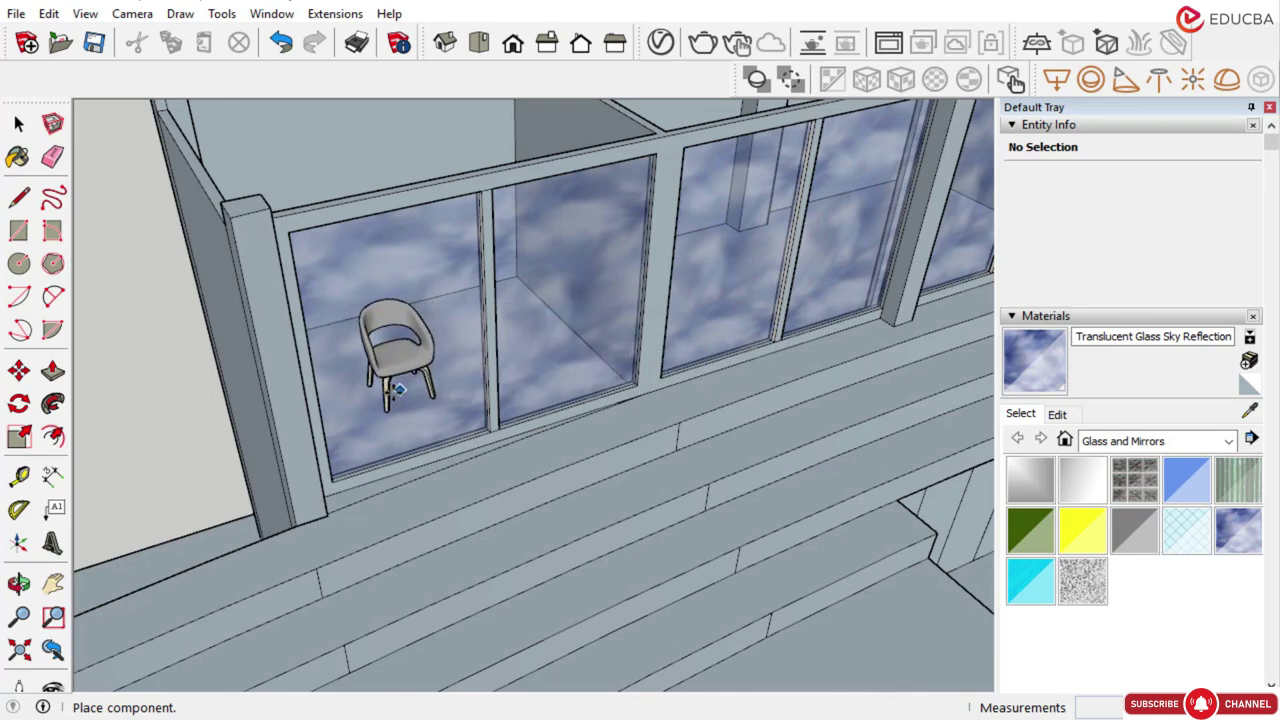
Place the chair component on the floor of the end room, close to the glazed wall
scroll(395, 390, "up", 3)
middle_click_drag(388, 402, 751, 543)
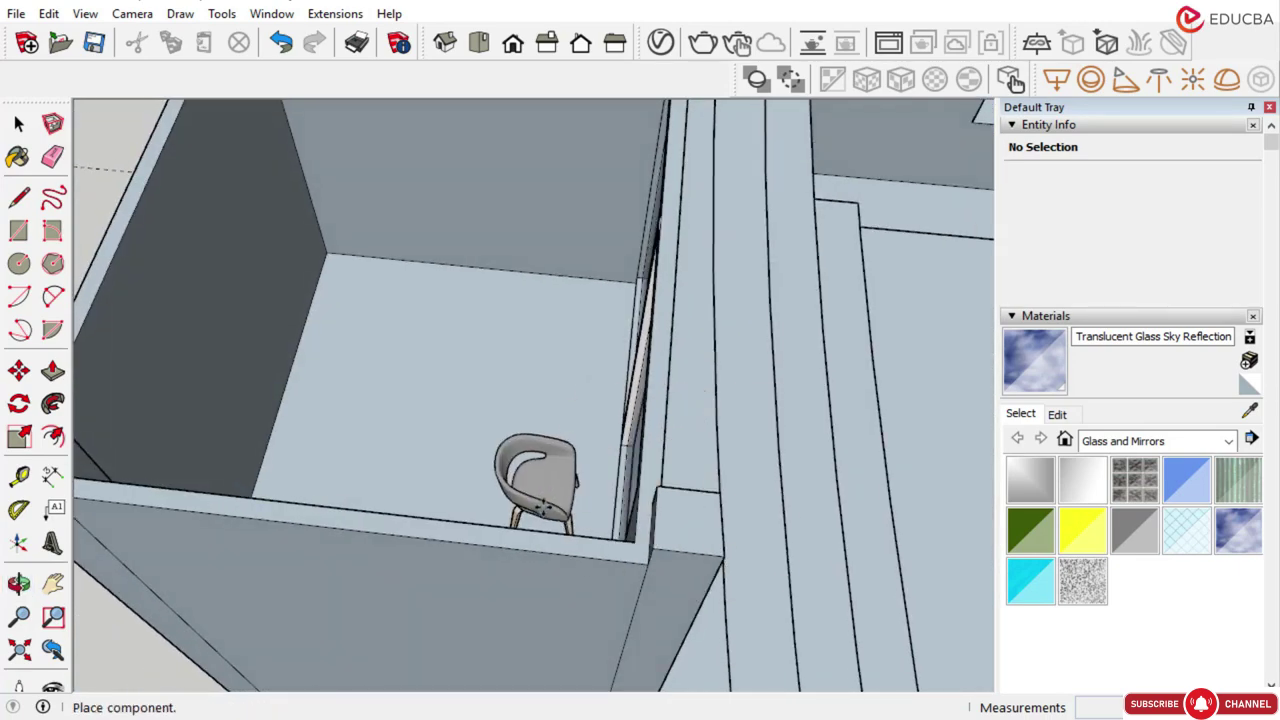
middle_click_drag(529, 471, 614, 395)
scroll(571, 291, "up", 5)
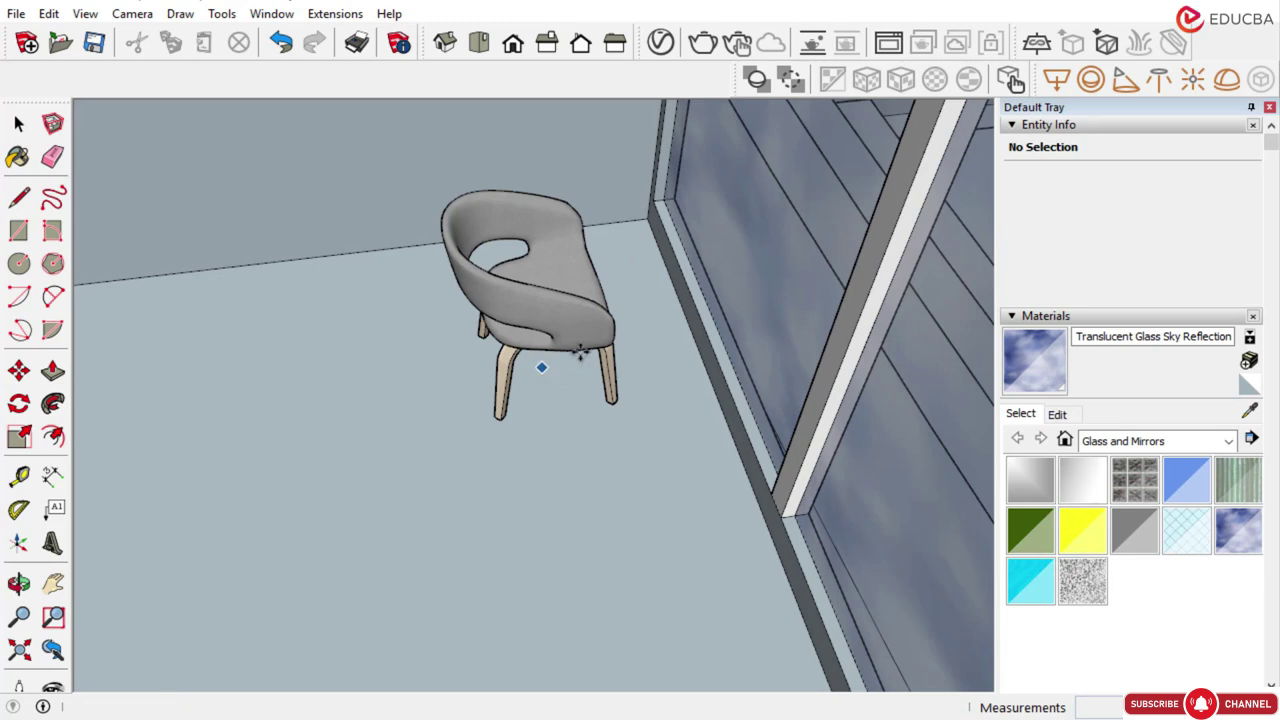
left_click(580, 352)
Enlarge the chair uniformly about its opposite corner
left_click(18, 196)
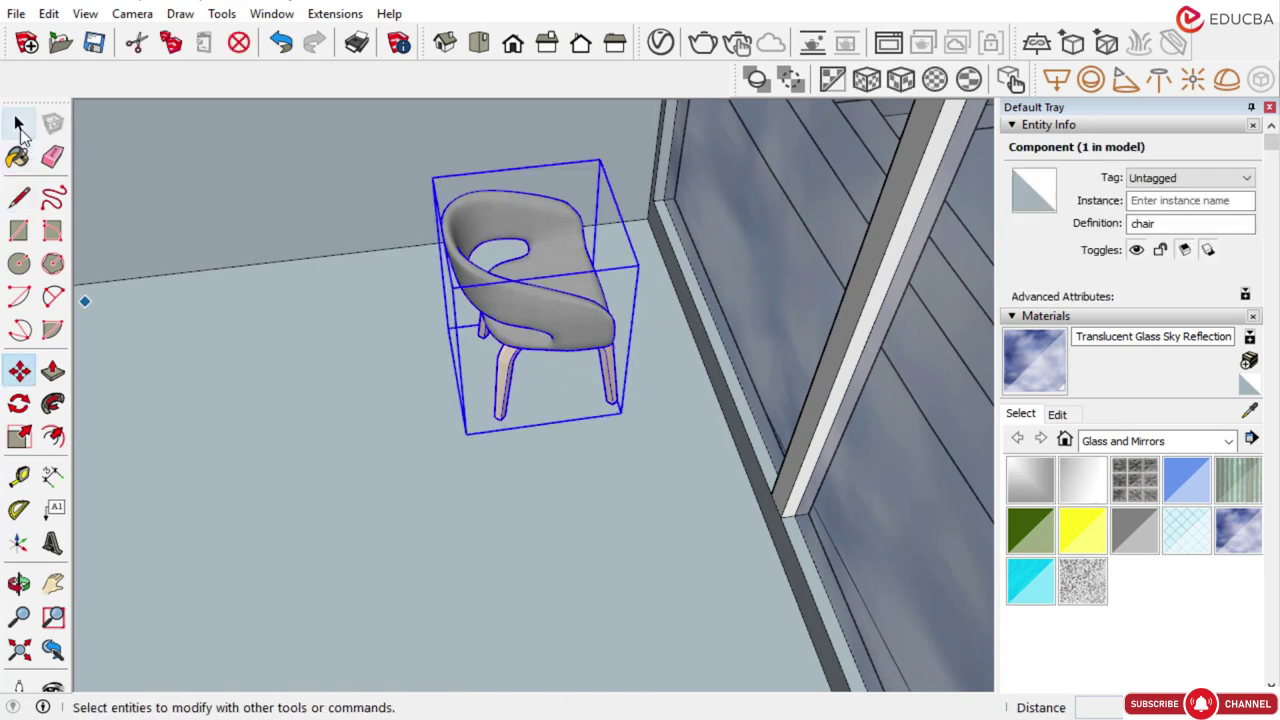
left_click(20, 436)
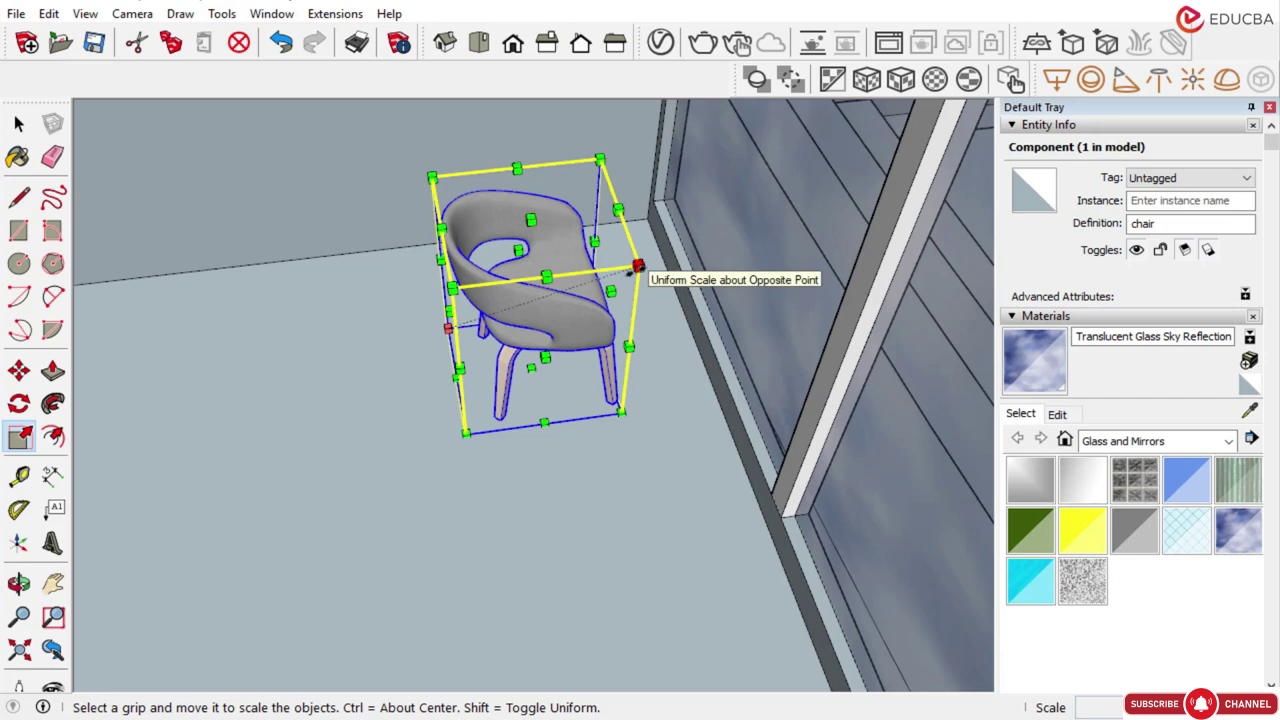
left_click_drag(441, 287, 381, 252)
scroll(380, 251, "down", 3)
left_click(558, 305)
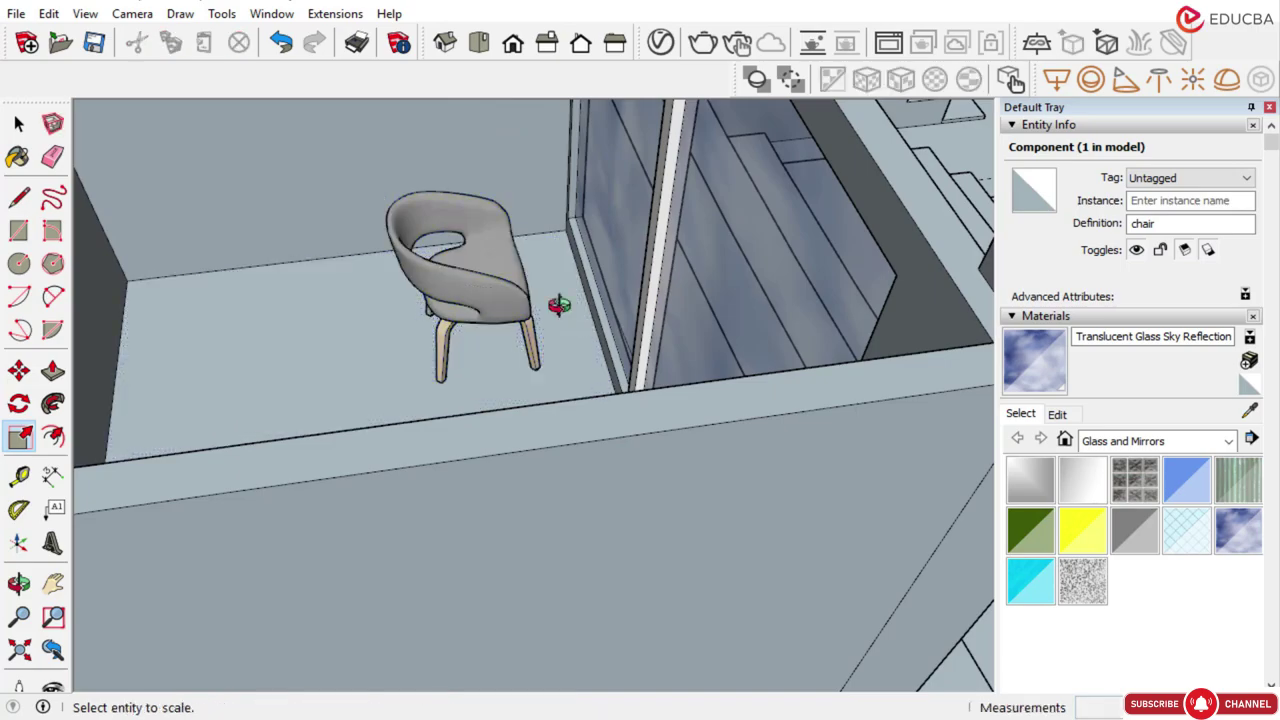
Move the enlarged chair slightly across the end room's floor, parallel to the glazed wall
middle_click_drag(560, 306, 89, 320)
scroll(521, 278, "down", 1)
middle_click_drag(521, 278, 1110, 310)
scroll(500, 272, "up", 3)
left_click(450, 359)
middle_click_drag(450, 359, 234, 297)
key("space")
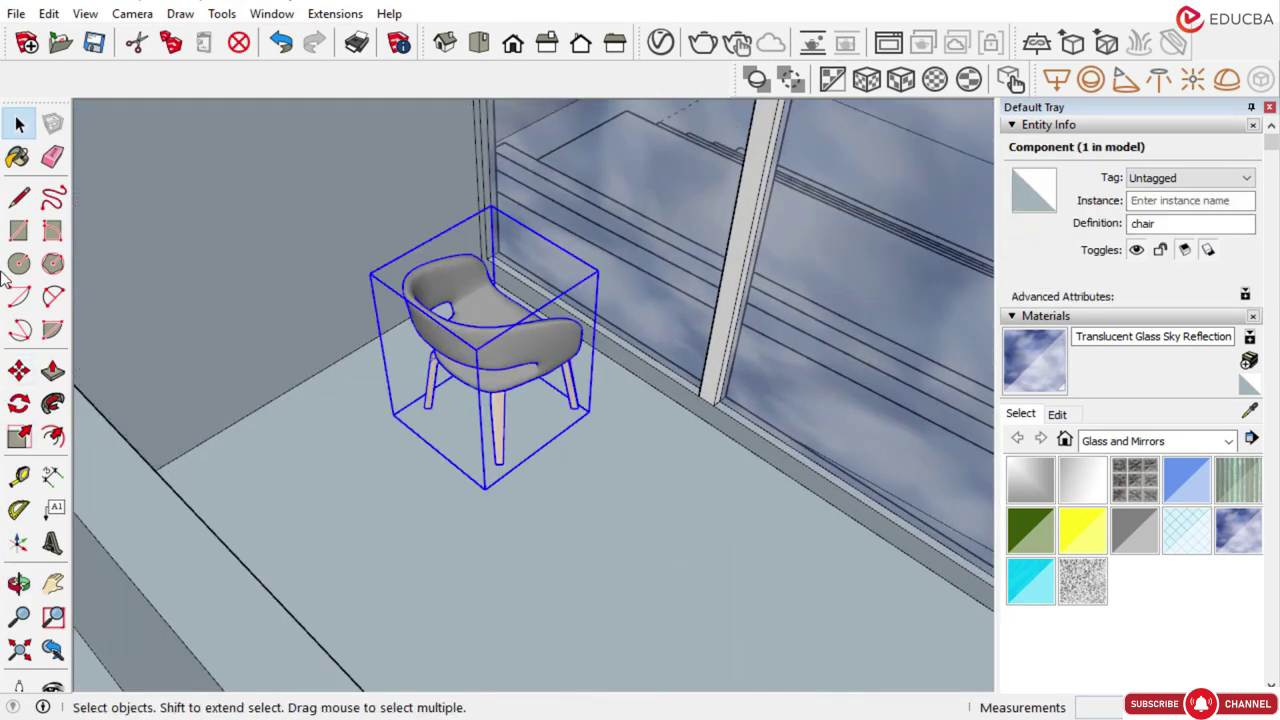
left_click(20, 372)
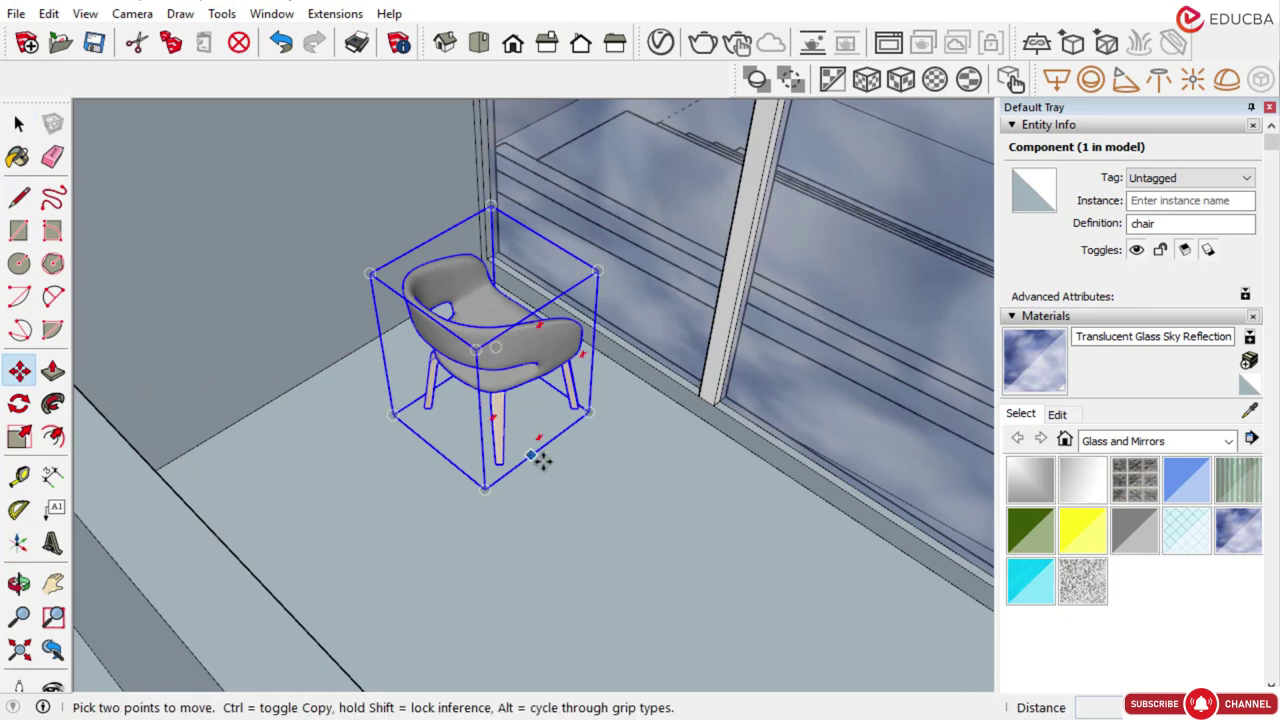
left_click(393, 417)
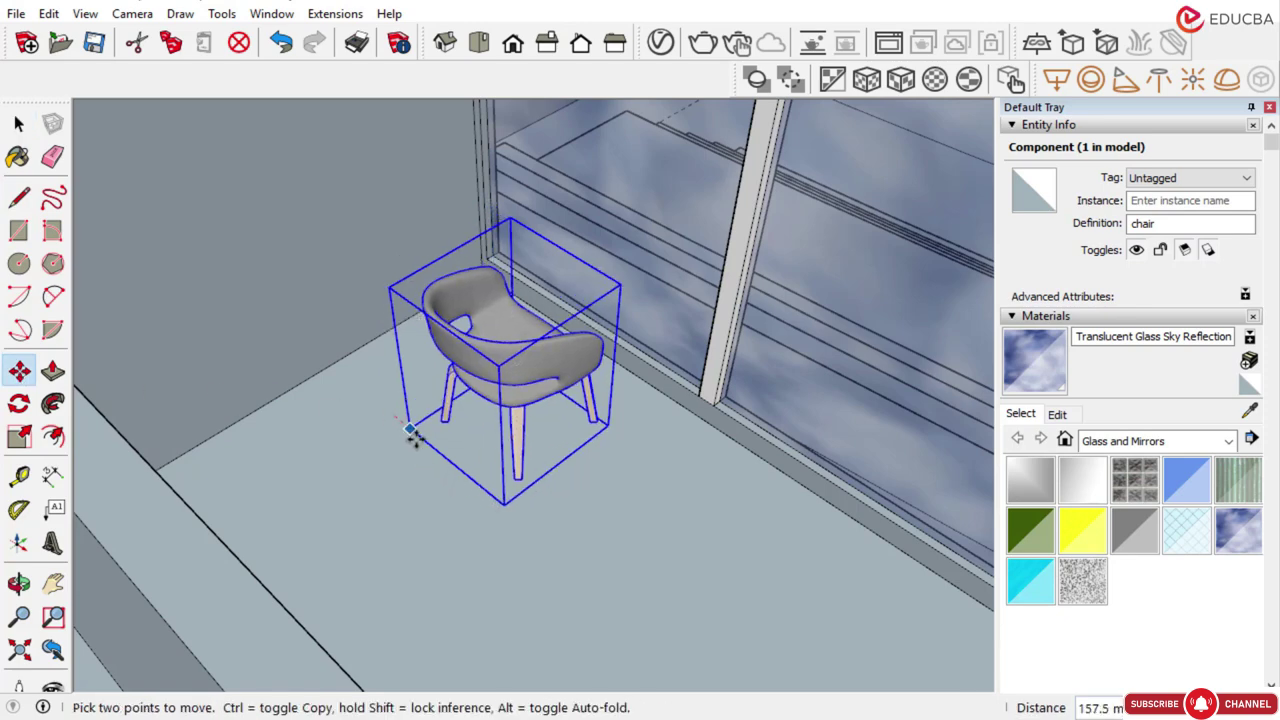
scroll(423, 455, "down", 2)
key("space")
Copy the chair about 1746 mm along the glazed wall to stand beside the original
left_click(19, 404)
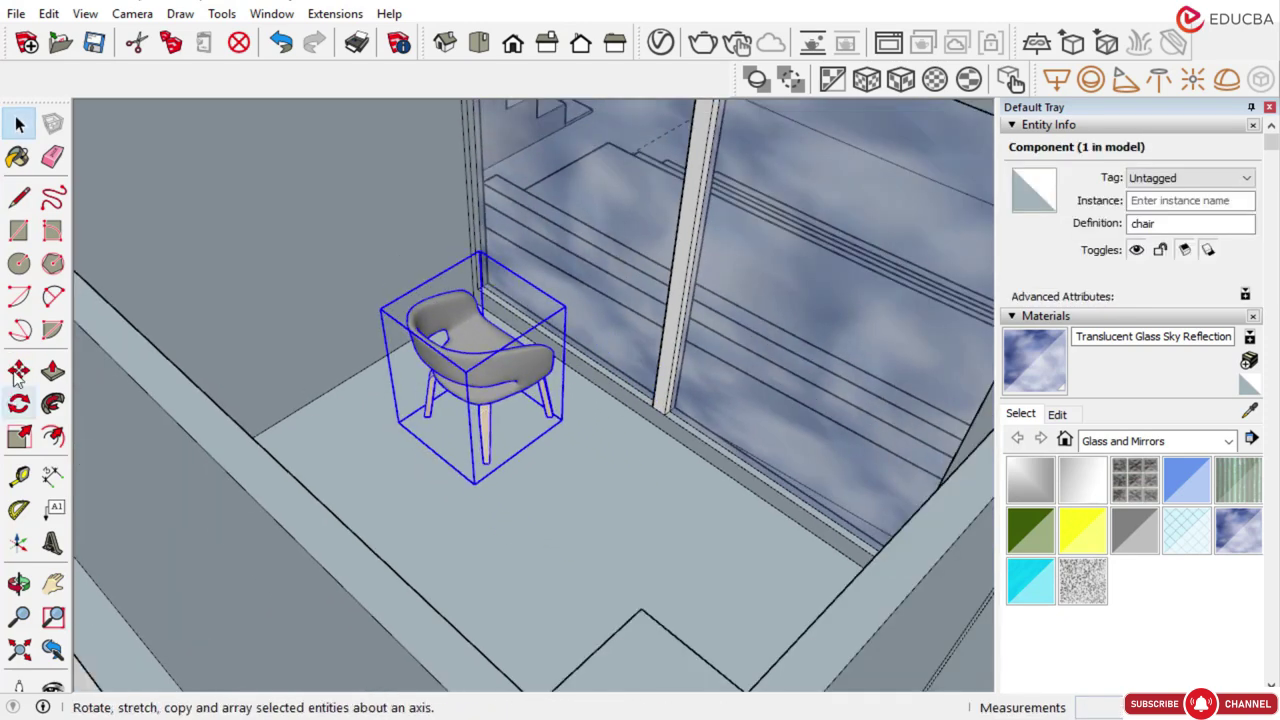
left_click(397, 421)
key("ctrl")
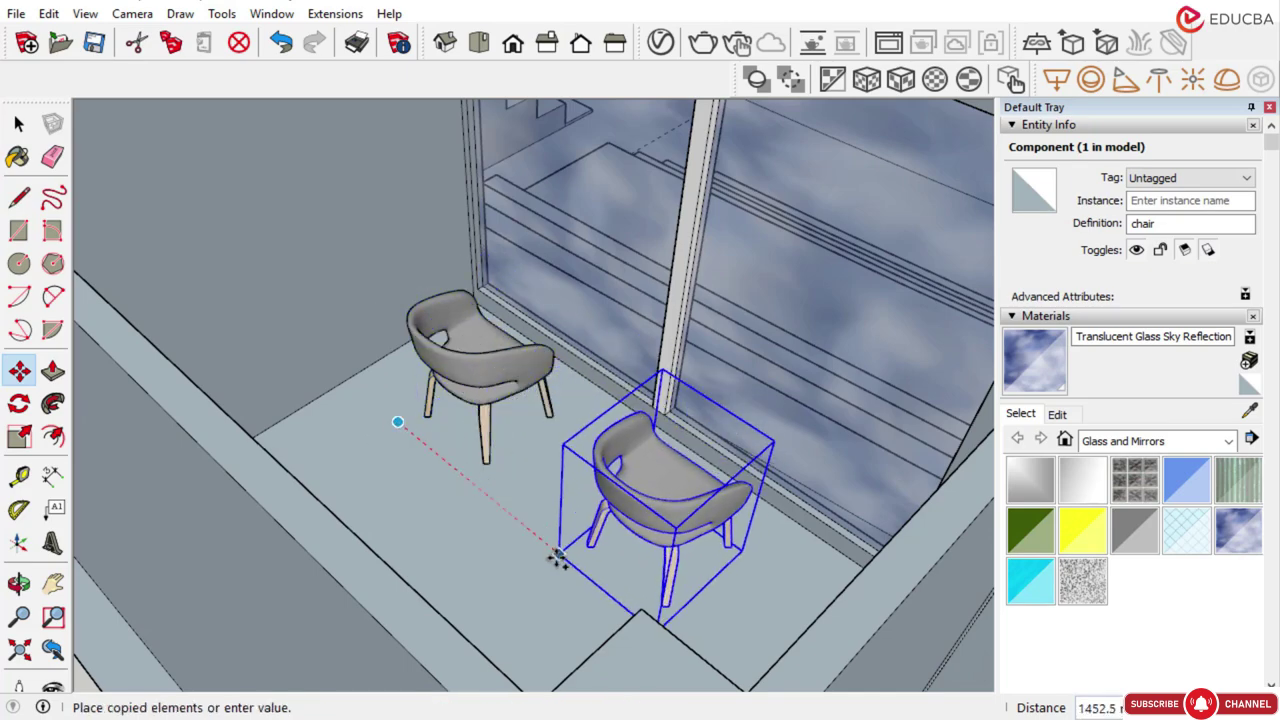
left_click(600, 583)
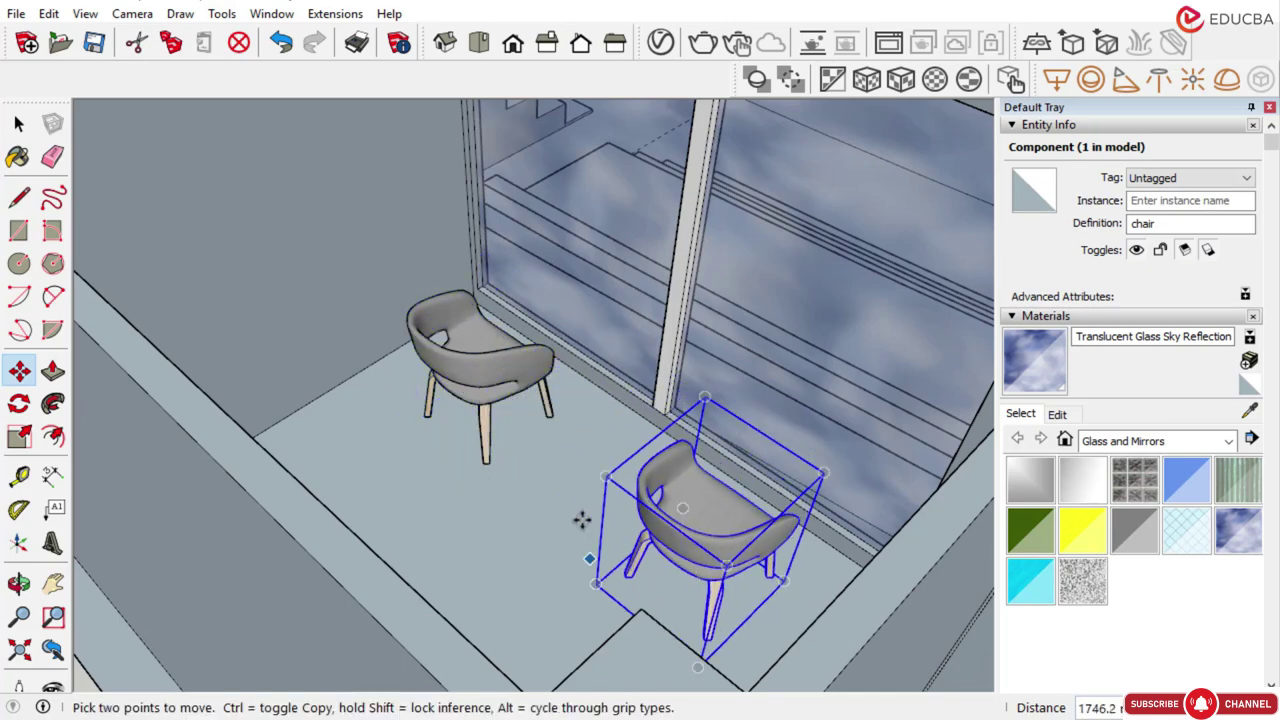
Examine the two chairs through the glazing from outside, checking their size and placement against the window panes
middle_click_drag(580, 517, 17, 392)
scroll(346, 334, "down", 2)
middle_click_drag(346, 334, 86, 281)
middle_click_drag(310, 302, 537, 337)
scroll(400, 338, "down", 2)
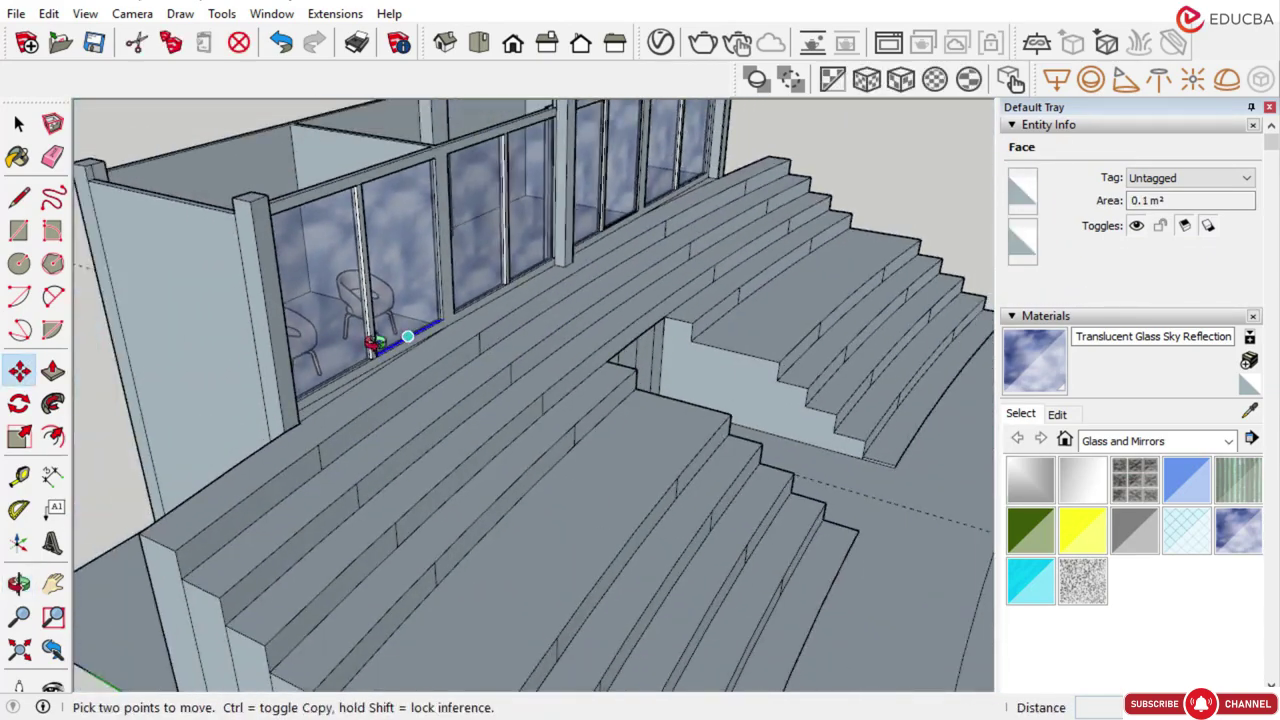
middle_click_drag(374, 343, 169, 362)
scroll(357, 229, "down", 3)
scroll(337, 206, "up", 3)
middle_click_drag(337, 206, 334, 123)
scroll(350, 181, "up", 2)
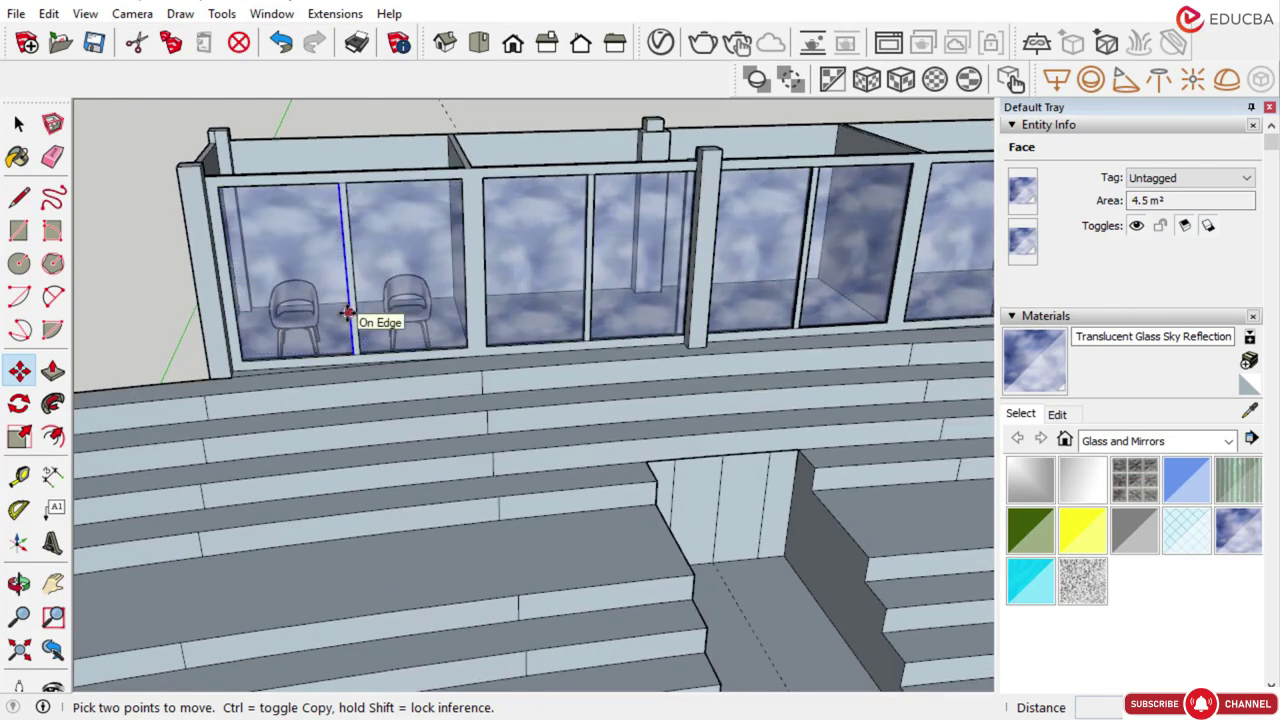
middle_click_drag(347, 313, 490, 332)
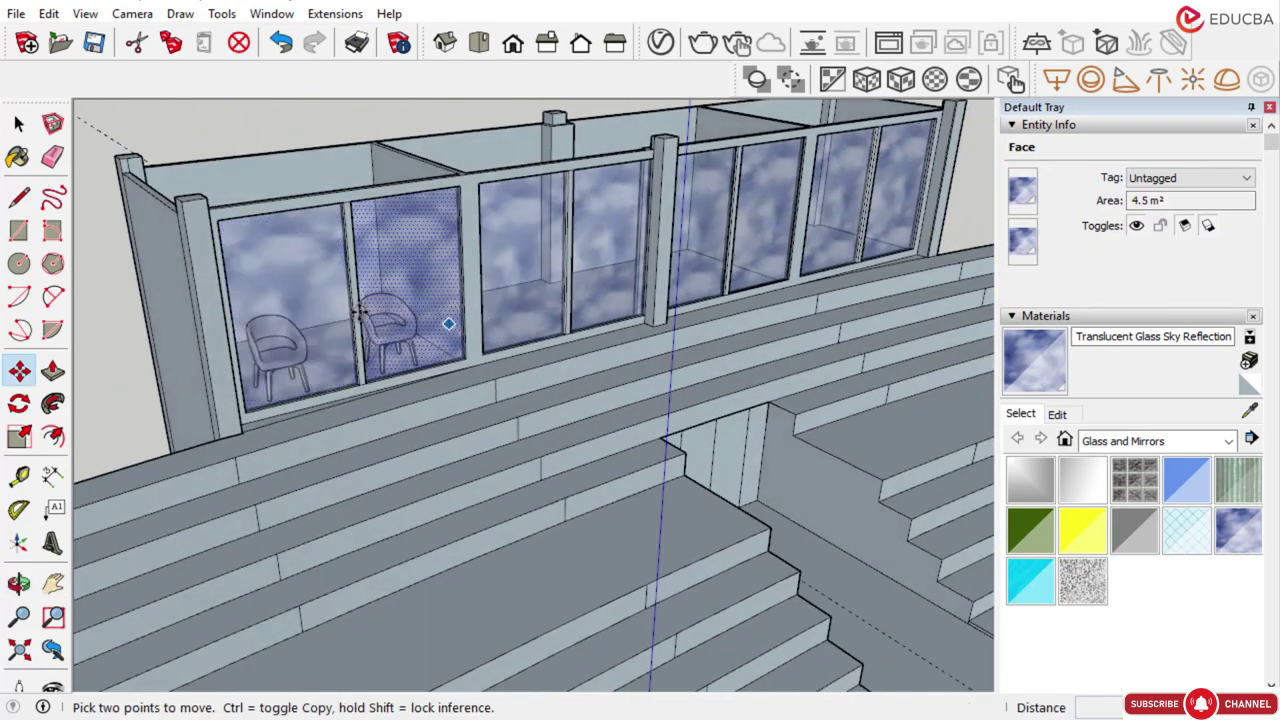
scroll(329, 311, "down", 3)
middle_click_drag(329, 311, 110, 325)
scroll(419, 282, "up", 3)
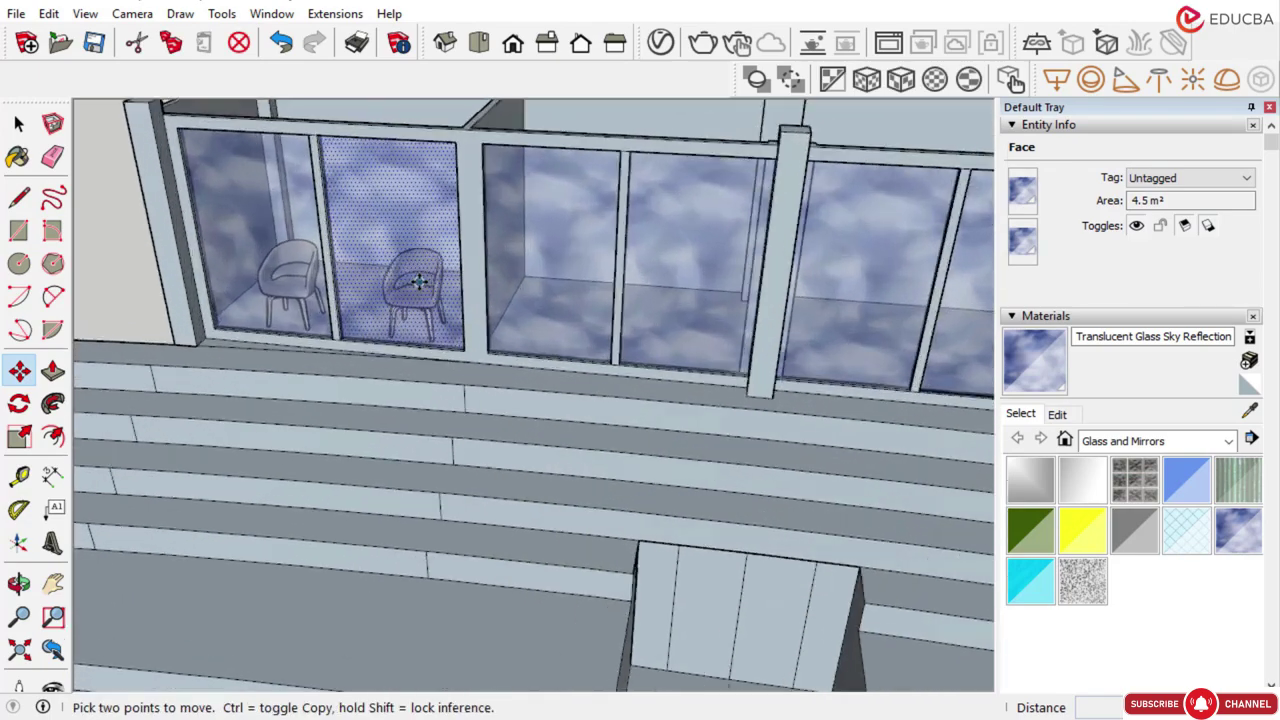
scroll(419, 282, "down", 3)
middle_click_drag(419, 282, 900, 264)
scroll(514, 266, "up", 2)
scroll(514, 266, "down", 4)
middle_click_drag(409, 337, 454, 222)
scroll(158, 281, "down", 2)
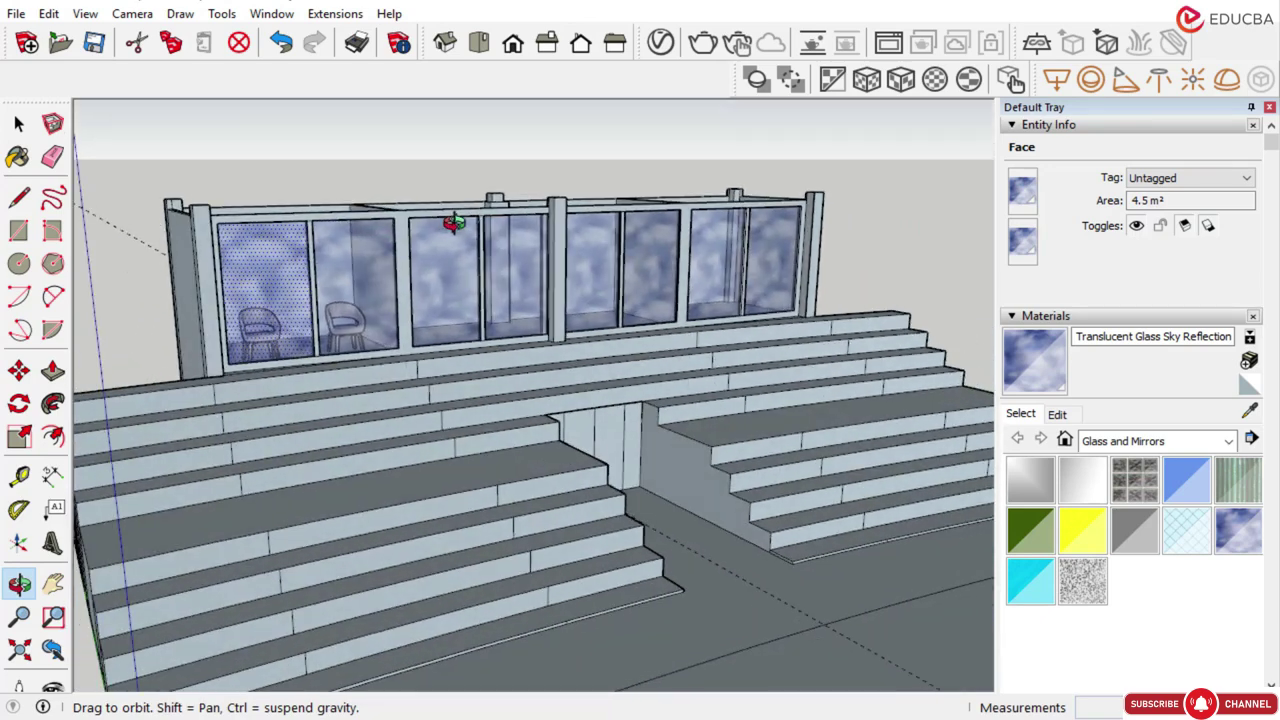
scroll(581, 307, "up", 3)
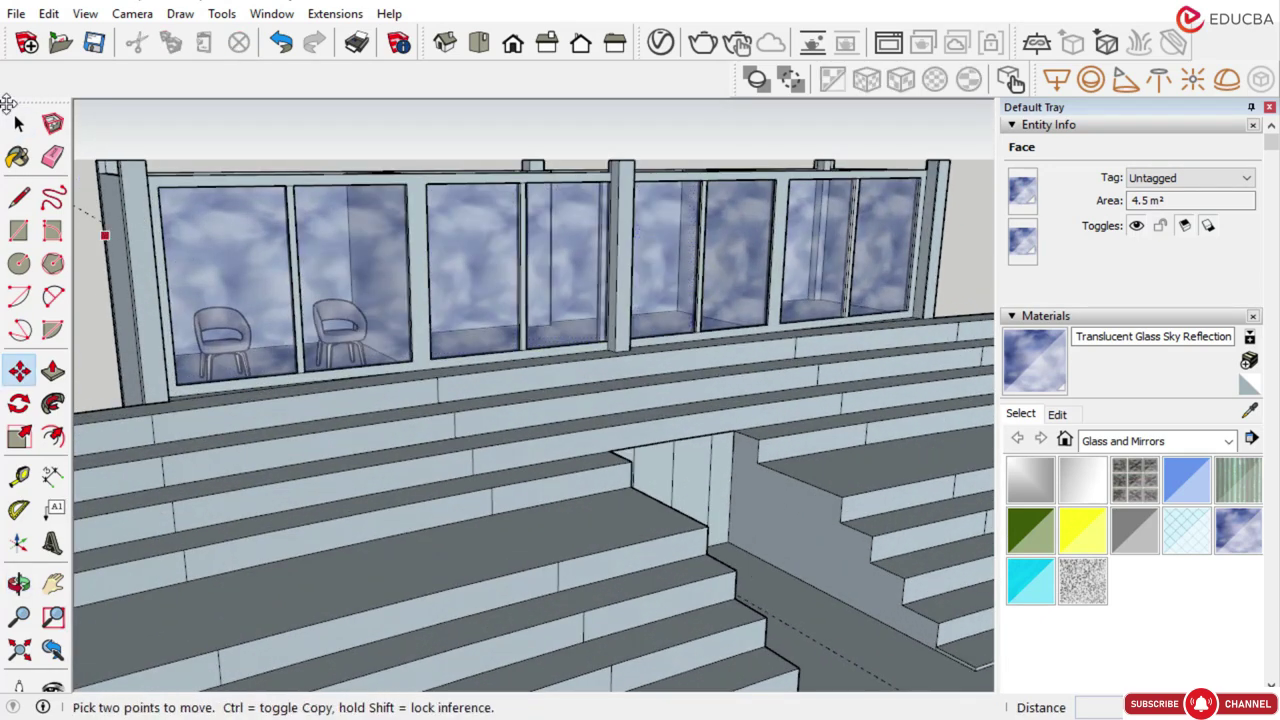
Copy both chairs from the end room into the adjacent middle room, using the rooms' corners as reference points
left_click(18, 124)
middle_click_drag(185, 242, 785, 424)
mouse_move(480, 349)
middle_mouse_down()
mouse_move(527, 365)
mouse_move(478, 348)
middle_mouse_up()
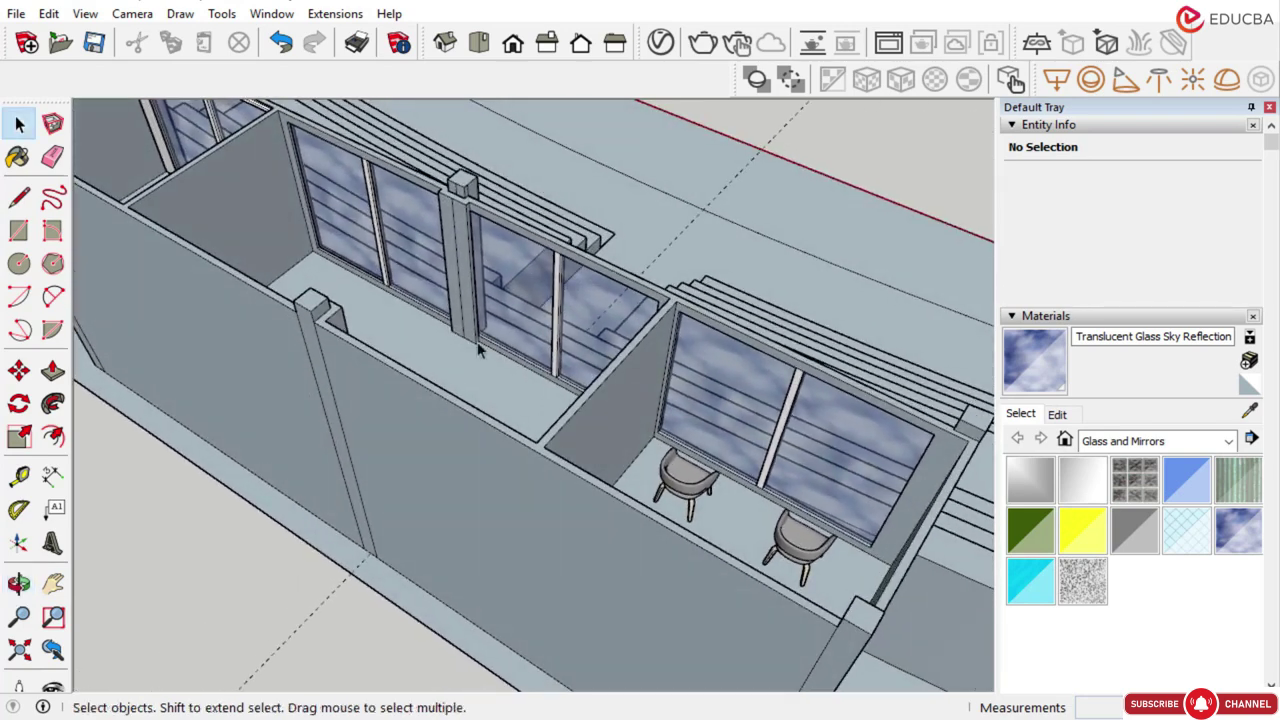
left_click(686, 482)
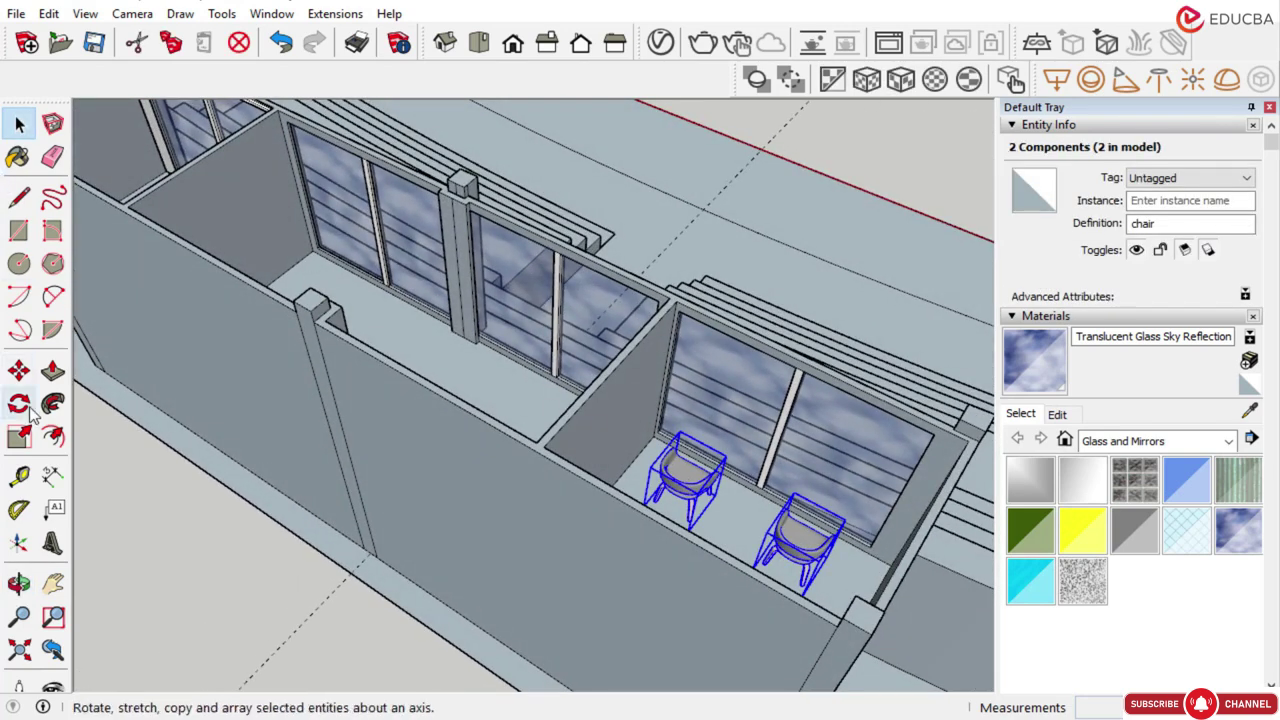
scroll(634, 471, "up", 4)
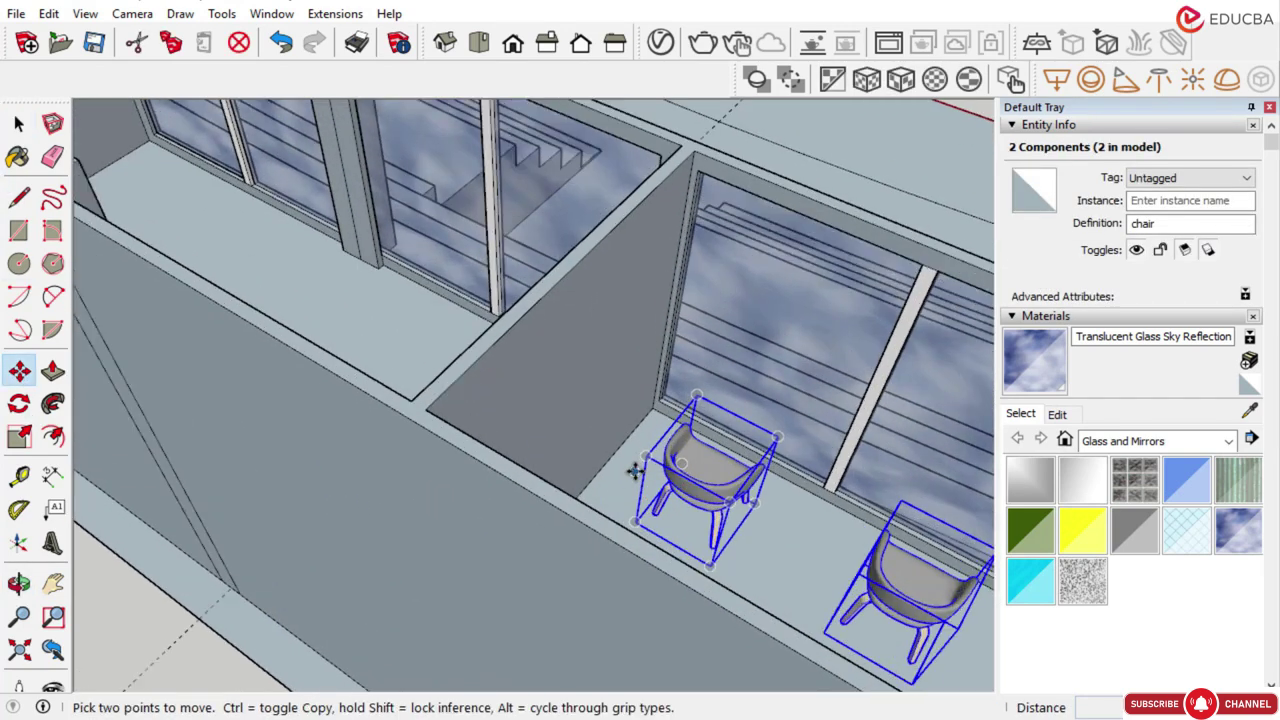
key("ctrl")
left_click(653, 401)
scroll(592, 398, "down", 3)
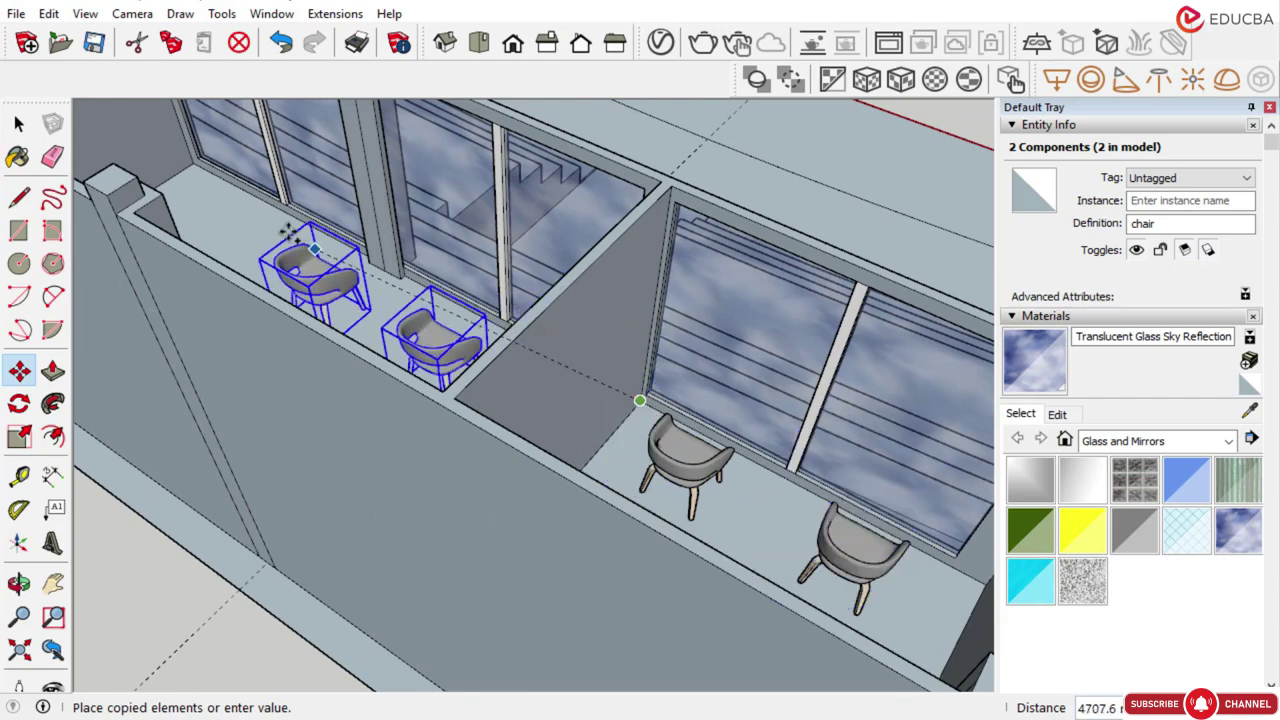
scroll(206, 152, "up", 4)
middle_click_drag(206, 145, 230, 300)
left_click(146, 330)
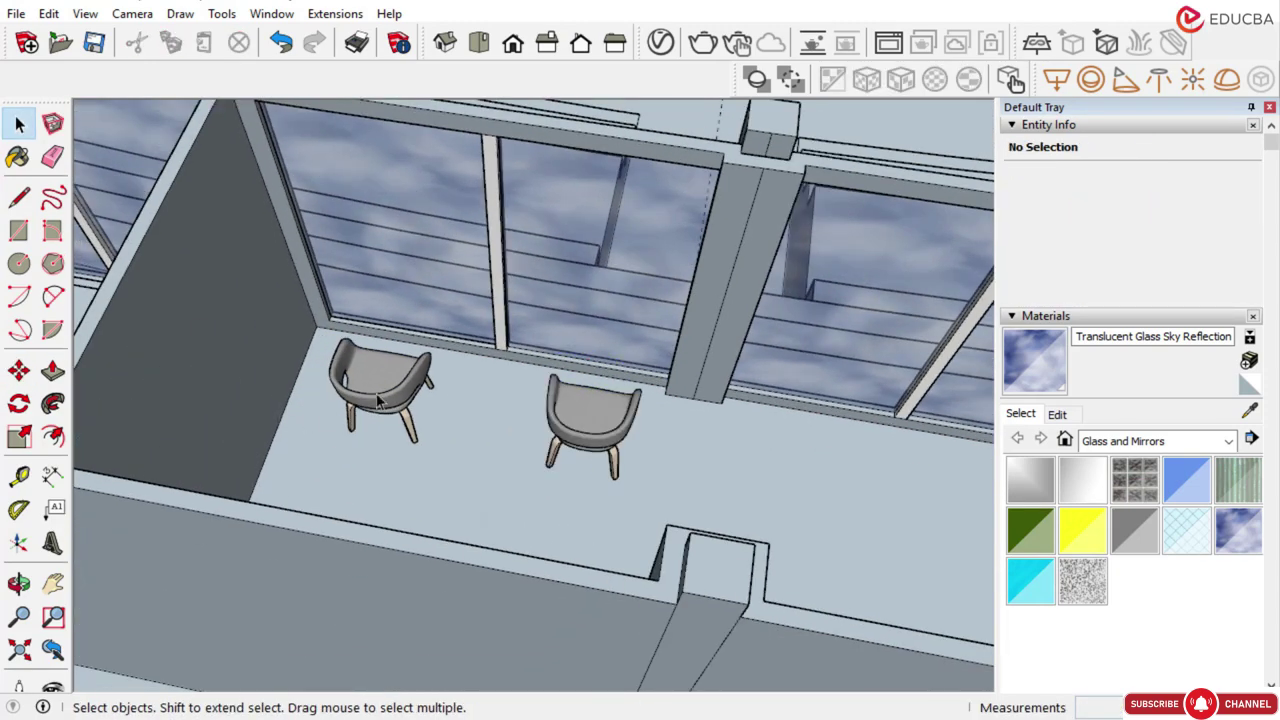
Copy the middle room's two chairs past the front column, from the room corner to the column's base, and clear the selection
left_click(378, 400)
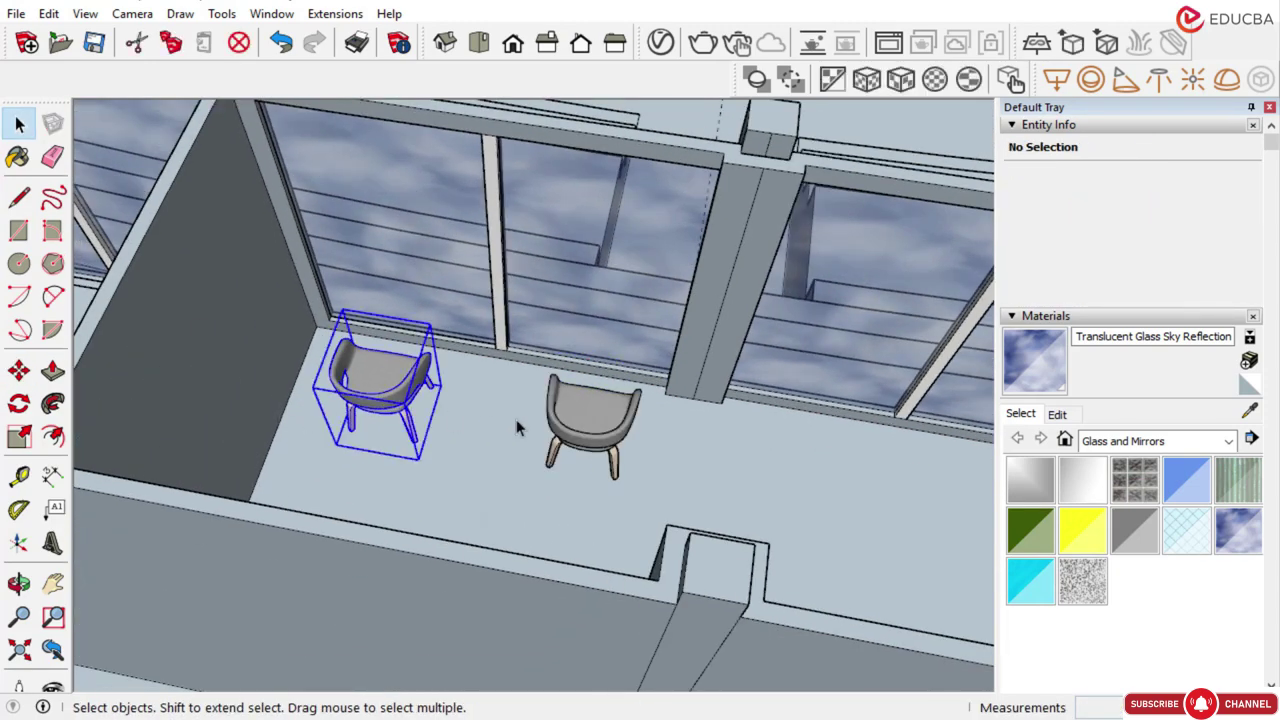
left_click(588, 443)
key("m")
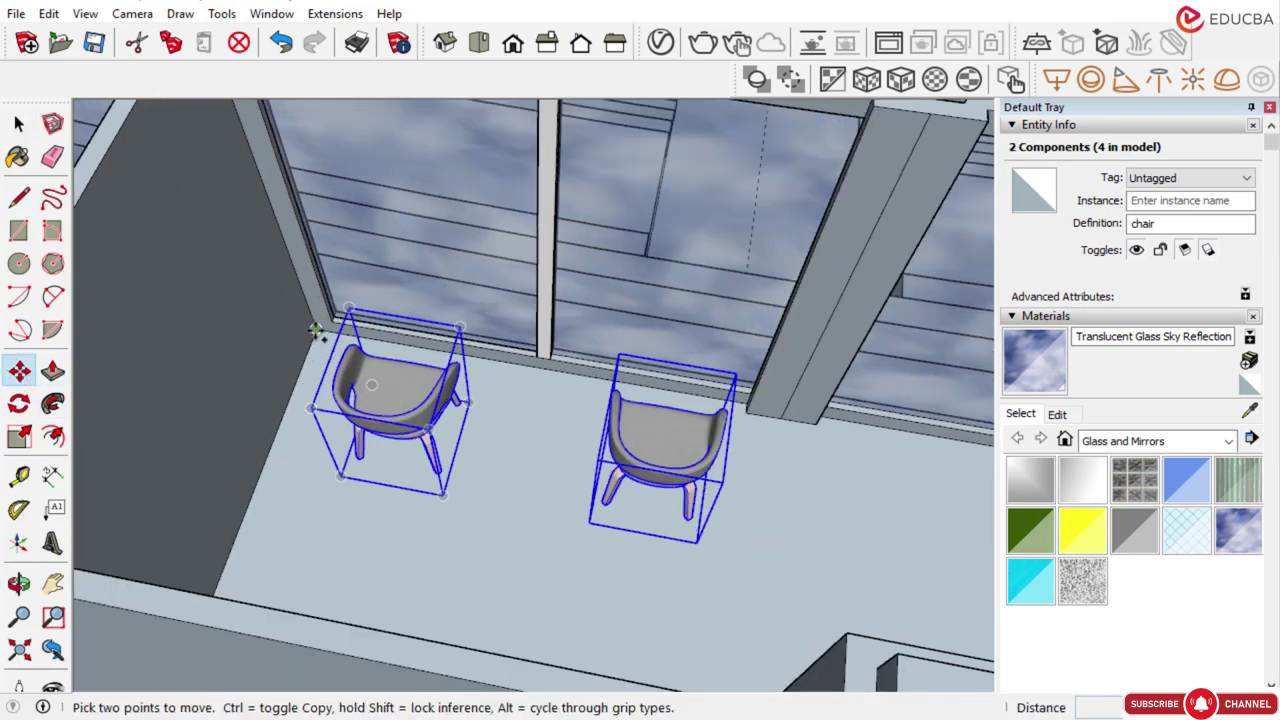
left_click(316, 331)
scroll(350, 372, "down", 1)
scroll(560, 375, "up", 1)
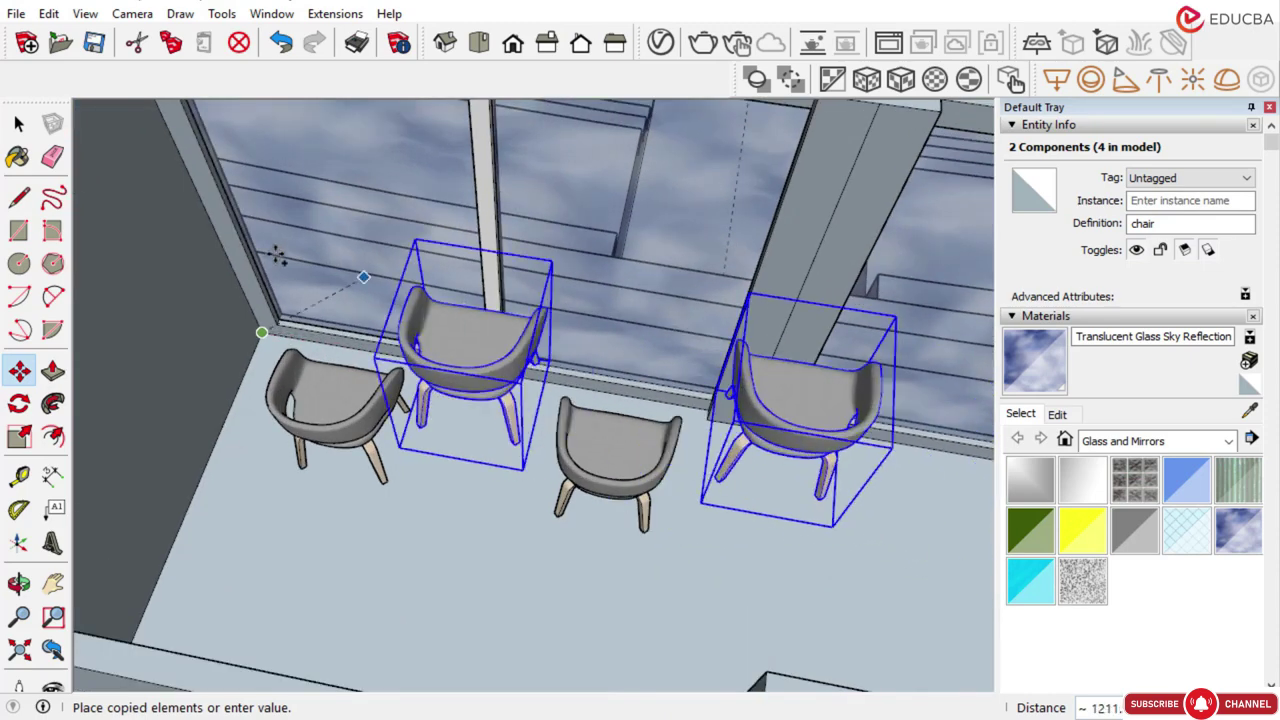
scroll(278, 257, "down", 2)
scroll(625, 400, "up", 5)
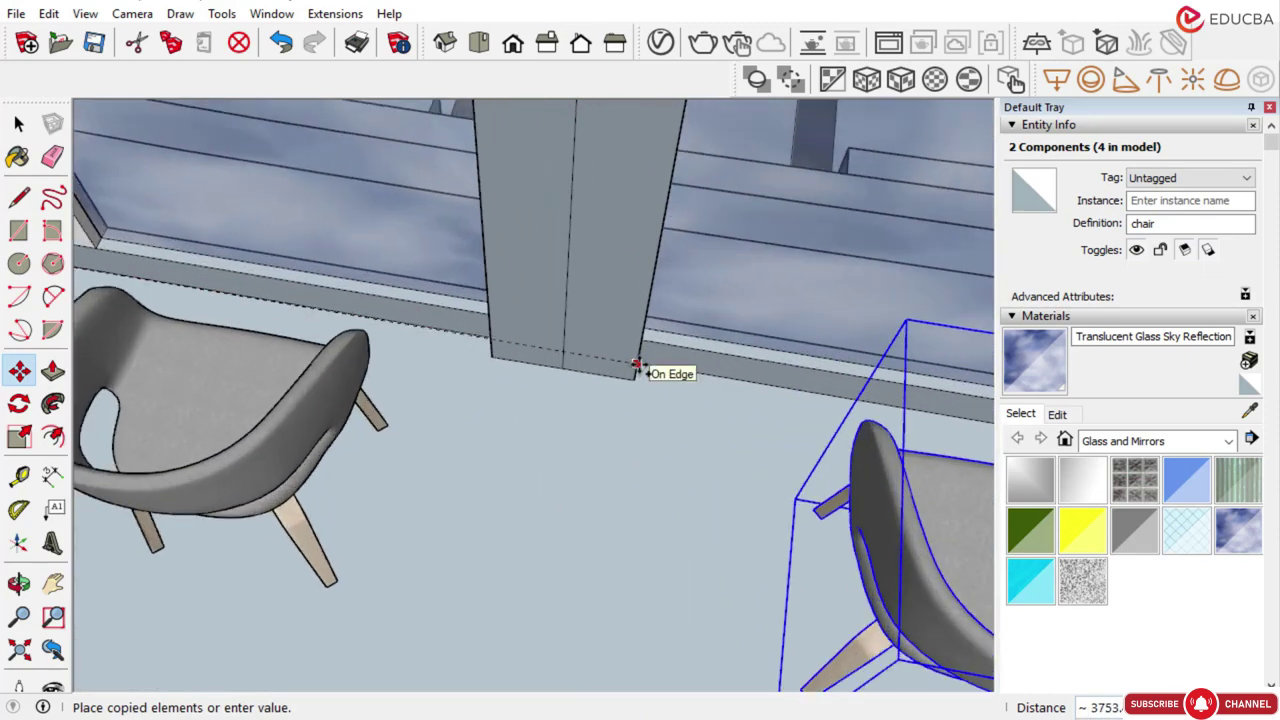
scroll(637, 365, "up", 4)
left_click(637, 366)
middle_click_drag(637, 366, 846, 389)
scroll(481, 352, "down", 4)
scroll(455, 335, "down", 6)
key("ctrl+t")
Delete the two chairs in the end room, keeping those in the middle room
scroll(590, 411, "down", 4)
middle_click_drag(494, 462, 963, 394)
scroll(668, 377, "down", 2)
middle_click_drag(588, 387, 766, 334)
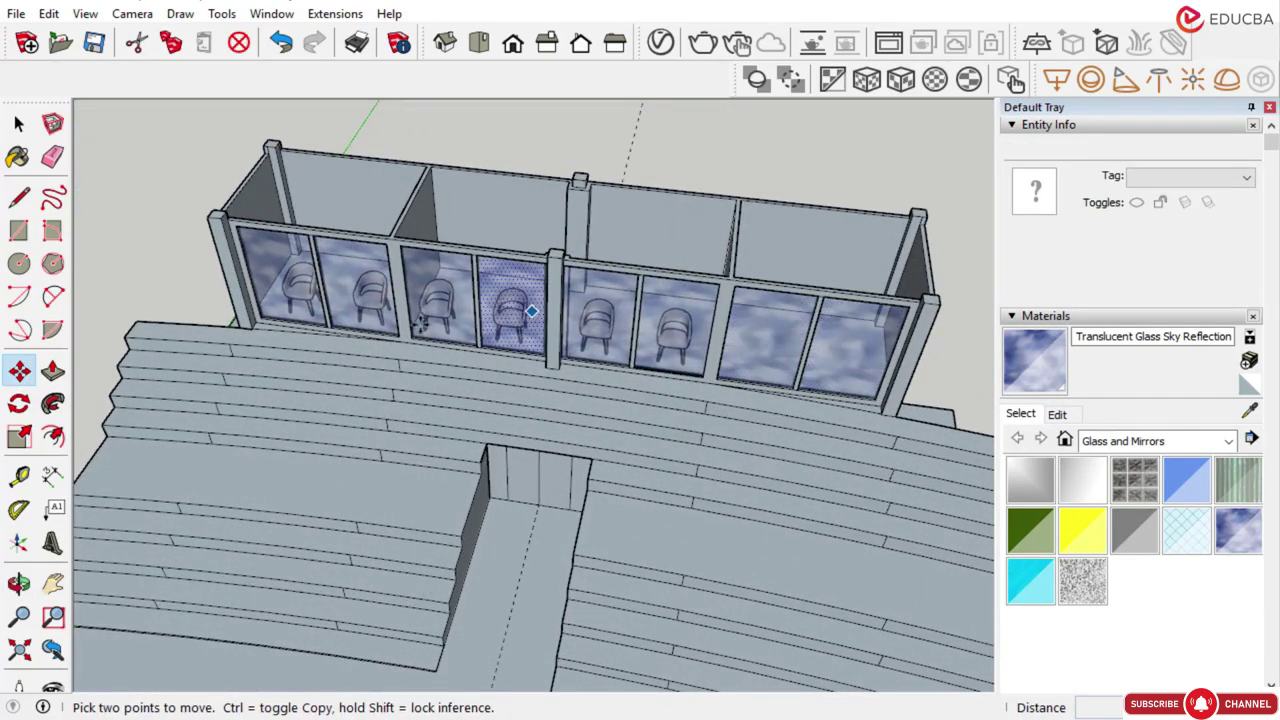
middle_click_drag(420, 324, 891, 309)
middle_click_drag(322, 468, 818, 397)
scroll(780, 610, "up", 4)
left_click(779, 616)
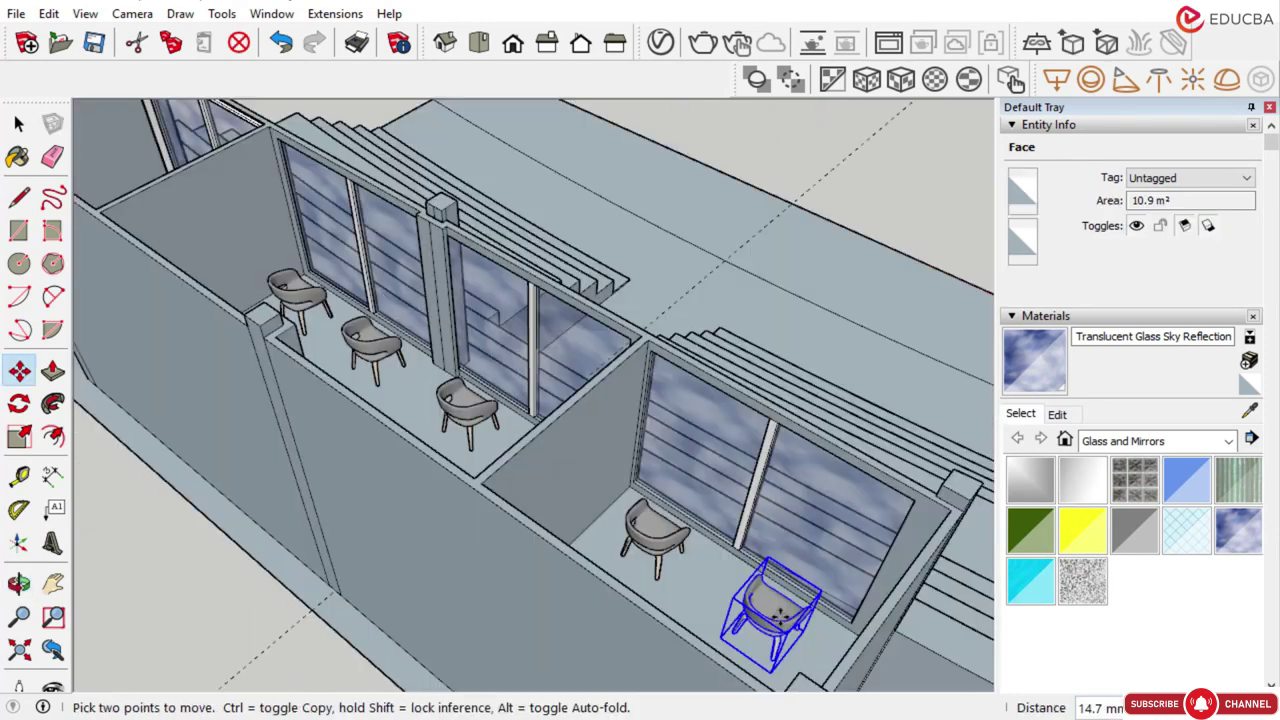
key("space")
left_click(636, 556)
key("Delete")
left_click(771, 613)
key("Delete")
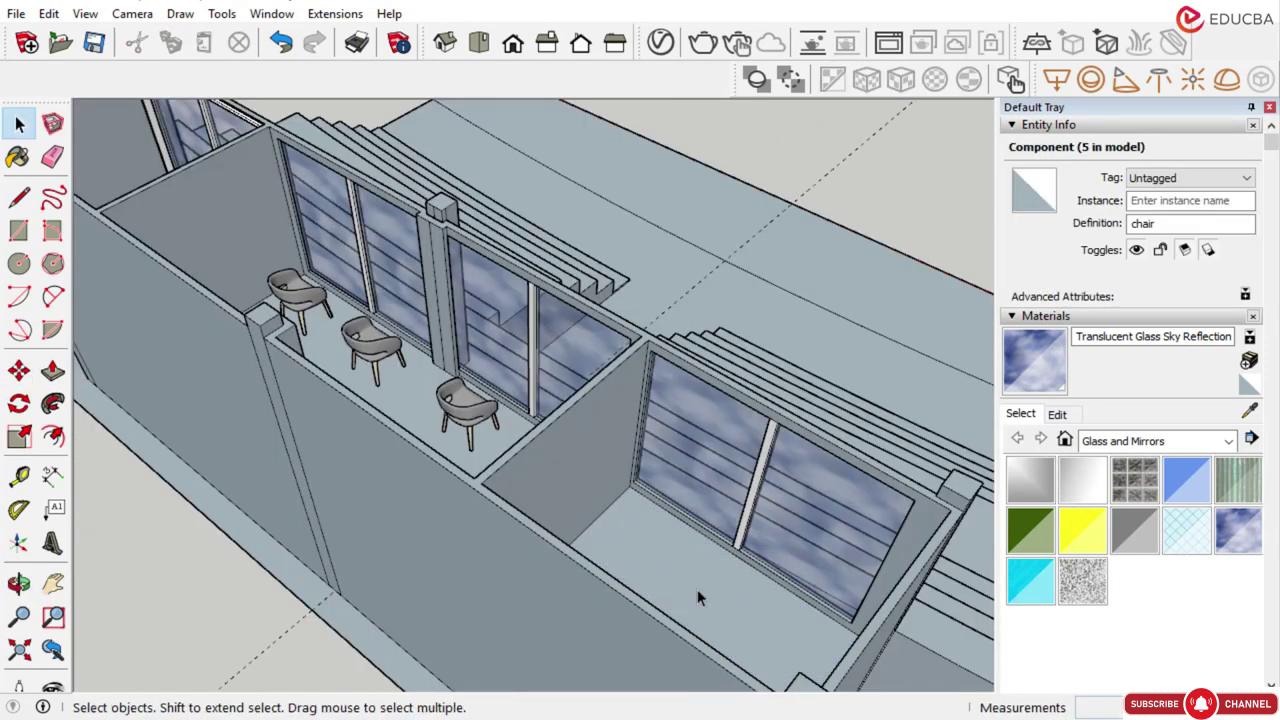
Look through the chair results in the 3D Warehouse and preview the high-backed striped chair with the teal cushion
middle_click_drag(406, 431, 392, 425)
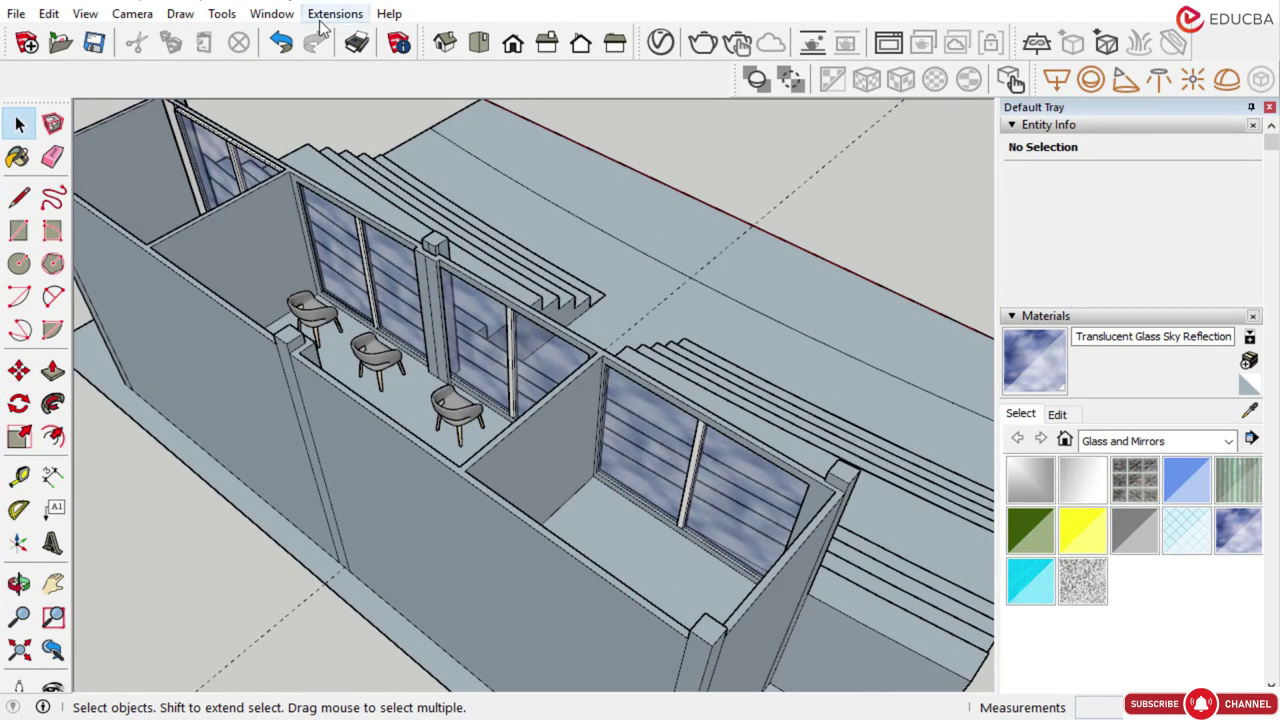
left_click(271, 14)
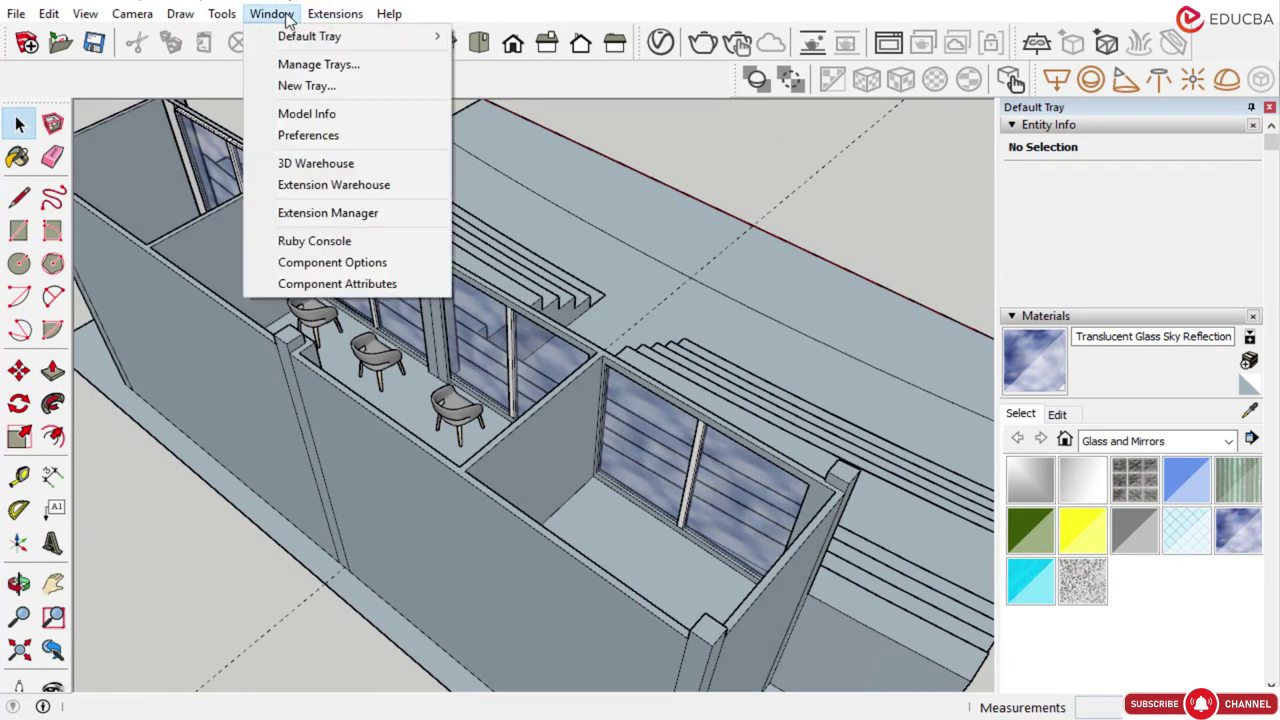
left_click(287, 168)
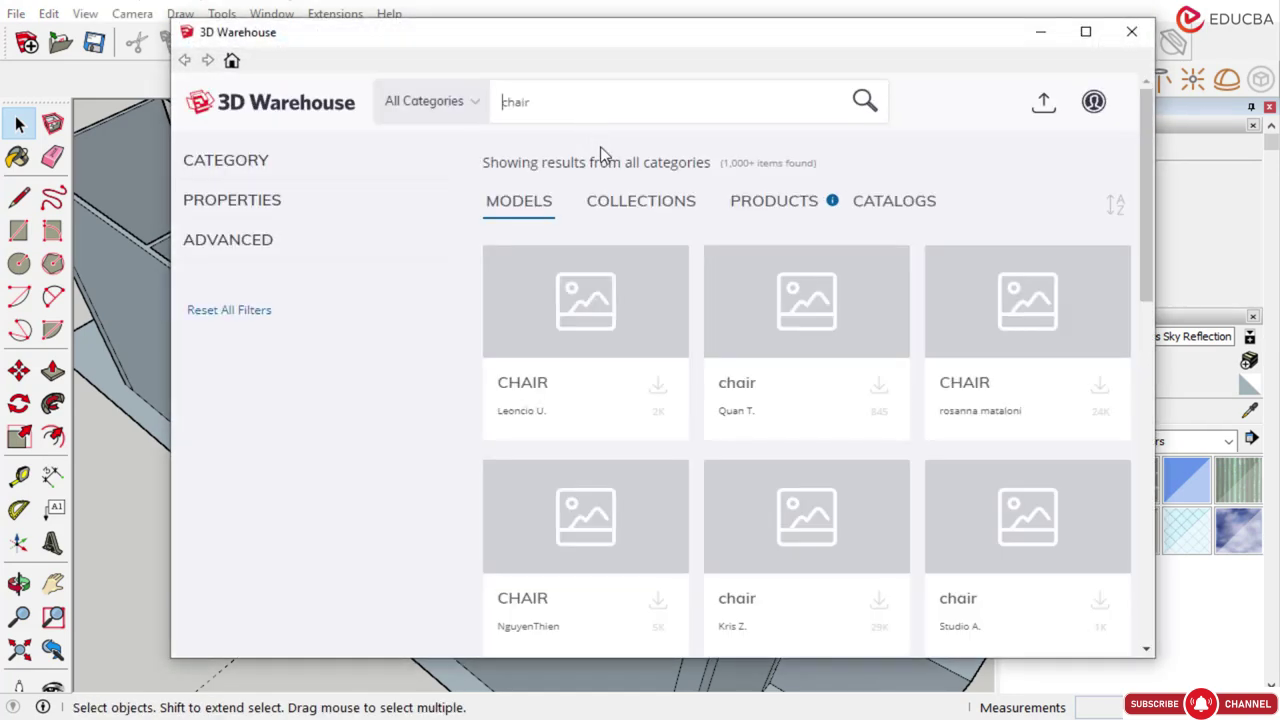
scroll(800, 380, "down", 3)
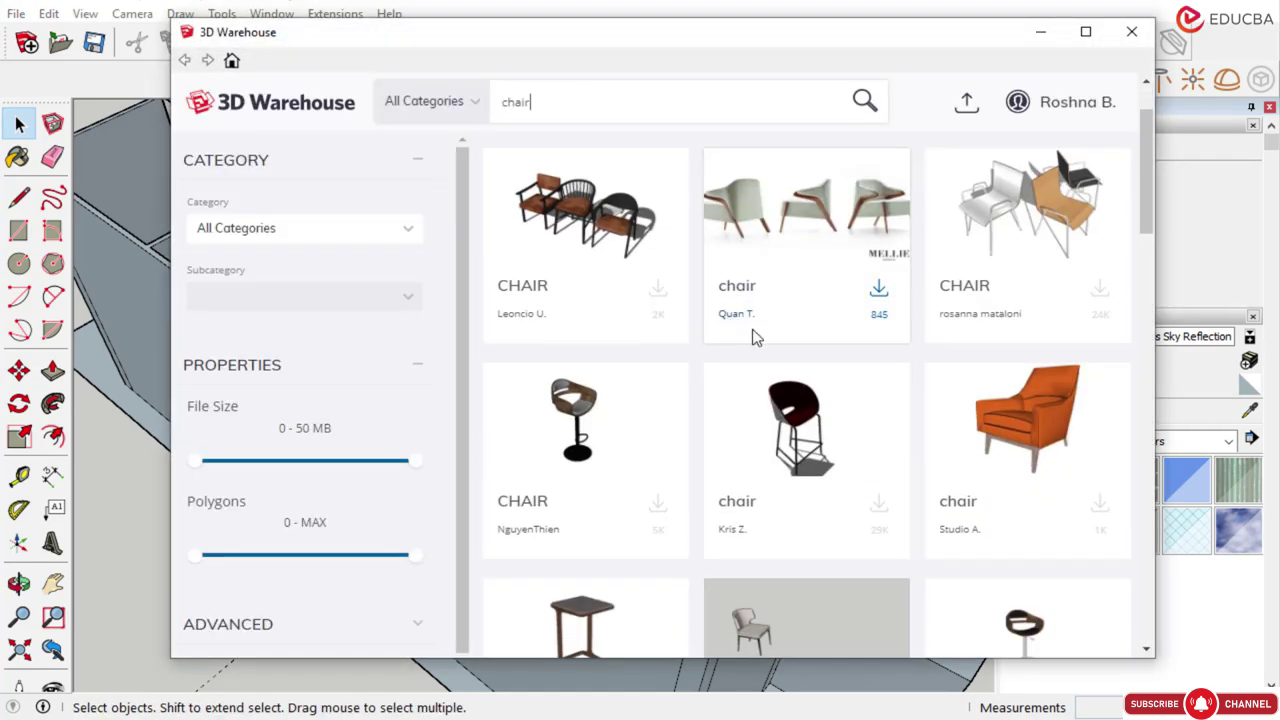
scroll(868, 427, "down", 4)
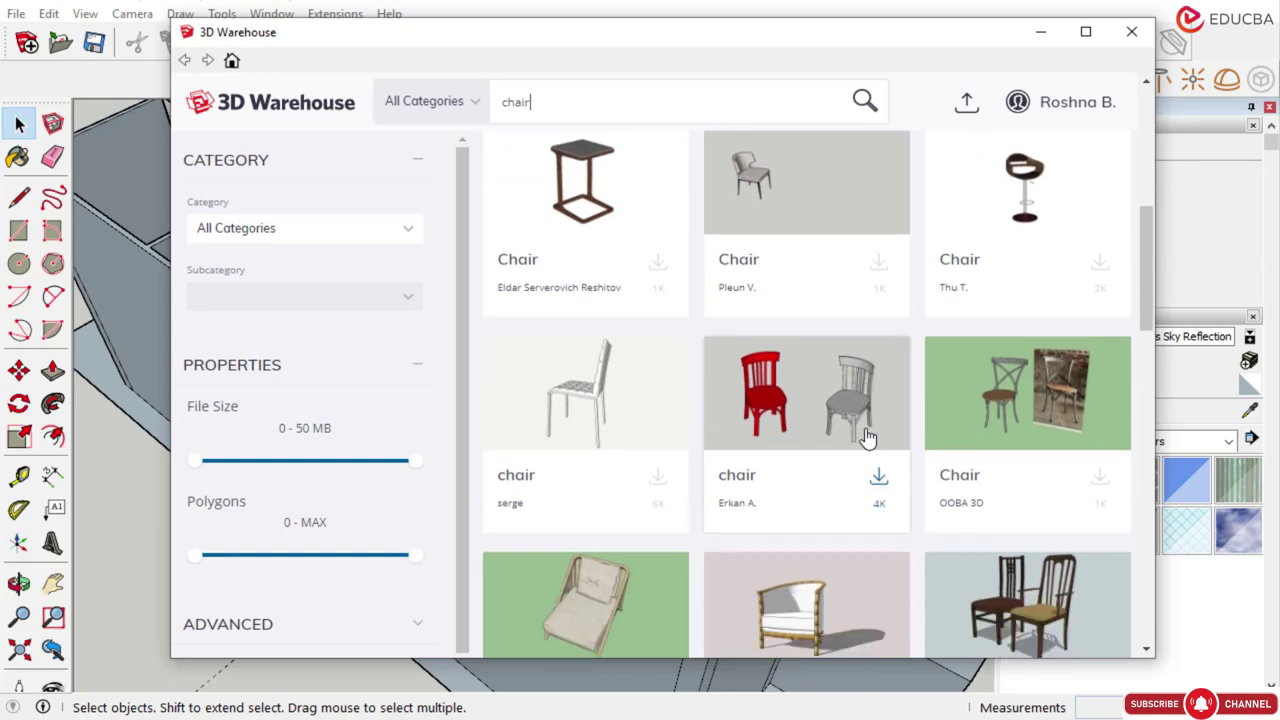
scroll(868, 437, "down", 10)
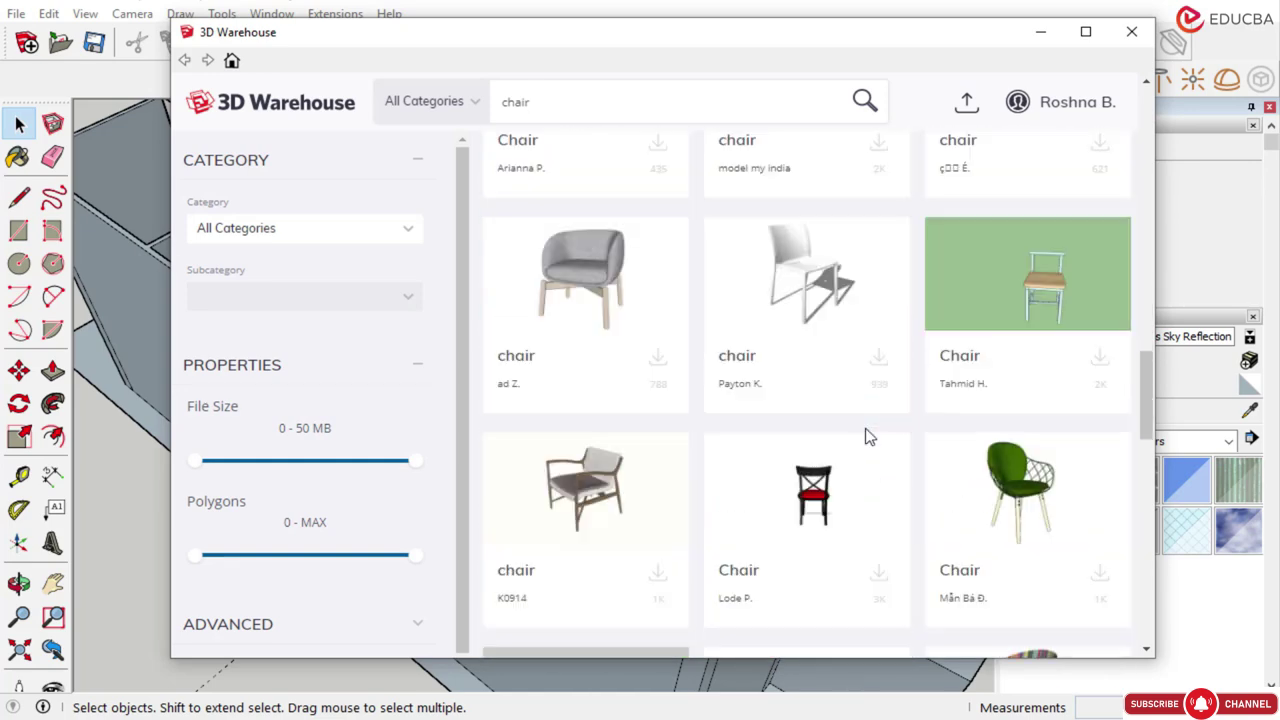
scroll(868, 437, "down", 9)
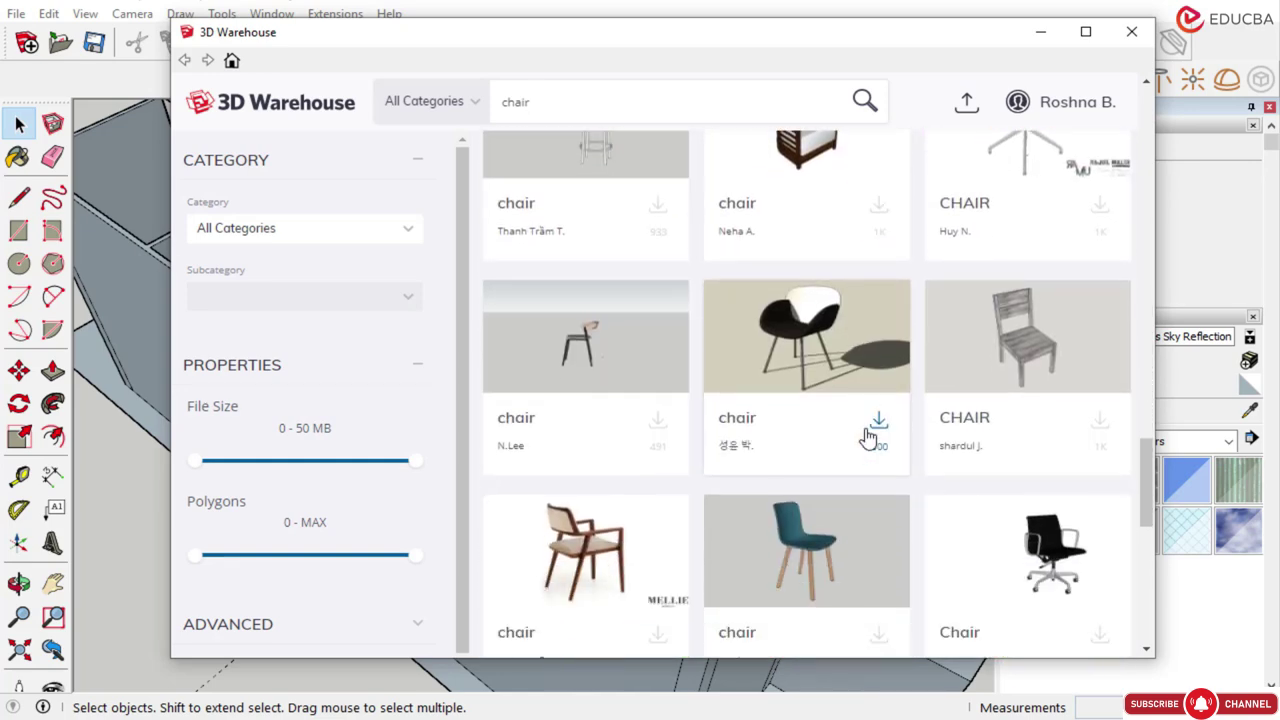
left_click(795, 357)
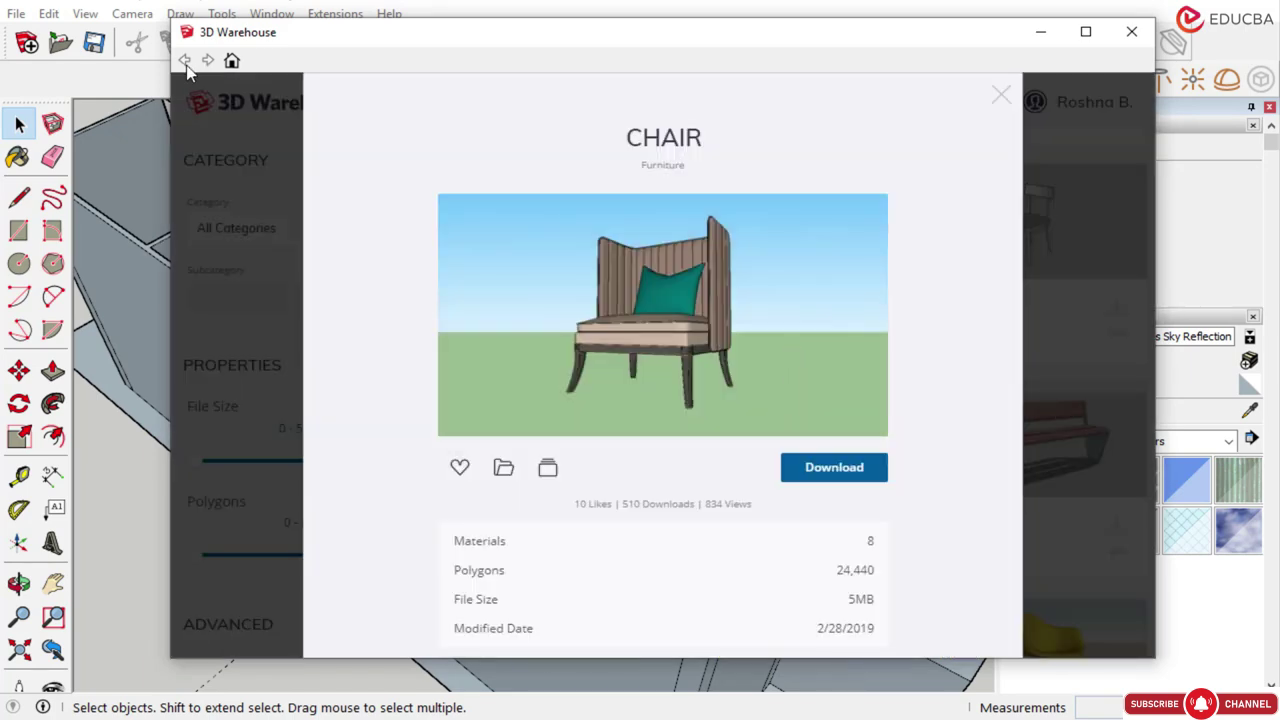
left_click(1003, 106)
Load the cream armchair with brown cushions from the 3D Warehouse into the model and place it in the empty end room
scroll(530, 445, "down", 5)
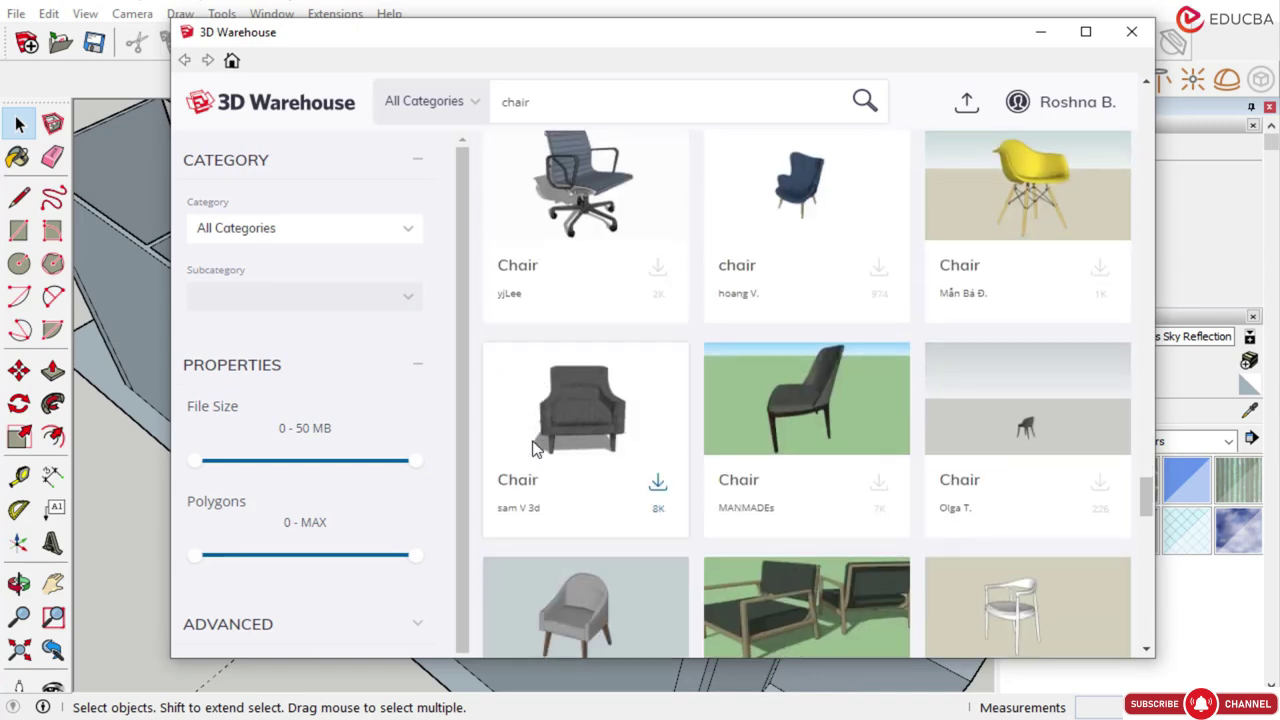
scroll(805, 314, "down", 5)
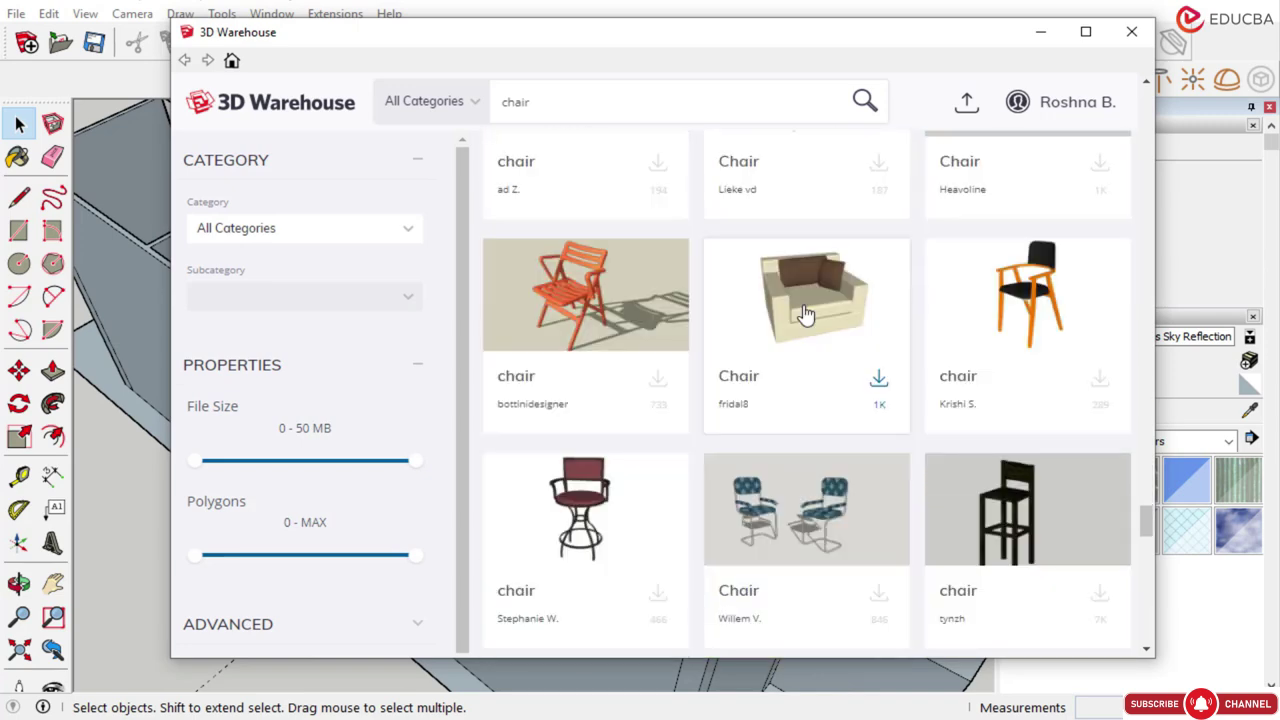
left_click(805, 314)
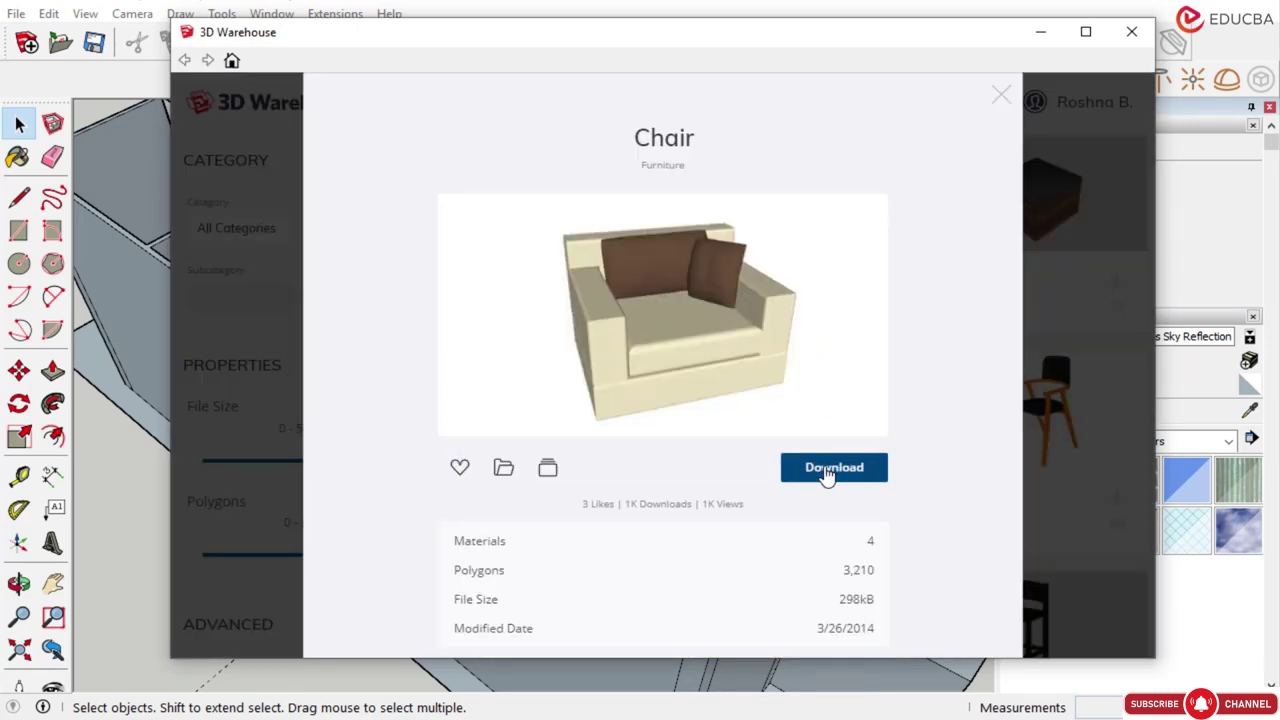
left_click(834, 472)
left_click(606, 391)
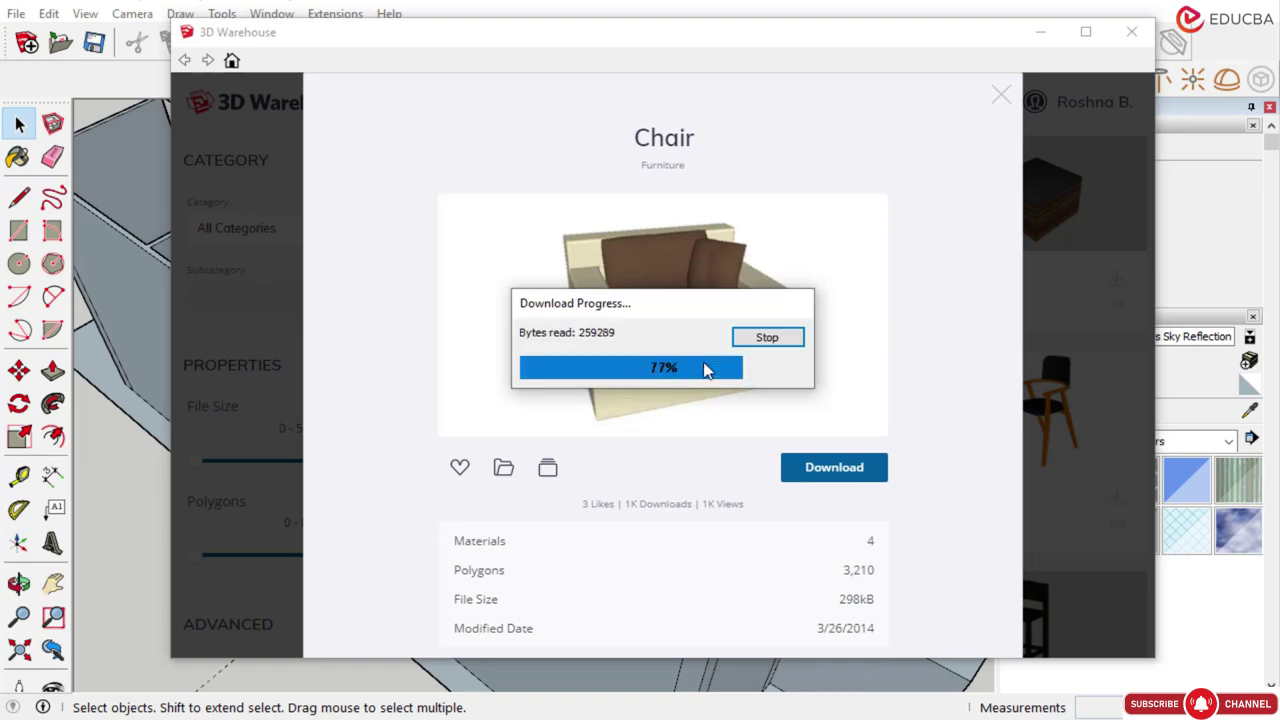
scroll(761, 345, "up", 5)
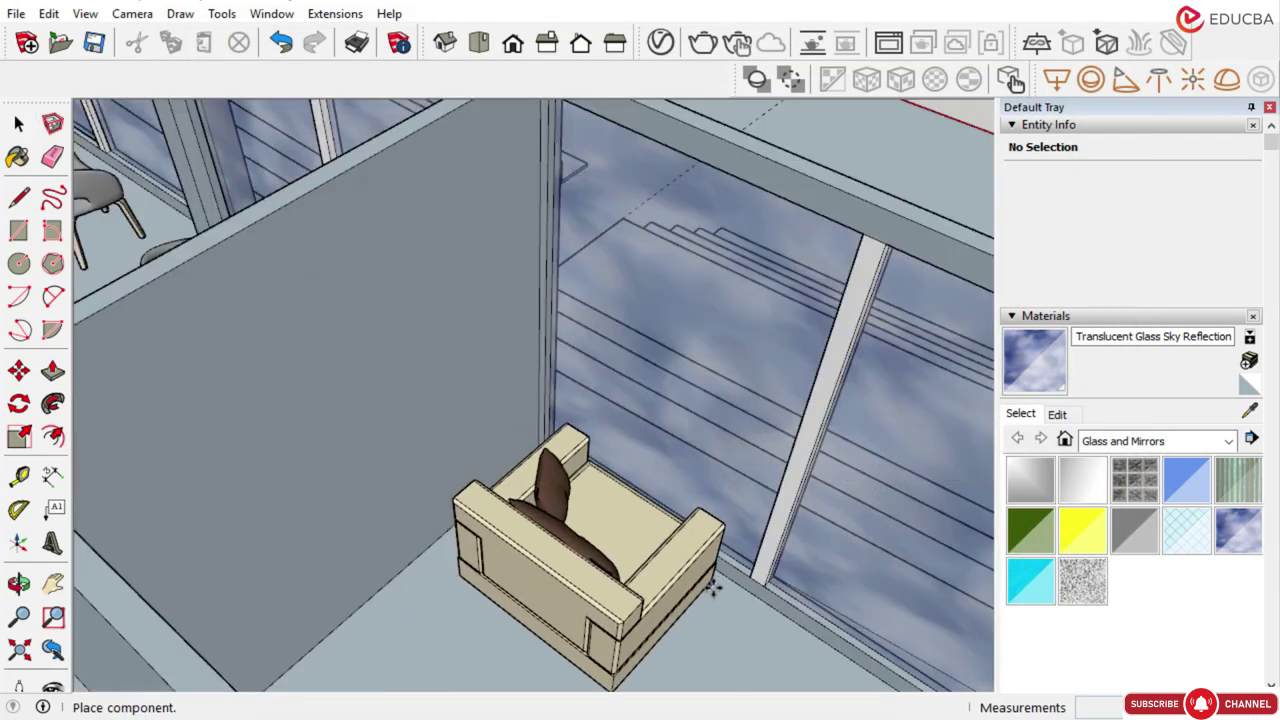
left_click(706, 581)
Copy the cream armchair along the glazing so a second one stands beside it in the same room
scroll(711, 570, "down", 3)
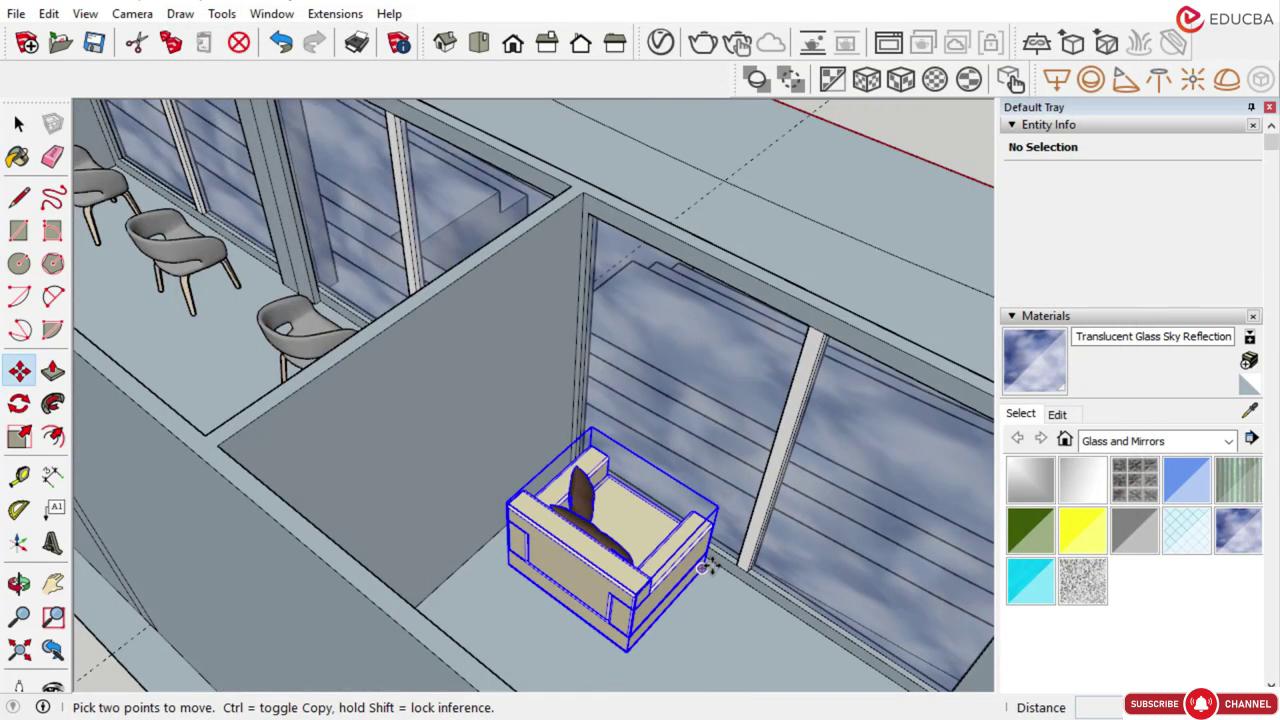
scroll(663, 423, "down", 2)
middle_click_drag(663, 423, 738, 539)
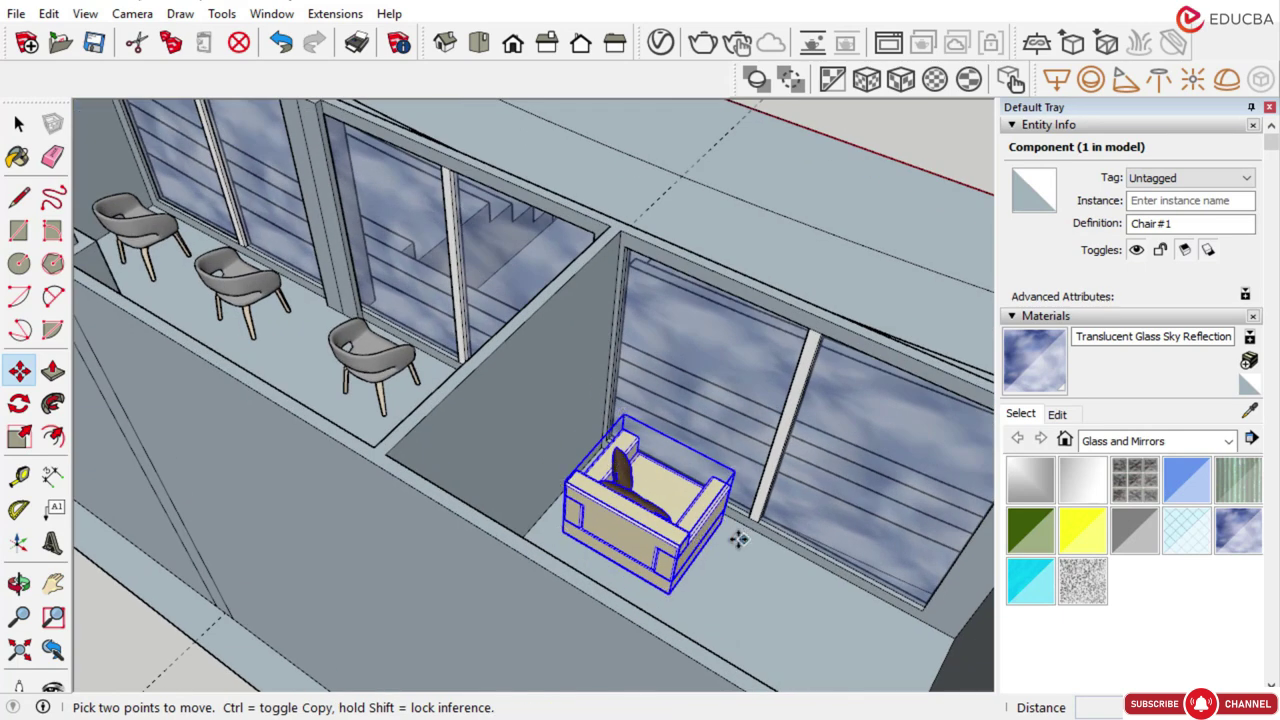
left_click(677, 545, "ctrl")
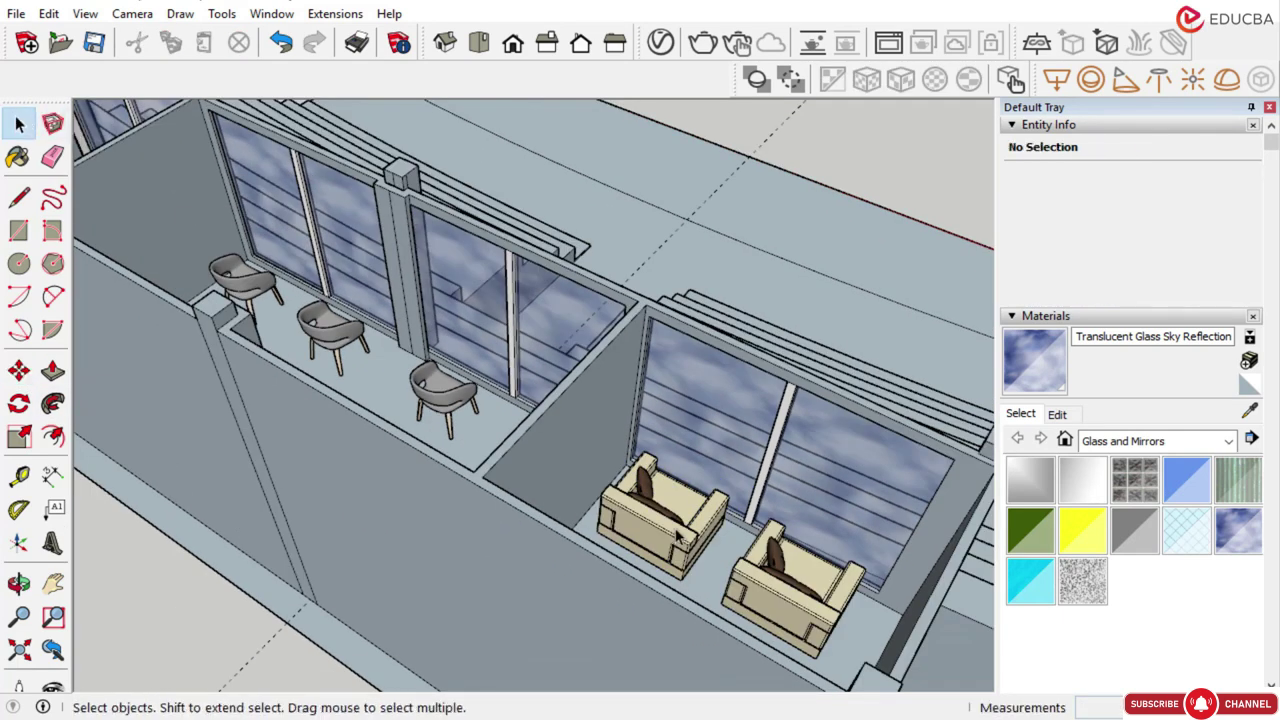
Copy both cream armchairs into the end room on the opposite side, using the rooms' matching wall corners as reference points
left_click(677, 537)
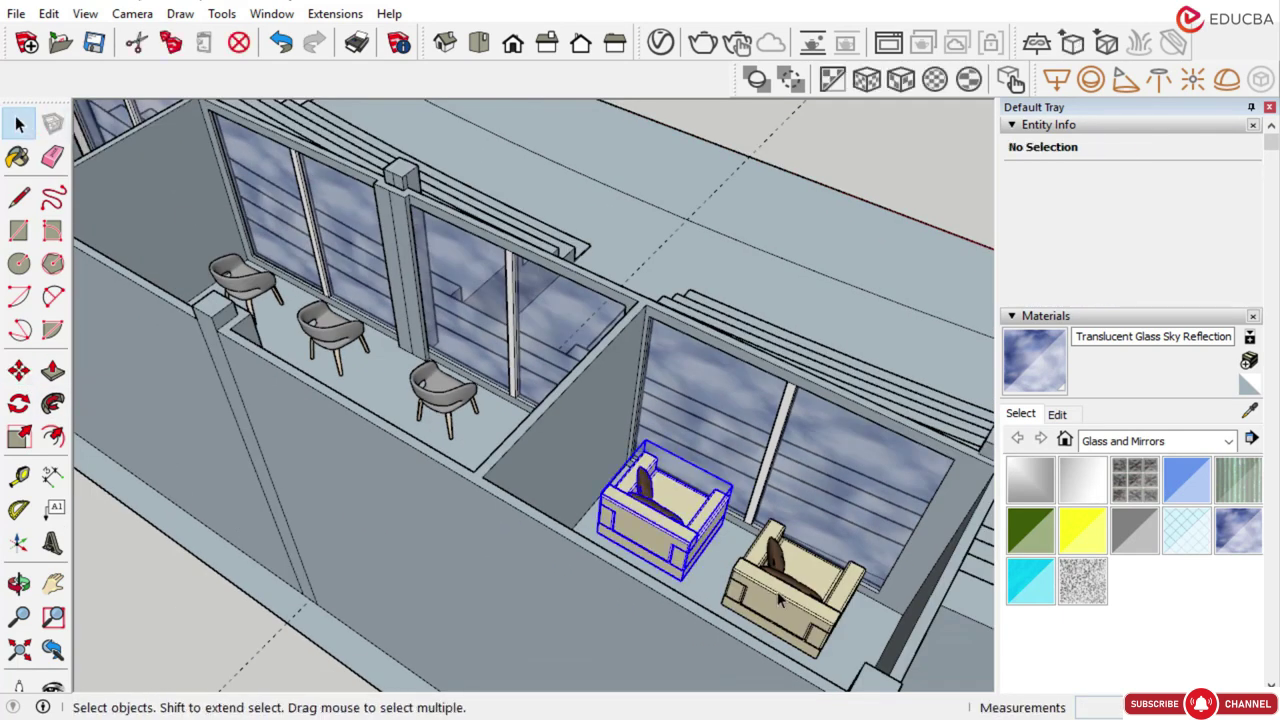
left_click(770, 600, "shift")
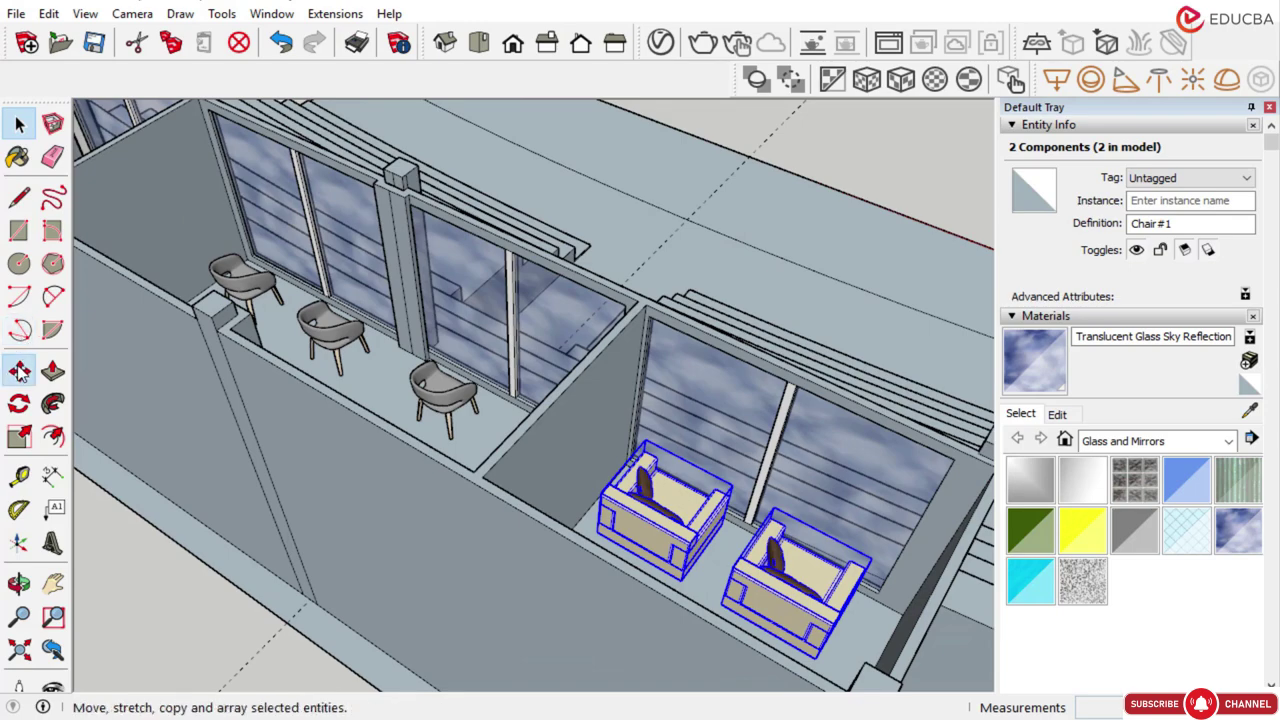
left_click(565, 479, "ctrl")
scroll(565, 479, "down", 3)
scroll(152, 245, "up", 5)
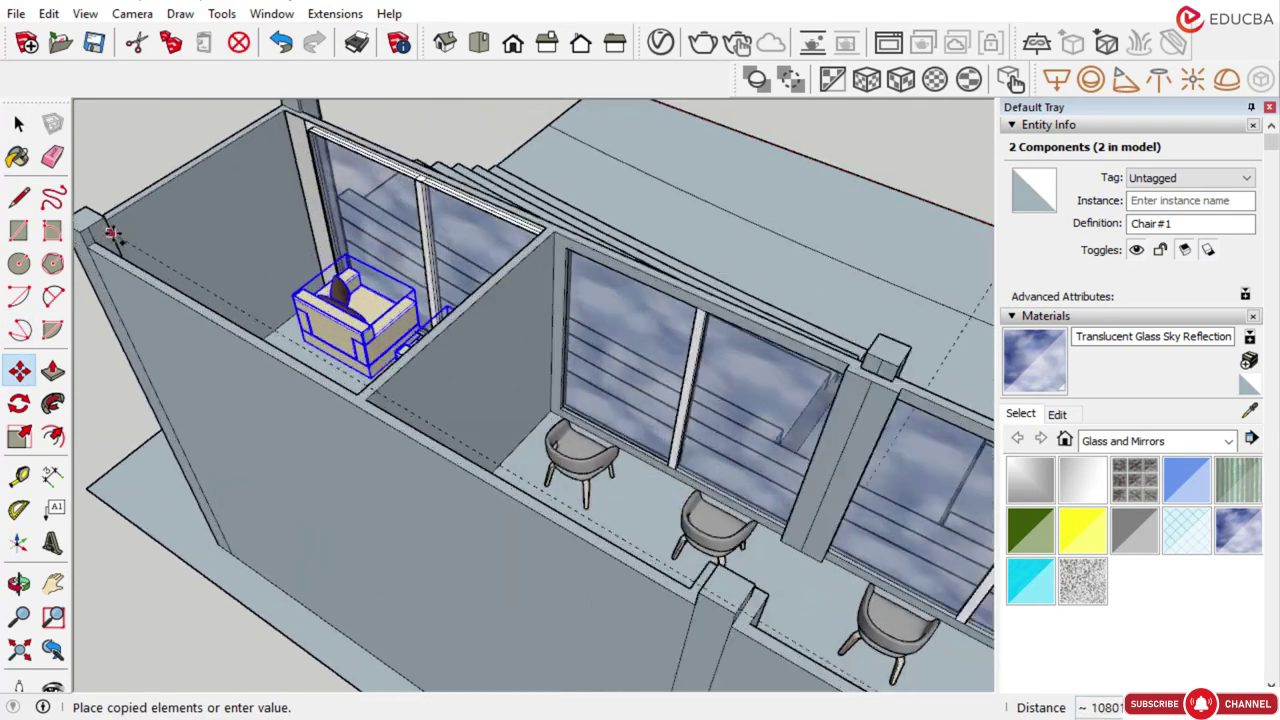
middle_click_drag(91, 251, 251, 360)
scroll(152, 515, "up", 5)
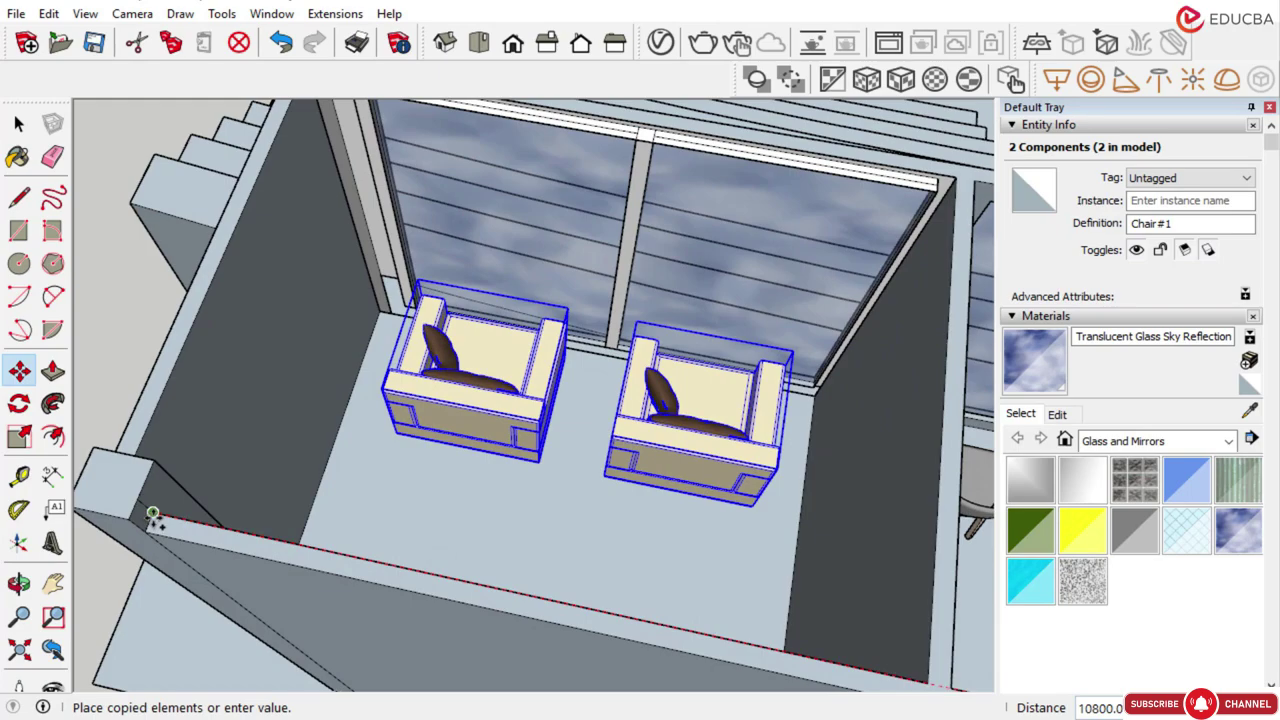
left_click(153, 514)
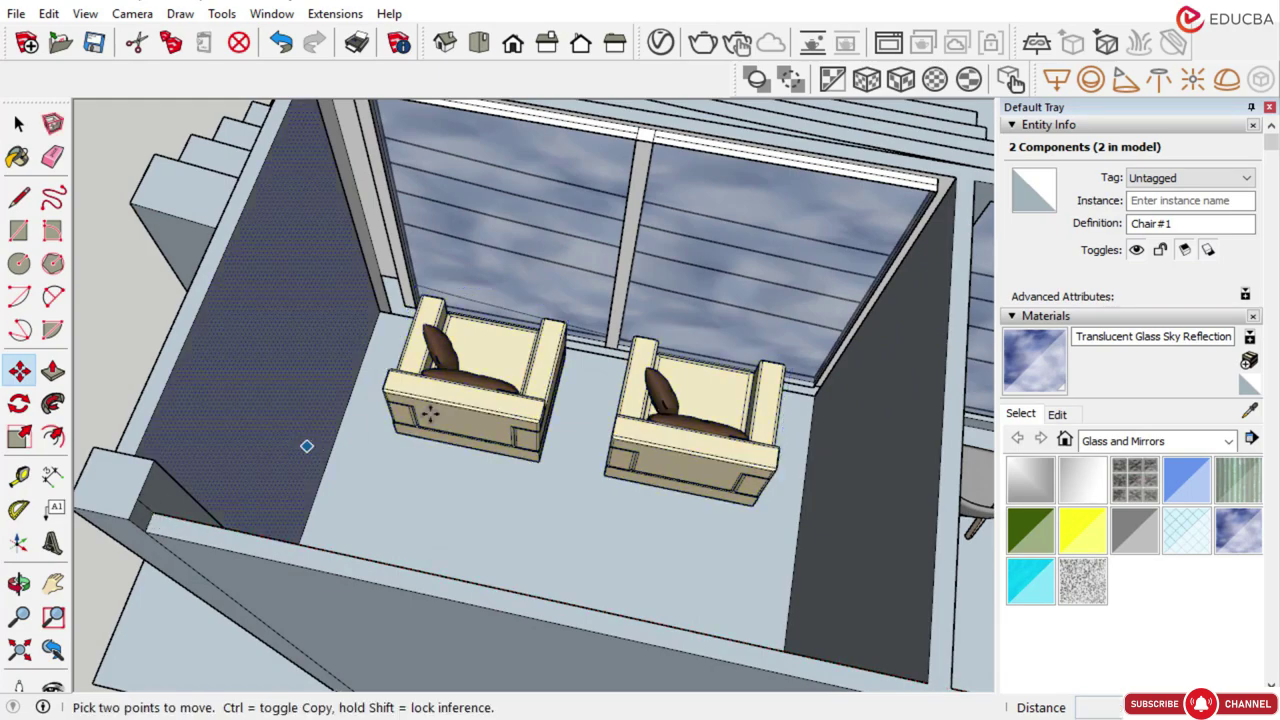
Examine all four furnished rooms from the rear and through the front glazing, and clear the selection
scroll(585, 432, "down", 6)
middle_click_drag(596, 453, 874, 423)
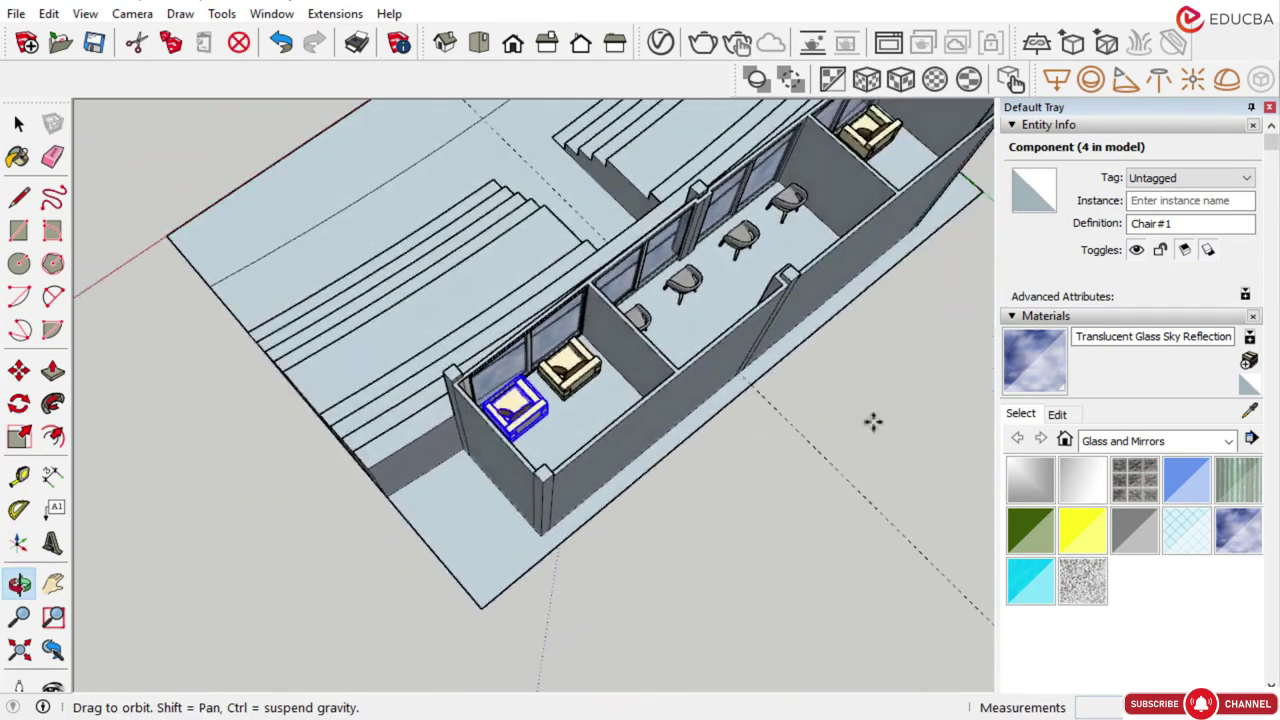
scroll(680, 322, "down", 3)
middle_click_drag(514, 329, 951, 289)
scroll(560, 285, "down", 2)
middle_click_drag(444, 284, 812, 128)
middle_click_drag(385, 250, 640, 258)
scroll(388, 299, "up", 6)
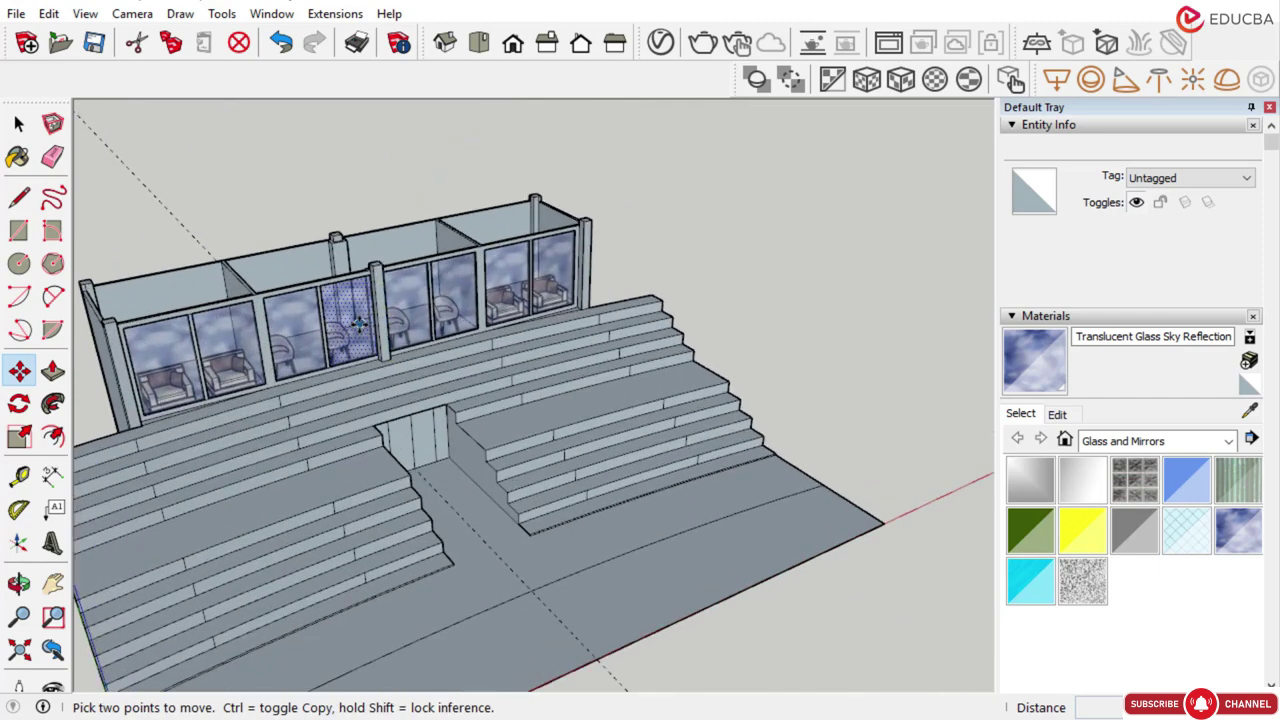
scroll(375, 366, "down", 1)
scroll(600, 220, "down", 3)
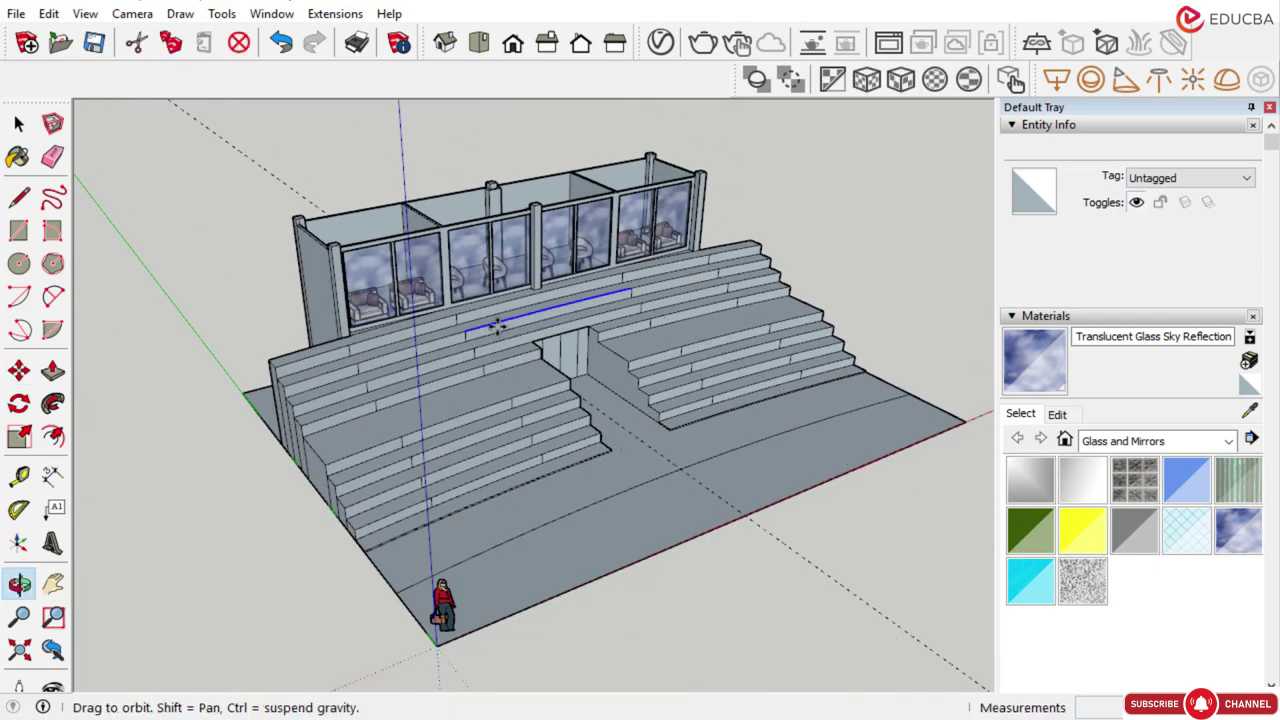
middle_click_drag(497, 323, 534, 298)
scroll(530, 296, "up", 3)
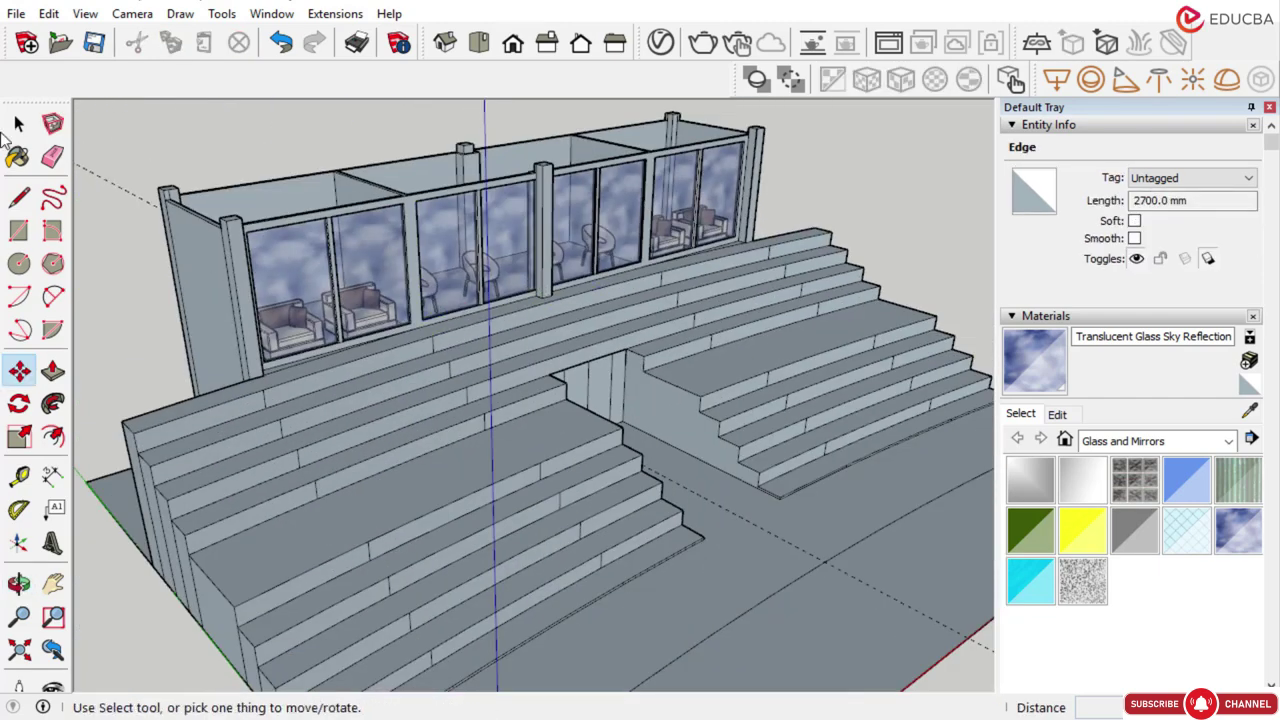
left_click(19, 123)
Inspect the whole building with its stepped seating from the front and the side, including the open tops of the rooms
scroll(436, 267, "down", 2)
scroll(436, 267, "down", 2)
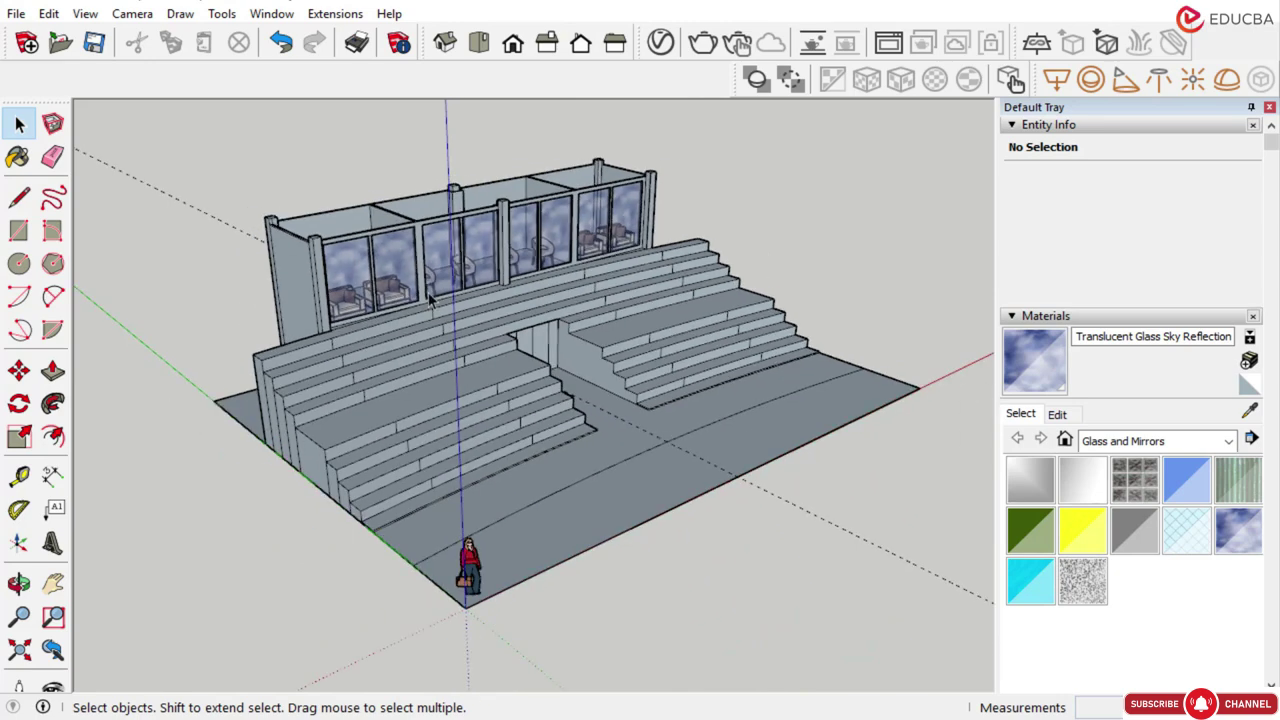
middle_click_drag(436, 267, 483, 266)
scroll(483, 266, "up", 2)
scroll(480, 261, "up", 1)
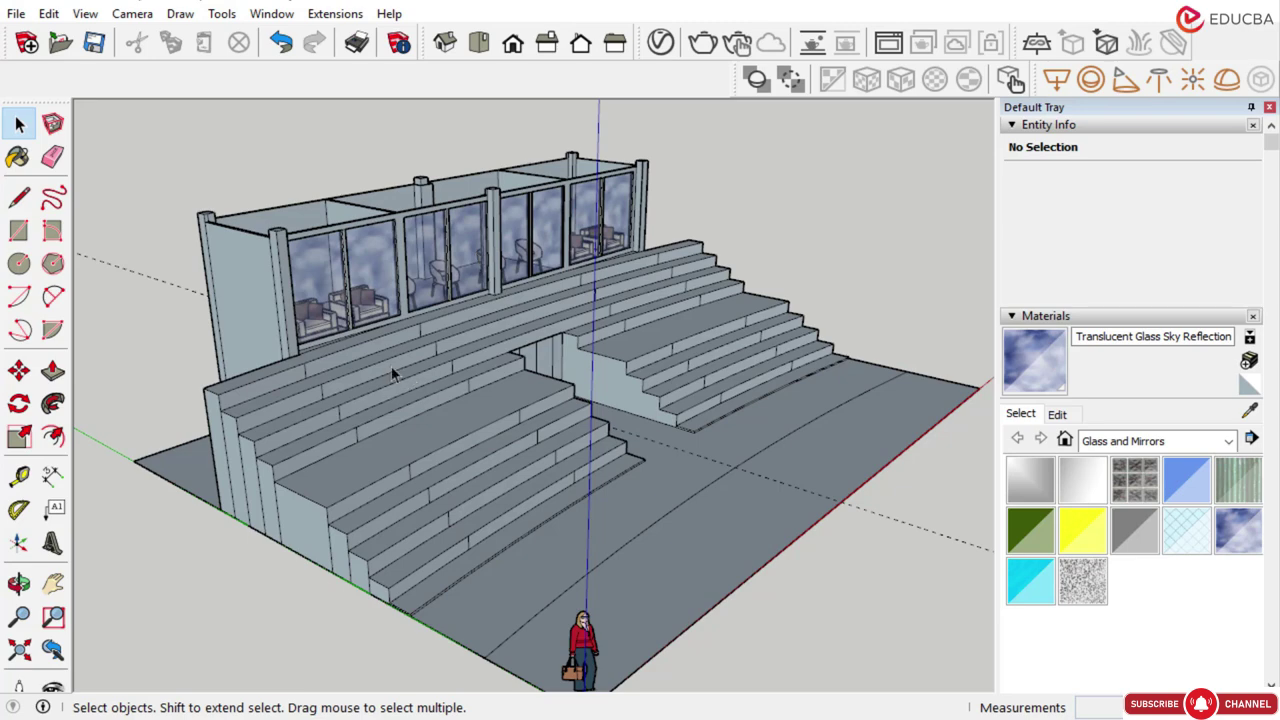
scroll(360, 330, "up", 2)
scroll(292, 263, "down", 3)
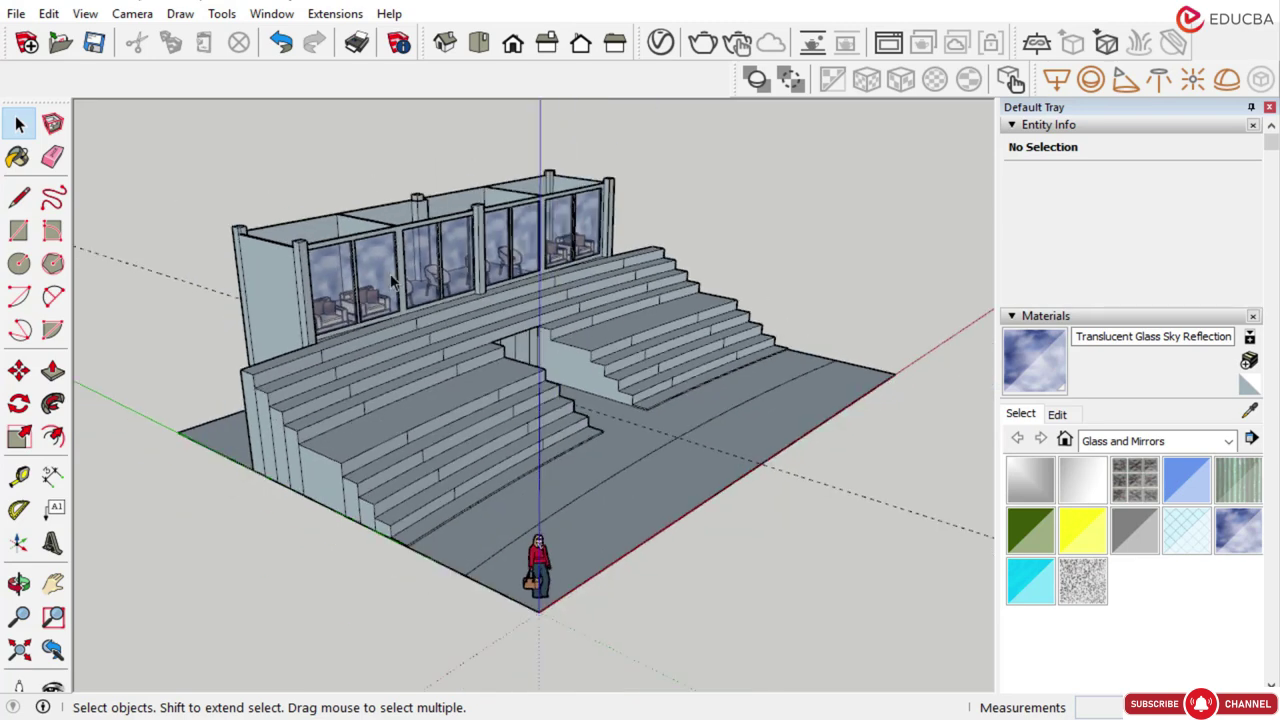
middle_click_drag(400, 320, 369, 225)
scroll(369, 225, "up", 3)
scroll(353, 290, "down", 2)
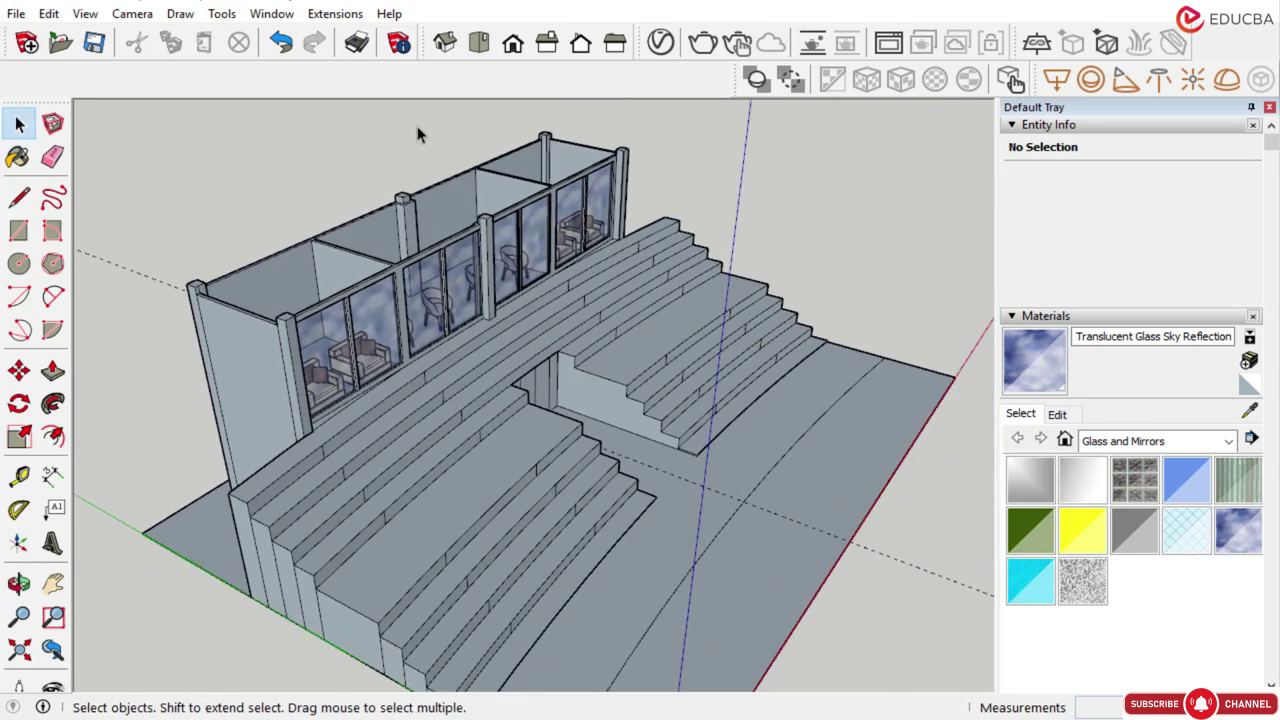
Draw a rectangle over the column tops as a roof, from the near rear column's outer corner to the far front column's outer corner
scroll(321, 144, "up", 2)
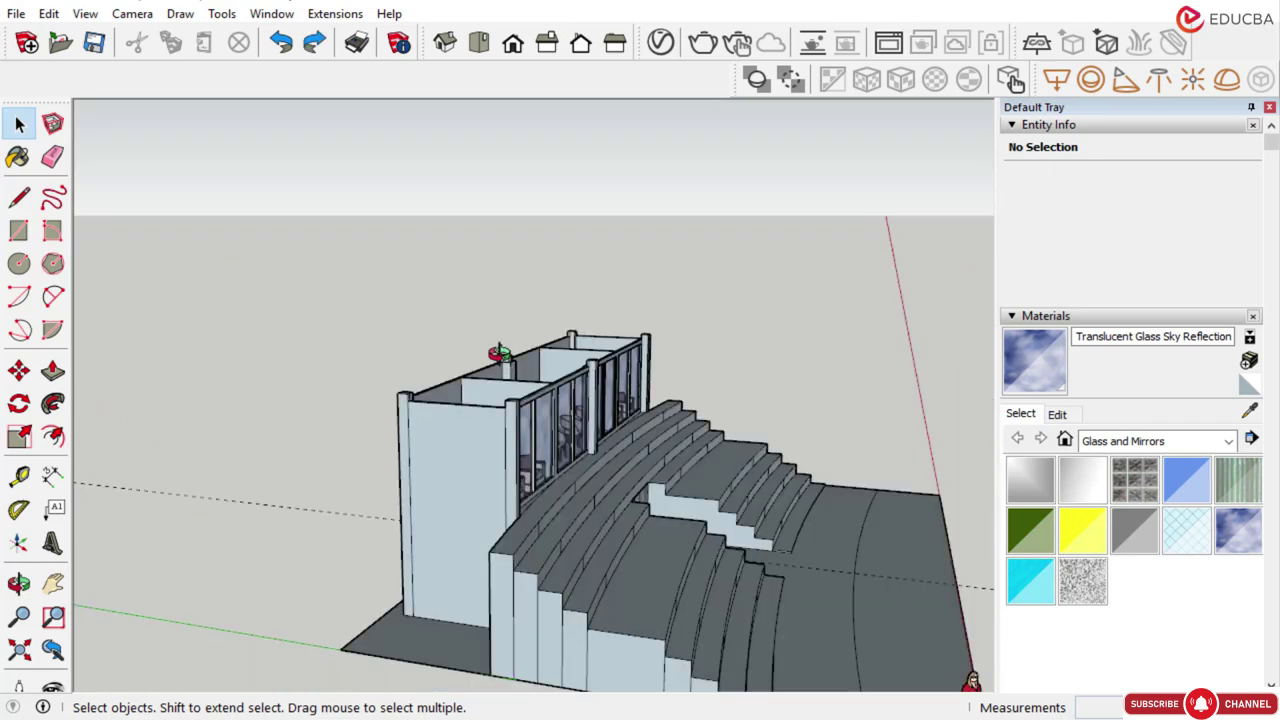
middle_click_drag(500, 356, 448, 425)
scroll(448, 425, "up", 2)
scroll(448, 425, "down", 1)
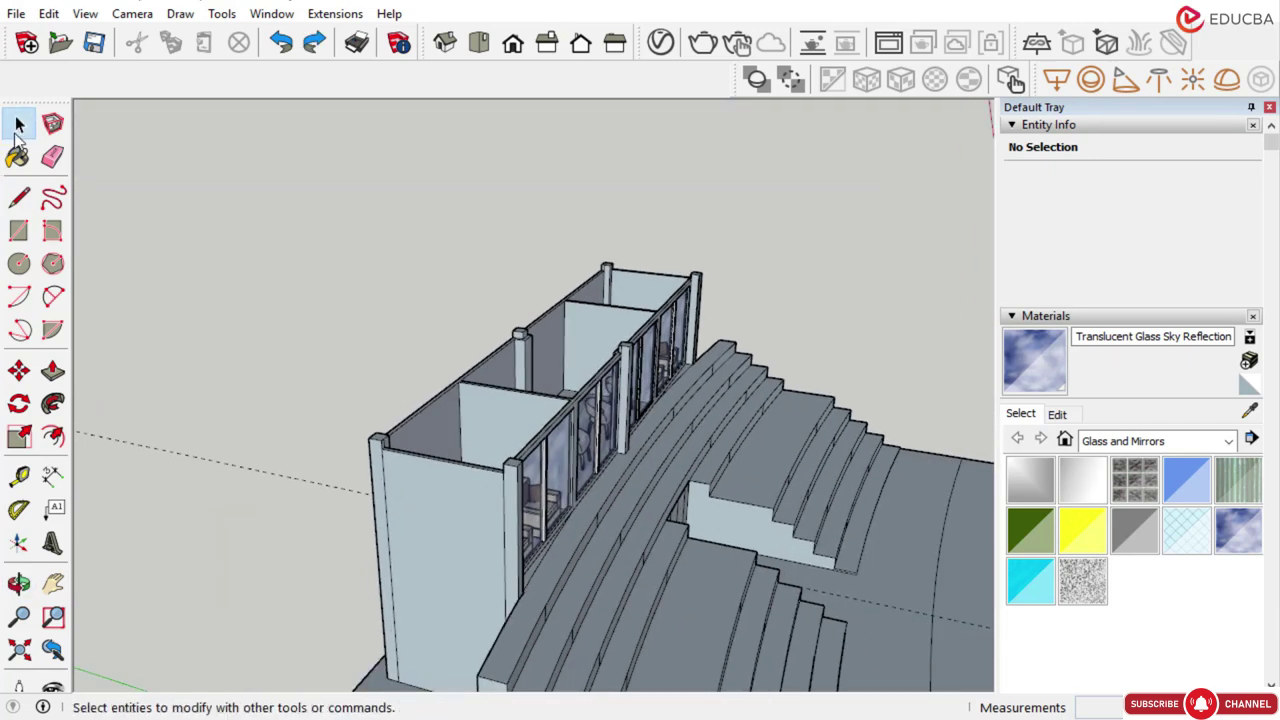
left_click(19, 230)
scroll(360, 440, "up", 1)
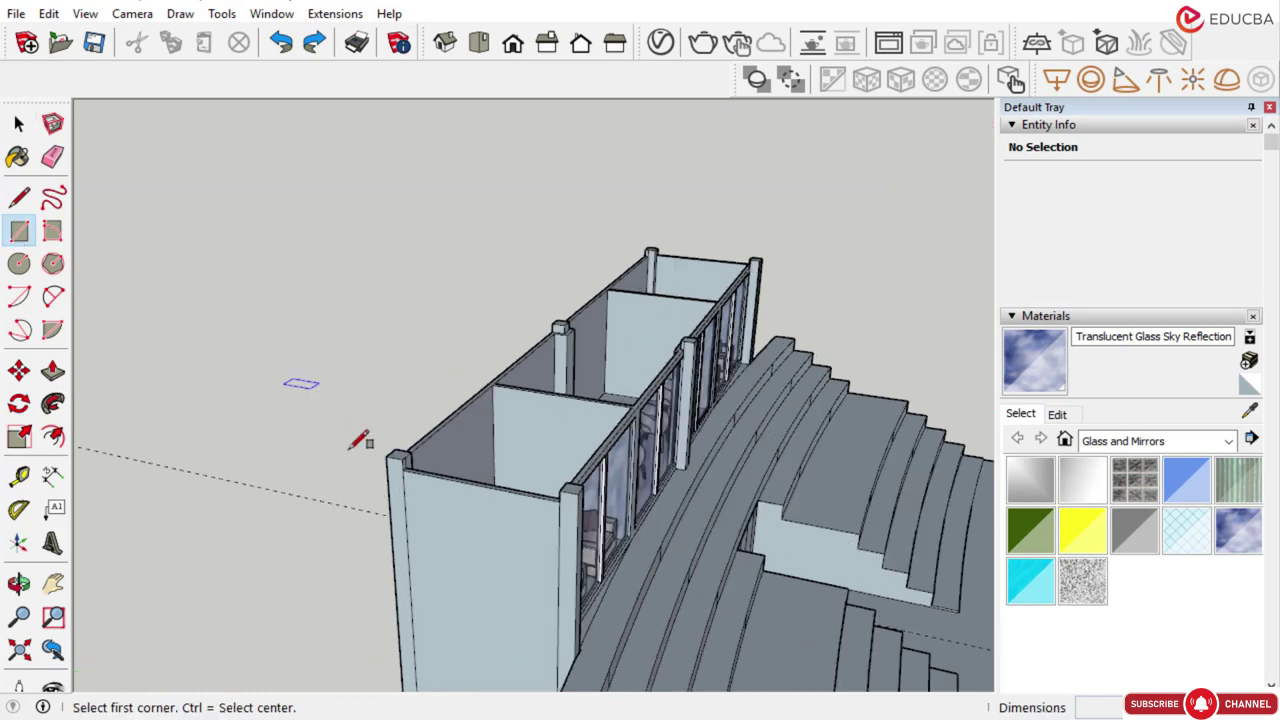
scroll(383, 452, "up", 4)
left_click(381, 460)
scroll(375, 475, "down", 4)
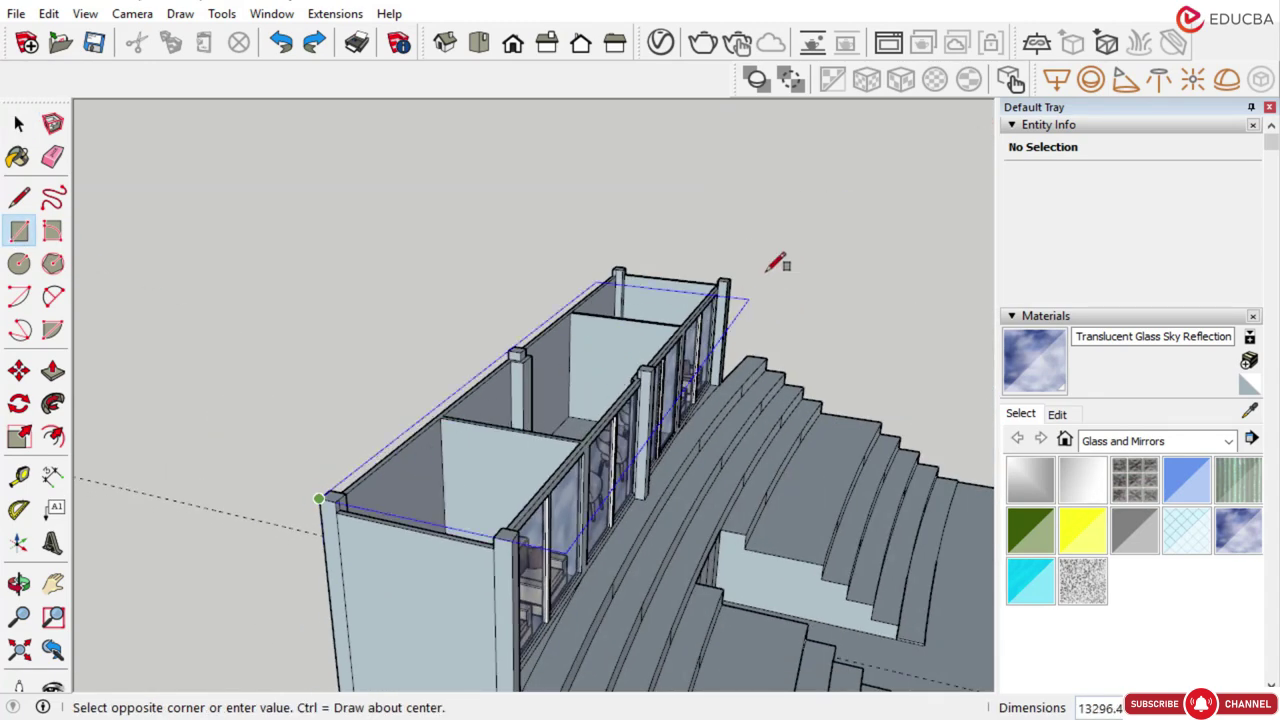
scroll(740, 268, "up", 5)
left_click(707, 301)
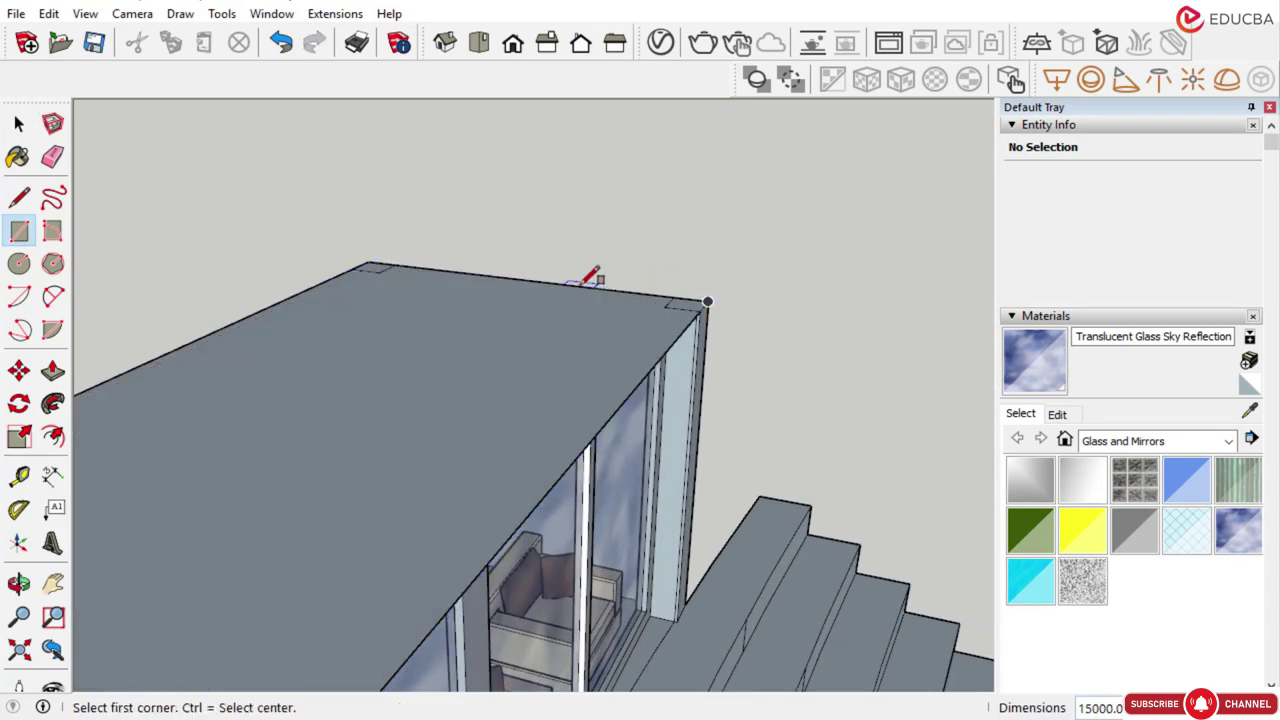
scroll(694, 266, "down", 5)
middle_click_drag(480, 340, 531, 493)
scroll(485, 415, "up", 2)
scroll(486, 422, "down", 2)
middle_click_drag(489, 440, 443, 400)
left_click(18, 123)
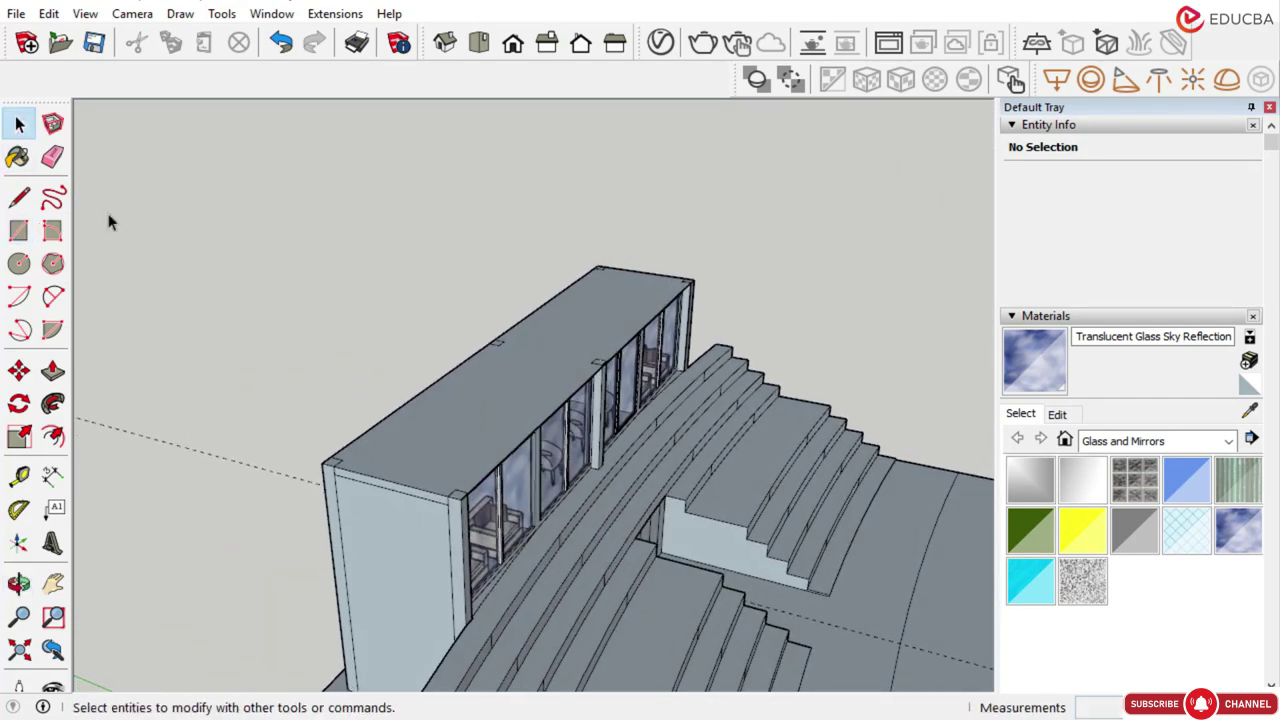
Try to move the flat roof face together with the six column-top faces
left_click(457, 429)
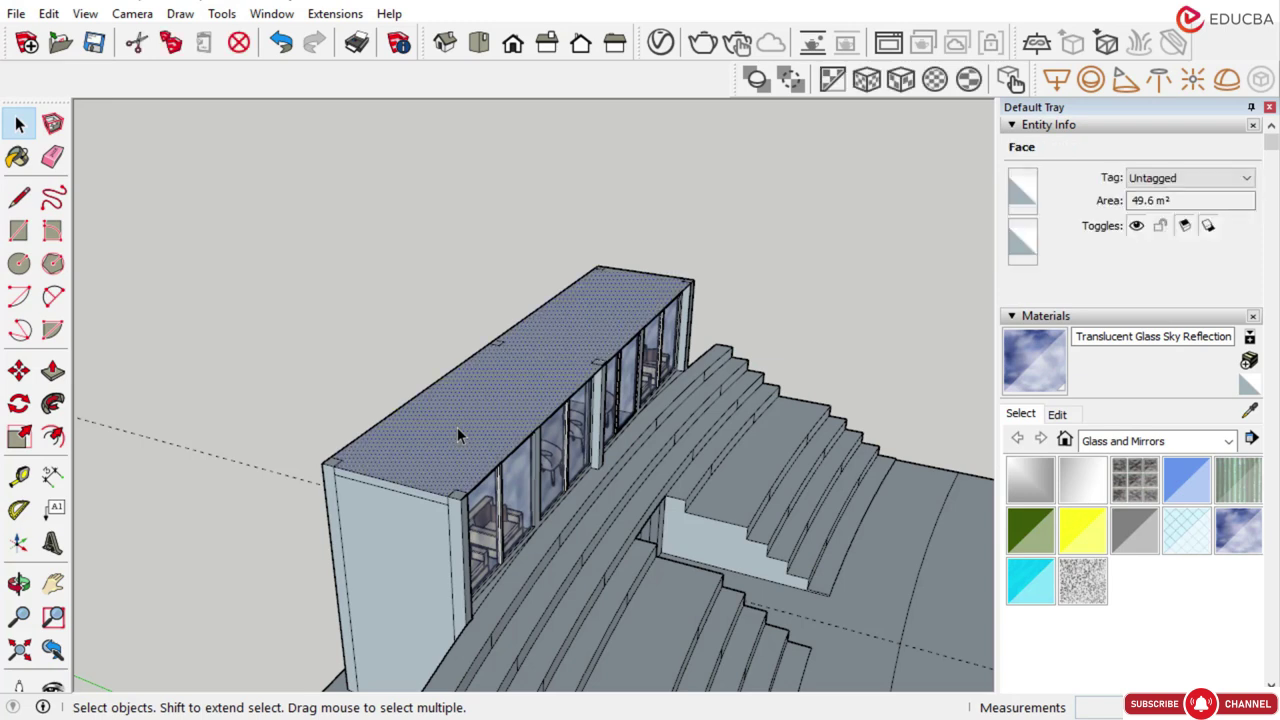
scroll(380, 480, "up", 2)
left_click(324, 458, "shift")
scroll(498, 518, "up", 1)
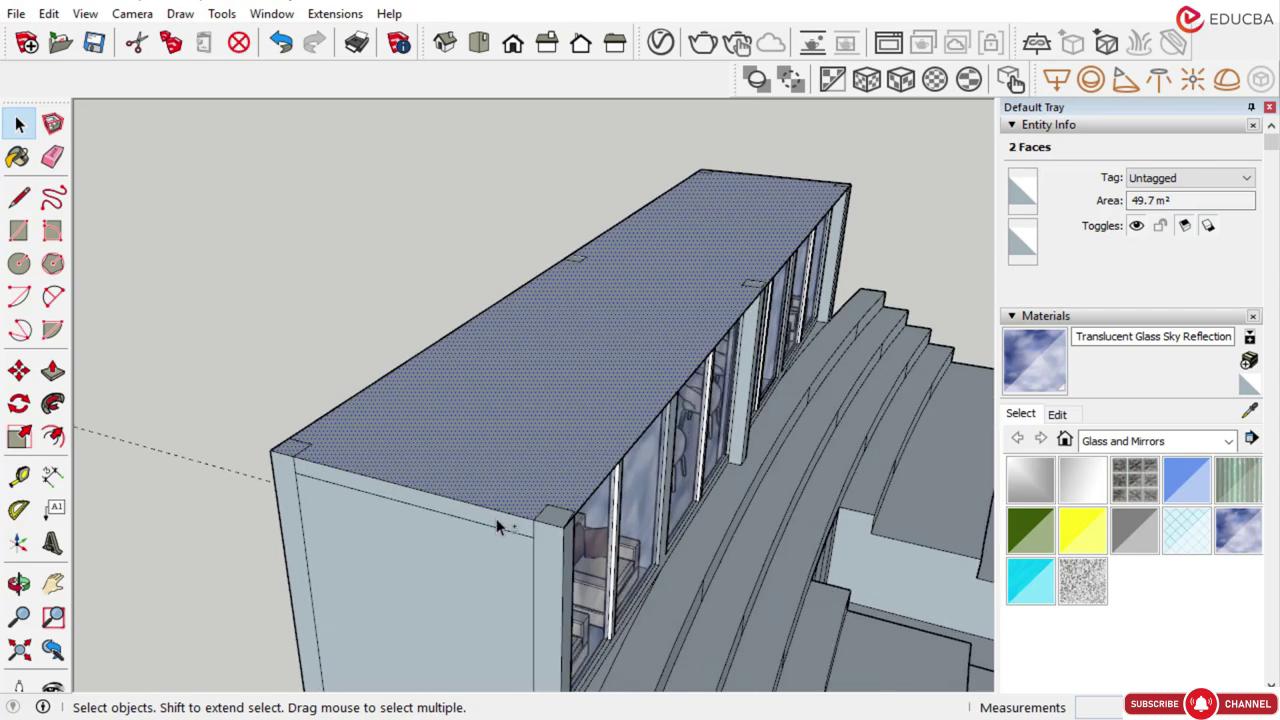
left_click(548, 517, "shift")
scroll(568, 290, "up", 1)
scroll(567, 283, "up", 2)
left_click(574, 254, "shift")
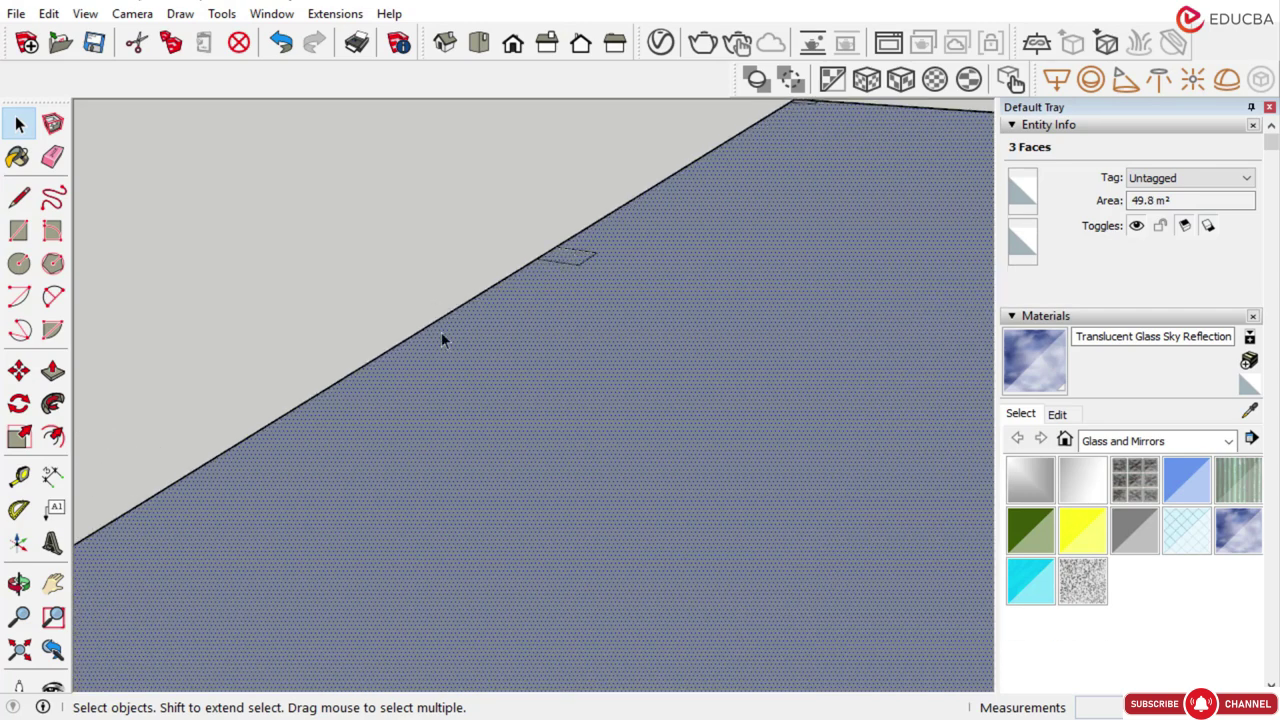
scroll(441, 332, "down", 3)
left_click(839, 324, "shift")
scroll(897, 177, "down", 2)
scroll(903, 180, "up", 4)
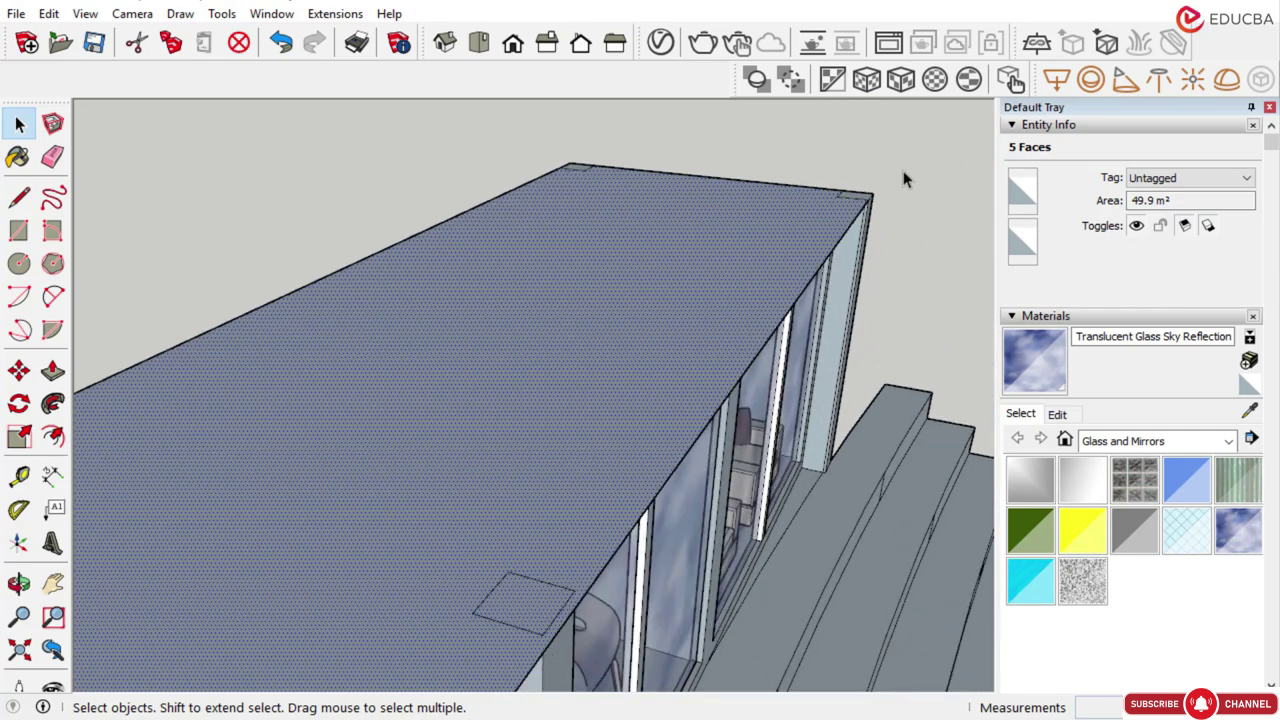
left_click(815, 222, "shift")
scroll(815, 222, "down", 2)
scroll(555, 212, "up", 2)
left_click(550, 214, "shift")
scroll(622, 228, "down", 6)
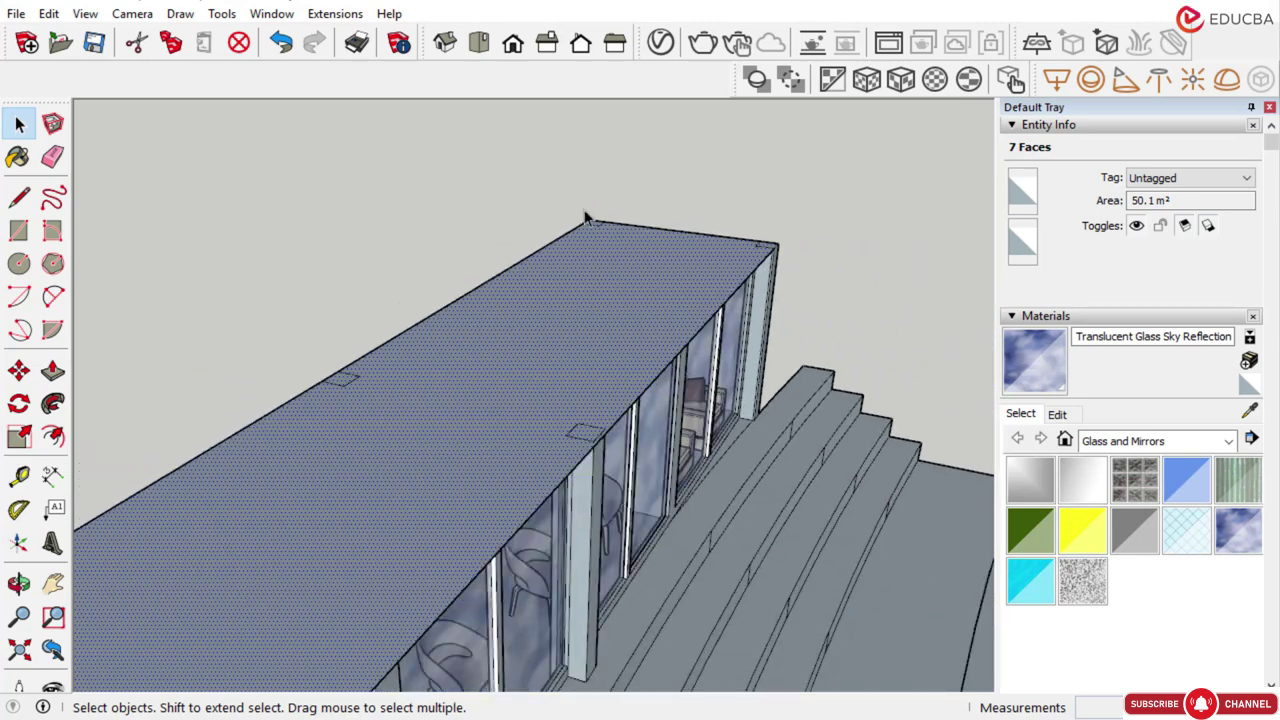
left_click(20, 371)
scroll(410, 487, "up", 5)
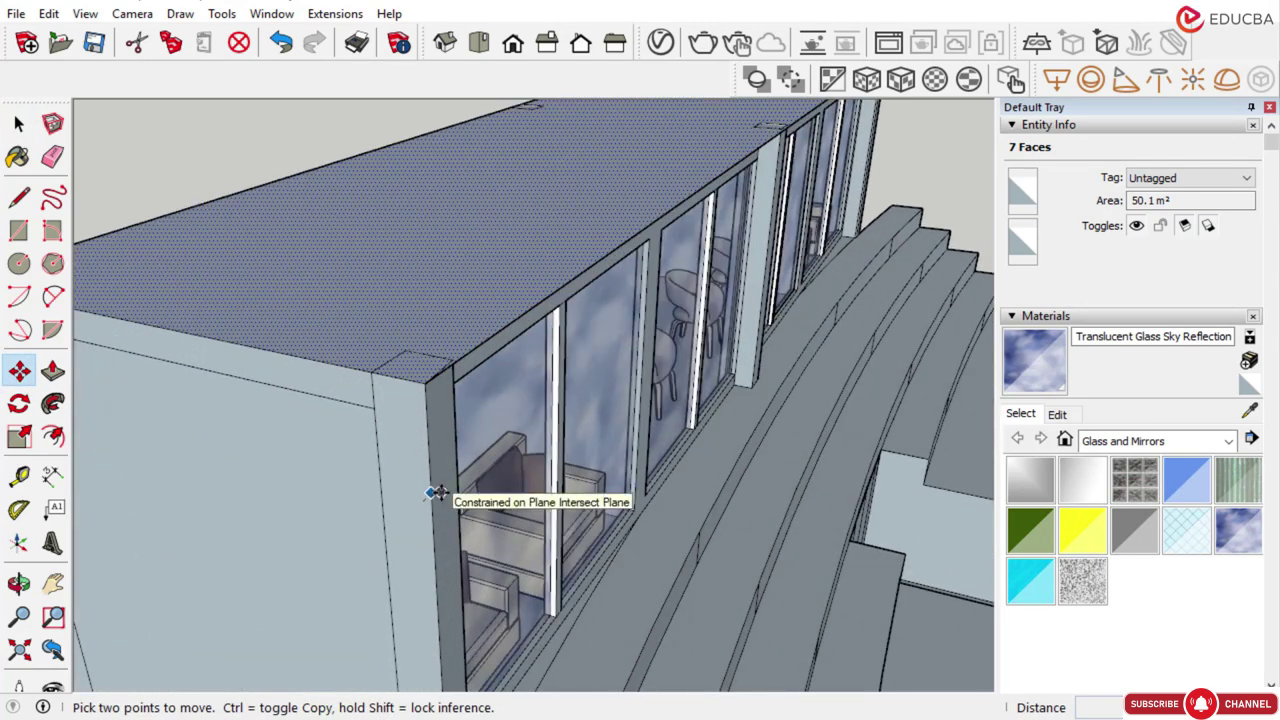
left_click(432, 485)
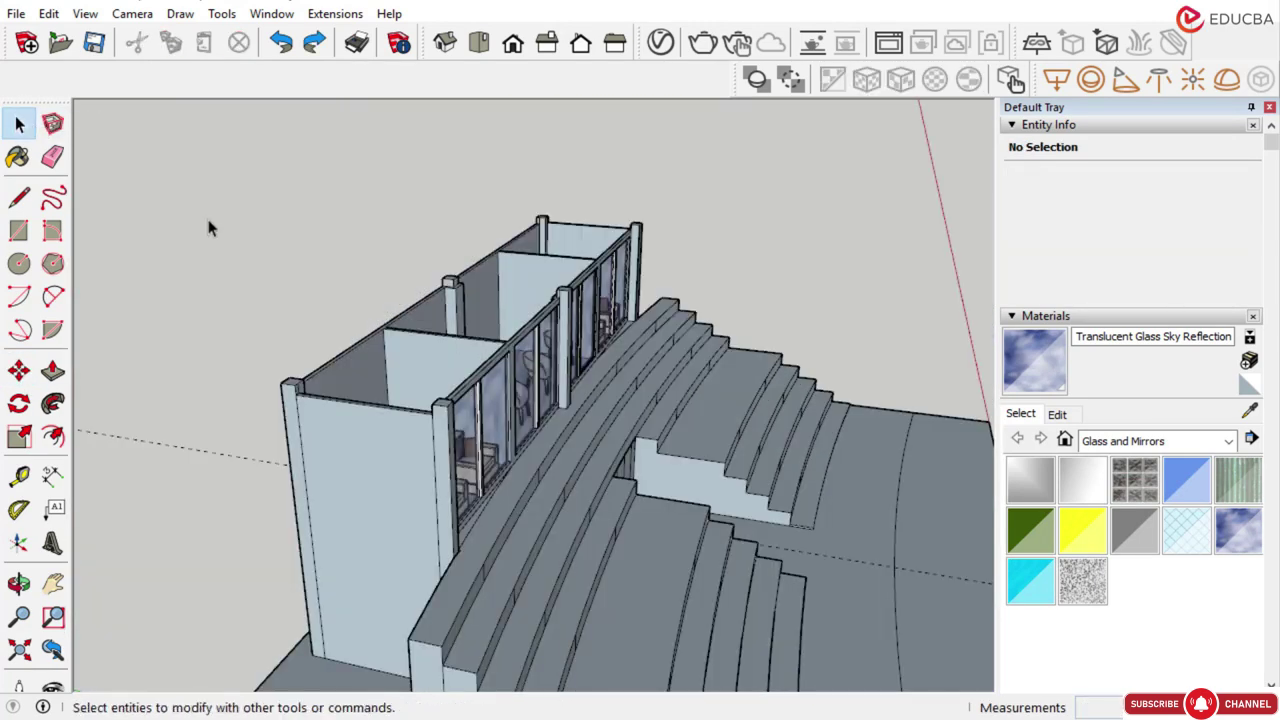
Measure the width between the outer top corners of the two near-end columns
scroll(391, 372, "up", 3)
scroll(391, 372, "up", 1)
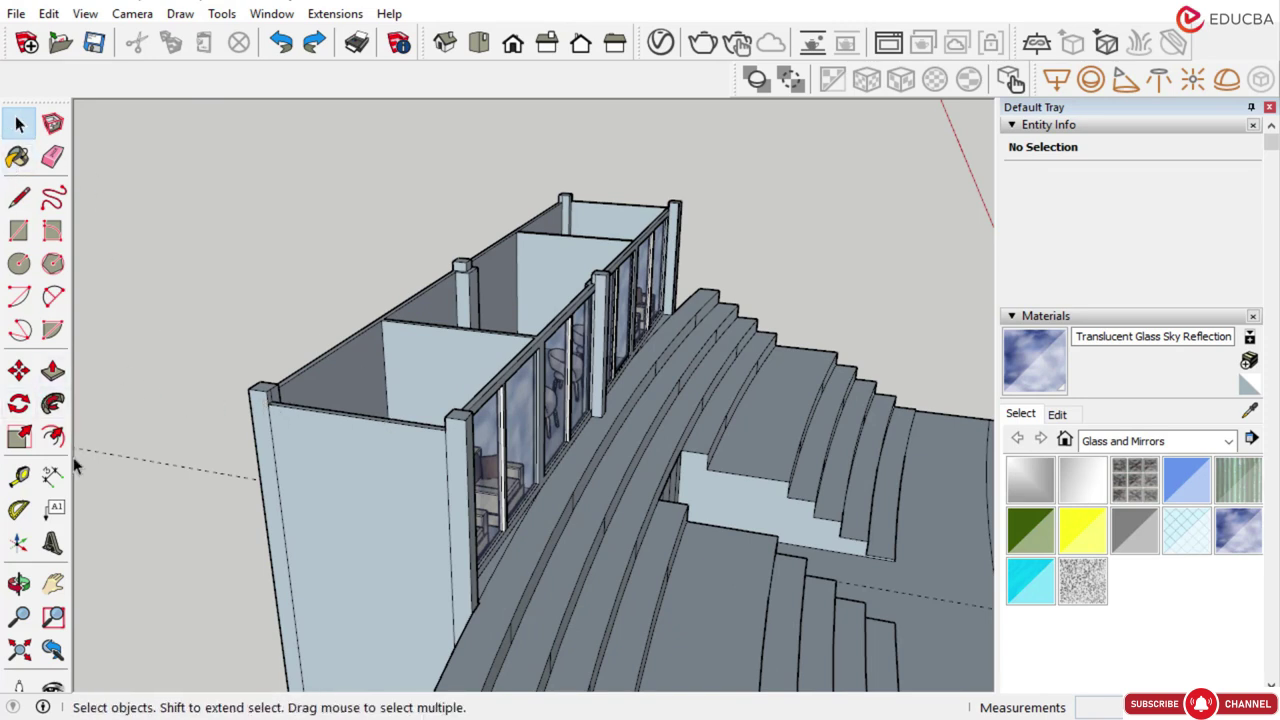
left_click(52, 476)
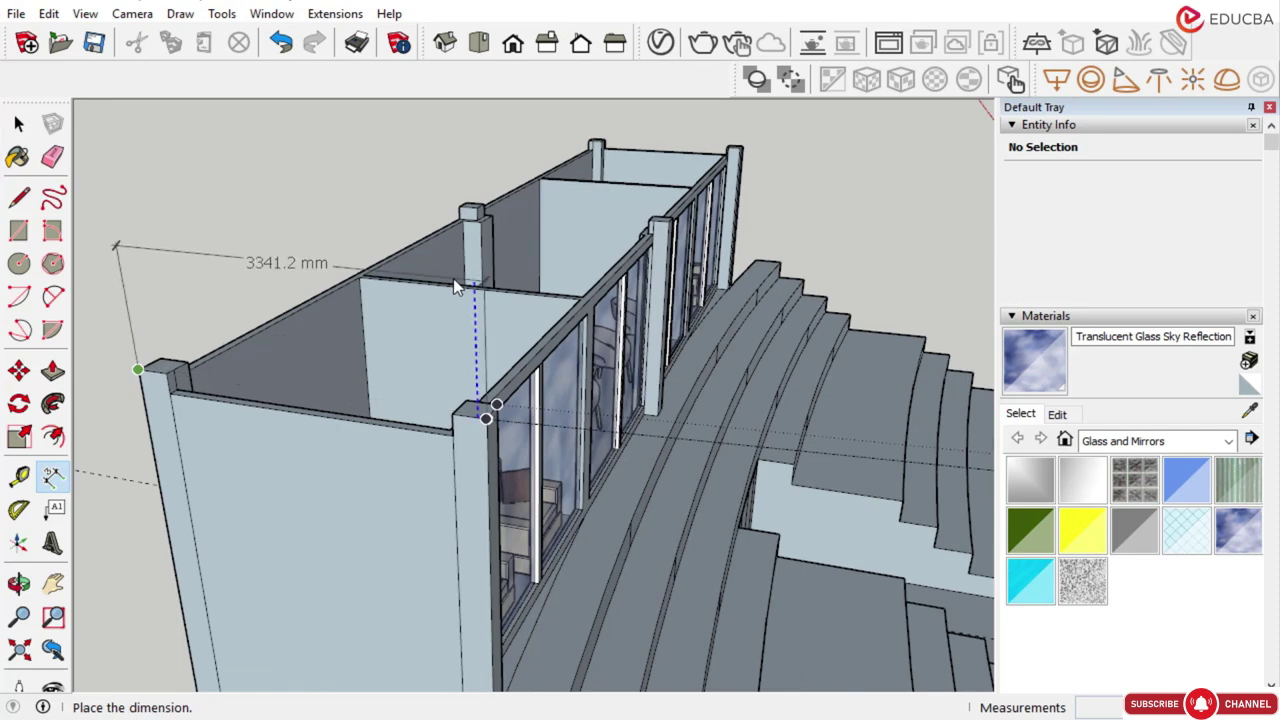
scroll(453, 278, "up", 1)
key("Escape")
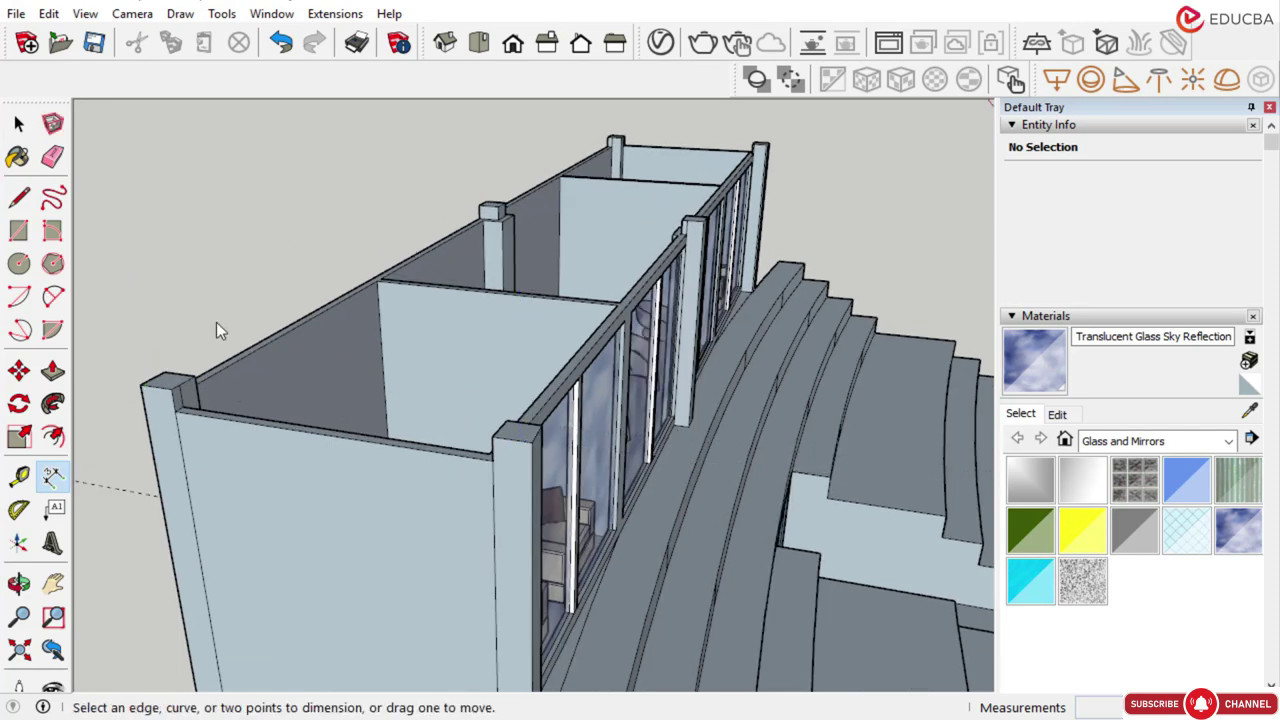
Measure the building's length between the outer top corners of the near and far rear columns, without placing the dimension
left_click(178, 382)
scroll(490, 182, "down", 2)
scroll(546, 170, "up", 5)
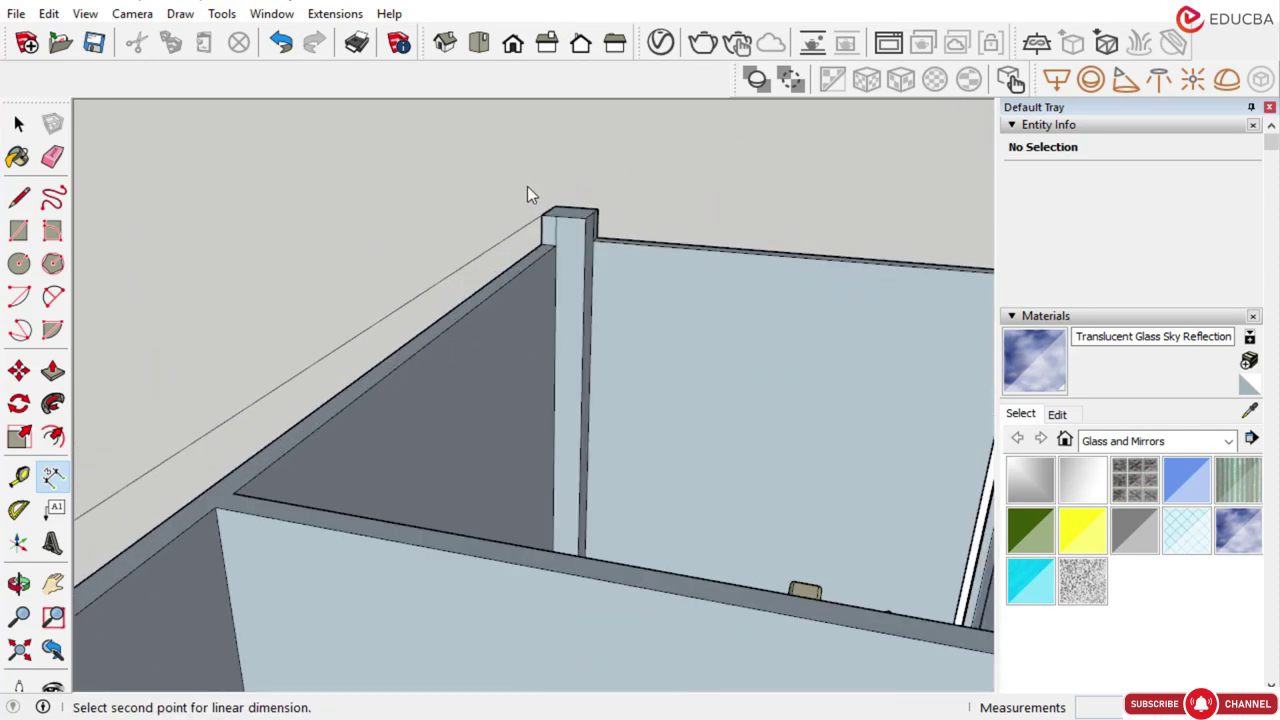
left_click(556, 208)
scroll(545, 185, "down", 3)
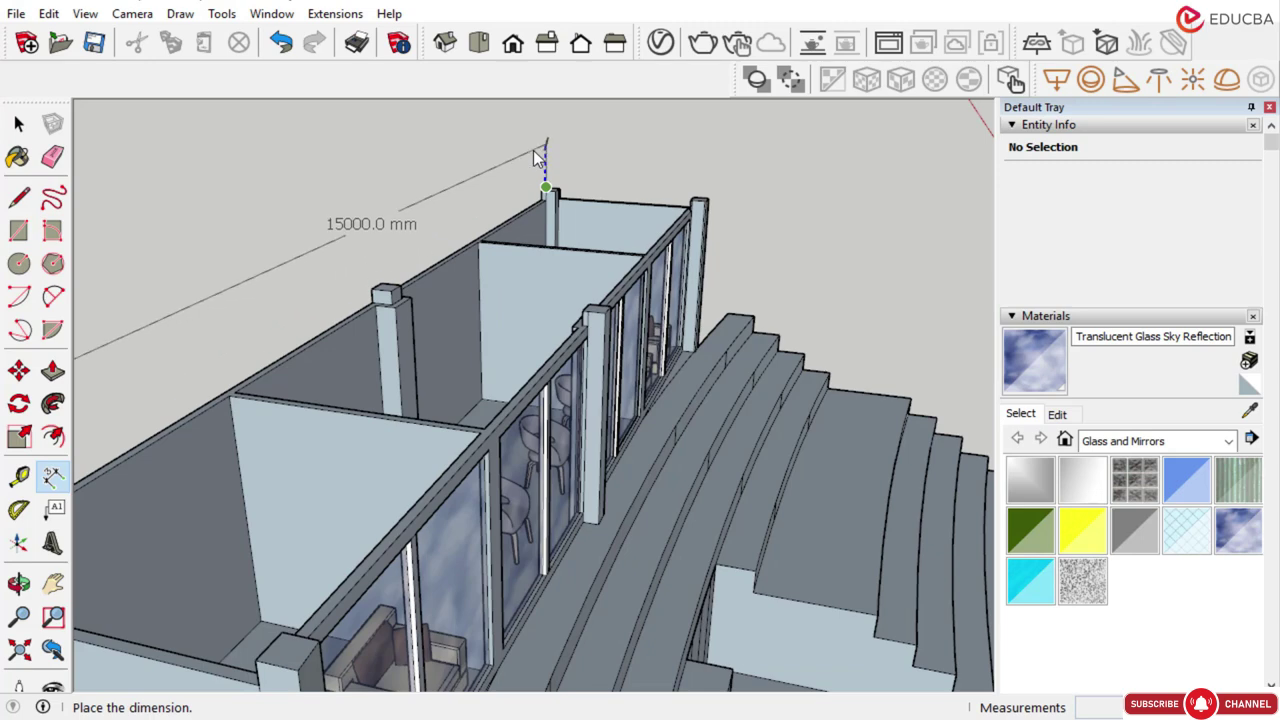
scroll(535, 155, "down", 3)
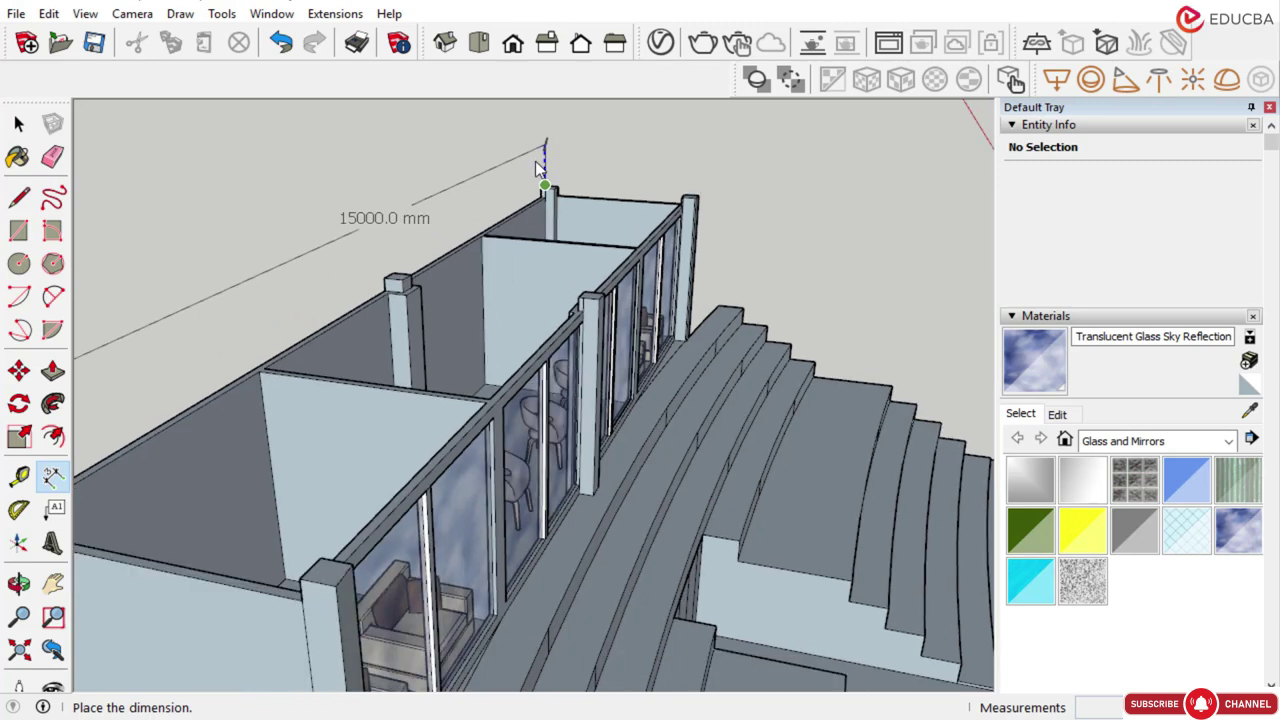
key("Escape")
Recheck the width across the near-end columns from an end-on view
scroll(175, 402, "up", 2)
middle_click_drag(175, 402, 160, 322)
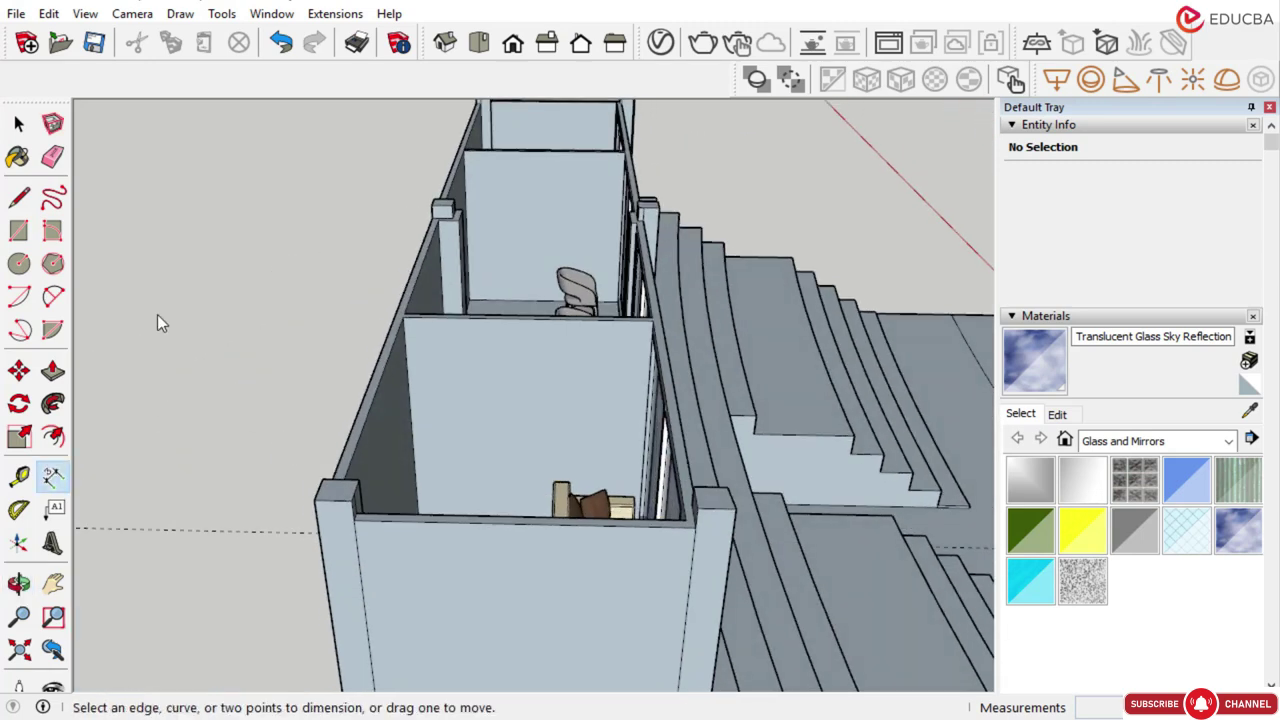
left_click(314, 500)
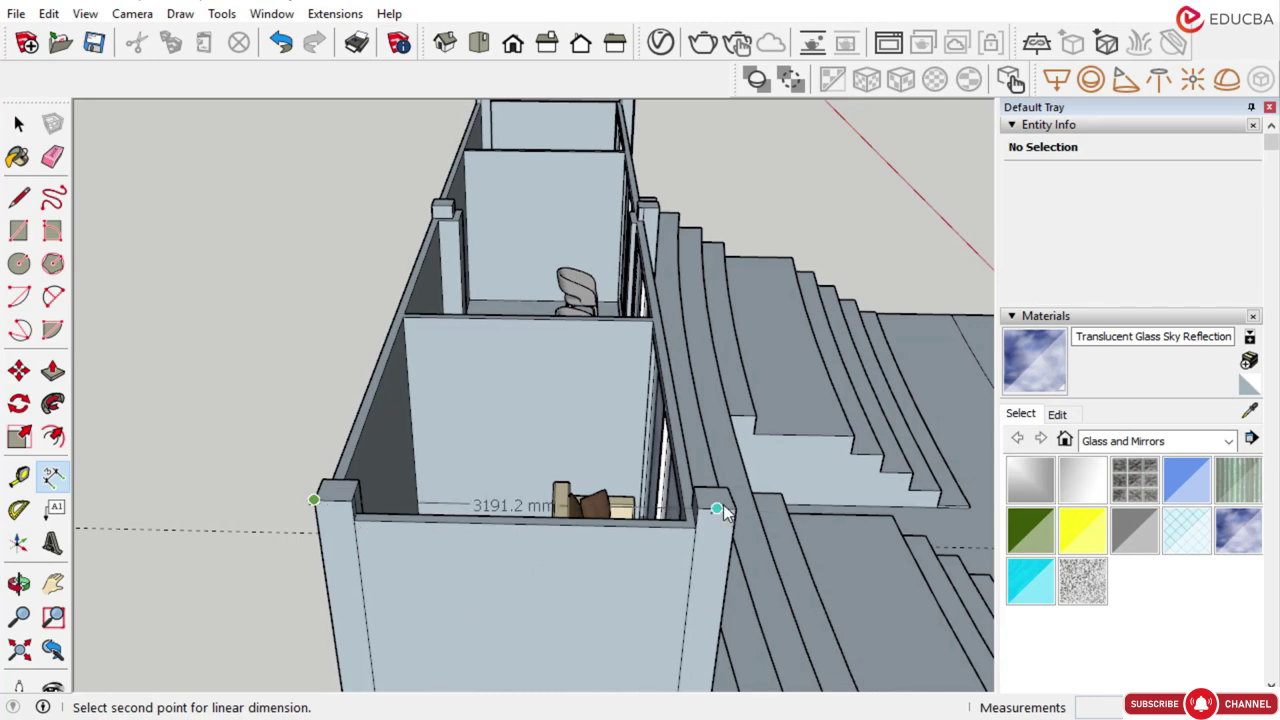
Draw a horizontal rectangle 15000 mm long in the empty space beside the building as a separate roof panel
key("r")
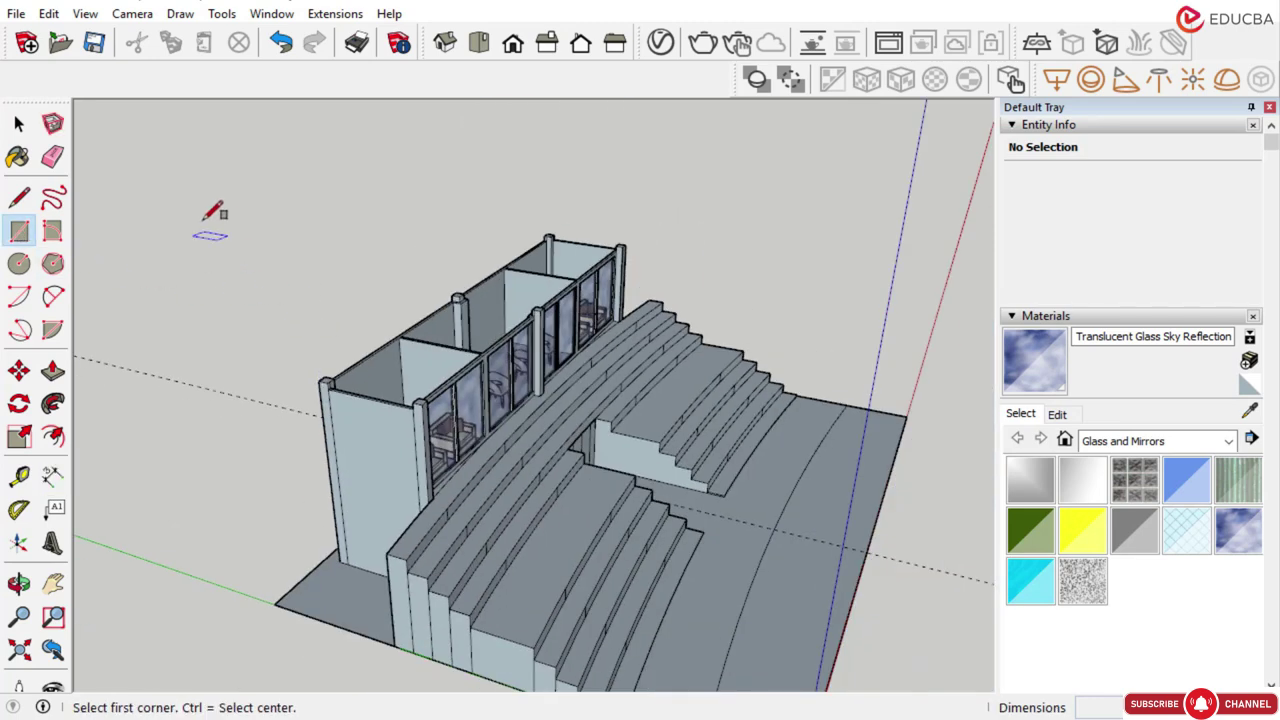
left_click(201, 216)
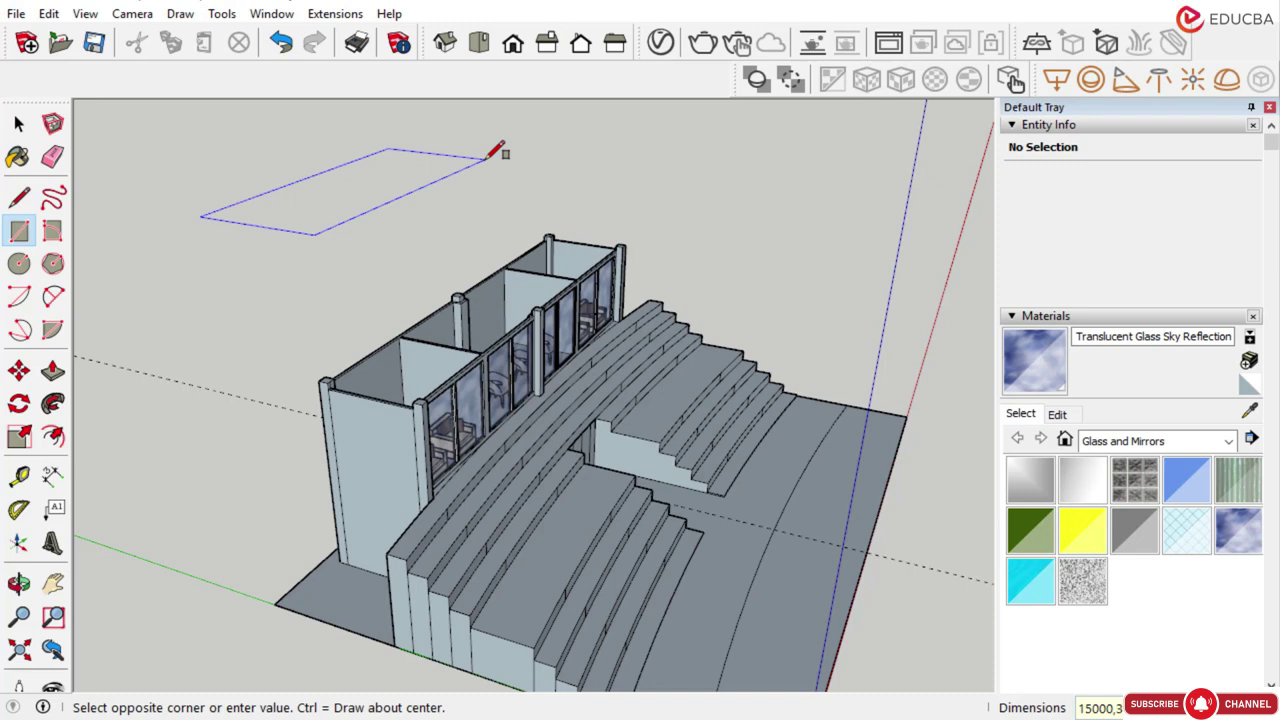
key("Return")
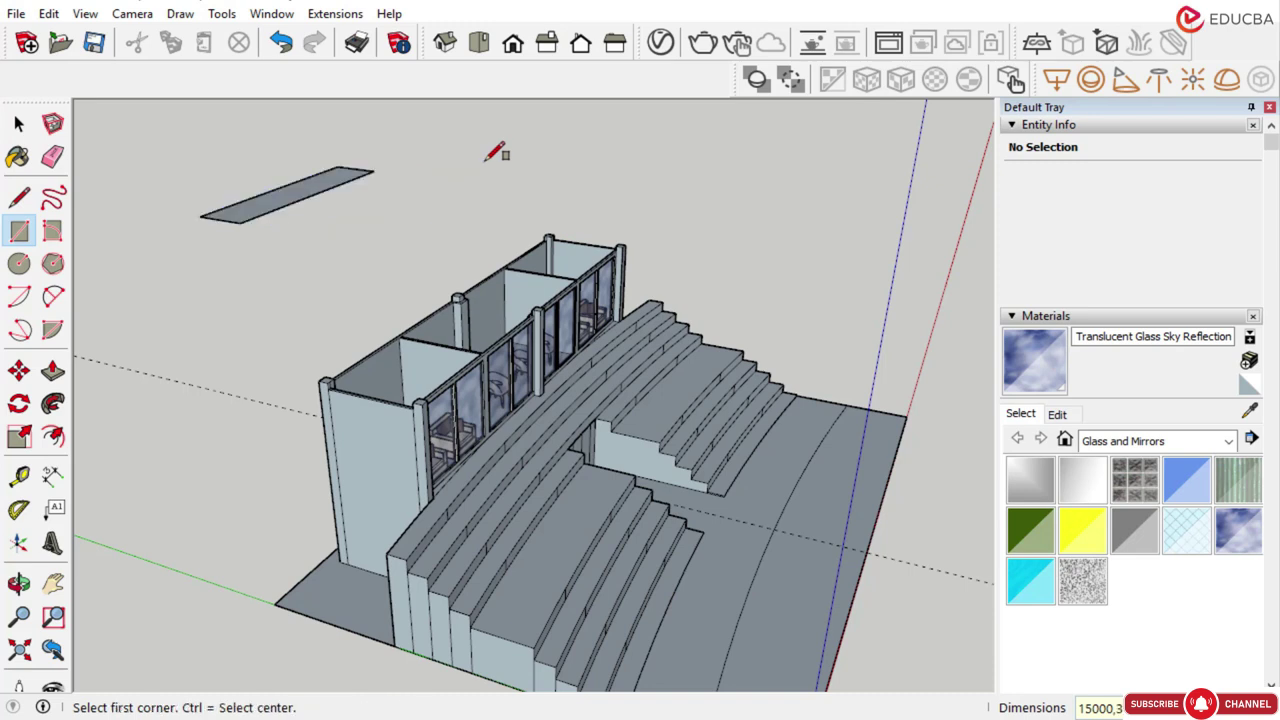
Draw a line about 1480 mm long straight down from the roof panel's near front corner
left_click(18, 123)
scroll(160, 256, "up", 3)
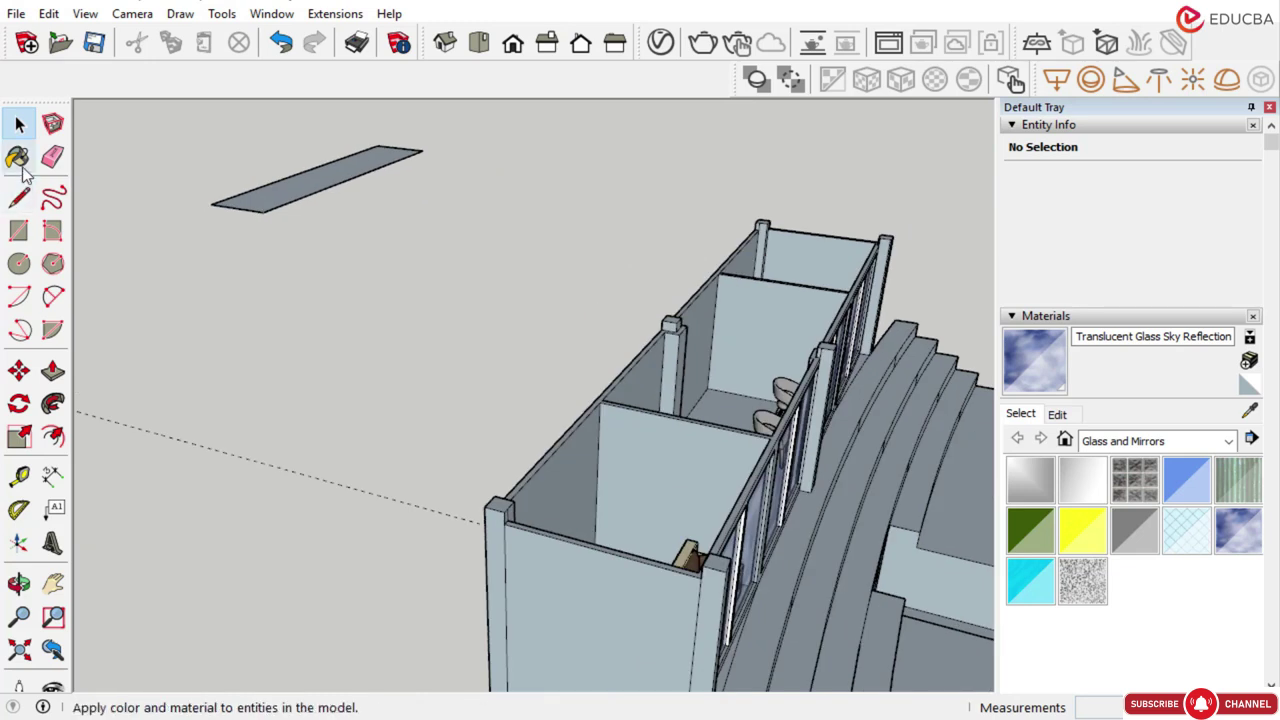
left_click(18, 197)
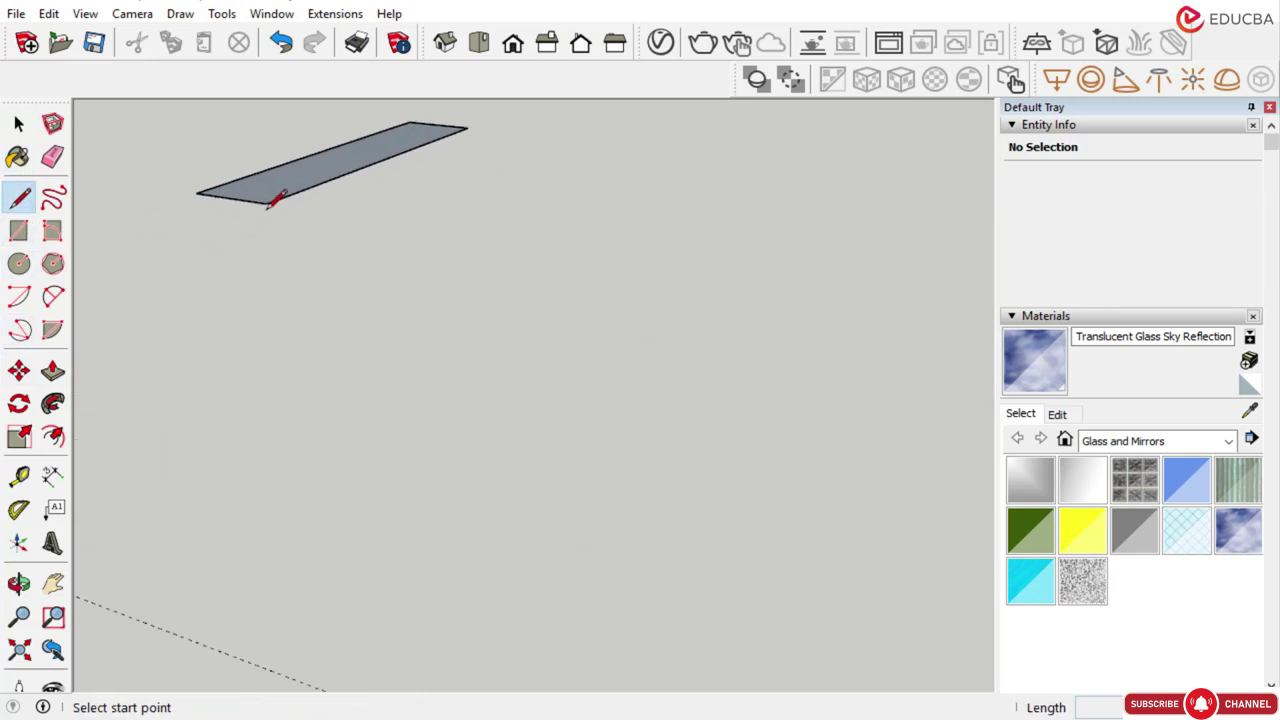
left_click(265, 203)
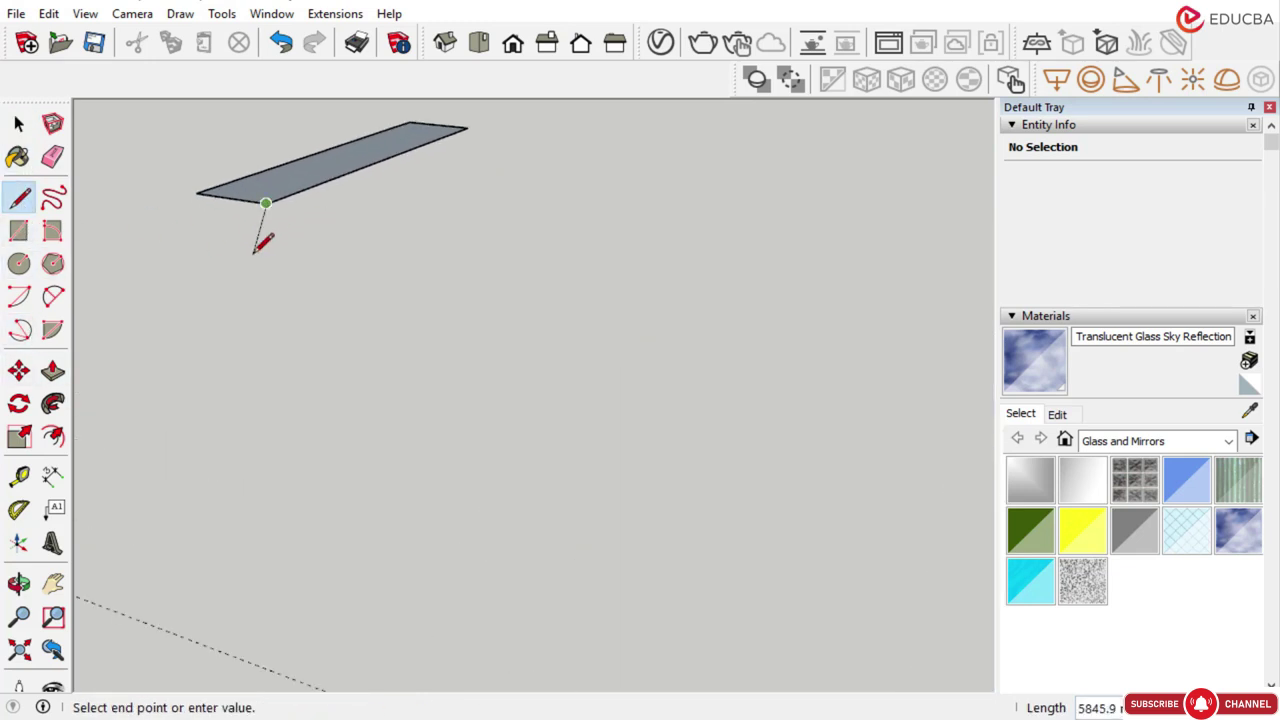
scroll(262, 245, "up", 2)
left_click(271, 238)
scroll(380, 277, "down", 4)
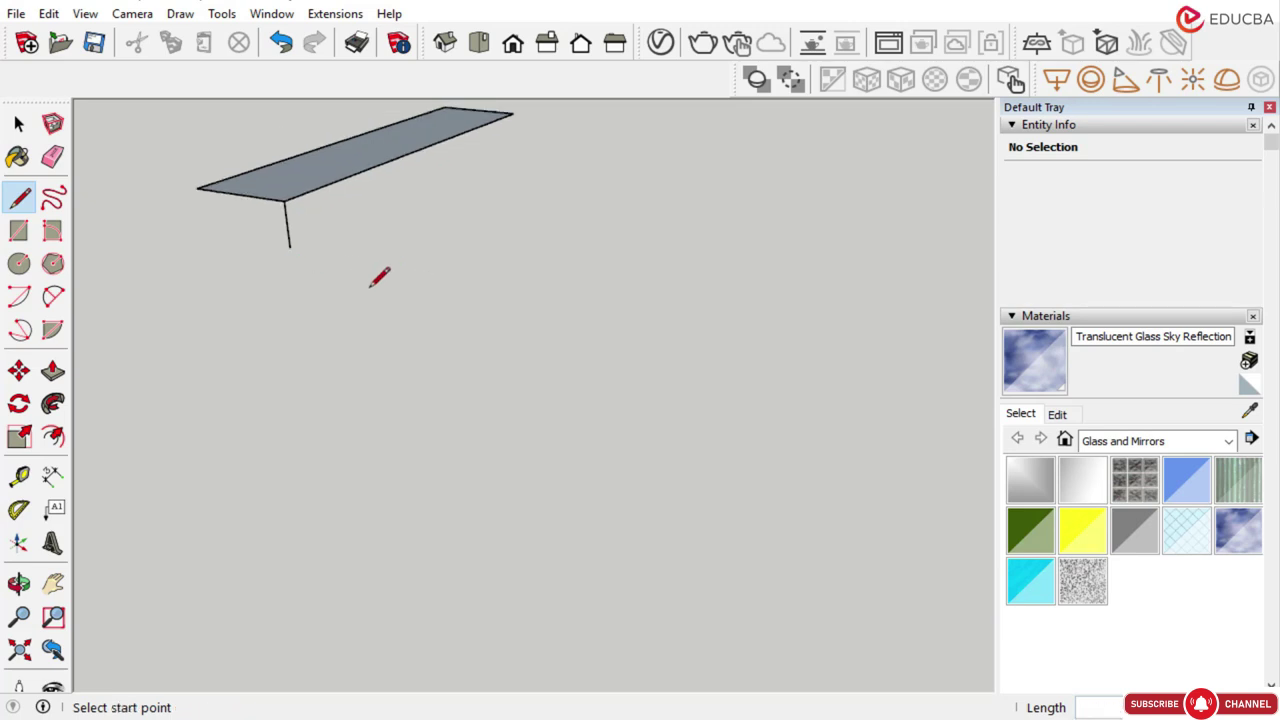
Try to rotate the roof panel and its attached line about the panel's rear corner
left_click(20, 124)
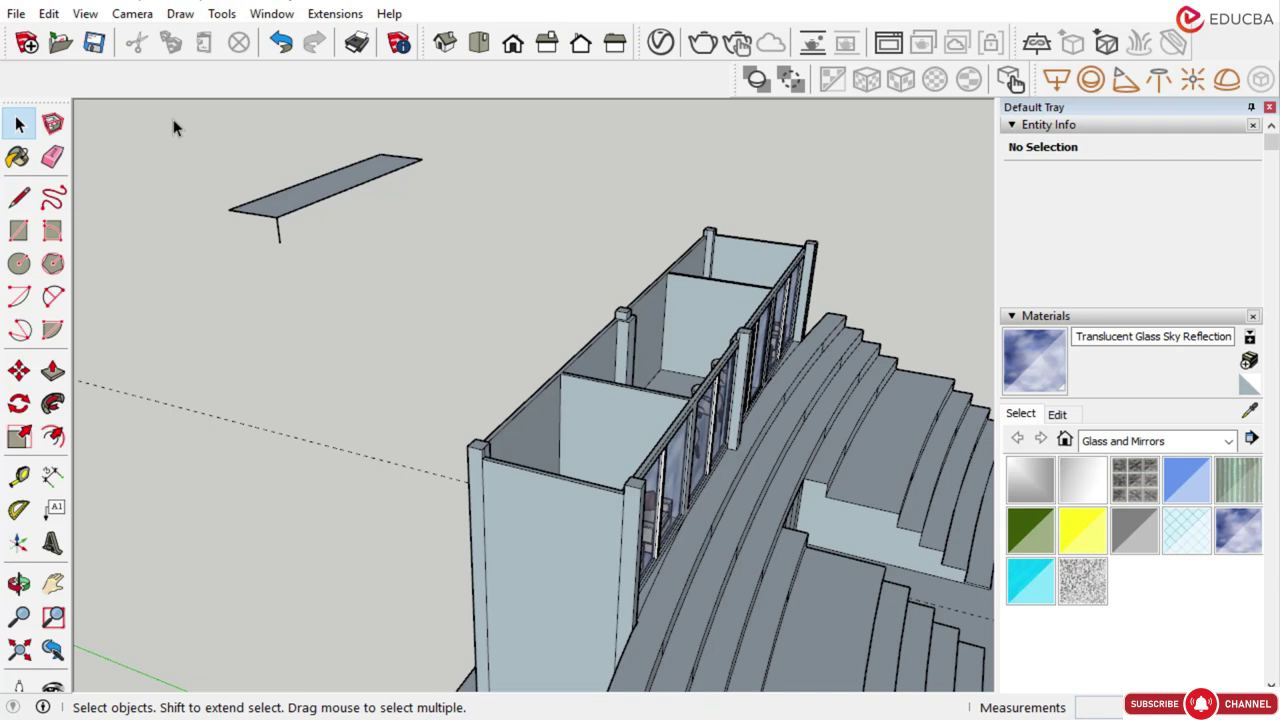
left_click_drag(173, 119, 437, 288)
middle_click_drag(197, 229, 268, 250)
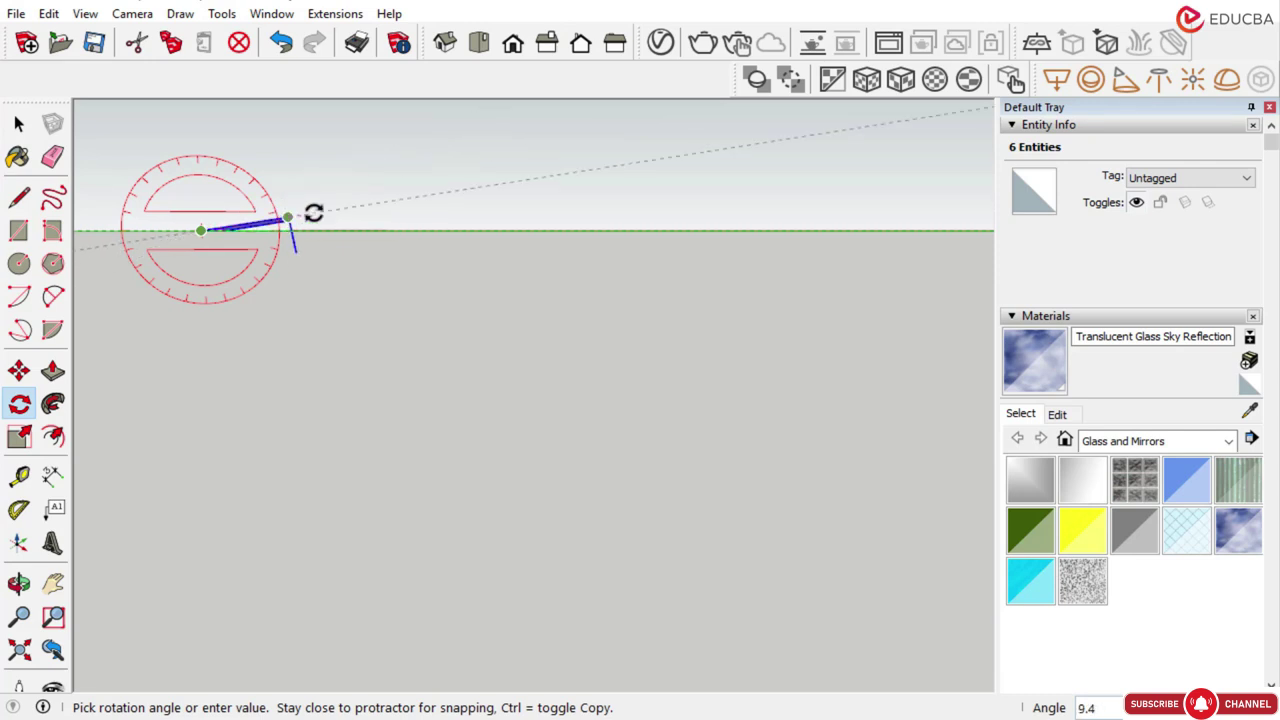
middle_click_drag(305, 188, 230, 305)
left_click(18, 124)
left_click(15, 132)
key("ctrl+z")
key("ctrl+z")
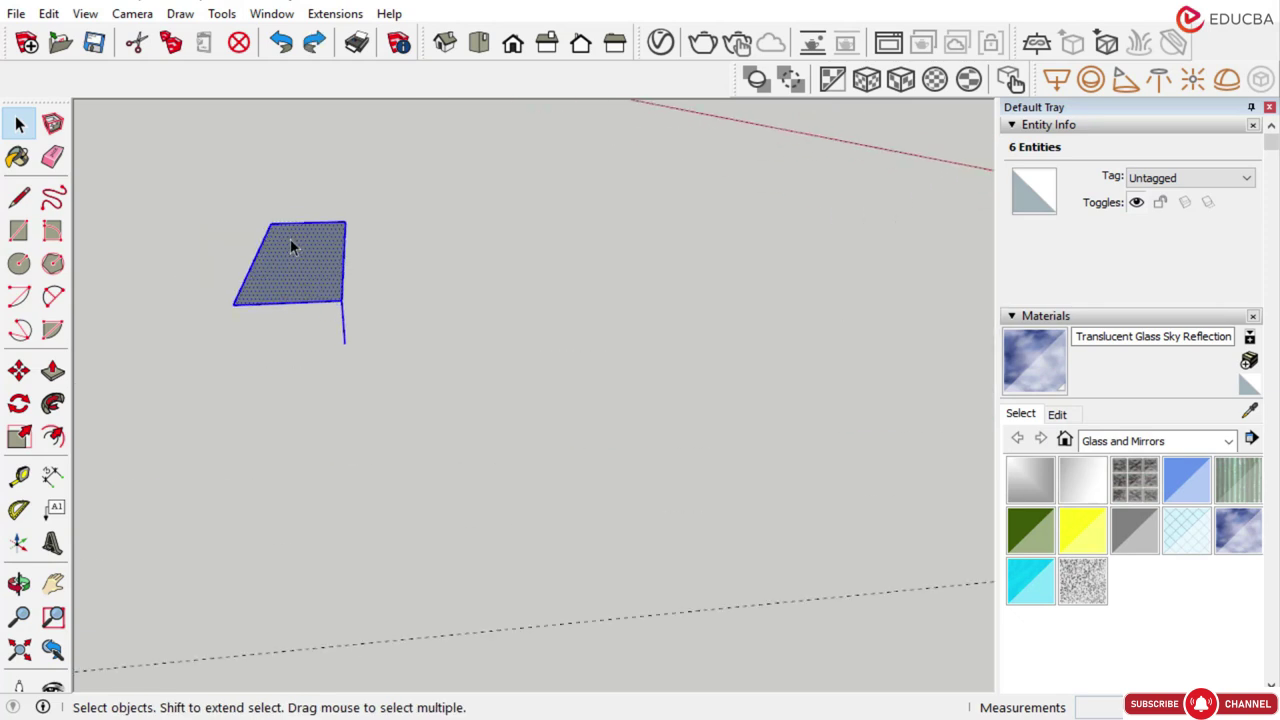
Rotate the roof panel and its line so the panel's front side tilts slightly upward, and delete the line
middle_click_drag(290, 241, 305, 188)
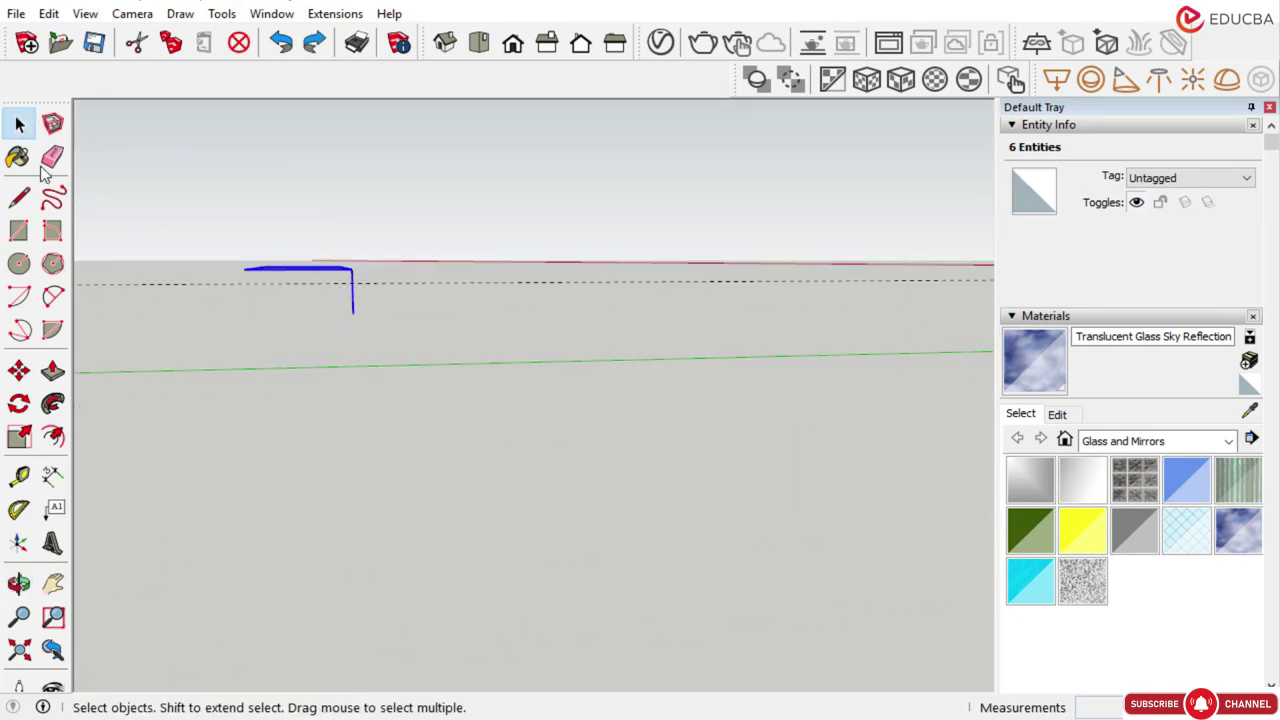
left_click_drag(230, 260, 423, 365)
left_click(19, 404)
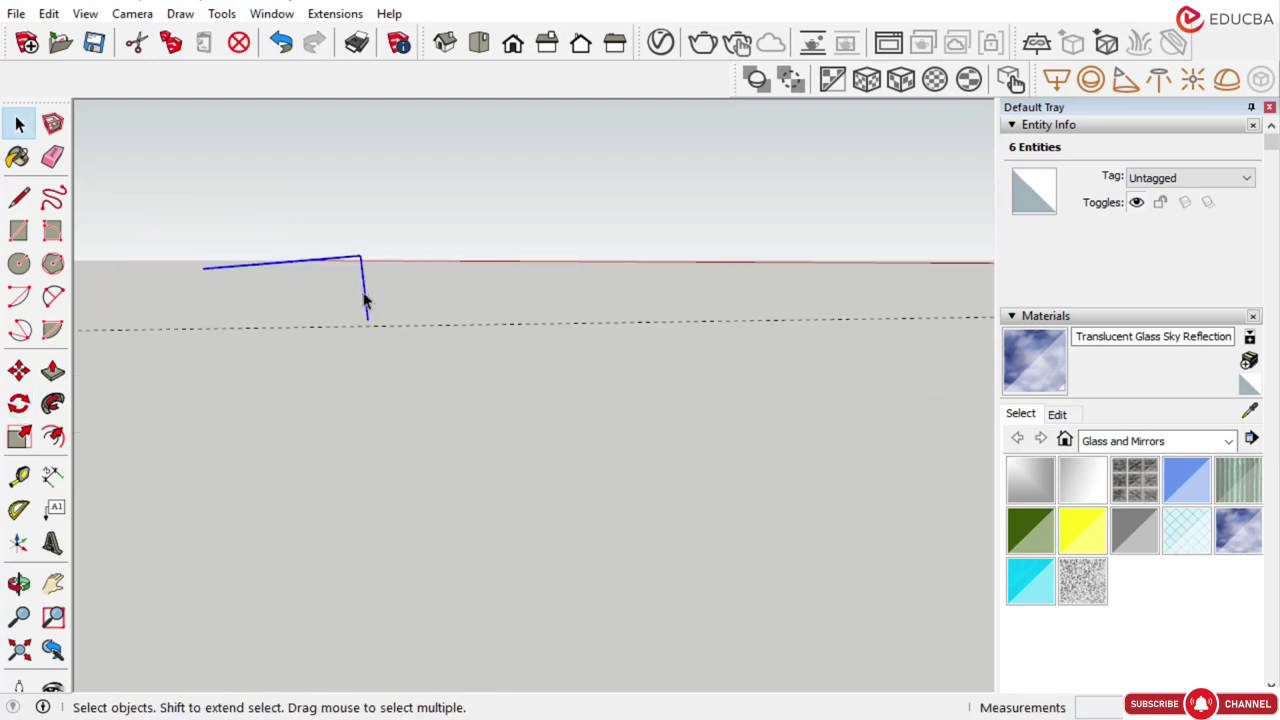
left_click(365, 297)
key("Delete")
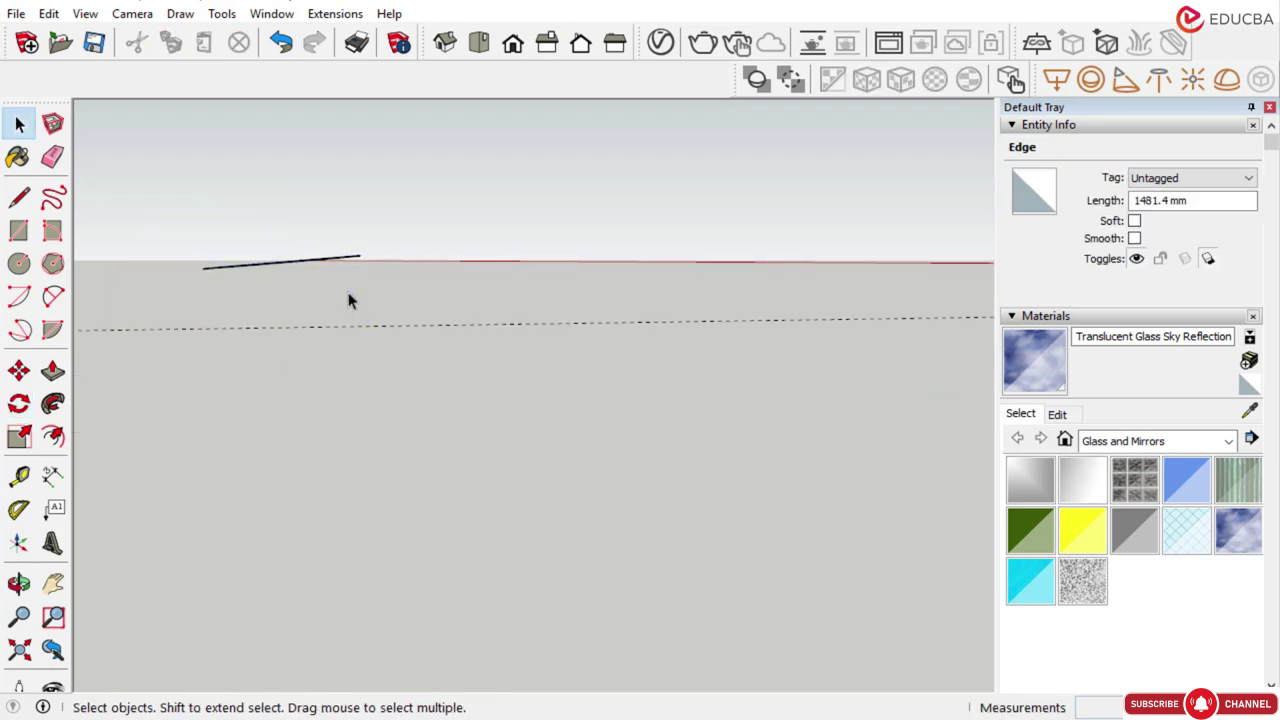
Move the tilted roof panel by its low corner onto the outer top corner of the near rear column, and clear the selection
left_click_drag(137, 217, 420, 368)
key("ctrl+a")
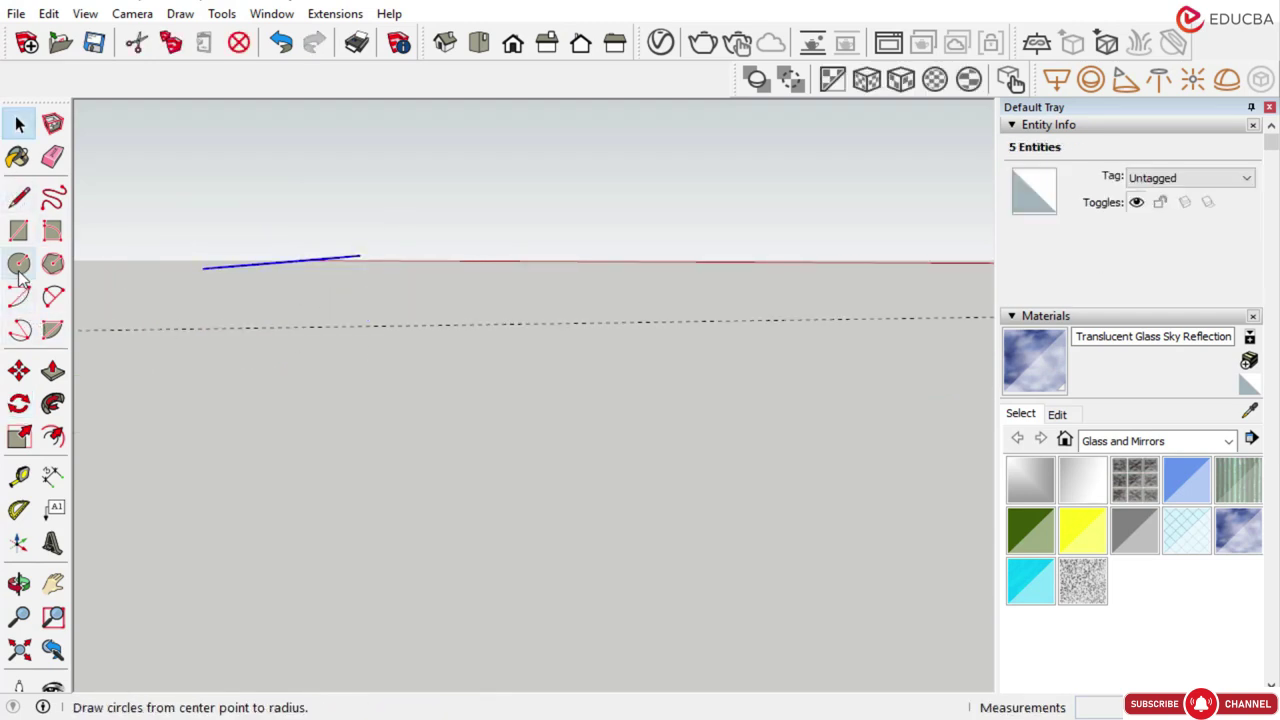
left_click(19, 371)
scroll(223, 264, "up", 2)
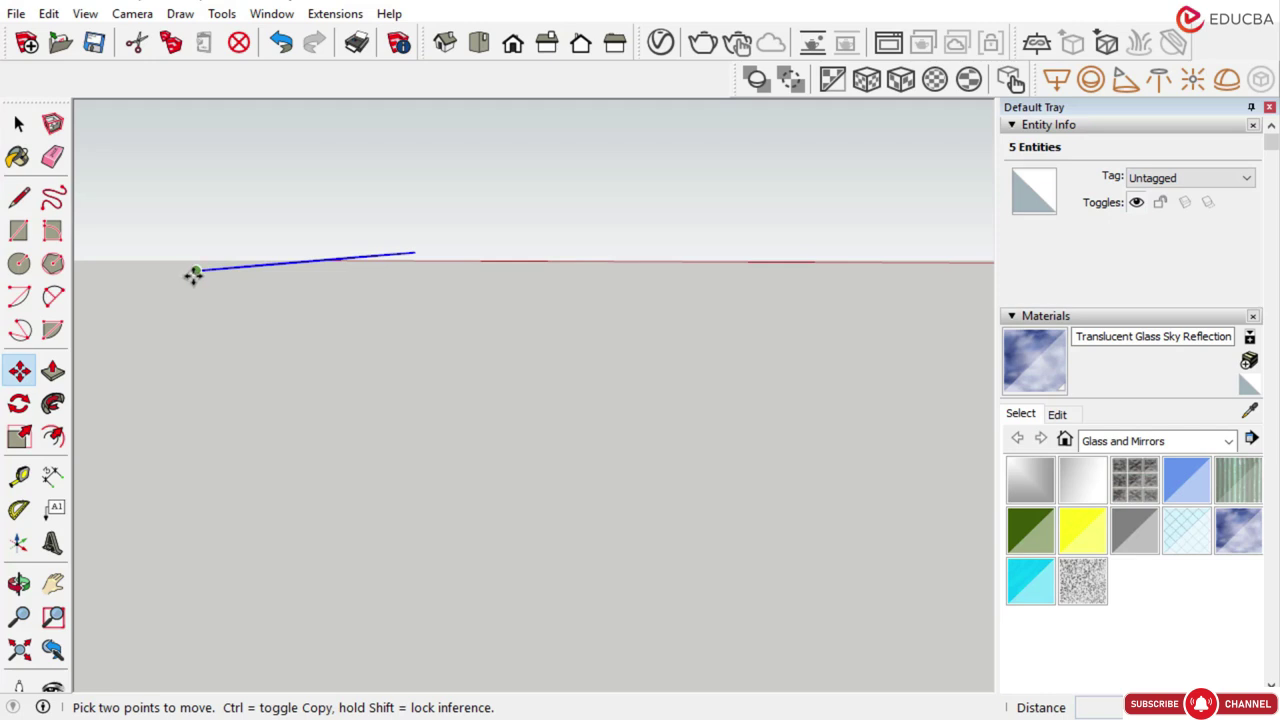
left_click(193, 276)
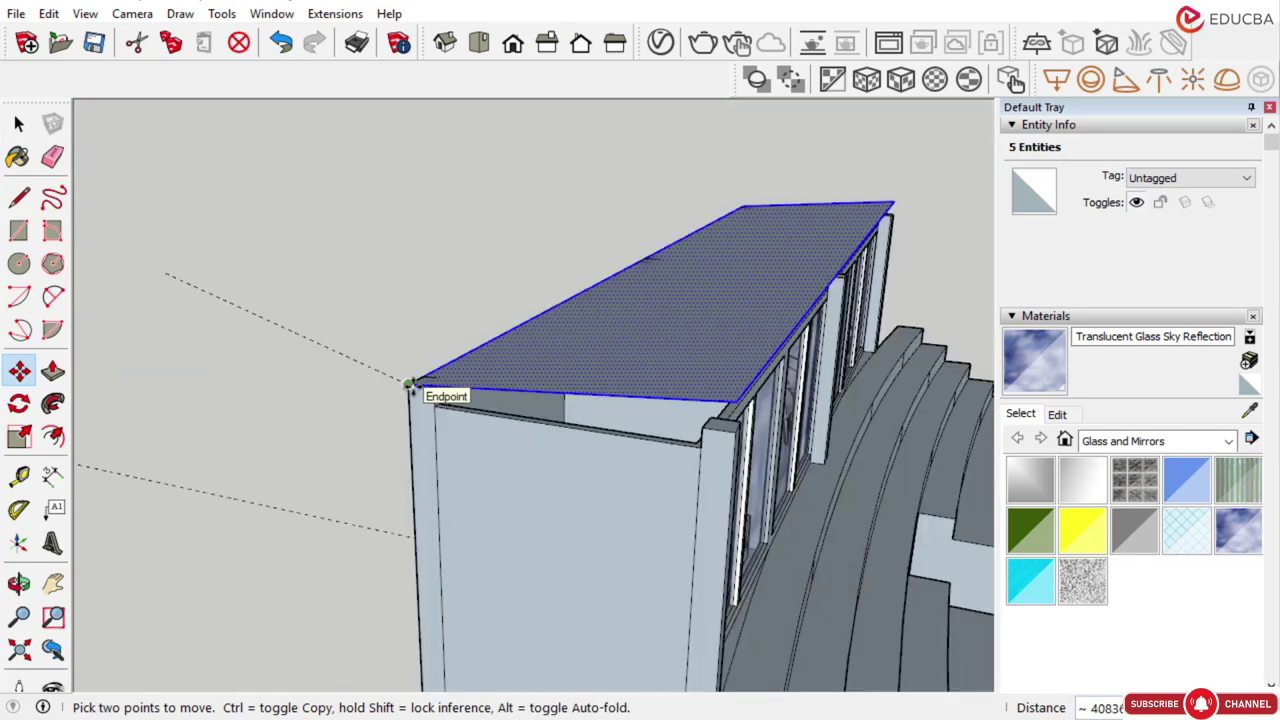
left_click(408, 383)
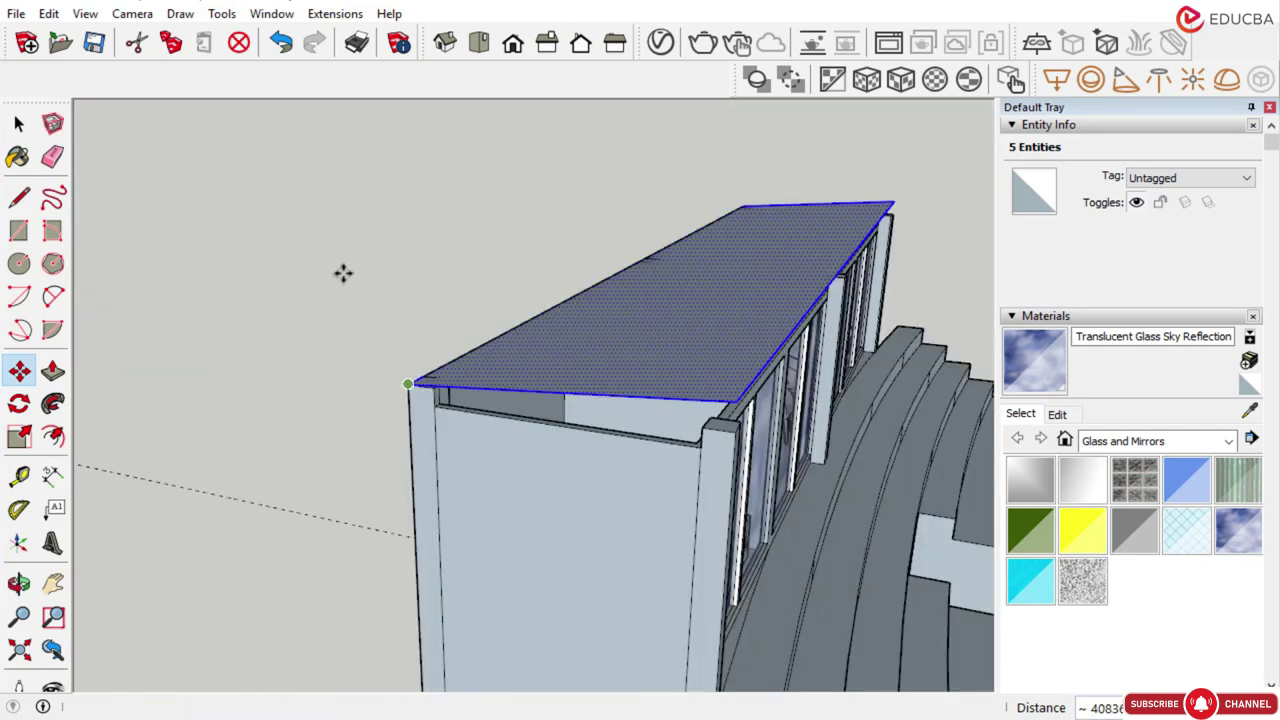
key("ctrl+t")
key("space")
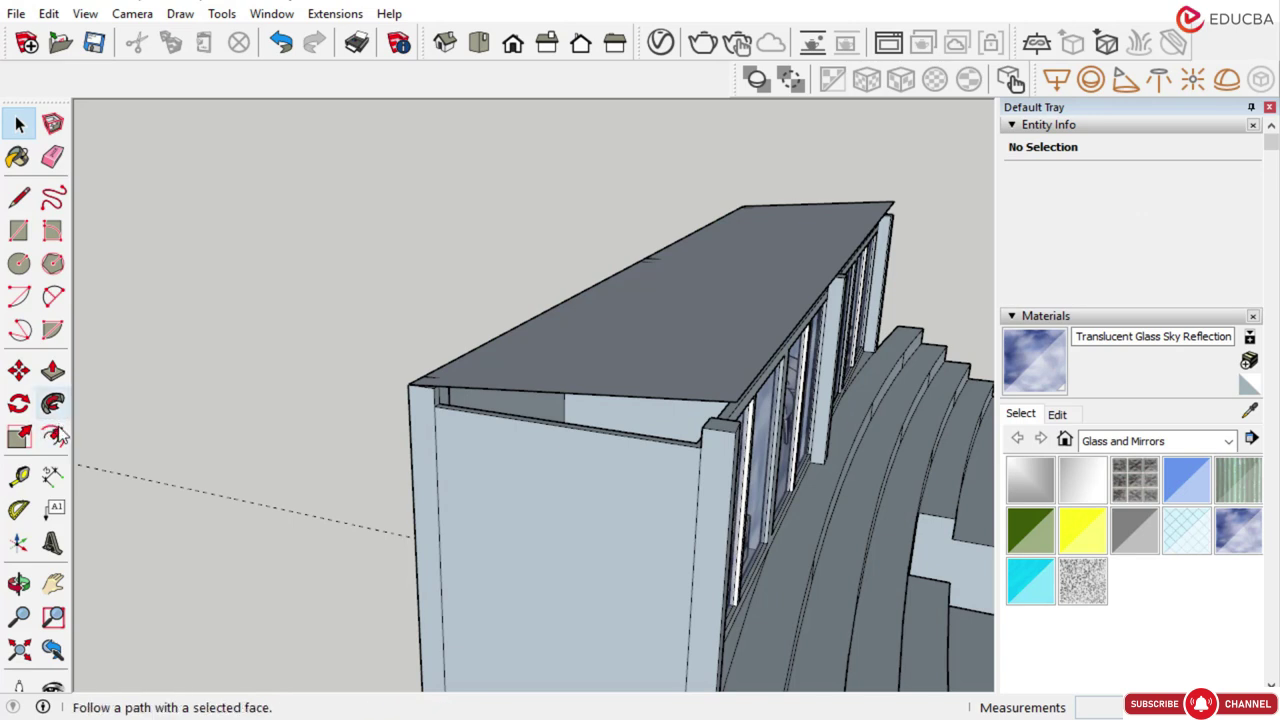
Try to offset the sloped roof's outline outward as an overhang
left_click(53, 436)
left_click(745, 372)
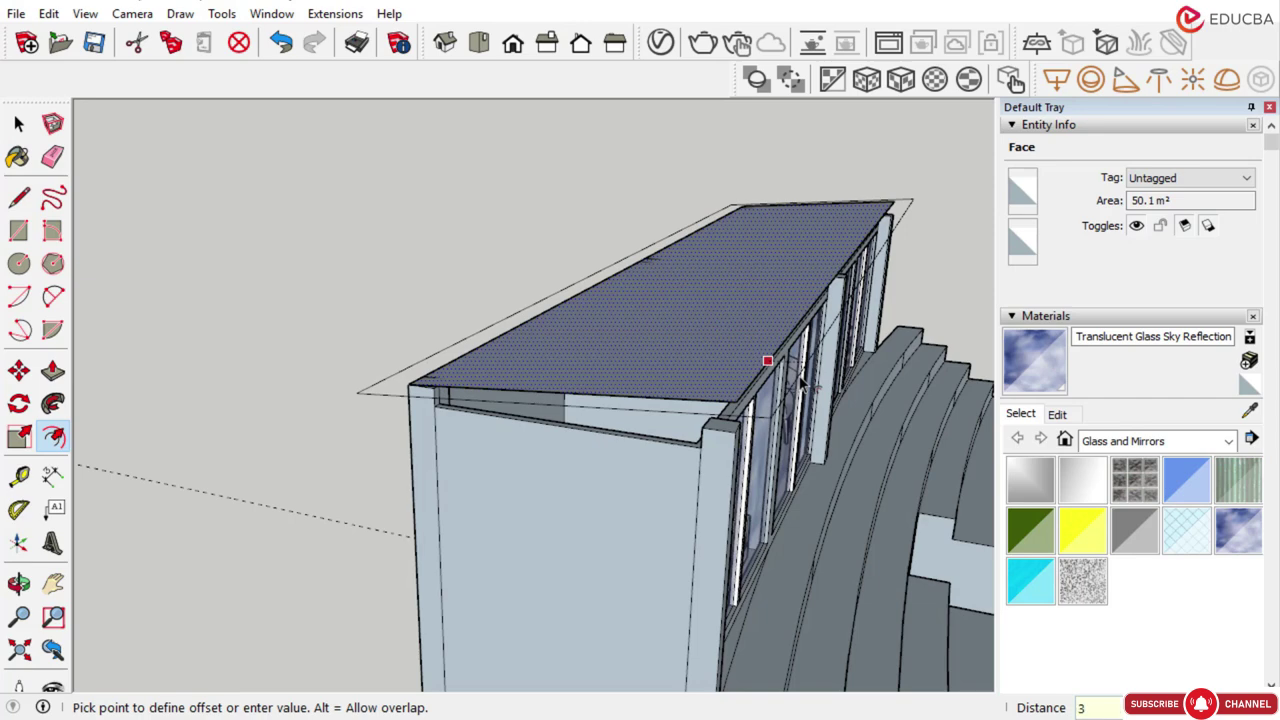
key("Return")
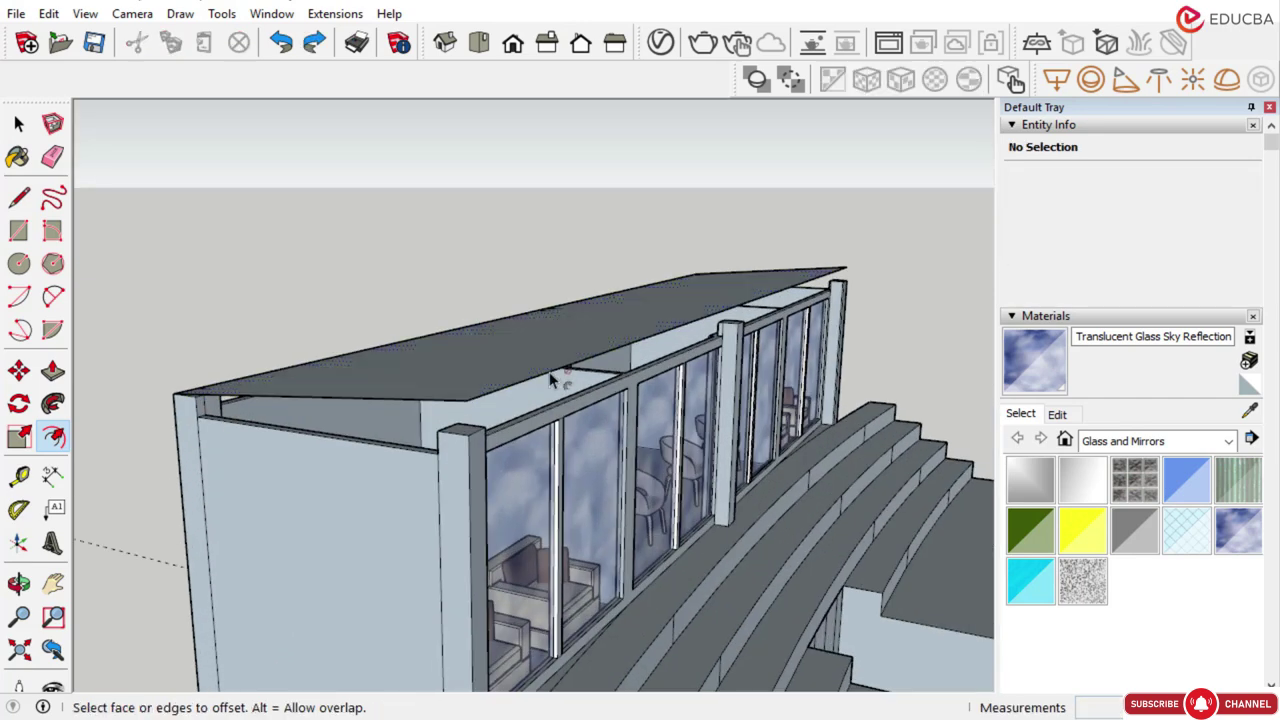
Offset the sloped roof's outline outward by 500 mm to form an overhang around the building
double_click(549, 372)
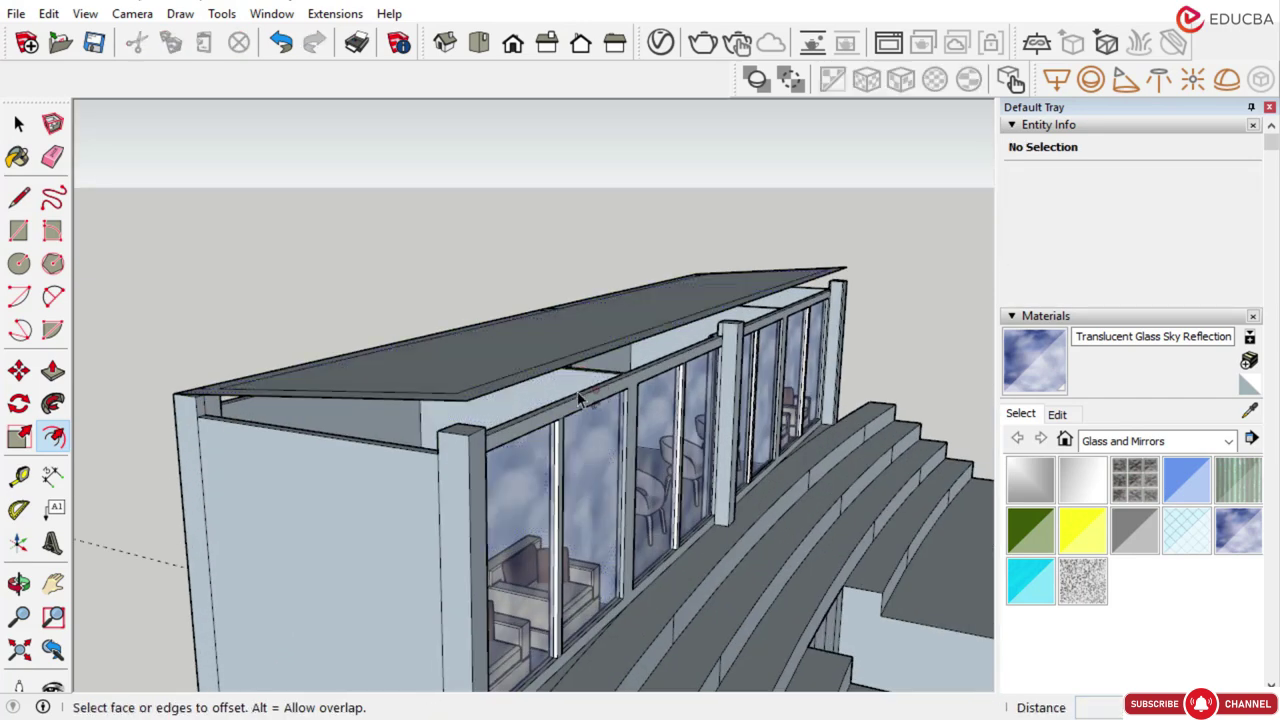
middle_click_drag(574, 384, 581, 421)
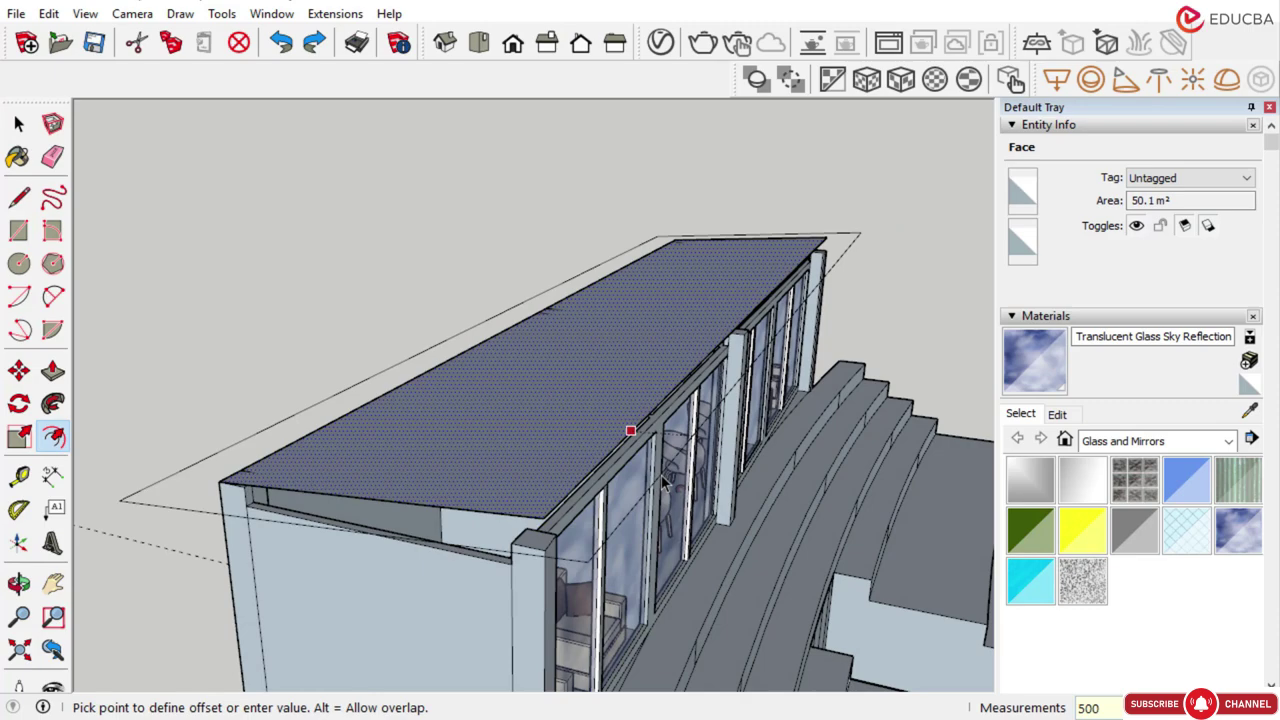
key("Return")
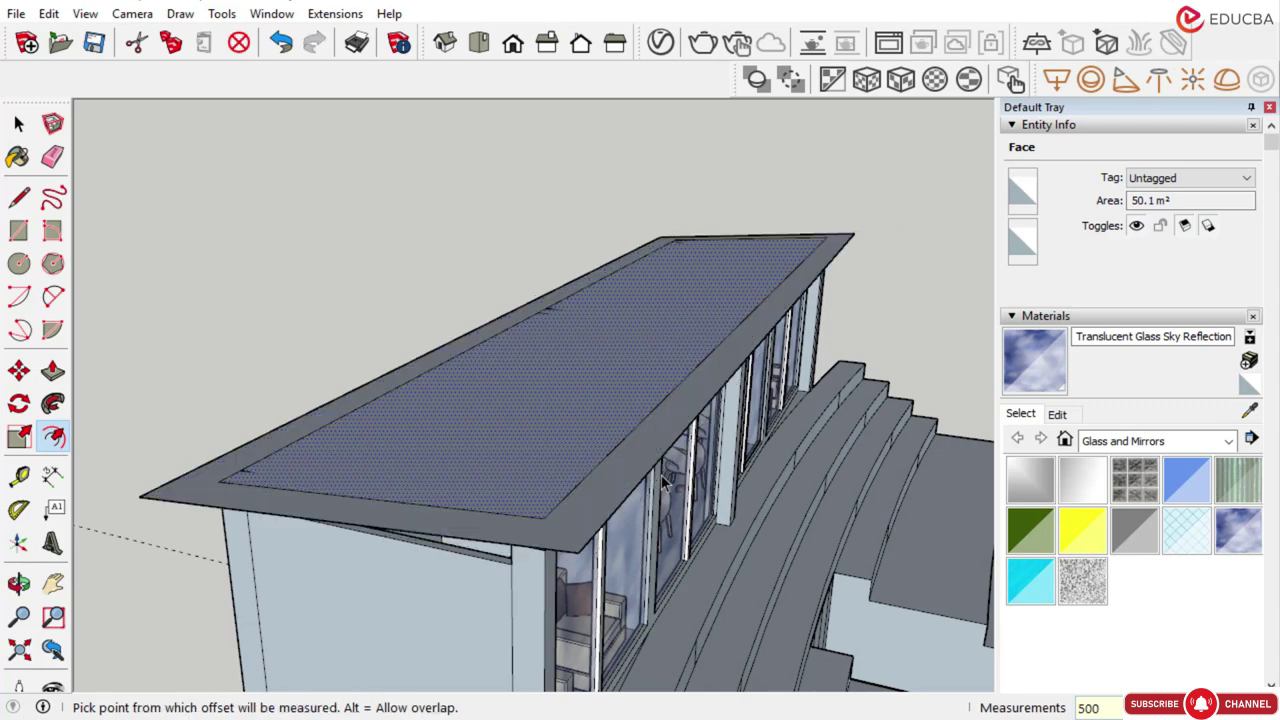
middle_click_drag(586, 420, 518, 367)
middle_click_drag(520, 375, 496, 428)
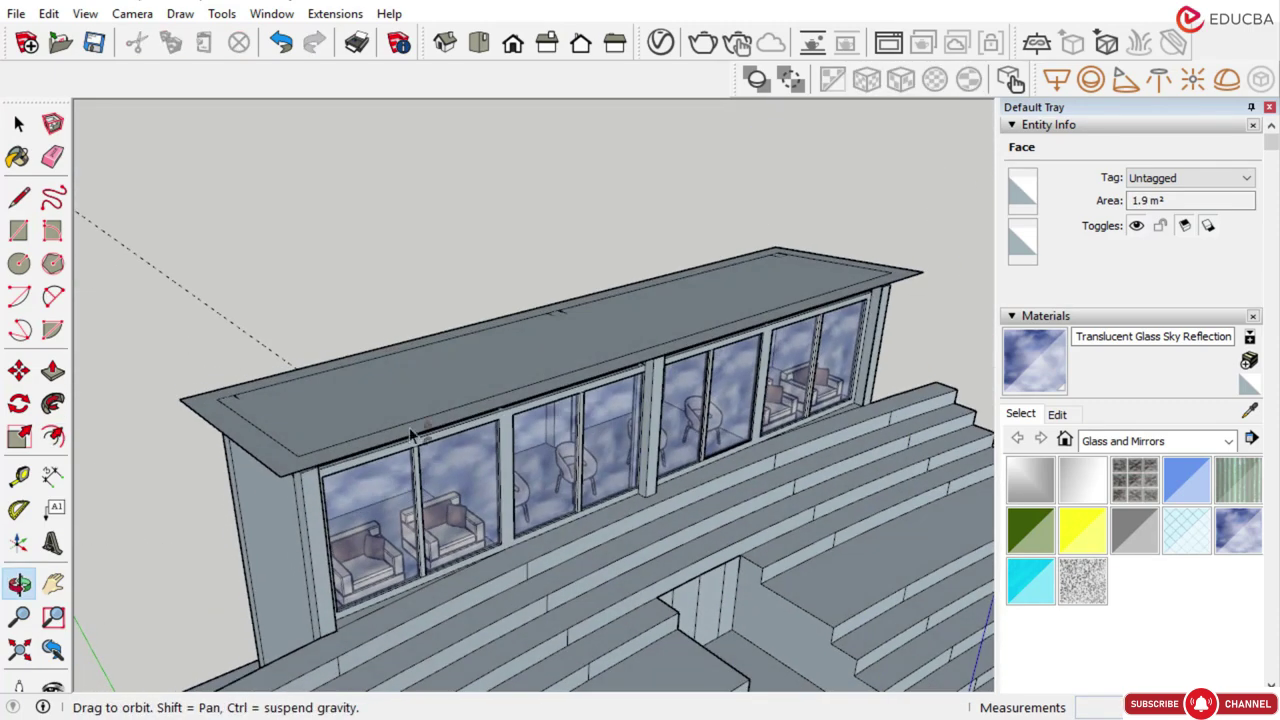
Extend the near front corner column upward to the underside of the sloped roof with Push/Pull
scroll(554, 275, "down", 5)
middle_click_drag(508, 322, 575, 357)
scroll(575, 323, "up", 1)
scroll(533, 297, "up", 3)
scroll(510, 285, "down", 2)
scroll(635, 320, "up", 2)
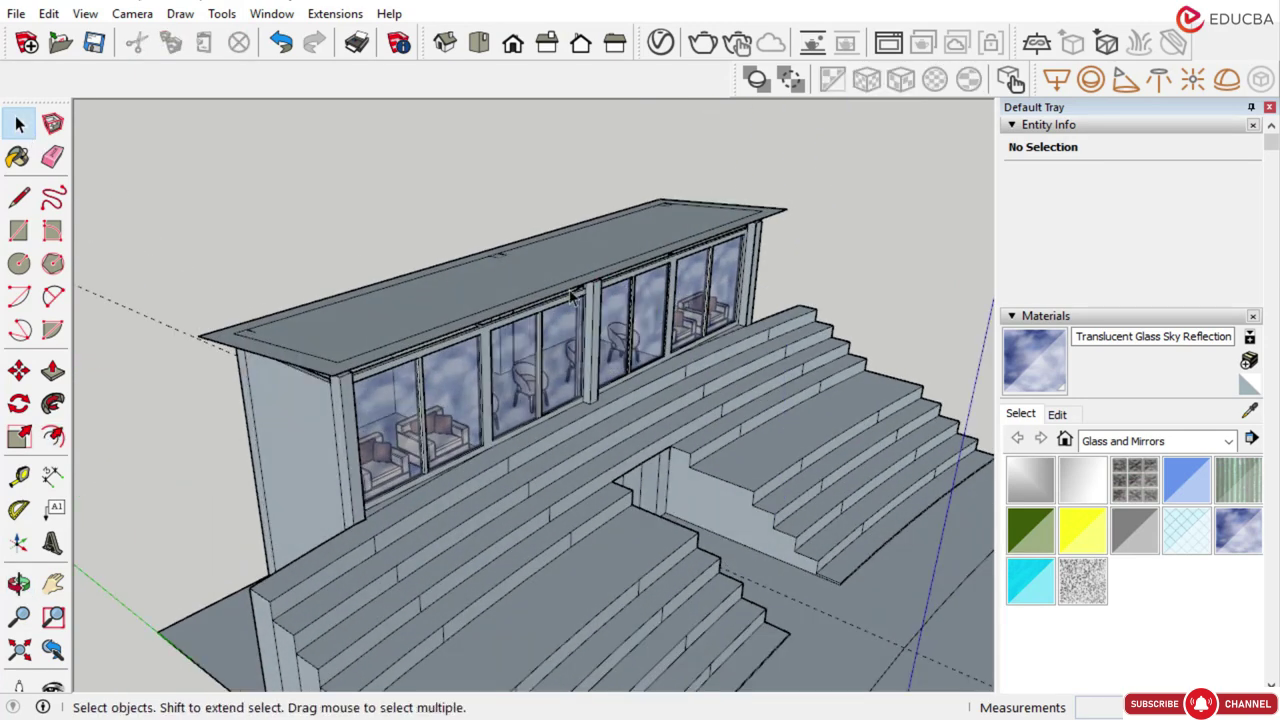
middle_click_drag(570, 289, 569, 284)
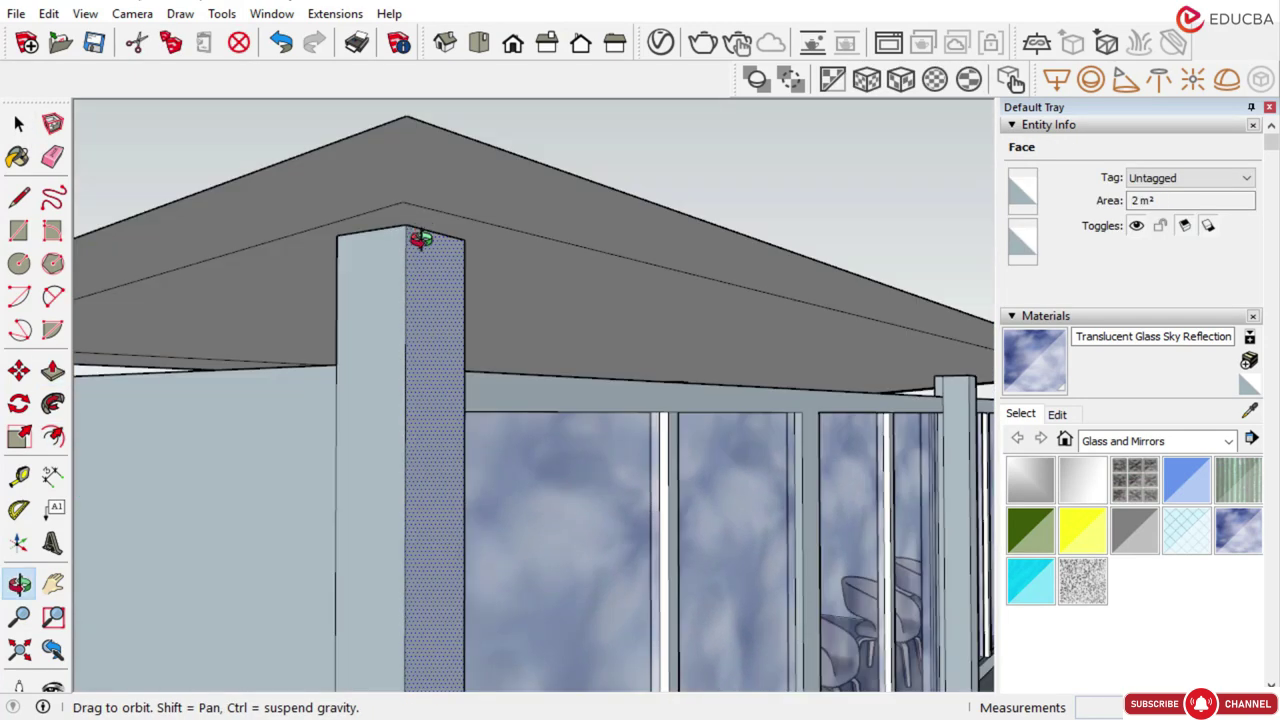
scroll(432, 369, "down", 5)
middle_click_drag(551, 337, 460, 362)
scroll(195, 360, "up", 5)
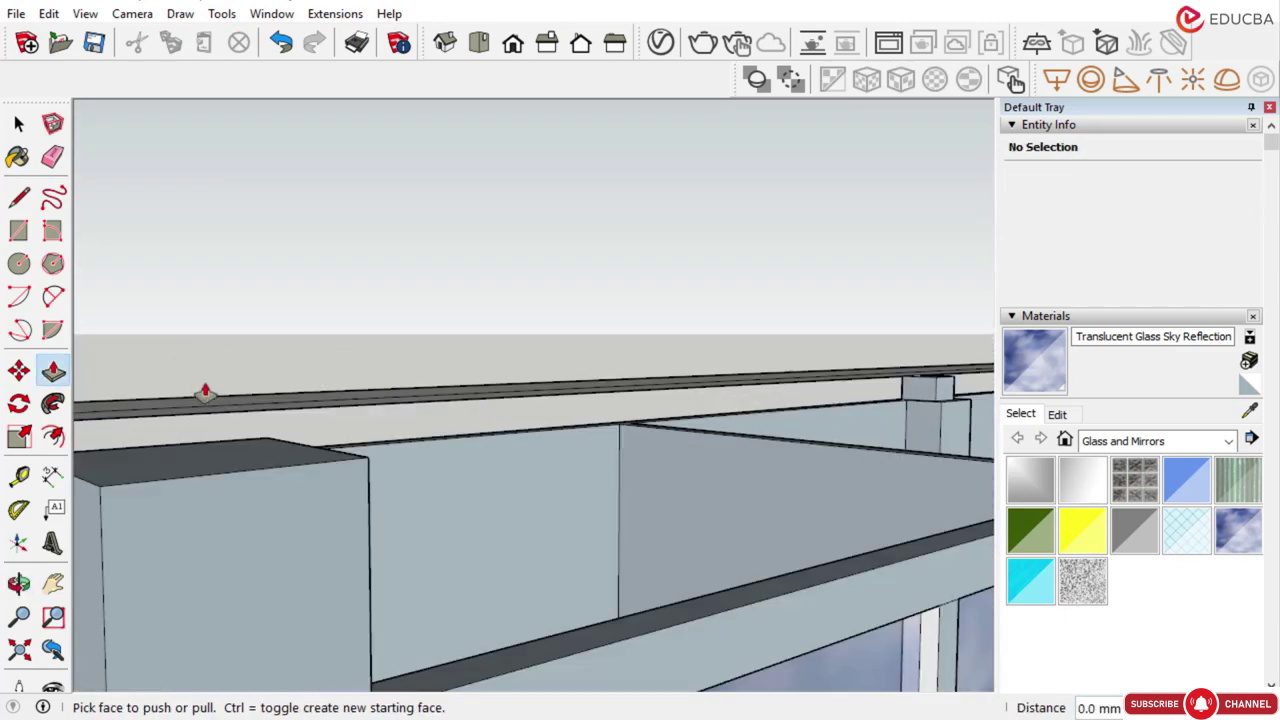
middle_click_drag(403, 400, 506, 534)
scroll(506, 549, "up", 2)
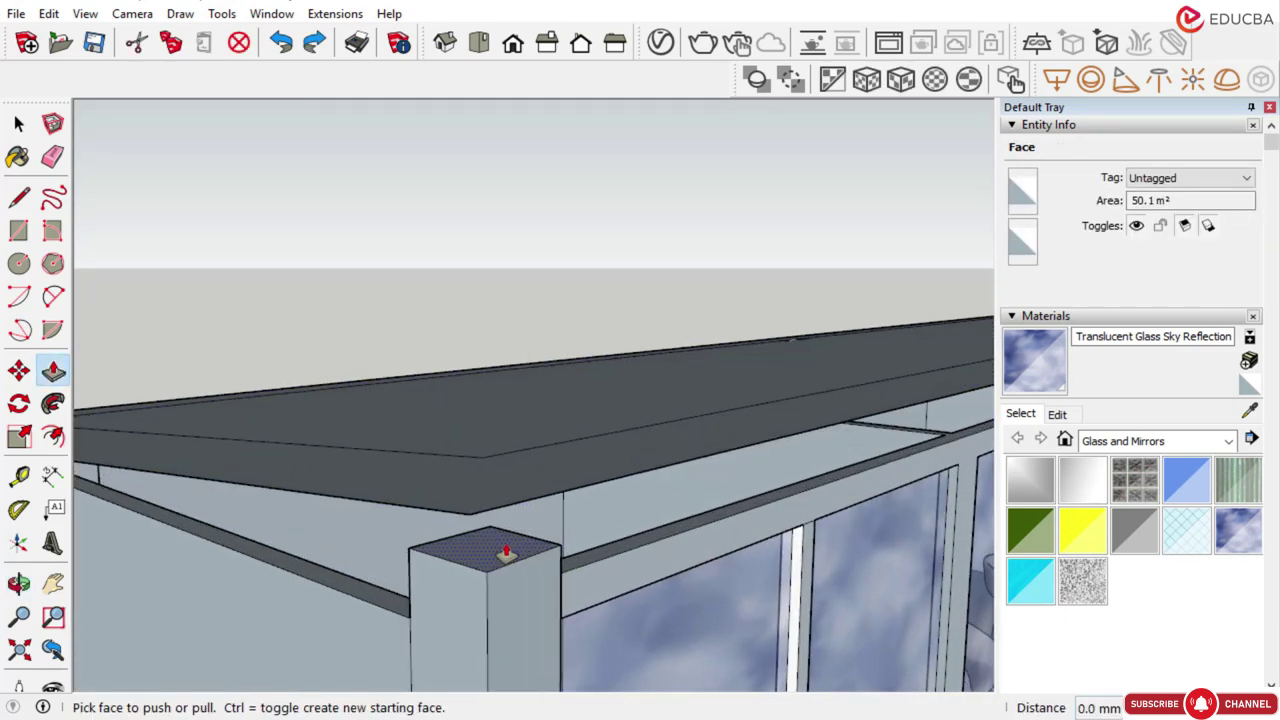
left_click(504, 545)
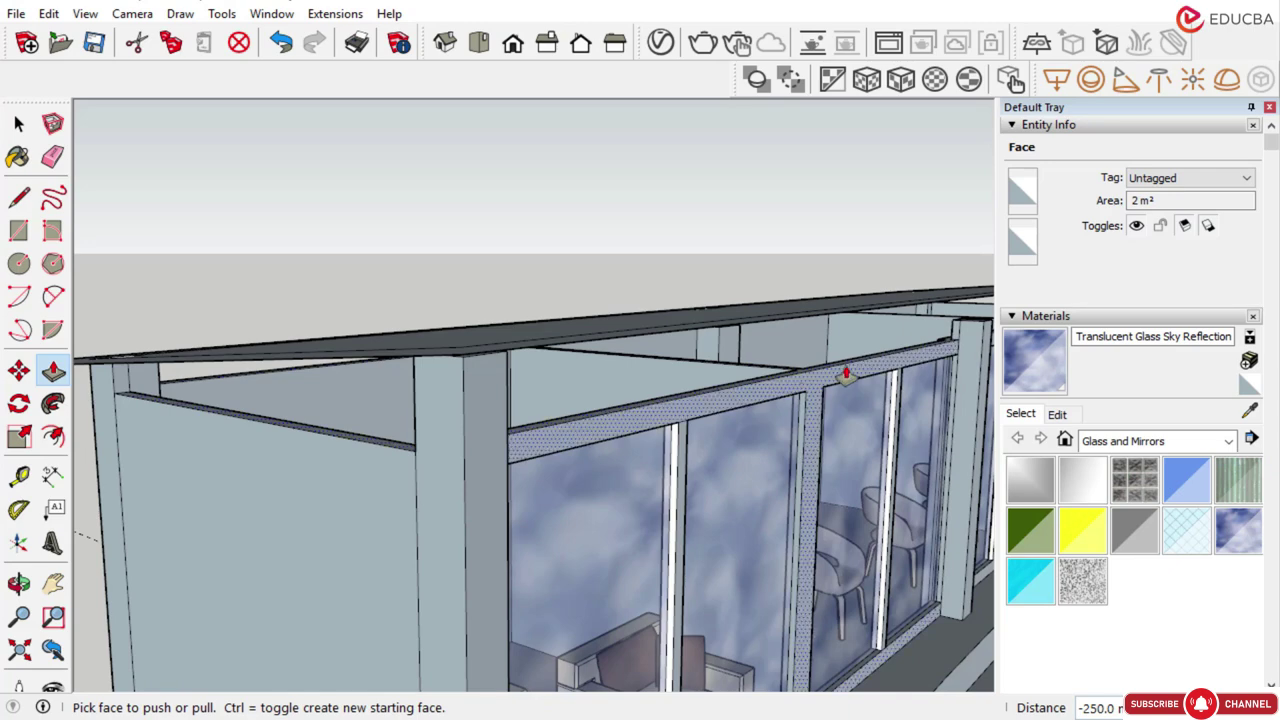
Extend the middle front column upward to meet the roof's underside
scroll(680, 348, "down", 3)
scroll(877, 338, "up", 7)
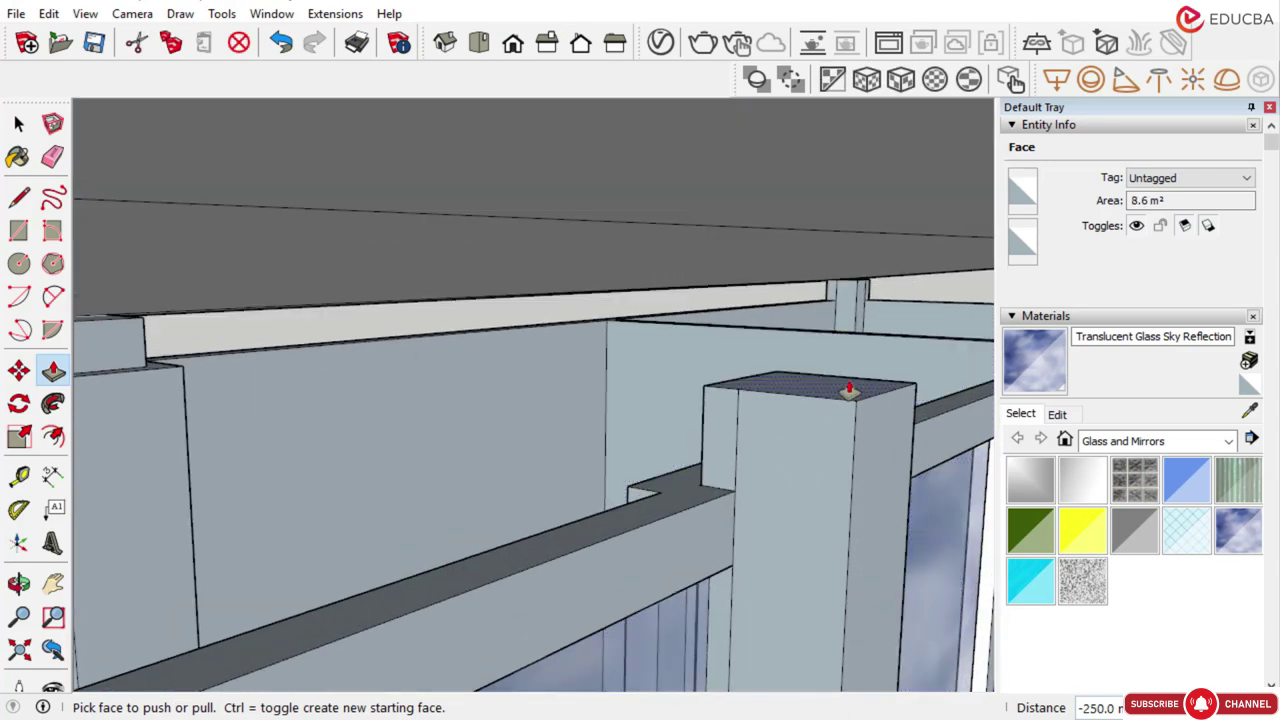
left_click(849, 390)
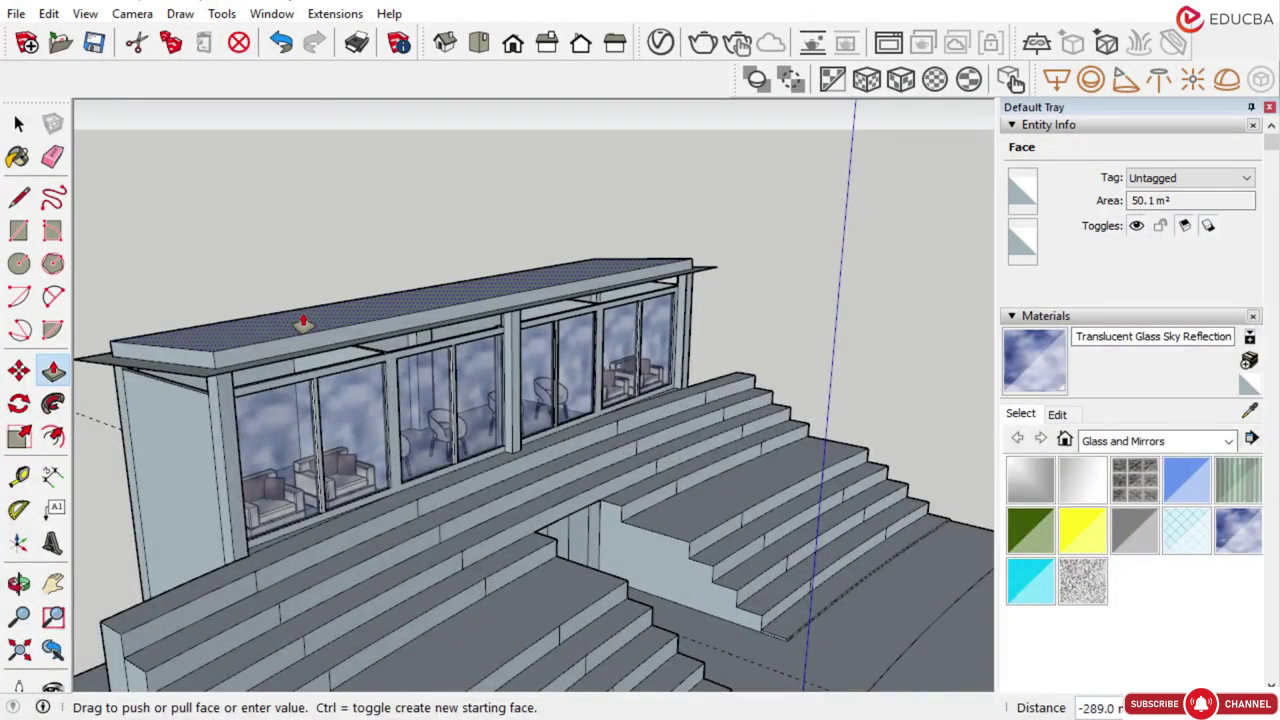
Pull the roof's inner face, inside the overhang border, upward by 100 mm
key("Return")
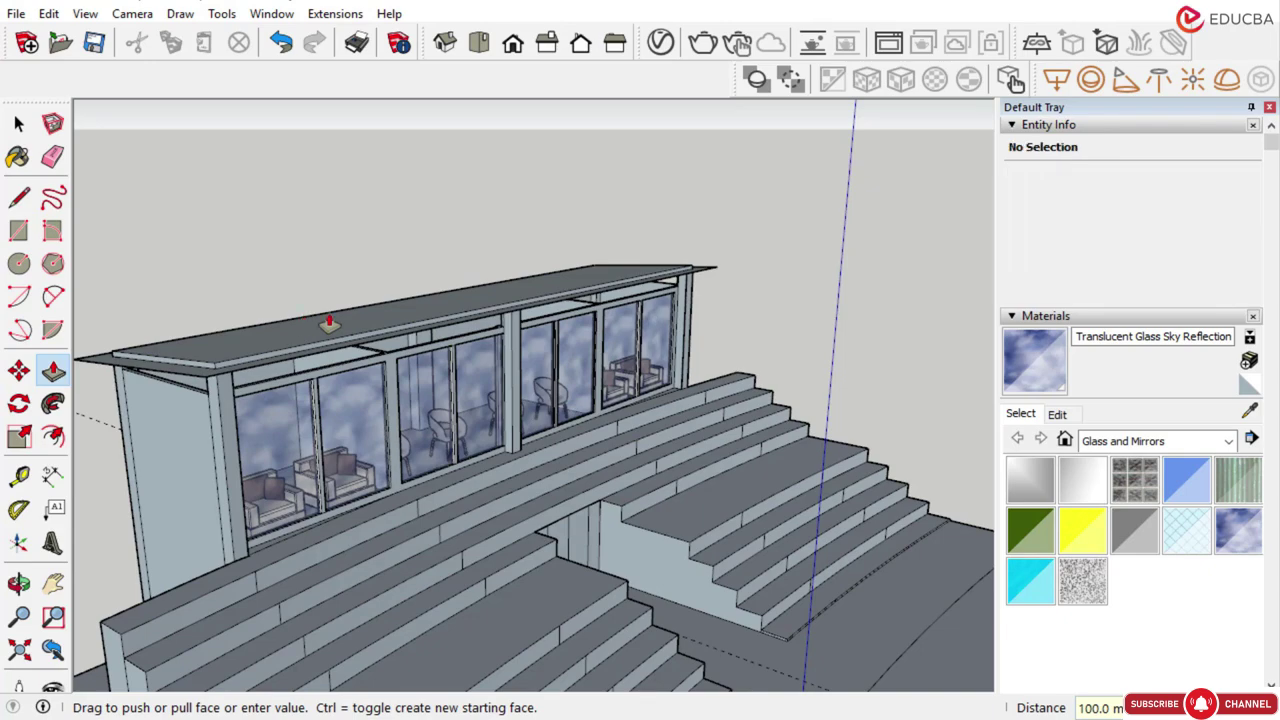
scroll(346, 323, "down", 4)
middle_click_drag(351, 323, 126, 286)
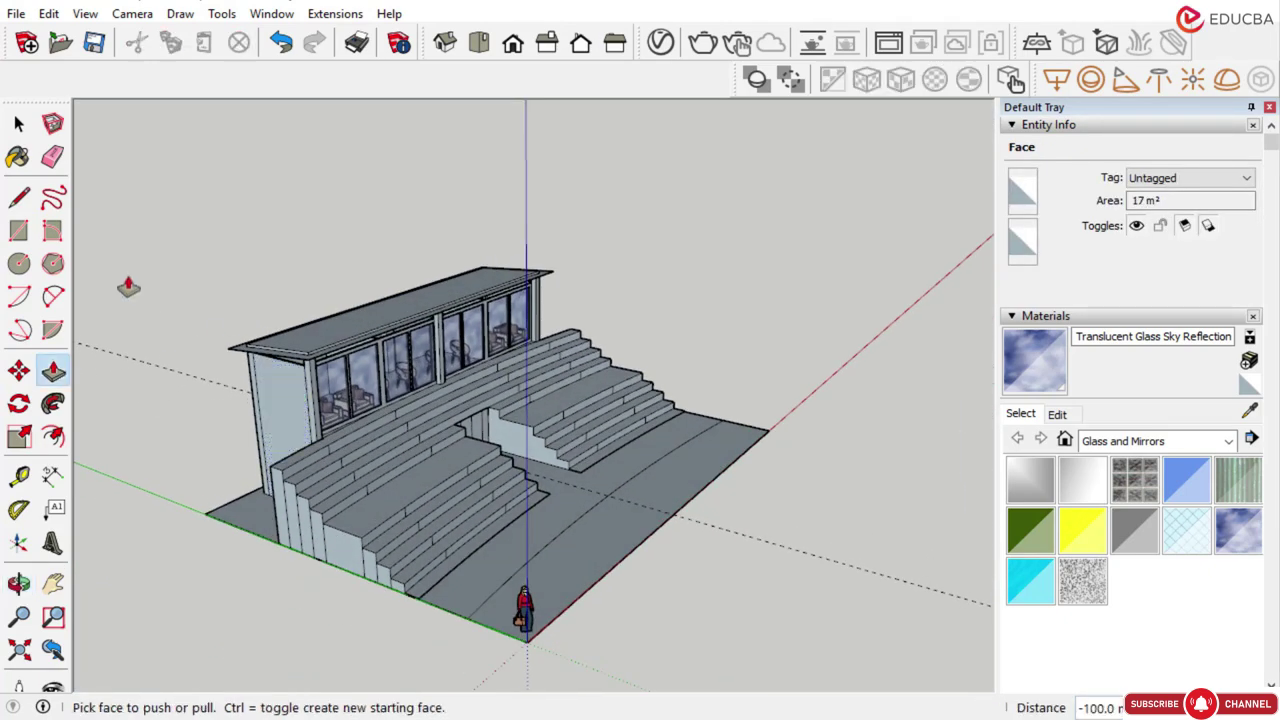
Examine the roofed building, its glazed rooms and the stepped seating from several angles
left_click(22, 122)
scroll(349, 472, "up", 3)
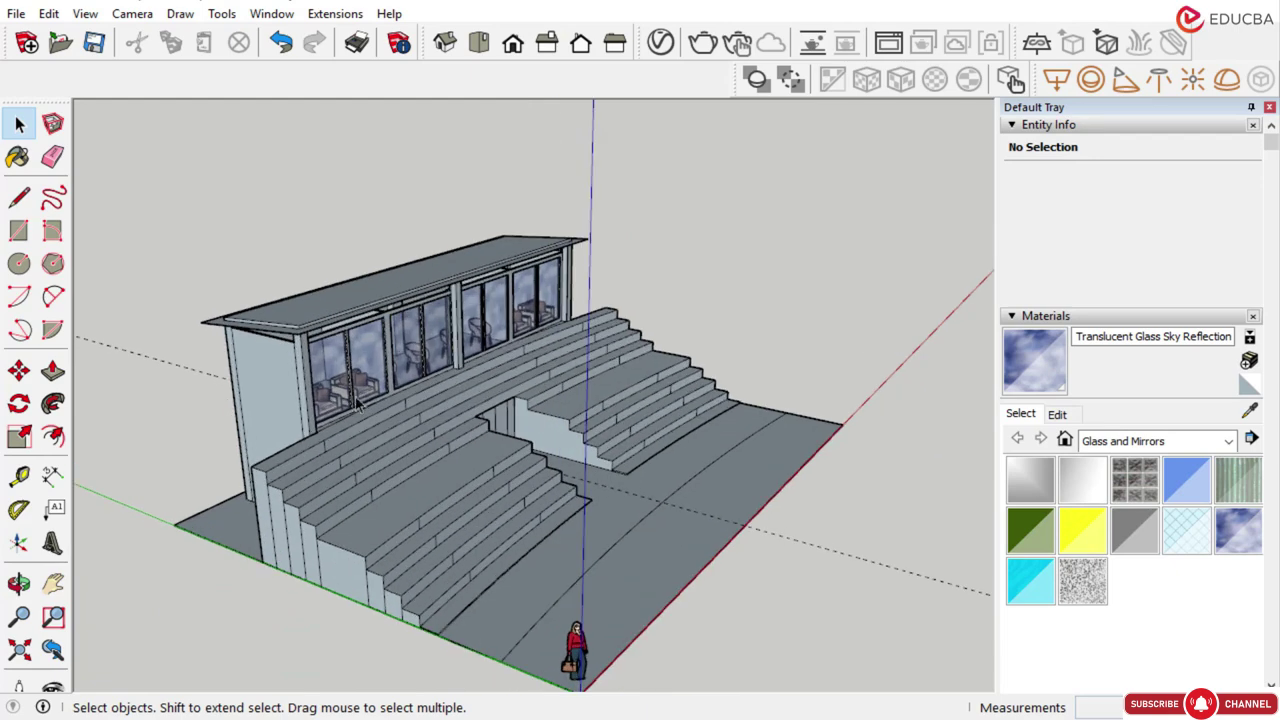
scroll(374, 327, "up", 2)
middle_click_drag(371, 327, 347, 331)
scroll(350, 331, "up", 5)
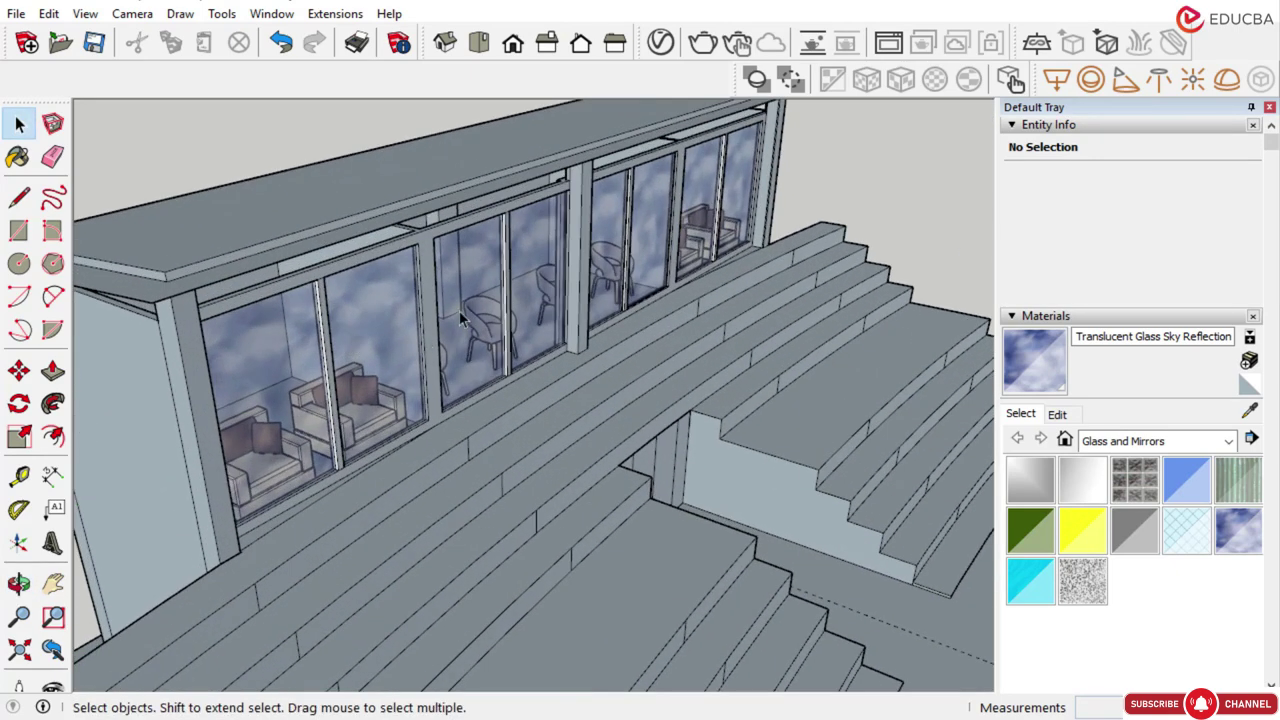
middle_click_drag(460, 311, 623, 365)
scroll(531, 354, "down", 3)
scroll(531, 360, "down", 2)
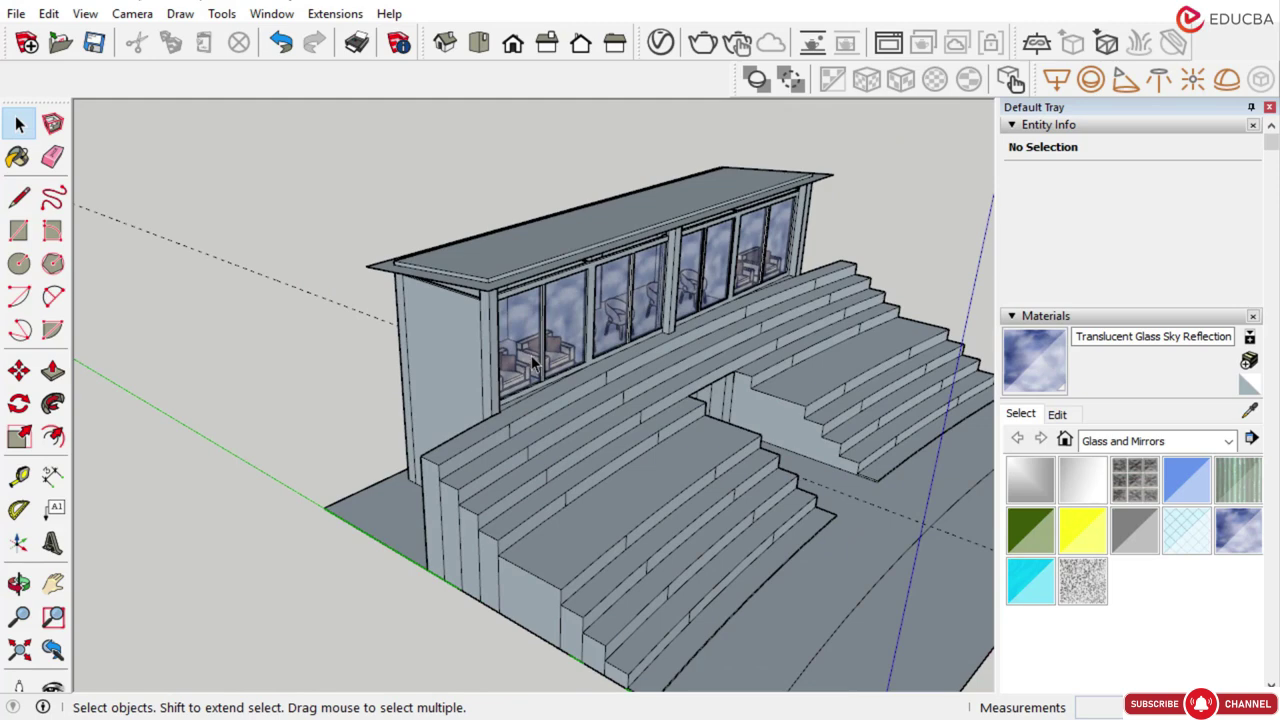
Delete the outermost glass pane of the near end room, in front of the armchairs
scroll(533, 366, "down", 1)
scroll(545, 352, "up", 4)
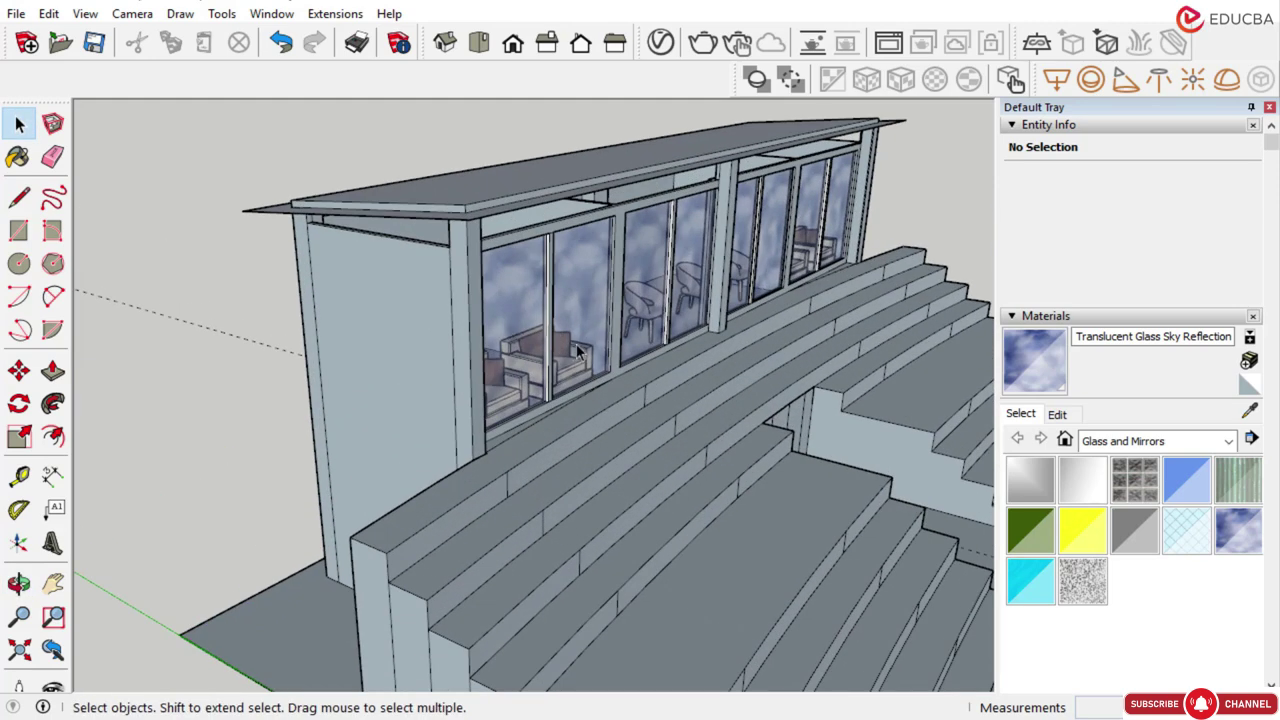
scroll(566, 346, "up", 2)
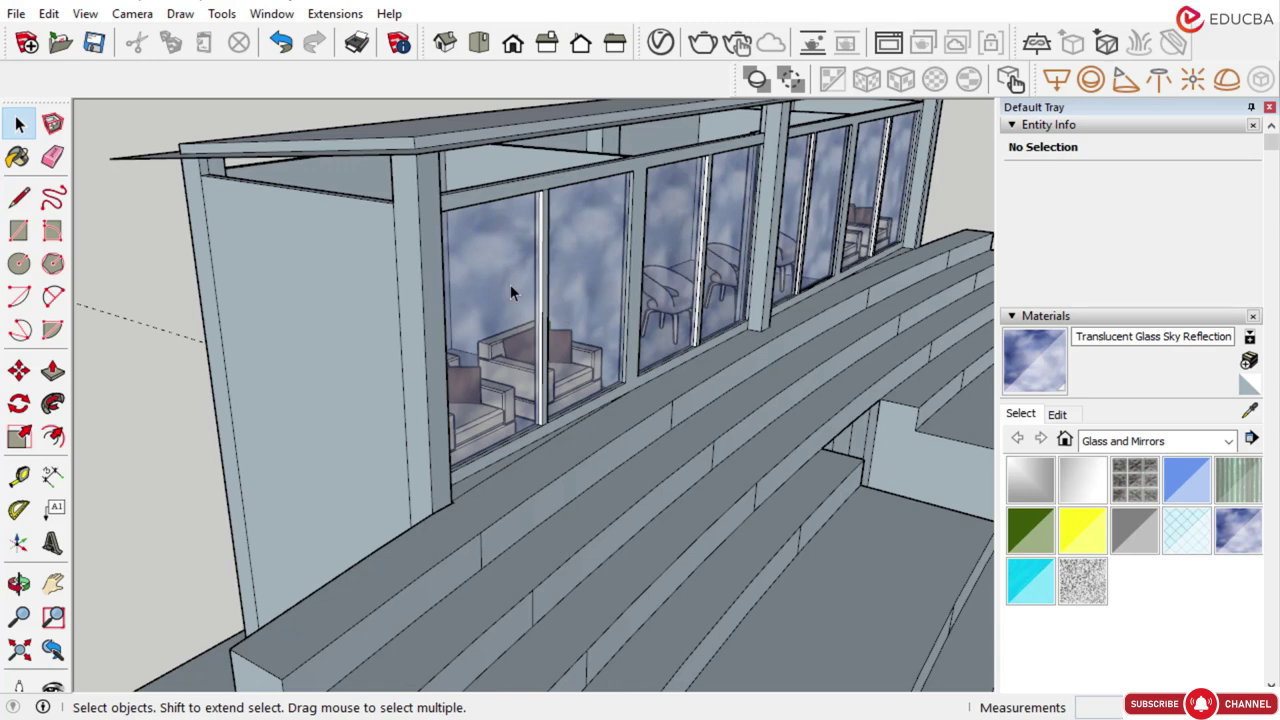
middle_click_drag(510, 284, 448, 220)
scroll(455, 245, "up", 2)
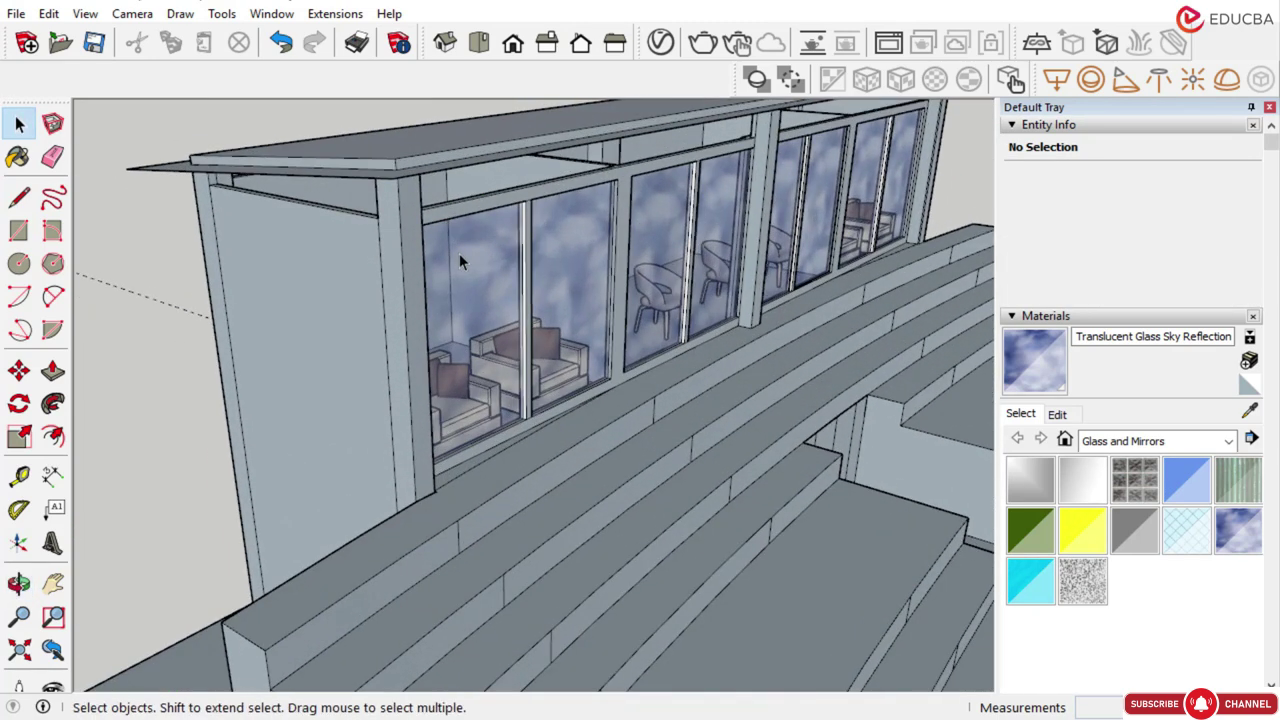
left_click(459, 256)
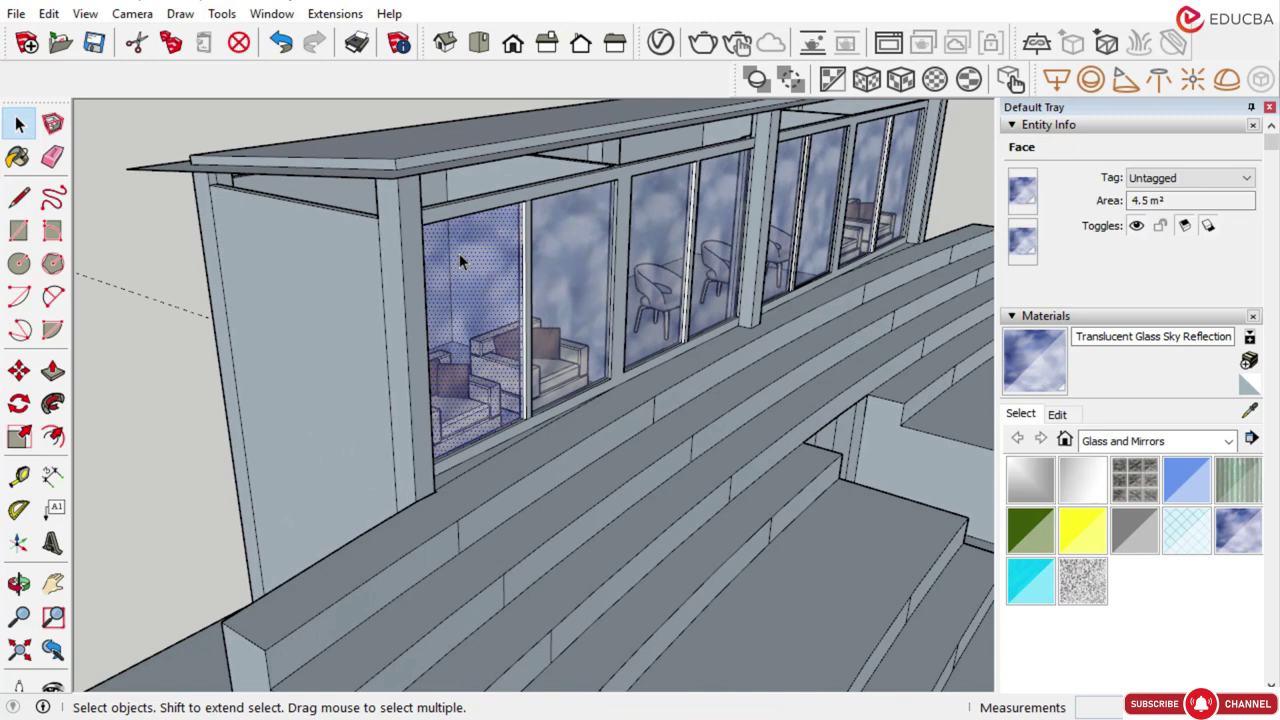
key("Delete")
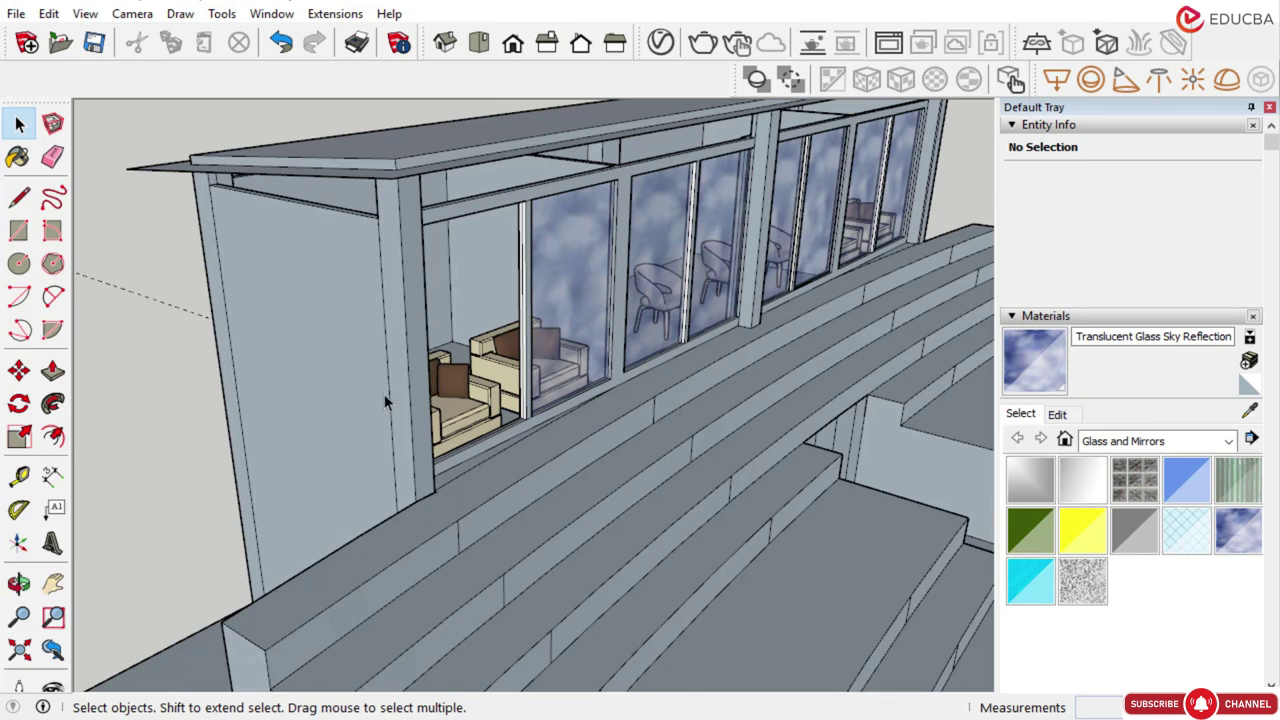
Move the two armchairs in the near room together 300 mm back from the glazing
left_click(479, 404)
scroll(520, 372, "up", 2)
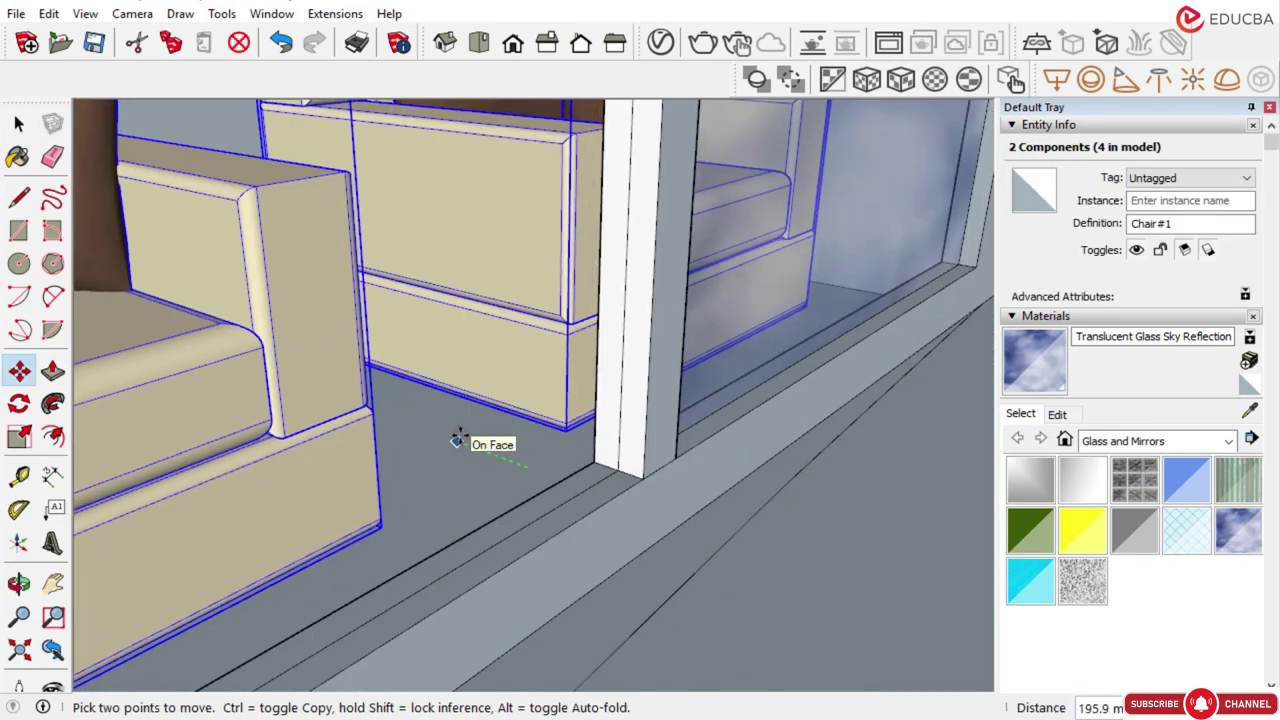
key("Return")
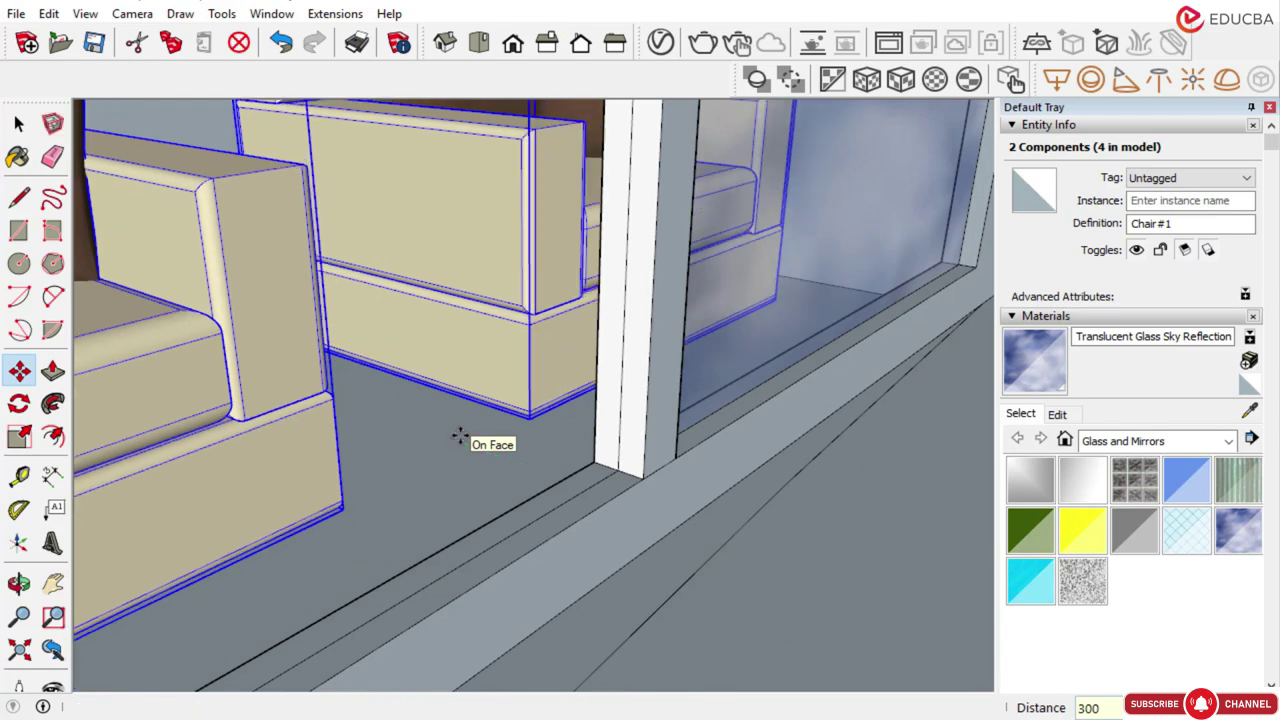
scroll(543, 517, "down", 10)
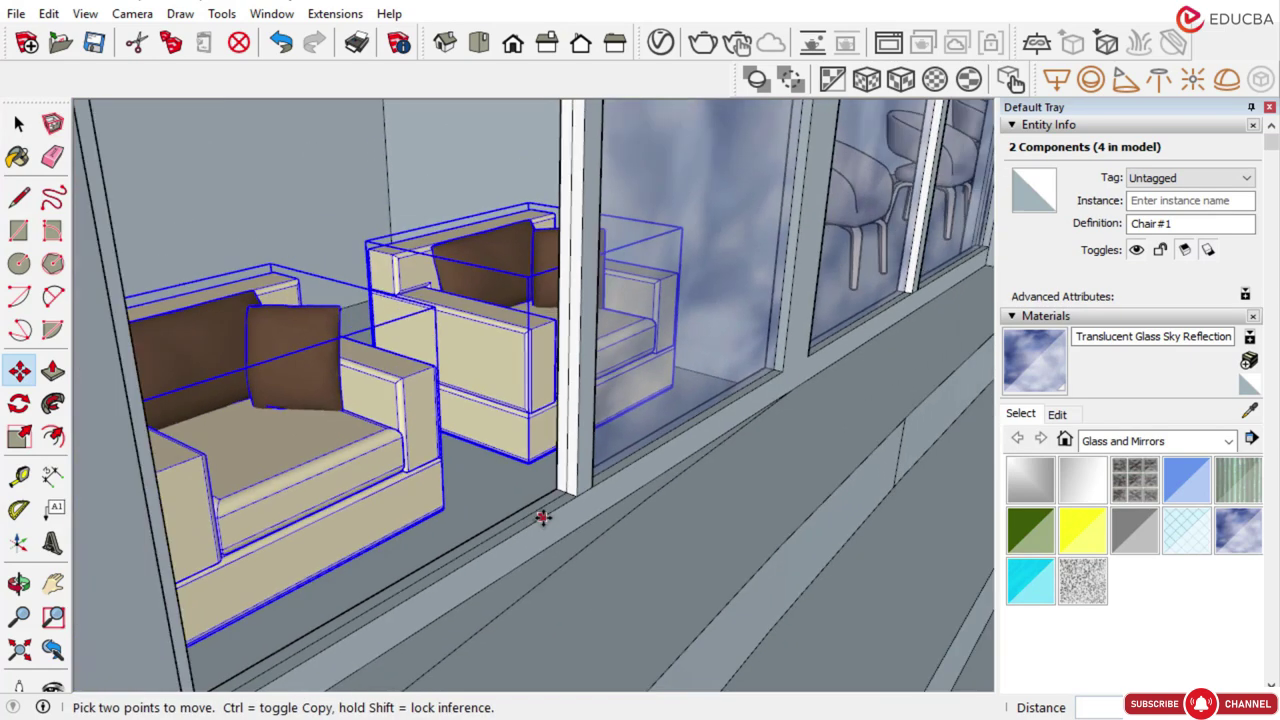
middle_click_drag(543, 517, 484, 443)
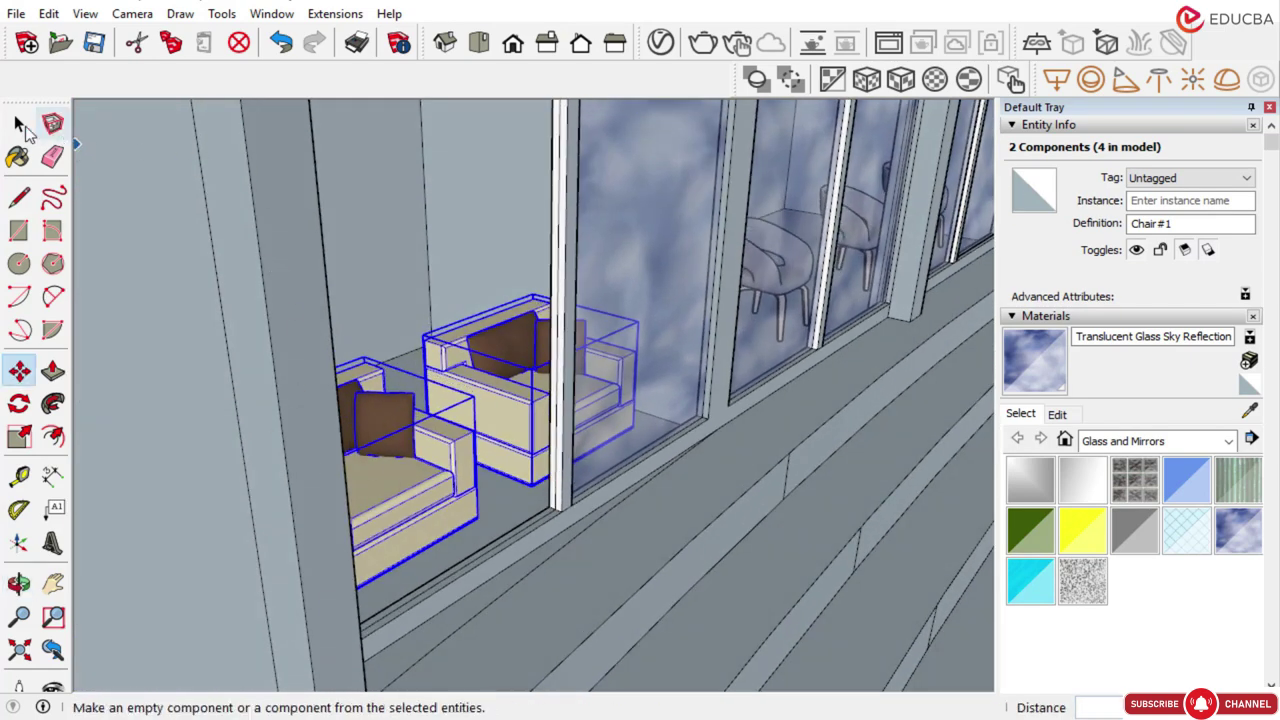
Search 3D Warehouse for "seating man 3d" and load the SEATING MAN 3D model directly into the scene
left_click(19, 123)
left_click(332, 14)
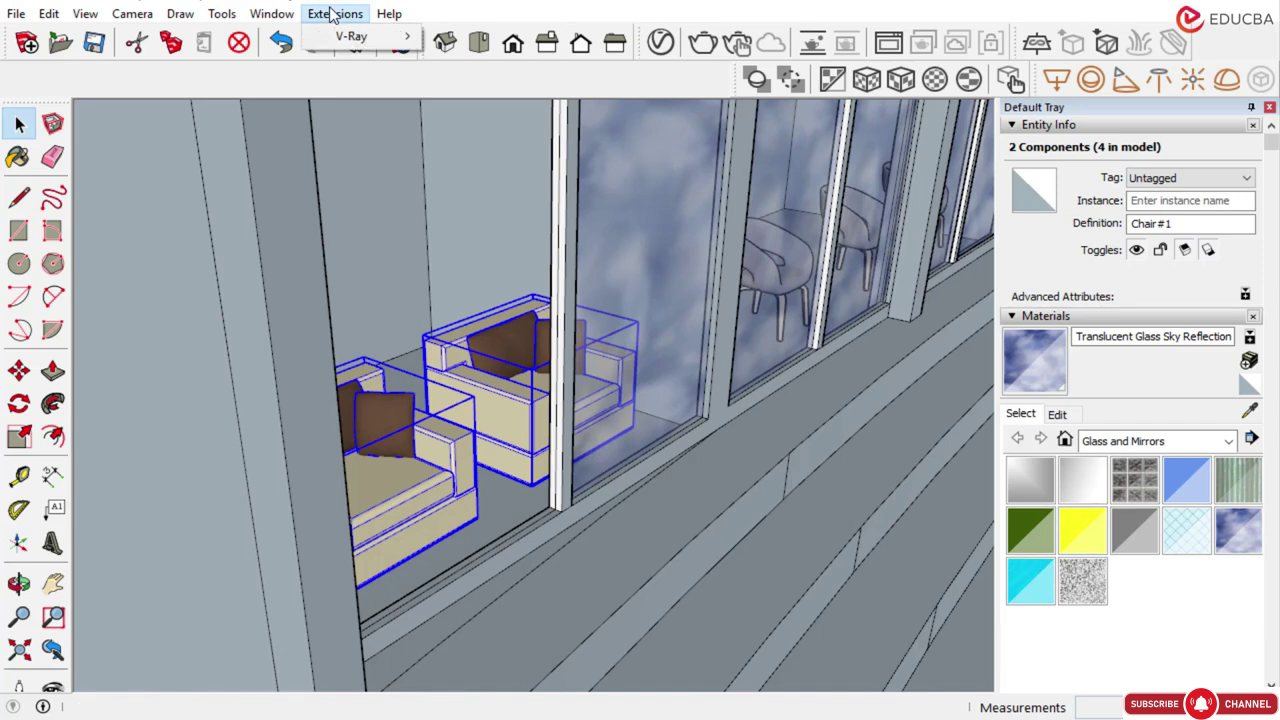
left_click(300, 163)
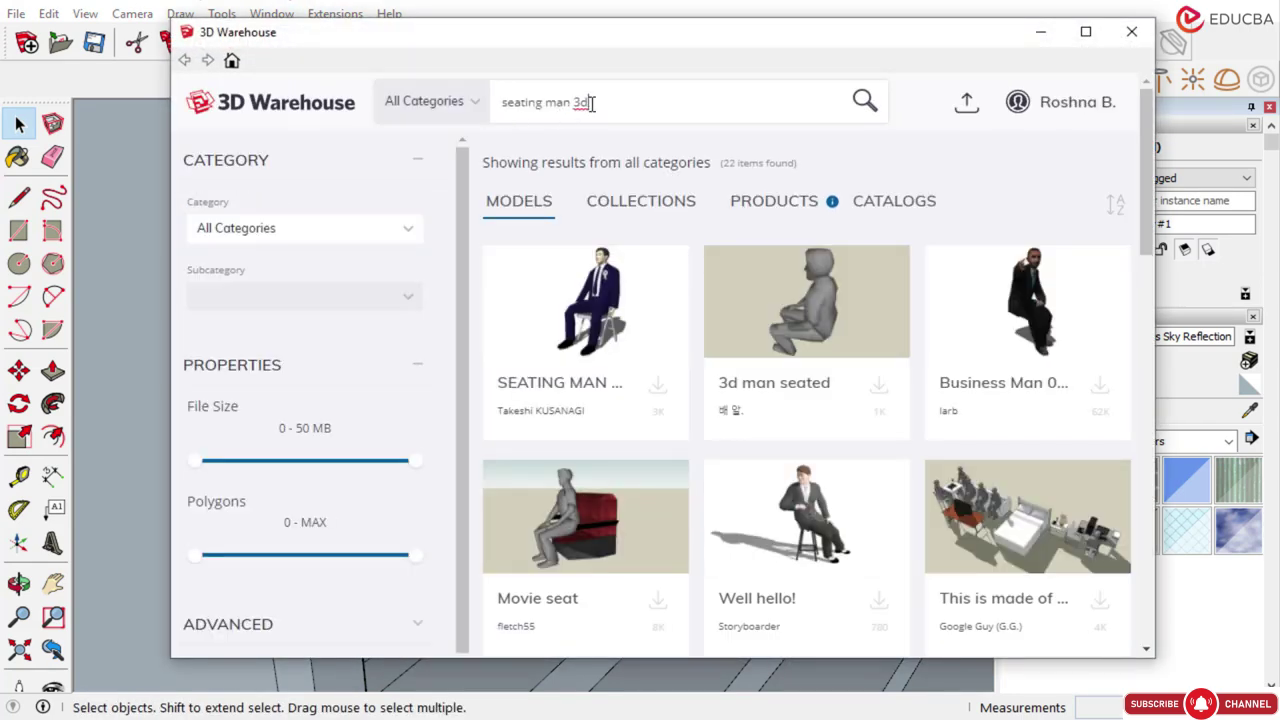
left_click(606, 281)
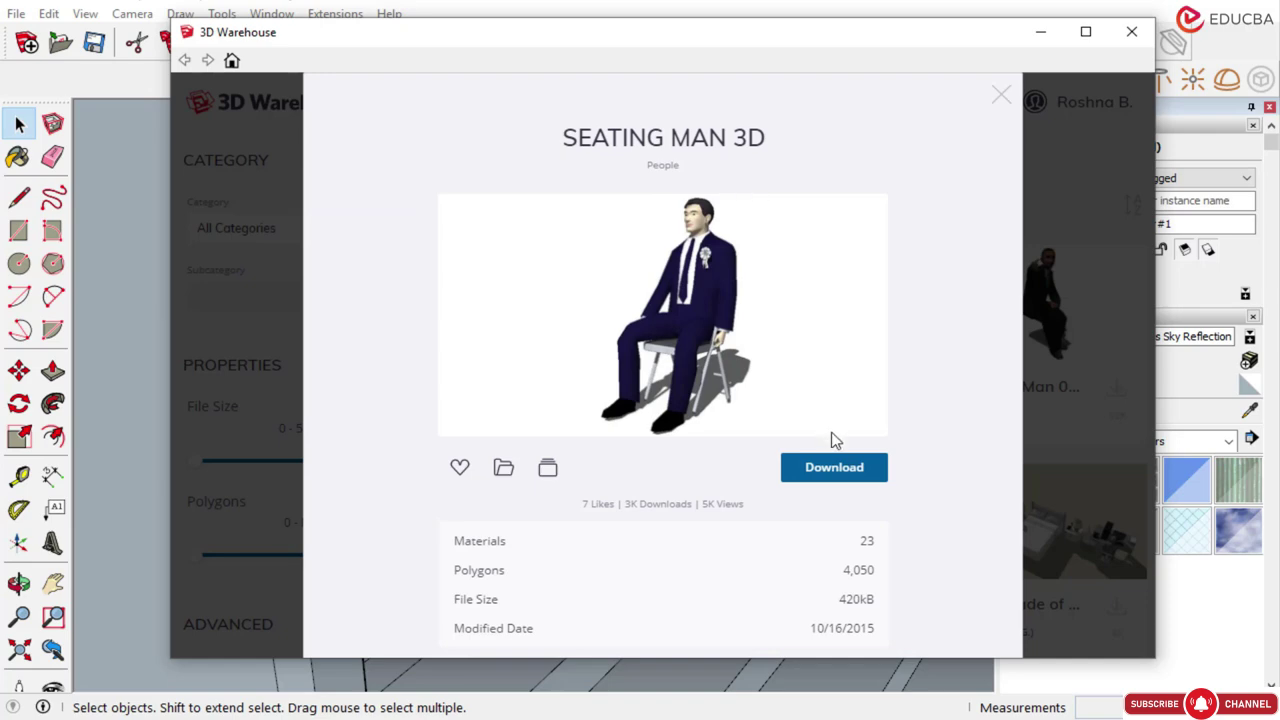
left_click(826, 469)
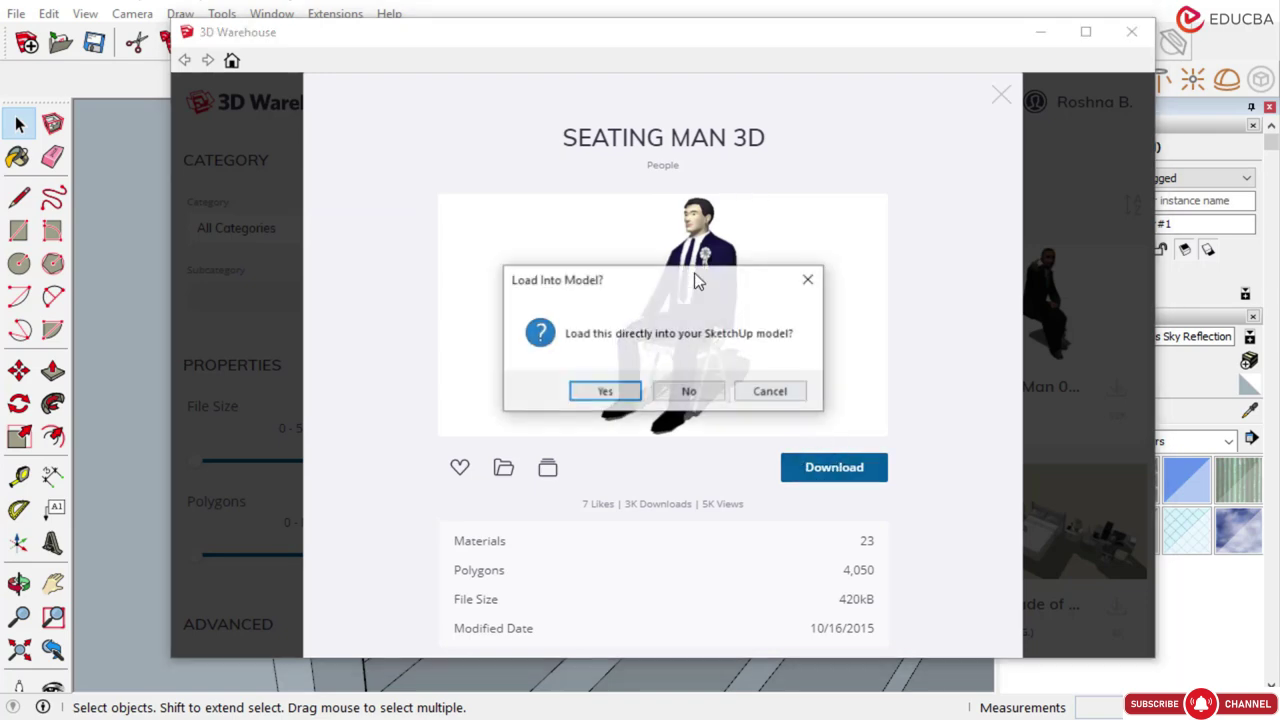
left_click(600, 391)
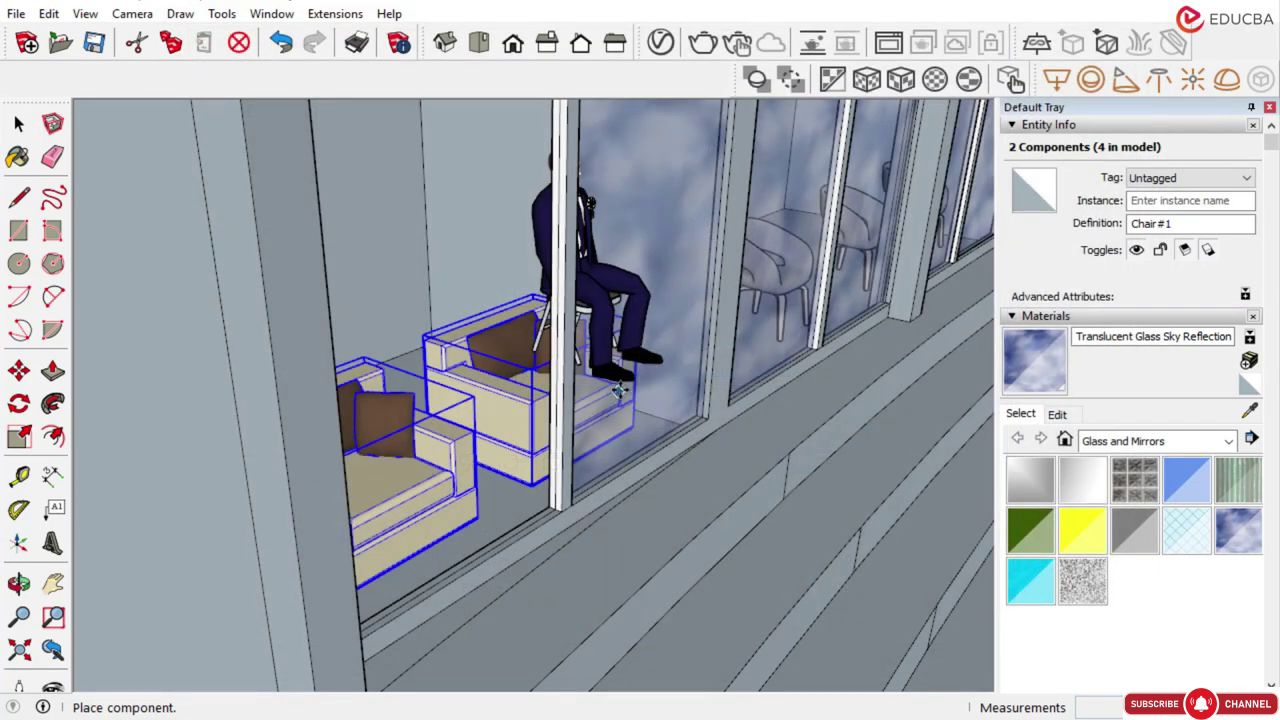
Try to position the seated man model at the armchairs in the near room
scroll(545, 415, "up", 4)
middle_click_drag(598, 480, 694, 503)
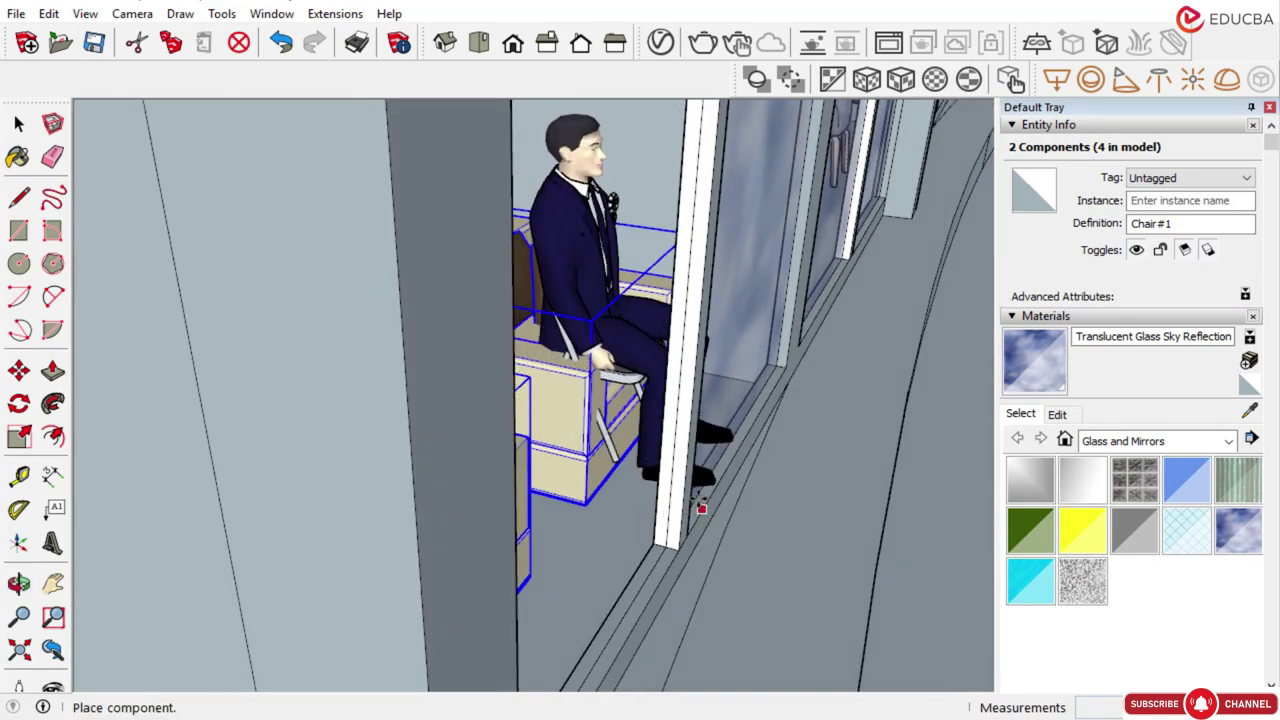
scroll(689, 491, "down", 3)
scroll(645, 485, "up", 3)
scroll(645, 485, "up", 2)
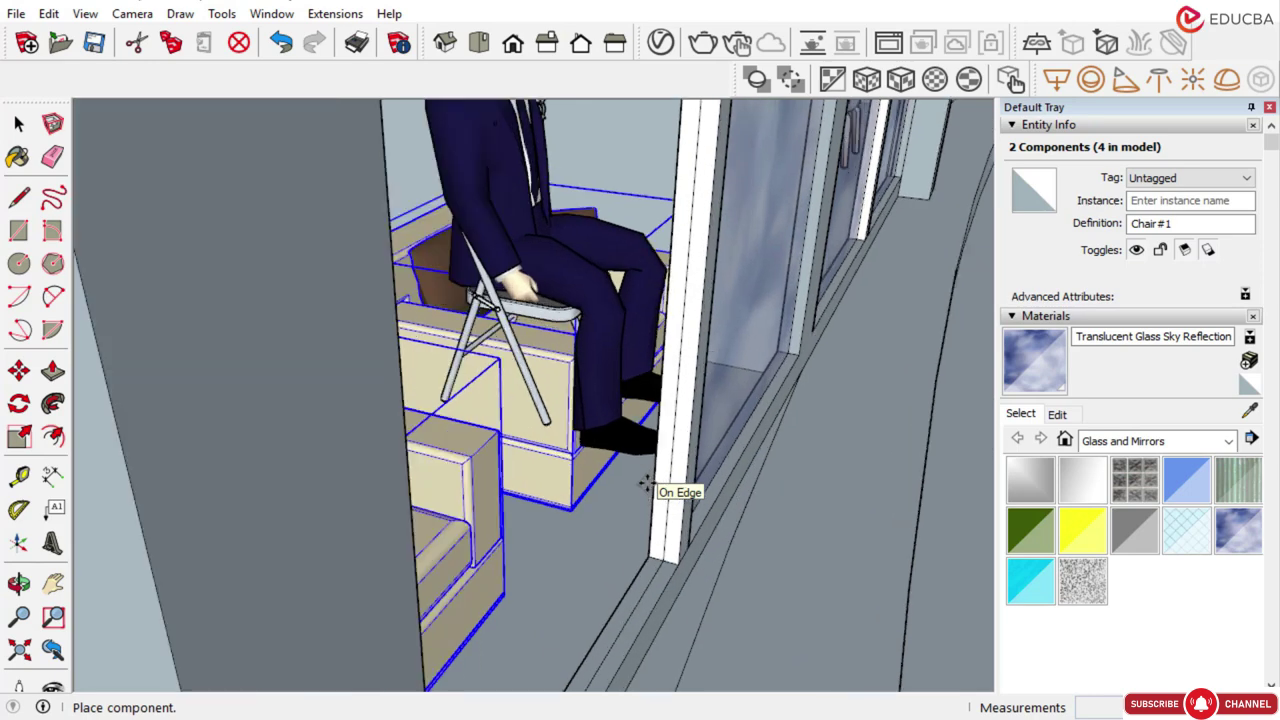
scroll(645, 485, "up", 3)
key("Escape")
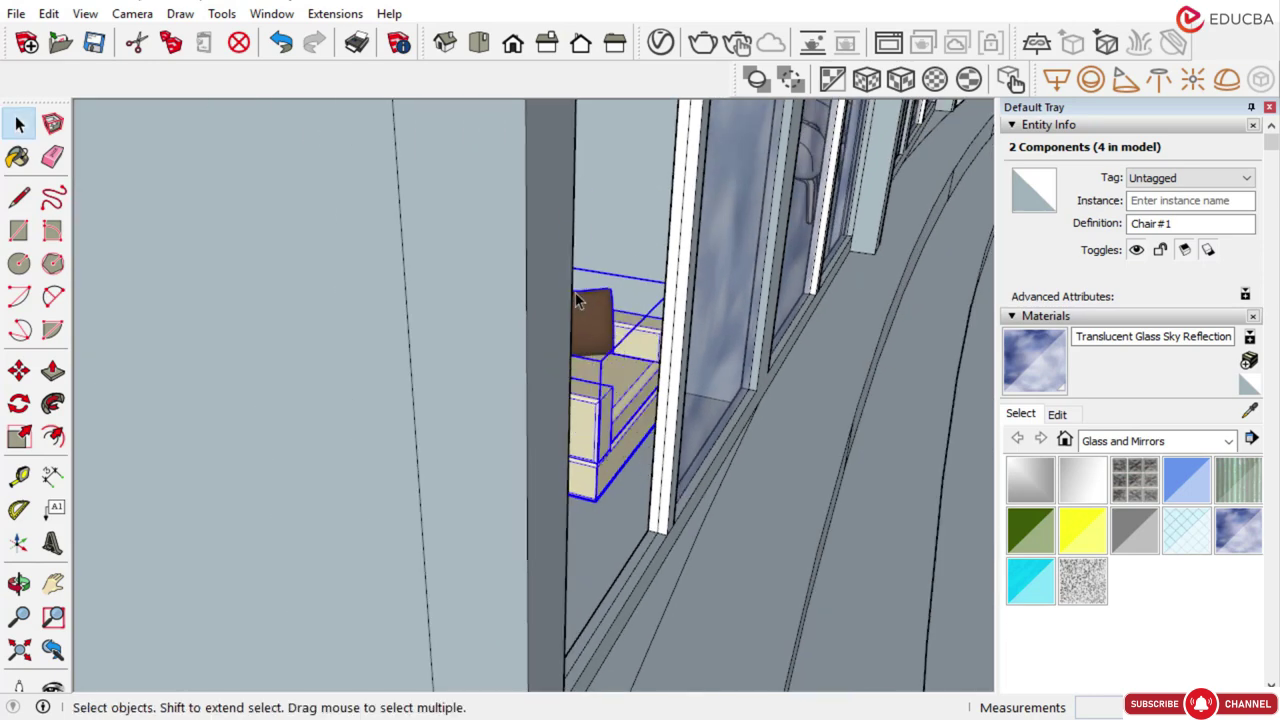
Load the SEATING MAN 3D model from 3D Warehouse again and place it in the open area outside the end wall
left_click(284, 14)
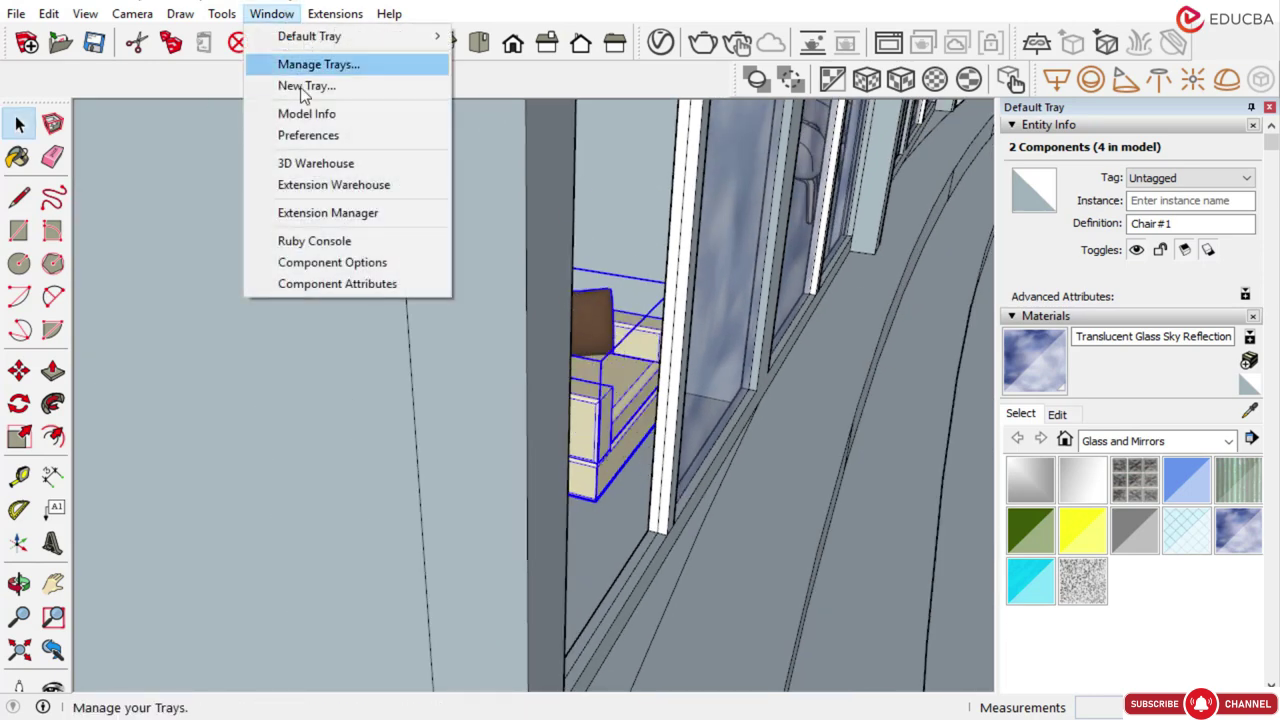
left_click(313, 163)
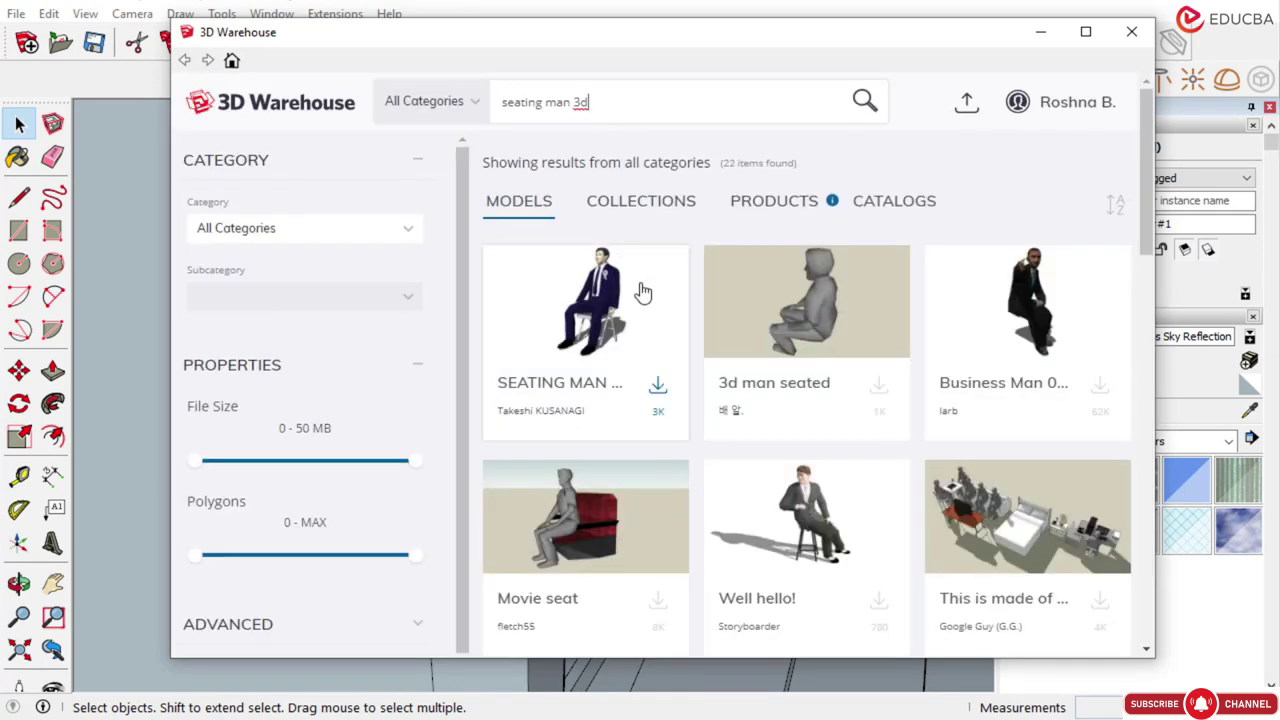
scroll(634, 295, "down", 2)
scroll(632, 295, "up", 2)
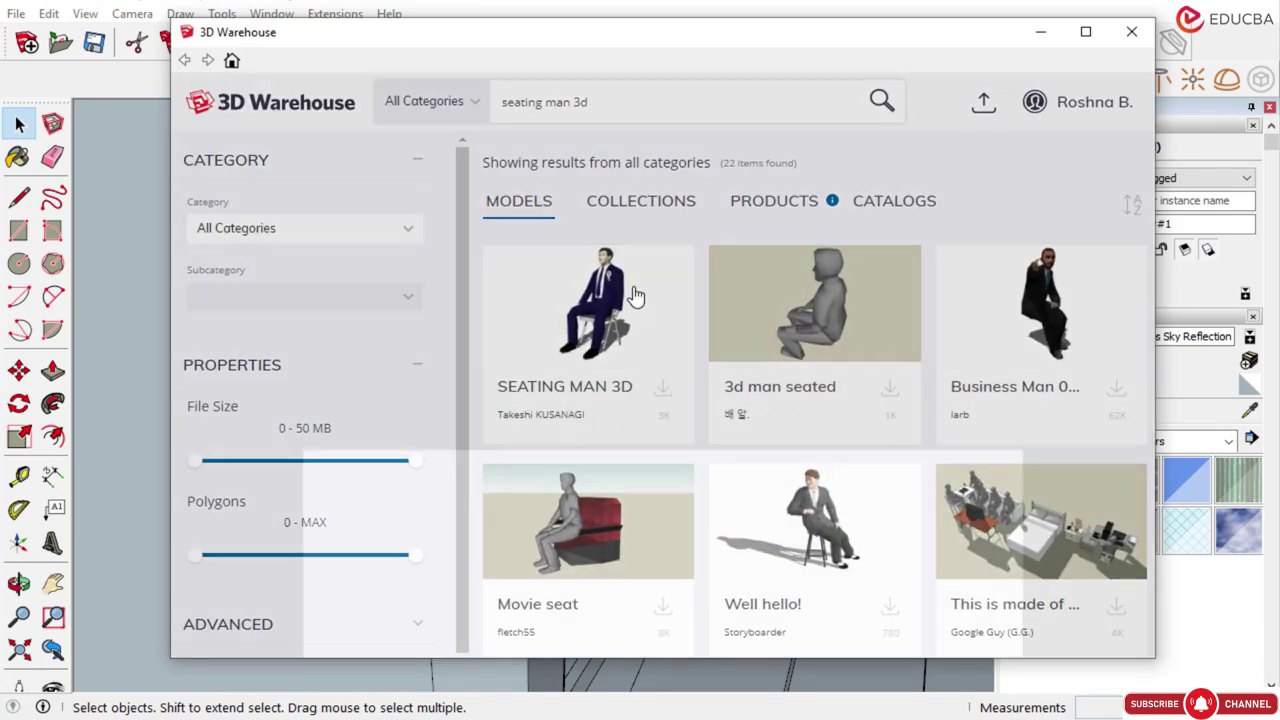
left_click(632, 295)
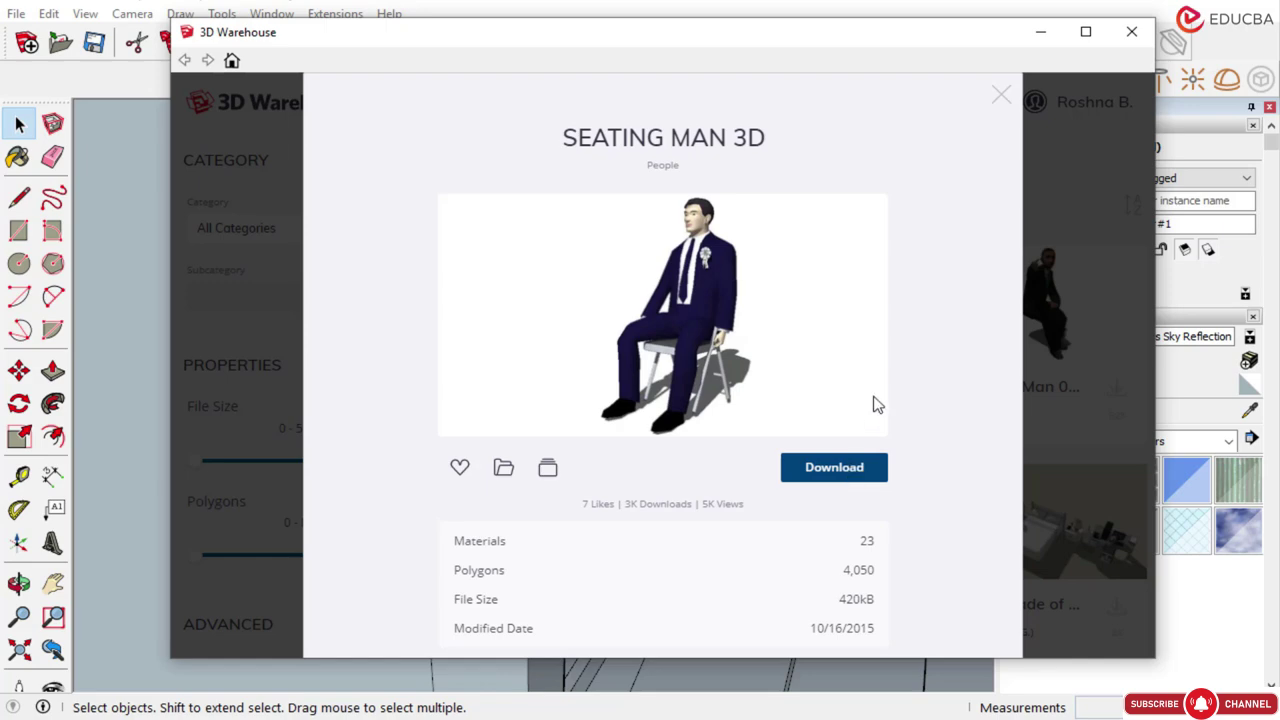
left_click(605, 392)
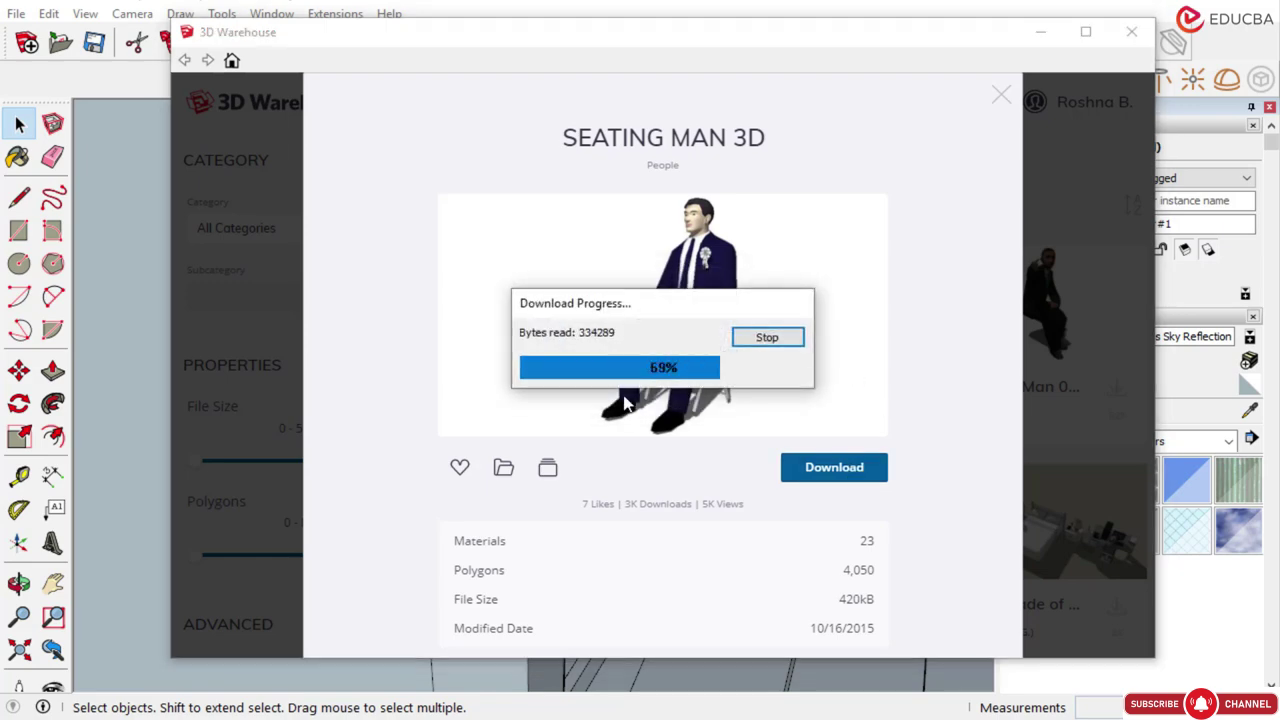
scroll(840, 380, "down", 3)
scroll(546, 463, "down", 2)
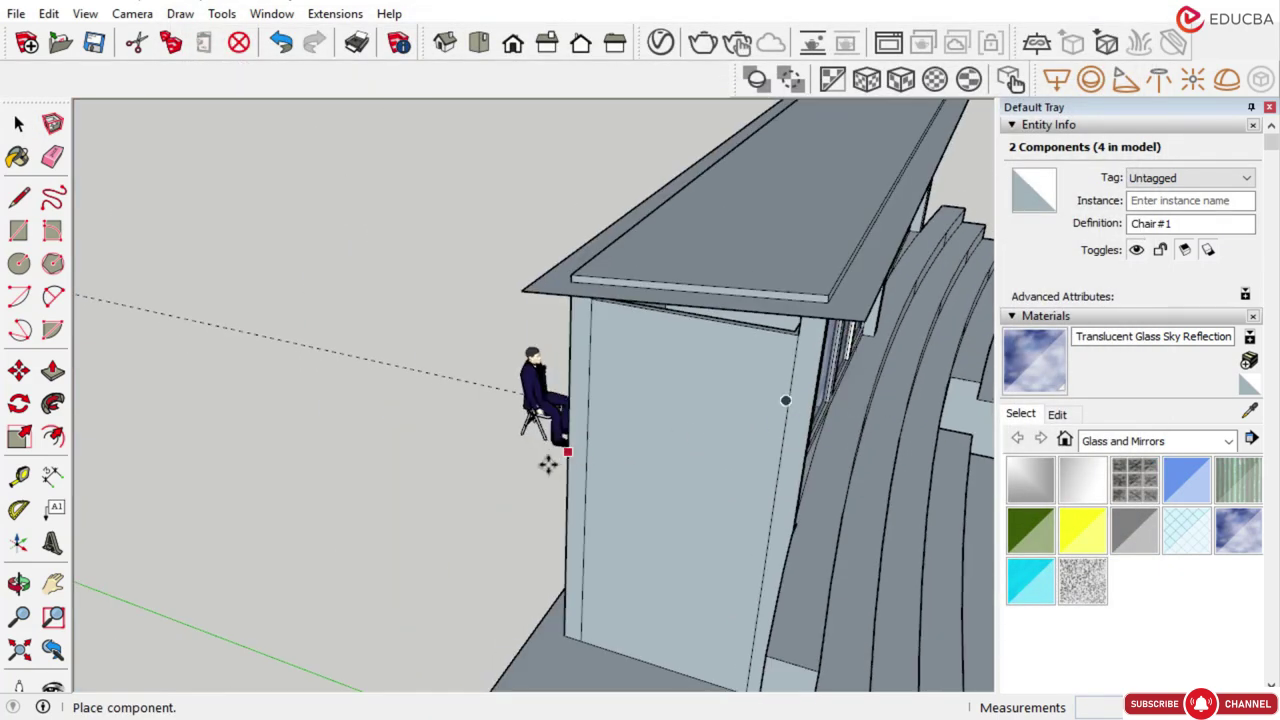
scroll(490, 477, "up", 2)
left_click(495, 460)
scroll(480, 440, "up", 5)
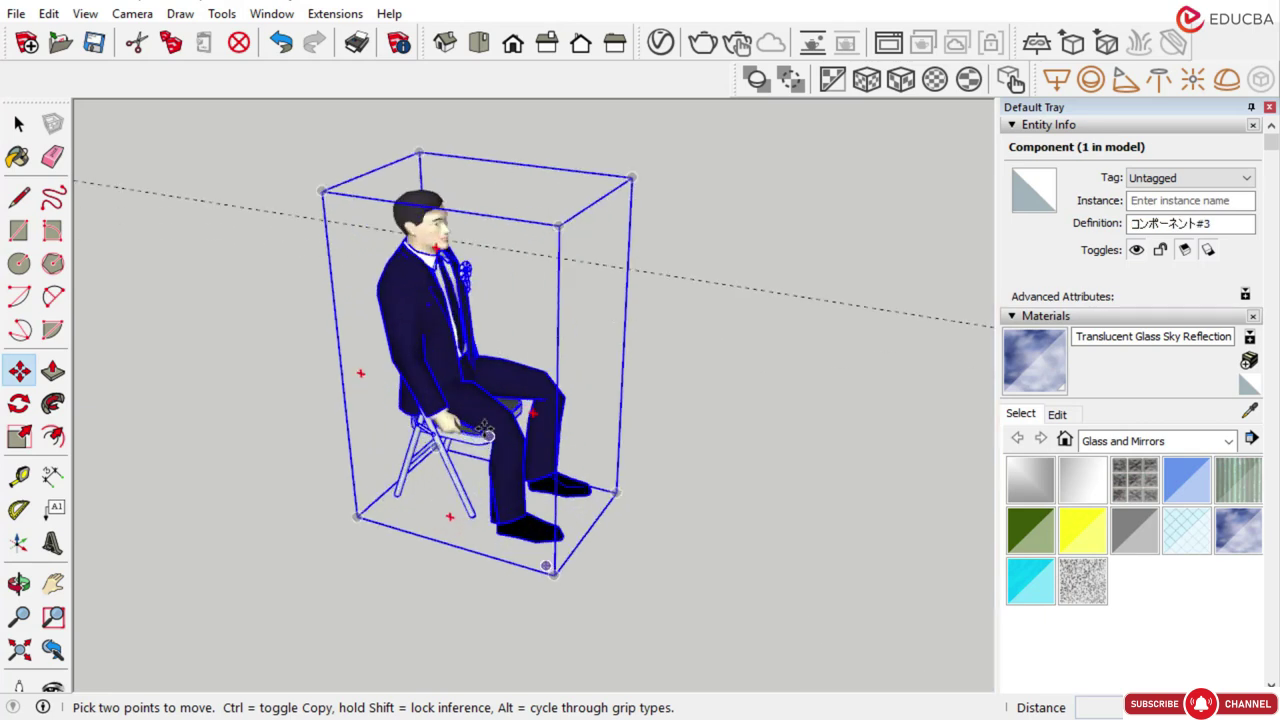
left_click(504, 378)
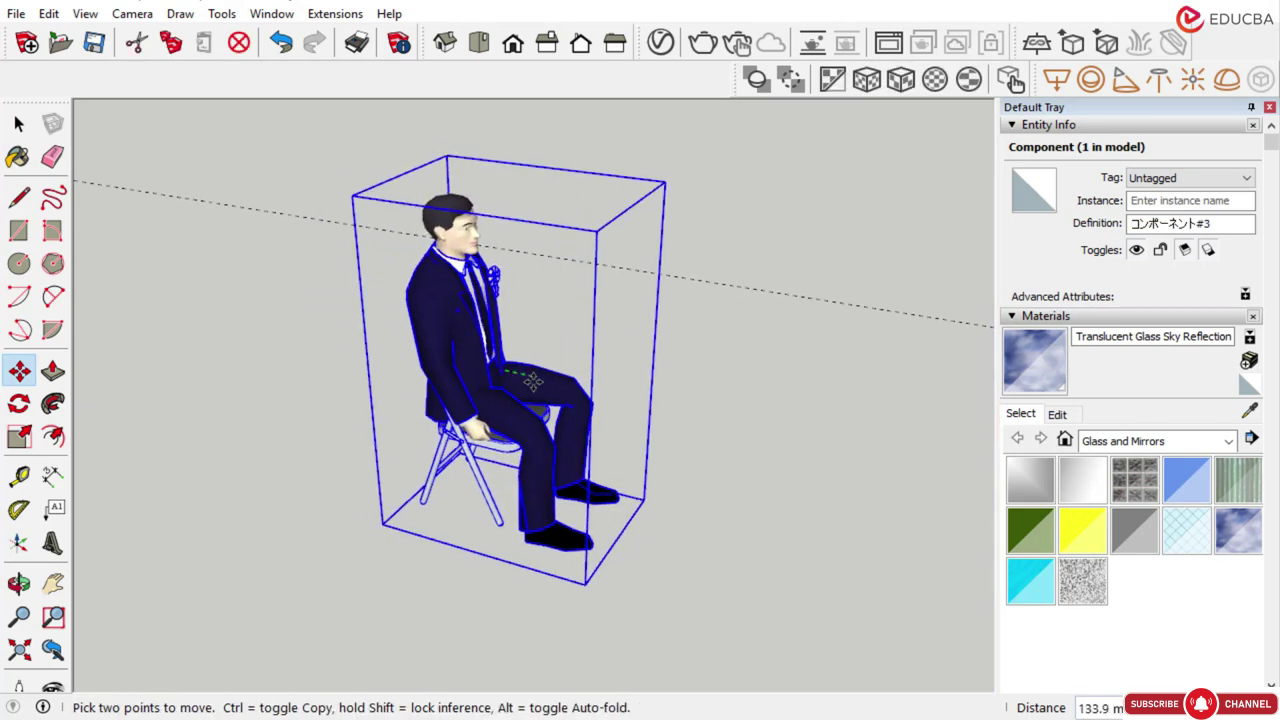
key("Escape")
left_click(18, 125)
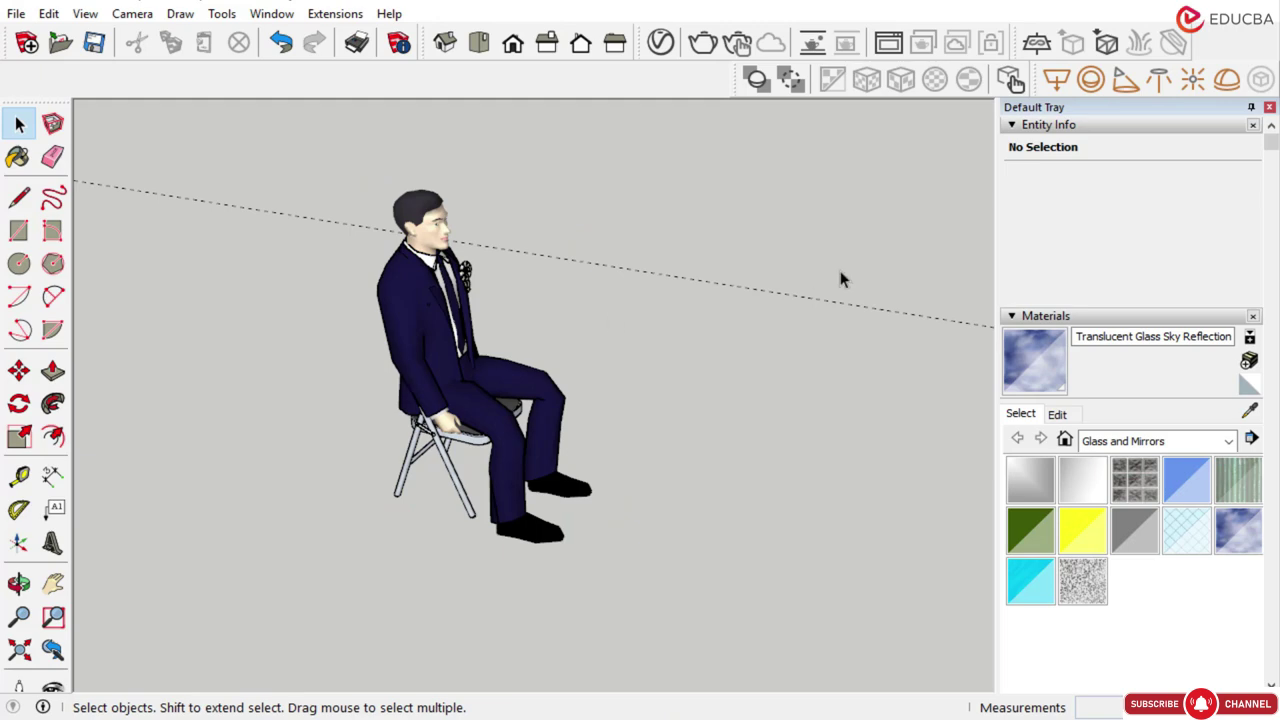
left_click(1054, 315)
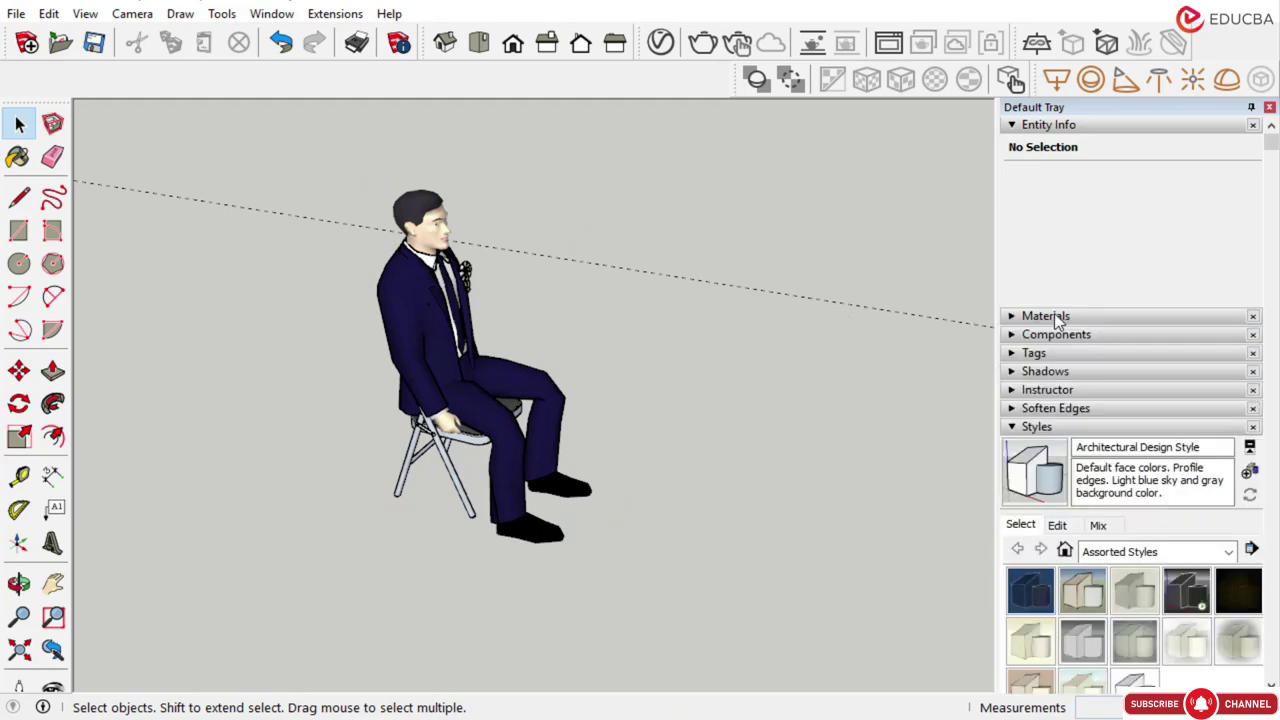
left_click(1054, 315)
Open the seated man component down to its folding chair and delete the chair's front leg frame
double_click(492, 386)
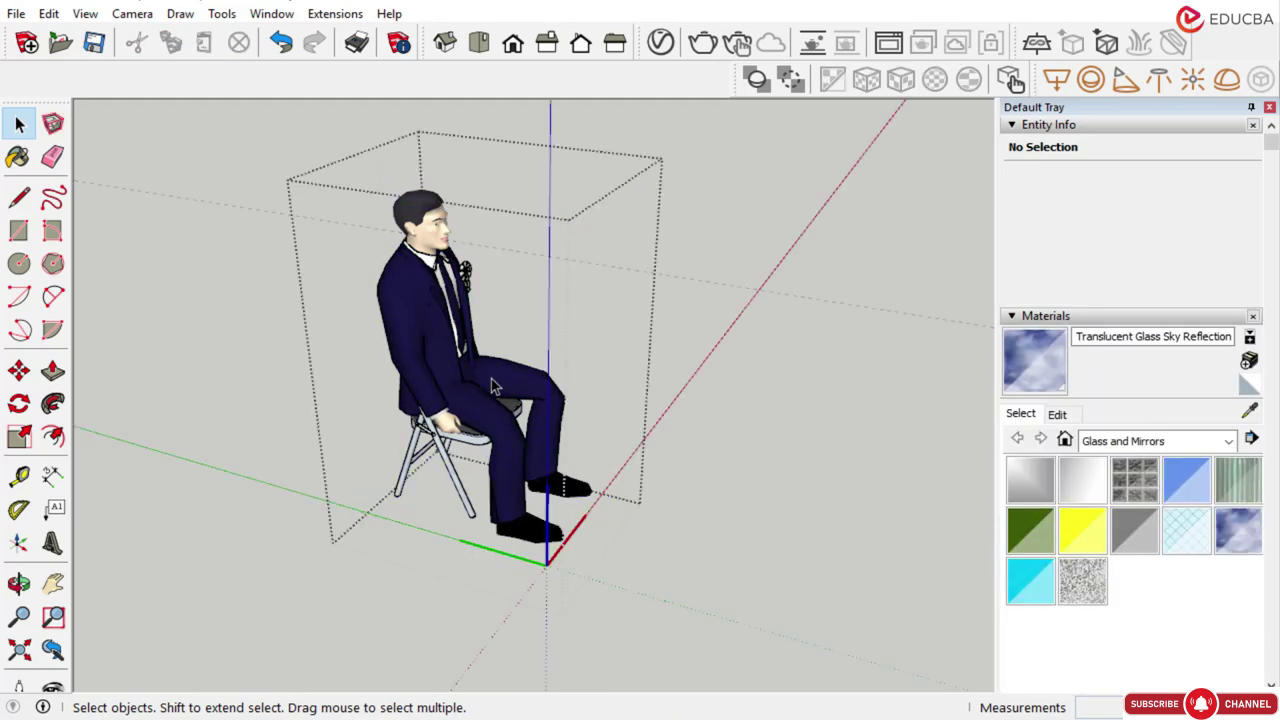
double_click(492, 386)
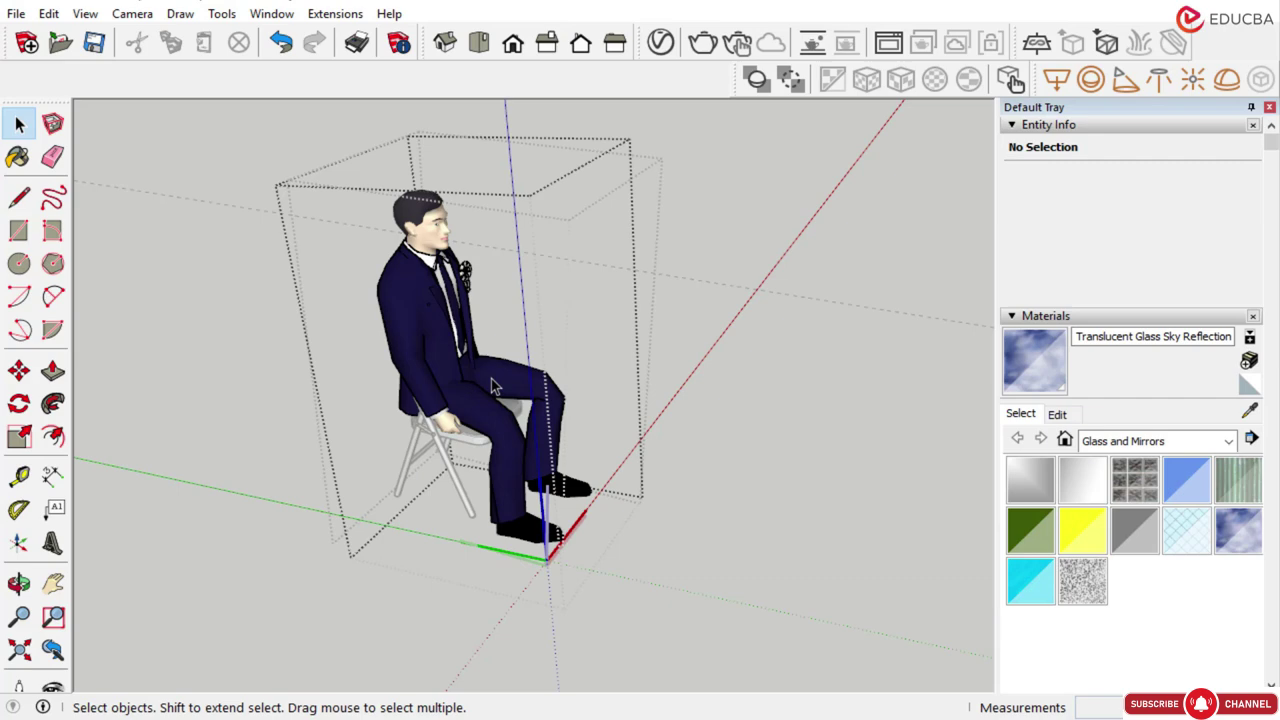
scroll(419, 461, "up", 2)
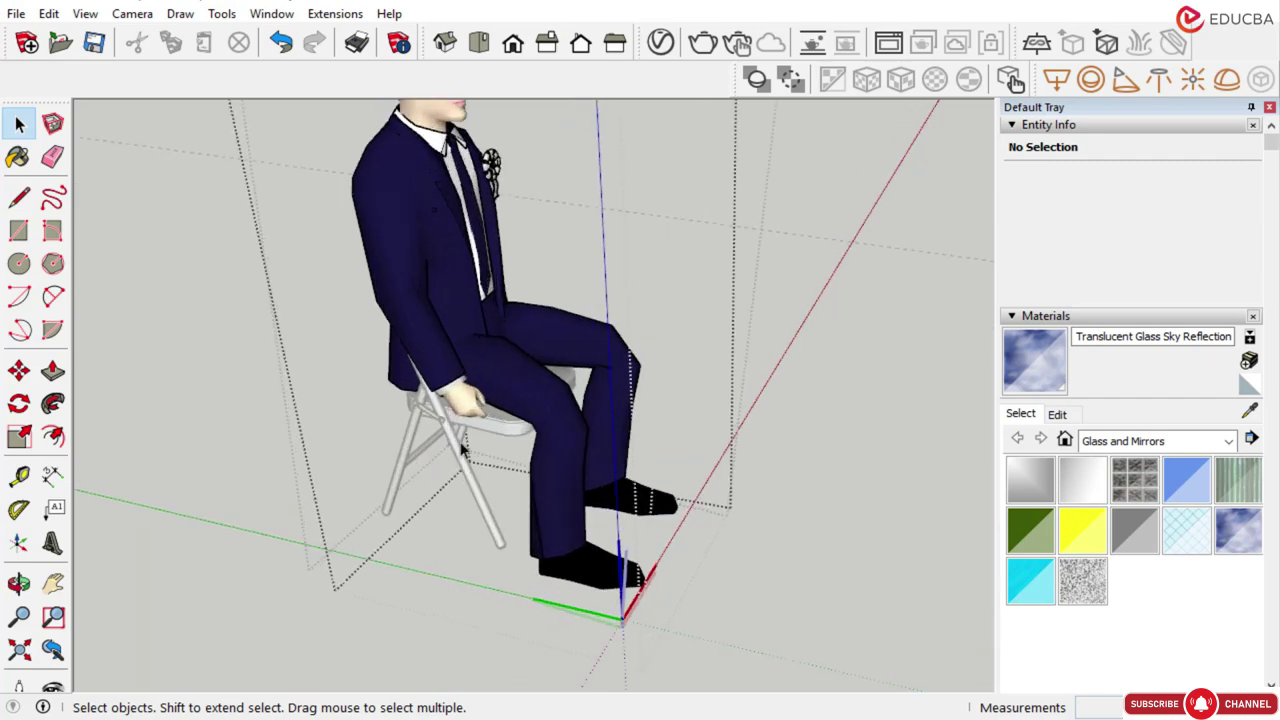
scroll(456, 438, "up", 2)
left_click(518, 440)
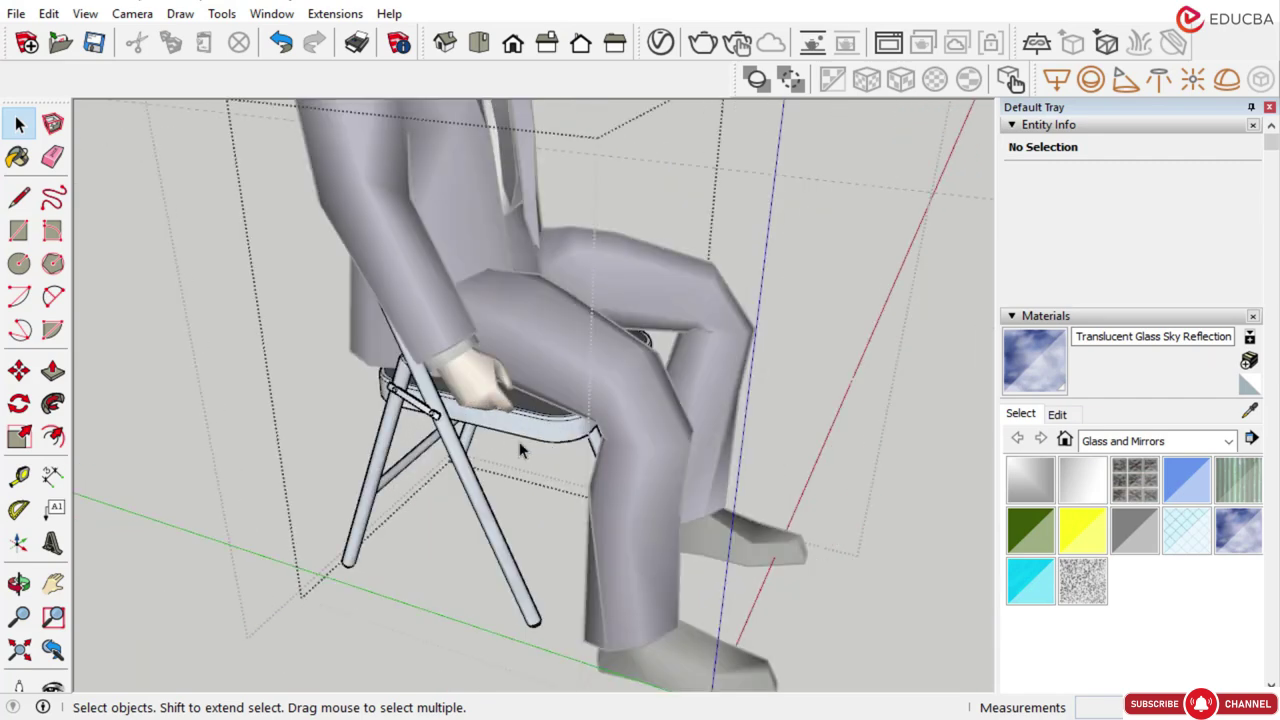
scroll(449, 450, "up", 2)
left_click(452, 445)
double_click(455, 443)
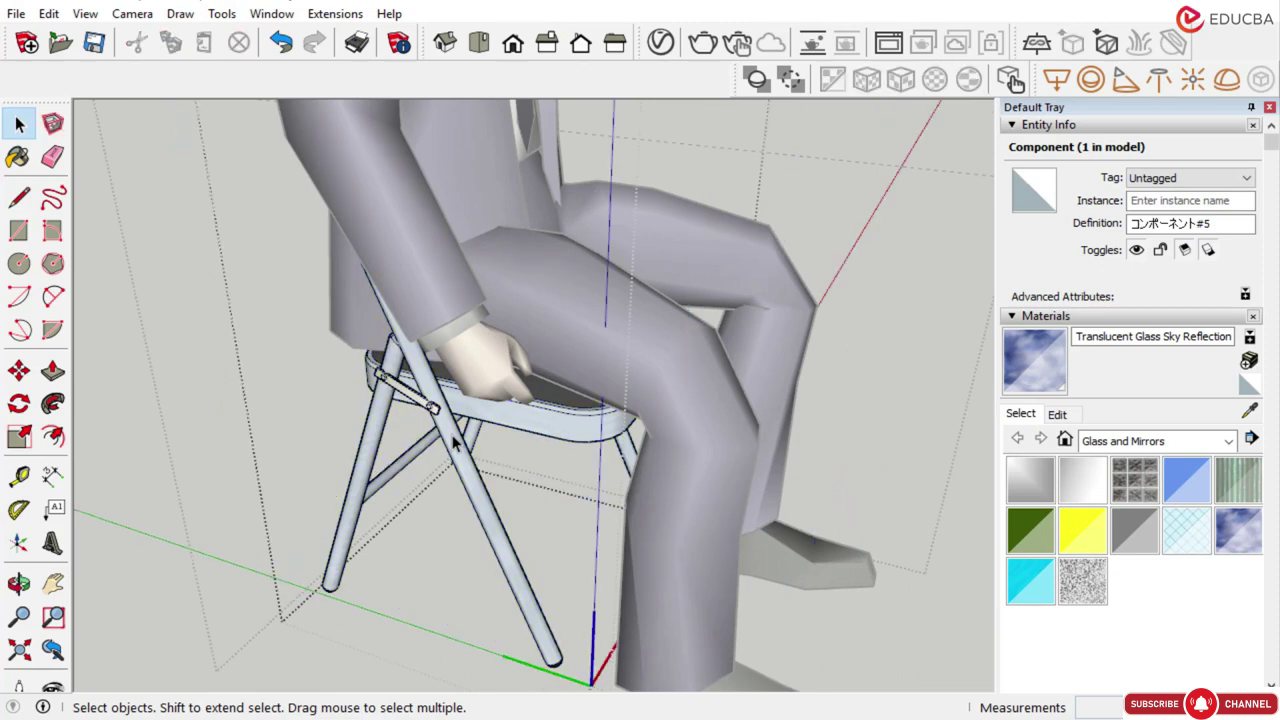
left_click(456, 443)
scroll(459, 442, "down", 2)
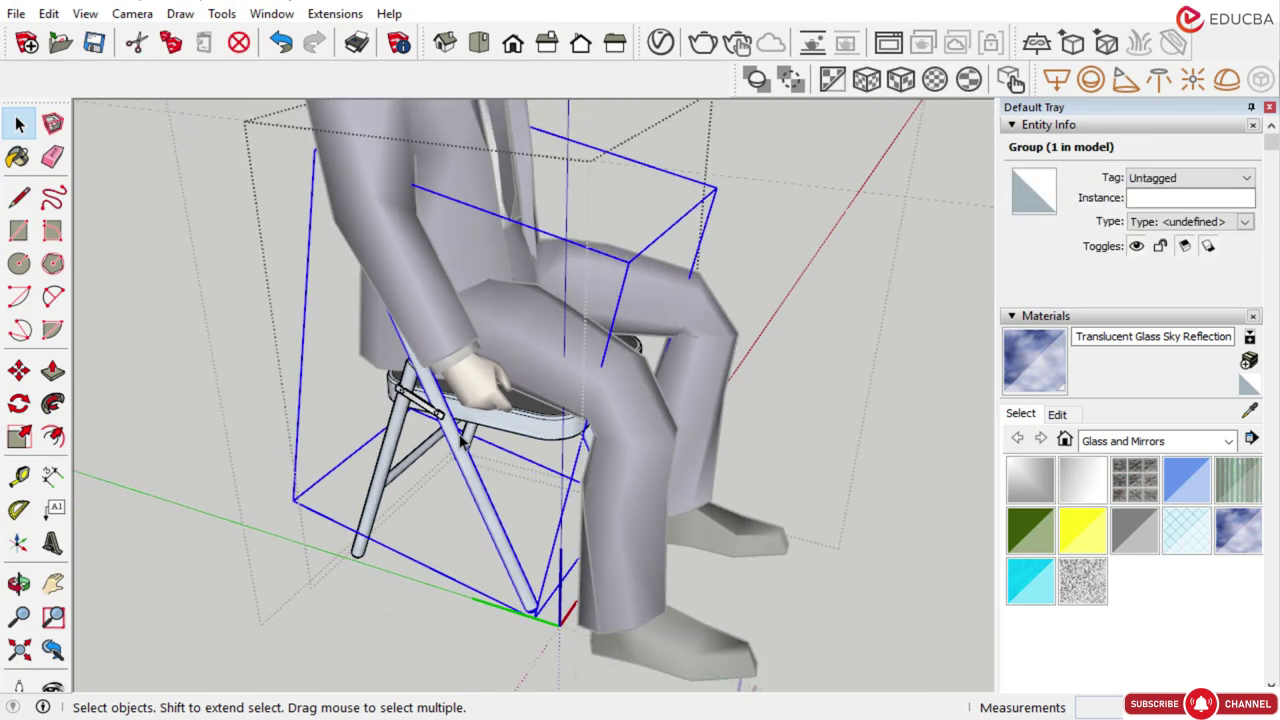
double_click(460, 440)
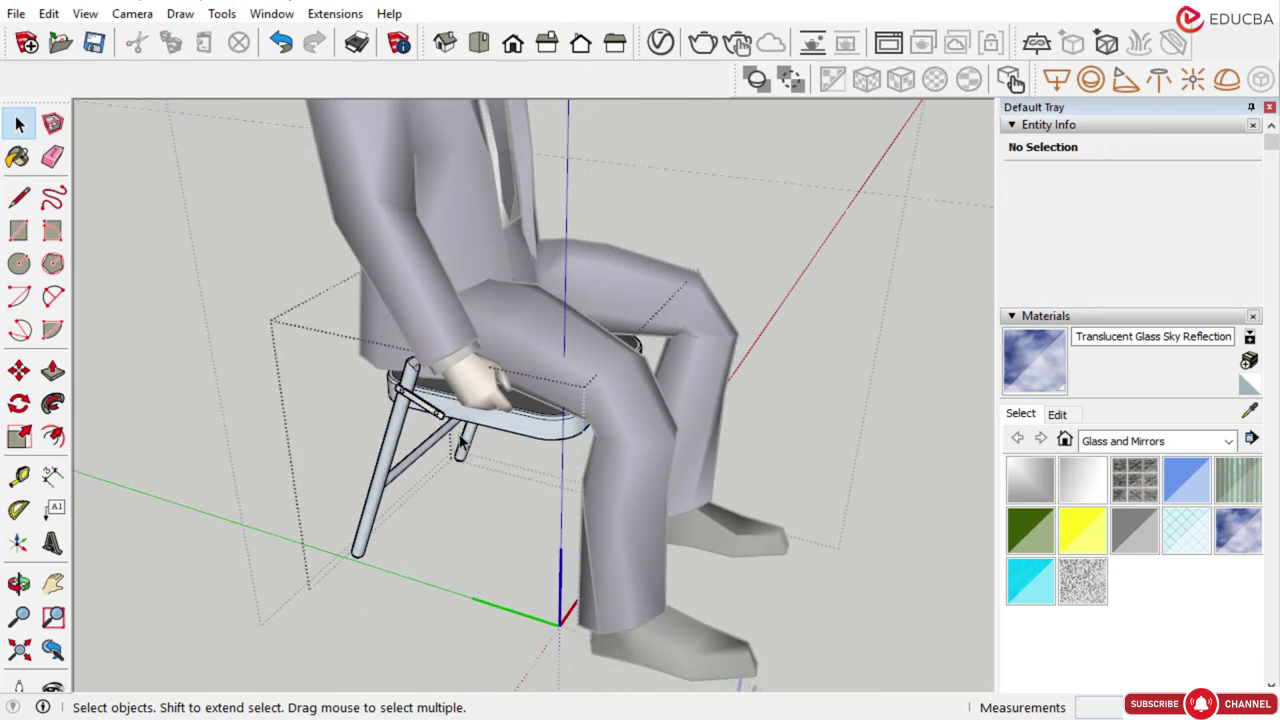
Delete the folding chair's rear legs, seat and side brace, leaving only the seated man, and close the component
left_click(402, 432)
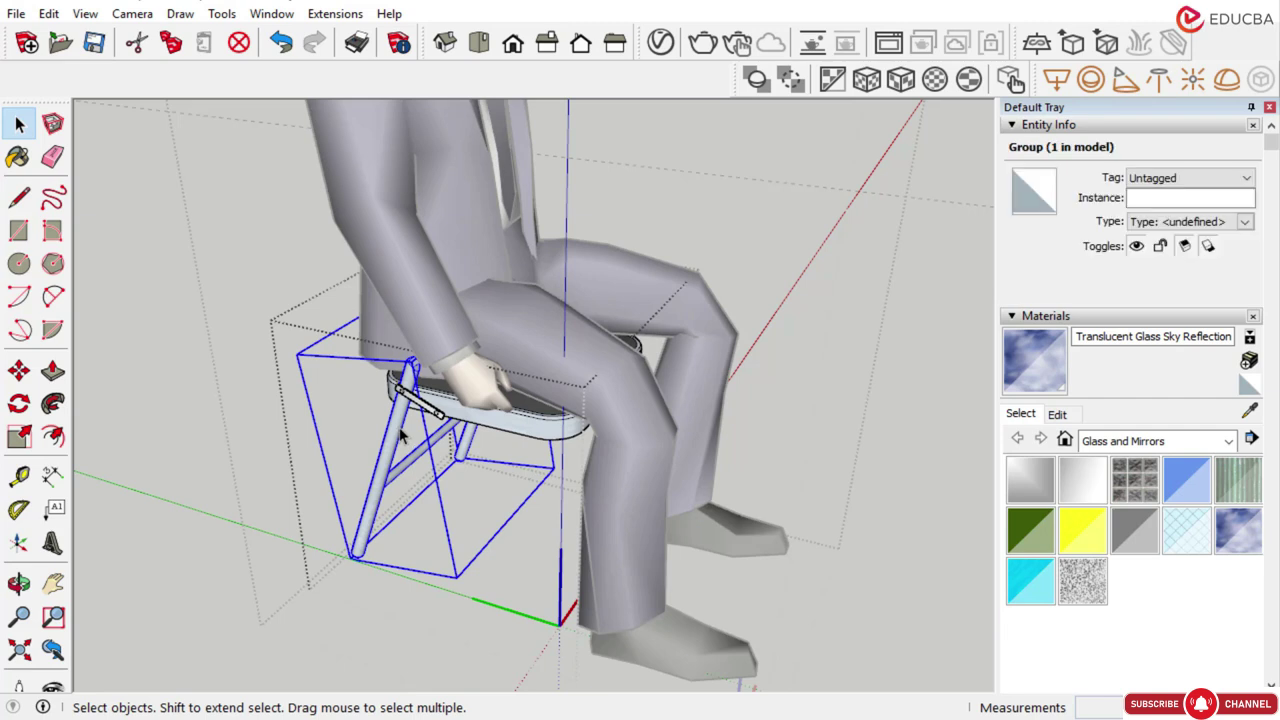
key("Delete")
left_click(440, 415)
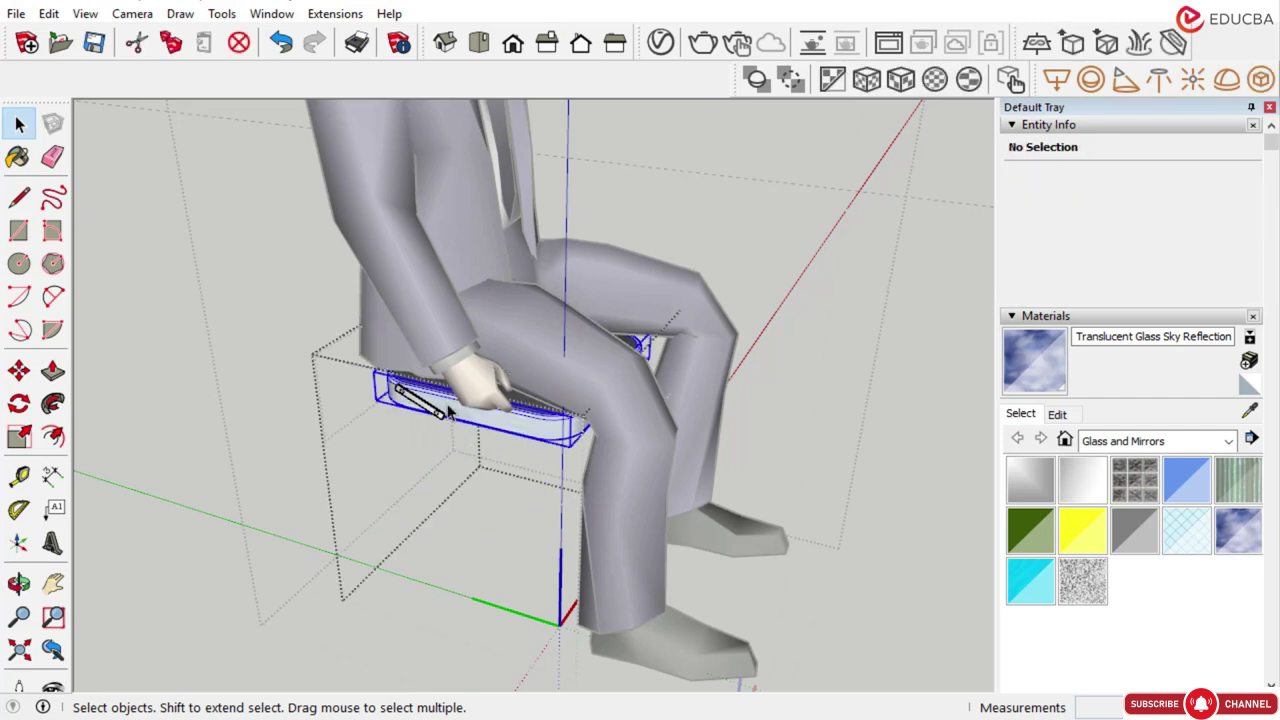
key("Delete")
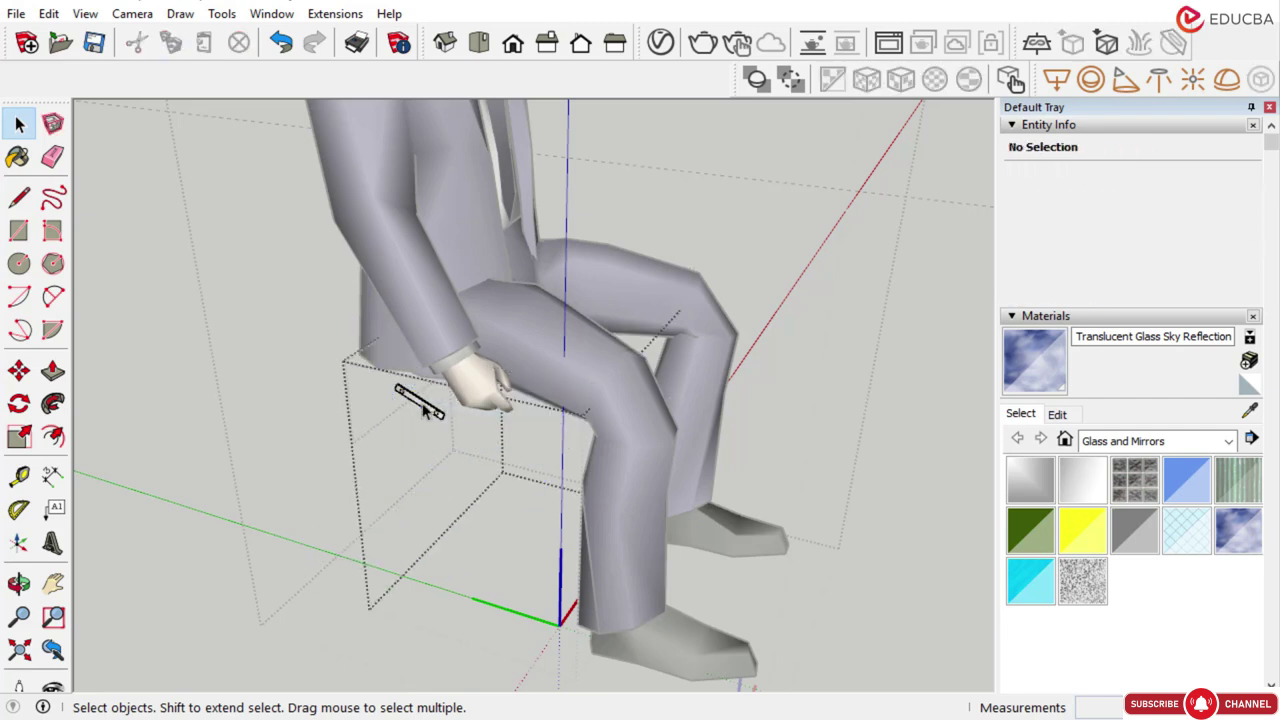
left_click(421, 404)
key("Delete")
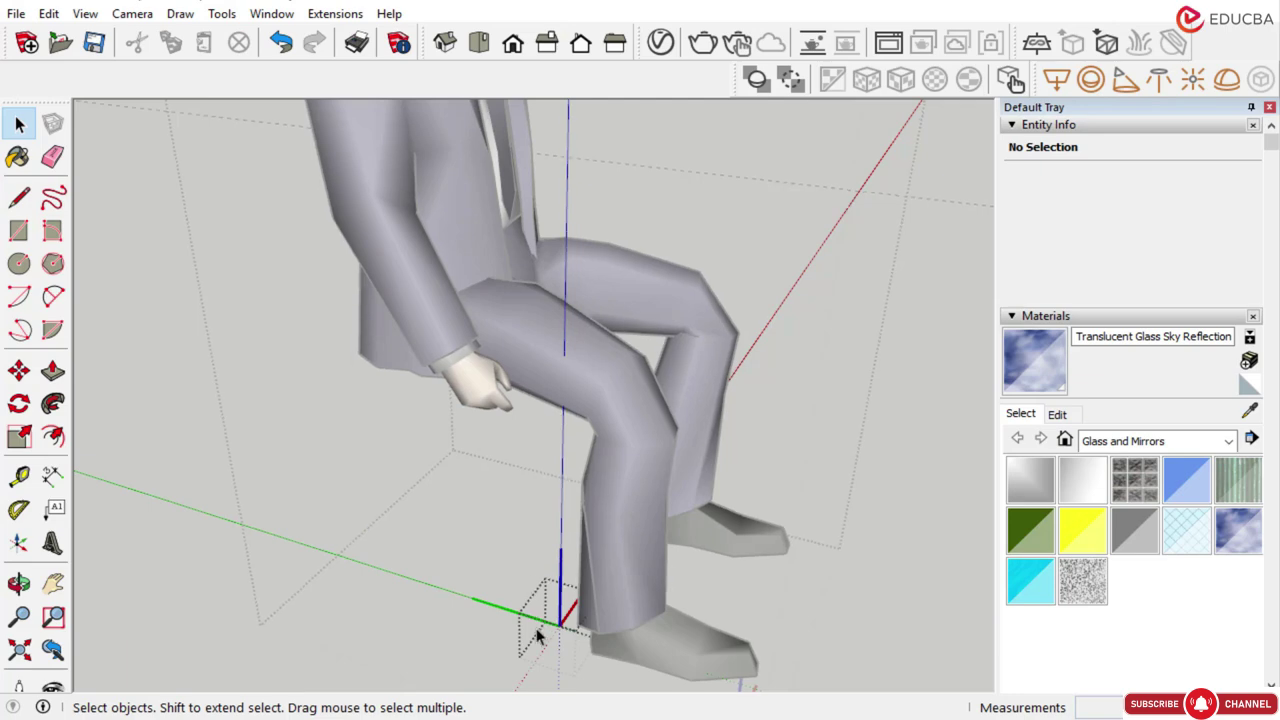
middle_click_drag(537, 637, 43, 374)
middle_click_drag(490, 320, 234, 289)
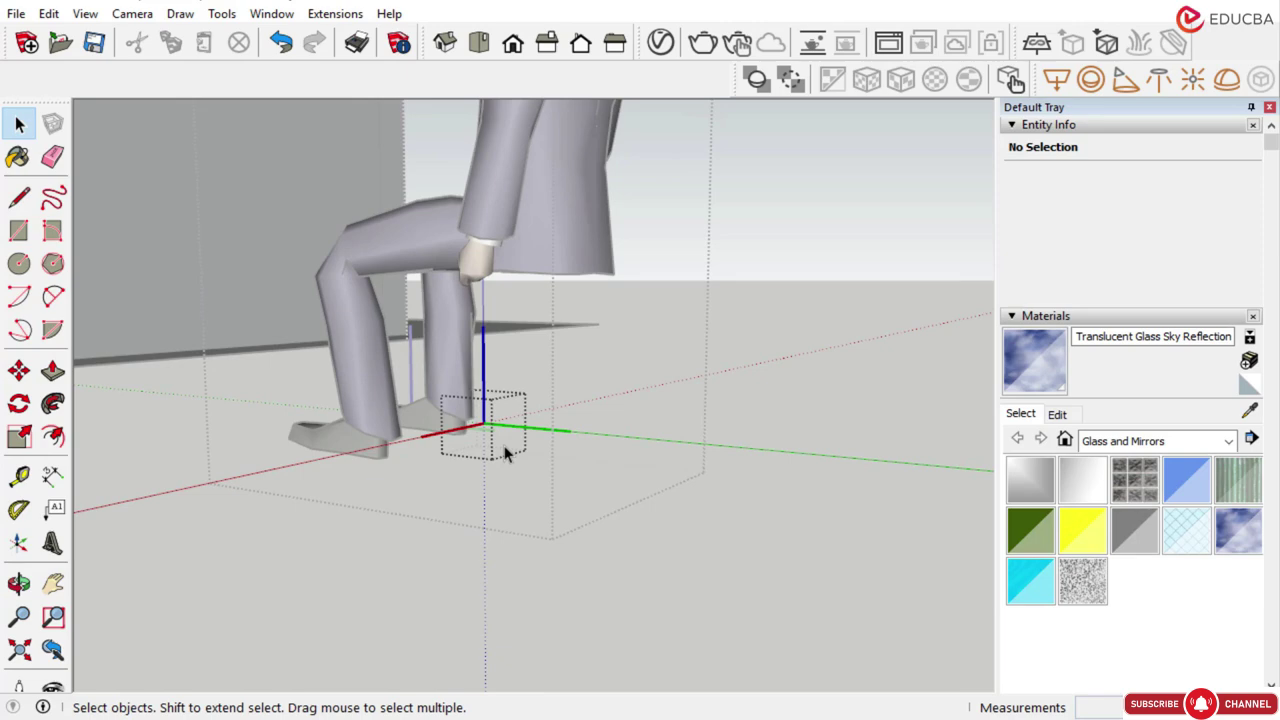
middle_click_drag(423, 420, 575, 460)
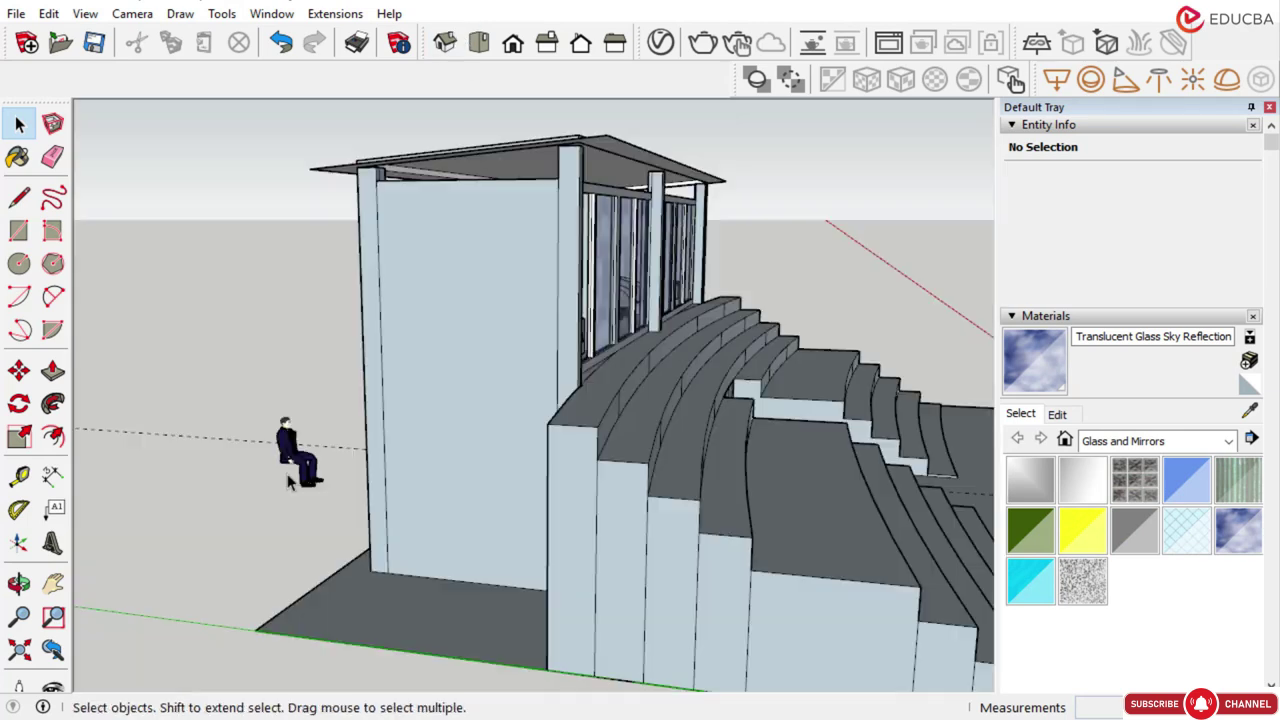
Move the seated man from outside the end wall onto the first armchair in the near room
left_click(292, 478)
left_click(19, 370)
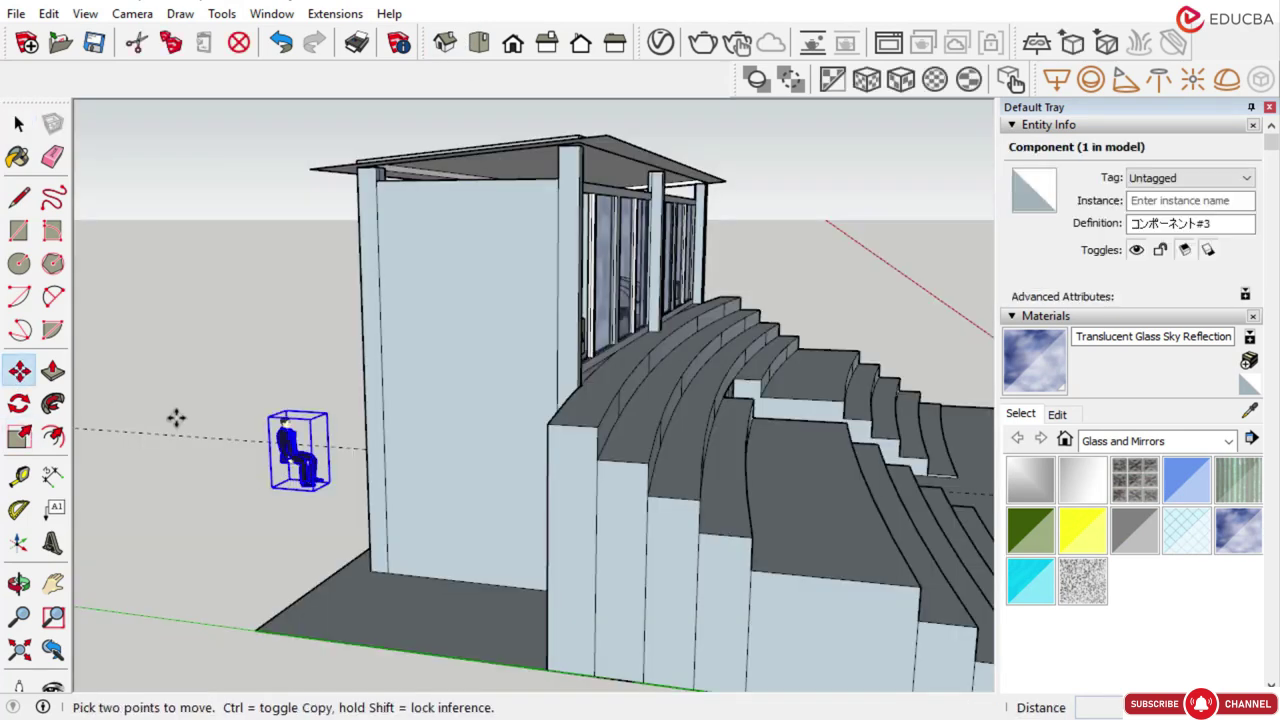
scroll(523, 377, "up", 5)
middle_click_drag(540, 331, 278, 466)
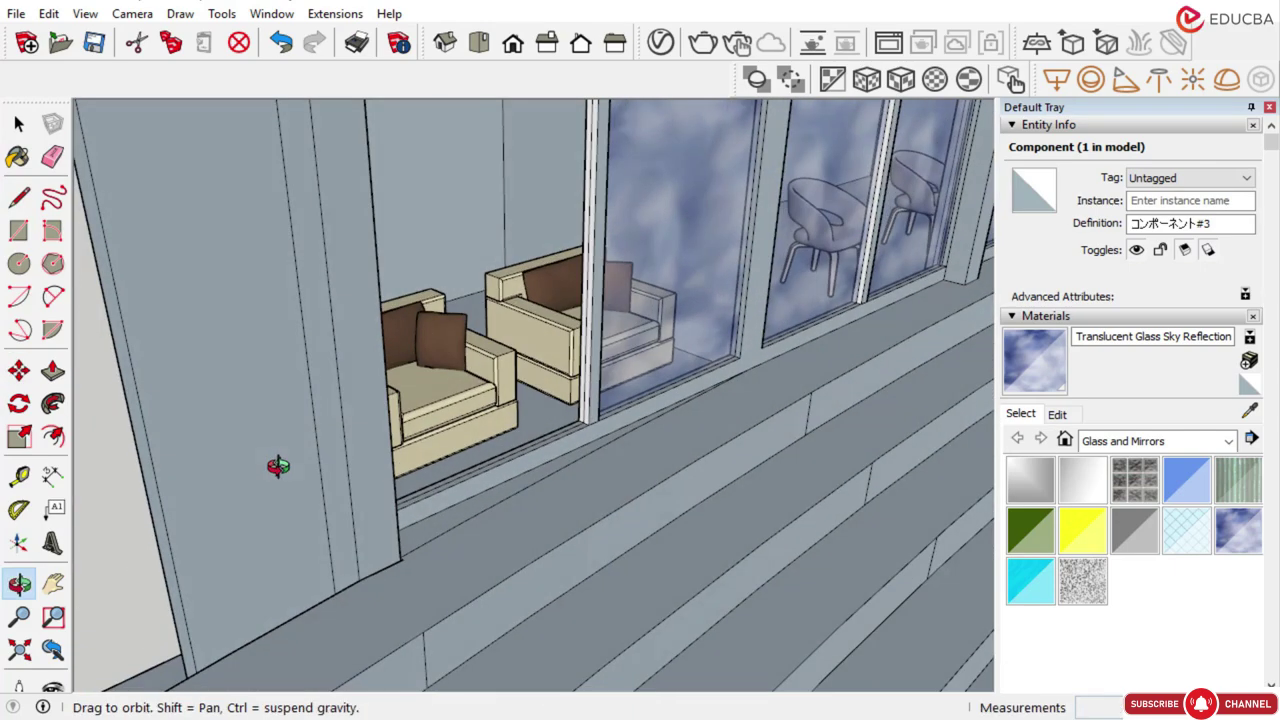
scroll(606, 311, "up", 2)
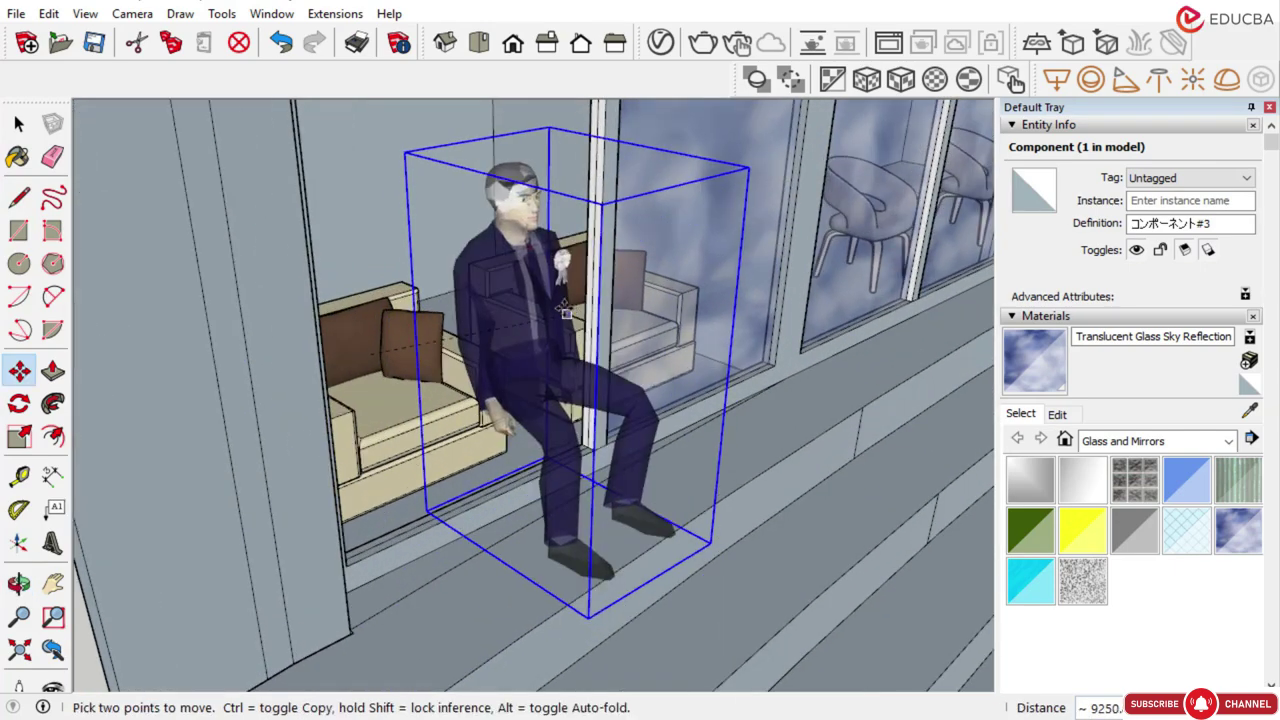
scroll(501, 273, "up", 1)
scroll(486, 336, "down", 2)
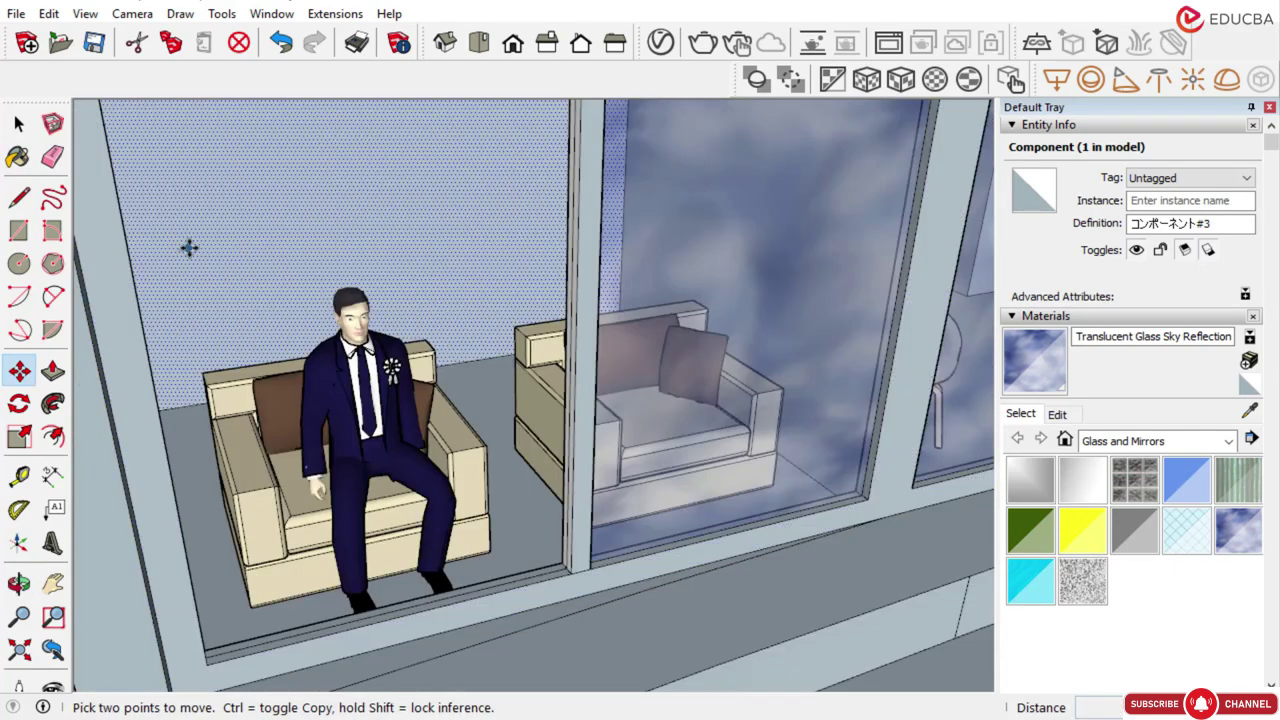
scroll(440, 425, "down", 1)
middle_click_drag(236, 471, 298, 495)
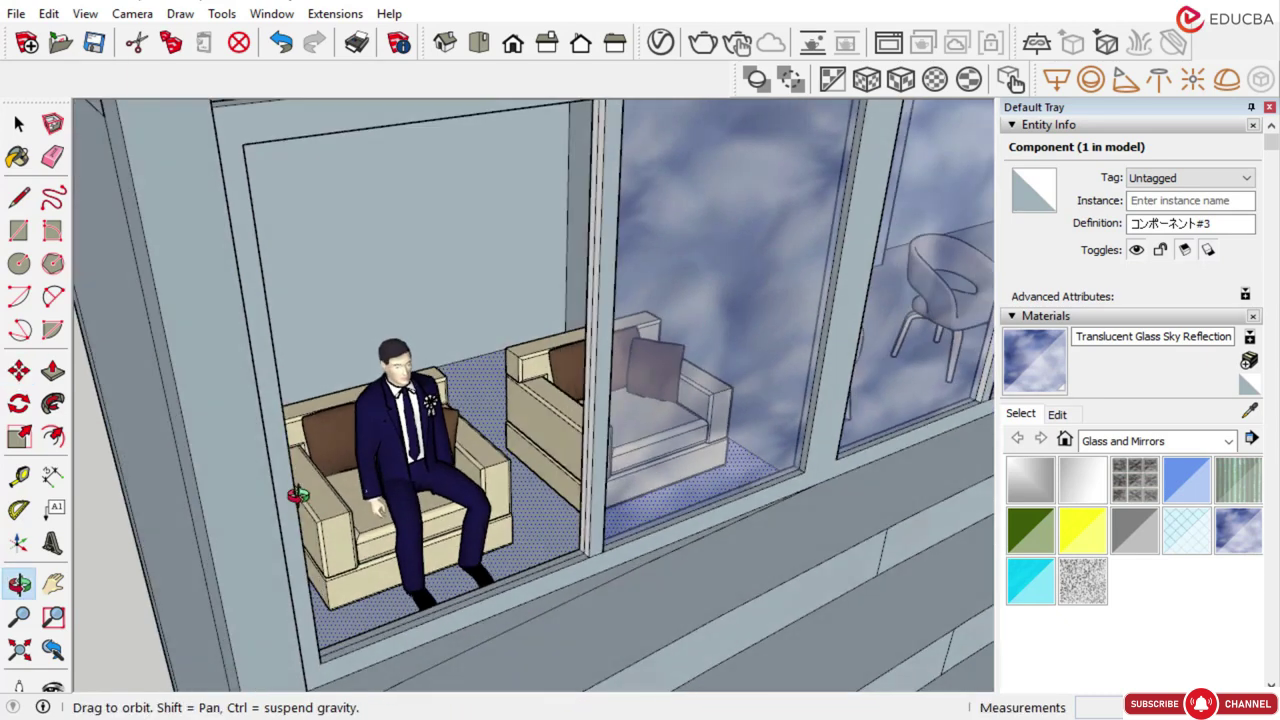
scroll(305, 497, "up", 2)
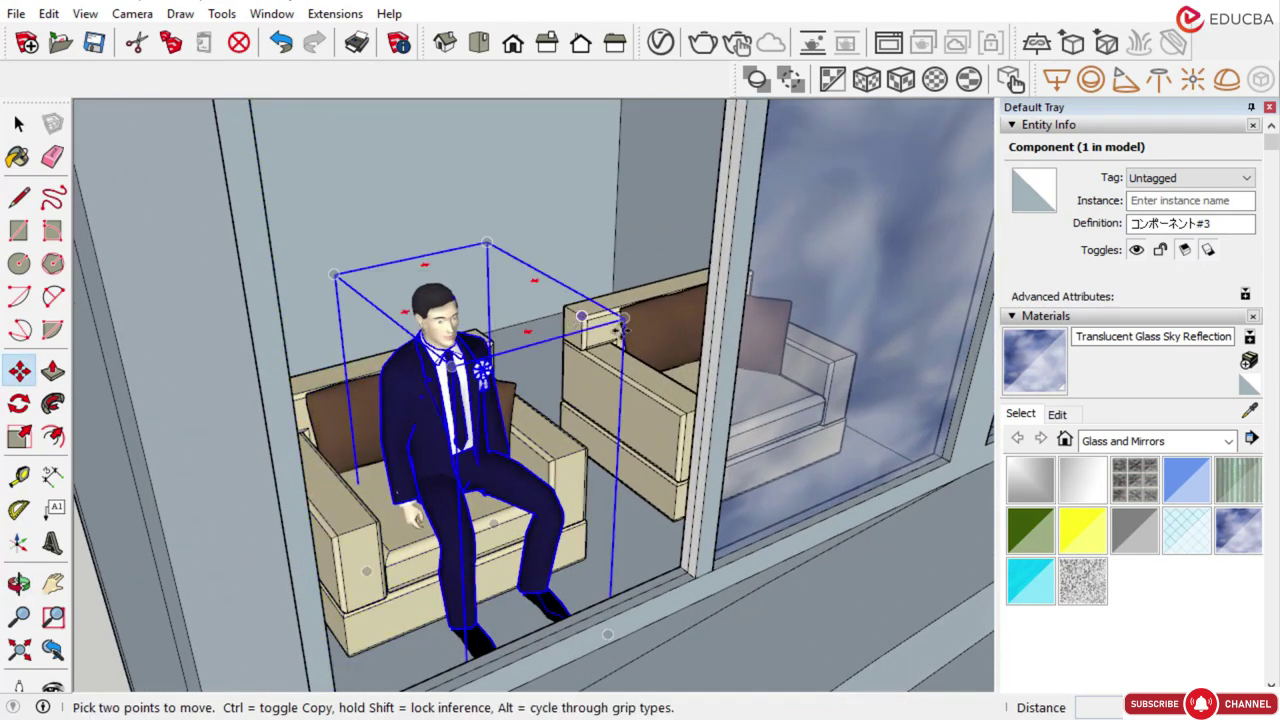
left_click(18, 123)
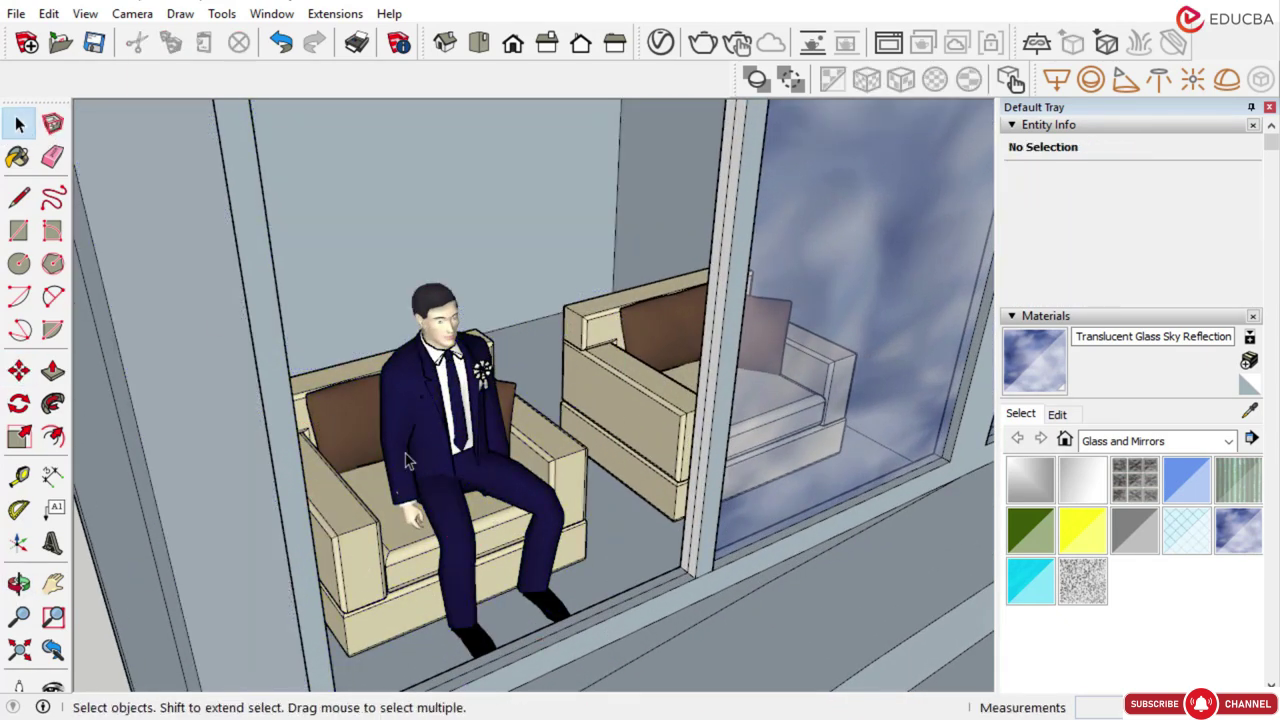
Copy the seated man from the armchair to the open area outside the end wall and shift the copy slightly farther from the wall
left_click(473, 486)
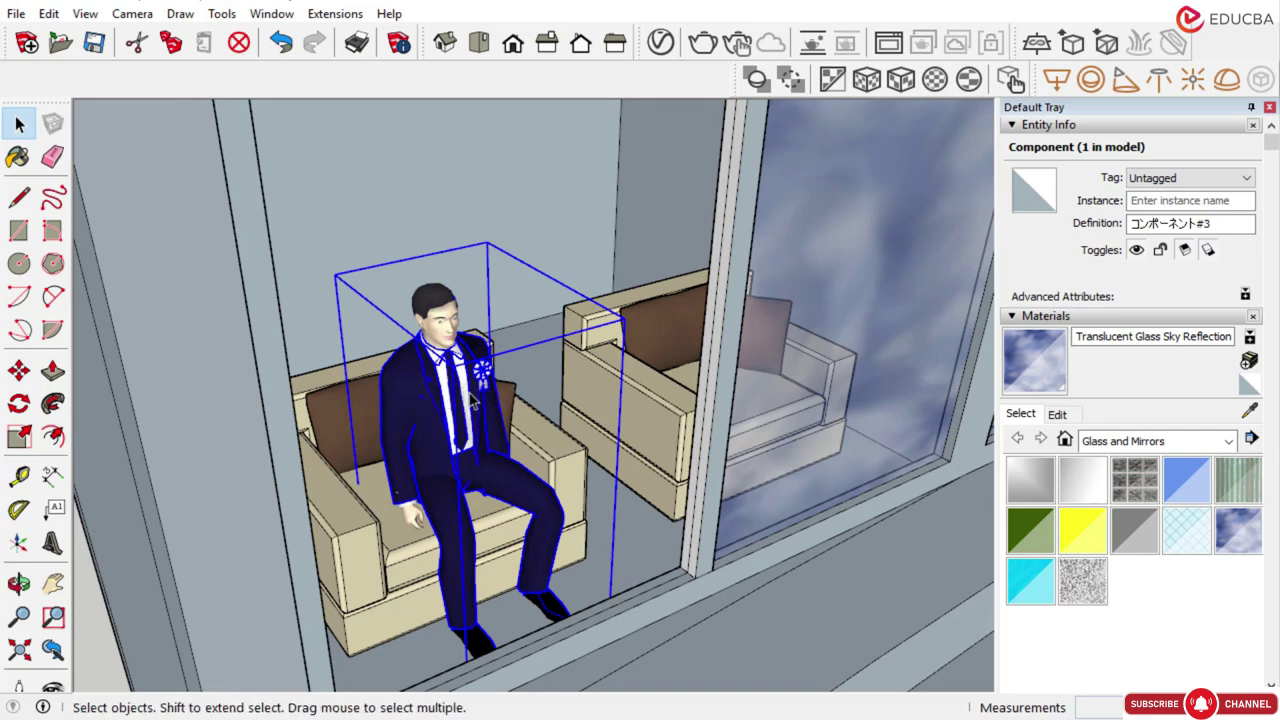
left_click(18, 371)
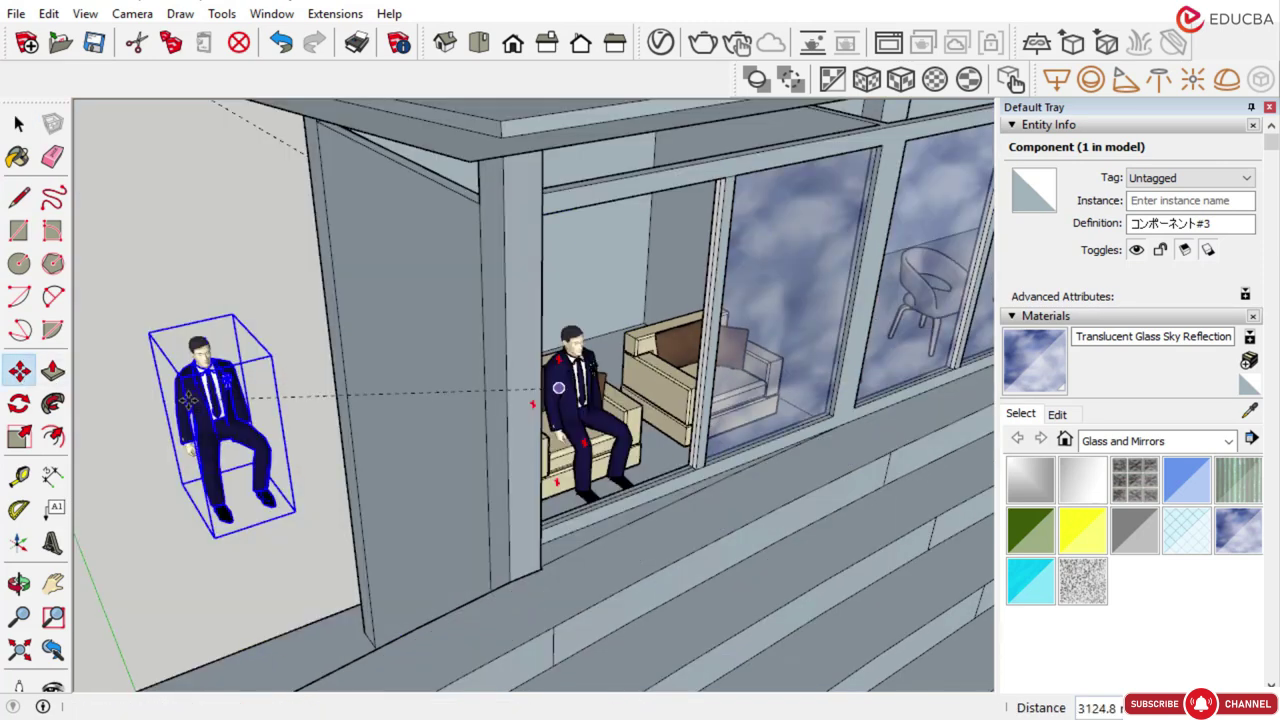
left_click(294, 396)
middle_click_drag(294, 396, 374, 380)
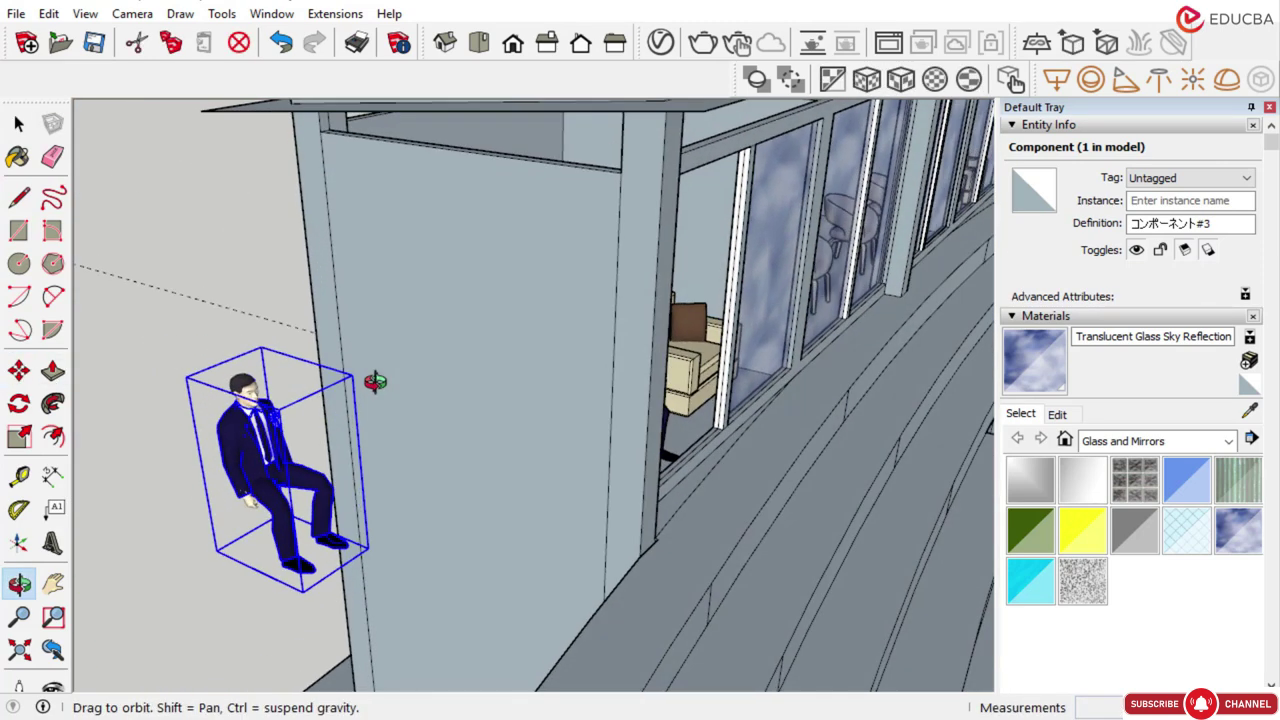
scroll(294, 510, "up", 5)
scroll(324, 403, "down", 4)
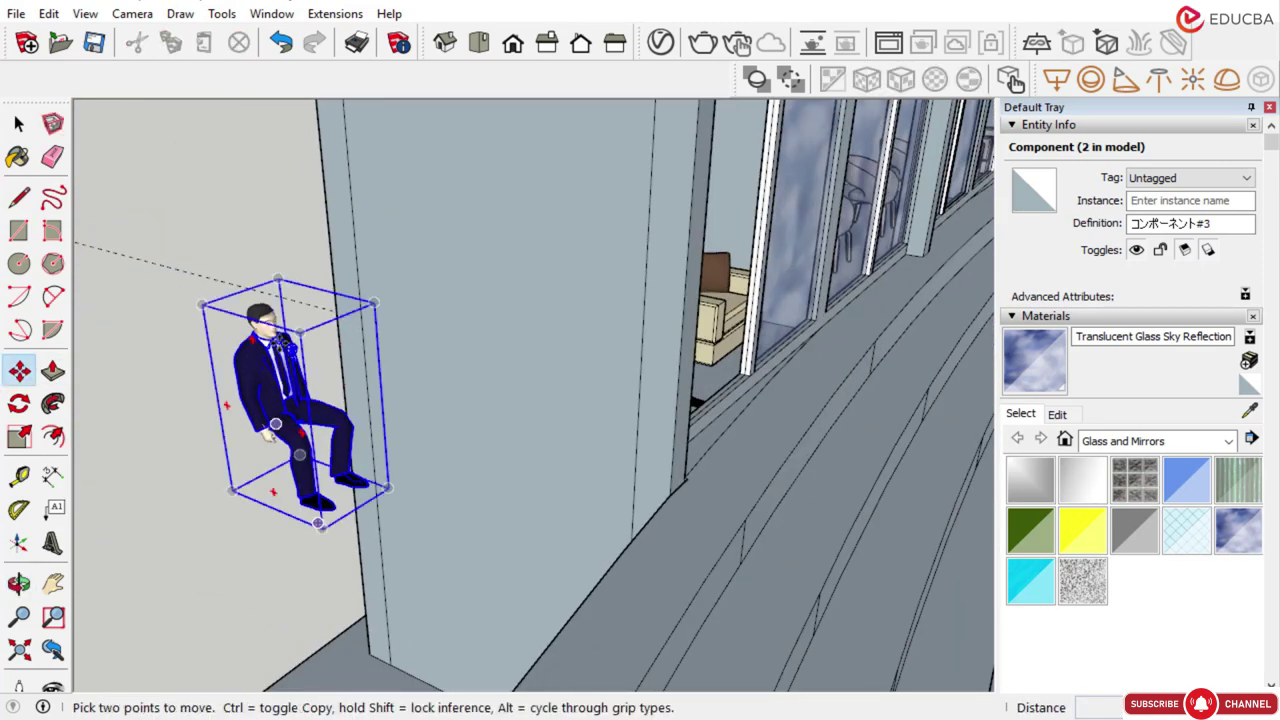
left_click(258, 376)
left_click(194, 392)
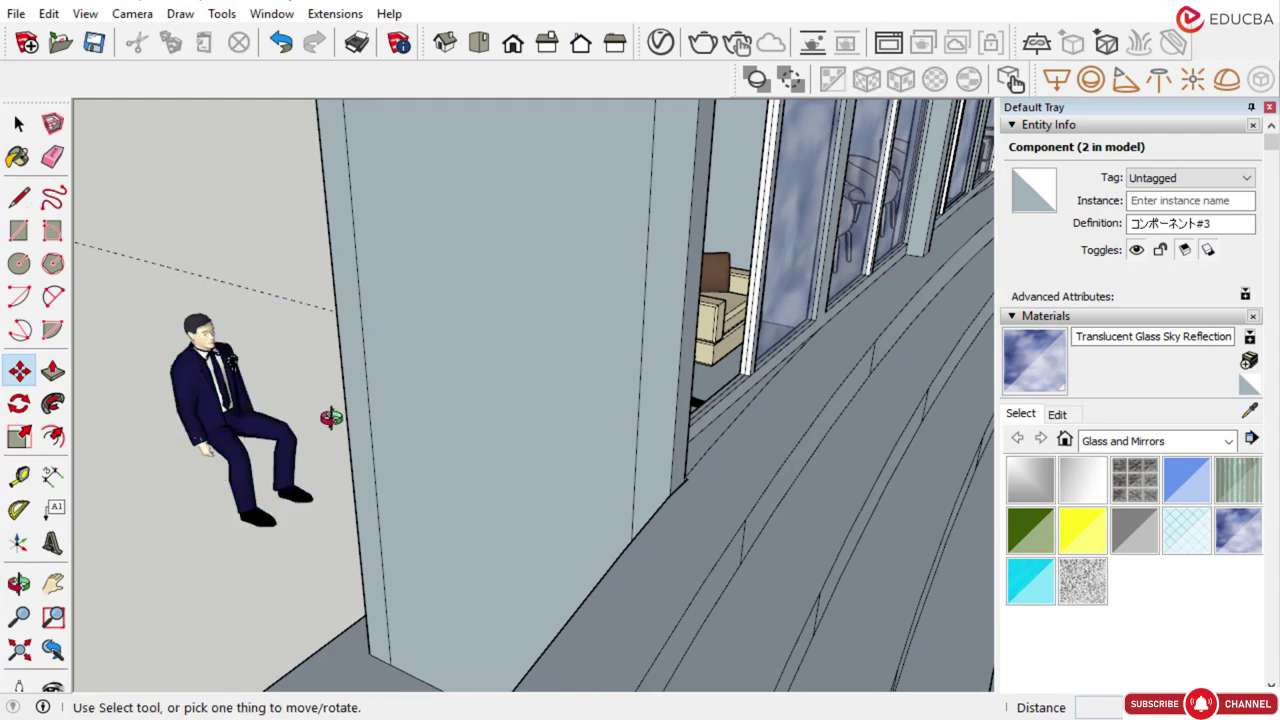
Load the Business Man 01 Seating model from 3D Warehouse directly into the building model
middle_click_drag(329, 420, 300, 400)
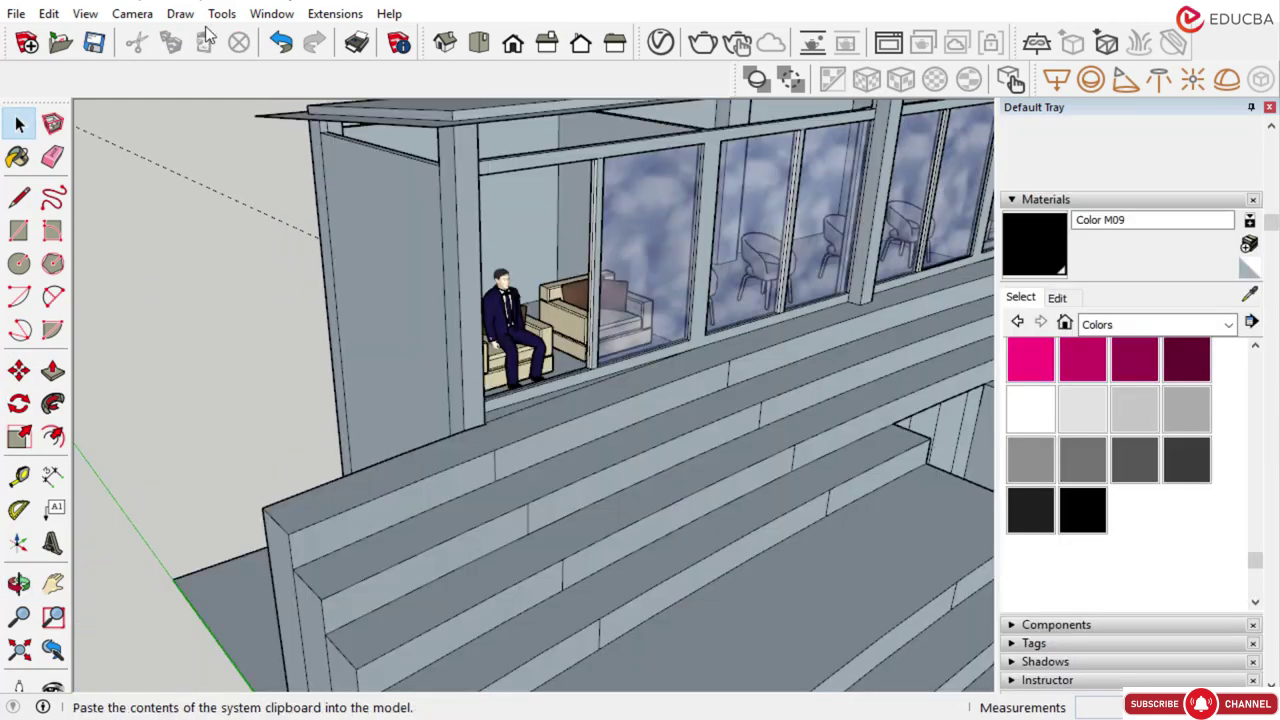
left_click(271, 13)
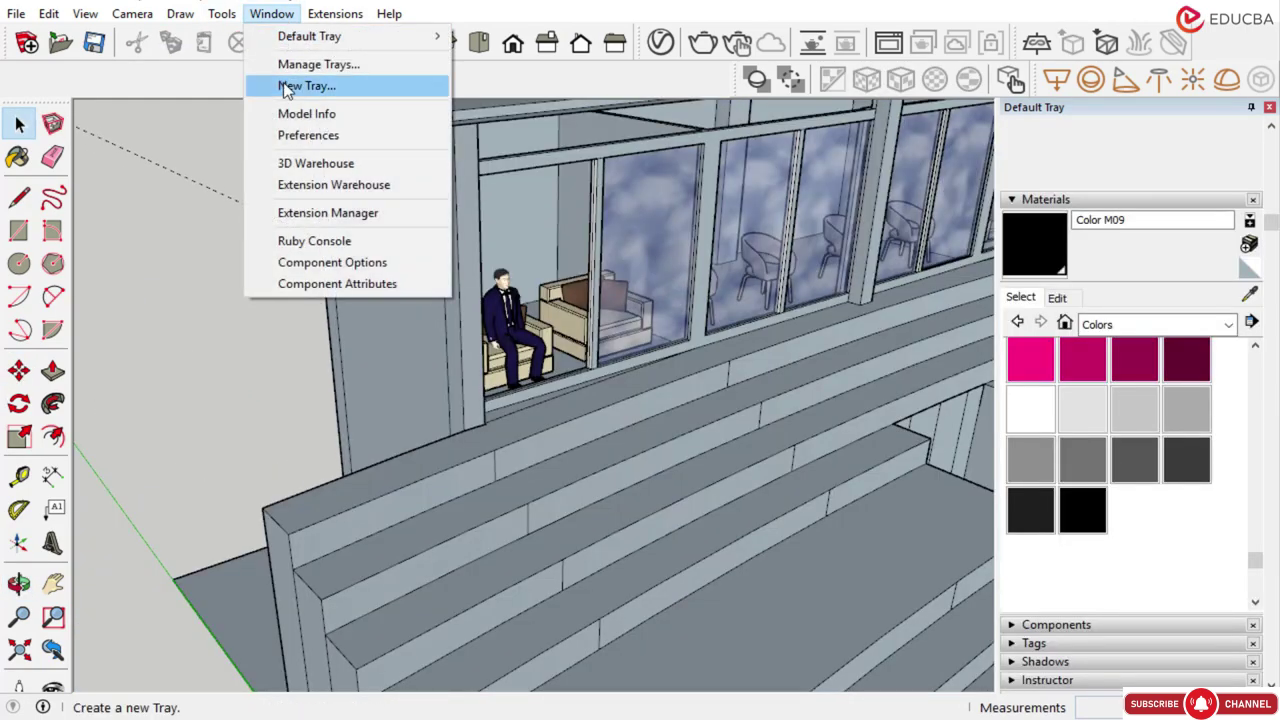
left_click(307, 168)
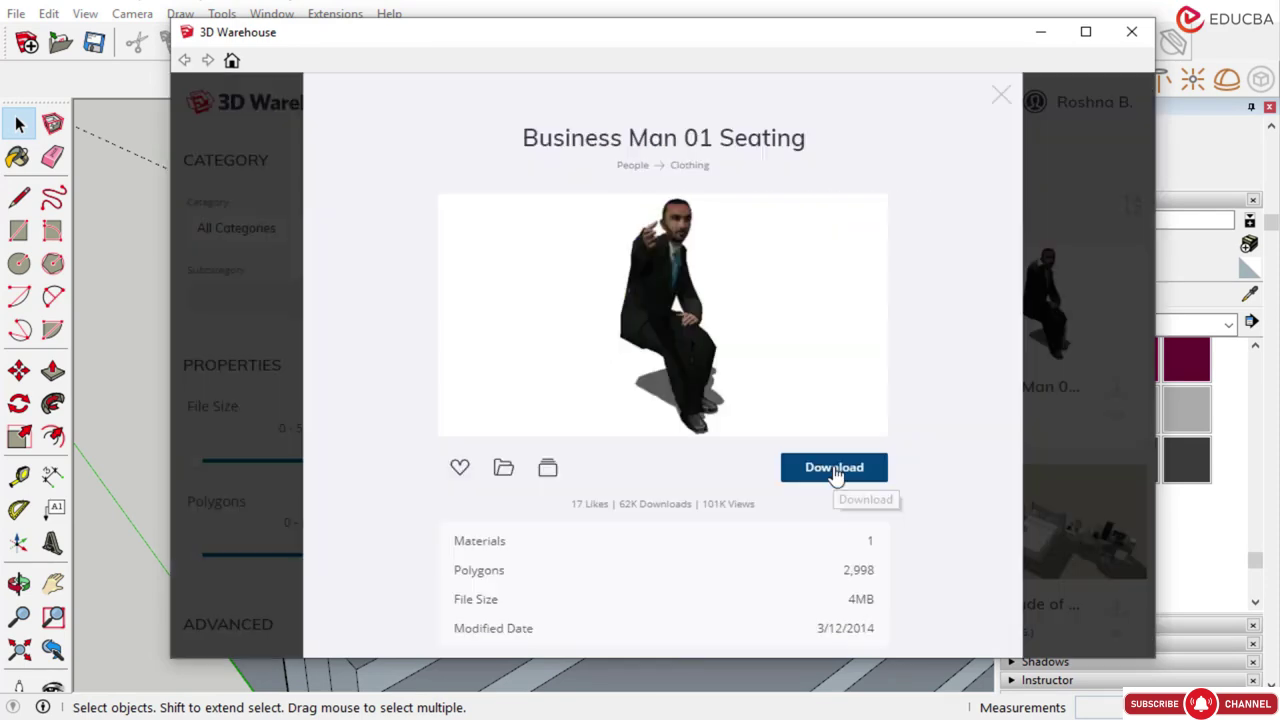
left_click(834, 471)
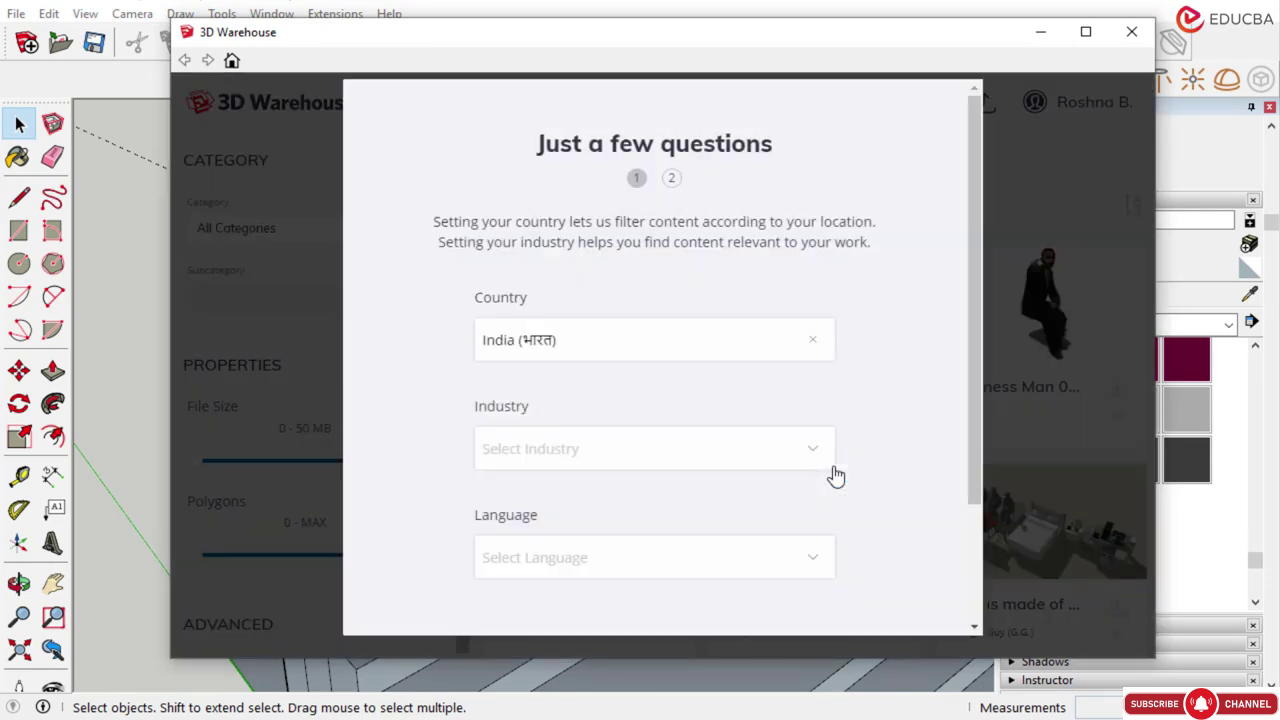
scroll(631, 352, "down", 2)
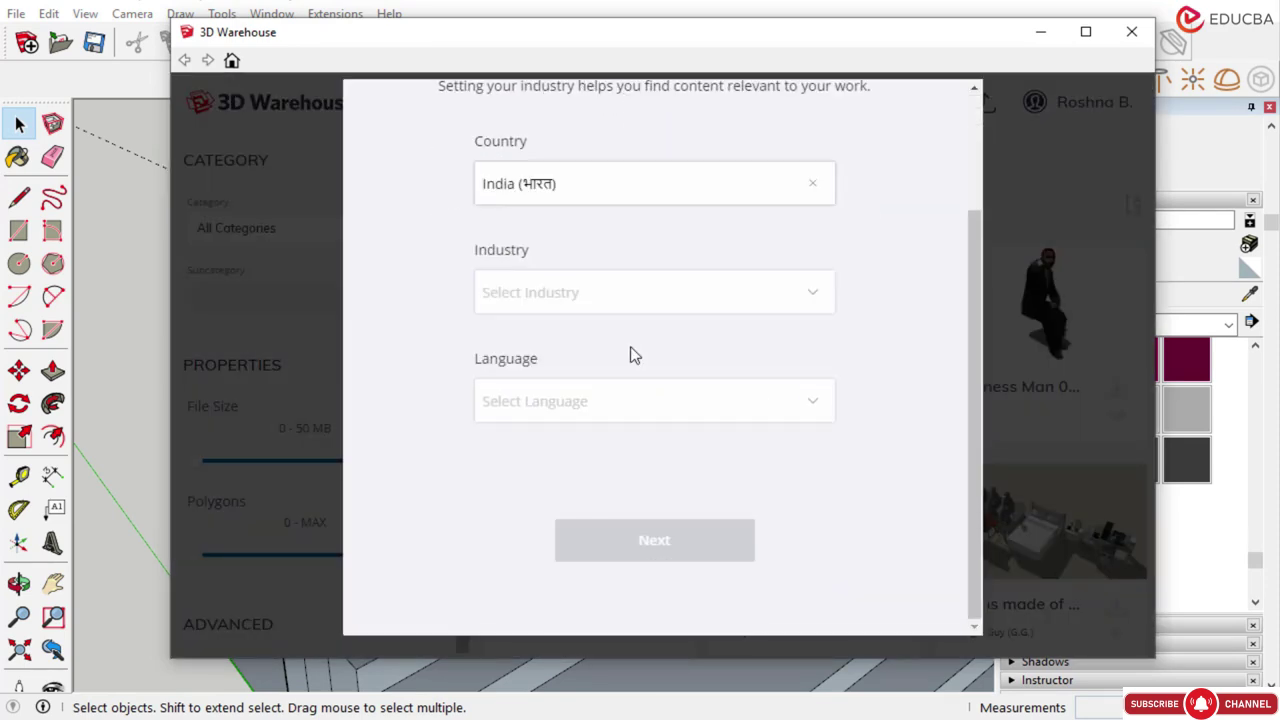
scroll(631, 352, "up", 2)
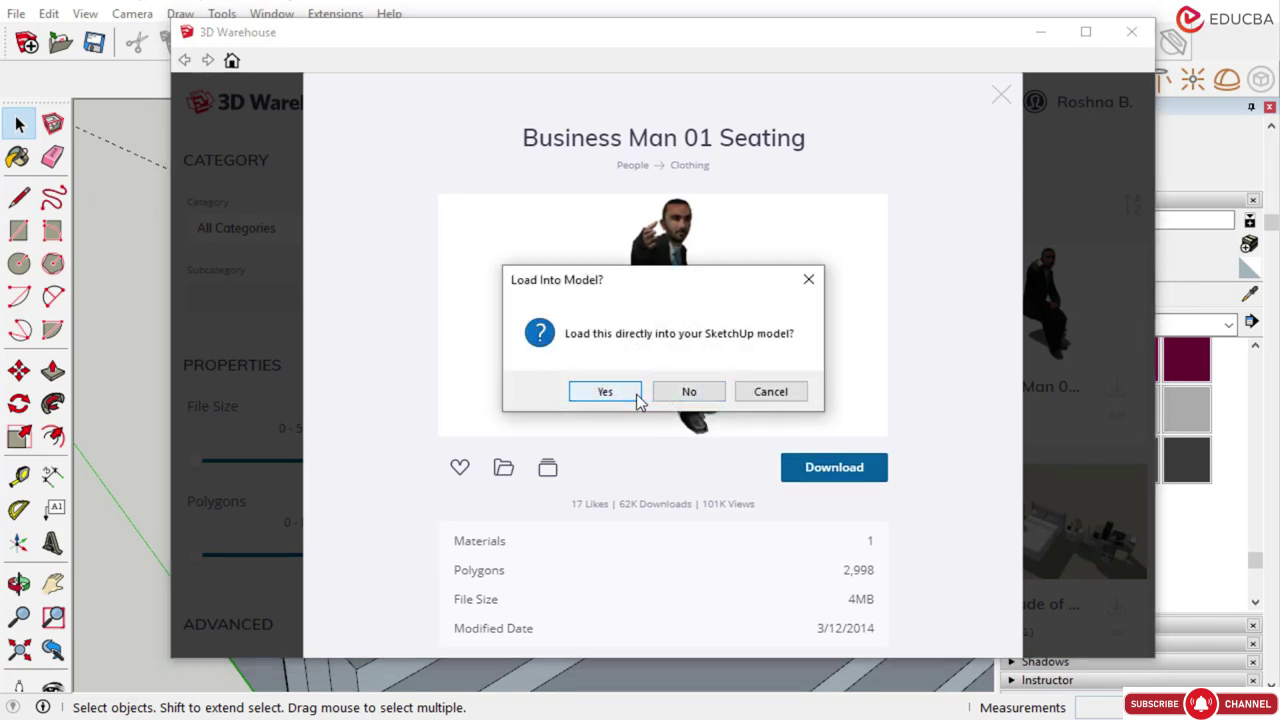
left_click(605, 392)
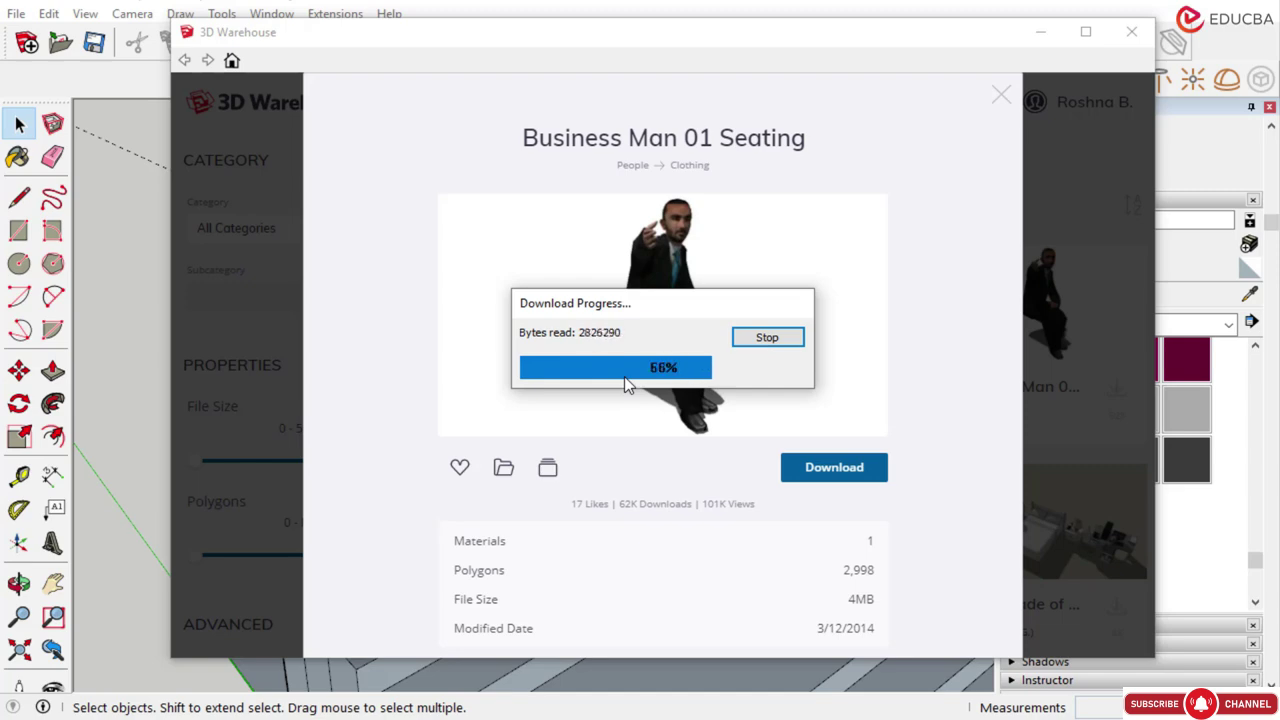
scroll(450, 330, "down", 10)
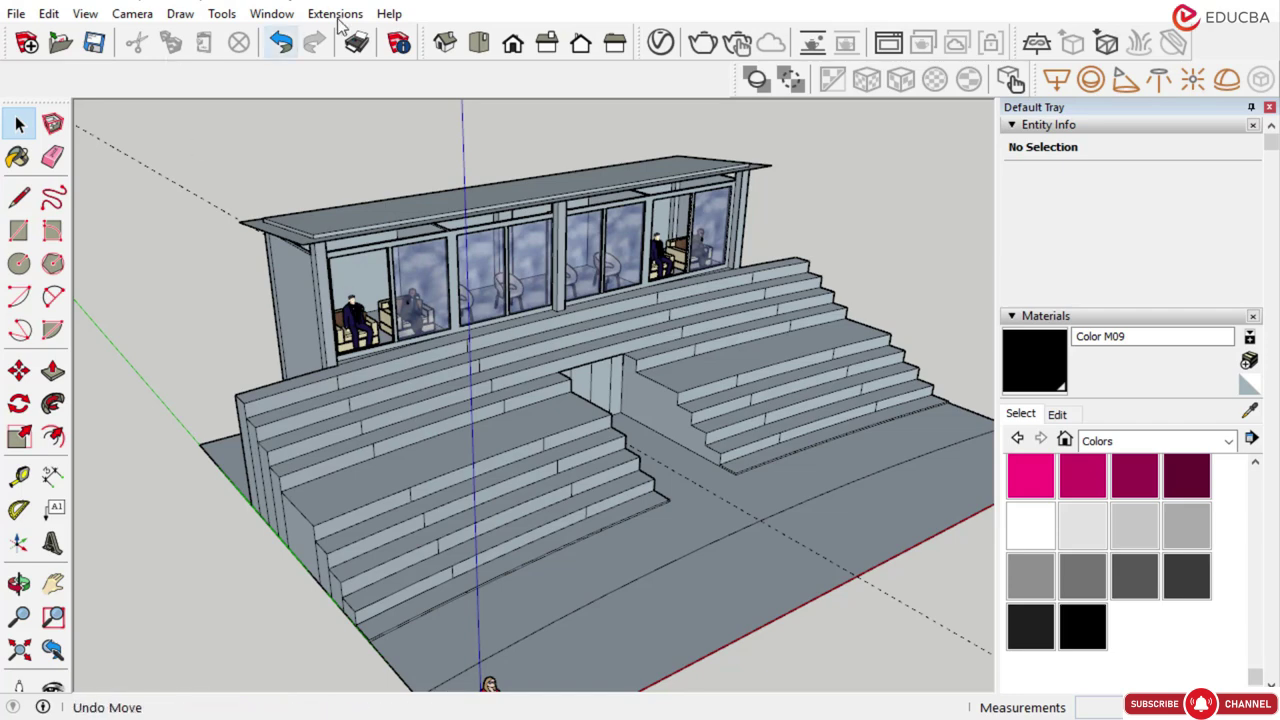
Load the Sitting person model from the 3D Warehouse "sitting persons" results directly into the building model
left_click(271, 13)
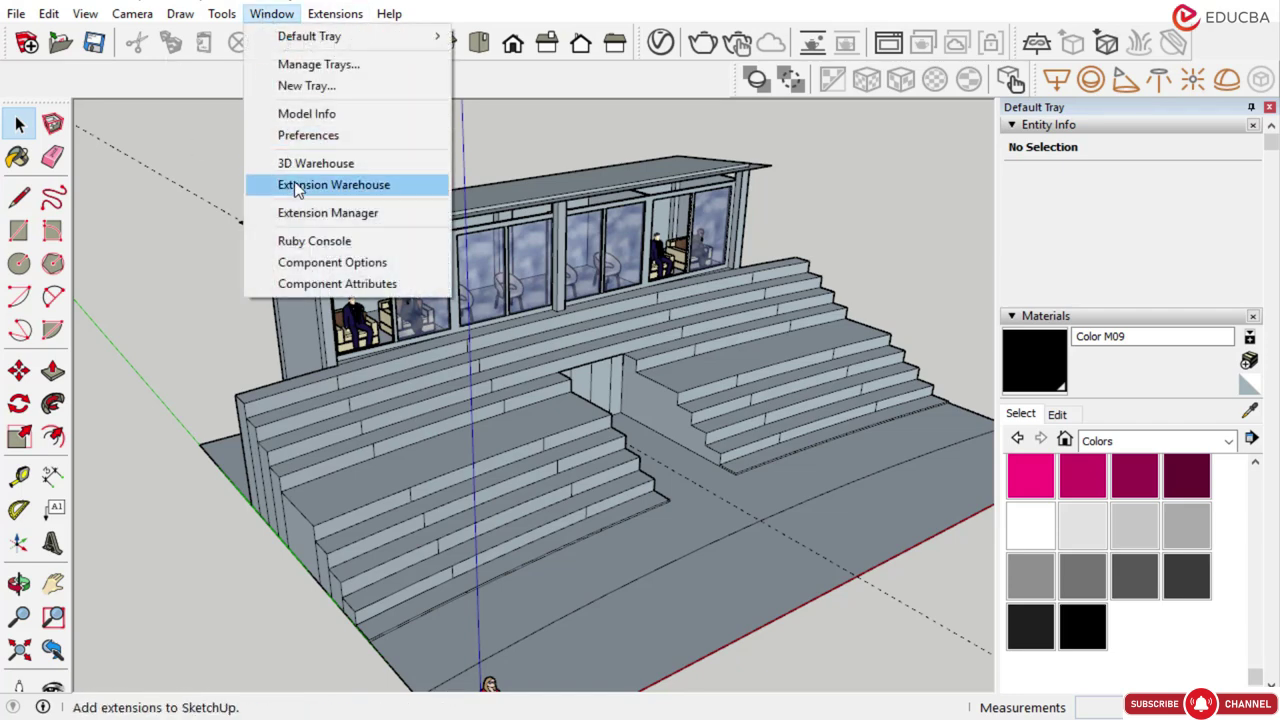
left_click(294, 164)
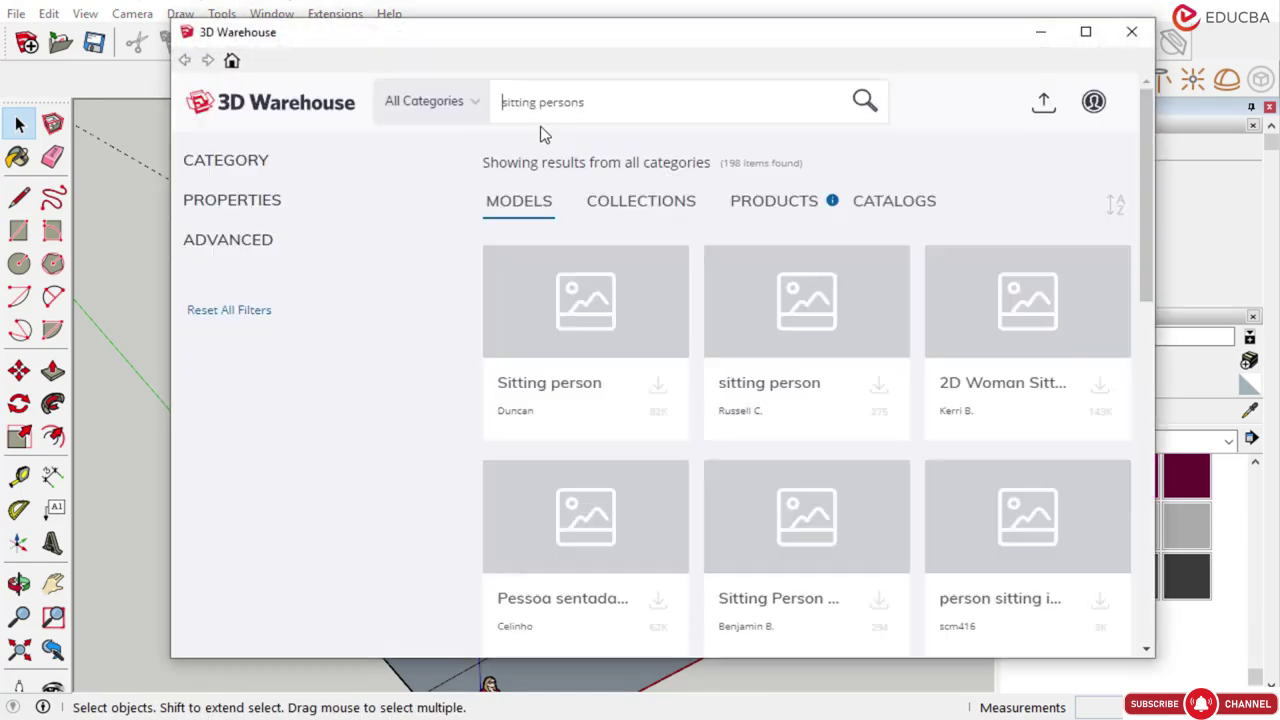
left_click(597, 305)
left_click(838, 485)
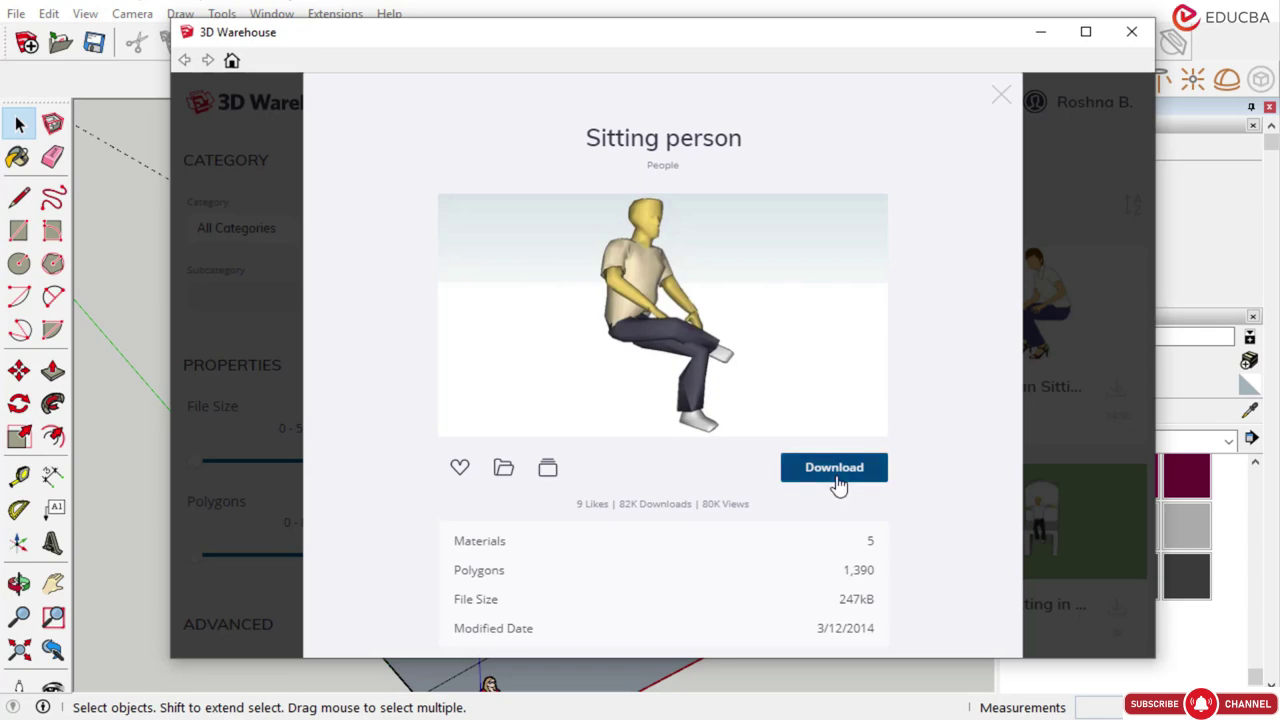
left_click(701, 404)
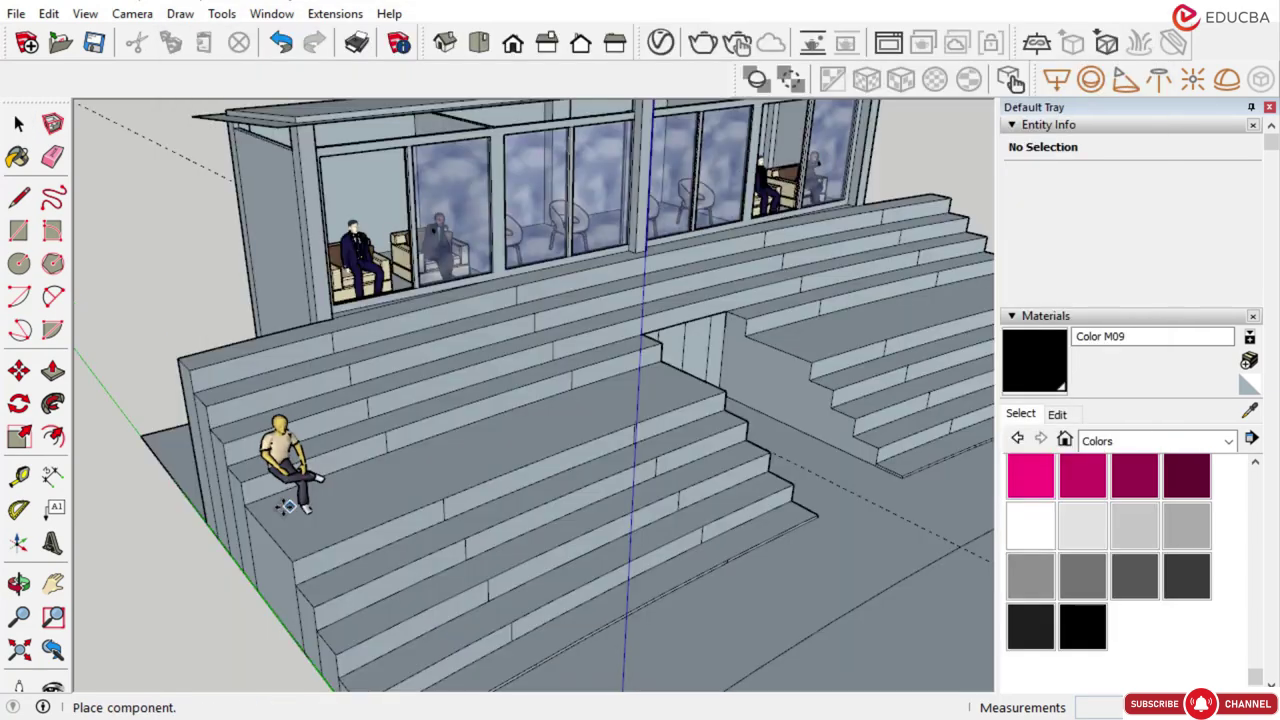
Place the sitting man in the cream T-shirt on a lower step at the outer end of the near seating block
scroll(240, 470, "up", 2)
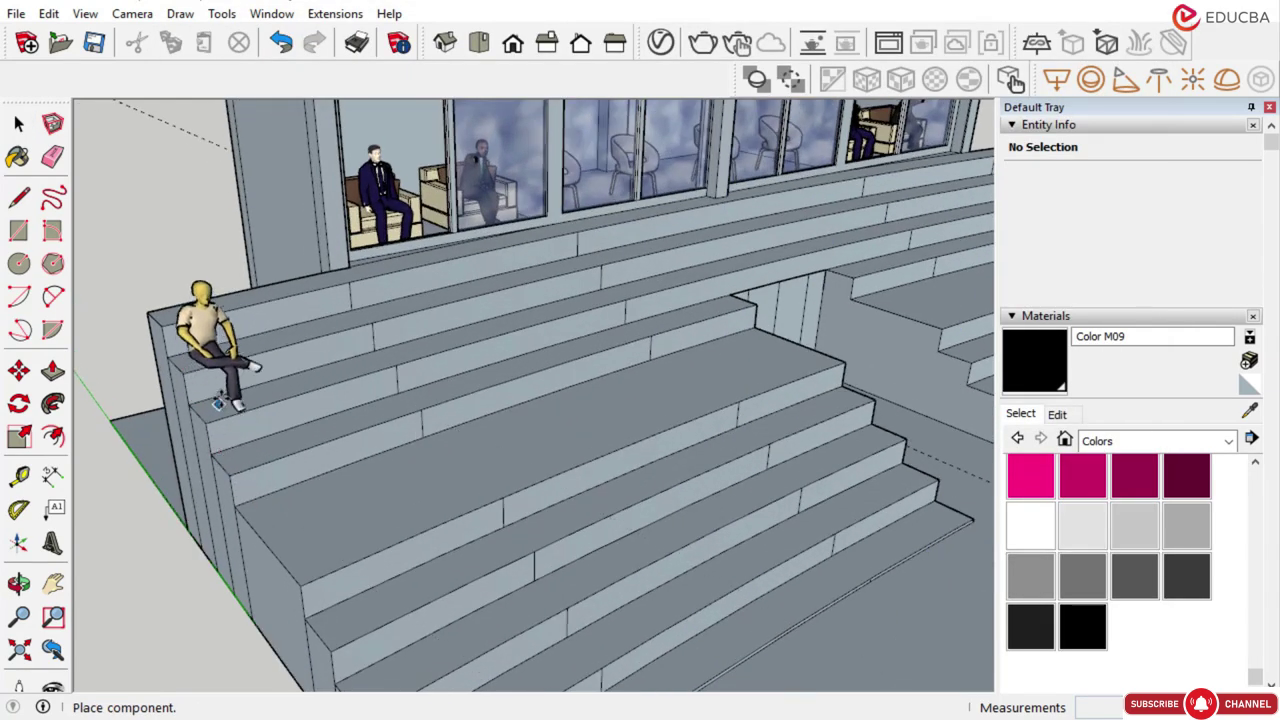
scroll(216, 394, "up", 2)
scroll(400, 418, "down", 5)
scroll(440, 520, "up", 5)
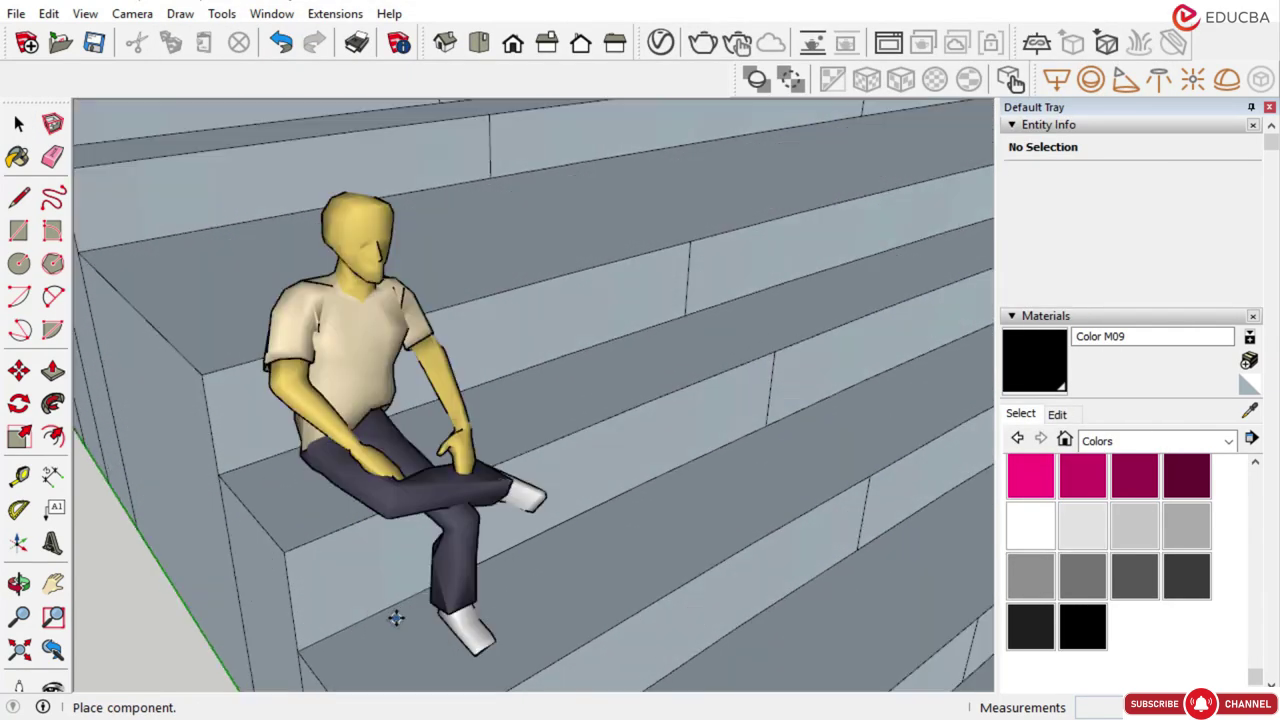
left_click(396, 618)
middle_click_drag(571, 509, 483, 404)
scroll(480, 430, "down", 4)
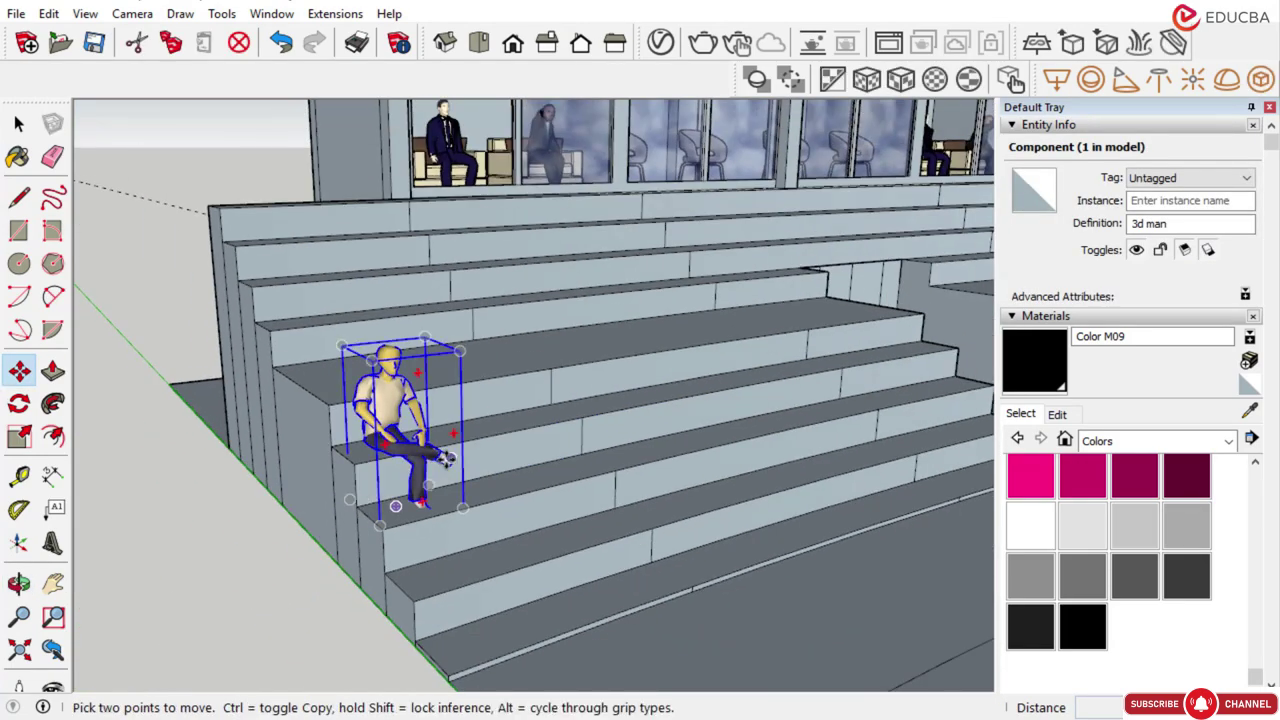
middle_click_drag(448, 460, 340, 466)
scroll(430, 425, "down", 1)
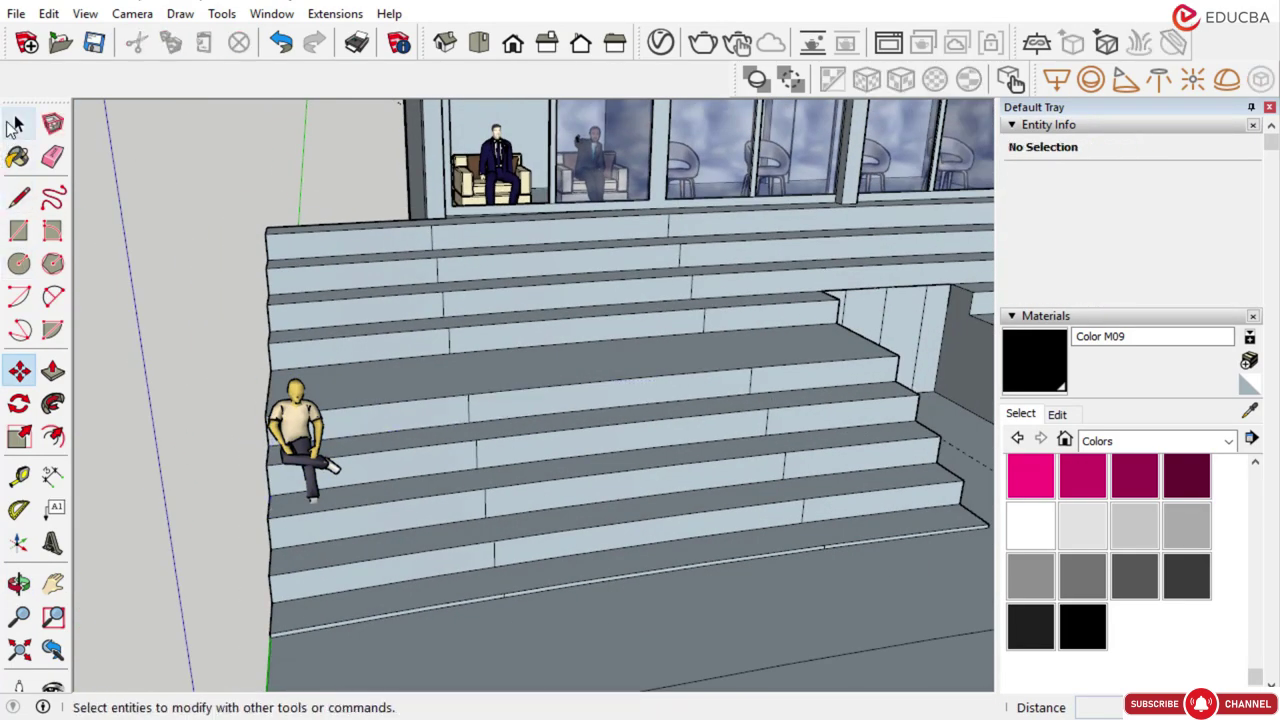
Move the sitting man slightly along his step, away from the outer end of the seating
left_click(16, 126)
scroll(251, 428, "up", 2)
left_click(297, 436)
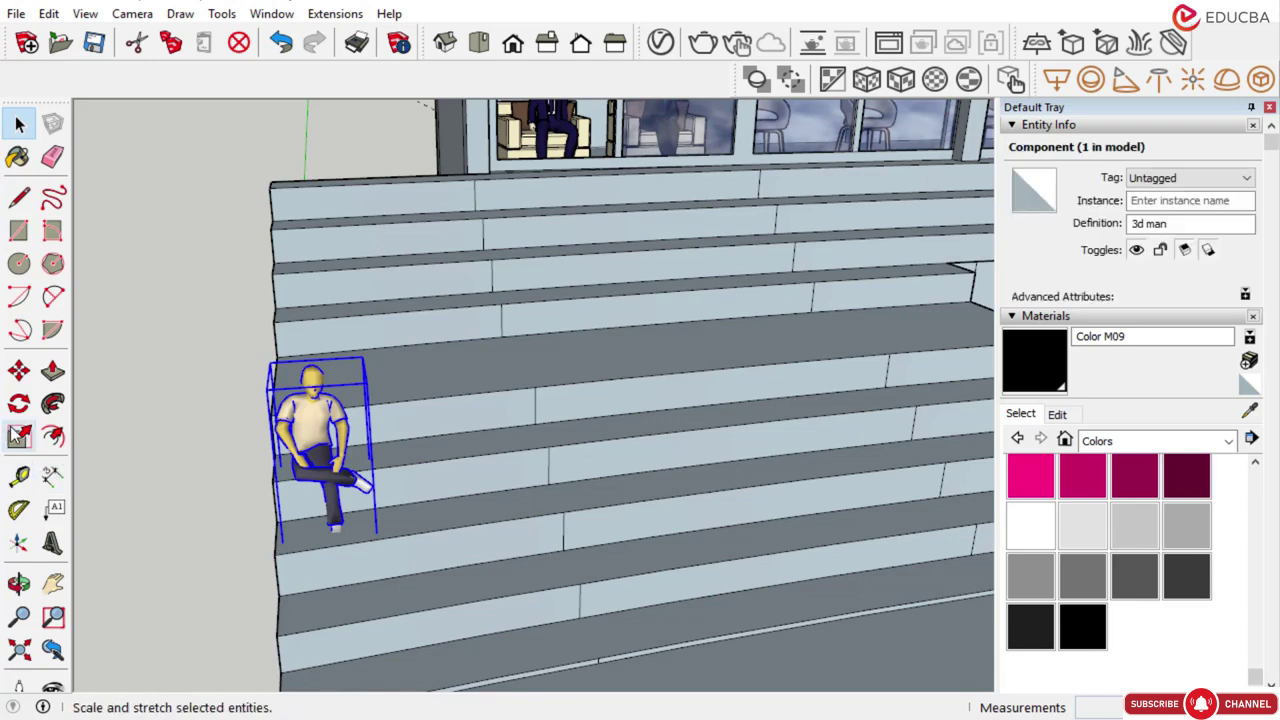
left_click(19, 371)
scroll(428, 477, "up", 2)
scroll(616, 381, "down", 2)
key("Escape")
key("space")
Copy the sitting man 2000 mm along the step toward the central aisle
left_click(432, 392)
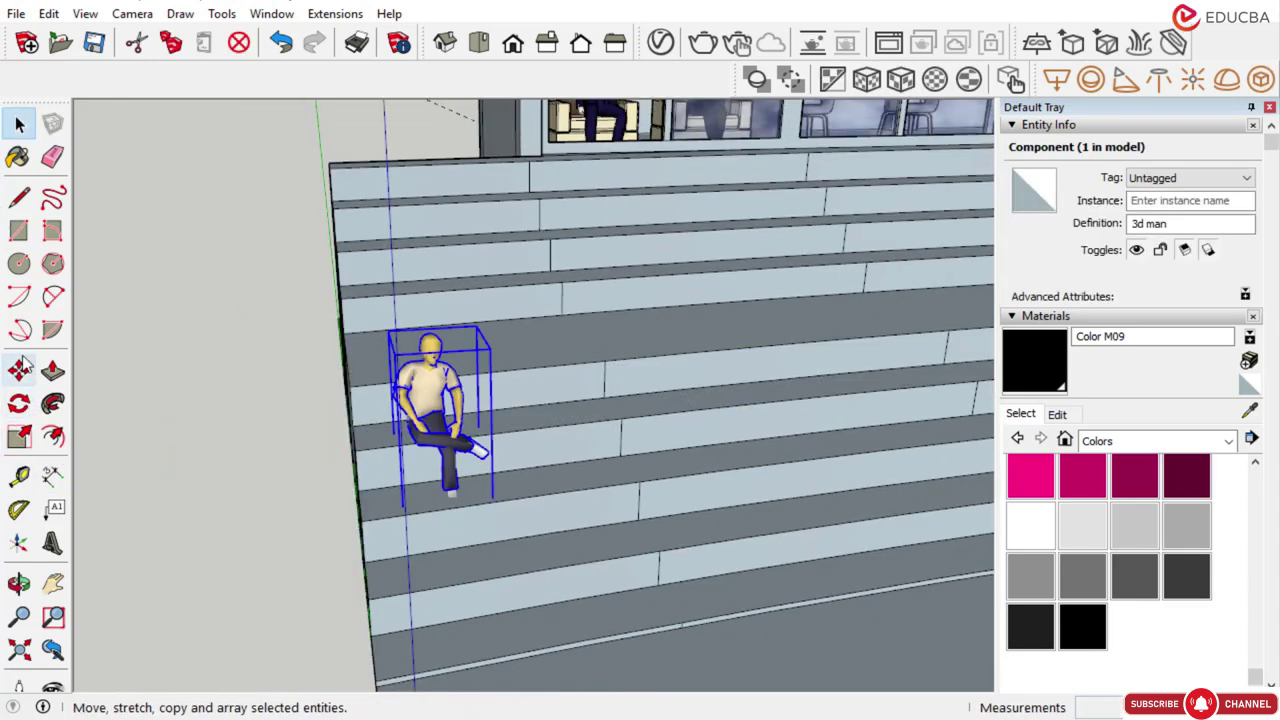
left_click(20, 372)
left_click(480, 463)
key("space")
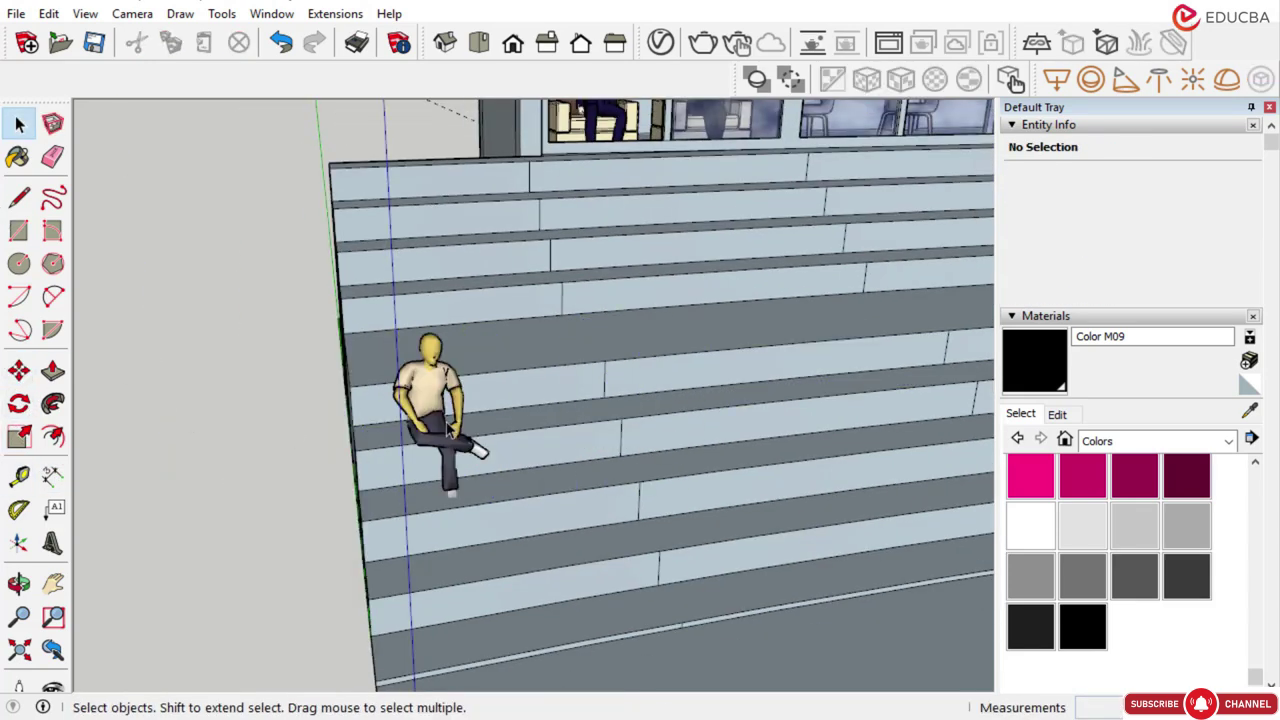
left_click(452, 443)
left_click(19, 371)
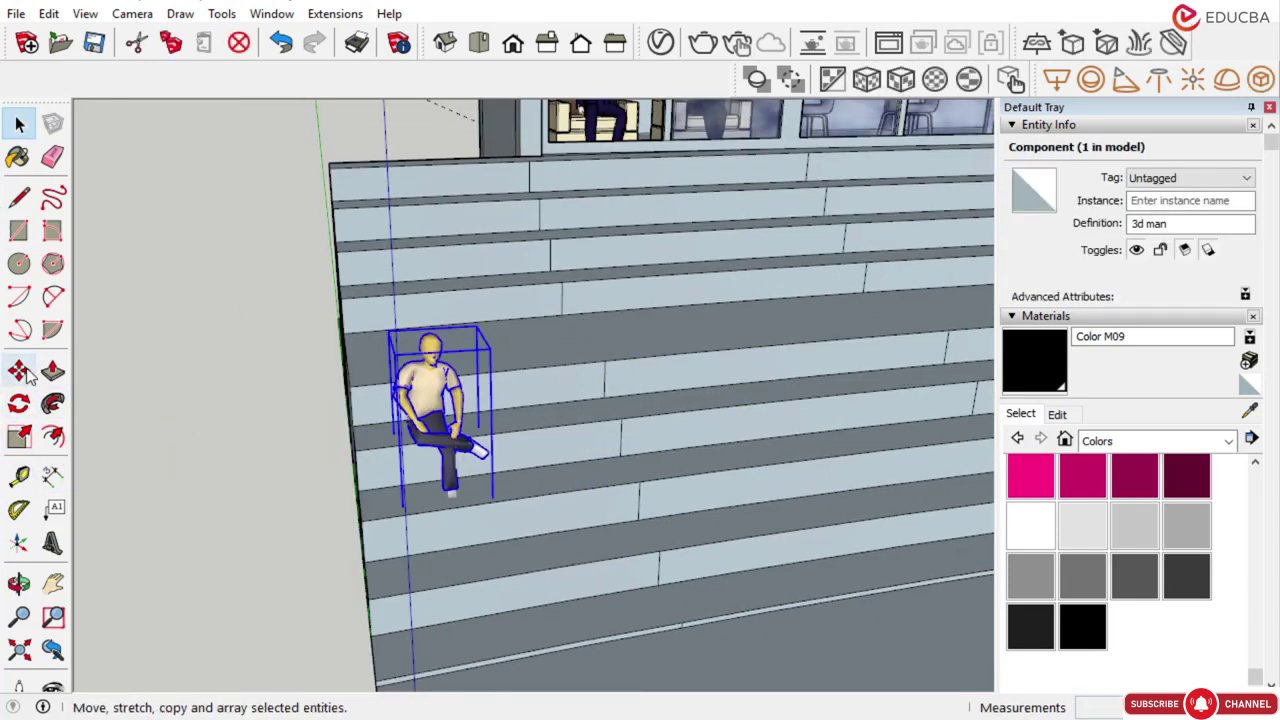
scroll(557, 448, "up", 2)
left_click(557, 446)
key("ctrl")
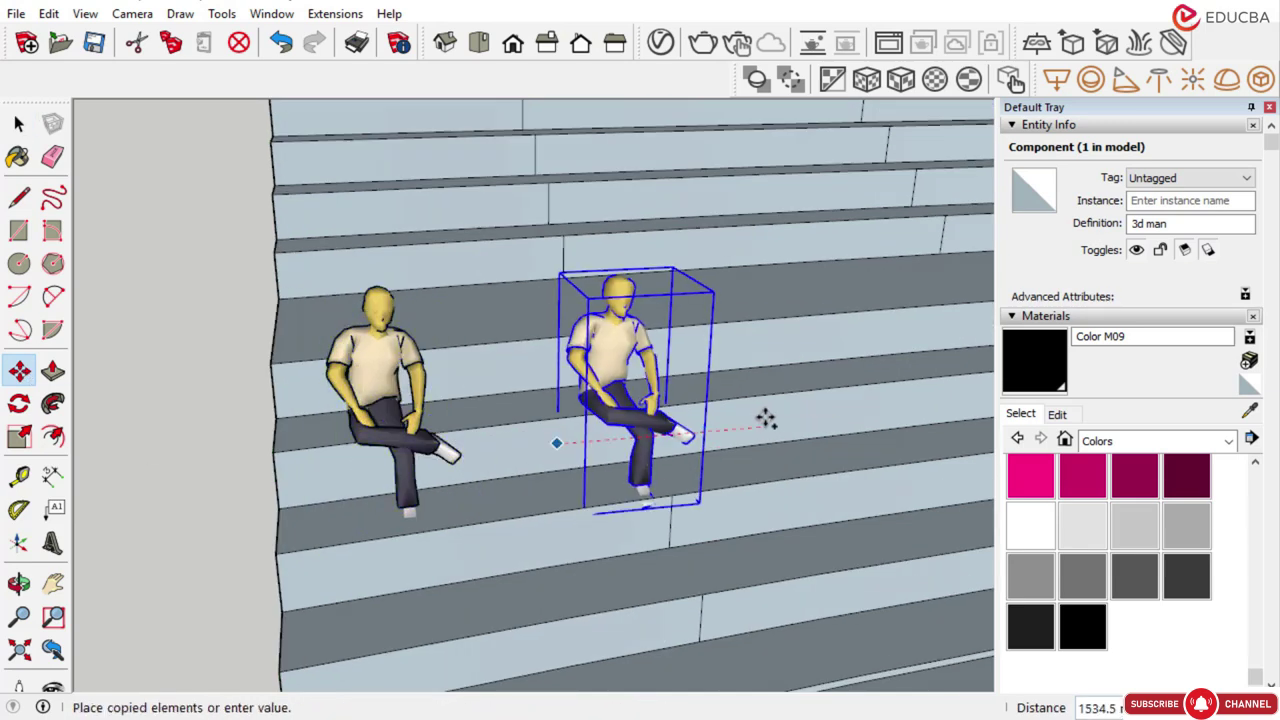
scroll(815, 413, "up", 1)
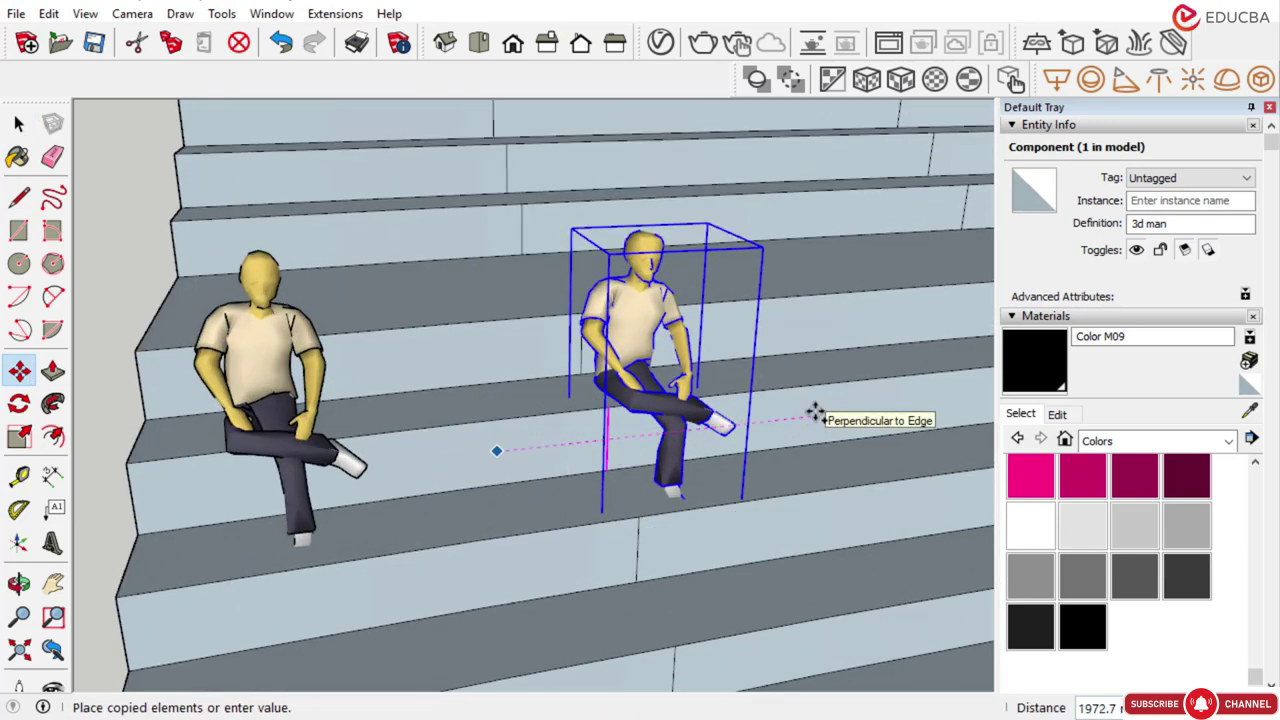
key("Return")
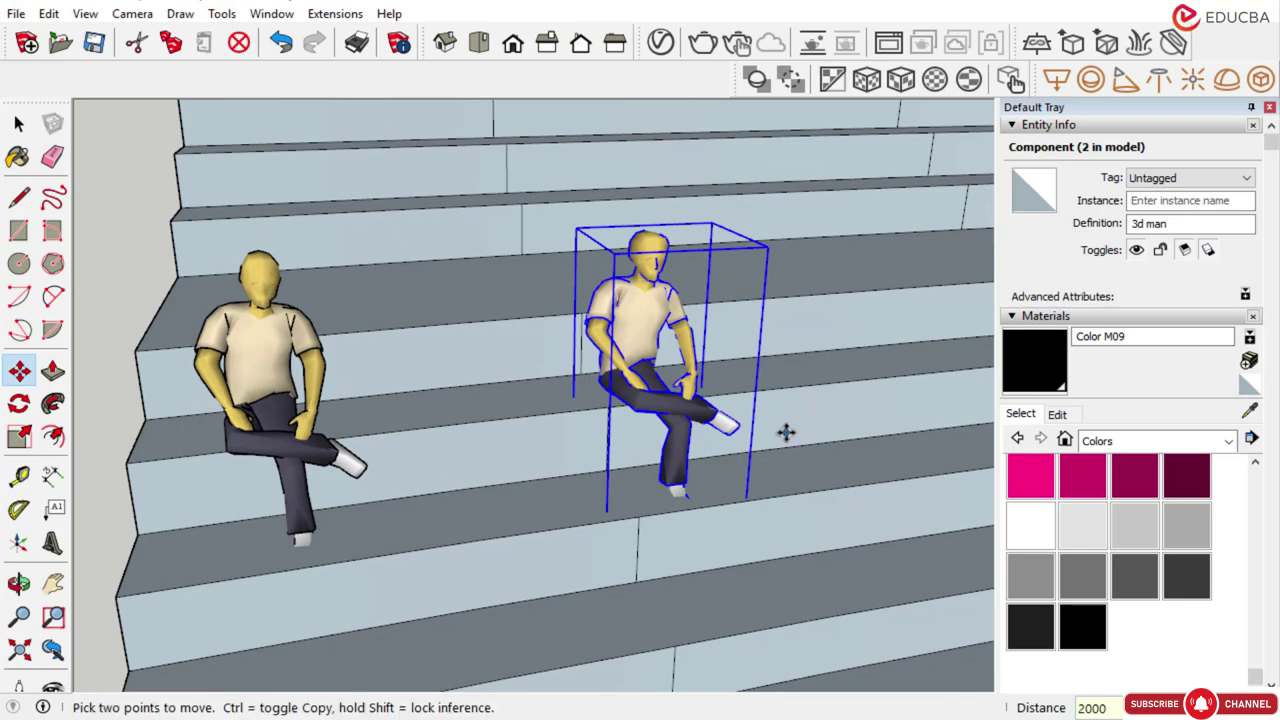
Copy the sitting man twice more along the same step, once at the same spacing and once farther on beside the aisle
left_click(803, 428)
key("ctrl")
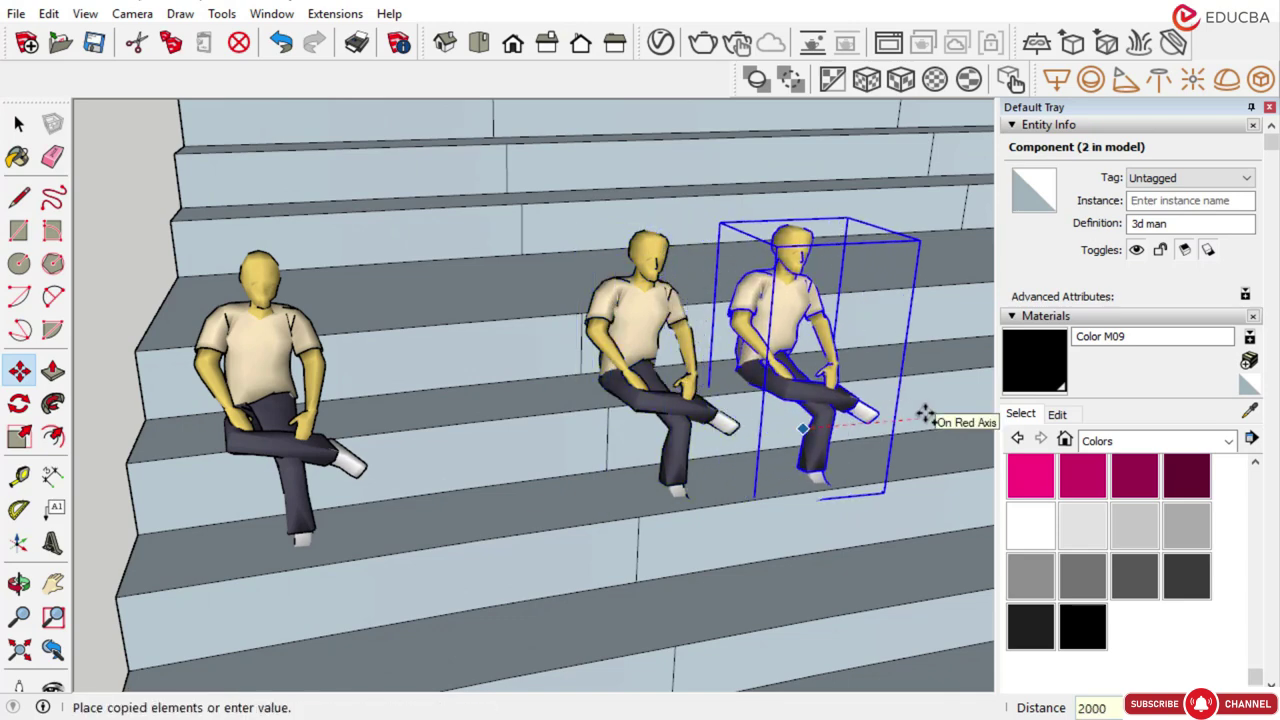
key("Return")
scroll(186, 466, "down", 5)
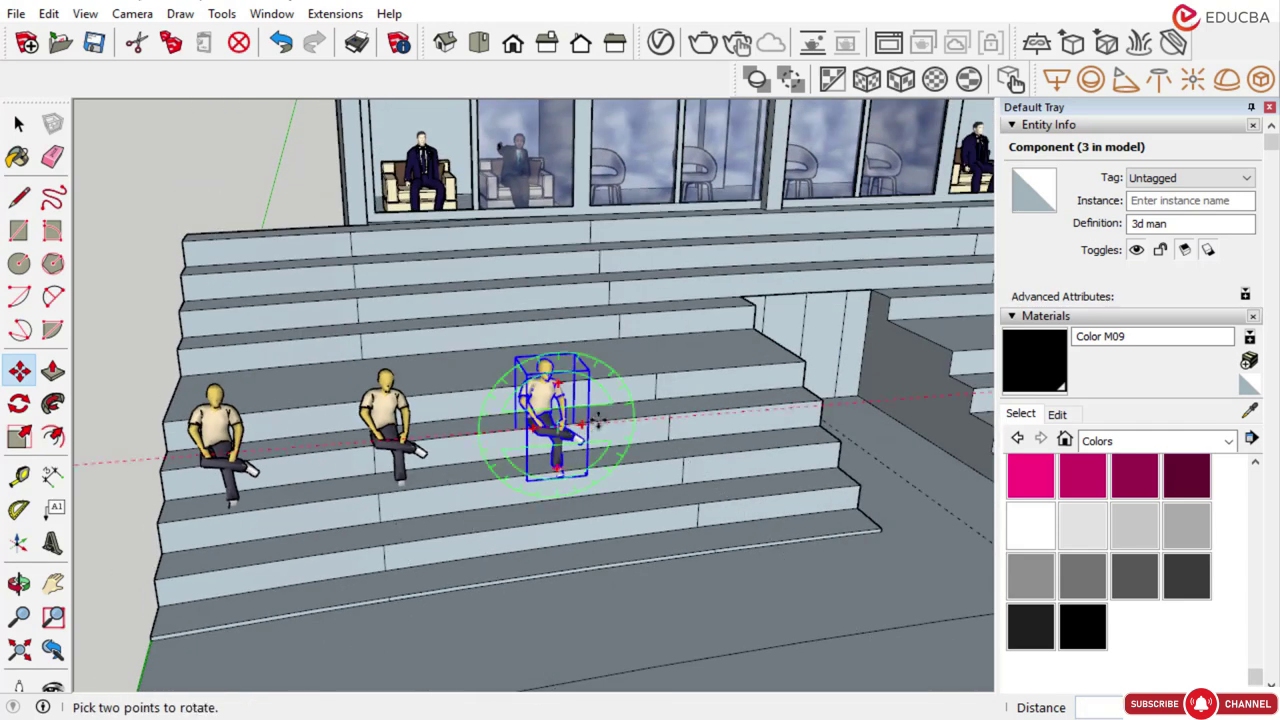
left_click(565, 418)
scroll(829, 400, "up", 2)
scroll(857, 400, "up", 1)
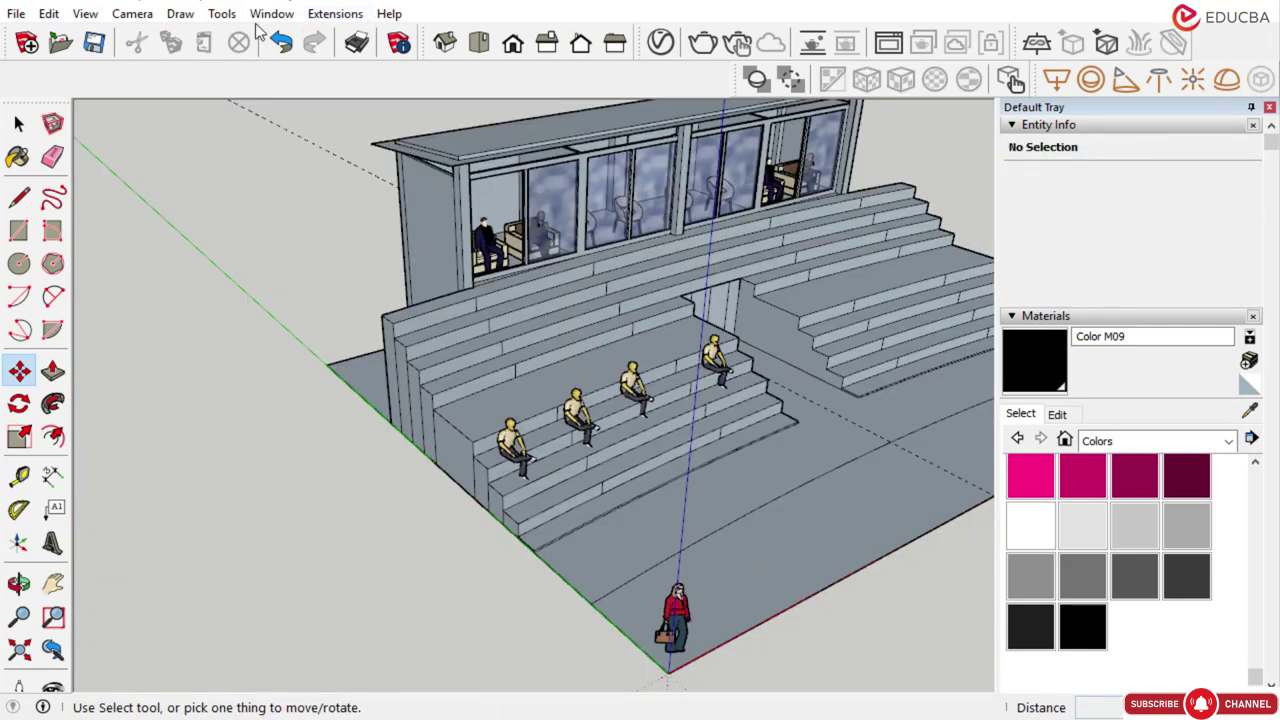
Find the Casual man sitting model among the 3D Warehouse "sitting persons" results and load it directly into the building model
left_click(270, 14)
left_click(290, 163)
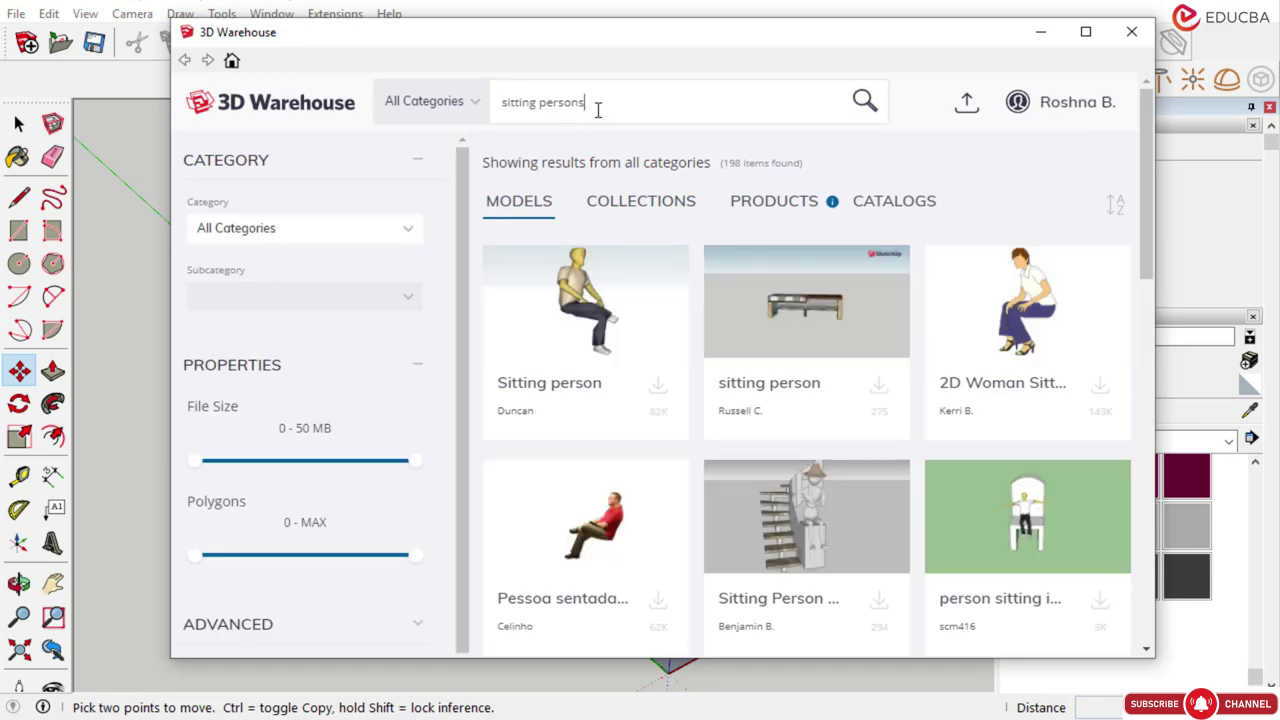
scroll(634, 491, "down", 3)
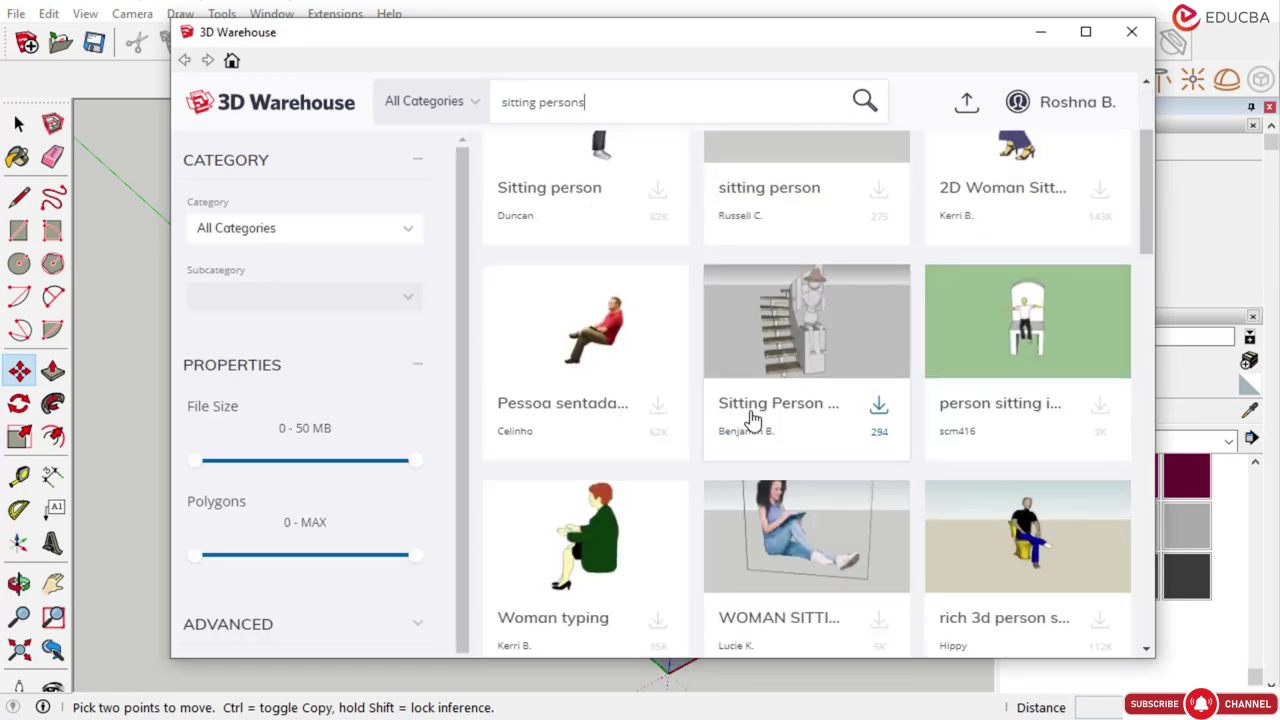
scroll(731, 491, "down", 1)
scroll(643, 386, "down", 3)
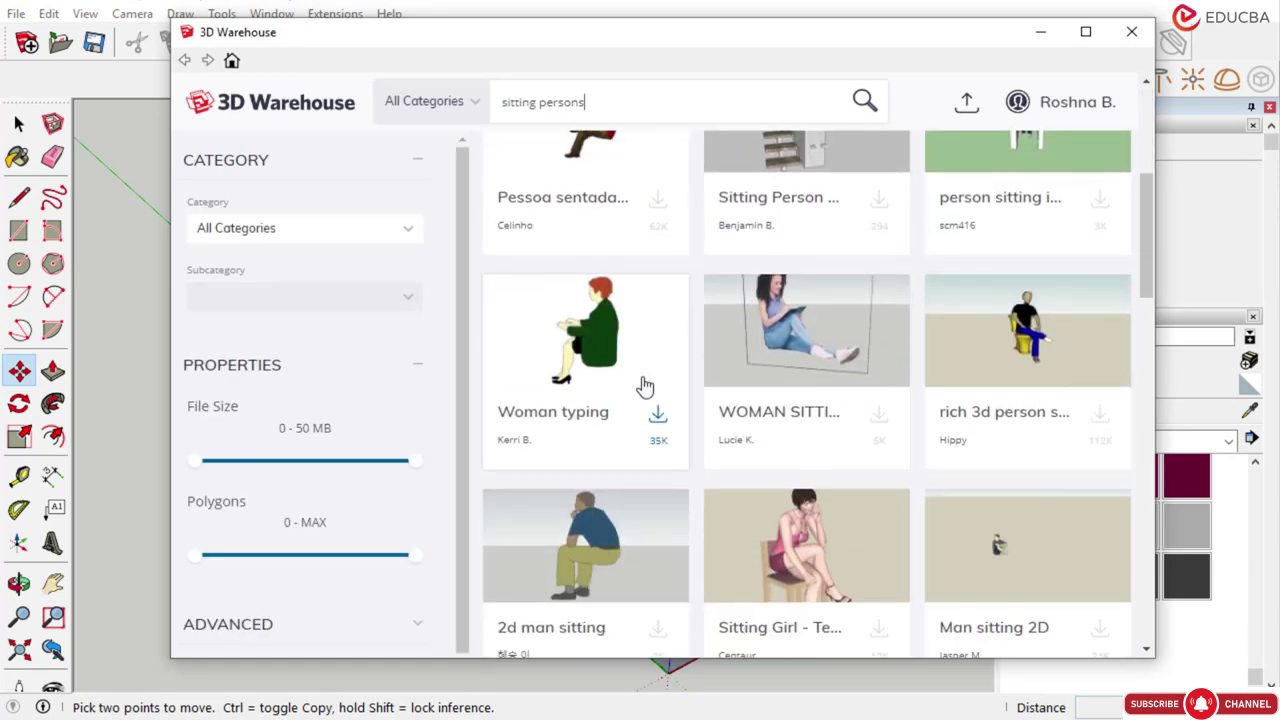
left_click(670, 470)
left_click(811, 476)
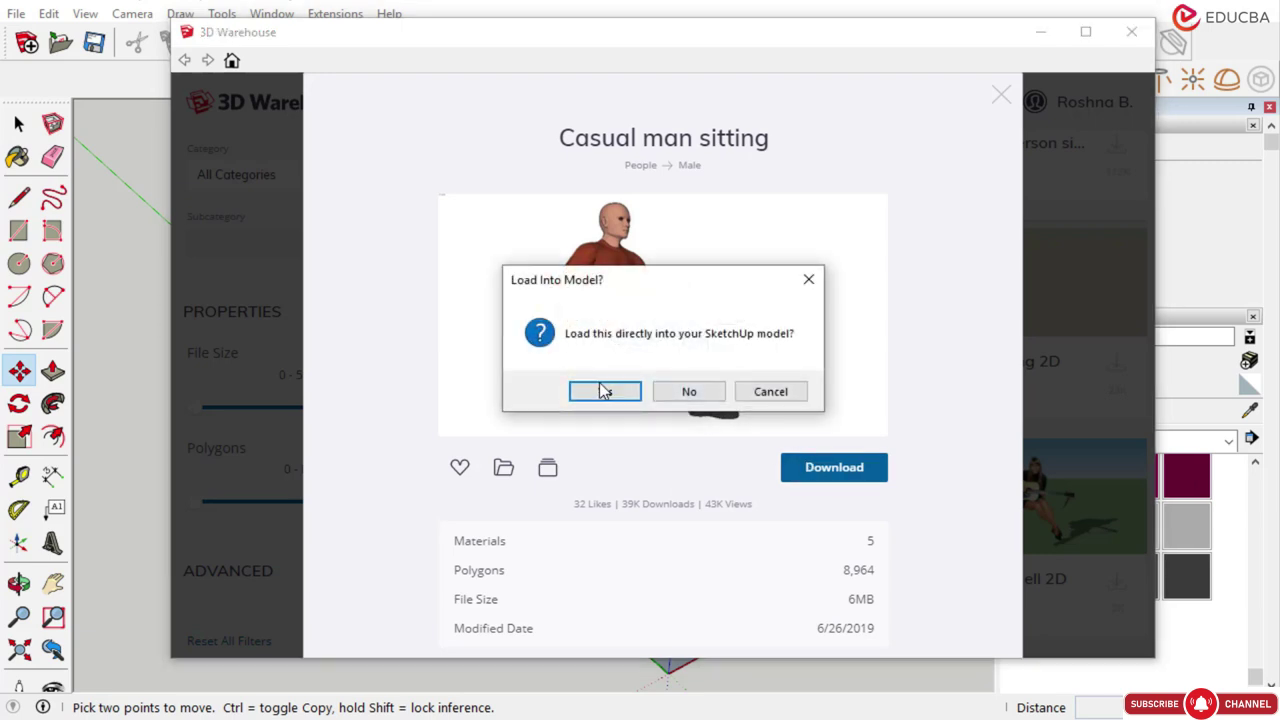
left_click(603, 390)
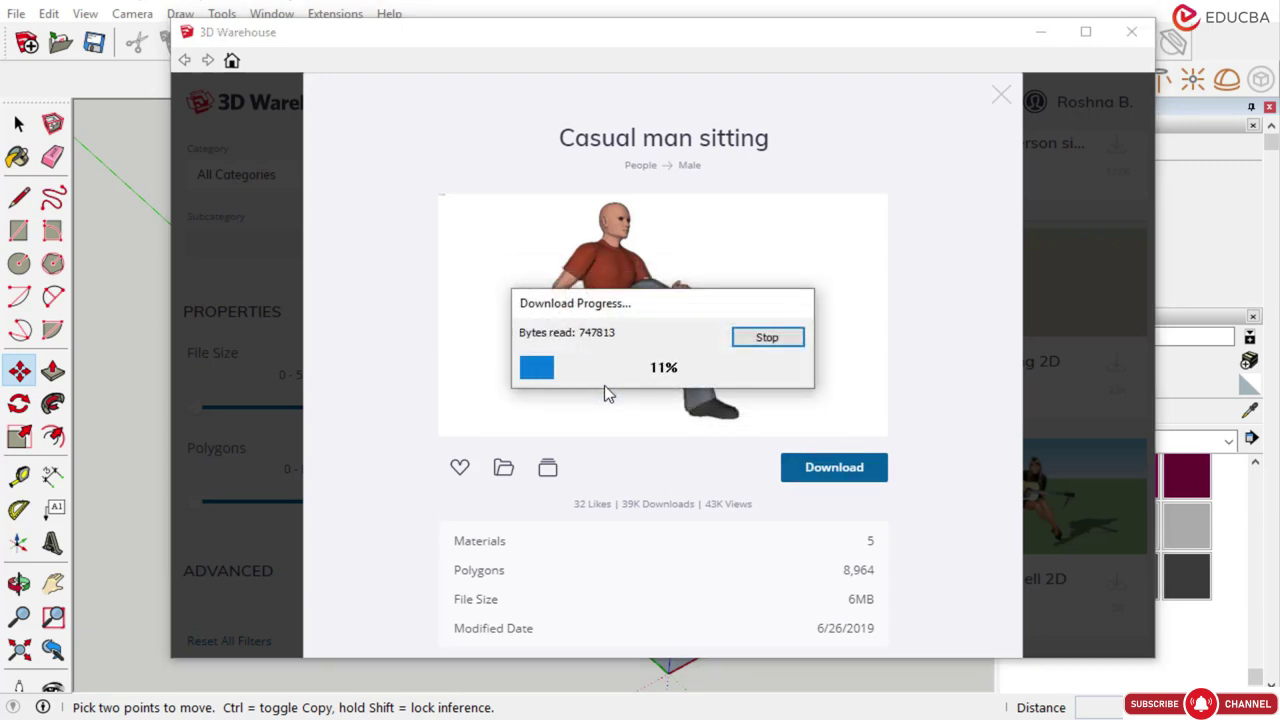
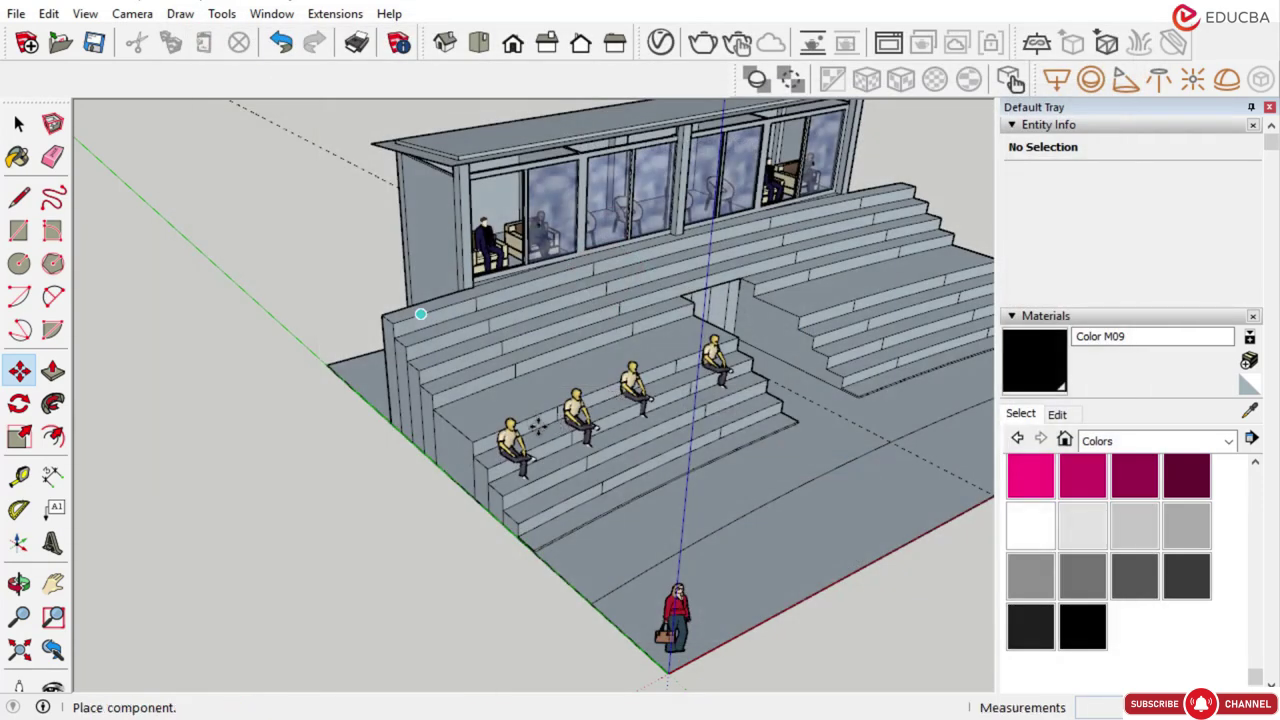
Position the casual man in the red shirt on the occupied step, between the first two seated men
left_click(538, 427)
scroll(538, 427, "up", 5)
middle_click_drag(517, 515, 455, 525)
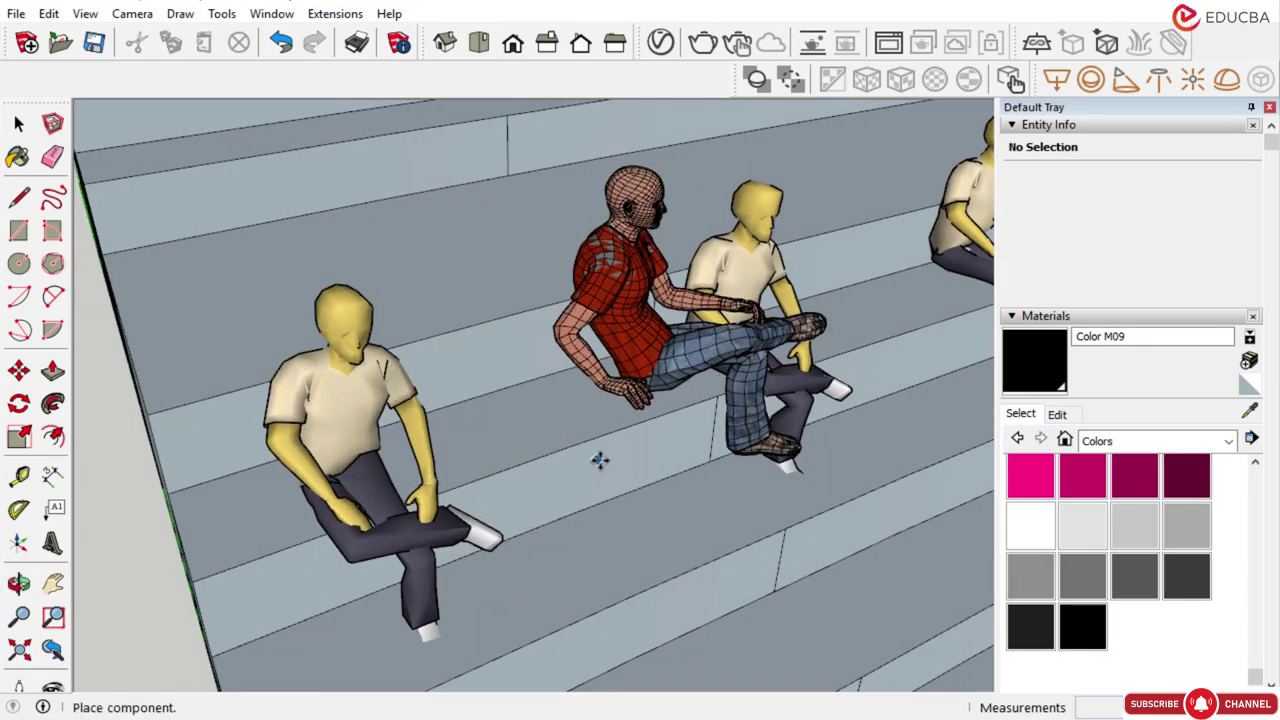
middle_click_drag(600, 457, 509, 523)
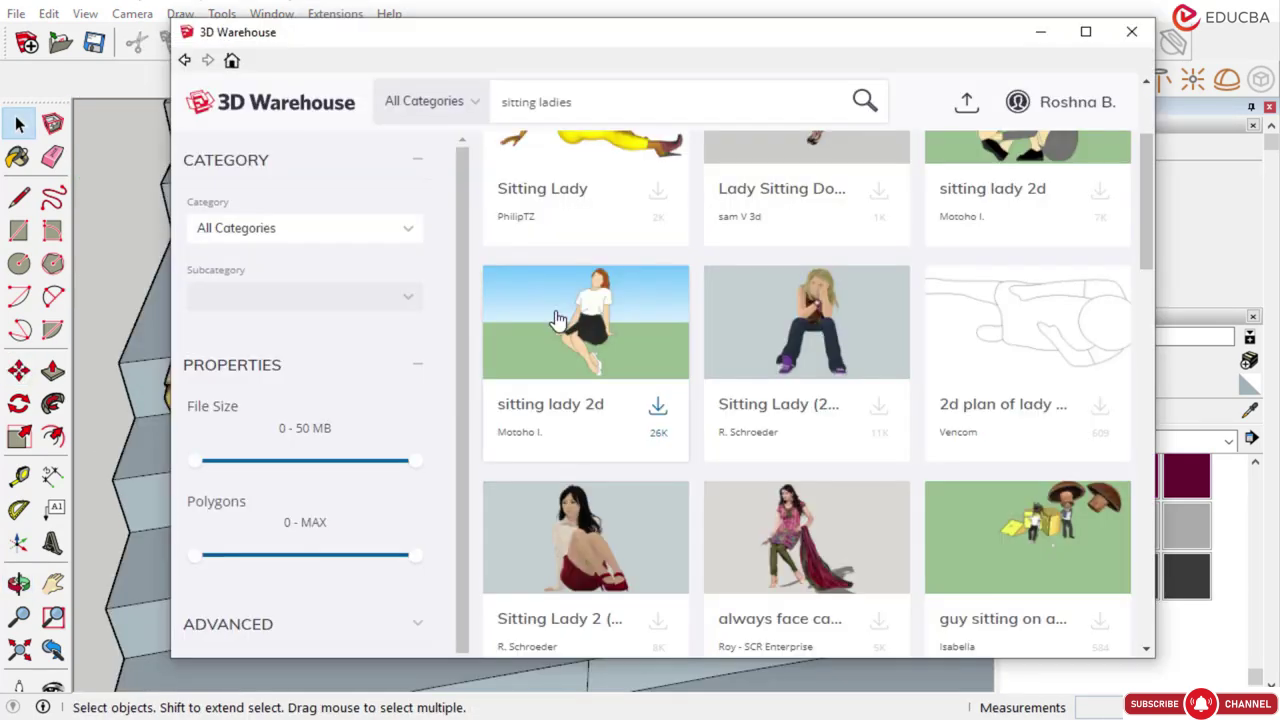
Load the sitting lady 2d model with the red hair and black skirt, and place it between the first two men on the step
left_click(508, 301)
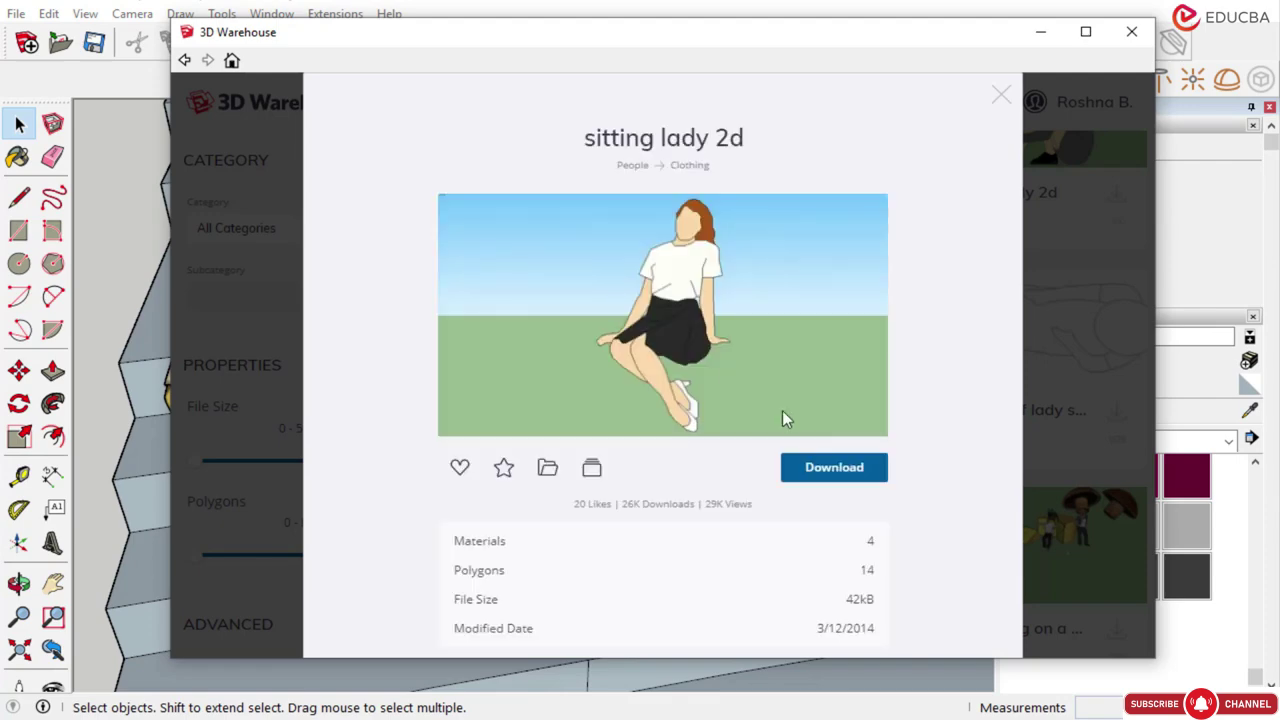
left_click(832, 468)
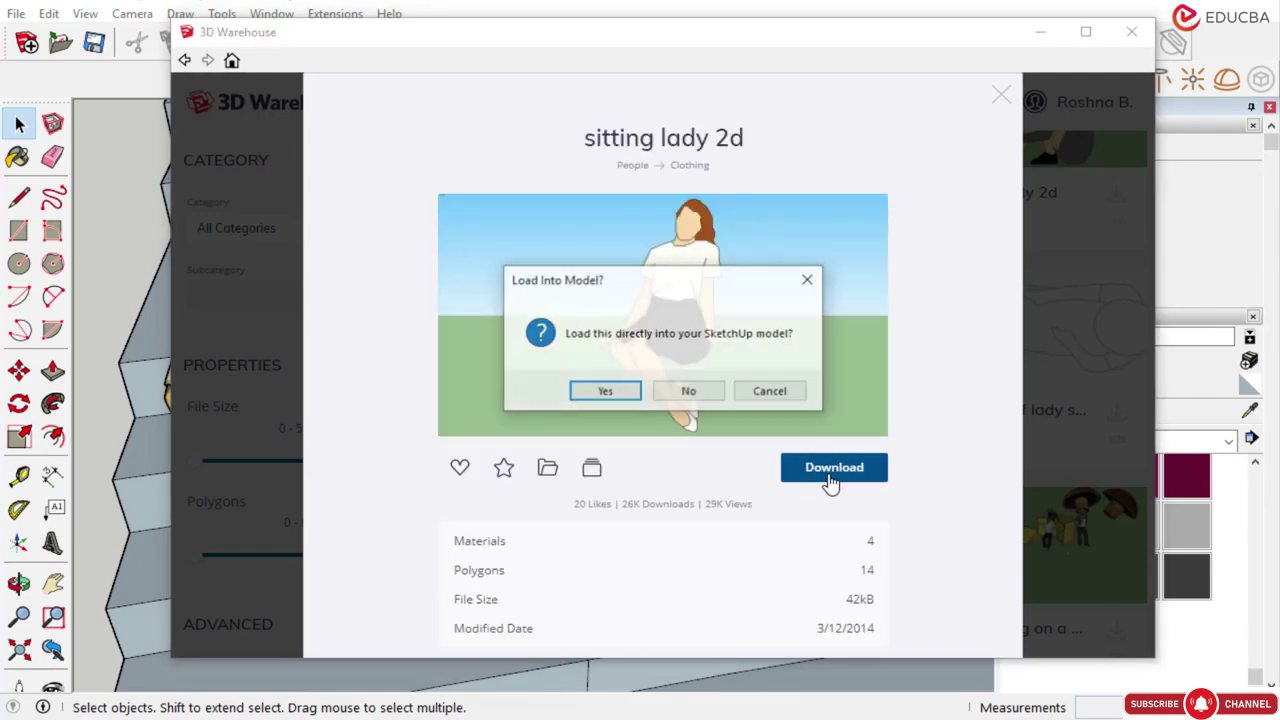
left_click(618, 391)
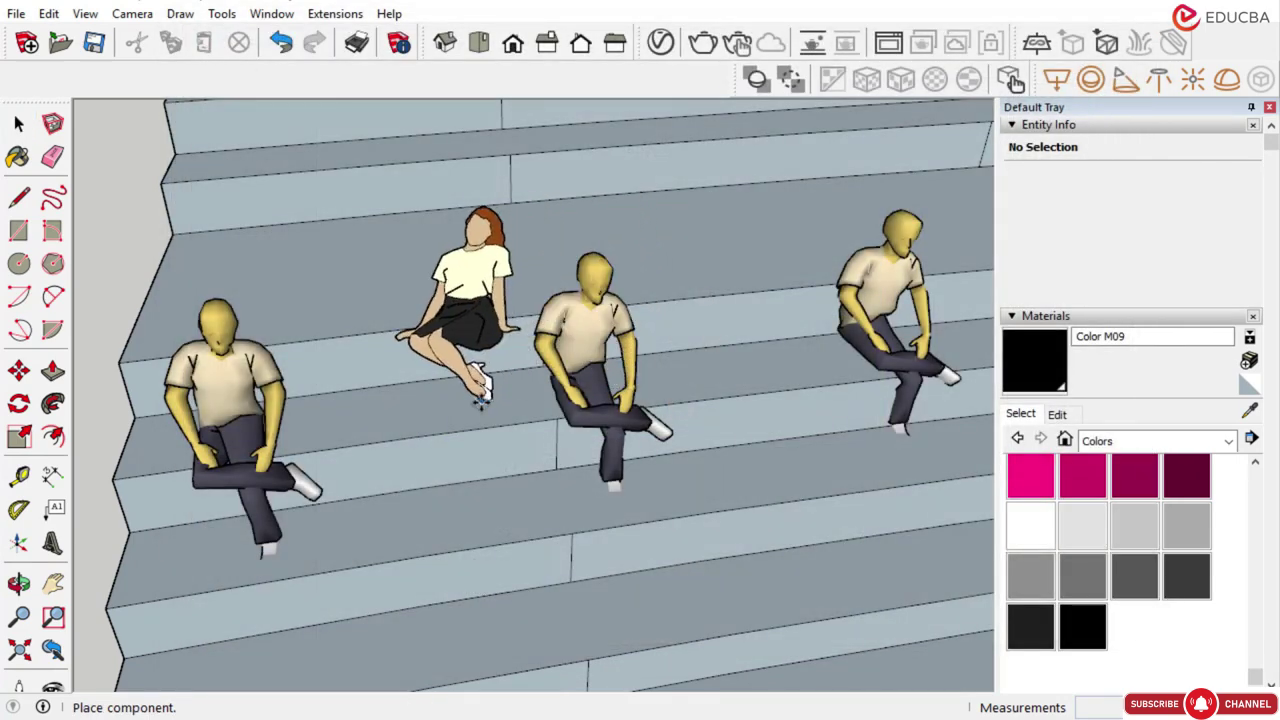
scroll(457, 471, "up", 3)
left_click(481, 489)
middle_click_drag(481, 489, 194, 443)
scroll(388, 240, "down", 3)
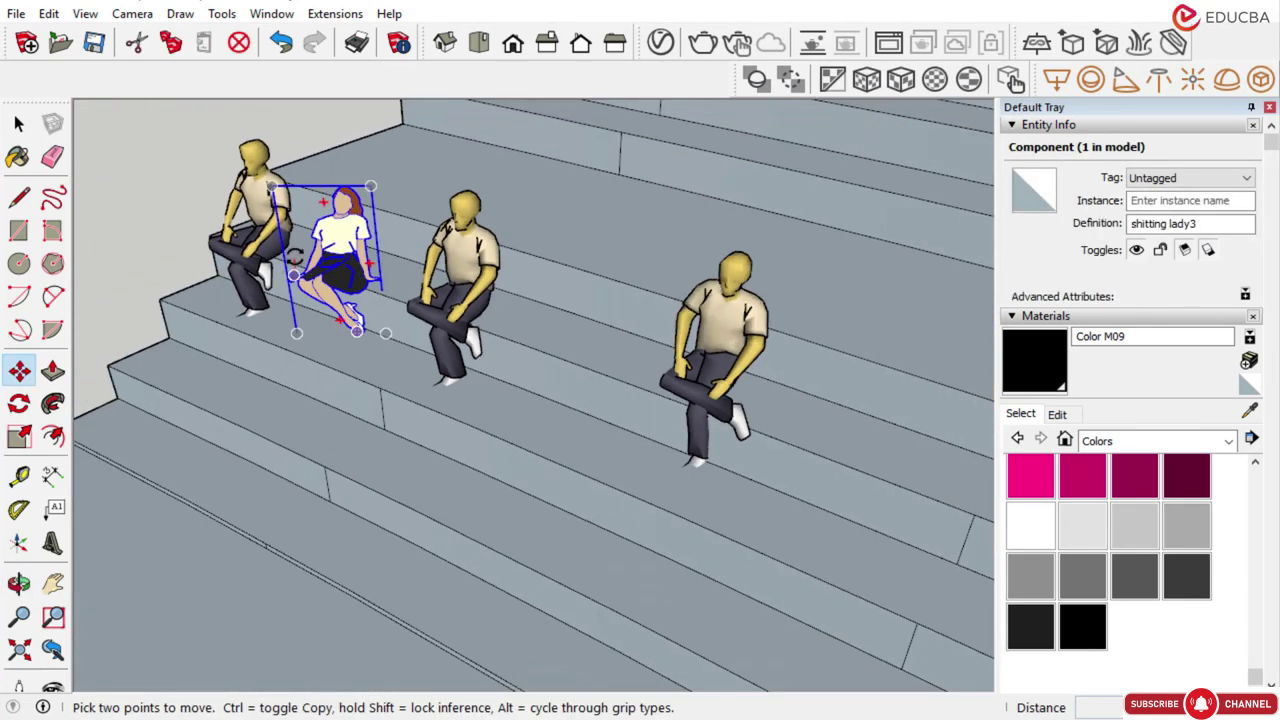
Copy the seated lady along the same step so that one sits between each pair of neighbouring men
key("space")
left_click(347, 232)
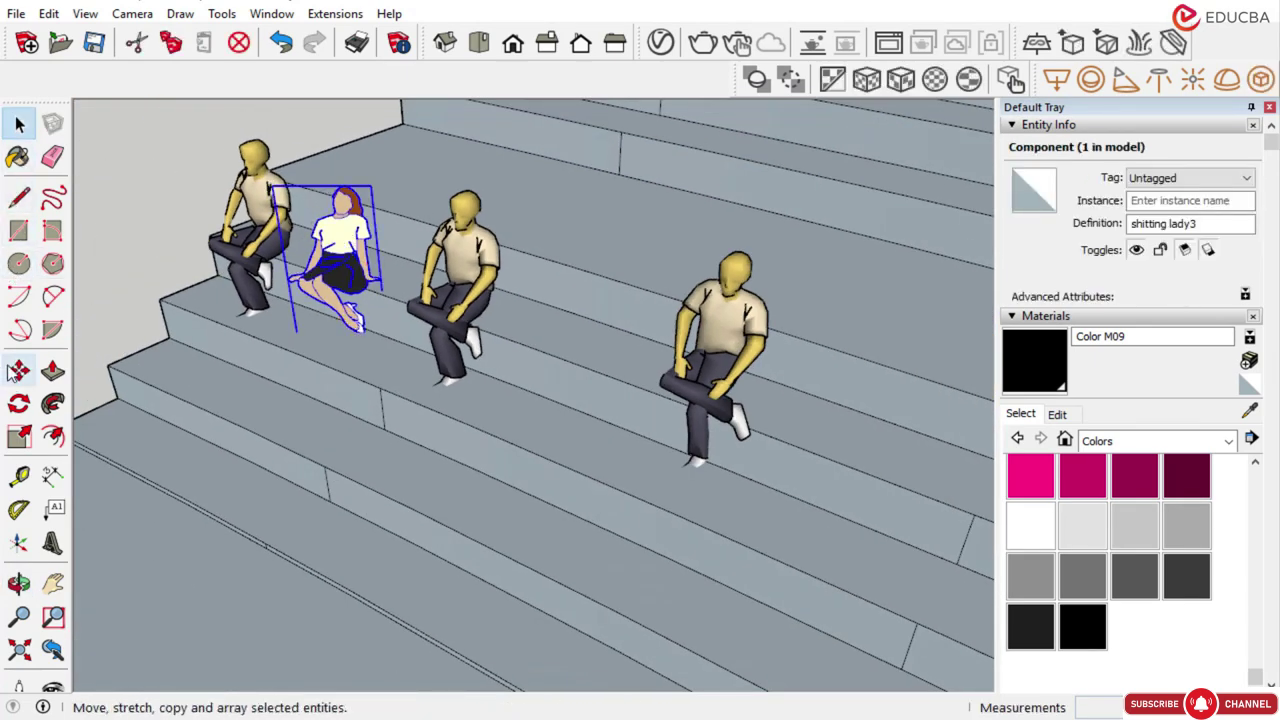
left_click(20, 372)
left_click(353, 262)
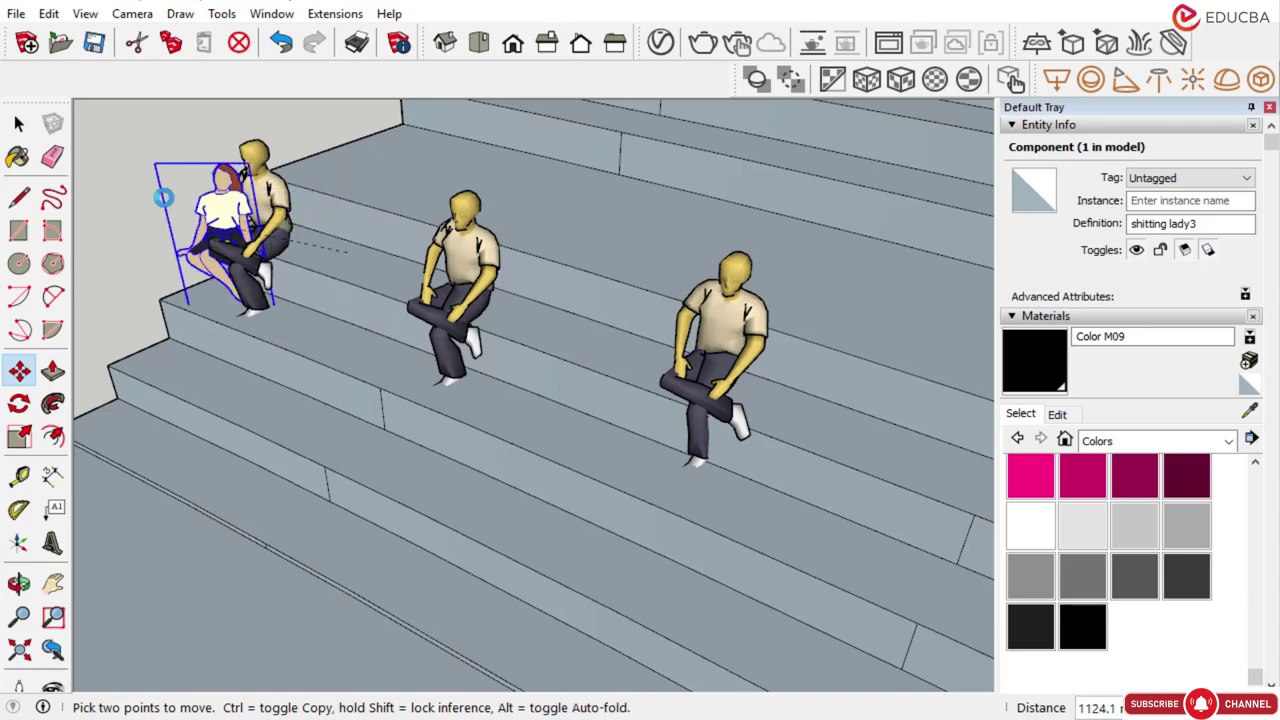
key("Escape")
left_click(19, 123)
left_click(325, 259)
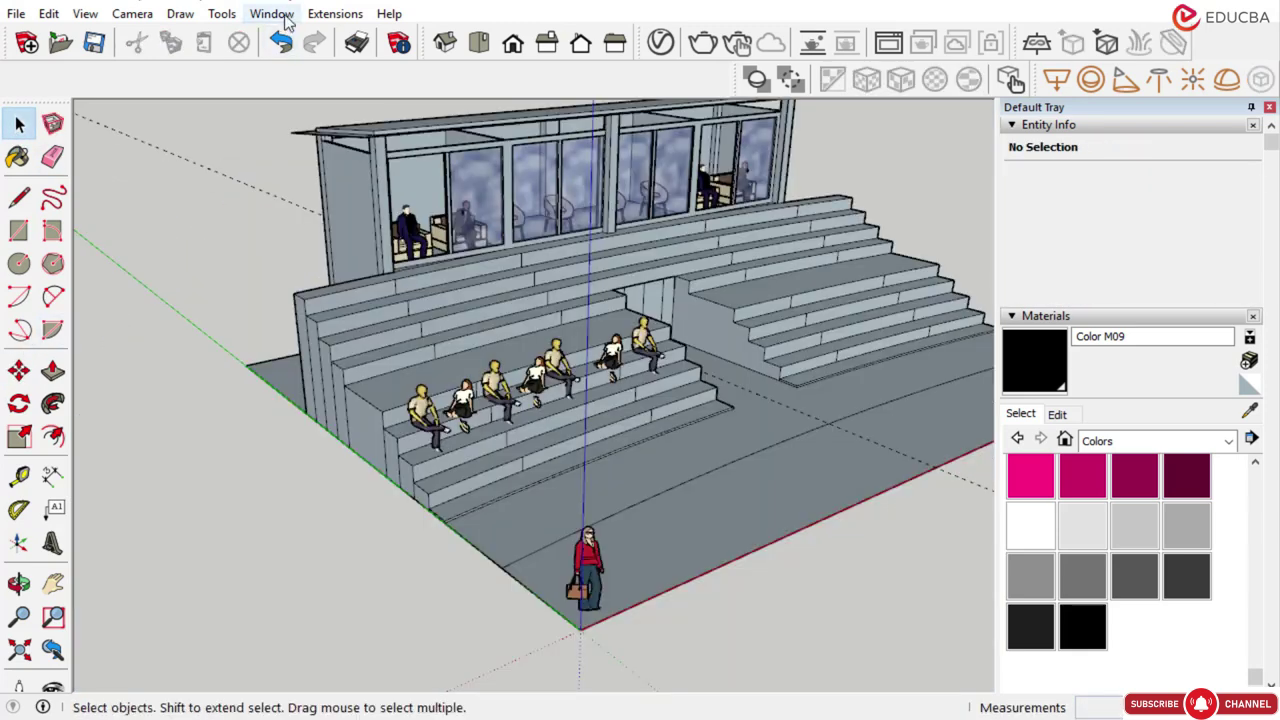
Open 3D Warehouse and look through the "sitting ladies" results for another seated figure
left_click(271, 14)
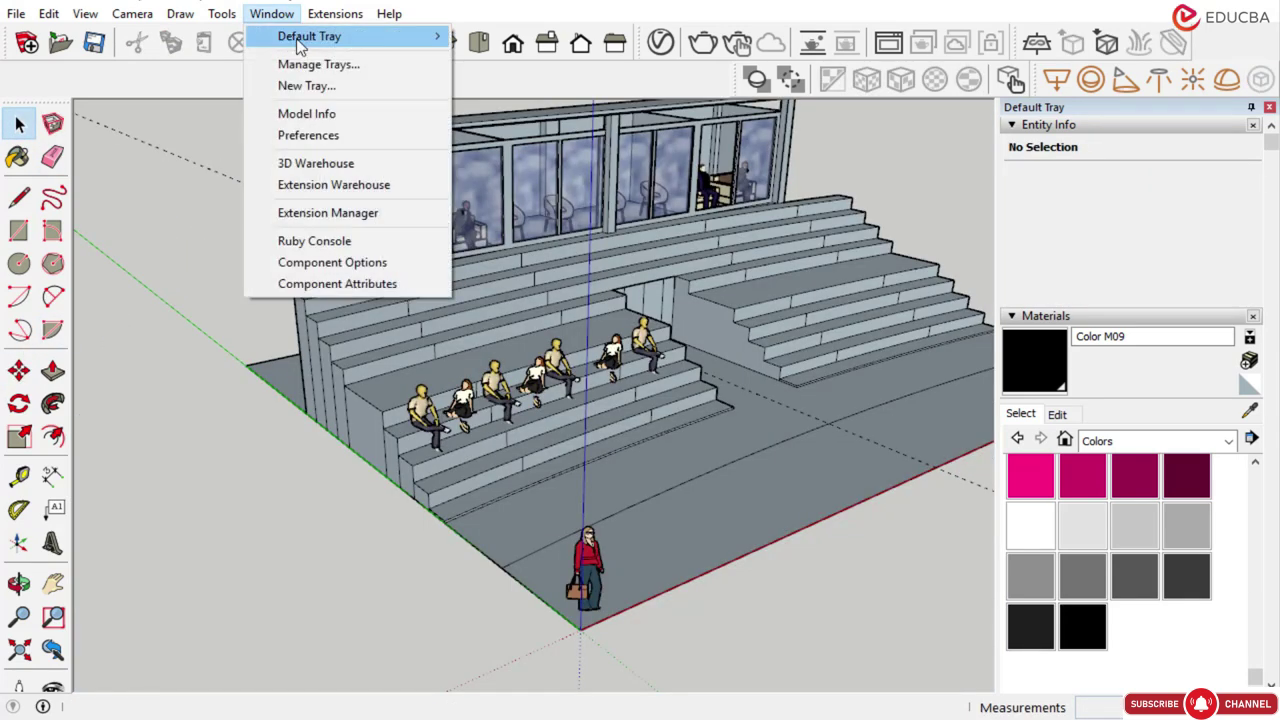
left_click(300, 163)
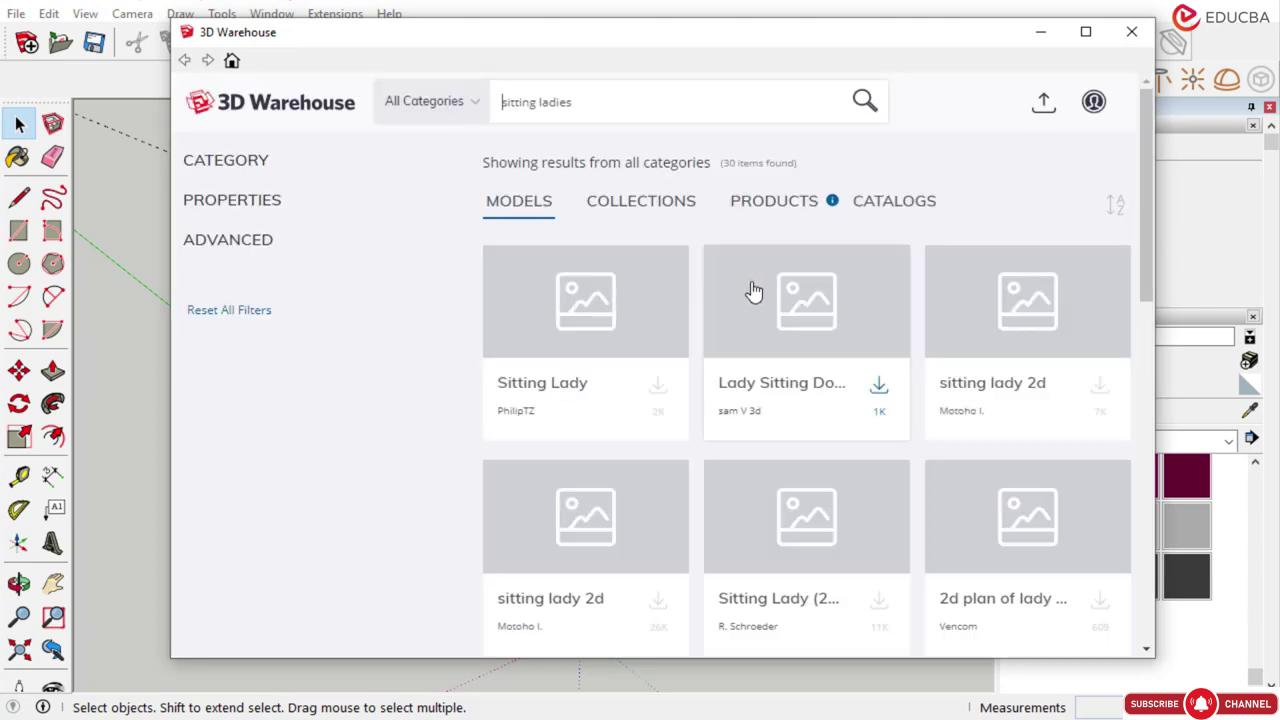
scroll(628, 315, "down", 2)
scroll(633, 319, "down", 2)
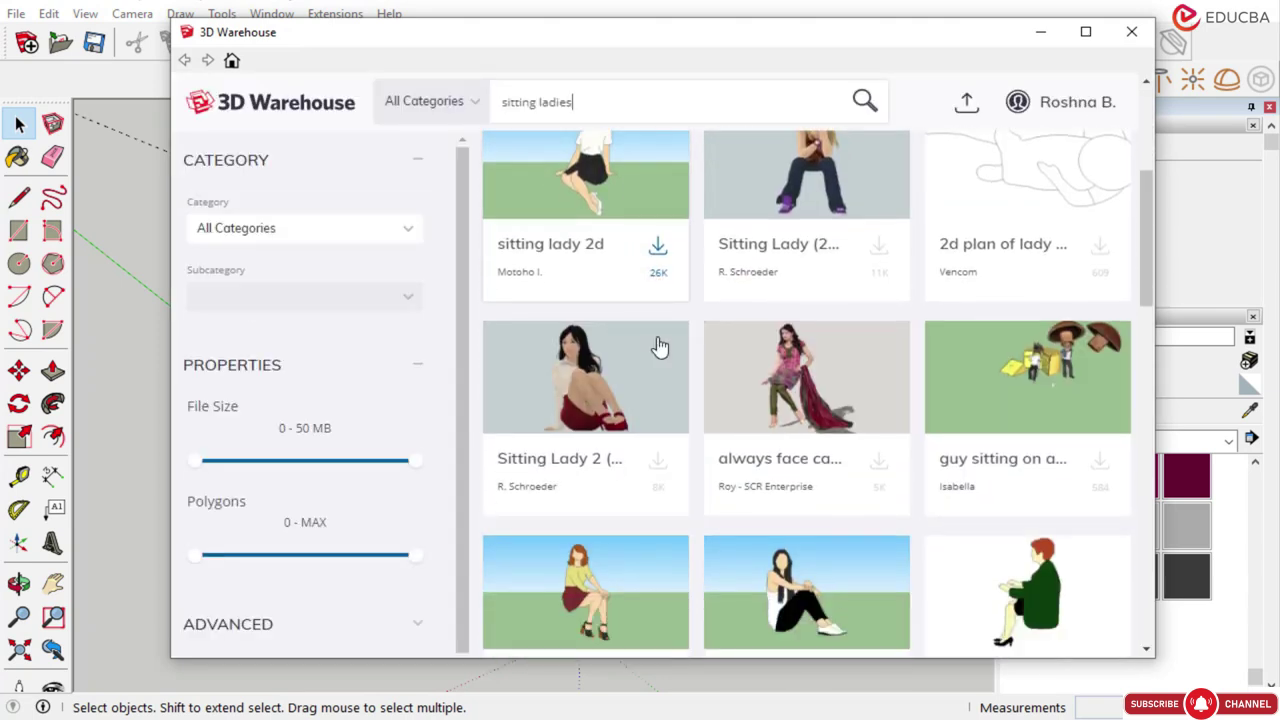
scroll(655, 345, "down", 4)
scroll(651, 357, "up", 4)
scroll(587, 160, "up", 4)
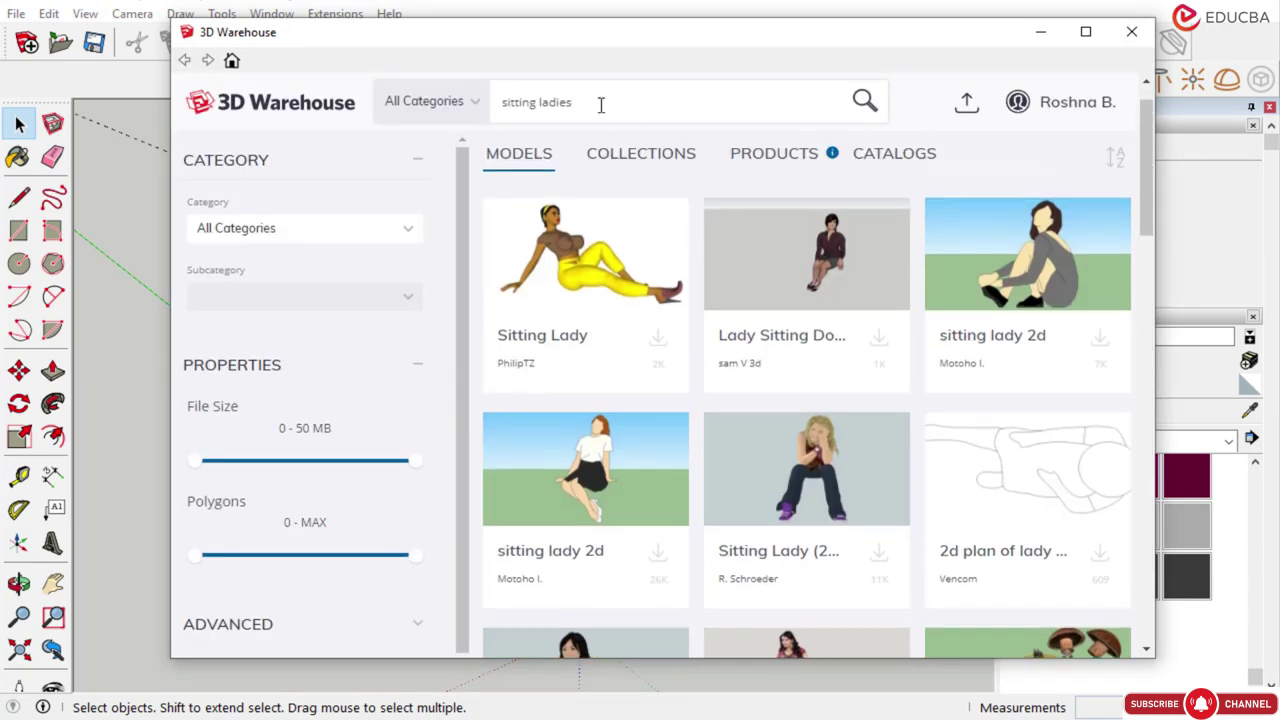
Search 3D Warehouse for "sitting gents"
key("BackSpace")
key("BackSpace")
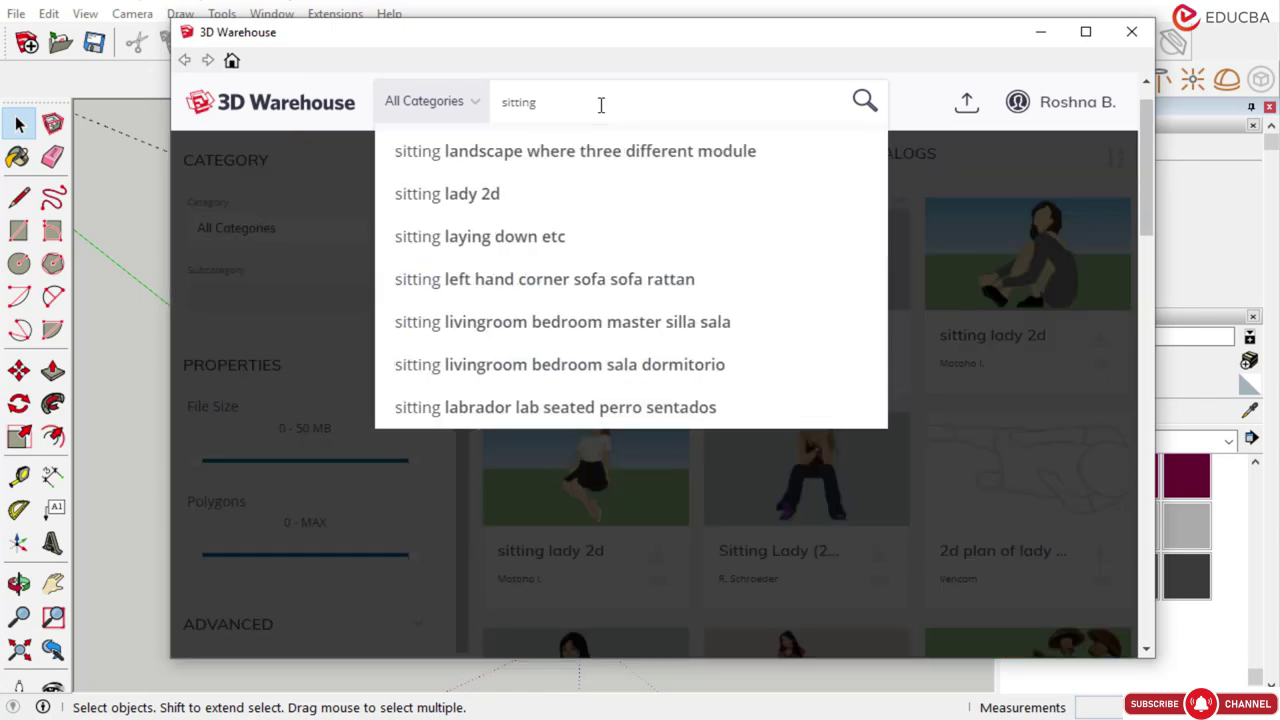
type("gents")
key("Return")
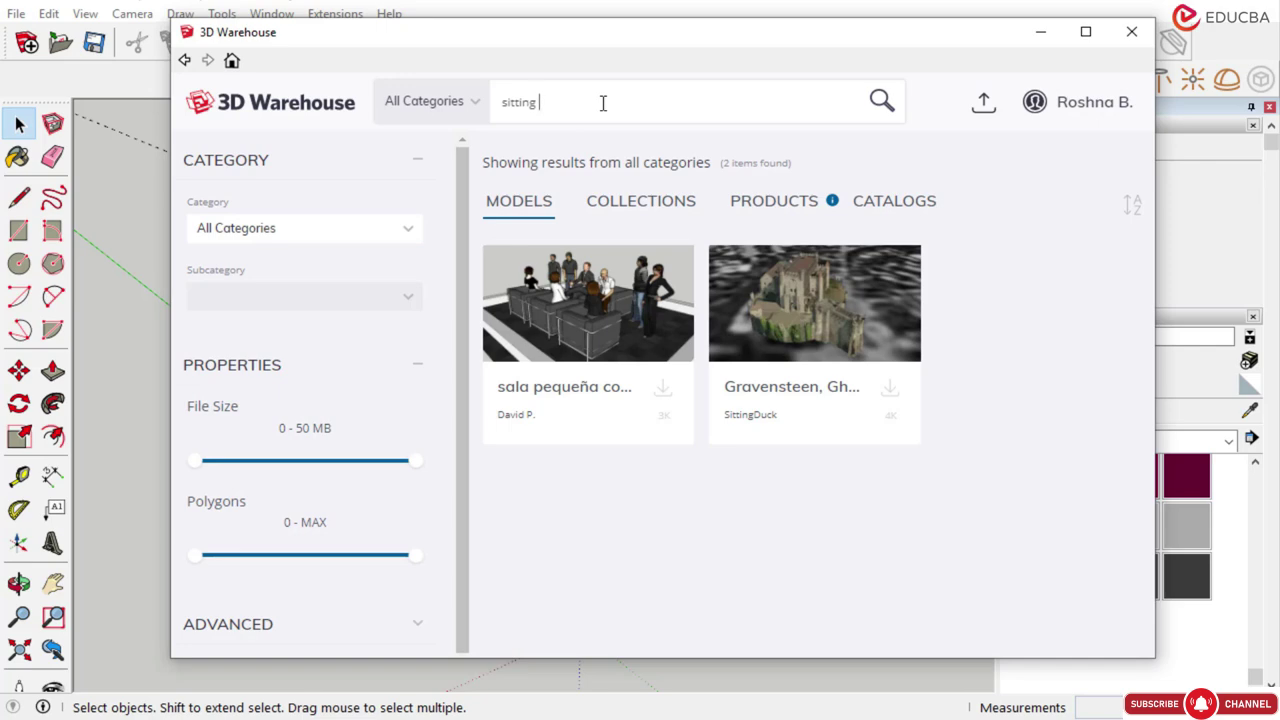
Search 3D Warehouse for "sitting man" and load the sitting man 2d model into the building model
type("man")
key("Return")
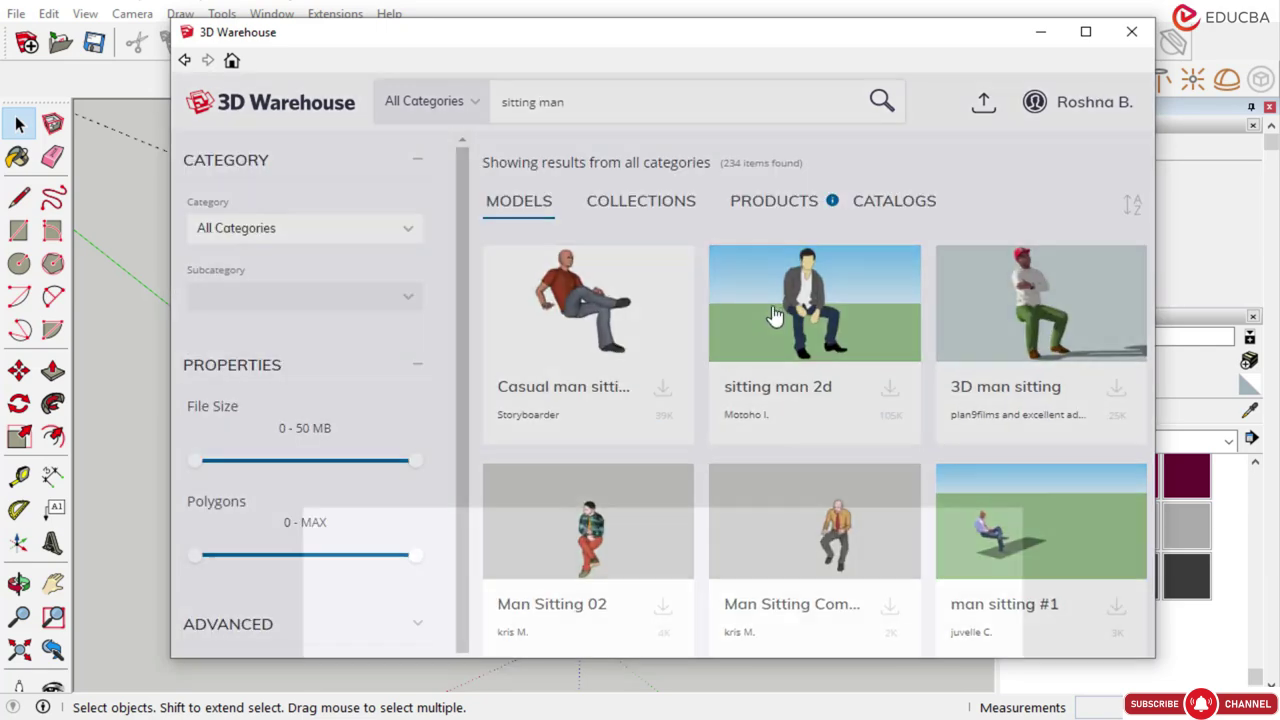
left_click(775, 316)
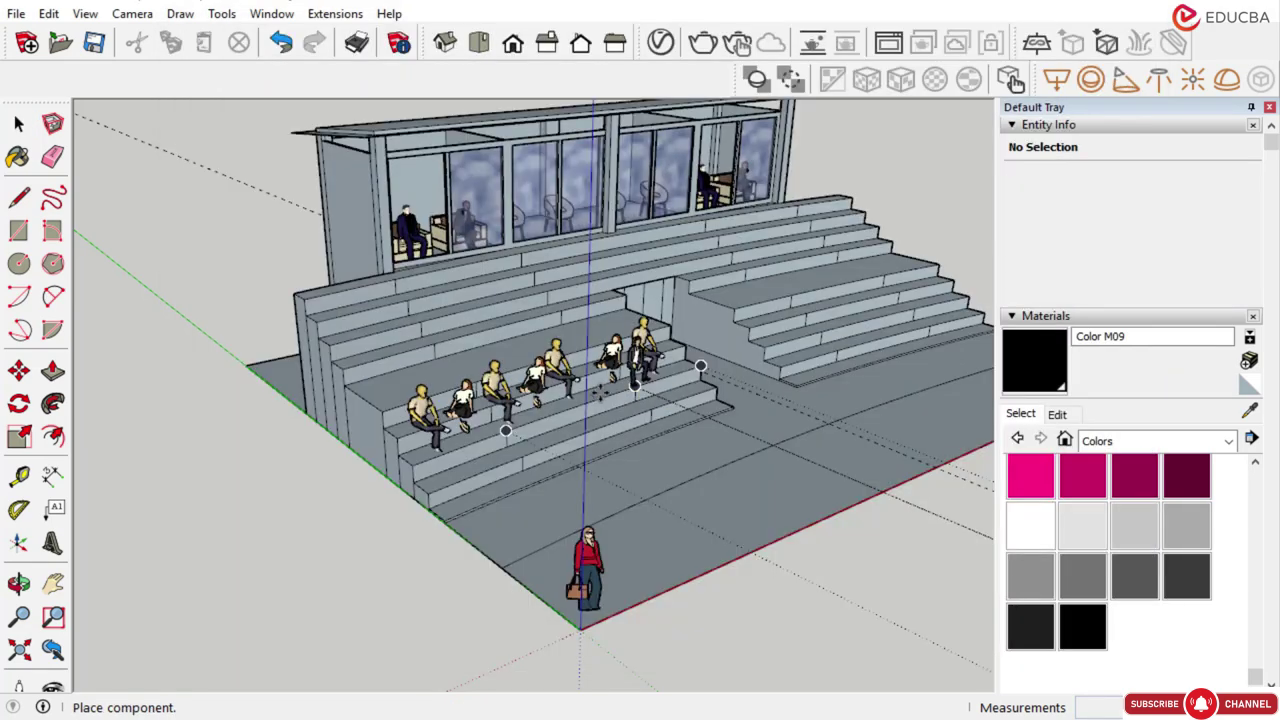
Place the man in the dark jacket on the occupied step, between the third man and the third lady
scroll(592, 396, "up", 5)
scroll(660, 385, "up", 4)
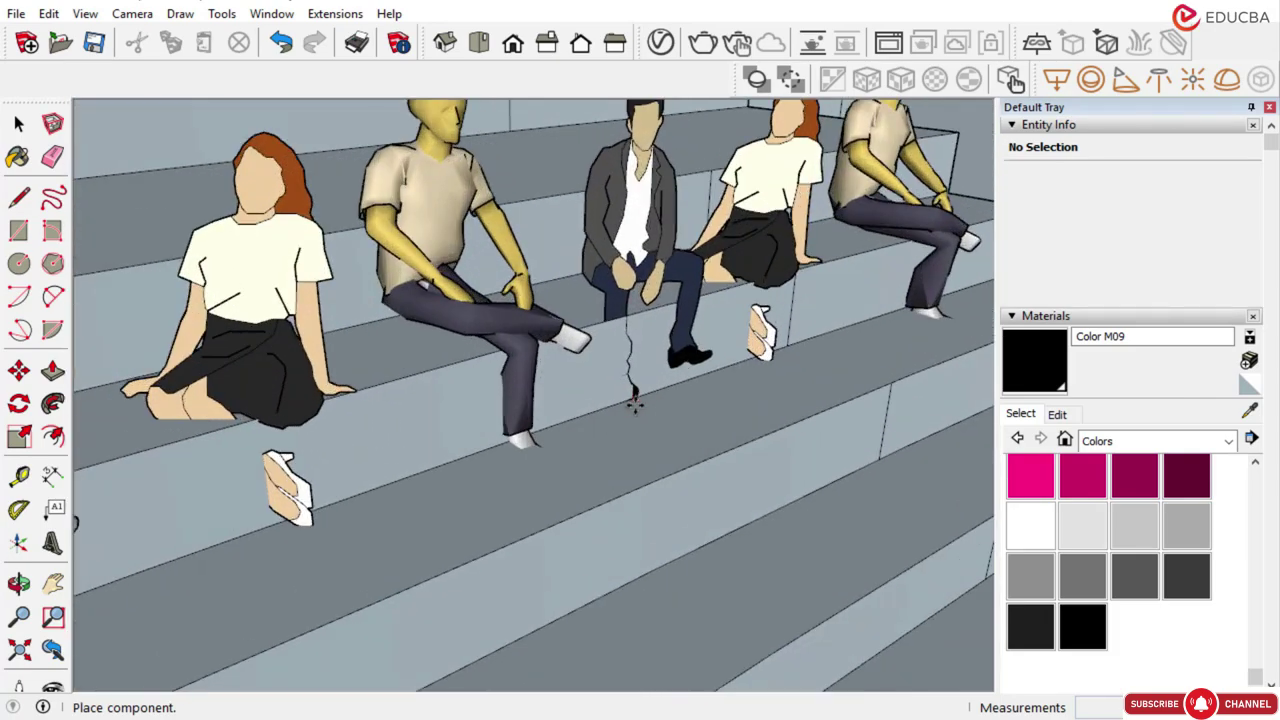
left_click(640, 428)
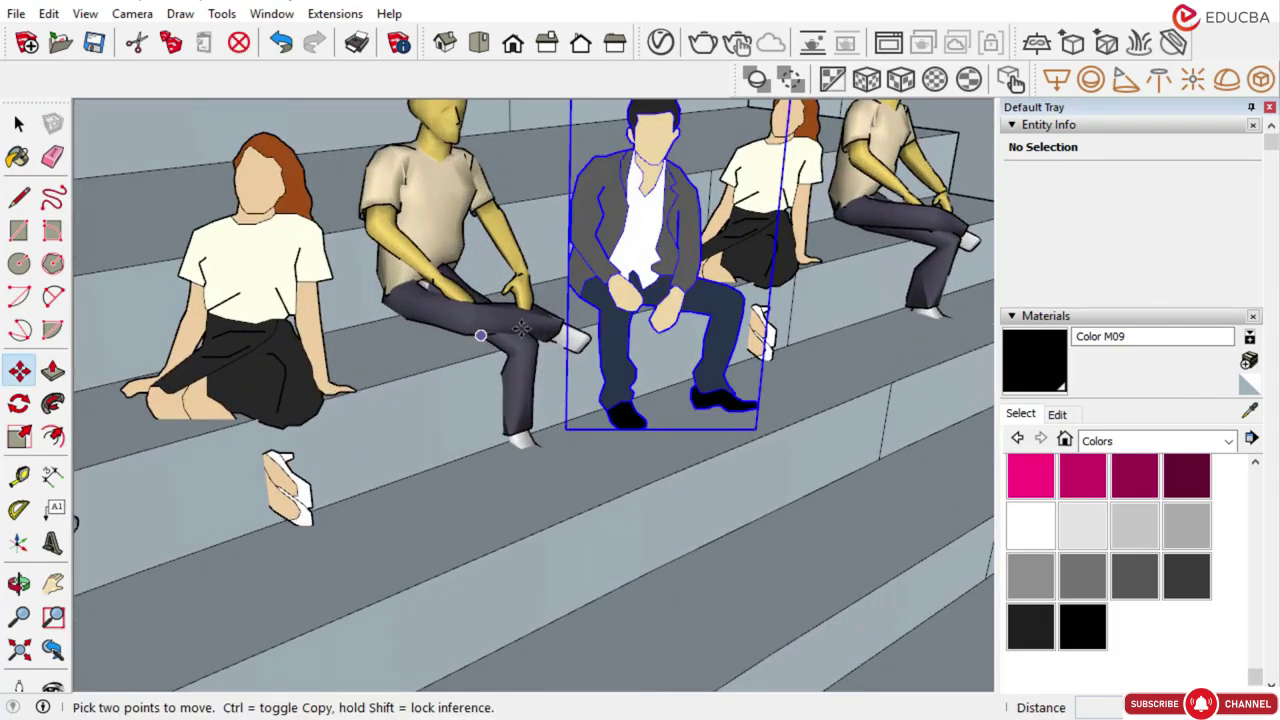
scroll(681, 342, "down", 2)
scroll(573, 357, "up", 1)
scroll(745, 311, "down", 2)
mouse_move(745, 313)
middle_mouse_down()
mouse_move(122, 381)
mouse_move(601, 384)
mouse_move(78, 160)
middle_mouse_up()
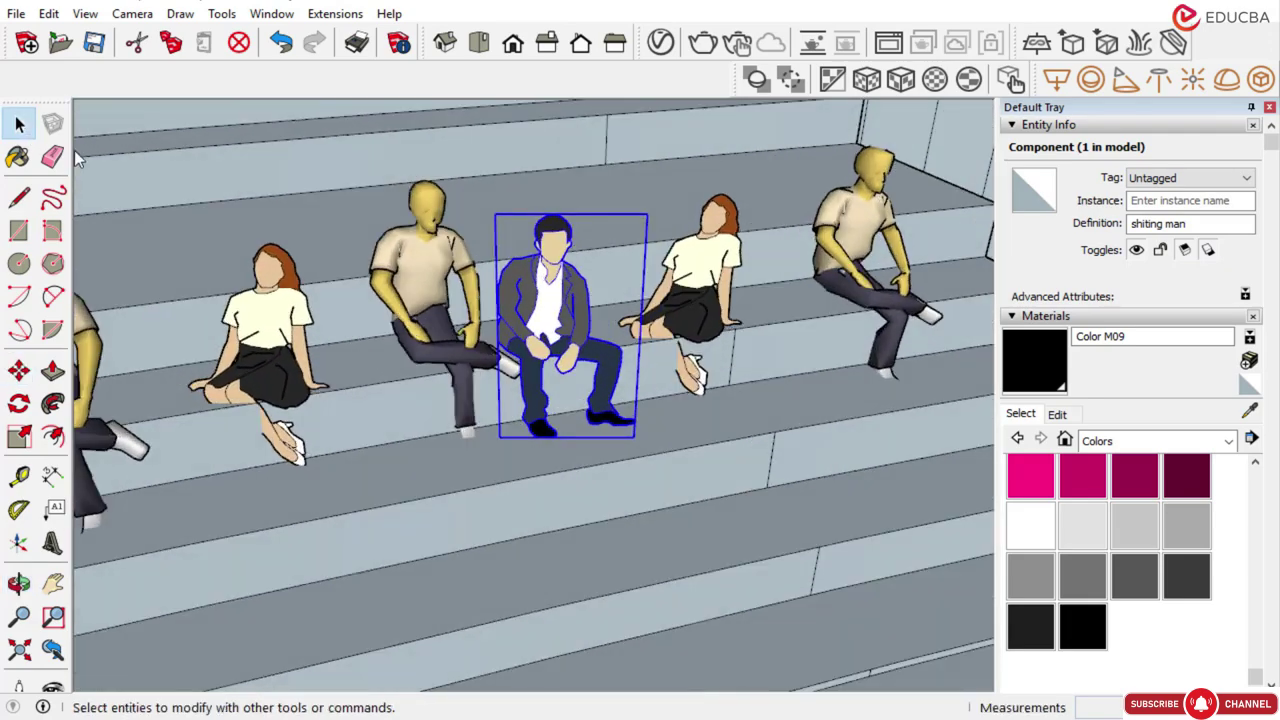
Adjust the position of the man in the dark jacket so he sits properly on the step's edge
middle_click_drag(580, 304, 189, 309)
scroll(203, 285, "up", 2)
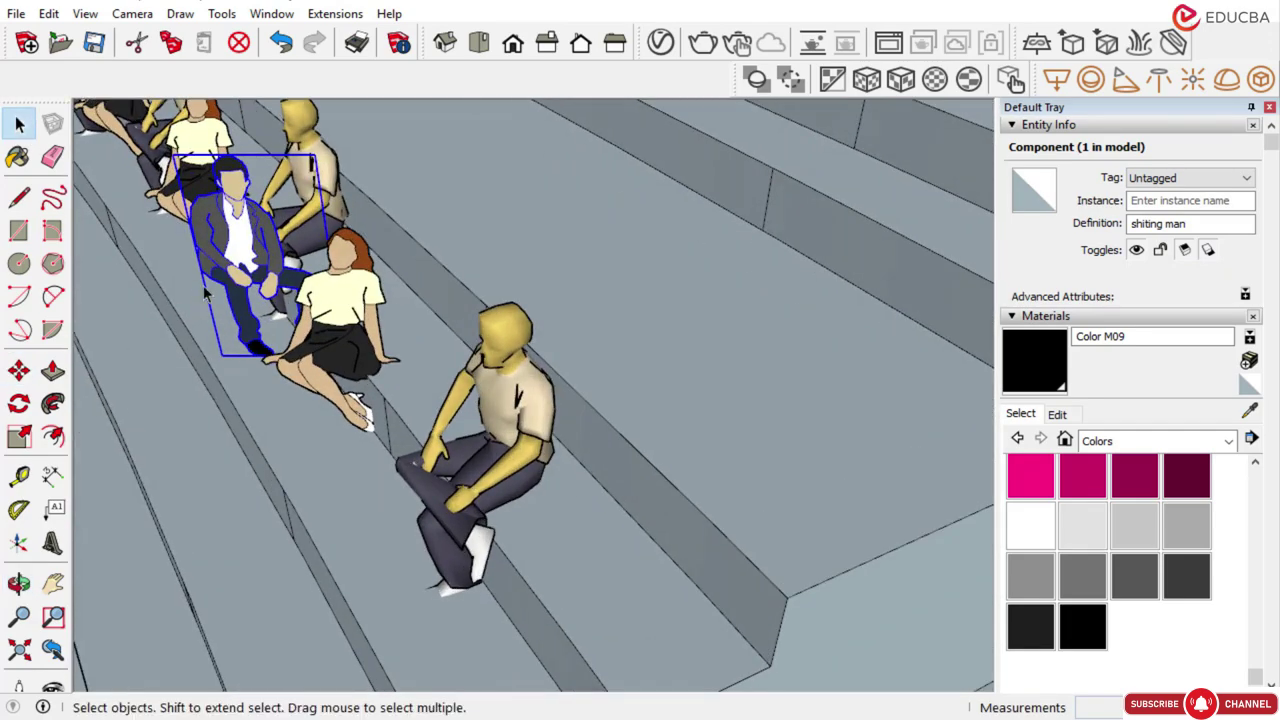
scroll(365, 277, "up", 3)
key("m")
left_click(628, 262)
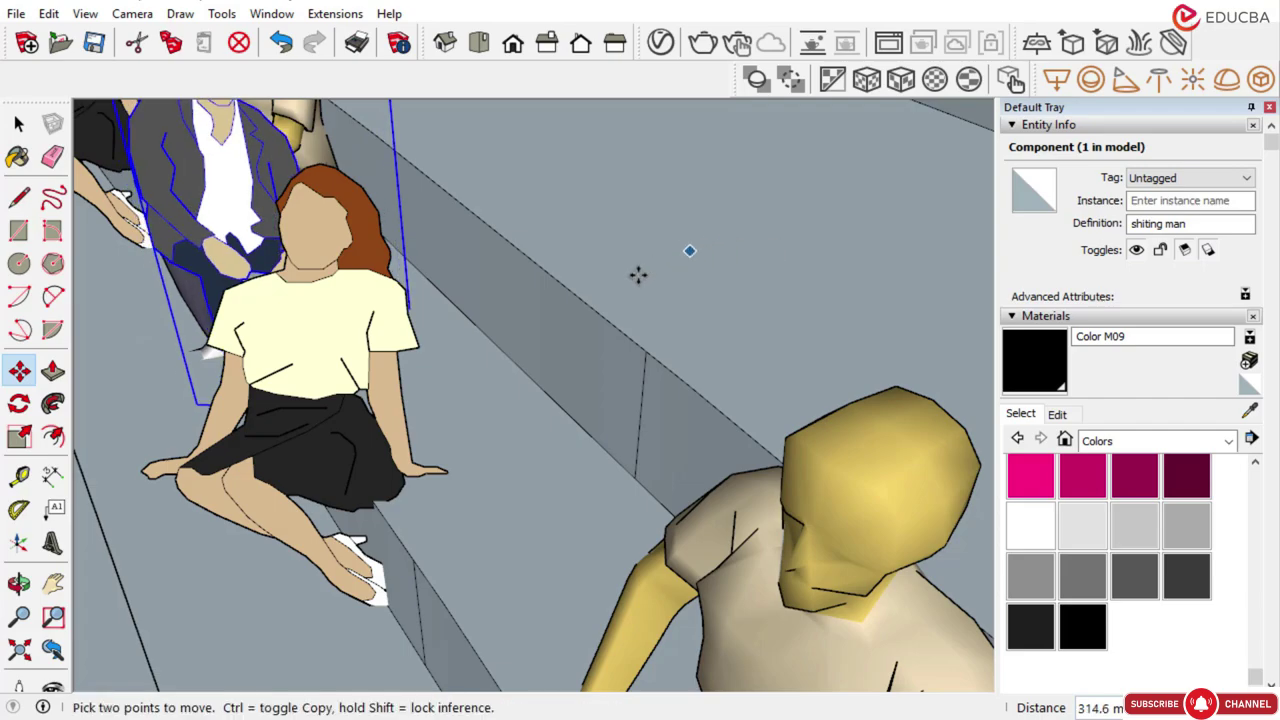
middle_click_drag(637, 274, 769, 303)
scroll(738, 306, "up", 1)
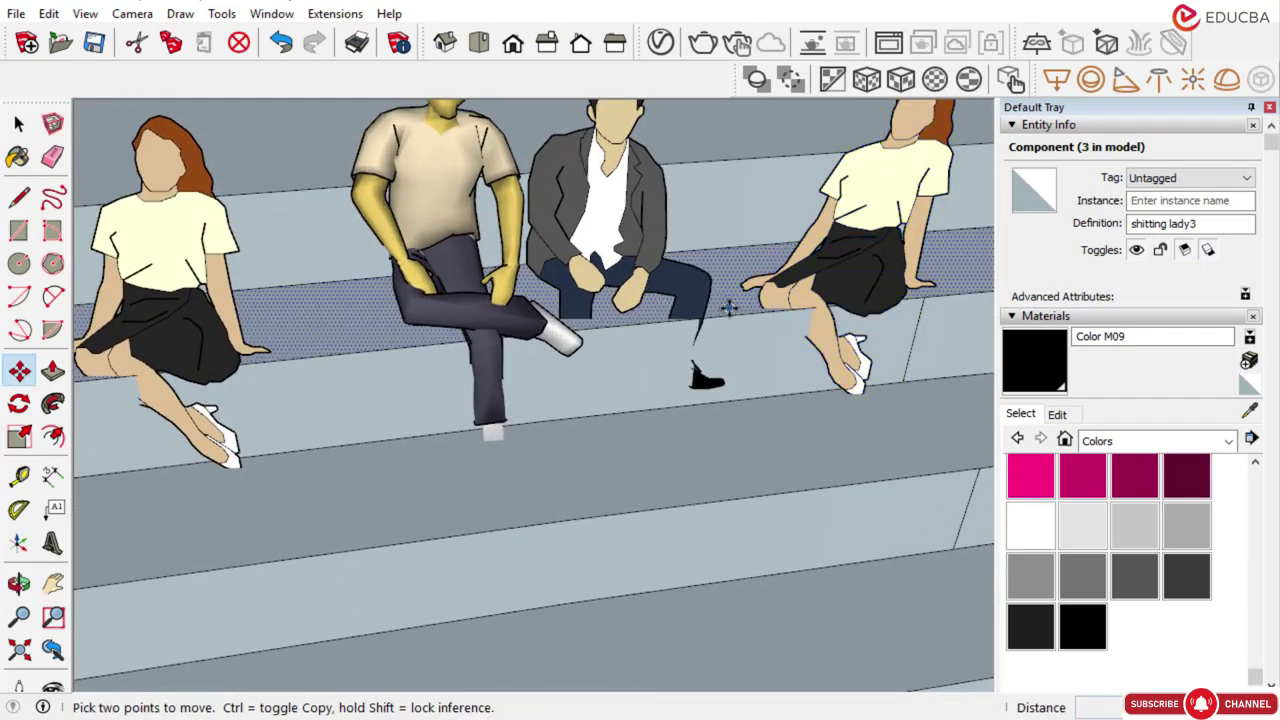
scroll(592, 338, "down", 3)
middle_click_drag(584, 339, 237, 411)
scroll(594, 300, "down", 5)
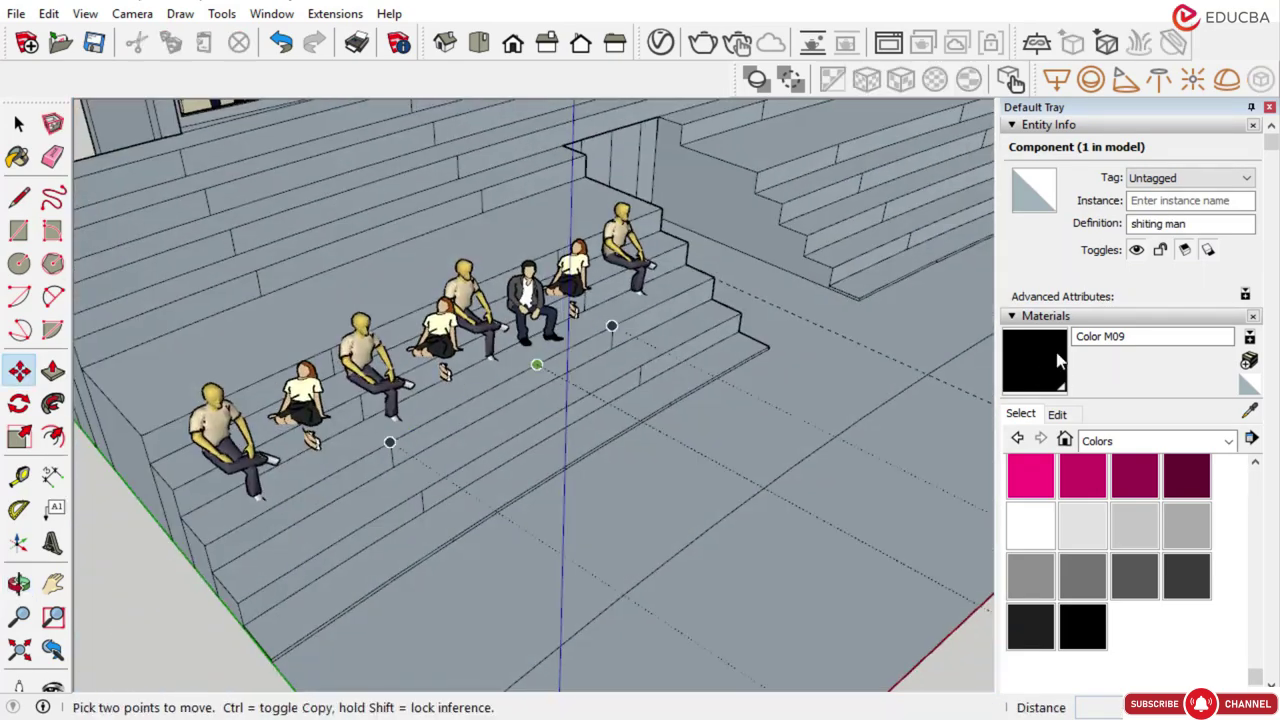
scroll(697, 363, "down", 4)
middle_click_drag(697, 363, 625, 343)
scroll(590, 318, "up", 2)
key("space")
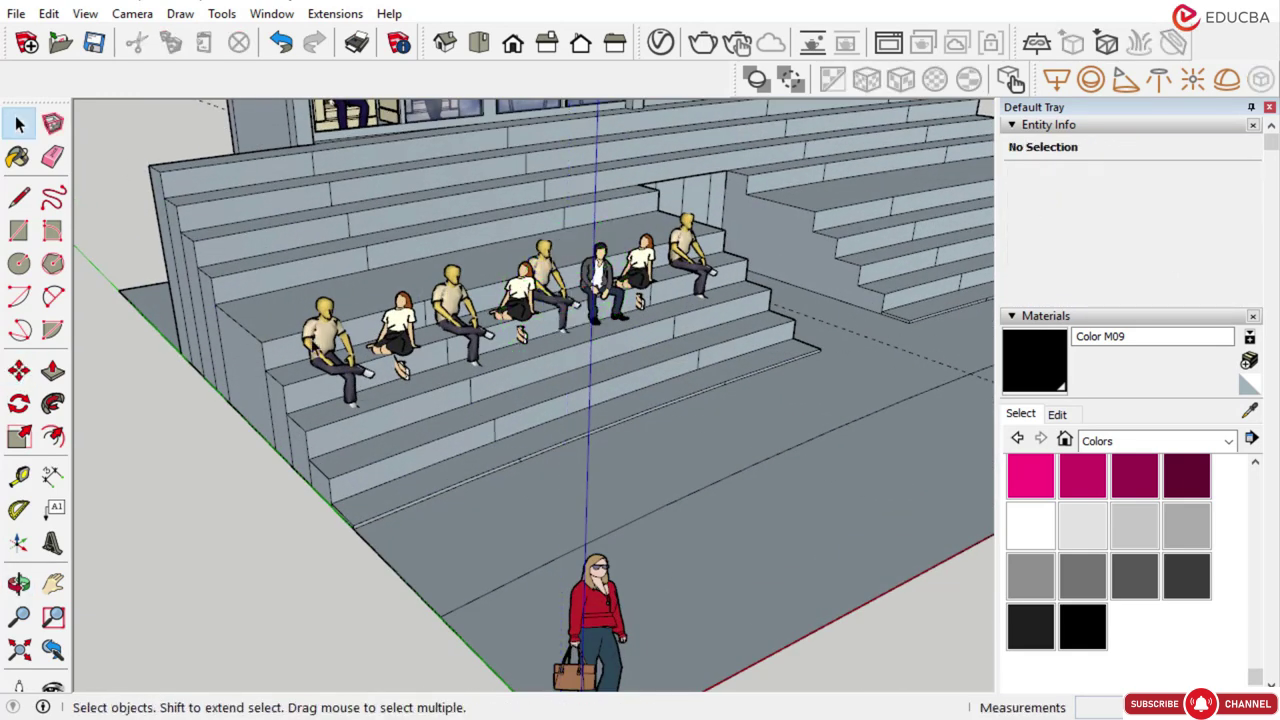
Select all eight seated people in the row and copy them together to the higher step behind the wide landing
left_click(344, 342)
left_click(395, 337, "shift")
left_click(460, 318, "shift")
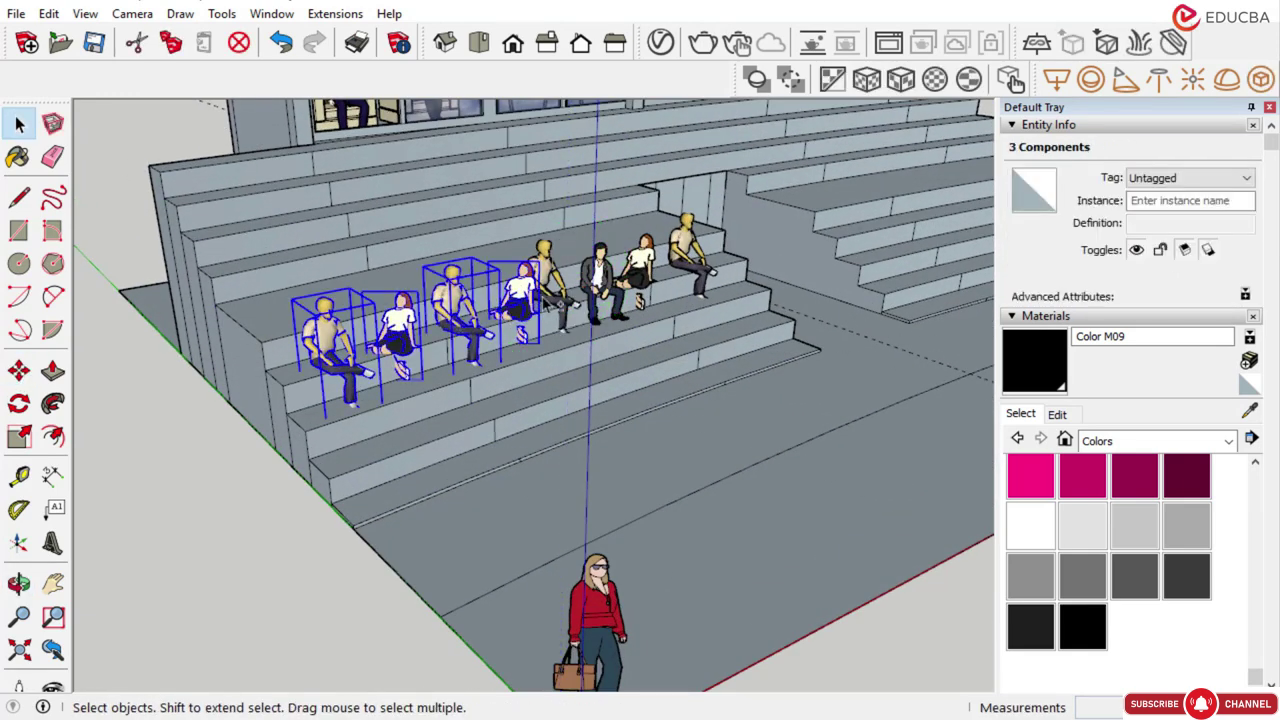
left_click(559, 299, "shift")
left_click(601, 289, "shift")
left_click(641, 277, "shift")
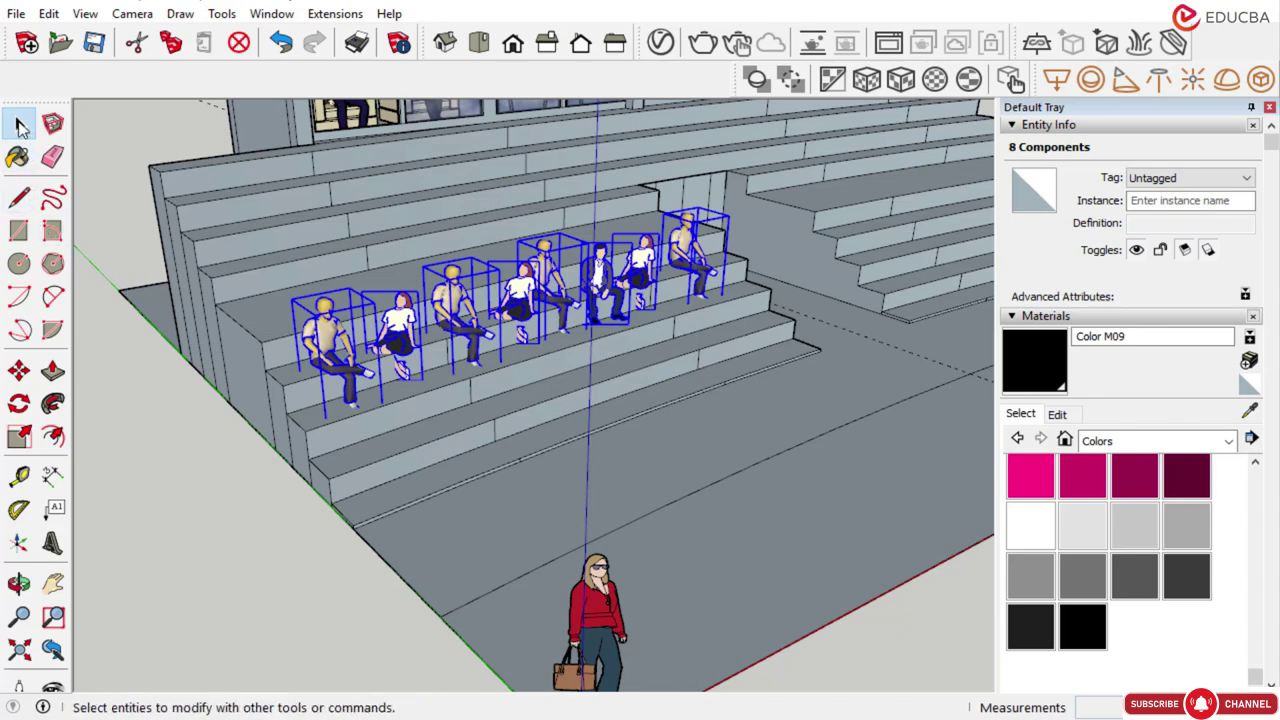
left_click(33, 371)
scroll(231, 420, "up", 3)
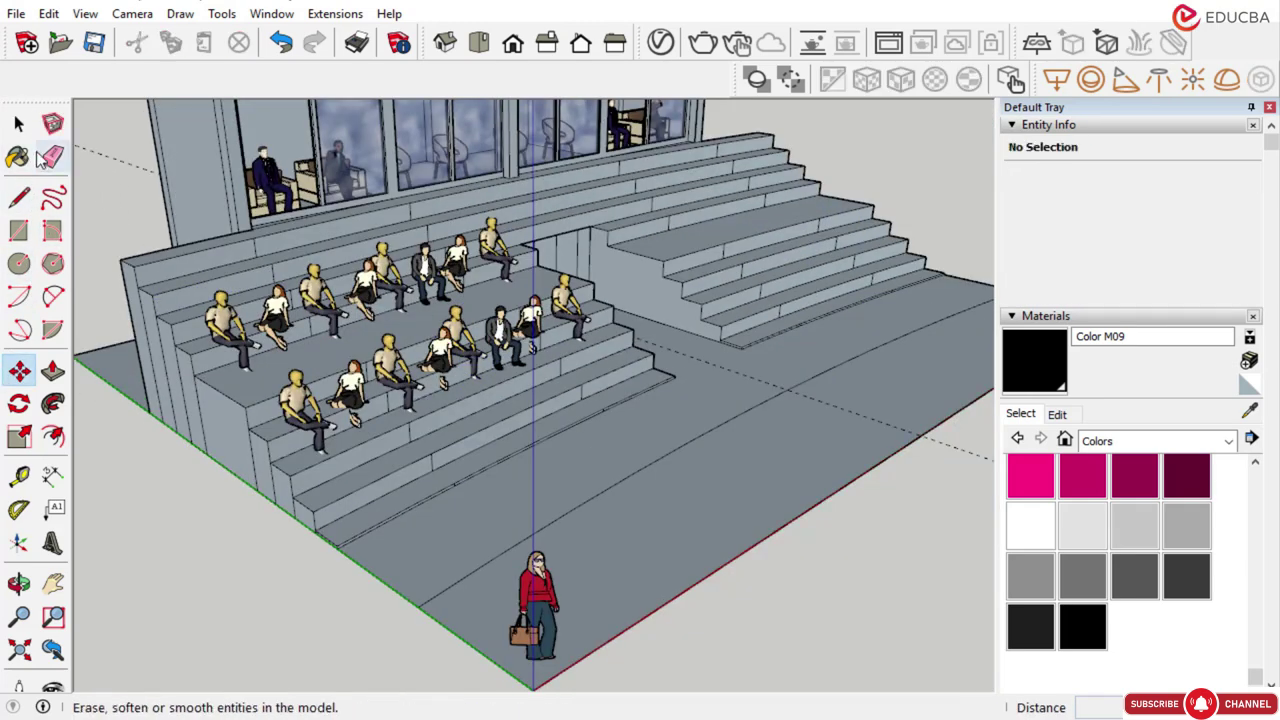
left_click(22, 128)
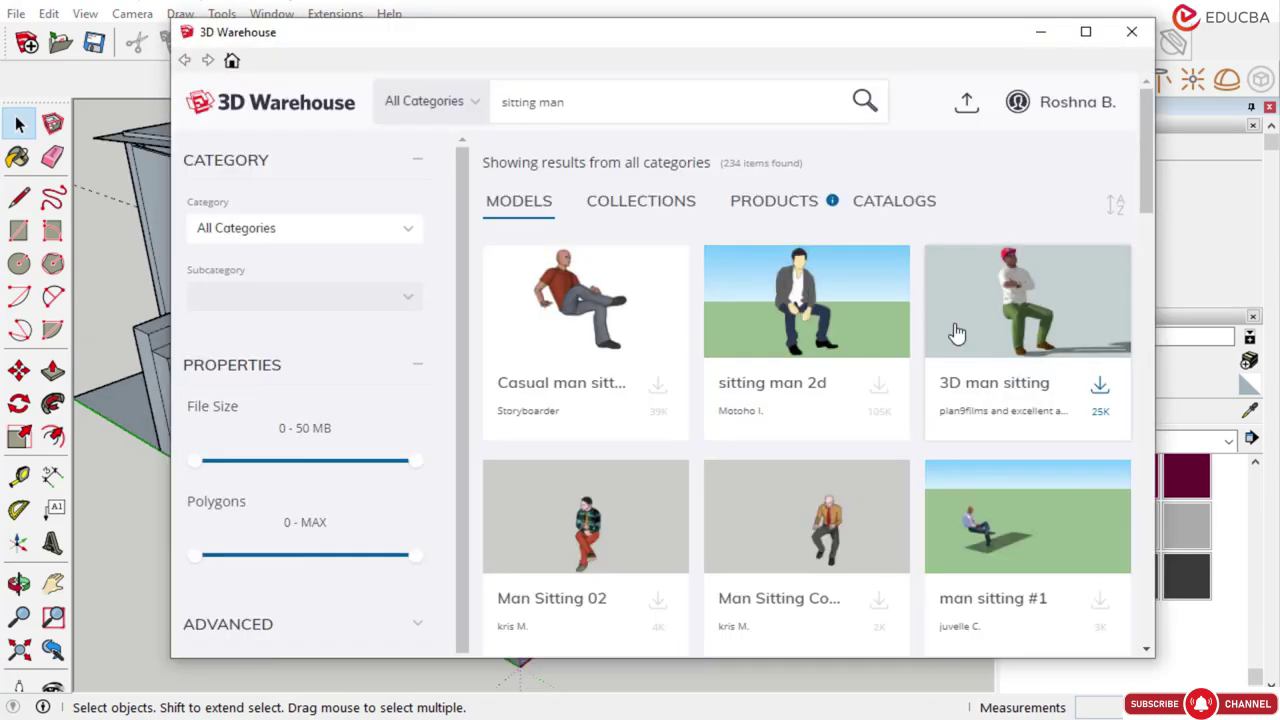
Load the 3D man sitting model from 3D Warehouse and place it on the open ground beside the stepped seating
left_click(1025, 340)
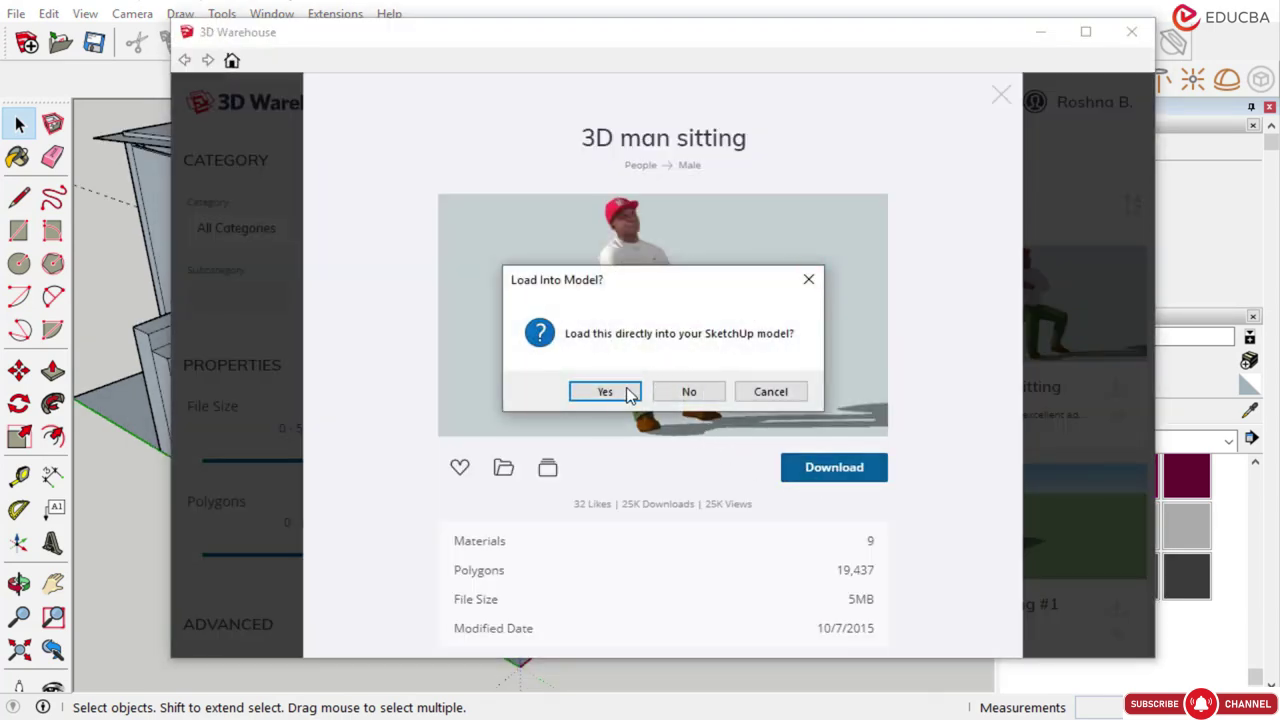
left_click(629, 393)
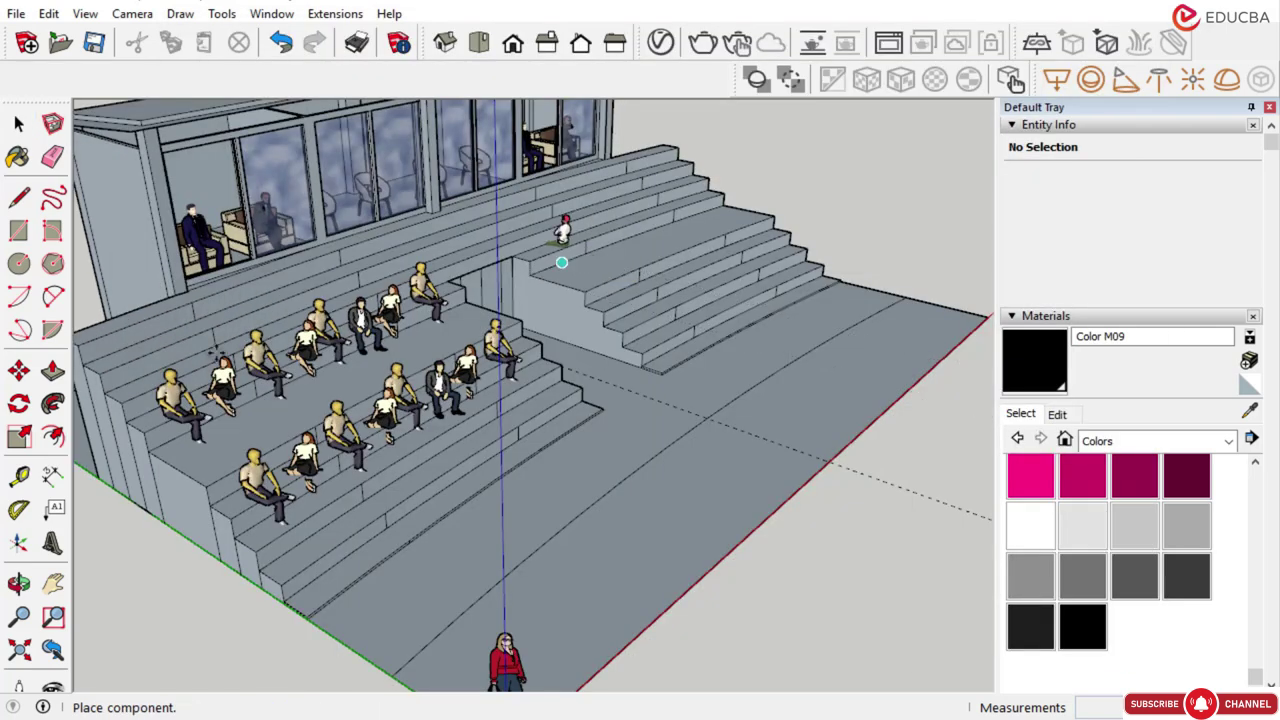
scroll(200, 330, "up", 5)
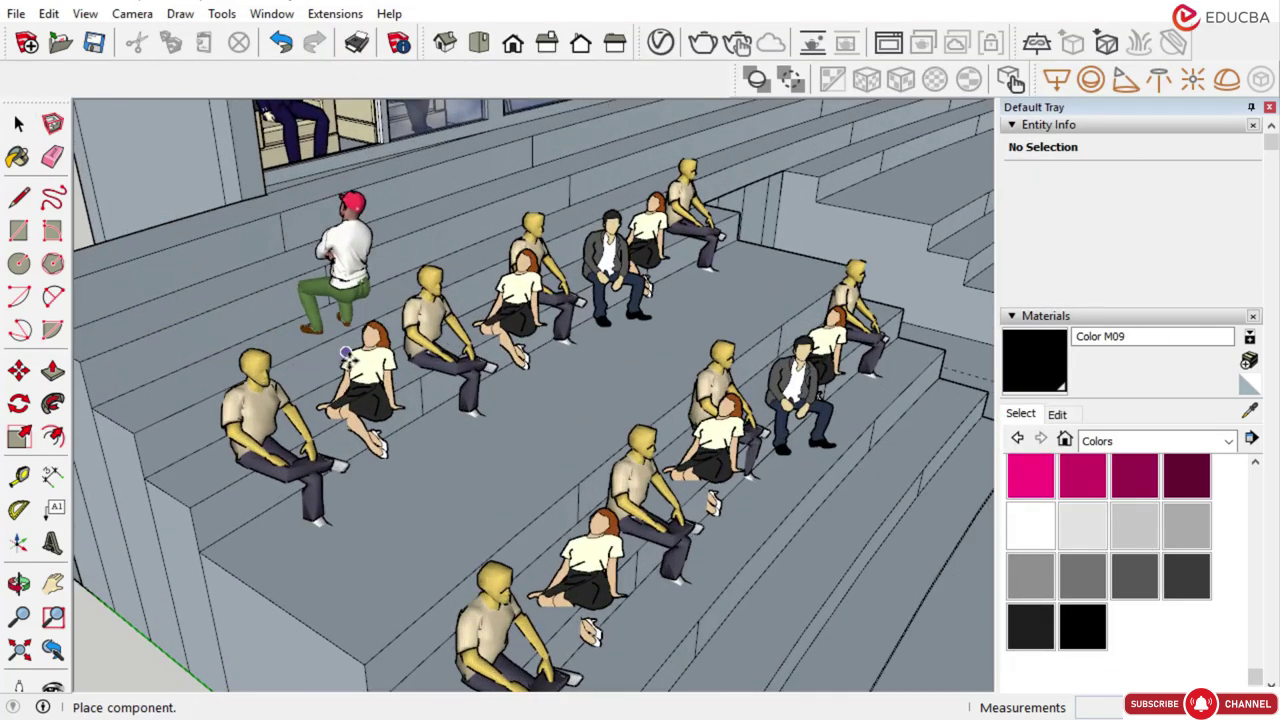
scroll(440, 358, "down", 4)
left_click(236, 565)
Rotate the man in the red cap so he faces the front of the stepped seating
scroll(256, 530, "up", 2)
middle_click_drag(249, 534, 536, 454)
scroll(540, 457, "up", 2)
left_click(18, 122)
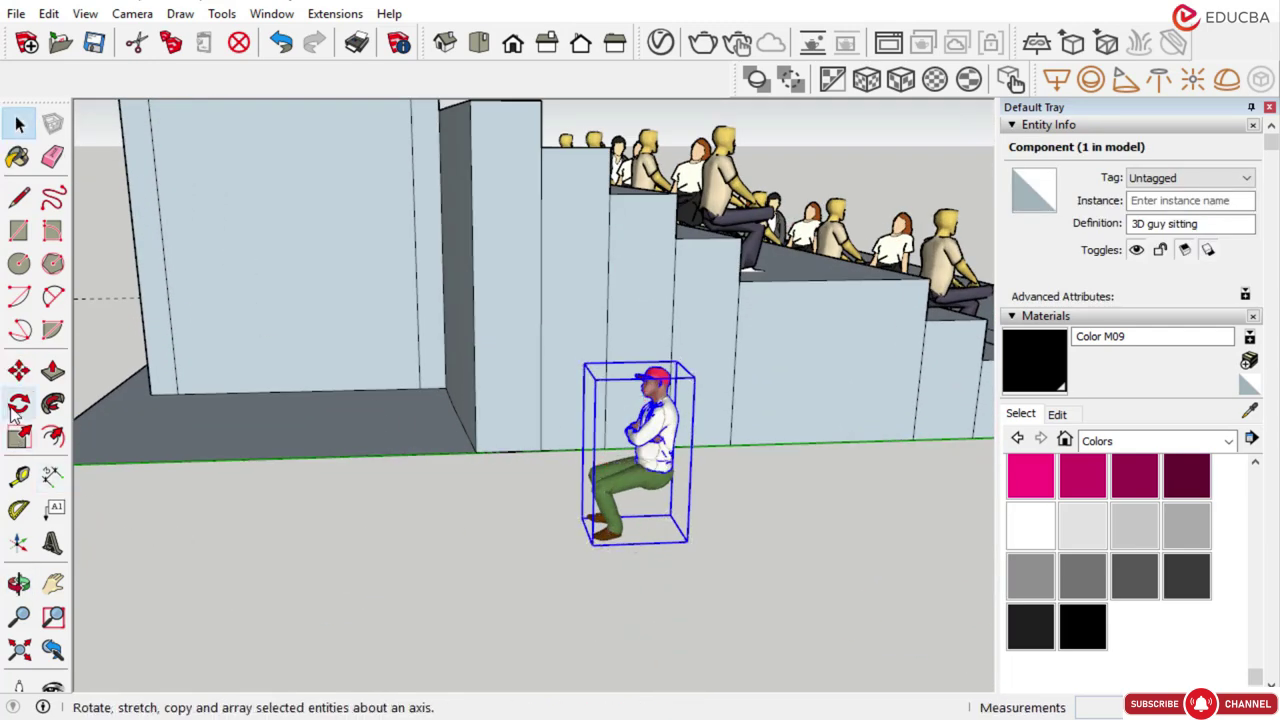
left_click(18, 403)
left_click(18, 122)
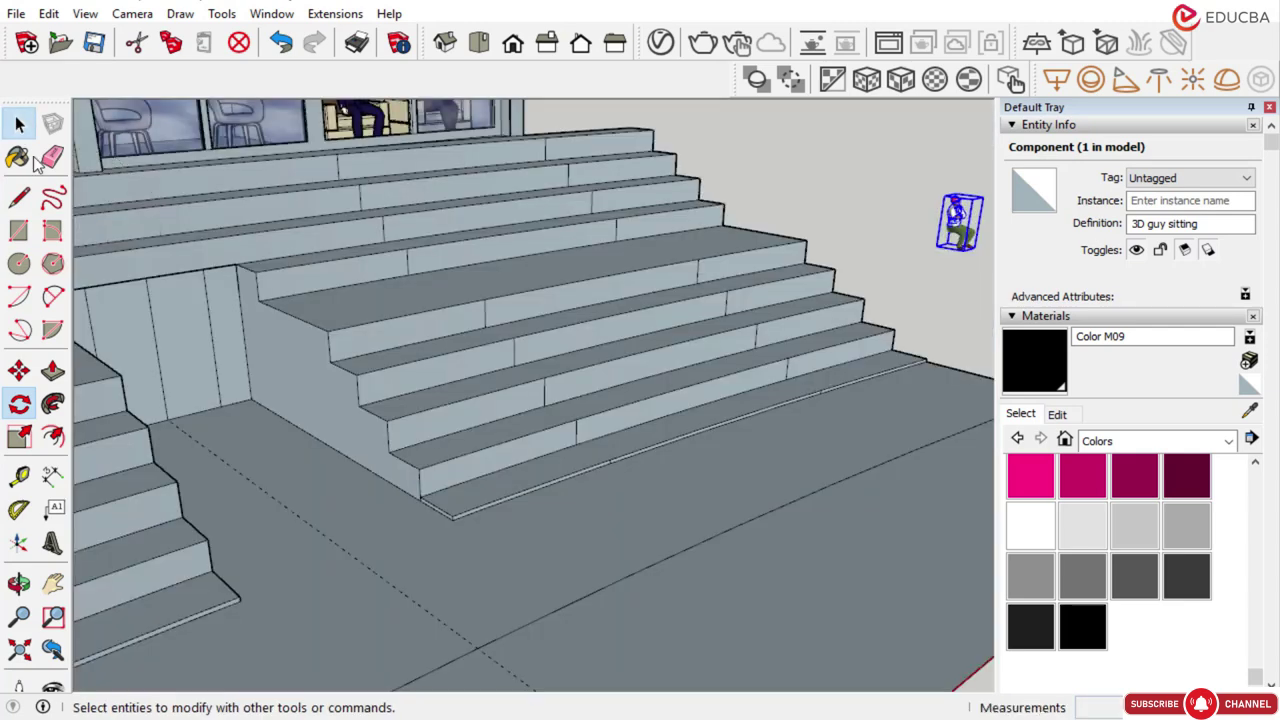
middle_click_drag(640, 290, 727, 273)
left_click(785, 255)
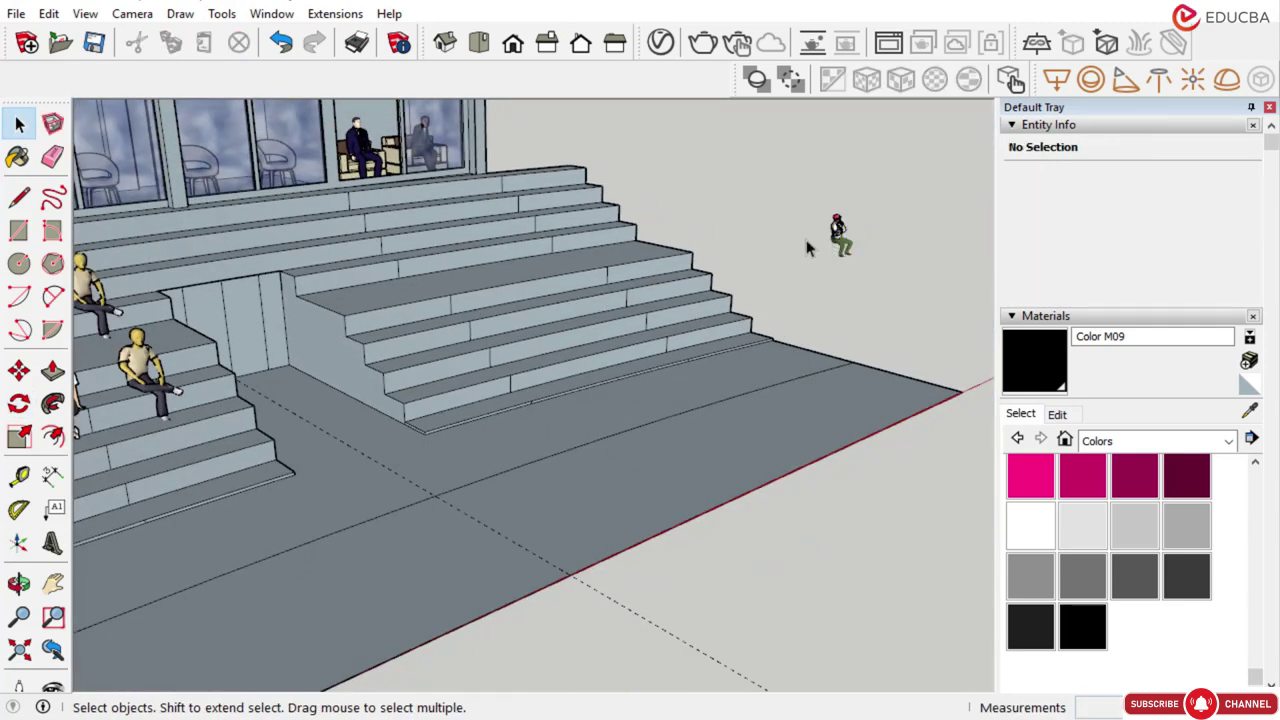
Move the man in the red cap onto the lowest step of the empty seating block, beside the central aisle
left_click(846, 243)
left_click(18, 371)
left_click(856, 252)
scroll(395, 395, "down", 1)
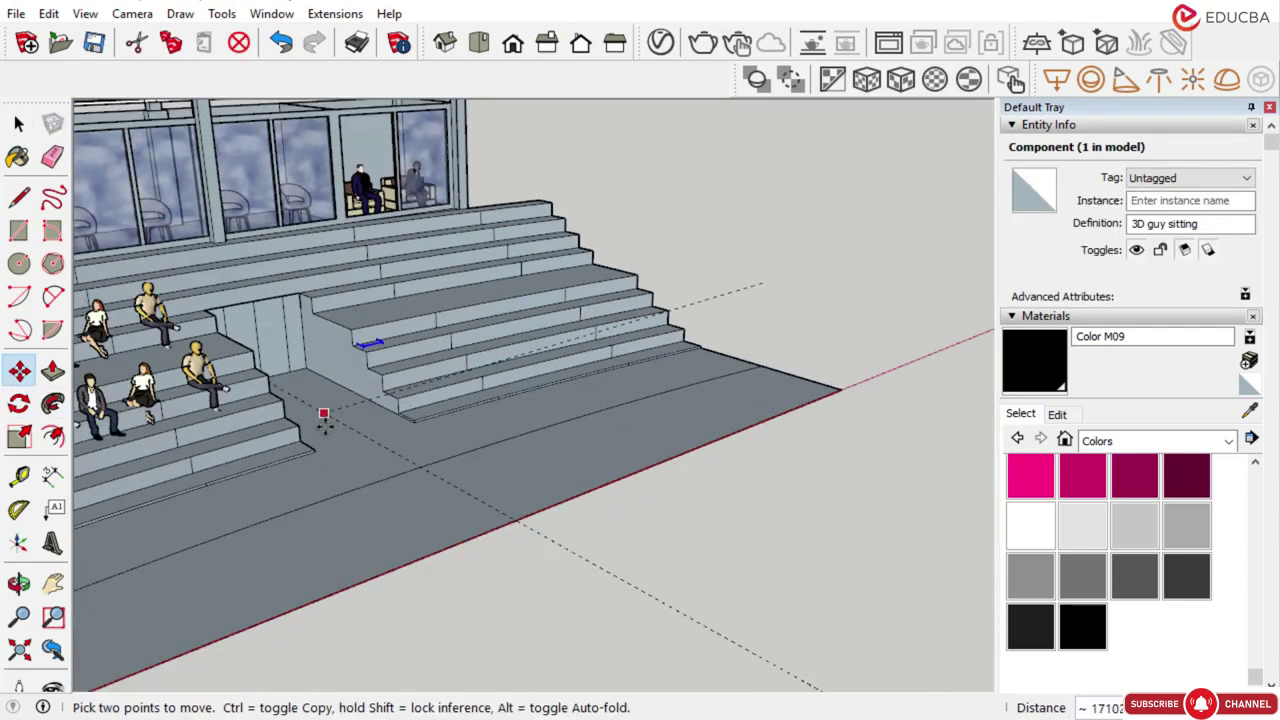
scroll(400, 430, "up", 2)
scroll(402, 436, "up", 3)
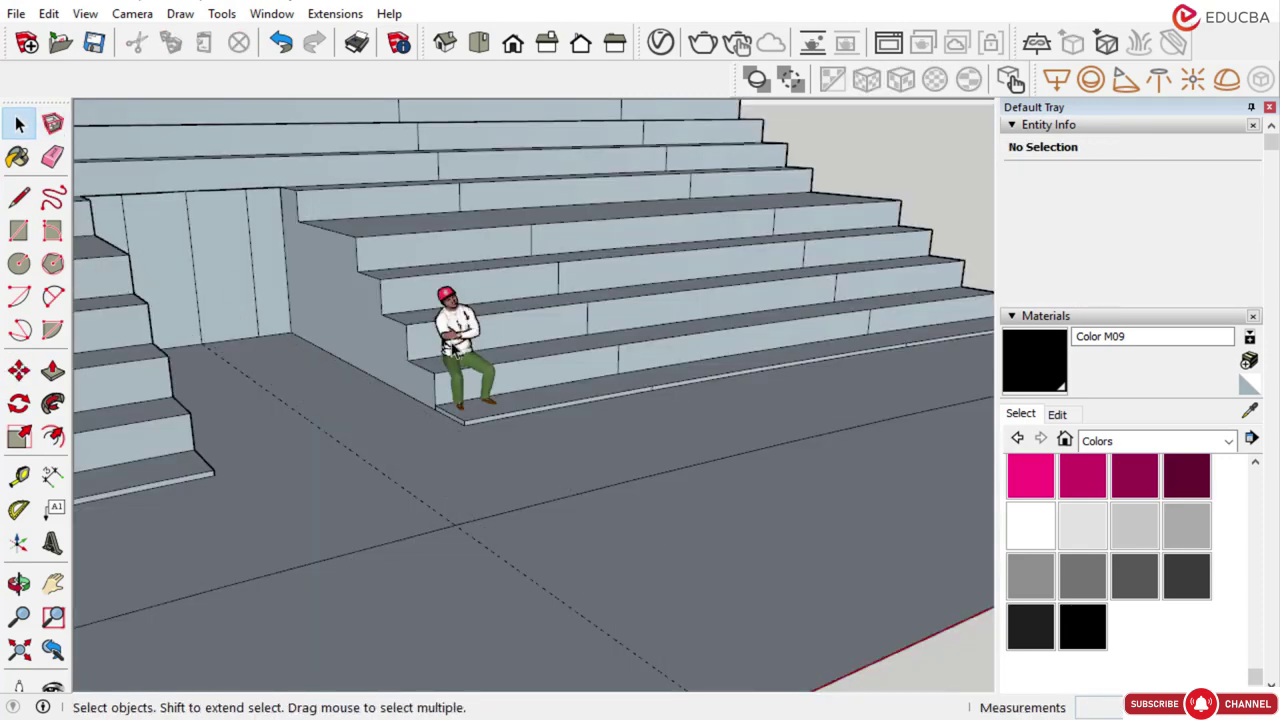
Copy the man in the red cap up to the front edge of the wide landing in the same seating block
left_click(447, 378)
left_click(18, 372)
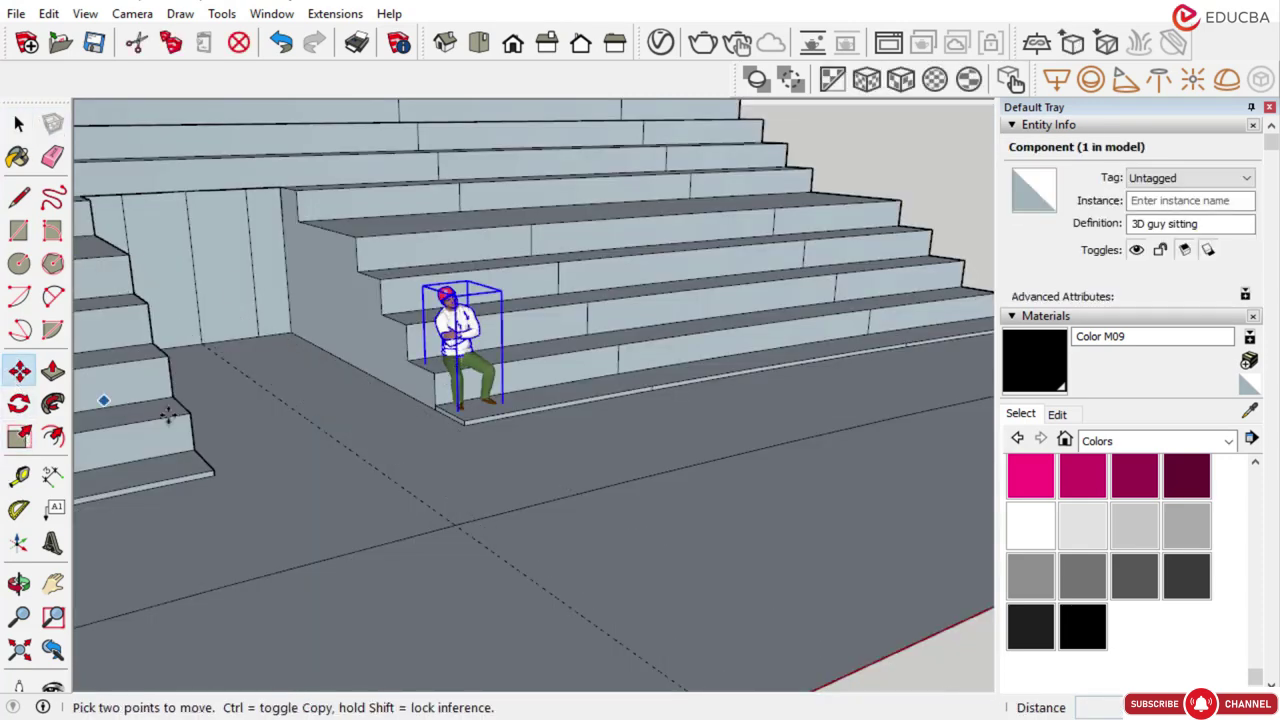
key("ctrl")
left_click(432, 402)
scroll(440, 293, "up", 2)
scroll(570, 305, "up", 3)
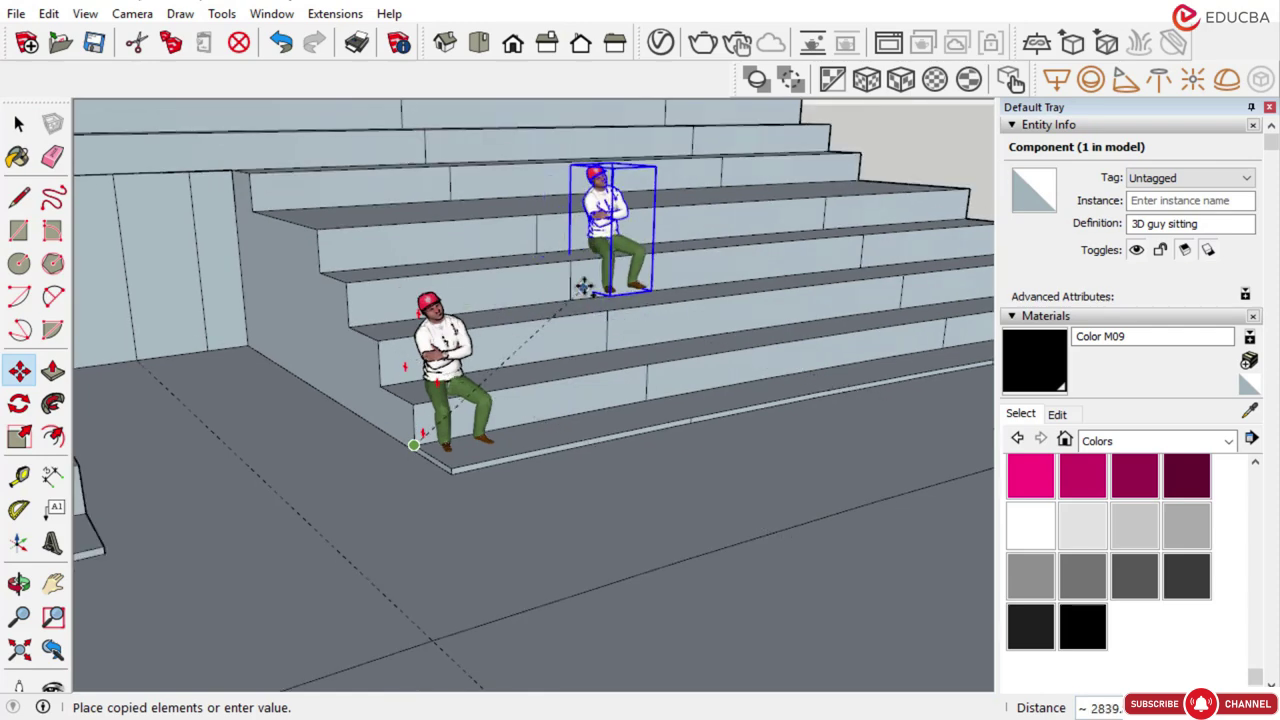
scroll(605, 230, "up", 4)
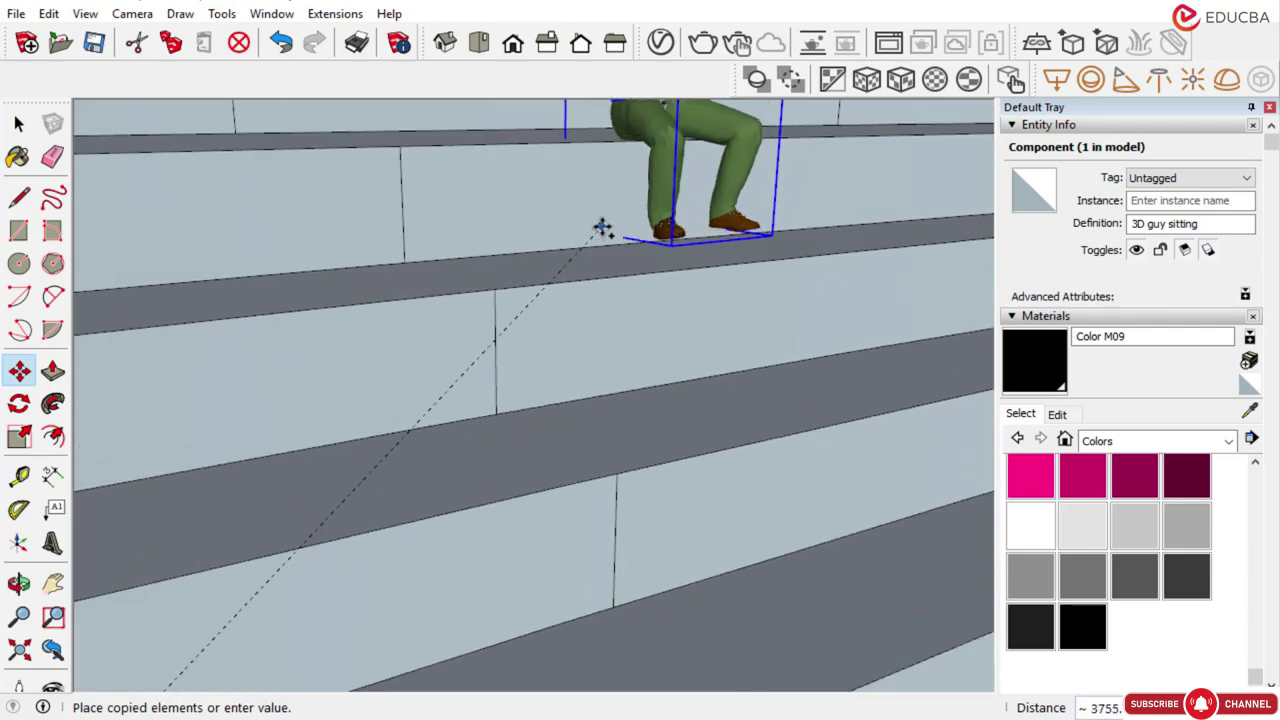
left_click(600, 224)
scroll(531, 277, "down", 8)
middle_click_drag(602, 280, 576, 290)
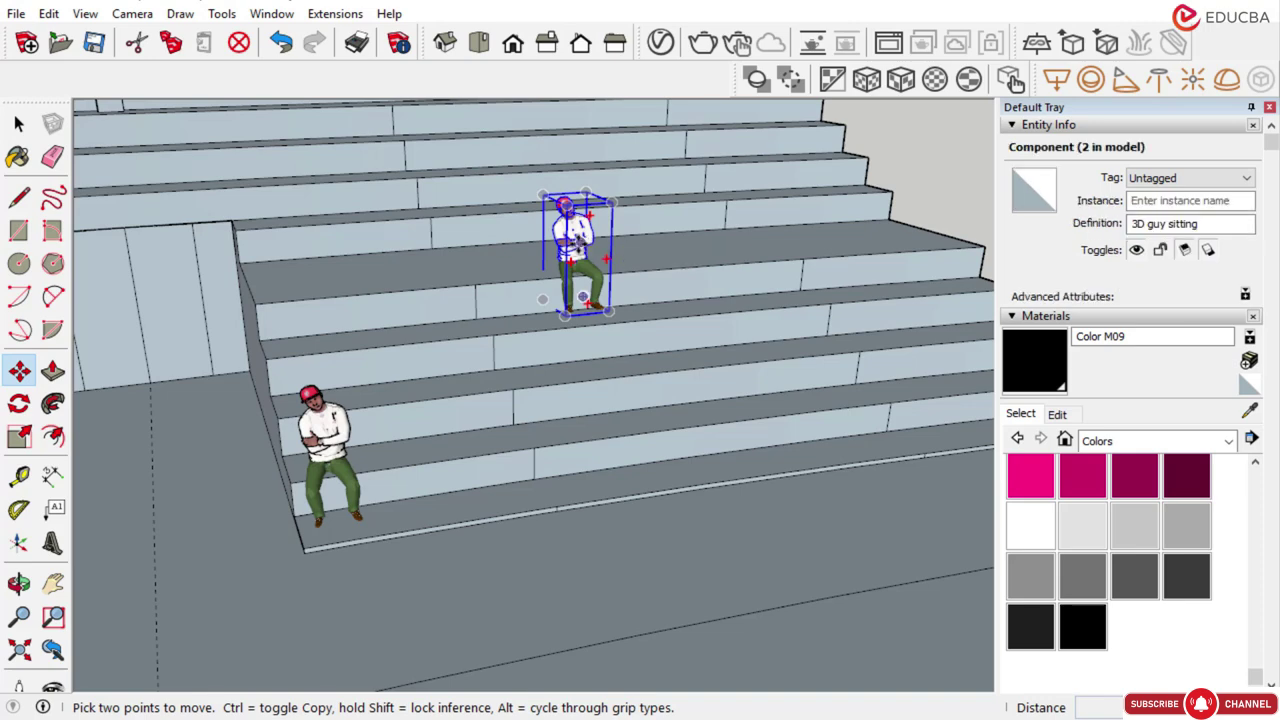
Copy the man in the red cap from the landing's edge to the outer end of the seating block
left_click(577, 243)
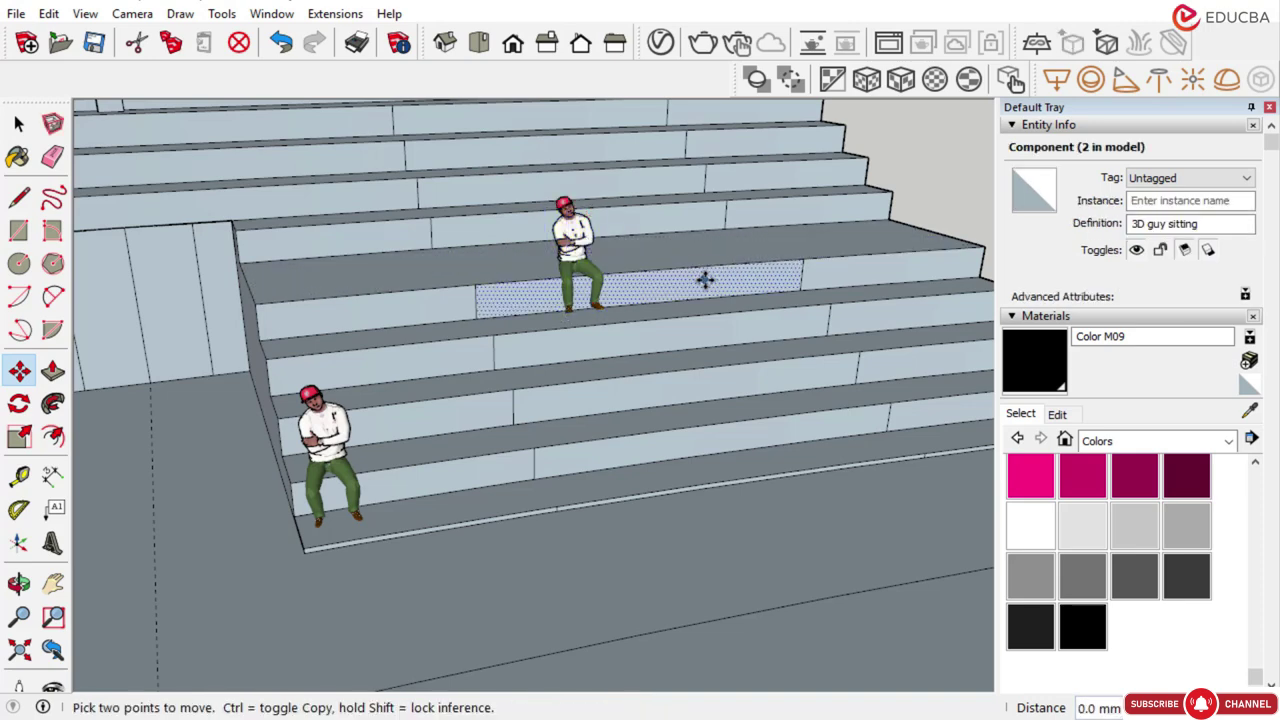
left_click(592, 235)
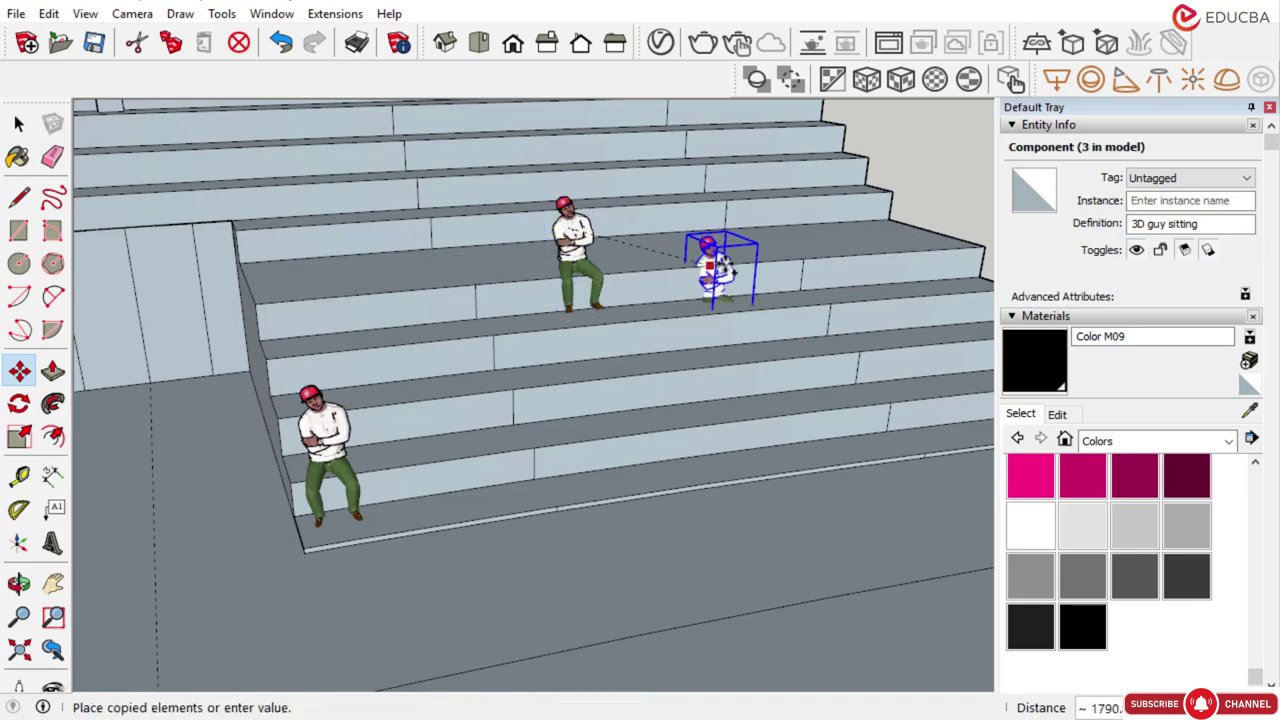
scroll(809, 163, "up", 4)
scroll(795, 158, "up", 3)
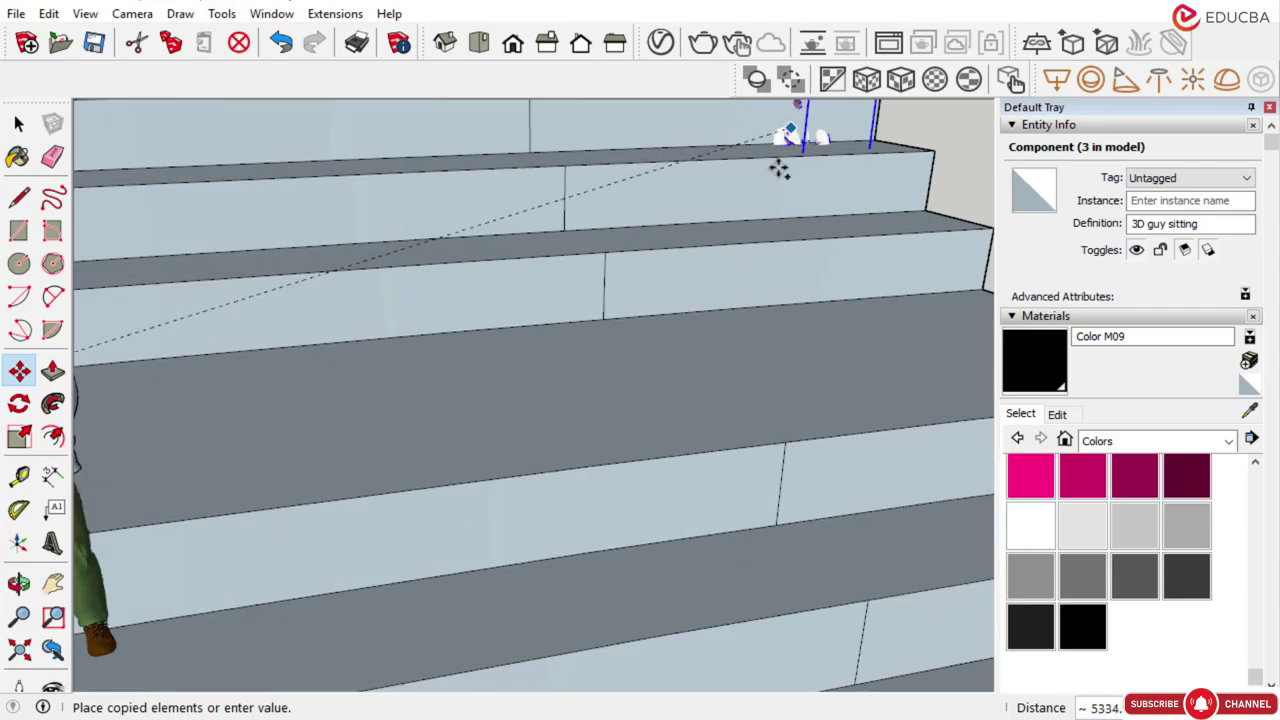
scroll(777, 166, "down", 3)
Copy the seated man in the beige T-shirt onto the lowest step, beside the man in the red cap
scroll(760, 240, "up", 3)
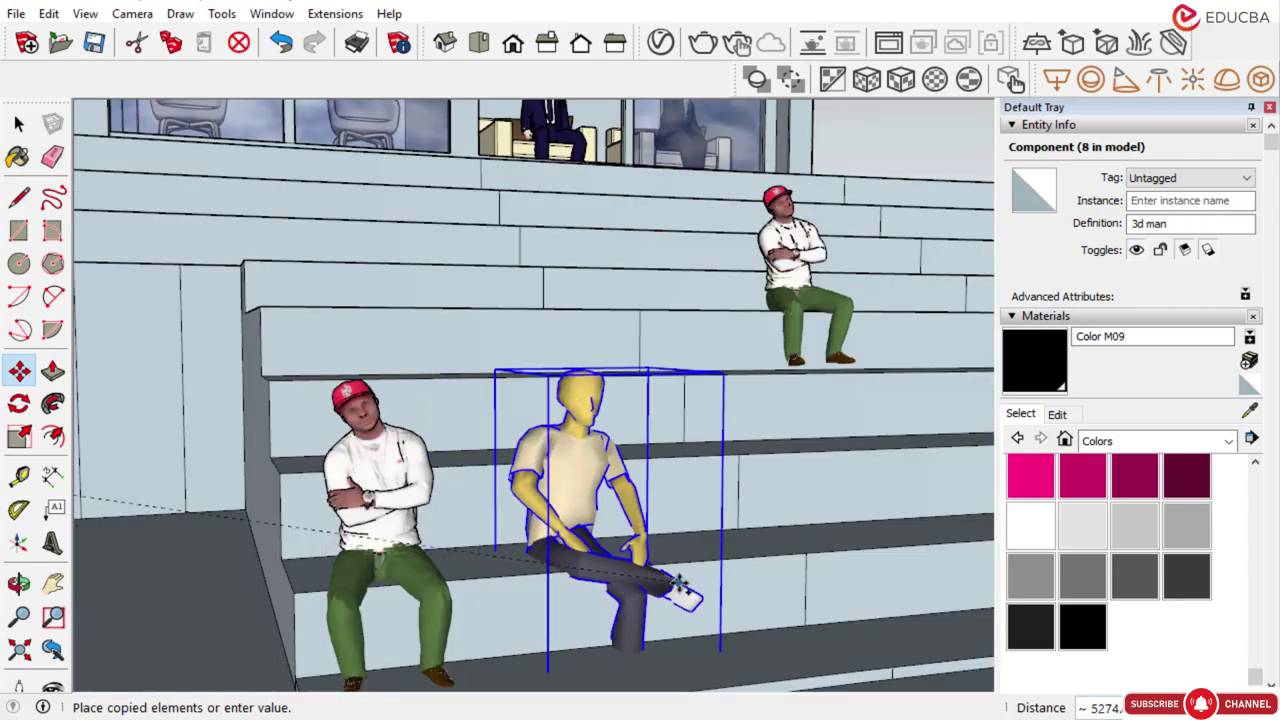
scroll(680, 583, "up", 2)
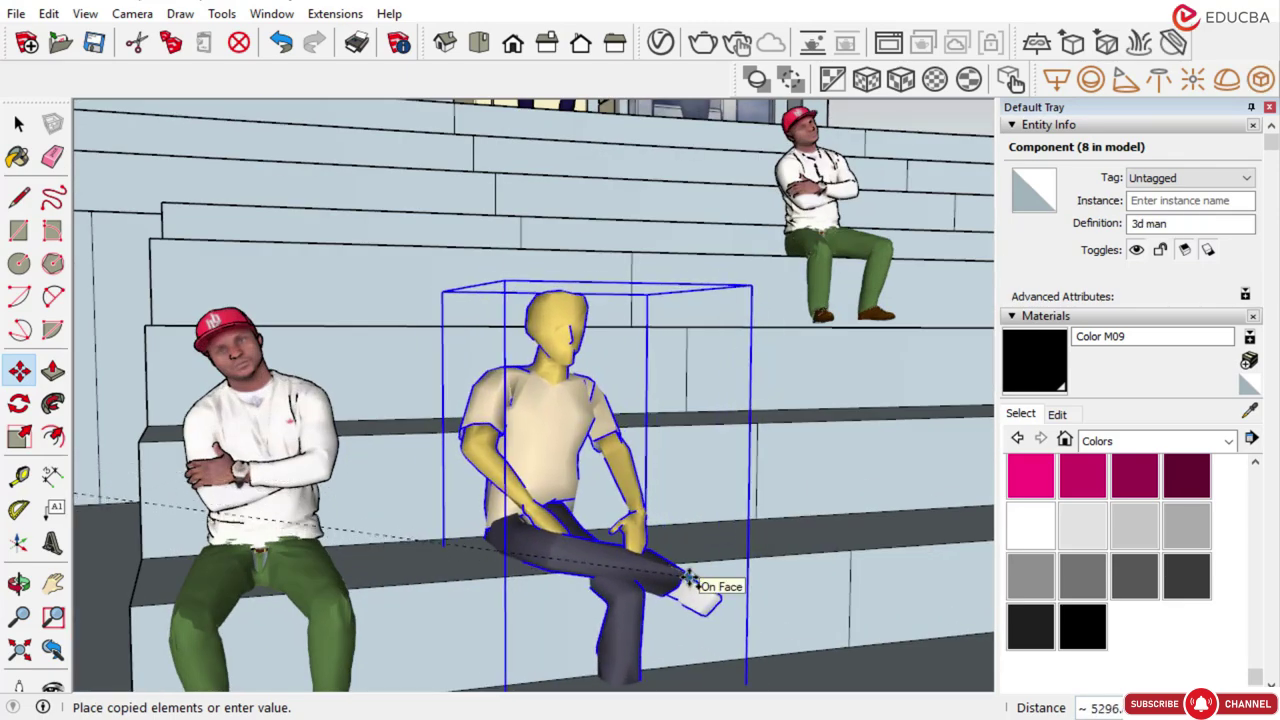
left_click(704, 588)
middle_click_drag(704, 588, 518, 487)
scroll(519, 487, "down", 2)
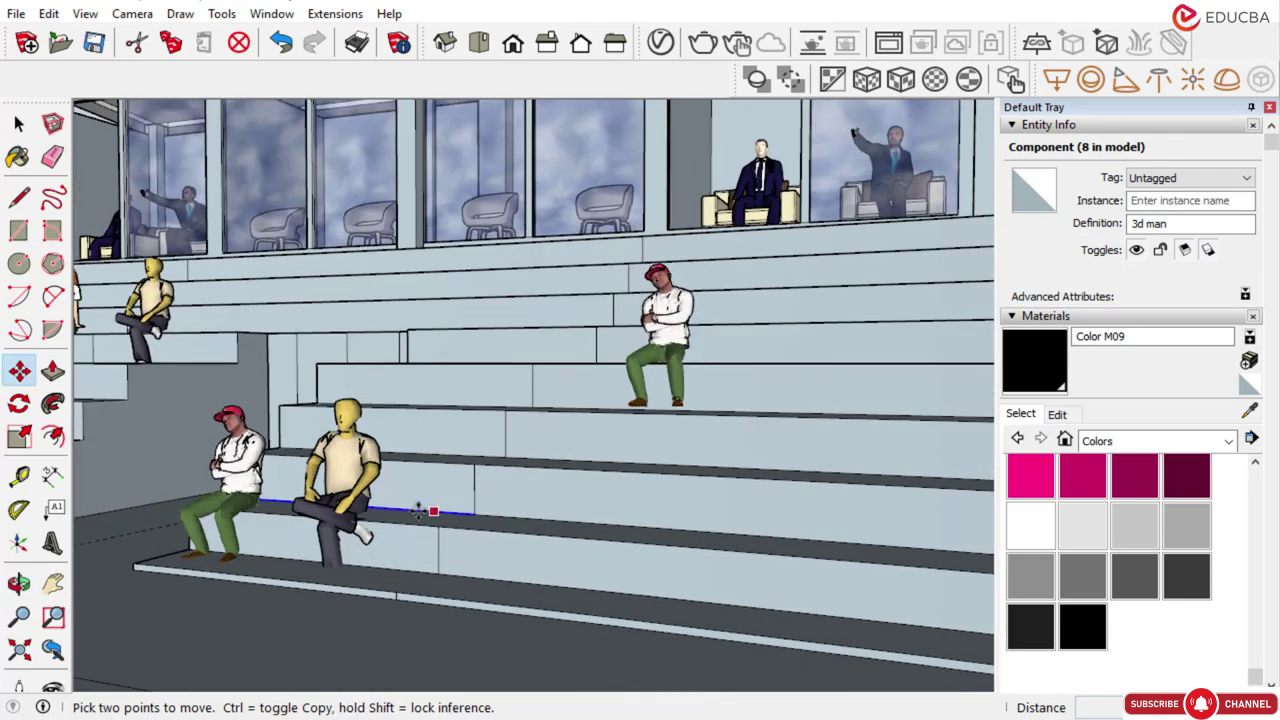
middle_click_drag(430, 512, 597, 603)
scroll(568, 503, "down", 4)
middle_click_drag(568, 504, 703, 507)
scroll(690, 508, "down", 3)
middle_click_drag(592, 558, 587, 568)
scroll(738, 476, "up", 2)
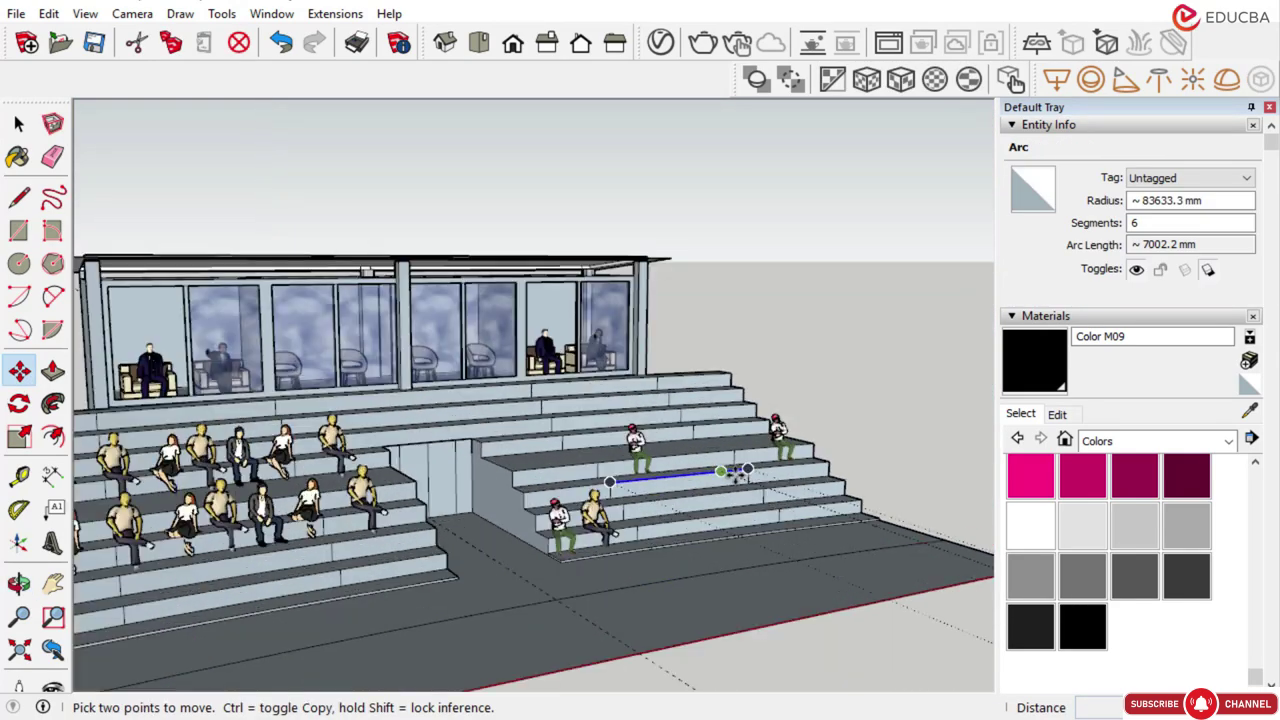
Copy the seated man in the dark jacket from the full block to the sparse block, above the lowest pair near the aisle
key("space")
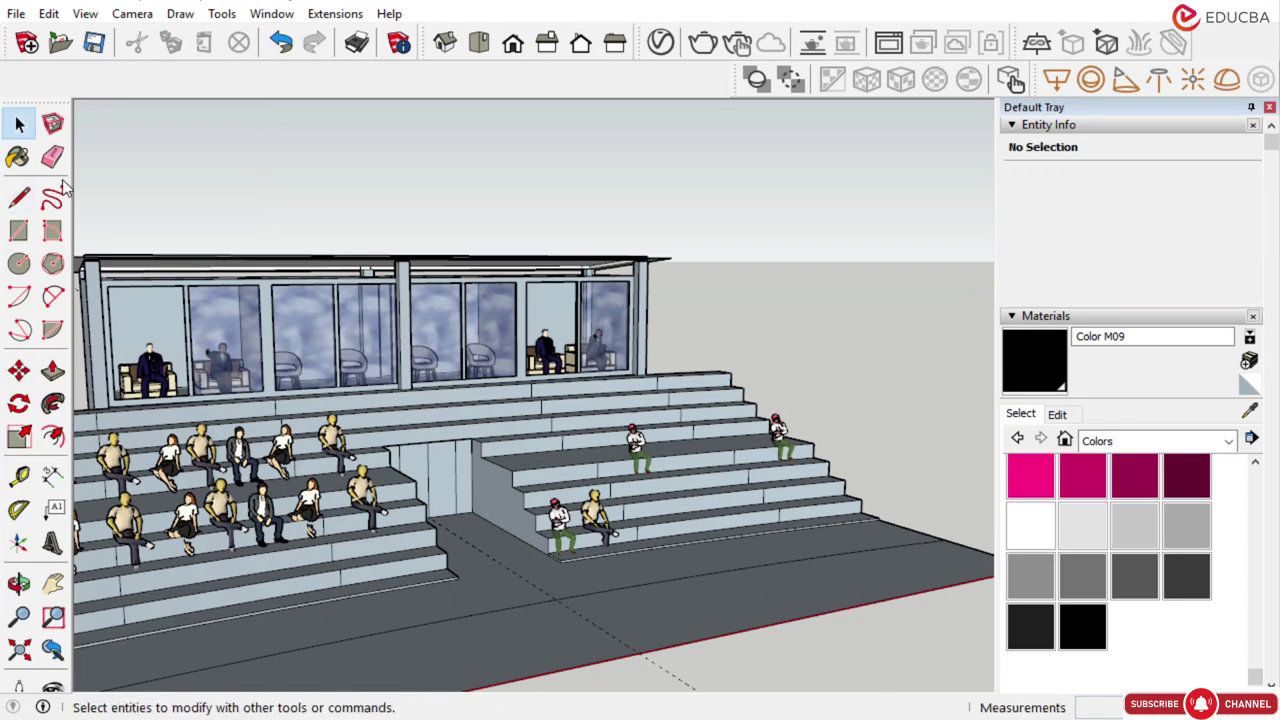
left_click(264, 512)
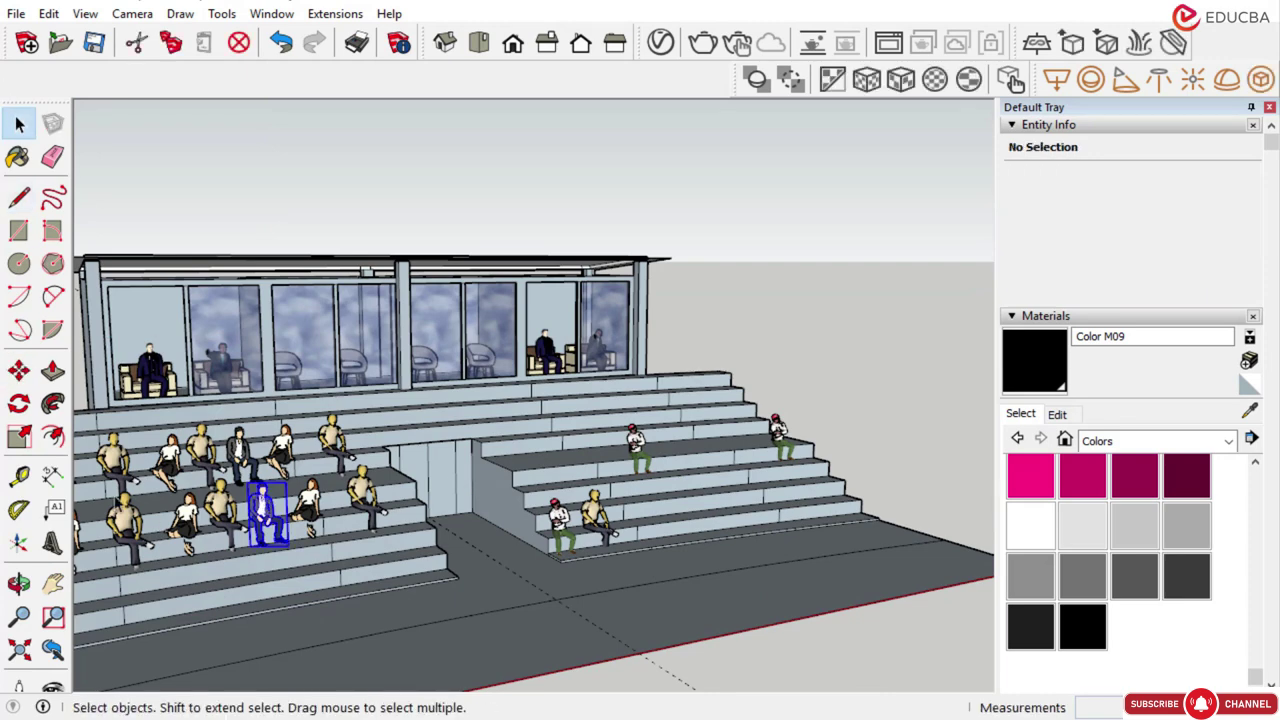
left_click(19, 371)
key("ctrl")
left_click(264, 512)
scroll(530, 425, "up", 4)
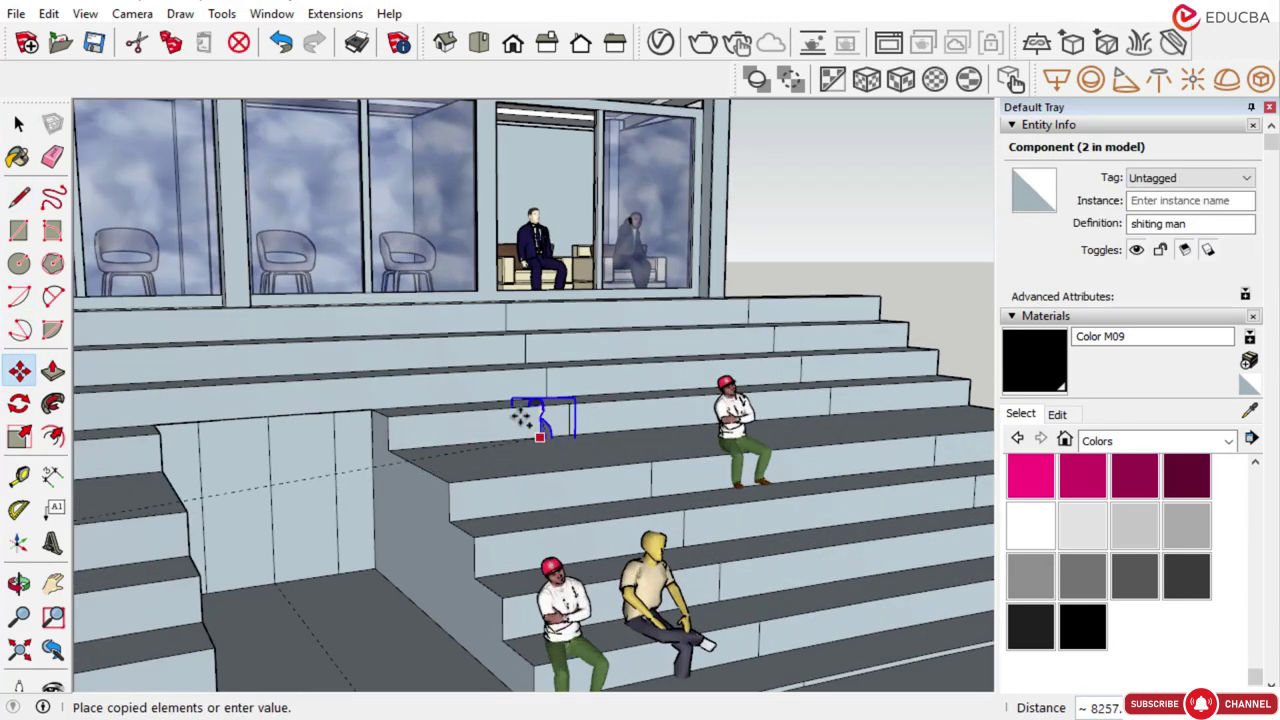
scroll(483, 383, "up", 2)
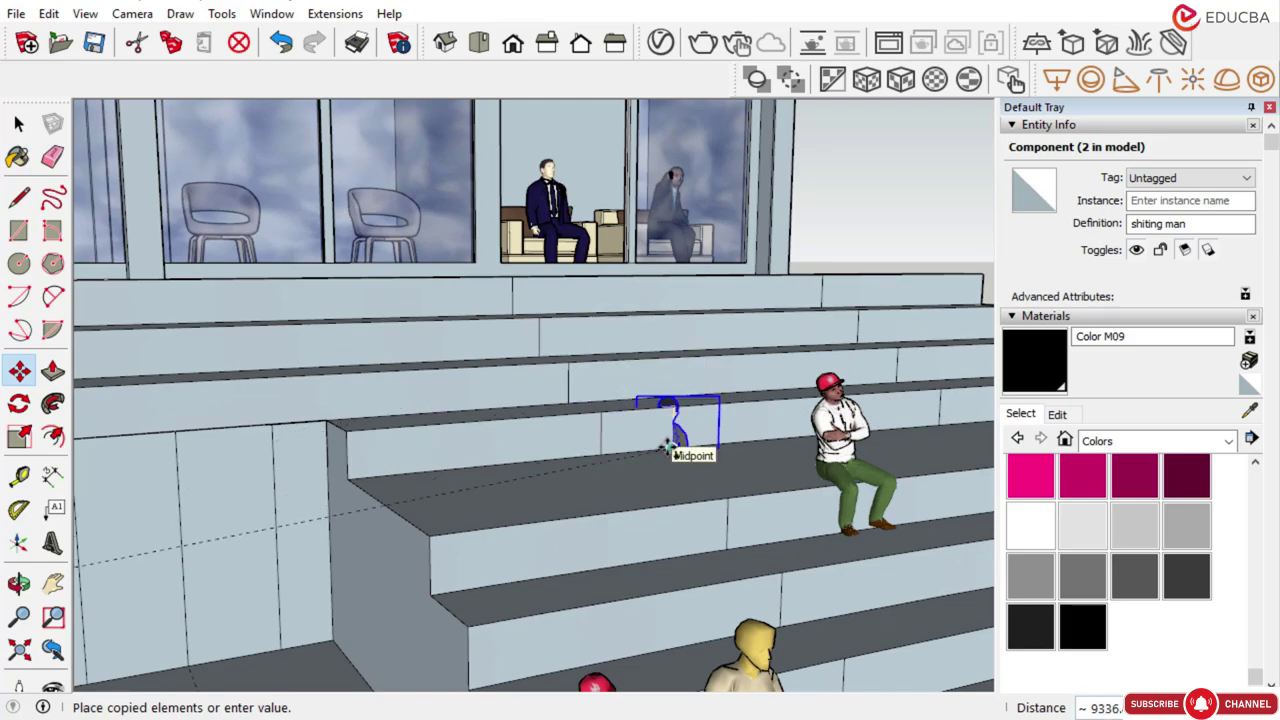
scroll(672, 410, "down", 3)
middle_click_drag(640, 414, 180, 480)
scroll(302, 415, "up", 4)
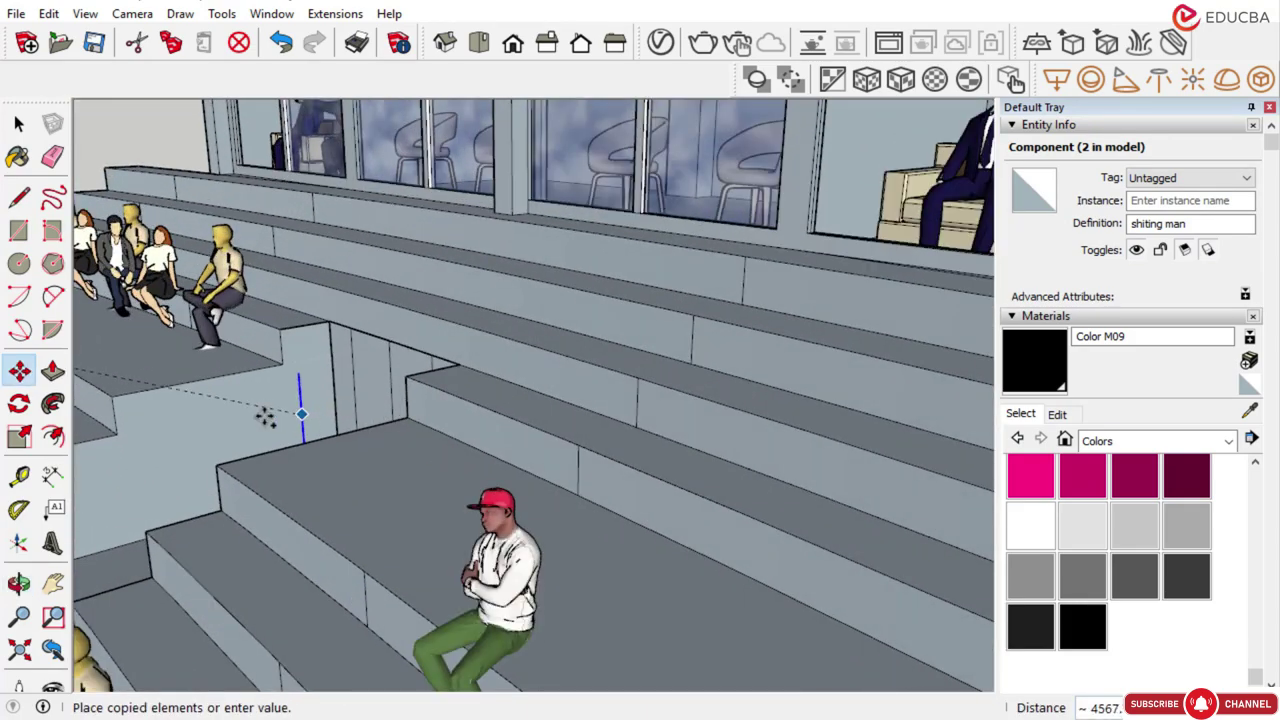
left_click(398, 407)
middle_click_drag(398, 407, 118, 420)
Make two more copies of the man in the dark jacket, one on the landing's front edge and one on the step behind the landing
key("ctrl")
left_click(709, 573)
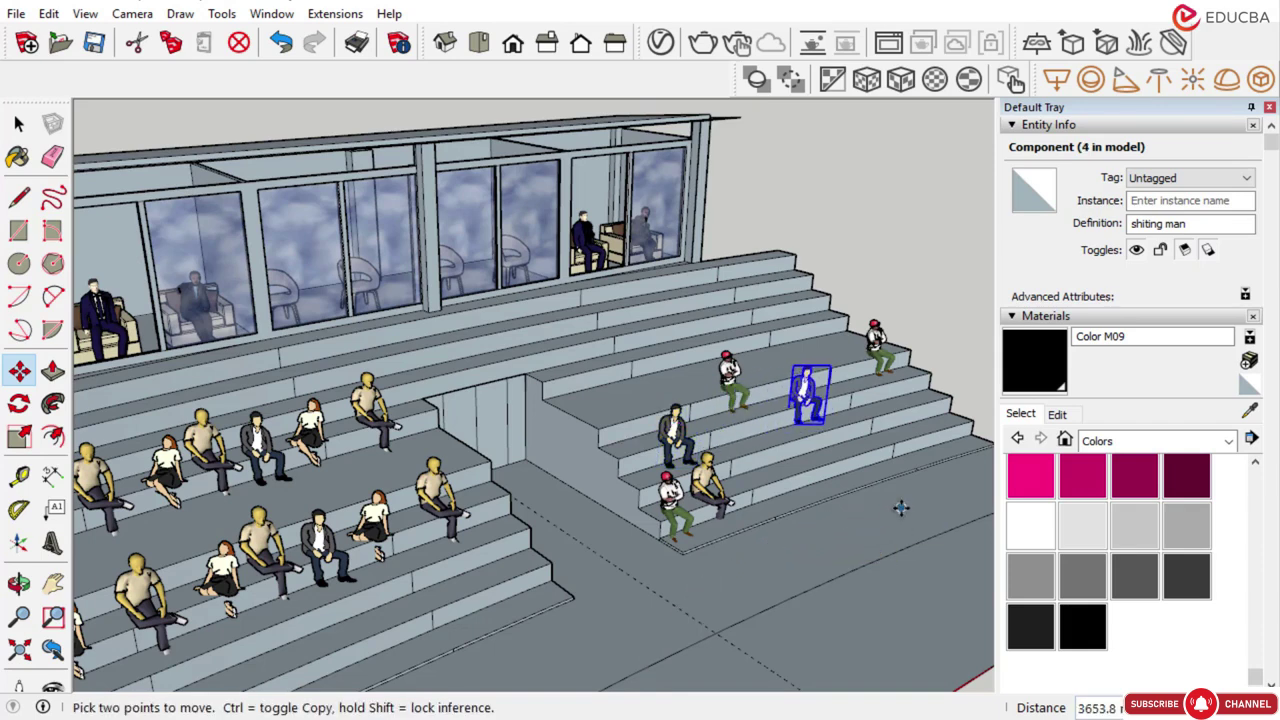
left_click(860, 525)
scroll(945, 487, "up", 2)
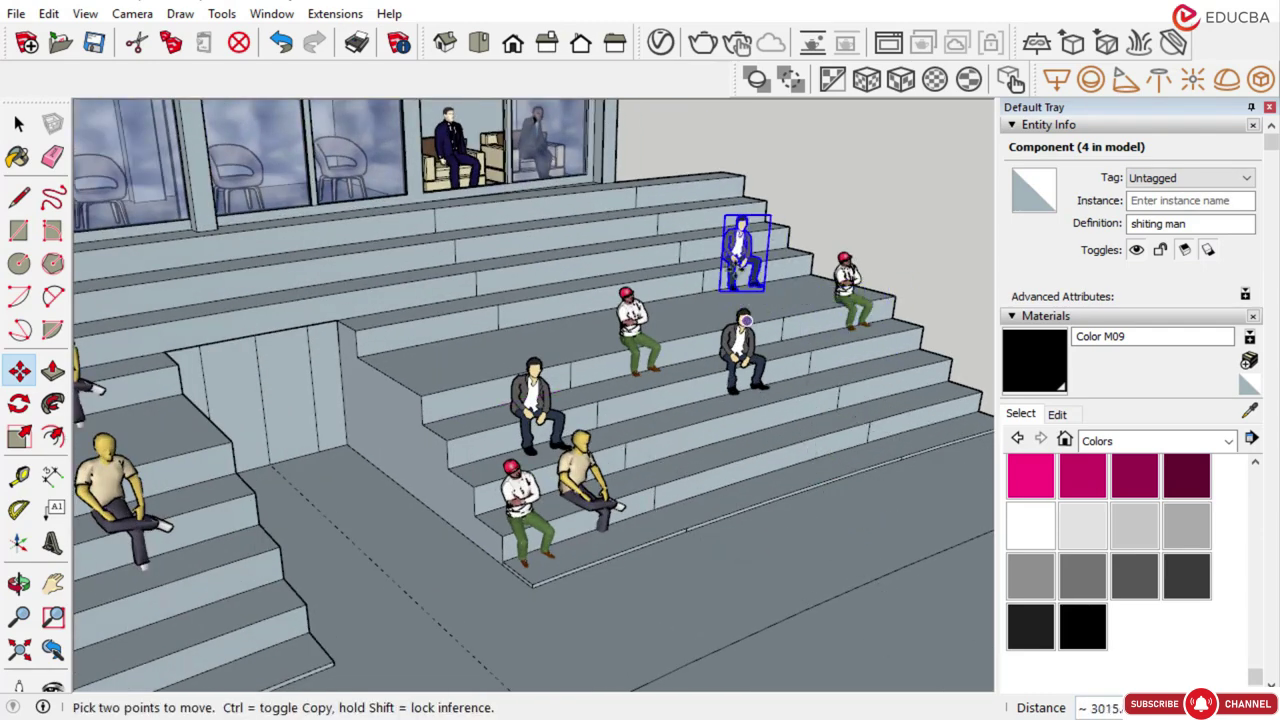
scroll(715, 235, "up", 5)
scroll(660, 419, "down", 7)
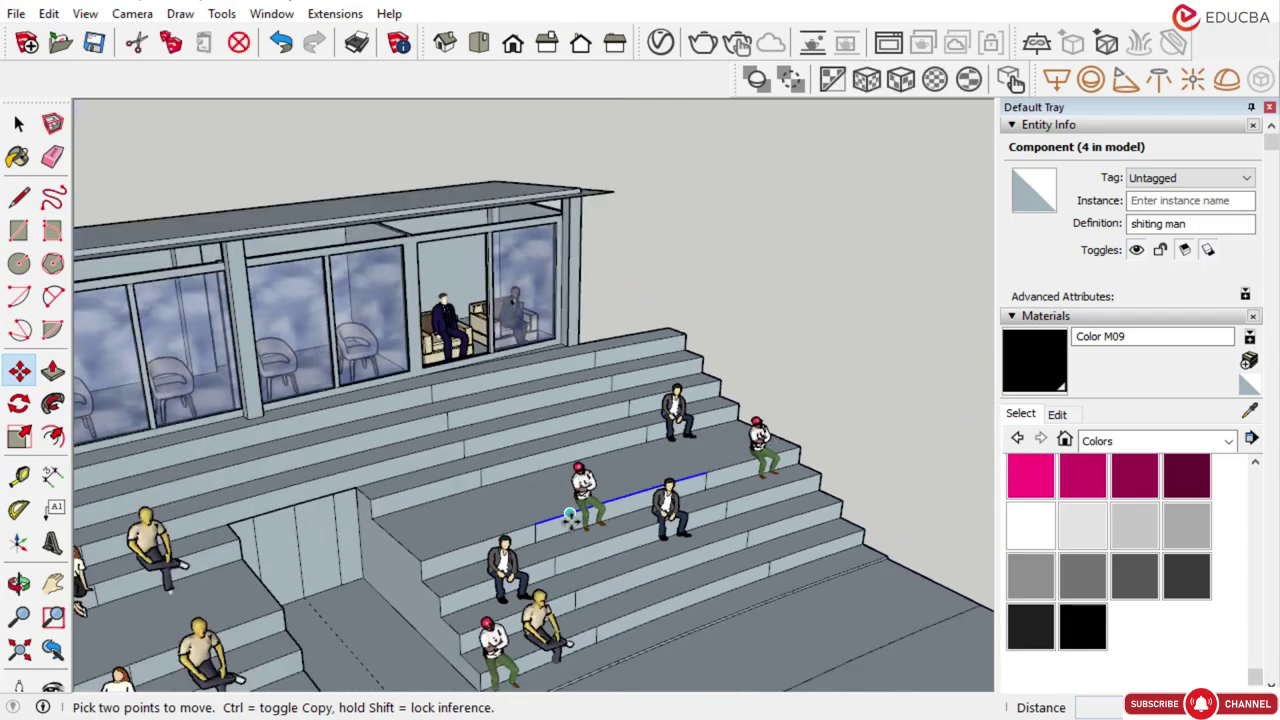
middle_click_drag(570, 515, 440, 395)
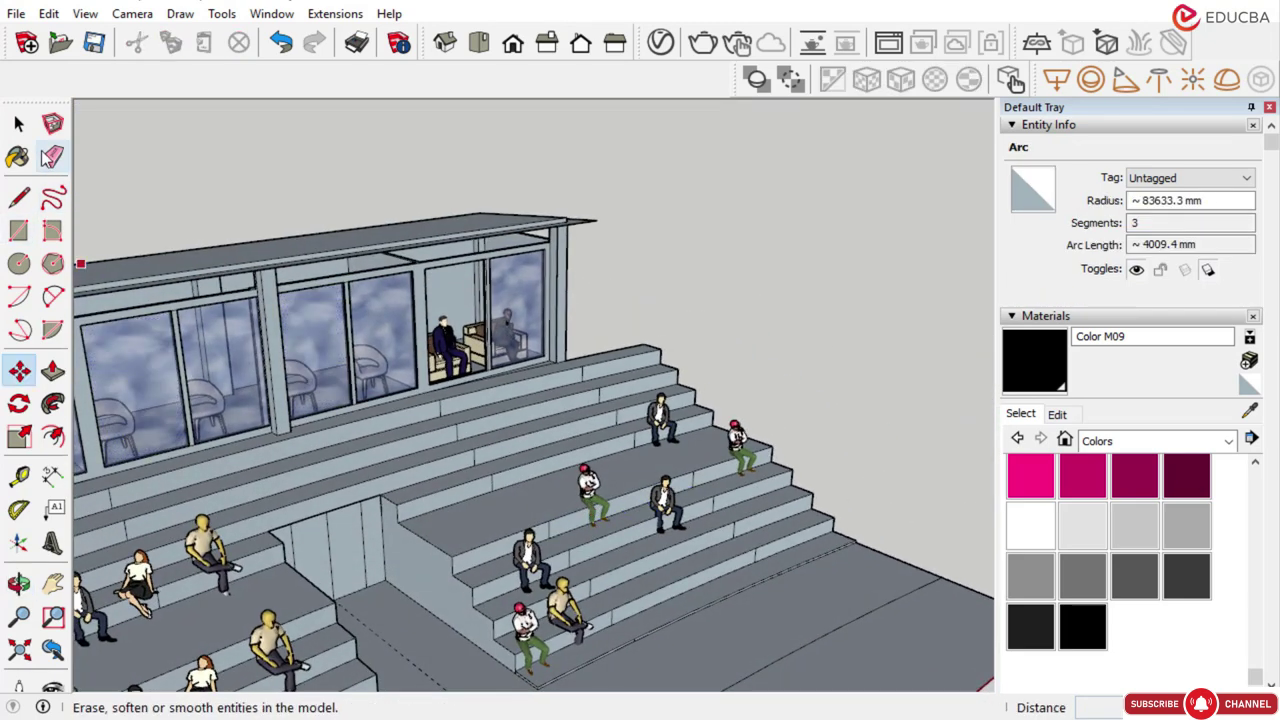
left_click(32, 133)
scroll(639, 284, "down", 3)
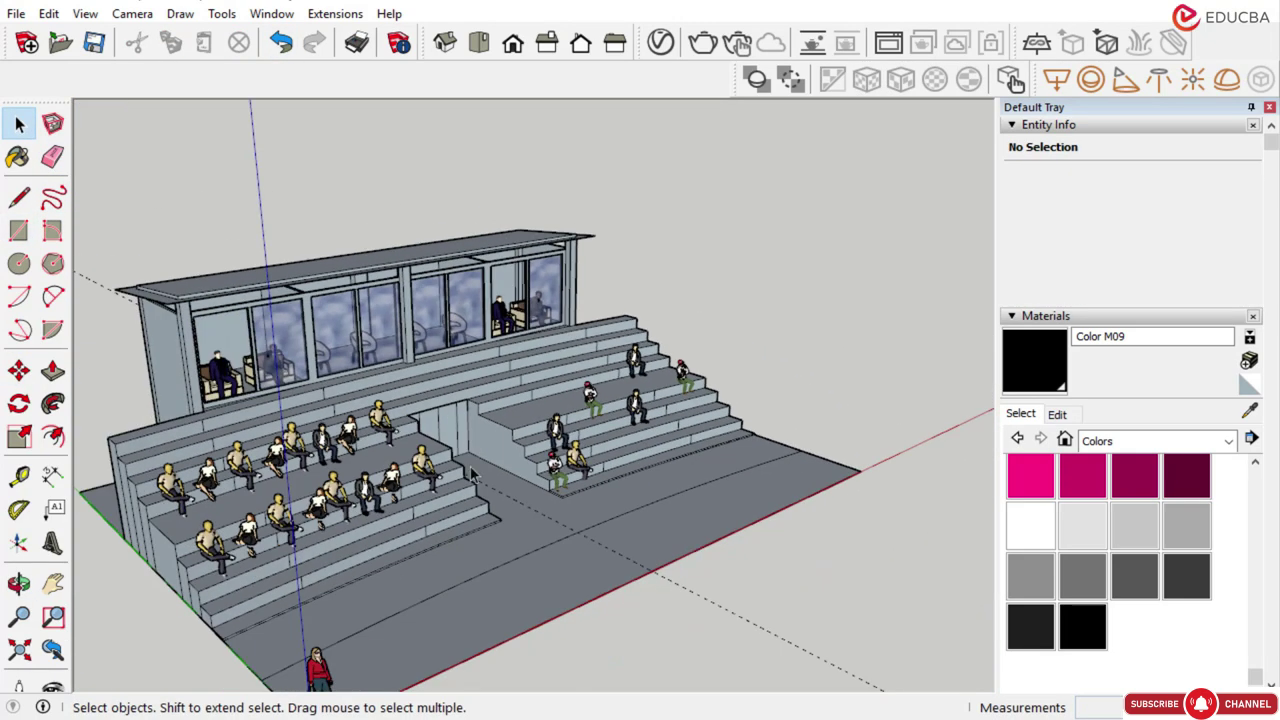
scroll(309, 575, "up", 4)
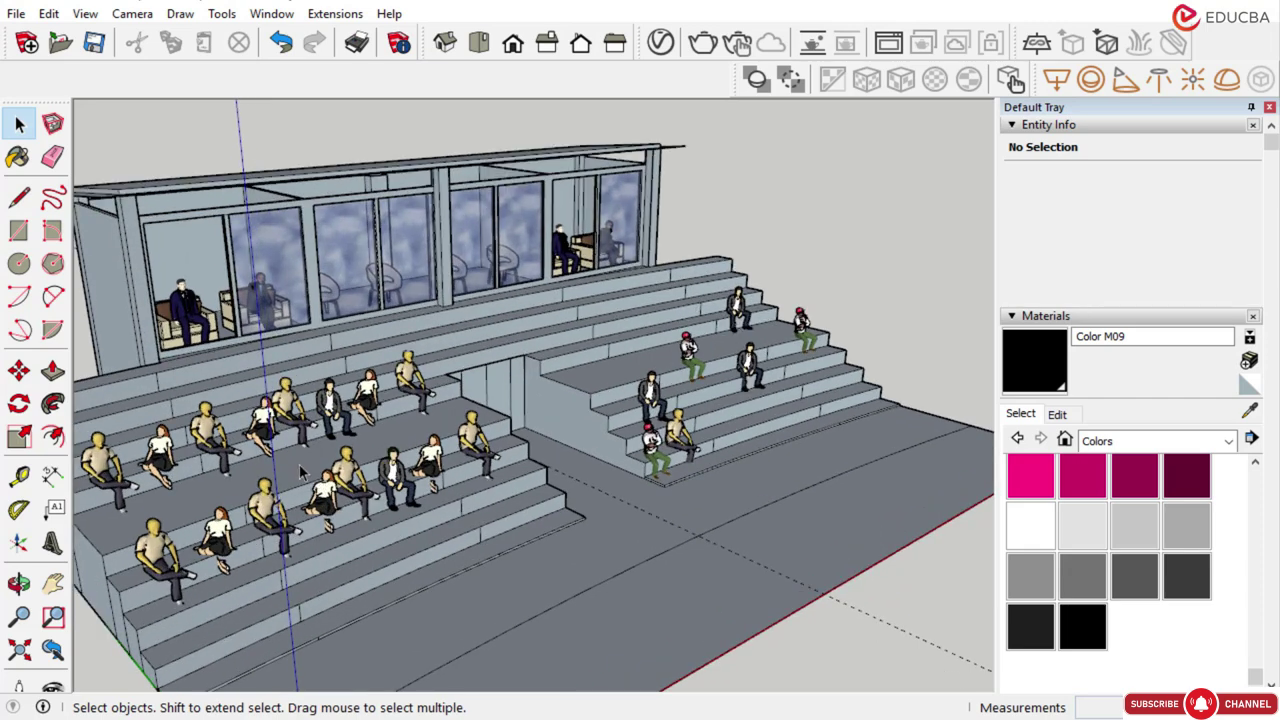
Browse the "sitting man" results in 3D Warehouse and open the 3d man sitting model with the grey shirt
left_click(271, 13)
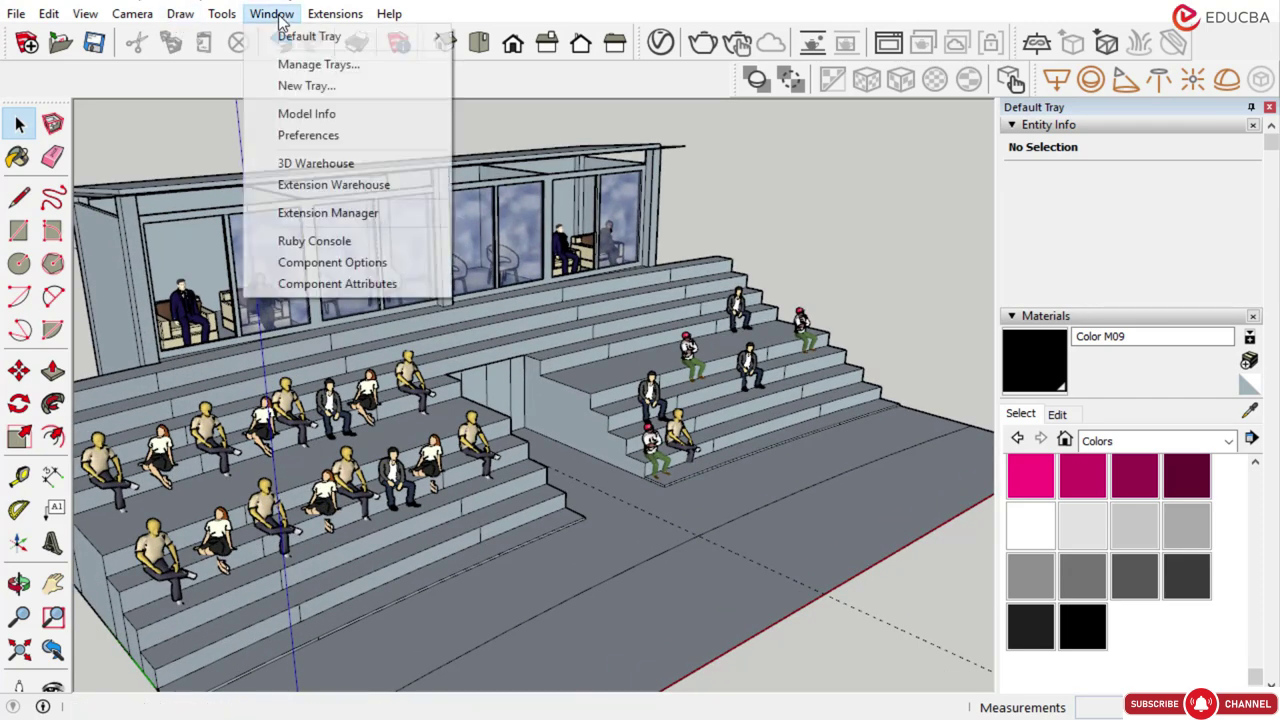
left_click(305, 163)
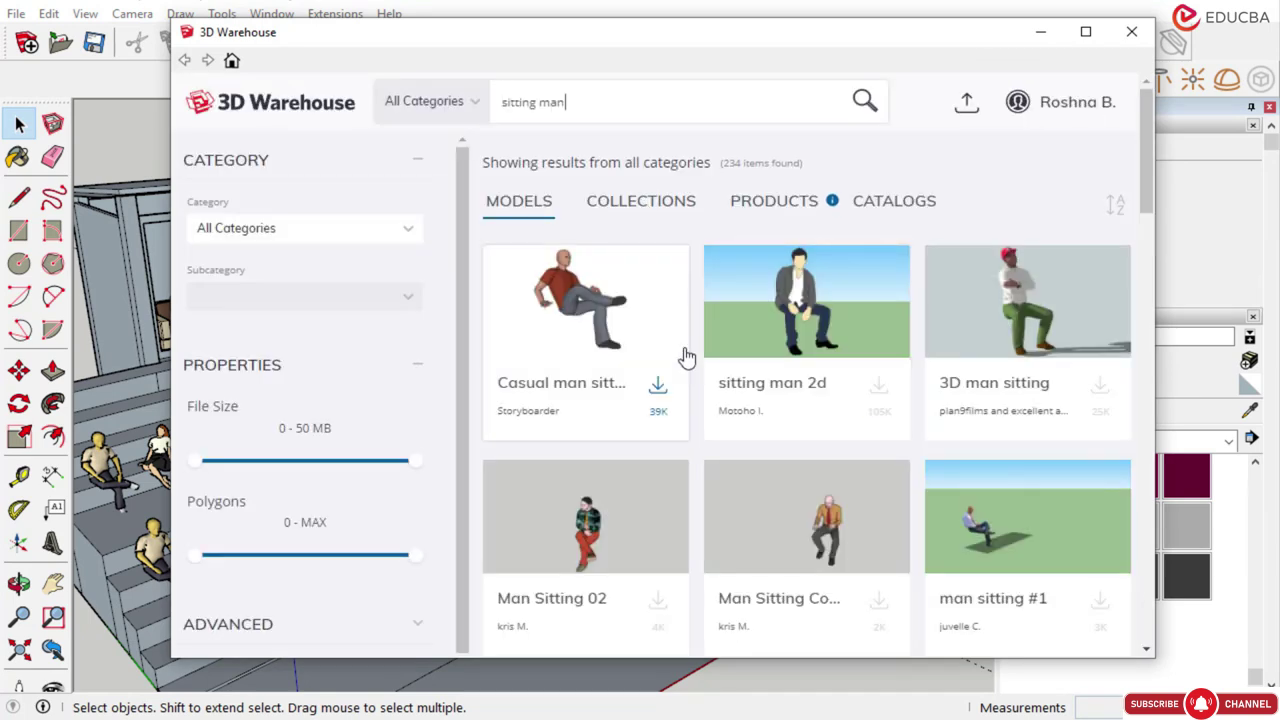
scroll(686, 355, "down", 2)
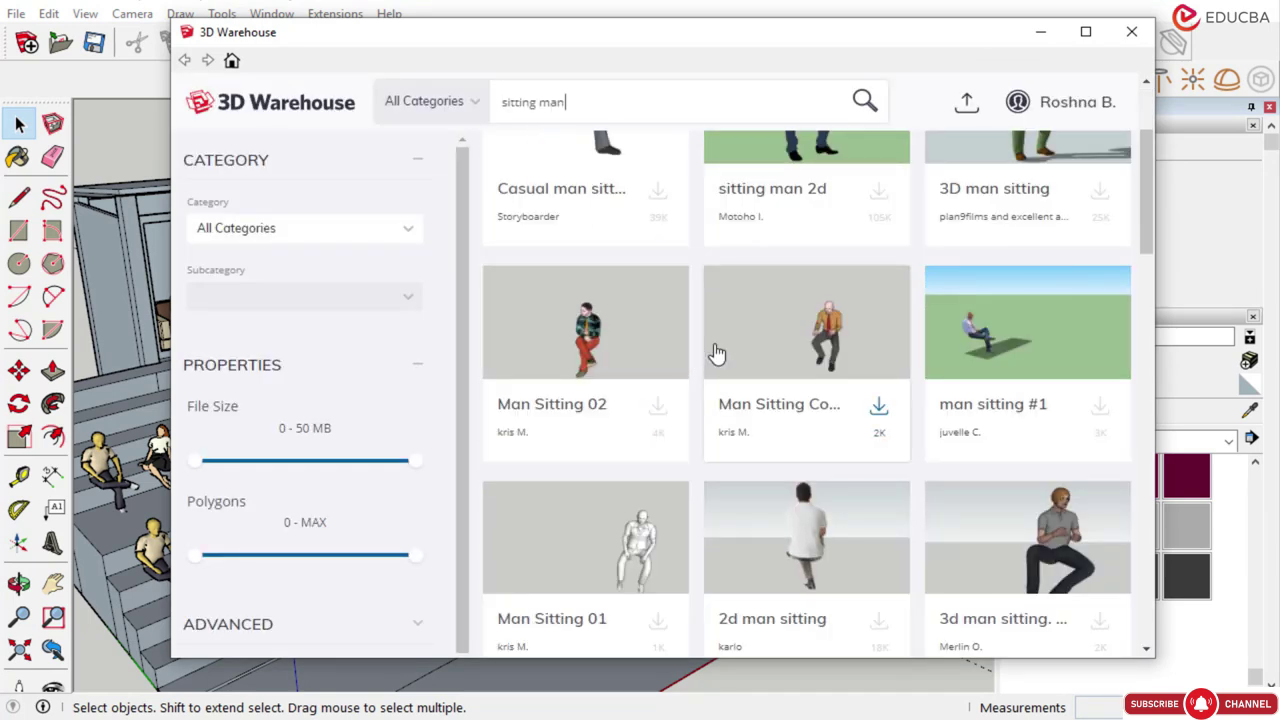
scroll(715, 350, "down", 2)
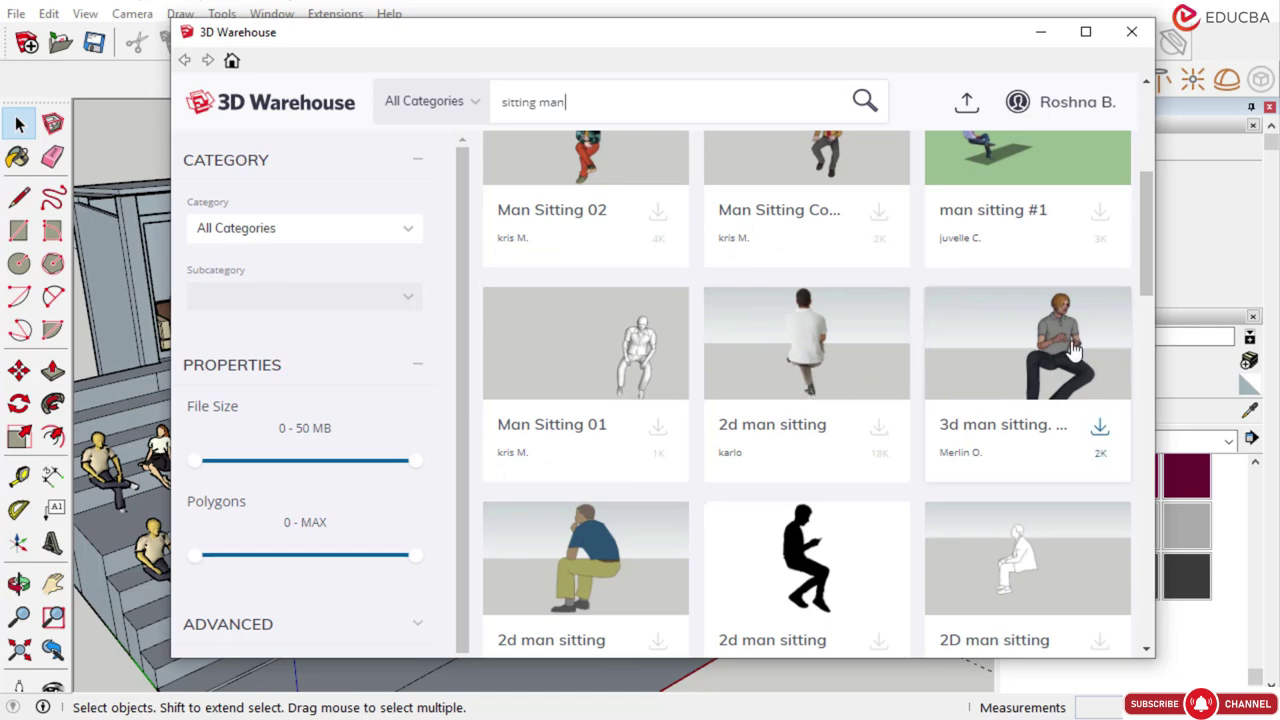
left_click(1075, 347)
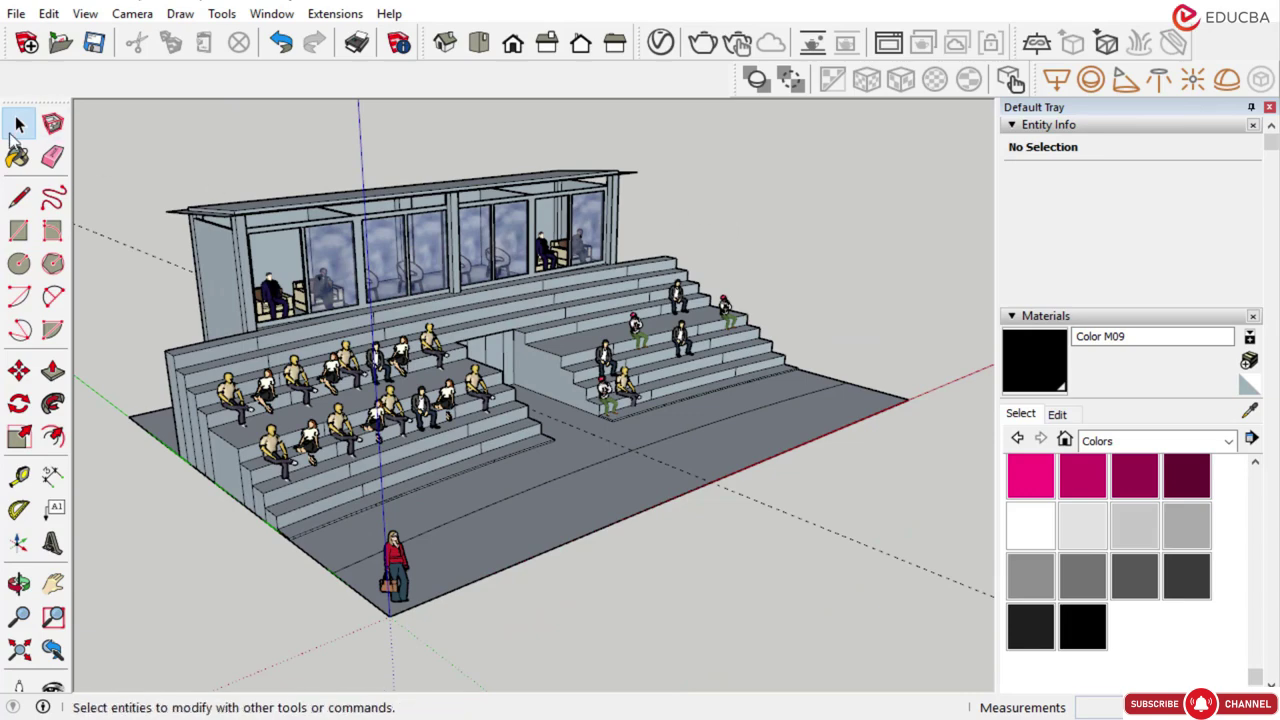
left_click(270, 14)
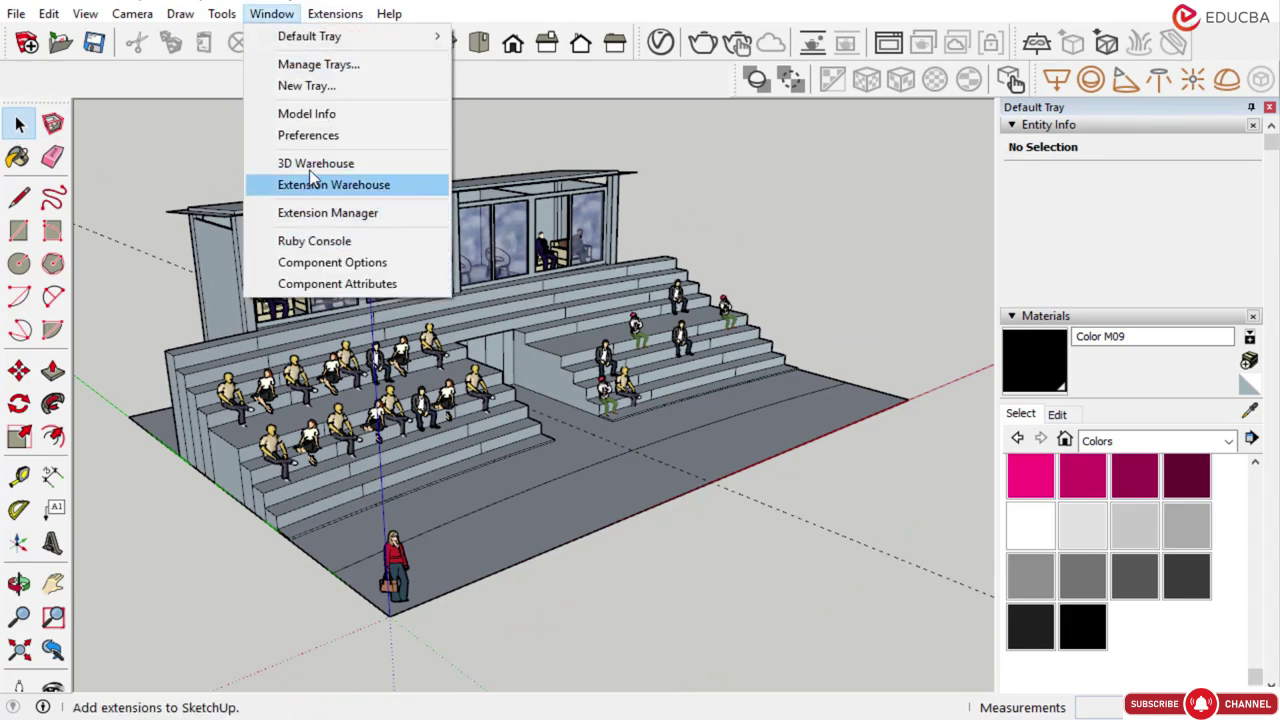
left_click(318, 136)
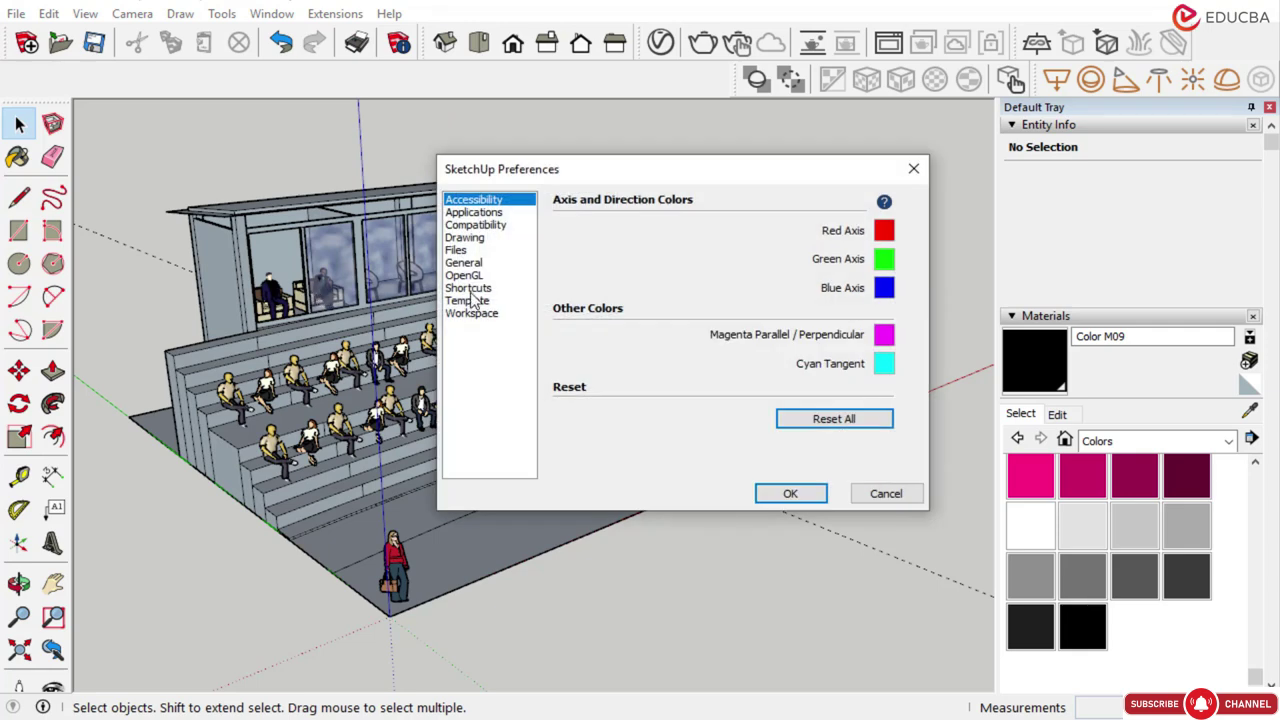
key("Escape")
Purge all unused items from the model through the Model Info statistics, and close Model Info
left_click(271, 14)
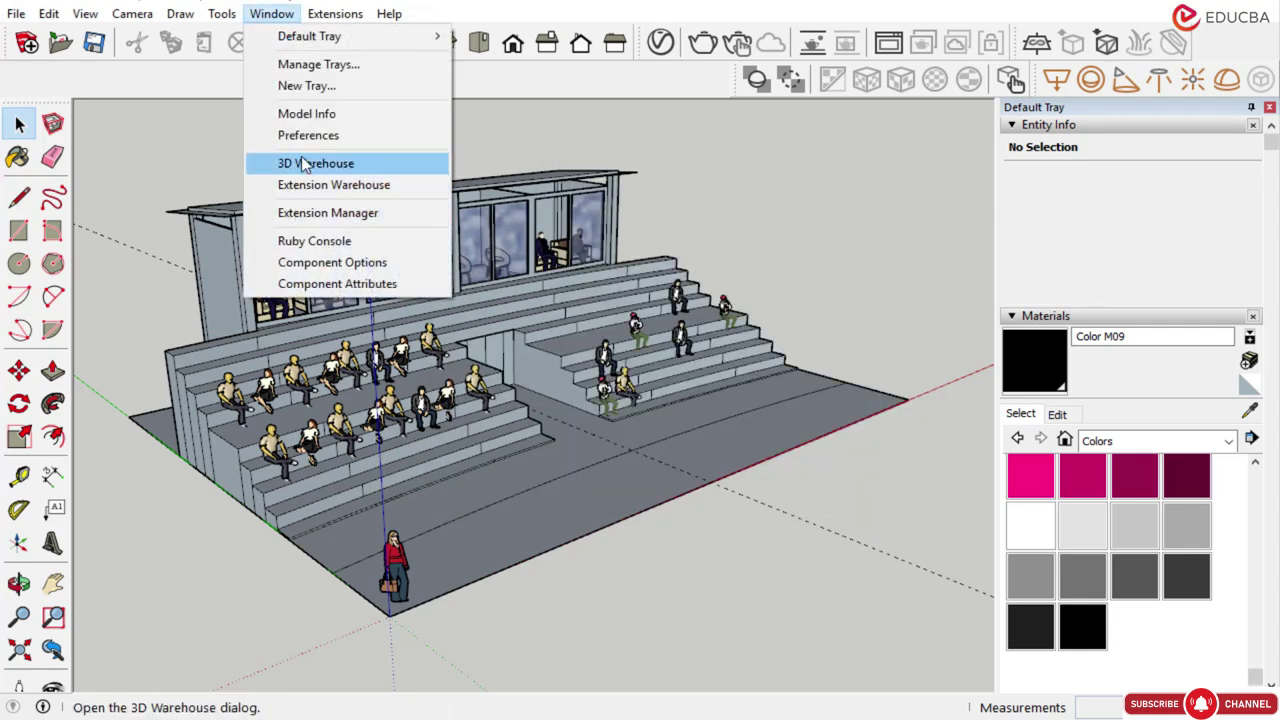
left_click(307, 114)
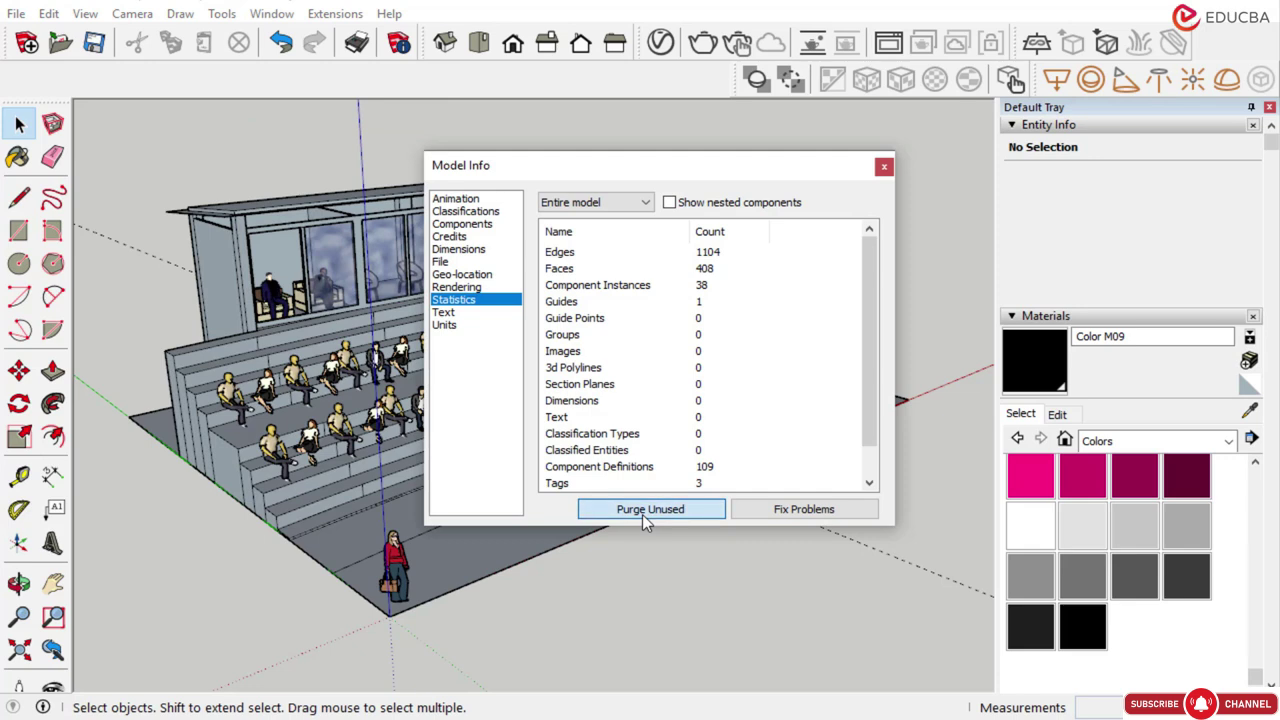
left_click(648, 511)
left_click(884, 168)
Examine the populated seating blocks from above and the seated men in the end glazed room up close
scroll(860, 270, "down", 1)
scroll(427, 340, "up", 2)
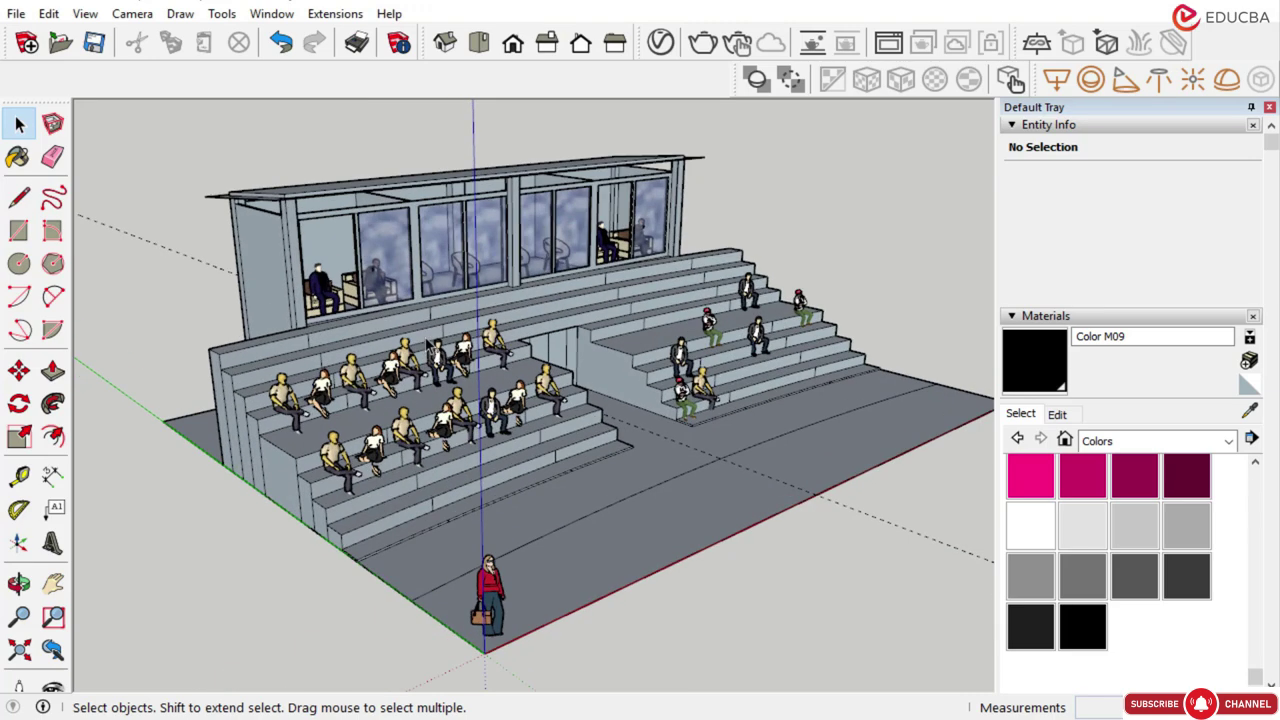
mouse_move(530, 240)
middle_mouse_down()
mouse_move(533, 274)
mouse_move(553, 286)
middle_mouse_up()
scroll(555, 287, "down", 2)
scroll(553, 286, "up", 2)
scroll(555, 292, "up", 2)
scroll(556, 310, "down", 3)
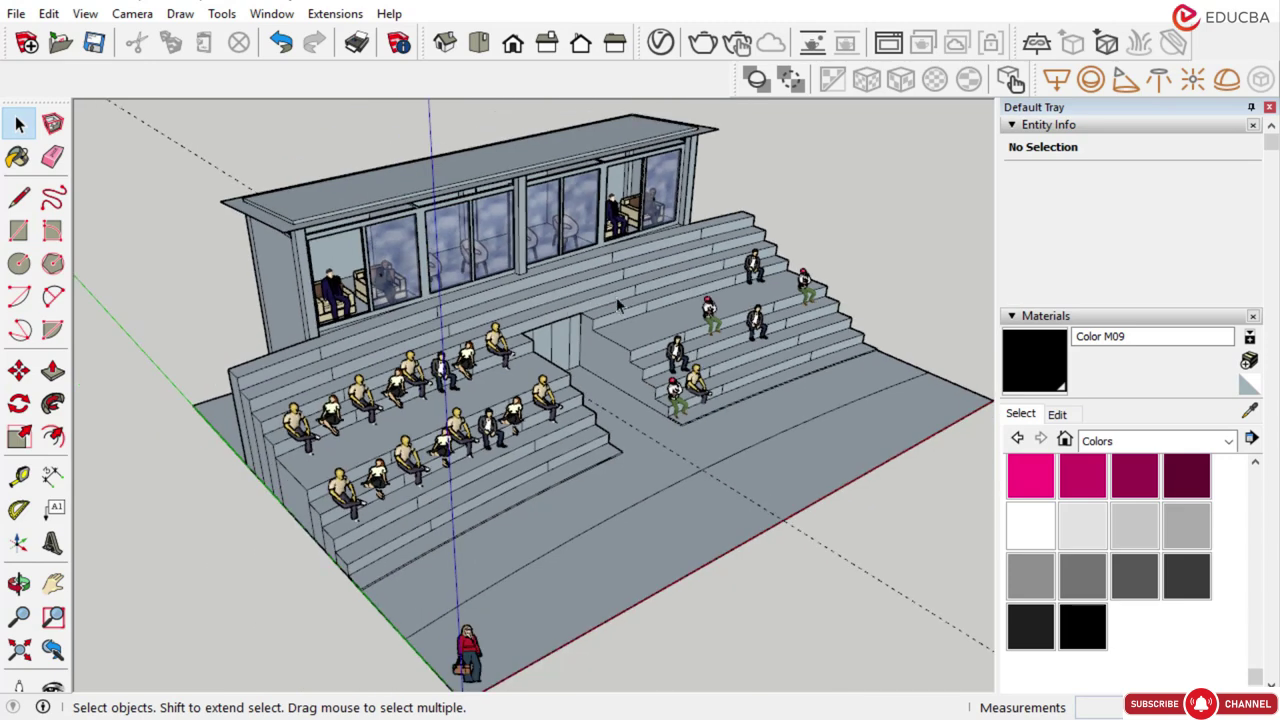
scroll(305, 316, "up", 3)
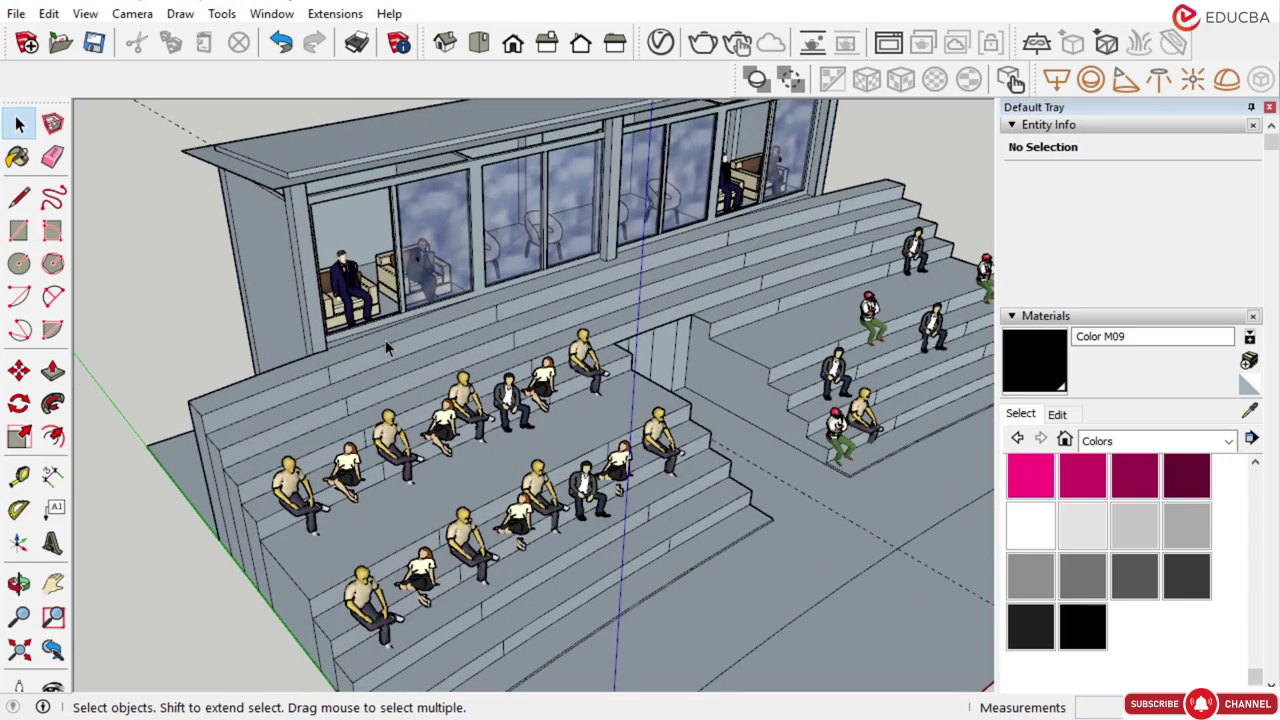
scroll(388, 339, "down", 2)
scroll(440, 306, "up", 6)
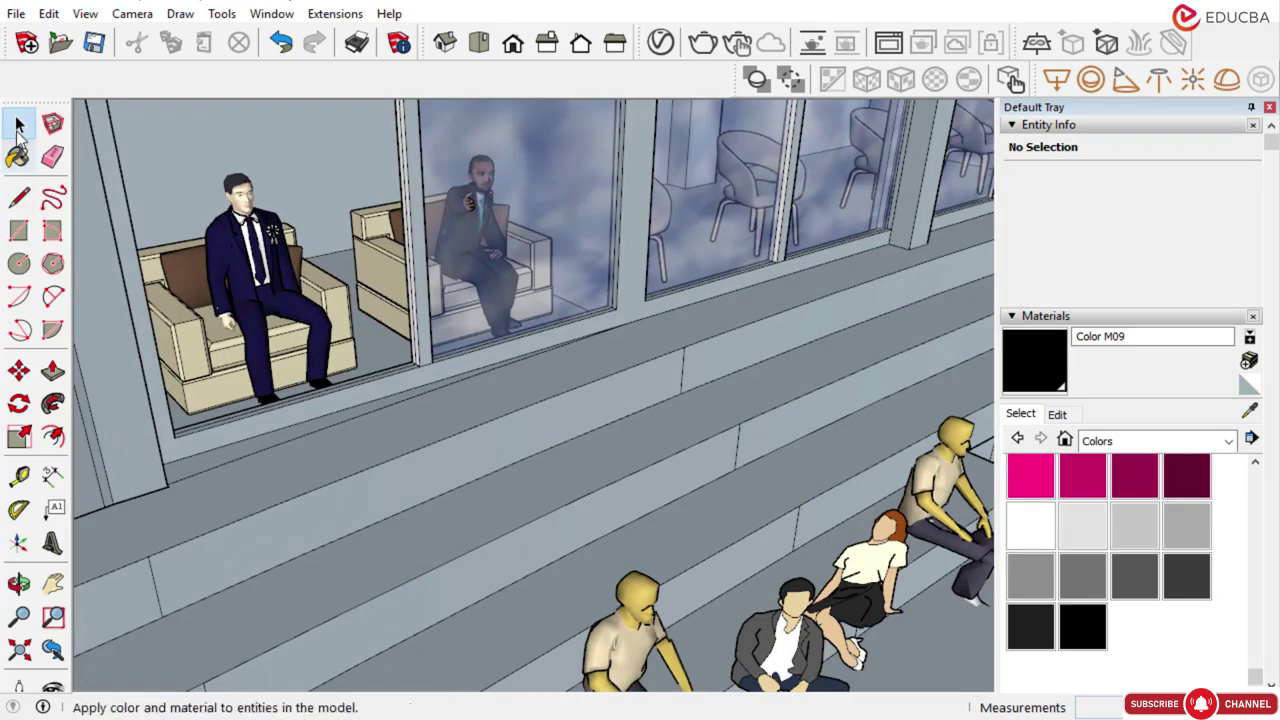
Copy the glass face of the end glazed room 1750 mm sideways into the room's adjacent unglazed opening
left_click(18, 123)
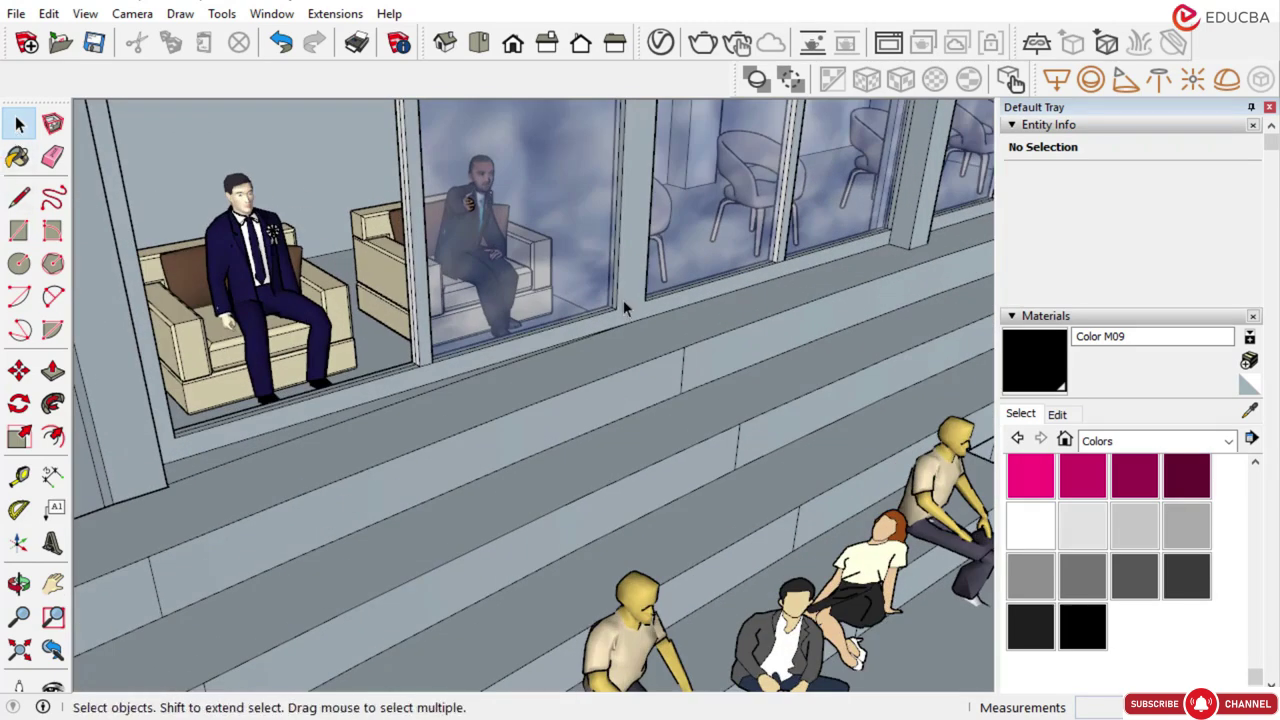
left_click(590, 292)
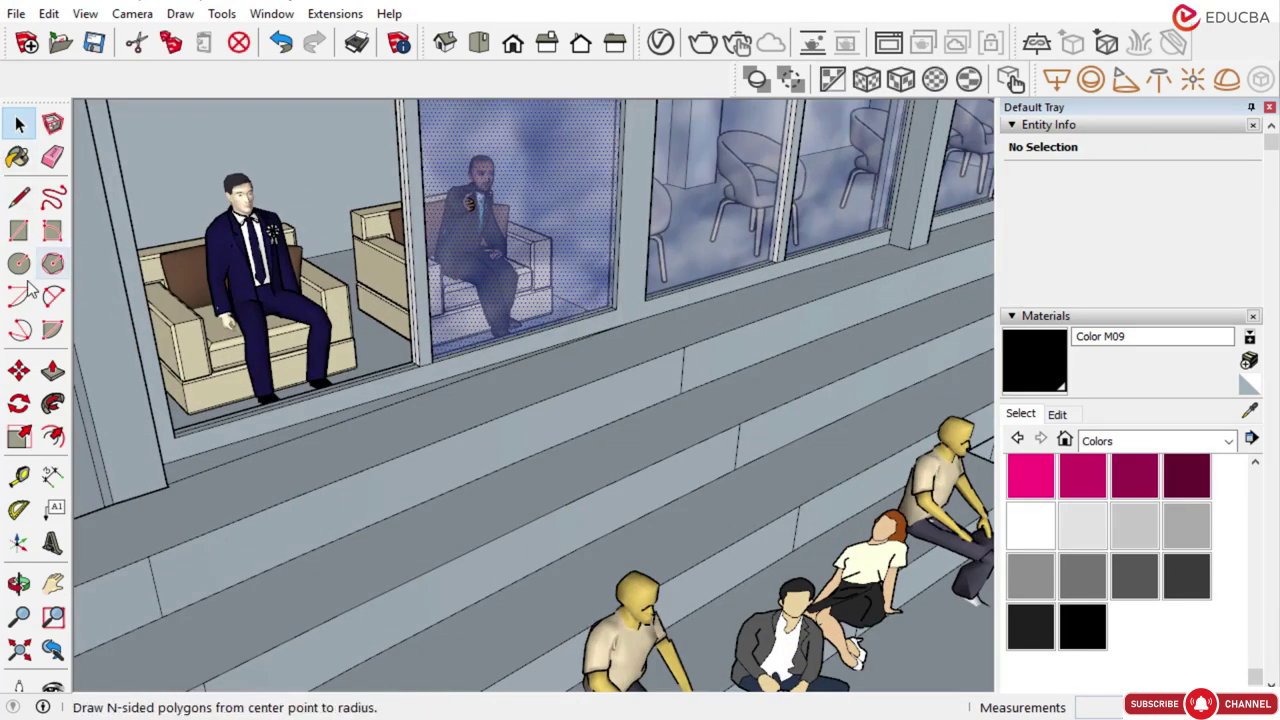
left_click(19, 371)
scroll(510, 314, "up", 3)
key("ctrl")
left_click(677, 306)
scroll(345, 388, "up", 2)
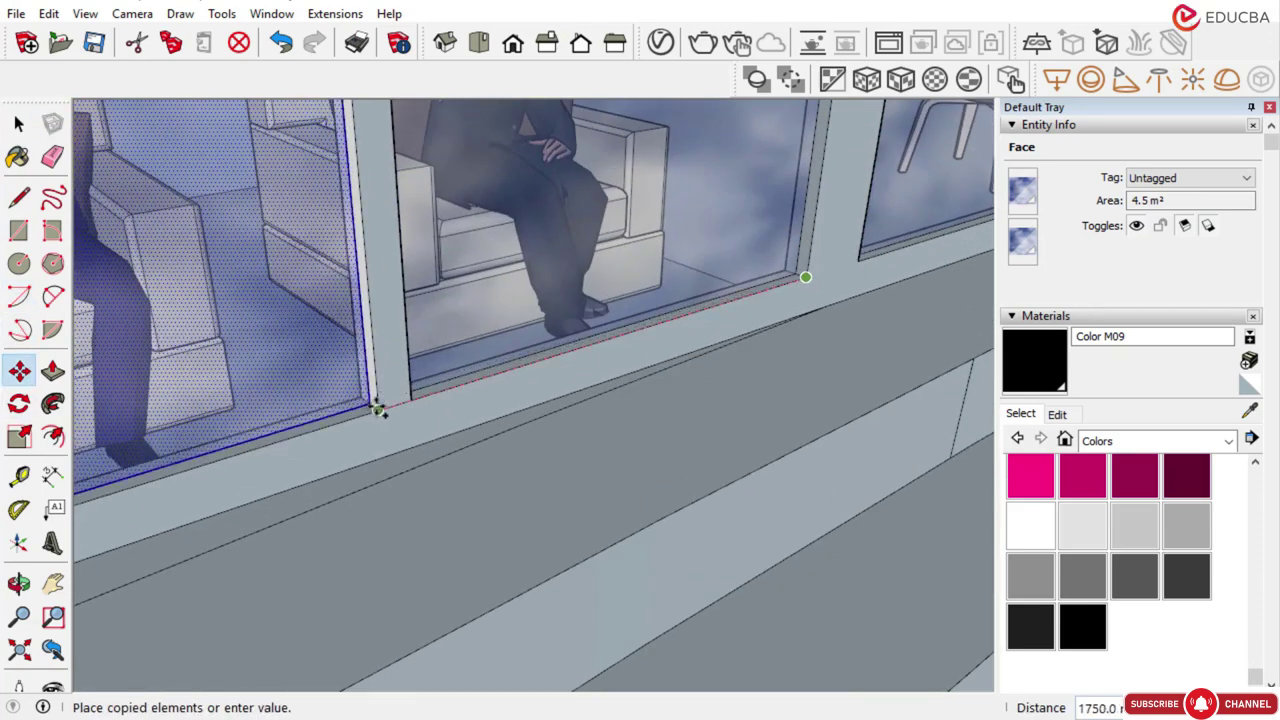
left_click(378, 409)
scroll(656, 316, "down", 3)
scroll(666, 307, "down", 5)
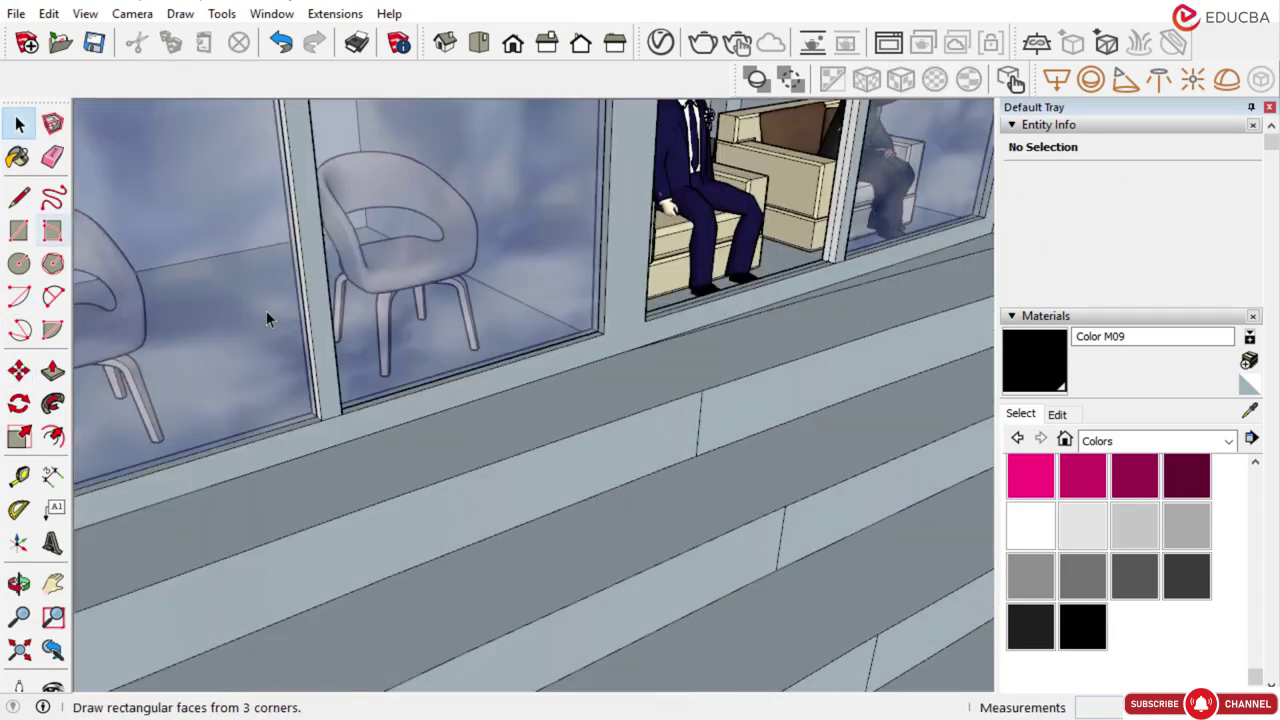
In the other end room, copy the glass face 1750 mm across to close the open bay before the man in the navy suit
key("space")
left_click(850, 223)
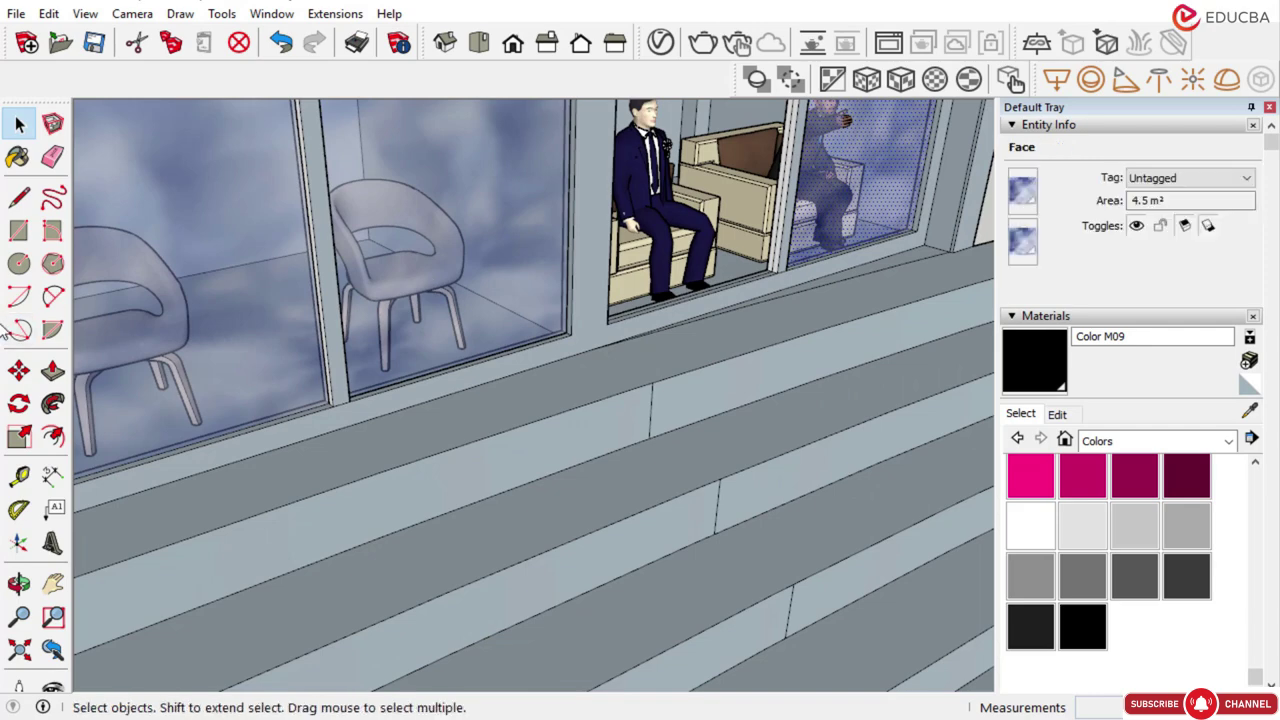
left_click(19, 372)
scroll(905, 222, "up", 5)
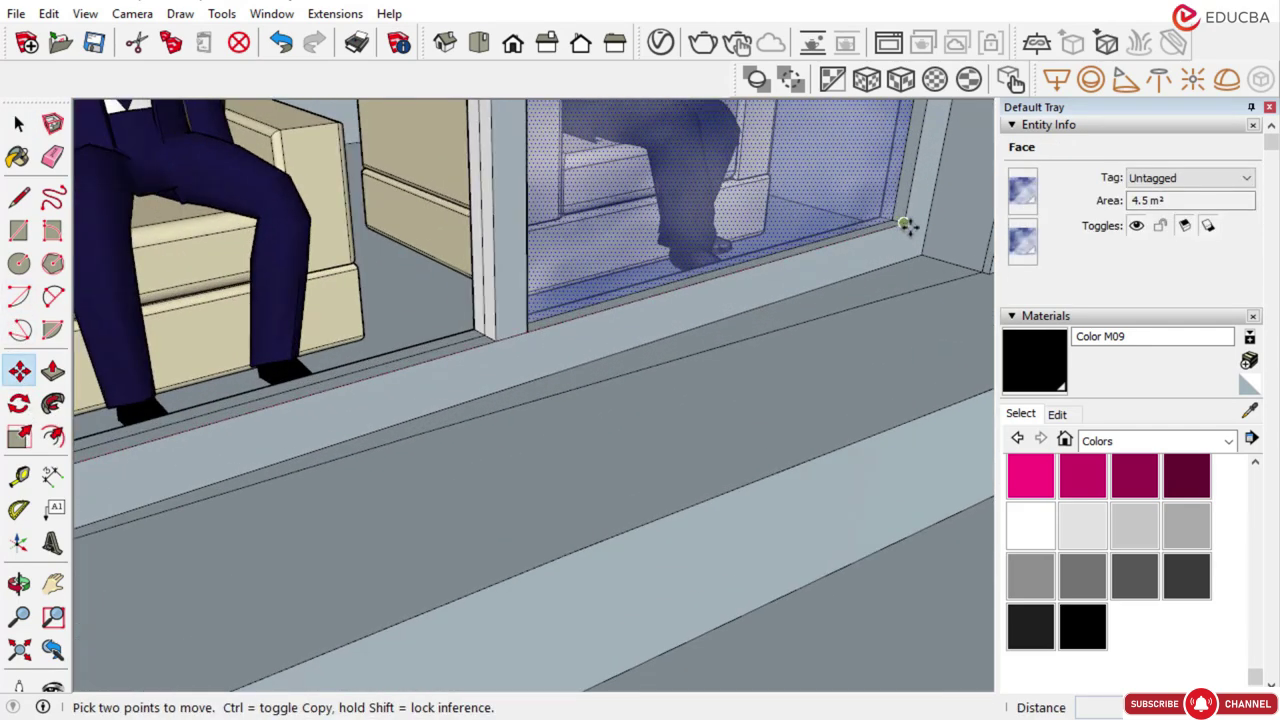
left_click(905, 222)
key("ctrl")
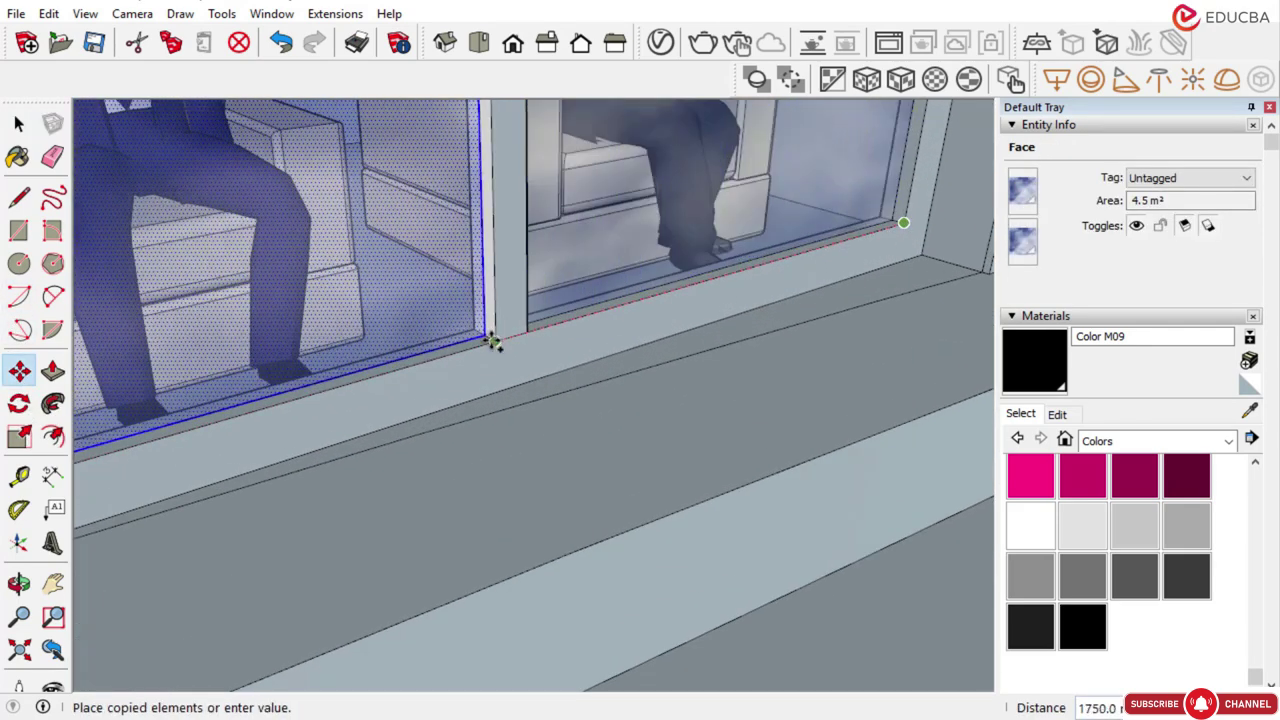
left_click(491, 341)
scroll(737, 346, "down", 4)
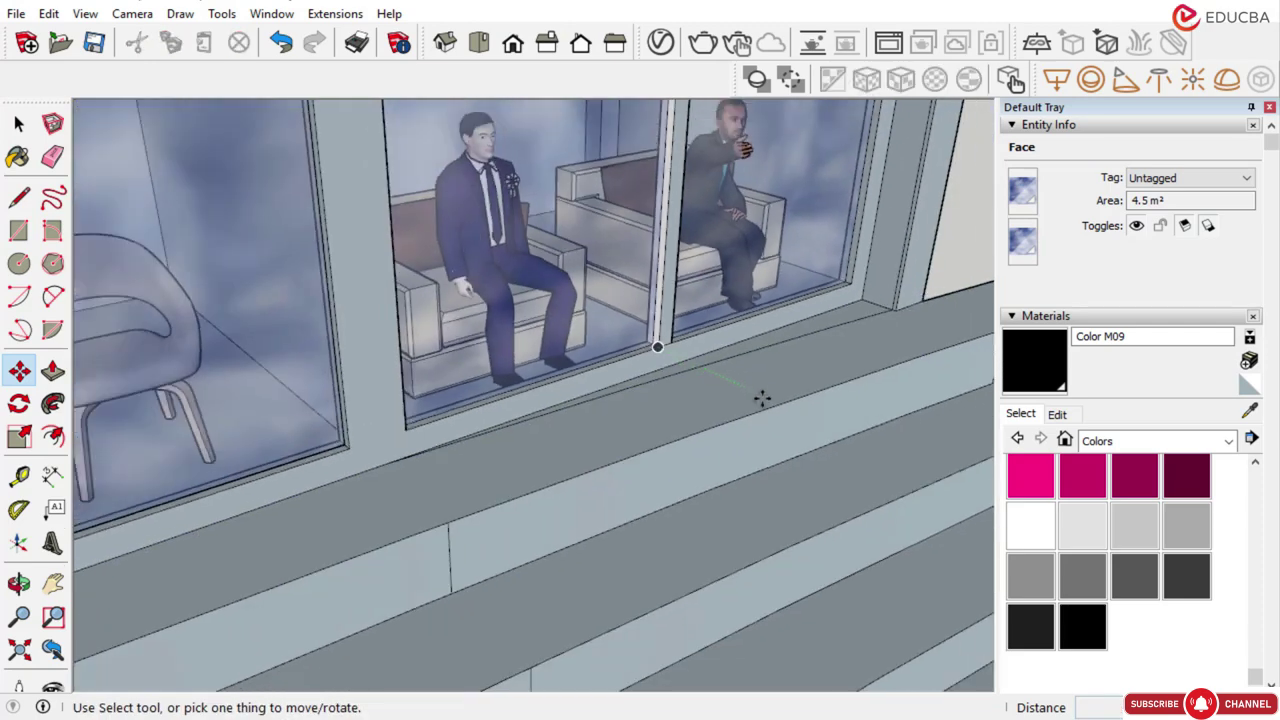
scroll(750, 395, "down", 10)
Browse the "sitting man" results in 3D Warehouse and choose the 3D Man Sitting -- Summer clothes model with the light blue shirt
left_click(335, 13)
mouse_move(271, 13)
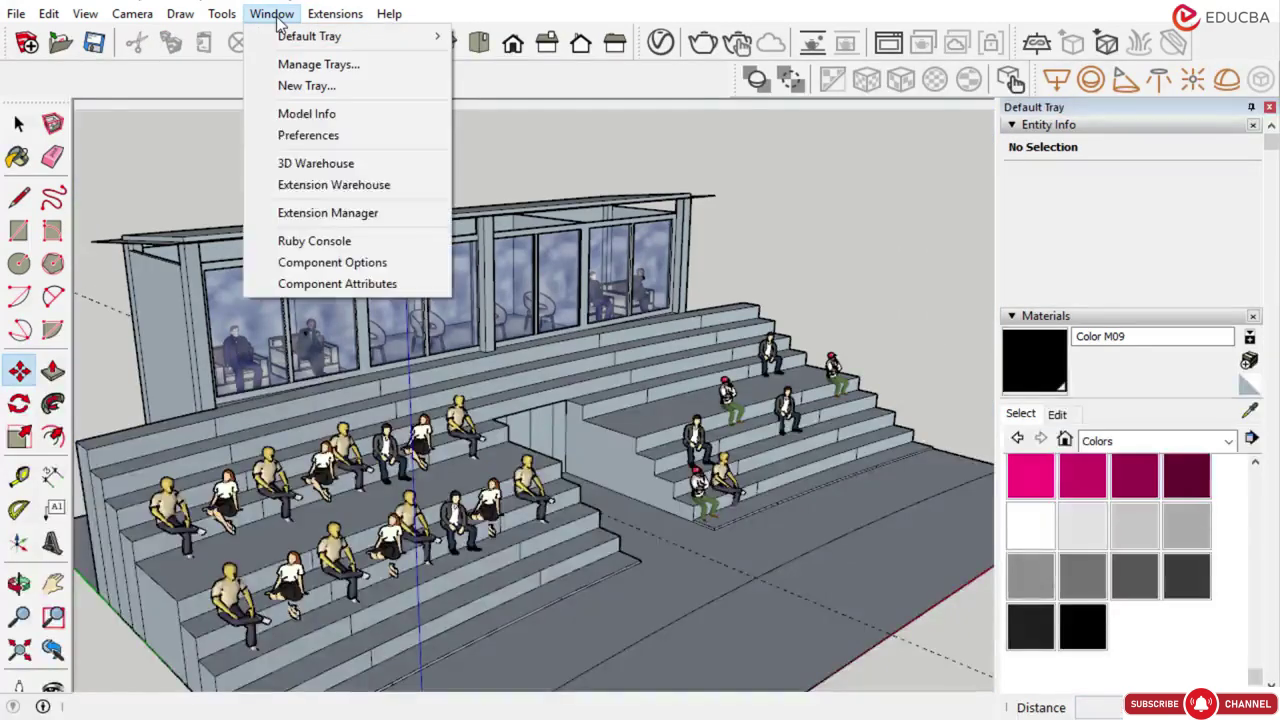
left_click(303, 163)
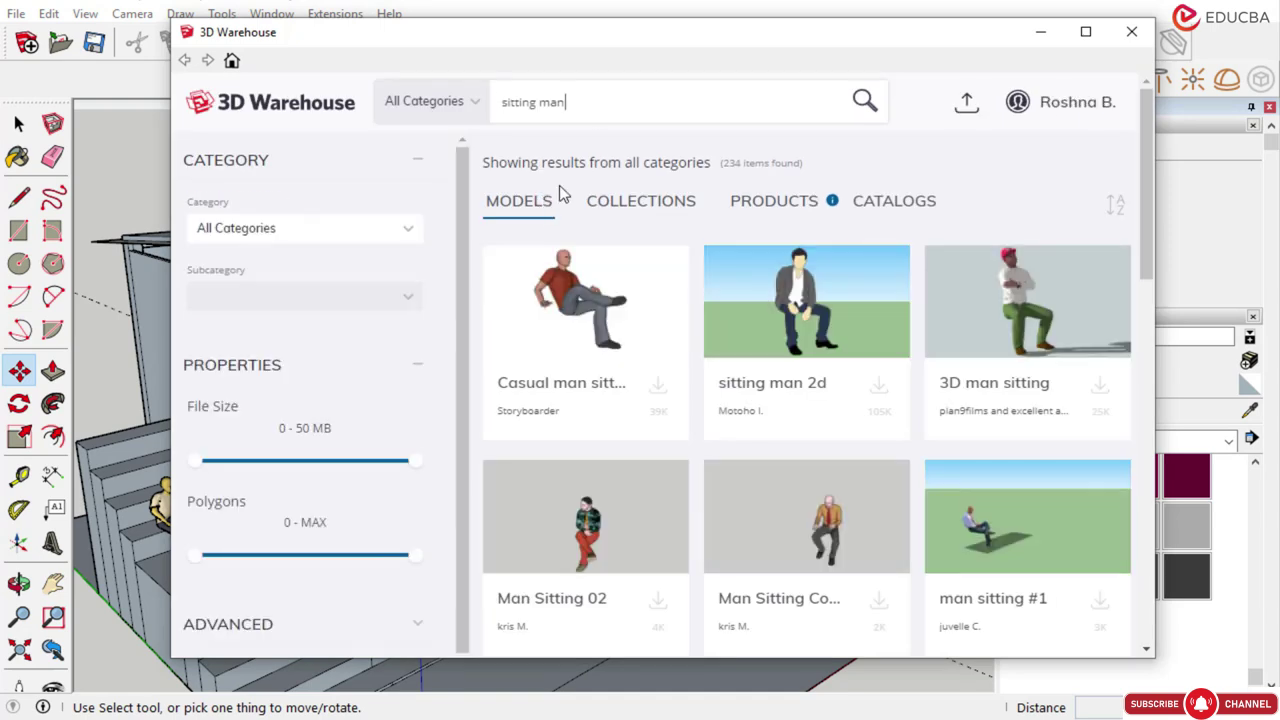
scroll(707, 347, "down", 4)
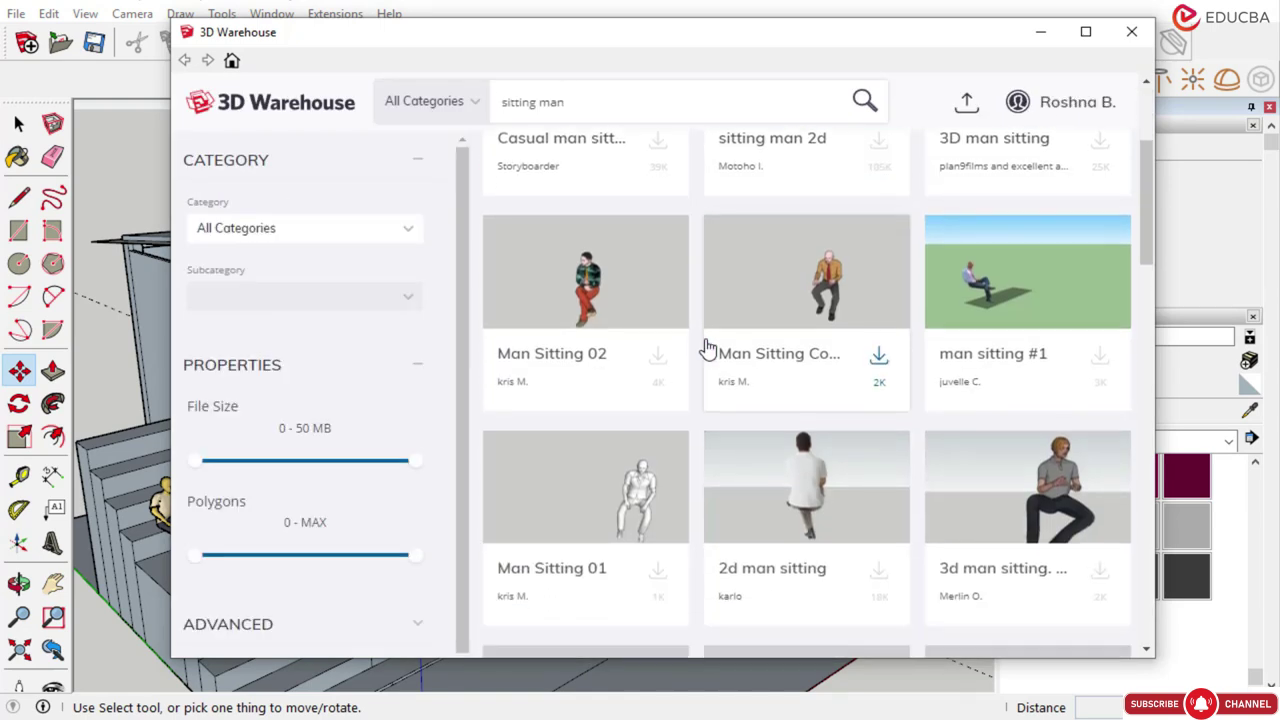
scroll(707, 347, "down", 1)
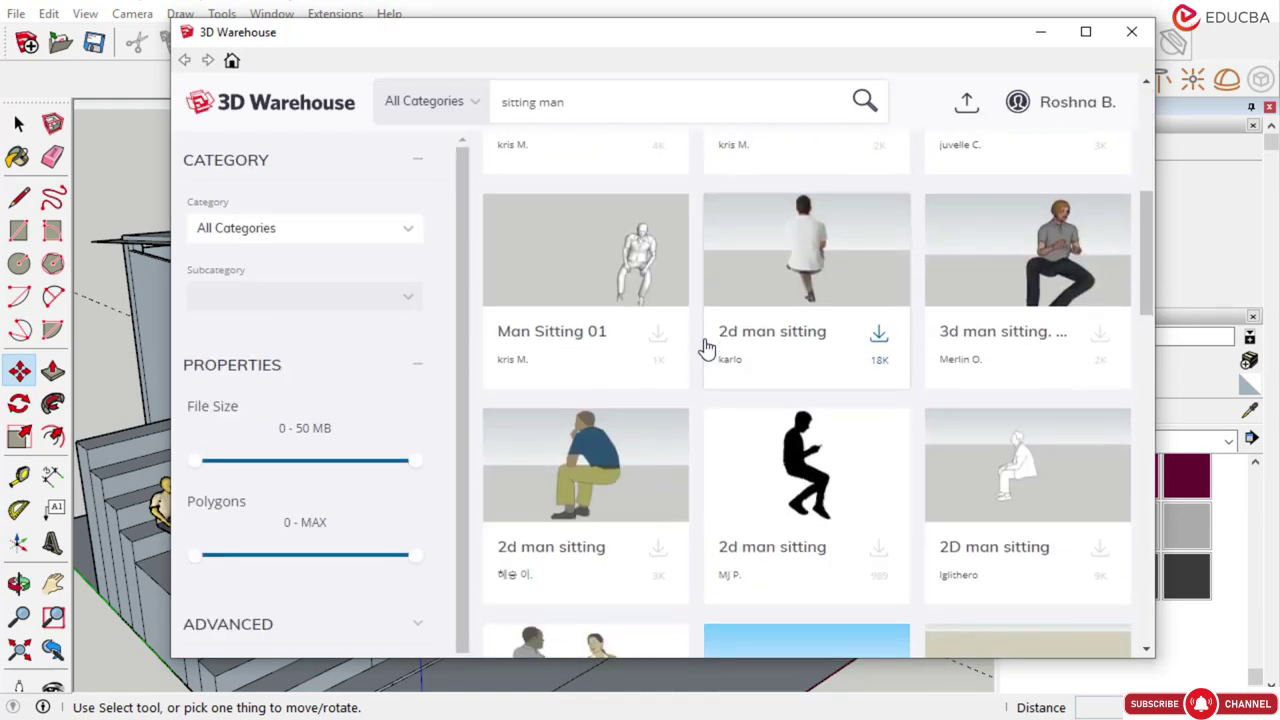
scroll(614, 318, "down", 5)
scroll(614, 318, "down", 5)
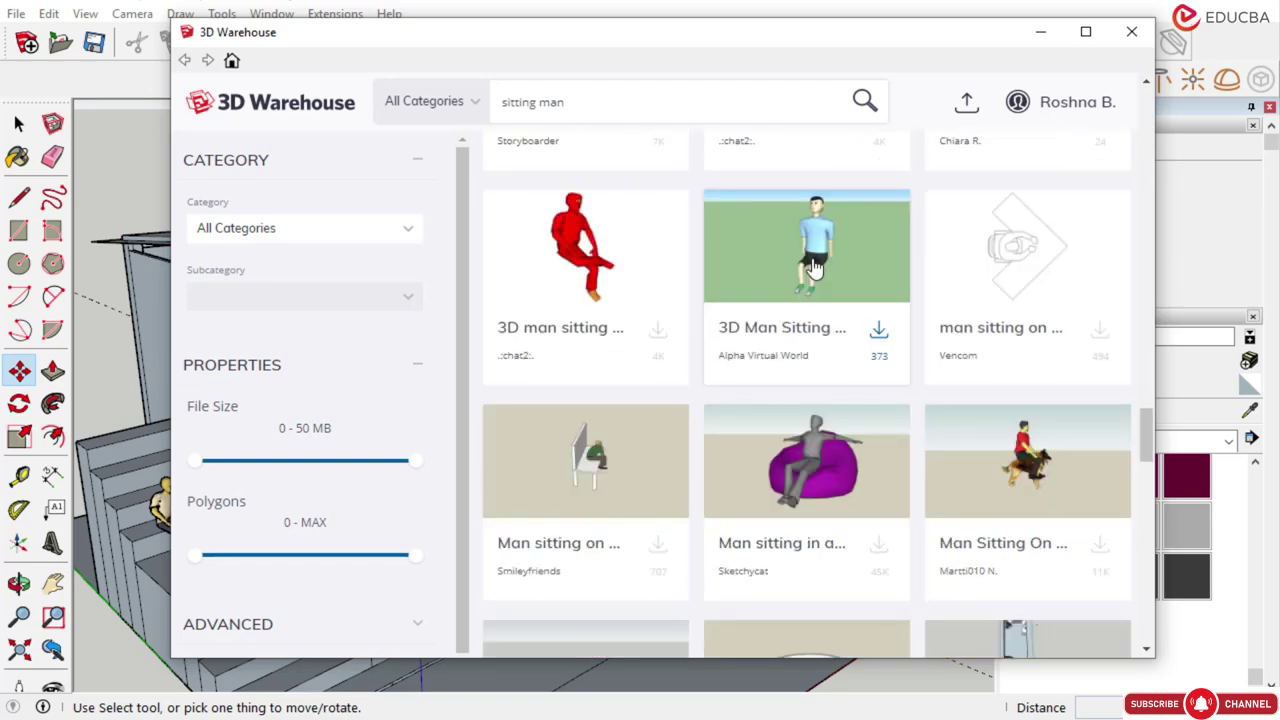
left_click(815, 268)
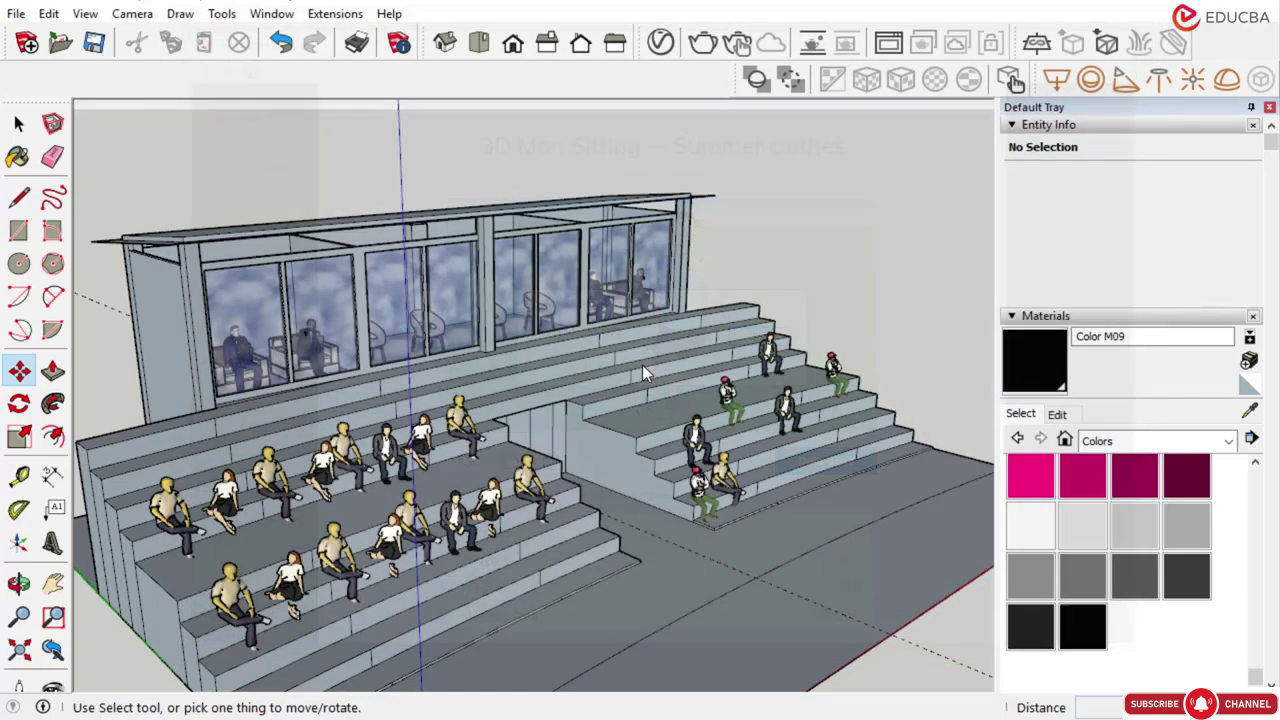
Load the summer-clothes man into the model and place him in the empty space beyond the far seating block
scroll(632, 434, "down", 1)
scroll(626, 441, "up", 4)
scroll(883, 286, "up", 3)
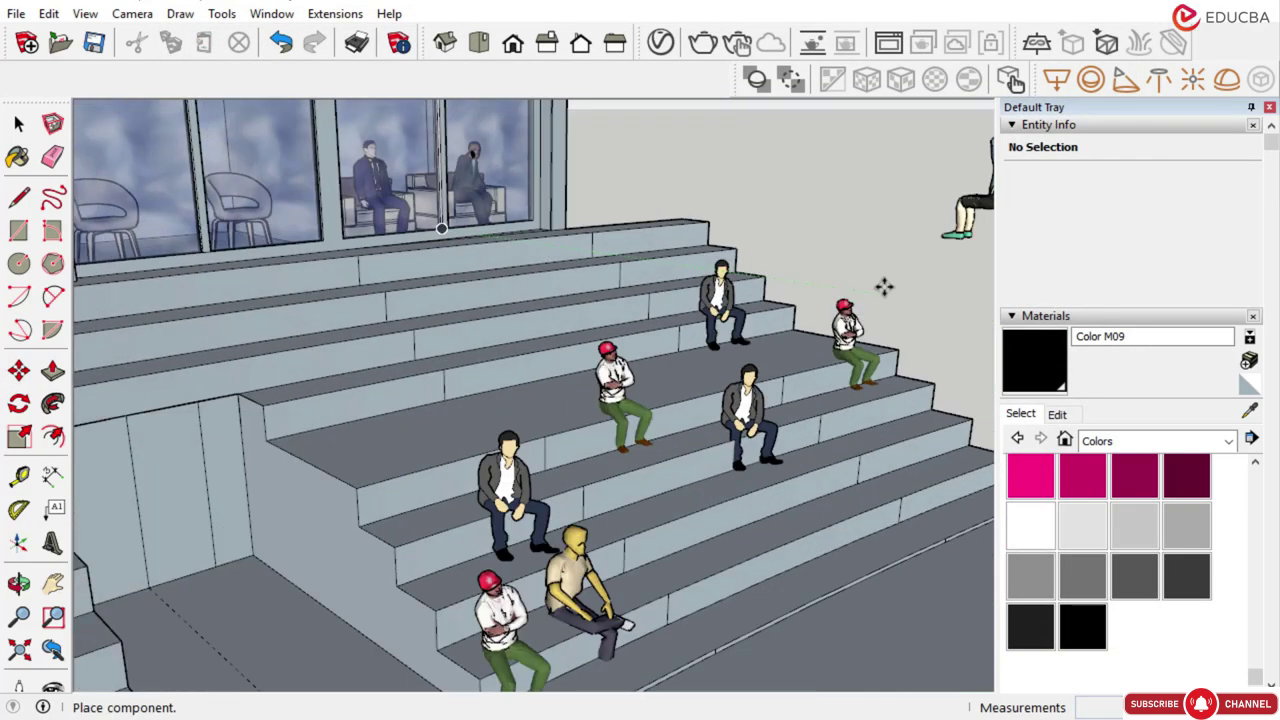
left_click(883, 286)
scroll(780, 286, "down", 3)
scroll(825, 235, "up", 2)
key("space")
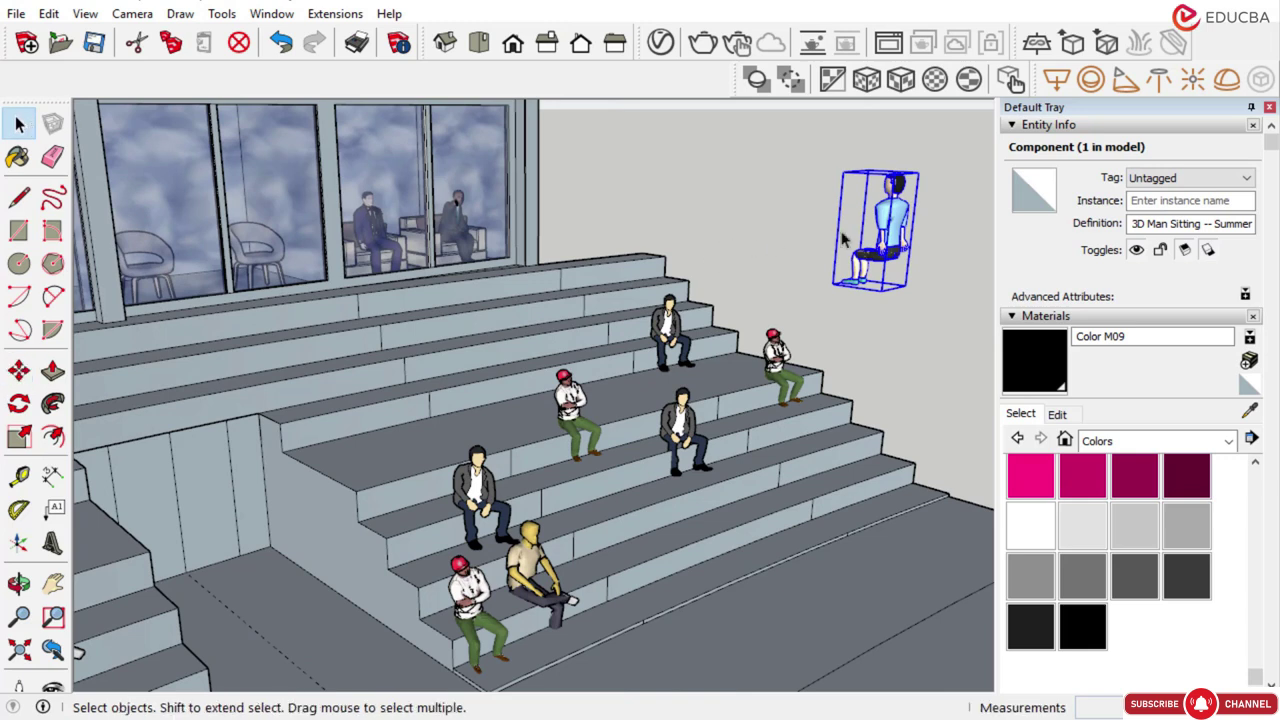
Distribute the seated man in the light blue shirt at three spots along the upper steps below the glazed rooms
left_click(843, 240)
left_click(851, 285)
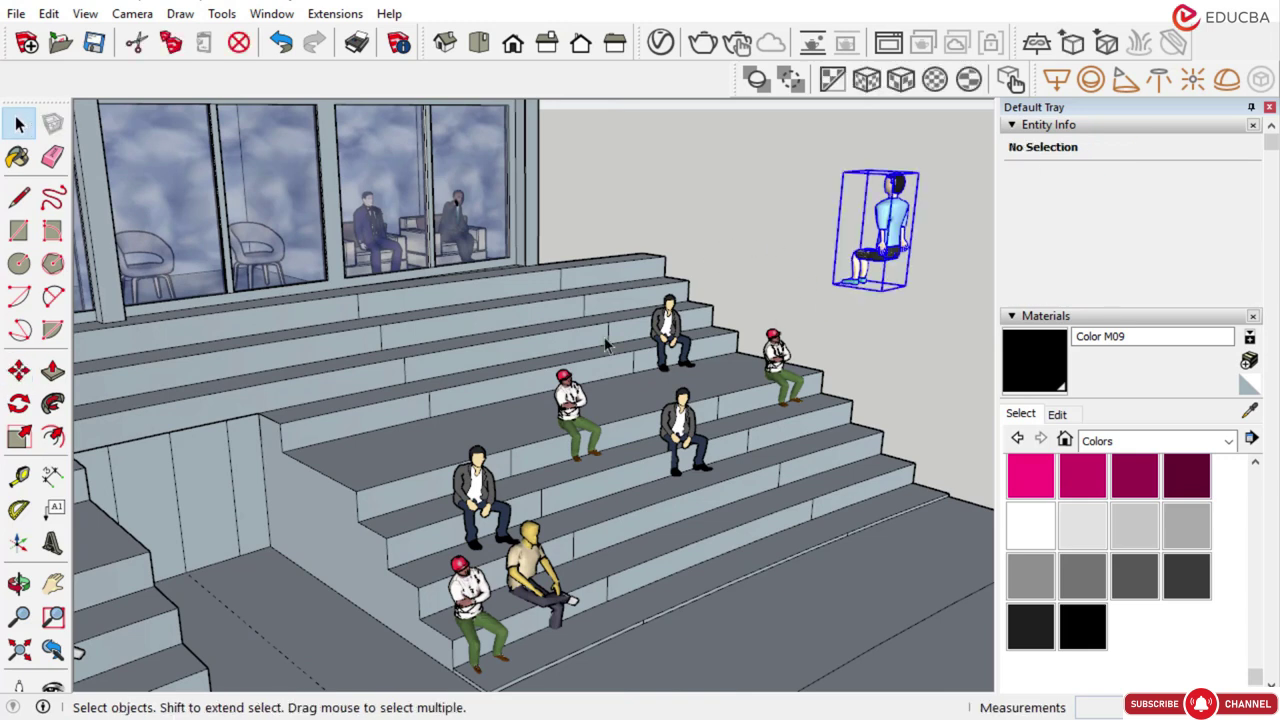
left_click(18, 402)
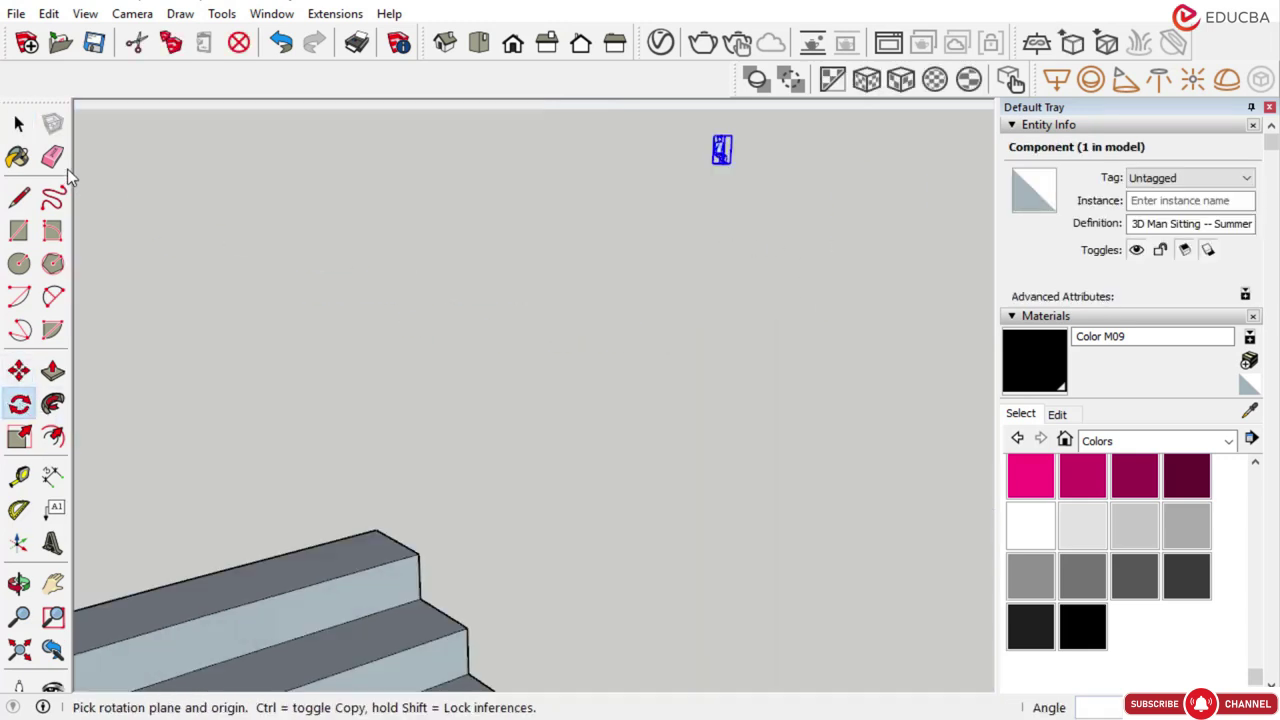
left_click(19, 123)
left_click(728, 172)
left_click(722, 150)
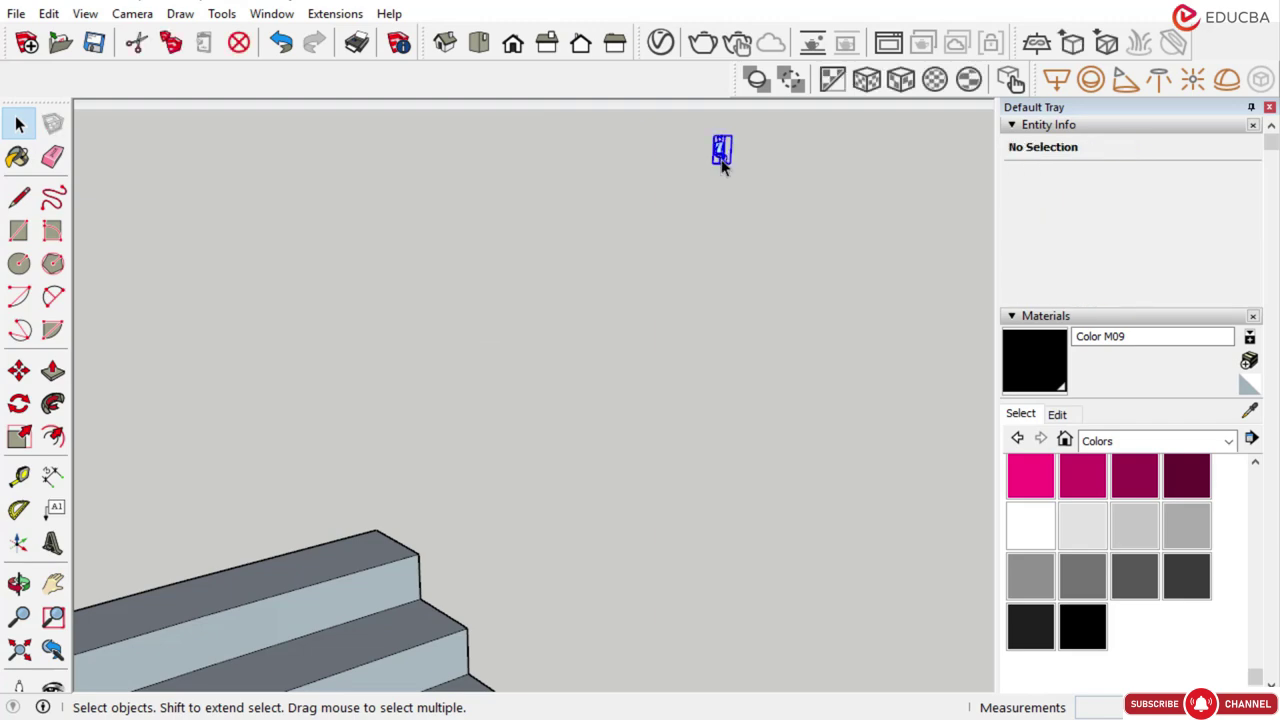
left_click(18, 370)
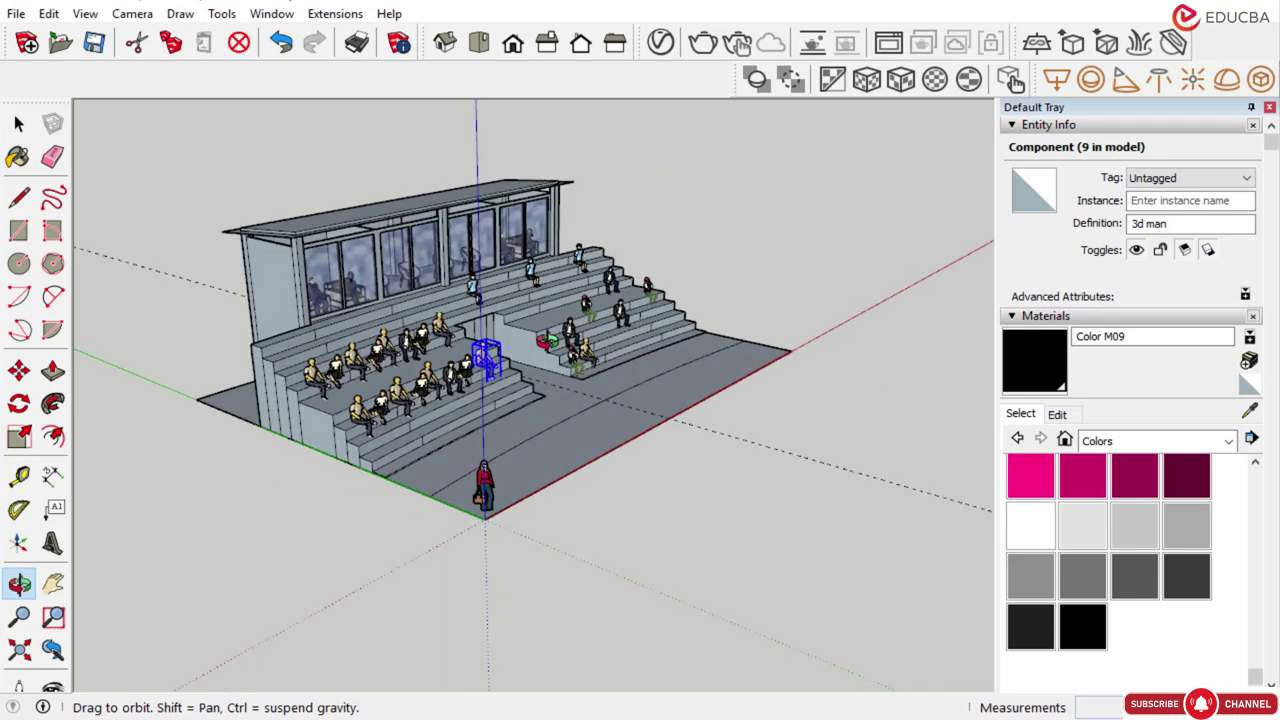
Hide the seven vertical edges dividing the side wall of the near seating block
middle_click_drag(500, 400, 440, 400)
left_click(17, 126)
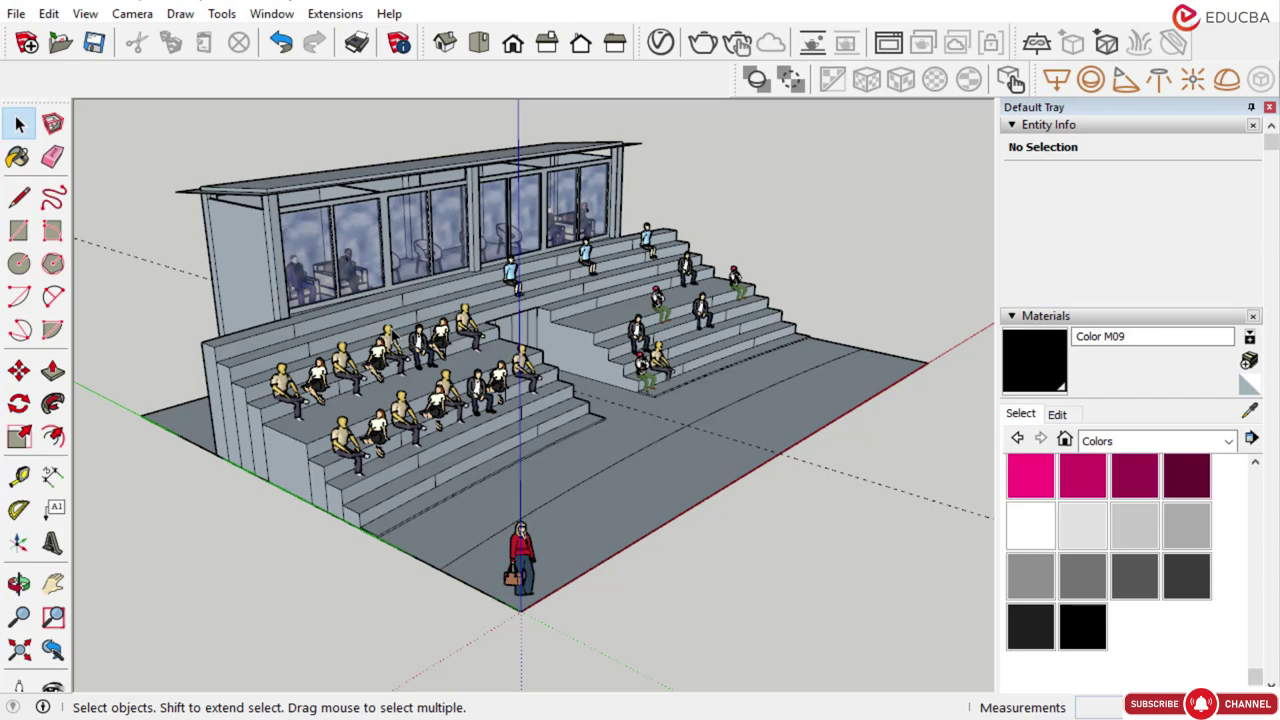
scroll(226, 417, "up", 4)
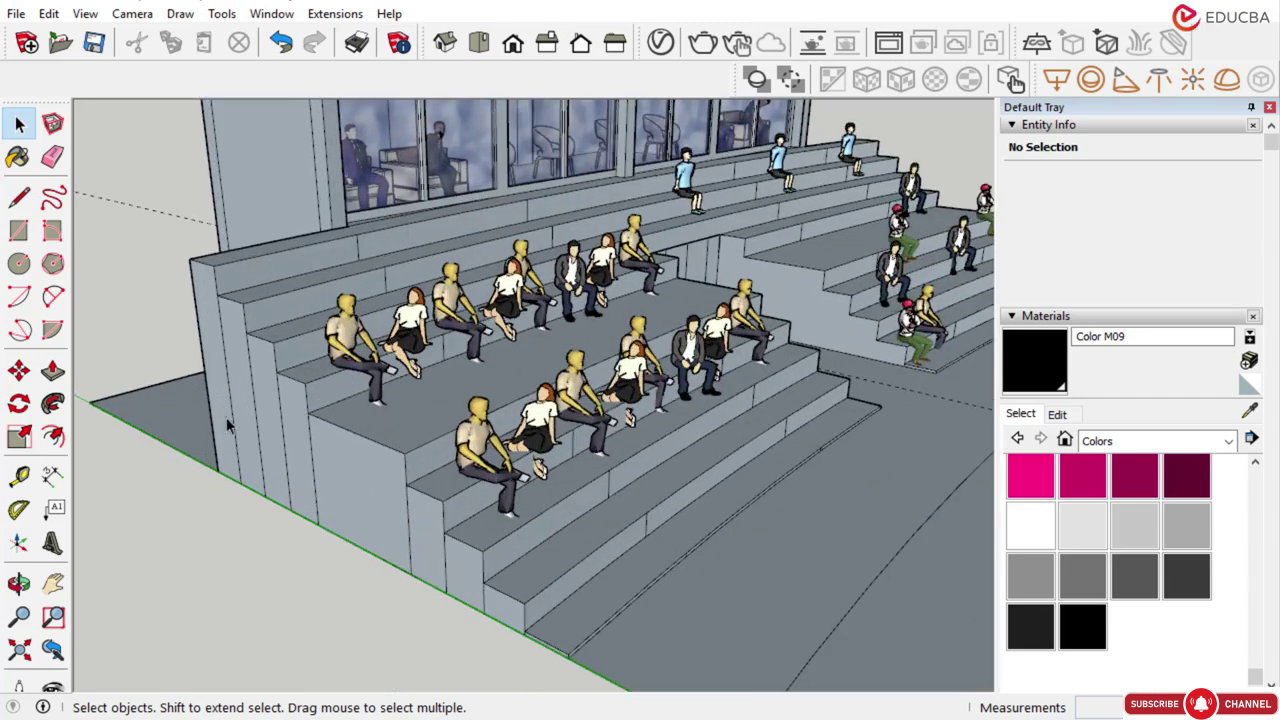
left_click(232, 412)
left_click(255, 425, "ctrl")
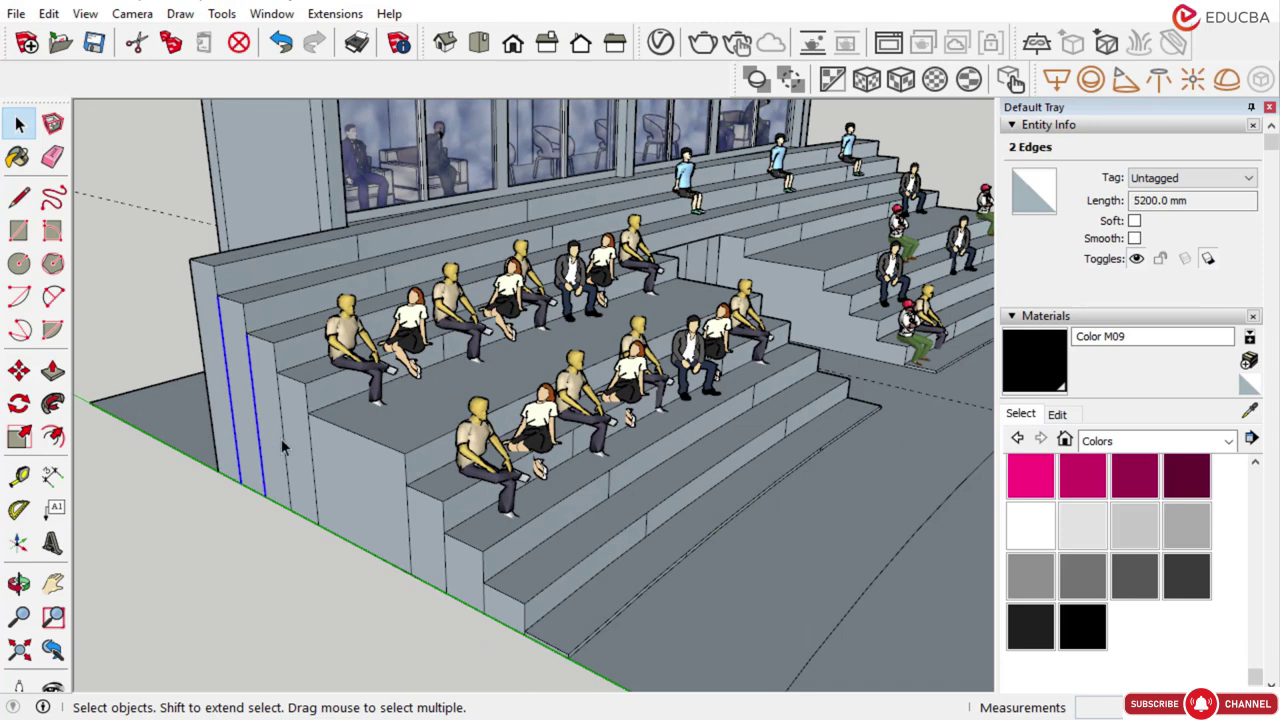
left_click(286, 448, "ctrl")
left_click(314, 470, "ctrl")
left_click(408, 530, "ctrl")
left_click(445, 565, "ctrl")
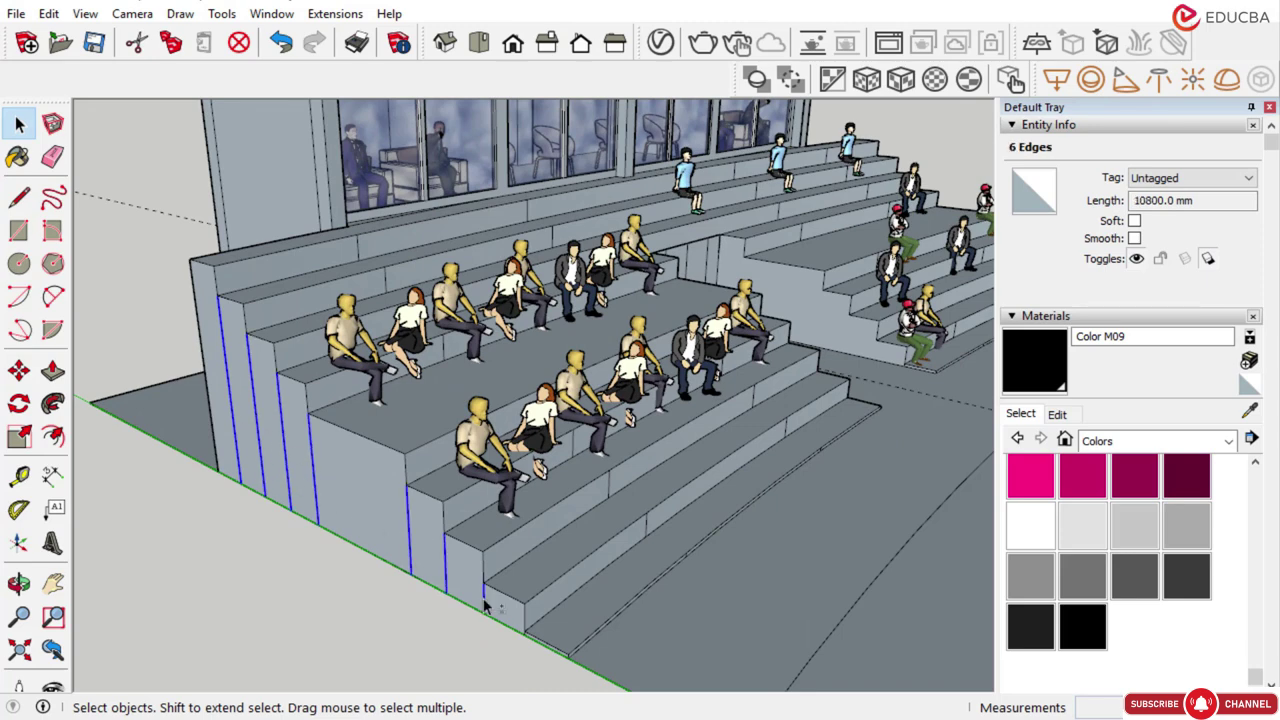
left_click(484, 602, "ctrl")
right_click(485, 600)
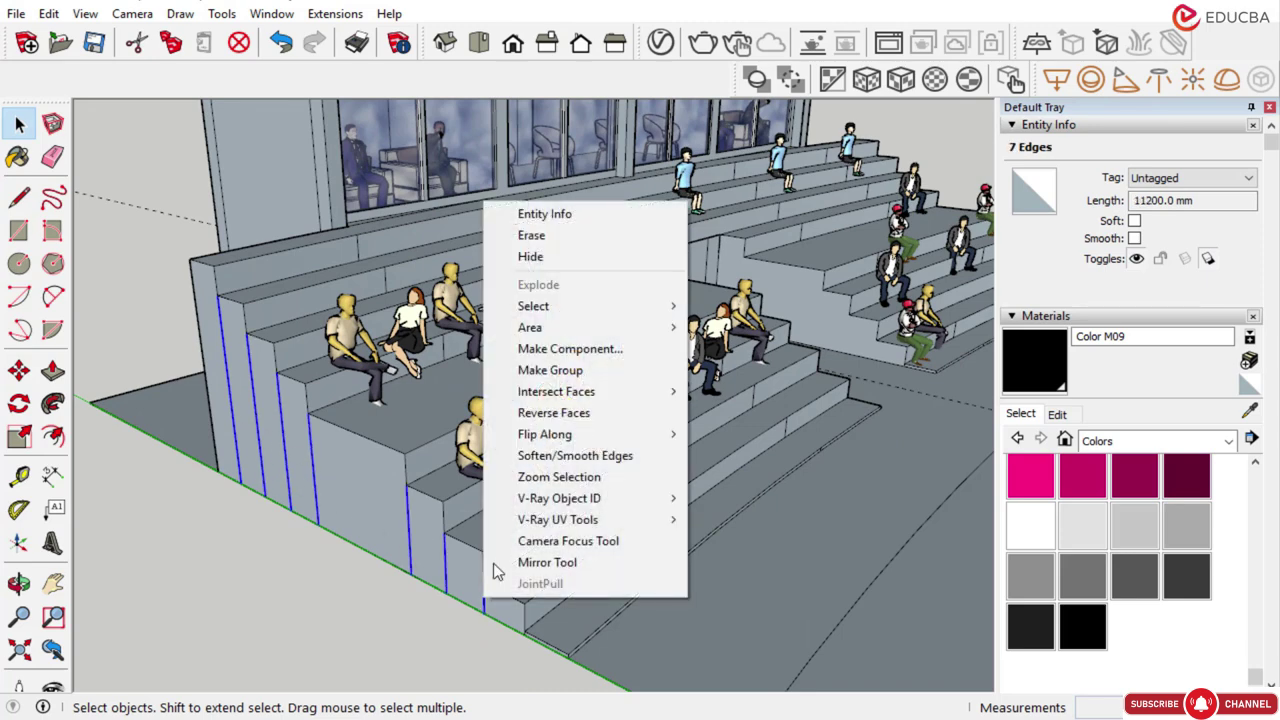
left_click(531, 256)
Examine the populated seating blocks and the glazed rooms from several angles and distances
scroll(367, 501, "down", 5)
scroll(367, 501, "down", 3)
middle_click_drag(367, 501, 260, 550)
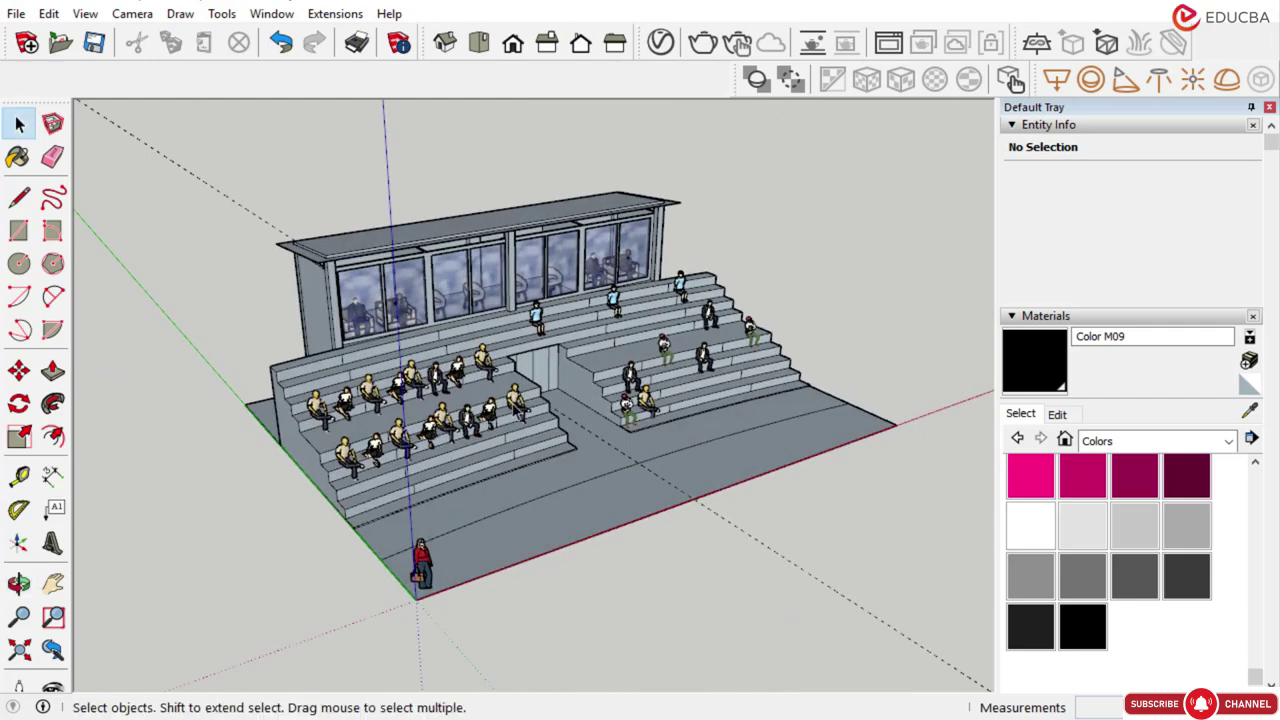
scroll(544, 337, "up", 3)
middle_click_drag(544, 337, 690, 395)
middle_click_drag(408, 392, 597, 333)
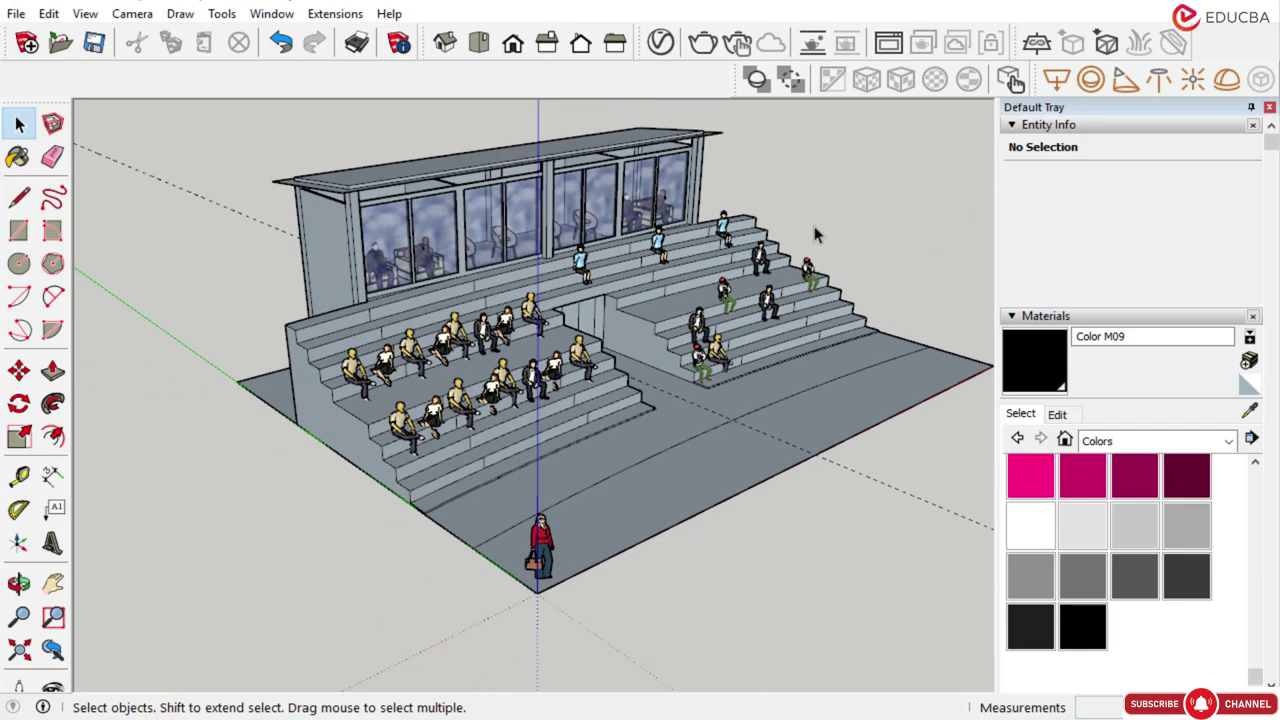
scroll(814, 226, "up", 2)
scroll(818, 241, "down", 2)
scroll(370, 224, "up", 3)
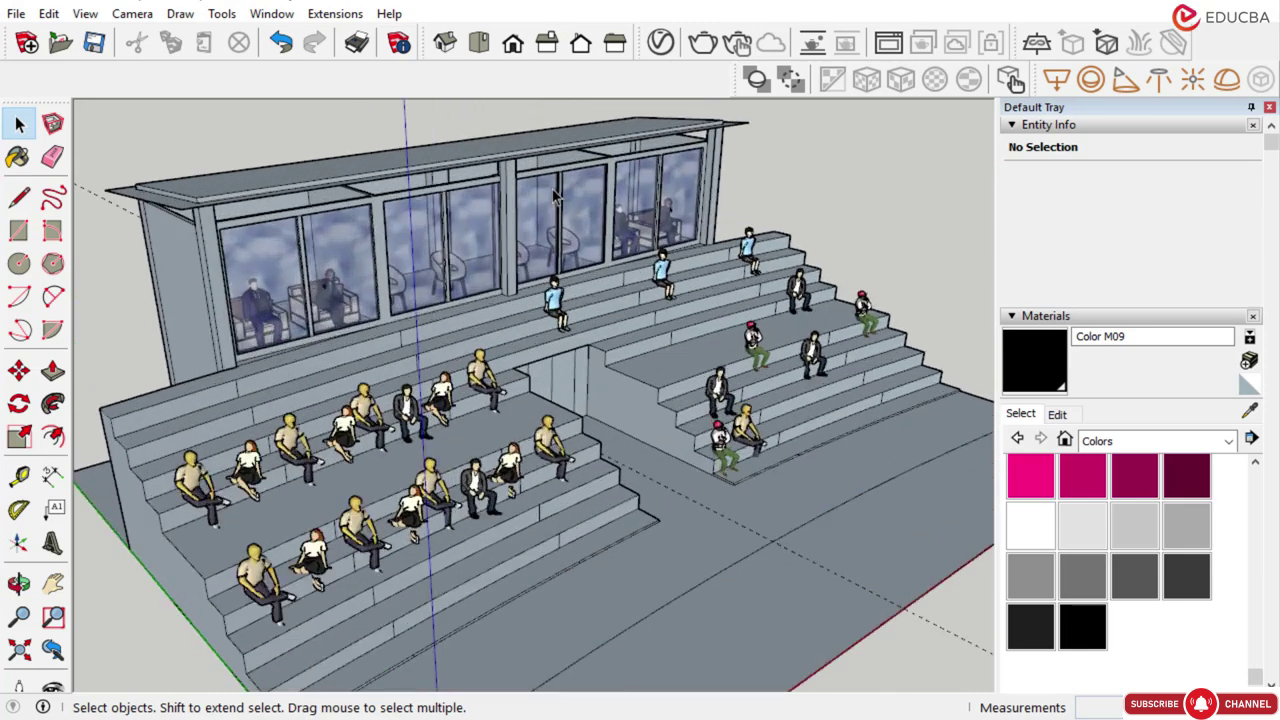
scroll(450, 263, "down", 3)
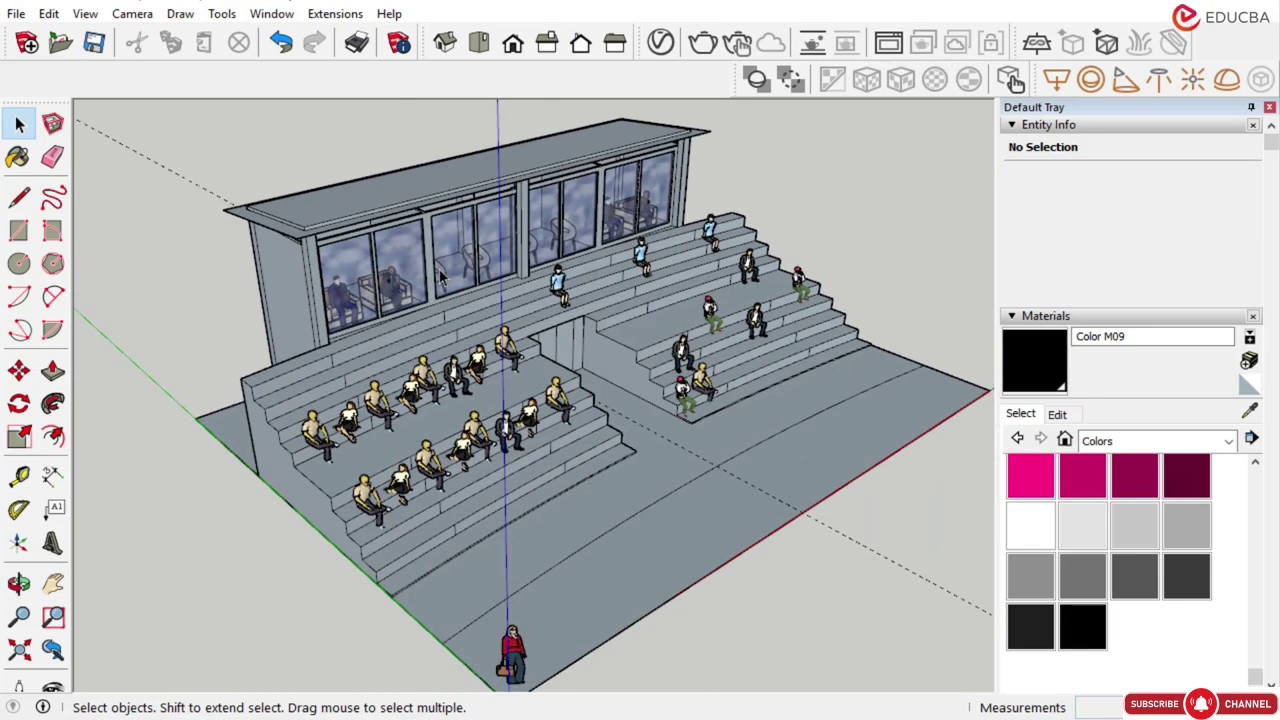
scroll(606, 170, "up", 2)
scroll(606, 170, "up", 2)
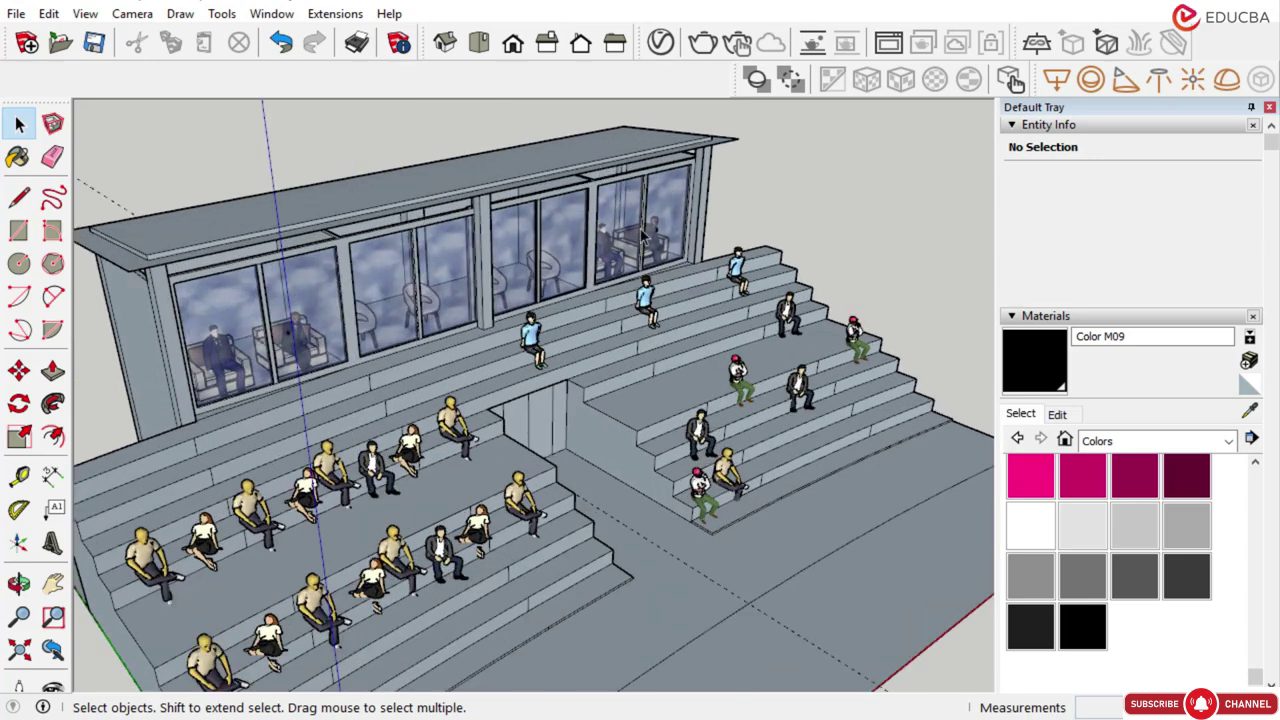
scroll(643, 235, "down", 3)
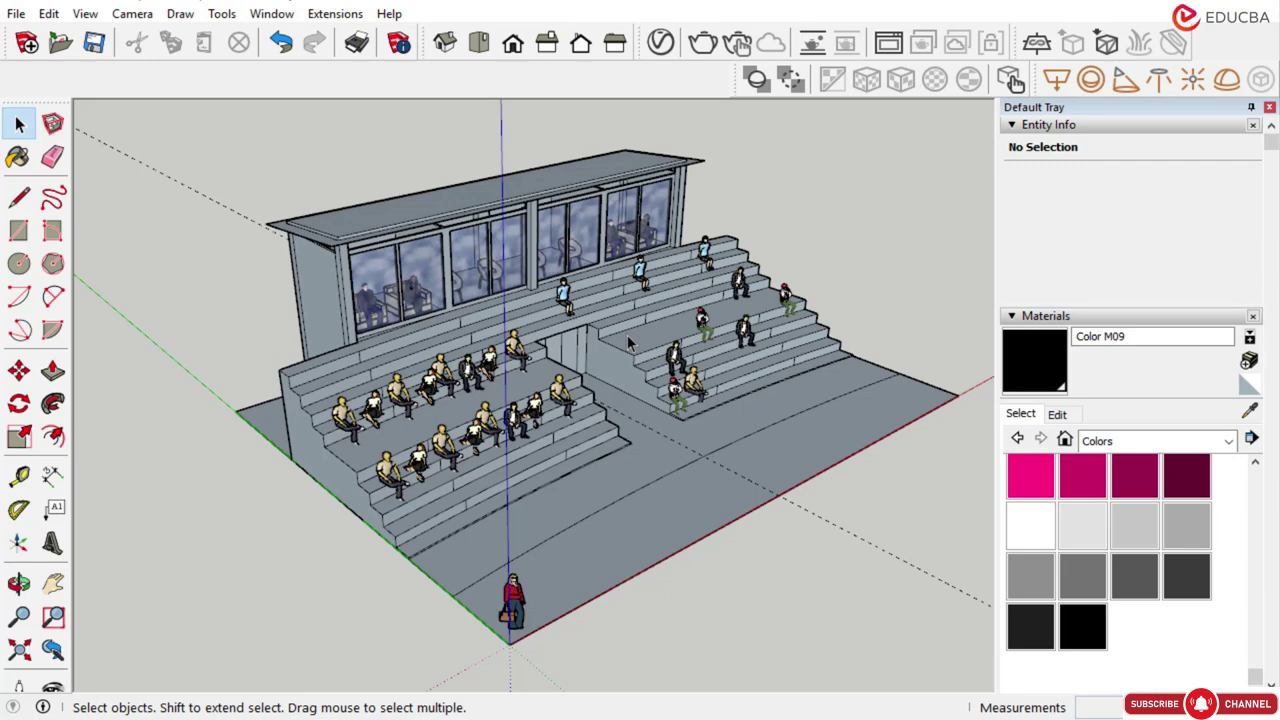
middle_click_drag(628, 343, 451, 256)
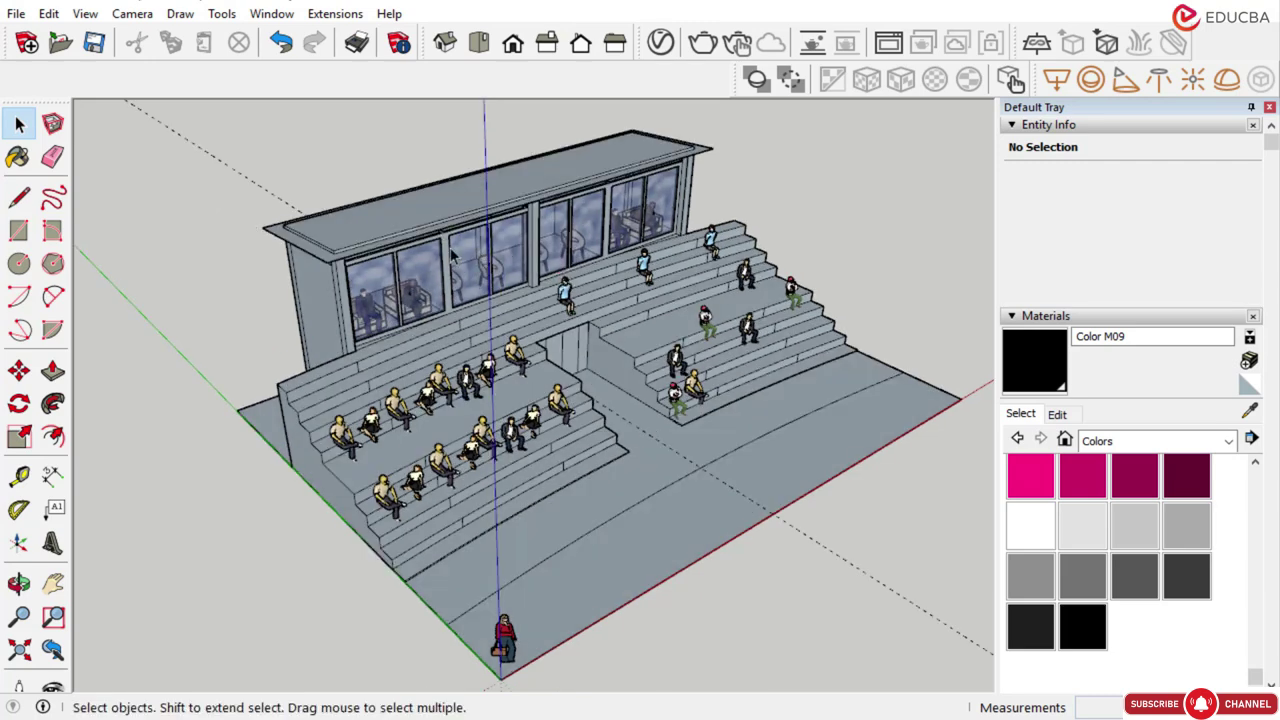
scroll(560, 355, "up", 3)
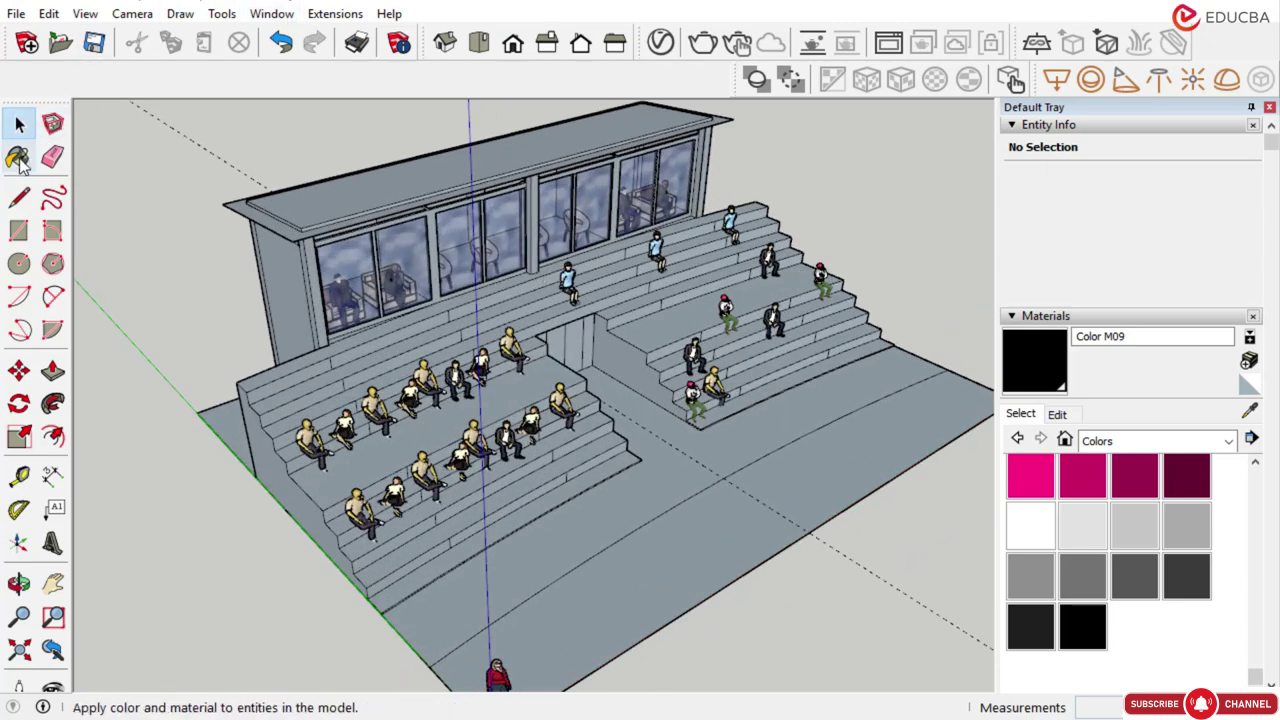
Paint the top face of the pavilion's raised roof slab with Roofing Tile Spanish from the Roofing materials
left_click(18, 158)
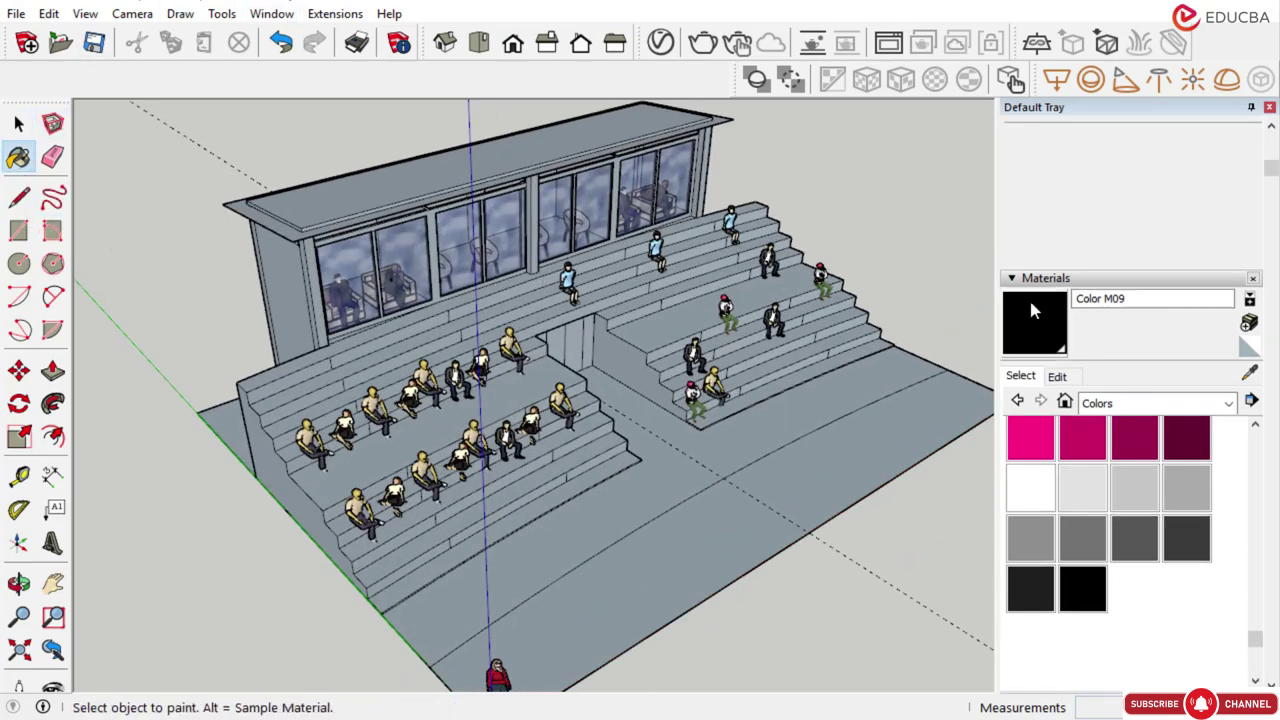
left_click(1058, 284)
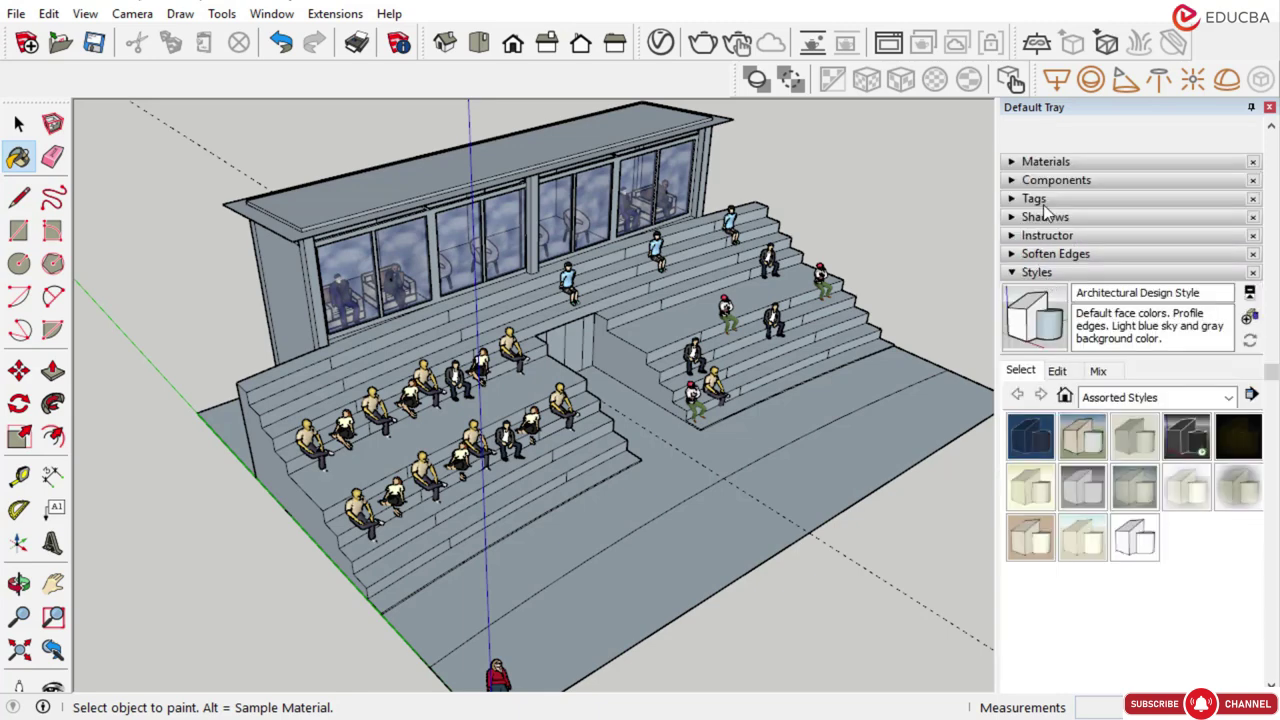
left_click(1050, 163)
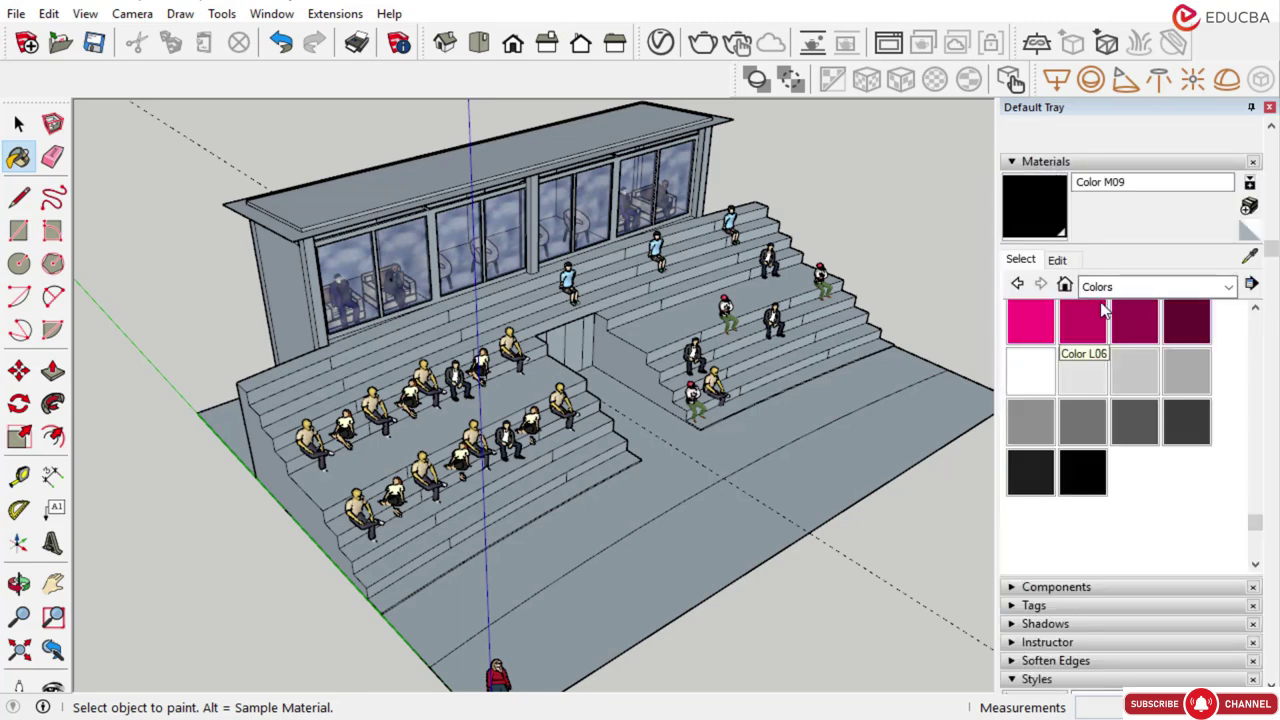
left_click(1150, 286)
left_click(1116, 447)
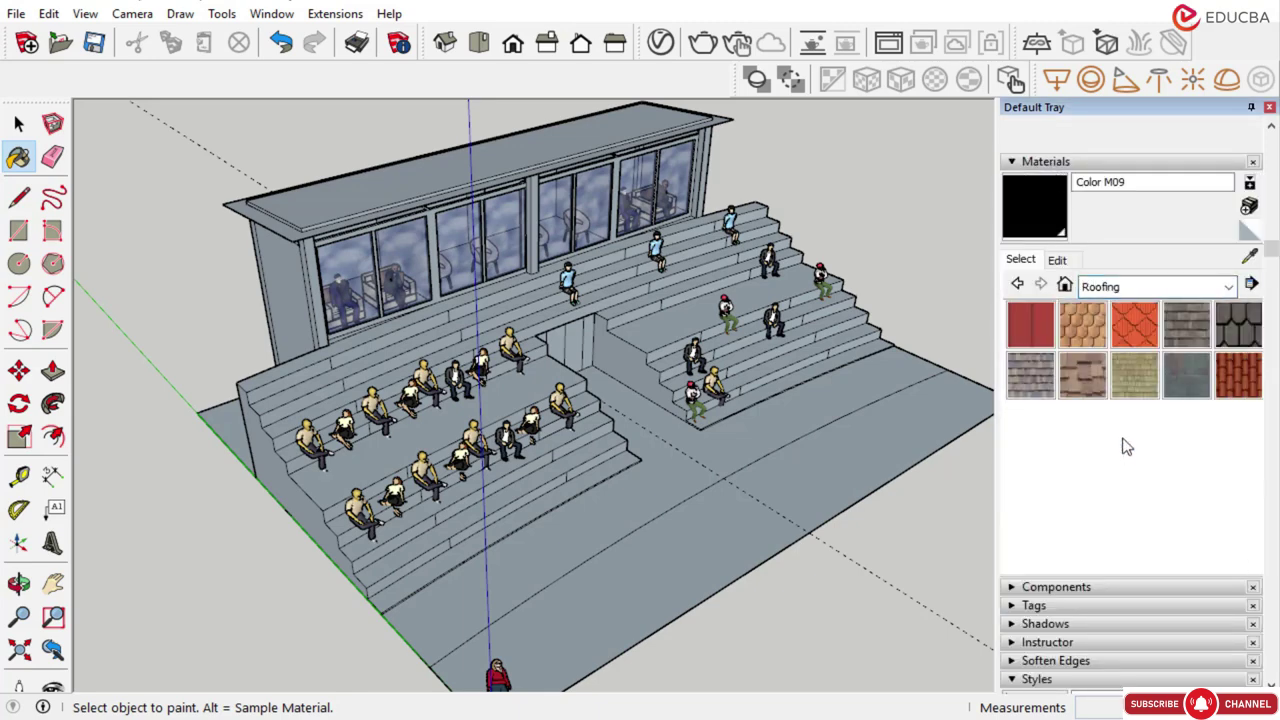
scroll(1111, 358, "down", 3)
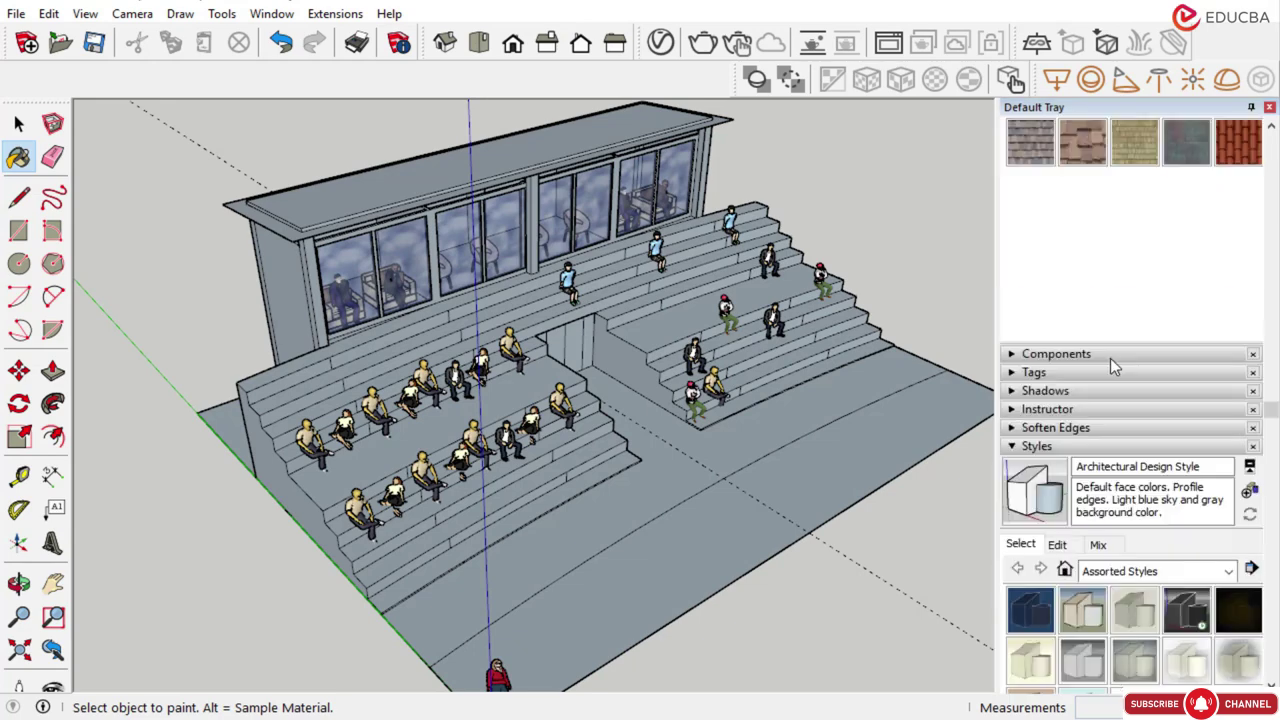
scroll(1111, 358, "up", 3)
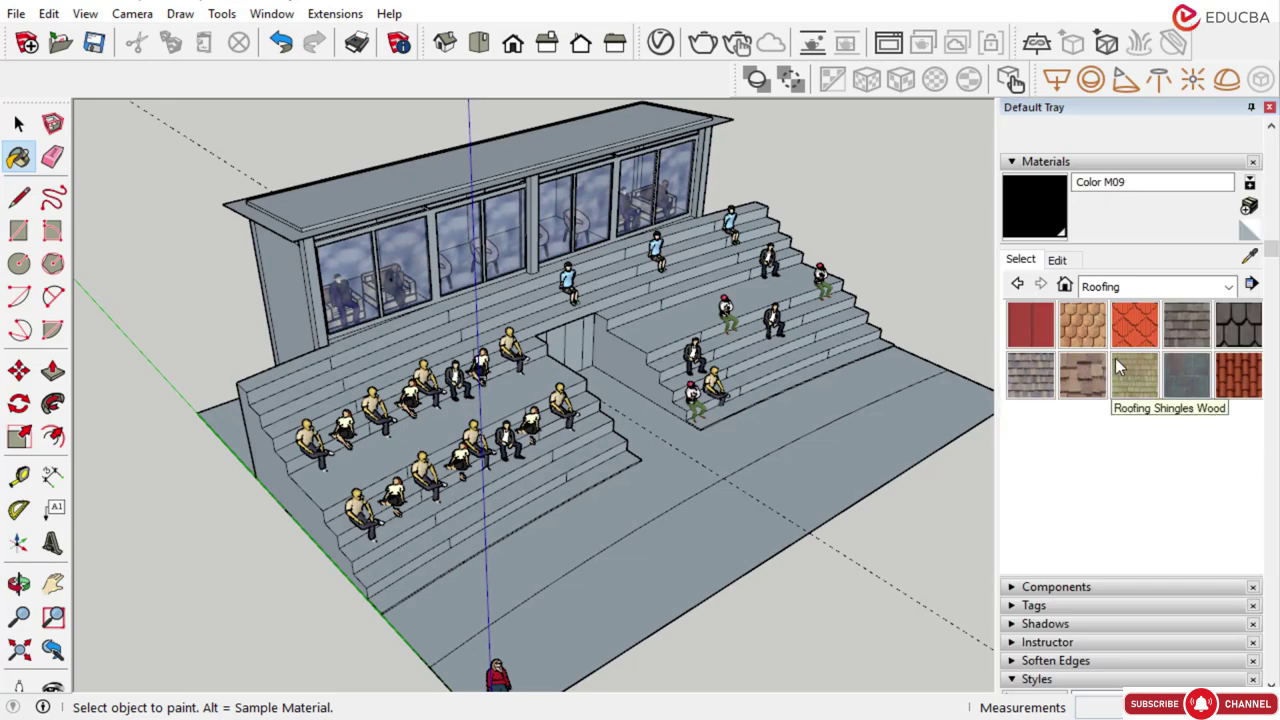
left_click(1234, 384)
scroll(398, 186, "up", 2)
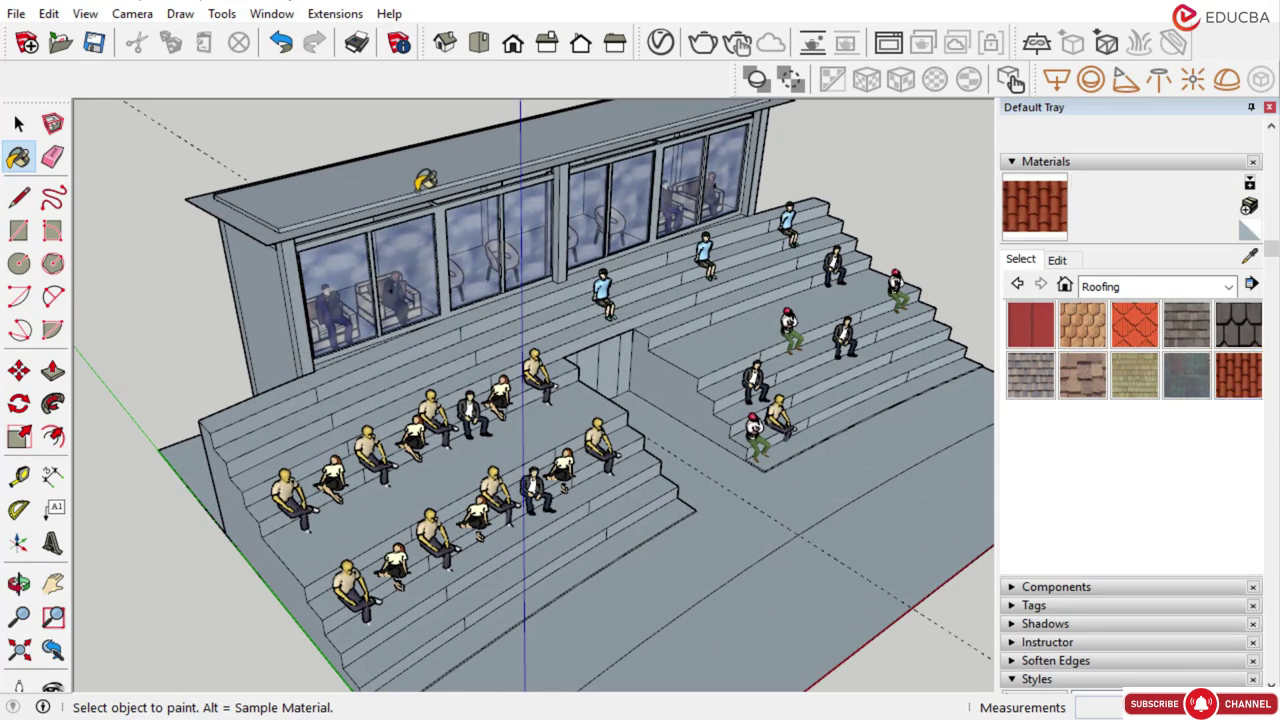
left_click(427, 181)
Paint the roof overhang surrounding the raised slab with the same Spanish roof tile
scroll(213, 197, "up", 5)
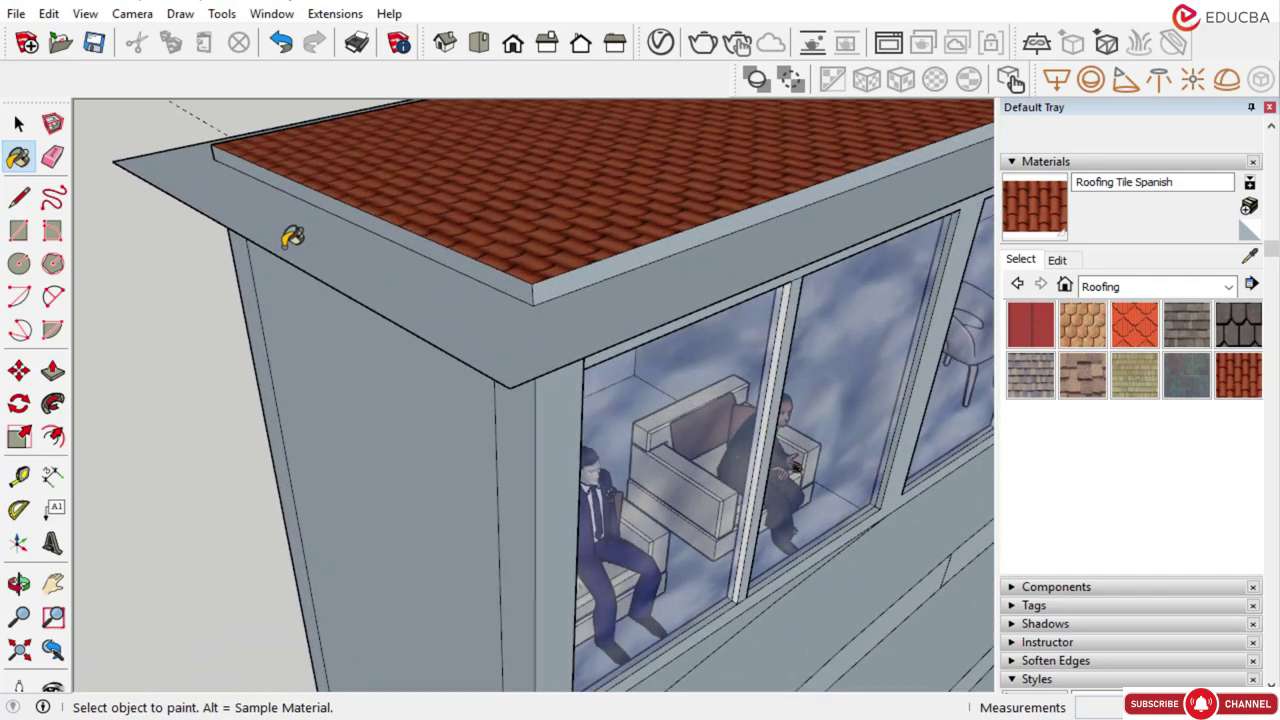
left_click(301, 233)
scroll(301, 233, "down", 8)
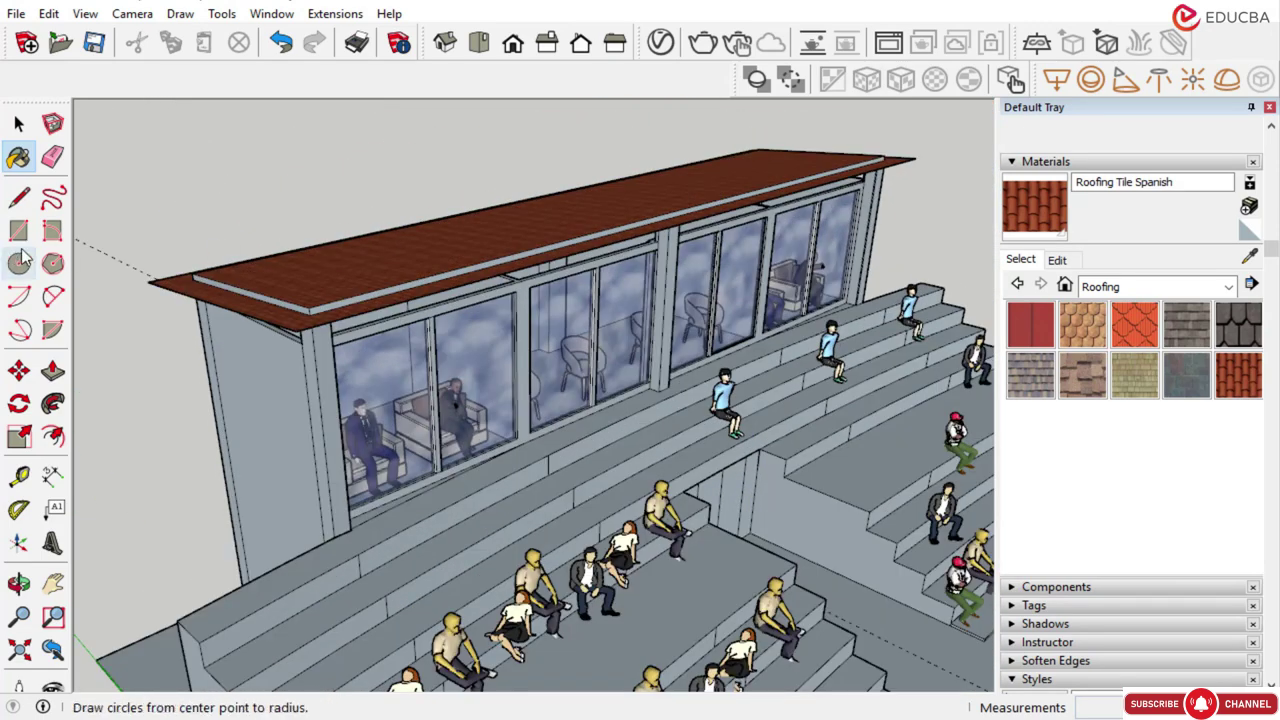
Recolor the Roofing Tile Spanish material to a muted blue and check the tiles on the roof
left_click(1058, 260)
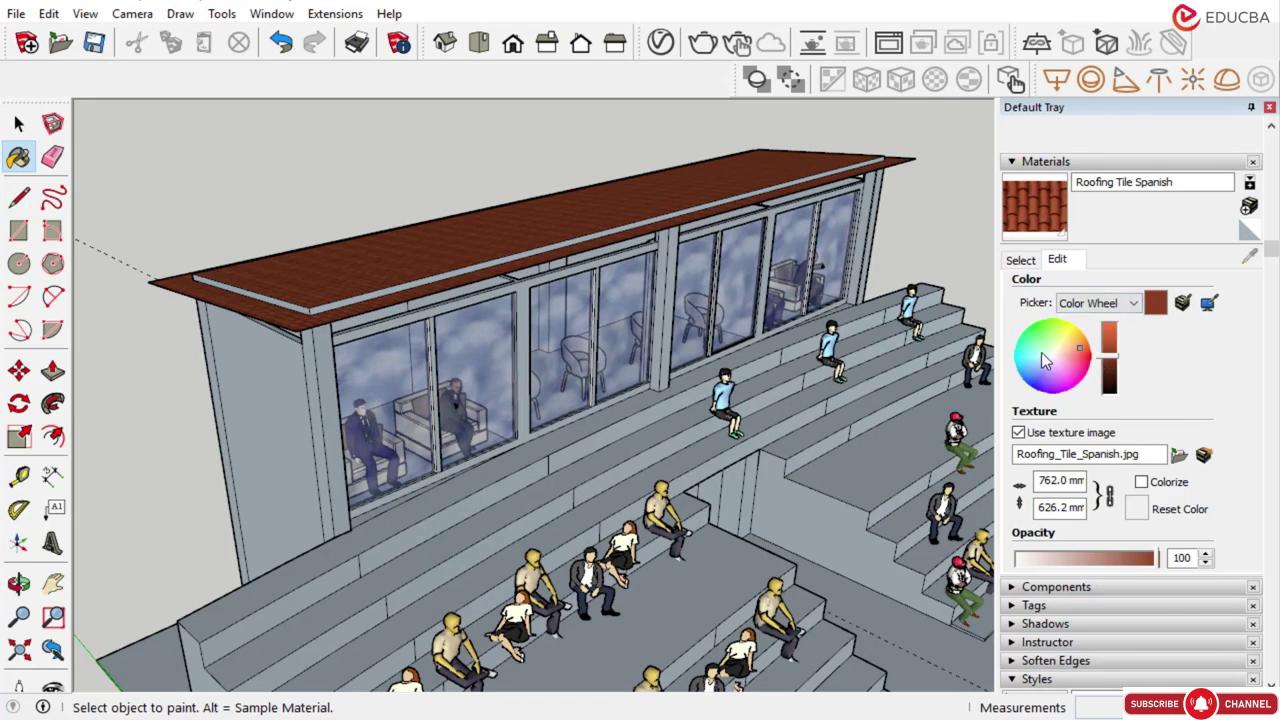
left_click_drag(1045, 360, 1040, 368)
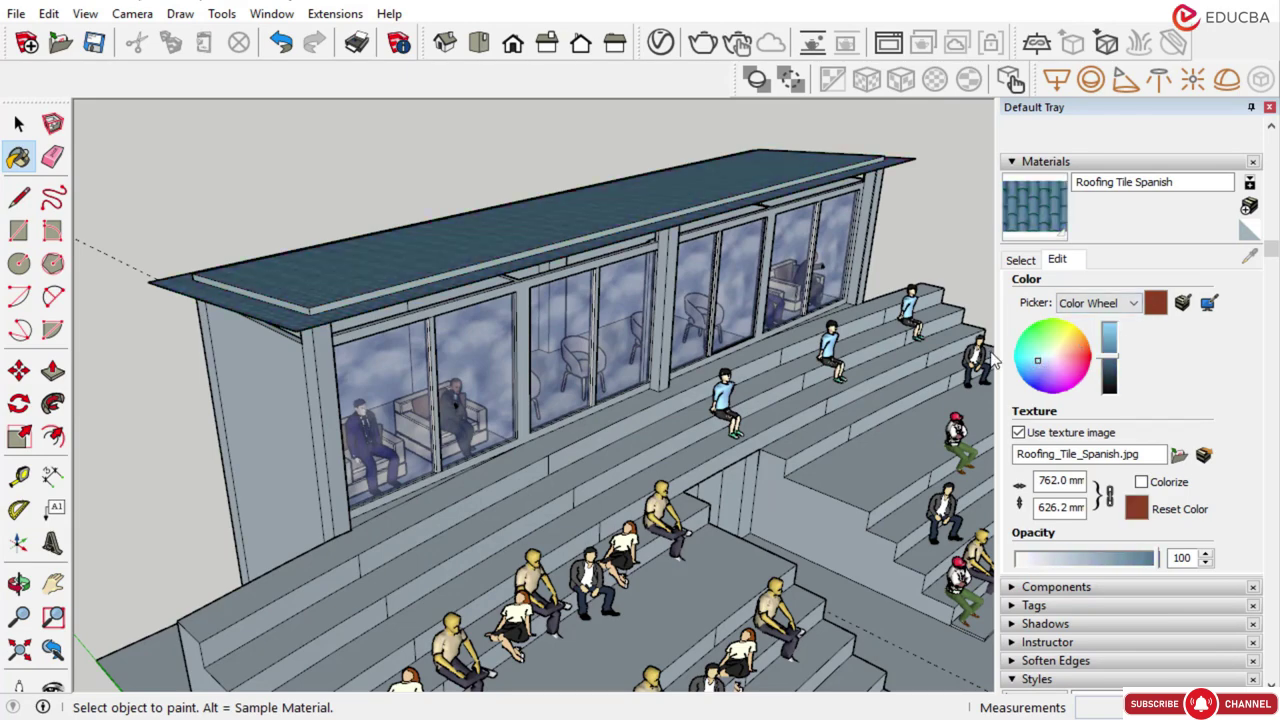
scroll(400, 250, "up", 5)
middle_click_drag(400, 251, 391, 311)
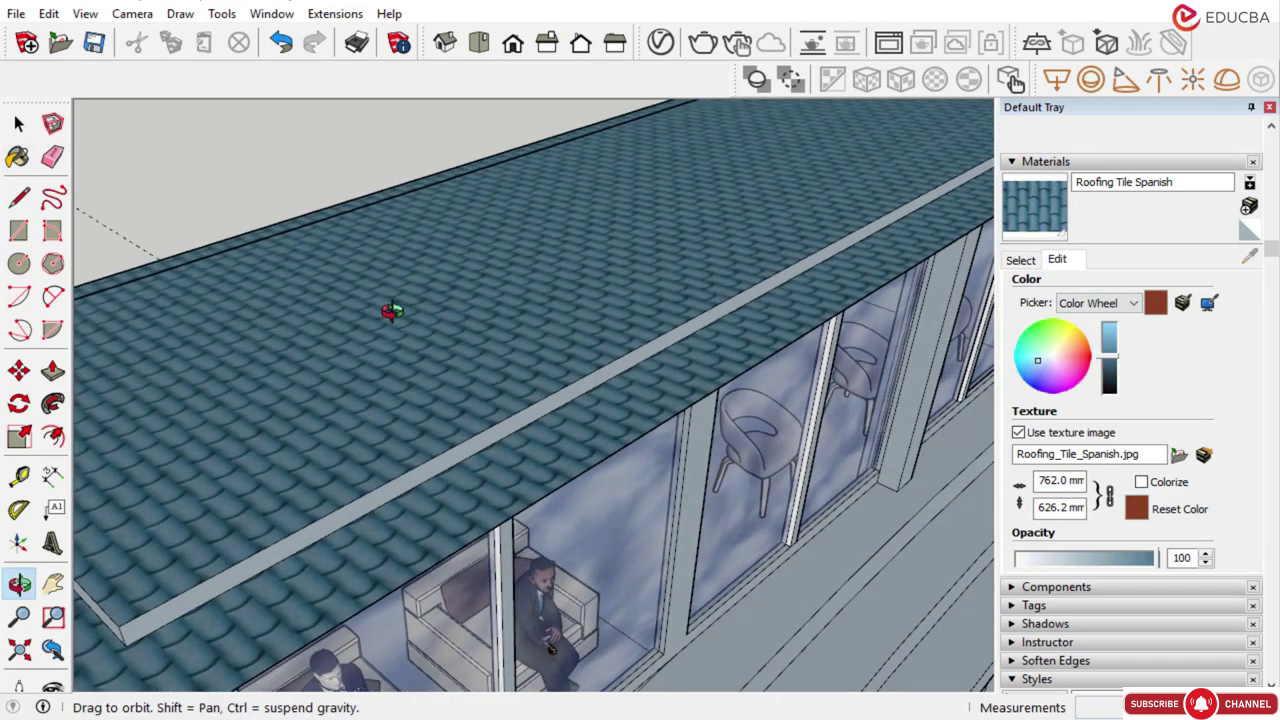
scroll(434, 240, "down", 6)
middle_click_drag(437, 274, 414, 250)
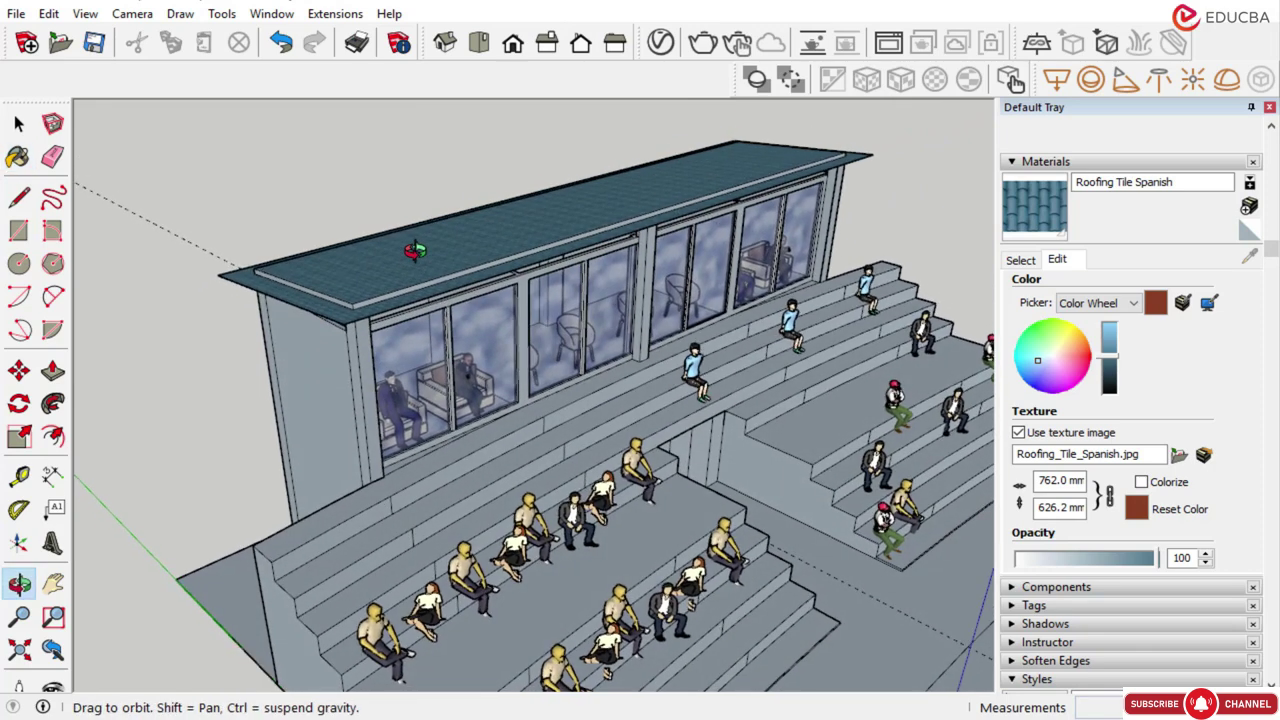
Set the roof tile texture's width to 1500 mm and check its scale on the roof
left_click(1058, 262)
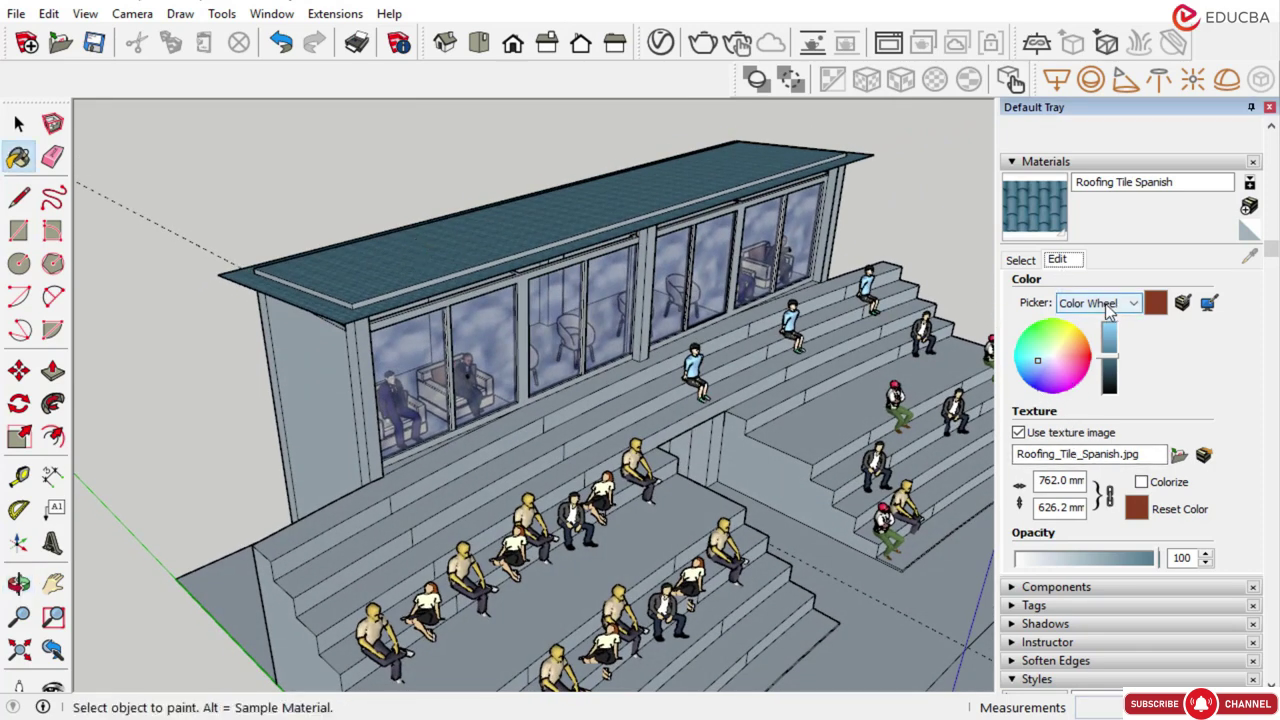
left_click(1058, 481)
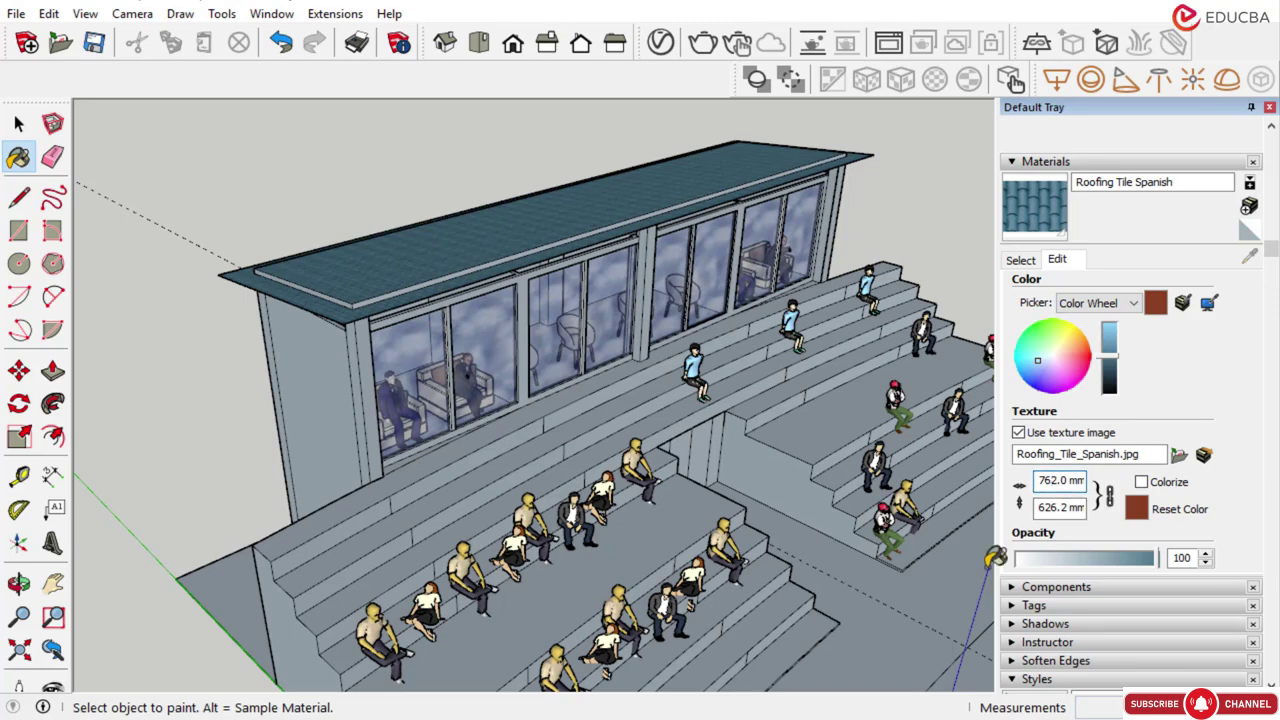
key("Delete")
key("Delete")
type("15000")
key("BackSpace")
scroll(434, 249, "up", 5)
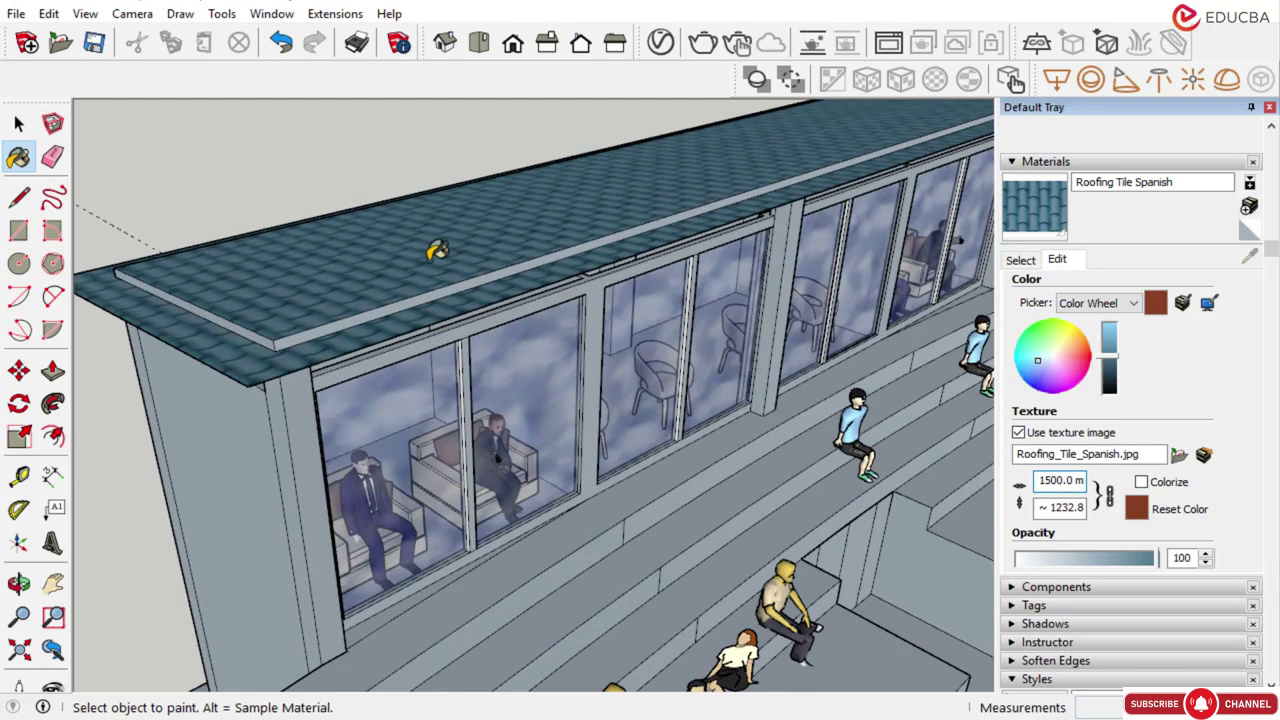
scroll(443, 249, "down", 3)
middle_click_drag(480, 343, 483, 454)
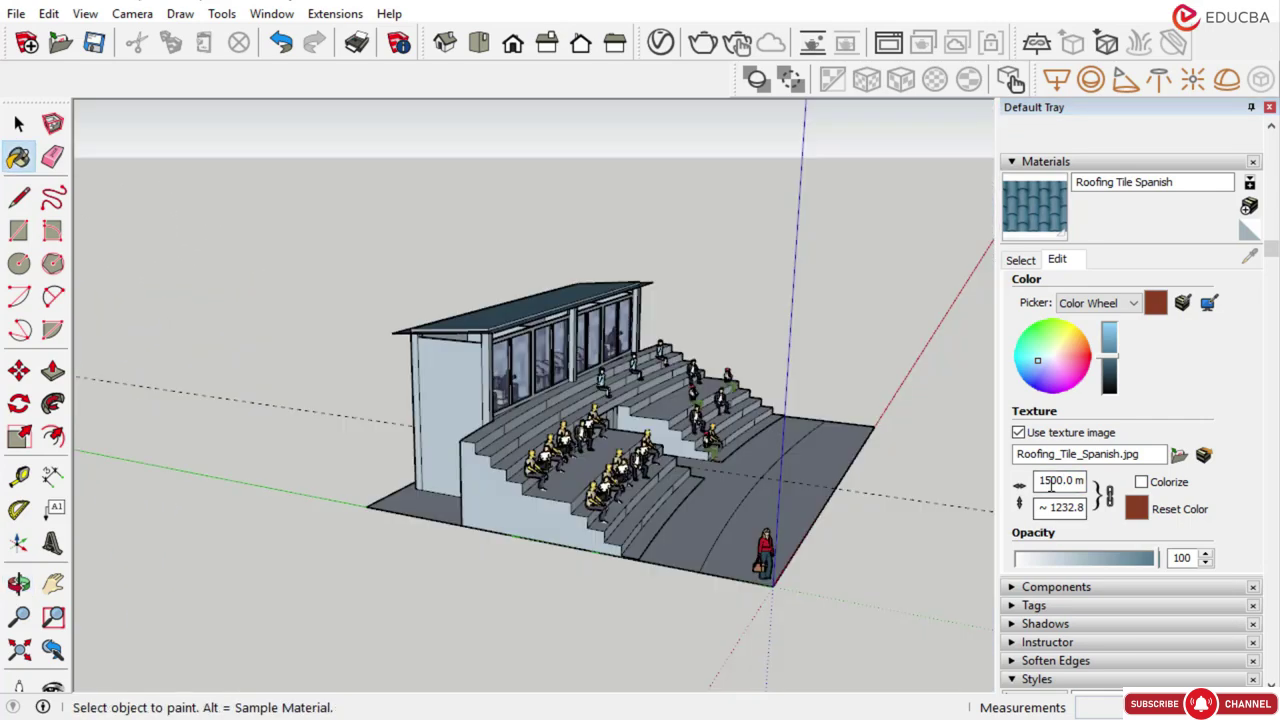
Set the roof tile texture's width to 2400 mm and check its scale on the roof
left_click(1051, 481)
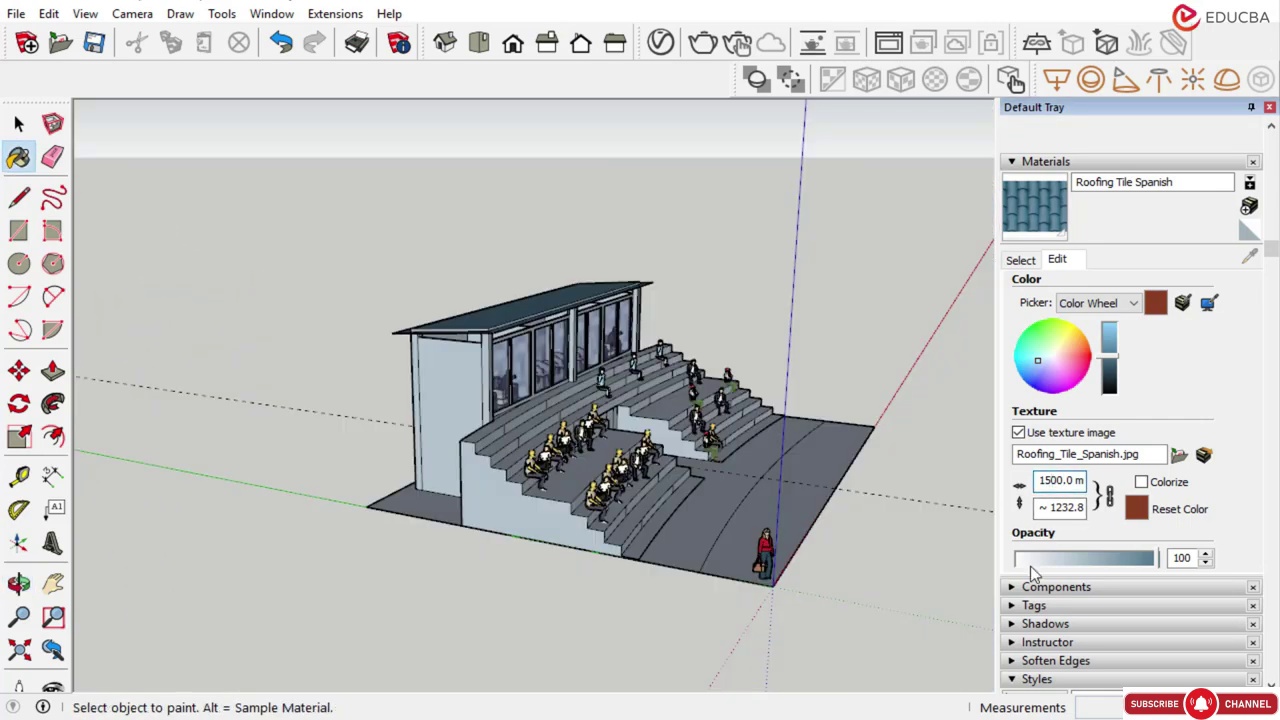
key("Left")
key("BackSpace")
type("24")
scroll(523, 366, "up", 5)
scroll(520, 402, "down", 8)
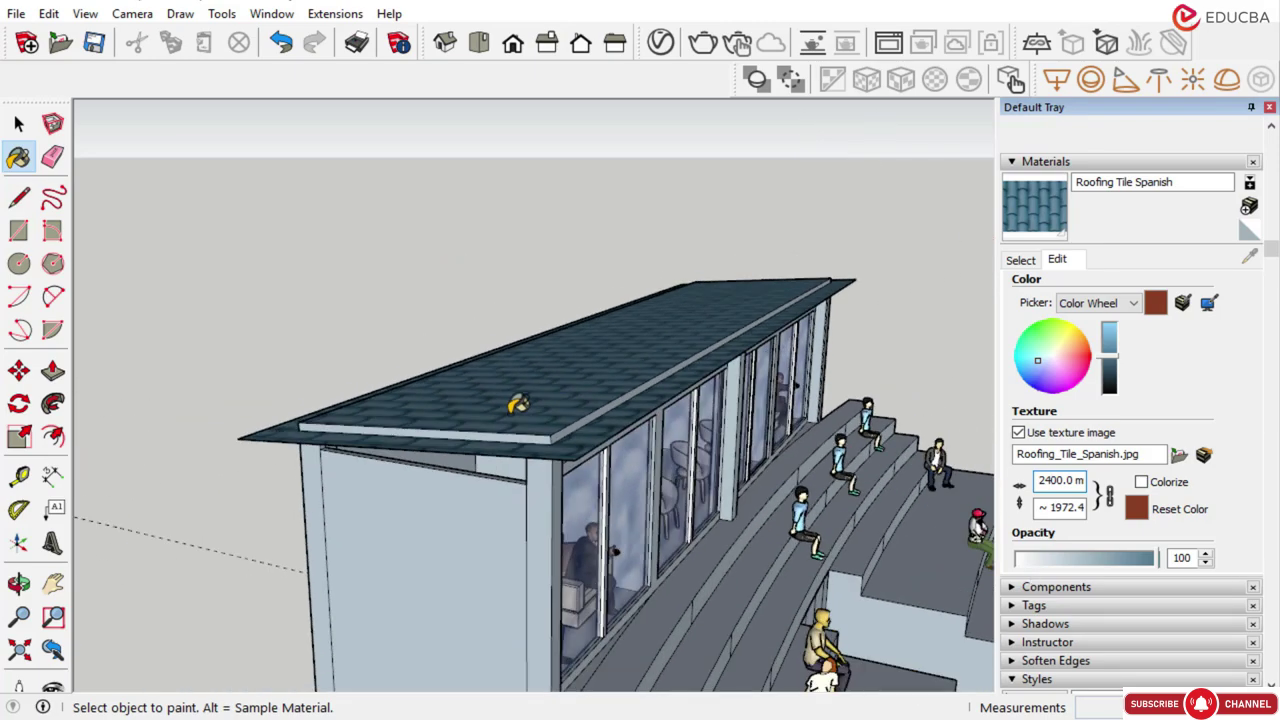
mouse_move(520, 402)
middle_mouse_down()
mouse_move(548, 569)
mouse_move(534, 474)
mouse_move(560, 440)
mouse_move(590, 560)
middle_mouse_up()
scroll(598, 578, "up", 3)
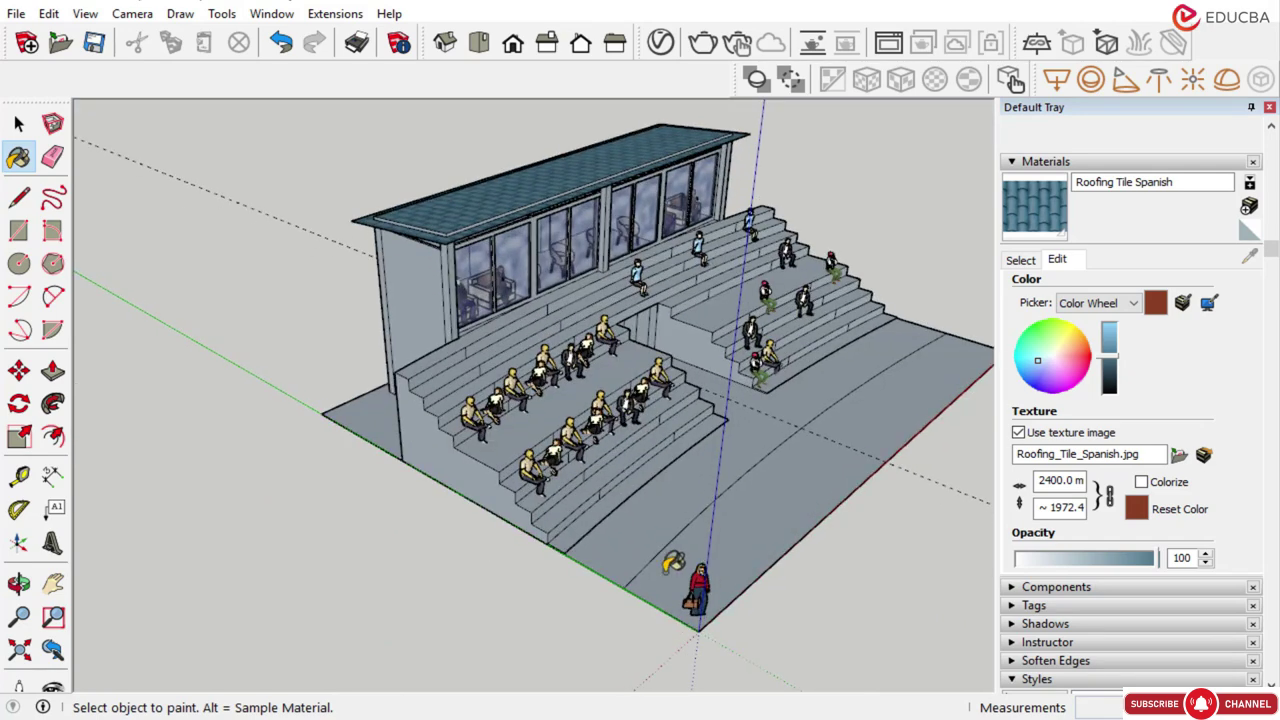
left_click(18, 123)
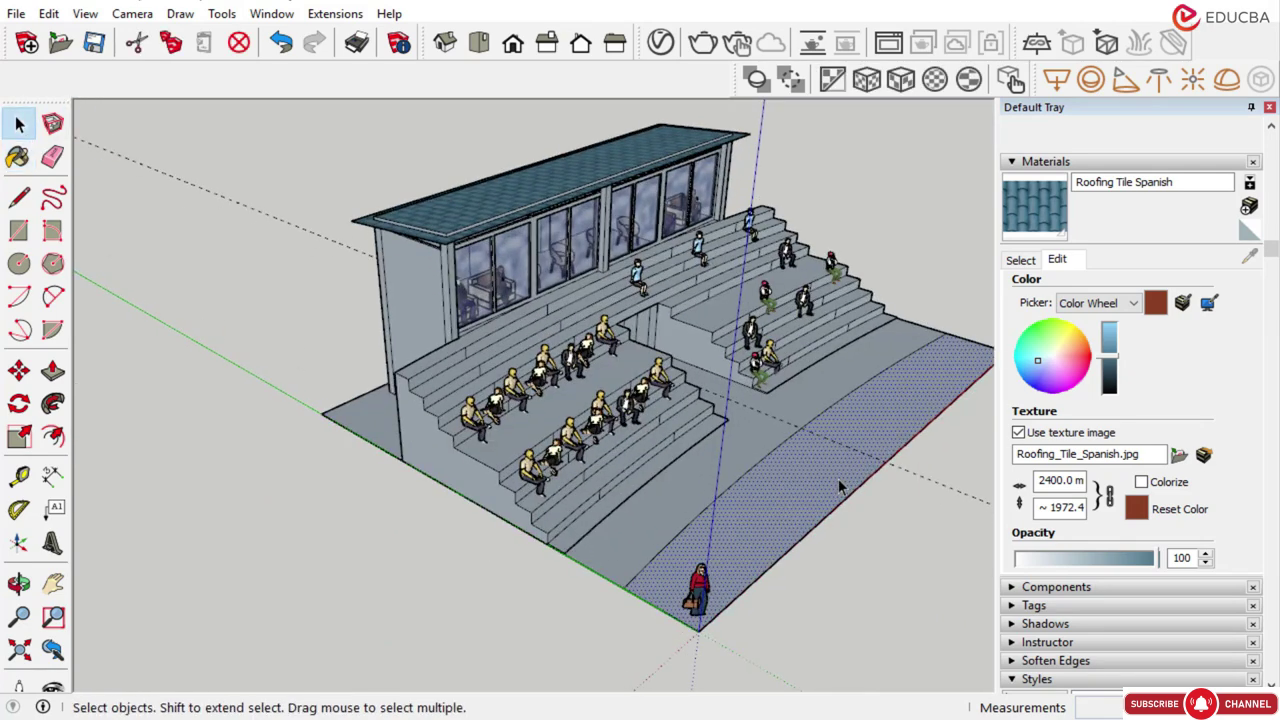
scroll(771, 432, "up", 5)
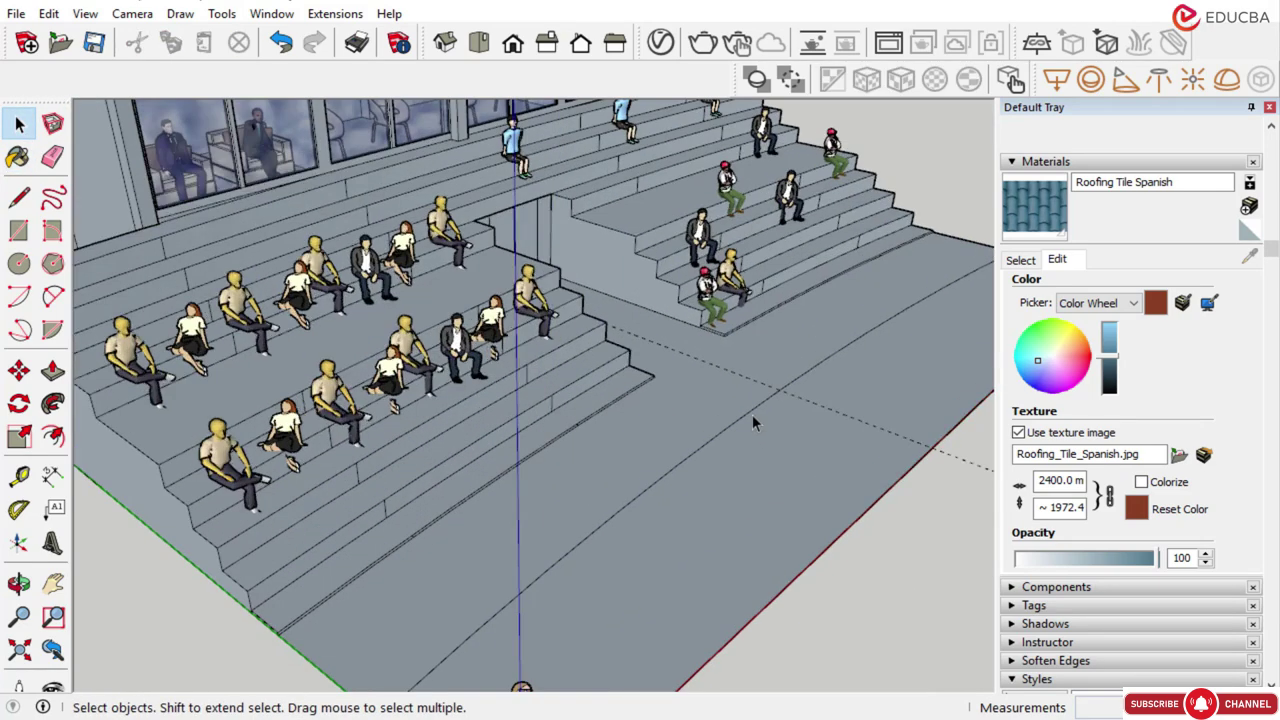
left_click(752, 414)
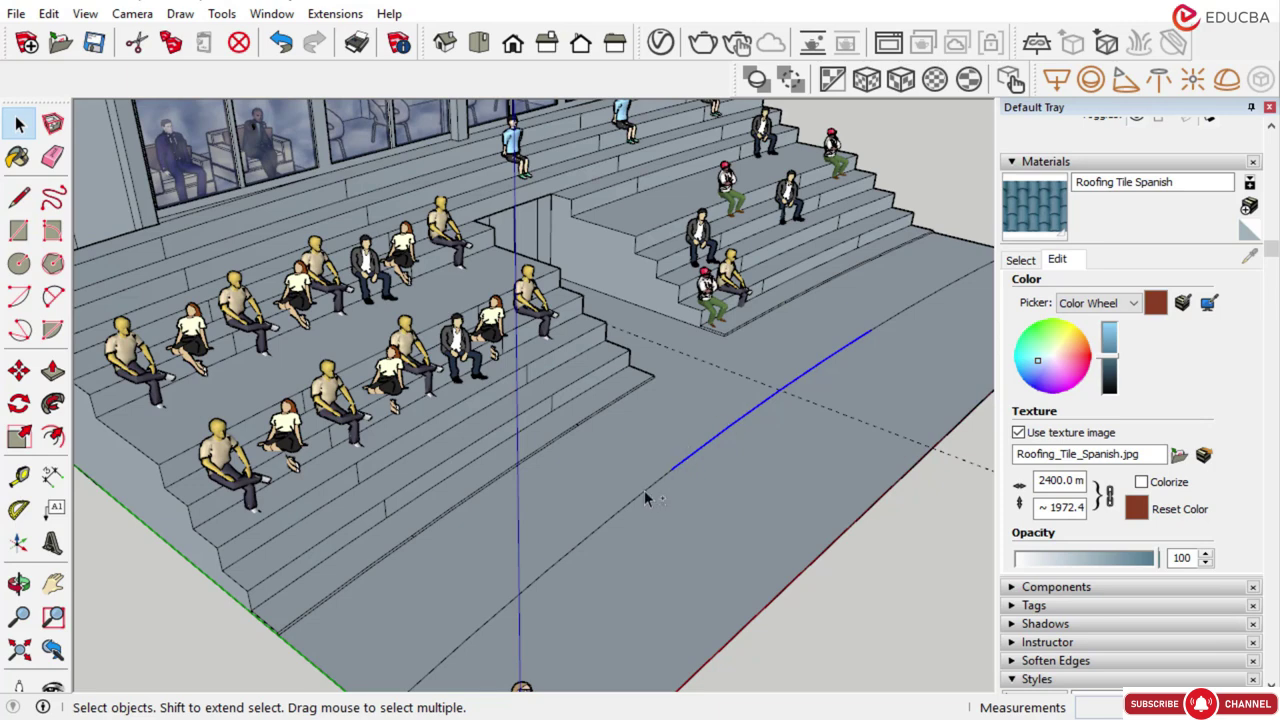
left_click(53, 436)
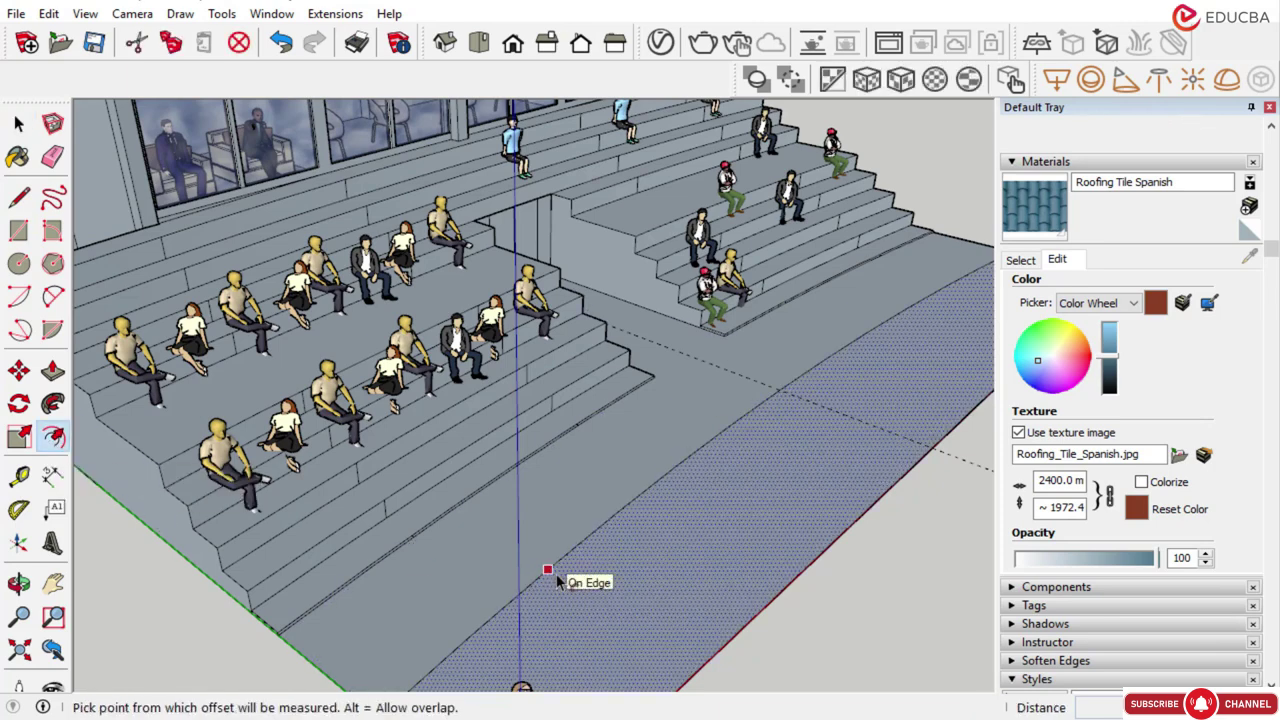
scroll(557, 582, "down", 3)
key("space")
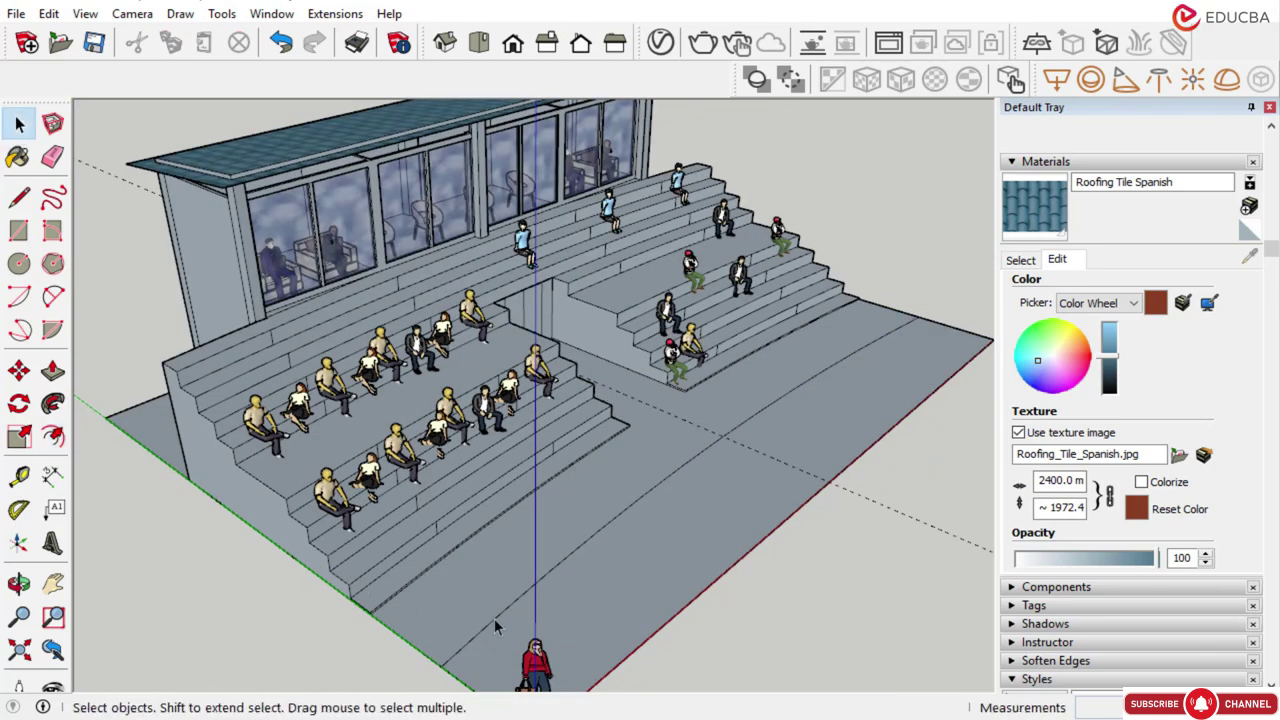
Copy the full curved line on the ground a short distance toward the seating, forming a narrow border strip
left_click(495, 620)
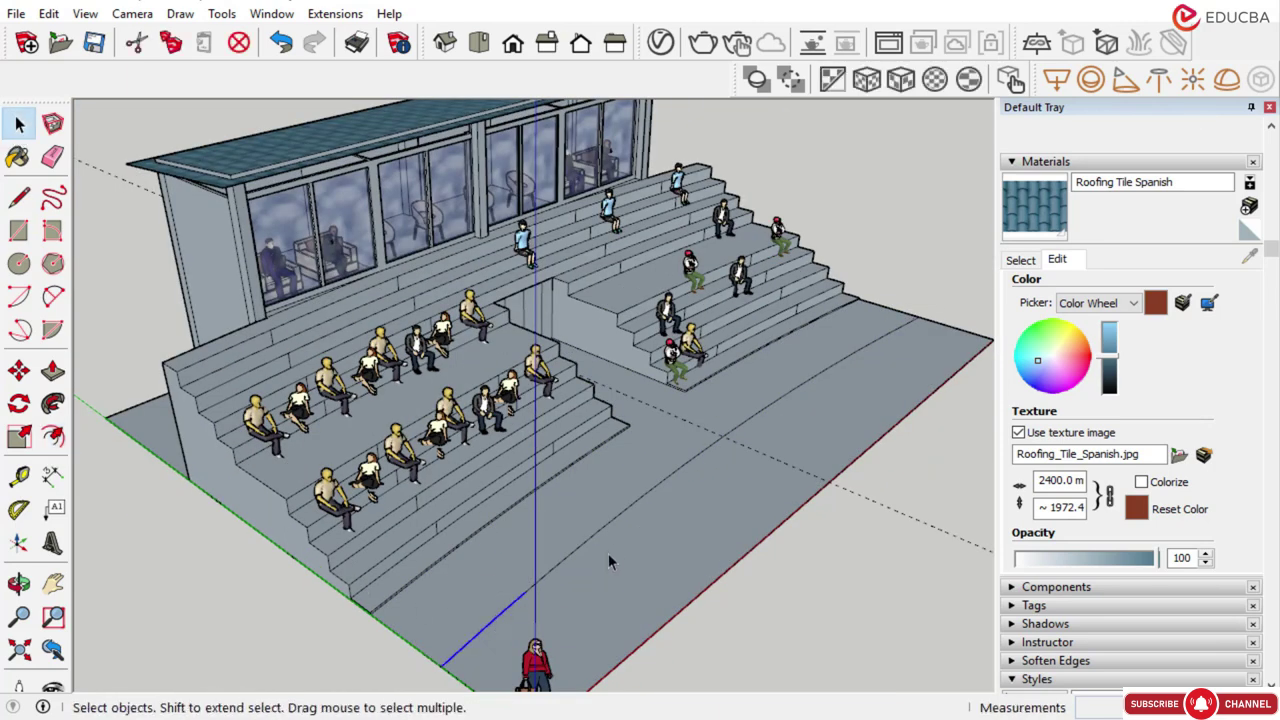
left_click(738, 428, "shift")
left_click(19, 370)
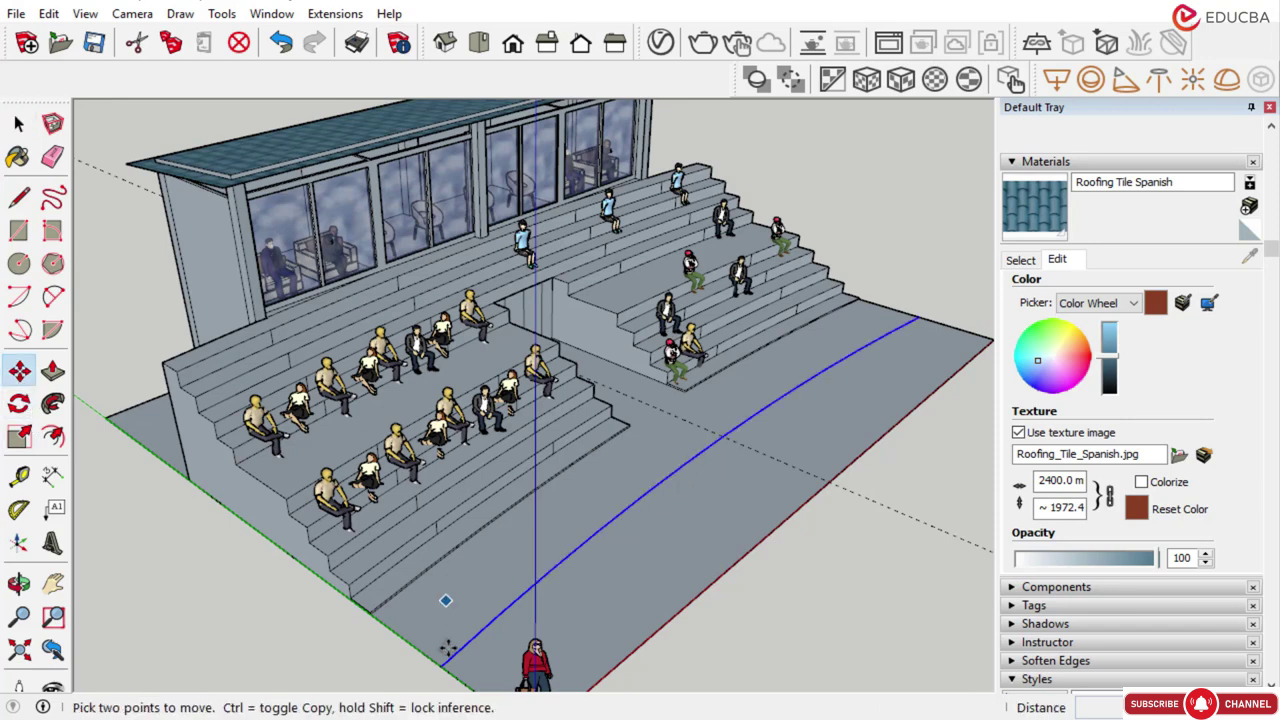
scroll(440, 640, "up", 6)
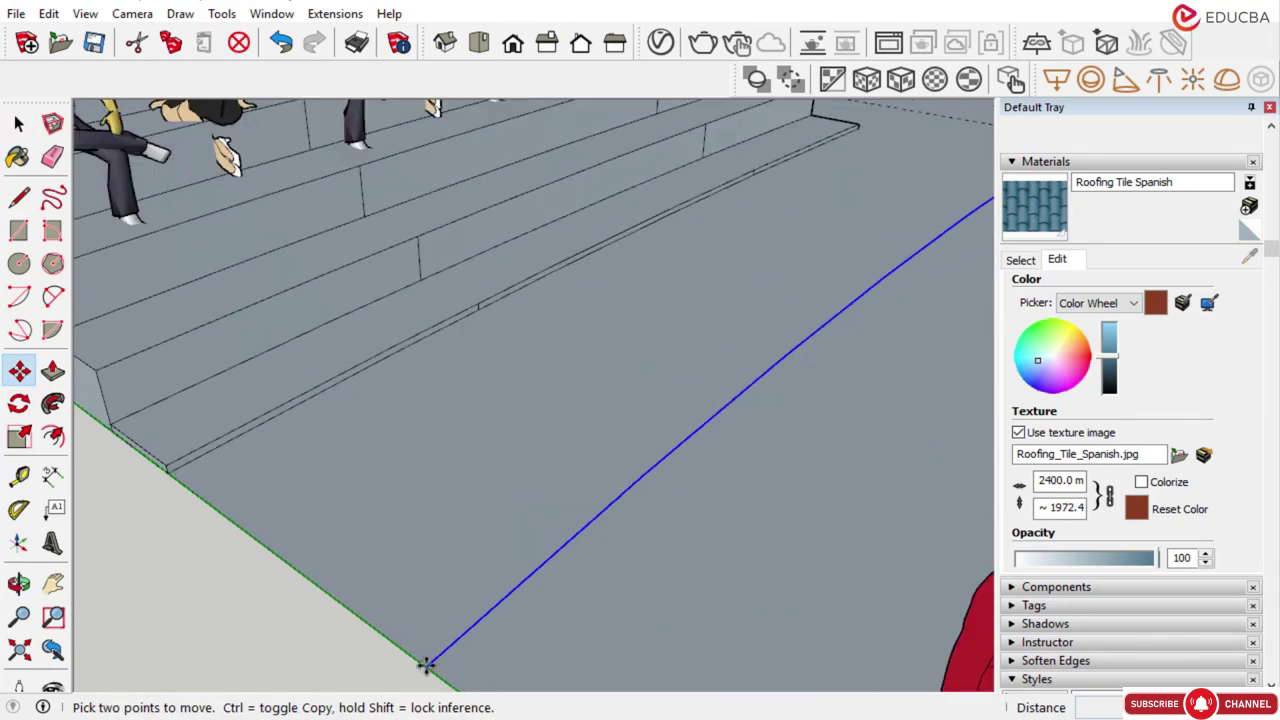
left_click(426, 667)
scroll(449, 629, "down", 4)
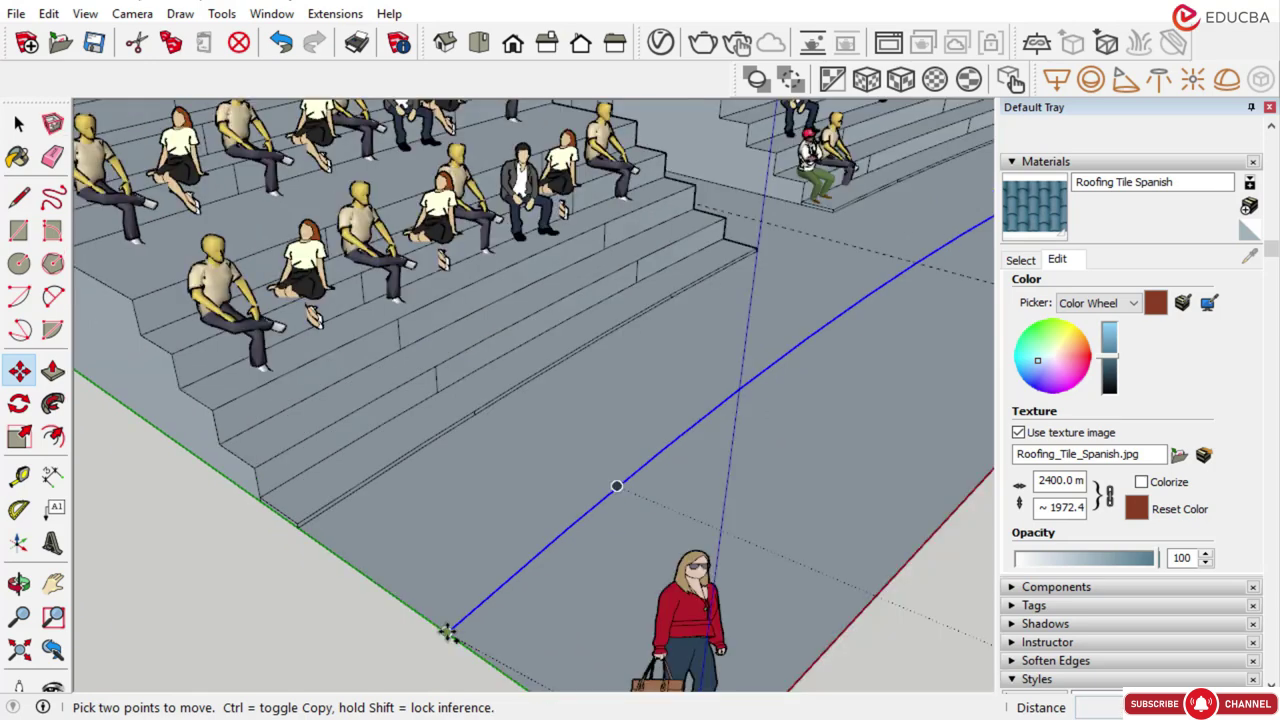
key("ctrl")
scroll(437, 626, "up", 1)
scroll(436, 628, "up", 3)
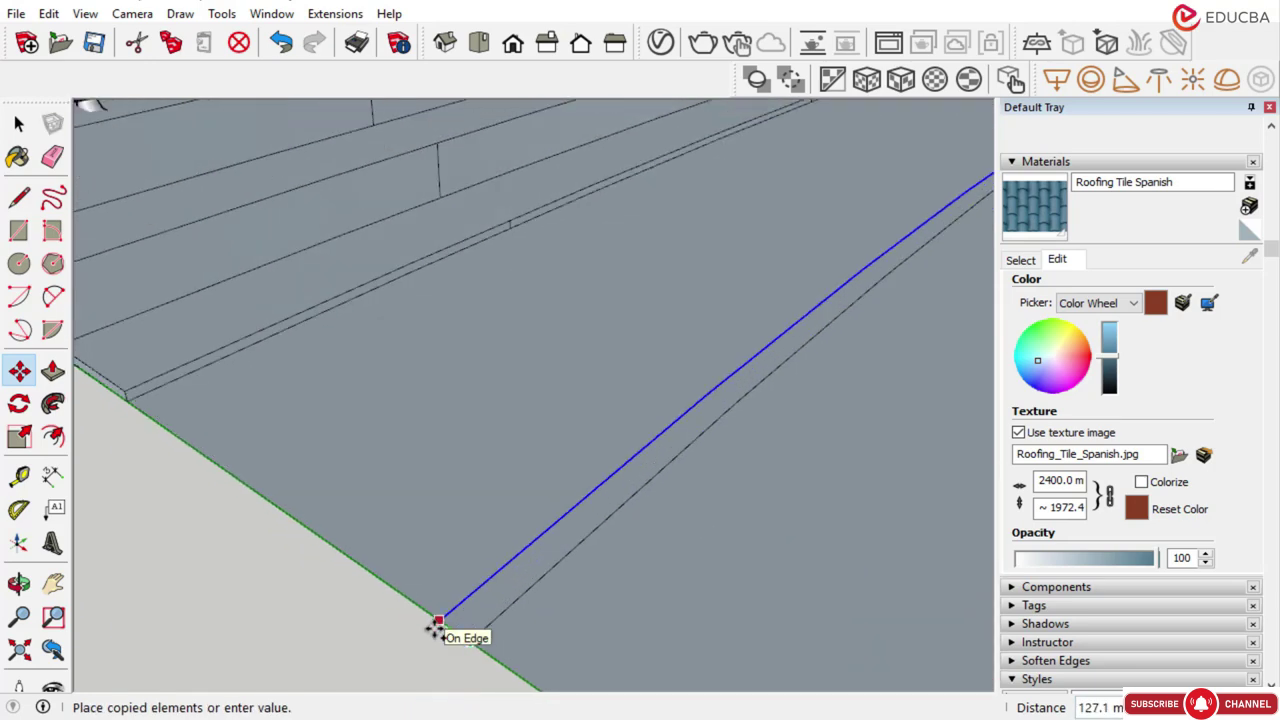
type("0")
key("Return")
scroll(406, 537, "down", 6)
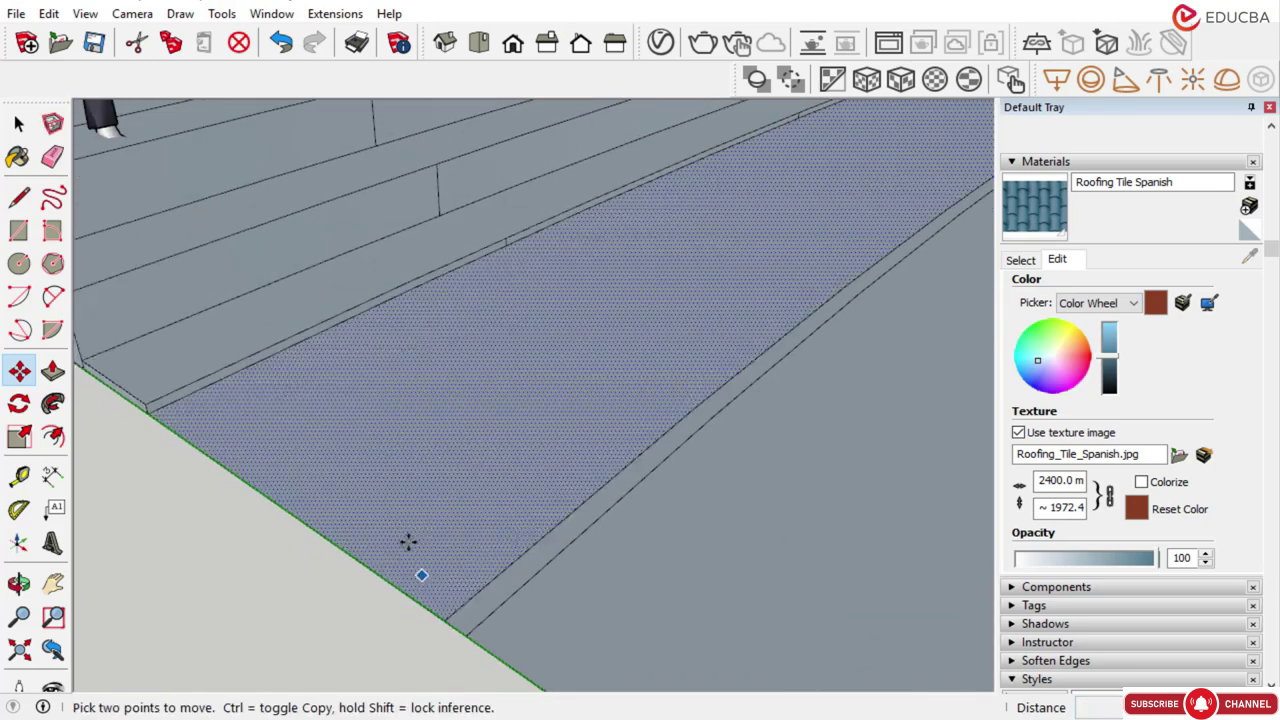
scroll(549, 551, "down", 1)
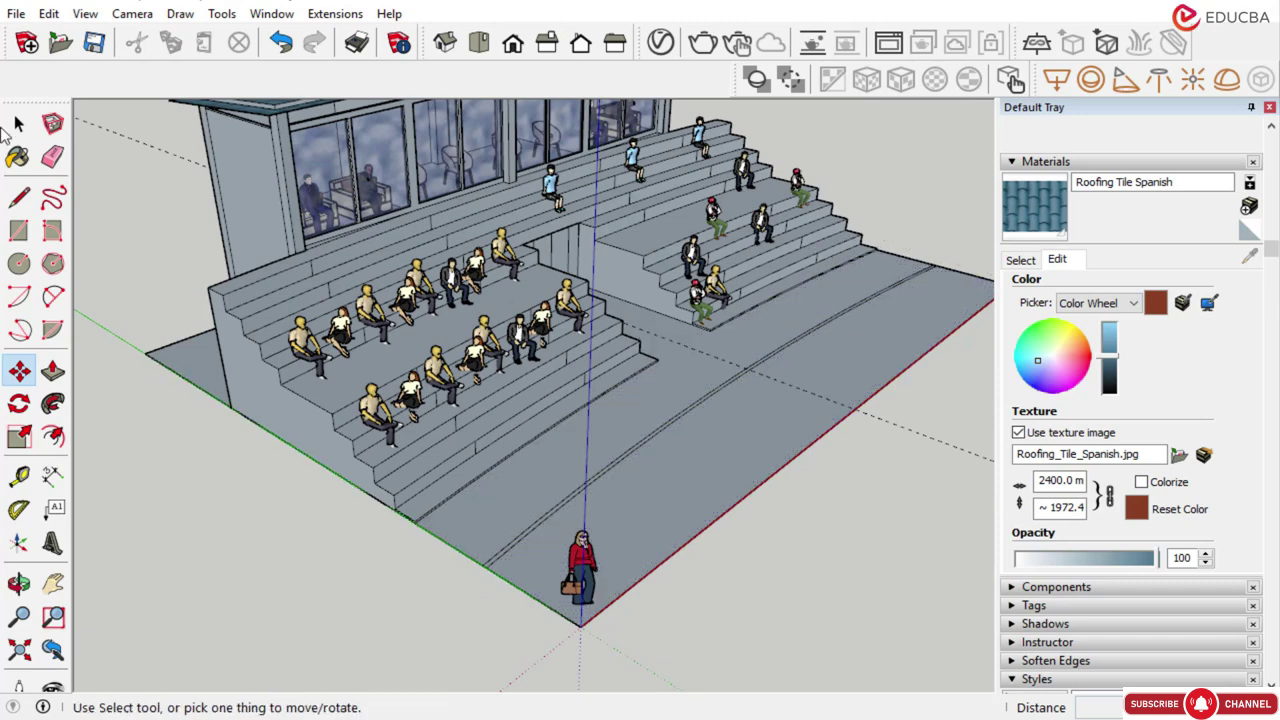
Paint the front ground area beyond the curved border strip with Grass Dark Green from the Landscaping, Fencing and Vegetation materials
left_click(18, 124)
left_click(690, 469)
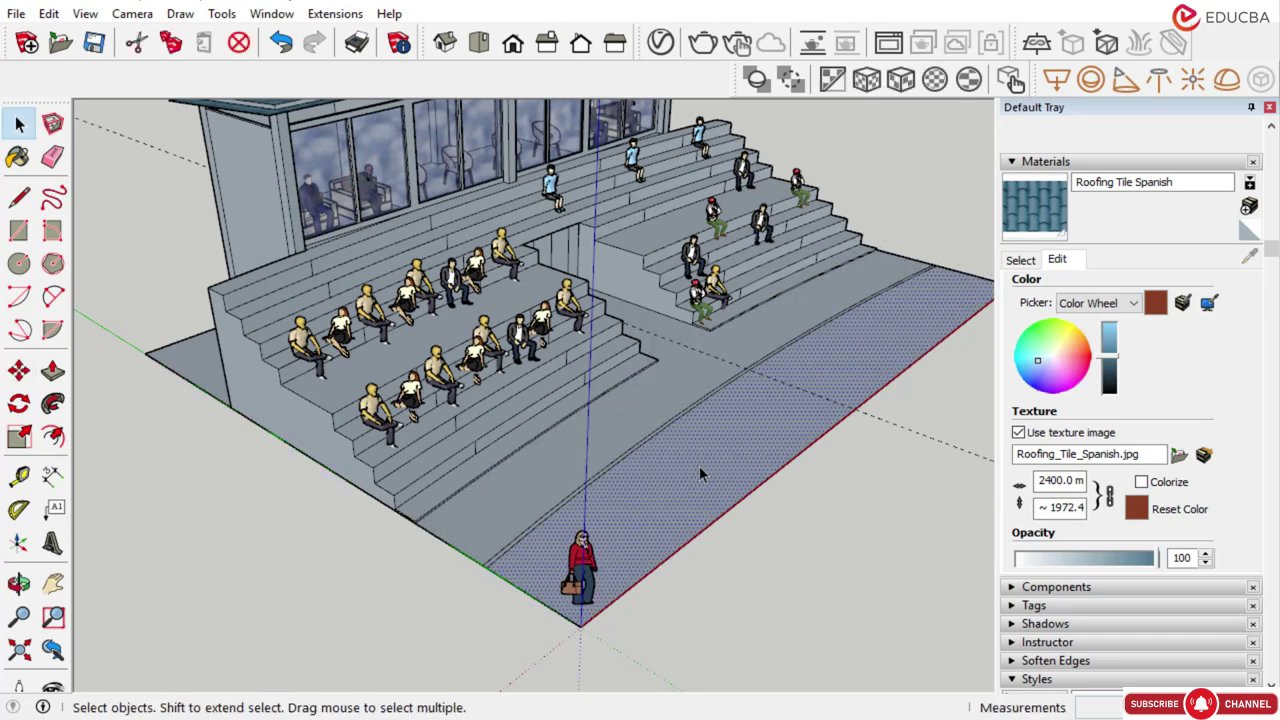
left_click(1083, 305)
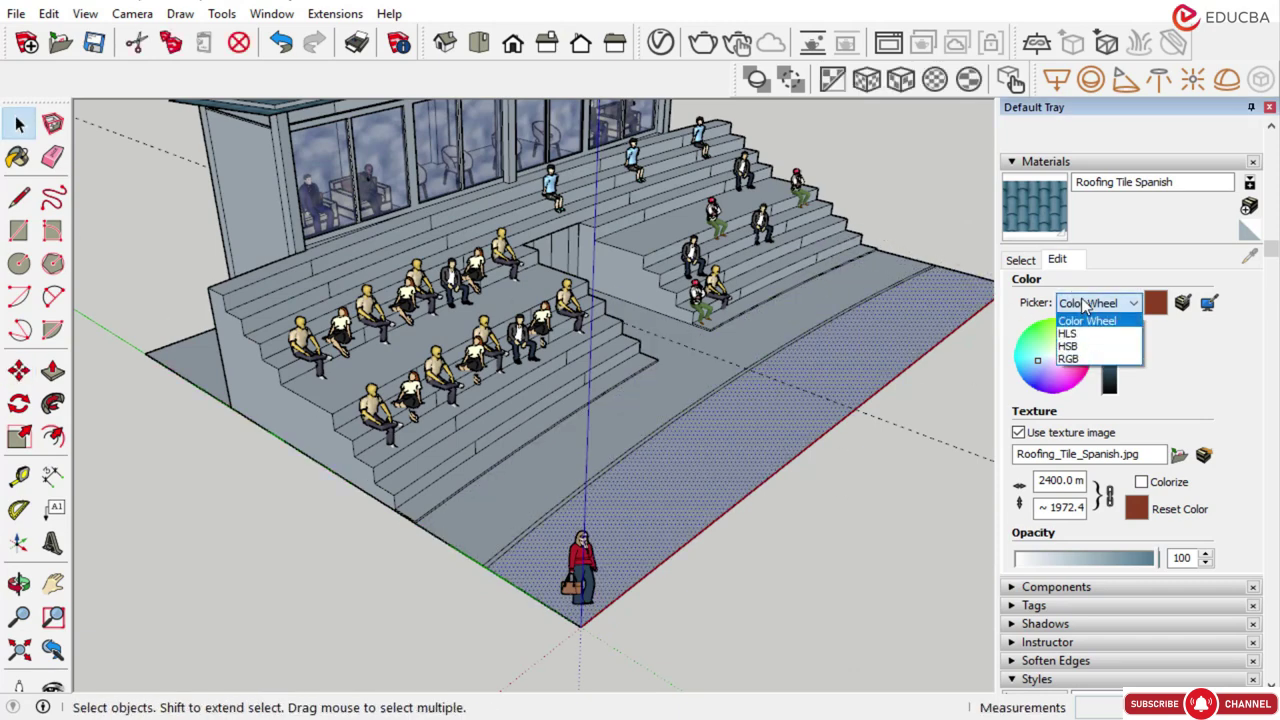
left_click(1085, 318)
left_click(1078, 162)
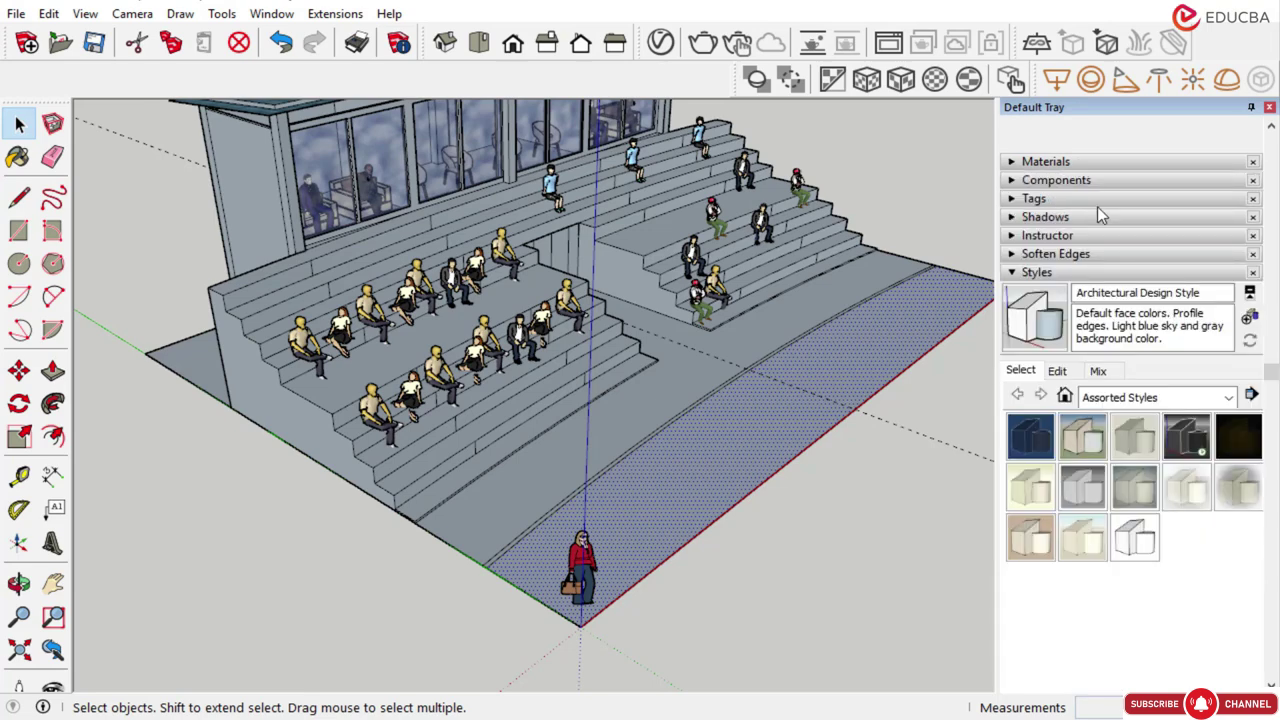
left_click(1046, 161)
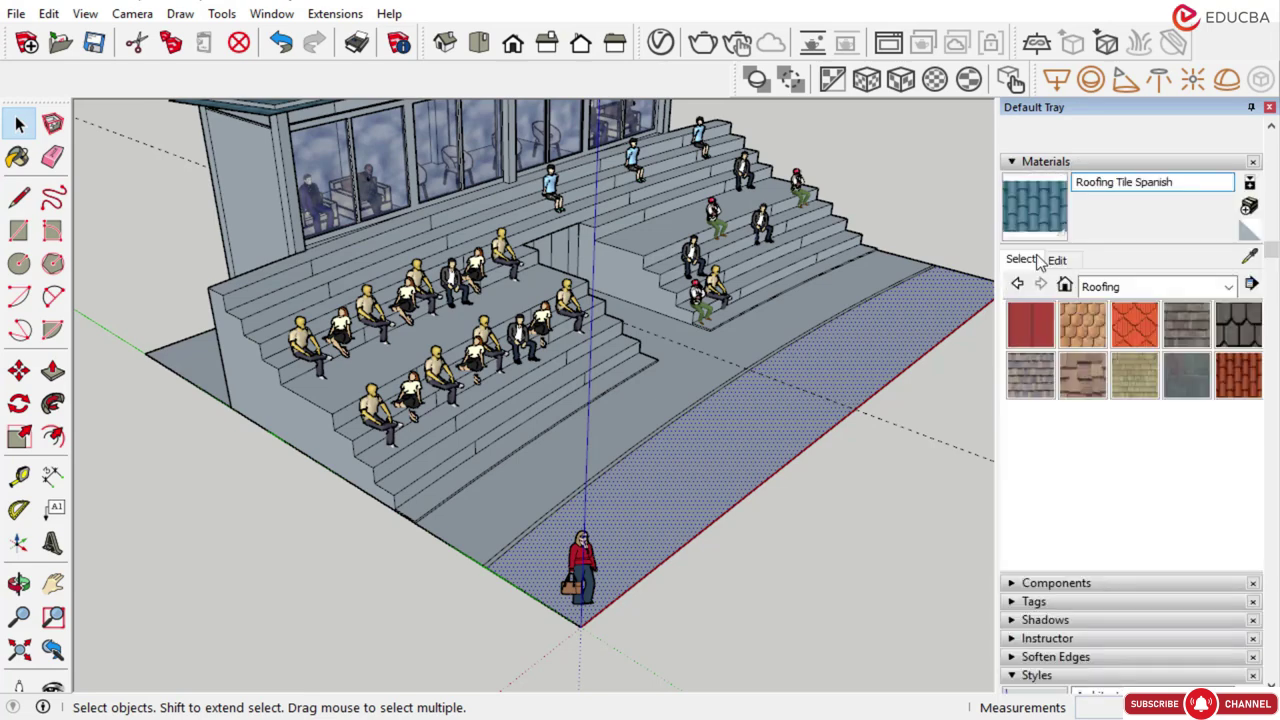
left_click(1160, 287)
scroll(1112, 373, "up", 1)
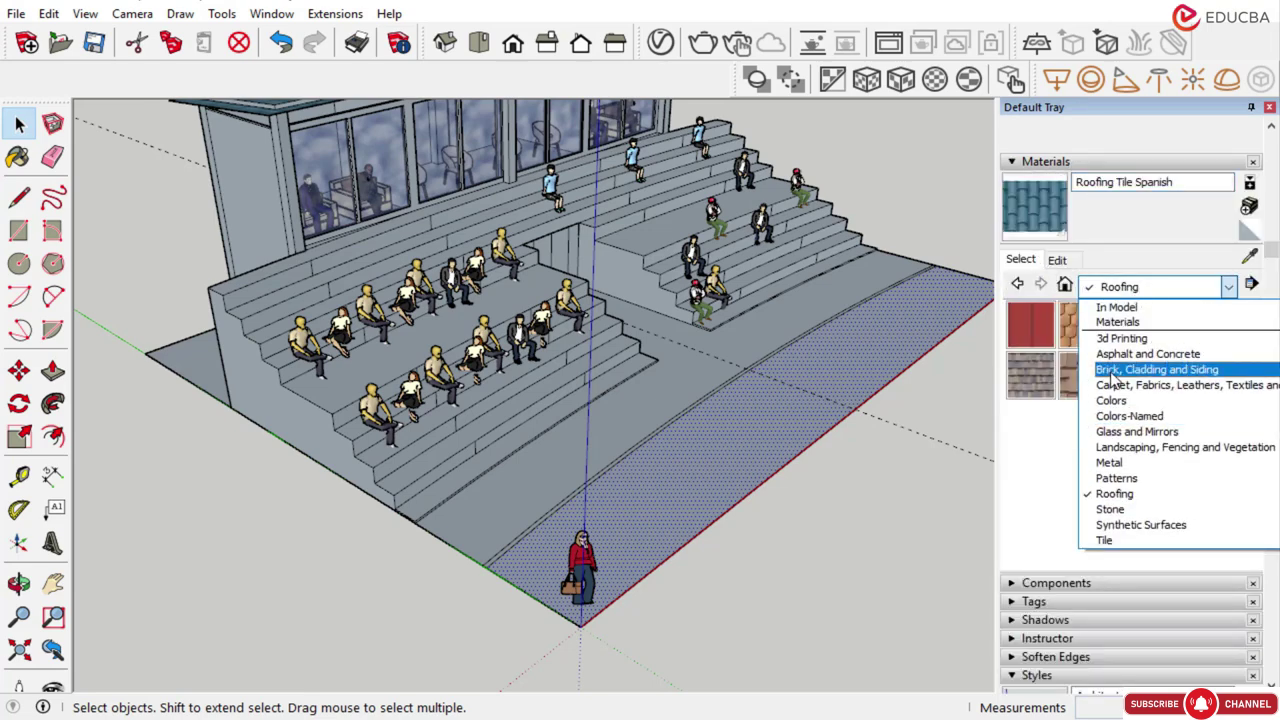
left_click(1138, 448)
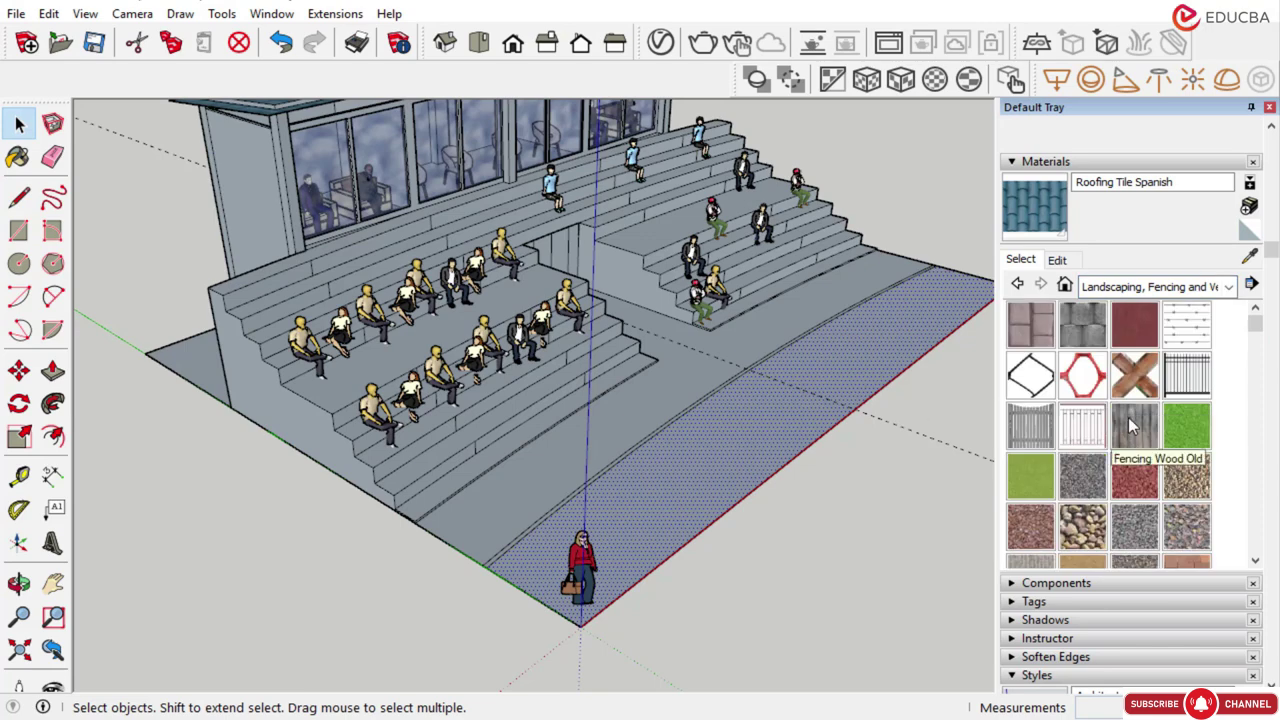
left_click(1187, 428)
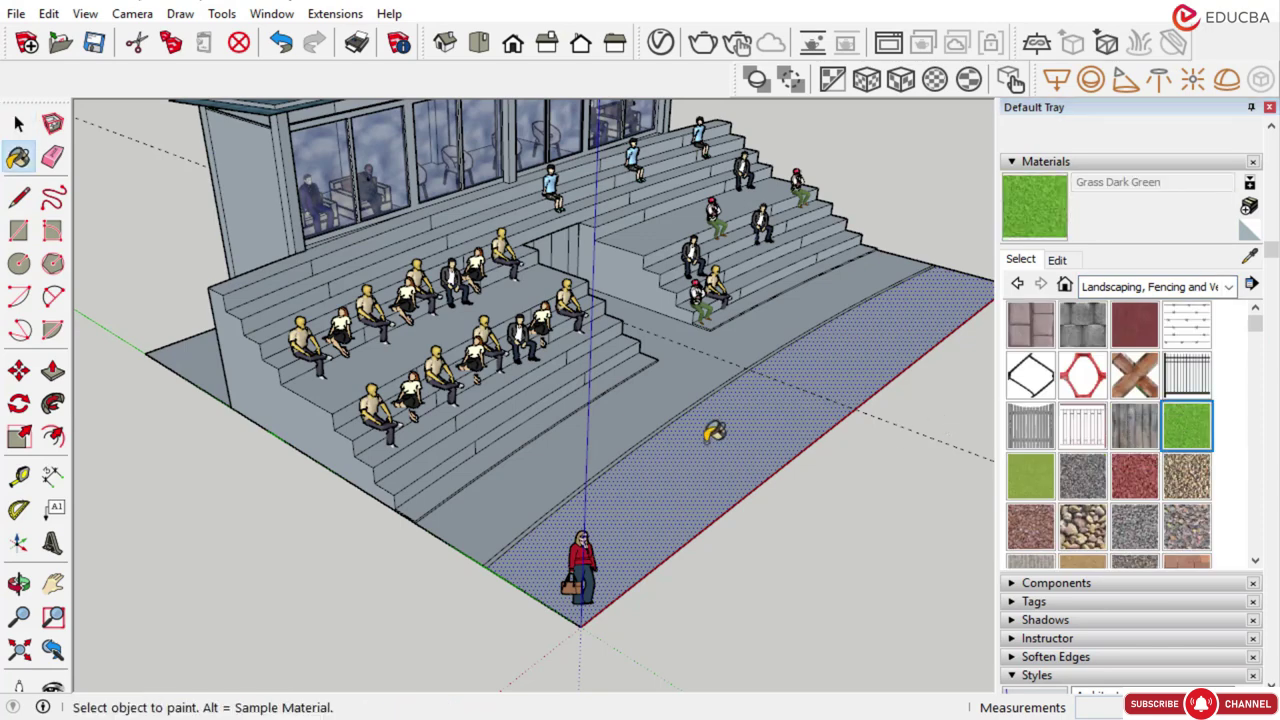
left_click(742, 455)
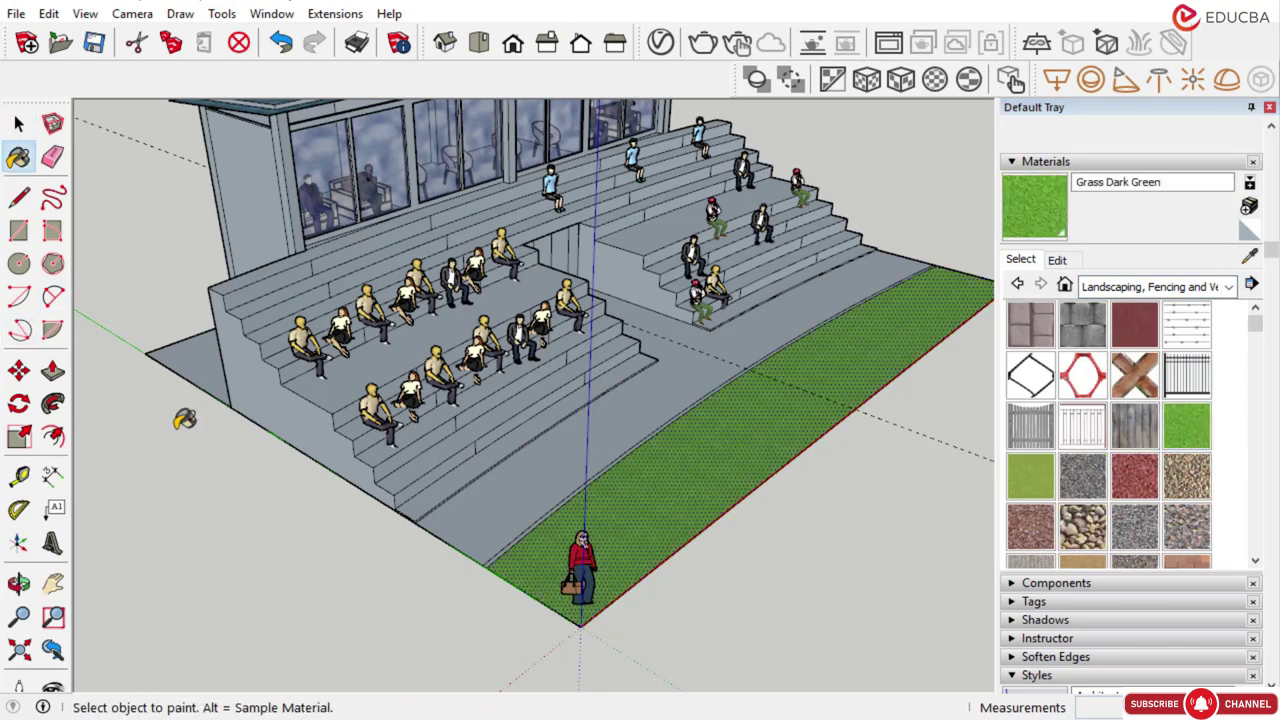
left_click(18, 123)
Set the Grass Dark Green texture's width to 1200 mm and check its scale on the lawn
scroll(660, 480, "up", 3)
scroll(672, 484, "down", 2)
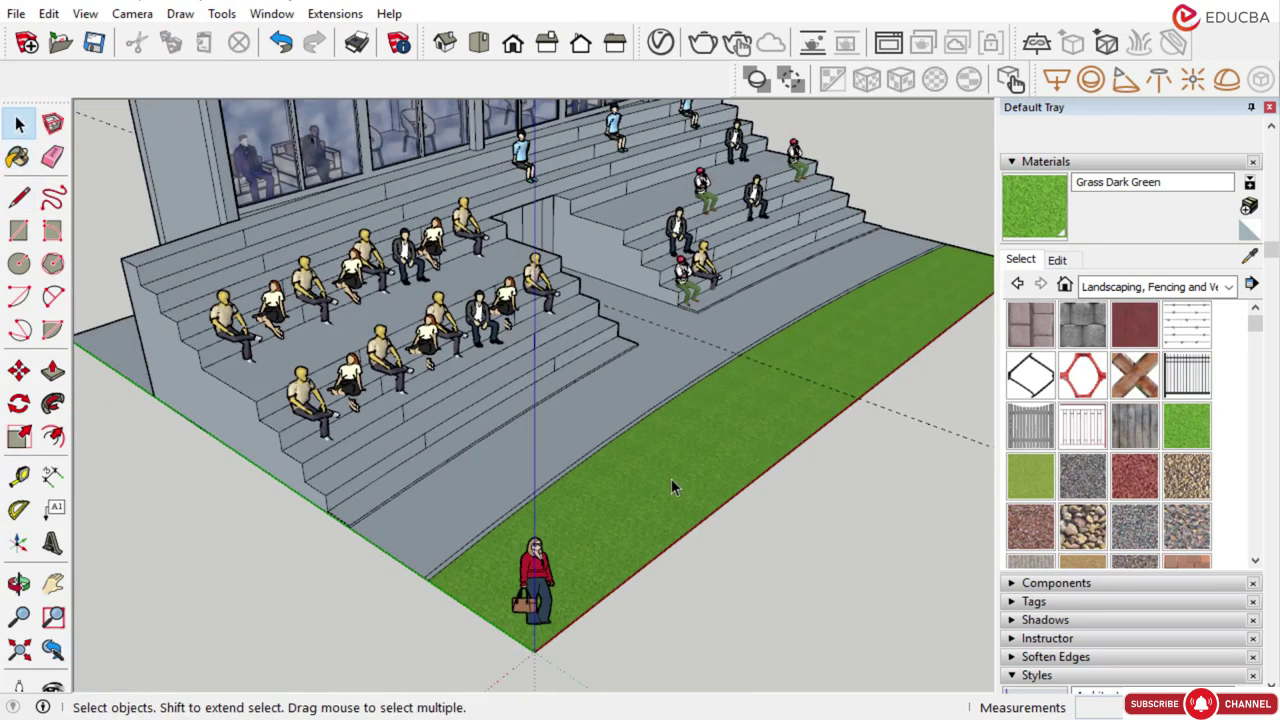
left_click(700, 476)
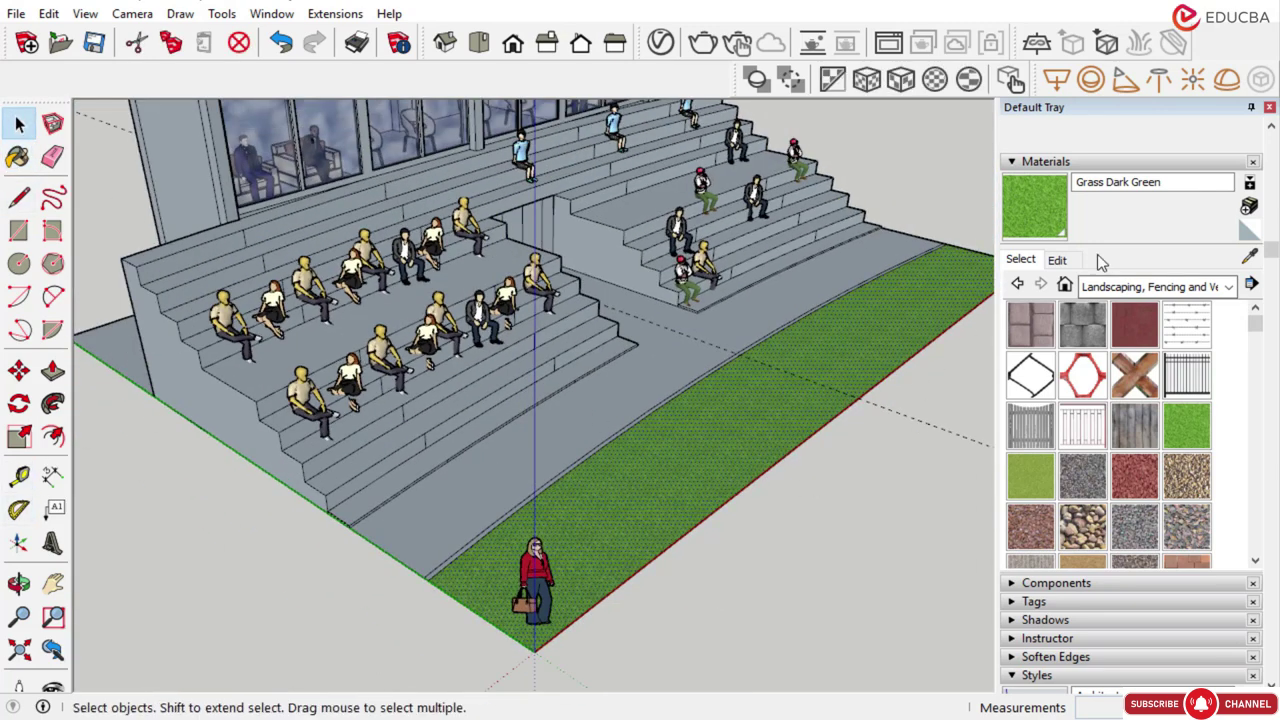
left_click(1058, 259)
left_click(1044, 480)
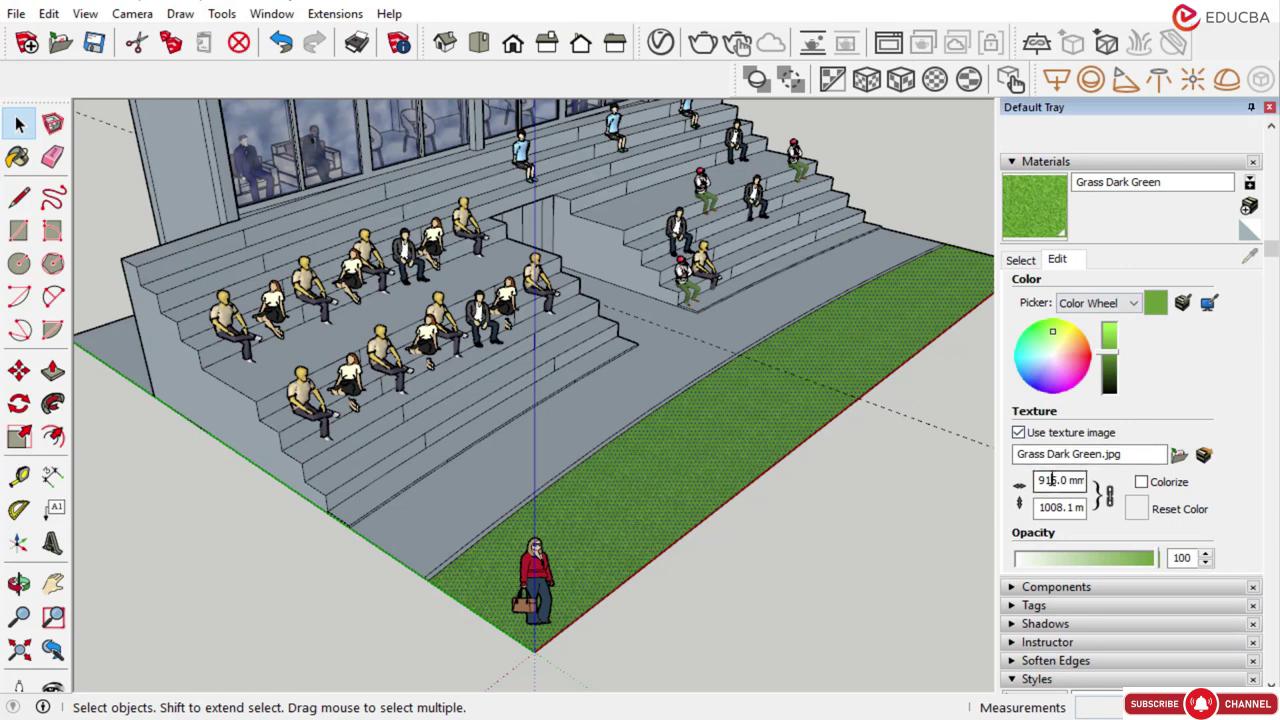
key("BackSpace")
key("Delete")
key("Delete")
type("12")
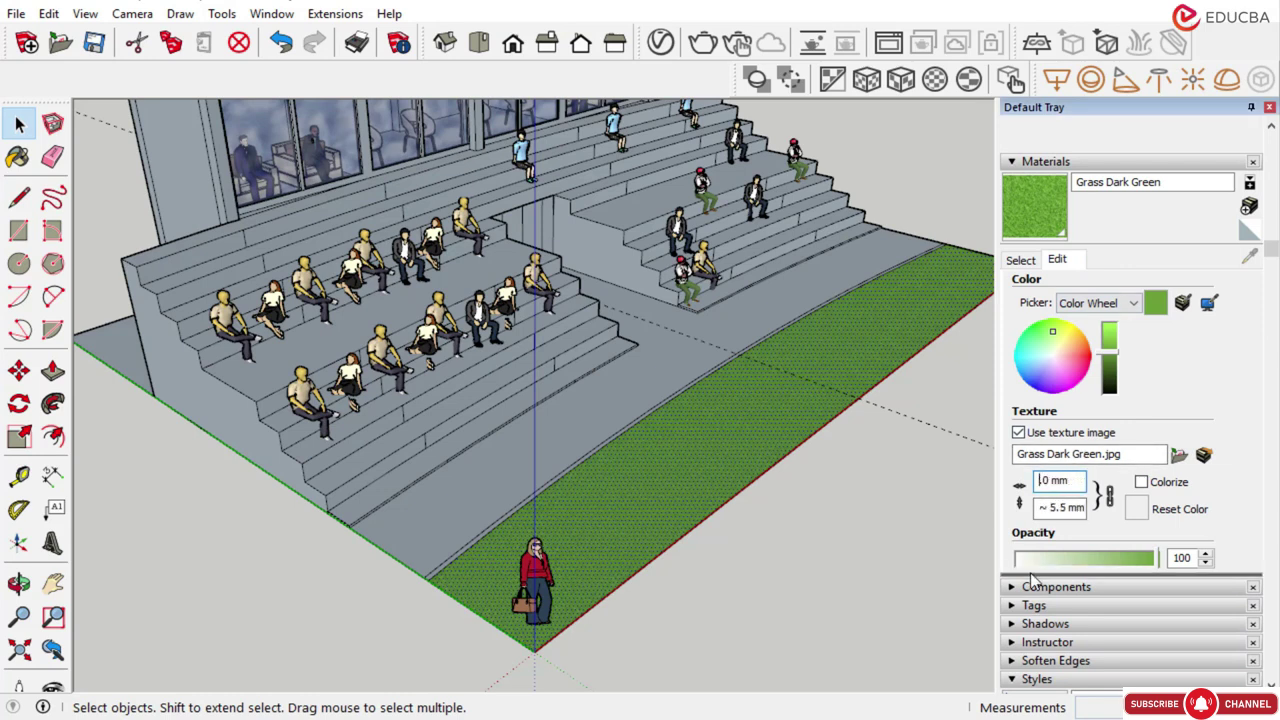
type("00.")
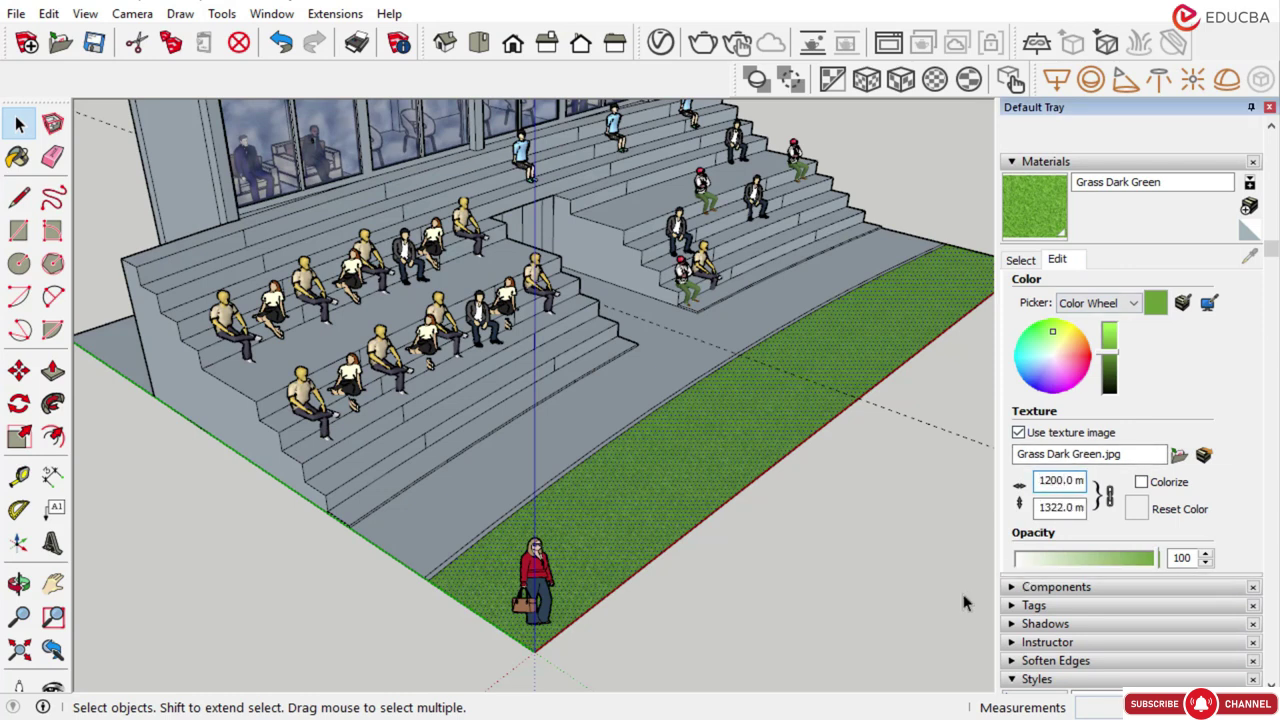
left_click(844, 553)
scroll(609, 517, "down", 1)
scroll(607, 517, "up", 2)
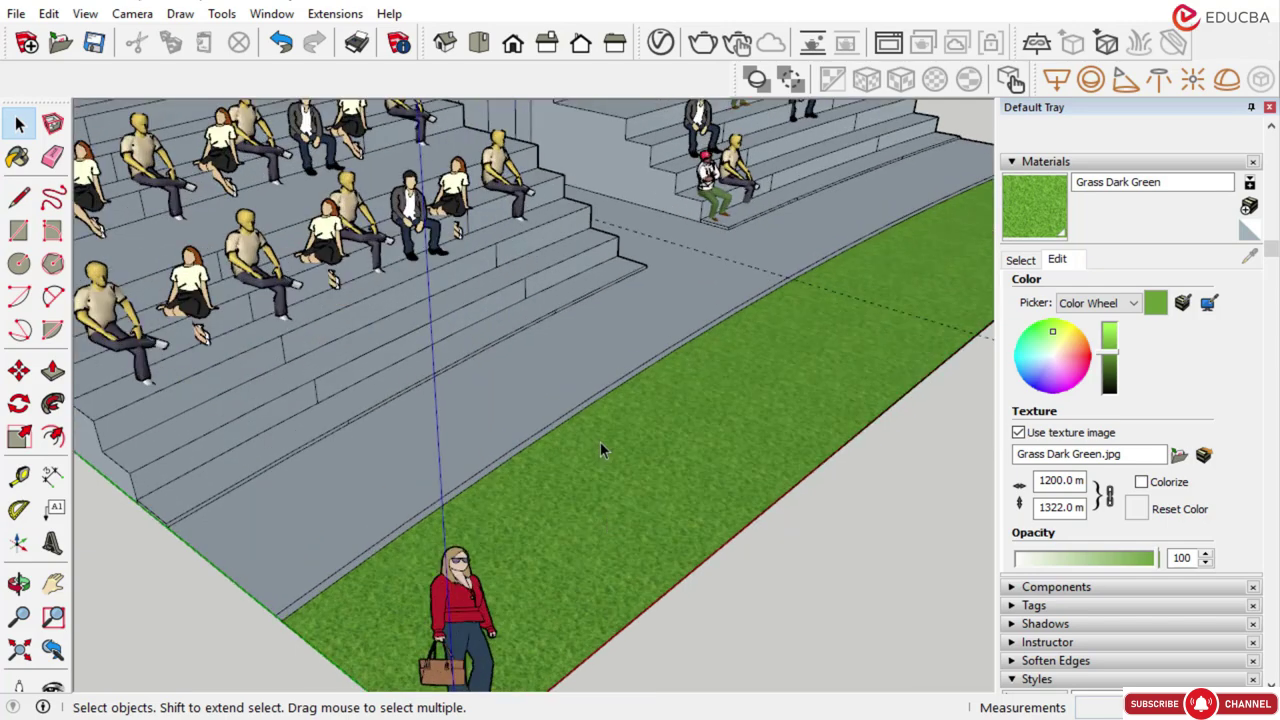
scroll(600, 441, "down", 5)
middle_click_drag(587, 481, 420, 465)
scroll(339, 454, "up", 3)
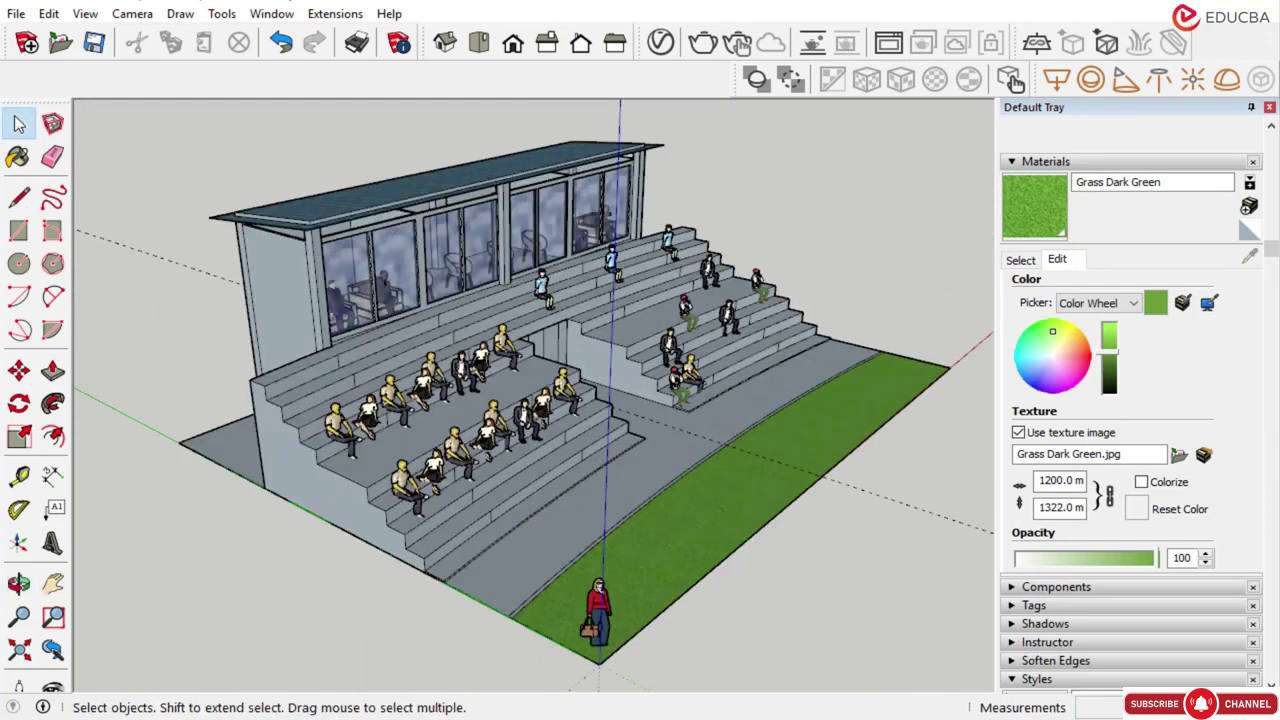
Paint the ground between the seating steps and the curved border strip with Tile Various Tan from the Tile materials
left_click(539, 550)
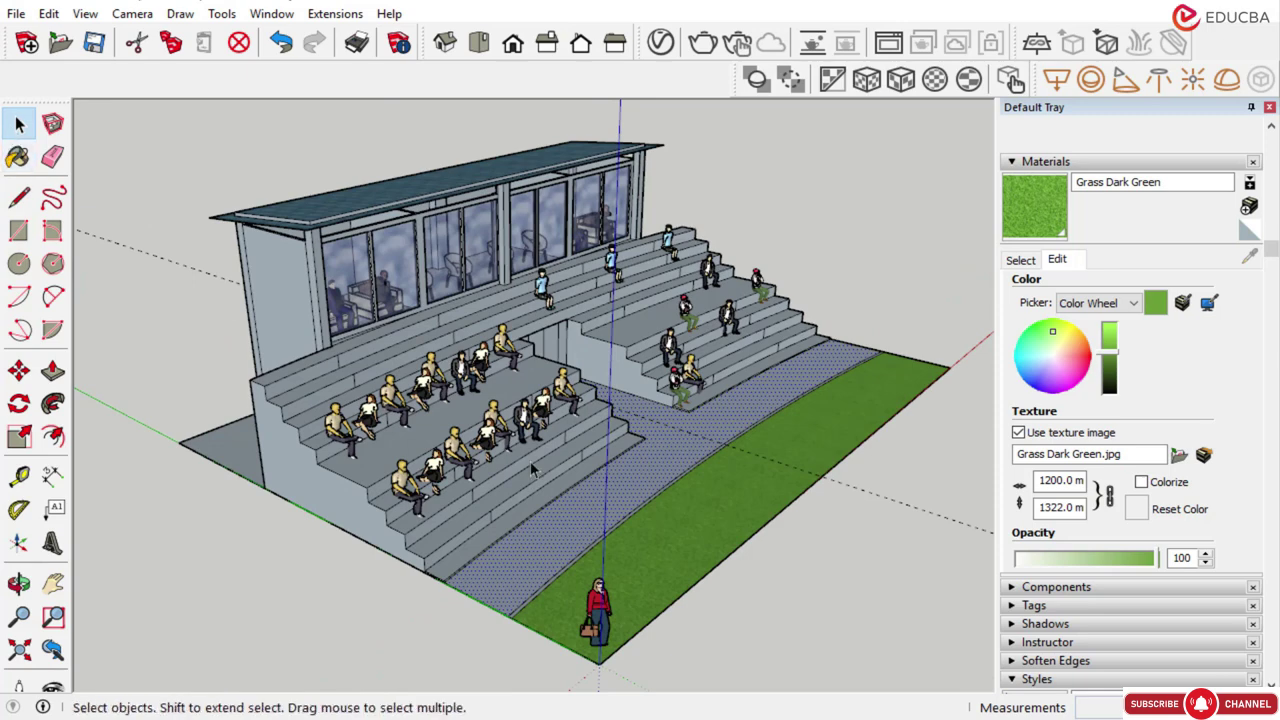
left_click(1049, 164)
left_click(1048, 164)
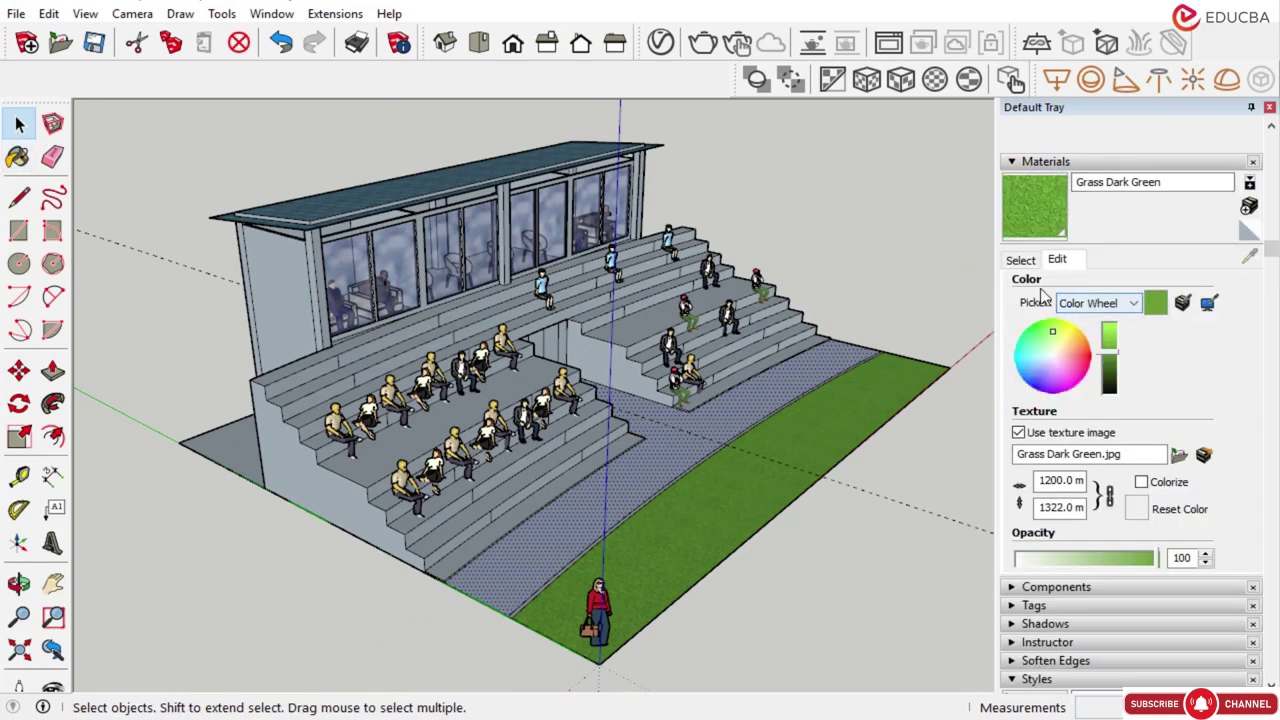
left_click(1021, 260)
left_click(1113, 289)
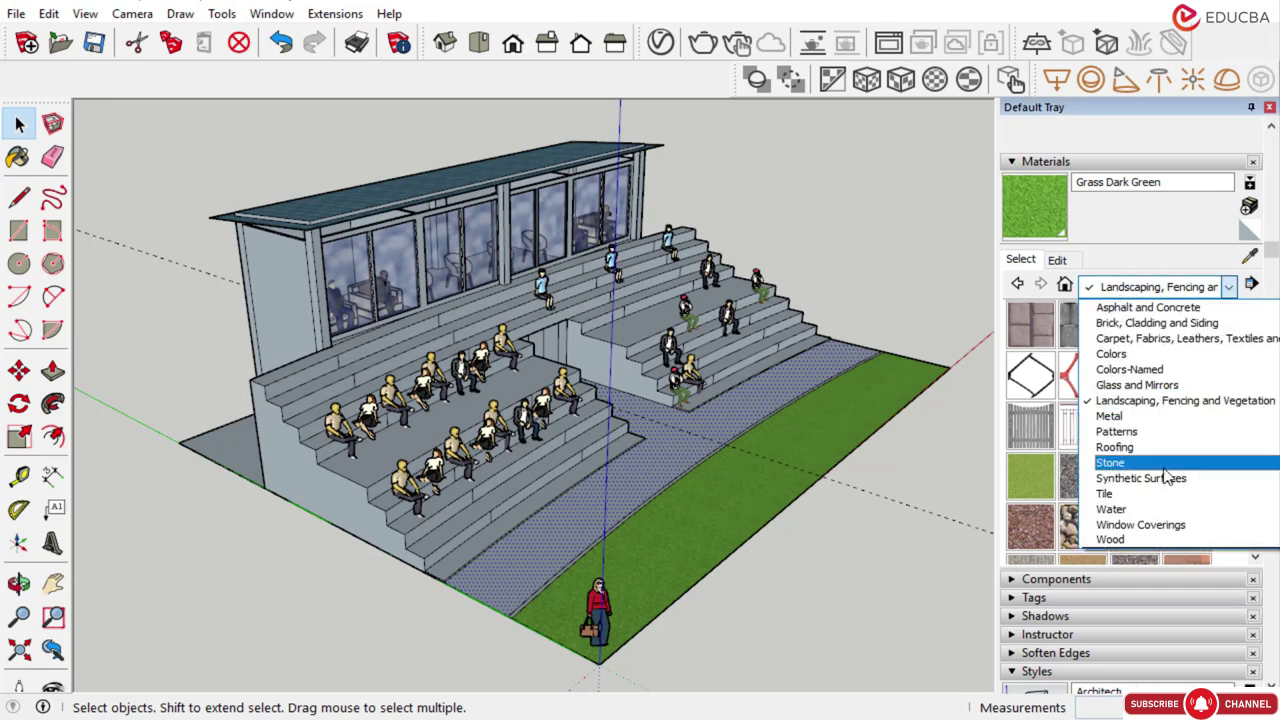
left_click(1114, 463)
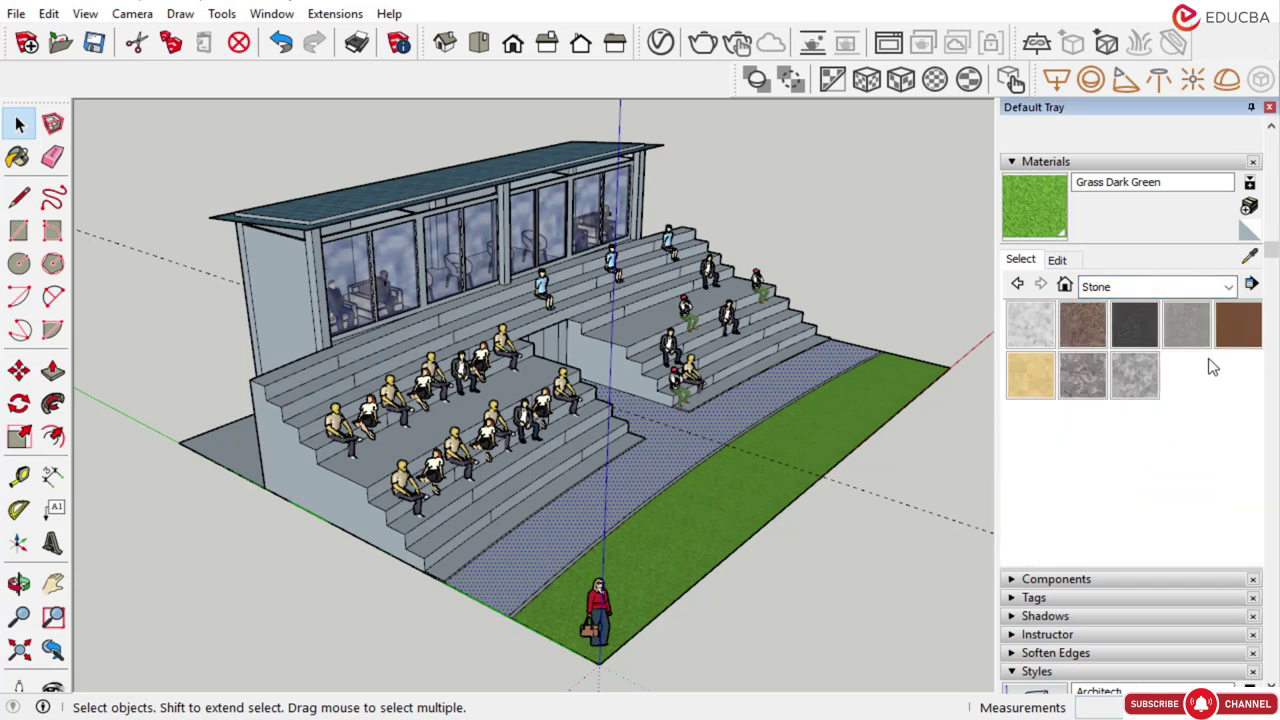
left_click(1116, 289)
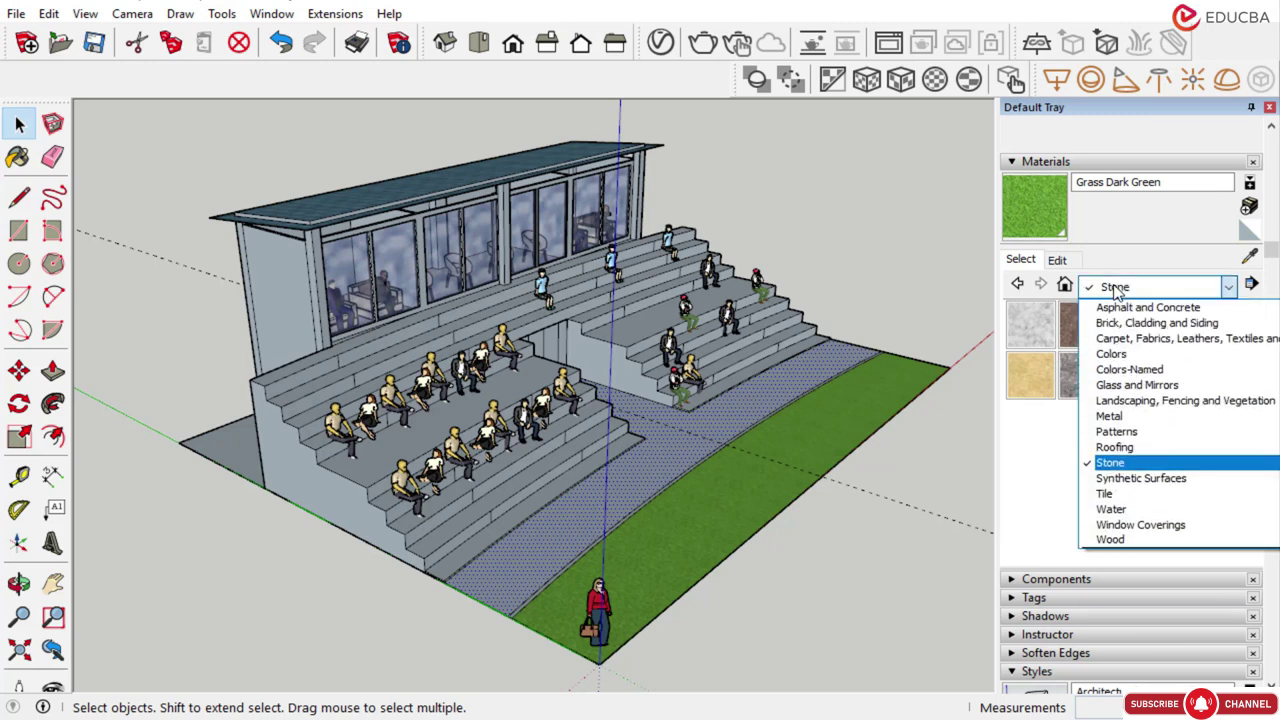
left_click(1120, 492)
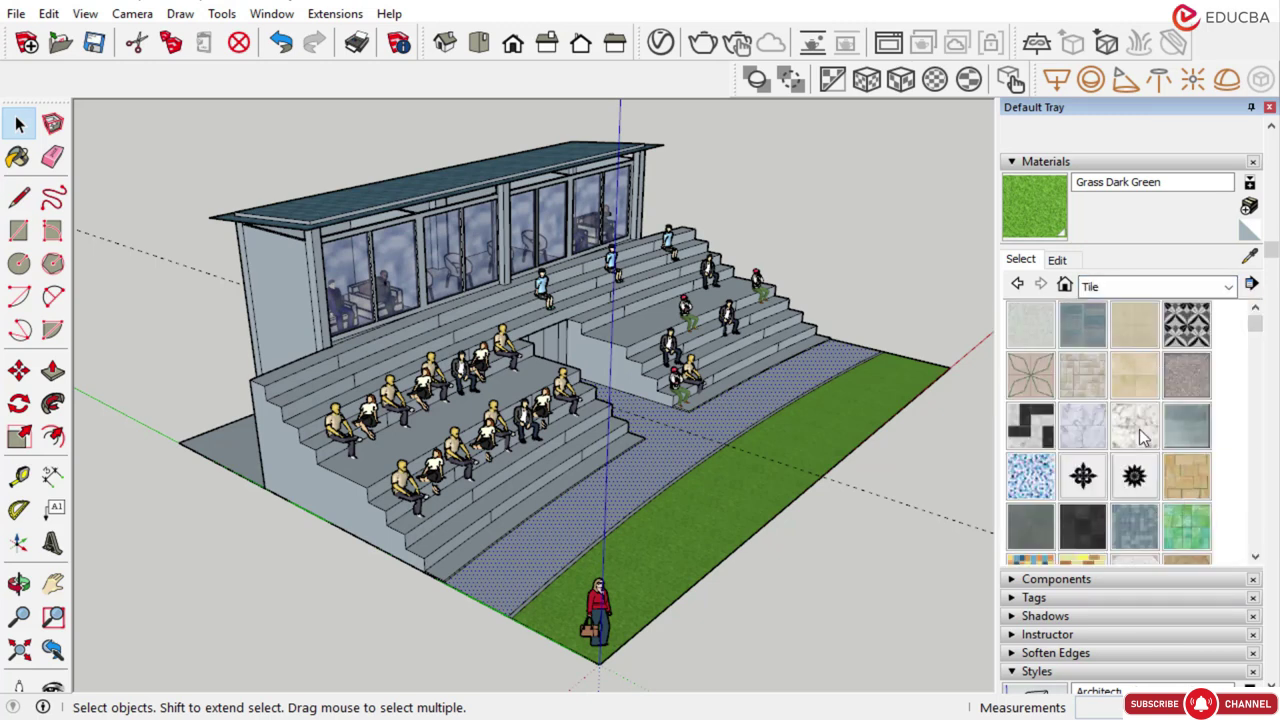
scroll(1118, 446, "down", 2)
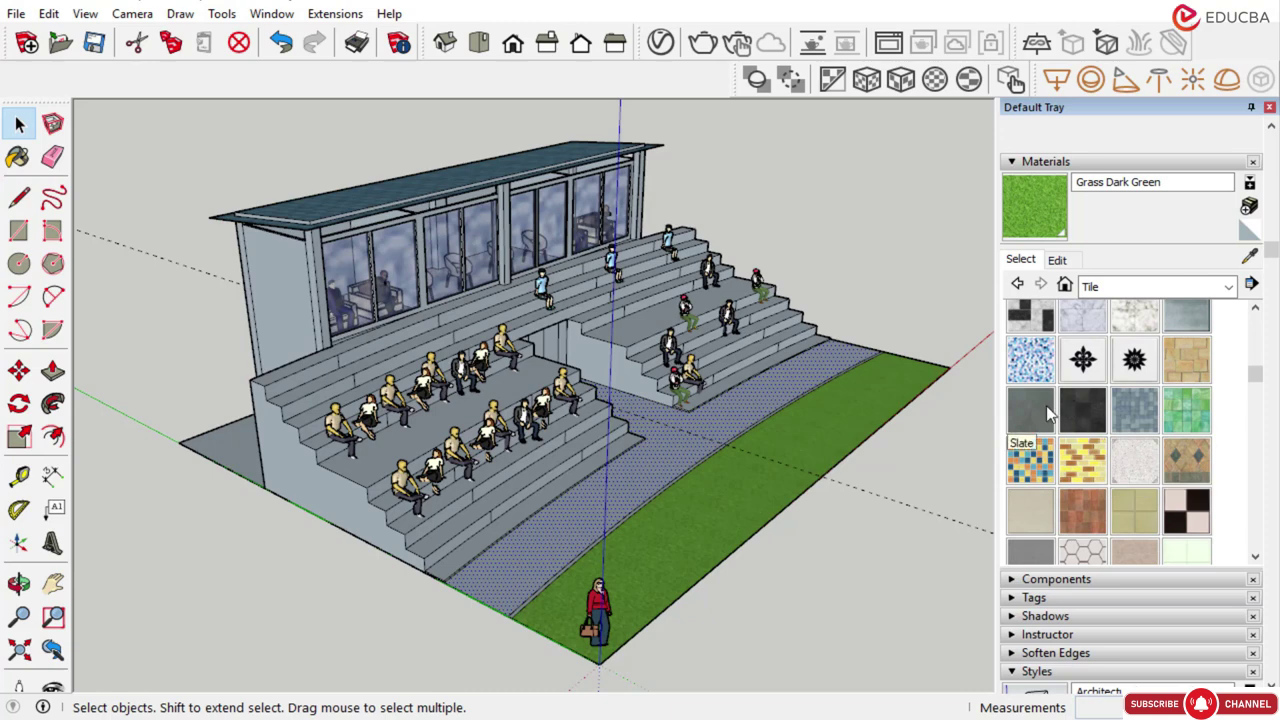
scroll(1066, 402, "up", 2)
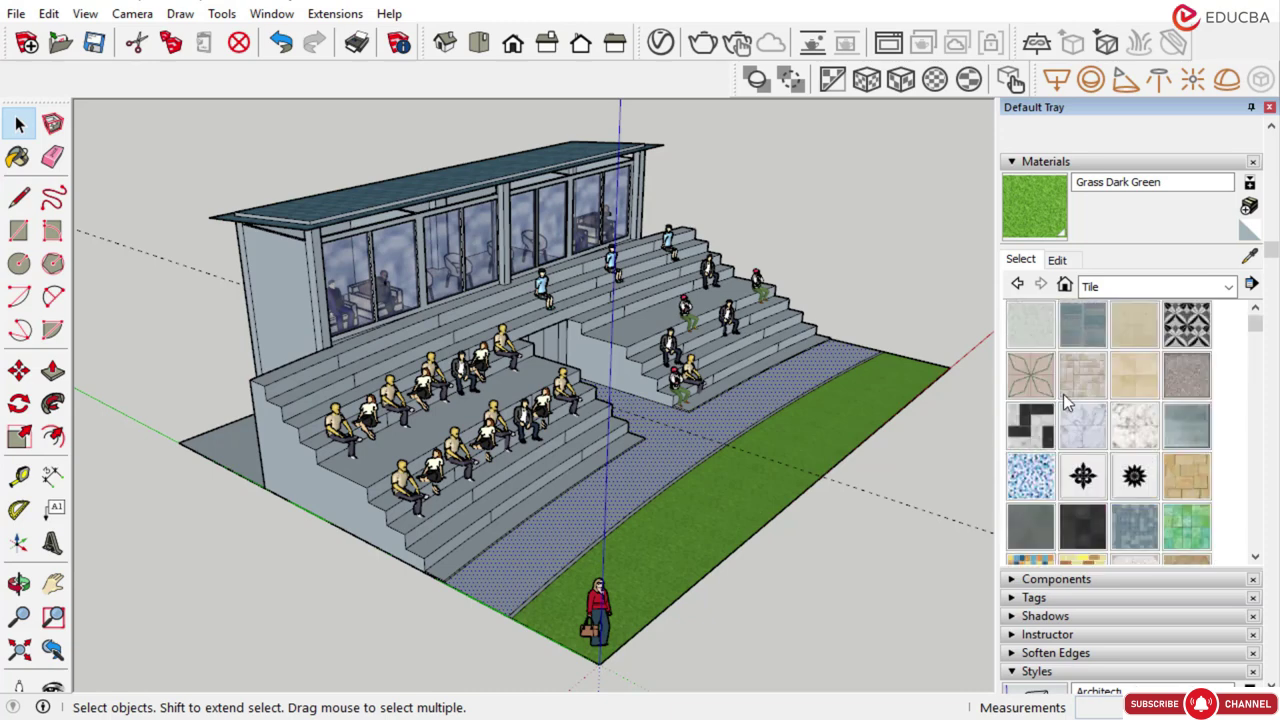
scroll(1100, 395, "down", 5)
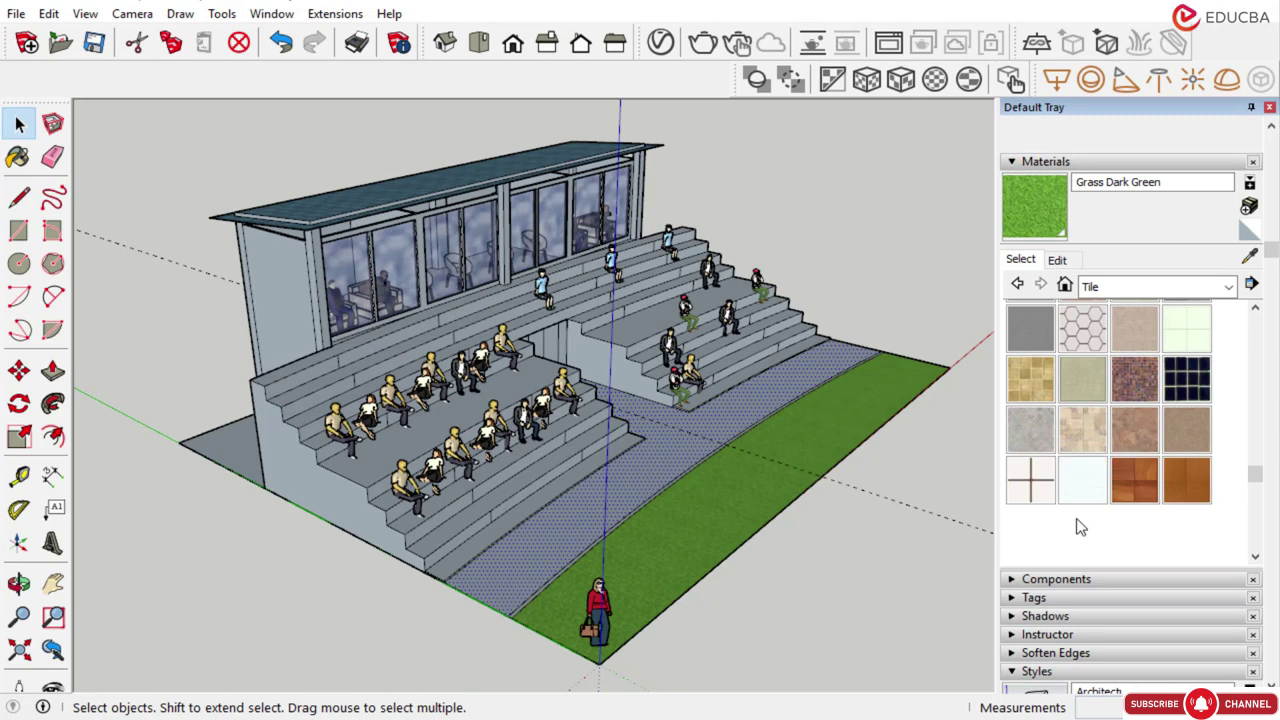
left_click(1088, 452)
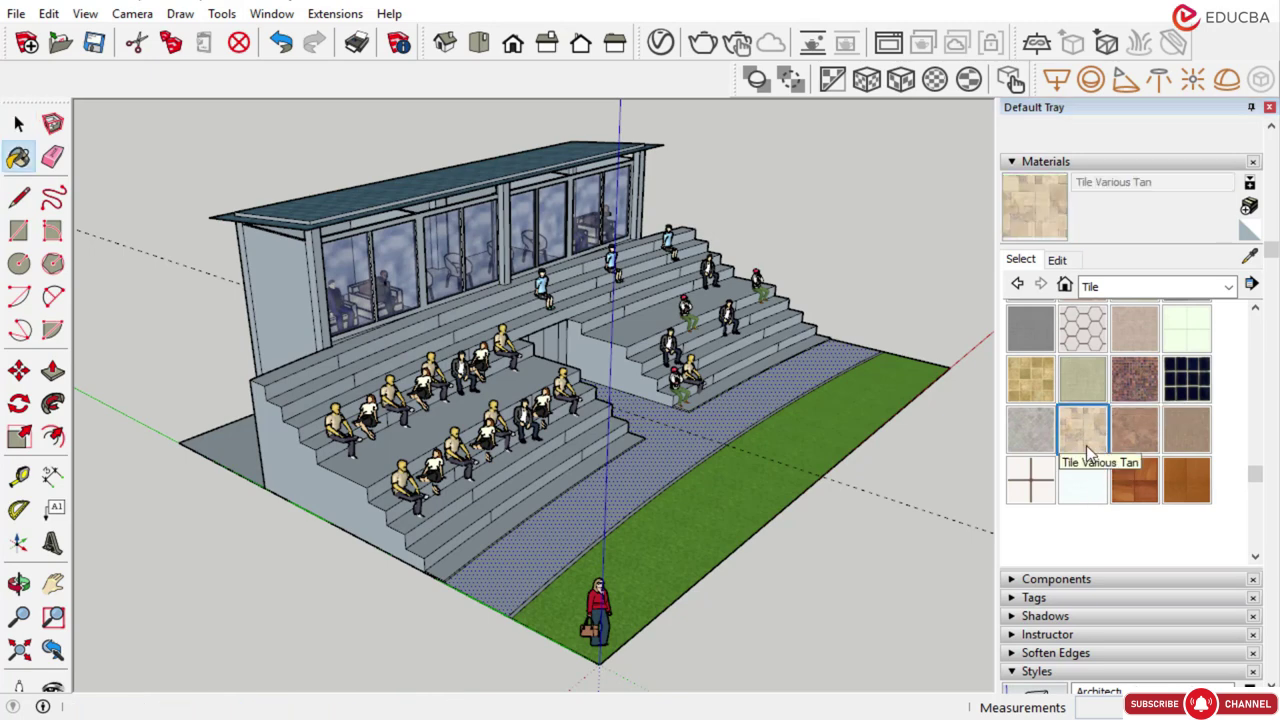
scroll(678, 452, "up", 3)
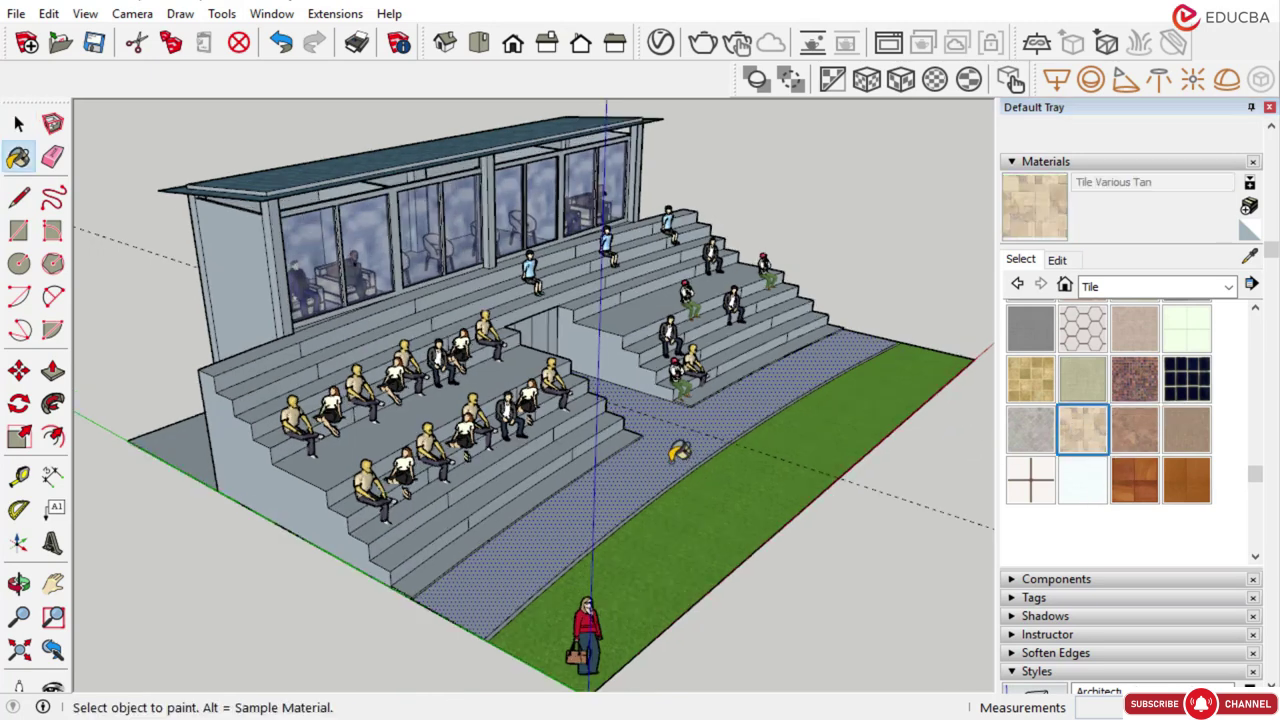
left_click(678, 452)
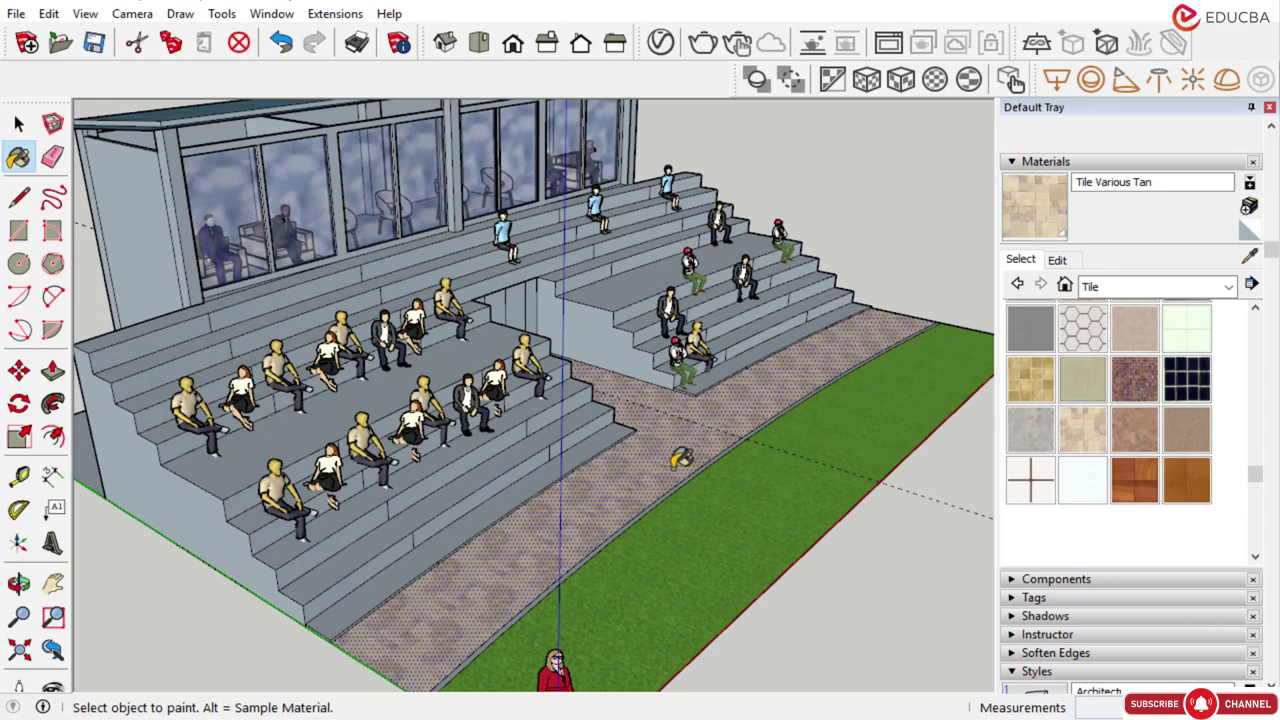
scroll(680, 457, "down", 5)
middle_click_drag(640, 500, 666, 486)
left_click(19, 124)
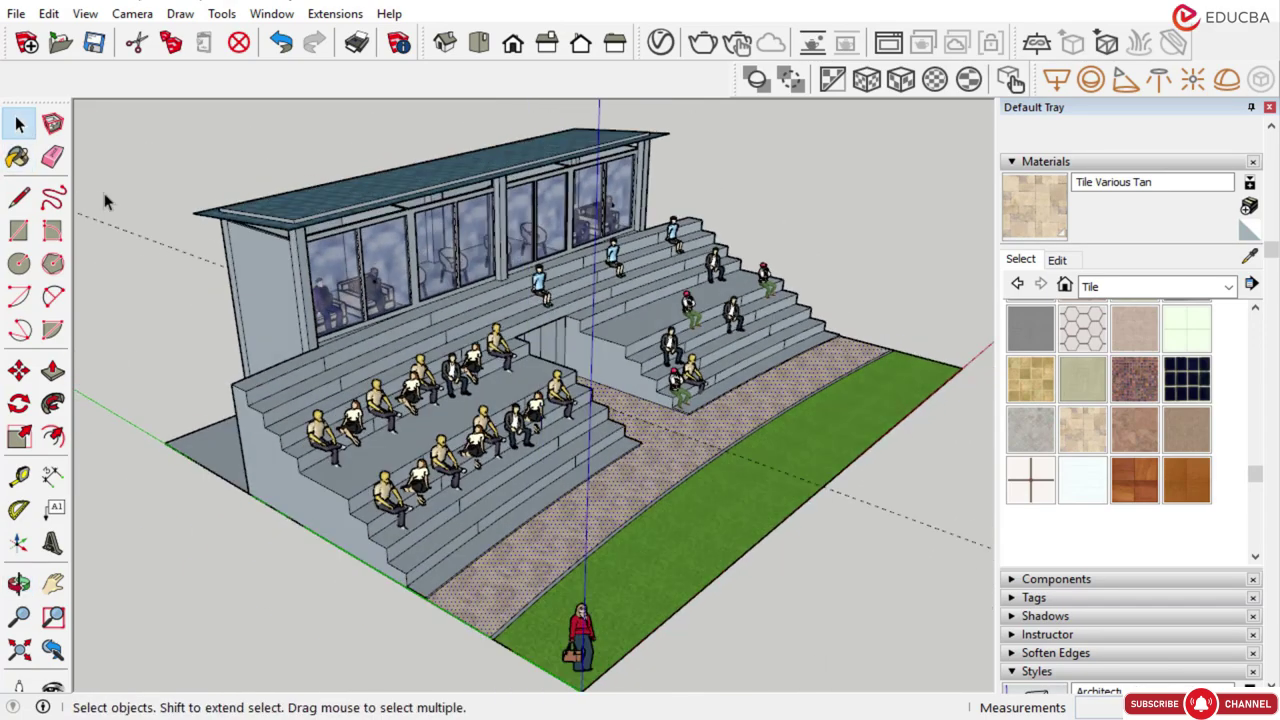
Examine the tan tile paving up close, and review the lawn, seating and pavilion from several angles
scroll(673, 450, "up", 6)
scroll(673, 450, "down", 8)
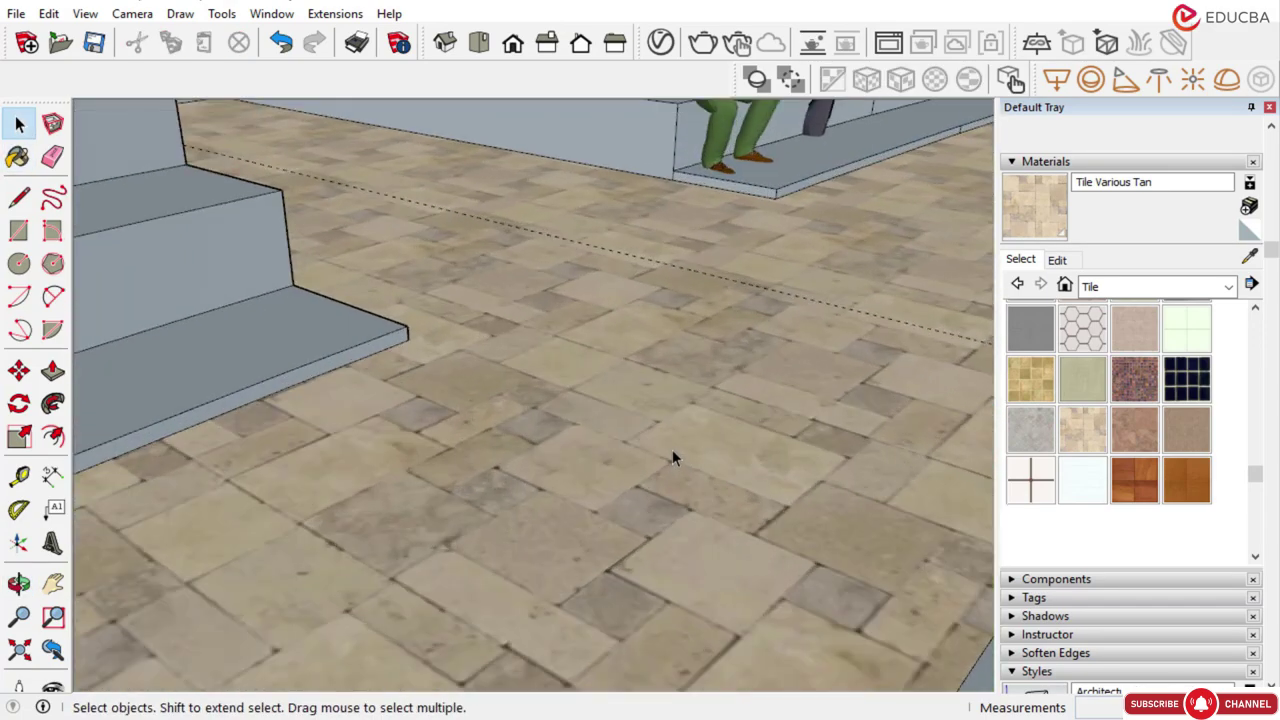
scroll(675, 449, "down", 3)
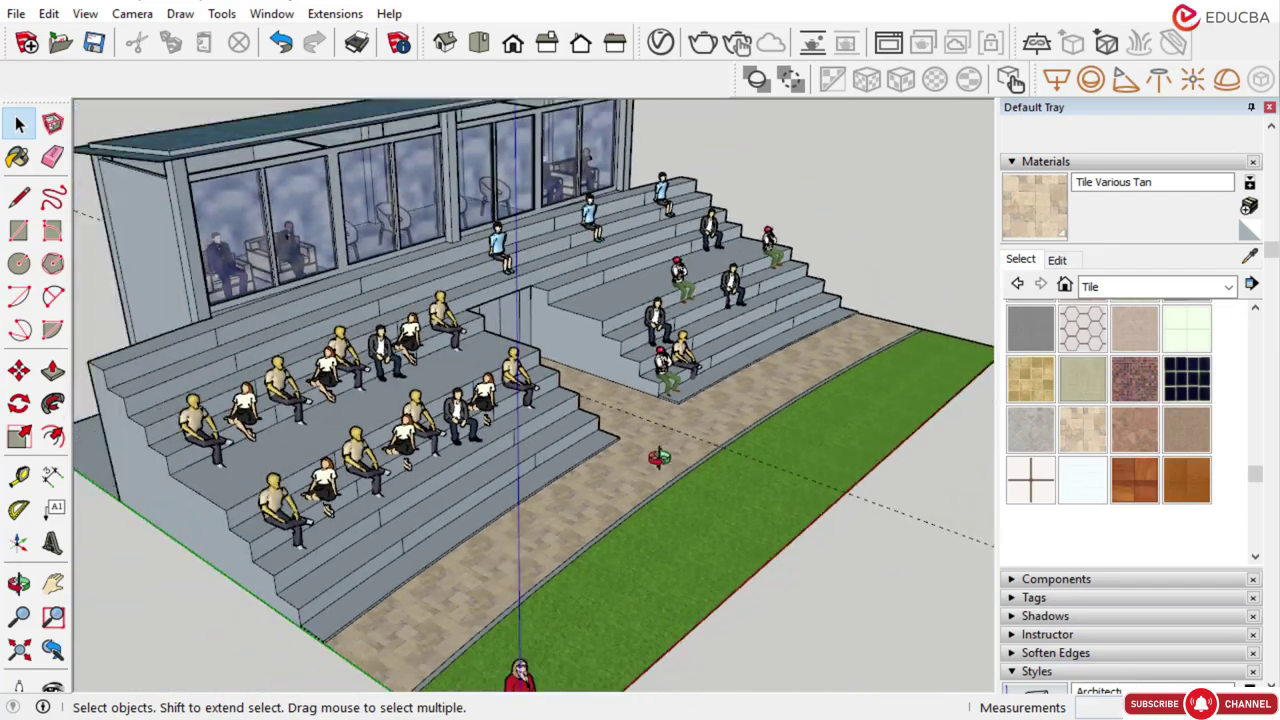
middle_click_drag(660, 452, 906, 423)
scroll(650, 452, "up", 5)
scroll(626, 480, "down", 2)
scroll(690, 520, "down", 4)
scroll(684, 525, "down", 6)
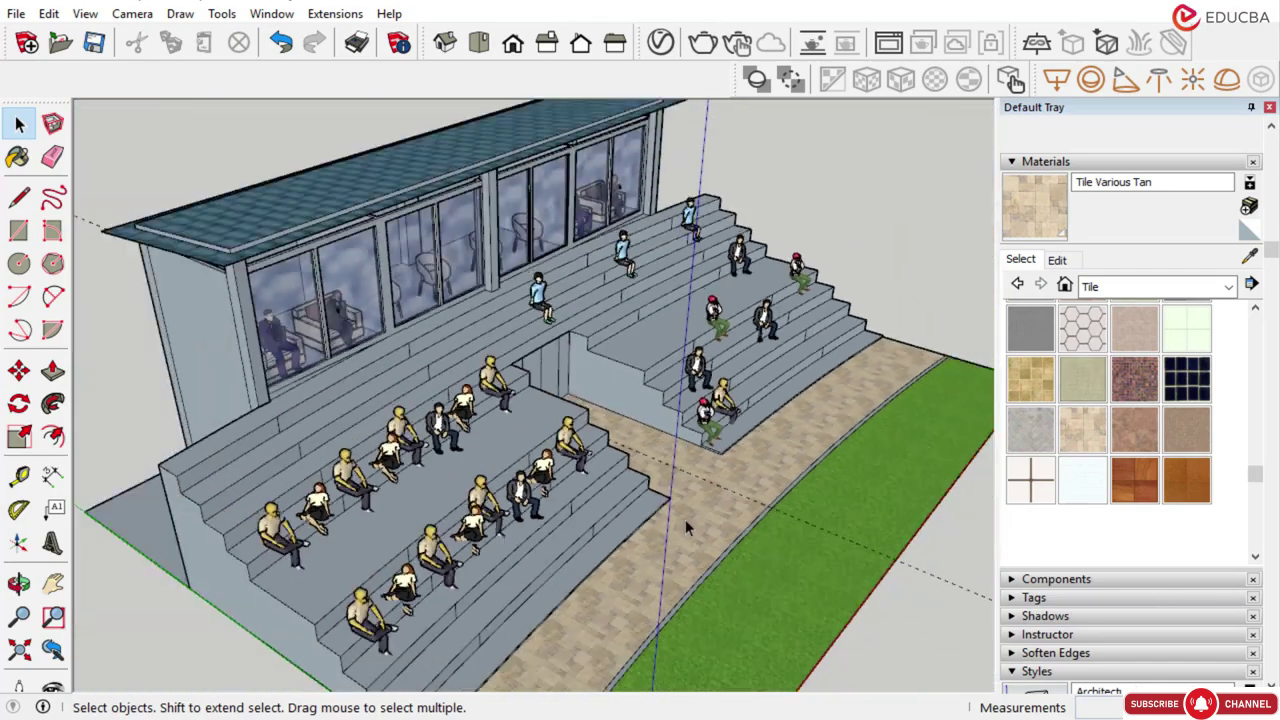
middle_click_drag(690, 525, 735, 540)
scroll(700, 490, "up", 4)
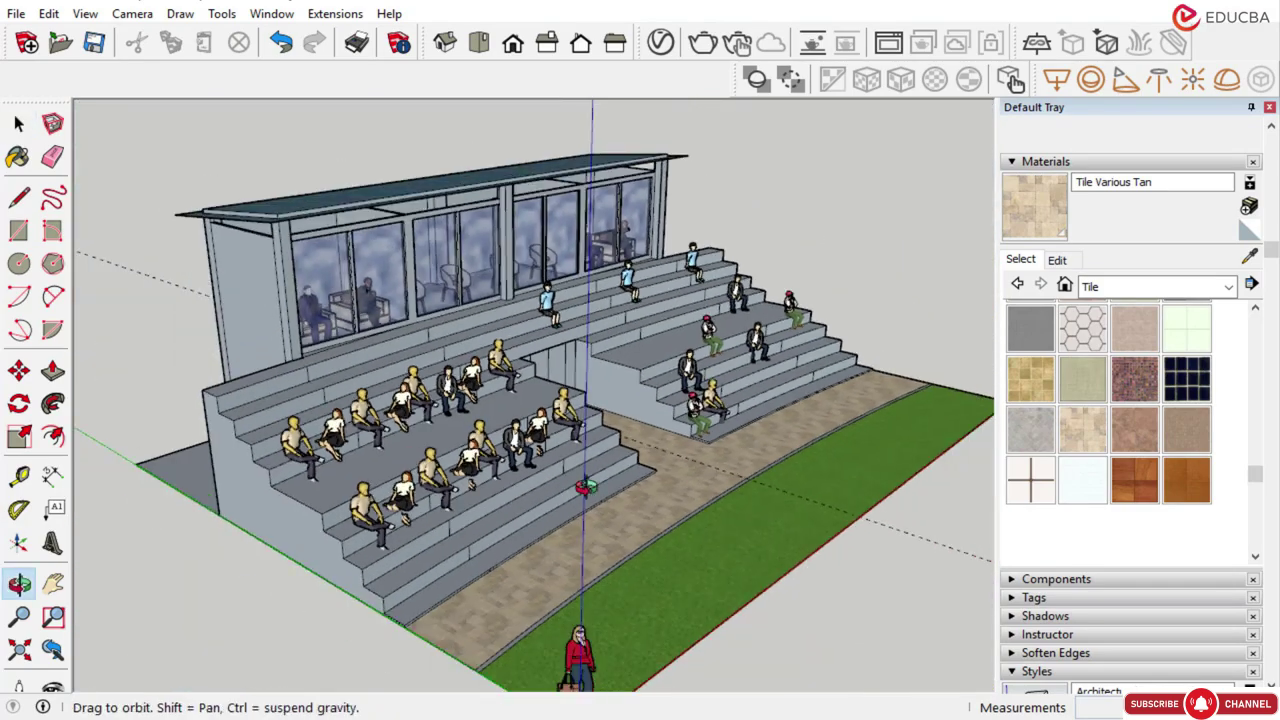
middle_click_drag(586, 488, 602, 490)
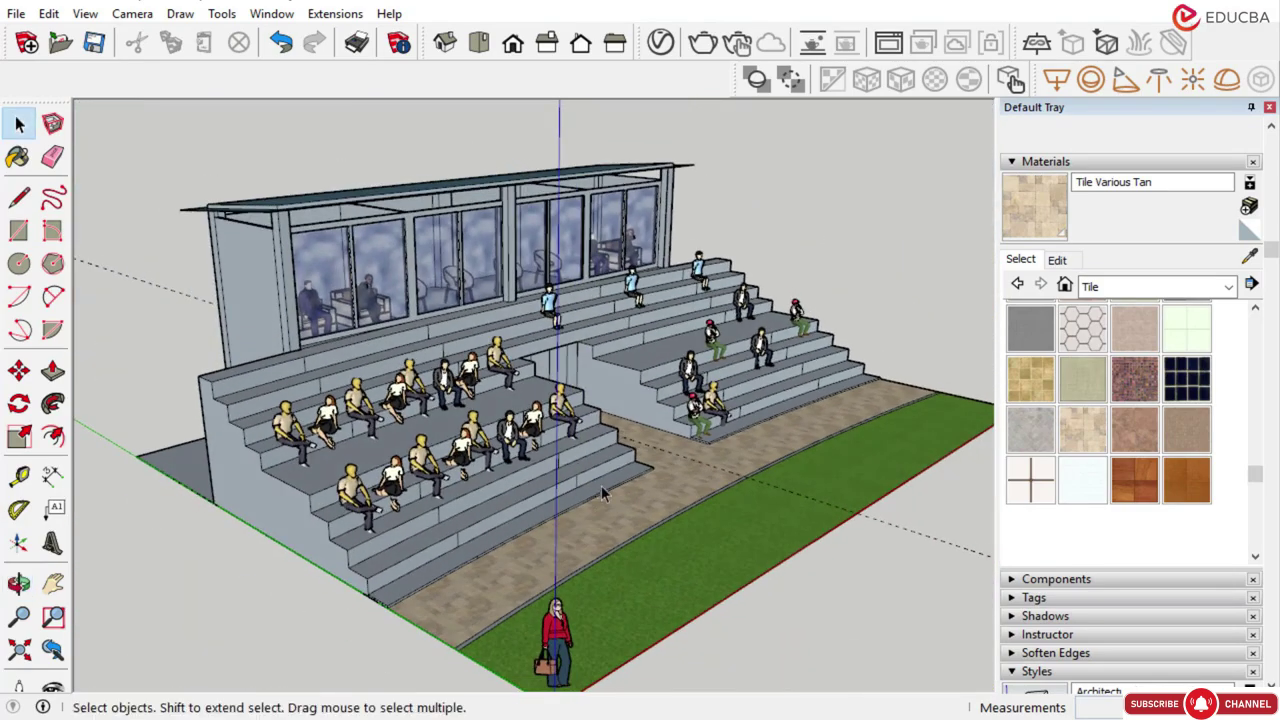
scroll(602, 490, "up", 2)
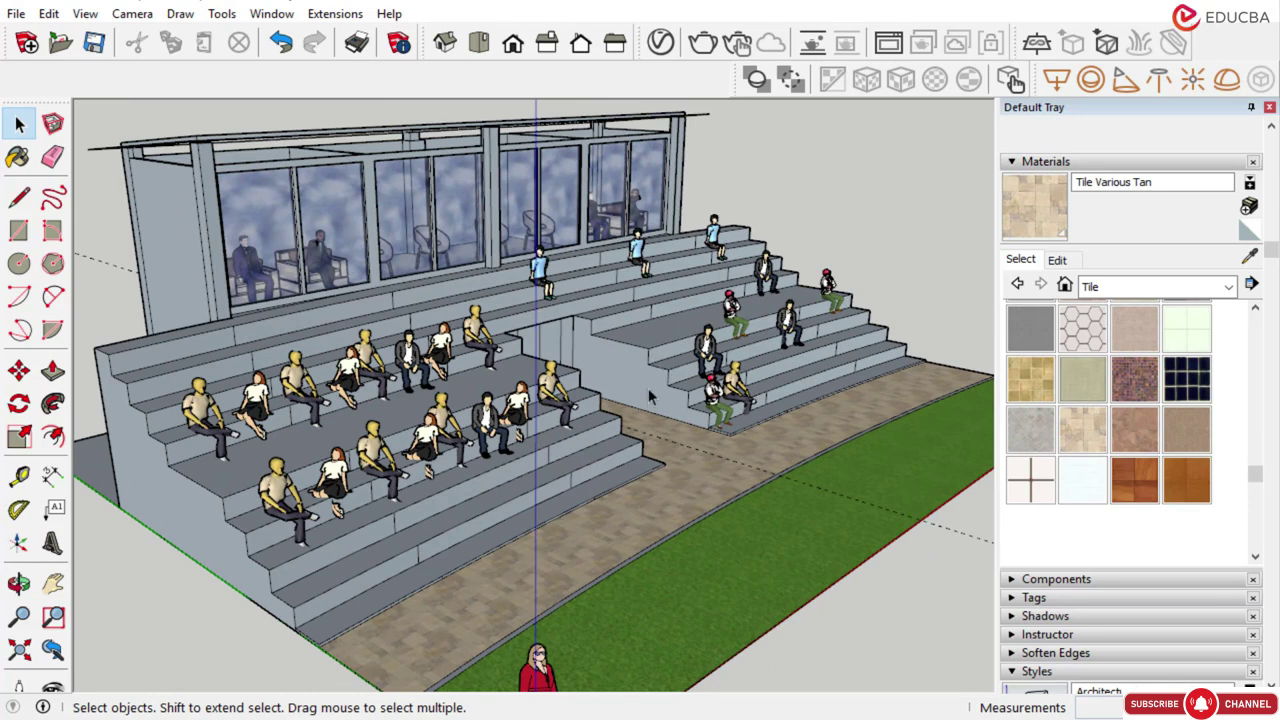
scroll(648, 397, "up", 2)
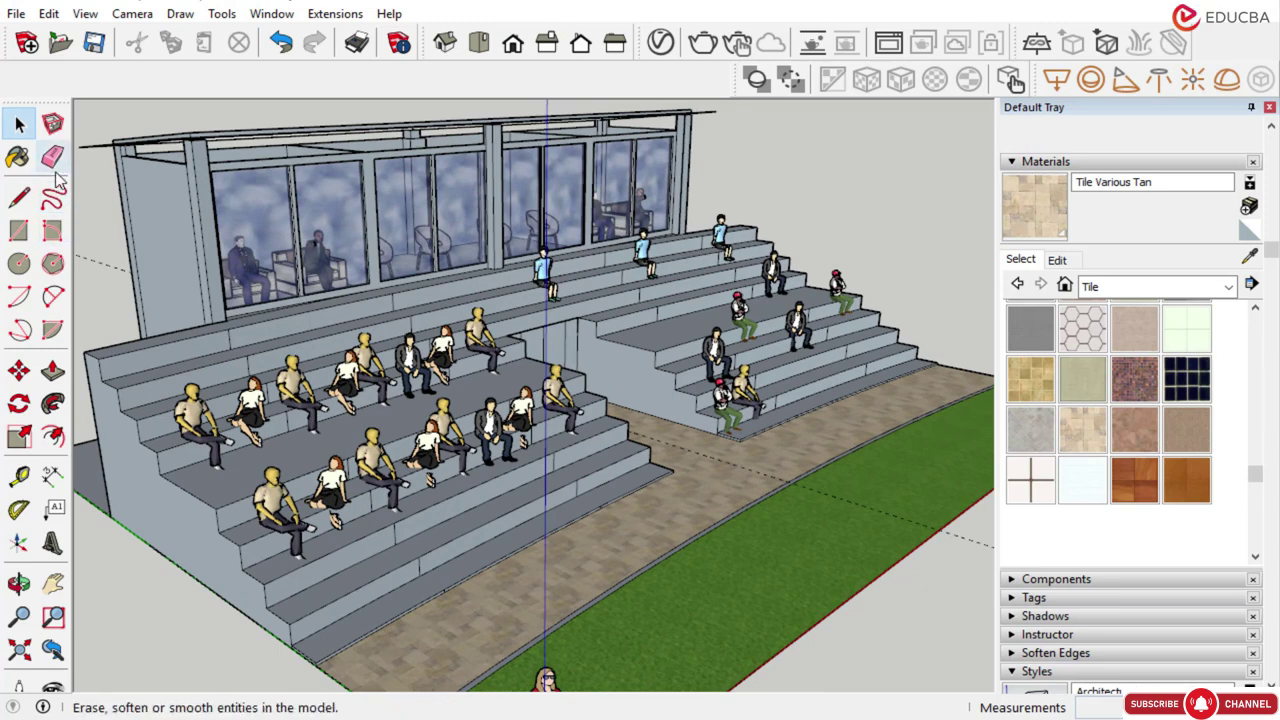
Paint the lowest riser of the larger seating block white with Color M00 from the Colors materials
left_click(1088, 286)
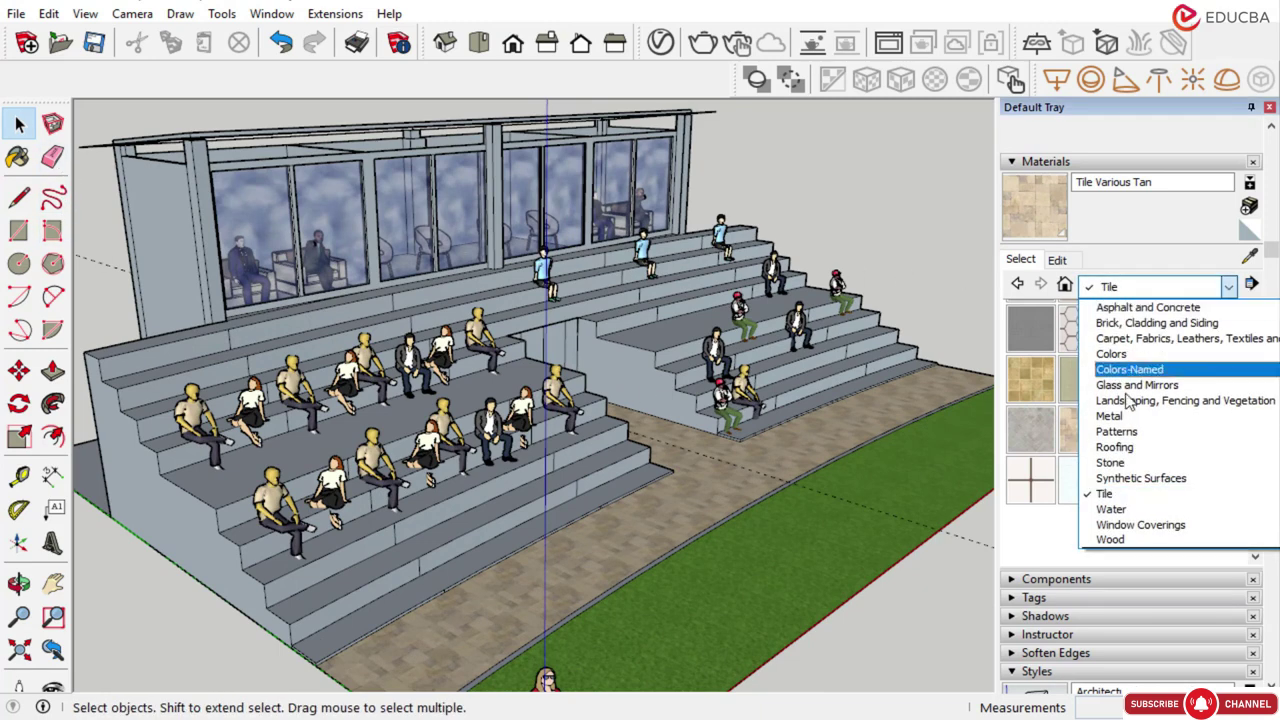
left_click(1111, 354)
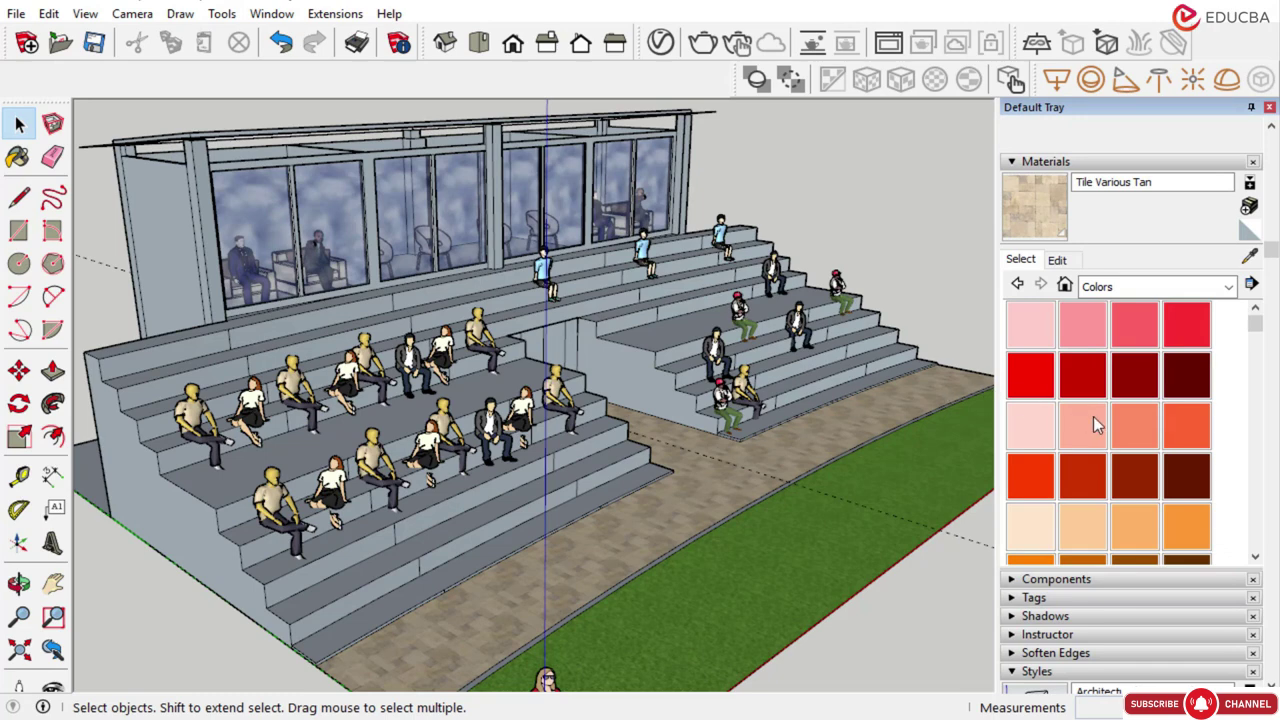
scroll(1085, 430, "down", 9)
scroll(1064, 451, "down", 3)
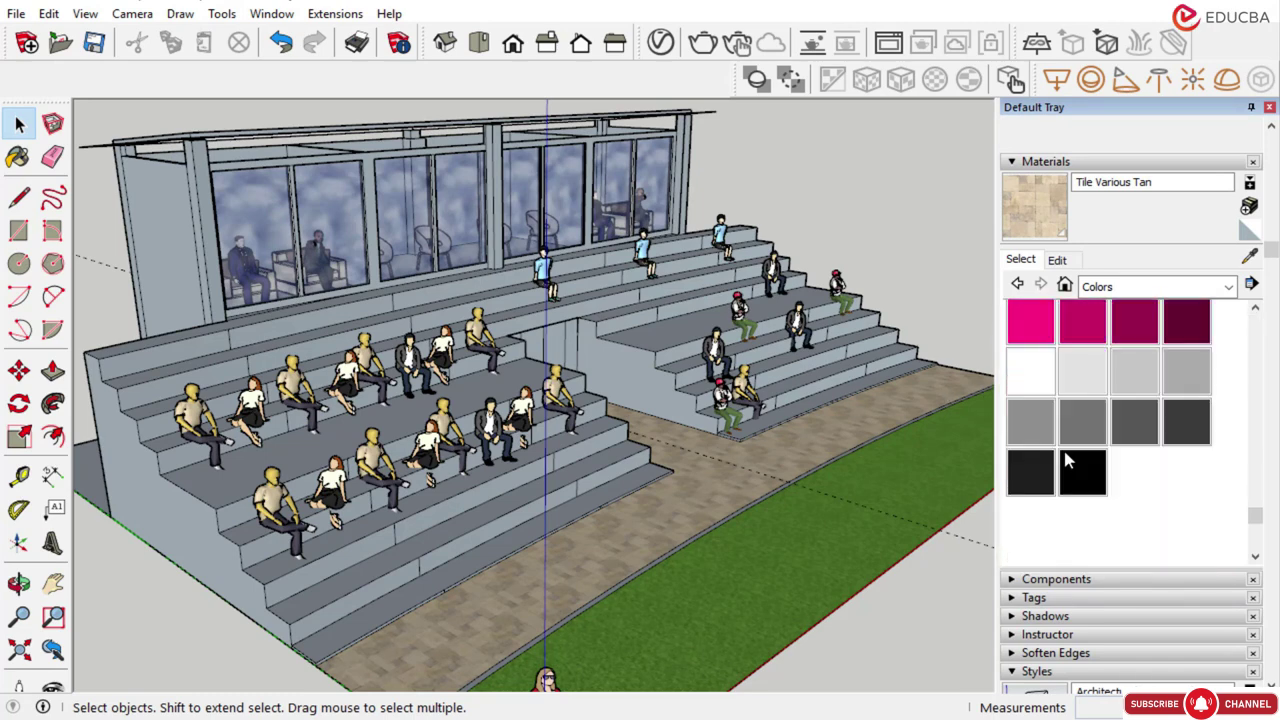
left_click(1035, 377)
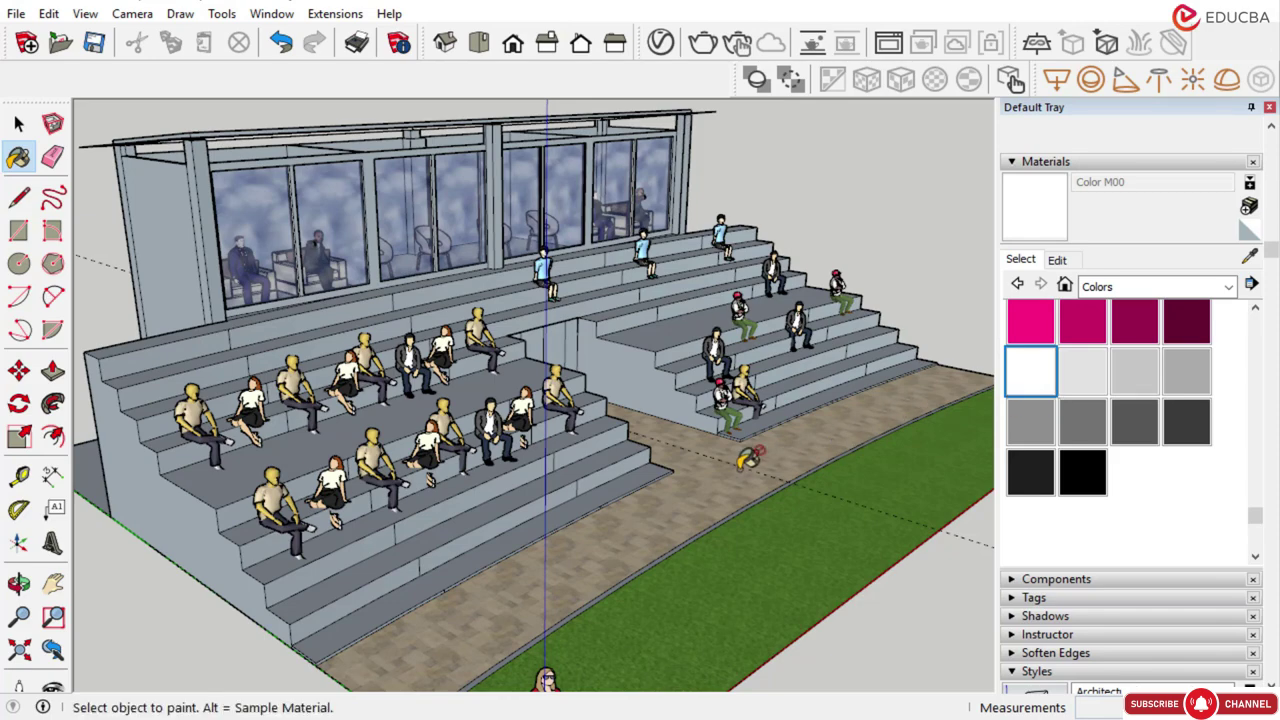
scroll(443, 555, "up", 3)
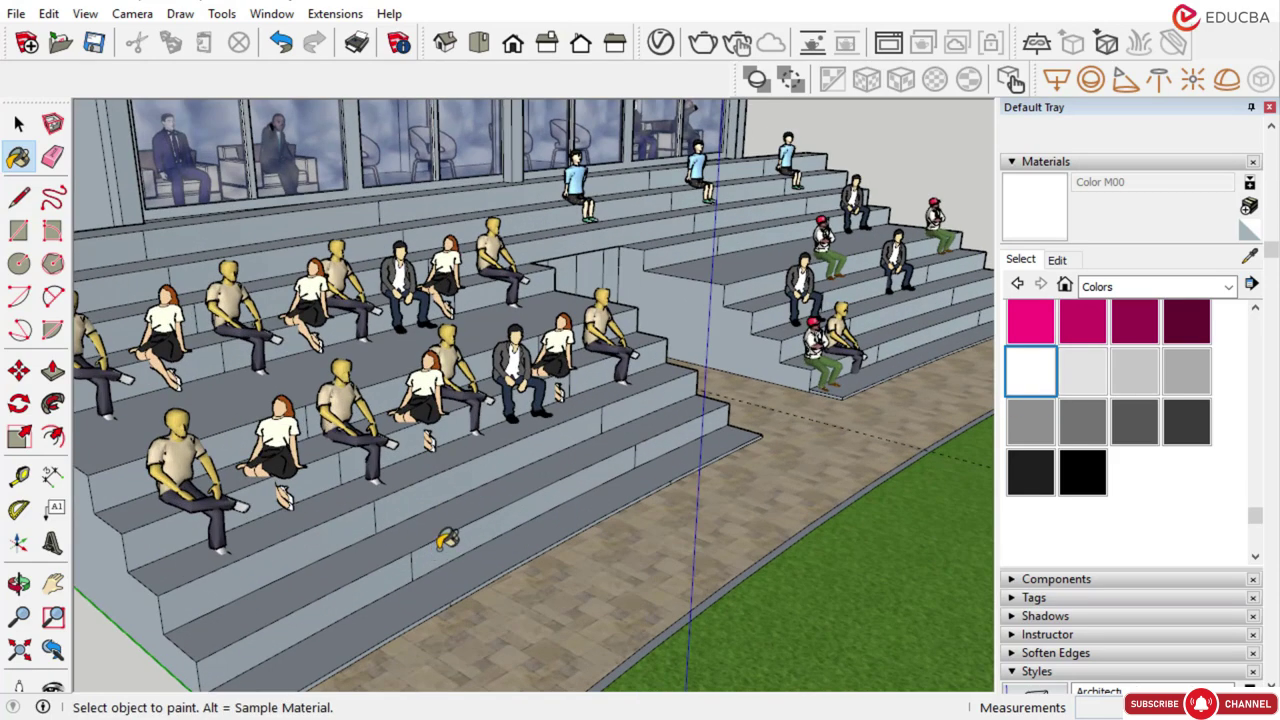
scroll(505, 522, "up", 2)
left_click(504, 517)
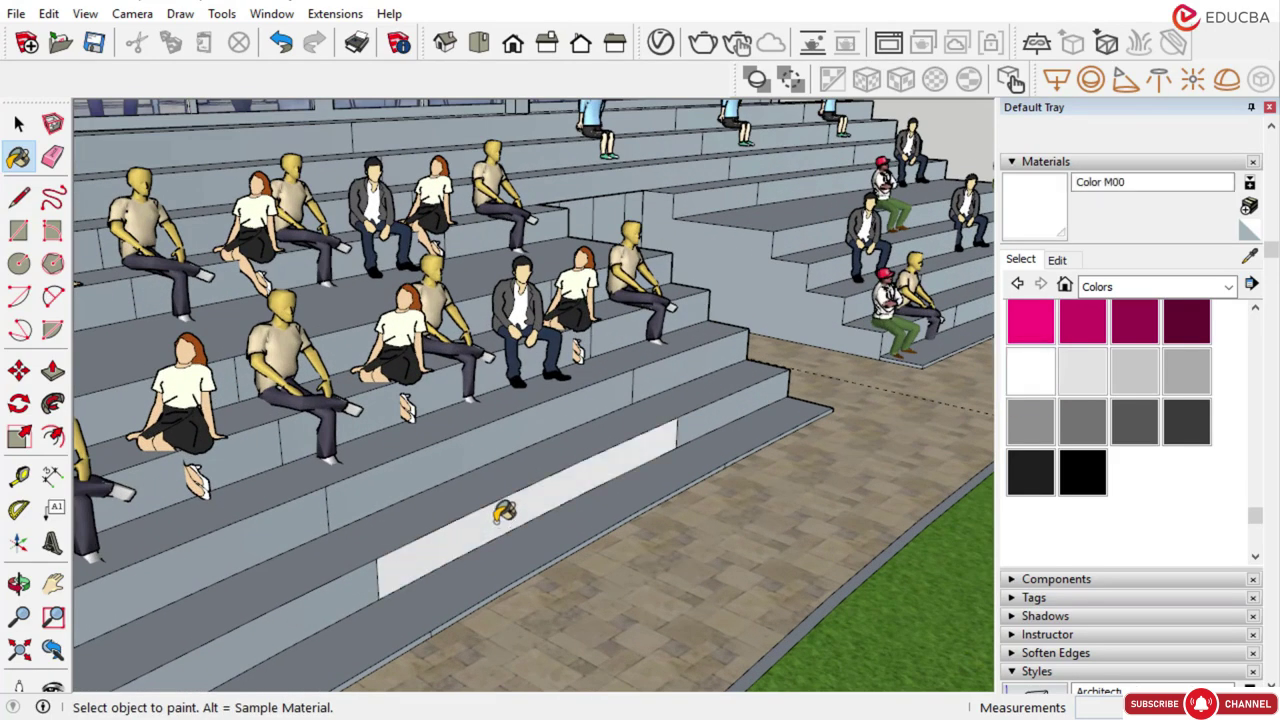
Paint all segments of the second riser from the ground on the same seating block with Color M00
scroll(680, 430, "down", 3)
scroll(500, 517, "up", 2)
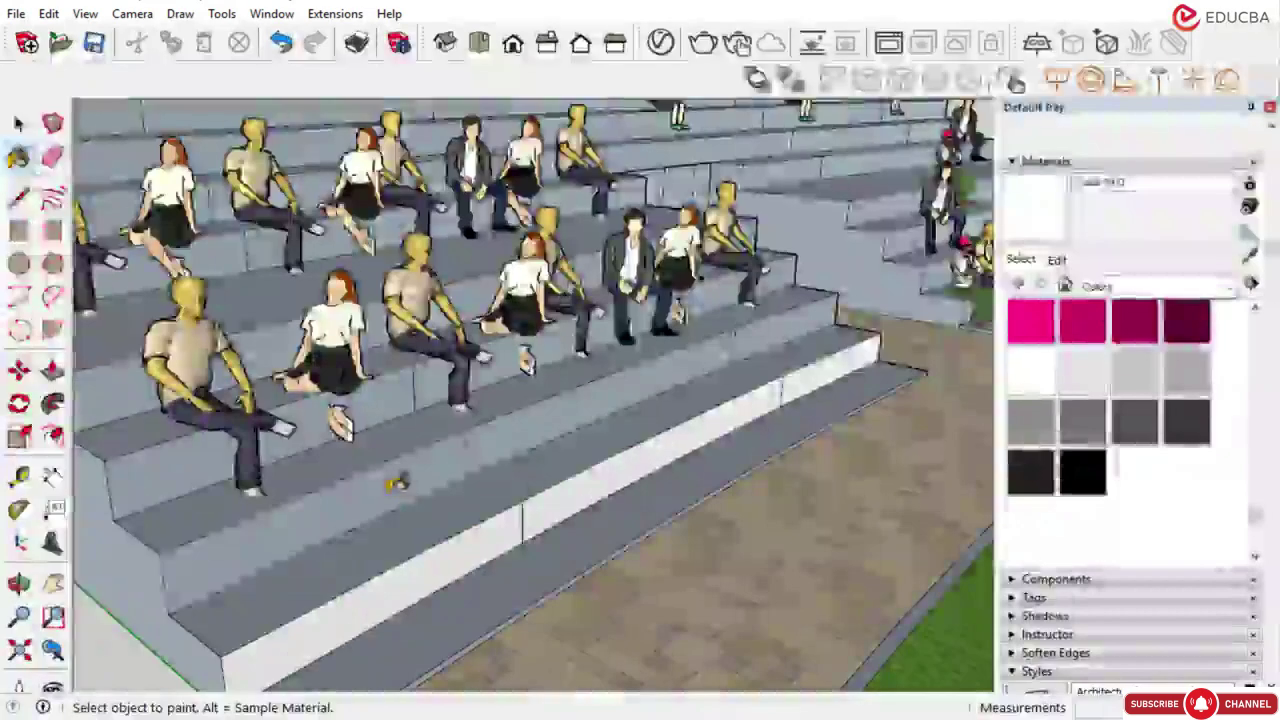
left_click(397, 484)
left_click(512, 447)
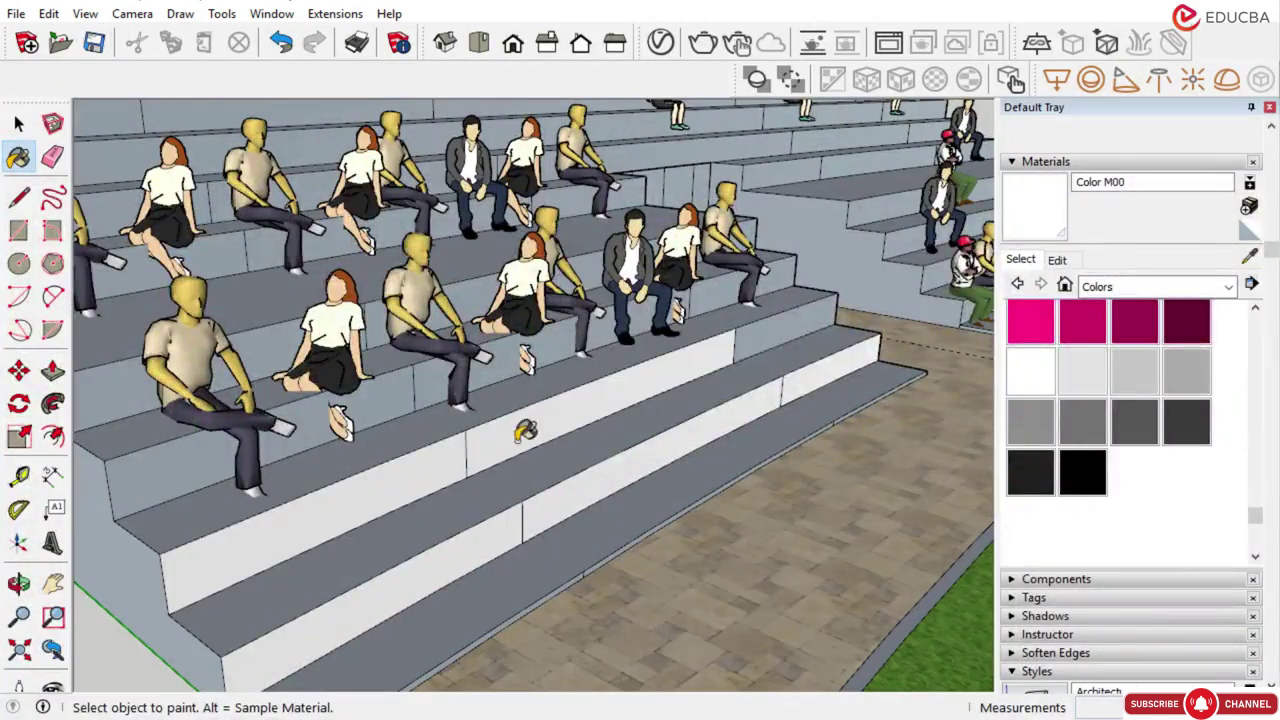
left_click(789, 345)
Paint the third and fourth risers, beneath and behind the front row of seated people, with Color M00
scroll(513, 493, "down", 3)
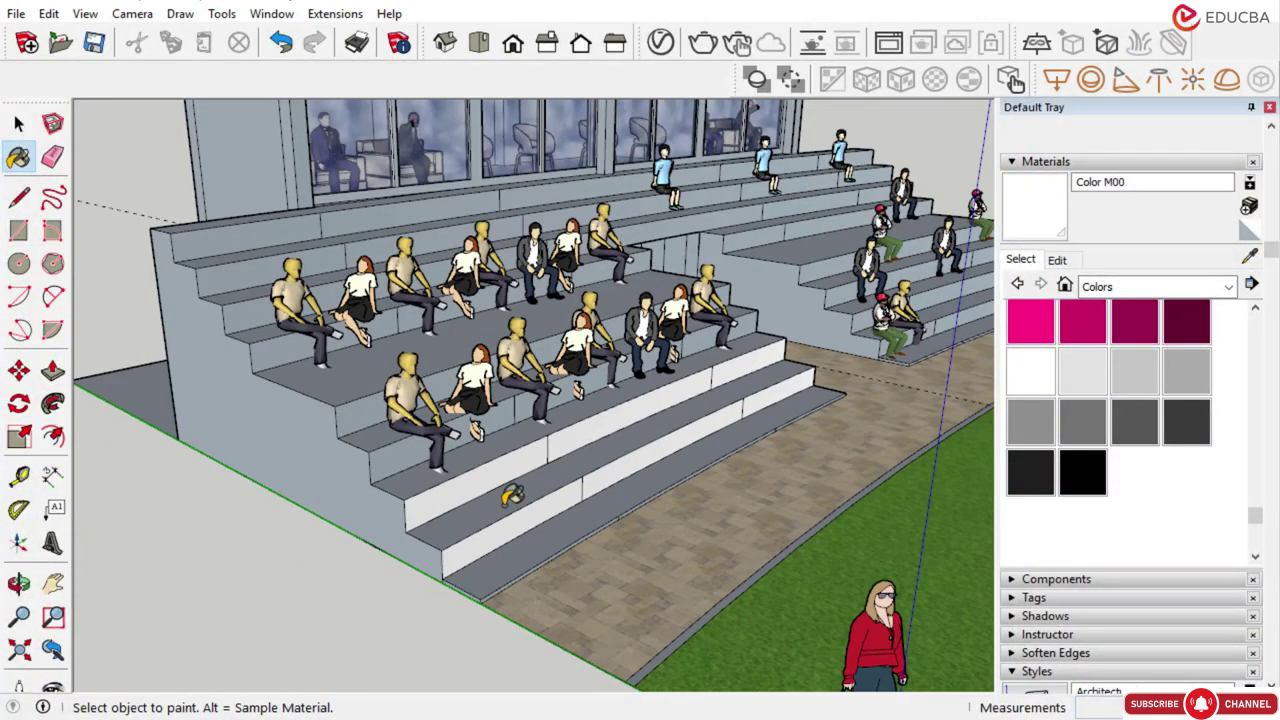
scroll(408, 450, "up", 4)
scroll(492, 439, "down", 2)
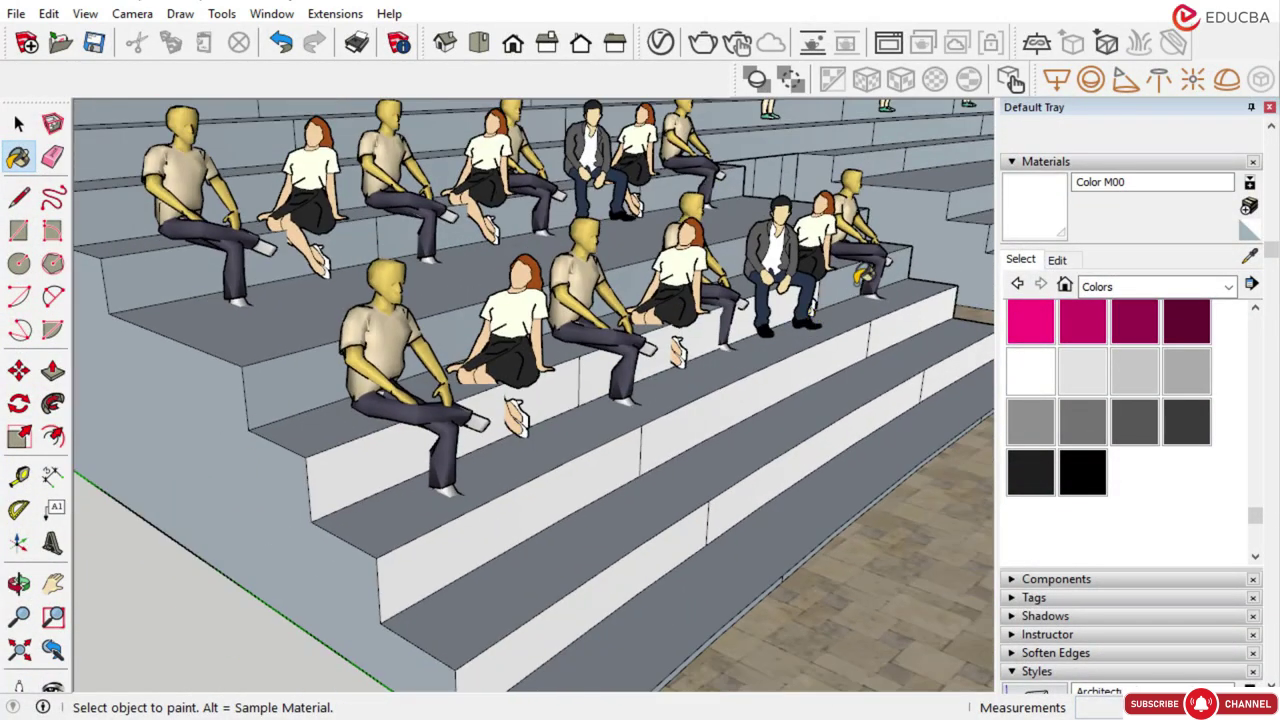
scroll(853, 276, "up", 3)
scroll(600, 452, "down", 5)
middle_click_drag(575, 468, 509, 514)
scroll(368, 452, "up", 3)
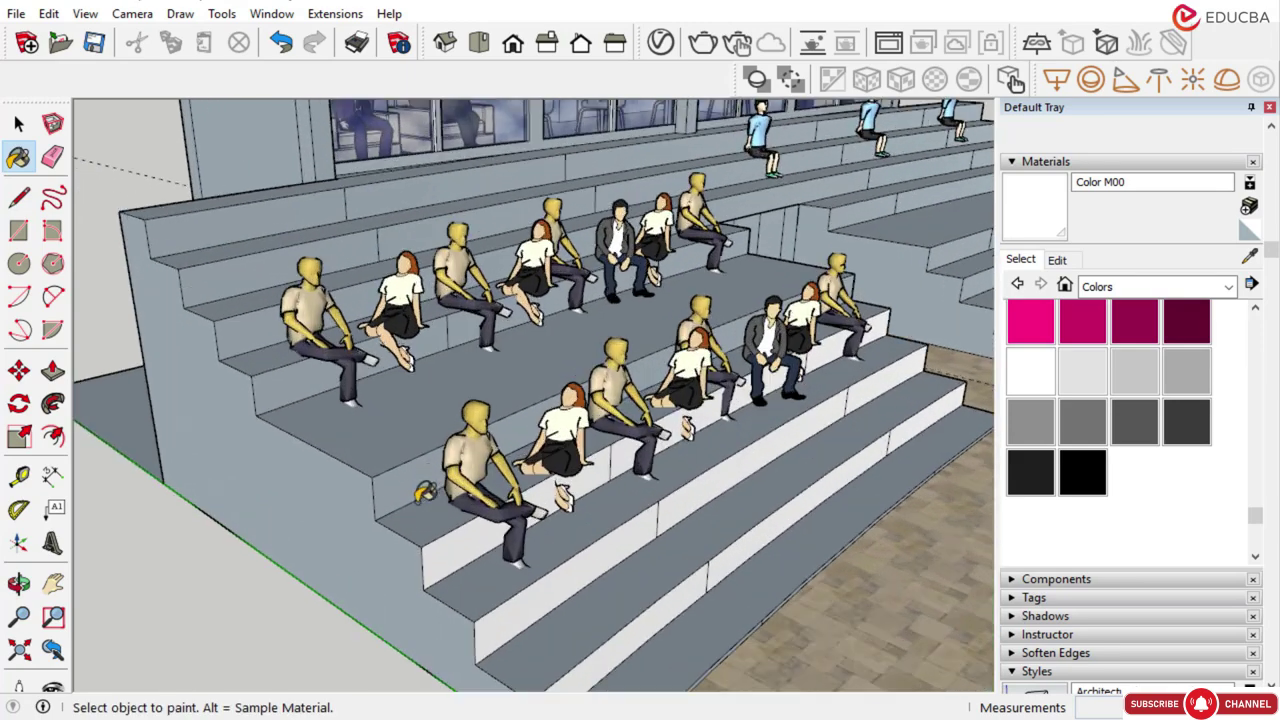
scroll(652, 380, "up", 3)
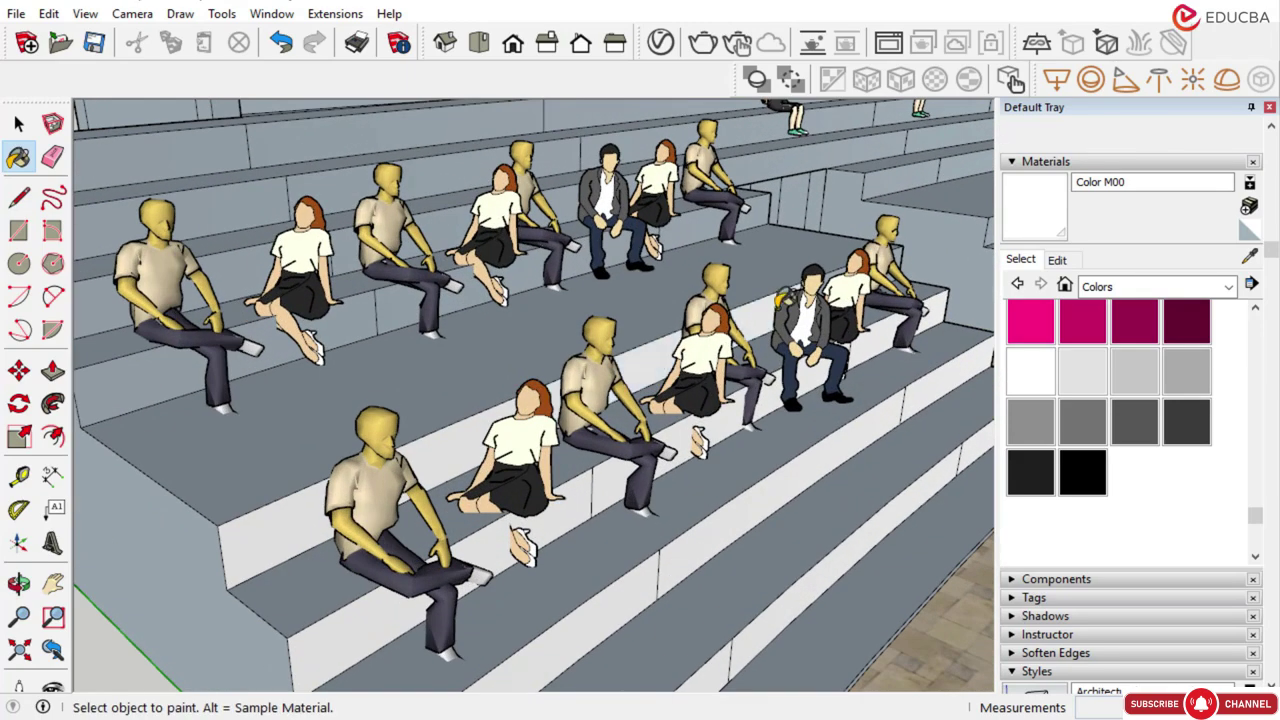
Examine the whole grandstand model, its seated figures and its white step risers from several distances and angles
scroll(900, 258, "up", 3)
scroll(594, 492, "down", 5)
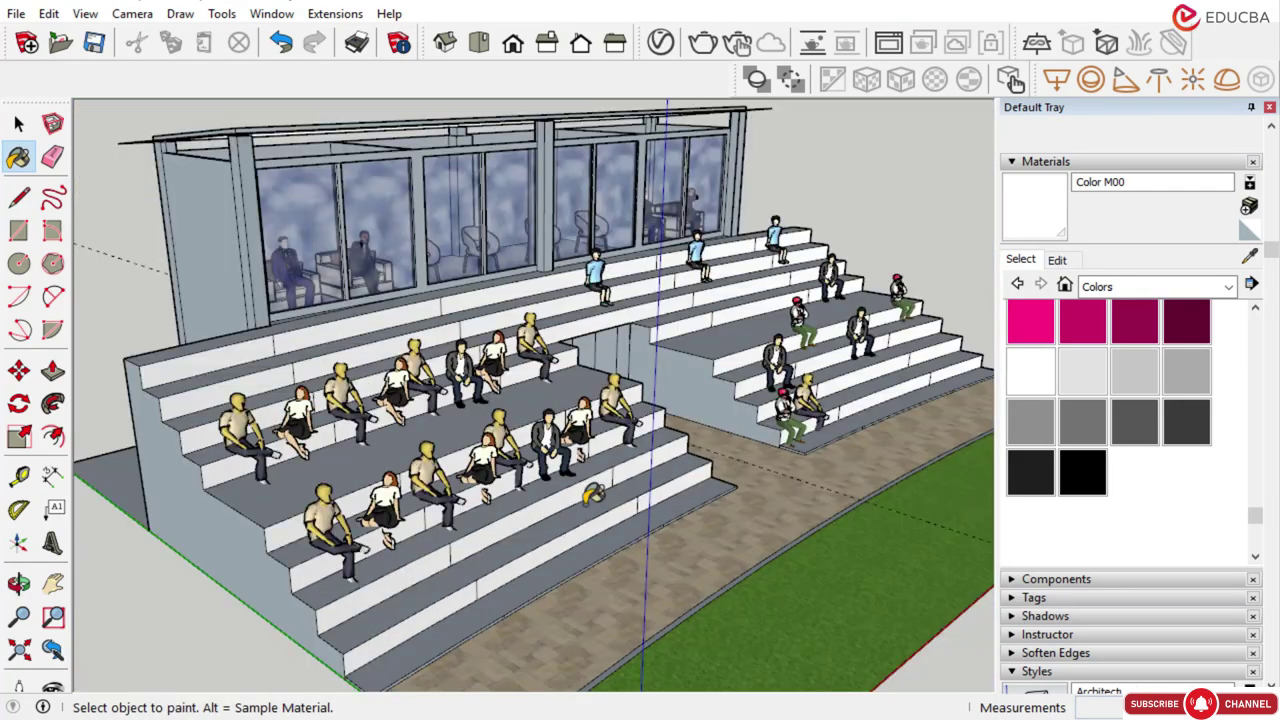
scroll(484, 479, "down", 1)
middle_click_drag(484, 480, 456, 508)
key("b")
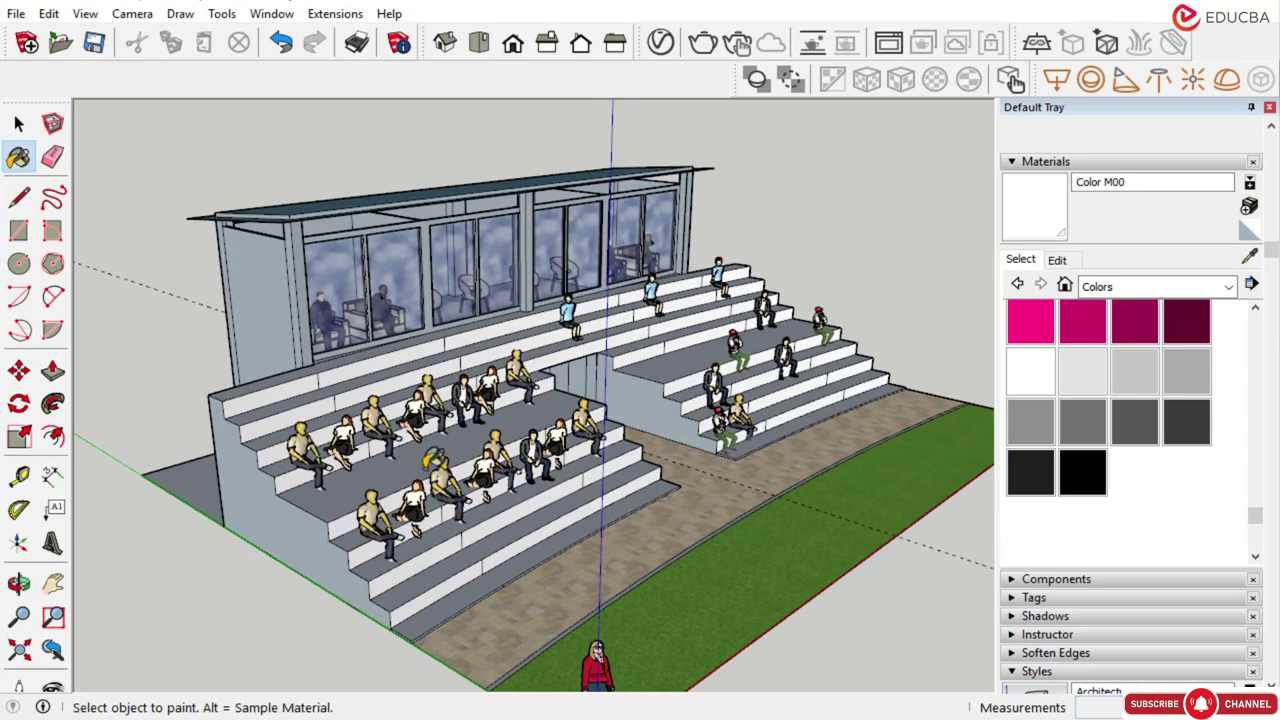
scroll(535, 413, "up", 1)
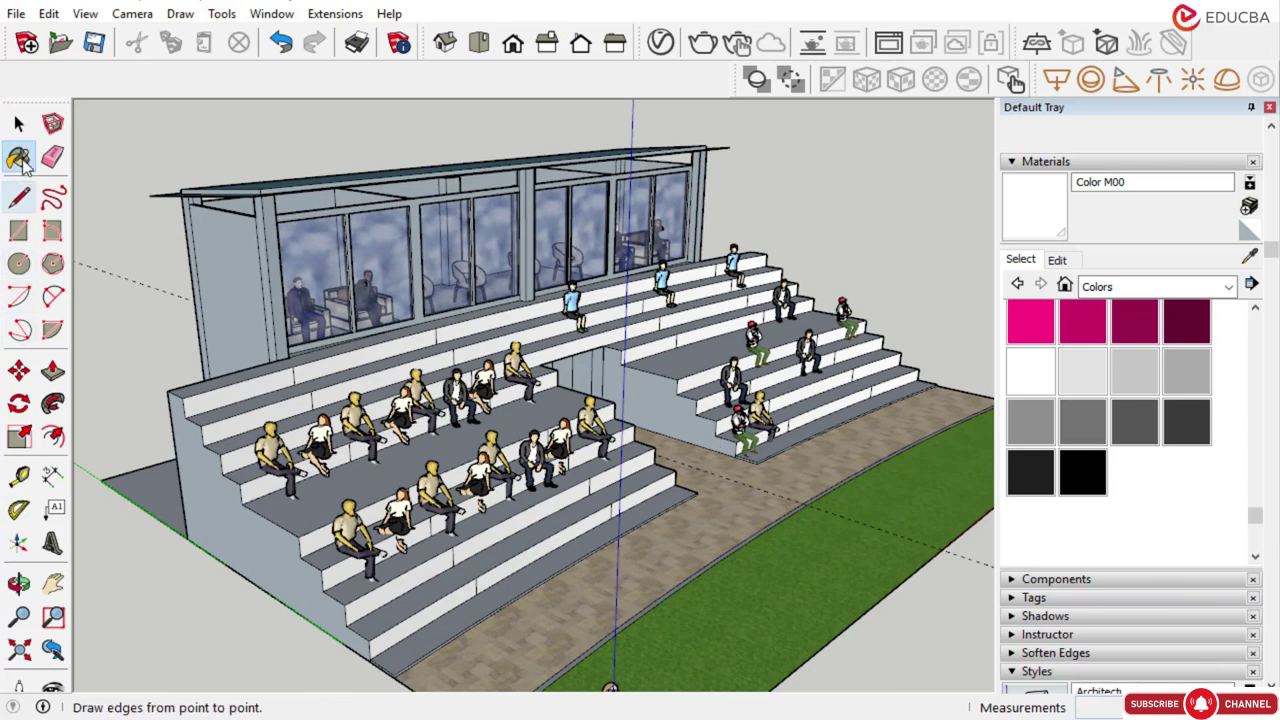
left_click(20, 125)
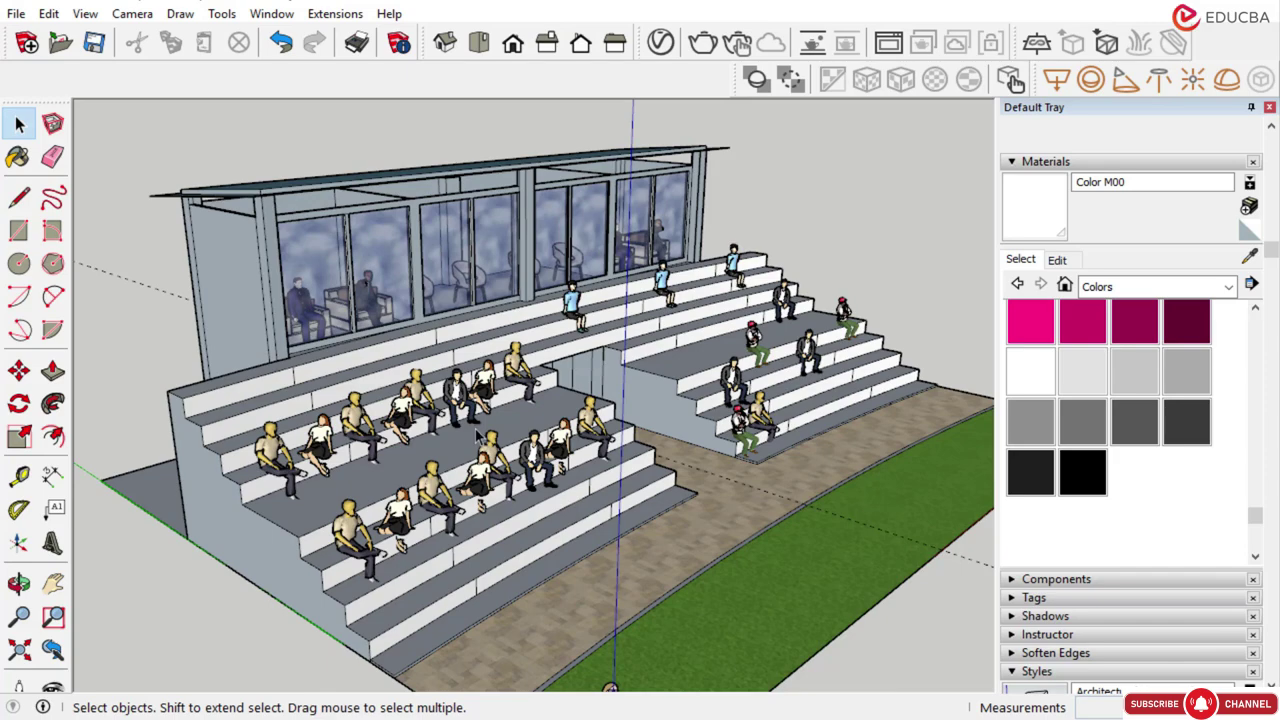
scroll(590, 217, "down", 1)
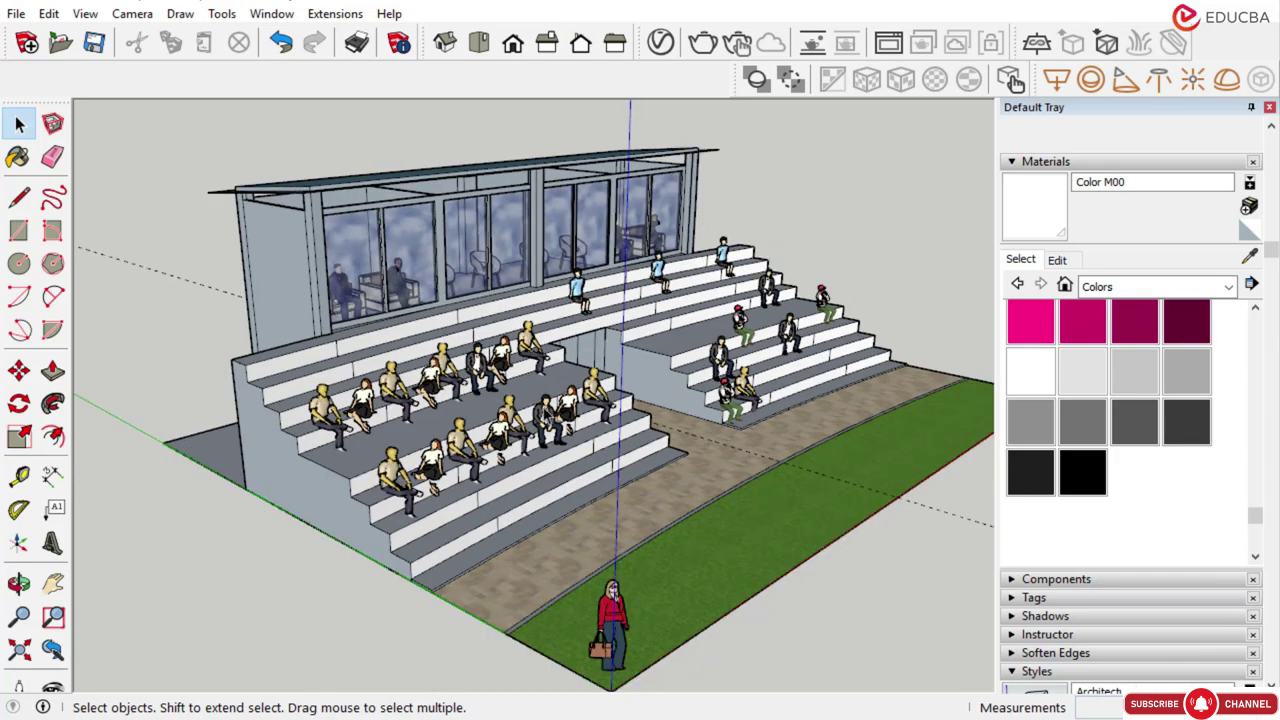
mouse_move(547, 400)
middle_mouse_down()
mouse_move(519, 440)
mouse_move(609, 374)
mouse_move(592, 405)
middle_mouse_up()
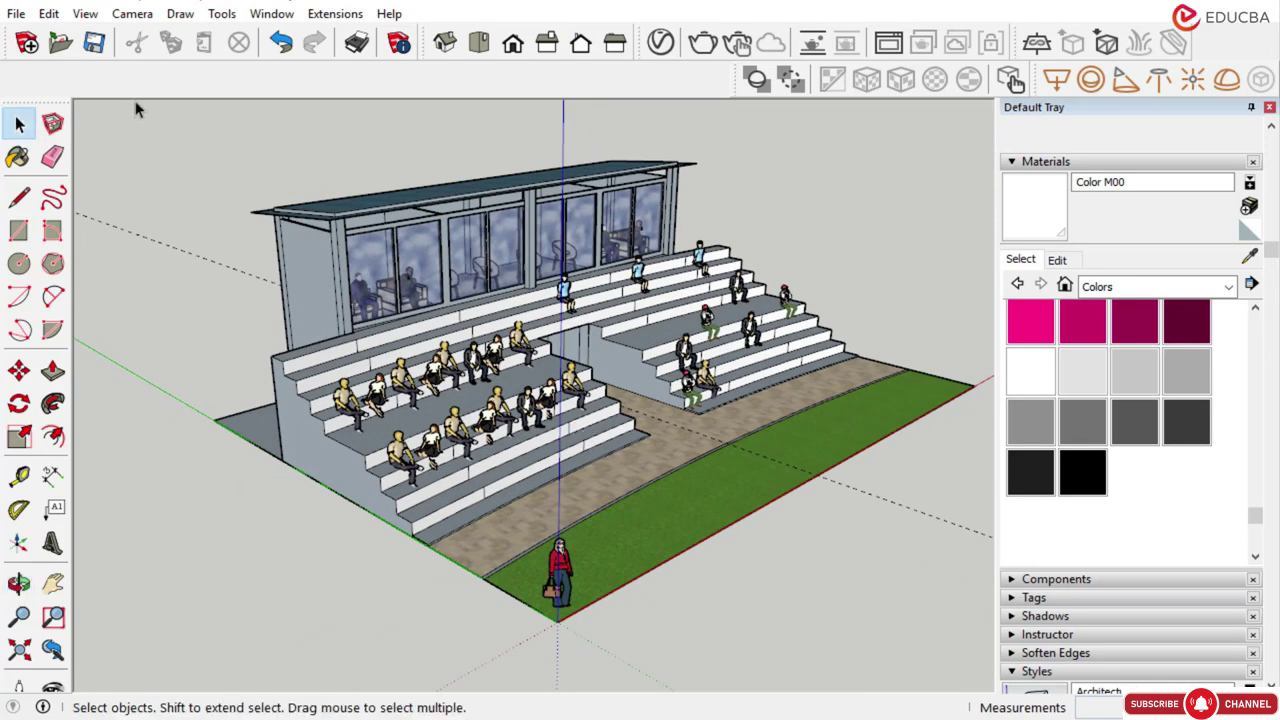
scroll(580, 452, "down", 2)
scroll(703, 429, "up", 2)
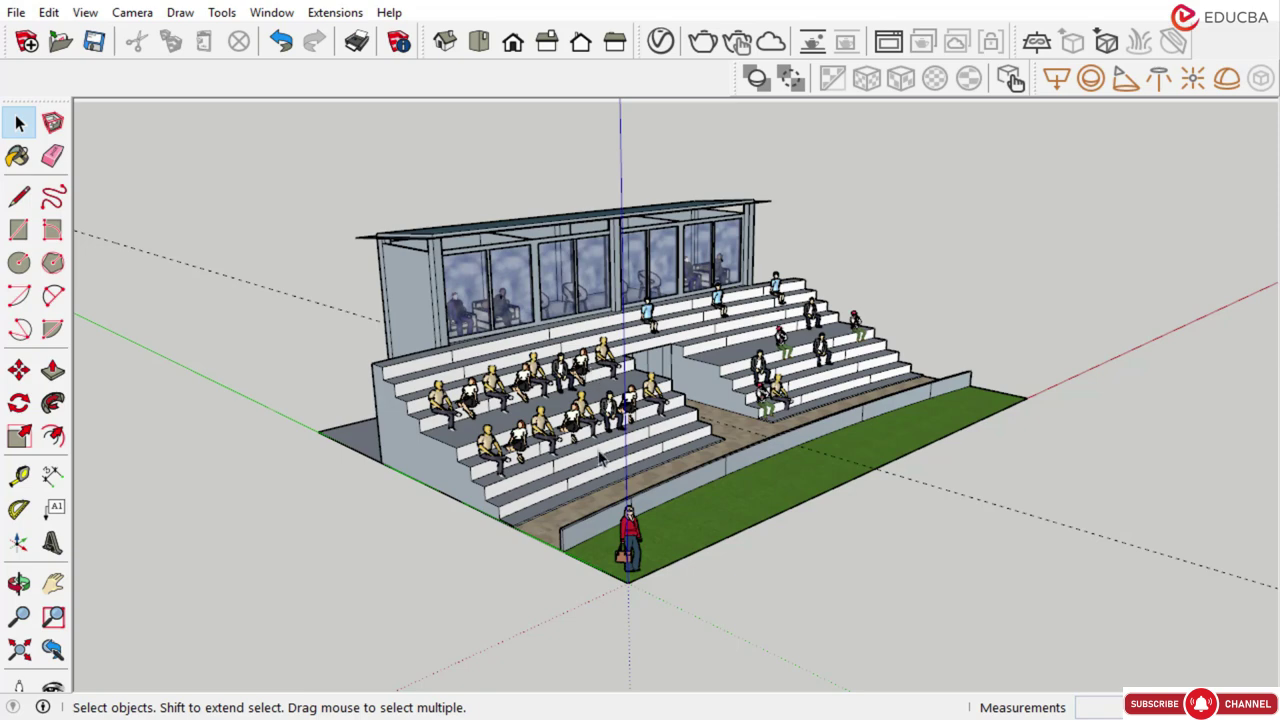
Inspect the brown paving and the lower seating treads up close, selecting their faces one after another
scroll(745, 530, "up", 5)
scroll(717, 413, "up", 4)
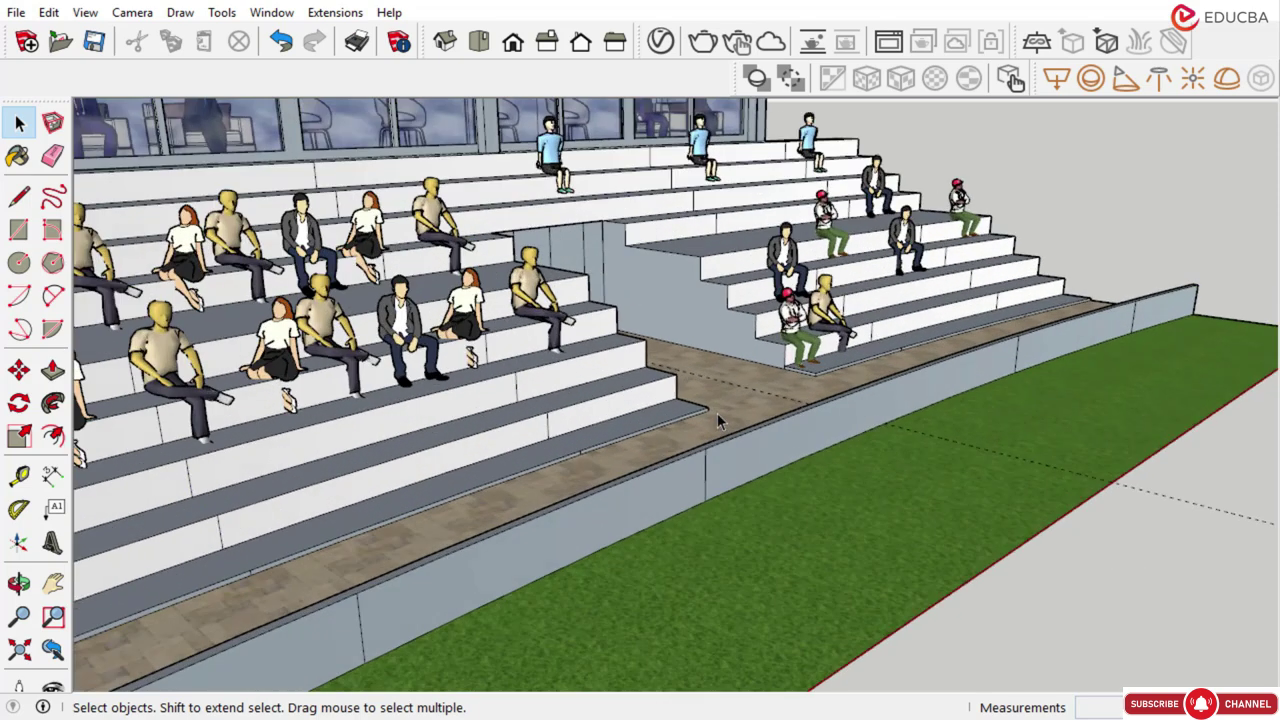
left_click(726, 412)
scroll(855, 424, "down", 2)
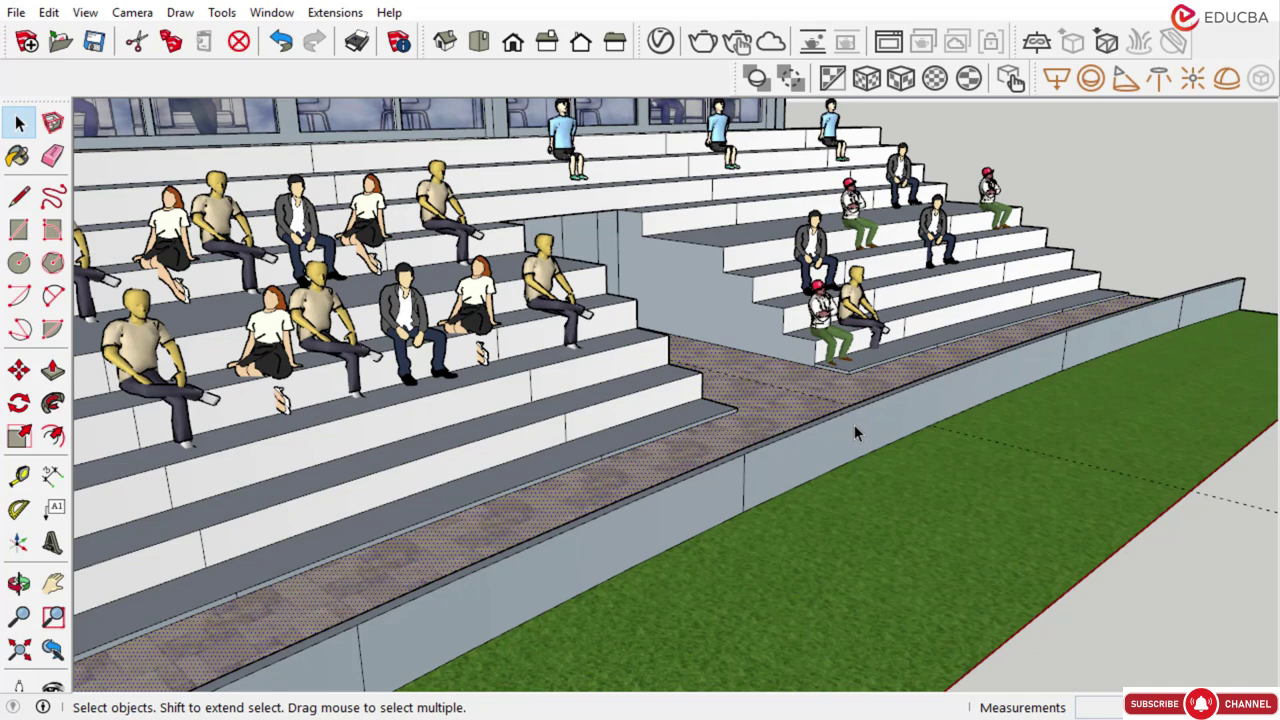
scroll(852, 470, "down", 2)
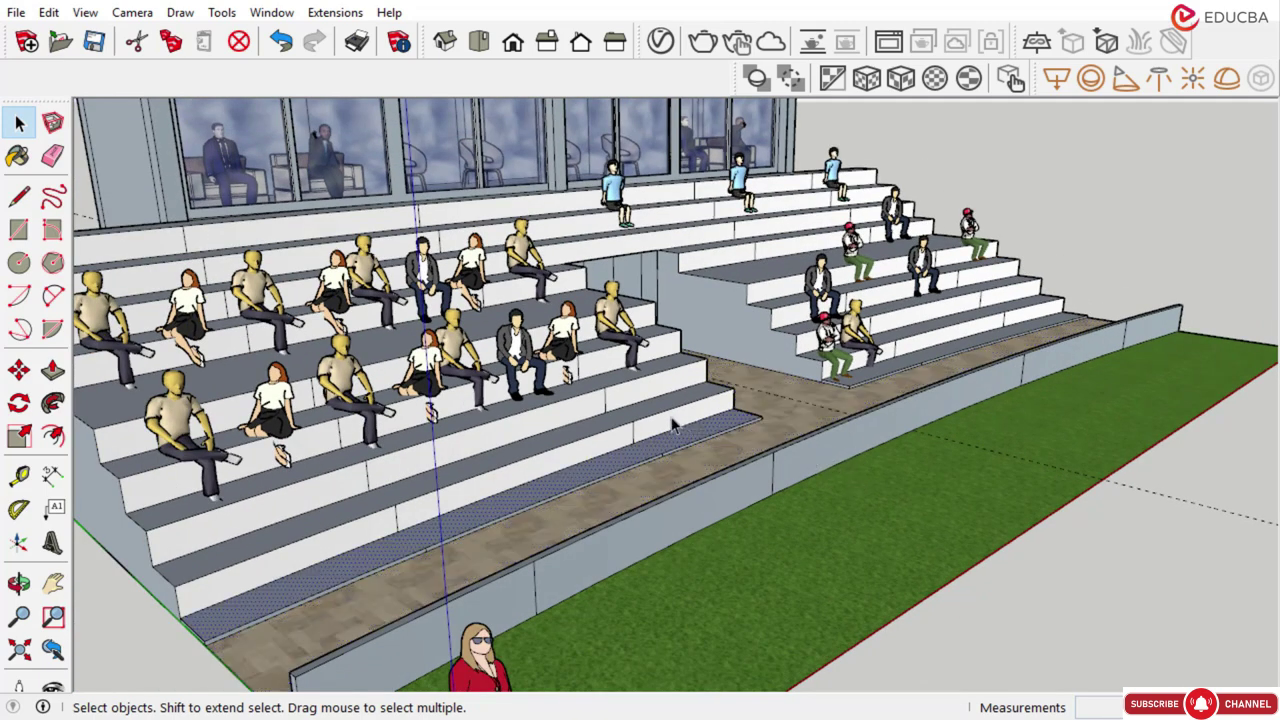
scroll(674, 423, "up", 3)
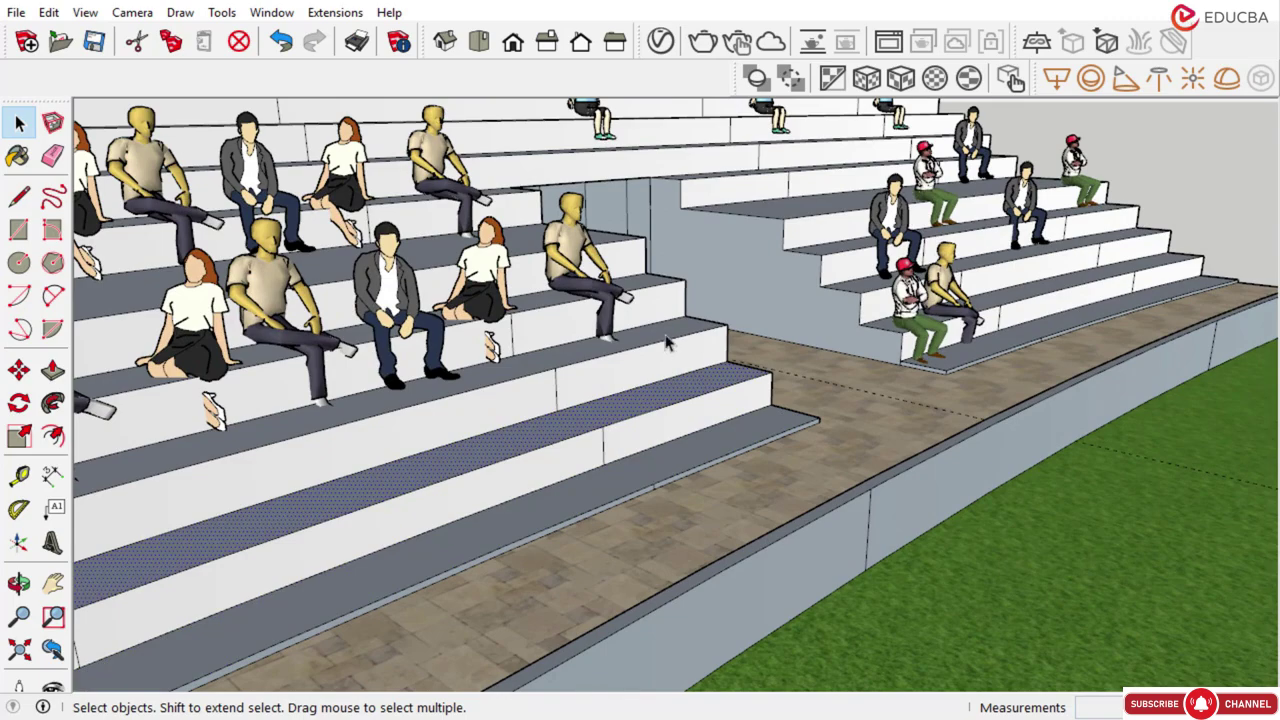
scroll(703, 428, "down", 3)
scroll(655, 438, "down", 2)
scroll(405, 147, "up", 1)
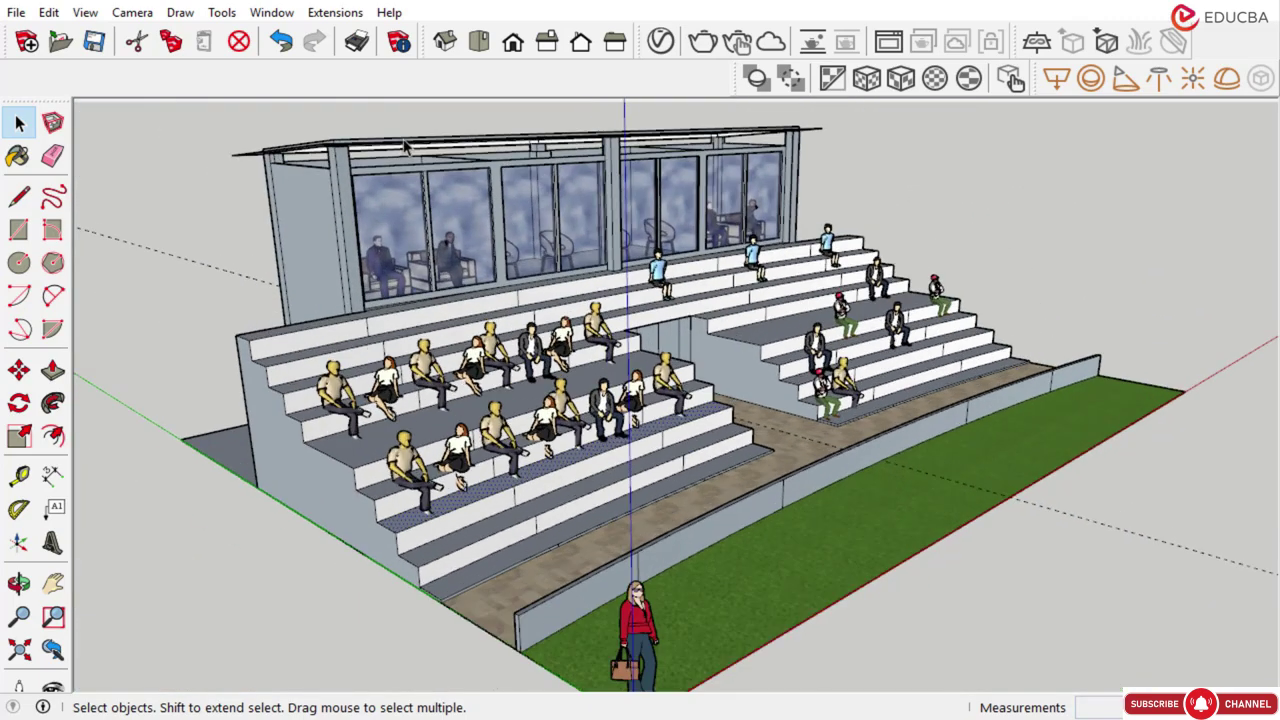
Examine the glazed cabin above the seating, including its roof, glass panels and furnished interior
scroll(428, 232, "up", 2)
middle_click_drag(428, 232, 520, 242)
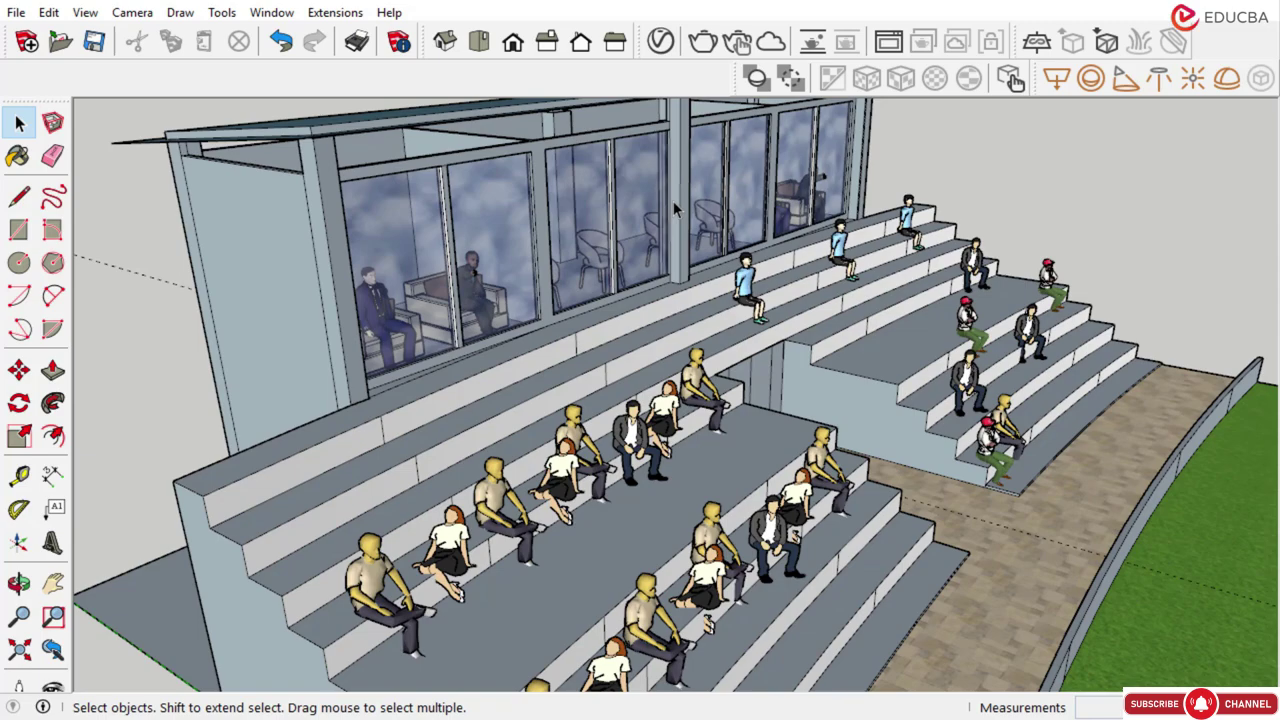
scroll(673, 201, "down", 5)
scroll(795, 298, "up", 4)
scroll(795, 298, "down", 3)
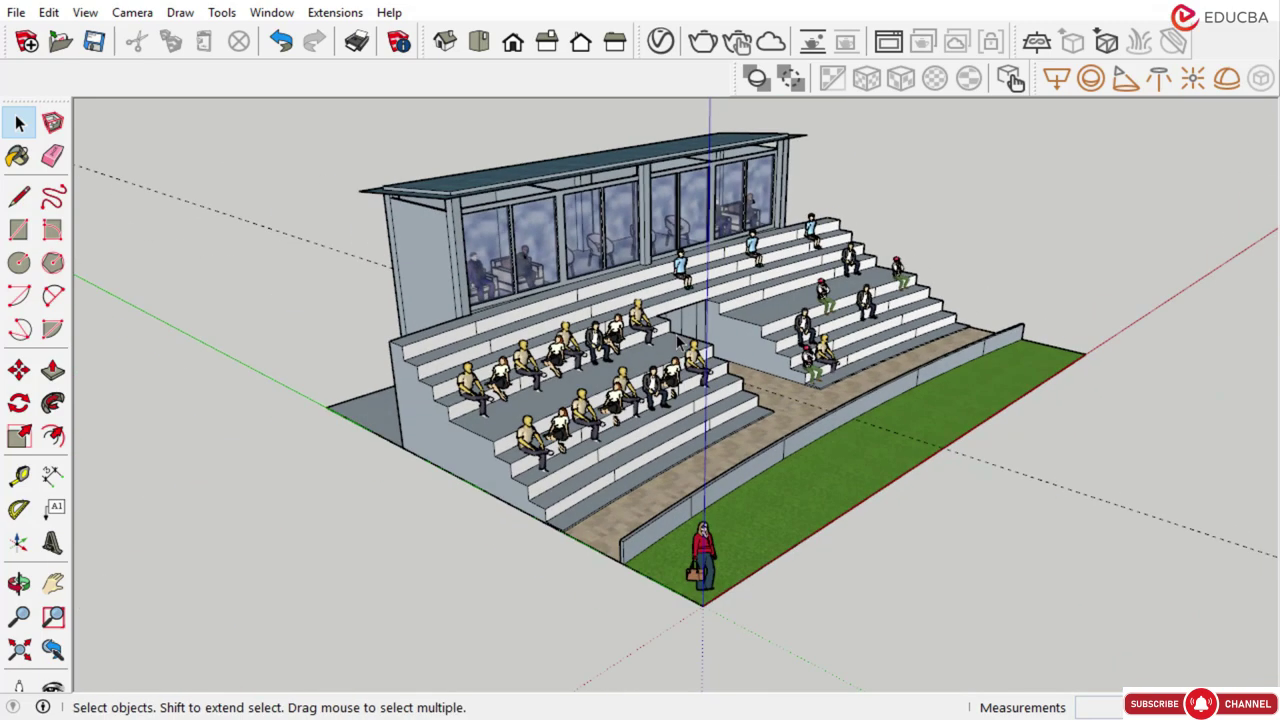
scroll(462, 239, "up", 2)
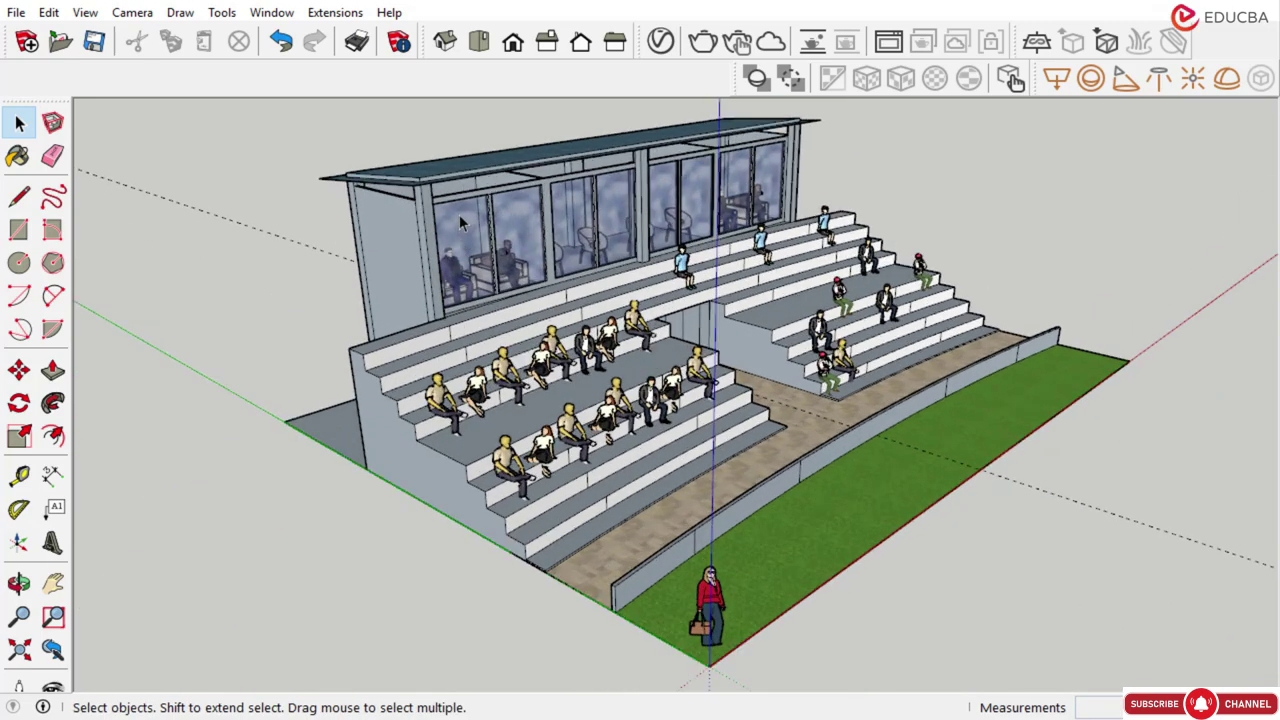
scroll(460, 214, "up", 5)
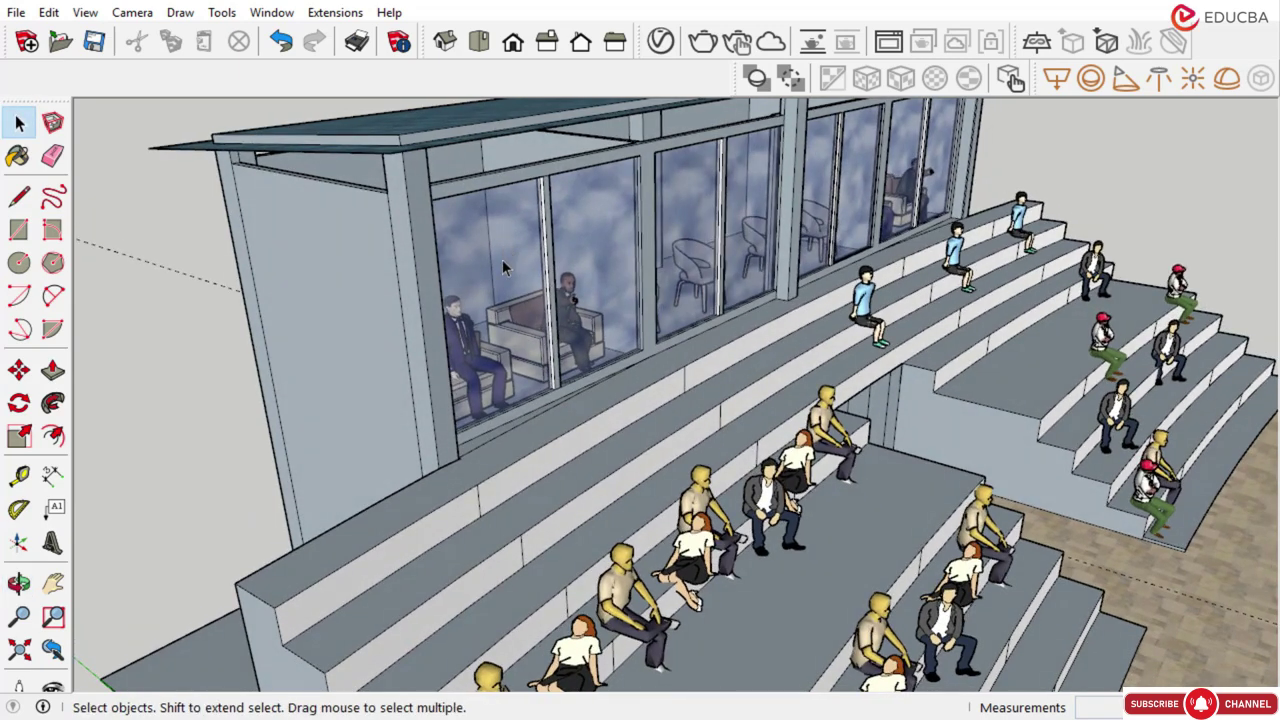
scroll(502, 259, "down", 2)
mouse_move(505, 260)
middle_mouse_down()
mouse_move(548, 249)
mouse_move(537, 247)
middle_mouse_up()
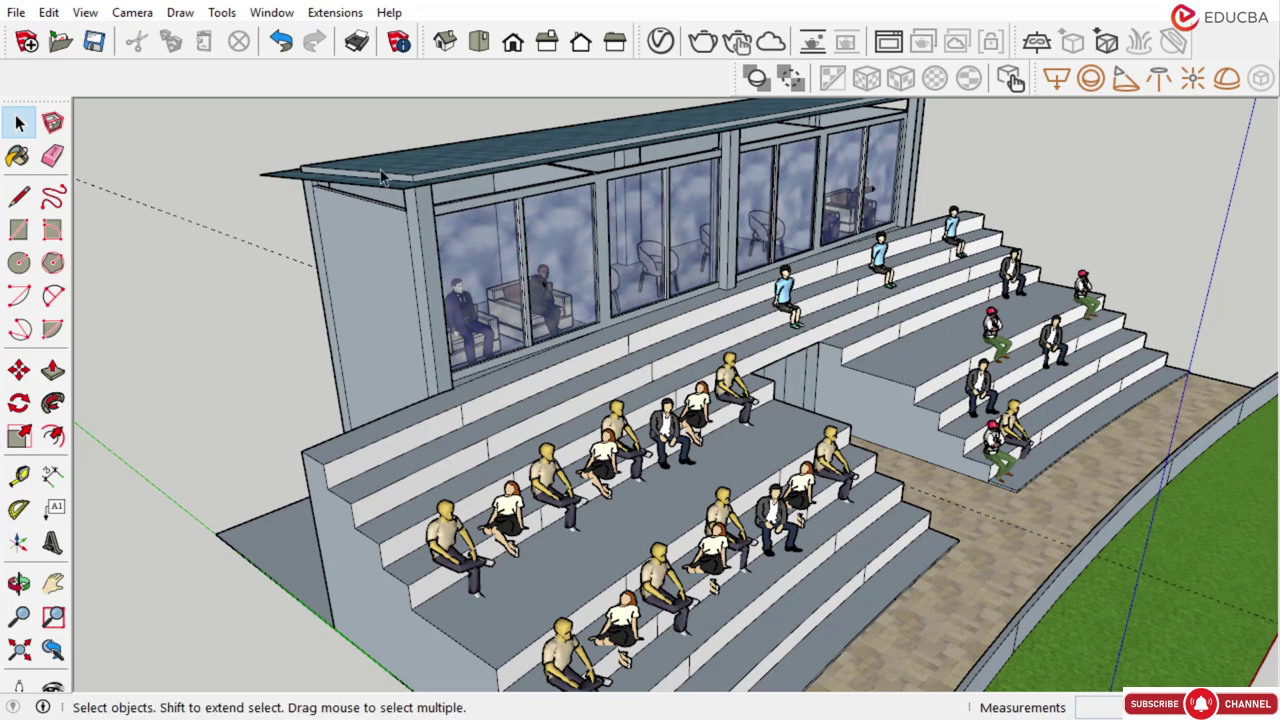
Select the cabin's glass panel nearest the side wall and show the material categories in the V-Ray Asset Editor library
scroll(490, 259, "up", 3)
left_click(490, 259)
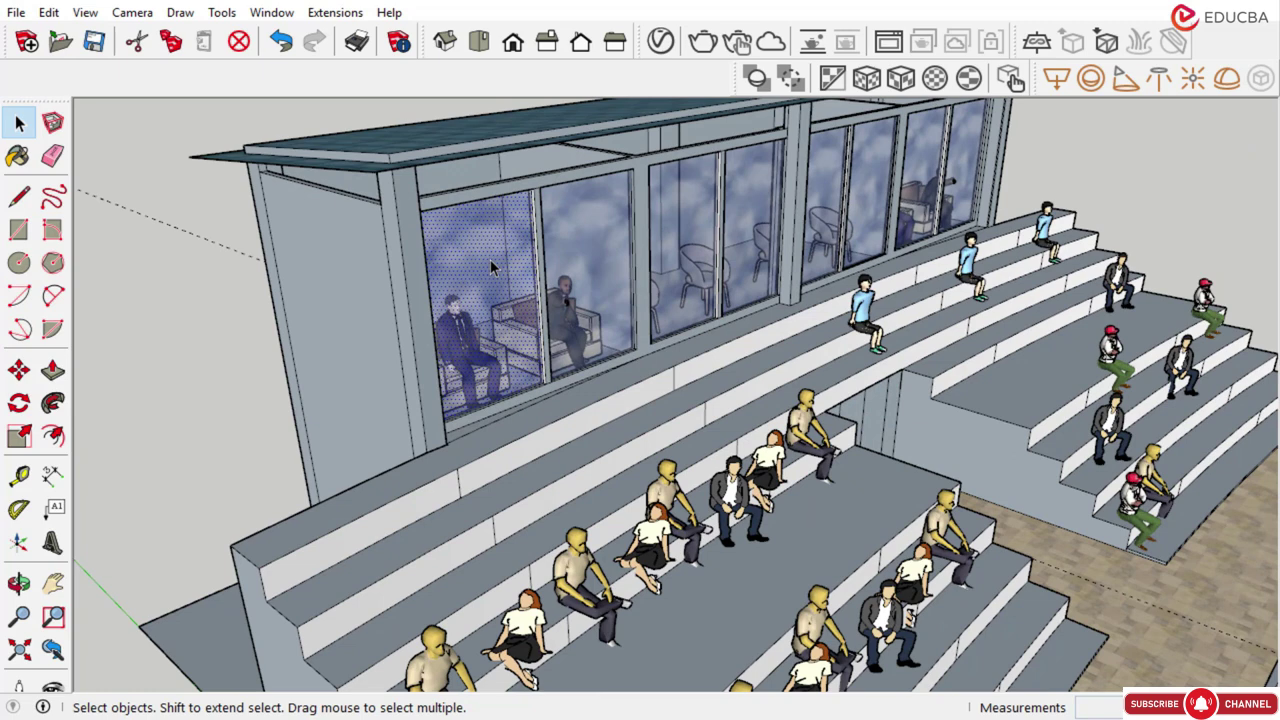
left_click(659, 43)
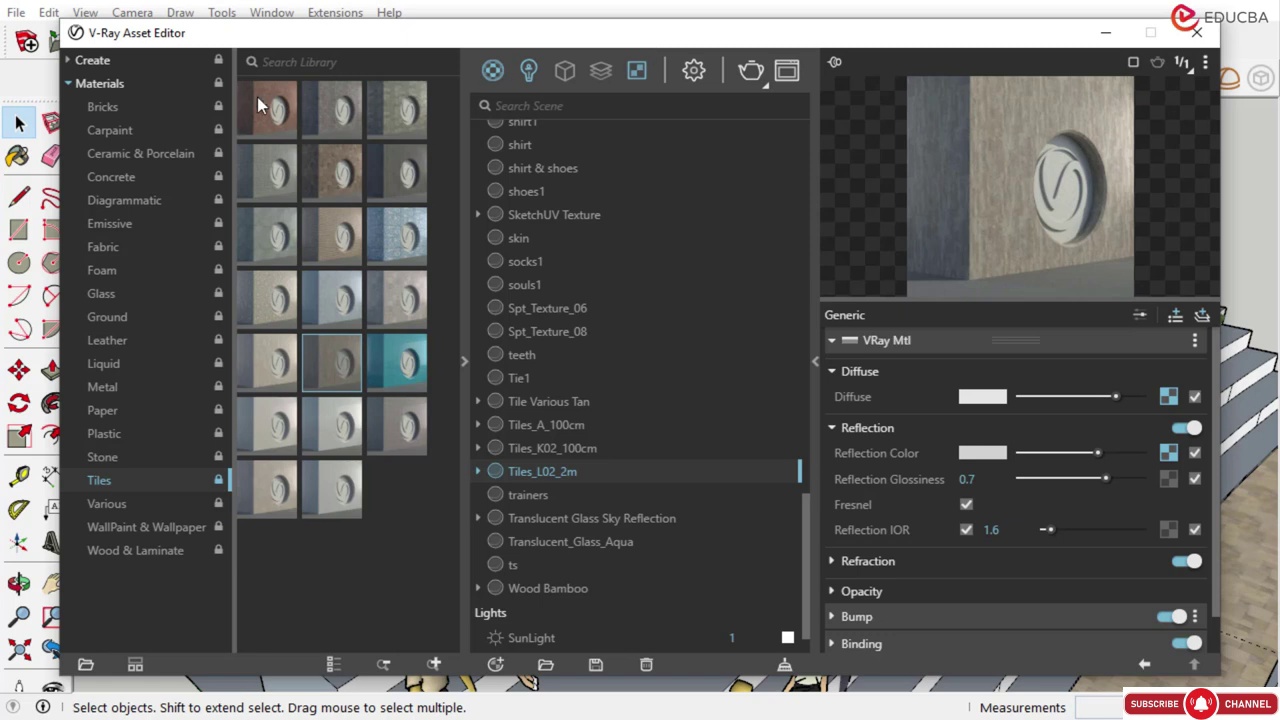
left_click(68, 84)
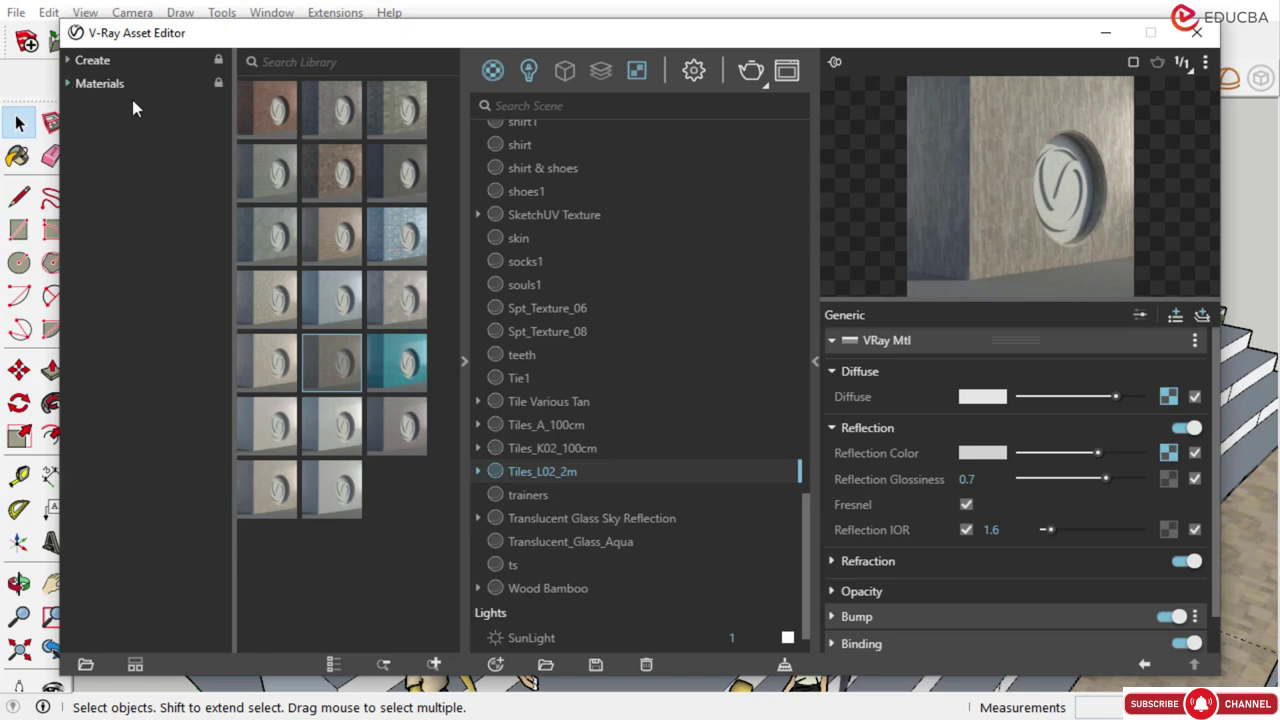
left_click(68, 61)
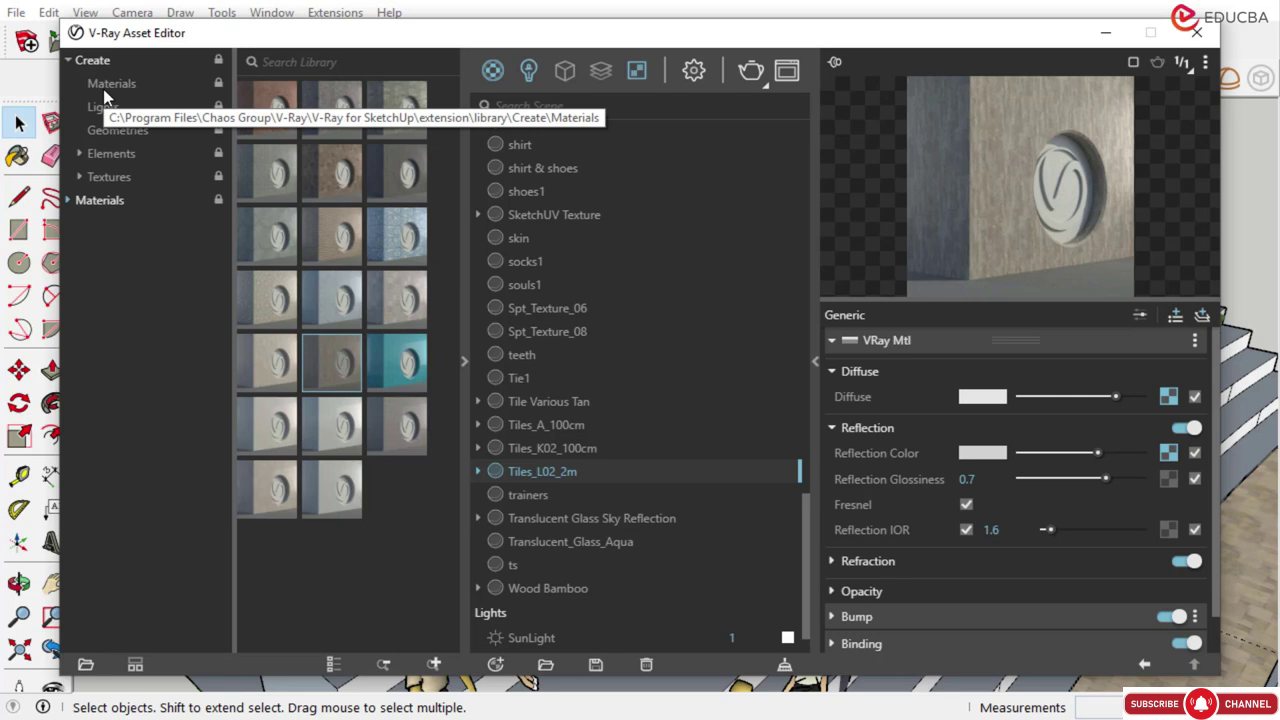
left_click(68, 61)
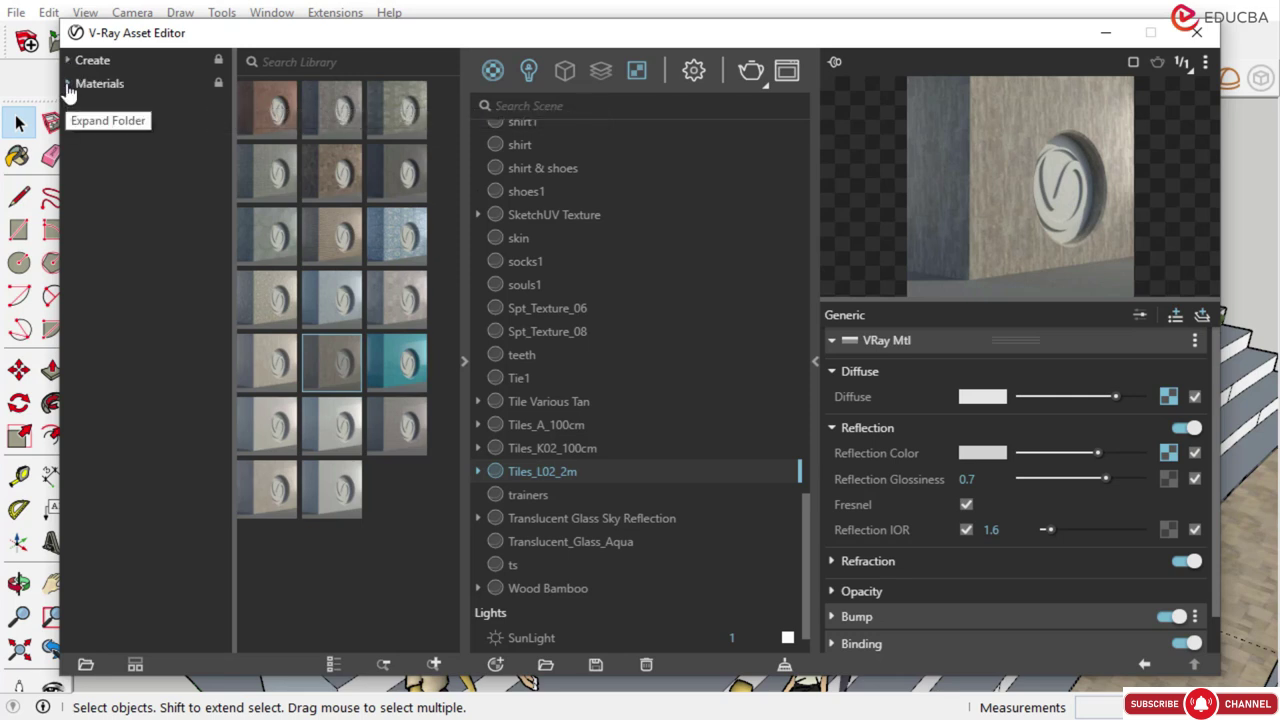
left_click(68, 86)
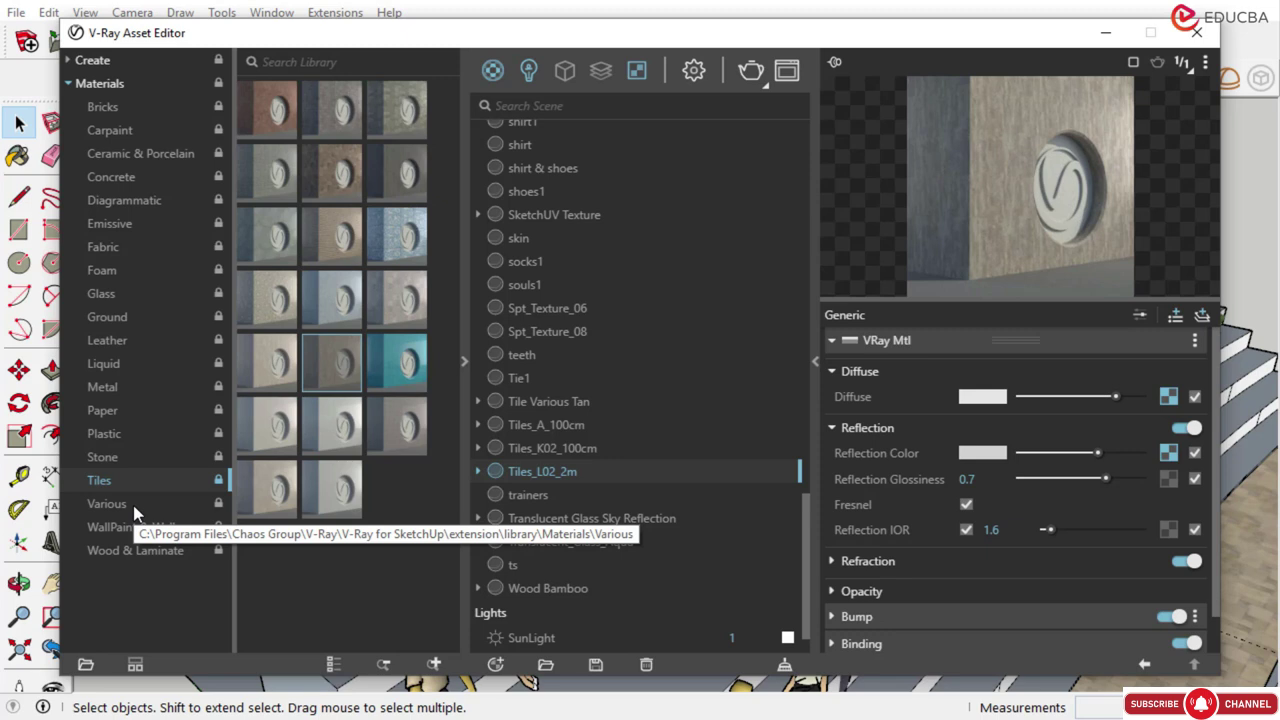
Browse the library's Glass category and add the Glass_Coated_Black material to the scene
left_click(119, 408)
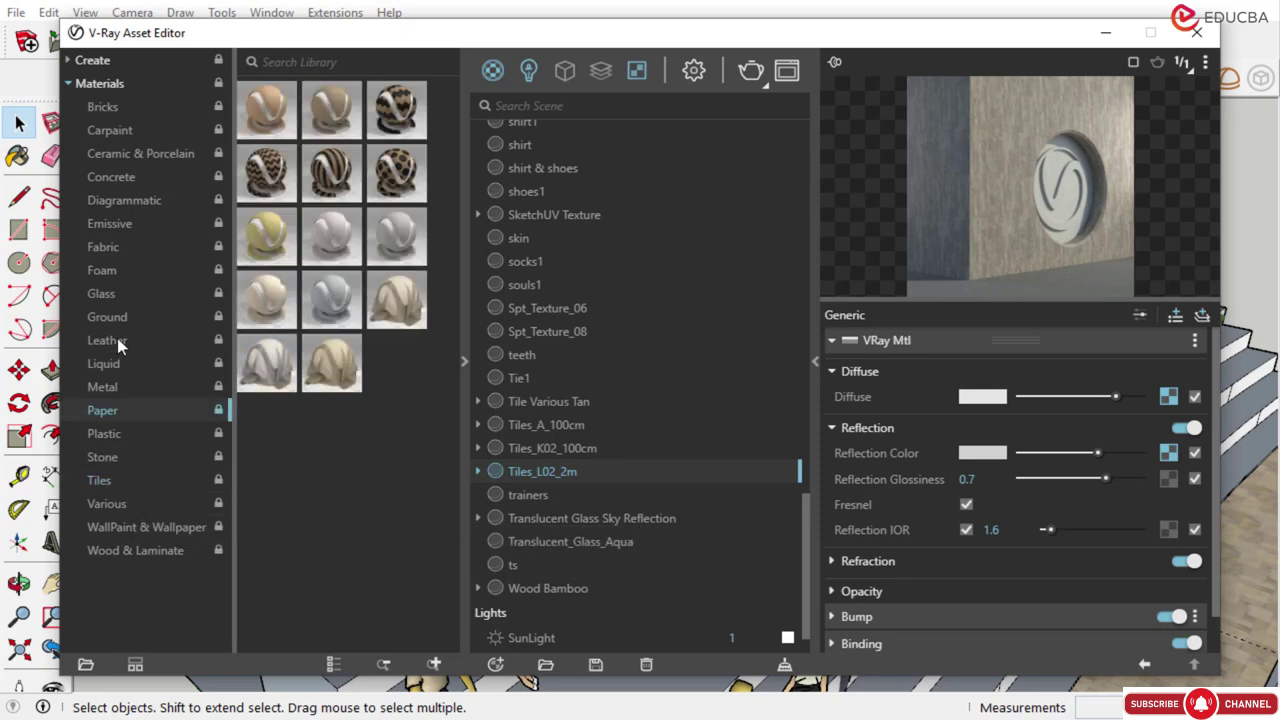
left_click(110, 298)
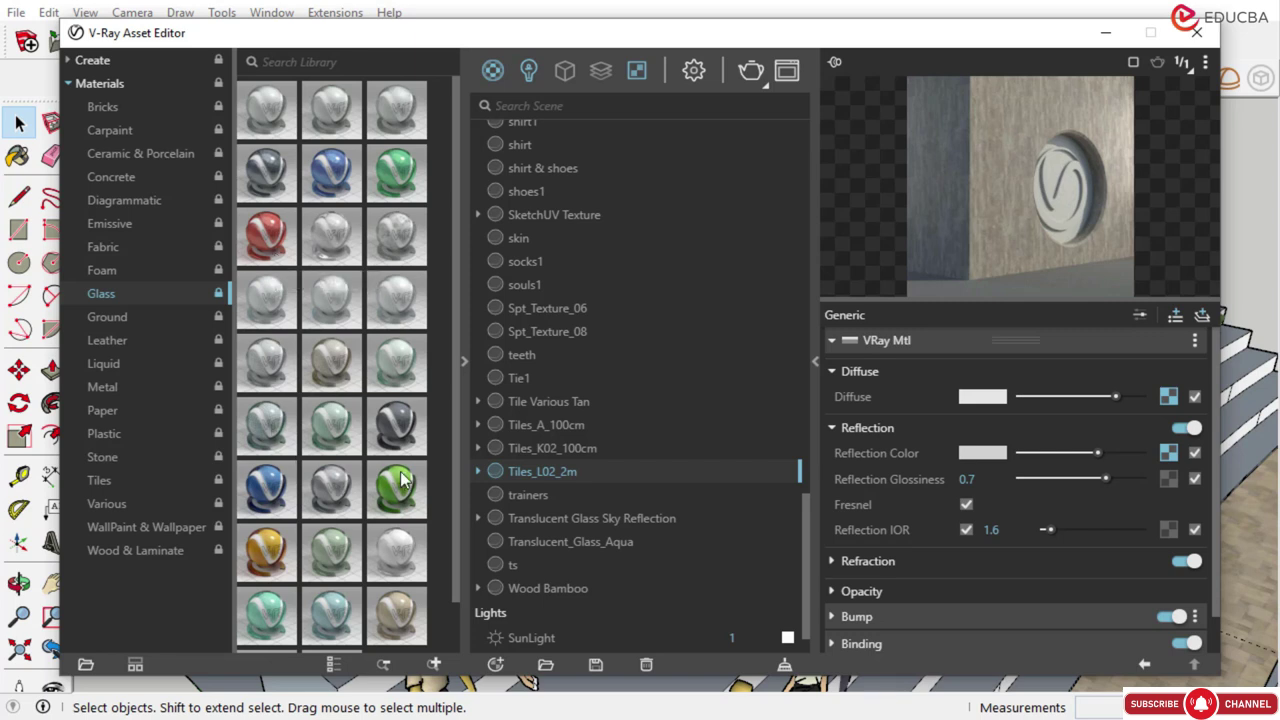
scroll(360, 390, "down", 1)
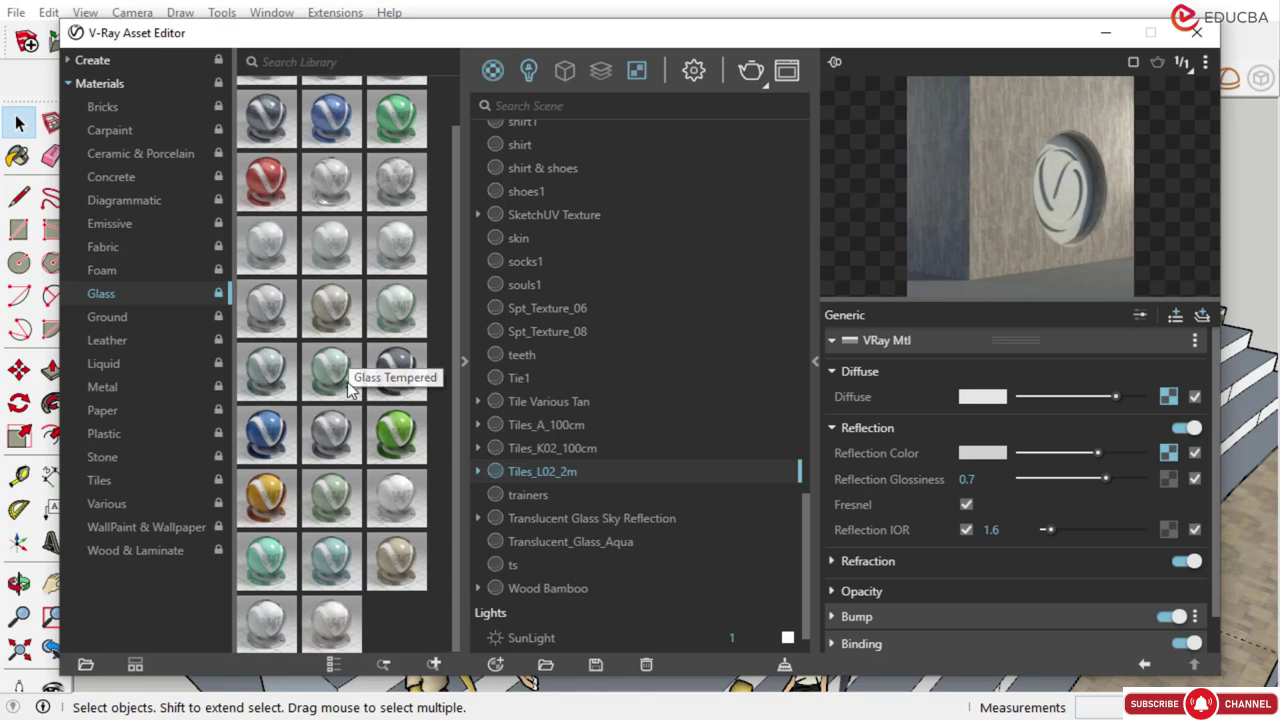
scroll(350, 380, "up", 1)
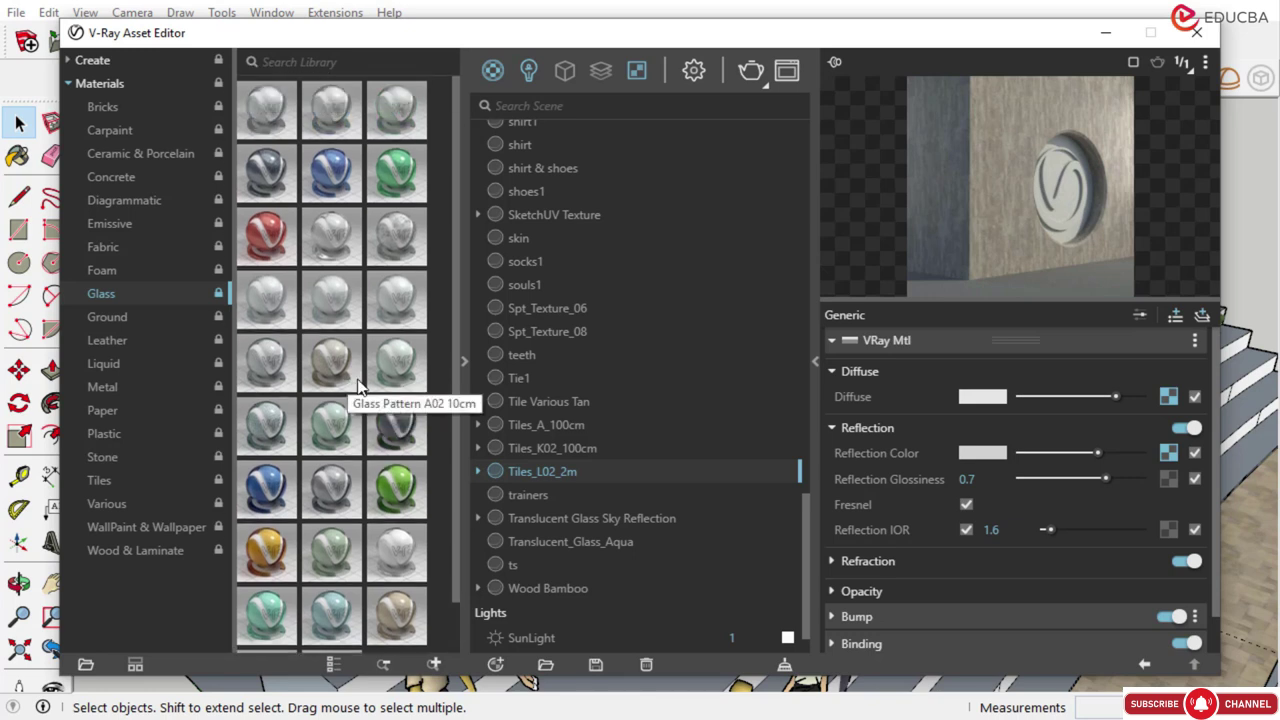
left_click(267, 170)
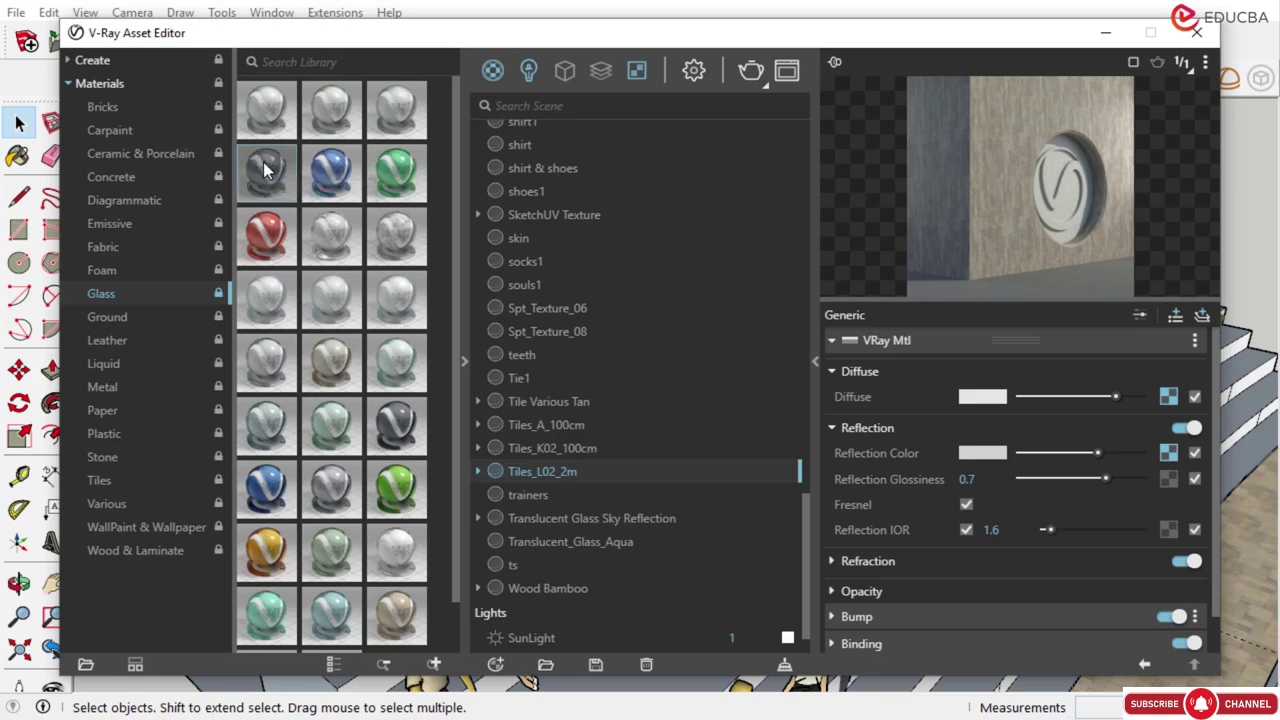
left_click_drag(267, 170, 626, 344)
scroll(600, 450, "down", 3)
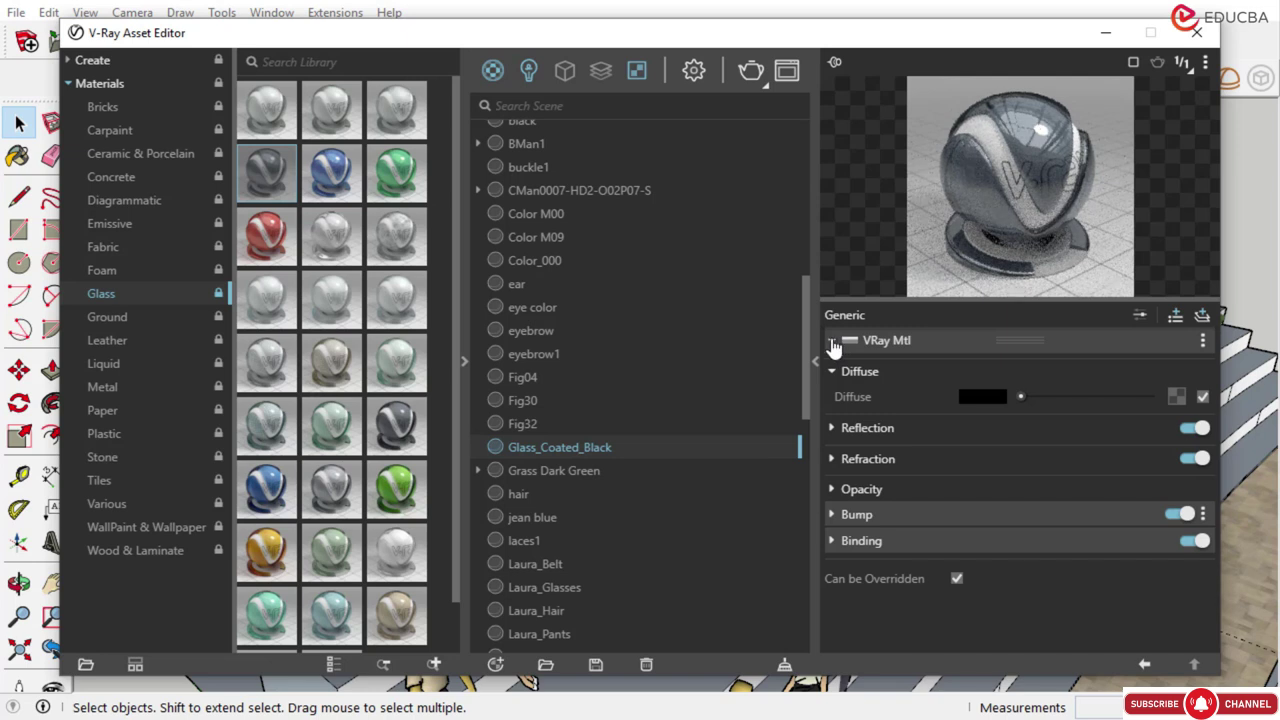
Try a light grey diffuse colour on Glass_Coated_Black, and return it to near black
left_click_drag(1021, 396, 1086, 402)
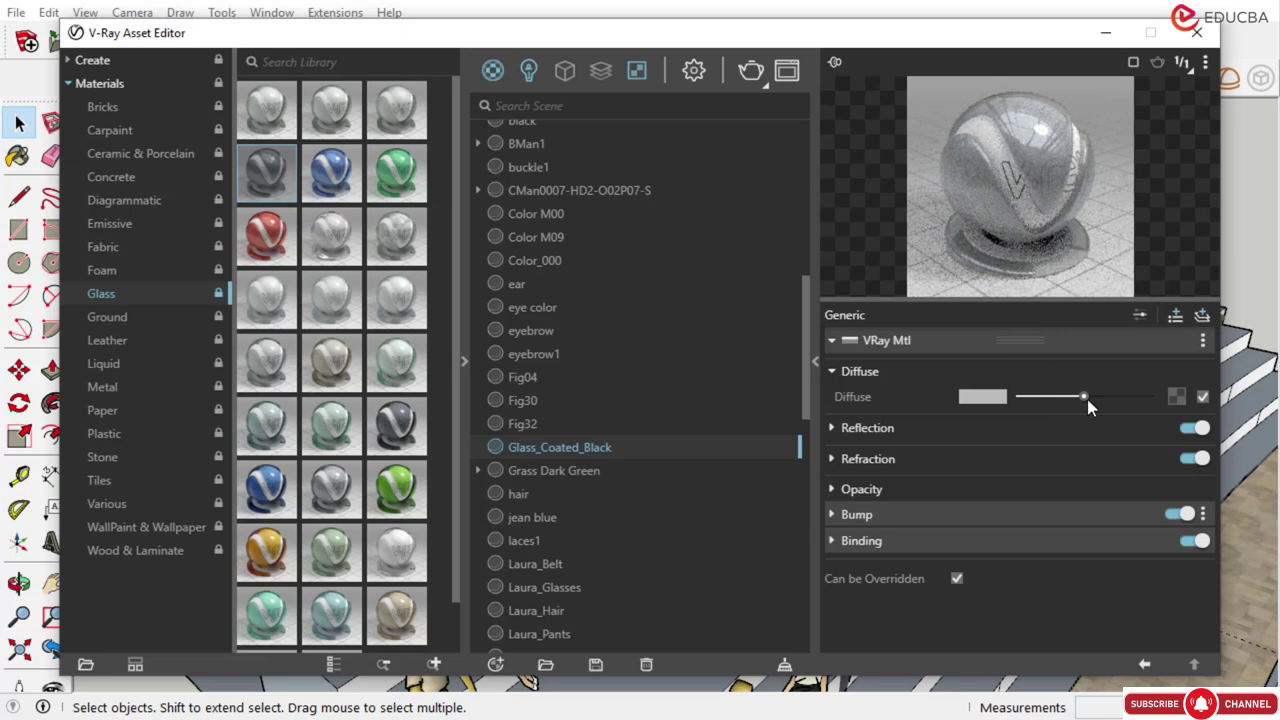
left_click_drag(1084, 399, 1021, 416)
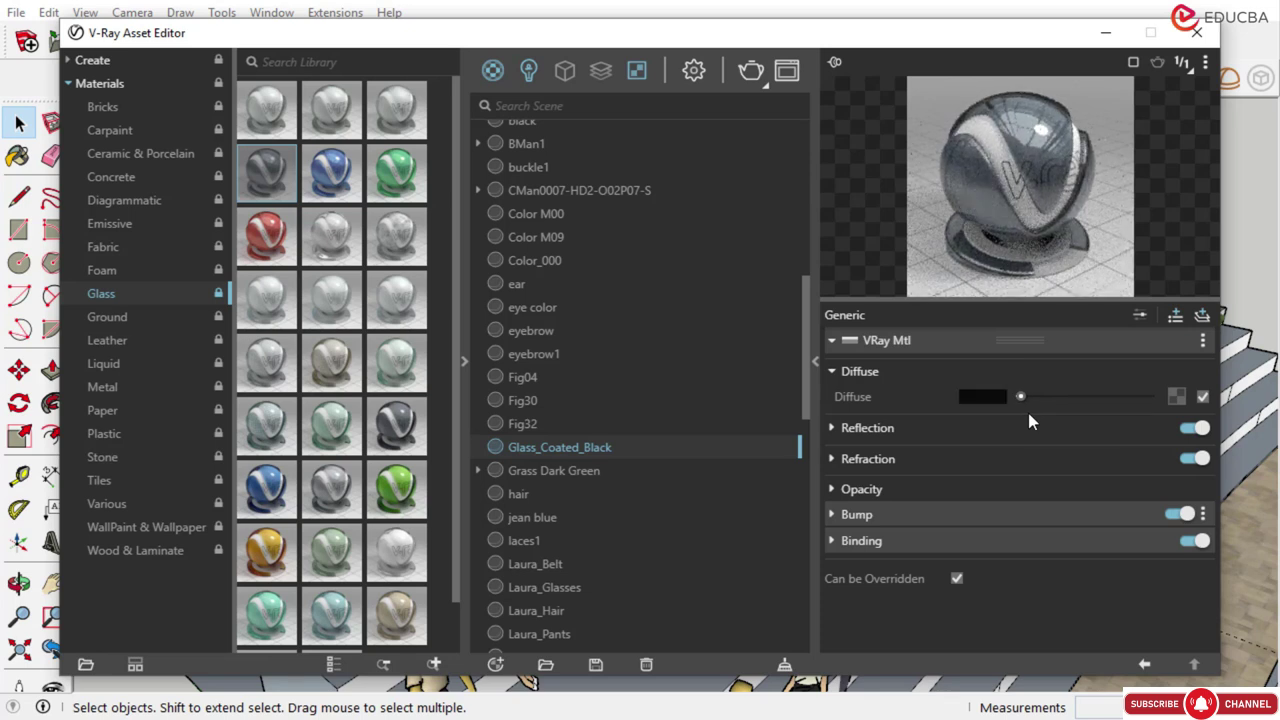
Adjust the reflection of Glass_Coated_Black to a mid-grey reflection colour, glossiness 1 and reflection IOR 10.86
left_click(861, 431)
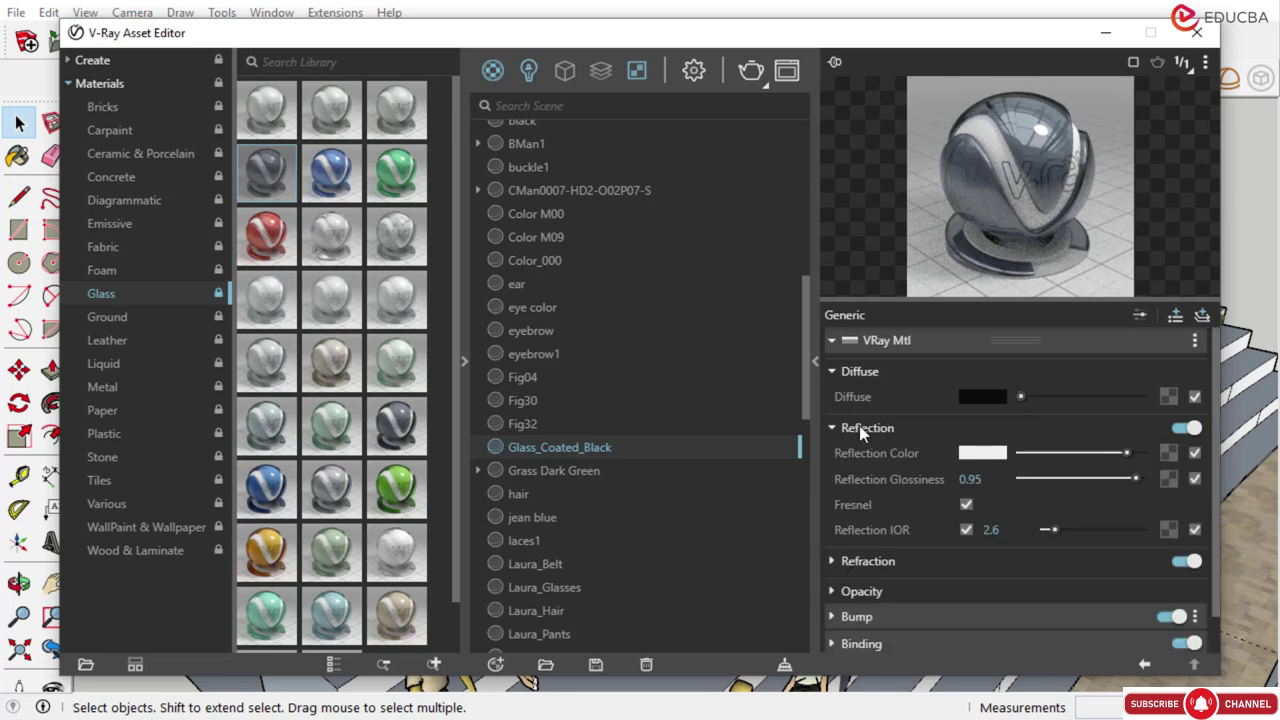
left_click(1102, 454)
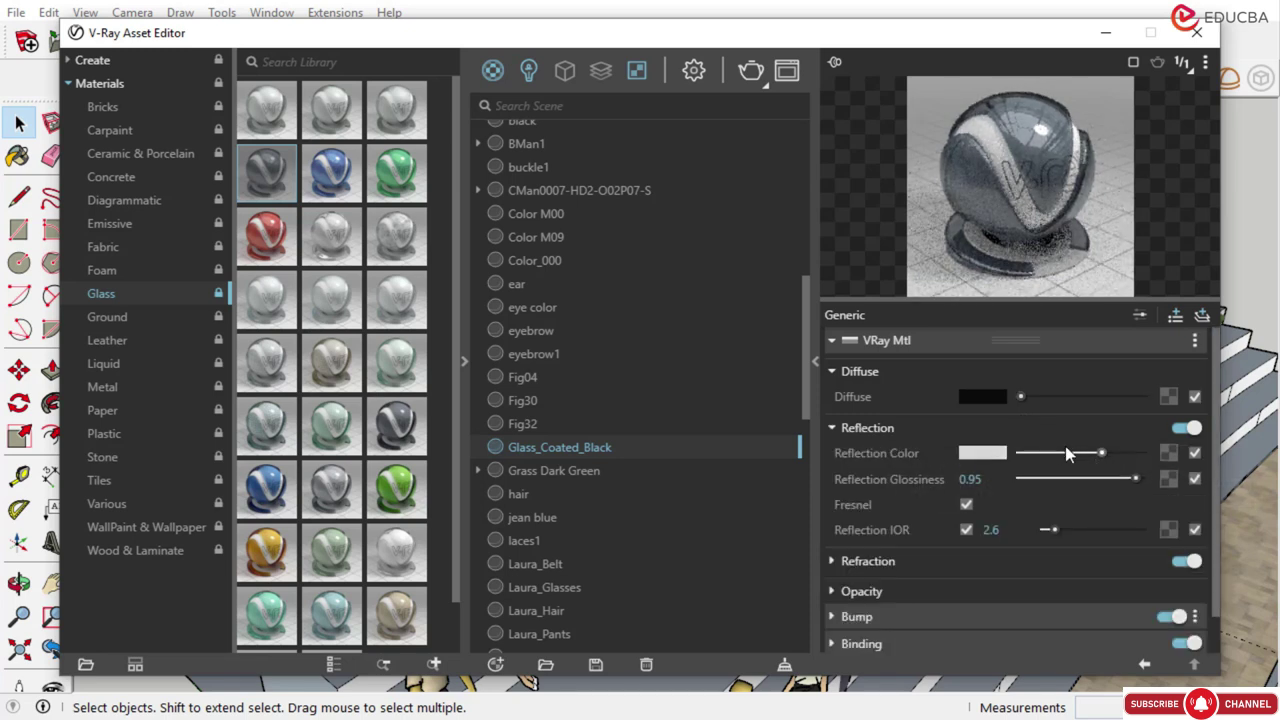
left_click(1075, 453)
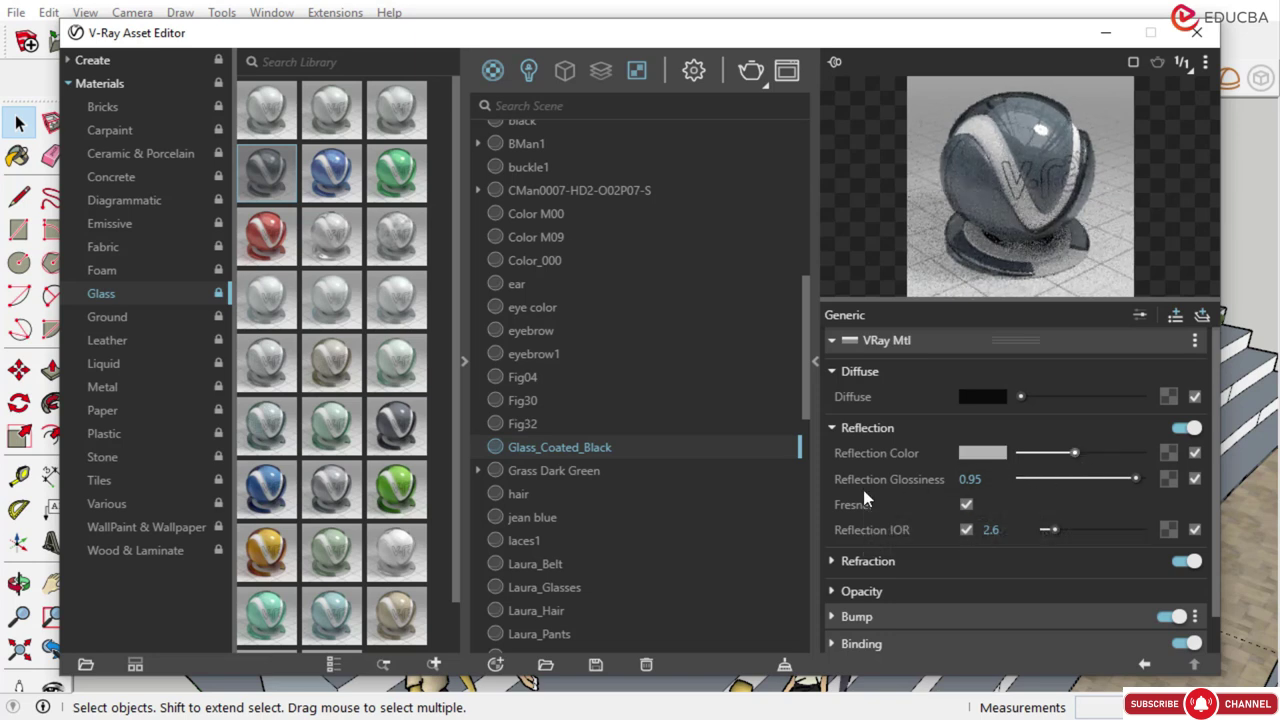
left_click(1138, 479)
left_click_drag(1062, 531, 1087, 529)
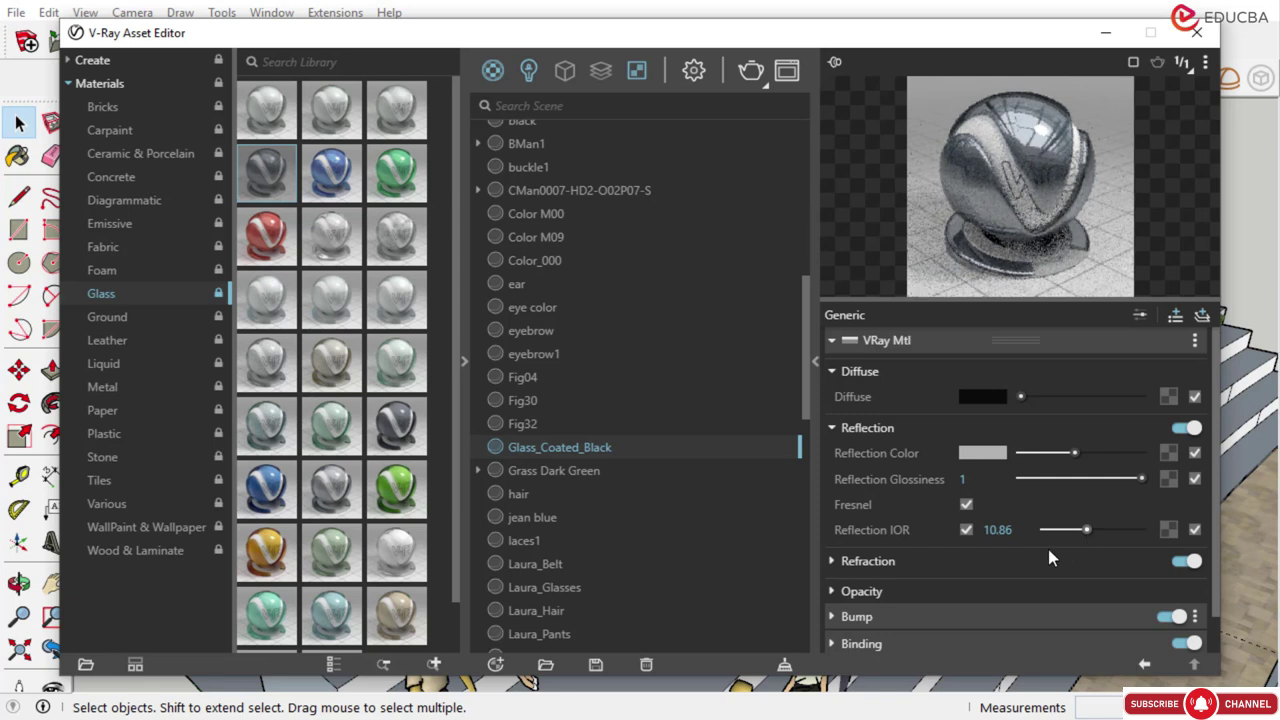
Set the bump amount of Glass_Coated_Black to 1.25 and apply the material to the selected glass panel
scroll(853, 458, "down", 2)
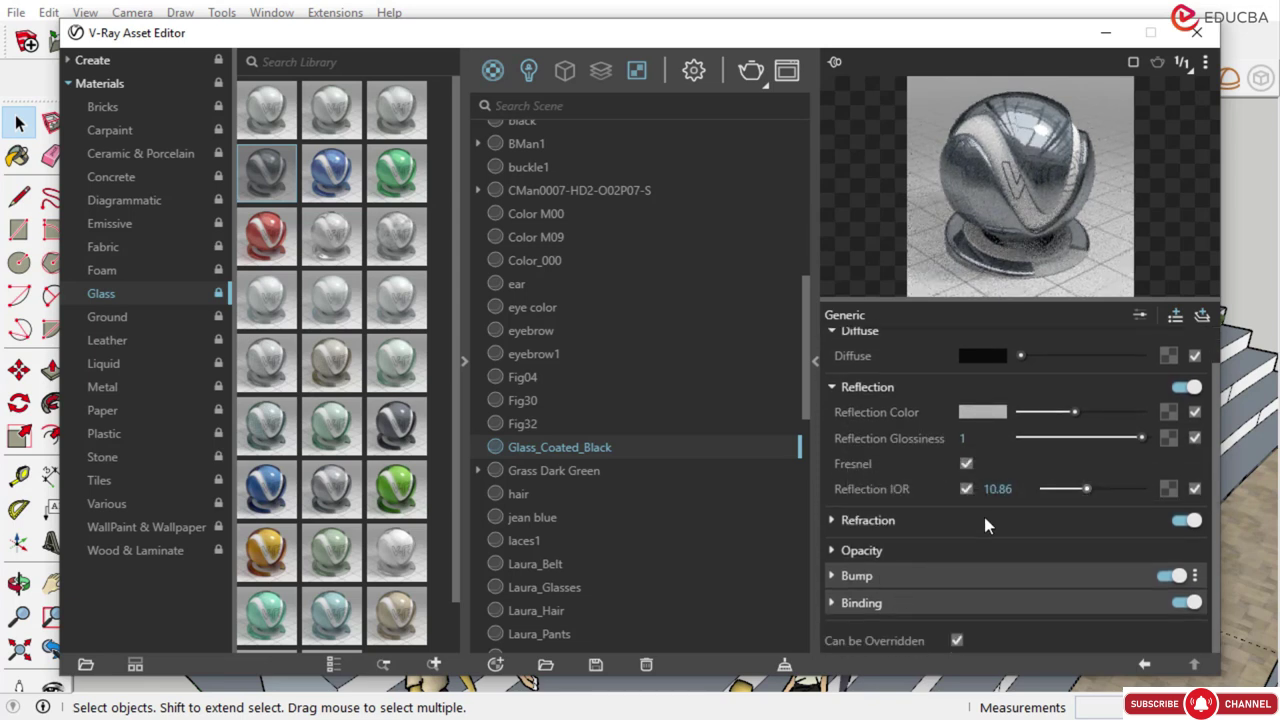
double_click(1092, 574)
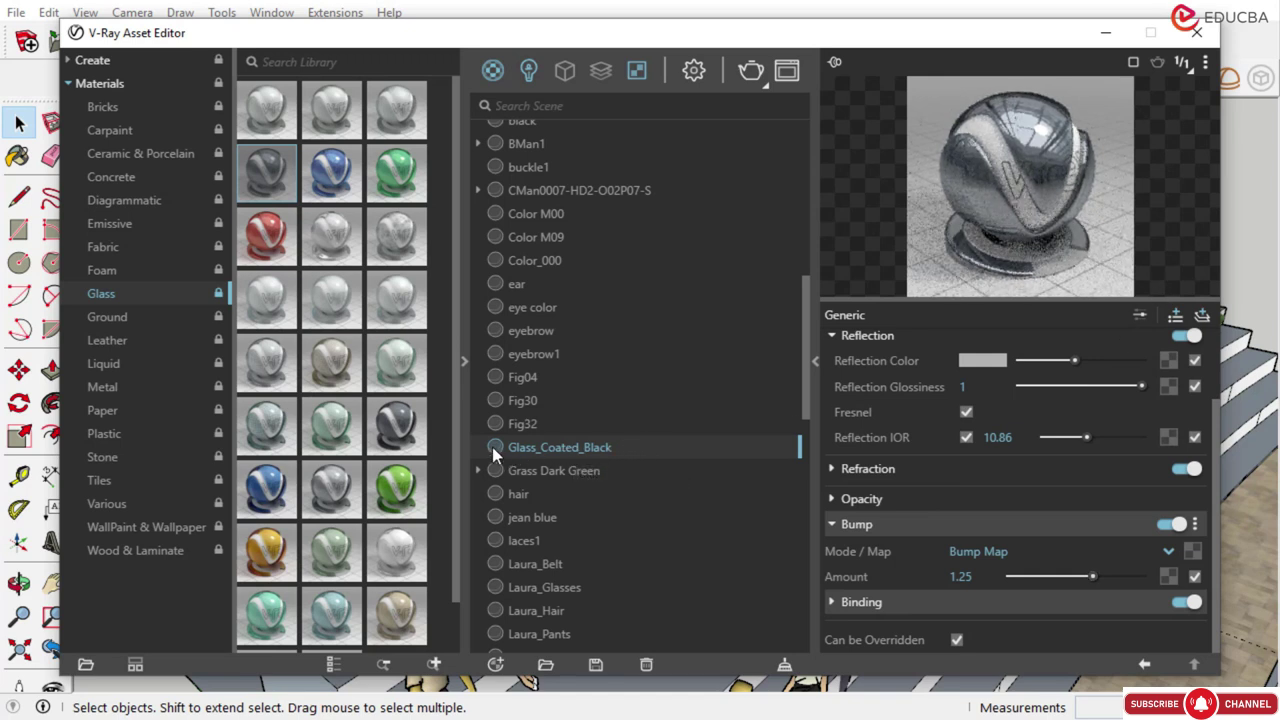
right_click(522, 449)
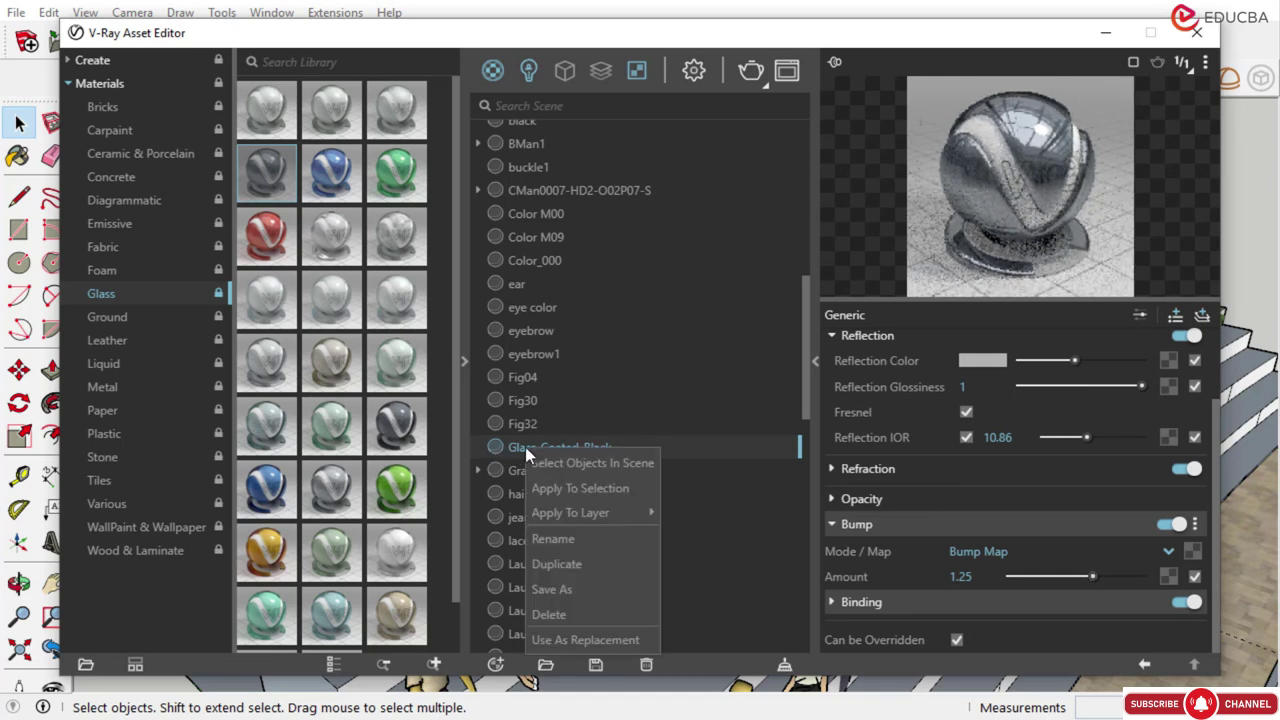
left_click(573, 486)
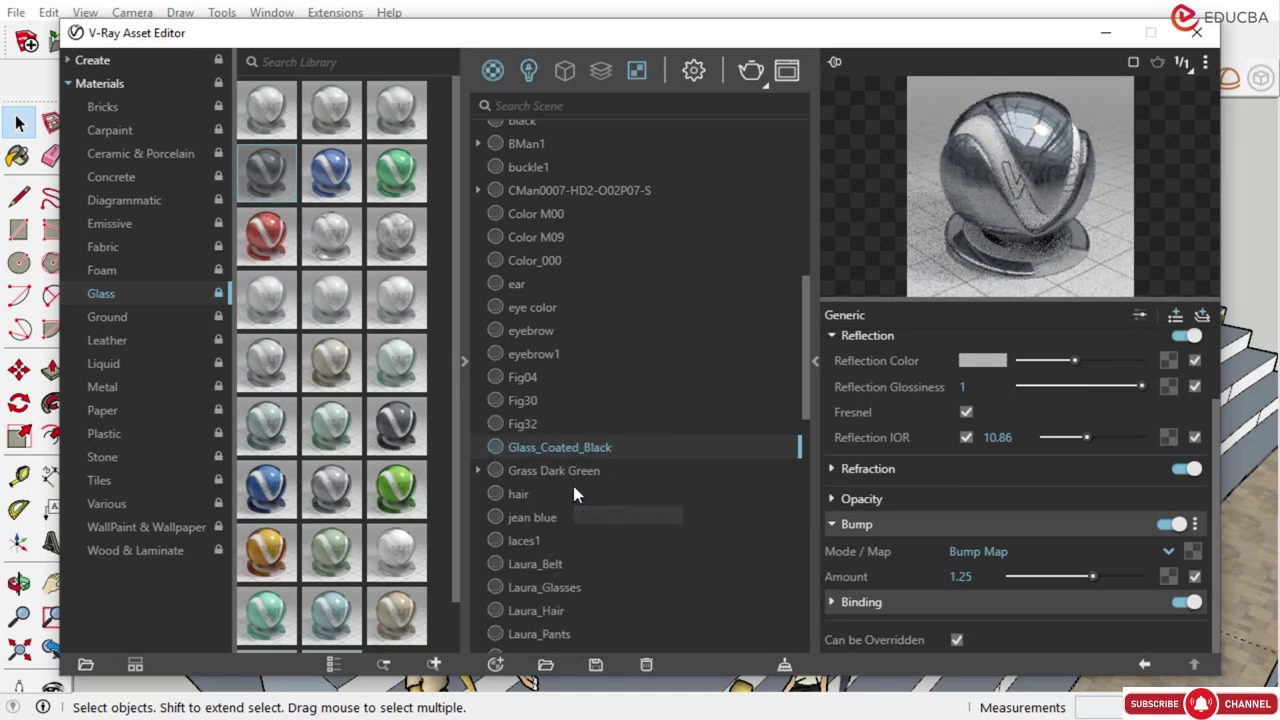
left_click(1106, 33)
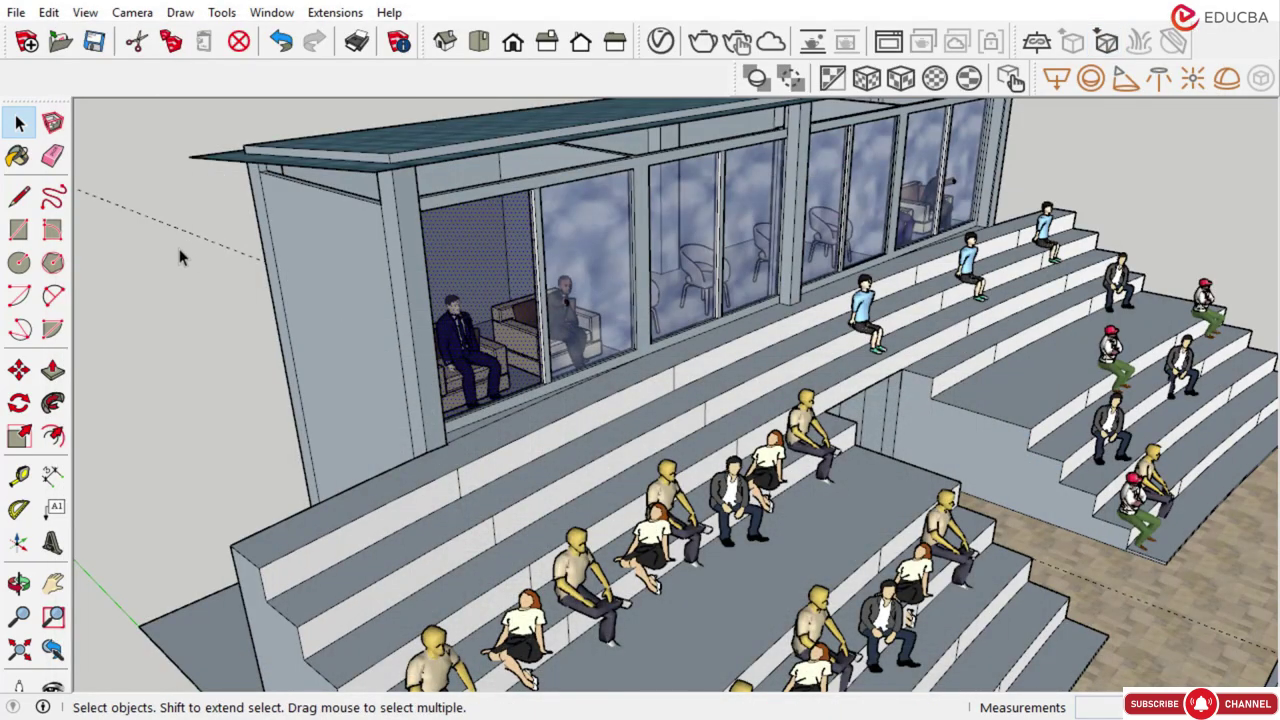
Paint the cabin's seven remaining front glass panels with Glass_Coated_Black
scroll(446, 302, "up", 4)
middle_click_drag(485, 285, 554, 304)
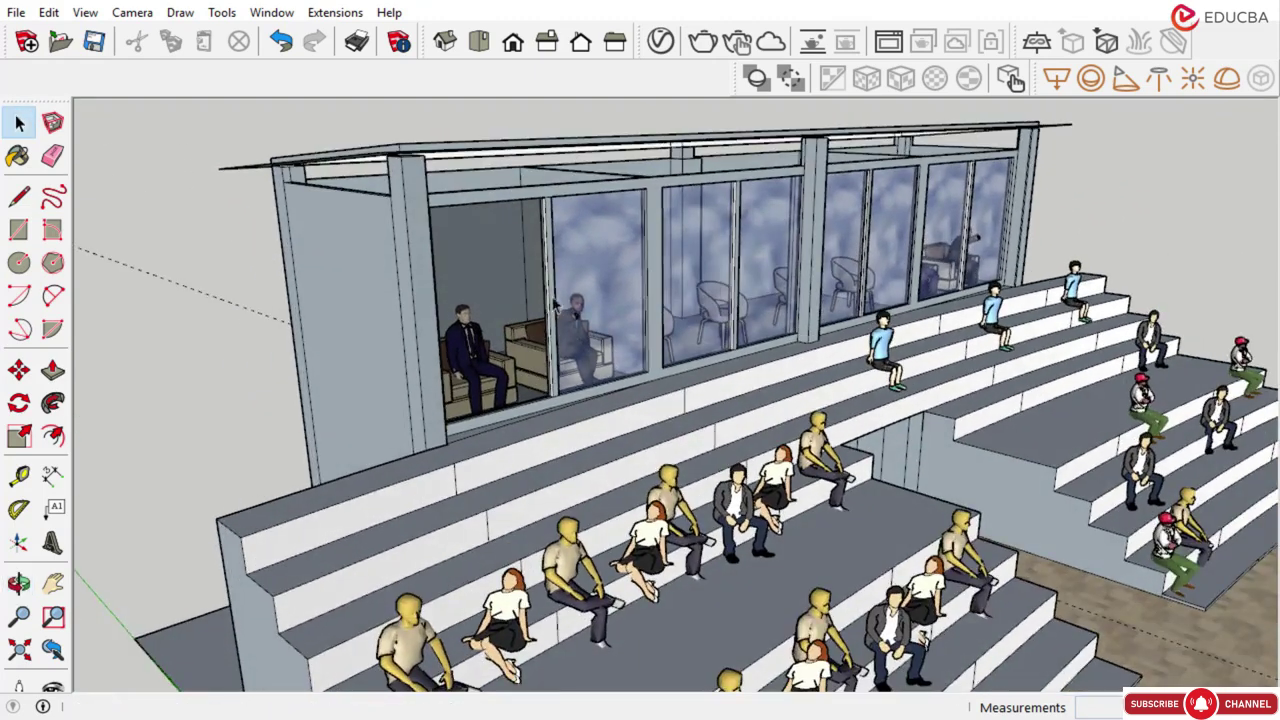
scroll(565, 312, "down", 2)
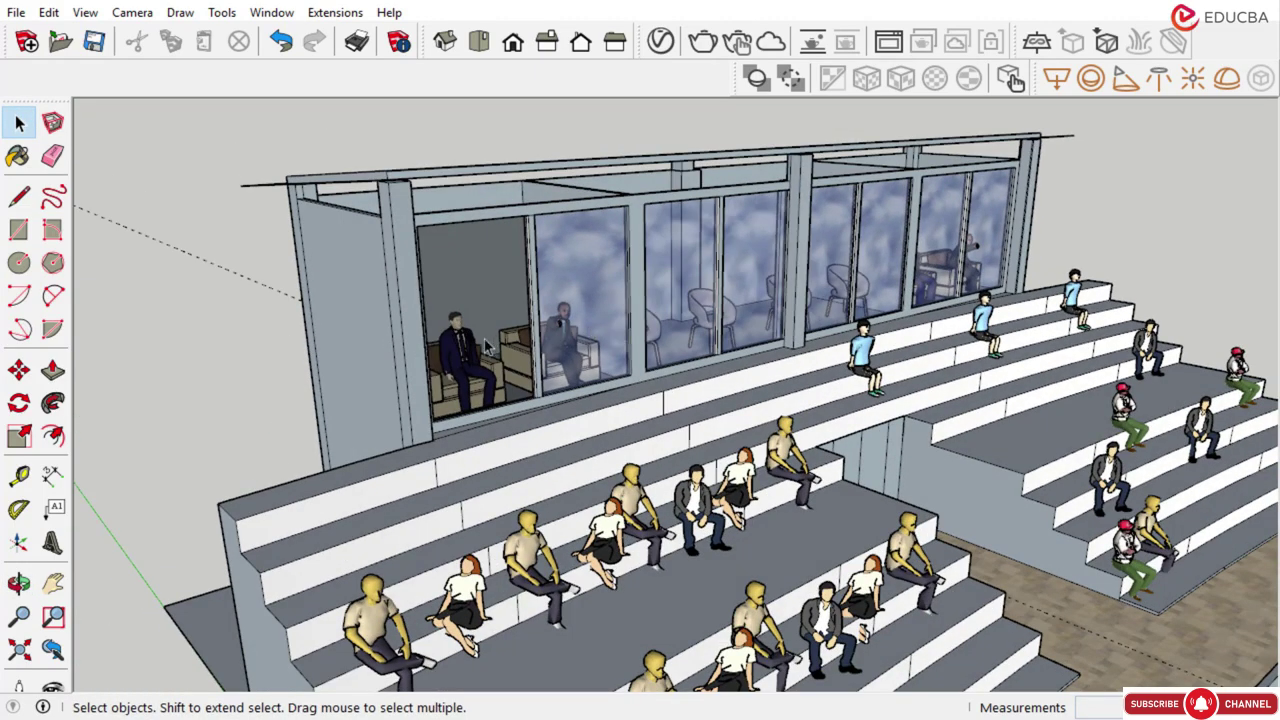
scroll(467, 289, "up", 2)
middle_click_drag(467, 289, 522, 310)
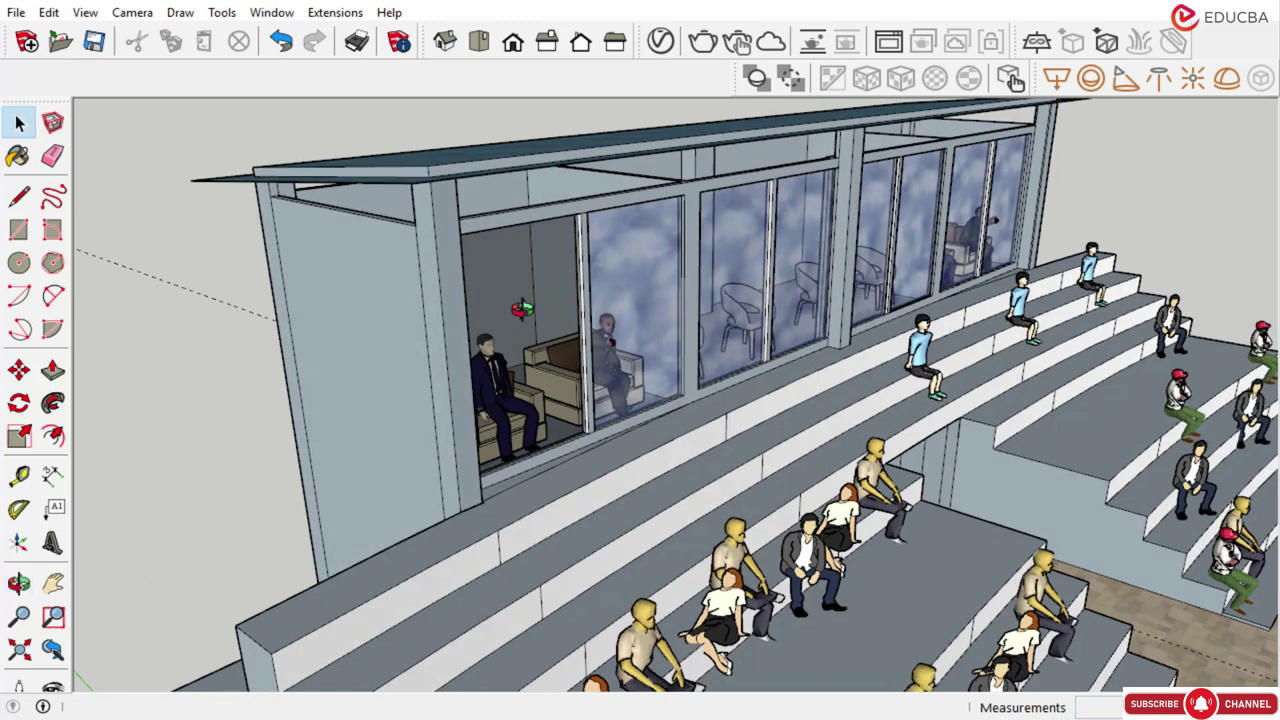
left_click(629, 266)
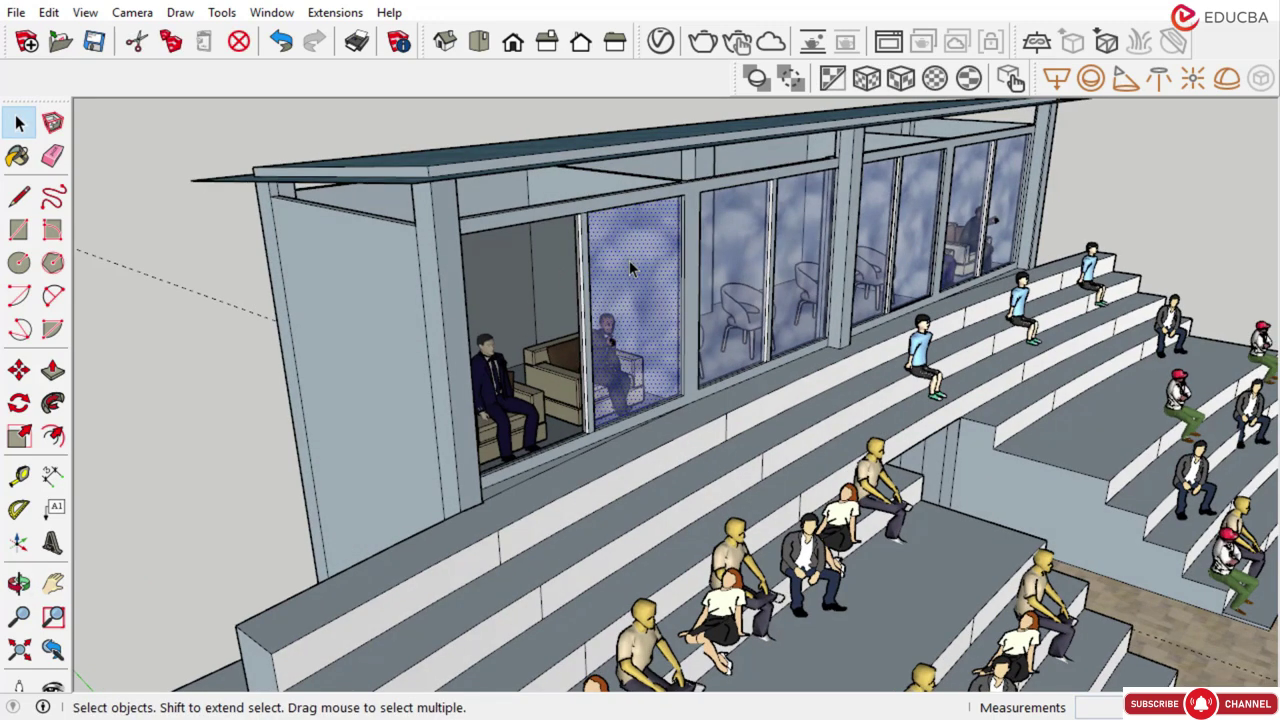
left_click(520, 276)
left_click(17, 156)
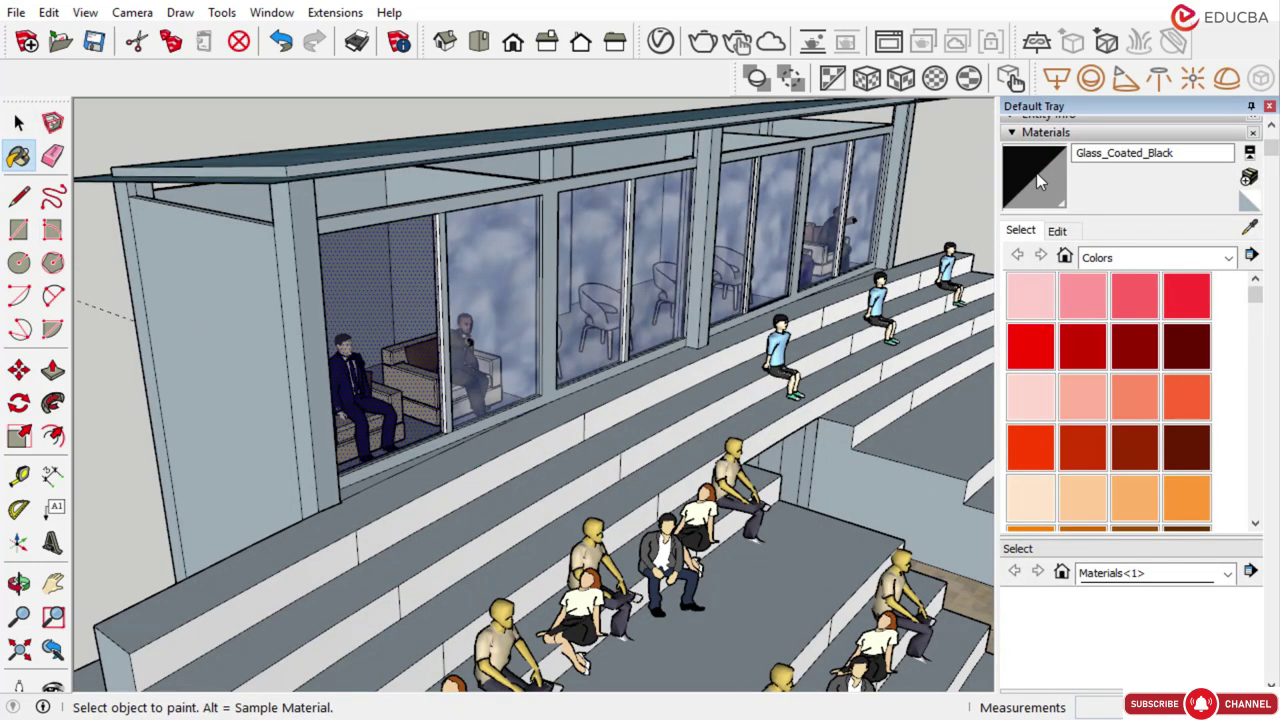
left_click(480, 273)
left_click(492, 265)
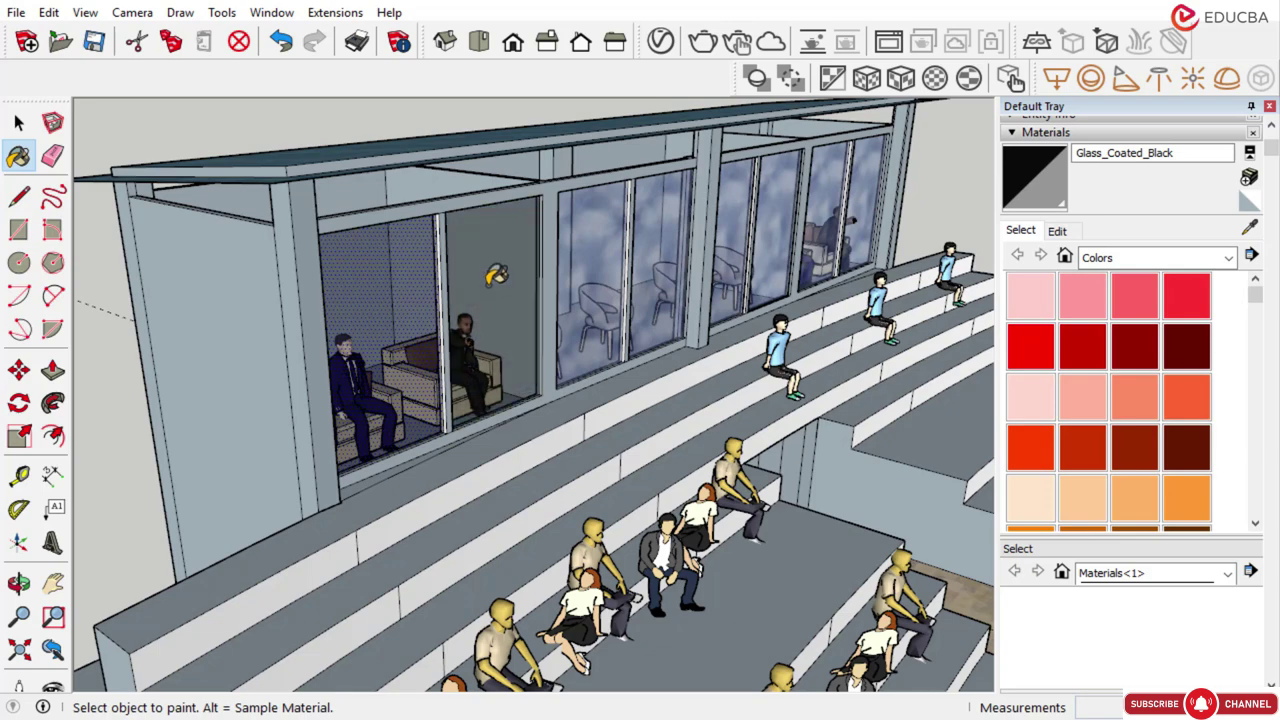
left_click(598, 243)
left_click(657, 234)
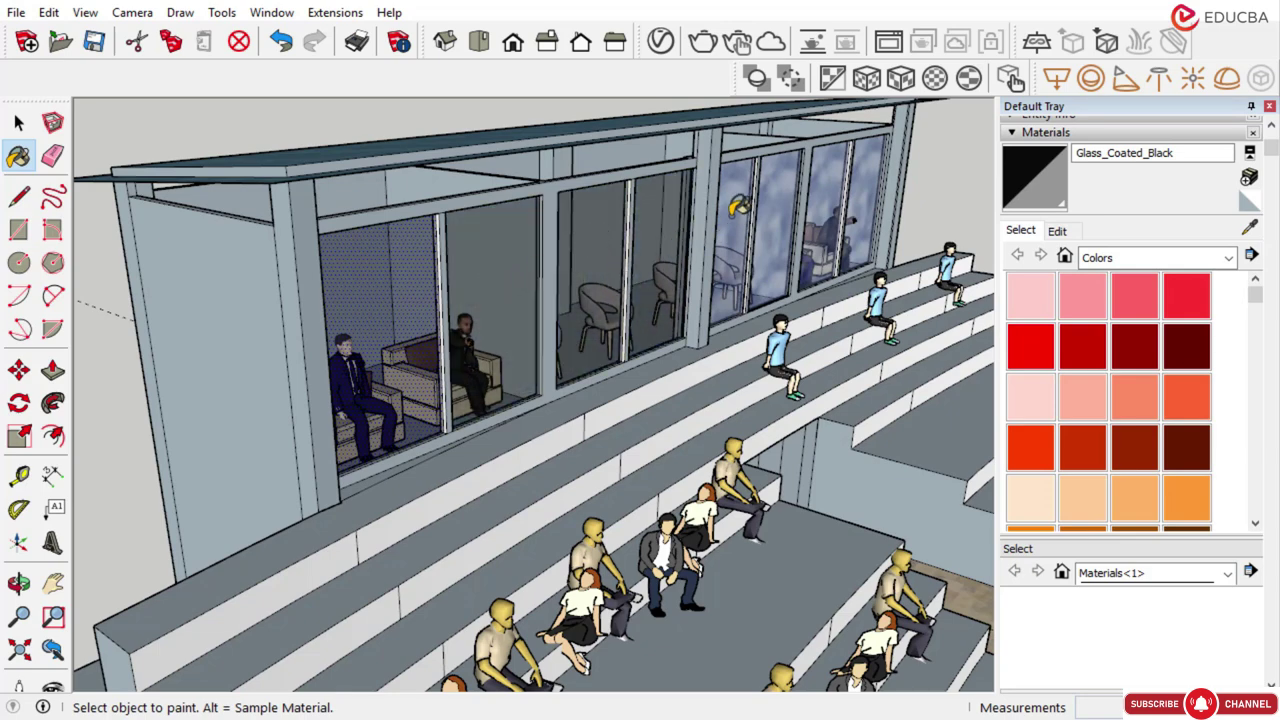
left_click(741, 208)
left_click(780, 203)
left_click(833, 174)
left_click(870, 170)
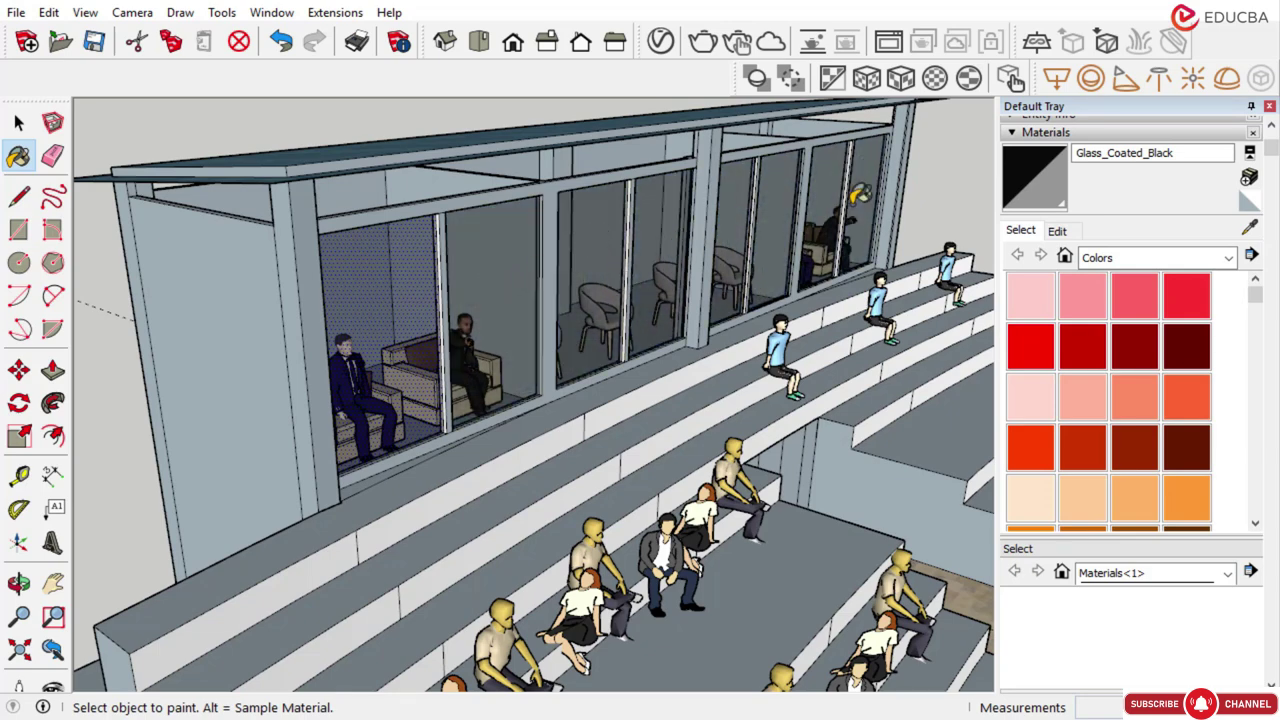
Clear the selection and examine the cabin's repainted glazing from several angles and distances
mouse_move(732, 281)
middle_mouse_down()
mouse_move(440, 290)
mouse_move(114, 323)
mouse_move(527, 362)
middle_mouse_up()
scroll(634, 345, "down", 3)
mouse_move(634, 345)
middle_mouse_down()
mouse_move(485, 306)
mouse_move(553, 323)
middle_mouse_up()
scroll(485, 306, "up", 1)
left_click(19, 123)
left_click(167, 214)
scroll(680, 298, "up", 1)
scroll(512, 345, "up", 2)
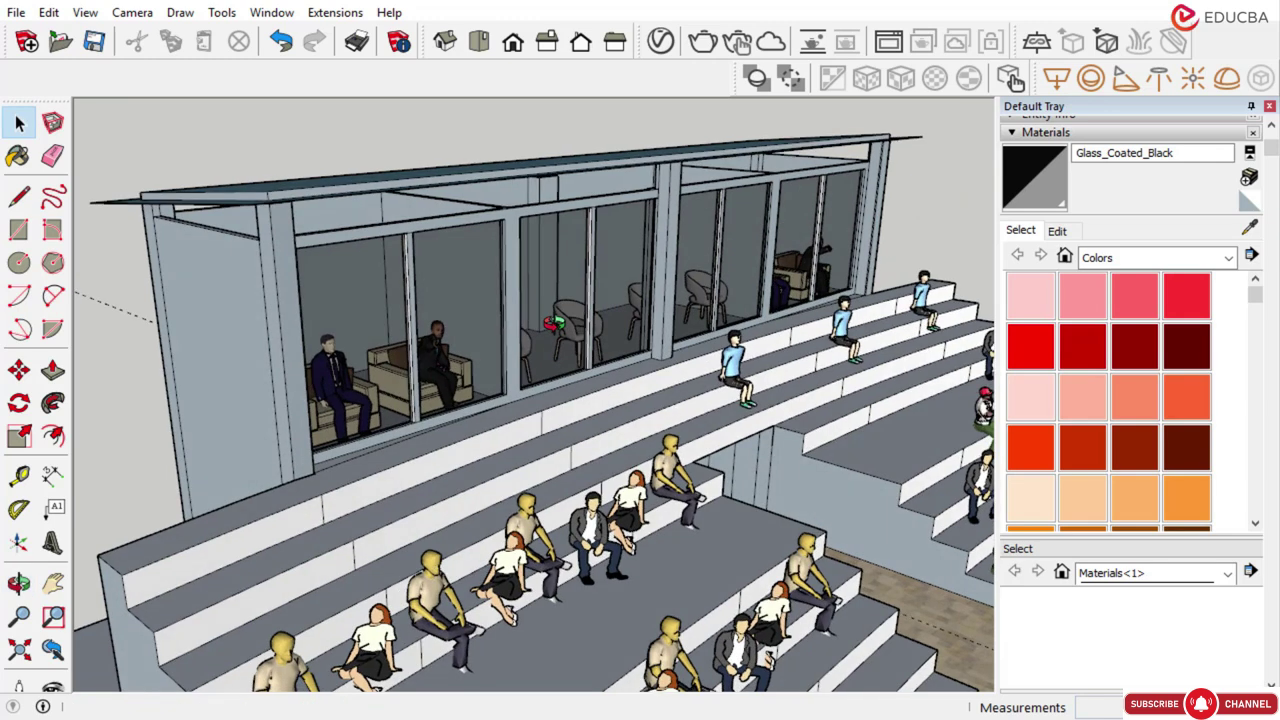
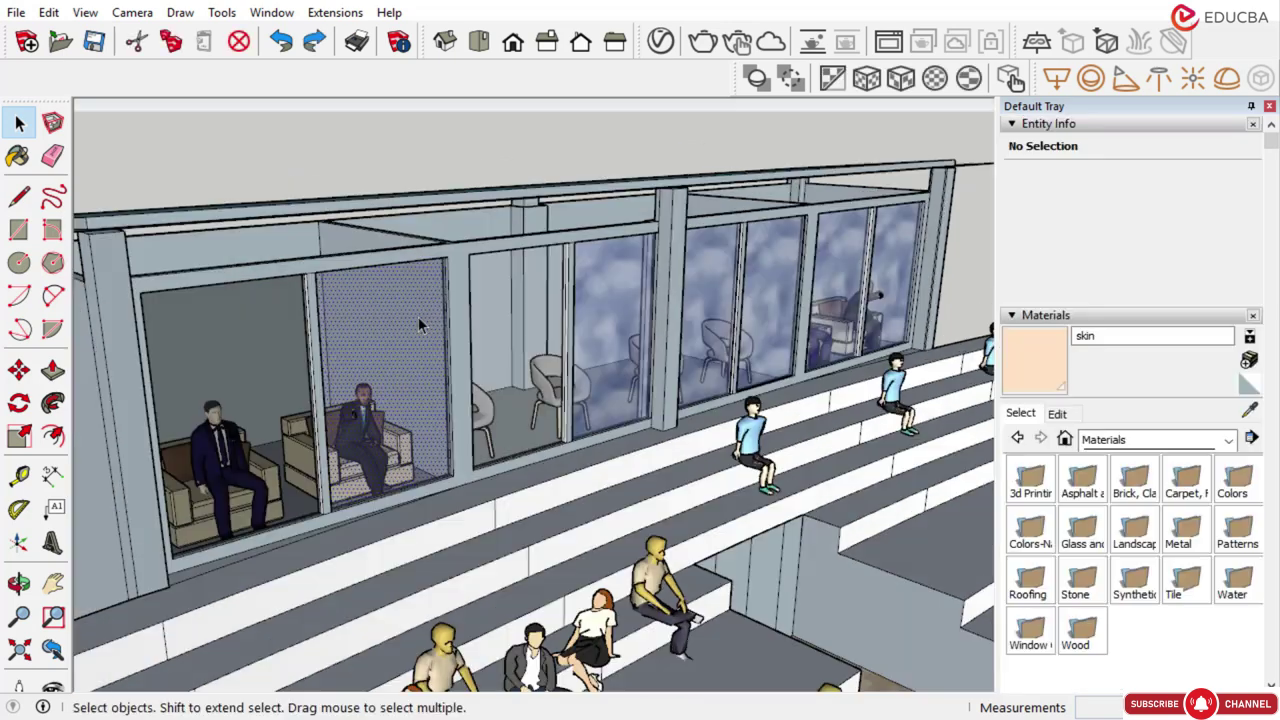
Select the cabin's second glass panel and add Glass_Coated_Green from the V-Ray library's Glass category to the scene
scroll(418, 316, "down", 2)
left_click(412, 316)
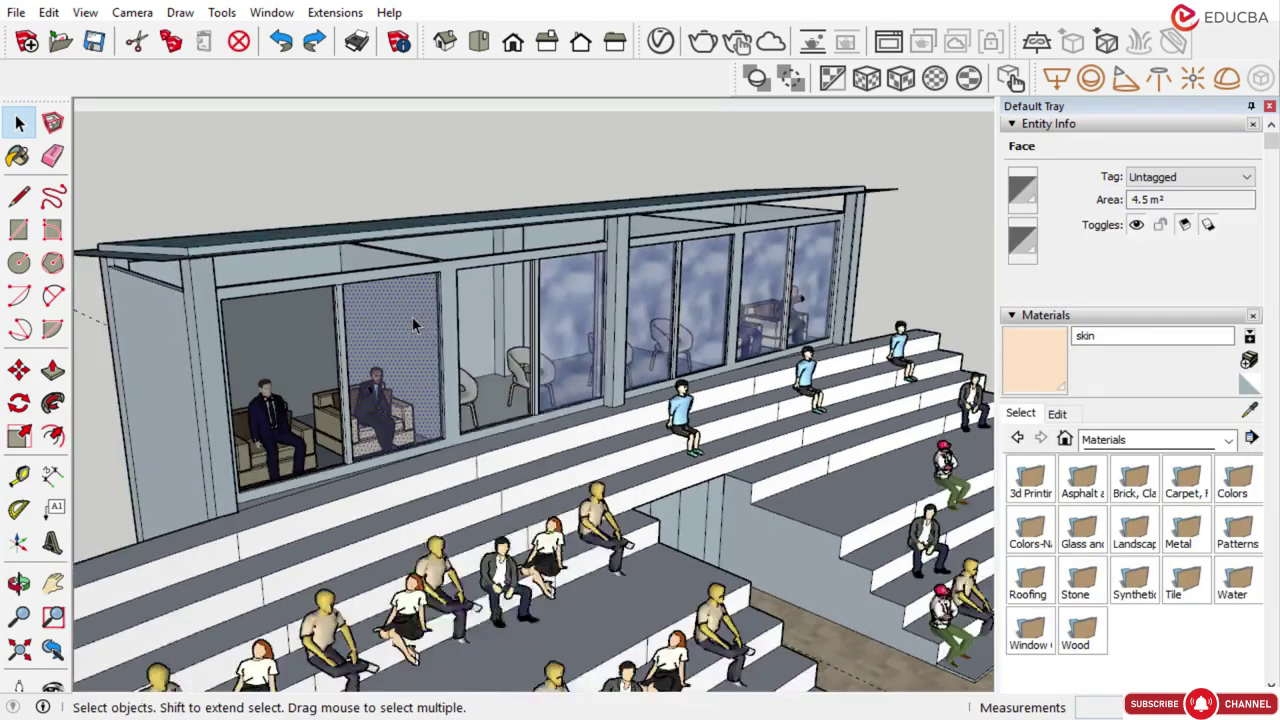
right_click(416, 316)
key("Escape")
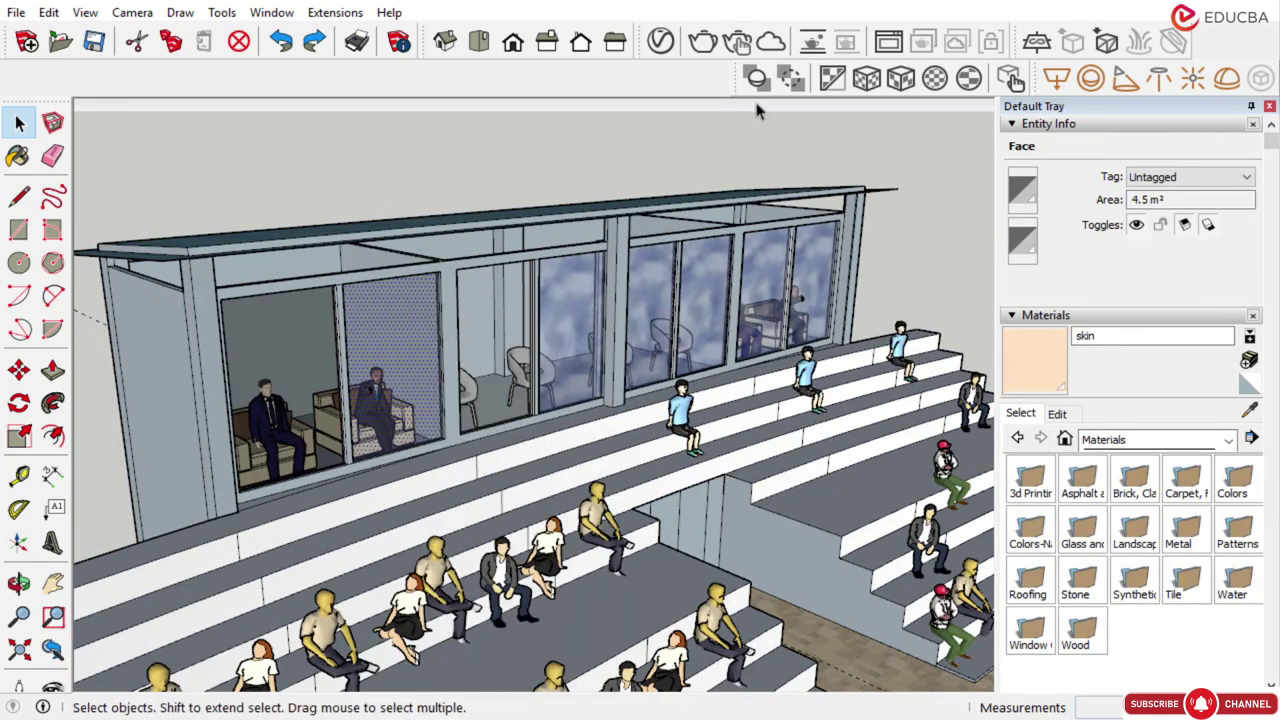
left_click(660, 40)
left_click(542, 221)
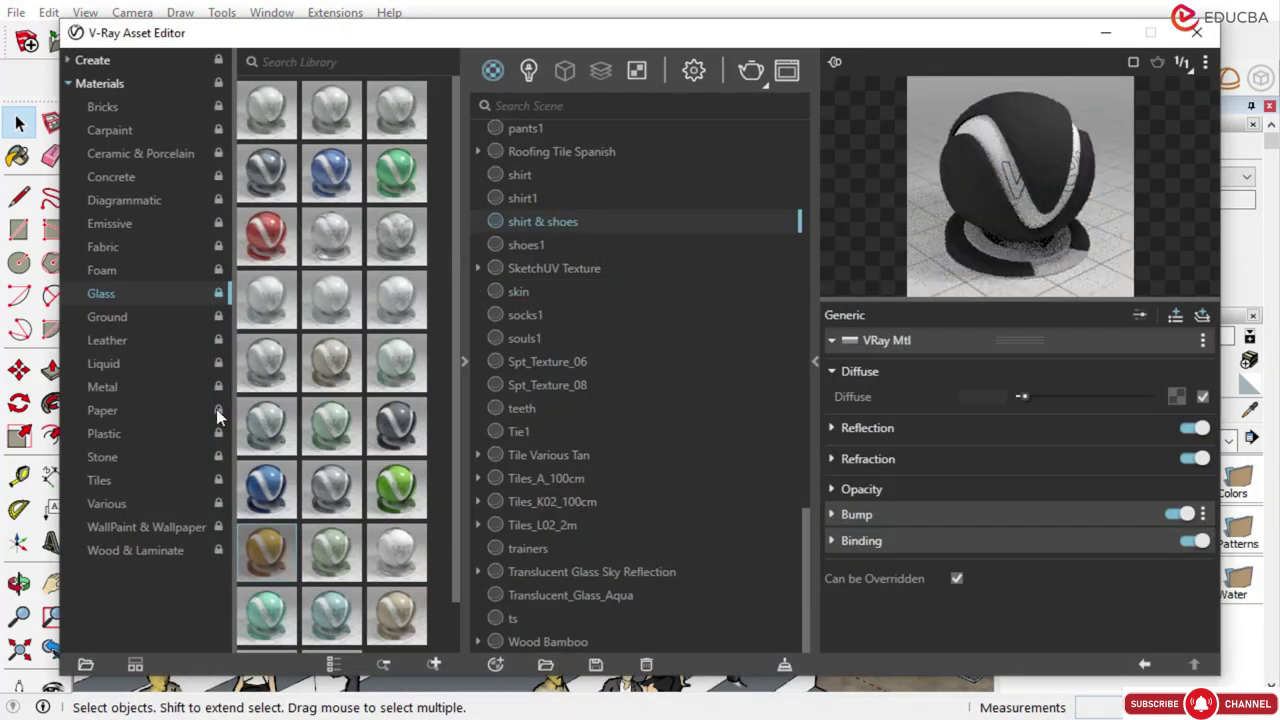
left_click(165, 364)
left_click(151, 296)
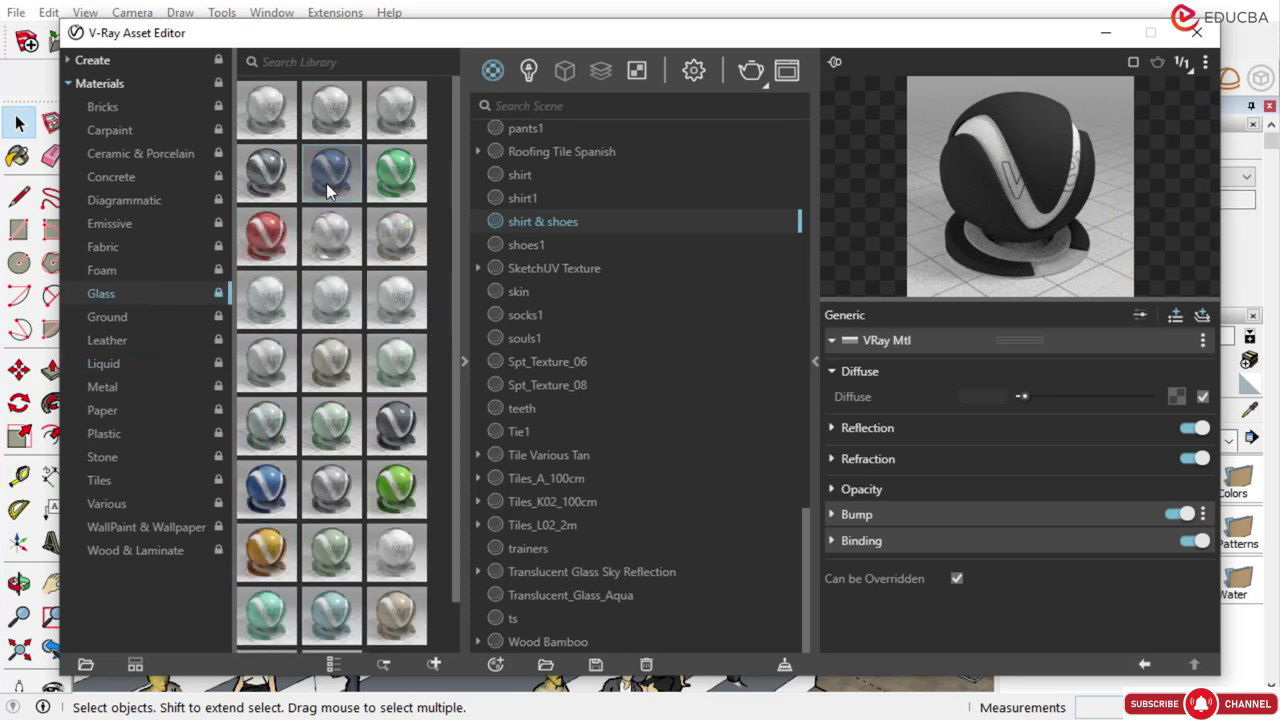
left_click_drag(397, 178, 555, 332)
scroll(572, 429, "down", 3)
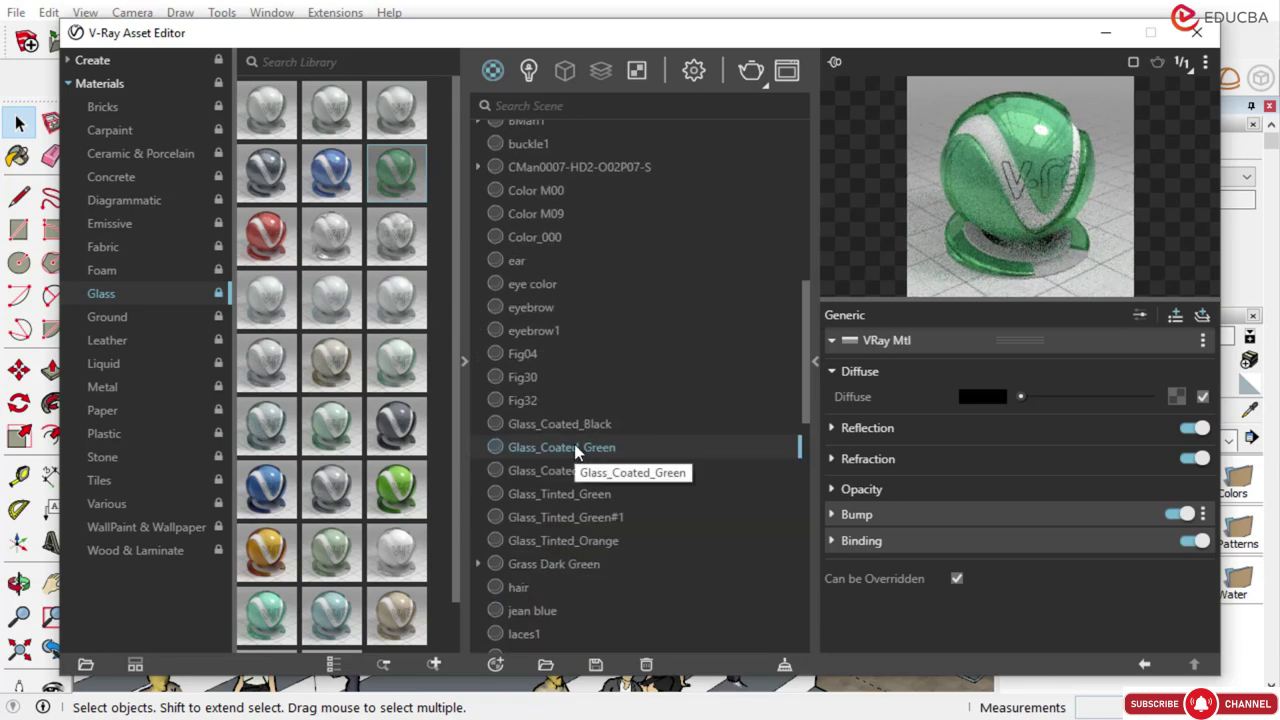
Apply Glass_Coated_Green to the selected second glass panel and clear the selection
right_click(576, 451)
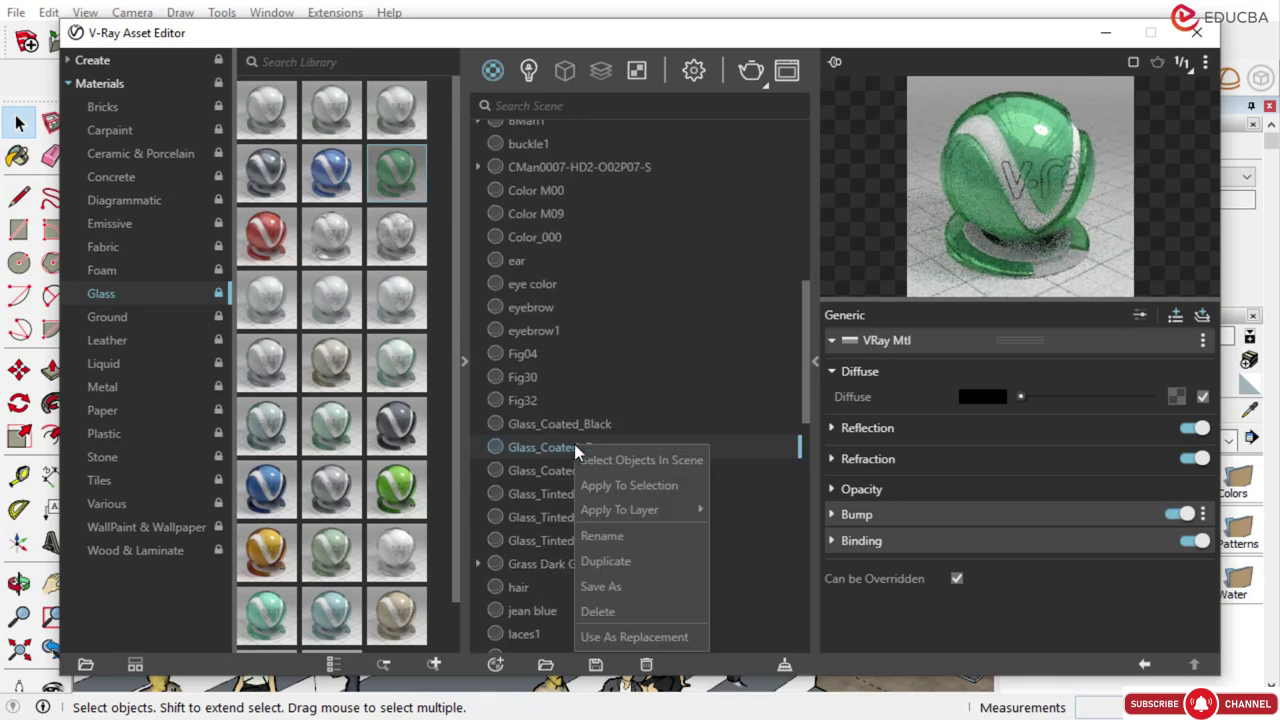
left_click(622, 486)
left_click(1105, 32)
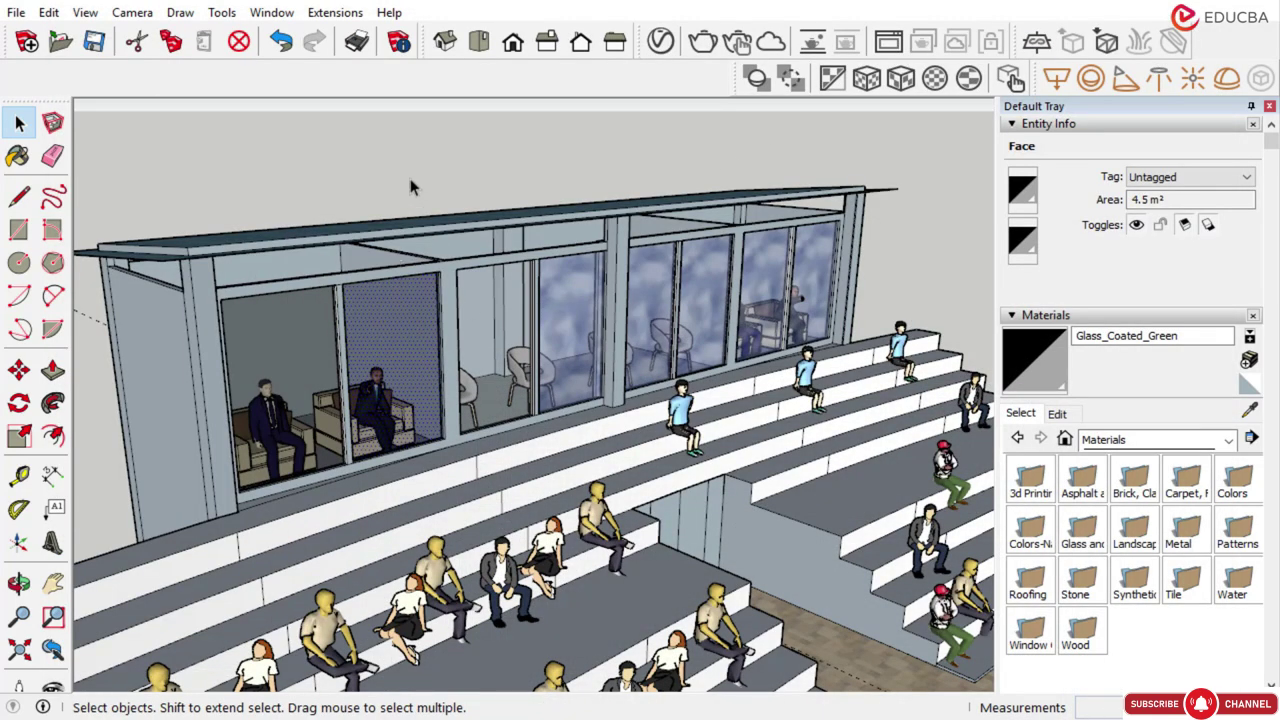
middle_click_drag(413, 187, 496, 180)
left_click(447, 170)
Select the cabin's second glass panel again and open Glass_Coated_Green in the V-Ray Asset Editor
middle_click_drag(448, 346, 470, 370)
scroll(445, 352, "up", 3)
left_click(356, 325)
right_click(422, 350)
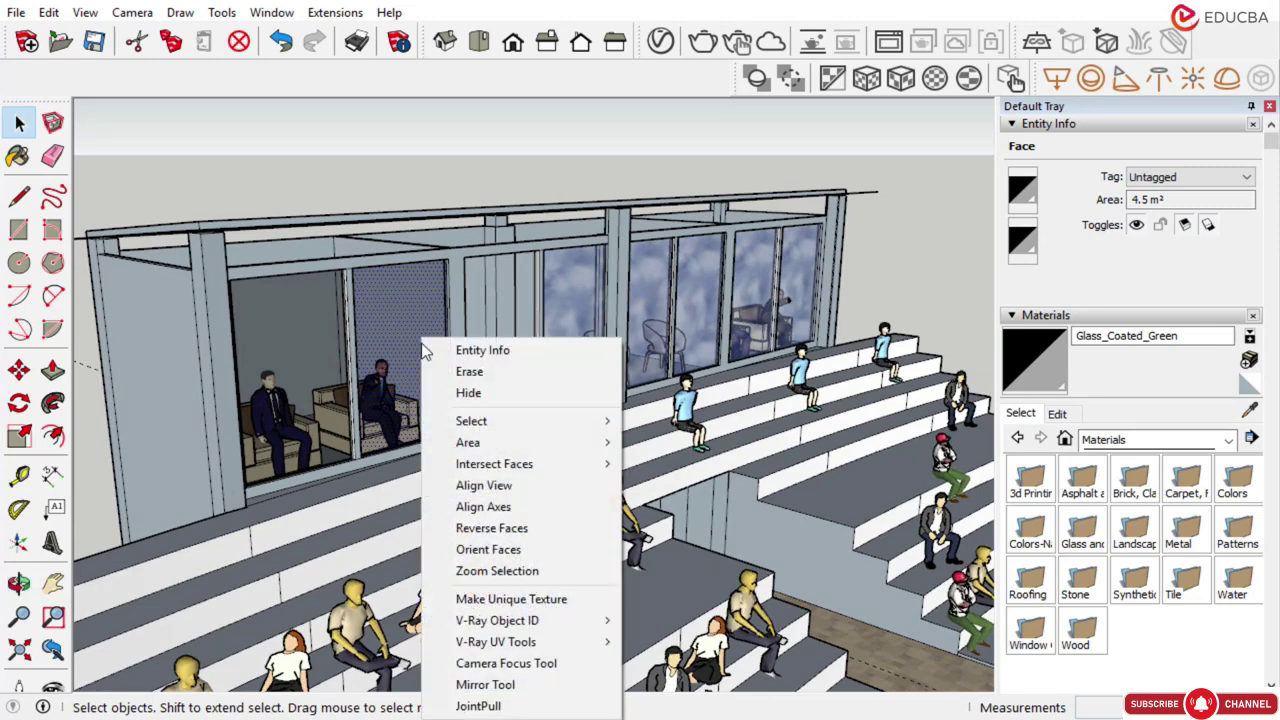
key("Escape")
left_click(660, 40)
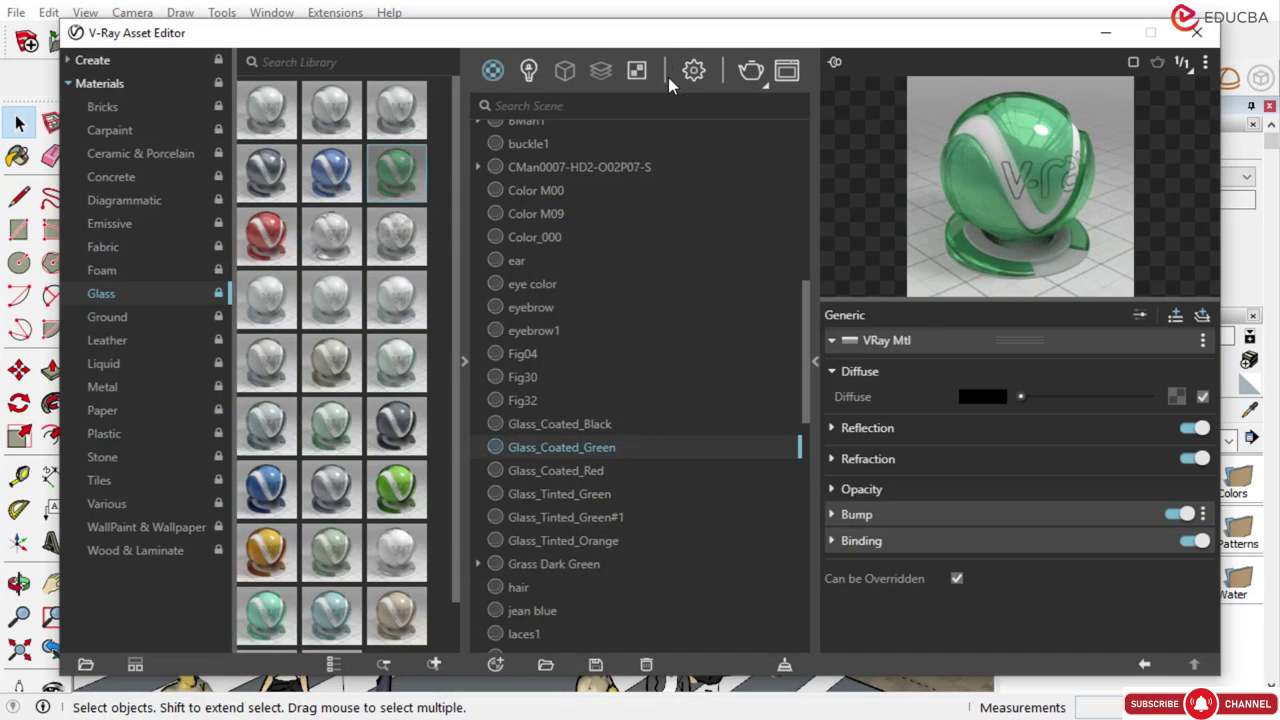
Try a light grey diffuse, a darker green reflection colour, reflection glossiness 1 and disabled refraction on Glass_Coated_Green
left_click_drag(1071, 397, 1109, 396)
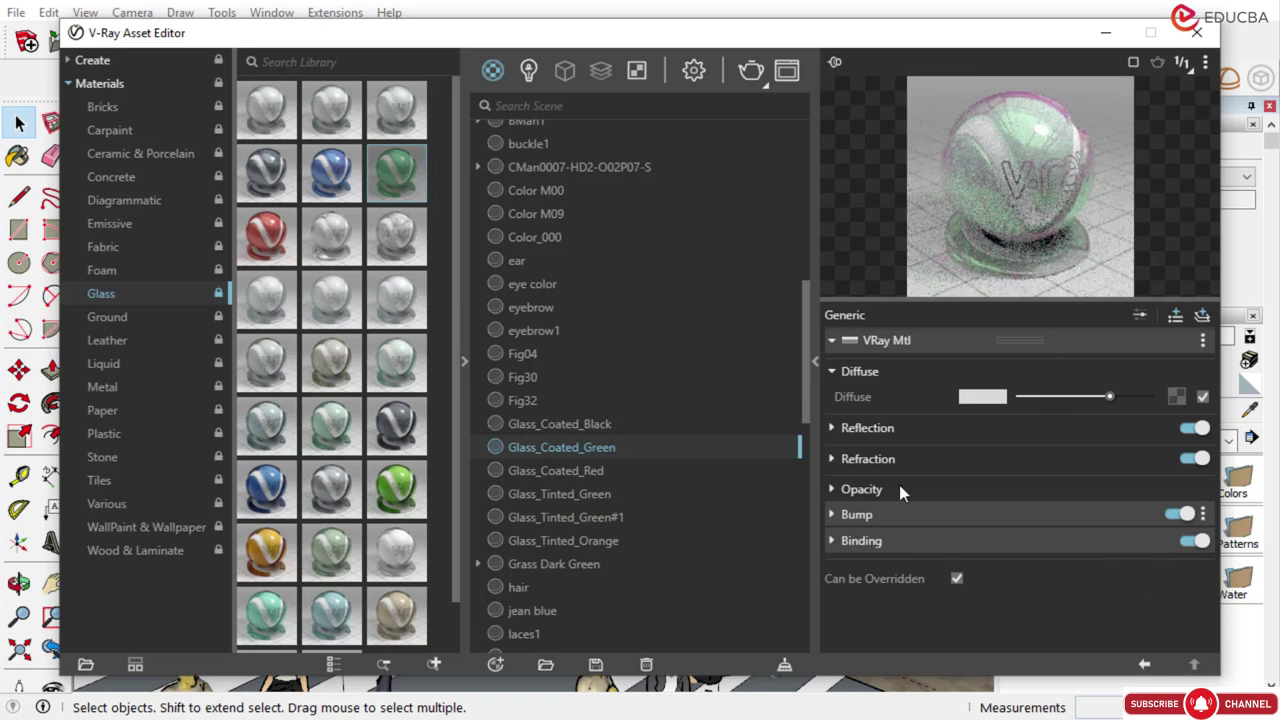
left_click(880, 430)
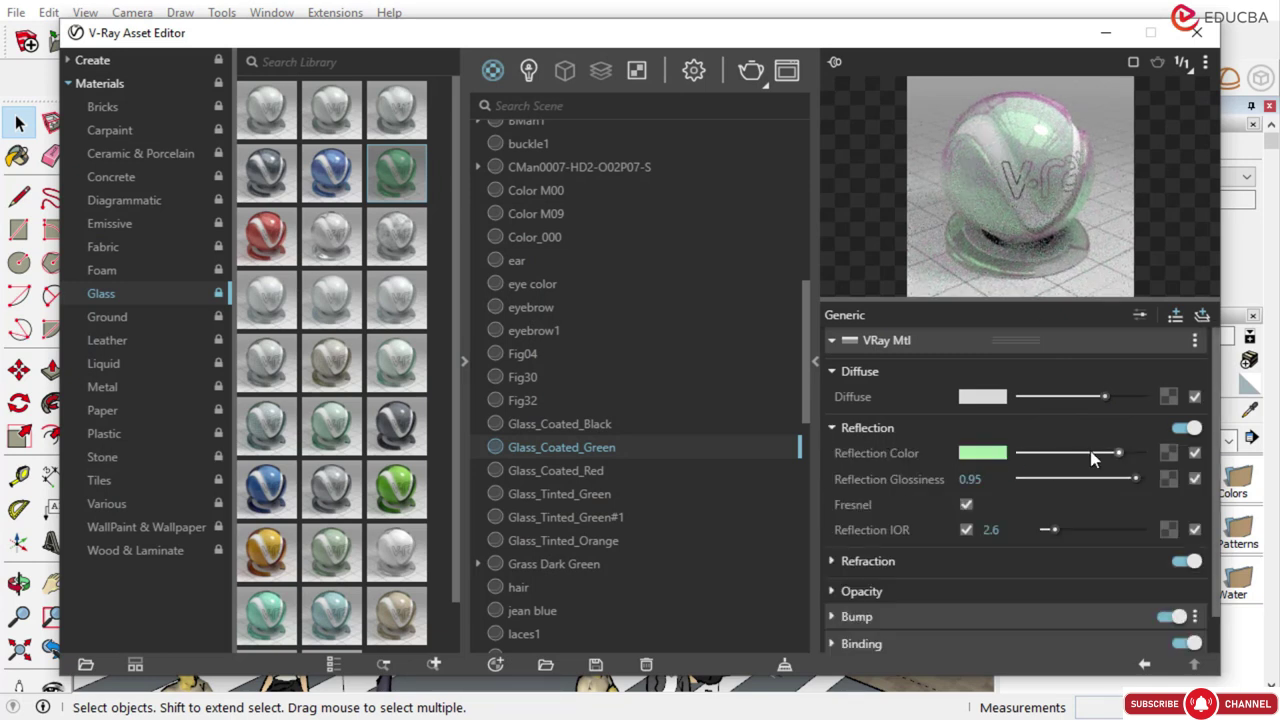
left_click_drag(1110, 453, 1151, 476)
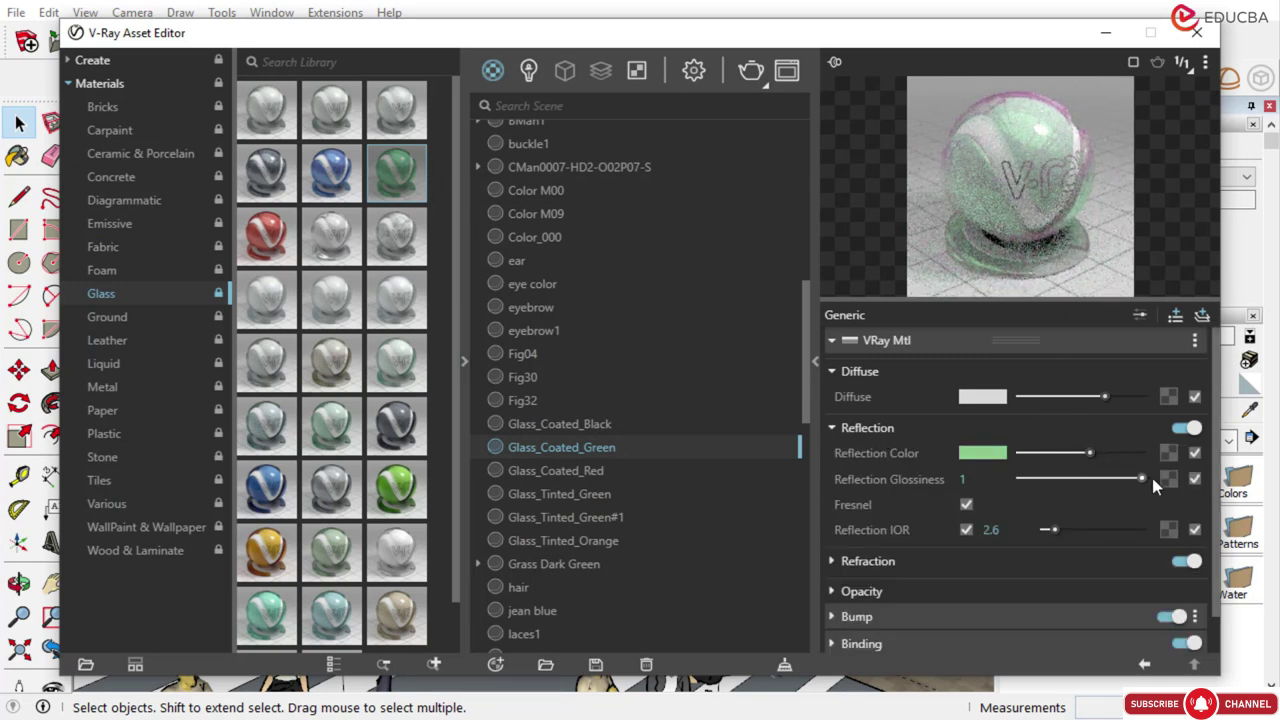
left_click(1183, 562)
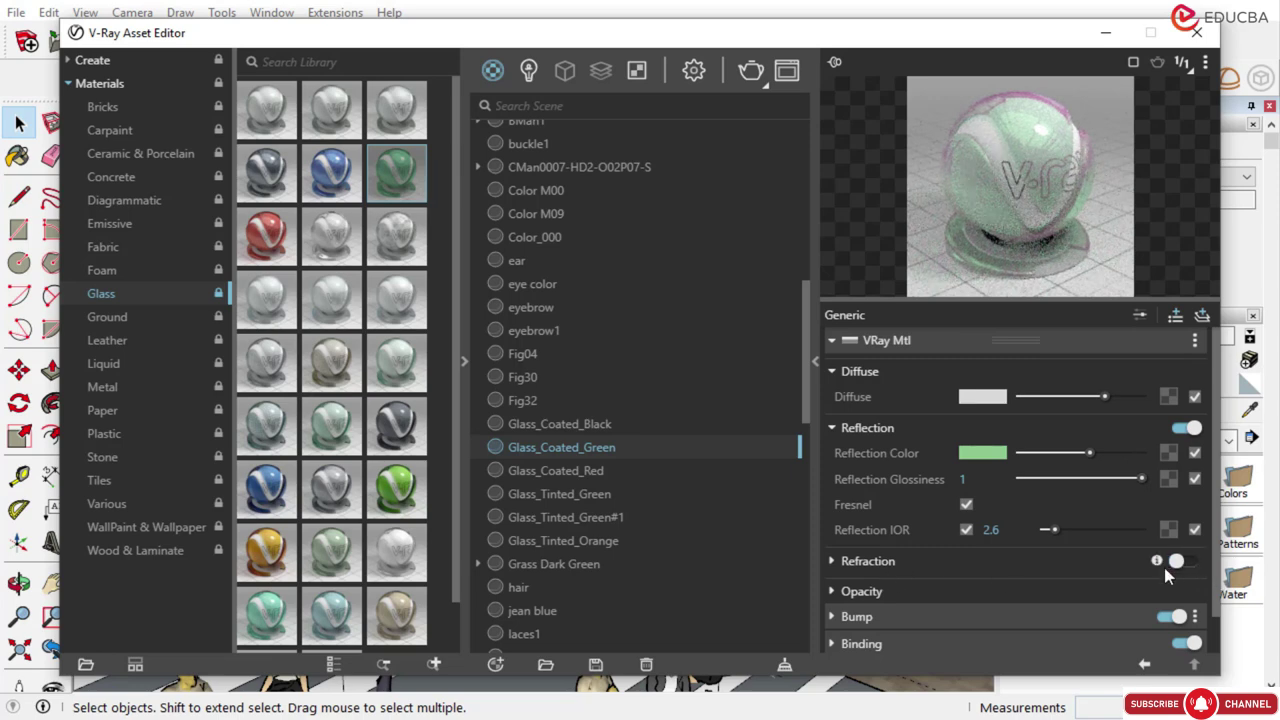
Expand the opacity and bump settings of Glass_Coated_Green and set its bump amount to 2
left_click(895, 589)
scroll(897, 593, "down", 2)
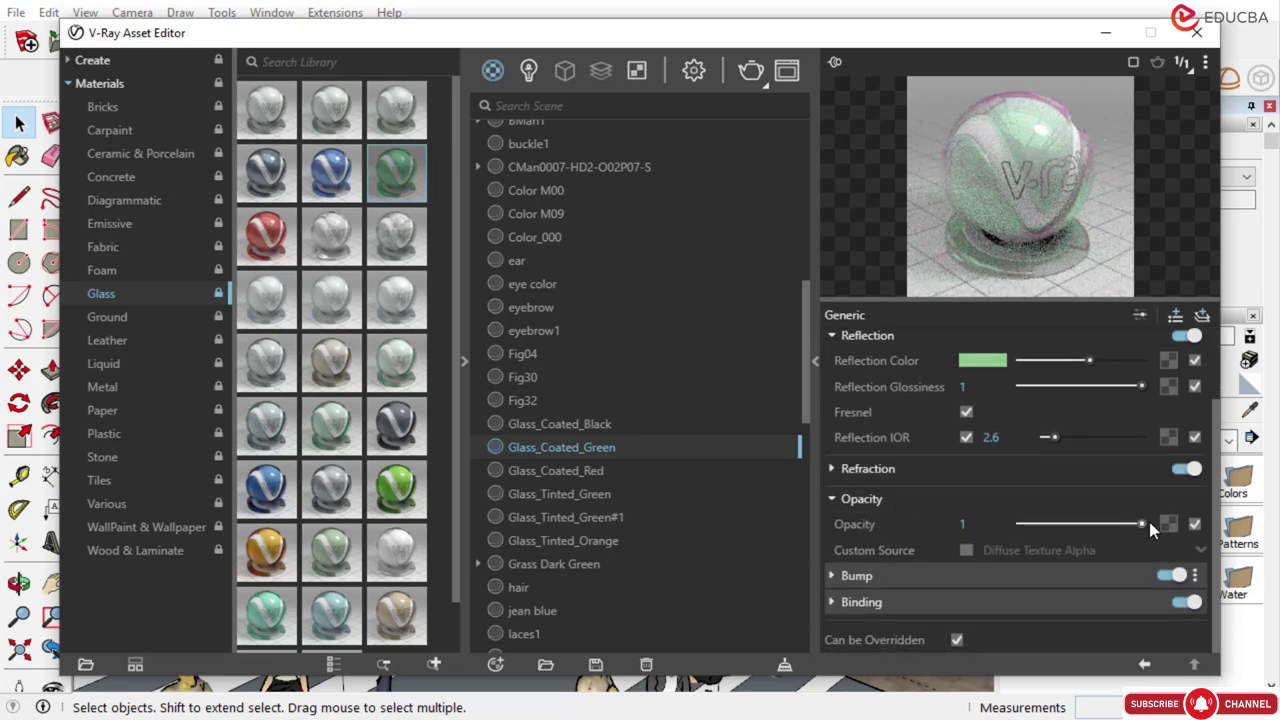
left_click(922, 589)
scroll(1080, 568, "down", 1)
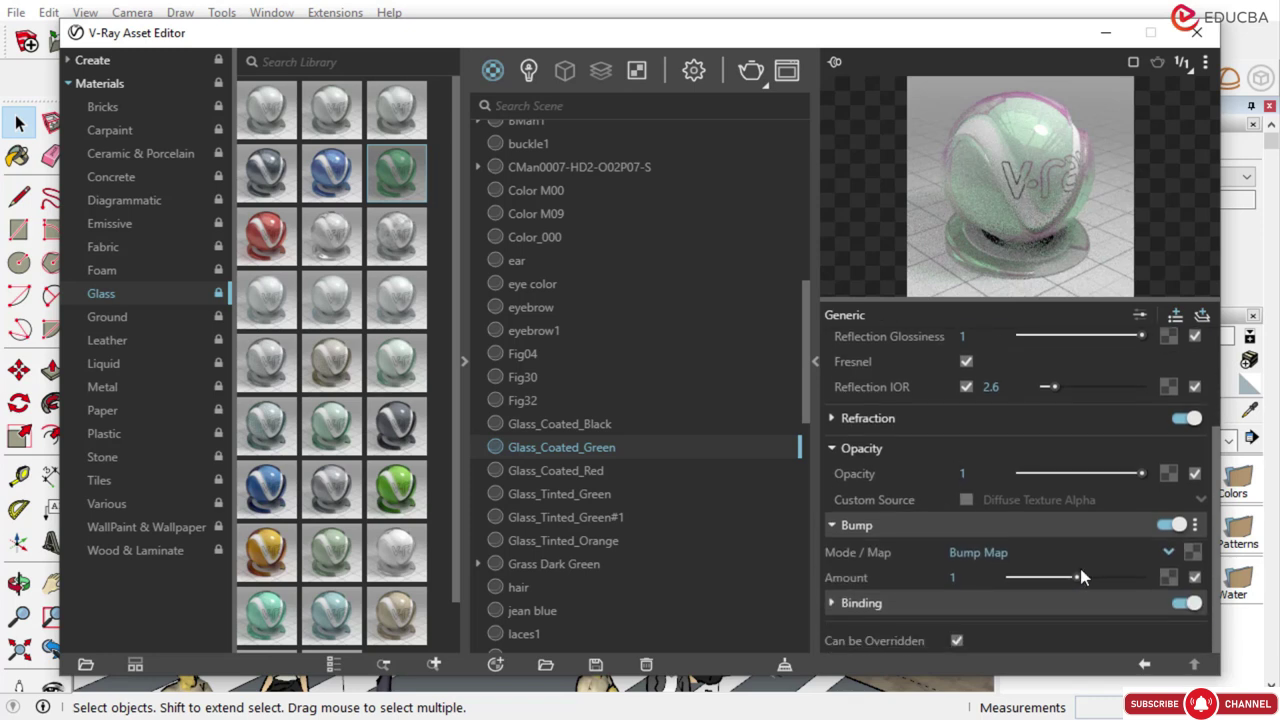
left_click_drag(1083, 577, 1160, 584)
Set Glass_Coated_Green to reflection glossiness 0.35, a black reflection colour and a mid-grey diffuse
left_click_drag(1118, 337, 1062, 337)
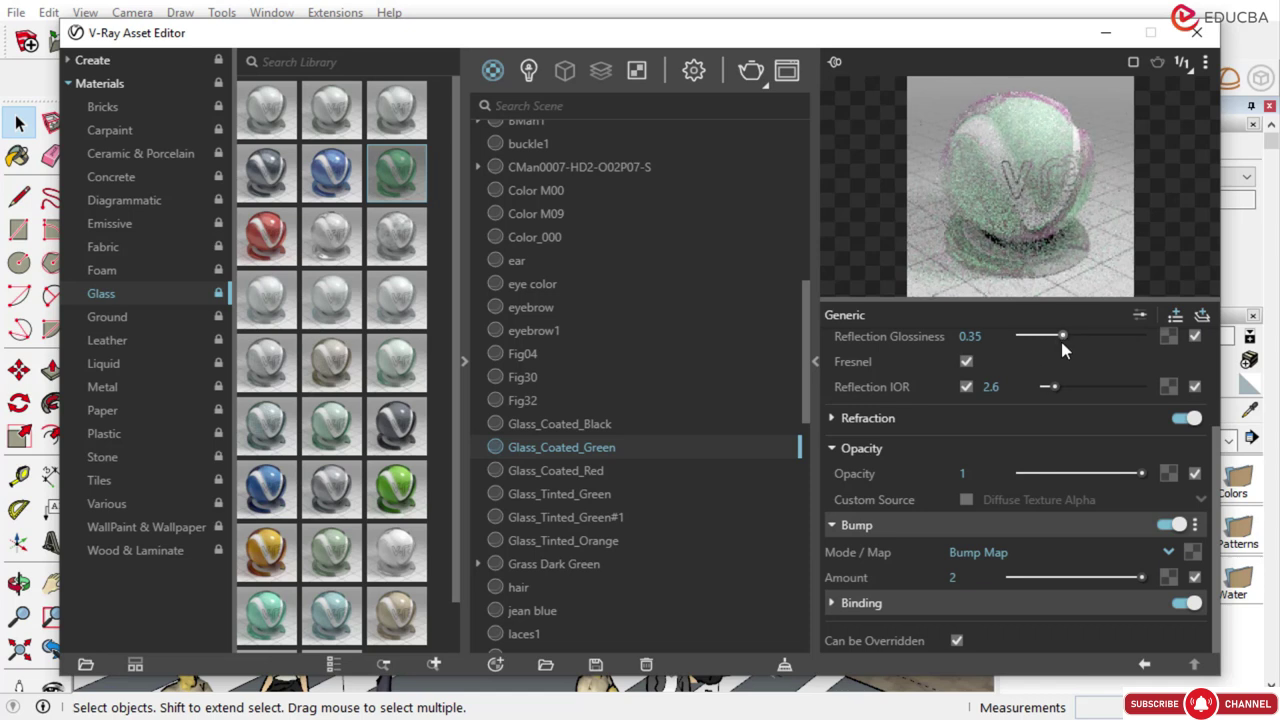
scroll(1062, 347, "up", 3)
left_click_drag(1058, 453, 951, 451)
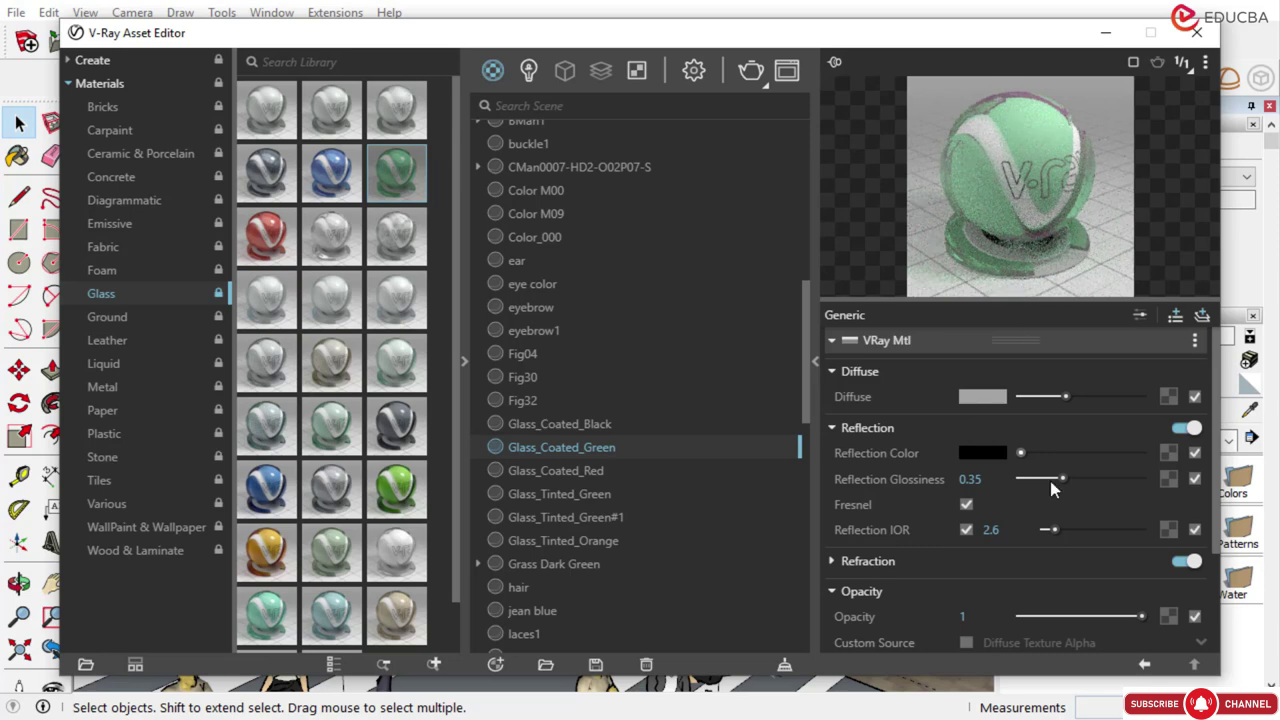
scroll(1070, 400, "down", 3)
scroll(1046, 360, "up", 3)
Apply the adjusted Glass_Coated_Green to the second glass panel and select that panel again in the model
right_click(554, 452)
left_click(597, 488)
left_click(1107, 34)
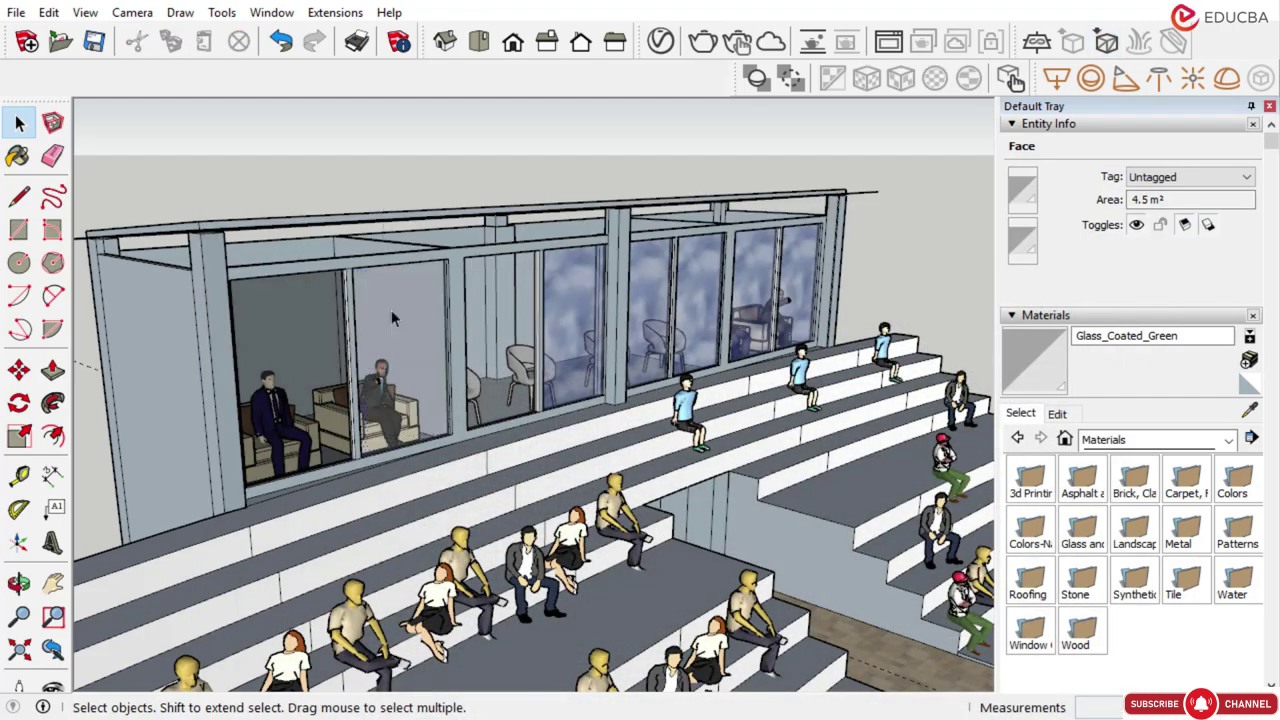
middle_click_drag(391, 310, 281, 362)
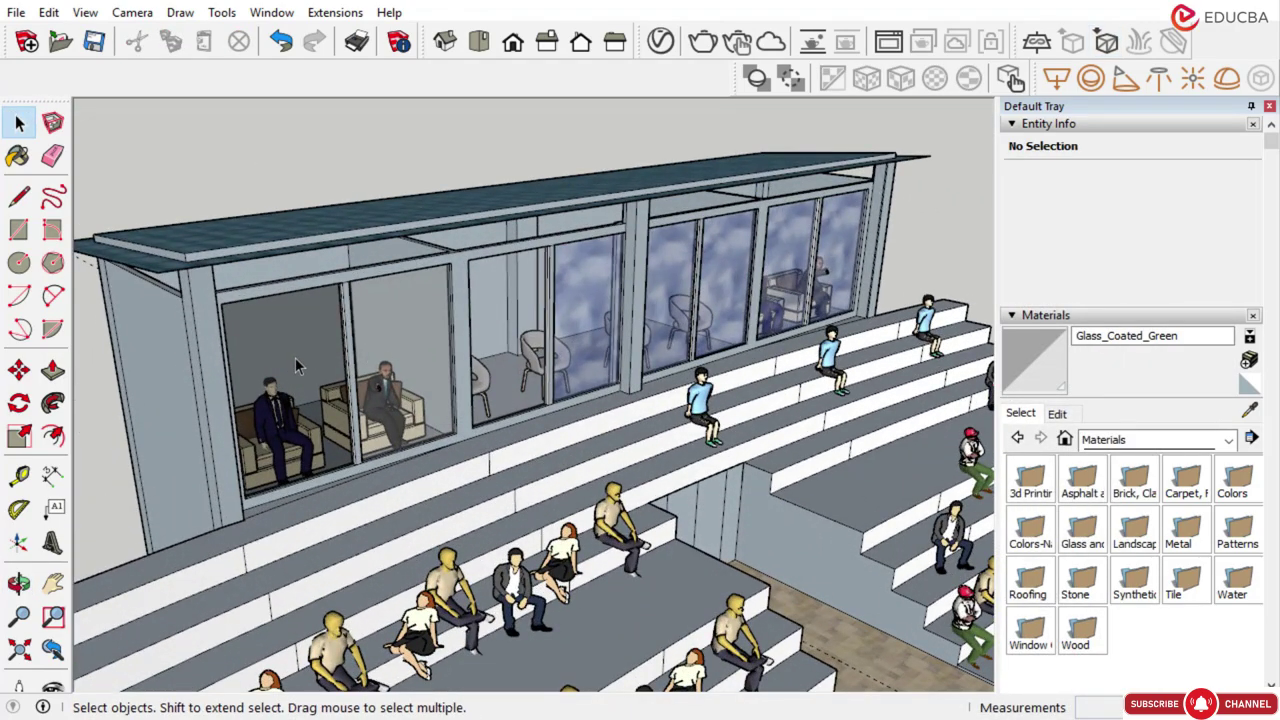
left_click(428, 331)
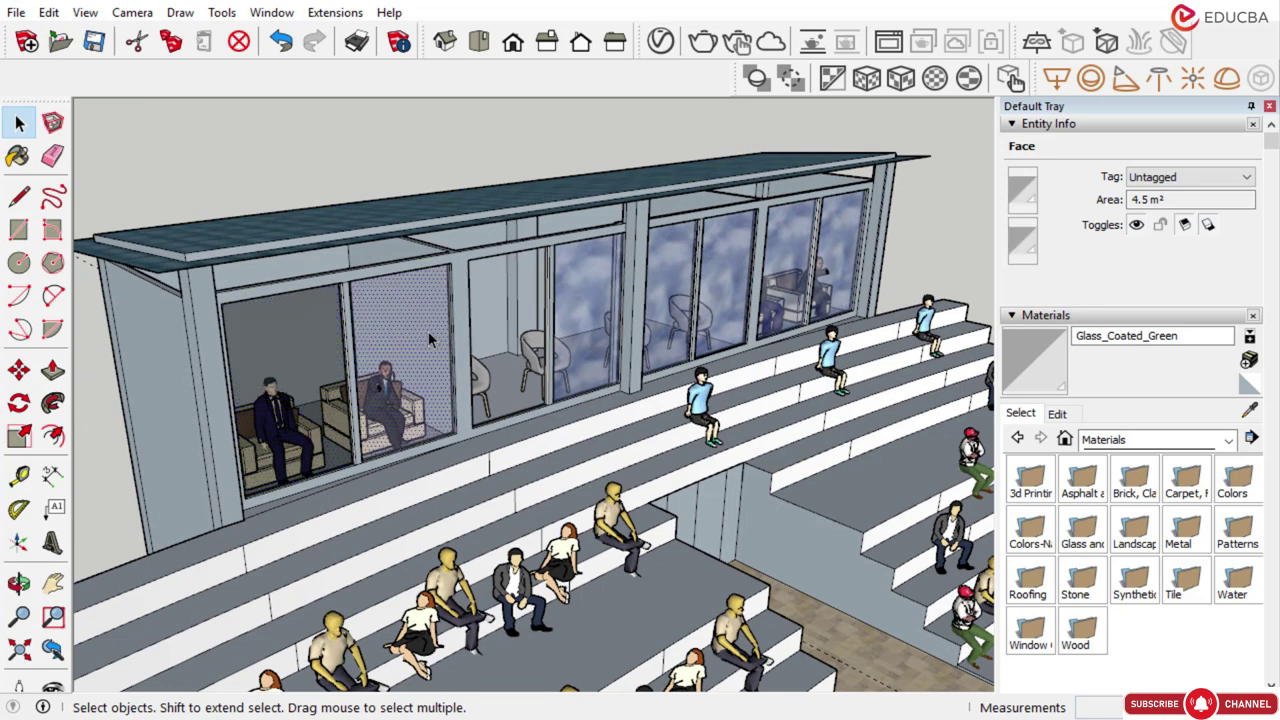
Sample the Glass_Coated_Black material from the first glass panel at the near end of the cabin
left_click(397, 177)
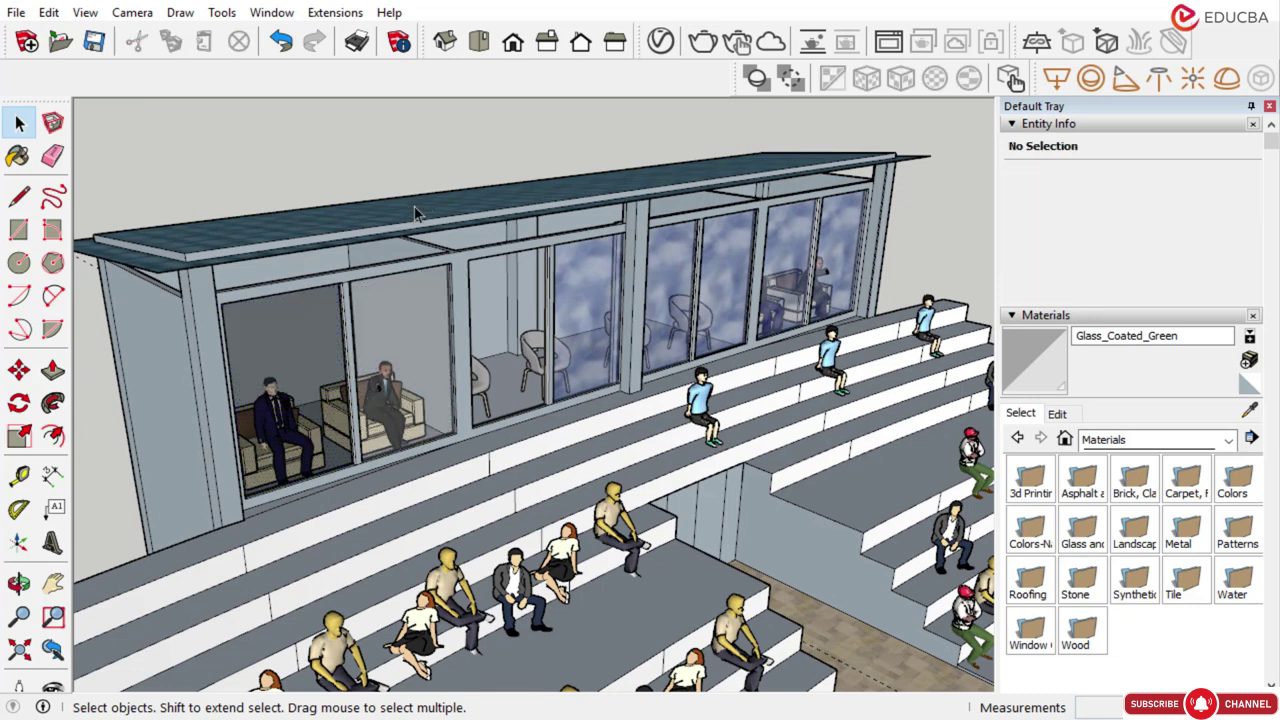
middle_click_drag(515, 290, 514, 292)
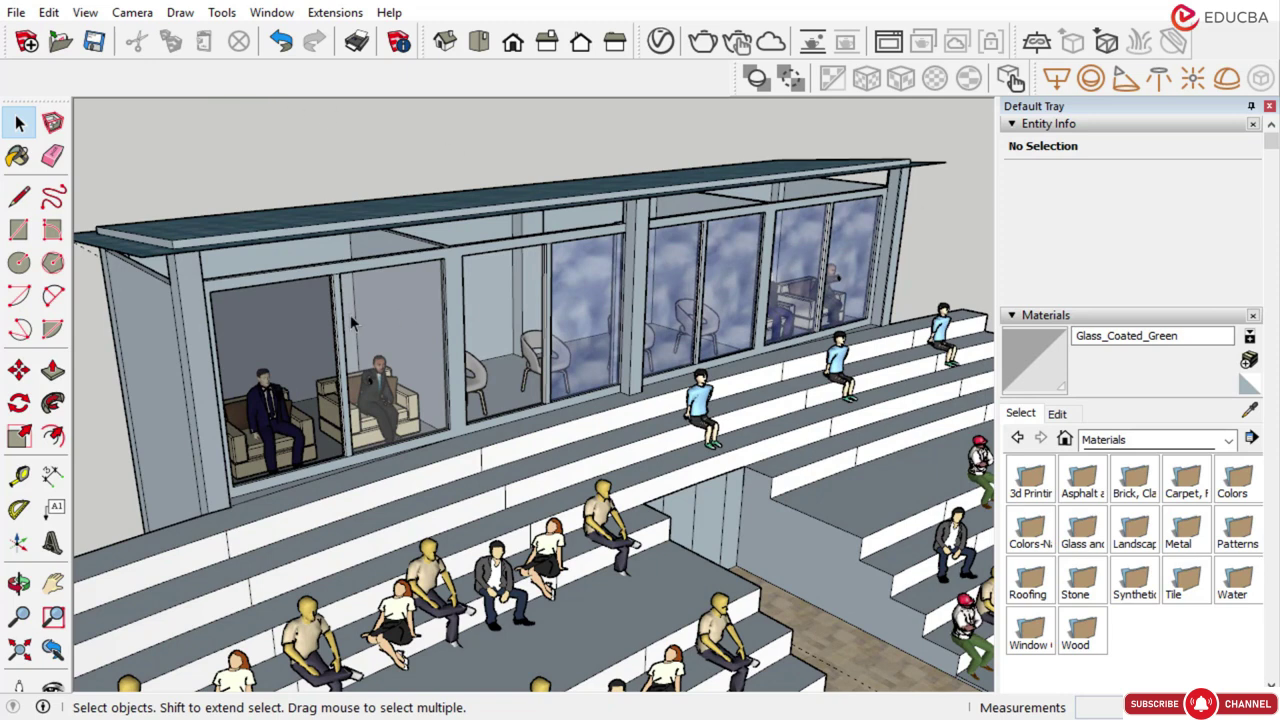
left_click(278, 304)
middle_click_drag(320, 345, 355, 333)
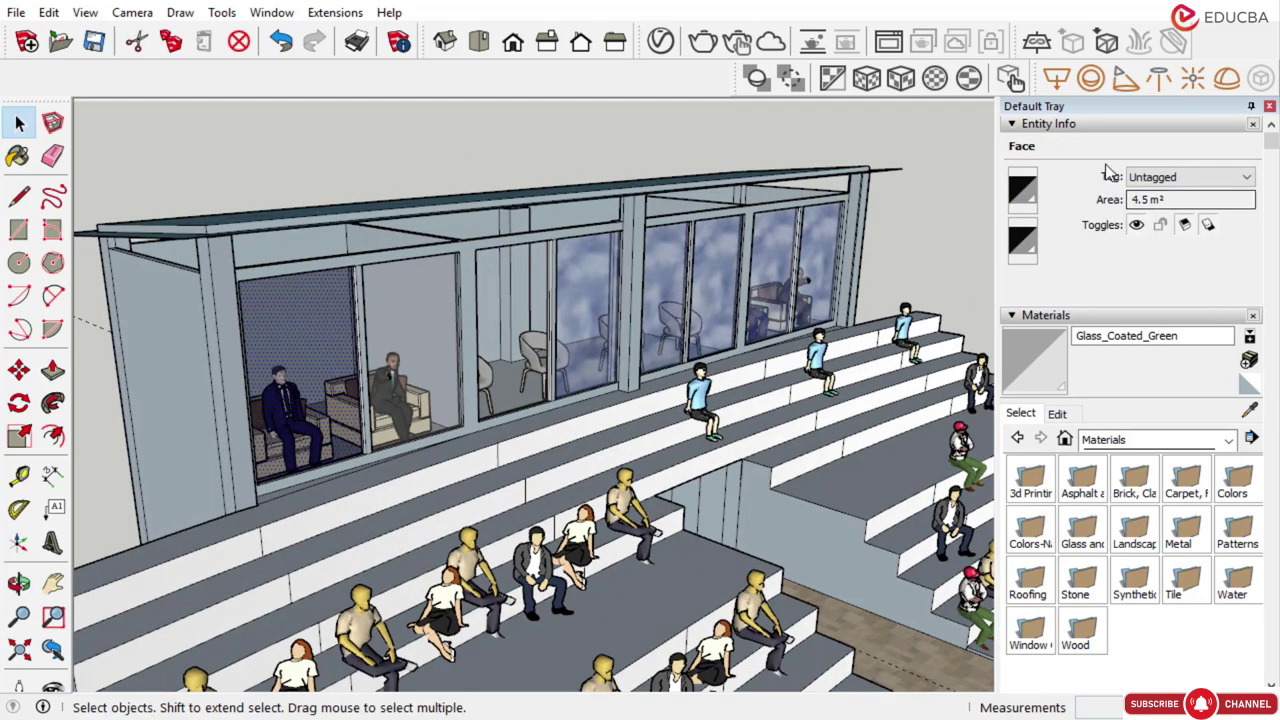
left_click(1045, 125)
left_click(1252, 234)
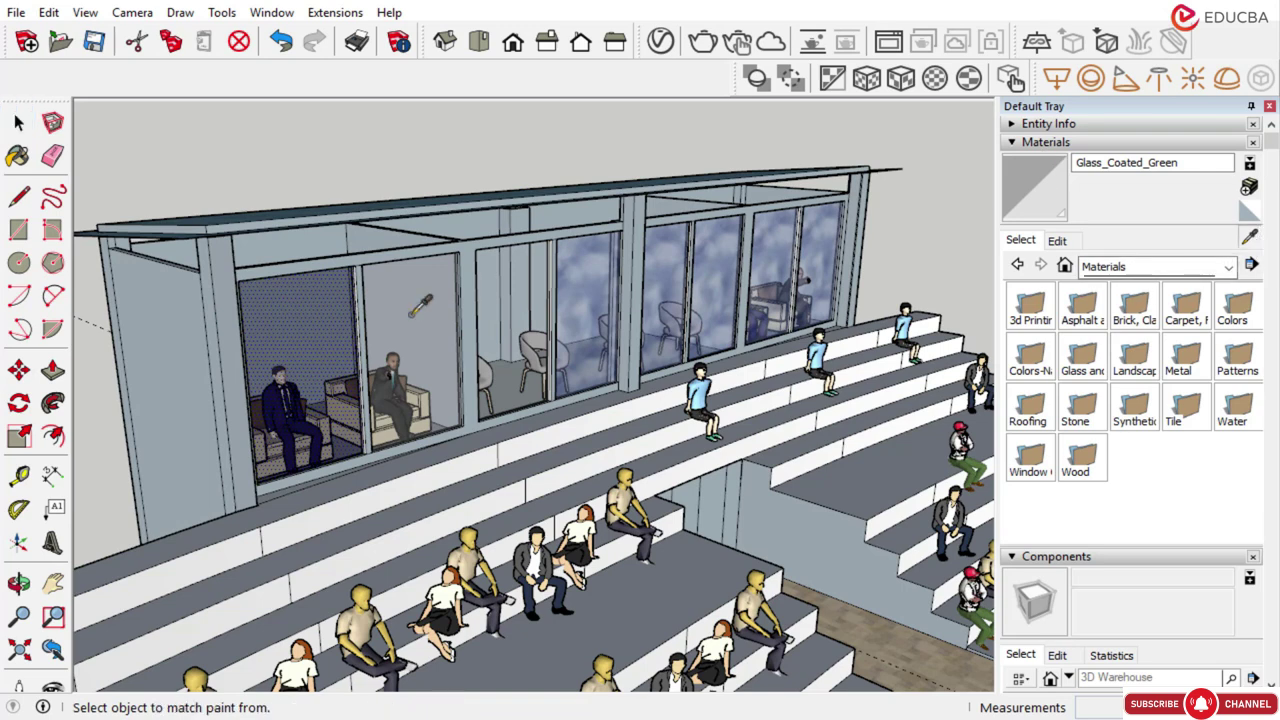
left_click(411, 315)
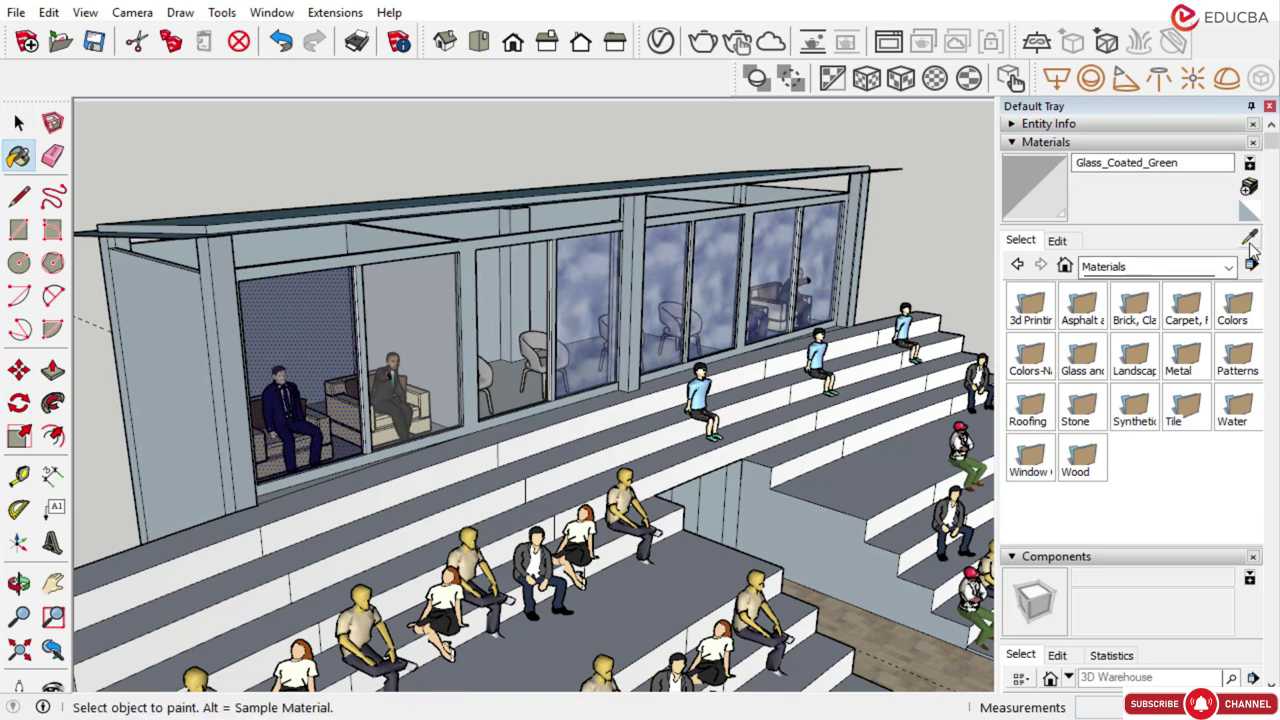
left_click(1250, 238)
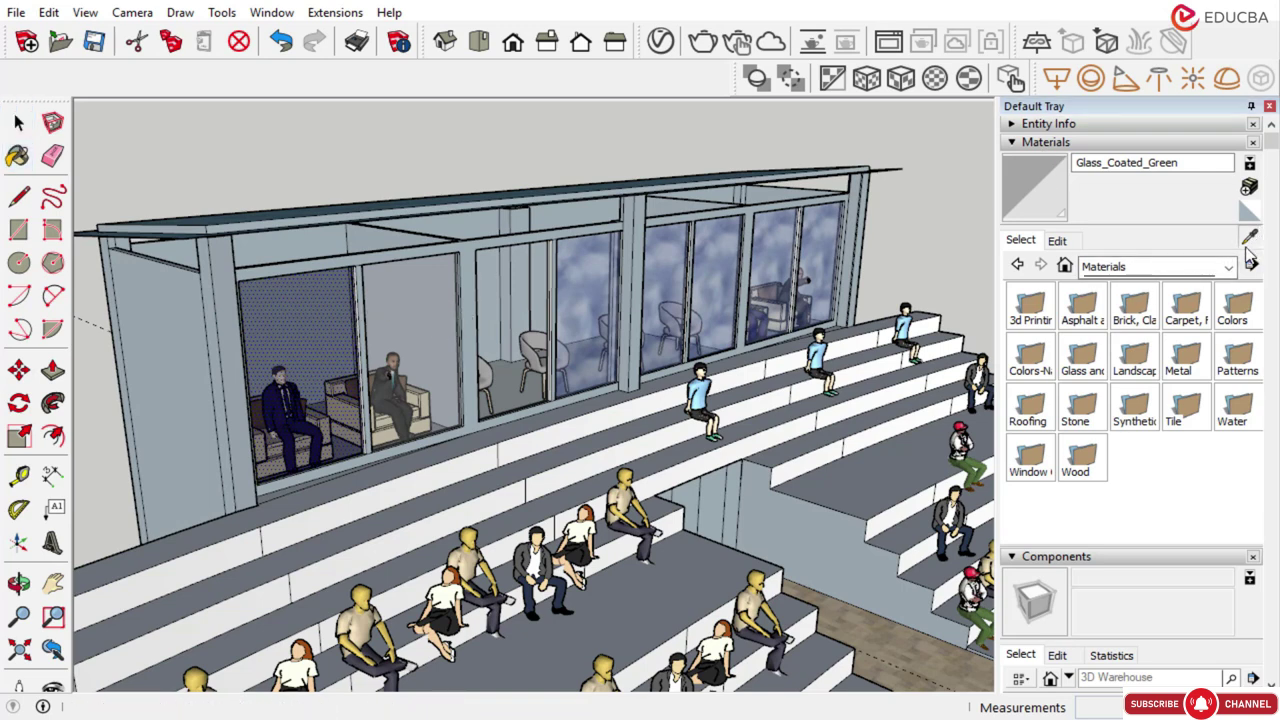
left_click(318, 322)
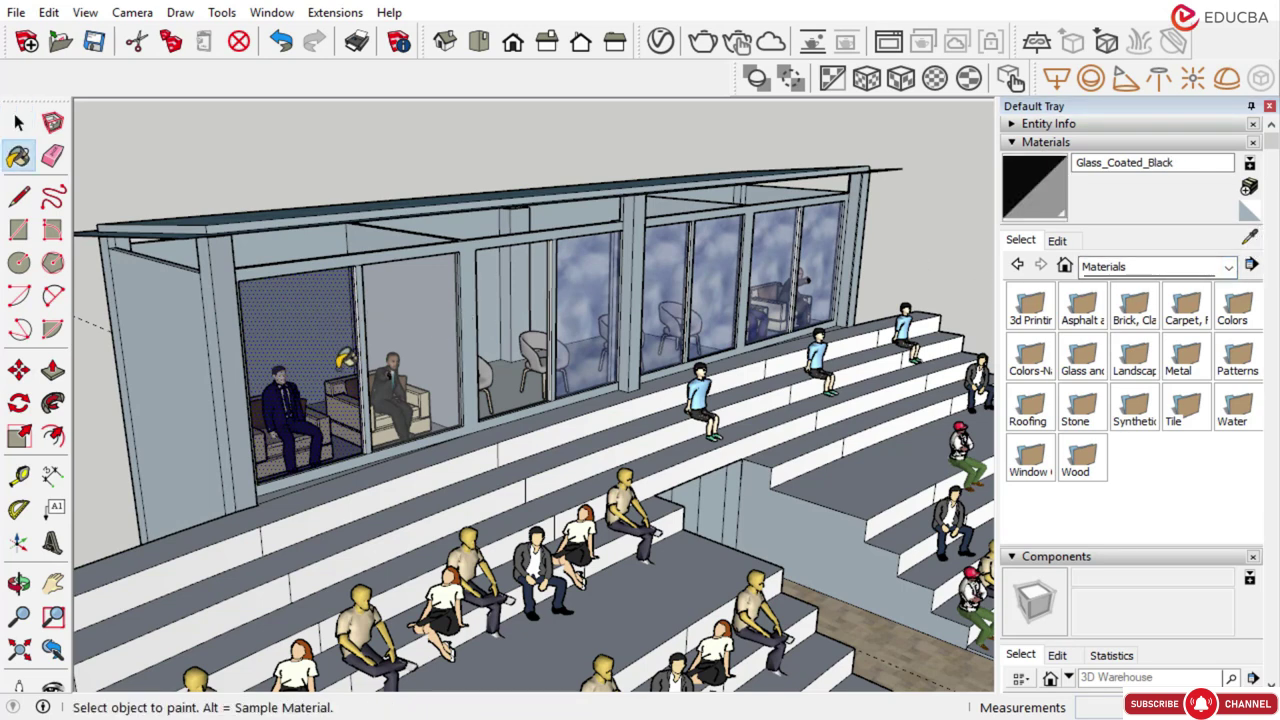
Paint the other seven front glass panels of the cabin with Glass_Coated_Black and clear the selection
left_click(414, 293)
scroll(520, 305, "up", 2)
left_click(500, 298)
left_click(606, 292)
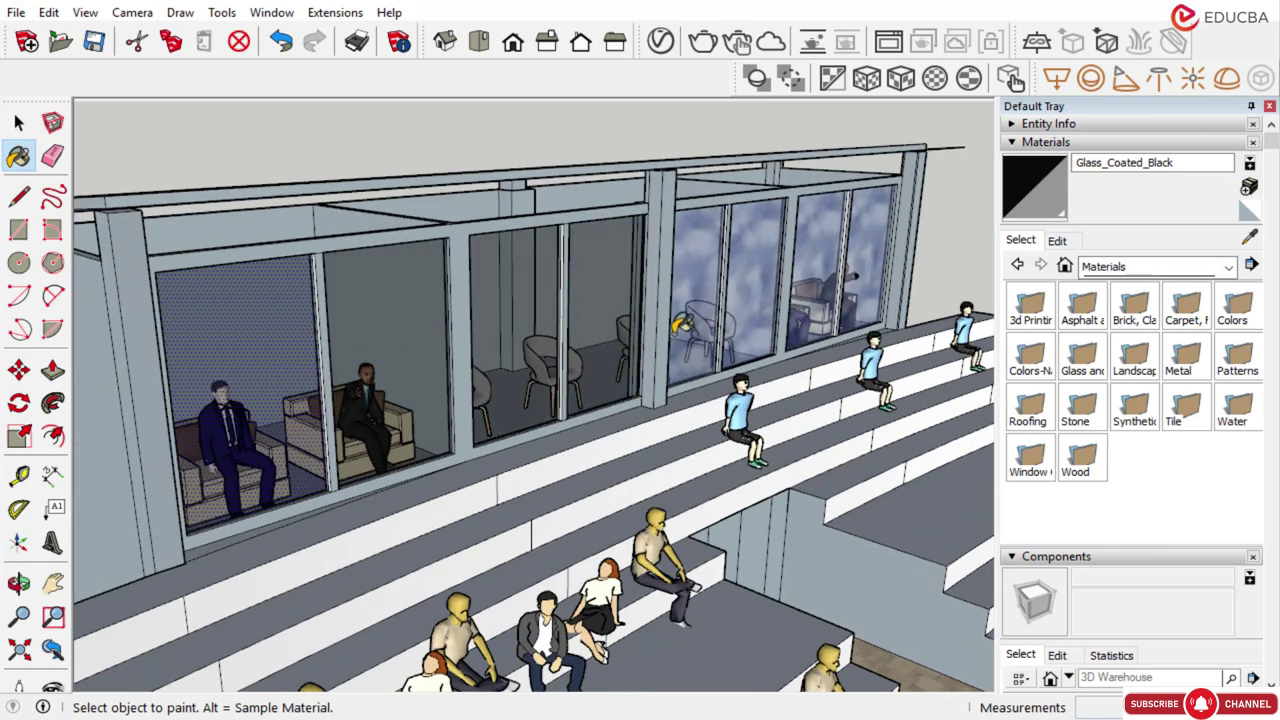
left_click(708, 266)
left_click(770, 256)
left_click(828, 242)
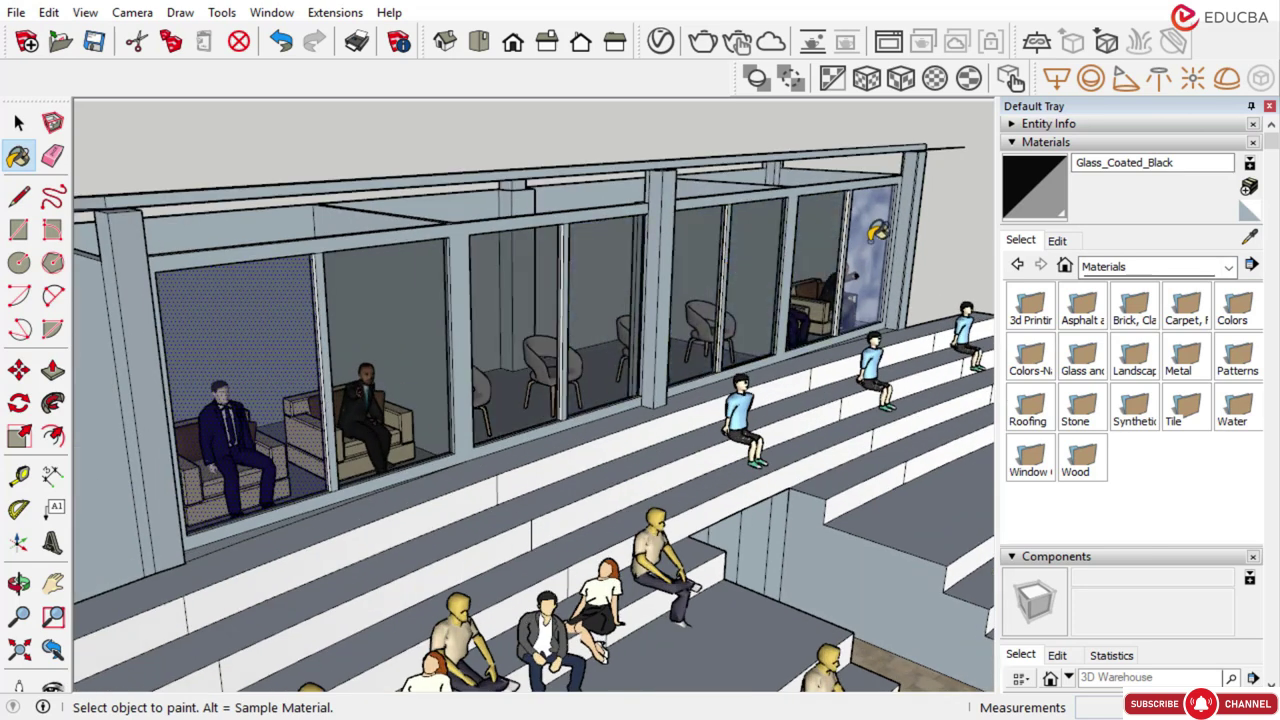
left_click(870, 238)
scroll(610, 316, "down", 3)
mouse_move(604, 318)
middle_mouse_down()
mouse_move(592, 324)
mouse_move(614, 354)
mouse_move(681, 371)
middle_mouse_up()
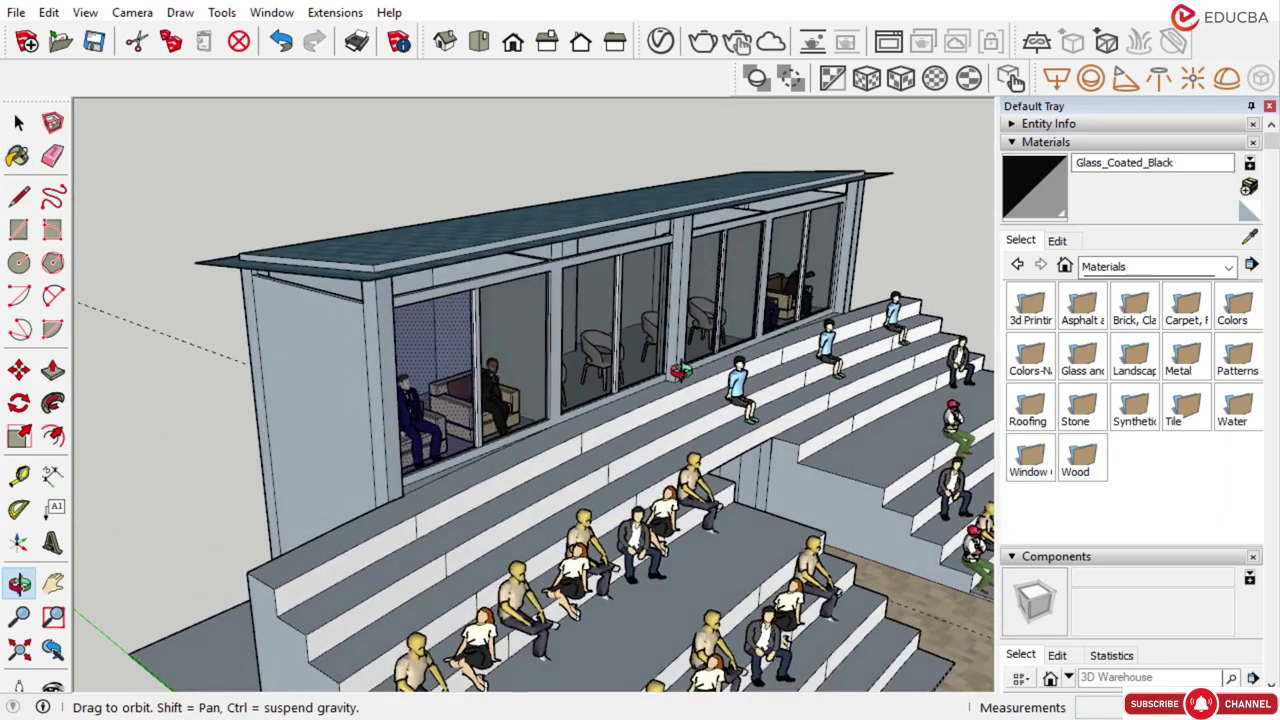
scroll(625, 376, "down", 2)
middle_click_drag(566, 380, 555, 372)
scroll(532, 355, "up", 1)
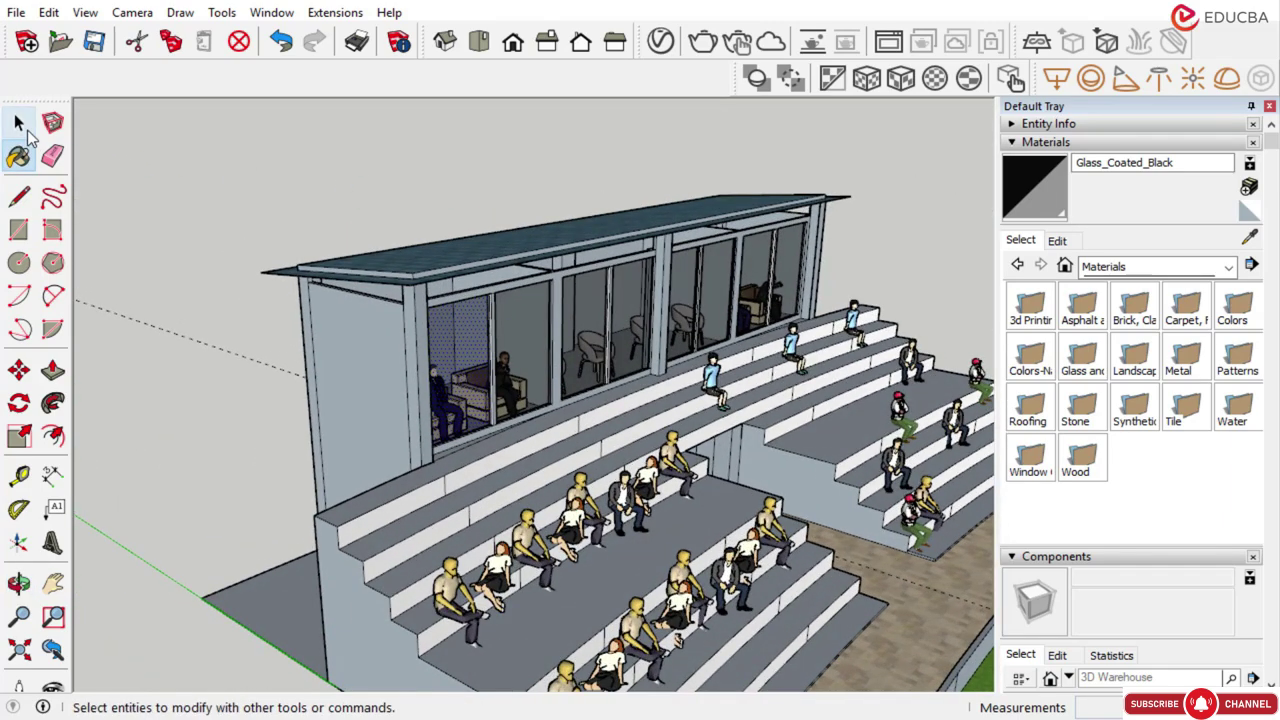
left_click(20, 127)
left_click(269, 168)
Select all the horizontal tread faces of the stepped seating on both sides of the central opening
scroll(512, 454, "down", 2)
middle_click_drag(512, 454, 574, 405)
scroll(574, 405, "up", 2)
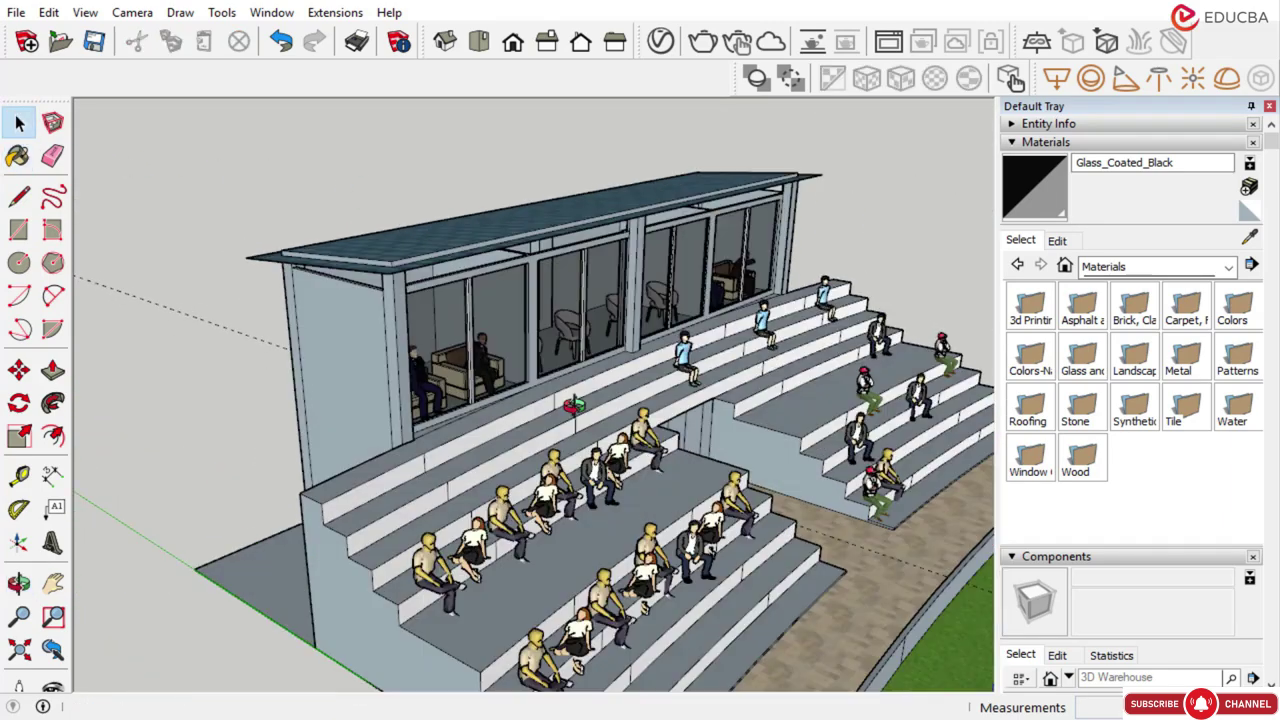
scroll(630, 597, "down", 1)
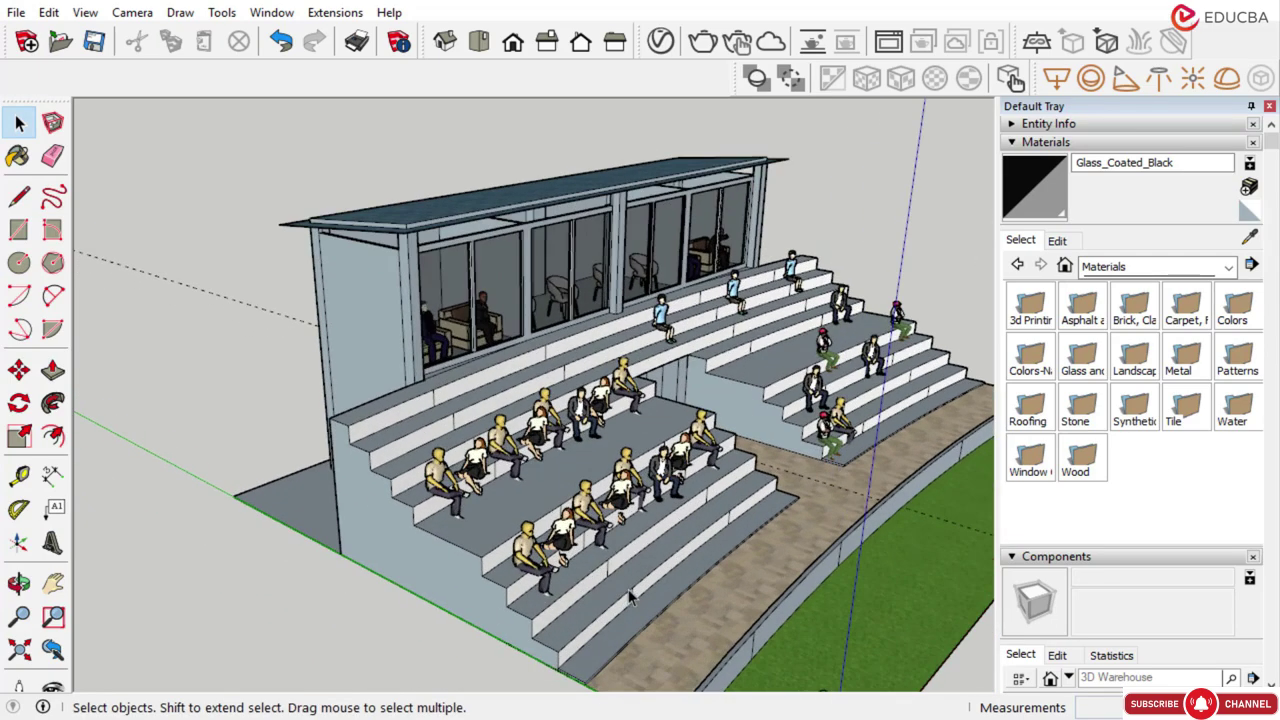
middle_click_drag(521, 500, 545, 508)
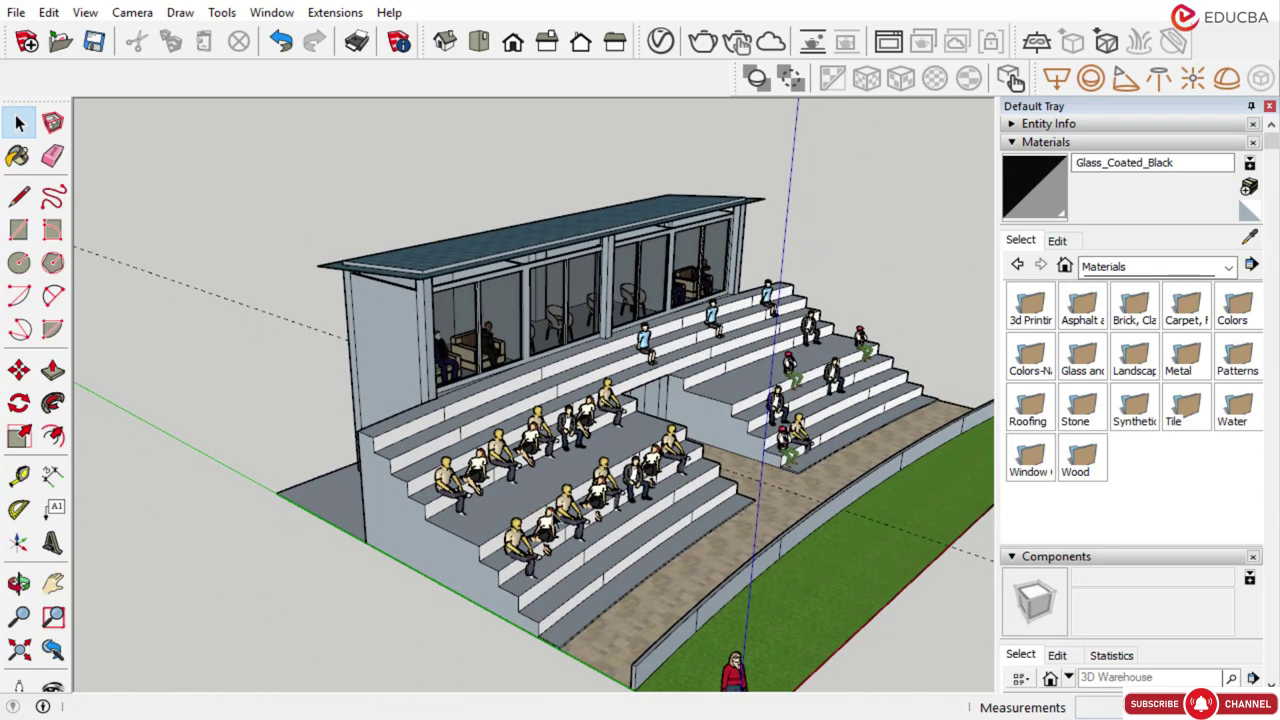
scroll(400, 420, "up", 2)
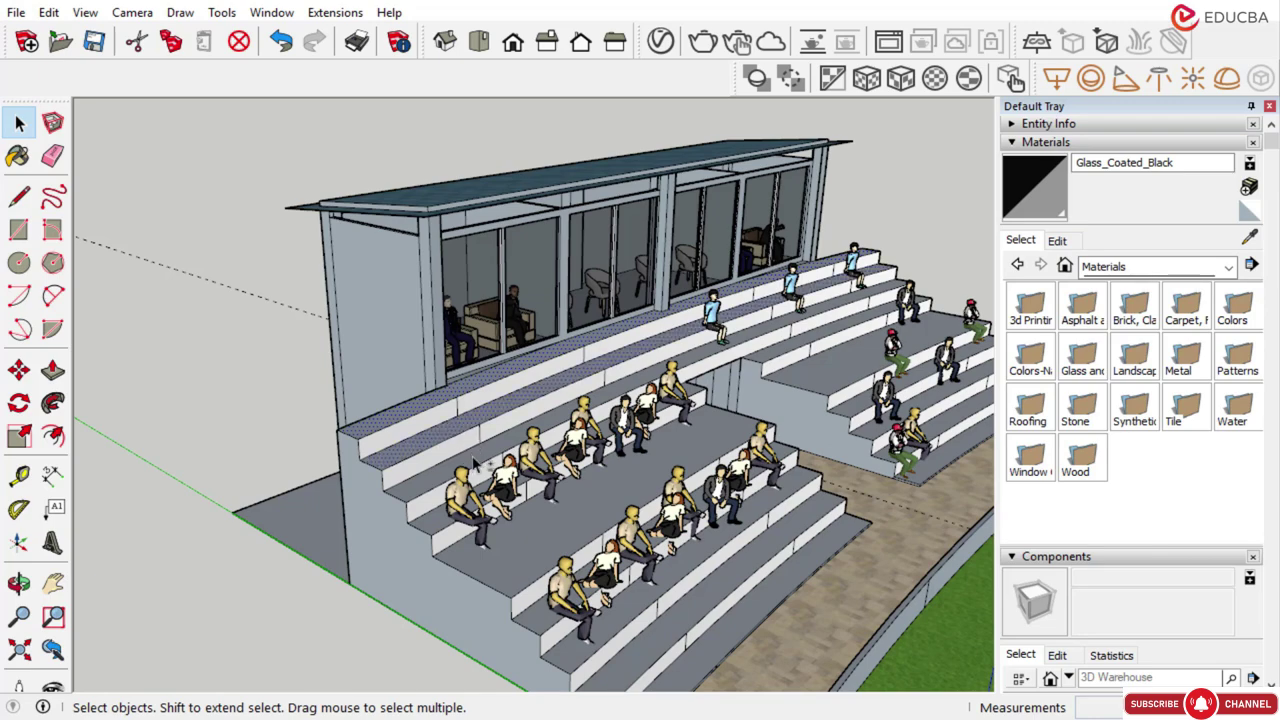
scroll(952, 462, "up", 2)
scroll(665, 396, "down", 4)
scroll(665, 396, "up", 2)
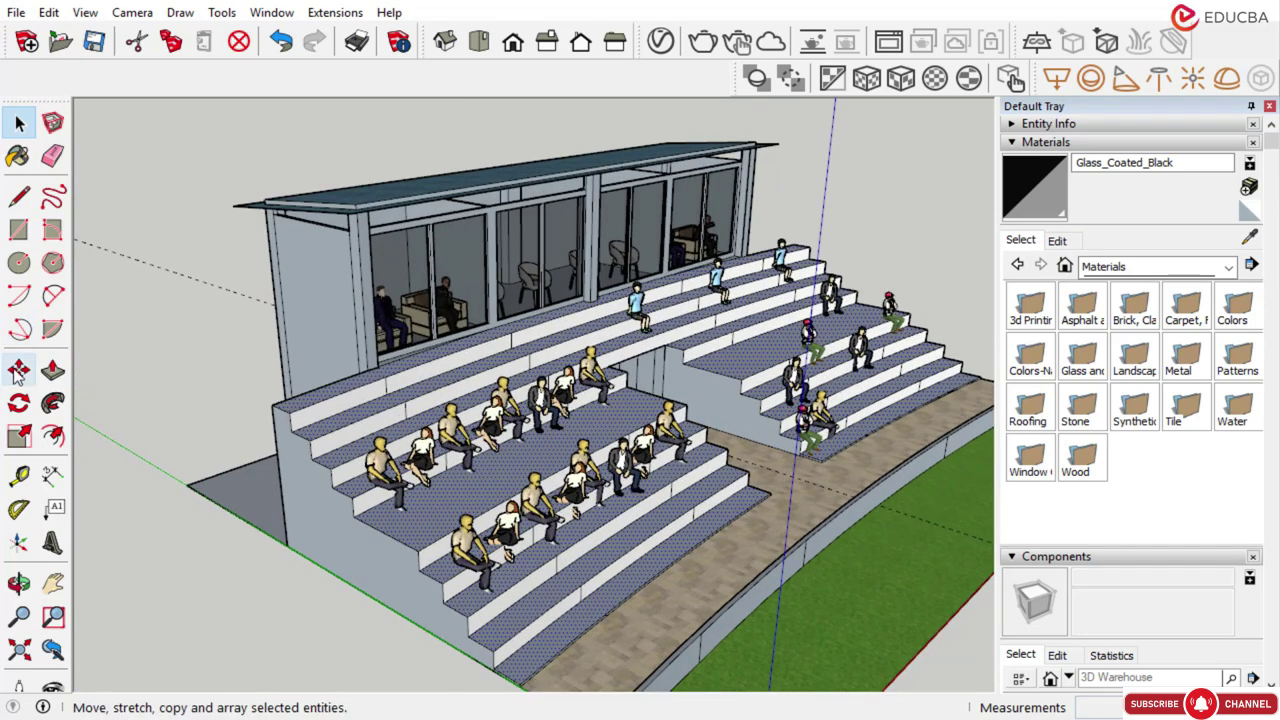
Copy the selected tread faces 50 mm vertically upward and clear the selection
left_click(19, 370)
scroll(352, 516, "up", 1)
key("ctrl")
left_click(352, 516)
scroll(352, 516, "up", 5)
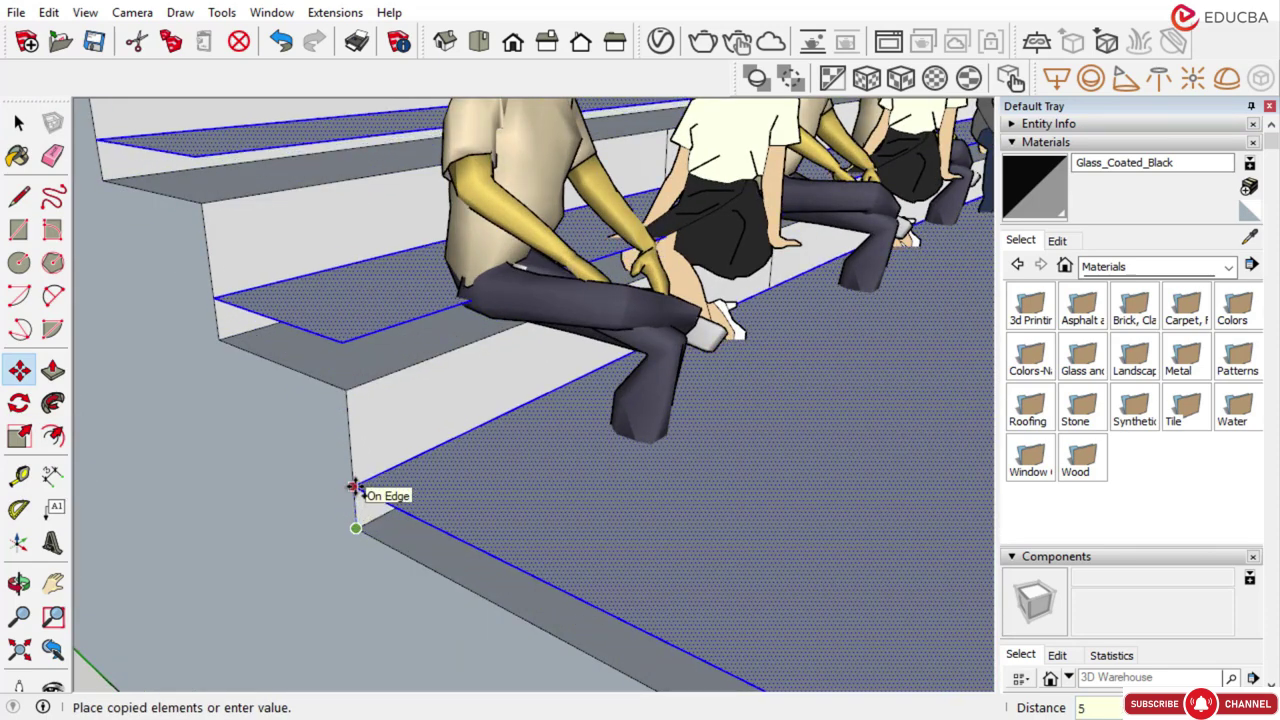
key("Return")
key("ctrl+t")
scroll(378, 465, "down", 6)
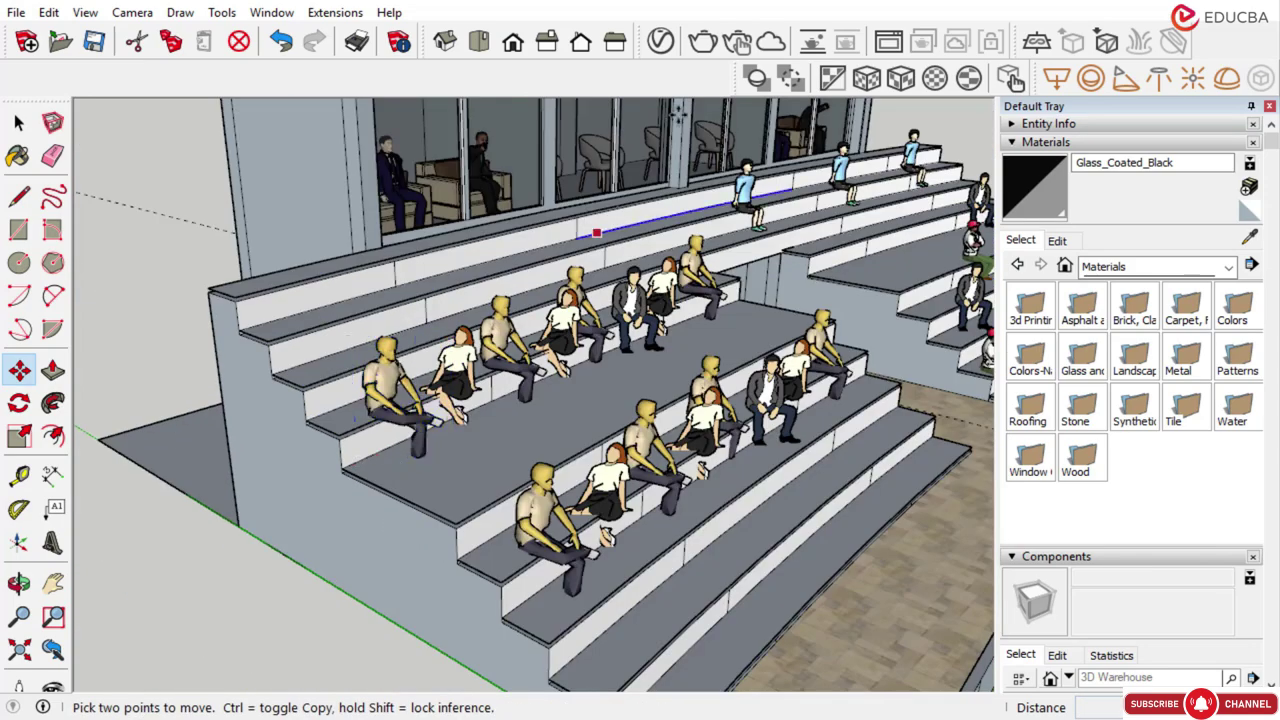
scroll(438, 373, "up", 3)
scroll(483, 354, "down", 2)
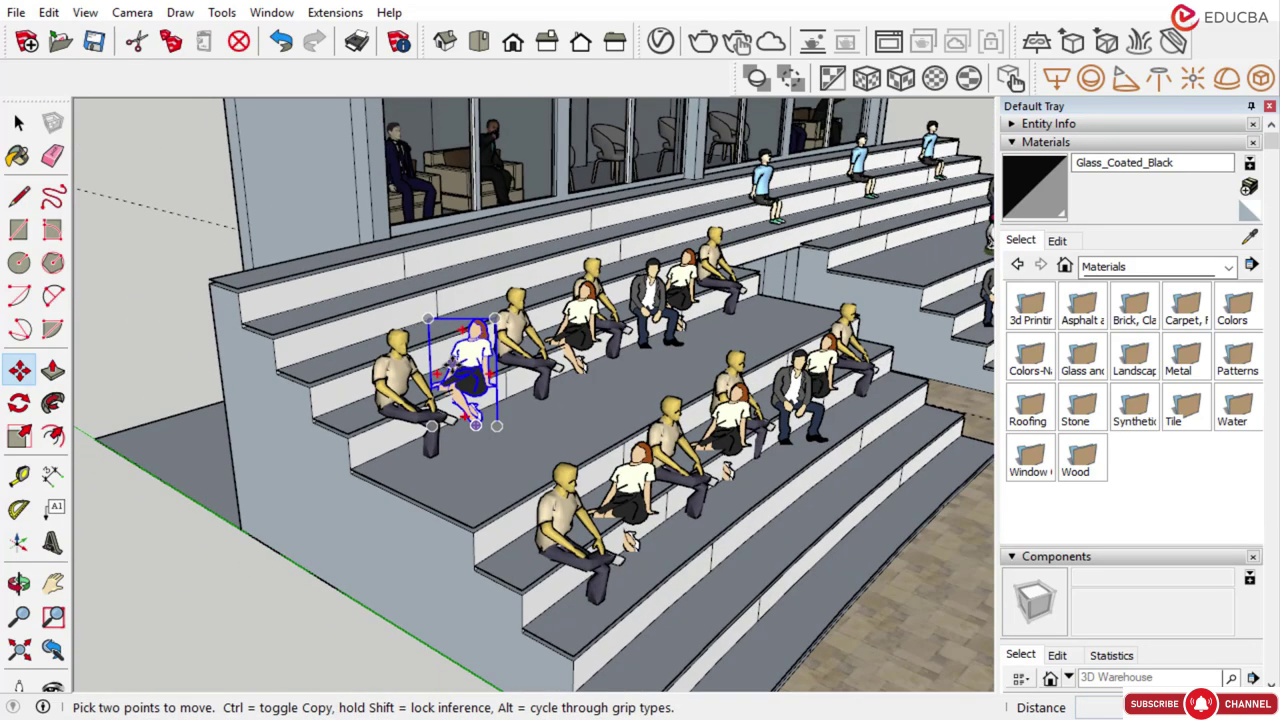
left_click(17, 122)
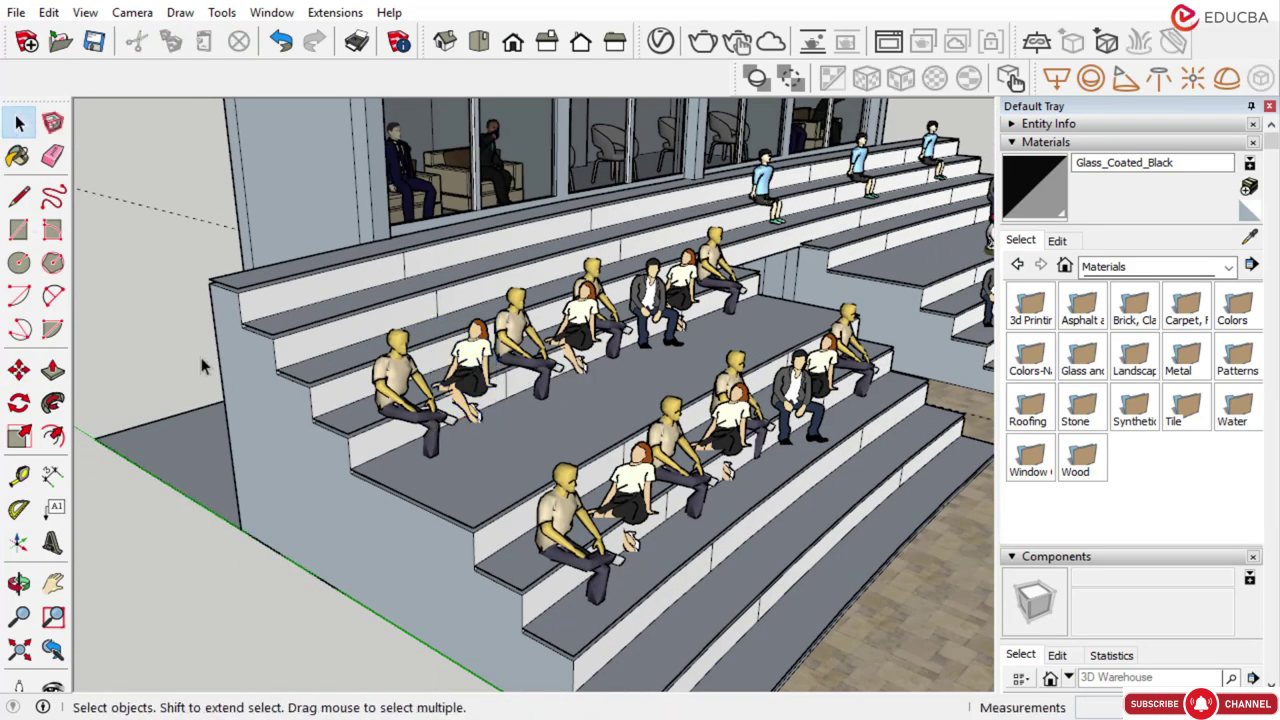
Push the copied face of the topmost tread, directly below the cabin, down 50 mm with Push/Pull to form a slab
scroll(207, 366, "up", 4)
left_click(53, 372)
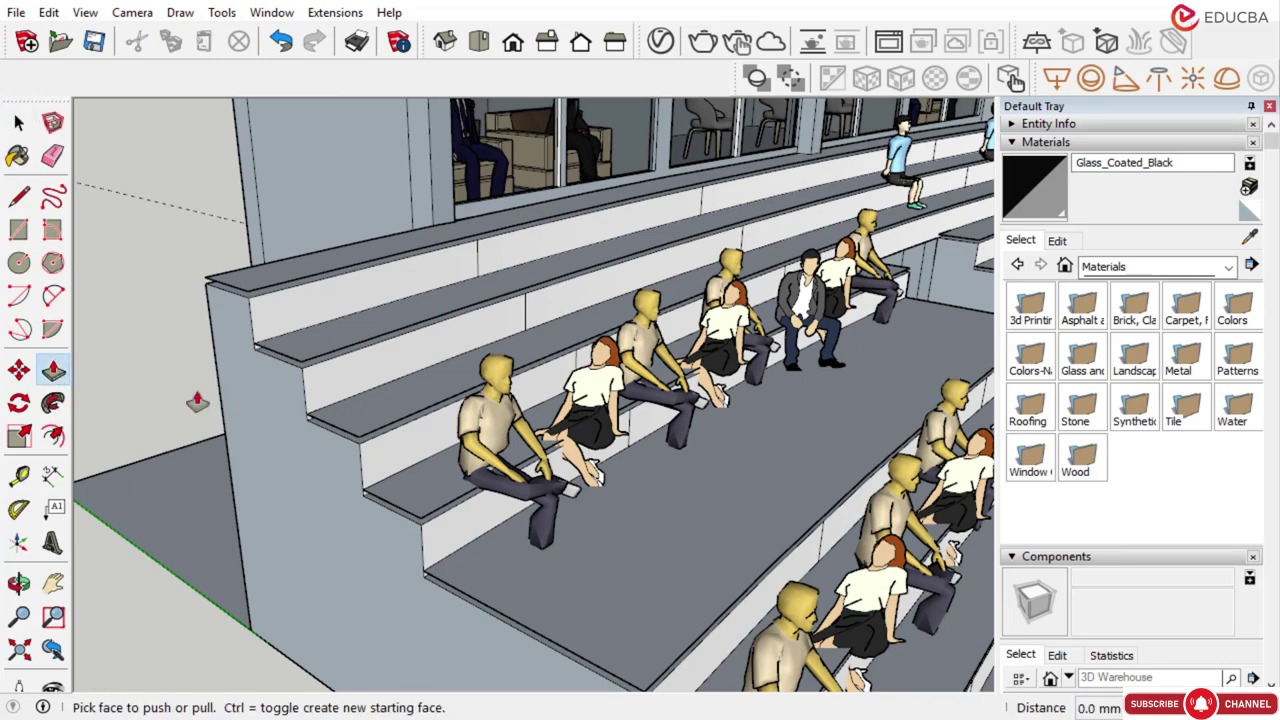
scroll(271, 269, "up", 4)
left_click(280, 298)
type("5")
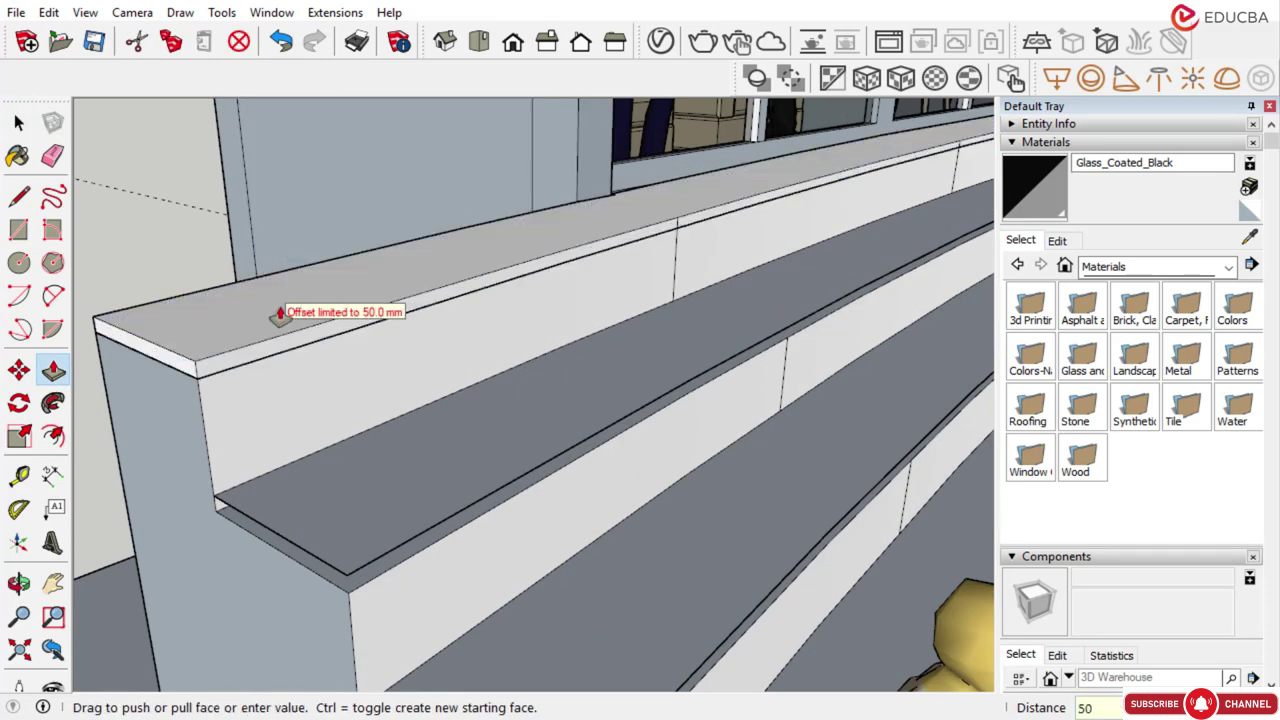
type("0")
key("Return")
scroll(278, 316, "down", 2)
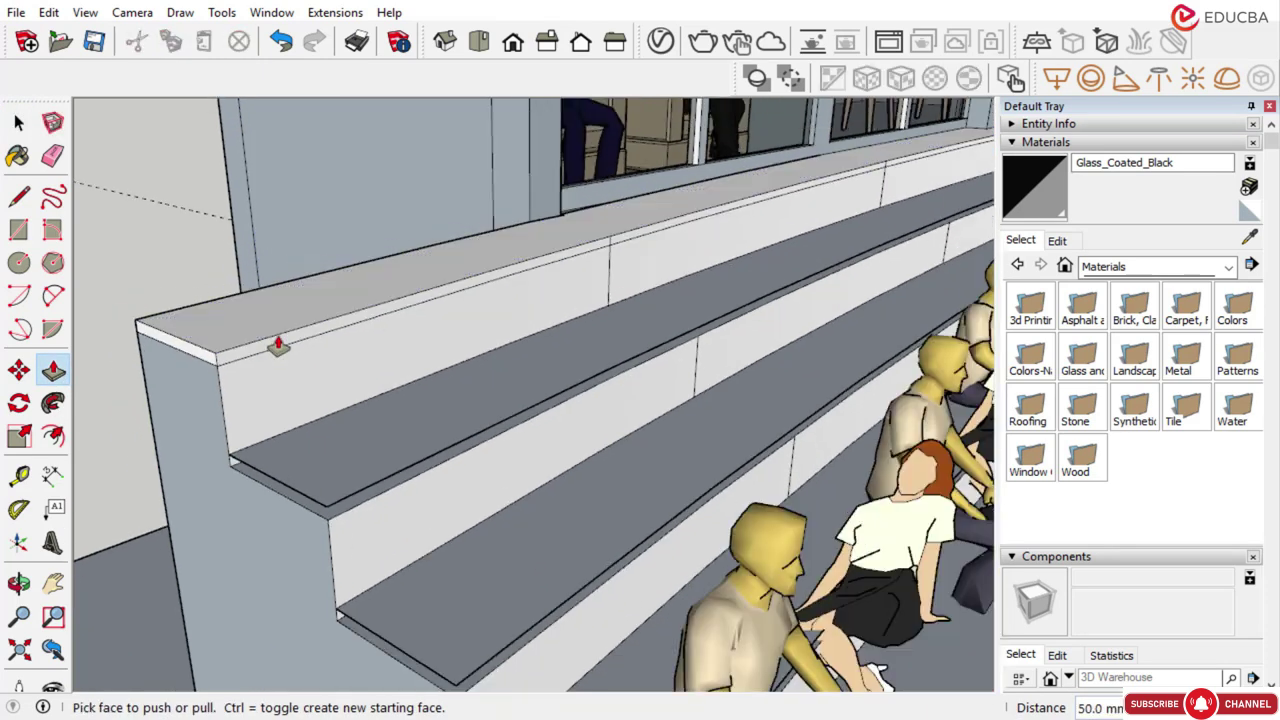
Push the copied faces of the second and third treads from the top down 50 mm
left_click(360, 458)
type("50")
key("Return")
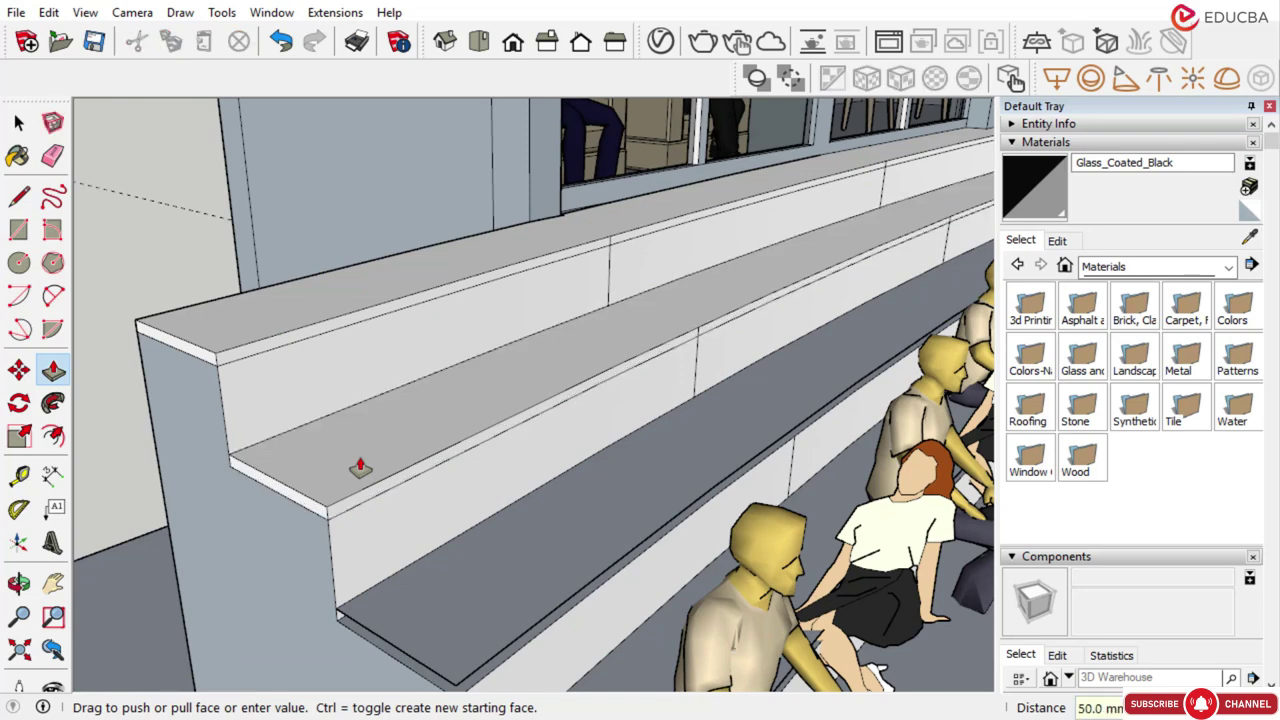
double_click(483, 606)
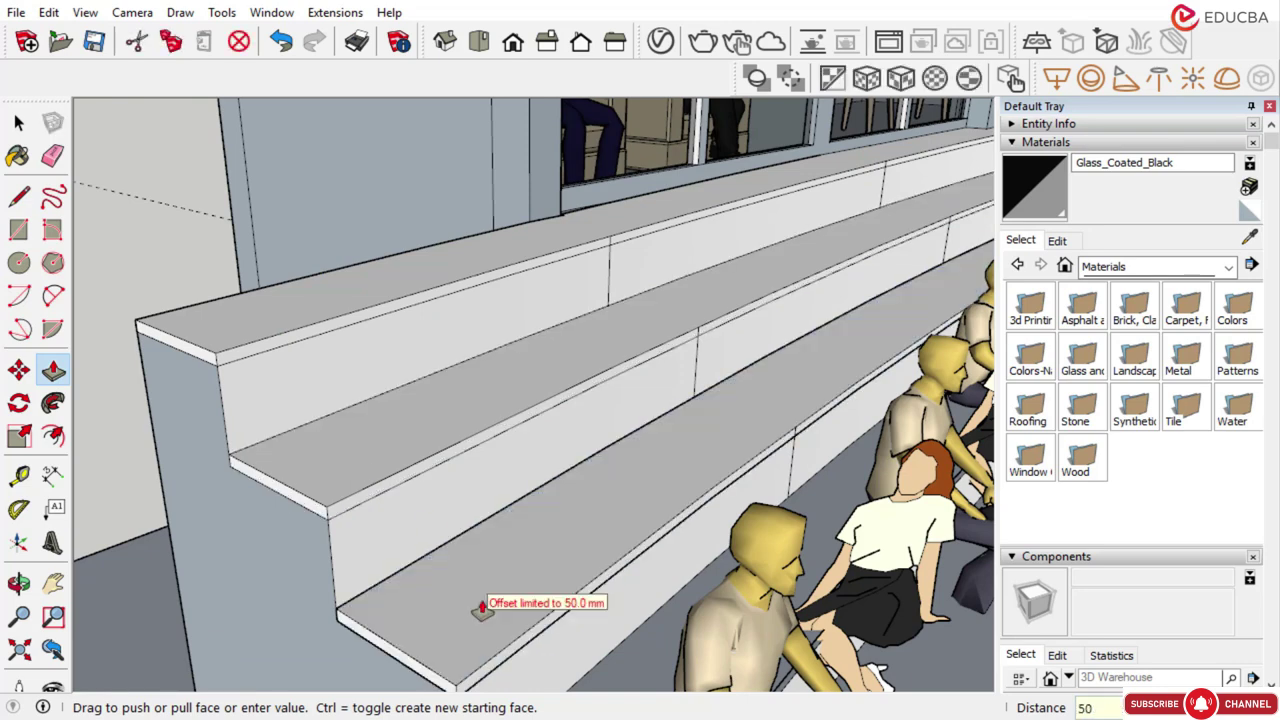
key("Return")
scroll(481, 612, "down", 3)
scroll(481, 620, "up", 3)
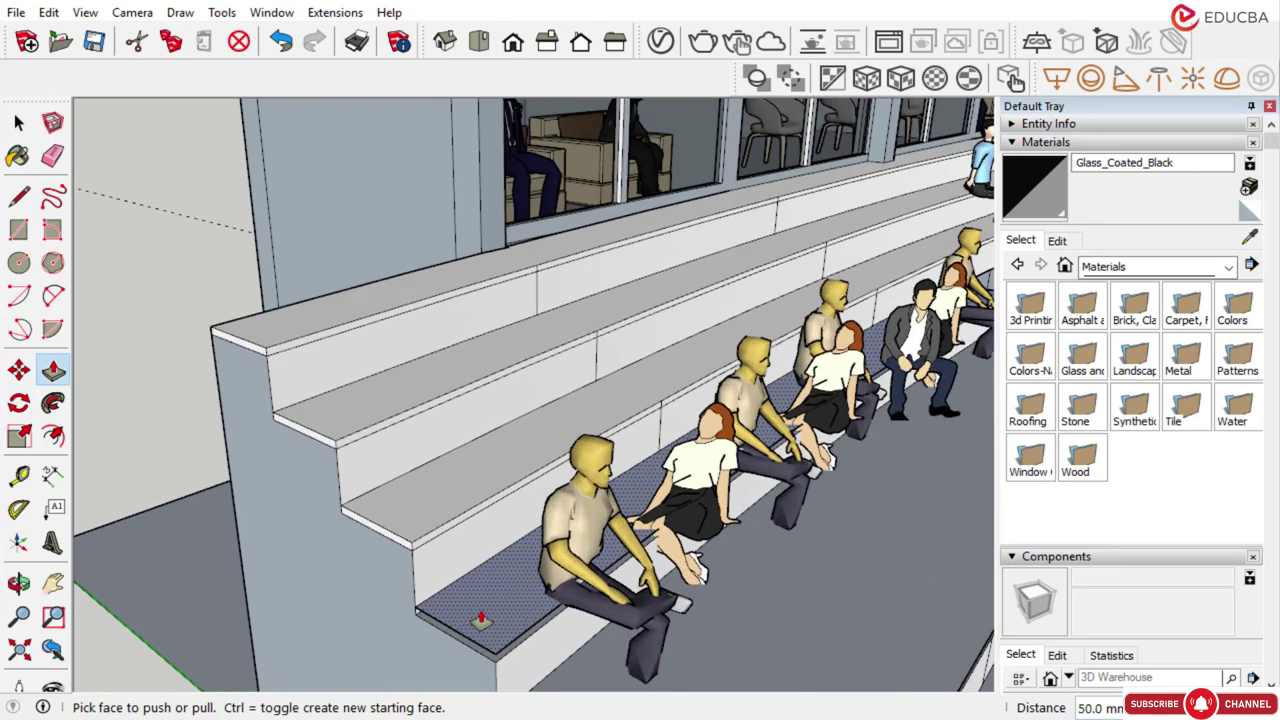
Push the copied faces of the fourth tread and the wide platform below it down 50 mm
scroll(481, 619, "up", 3)
scroll(530, 540, "down", 1)
scroll(534, 534, "up", 1)
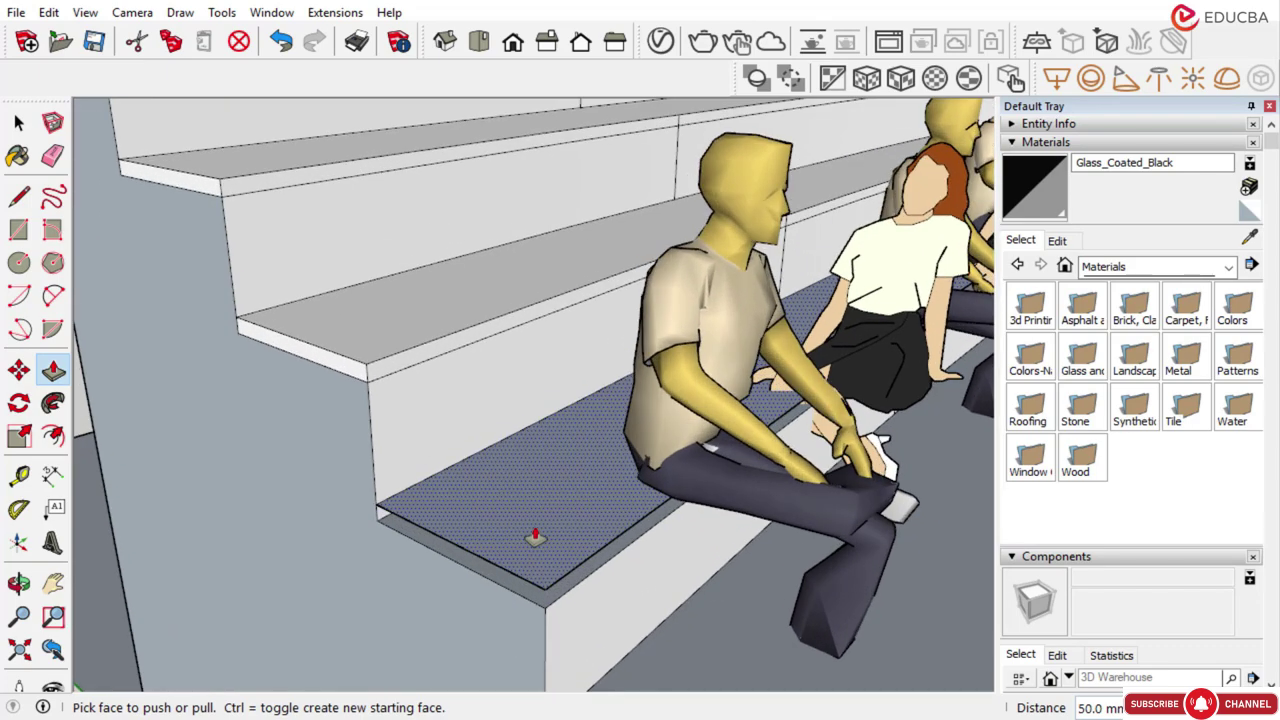
left_click(535, 538)
scroll(675, 590, "down", 2)
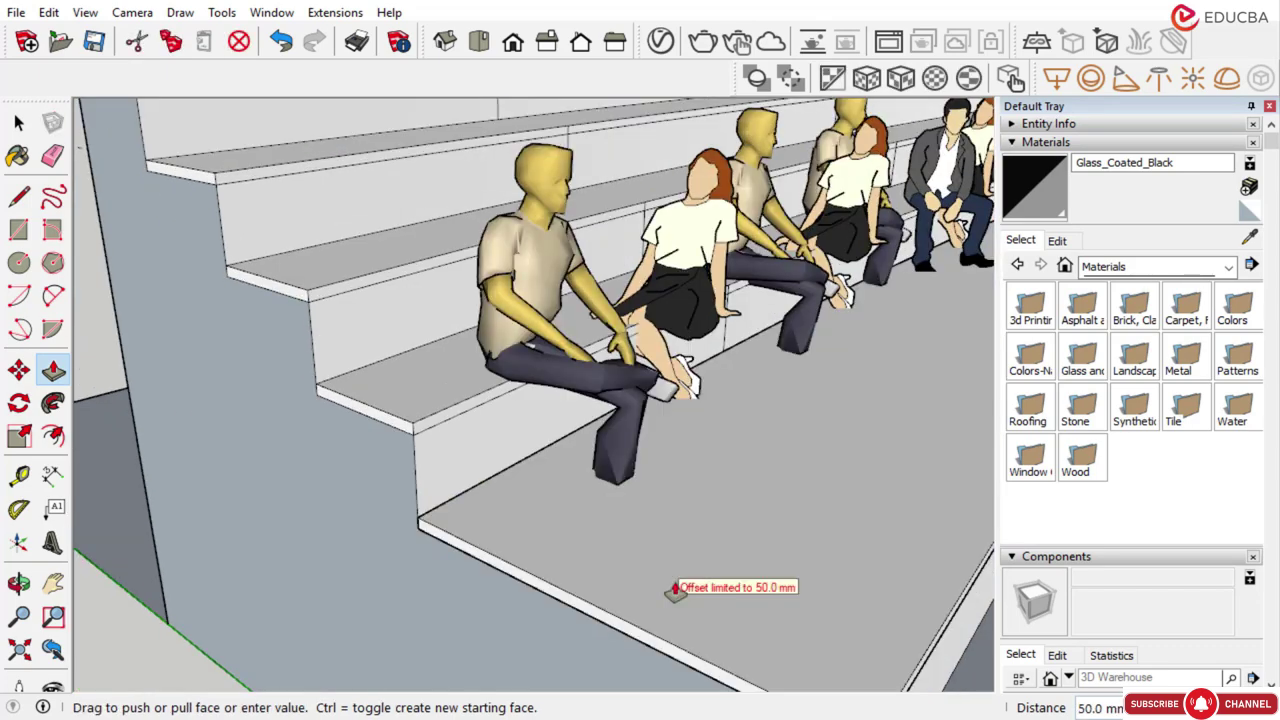
type("50")
key("Return")
scroll(571, 494, "down", 3)
scroll(563, 511, "up", 4)
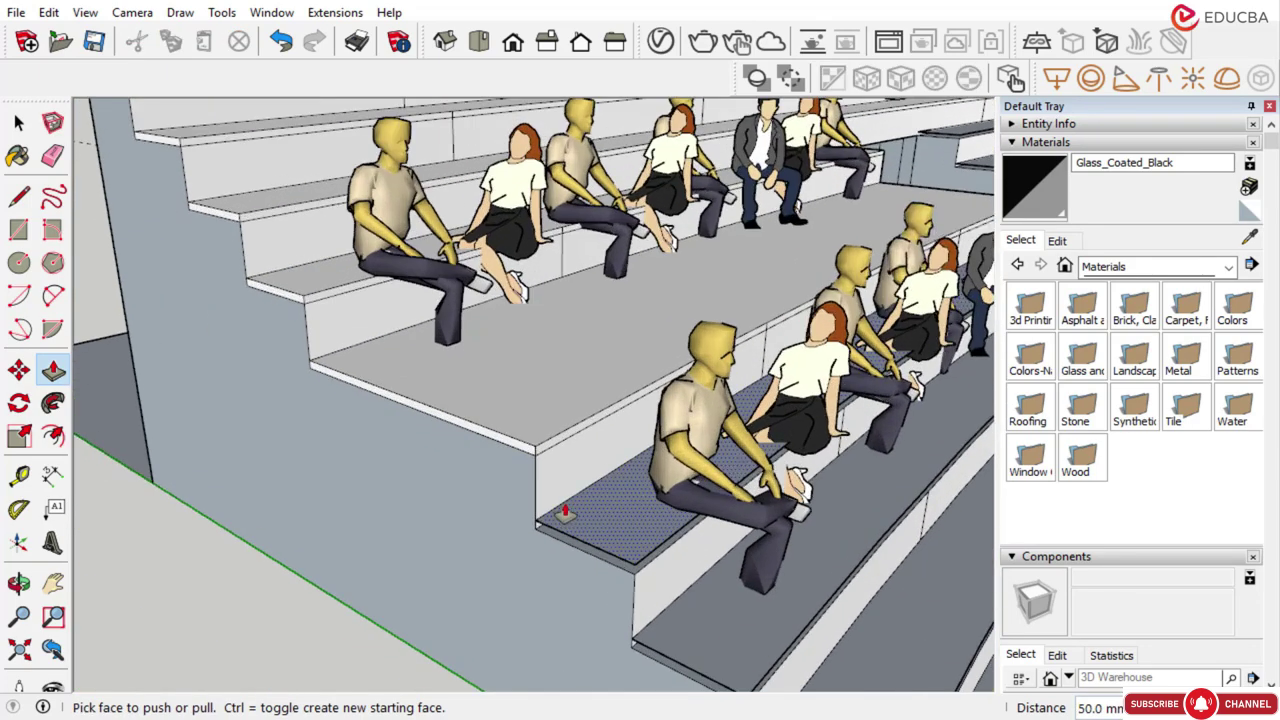
Push the copied faces of the two treads directly below the wide platform down 50 mm
left_click(601, 523)
type("50")
key("Return")
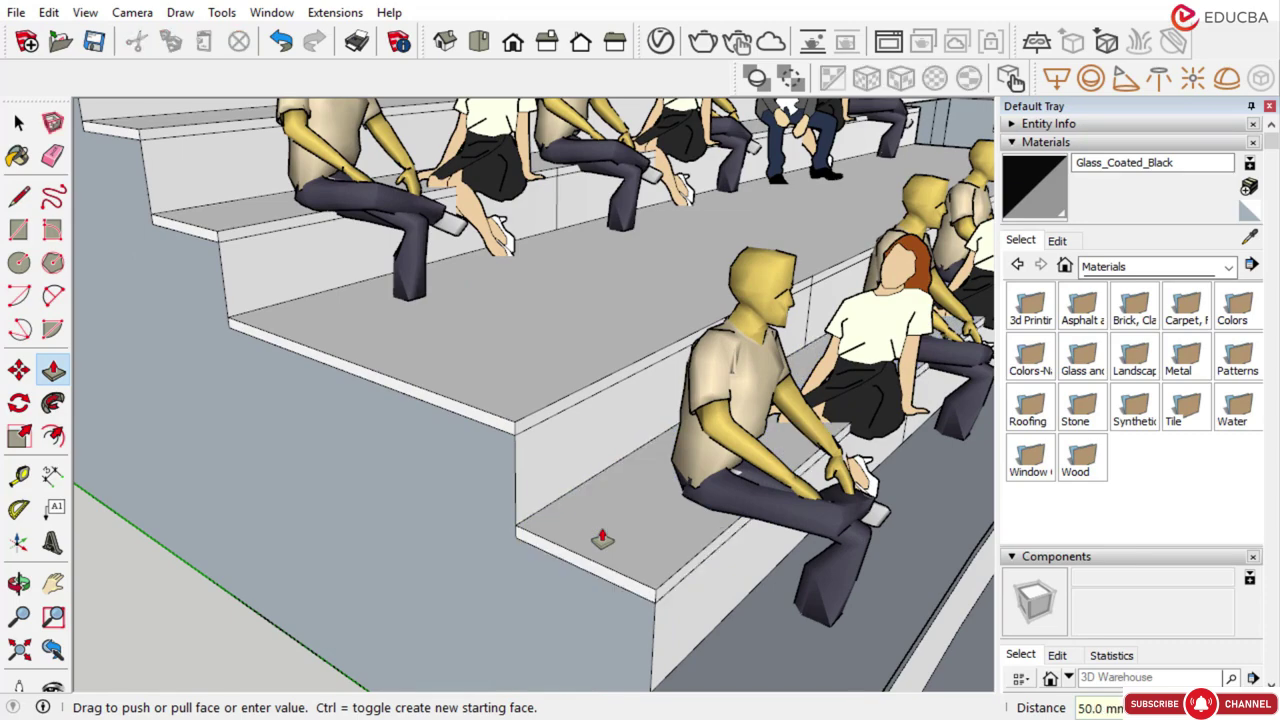
scroll(563, 443, "down", 3)
scroll(650, 560, "up", 4)
left_click(695, 613)
type("50")
key("Return")
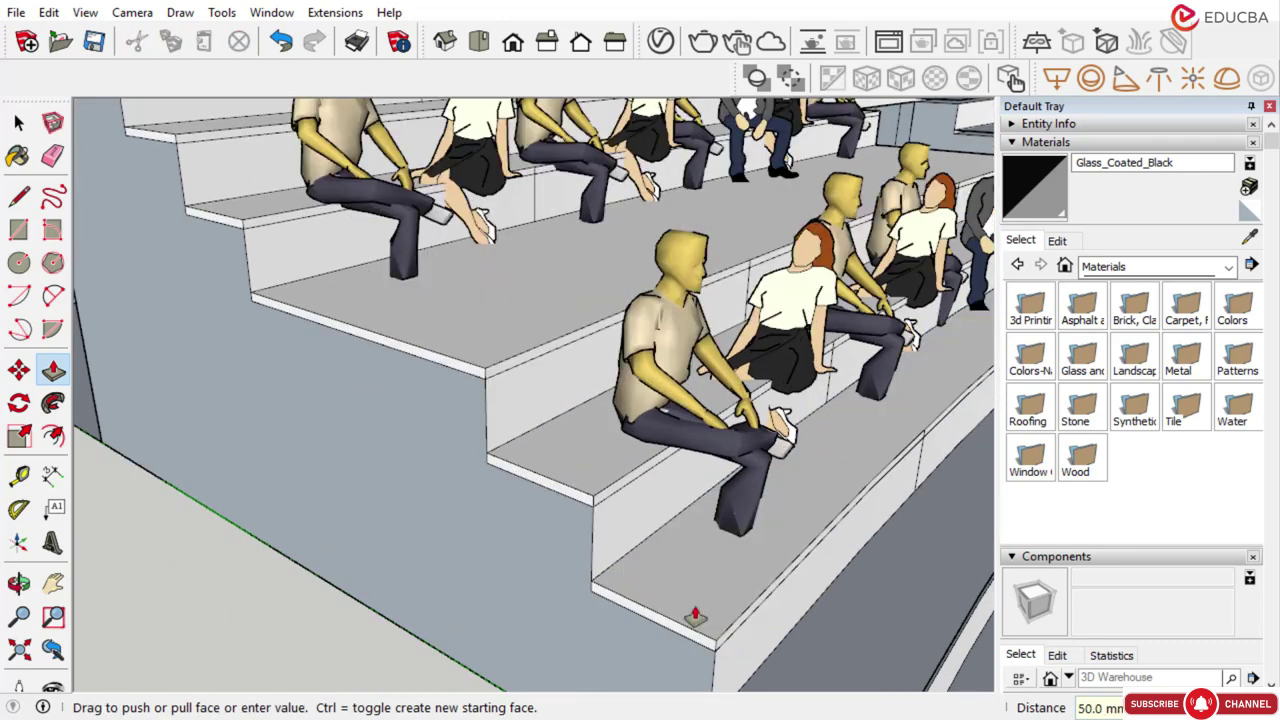
Push the copied faces of the two lowest treads above the paving down 50 mm
scroll(414, 526, "down", 4)
scroll(560, 605, "up", 3)
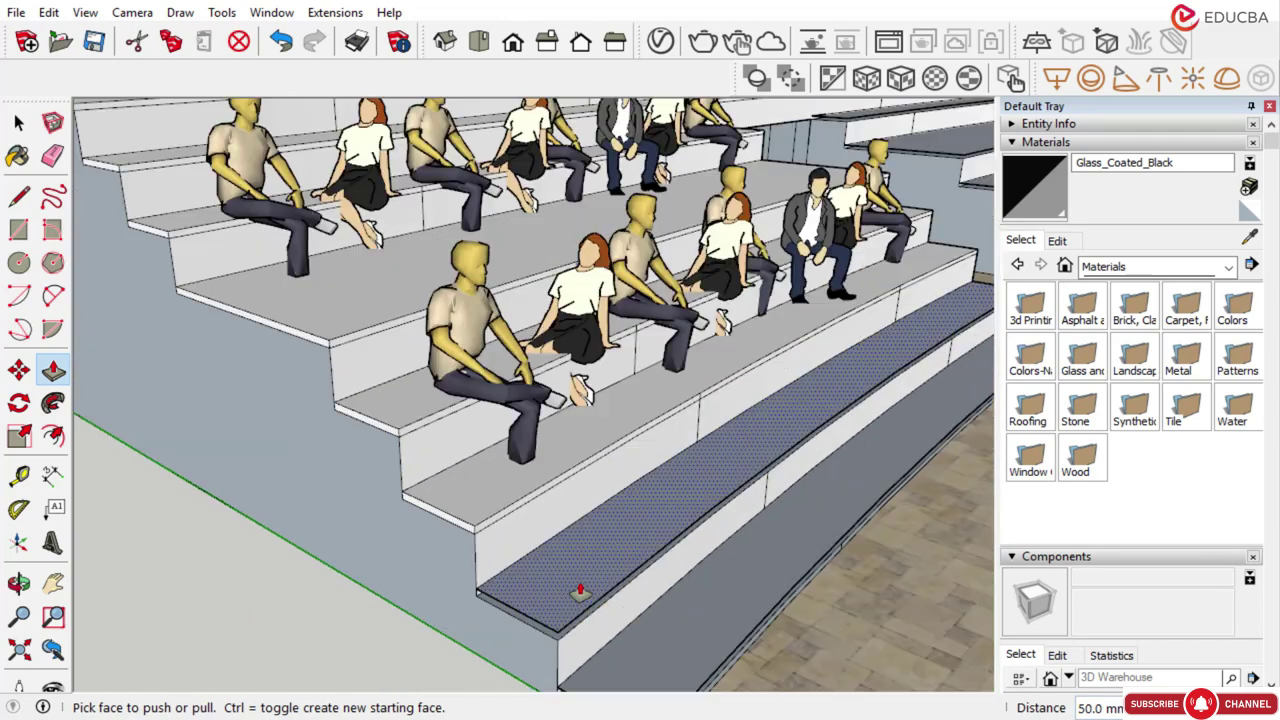
left_click(580, 598)
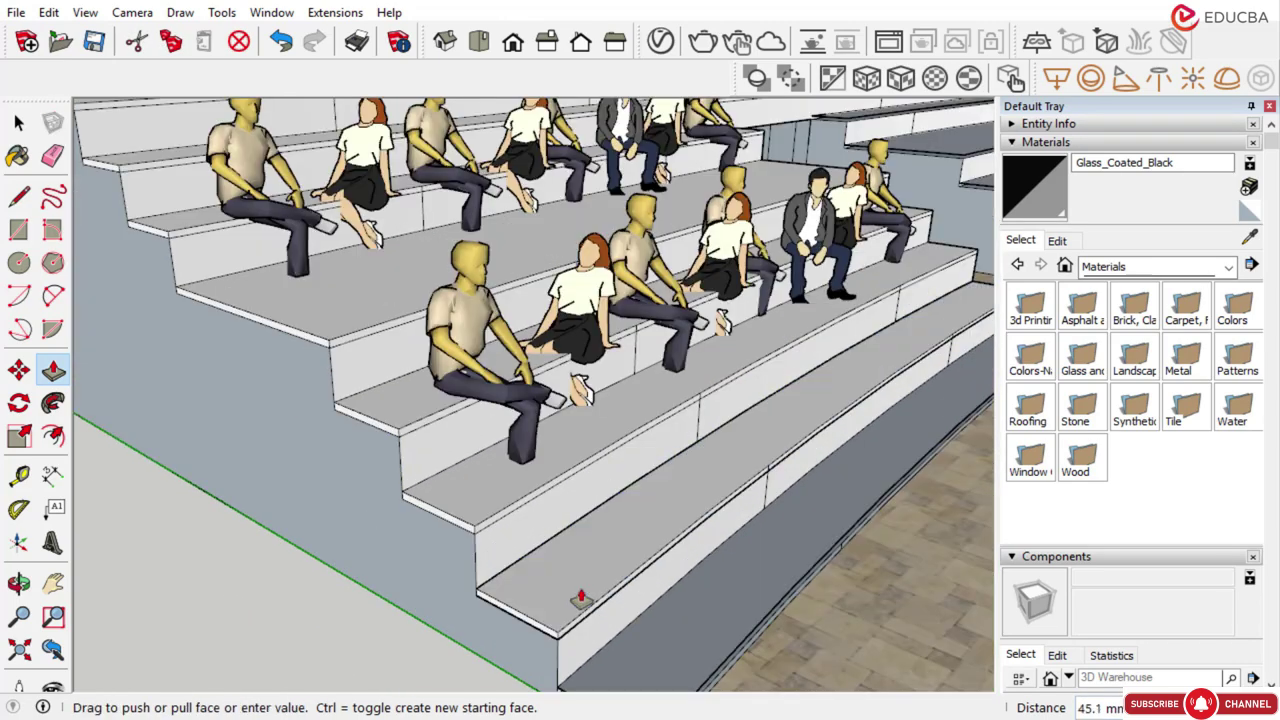
left_click(693, 634)
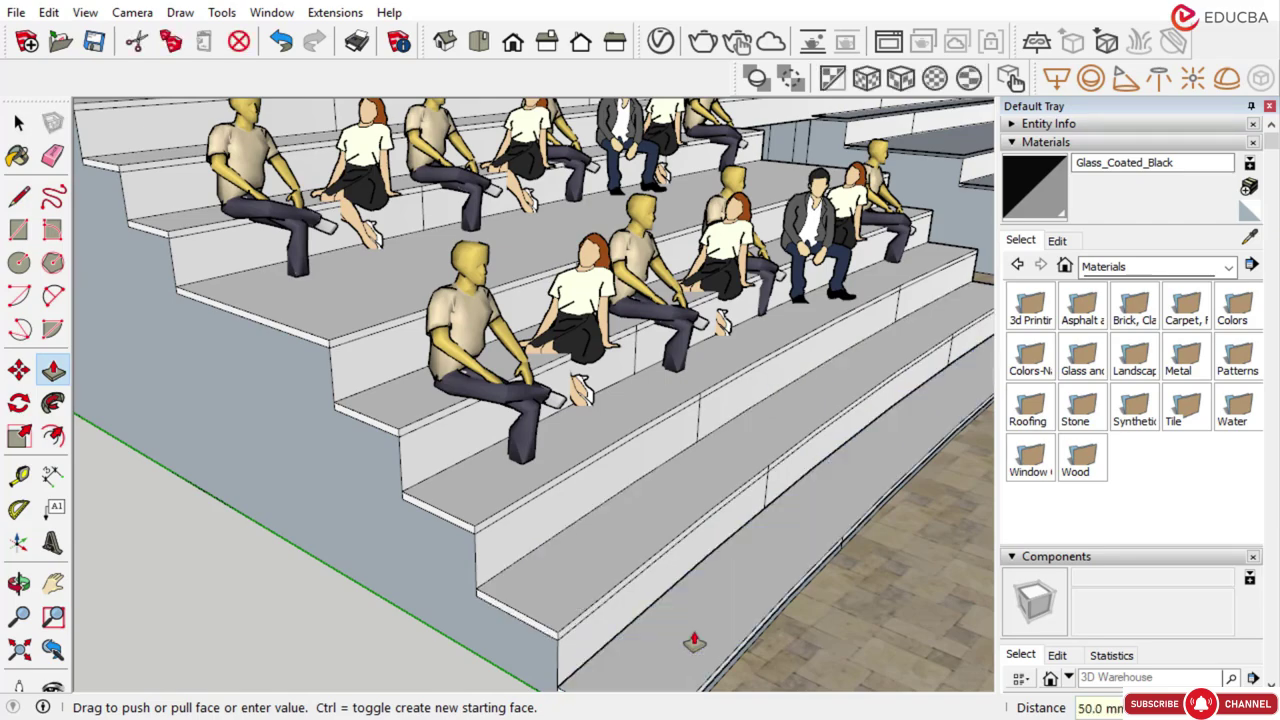
left_click(563, 484)
scroll(563, 484, "down", 3)
middle_click_drag(557, 580, 523, 566)
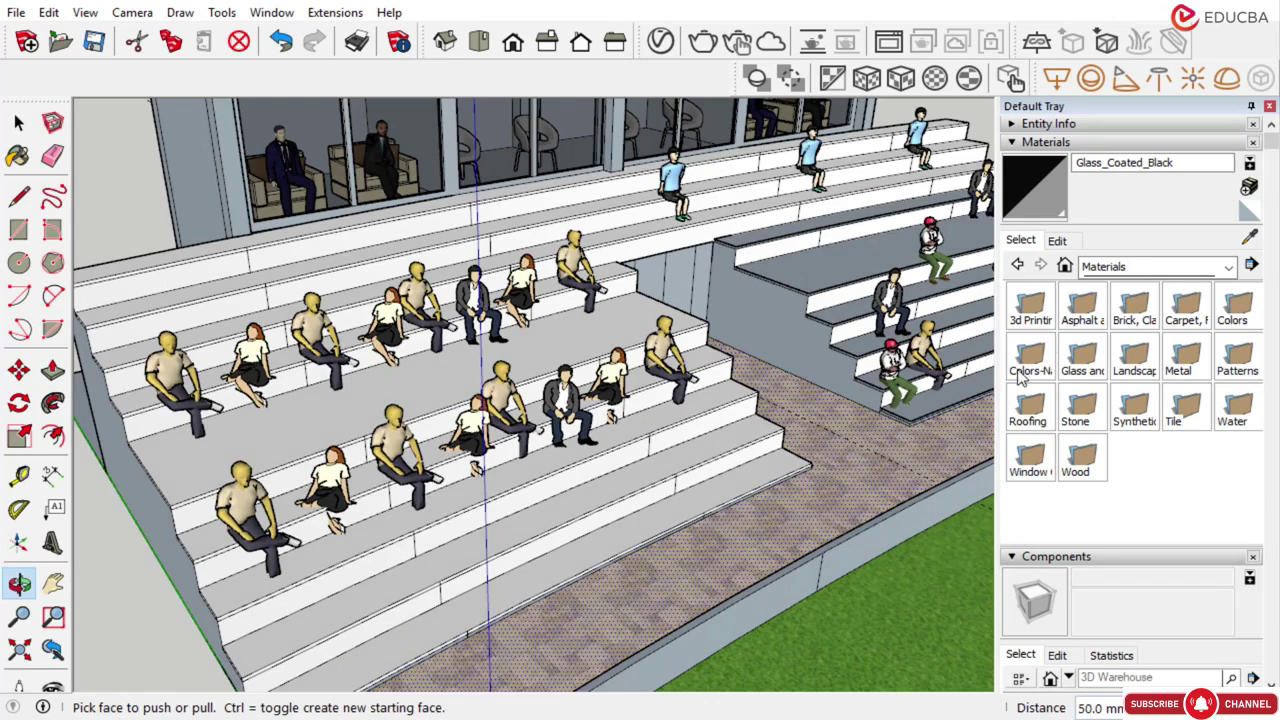
Push the copied face of the lowest tread on the far seating block down 50 mm
scroll(923, 443, "up", 15)
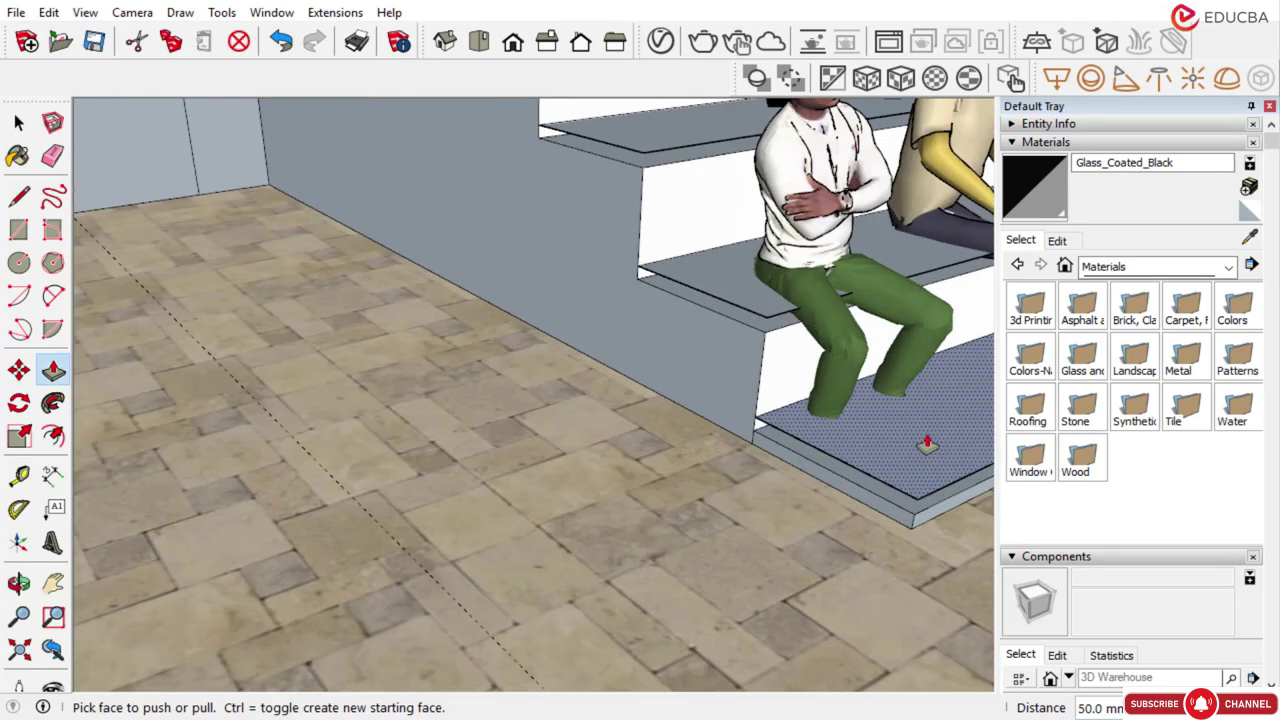
left_click(932, 462)
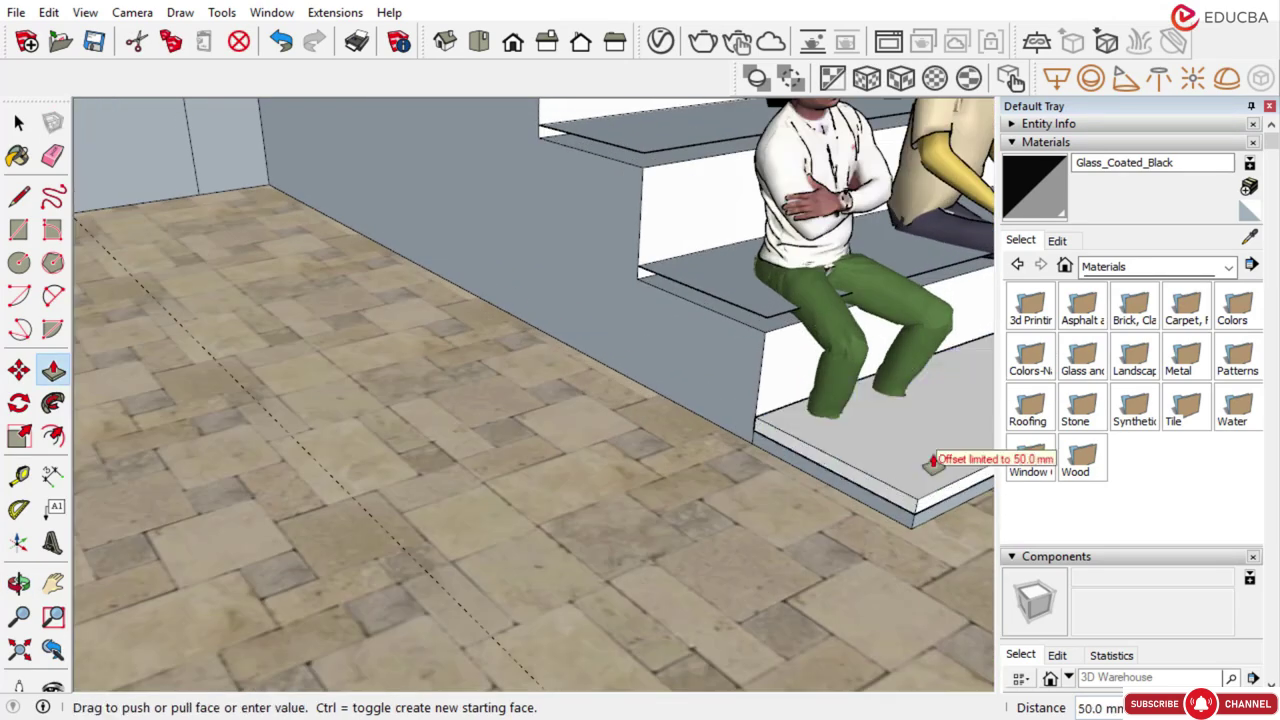
type("50")
key("Return")
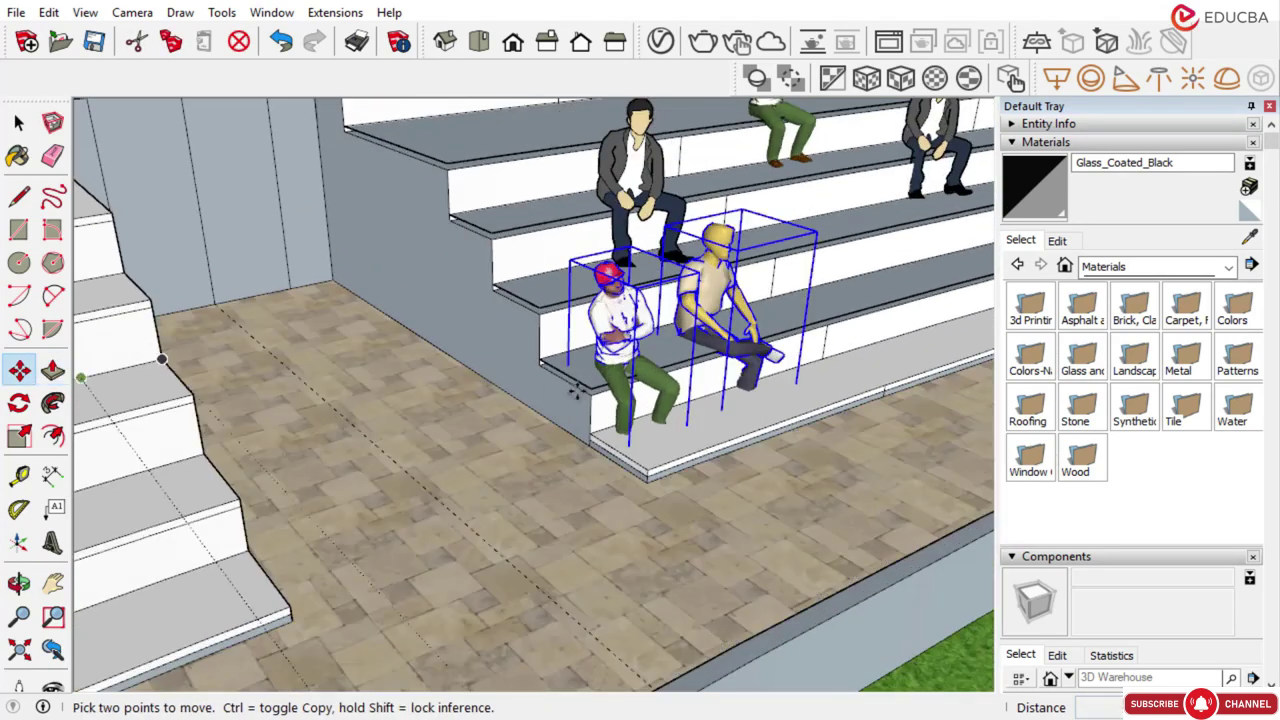
Move the two seated people on the far block's lowest tread up onto the top surface of its slab
scroll(597, 482, "up", 5)
scroll(600, 475, "up", 3)
left_click(594, 456)
left_click(594, 436)
scroll(585, 428, "down", 4)
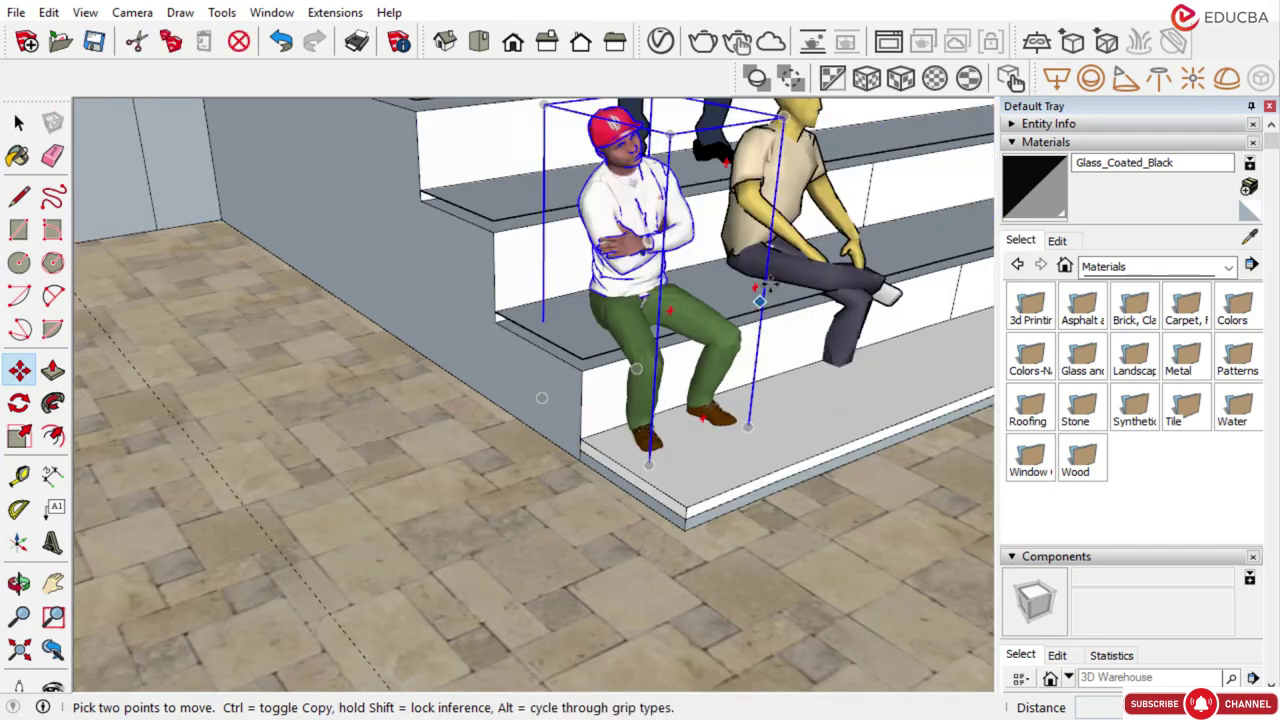
key("ctrl+t")
left_click(19, 122)
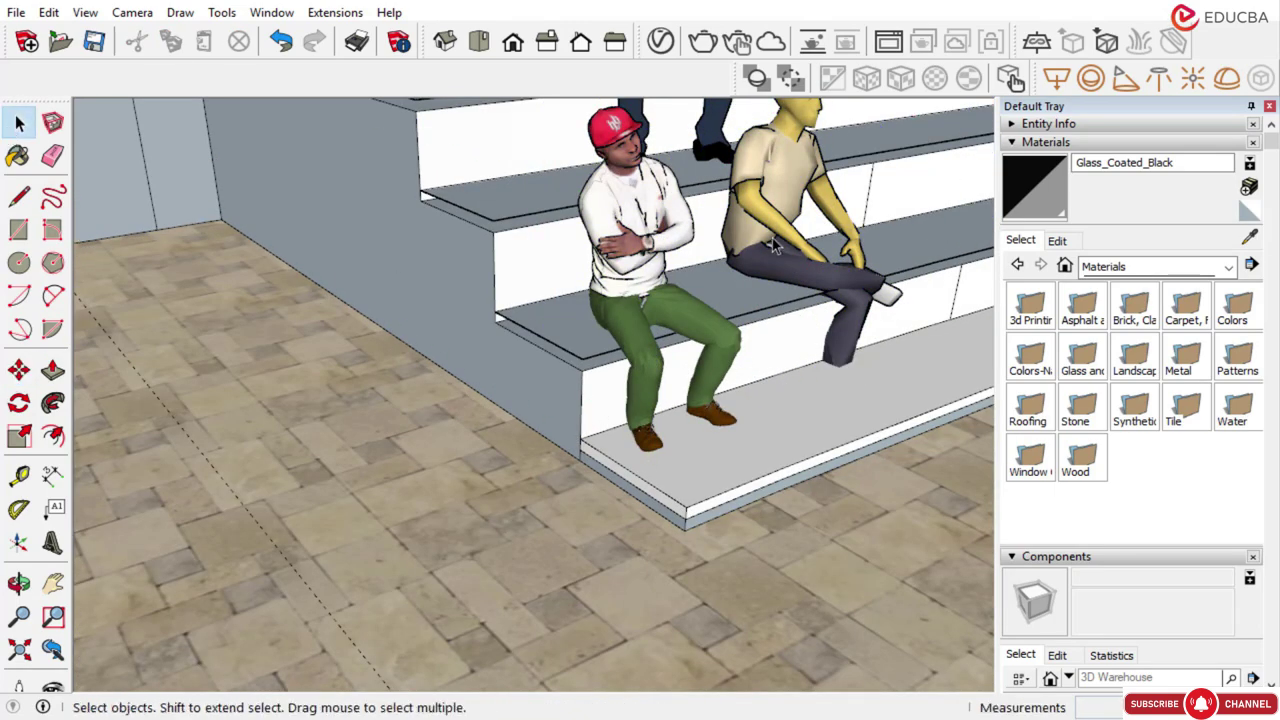
left_click(19, 371)
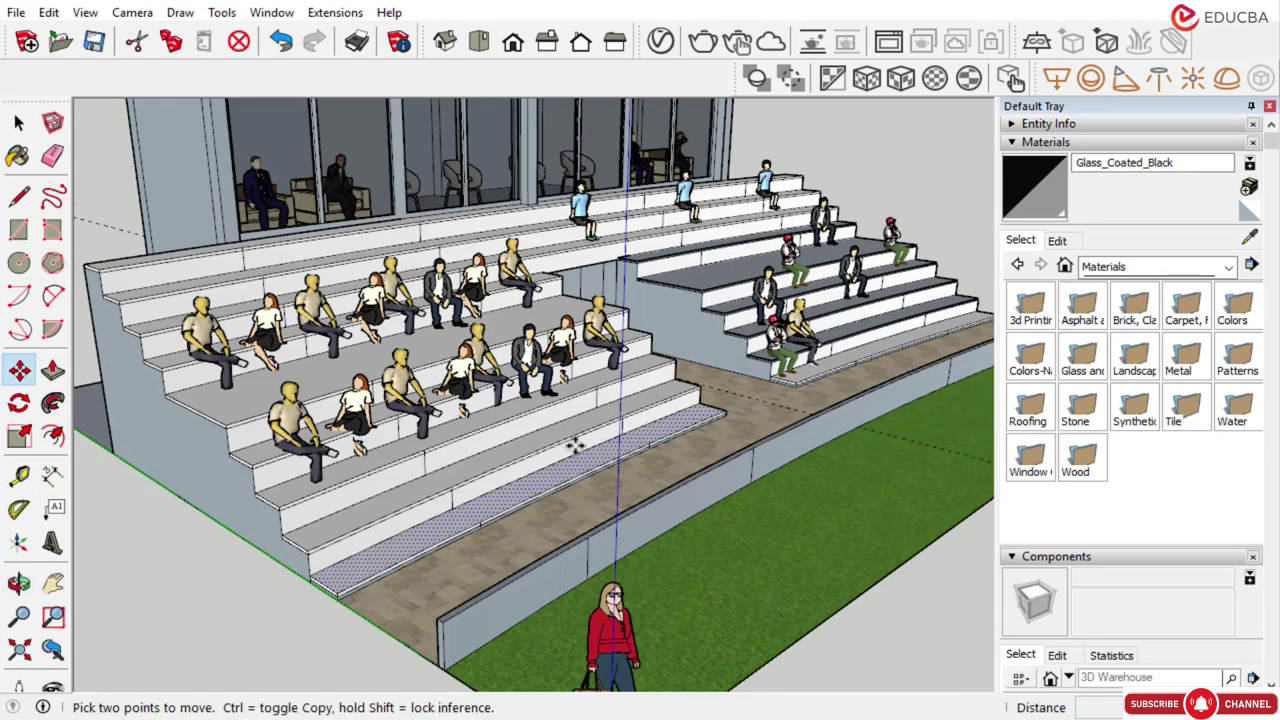
scroll(638, 430, "up", 2)
left_click(19, 122)
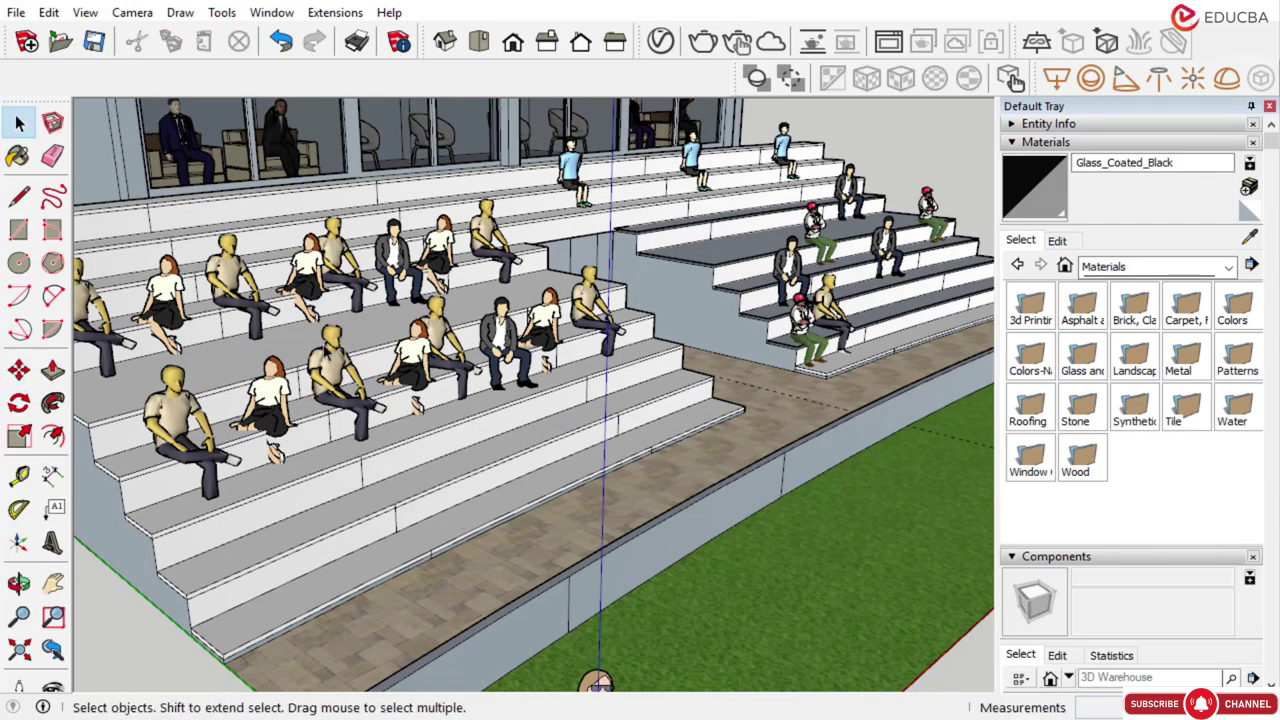
Push the copied faces of the far block's top tread and the wide platform below it down 50 mm
scroll(720, 250, "up", 2)
scroll(563, 257, "up", 4)
scroll(485, 250, "down", 3)
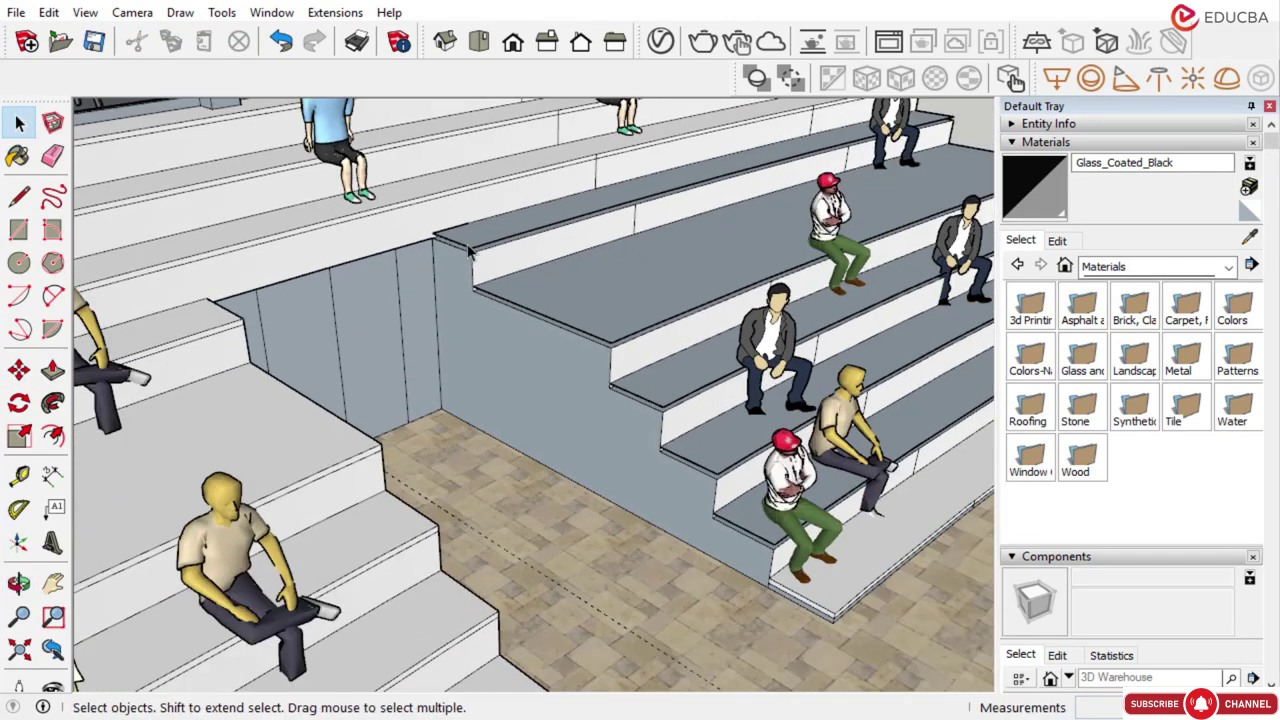
scroll(460, 230, "up", 5)
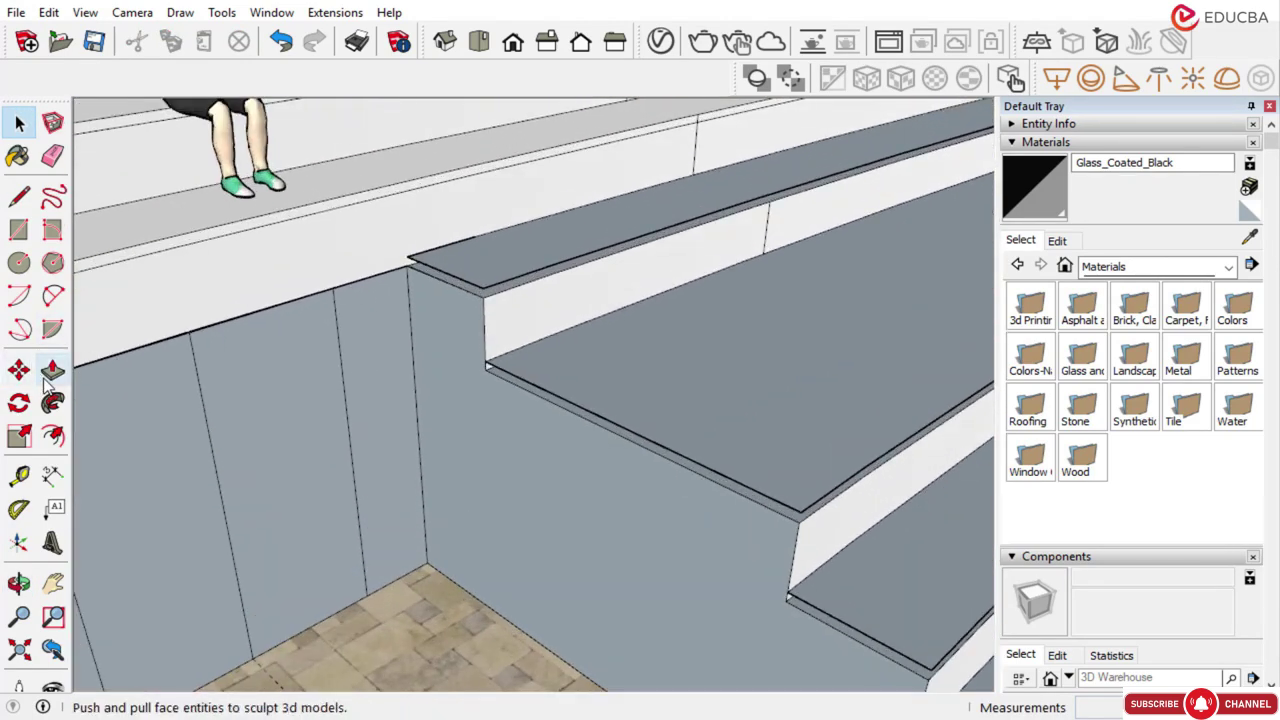
left_click(53, 371)
mouse_move(480, 283)
left_mouse_down()
mouse_move(494, 263)
mouse_move(500, 272)
left_mouse_up()
type("5")
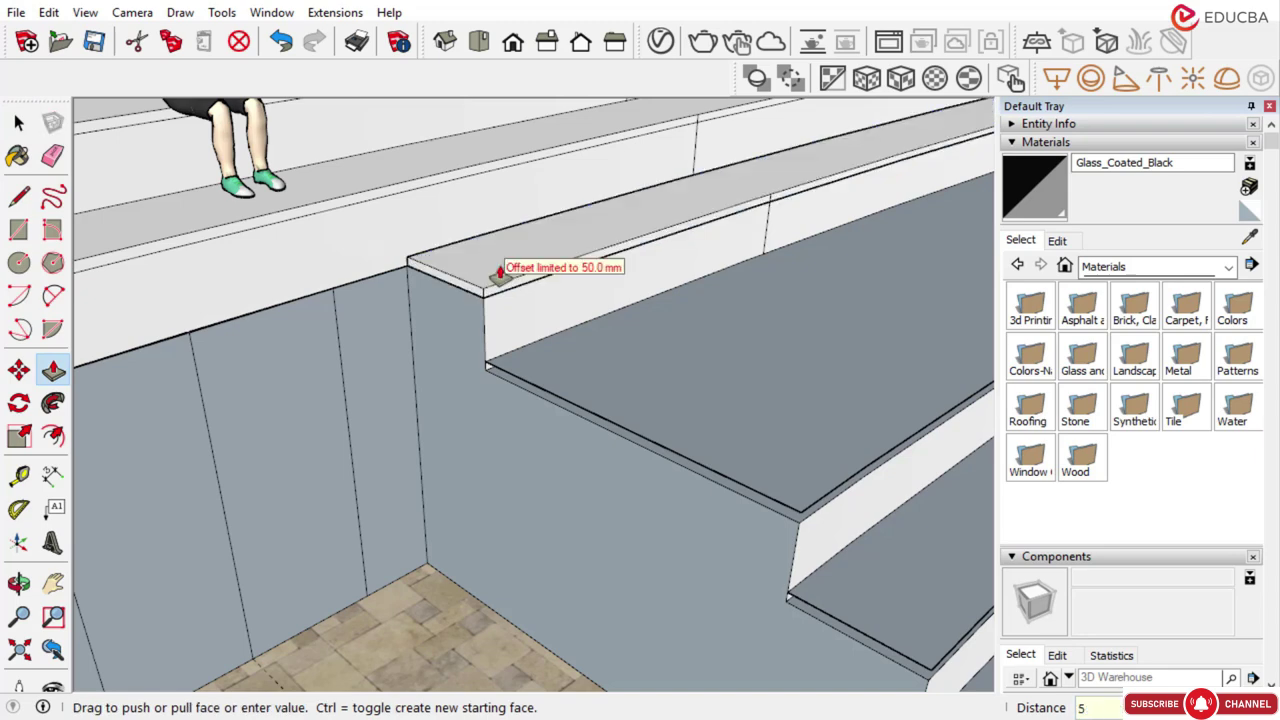
type("0")
key("Return")
left_click(623, 372)
type("5")
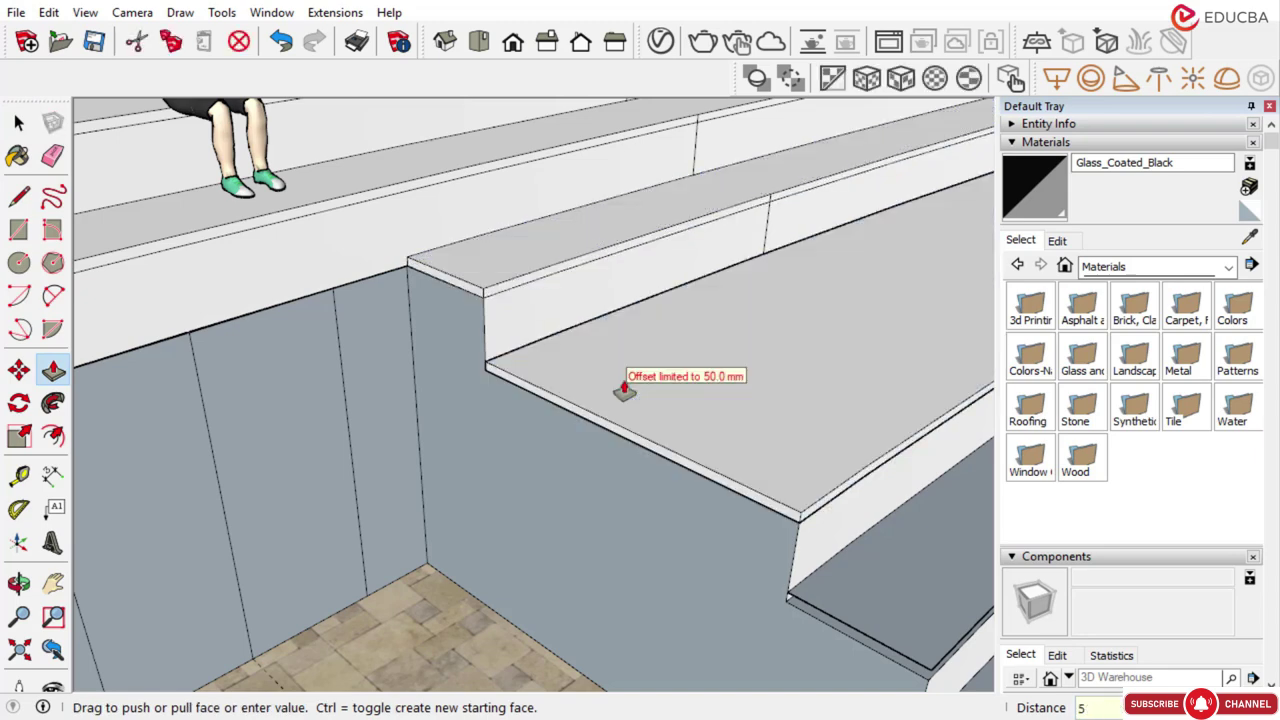
type("0")
key("Return")
Push the copied faces of the three far-block treads between the wide platform and the lowest tread down 50 mm
scroll(623, 390, "down", 3)
scroll(671, 457, "up", 4)
left_click(668, 455)
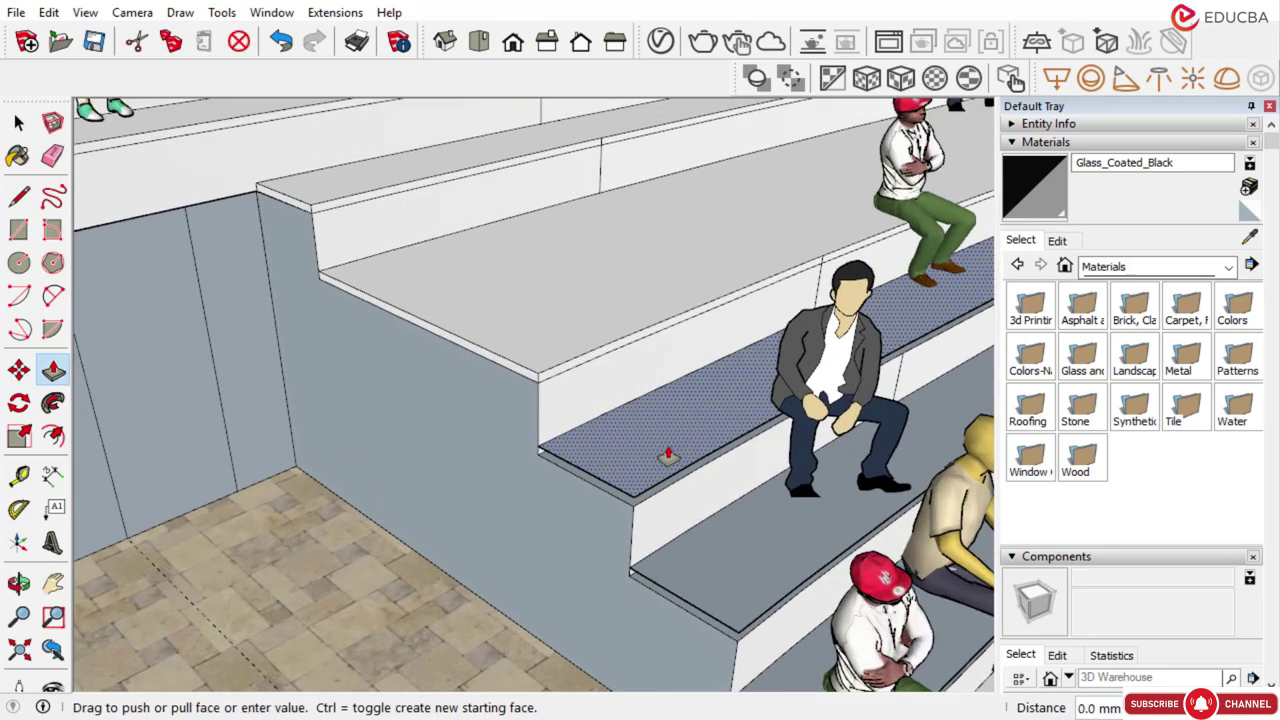
key("Return")
scroll(651, 434, "down", 3)
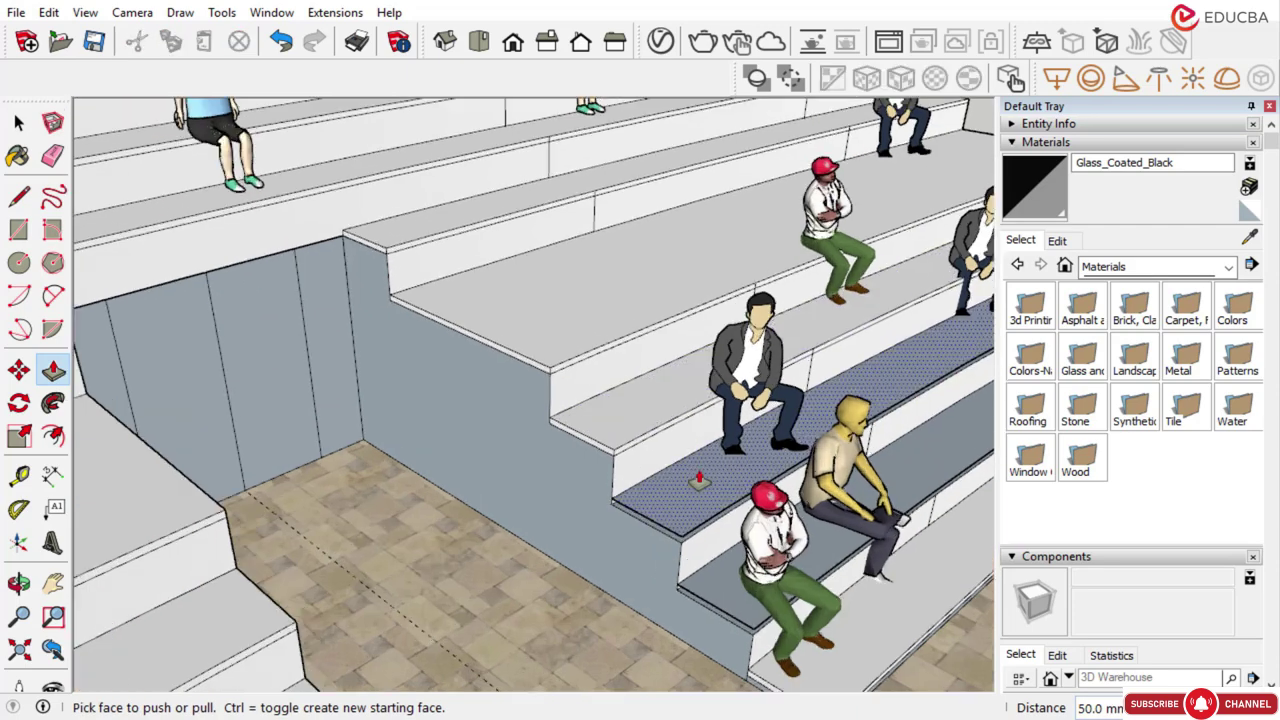
scroll(689, 497, "up", 3)
left_click(690, 503)
type("50")
key("Return")
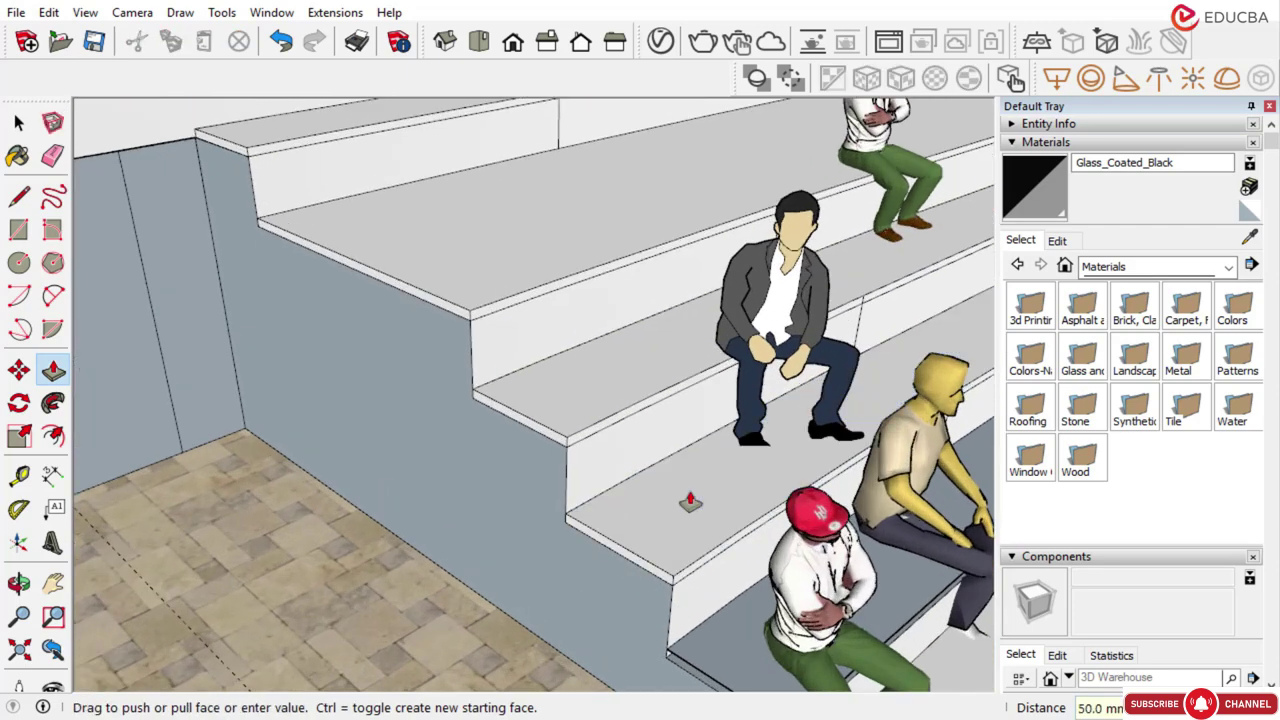
scroll(688, 500, "down", 3)
scroll(531, 320, "up", 3)
scroll(686, 509, "down", 4)
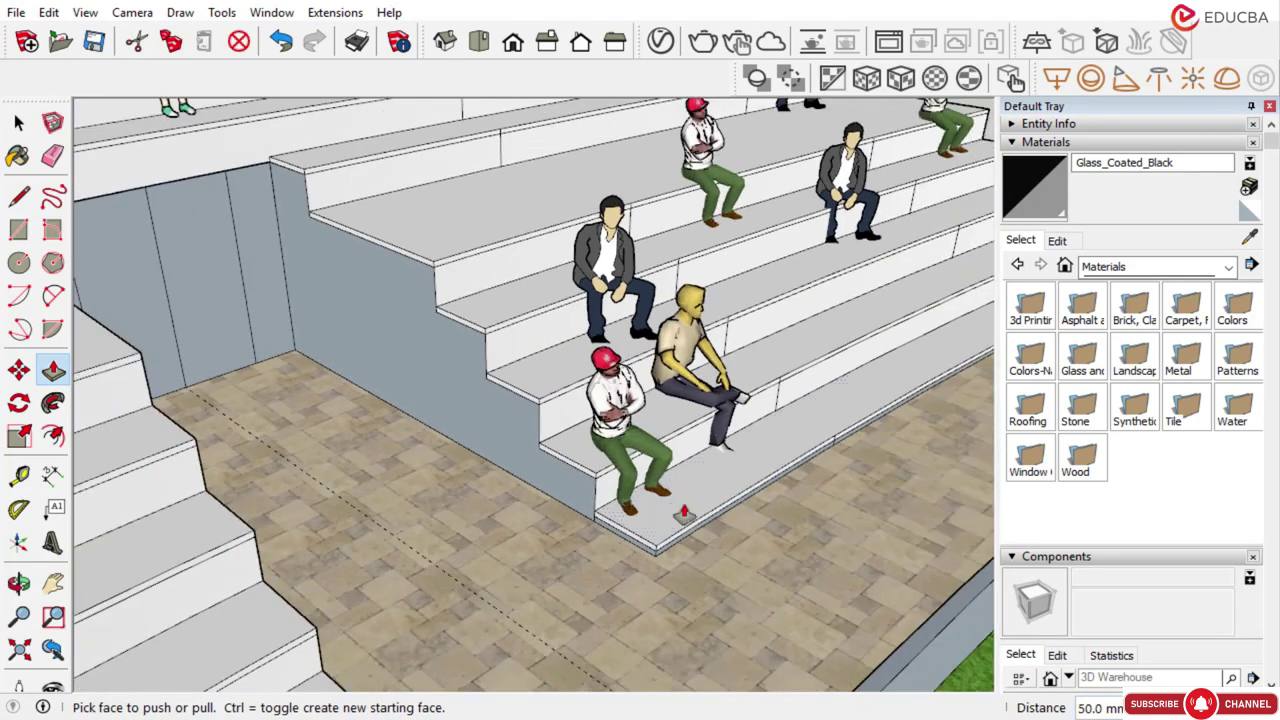
scroll(691, 486, "up", 5)
scroll(694, 488, "down", 7)
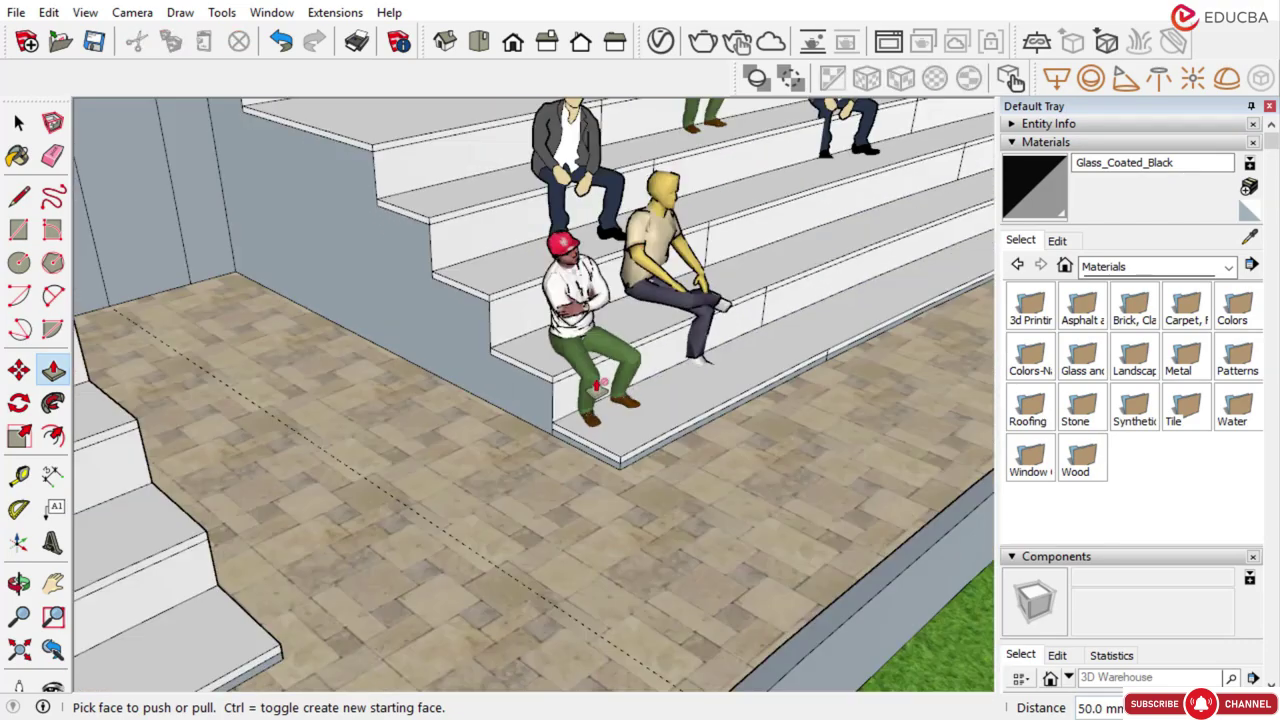
Examine the tread slabs of both seating blocks and the upper rows from several angles
scroll(472, 388, "up", 10)
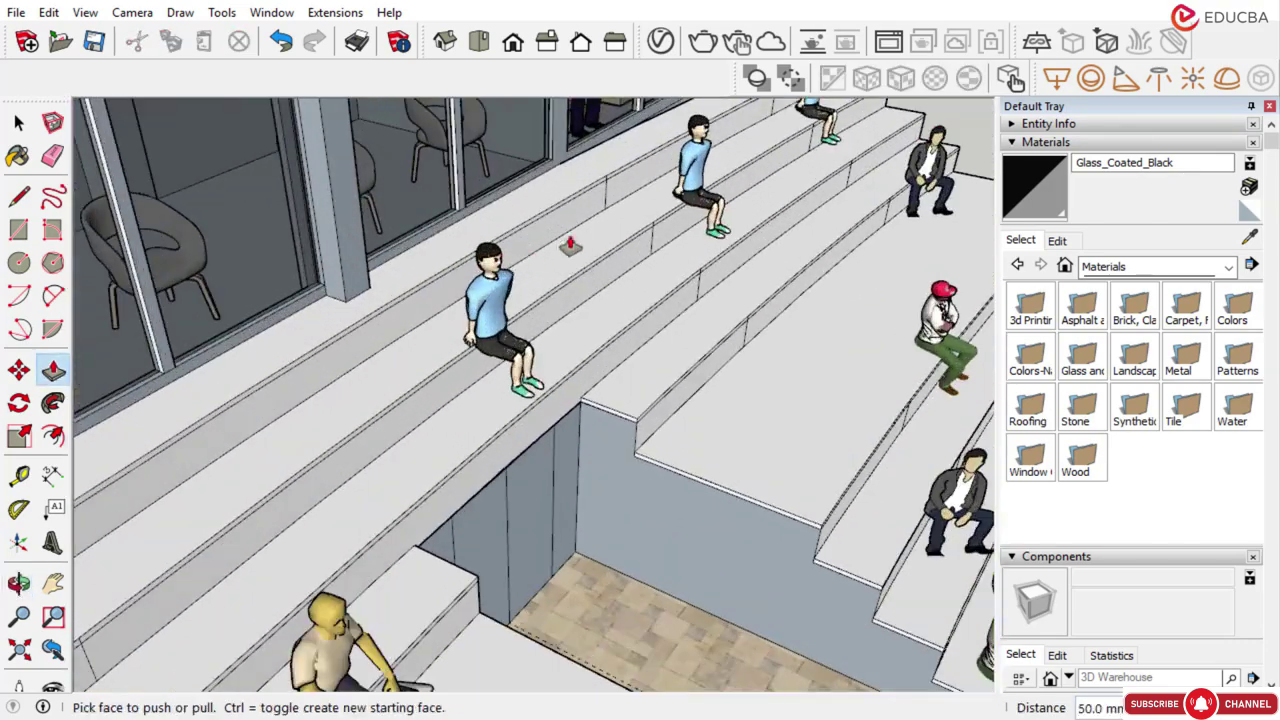
scroll(566, 243, "down", 2)
scroll(686, 262, "down", 2)
mouse_move(640, 262)
middle_mouse_down()
mouse_move(601, 237)
mouse_move(590, 199)
middle_mouse_up()
scroll(575, 303, "down", 3)
middle_click_drag(372, 396, 350, 398)
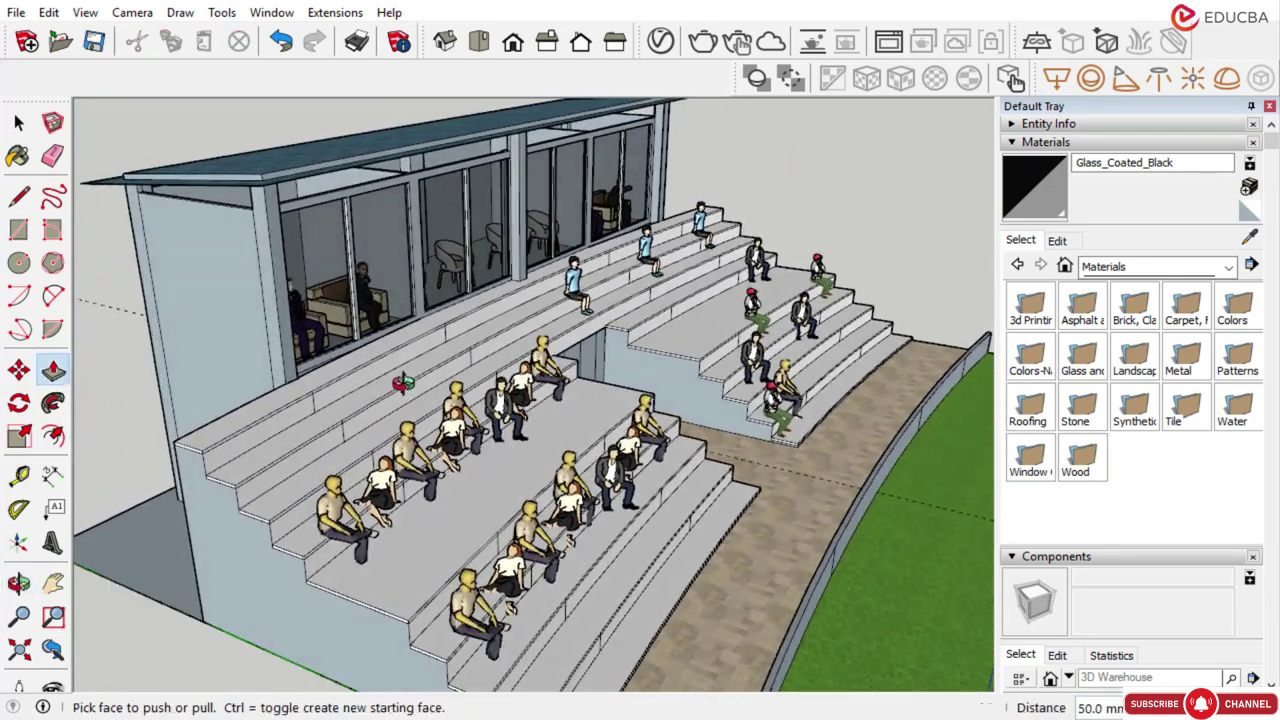
scroll(371, 380, "up", 3)
left_click(20, 122)
left_click(22, 122)
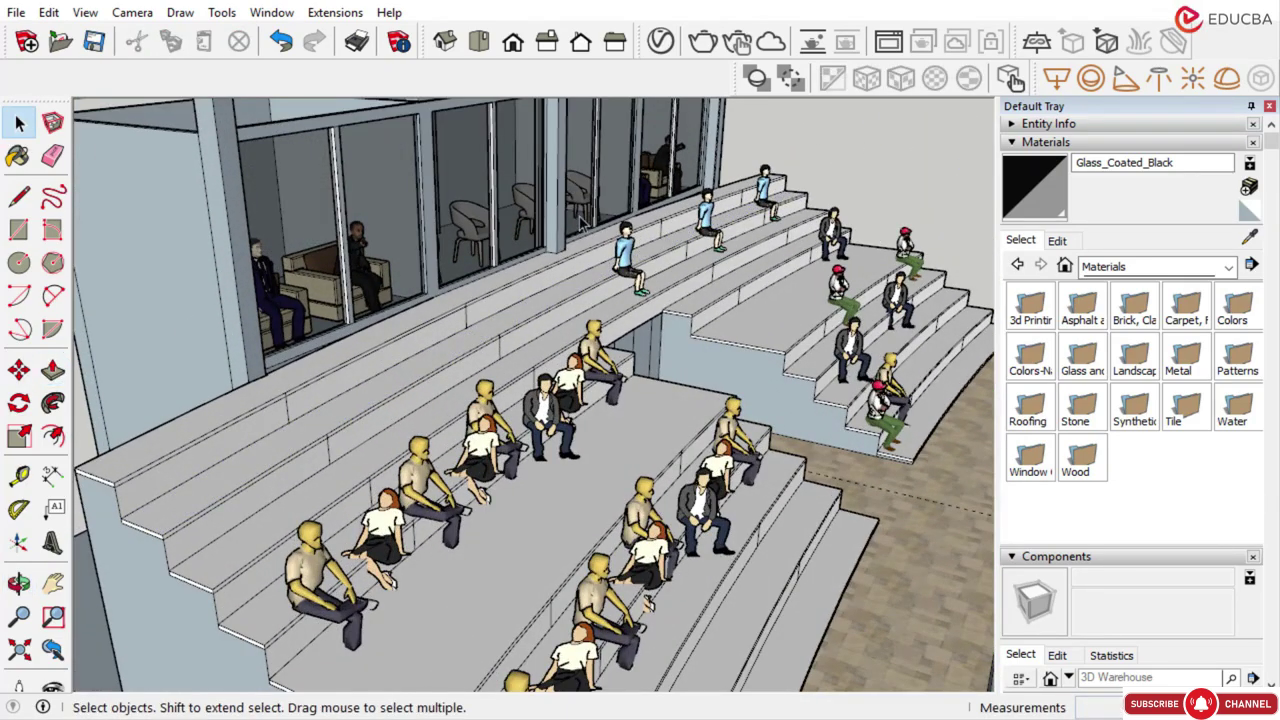
scroll(578, 224, "down", 3)
middle_click_drag(612, 375, 507, 347)
scroll(507, 347, "up", 2)
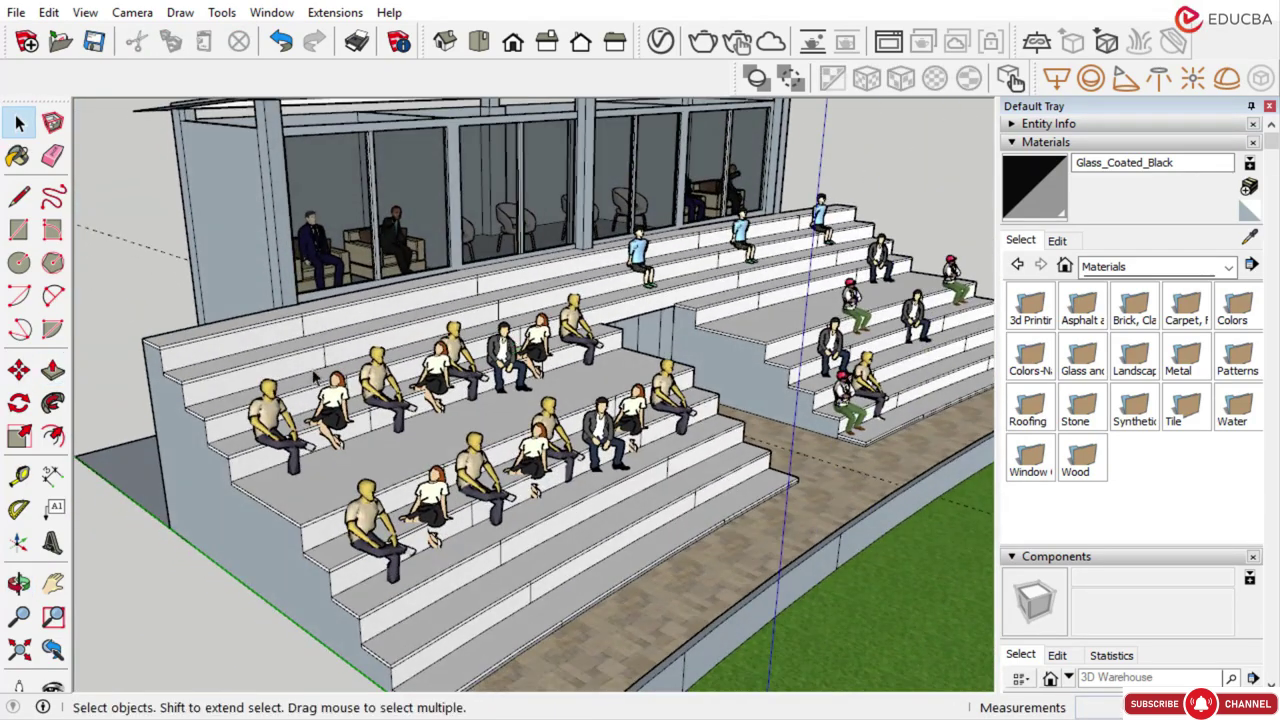
Select the top face of the uppermost tread in front of the cabin glazing and open the V-Ray Asset Editor
middle_click_drag(268, 386, 243, 376)
left_click(243, 376)
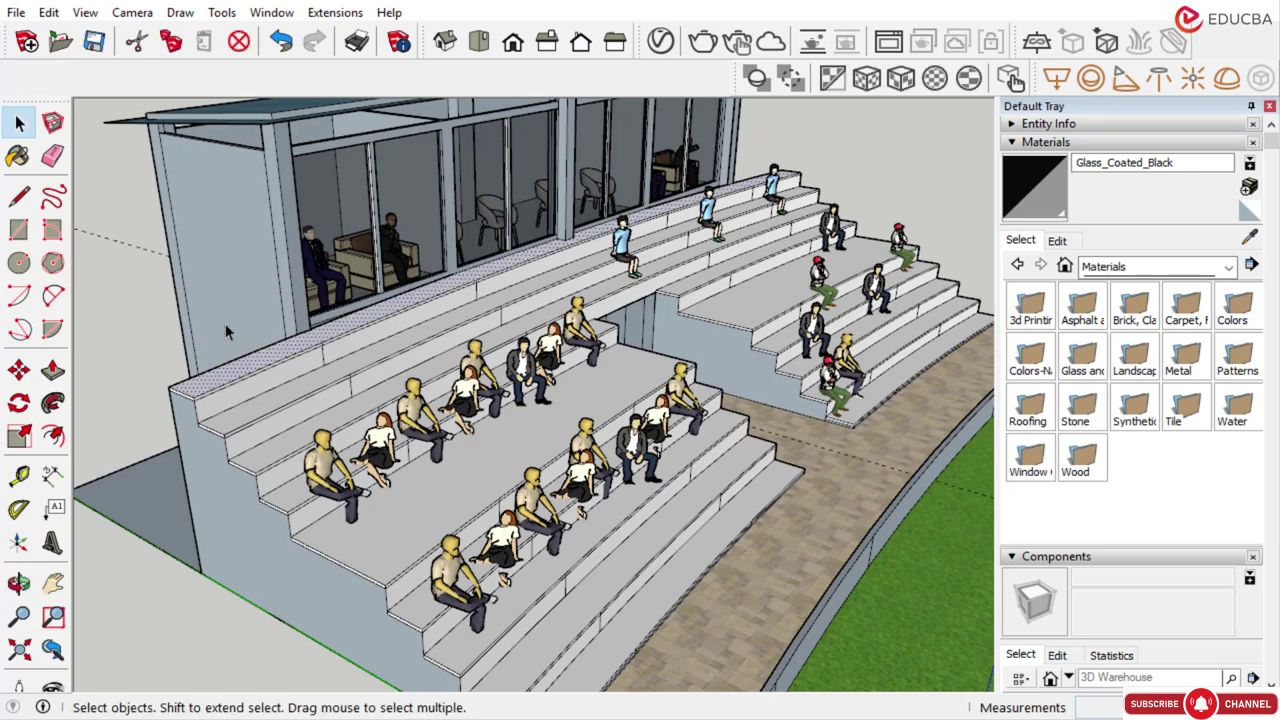
left_click(655, 42)
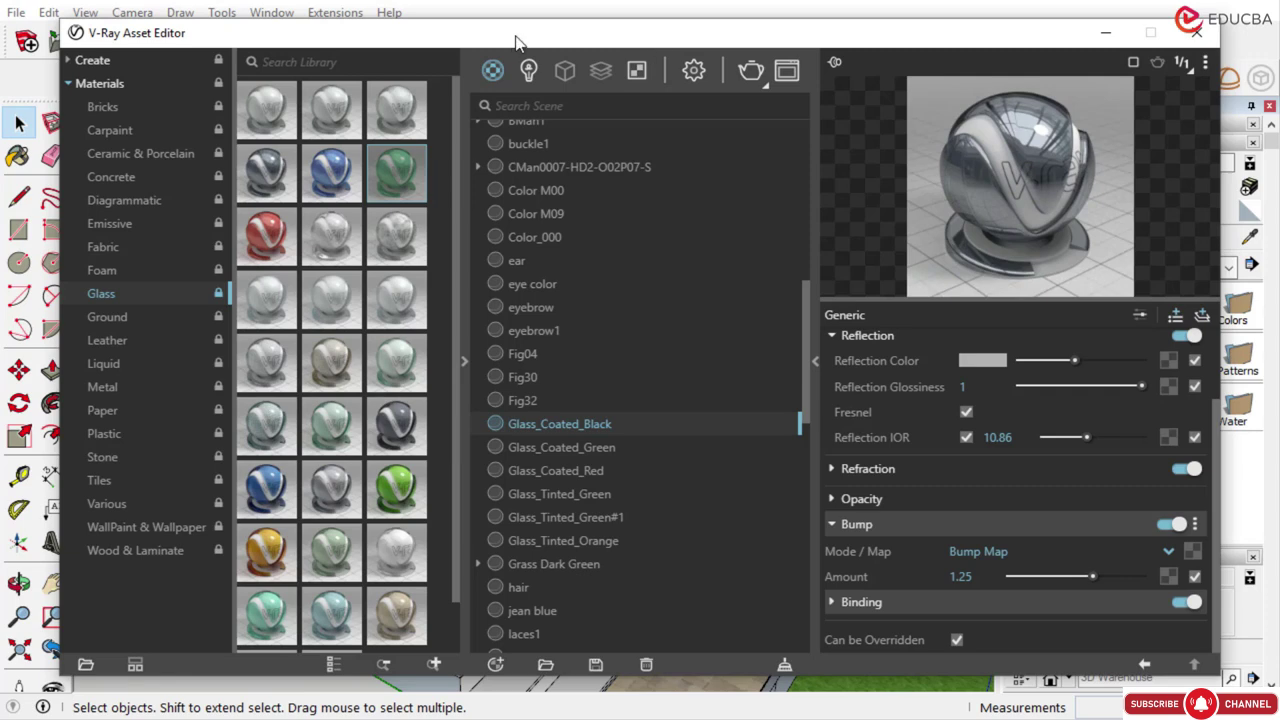
left_click_drag(512, 42, 528, 38)
Add the Tiles_A_100cm and Tiles_K04_100cm materials from the V-Ray Tiles library to the scene
left_click(117, 266)
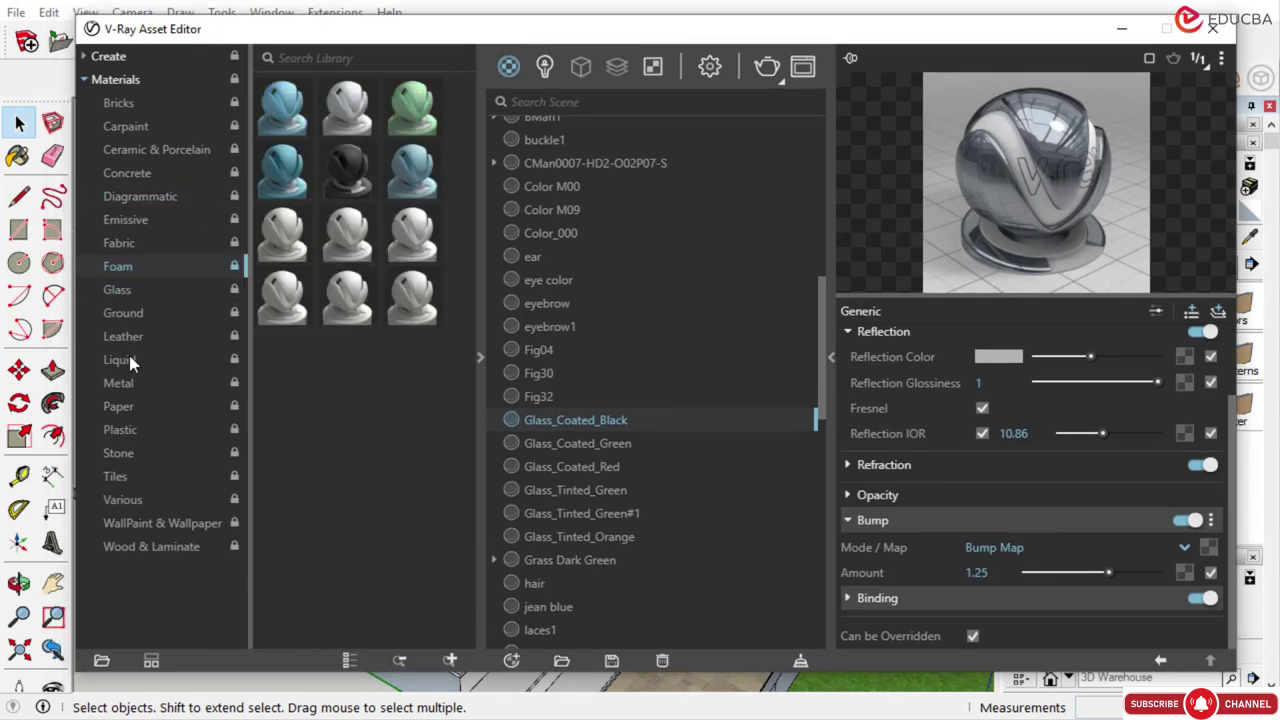
left_click(128, 355)
left_click(128, 407)
left_click(124, 453)
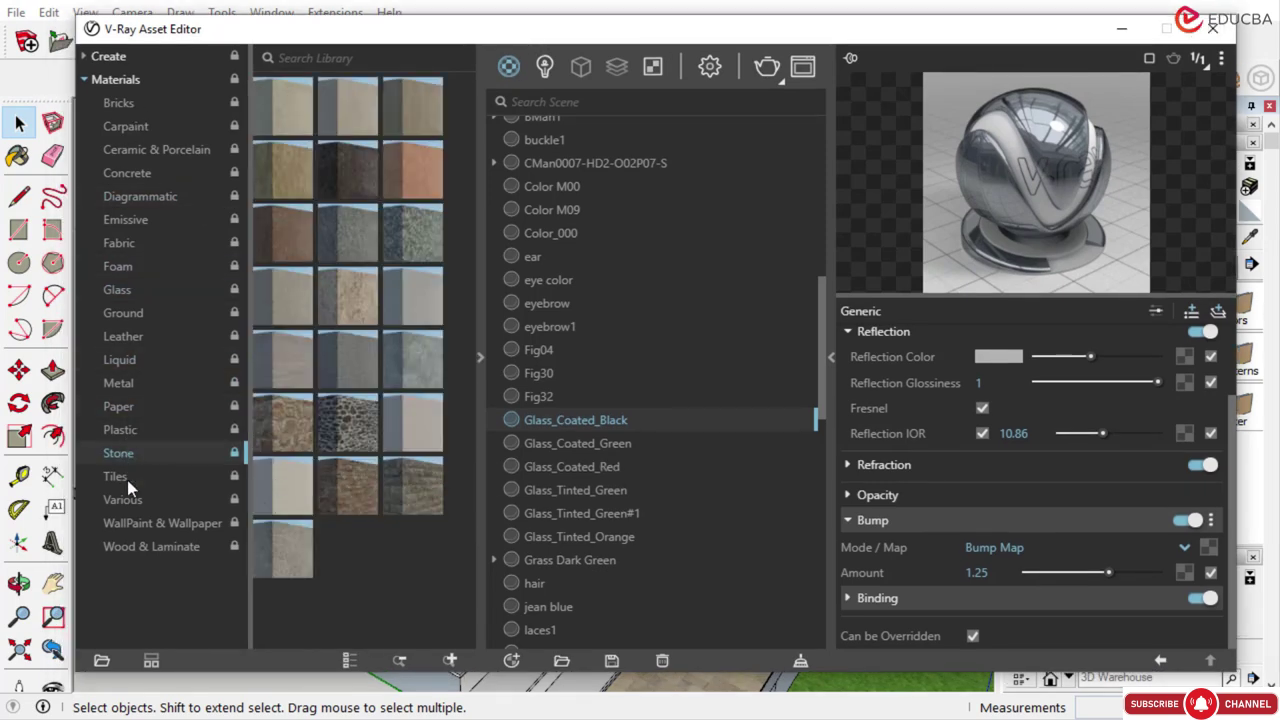
left_click(126, 476)
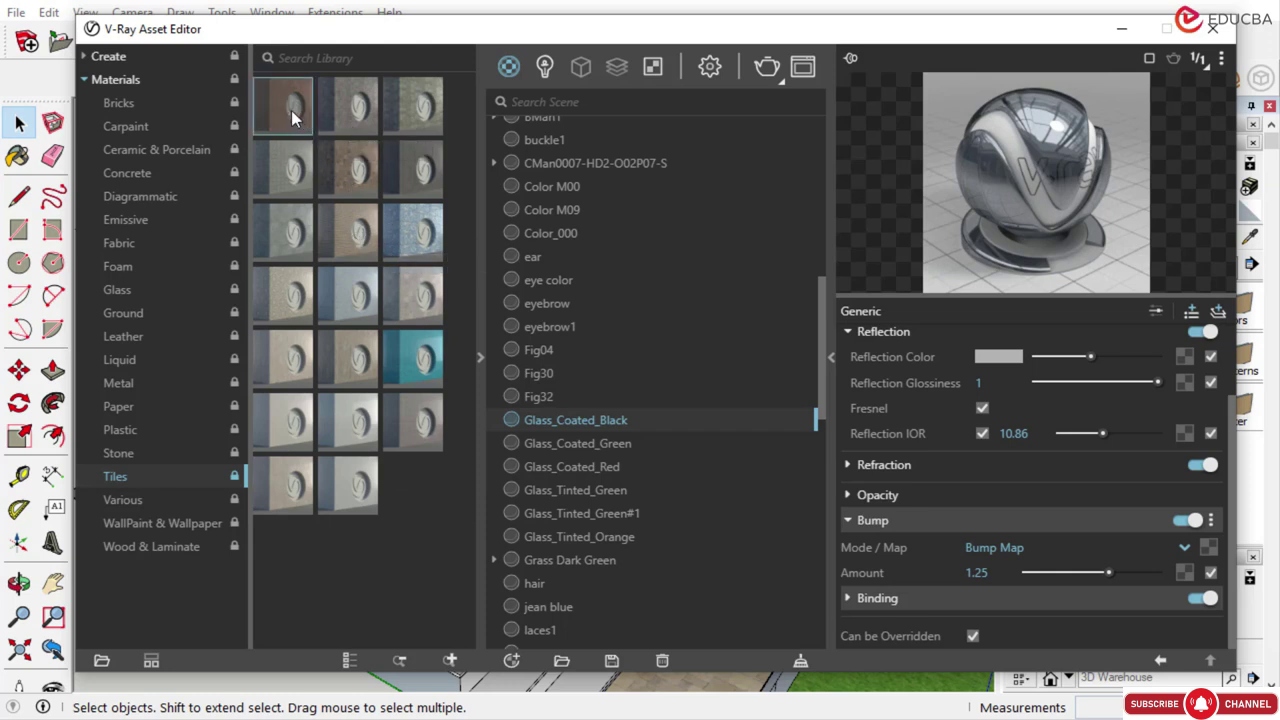
left_click_drag(292, 118, 627, 388)
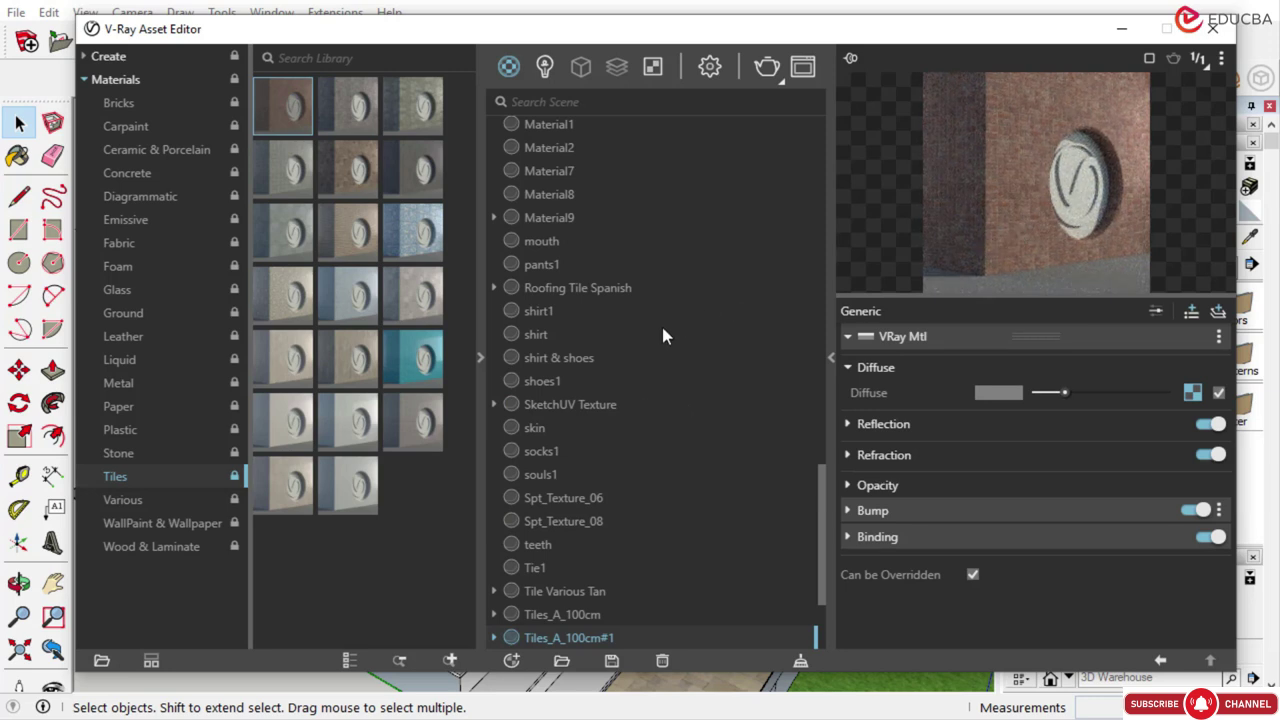
left_click_drag(360, 295, 590, 396)
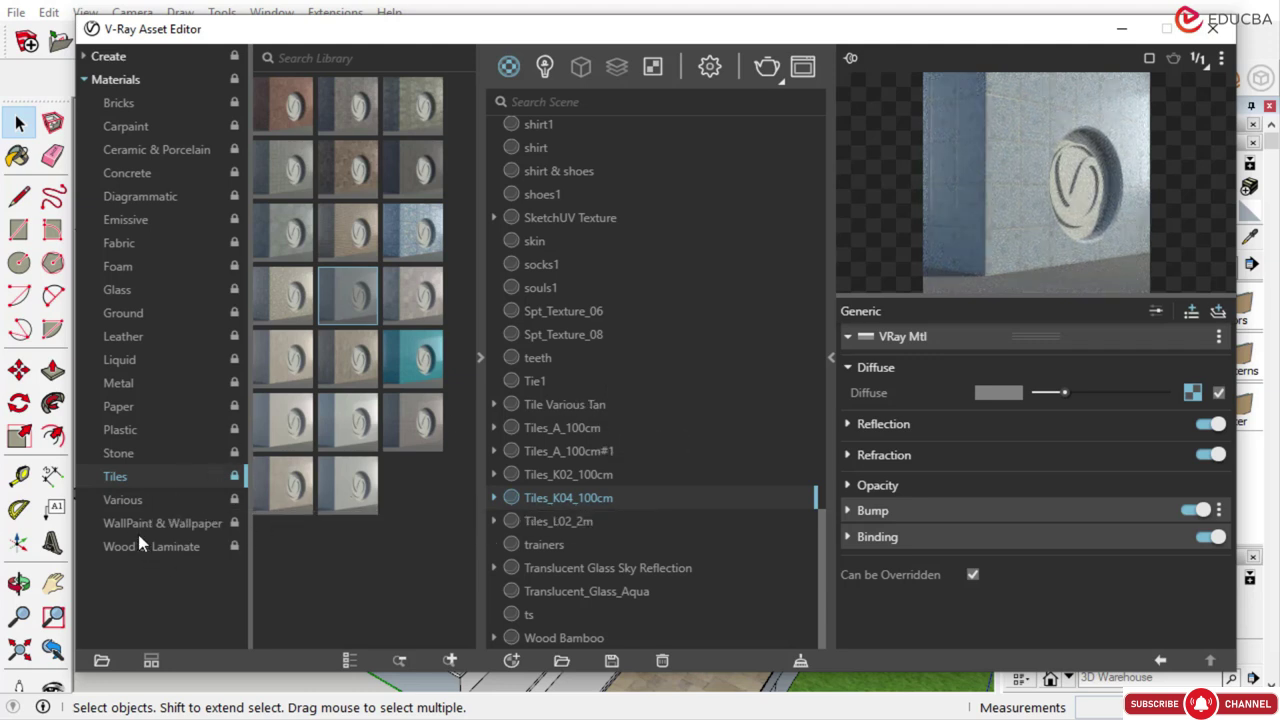
Add the Granite_A_80cm and Granite_F_80cm materials from the V-Ray Stone library to the scene
left_click(148, 500)
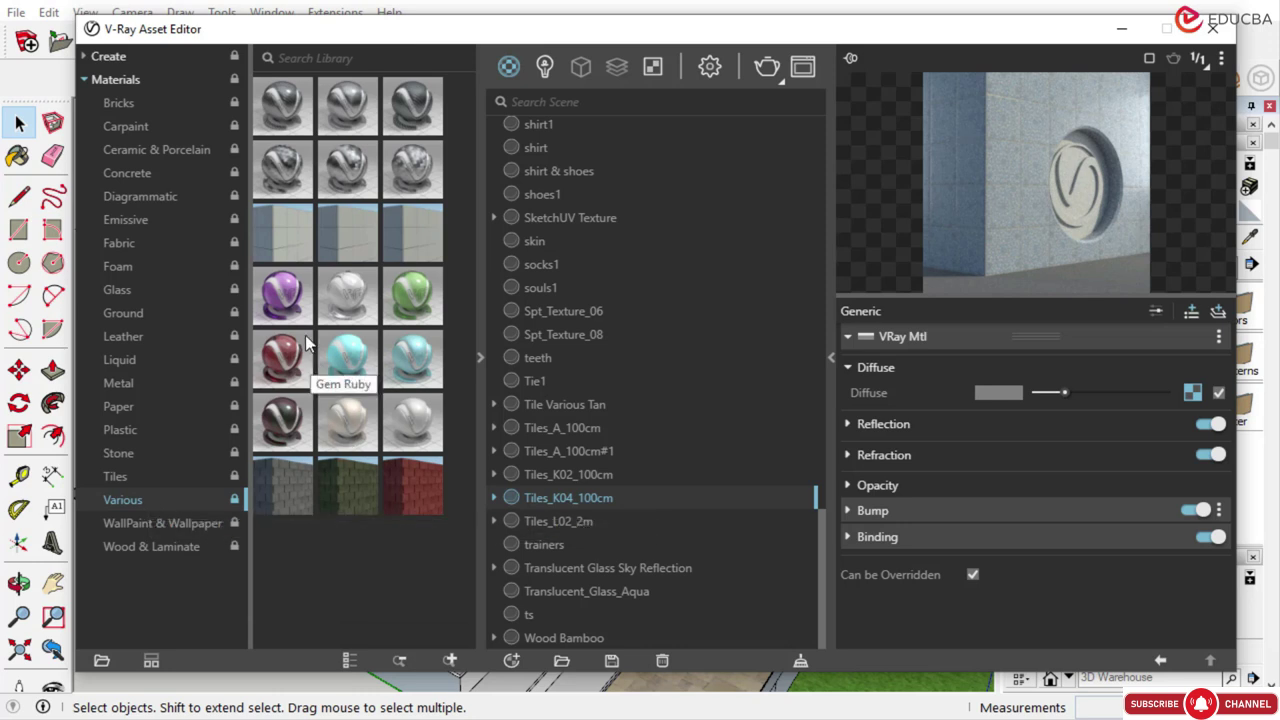
left_click(135, 315)
left_click(124, 383)
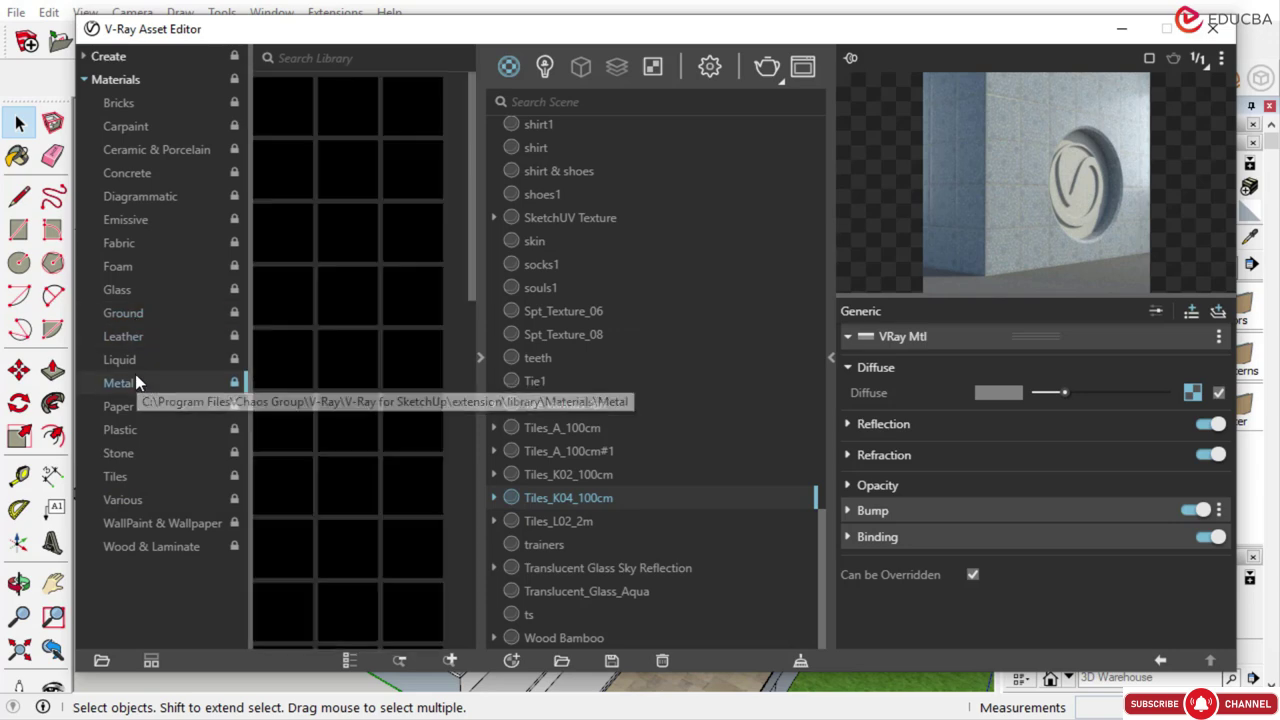
left_click(124, 453)
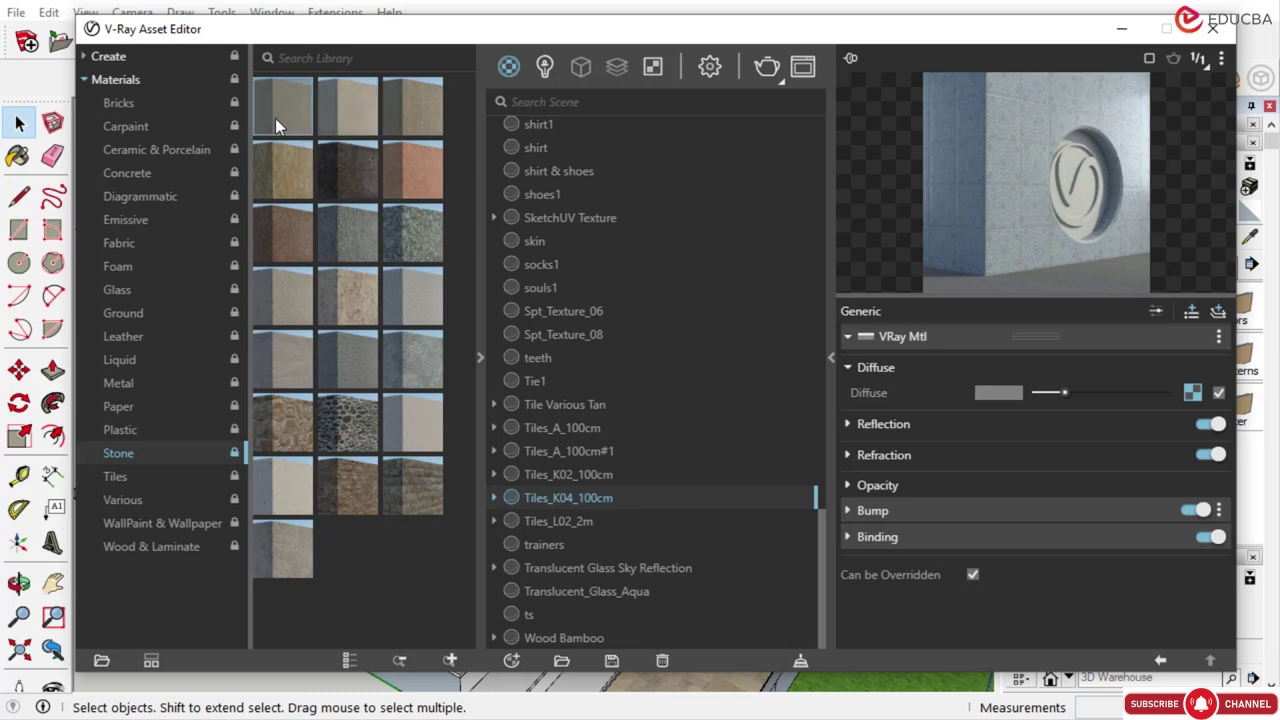
left_click_drag(275, 118, 605, 357)
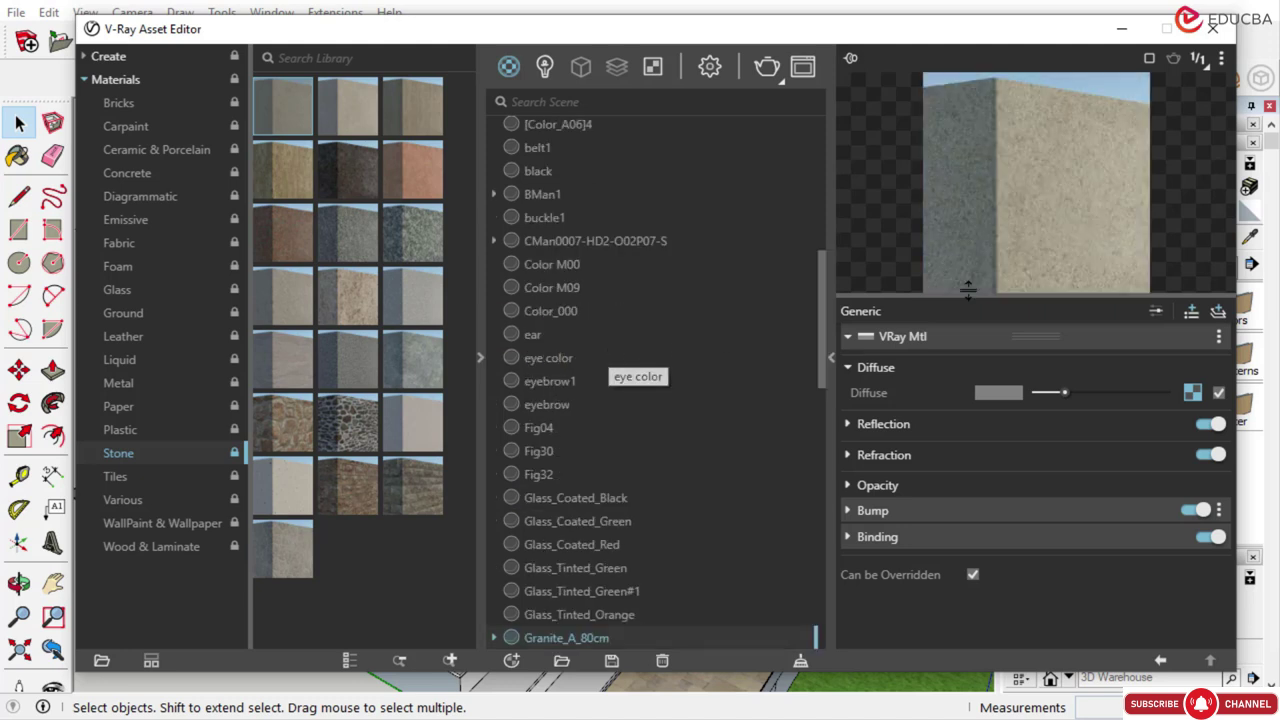
left_click_drag(397, 181, 575, 330)
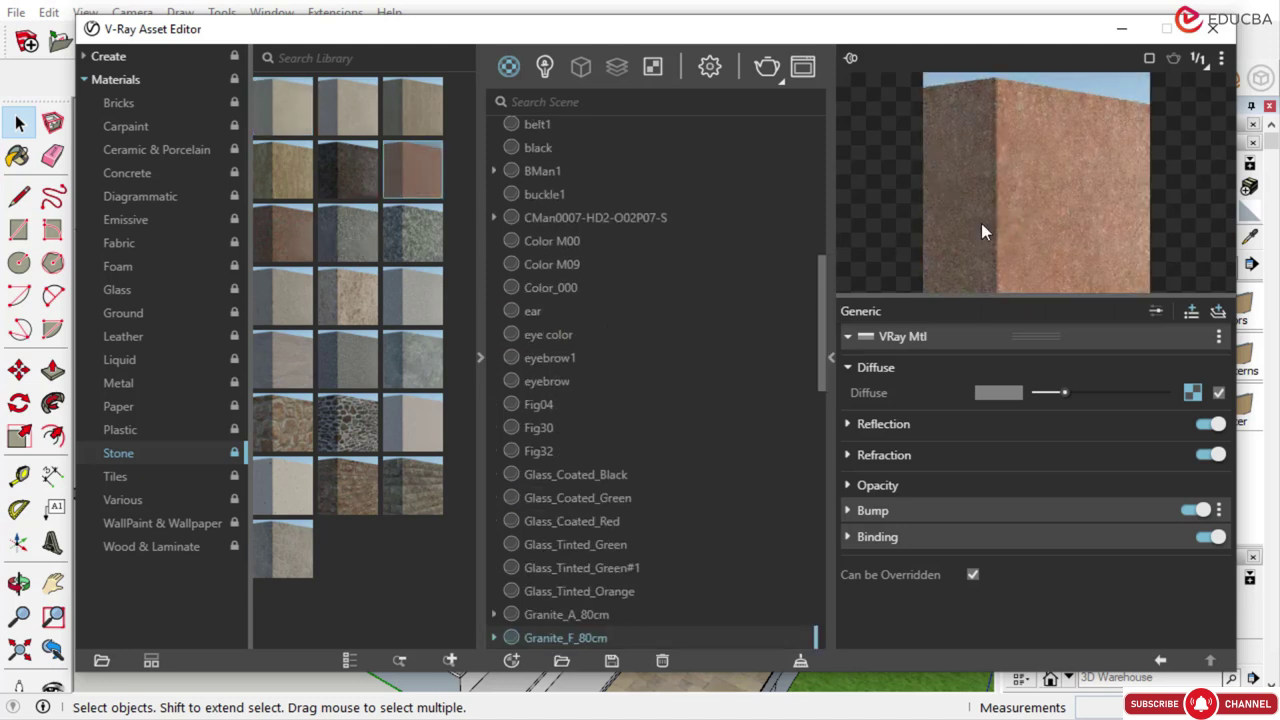
Apply Granite_F_80cm to the selected face of the uppermost tread and minimize the Asset Editor
scroll(576, 347, "down", 3)
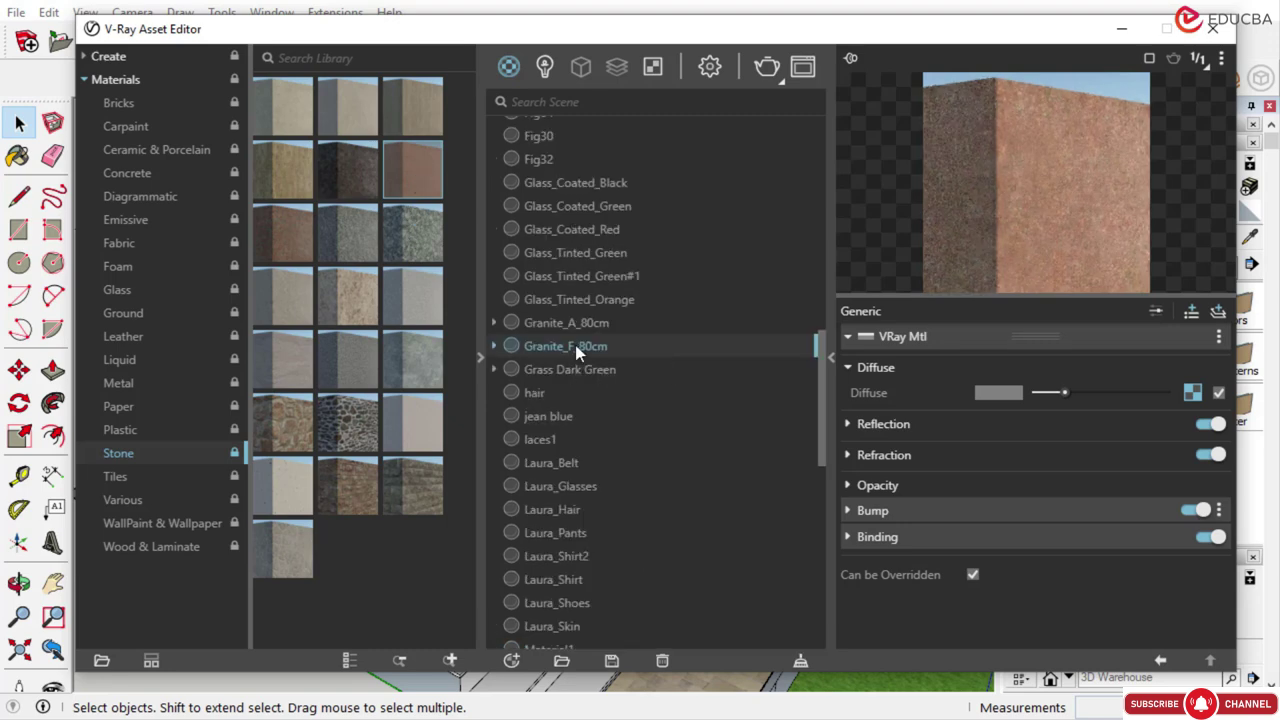
left_click(1127, 30)
right_click(569, 349)
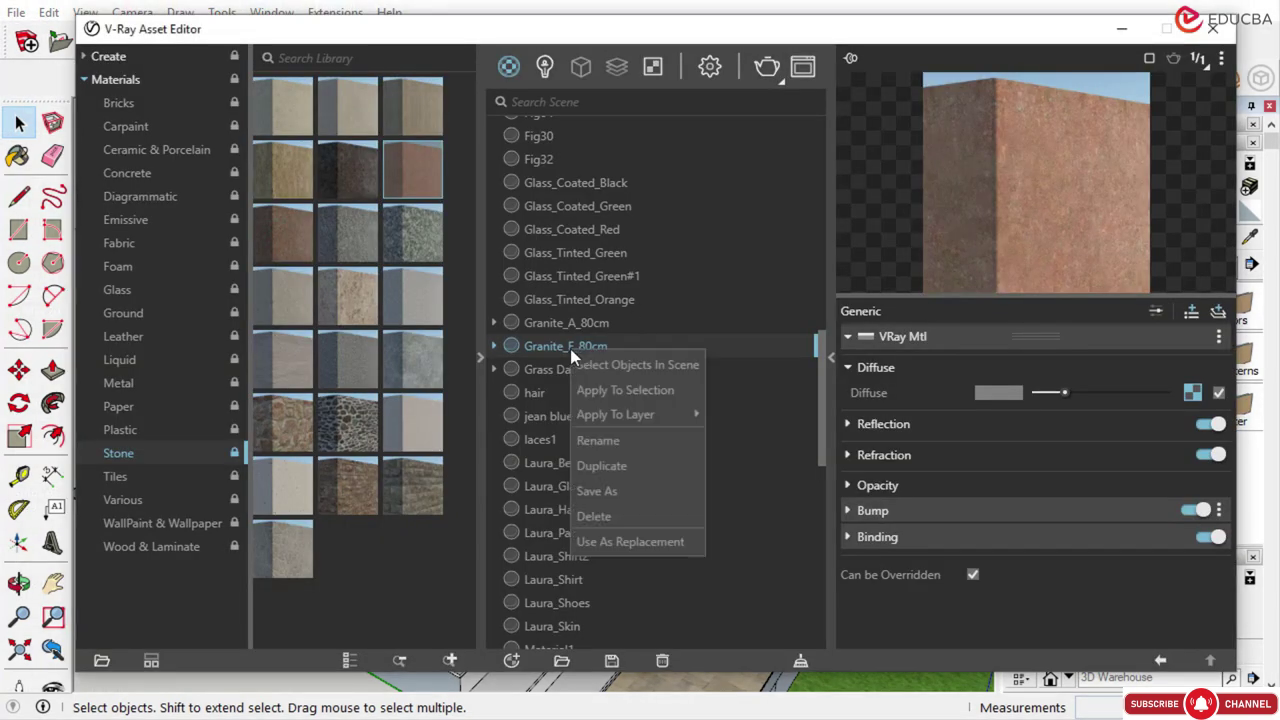
left_click(611, 390)
left_click(1124, 30)
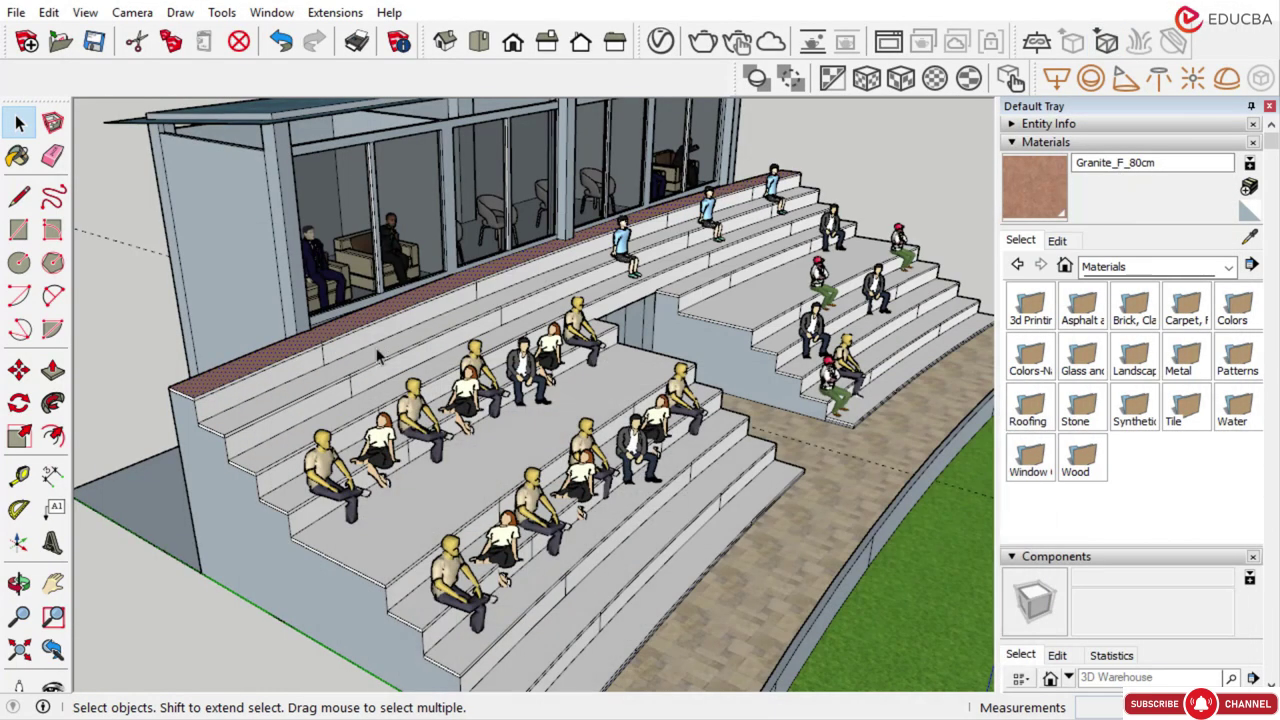
Examine the Granite_F_80cm texture on the uppermost tread up close and from the end of the grandstand
scroll(172, 370, "up", 6)
scroll(476, 338, "down", 5)
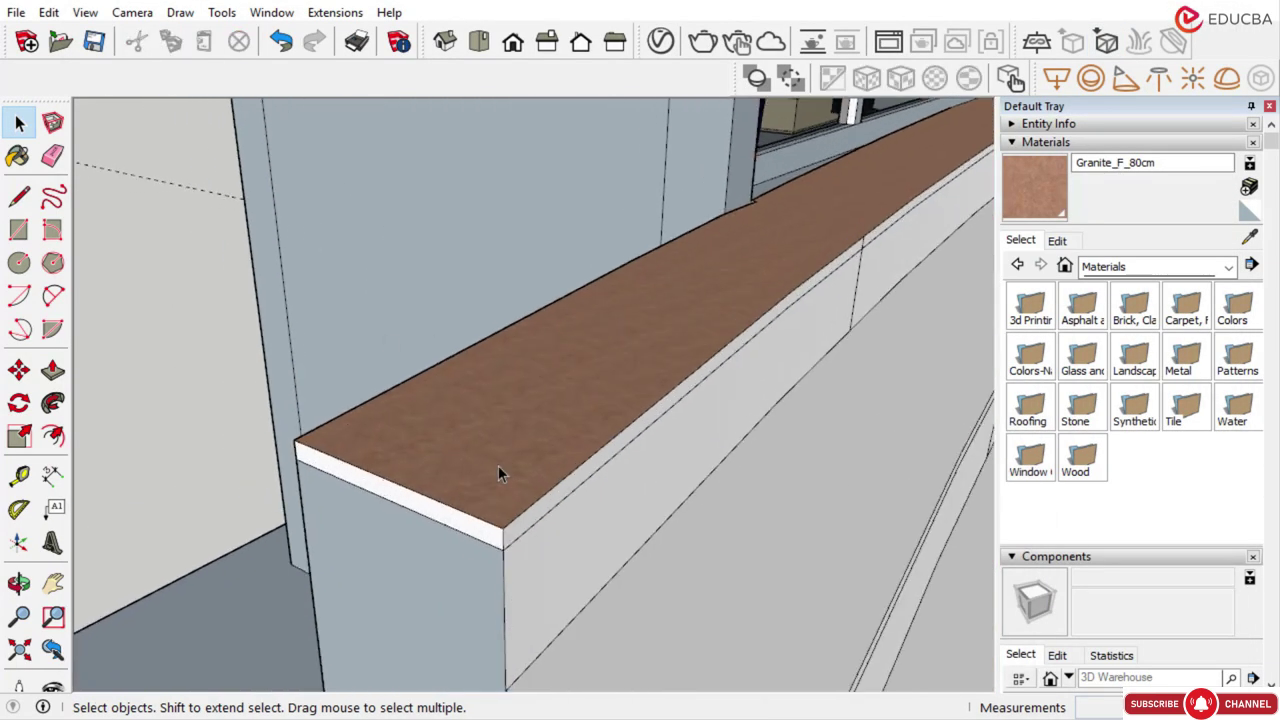
scroll(492, 464, "up", 10)
scroll(490, 462, "down", 8)
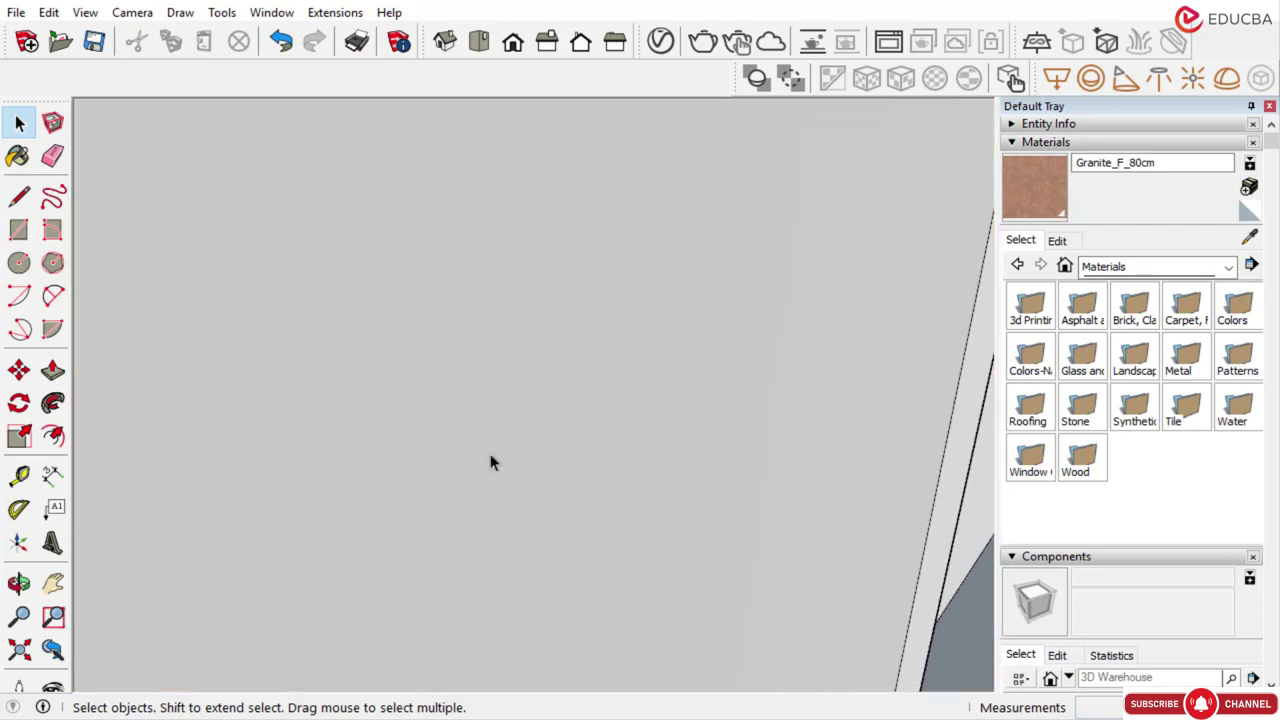
scroll(520, 476, "down", 6)
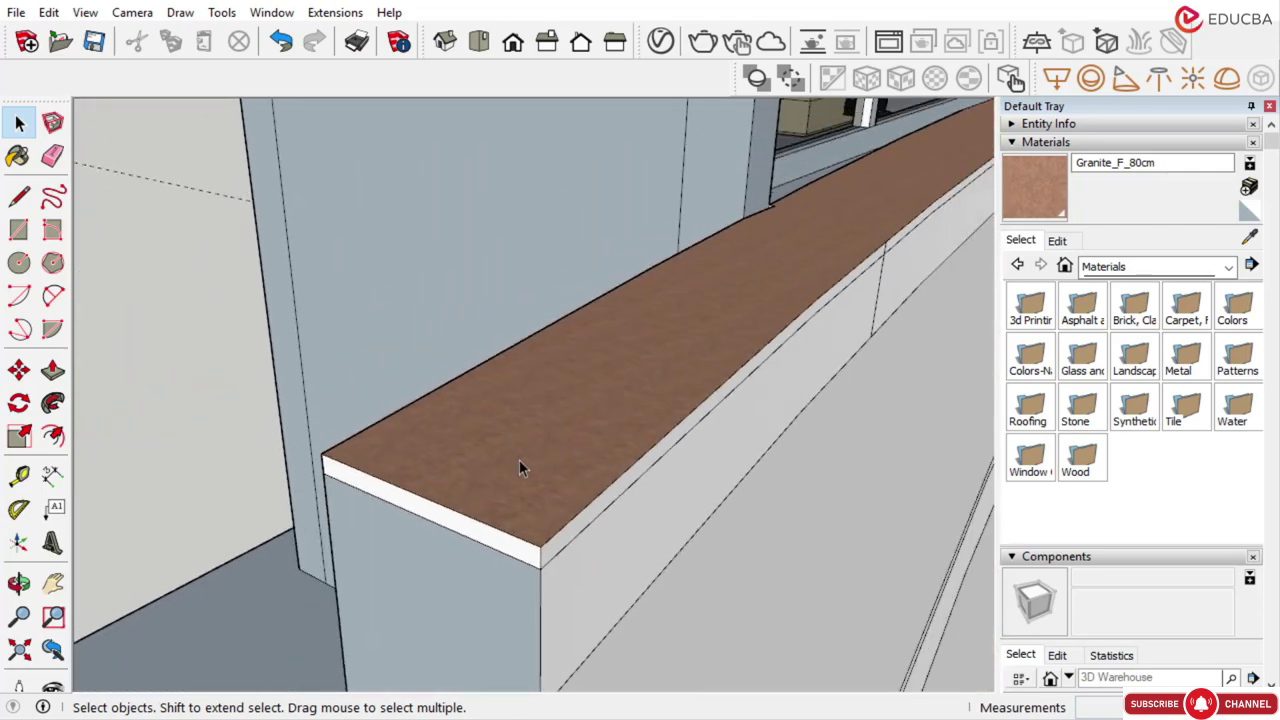
middle_click_drag(600, 423, 641, 432)
scroll(580, 400, "down", 8)
scroll(600, 418, "up", 8)
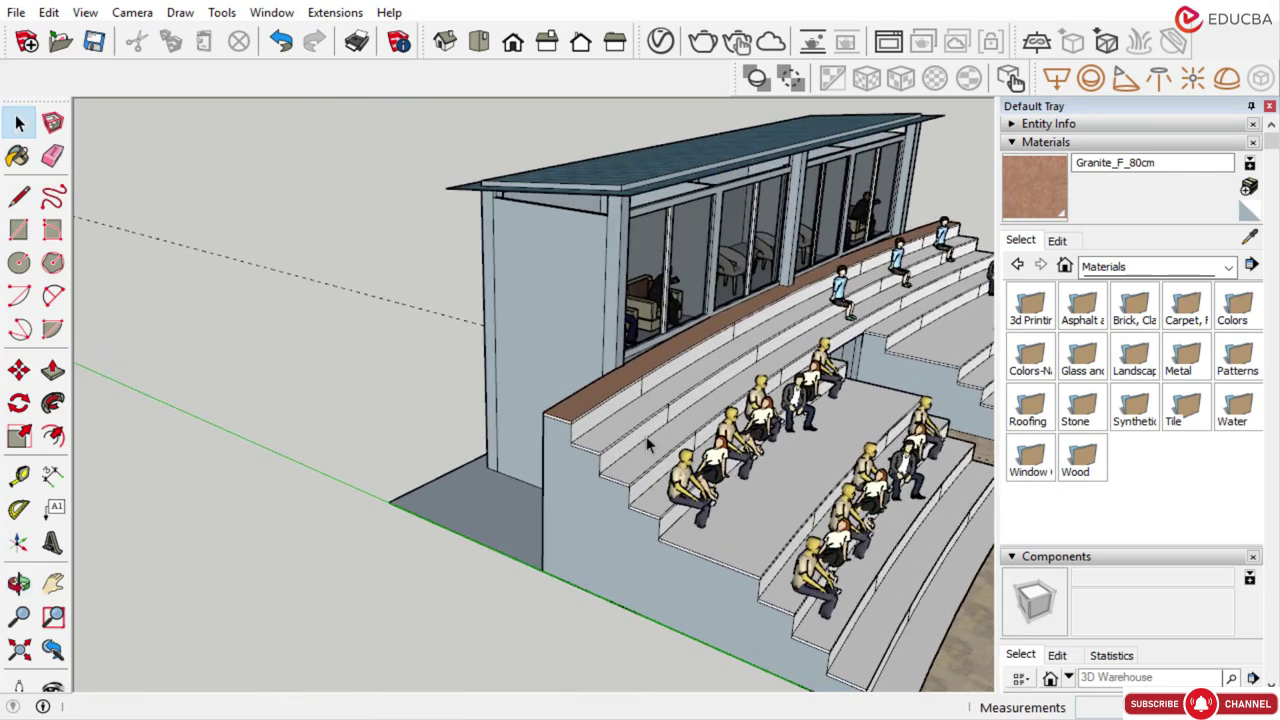
Add Marble_A_150cm from the V-Ray Stone library to the scene and apply it to the uppermost tread's top face
left_click(567, 388)
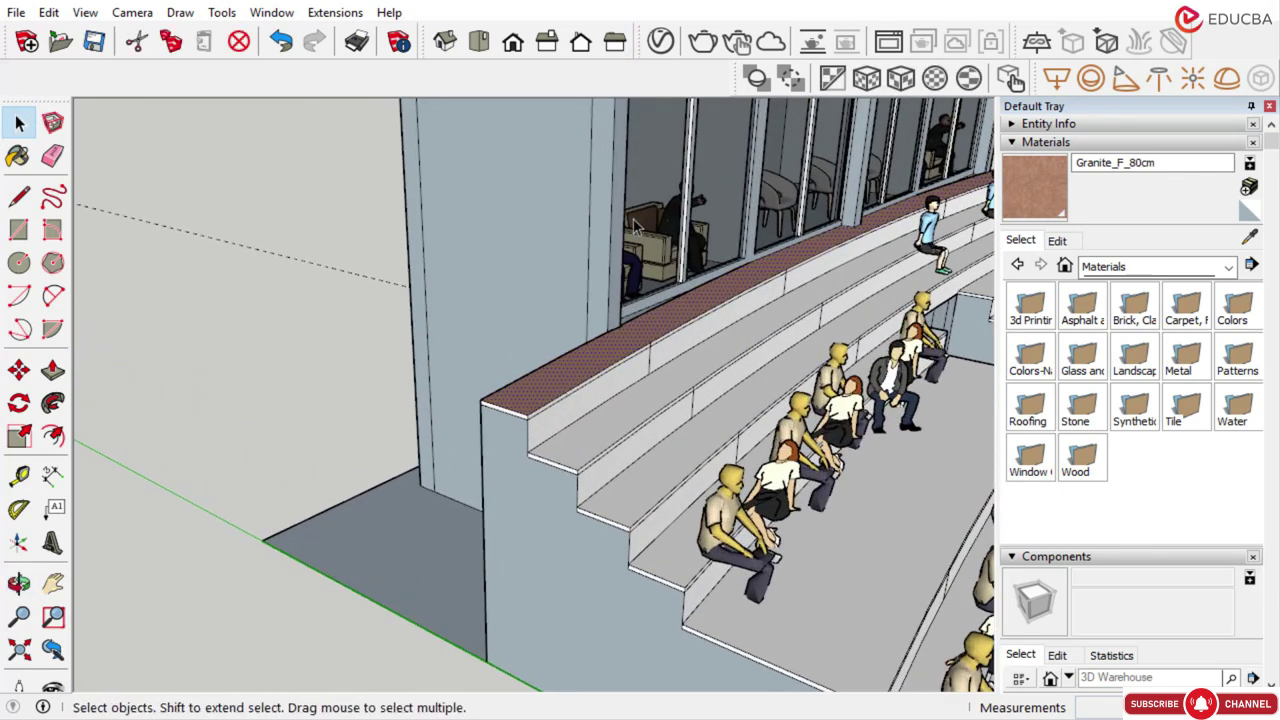
left_click(662, 40)
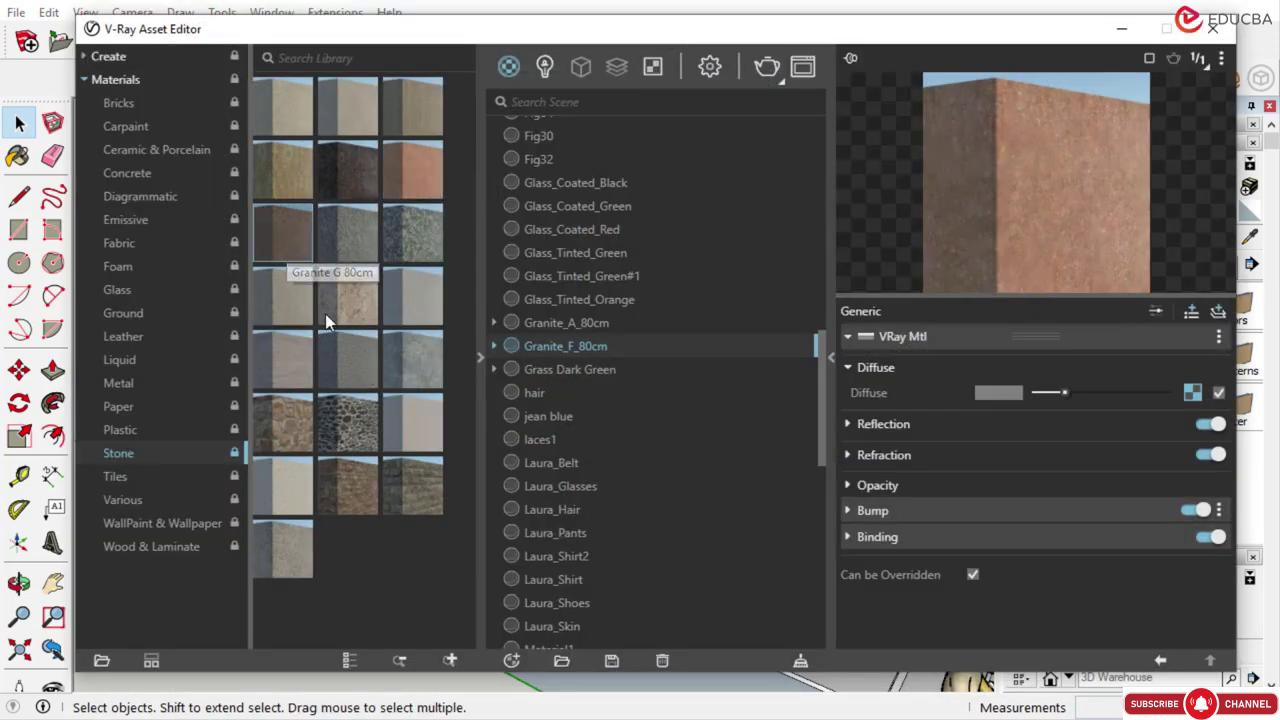
left_click_drag(343, 303, 569, 400)
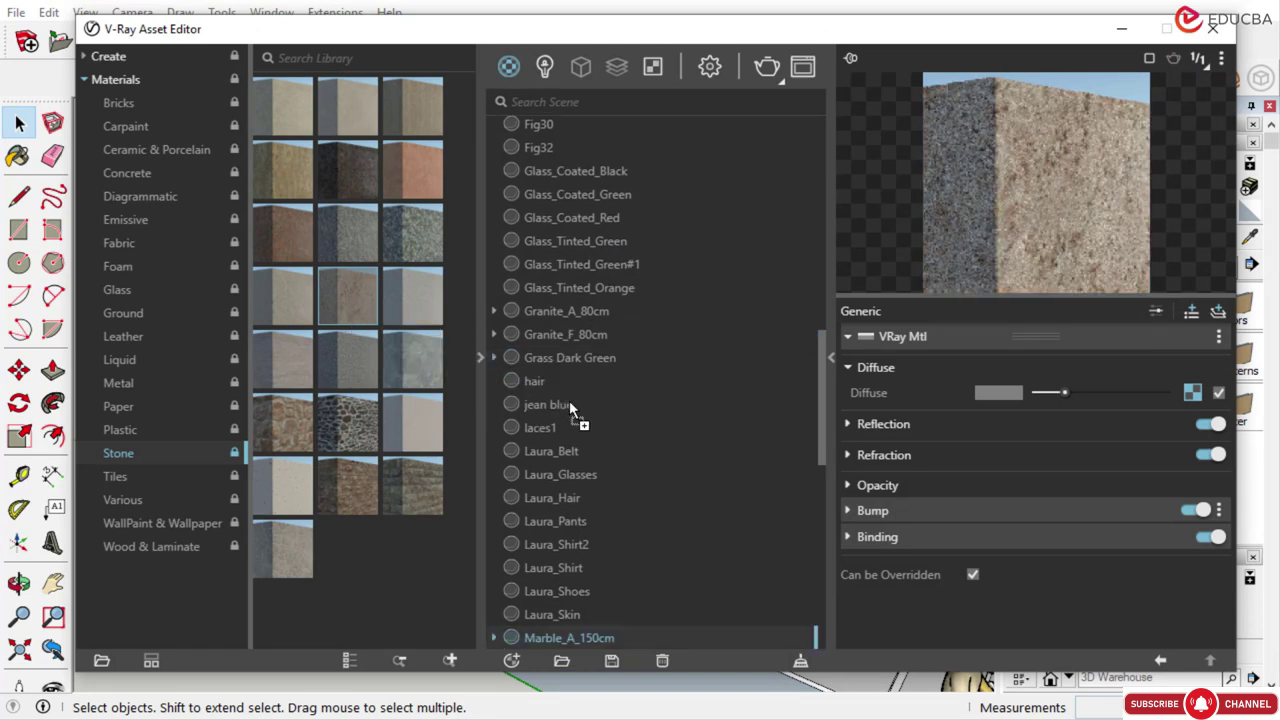
scroll(643, 478, "down", 4)
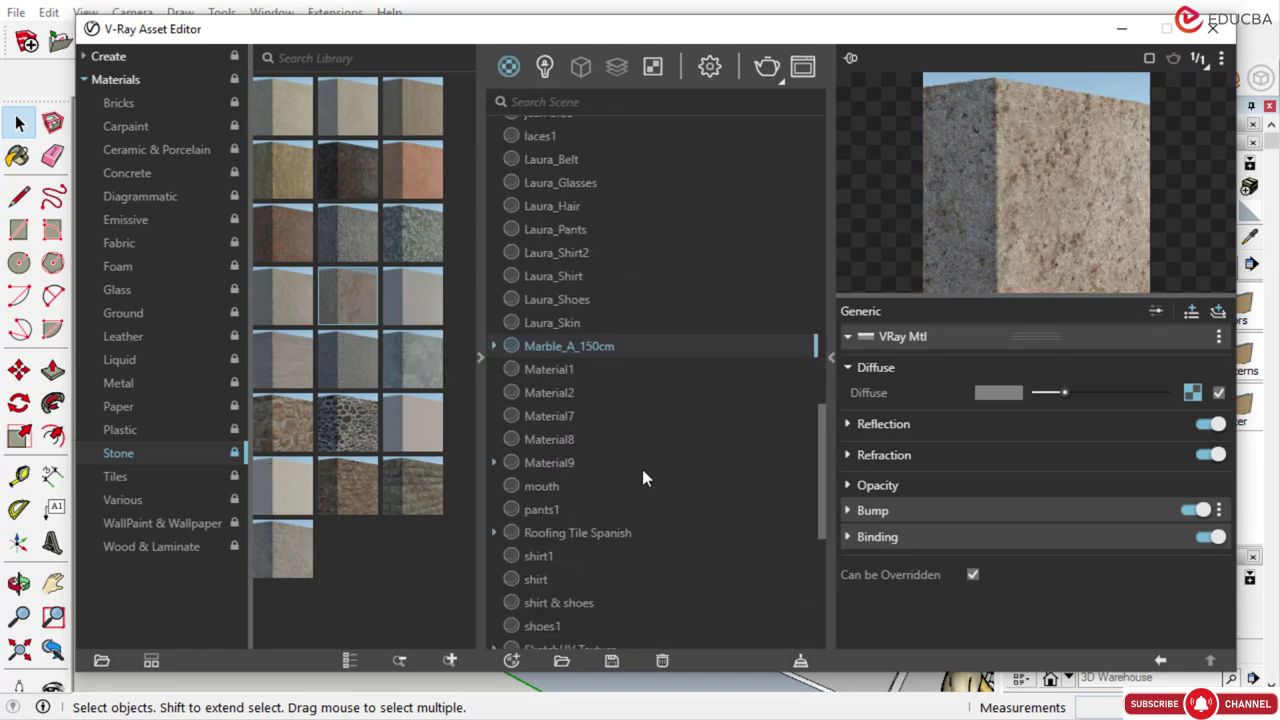
right_click(593, 341)
left_click(644, 376)
Set Marble_A_150cm's diffuse colour to black, brighten its reflection colour, and set reflection glossiness to 1 and bump amount to 0.53
left_click_drag(1070, 396, 1035, 396)
left_click(868, 425)
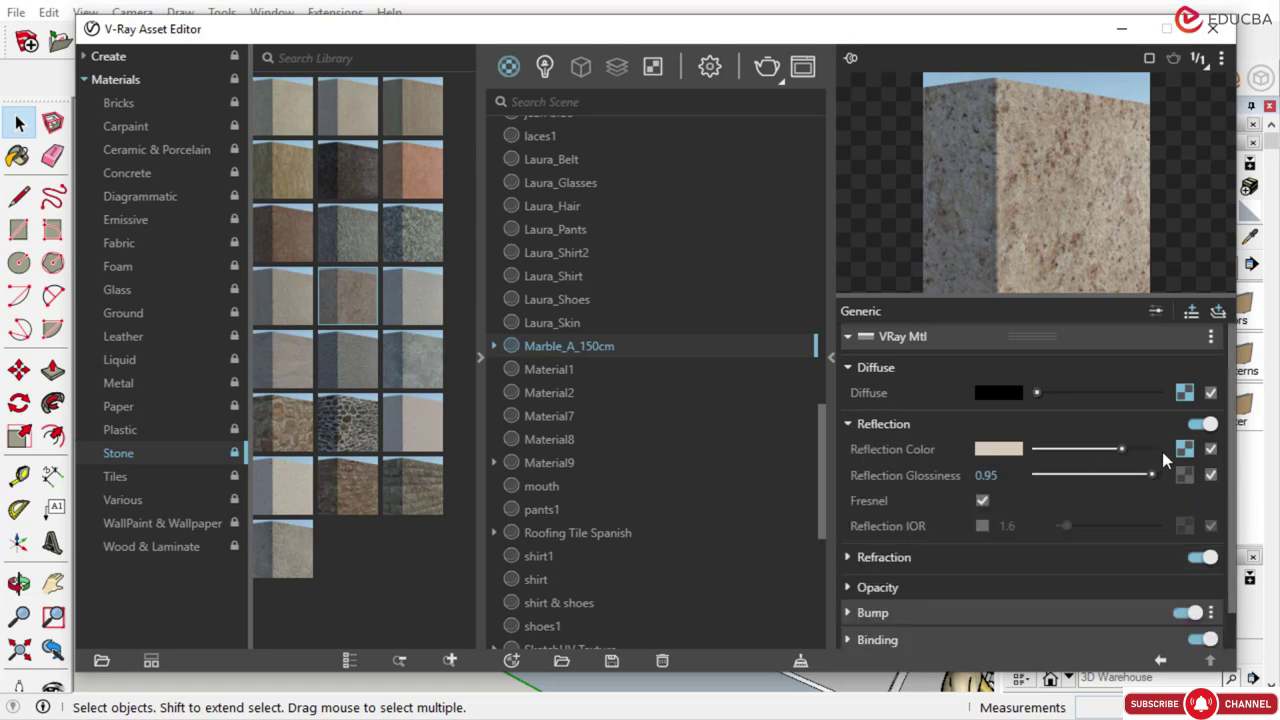
left_click_drag(1125, 450, 1153, 450)
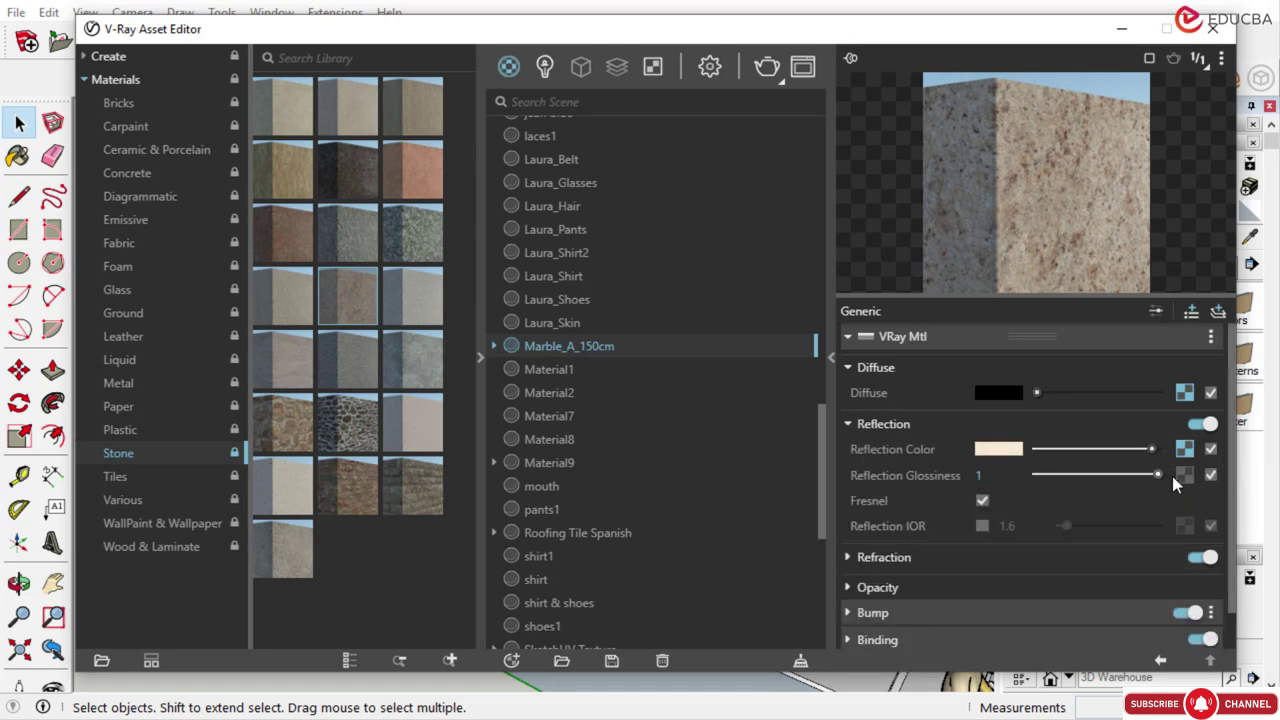
left_click(915, 609)
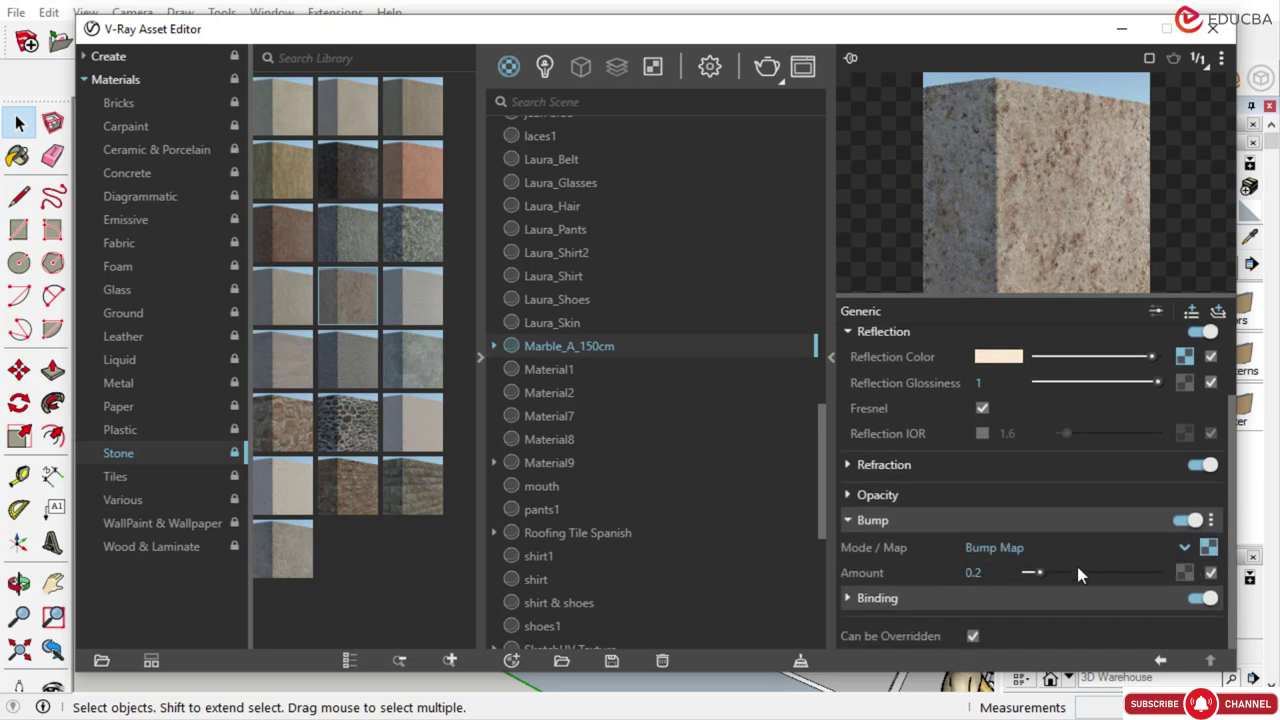
left_click_drag(1093, 574, 1062, 583)
Reapply the adjusted Marble_A_150cm to the selected tread face and minimize the Asset Editor
right_click(607, 347)
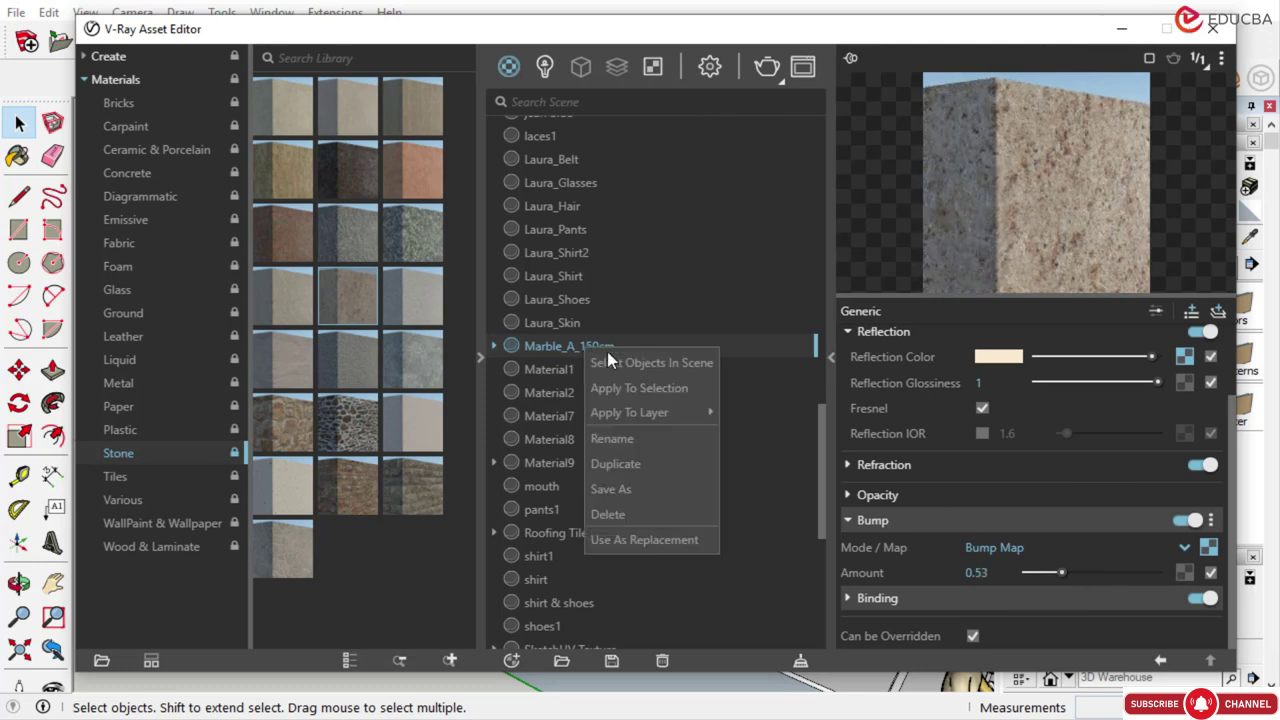
left_click(628, 384)
left_click(1122, 28)
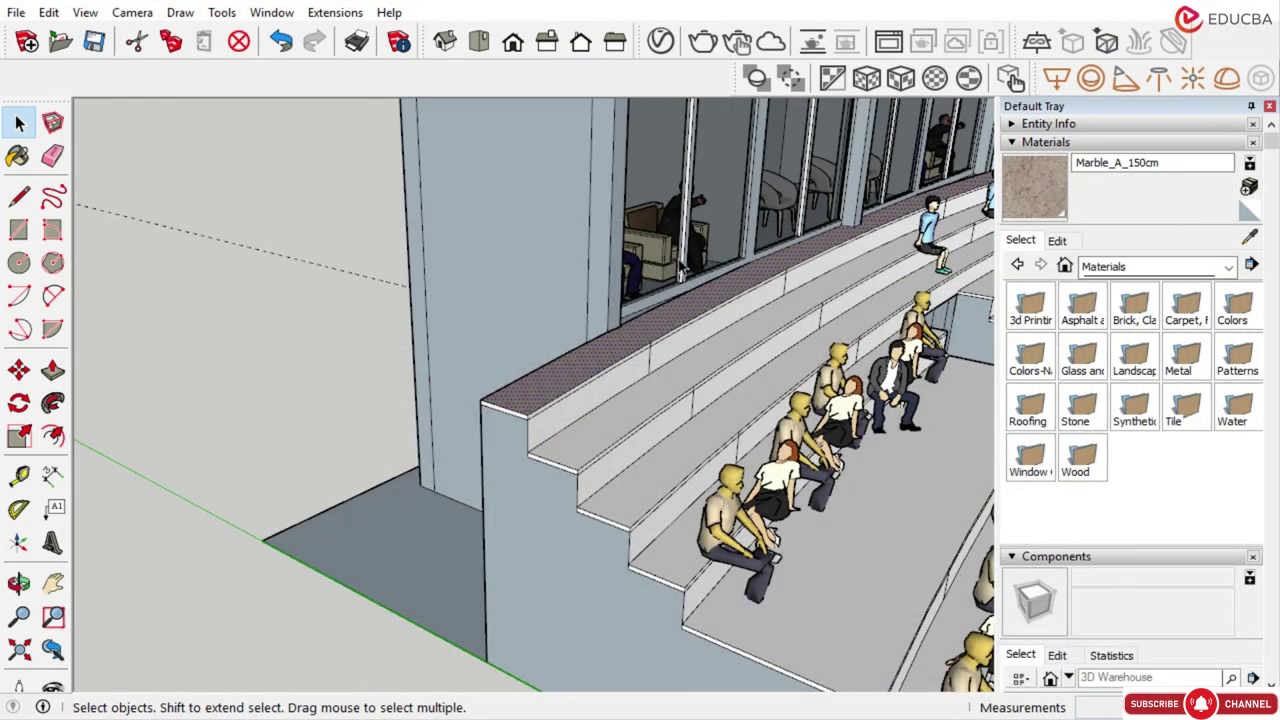
Examine the scale and look of the Marble_A_150cm texture on the uppermost tread
scroll(350, 362, "up", 3)
scroll(375, 390, "up", 3)
scroll(482, 396, "down", 7)
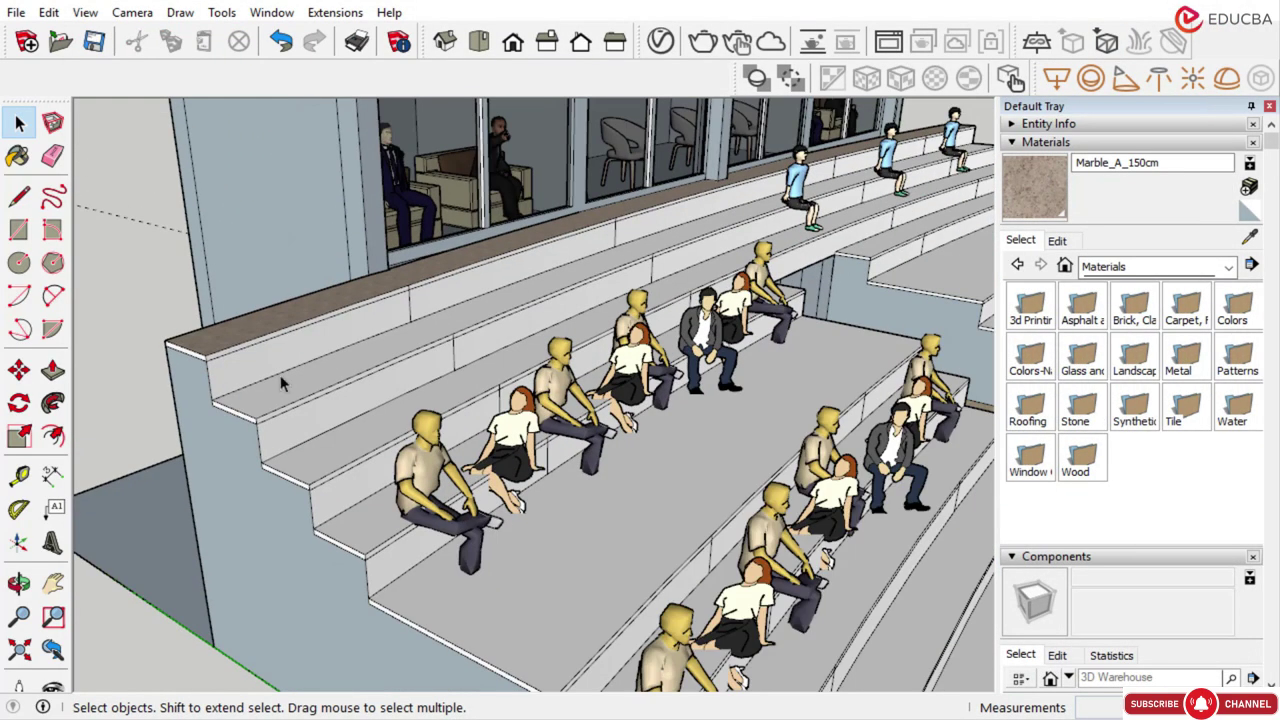
scroll(215, 312, "up", 6)
middle_click_drag(240, 335, 448, 477)
scroll(448, 477, "up", 5)
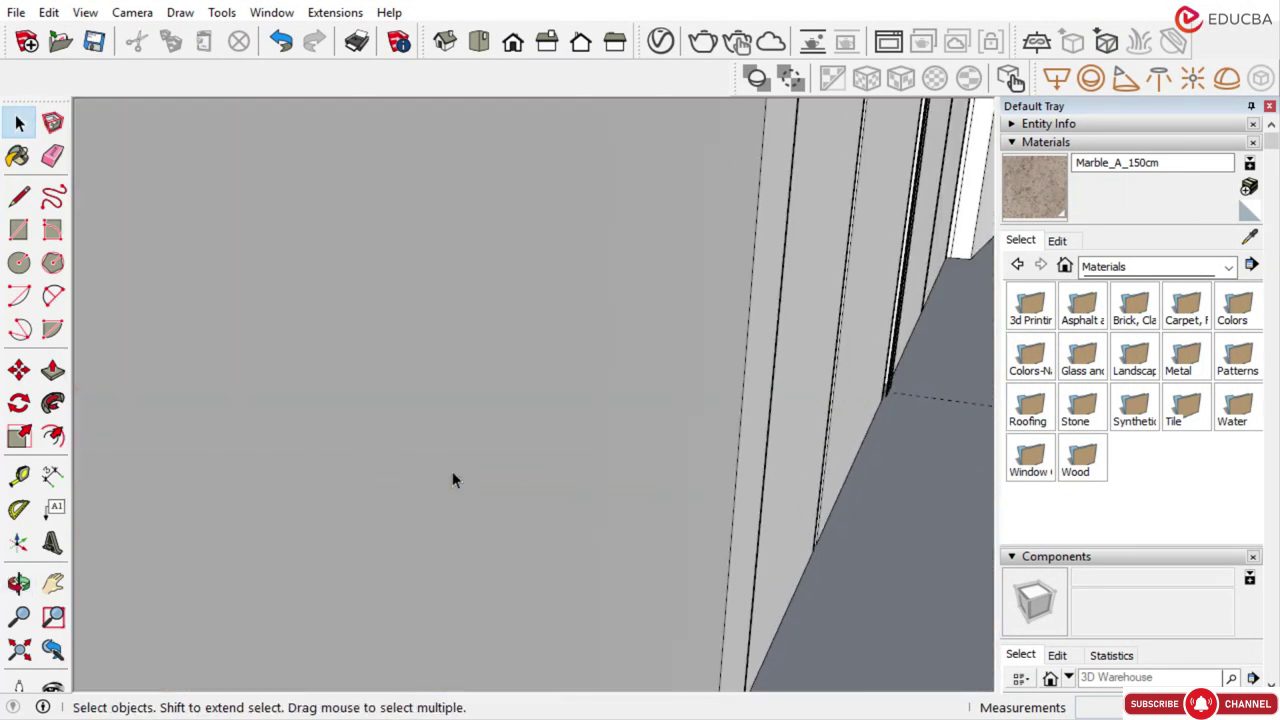
scroll(450, 474, "down", 3)
scroll(514, 443, "down", 3)
mouse_move(514, 443)
middle_mouse_down()
mouse_move(534, 423)
mouse_move(523, 460)
middle_mouse_up()
scroll(533, 448, "up", 2)
scroll(534, 447, "up", 4)
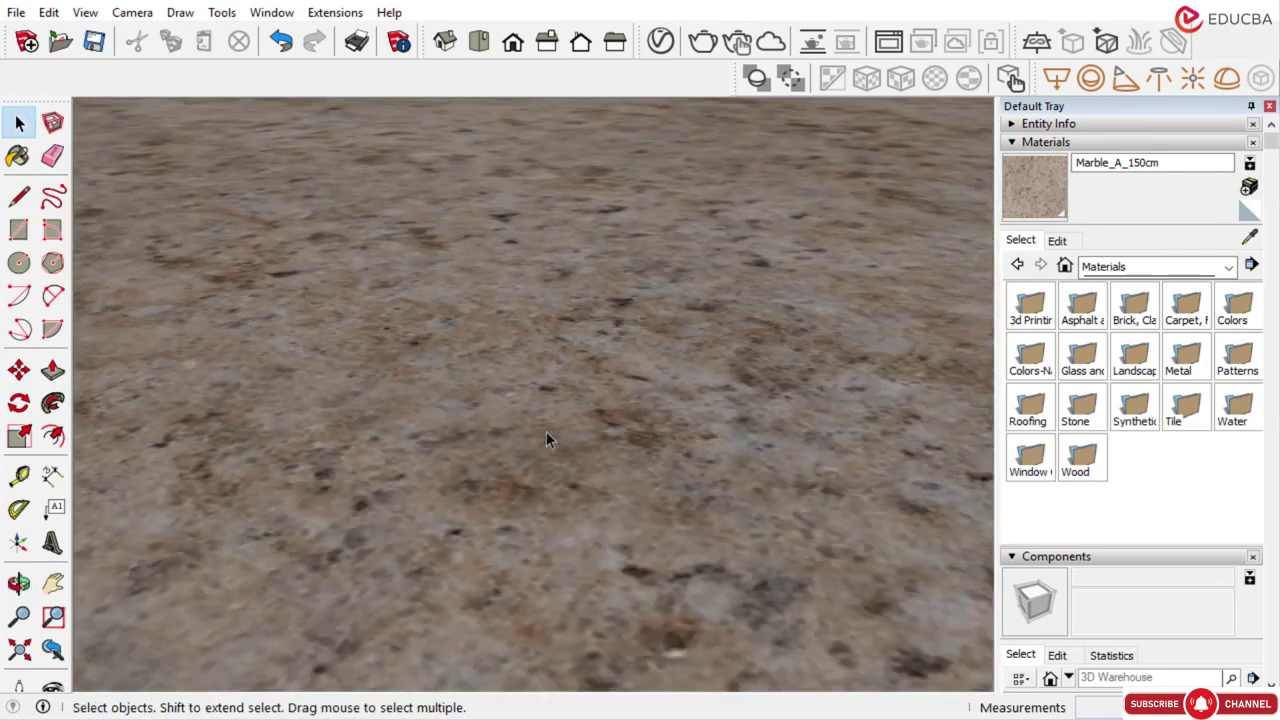
scroll(546, 431, "down", 4)
scroll(506, 374, "down", 6)
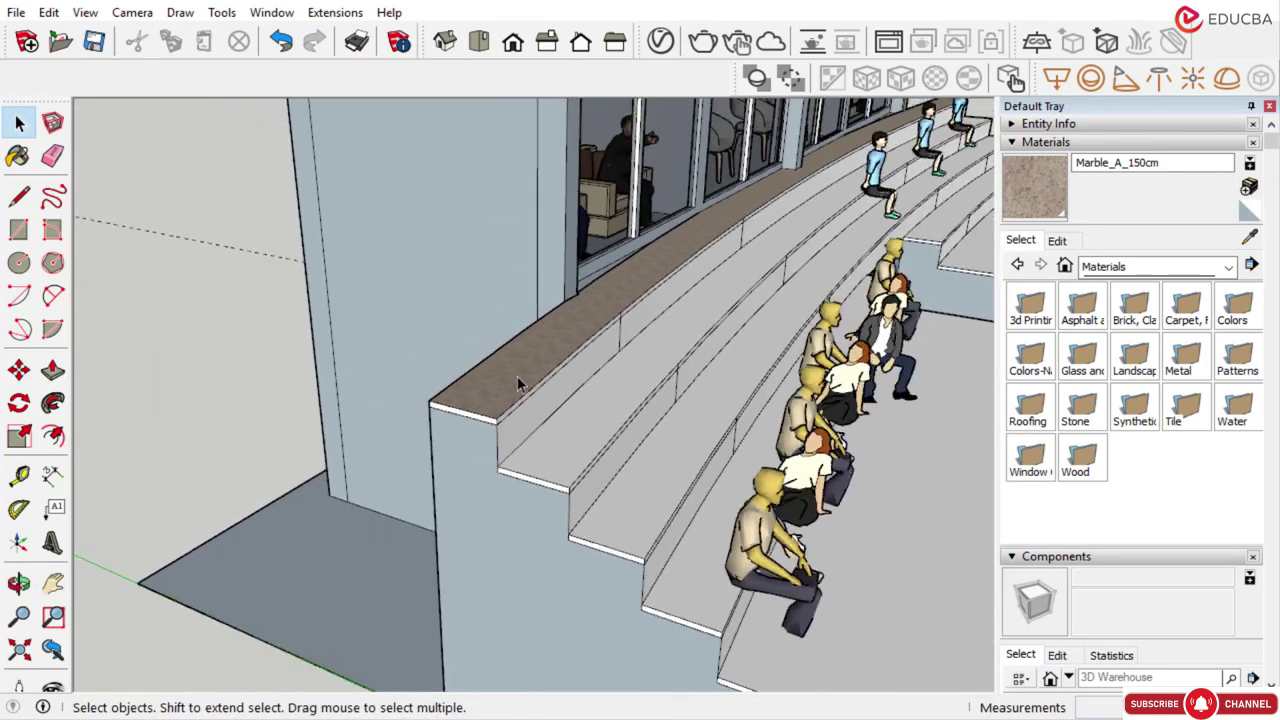
middle_click_drag(520, 369, 590, 305)
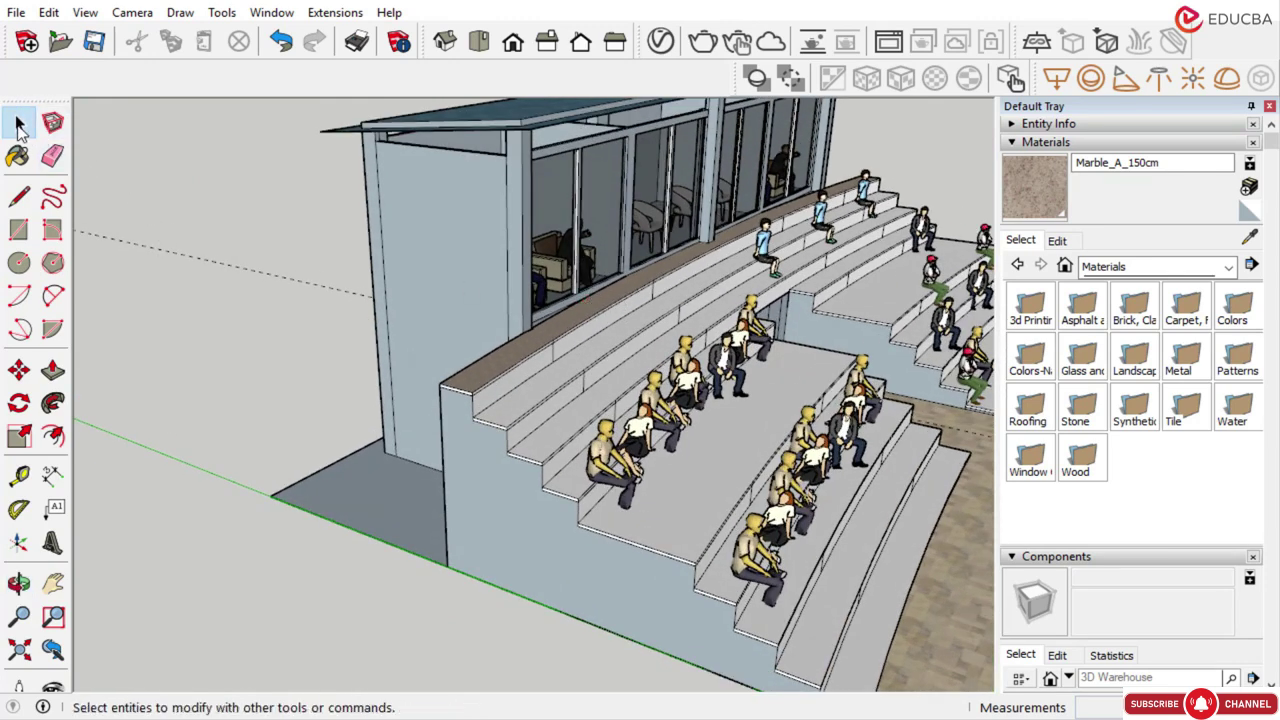
Sample Marble_A_150cm from the uppermost tread and paint the next two treads below with it
left_click(494, 375)
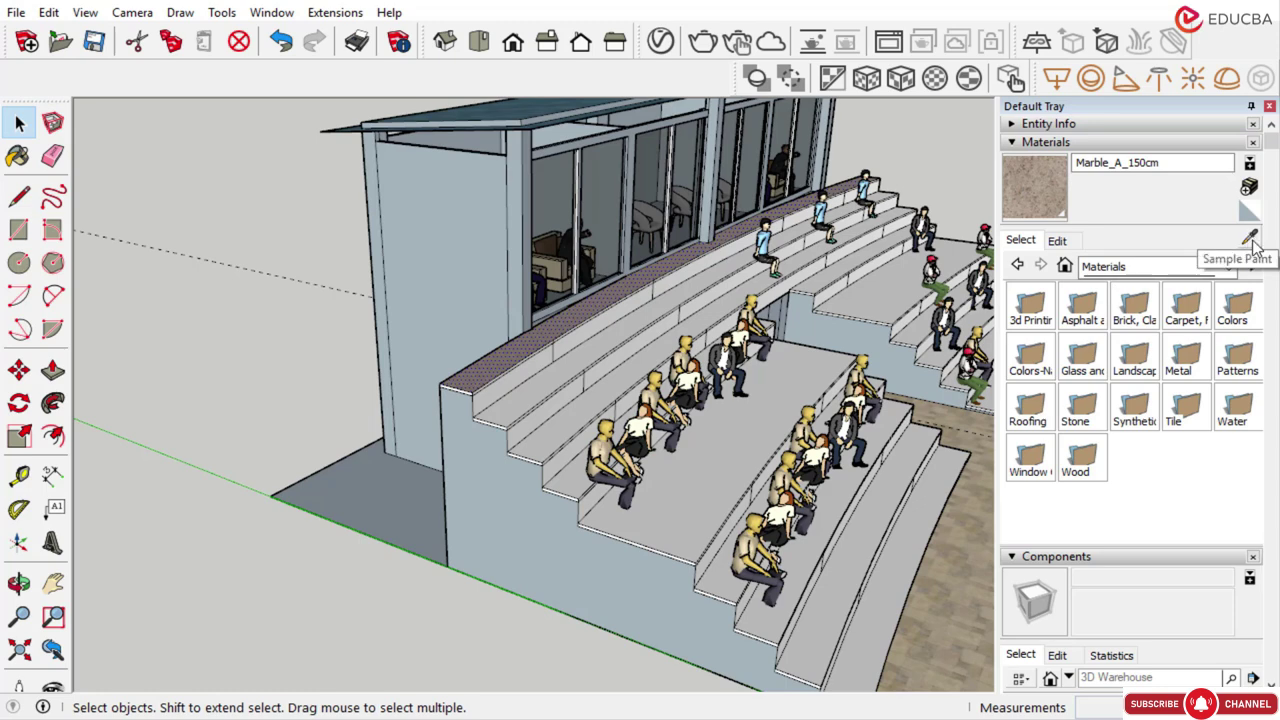
left_click(1250, 243)
scroll(500, 380, "up", 3)
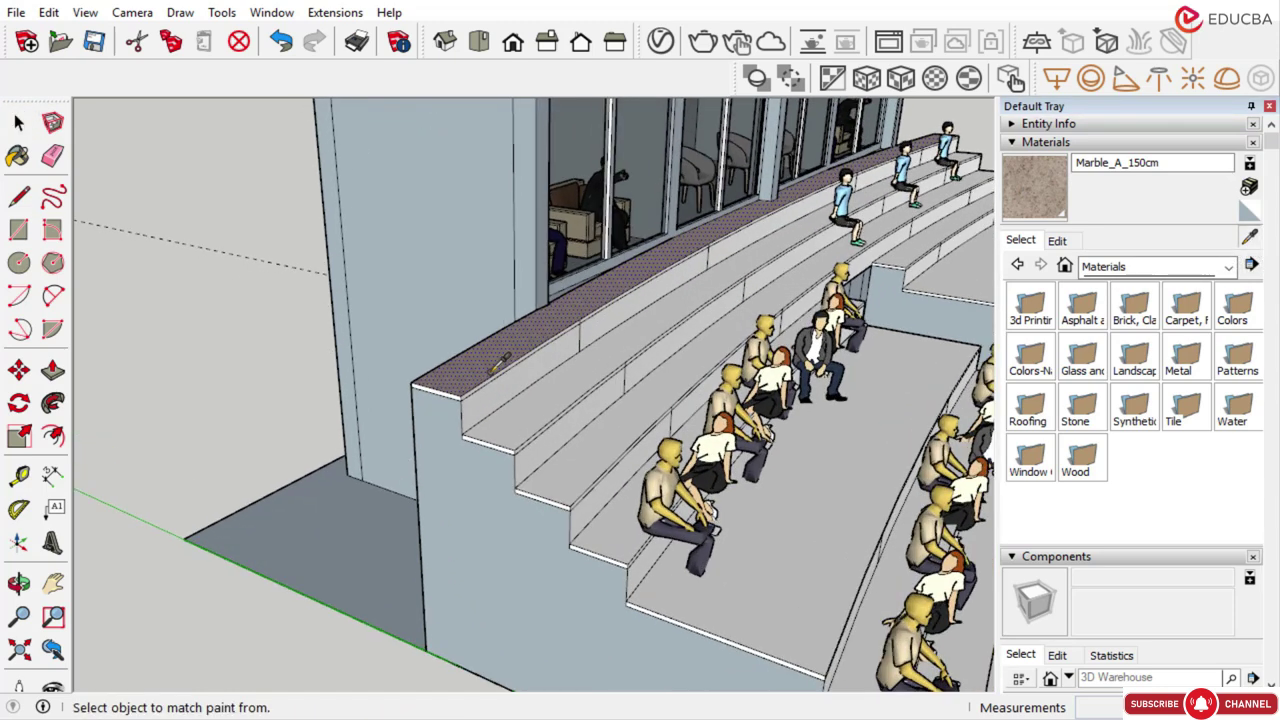
left_click(500, 360)
left_click(563, 388)
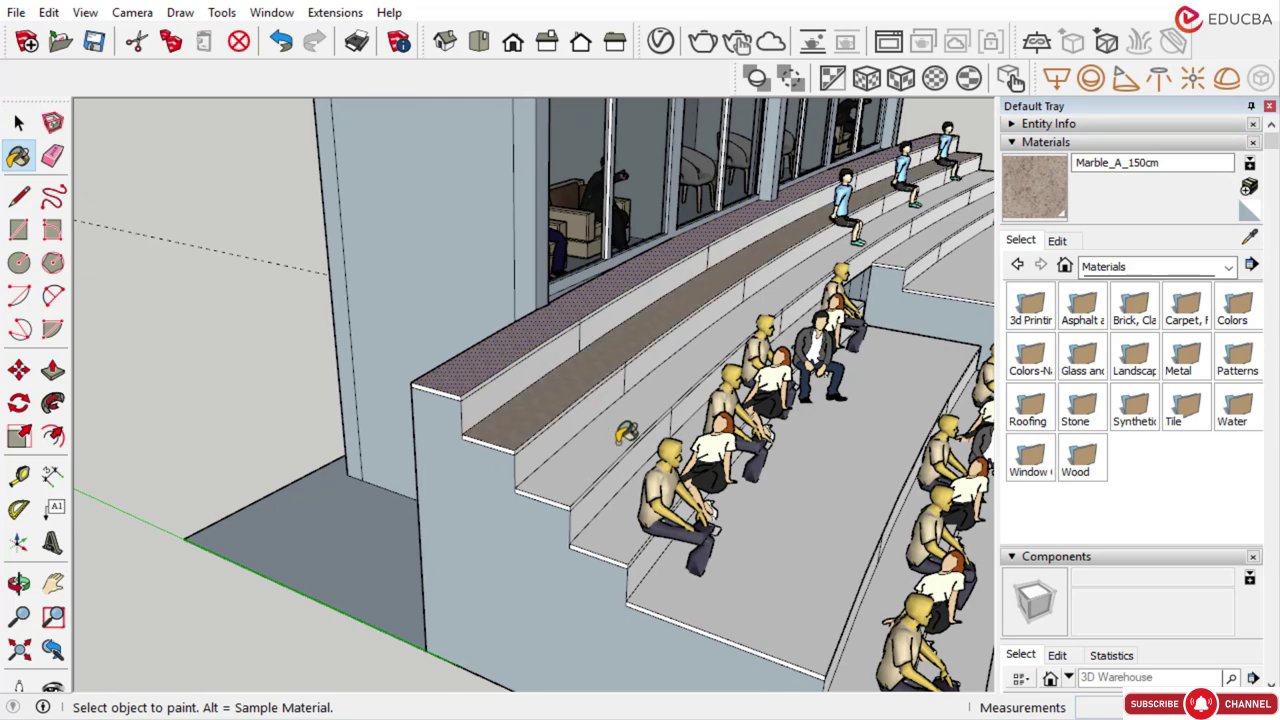
left_click(622, 437)
Paint the remaining tread and platform tops of both seating blocks with Marble_A_150cm
scroll(571, 457, "up", 5)
scroll(571, 457, "down", 4)
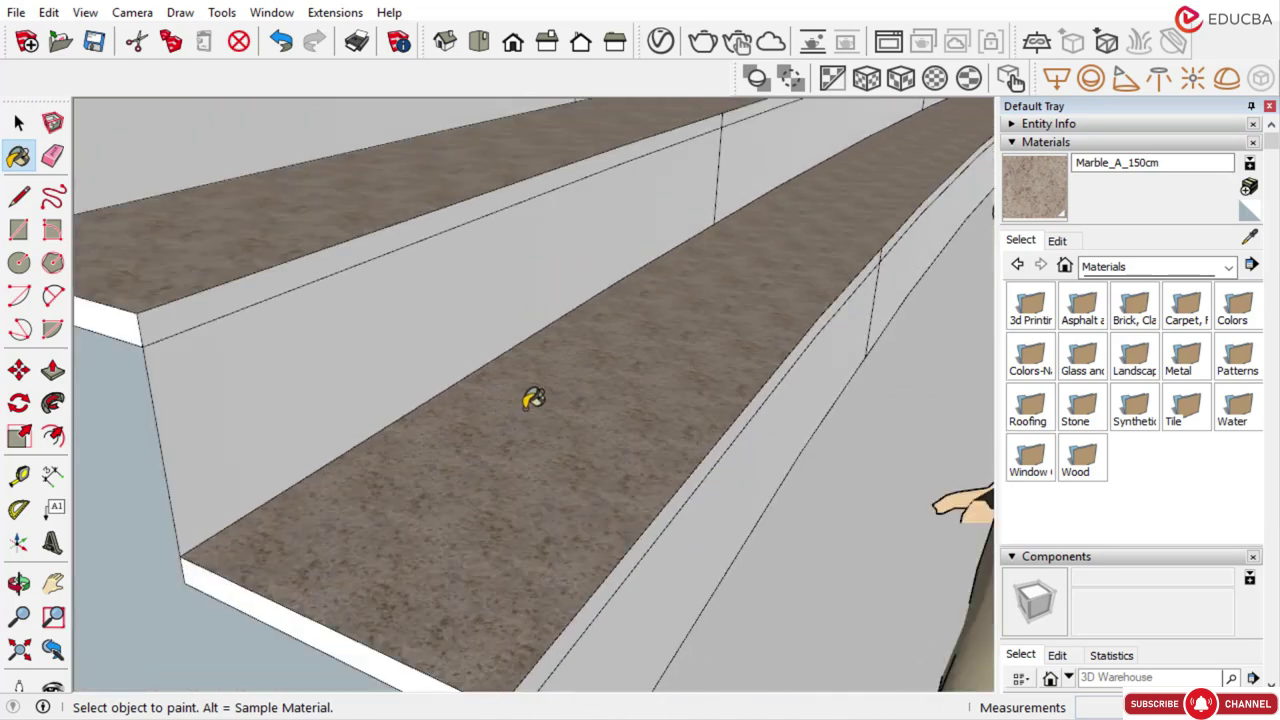
scroll(572, 470, "down", 3)
middle_click_drag(574, 471, 555, 478)
scroll(555, 482, "up", 2)
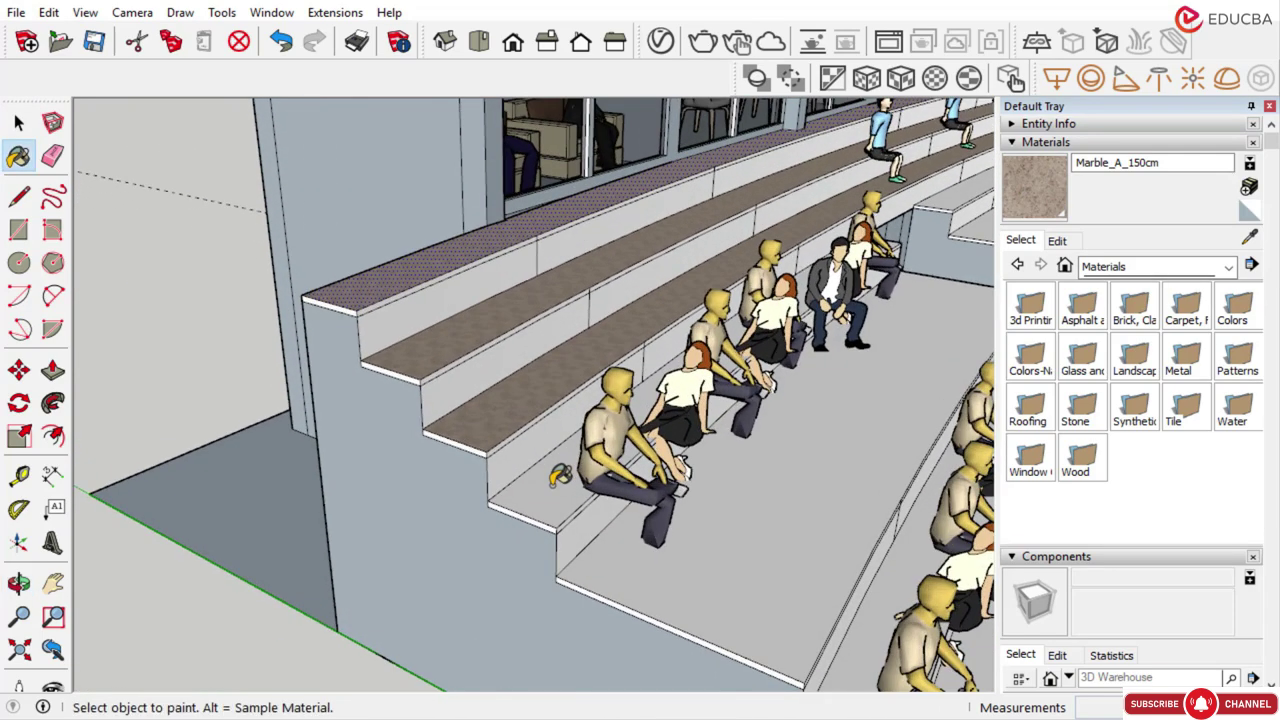
left_click(554, 484)
scroll(508, 427, "down", 3)
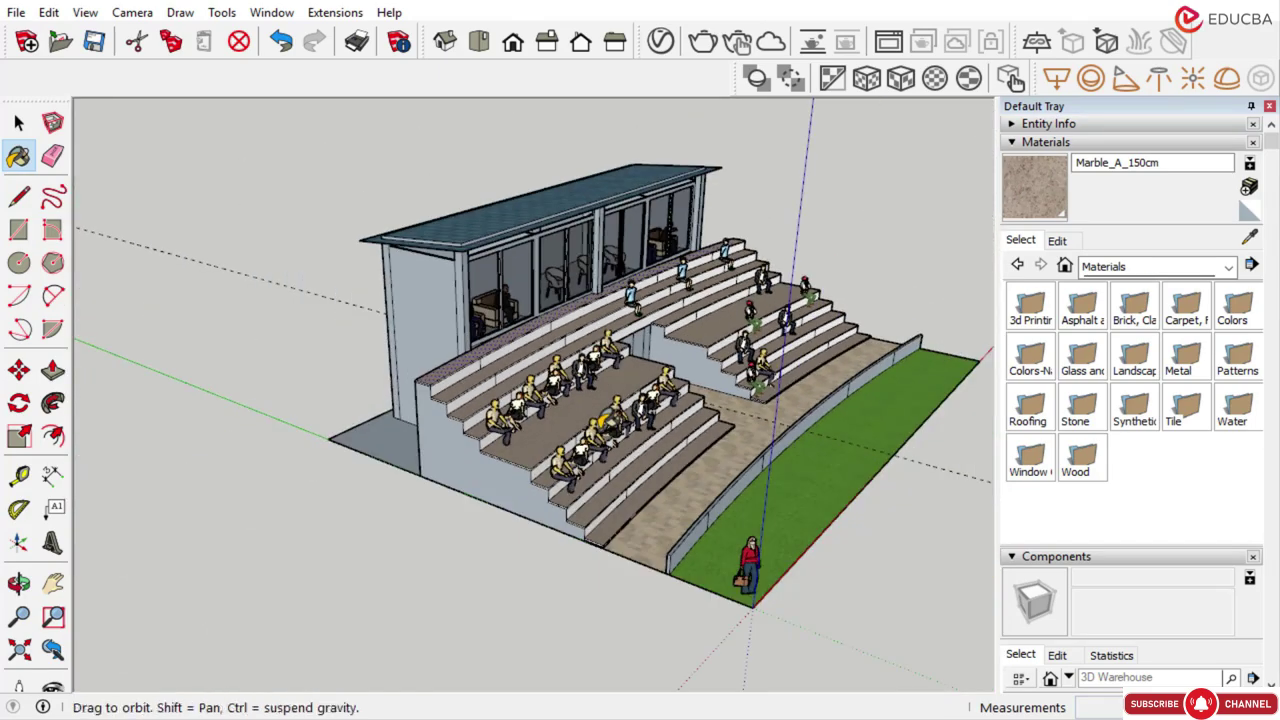
middle_click_drag(602, 424, 583, 383)
scroll(583, 383, "up", 1)
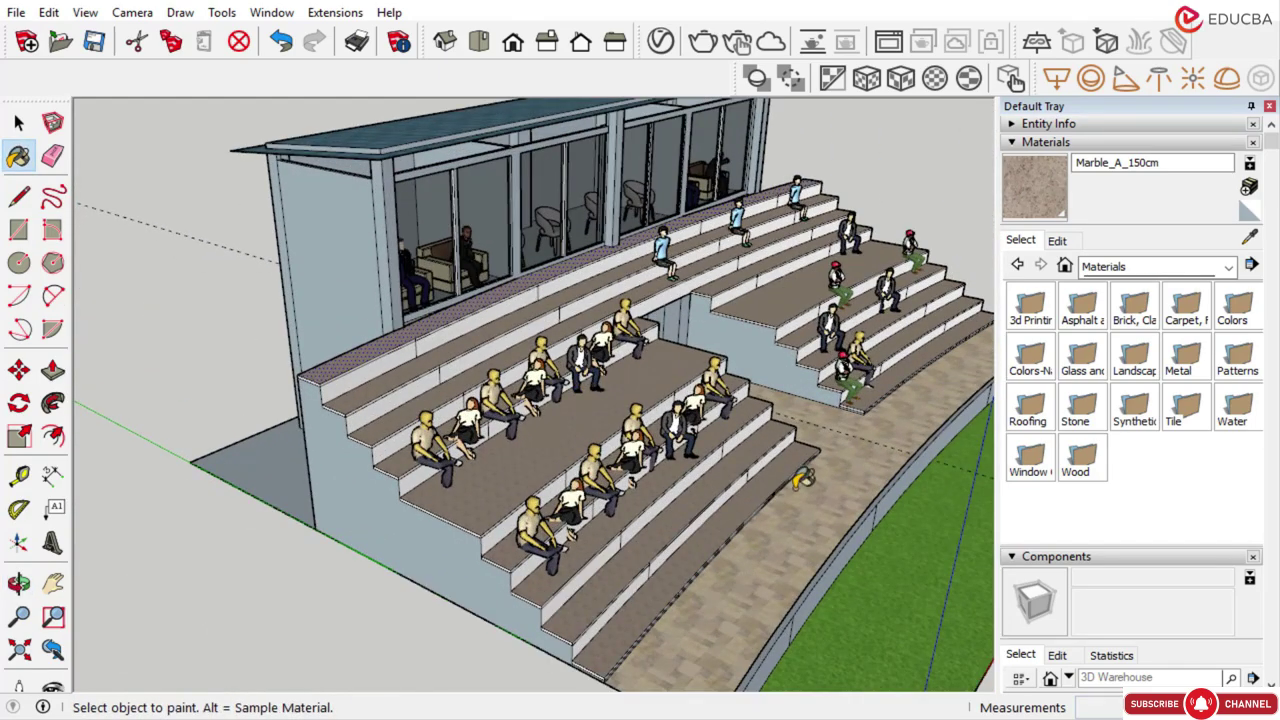
scroll(684, 337, "up", 2)
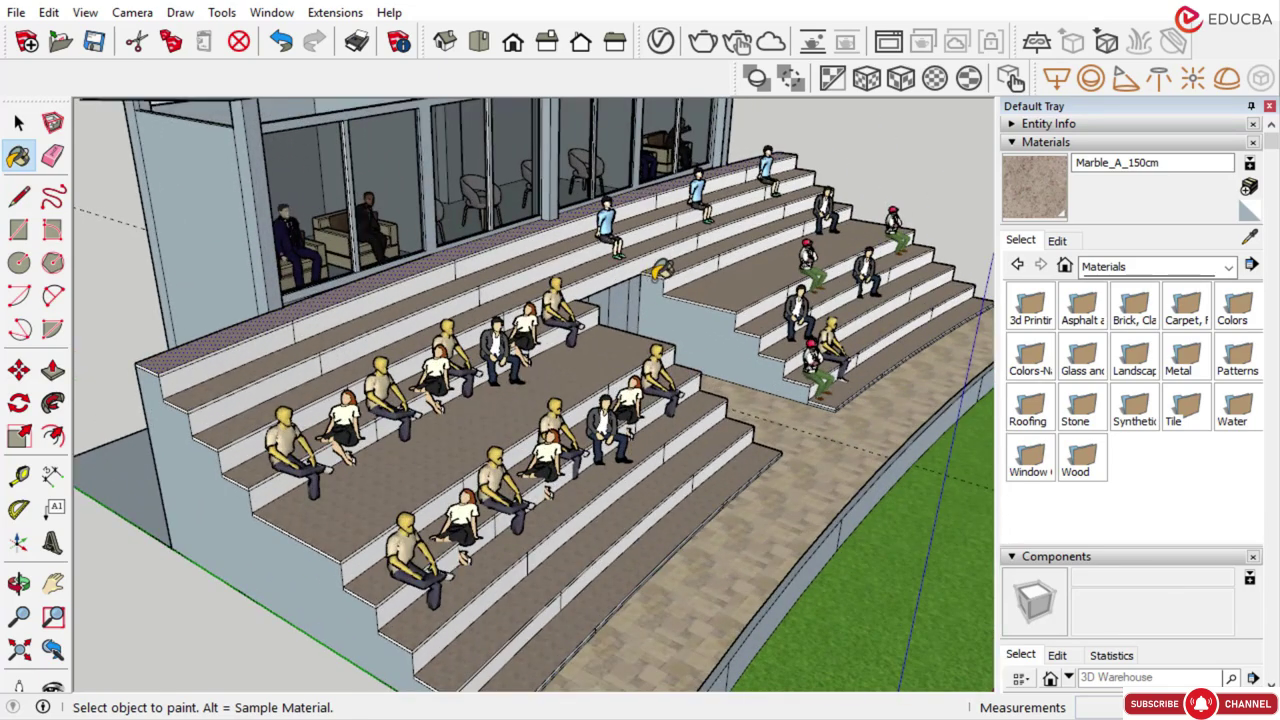
Try Marble_A_150cm on the paved walkway in front of the seating and undo that fill
scroll(806, 477, "up", 5)
scroll(774, 448, "down", 5)
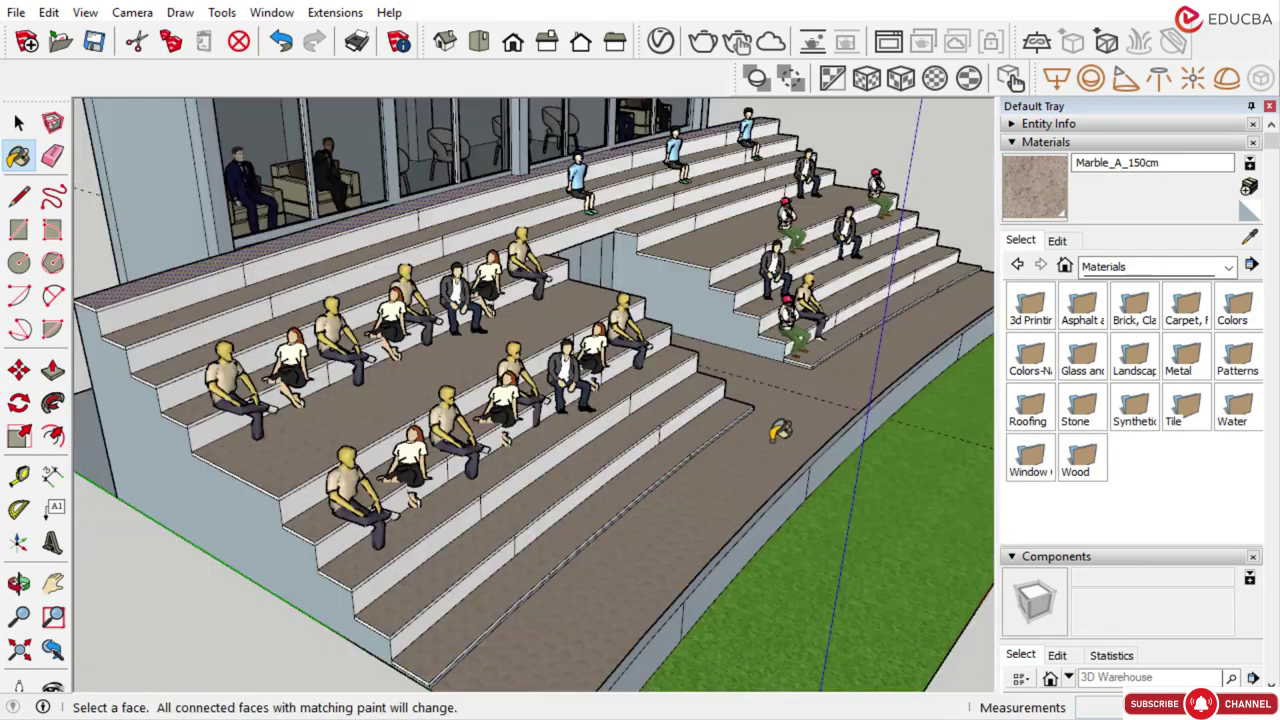
key("ctrl+z")
Examine the paved walkway and the marble texture on the lower treads beside it
scroll(767, 435, "up", 4)
scroll(750, 440, "down", 2)
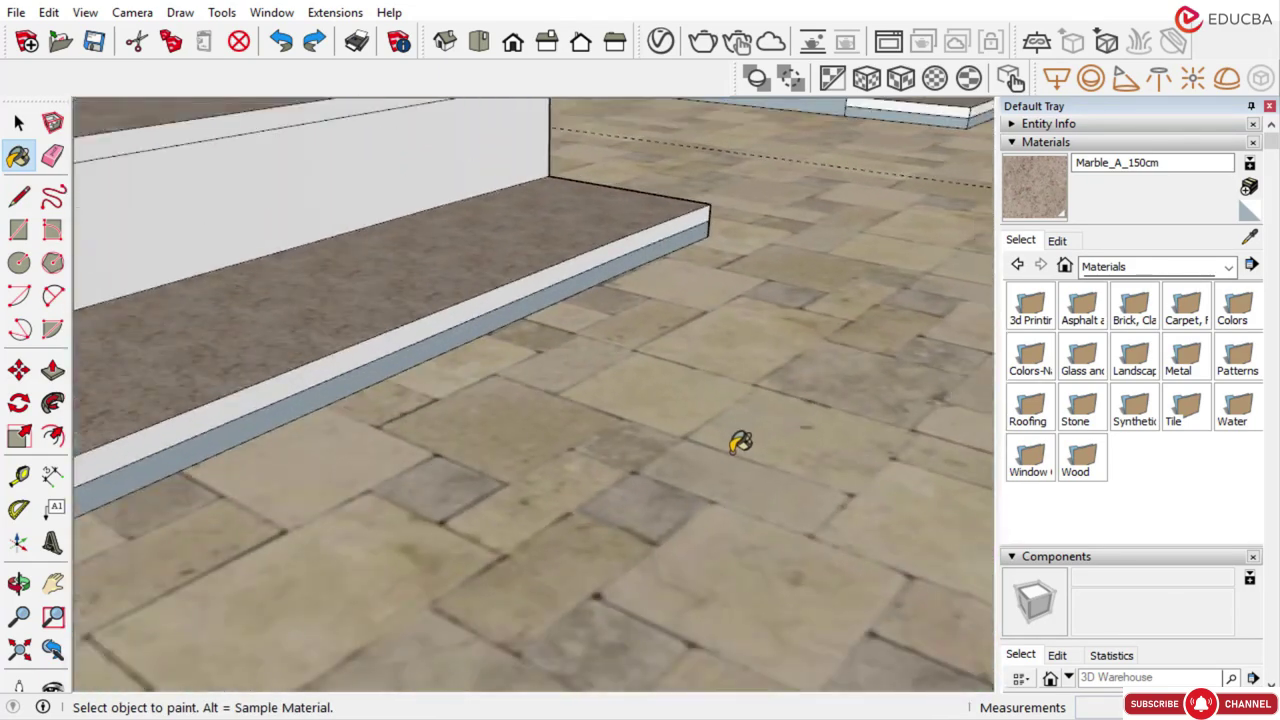
scroll(735, 444, "down", 5)
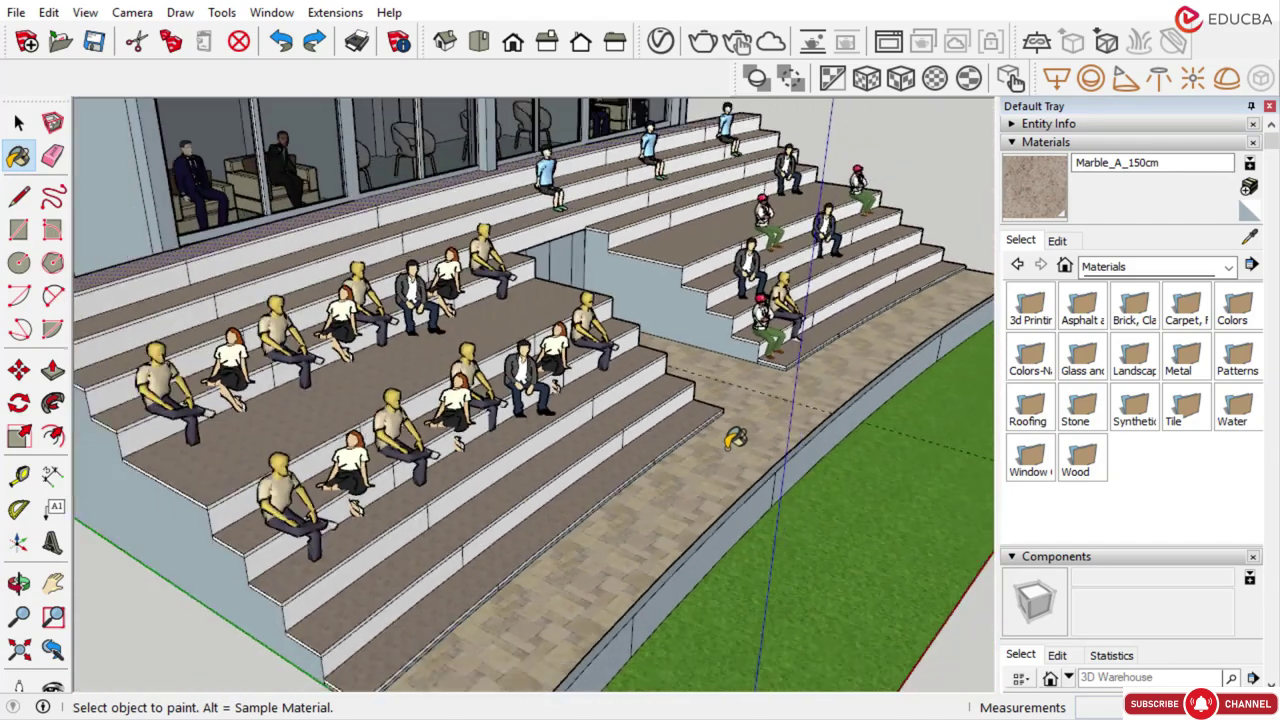
scroll(737, 437, "up", 2)
scroll(740, 437, "up", 3)
scroll(514, 406, "down", 2)
scroll(494, 343, "up", 5)
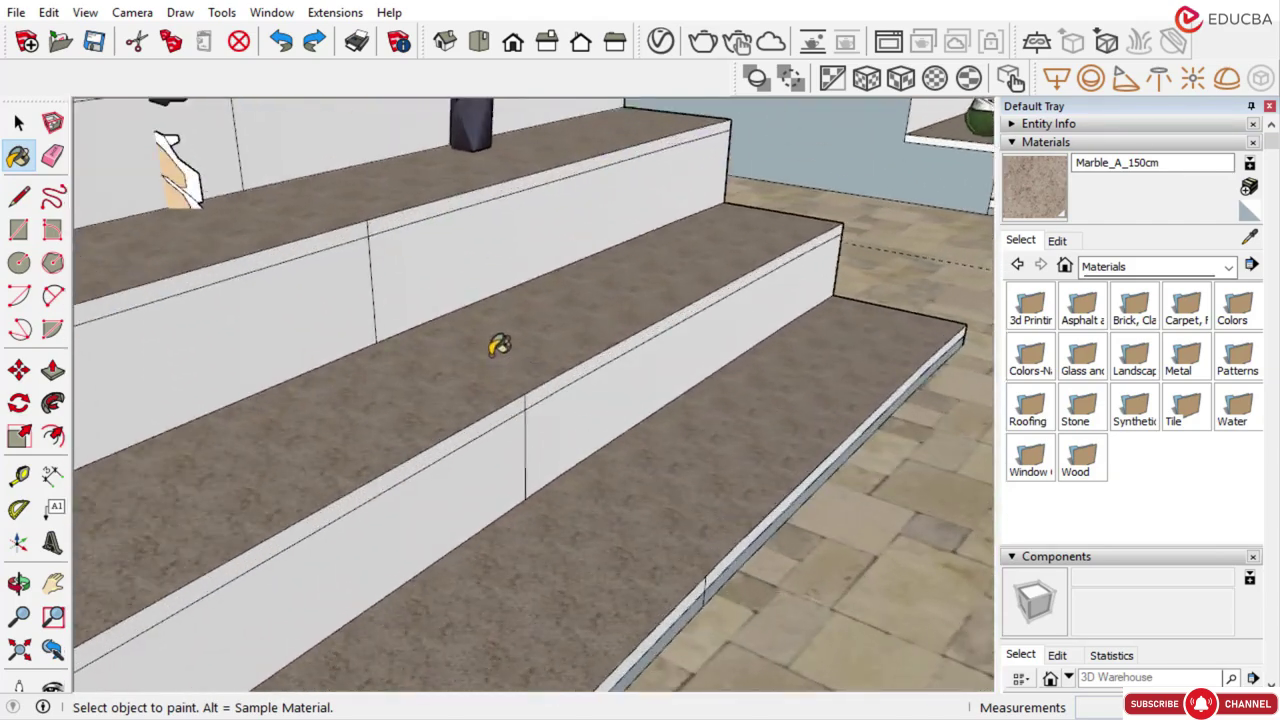
scroll(499, 344, "down", 4)
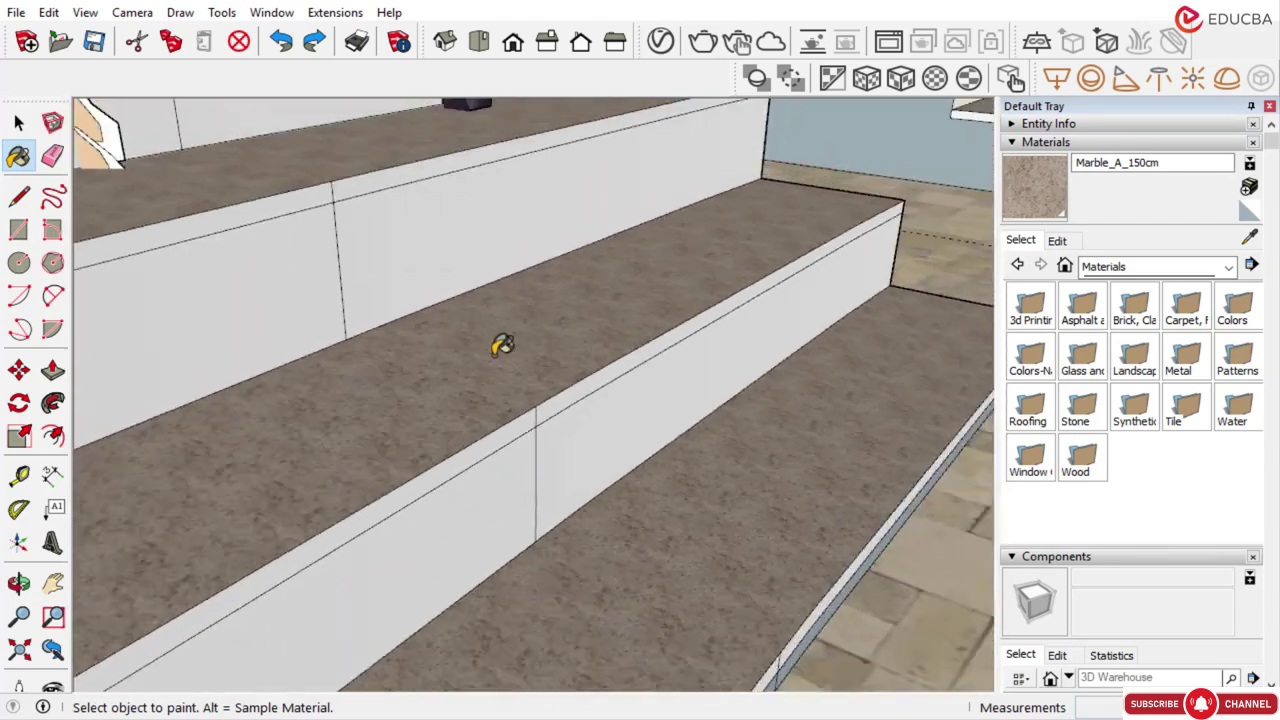
scroll(690, 323, "down", 5)
scroll(666, 549, "up", 2)
scroll(692, 388, "down", 2)
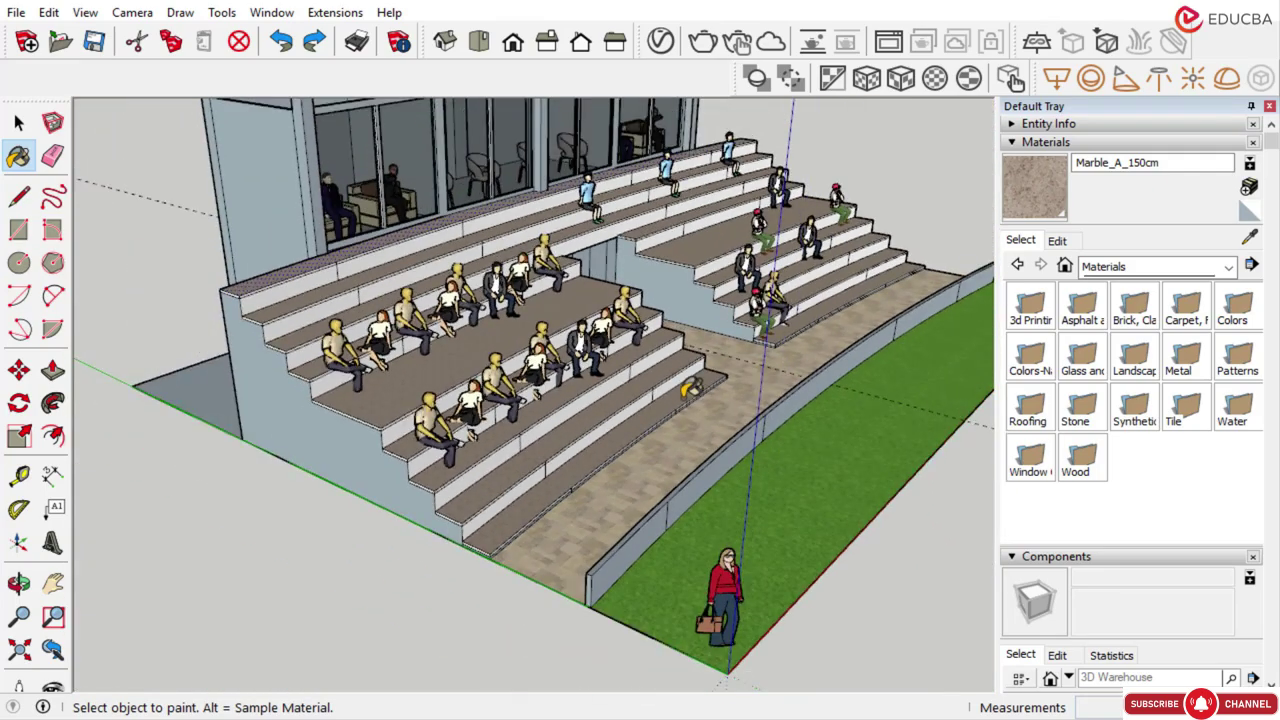
Examine the marble treads around the seated figures from the opposite end and front of the grandstand
scroll(781, 168, "up", 3)
scroll(781, 168, "down", 4)
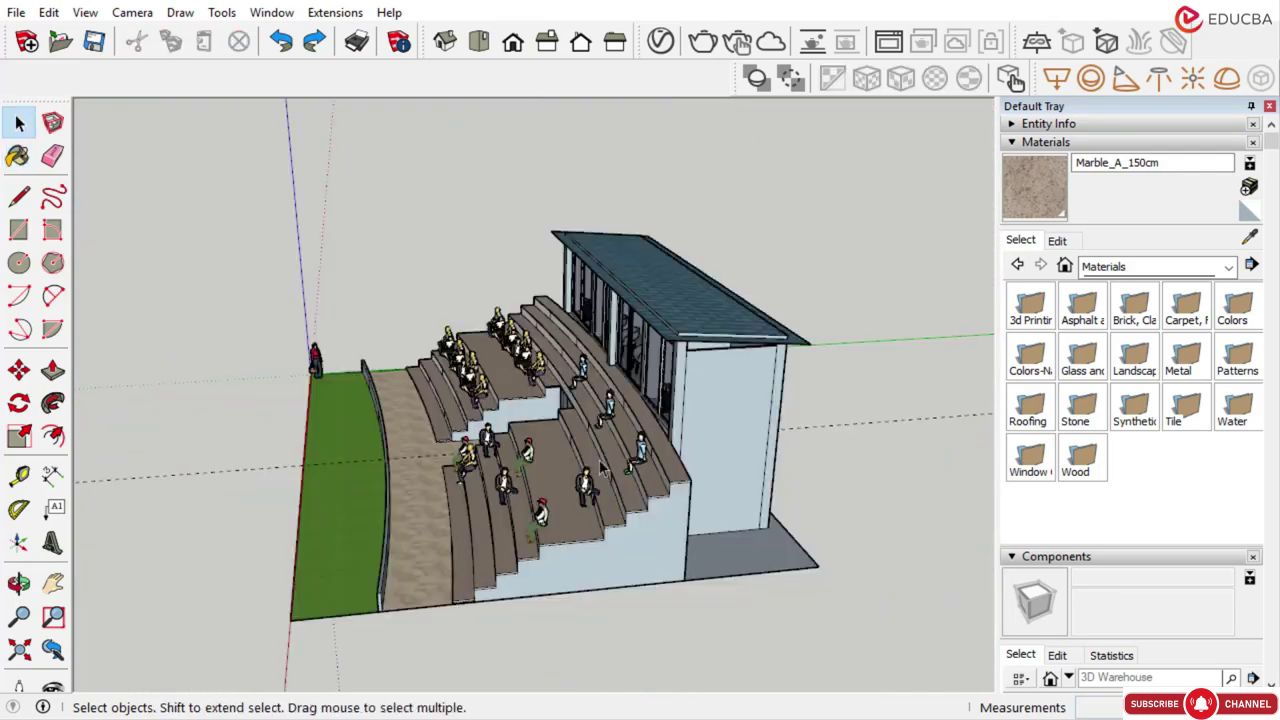
scroll(615, 461, "up", 4)
scroll(617, 461, "up", 3)
scroll(662, 446, "down", 5)
mouse_move(714, 370)
middle_mouse_down()
mouse_move(686, 434)
mouse_move(733, 422)
middle_mouse_up()
scroll(735, 424, "up", 3)
scroll(736, 424, "up", 4)
scroll(731, 423, "down", 3)
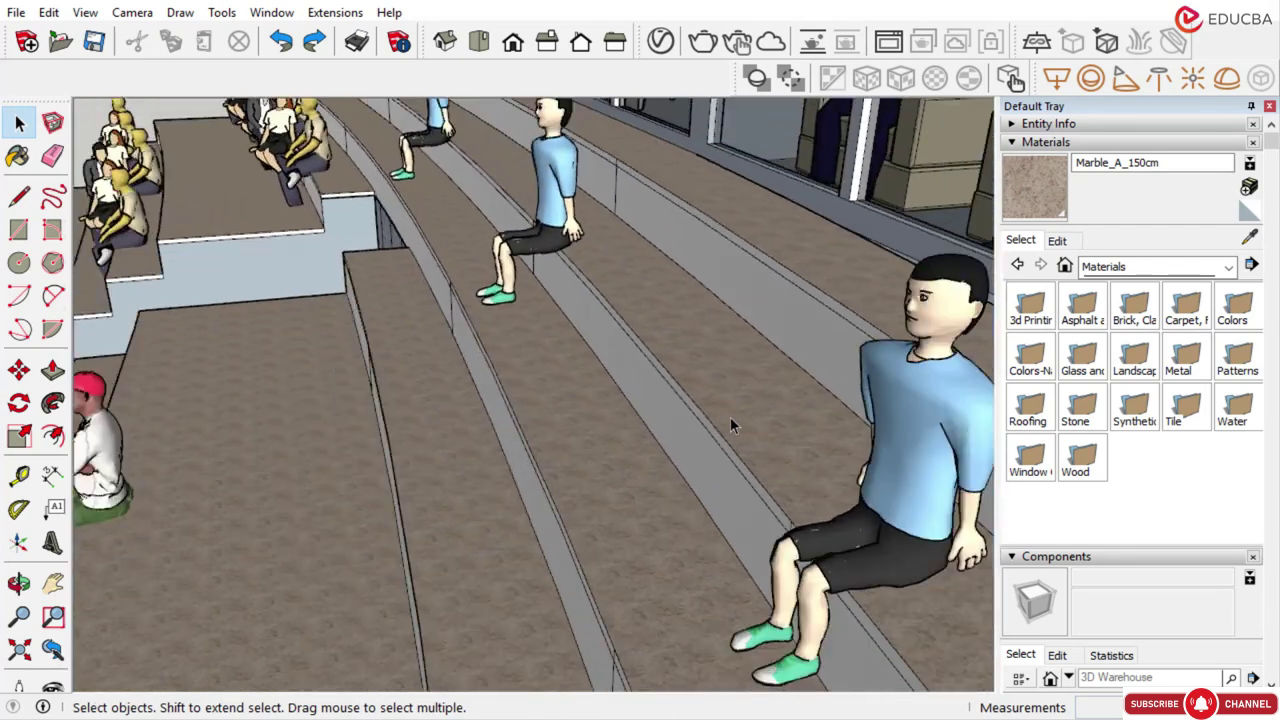
scroll(702, 421, "down", 5)
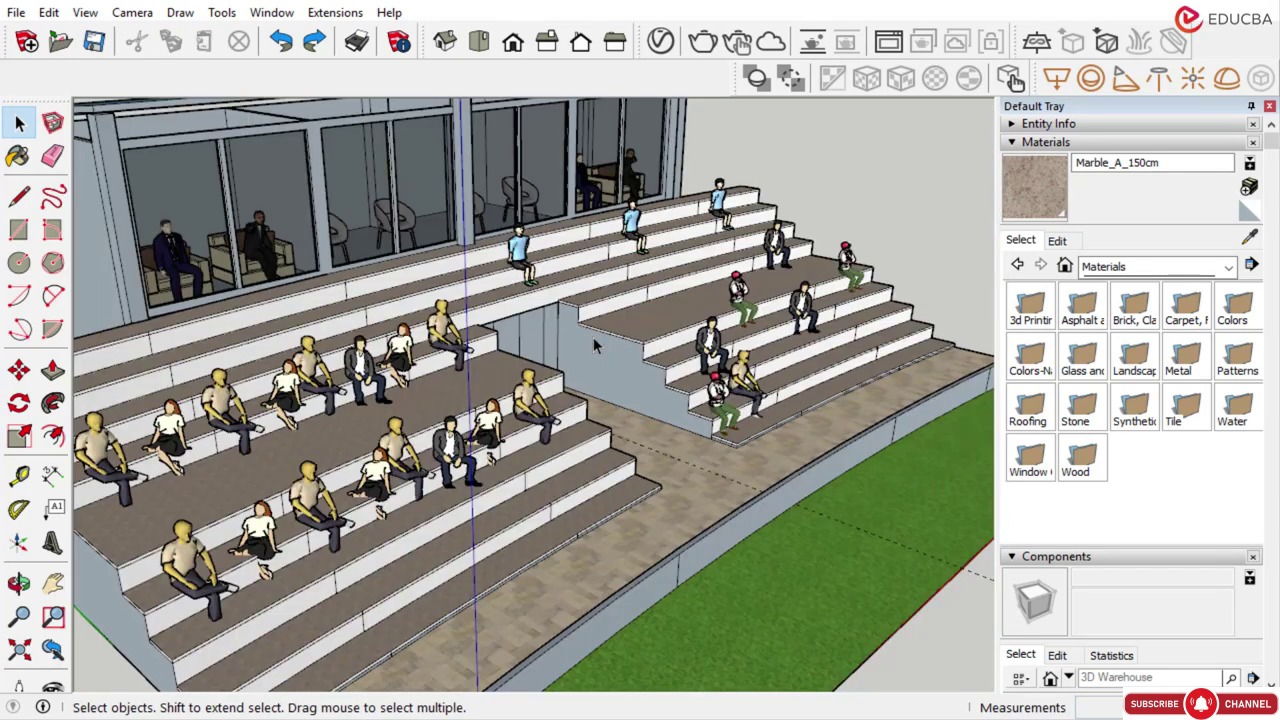
Paint the side walls of the passage between the two seating blocks with Color M00
left_click(595, 342)
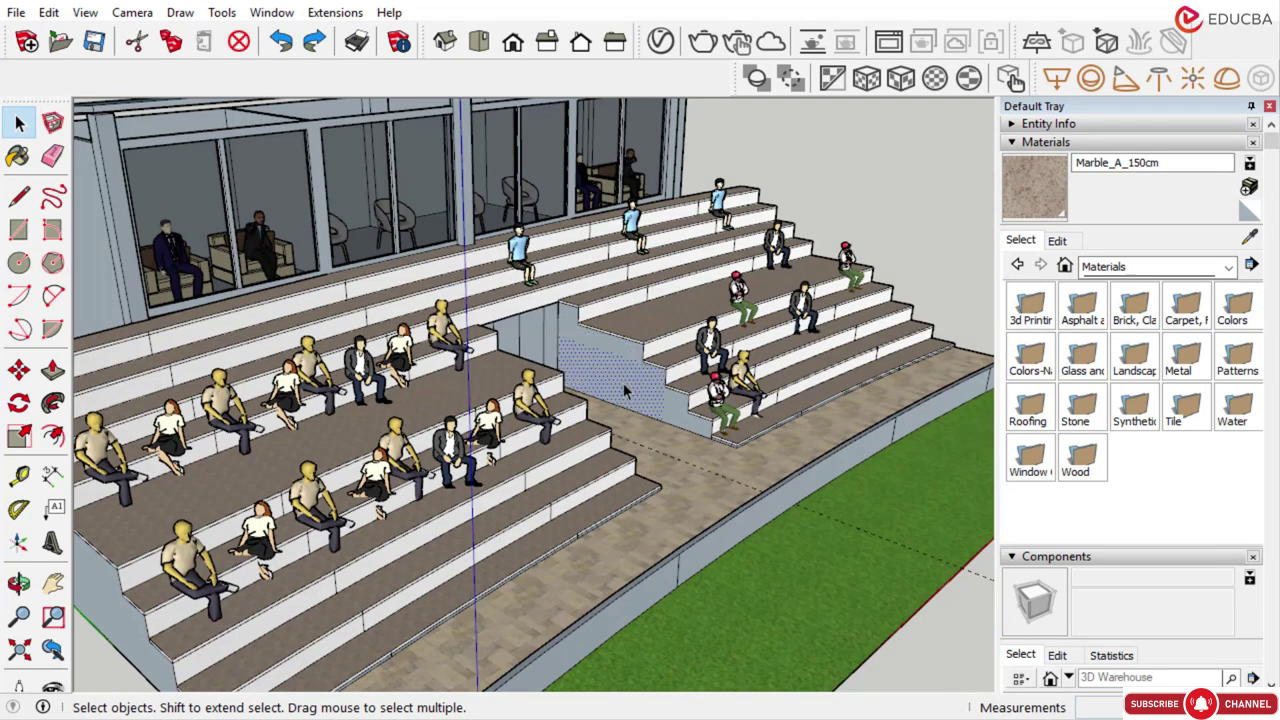
left_click(1045, 142)
left_click(1044, 145)
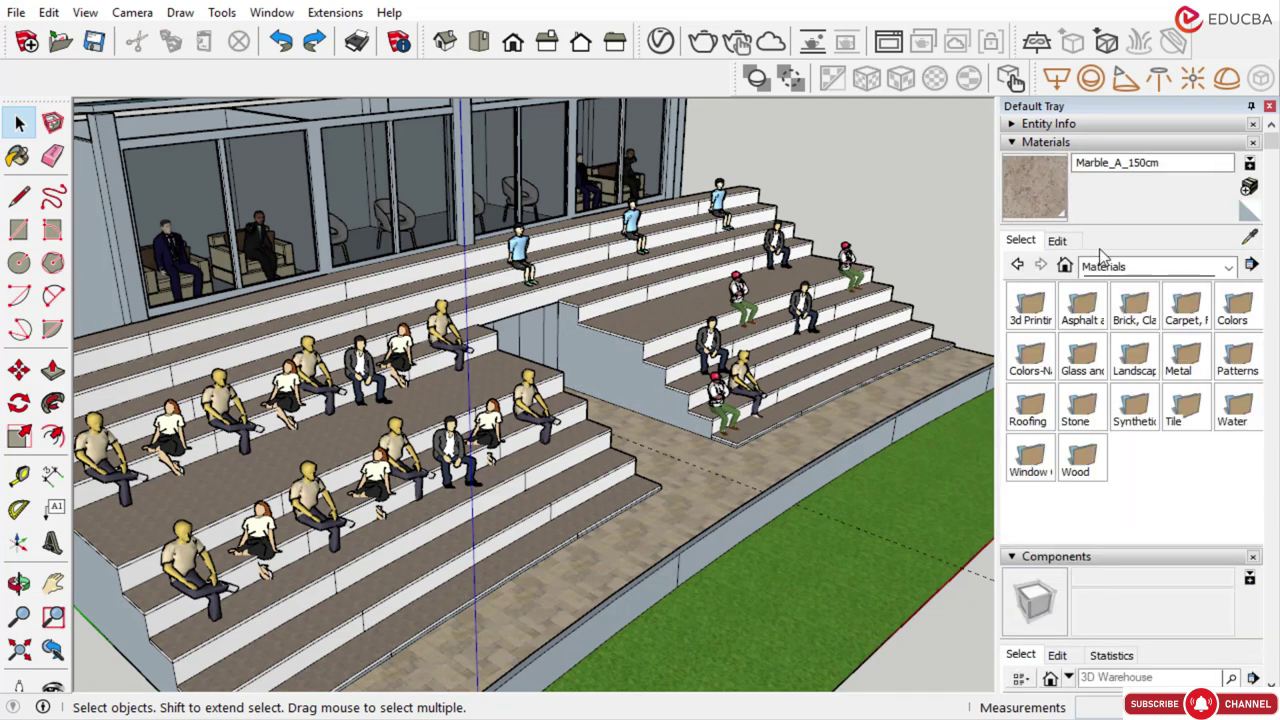
left_click(1117, 266)
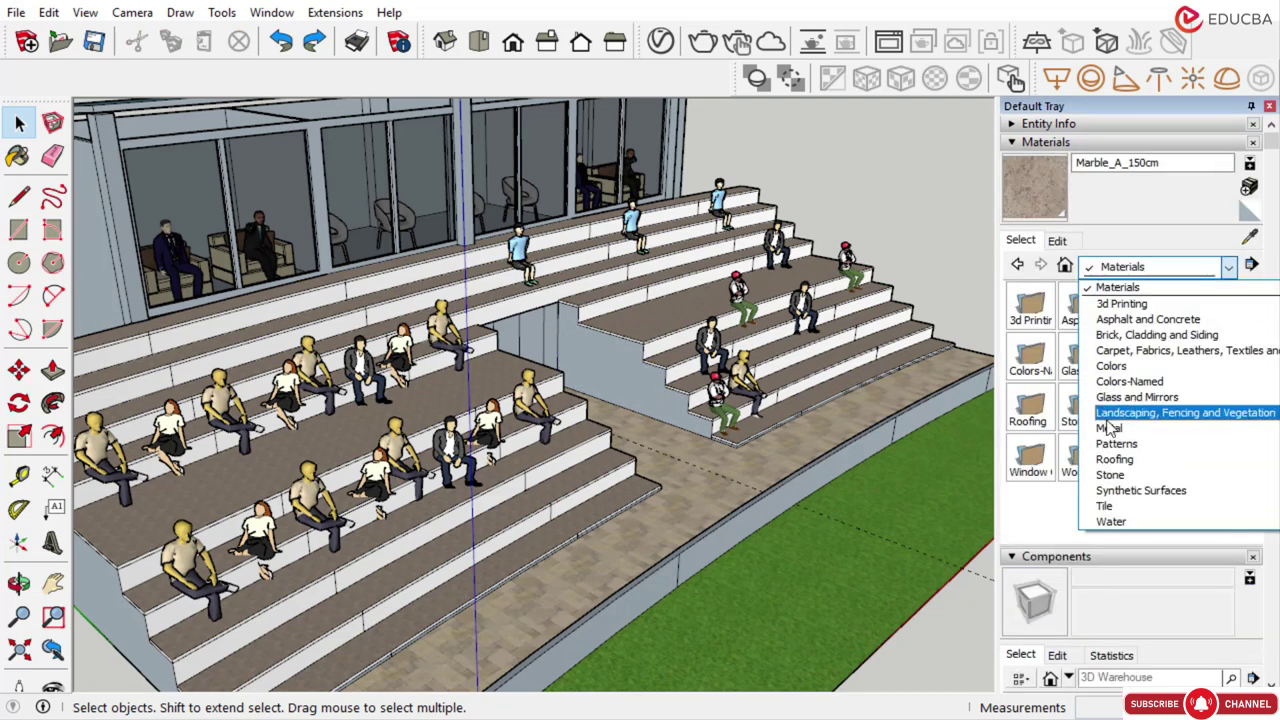
left_click(1111, 366)
scroll(1040, 440, "down", 5)
scroll(1040, 443, "down", 5)
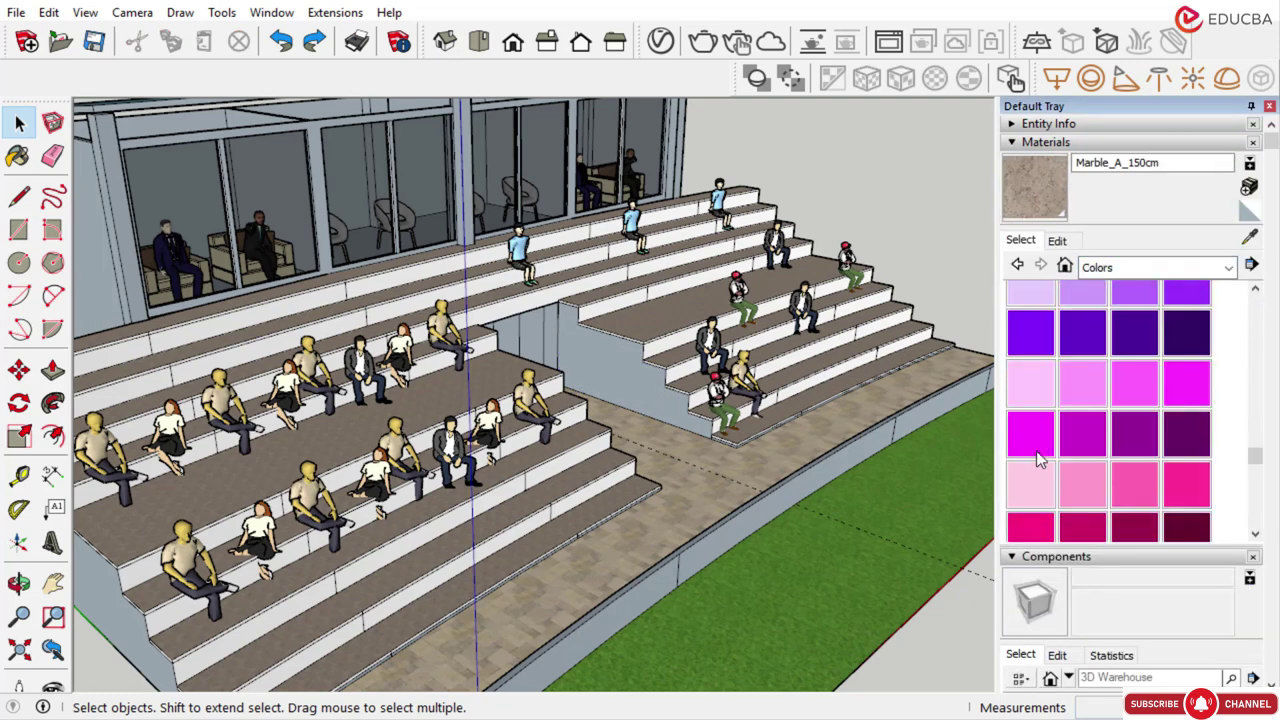
scroll(1037, 460, "up", 2)
left_click(1036, 465)
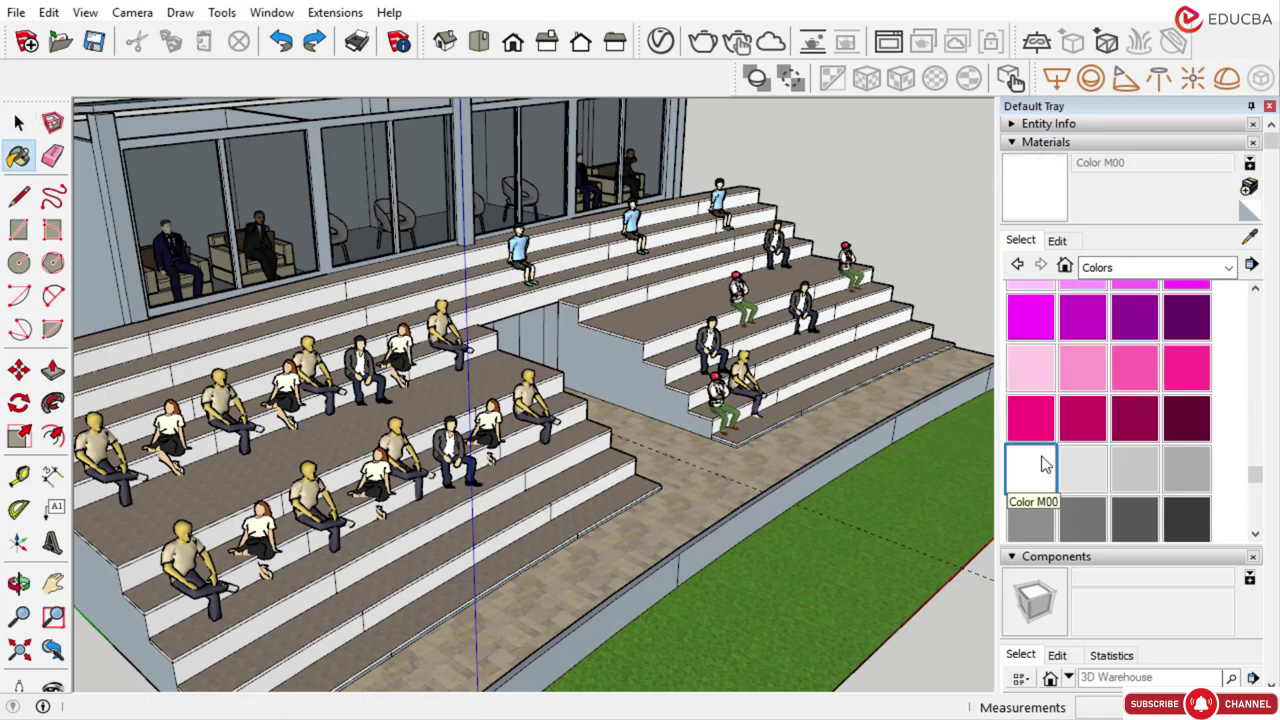
middle_click_drag(560, 222, 543, 212)
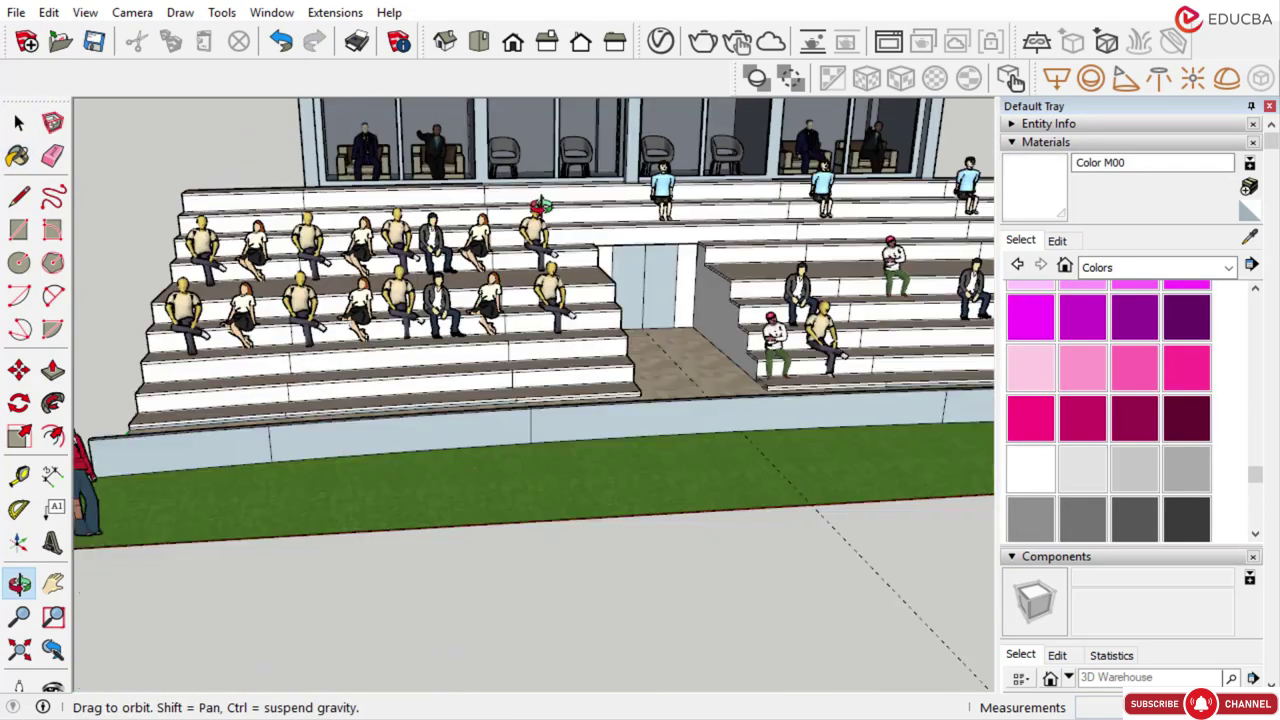
Add Glass_Coated_Black from the V-Ray glass library and apply the new copy to both door panels at the passage's end
scroll(623, 264, "up", 3)
mouse_move(623, 264)
middle_mouse_down()
mouse_move(606, 281)
mouse_move(639, 291)
middle_mouse_up()
scroll(607, 280, "down", 2)
scroll(639, 291, "up", 3)
left_click(619, 262)
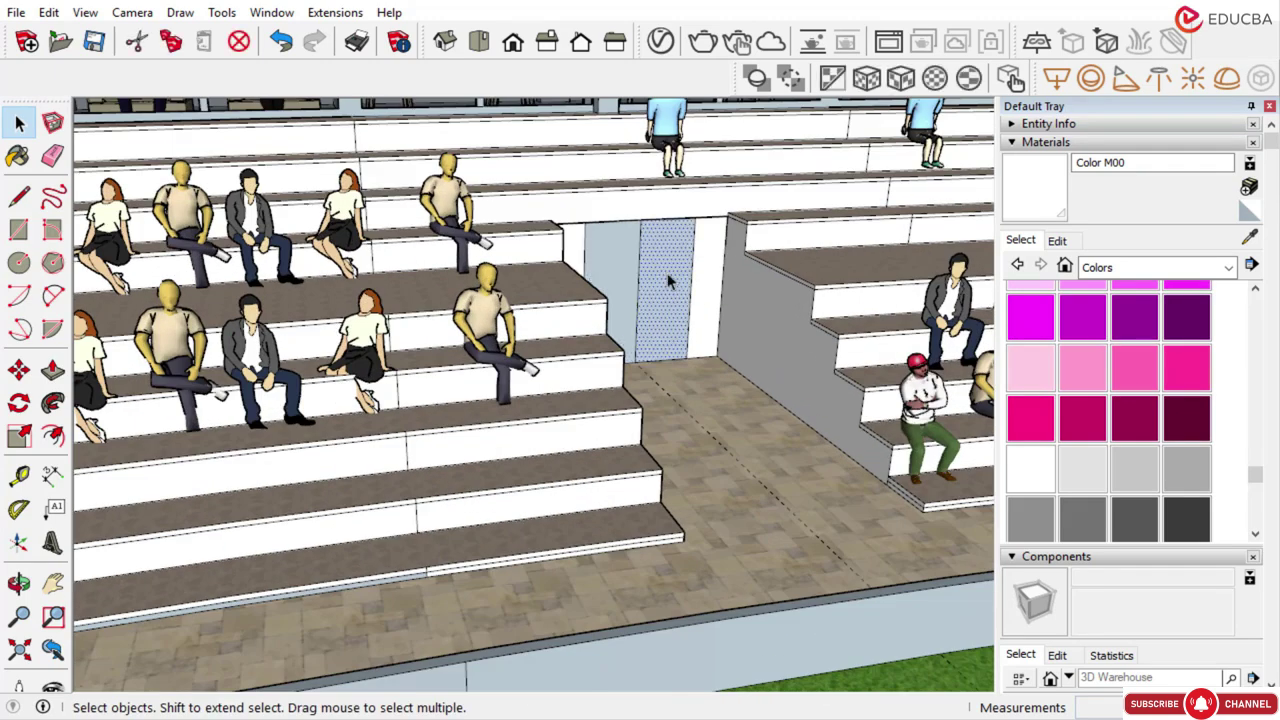
left_click(667, 273, "shift")
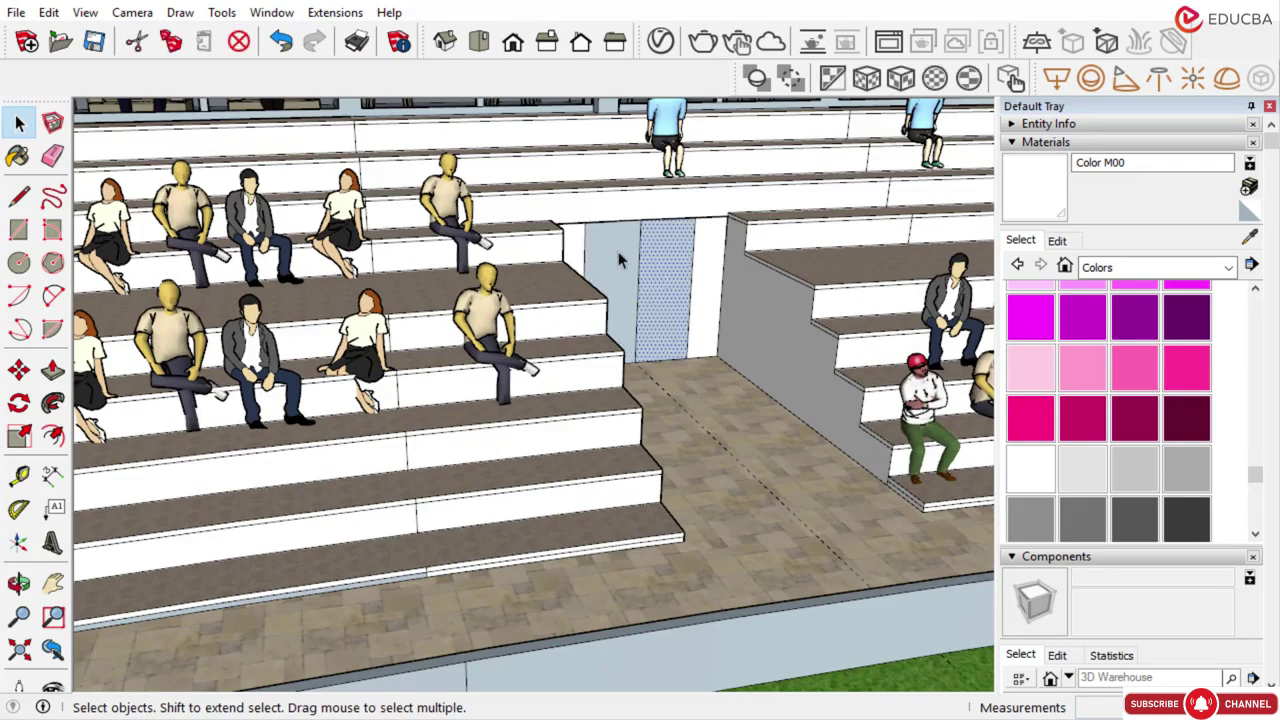
left_click(660, 41)
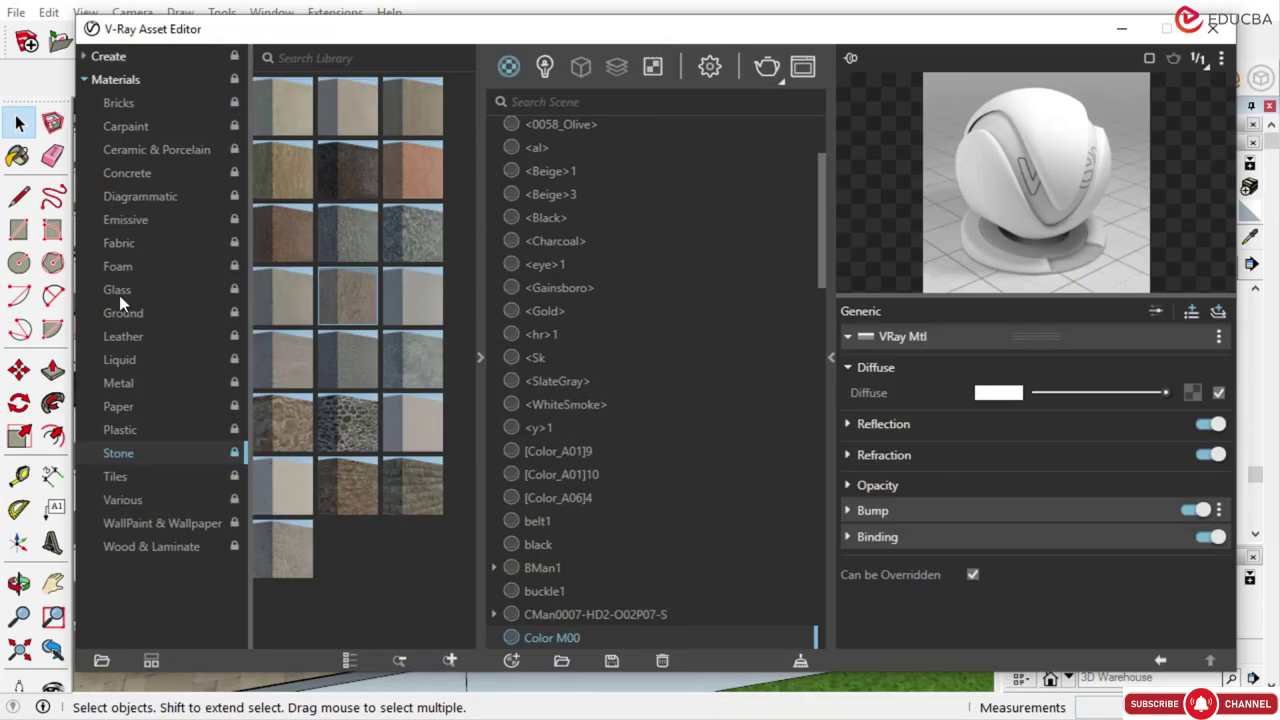
left_click(119, 295)
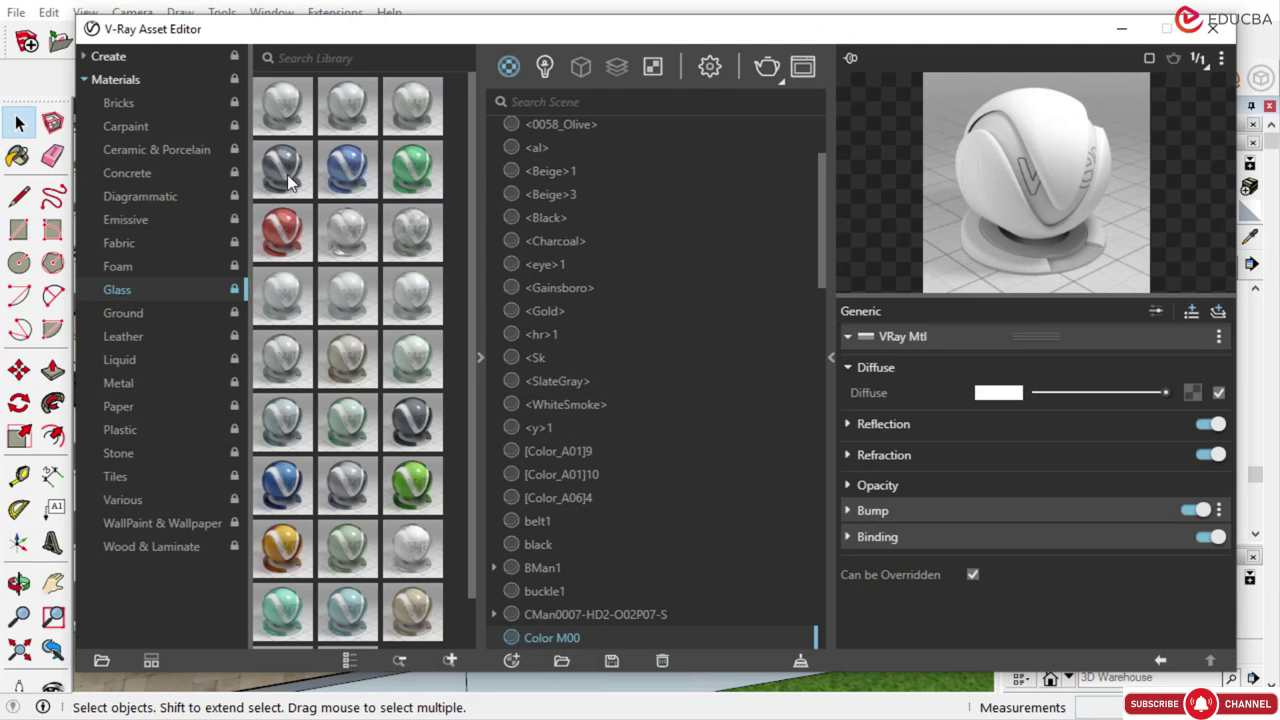
left_click_drag(290, 183, 596, 295)
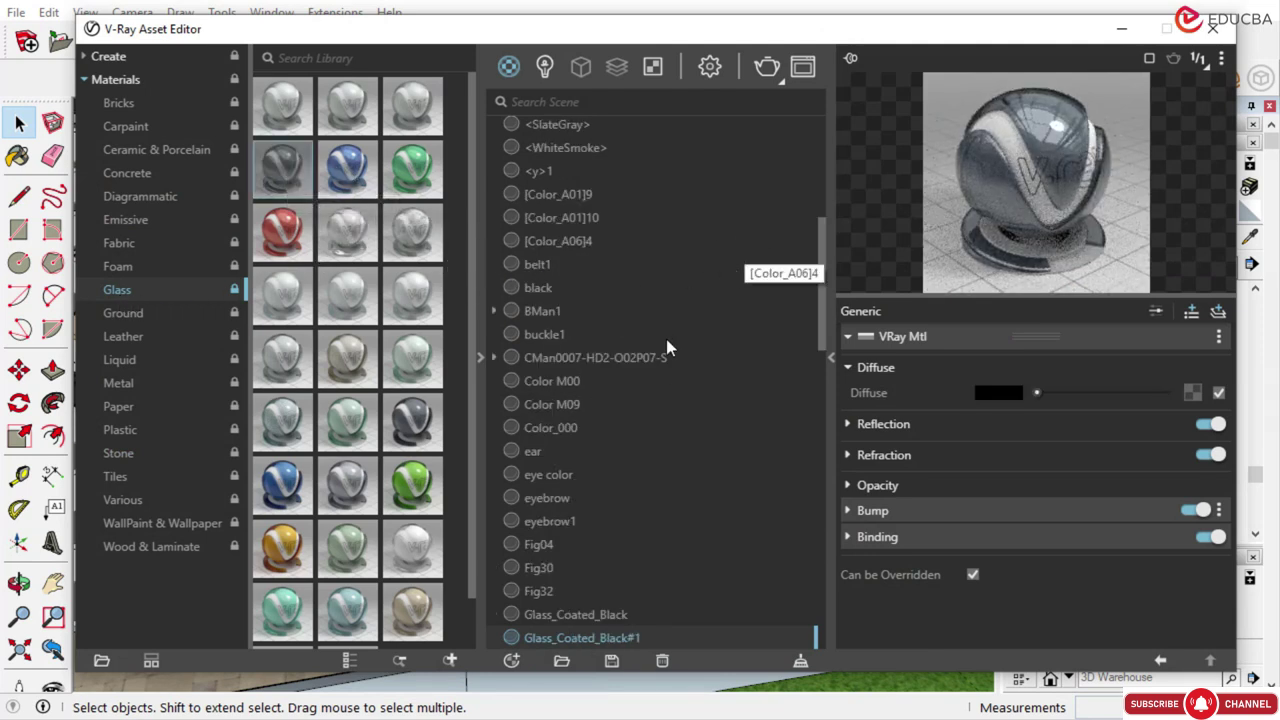
scroll(595, 359, "down", 5)
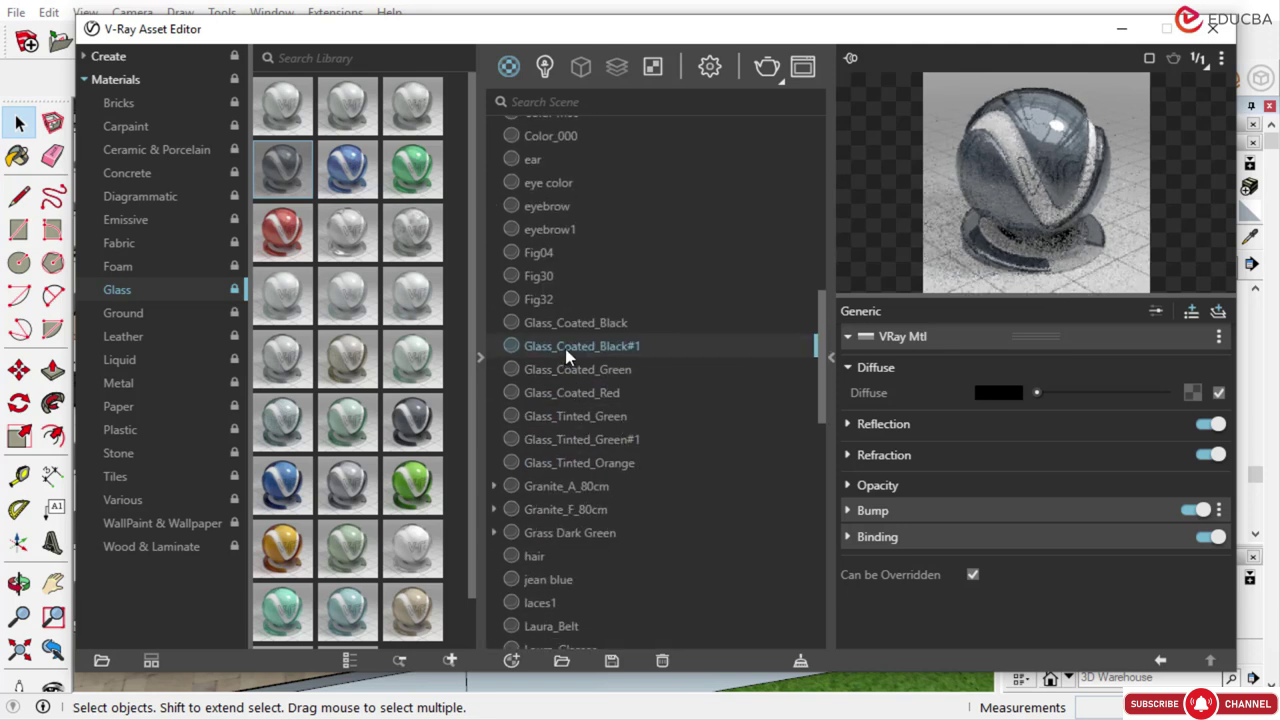
right_click(567, 350)
left_click(606, 391)
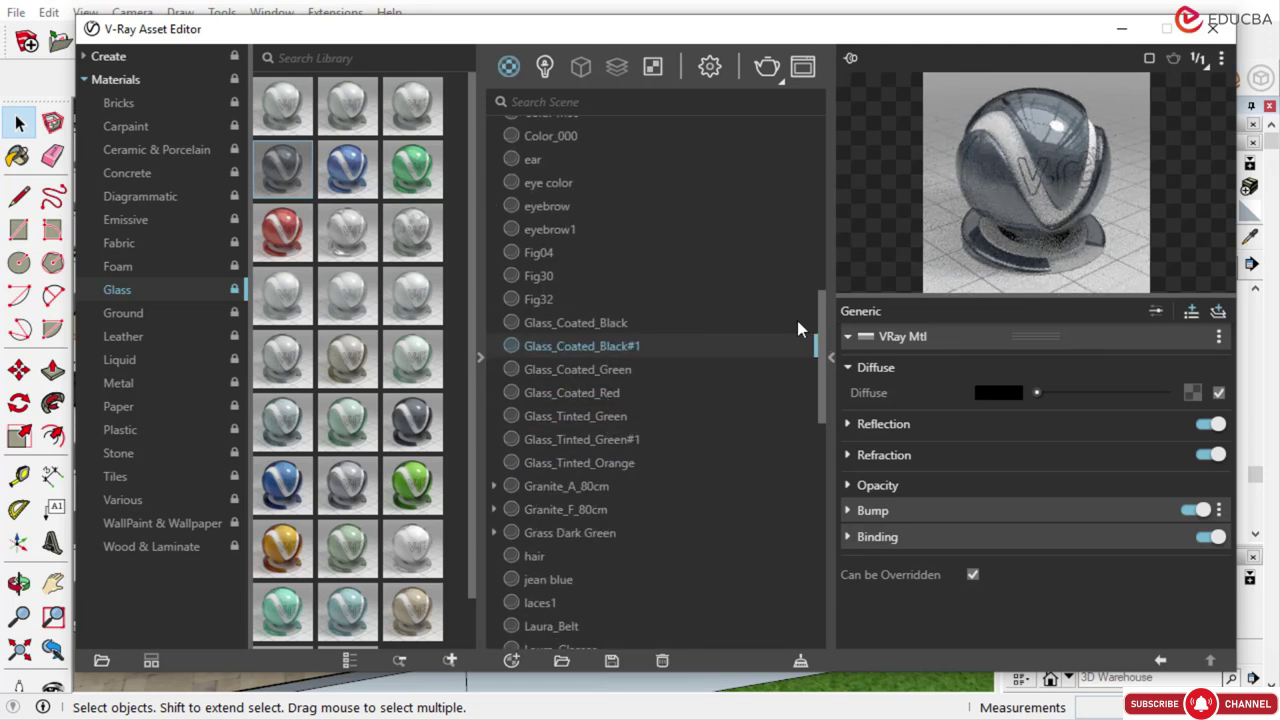
left_click(1121, 28)
scroll(623, 290, "up", 3)
scroll(623, 290, "up", 1)
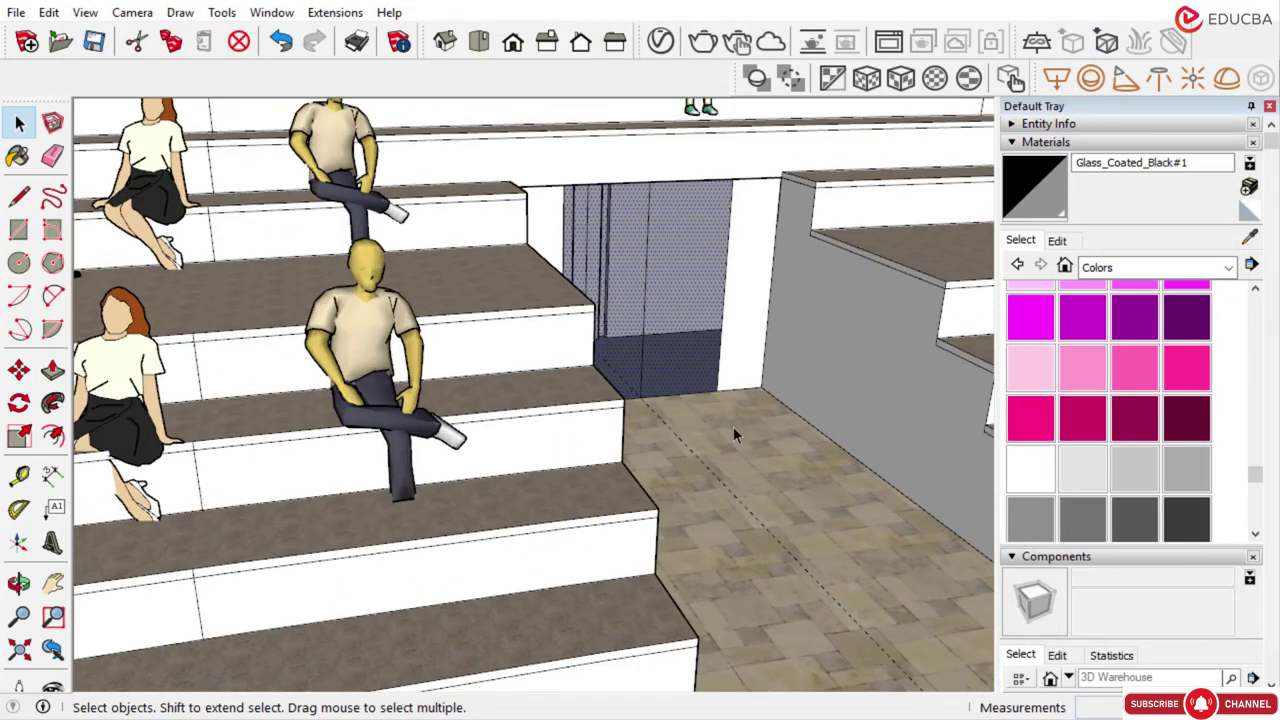
left_click(733, 426)
Paint the walls and window frames of the glazed lounge above the seating with Color M00
middle_click_drag(612, 349, 694, 337)
scroll(597, 380, "down", 10)
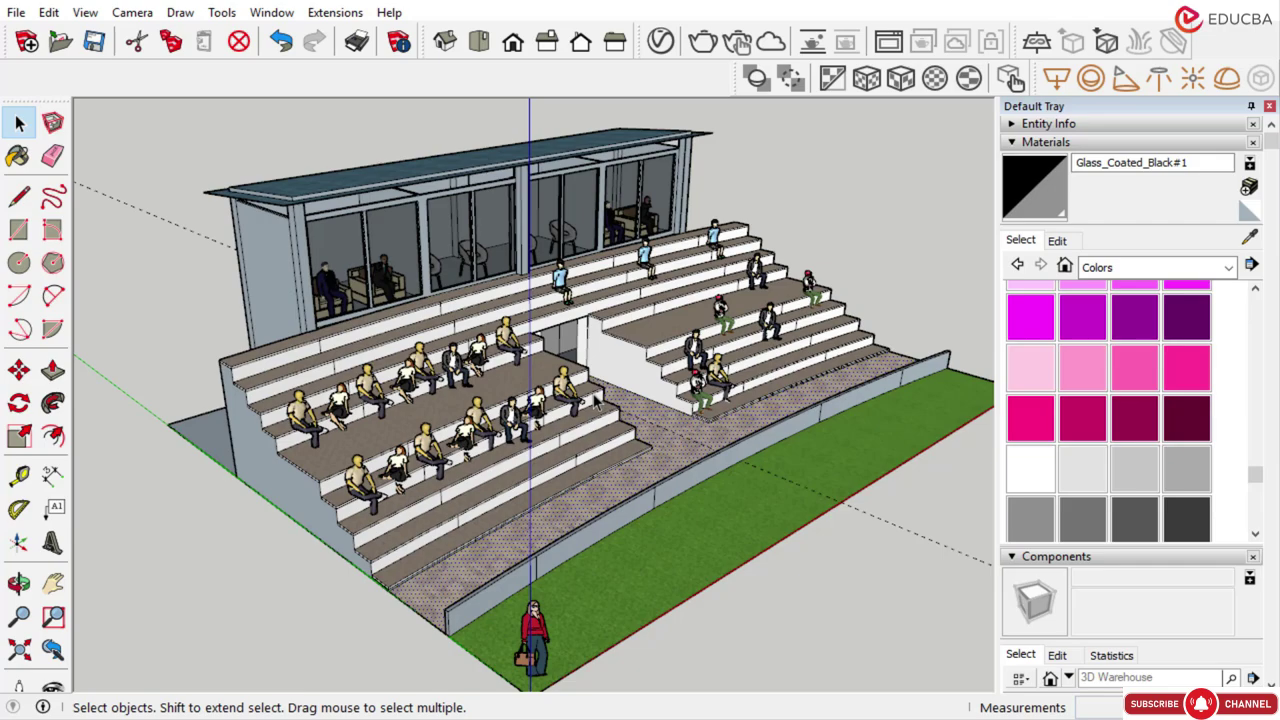
scroll(485, 250, "up", 3)
scroll(485, 250, "down", 3)
middle_click_drag(485, 252, 401, 268)
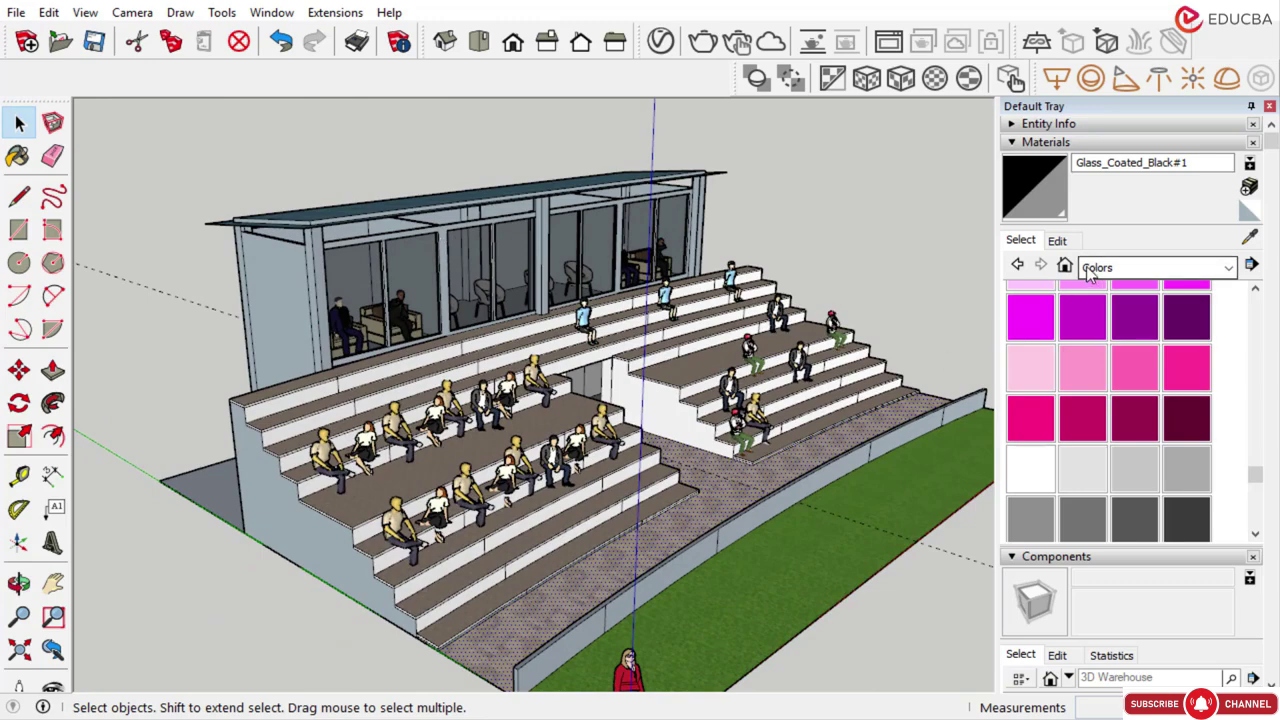
left_click(1031, 468)
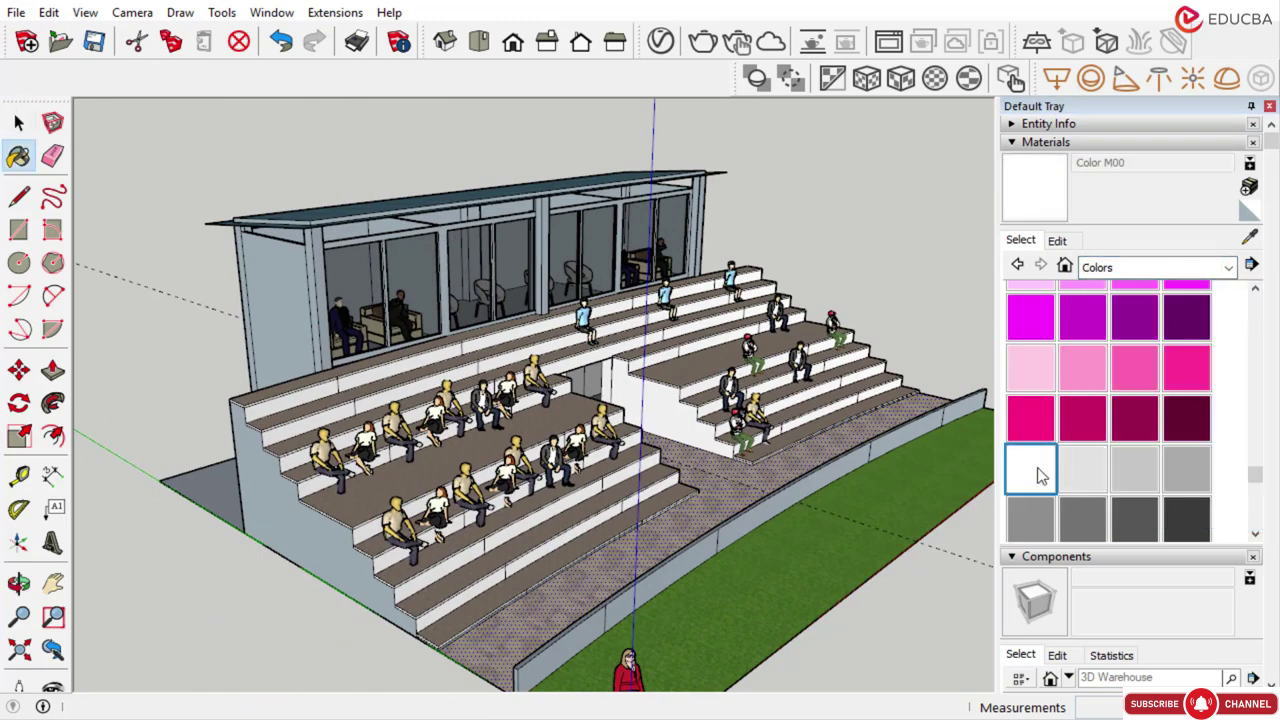
scroll(266, 273, "up", 4)
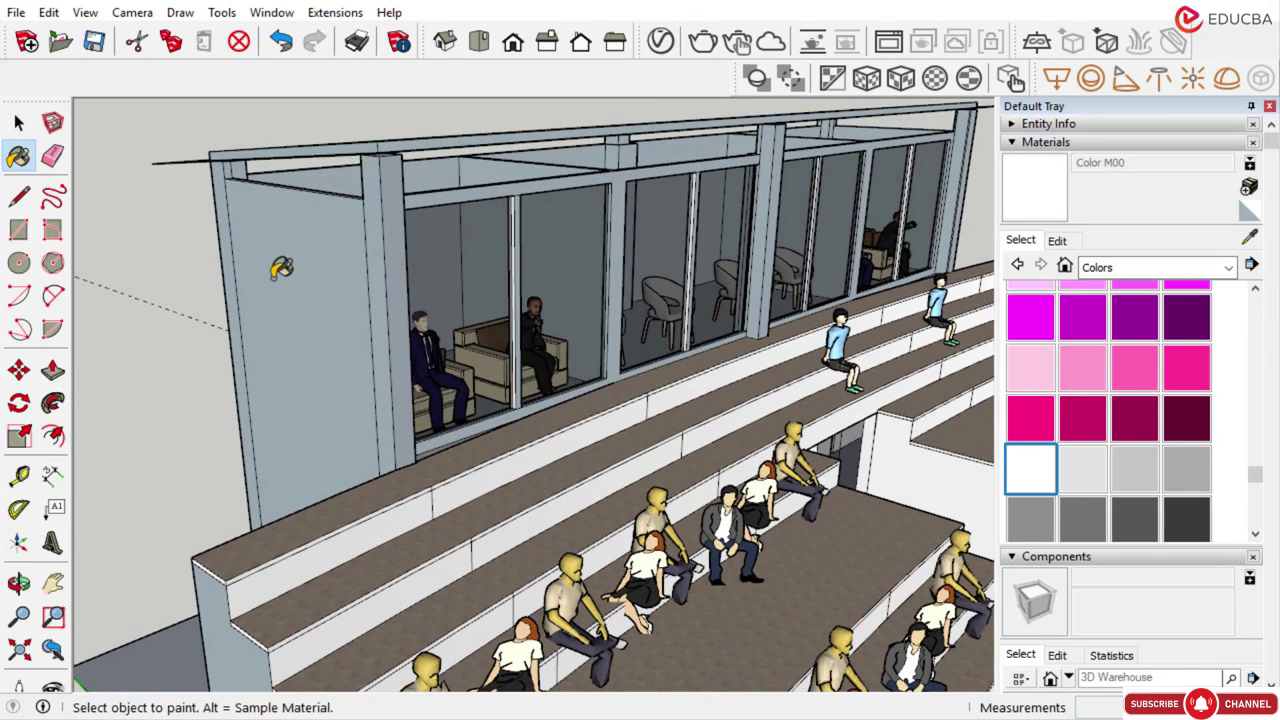
left_click(275, 274)
scroll(384, 228, "up", 3)
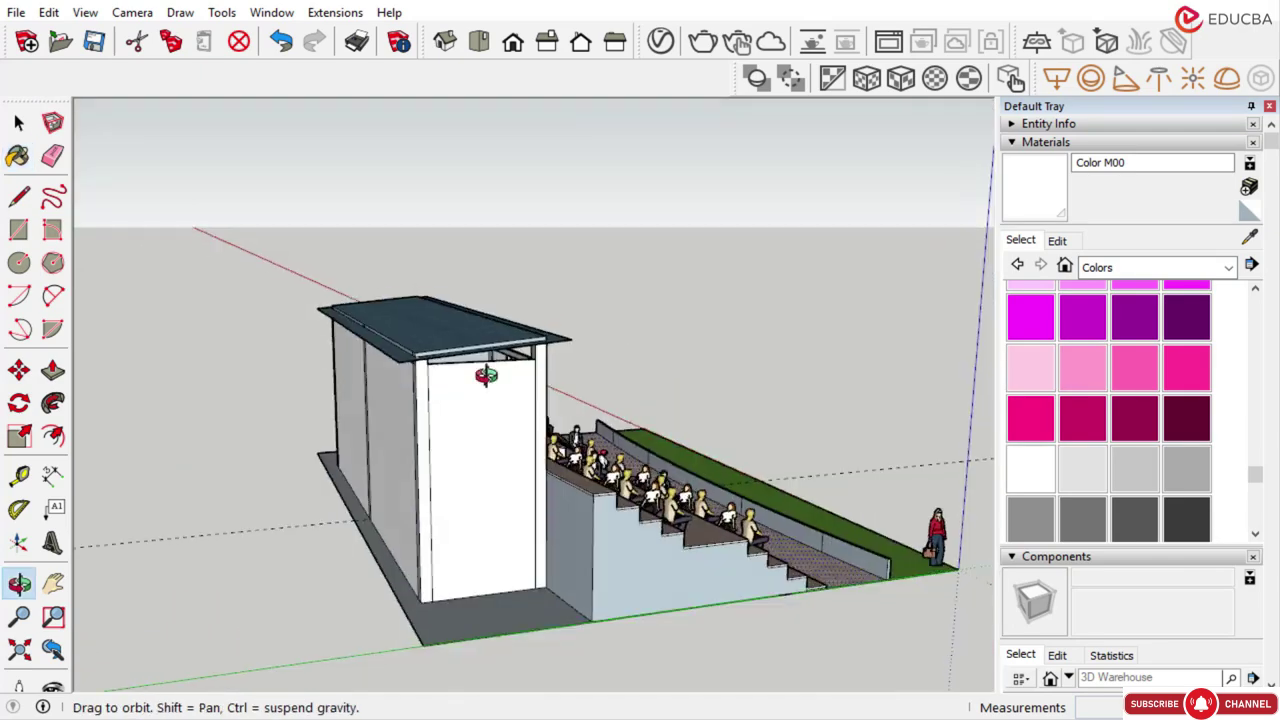
Examine the lounge's painted walls, columns and window frames from the end and front of the grandstand
mouse_move(486, 374)
middle_mouse_down()
mouse_move(362, 356)
mouse_move(344, 322)
middle_mouse_up()
scroll(456, 290, "up", 3)
middle_click_drag(510, 290, 460, 298)
scroll(609, 303, "down", 3)
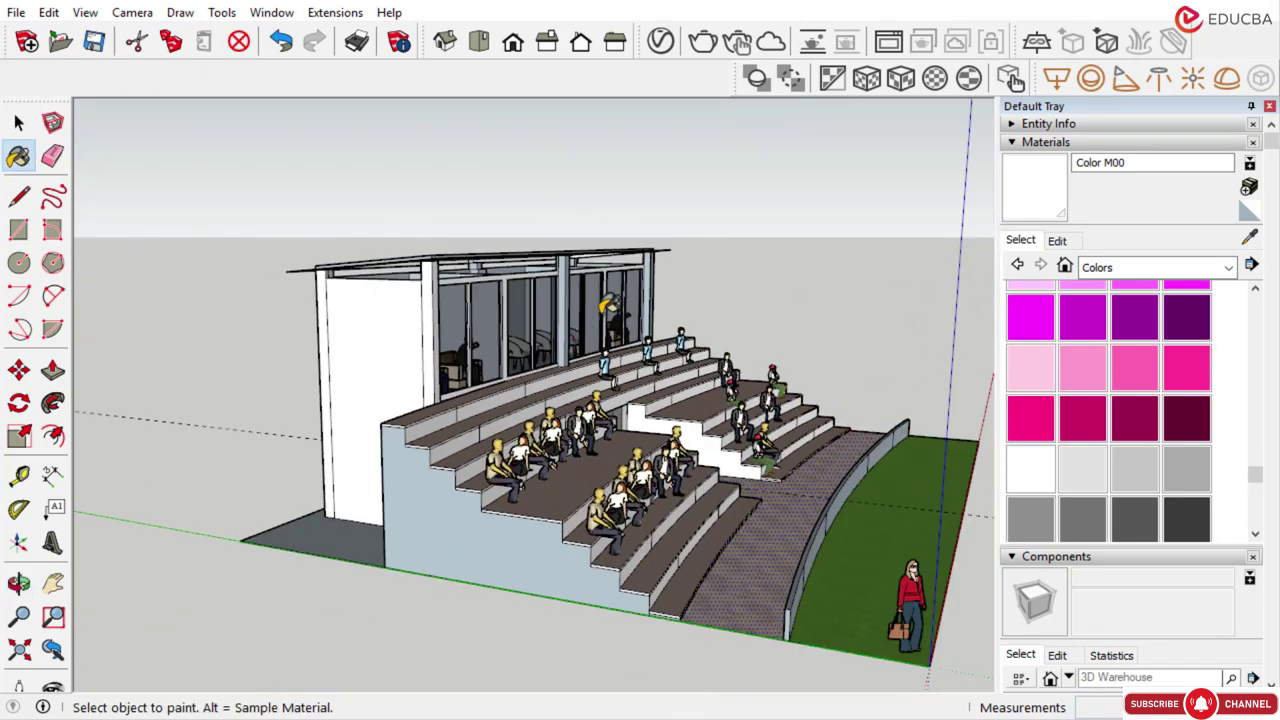
middle_click_drag(609, 303, 604, 340)
scroll(409, 337, "up", 4)
middle_click_drag(409, 338, 398, 336)
scroll(396, 252, "up", 1)
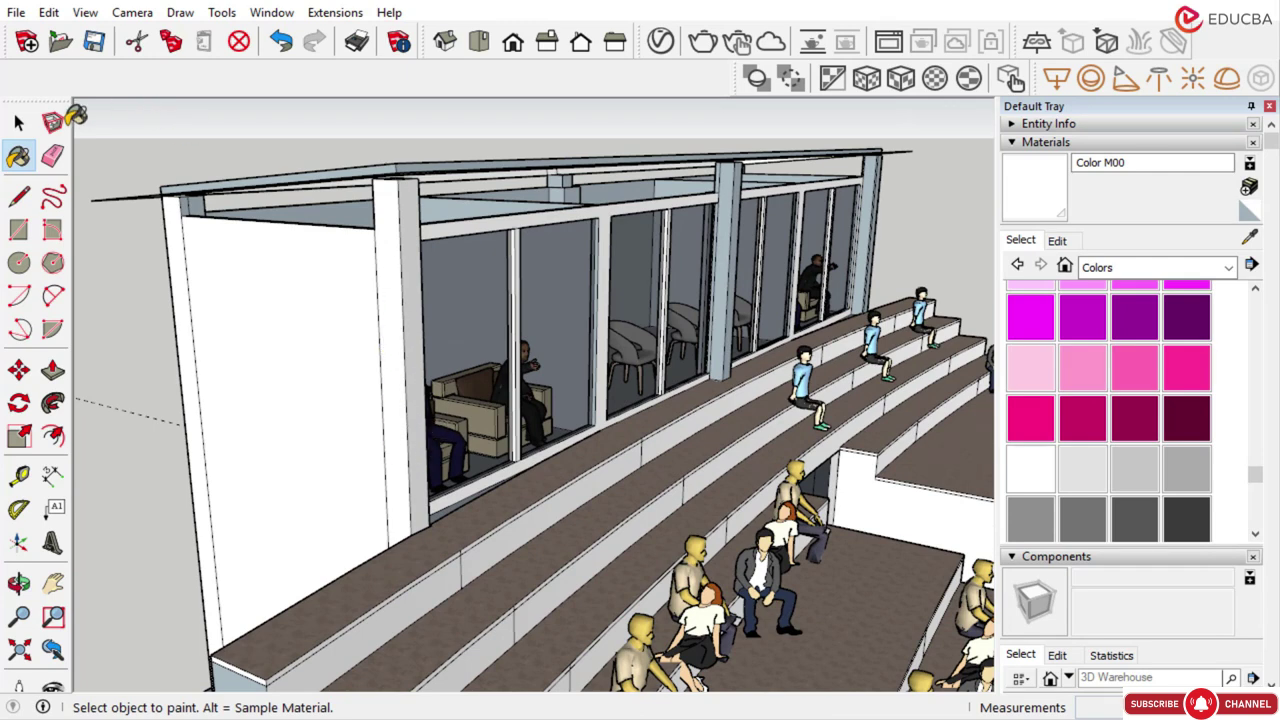
Select the front corner column face of the lounge and browse the wood materials and V-Ray library categories for its finish
left_click(19, 122)
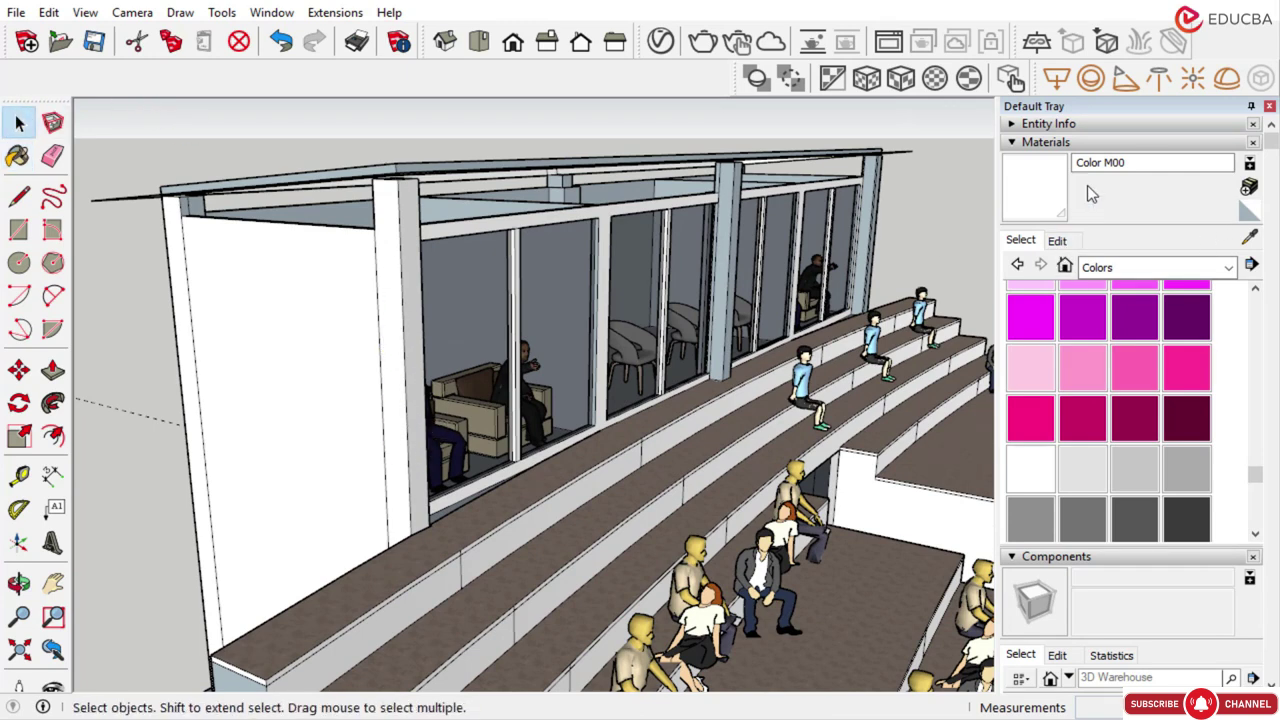
left_click(1153, 267)
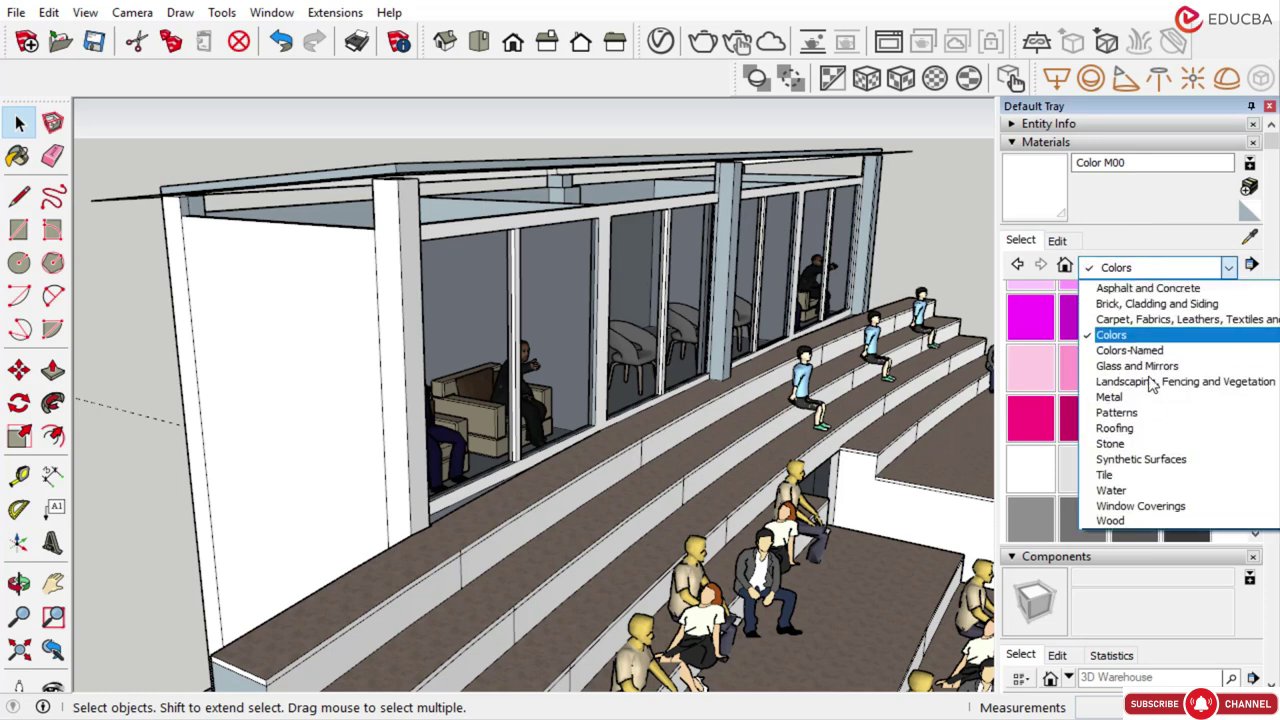
left_click(1125, 520)
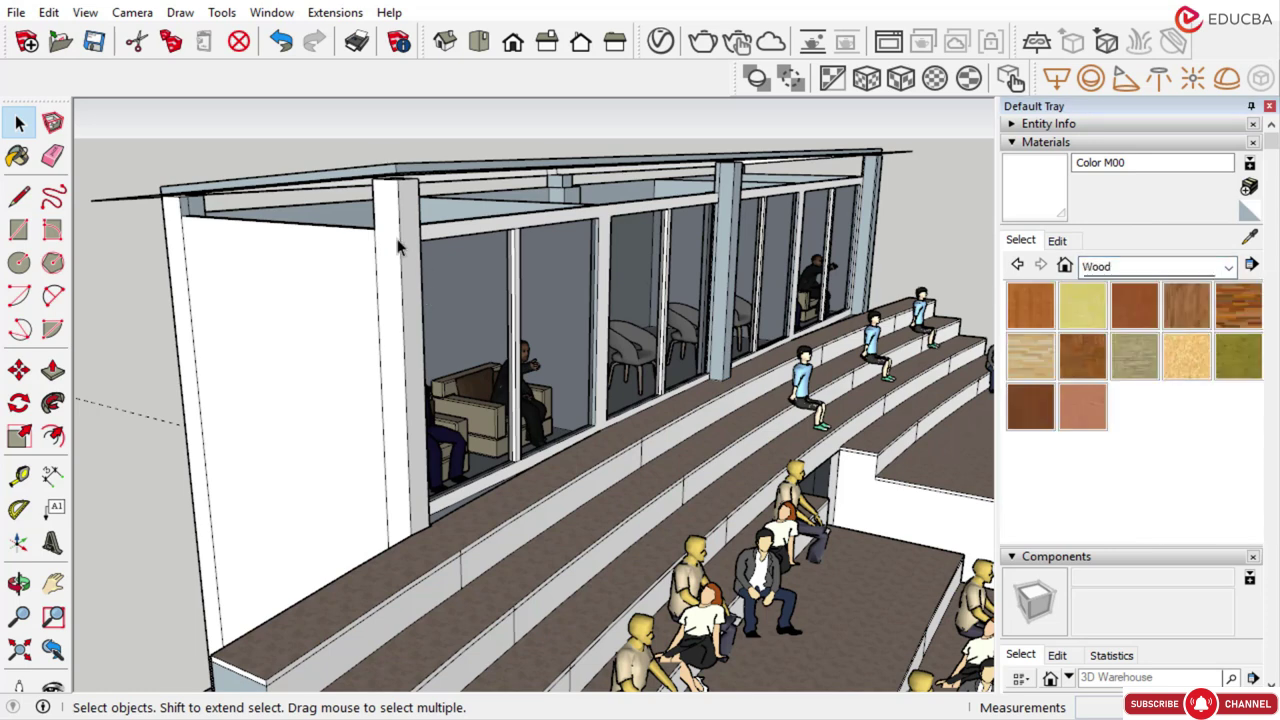
left_click(400, 258)
left_click(660, 40)
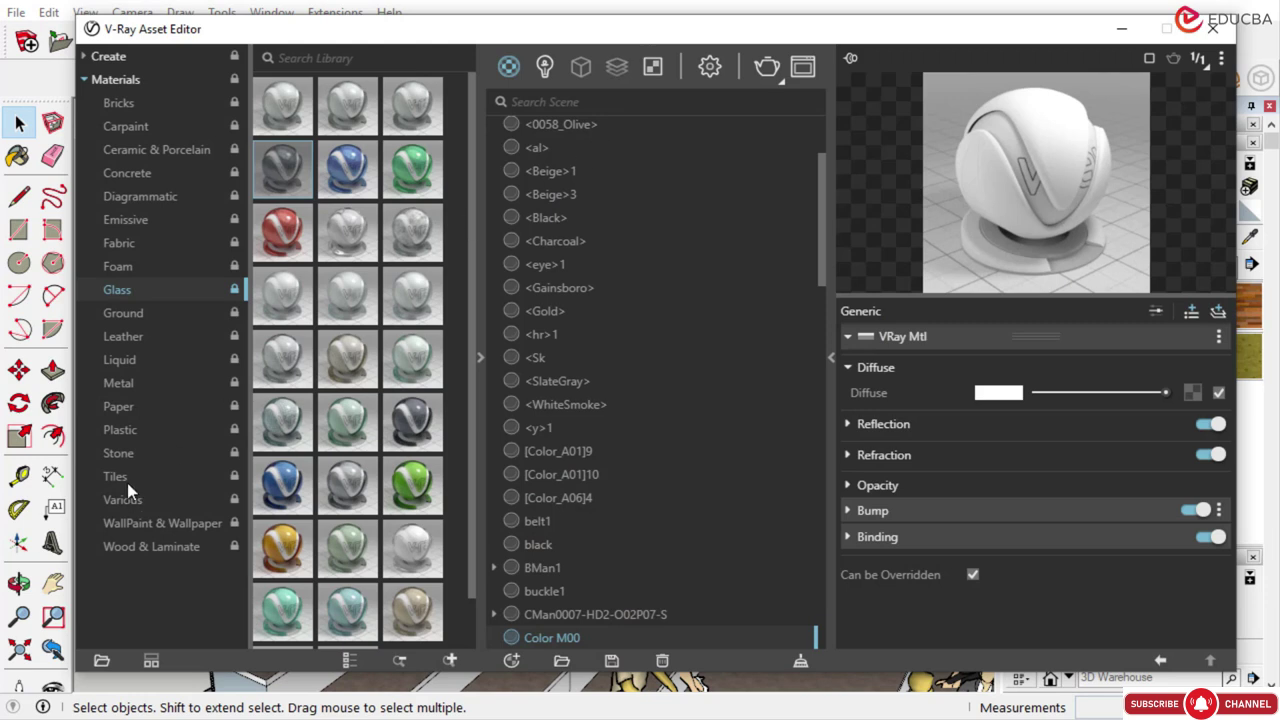
left_click(122, 430)
left_click(133, 337)
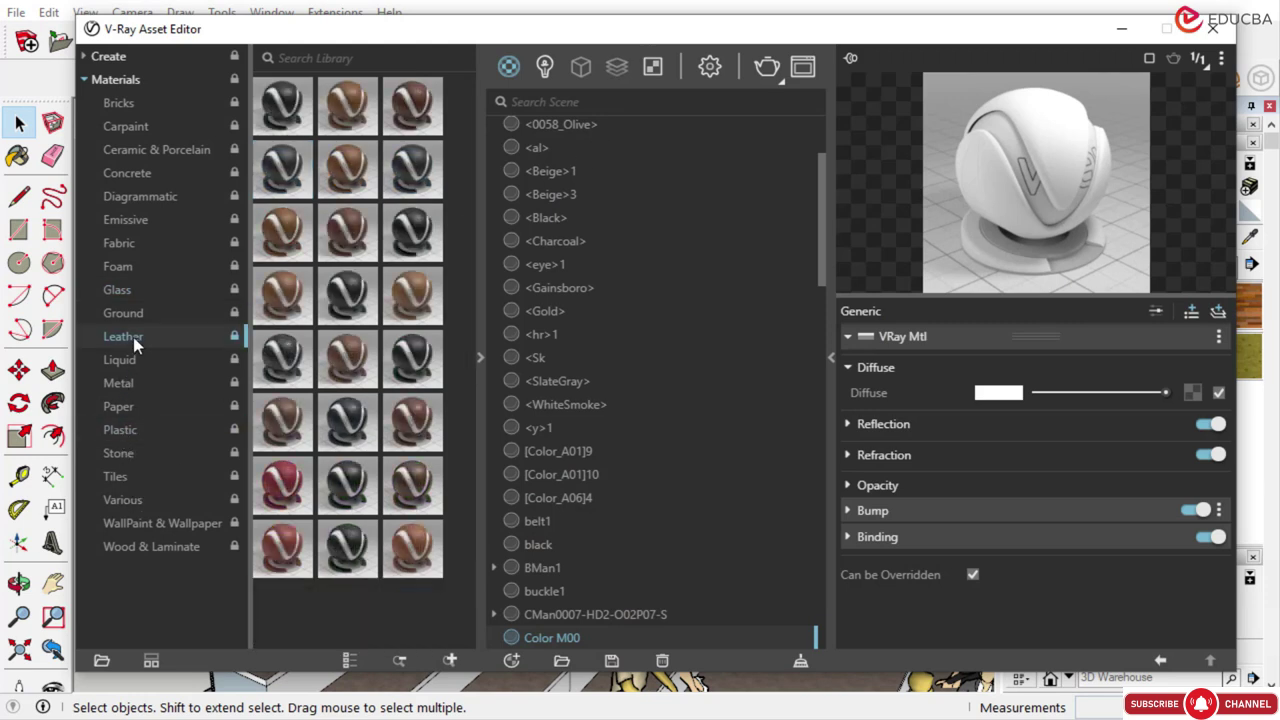
left_click(120, 292)
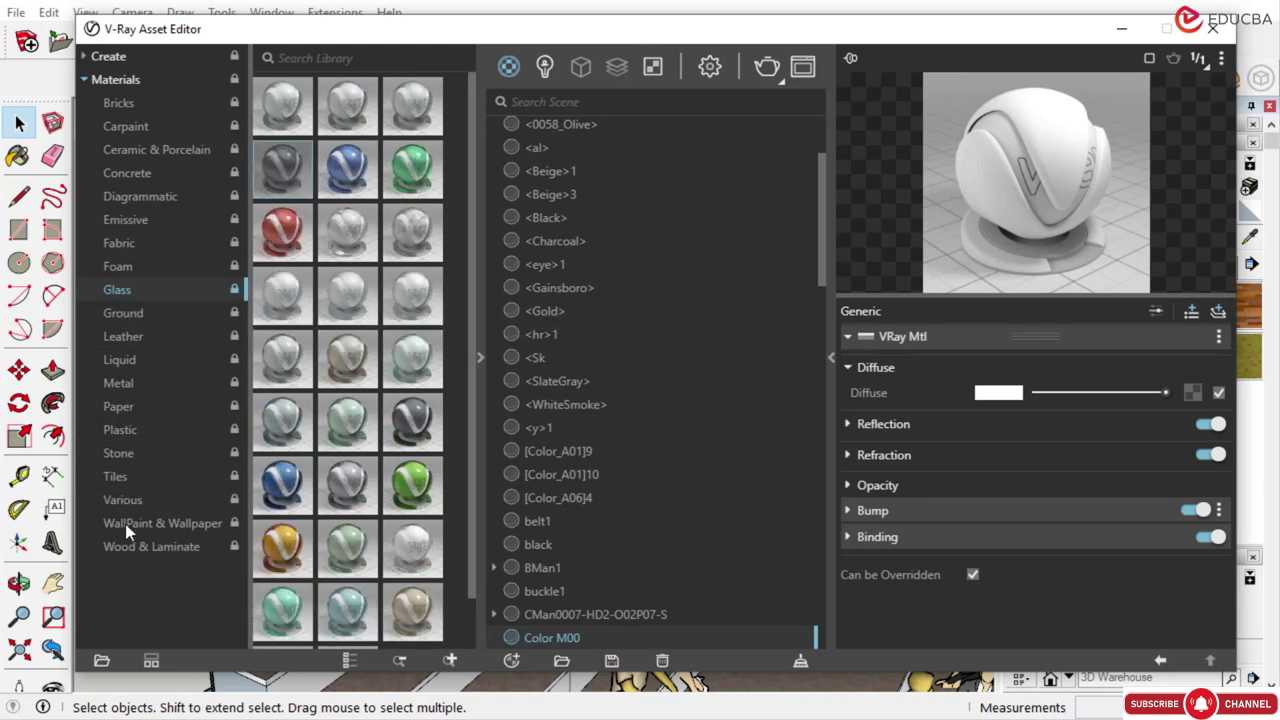
left_click(127, 530)
left_click(133, 127)
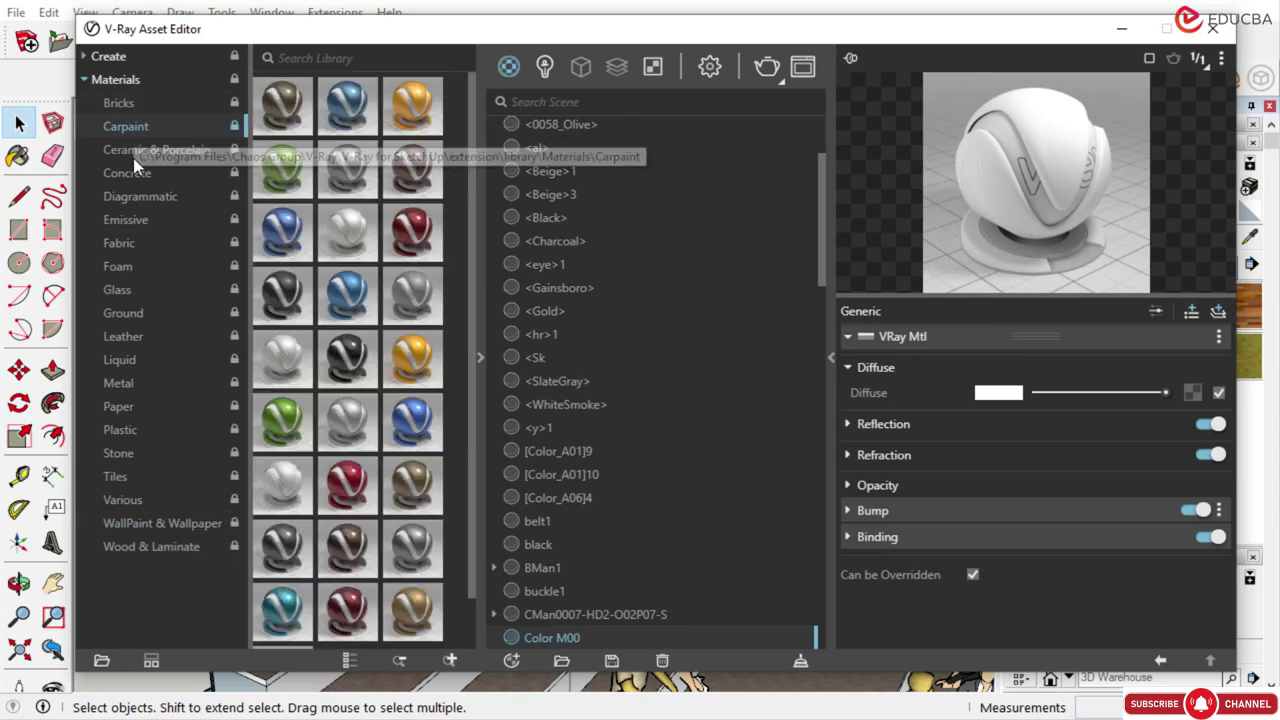
left_click(133, 173)
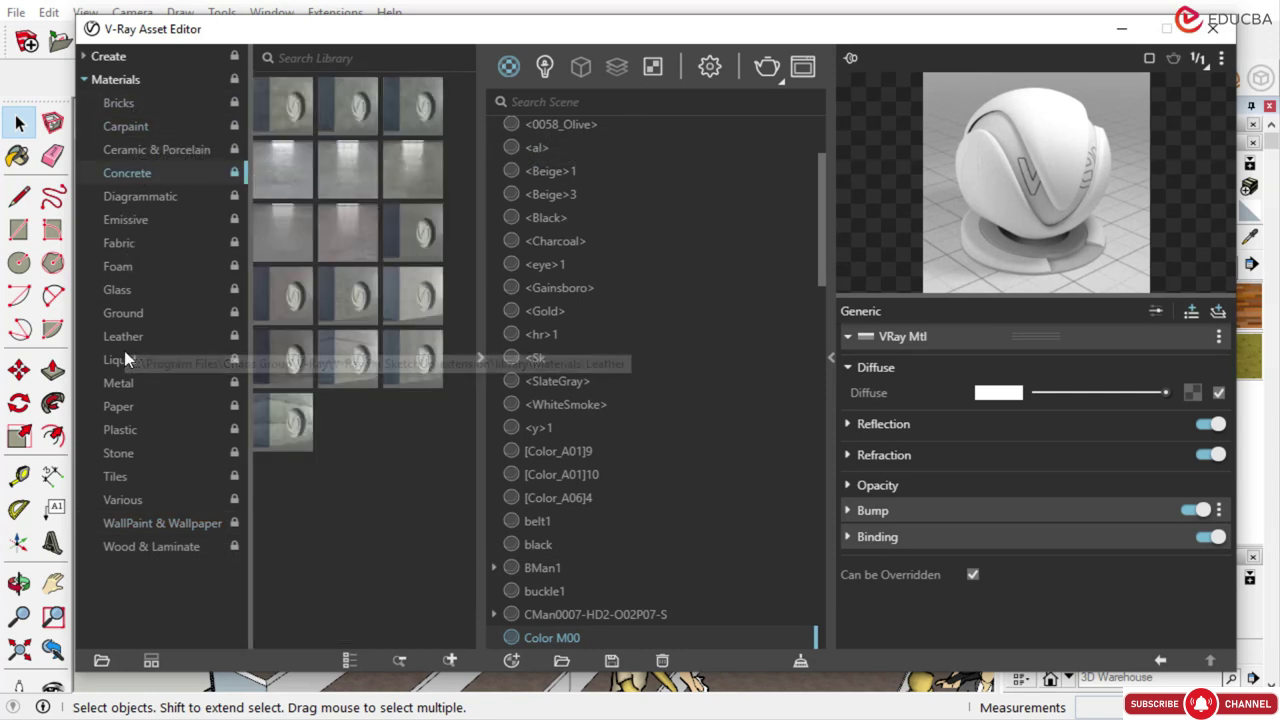
left_click(129, 500)
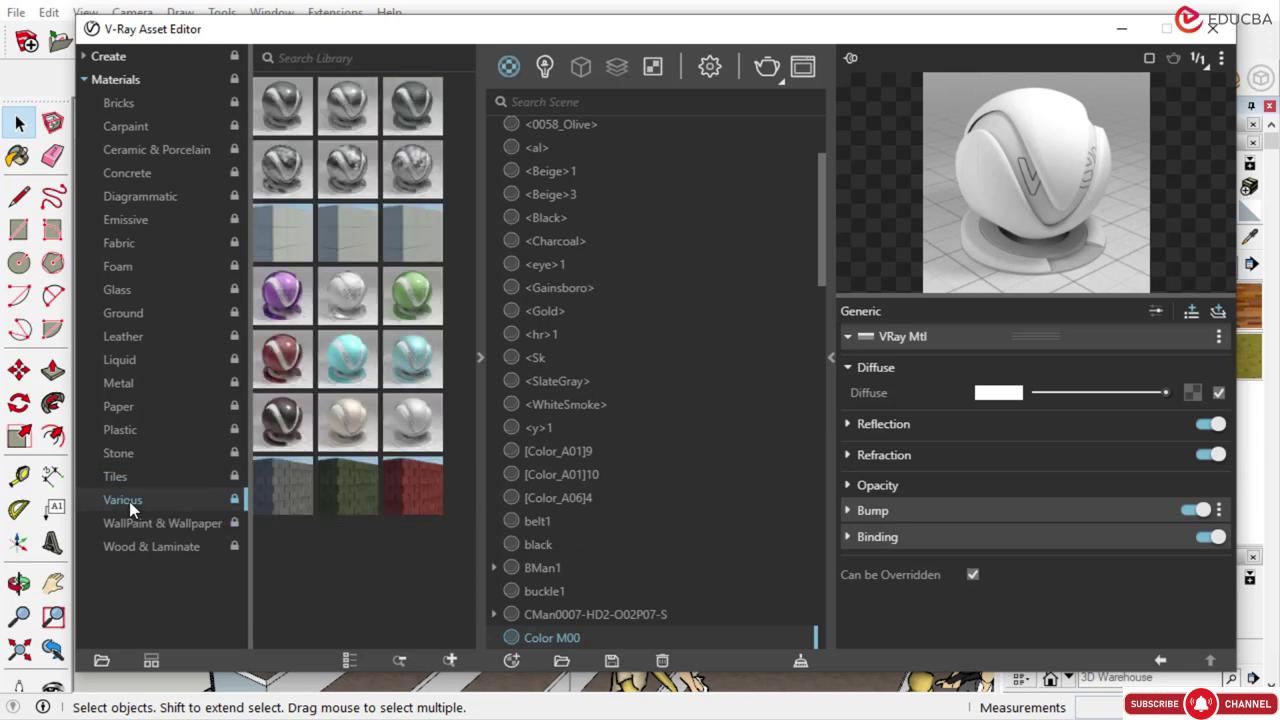
left_click(131, 524)
Add Veneer_A01_120cm from the V-Ray Wood & Laminate library and apply it to the selected column face
left_click(125, 549)
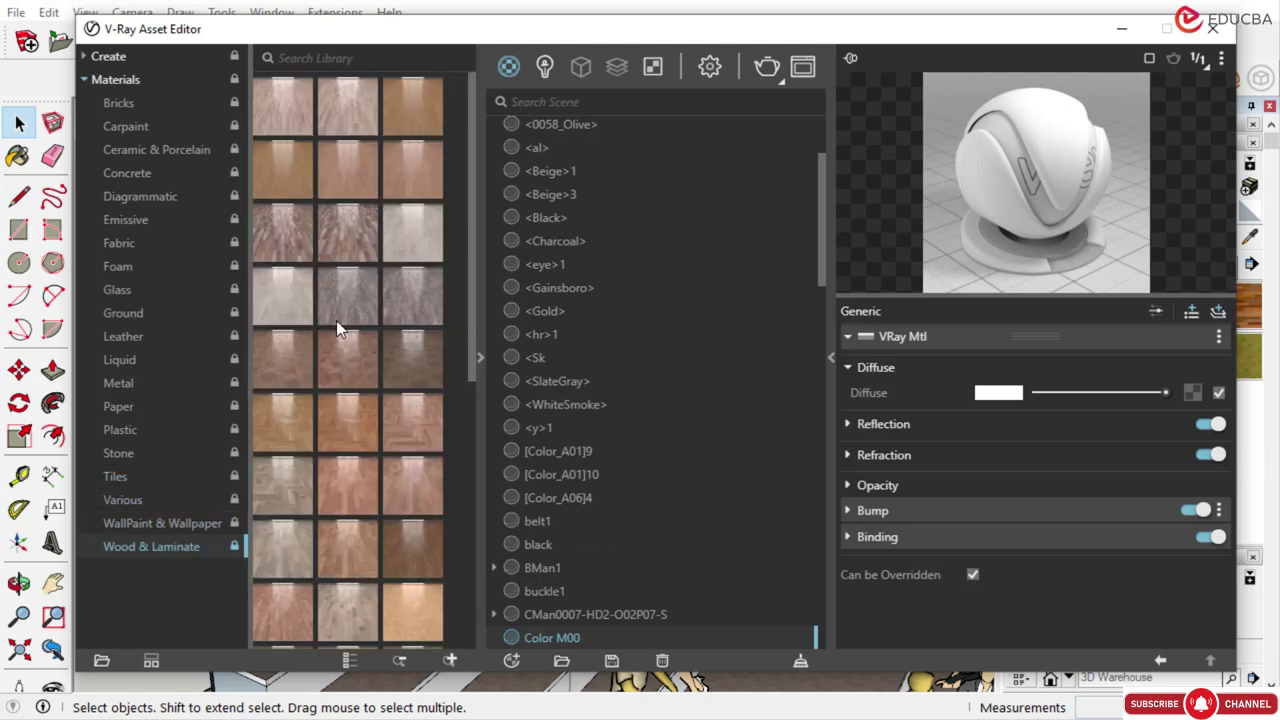
scroll(315, 368, "down", 5)
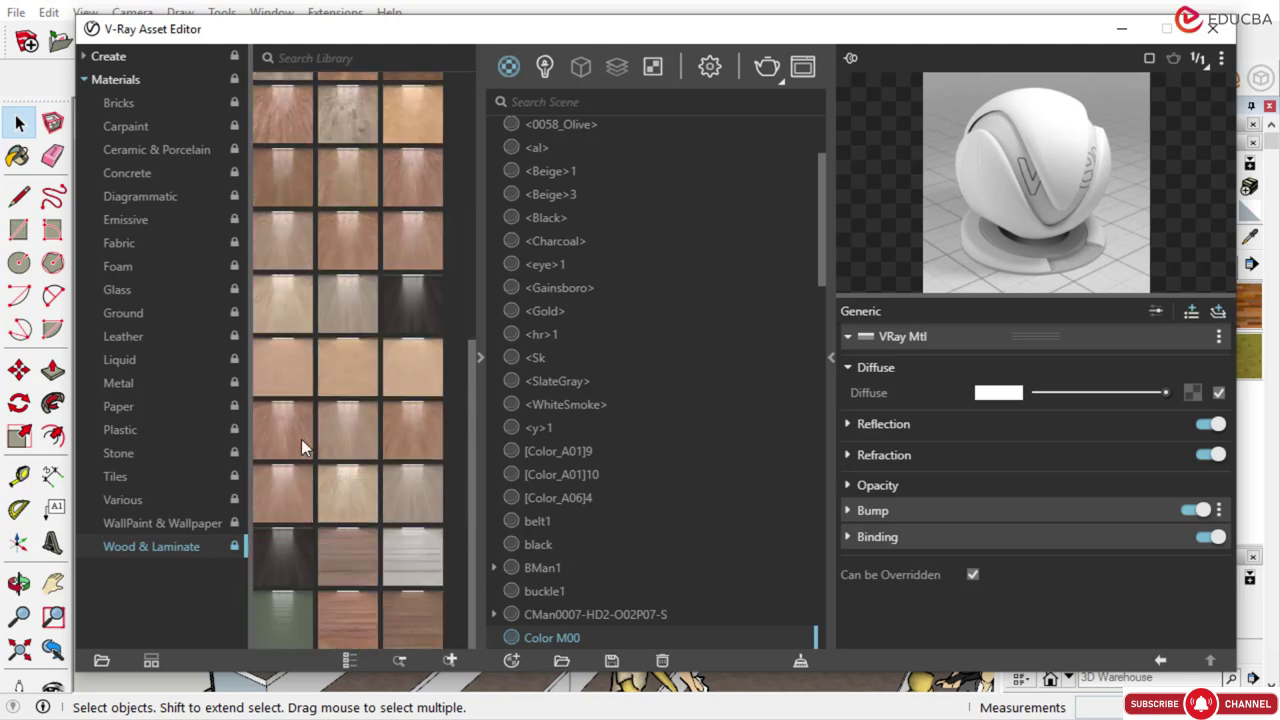
left_click_drag(289, 434, 620, 365)
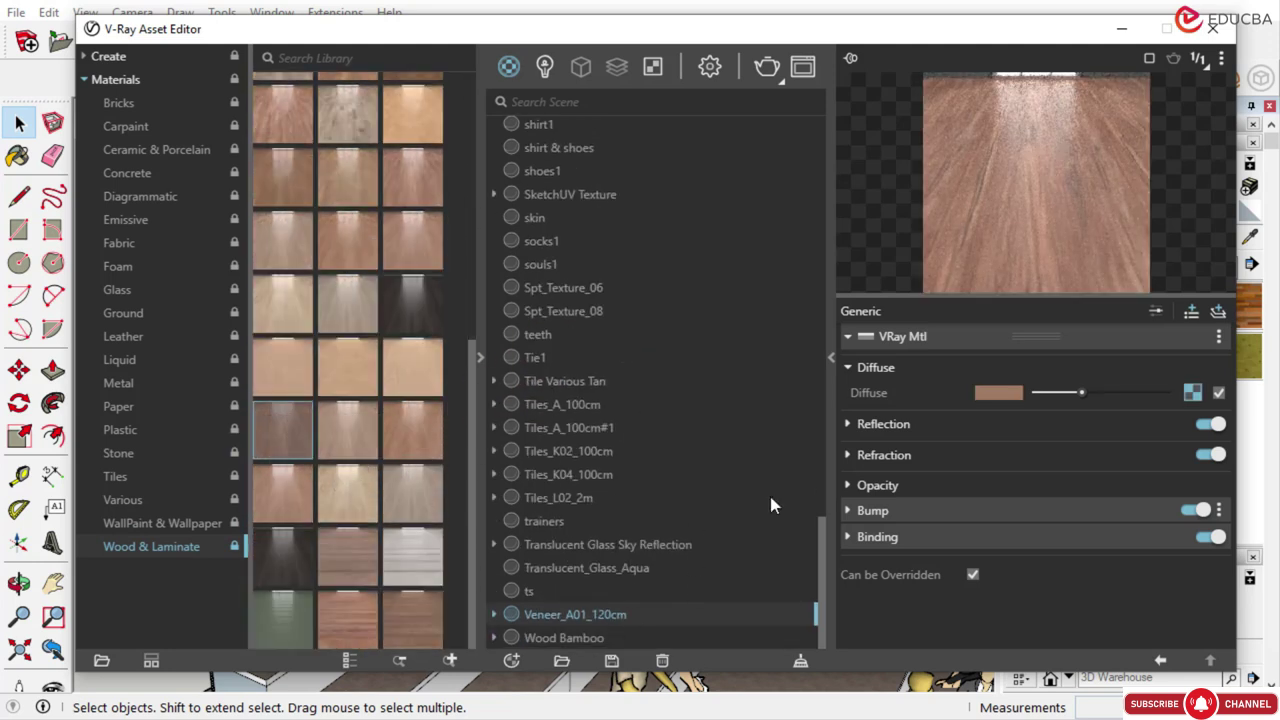
right_click(580, 612)
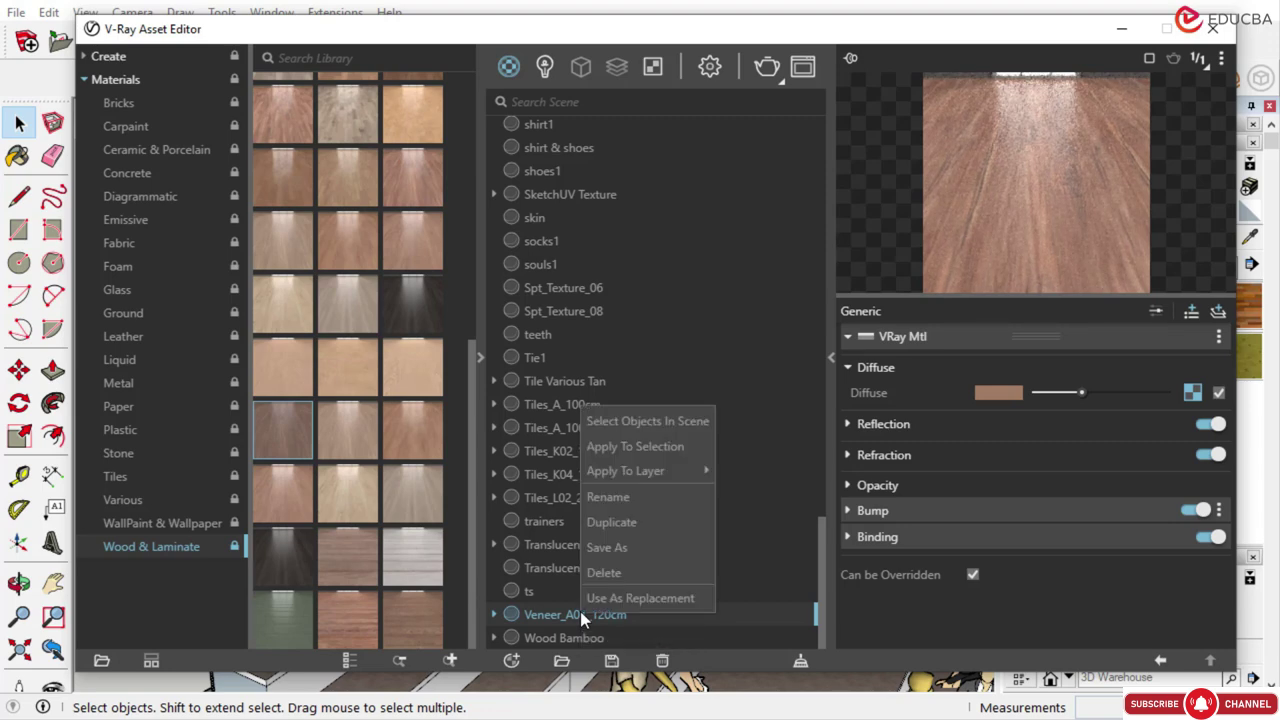
left_click(633, 448)
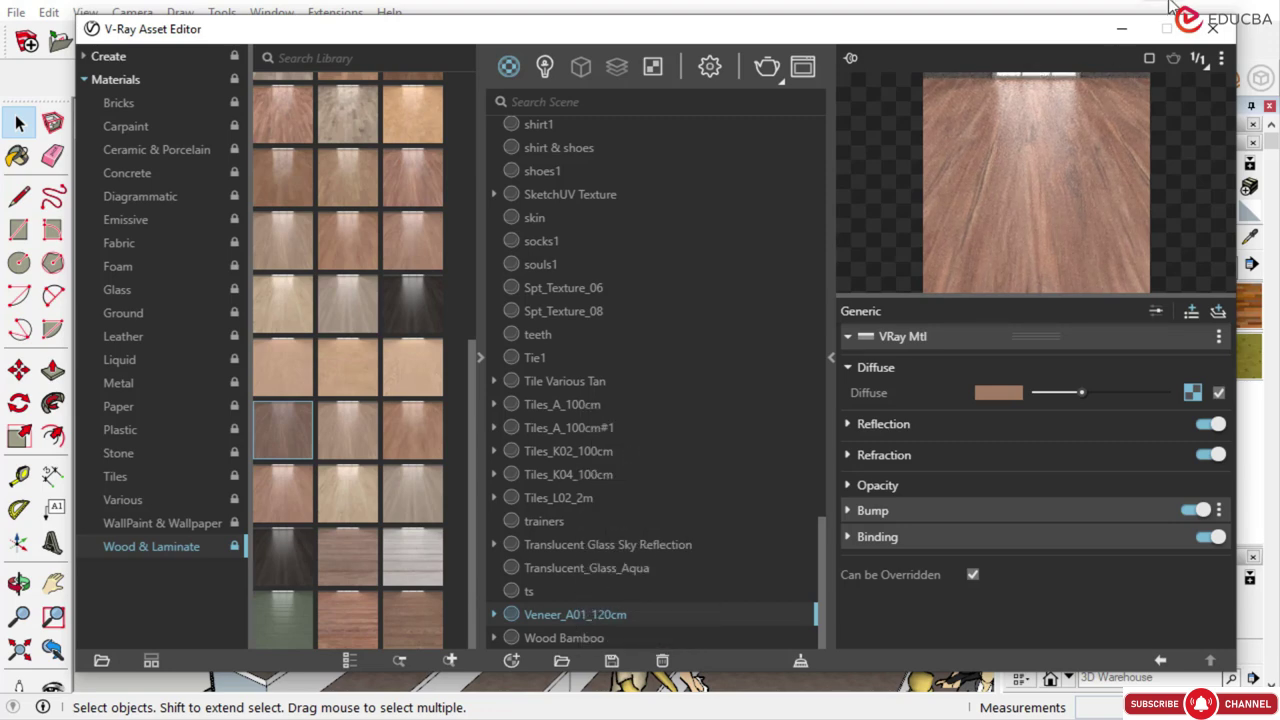
Sample Veneer_A01_120cm from the finished column face and paint the remaining lounge columns with it
left_click(1123, 30)
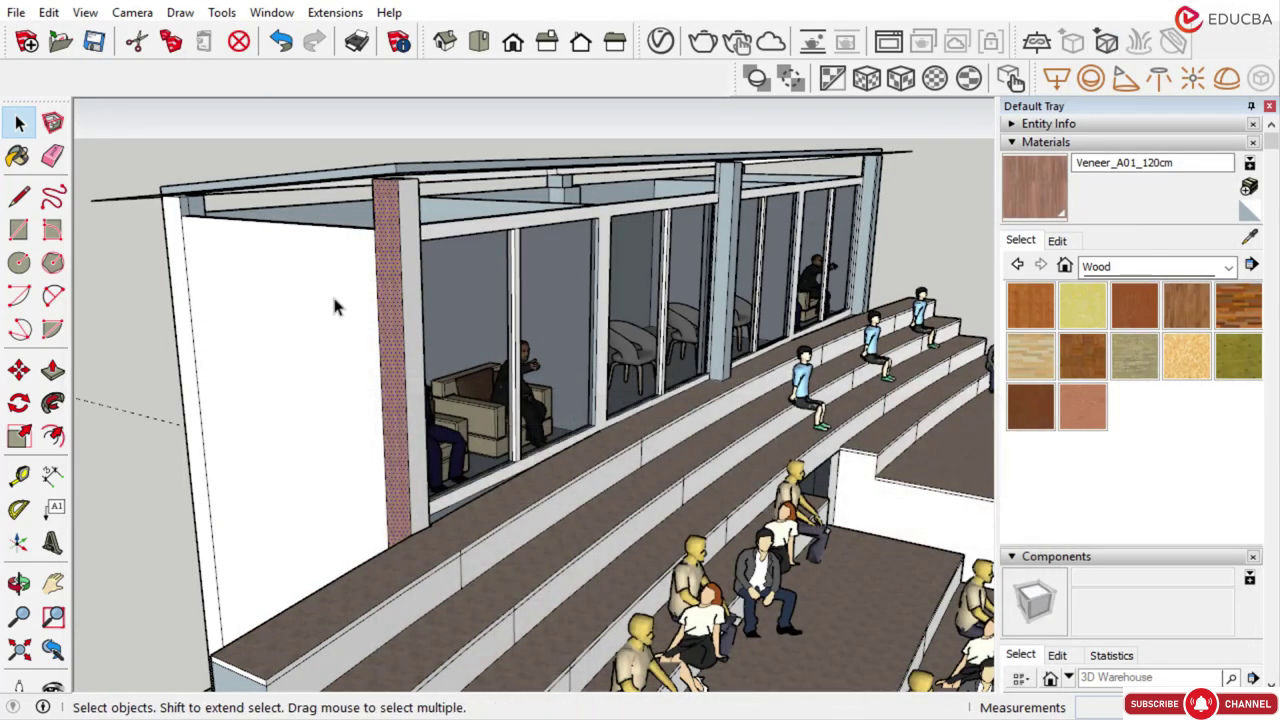
left_click(269, 118)
scroll(404, 241, "up", 10)
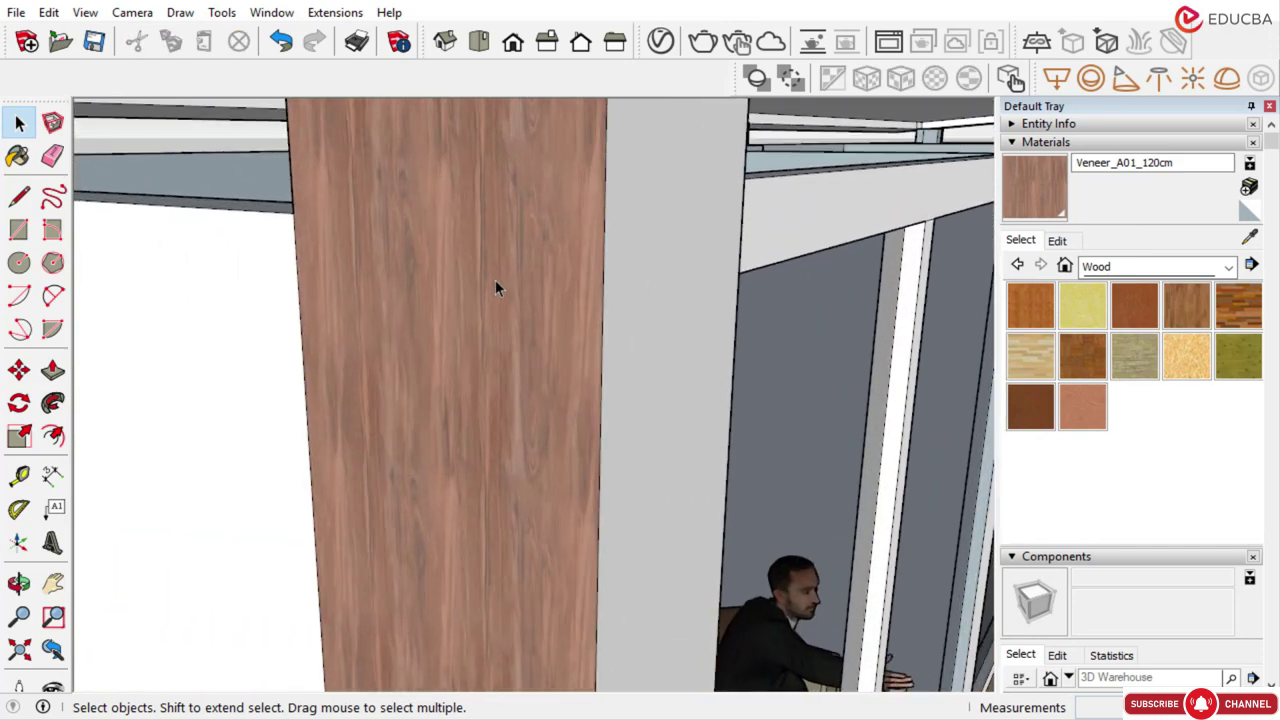
scroll(495, 280, "down", 6)
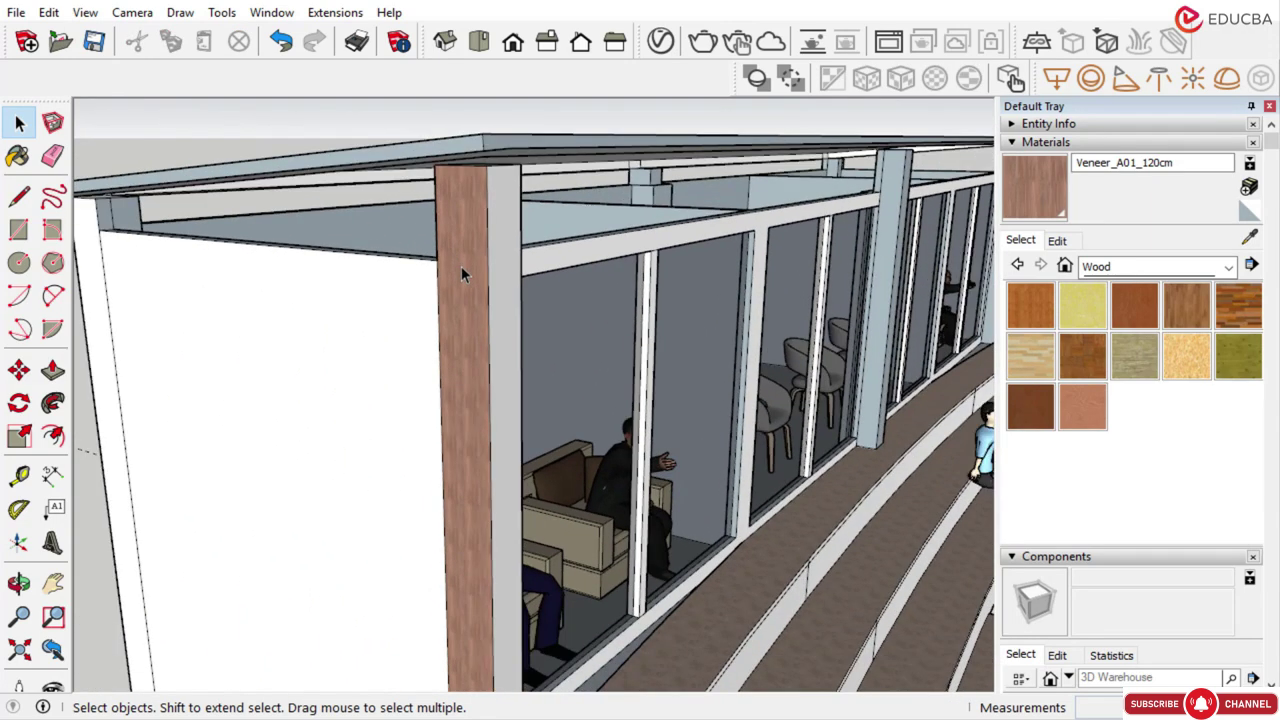
scroll(461, 266, "down", 5)
middle_click_drag(473, 304, 505, 300)
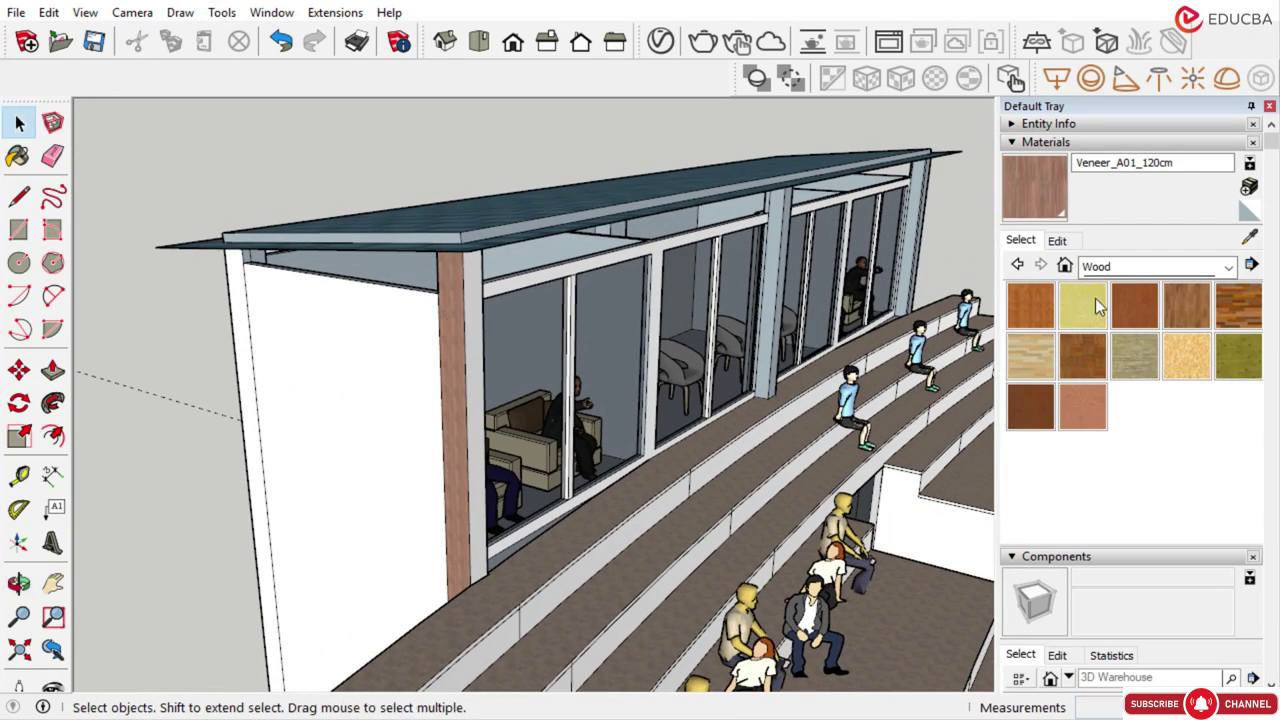
left_click(1249, 238)
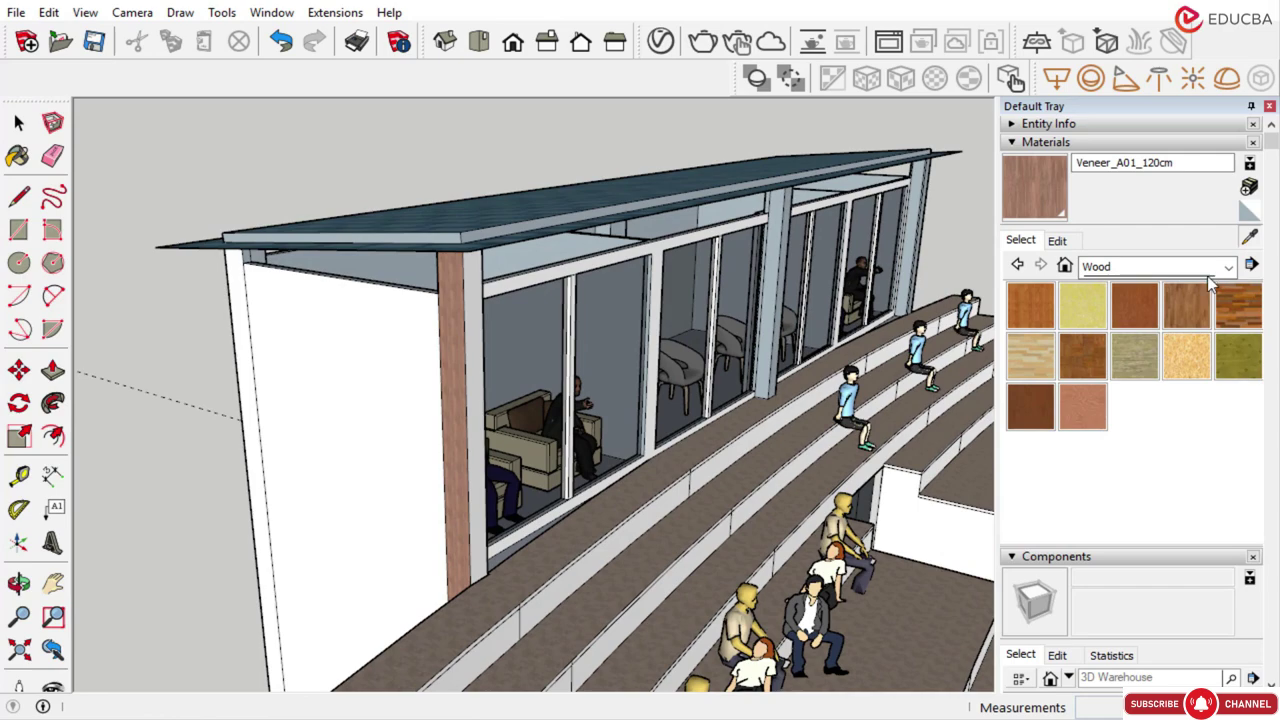
left_click(447, 308)
mouse_move(570, 340)
middle_mouse_down()
mouse_move(672, 322)
mouse_move(465, 327)
middle_mouse_up()
scroll(465, 327, "down", 5)
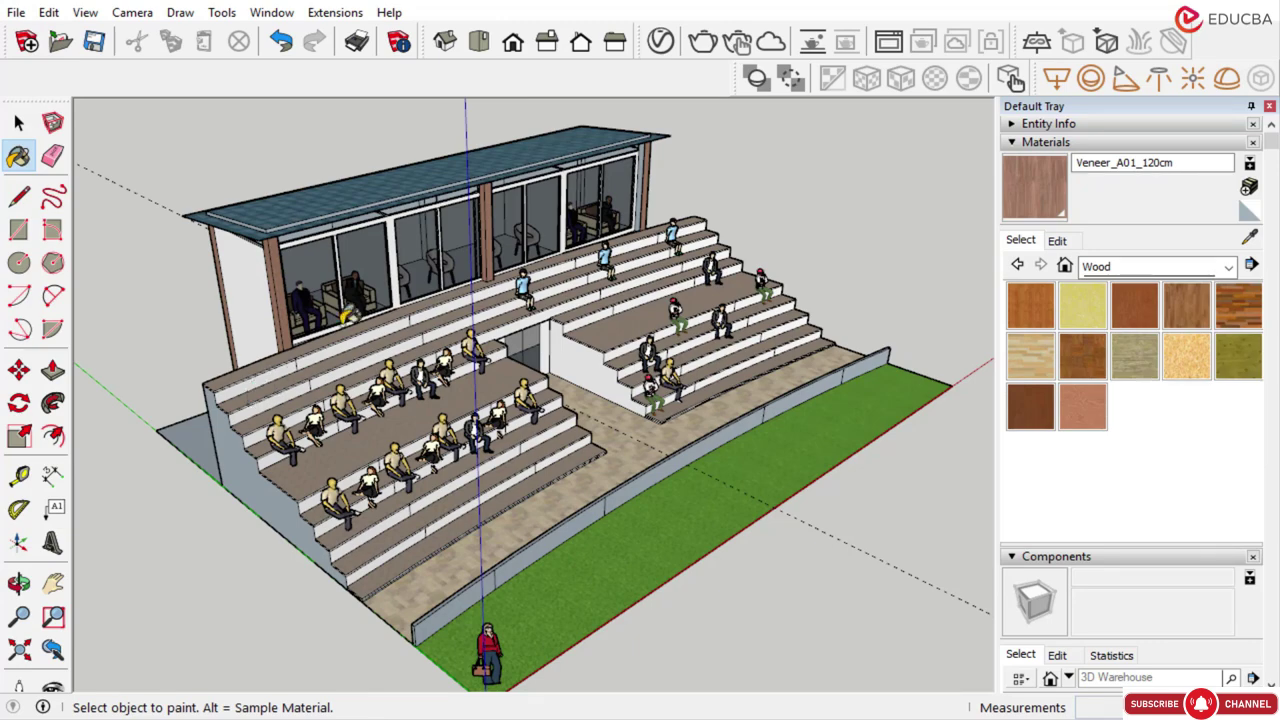
Paint the stepped end wall of the seating block with the white Color M00 material
scroll(184, 444, "up", 2)
scroll(300, 354, "down", 4)
mouse_move(306, 420)
middle_mouse_down()
mouse_move(301, 405)
mouse_move(352, 430)
mouse_move(230, 260)
middle_mouse_up()
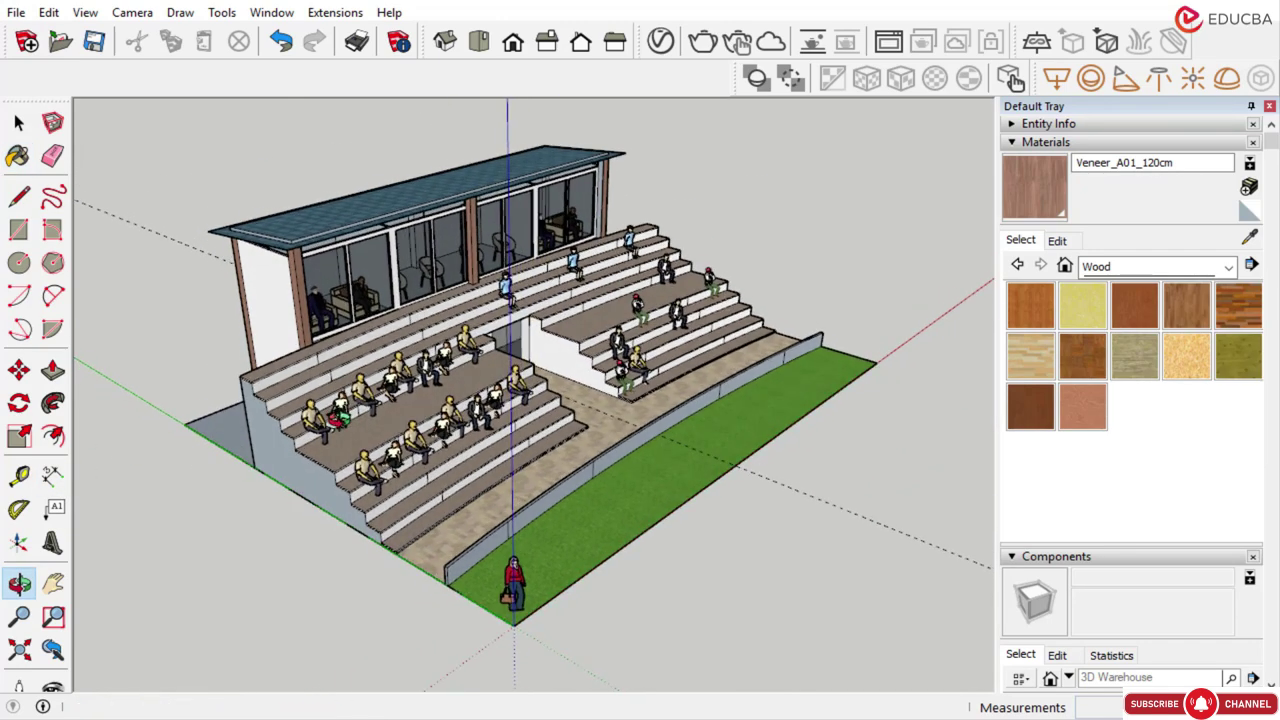
left_click(18, 122)
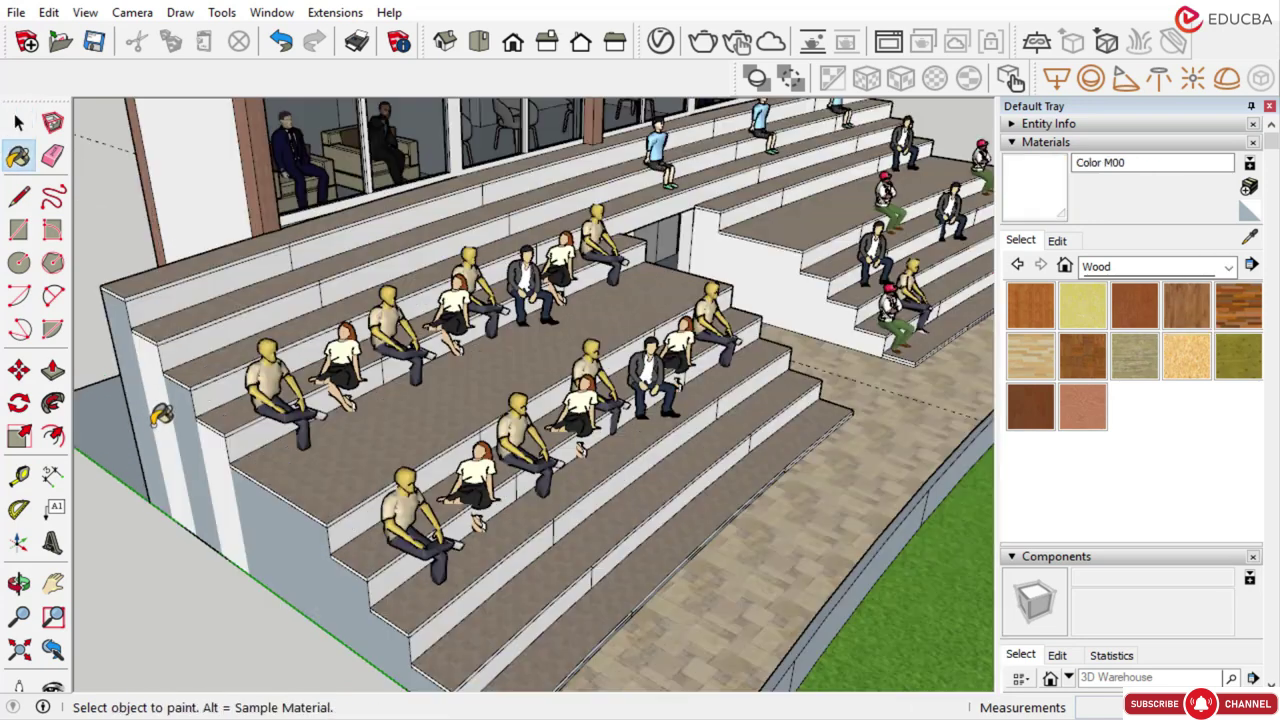
left_click(178, 422)
left_click(183, 429)
left_click(265, 530)
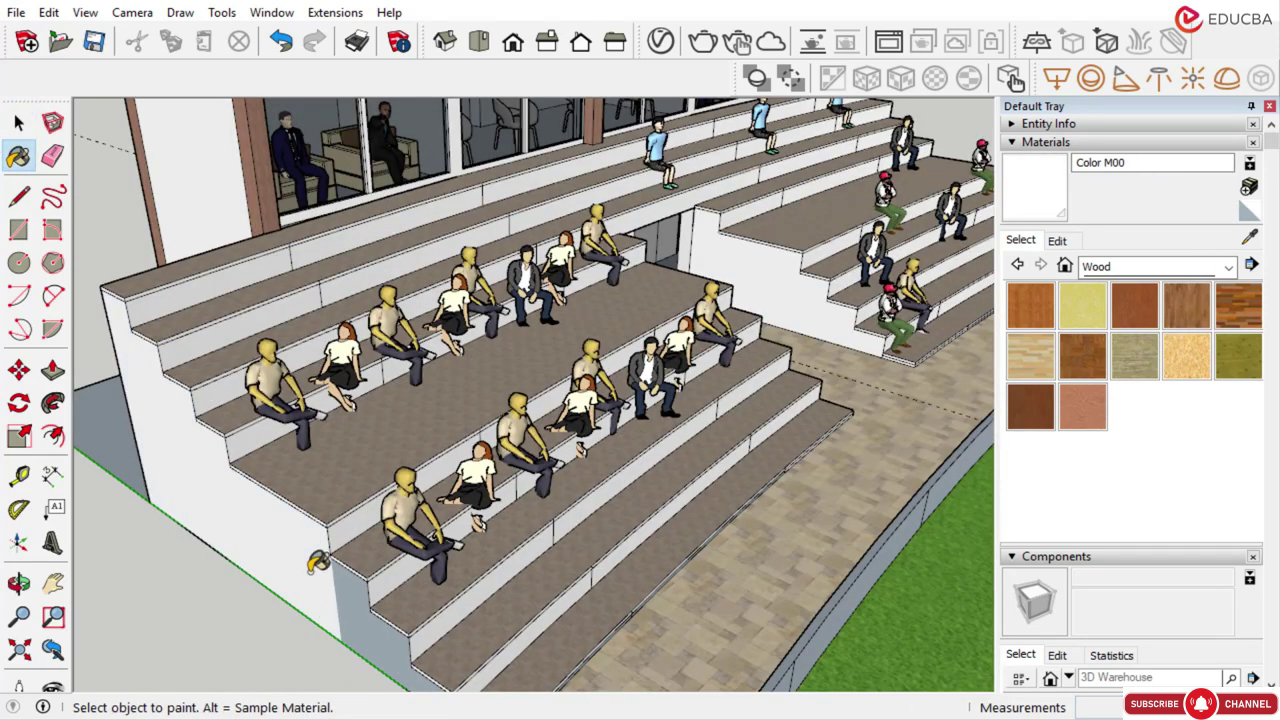
scroll(365, 630, "up", 4)
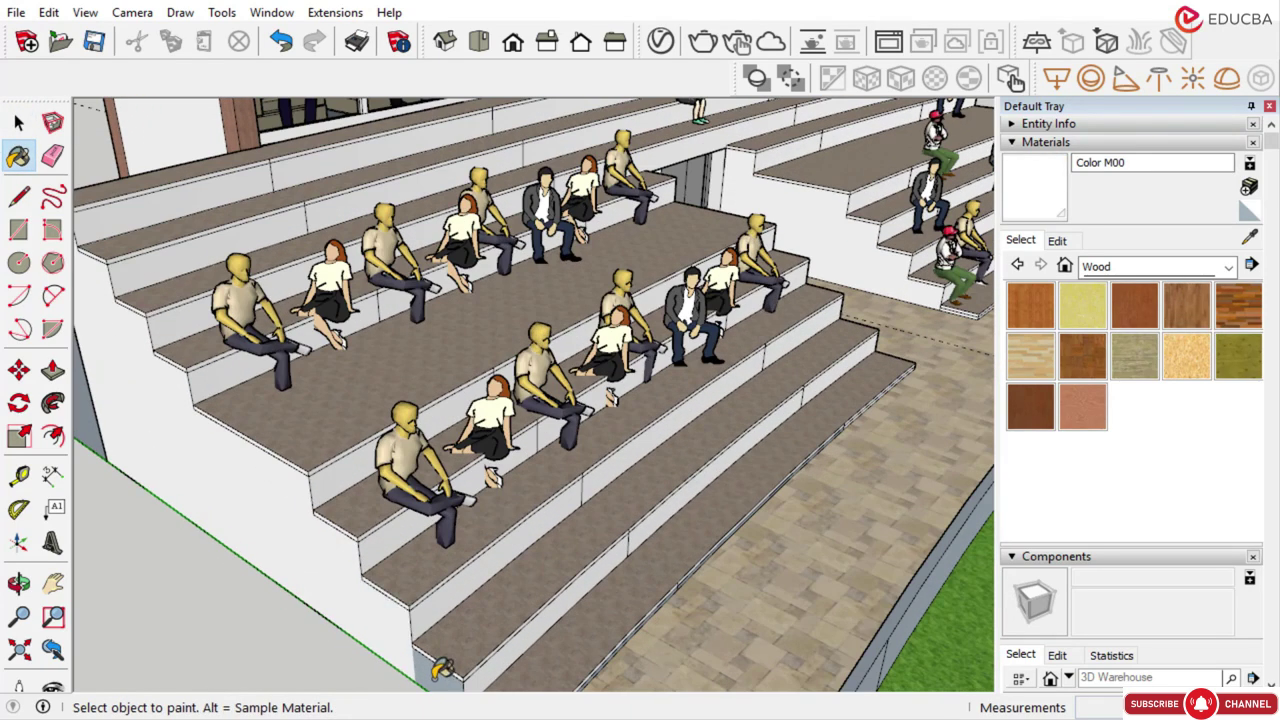
scroll(462, 438, "down", 8)
Examine the painted grandstand, its seating steps, lounge columns and front wall from several angles
key("o")
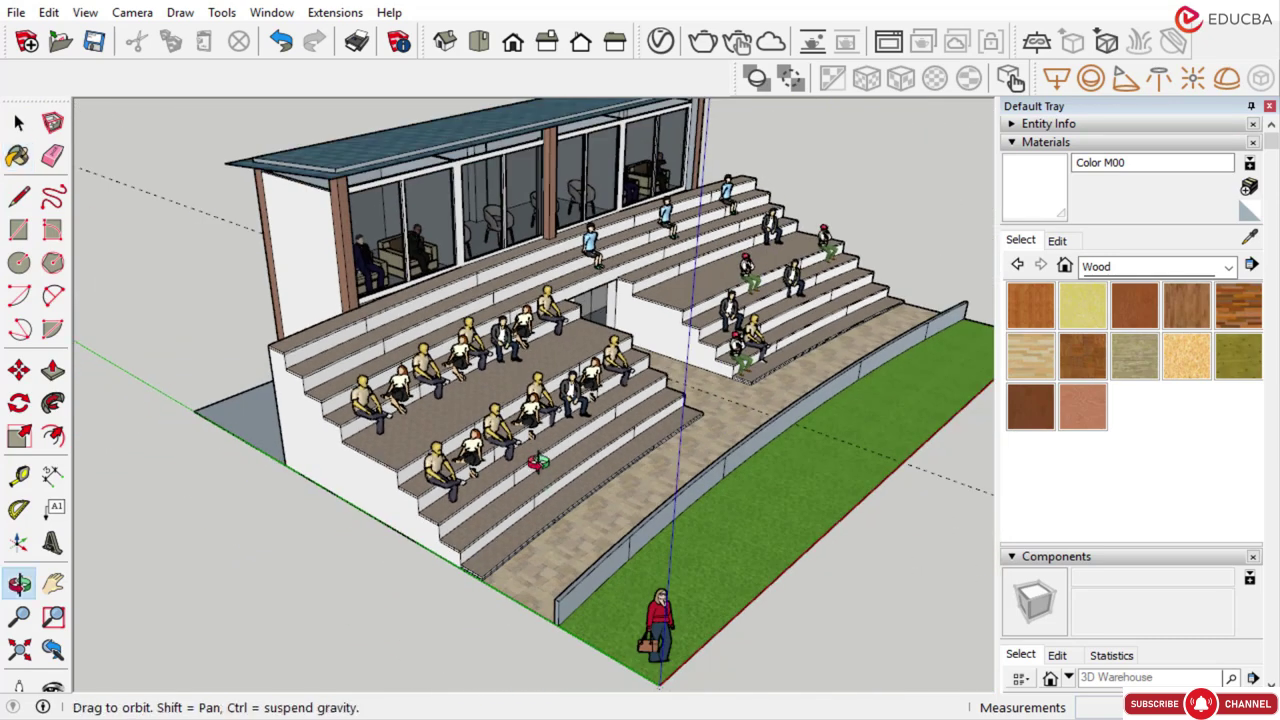
mouse_move(538, 462)
middle_mouse_down()
mouse_move(543, 423)
mouse_move(452, 435)
middle_mouse_up()
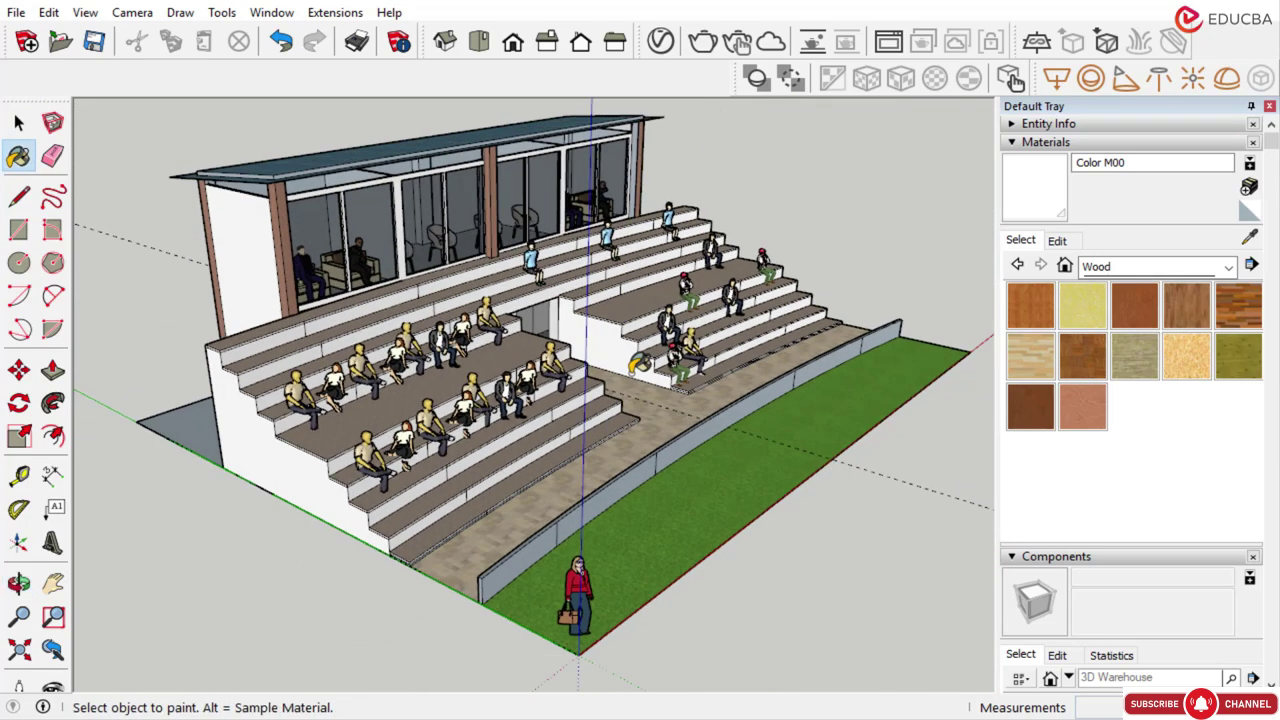
middle_click_drag(646, 363, 646, 372)
left_click(21, 125)
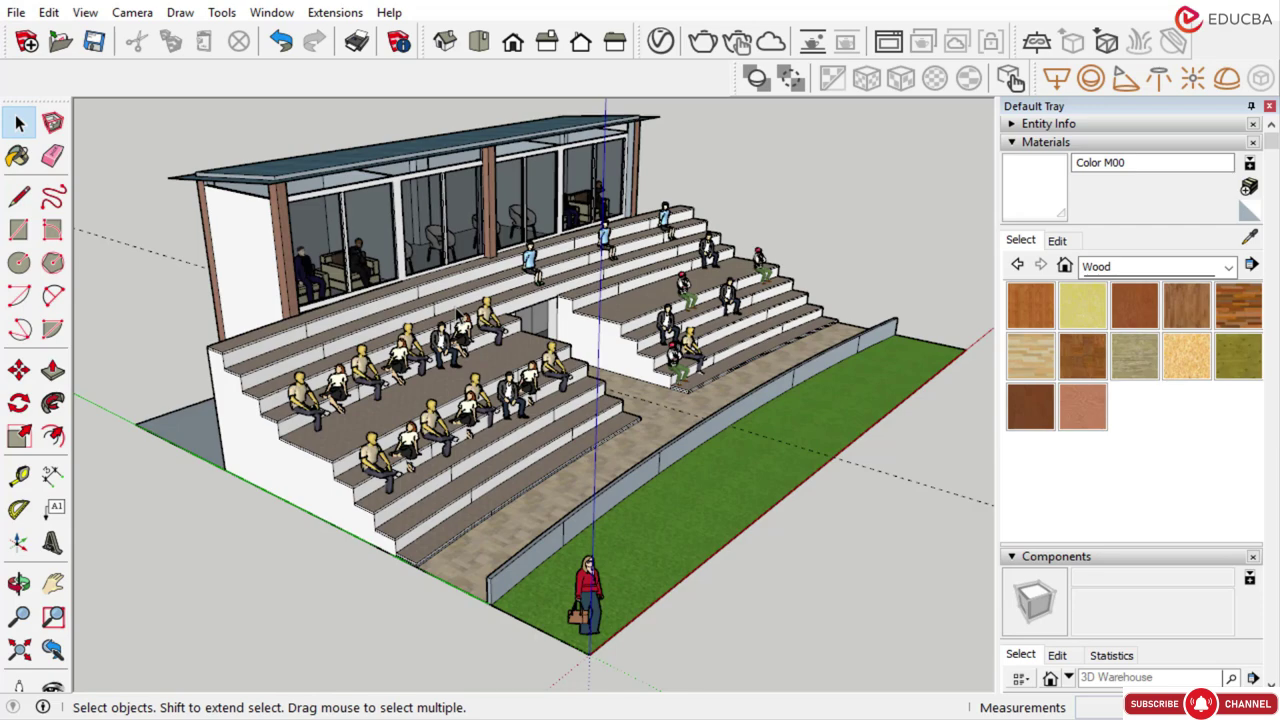
middle_click_drag(459, 315, 548, 330)
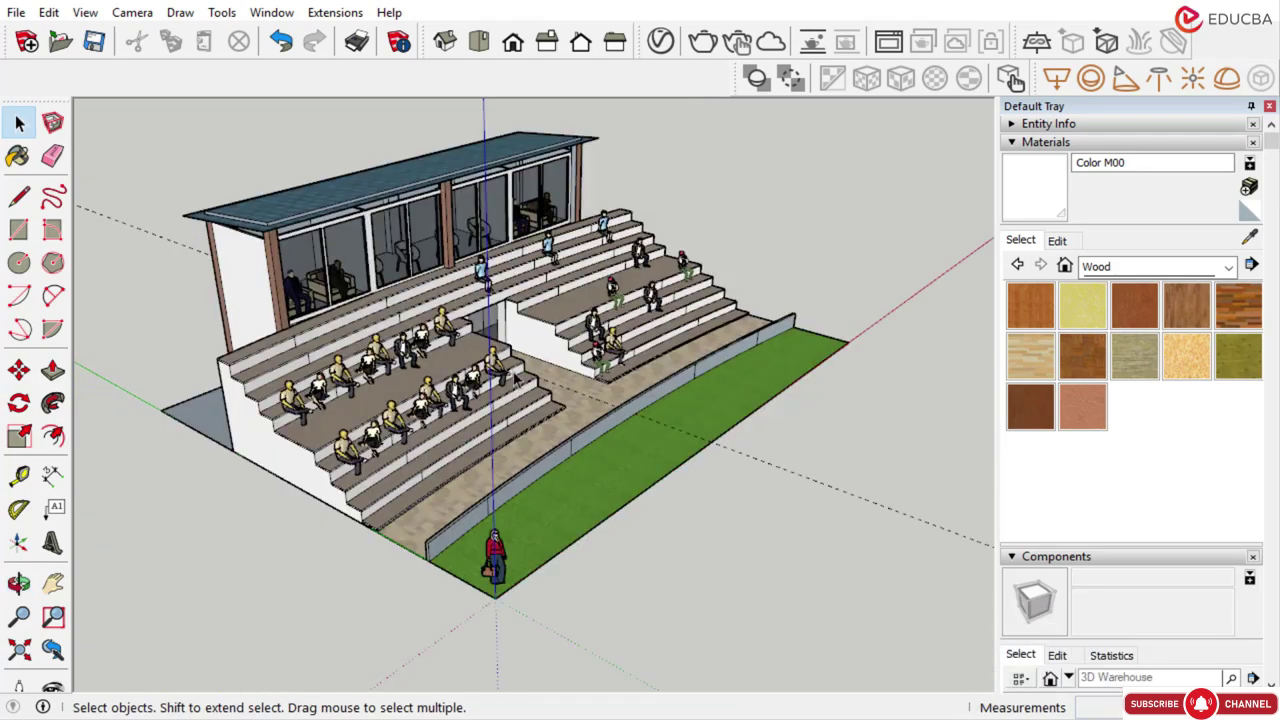
middle_click_drag(438, 302, 450, 252)
scroll(466, 535, "up", 5)
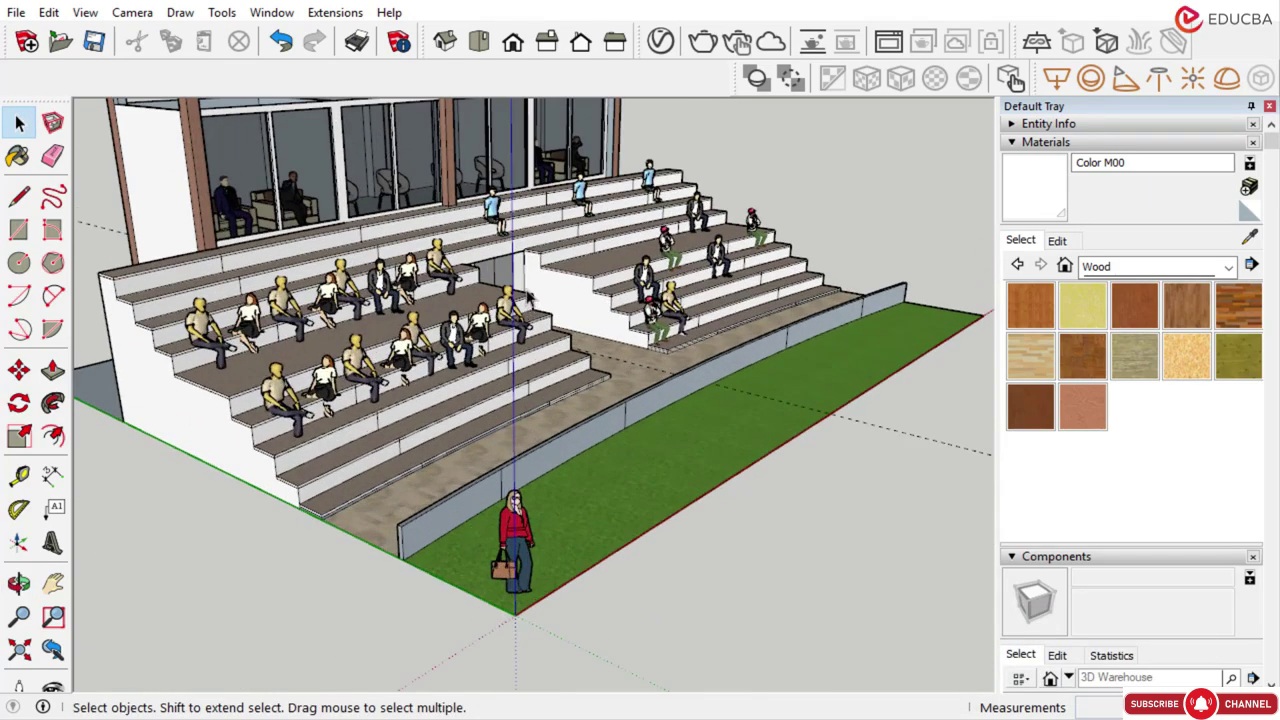
middle_click_drag(528, 296, 432, 483)
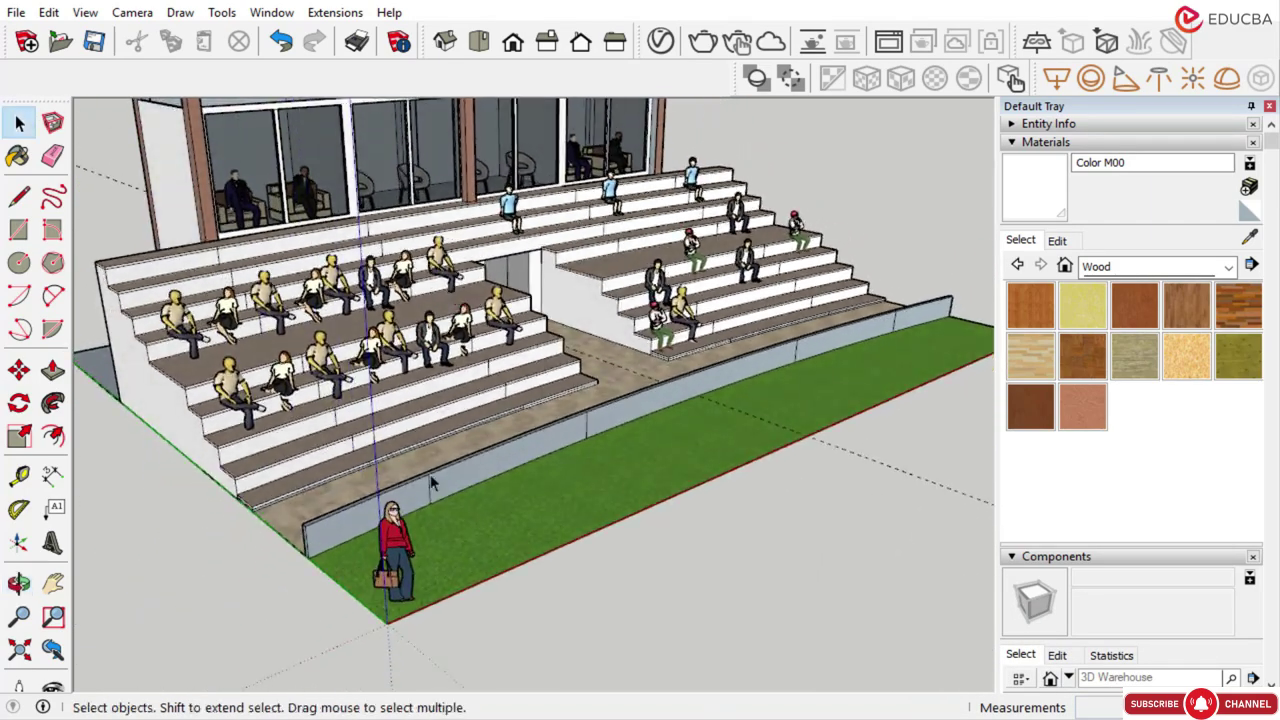
Move the standing woman figure about 3463 mm from the grass corner onto the paved walkway in front of the seating
scroll(390, 550, "up", 1)
left_click(387, 552)
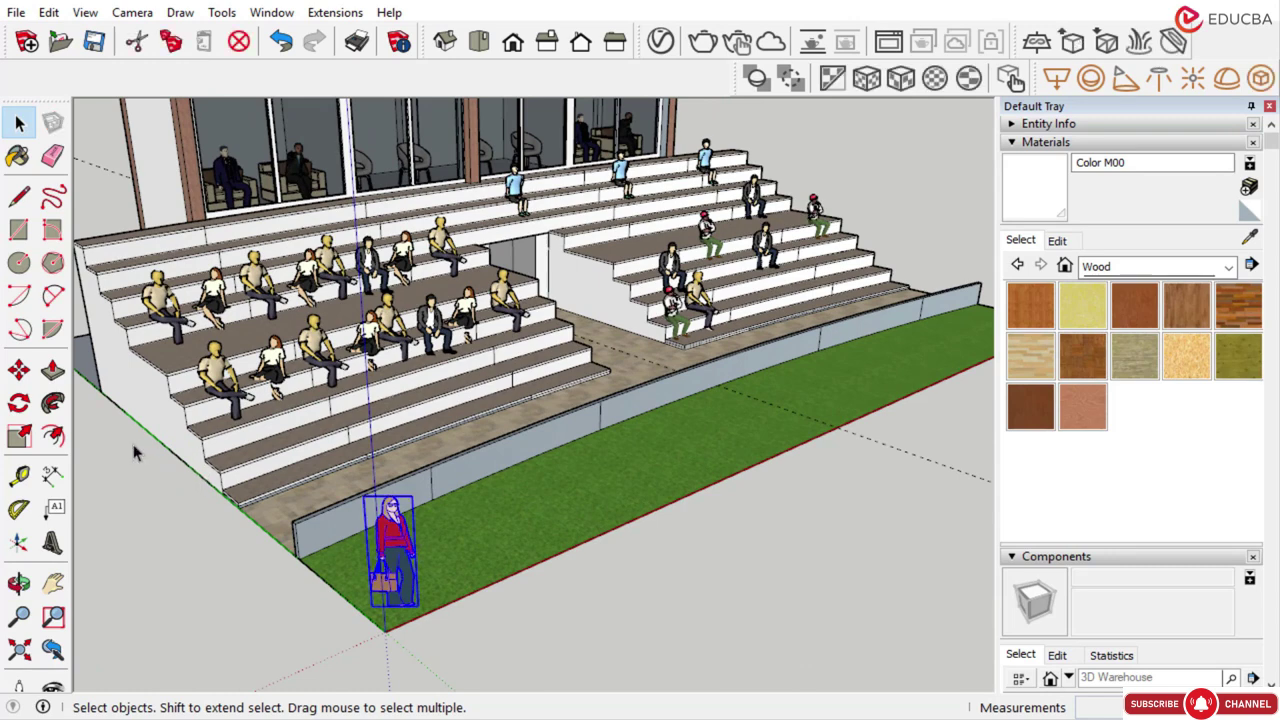
left_click(18, 370)
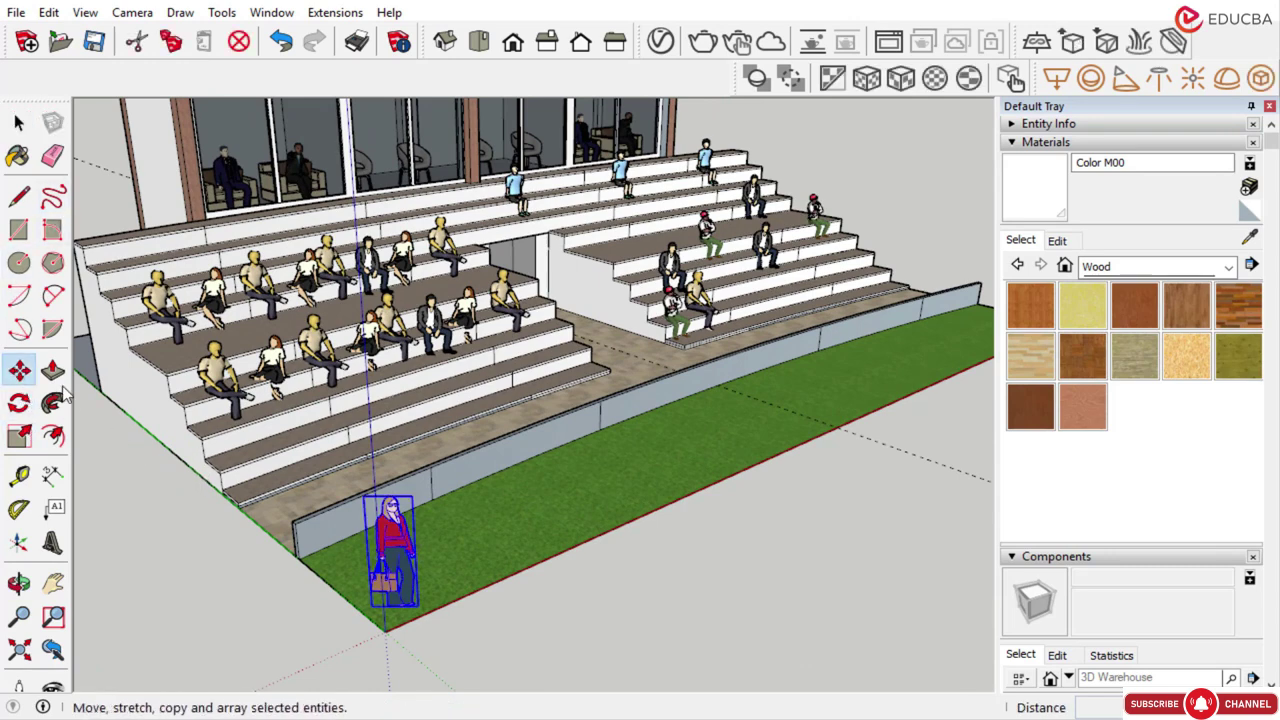
scroll(364, 562, "up", 1)
left_click(386, 563)
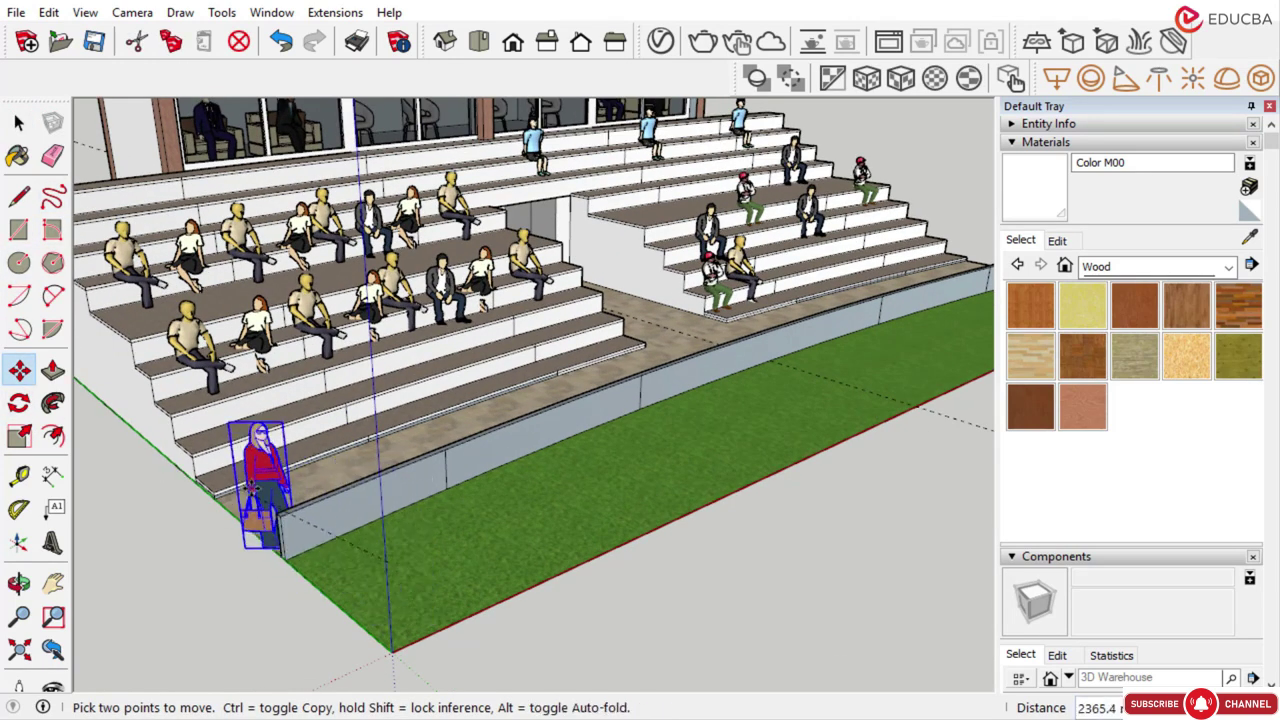
scroll(241, 491, "up", 2)
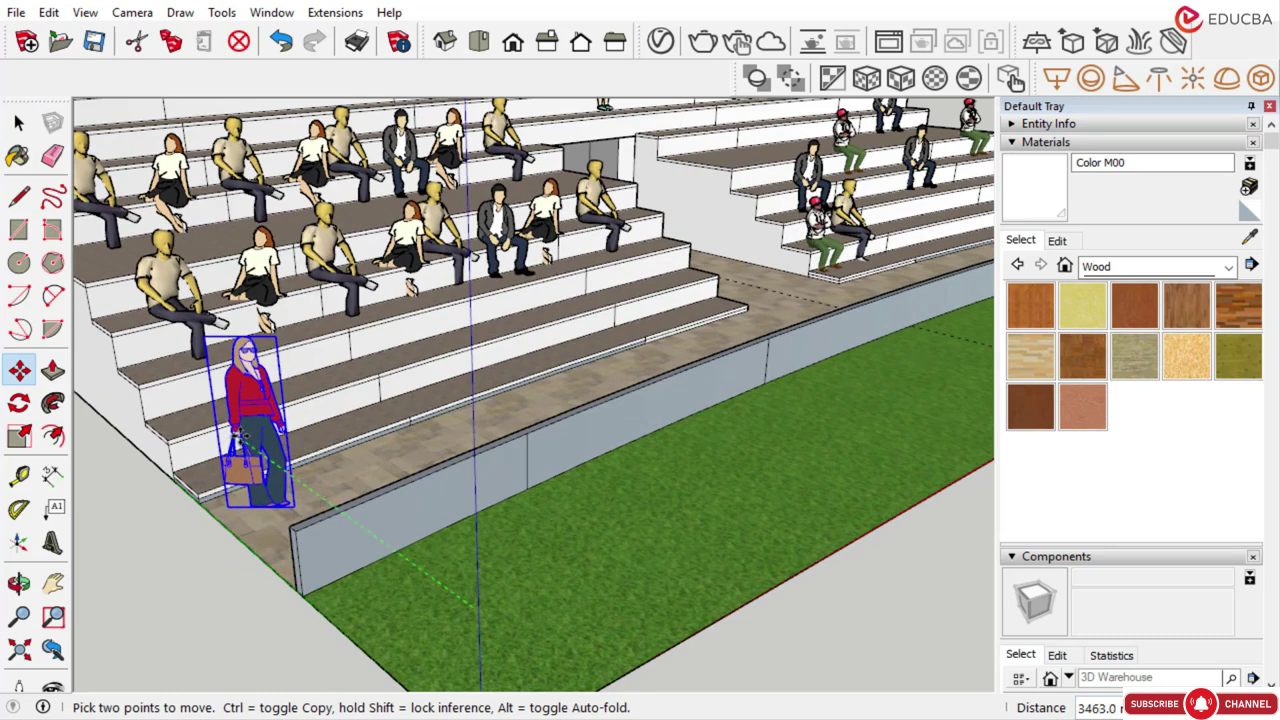
left_click(240, 433)
scroll(420, 371, "down", 3)
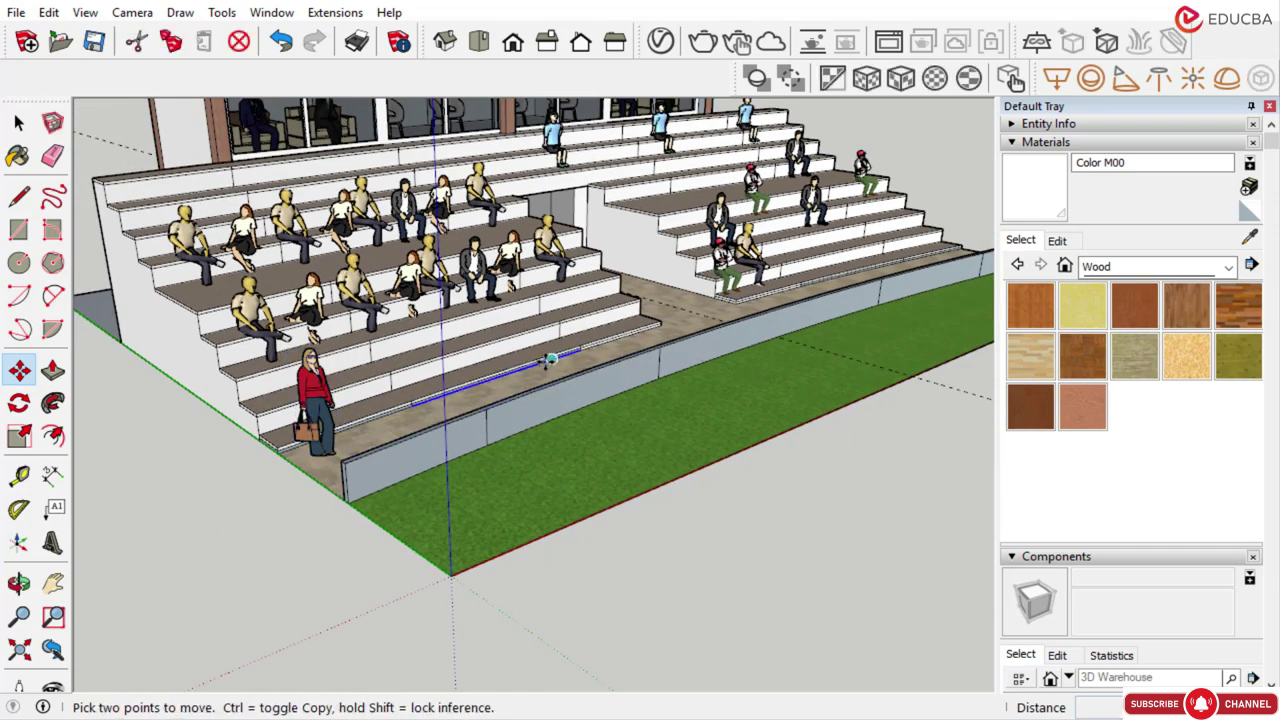
scroll(430, 415, "down", 2)
middle_click_drag(366, 457, 469, 454)
middle_click_drag(625, 367, 508, 407)
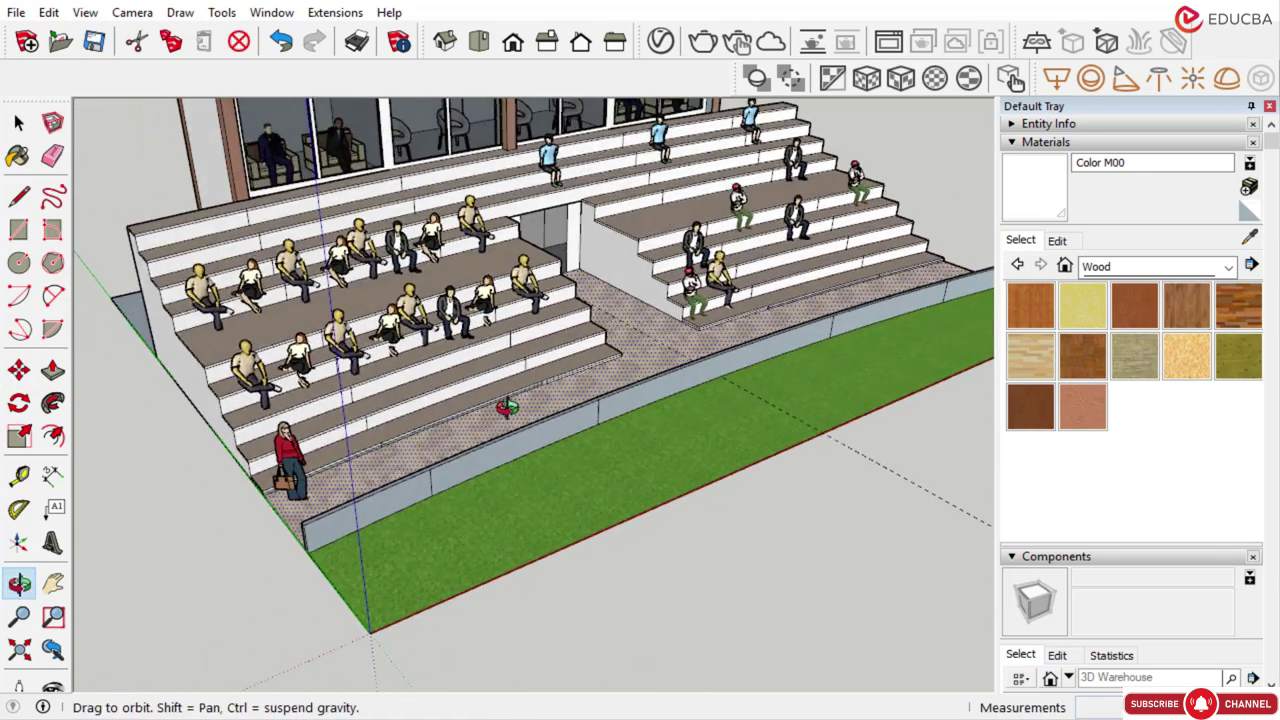
left_click(19, 122)
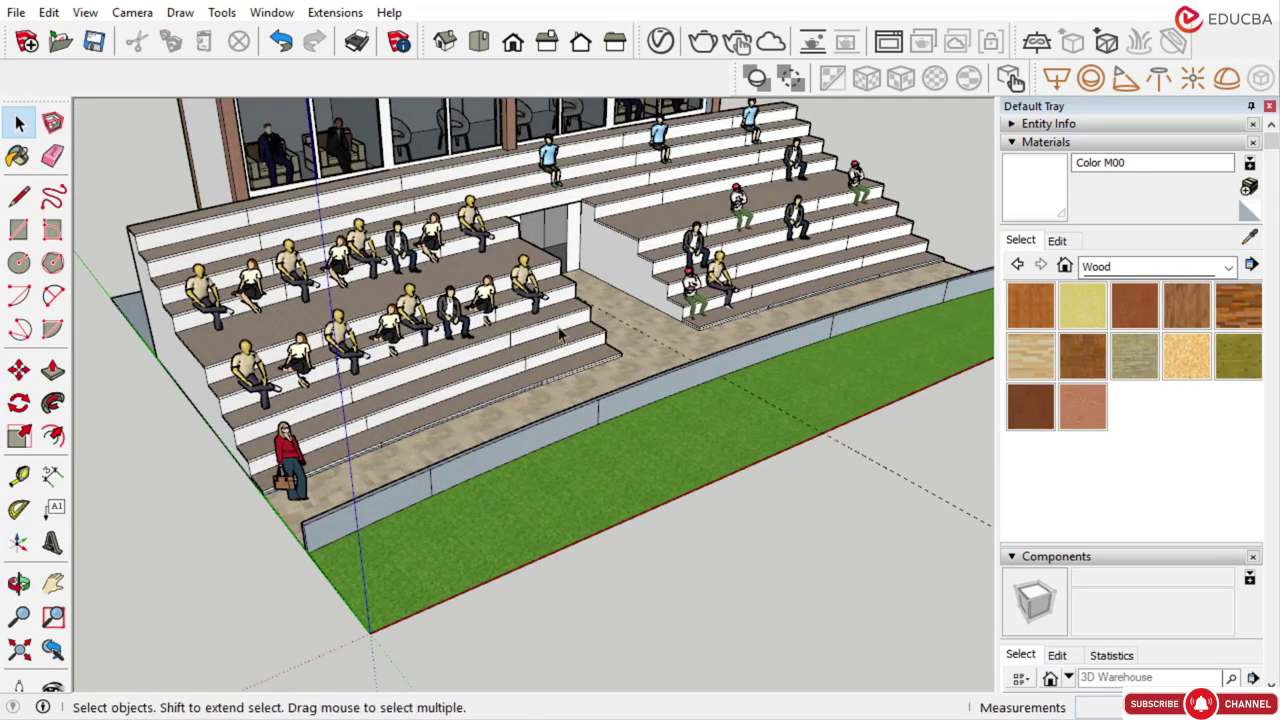
Open 3D Warehouse and search its models for "standing man"
scroll(512, 397, "down", 2)
middle_click_drag(512, 397, 519, 378)
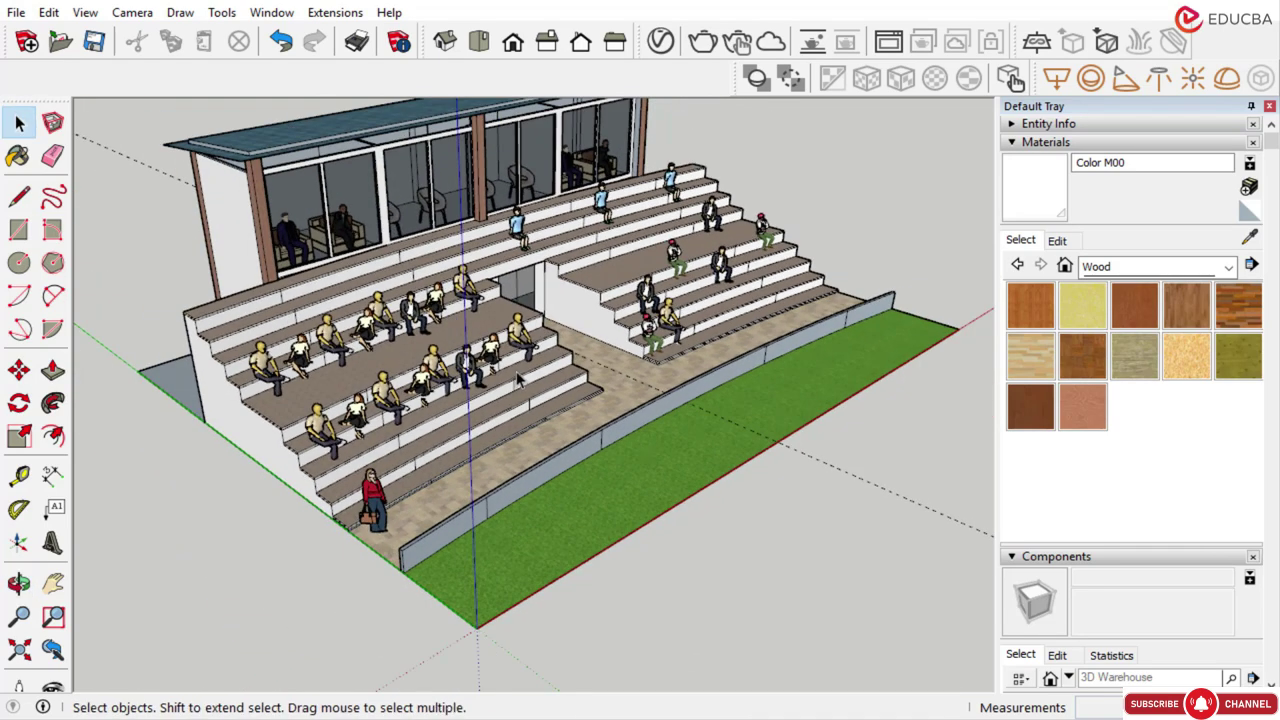
left_click(271, 12)
left_click(318, 160)
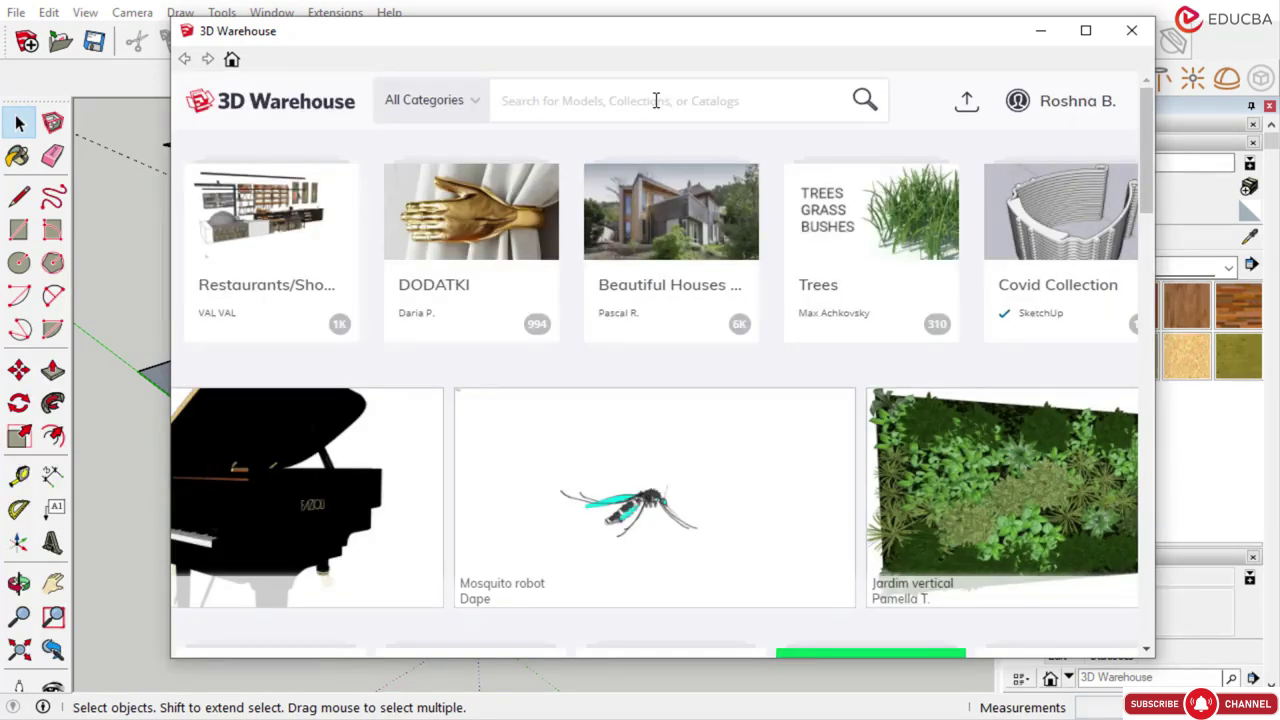
left_click(655, 100)
type("s")
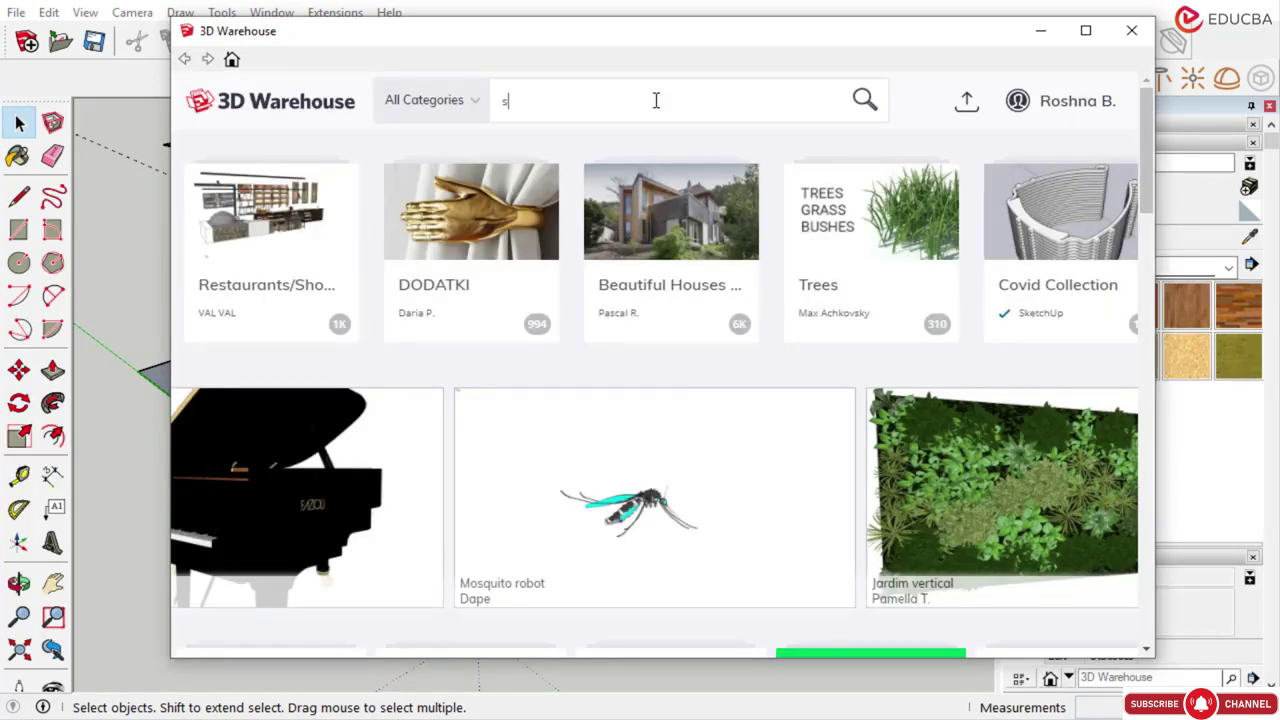
type("tanding ma")
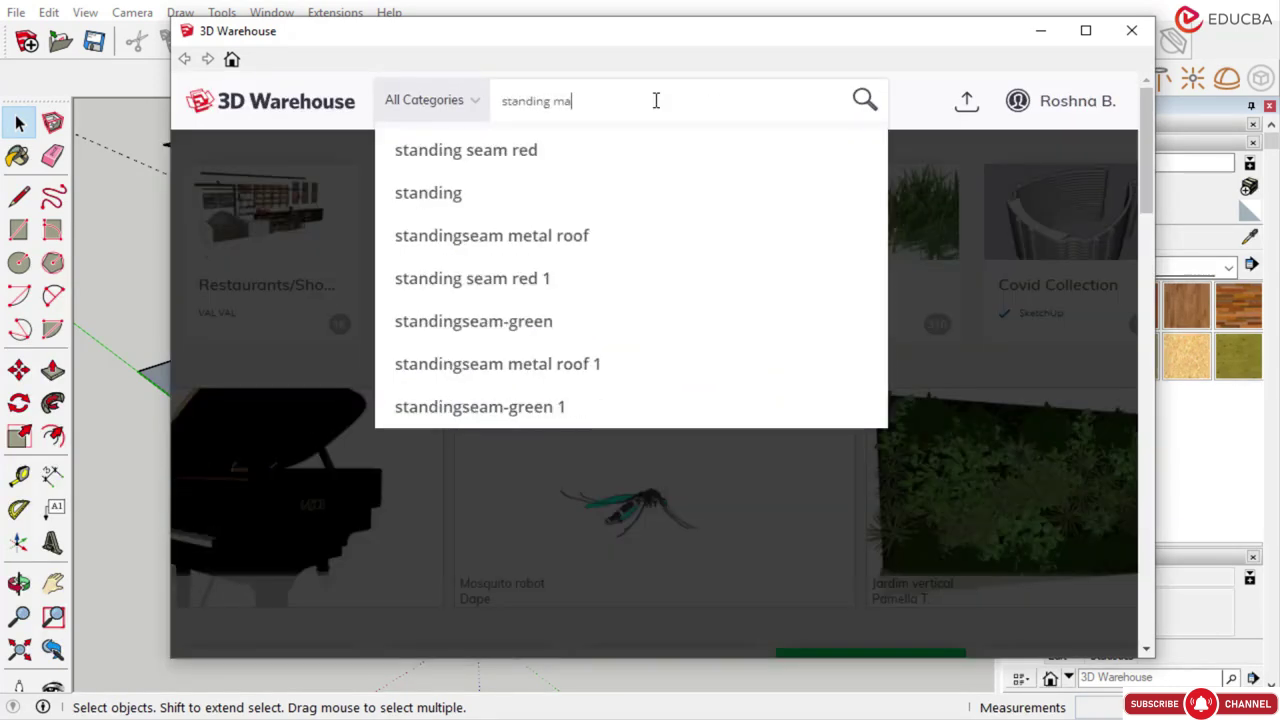
type("n")
left_click(489, 150)
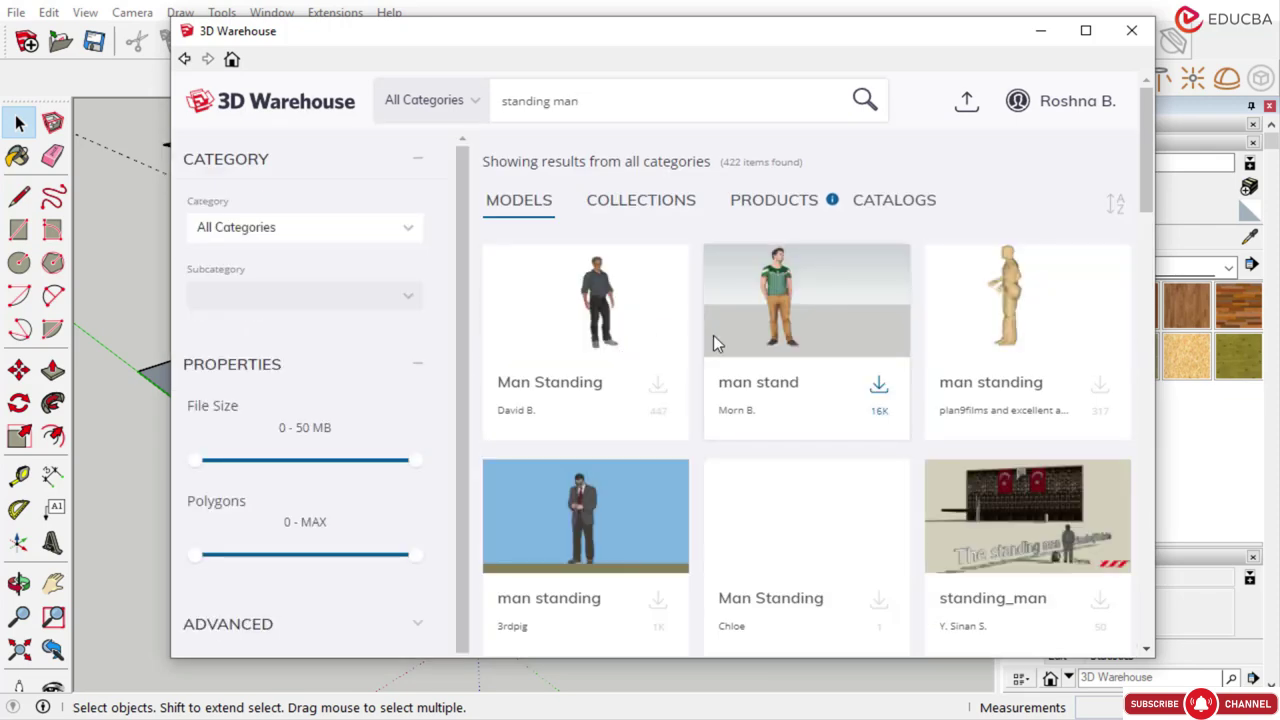
Browse the standing man results and download the "Standing man 1" model directly into the grandstand model
scroll(587, 355, "down", 5)
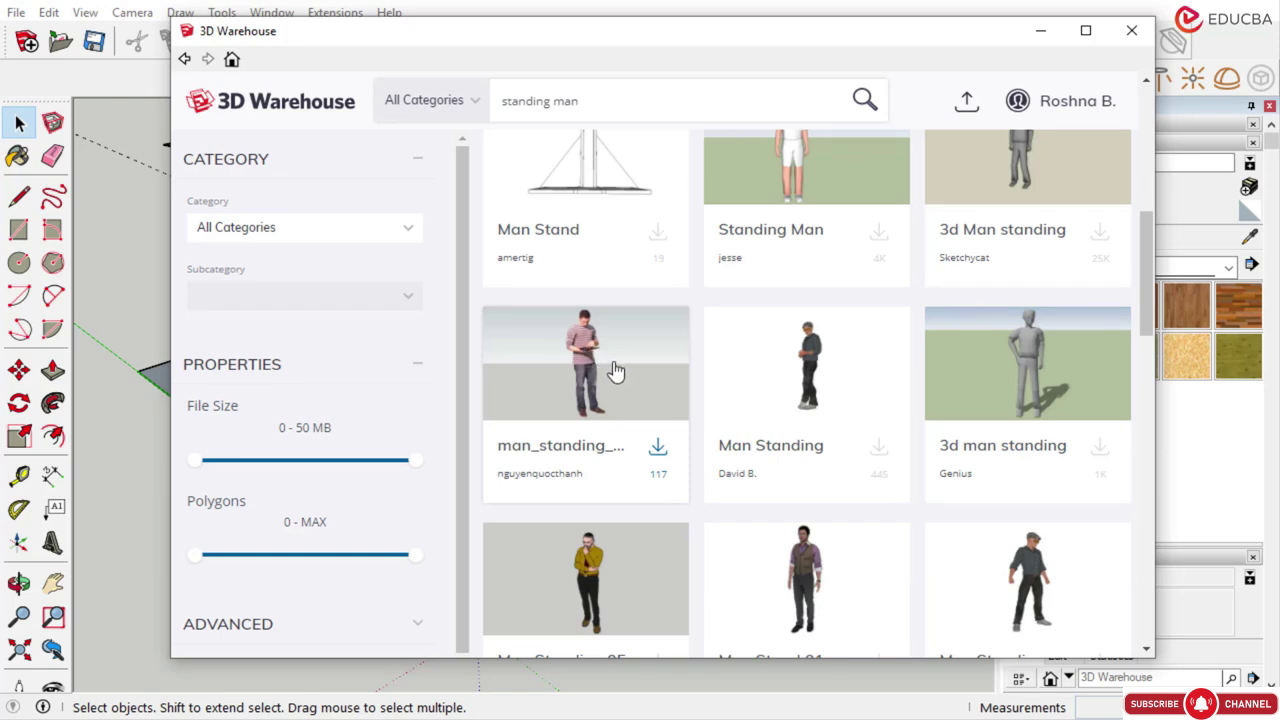
scroll(615, 371, "down", 6)
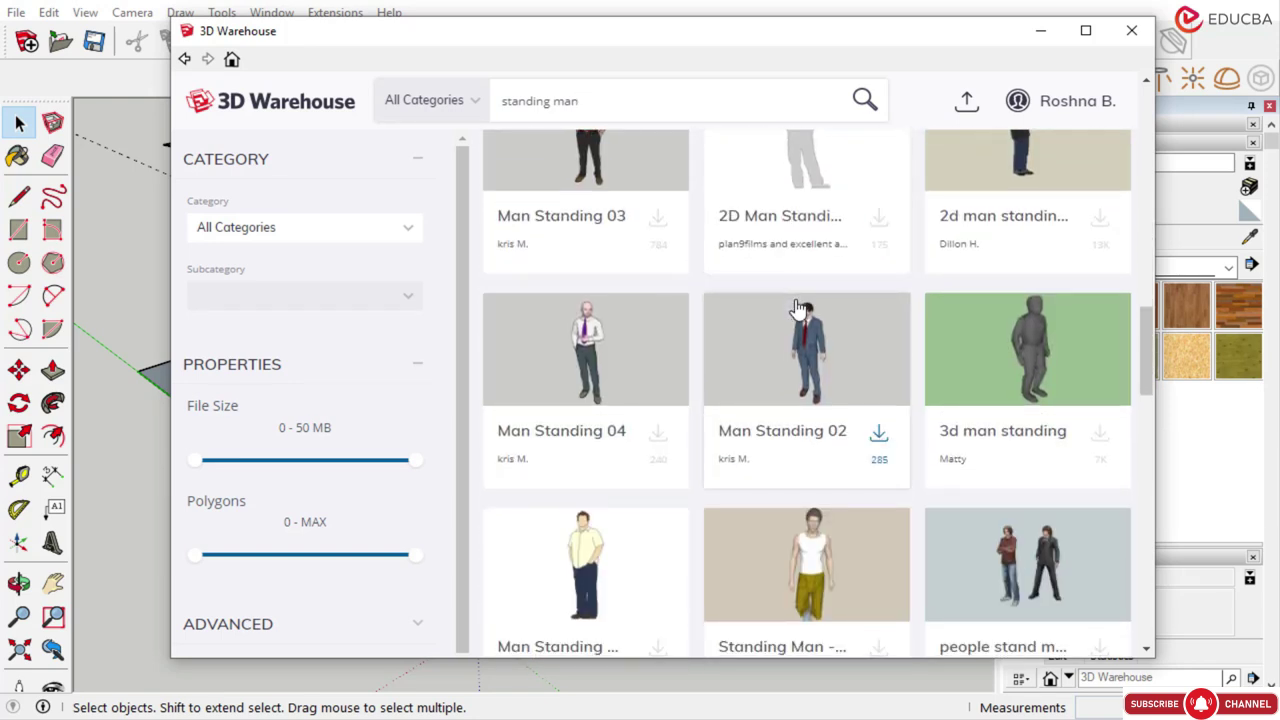
scroll(797, 308, "down", 2)
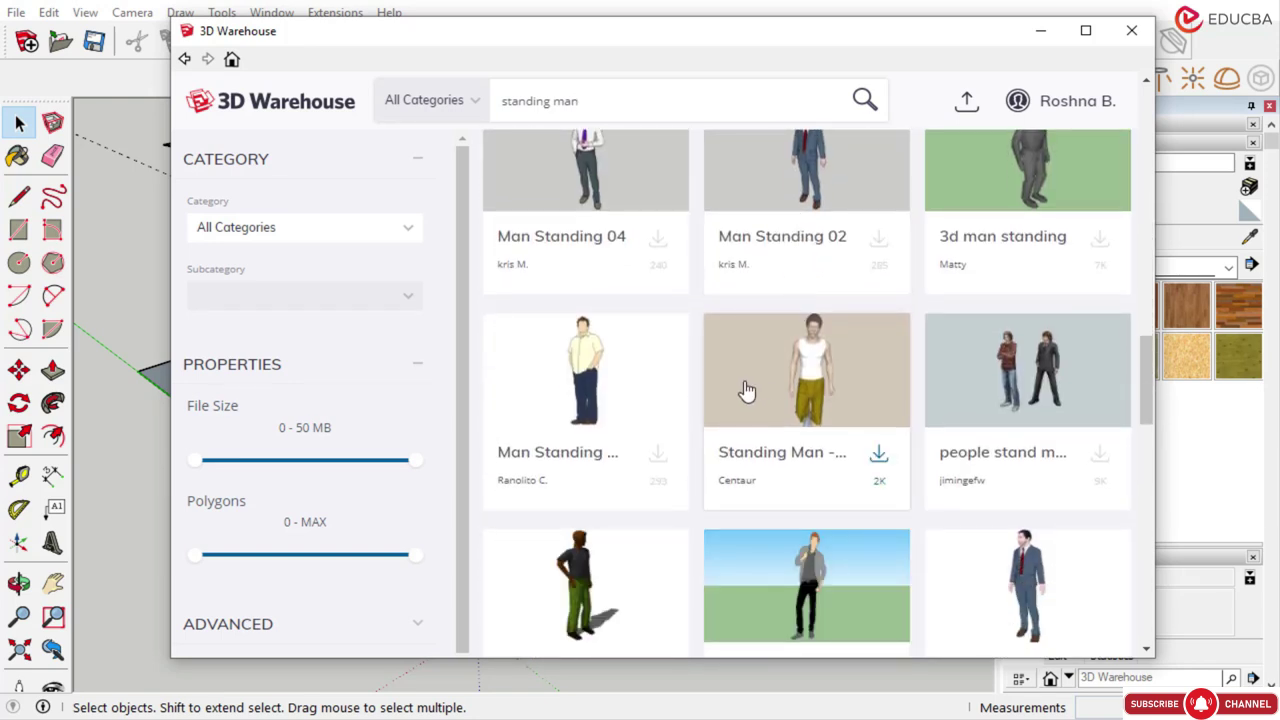
scroll(746, 390, "down", 1)
scroll(746, 390, "down", 1)
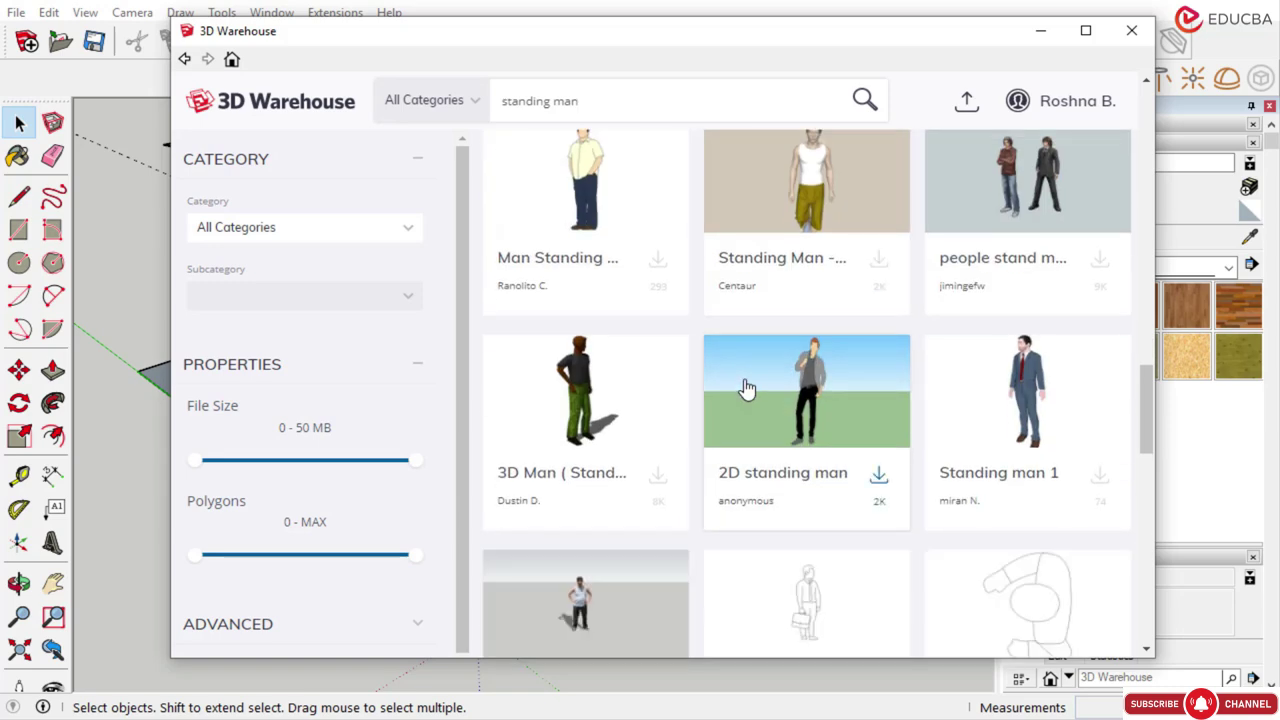
left_click(1027, 413)
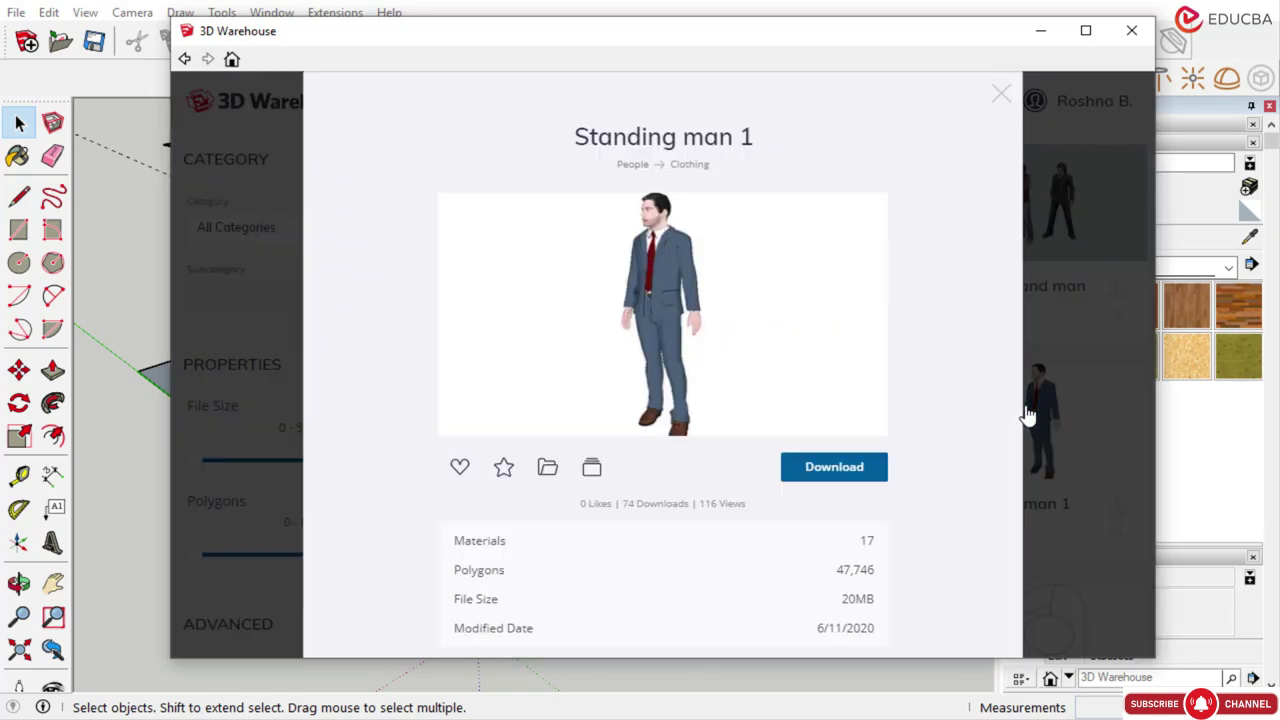
left_click(841, 468)
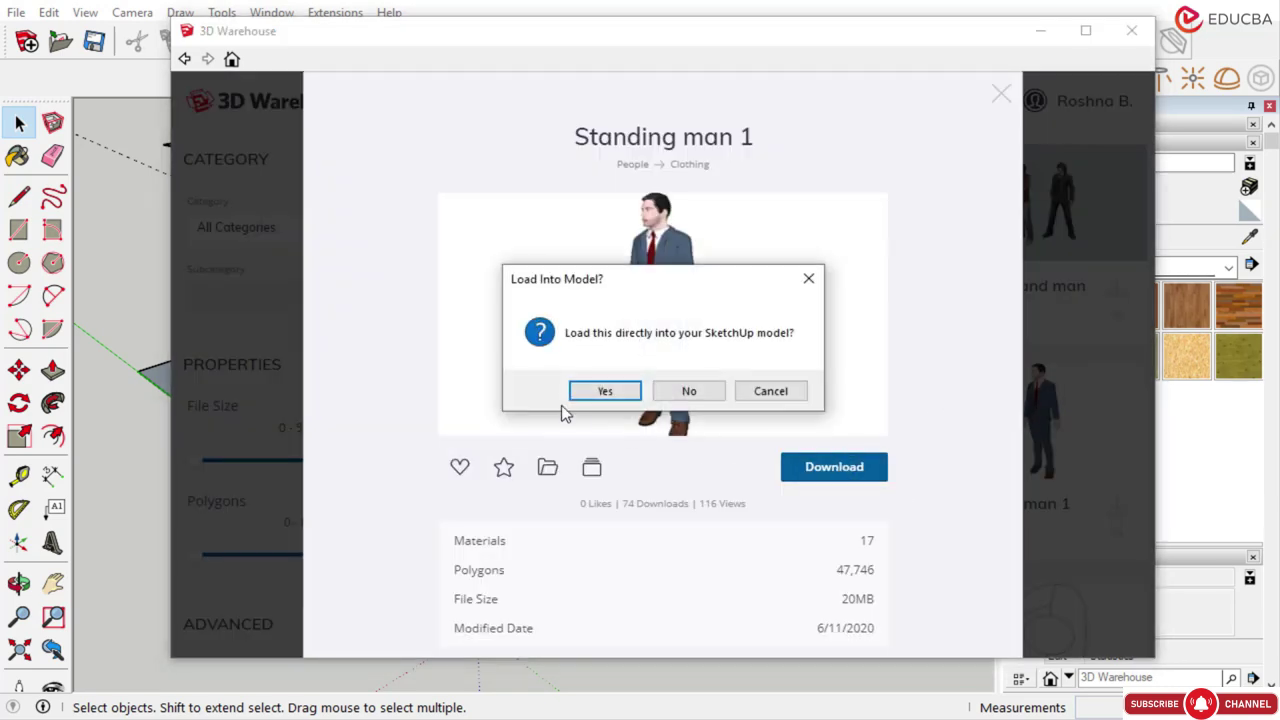
left_click(580, 392)
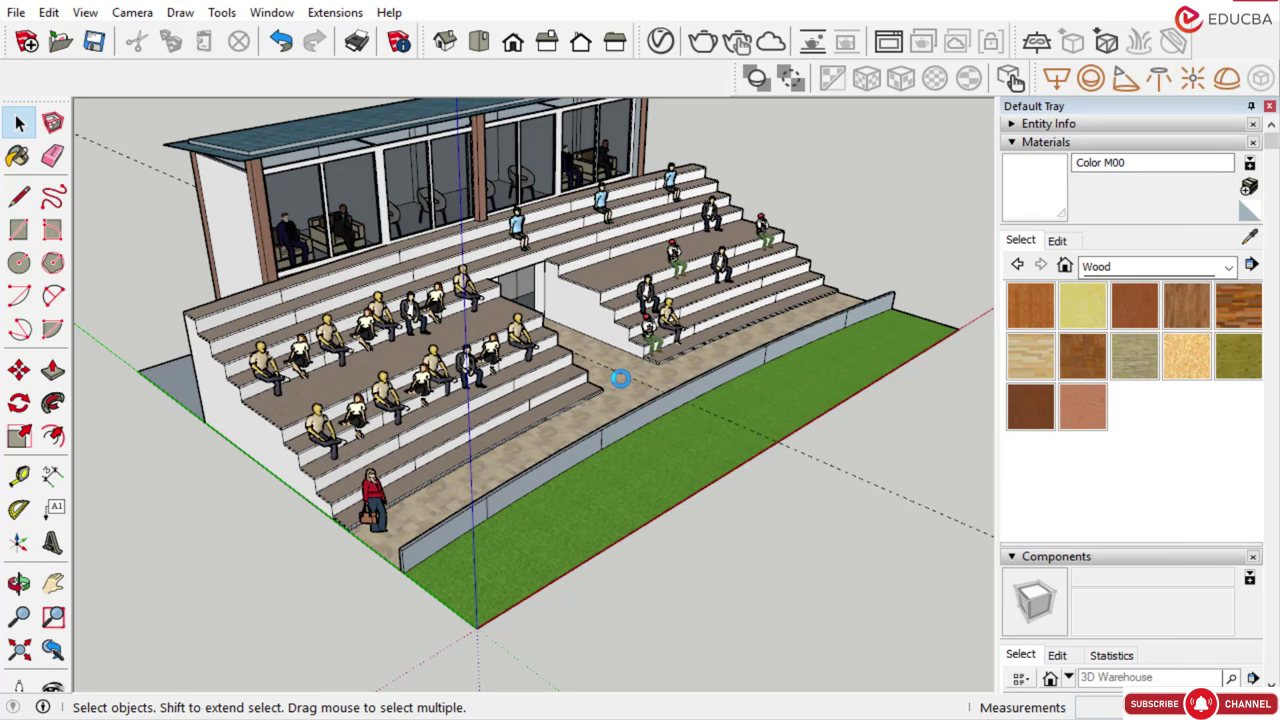
Place the standing man on the paved aisle beside the seating steps and move him about 1066 mm toward the front wall
left_click(571, 394)
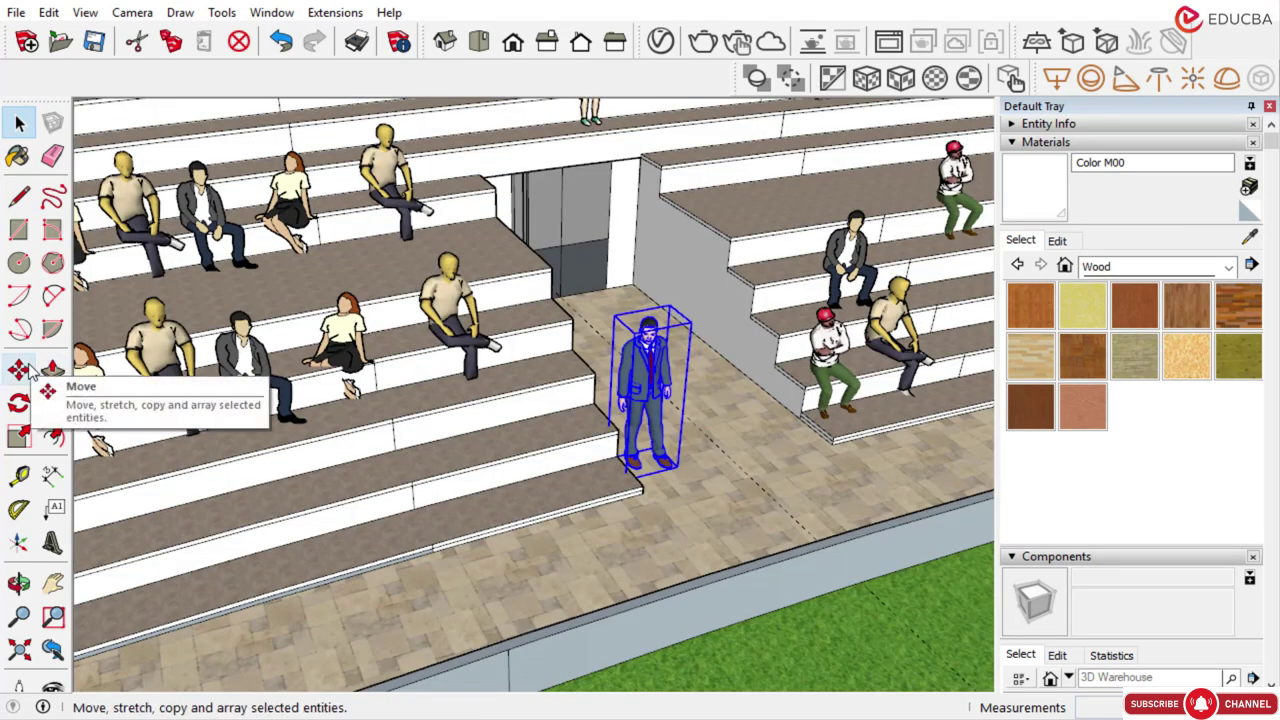
left_click(19, 370)
scroll(417, 396, "down", 1)
left_click(595, 385)
scroll(400, 455, "down", 1)
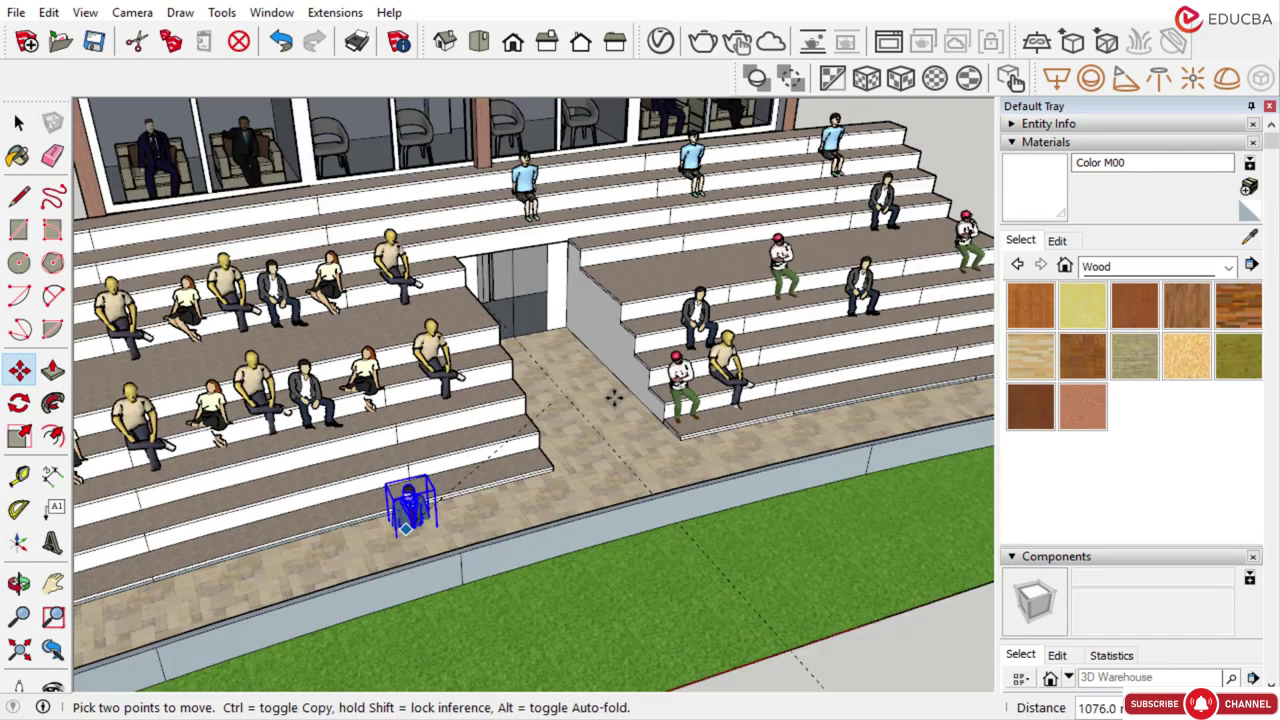
scroll(612, 396, "up", 1)
scroll(532, 411, "up", 3)
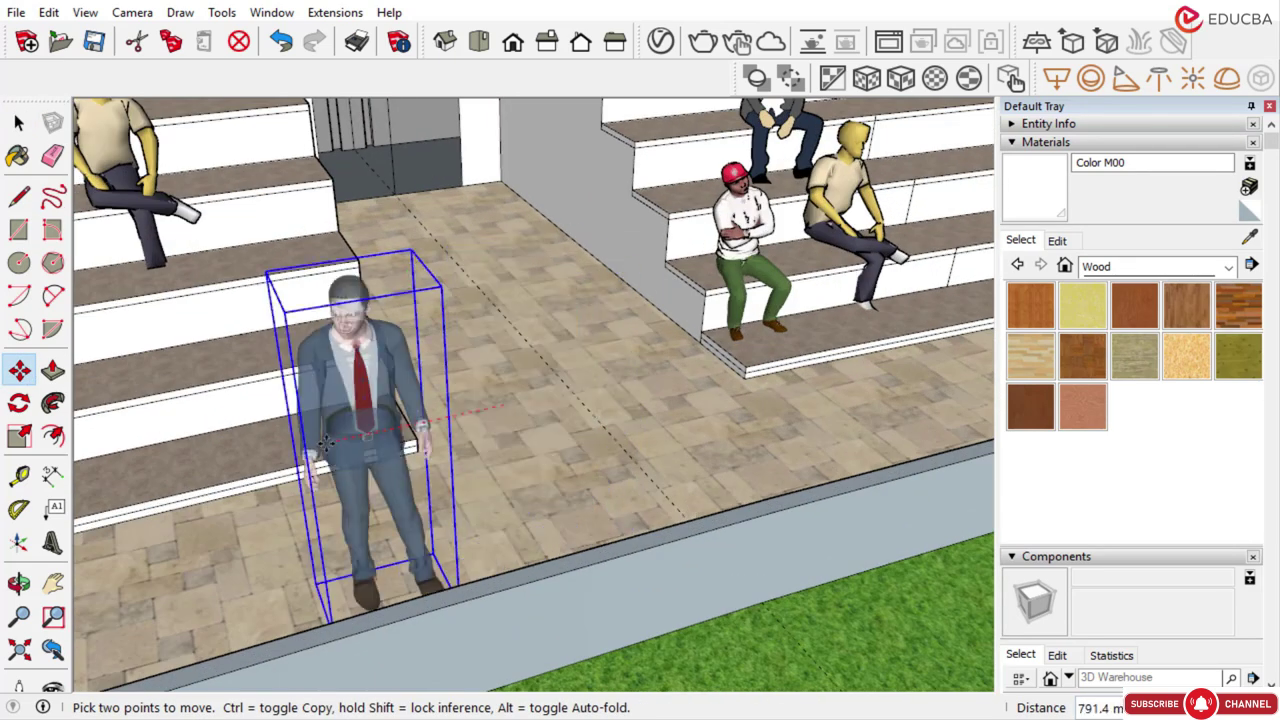
left_click(272, 452)
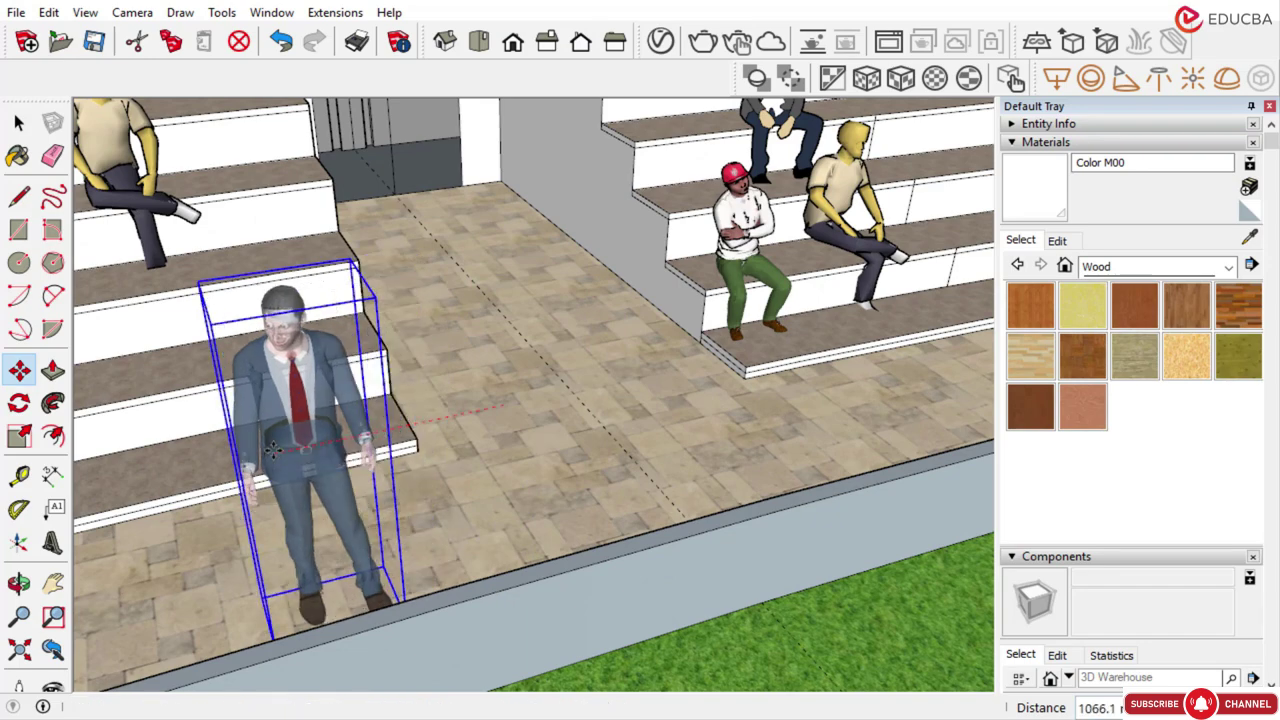
Move the standing man about 1705 mm along the paved walkway to stand in front of the lowest seating step
scroll(620, 346, "down", 8)
key("space")
left_click(20, 372)
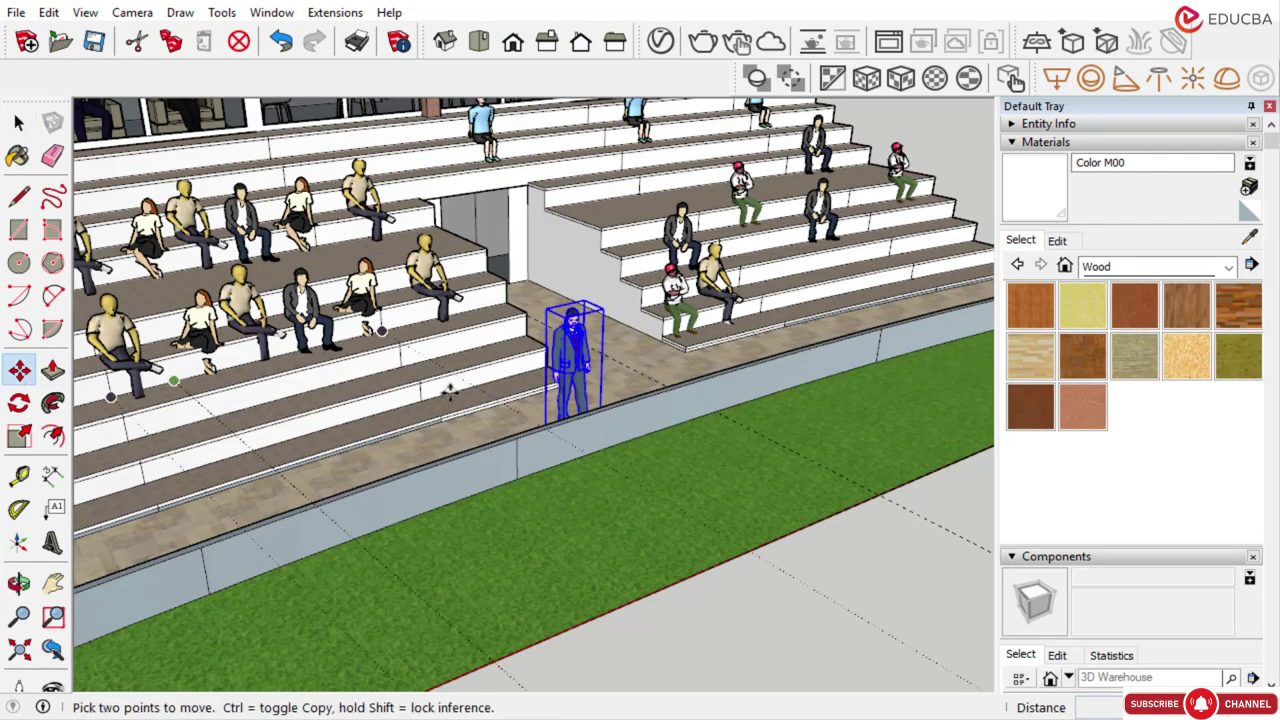
scroll(515, 418, "up", 6)
left_click(308, 483)
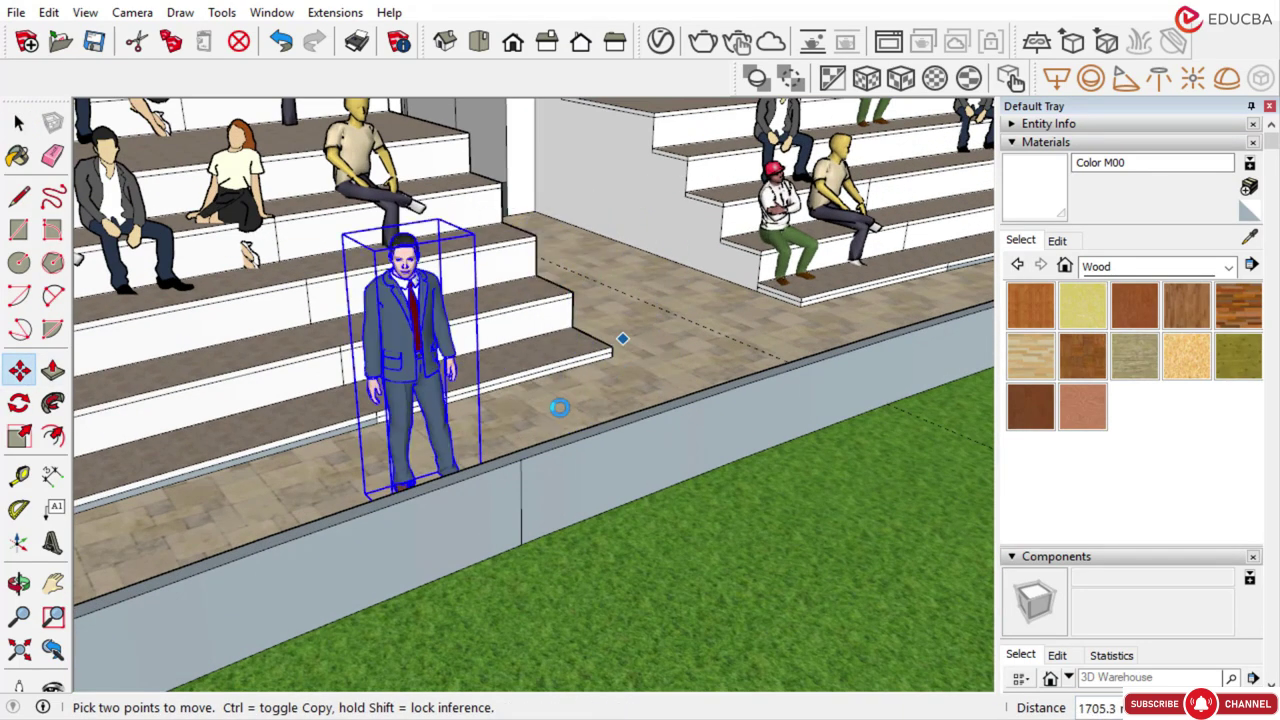
scroll(566, 386, "down", 3)
key("space")
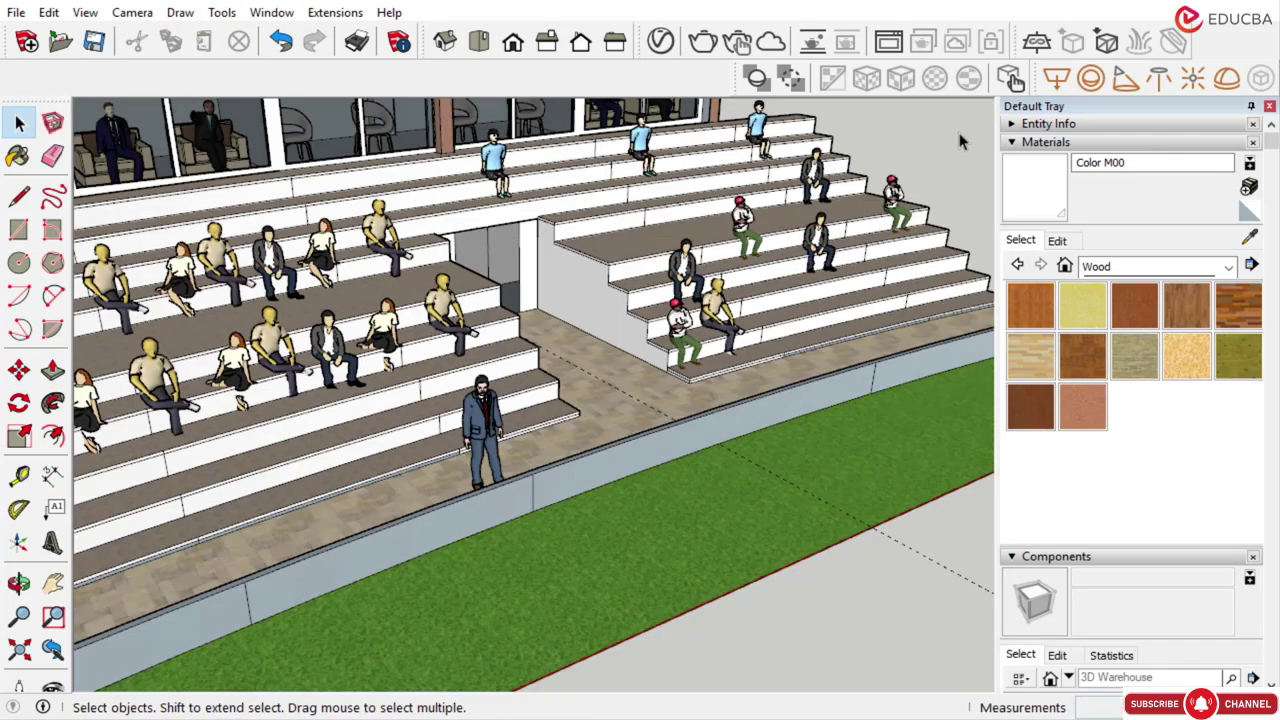
Open 3D Warehouse and clear the earlier "ground" search term
scroll(663, 244, "down", 2)
scroll(580, 317, "down", 2)
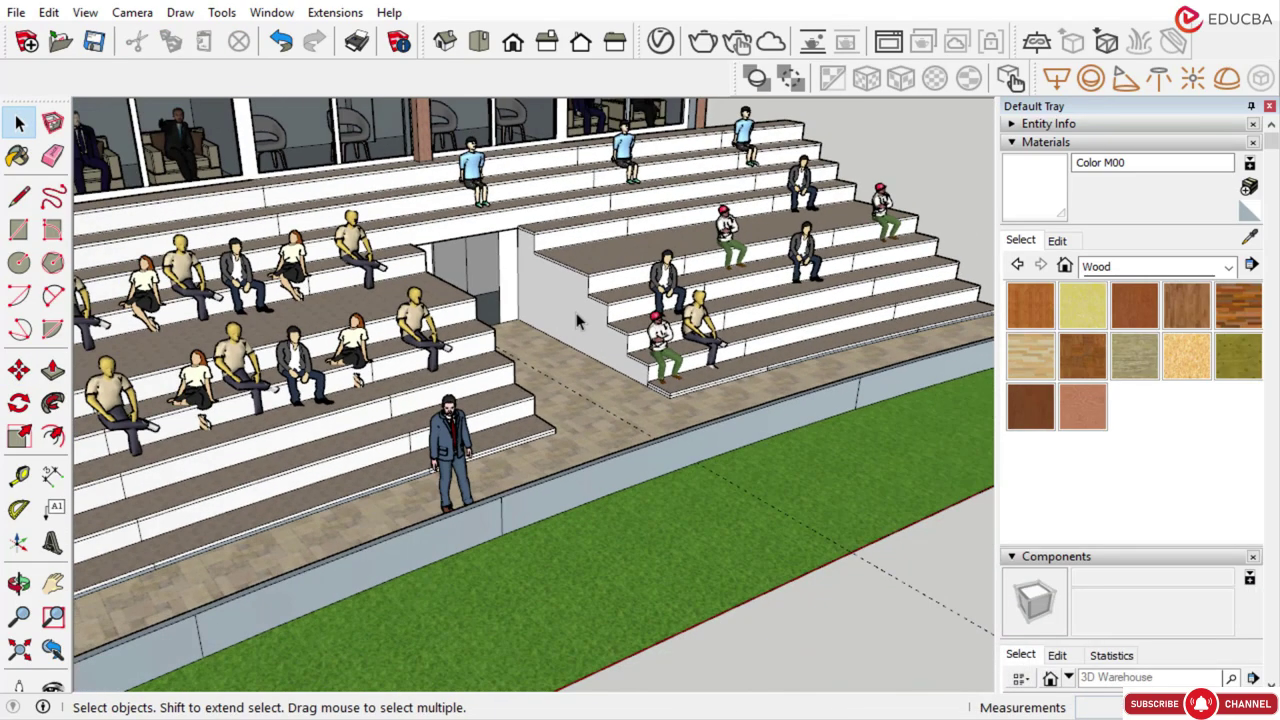
scroll(595, 378, "down", 2)
scroll(557, 355, "up", 1)
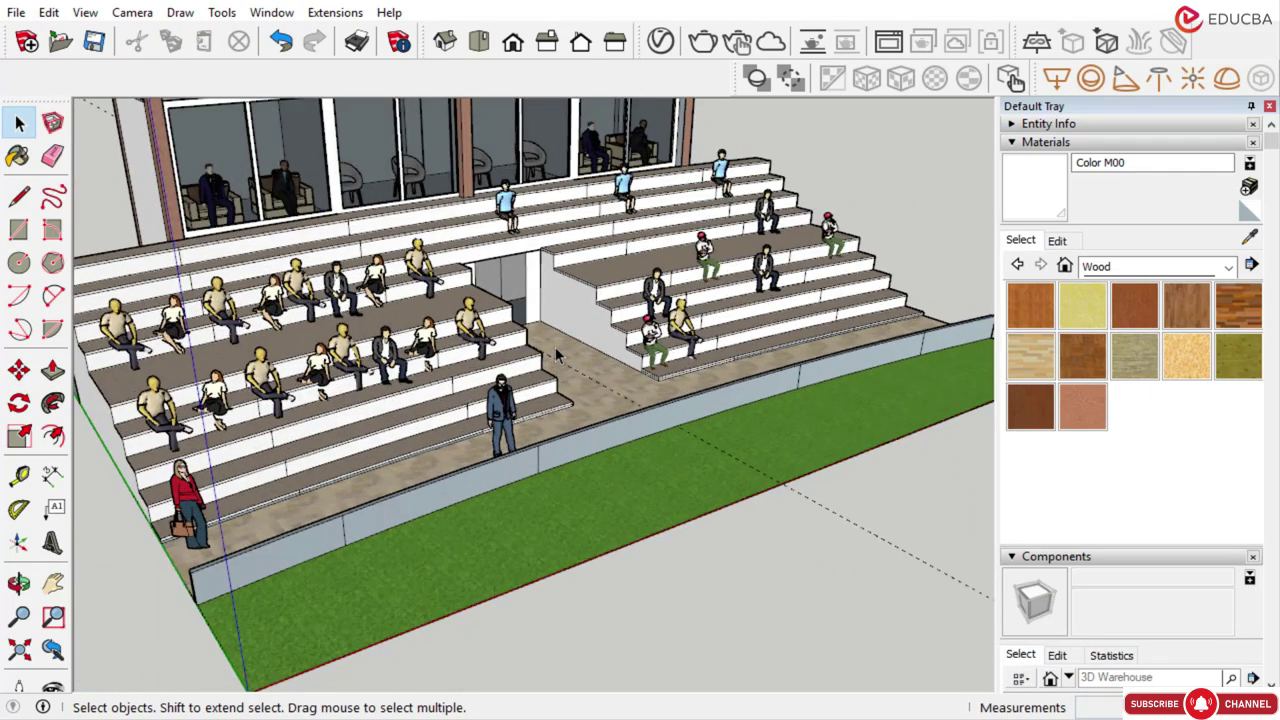
left_click(268, 12)
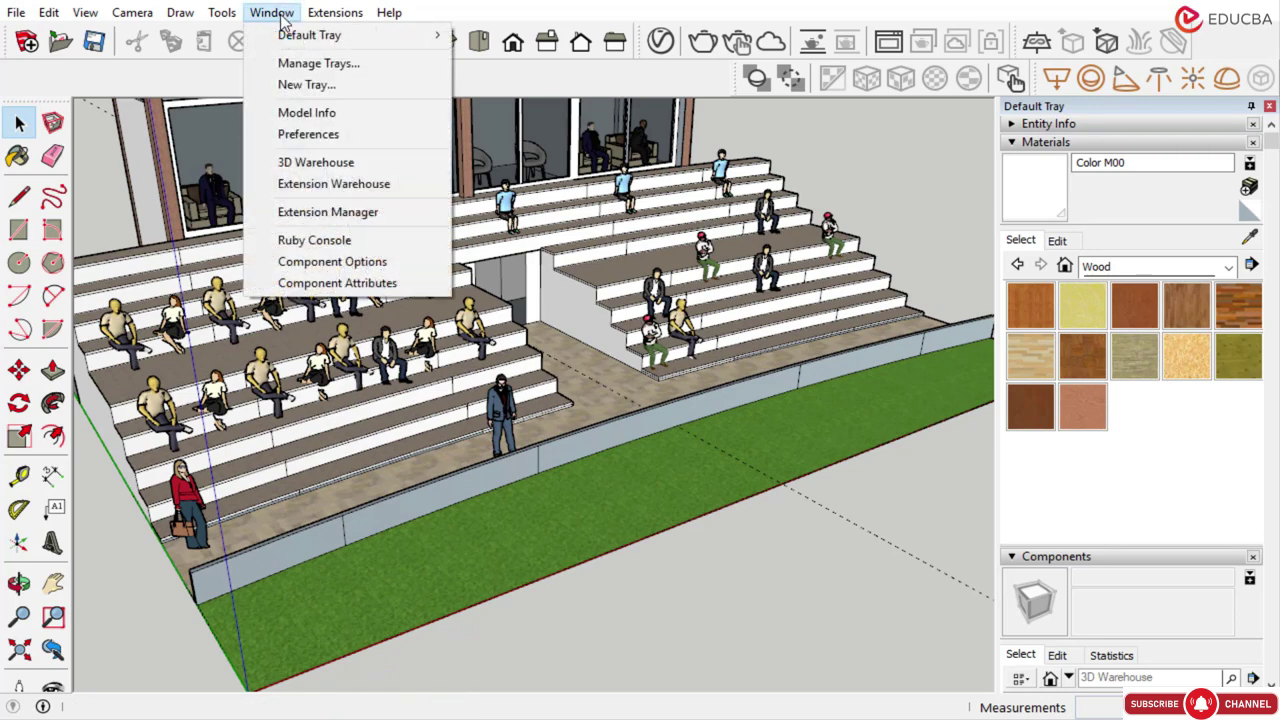
left_click(270, 12)
left_click(270, 12)
left_click(310, 160)
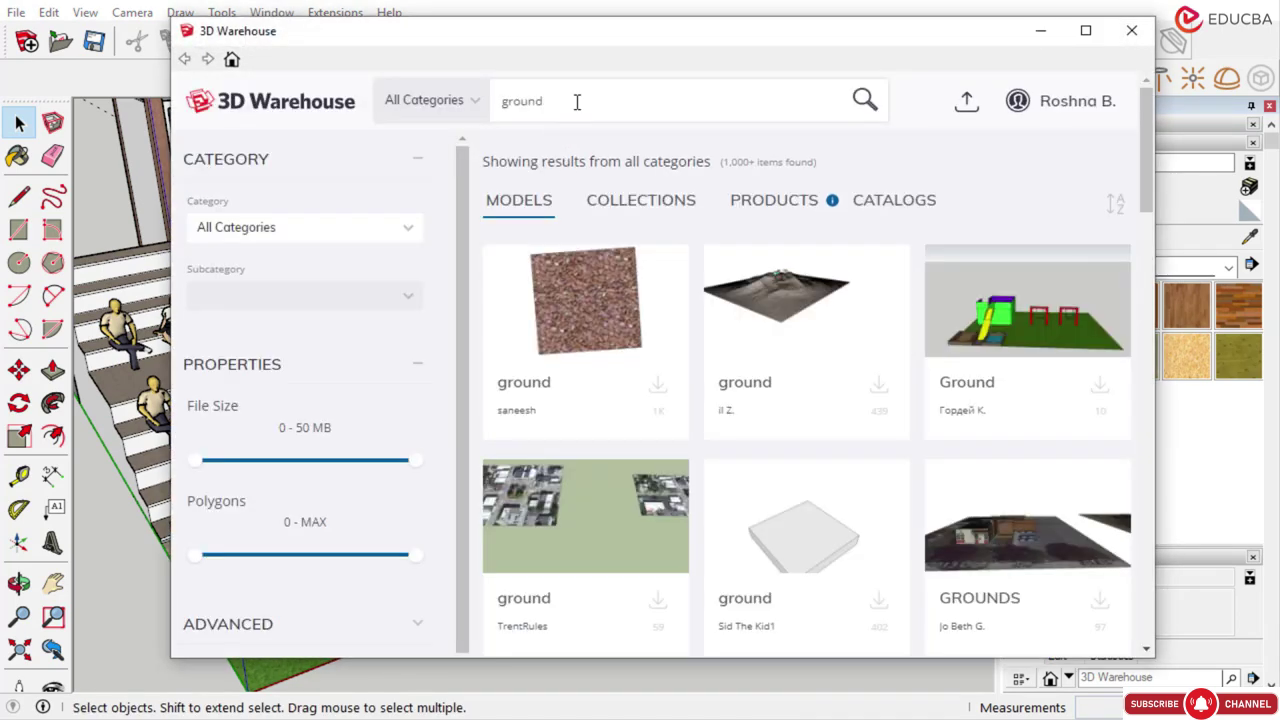
key("BackSpace")
key("BackSpace")
key("BackSpace")
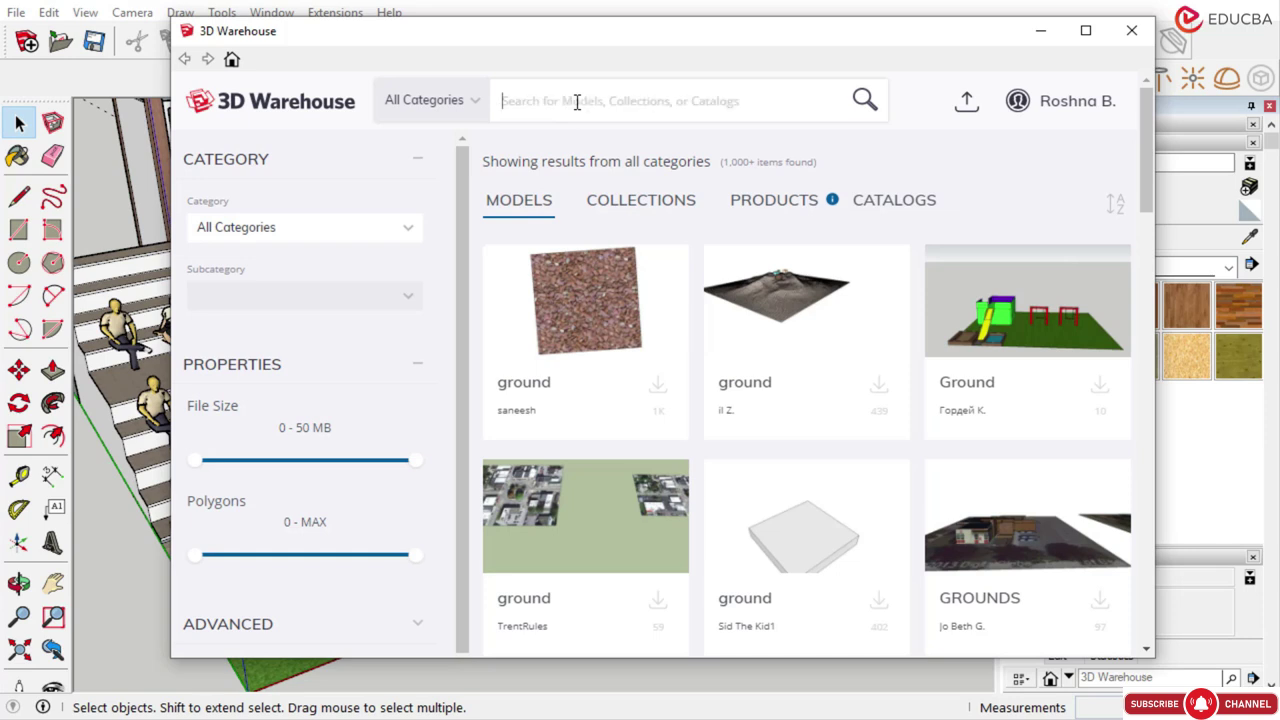
type("player")
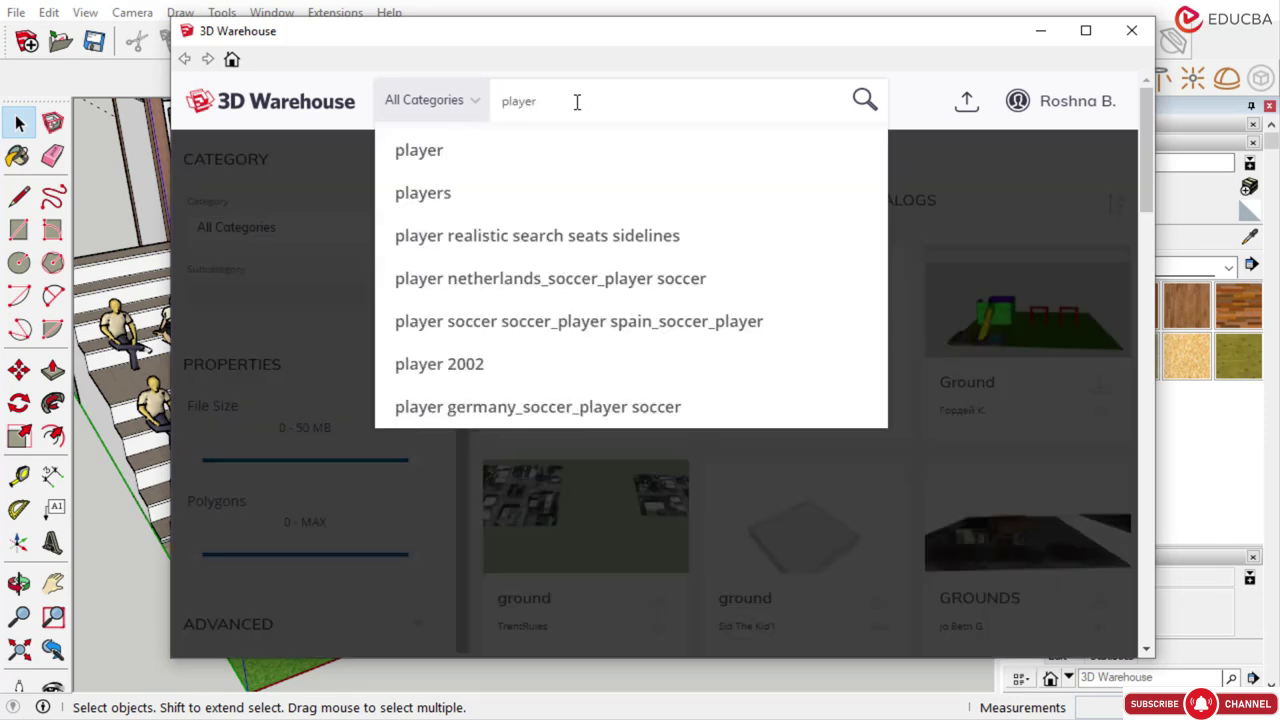
key("Down")
key("Down")
key("Down")
key("Up")
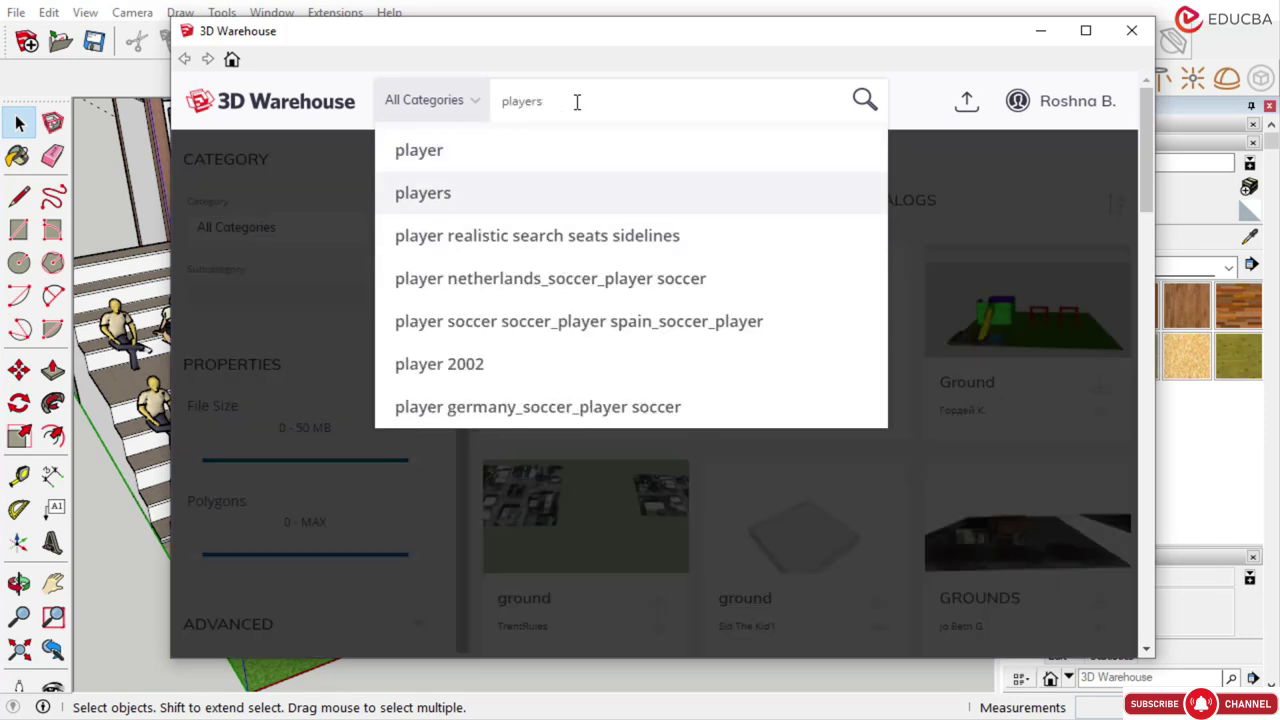
key("BackSpace")
key("BackSpace")
key("BackSpace")
key("BackSpace")
key("BackSpace")
key("BackSpace")
key("BackSpace")
Search 3D Warehouse for "soccer player" and browse the resulting models
type("soccer player")
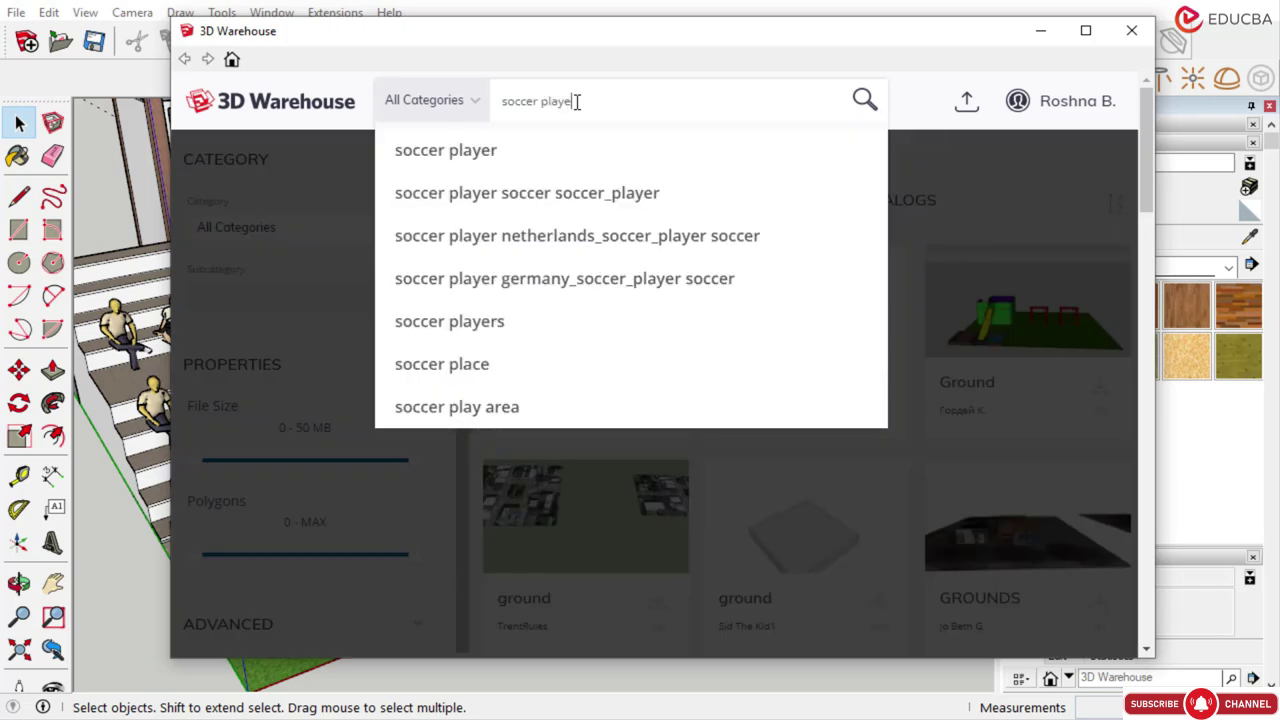
key("Return")
scroll(727, 340, "down", 5)
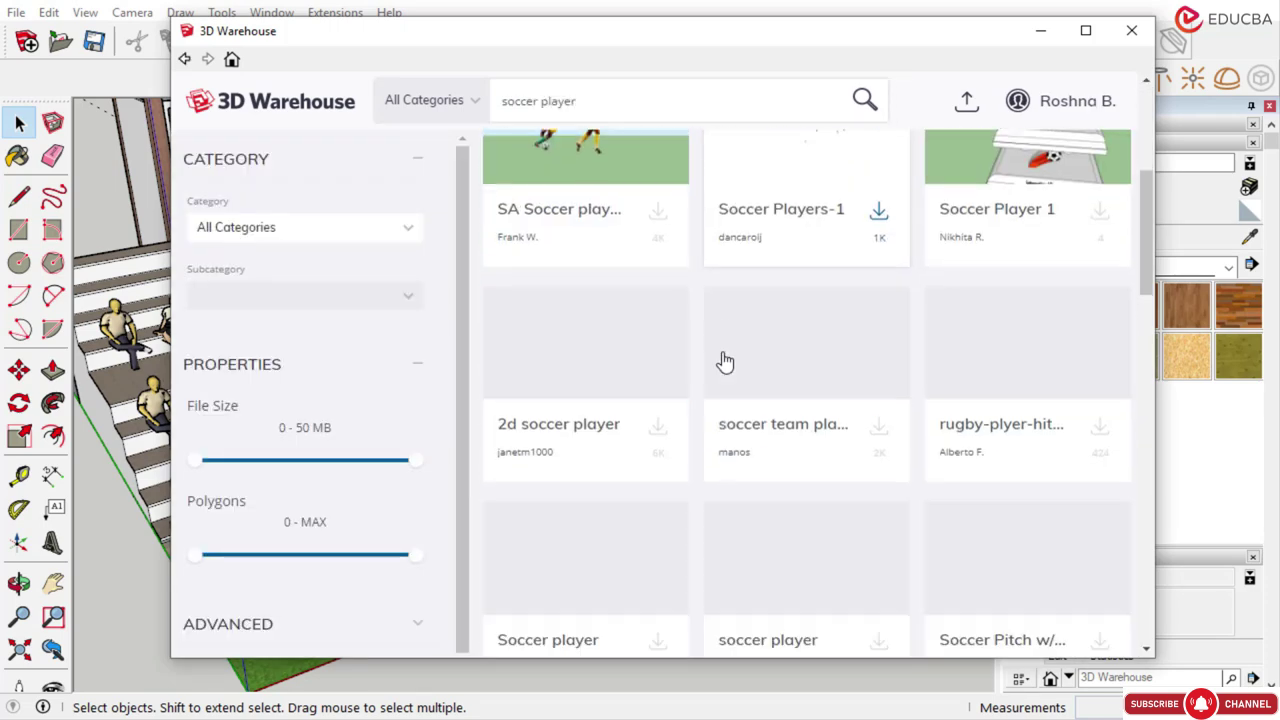
scroll(727, 362, "down", 1)
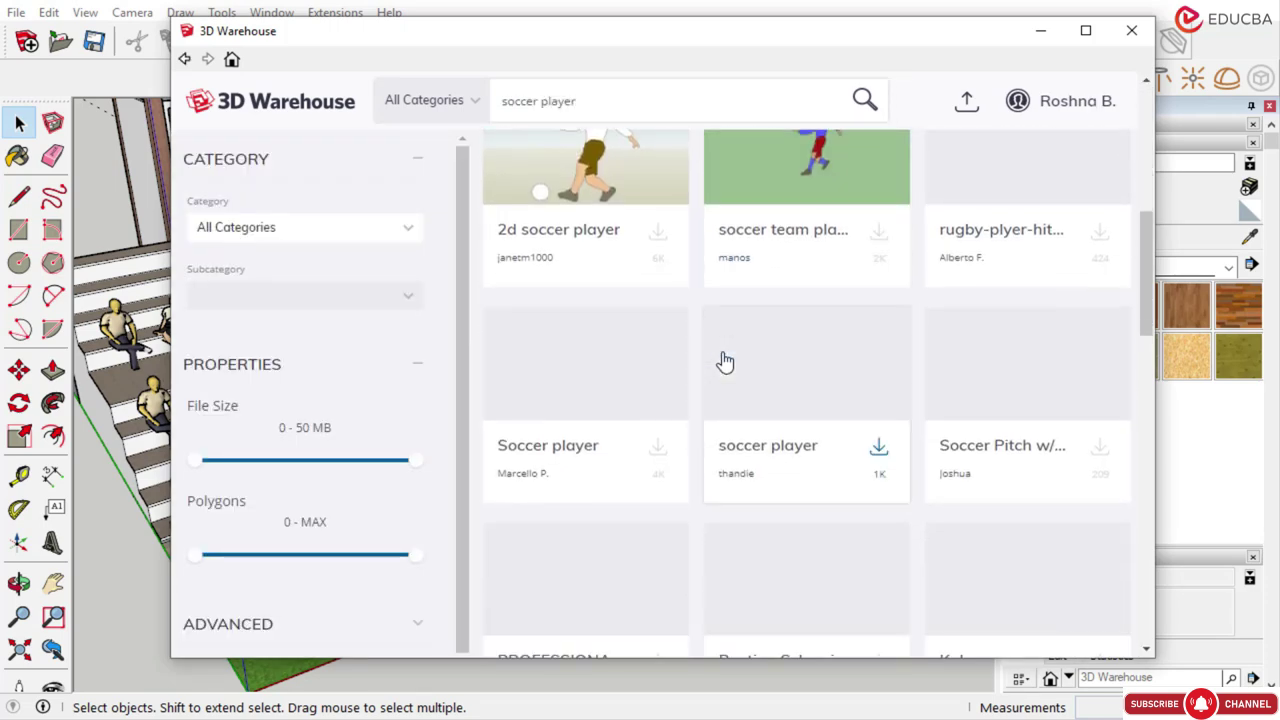
scroll(726, 362, "down", 2)
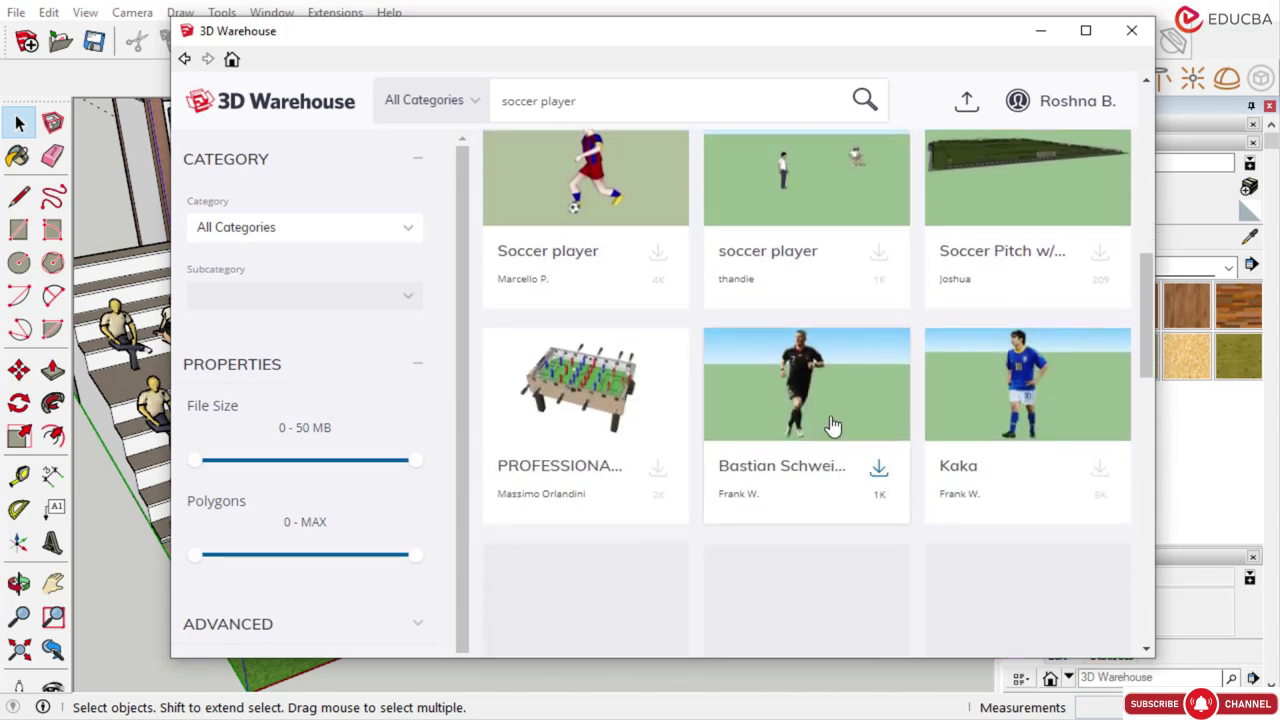
Download the "Kaka" soccer player directly into the grandstand model and place it at the outer edge of the grass
left_click(969, 413)
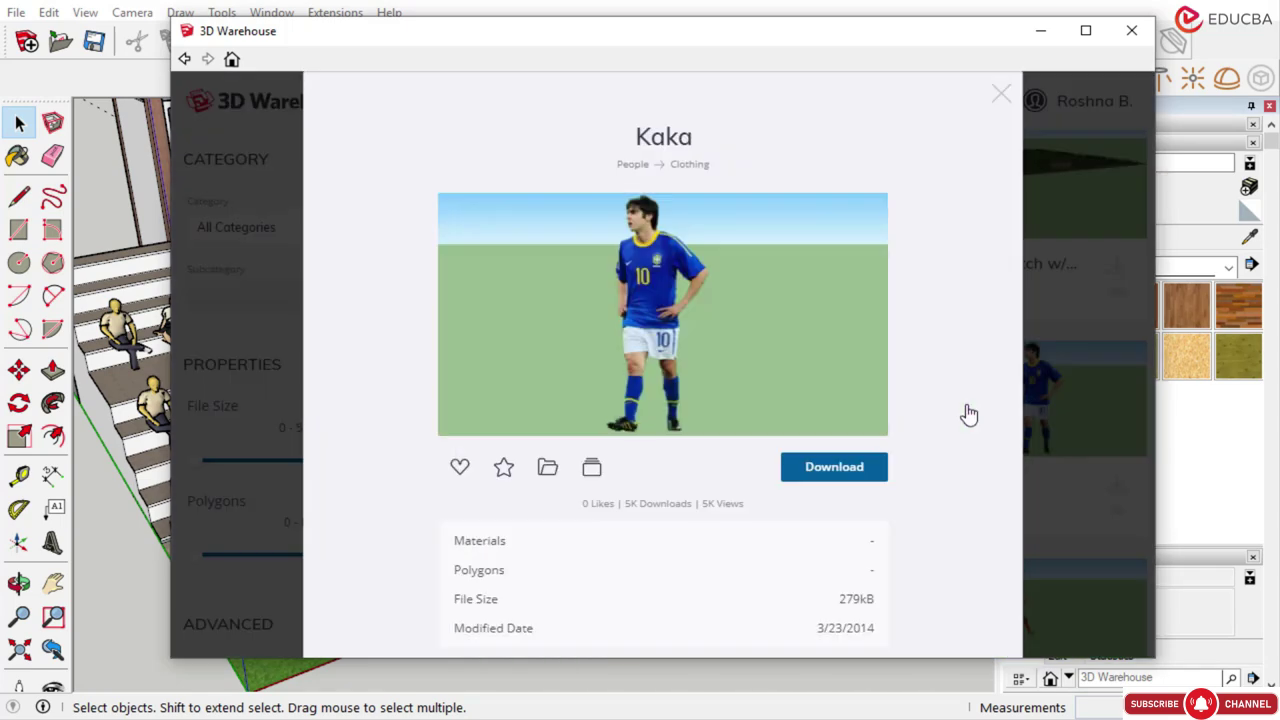
left_click(841, 470)
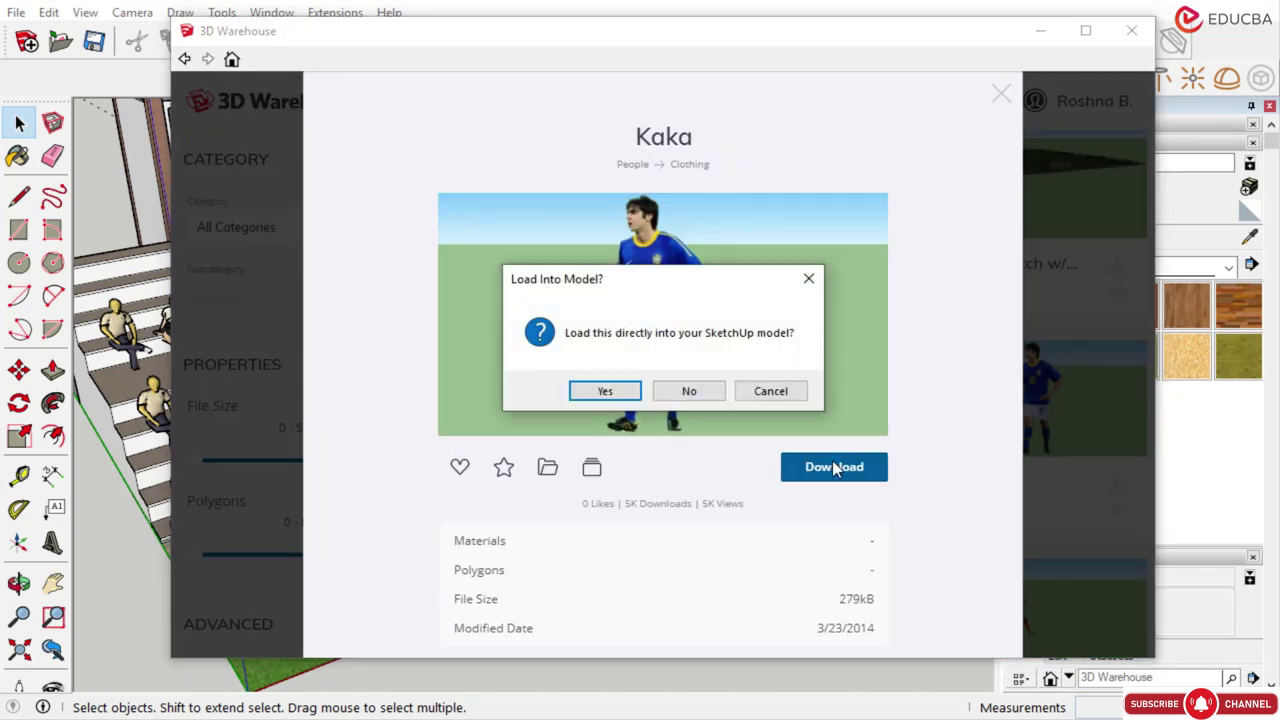
left_click(597, 392)
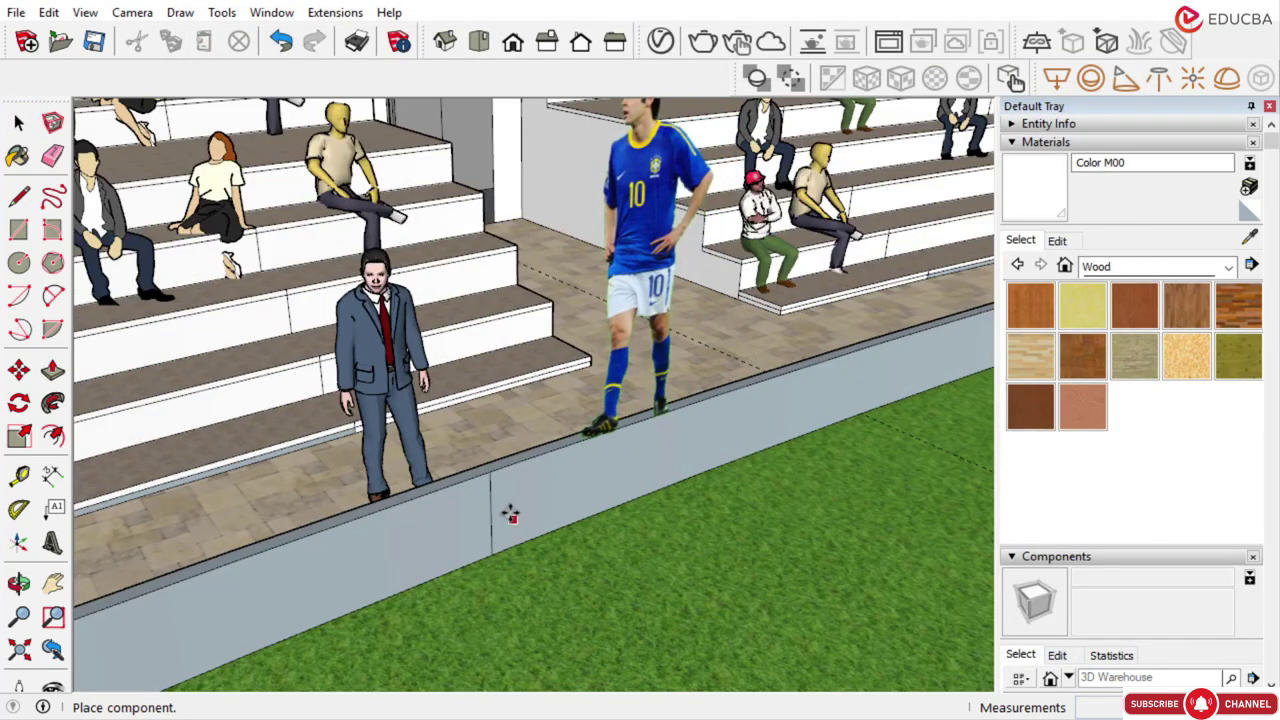
scroll(518, 470, "up", 2)
scroll(518, 468, "down", 5)
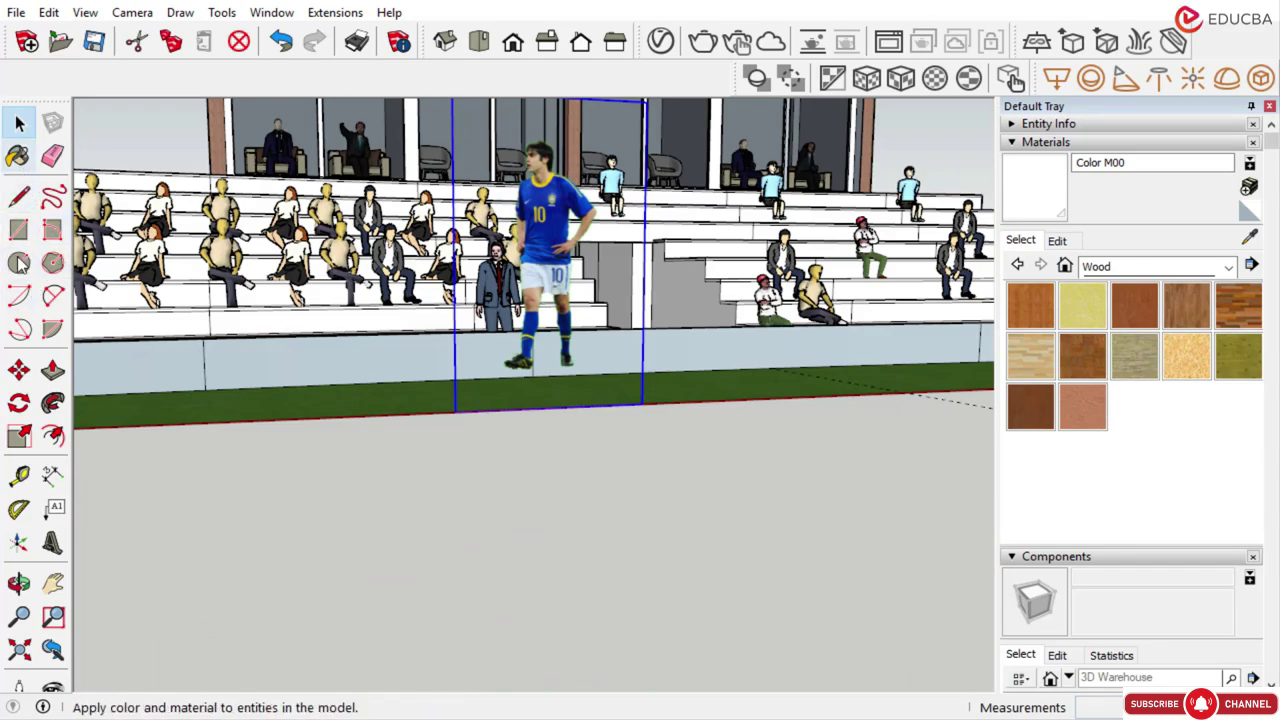
Rotate the soccer player figure about its centre using a Move tool rotation grip
left_click(19, 370)
scroll(535, 396, "up", 4)
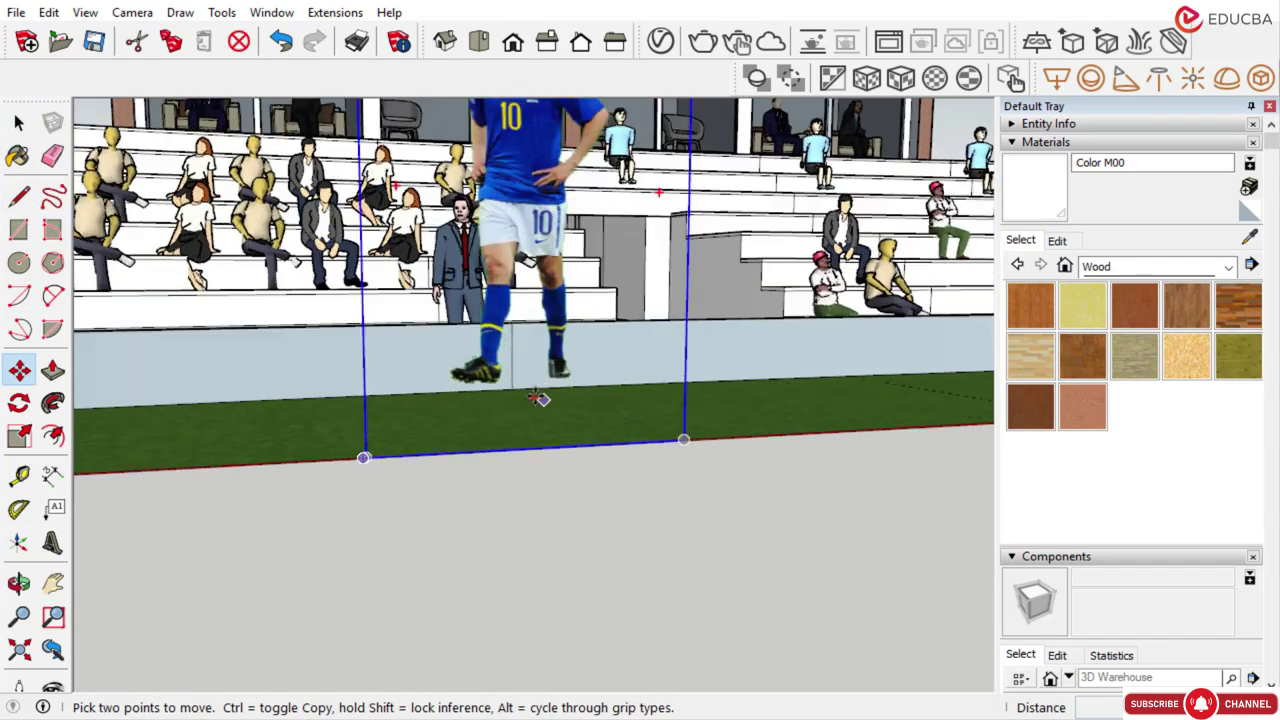
left_click(530, 396)
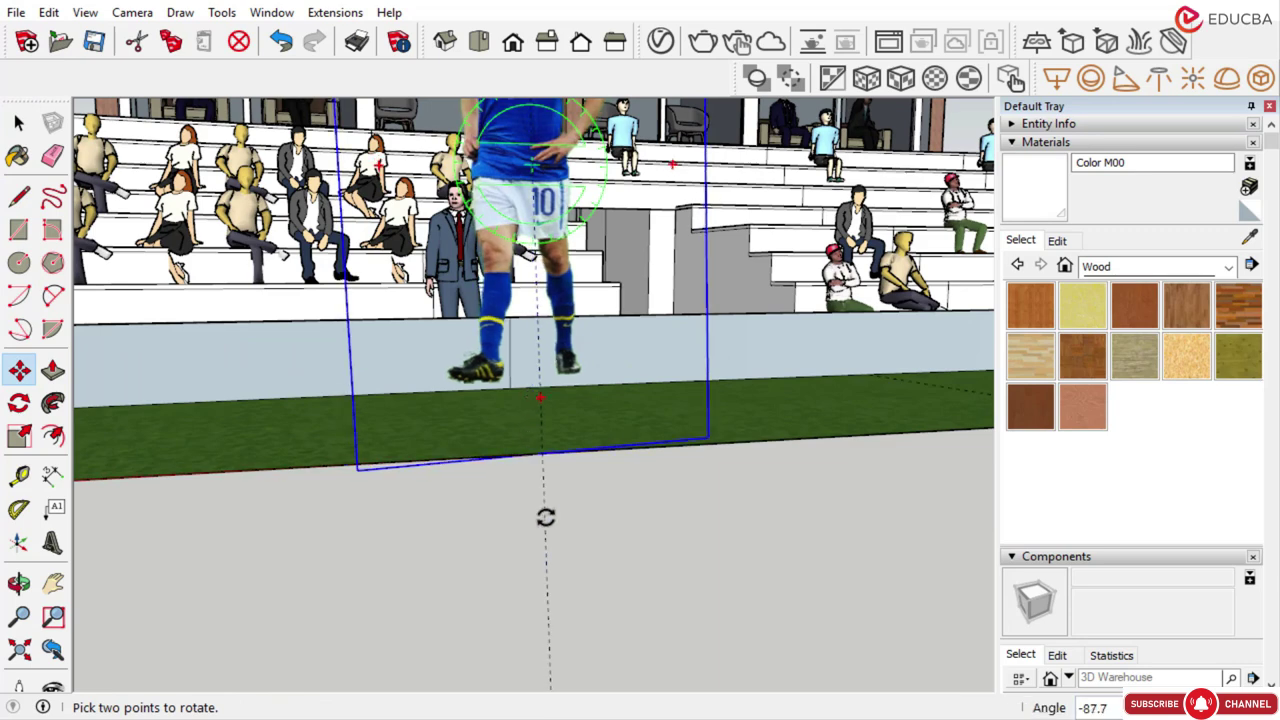
left_click(523, 547)
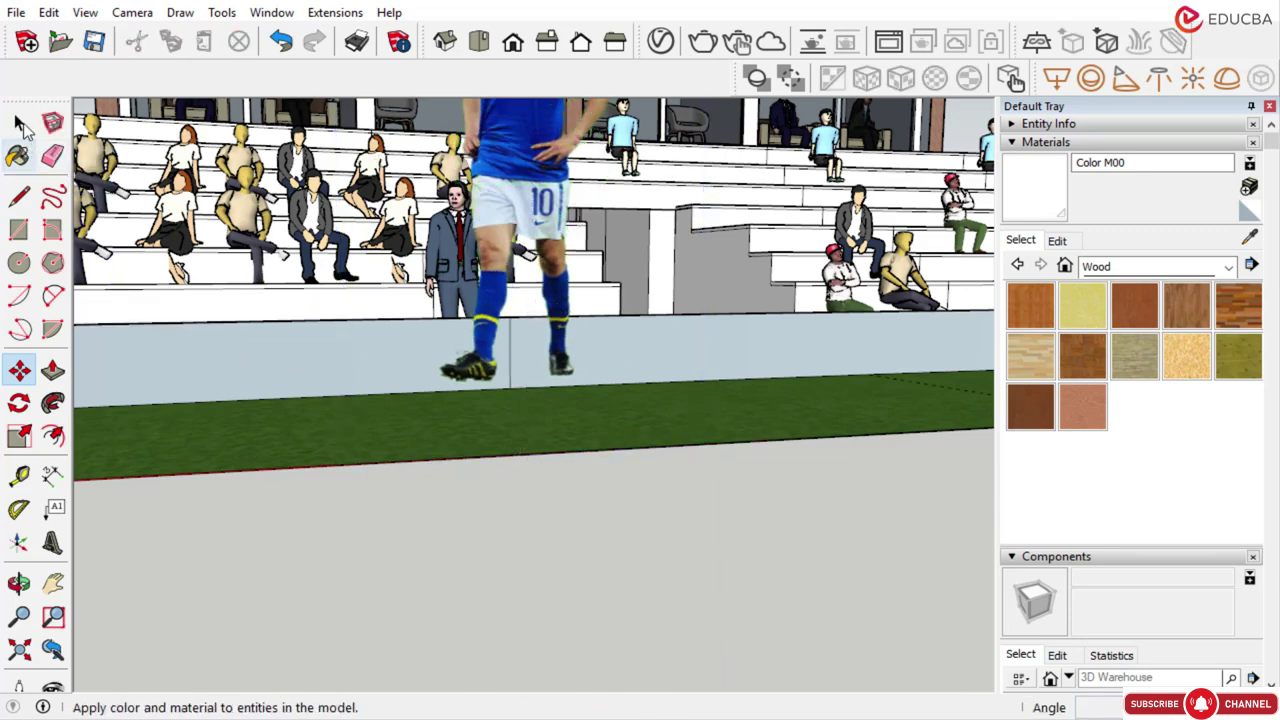
Move the soccer player figure down so its feet stand on the grass strip
left_click(365, 396)
scroll(357, 473, "up", 5)
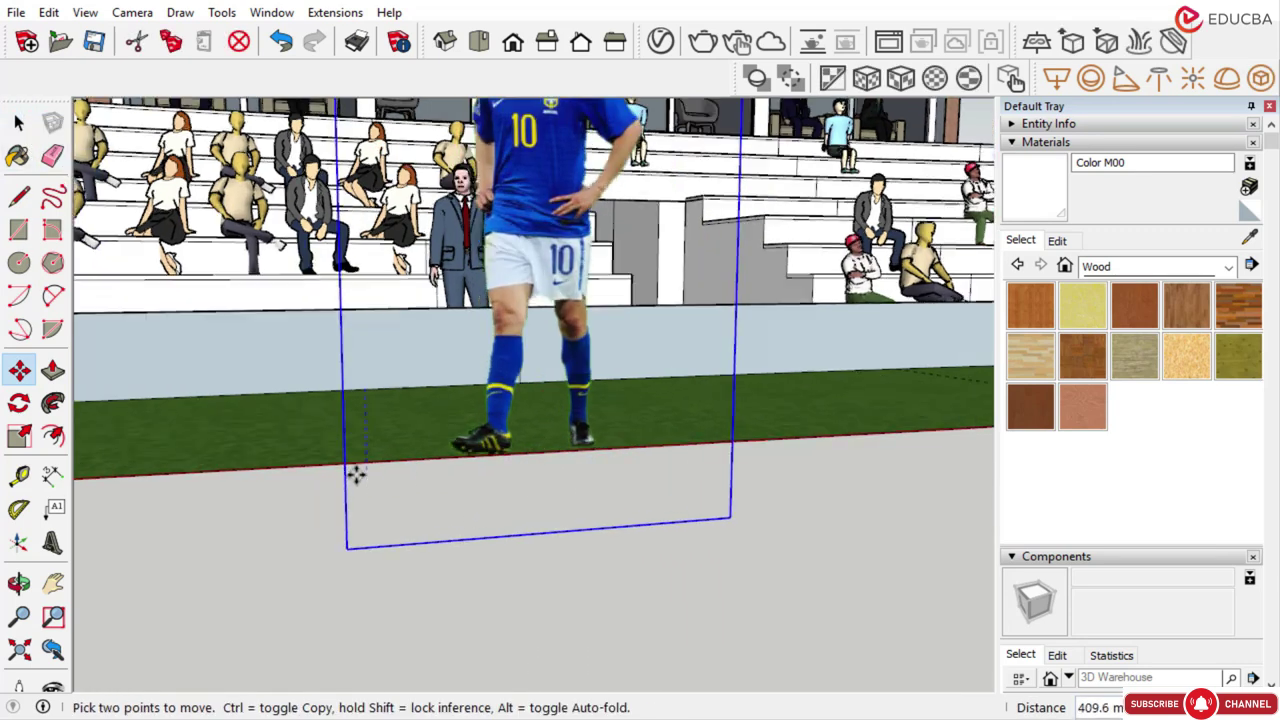
scroll(356, 476, "down", 1)
left_click(350, 492)
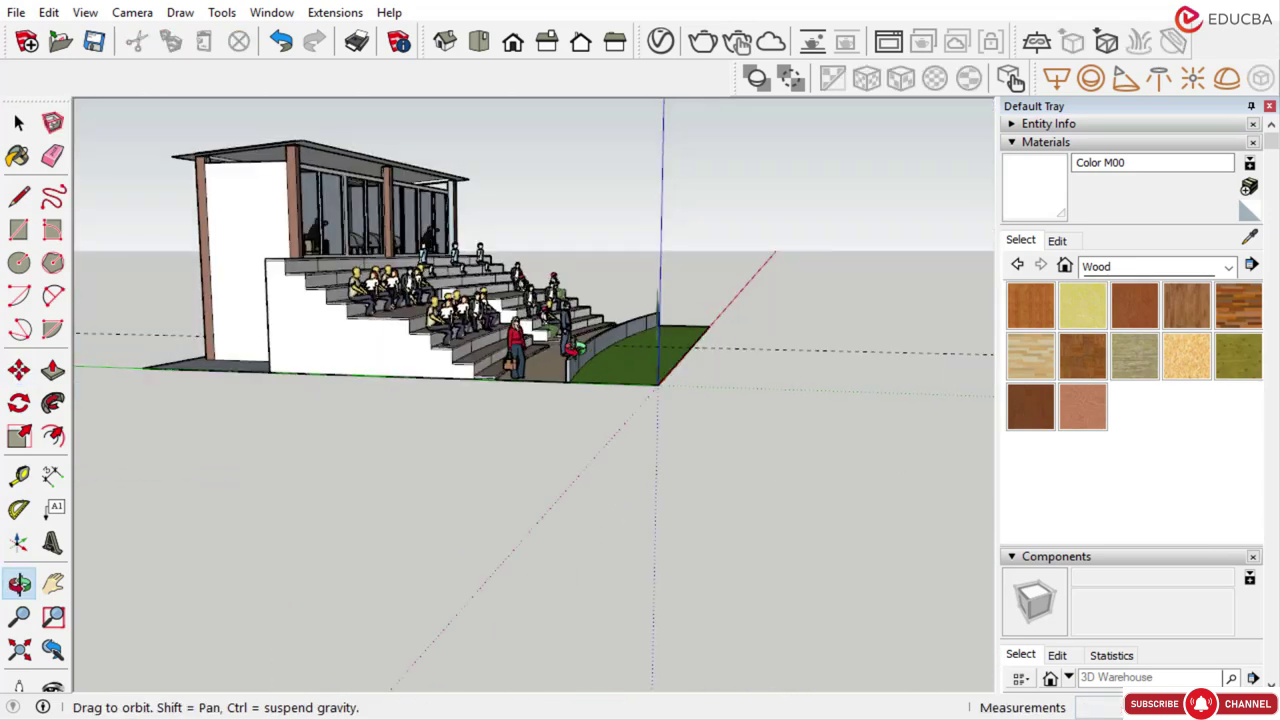
Examine the placement of the soccer player and standing figures around the grandstand from the side and front corner
middle_click_drag(700, 350, 415, 403)
scroll(460, 386, "up", 4)
scroll(455, 459, "down", 4)
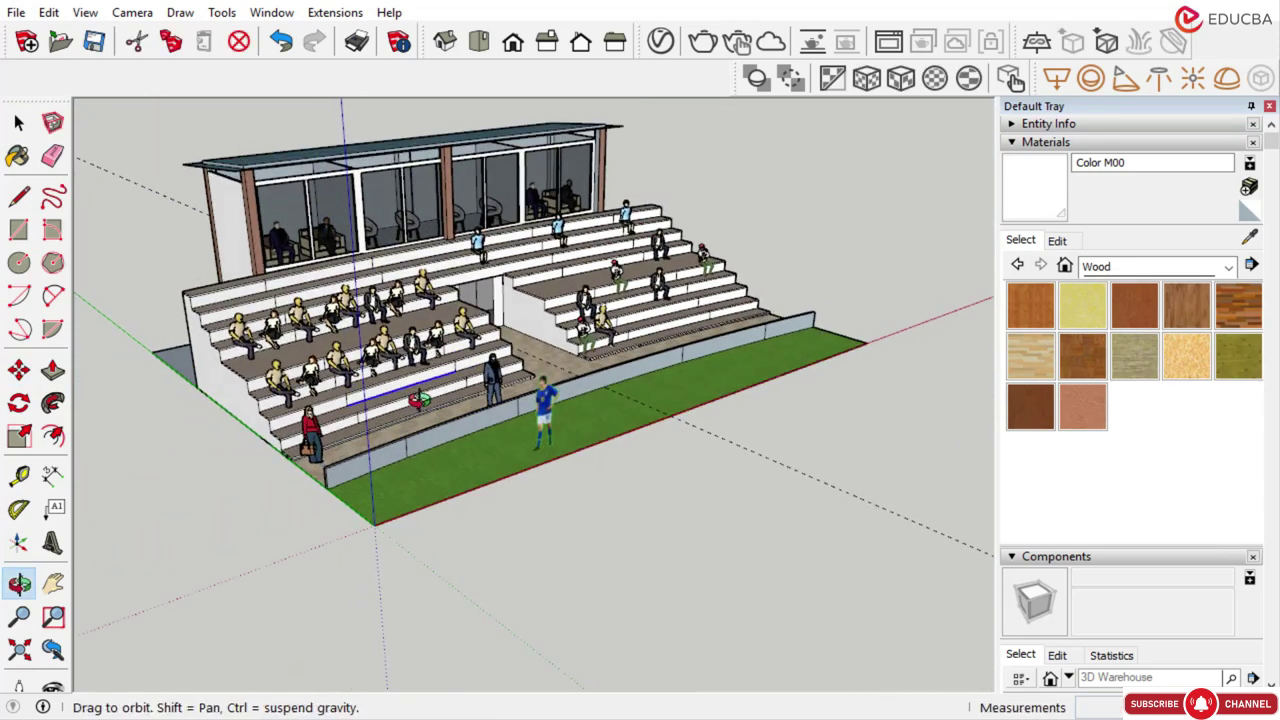
middle_click_drag(365, 300, 354, 338)
scroll(358, 378, "up", 1)
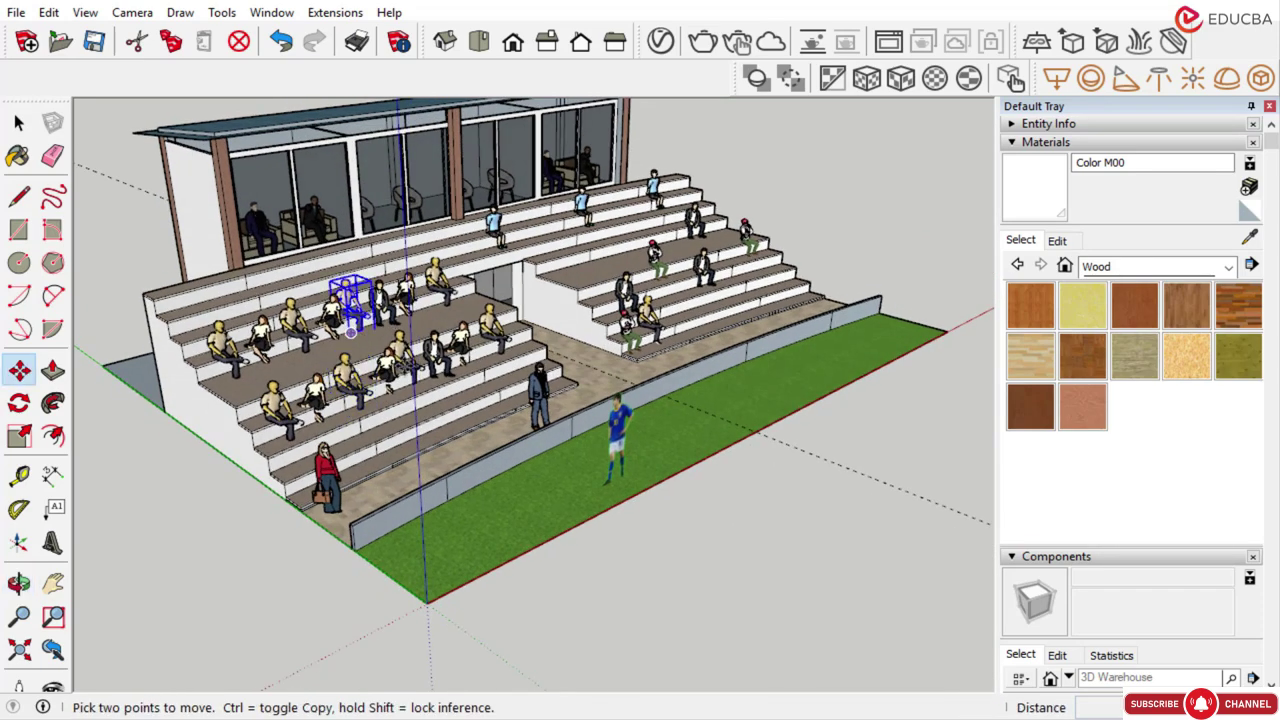
scroll(388, 388, "down", 2)
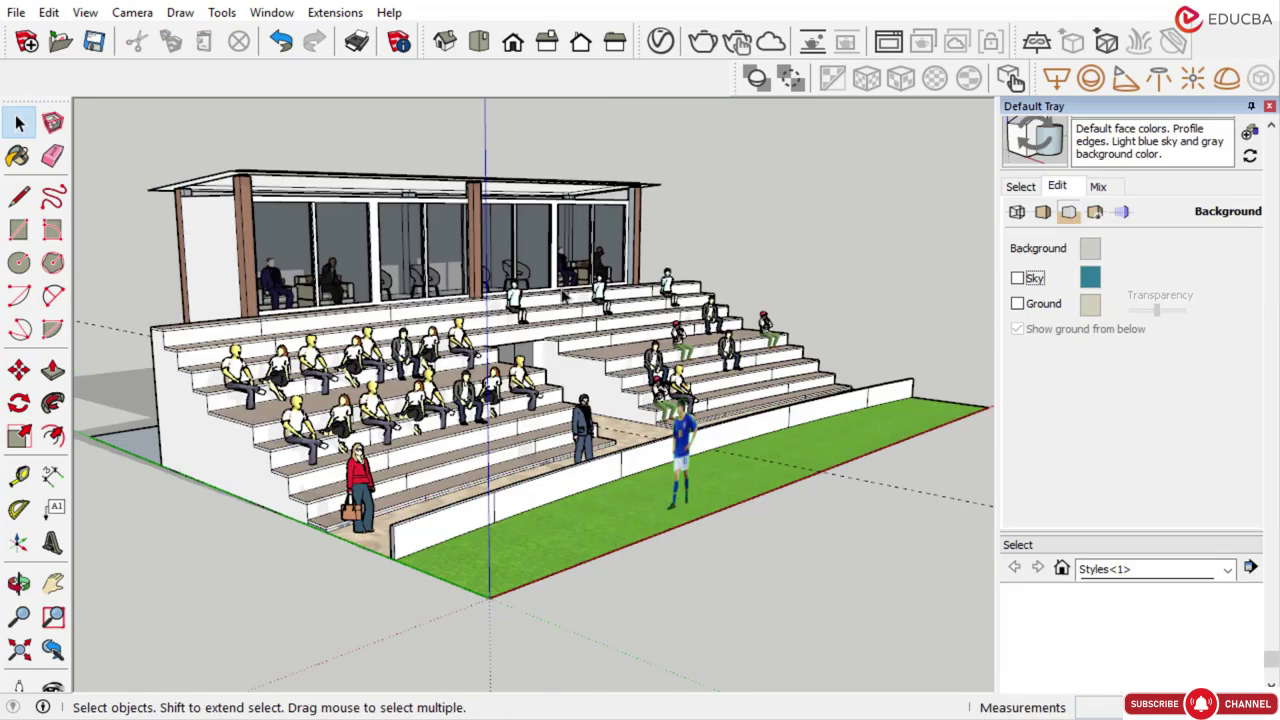
Examine the shadowed grandstand, its lounge, seated spectators and standing figures from low and raised front-corner views
scroll(470, 380, "down", 2)
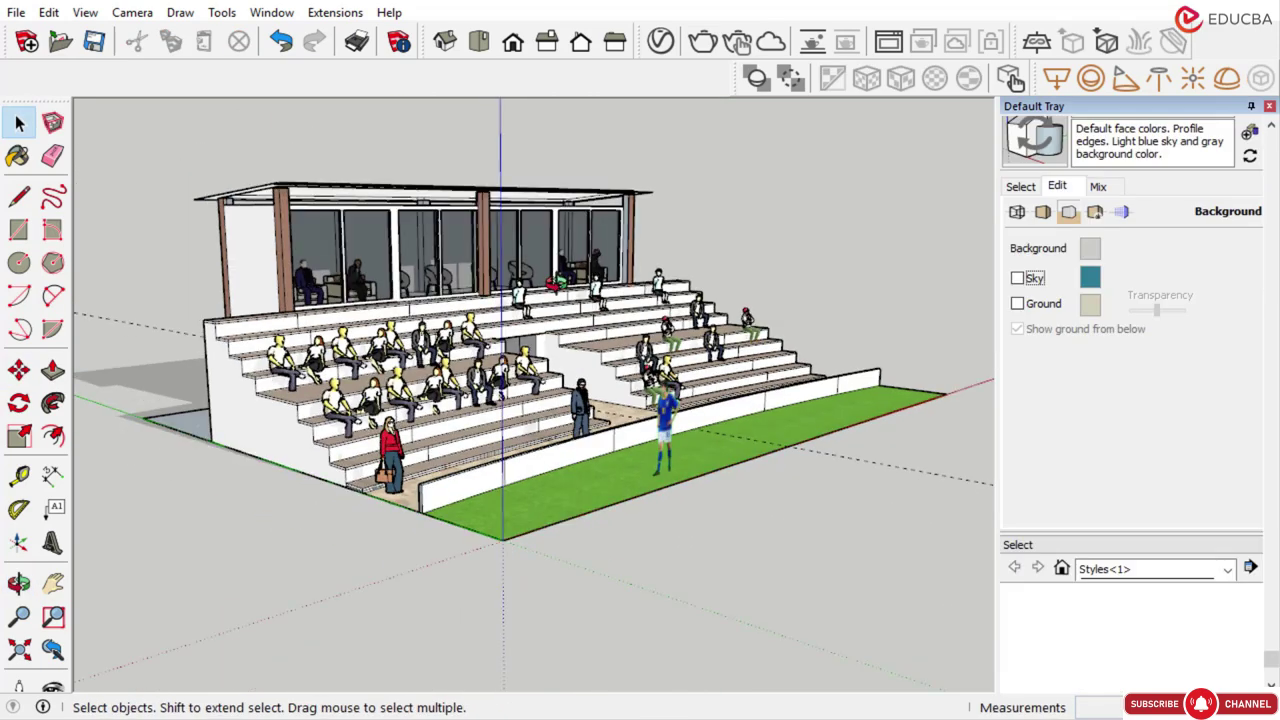
middle_click_drag(470, 380, 480, 360)
key("space")
scroll(524, 250, "up", 2)
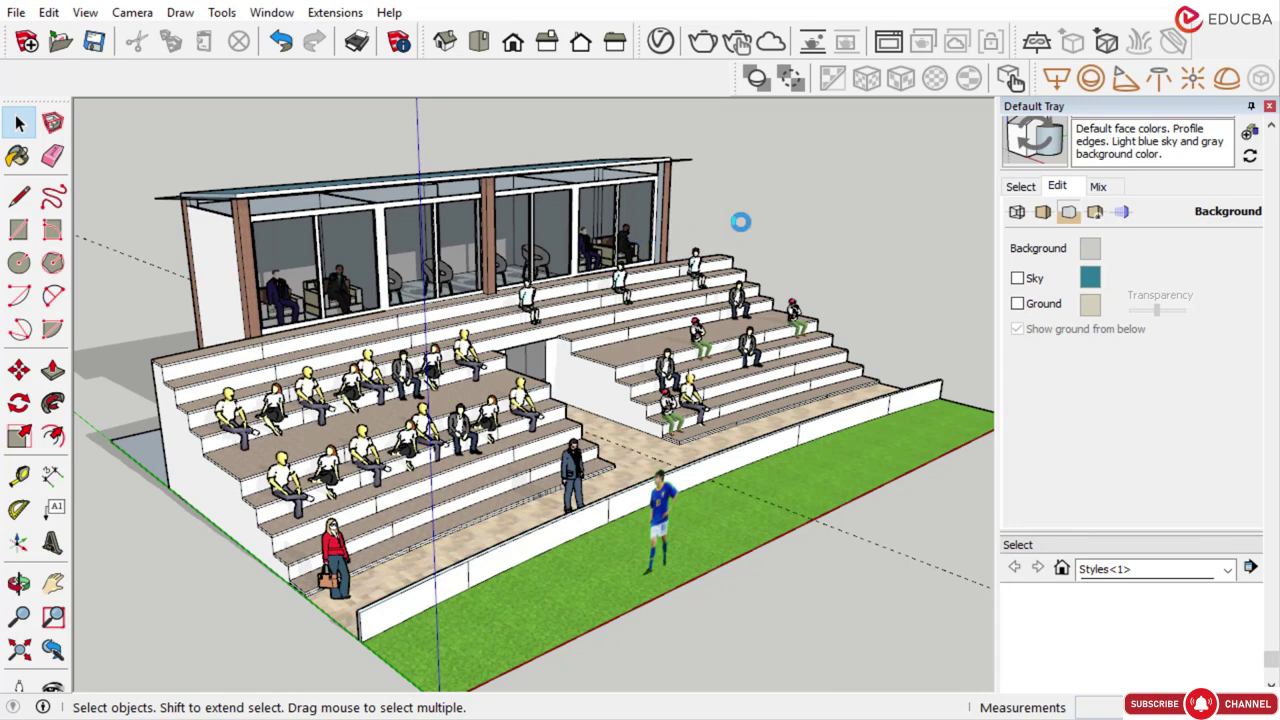
scroll(739, 235, "down", 1)
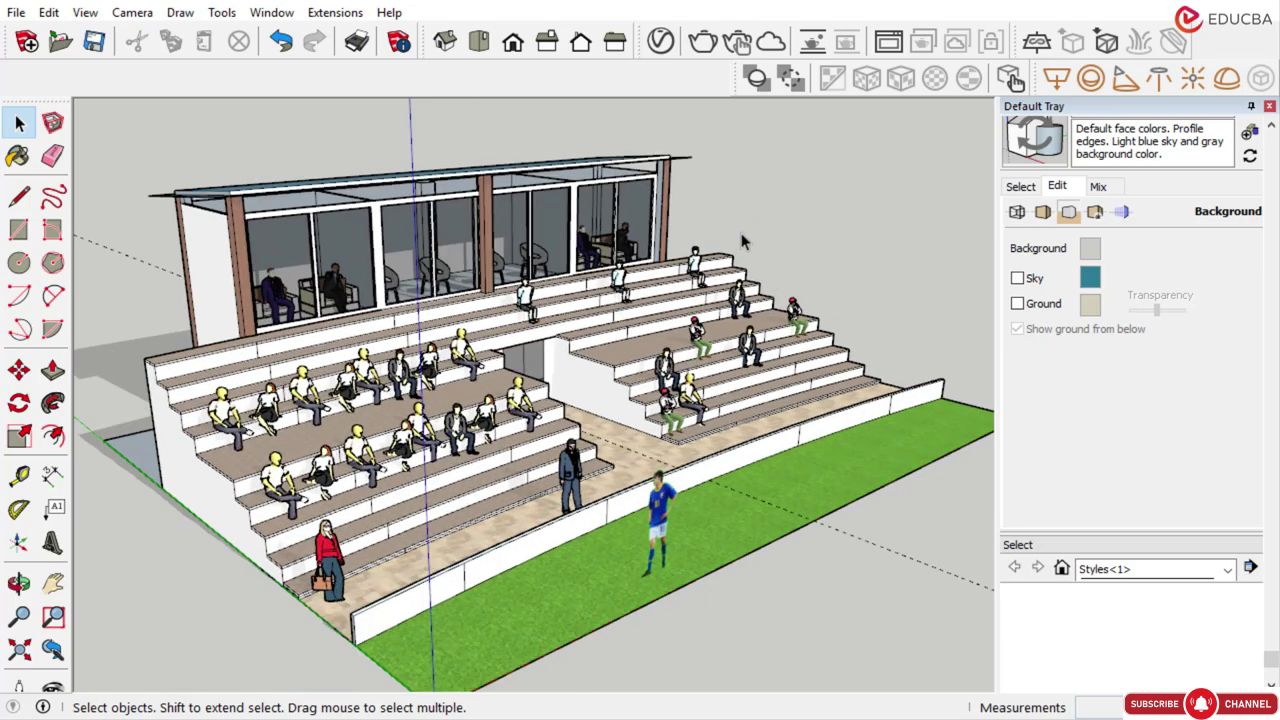
key("o")
left_click_drag(743, 206, 592, 340)
middle_click_drag(592, 340, 570, 310)
scroll(573, 325, "down", 2)
scroll(586, 300, "up", 5)
scroll(586, 299, "down", 3)
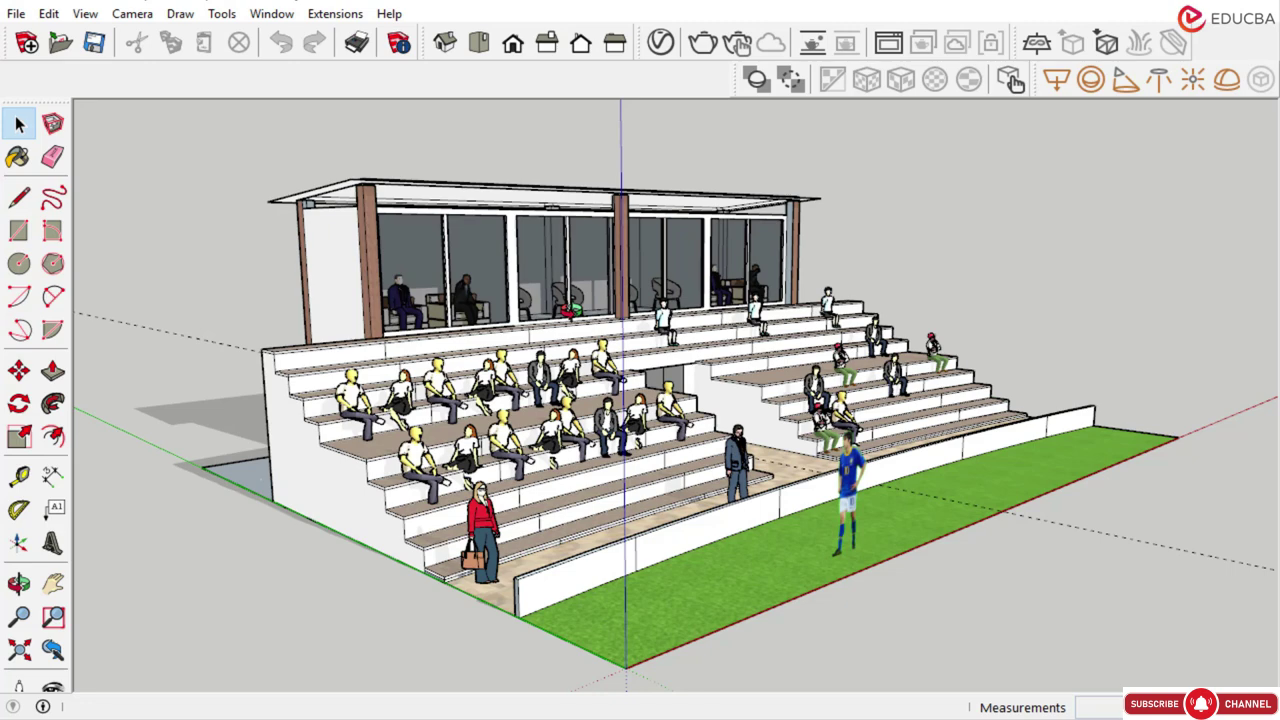
scroll(520, 318, "down", 2)
scroll(517, 325, "up", 2)
middle_click_drag(515, 322, 533, 343)
left_click(272, 13)
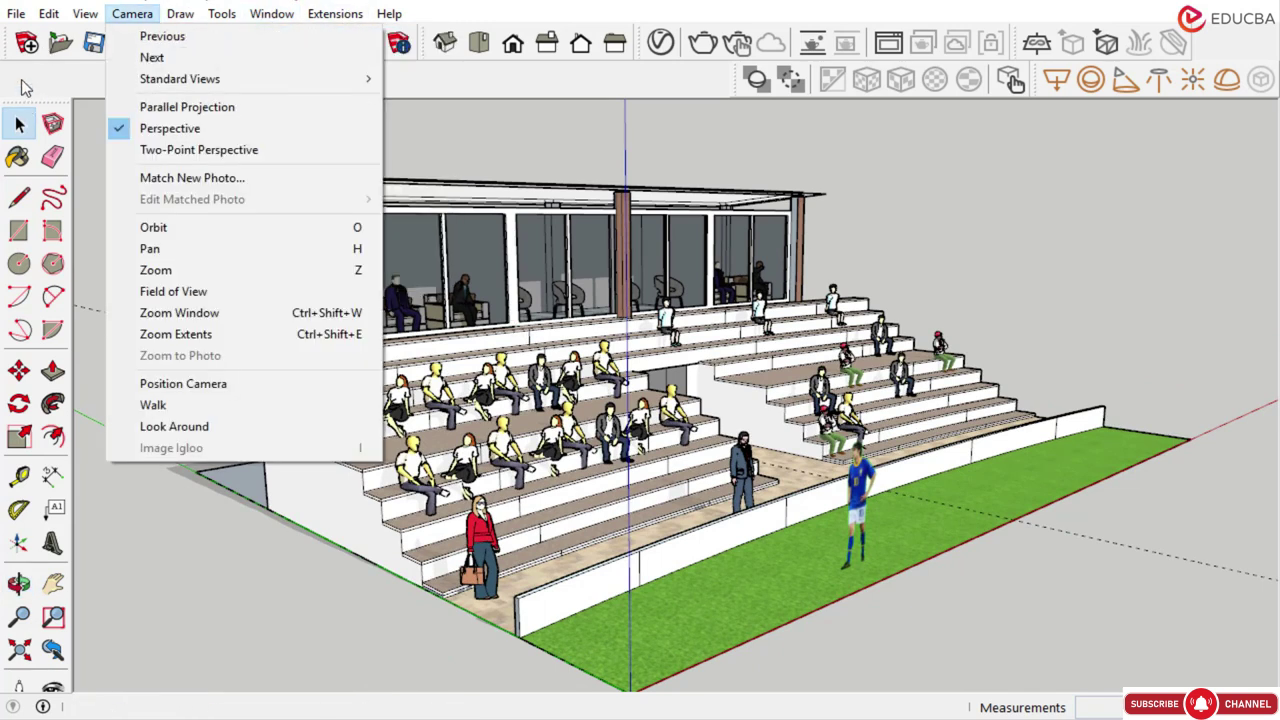
Open the background settings of the Architectural Design Style for editing
left_click(26, 88)
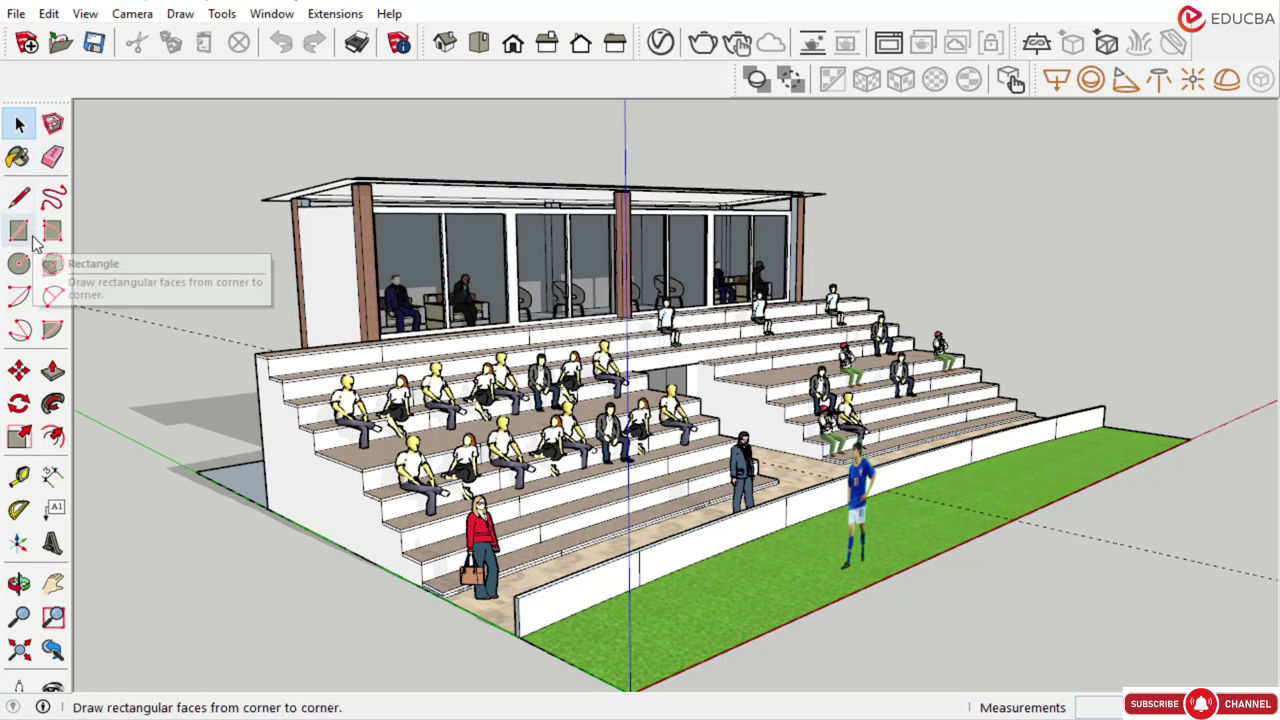
left_click(17, 157)
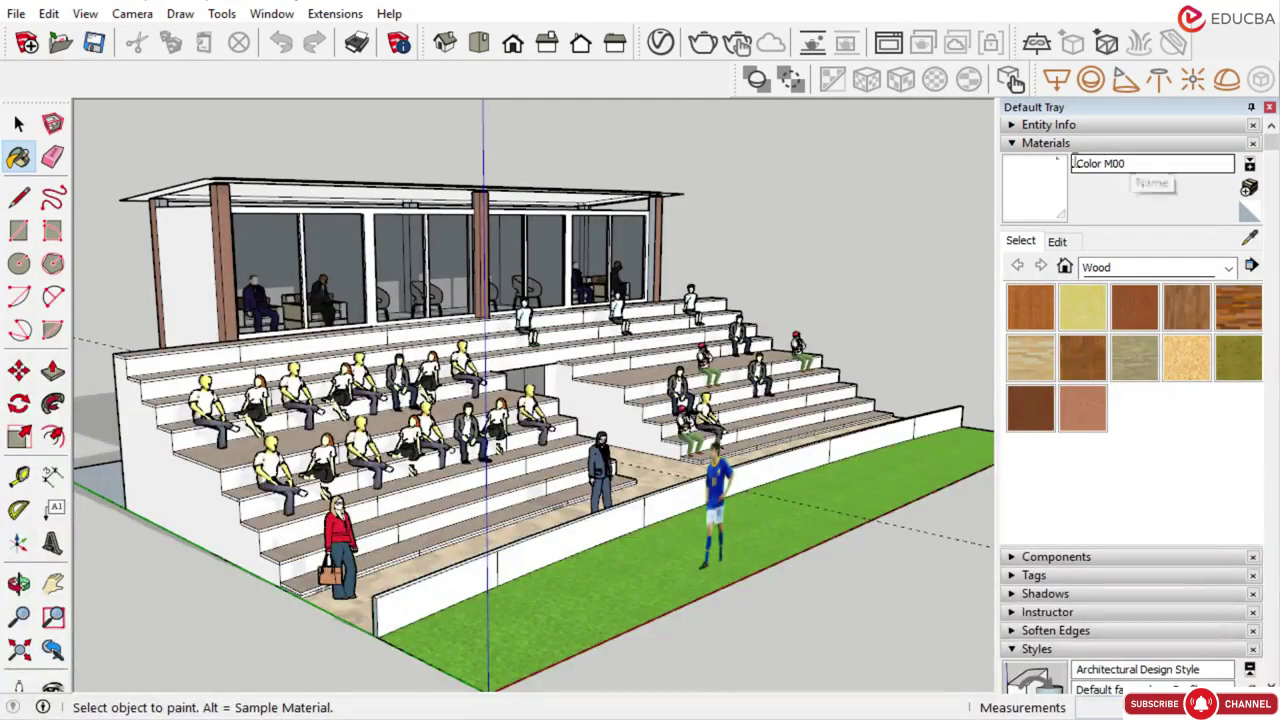
left_click(1040, 148)
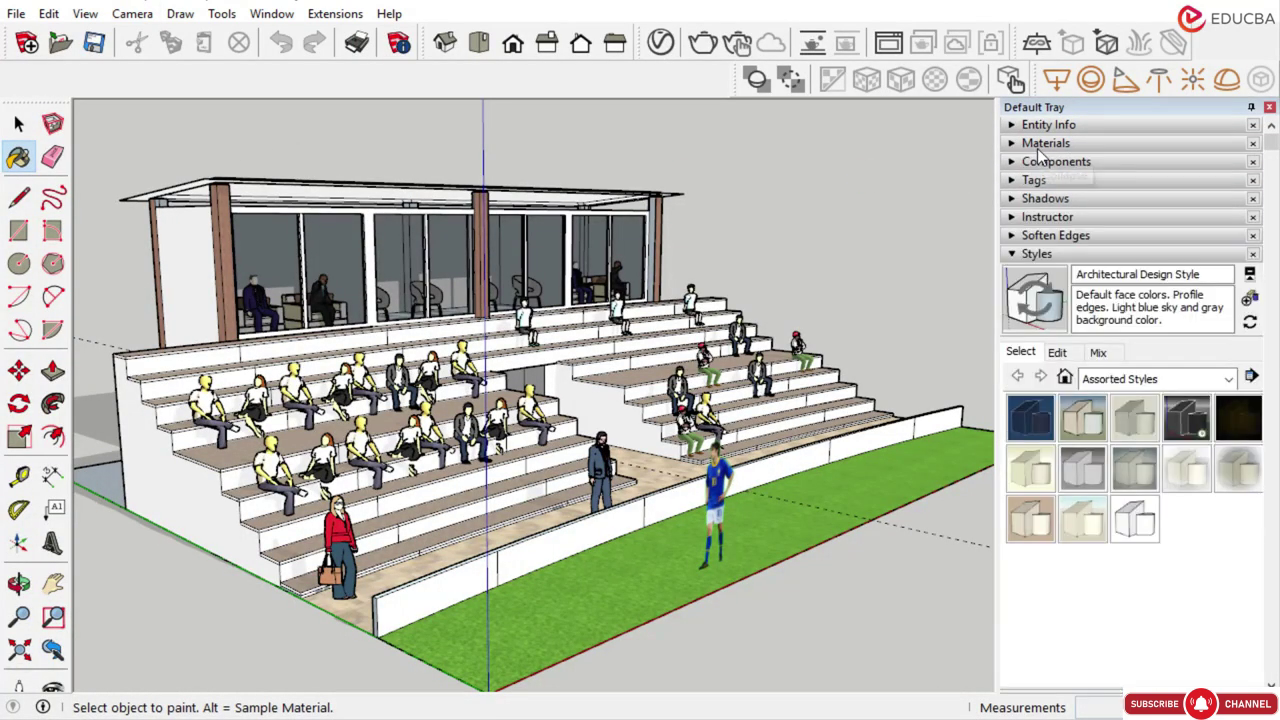
left_click(1038, 254)
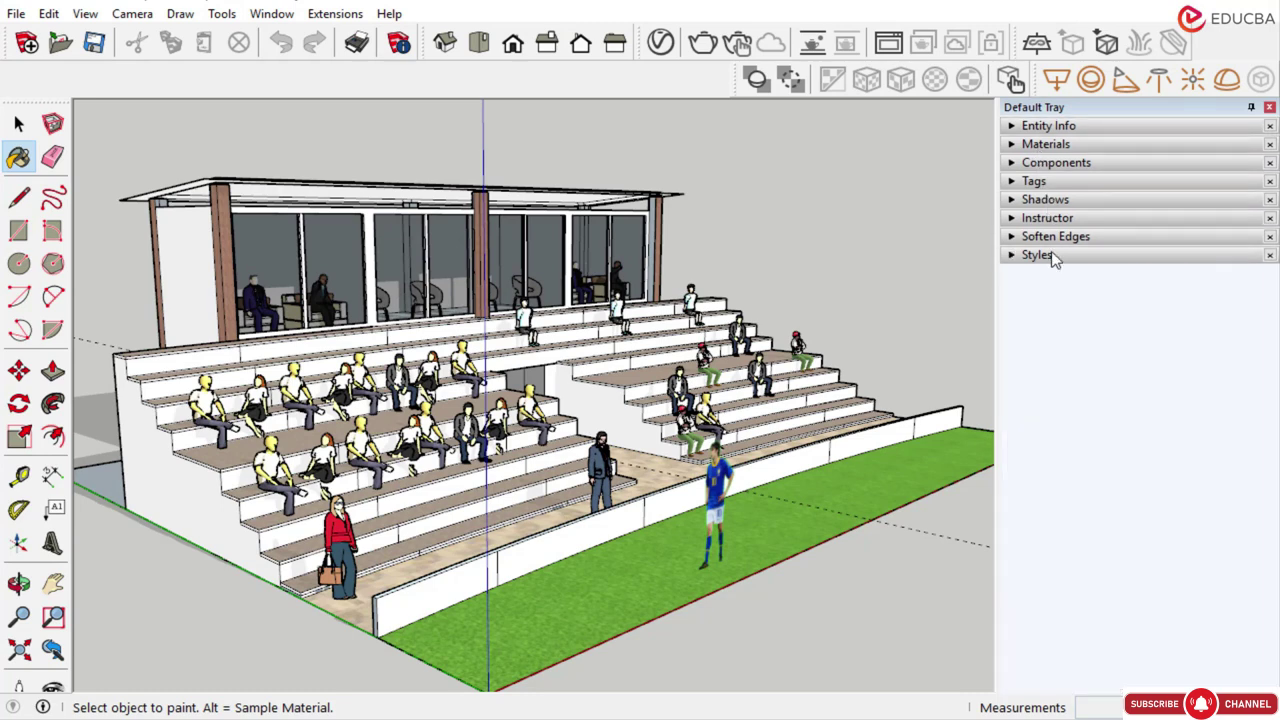
left_click(1040, 254)
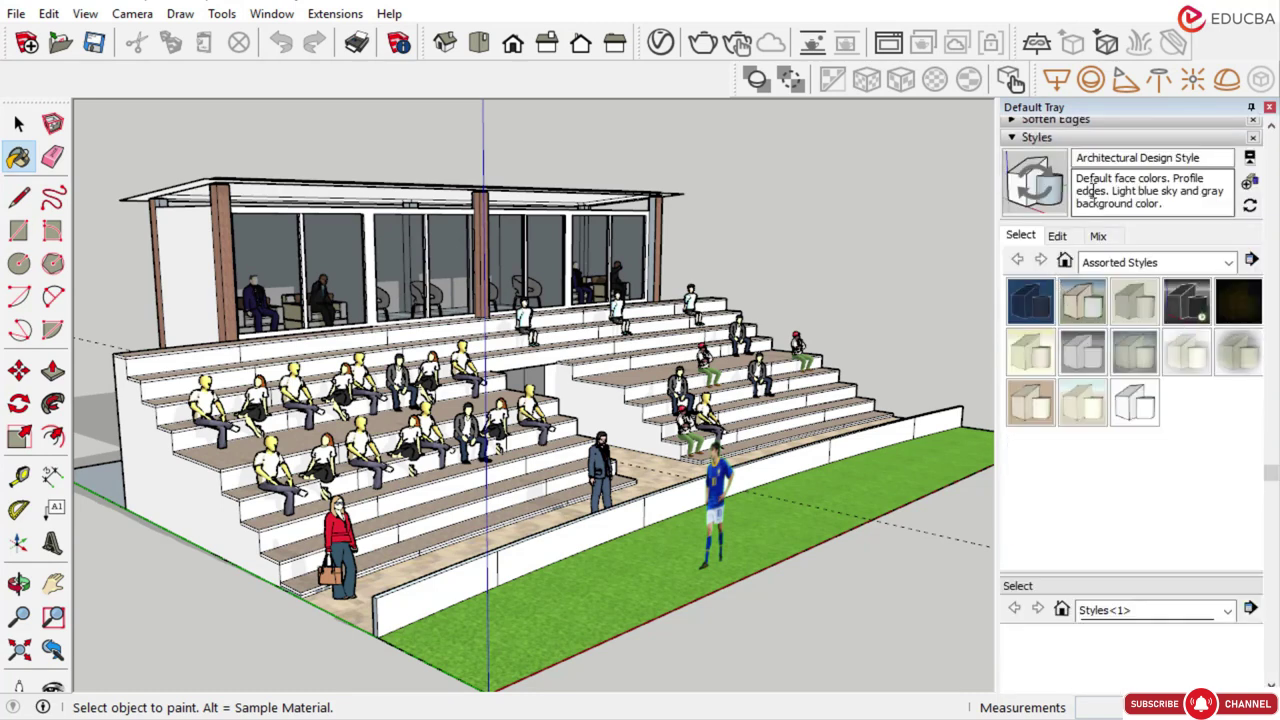
left_click(1057, 237)
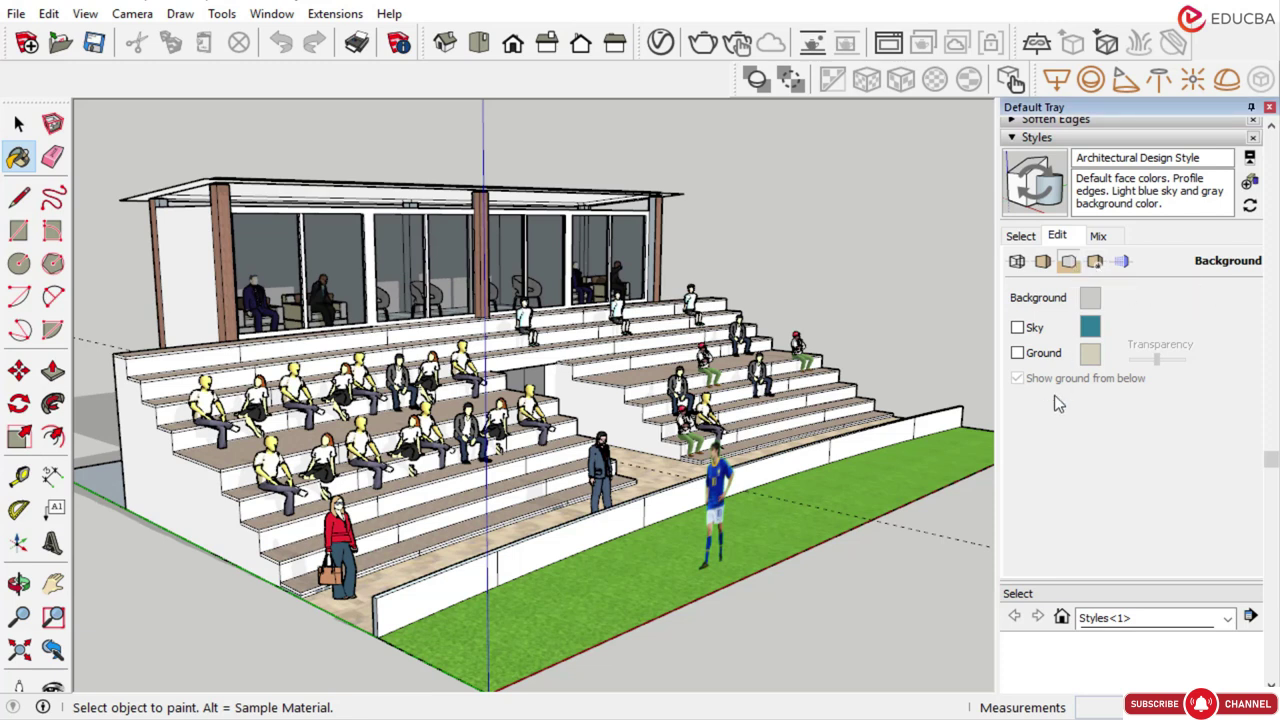
Turn on the sky in the style's background behind the grandstand
scroll(833, 254, "down", 3)
scroll(833, 254, "up", 5)
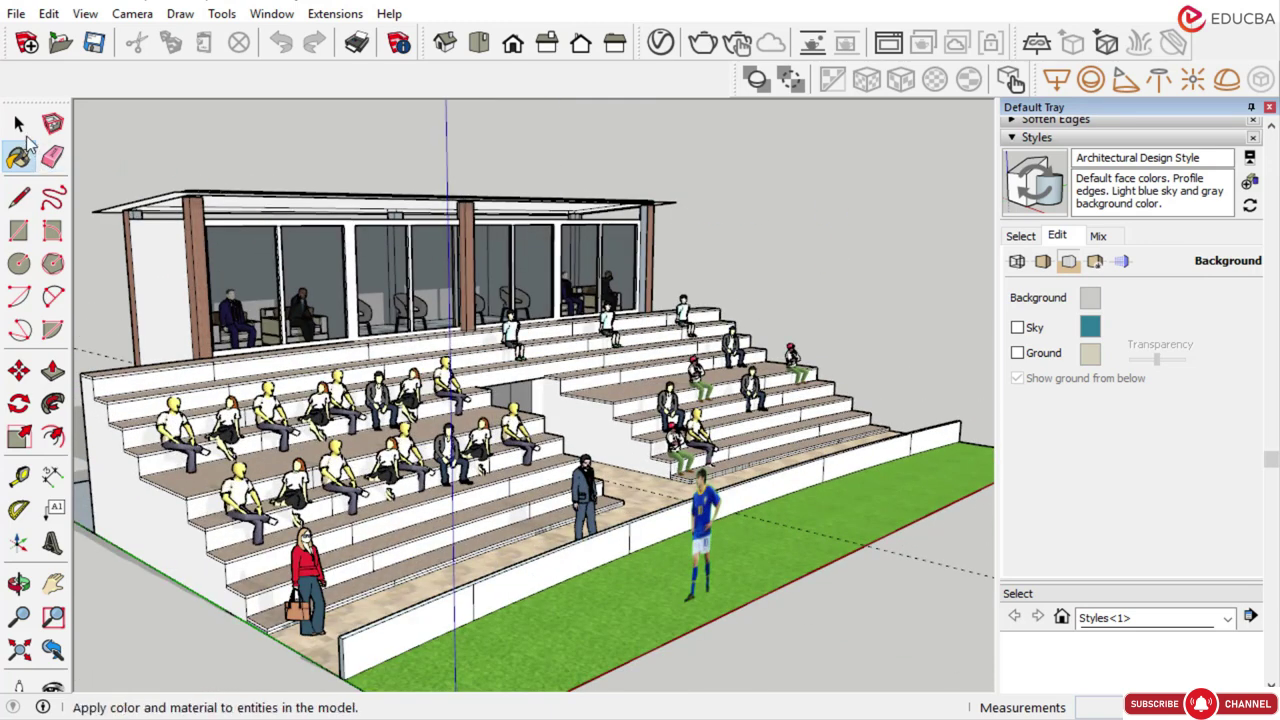
left_click(19, 123)
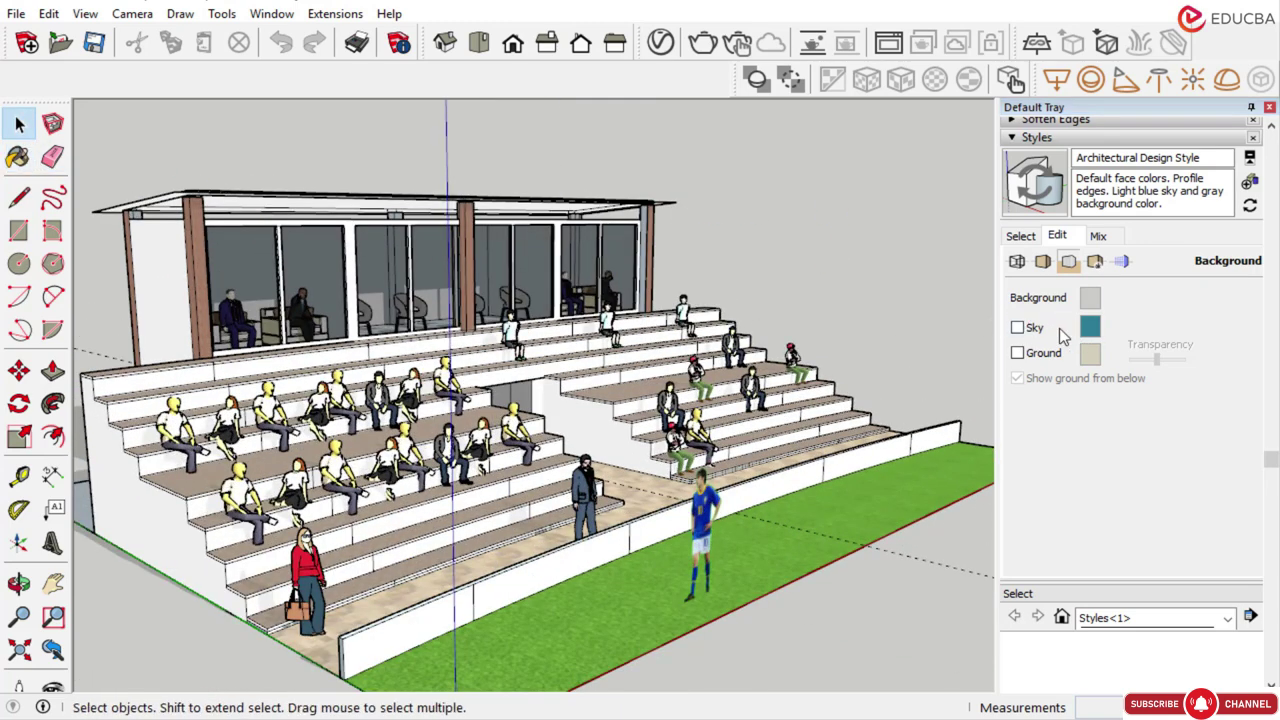
left_click(1018, 329)
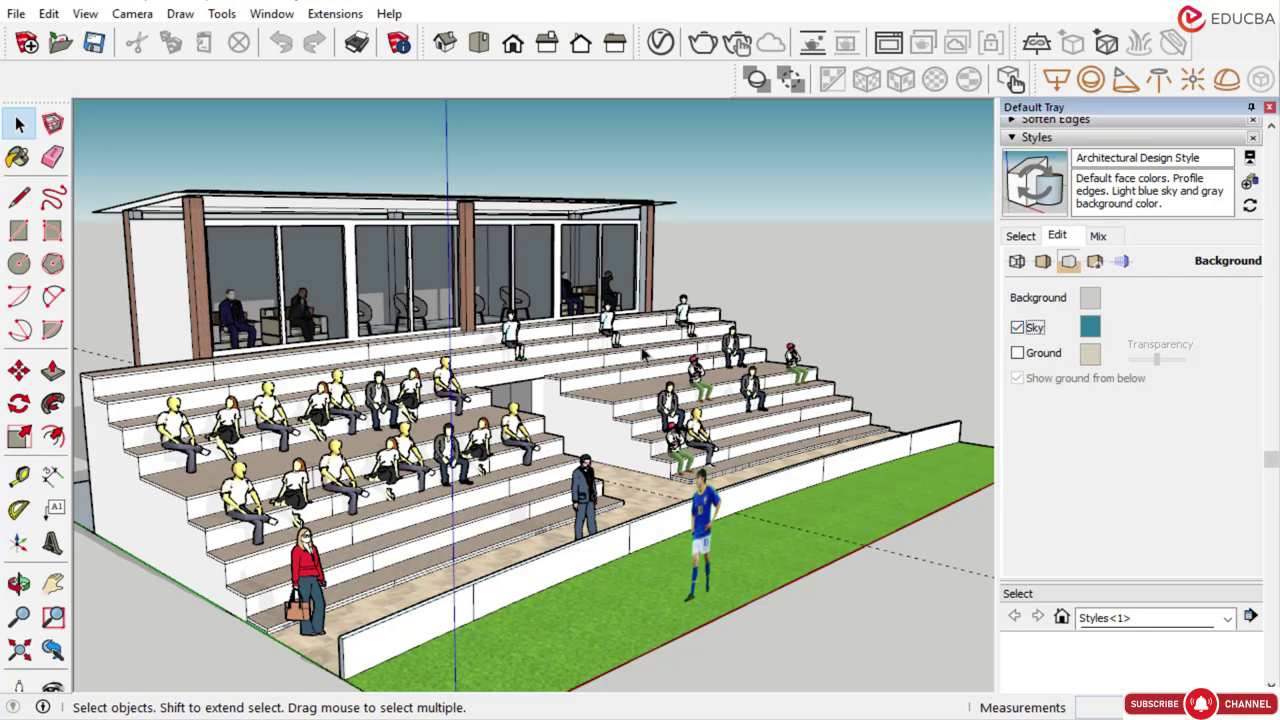
middle_click_drag(643, 355, 570, 345)
scroll(558, 430, "up", 1)
scroll(616, 306, "up", 1)
middle_click_drag(616, 306, 611, 328)
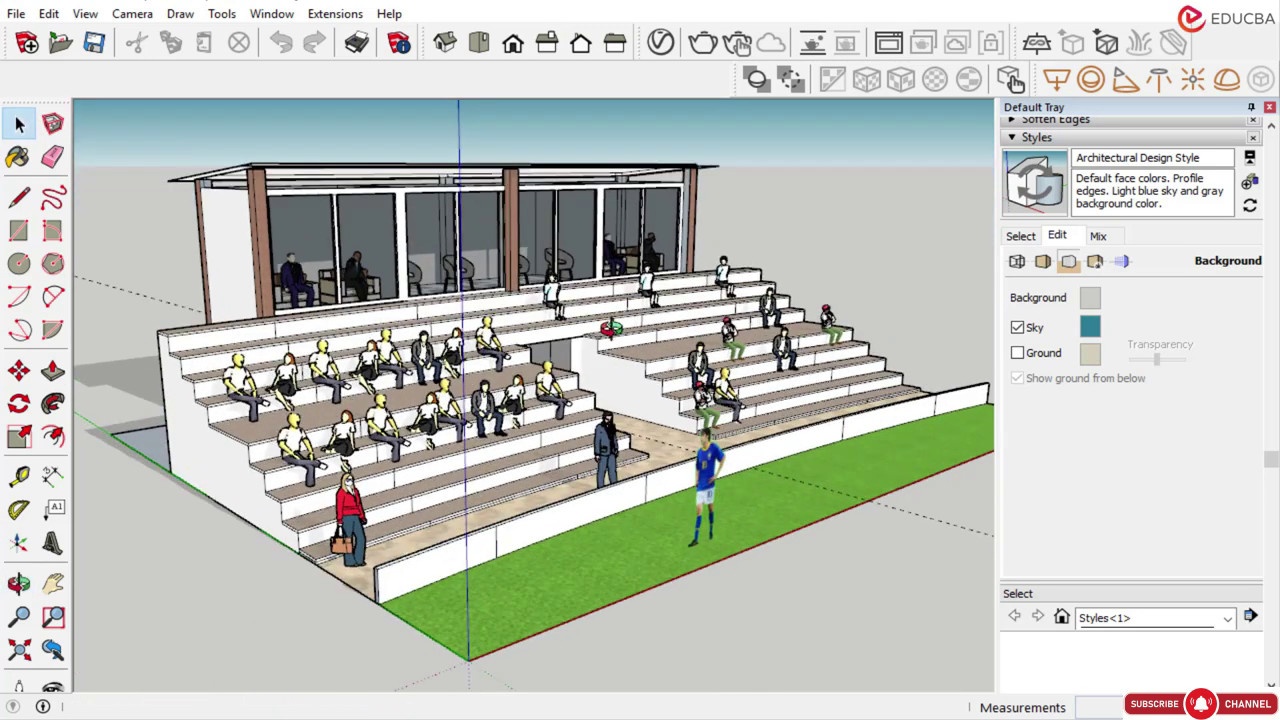
Turn on the ground in the style's background
left_click(1017, 354)
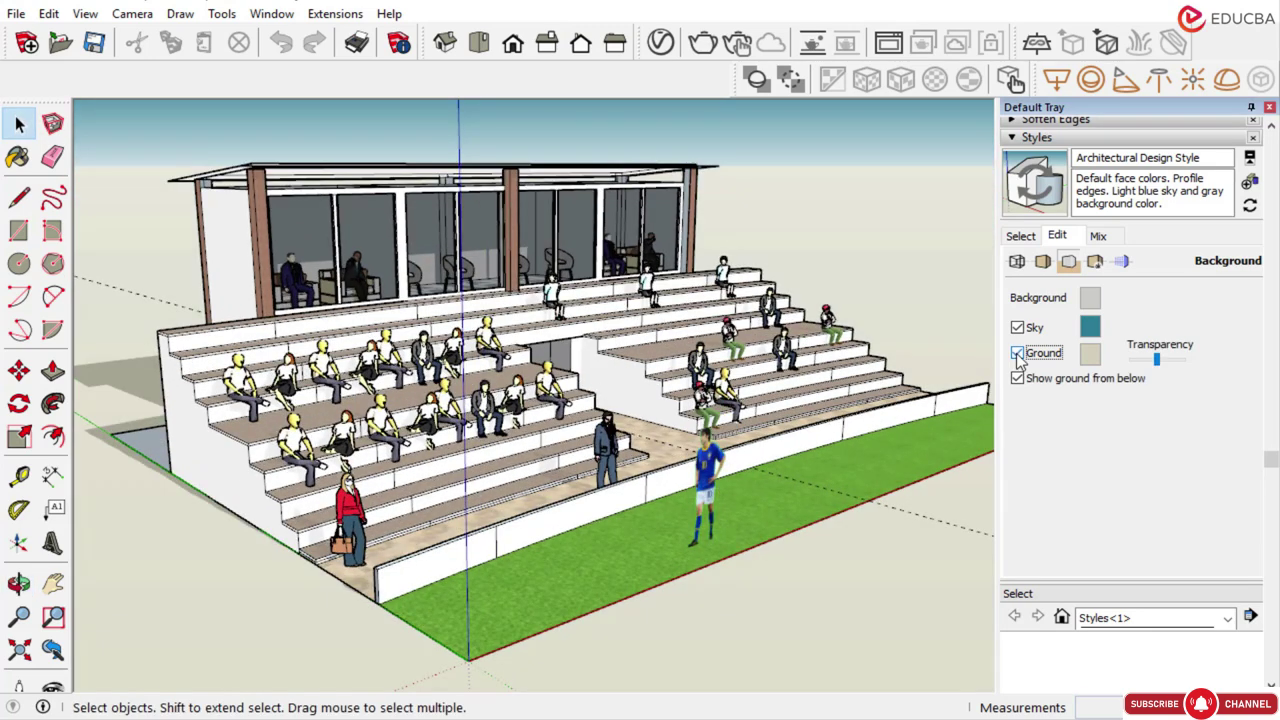
scroll(583, 422, "down", 2)
middle_click_drag(583, 422, 578, 356)
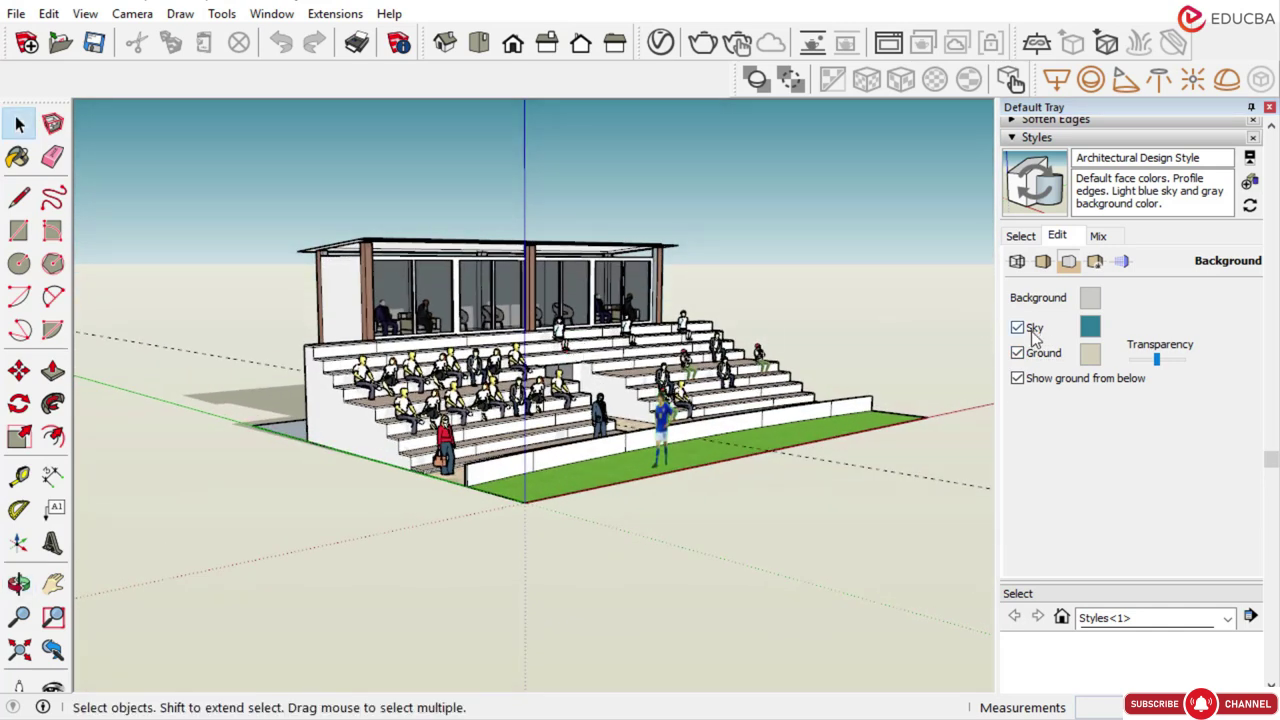
Recolour the background sky to a slightly brightened sea green using the colour wheel
left_click(1091, 333)
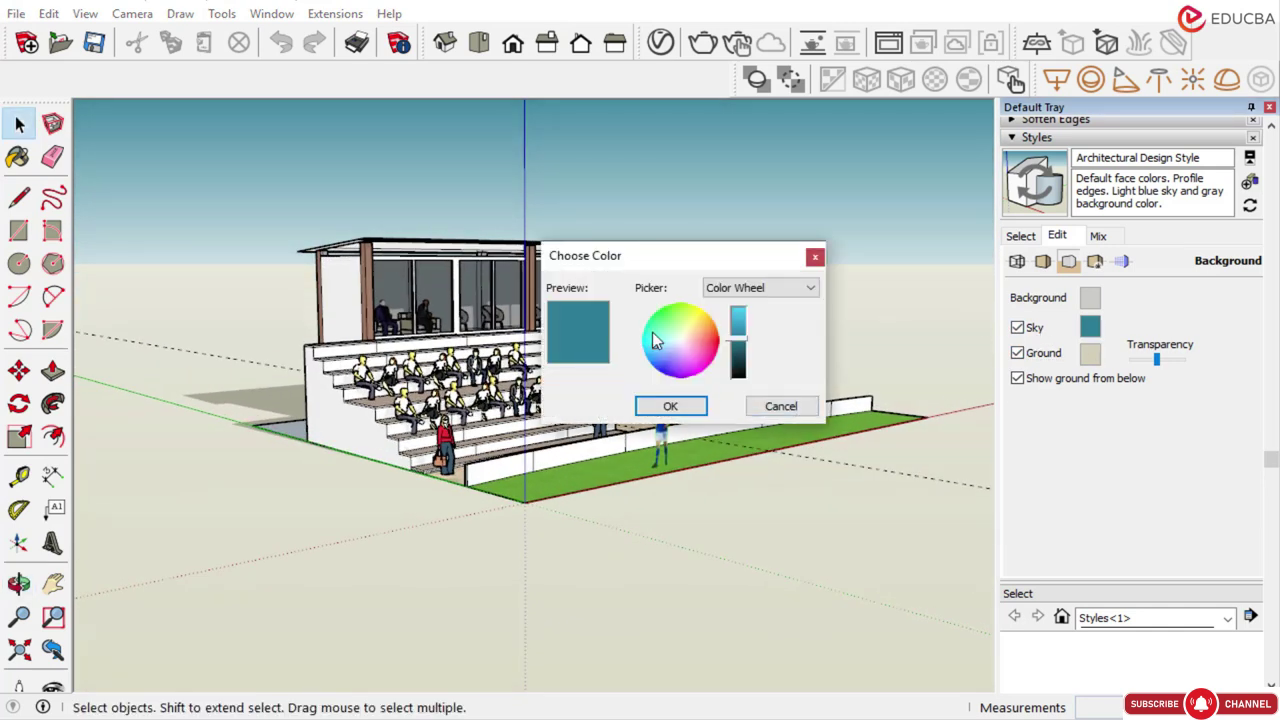
left_click_drag(655, 344, 656, 338)
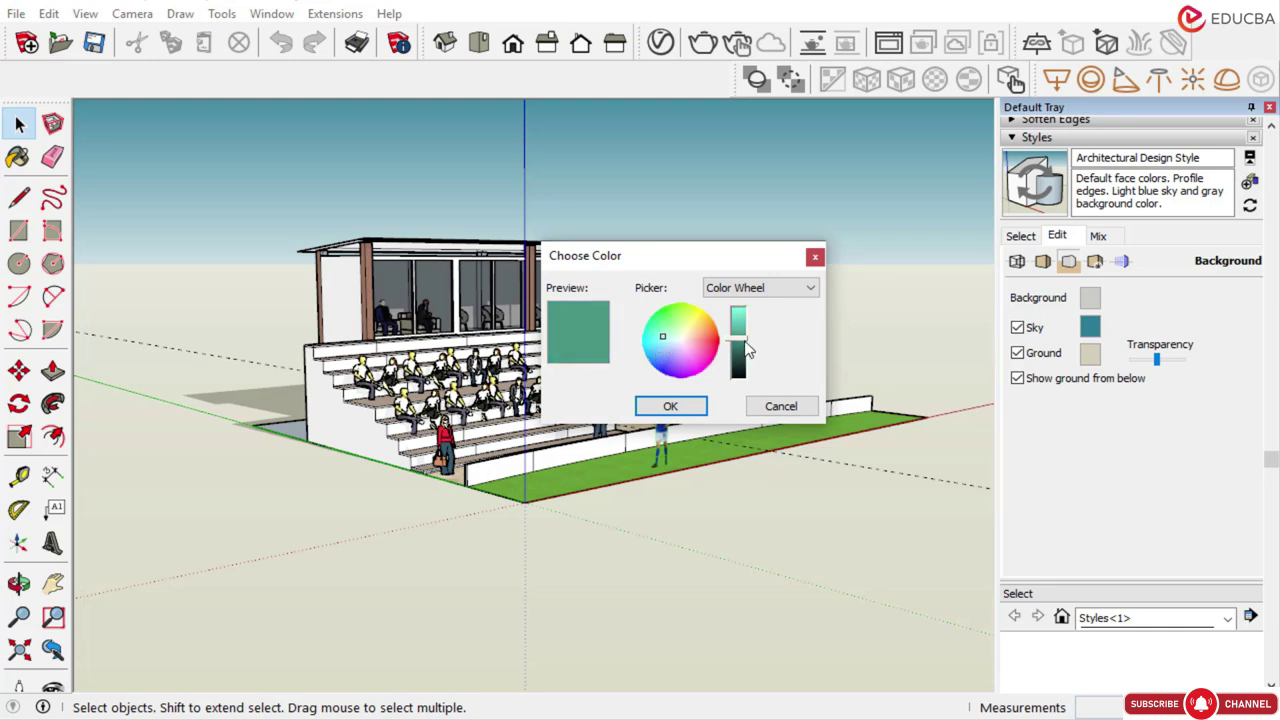
left_click_drag(743, 344, 741, 332)
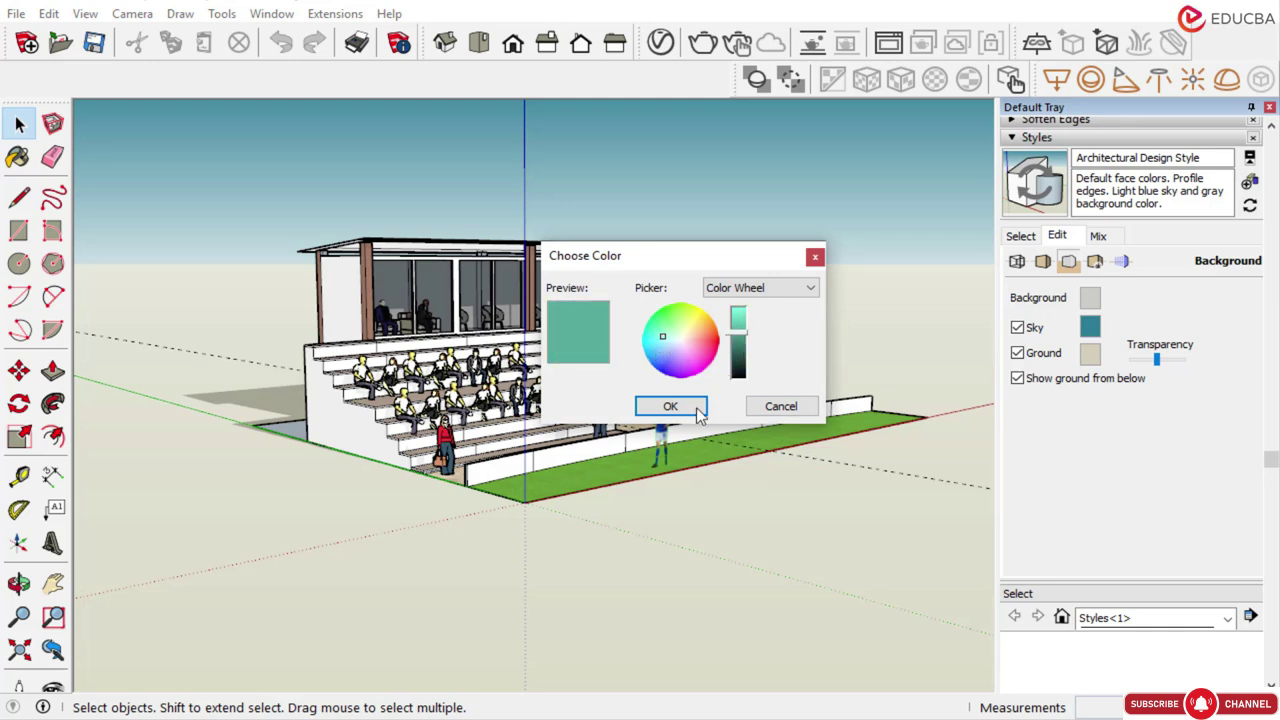
left_click(670, 406)
middle_click_drag(691, 275, 697, 287)
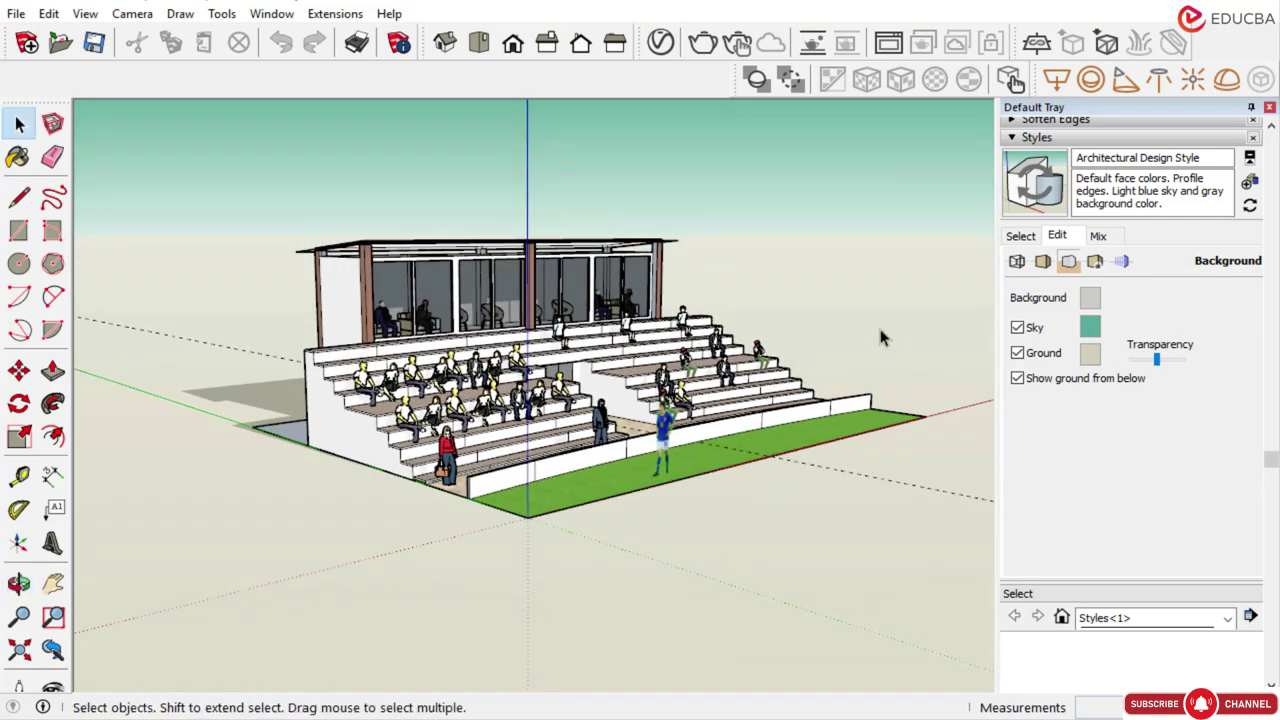
Recolour the background ground to a reddish brown with reduced brightness using the colour wheel
left_click(1092, 354)
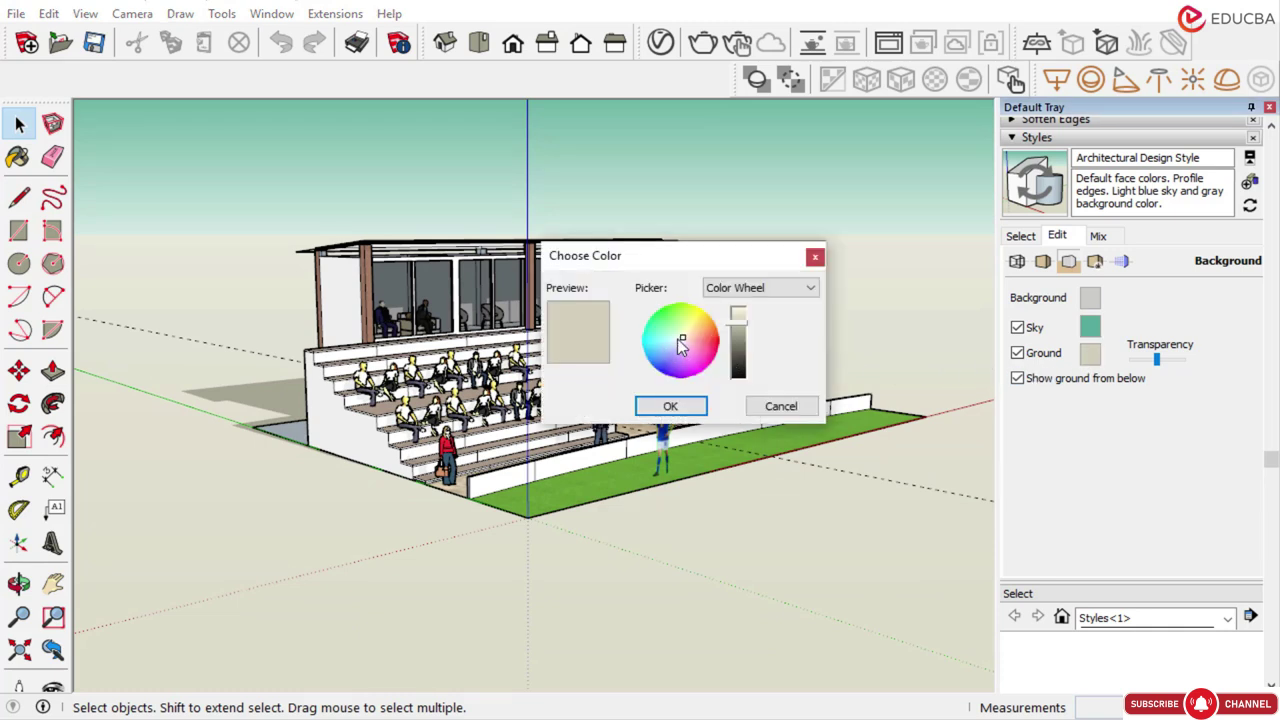
mouse_move(681, 345)
left_mouse_down()
mouse_move(663, 364)
mouse_move(651, 343)
left_mouse_up()
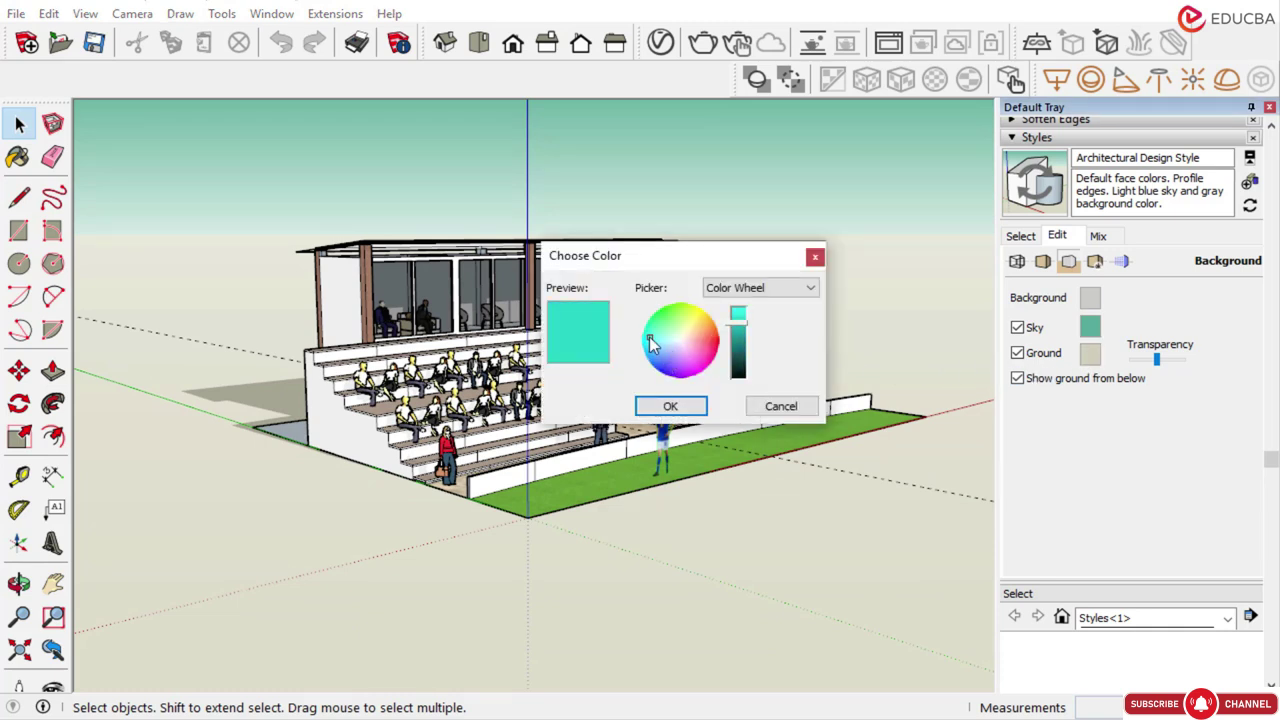
left_click_drag(737, 322, 737, 342)
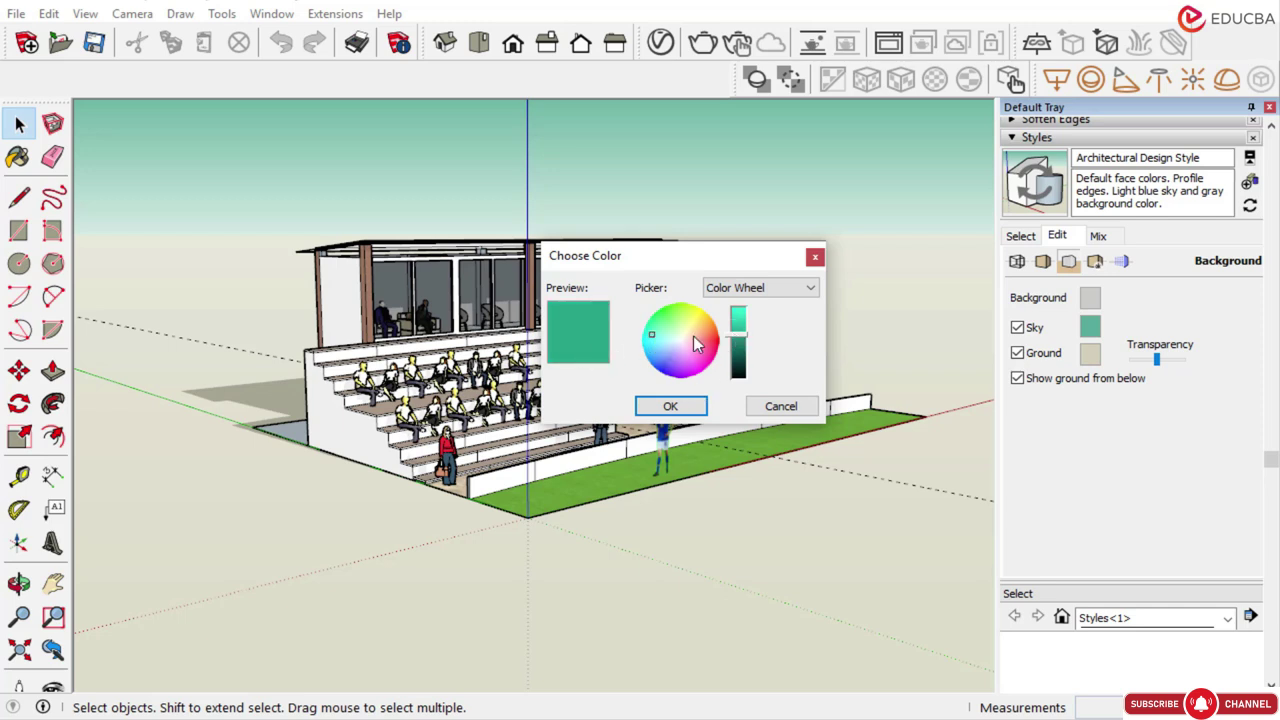
left_click(697, 344)
left_click(670, 405)
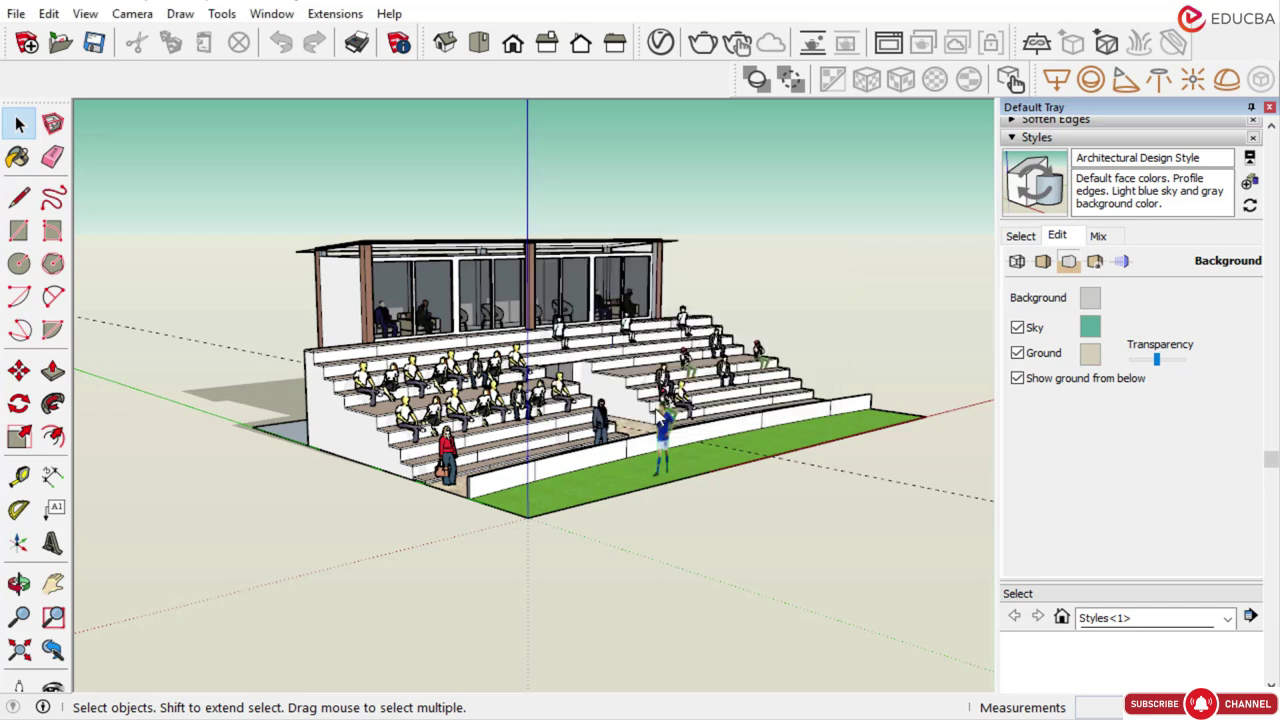
mouse_move(645, 390)
middle_mouse_down()
mouse_move(703, 396)
mouse_move(575, 403)
mouse_move(624, 422)
mouse_move(624, 405)
mouse_move(633, 427)
mouse_move(637, 394)
middle_mouse_up()
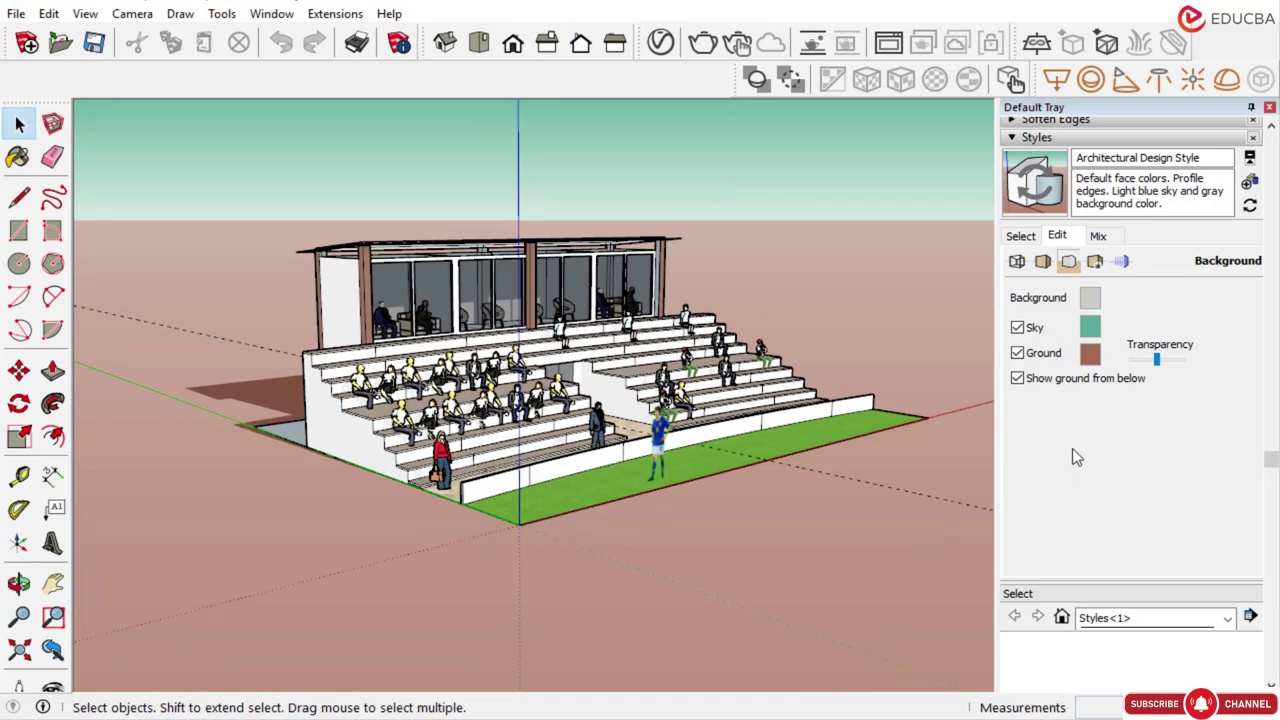
Set the background sky colour to a medium blue
left_click(1089, 334)
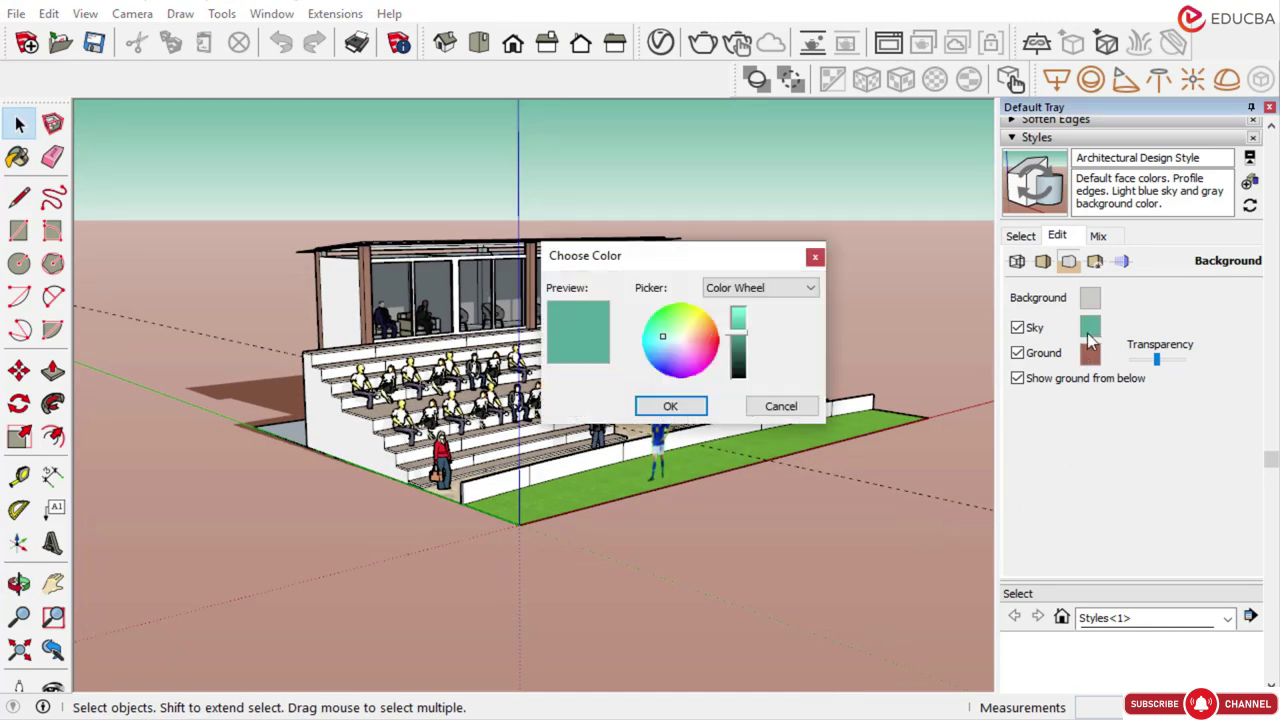
left_click(653, 352)
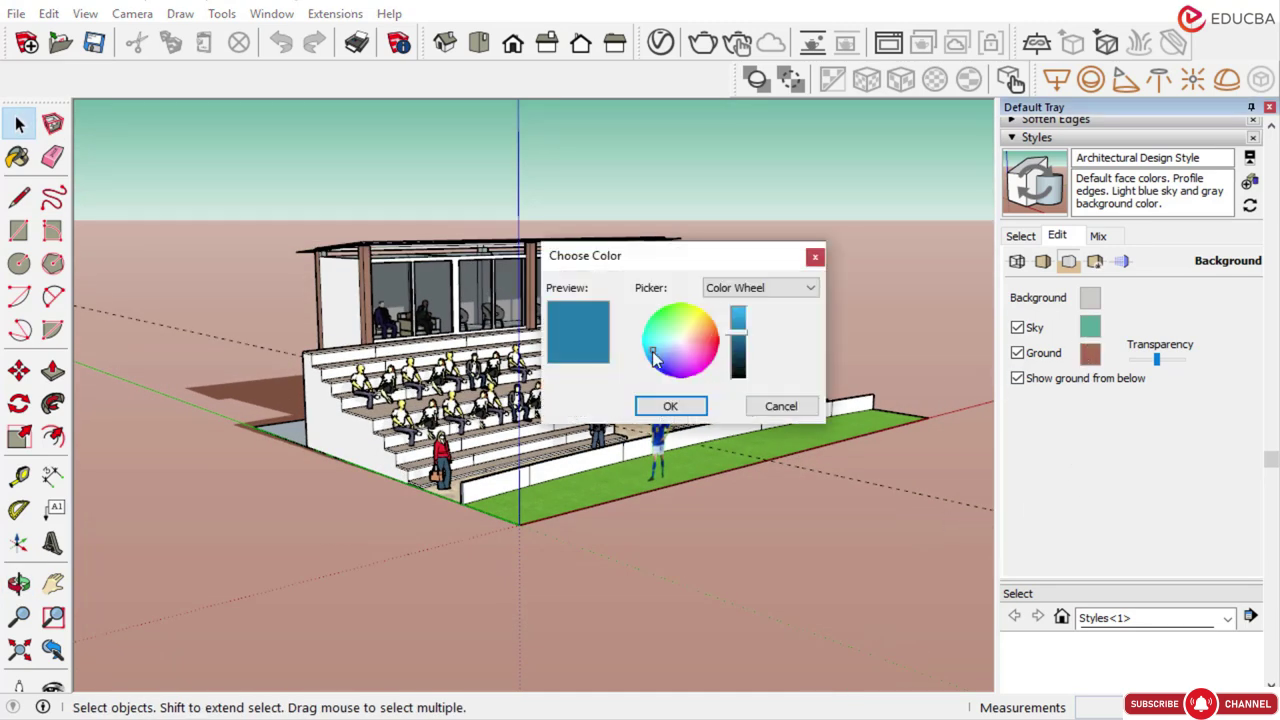
left_click(666, 405)
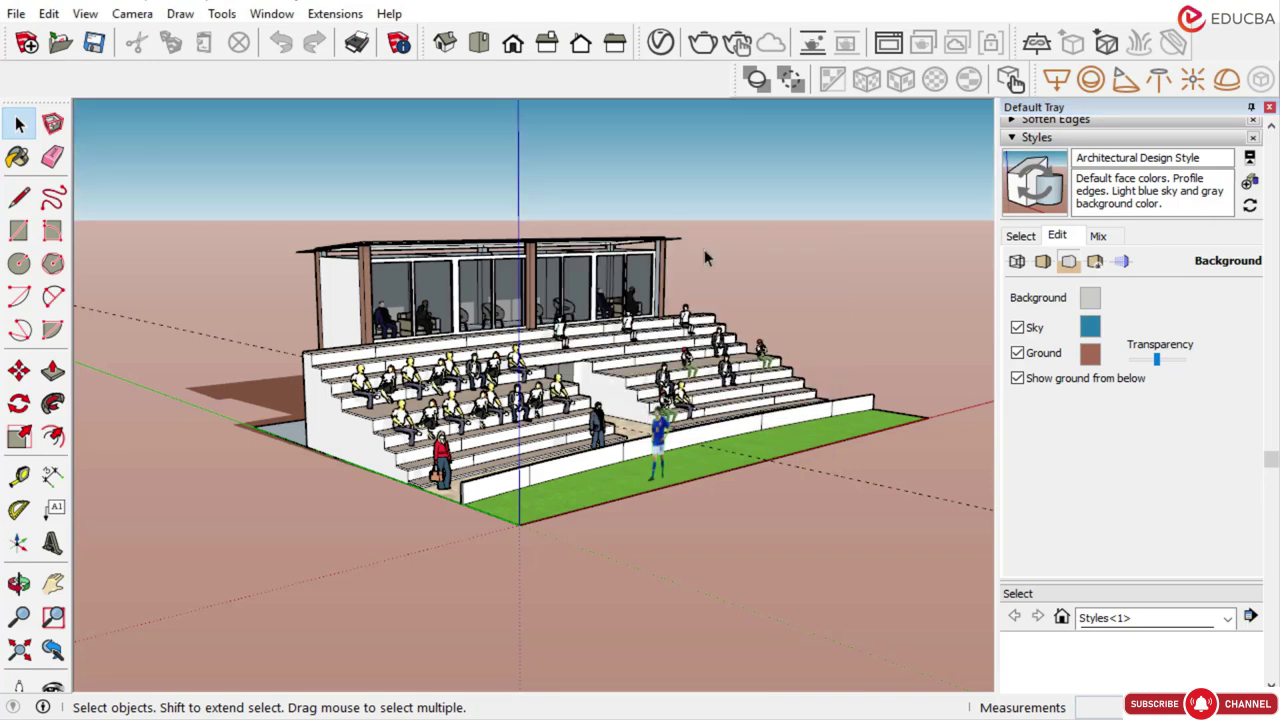
mouse_move(704, 249)
middle_mouse_down()
mouse_move(711, 194)
mouse_move(705, 249)
mouse_move(707, 237)
mouse_move(725, 252)
middle_mouse_up()
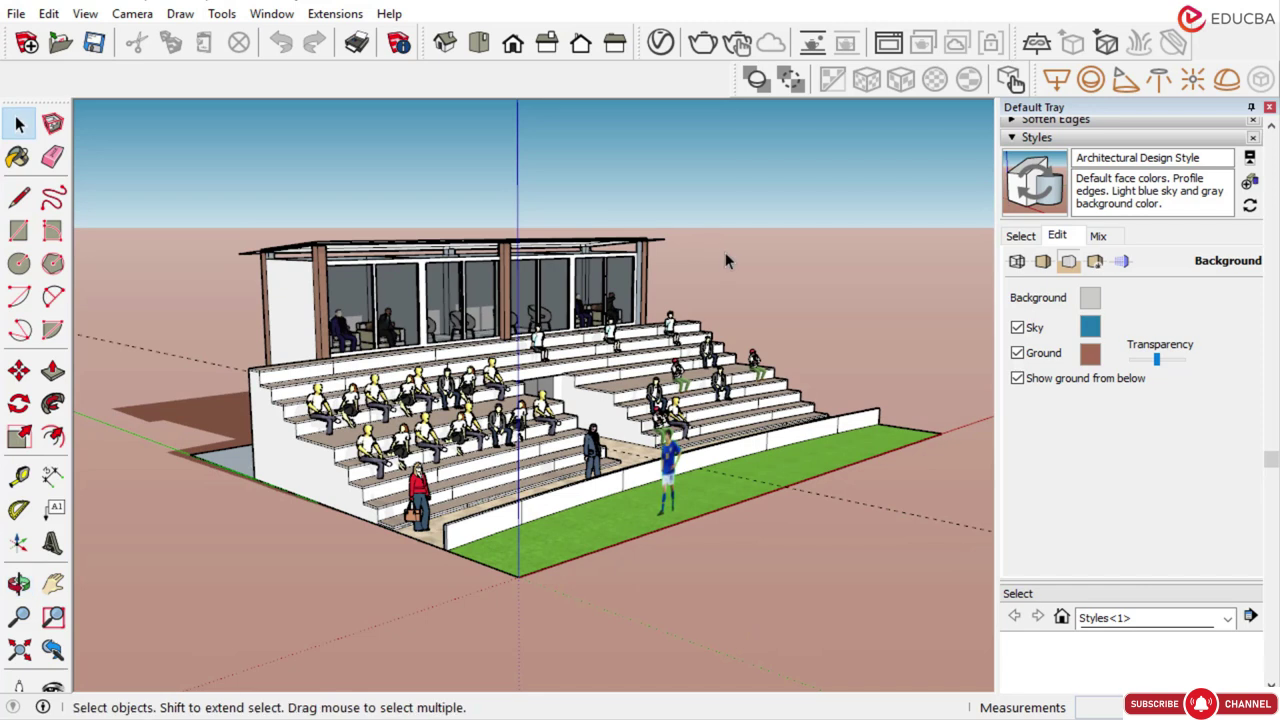
Reduce the ground transparency slider to its minimum and toggle Show ground from below off and on again
left_click(1090, 358)
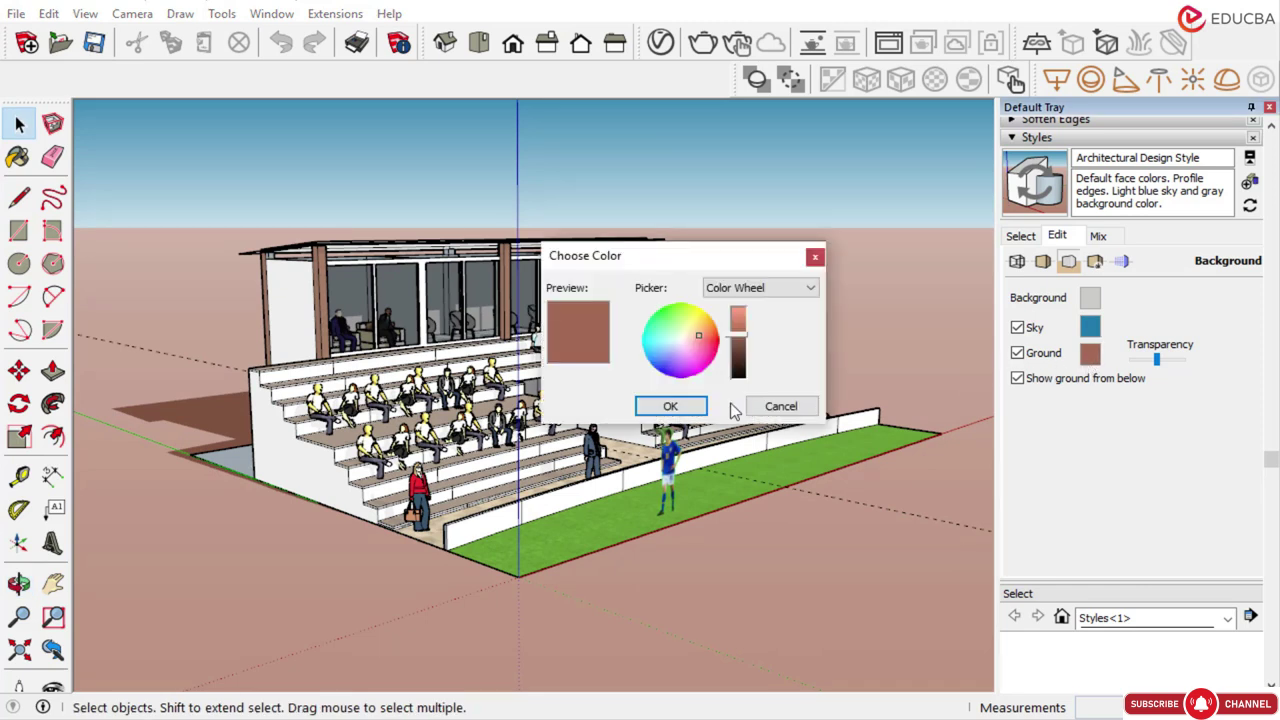
left_click(792, 409)
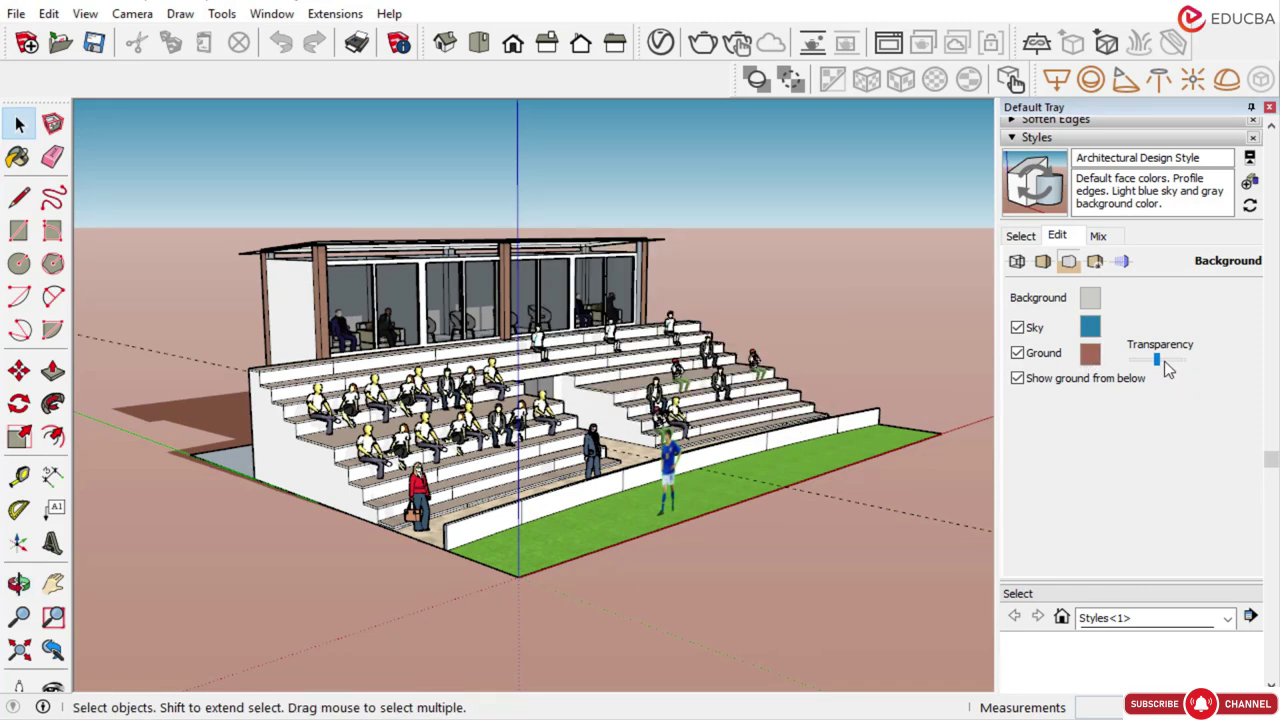
left_click_drag(1150, 366, 1131, 367)
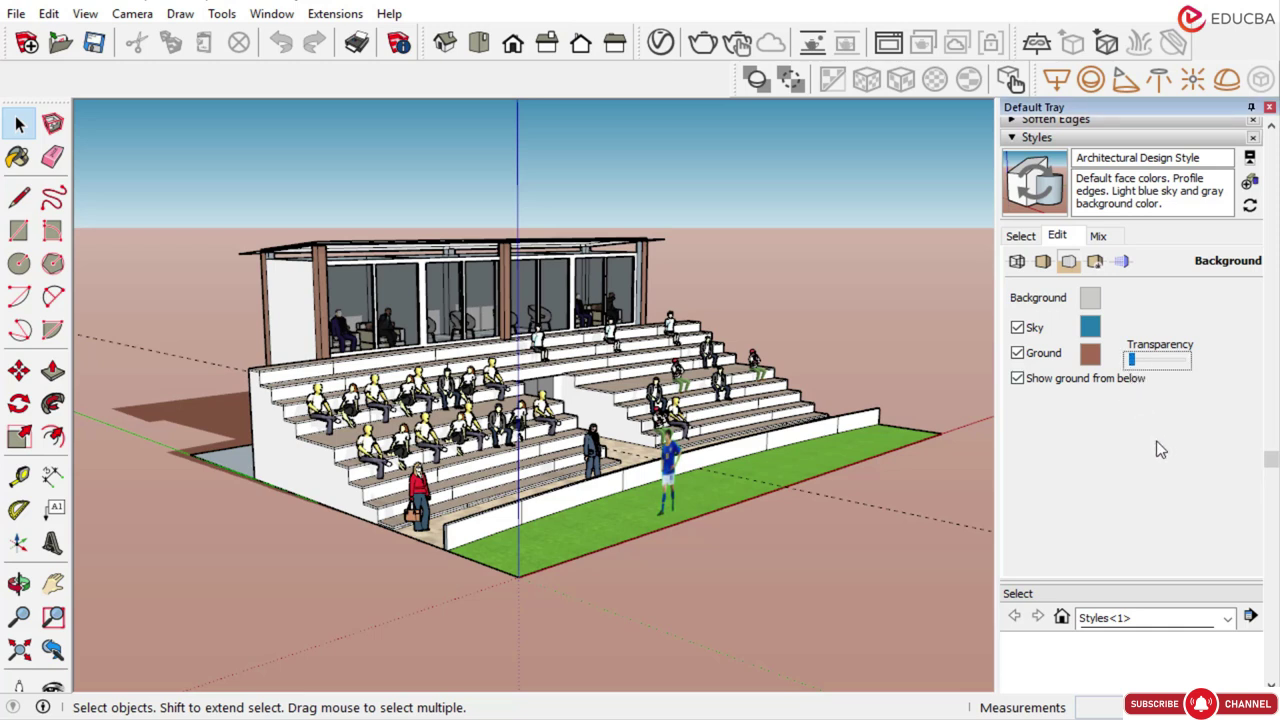
left_click(1020, 381)
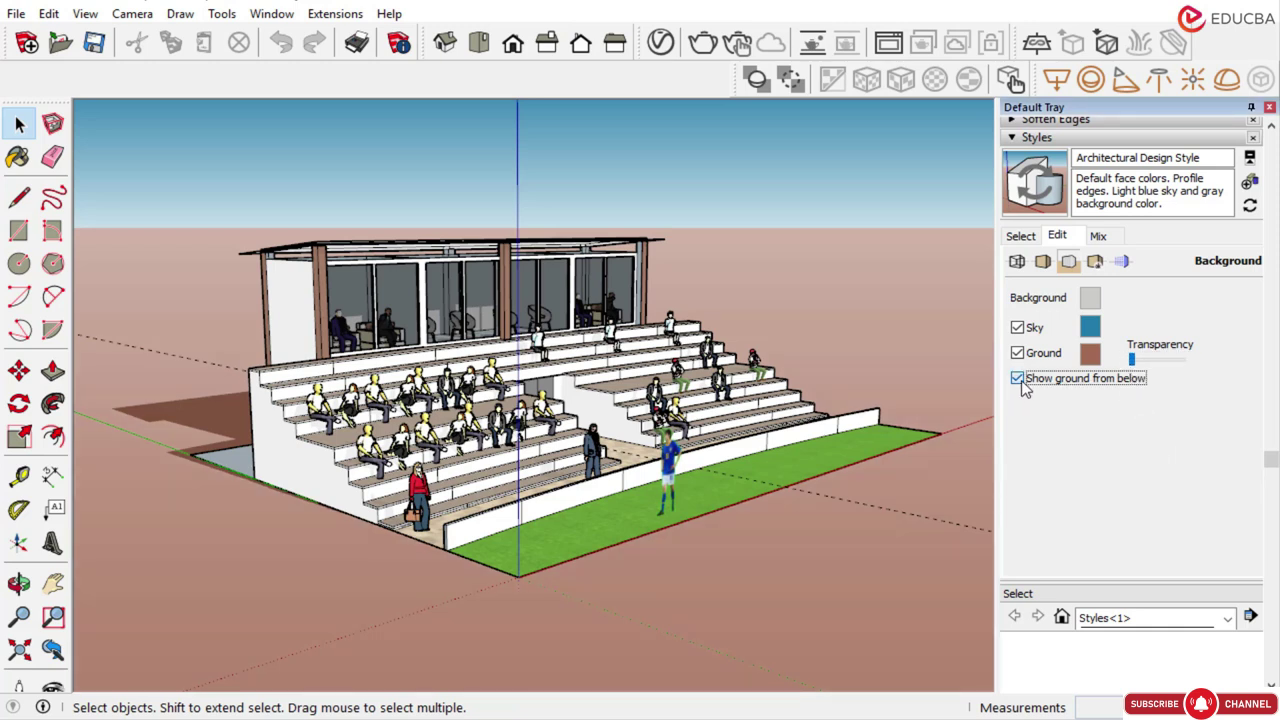
left_click(1018, 381)
Set the background ground colour to green and darken it to a deep green
key("o")
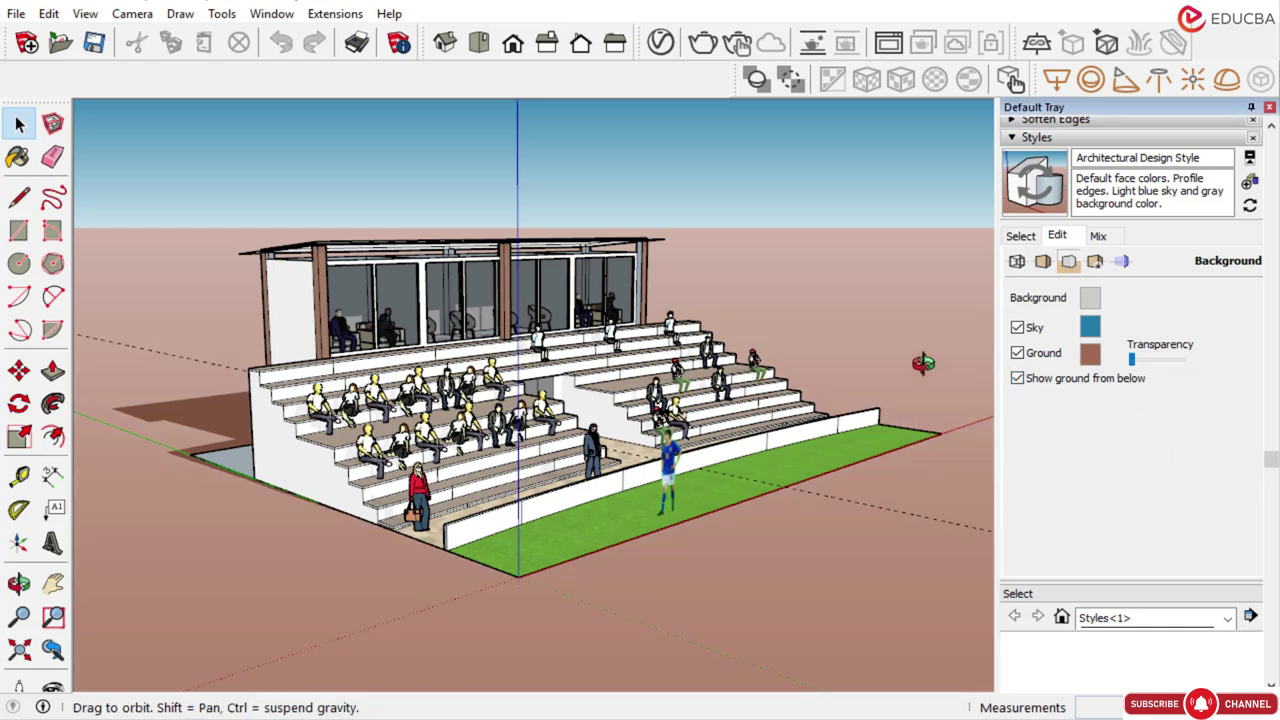
left_click_drag(920, 363, 908, 388)
key("space")
left_click(1089, 354)
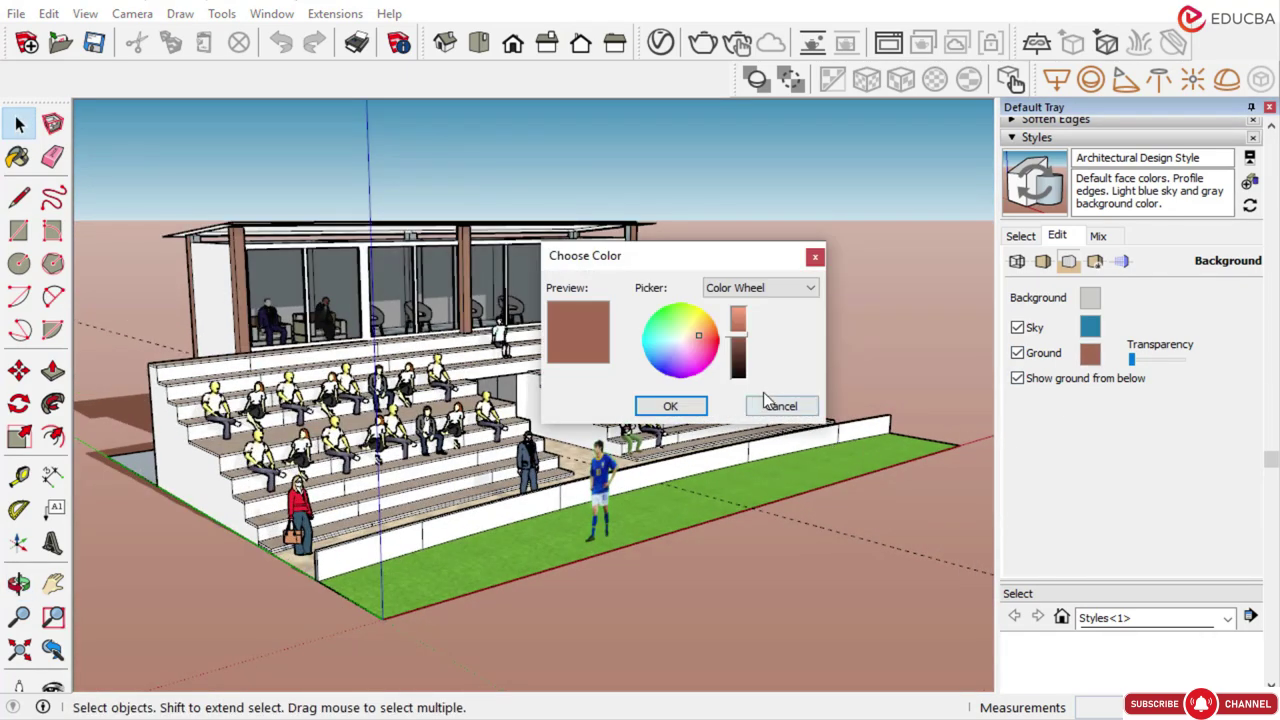
left_click(662, 330)
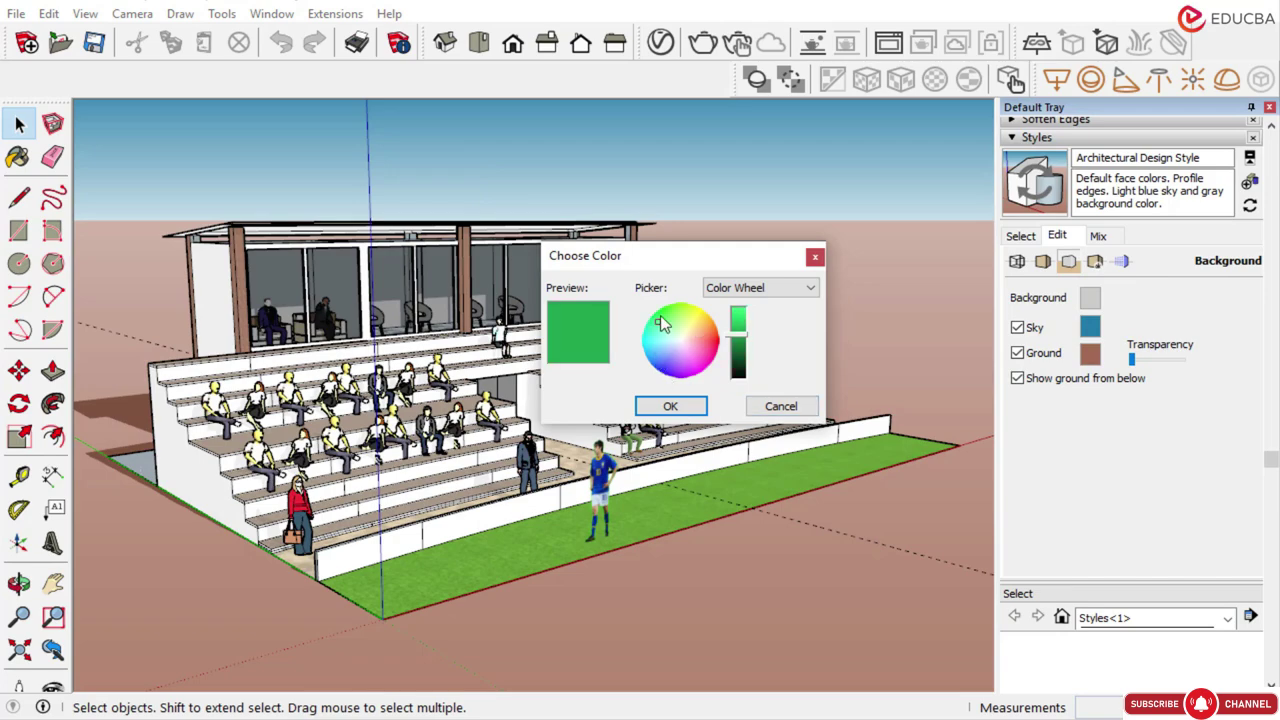
left_click(668, 406)
middle_click_drag(674, 413, 659, 438)
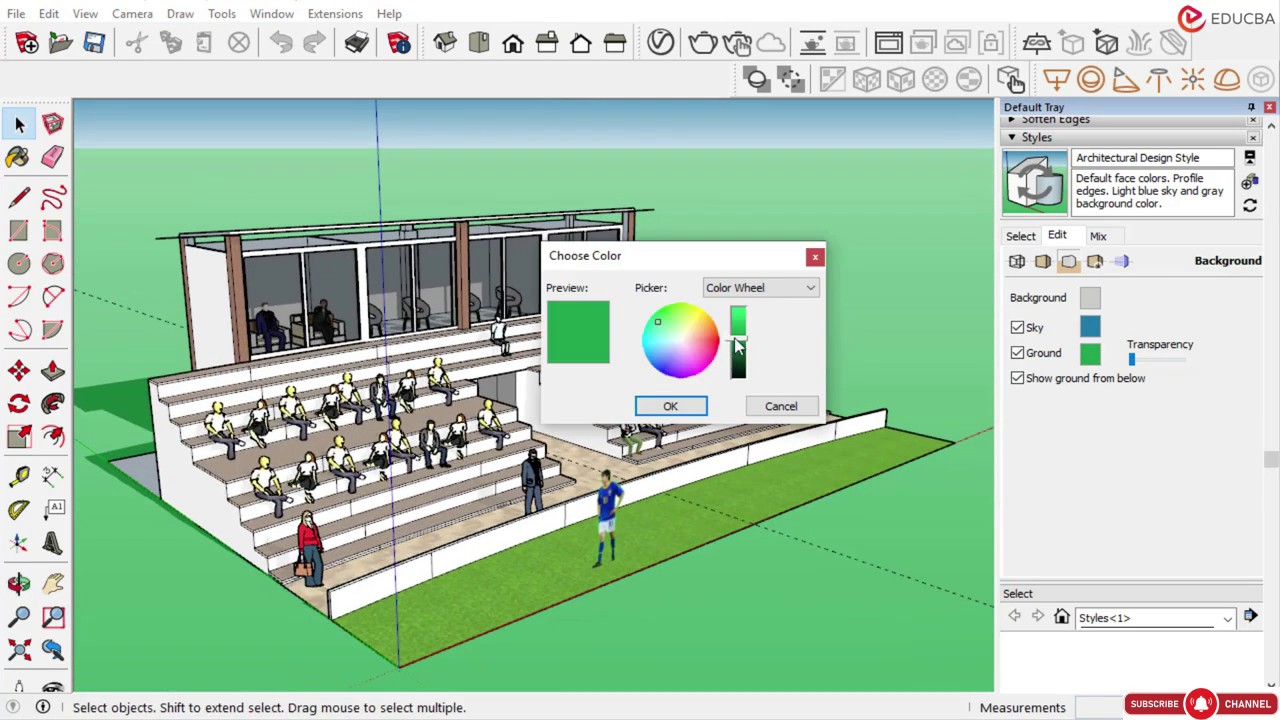
left_click_drag(739, 338, 741, 357)
left_click(670, 406)
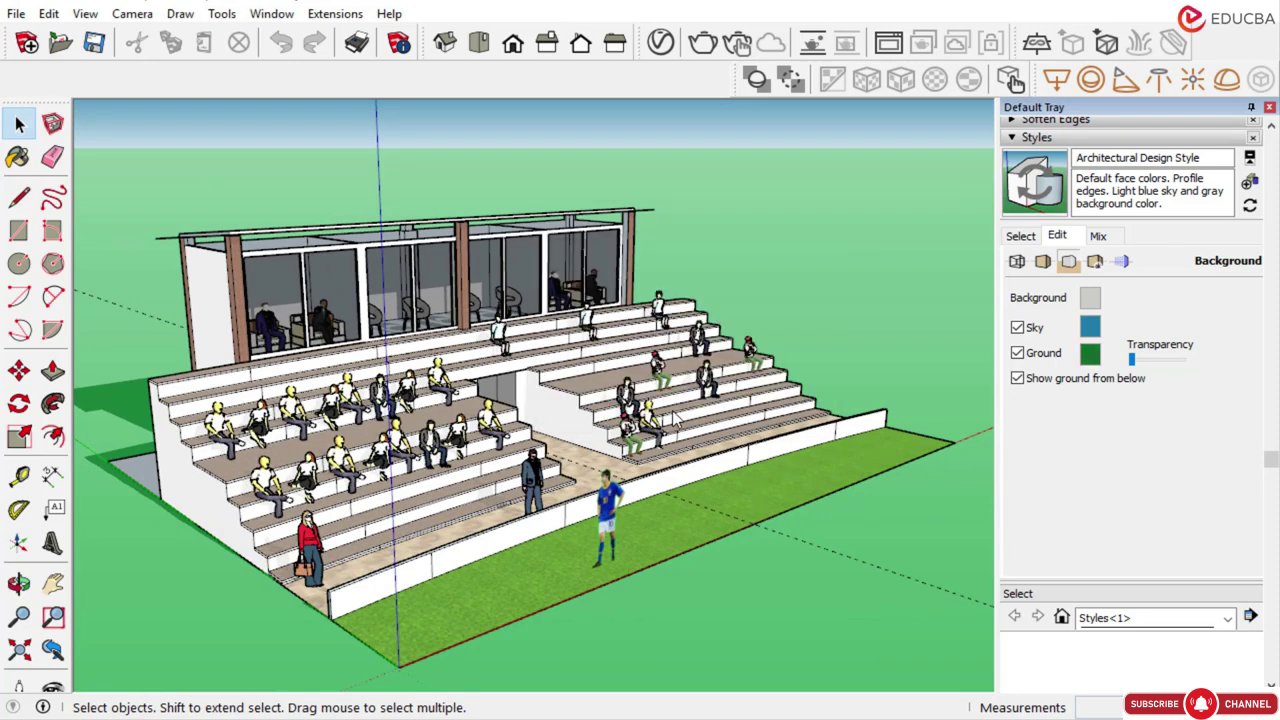
mouse_move(675, 418)
middle_mouse_down()
mouse_move(673, 382)
mouse_move(675, 397)
middle_mouse_up()
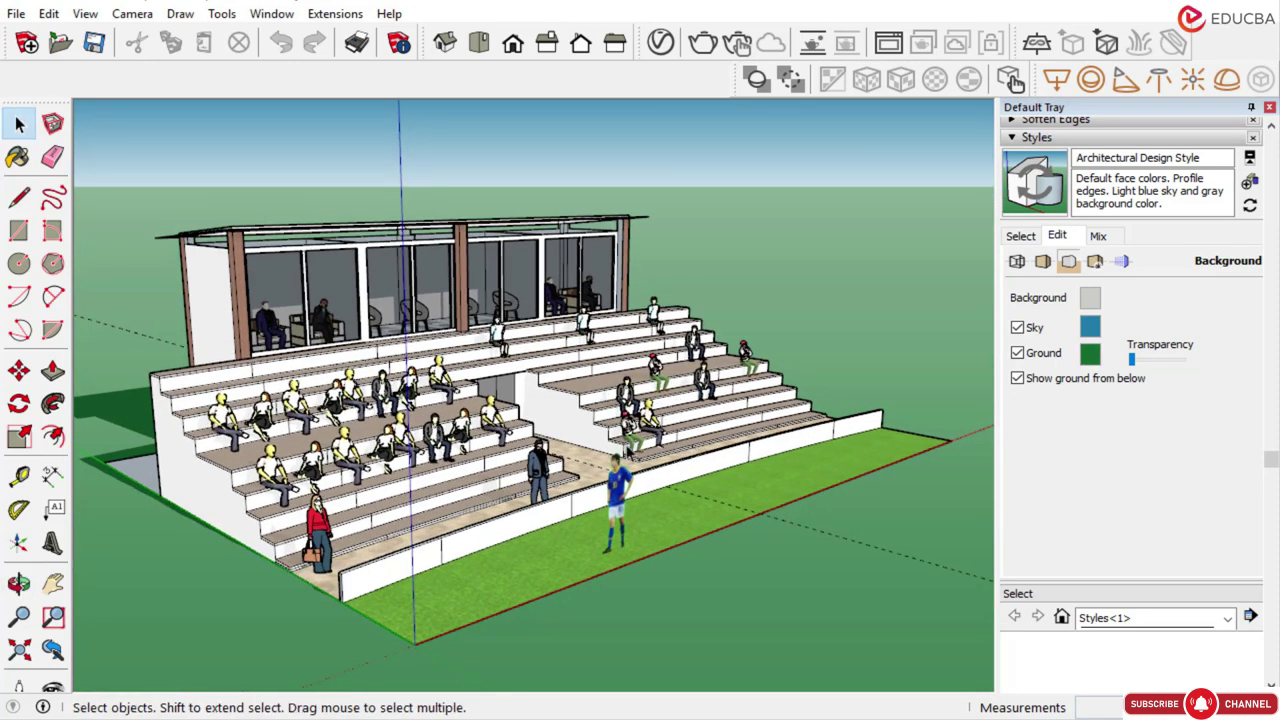
scroll(612, 498, "down", 2)
scroll(484, 497, "up", 1)
middle_click_drag(437, 503, 575, 472)
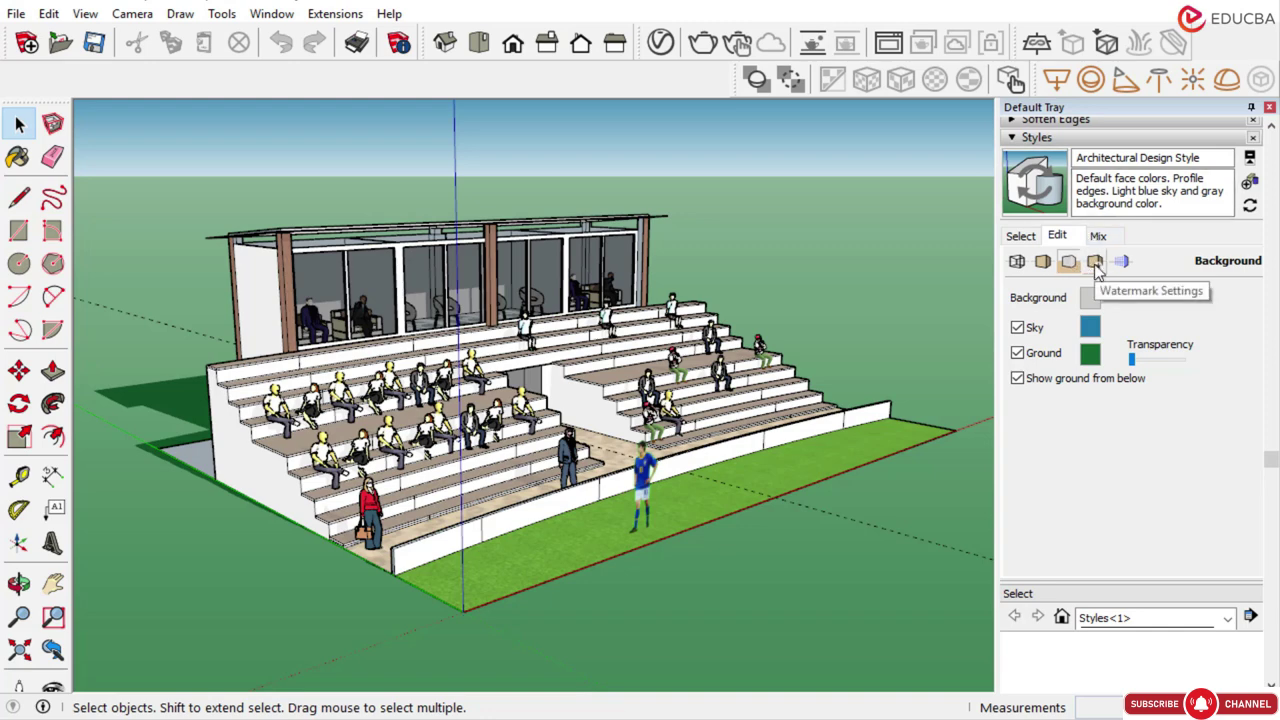
middle_click_drag(877, 329, 719, 248)
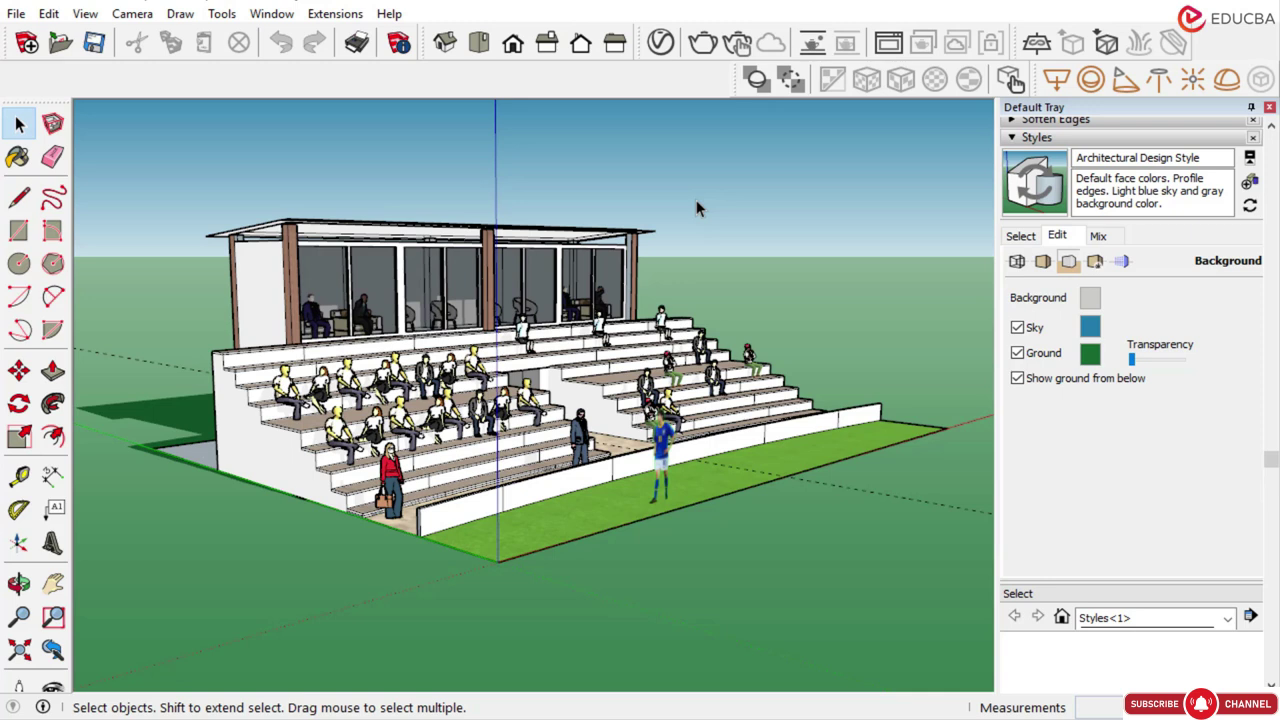
middle_click_drag(696, 200, 770, 230)
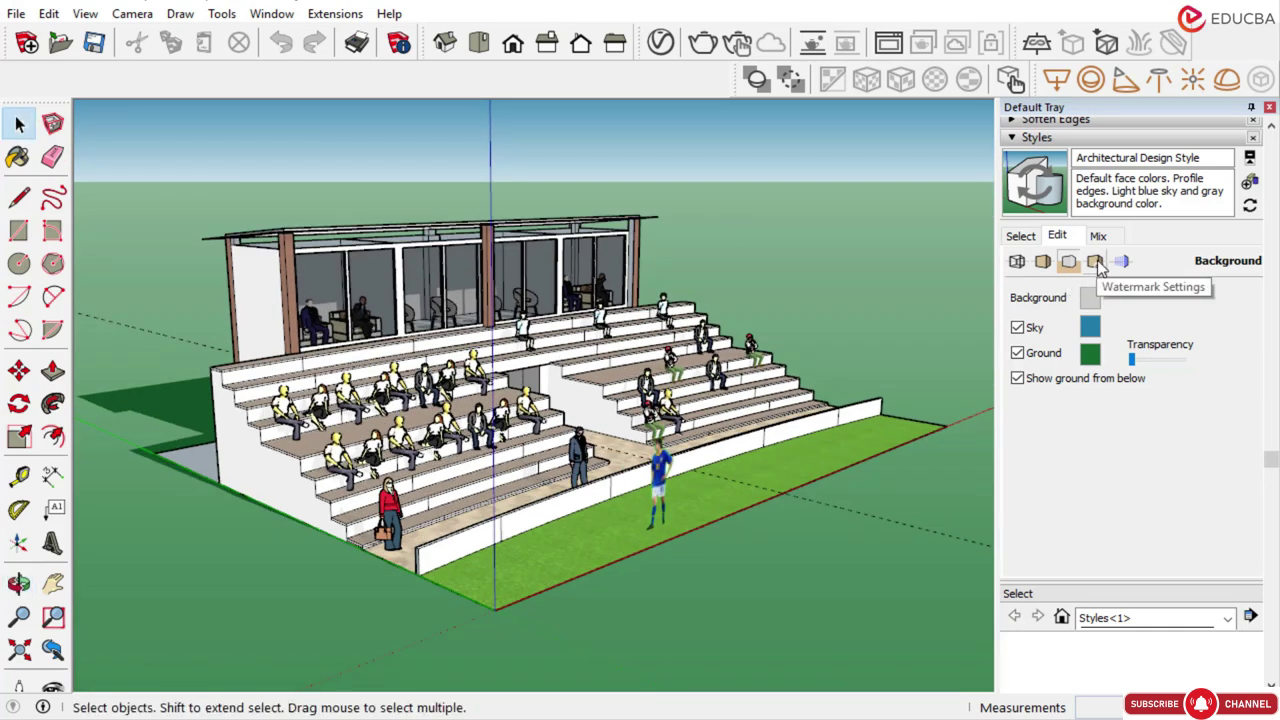
Start adding a watermark and examine the image file types supported for it
left_click(1096, 262)
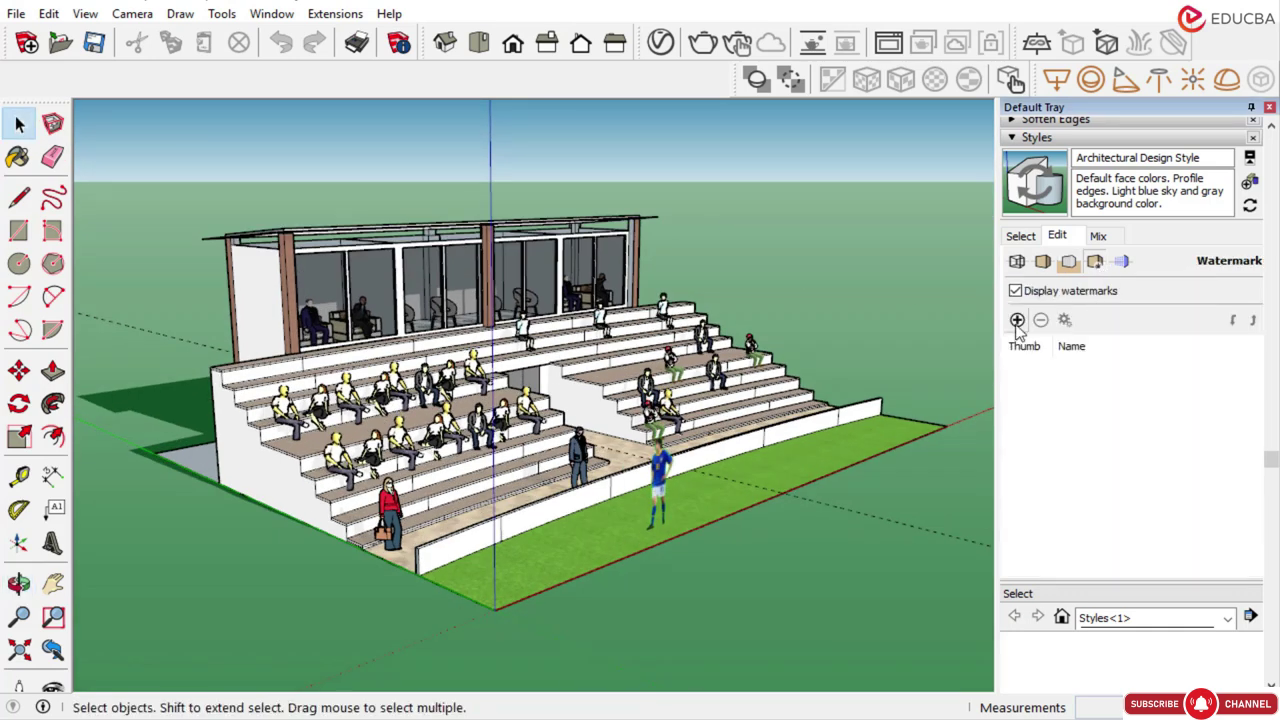
left_click(1017, 320)
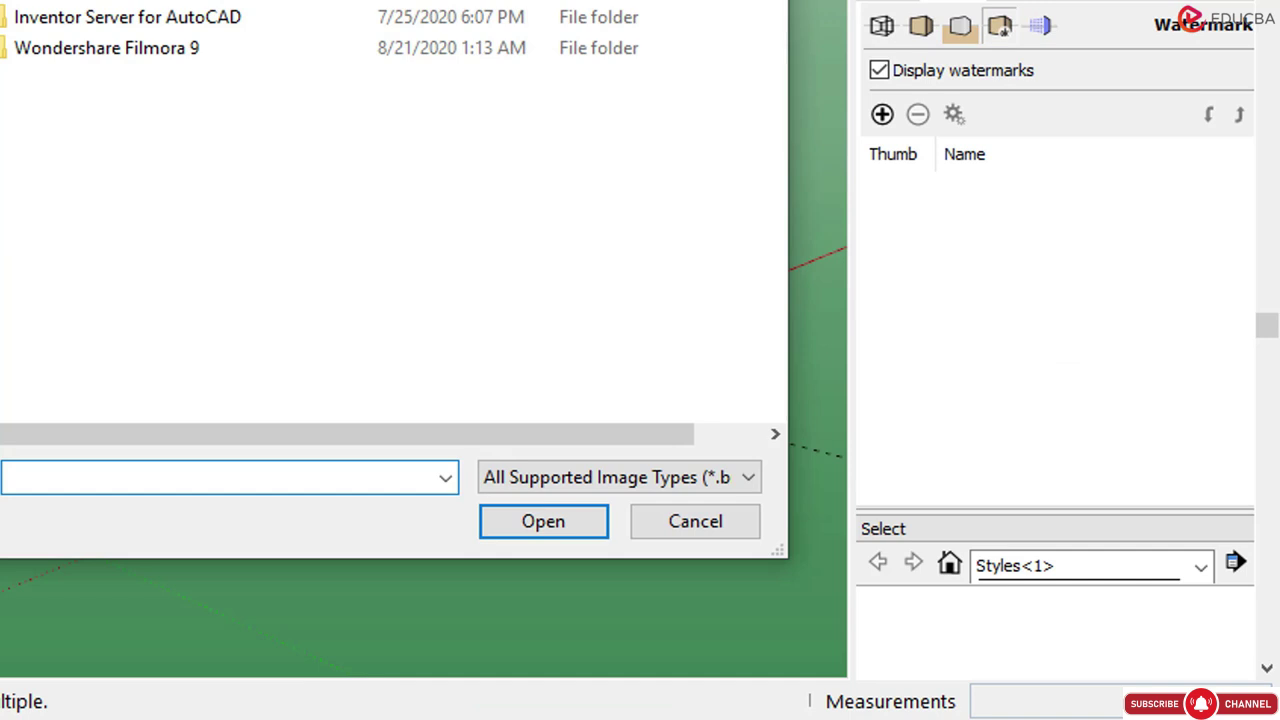
left_click(617, 481)
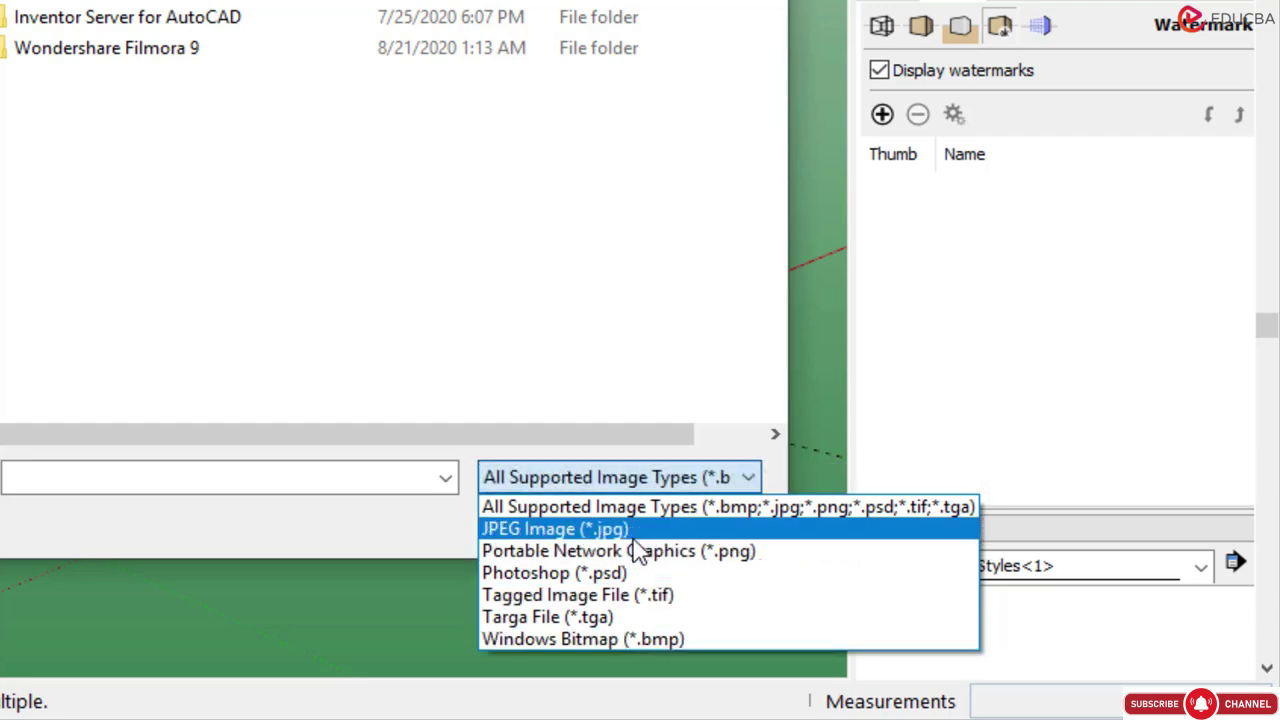
left_click(551, 283)
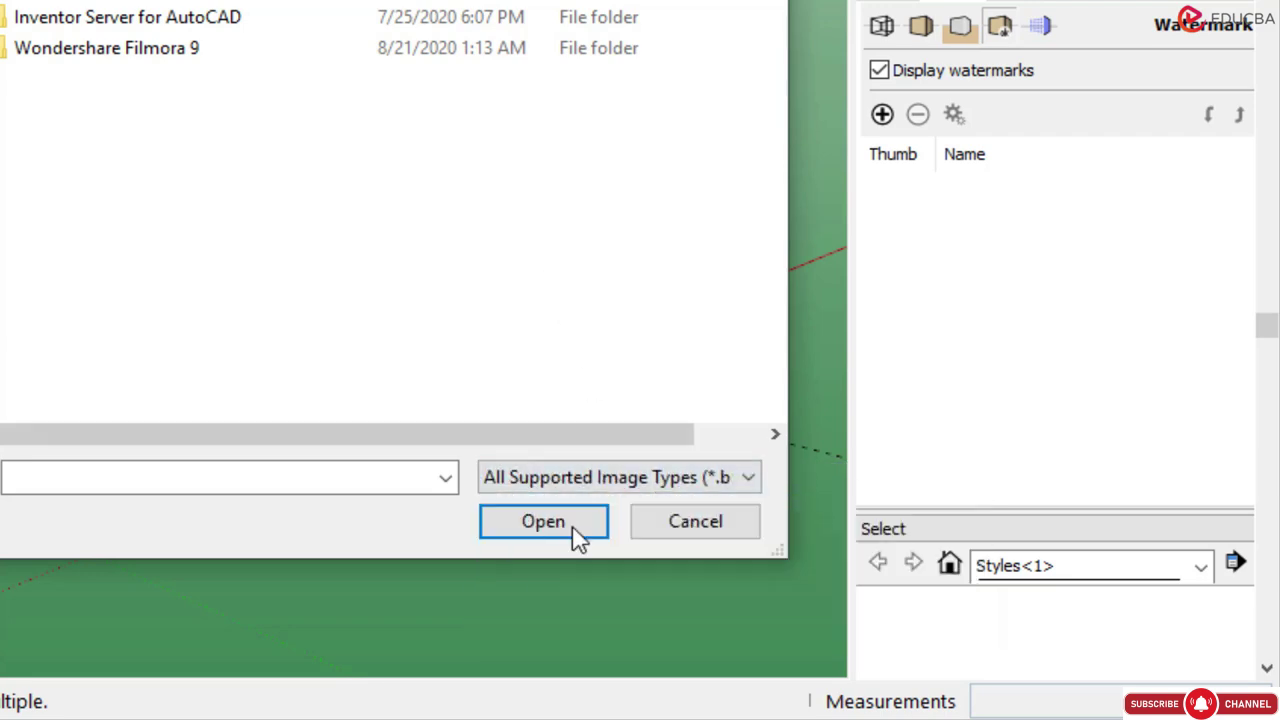
left_click(650, 530)
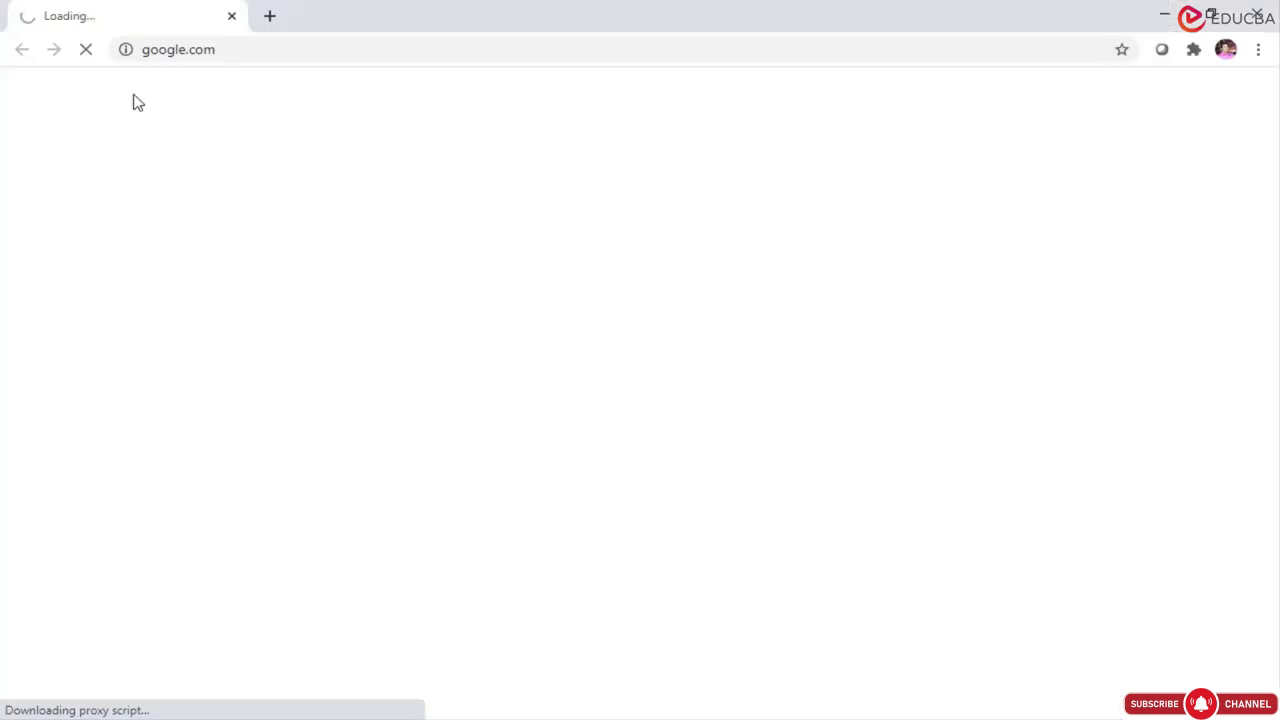
Switch to the browser, search Google for "scenery background in sketchup" and preview the cloudy sky over green ground image
left_click(480, 346)
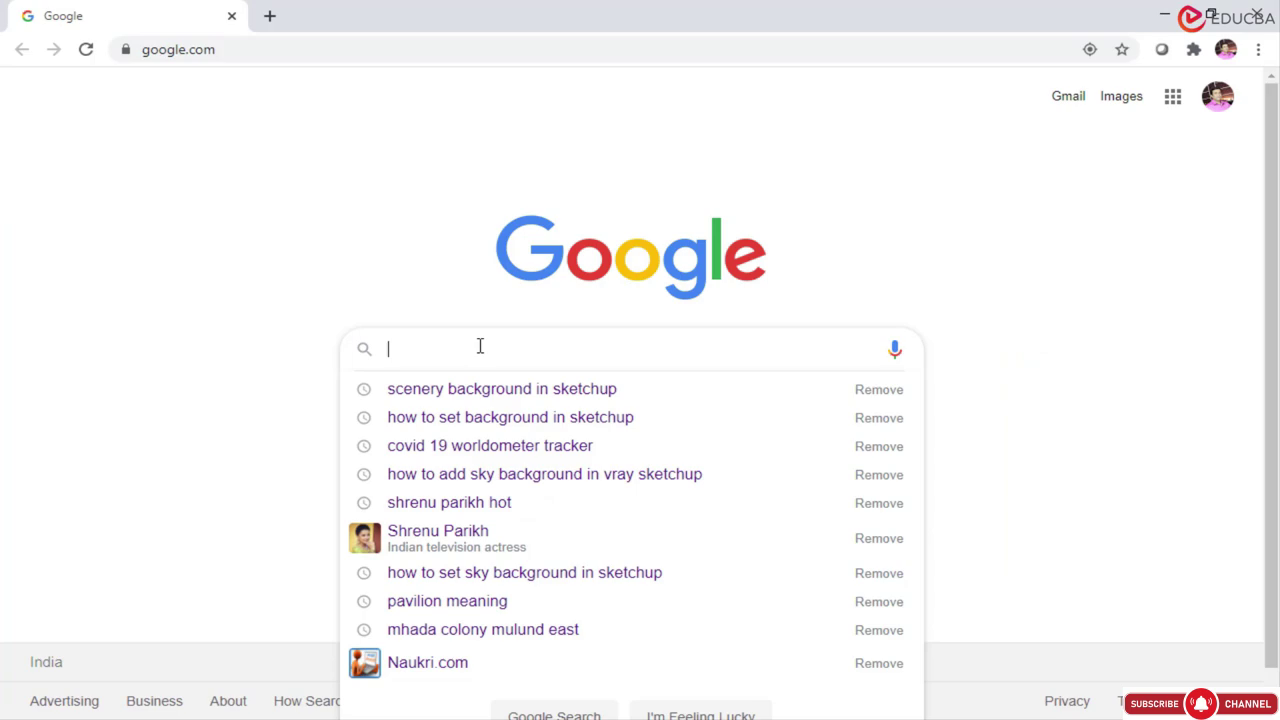
key("Down")
key("Return")
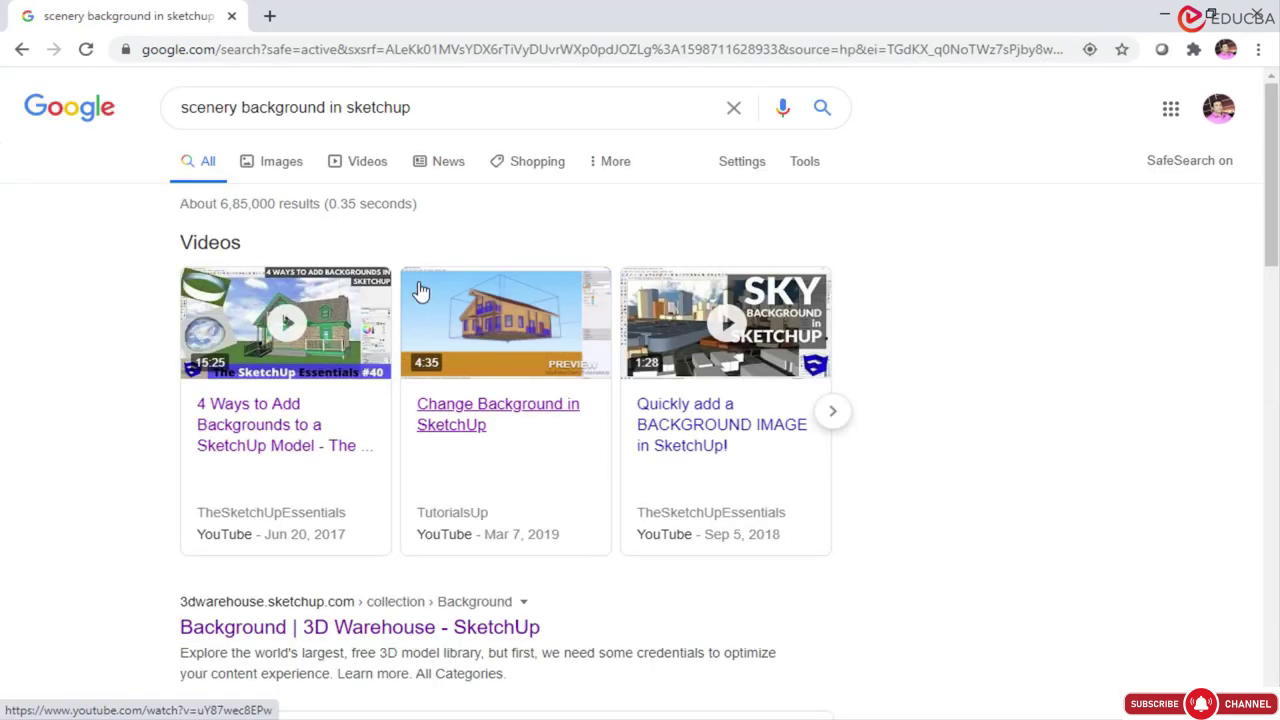
scroll(420, 290, "down", 8)
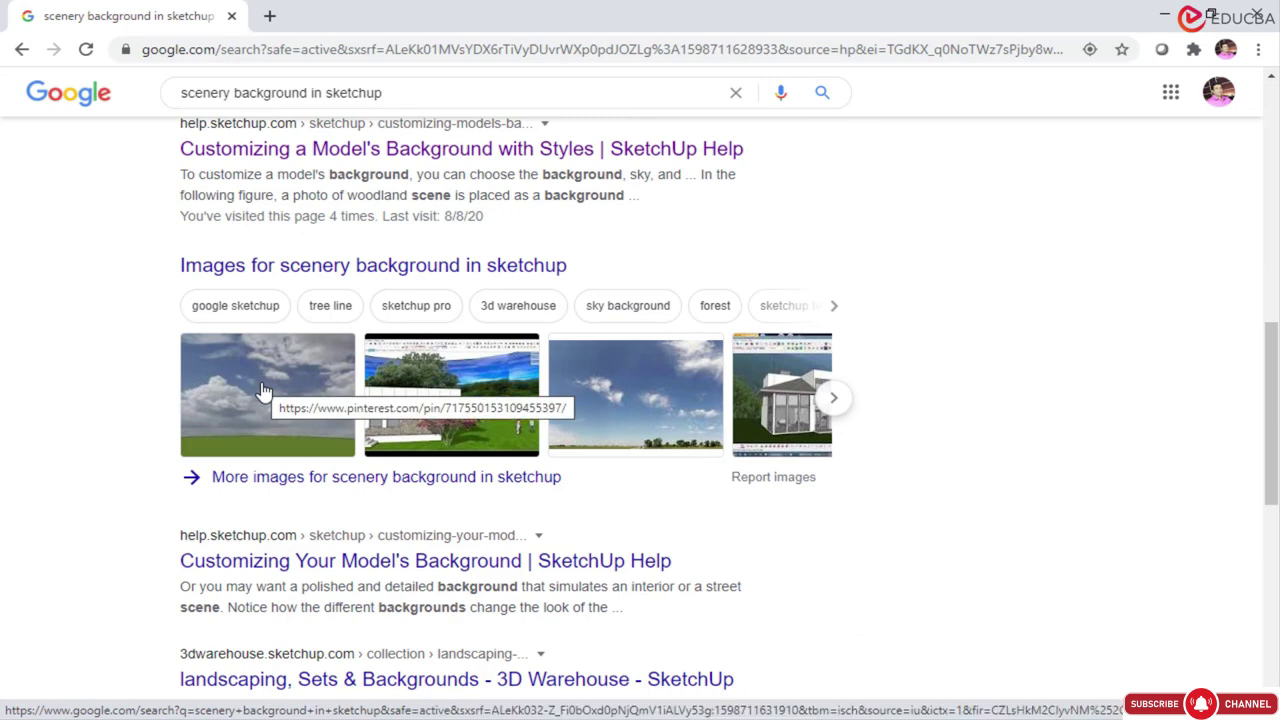
left_click(263, 390)
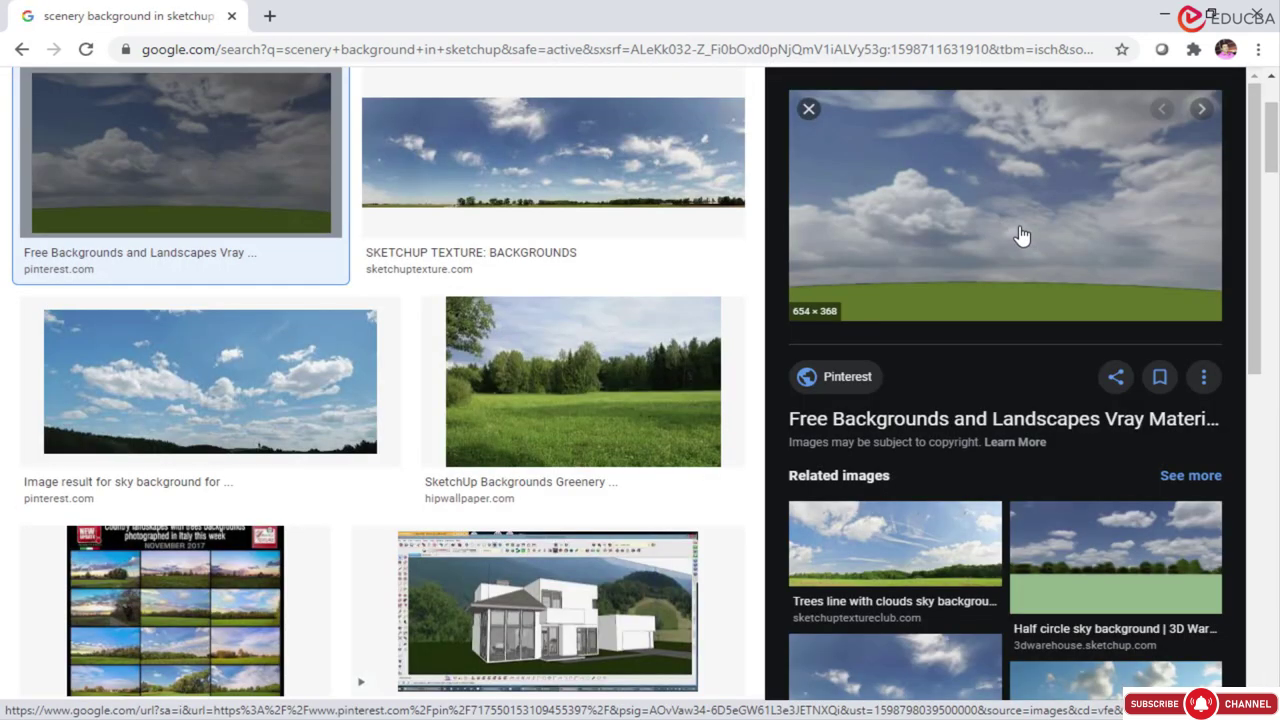
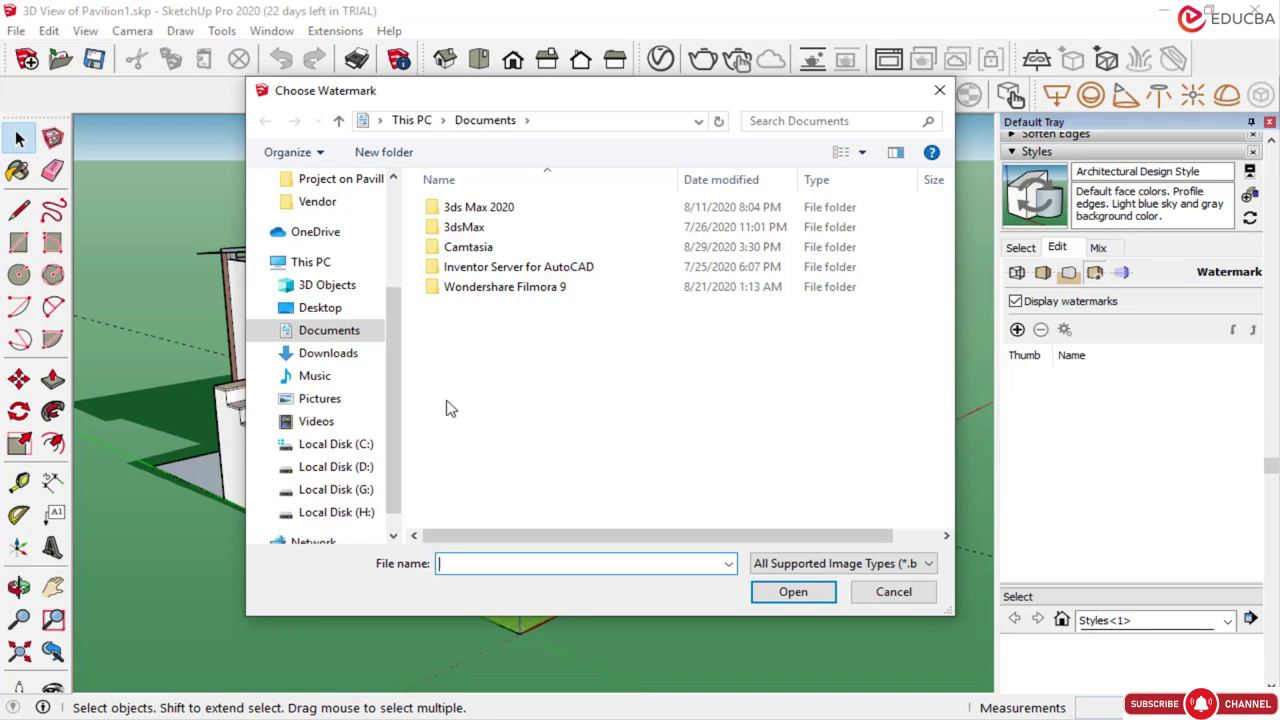
Try to load background.jpg from the Desktop as the watermark image
left_click(304, 312)
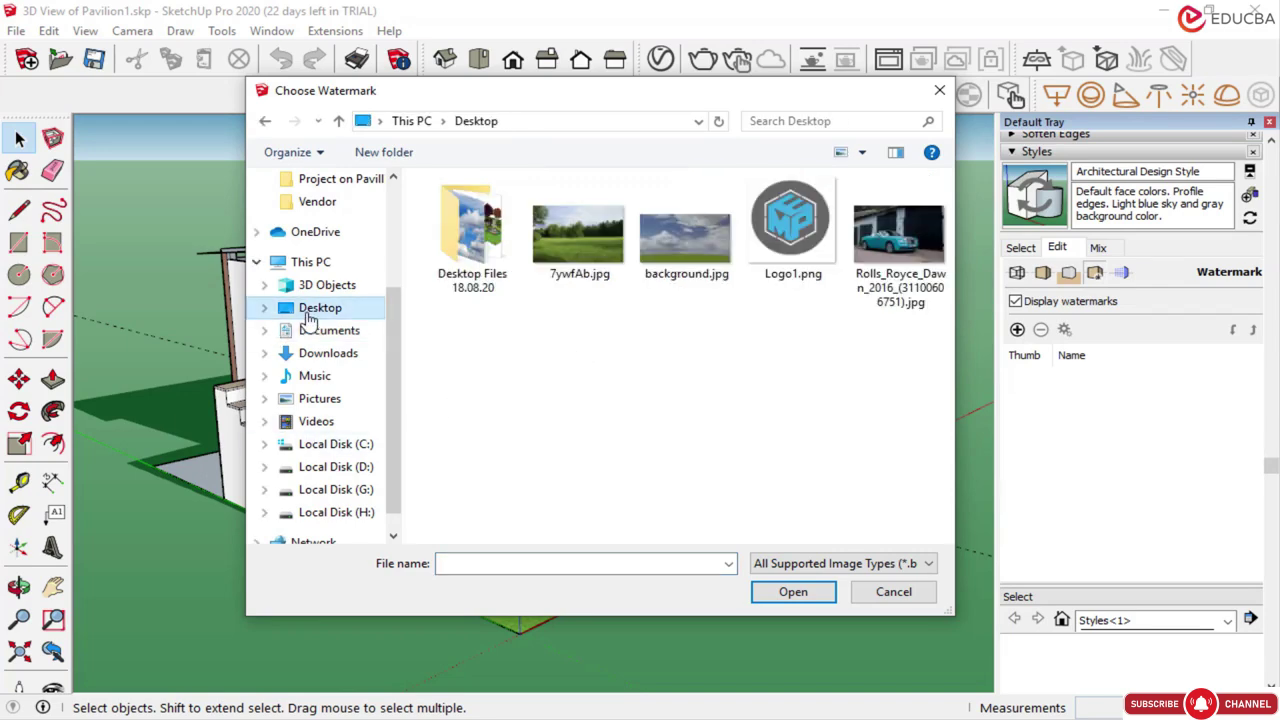
left_click(686, 258)
left_click(793, 591)
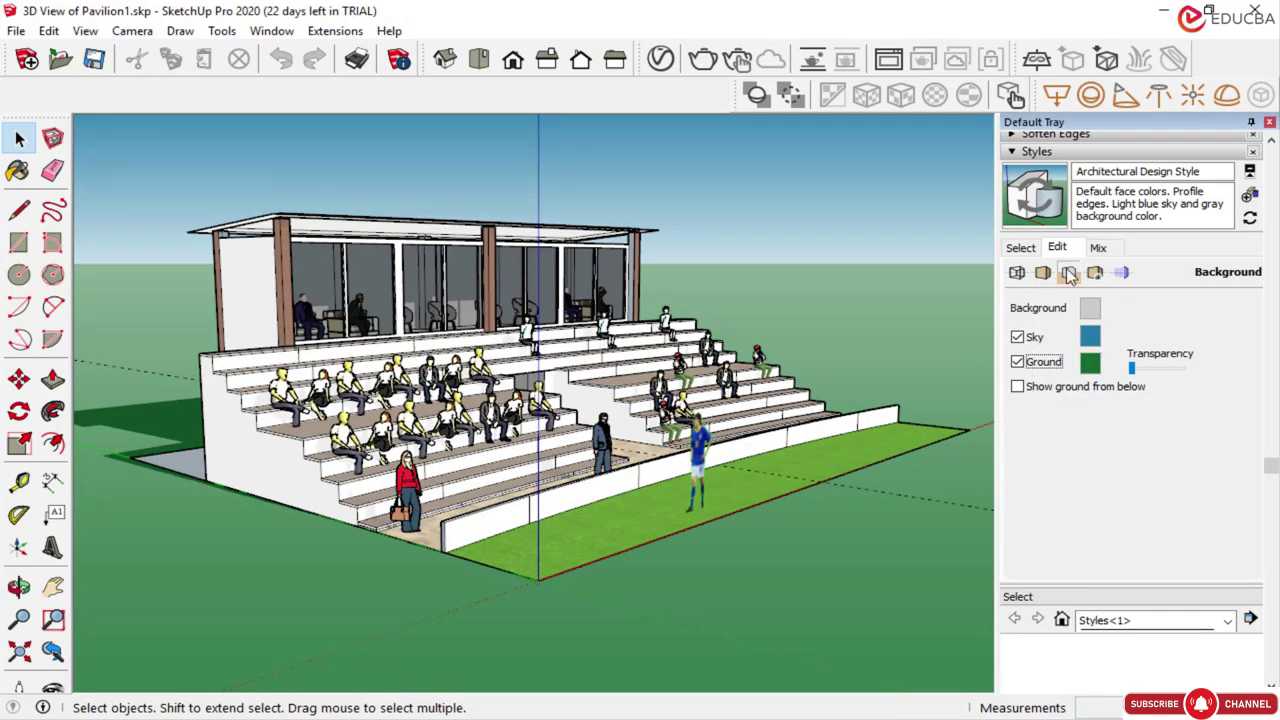
Add the meadow image 7ywfAb.jpg as a background watermark at full image blend, stretched to fit the screen with locked aspect ratio
left_click(1096, 274)
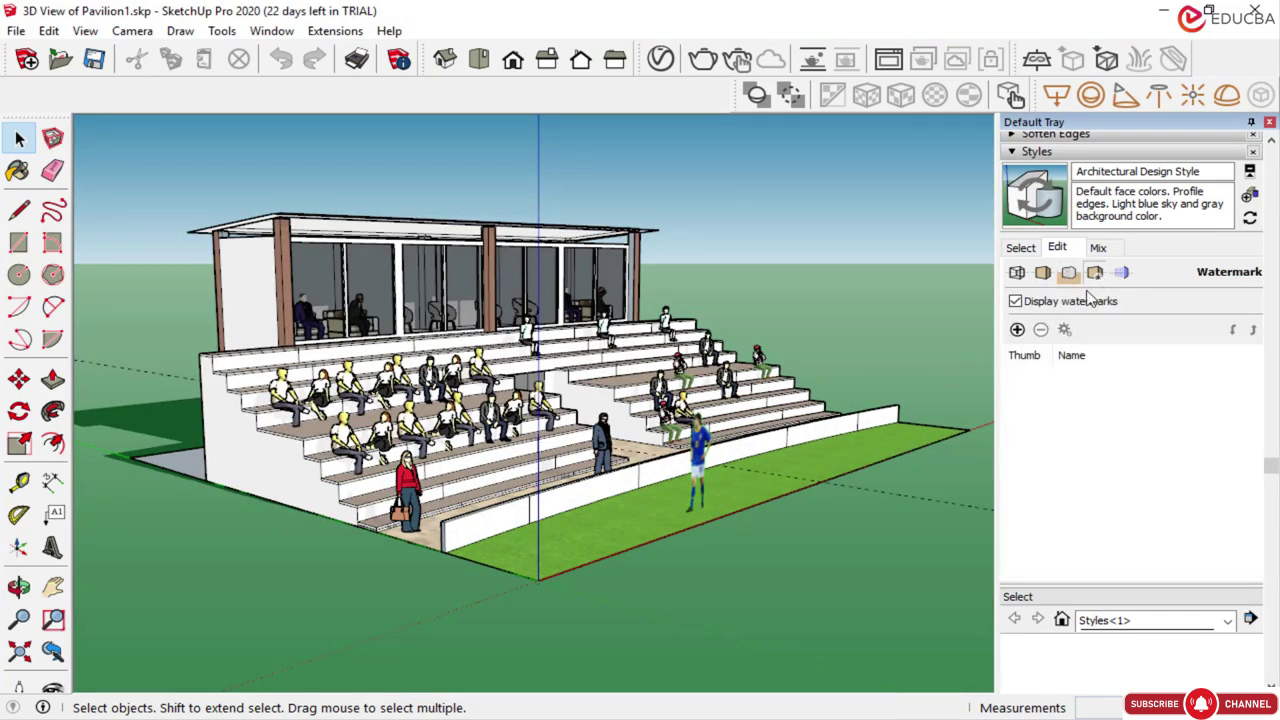
left_click(1016, 330)
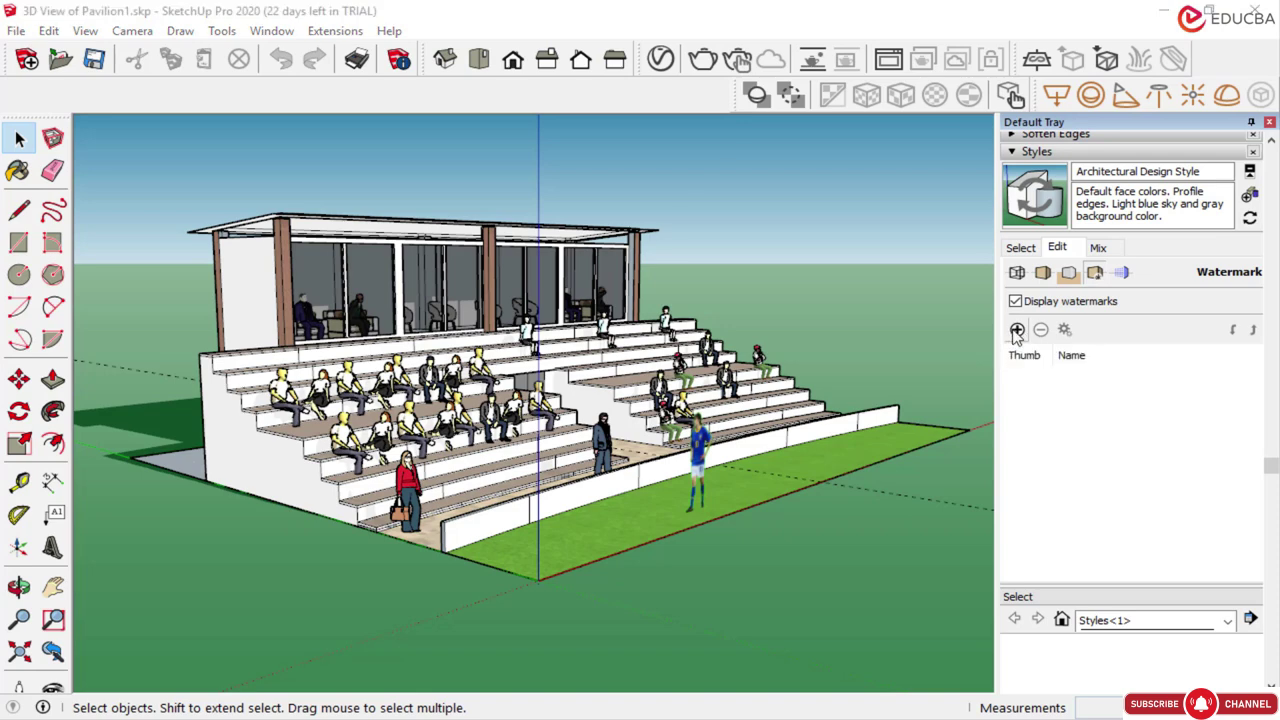
left_click(788, 591)
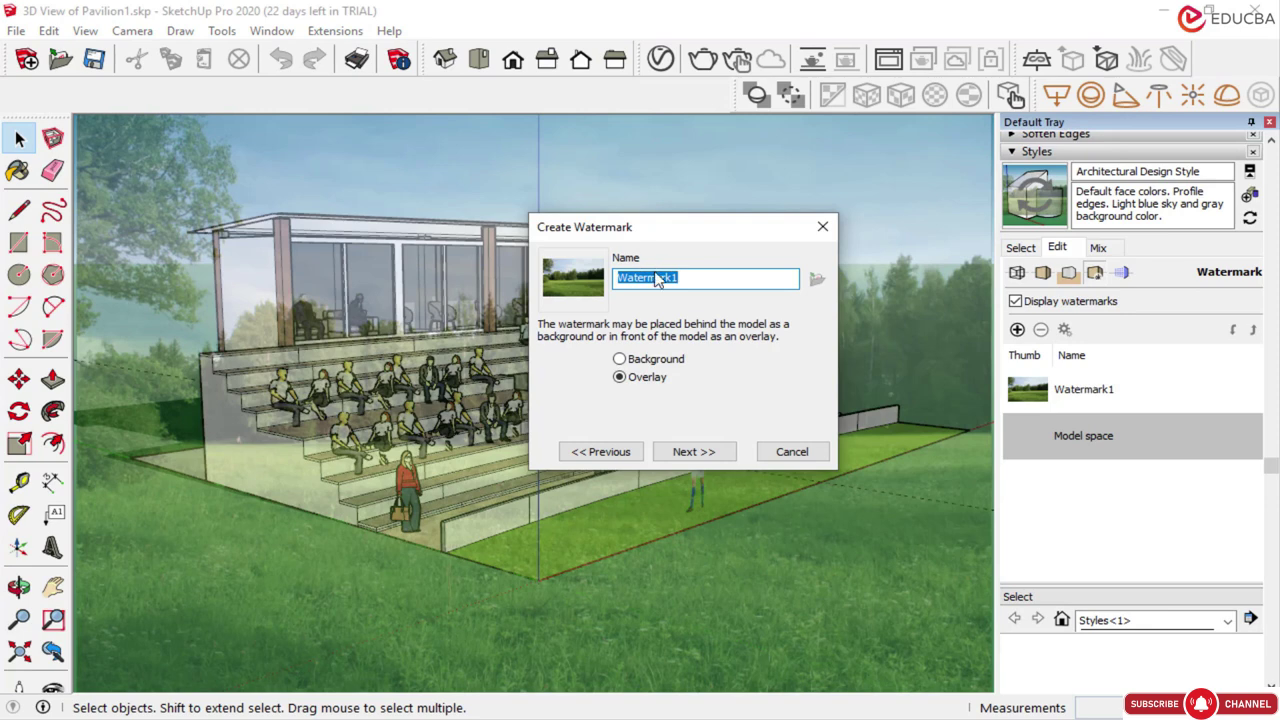
left_click(621, 360)
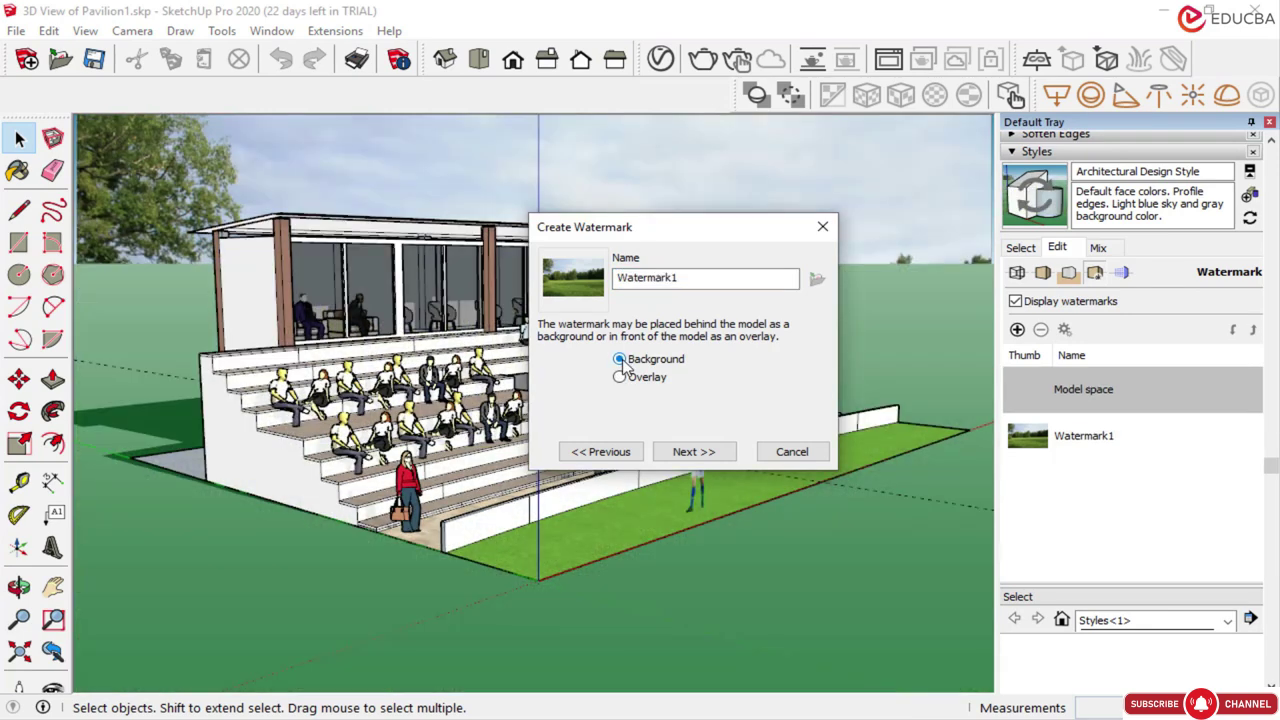
left_click(692, 453)
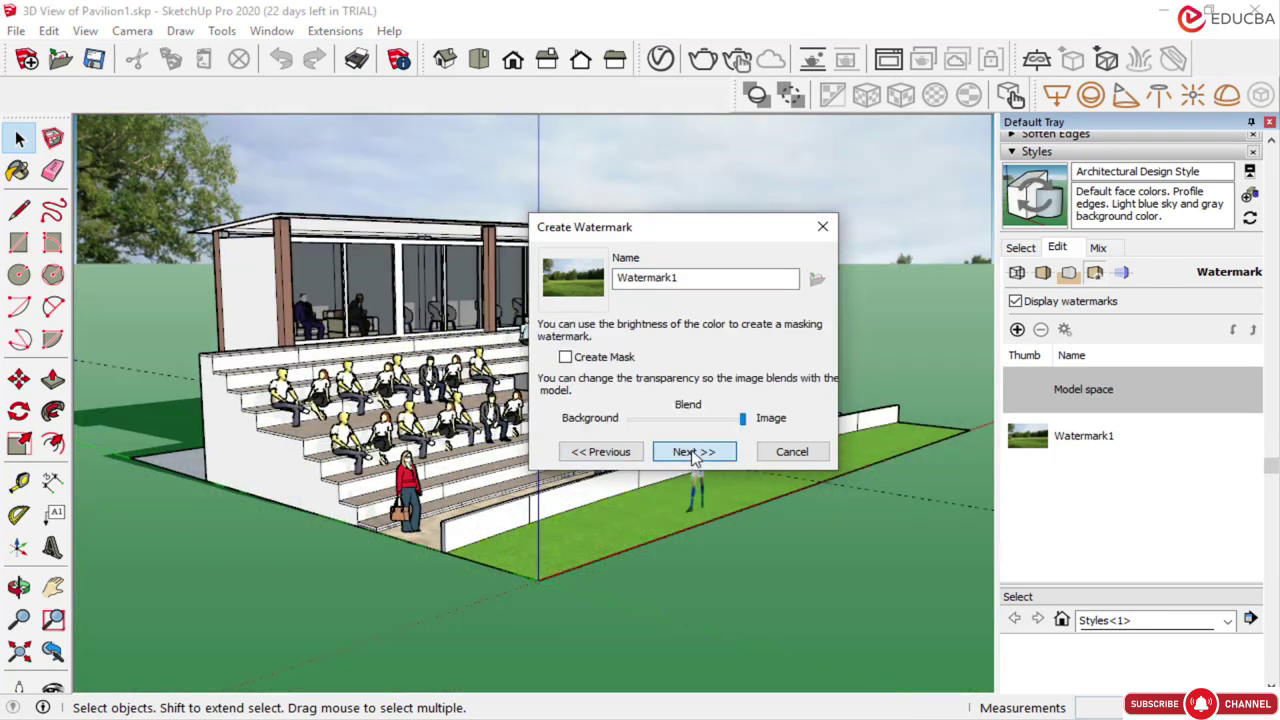
left_click(686, 453)
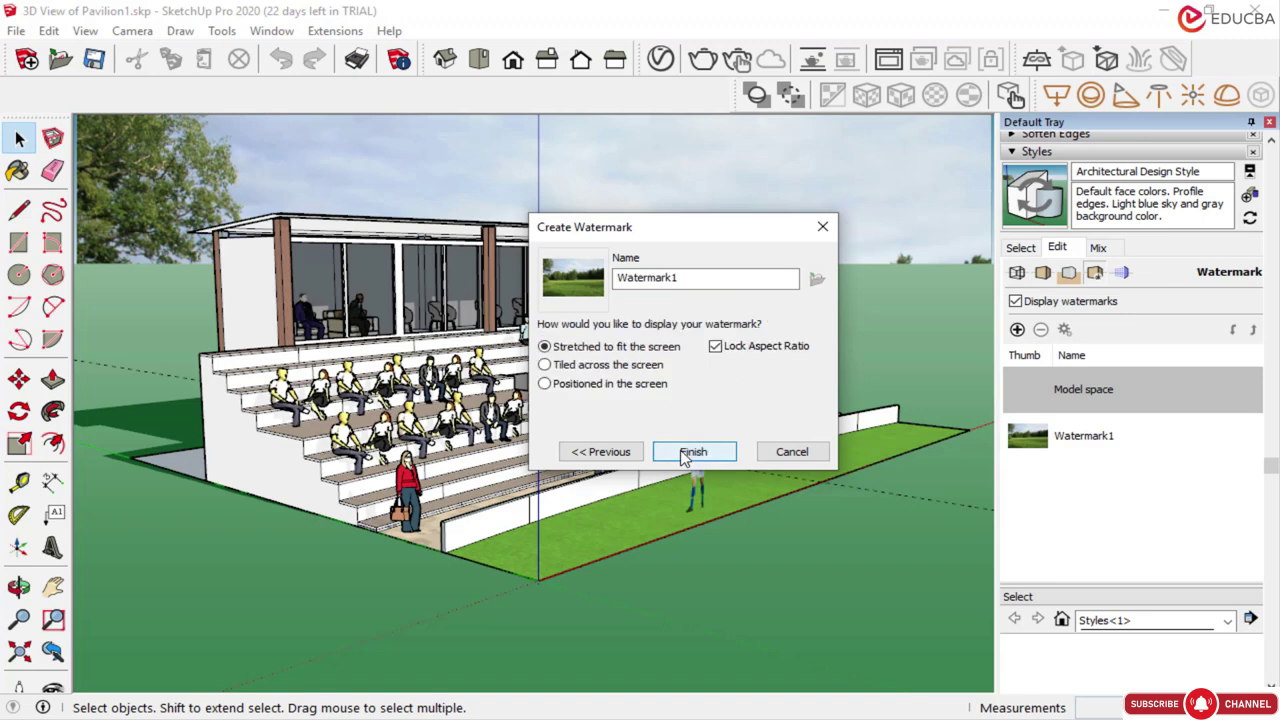
left_click(693, 452)
Turn off the background ground and view the grandstand against the meadow watermark
middle_click_drag(720, 420, 788, 303)
left_click(1042, 274)
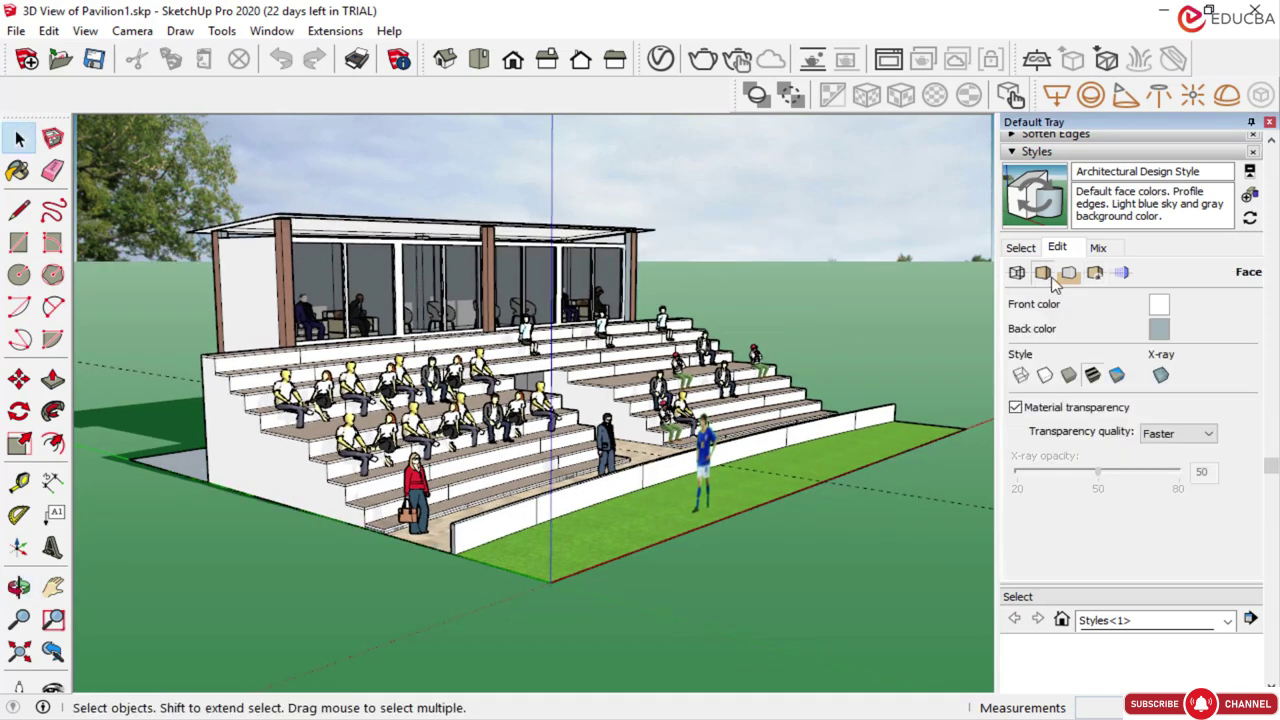
left_click(1068, 273)
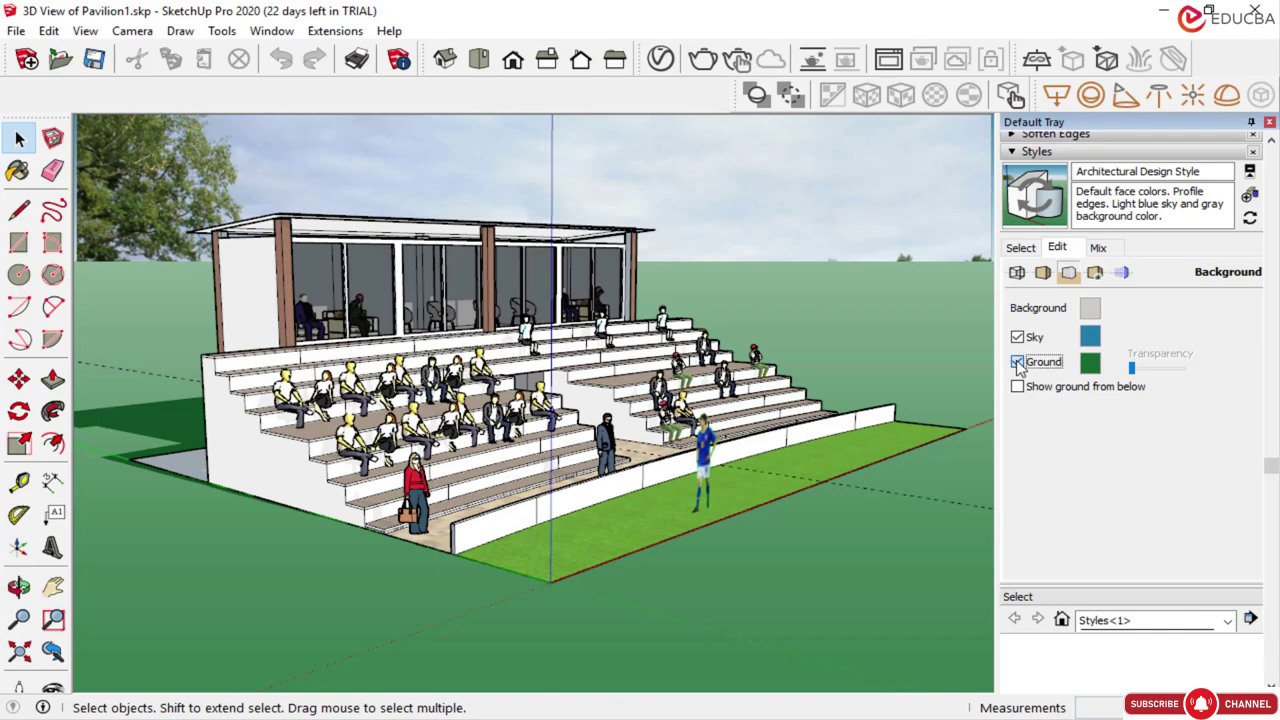
left_click(1017, 362)
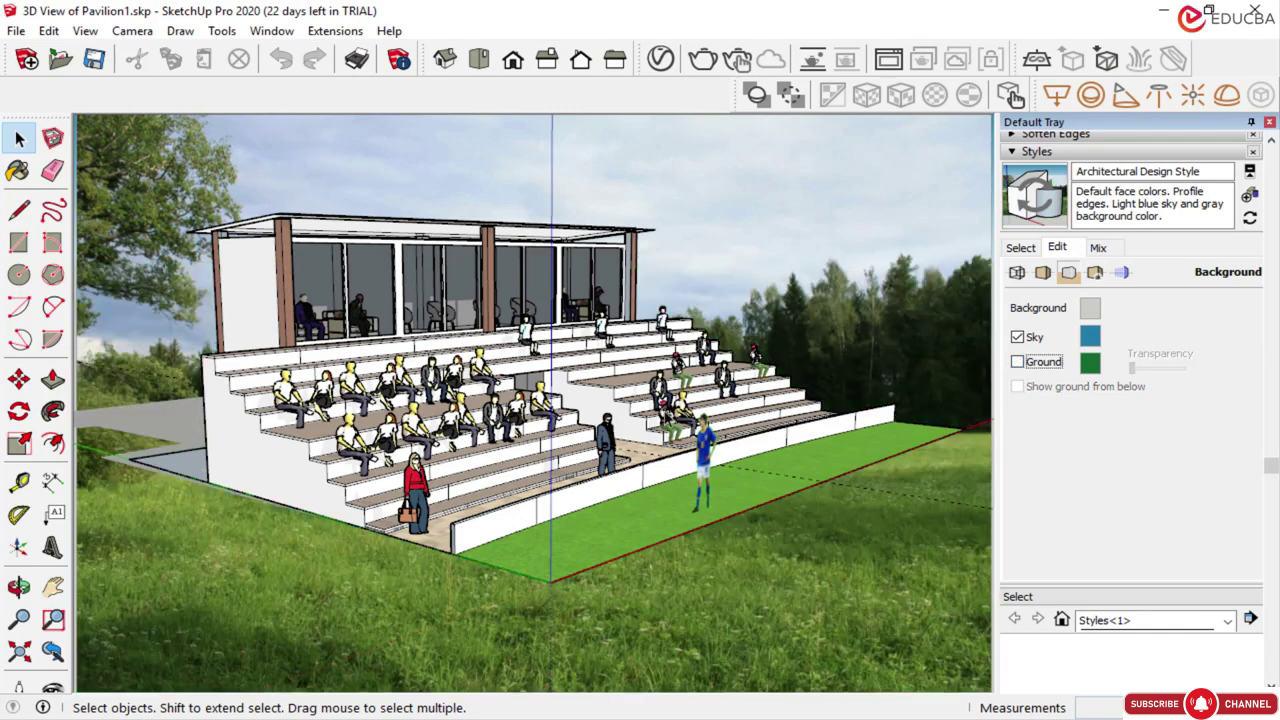
middle_click_drag(570, 315, 686, 325)
scroll(686, 325, "down", 4)
scroll(727, 268, "up", 3)
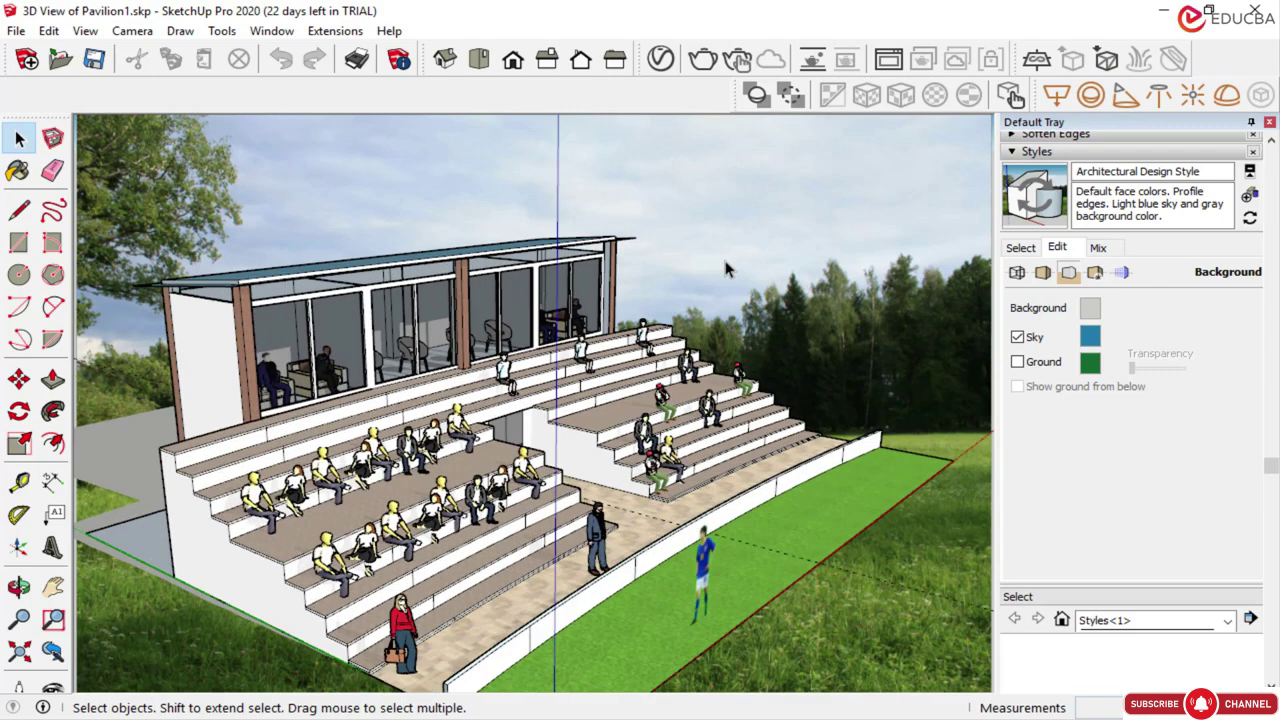
left_click(1015, 363)
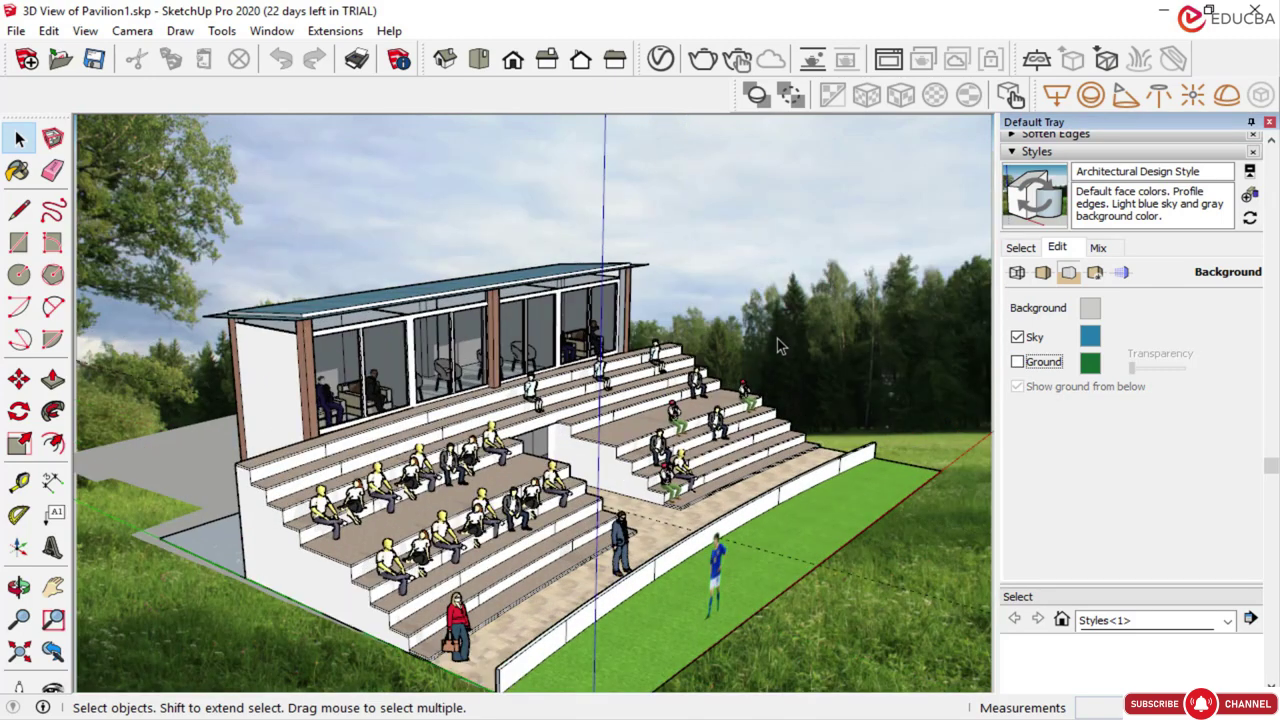
mouse_move(767, 330)
middle_mouse_down()
mouse_move(714, 366)
mouse_move(752, 338)
middle_mouse_up()
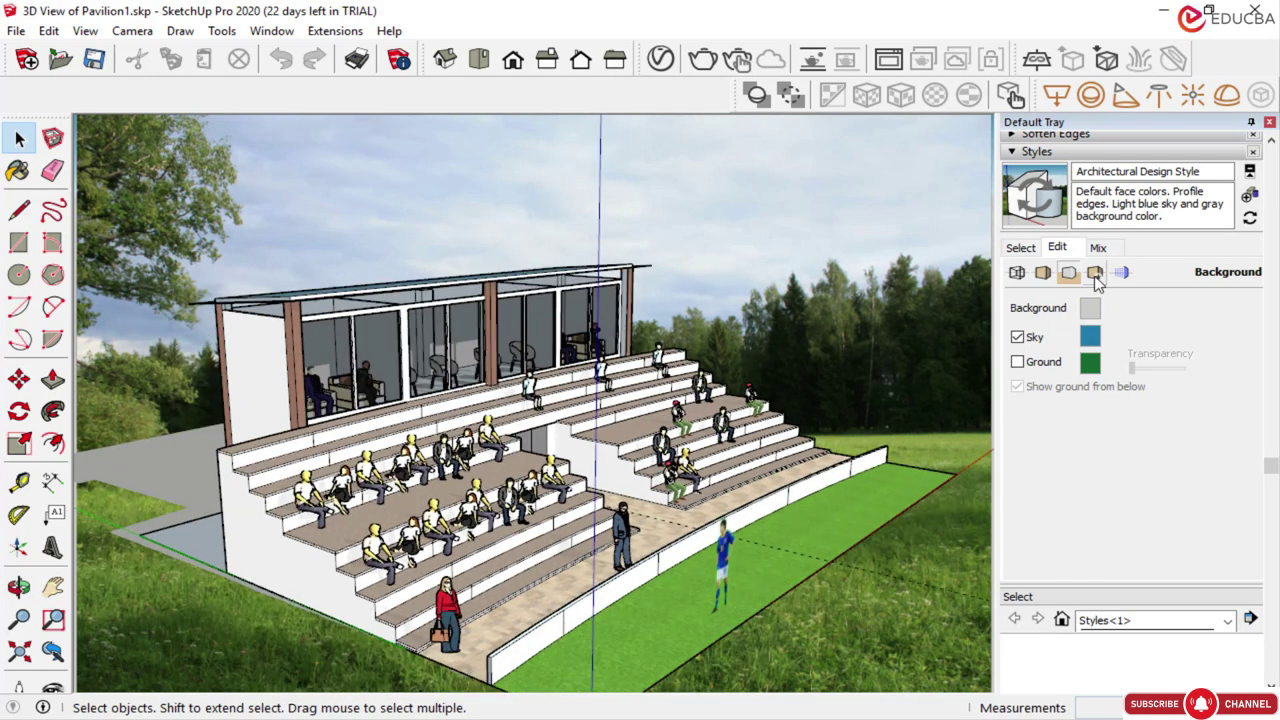
Turn the background ground back on and remove the meadow watermark from the style
left_click(1043, 273)
left_click(1070, 275)
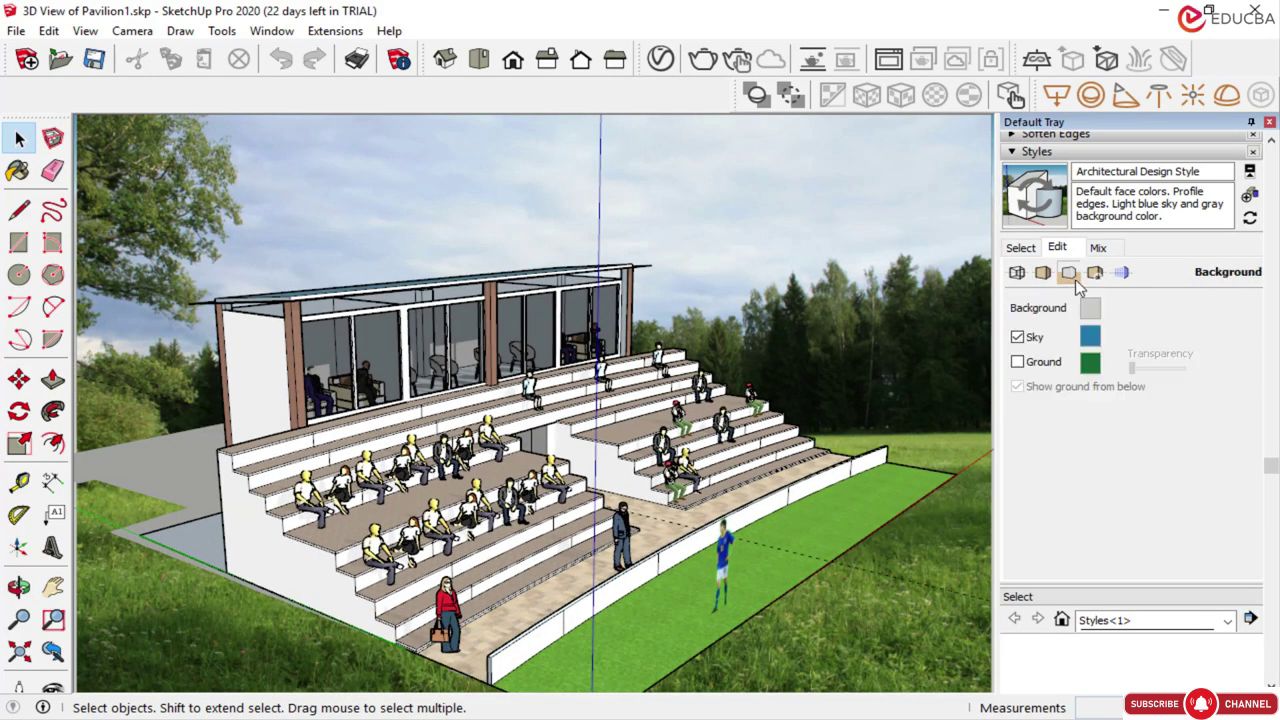
left_click(1017, 362)
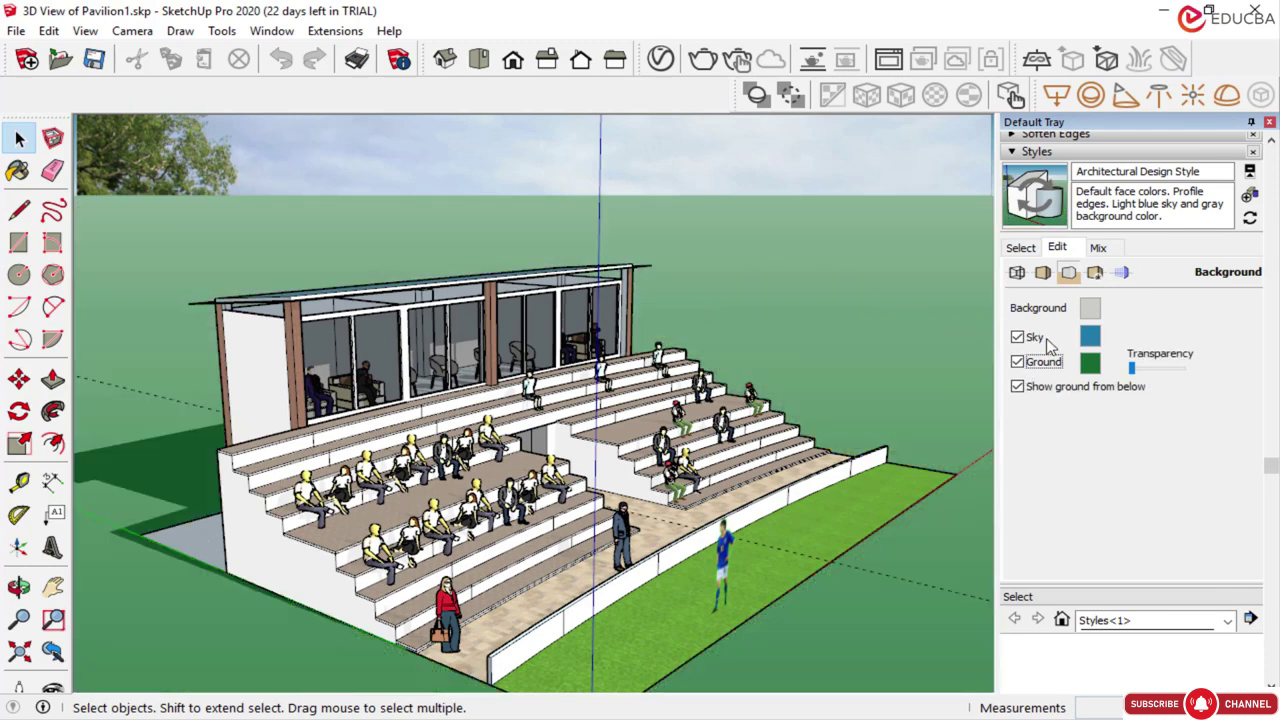
left_click(1095, 272)
left_click(1041, 330)
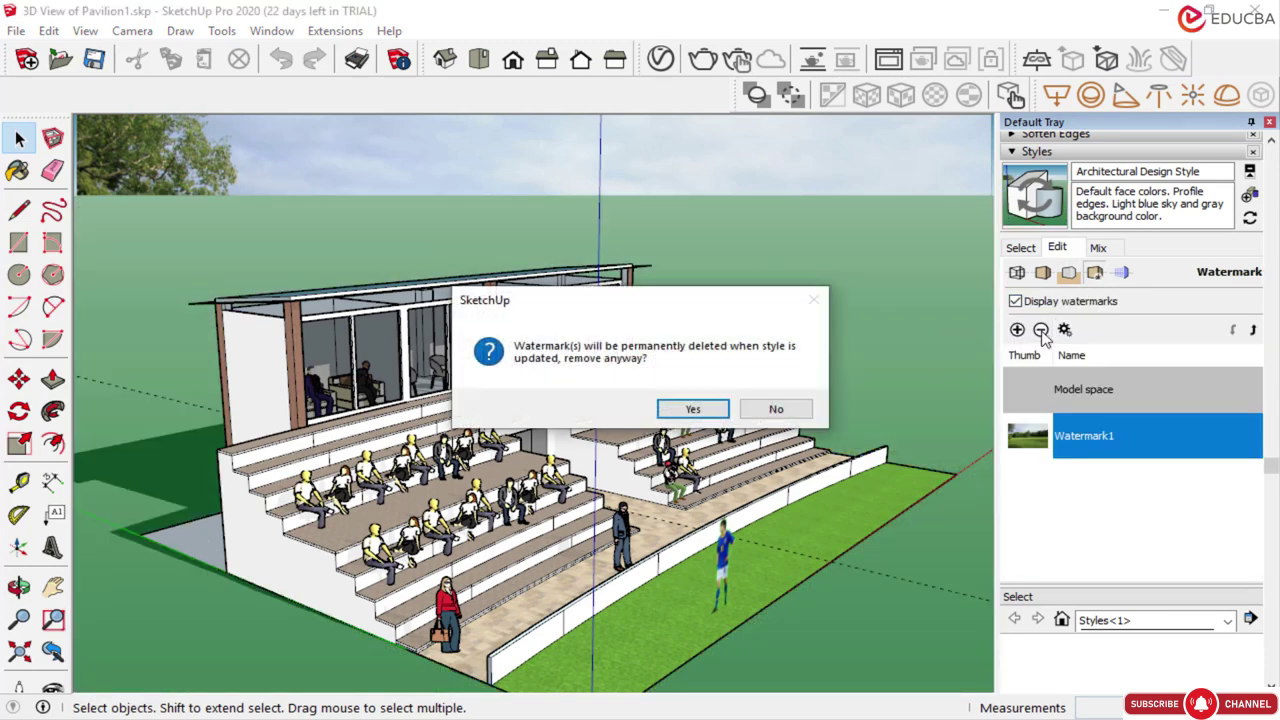
left_click(693, 409)
Open the 3D Warehouse and search it for "tree" models
scroll(657, 357, "down", 2)
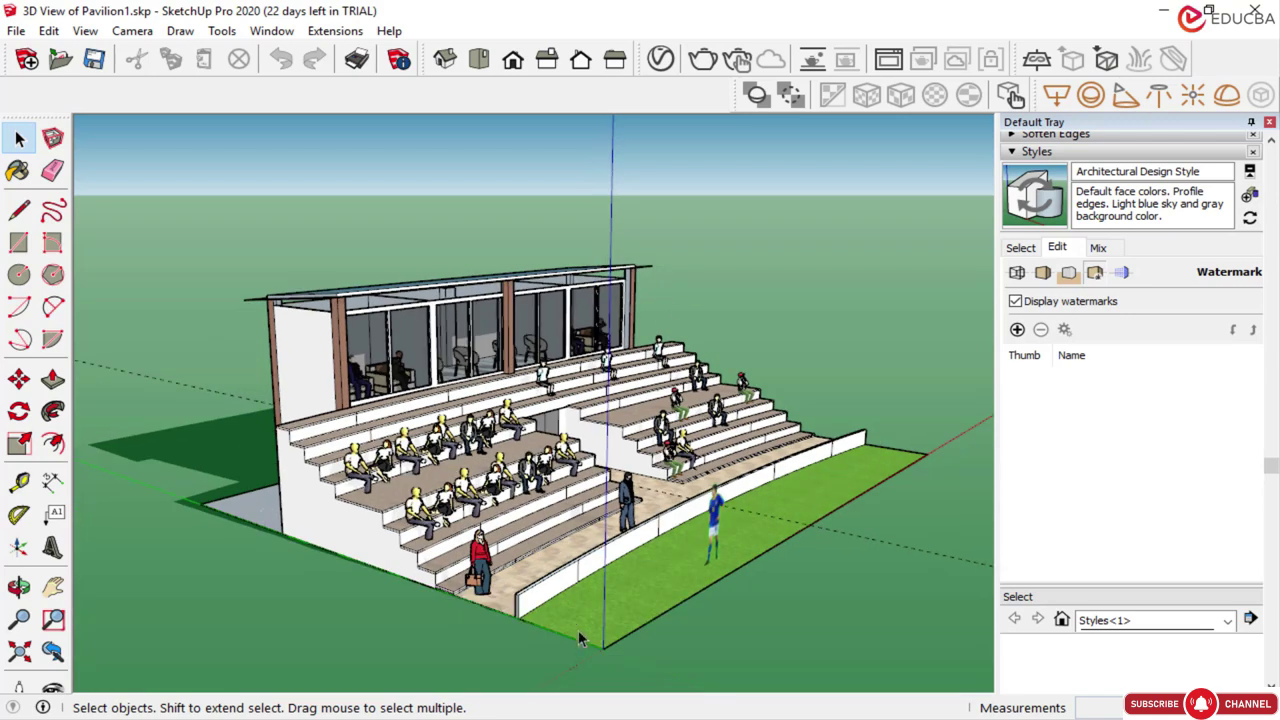
scroll(583, 620, "up", 2)
middle_click_drag(574, 515, 483, 372)
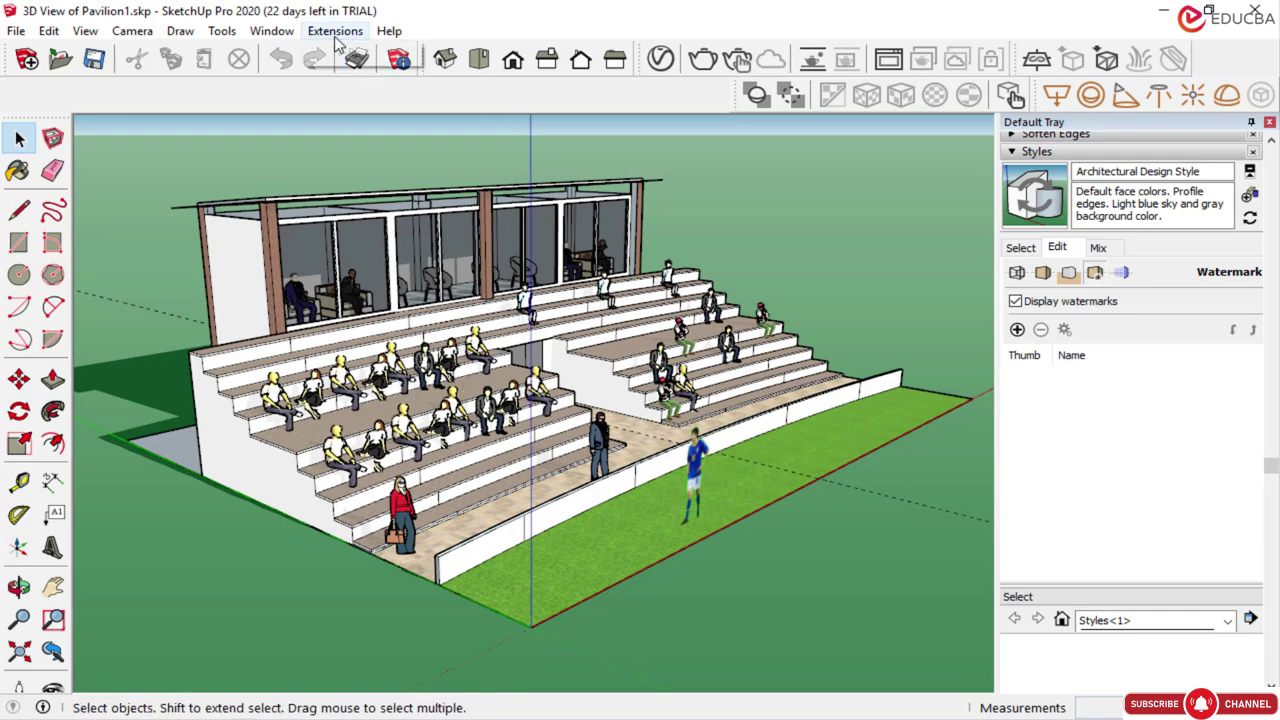
left_click(287, 35)
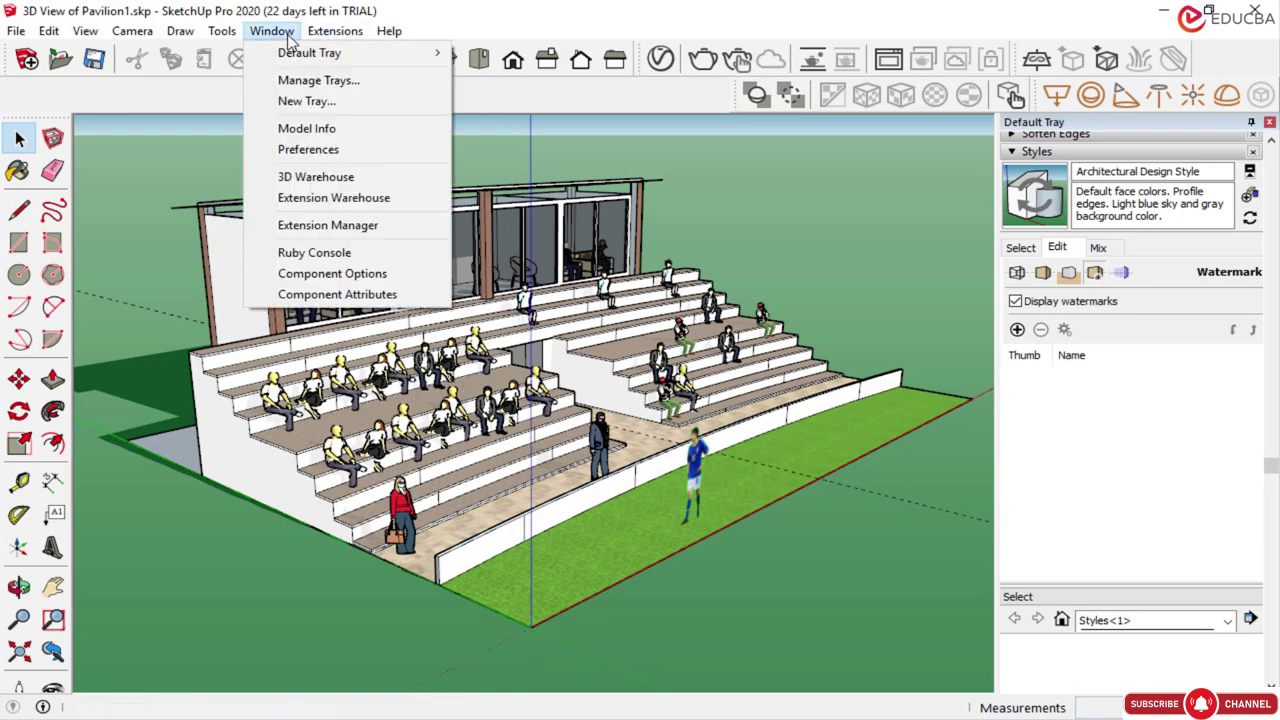
left_click(314, 176)
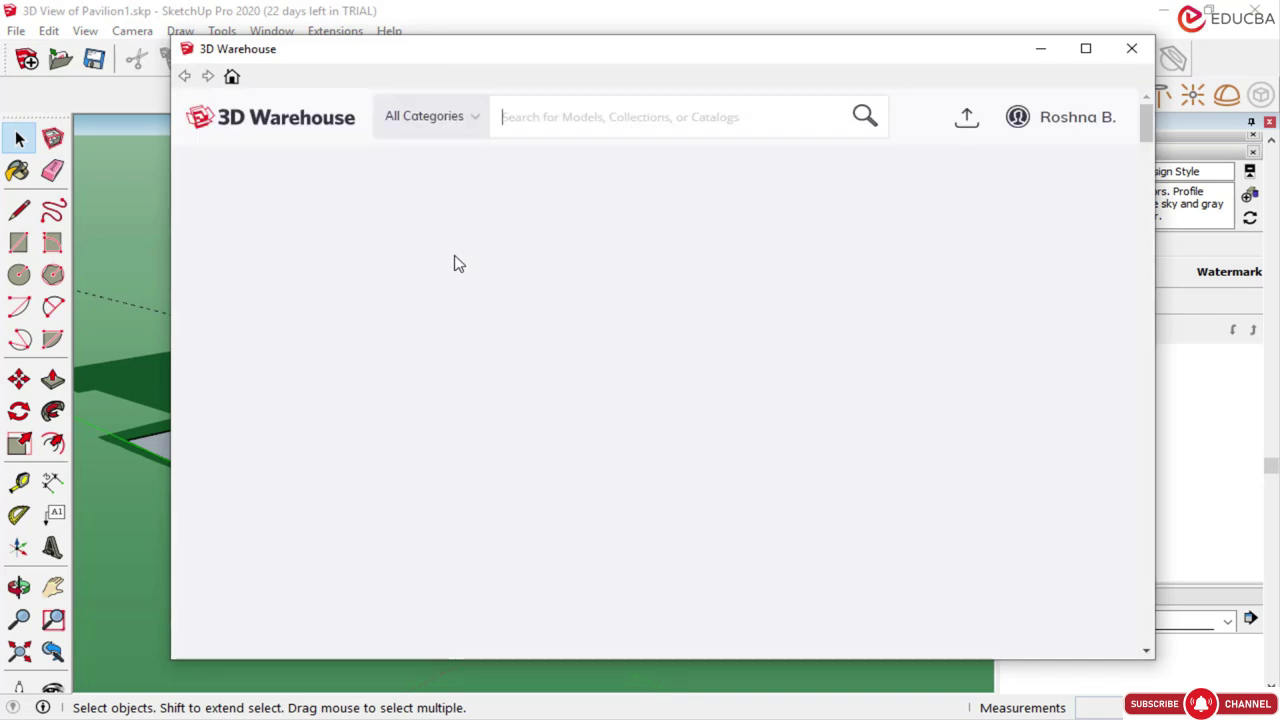
type("tree")
left_click(431, 183)
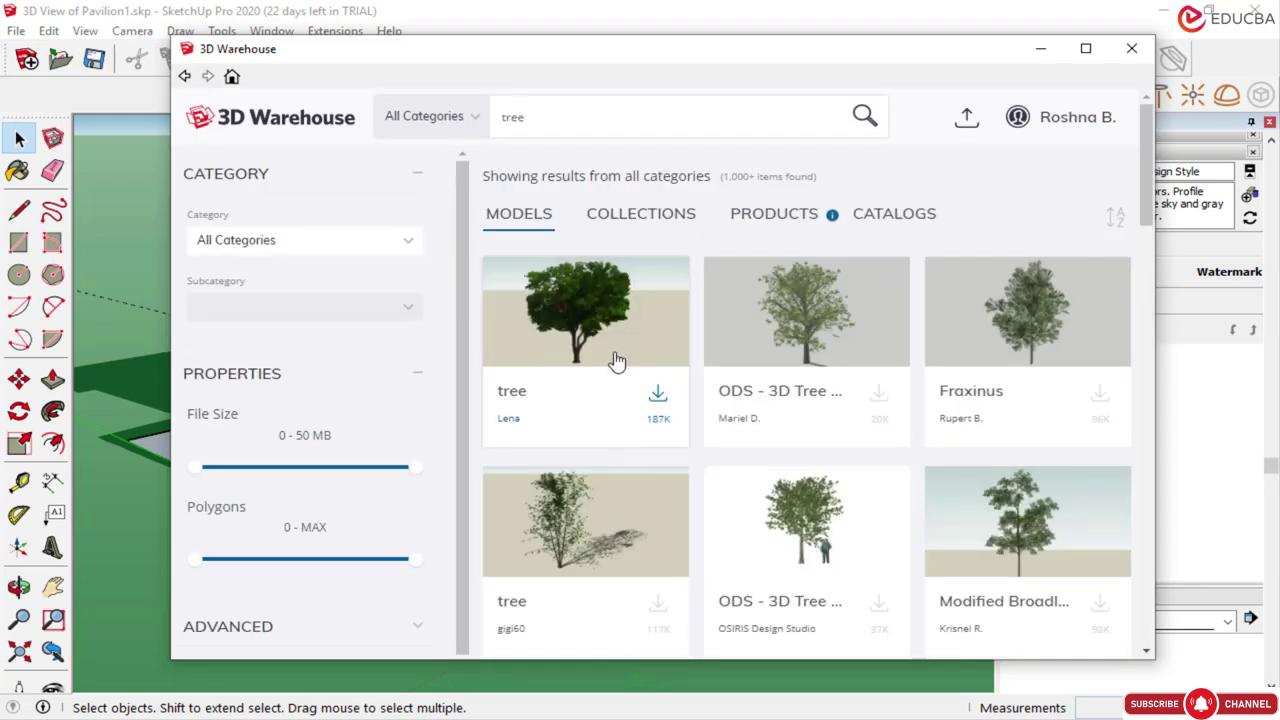
Browse the tree results for the nectarine tree and download it directly into the model
scroll(638, 341, "down", 2)
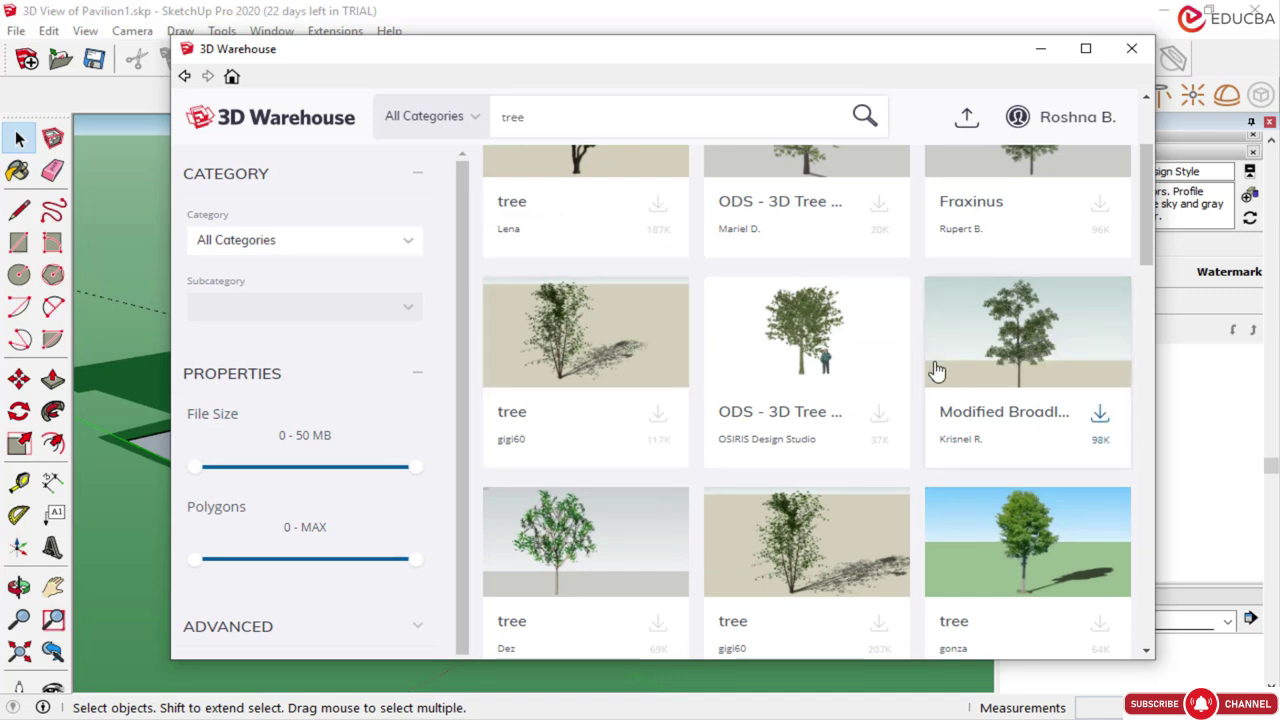
scroll(930, 368, "down", 2)
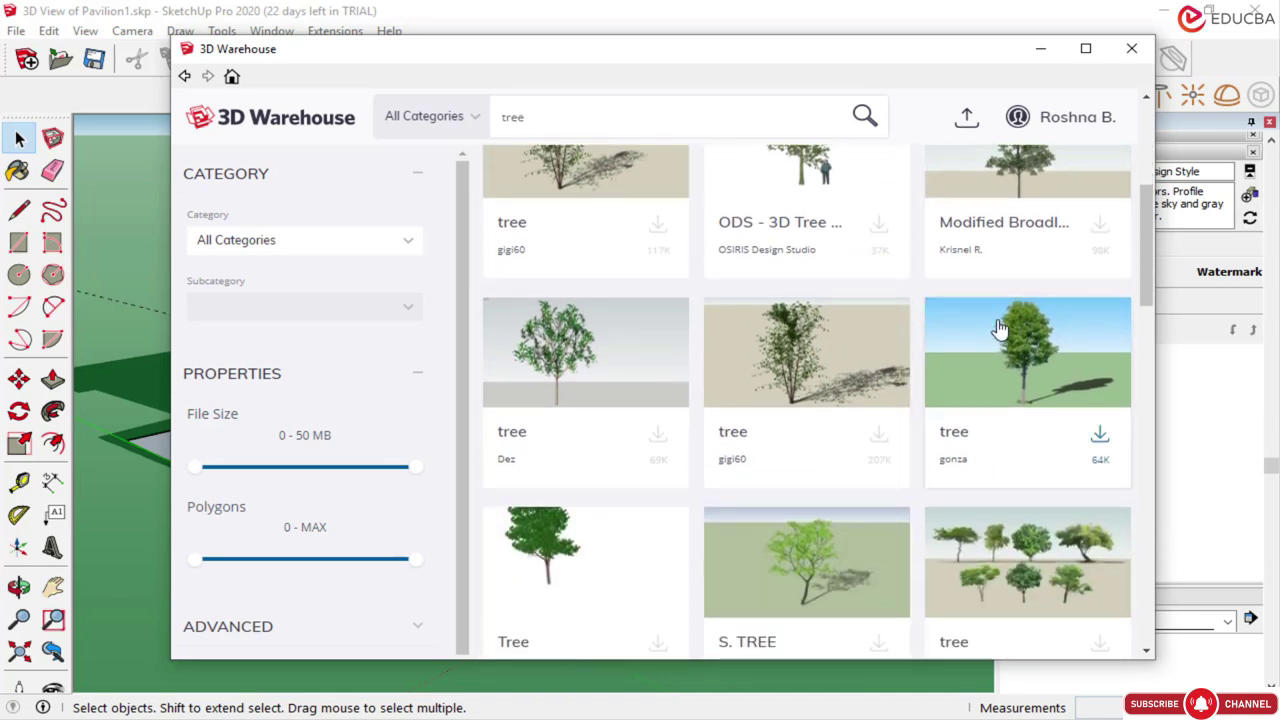
scroll(1002, 330, "down", 2)
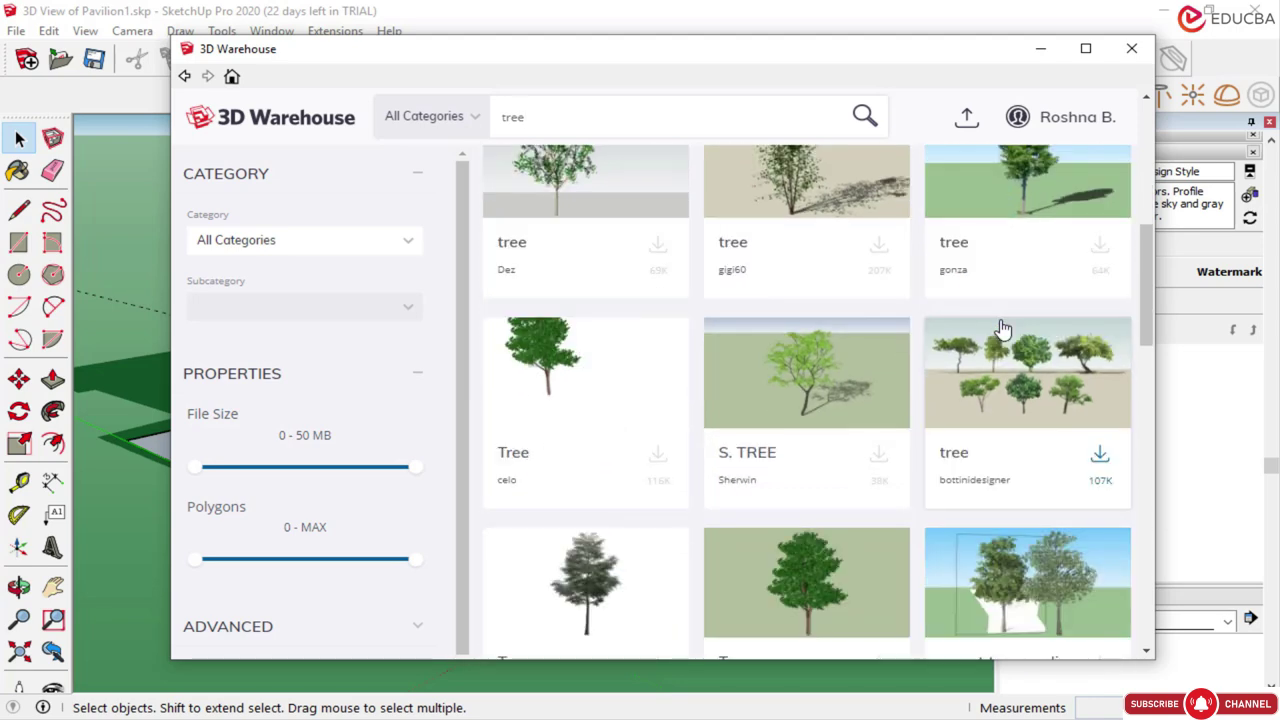
scroll(1003, 329, "down", 4)
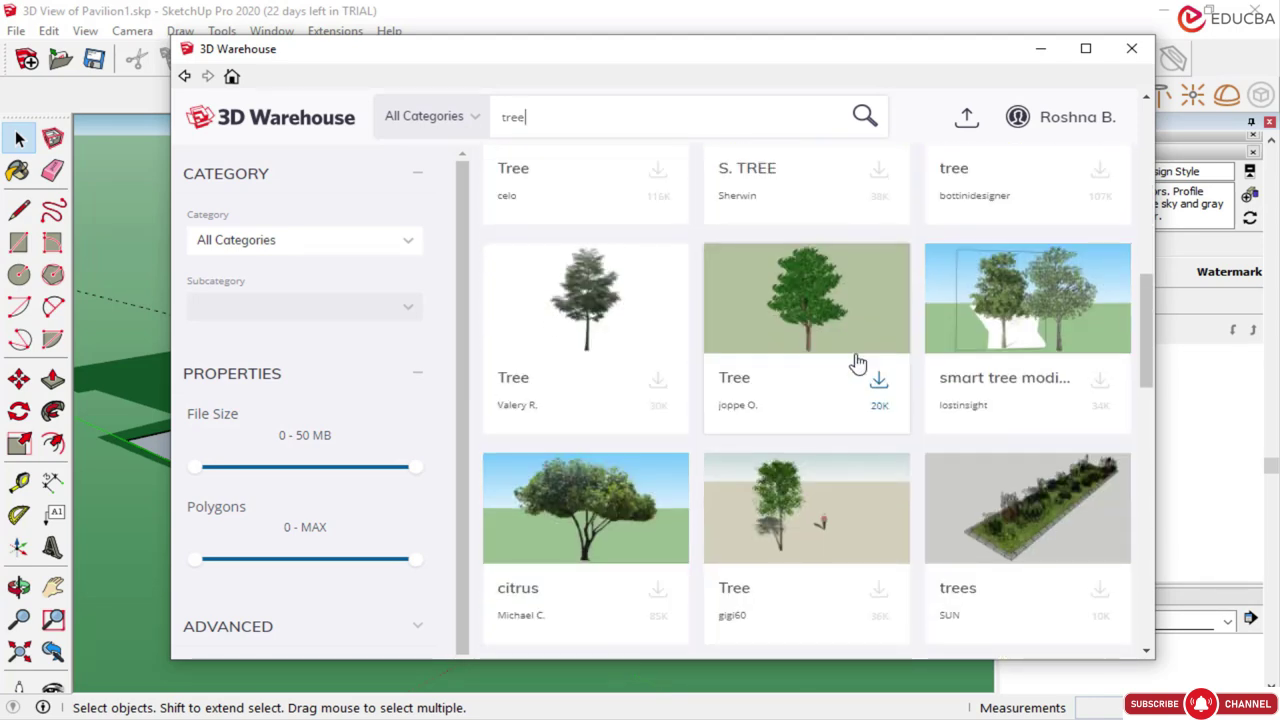
scroll(634, 386, "down", 1)
scroll(636, 355, "down", 2)
scroll(634, 355, "down", 6)
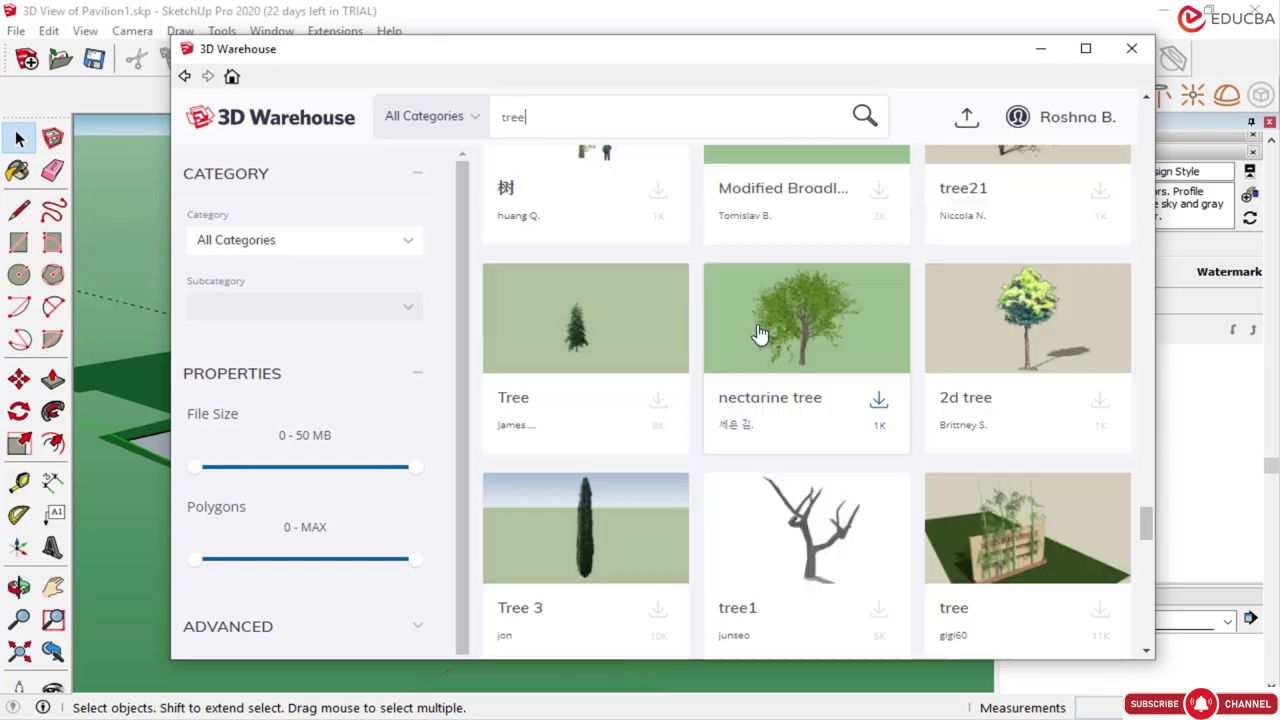
left_click(760, 333)
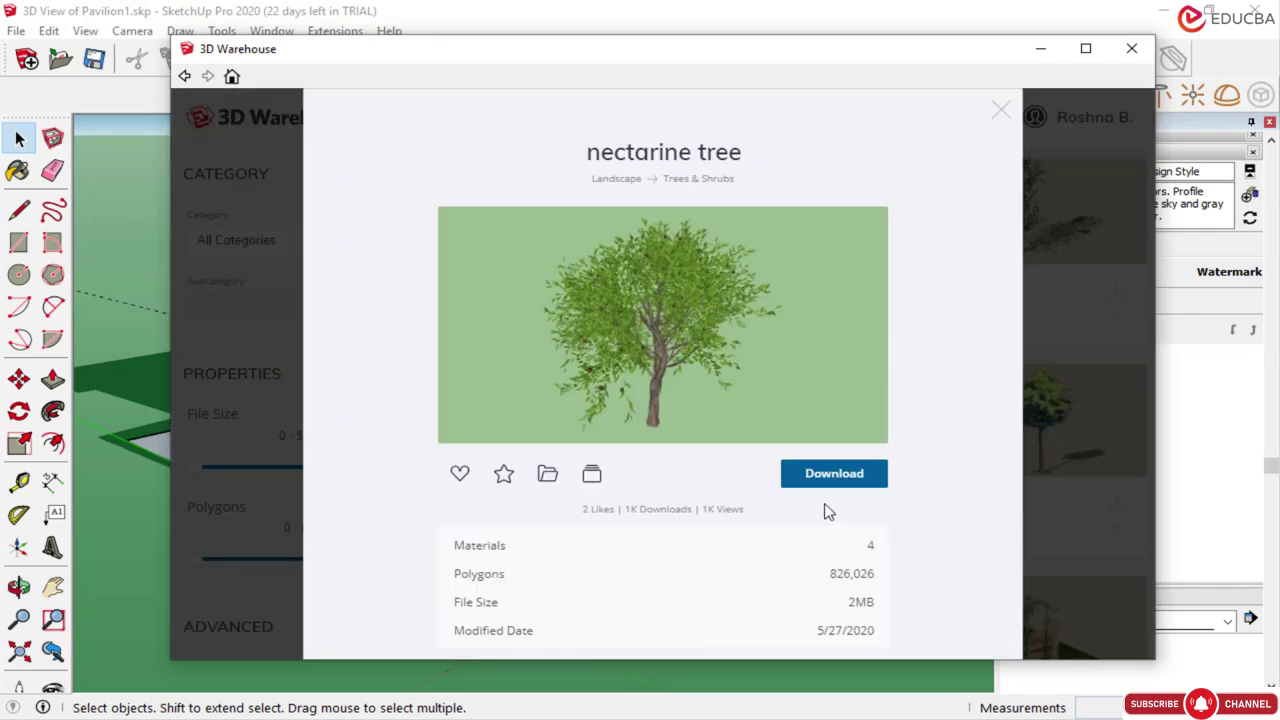
left_click(830, 479)
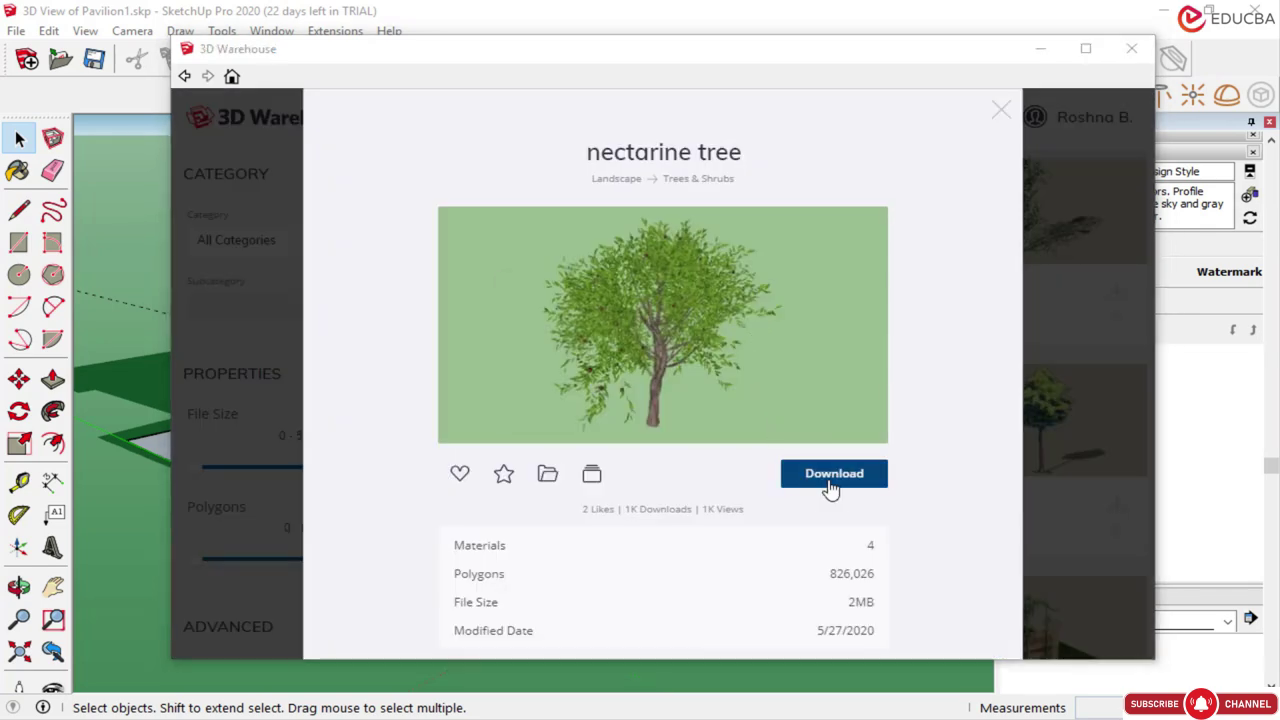
left_click(597, 394)
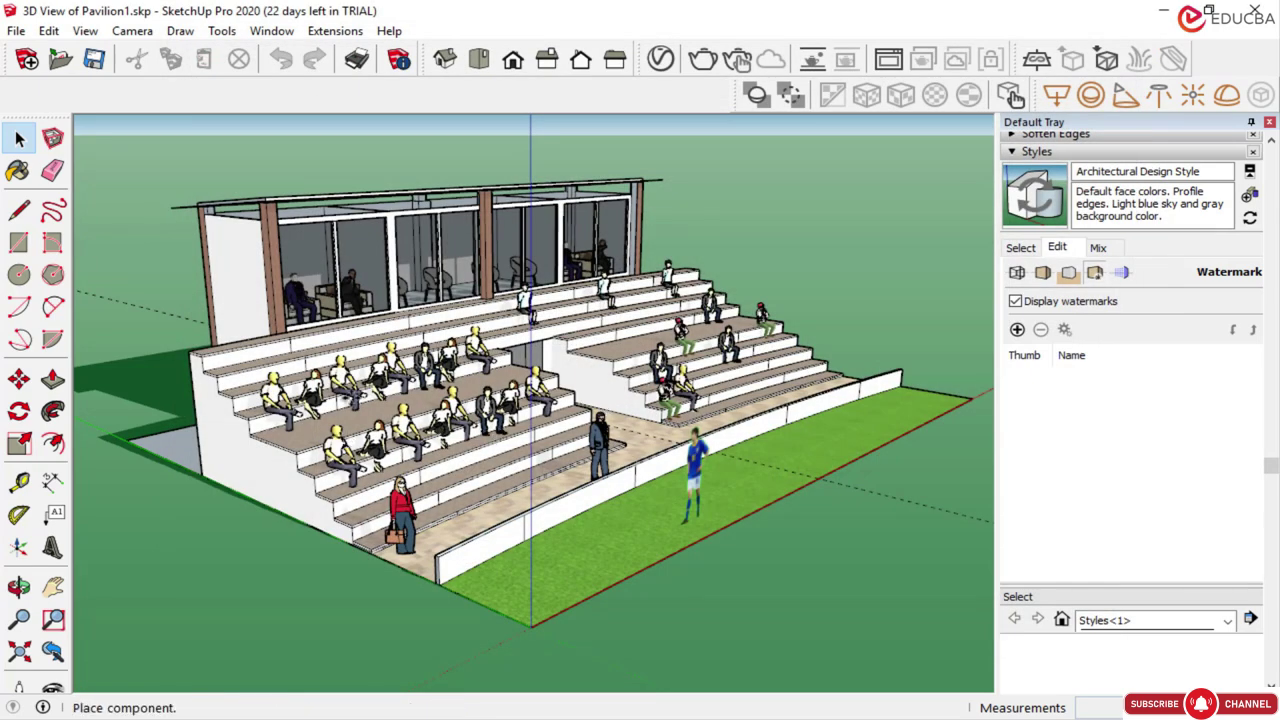
Place the nectarine tree at the rear corner of the grandstand's near end and scale it up to about the pavilion's roof height
scroll(962, 455, "down", 1)
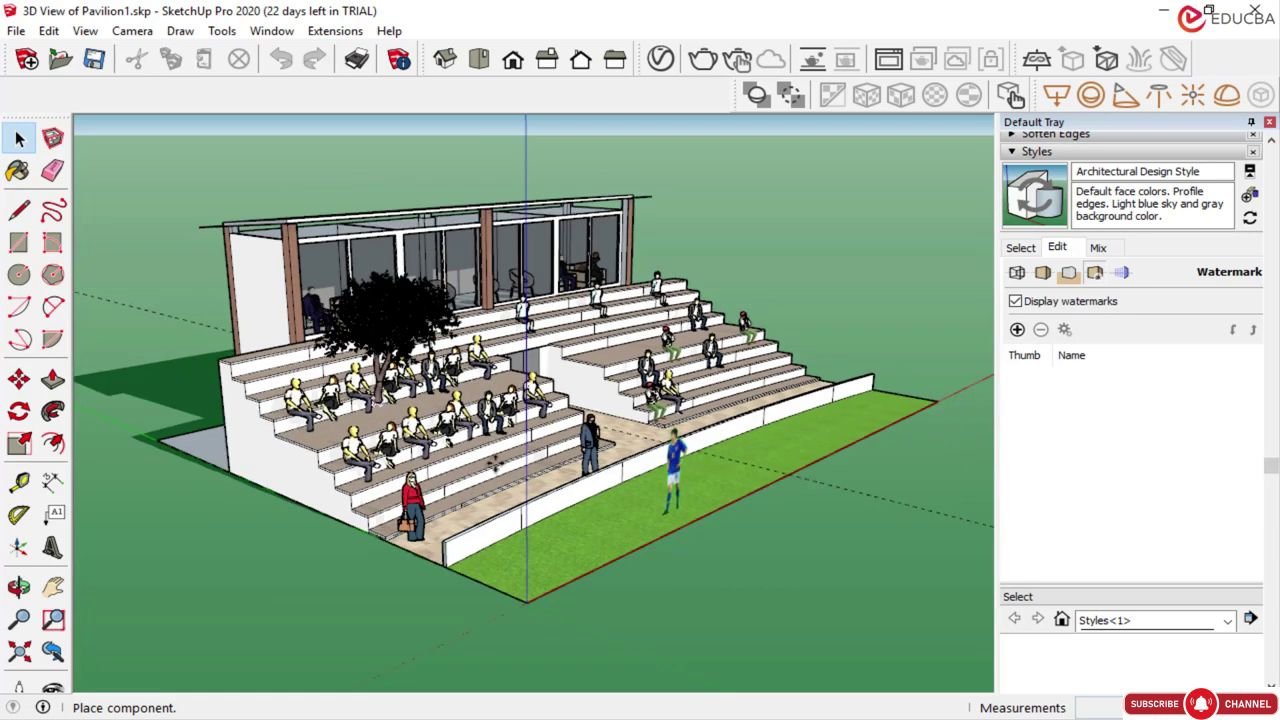
scroll(158, 408, "down", 1)
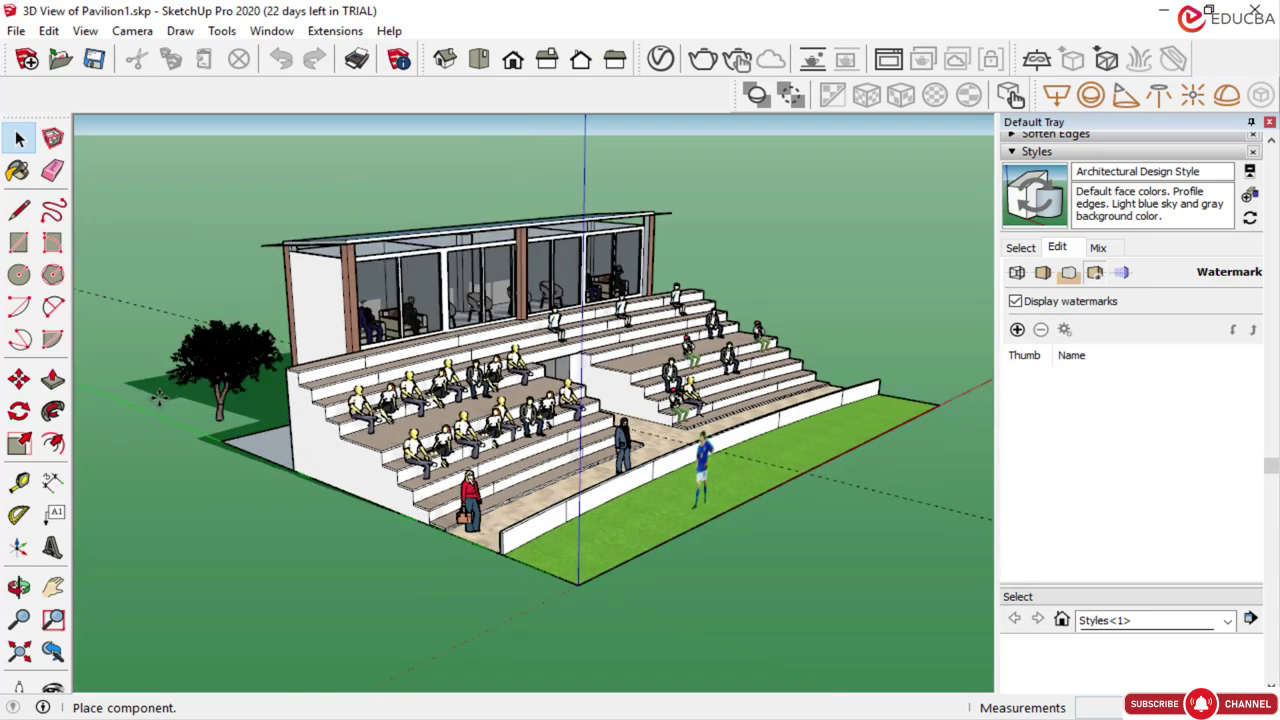
scroll(183, 398, "up", 2)
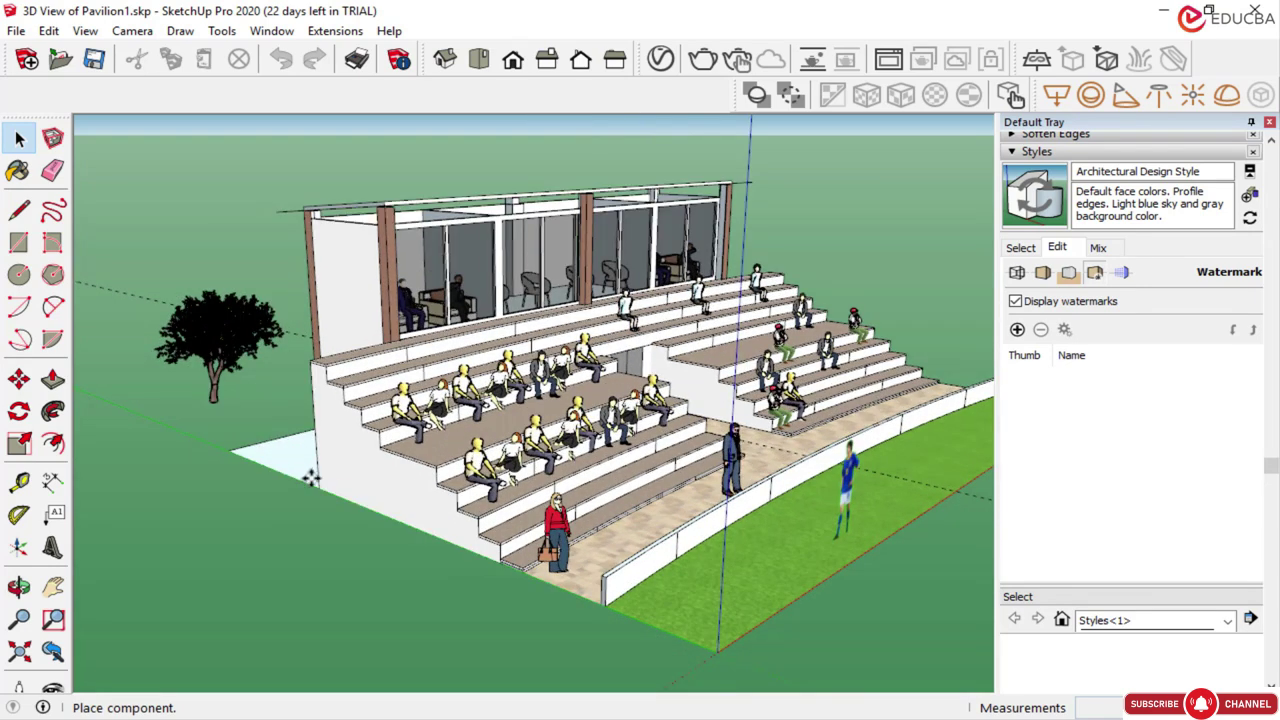
scroll(312, 478, "up", 1)
scroll(291, 532, "up", 1)
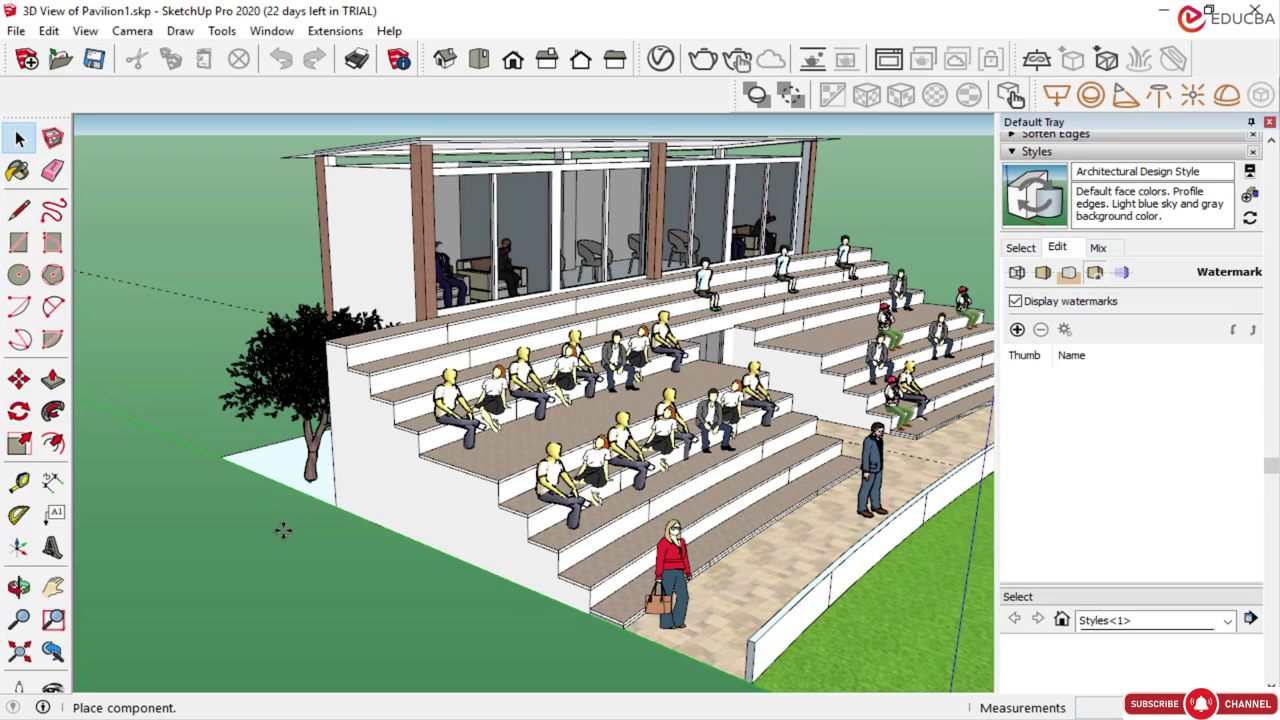
left_click(273, 483)
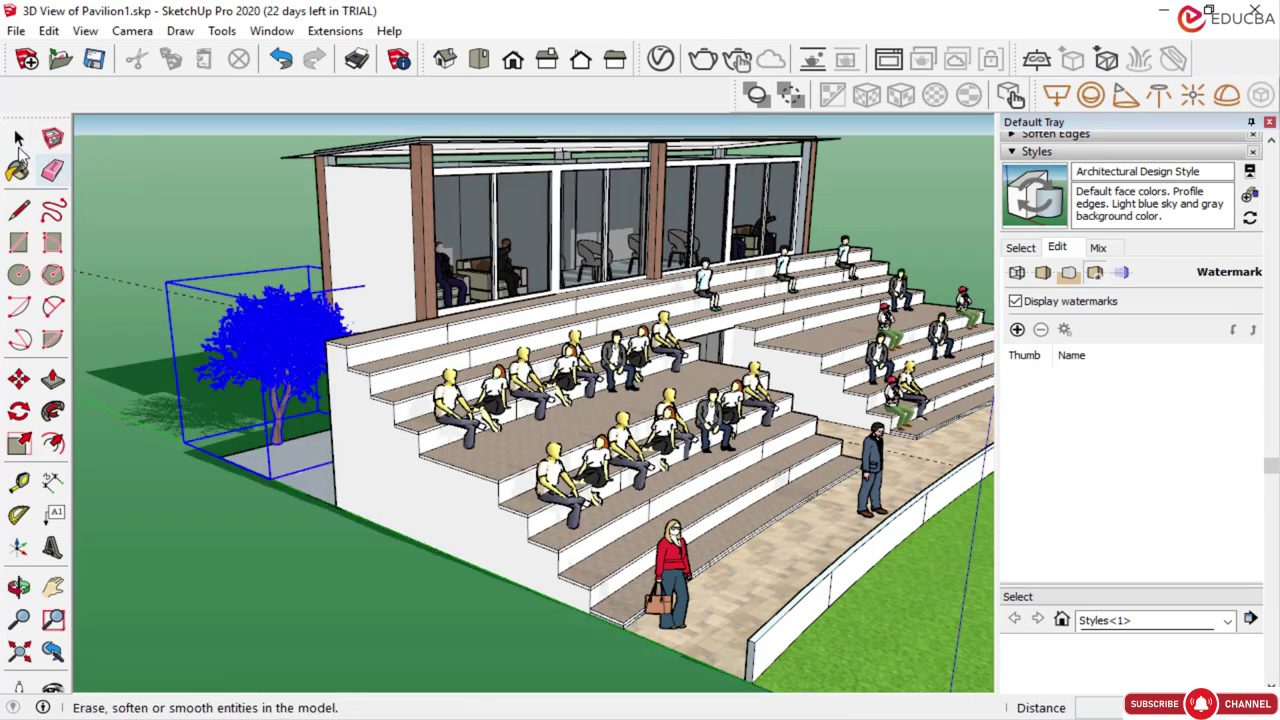
key("space")
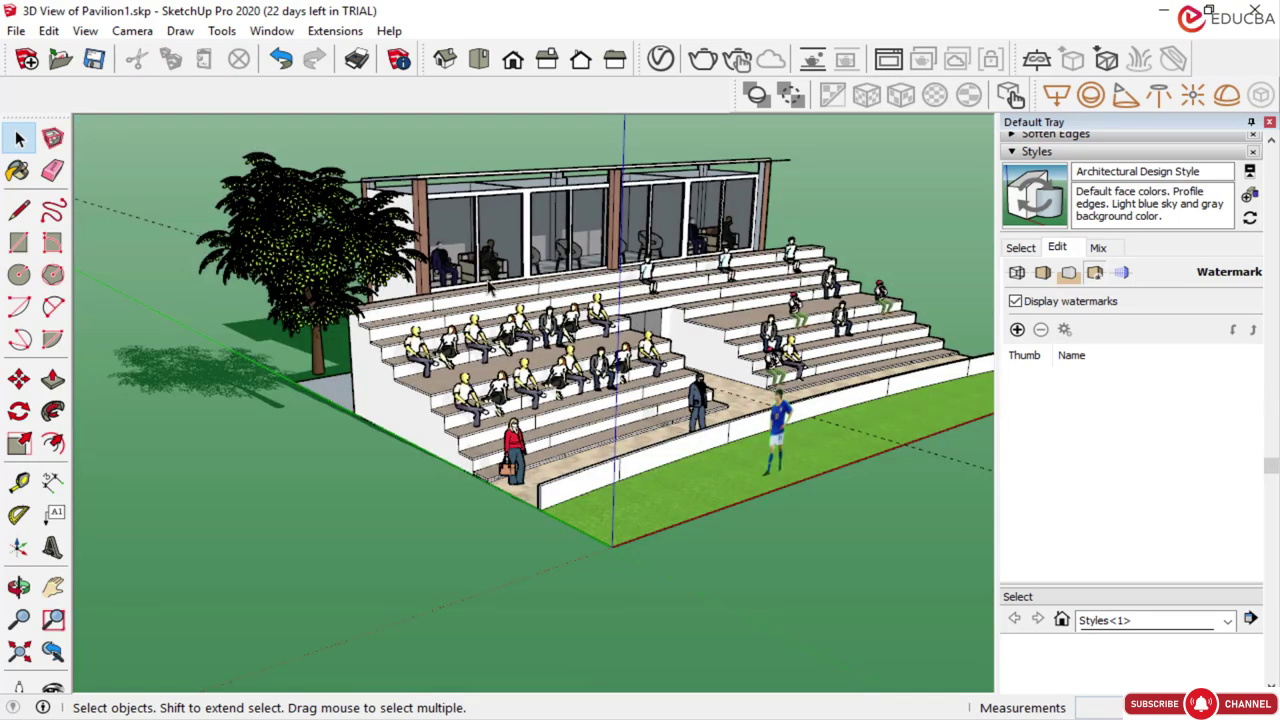
scroll(488, 288, "down", 1)
scroll(345, 262, "up", 2)
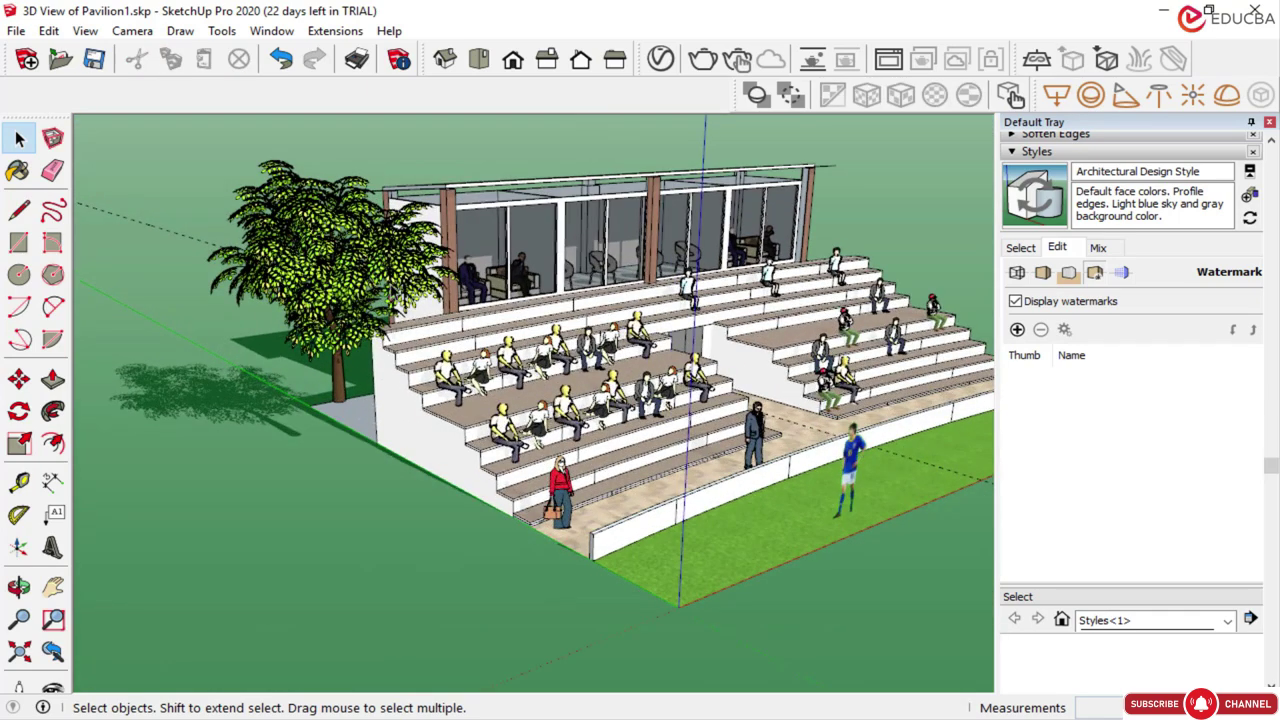
scroll(449, 258, "down", 3)
scroll(435, 272, "up", 3)
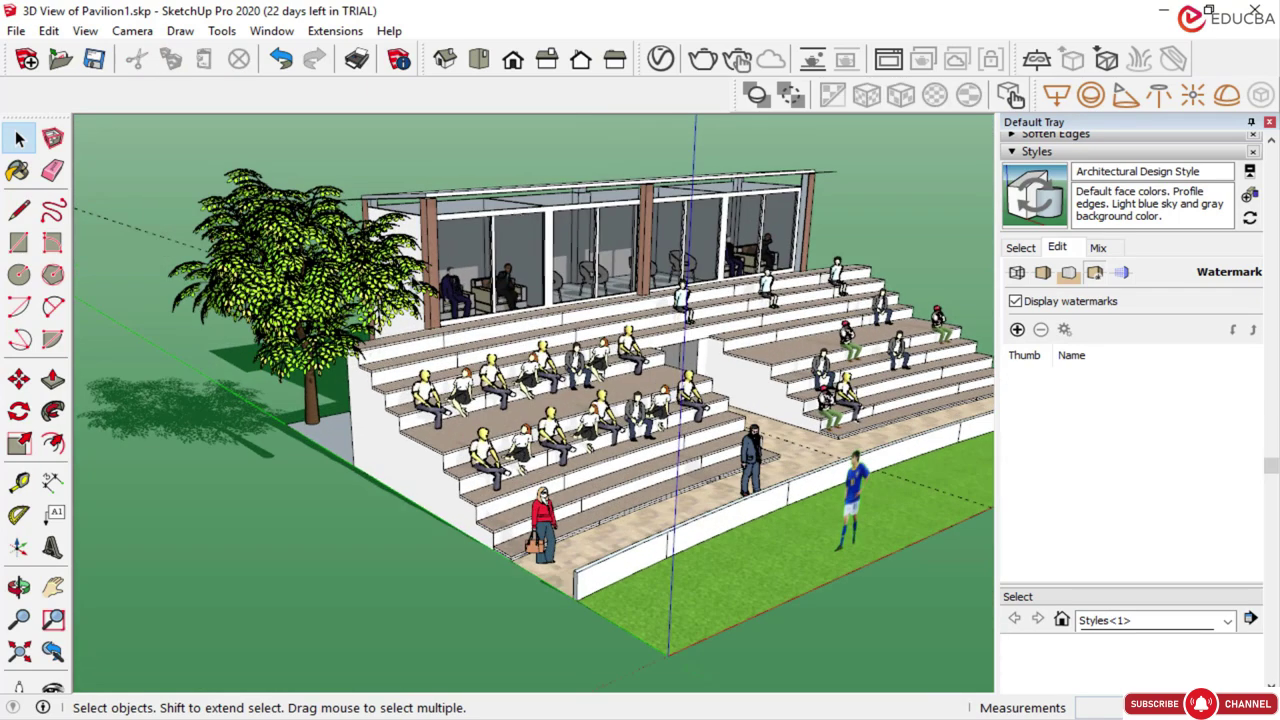
Copy the nectarine tree to the opposite far end of the grandstand
left_click(277, 270)
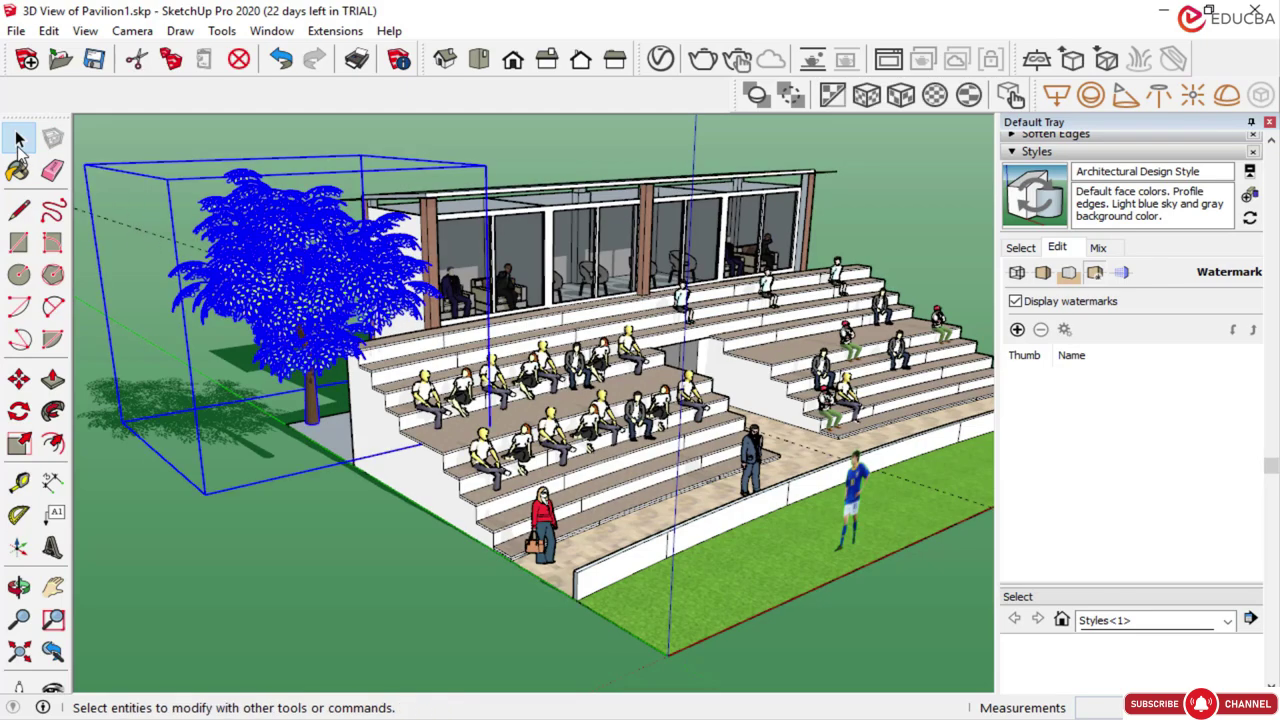
left_click(19, 378)
key("ctrl")
left_click(197, 341)
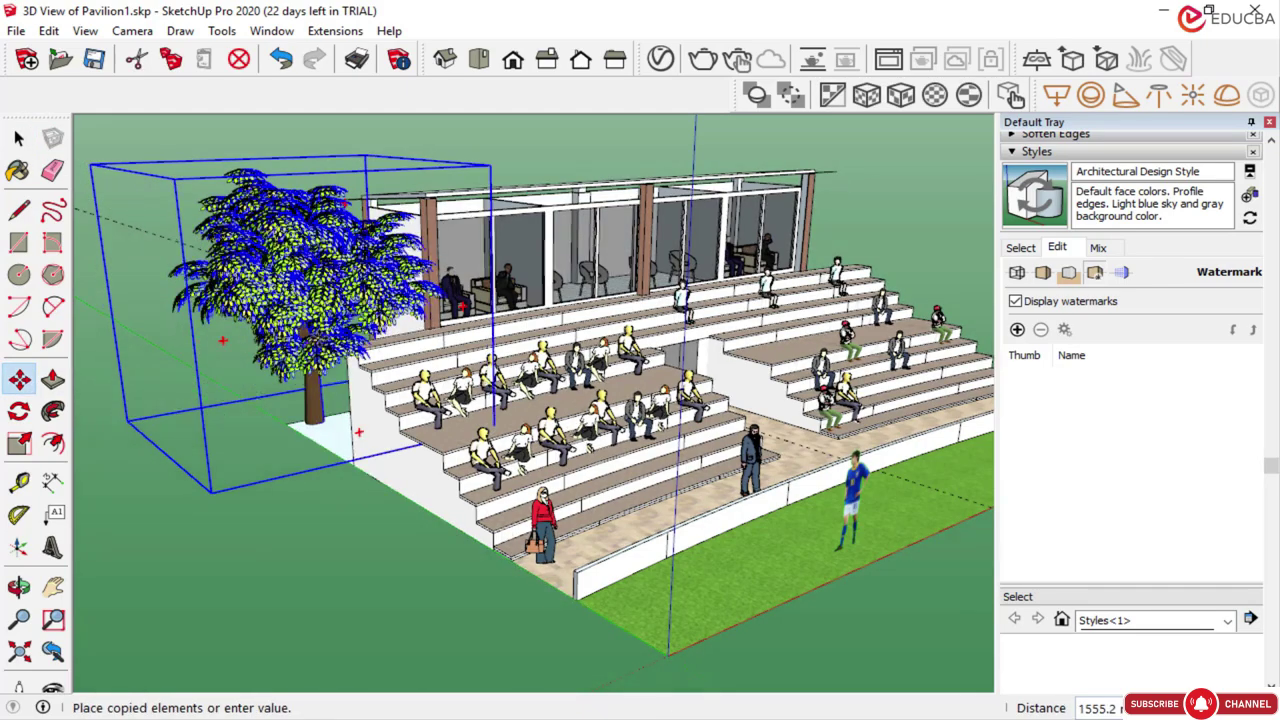
scroll(385, 338, "down", 2)
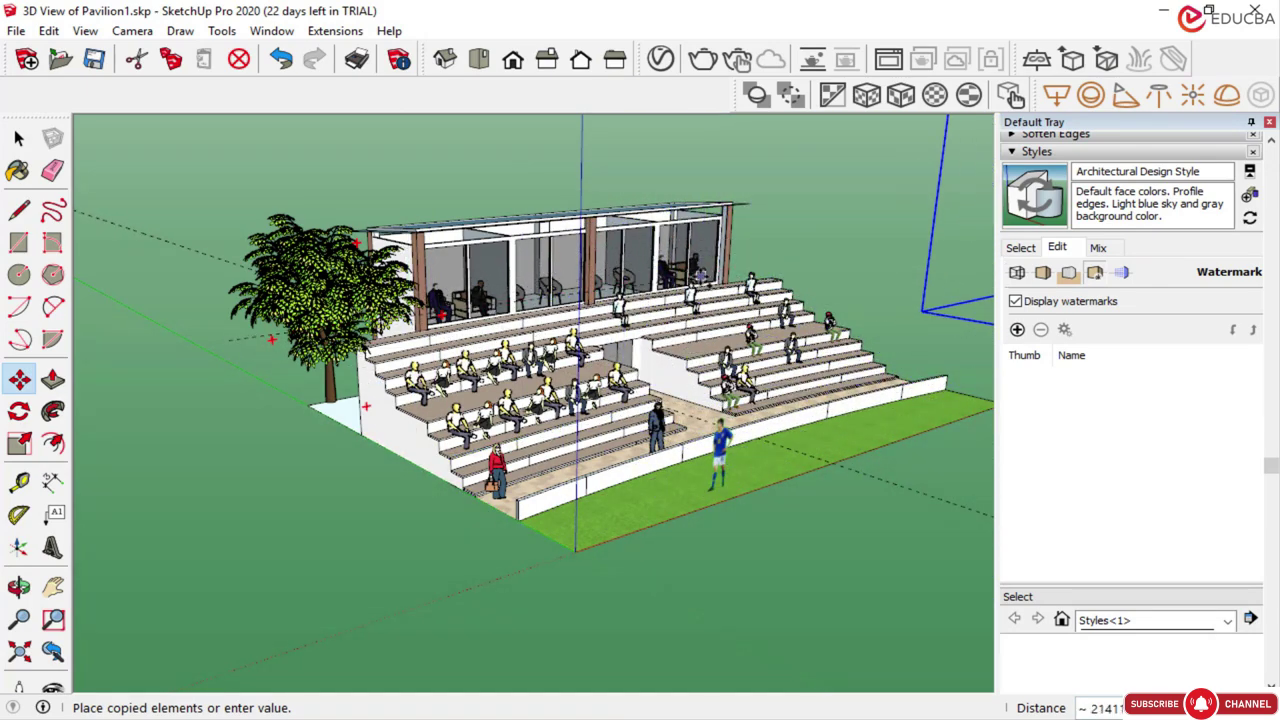
scroll(680, 272, "up", 2)
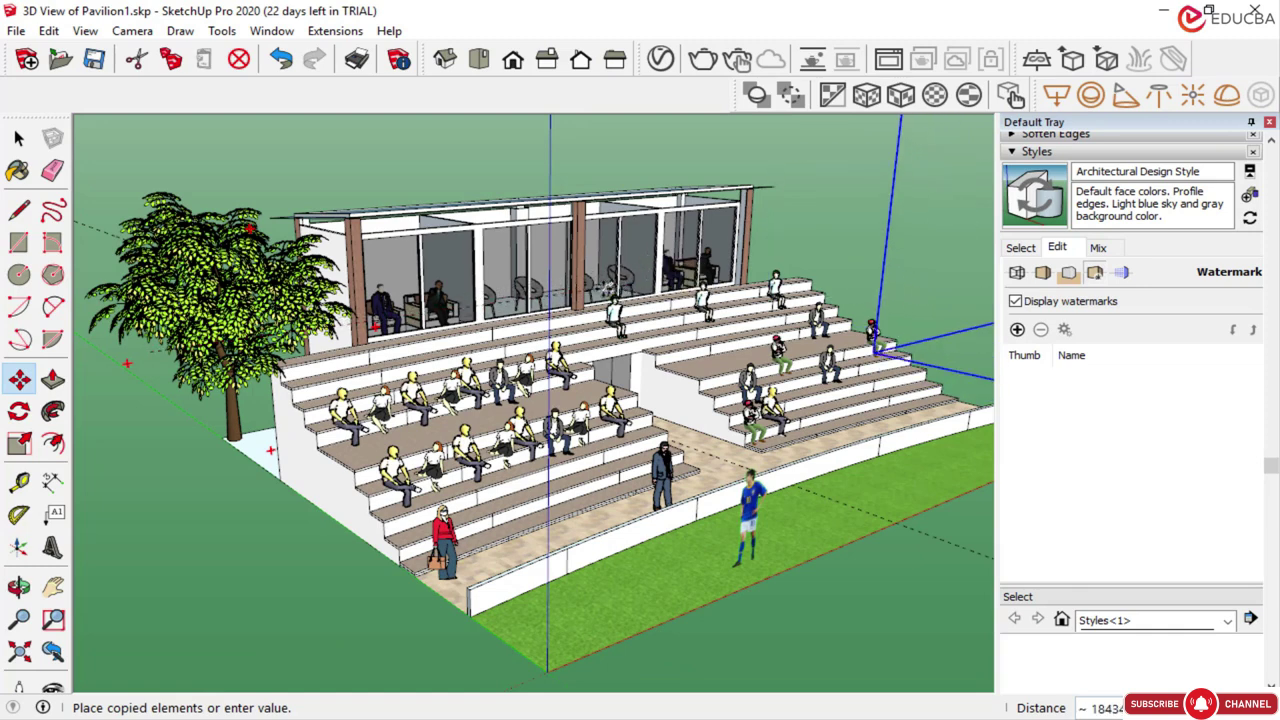
scroll(600, 287, "up", 2)
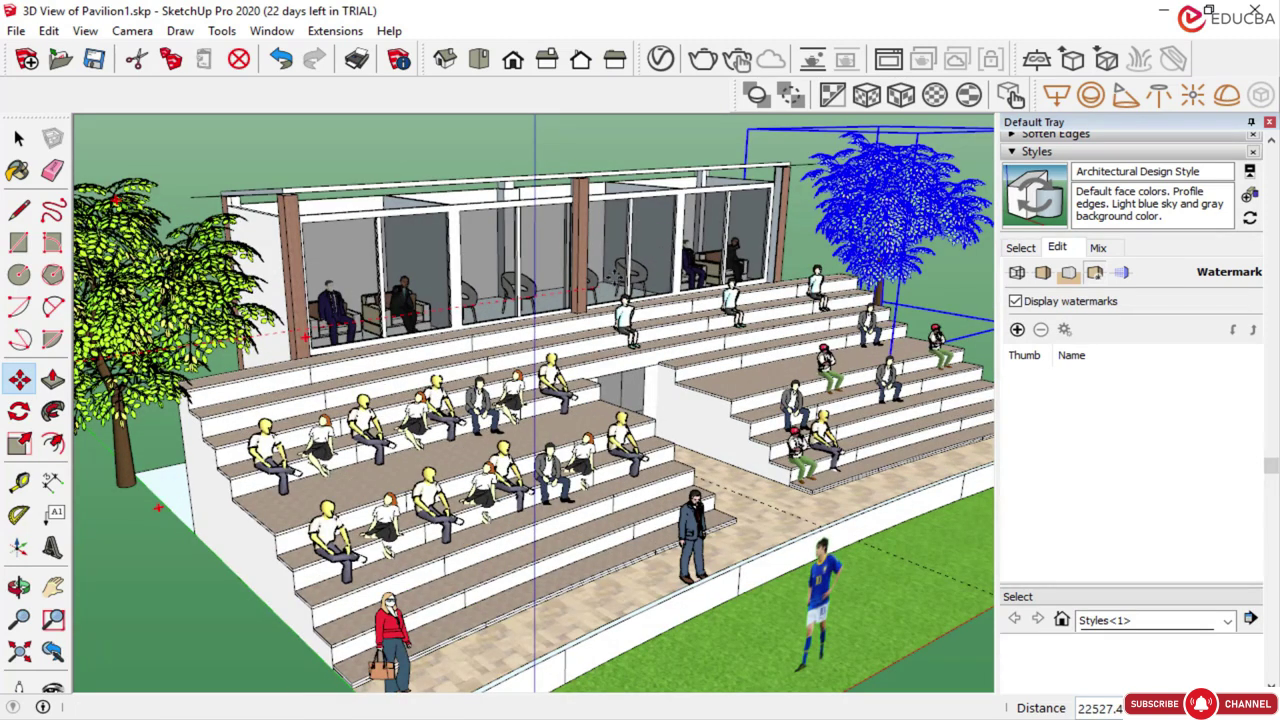
scroll(576, 245, "down", 4)
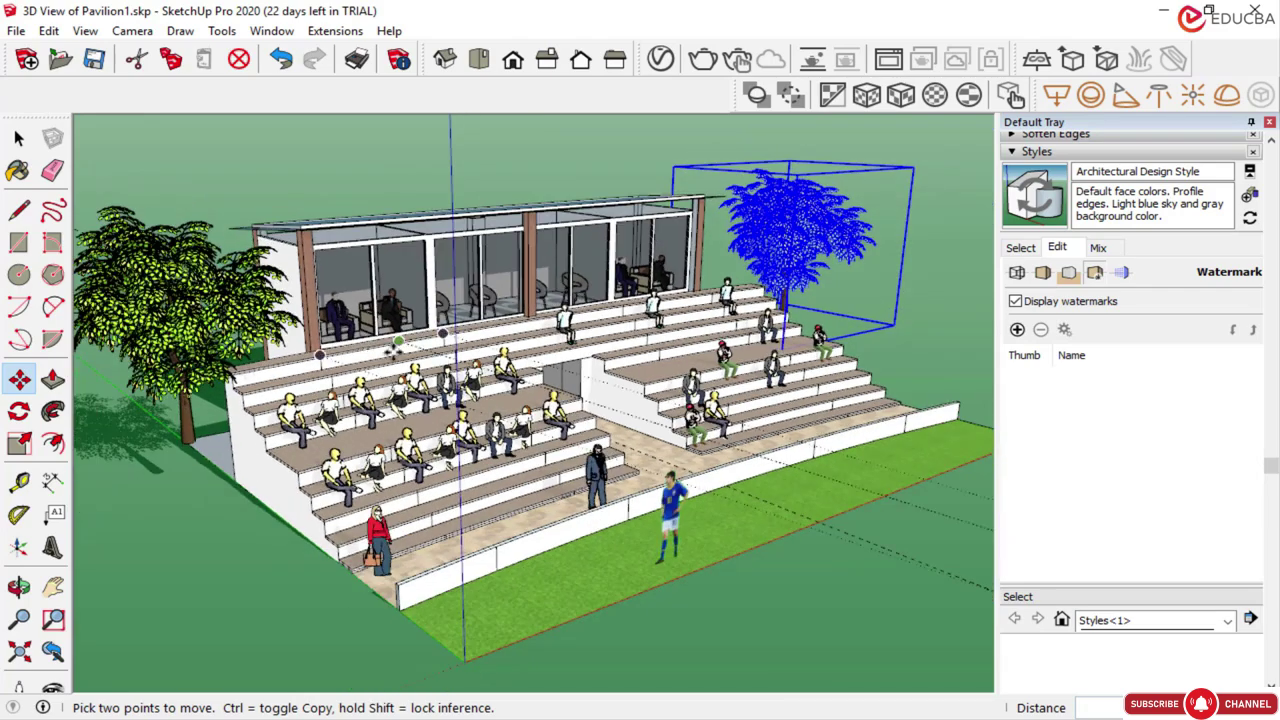
Lower the copied tree at the grandstand's far end by about 1411 mm so its trunk stands on the ground
scroll(877, 271, "up", 4)
middle_click_drag(823, 274, 652, 274)
left_click_drag(655, 274, 430, 215)
left_click(19, 138)
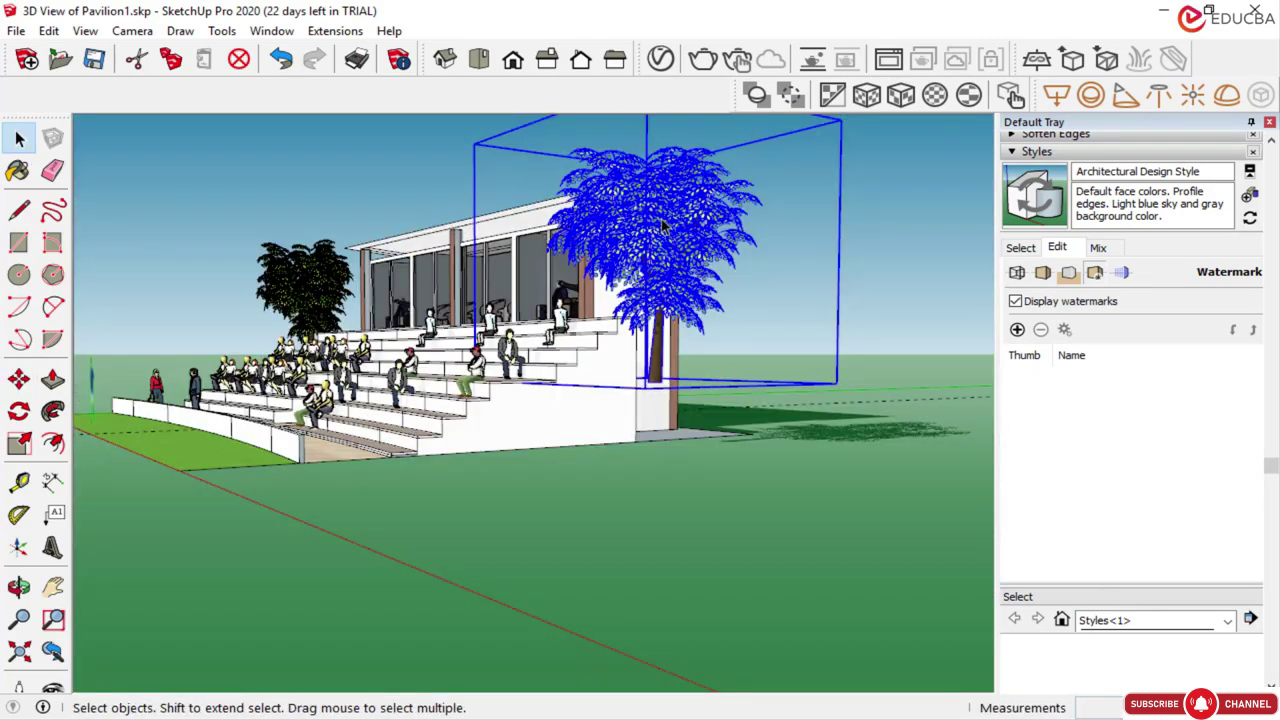
left_click(19, 378)
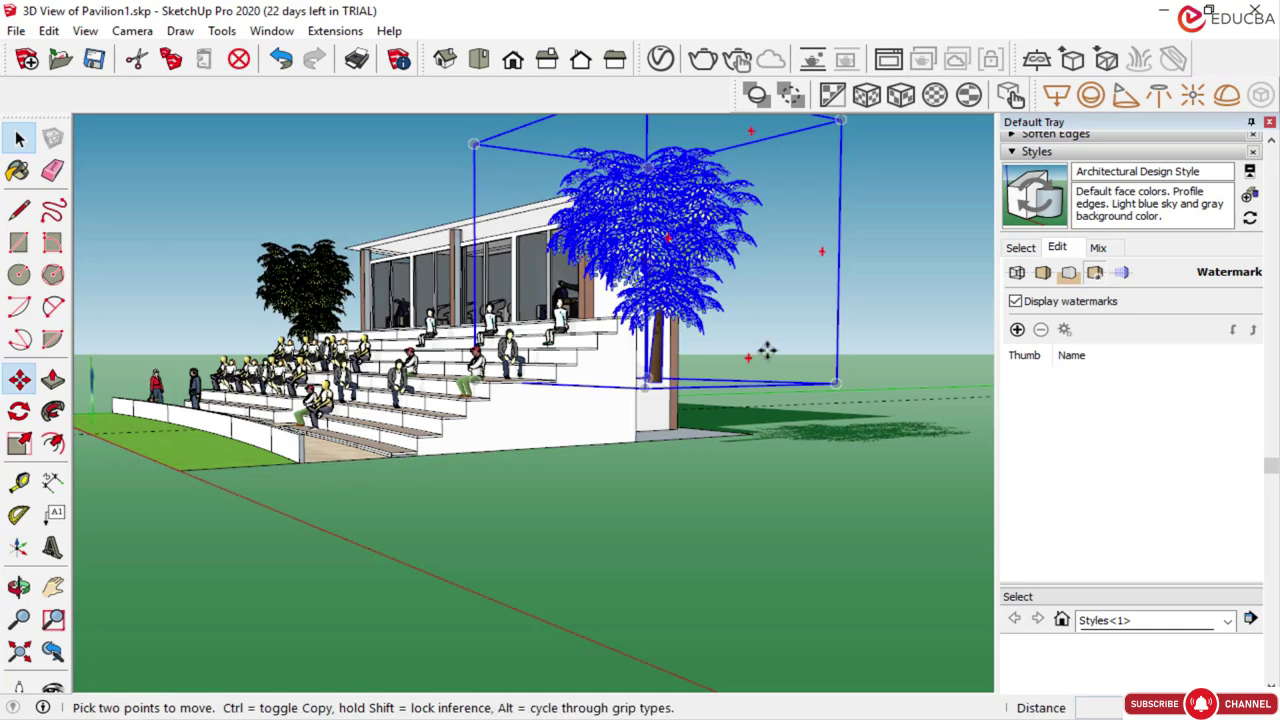
scroll(760, 435, "up", 1)
scroll(764, 453, "up", 2)
left_click(763, 458)
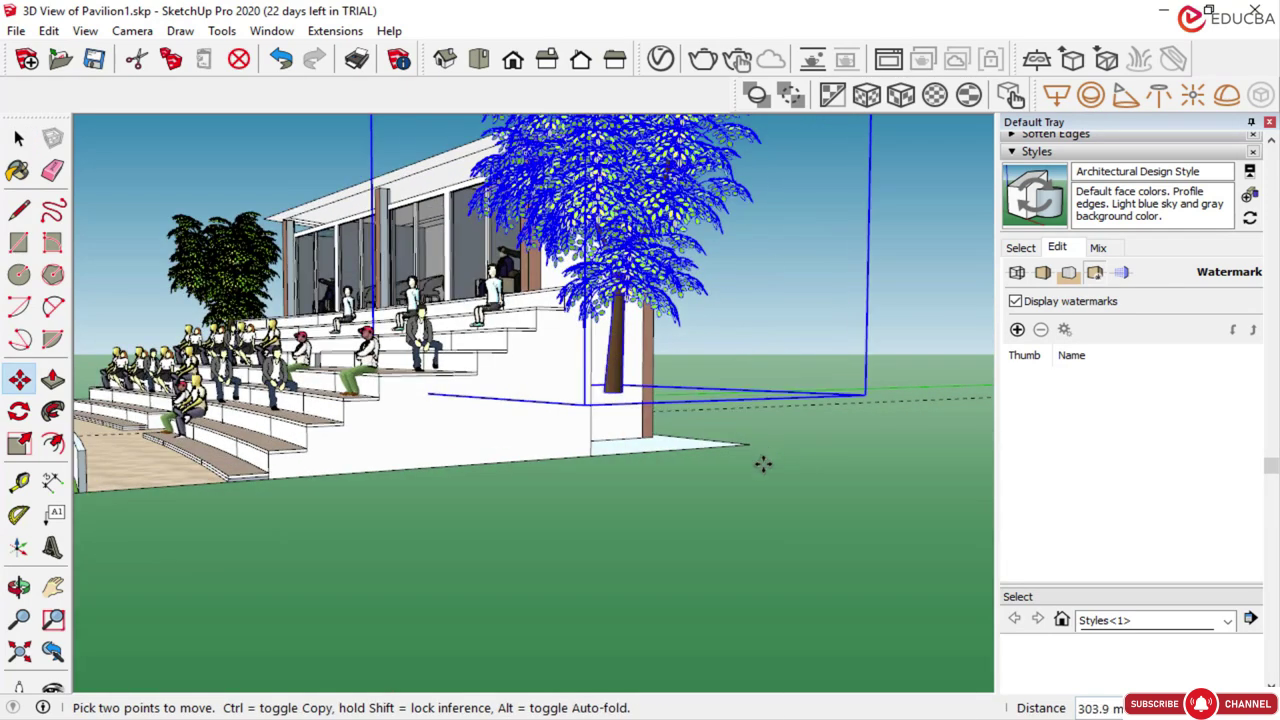
left_click(534, 397)
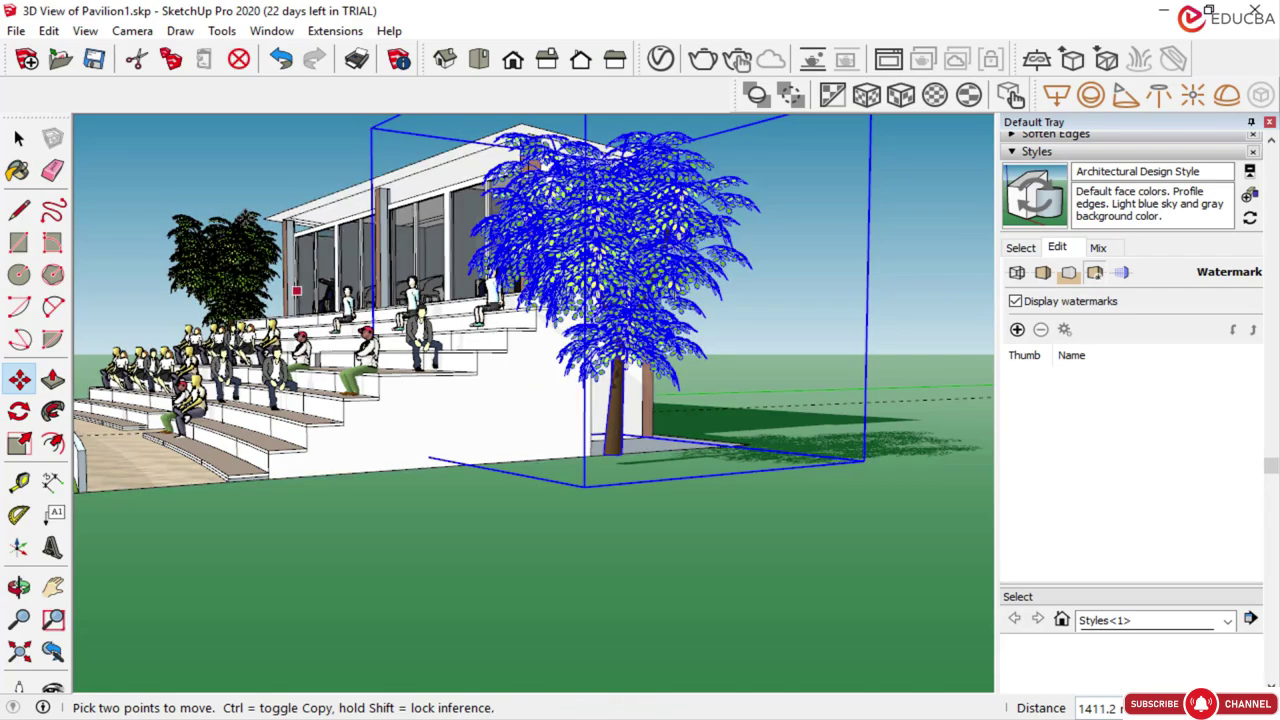
left_click(19, 138)
Start a V-Ray interactive render and frame the whole grandstand from the front with a tree at each end
middle_click_drag(250, 282, 665, 328)
scroll(600, 328, "down", 2)
middle_click_drag(573, 332, 294, 157)
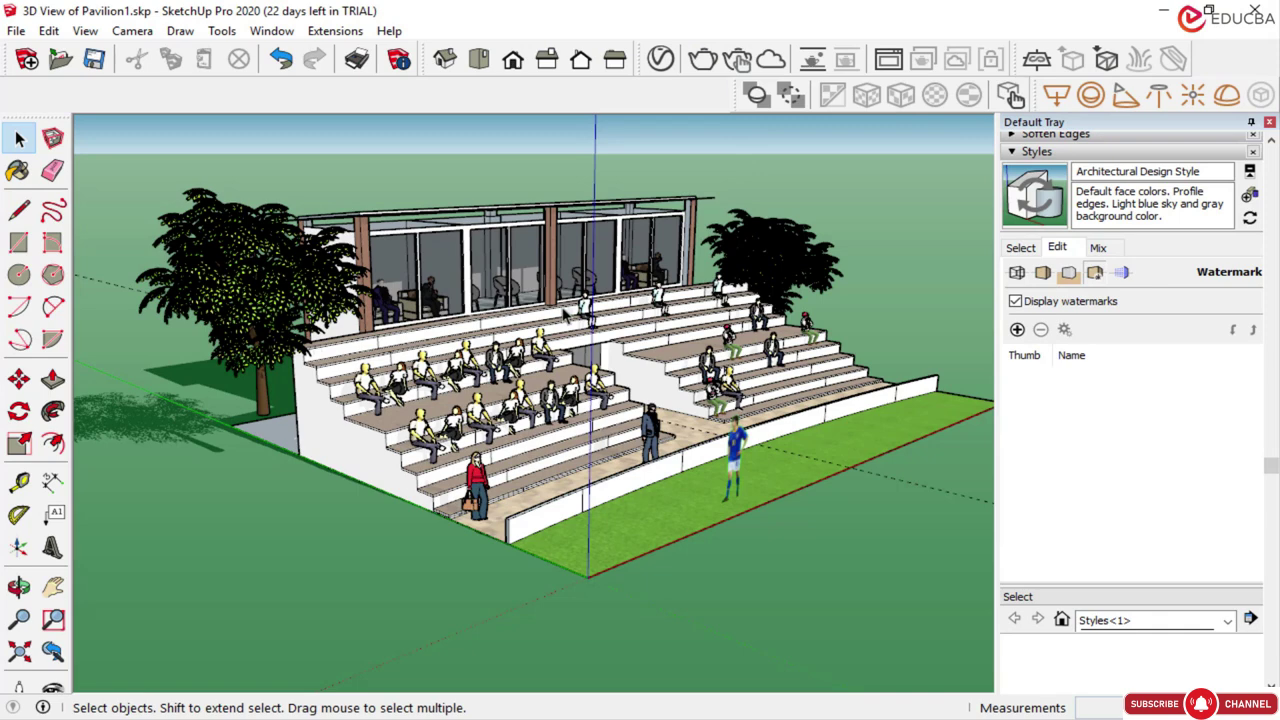
left_click(664, 61)
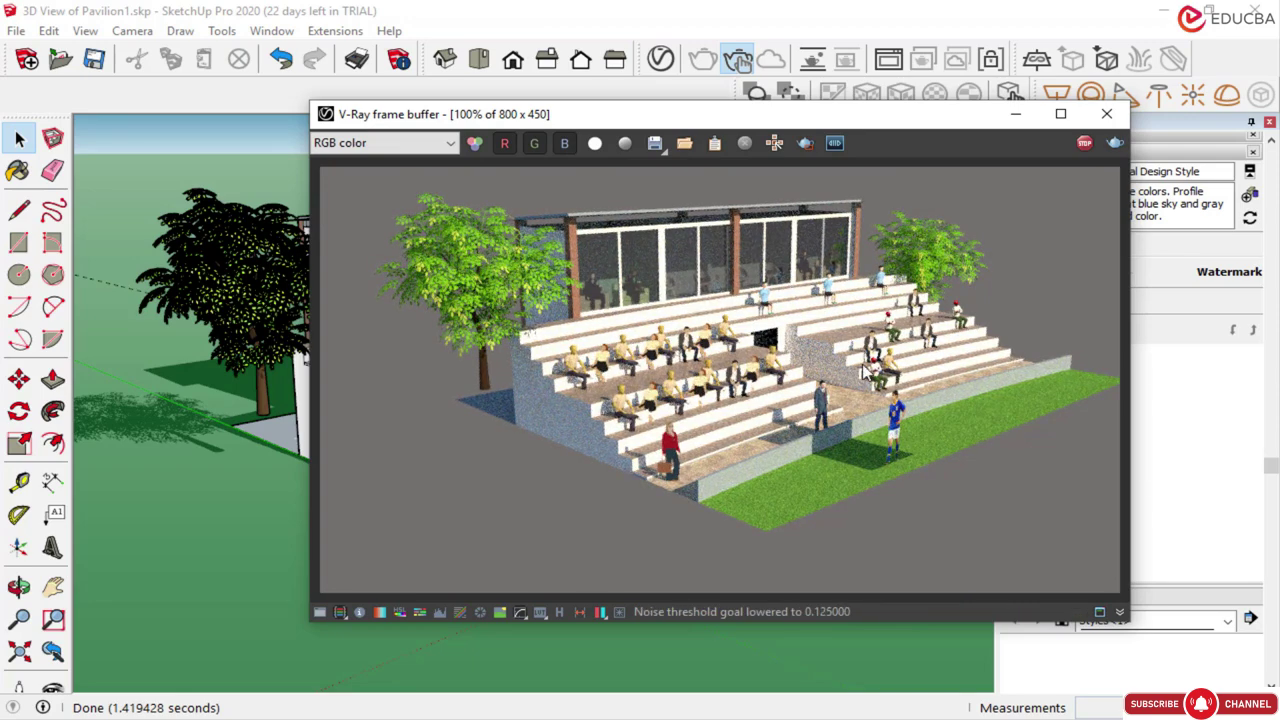
left_click(246, 486)
mouse_move(246, 486)
middle_mouse_down()
mouse_move(191, 486)
mouse_move(237, 516)
mouse_move(224, 495)
mouse_move(254, 474)
mouse_move(197, 481)
mouse_move(166, 463)
mouse_move(187, 455)
mouse_move(150, 457)
middle_mouse_up()
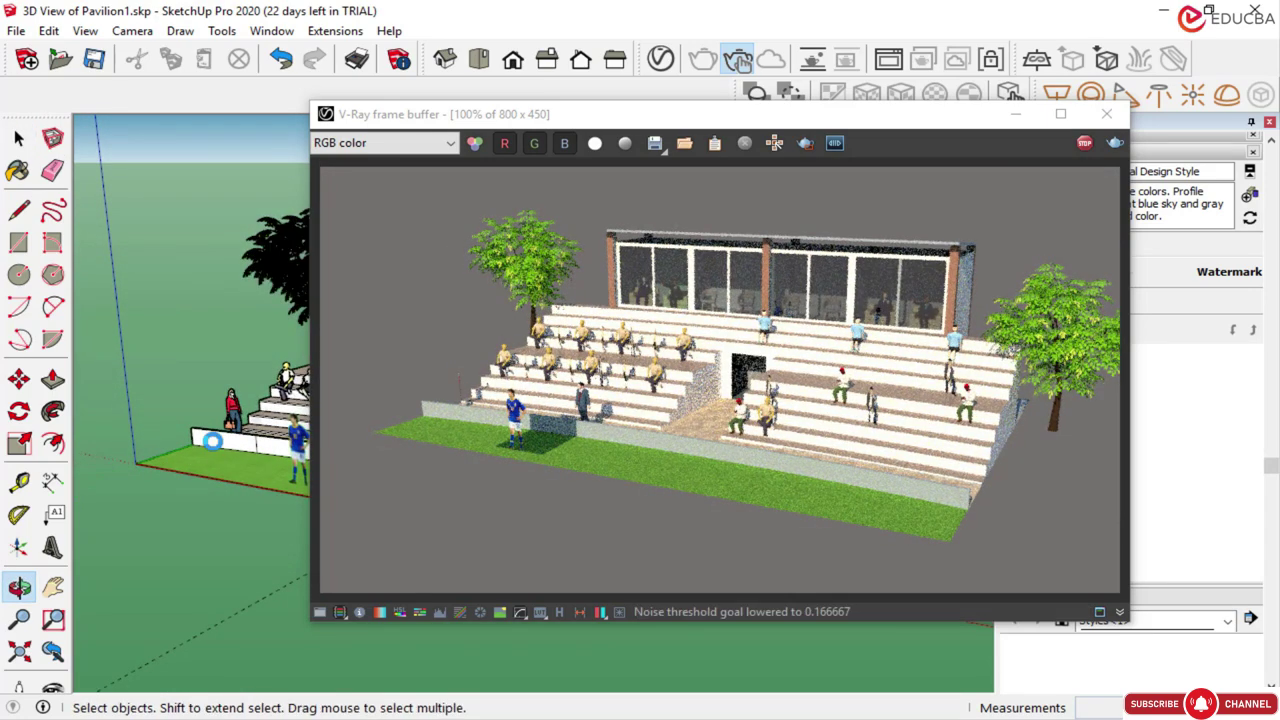
middle_click_drag(230, 480, 230, 495)
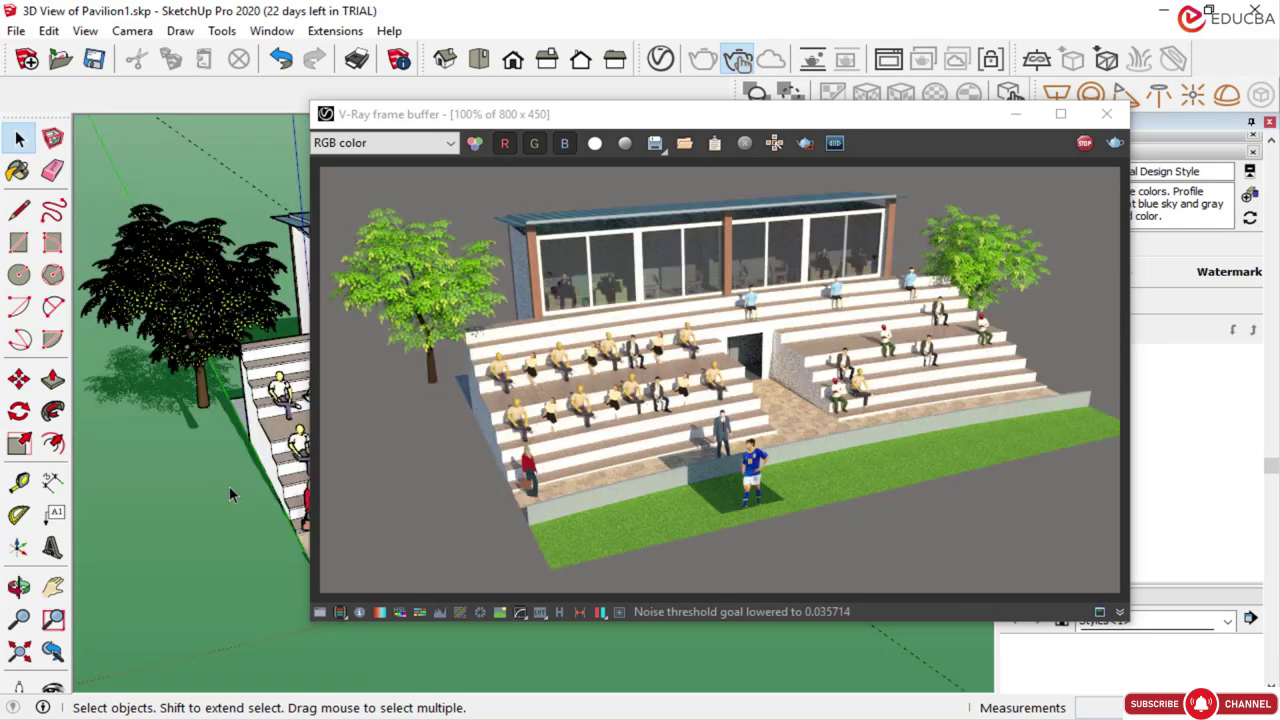
Save the rendered image to the Desktop as a PNG named Pavilion
left_click(655, 143)
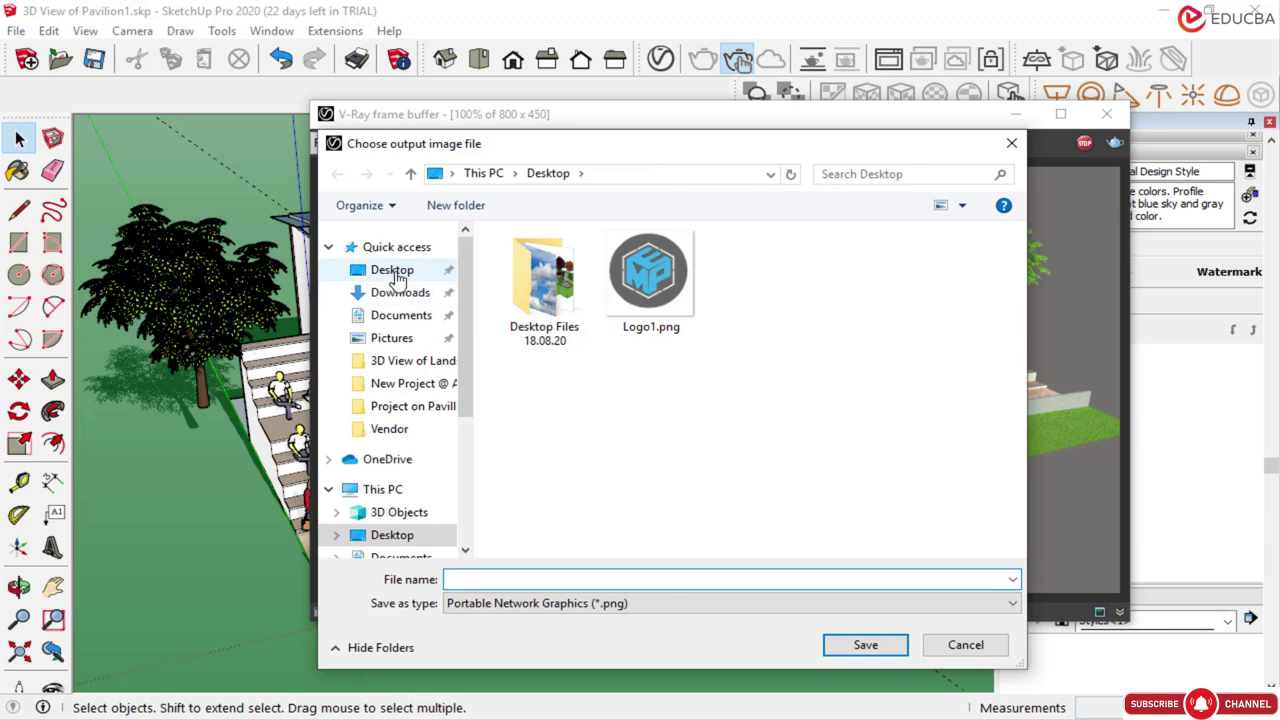
left_click(398, 270)
left_click(386, 271)
left_click(483, 579)
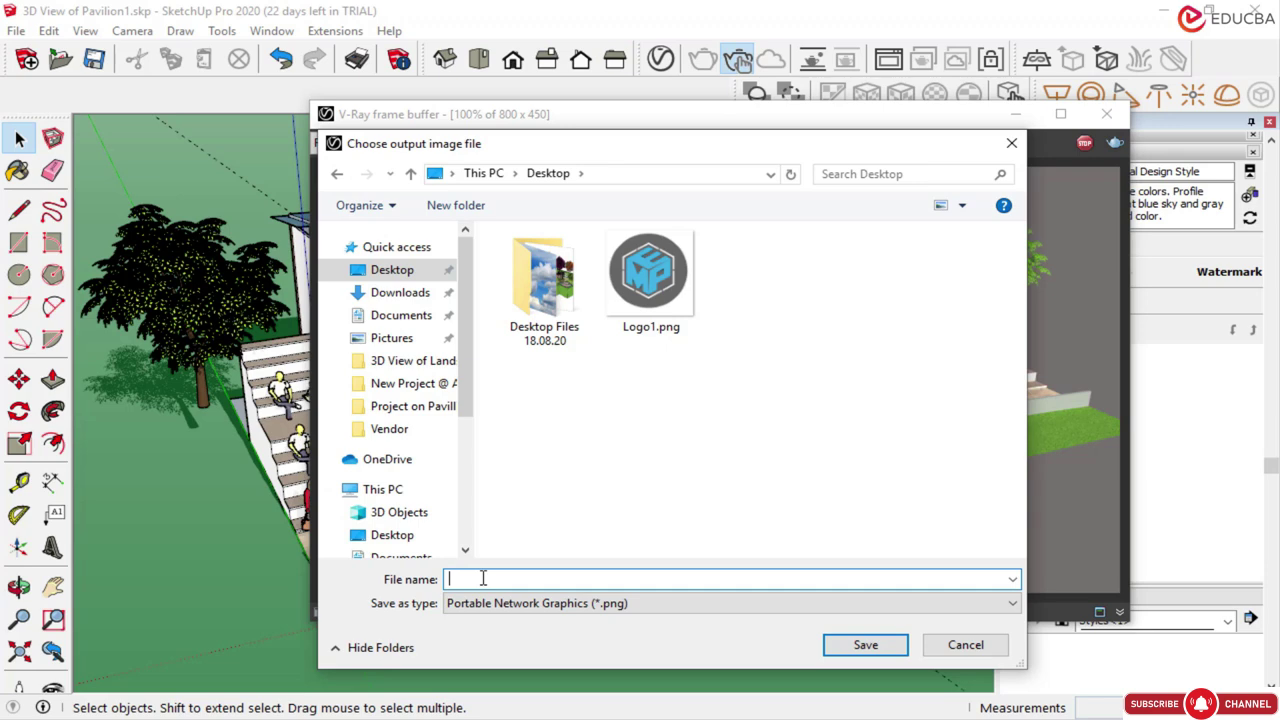
type("Pavilion")
key("Return")
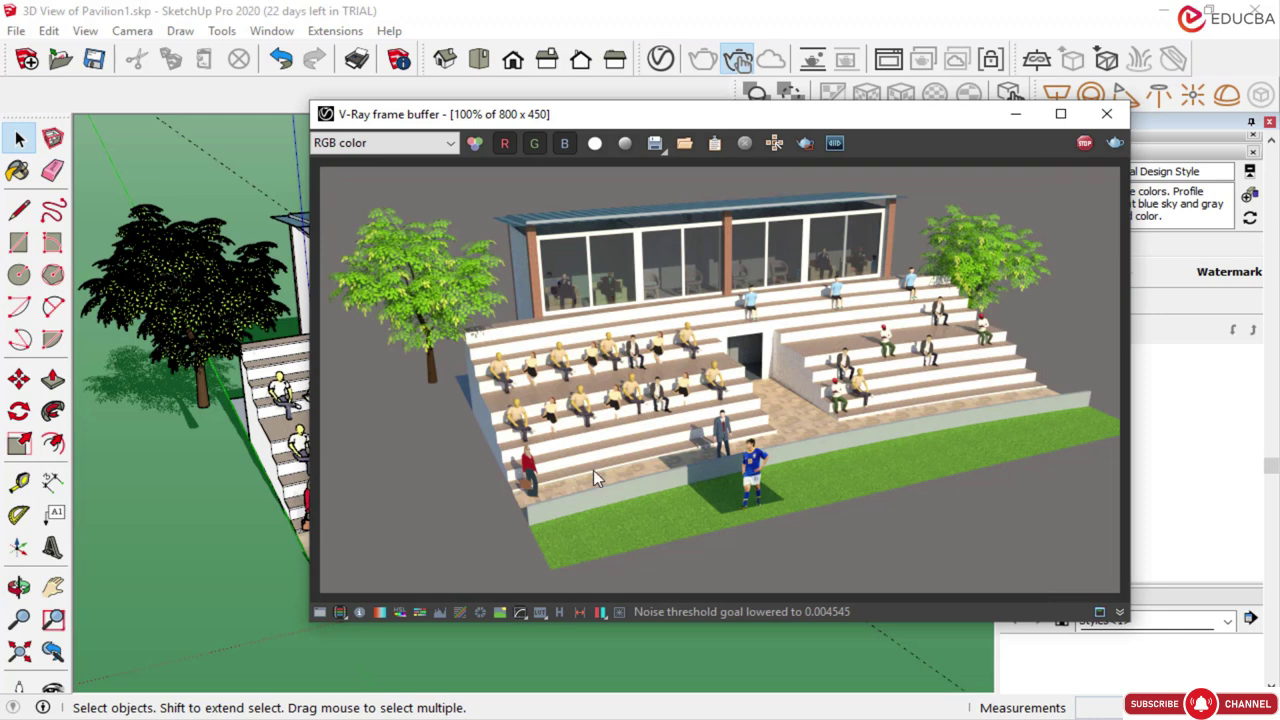